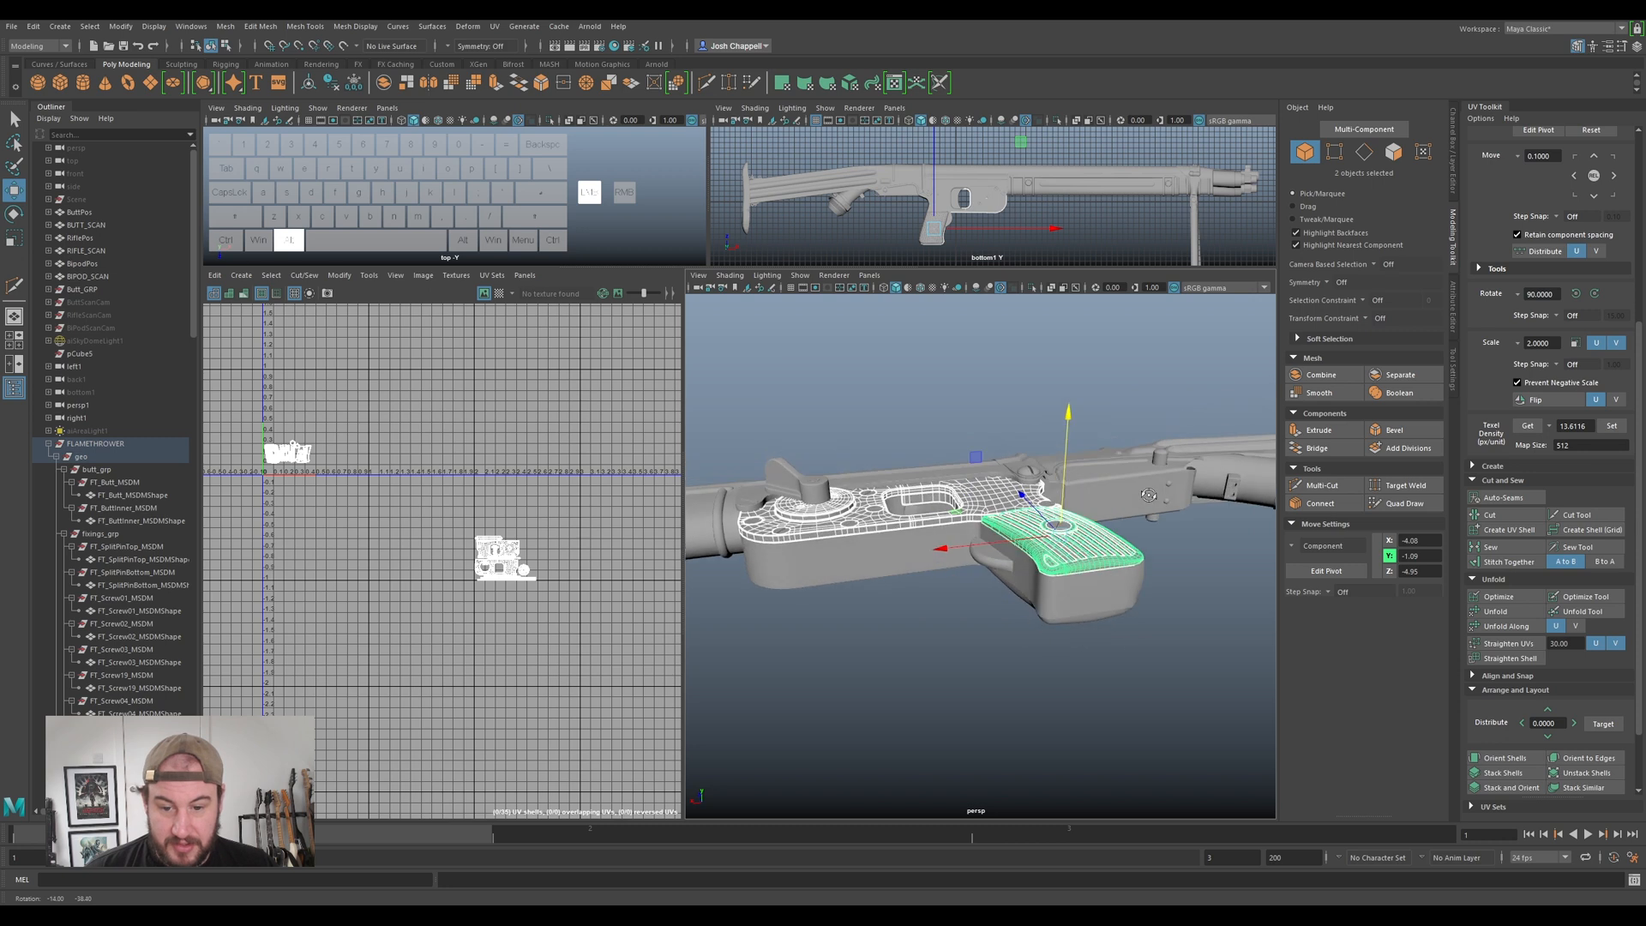
- Add the grip, receiver and stock parts to the selection to examine their existing UV layouts
left_click(1096, 588, "ctrl+shift")
left_click(1119, 504, "ctrl+shift")
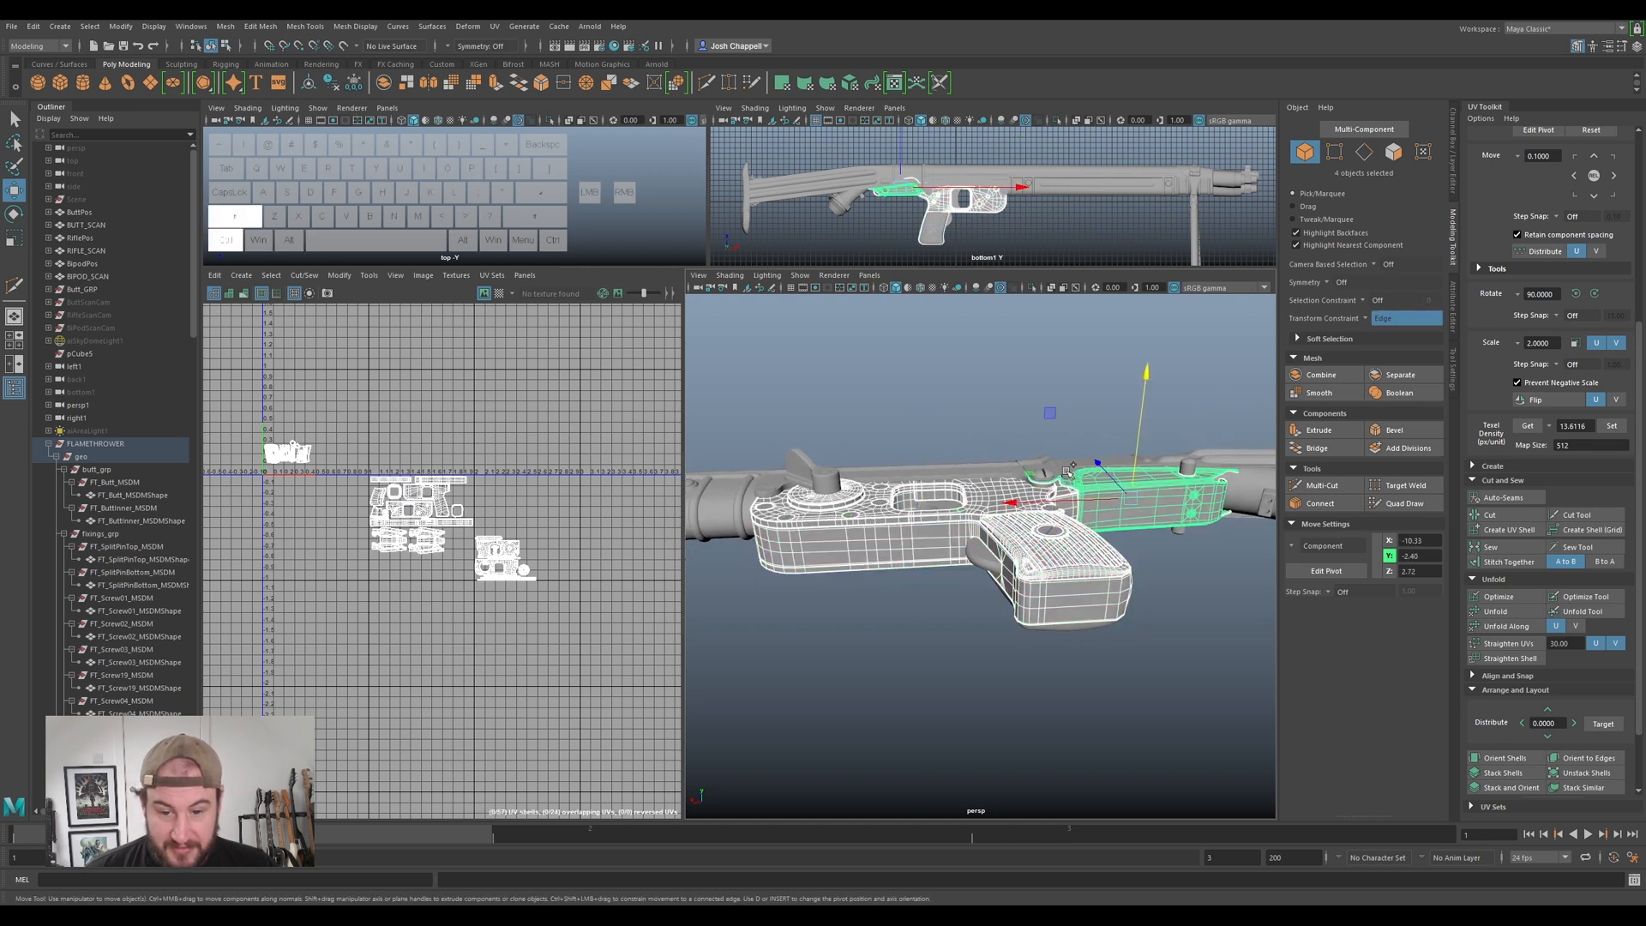
left_click(1093, 457, "ctrl+shift")
left_click_drag(1303, 556, 1302, 556, "ctrl+shift")
scroll(1149, 467, "down", 5)
left_click_drag(1149, 467, 1213, 492, "alt")
left_click_drag(1100, 374, 1123, 558, "ctrl+shift")
scroll(1110, 557, "up", 8)
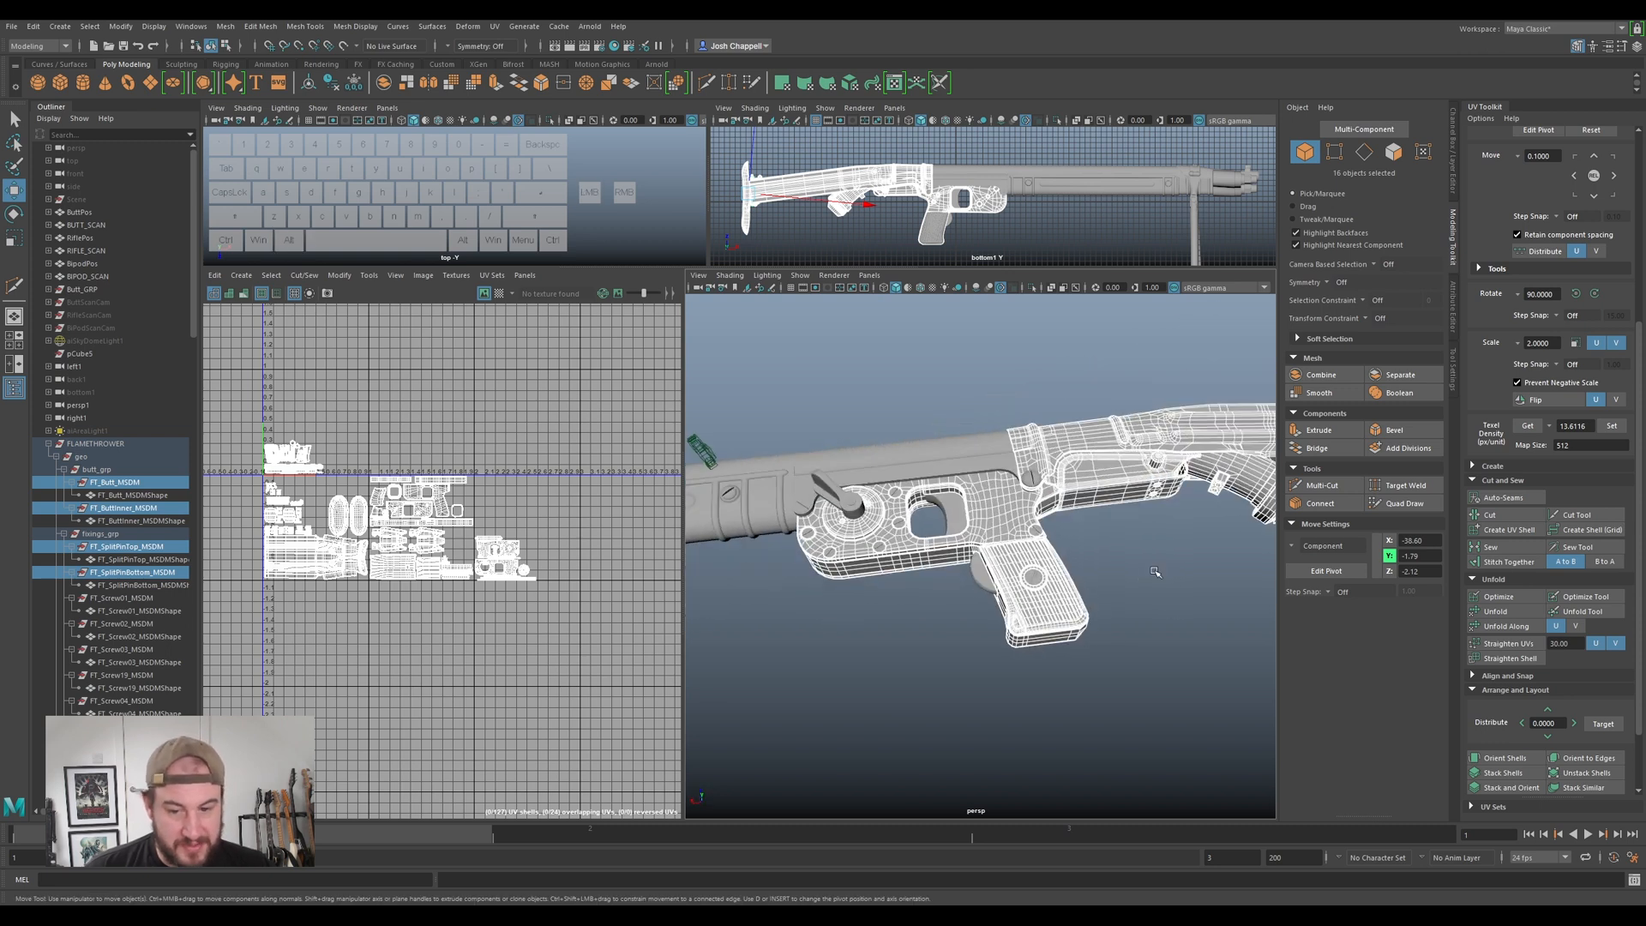
- Delete the existing UVs of the round slotted screw in the middle of the pistol grip
middle_click_drag(1194, 531, 958, 549, "alt")
scroll(958, 548, "down", 6, "alt")
left_click_drag(958, 548, 1001, 568, "alt")
right_click_drag(1092, 561, 1159, 602, "alt")
left_click_drag(1125, 584, 1072, 624, "alt")
scroll(1003, 566, "up", 8)
left_click_drag(1003, 566, 1053, 681, "alt")
left_click(1057, 625)
scroll(1057, 625, "down", 8)
scroll(1069, 687, "up", 2)
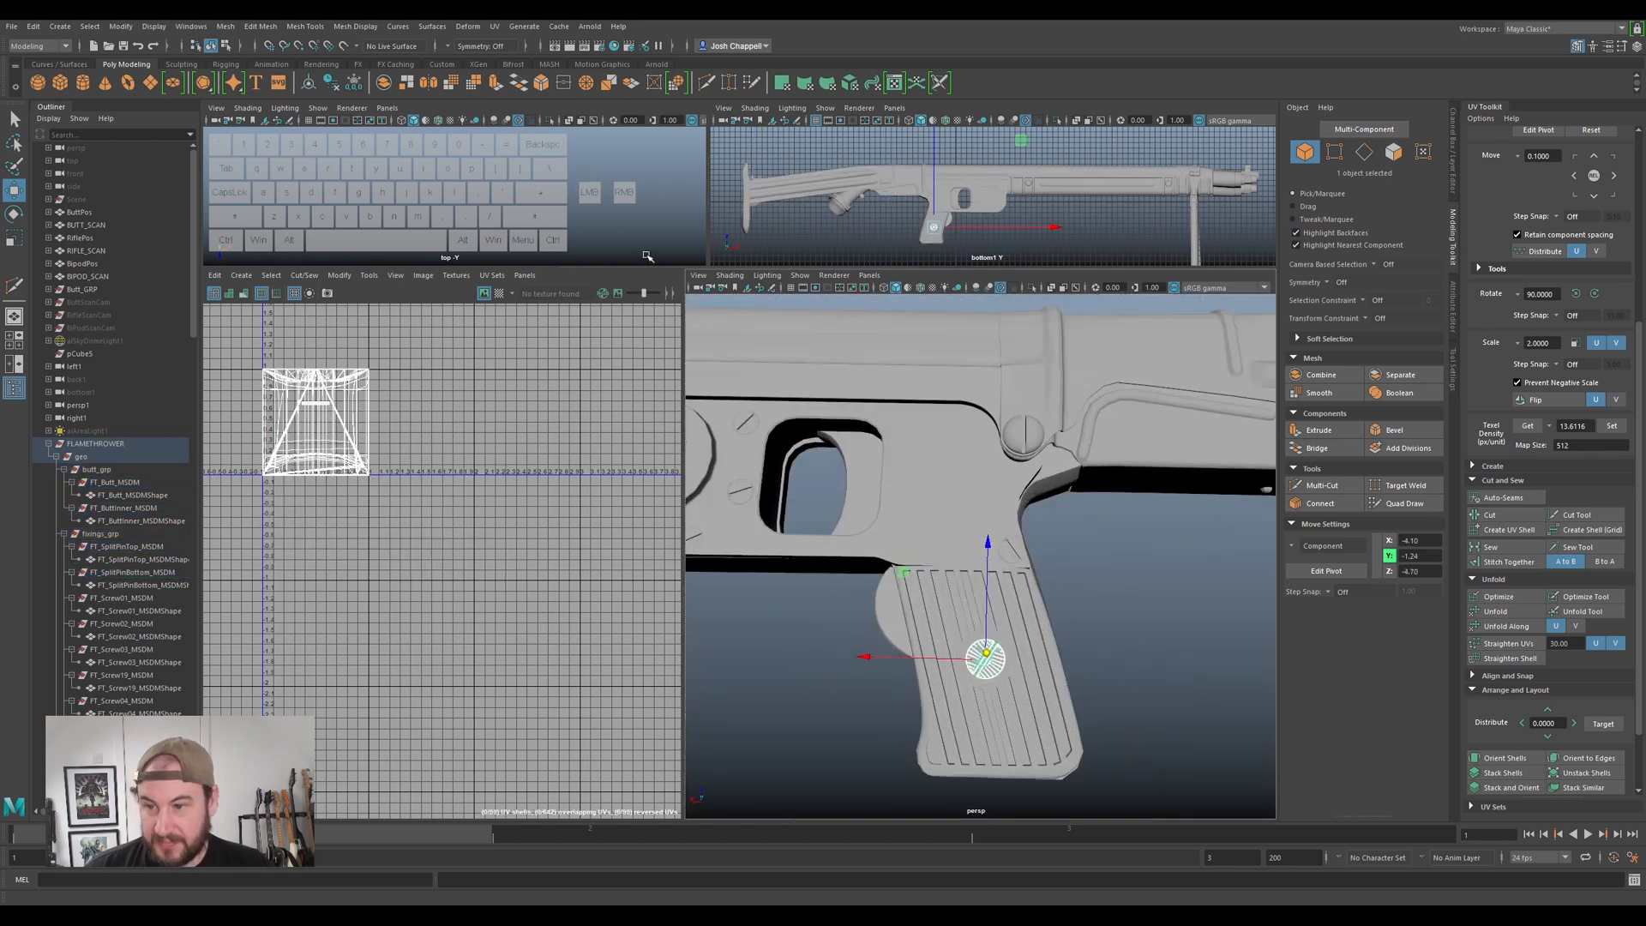
left_click(495, 26)
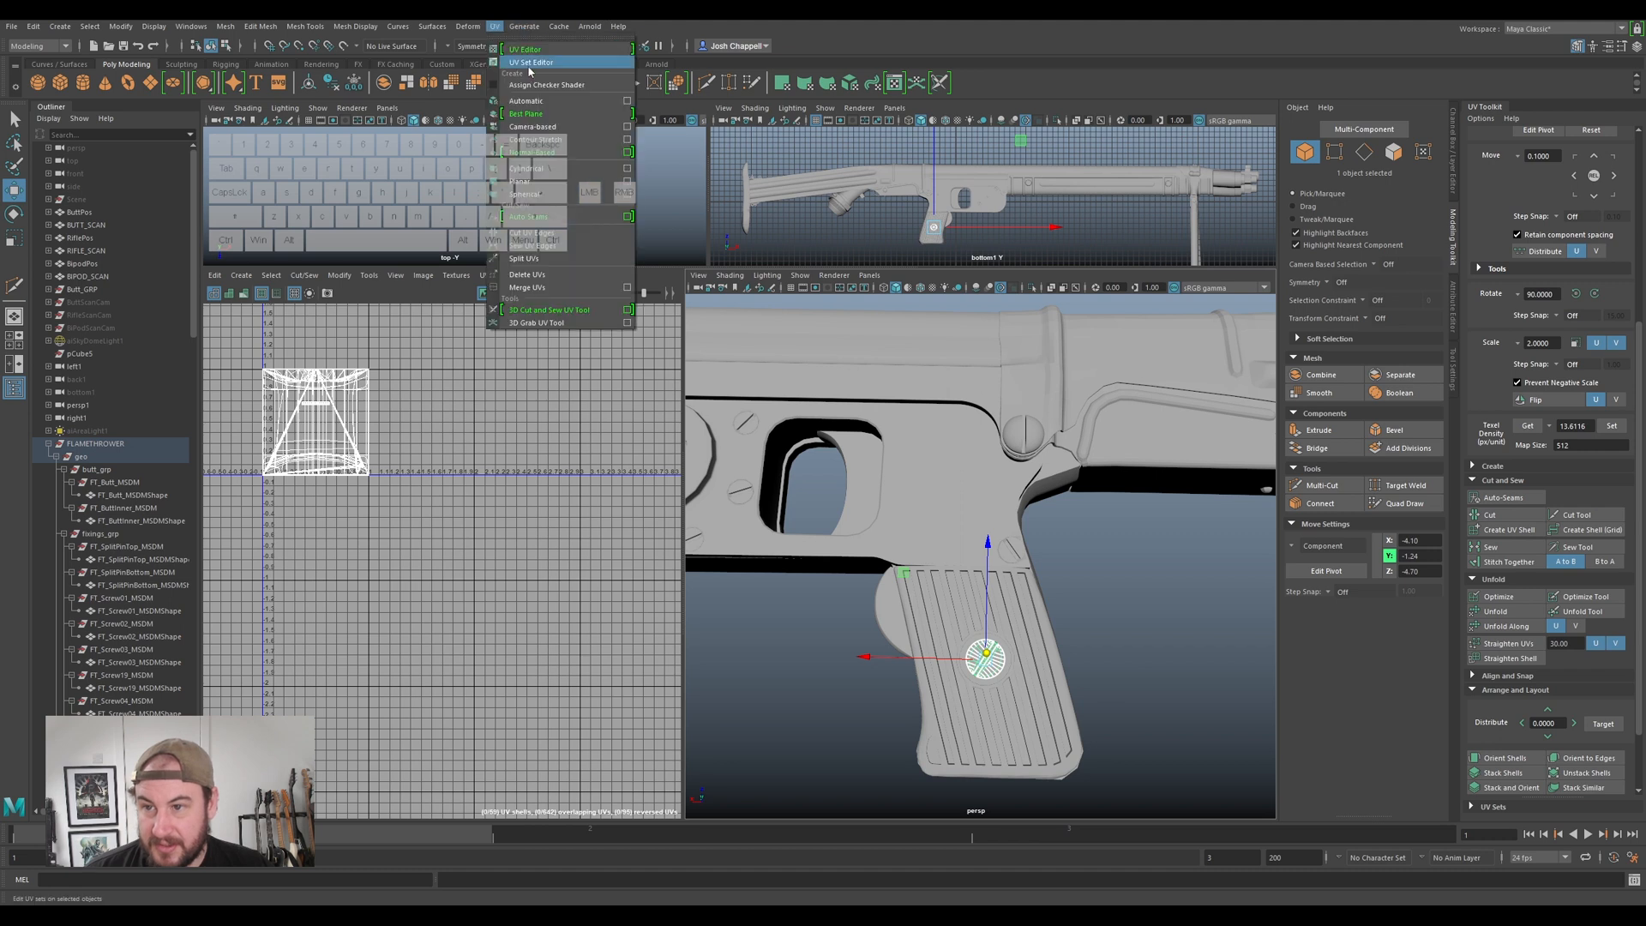
left_click(558, 275)
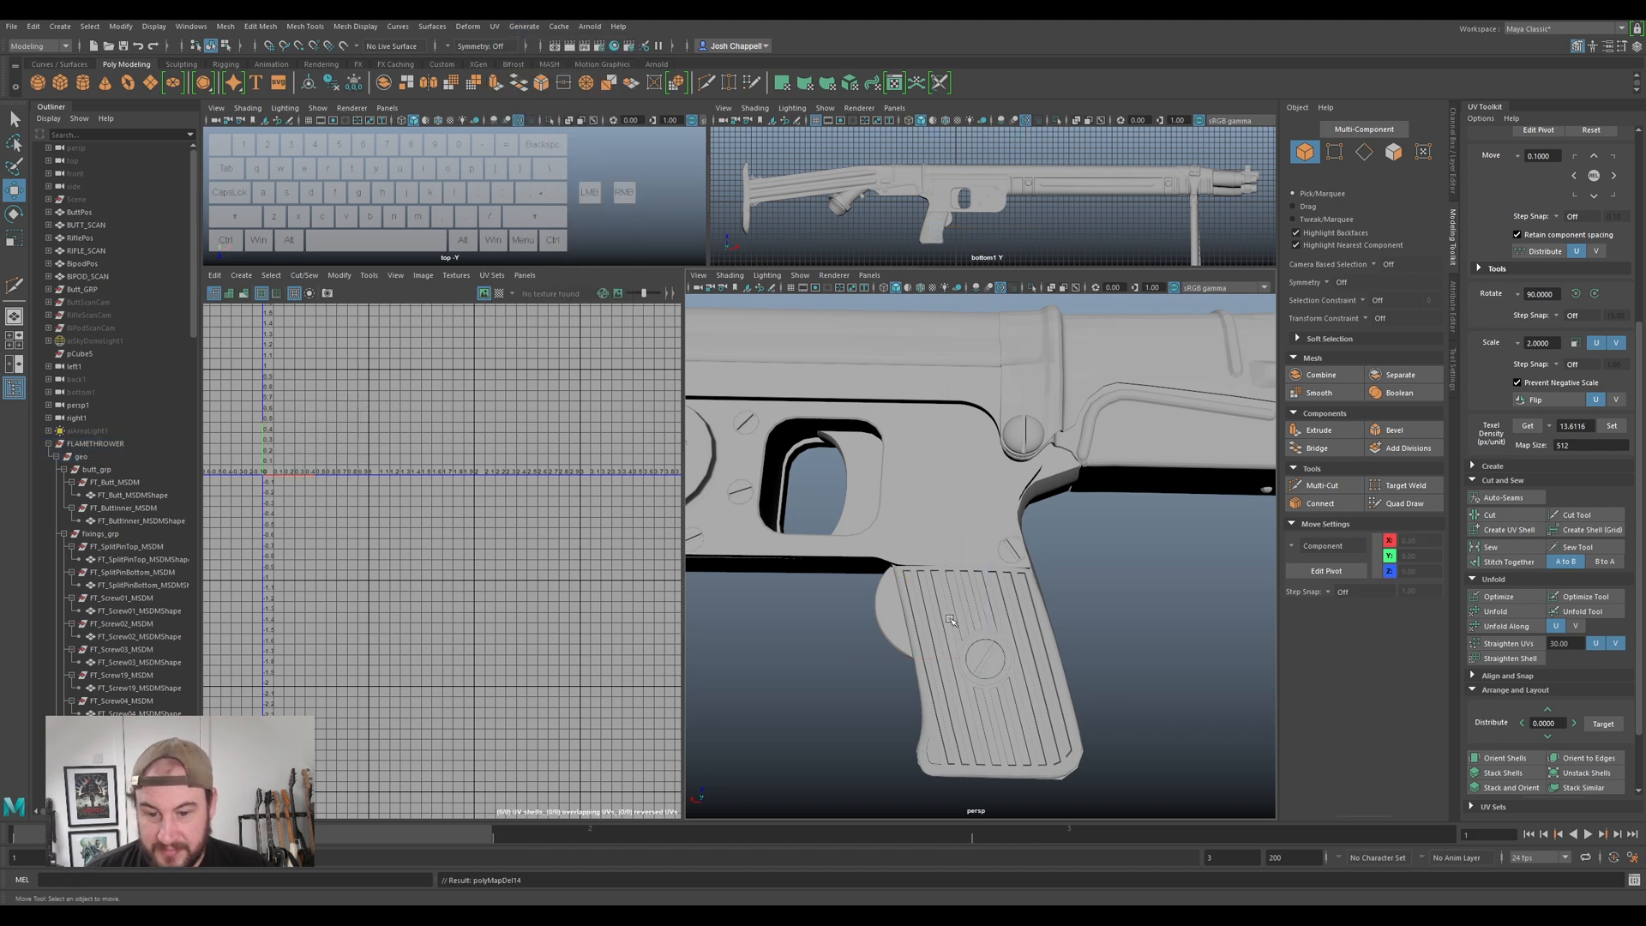
- Apply a camera-based UV projection to the grip screw, facing its head
left_click(984, 667)
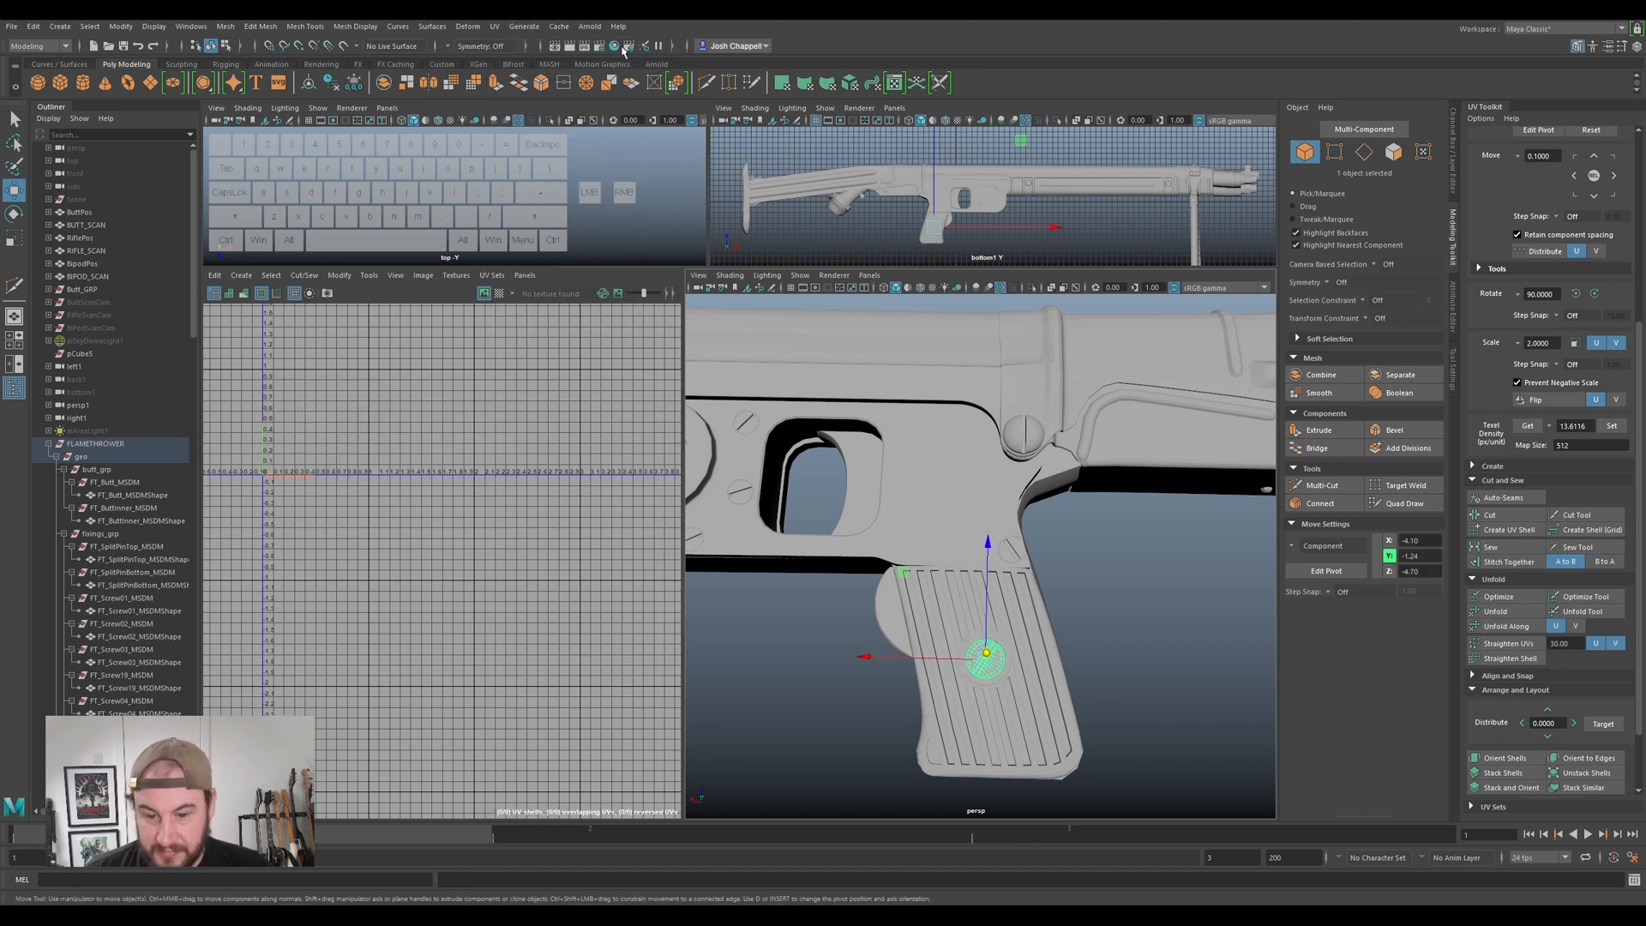
left_click(495, 26)
left_click(543, 127)
- Isolate the grip screw in the perspective view
right_click_drag(992, 650, 1054, 542)
right_click_drag(984, 660, 1037, 528)
left_click(983, 660)
key("ctrl+1")
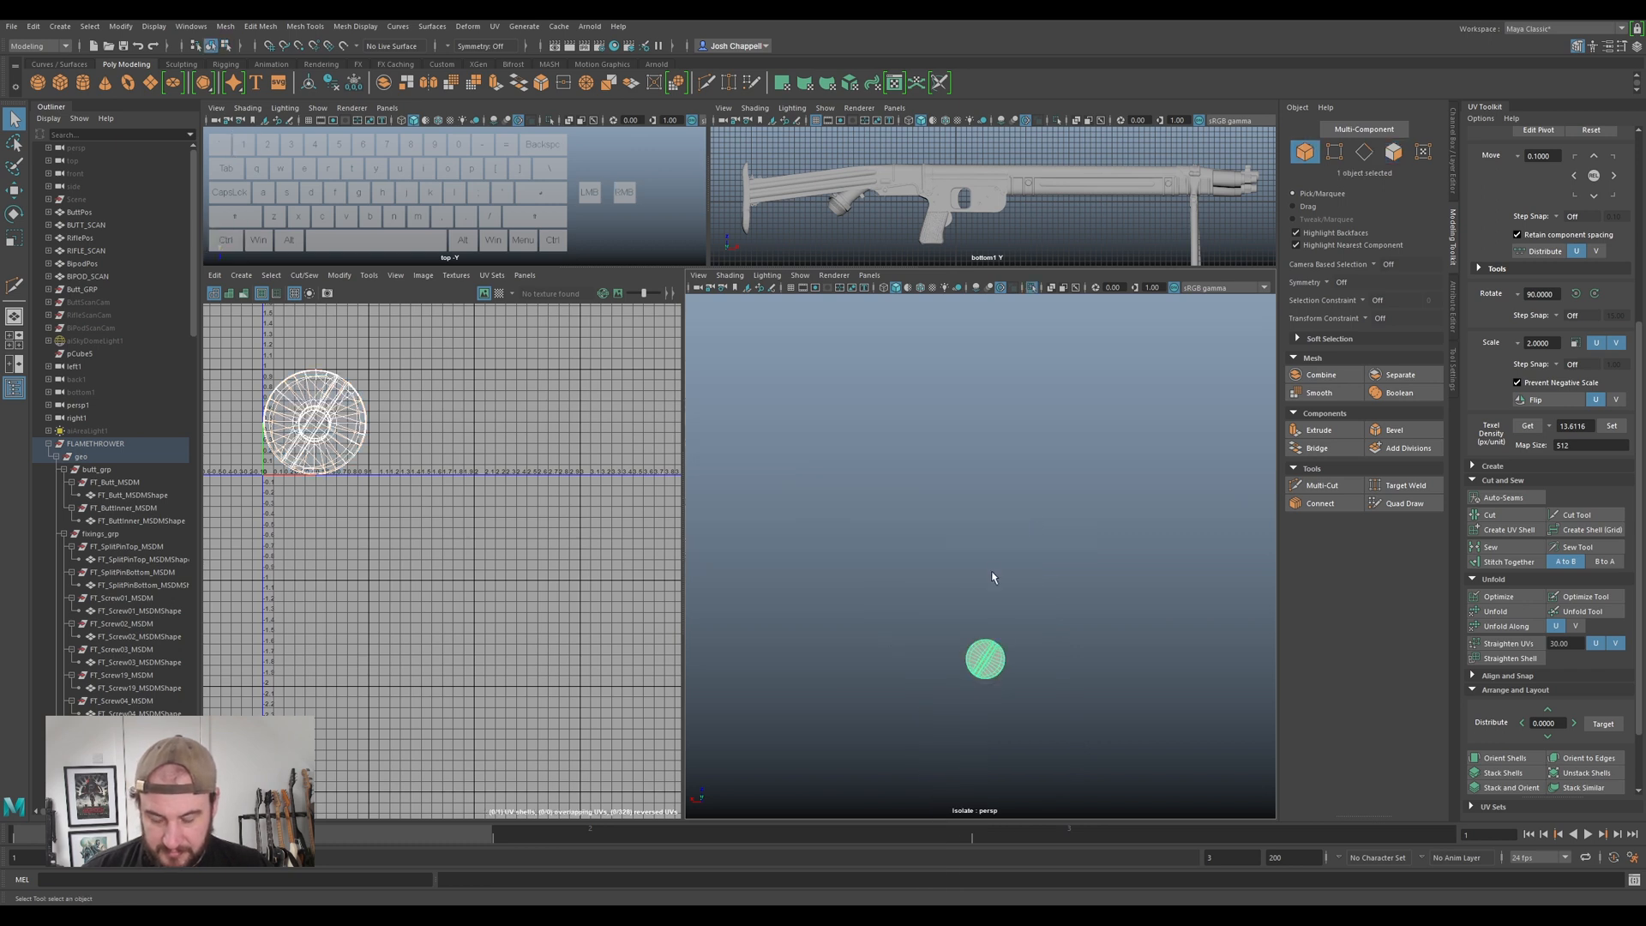
left_click_drag(990, 571, 990, 494, "alt")
scroll(980, 498, "up", 5, "alt")
key("ctrl+1")
scroll(978, 524, "down", 5)
key("ctrl+1")
scroll(991, 542, "up", 5)
scroll(989, 523, "up", 4)
- Delete the cylindrical shaft faces beneath the screw head
left_click_drag(987, 559, 988, 580, "alt")
right_click_drag(989, 549, 989, 591)
left_click_drag(869, 768, 1108, 661)
key("1")
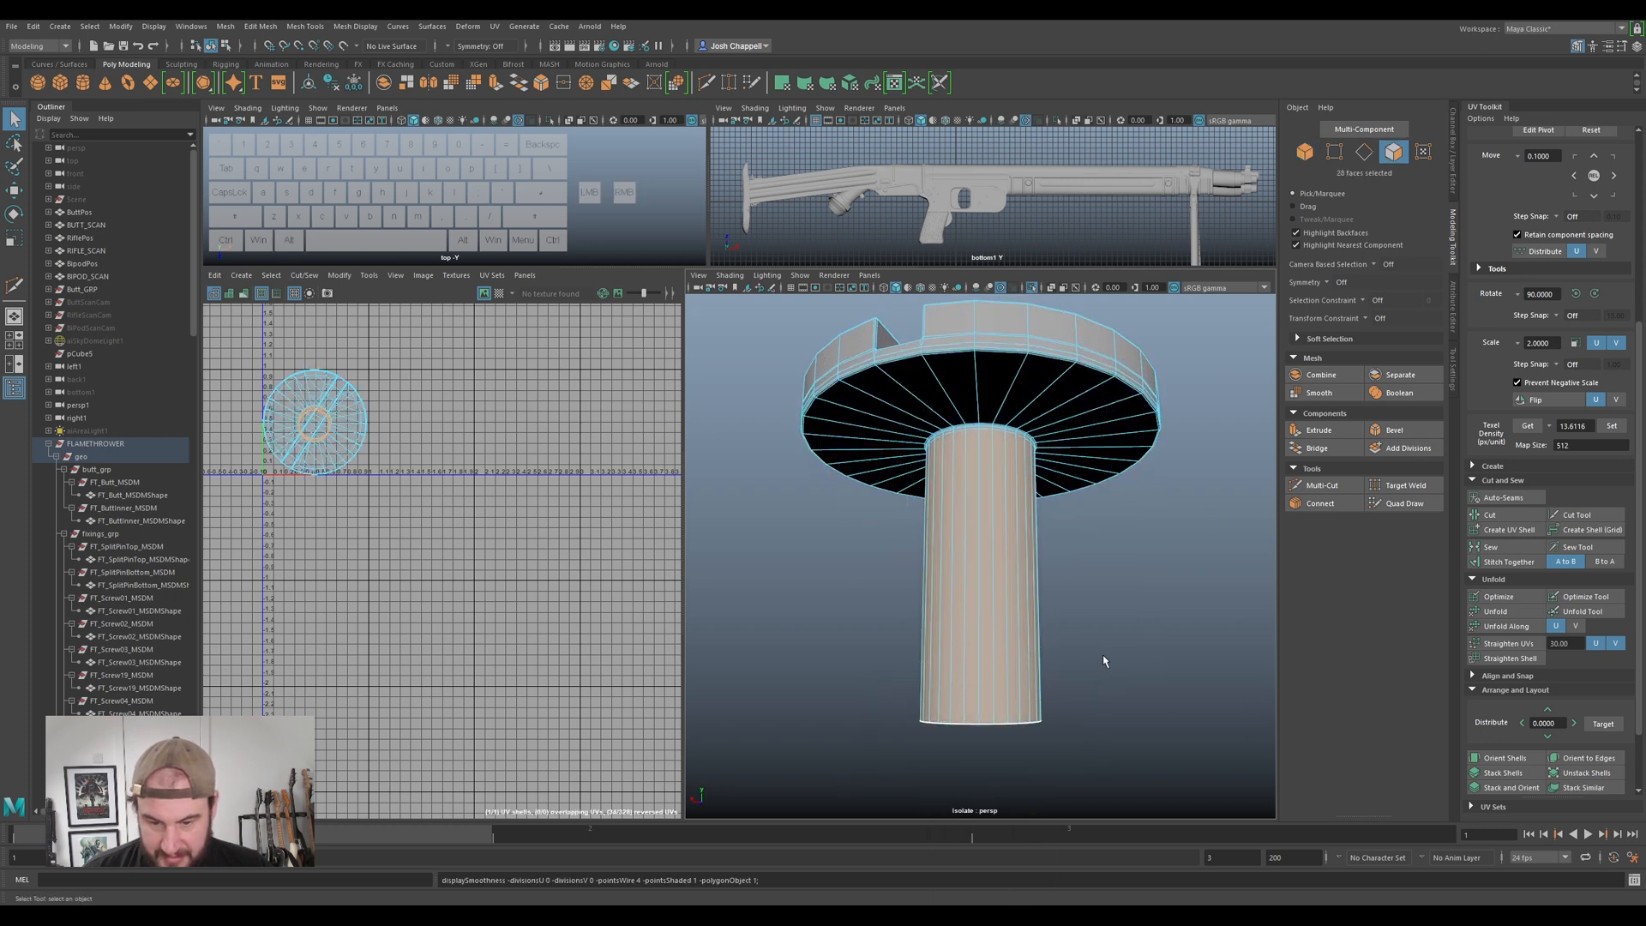
key("Delete")
- Remove the leftover ring of shaft faces around the hole on the underside of the screw head
scroll(977, 429, "up", 4)
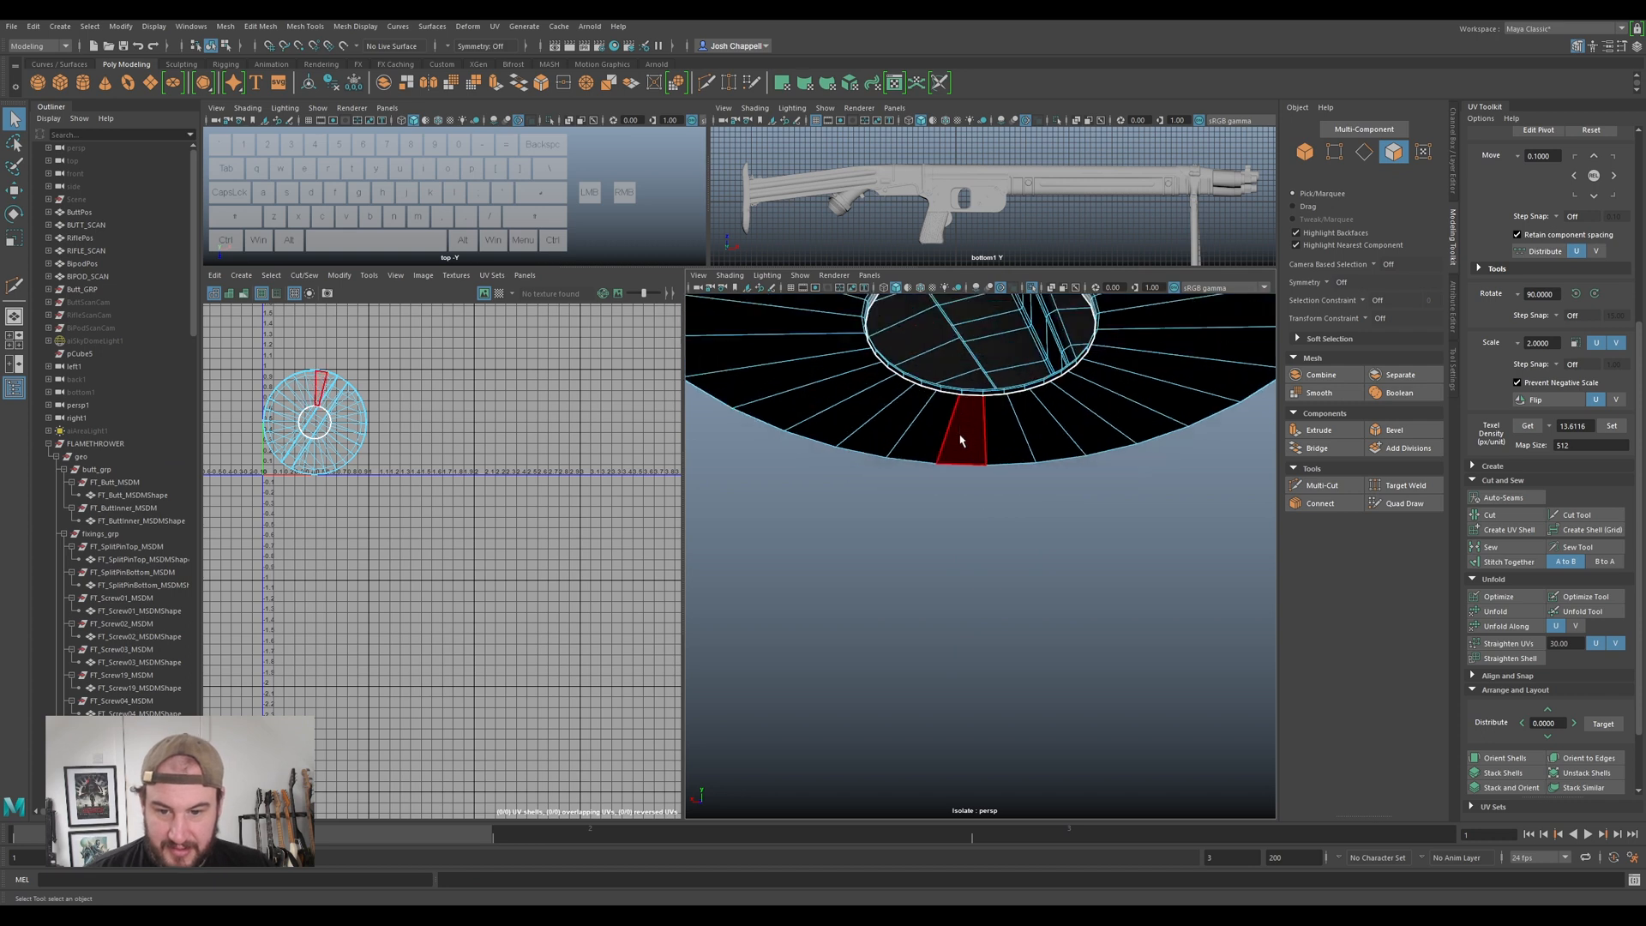
middle_click_drag(967, 373, 973, 513, "alt")
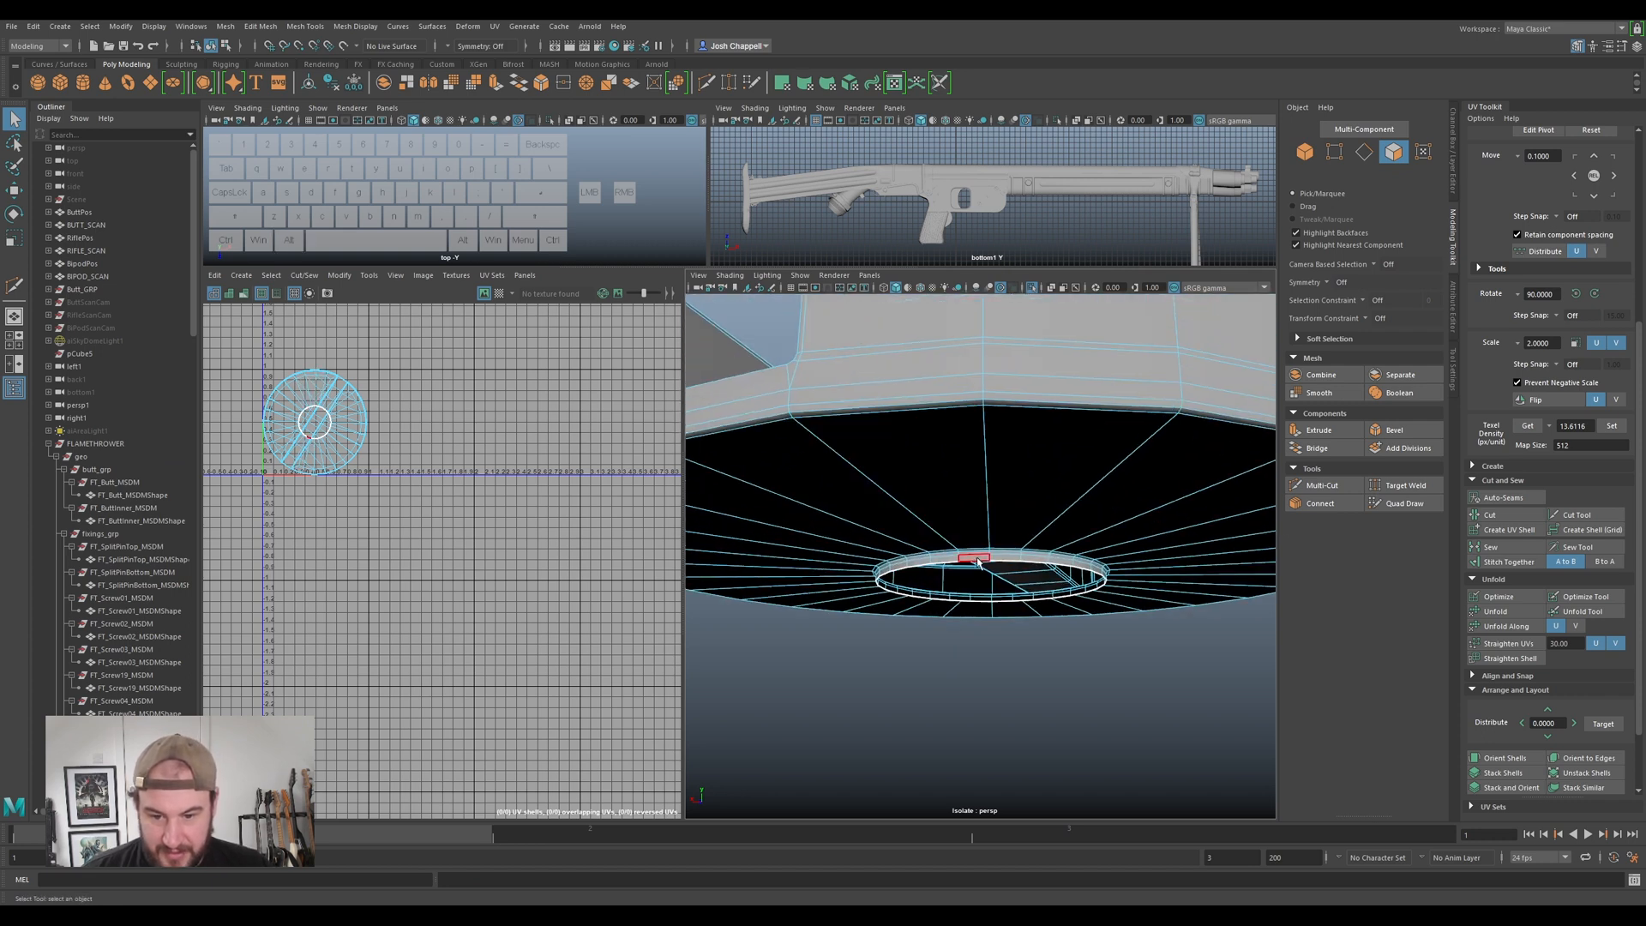
double_click(977, 562)
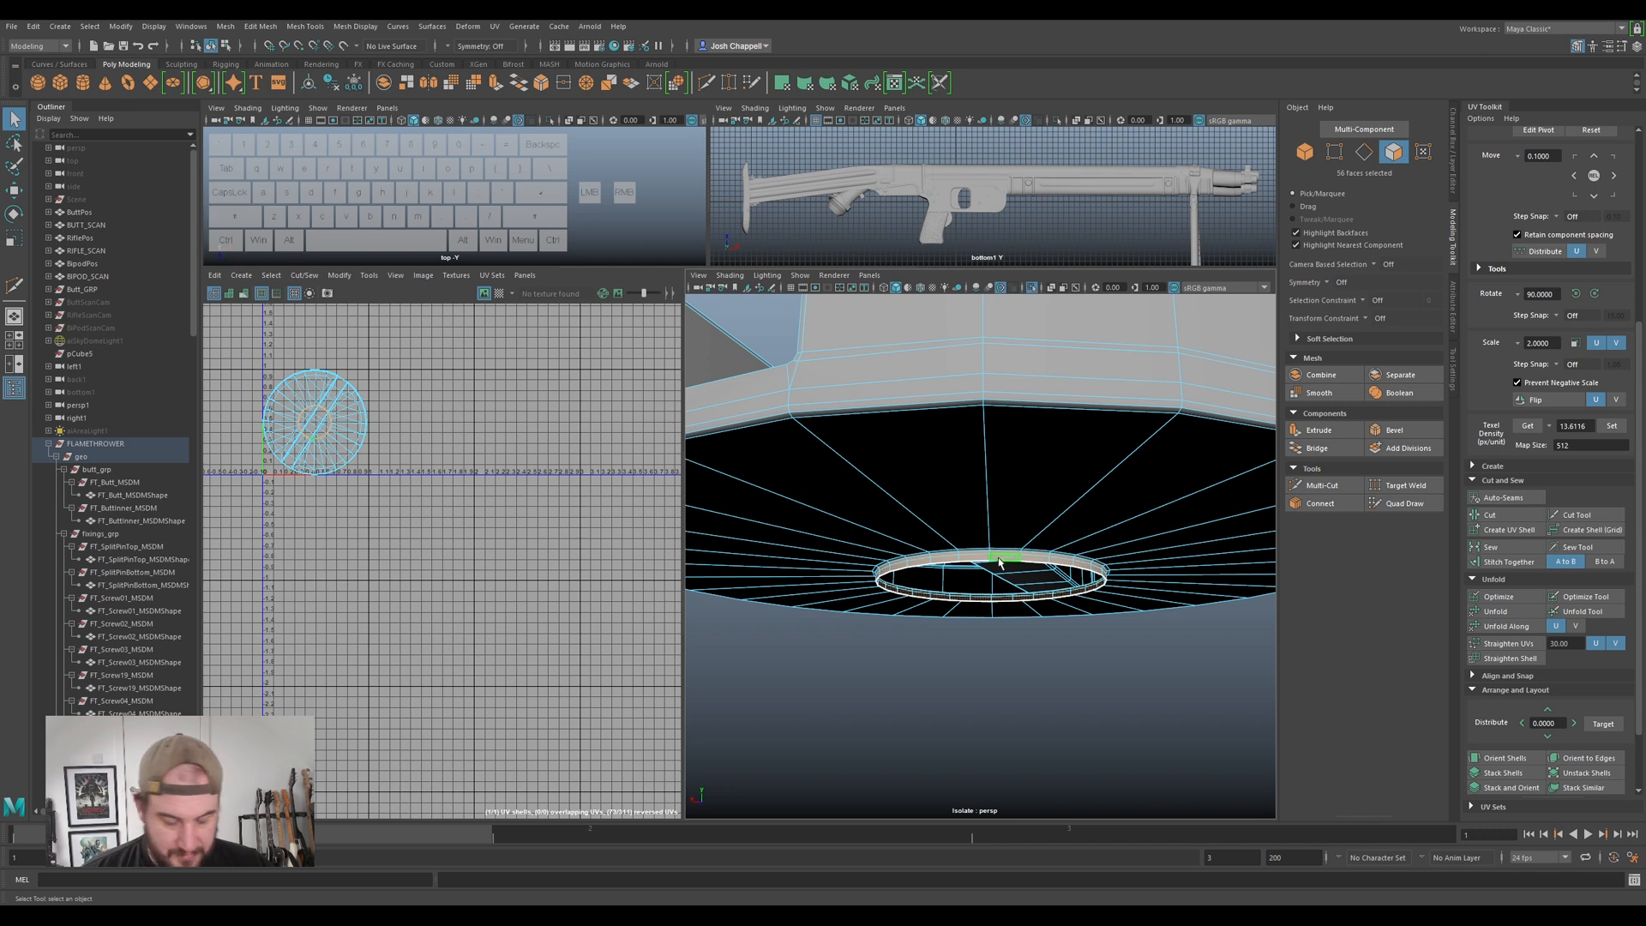
left_click(994, 557)
left_click(1016, 525)
- Return the trimmed screw head to object mode and check its shape with and without smooth preview
right_click_drag(1008, 538, 1010, 513)
scroll(1003, 566, "down", 5)
left_click_drag(994, 600, 983, 545, "alt")
key("3")
key("1")
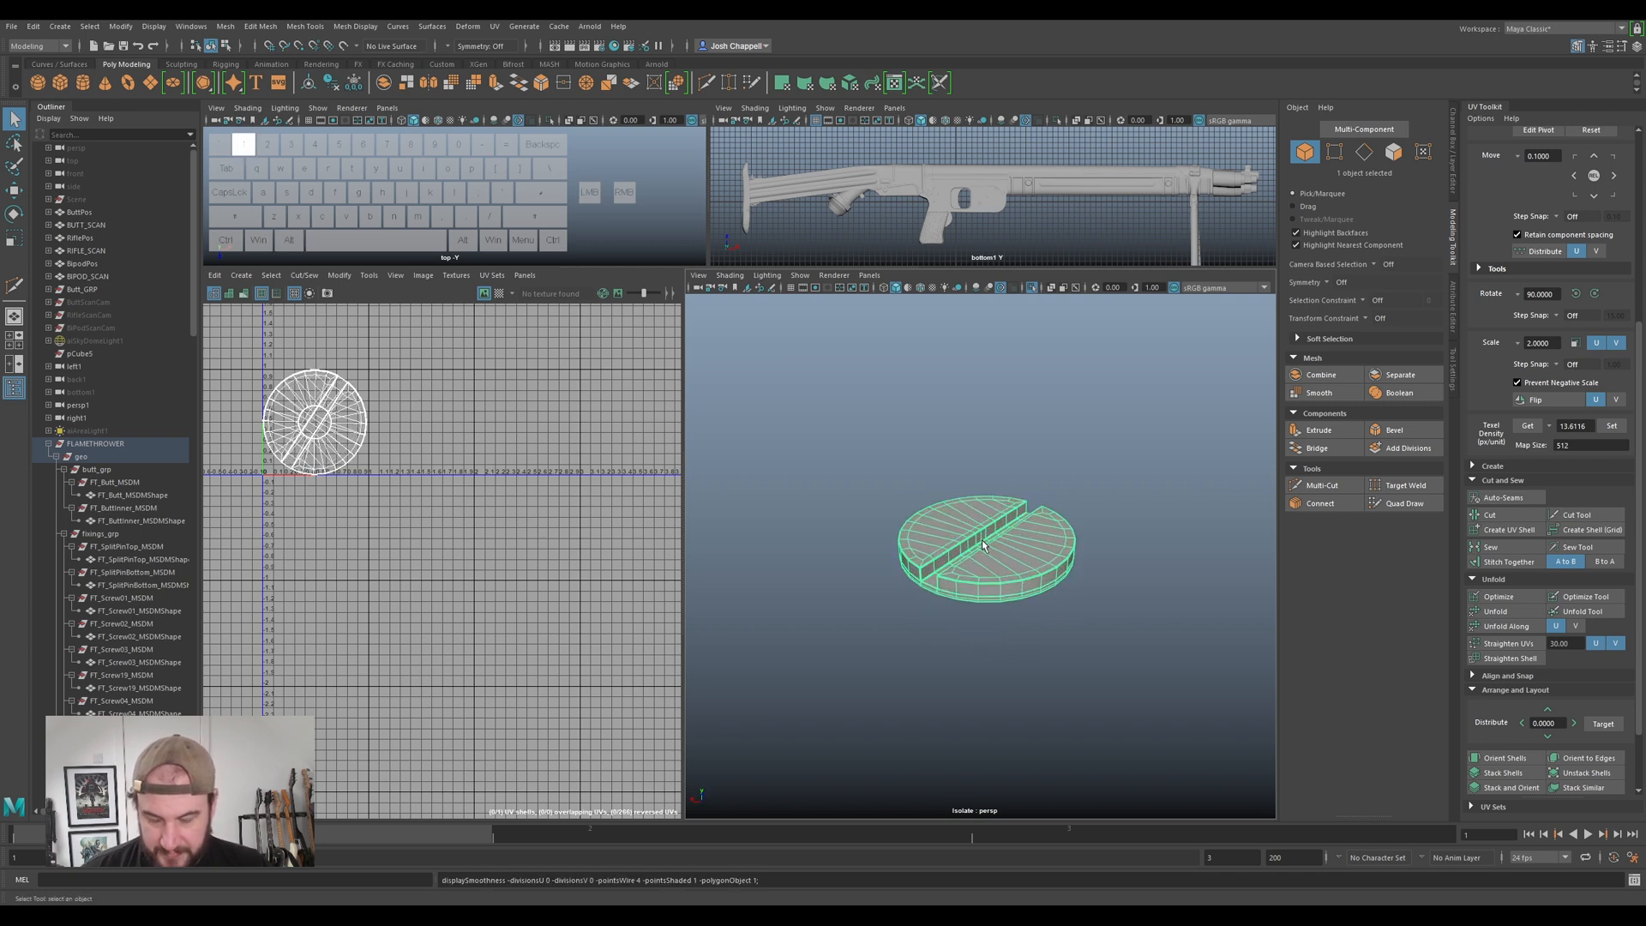
right_click_drag(987, 544, 1048, 517)
left_click(1048, 517)
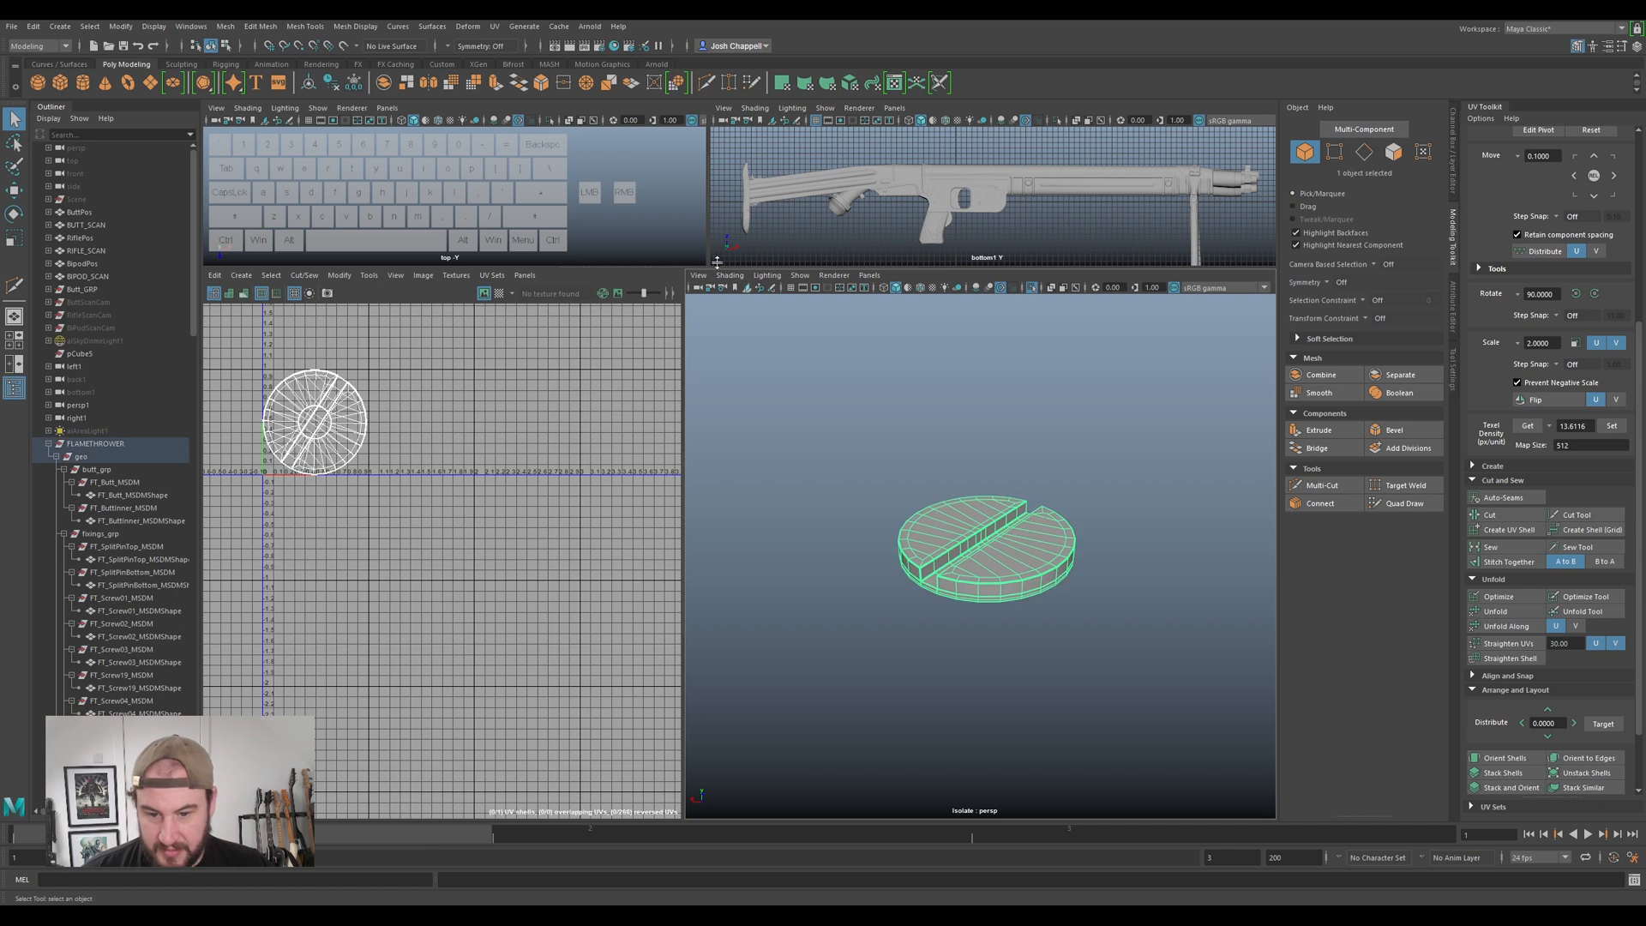
left_click(312, 84)
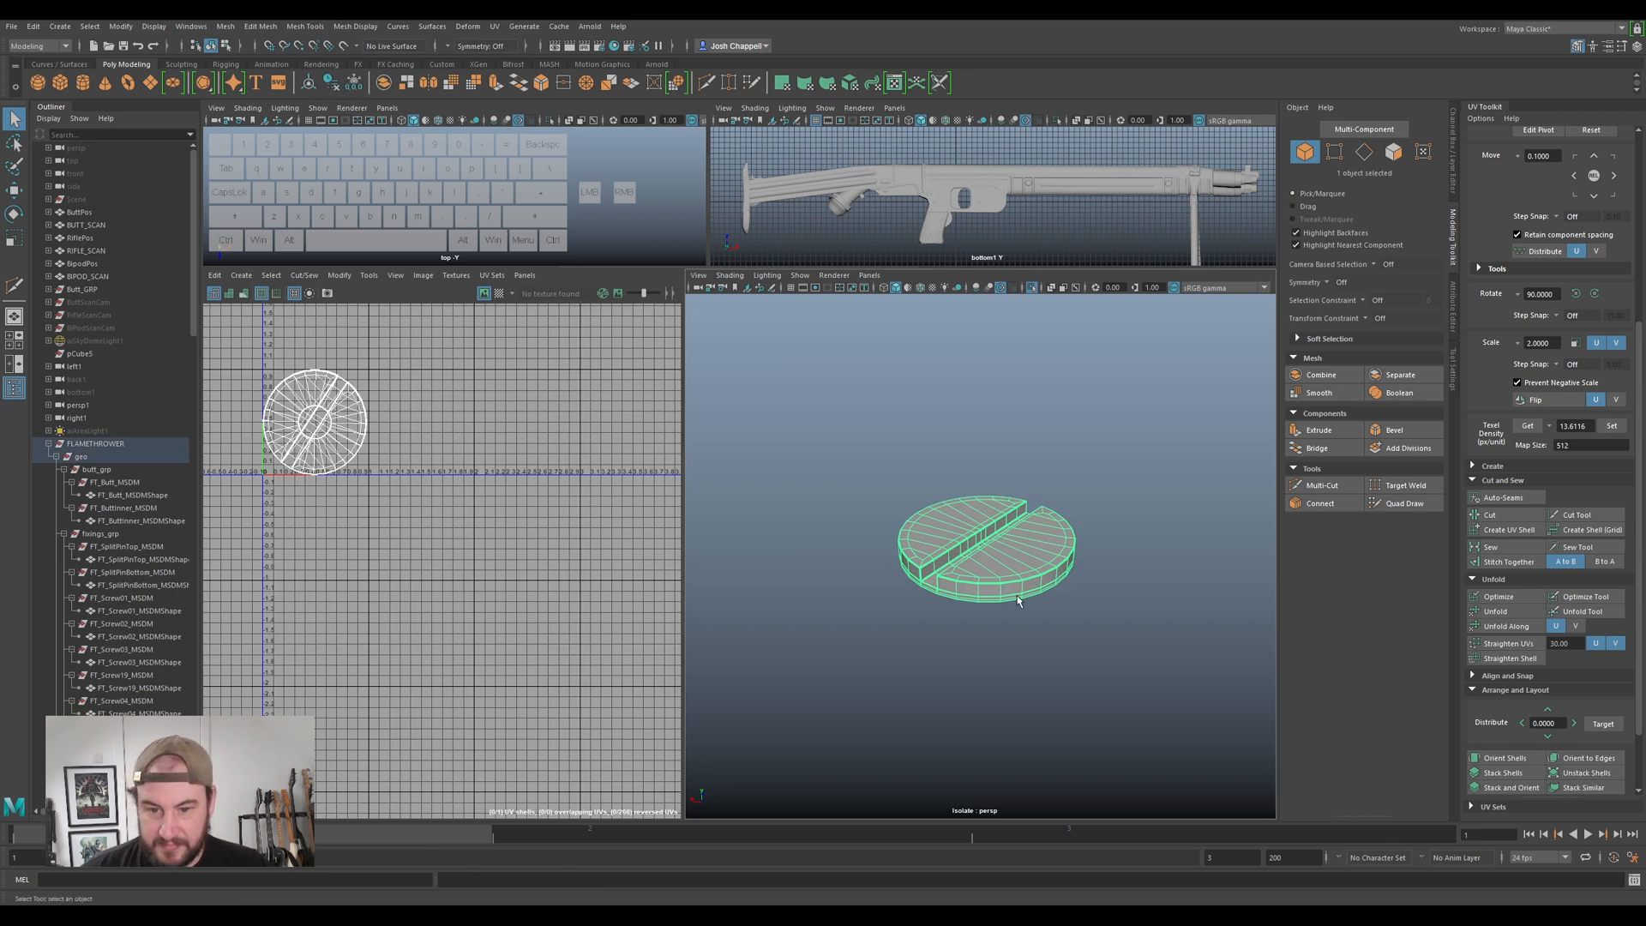
- Select the outer edge loop around the underside of the screw head for a UV seam
left_click_drag(1045, 544, 995, 501, "alt")
scroll(985, 549, "up", 3)
right_click_drag(994, 502, 992, 480)
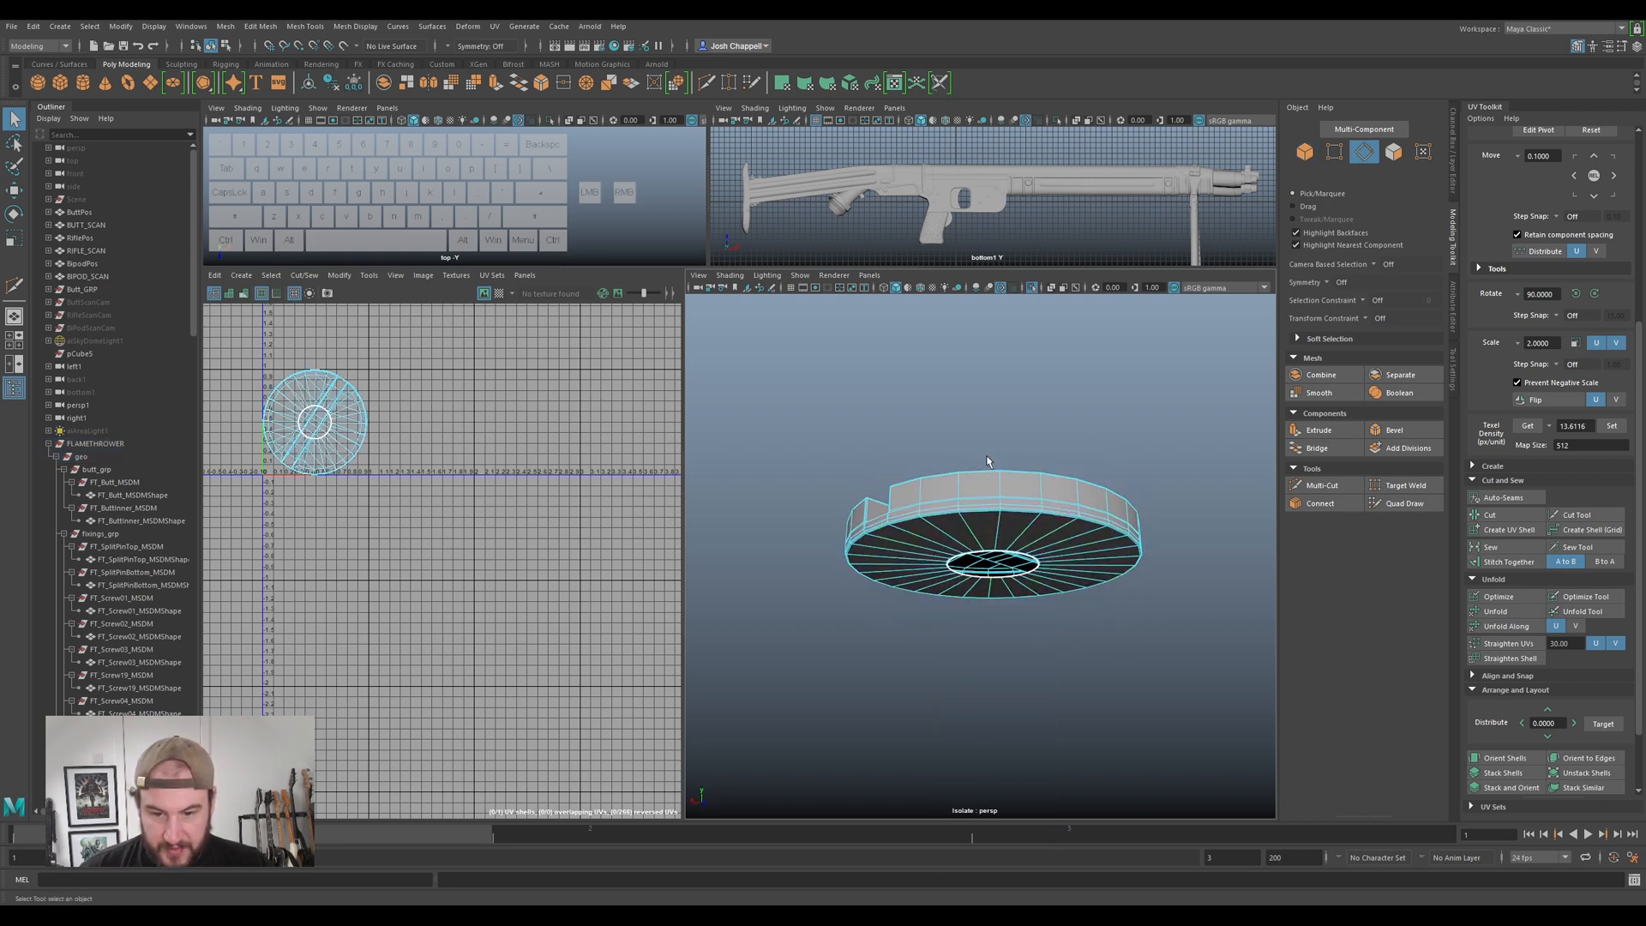
scroll(990, 480, "up", 3)
left_click(958, 457)
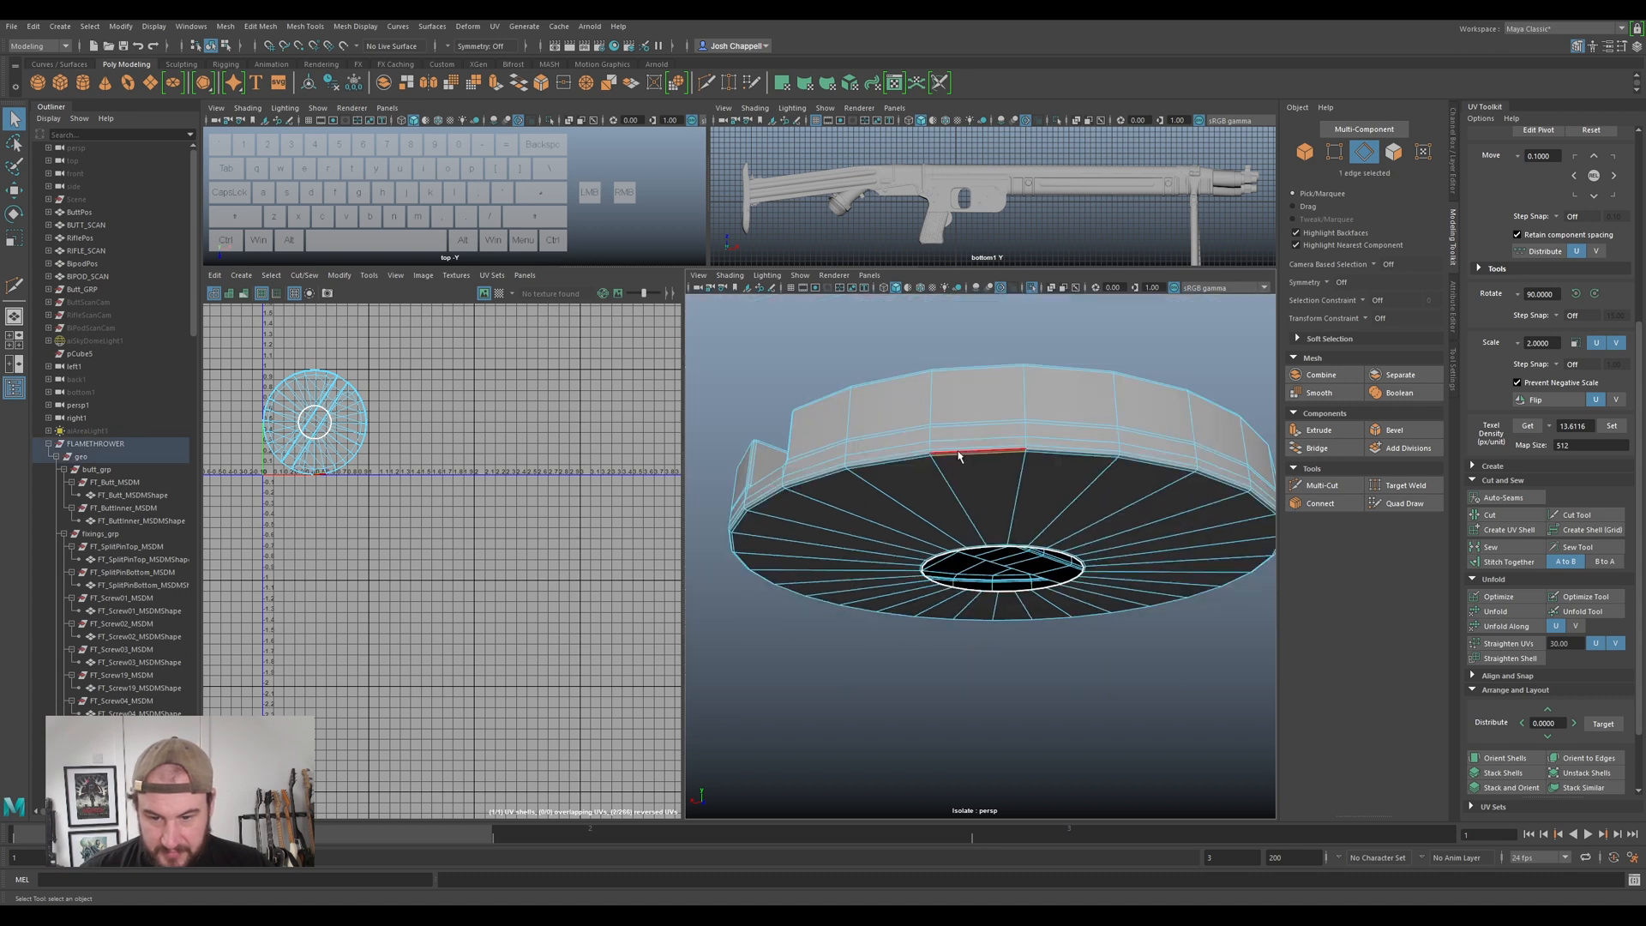
left_click_drag(958, 457, 904, 592, "alt")
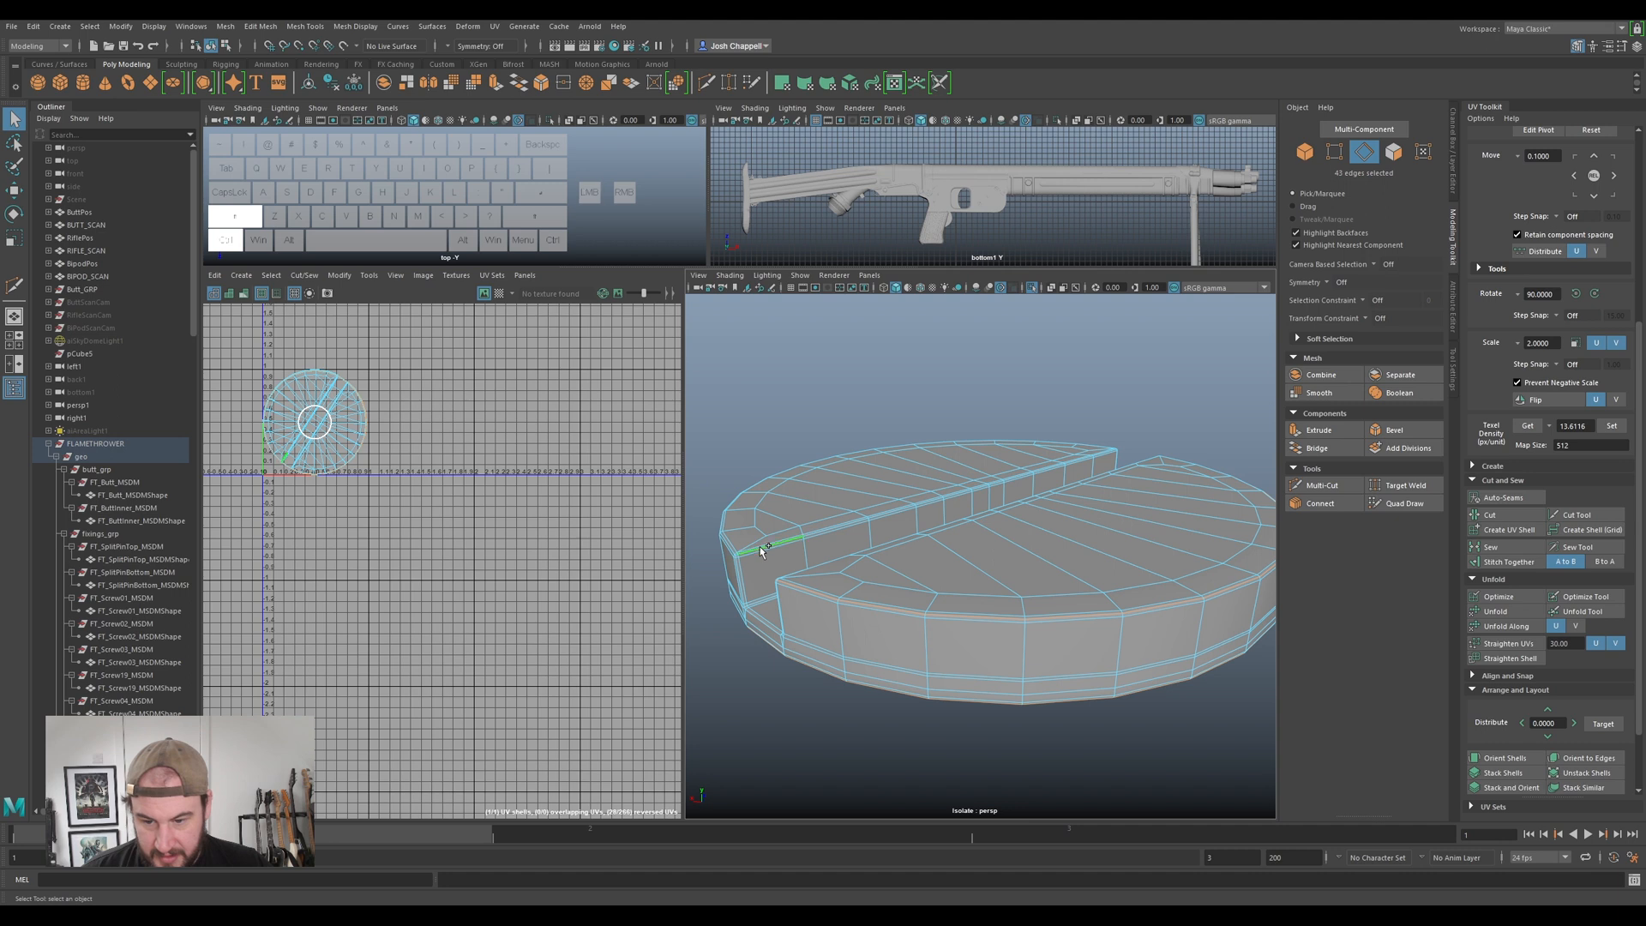
- Add the top rim and slot-end edges of both head halves to the selection and cut the UVs along them
left_click_drag(766, 568, 821, 588, "alt")
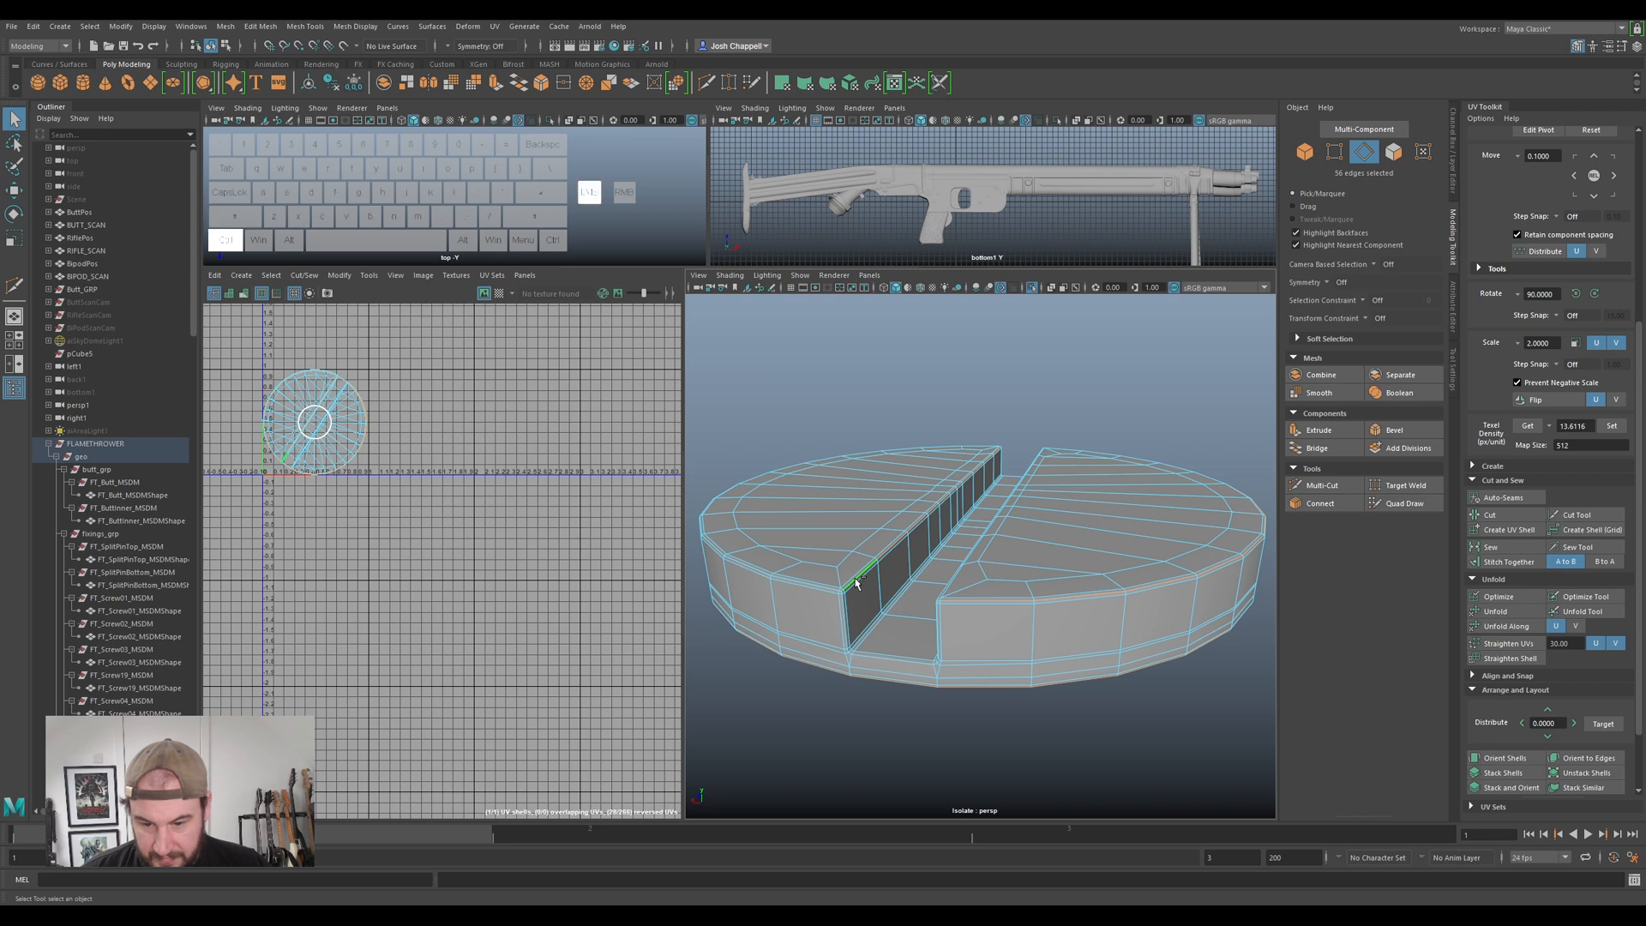
left_click_drag(986, 578, 1080, 576, "alt")
middle_click_drag(1080, 576, 936, 537, "alt")
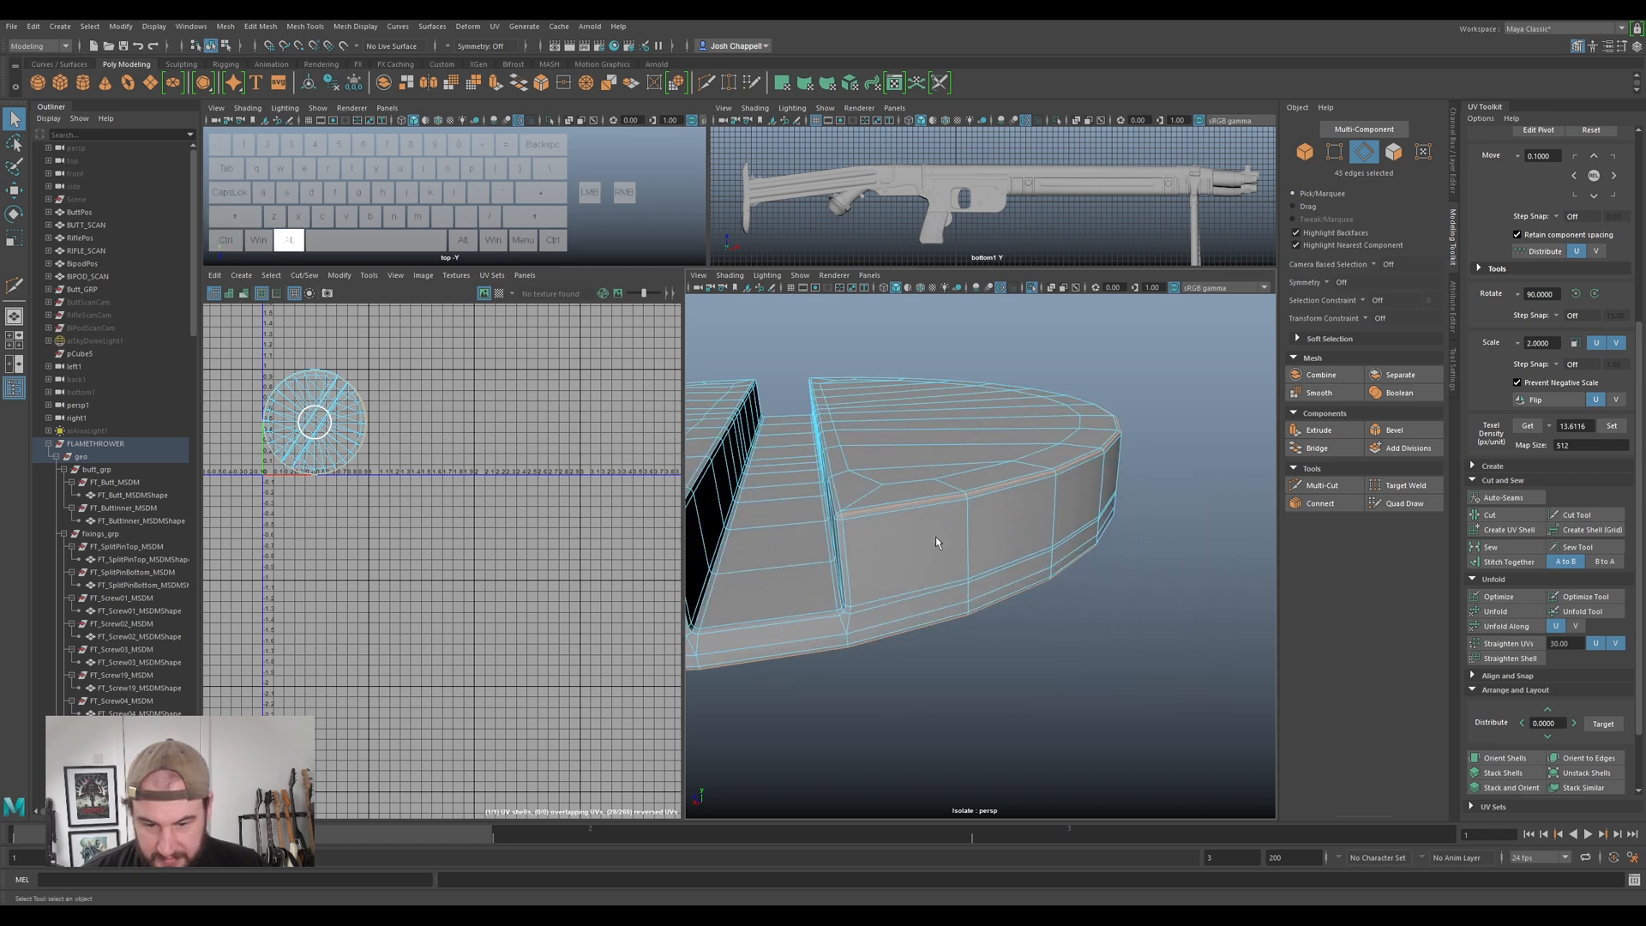
left_click_drag(885, 565, 978, 542, "alt")
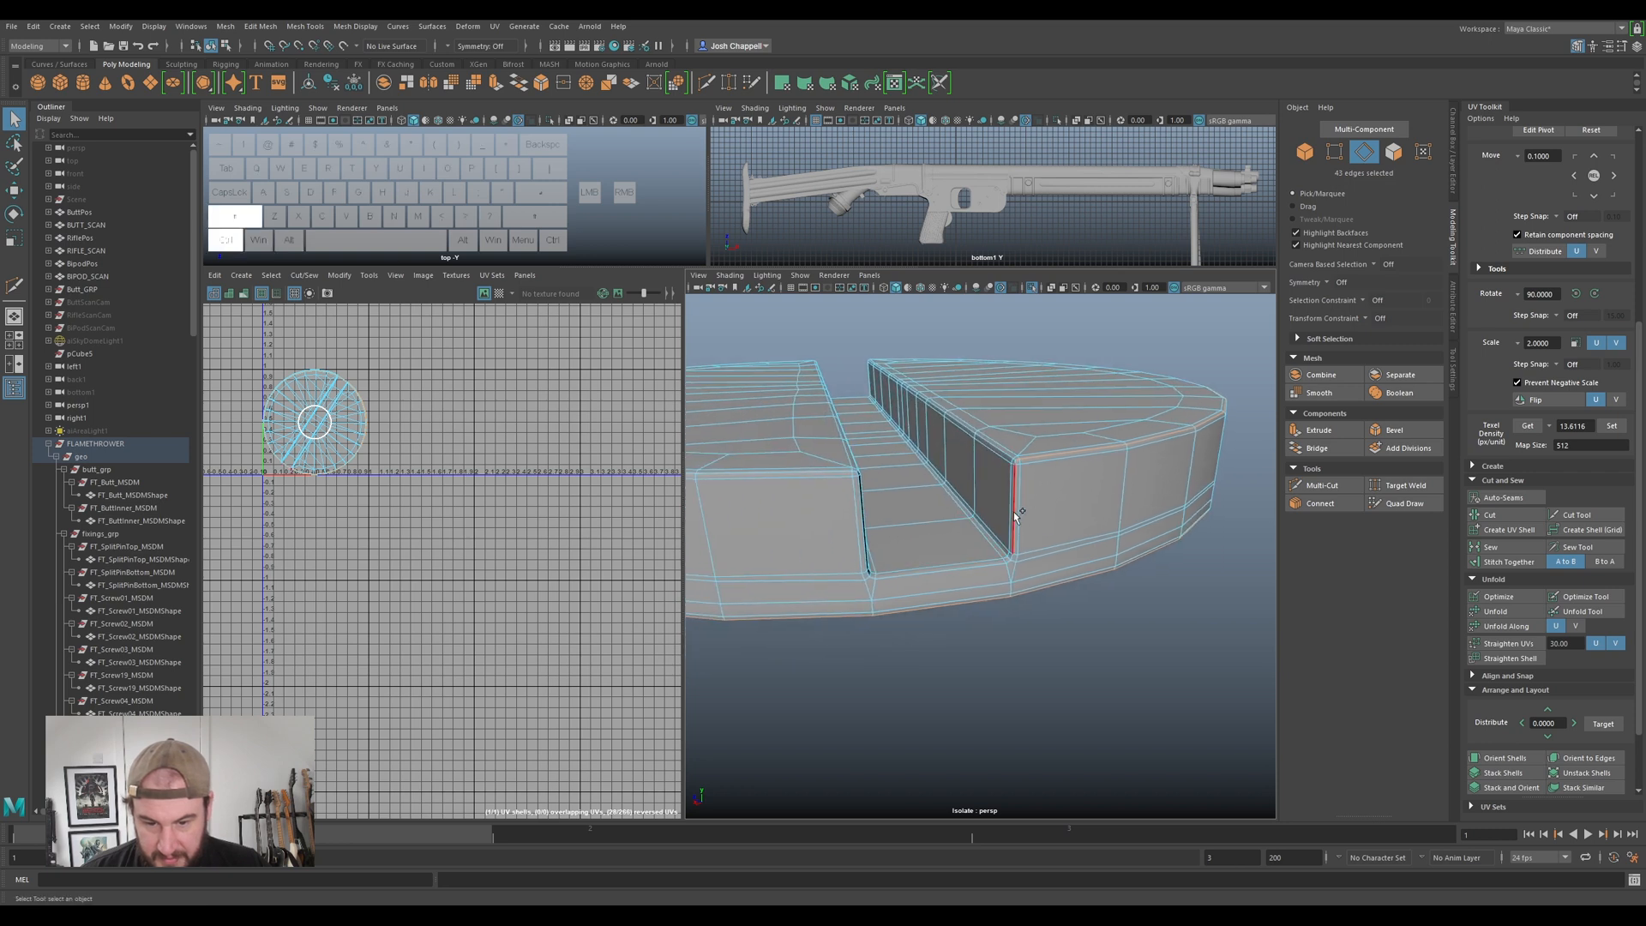
double_click(803, 474, "ctrl+shift")
left_click_drag(1017, 512, 941, 525, "alt")
scroll(941, 525, "down", 3, "alt")
middle_click_drag(941, 525, 804, 521, "alt")
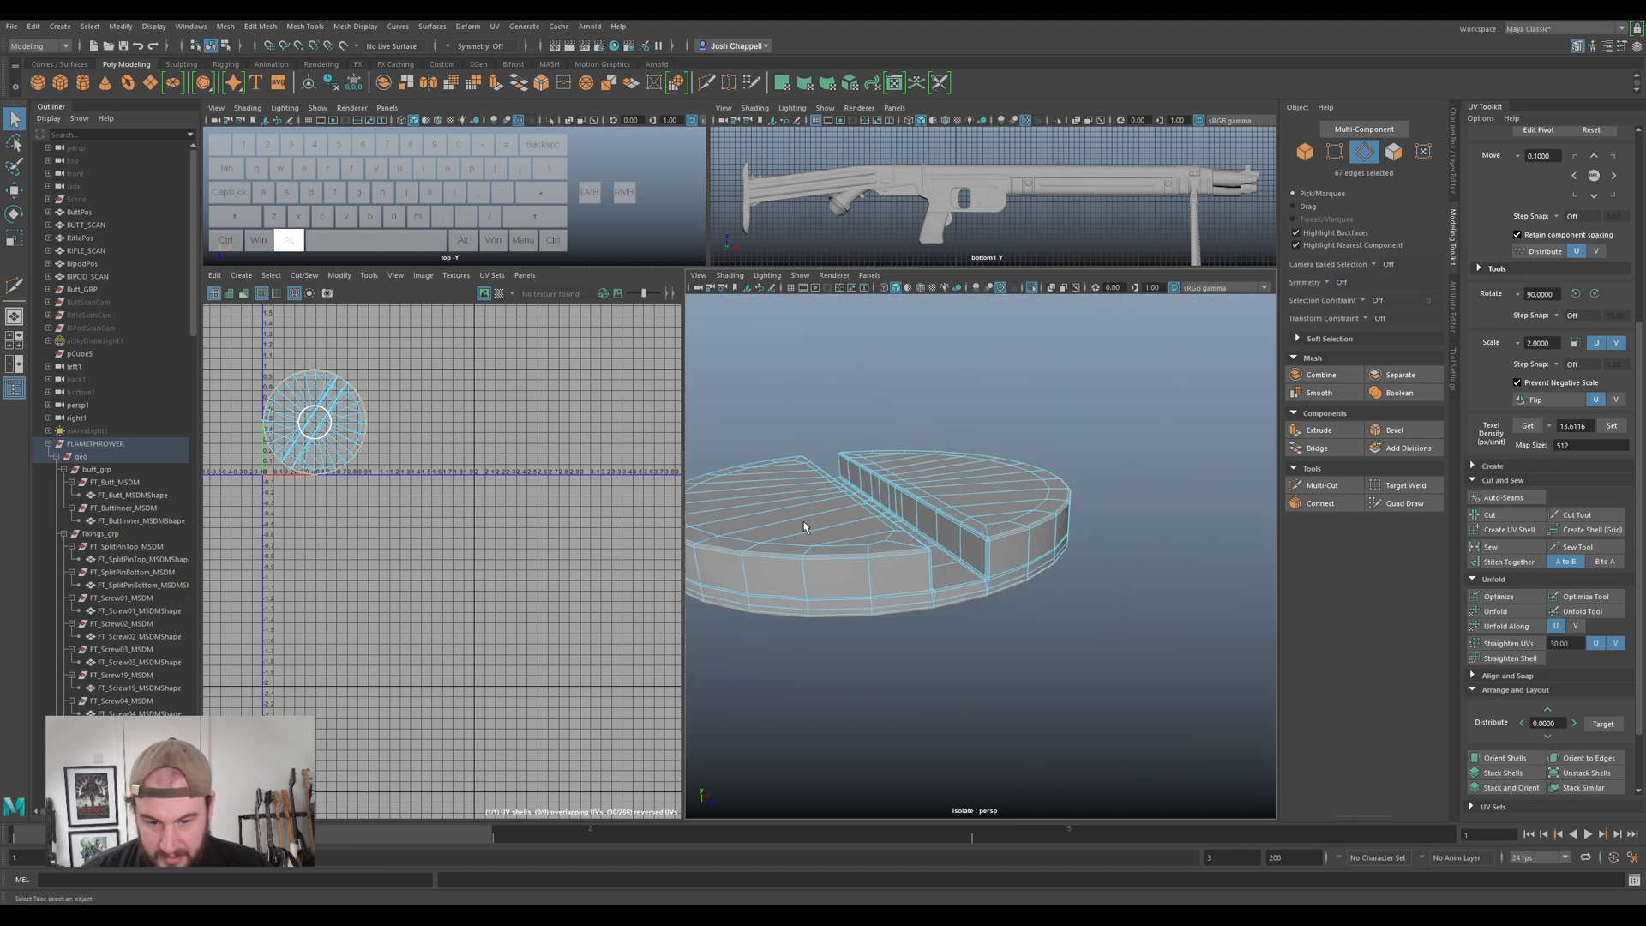
scroll(861, 523, "up", 5)
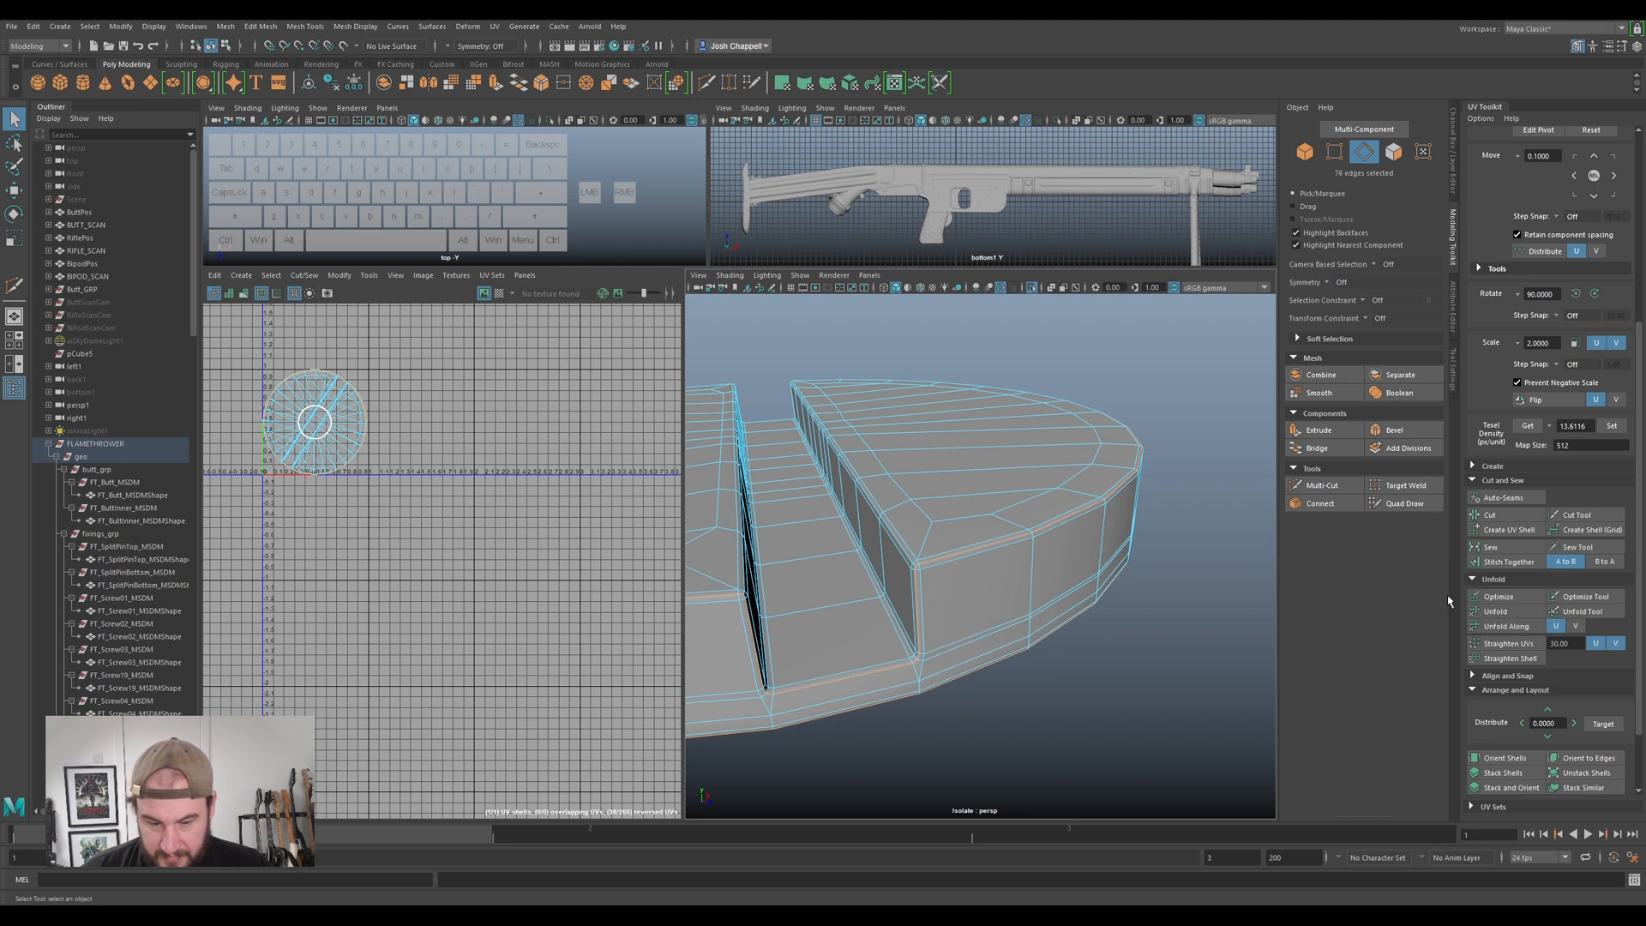
left_click(1490, 514)
- Move the underside UV shell out of the stacked shells to the empty space on their right
key("w")
right_click(319, 393)
right_click_drag(318, 393, 265, 374)
left_click(330, 396)
key("ctrl+u")
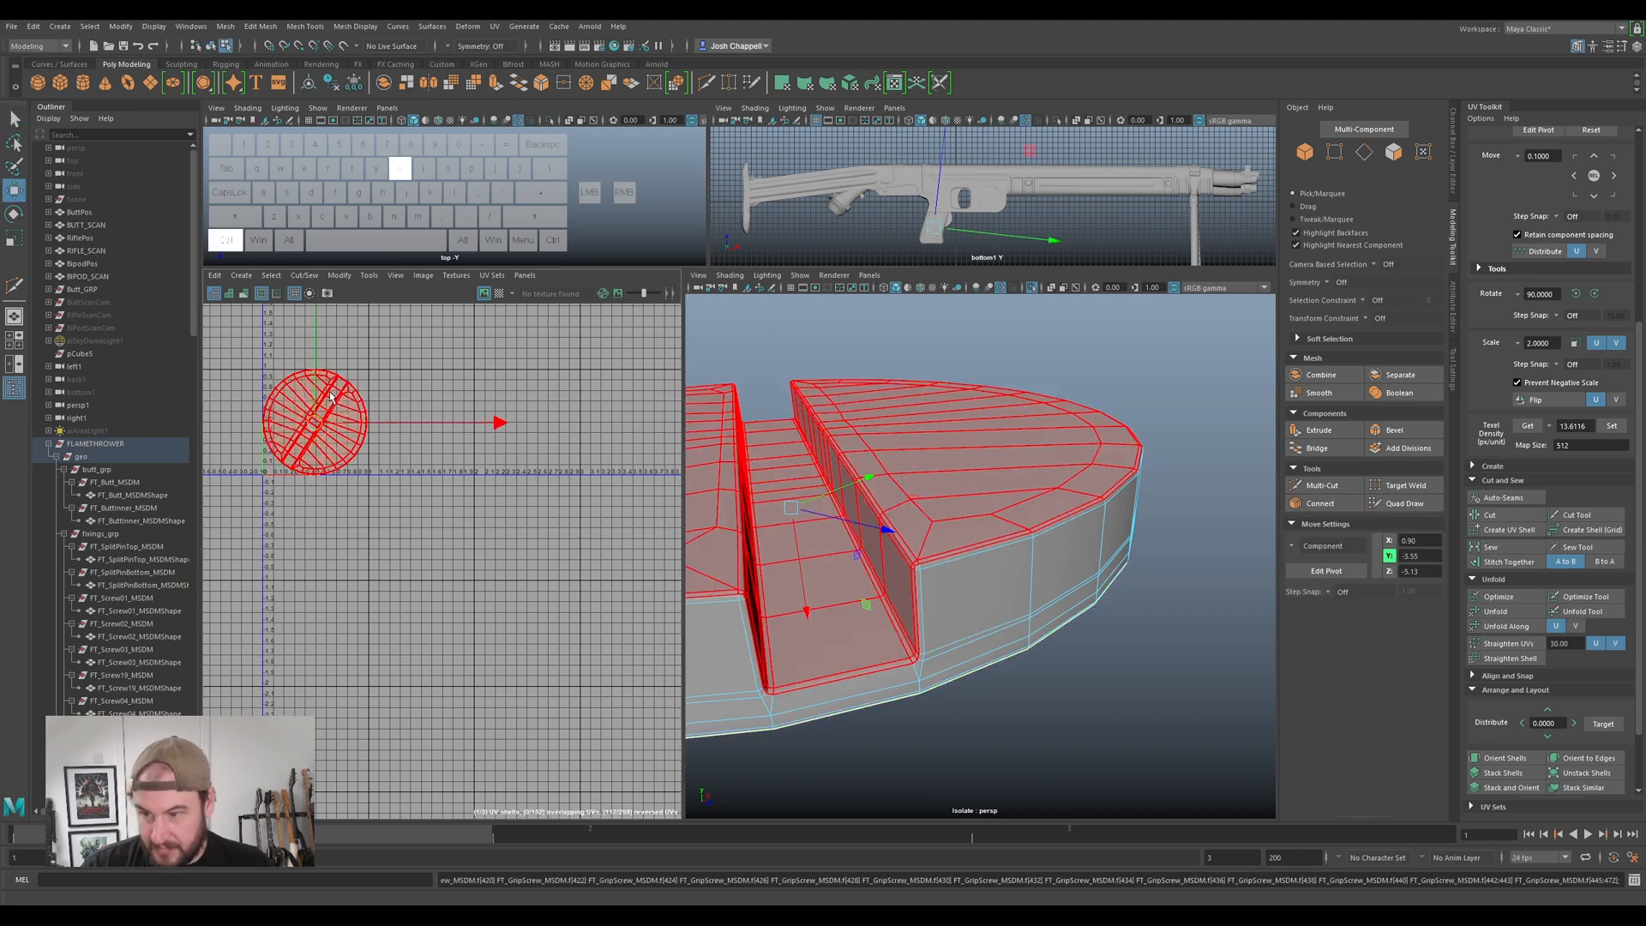
left_click_drag(314, 421, 457, 423)
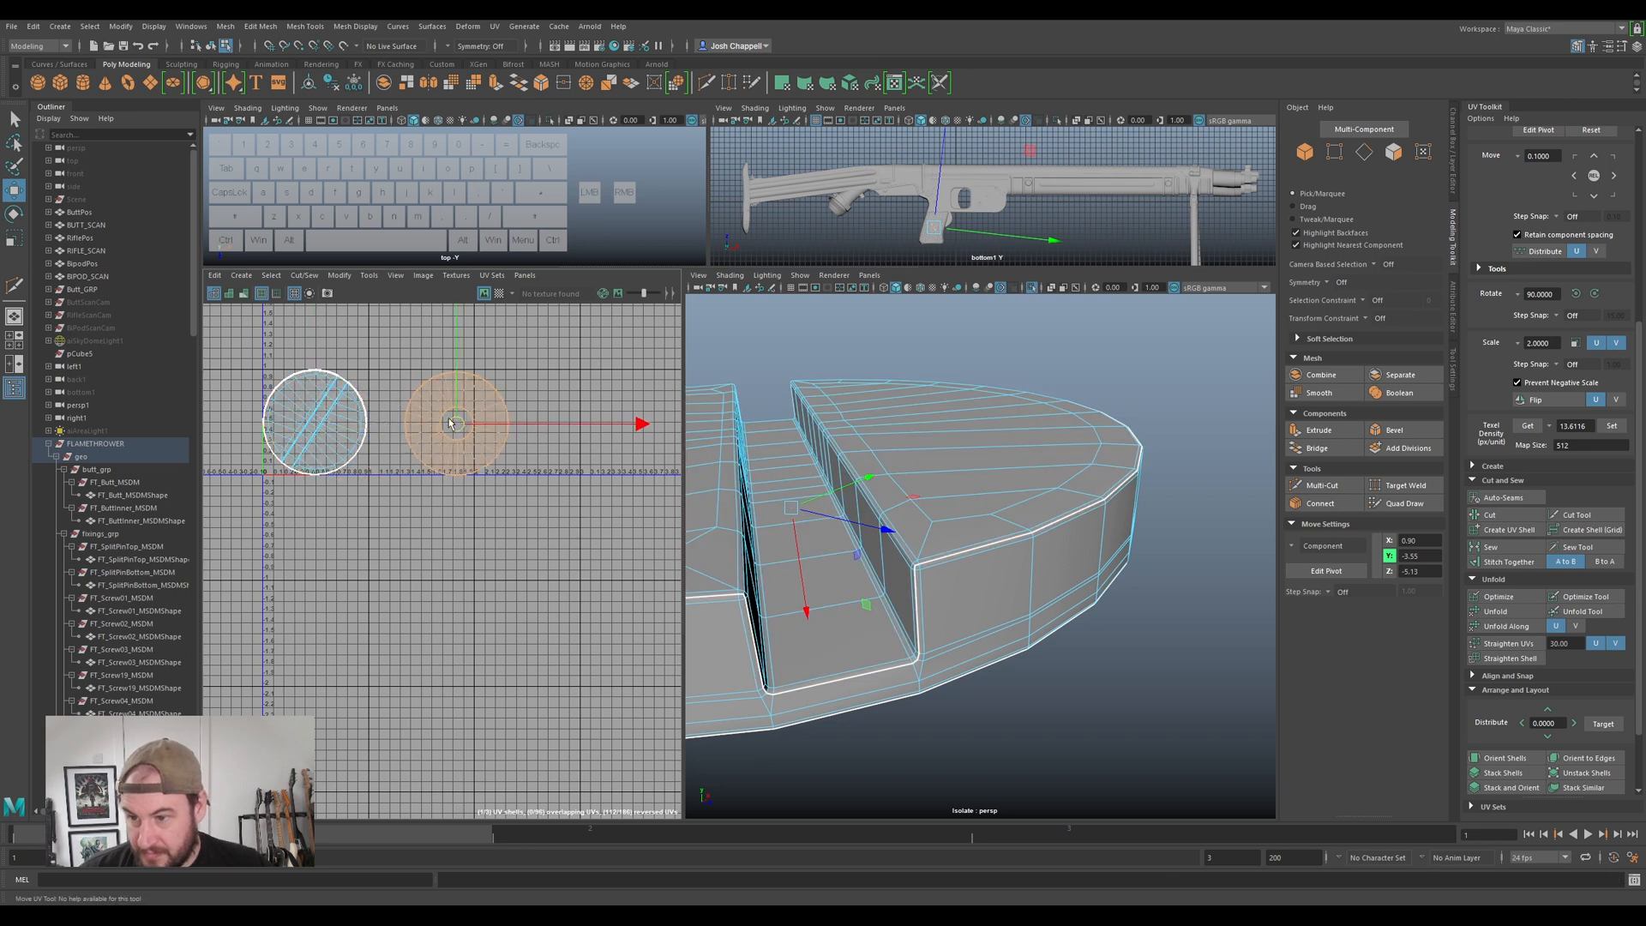
- Place the slotted top shell to the right of the underside shell with its slot running vertically
left_click(344, 426)
left_click_drag(343, 425, 581, 429)
key("e")
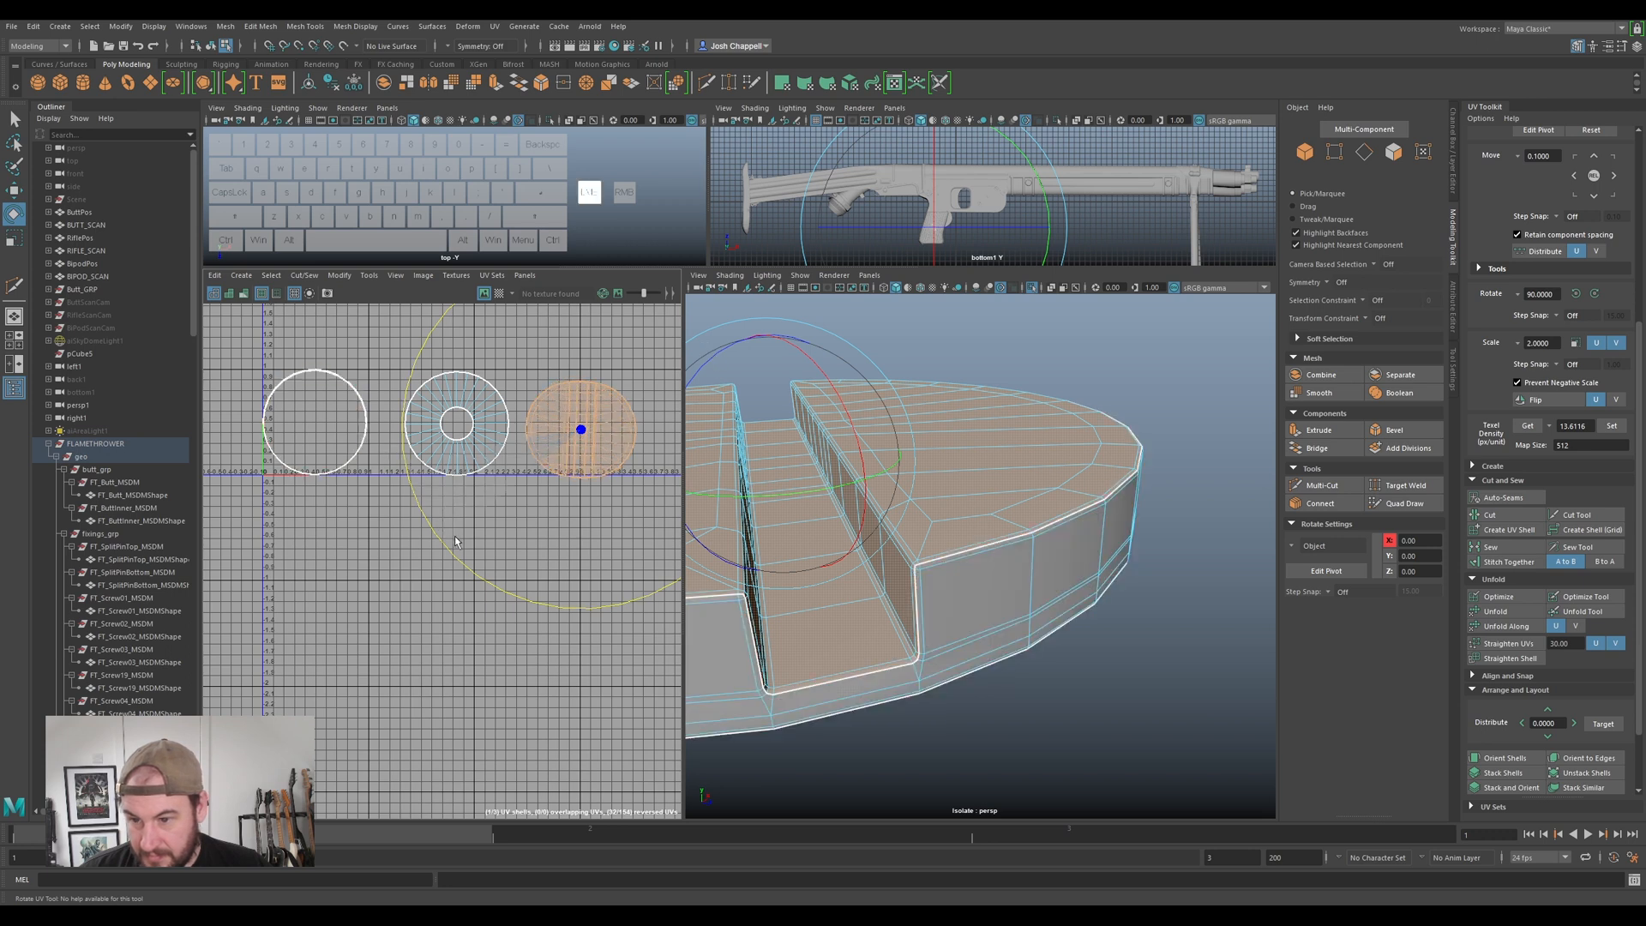
key("w")
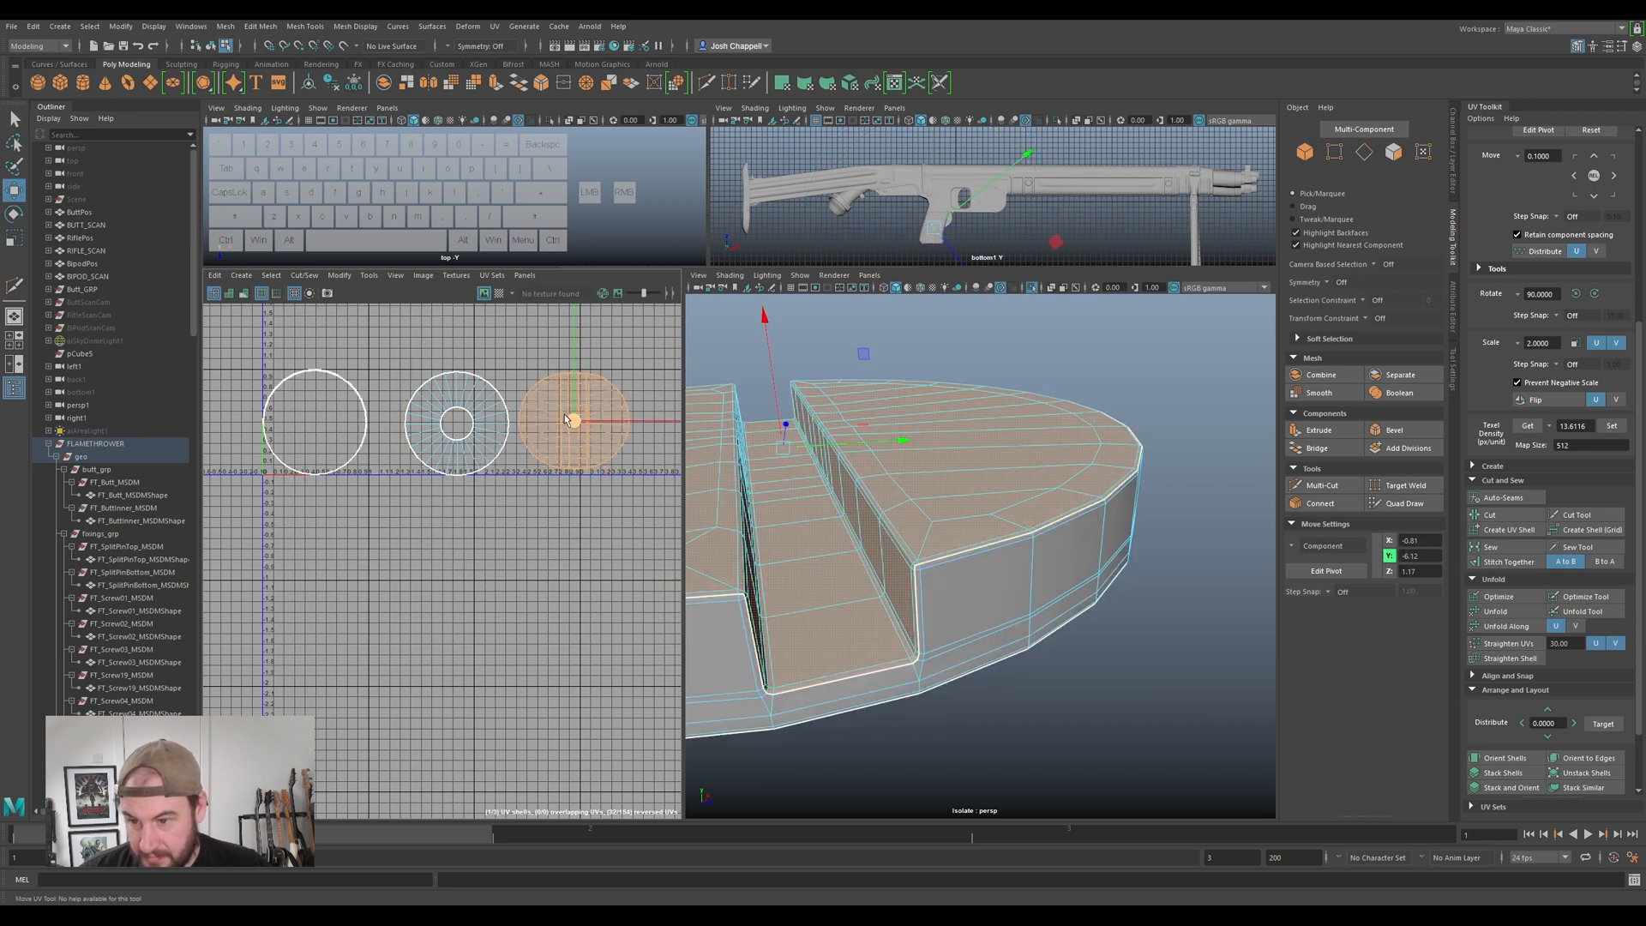
right_click_drag(324, 403, 330, 371)
left_click(331, 371)
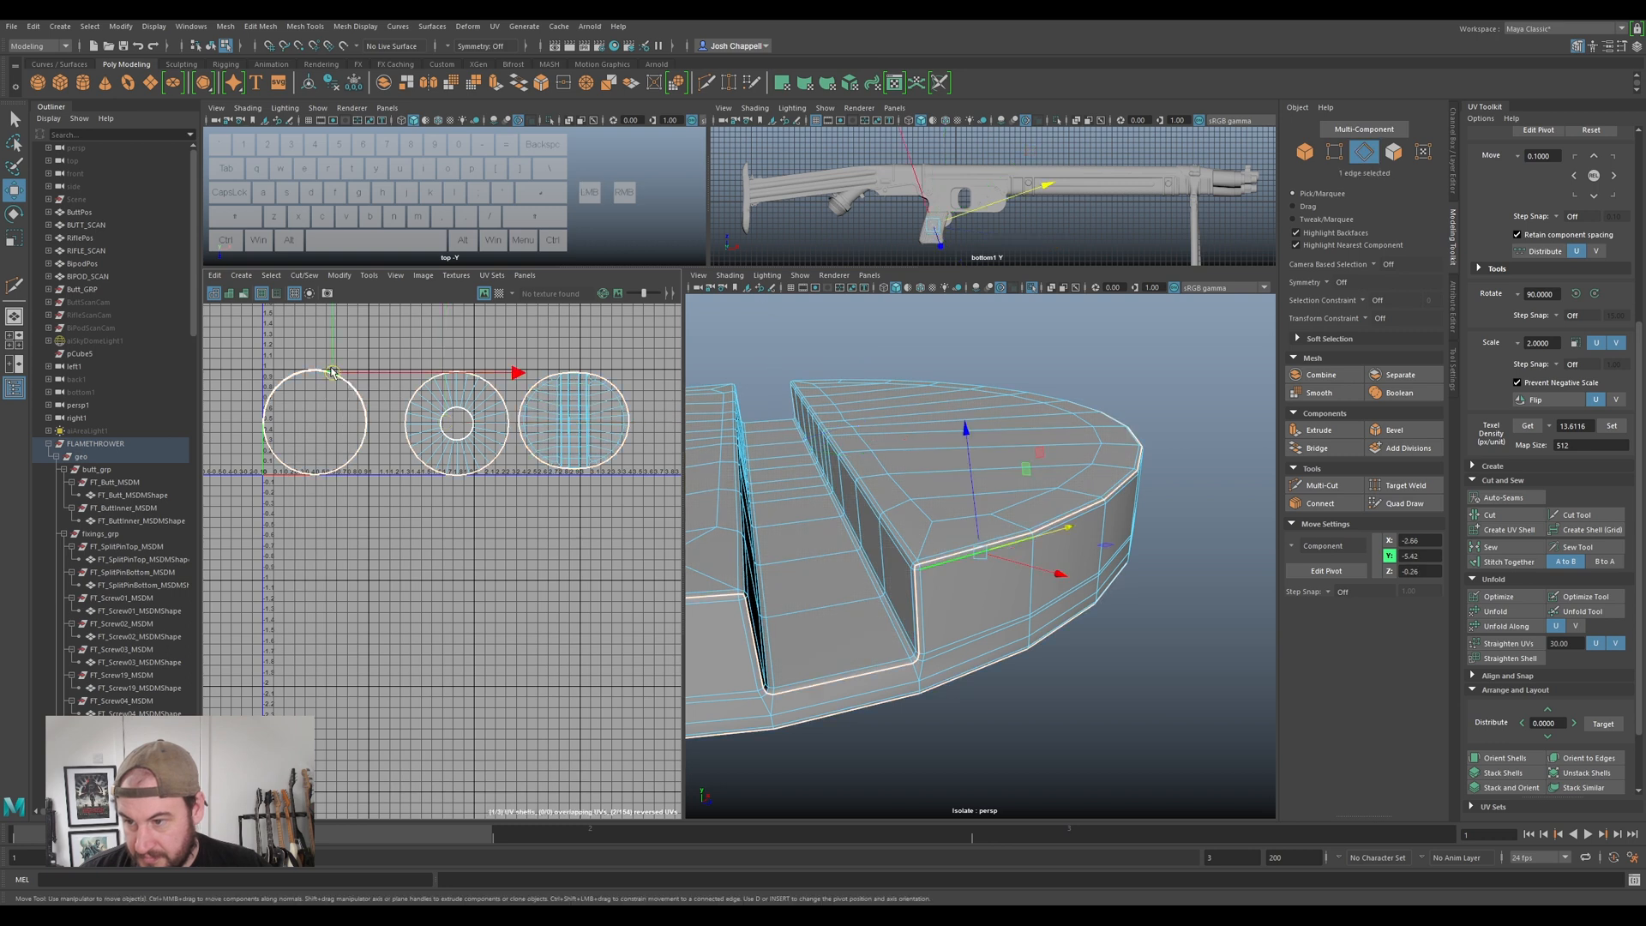
key("f")
middle_click_drag(635, 632, 460, 412, "alt")
left_click(500, 470, "shift")
left_click_drag(898, 672, 769, 572, "alt")
scroll(516, 502, "down", 3)
middle_click_drag(456, 521, 694, 639, "alt")
double_click(478, 487)
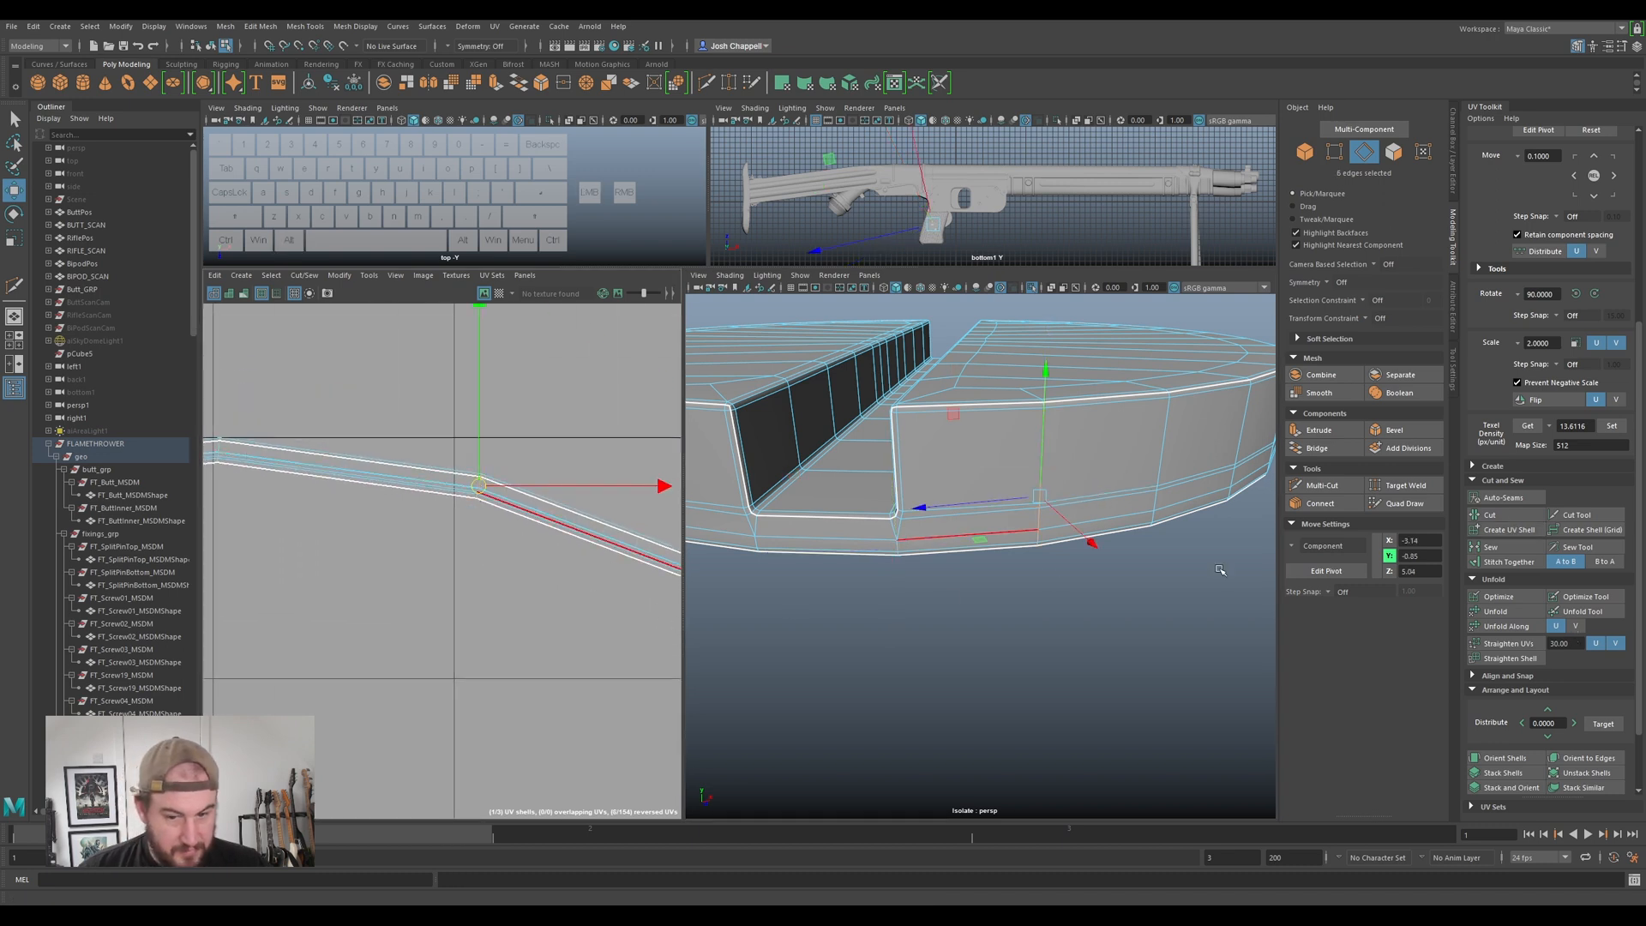
scroll(1220, 571, "down", 5)
left_click_drag(1220, 570, 1035, 548, "alt")
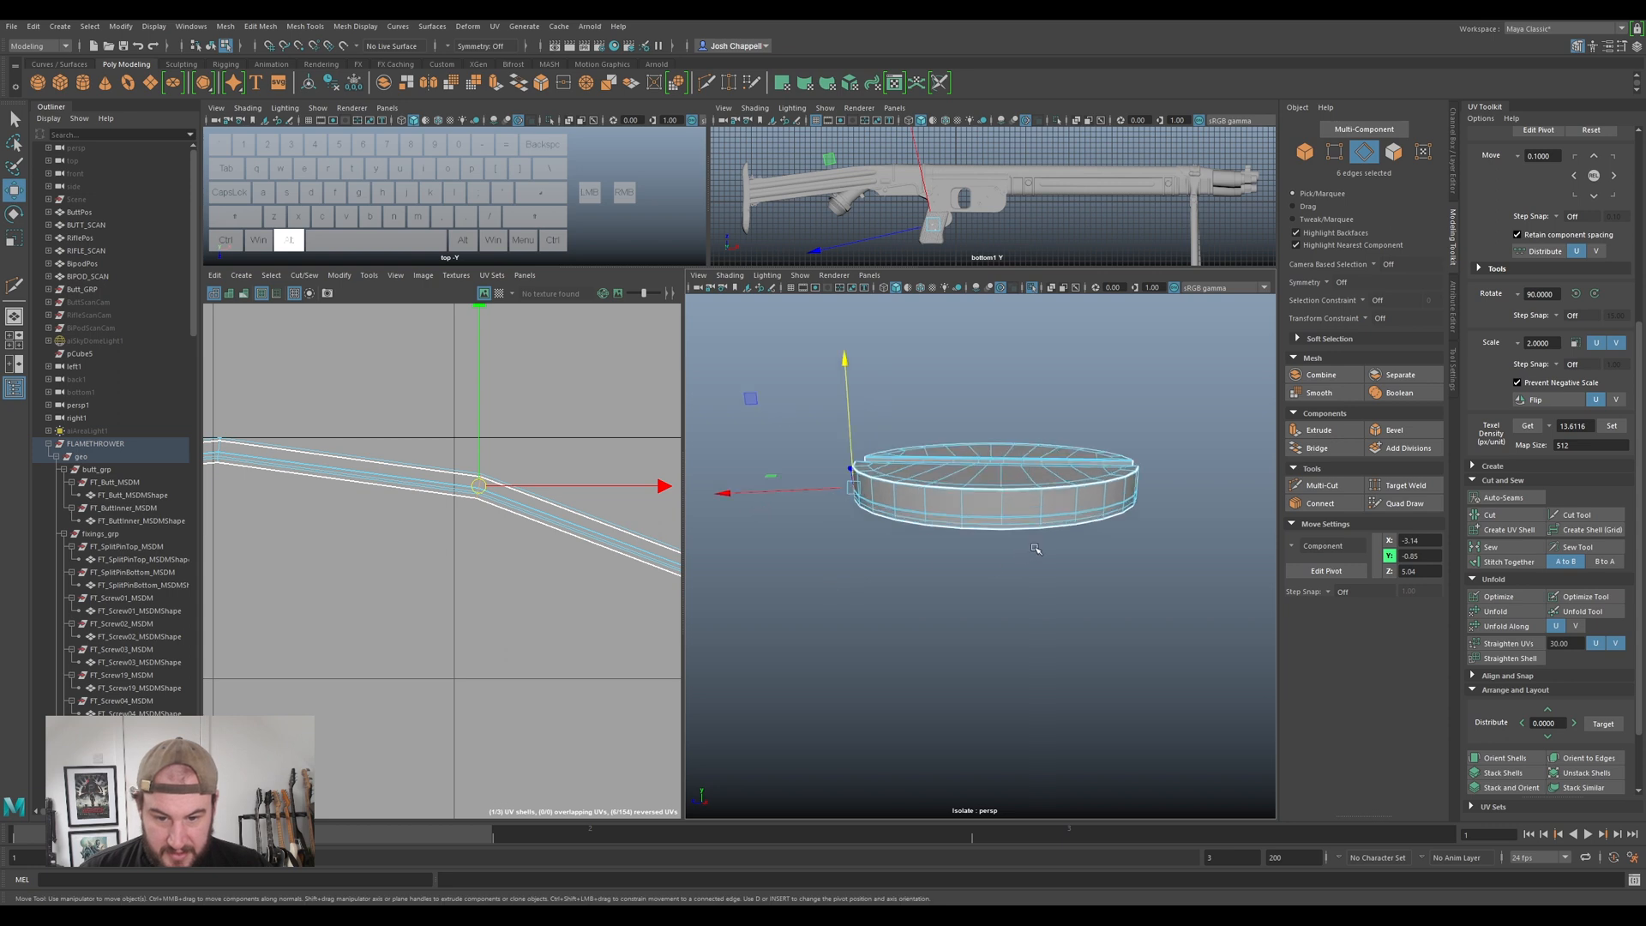
left_click(1003, 507)
scroll(427, 528, "down", 8)
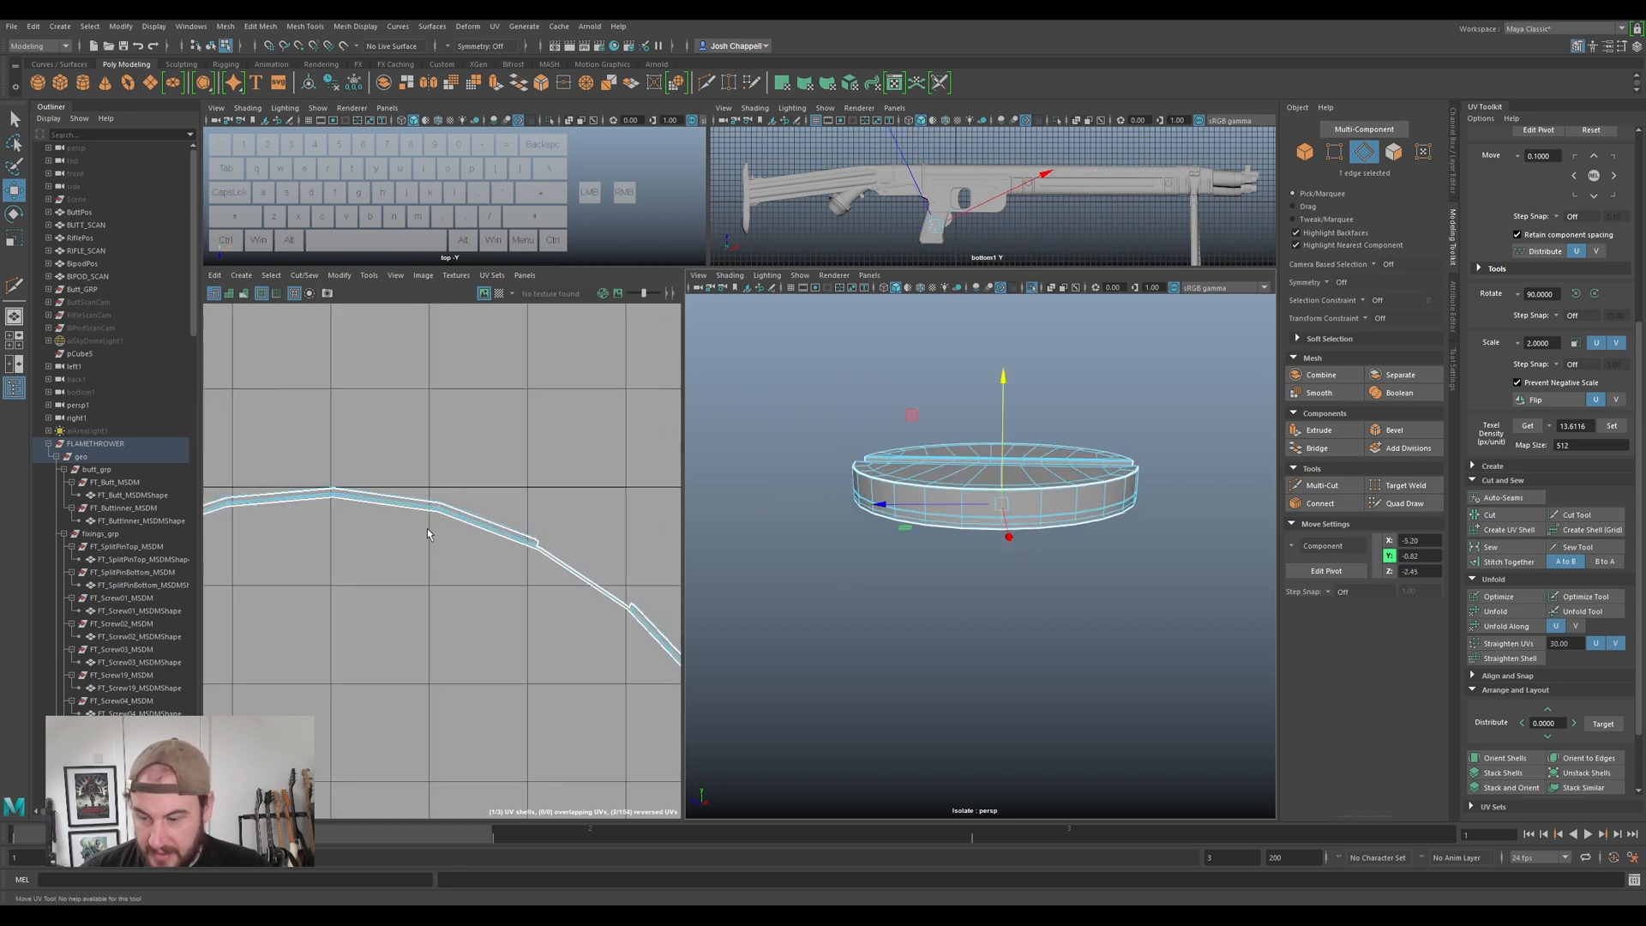
- Cut a vertical UV seam through the side wall of the screw head, below the slot's corner
middle_click_drag(500, 614, 638, 480, "alt")
left_click_drag(836, 549, 1036, 565, "alt")
scroll(940, 510, "up", 6, "alt")
key("f")
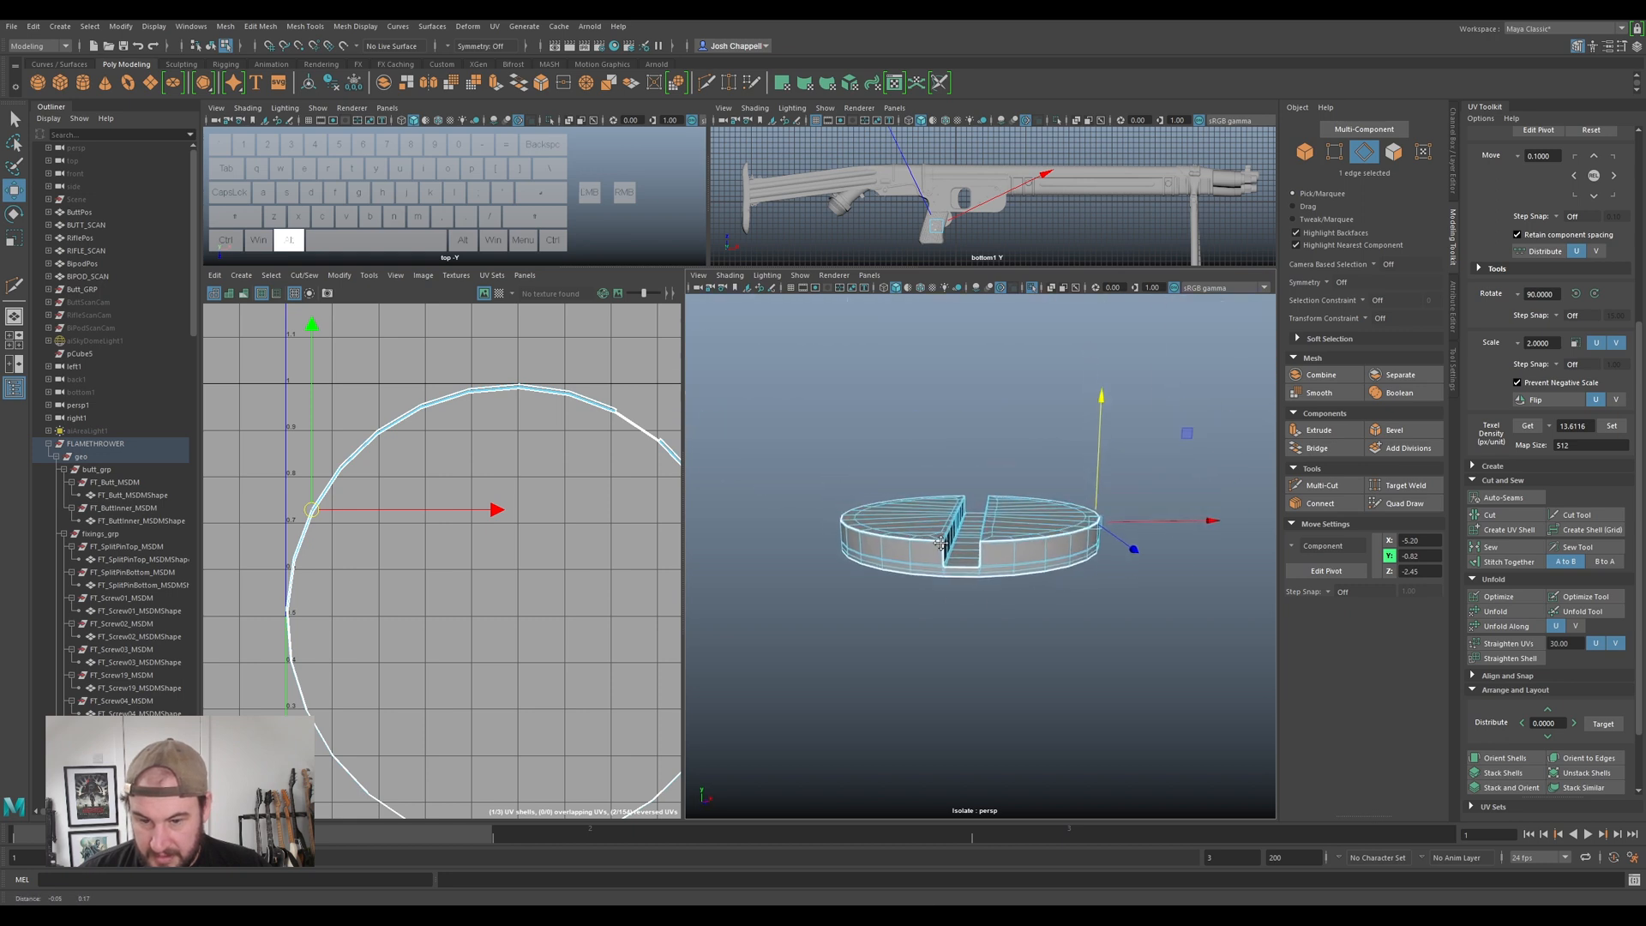
left_click(967, 636)
left_click(974, 656, "ctrl+shift")
key("1")
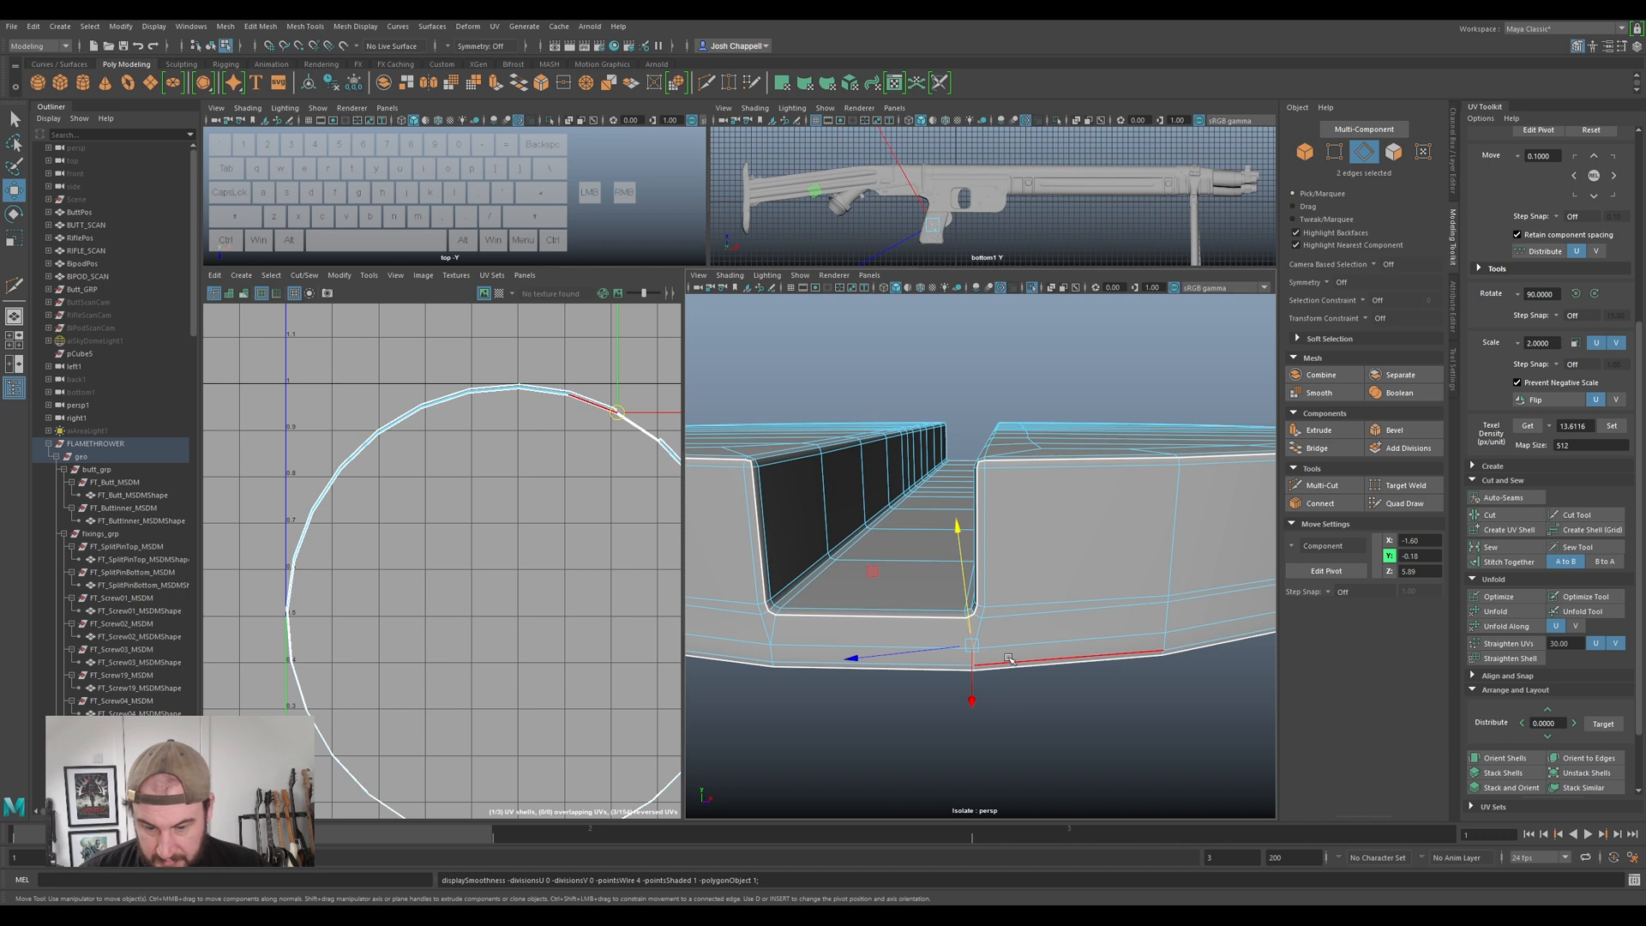
key("q")
left_click_drag(1000, 656, 981, 558, "alt")
left_click(894, 504, "ctrl+shift")
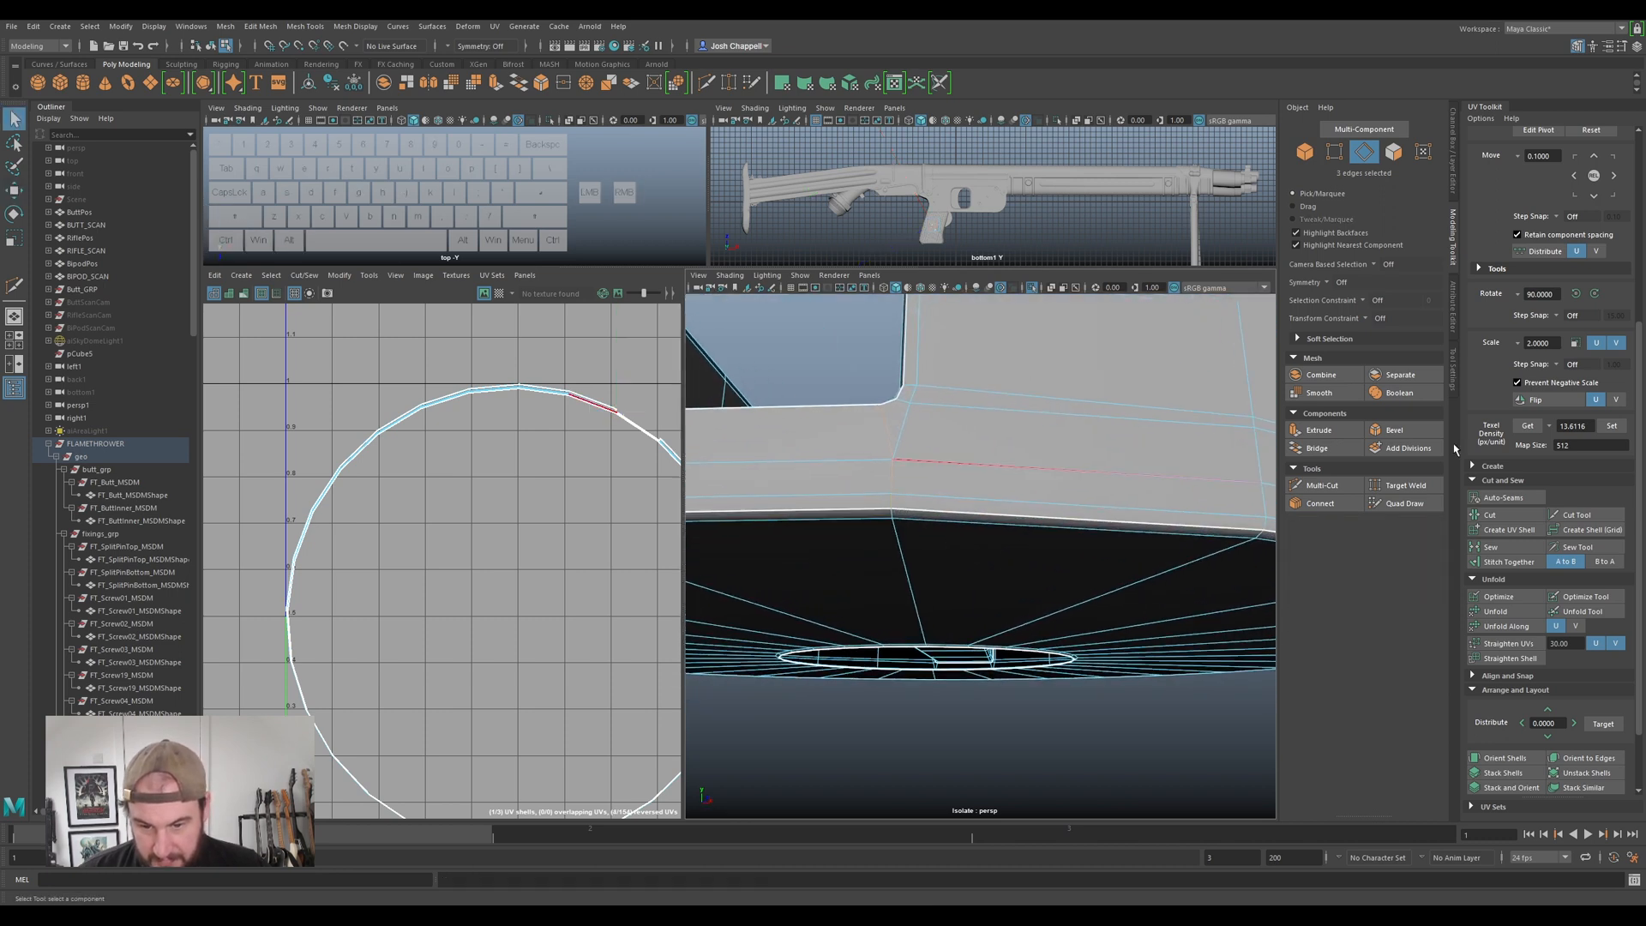
left_click(1523, 513)
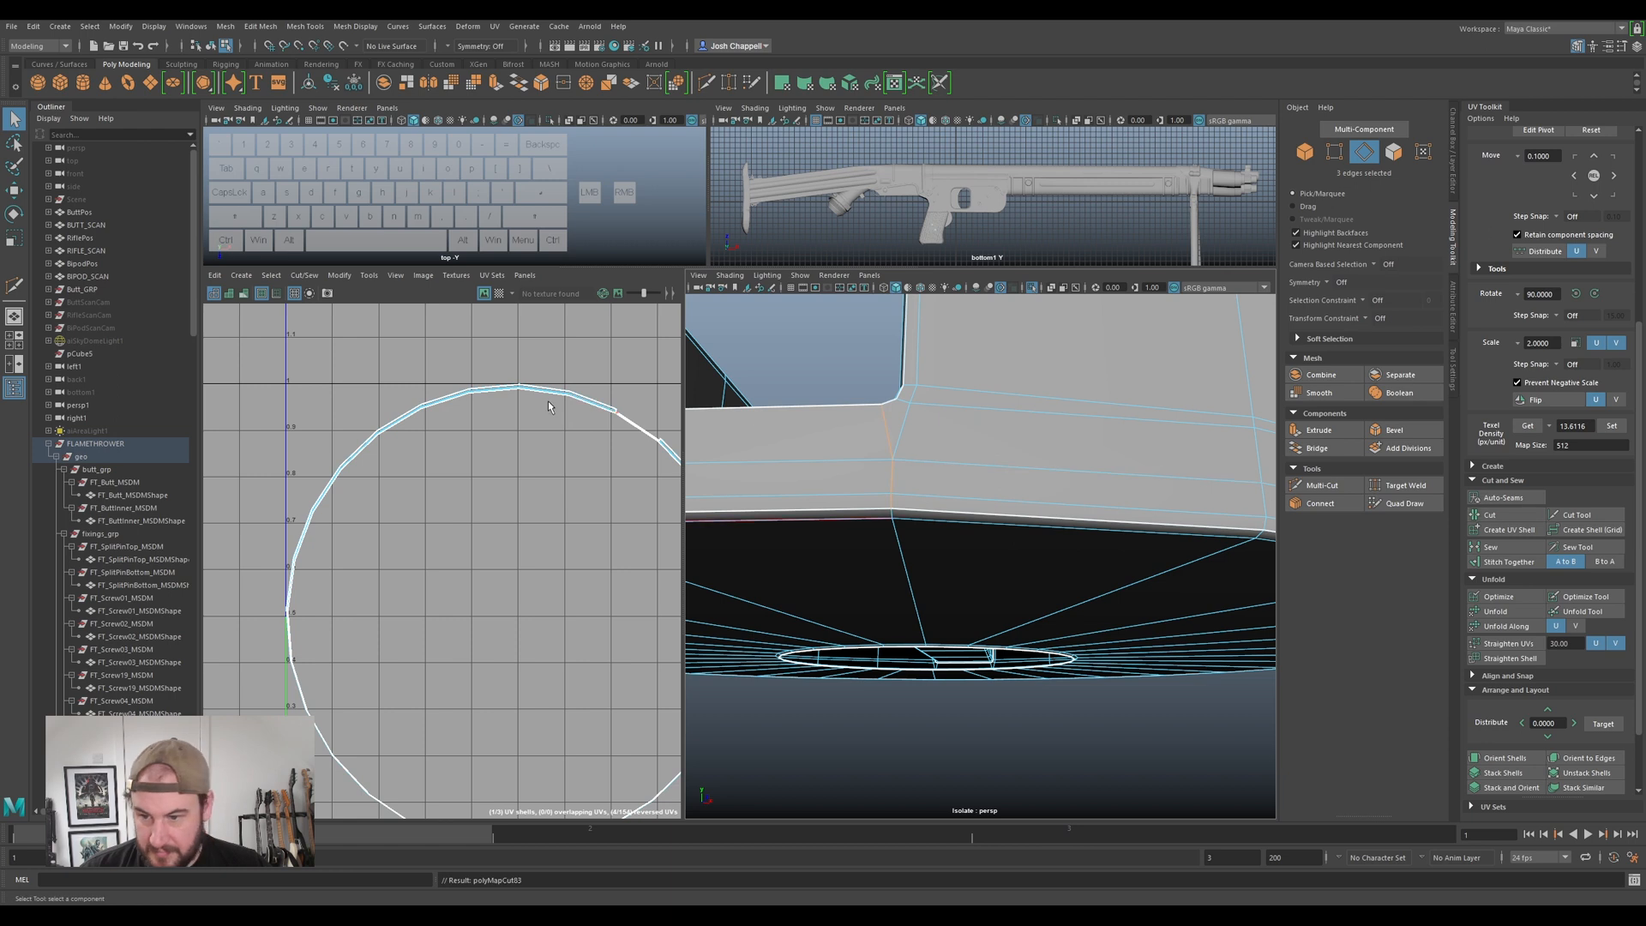
- Unfold the screw head's side-wall UV shell and set its texel density to 13.6116 for a 512 map
right_click_drag(548, 405, 536, 392)
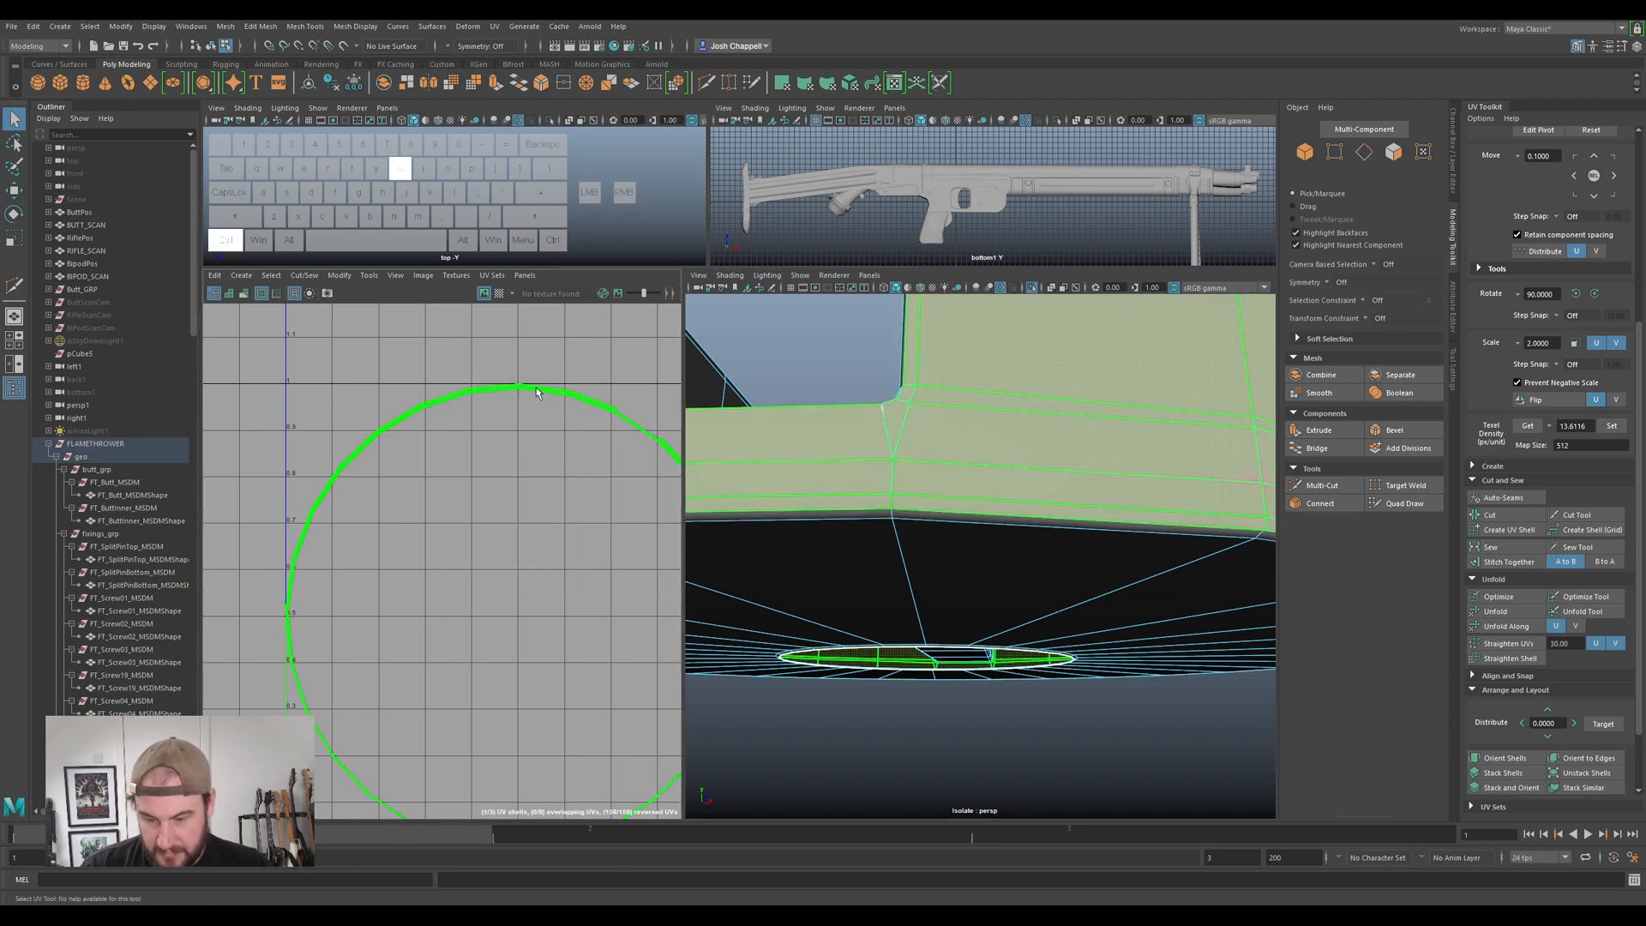
scroll(536, 387, "down", 3)
left_click(1610, 426)
- Move the side-wall UV strip beside the UV origin, on the negative U side and along the U axis
key("e")
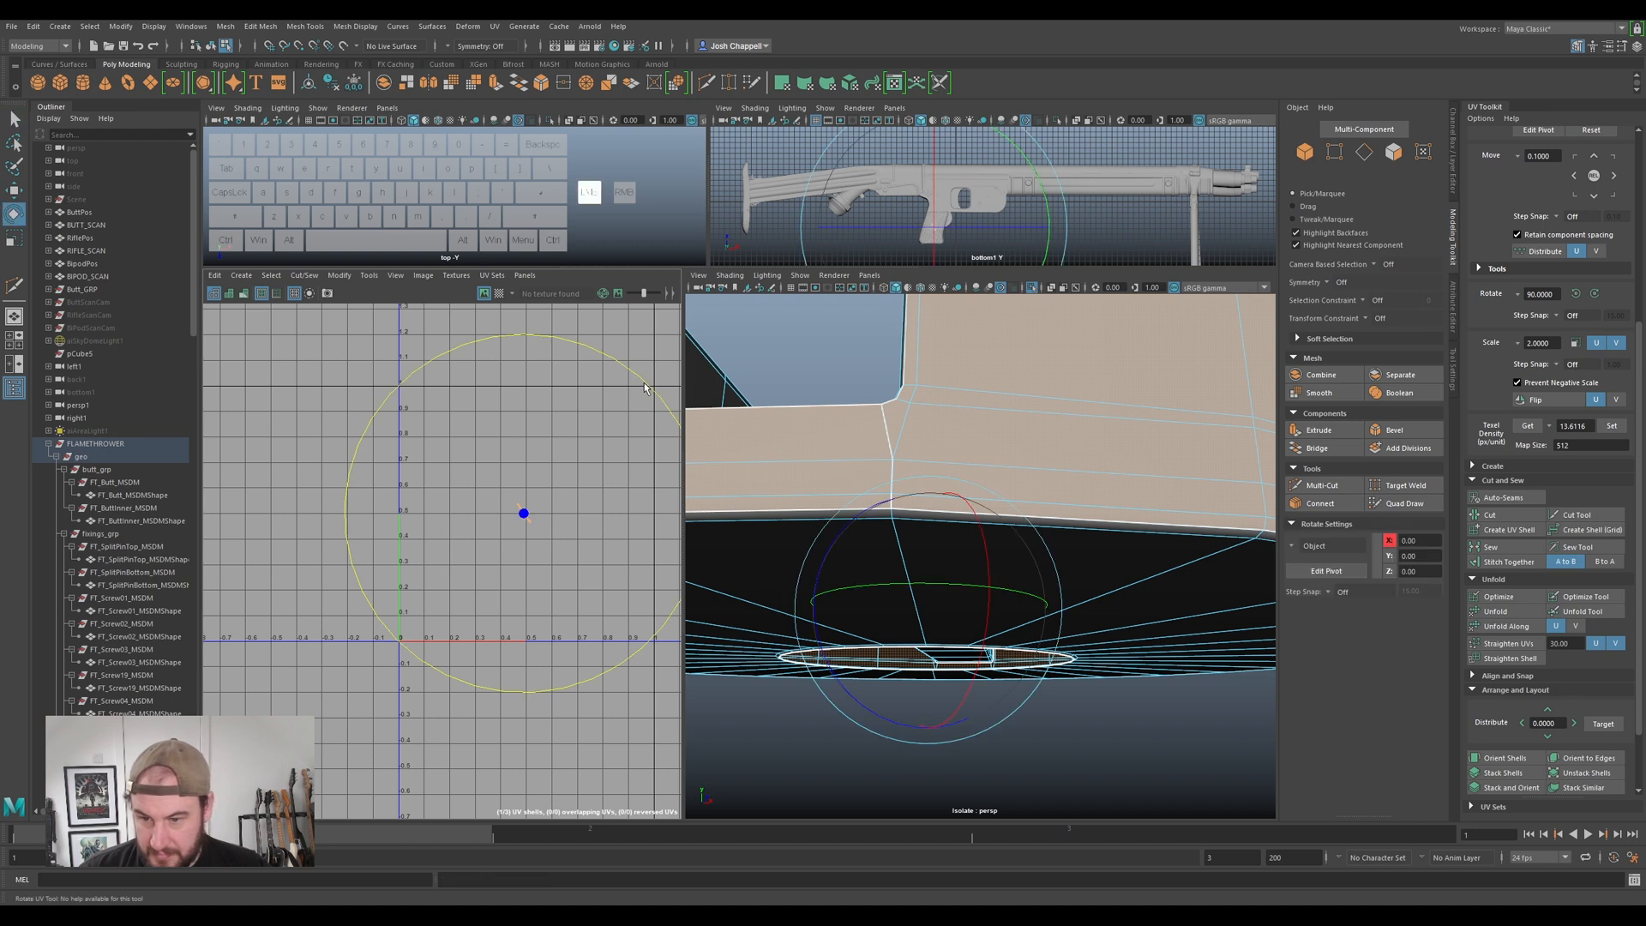
scroll(570, 508, "down", 3)
middle_click_drag(588, 530, 456, 530, "alt")
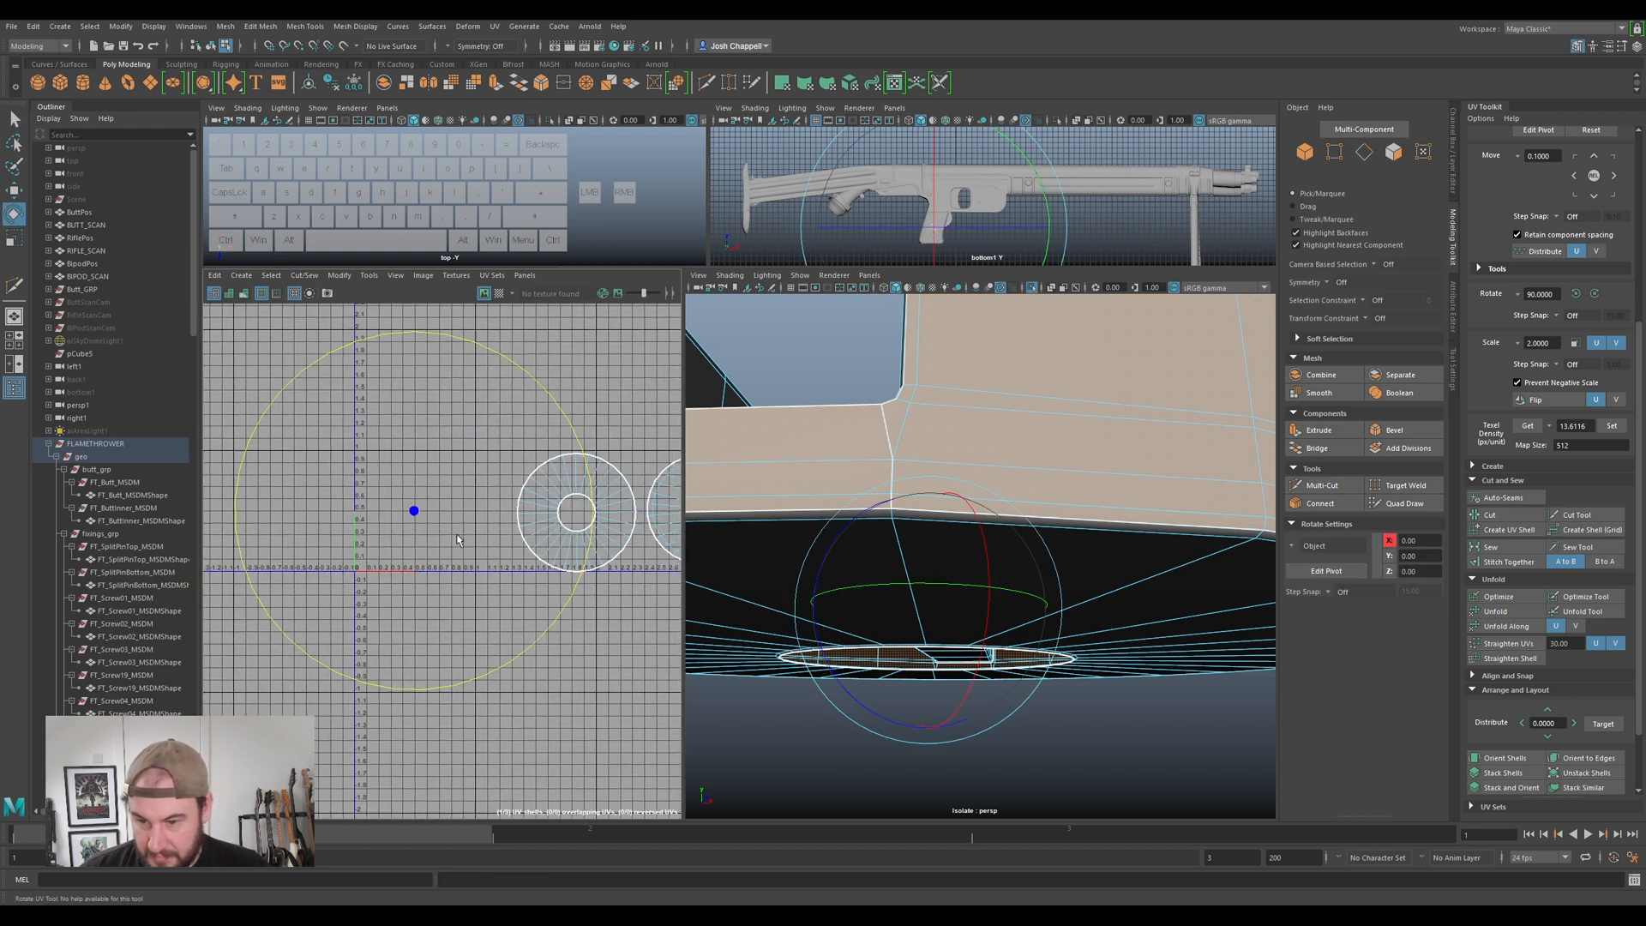
scroll(457, 531, "up", 3)
key("w")
left_click_drag(385, 498, 296, 596)
middle_click_drag(372, 591, 599, 506, "alt")
scroll(523, 499, "up", 5)
key("e")
key("w")
left_click_drag(517, 552, 412, 557)
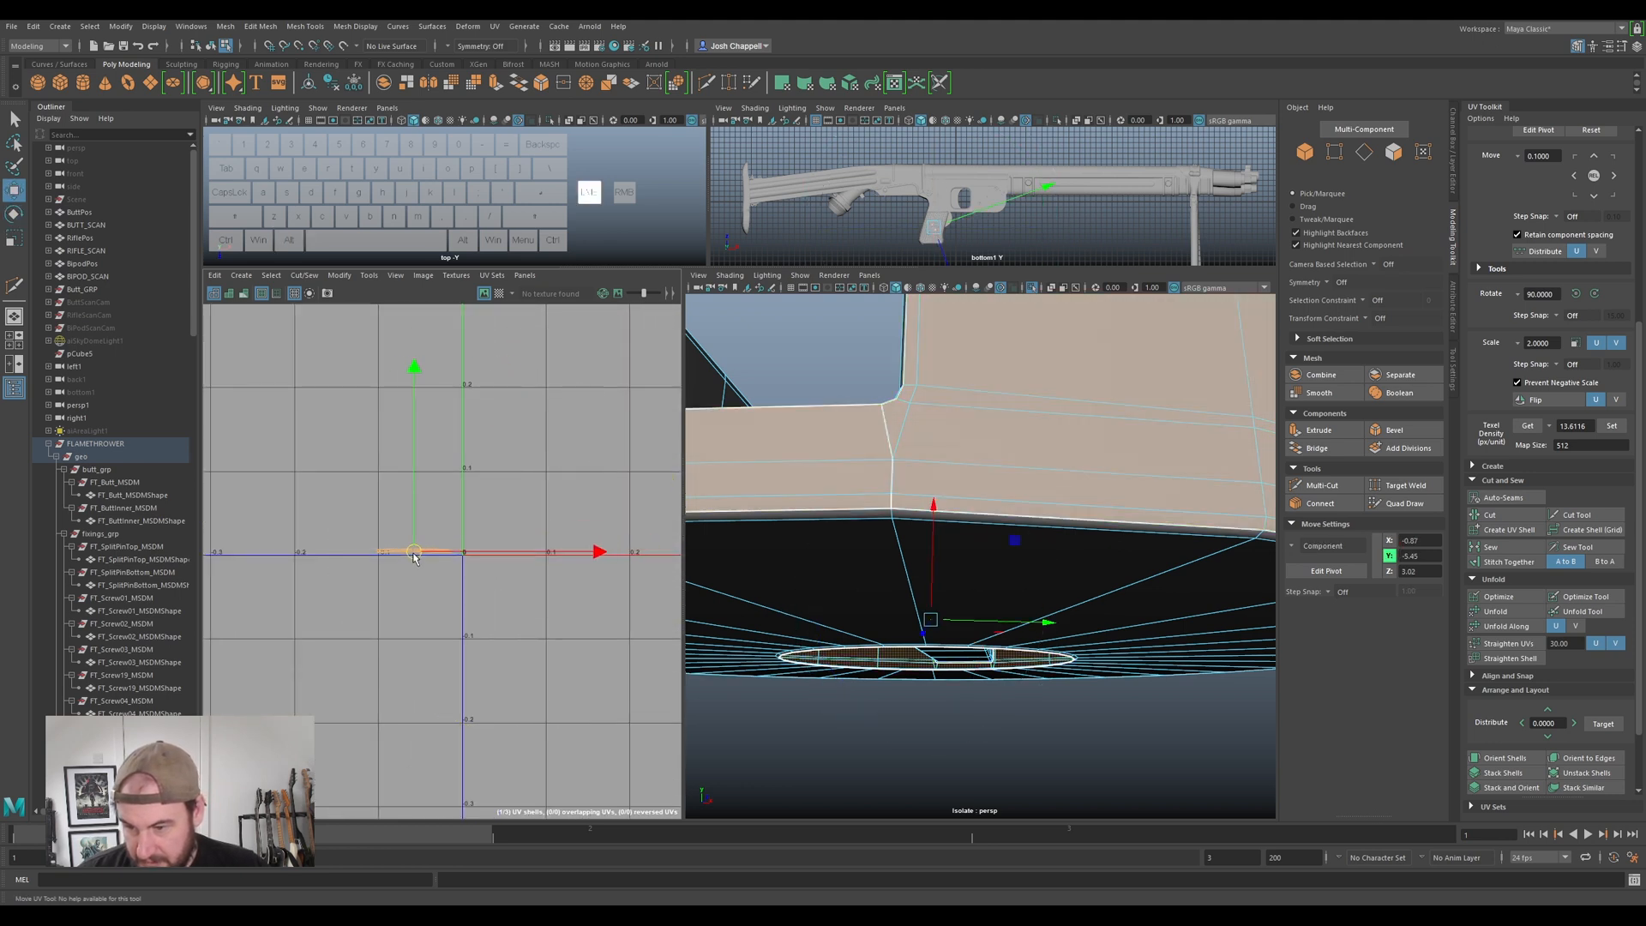
scroll(439, 528, "up", 4)
key("e")
key("w")
left_click_drag(384, 591, 387, 598)
- Apply the 13.6116 texel density to the underside shell and place it just above the side-wall strip
scroll(410, 588, "down", 10)
middle_click_drag(437, 571, 306, 551, "alt")
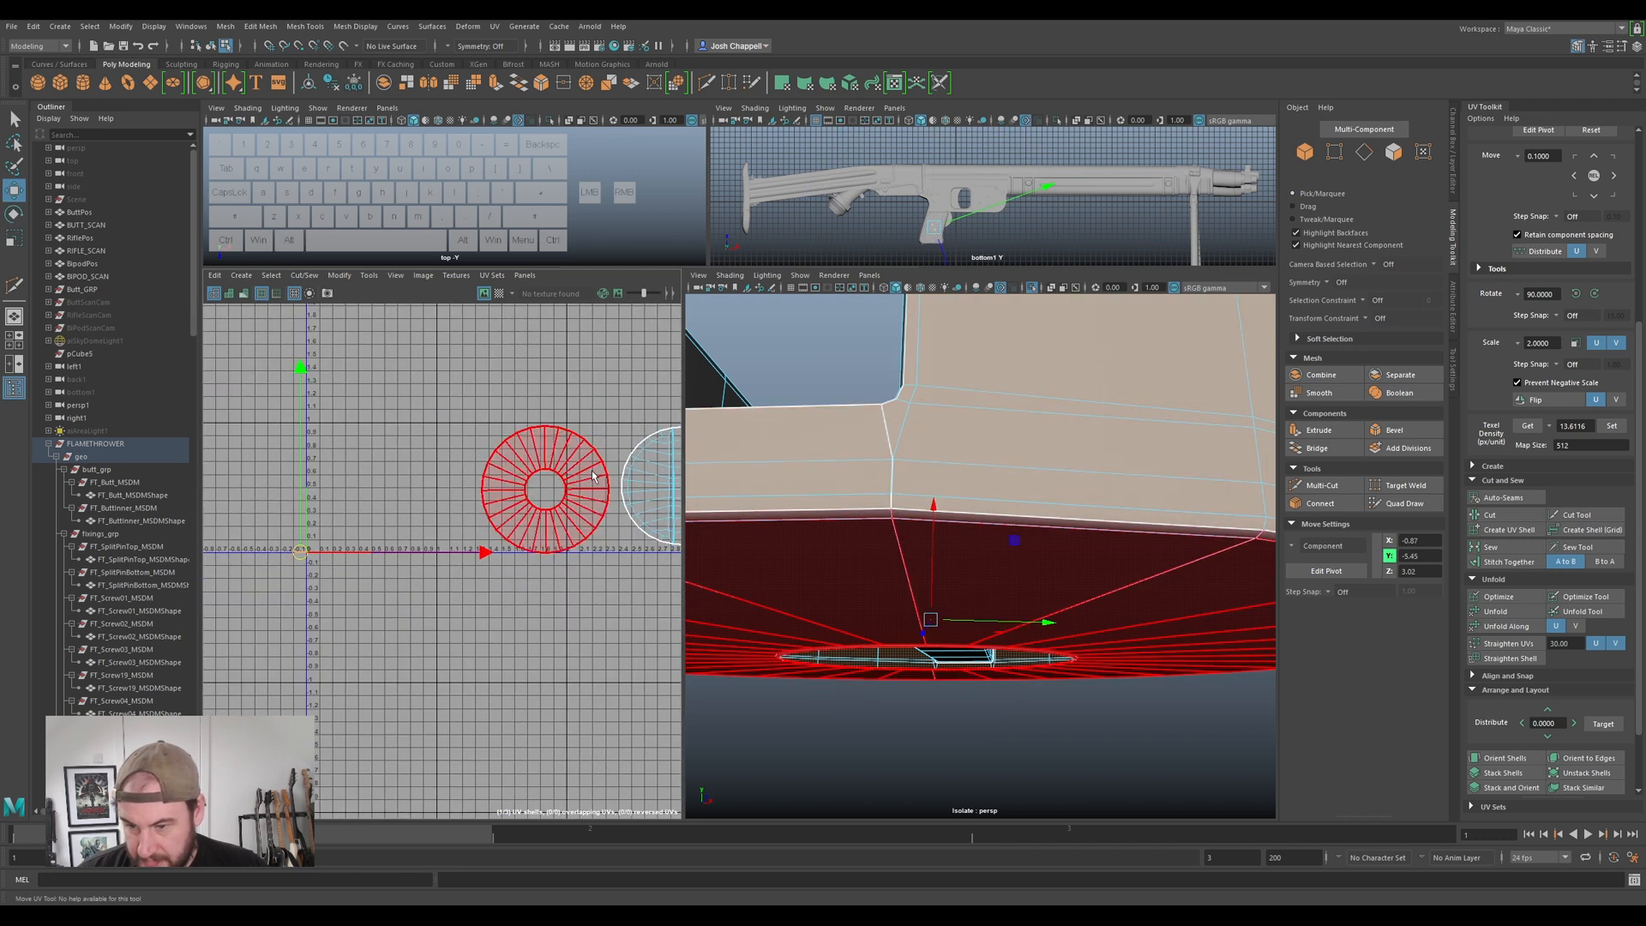
scroll(592, 477, "down", 3)
left_click(583, 467)
left_click(1610, 429)
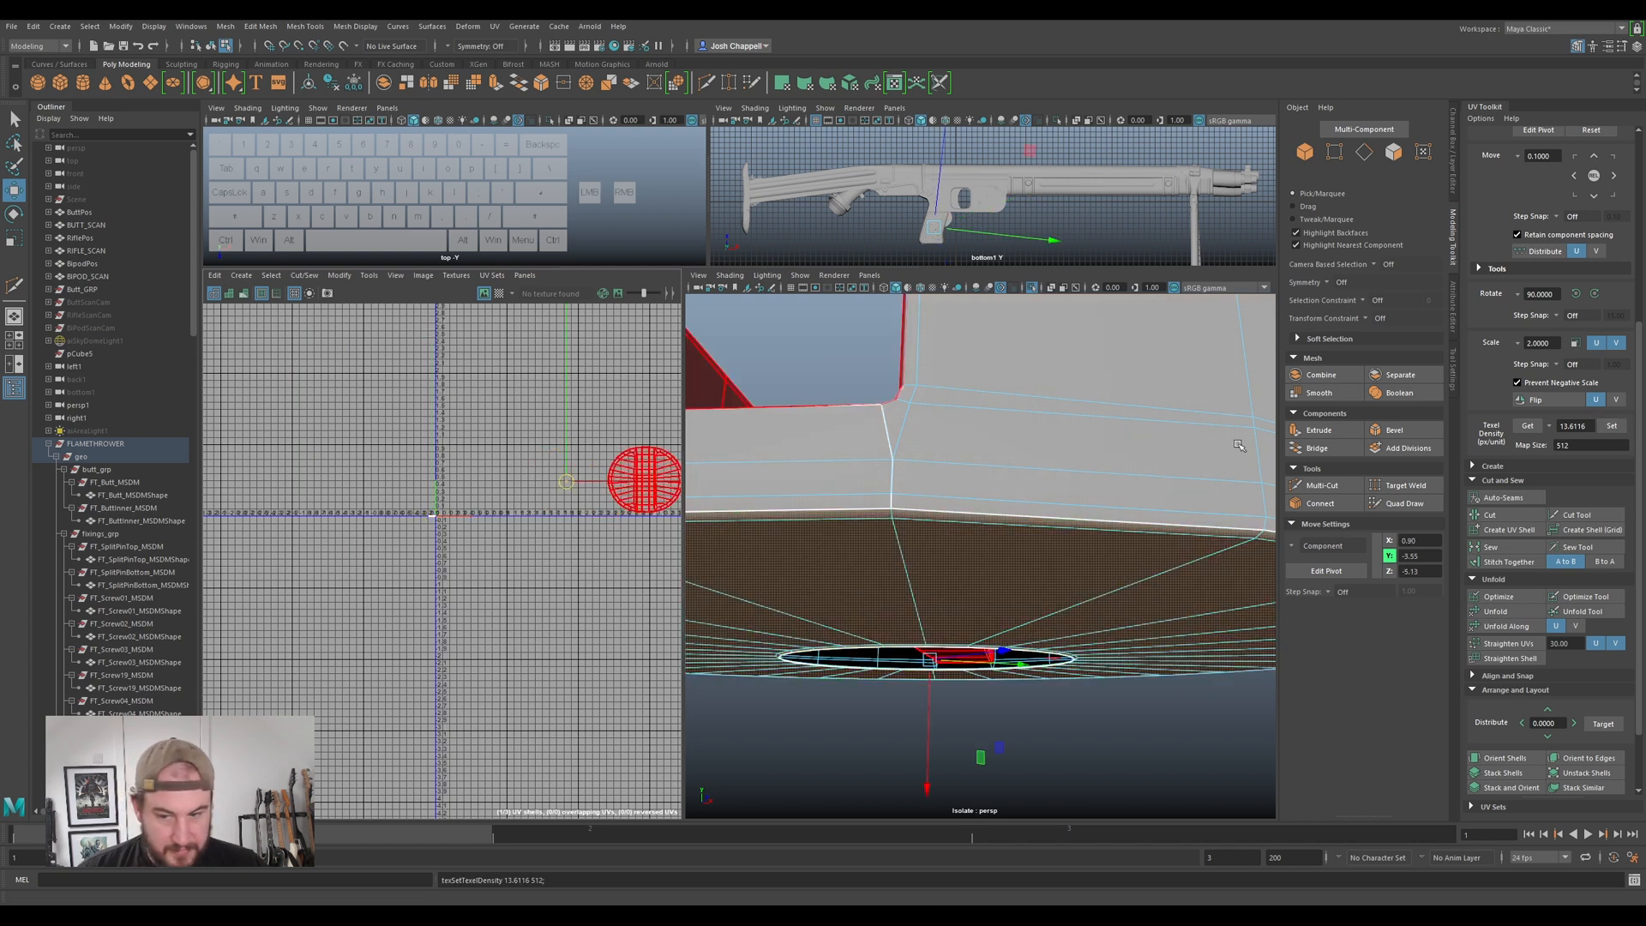
scroll(439, 506, "up", 10)
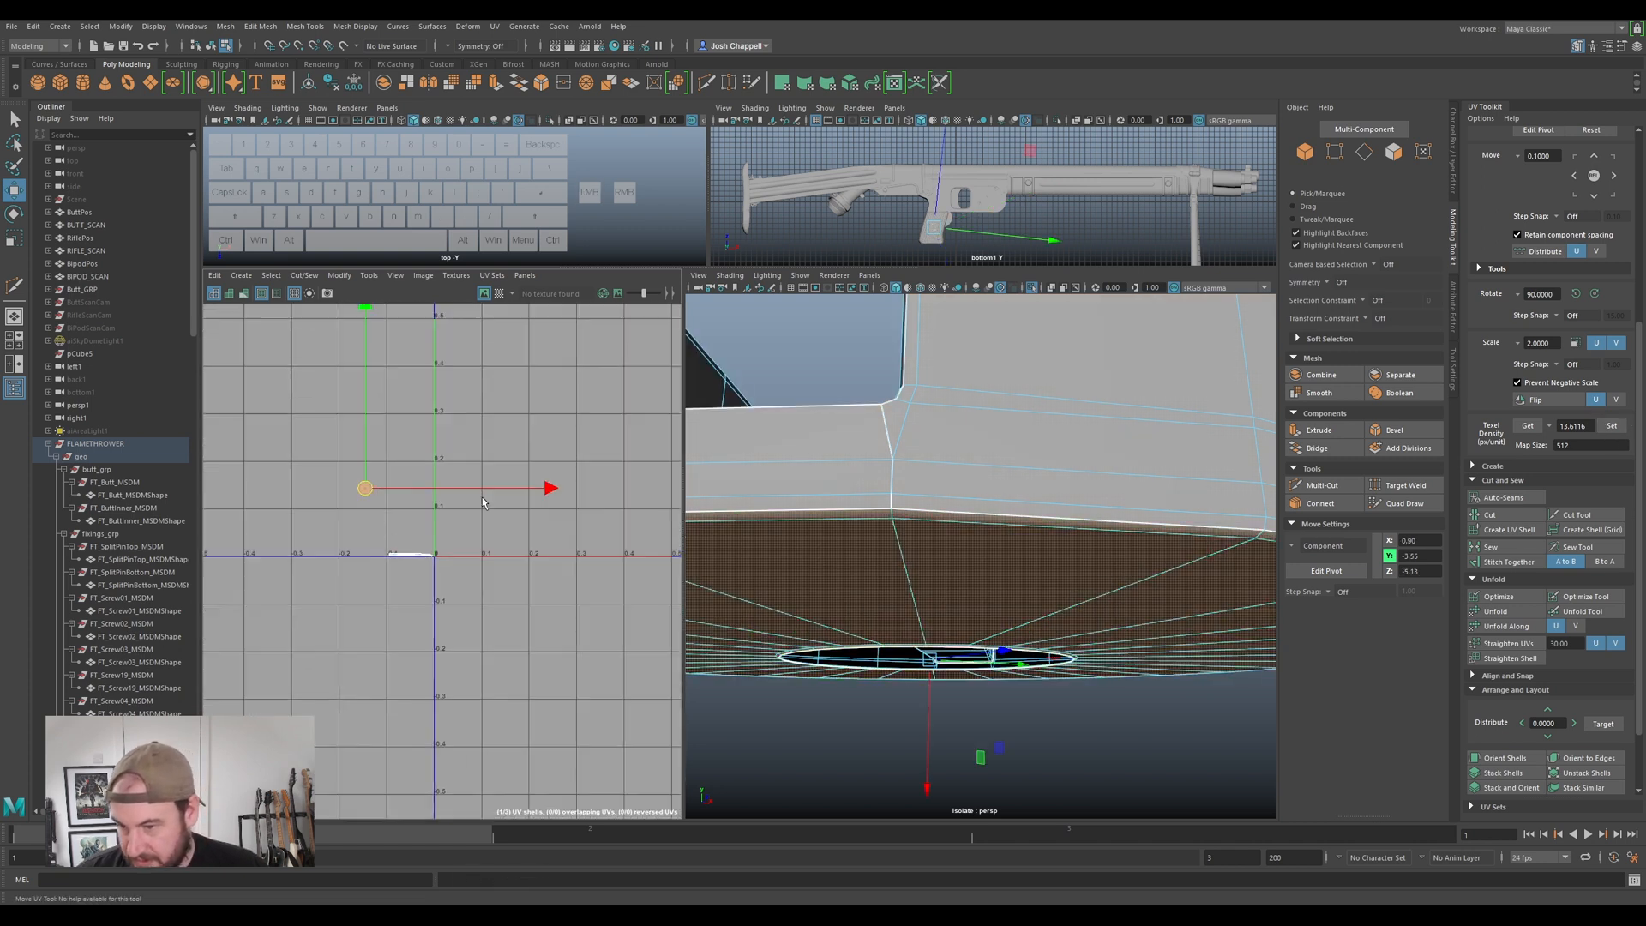
left_click_drag(331, 534, 337, 568)
- Apply the 13.6116 texel density to the slotted top shell and place it beside the underside shell, above the strip
scroll(631, 482, "down", 10)
middle_click_drag(631, 482, 443, 468, "alt")
left_click(633, 446)
left_click(1612, 427)
left_click_drag(631, 444, 289, 505)
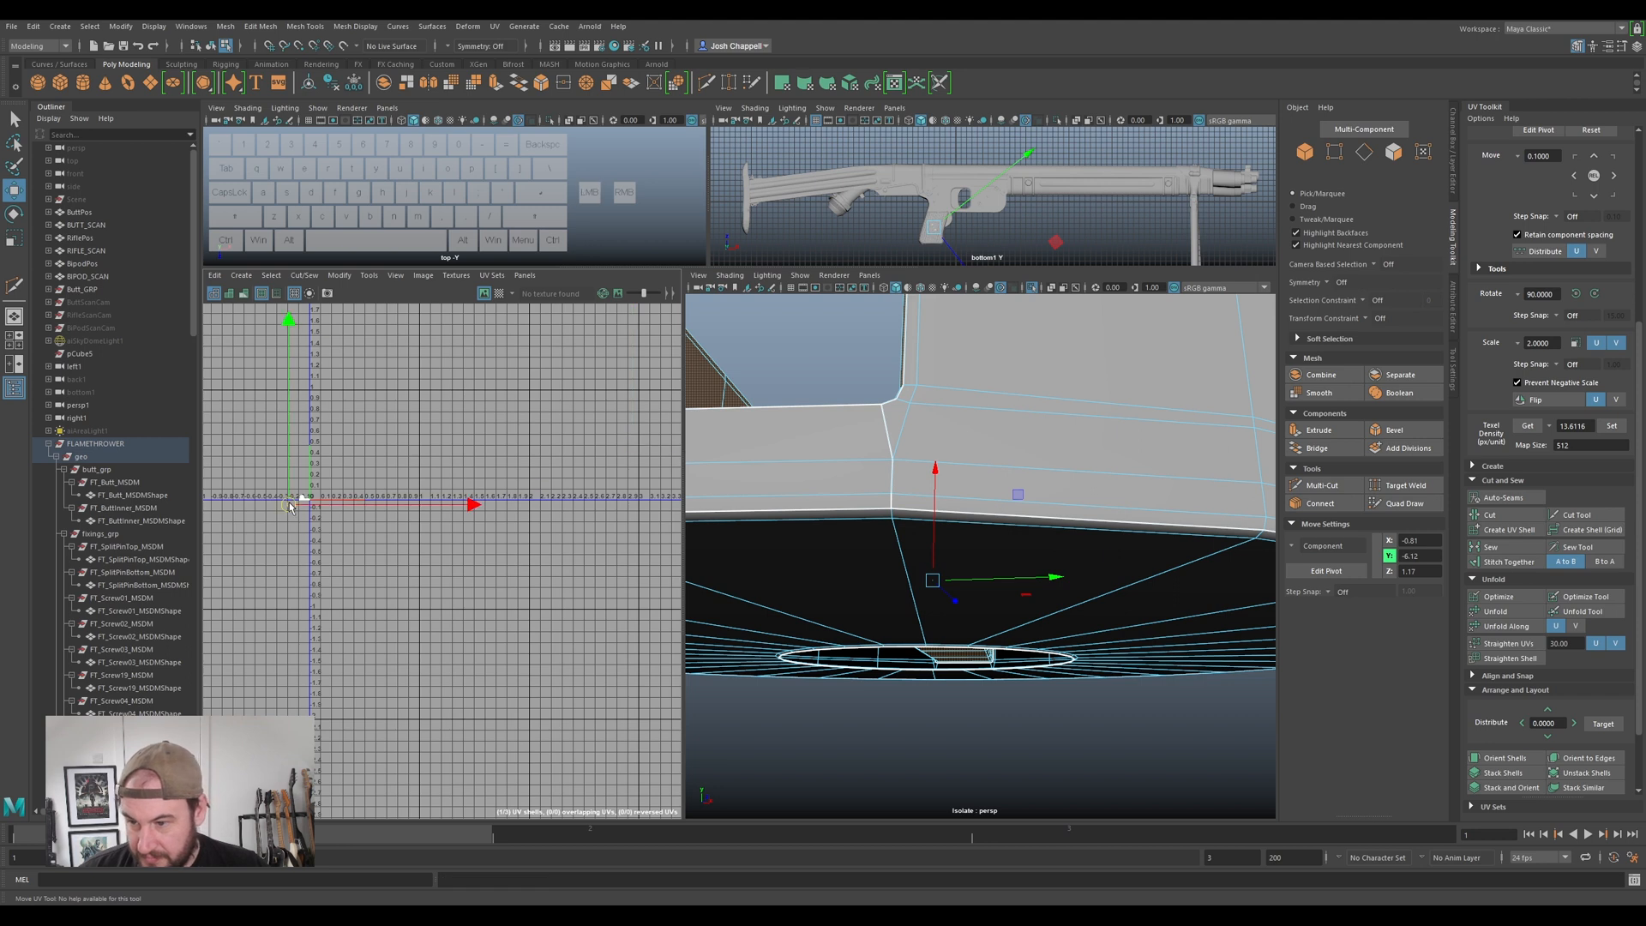
scroll(289, 505, "up", 8)
middle_click_drag(289, 505, 406, 517, "alt")
left_click_drag(397, 497, 520, 442)
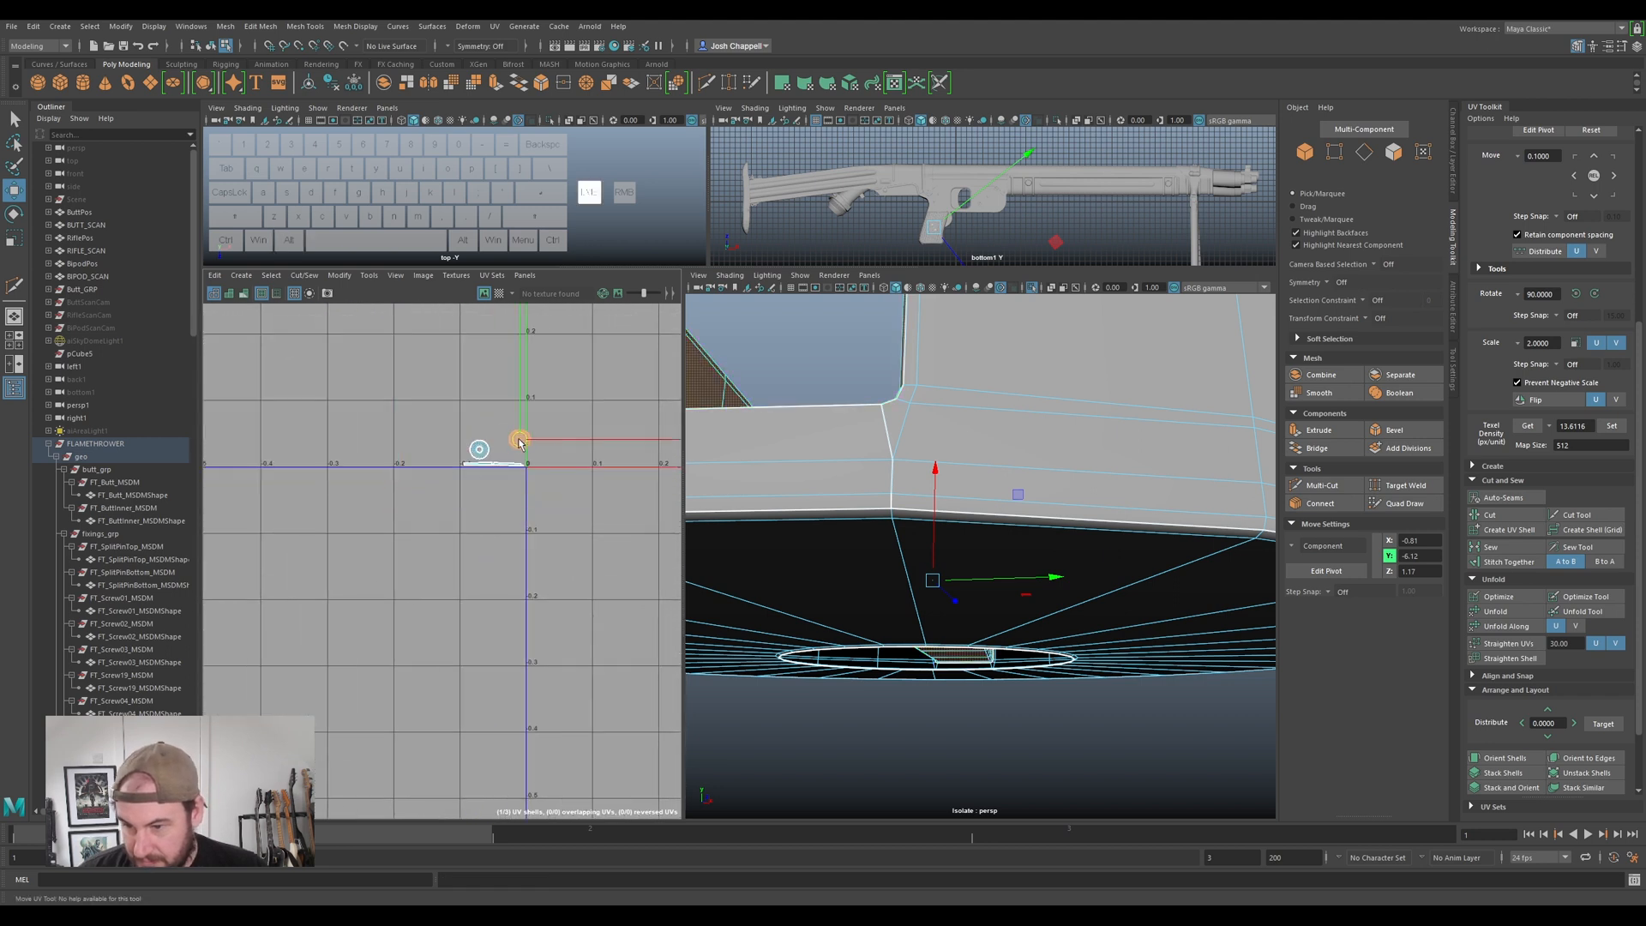
scroll(505, 449, "up", 4)
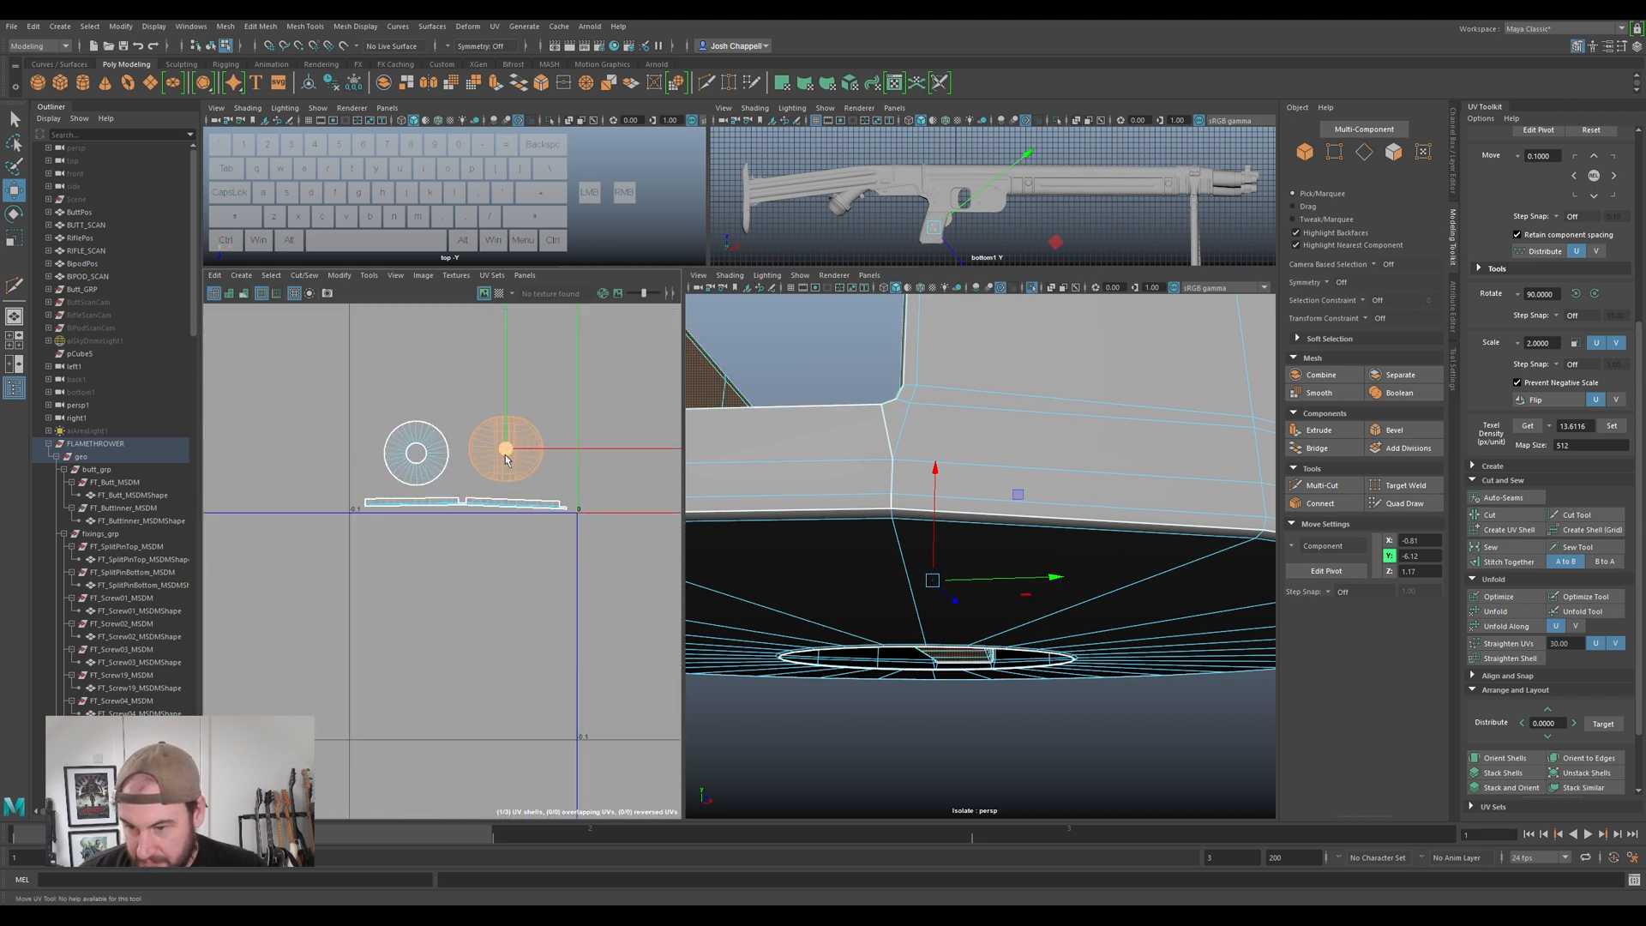
- Select the lower border edges of the side-wall strip and remove the unwanted edges from the selection
left_click(480, 504)
scroll(479, 512, "up", 4)
right_click(443, 468)
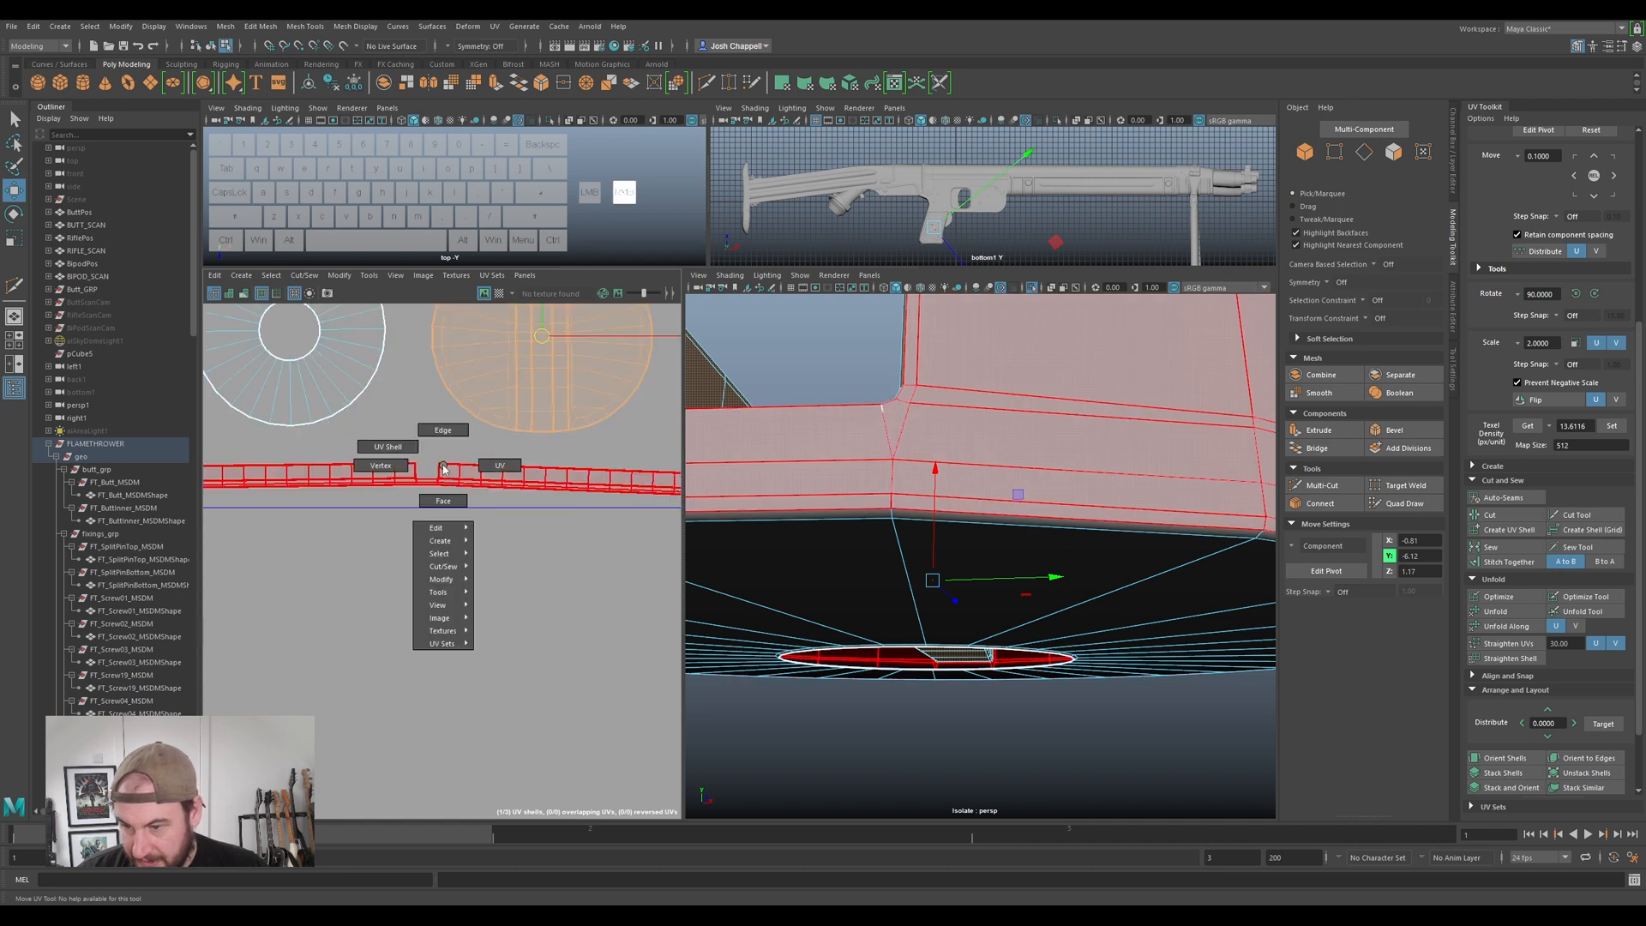
left_click(429, 442)
left_click(424, 477)
scroll(431, 504, "down", 4)
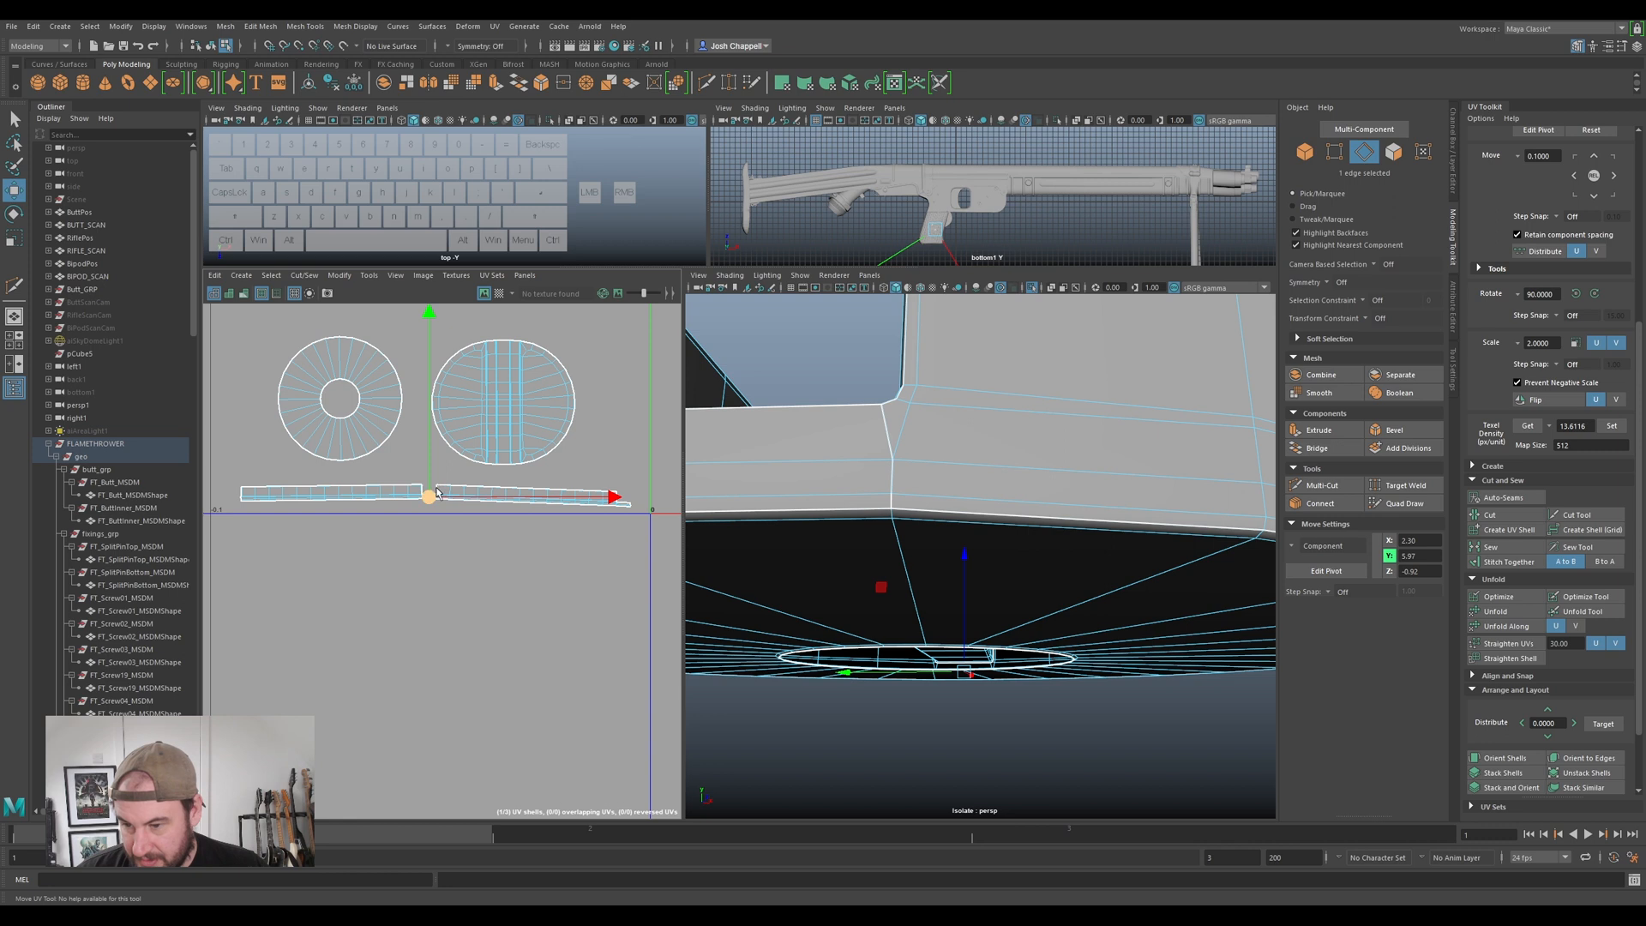
scroll(436, 493, "up", 3)
scroll(460, 495, "up", 2)
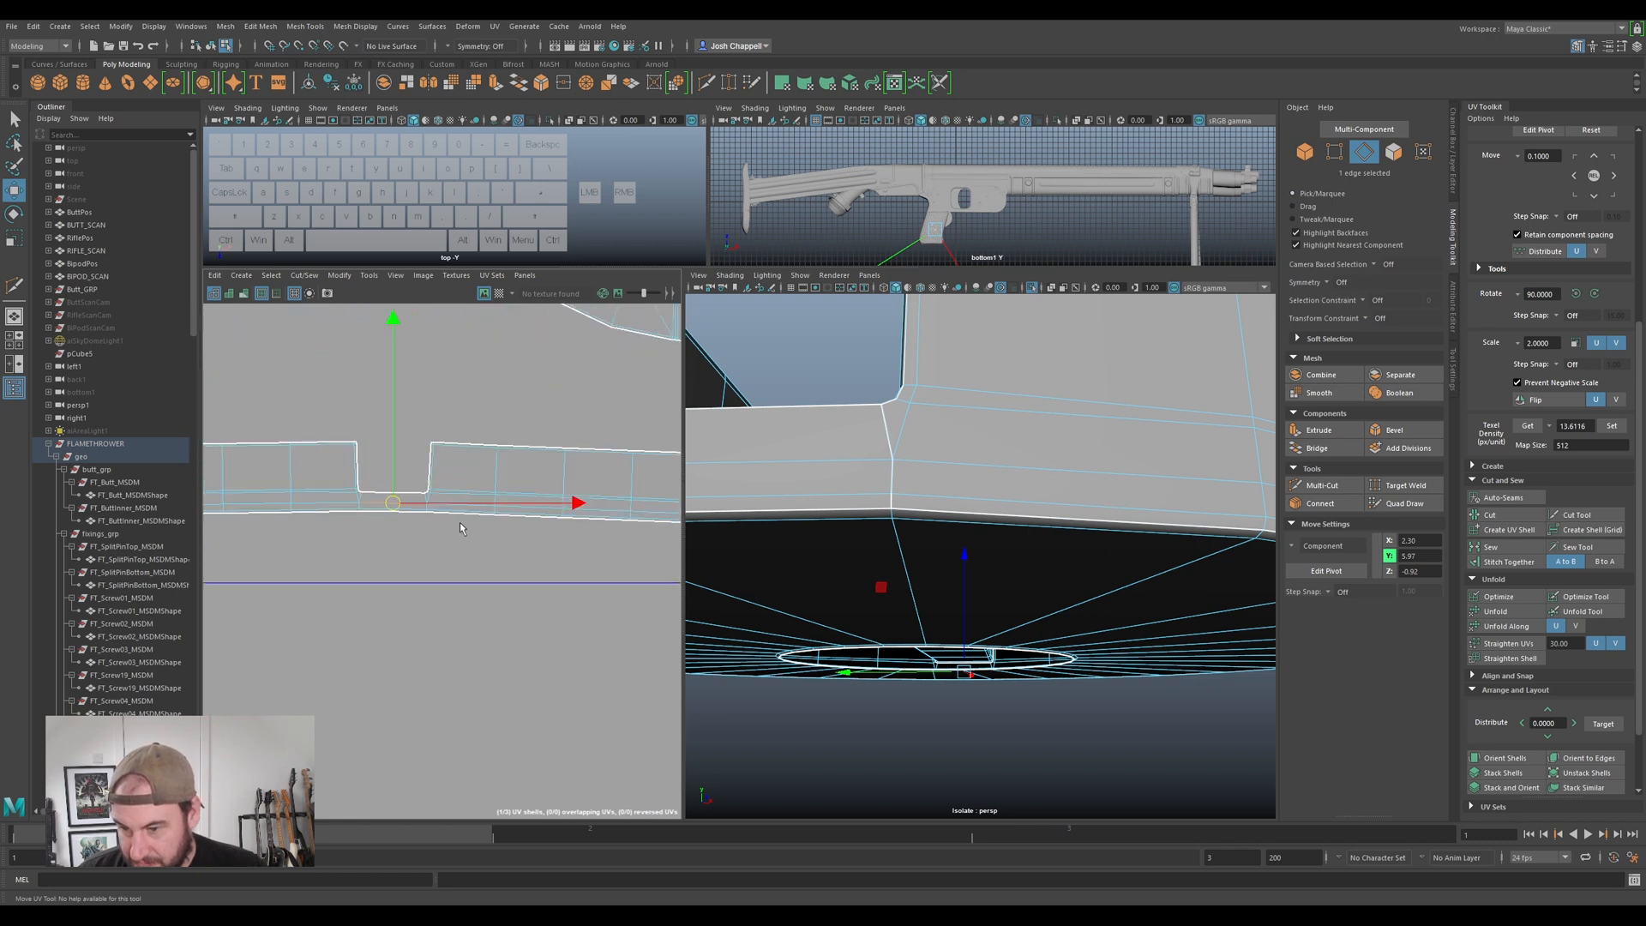
double_click(460, 524)
scroll(407, 449, "down", 2)
left_click_drag(459, 507, 459, 506)
left_click_drag(479, 447, 458, 463)
left_click_drag(366, 506, 367, 512, "ctrl")
scroll(439, 435, "down", 2)
middle_click_drag(439, 436, 606, 433, "alt")
left_click_drag(454, 467, 453, 468, "ctrl")
- Refine the edge selection to the strip's whole lower border and scale it flat vertically
scroll(538, 482, "up", 2)
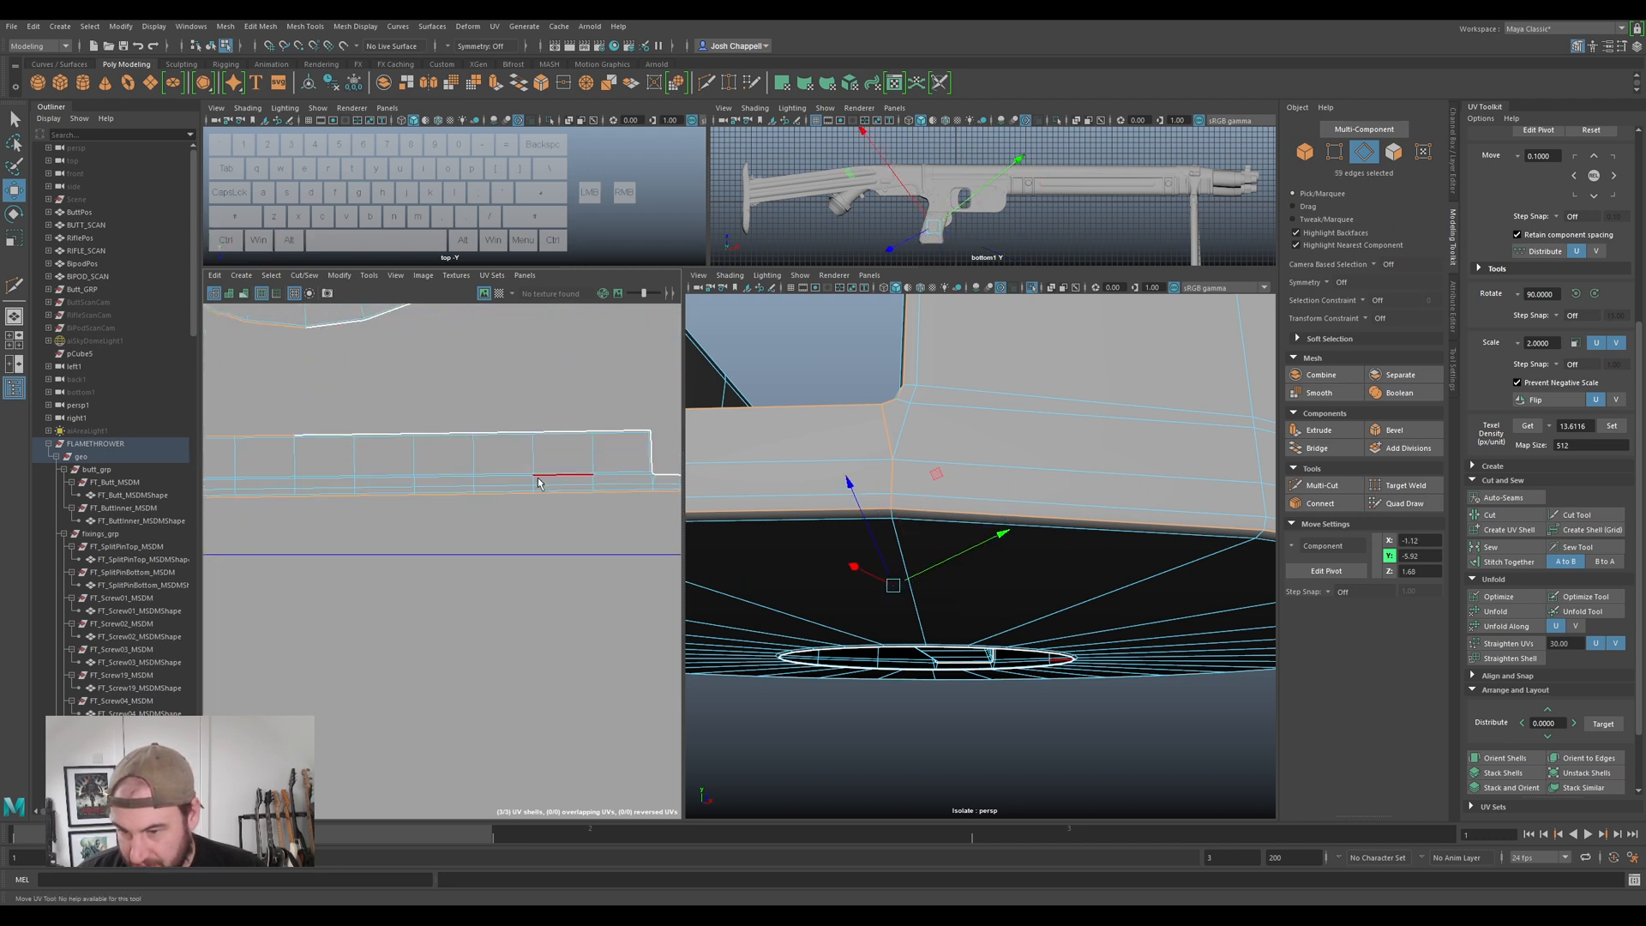
double_click(492, 473)
scroll(498, 473, "down", 3)
scroll(548, 486, "up", 2, "alt")
scroll(594, 475, "up", 2)
left_click(571, 455)
double_click(495, 456, "ctrl+shift")
double_click(632, 455, "ctrl+shift")
scroll(772, 488, "down", 8)
scroll(596, 490, "down", 5, "alt")
key("f")
scroll(673, 506, "up", 5, "alt")
middle_click_drag(673, 506, 583, 525, "alt")
left_click(574, 527, "shift")
key("r")
right_click_drag(457, 503, 381, 520, "alt")
middle_click_drag(357, 526, 655, 502, "alt")
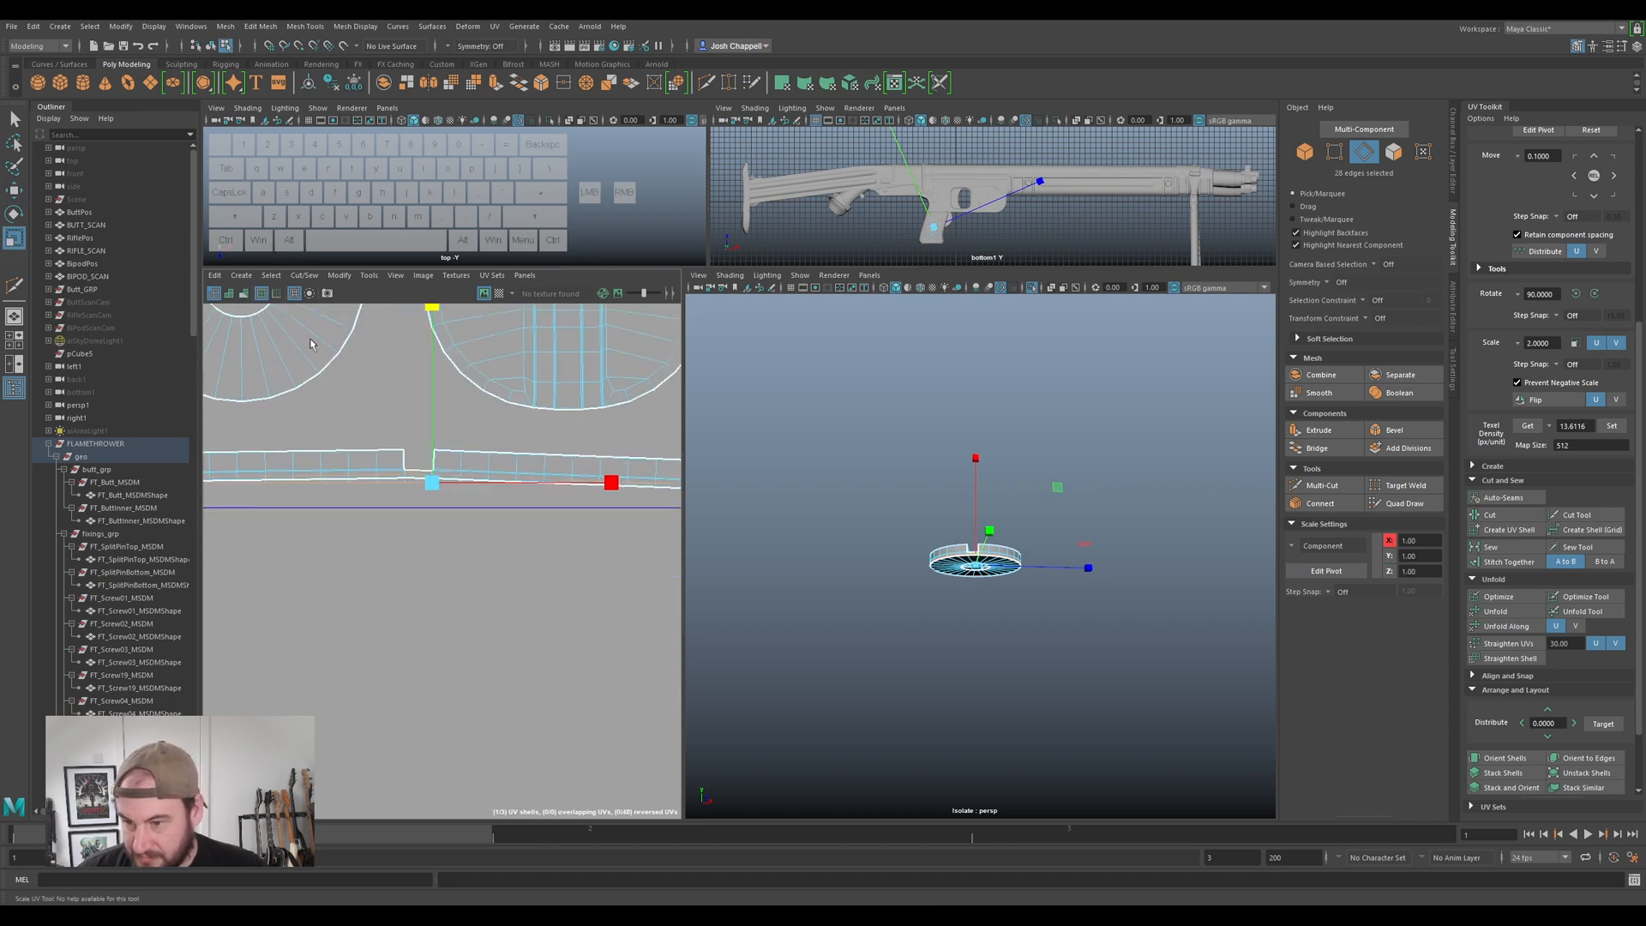
- Pin the strip's selected lower border UVs and unfold the whole side-wall shell
left_click(214, 275)
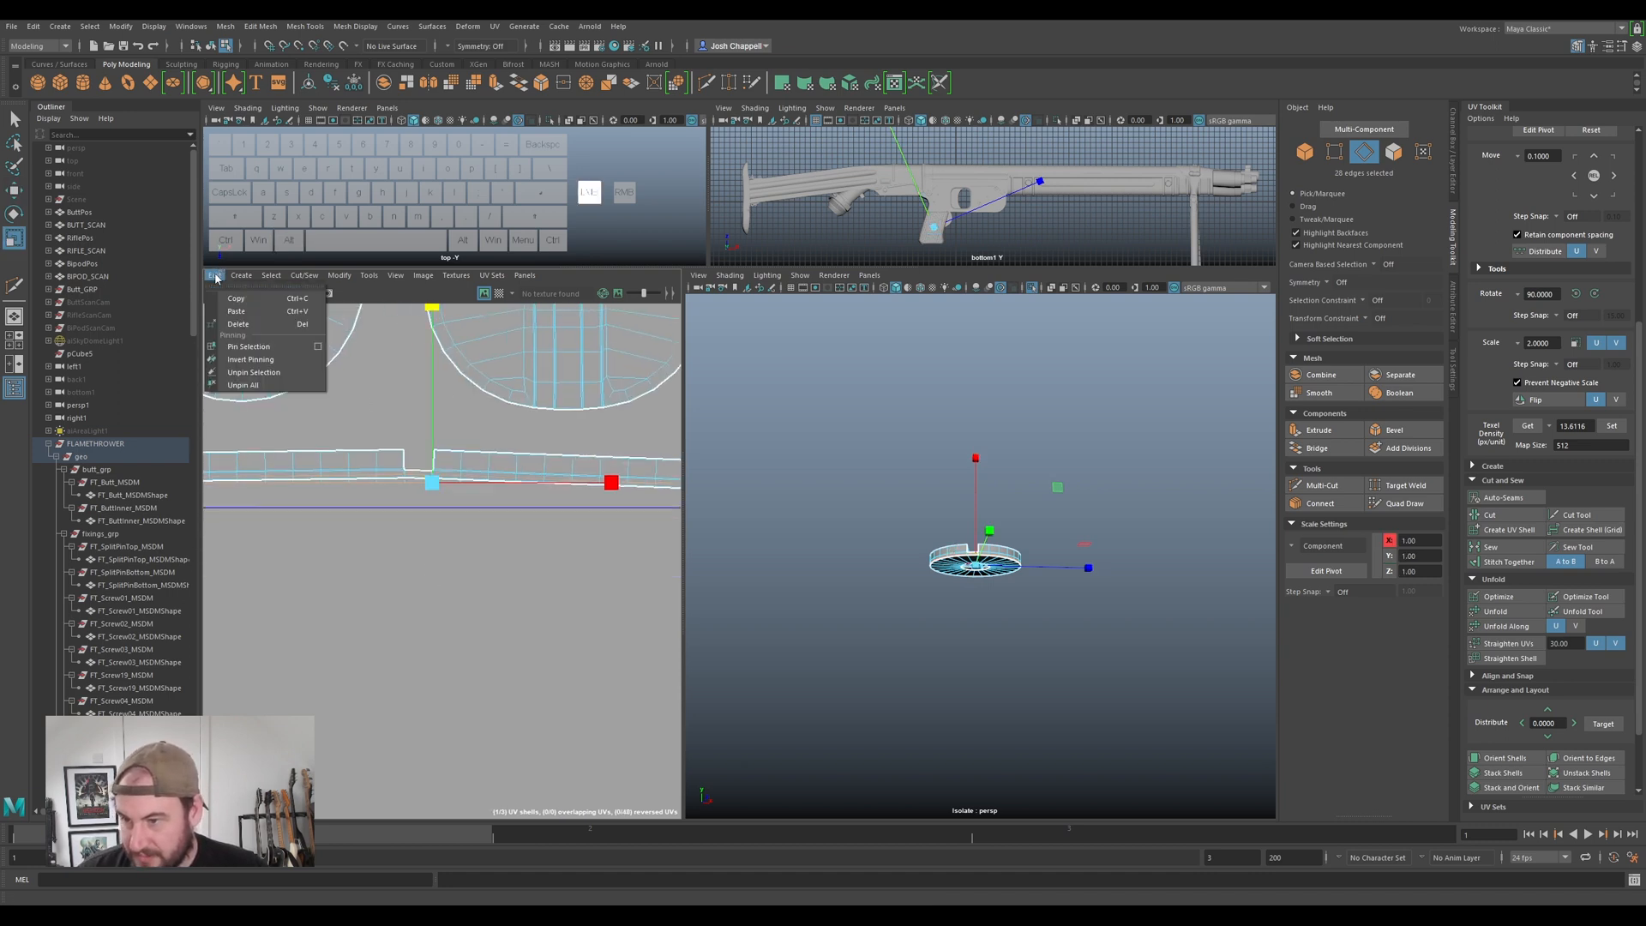
key("Escape")
right_click_drag(498, 467, 493, 467)
left_click(497, 470)
key("ctrl+z")
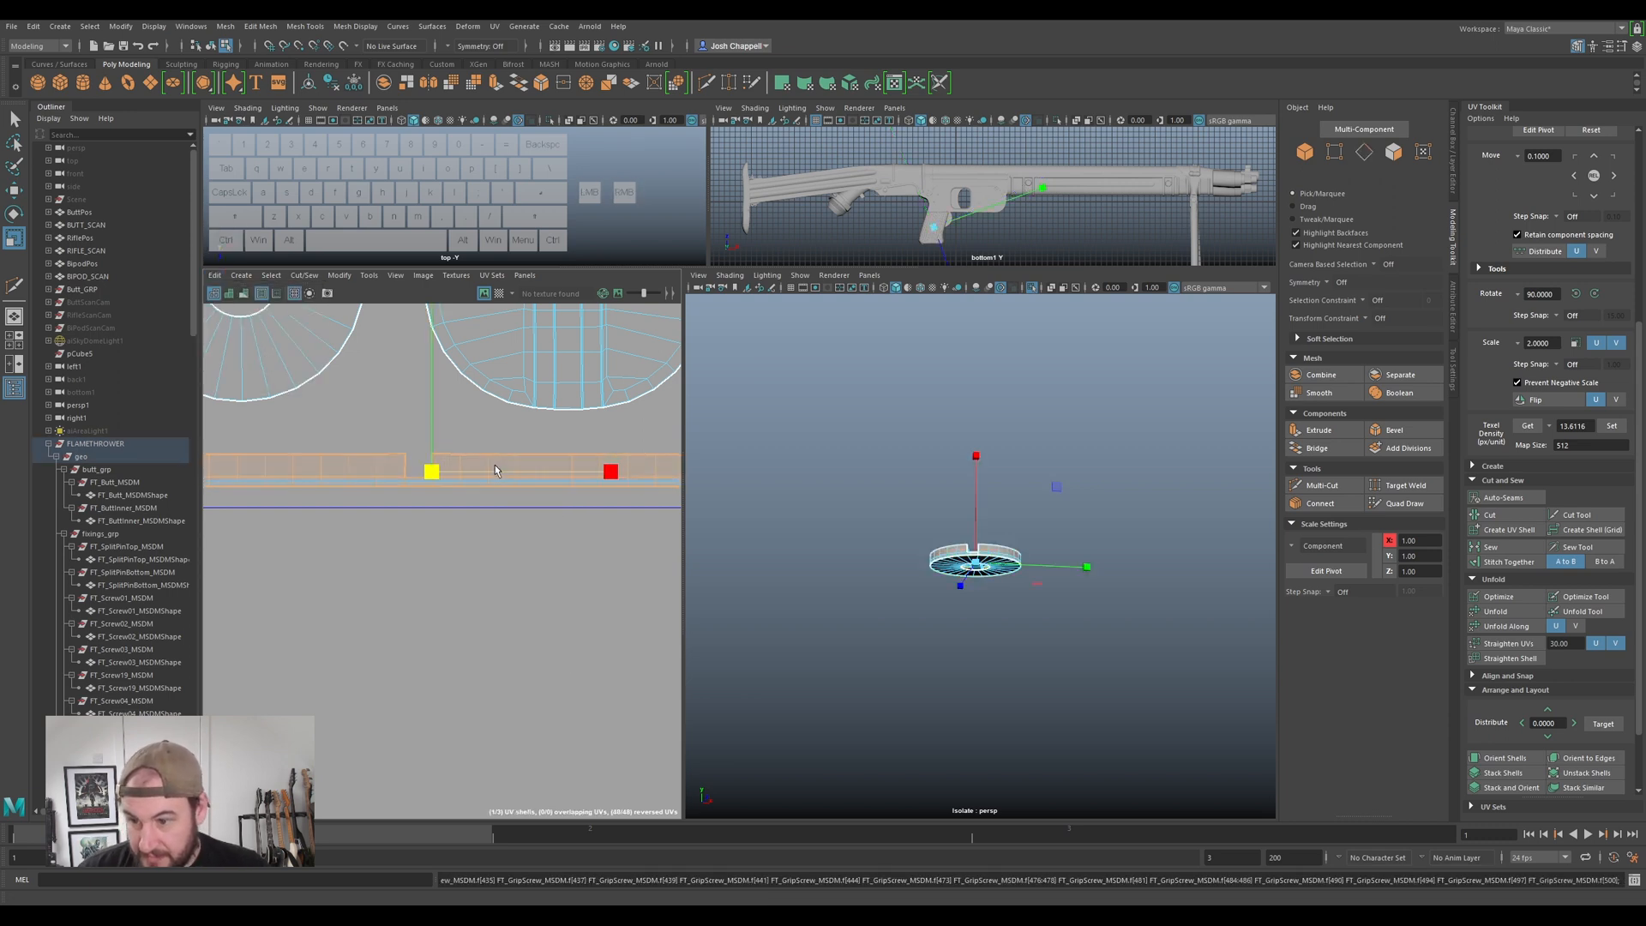
- Unpin all UVs, optimise the side-wall strip and reapply its 13.6116 texel density
left_click(214, 275)
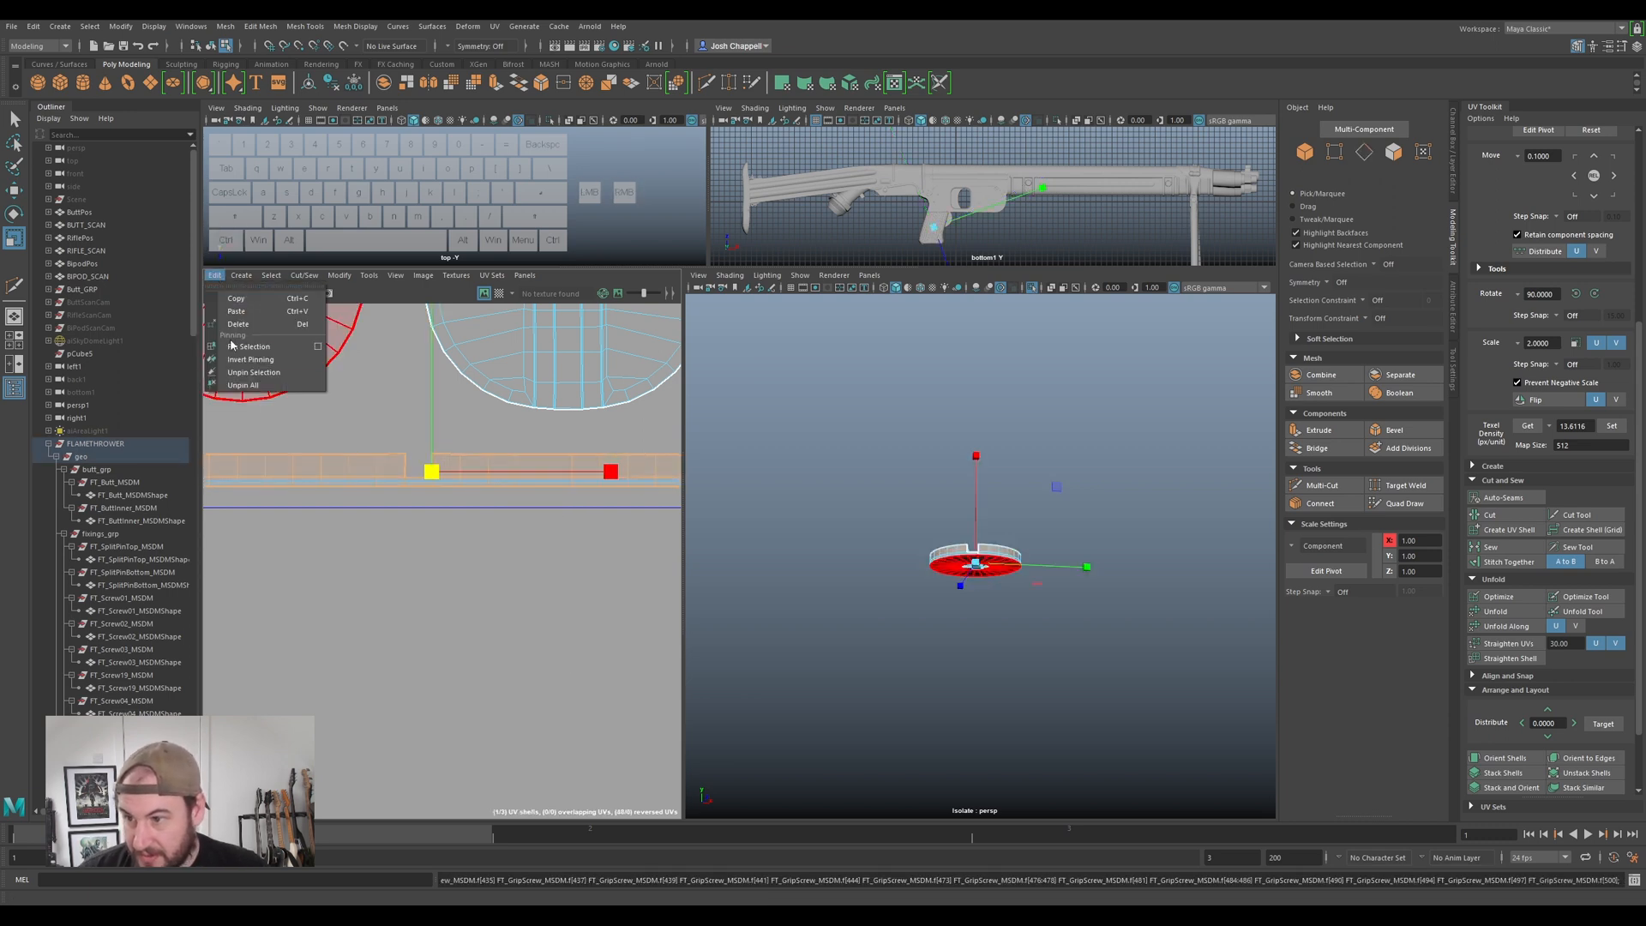
left_click(249, 385)
left_click(1495, 598)
scroll(386, 473, "down", 6)
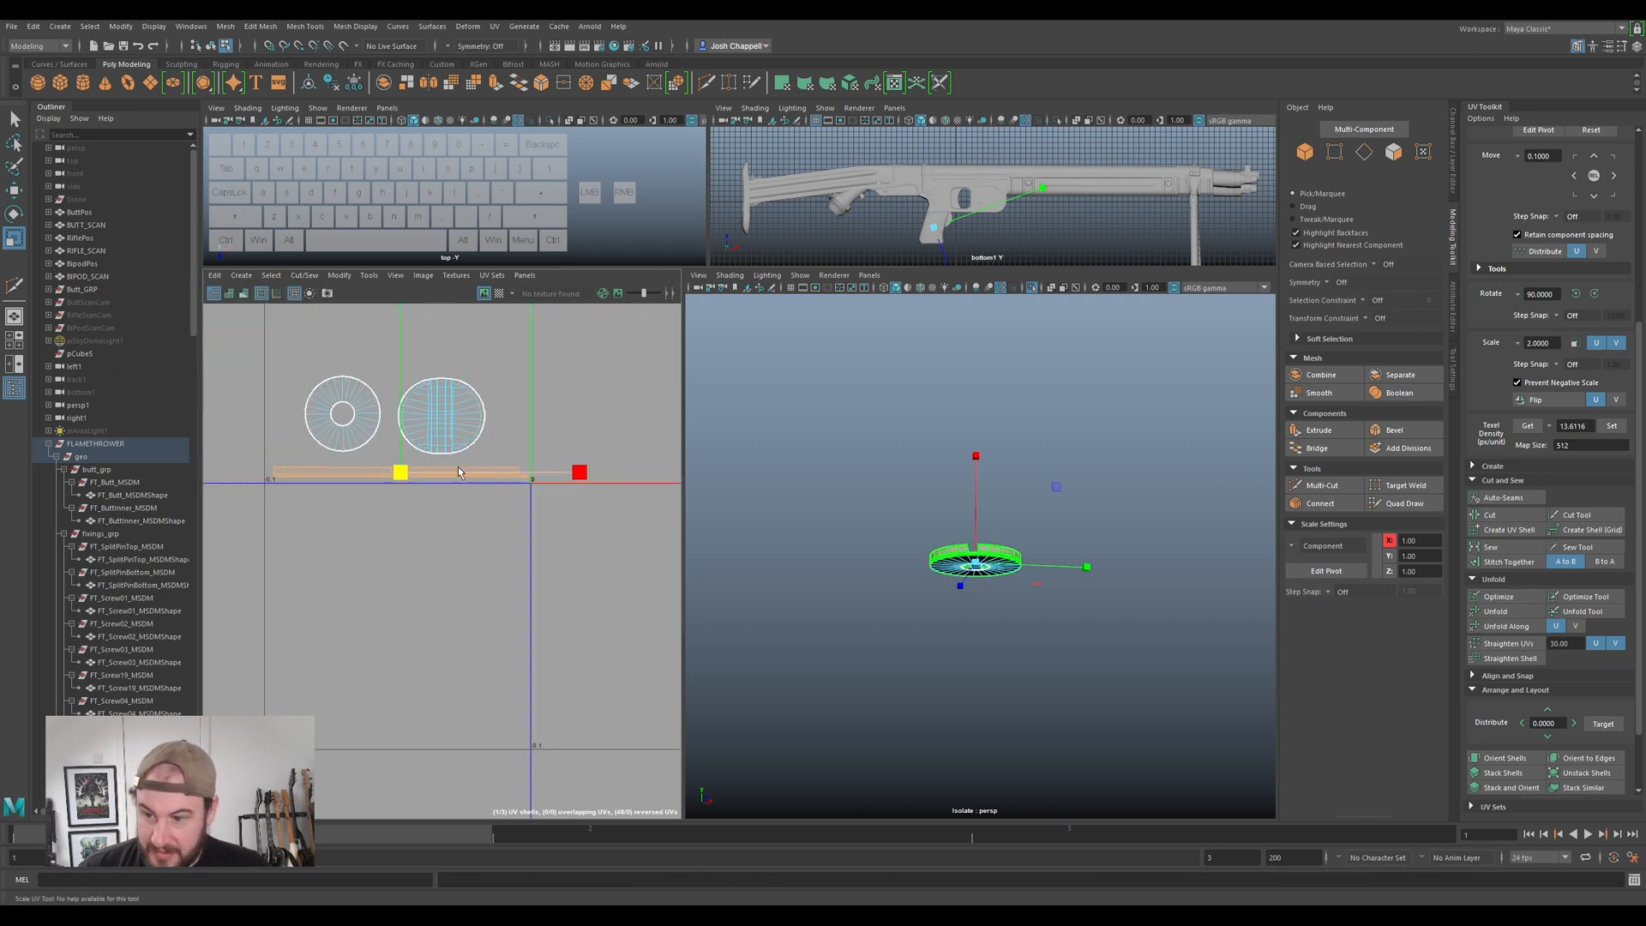
left_click(1610, 426)
- Nudge the round underside shell down, closer to the side-wall strip
left_click(393, 384)
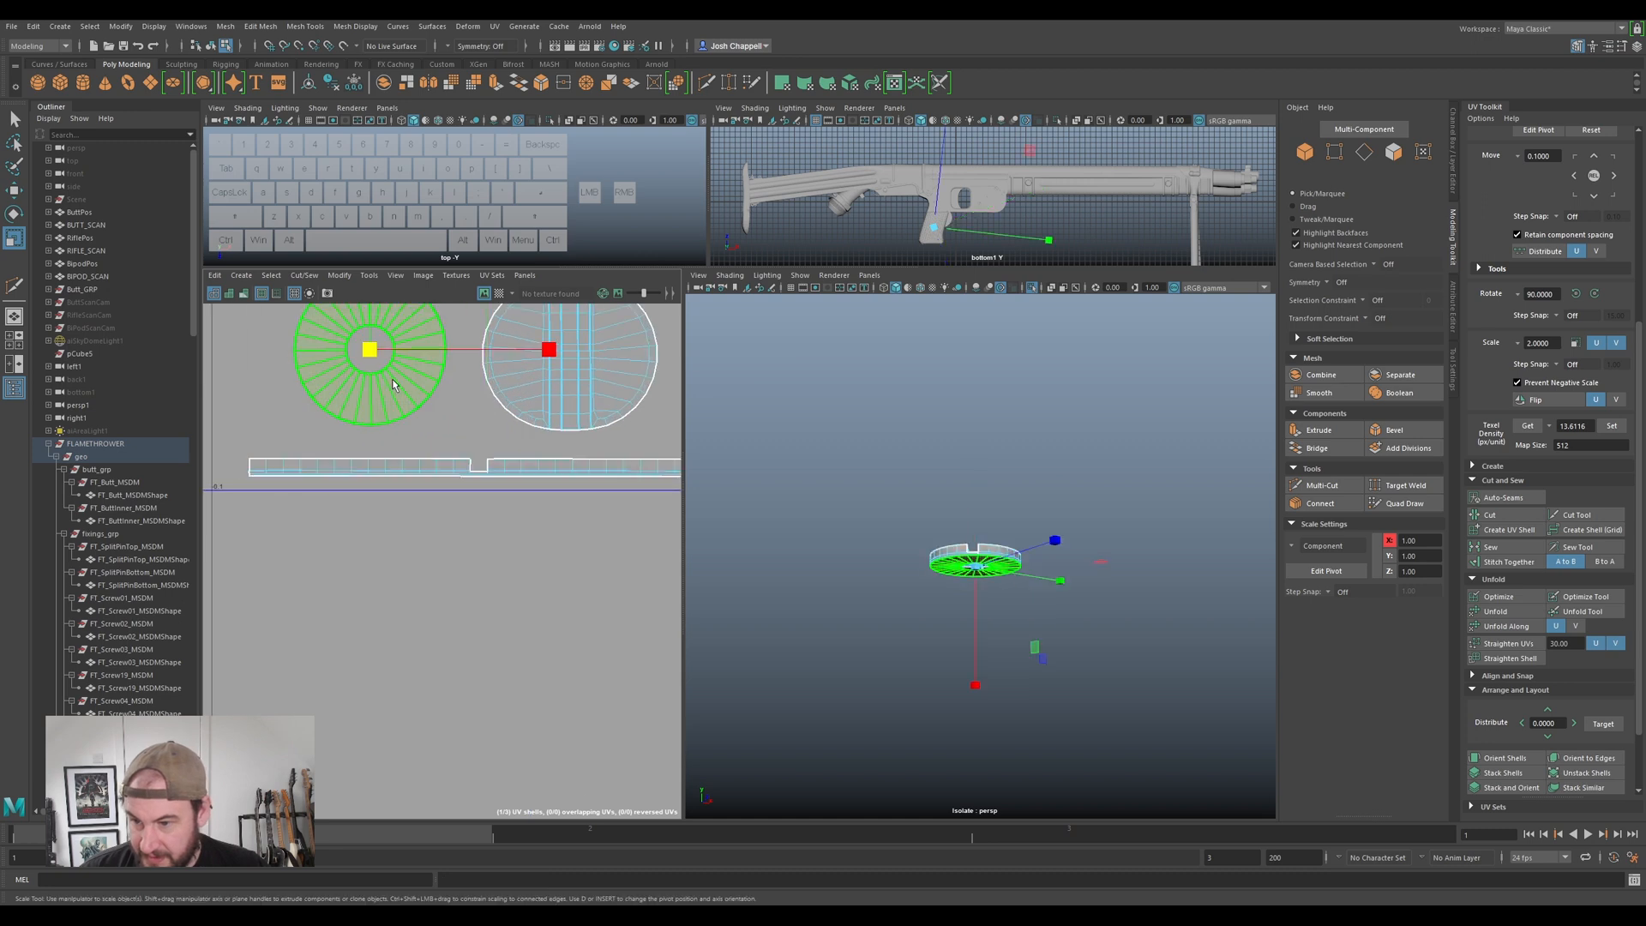
key("w")
left_click_drag(371, 352, 374, 363)
scroll(377, 365, "down", 5)
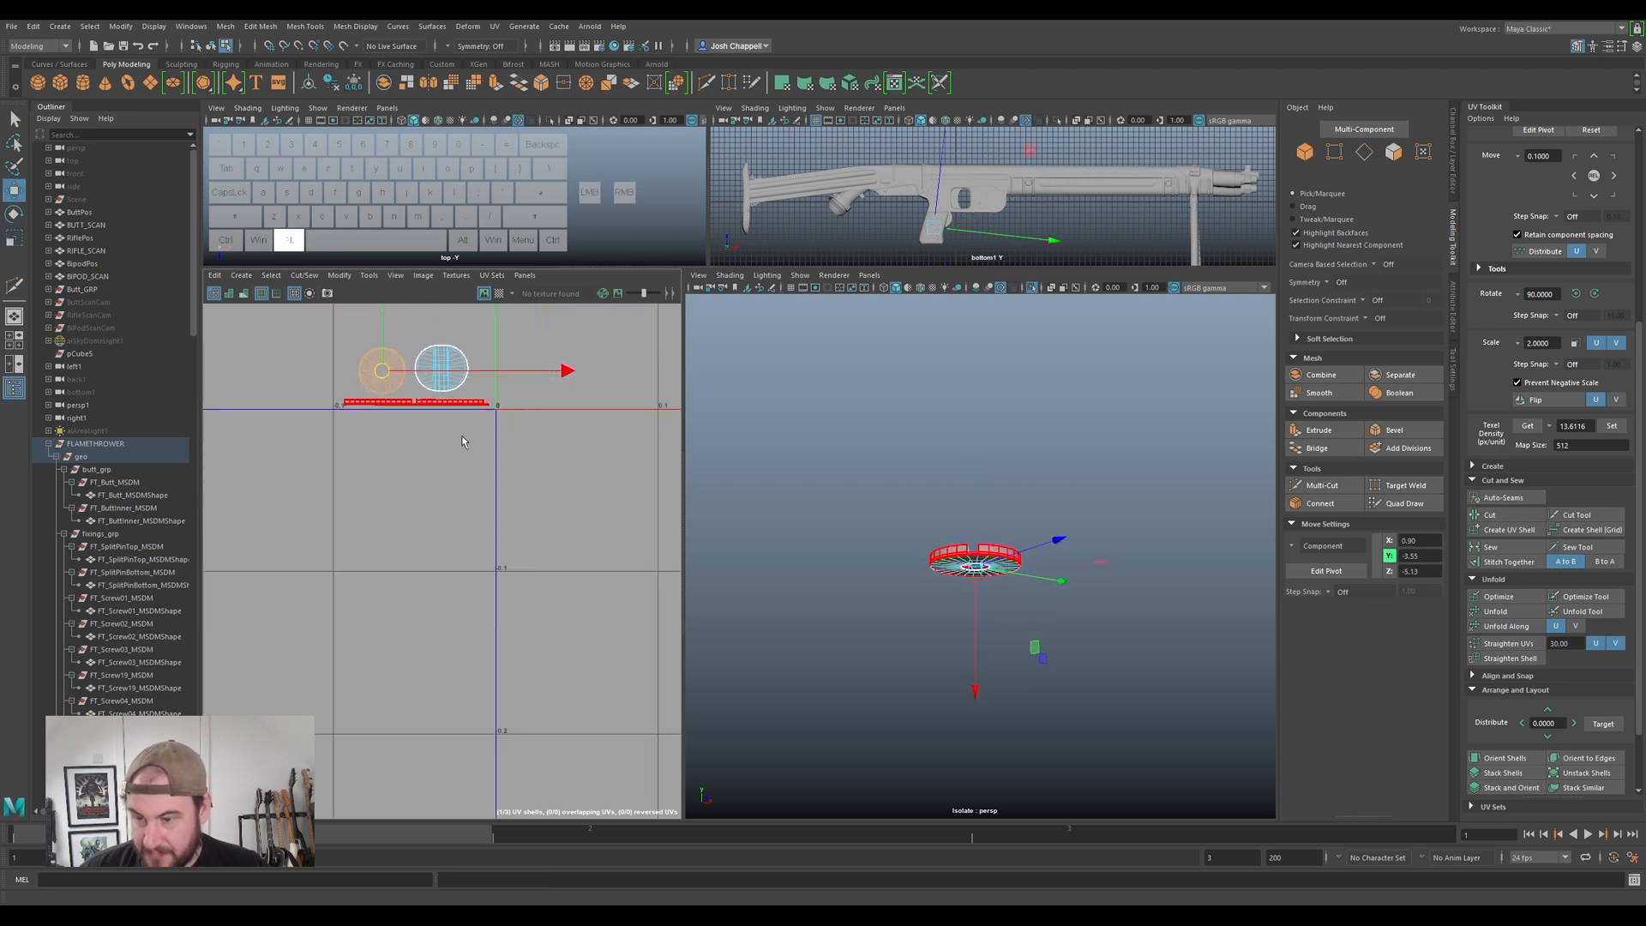
middle_click_drag(415, 396, 361, 466, "alt")
- Return to object mode, show the whole gun again and add the grip frame and shoulder stock parts to the screw selection
right_click_drag(383, 423, 416, 404)
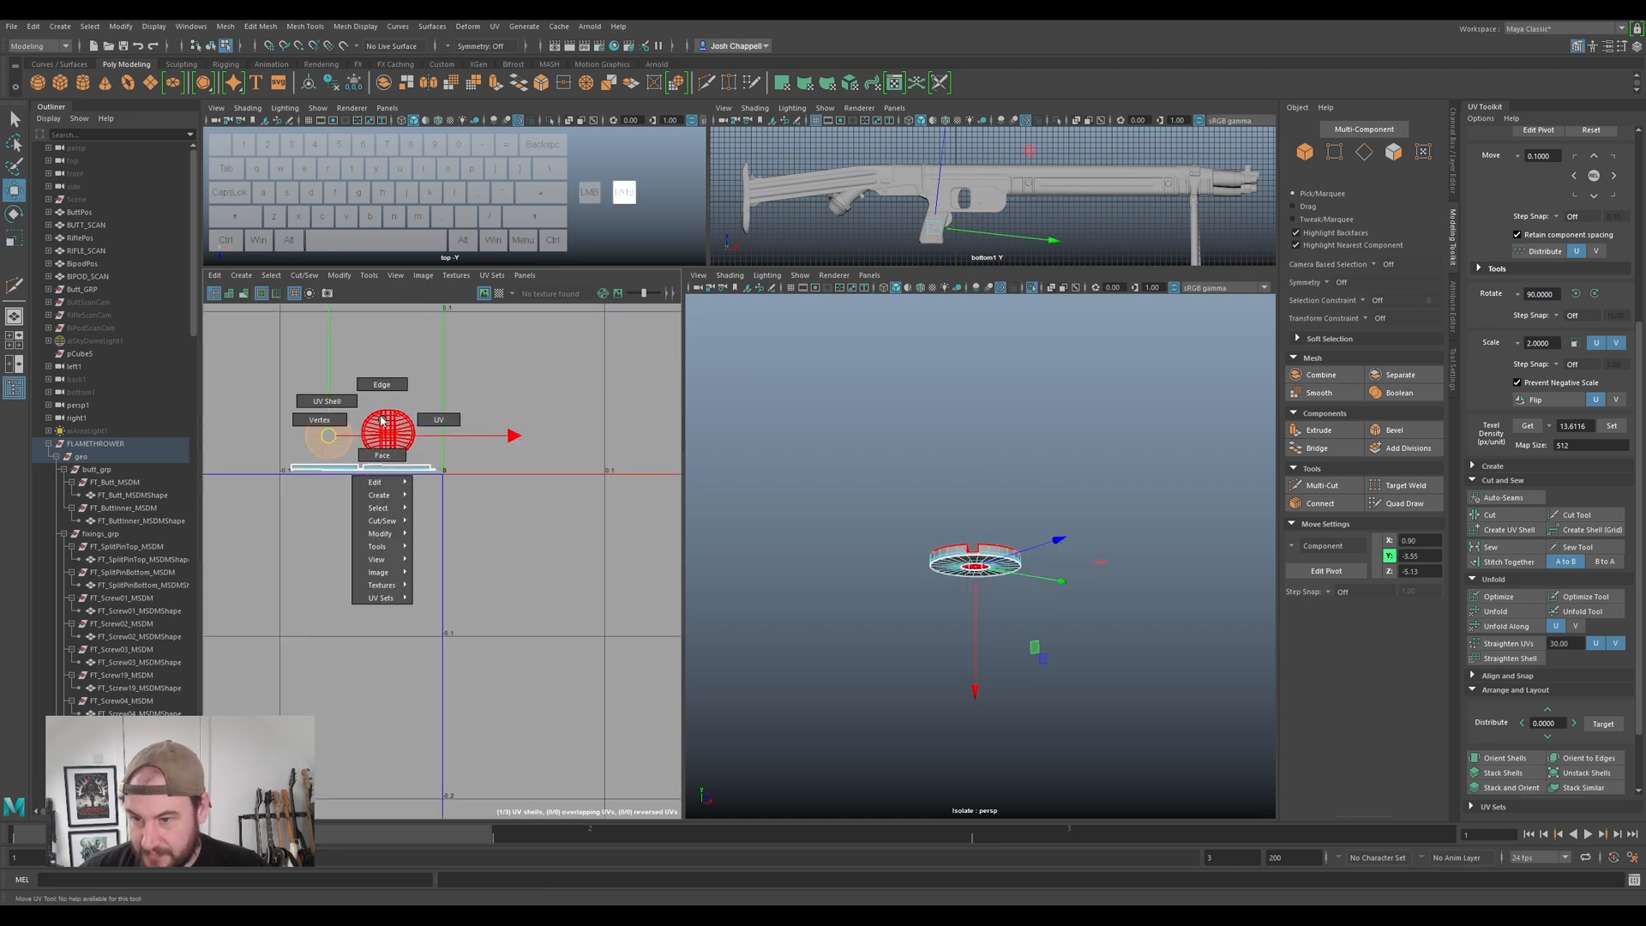
key("ctrl+1")
left_click_drag(1017, 526, 986, 606, "alt")
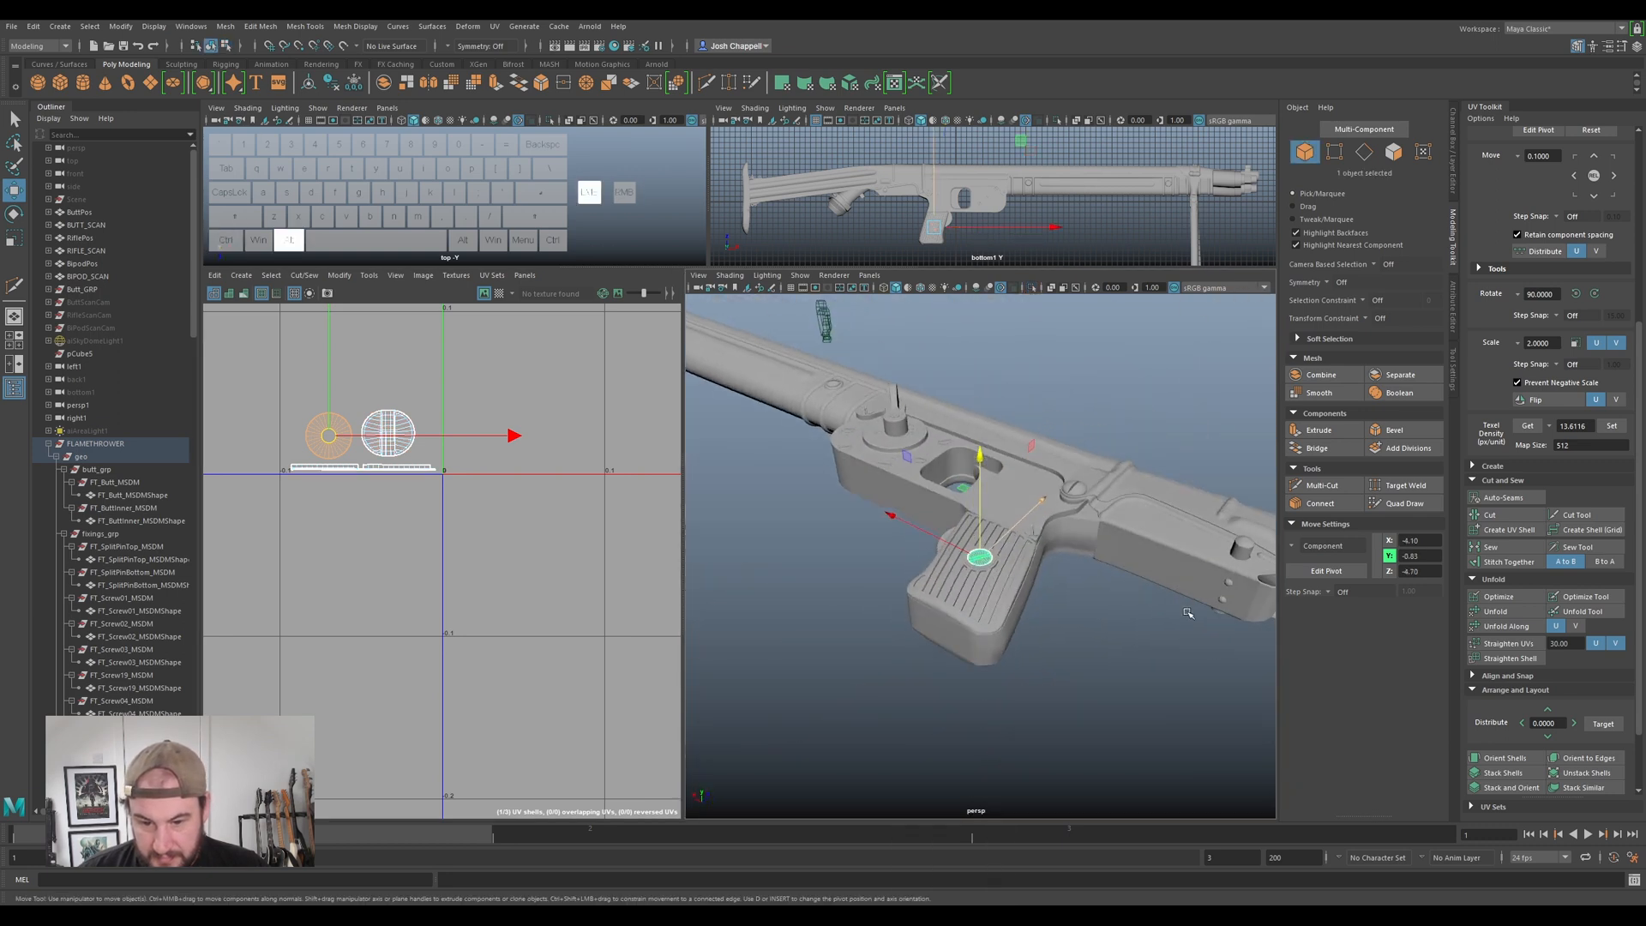
left_click(986, 606, "shift")
left_click(1018, 628)
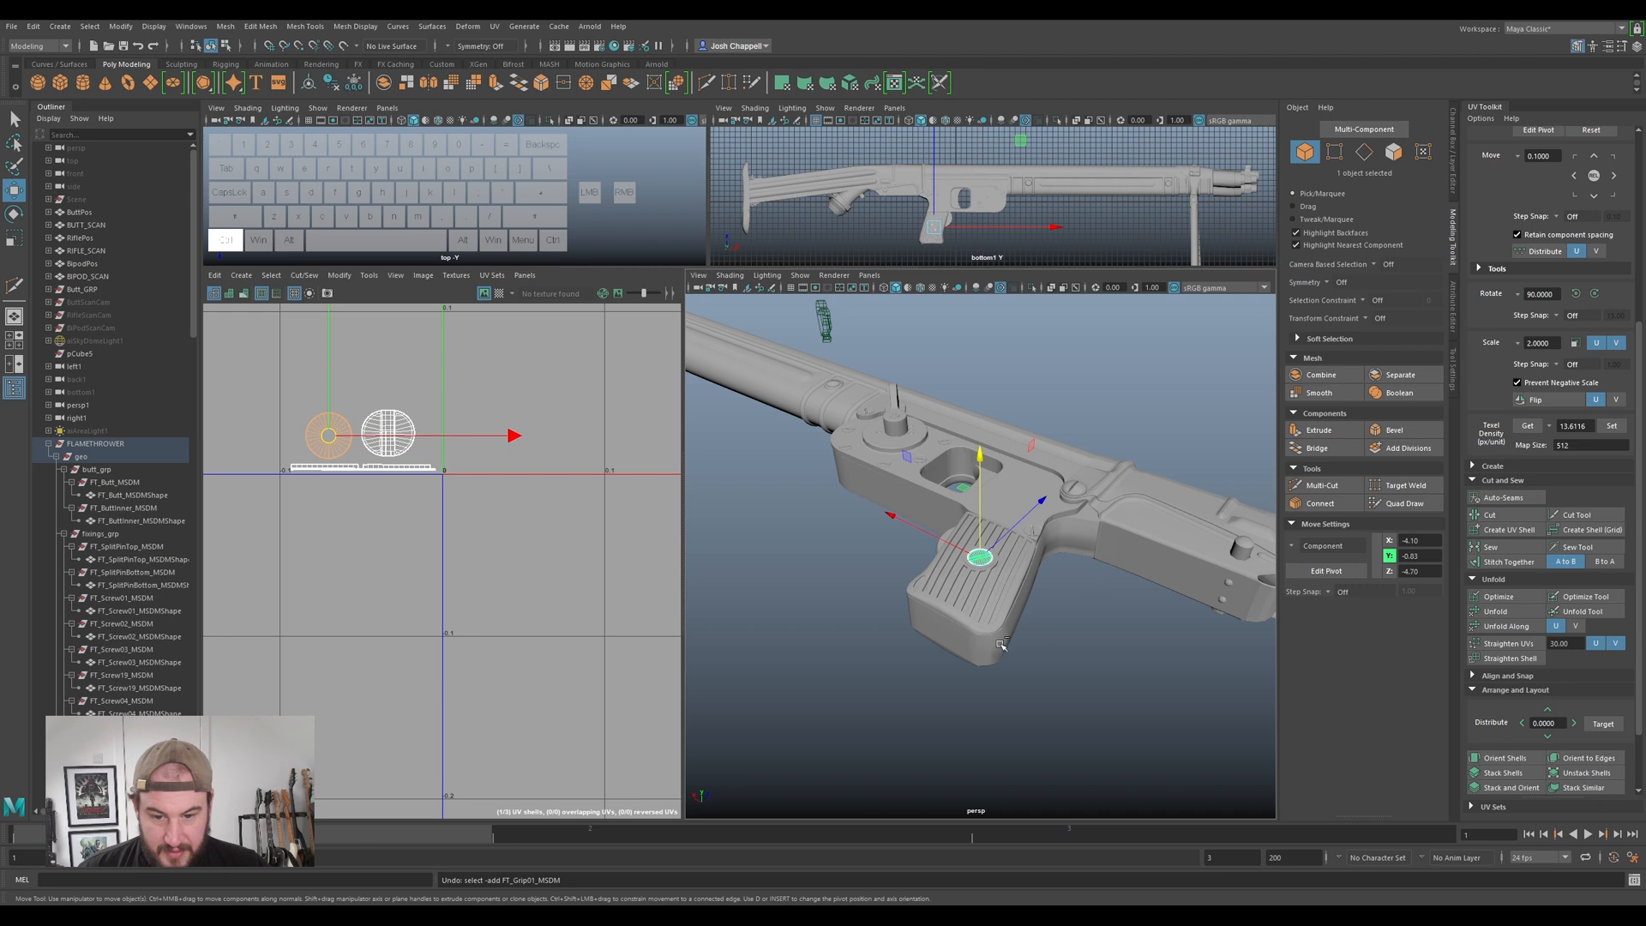
left_click(1130, 521, "ctrl+shift")
left_click(1142, 499, "ctrl+shift")
scroll(1142, 499, "down", 5)
left_click_drag(1142, 499, 1103, 510, "alt")
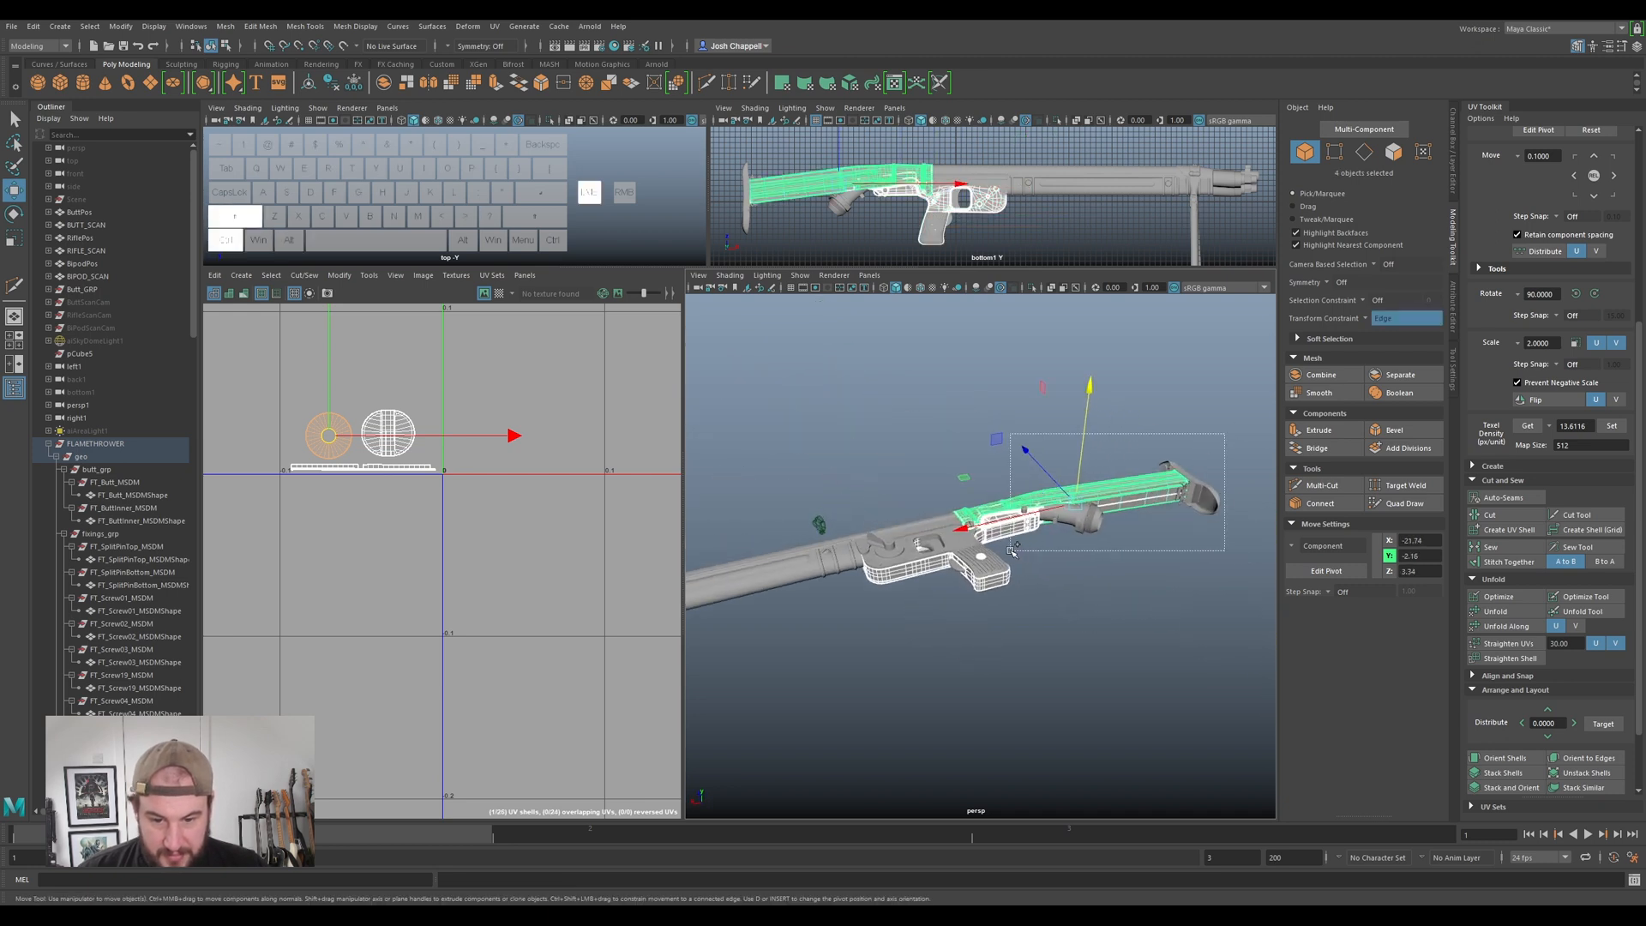
left_click_drag(1013, 550, 1014, 550, "ctrl+shift")
scroll(347, 464, "down", 5)
- Move the screw's UV shells into the free space just below the U axis, above the small-part shells
right_click(347, 464)
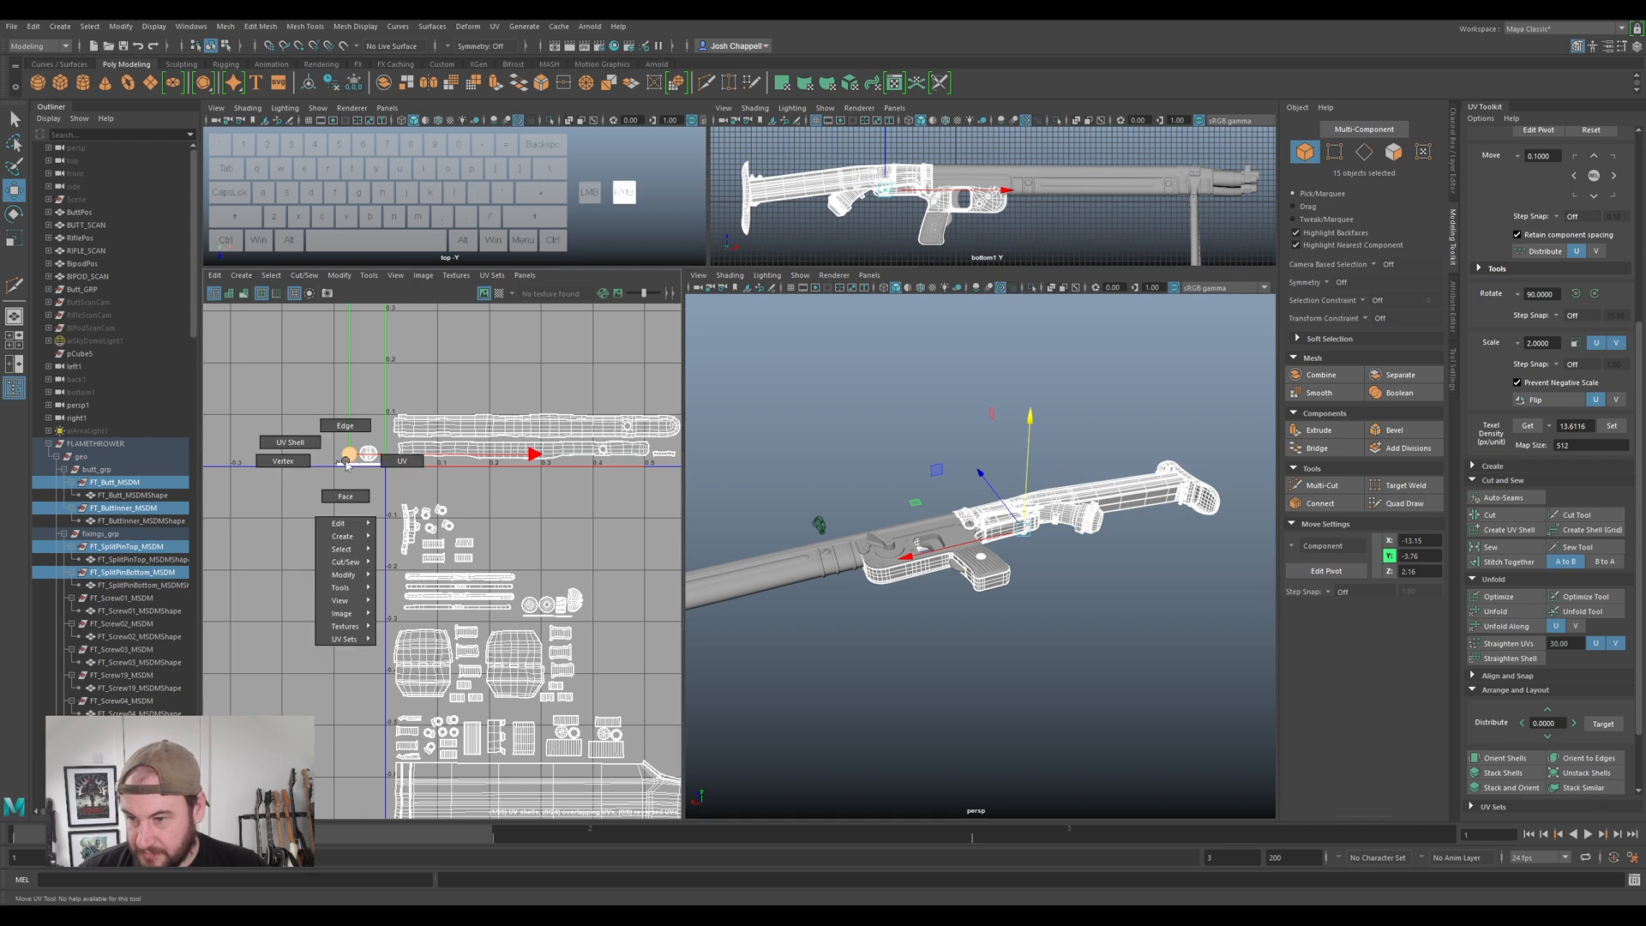
right_click_drag(347, 464, 318, 450)
left_click_drag(349, 453, 421, 481)
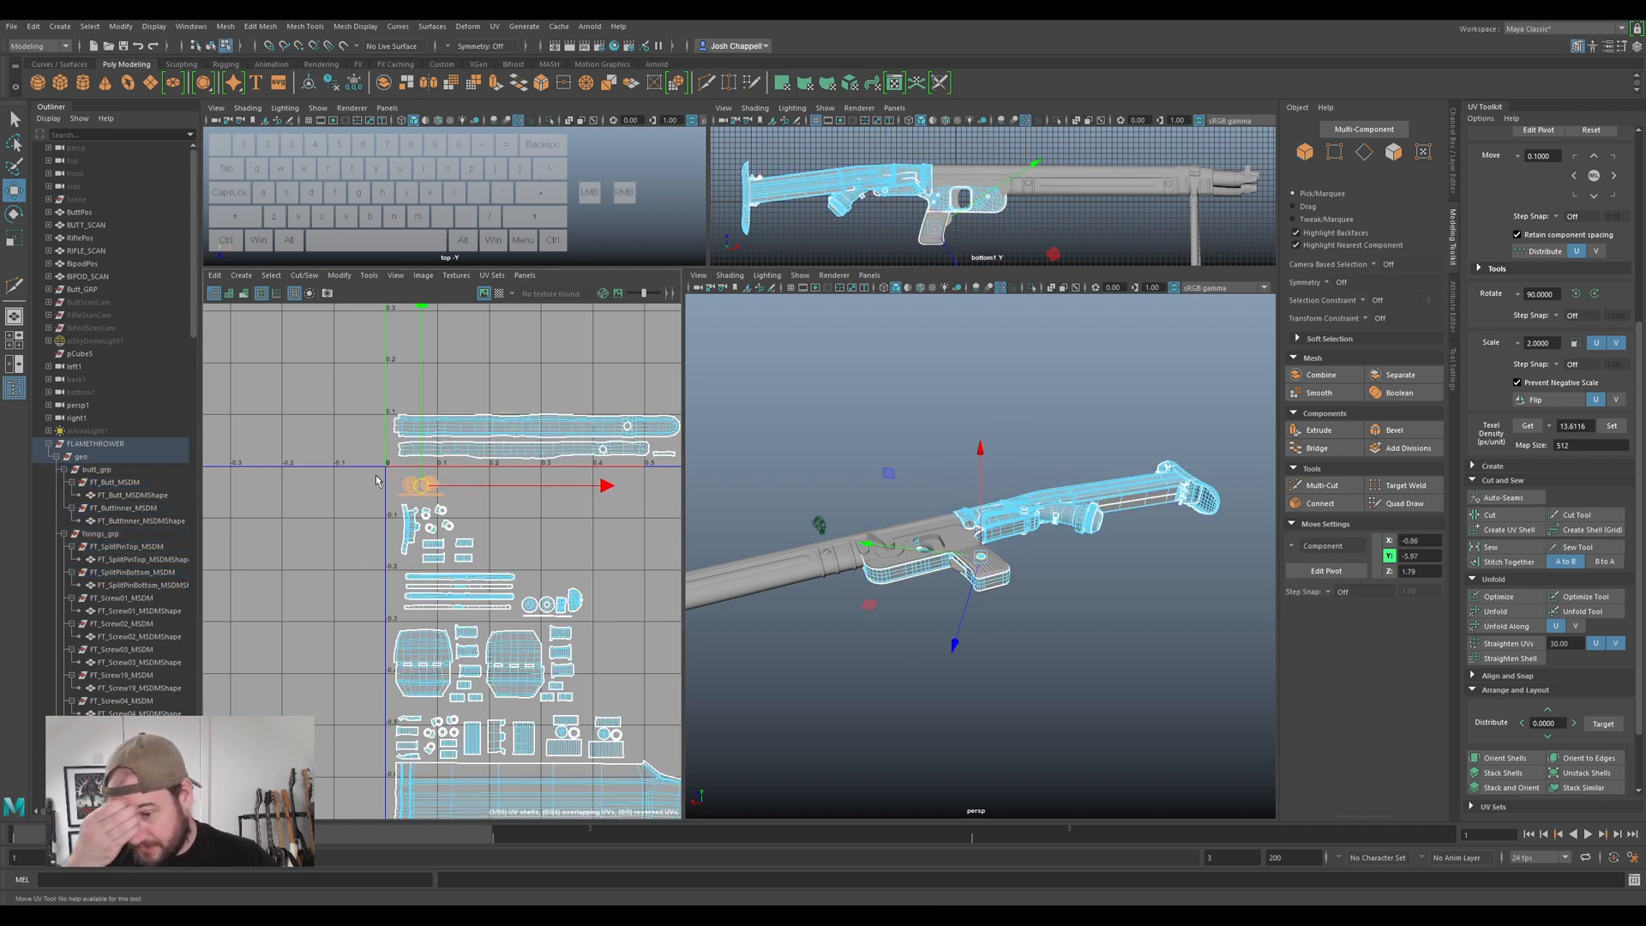
- Select the ribbed pistol grip panel in object mode and delete its existing UVs
scroll(986, 656, "up", 5)
left_click_drag(986, 656, 1005, 546, "alt")
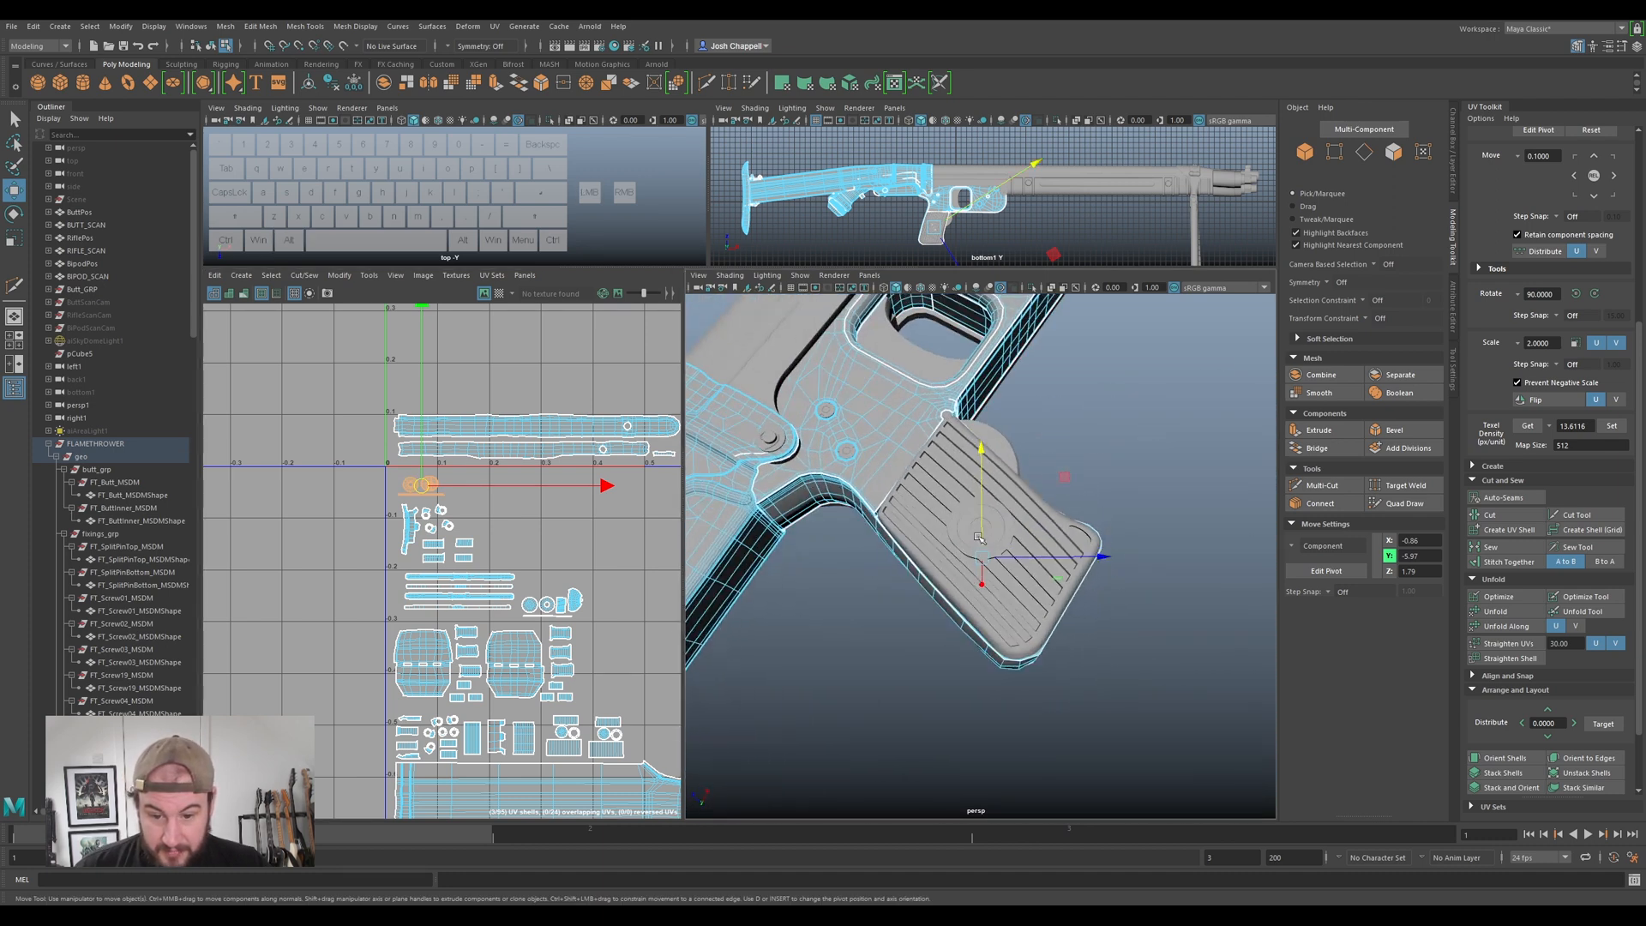
left_click(1082, 583)
right_click_drag(1037, 527, 1085, 489)
left_click_drag(1084, 489, 956, 566, "alt")
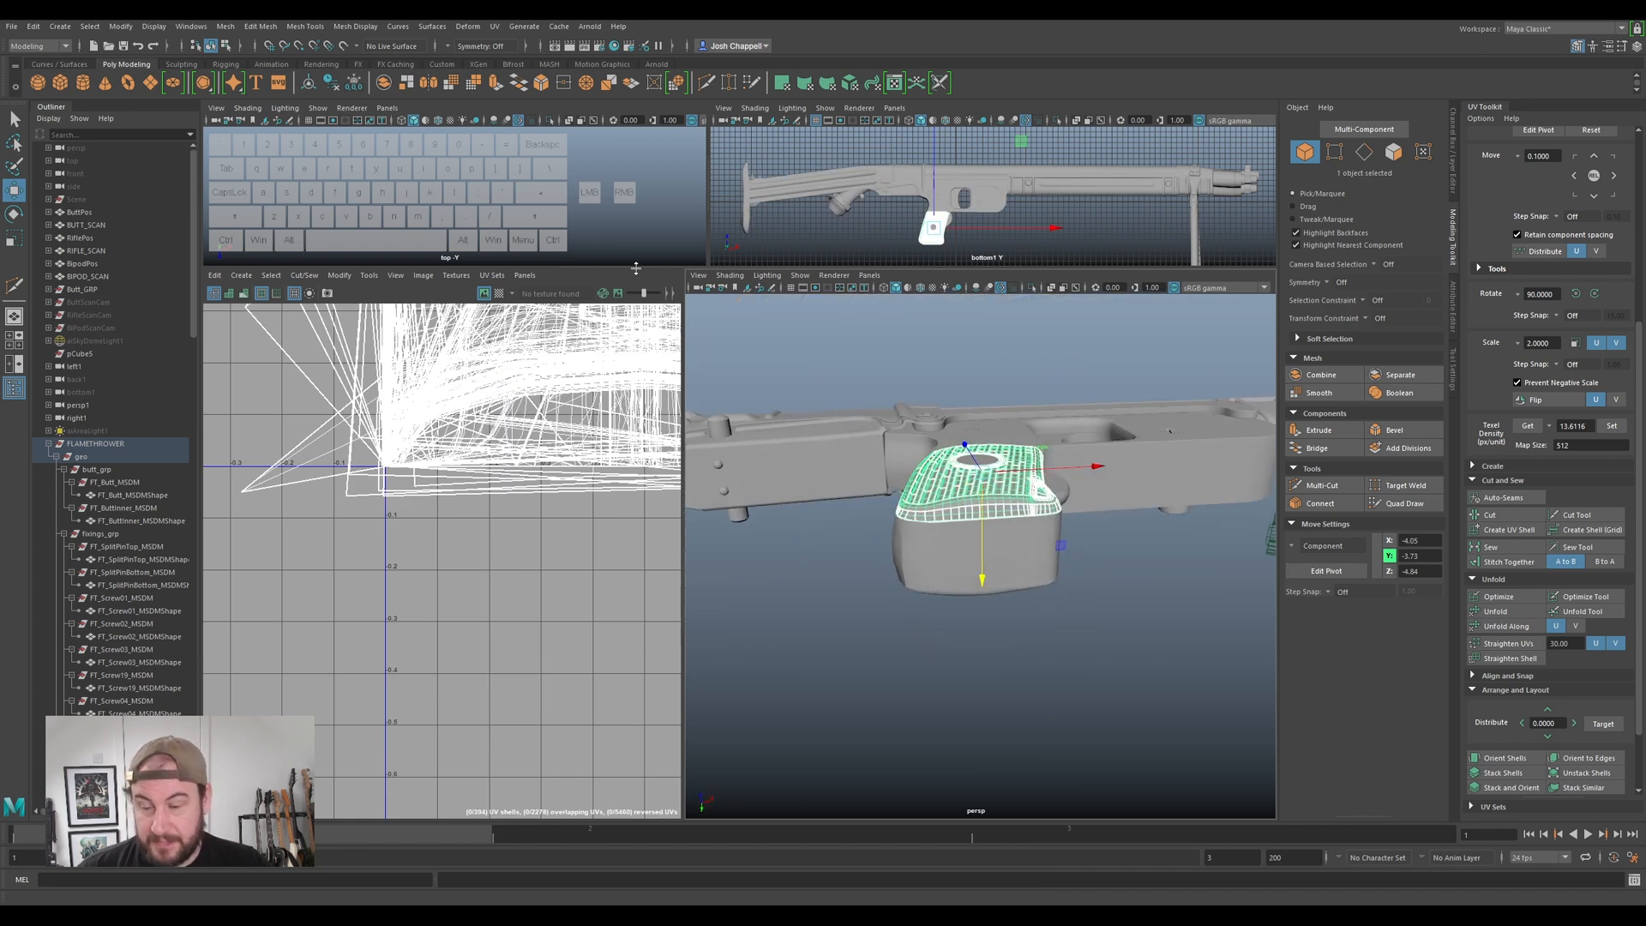
left_click(493, 26)
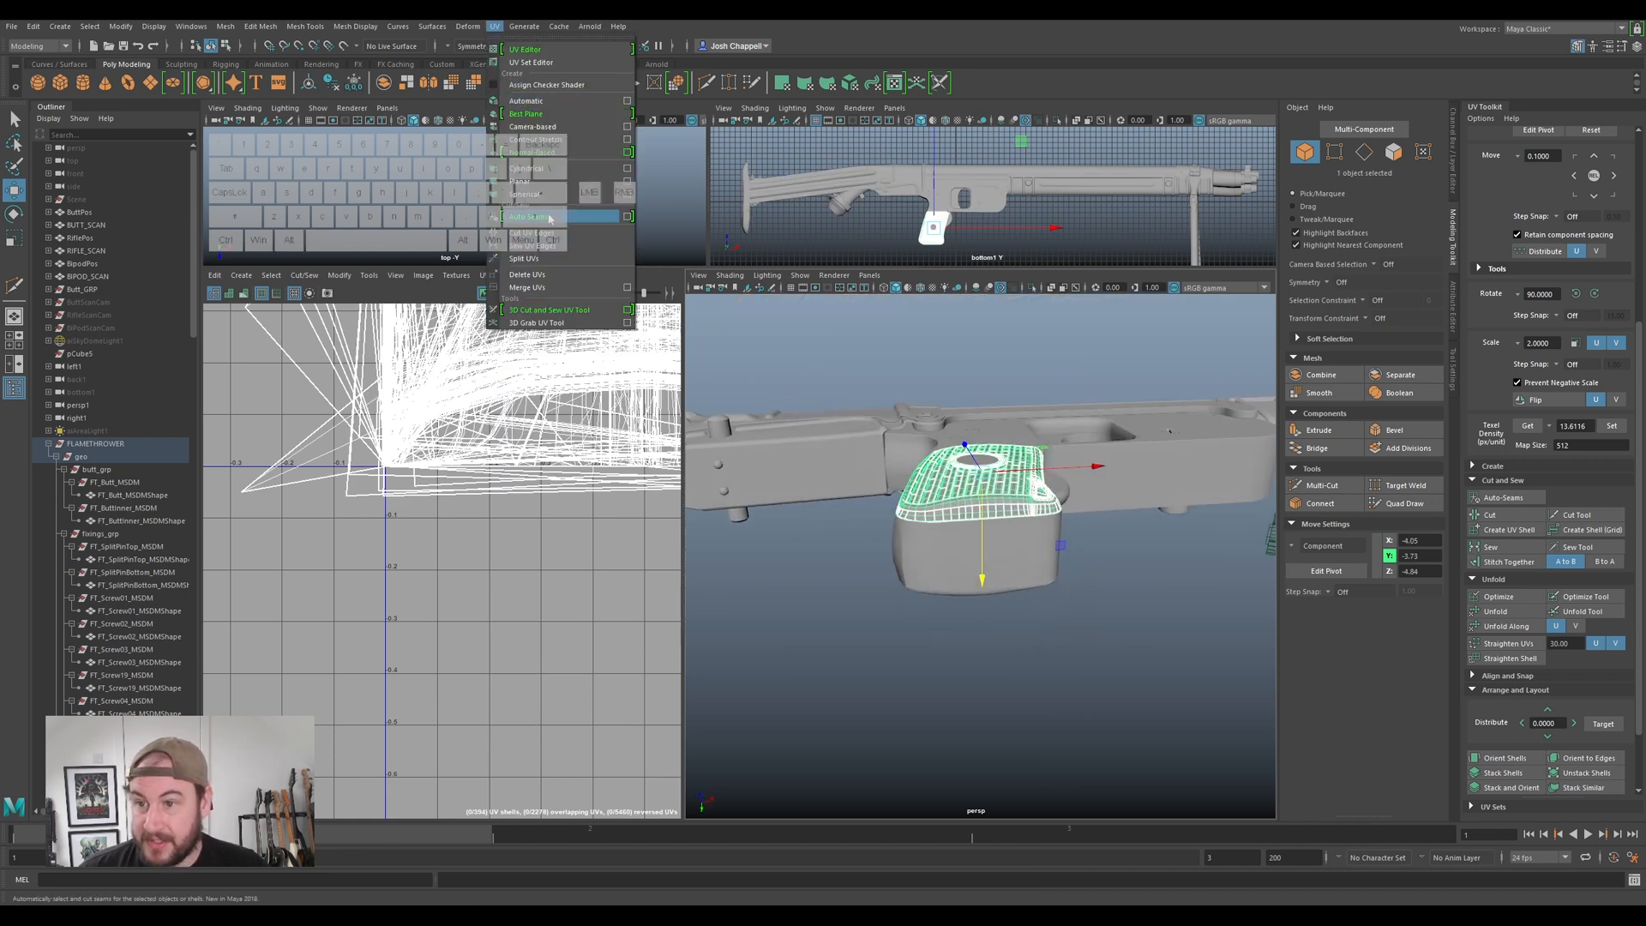
left_click(543, 274)
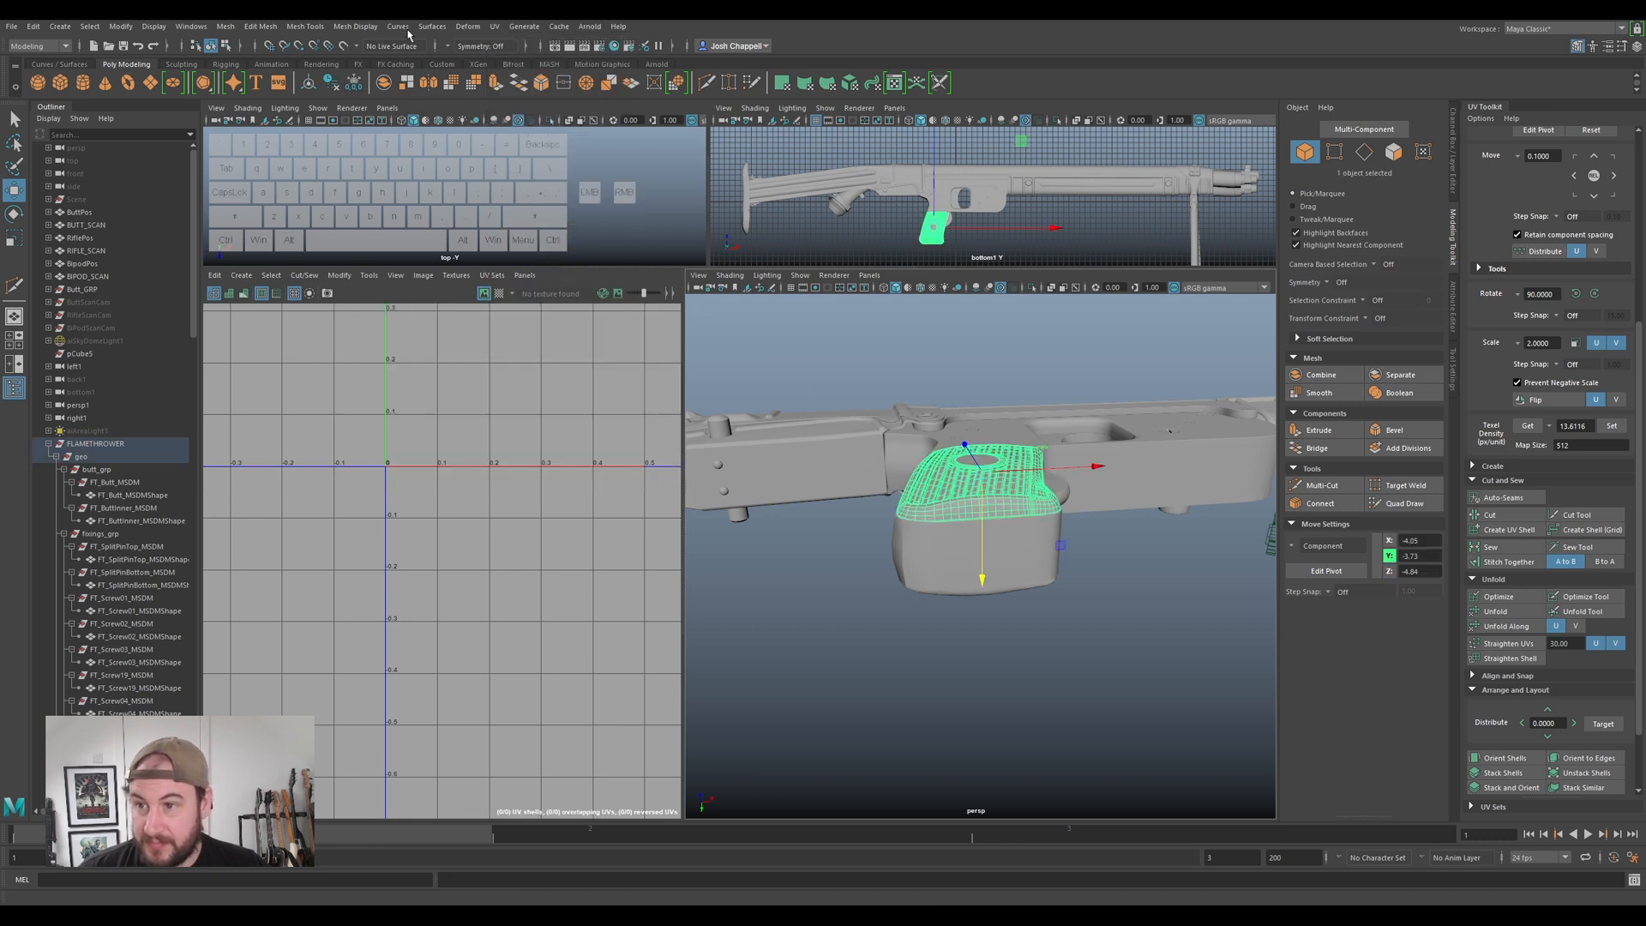
- Create camera-based UVs for the ribbed grip panel and isolate the panel in the perspective view
left_click(494, 27)
left_click(523, 129)
left_click_drag(1021, 382, 1010, 439, "alt")
right_click_drag(1012, 440, 1047, 421)
key("ctrl+1")
- Cut the grip panel's UVs along the edge loop running around its outer side near the open back rim
scroll(950, 476, "up", 8)
scroll(971, 509, "down", 3, "alt")
scroll(970, 510, "down", 5, "alt")
key("1")
left_click_drag(1034, 497, 1018, 485, "alt")
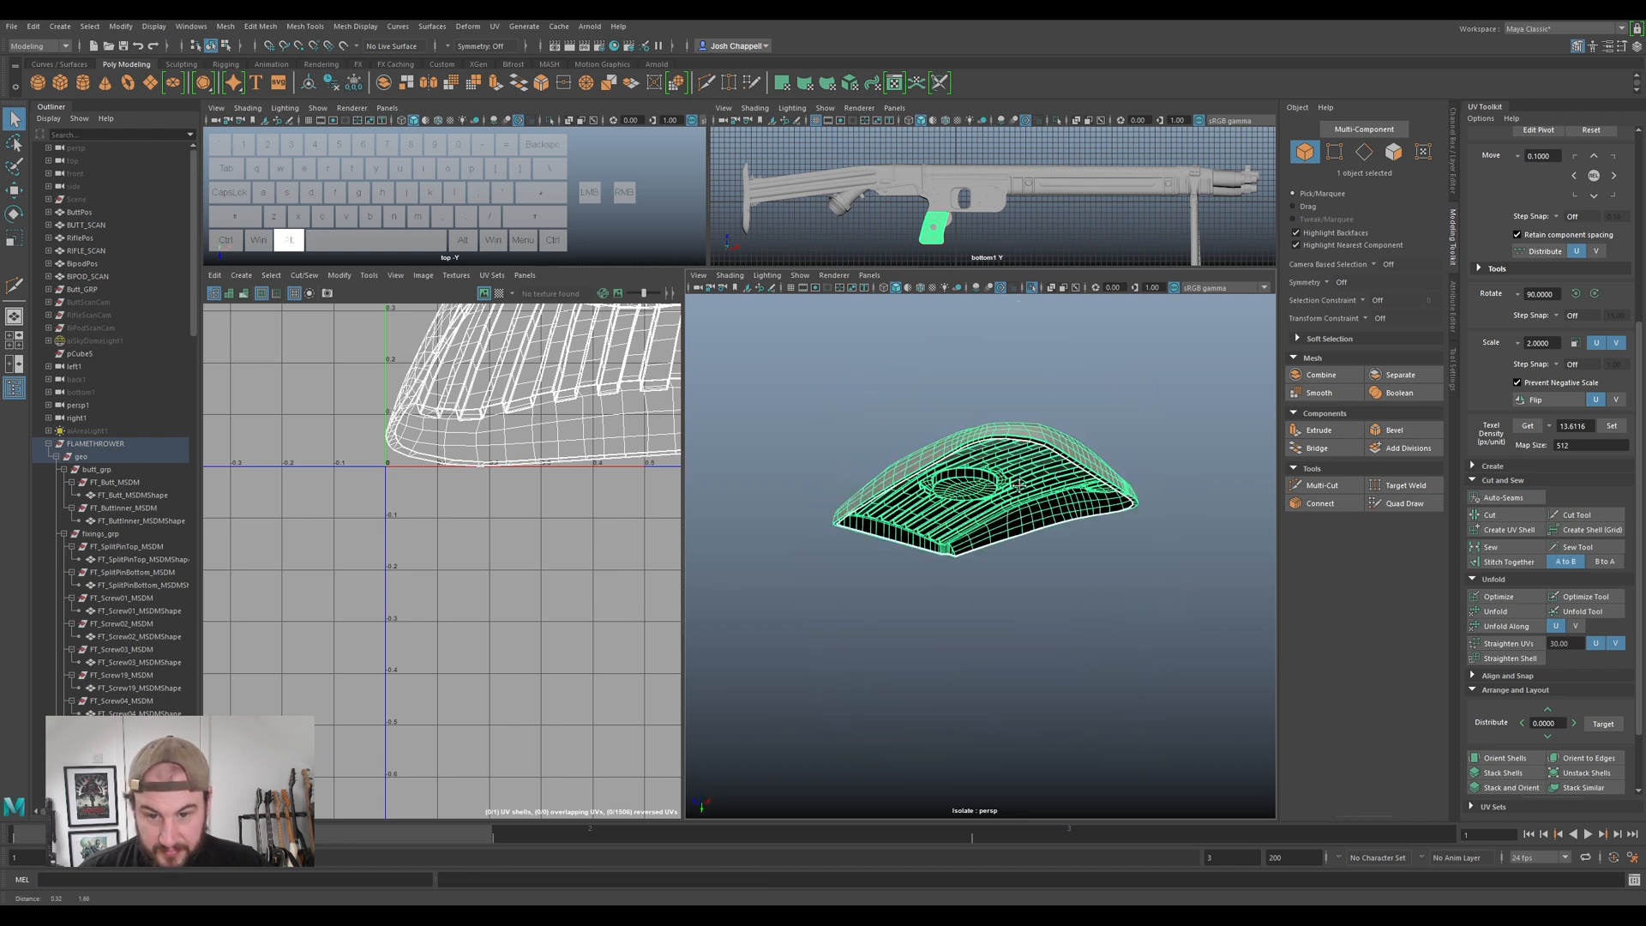
middle_click_drag(1018, 486, 997, 508, "alt")
scroll(997, 508, "up", 4, "alt")
right_click_drag(1023, 435, 1025, 400)
scroll(1020, 424, "up", 4)
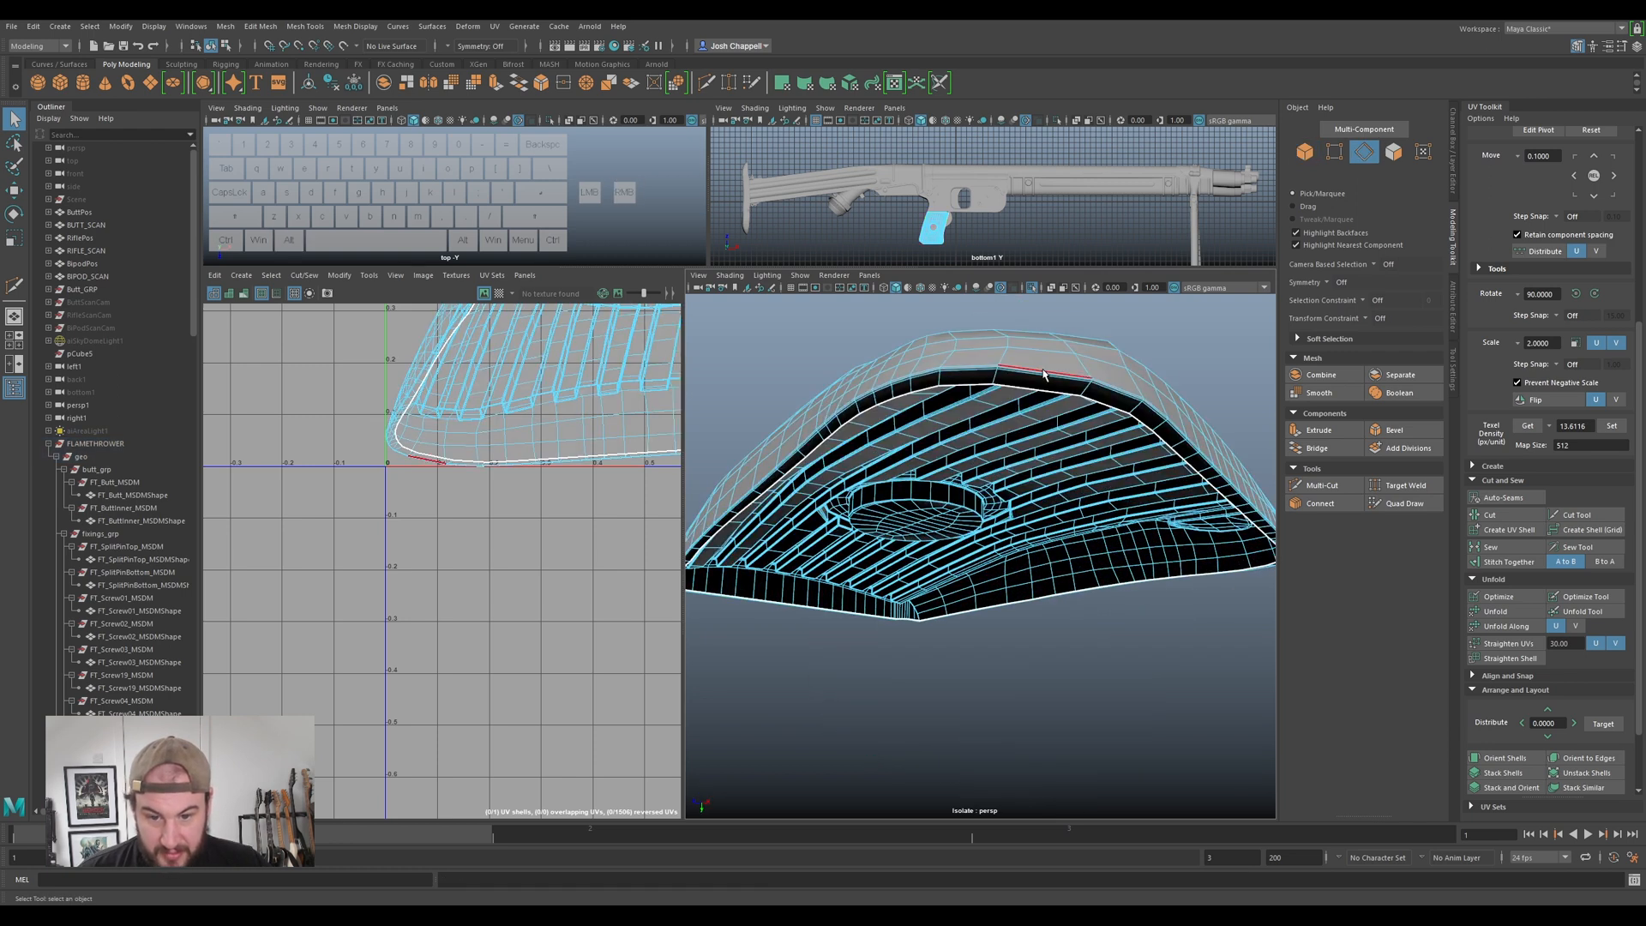
double_click(1041, 376)
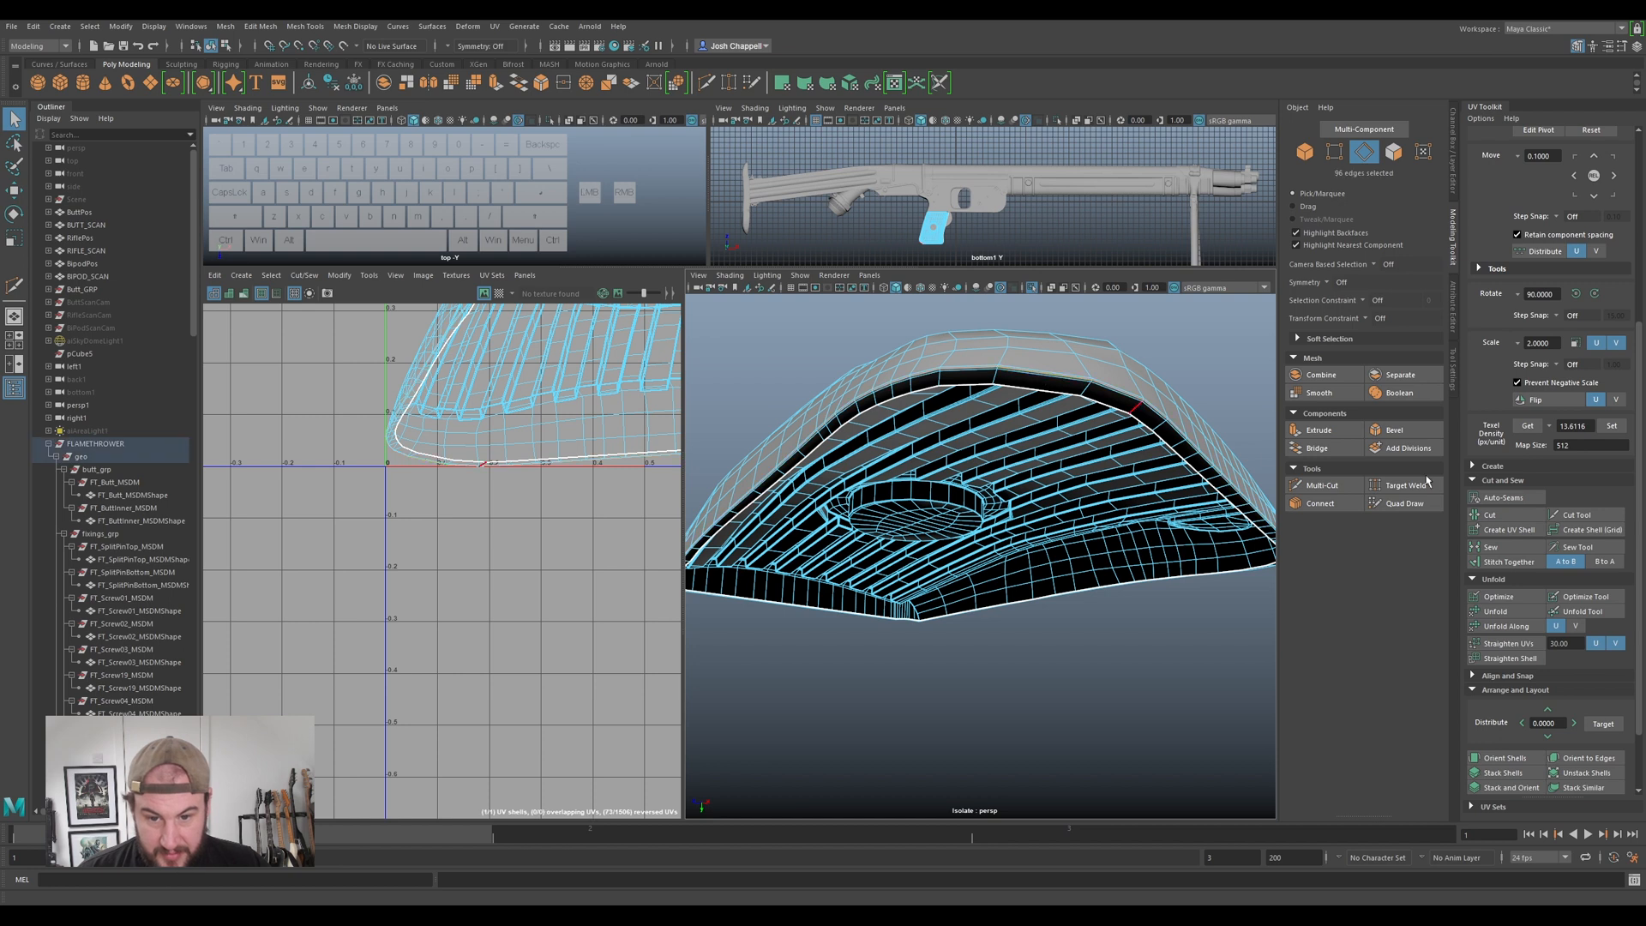
left_click(1504, 517)
- Select the edge loop around the upper rim of the grip panel's circular recess
key("w")
left_click_drag(901, 515, 859, 418, "alt")
scroll(851, 487, "up", 5, "alt")
double_click(795, 382)
left_click_drag(795, 382, 905, 502, "alt")
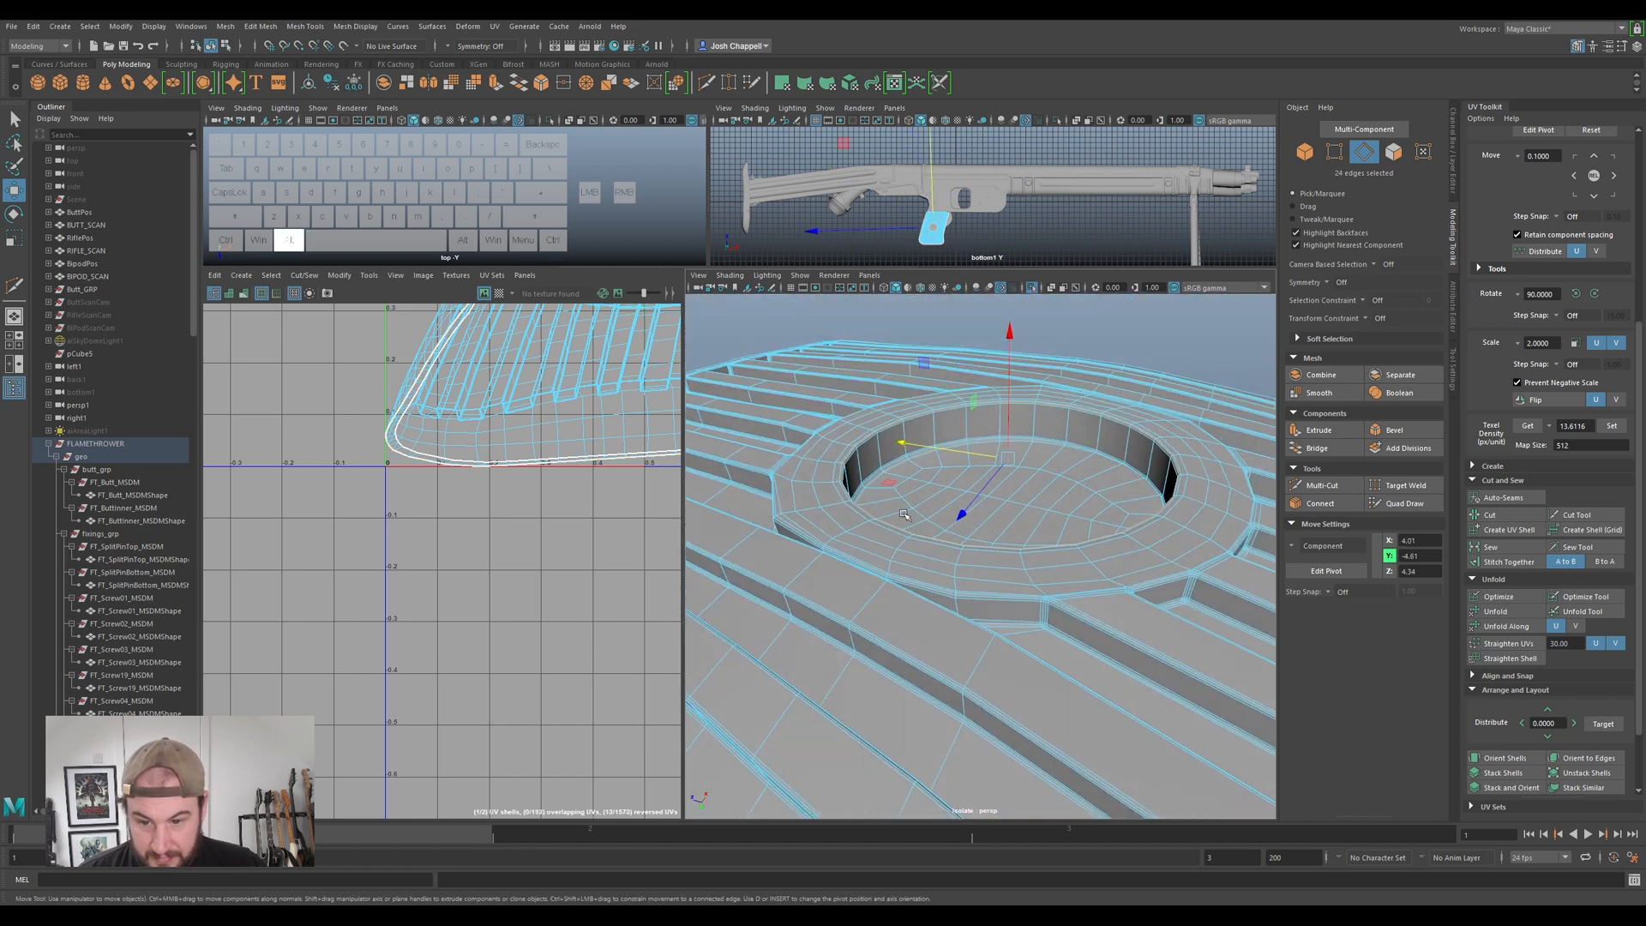
double_click(1023, 596, "shift")
scroll(969, 591, "up", 5)
key("ctrl+z")
key("ctrl+z")
left_click(995, 557, "ctrl+shift")
key("ctrl+z")
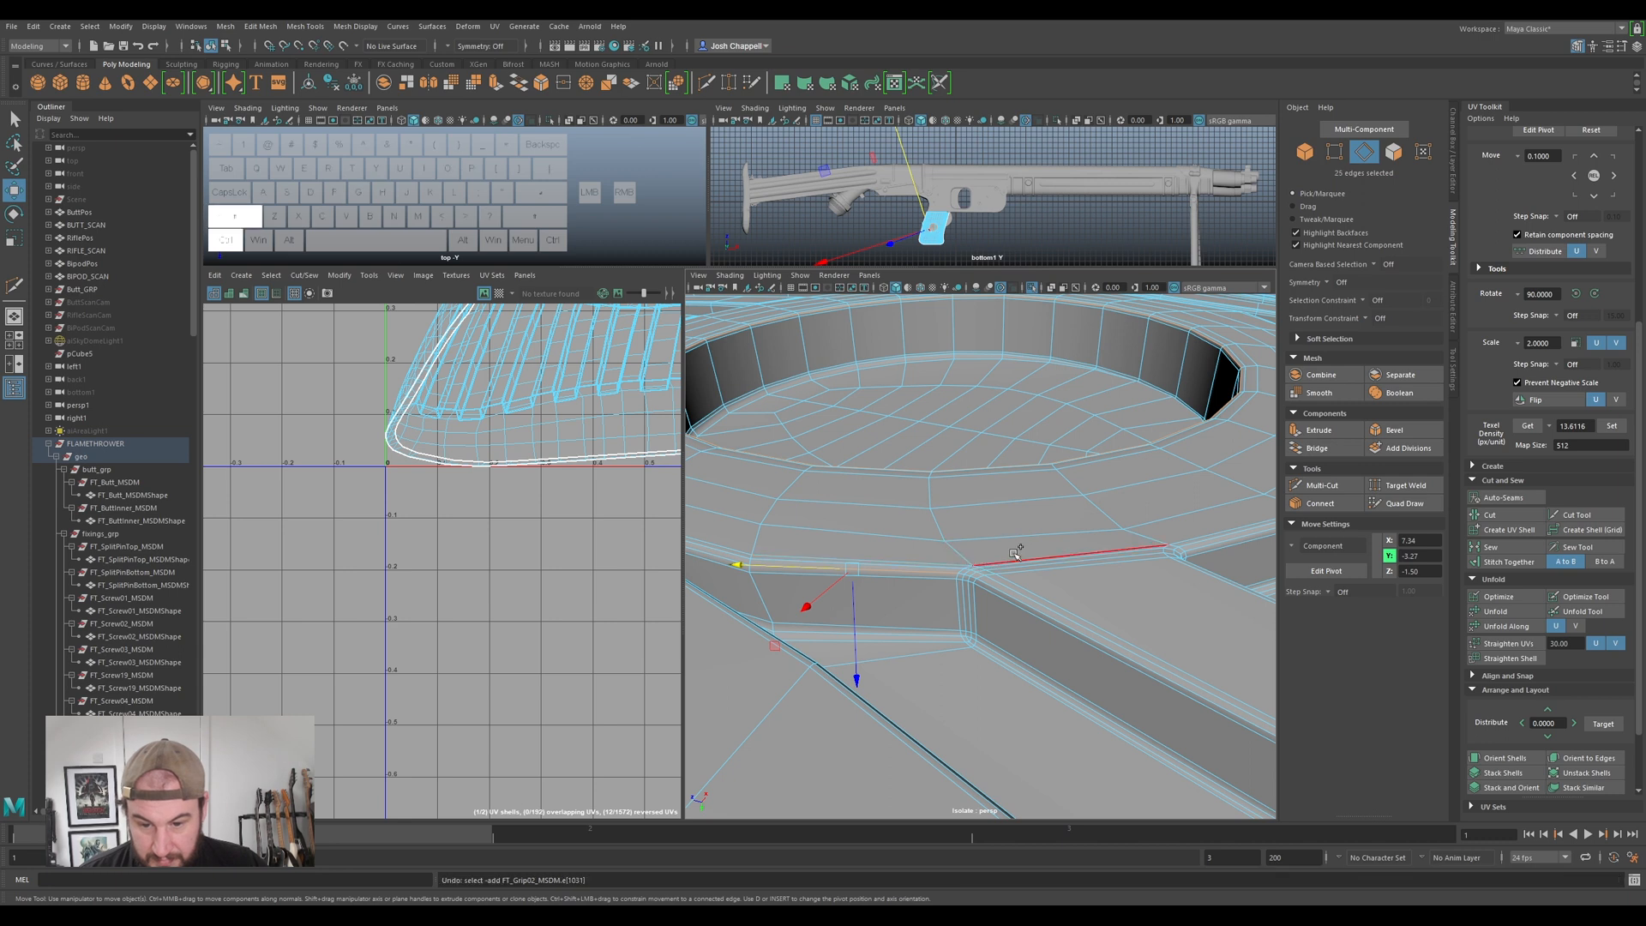
- Add the outer perimeter edges of the flat ring around the circular recess to the selection, following the groove ends
left_click(993, 557, "ctrl+shift")
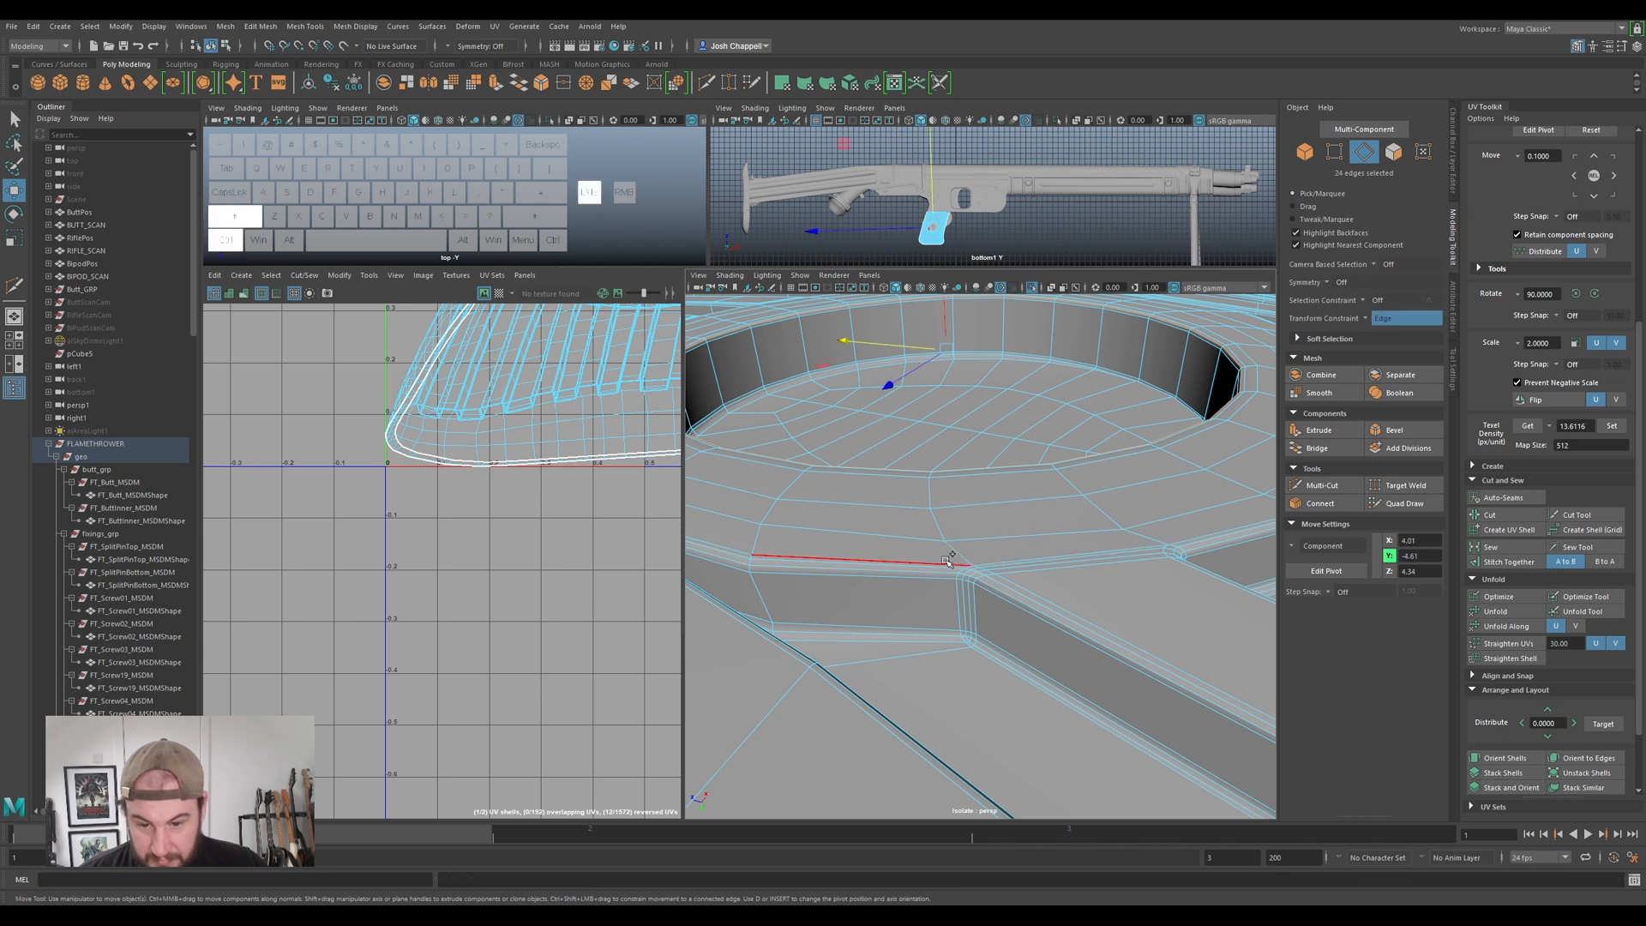
double_click(742, 541, "ctrl+shift")
left_click_drag(777, 535, 948, 520, "alt")
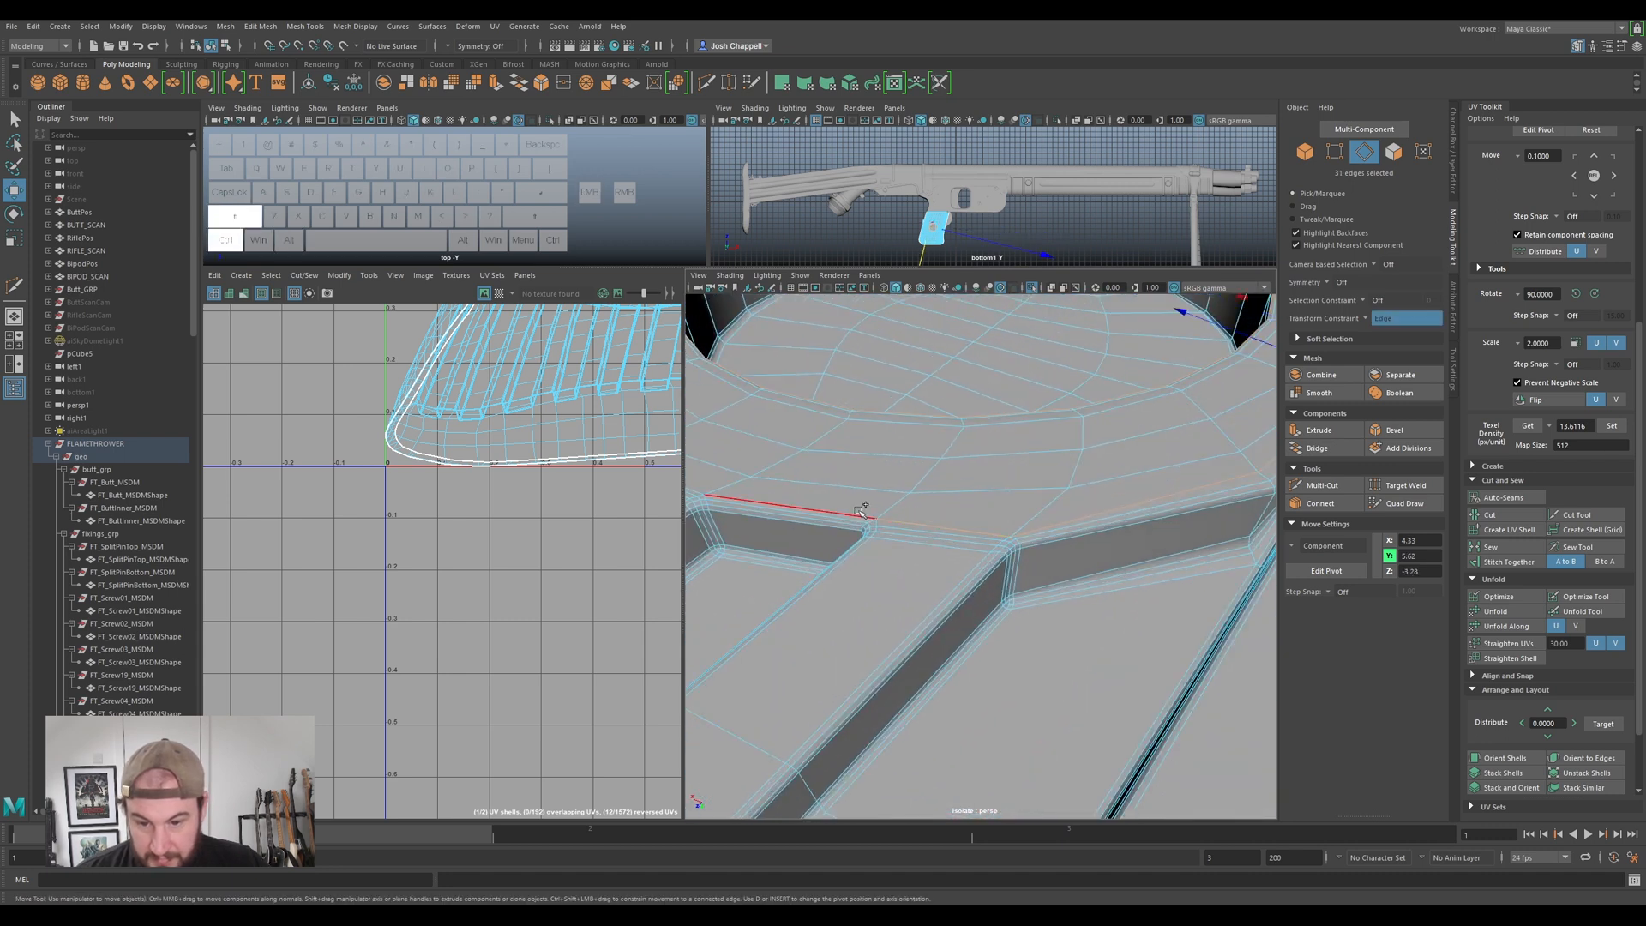
left_click(701, 487, "ctrl+shift")
middle_click_drag(794, 479, 1022, 535, "alt")
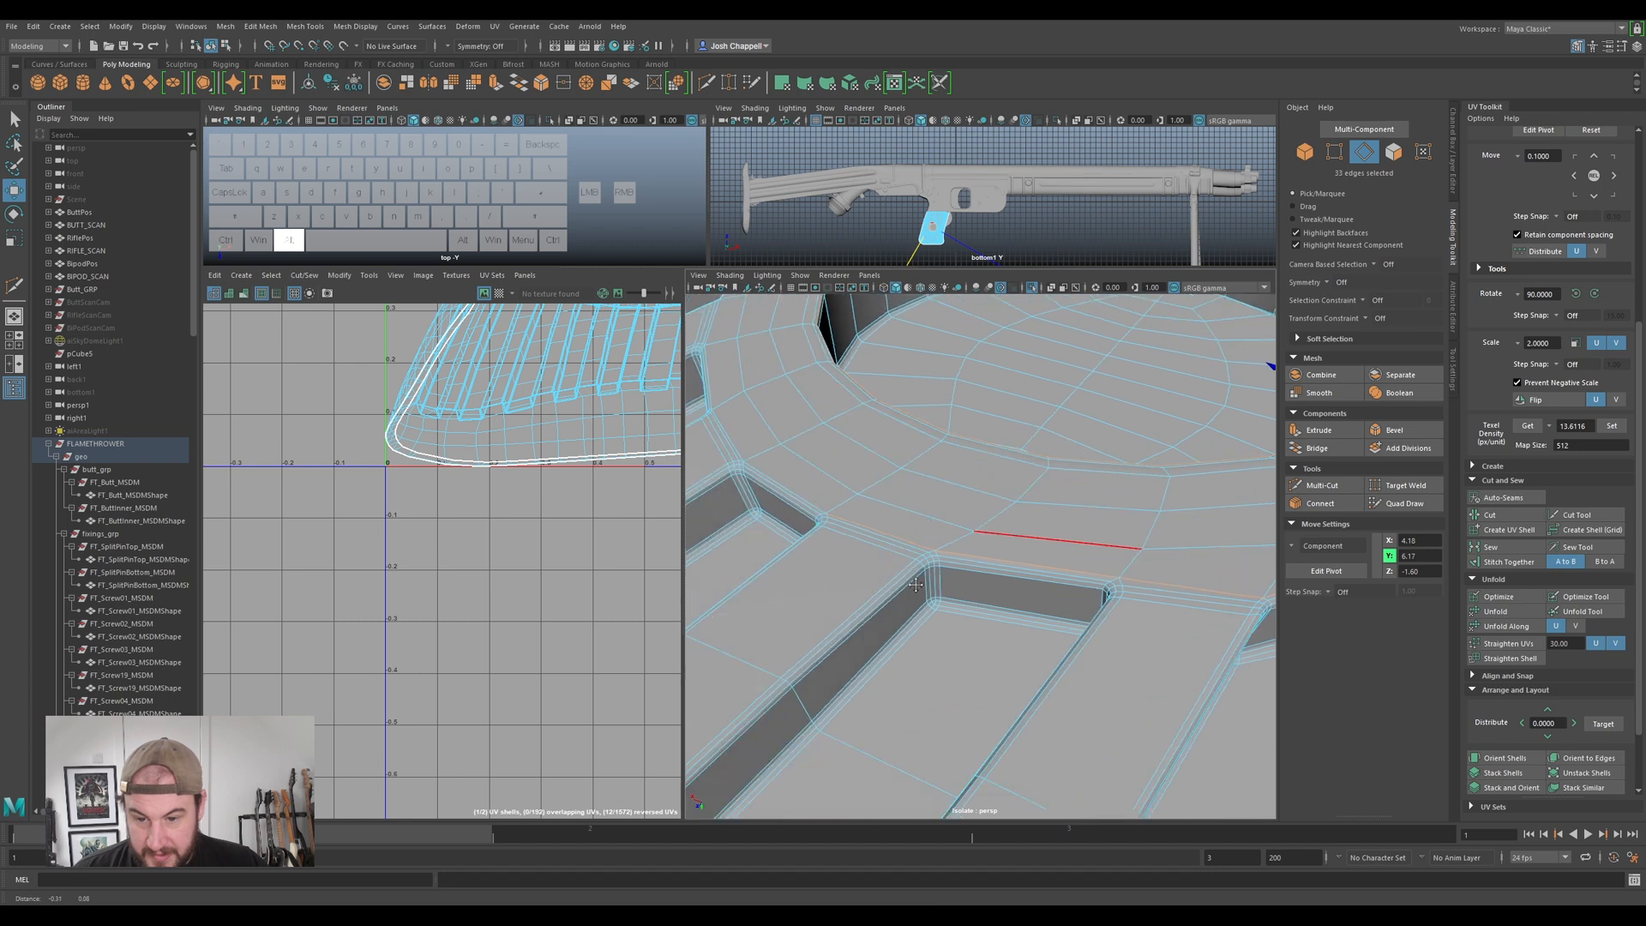
left_click_drag(1023, 535, 1003, 515, "alt")
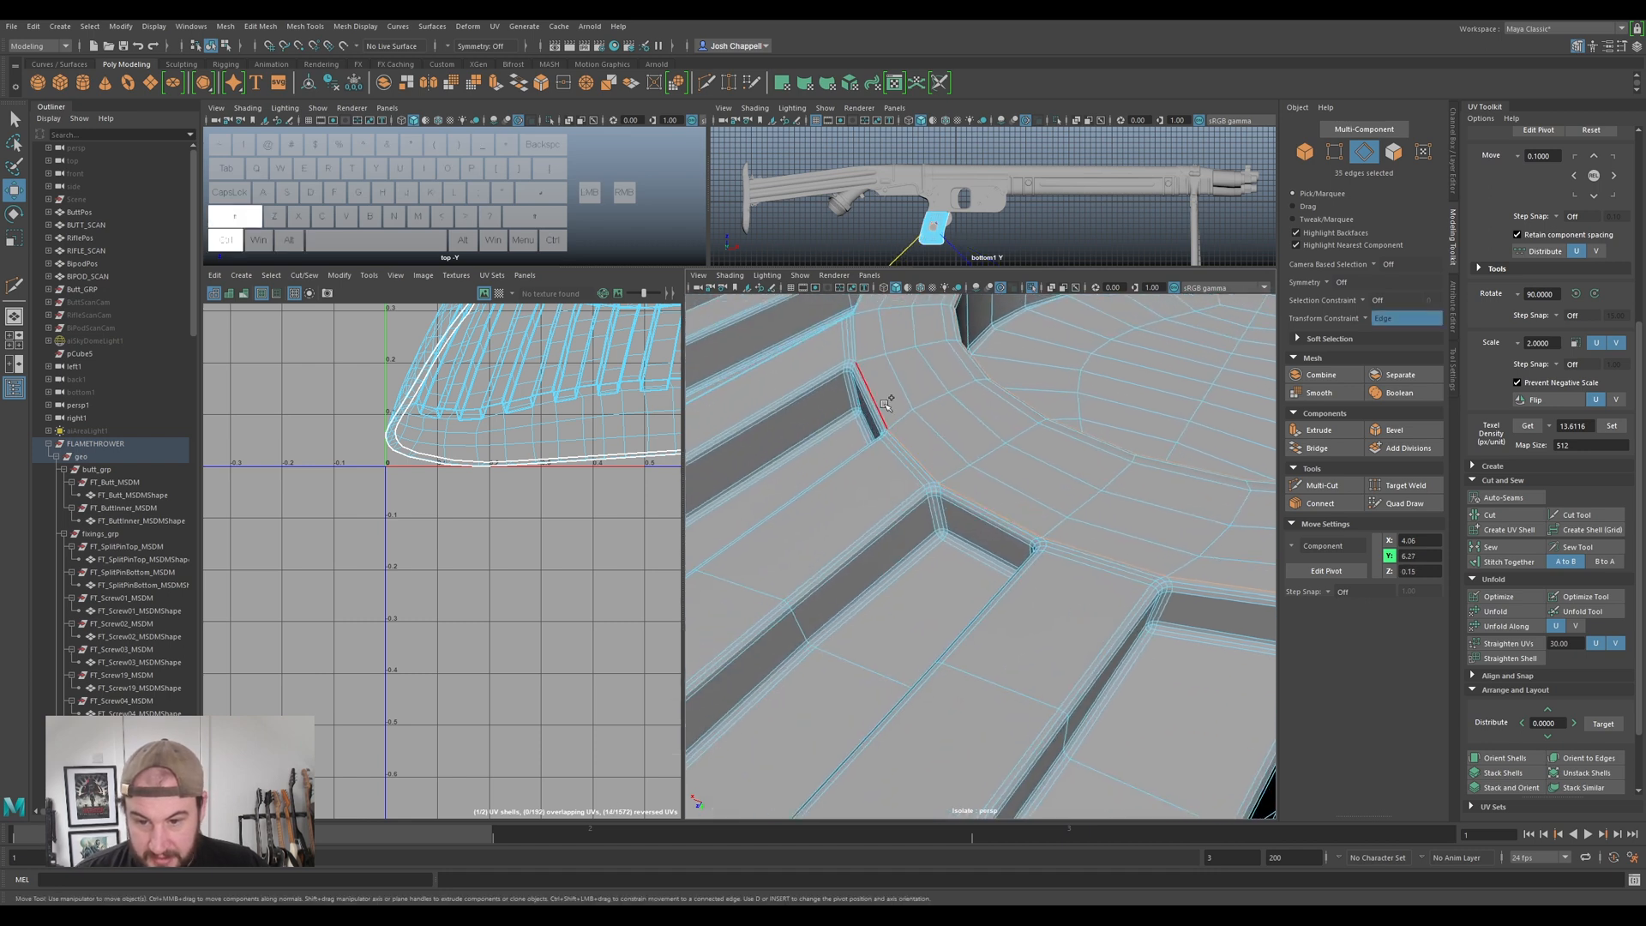
left_click(858, 347, "ctrl+shift")
left_click_drag(858, 347, 1054, 558, "alt")
double_click(1007, 513, "ctrl+shift")
scroll(1015, 517, "down", 5)
- Complete the selection of the flat ring's outer perimeter and cut the UVs along the perimeter and the recess rim
middle_click_drag(815, 632, 997, 583, "alt")
scroll(1000, 581, "up", 5)
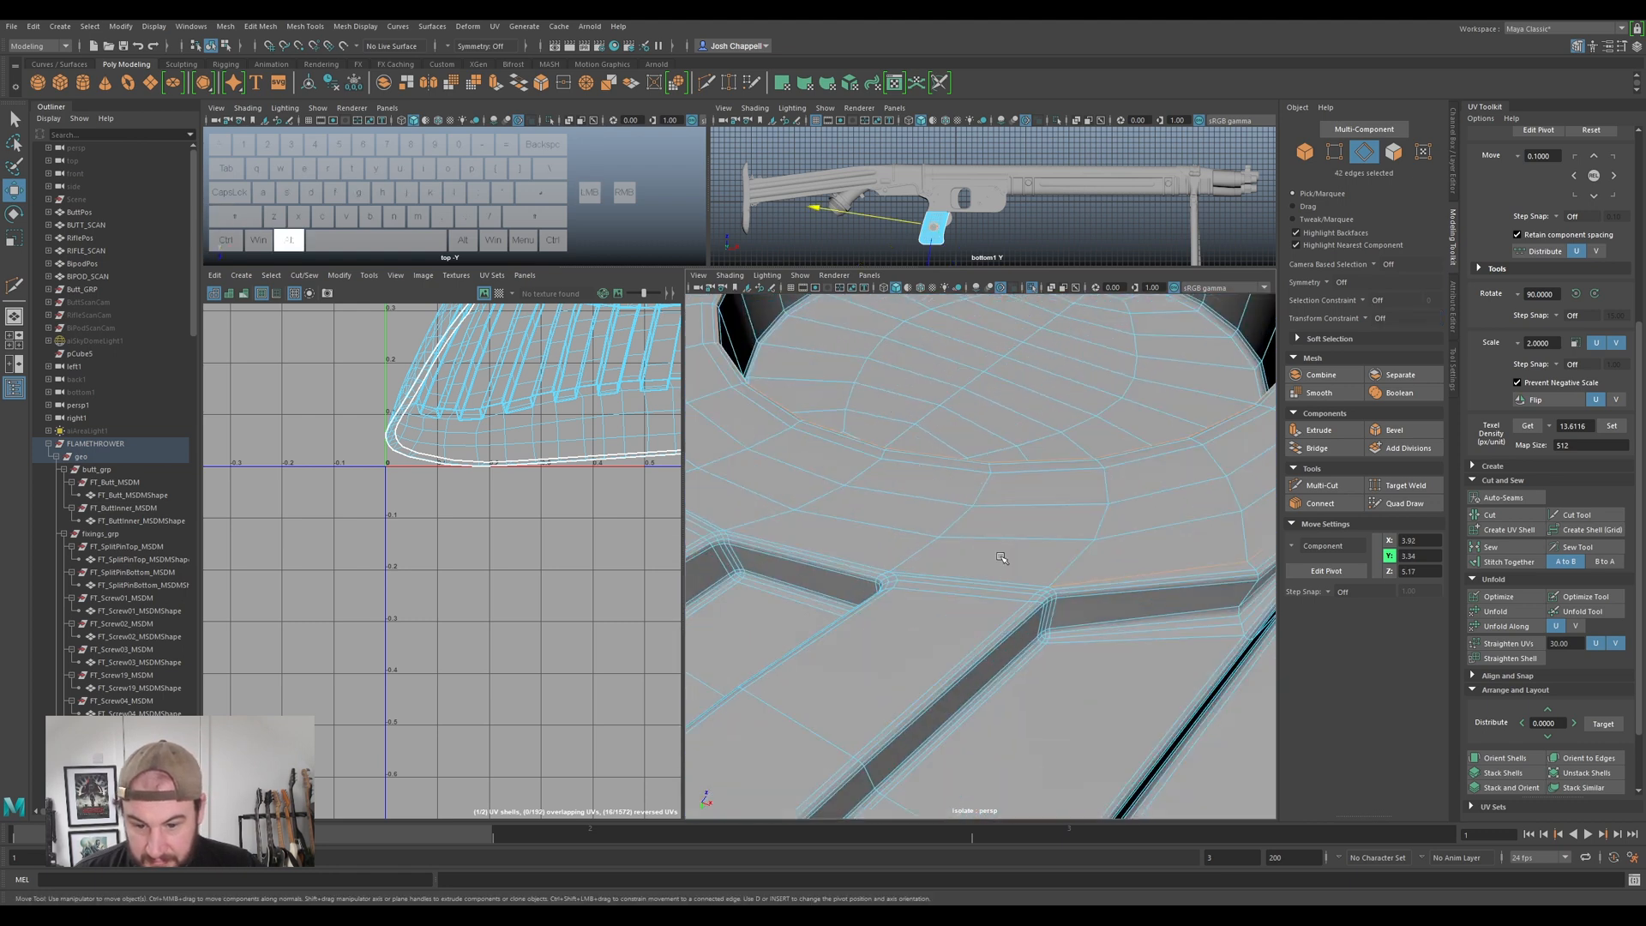
left_click(874, 555, "ctrl+shift")
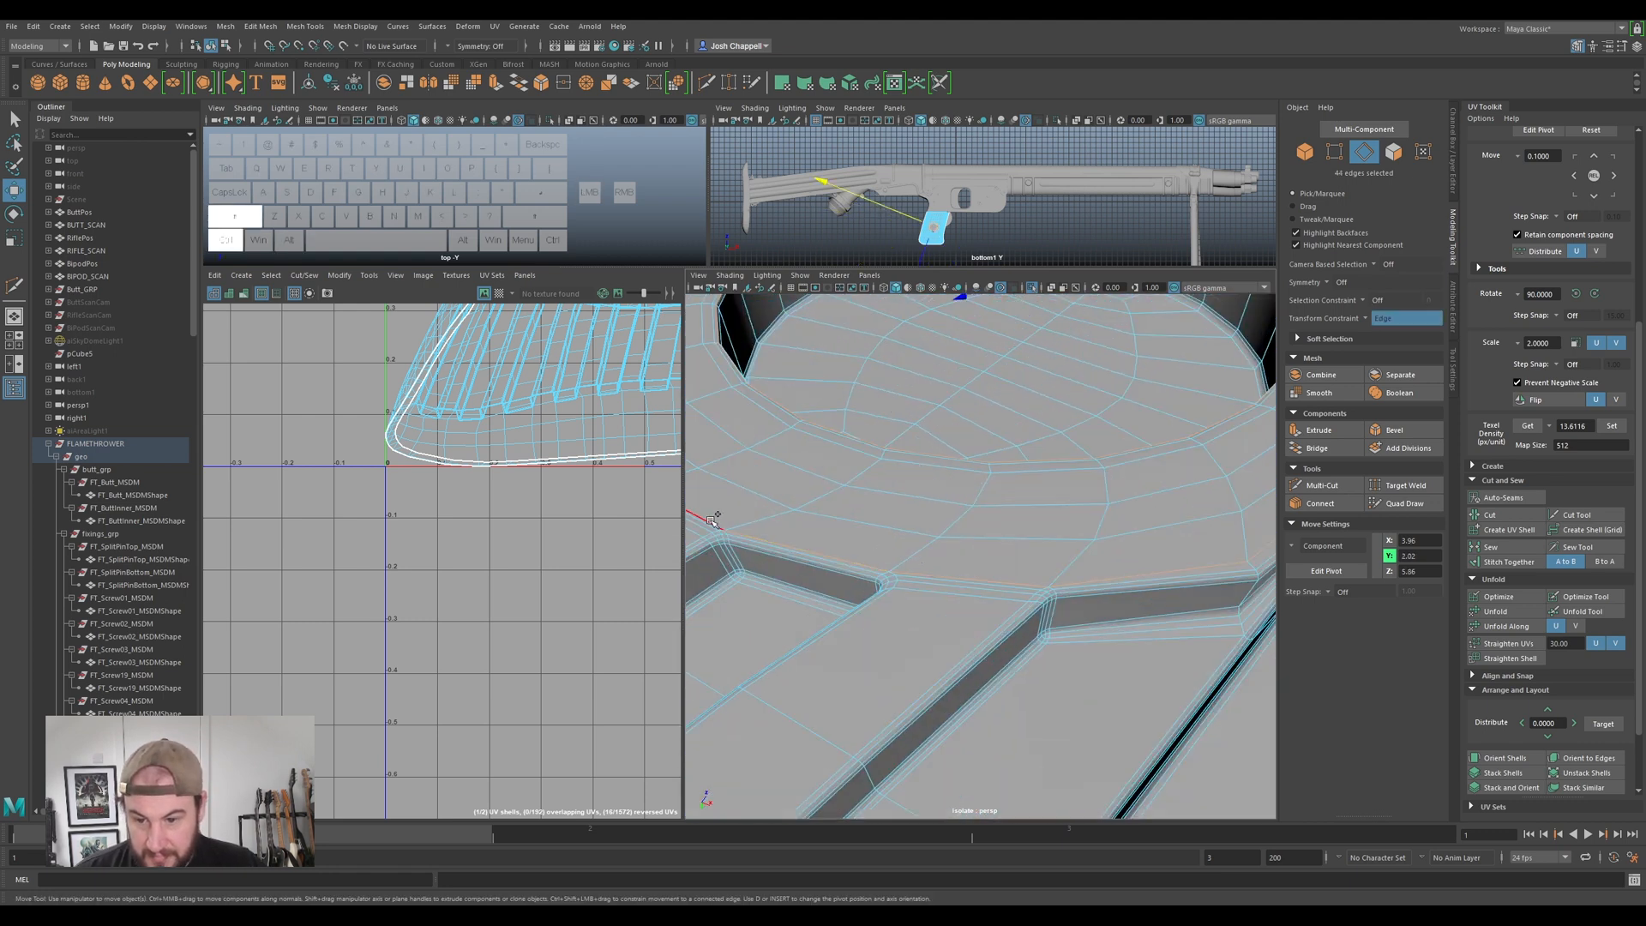
scroll(874, 556, "down", 5)
left_click_drag(875, 556, 1029, 514, "alt")
scroll(1059, 499, "up", 5)
left_click(1058, 498, "ctrl+shift")
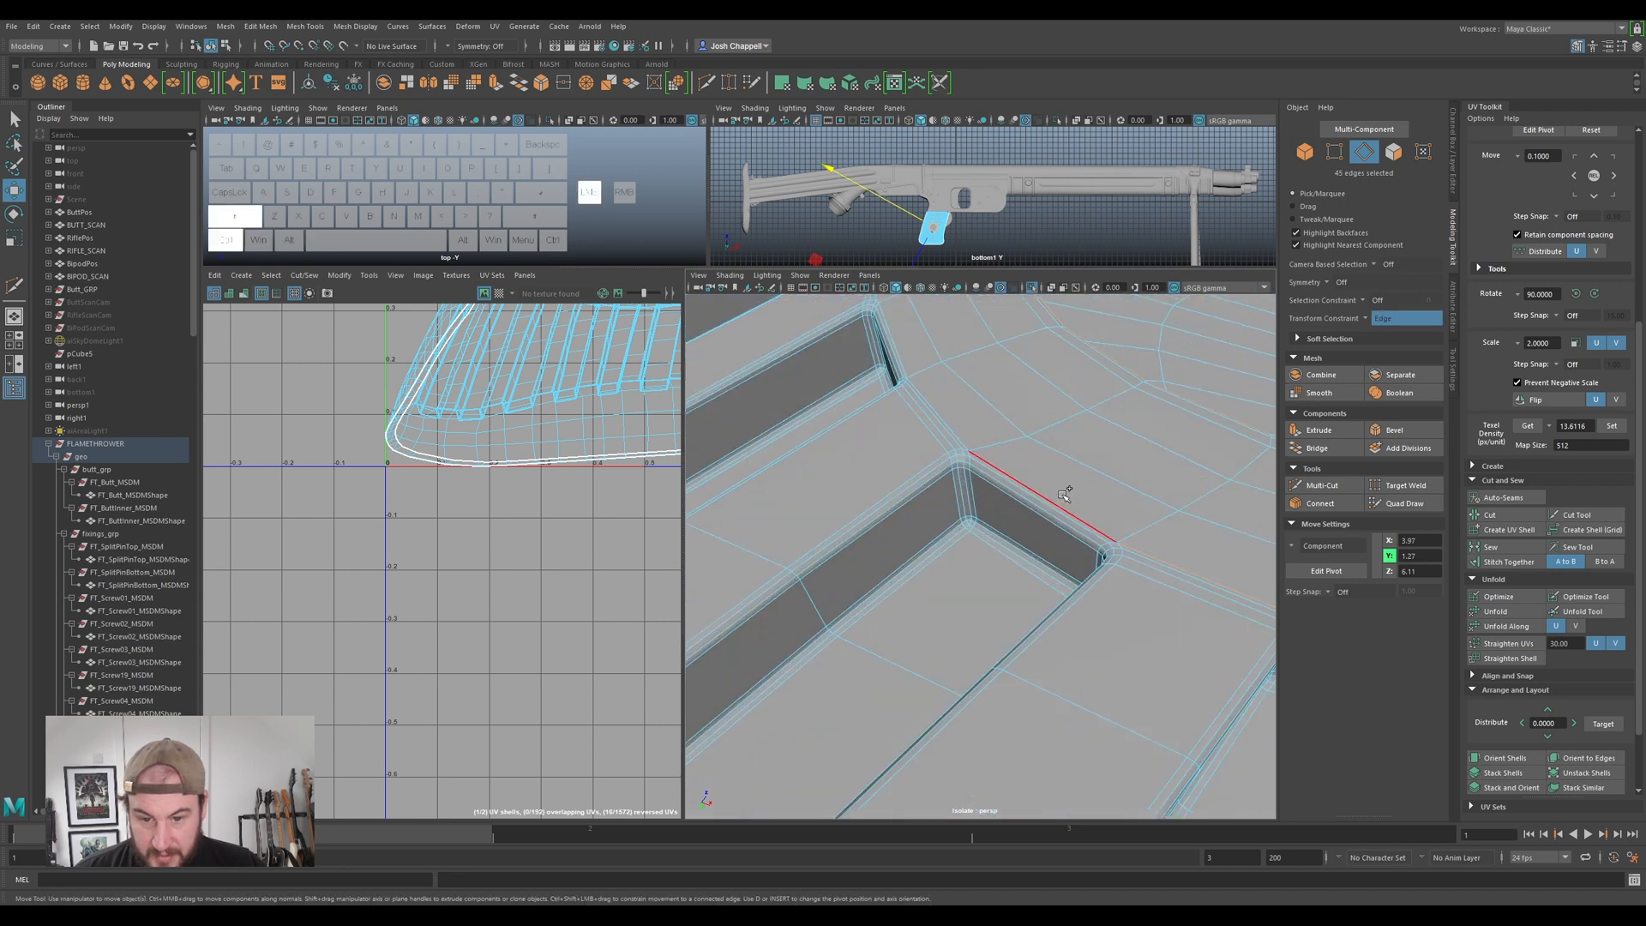
left_click(899, 337, "ctrl+shift")
left_click_drag(905, 585, 794, 525, "alt")
middle_click_drag(794, 525, 1020, 592, "alt")
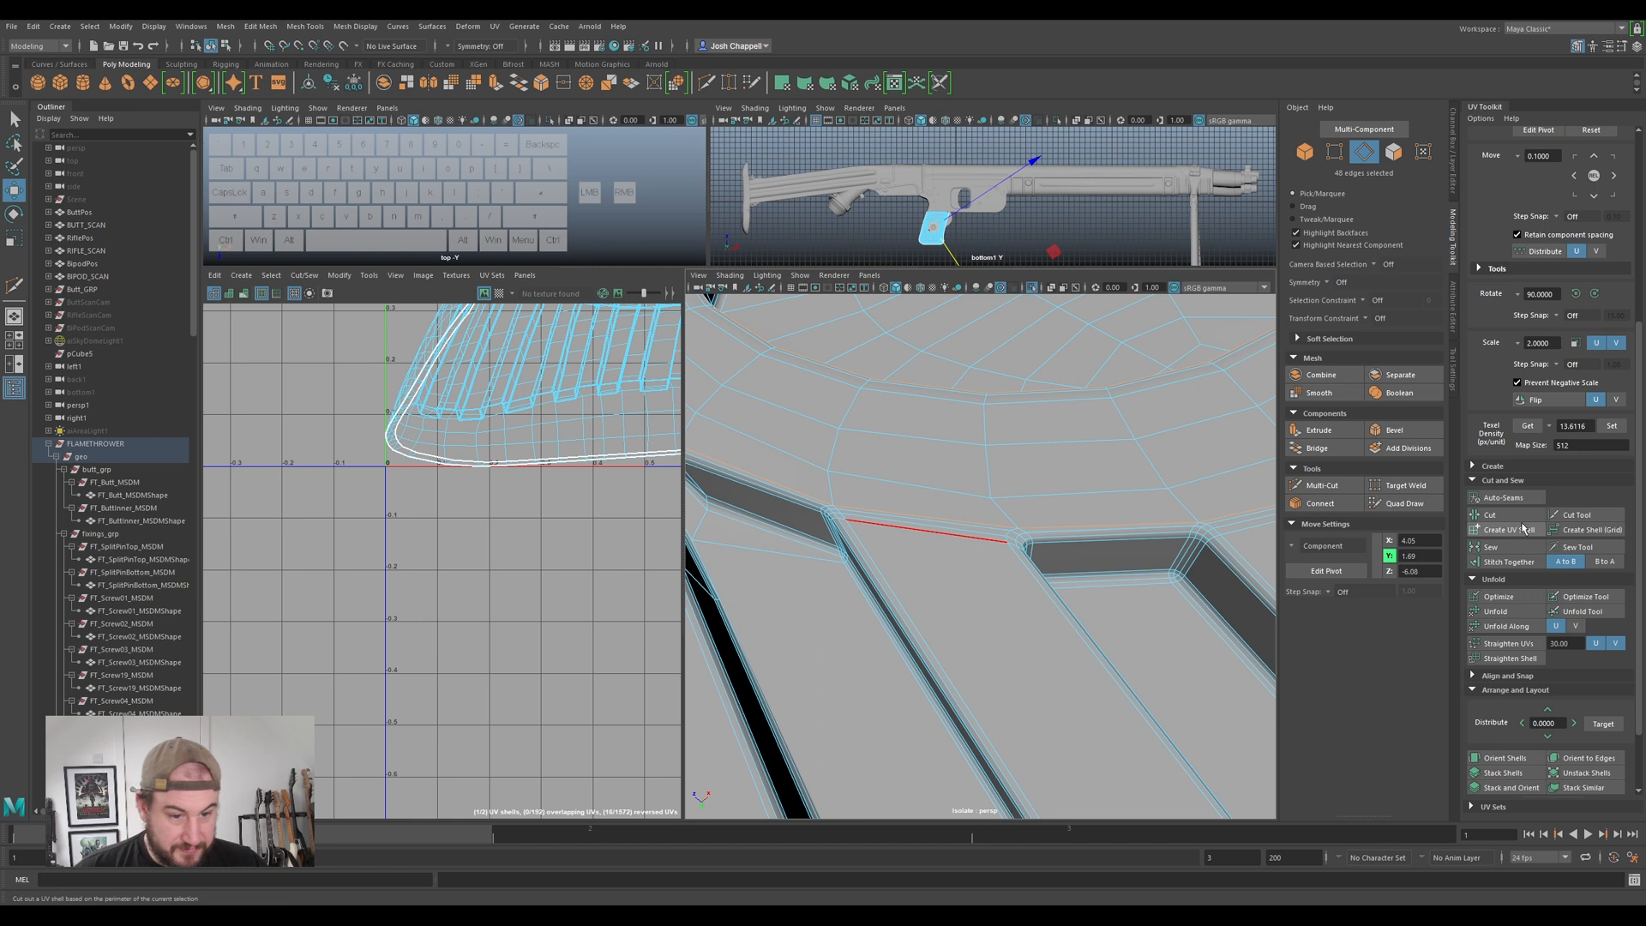
- Move the circular recess's UV shell into the free space above the main panel shell
scroll(943, 485, "down", 5)
left_click_drag(915, 463, 933, 514, "alt")
scroll(517, 432, "down", 5)
middle_click_drag(518, 433, 467, 499, "alt")
right_click_drag(525, 433, 474, 414)
left_click(525, 433)
left_click_drag(518, 433, 429, 345)
- Move the flat ring's UV shell out of the main panel shell and place it beside the circular recess shell
left_click(526, 436)
key("ctrl+shift+i")
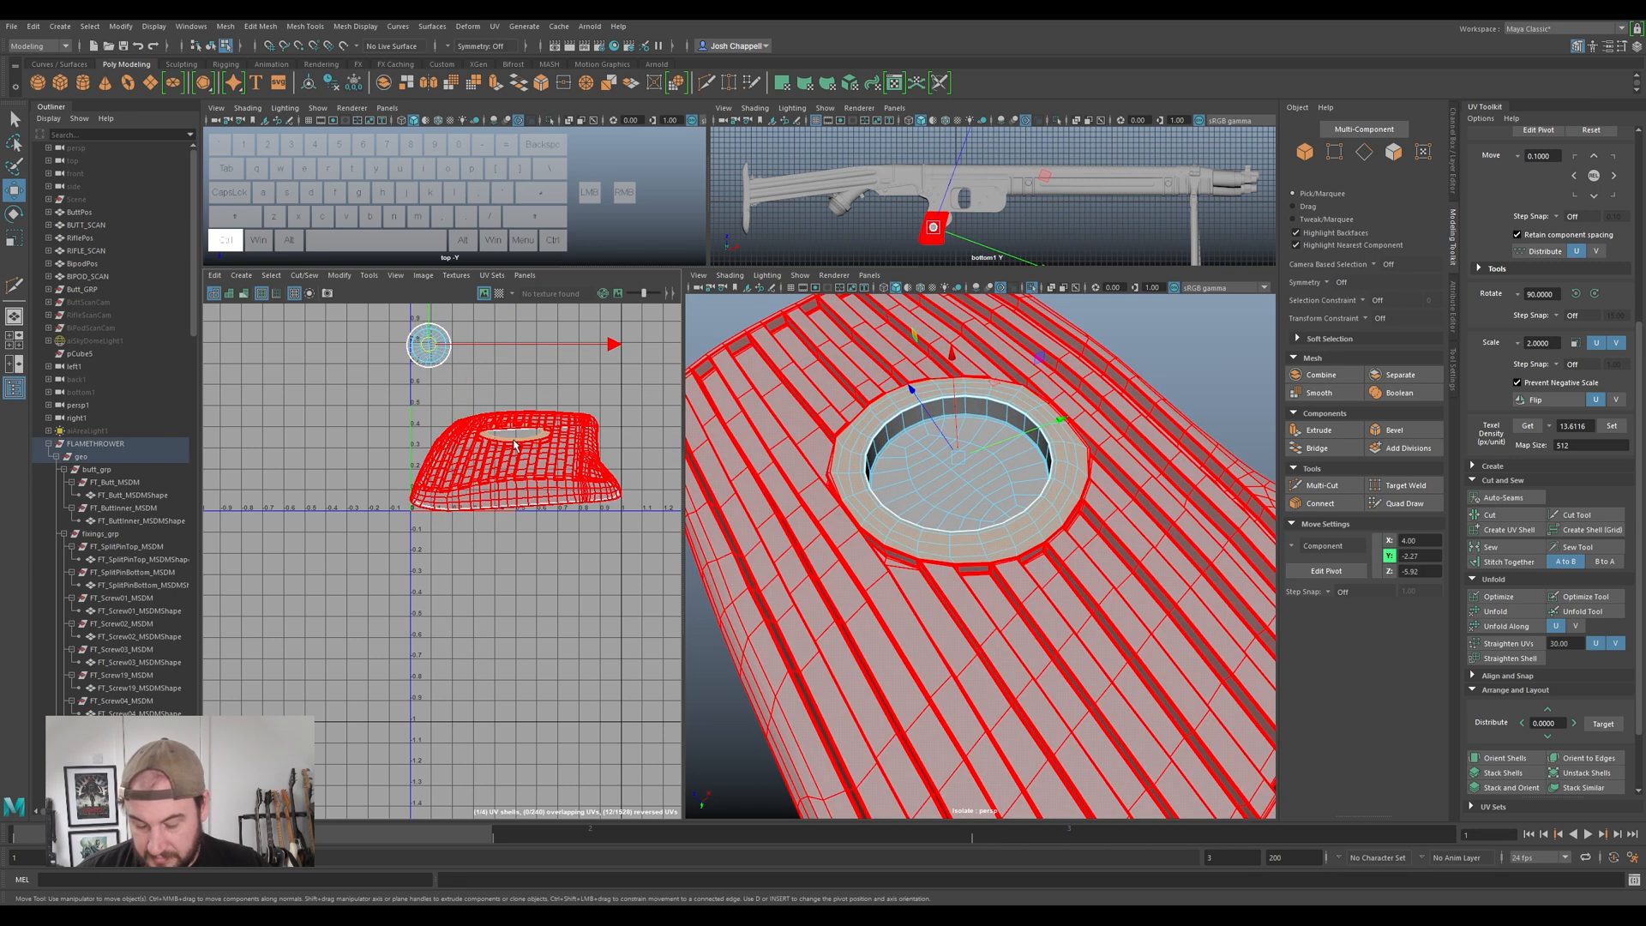
left_click(506, 433)
left_click(524, 436)
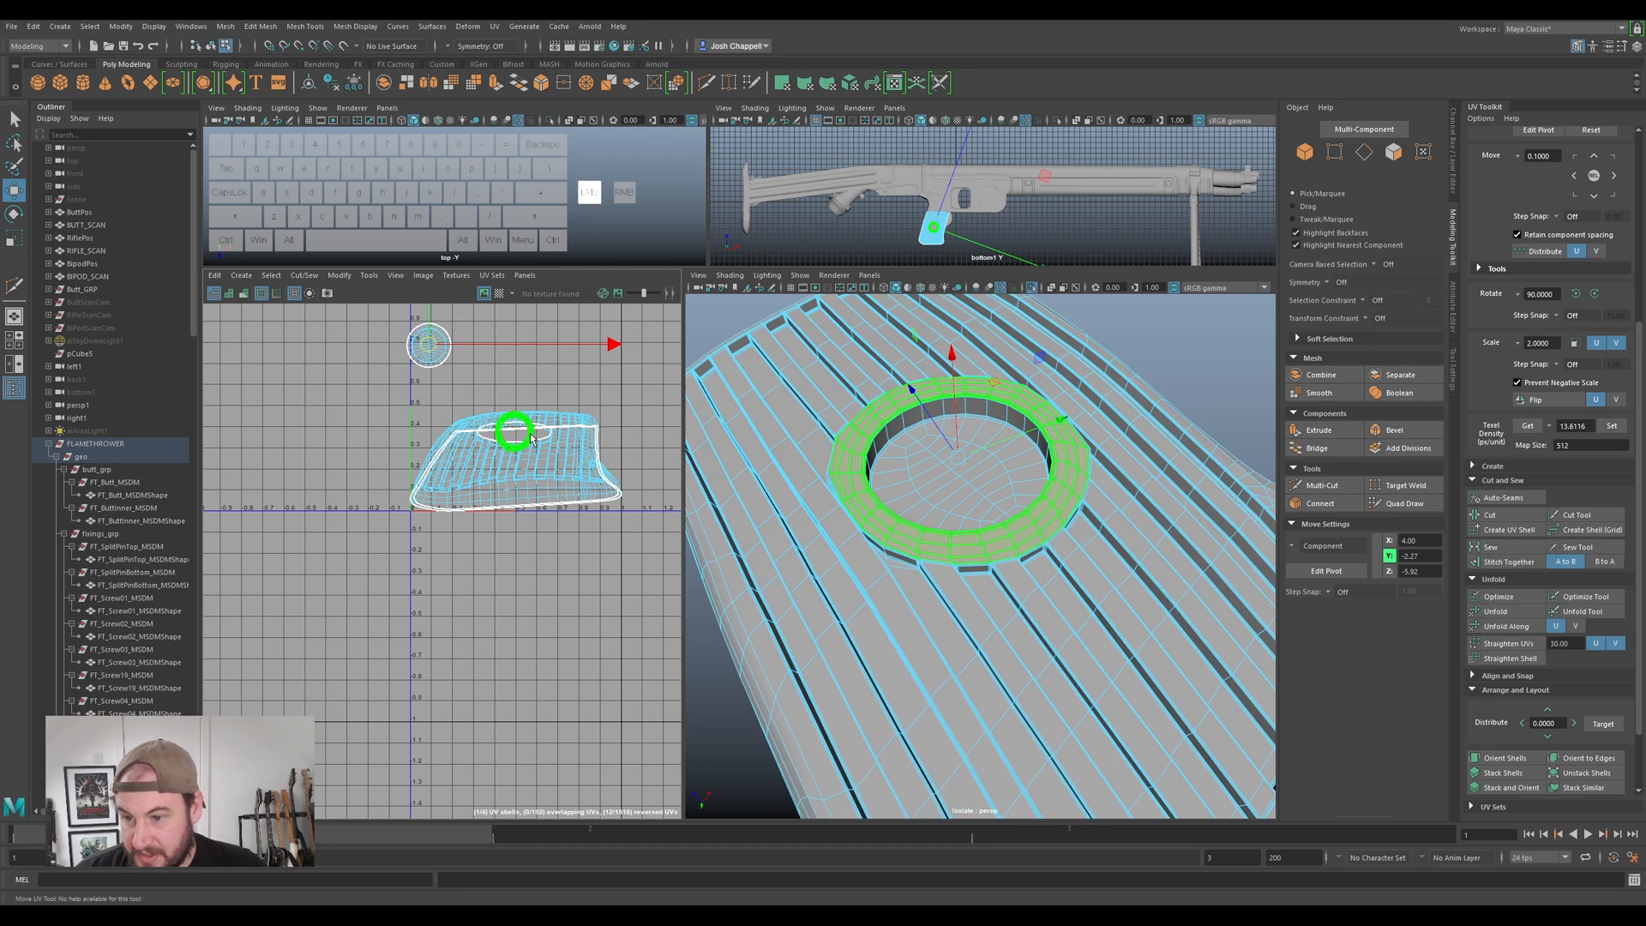
left_click_drag(519, 433, 482, 336)
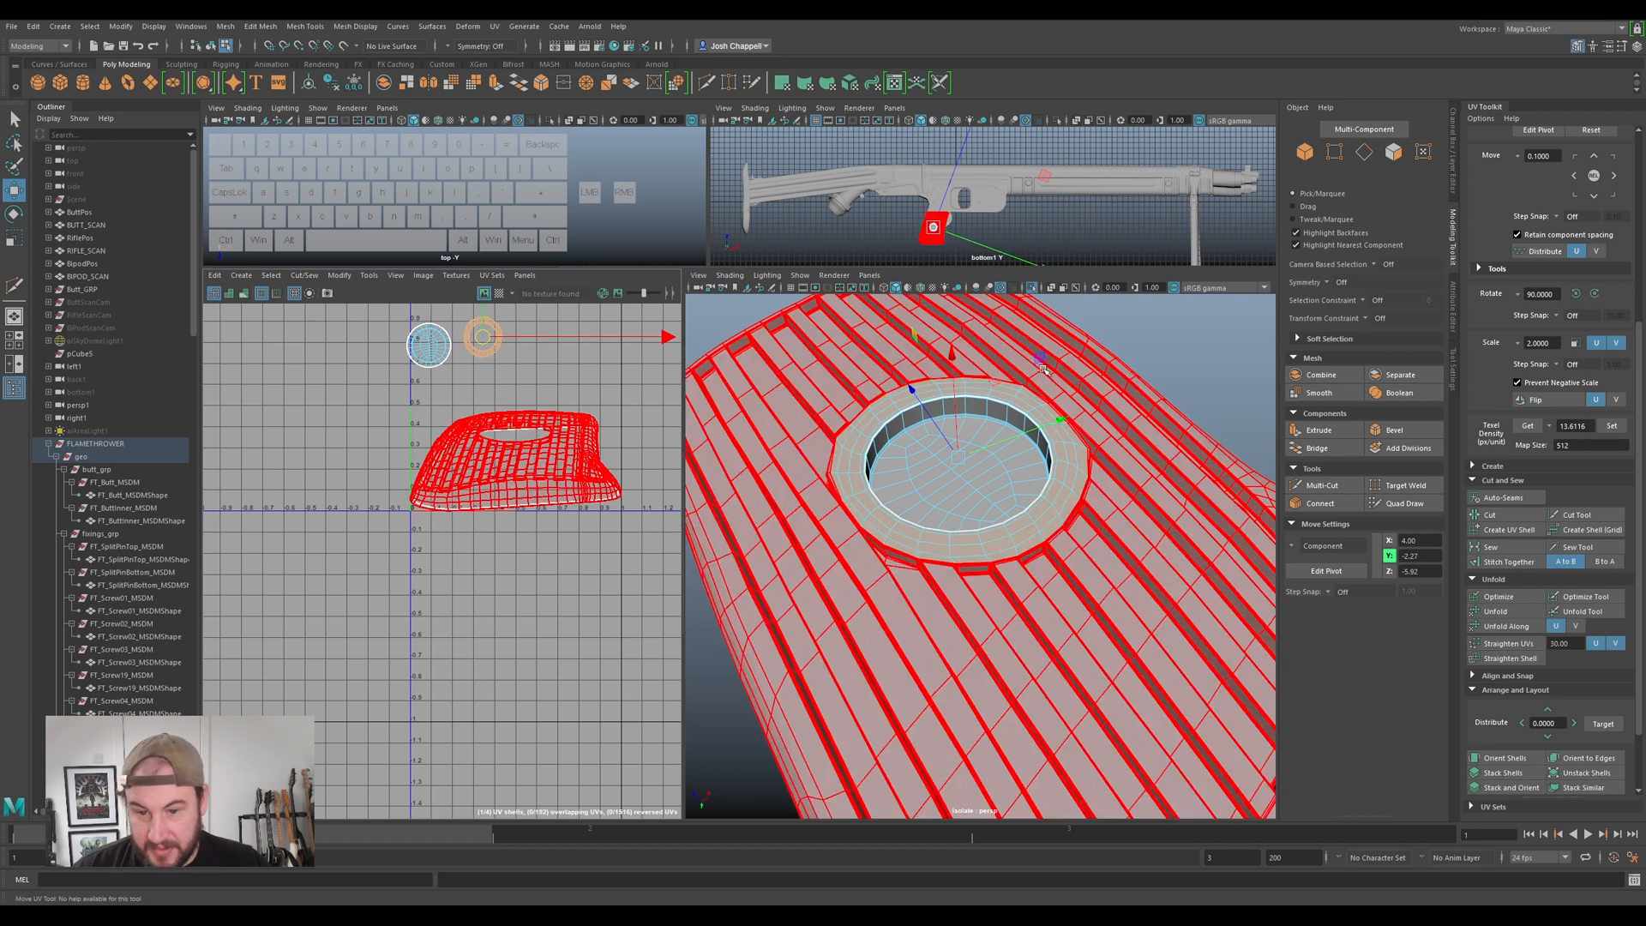
- Select the upper edge loops around the outermost rib grooves on one side of the grip panel
left_click(1083, 496)
left_click_drag(1082, 495, 950, 643, "alt")
middle_click_drag(950, 644, 956, 549, "alt")
left_click_drag(956, 548, 917, 600, "alt")
right_click_drag(770, 526, 752, 494)
left_click_drag(765, 573, 771, 613, "alt")
middle_click_drag(772, 613, 859, 525, "alt")
right_click_drag(860, 525, 911, 498, "alt")
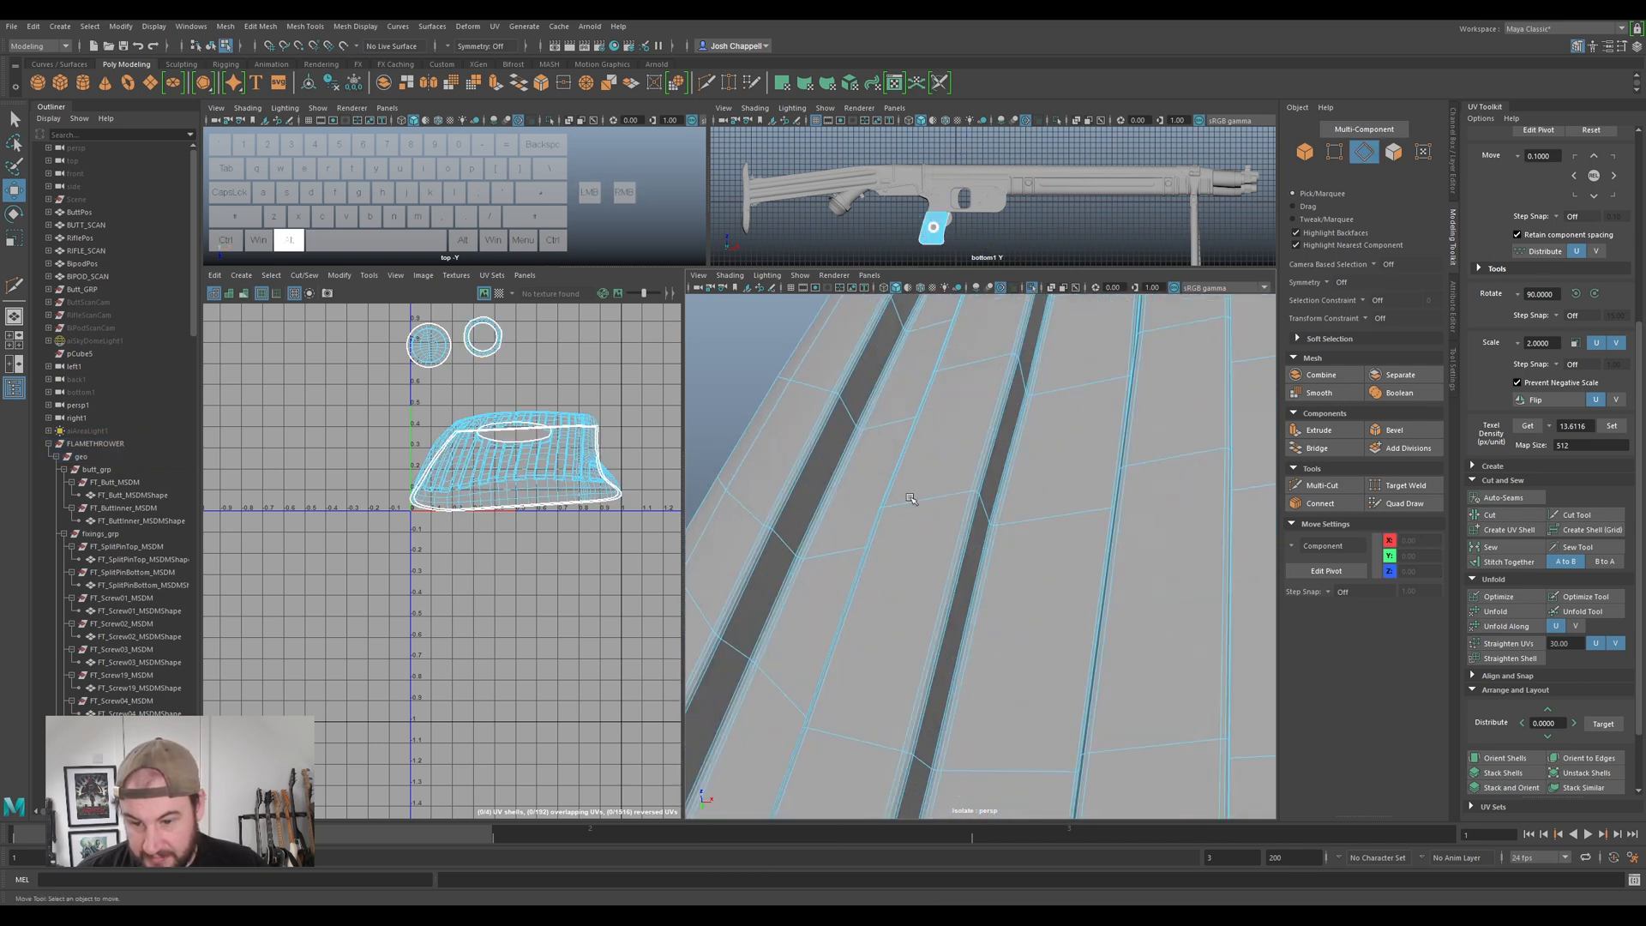
double_click(789, 499)
double_click(972, 511, "ctrl+shift")
key("f")
left_click_drag(1052, 531, 897, 515, "alt")
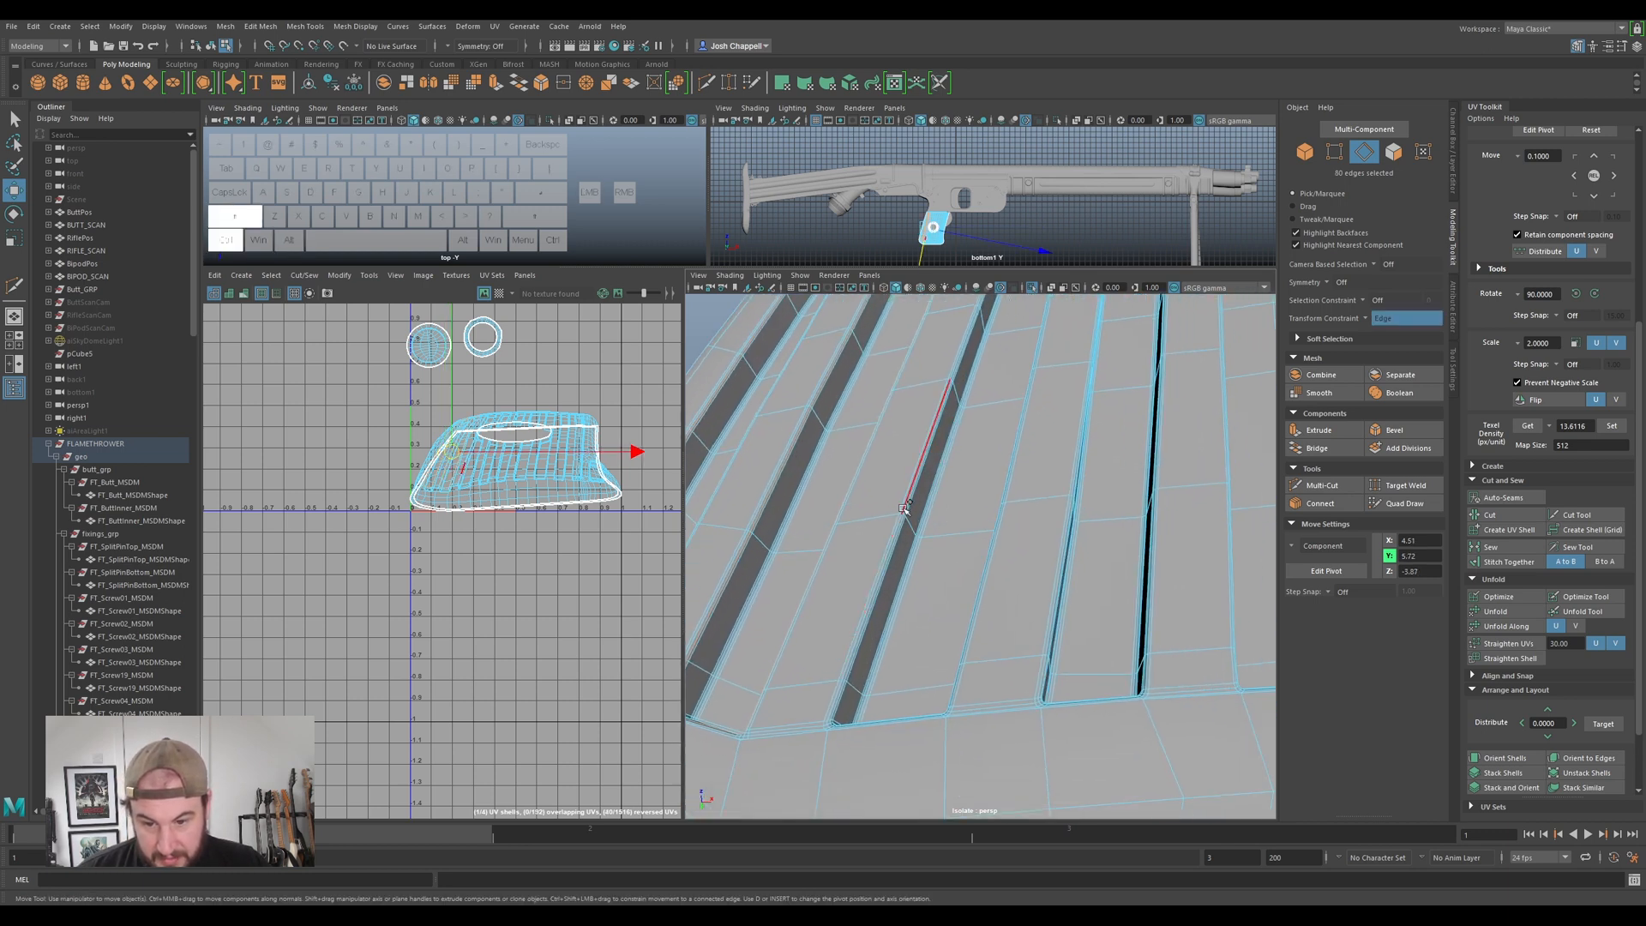
- Add the upper edge loops of the next neighbouring rib grooves to the edge selection
double_click(908, 508, "ctrl+shift")
left_click_drag(908, 508, 935, 554, "alt")
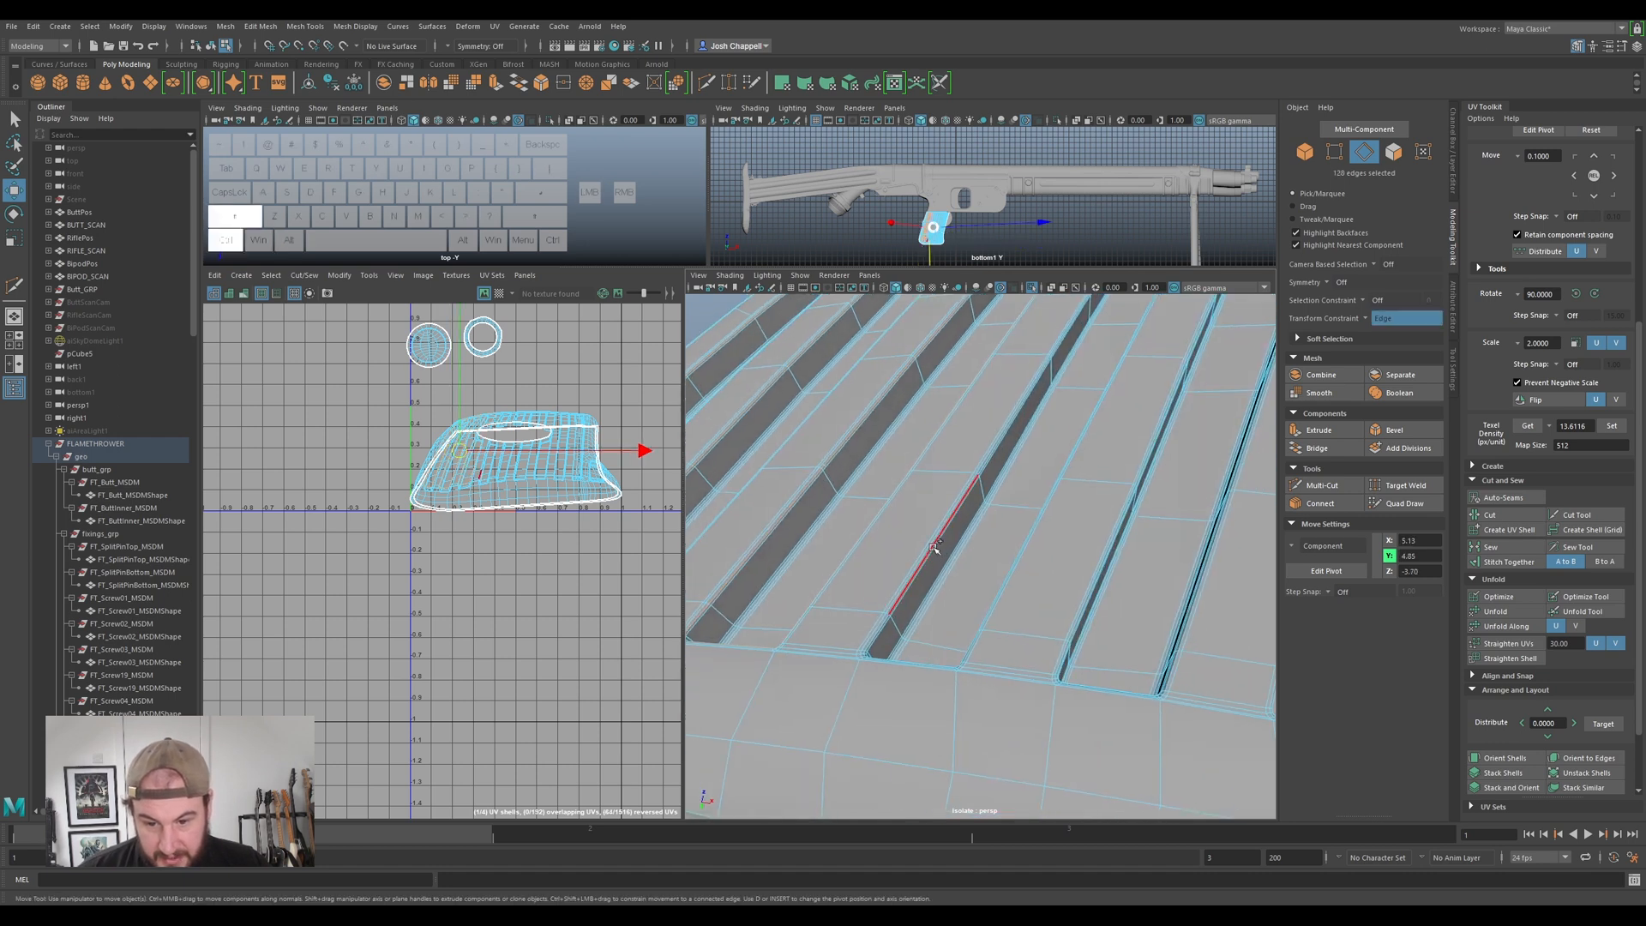
middle_click_drag(1094, 588, 1005, 588, "alt")
scroll(1005, 588, "up", 2)
double_click(822, 427, "ctrl+shift")
scroll(1097, 652, "down", 5)
left_click_drag(1091, 657, 1027, 610, "alt")
right_click_drag(965, 468, 1062, 540, "alt")
middle_click_drag(1015, 416, 1003, 507, "alt")
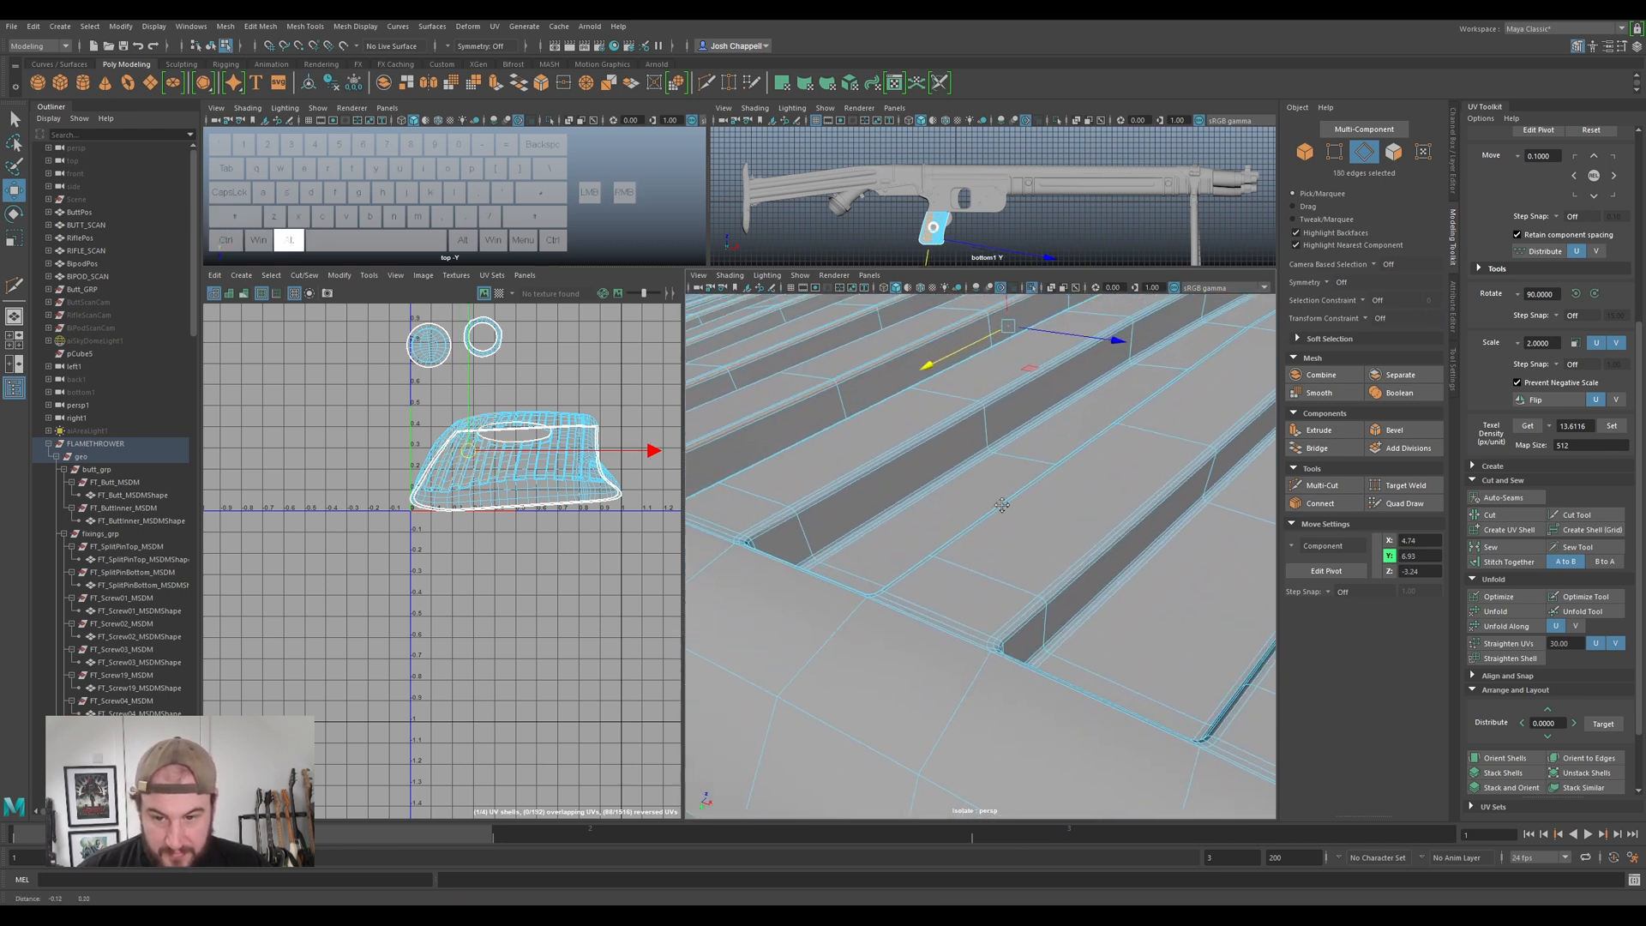
- Add the upper edge loops of the remaining long grooves to the selection, working towards the rounded corner slot
double_click(925, 438, "ctrl+shift")
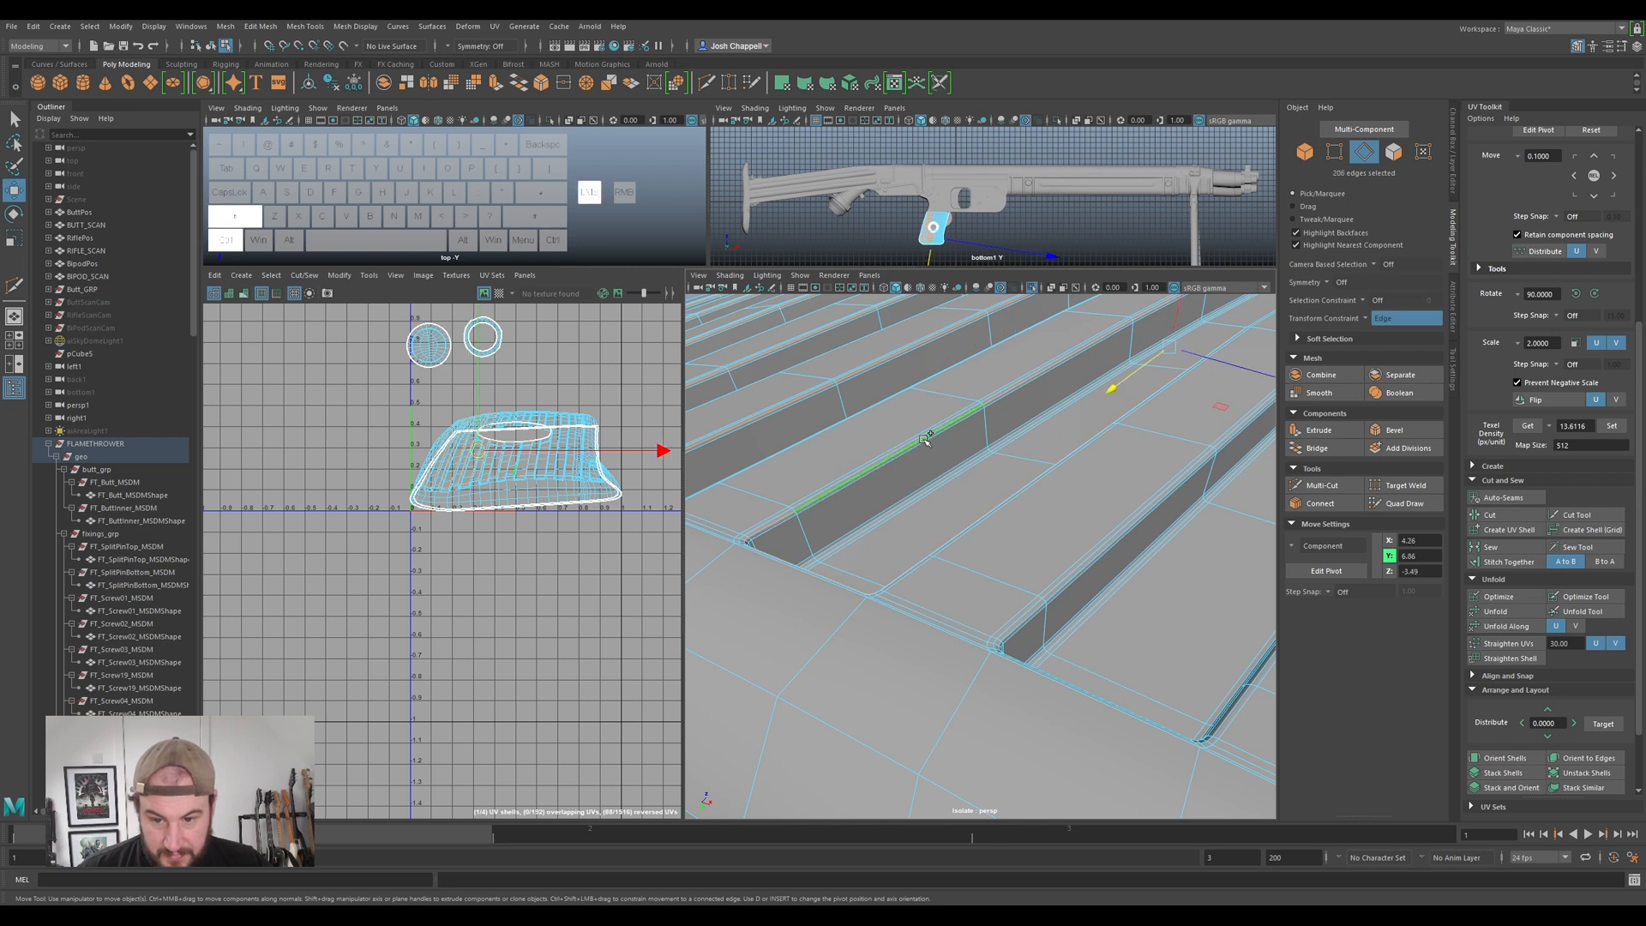
double_click(1113, 544, "ctrl+shift")
middle_click_drag(1126, 571, 898, 495, "alt")
double_click(899, 495, "ctrl+shift")
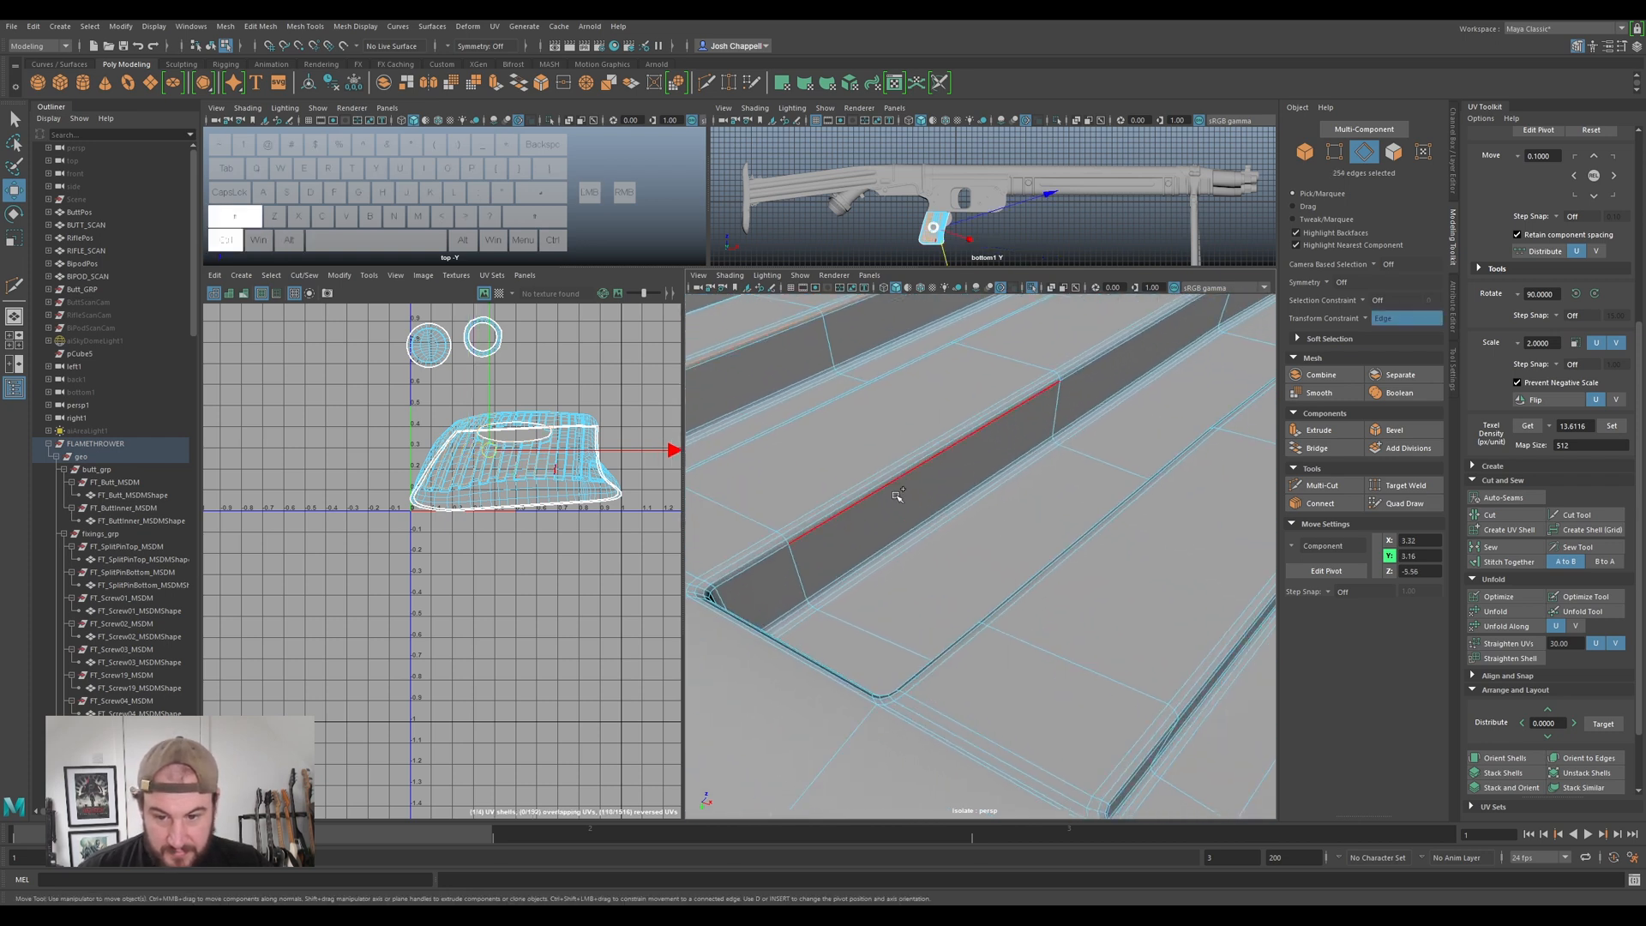
double_click(1194, 697, "ctrl+shift")
scroll(1186, 687, "down", 8)
middle_click_drag(1119, 672, 1014, 643, "alt")
right_click_drag(1014, 643, 1075, 667, "alt")
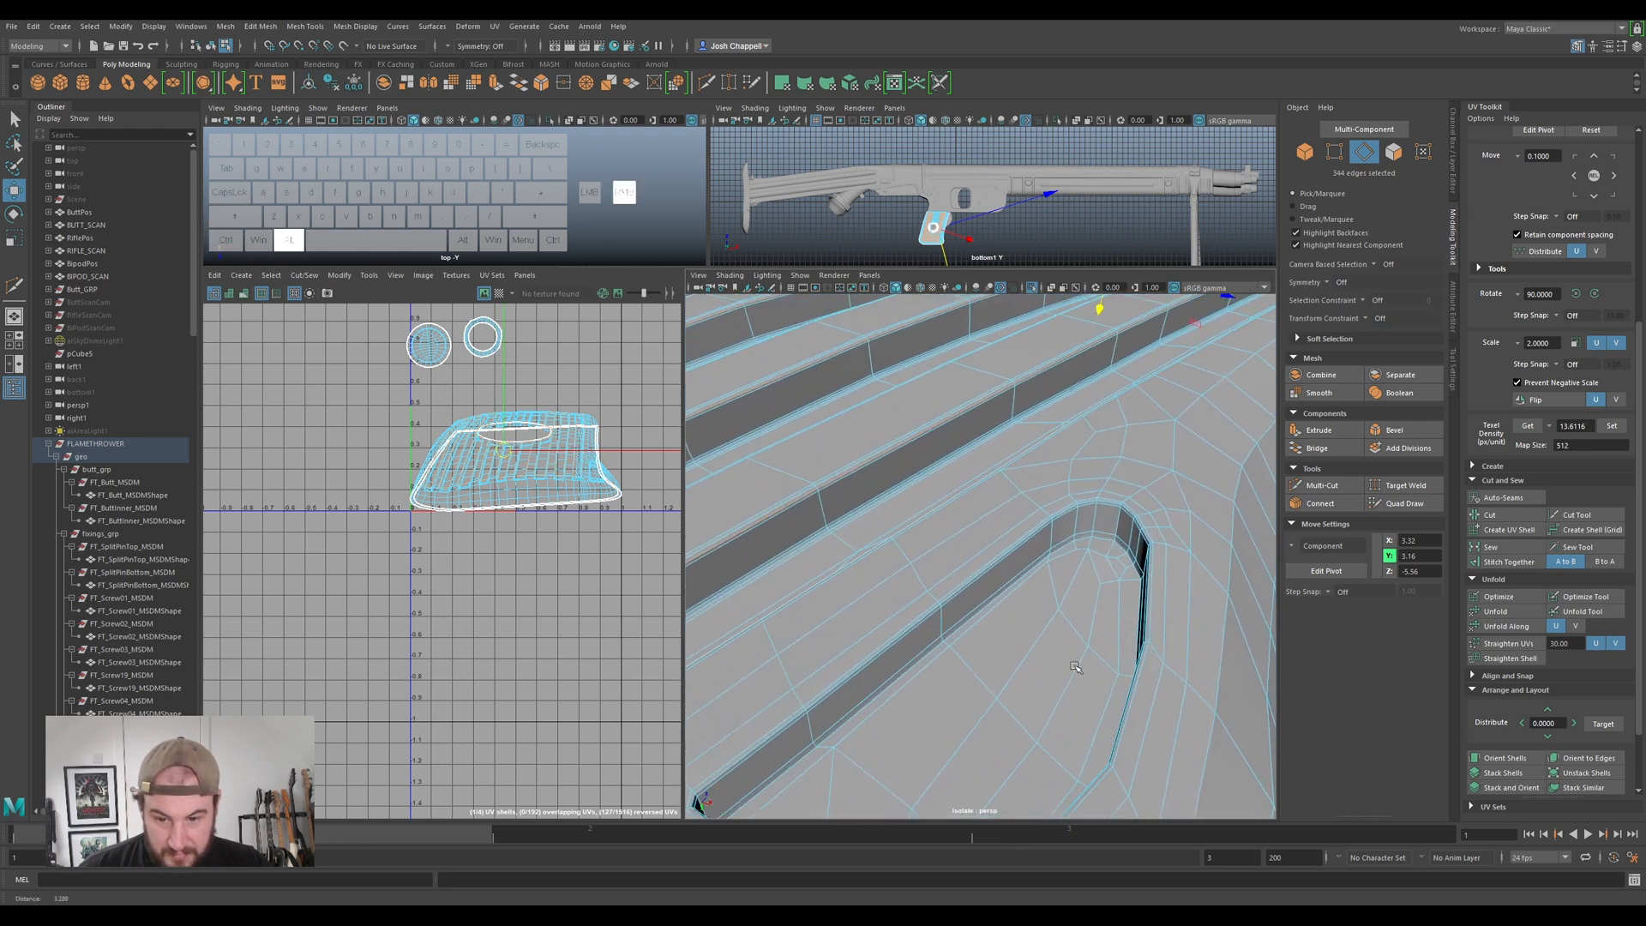
left_click(920, 623, "ctrl+shift")
scroll(930, 619, "down", 4)
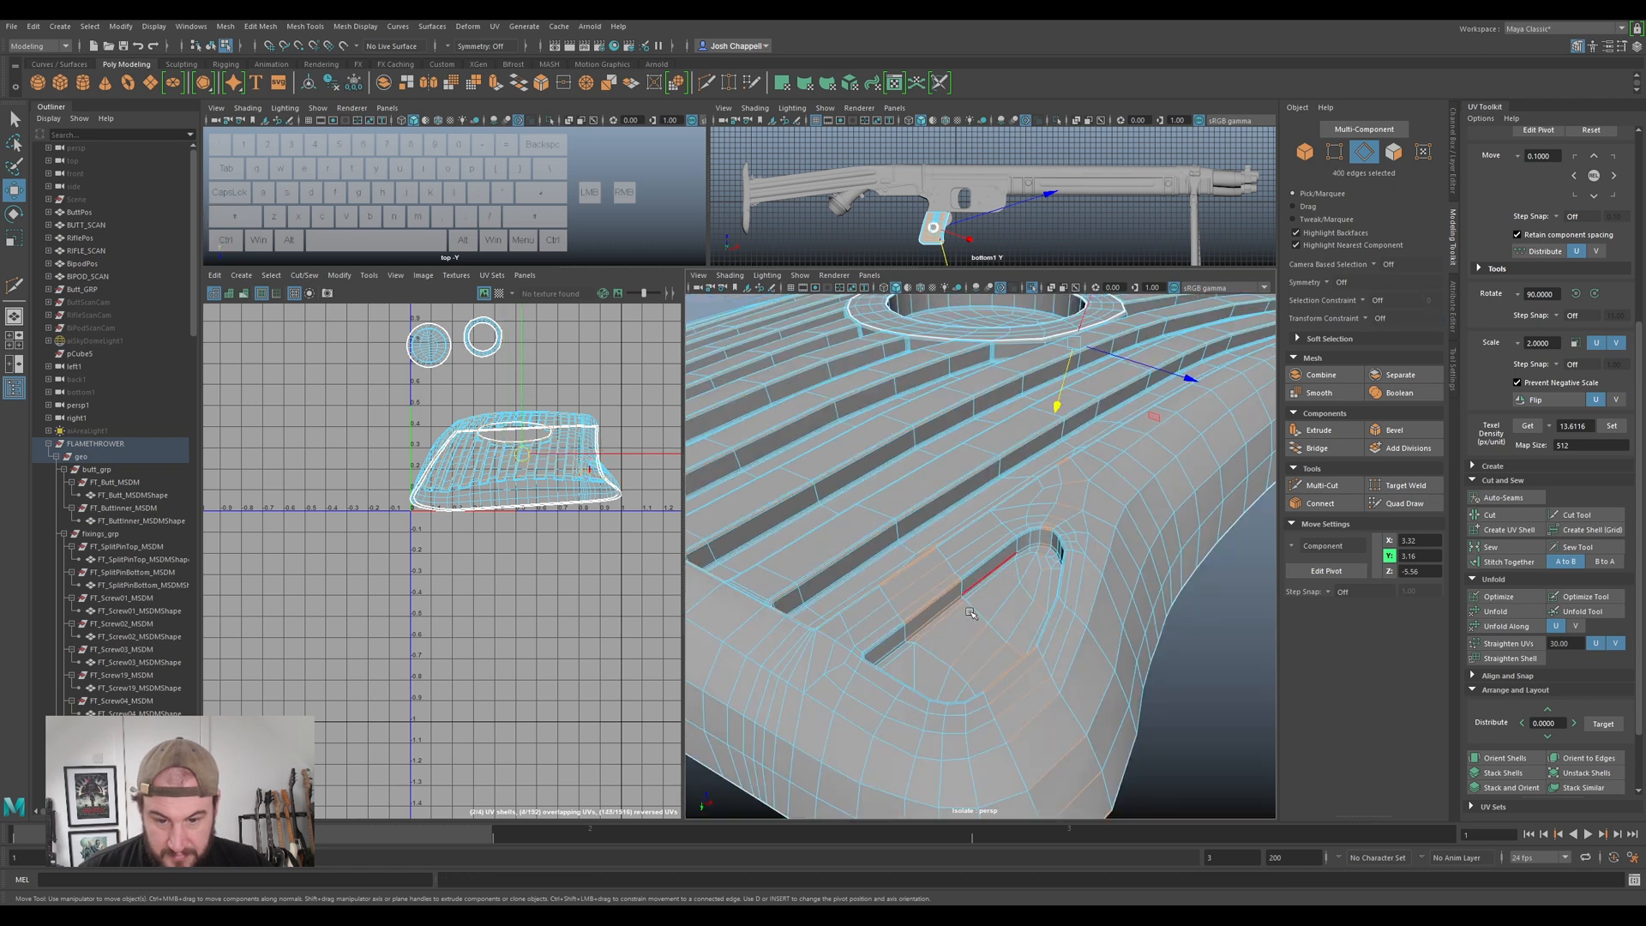
scroll(942, 618, "up", 5)
scroll(935, 613, "down", 3)
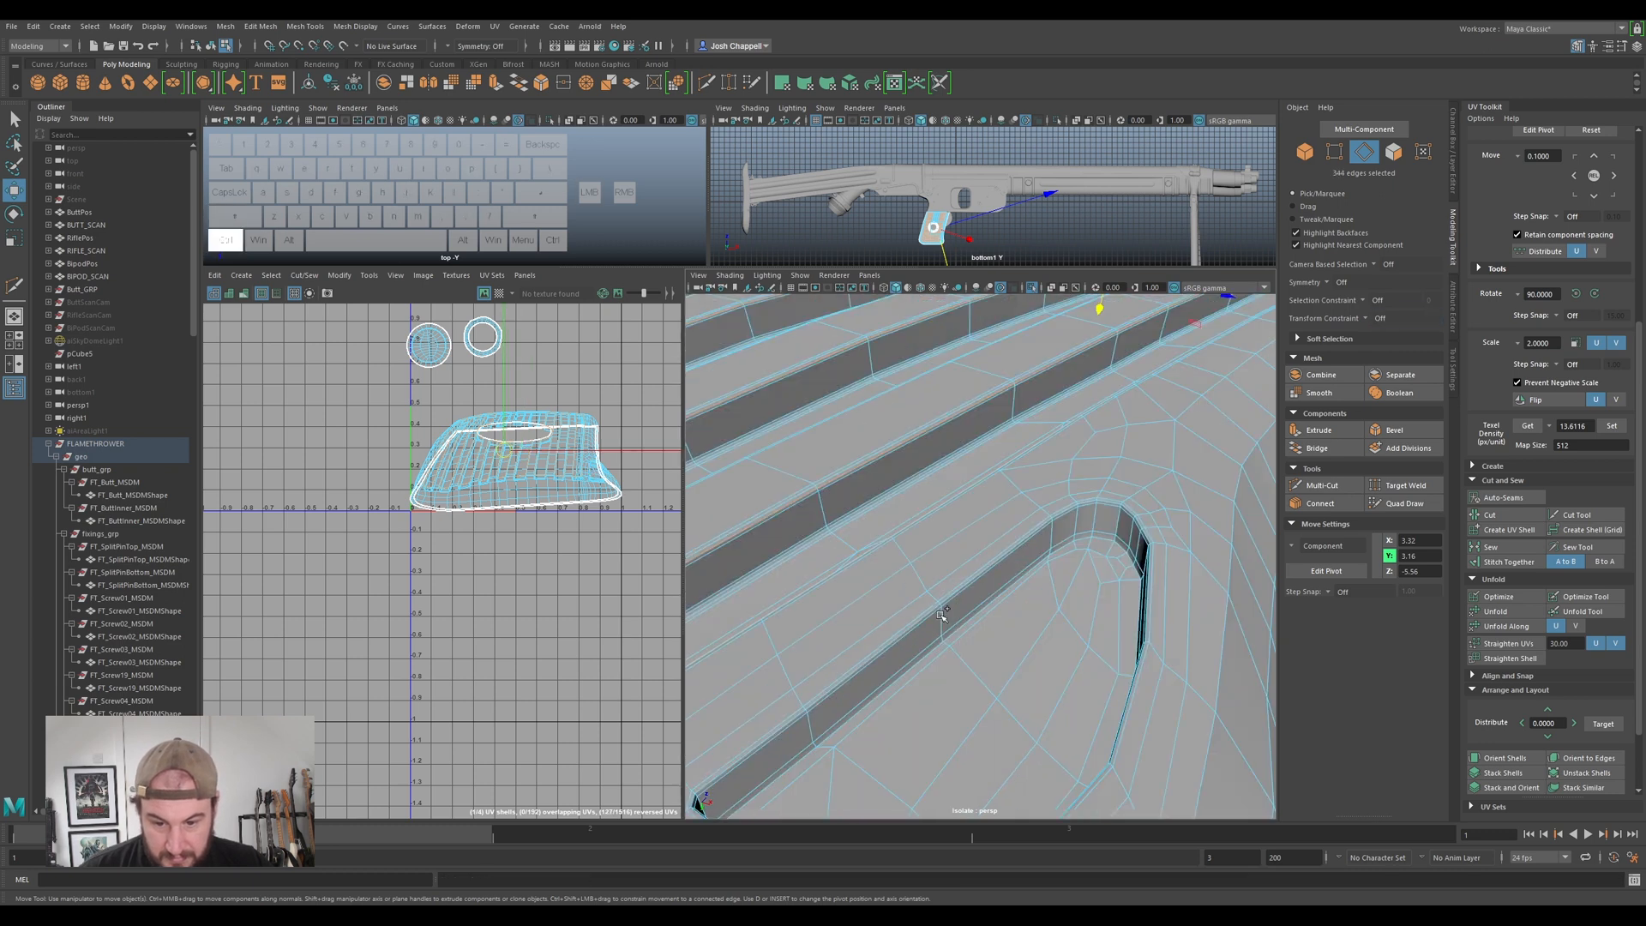
- Add the upper edge loops of the rounded corner slot and two short grooves ending at the recess ring
double_click(970, 581, "ctrl+shift")
key("f")
left_click_drag(1069, 584, 862, 579, "alt")
right_click_drag(862, 579, 1131, 637, "alt")
left_click_drag(943, 626, 922, 604, "alt")
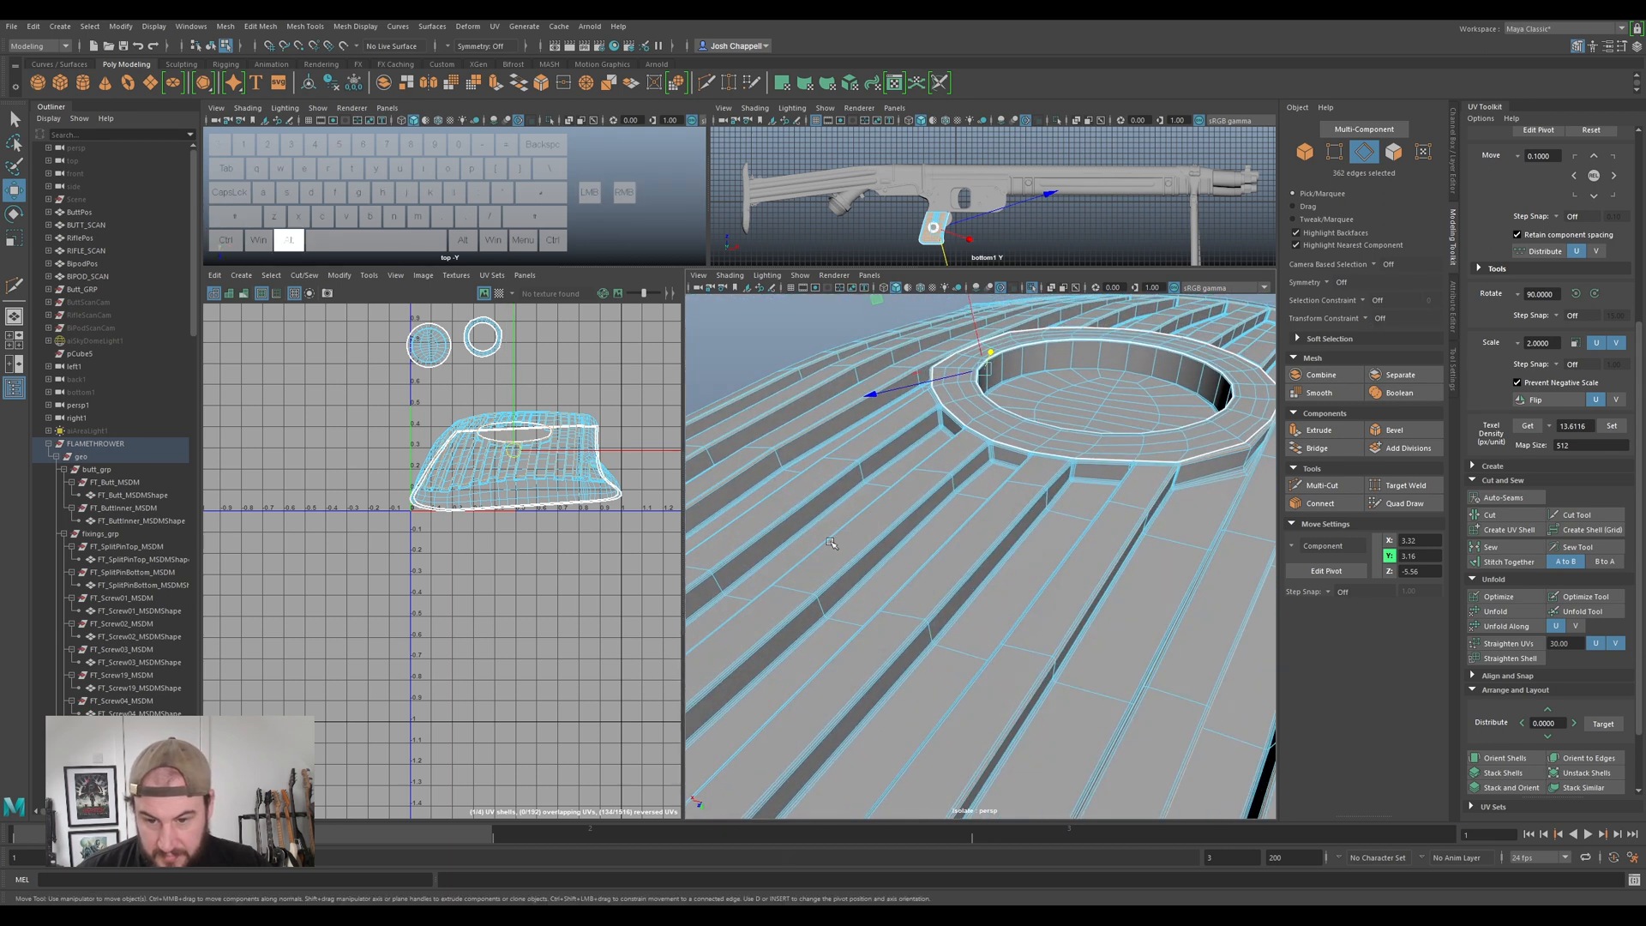
right_click_drag(922, 604, 1106, 631, "alt")
middle_click_drag(909, 480, 883, 549, "alt")
double_click(895, 512, "shift")
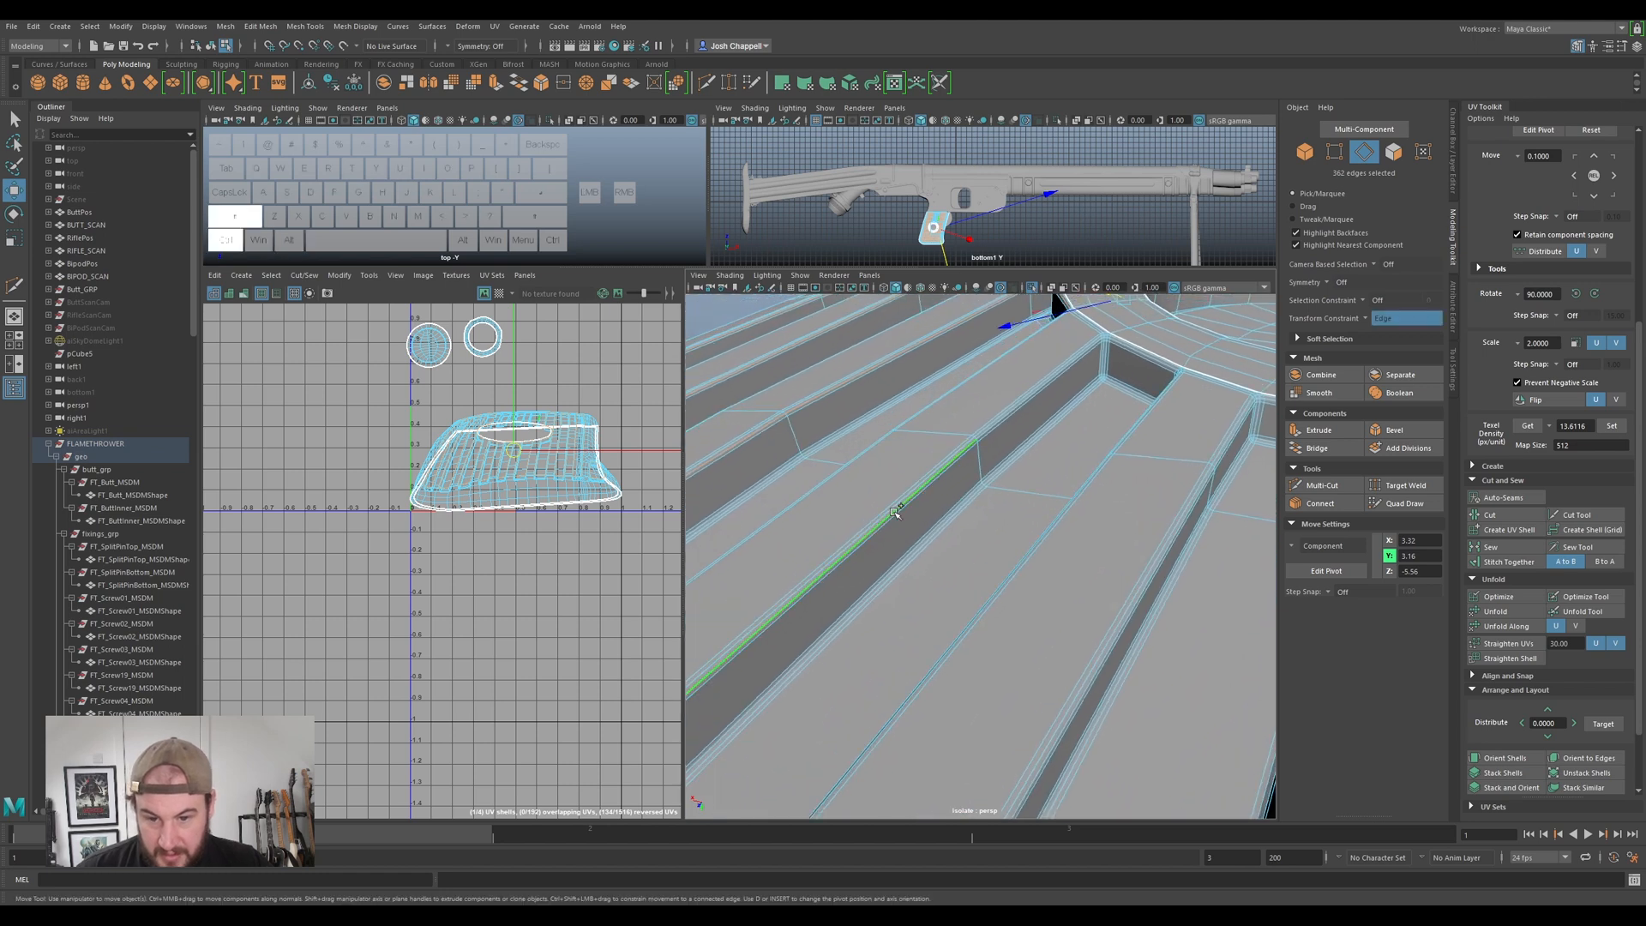
key("ctrl+z")
key("ctrl+z")
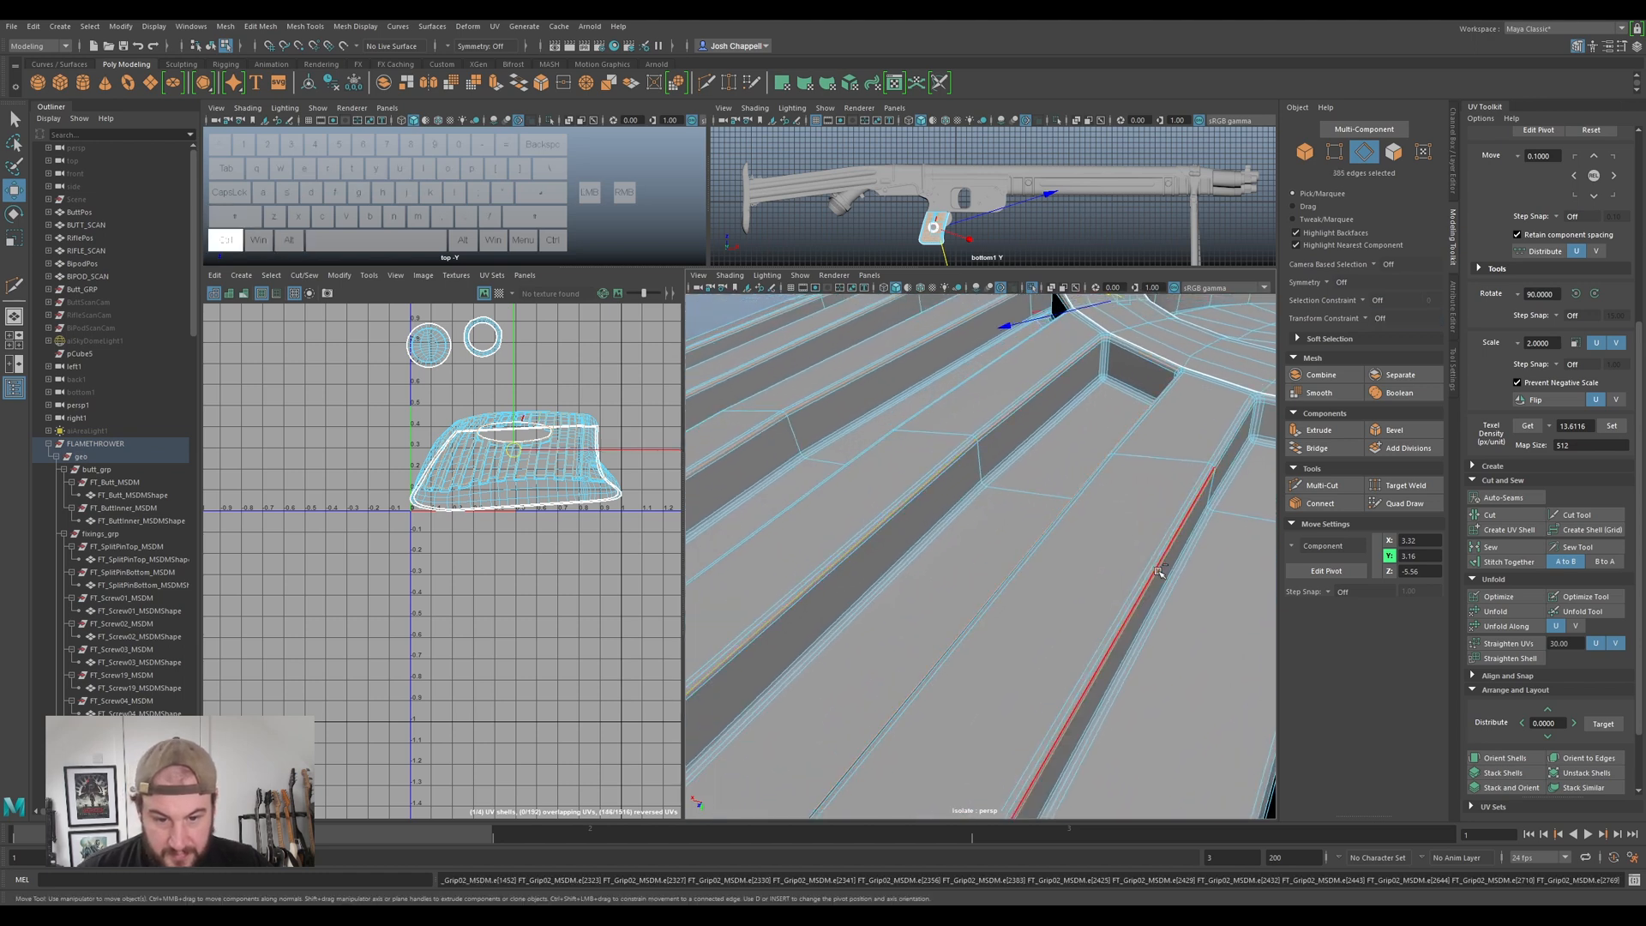
double_click(1159, 562, "ctrl+shift")
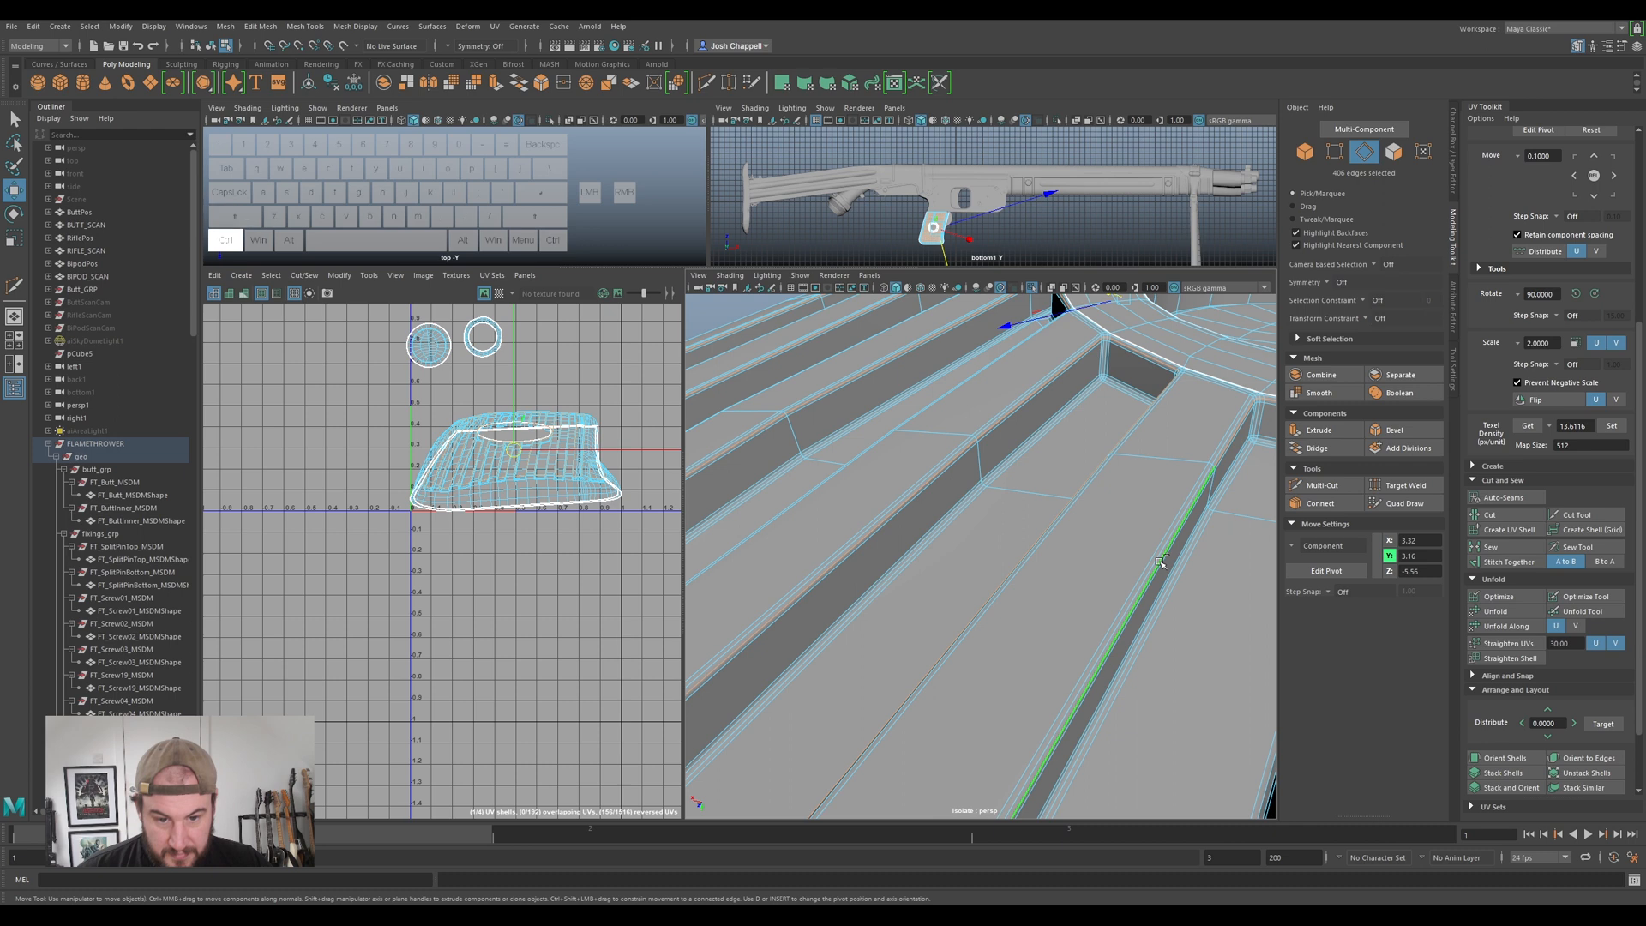
- Add the last short groove's upper edge loop and cut the UVs along all selected groove edges
scroll(1158, 563, "down", 3)
middle_click_drag(1173, 634, 840, 462, "alt")
double_click(829, 460, "ctrl+shift")
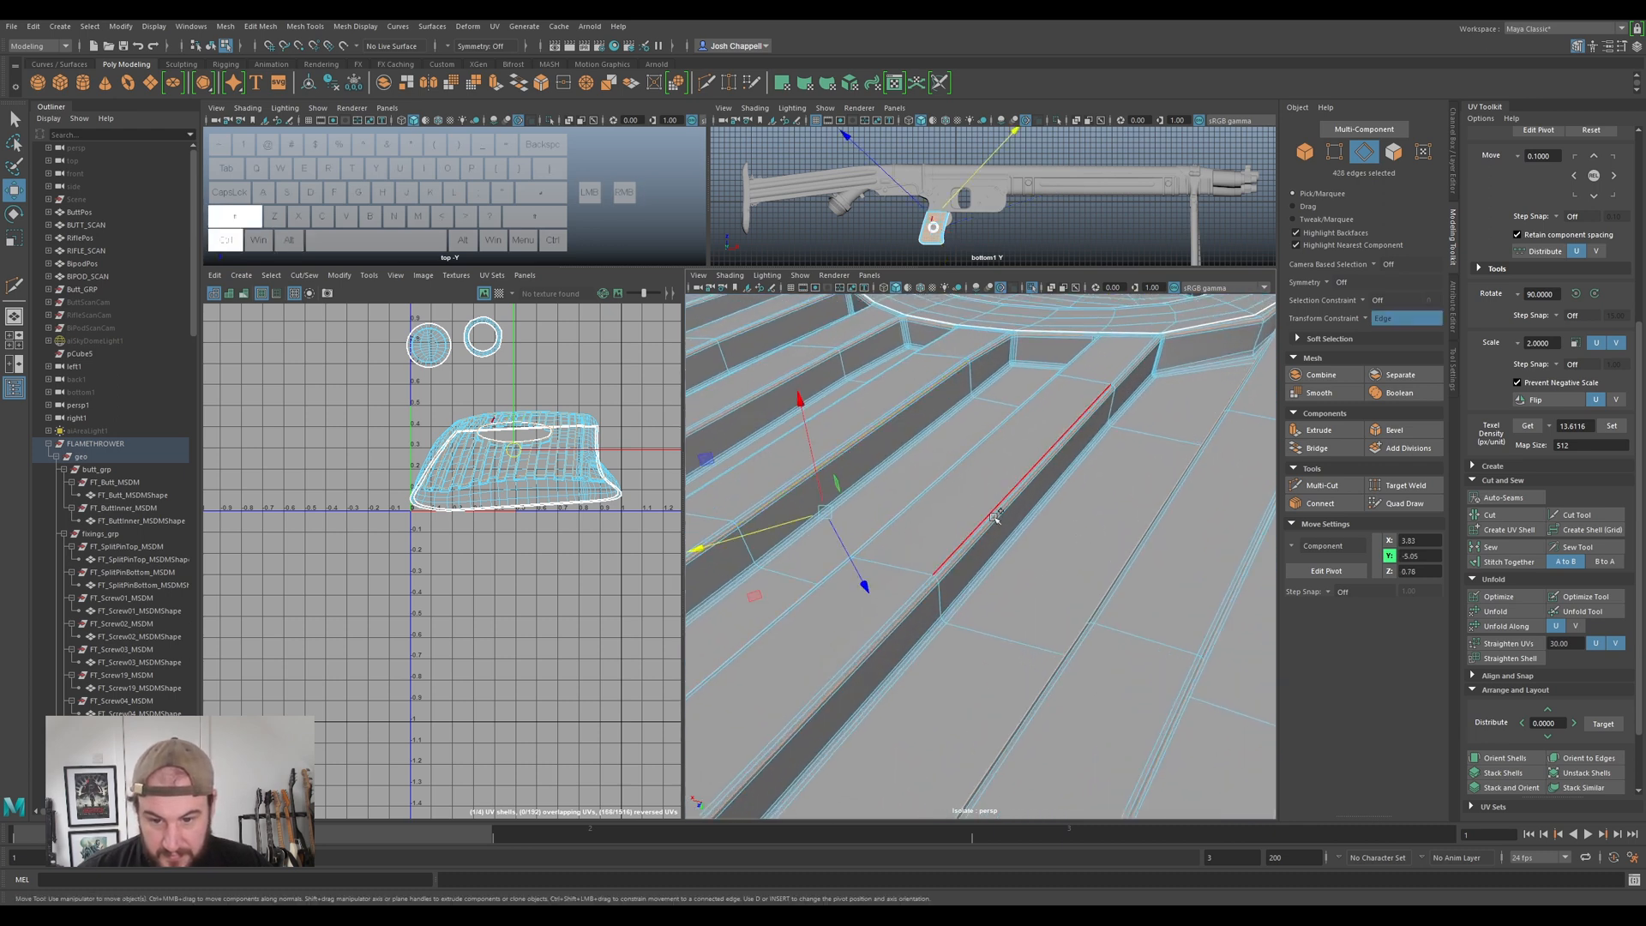
left_click(1500, 515)
- Move the main panel's UV shell below the U axis, clear of the groove shells, and unfold it
scroll(857, 489, "down", 6)
left_click_drag(908, 549, 857, 600, "alt")
right_click_drag(855, 547, 855, 612)
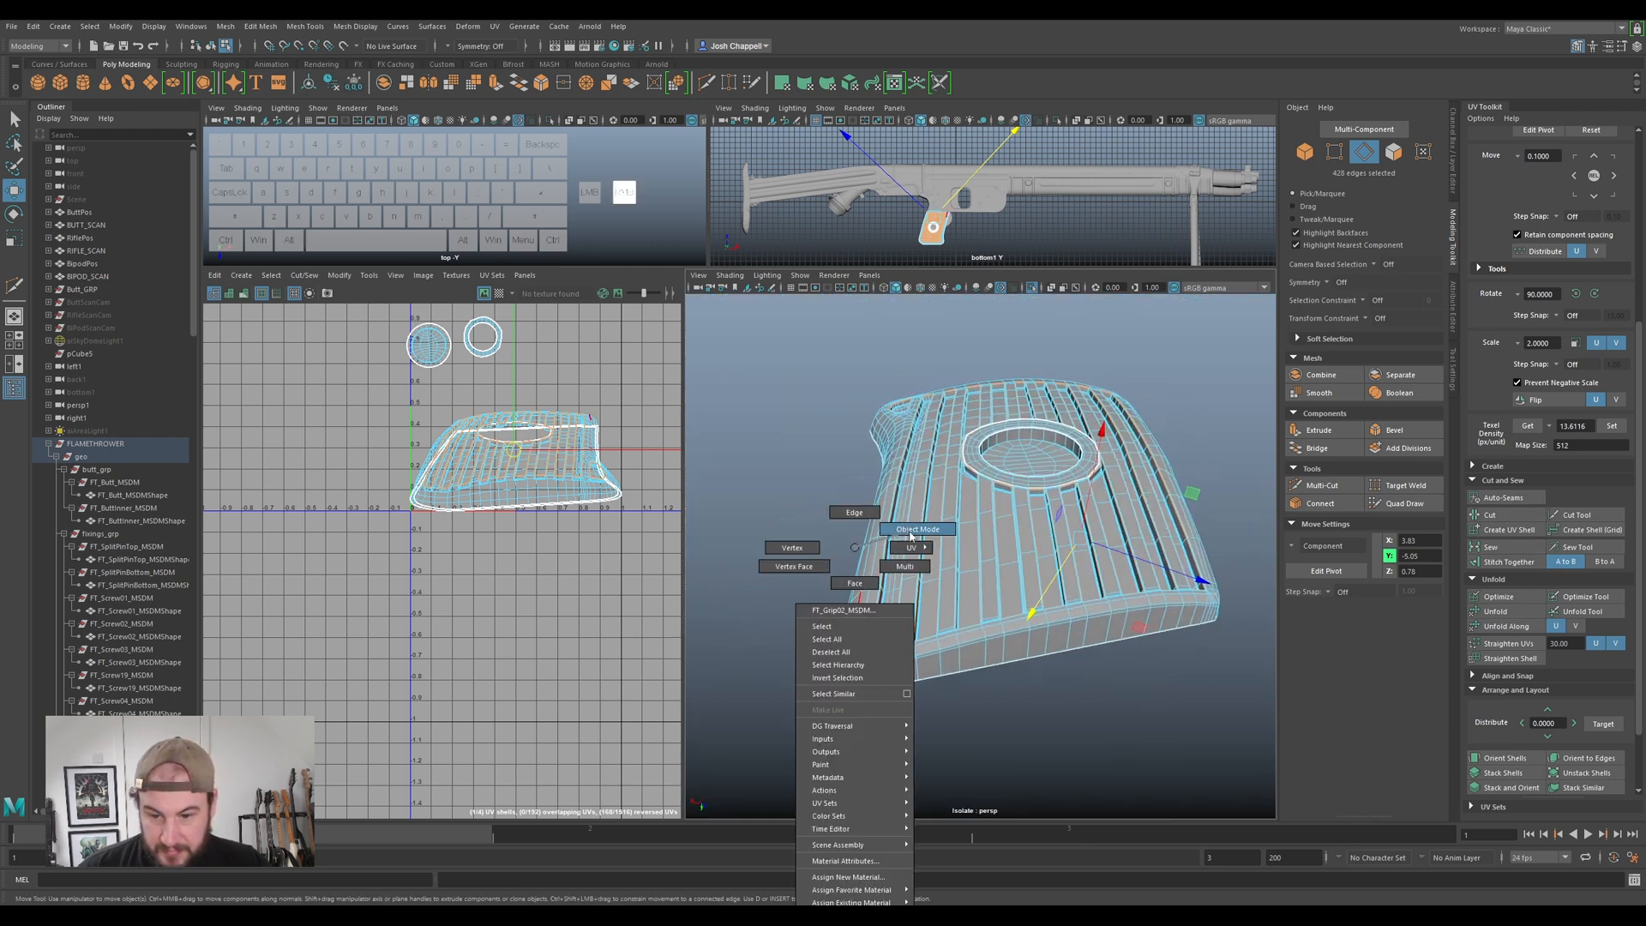
right_click_drag(911, 536, 912, 536)
right_click_drag(515, 463, 531, 463)
left_click(531, 463)
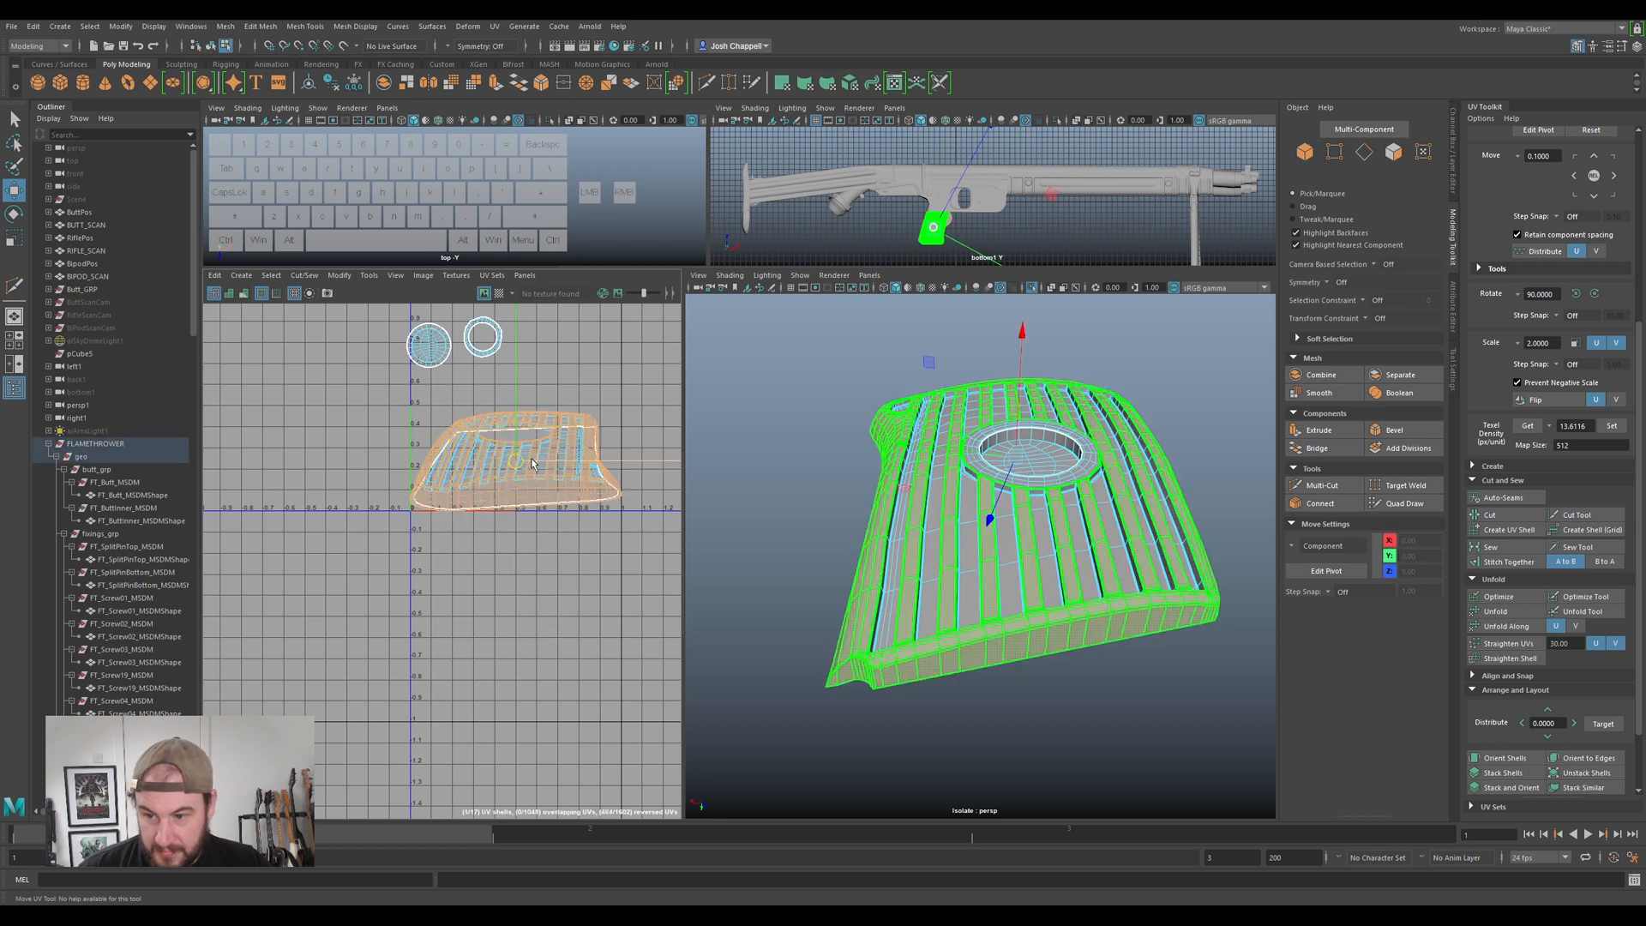
left_click_drag(532, 463, 508, 606)
right_click_drag(509, 600, 509, 600, "shift")
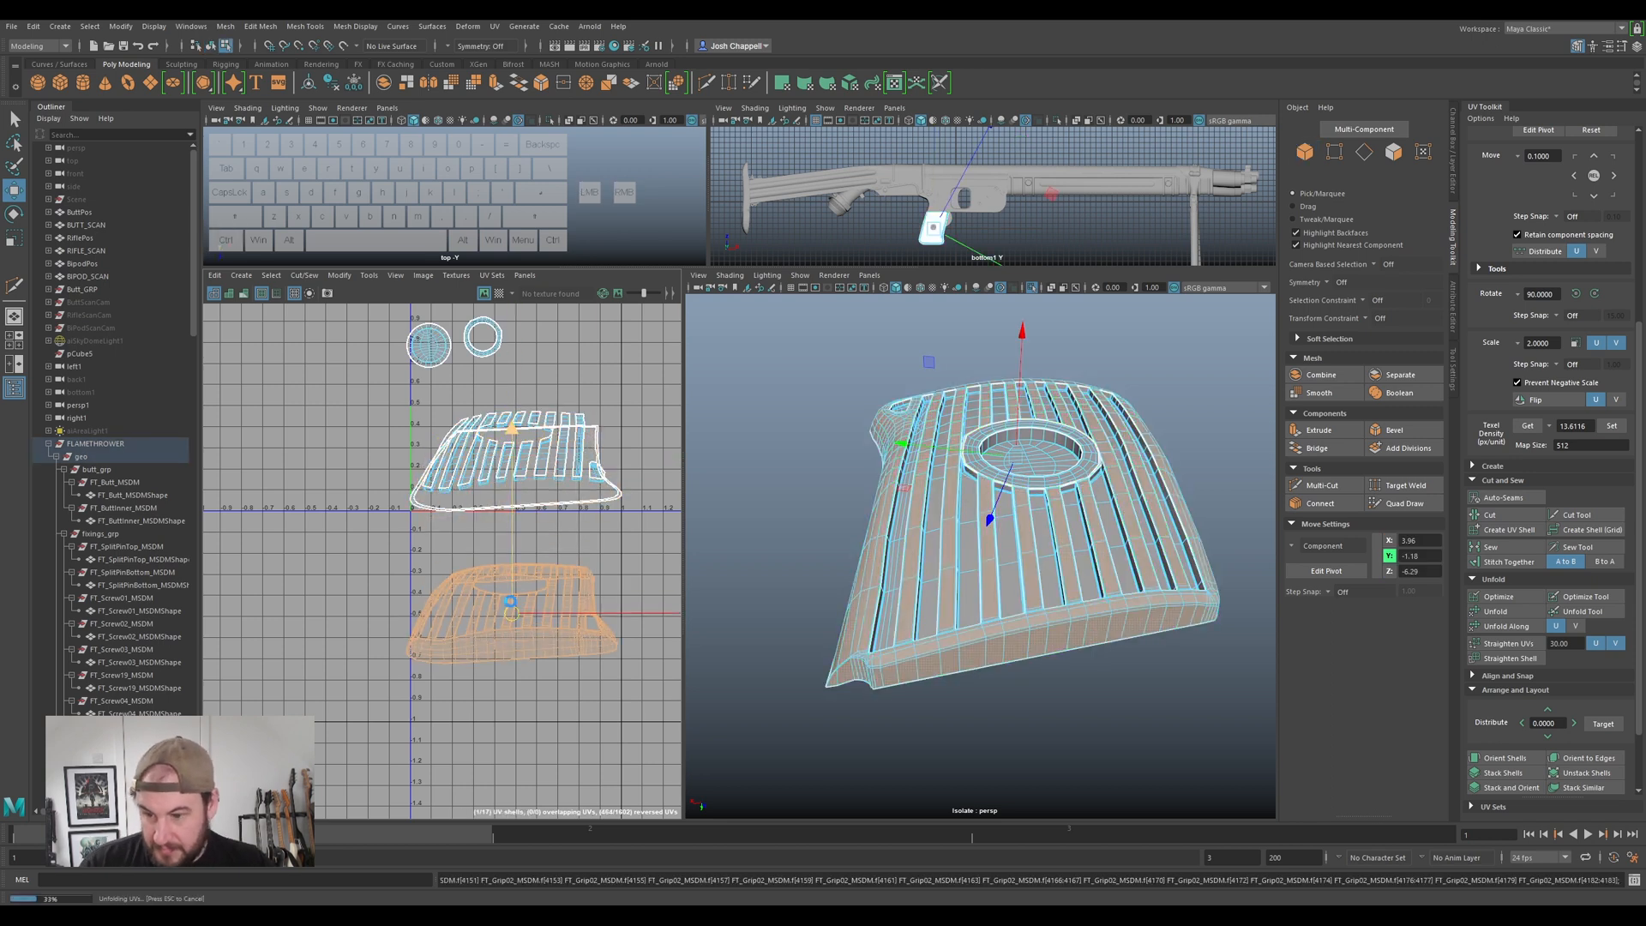
- Rotate the unfolded main panel shell until its ribs run vertically and shift it slightly down beside the V axis
key("e")
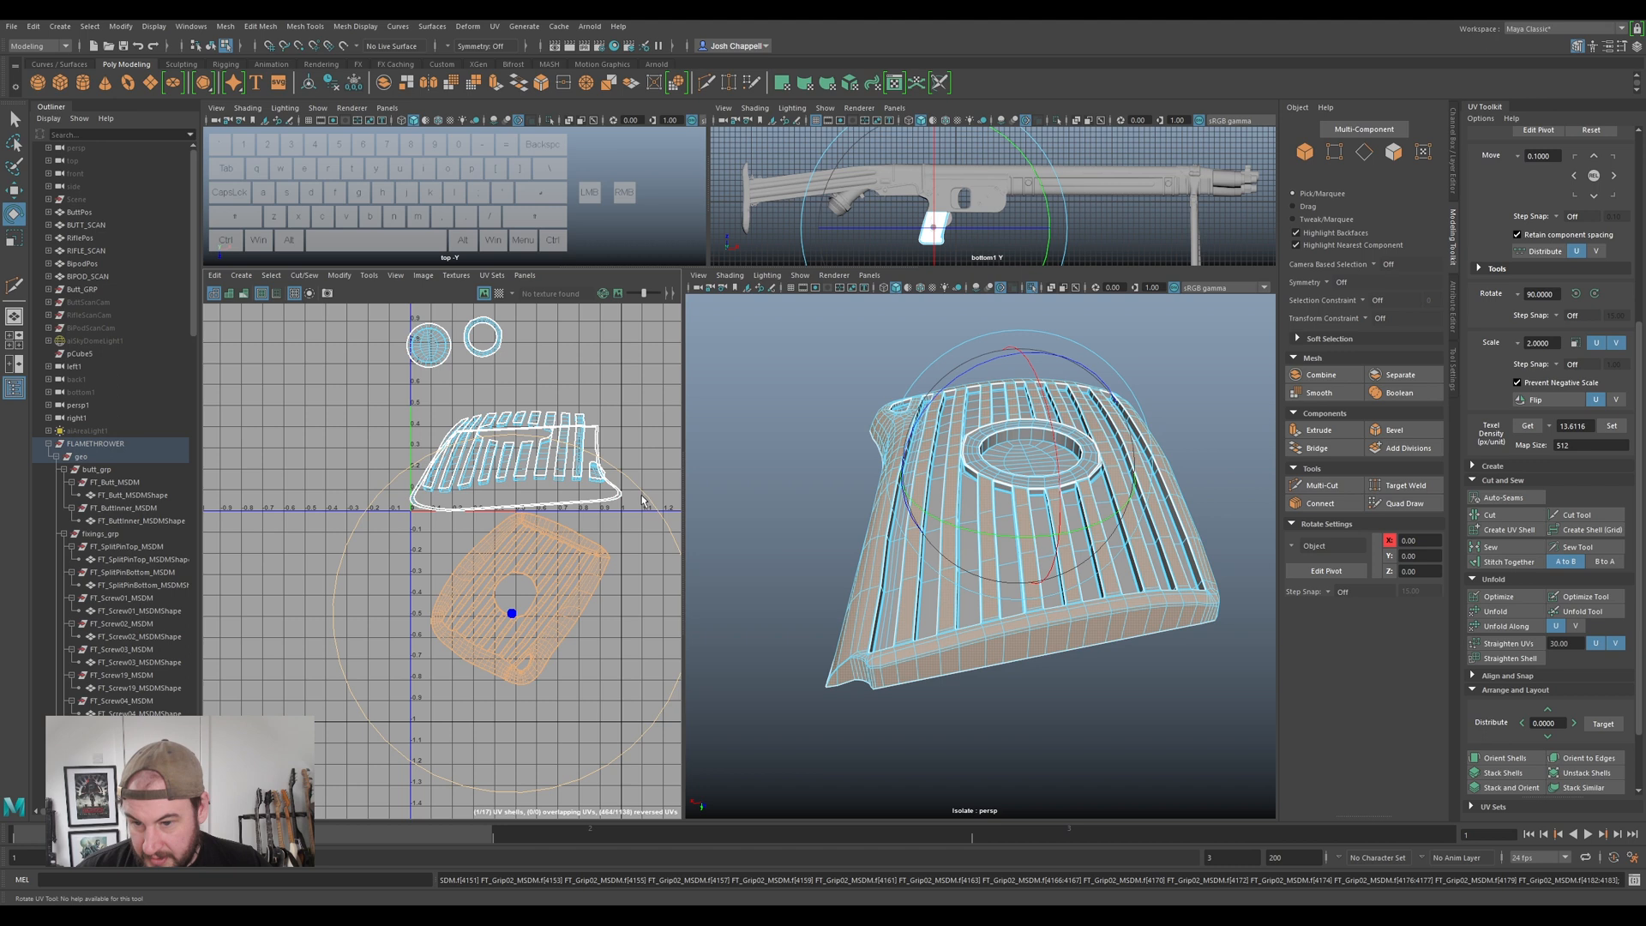
left_click_drag(642, 501, 547, 456)
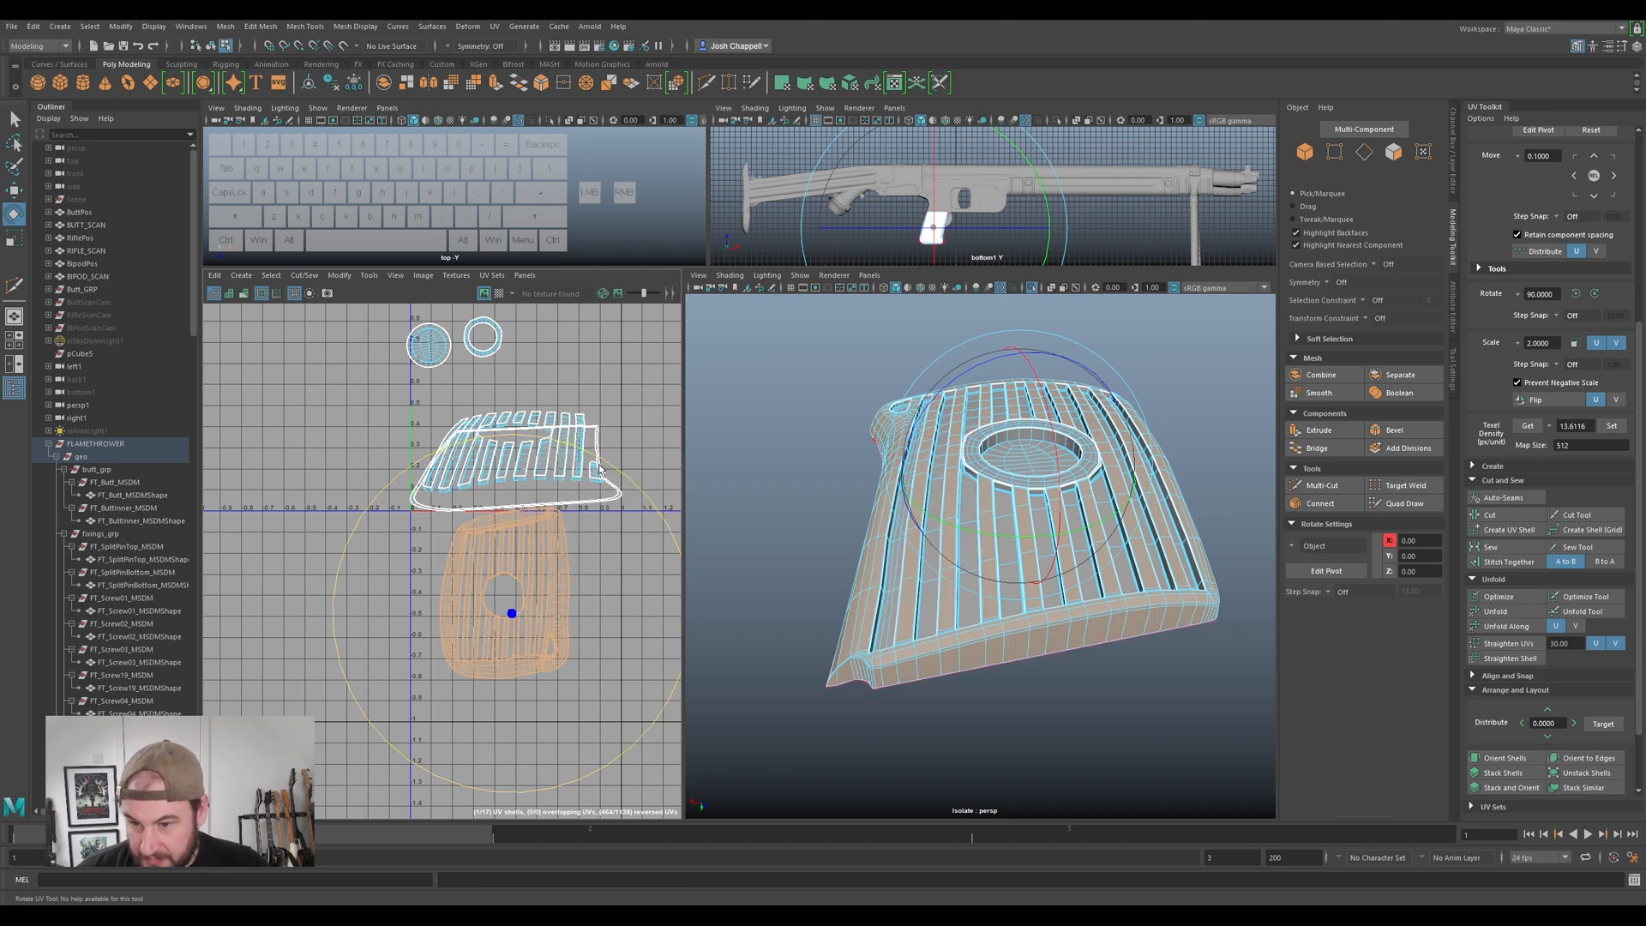
key("w")
left_click_drag(507, 618, 482, 633)
- Optimize the main panel's unfolded UV shell to even out its UV spacing
left_click_drag(943, 583, 737, 677, "alt")
middle_click_drag(472, 792, 487, 758, "alt")
left_click_drag(900, 600, 1033, 599, "alt")
right_click_drag(1032, 600, 1081, 600, "alt")
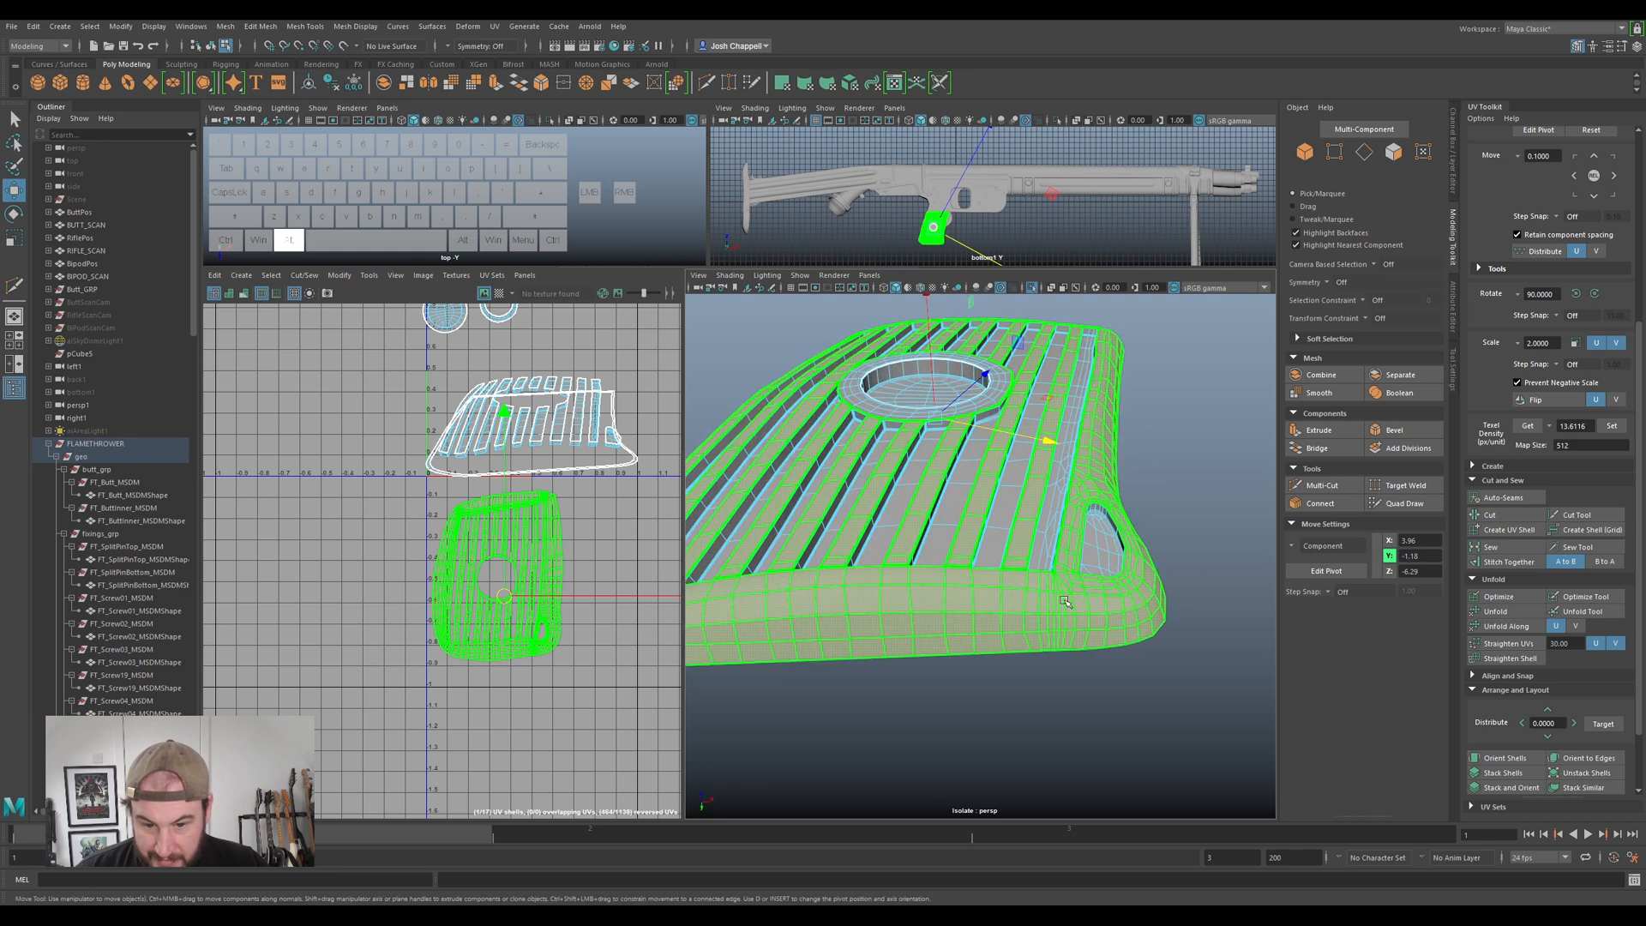
middle_click_drag(1054, 601, 1071, 549, "alt")
middle_click_drag(442, 664, 446, 641, "alt")
right_click_drag(445, 642, 467, 611, "alt")
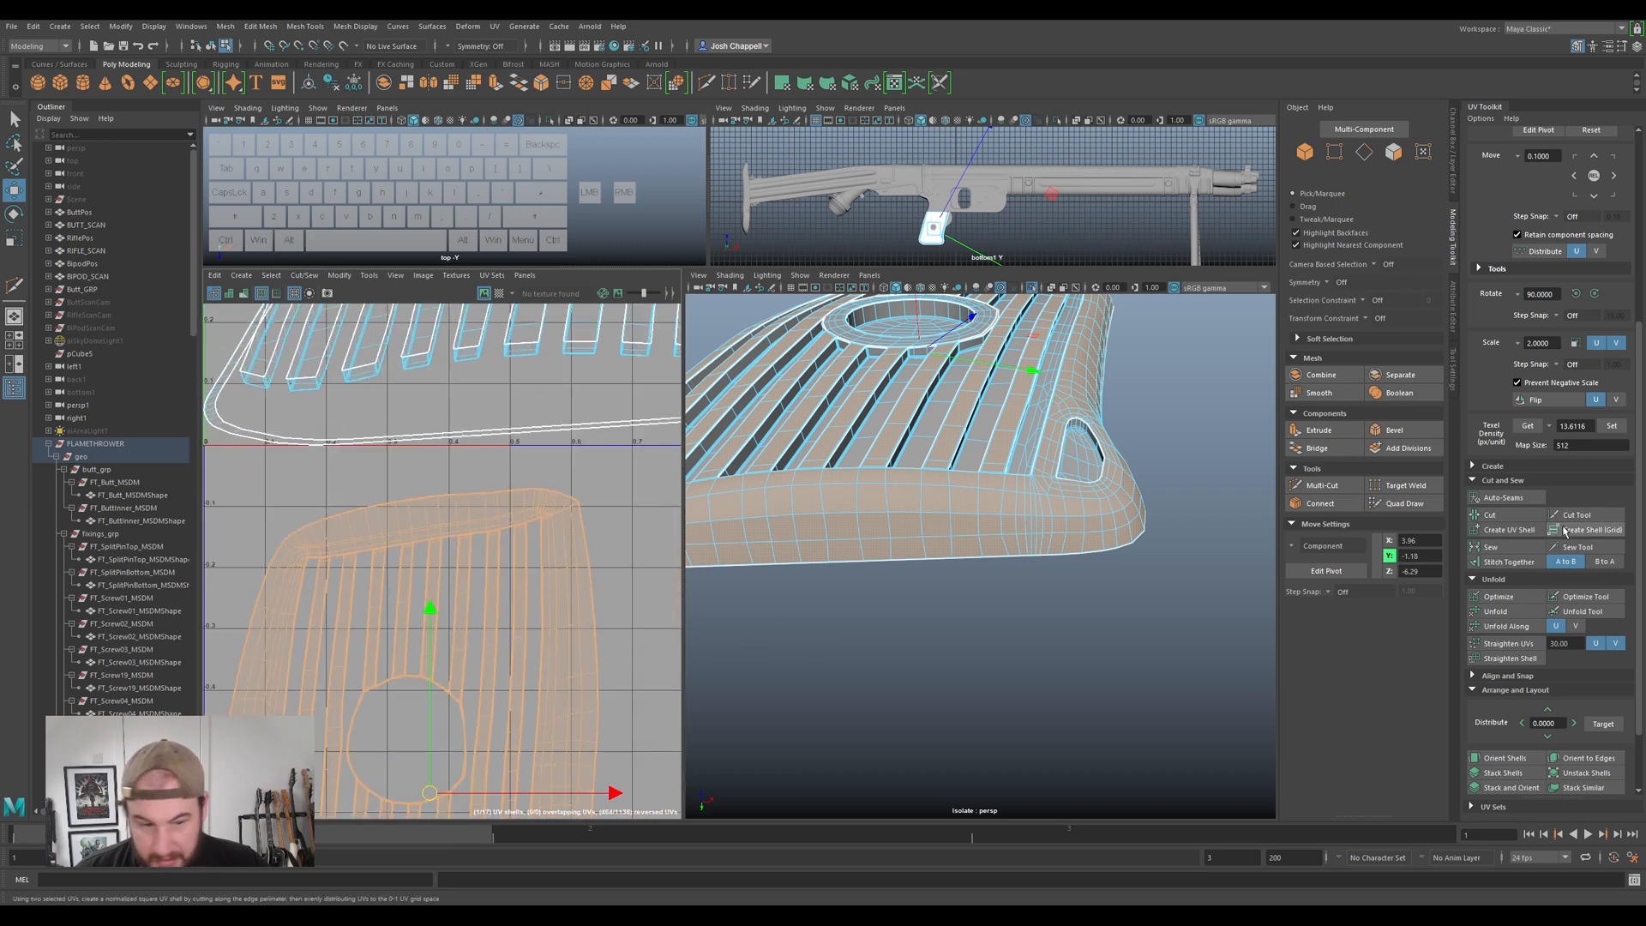
left_click(1493, 596)
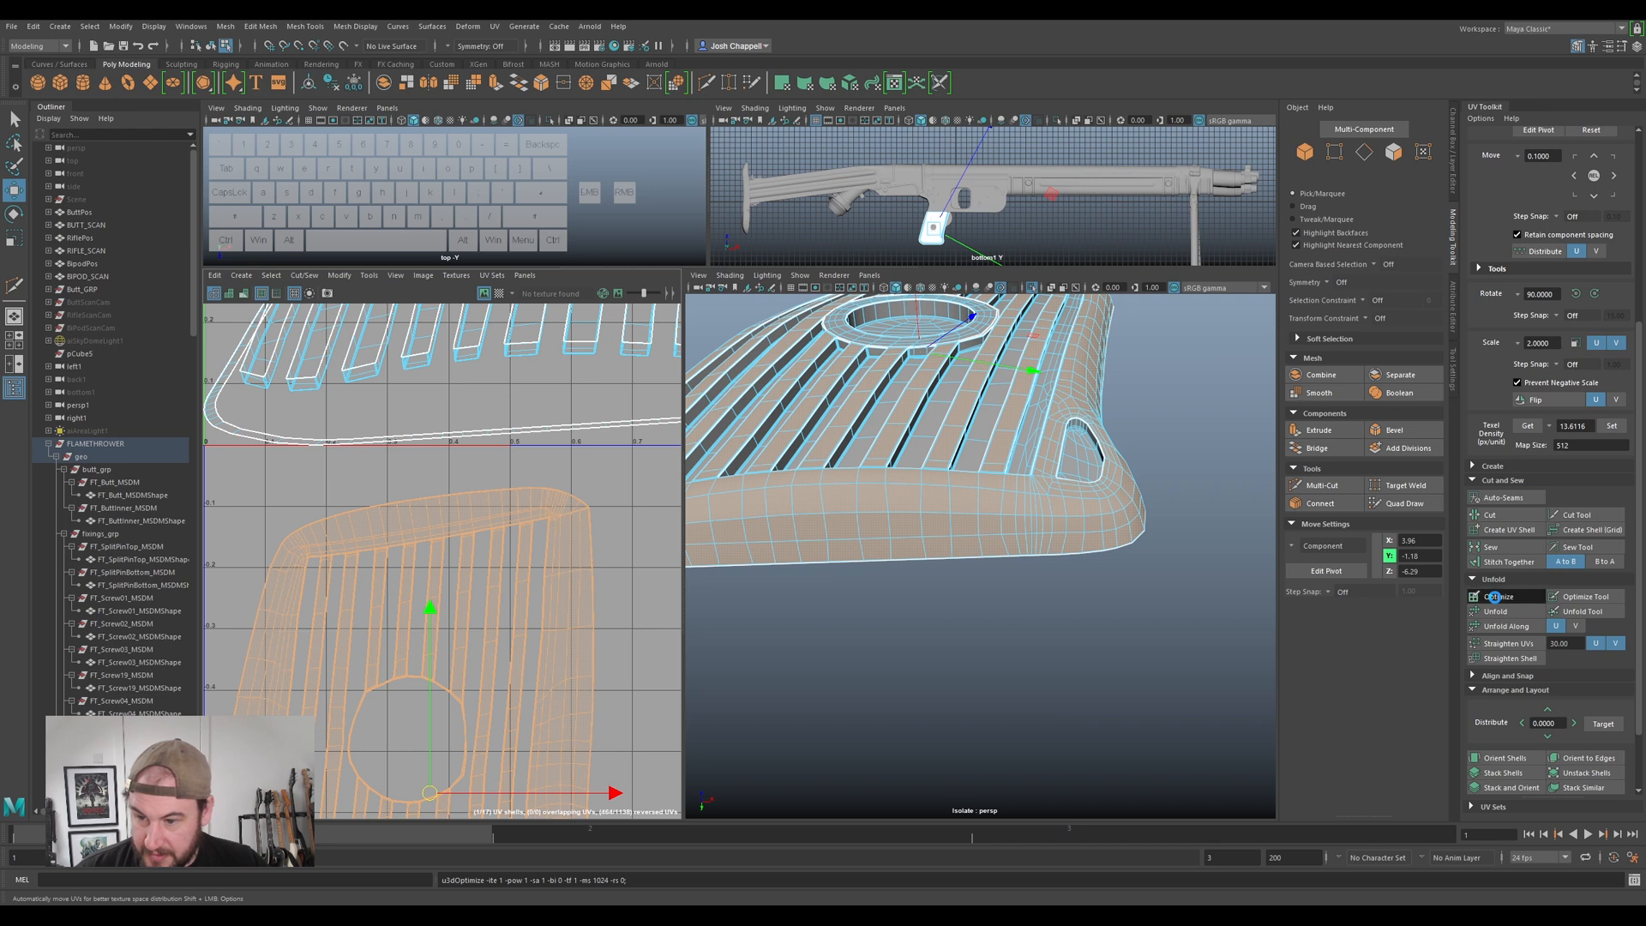
- Unfold the main panel's UV shell again and optimize it twice to even out its spacing
right_click_drag(489, 602, 426, 519, "alt")
middle_click_drag(483, 651, 550, 514, "alt")
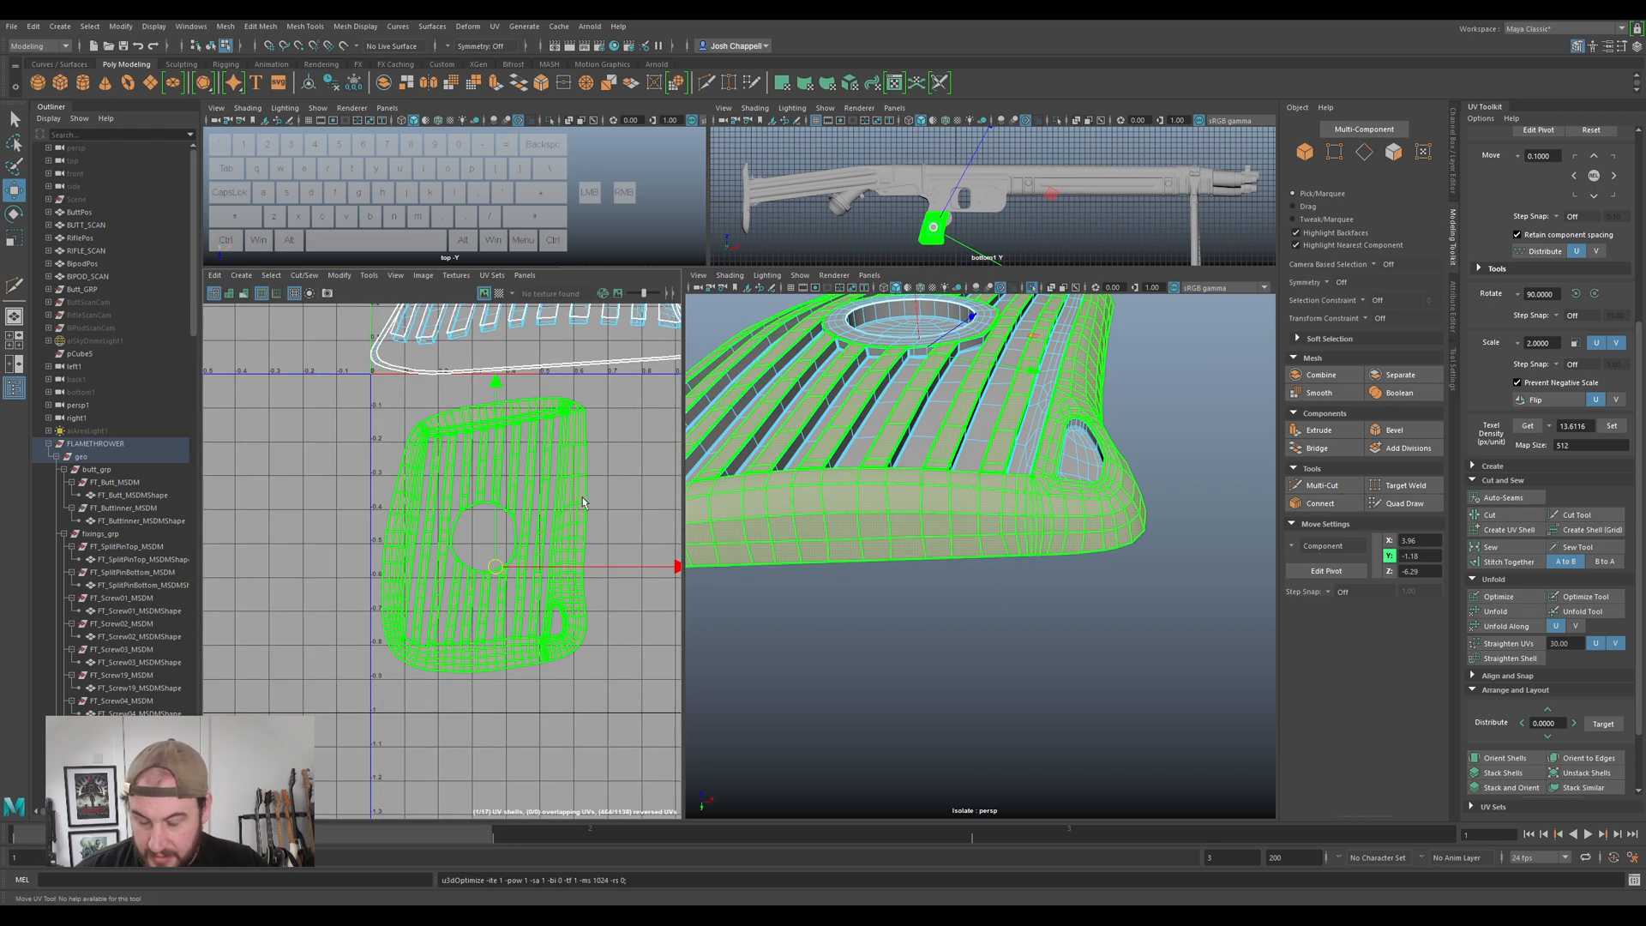
key("ctrl+u")
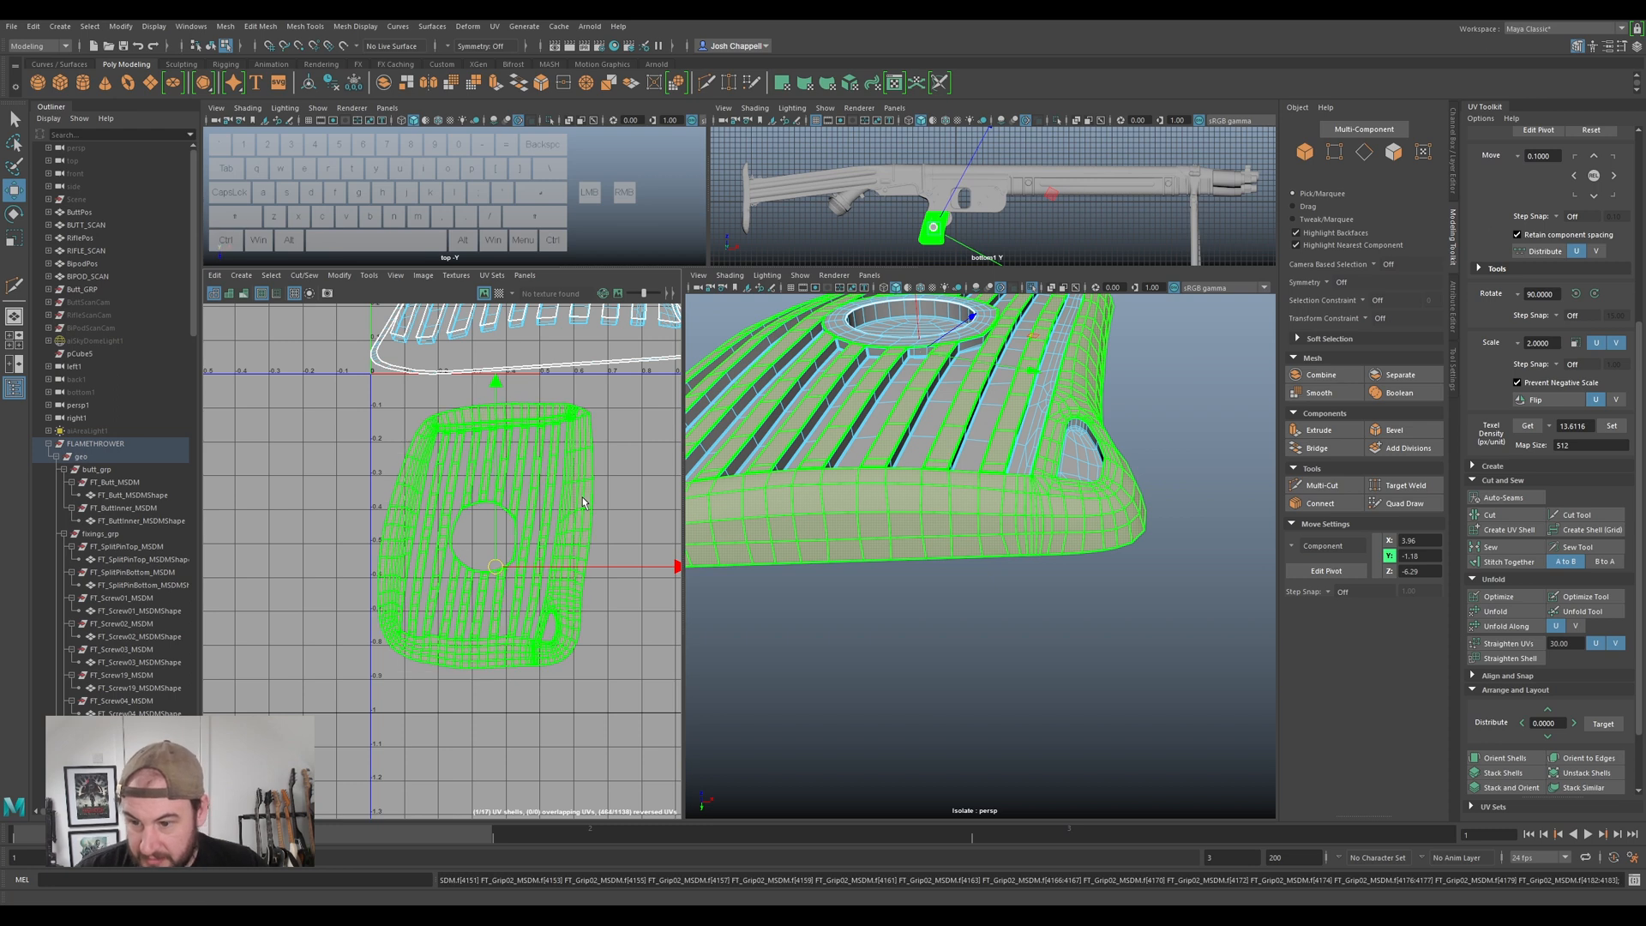
left_click(1513, 597)
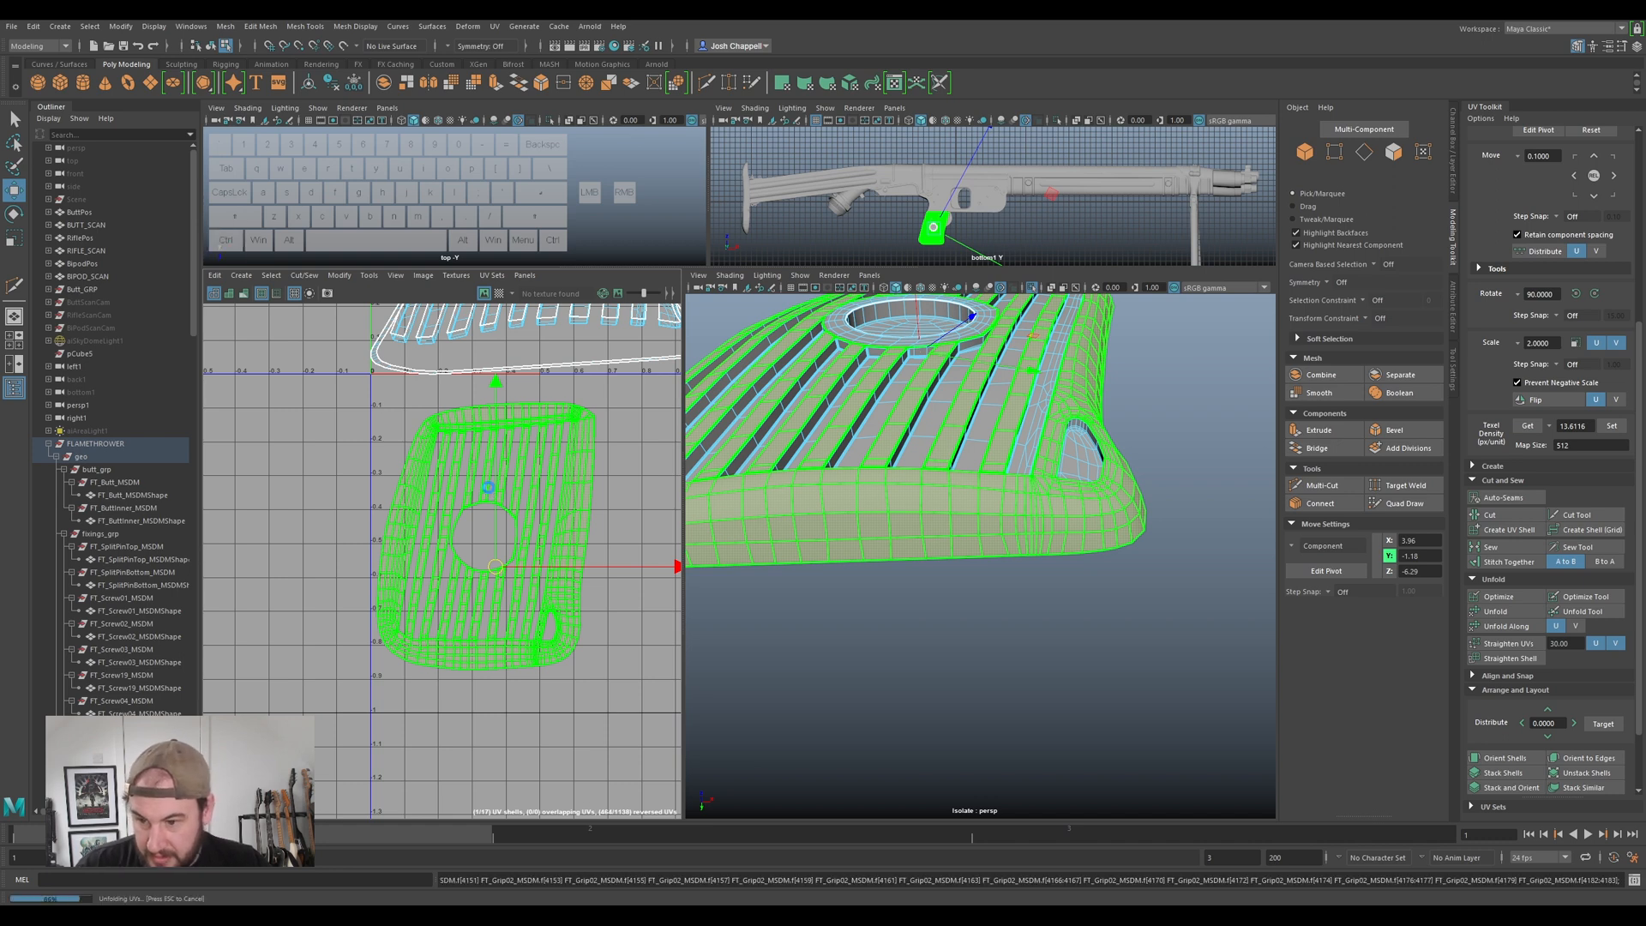
left_click(1510, 596)
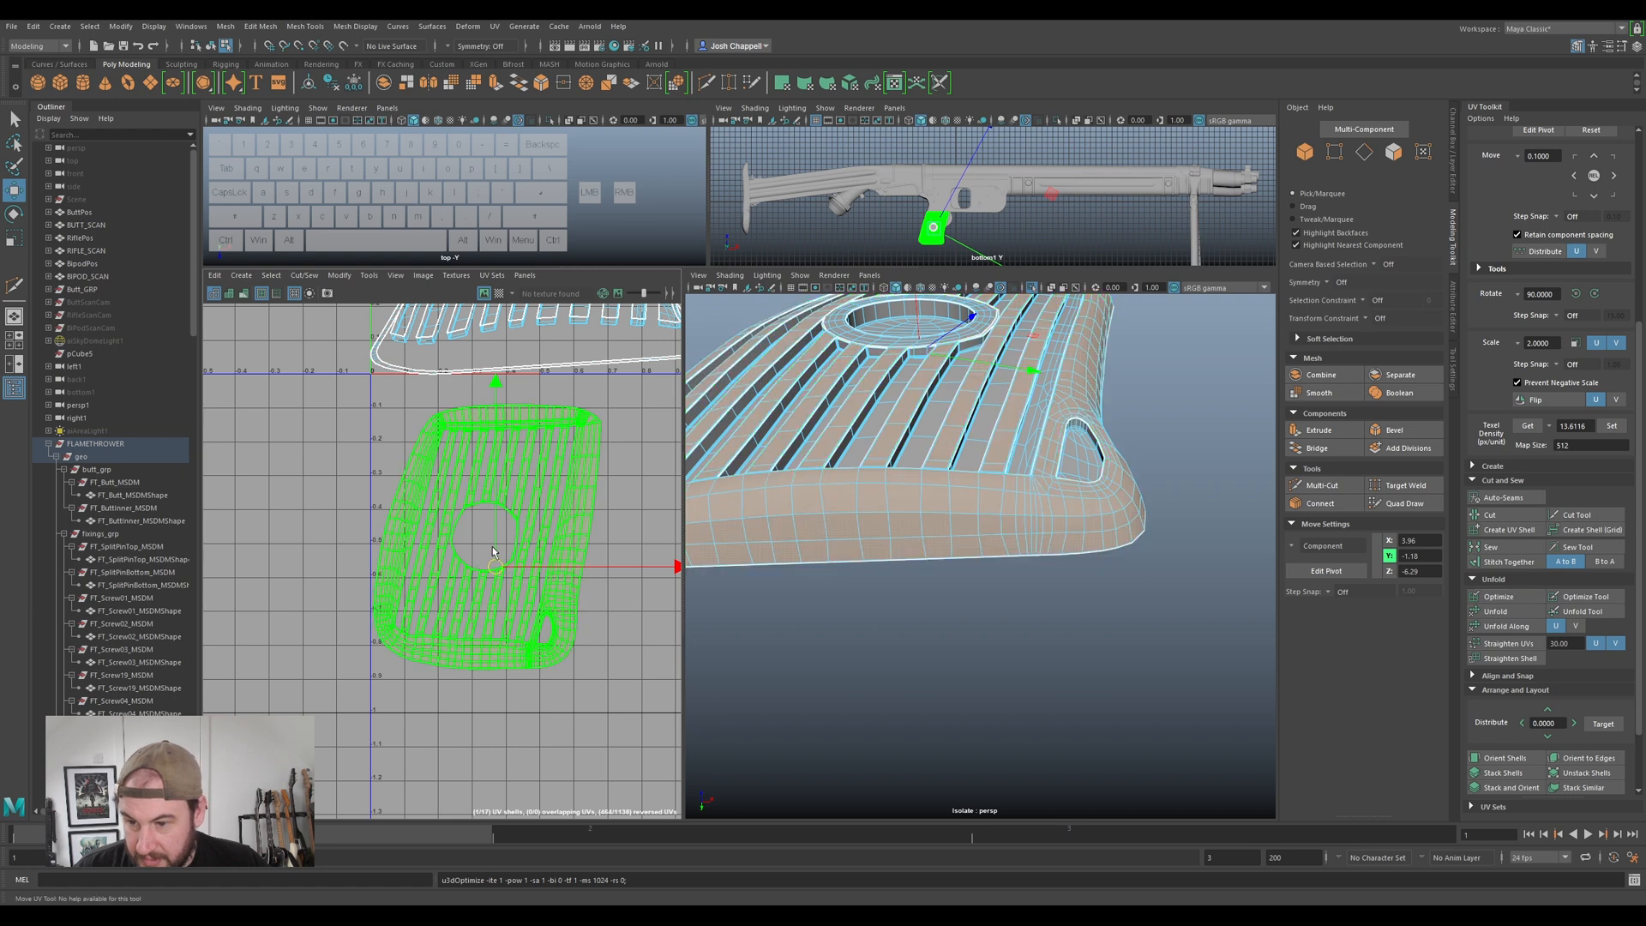
- Rotate the thin border outline shell upright and move it below the U axis, beside the main panel shell
scroll(486, 524, "down", 2, "alt")
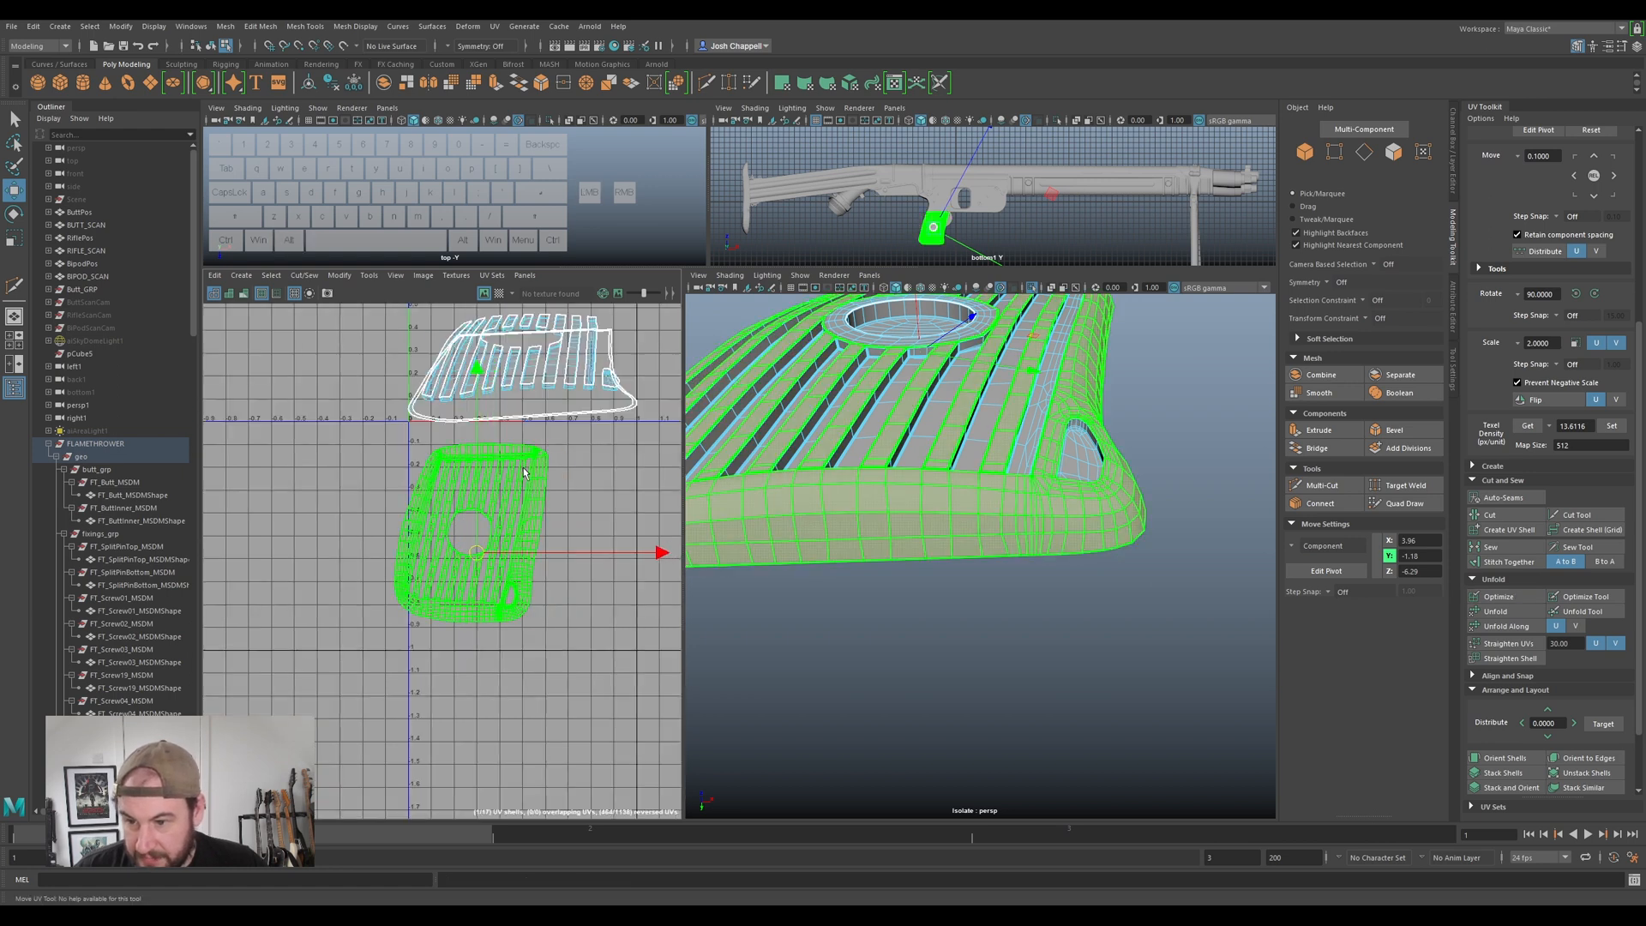
left_click(550, 423)
left_click(559, 422)
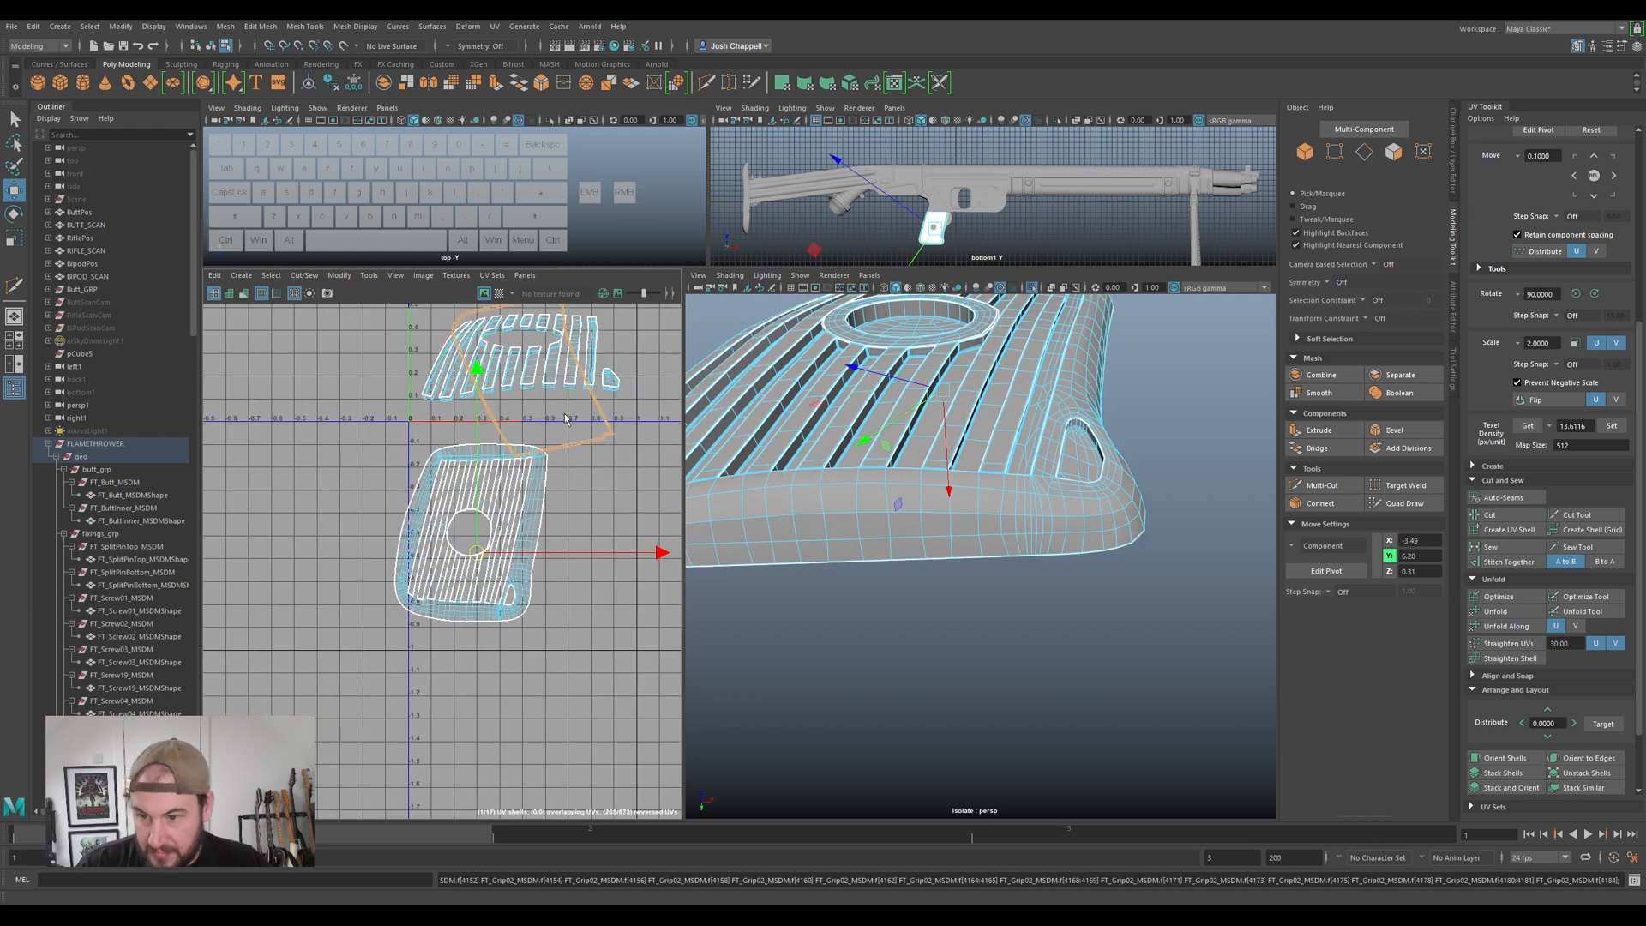
key("e")
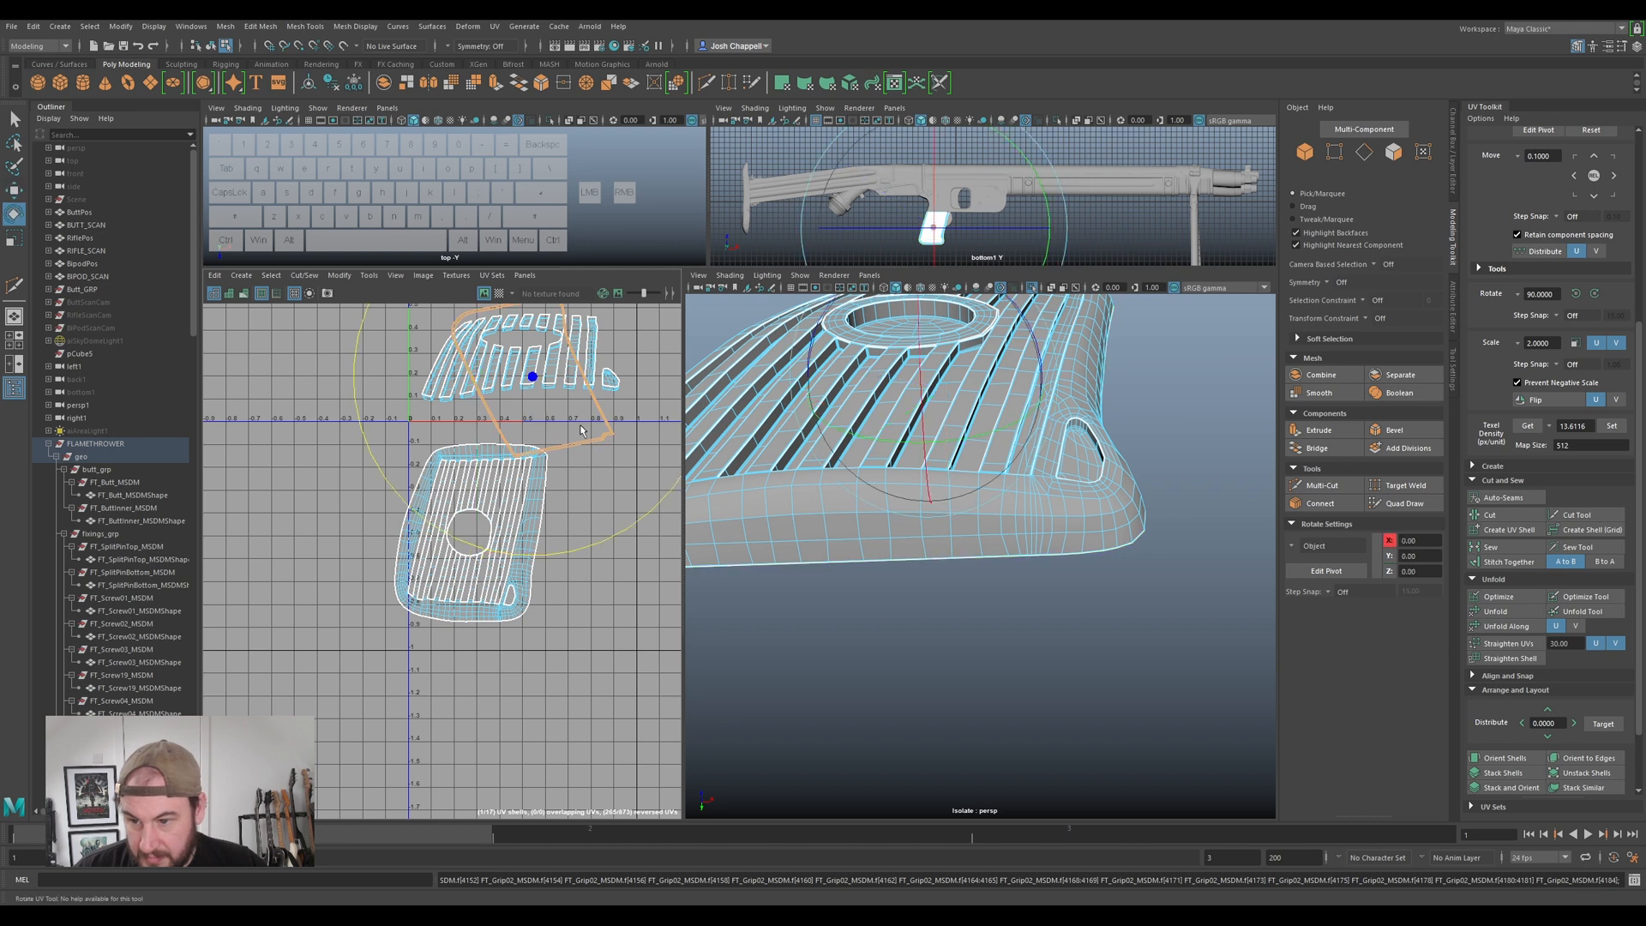
left_click(584, 542)
key("w")
left_click_drag(530, 376, 298, 553)
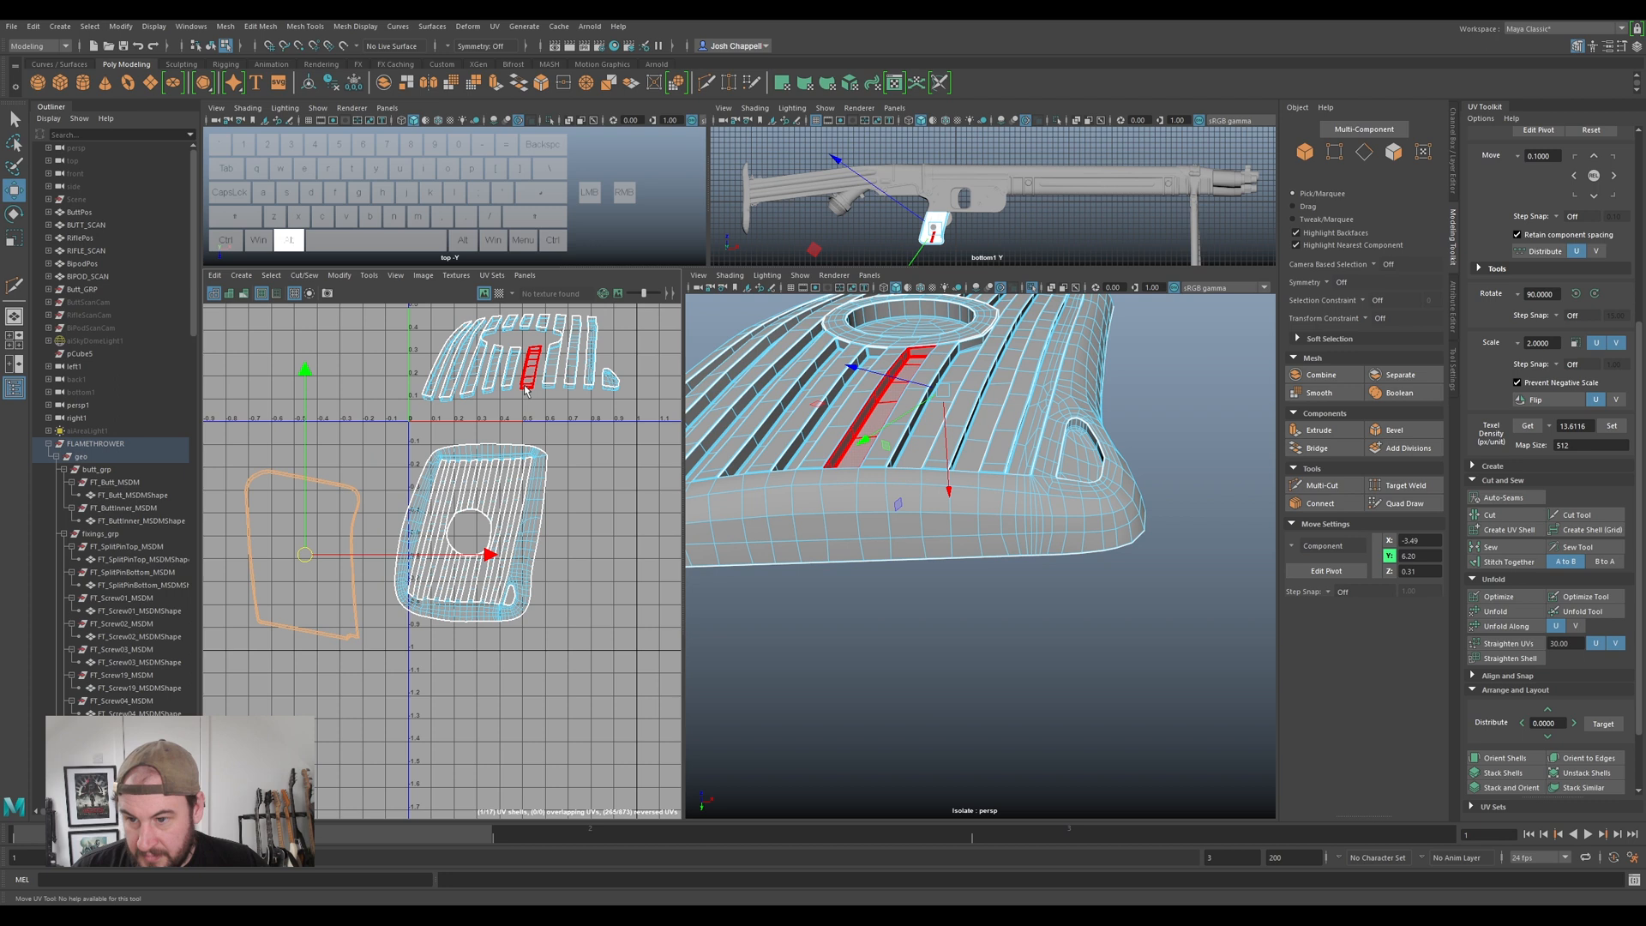
- Select all the groove UV shells above the U axis together and unfold them
middle_click_drag(517, 375, 596, 433, "alt")
scroll(604, 433, "up", 7)
scroll(508, 463, "down", 4)
scroll(572, 461, "down", 3)
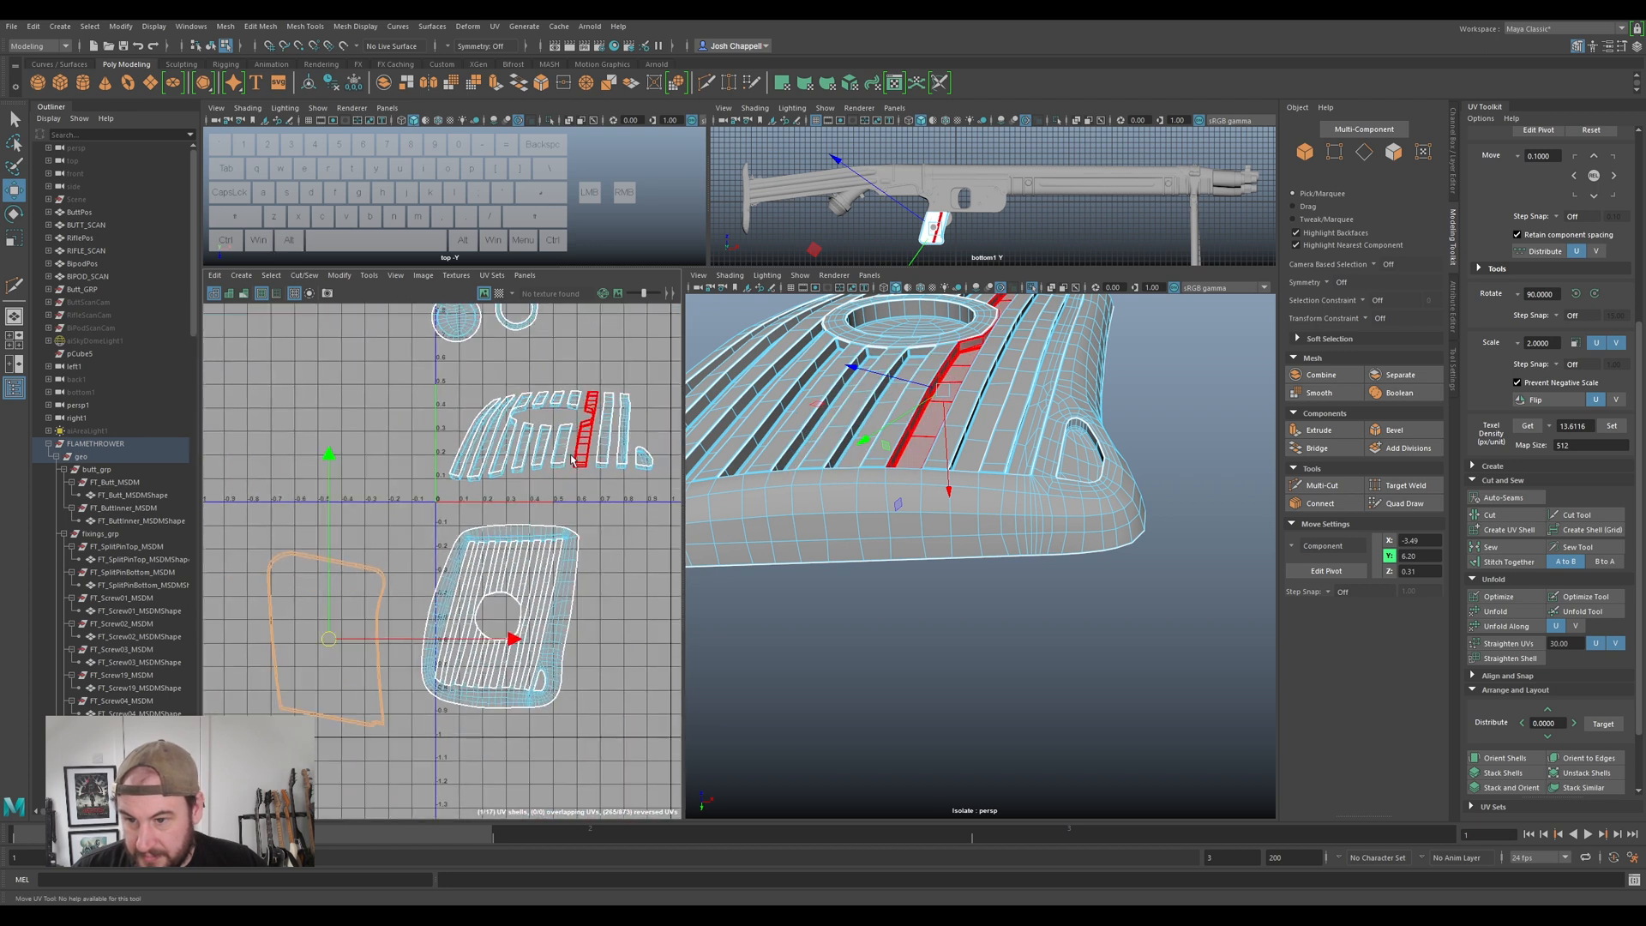
left_click_drag(656, 378, 460, 485)
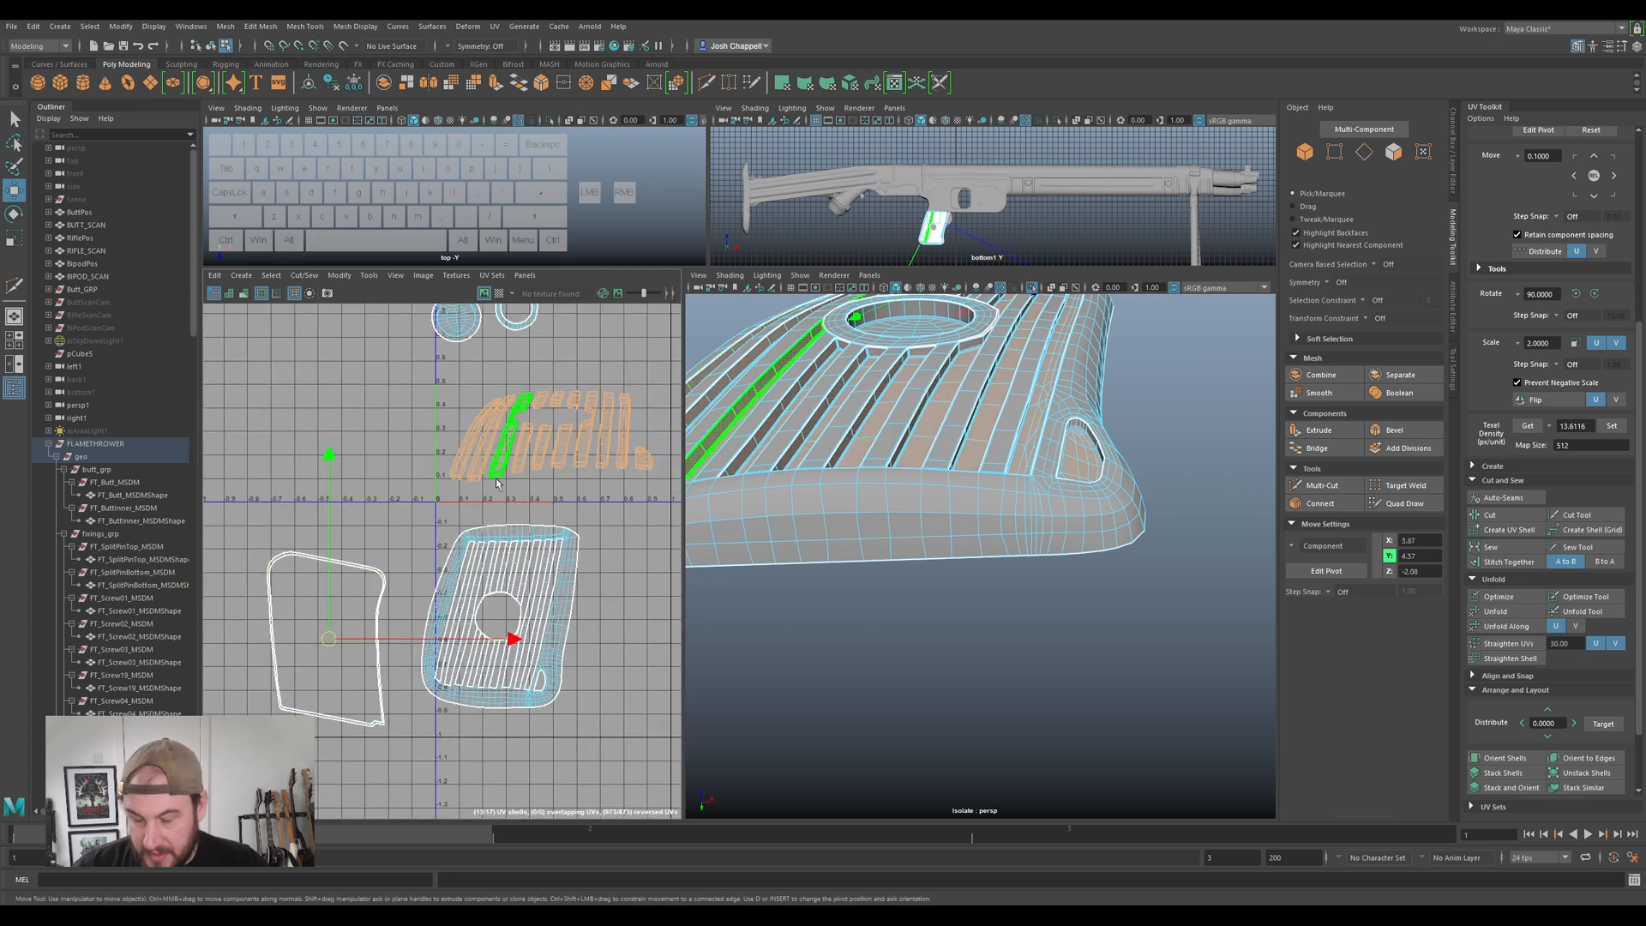
key("ctrl+u")
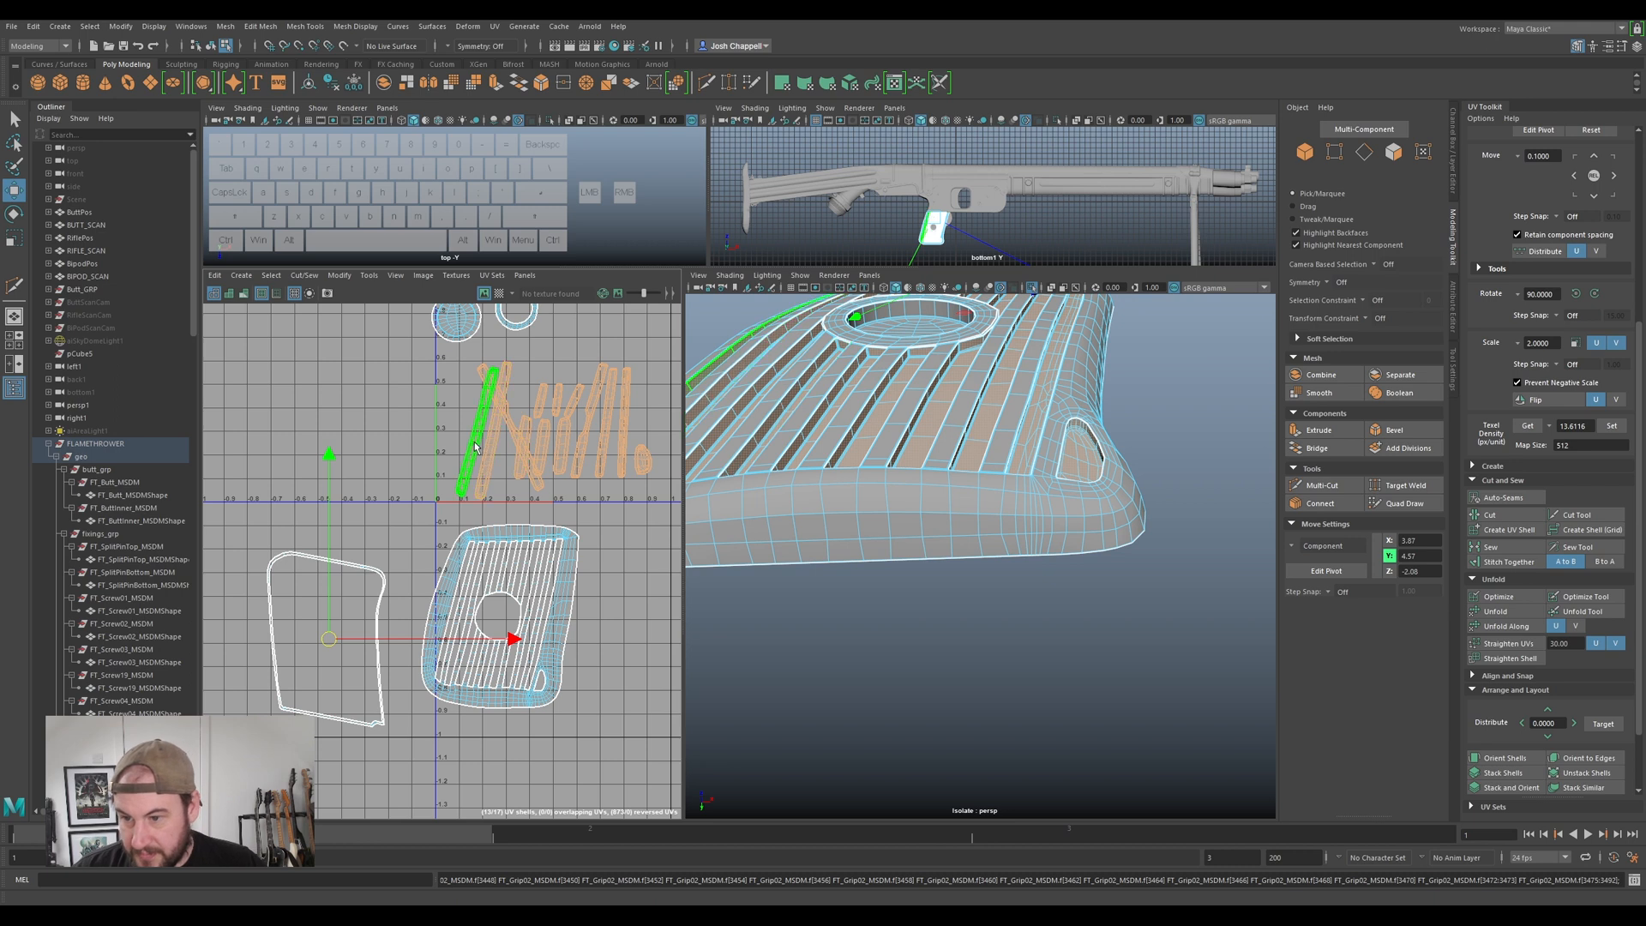
- Spread the first two long groove shells apart and rotate the third to match their slant, placing it clear beside them
left_click(480, 448)
left_click(480, 462)
left_click_drag(579, 432, 522, 432)
left_click(504, 404)
key("e")
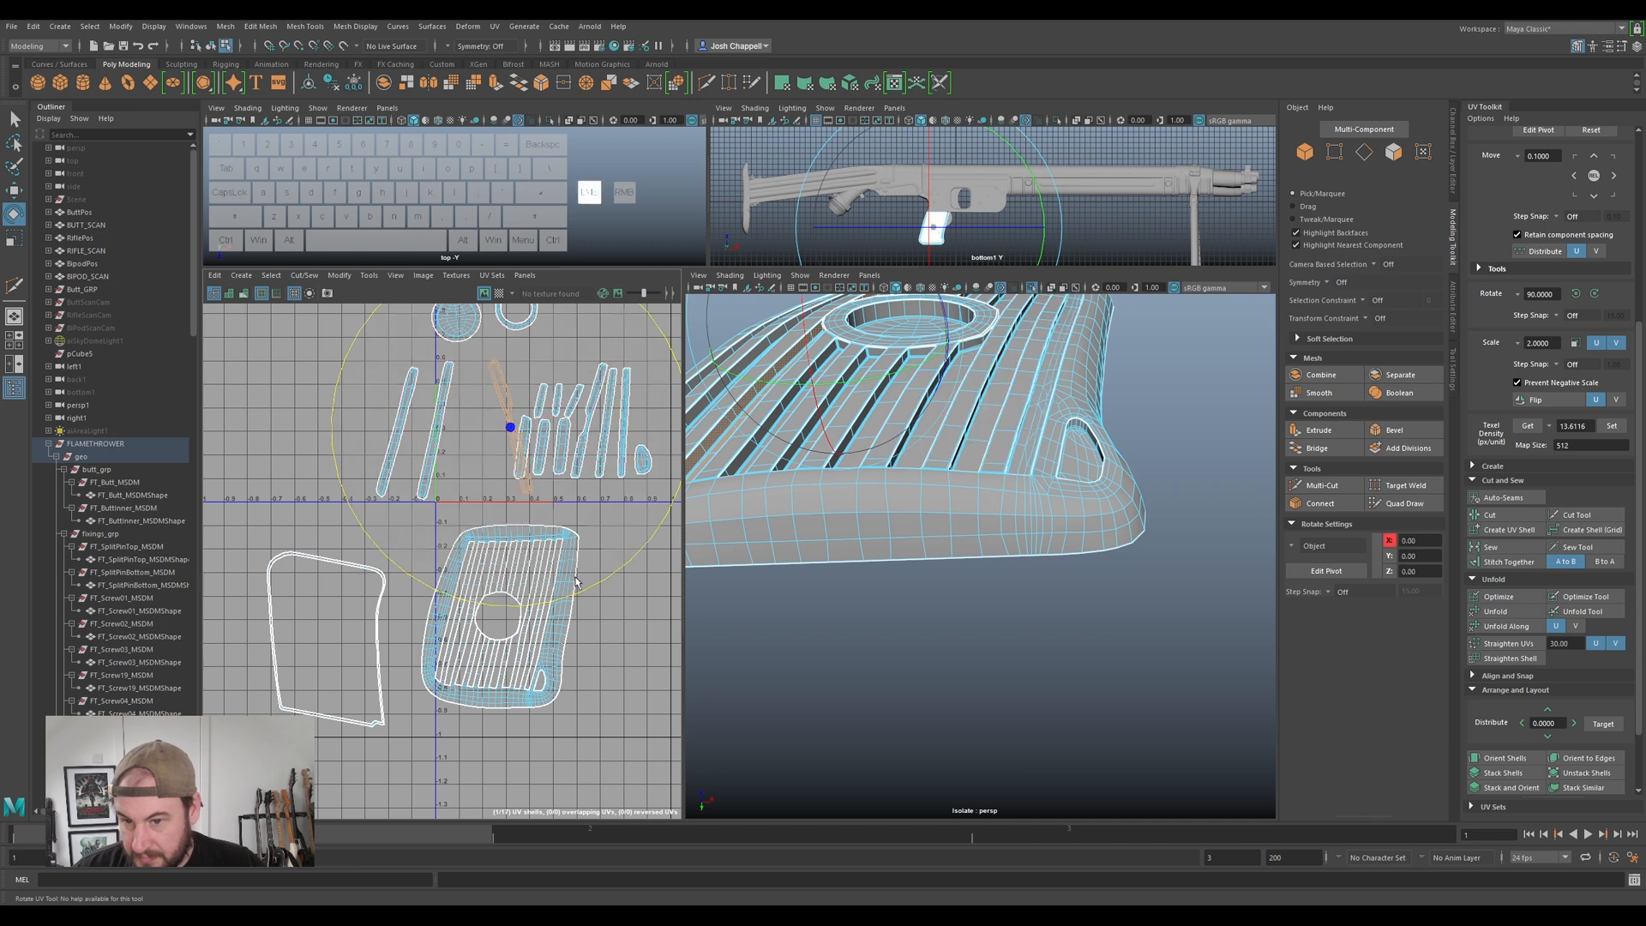
key("w")
left_click_drag(562, 427, 506, 429)
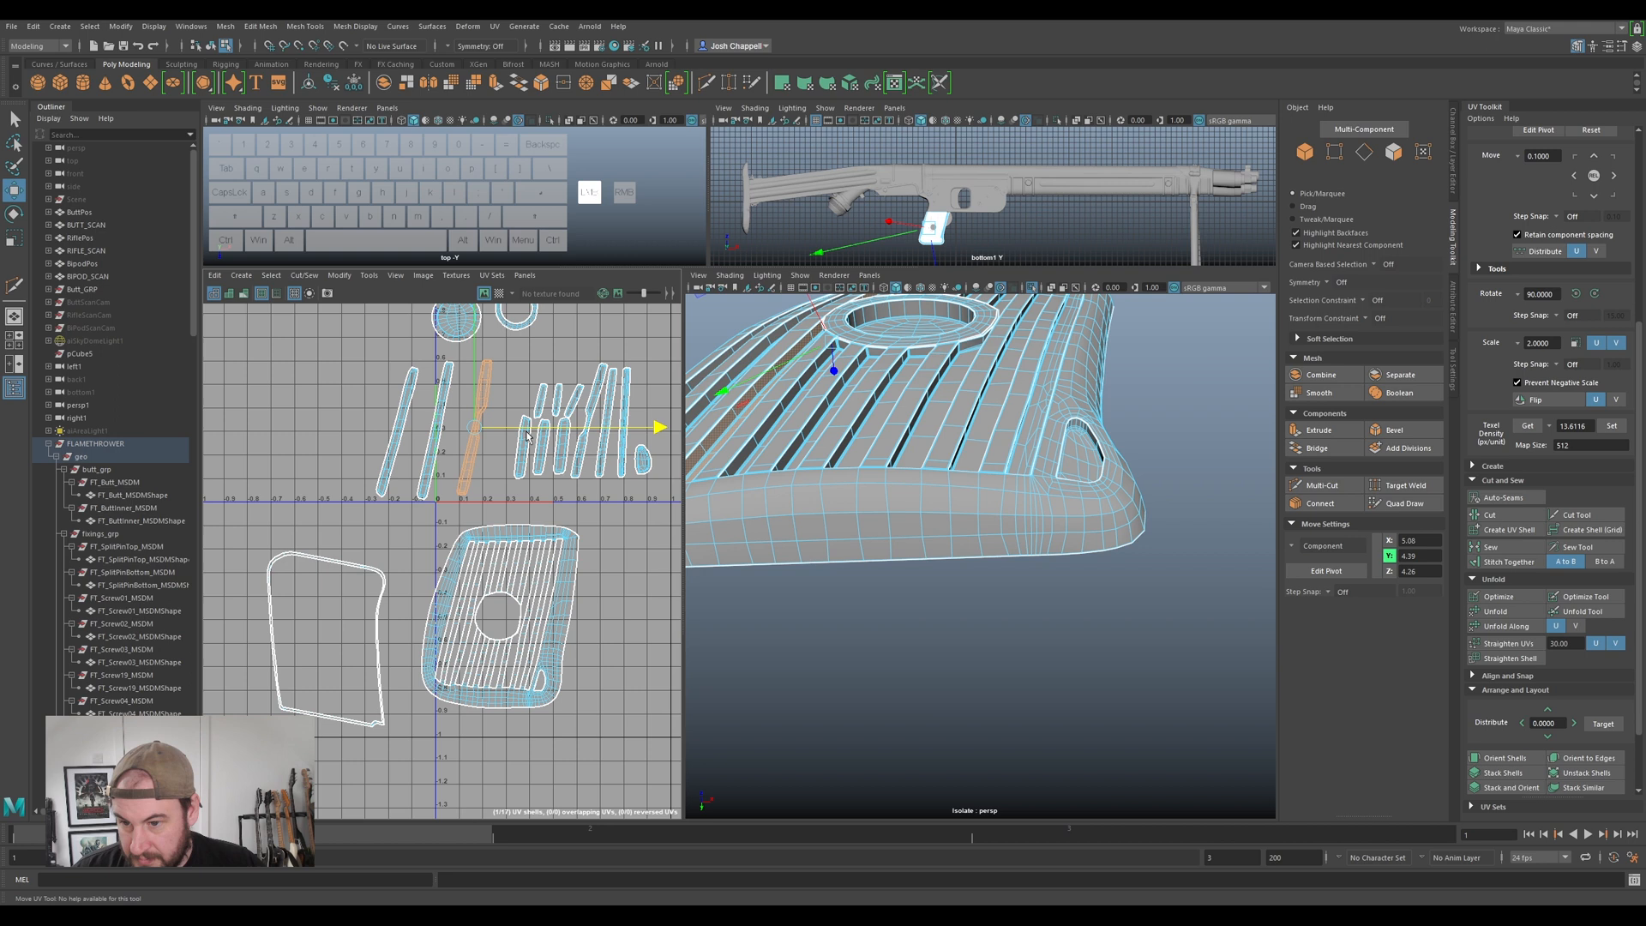
- Select the diagonal corner edges at the lower ends of the first two long groove shells, excluding the edges across the floor
scroll(378, 480, "up", 6)
right_click_drag(478, 477, 465, 507)
left_click(590, 476)
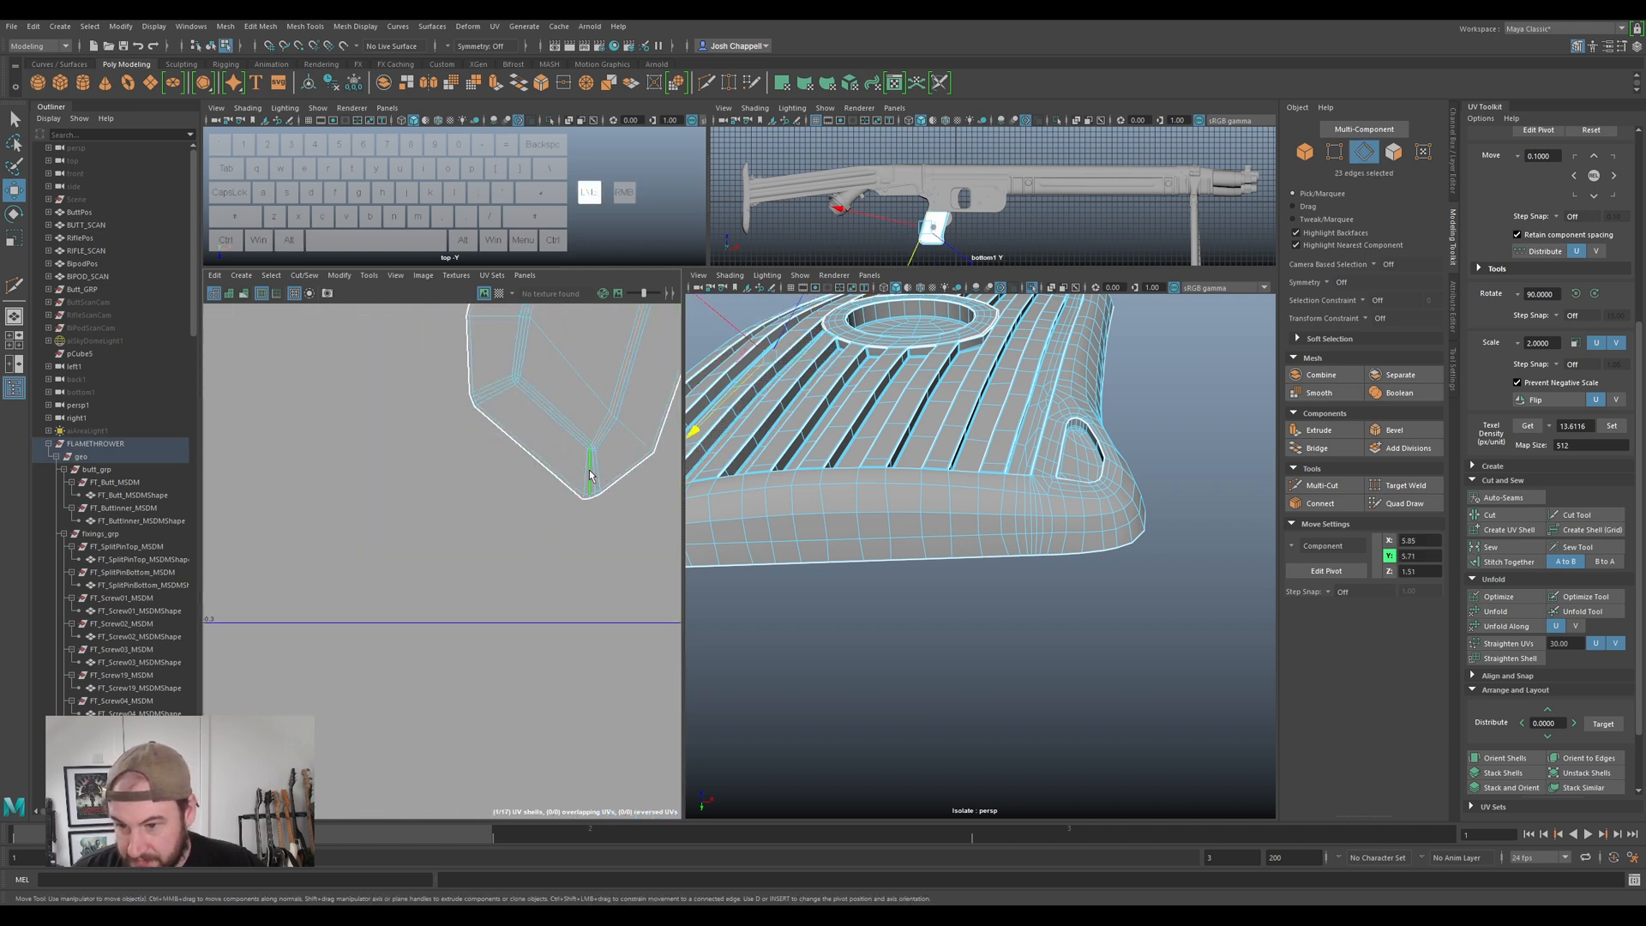
left_click(554, 384, "ctrl")
scroll(555, 410, "down", 3)
middle_click_drag(609, 470, 389, 500, "alt")
scroll(597, 518, "down", 2)
middle_click_drag(598, 518, 539, 514, "alt")
scroll(641, 501, "up", 4)
middle_click_drag(661, 489, 477, 494, "alt")
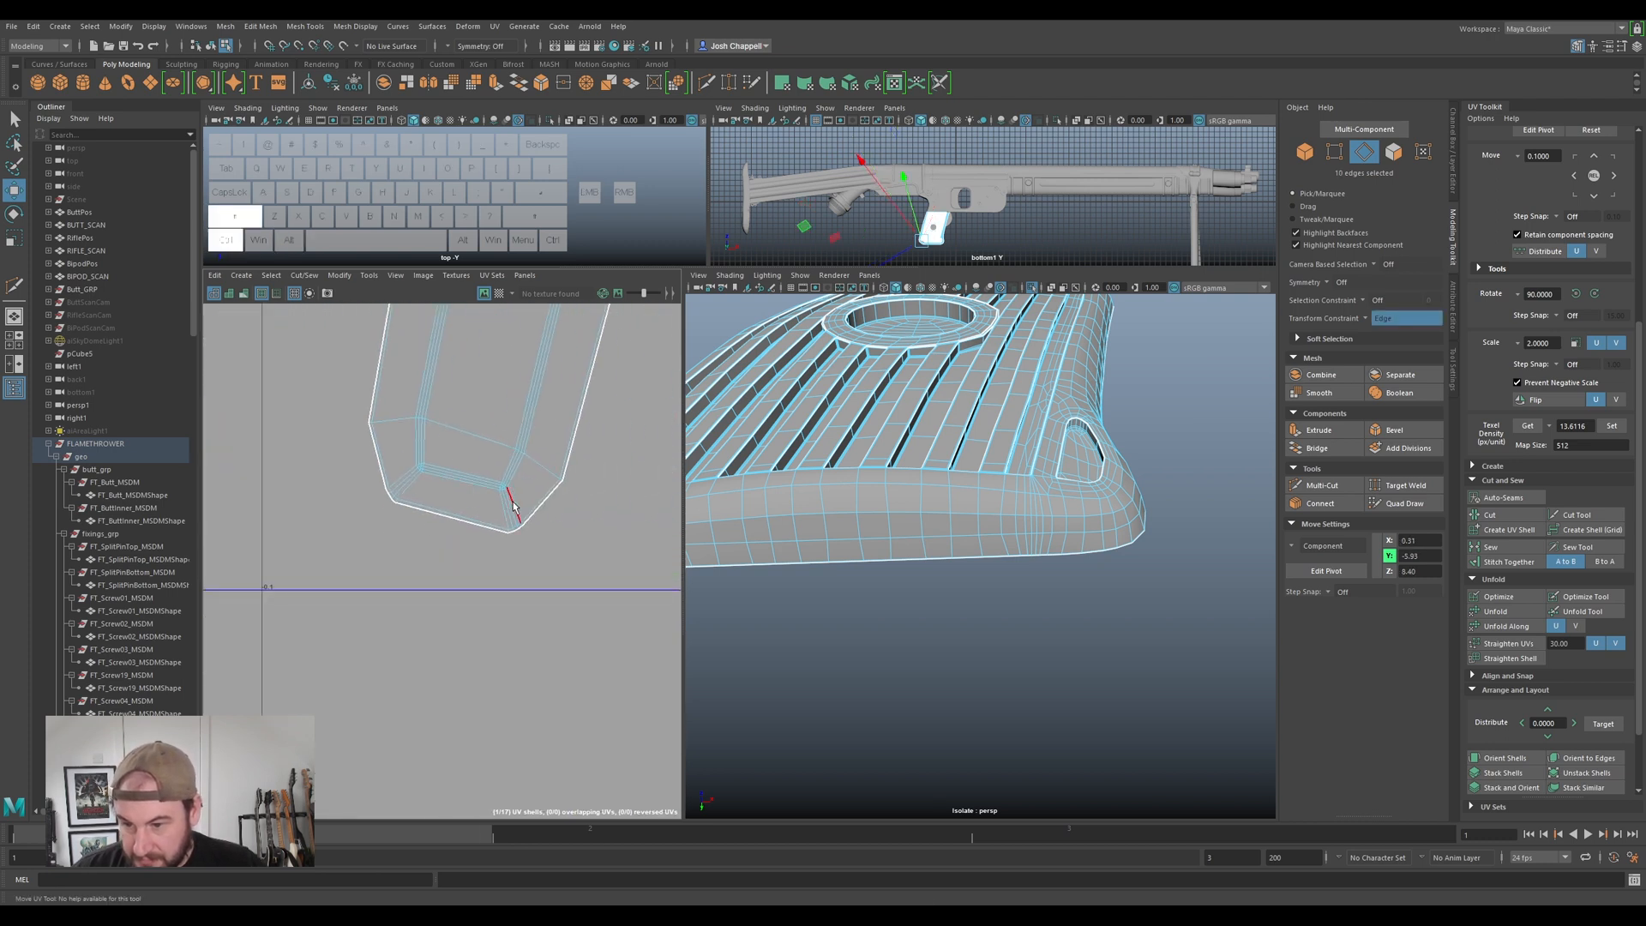
double_click(510, 507, "shift")
scroll(480, 497, "down", 2)
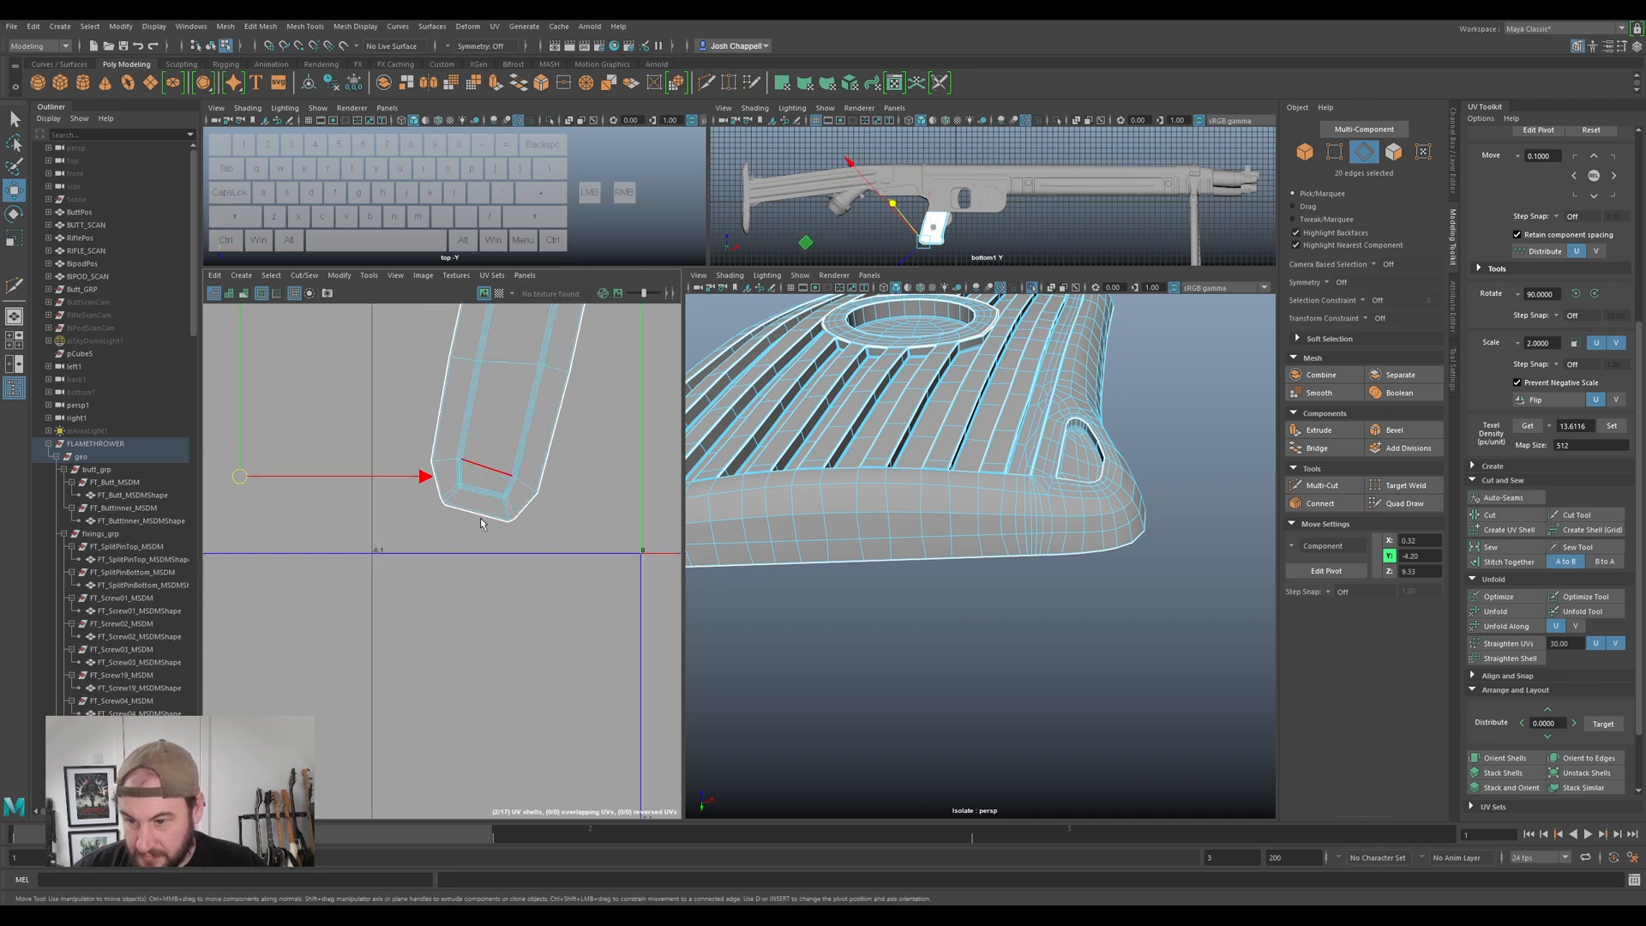
- Add the lower-end diagonal corner edges of the third and fourth groove shells to the selection, without their floor edges
scroll(296, 529, "down", 2)
middle_click_drag(296, 529, 573, 514, "alt")
scroll(573, 429, "up", 3)
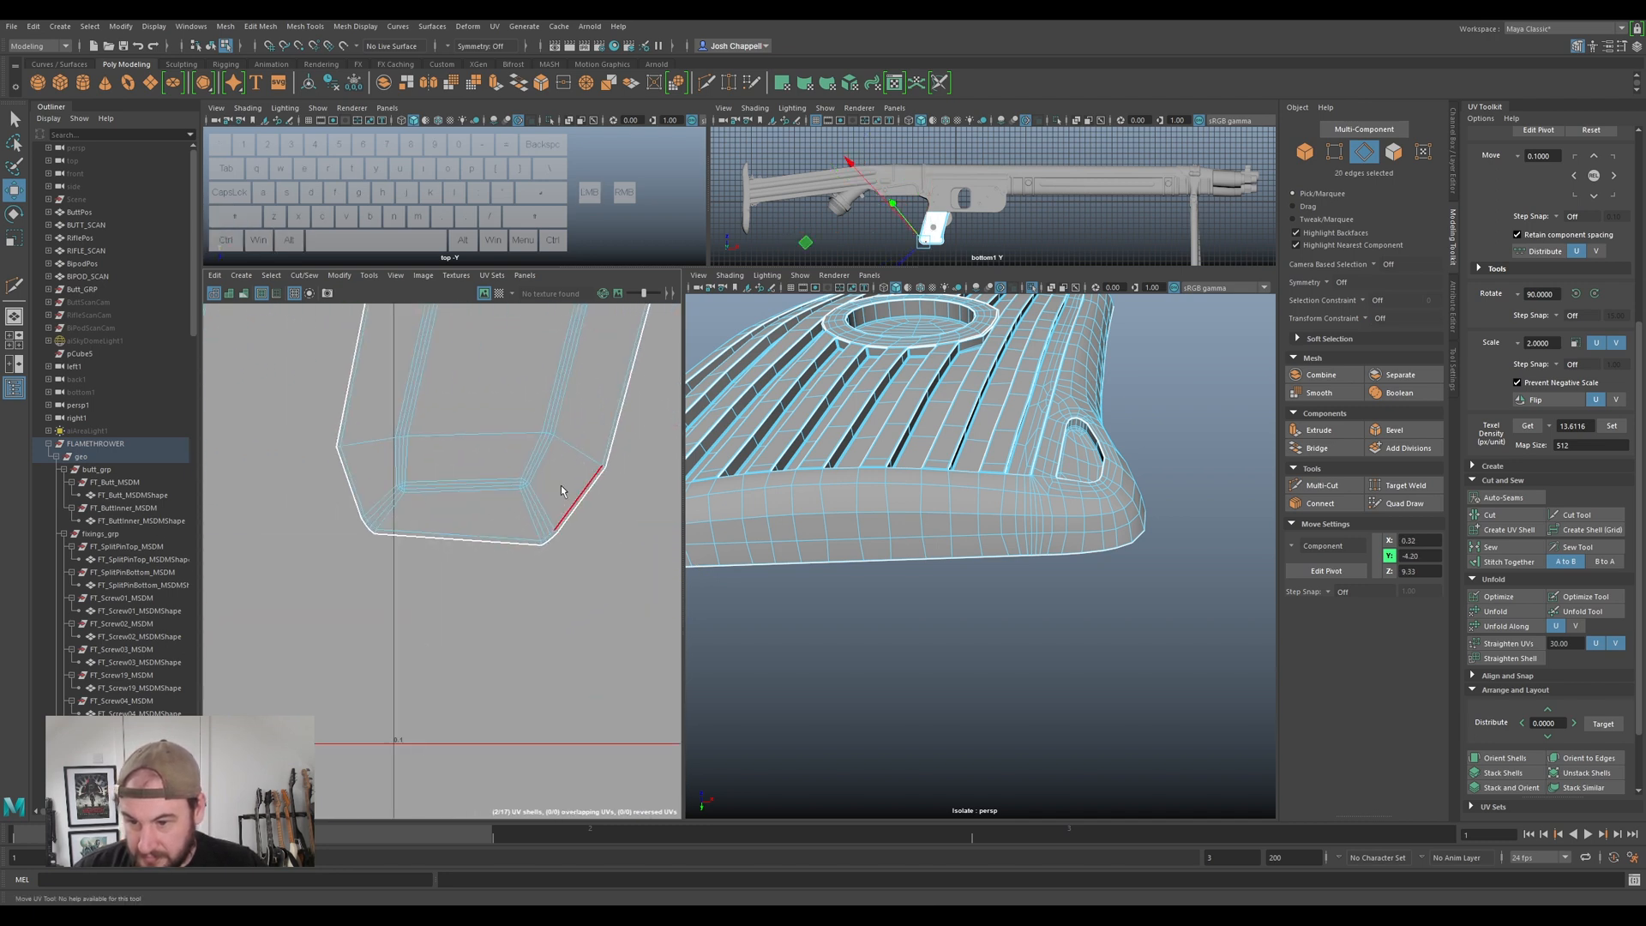
double_click(542, 523, "ctrl+shift")
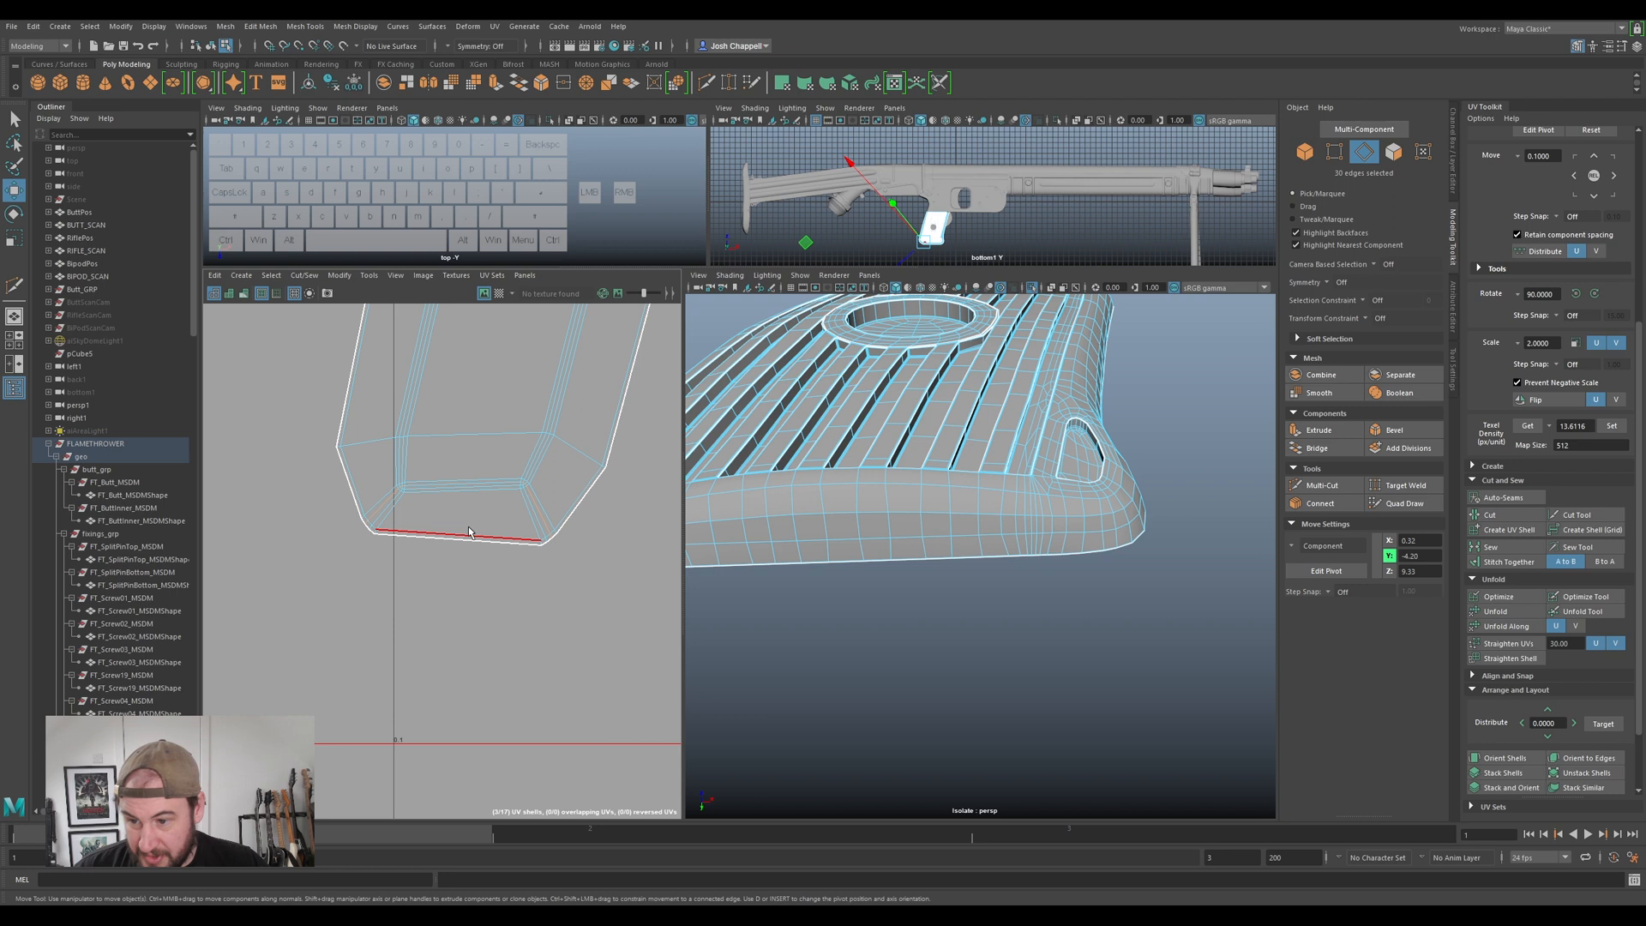
scroll(549, 526, "down", 3)
middle_click_drag(549, 526, 290, 522, "alt")
scroll(529, 535, "down", 5)
middle_click_drag(529, 535, 403, 575, "alt")
scroll(403, 576, "up", 3)
scroll(502, 491, "up", 4)
middle_click_drag(502, 490, 603, 527, "alt")
scroll(603, 526, "up", 1)
left_click(595, 563, "shift")
left_click(539, 530, "ctrl")
- Add the lower-end diagonal corner edges of the fifth and sixth groove shells to the edge selection
scroll(536, 559, "down", 3)
mouse_move(537, 559)
middle_mouse_down("alt")
mouse_move(381, 535)
mouse_move(534, 551)
middle_mouse_up("alt")
scroll(381, 535, "down", 2)
scroll(540, 533, "up", 2)
scroll(514, 506, "up", 3)
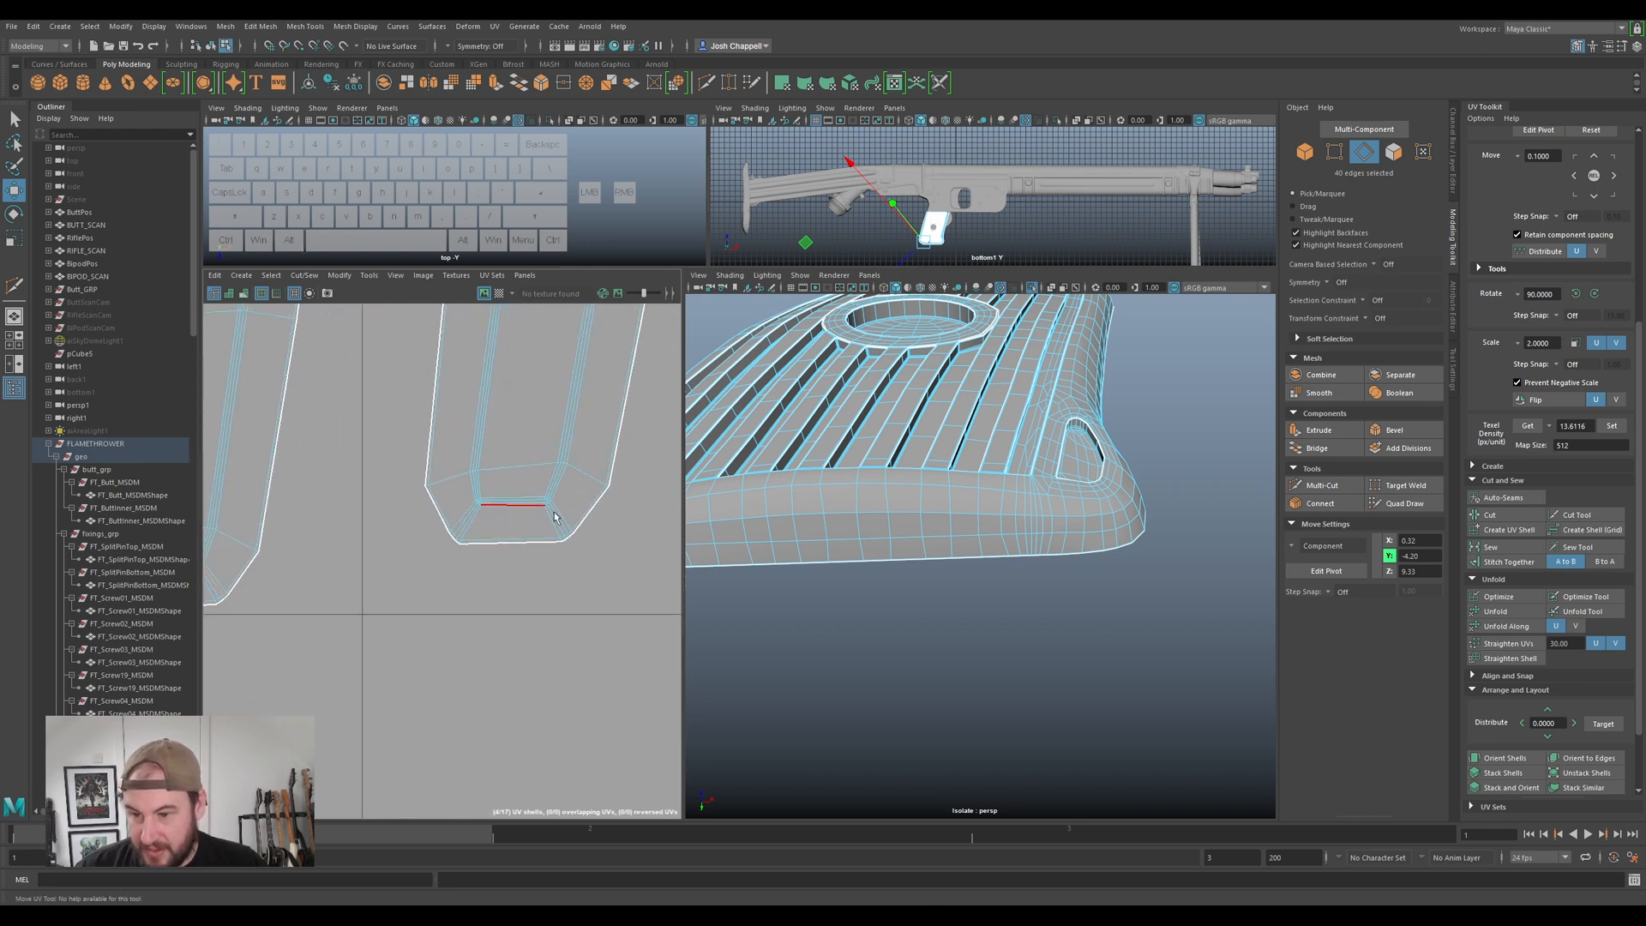
double_click(555, 513, "ctrl+shift")
left_click(528, 516, "ctrl")
scroll(549, 540, "down", 2)
middle_click_drag(583, 572, 342, 557, "alt")
scroll(410, 519, "up", 2)
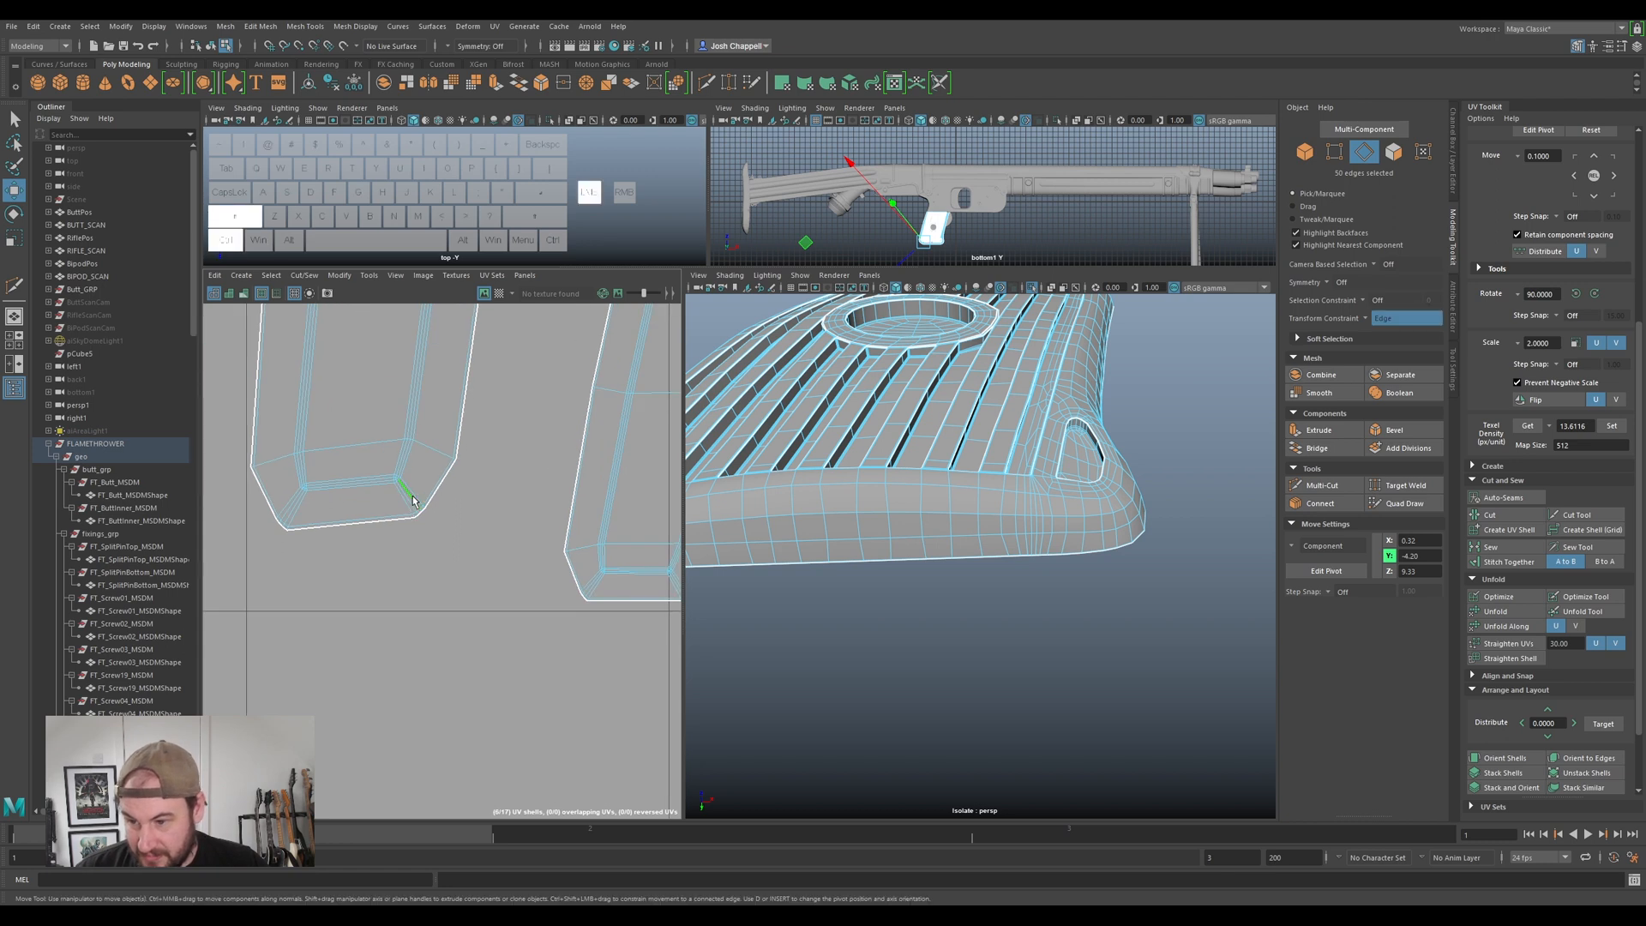
double_click(405, 516, "ctrl+shift")
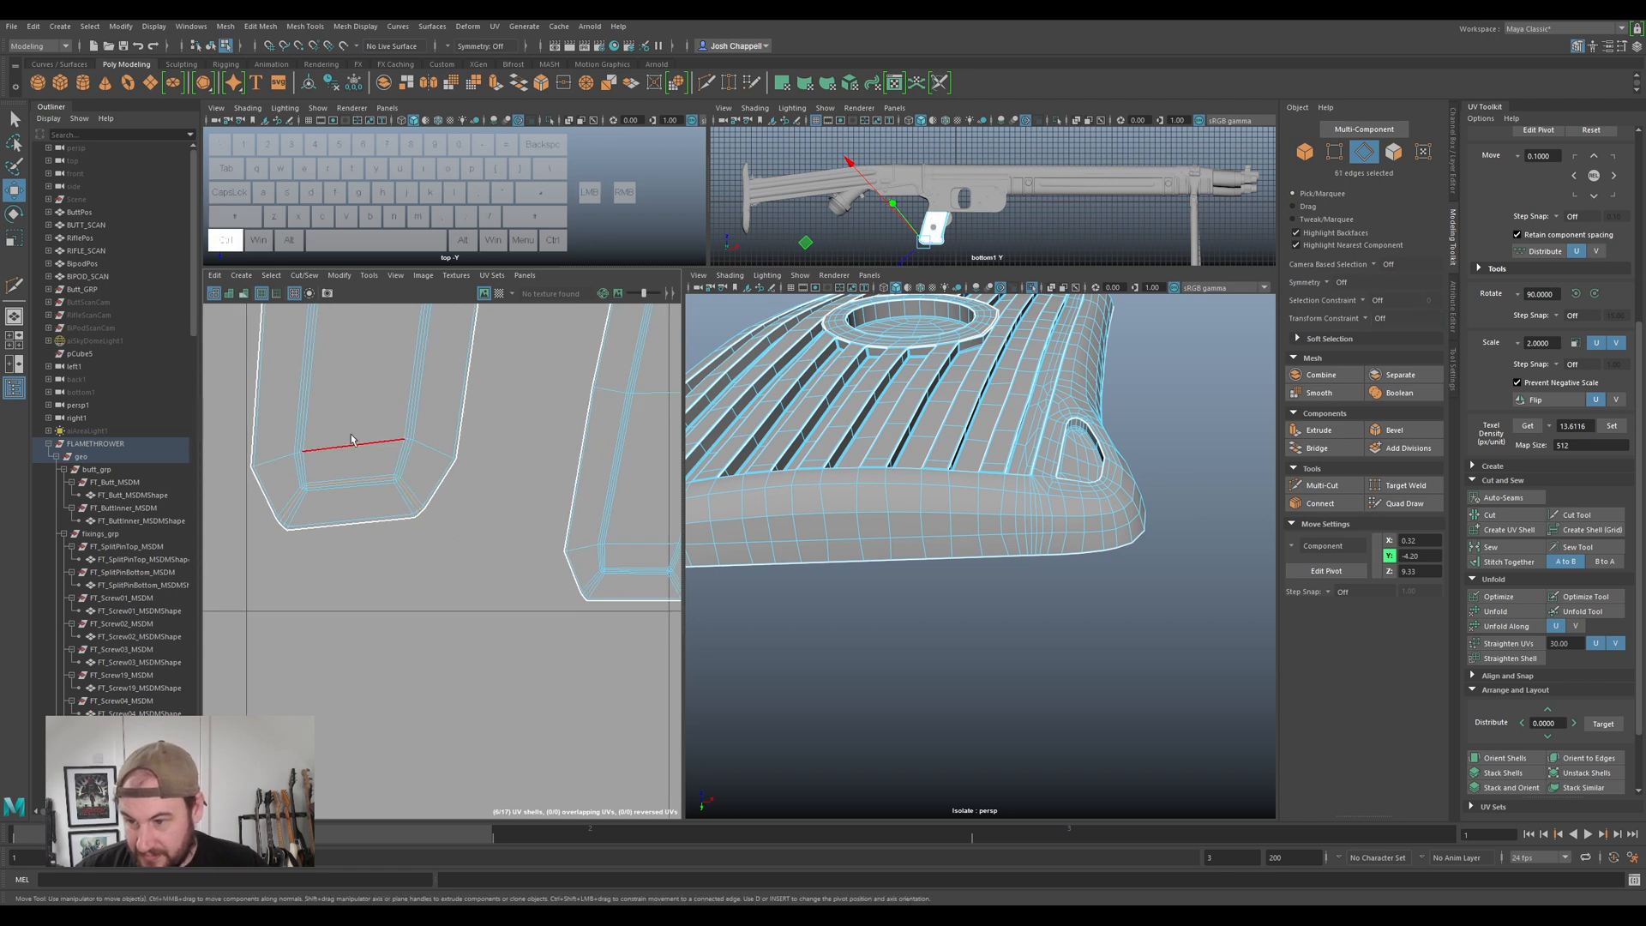
- Add the seventh and eighth groove shells' lower-end corner edges to the selection, leaving out the edges across the floor
double_click(594, 584, "ctrl+shift")
left_click(614, 570, "ctrl")
scroll(616, 592, "down", 3)
middle_click_drag(604, 641, 271, 635, "alt")
scroll(489, 592, "up", 5)
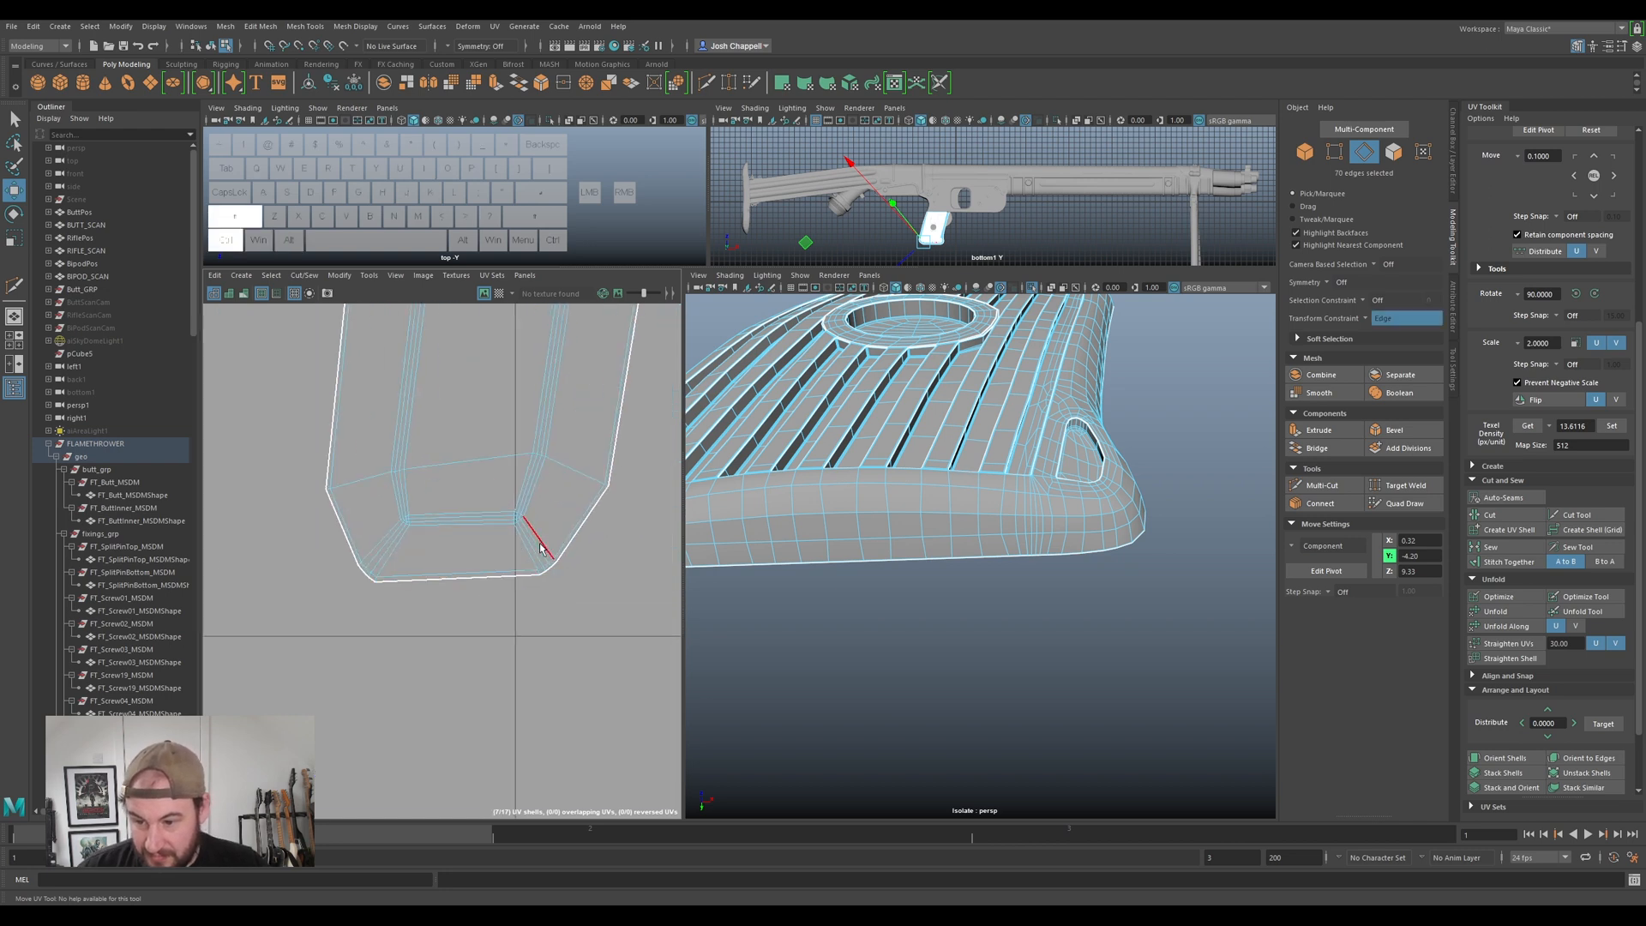
left_click(500, 509, "ctrl")
- Add the diagonal corner edges at the lower end of the ninth, last long groove shell, excluding its floor edge
scroll(480, 538, "down", 4)
middle_click_drag(602, 548, 290, 554, "alt")
scroll(386, 558, "up", 4)
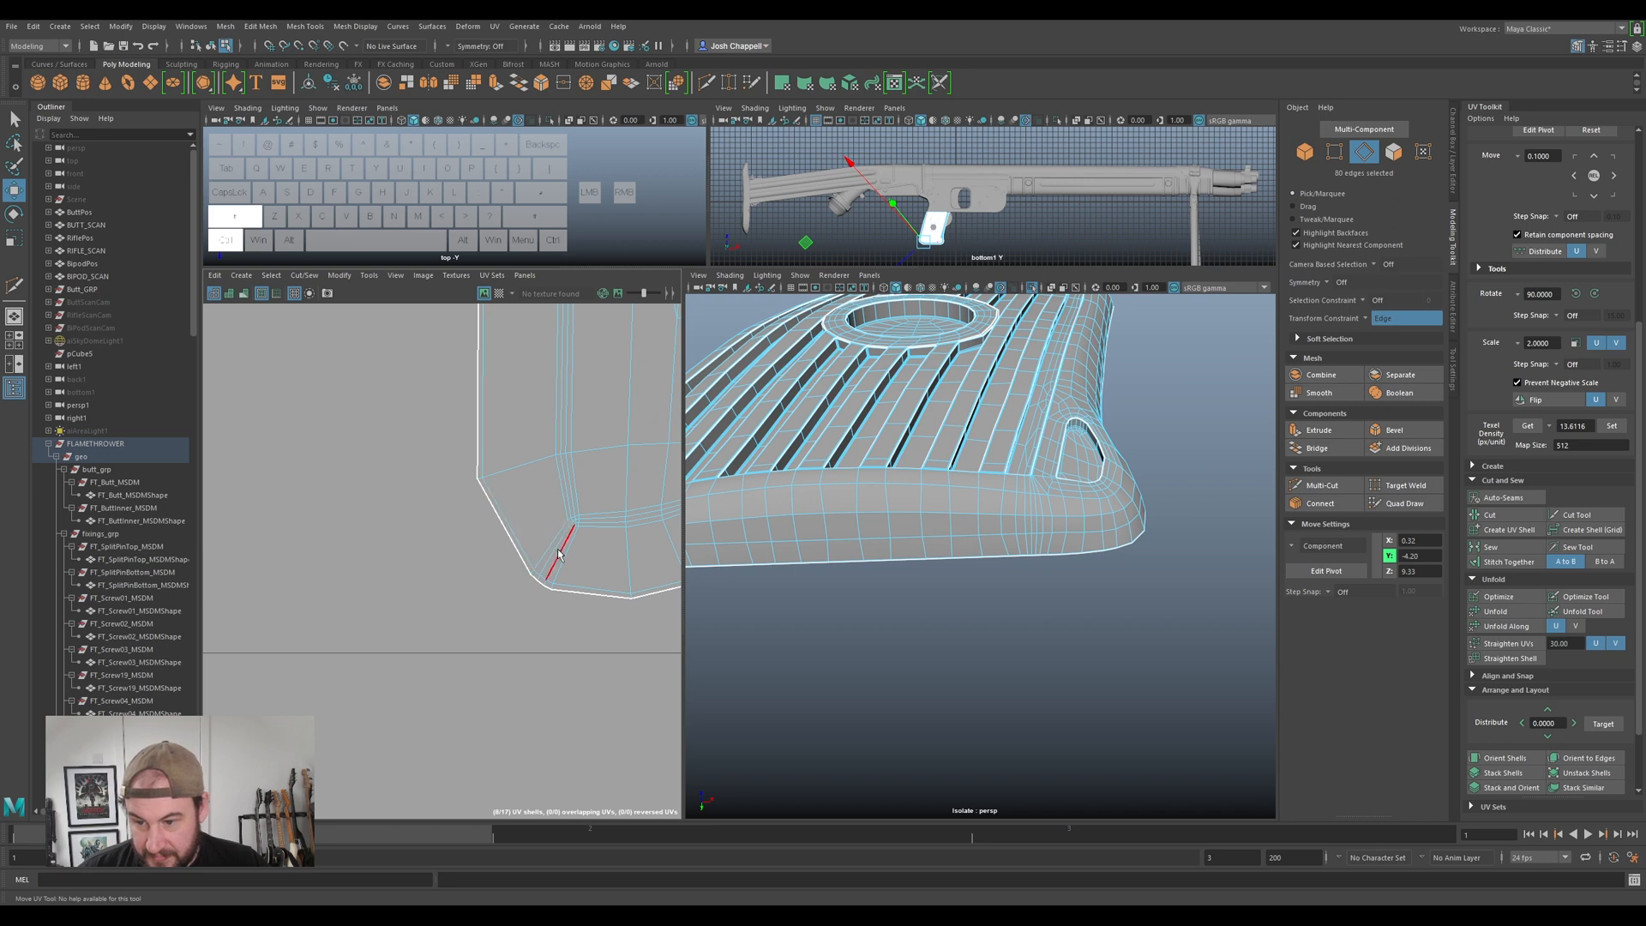
double_click(555, 553, "shift")
middle_click_drag(619, 540, 495, 546, "alt")
left_click(513, 511, "ctrl")
- Add the wall corner edges at both the lower and rounded upper ends of the small teardrop recess shell
scroll(496, 535, "down", 4)
middle_click_drag(586, 603, 277, 611, "alt")
middle_click_drag(520, 520, 513, 687, "alt")
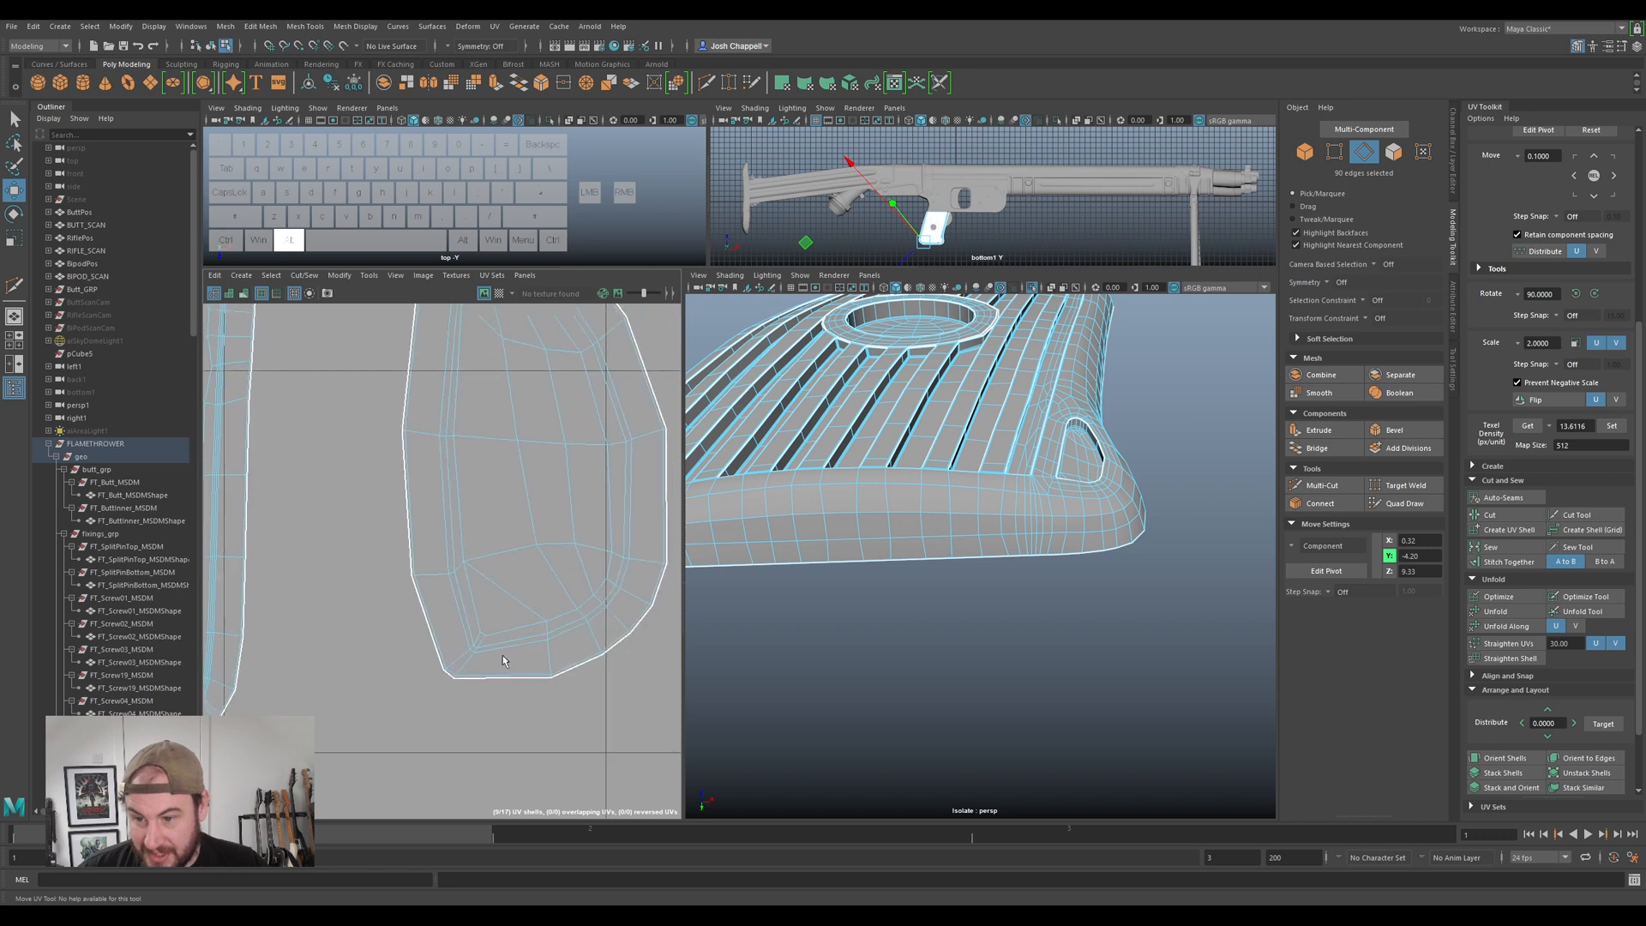
scroll(502, 655, "up", 4)
double_click(427, 651, "ctrl+shift")
scroll(467, 635, "down", 3)
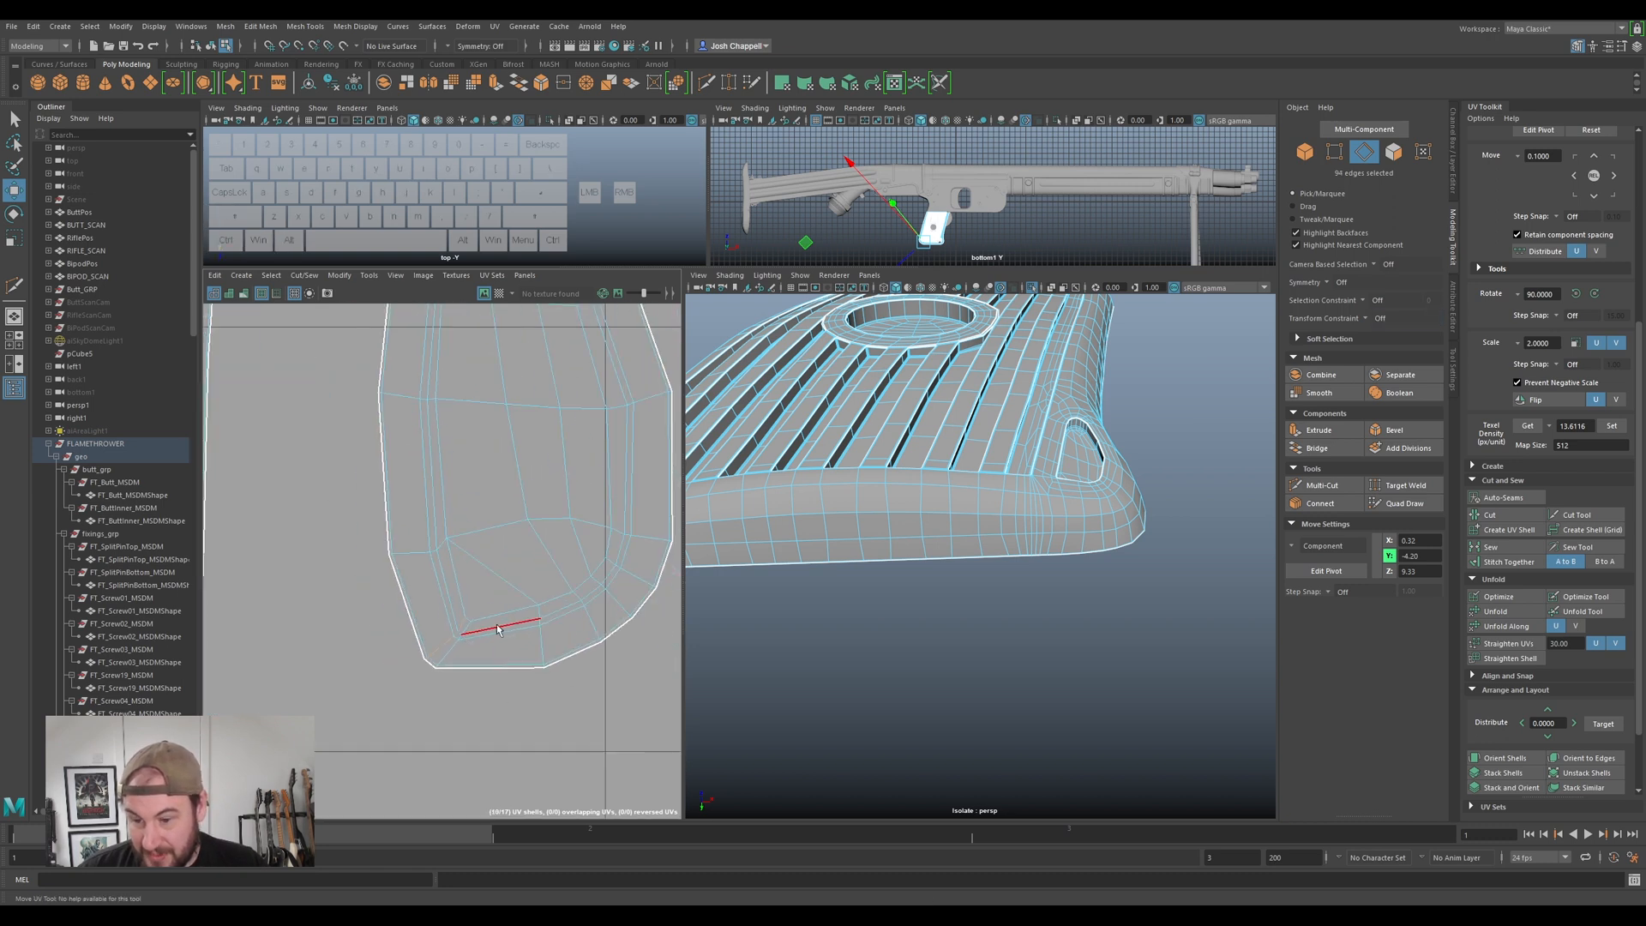
double_click(634, 572, "ctrl+shift")
middle_click_drag(538, 403, 593, 697, "alt")
scroll(462, 506, "up", 1)
left_click(498, 494, "ctrl+shift")
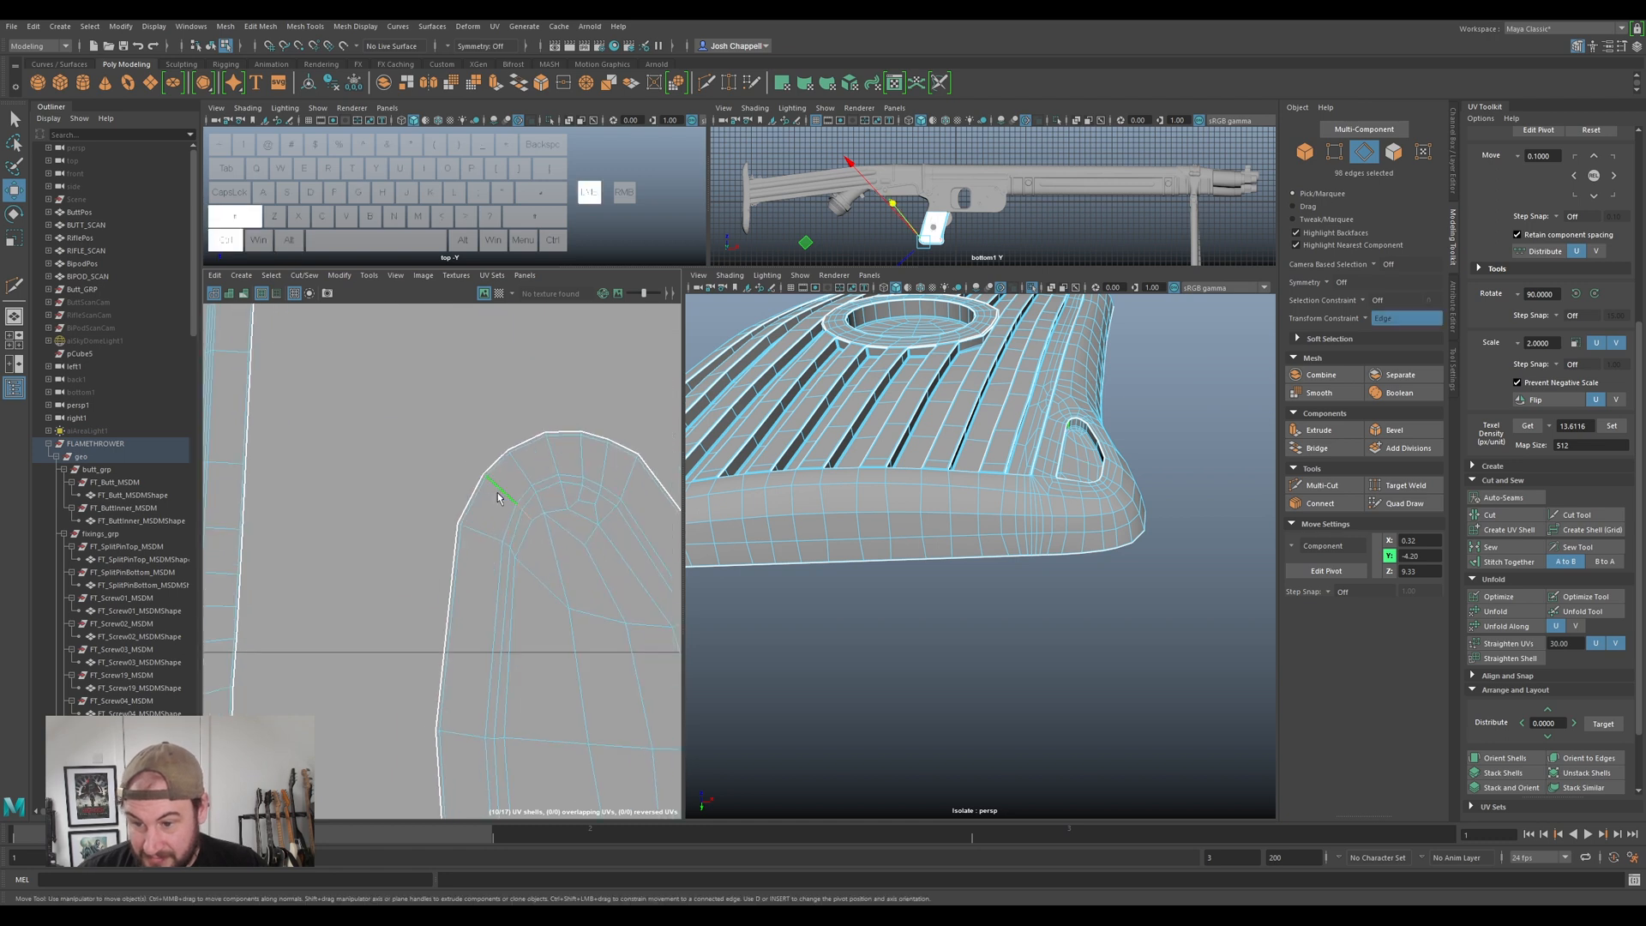
double_click(606, 469, "ctrl+shift")
- Add the upper-end diagonal corner edges of the long groove shell next to the teardrop recess, excluding its floor edges
scroll(491, 569, "down", 3)
middle_click_drag(491, 570, 534, 655, "alt")
scroll(491, 548, "up", 4)
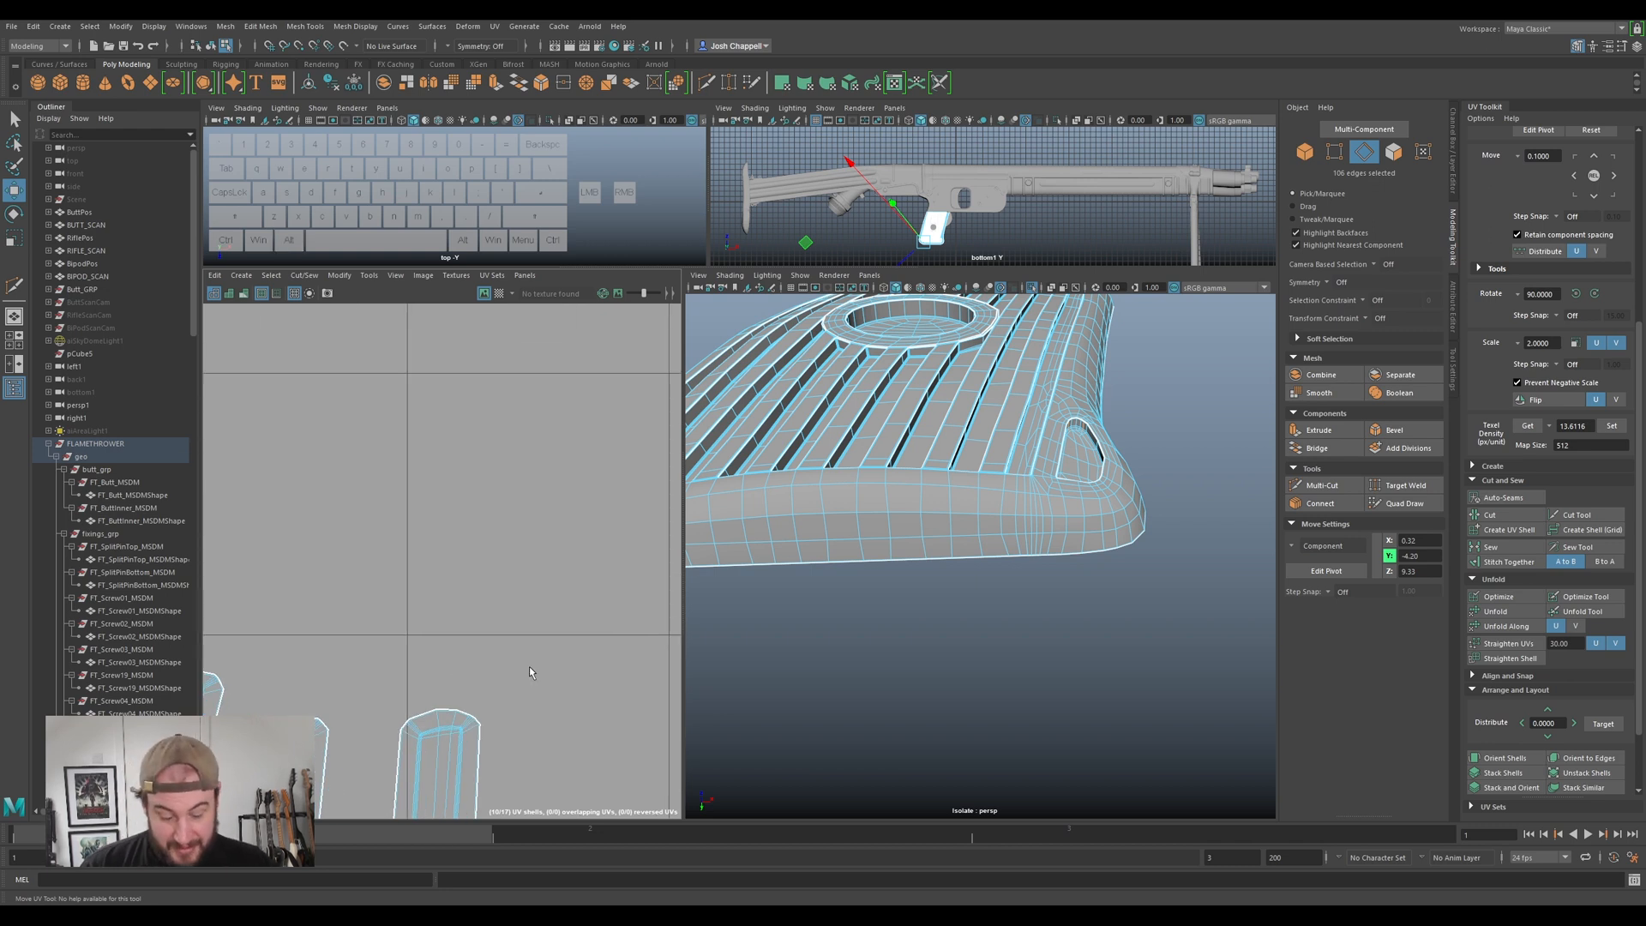
scroll(475, 678, "up", 3)
middle_click_drag(540, 744, 601, 559, "alt")
scroll(559, 552, "up", 1)
scroll(583, 570, "up", 2)
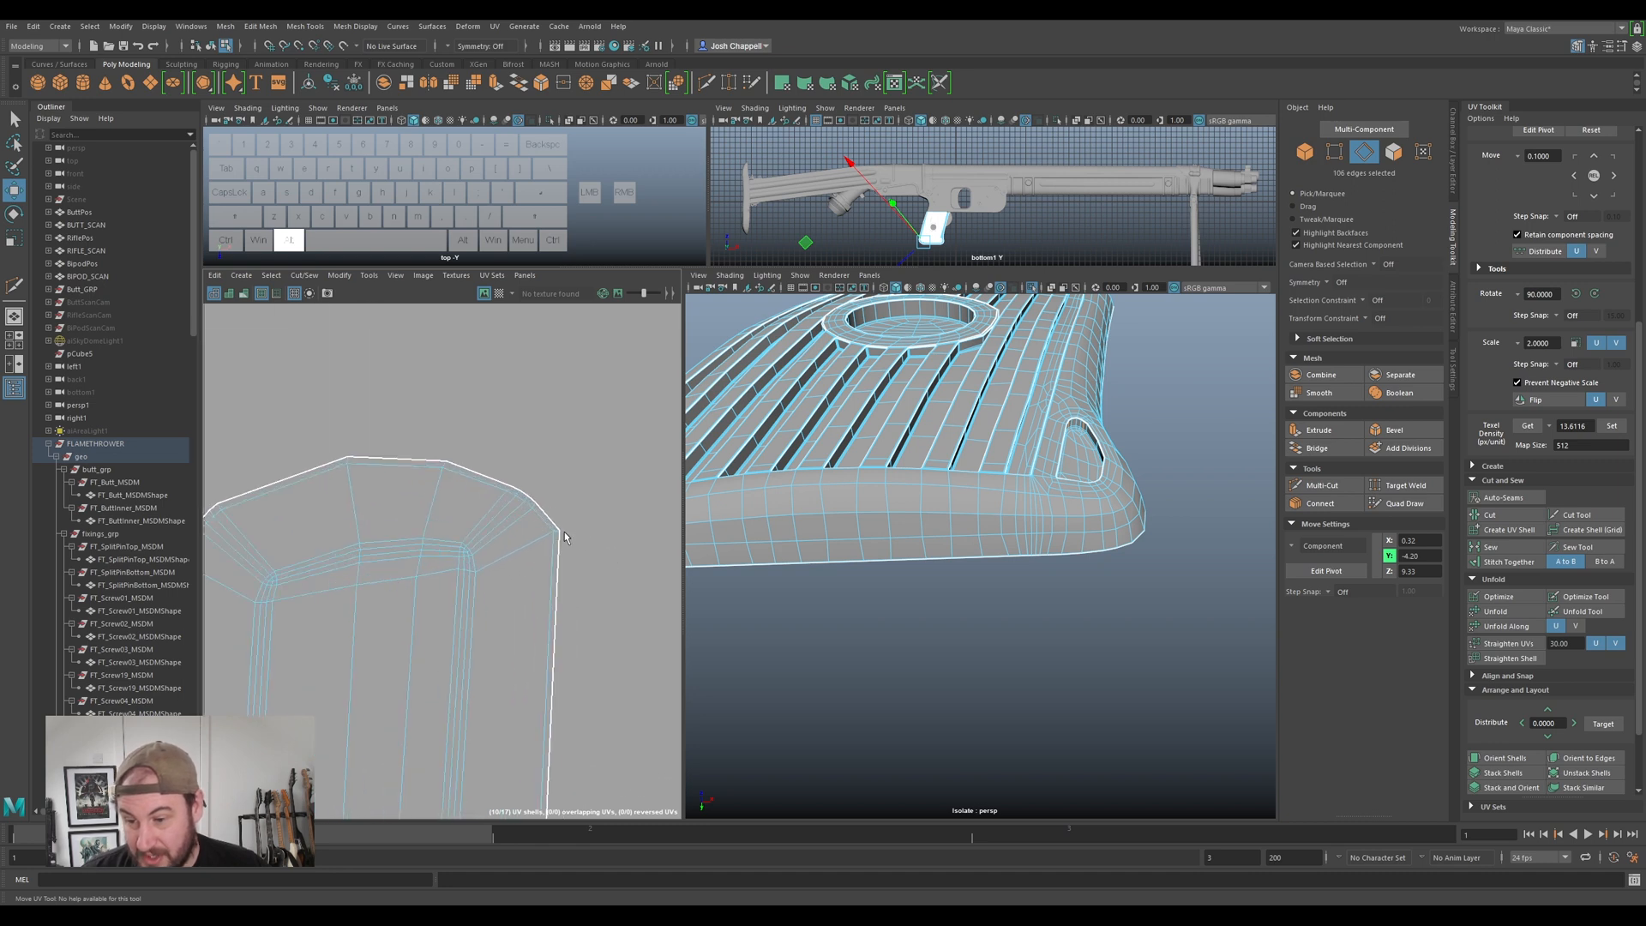
double_click(486, 535, "ctrl+shift")
left_click_drag(340, 529, 438, 571, "ctrl")
- Add the upper-end diagonal corner edges of the next two long groove shells, without the edges across their floors
scroll(433, 572, "down", 4)
middle_click_drag(354, 619, 525, 612, "alt")
scroll(482, 514, "up", 4)
double_click(411, 469, "ctrl+shift")
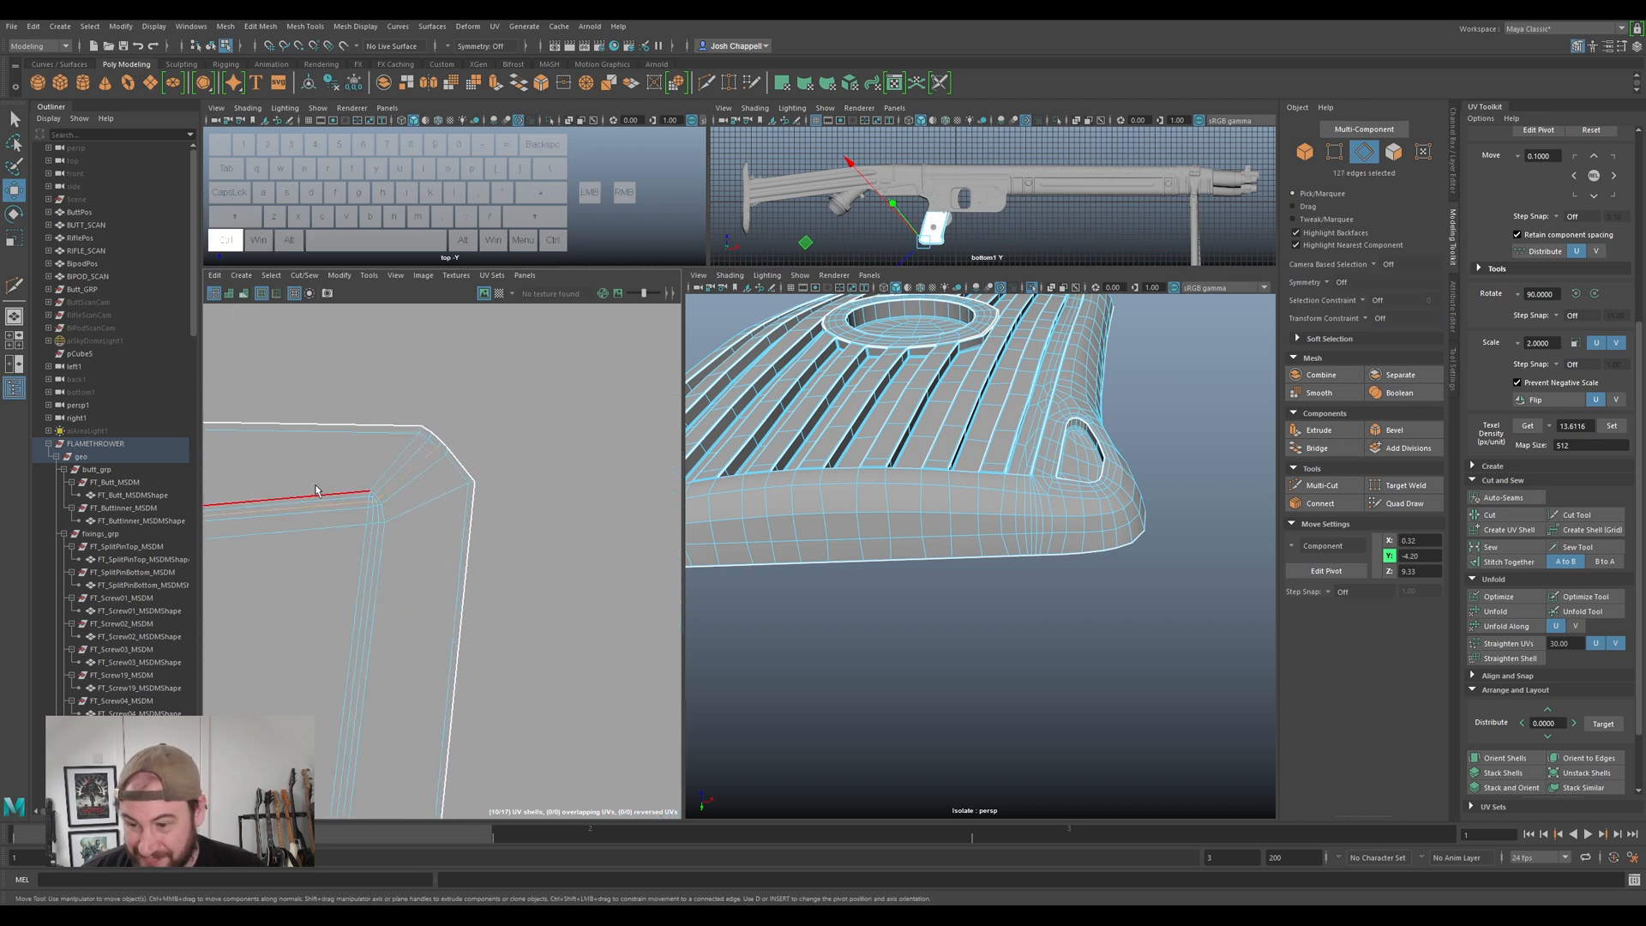
left_click(298, 540, "ctrl")
scroll(305, 553, "down", 3)
middle_click_drag(317, 584, 649, 600, "alt")
middle_click_drag(540, 424, 526, 505, "alt")
scroll(526, 506, "up", 3)
double_click(519, 491, "ctrl+shift")
left_click_drag(428, 479, 403, 536, "ctrl")
scroll(442, 540, "down", 2)
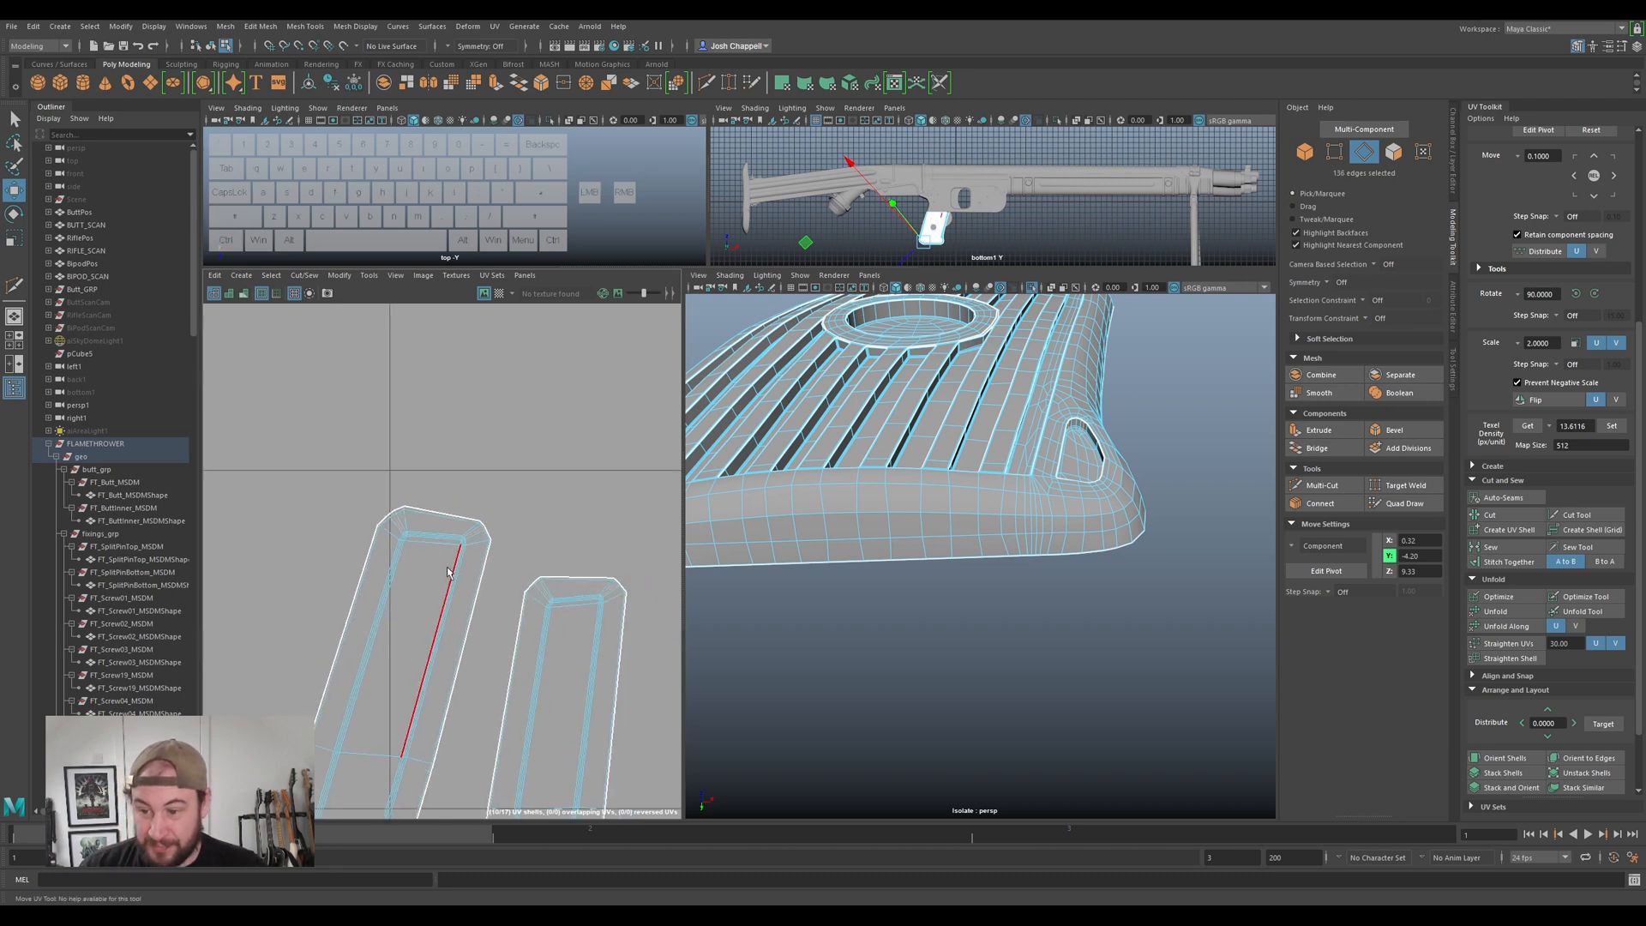
- Add the upper-end corner edges of the steeply slanted short groove shell and its neighbour, excluding their floor edges
scroll(480, 609, "up", 5)
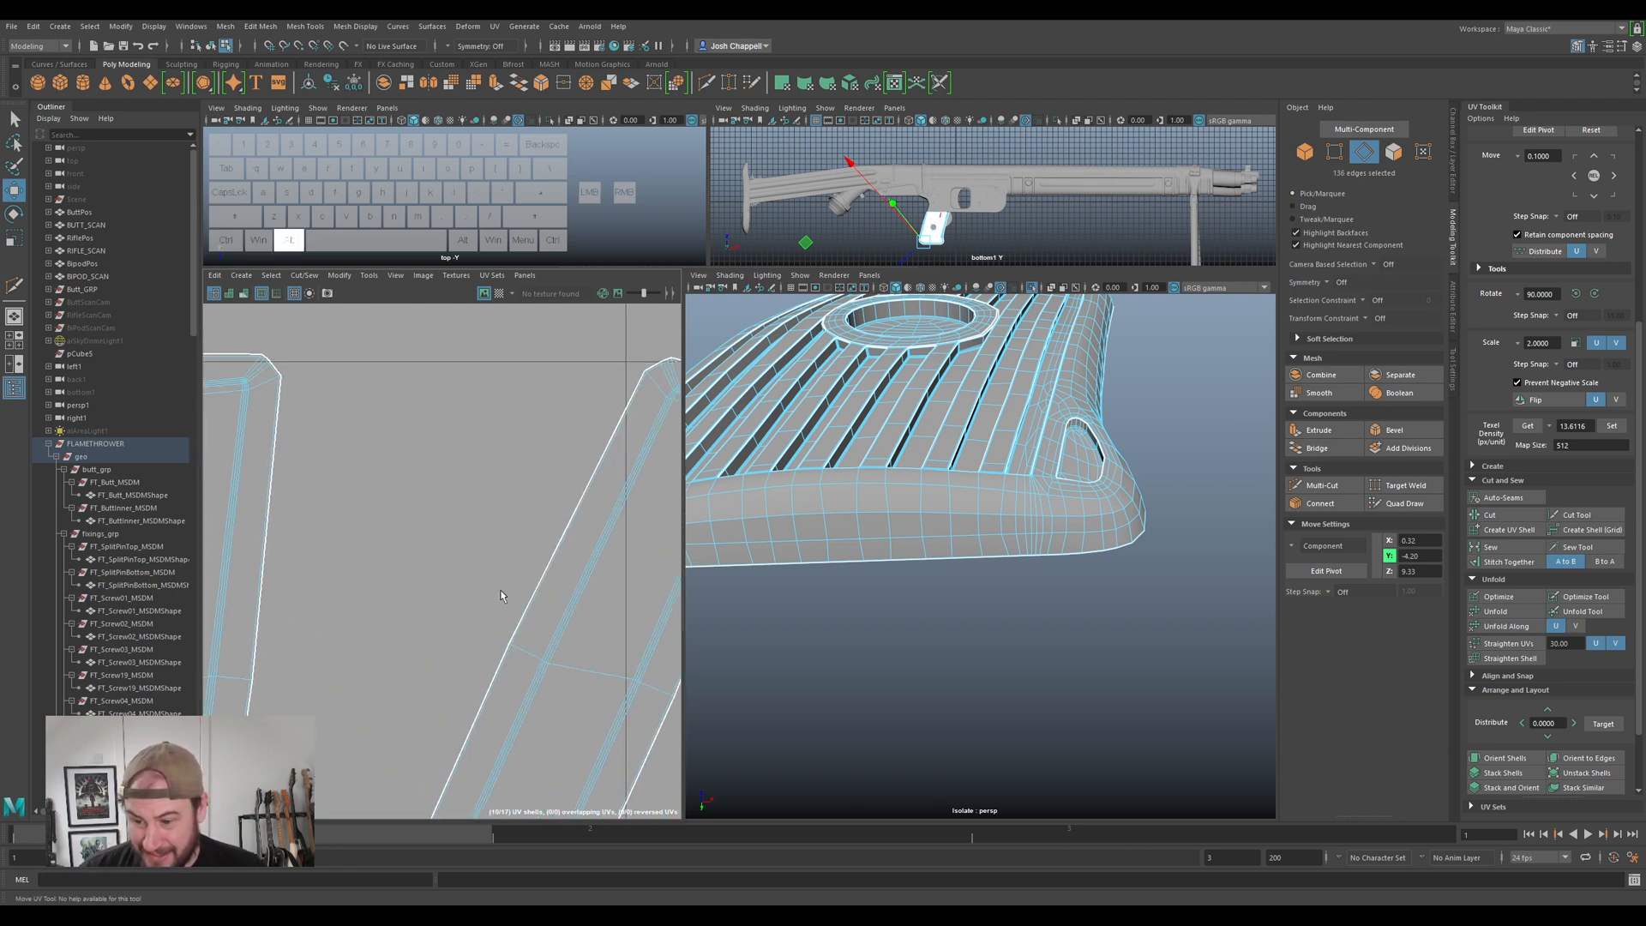
middle_click_drag(590, 523, 534, 490, "alt")
double_click(528, 483, "ctrl+shift")
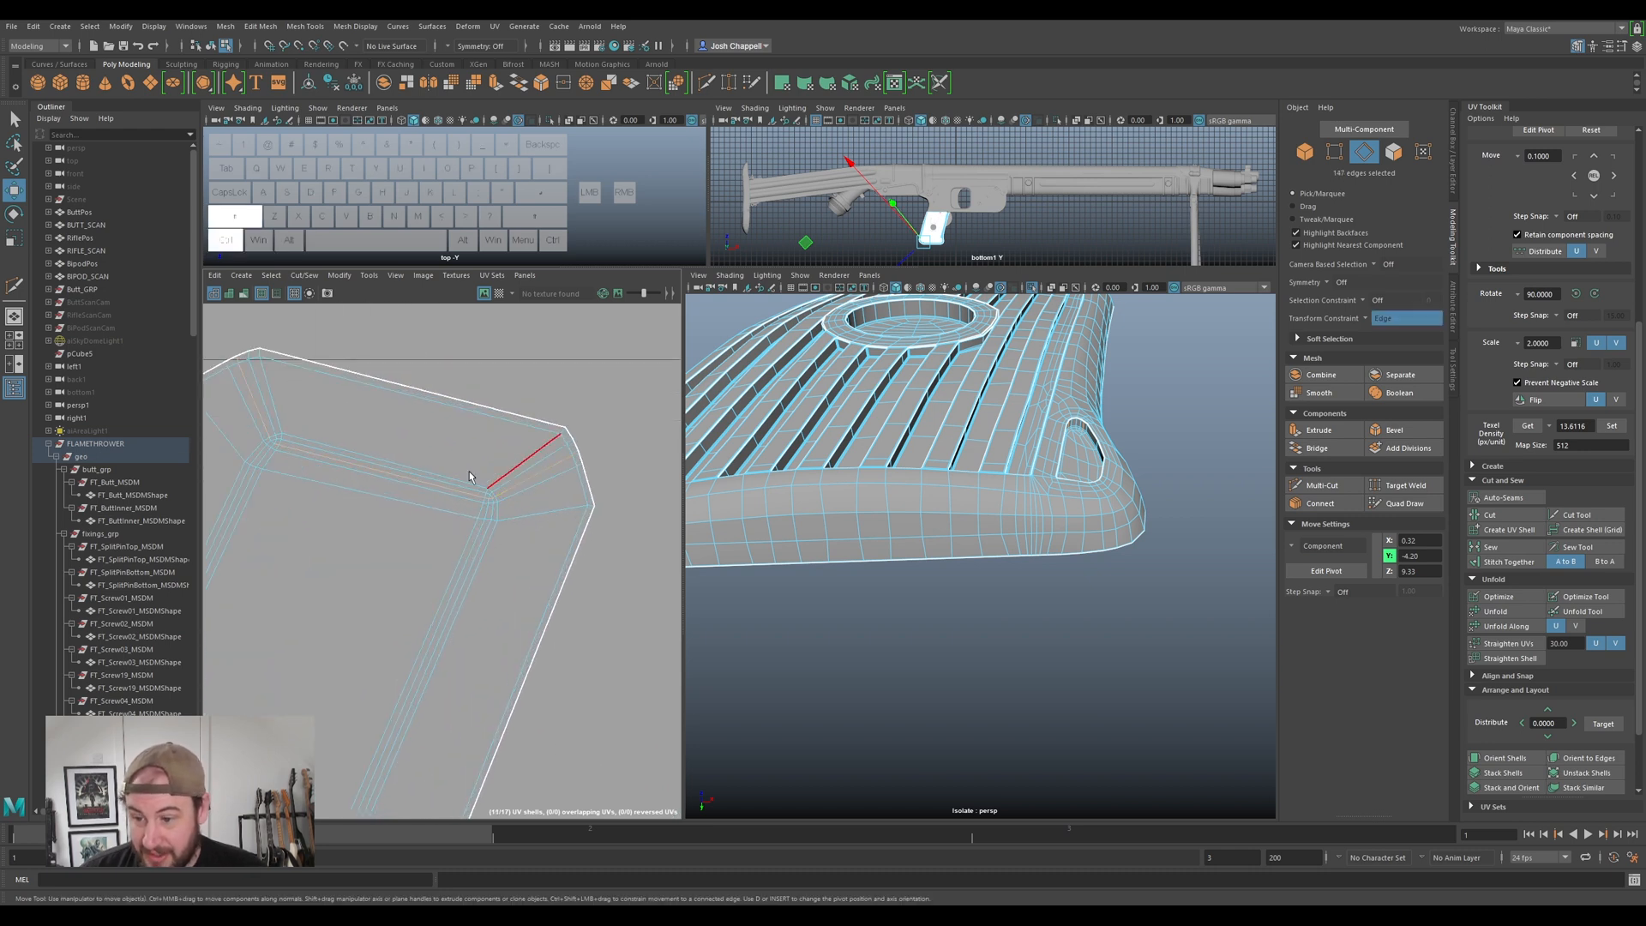
left_click(437, 472, "ctrl")
scroll(383, 547, "down", 5)
middle_click_drag(383, 553, 694, 599, "alt")
scroll(636, 502, "up", 4, "alt")
middle_click_drag(360, 450, 537, 477, "alt")
scroll(537, 478, "up", 2, "alt")
scroll(537, 479, "up", 2, "alt")
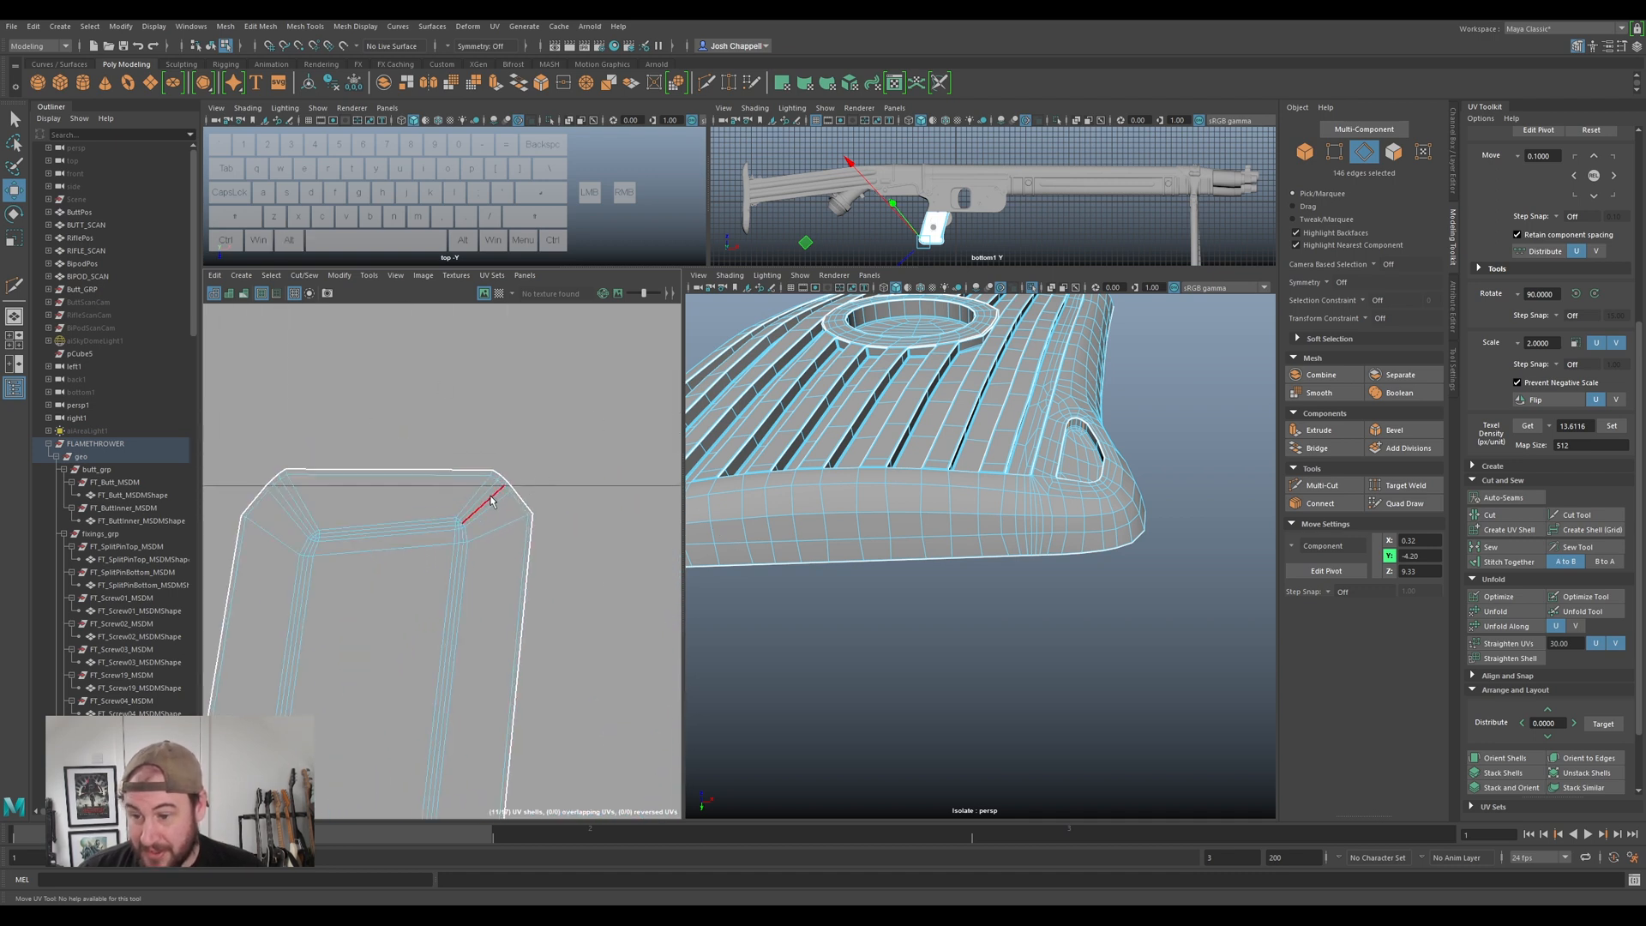
double_click(487, 501, "ctrl+shift")
left_click_drag(401, 495, 374, 566, "ctrl")
- Add the upper-end diagonal corner edges of the remaining upper short groove shell to the selection
scroll(374, 574, "down", 4)
middle_click_drag(369, 652, 712, 583, "alt")
scroll(518, 455, "up", 4, "alt")
double_click(625, 559, "ctrl+shift")
- Add the facing end corner edges of the steeply slanted short groove shell and the short shell directly below it
scroll(486, 634, "down", 4)
middle_click_drag(431, 677, 557, 549, "alt")
scroll(525, 577, "down", 4)
middle_click_drag(568, 632, 349, 553, "alt")
scroll(451, 576, "up", 8, "alt")
double_click(433, 592, "ctrl+shift")
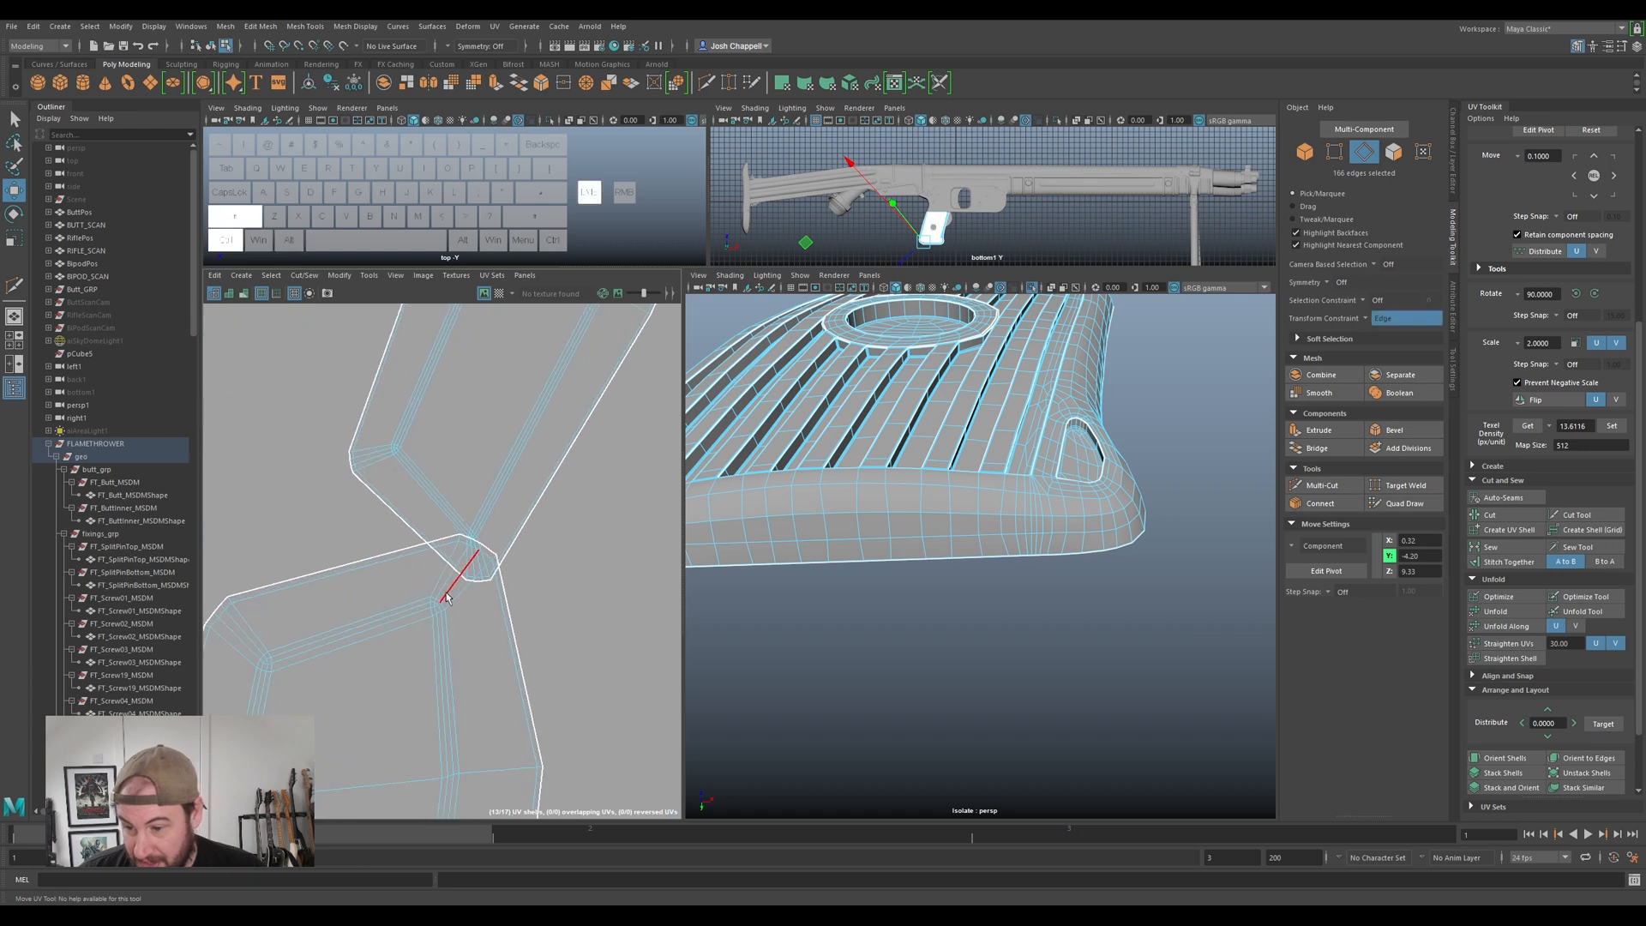
middle_click_drag(378, 617, 434, 485, "alt")
scroll(319, 565, "up", 3)
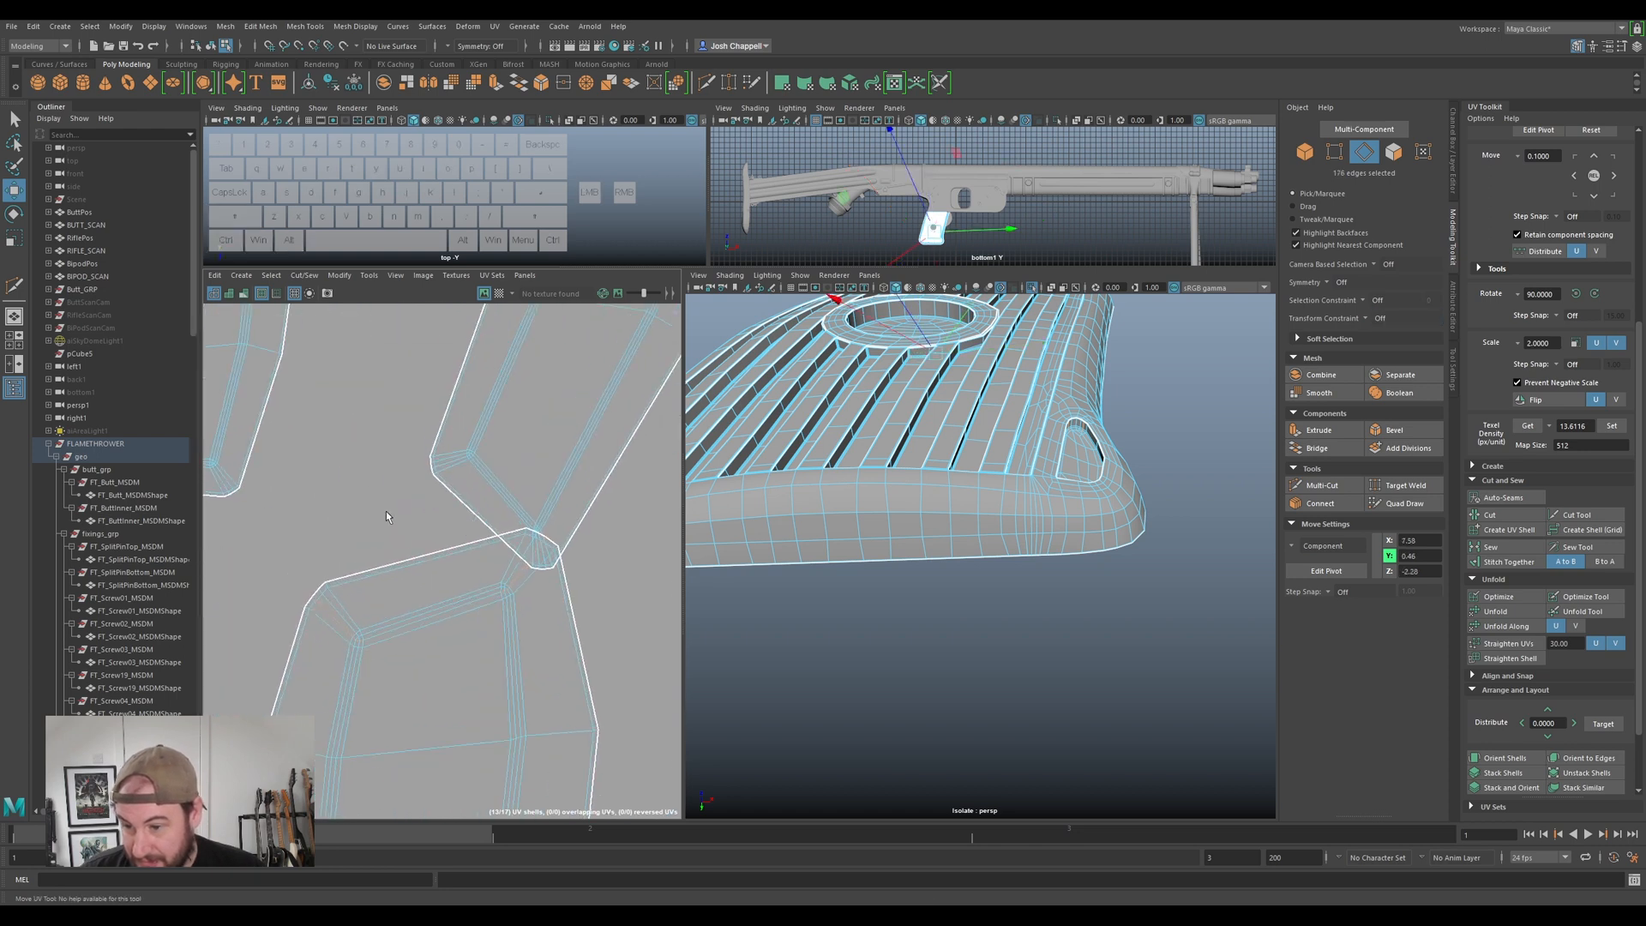
double_click(452, 461, "ctrl+shift")
scroll(452, 514, "down", 6, "alt")
scroll(390, 532, "up", 5)
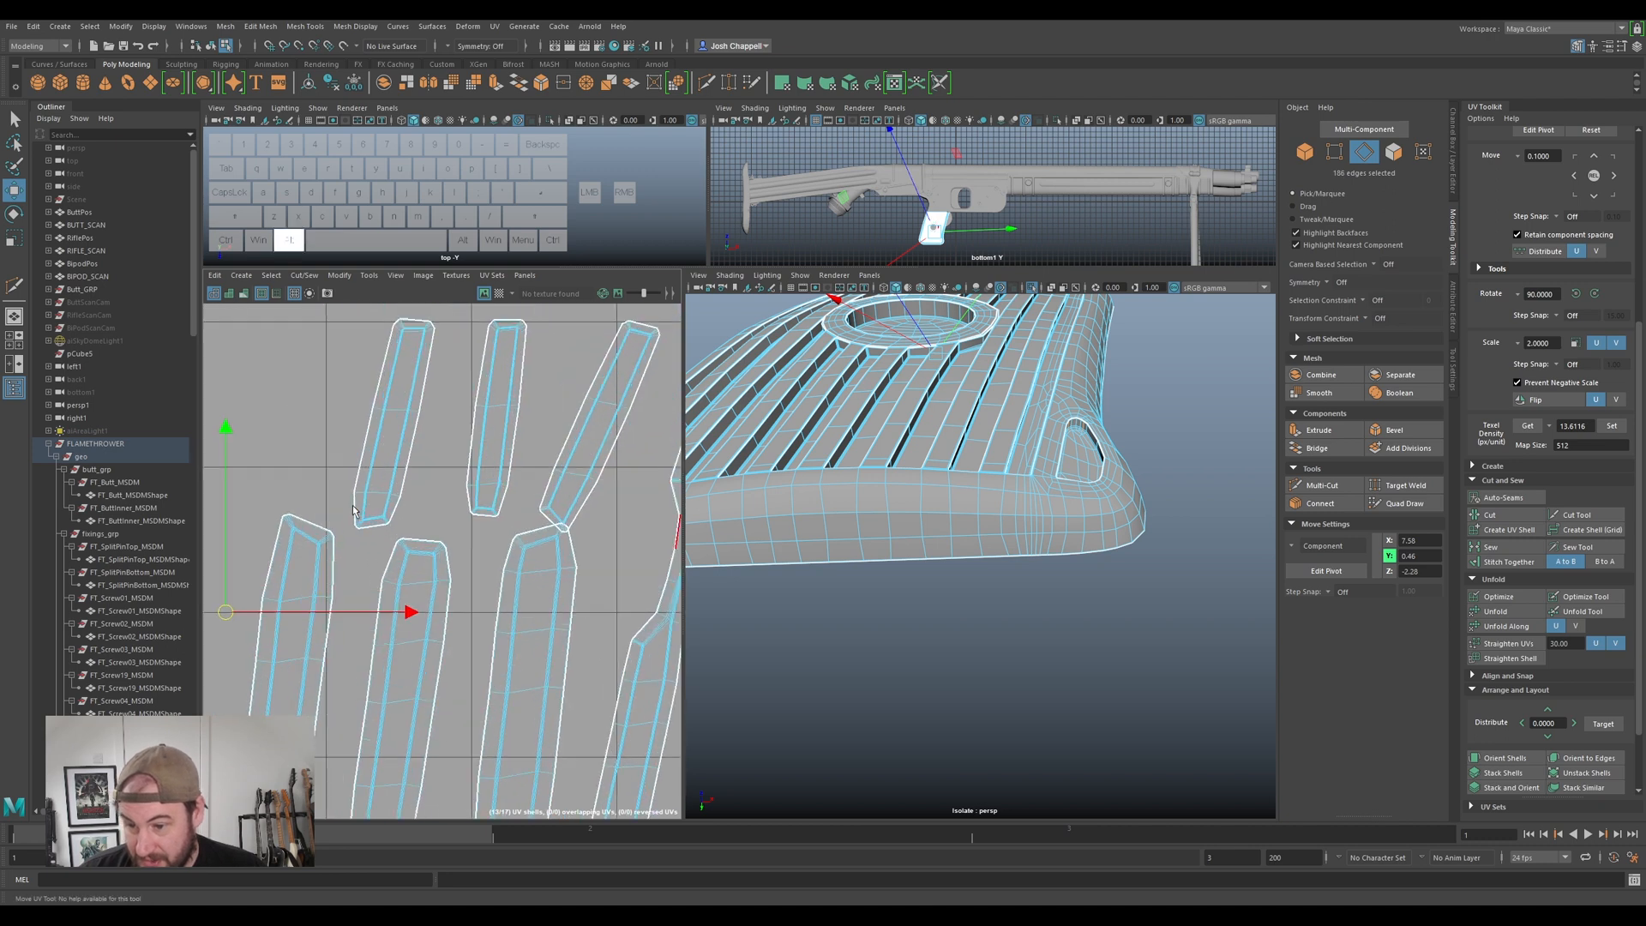
- Add the facing end corner edges of the two middle short groove shells, excluding the edges across the lower shell's floor
middle_click_drag(629, 581, 559, 514, "alt")
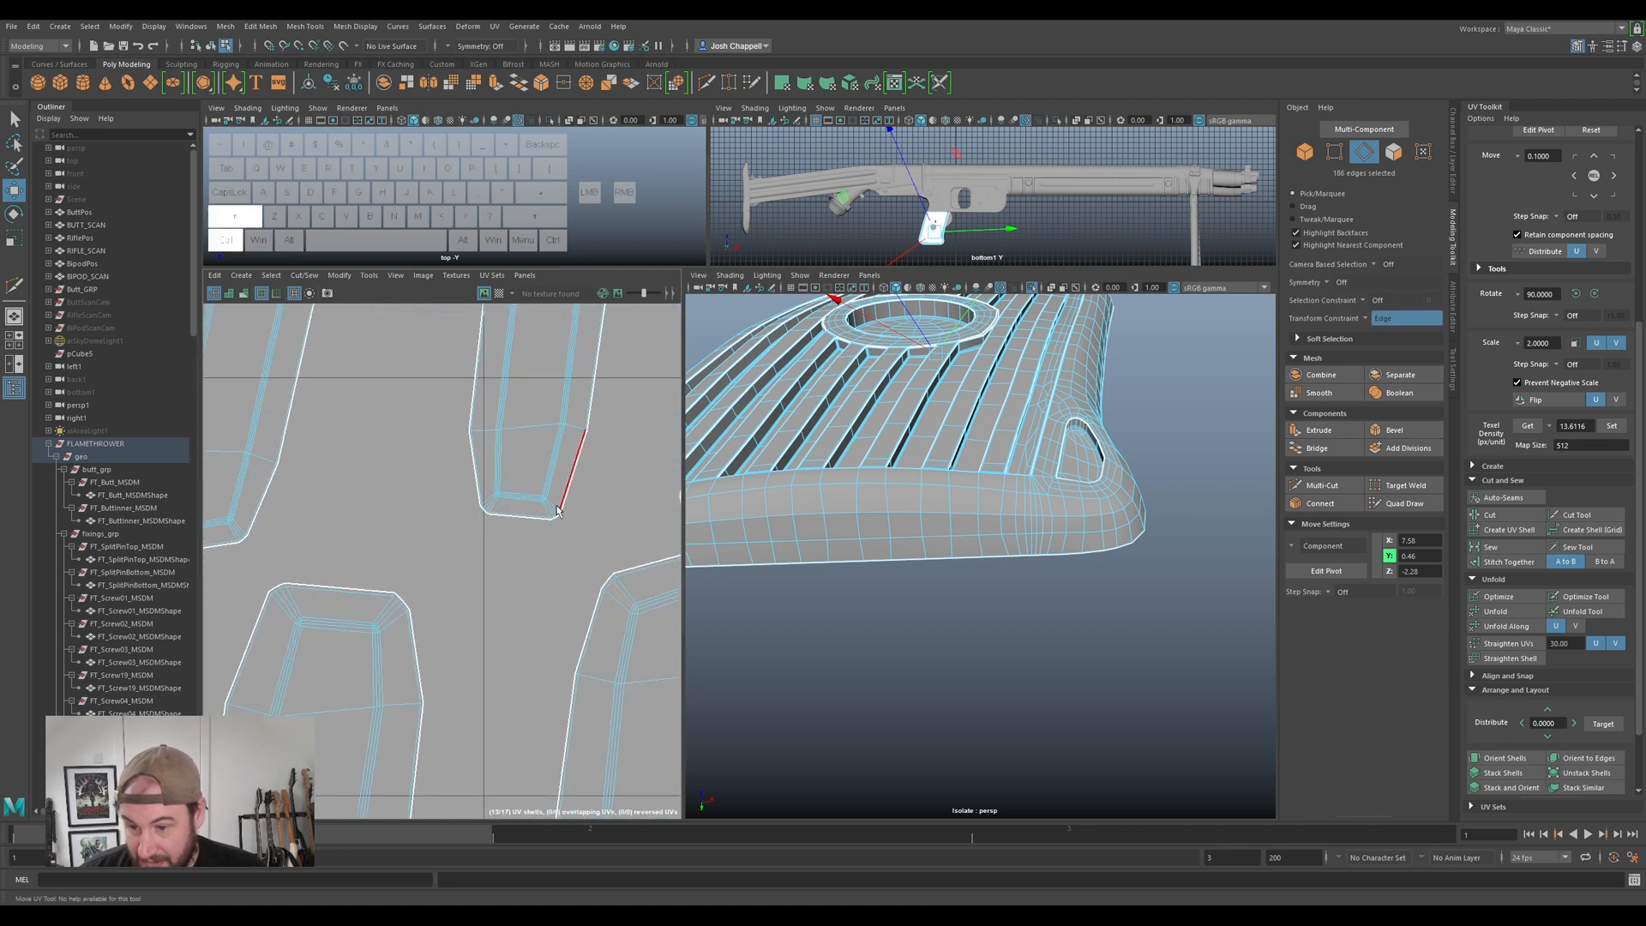
double_click(553, 515, "ctrl+shift")
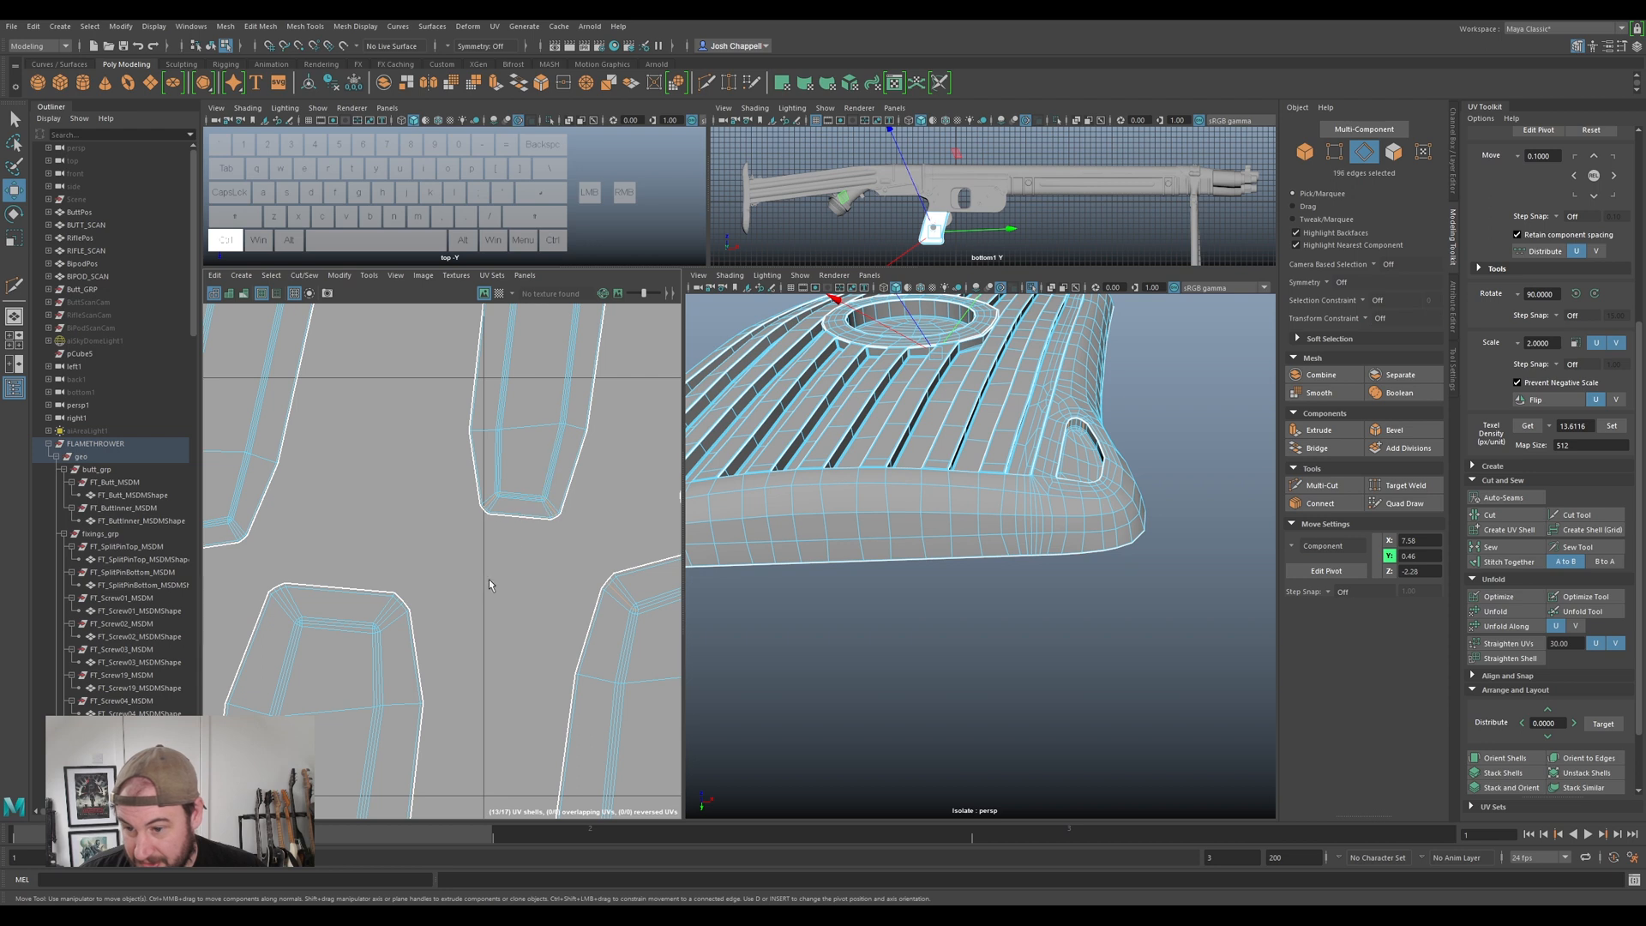
left_click(340, 621, "ctrl")
- Undo the stray edge selection and add the lower-end corner edges of the first upper-row short groove shell
middle_click_drag(264, 516, 477, 518, "alt")
scroll(477, 517, "up", 3)
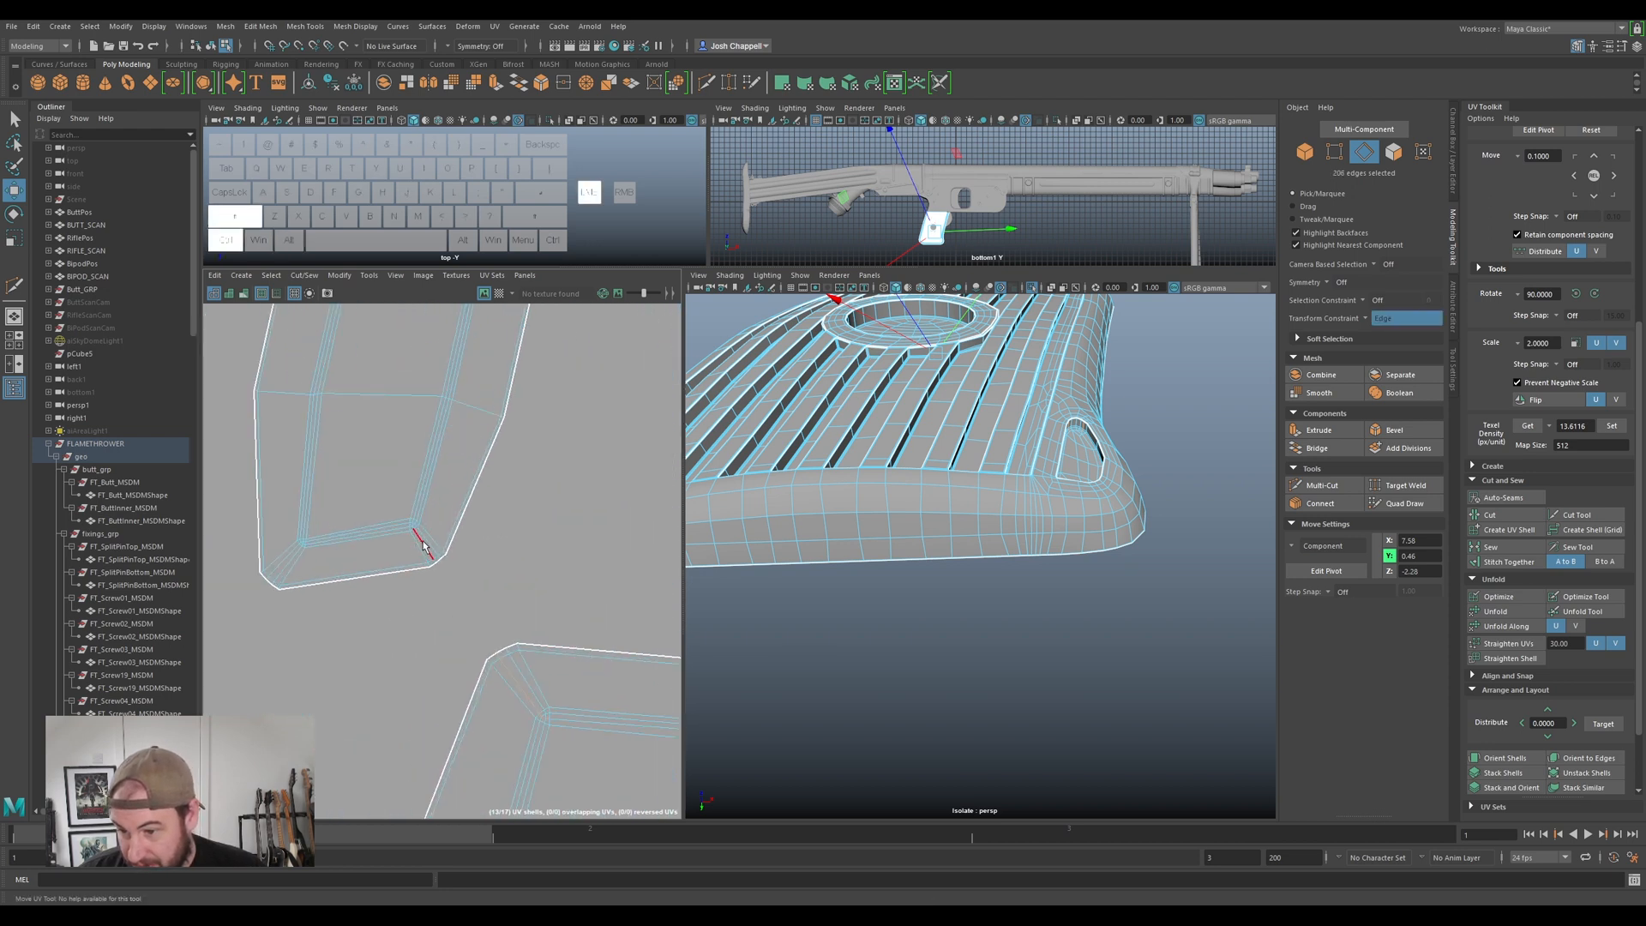
key("ctrl+z")
double_click(406, 523, "ctrl+shift")
scroll(367, 565, "down", 4)
middle_click_drag(353, 614, 633, 580, "alt")
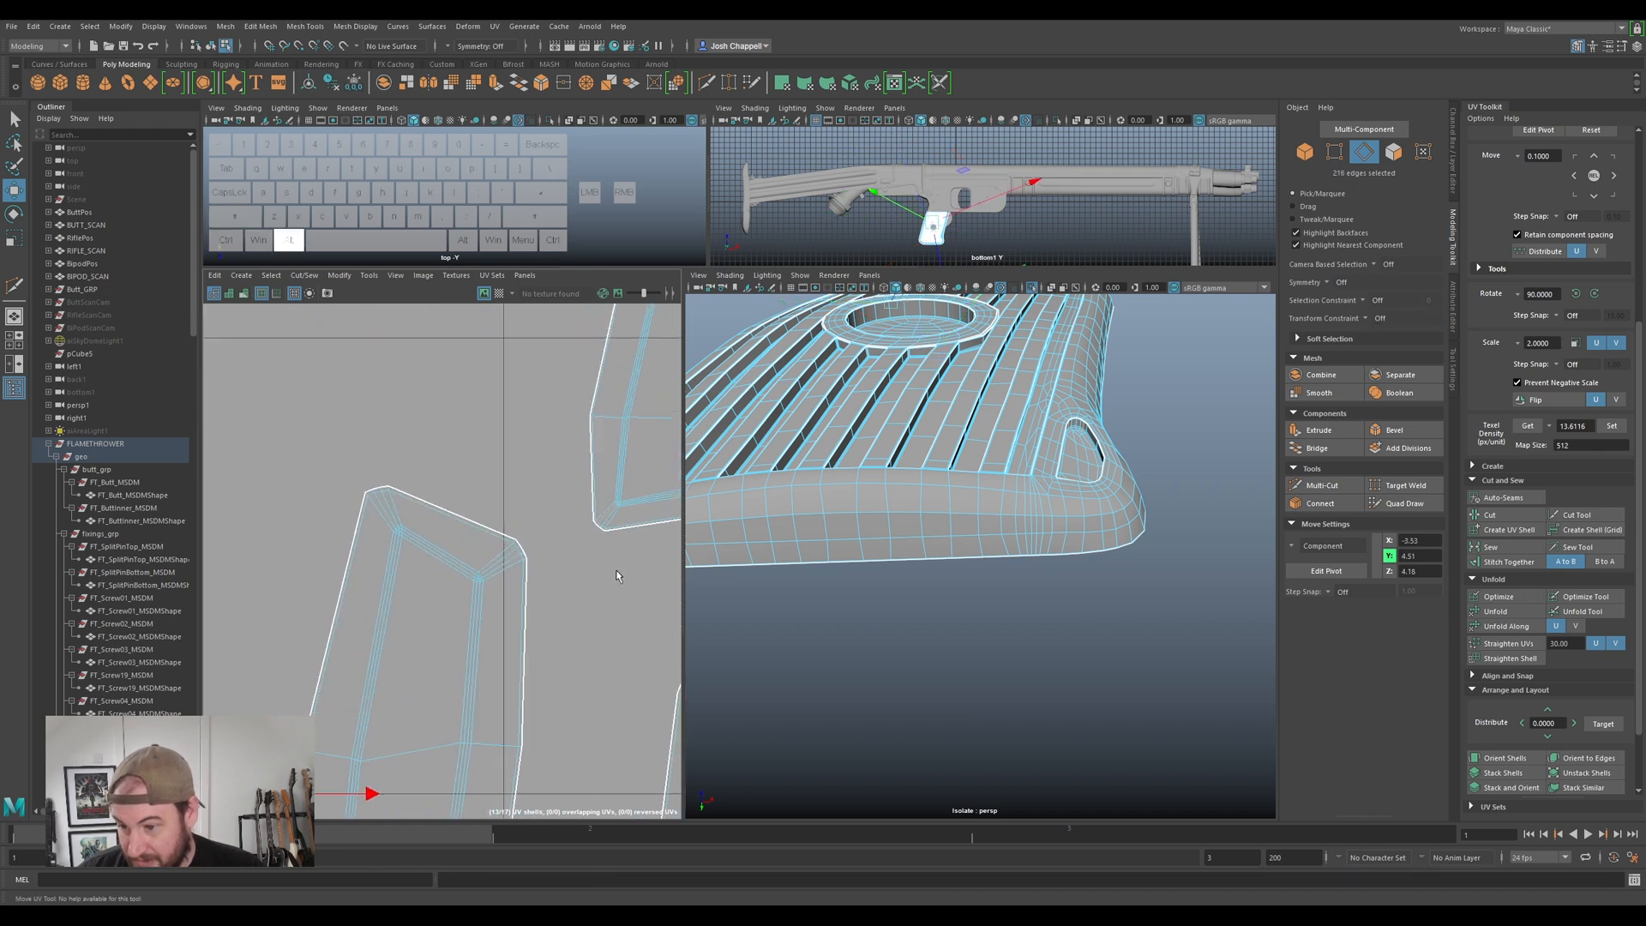
- Add the upper-end corner edges of the first lower-row short groove shell to the selection
scroll(632, 580, "up", 2)
left_click(491, 558, "ctrl+shift")
double_click(491, 558, "ctrl+shift")
scroll(445, 554, "down", 7)
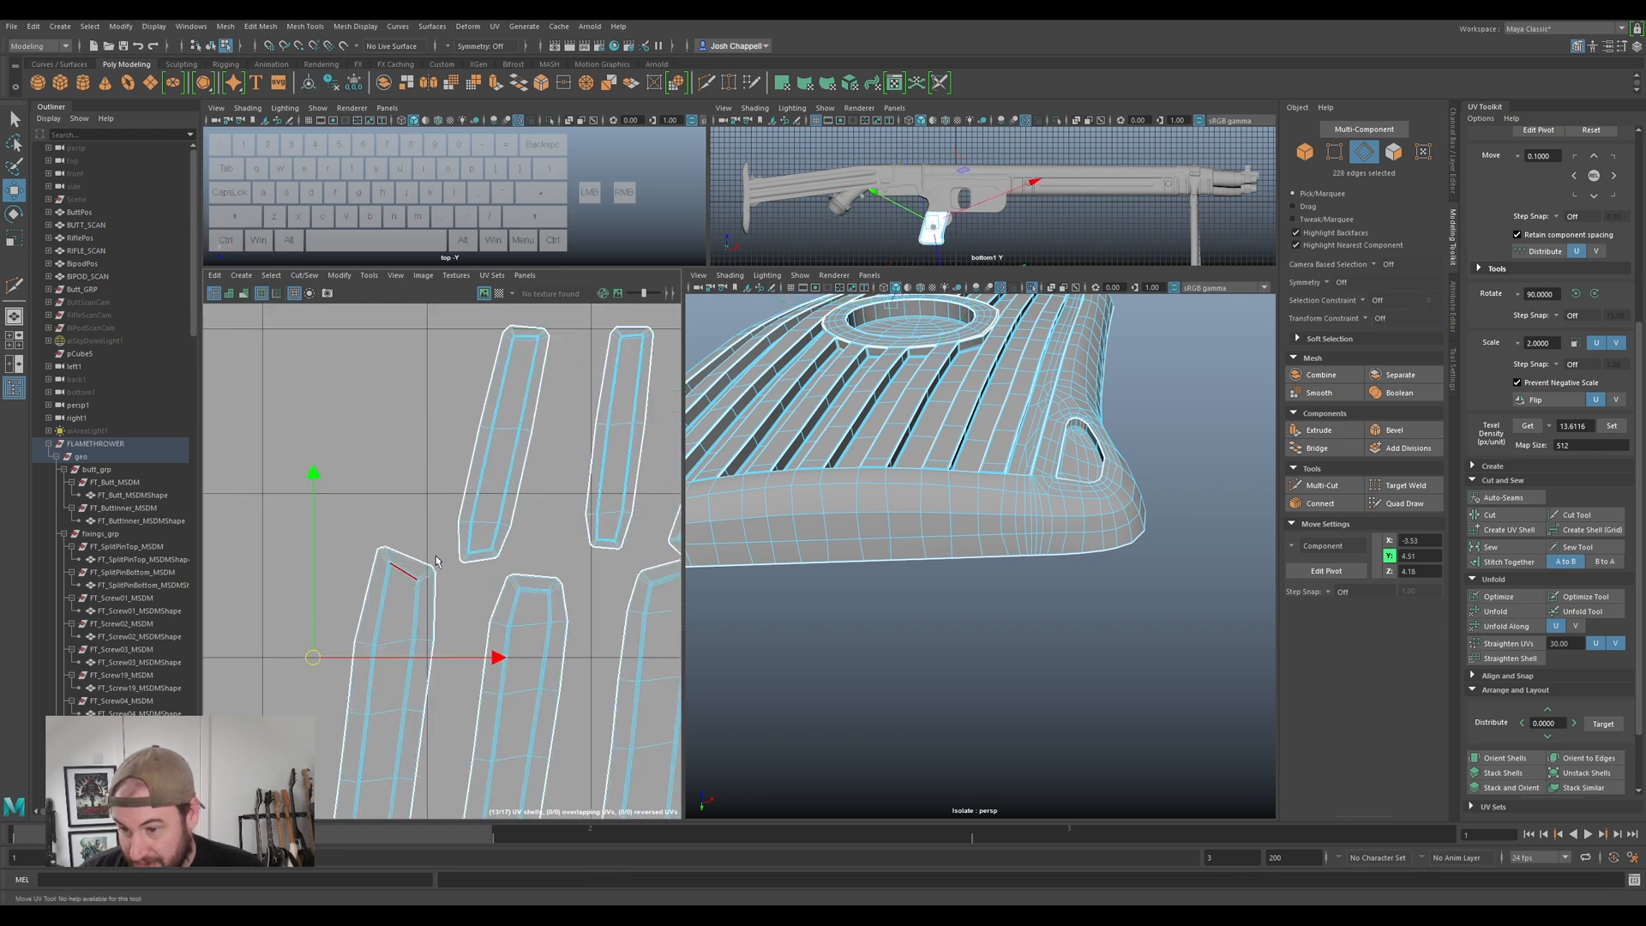
- Add the upper-end corner edges of the kinked long groove shell, excluding the edges across its floor
middle_click_drag(380, 652, 522, 791, "alt")
scroll(488, 617, "up", 8, "alt")
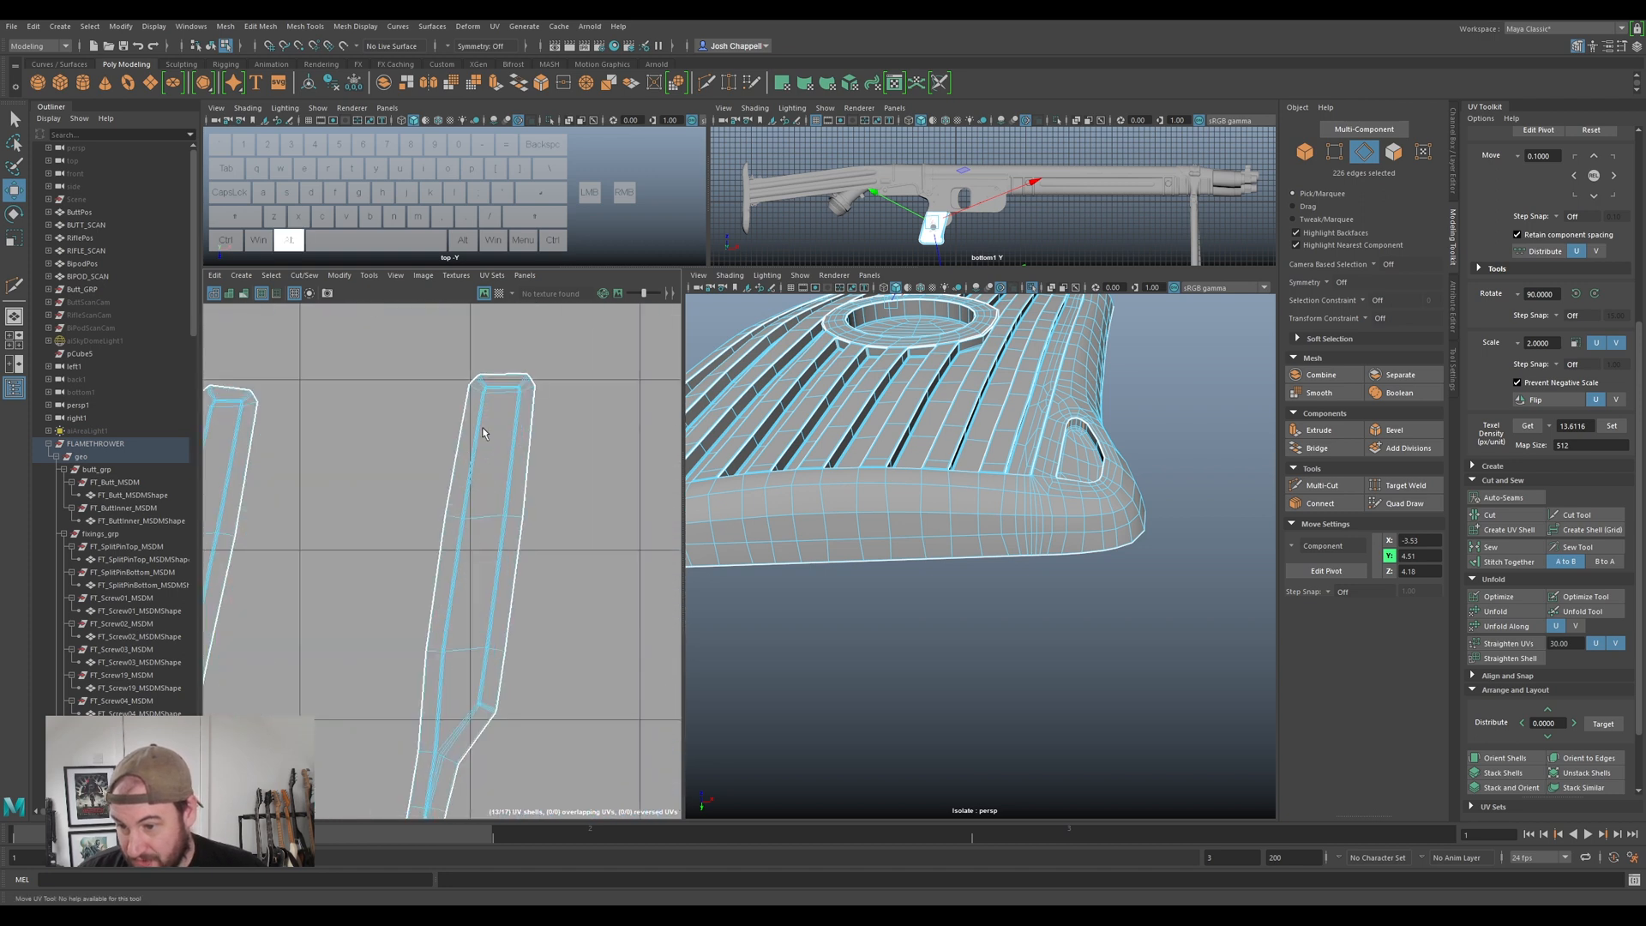
middle_click_drag(617, 334, 575, 535, "alt")
double_click(528, 502, "ctrl+shift")
left_click(472, 505, "ctrl")
scroll(430, 562, "down", 4)
scroll(430, 561, "down", 3)
- Add the upper-end corner edges of the two straight long groove shells beside the kinked one, excluding their floor edges
middle_click_drag(593, 755, 482, 785, "alt")
scroll(579, 547, "up", 8, "alt")
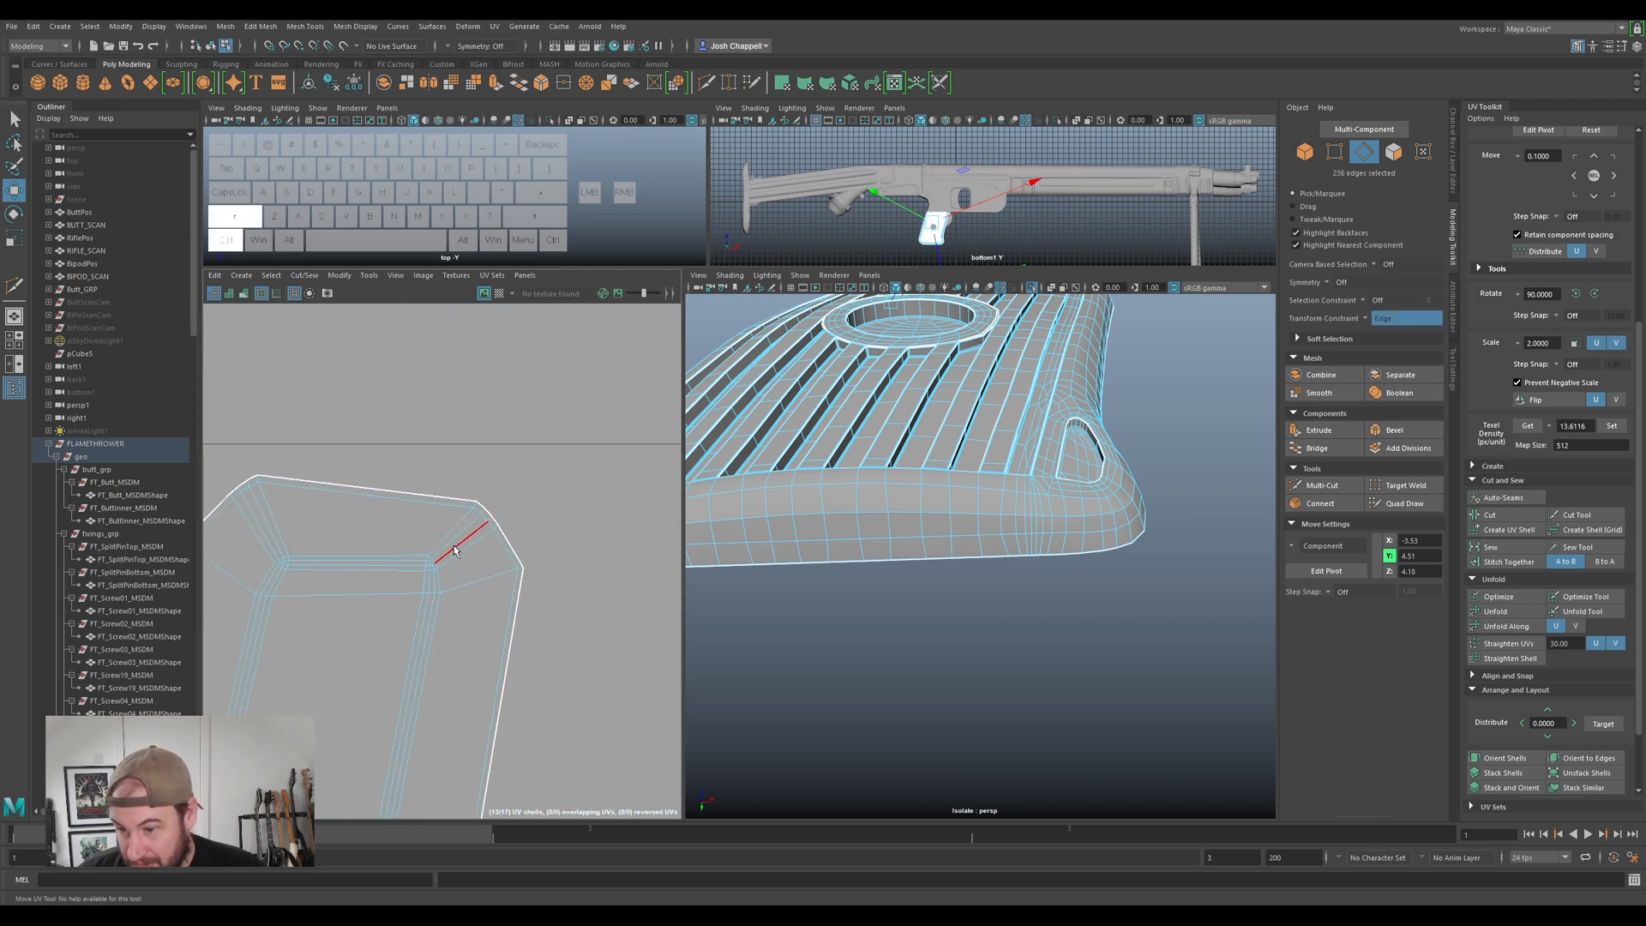
double_click(454, 546, "ctrl+shift")
scroll(358, 610, "down", 5)
middle_click_drag(324, 605, 723, 529, "alt")
scroll(420, 588, "up", 5)
double_click(270, 619, "ctrl+shift")
scroll(285, 607, "down", 4)
scroll(393, 603, "up", 2)
middle_click_drag(393, 602, 521, 516, "alt")
left_click(525, 524, "ctrl")
scroll(525, 524, "down", 5)
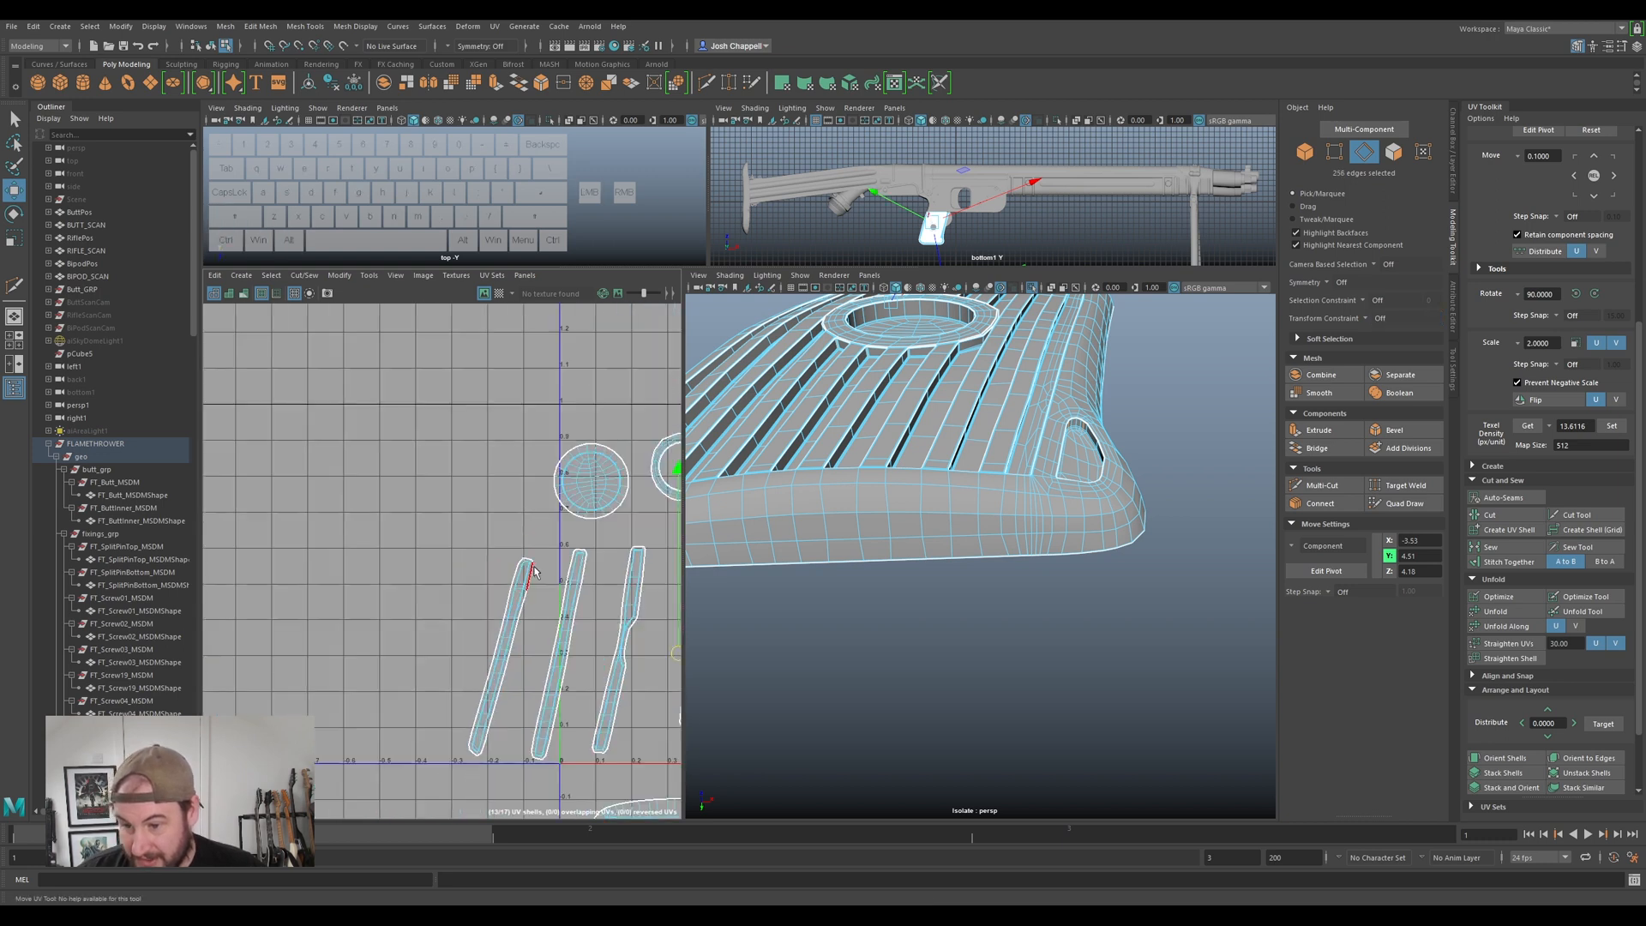
- Cut the selected corner edges as seams, select all the groove shells in shell mode and unfold them
middle_click_drag(622, 592, 453, 506, "alt")
scroll(454, 505, "down", 5)
right_click(531, 533)
right_click_drag(531, 532, 476, 514)
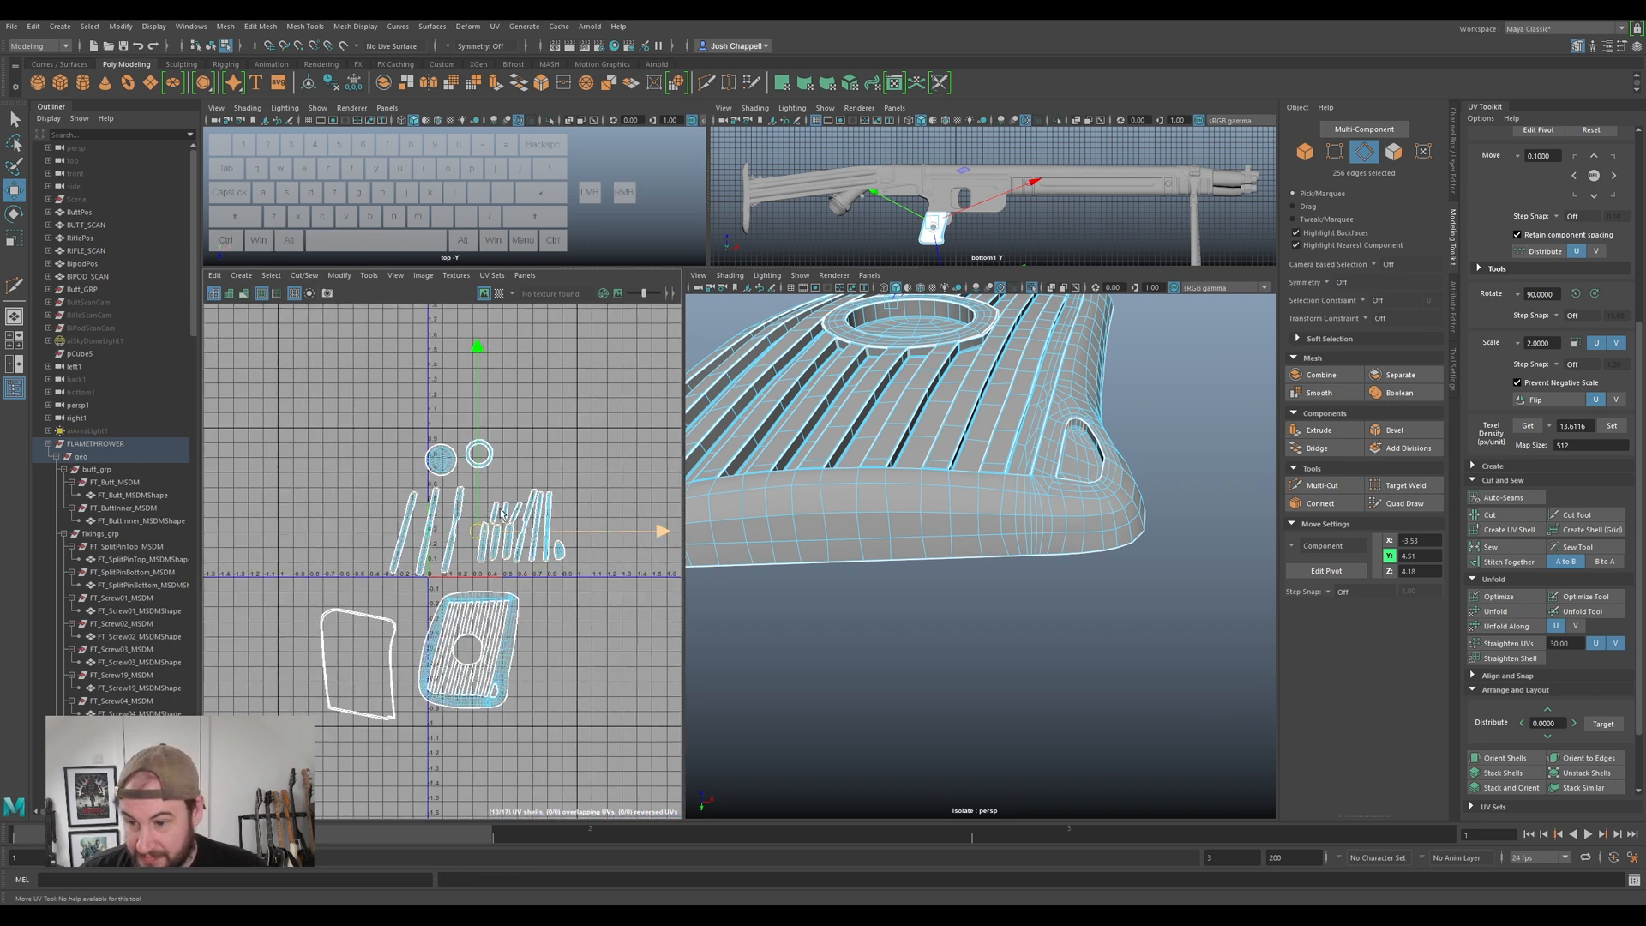
left_click(403, 532)
left_click_drag(597, 495, 385, 570)
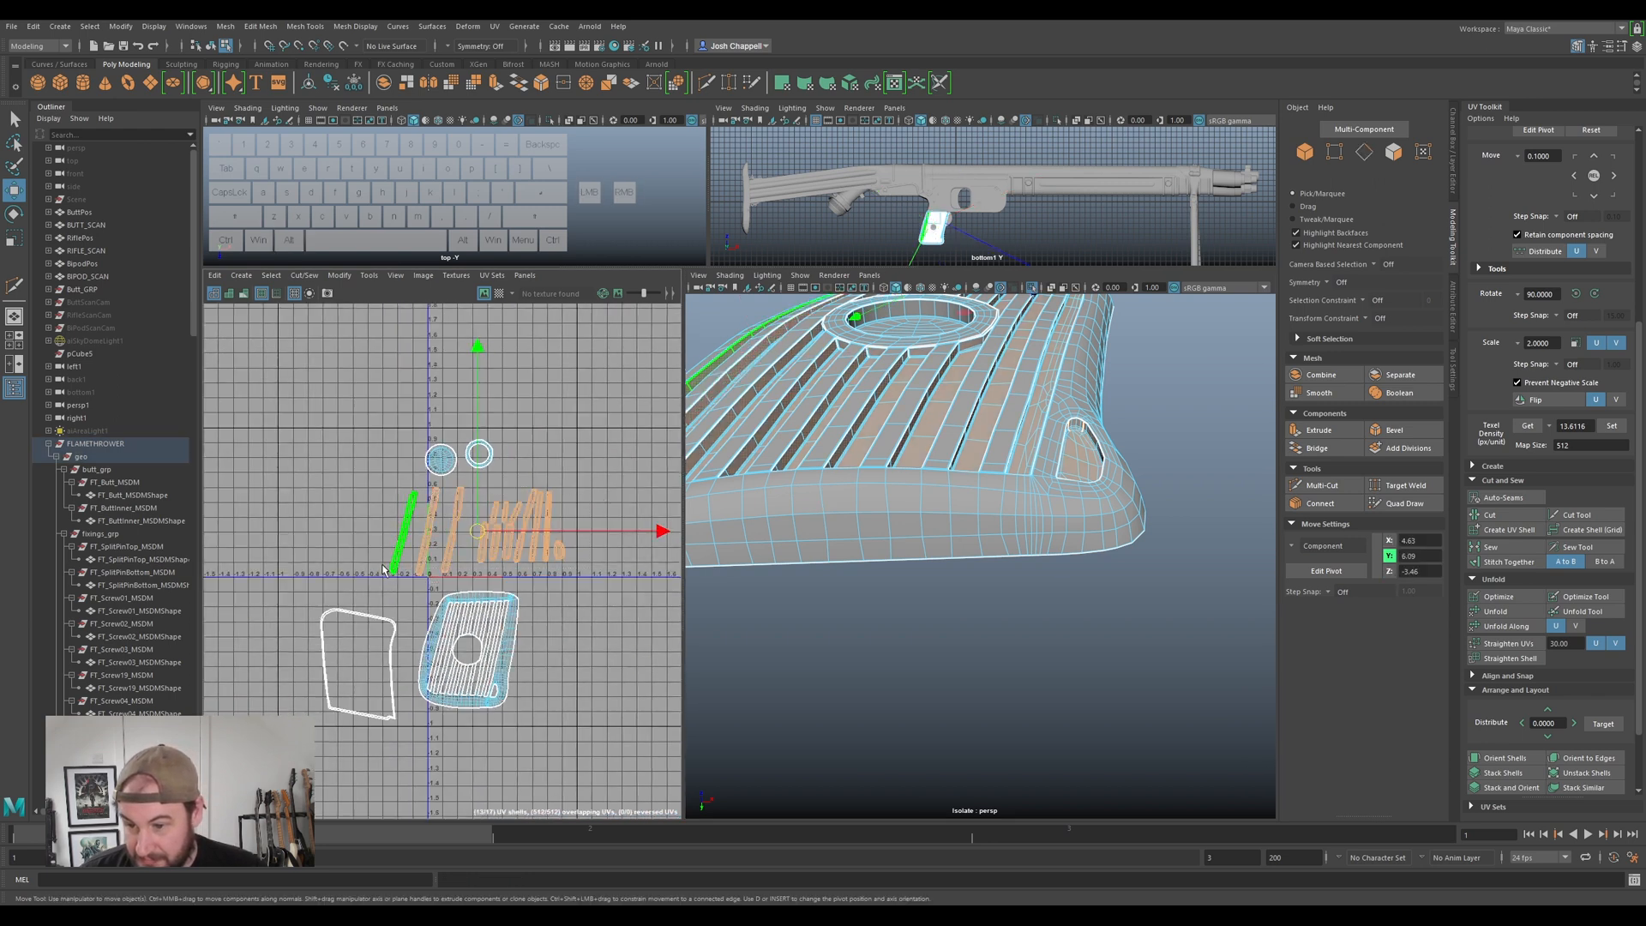
key("ctrl+u")
- Set all the panel's shells to a texel density of 13.6116 at map size 512 and move them up beside the UV origin
left_click_drag(615, 427, 317, 720)
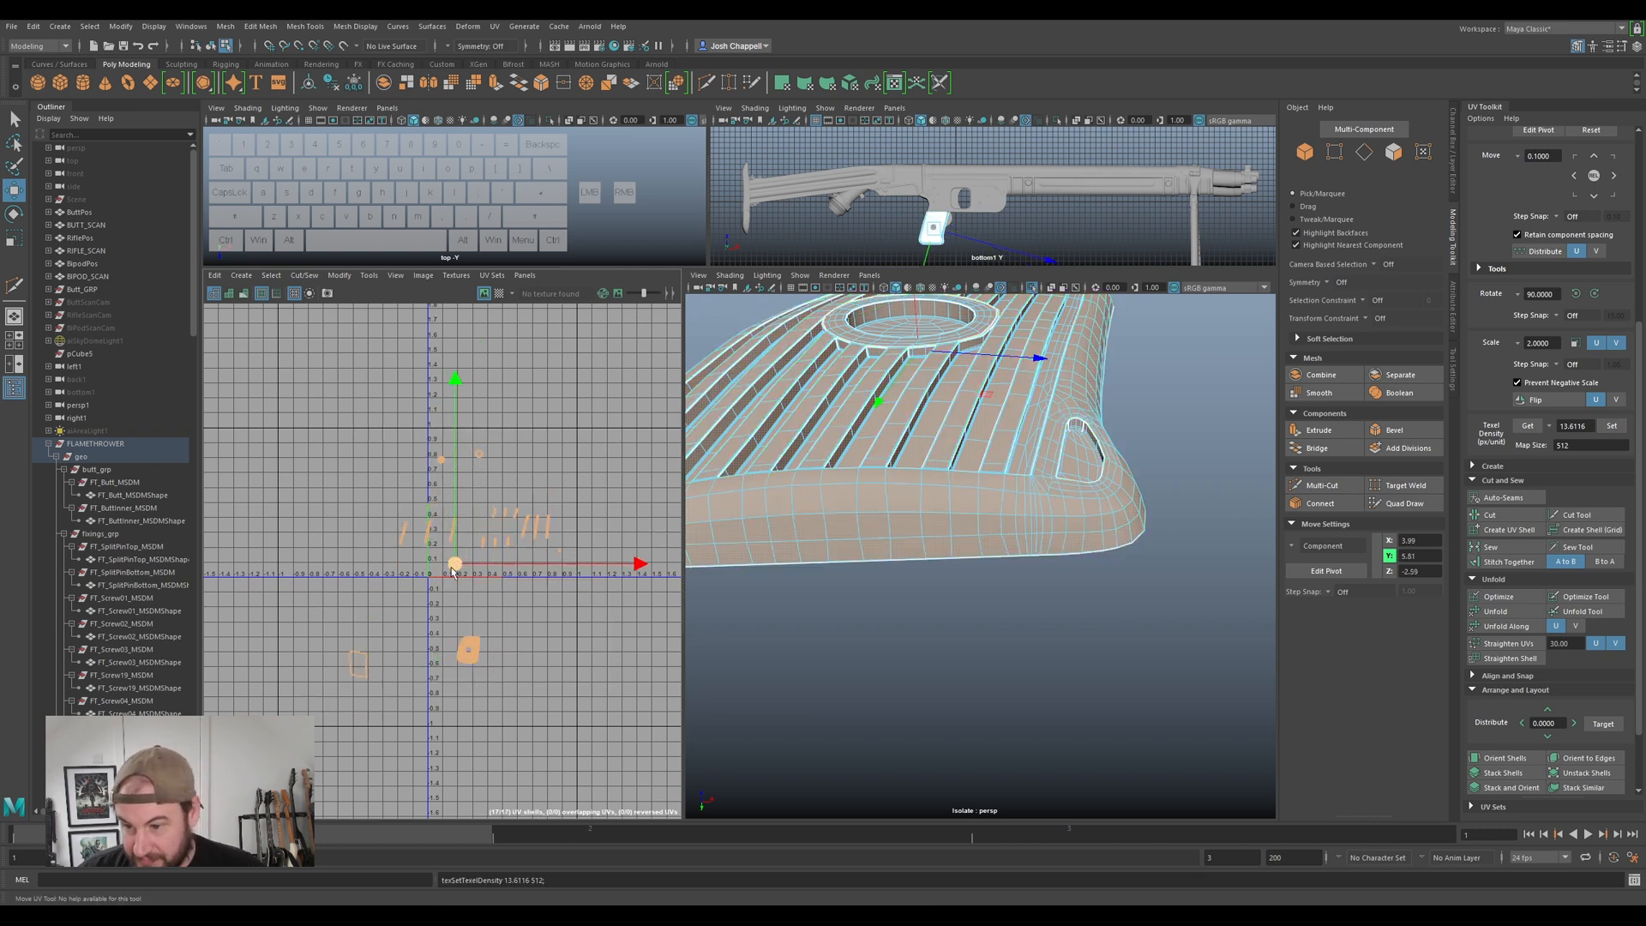
left_click_drag(452, 570, 402, 513)
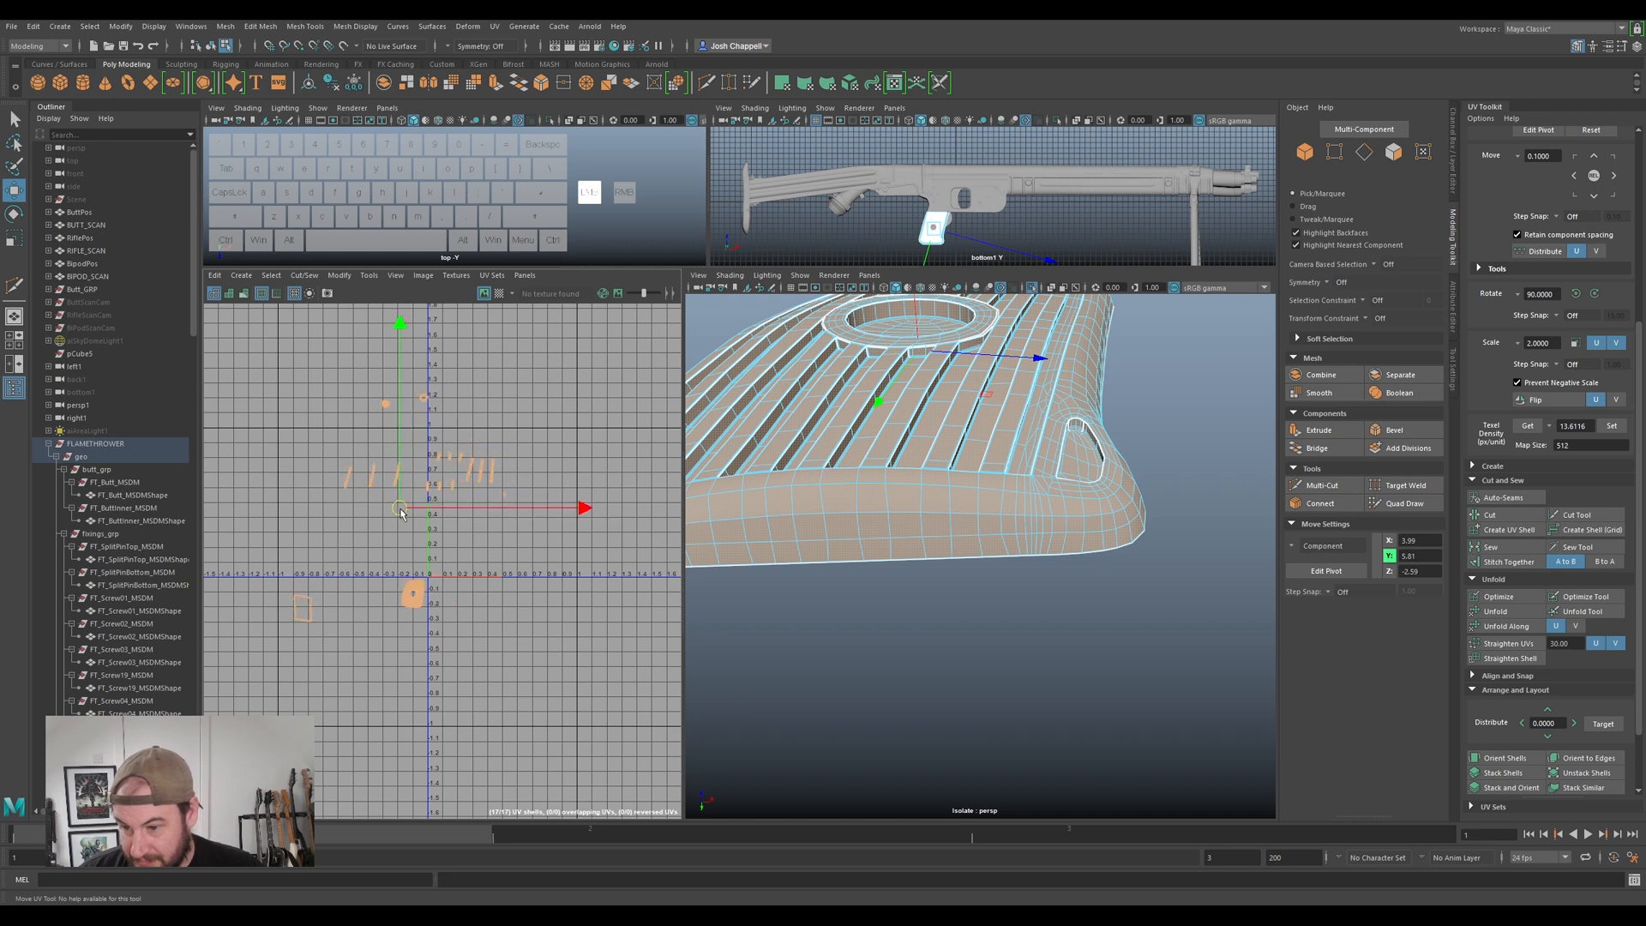
- Place the border shell beside the ribbed face shell and shift the remaining shells so the groove shells sit beneath them
left_click(413, 593, "ctrl")
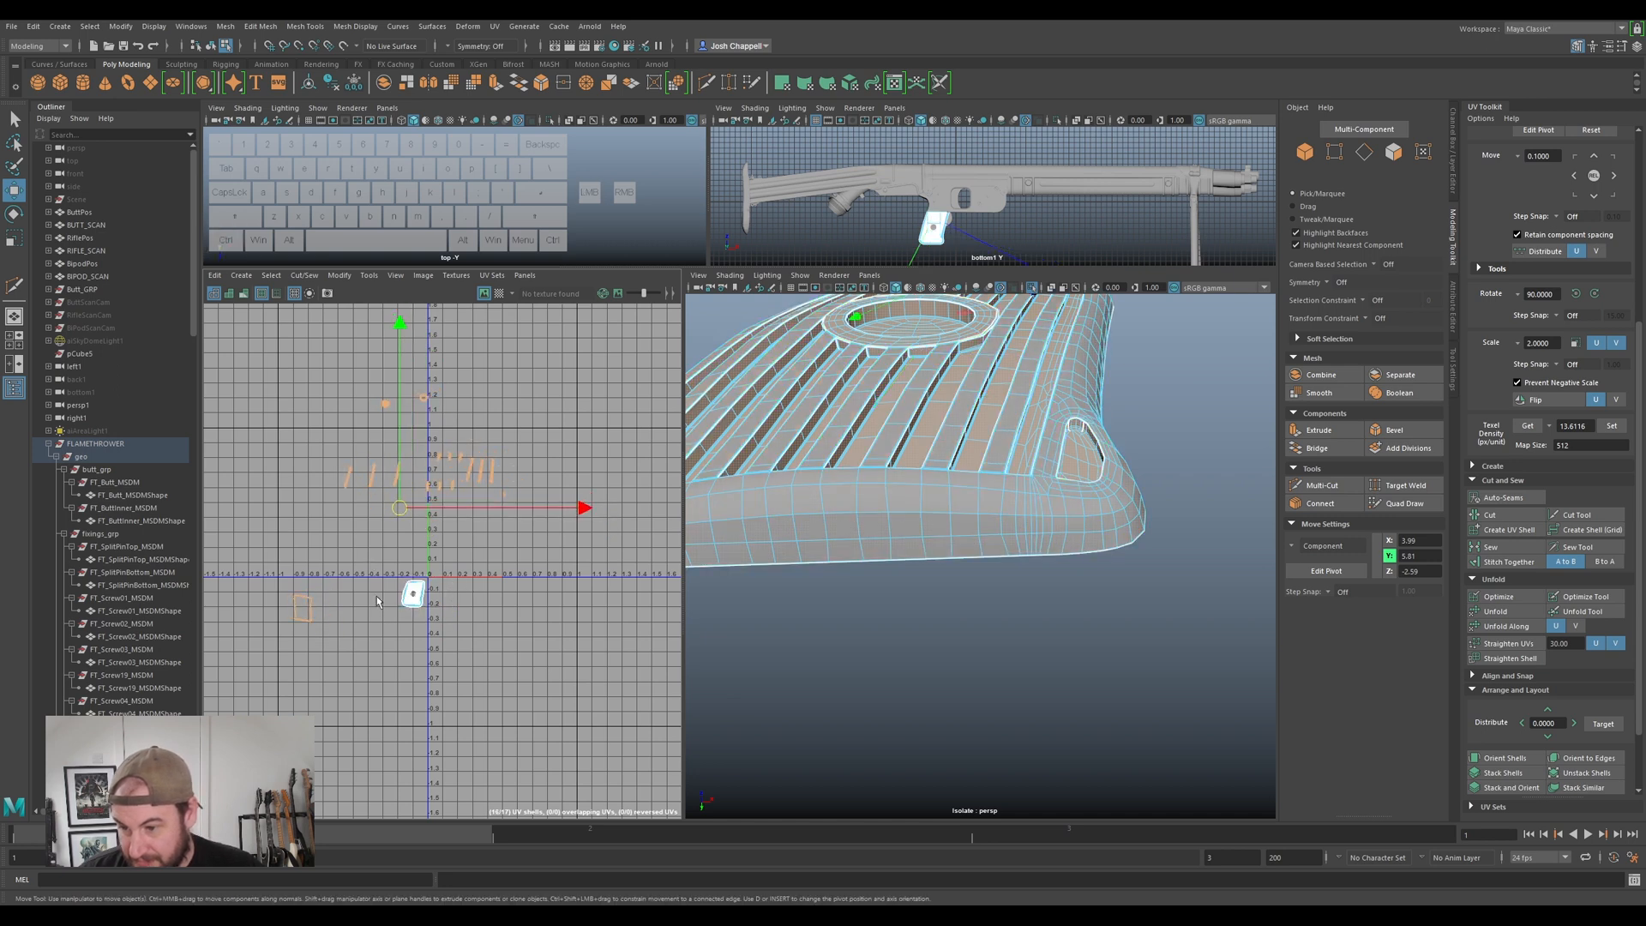
left_click_drag(400, 507, 483, 495)
left_click(392, 592, "ctrl")
left_click_drag(509, 429, 456, 590)
scroll(458, 589, "up", 6)
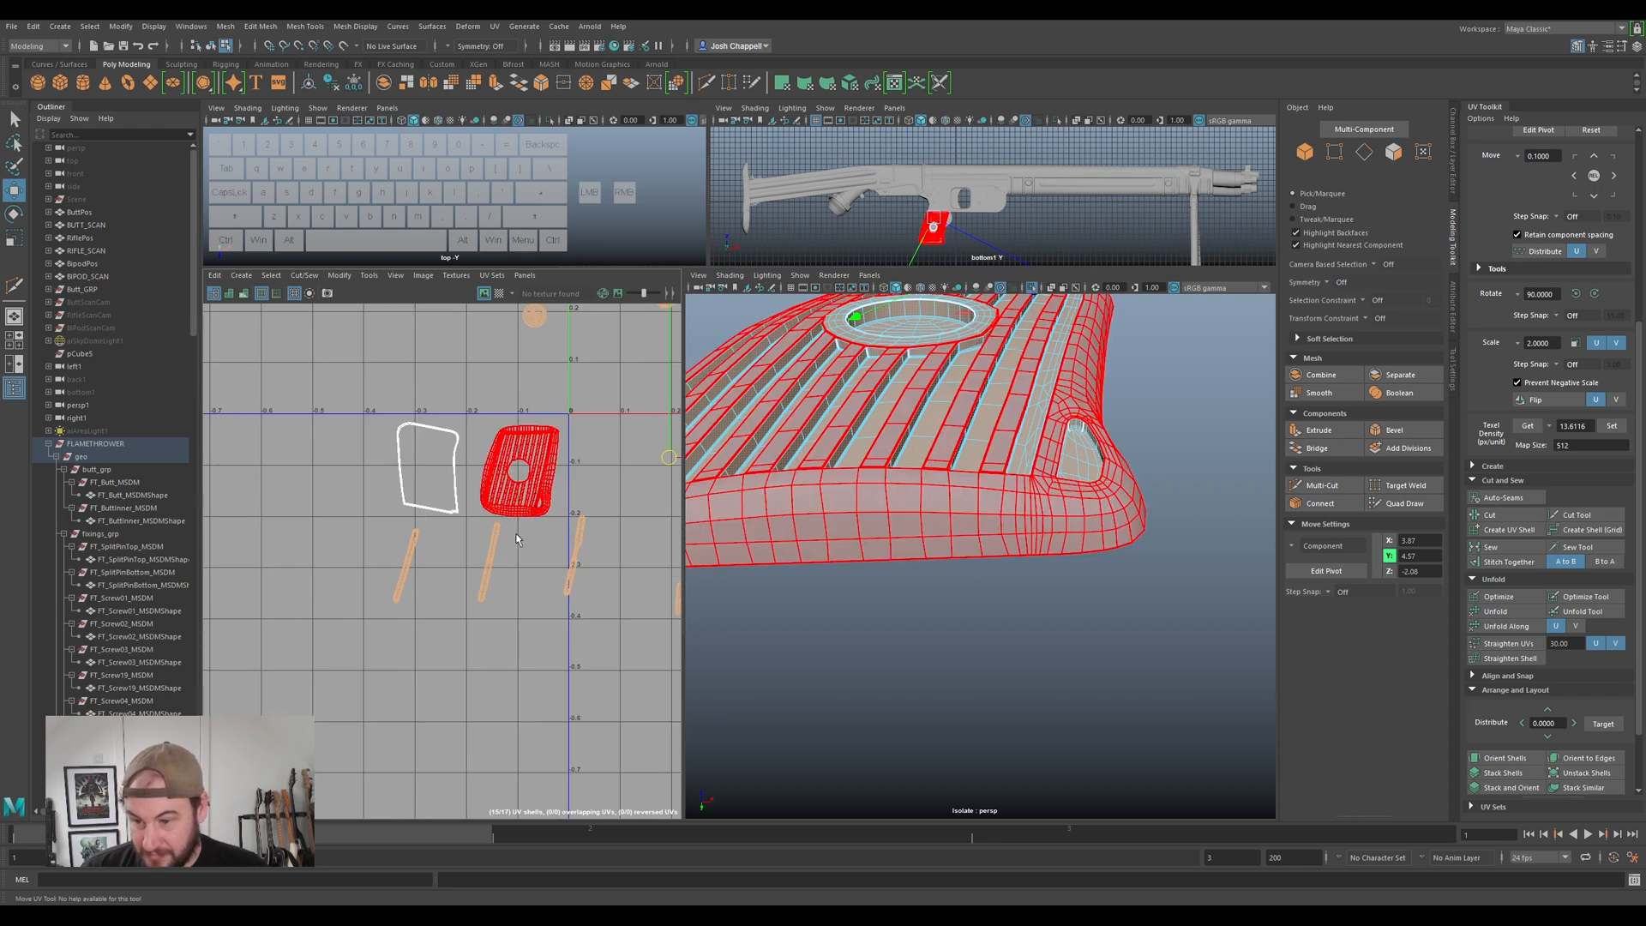
- Move the second and third long groove shells close beside the first, beneath the border shell
left_click(493, 558)
left_click_drag(518, 564, 452, 571)
left_click(573, 557)
left_click_drag(572, 557, 443, 565)
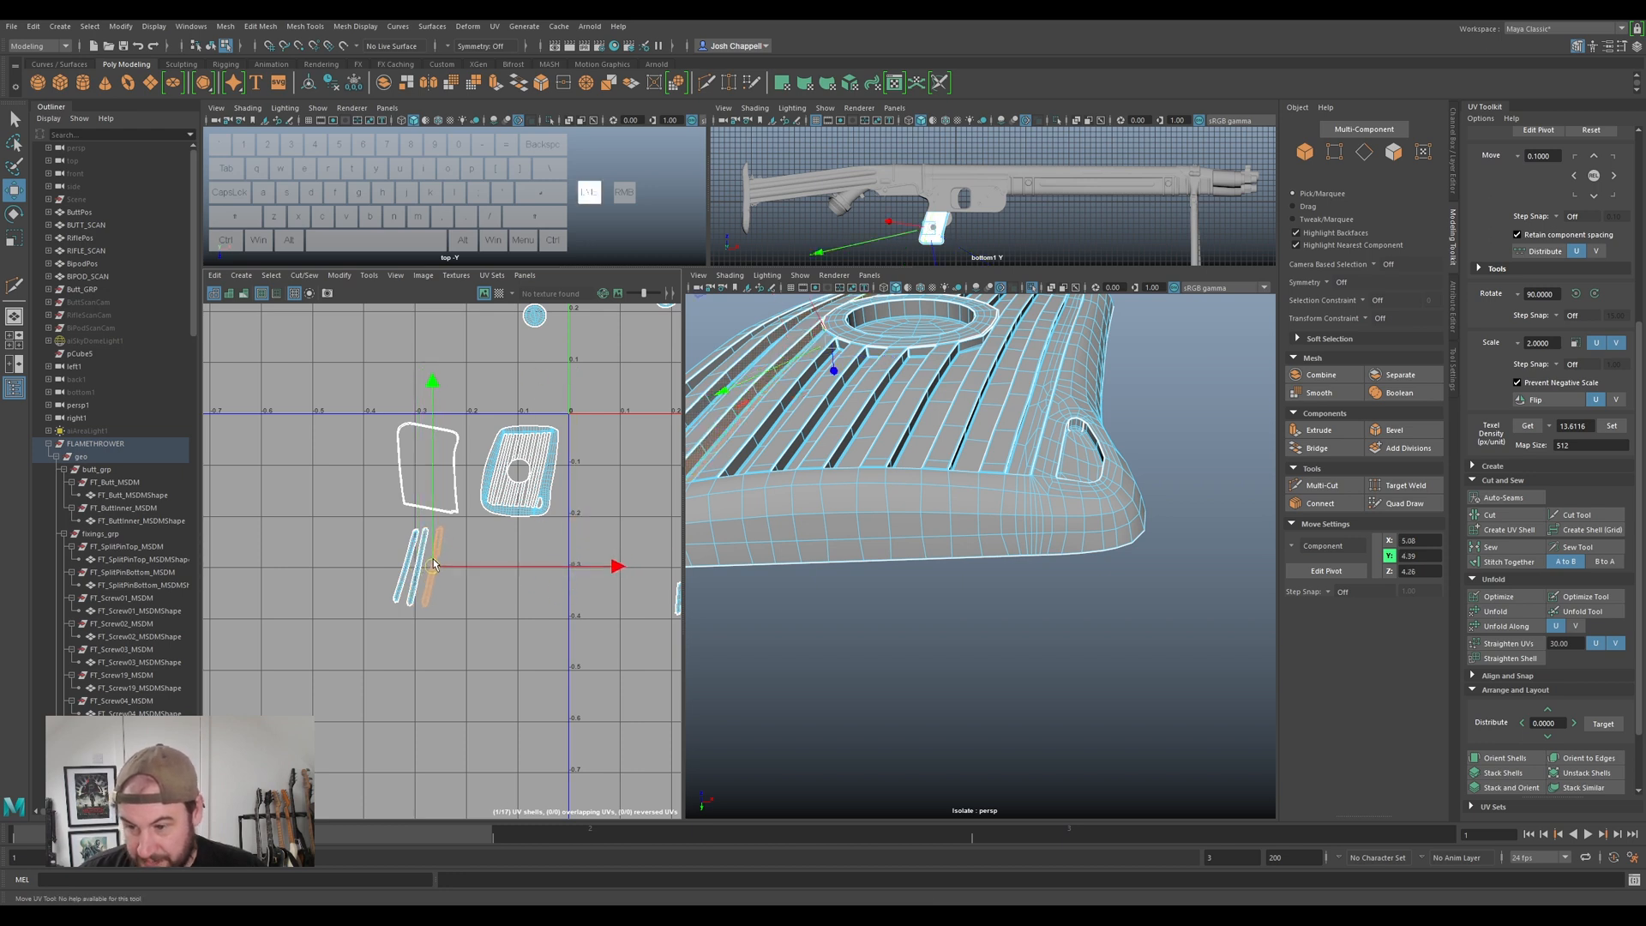
- Select the six short groove shells and move them together beneath the ribbed face shell, beside the long groove shells
middle_click_drag(537, 616, 414, 616, "alt")
left_click(553, 599)
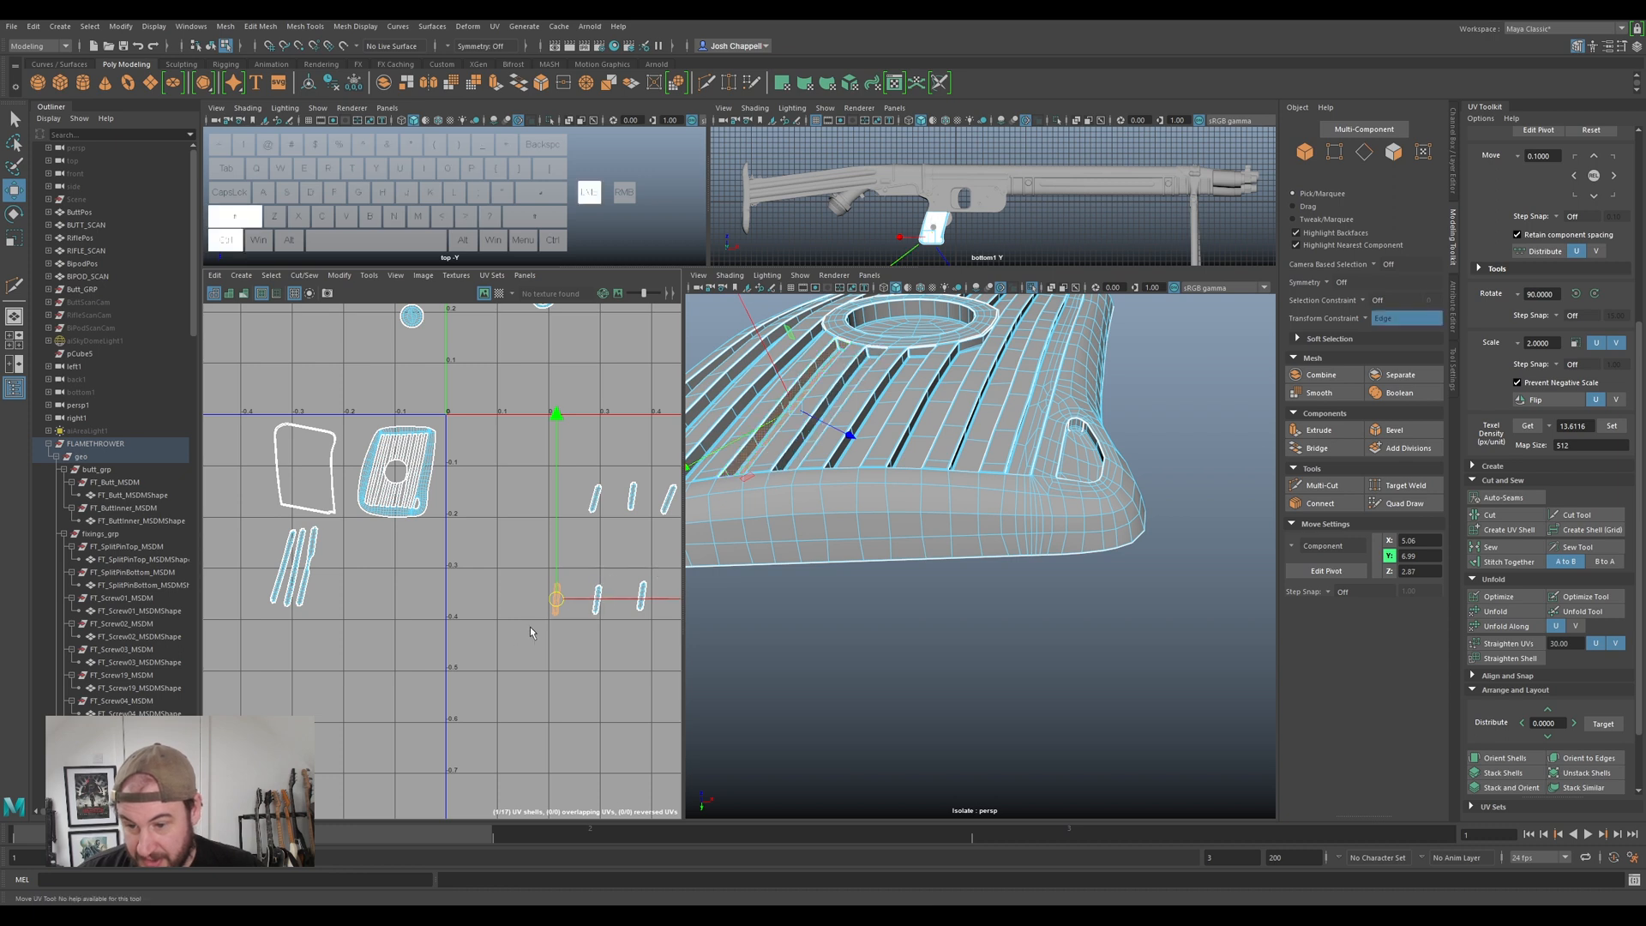
left_click_drag(658, 567, 537, 629, "ctrl+shift")
scroll(524, 630, "down", 3)
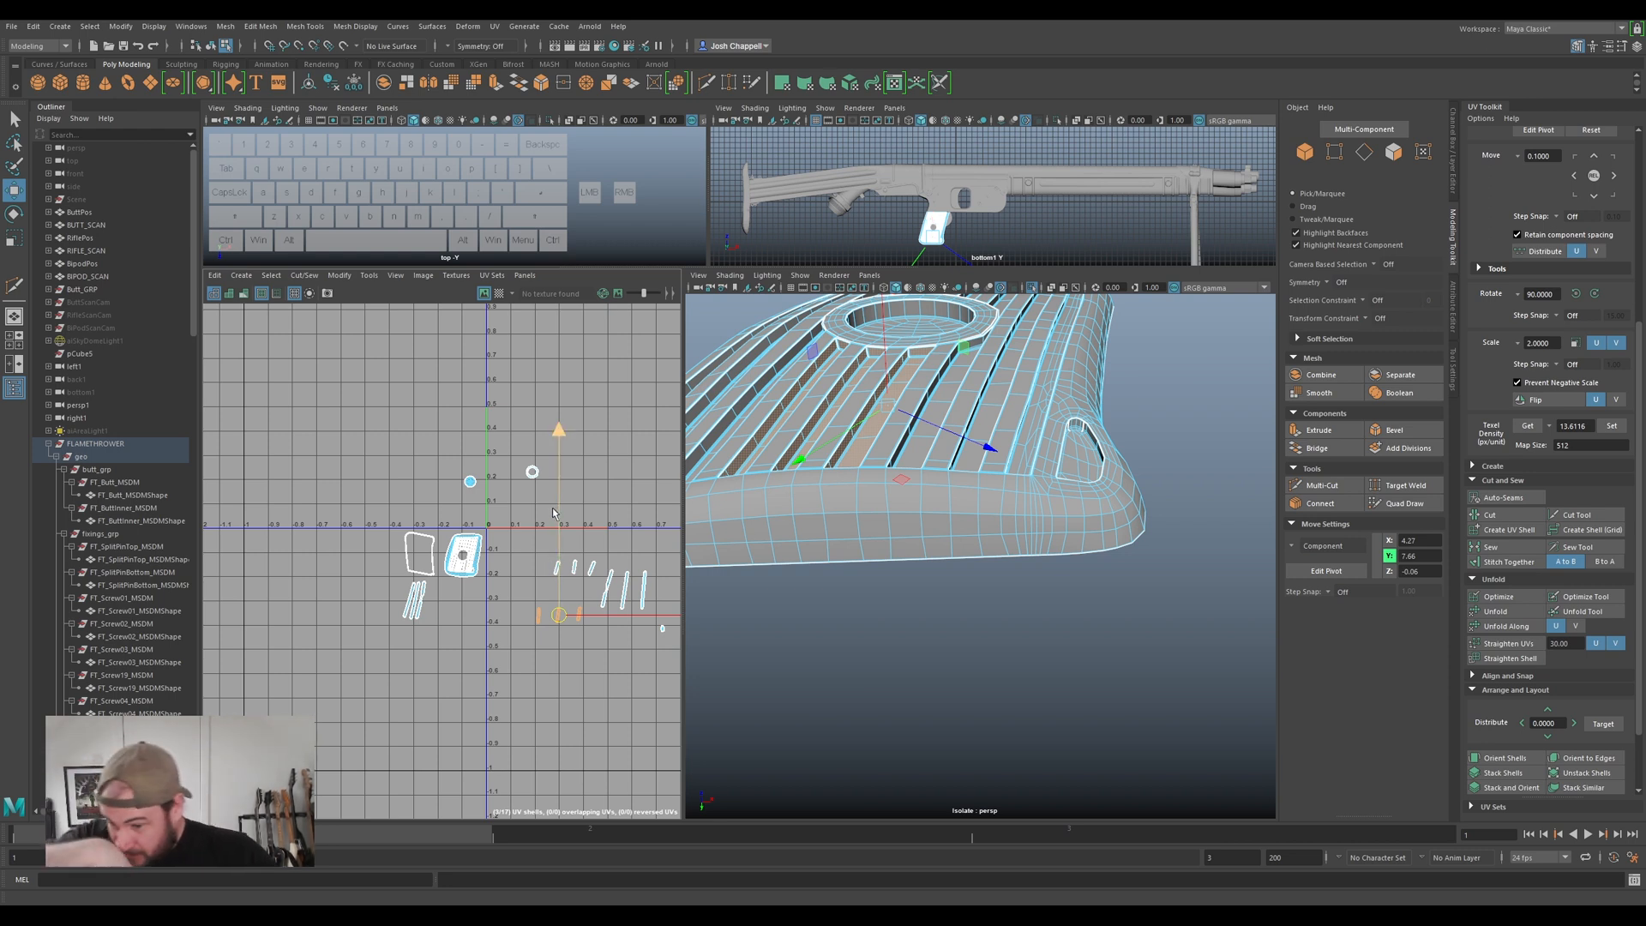
scroll(621, 592, "up", 2)
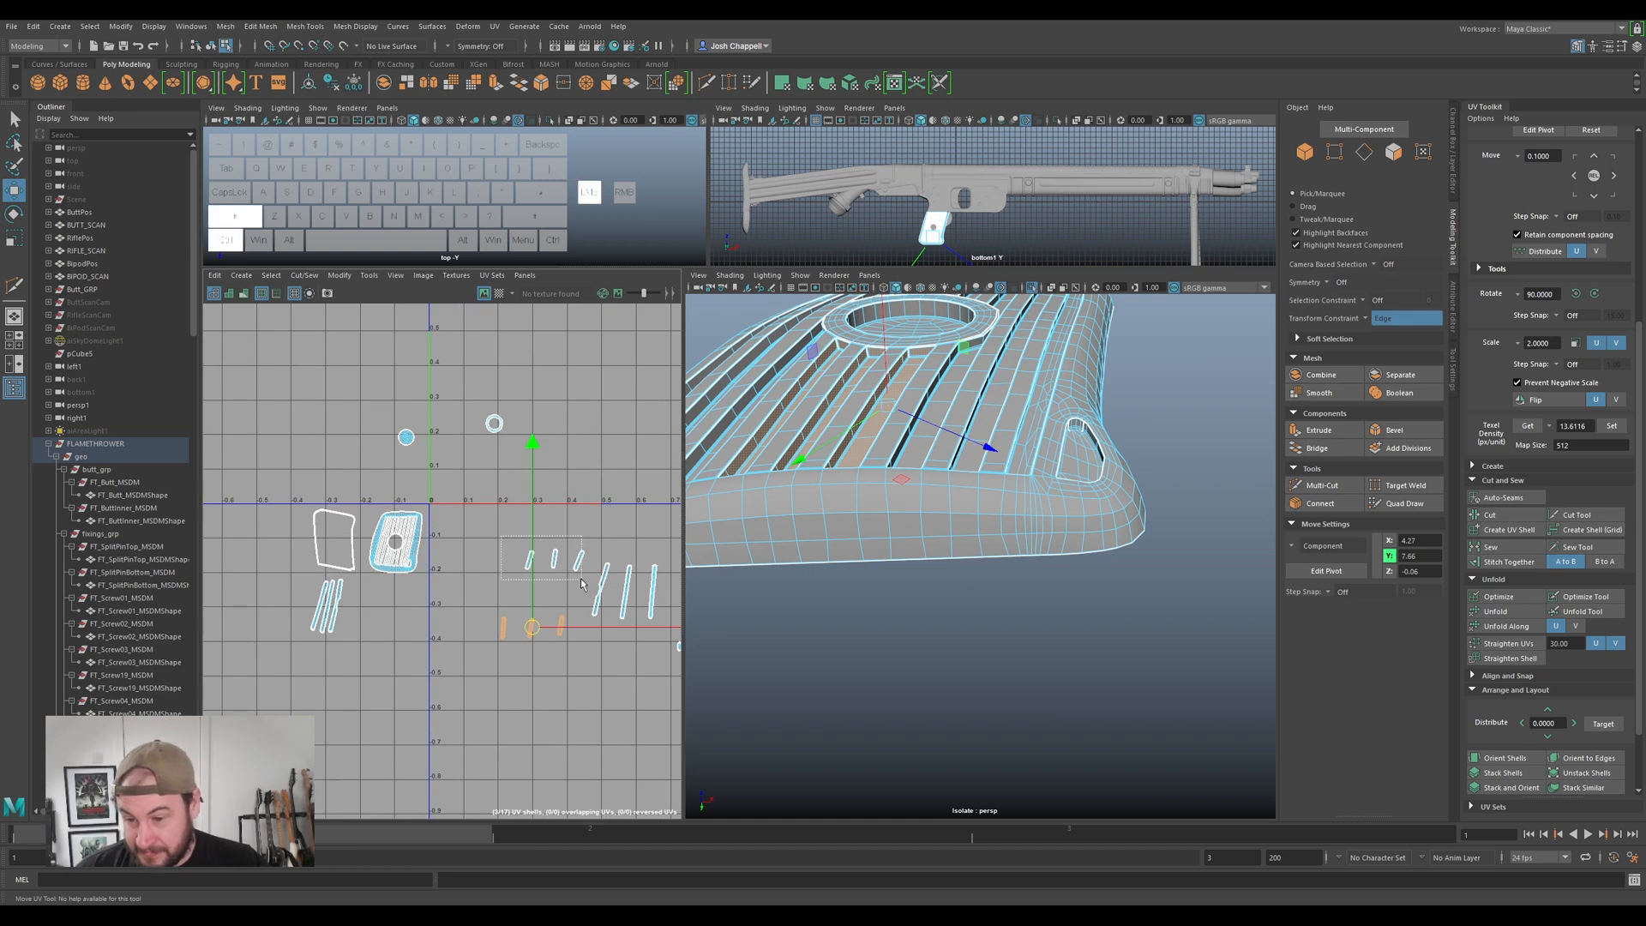
left_click_drag(581, 584, 582, 583, "ctrl+shift")
middle_click_drag(465, 625, 568, 597, "alt")
left_click_drag(648, 569, 466, 483)
scroll(461, 512, "up", 4)
middle_click_drag(450, 527, 503, 441, "alt")
scroll(582, 463, "down", 4)
left_click_drag(484, 434, 513, 583)
- Space the short groove shells closely in two rows of three next to the long groove shells
left_click(450, 636, "ctrl")
left_click(467, 639, "ctrl")
left_click_drag(508, 579, 470, 581)
left_click(481, 639, "ctrl")
left_click_drag(472, 520, 495, 586)
left_click(461, 576, "ctrl")
left_click(472, 574, "ctrl")
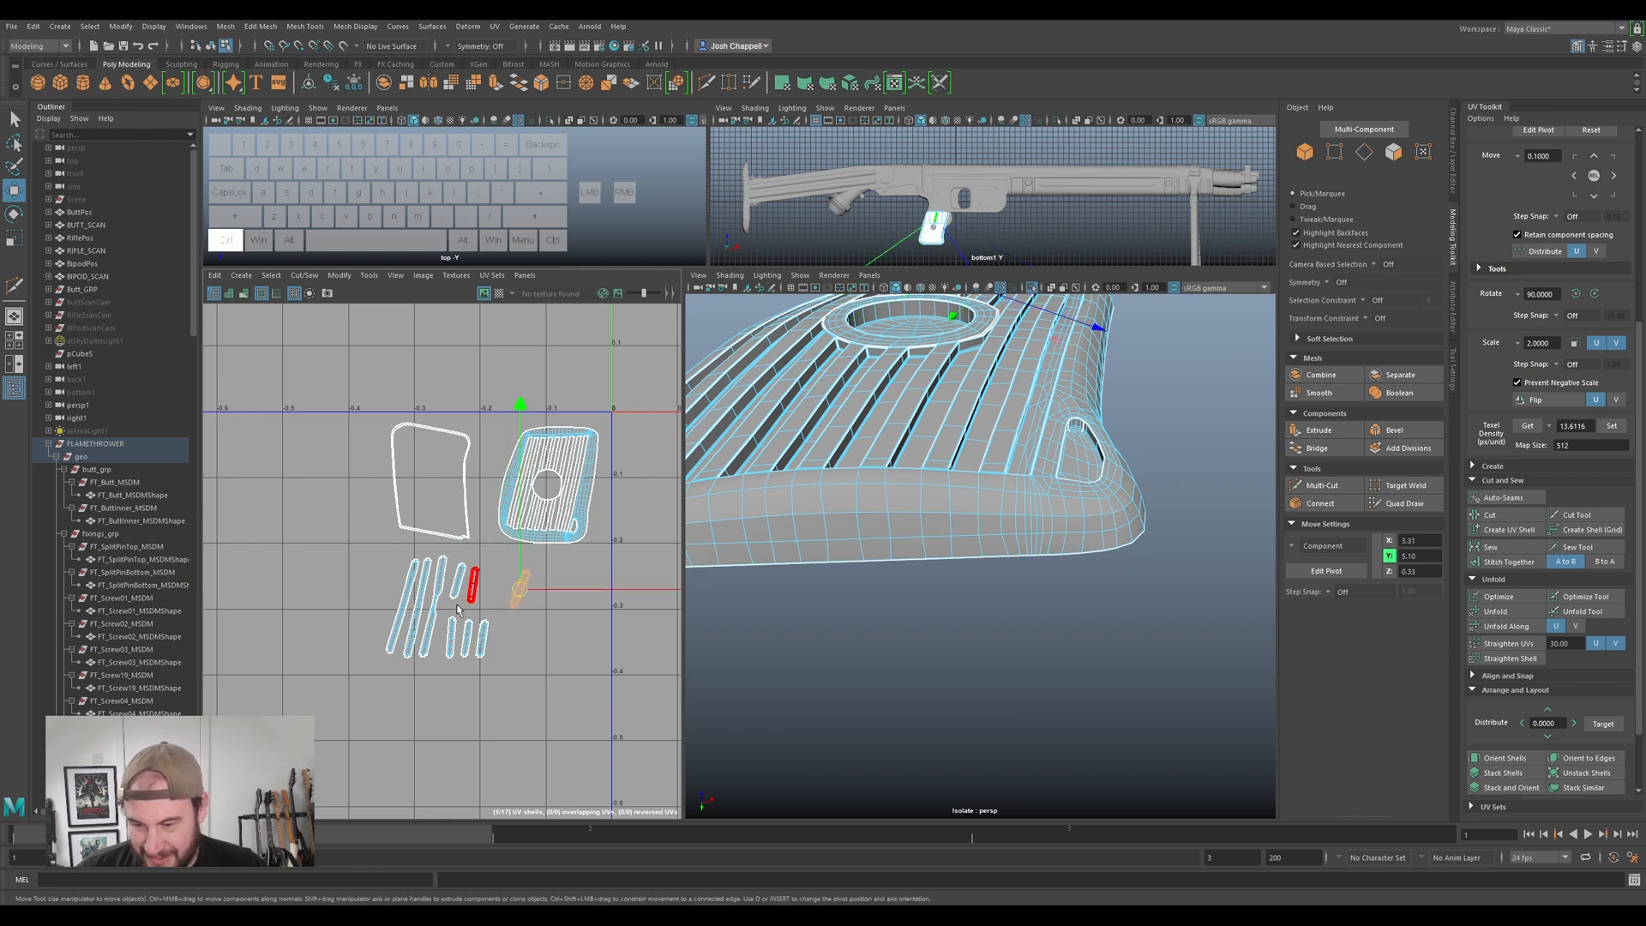
left_click_drag(517, 590, 506, 588)
- Move the remaining three long groove shells beside the short ones and close the gaps between them
scroll(493, 589, "down", 5)
middle_click_drag(669, 583, 528, 583, "alt")
left_click_drag(470, 667, 388, 609)
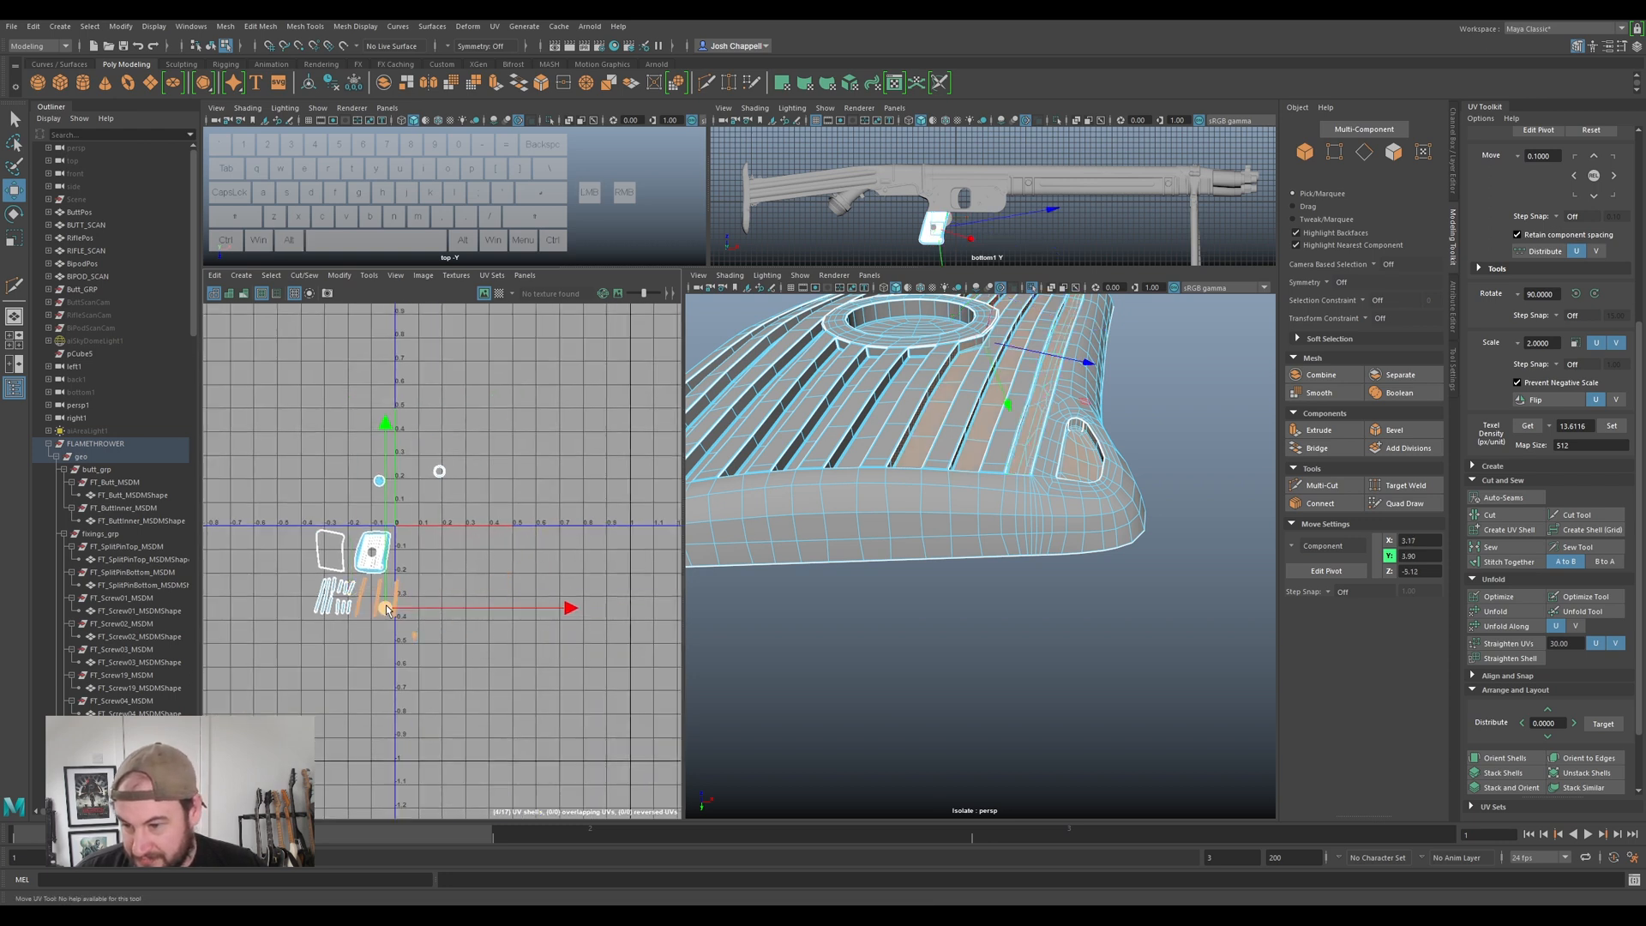
scroll(387, 609, "up", 6)
left_click_drag(556, 593, 545, 594)
left_click(474, 545, "ctrl")
left_click(488, 566, "ctrl")
left_click_drag(562, 595, 539, 593)
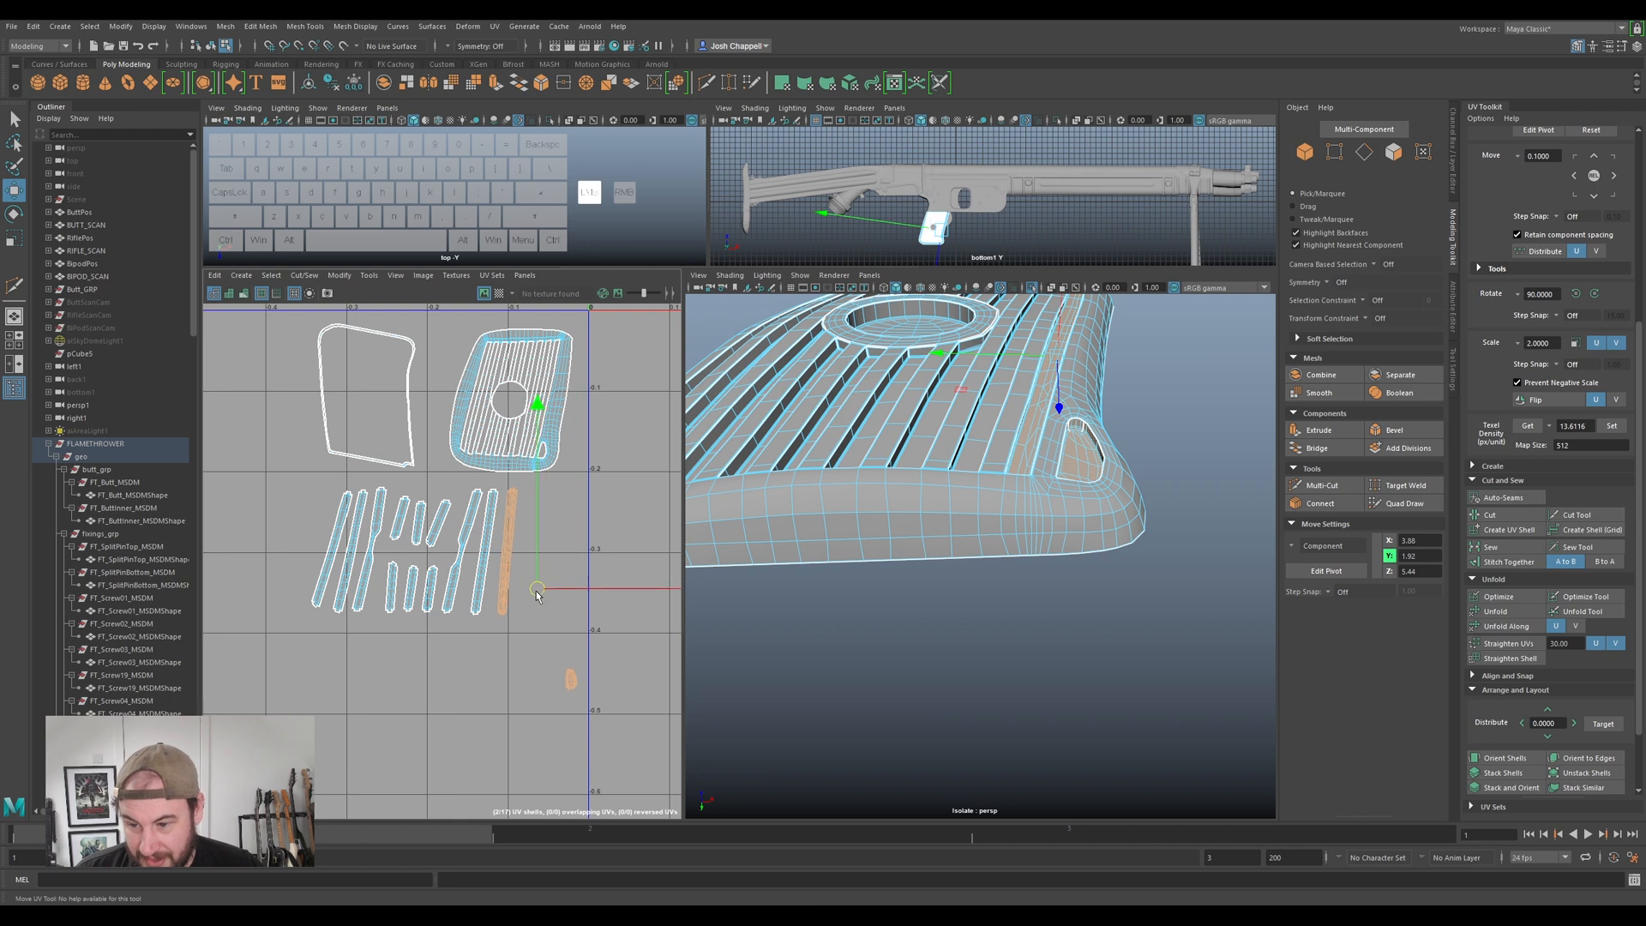
- Move the teardrop recess shell to the outer side of the first long groove shell, beneath the border shell
scroll(539, 593, "down", 5)
left_click(553, 627)
scroll(559, 627, "up", 3)
left_click_drag(547, 633, 369, 516)
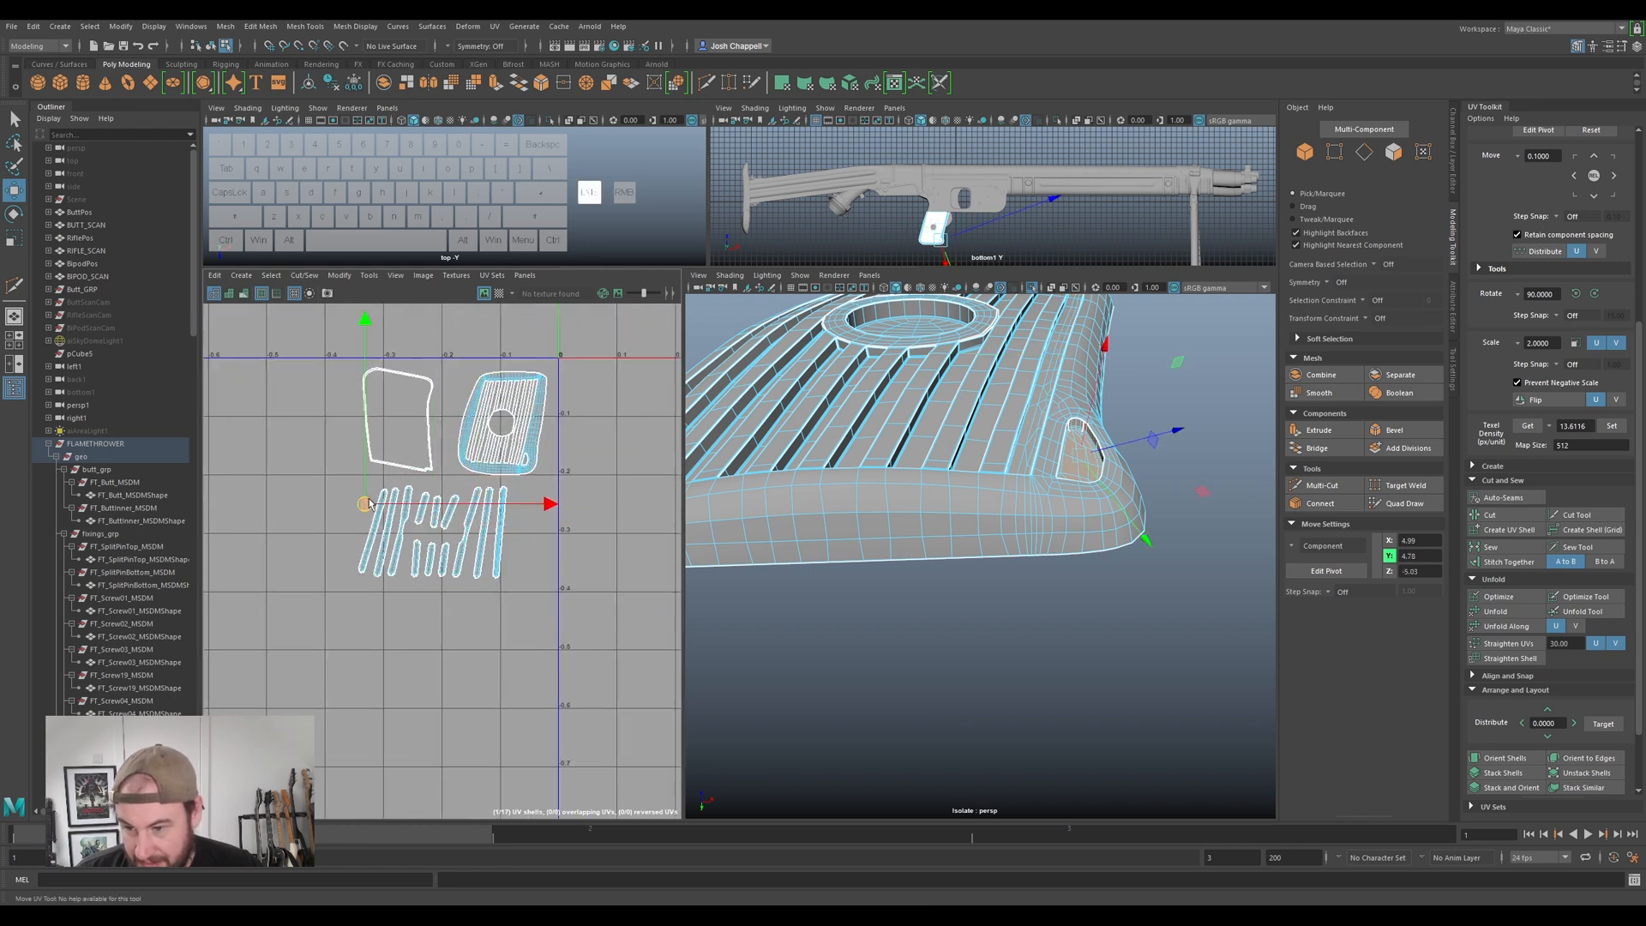
- Rotate the third upper-row short groove shell to match the slant of its neighbours
scroll(369, 516, "up", 3)
left_click(520, 536)
key("e")
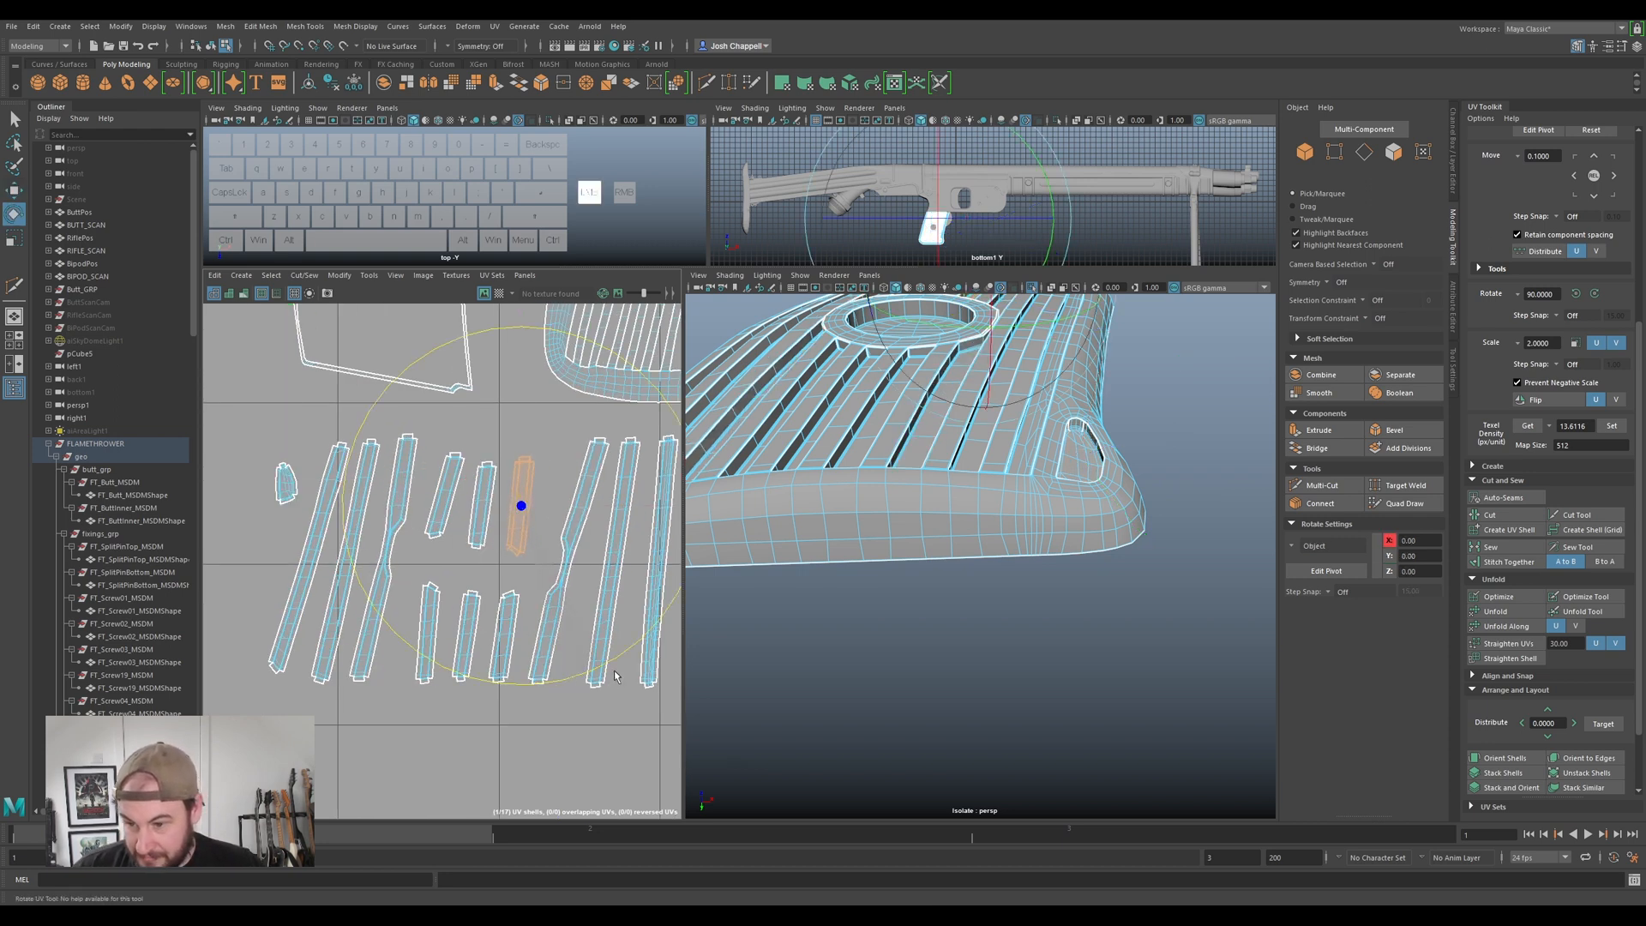
key("w")
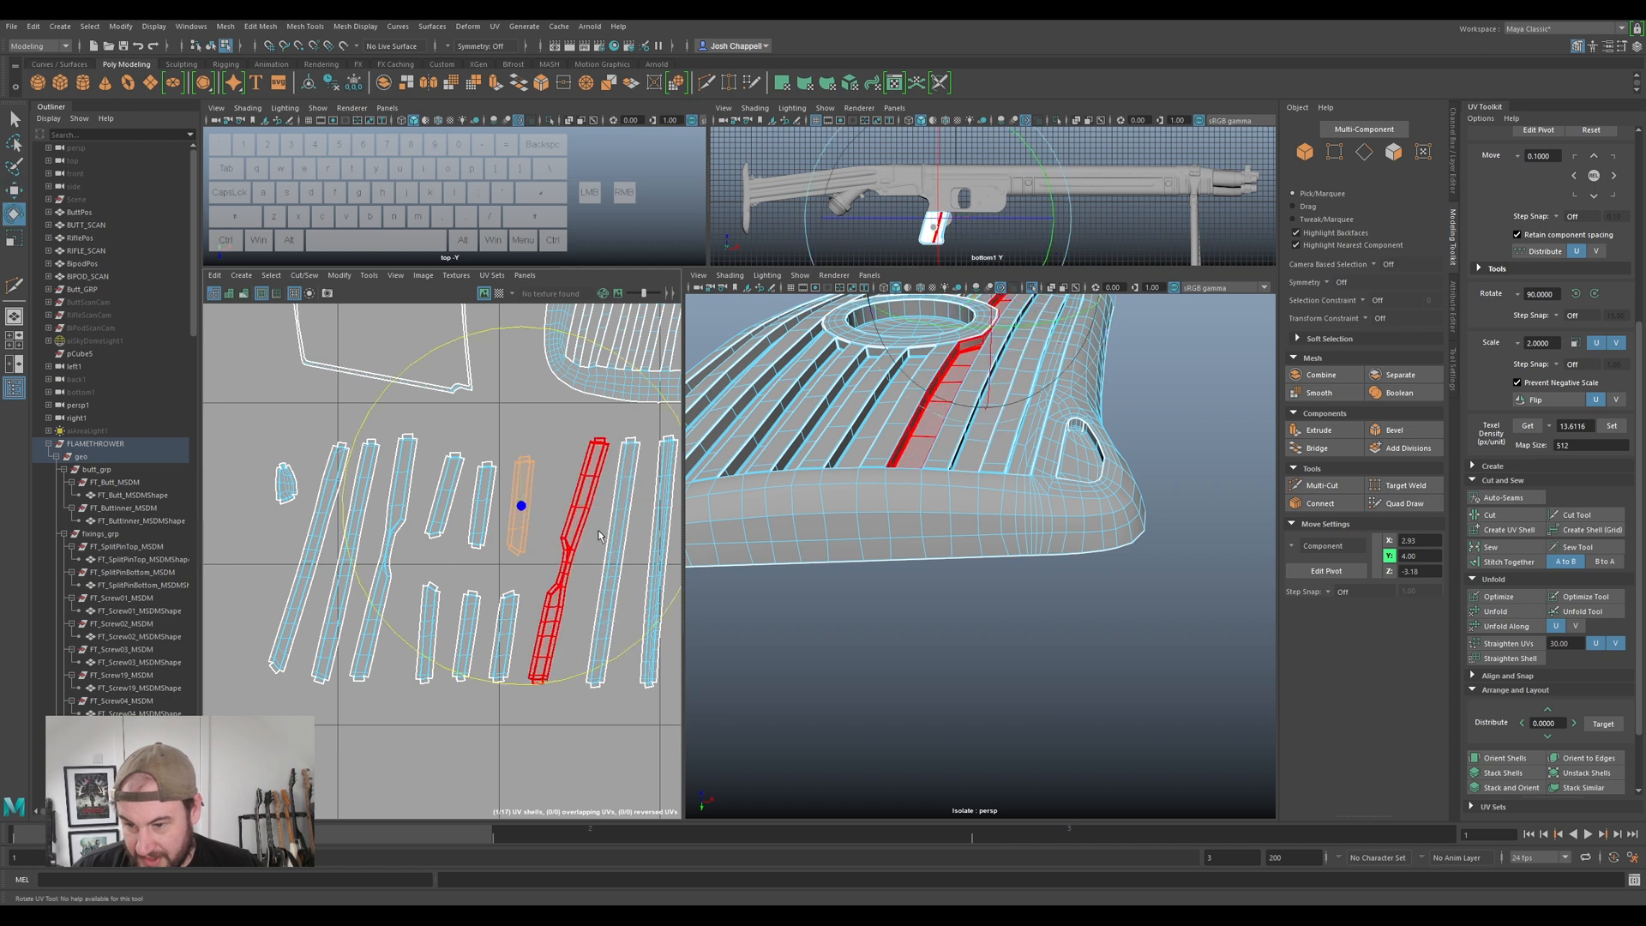
left_click_drag(592, 670, 573, 672)
key("w")
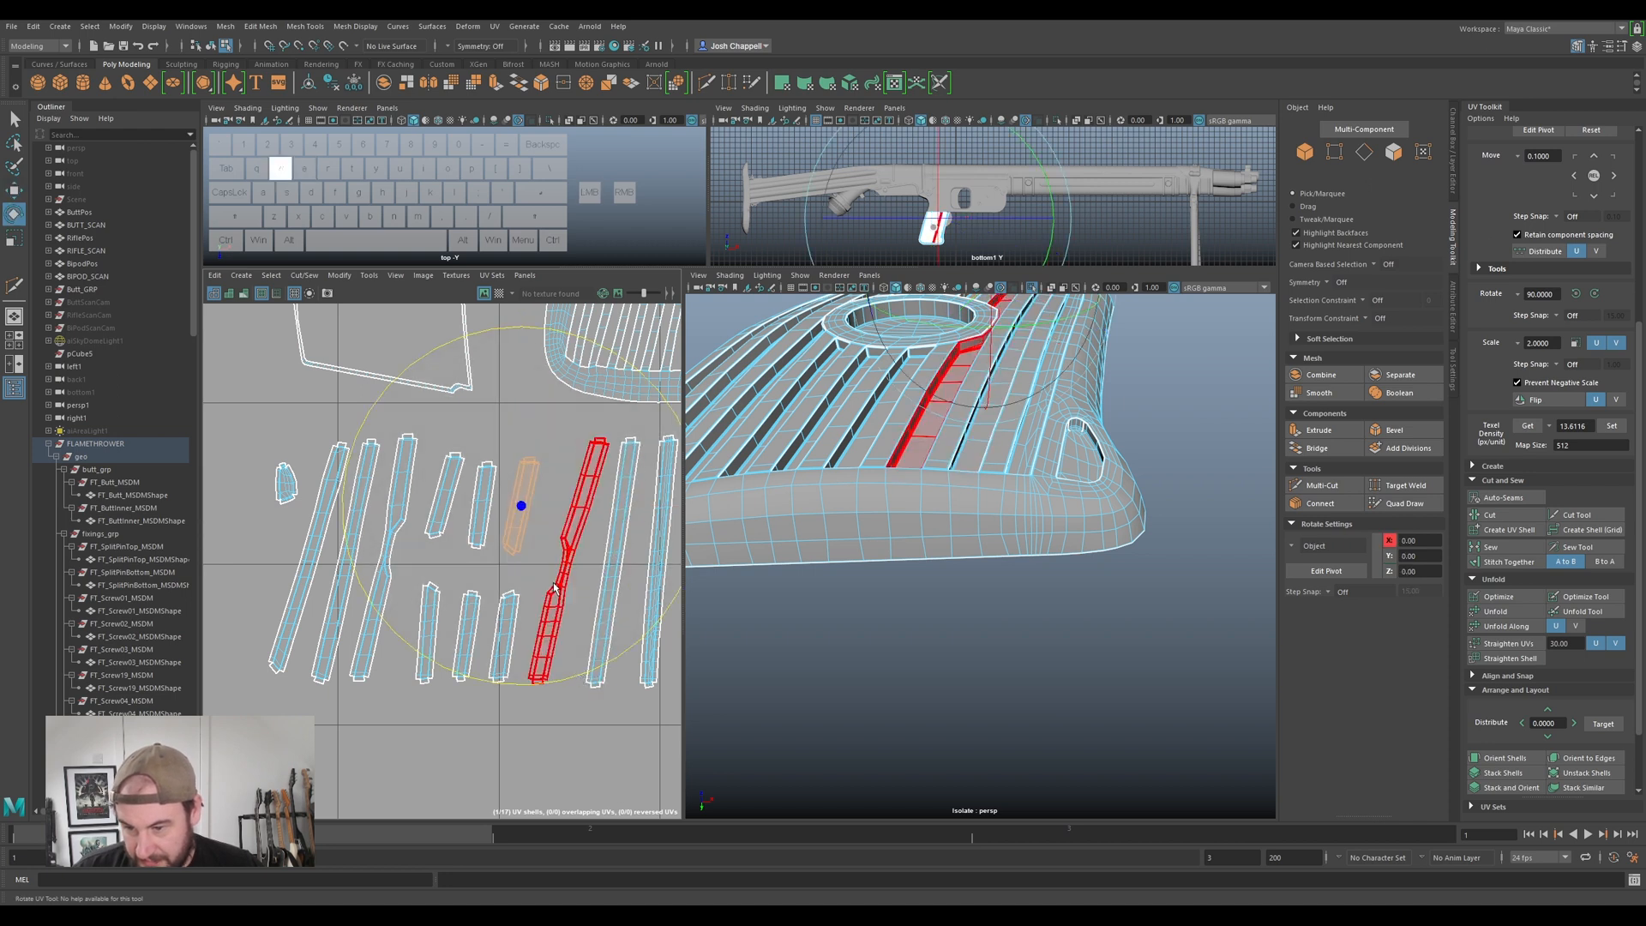
- Orient all the groove shells upright with Orient Shells and move the teardrop shell slightly clear of them
scroll(526, 506, "down", 5)
left_click_drag(352, 662, 636, 535)
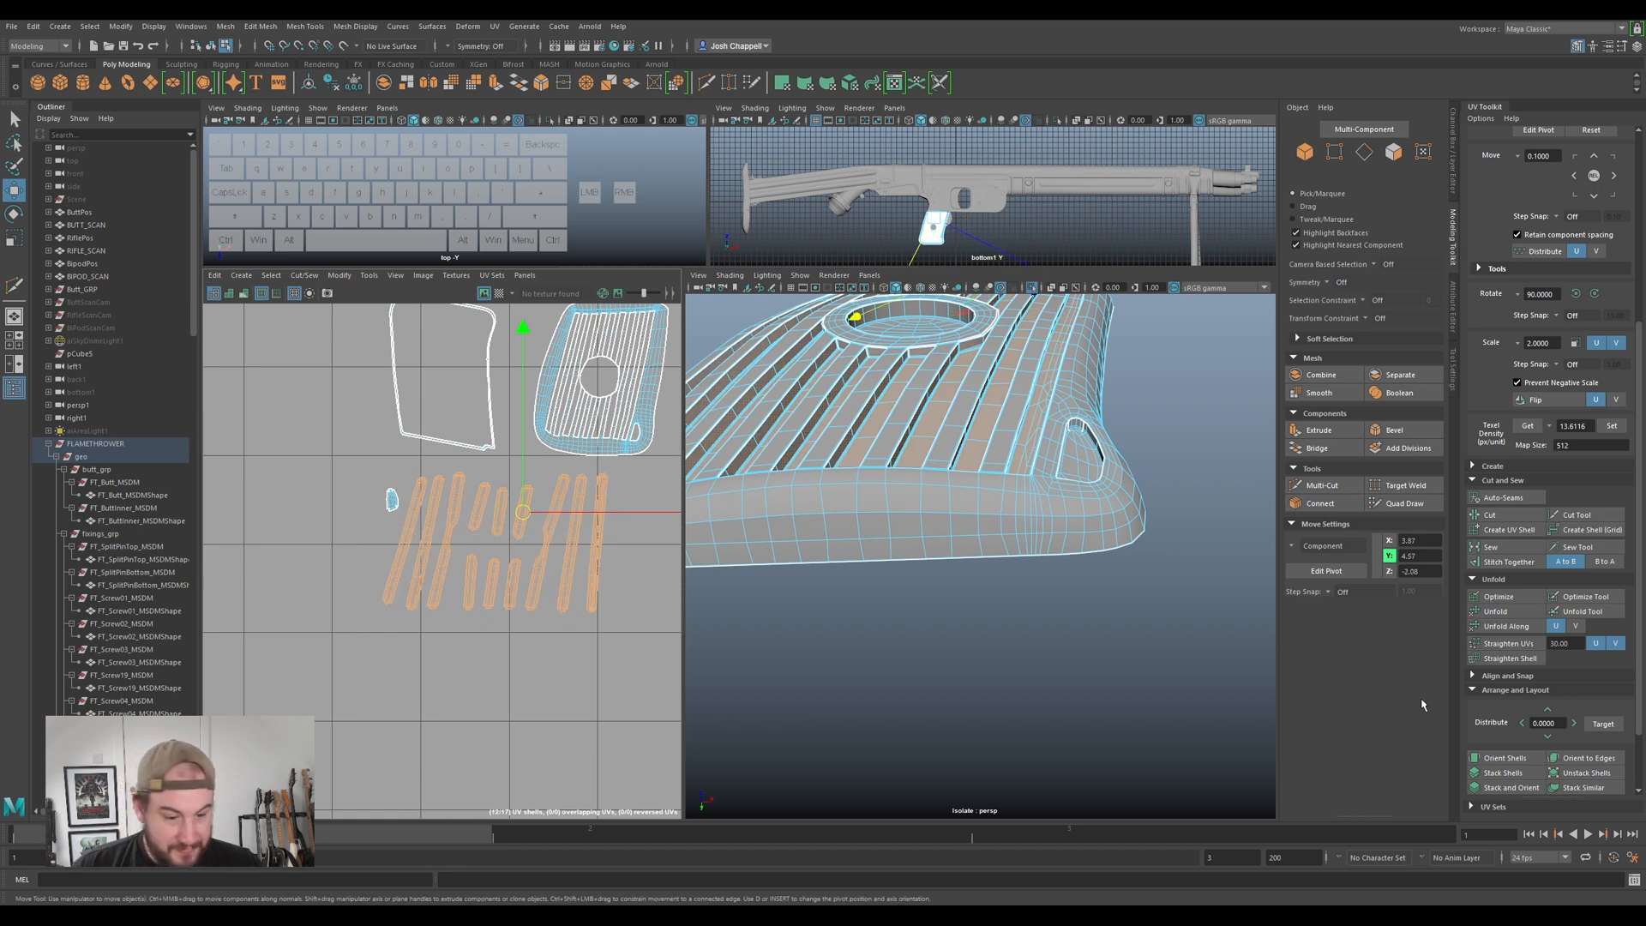
left_click(1502, 760)
left_click(391, 500)
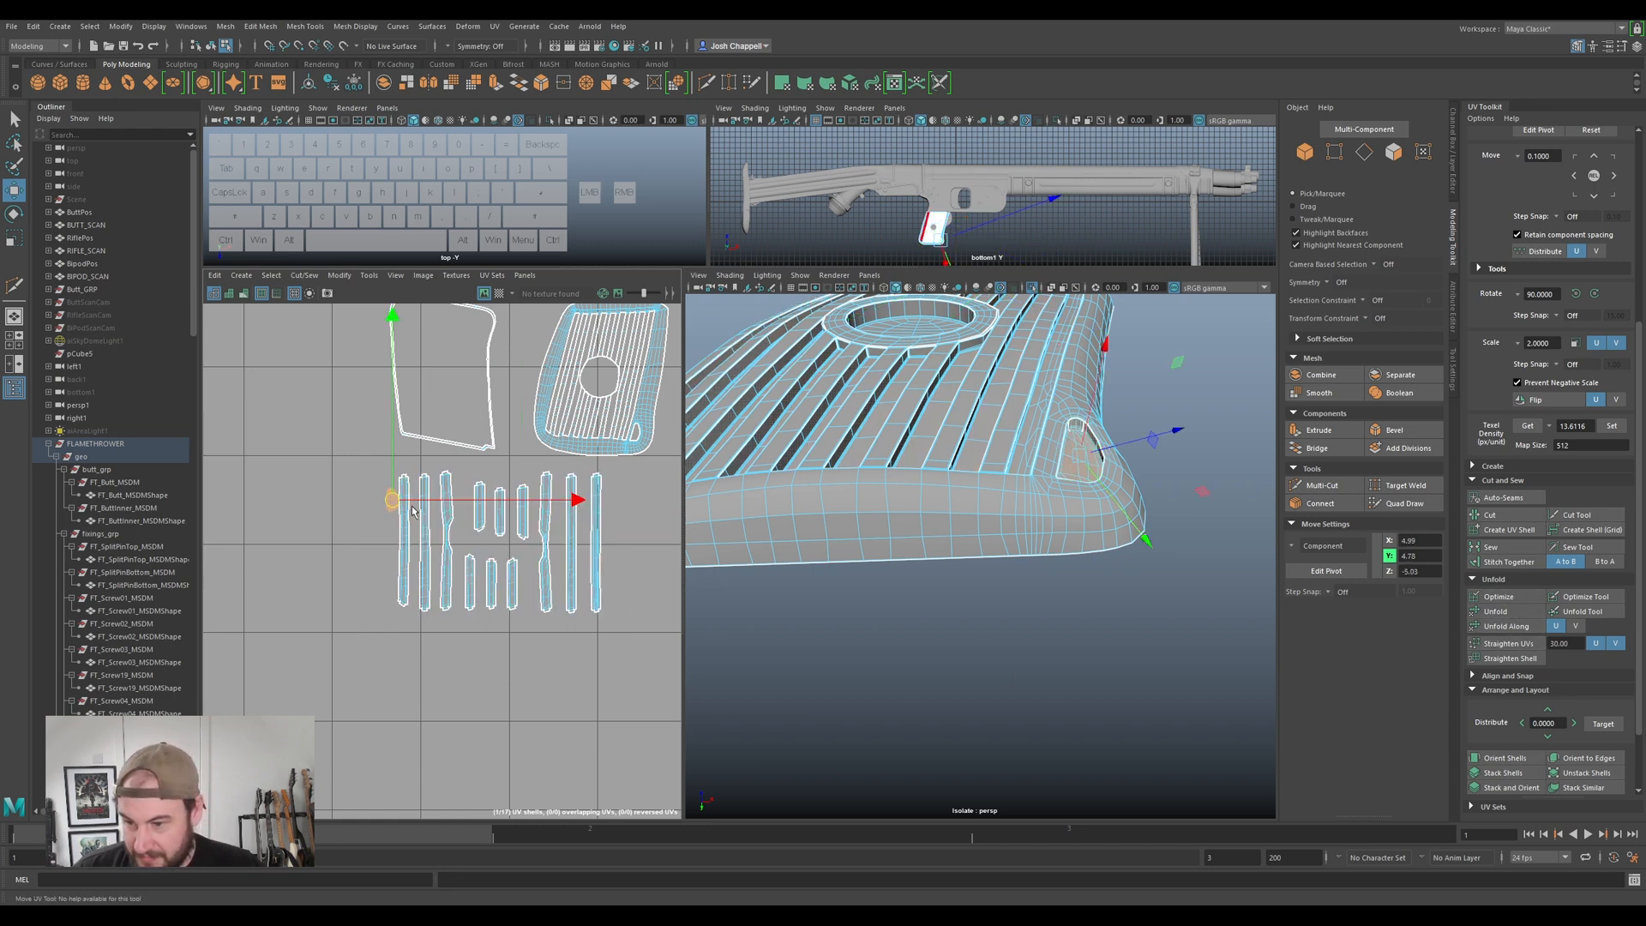
- Rotate the border shell and the ribbed face shell slightly to straighten them
left_click(484, 439)
key("e")
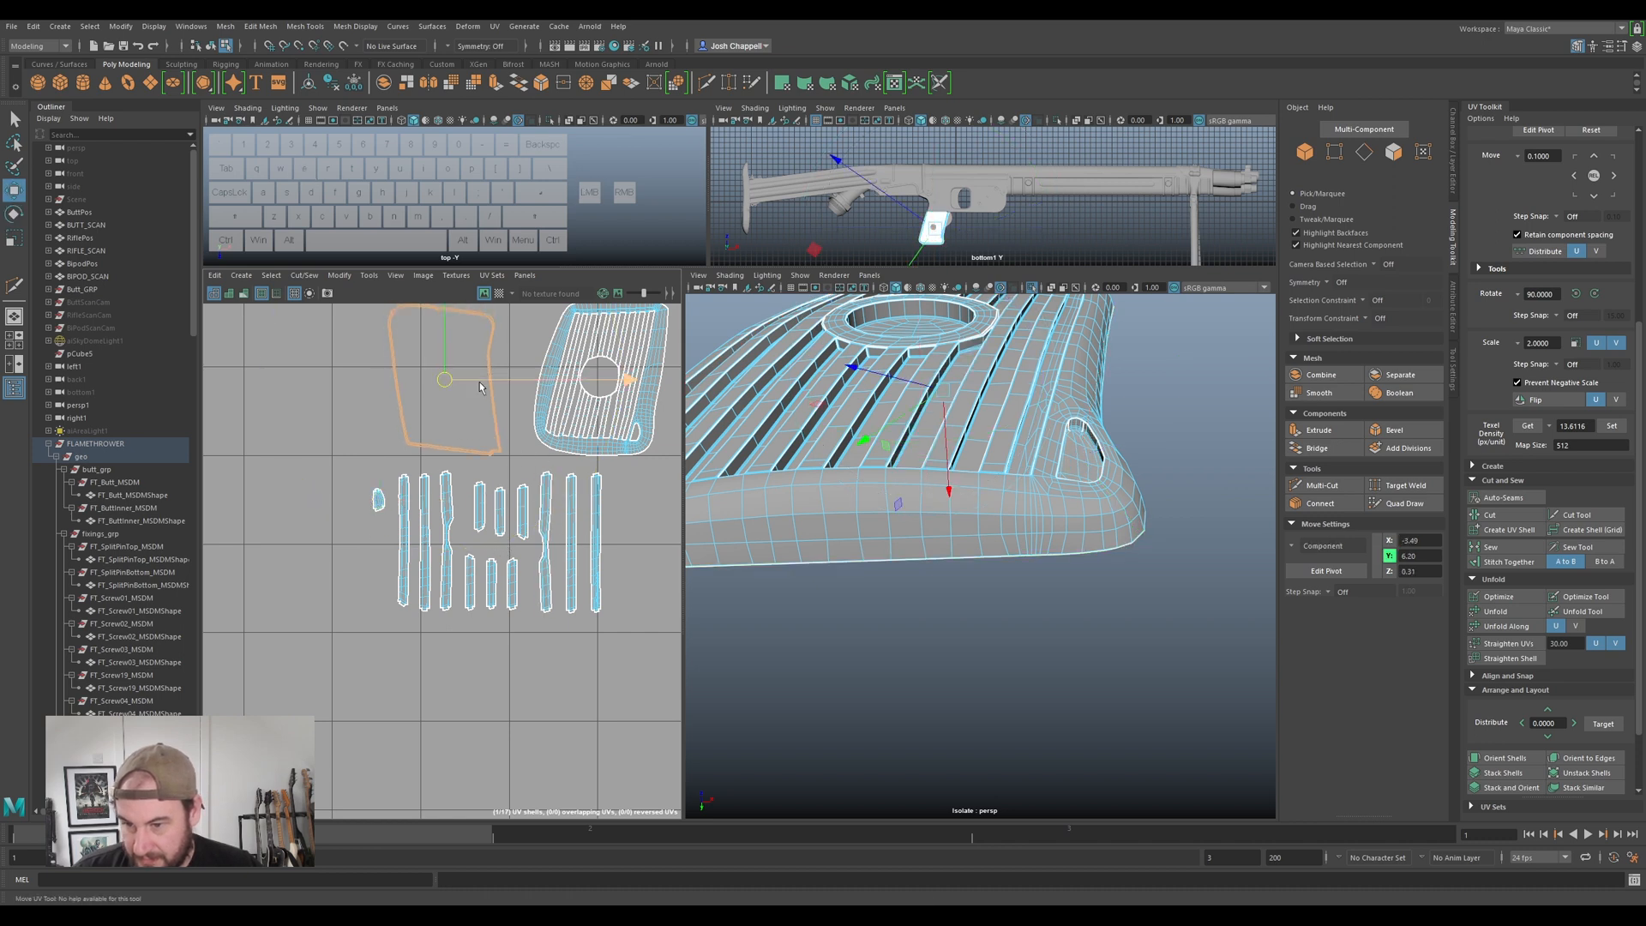
left_click(625, 368)
key("w")
key("e")
left_click_drag(591, 556, 594, 564)
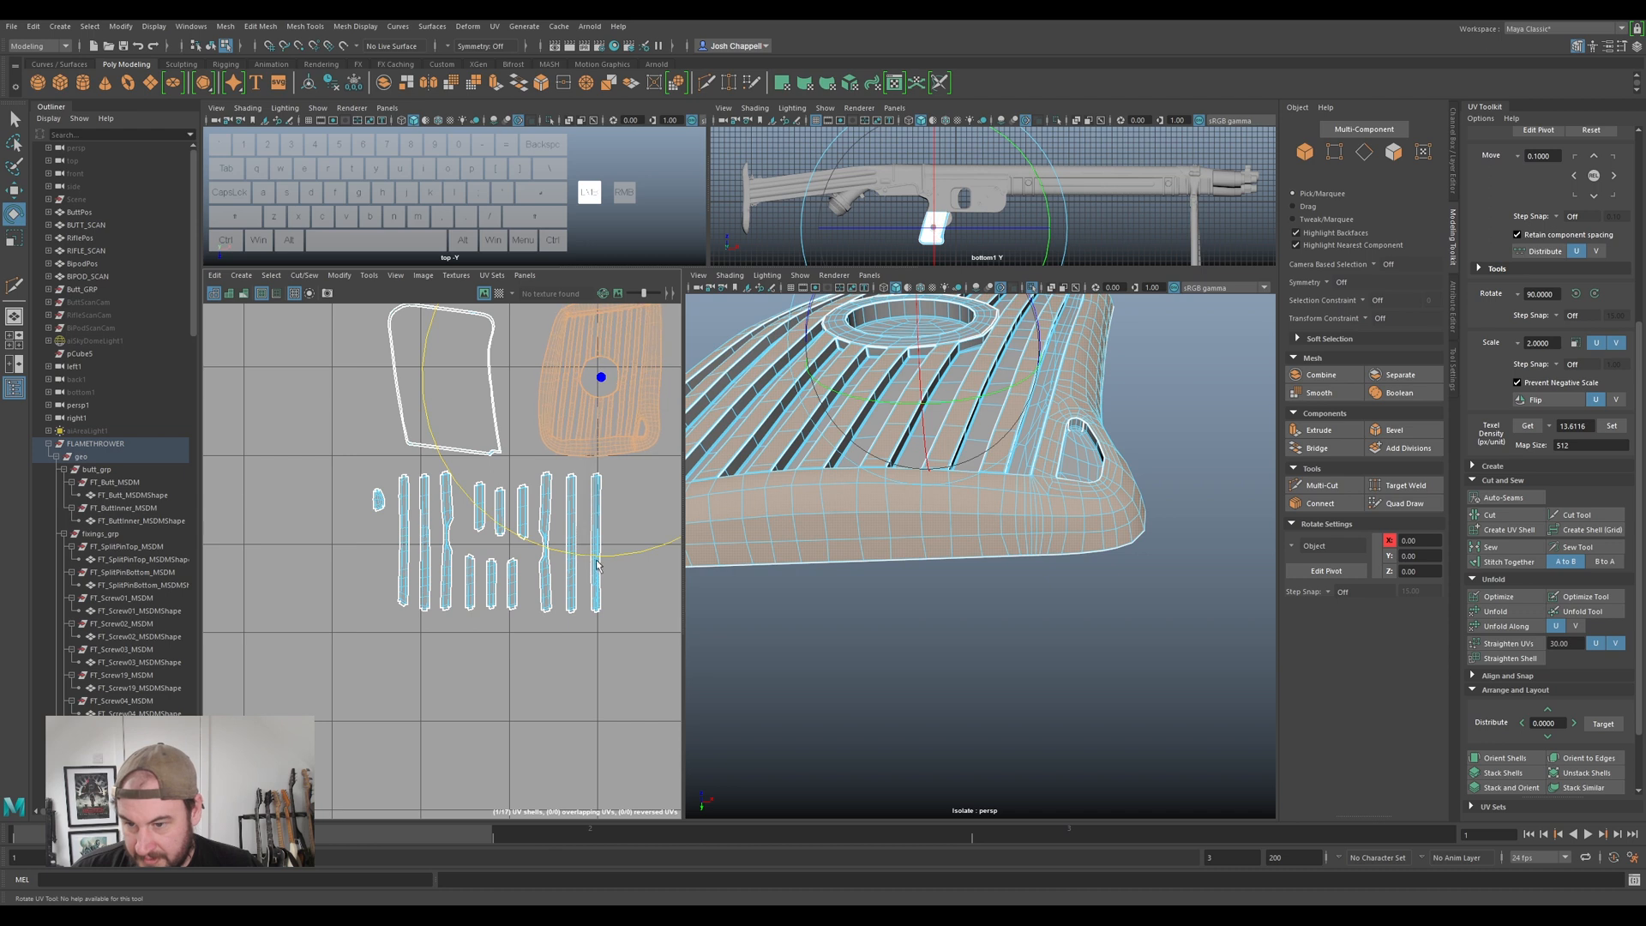
key("w")
- Move the round disc shell and the ring shell into the empty space inside the border shell
scroll(602, 400, "down", 5)
middle_click_drag(603, 400, 582, 516, "alt")
left_click(553, 421)
left_click_drag(555, 433, 517, 478)
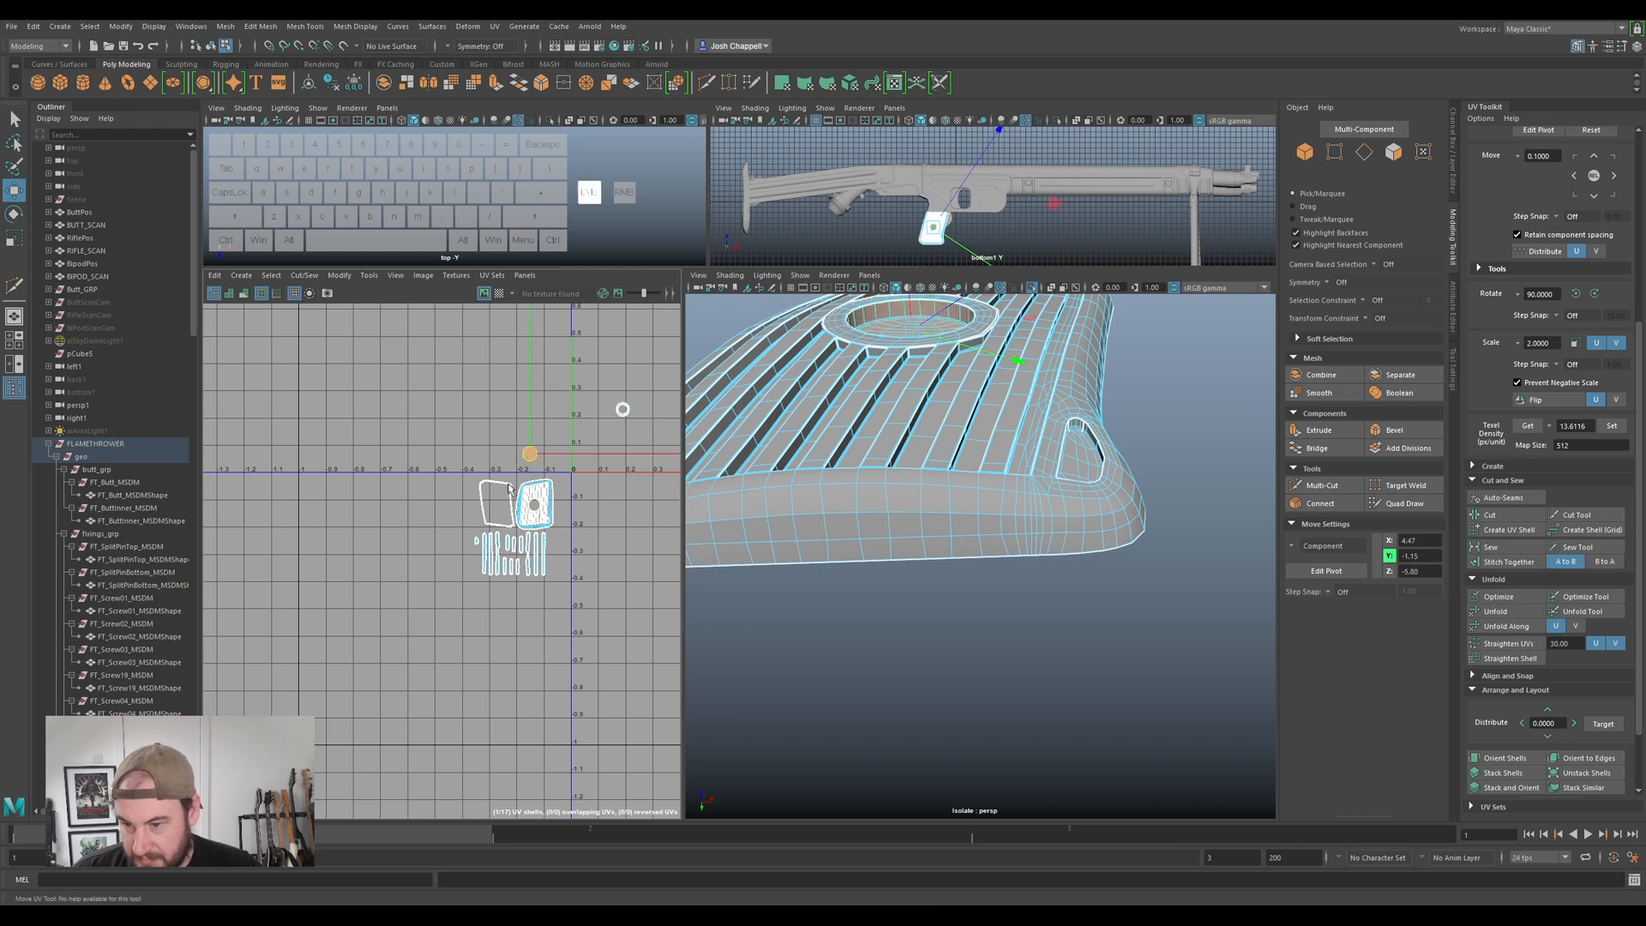
left_click_drag(498, 497, 500, 519)
- Return to object mode, select the ribbed grip panel and exit isolation to show the whole gun
right_click_drag(534, 498, 534, 464)
right_click_drag(888, 415, 965, 382)
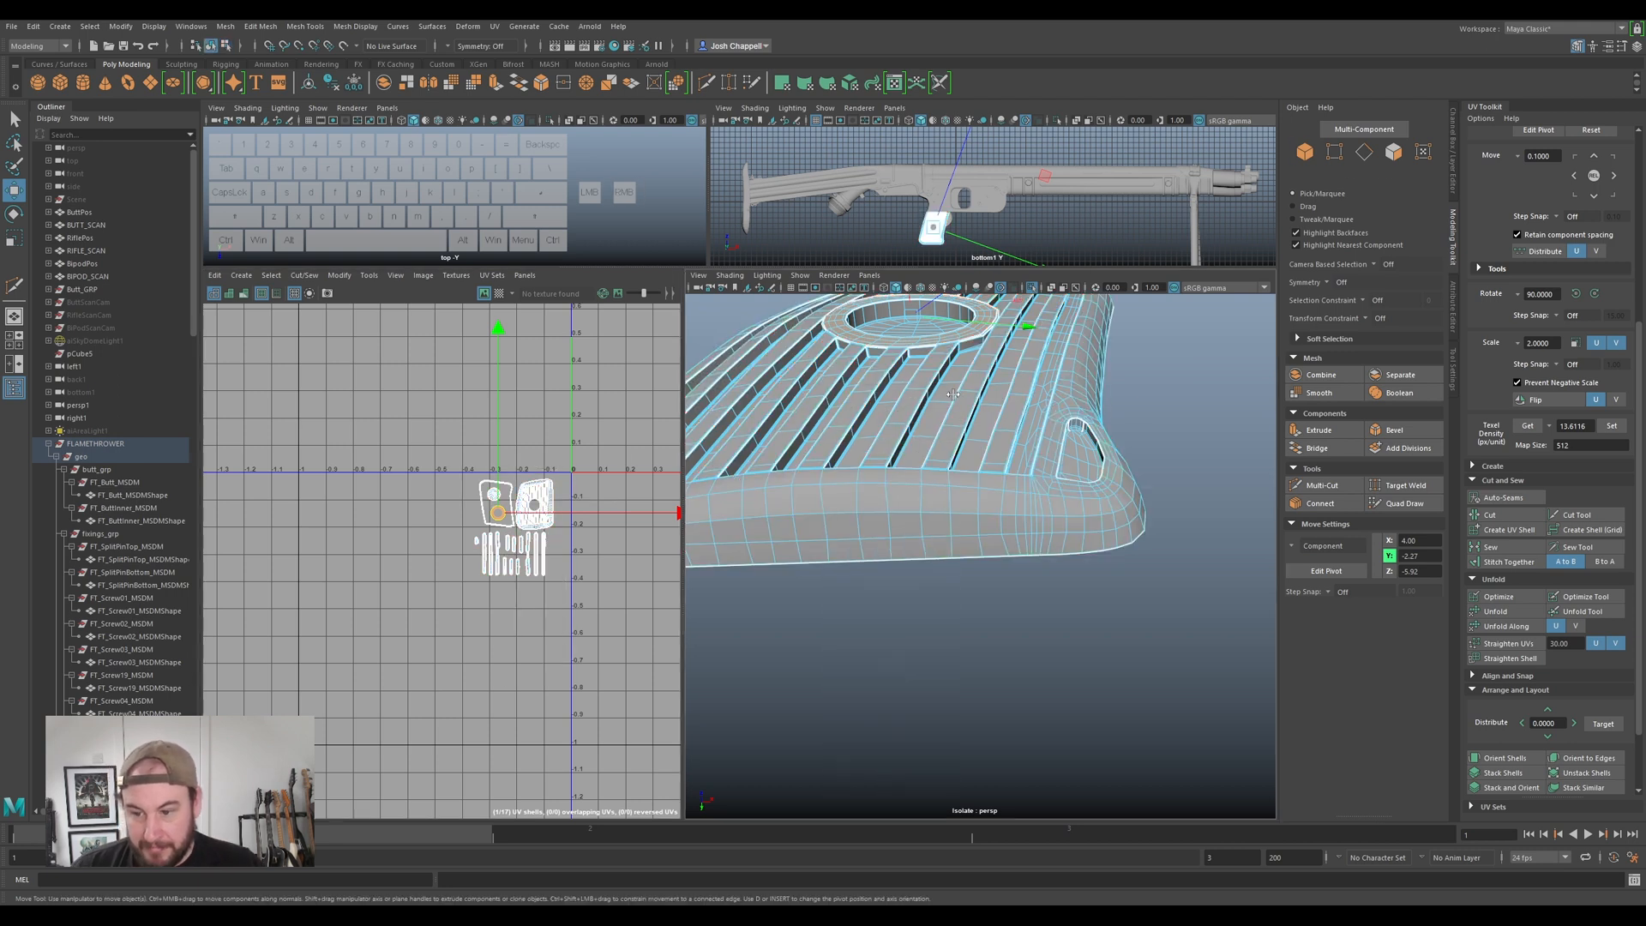
scroll(1004, 468, "down", 10)
left_click(1053, 469)
left_click(987, 538)
key("ctrl+1")
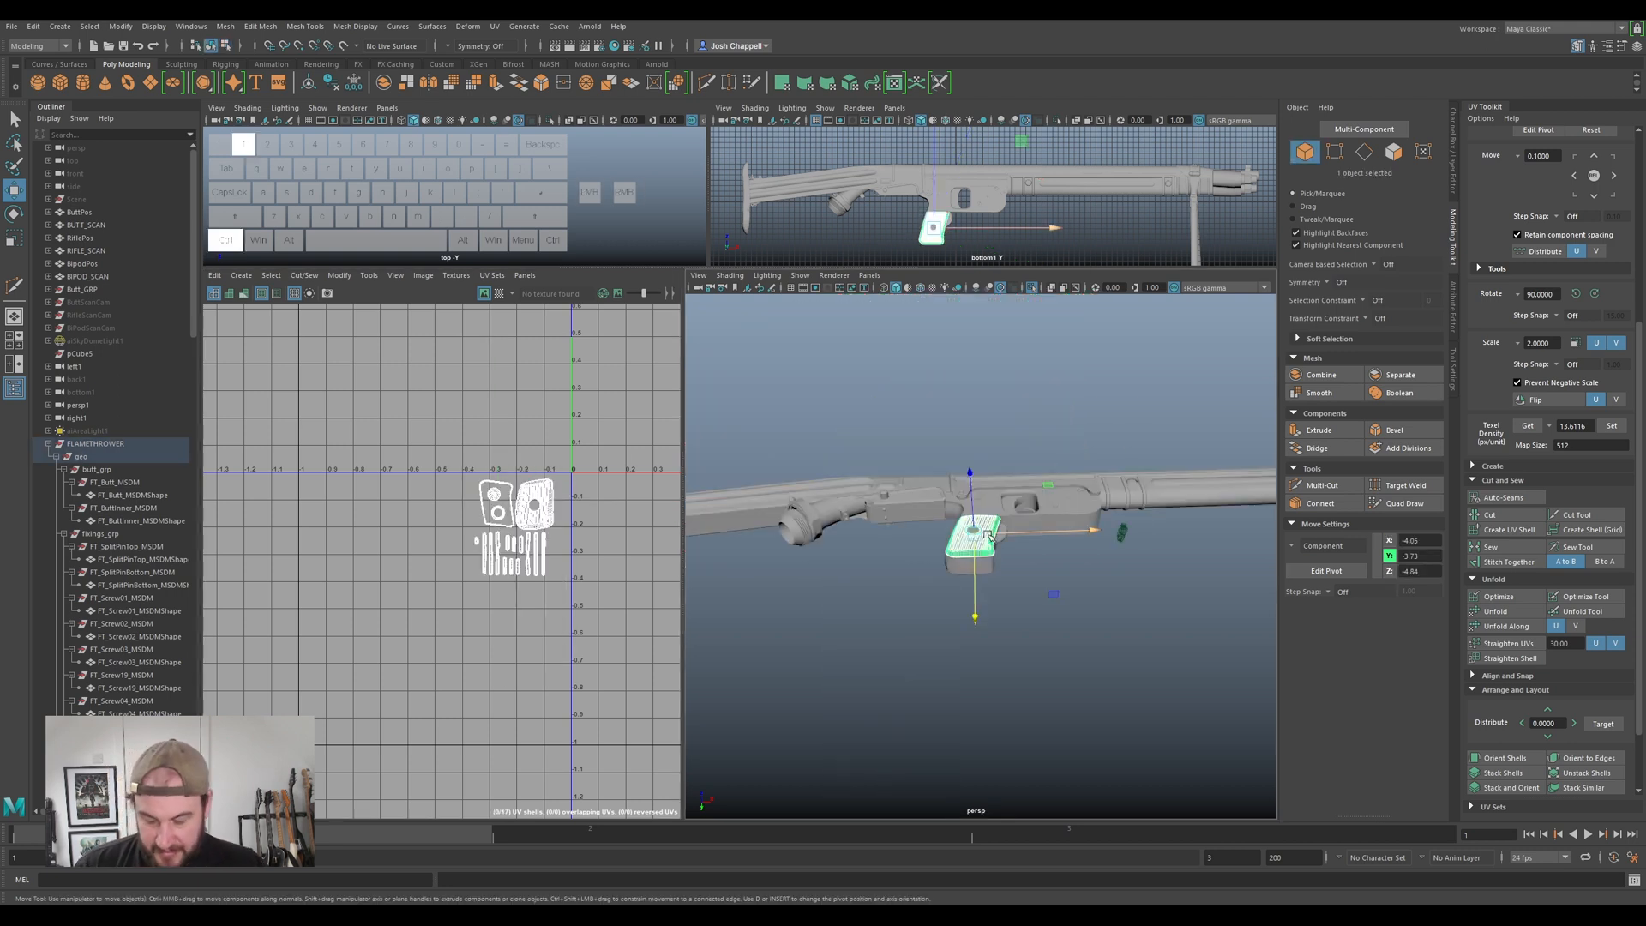
- Select the ribbed grip panel, the opposite grip panel and the ring near the stock together to compare their UVs
left_click_drag(776, 543, 927, 526, "alt")
right_click_drag(960, 527, 1012, 507)
scroll(1014, 508, "down", 3)
left_click_drag(1013, 508, 892, 527, "alt")
left_click(966, 562, "ctrl+shift")
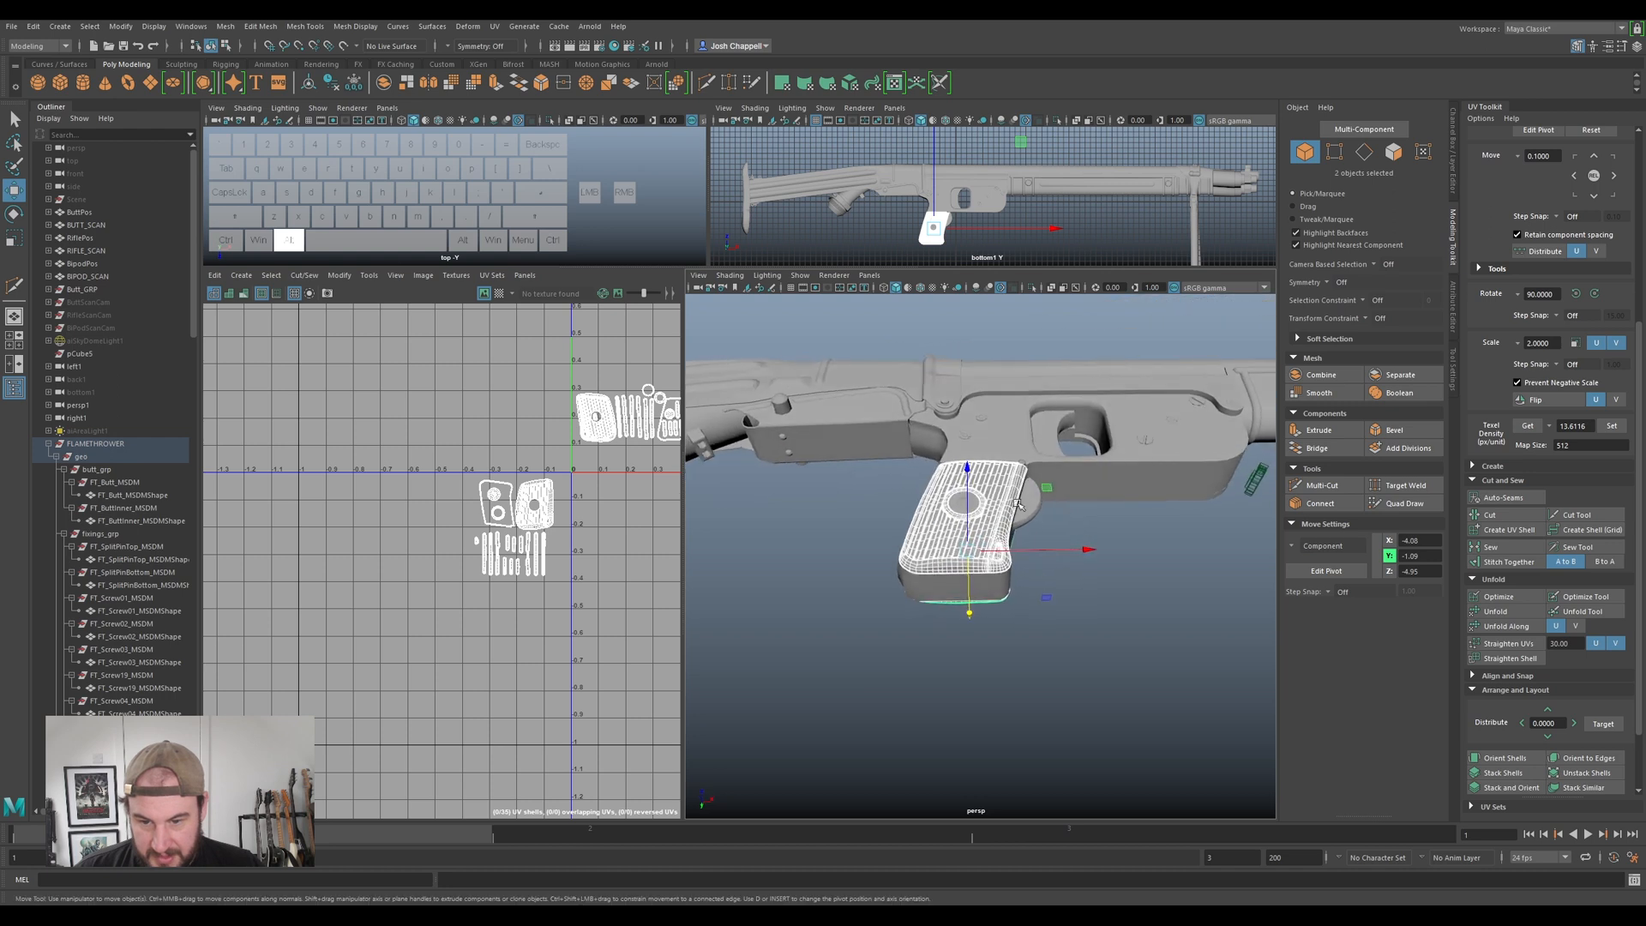
scroll(891, 527, "down", 3)
scroll(851, 529, "up", 3)
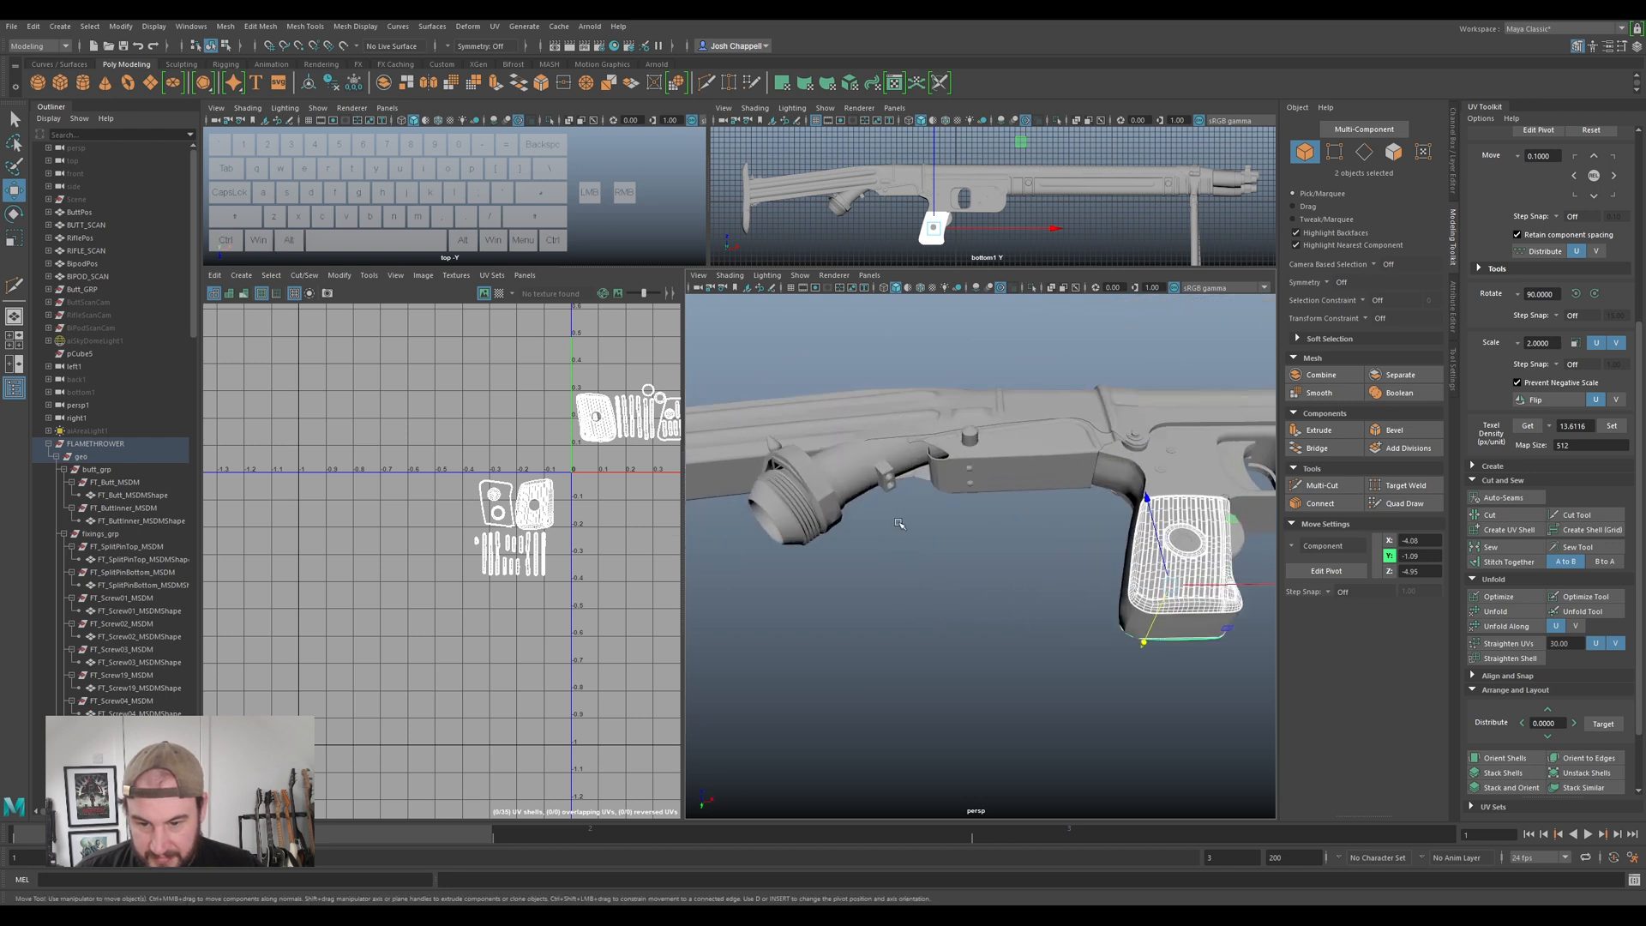
left_click(829, 489, "ctrl+shift")
- Move all of the ribbed panel's shells beside the other parts' shells, just above the horizontal UV axis
right_click(508, 526)
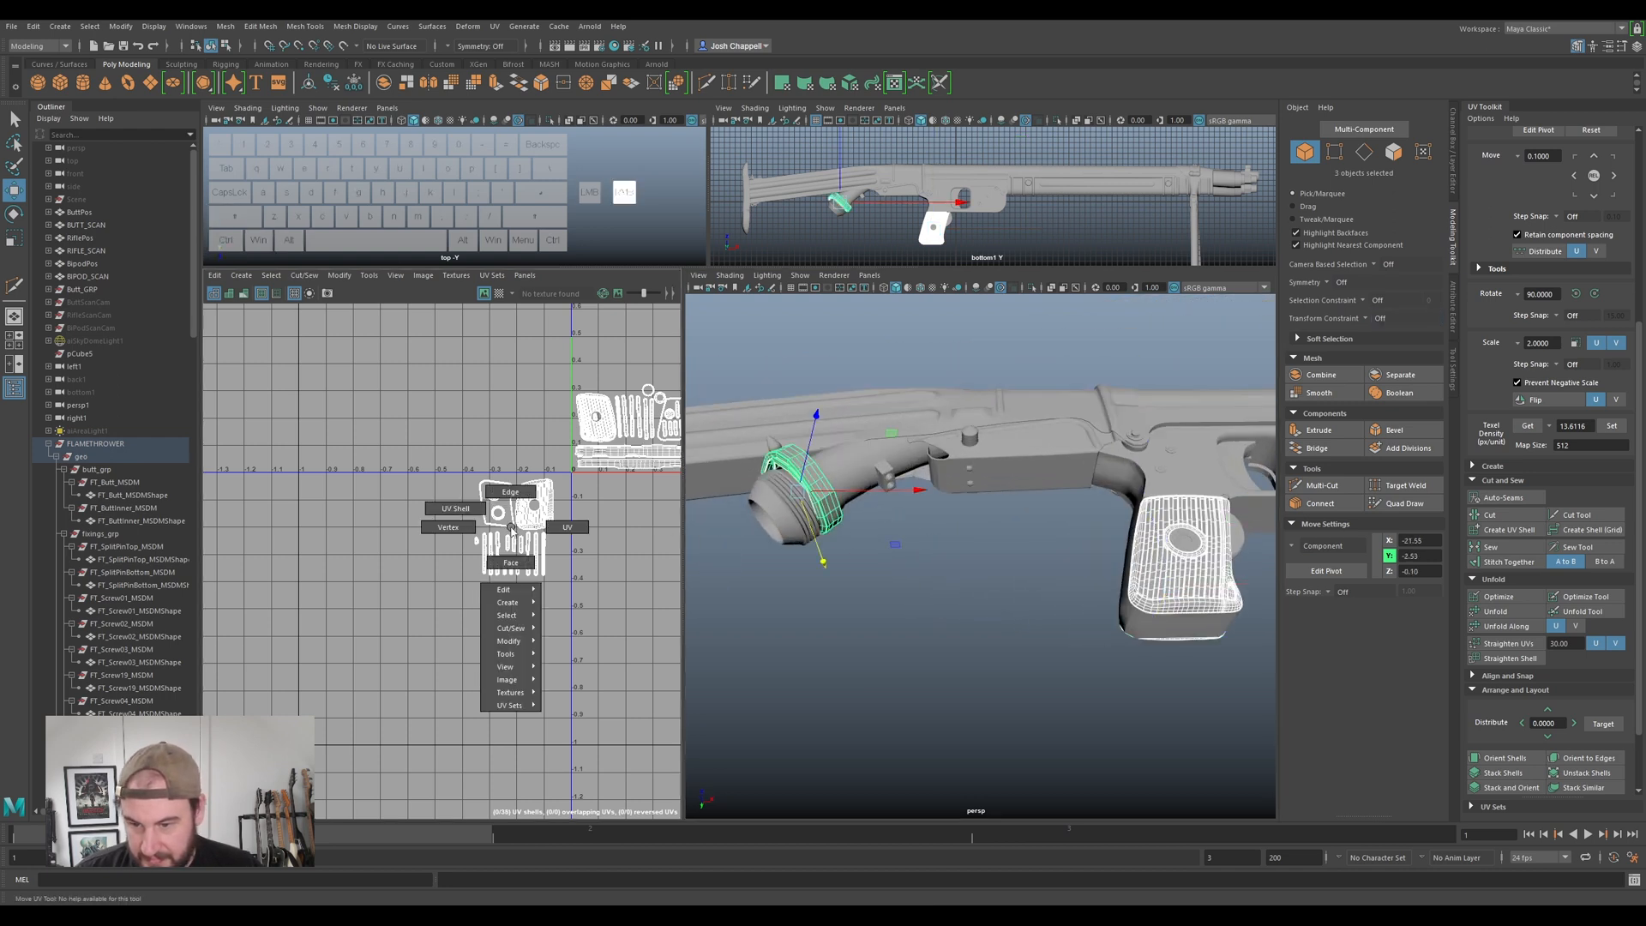
left_click(484, 520)
left_click_drag(563, 493, 561, 477)
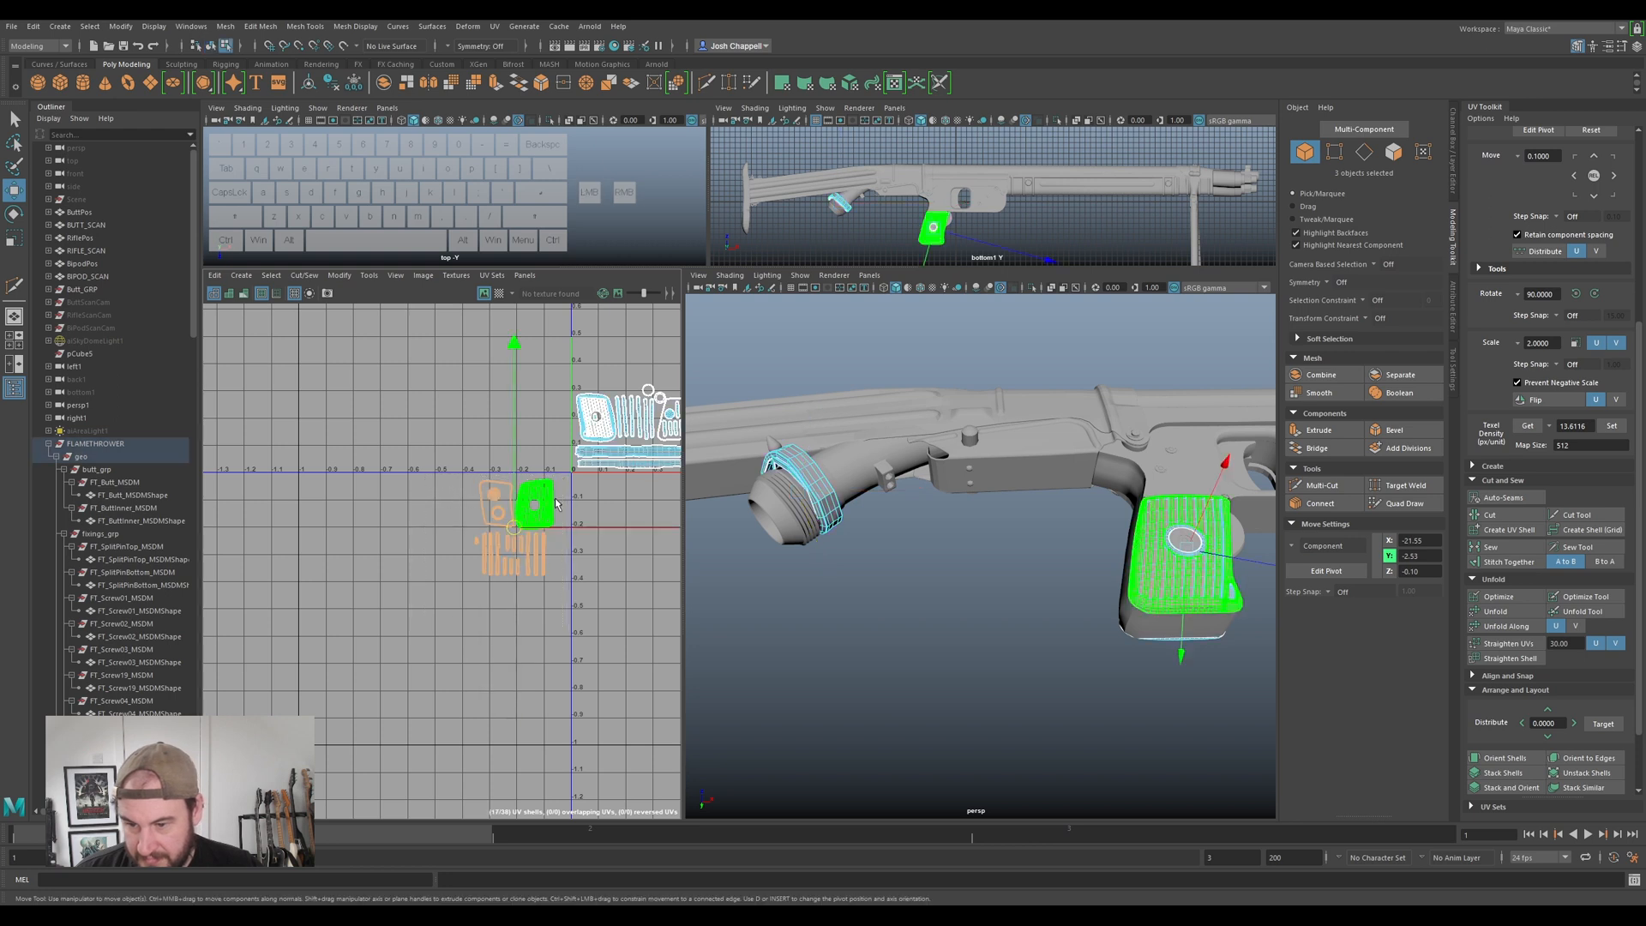
scroll(551, 501, "down", 3)
middle_click_drag(543, 519, 444, 558, "alt")
left_click_drag(439, 550, 494, 454)
scroll(495, 454, "up", 5)
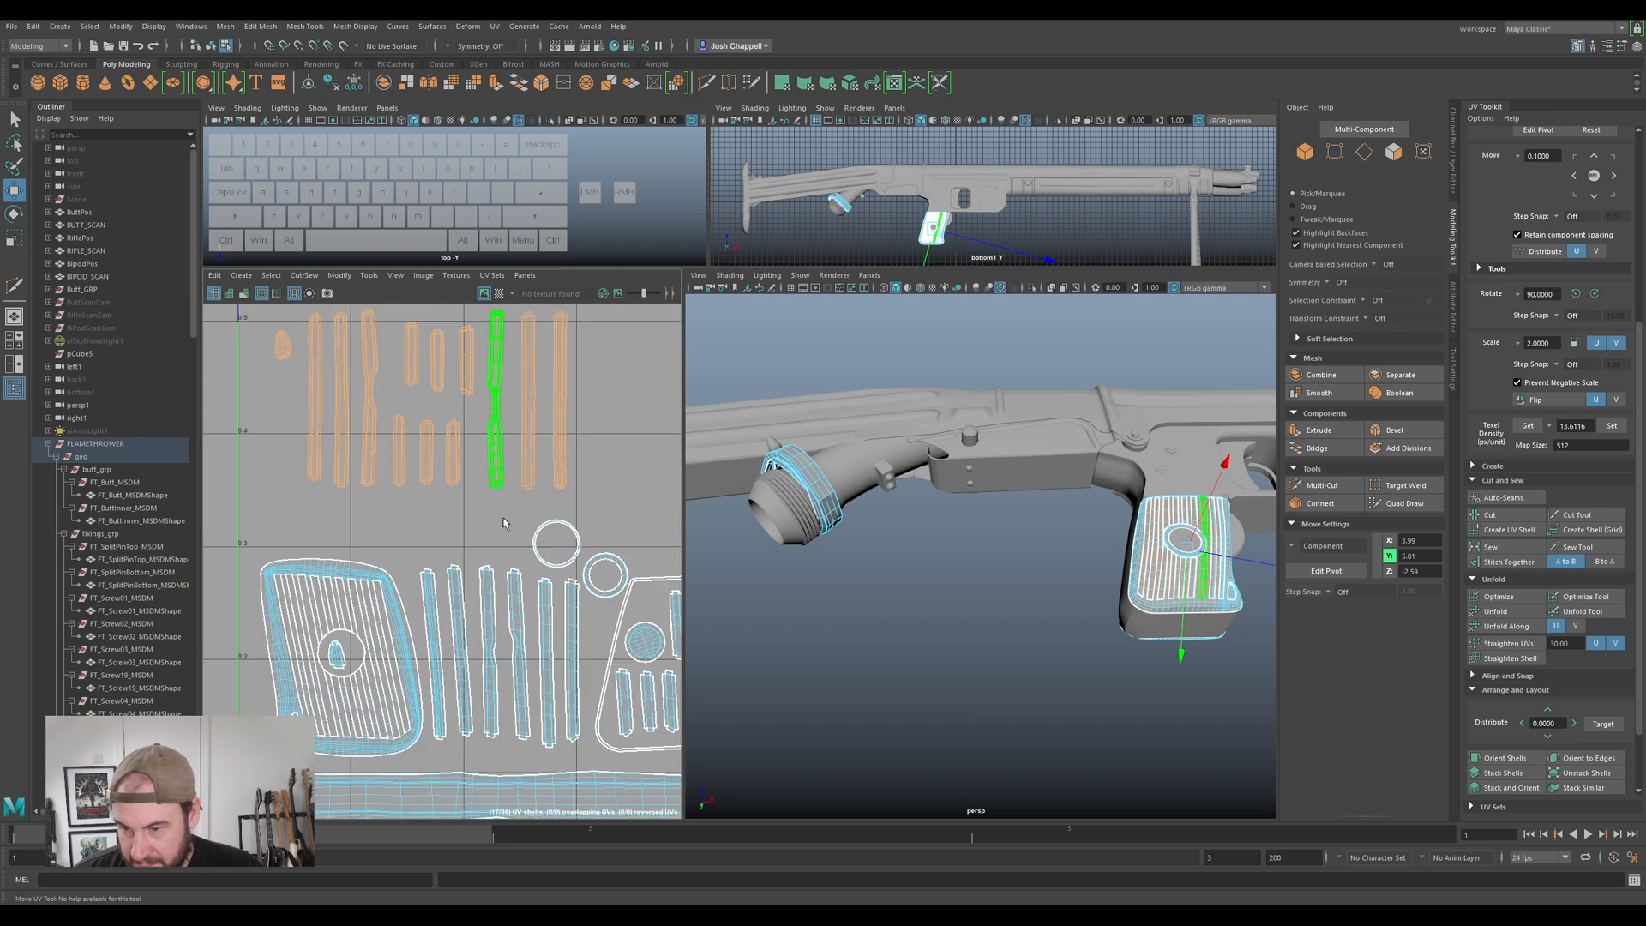
scroll(504, 496, "down", 2)
scroll(475, 465, "down", 3)
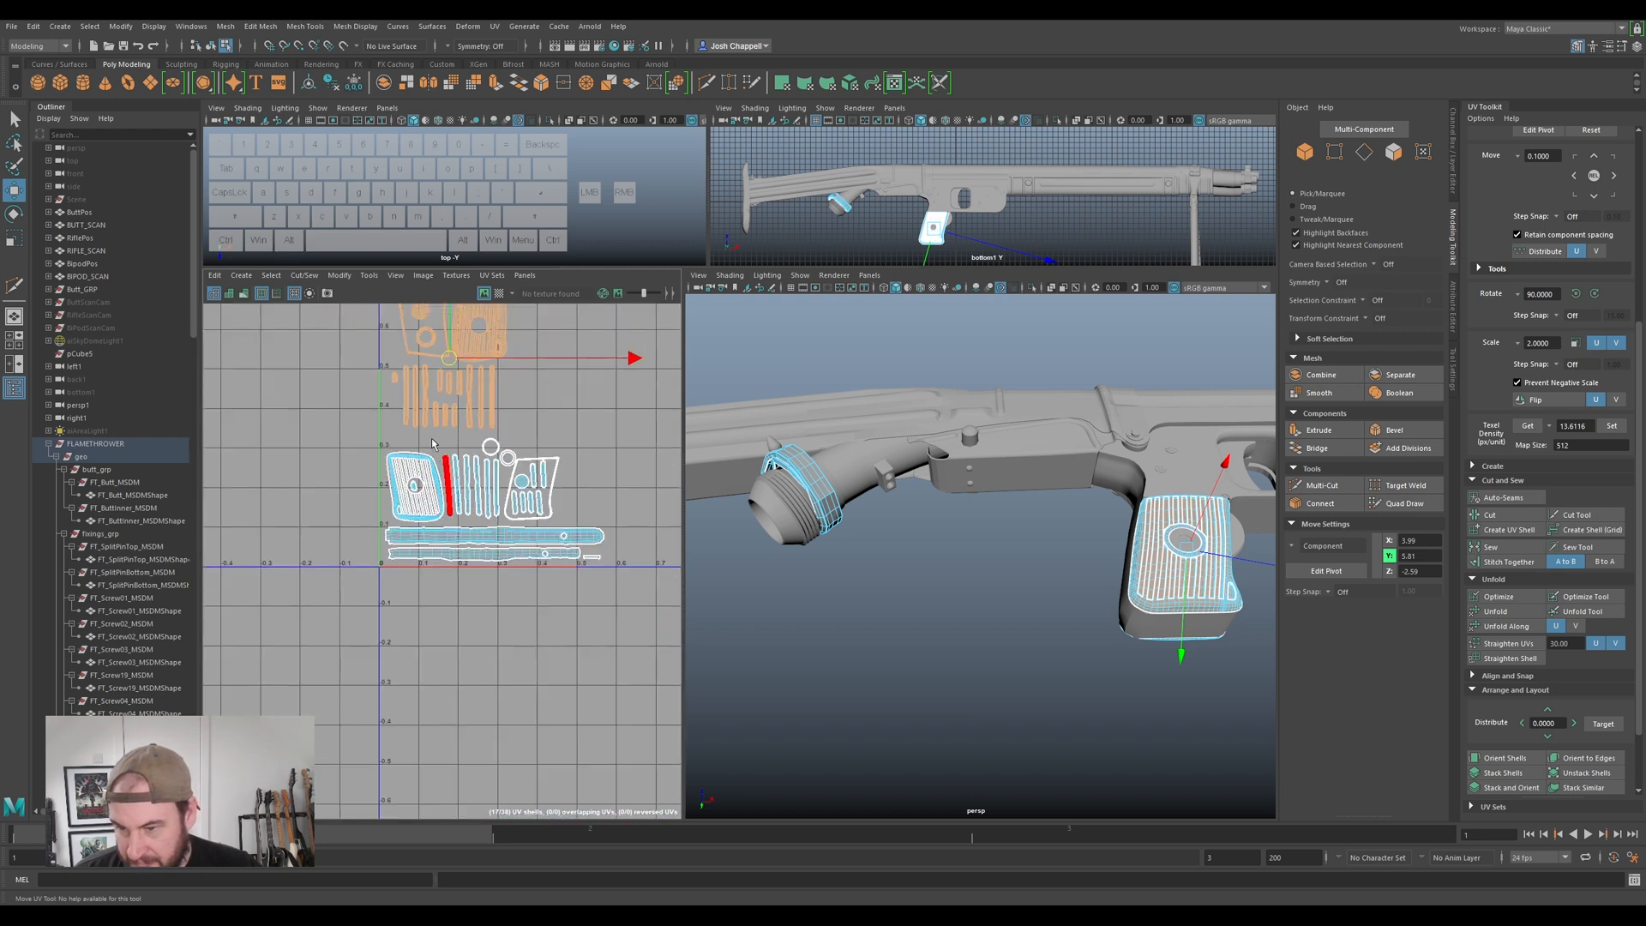
left_click_drag(452, 356, 608, 452)
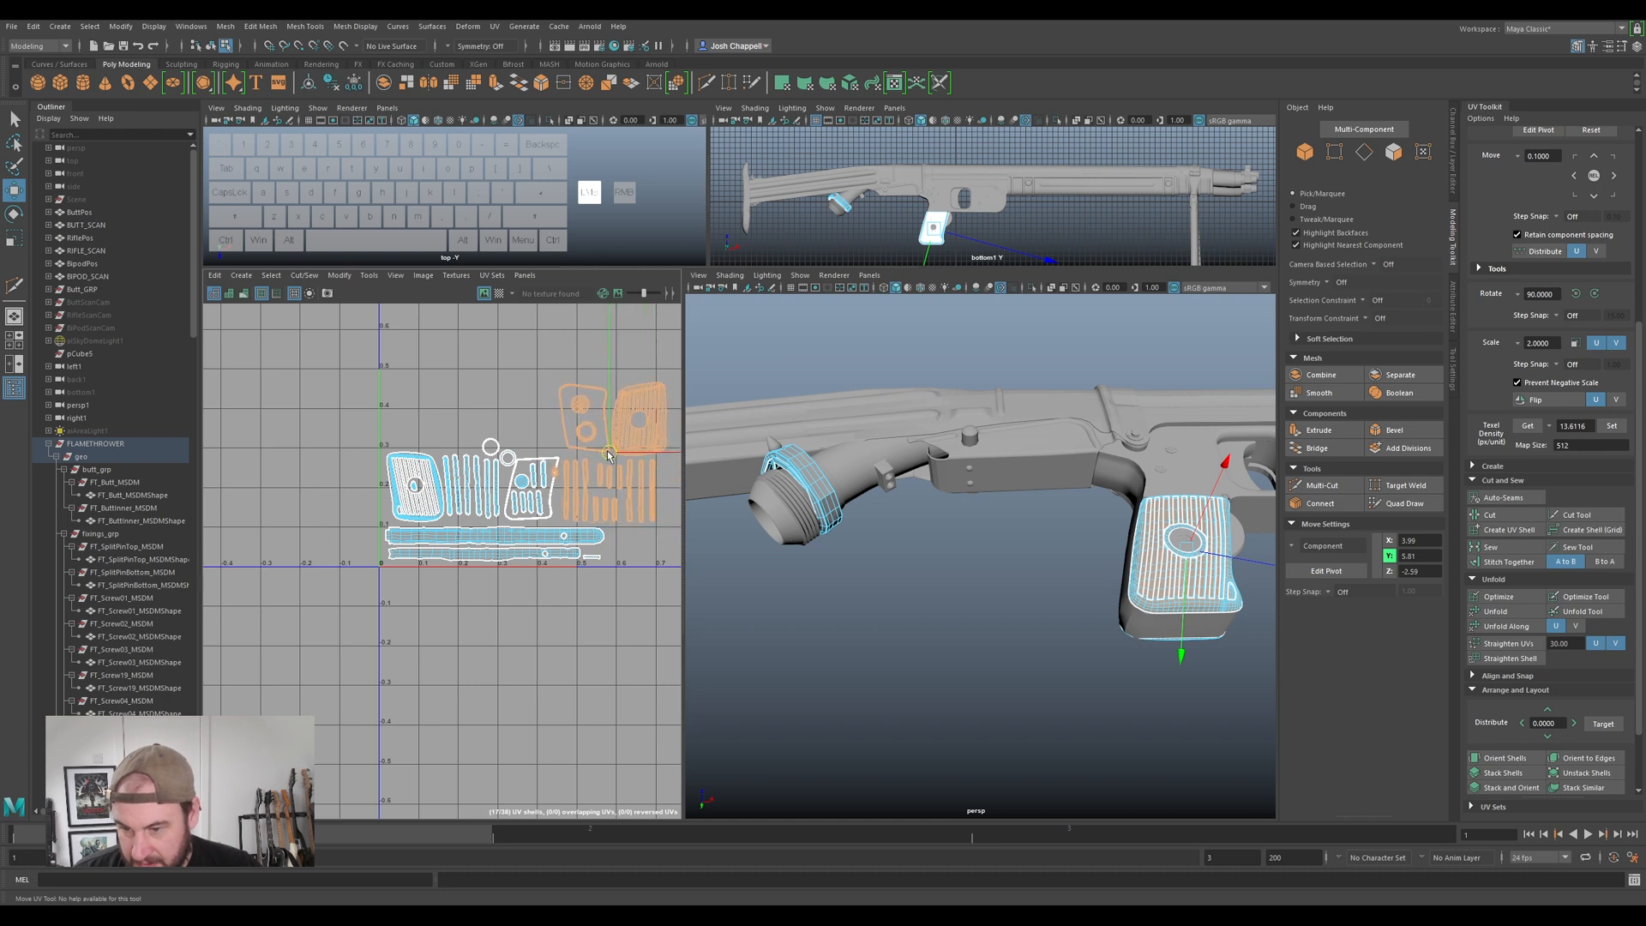
- Move the border and ribbed face shells, with the disc and ring, to the end of the groove shell row
left_click(557, 474)
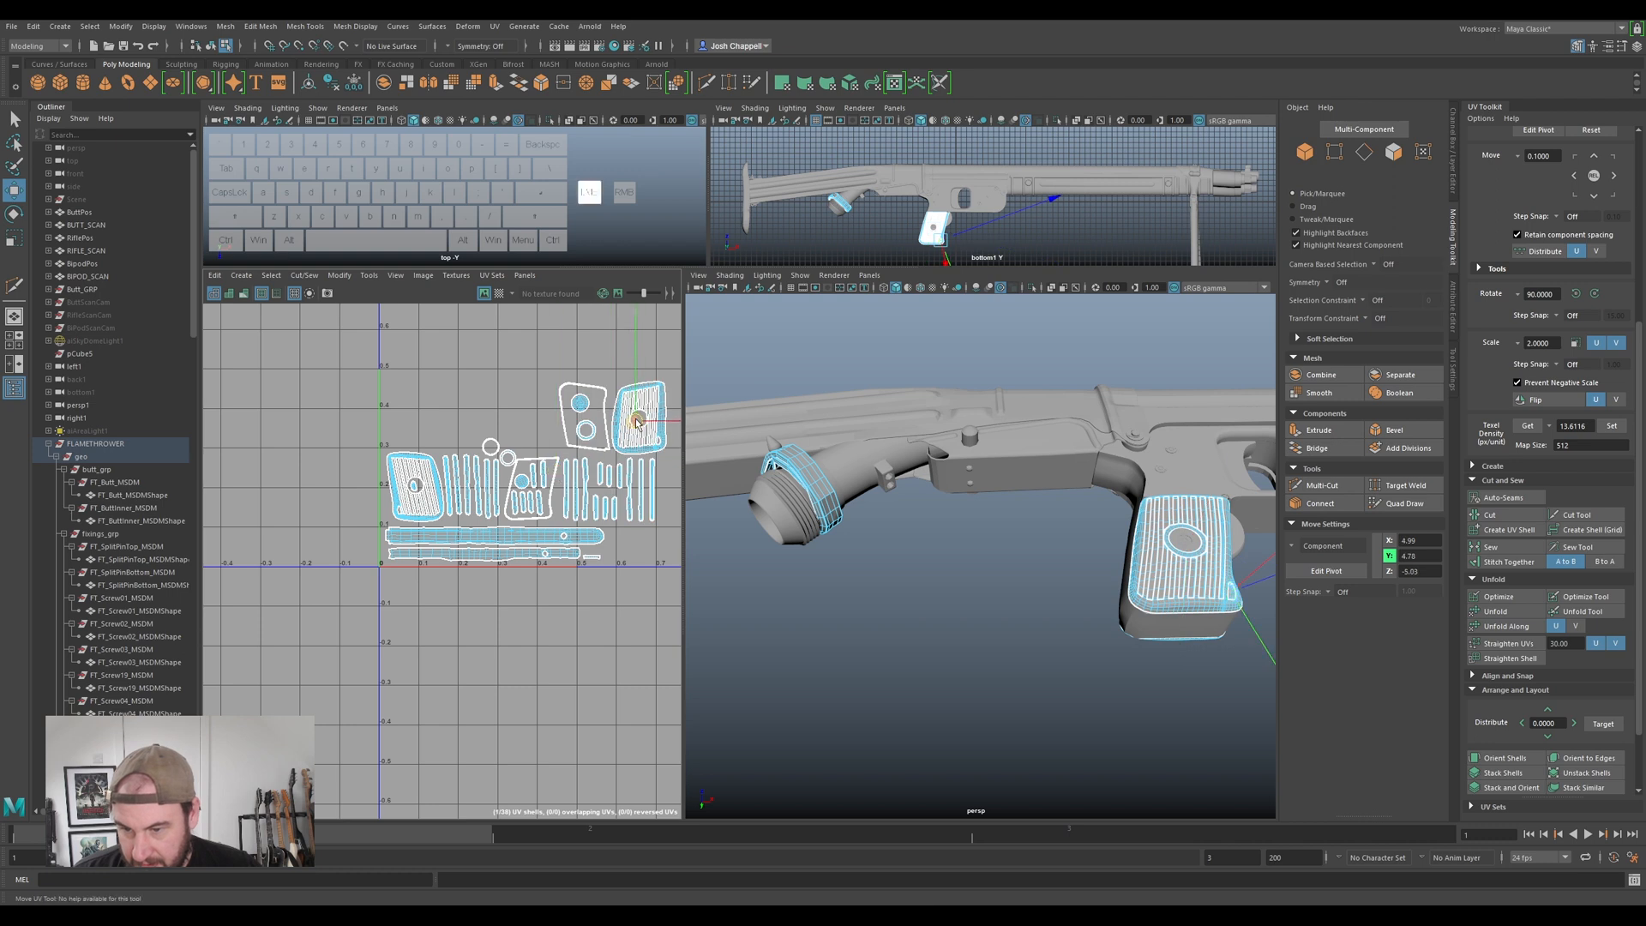
middle_click_drag(626, 437, 499, 441, "alt")
left_click_drag(440, 431, 587, 500)
scroll(524, 493, "down", 4)
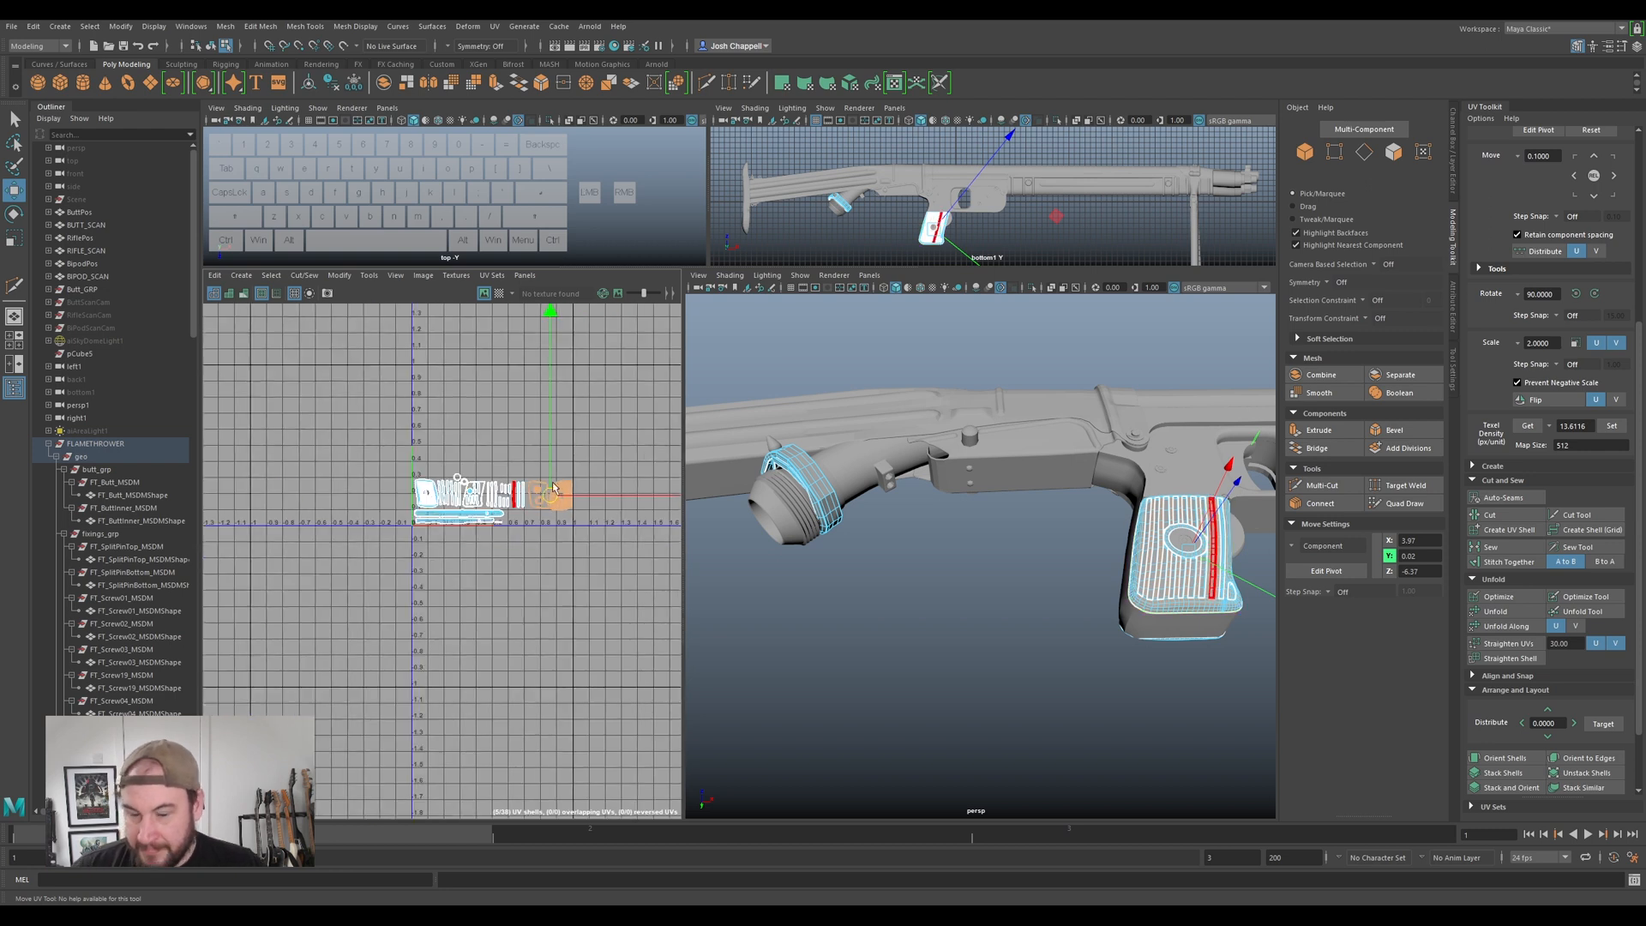
right_click(544, 482)
right_click_drag(545, 482, 511, 485)
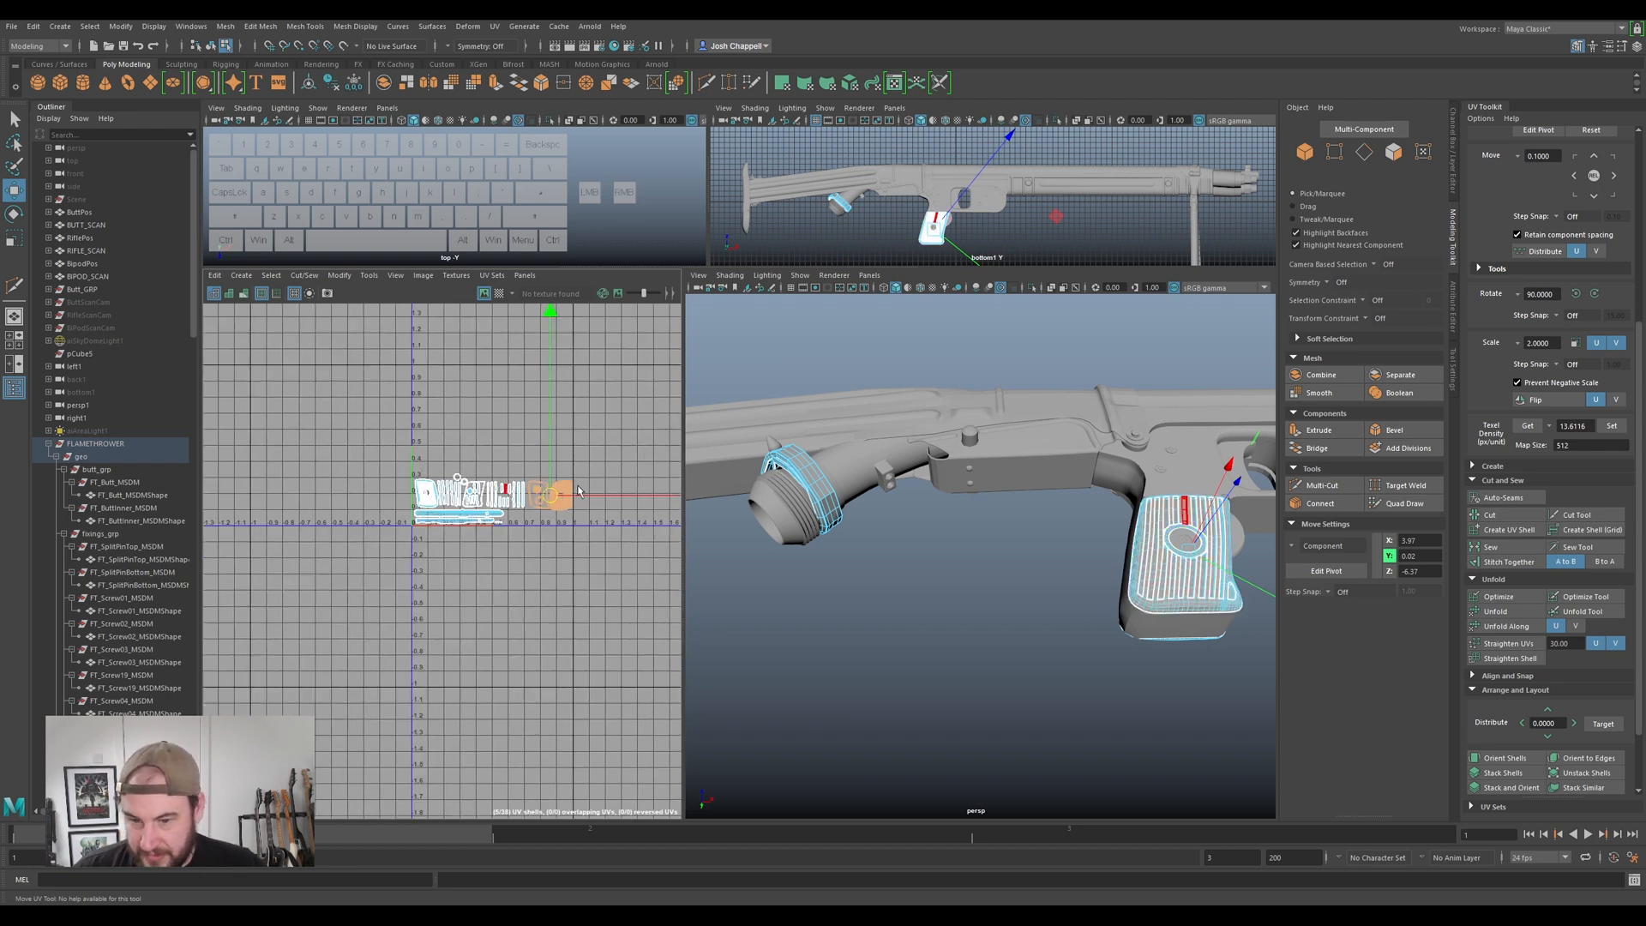
- Select the stock, grip and receiver parts together to compare their UV layouts
right_click_drag(788, 485, 845, 464)
scroll(845, 464, "down", 6)
left_click_drag(846, 465, 1171, 502, "alt")
key("ctrl+shift")
left_click(1145, 561, "shift")
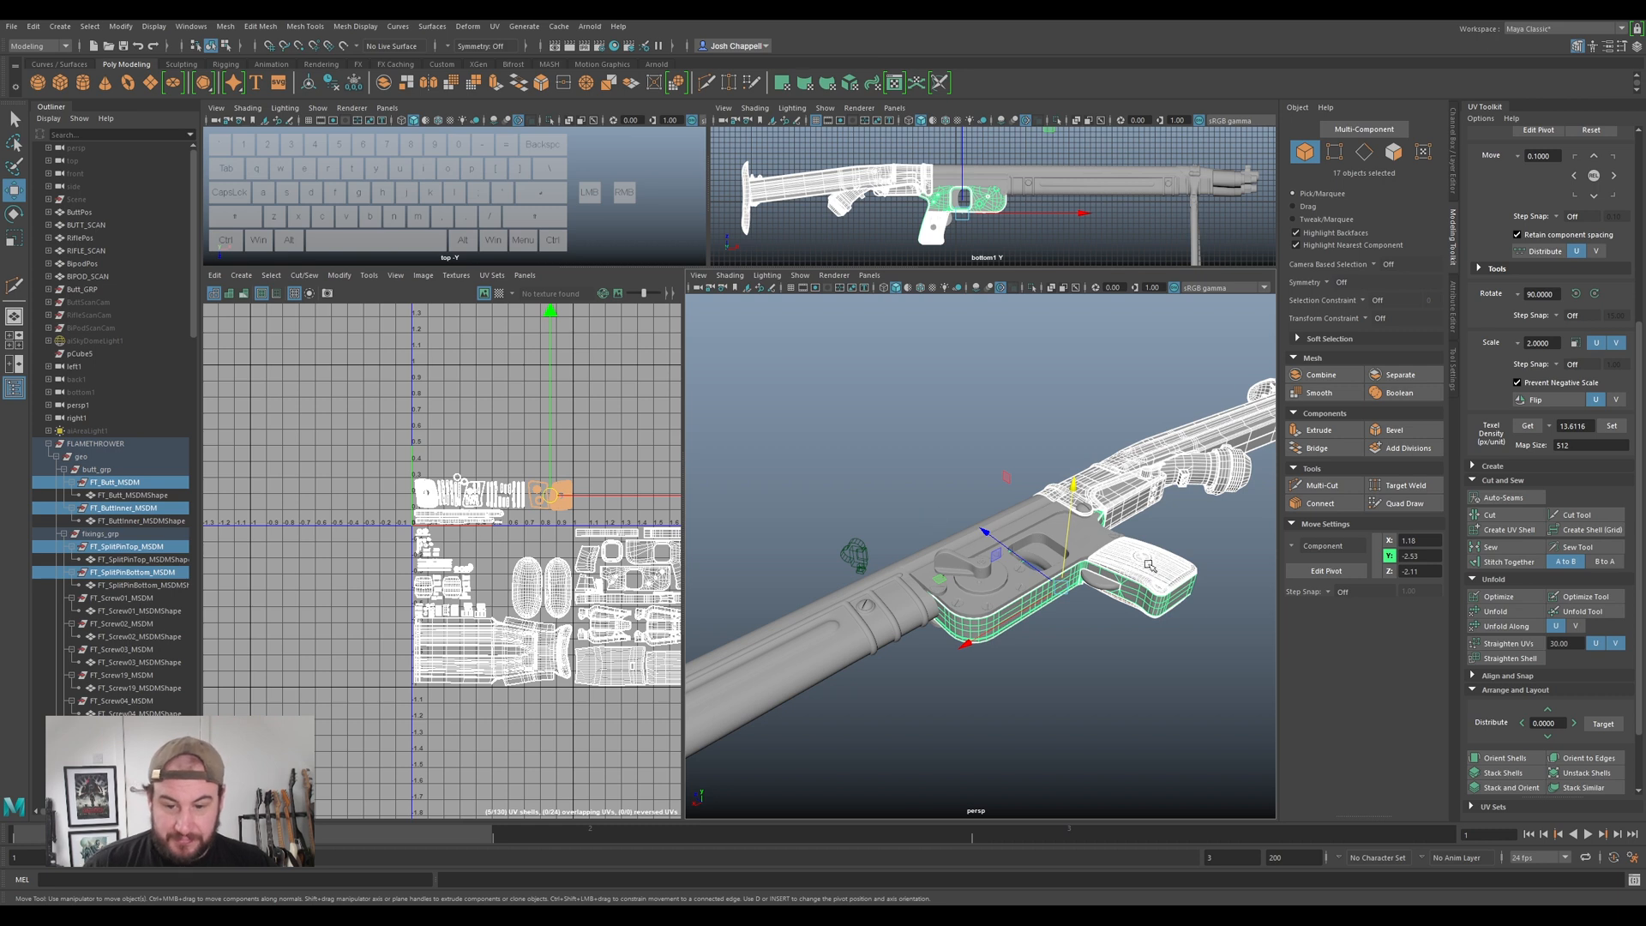
key("f")
left_click(1050, 530, "shift")
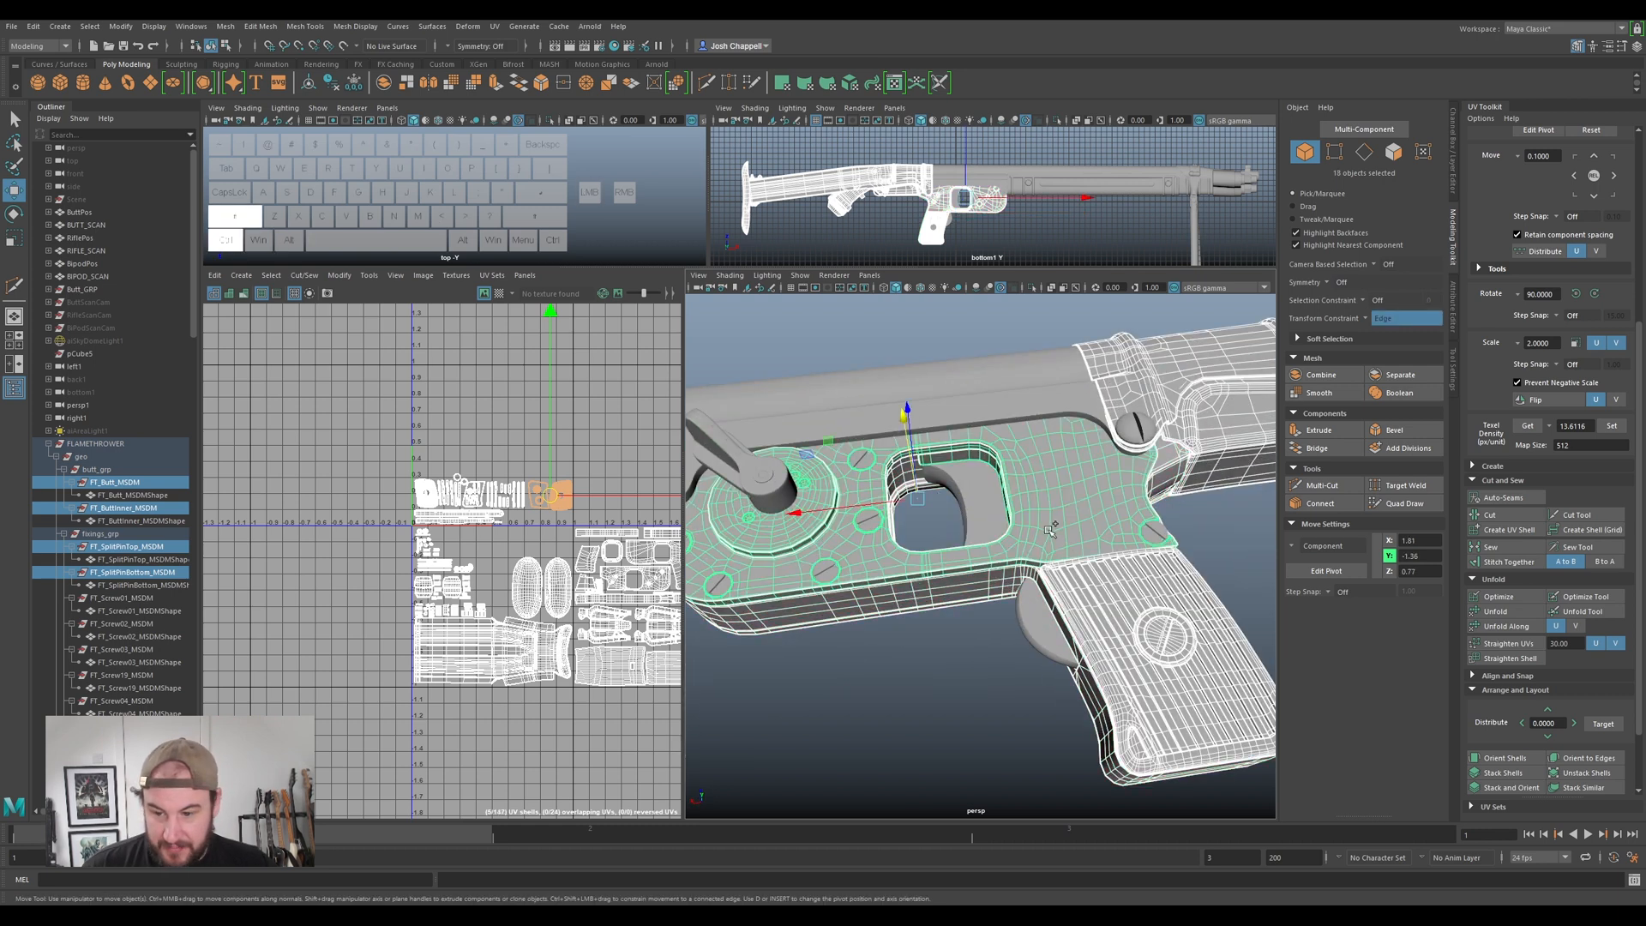
middle_click_drag(514, 650, 307, 620, "alt")
scroll(952, 590, "down", 5, "alt")
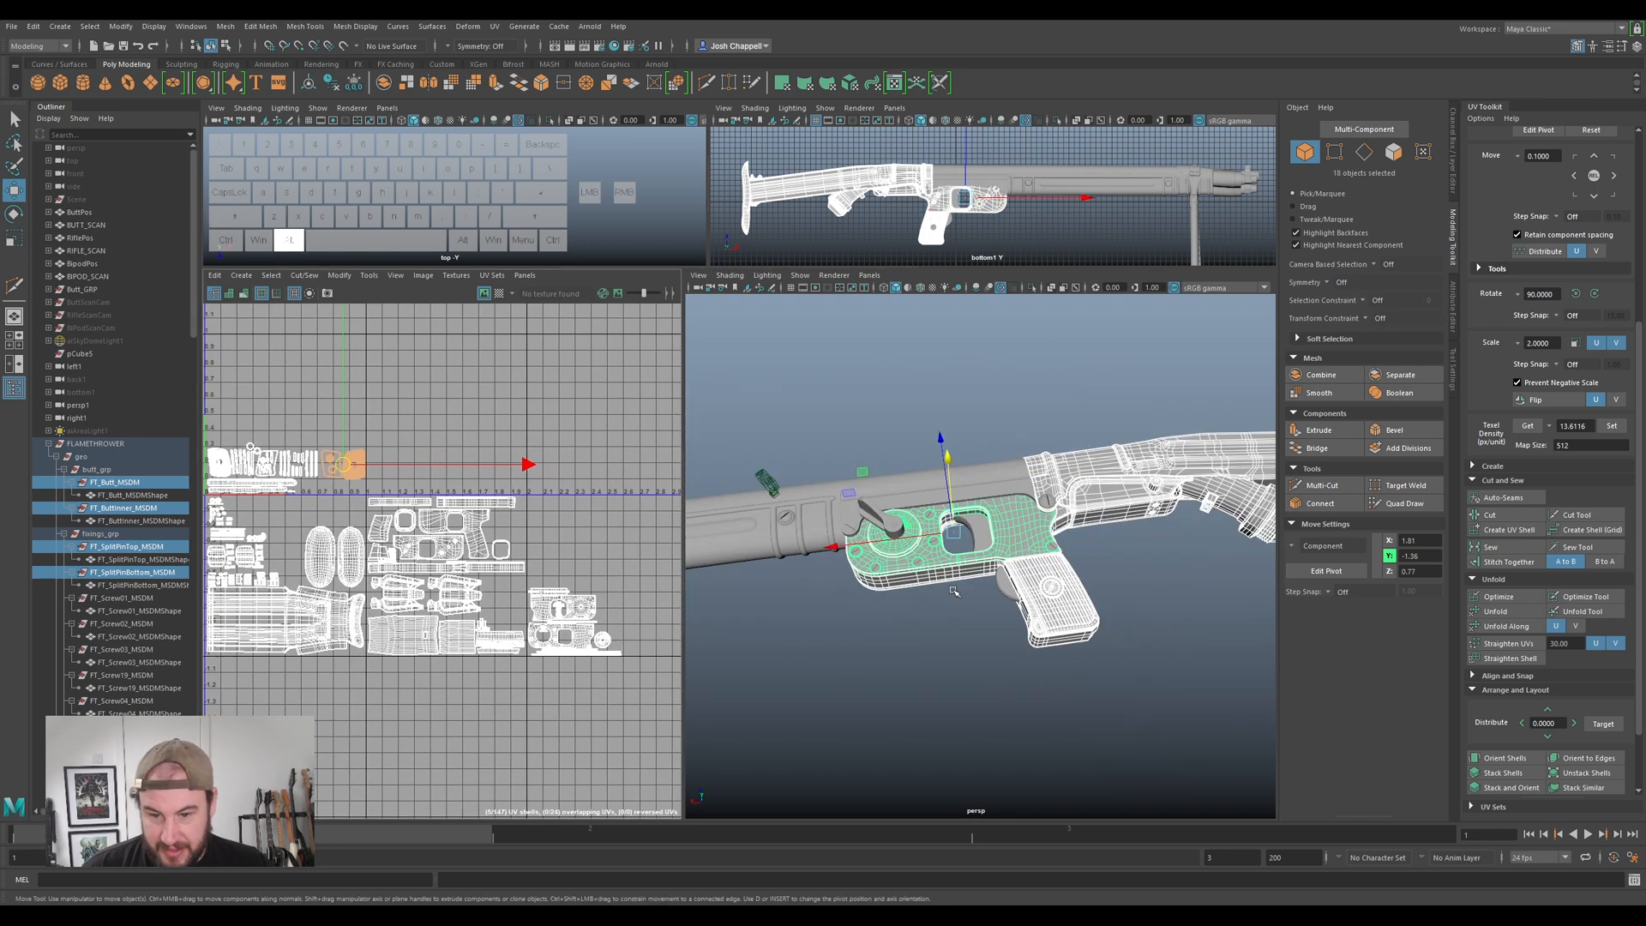
- Preview the checker map on the selected parts to check texel density, and turn it off again
left_click_drag(954, 591, 909, 557, "alt")
left_click(500, 294)
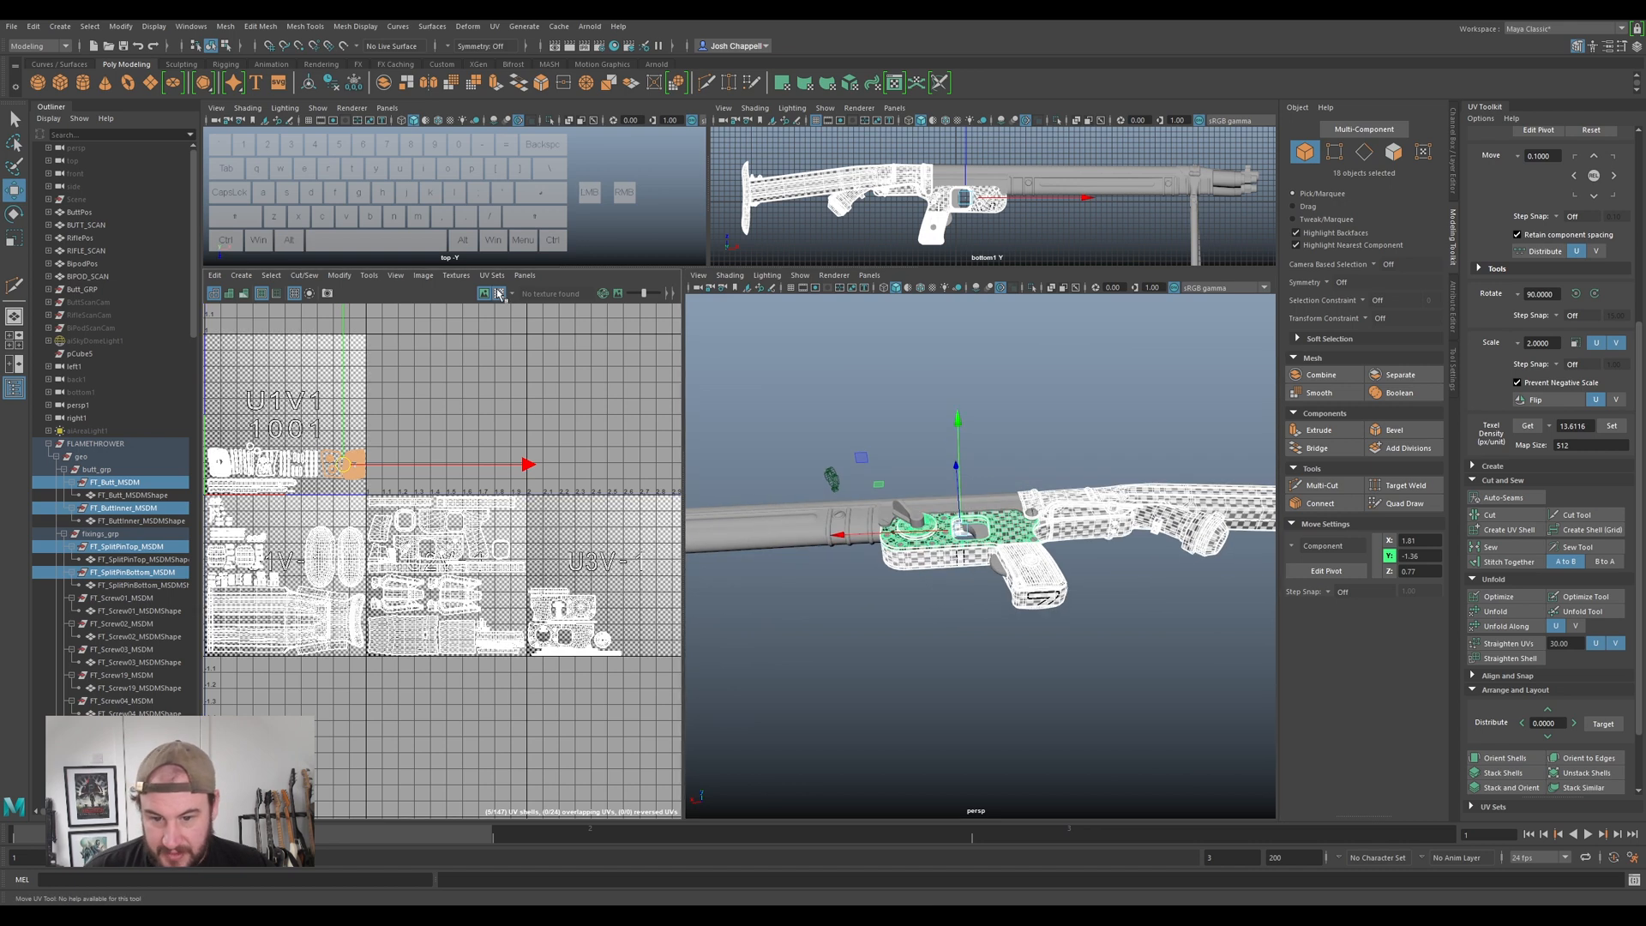
left_click_drag(774, 376, 742, 549, "alt")
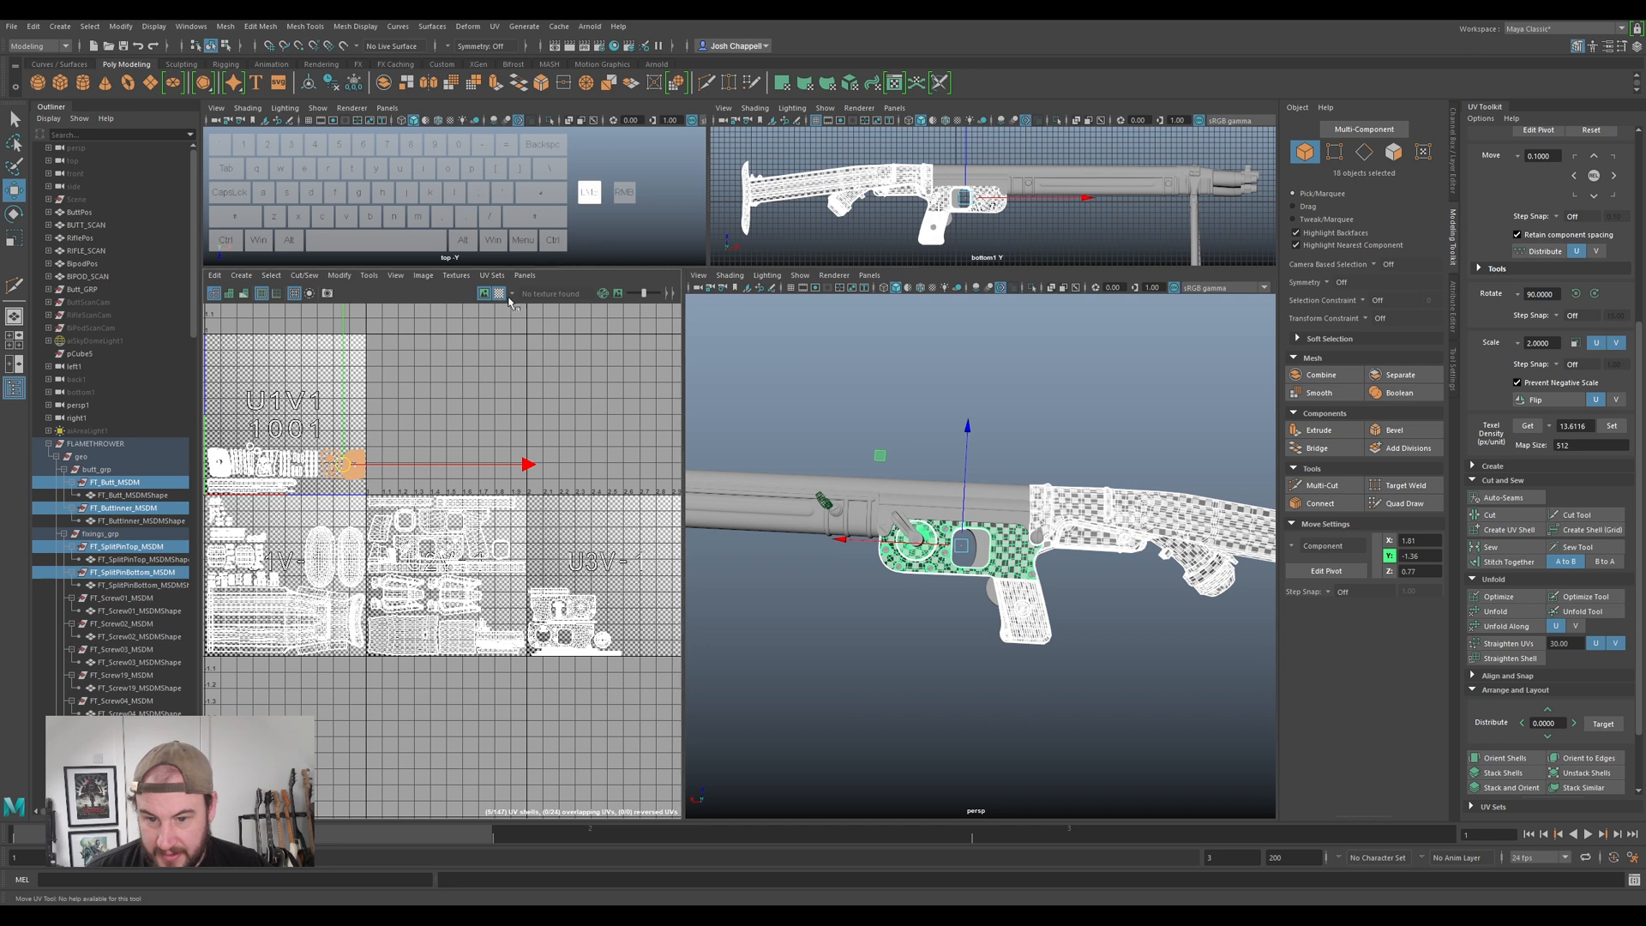
left_click(499, 294)
- Select the half-moon trigger safety behind the grip and delete its existing UVs
left_click_drag(908, 510, 1086, 581, "alt")
scroll(1063, 540, "up", 8, "alt")
middle_click_drag(1085, 582, 1025, 552, "alt")
left_click(1003, 534)
right_click_drag(1001, 533, 1000, 534)
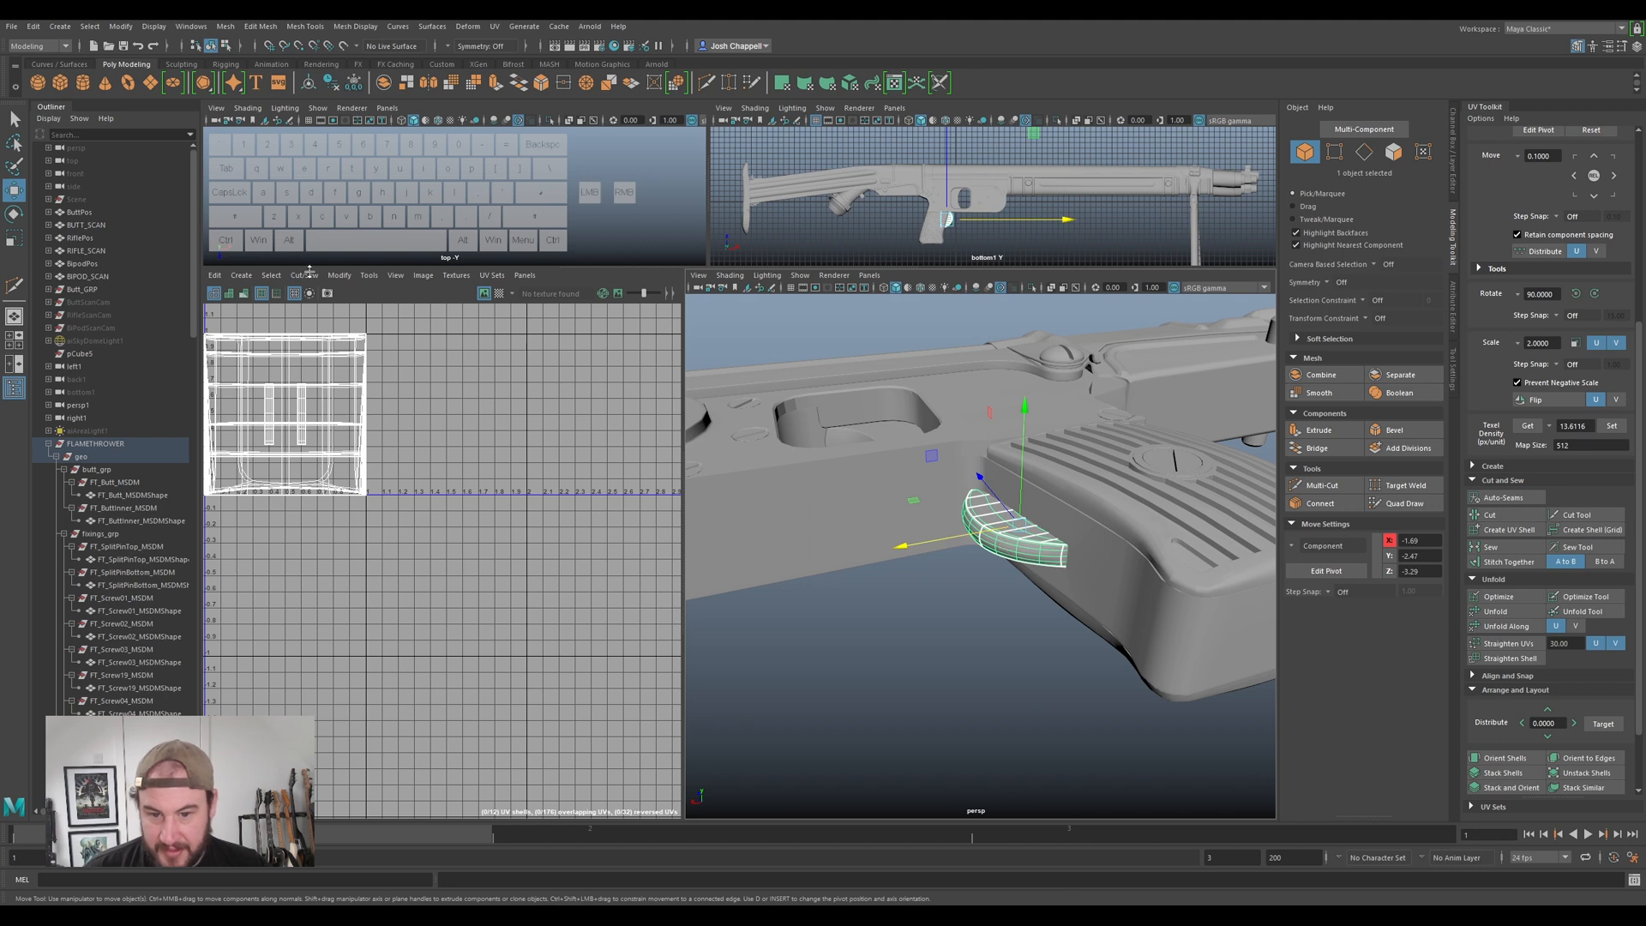
left_click(494, 27)
left_click(529, 275)
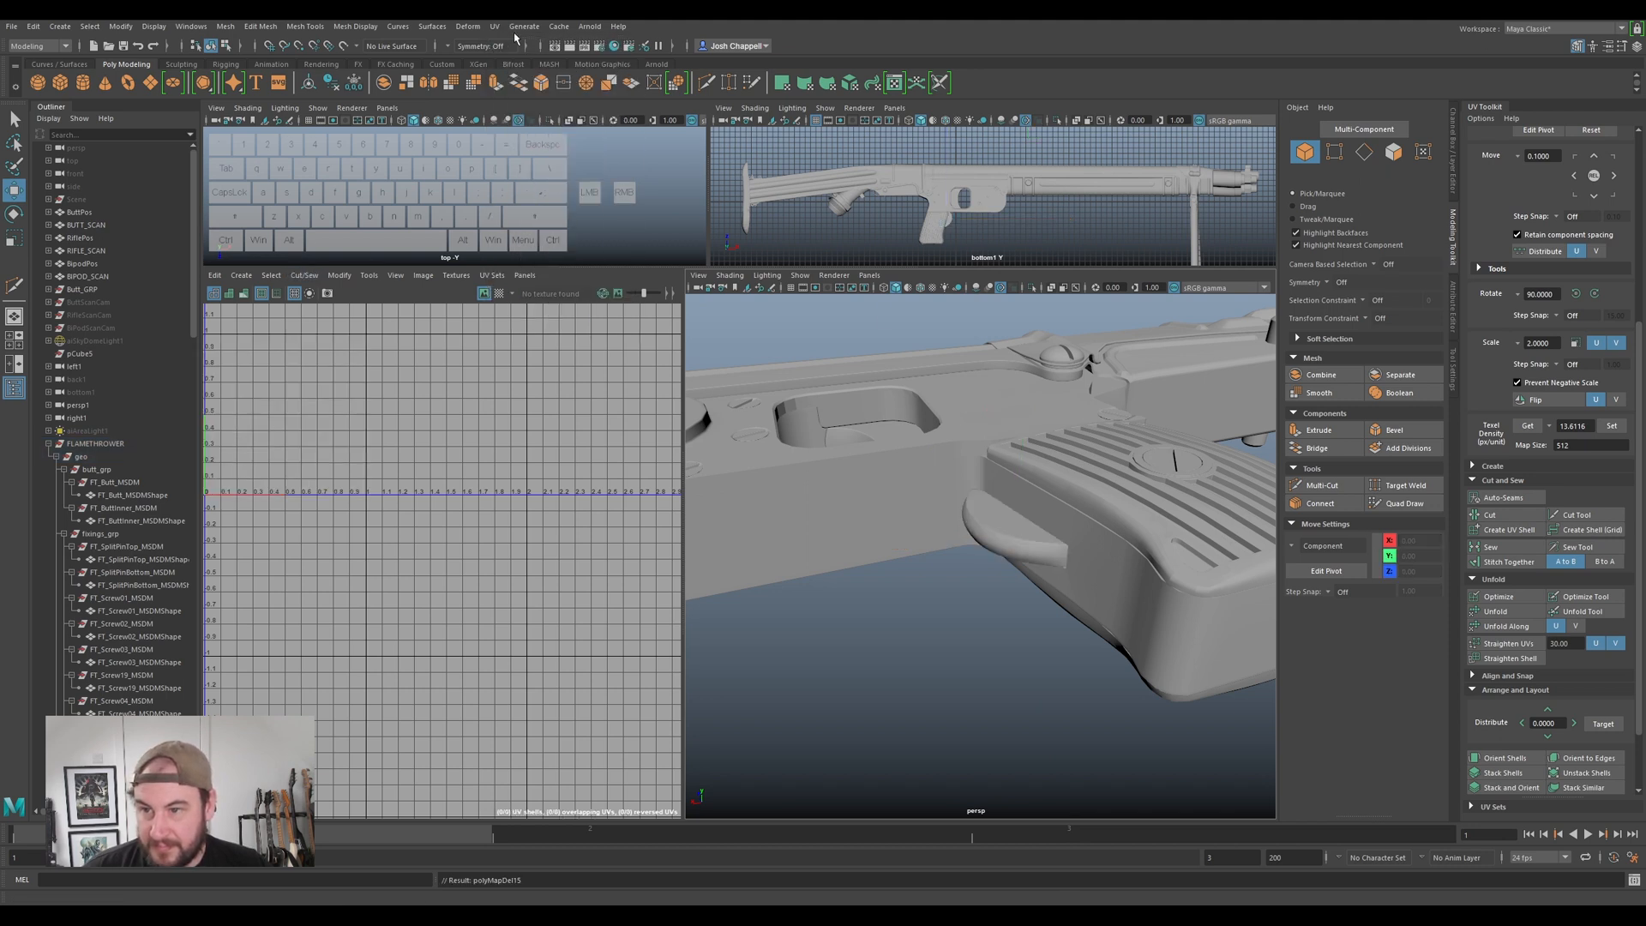
- Create new UVs for the trigger safety with a camera-based projection
left_click(990, 498)
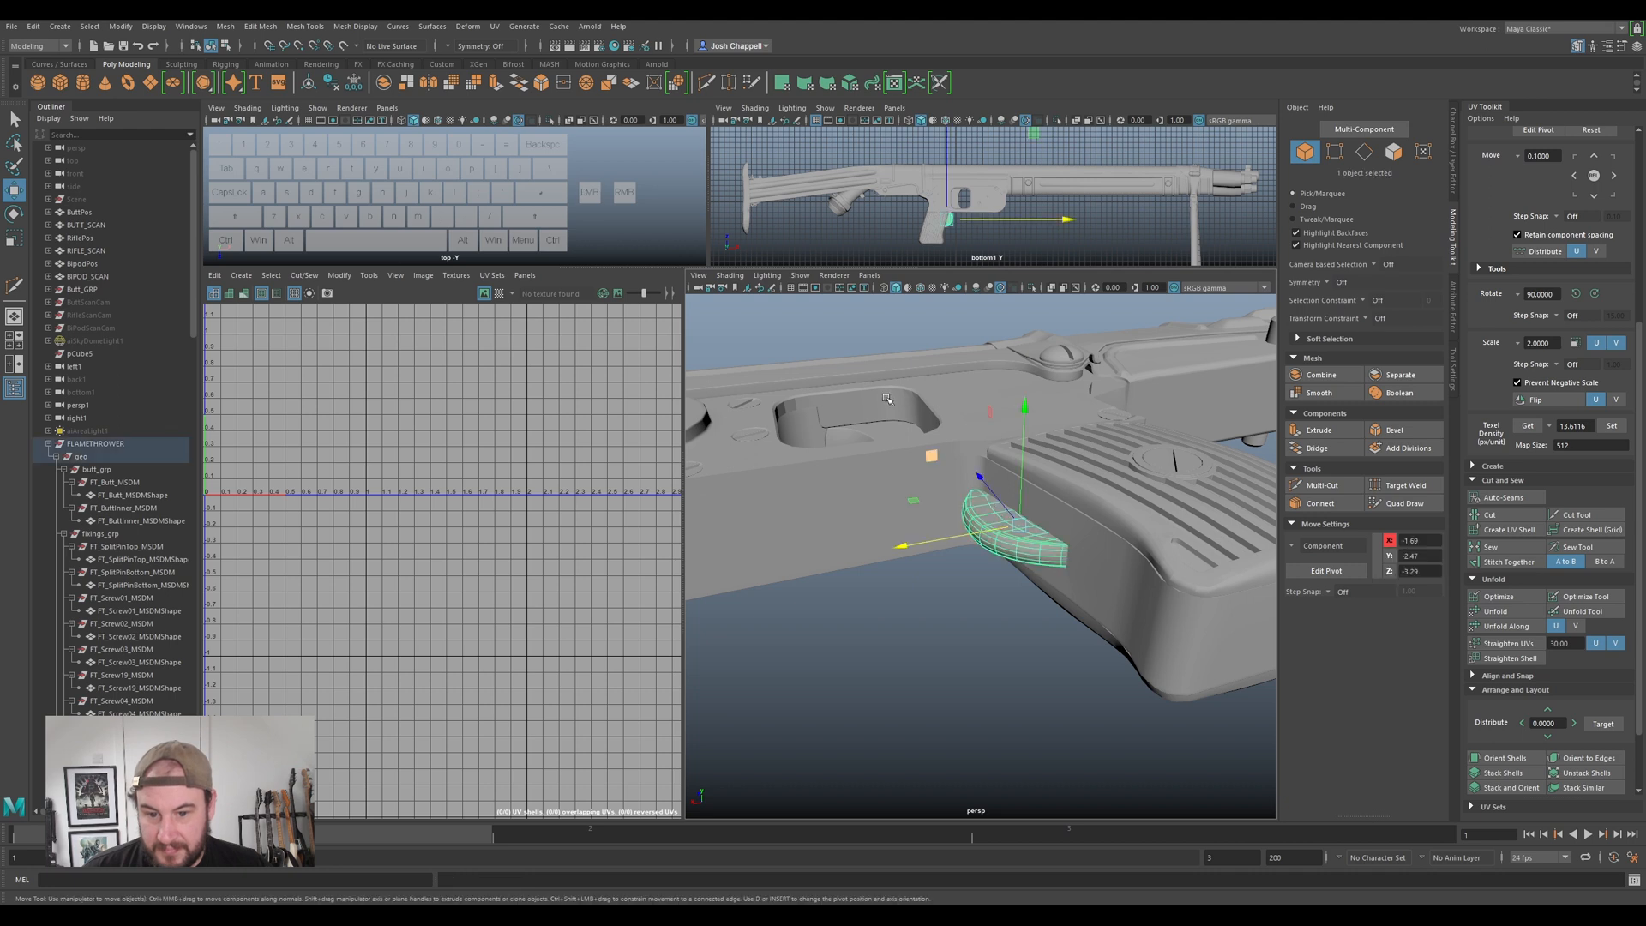
left_click(493, 26)
left_click(531, 120)
middle_click_drag(326, 405, 480, 418, "alt")
- Isolate the trigger safety and switch to edge selection
right_click_drag(1029, 527, 1063, 512)
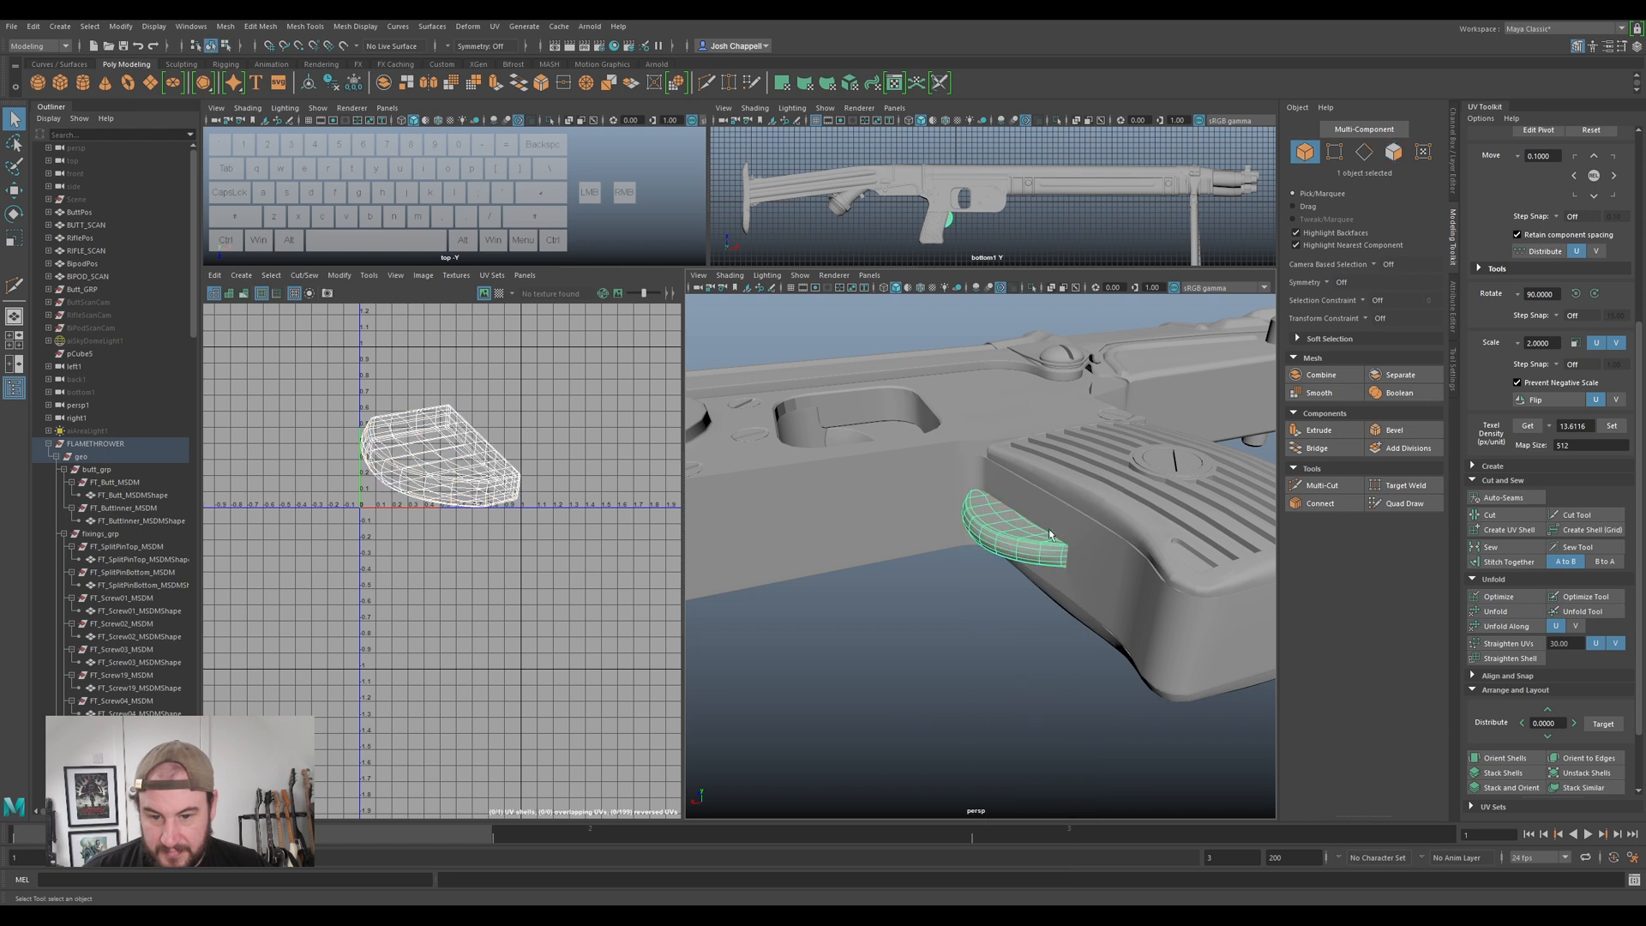
key("ctrl+1")
left_click_drag(1034, 537, 936, 519, "alt")
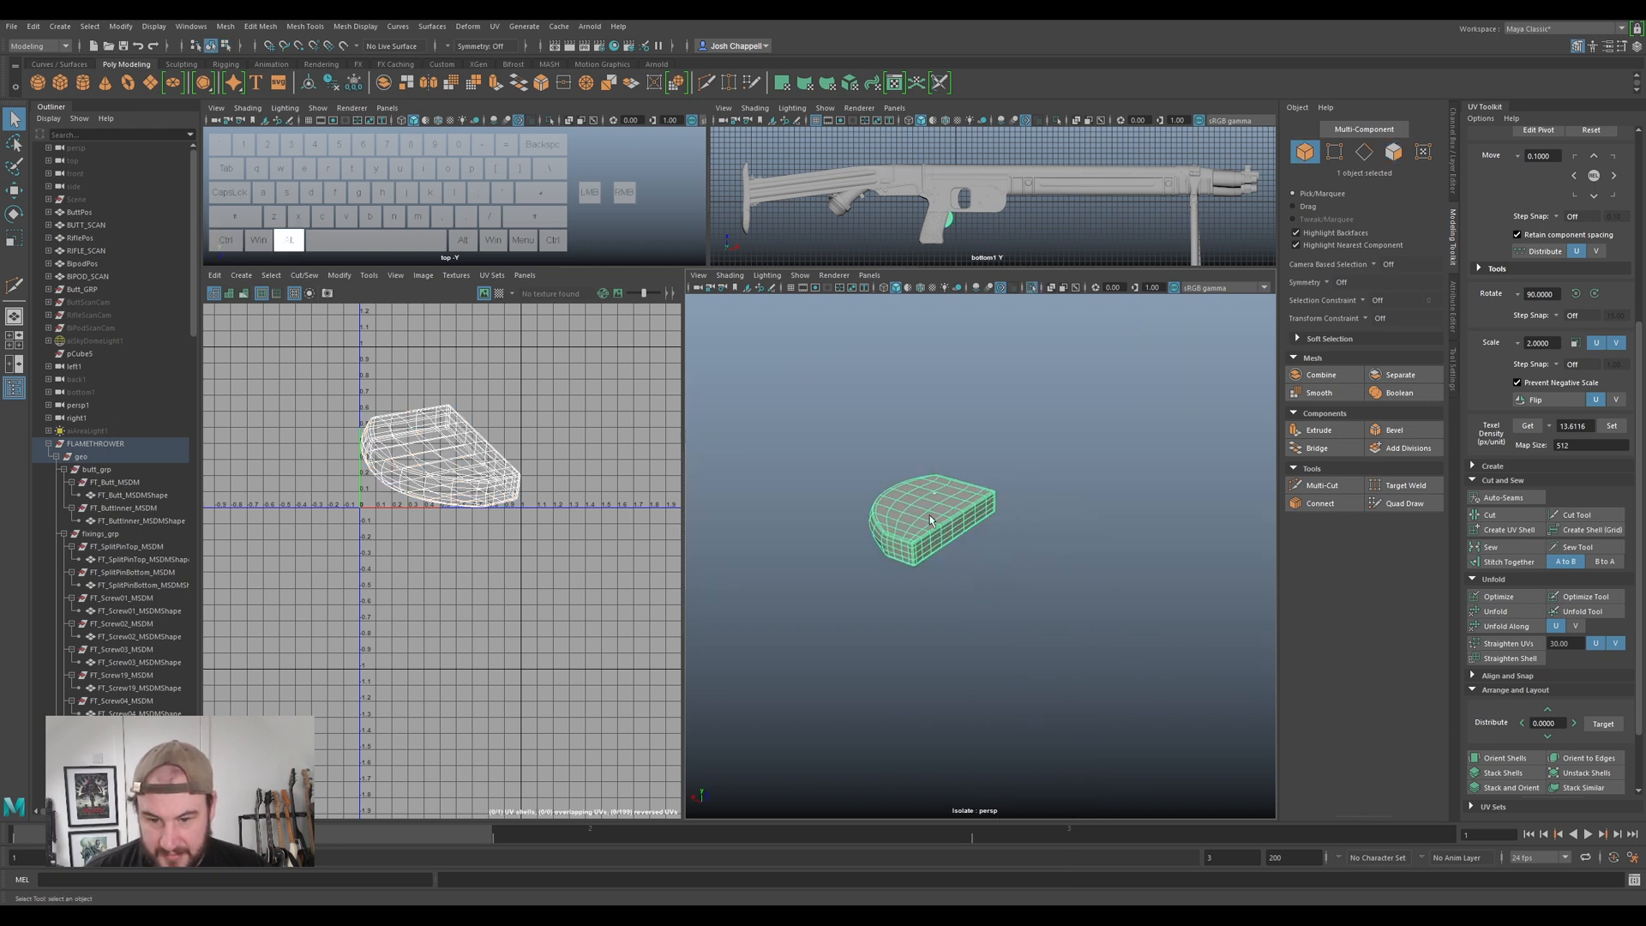
right_click_drag(937, 520, 1018, 565, "alt")
middle_click_drag(805, 520, 876, 542, "alt")
right_click_drag(876, 542, 900, 514, "alt")
left_click_drag(911, 551, 988, 545, "alt")
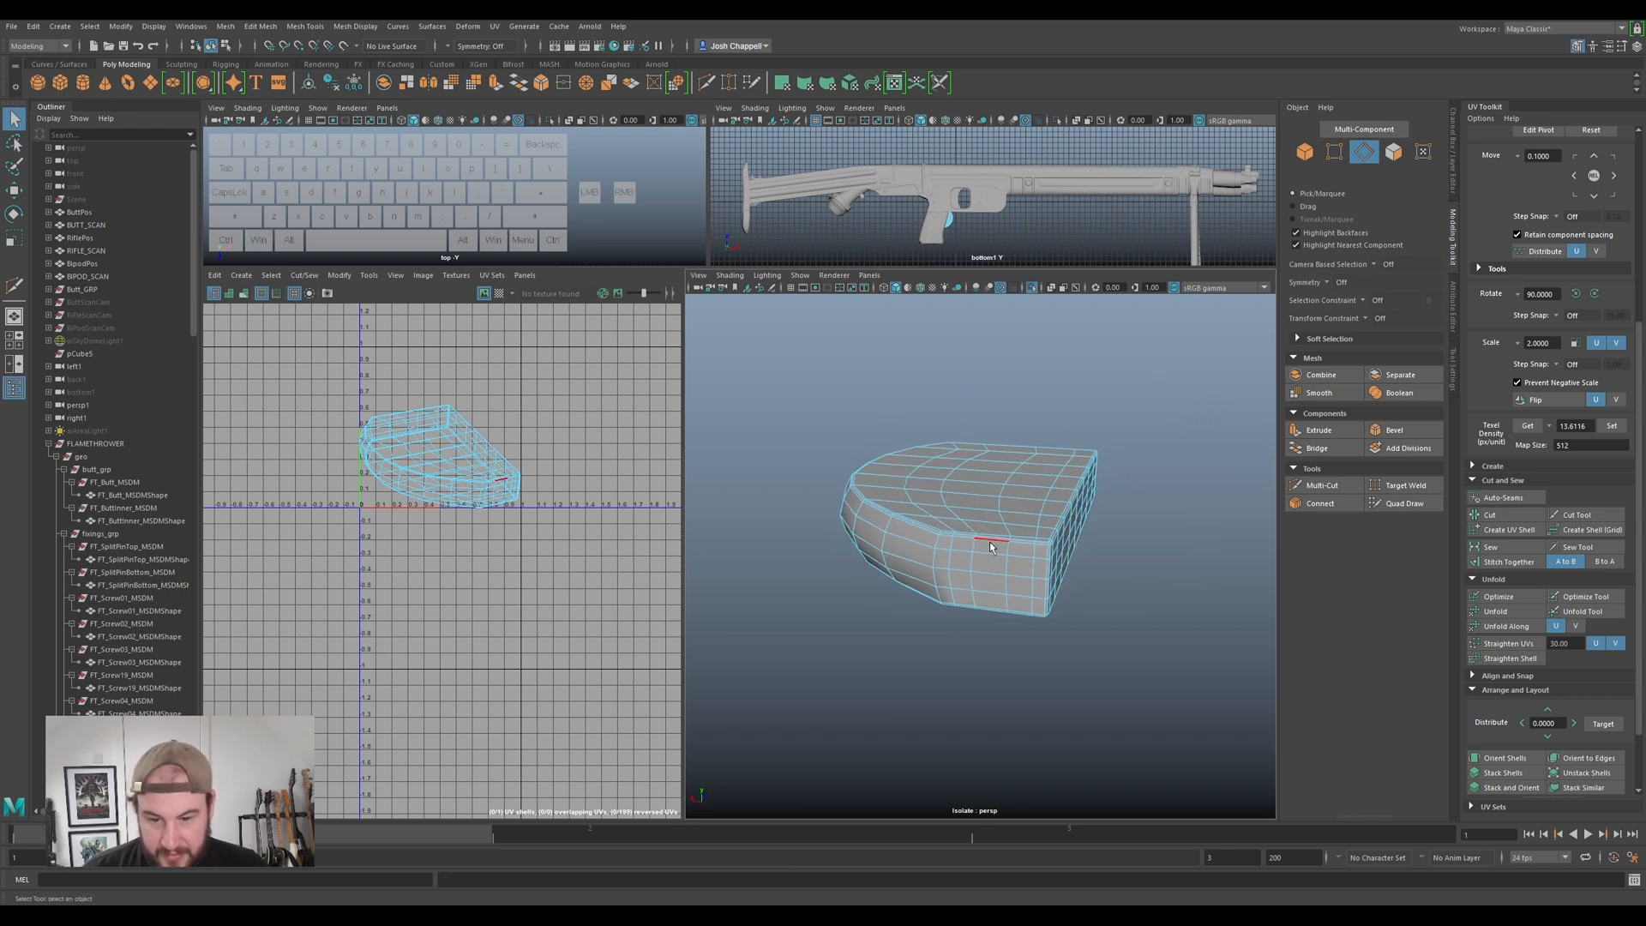
- Cut UV seams along the trigger safety's outline edge loops and corner edges
double_click(1055, 538)
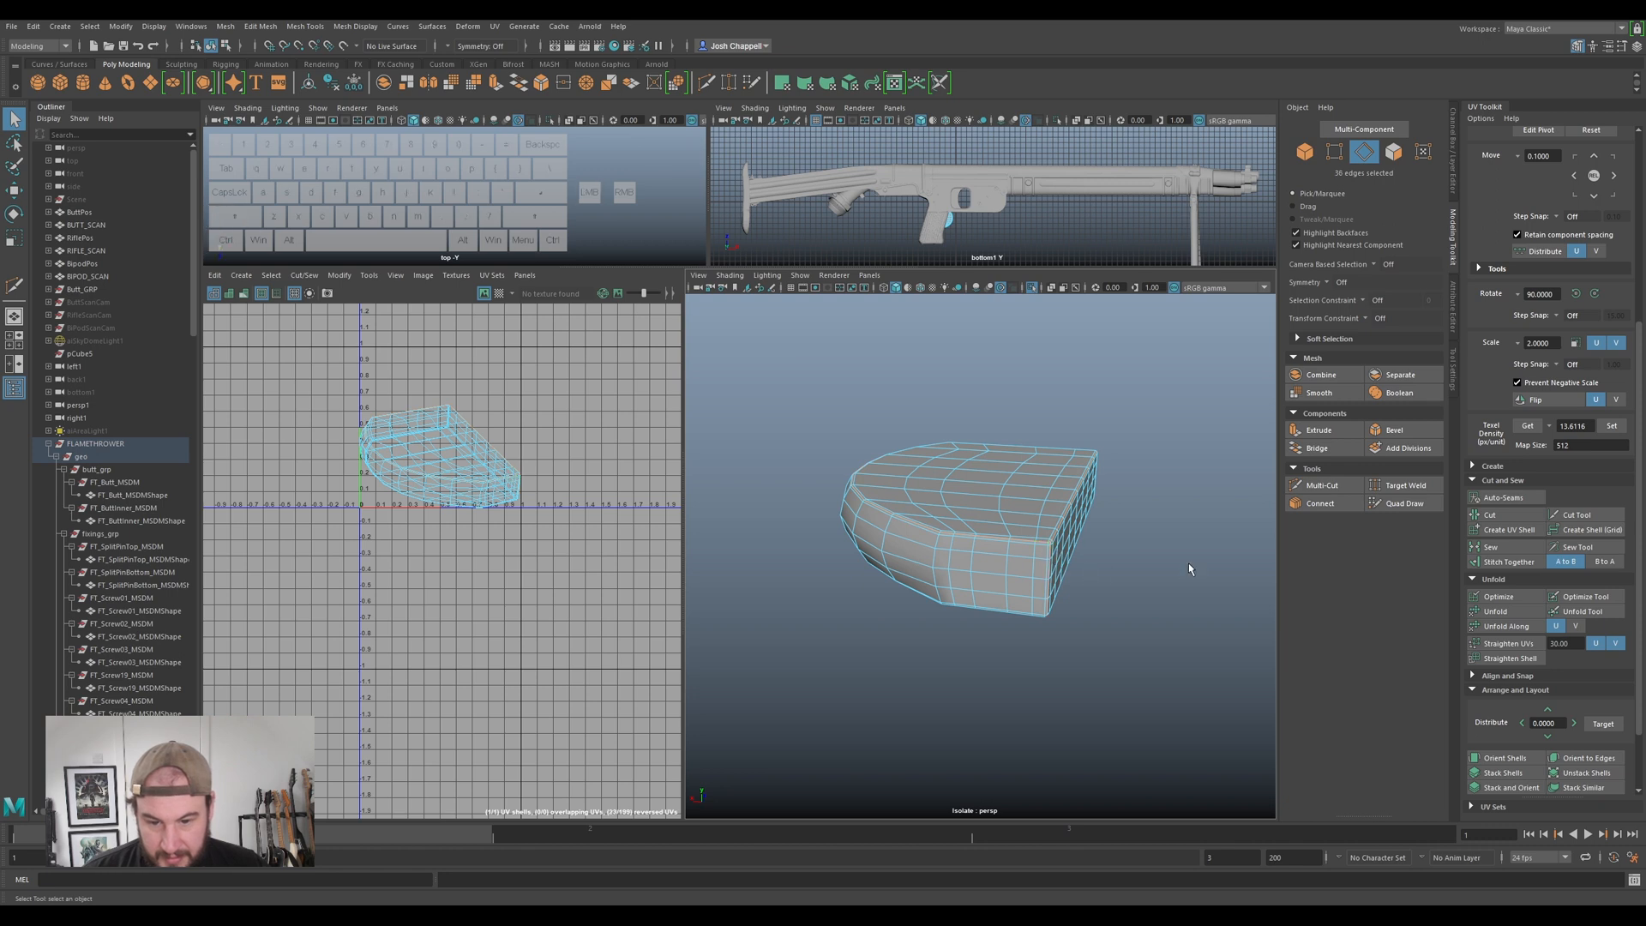
left_click_drag(1164, 494, 837, 544, "alt")
left_click(846, 515, "ctrl+shift")
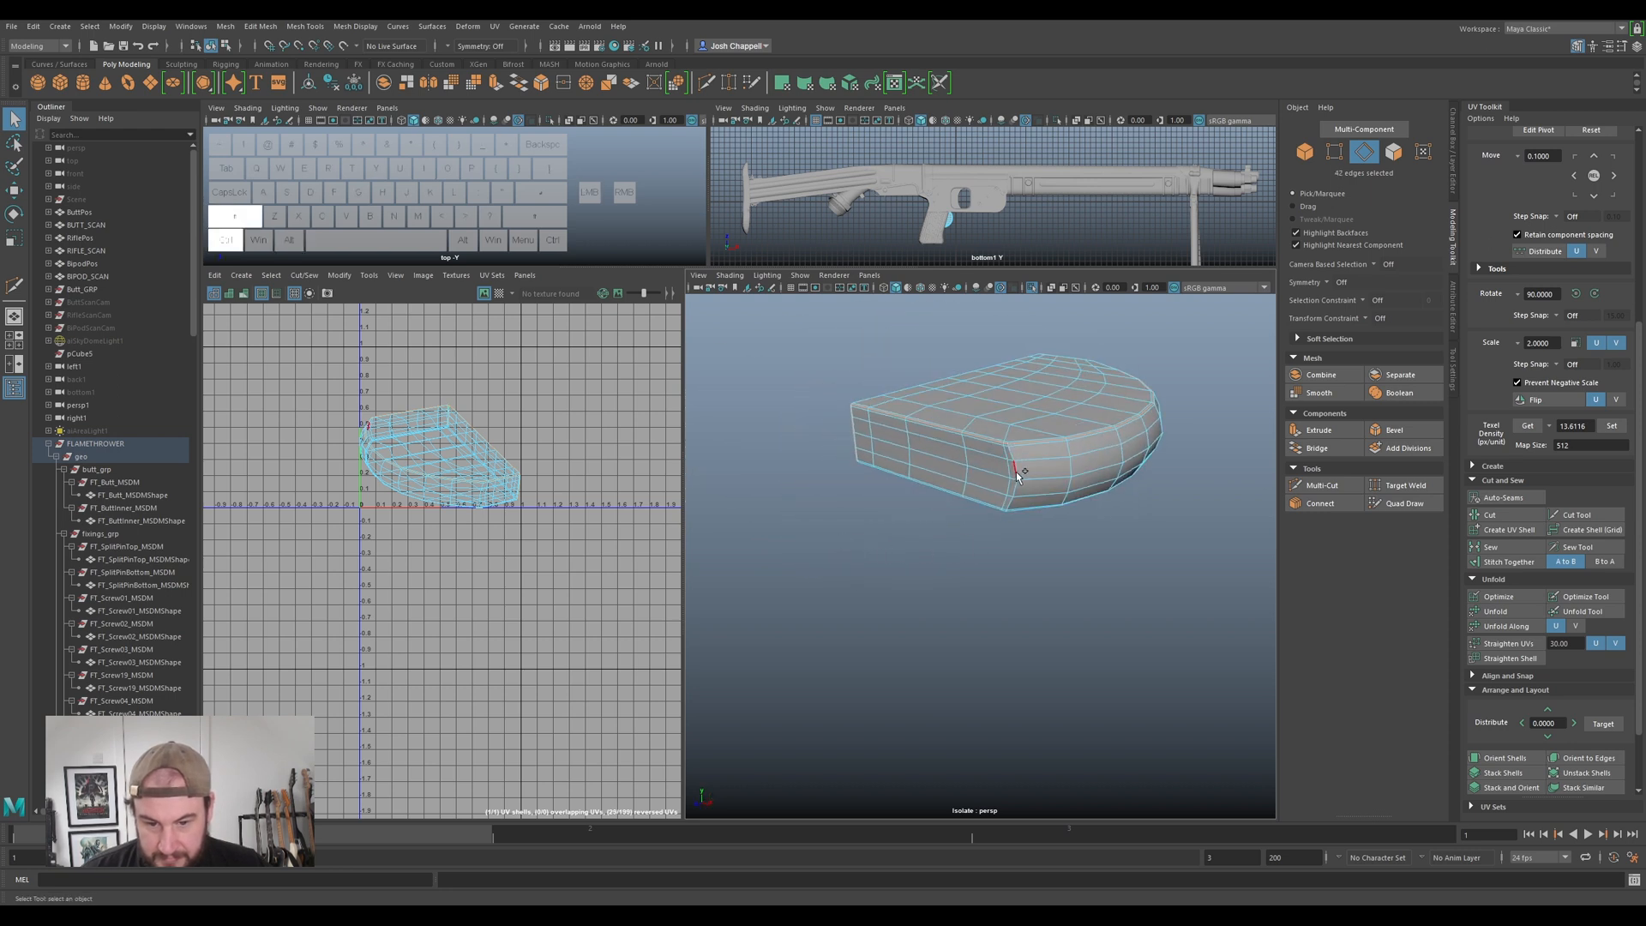
left_click_drag(1127, 519, 934, 548, "alt")
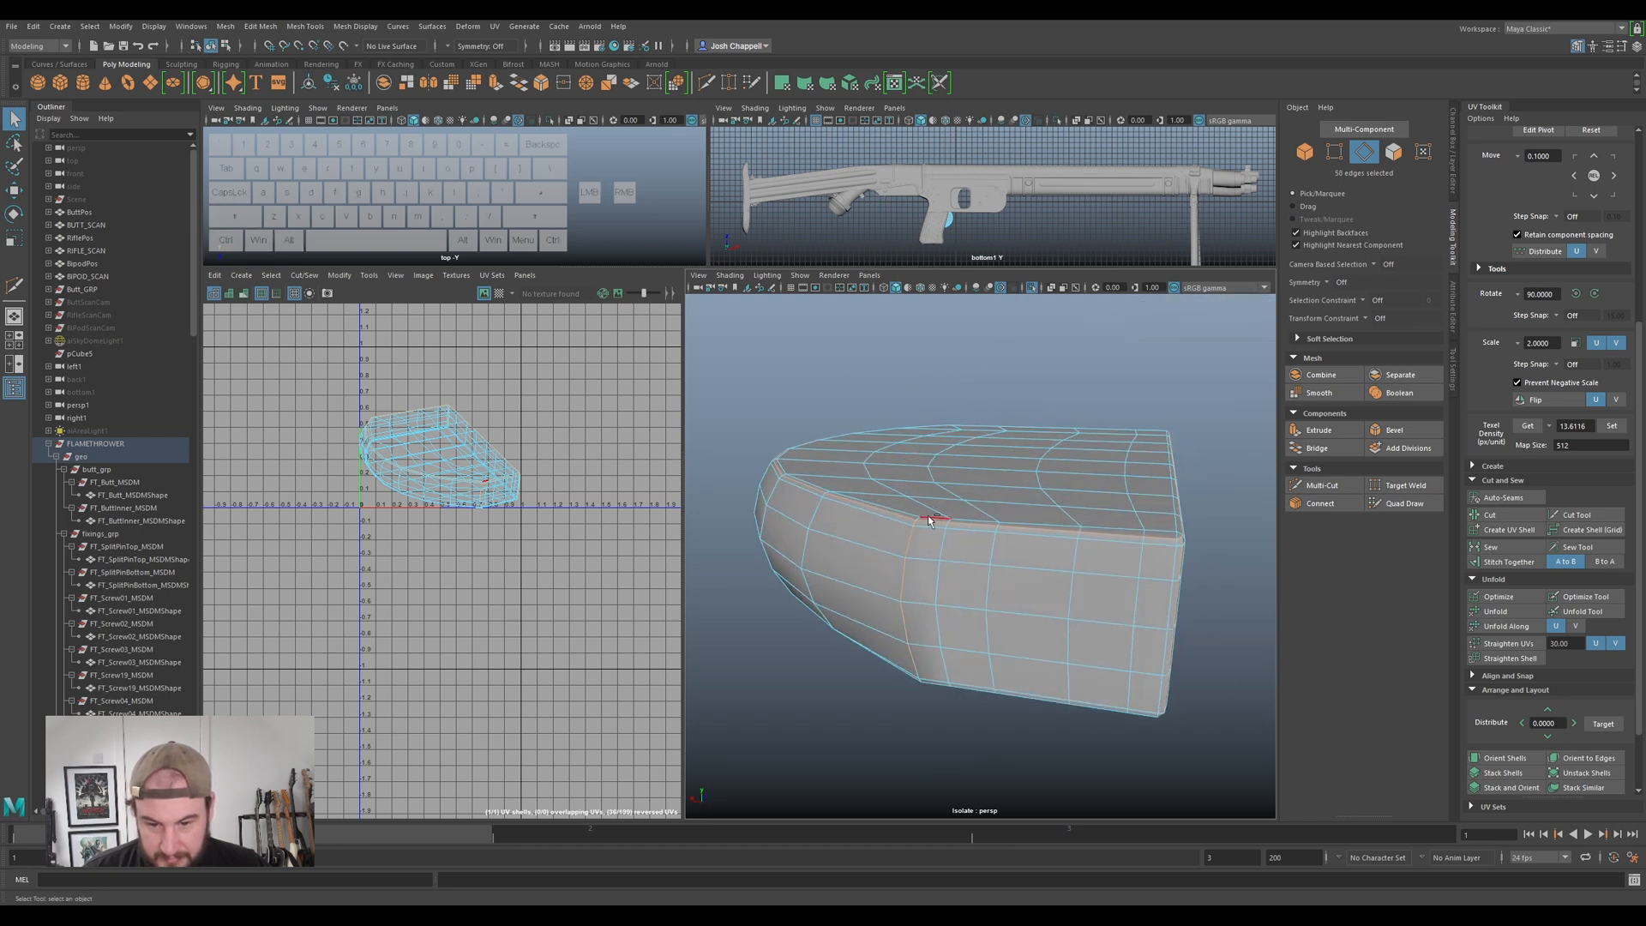
left_click_drag(895, 511, 1008, 436, "alt")
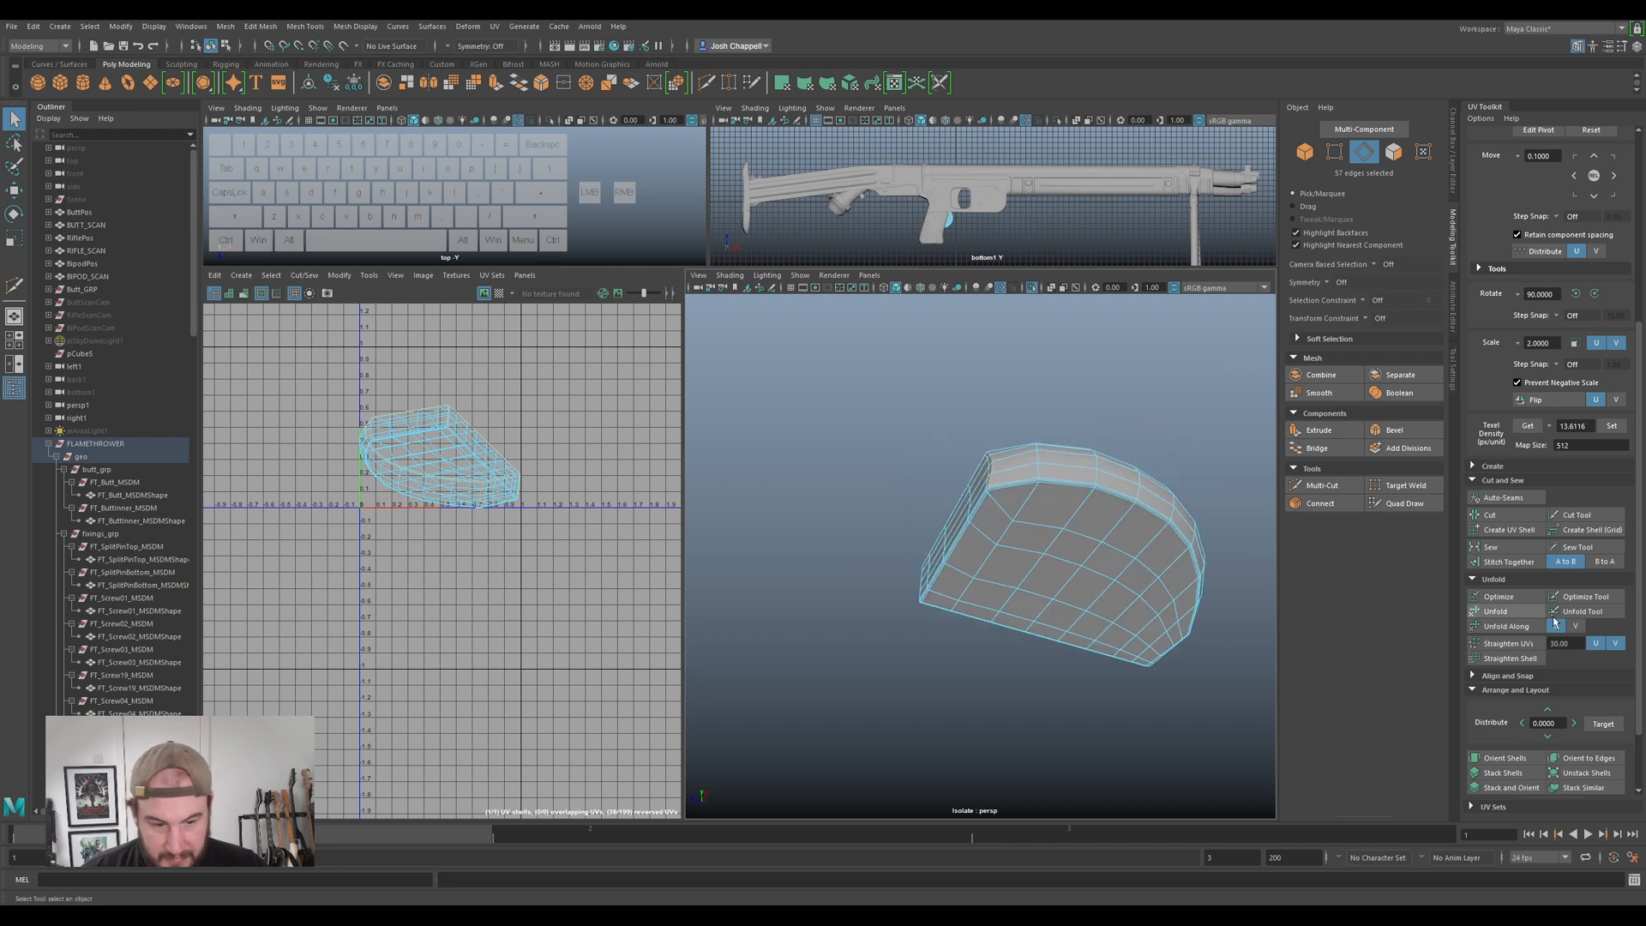
left_click(1490, 514)
key("w")
- Unfold the trigger safety's larger shell, move it clear of the half-moon shell and rotate it slightly upright
right_click(1014, 536)
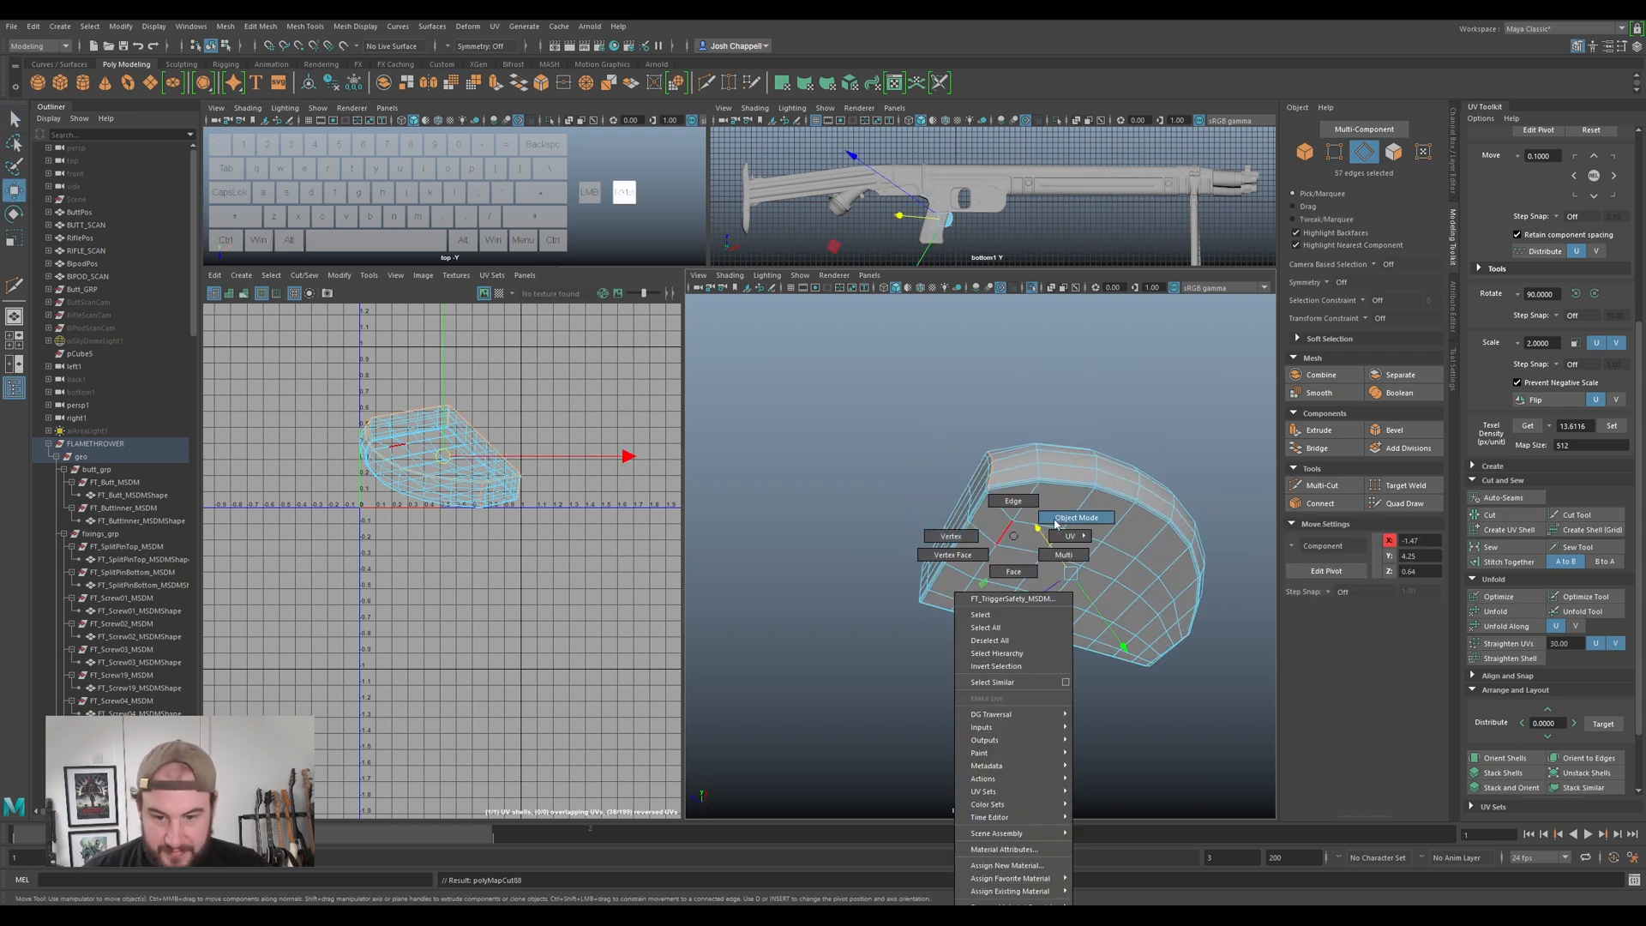
right_click_drag(1013, 525, 1075, 517)
right_click_drag(471, 458, 414, 440)
left_click(460, 453)
key("ctrl+u")
left_click_drag(442, 459, 602, 421)
key("e")
left_click_drag(604, 607, 637, 600)
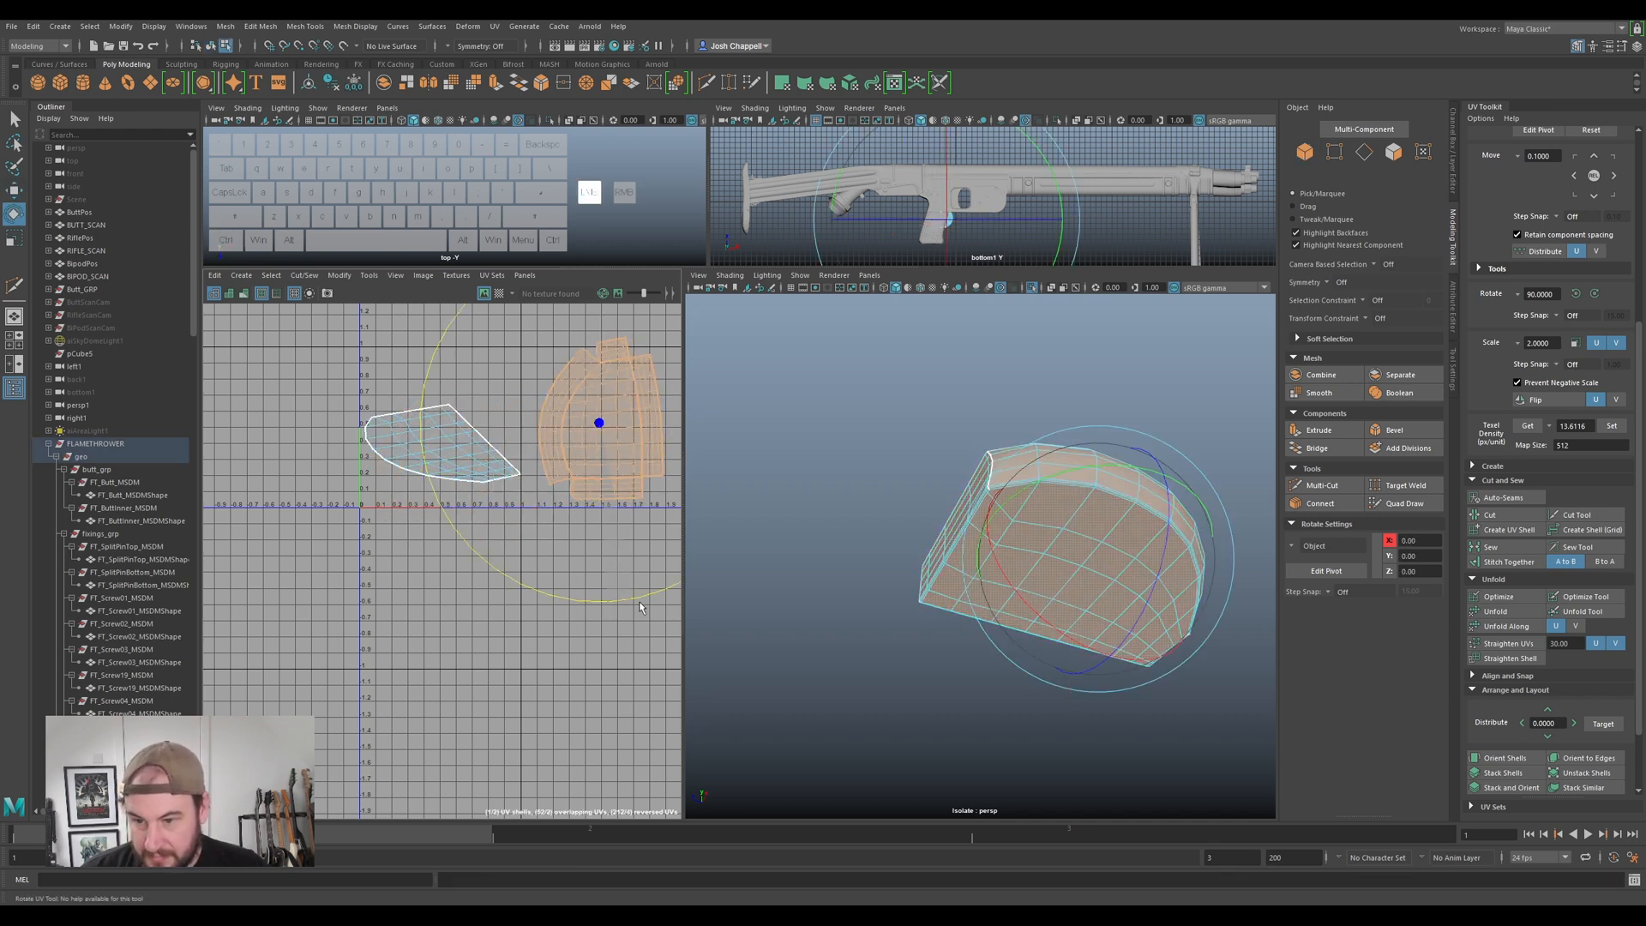
- Sew the half-moon shell to the larger shell along its straight border edges
right_click_drag(407, 439, 407, 413)
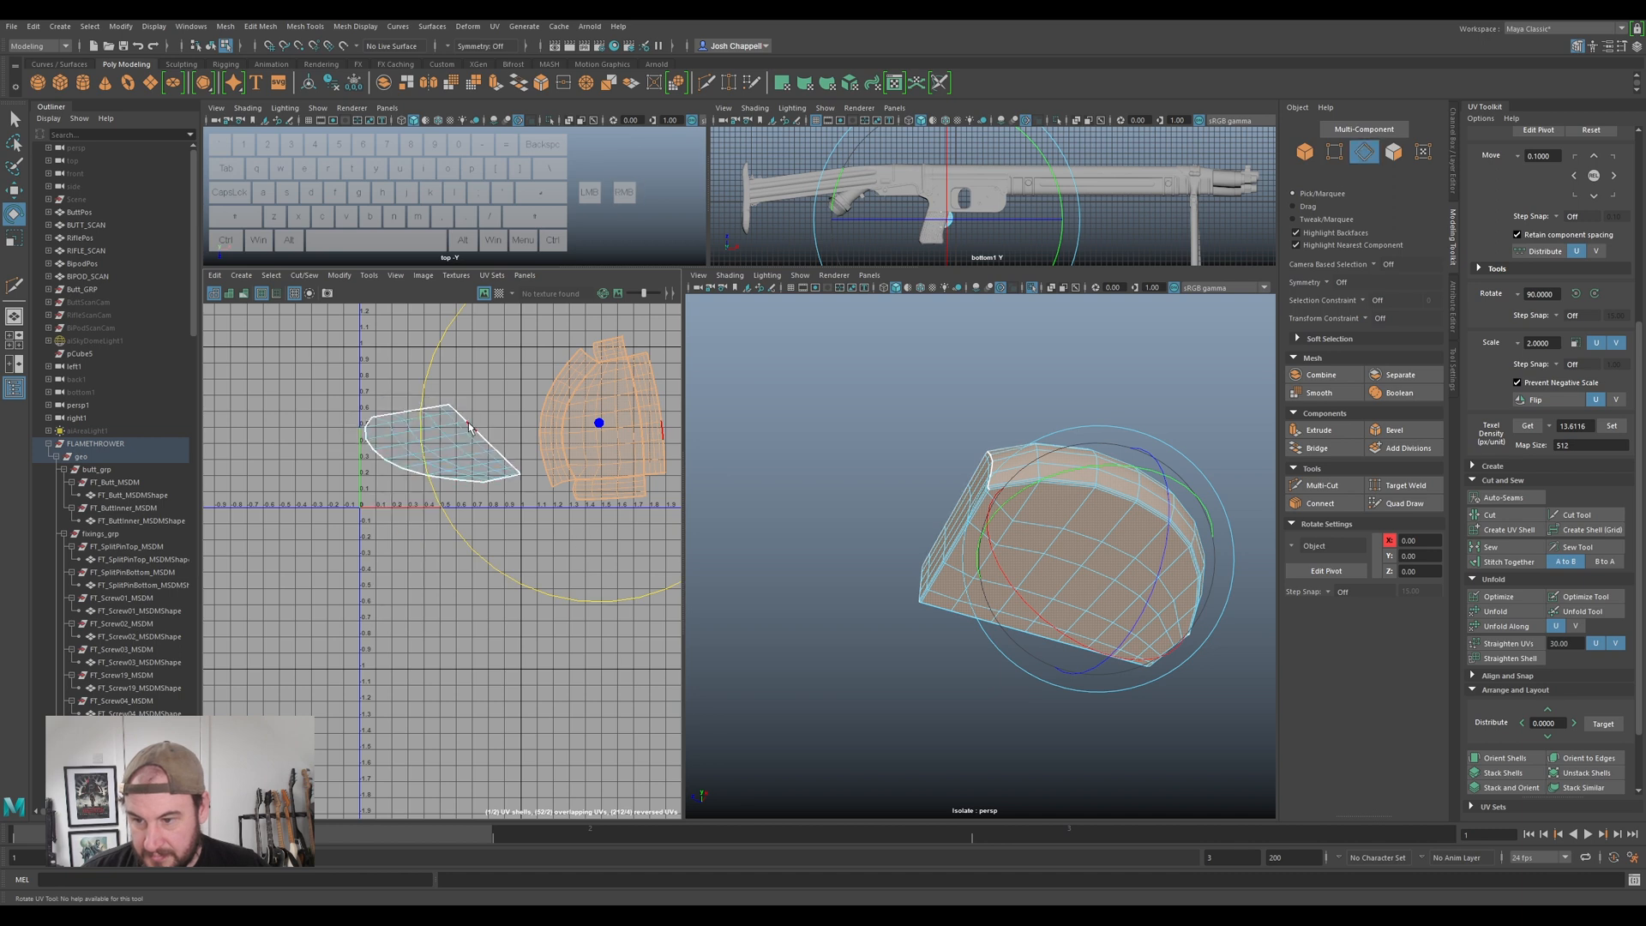
double_click(465, 422)
key("ctrl+shift")
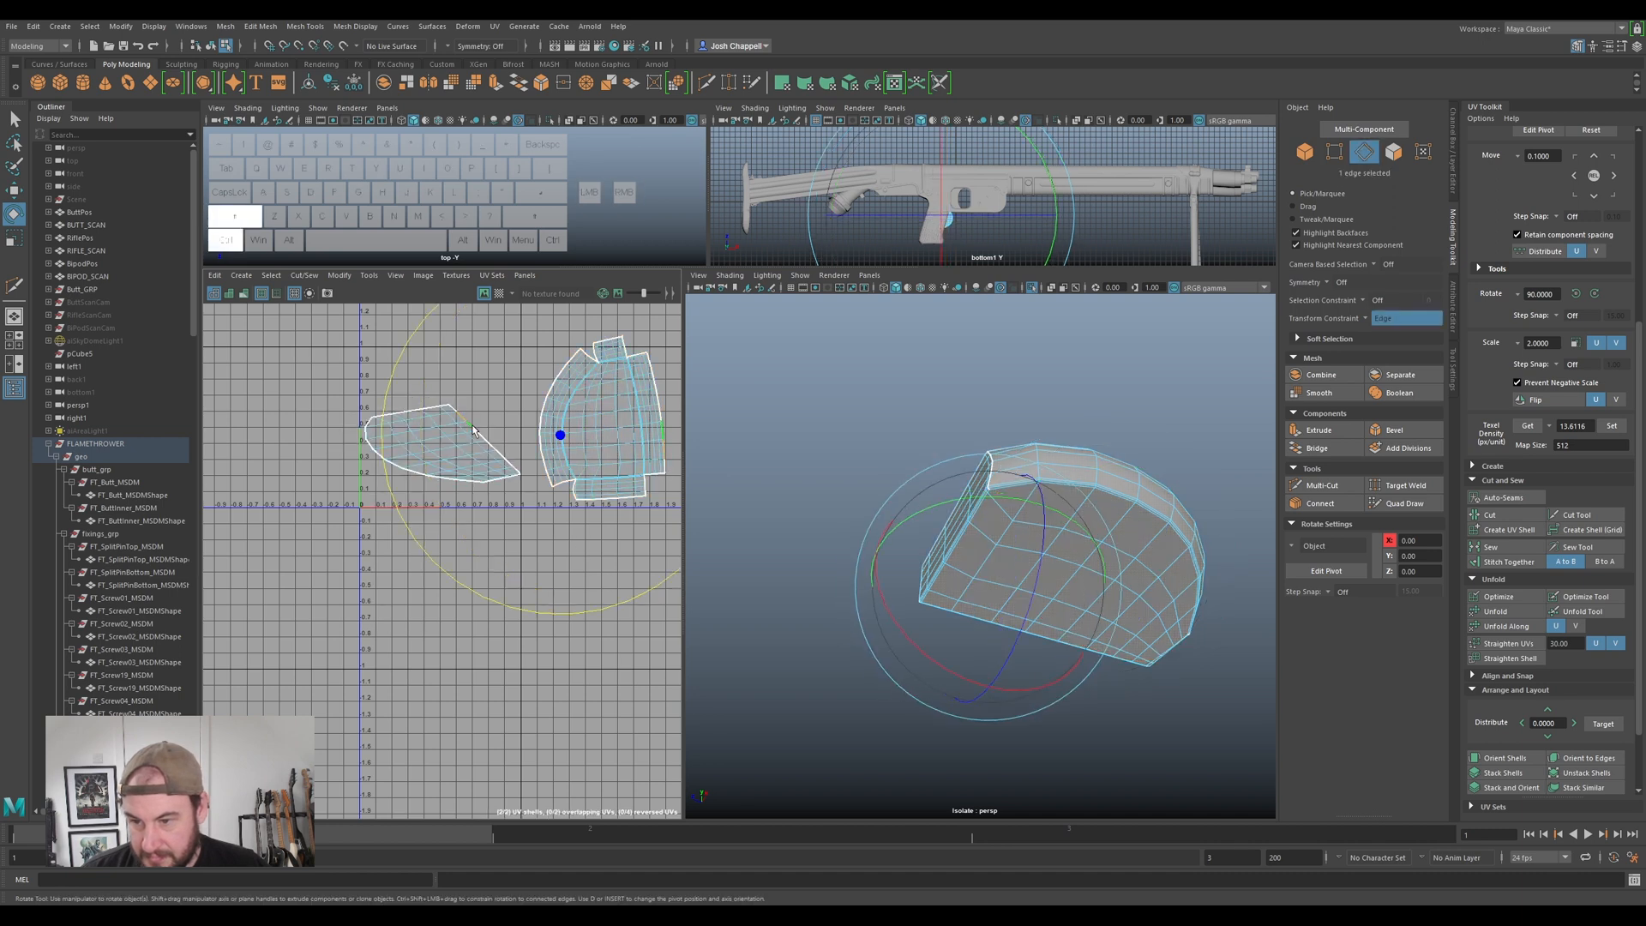
double_click(517, 469, "shift")
left_click(461, 421, "shift")
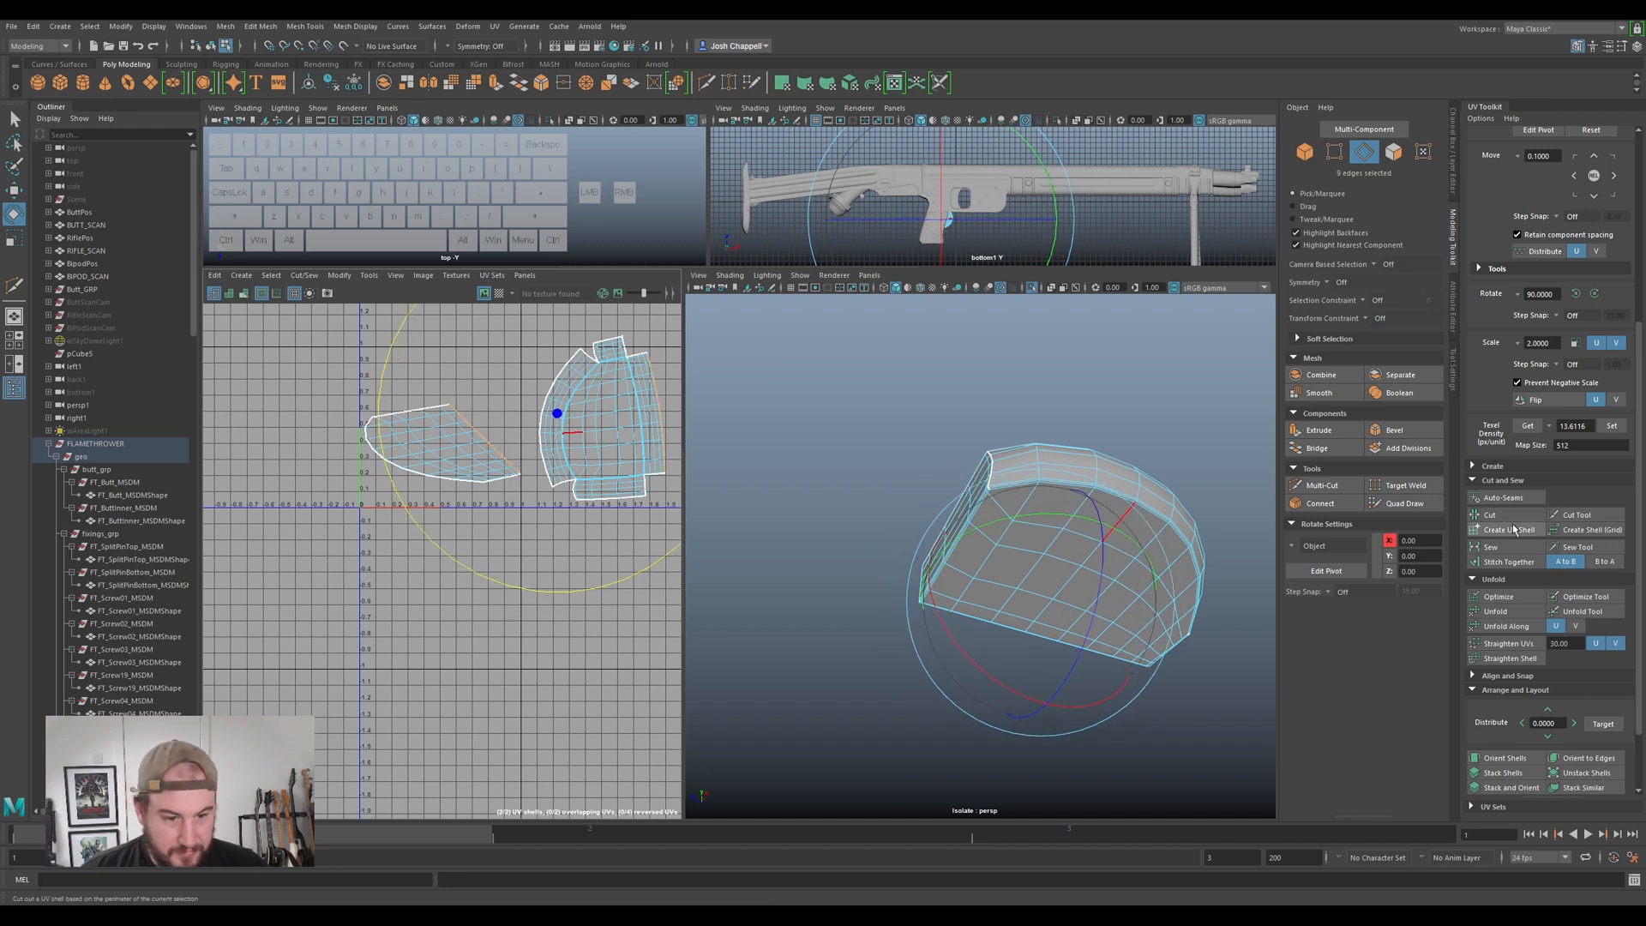
left_click(1491, 546)
- Select the joined trigger safety shell and unfold it
right_click_drag(1061, 515, 1119, 502)
right_click(594, 413)
right_click_drag(594, 413, 540, 394)
left_click(598, 420)
key("ctrl+u")
- Set the trigger safety shell's texel density to 13.6116 at map size 512 and reposition it slightly
scroll(598, 420, "down", 3)
middle_click_drag(599, 420, 499, 444, "alt")
left_click(624, 449)
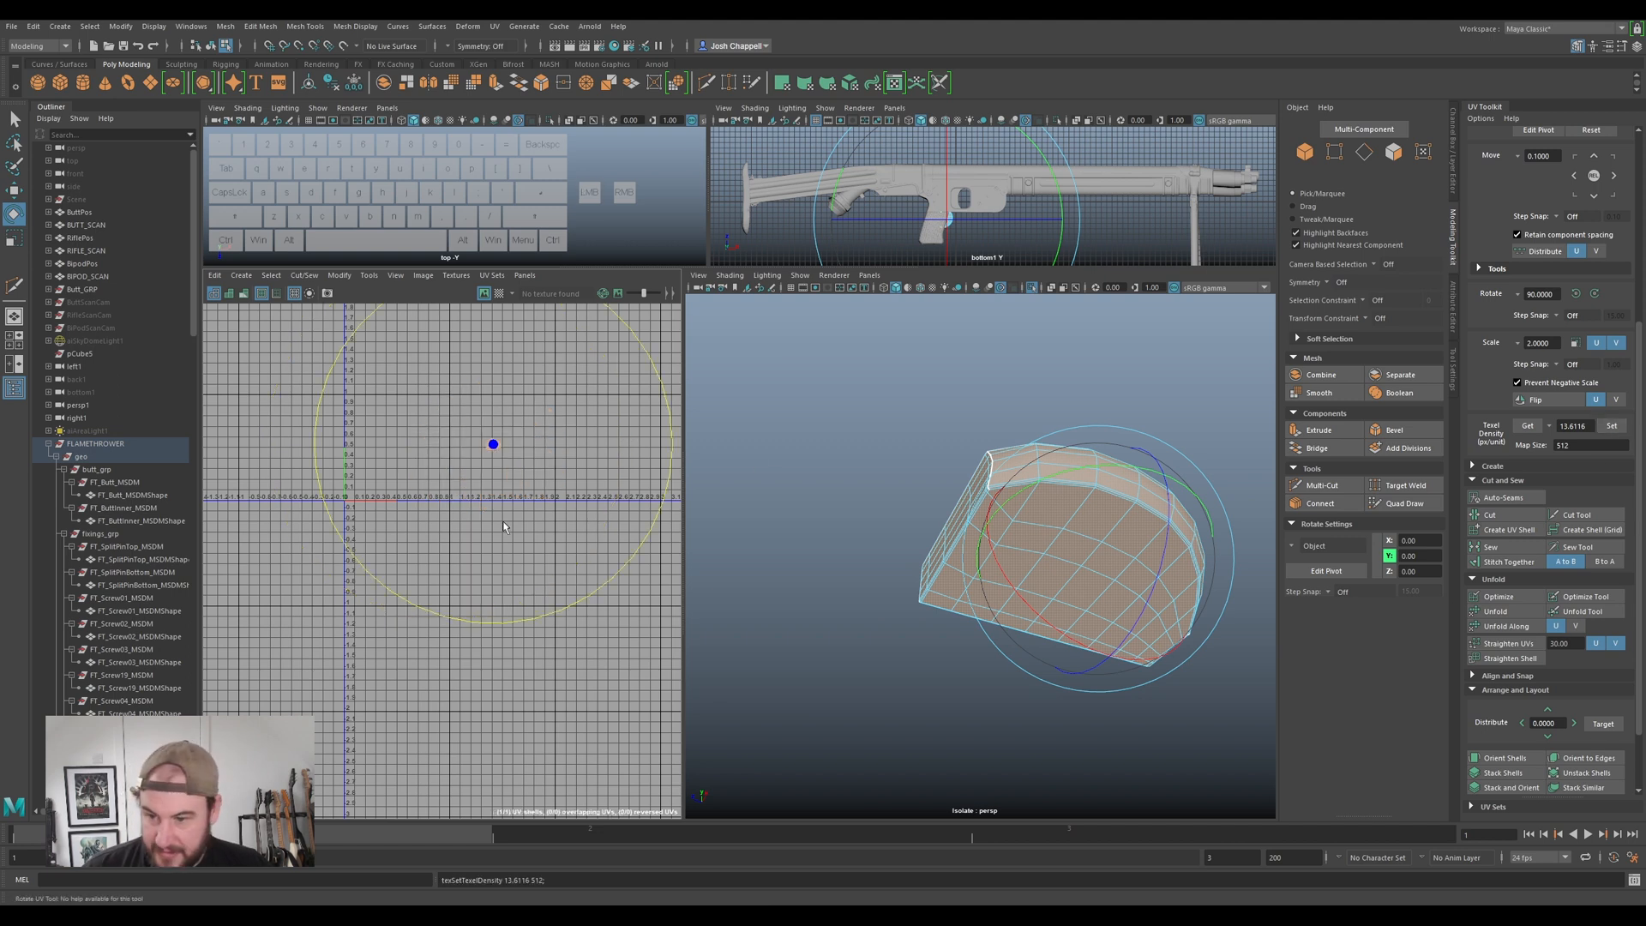
scroll(490, 458, "up", 3)
key("w")
left_click_drag(495, 433, 486, 443)
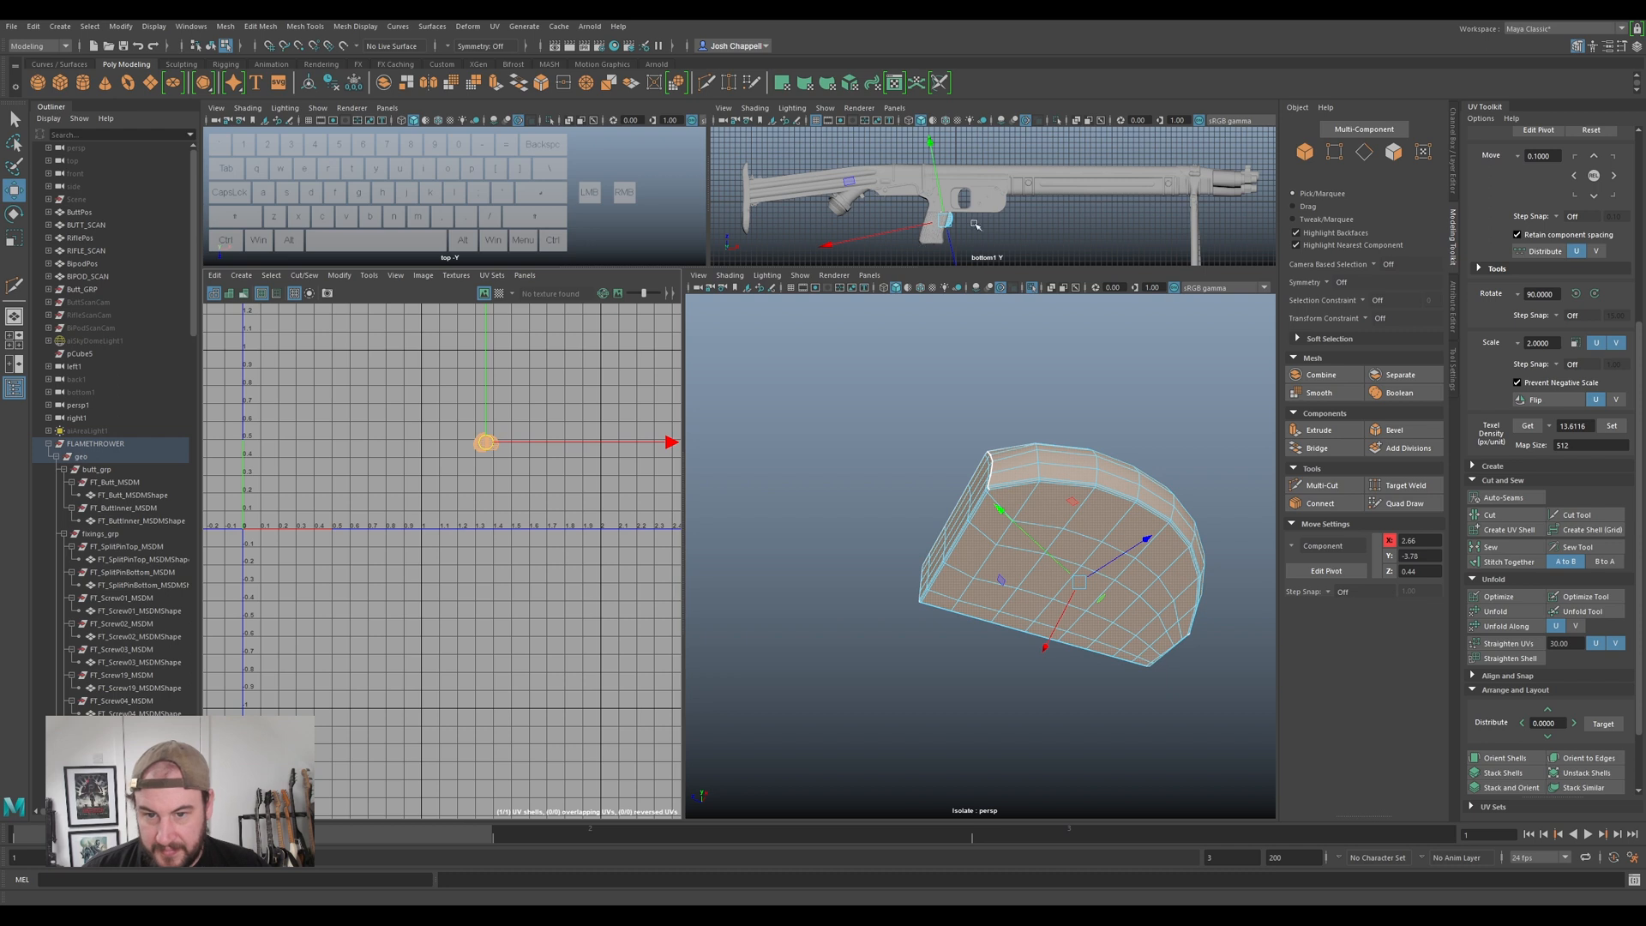
- Exit isolation and select the trigger safety, both grip panels and the ring near the stock together
key("ctrl+1")
right_click_drag(1042, 494, 1080, 477)
scroll(1077, 478, "down", 5)
left_click_drag(1078, 478, 995, 503, "alt")
left_click(1065, 564, "ctrl+shift")
left_click_drag(1075, 429, 1140, 403, "alt")
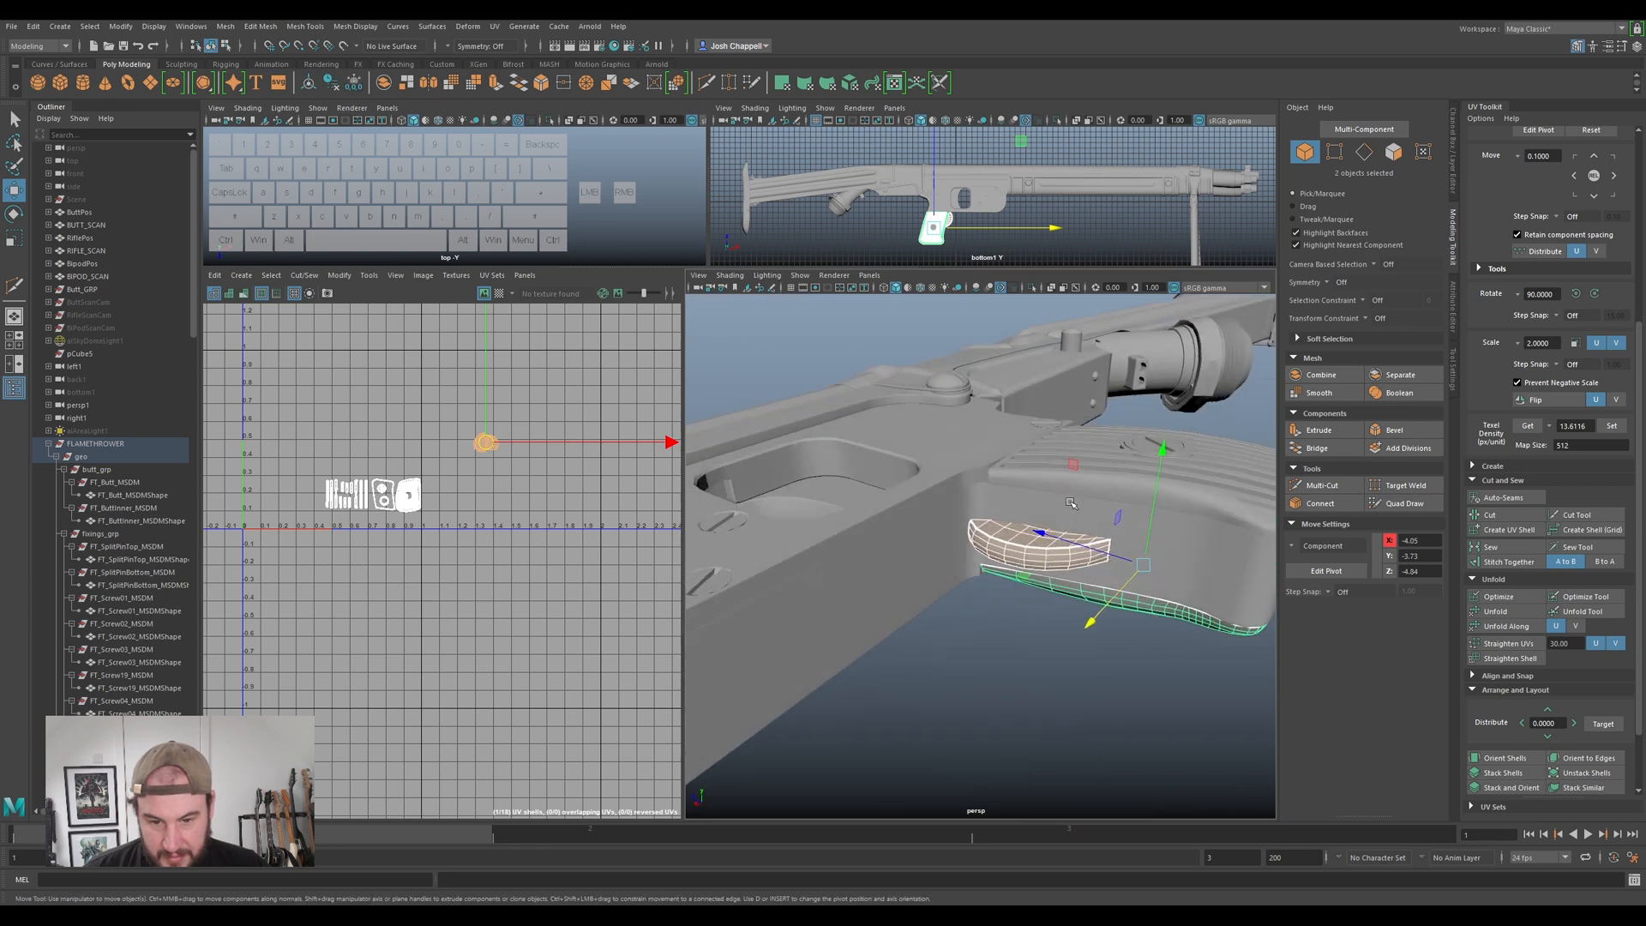
left_click(1179, 428, "ctrl+shift")
left_click(1194, 378, "ctrl+shift")
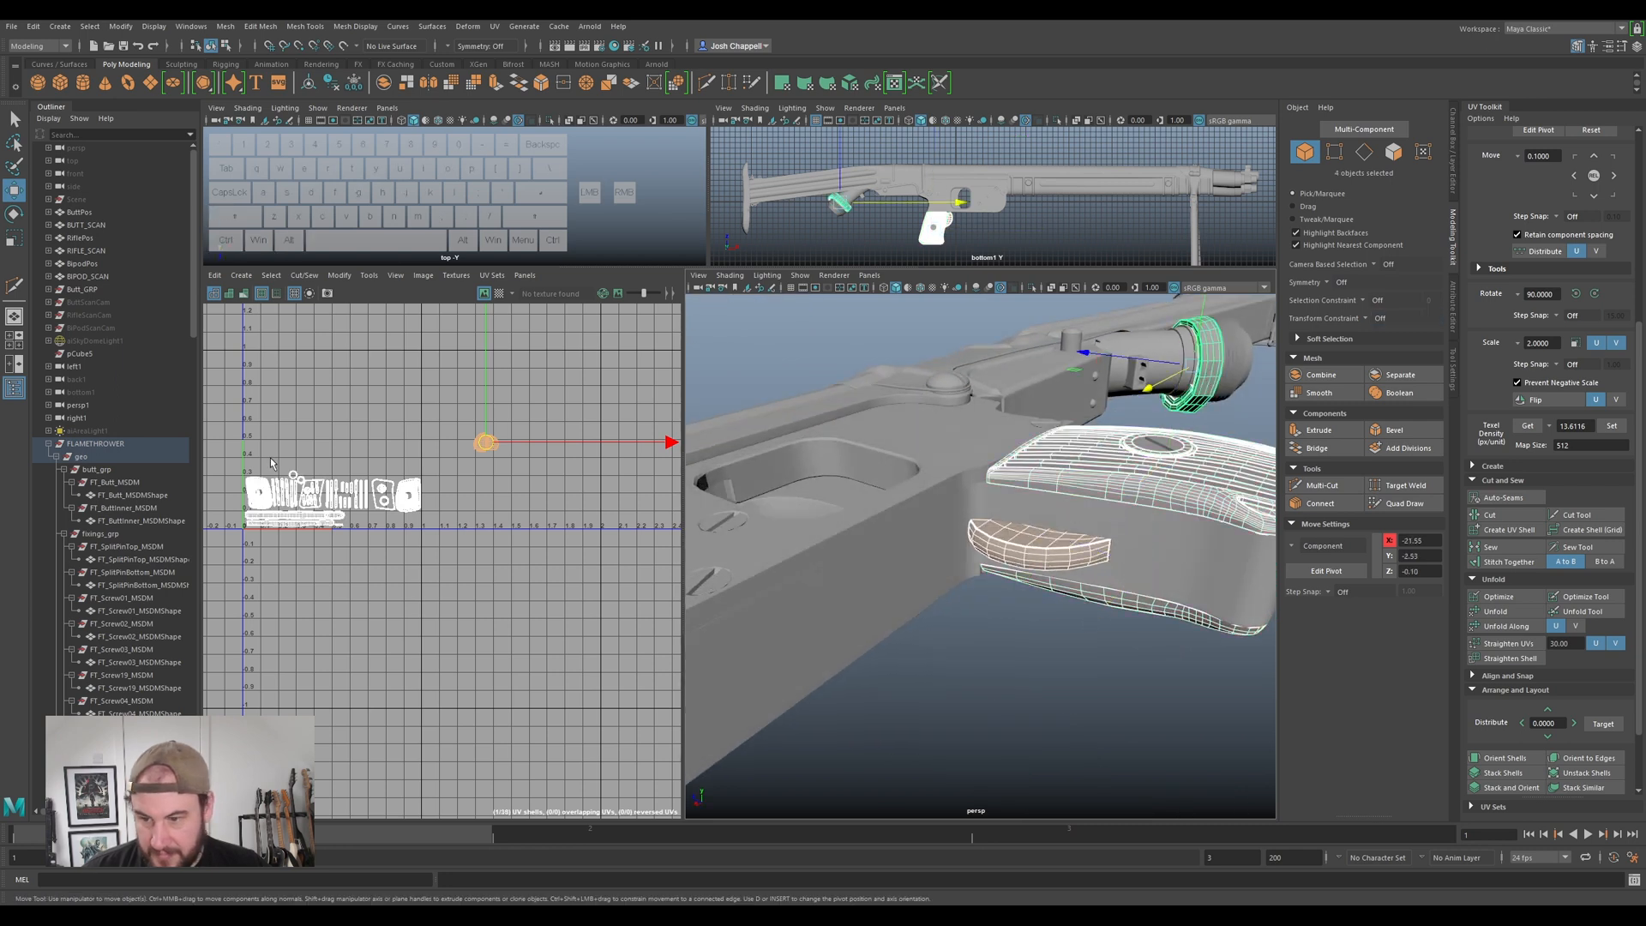
- Move the trigger safety shell to the end of the row of grip shells, near the horizontal UV axis
right_click(495, 440)
right_click_drag(495, 440, 440, 419)
left_click(482, 443)
middle_click_drag(481, 443, 598, 408, "alt")
scroll(598, 408, "up", 2)
left_click_drag(599, 408, 559, 486)
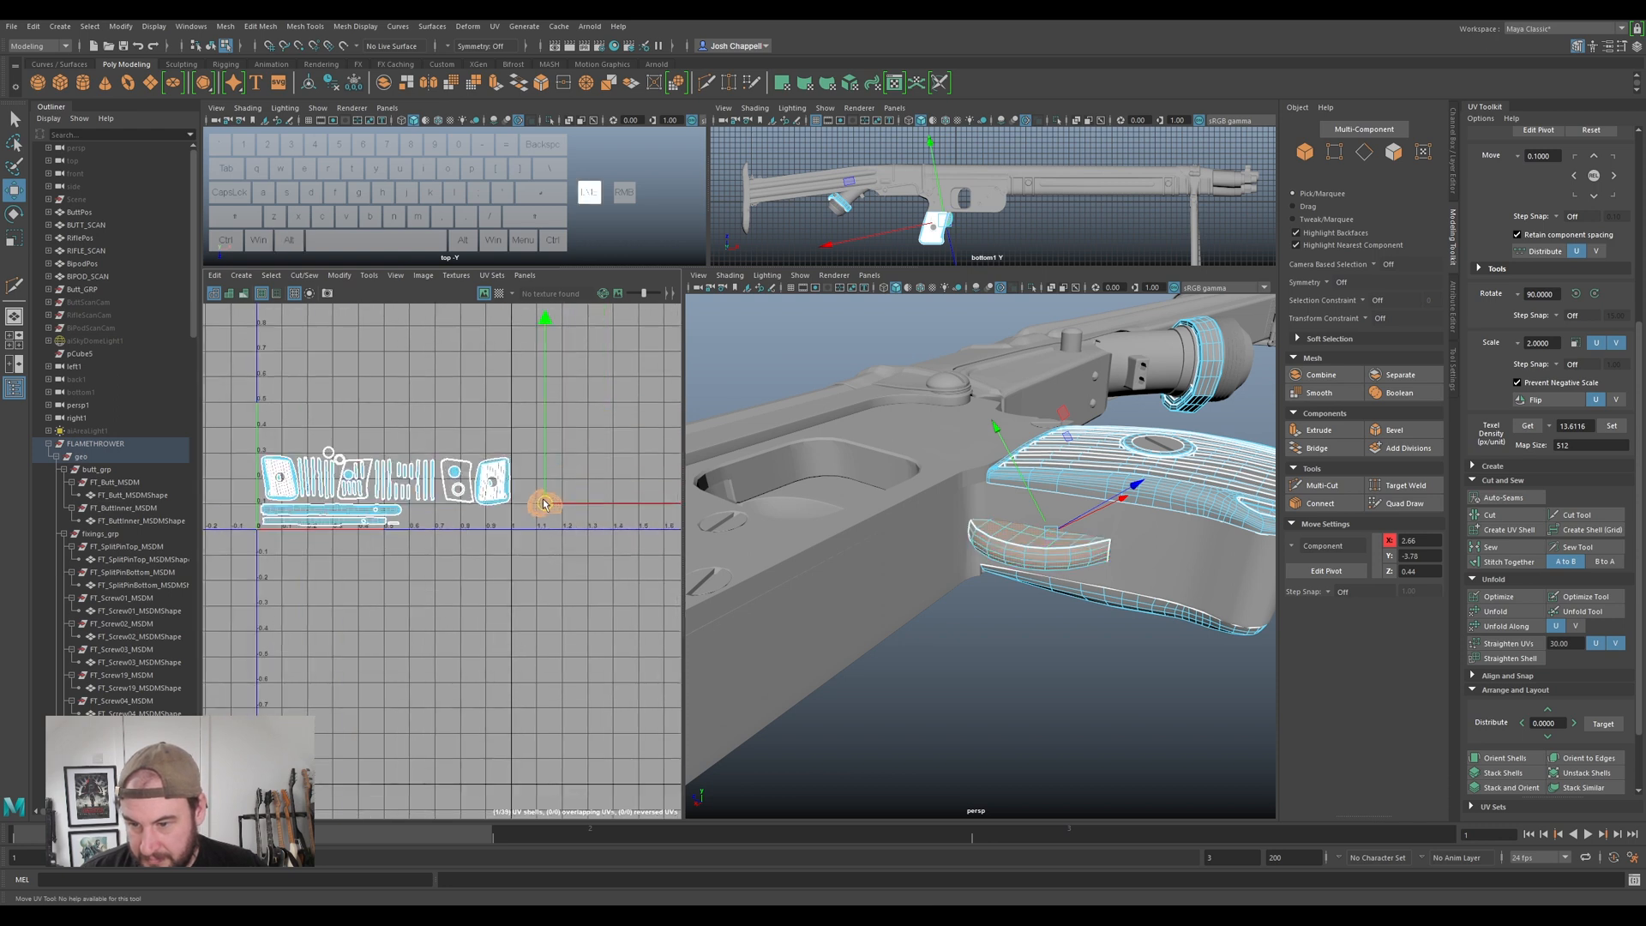
- Turn on the checker pattern and move the trigger safety shell above the start of the row of grip shells
scroll(539, 496, "down", 1)
left_click(499, 293)
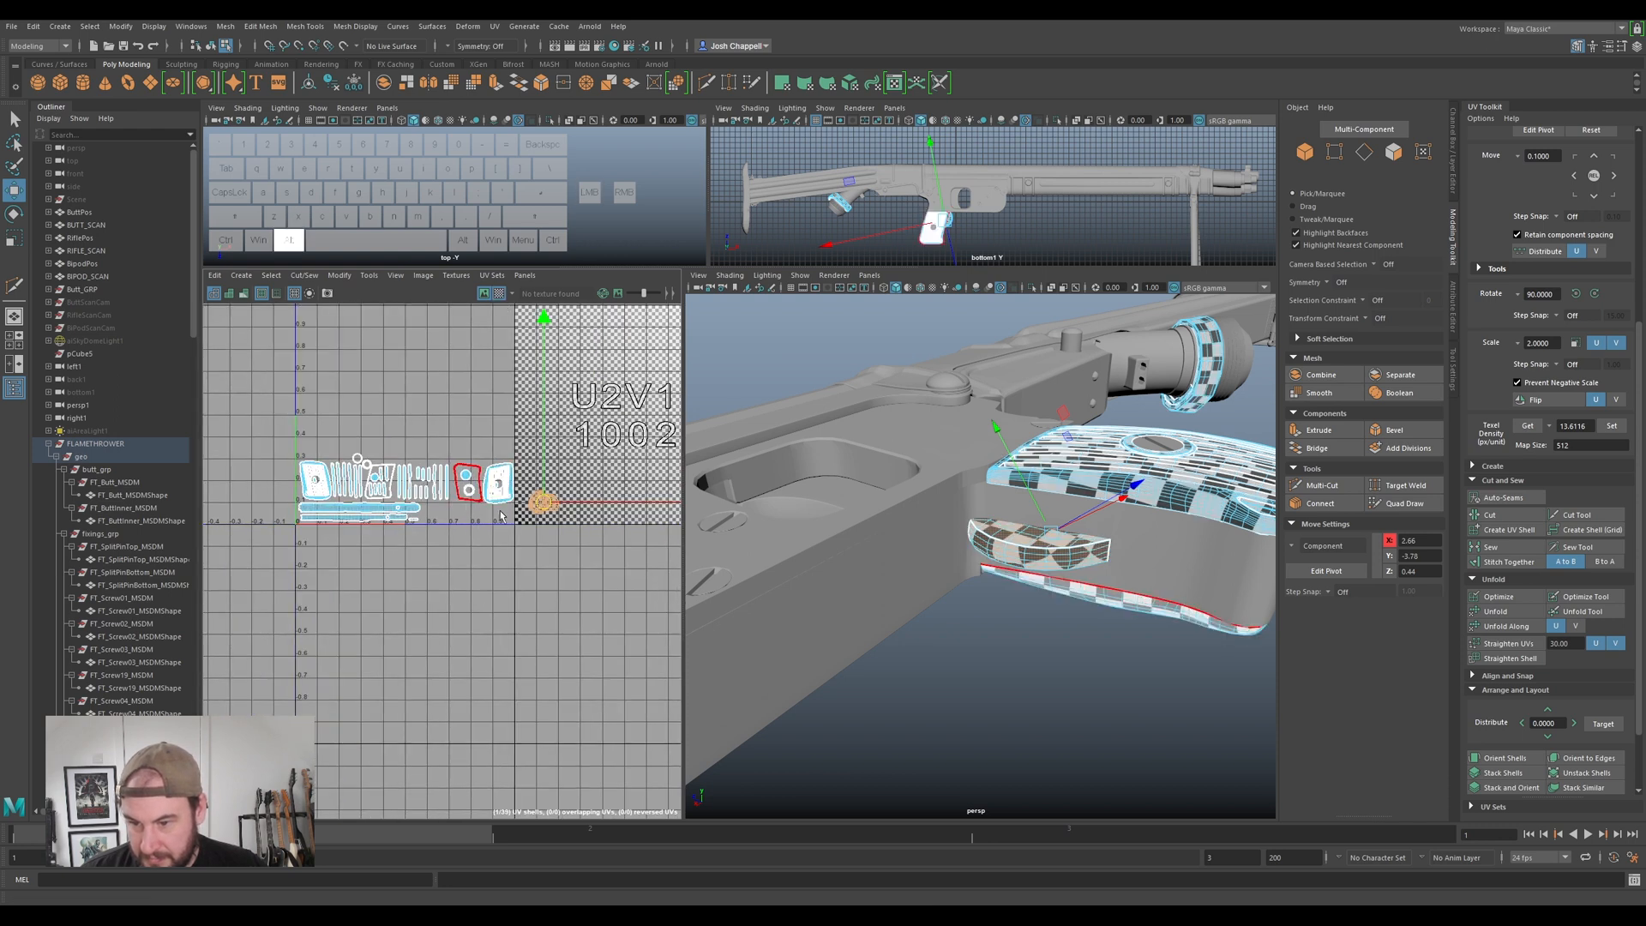
middle_click_drag(538, 504, 648, 515, "alt")
left_click_drag(649, 514, 437, 459)
scroll(424, 444, "up", 3)
scroll(397, 430, "down", 4)
middle_click_drag(520, 506, 470, 492, "alt")
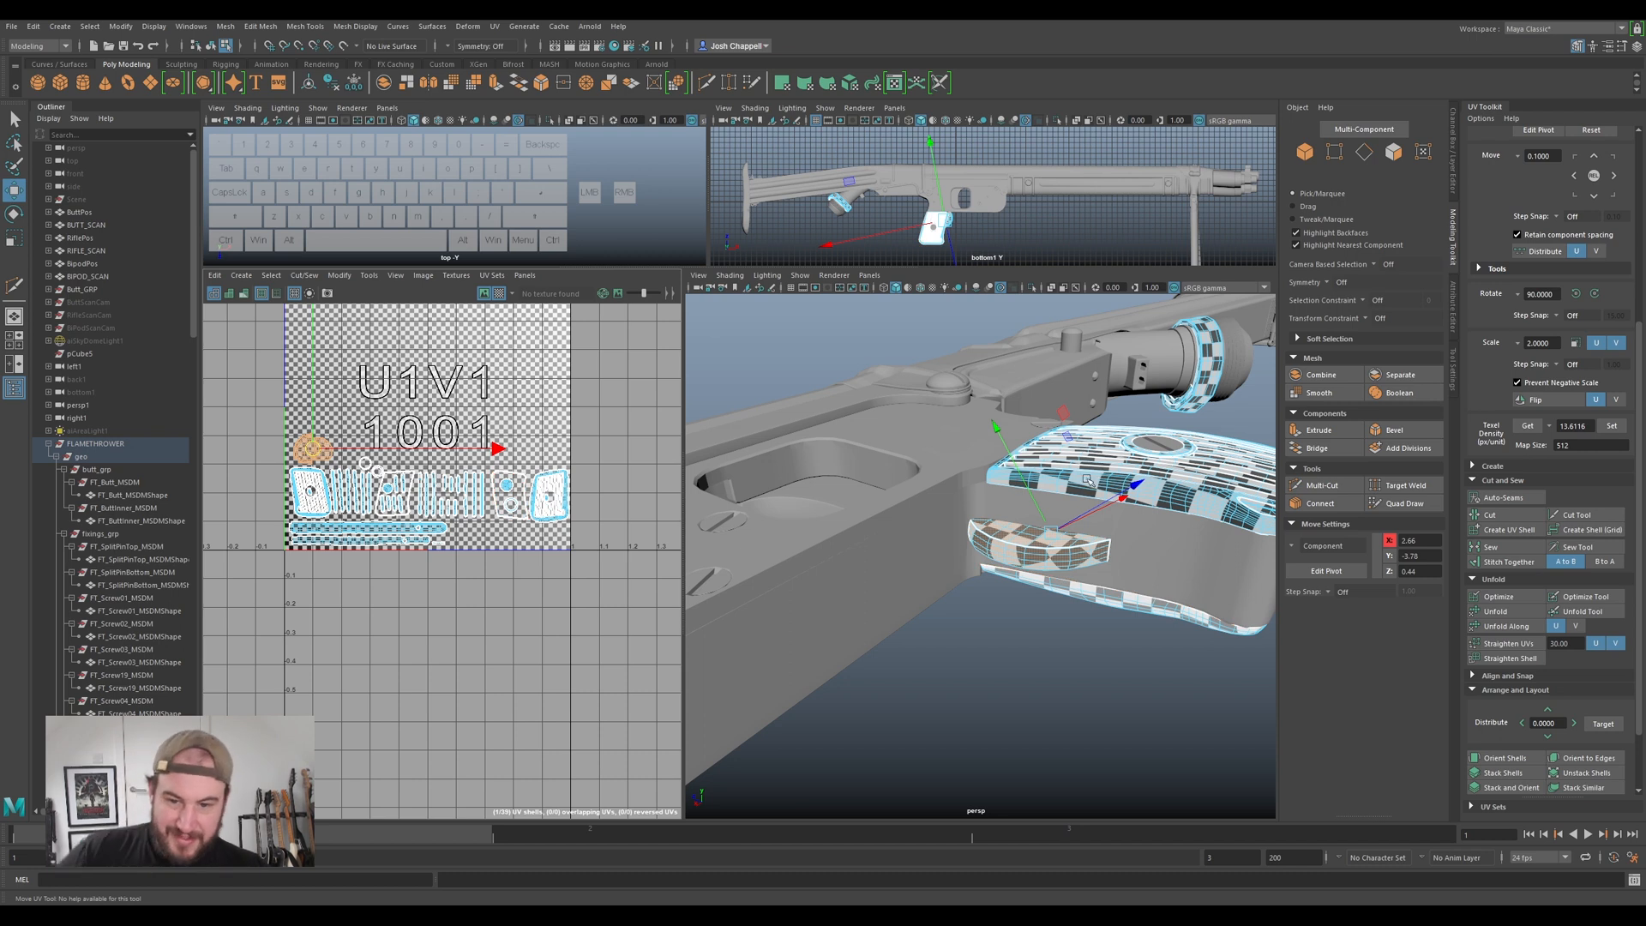
- Select the trigger inside the guard opening and isolate it with the checker pattern and smooth preview turned off
scroll(868, 506, "down", 5)
left_click_drag(970, 571, 1016, 544, "alt")
scroll(1048, 524, "up", 8, "alt")
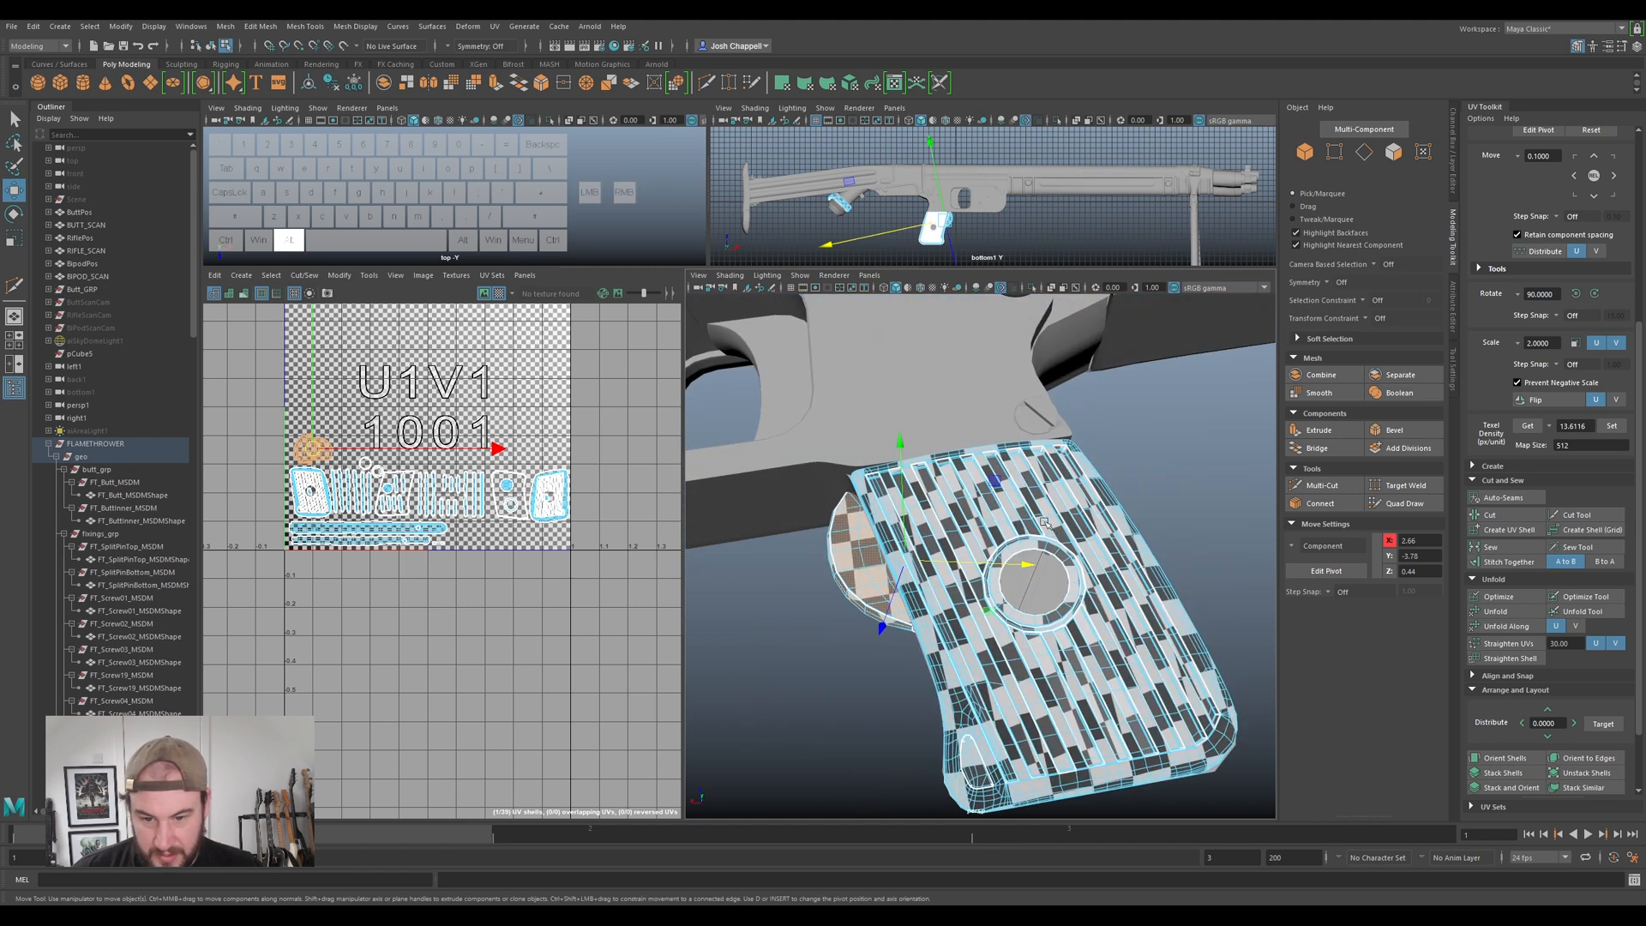
right_click_drag(1045, 522, 916, 530, "alt")
left_click_drag(950, 507, 977, 514, "alt")
middle_click_drag(857, 505, 917, 540, "alt")
right_click_drag(917, 540, 973, 534, "alt")
right_click_drag(1224, 680, 1277, 542)
left_click(937, 562)
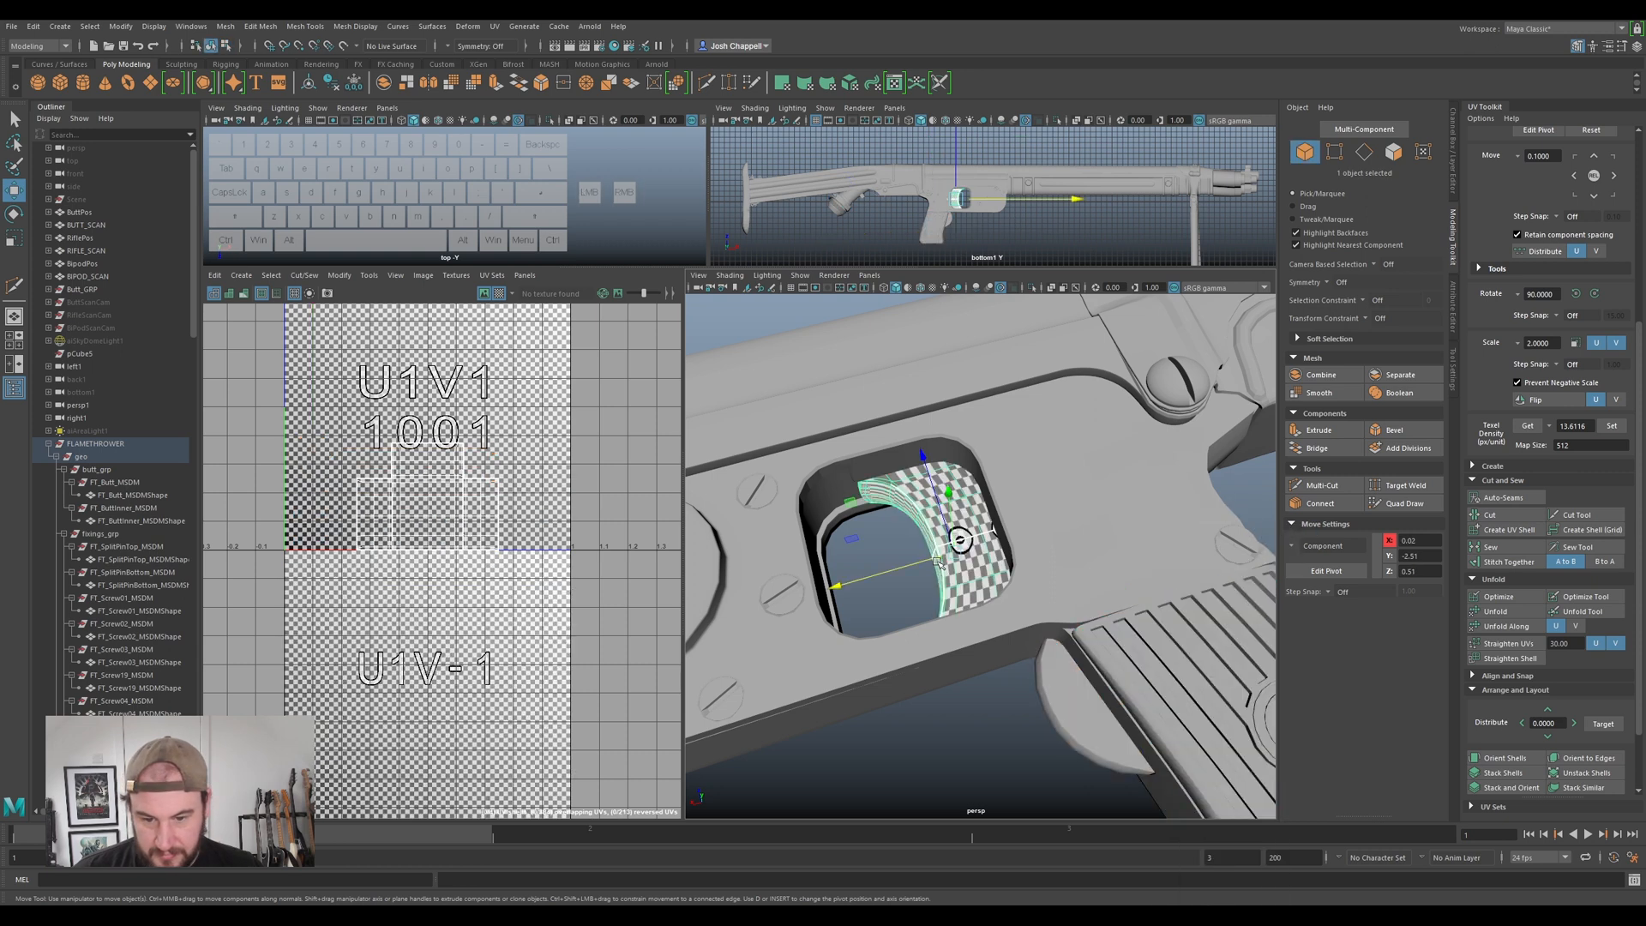
key("ctrl+1")
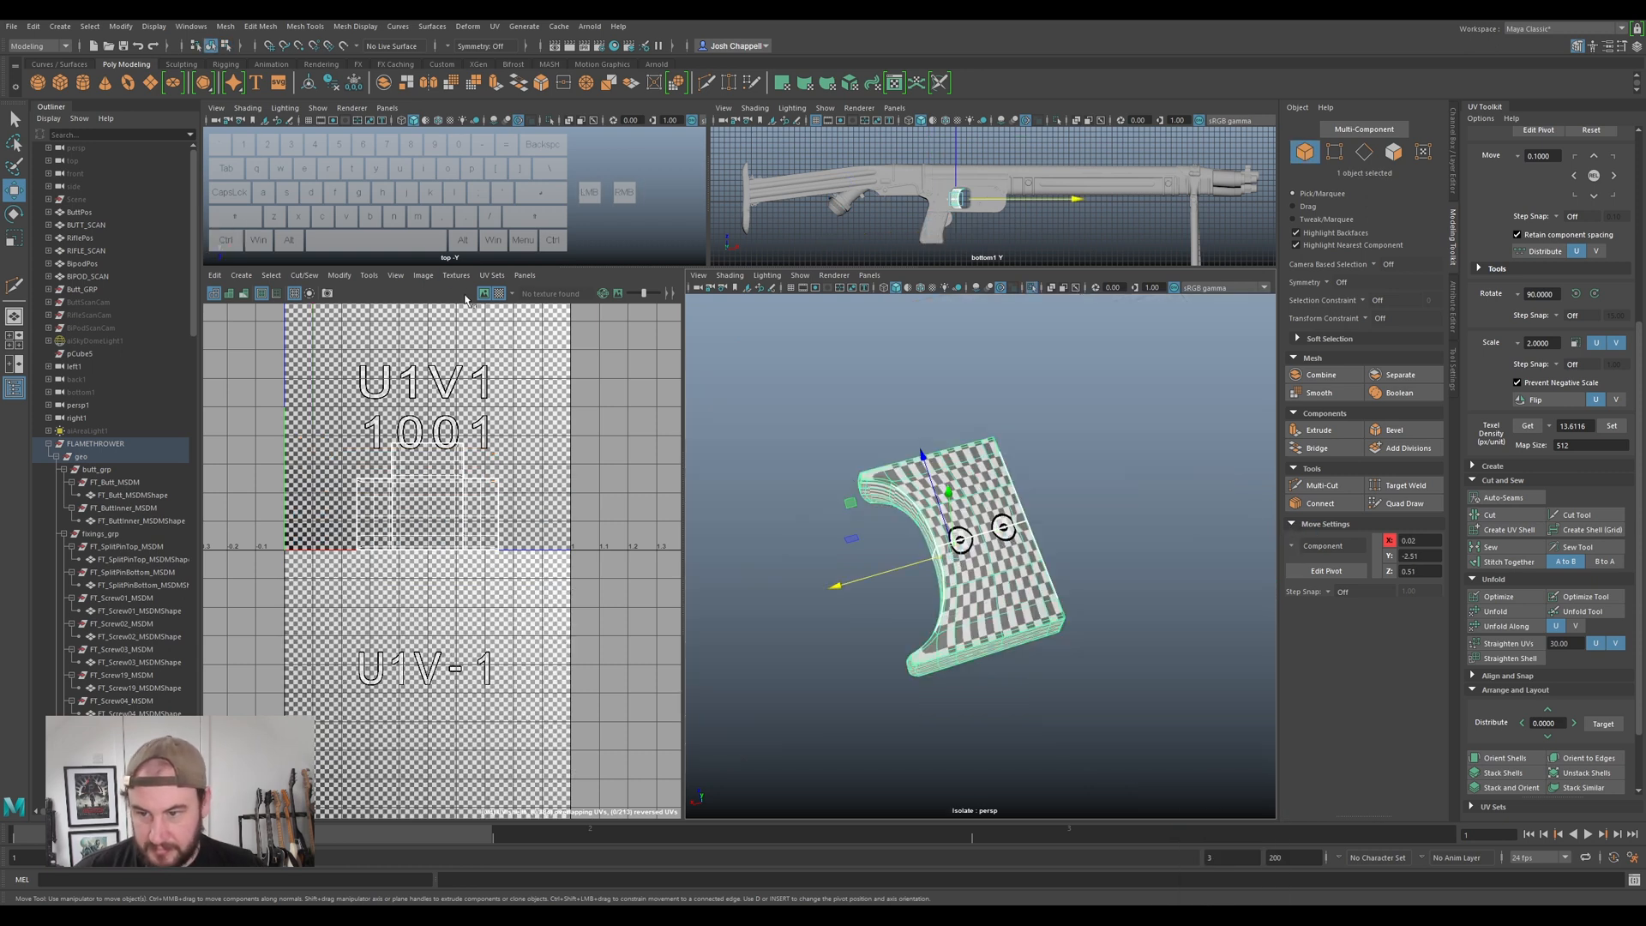
left_click(498, 294)
left_click_drag(943, 480, 992, 401, "alt")
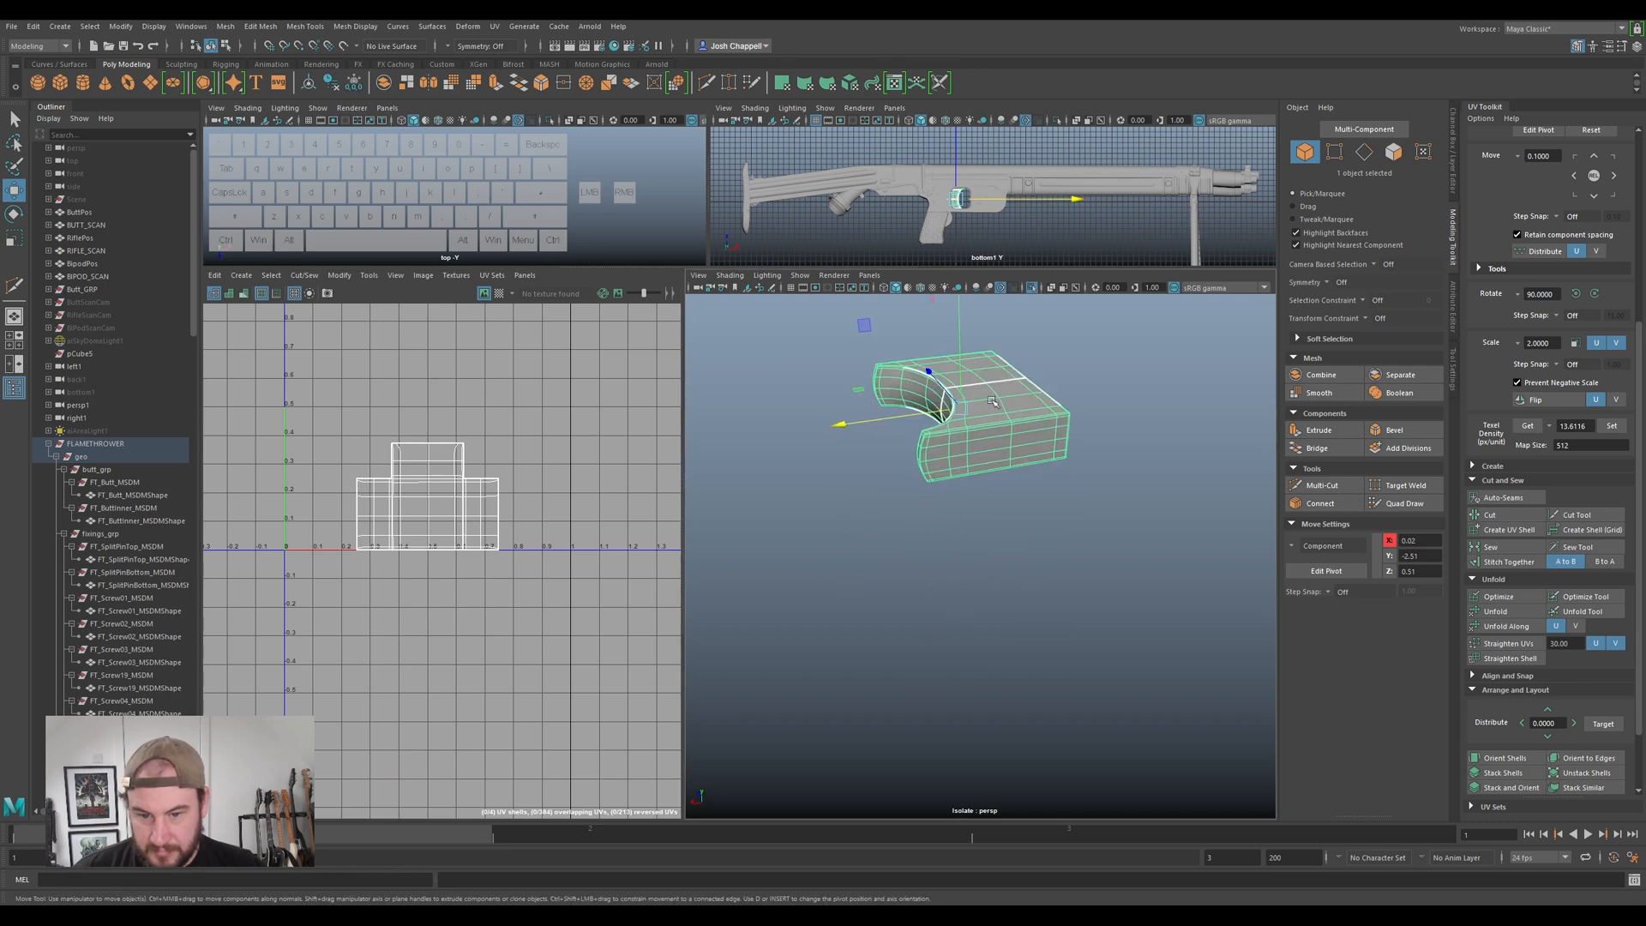
key("1")
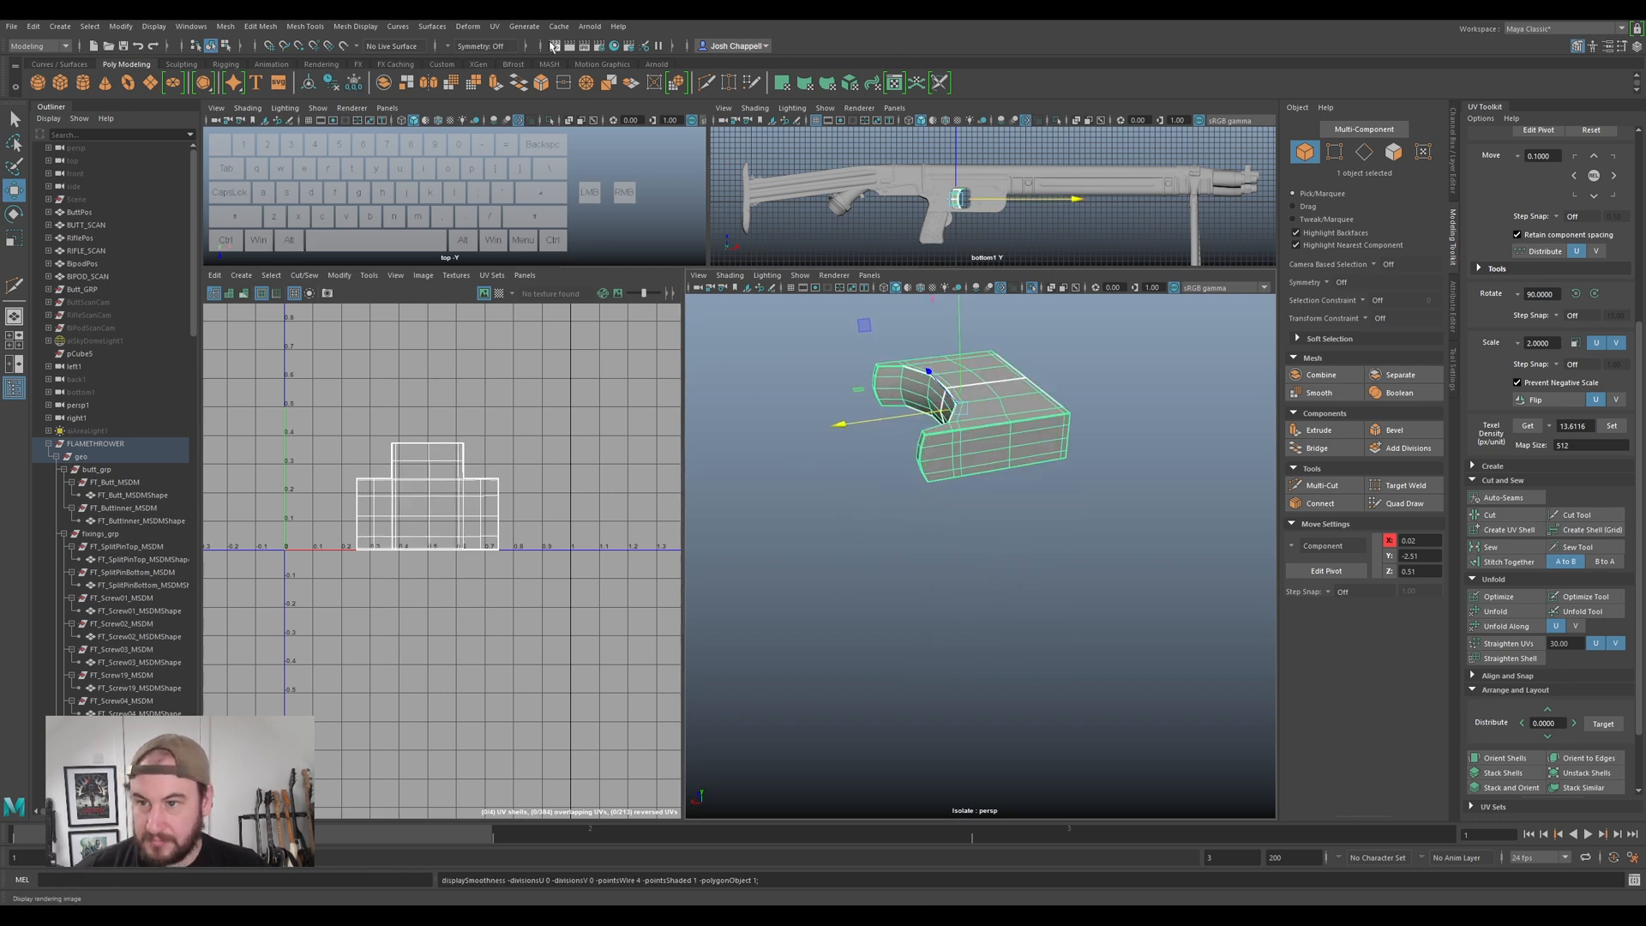
- Delete the trigger's existing UVs and create a new camera-based projection for it
left_click(496, 27)
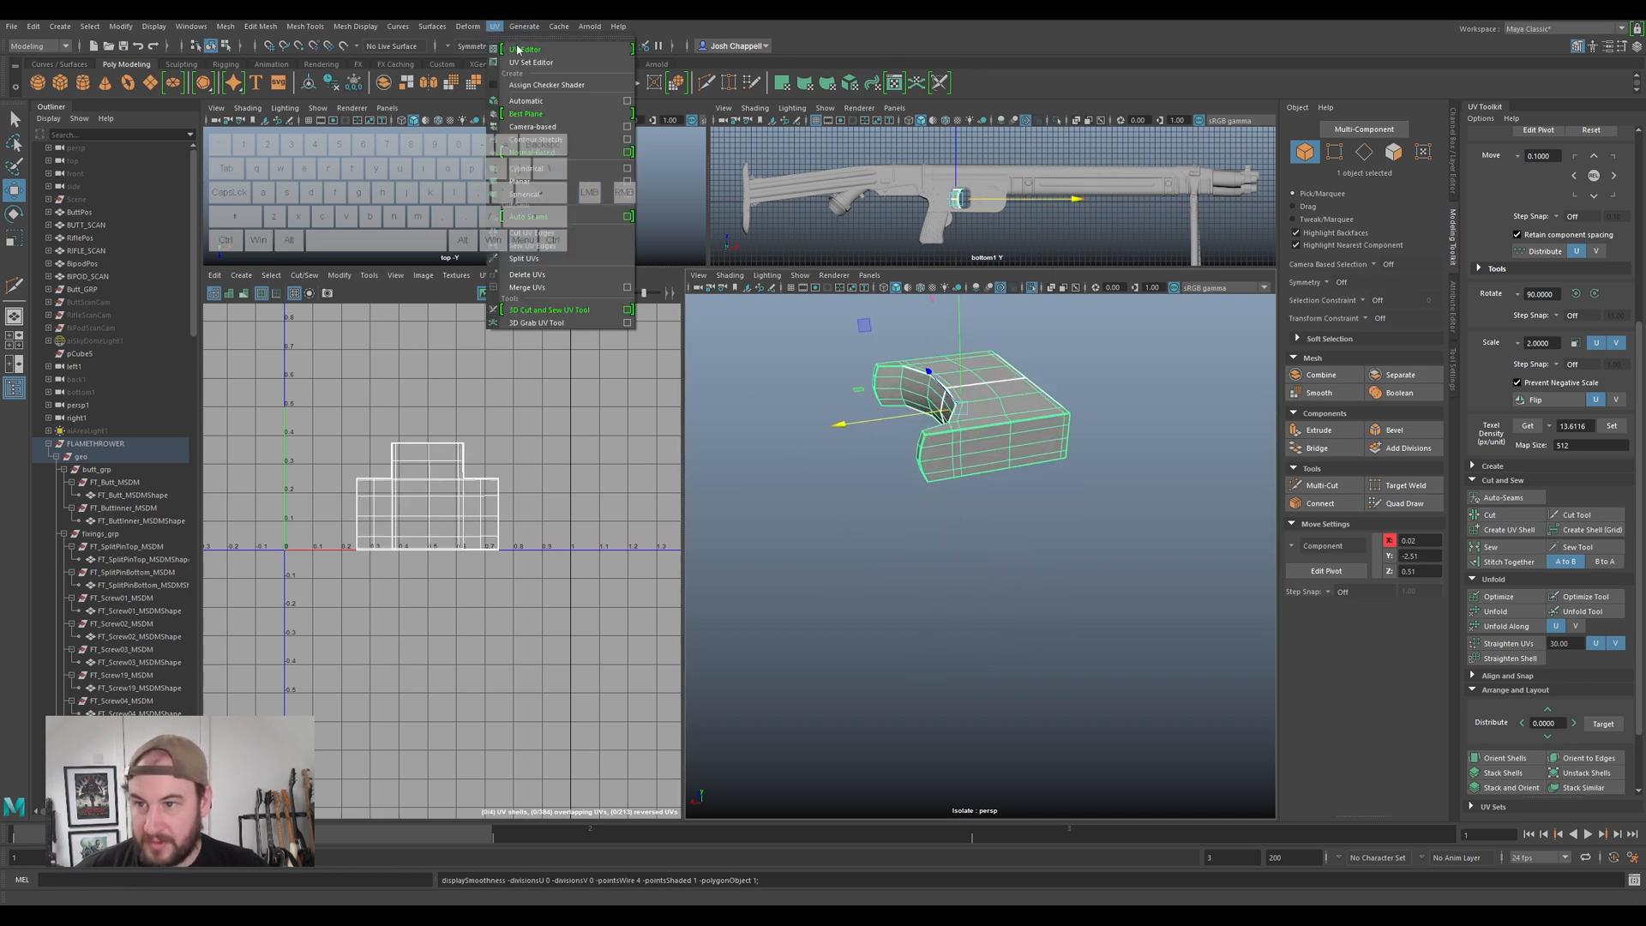
left_click(540, 274)
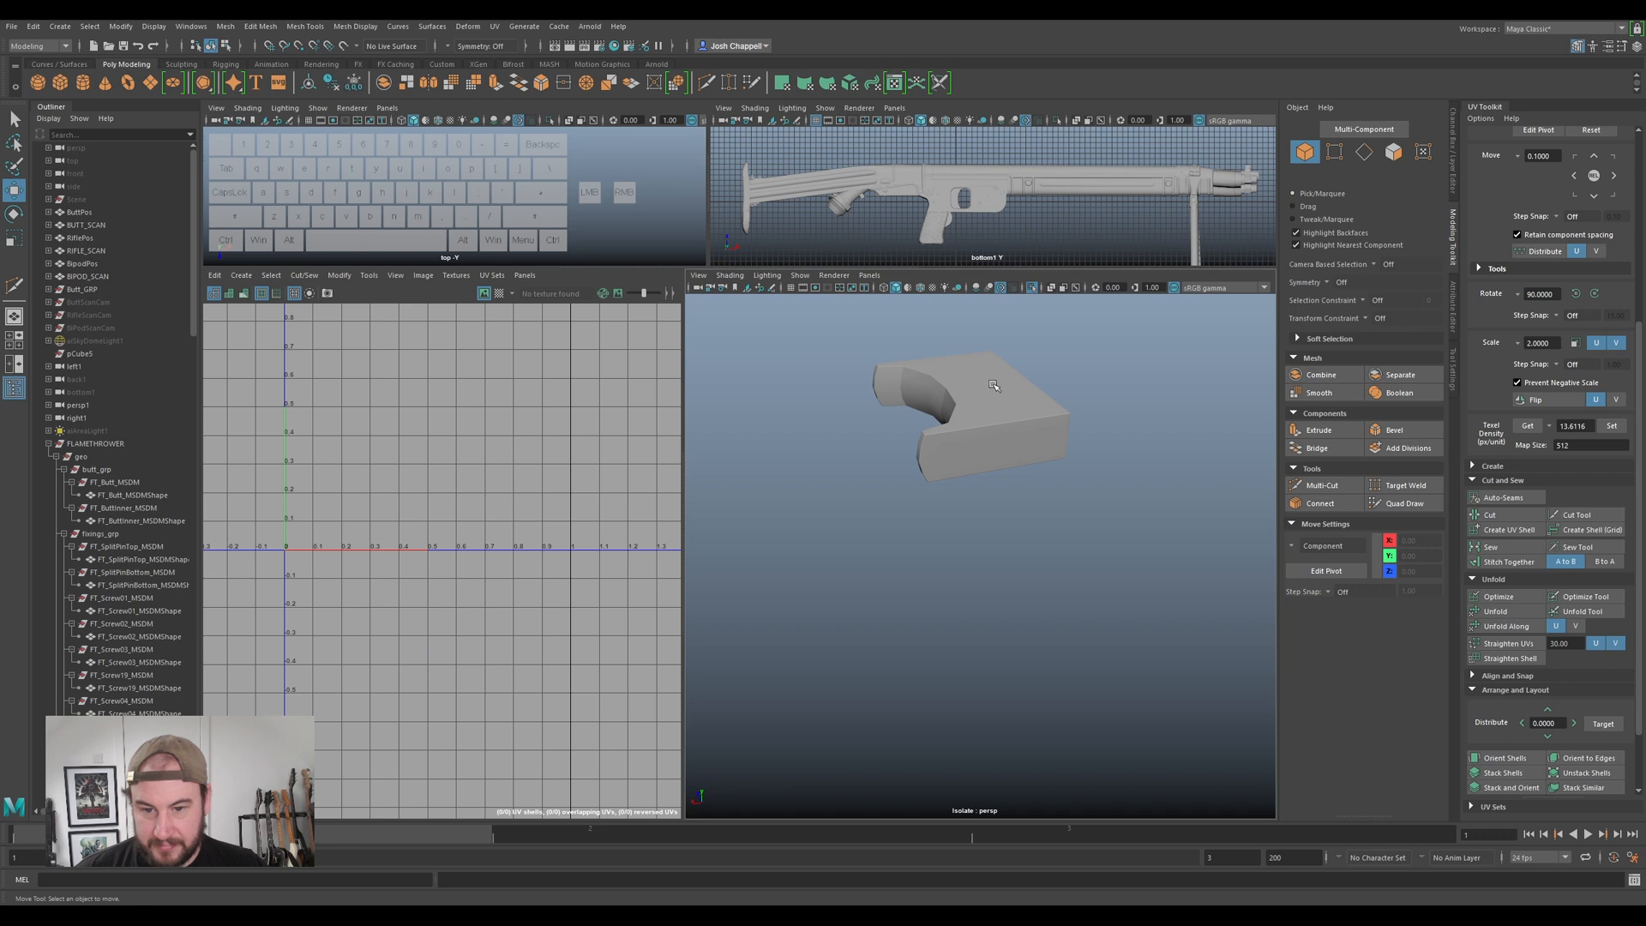
left_click(495, 27)
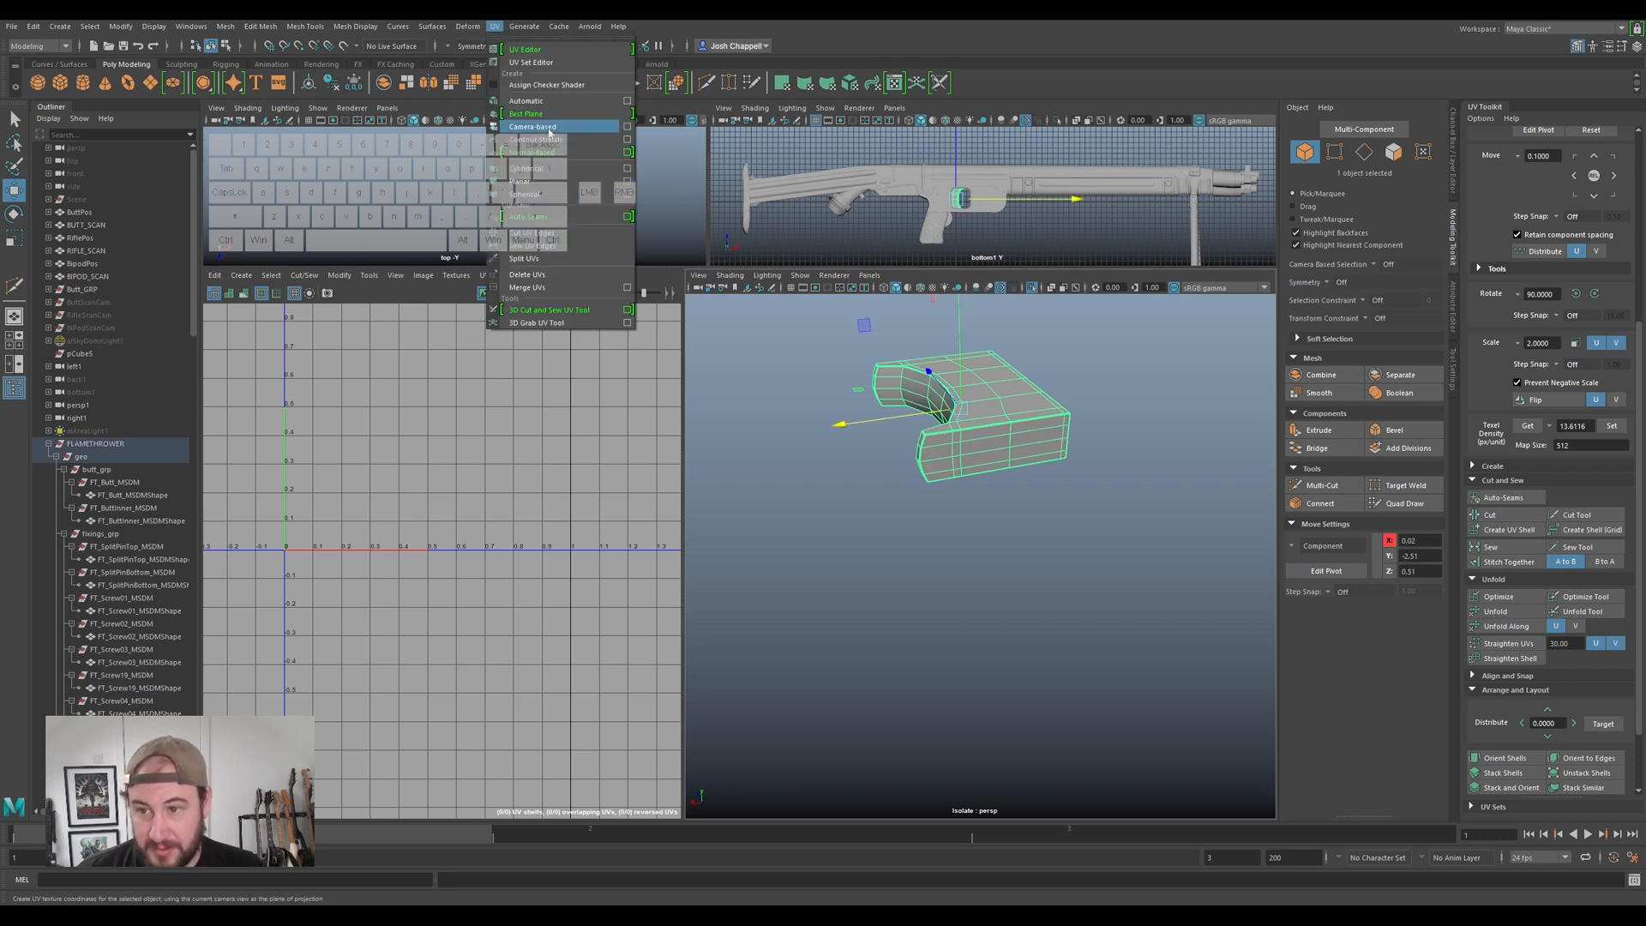
left_click(549, 131)
- In edge mode, select the edges where one flat side of the trigger meets its curved front face
left_click_drag(874, 411, 938, 435, "alt")
right_click_drag(935, 438, 957, 399)
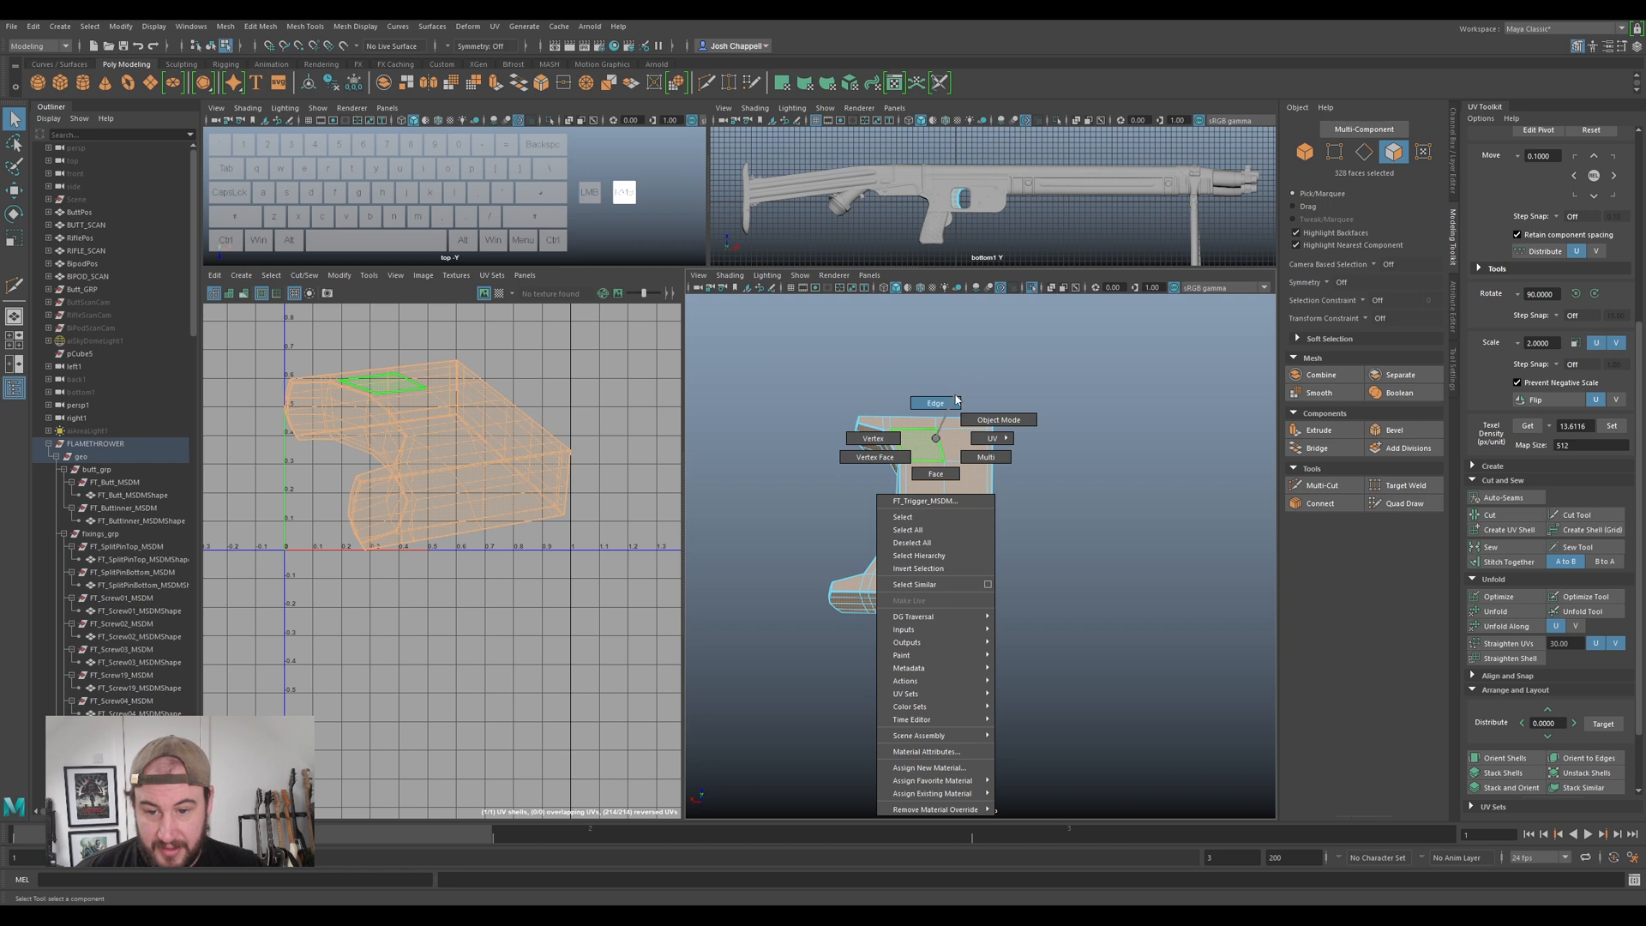
key("ctrl+1")
left_click_drag(924, 461, 949, 413, "alt")
scroll(950, 413, "up", 5, "alt")
left_click_drag(1065, 456, 1026, 469, "alt")
left_click_drag(832, 409, 1064, 525, "alt")
double_click(1022, 522)
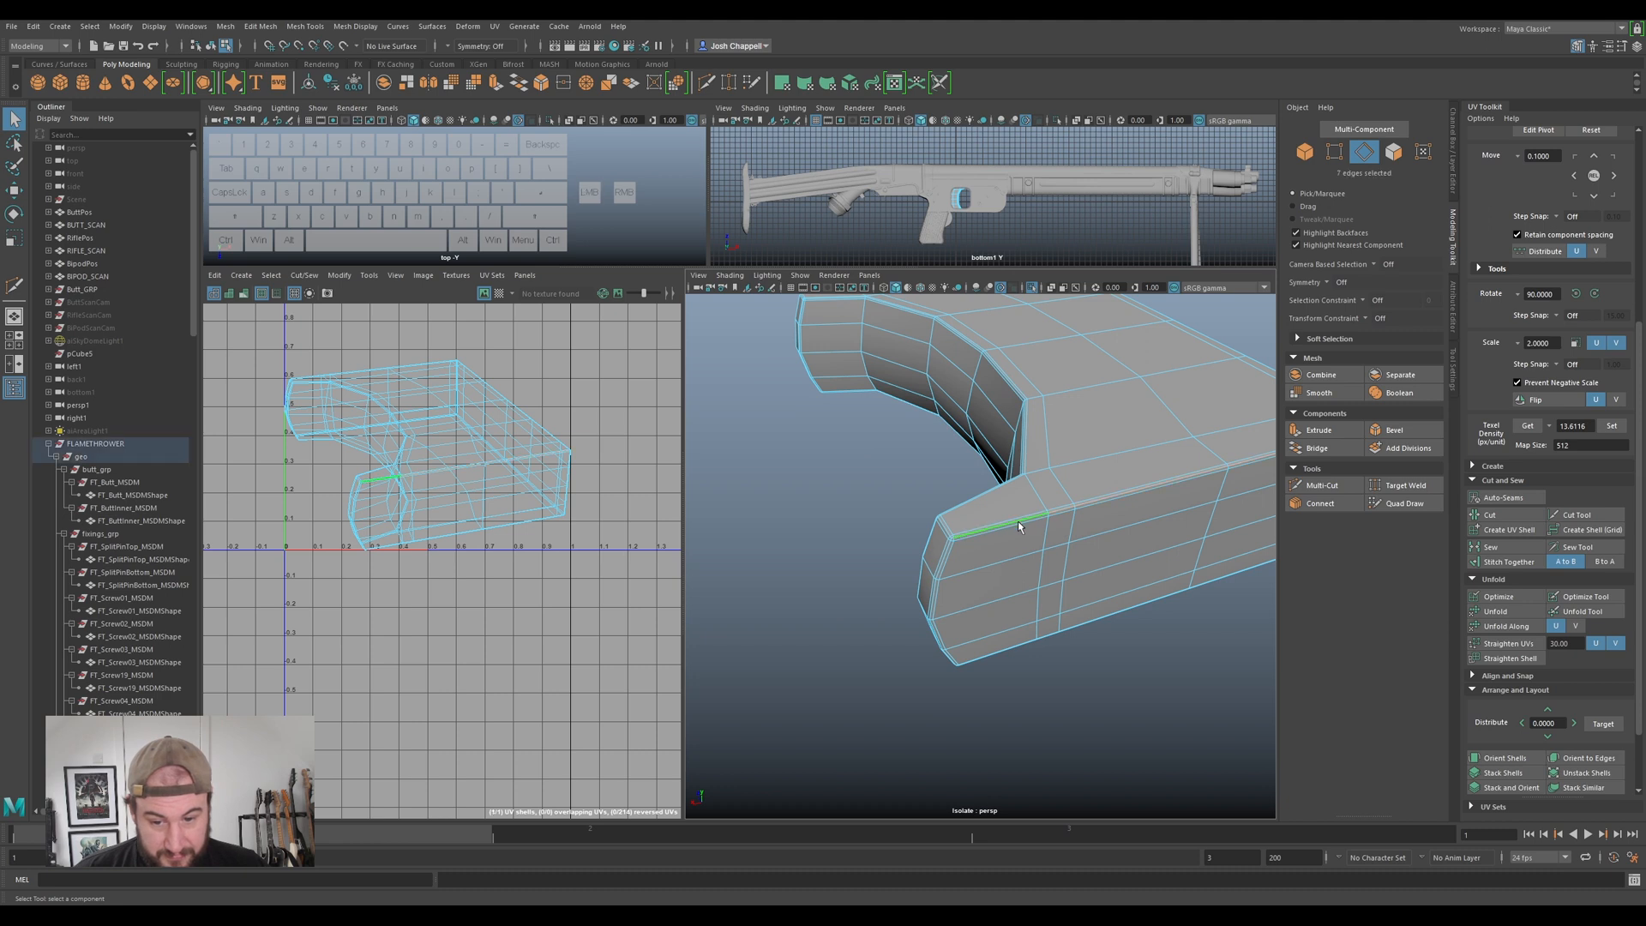
left_click(948, 553, "ctrl+shift")
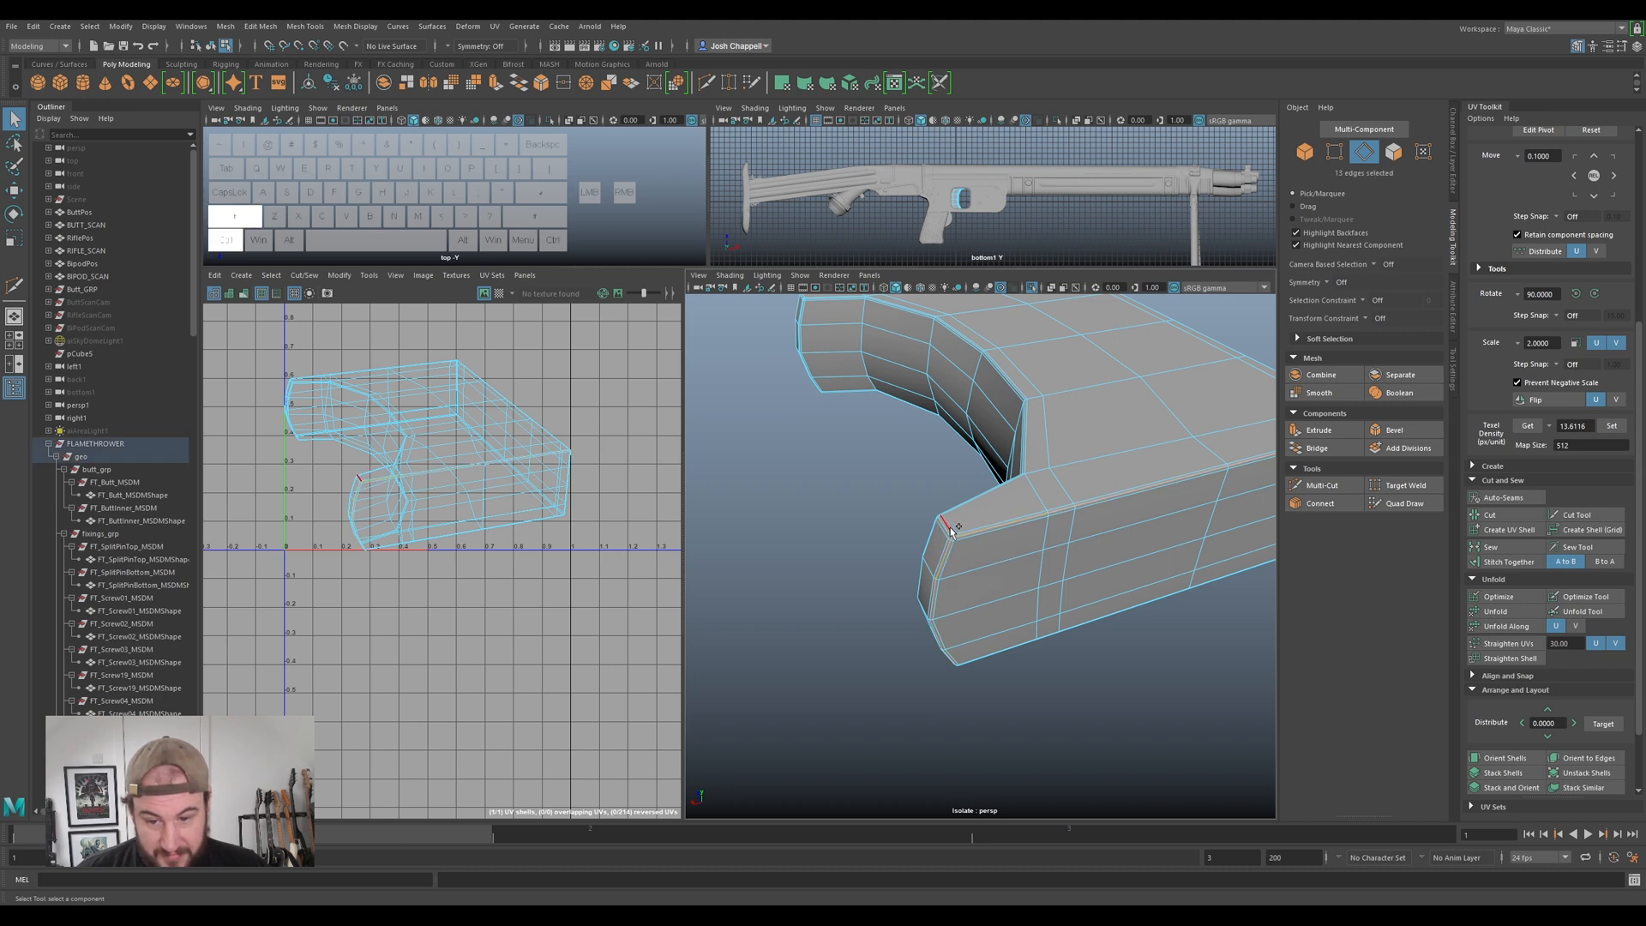
- Add the border edges around both tips of the trigger's curved front face to the seam selection
mouse_move(1031, 557)
left_mouse_down("alt")
mouse_move(1066, 562)
mouse_move(1101, 489)
mouse_move(1011, 577)
left_mouse_up("alt")
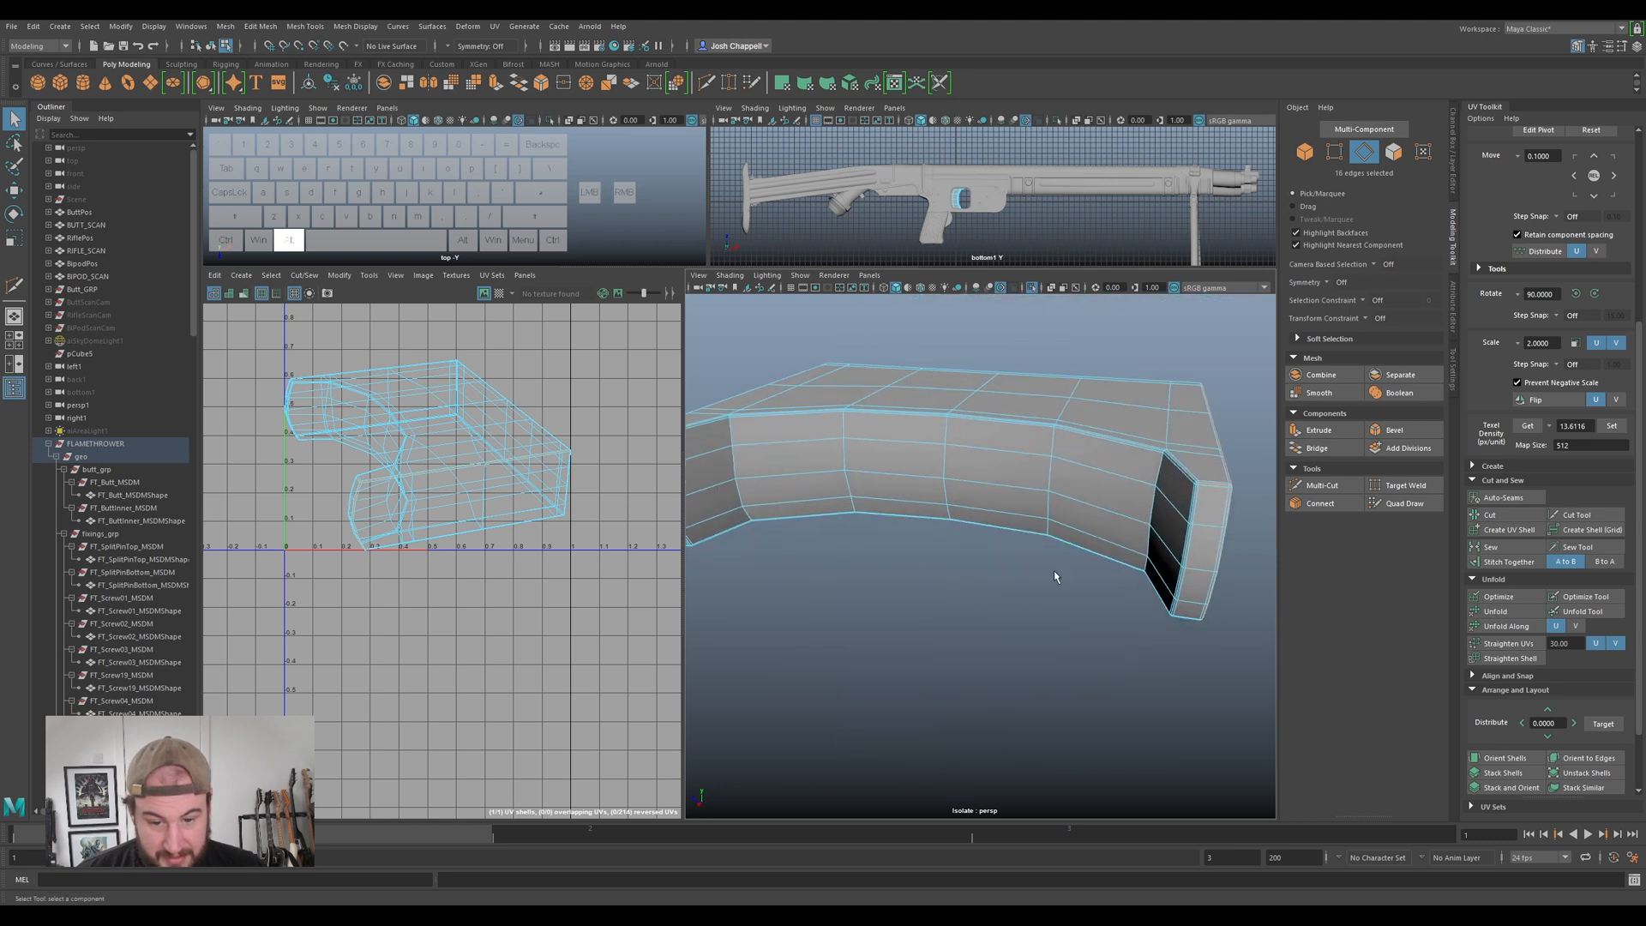
double_click(1186, 475, "shift")
left_click_drag(892, 506, 967, 517, "alt")
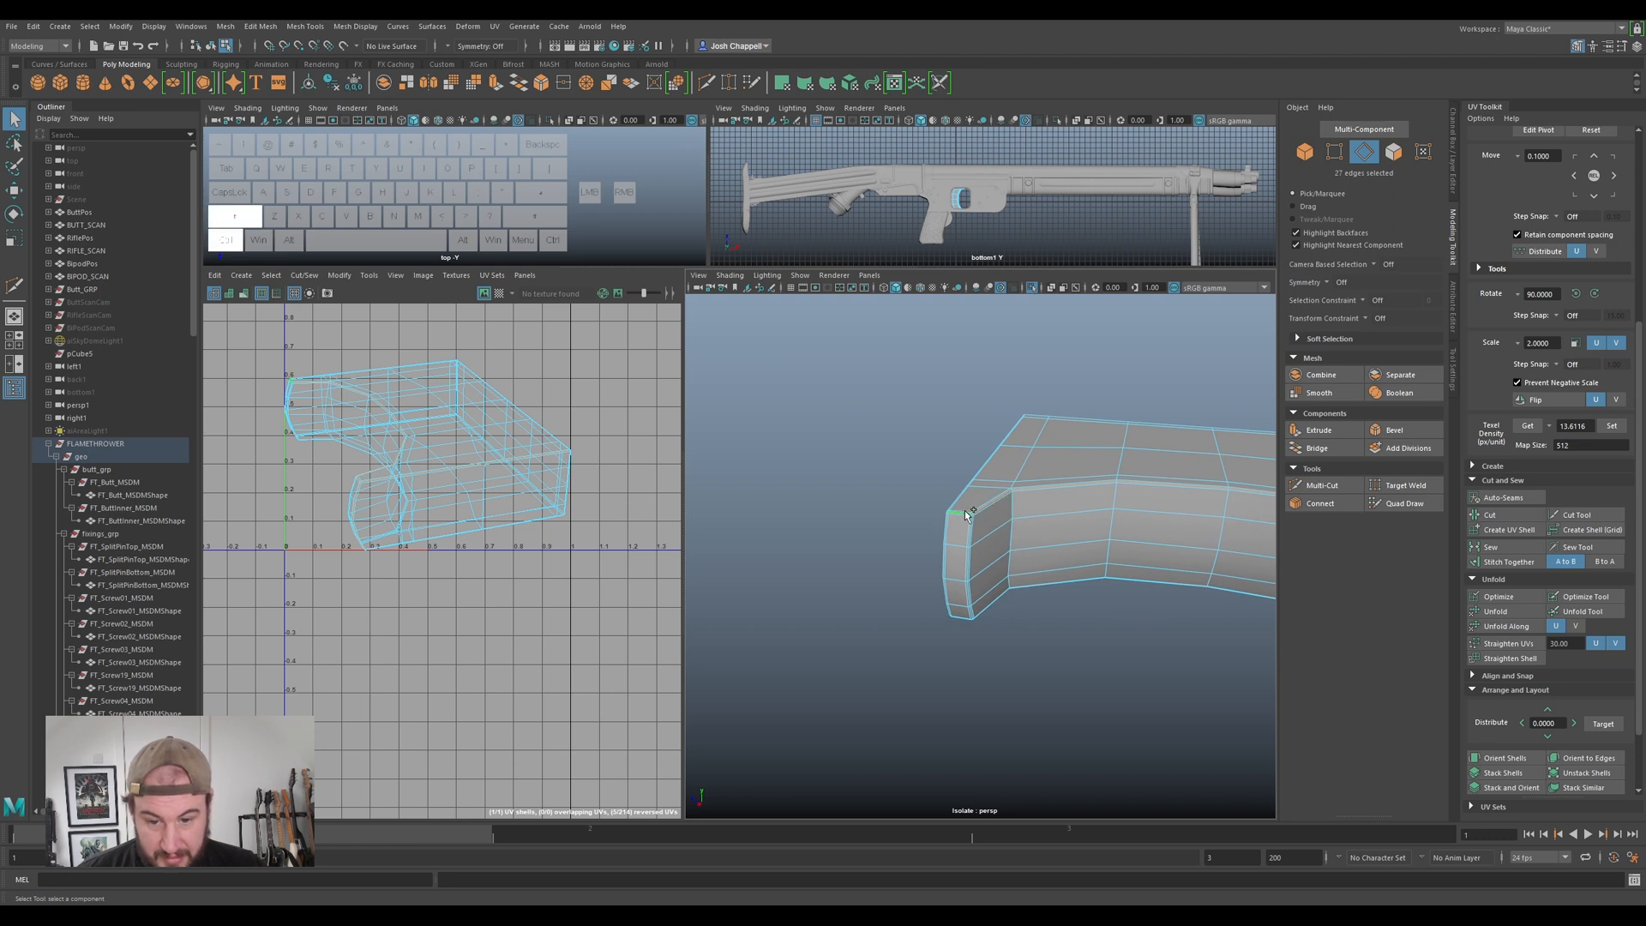
left_click_drag(955, 654, 1011, 585, "alt")
double_click(1070, 559, "shift")
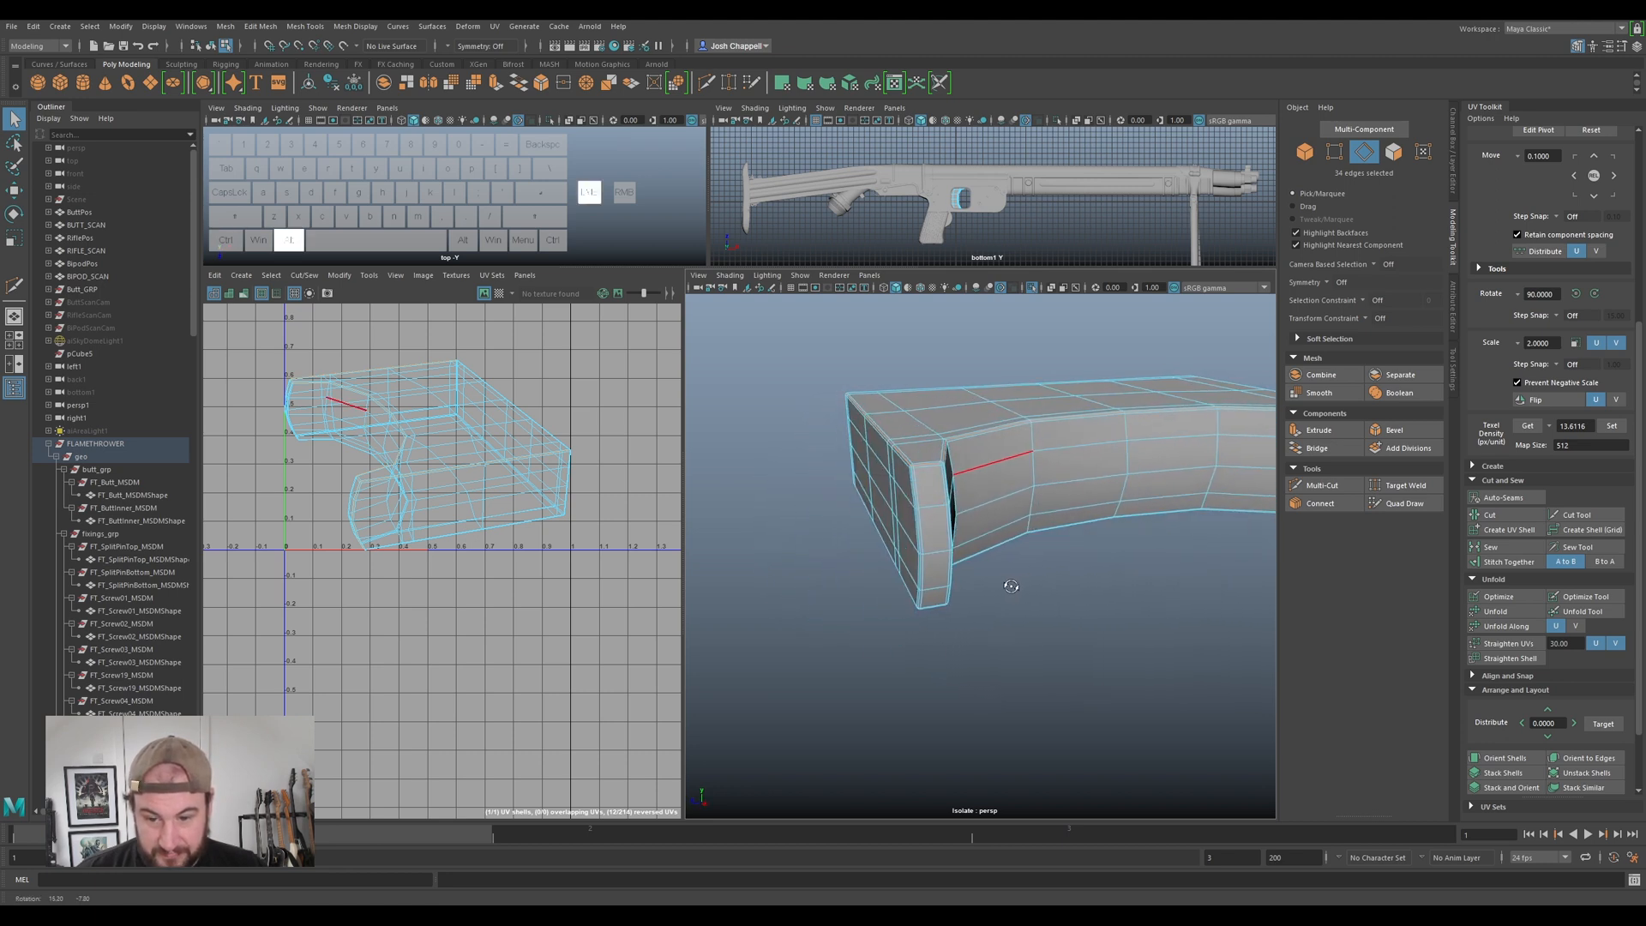
double_click(918, 483, "ctrl+shift")
- Extend the seam selection along the vertical corner edges at the back of the trigger
left_click_drag(971, 586, 1010, 526, "alt")
middle_click_drag(1010, 525, 994, 654, "alt")
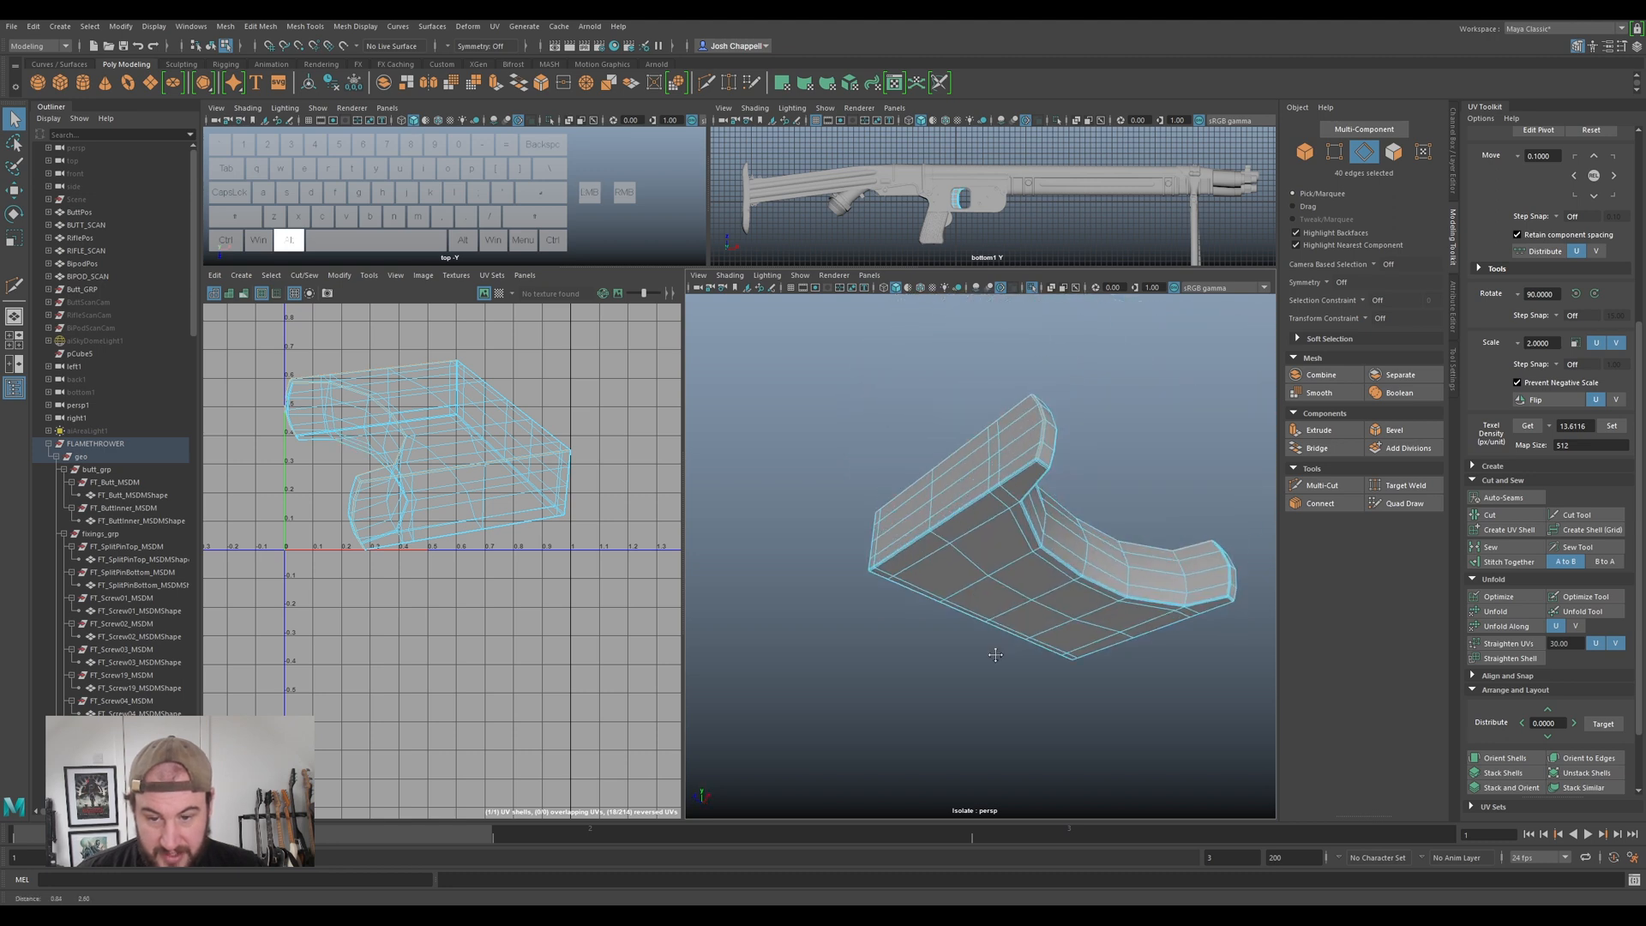
left_click_drag(993, 520, 1037, 610, "alt")
scroll(1092, 629, "up", 6, "alt")
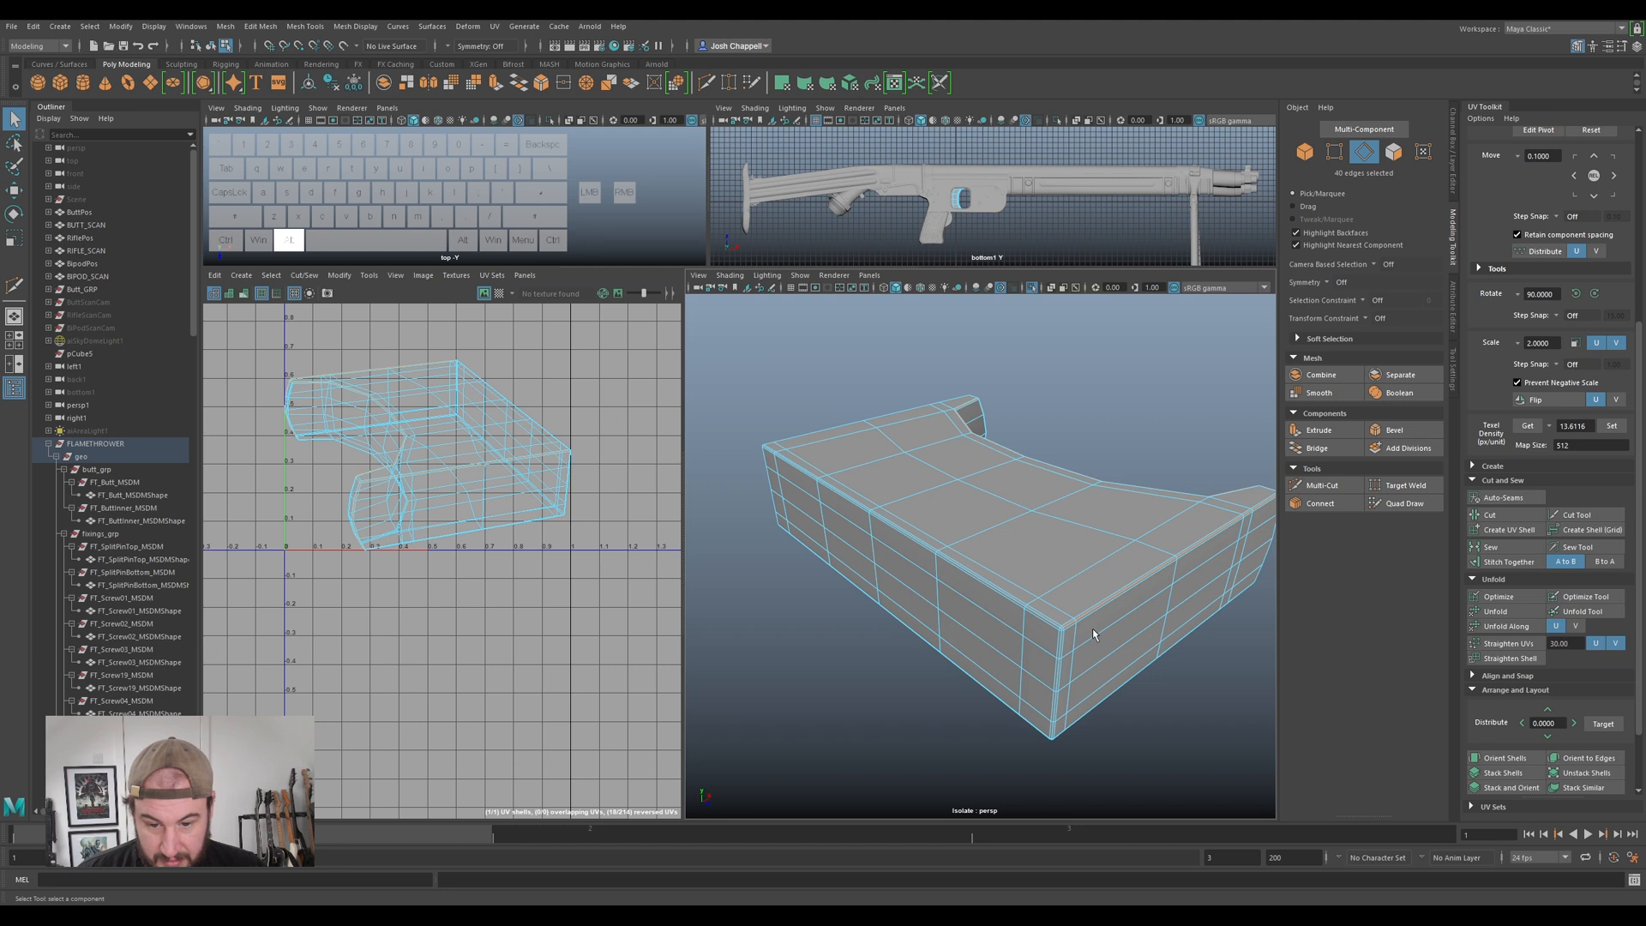
scroll(1069, 551, "down", 6)
left_click_drag(1049, 558, 1124, 577, "alt")
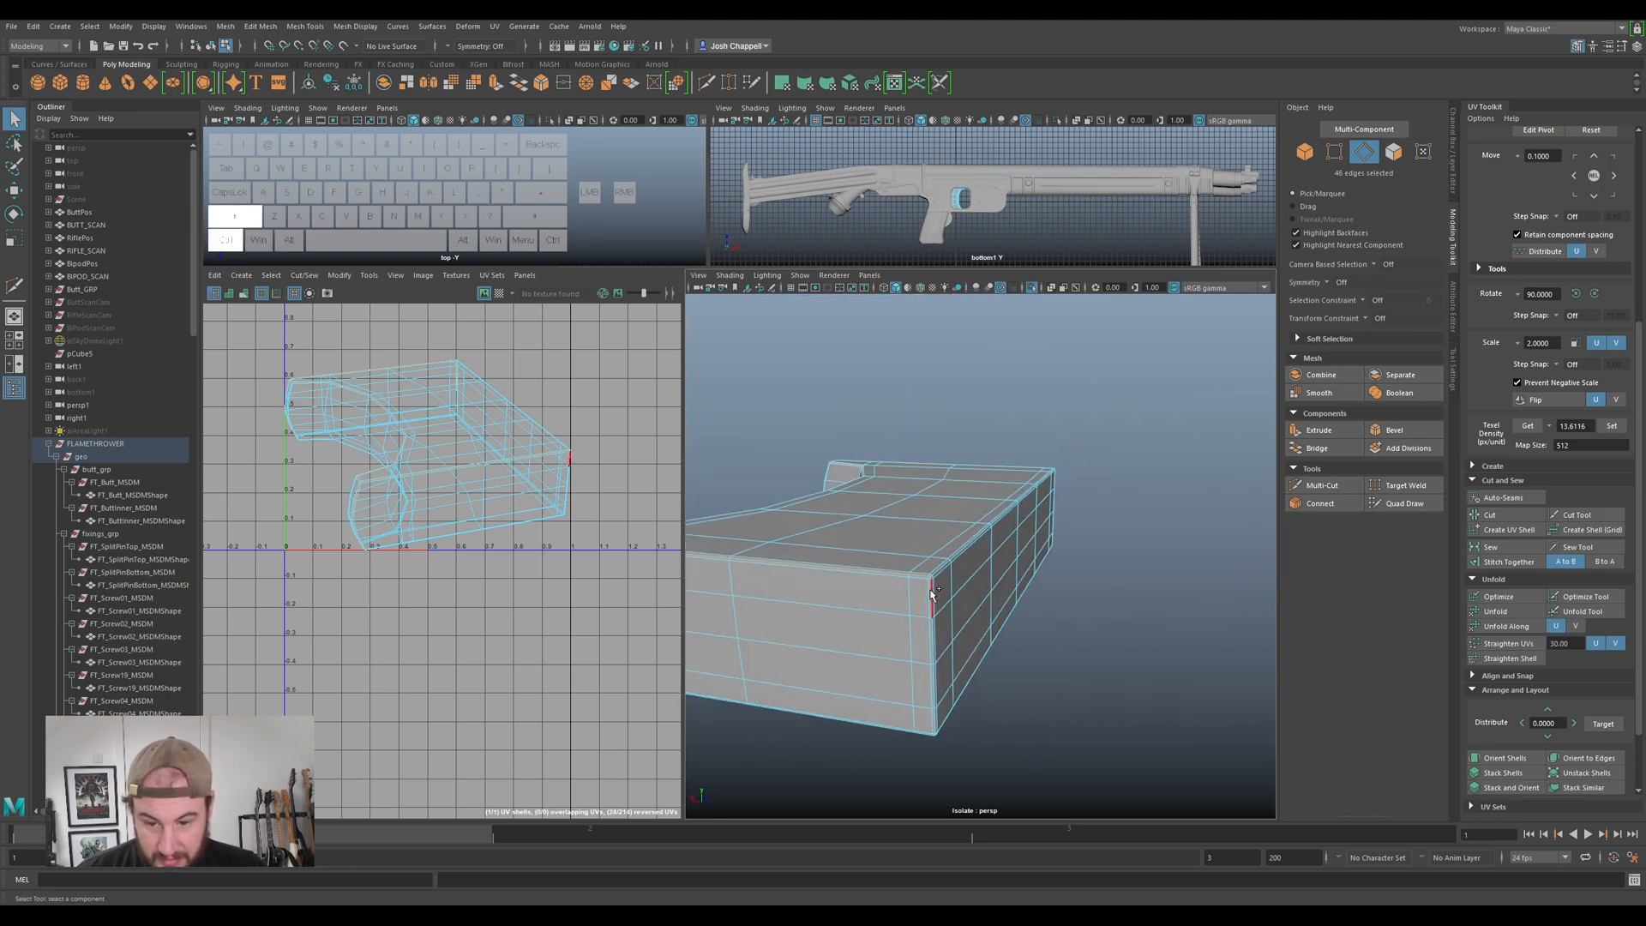
- Add the curved front edges along the trigger's opposite flat side to the selection and cut the UVs along all selected edges
left_click_drag(795, 691, 889, 647, "alt")
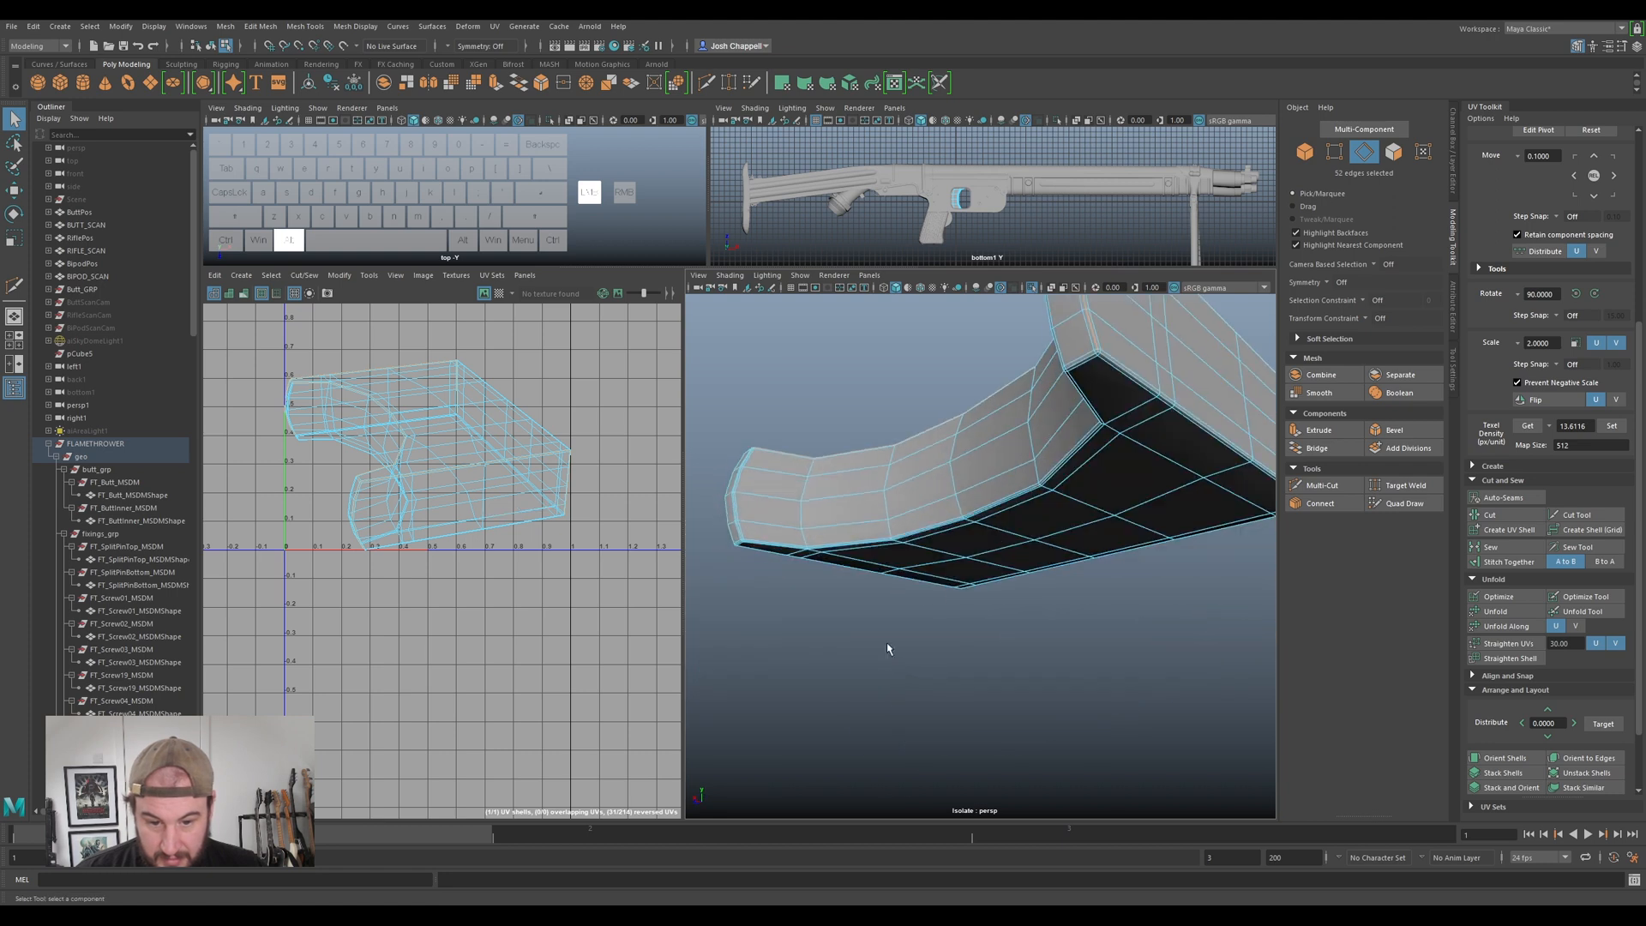
middle_click_drag(1066, 533, 1020, 625, "alt")
left_click_drag(1020, 625, 1051, 470, "alt")
left_click(1119, 364, "ctrl+shift")
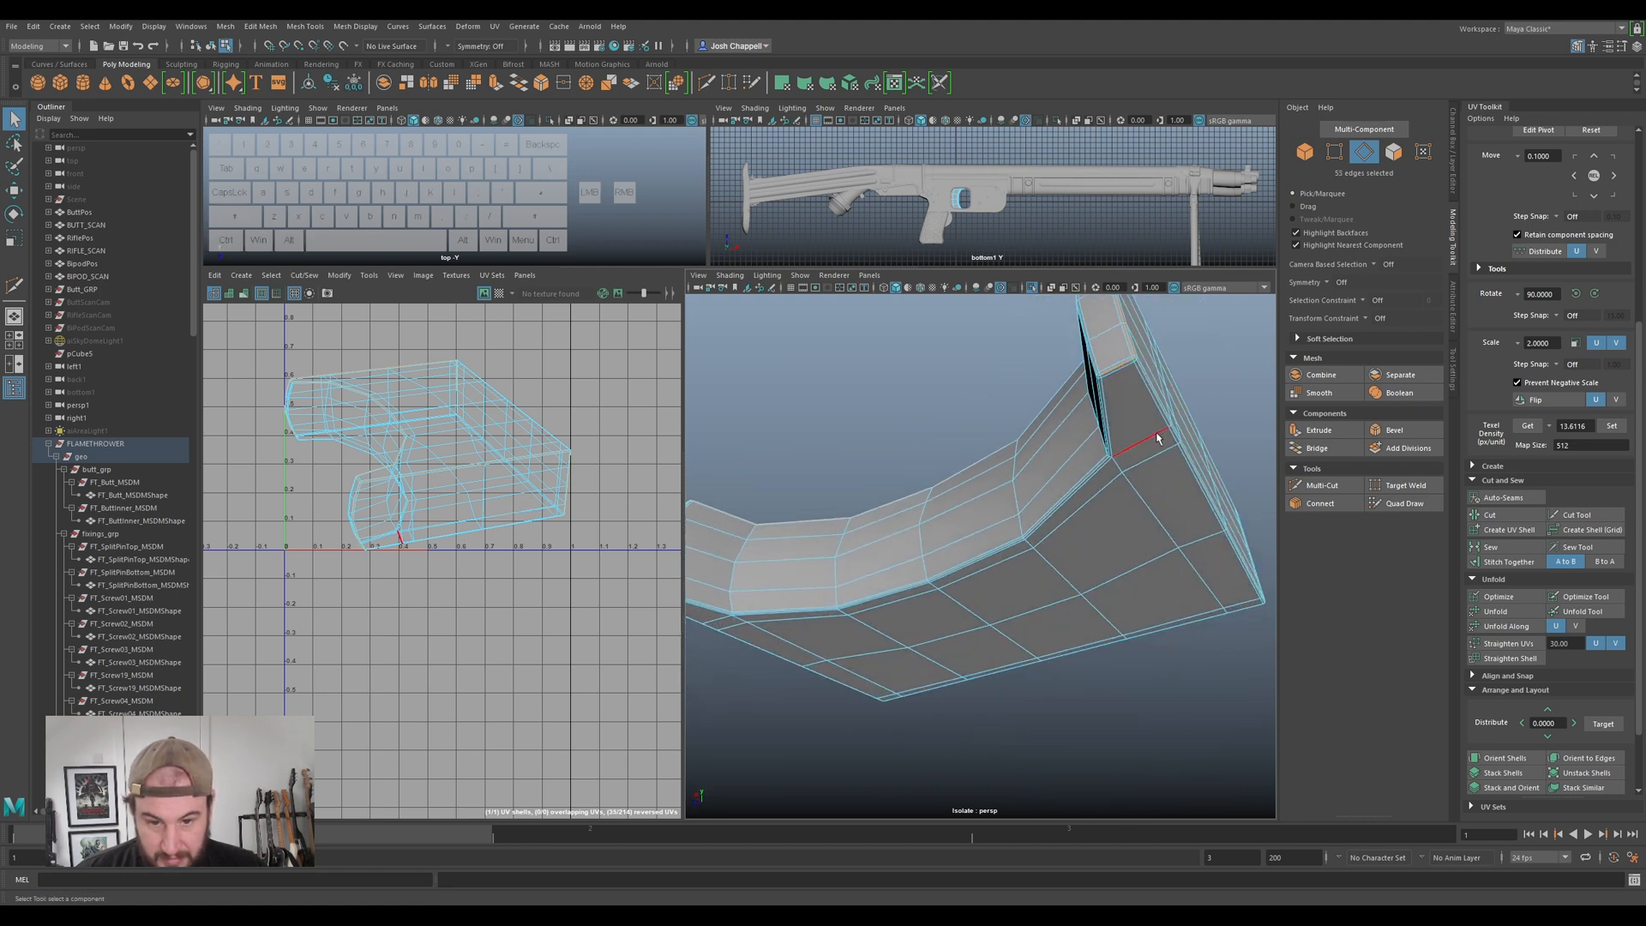
left_click_drag(1100, 433, 1102, 497, "alt")
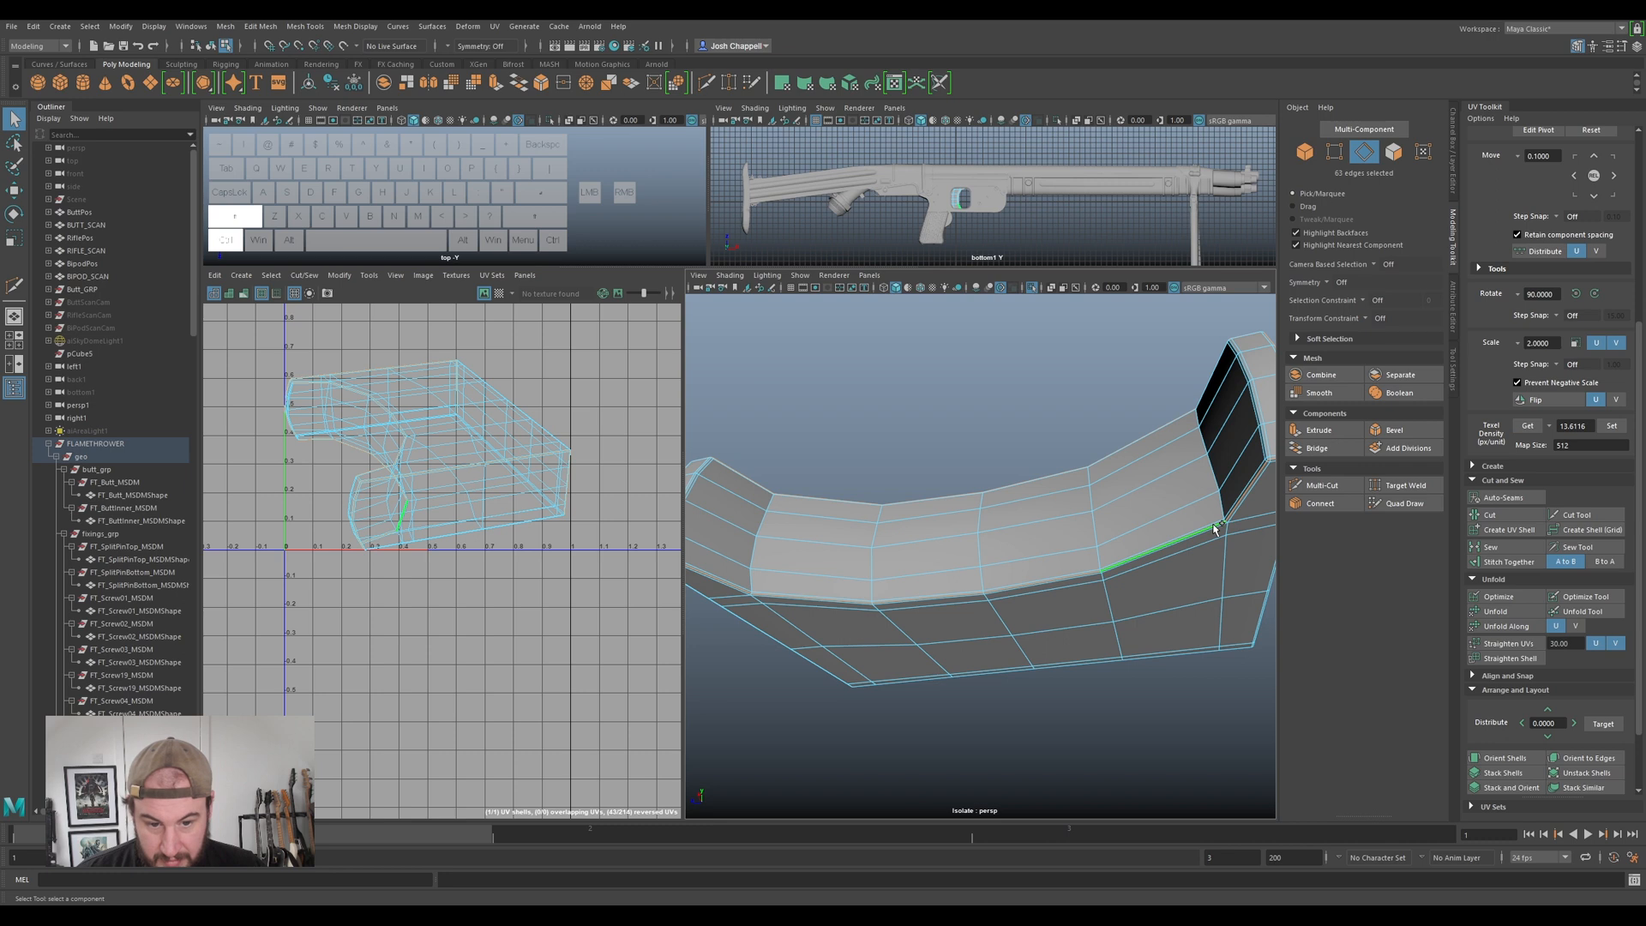
left_click(1490, 514)
- Select the trigger's whole UV shell and unfold it
key("w")
right_click(471, 445)
left_click(416, 426)
left_click(457, 428)
key("ctrl+u")
- Select the short edges still joining the curved front strip to the trigger body at one tip and cut them
scroll(464, 434, "down", 3)
middle_click_drag(464, 437, 536, 433, "alt")
scroll(523, 441, "up", 3)
right_click_drag(496, 420, 488, 389)
middle_click_drag(415, 420, 536, 500, "alt")
scroll(536, 500, "up", 3)
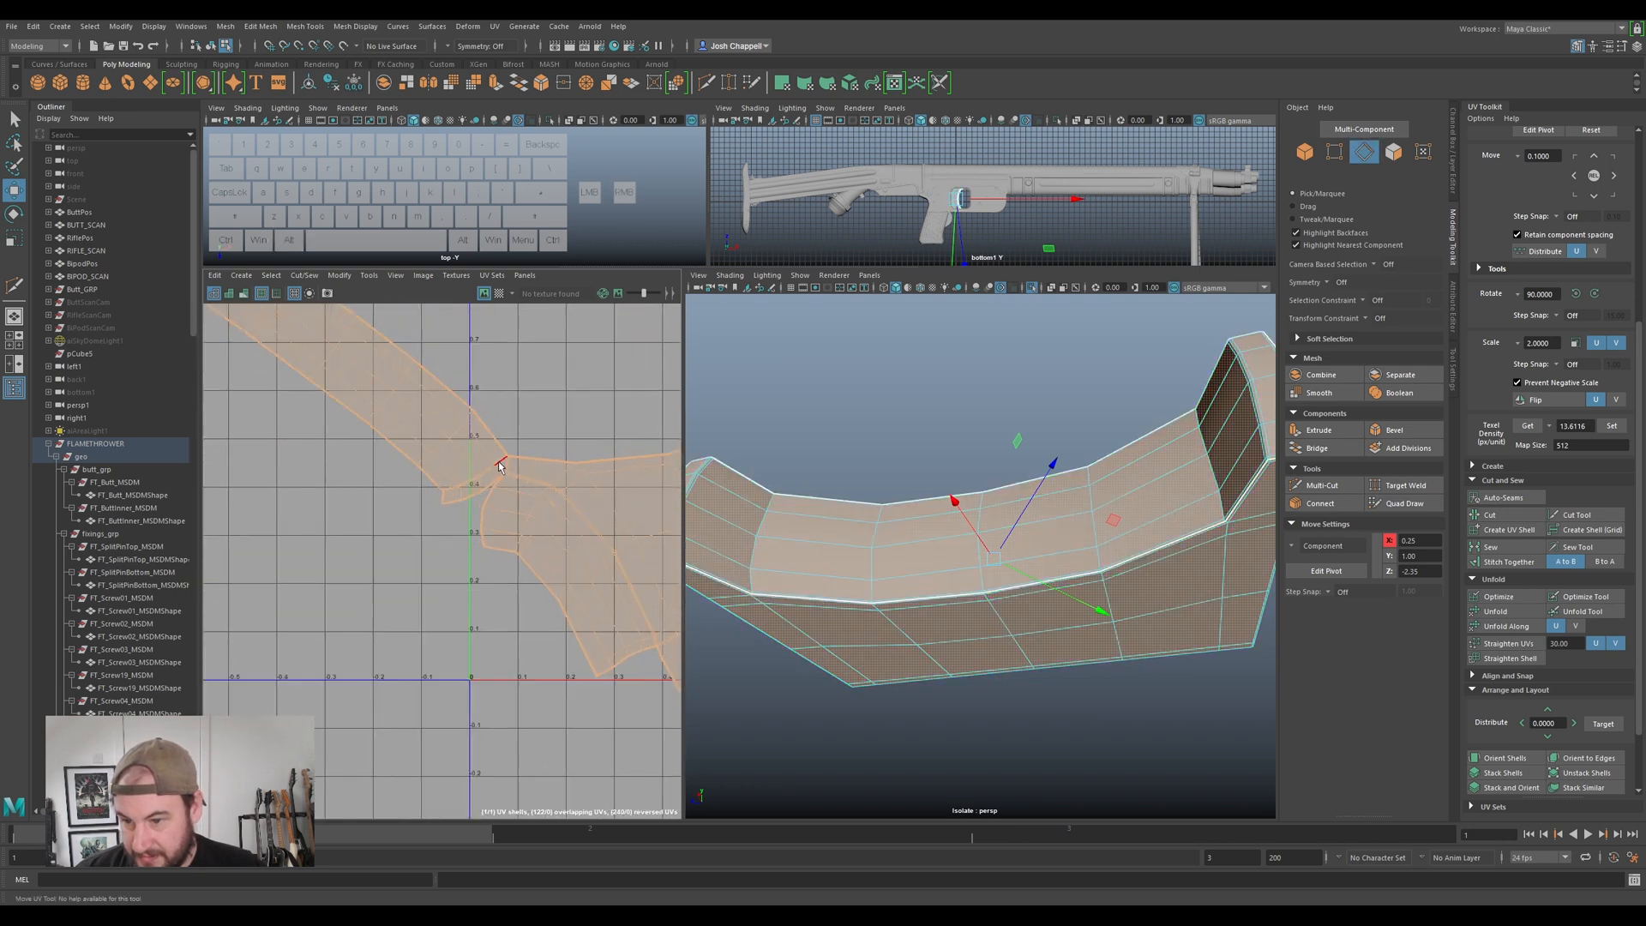
scroll(506, 465, "up", 3)
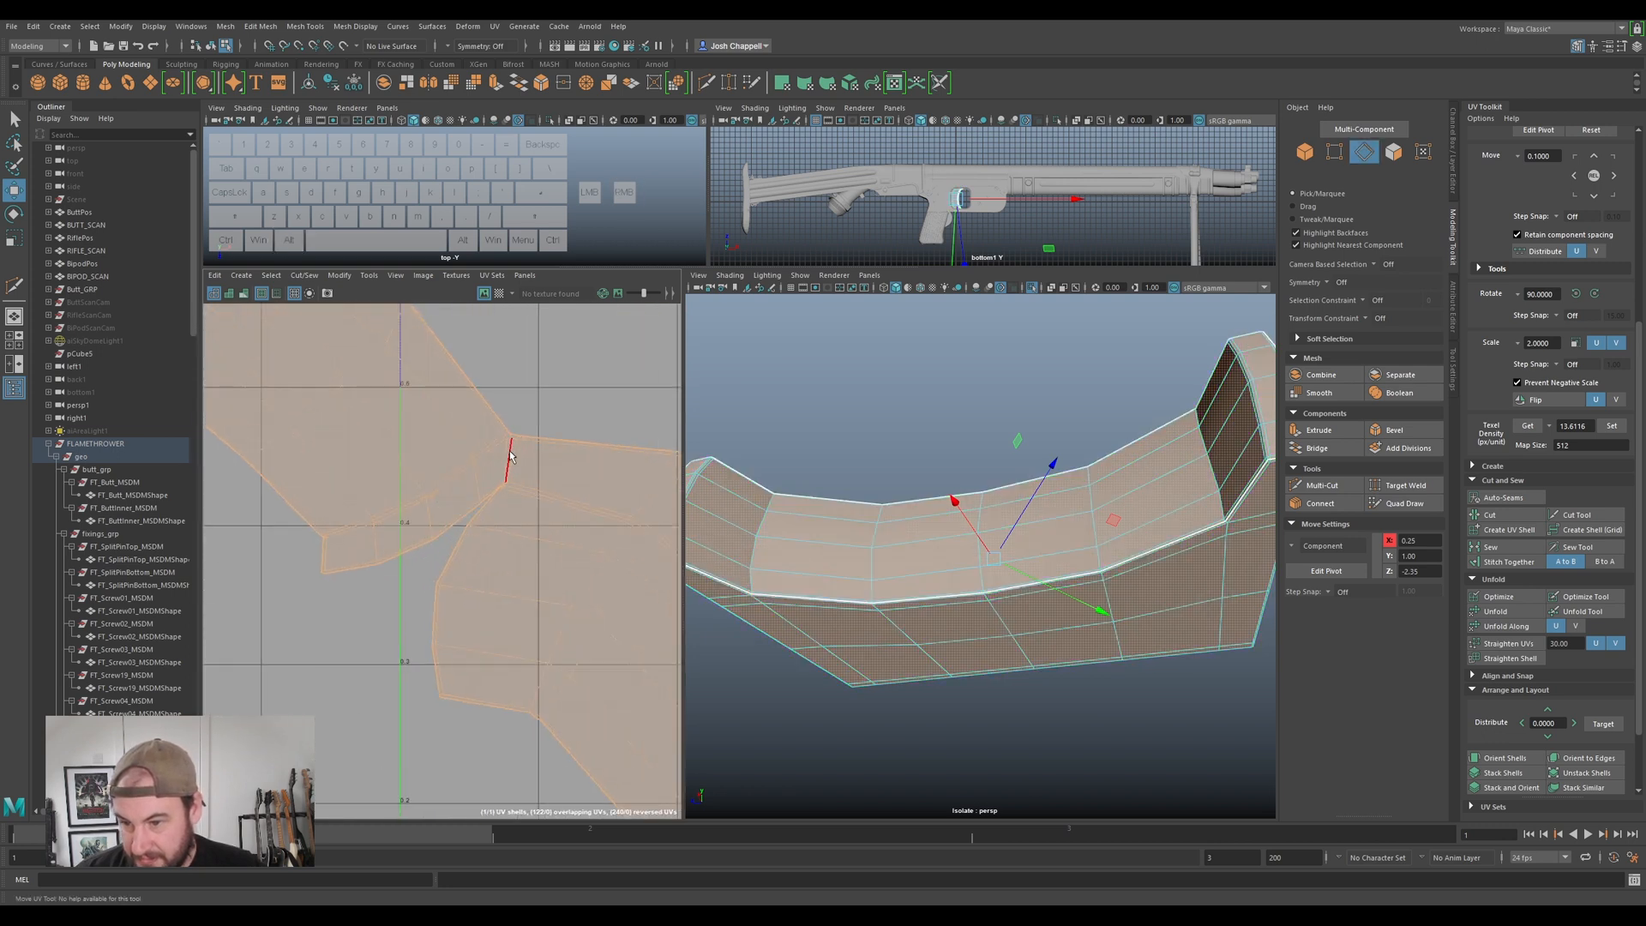
double_click(510, 456)
scroll(981, 558, "down", 5)
left_click_drag(944, 557, 994, 566, "alt")
right_click_drag(995, 566, 1106, 570, "alt")
middle_click_drag(1032, 517, 1022, 600, "alt")
mouse_move(930, 549)
left_mouse_down("alt")
mouse_move(907, 606)
mouse_move(934, 527)
left_mouse_up("alt")
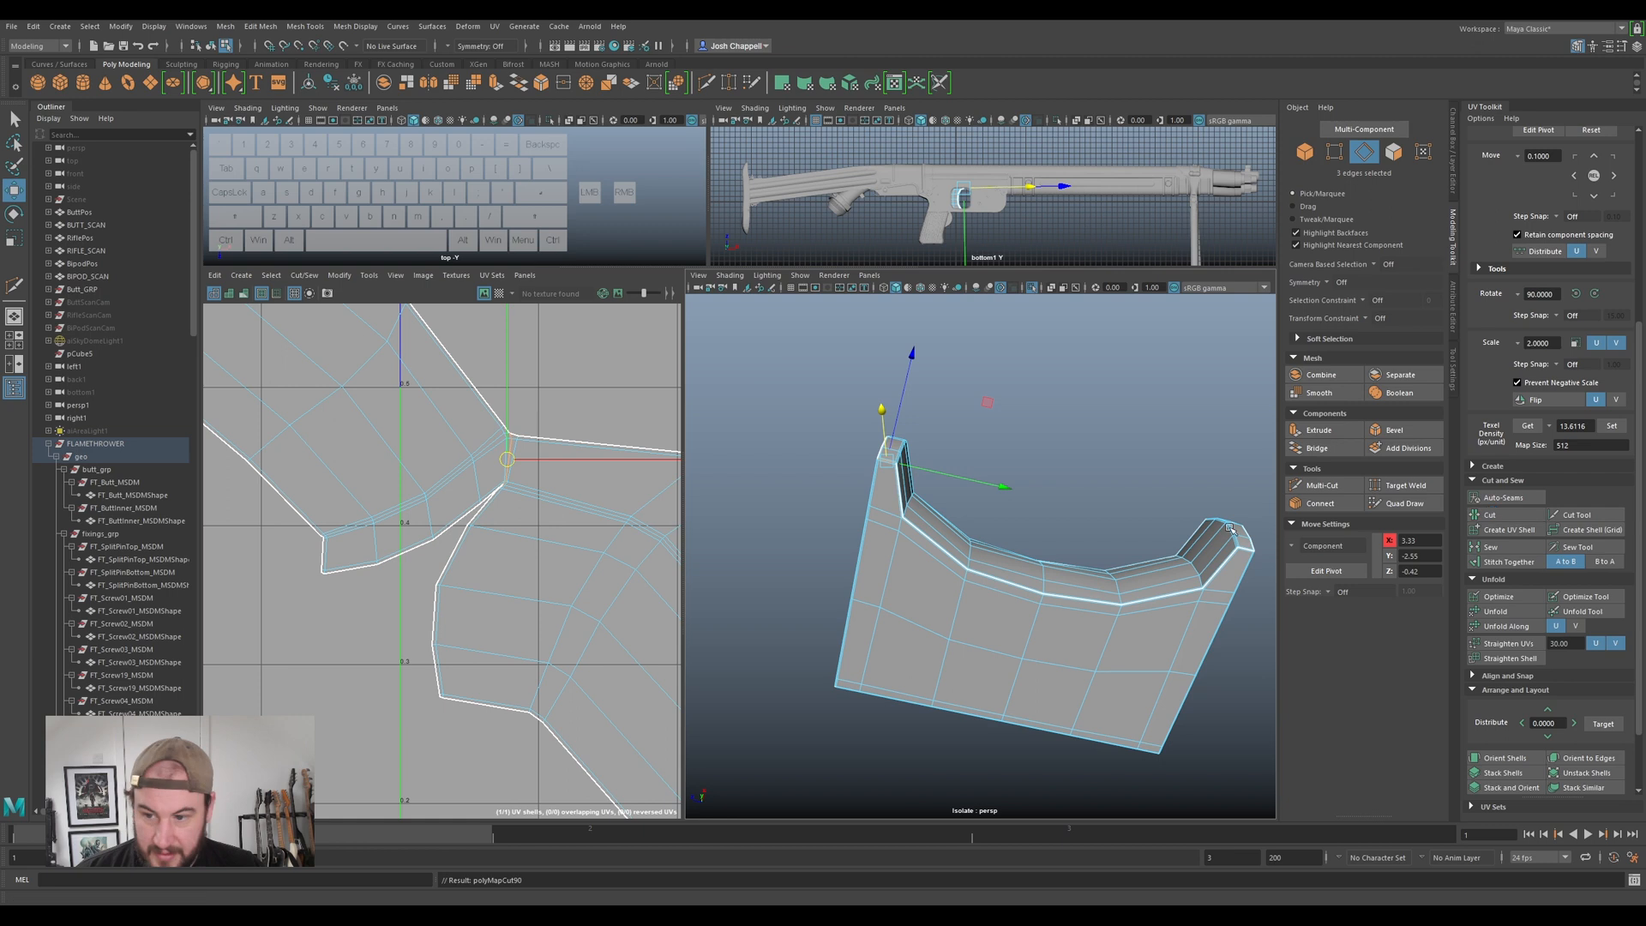
- Select the separated front strip shell of the trigger and unfold it
scroll(588, 570, "down", 4)
middle_click_drag(588, 569, 494, 526, "alt")
right_click_drag(494, 526, 492, 532)
left_click(340, 457)
key("ctrl+u")
- Rotate the front strip shell upright and move it down to the horizontal UV axis
scroll(341, 457, "down", 5)
key("e")
middle_click_drag(444, 429, 556, 475, "alt")
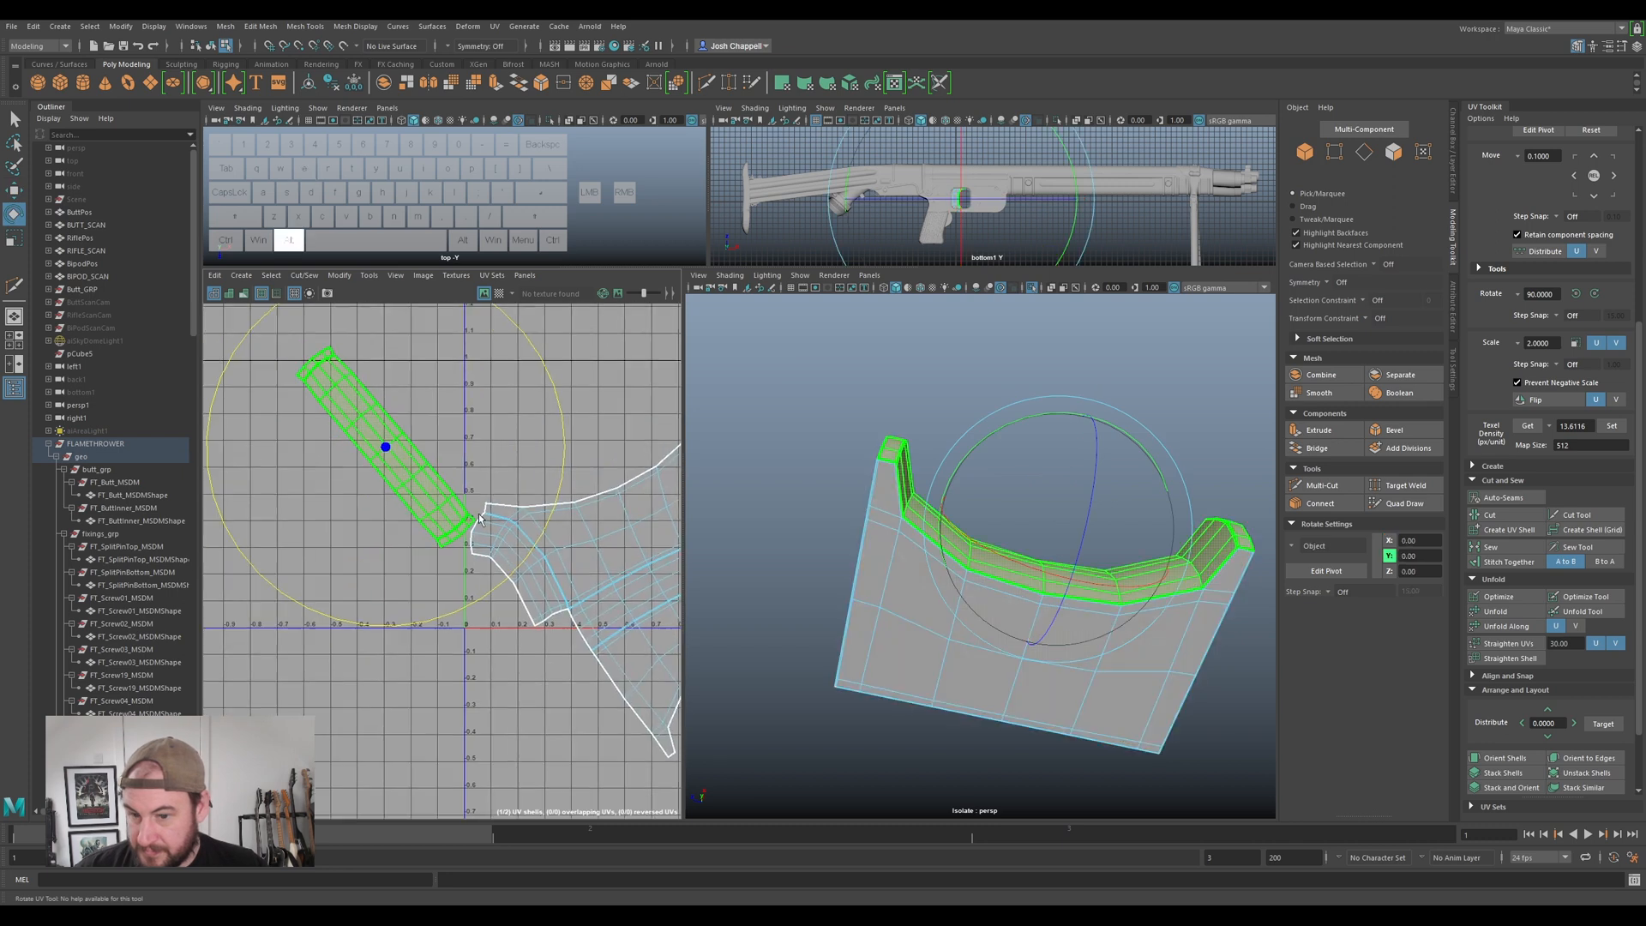
left_click_drag(564, 471, 507, 545)
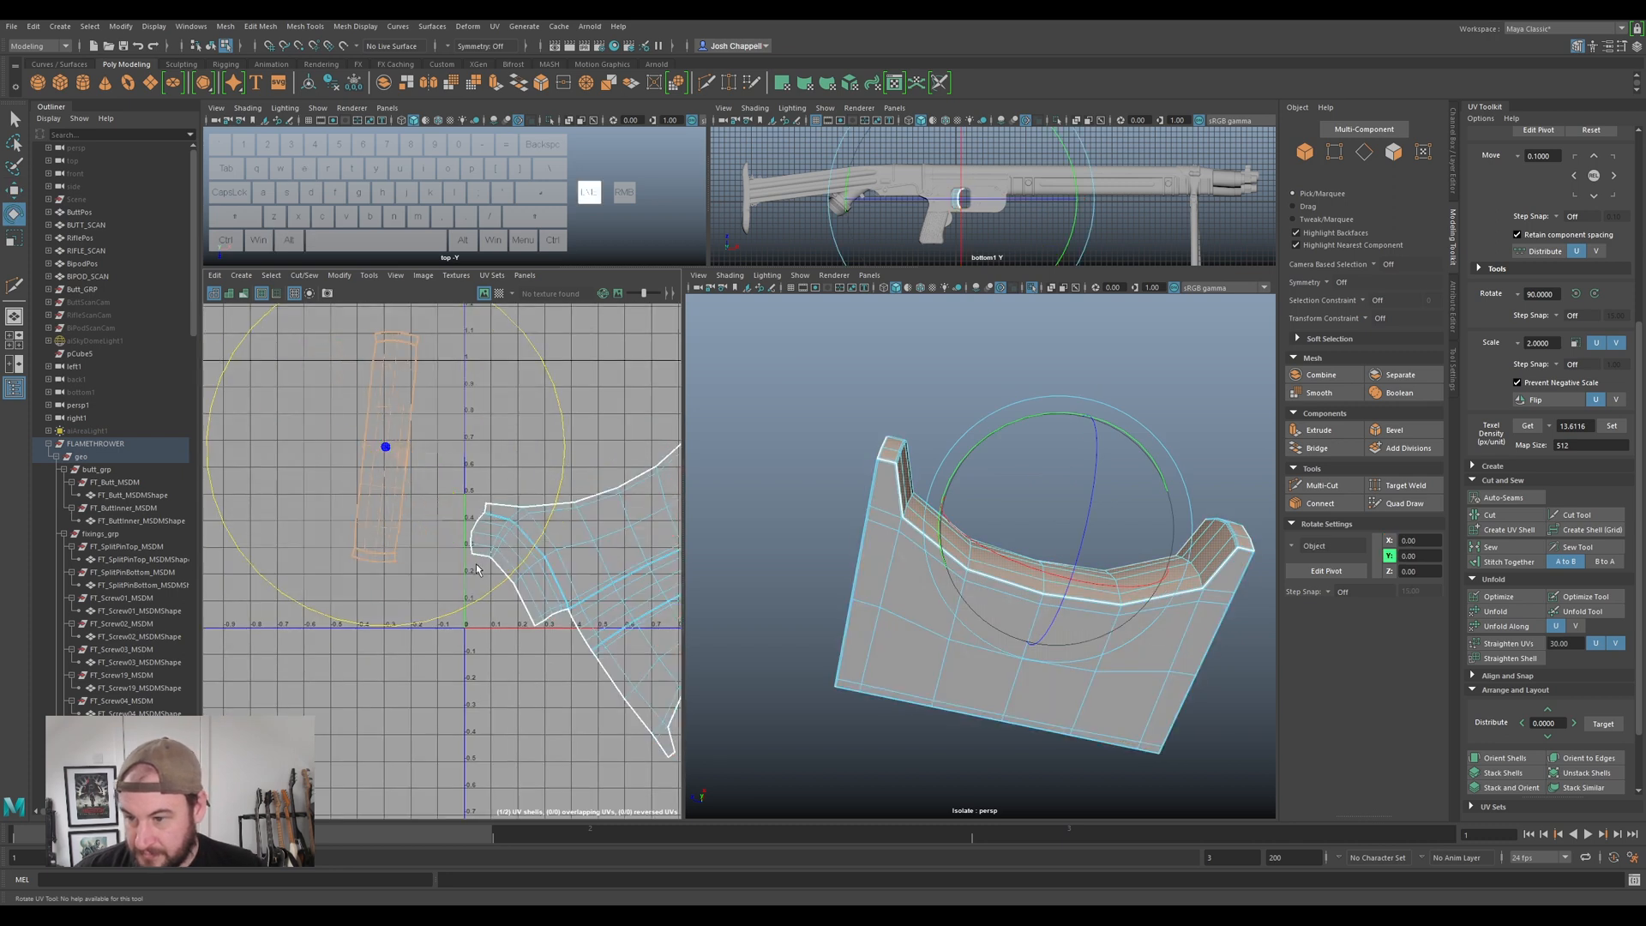
key("w")
left_click_drag(386, 445, 385, 510)
- Rotate the trigger's body shell until it is square to the UV grid and move it closer to the front strip shell
left_click(551, 559)
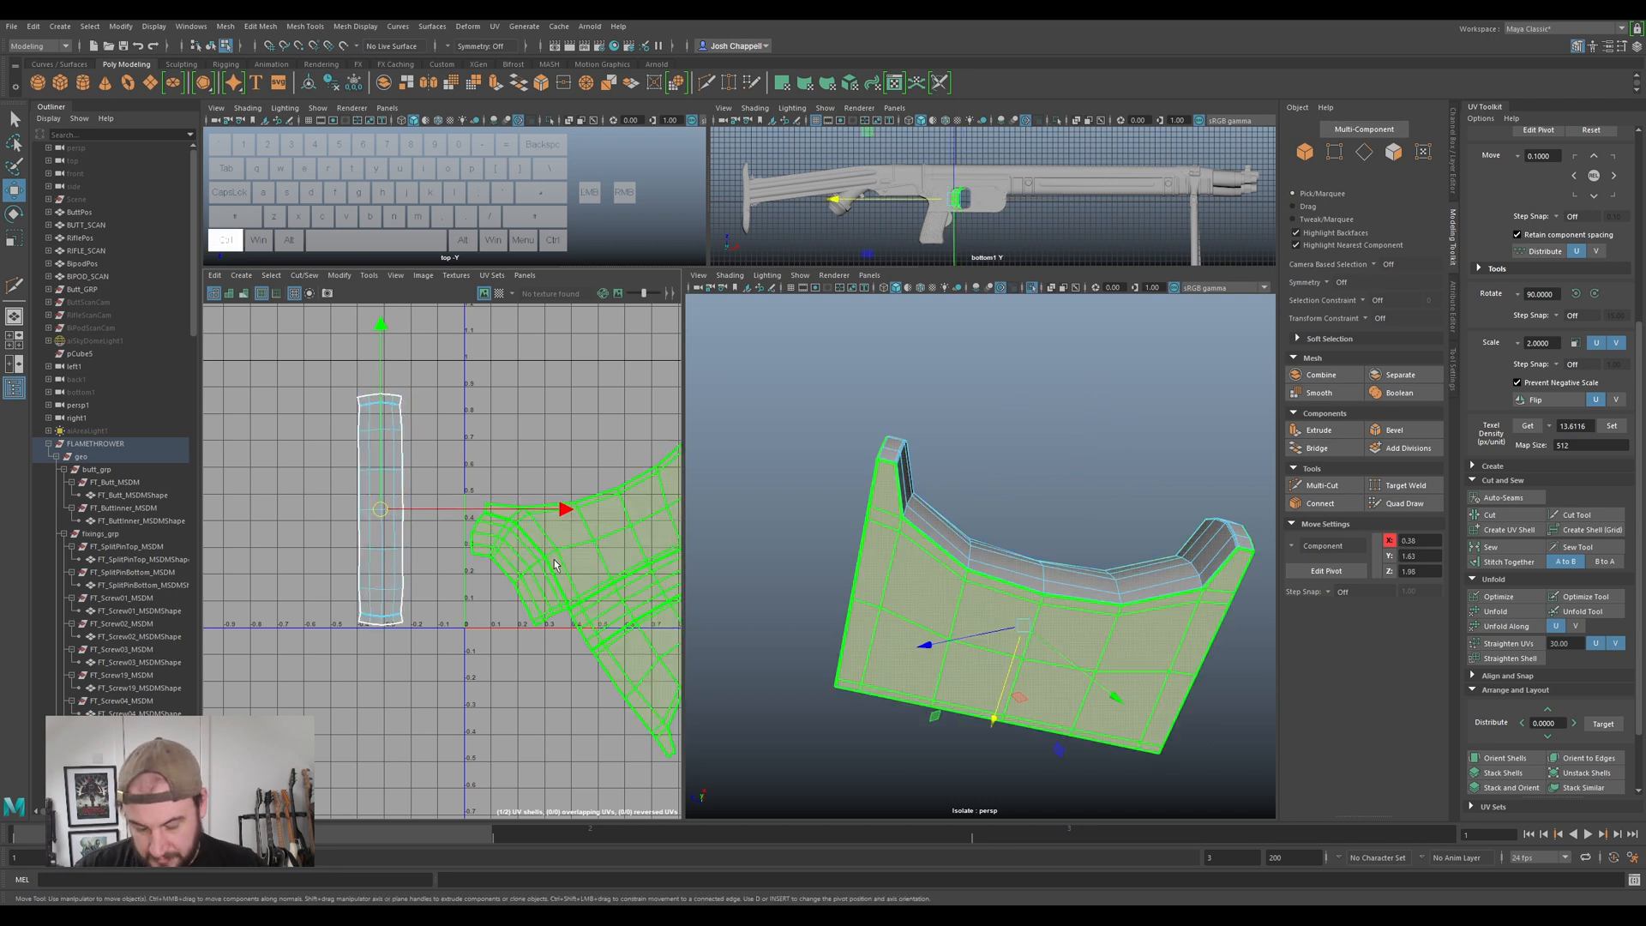
scroll(552, 563, "down", 5, "alt")
key("e")
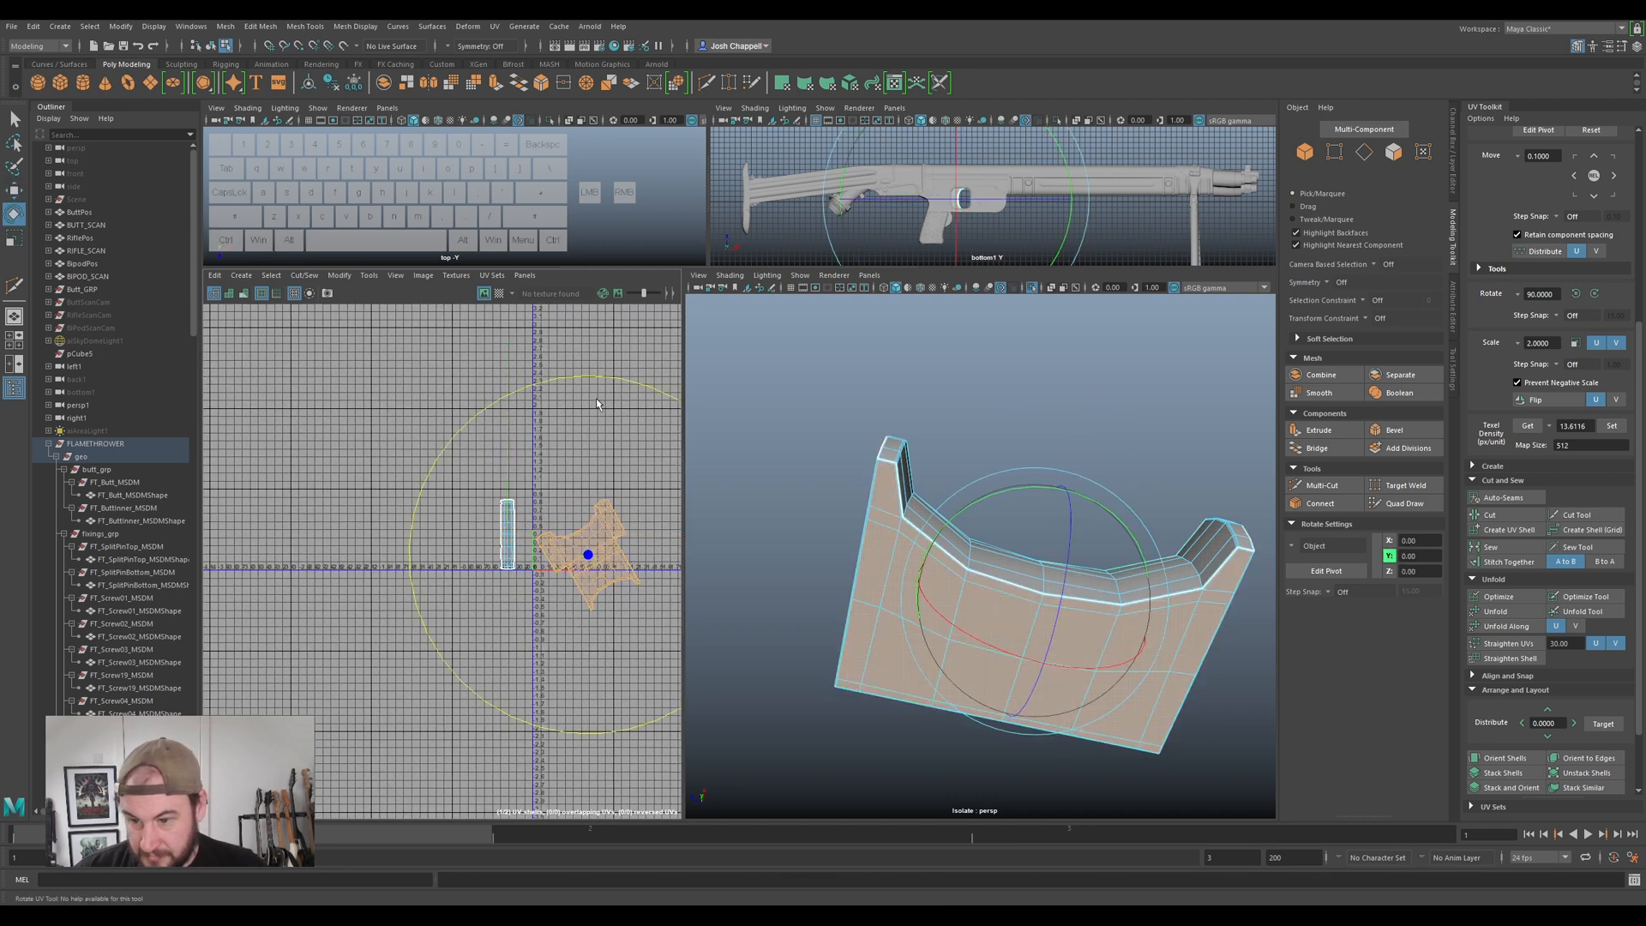
left_click_drag(625, 378, 489, 434)
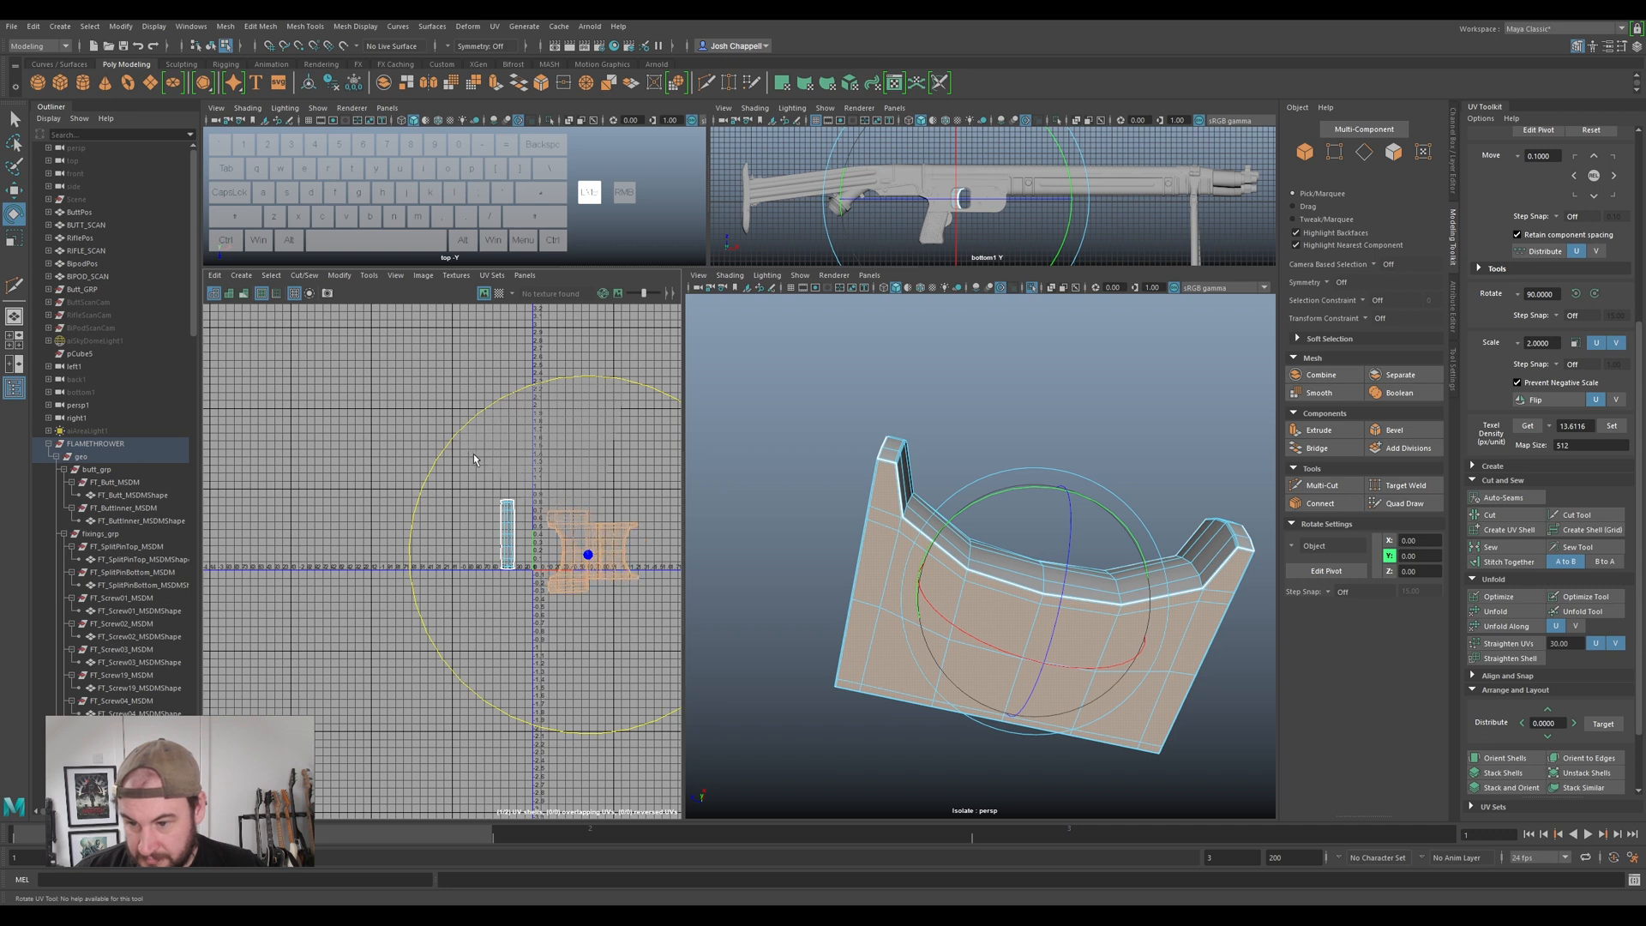
key("w")
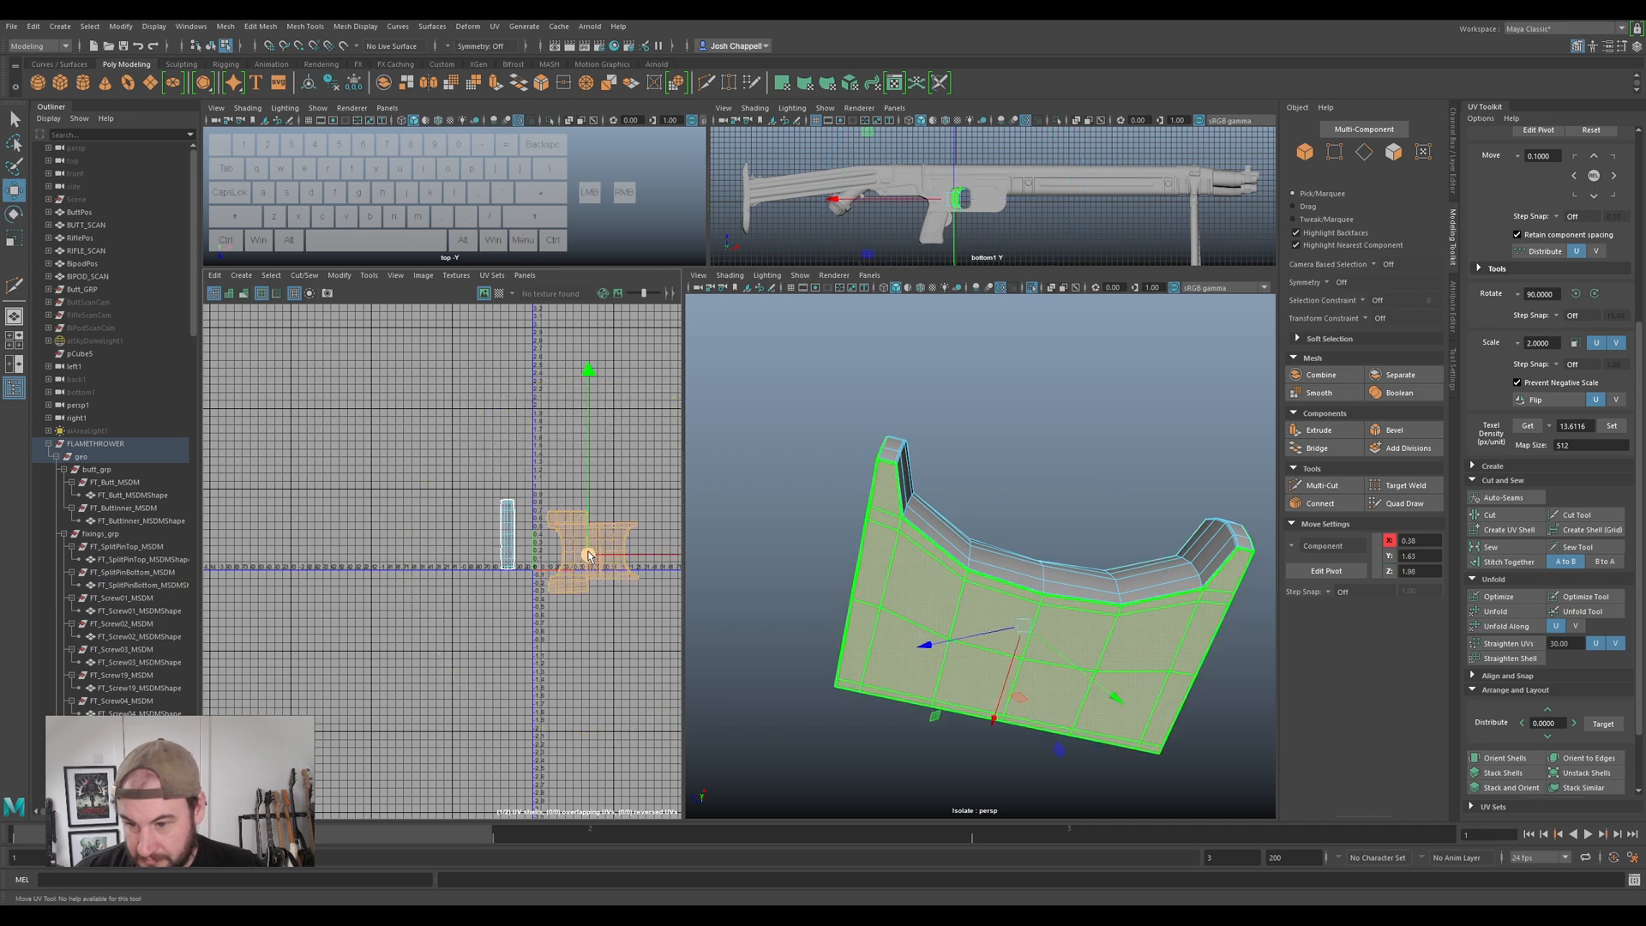
left_click_drag(590, 554, 570, 533)
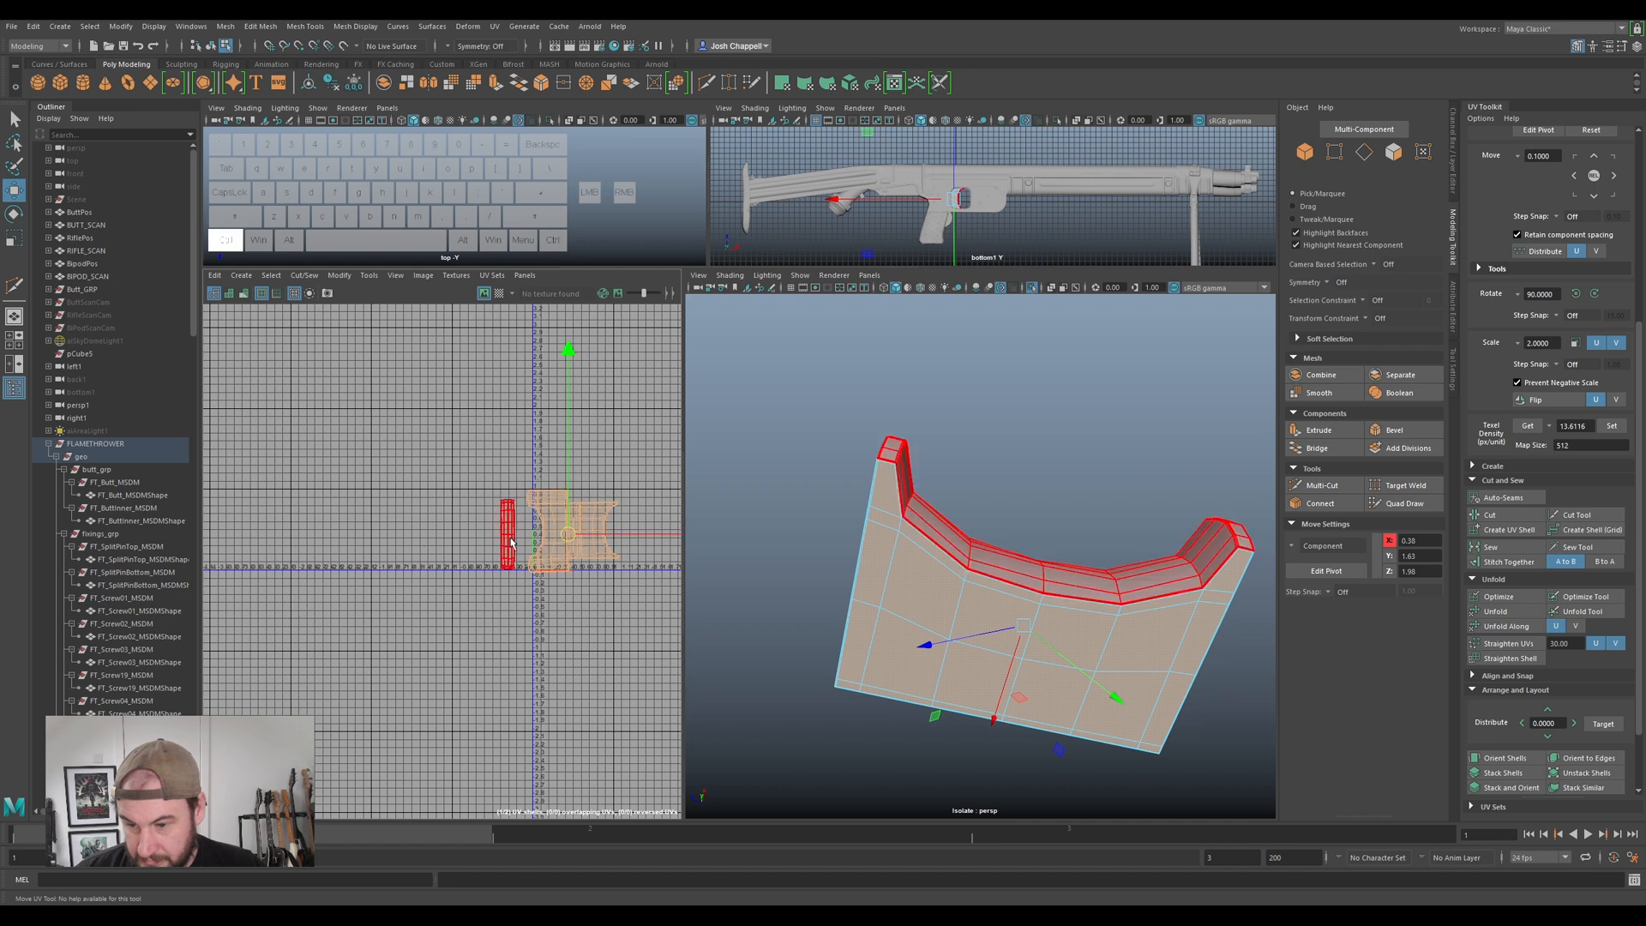
- Set both trigger shells' texel density to 13.6116 at map size 512 and place them side by side just outside the first UV tile
left_click(1612, 426)
scroll(579, 577, "up", 4)
left_click(369, 444)
left_click_drag(365, 445, 429, 505)
left_click(557, 437)
left_click_drag(558, 436, 405, 509)
- Exit isolation and add both grip panels, the trigger safety and the ring near the stock to the trigger selection
right_click_drag(1015, 554, 1077, 528)
key("ctrl+1")
scroll(913, 524, "down", 10)
left_click_drag(915, 538, 861, 641, "alt")
scroll(980, 557, "up", 5, "alt")
mouse_move(1047, 542)
left_mouse_down("alt")
mouse_move(1067, 598)
mouse_move(1059, 569)
left_mouse_up("alt")
left_click(1057, 570, "ctrl+shift")
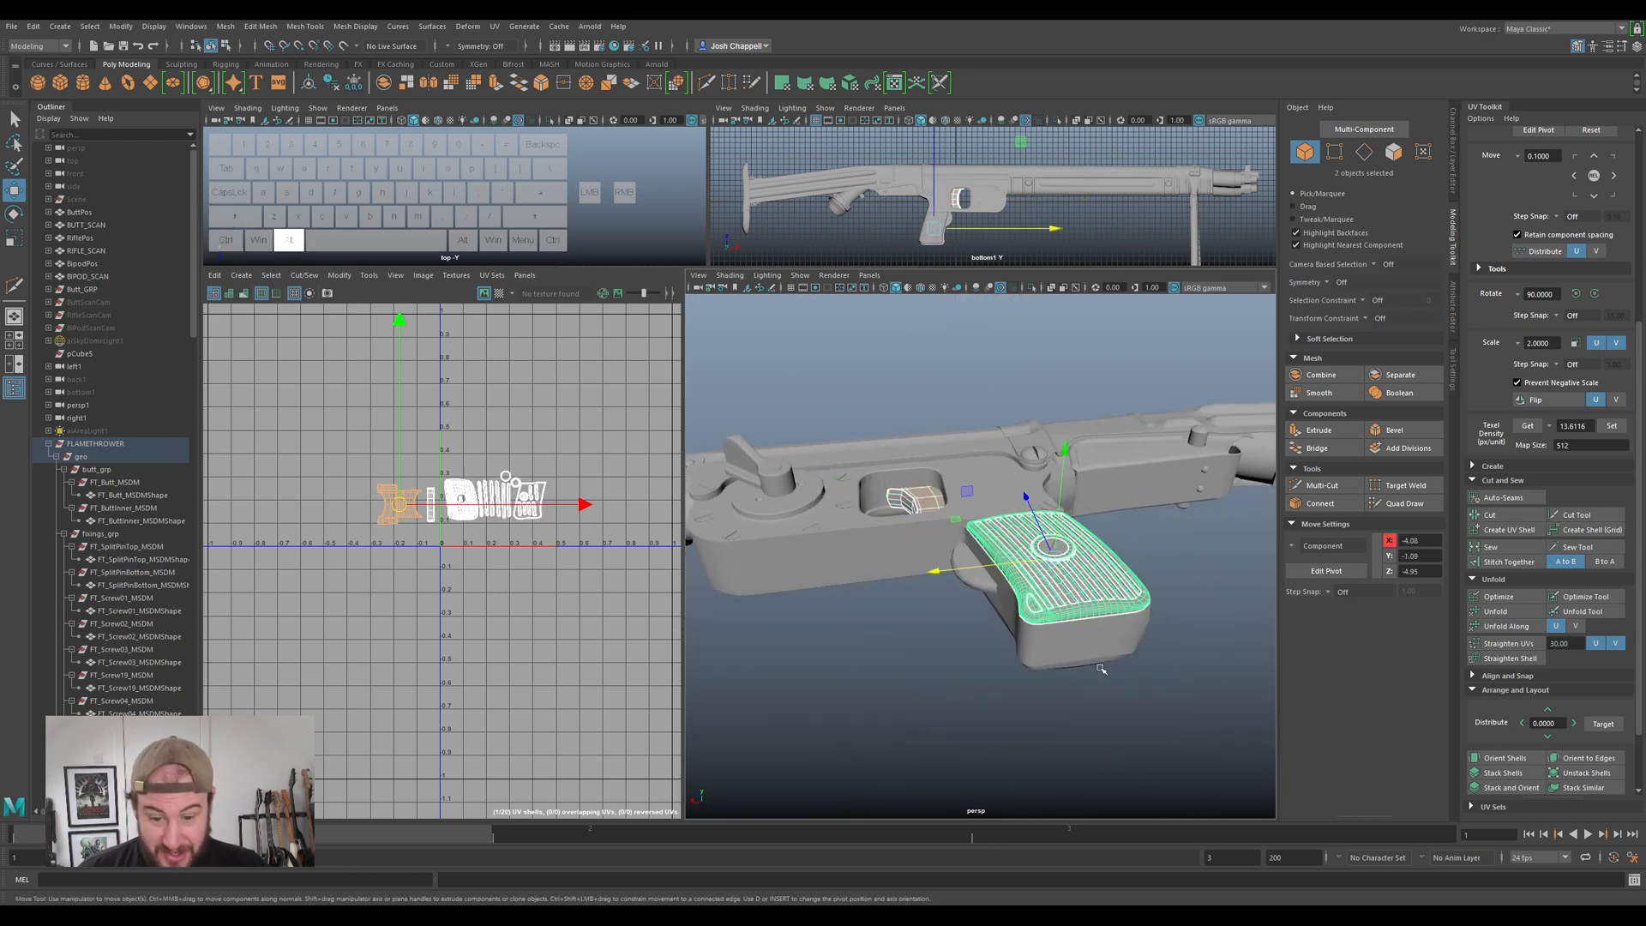
left_click_drag(1097, 665, 1104, 571, "alt")
left_click(1129, 580, "ctrl+shift")
left_click_drag(1081, 466, 1042, 540, "alt")
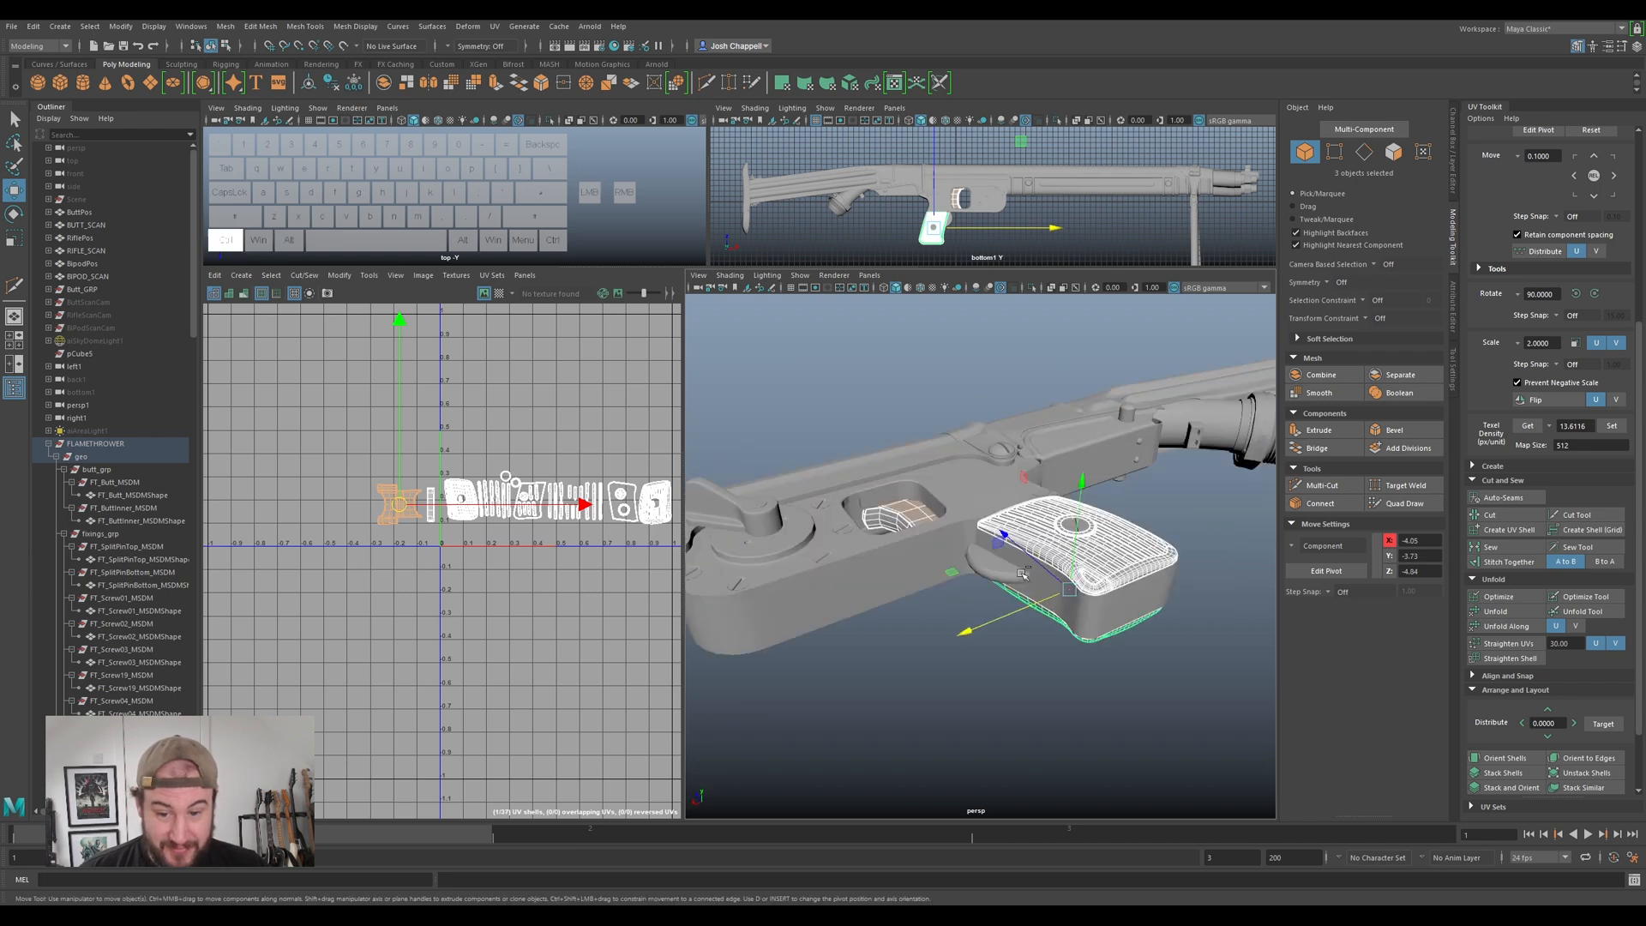
left_click(1256, 441, "ctrl+shift")
- Select the two trigger shells and move them above the row of grip shells, beside the trigger safety shell
right_click_drag(386, 501, 336, 480)
left_click_drag(353, 478, 436, 528)
middle_click_drag(423, 521, 348, 504, "alt")
left_click_drag(339, 491, 435, 439)
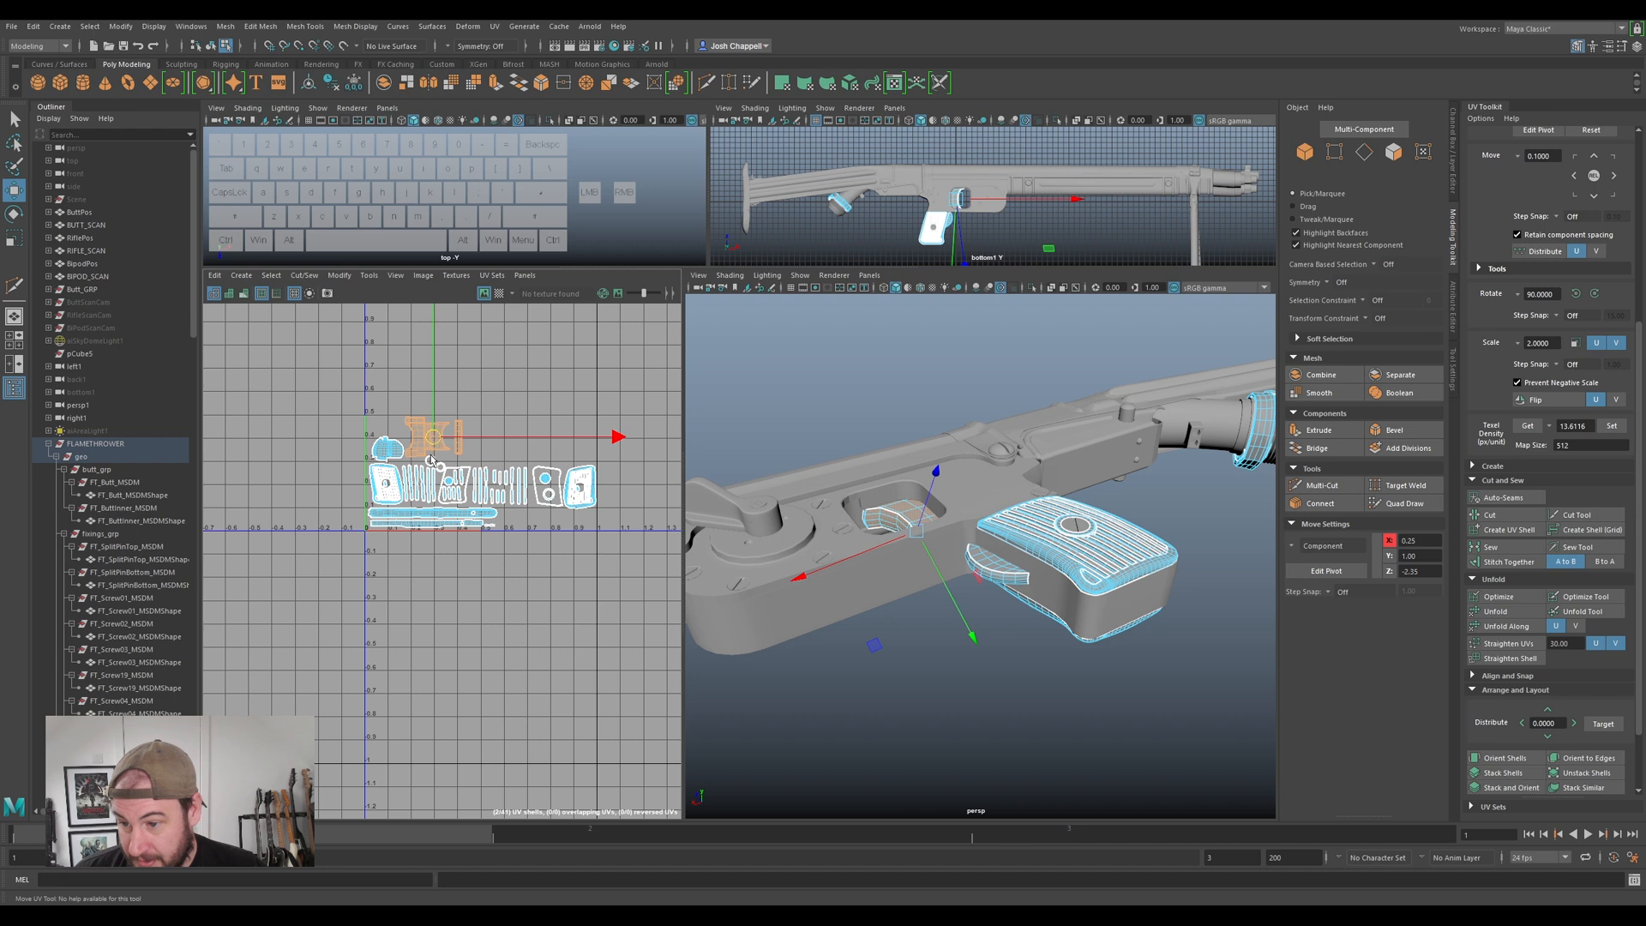
scroll(432, 461, "up", 5)
key("e")
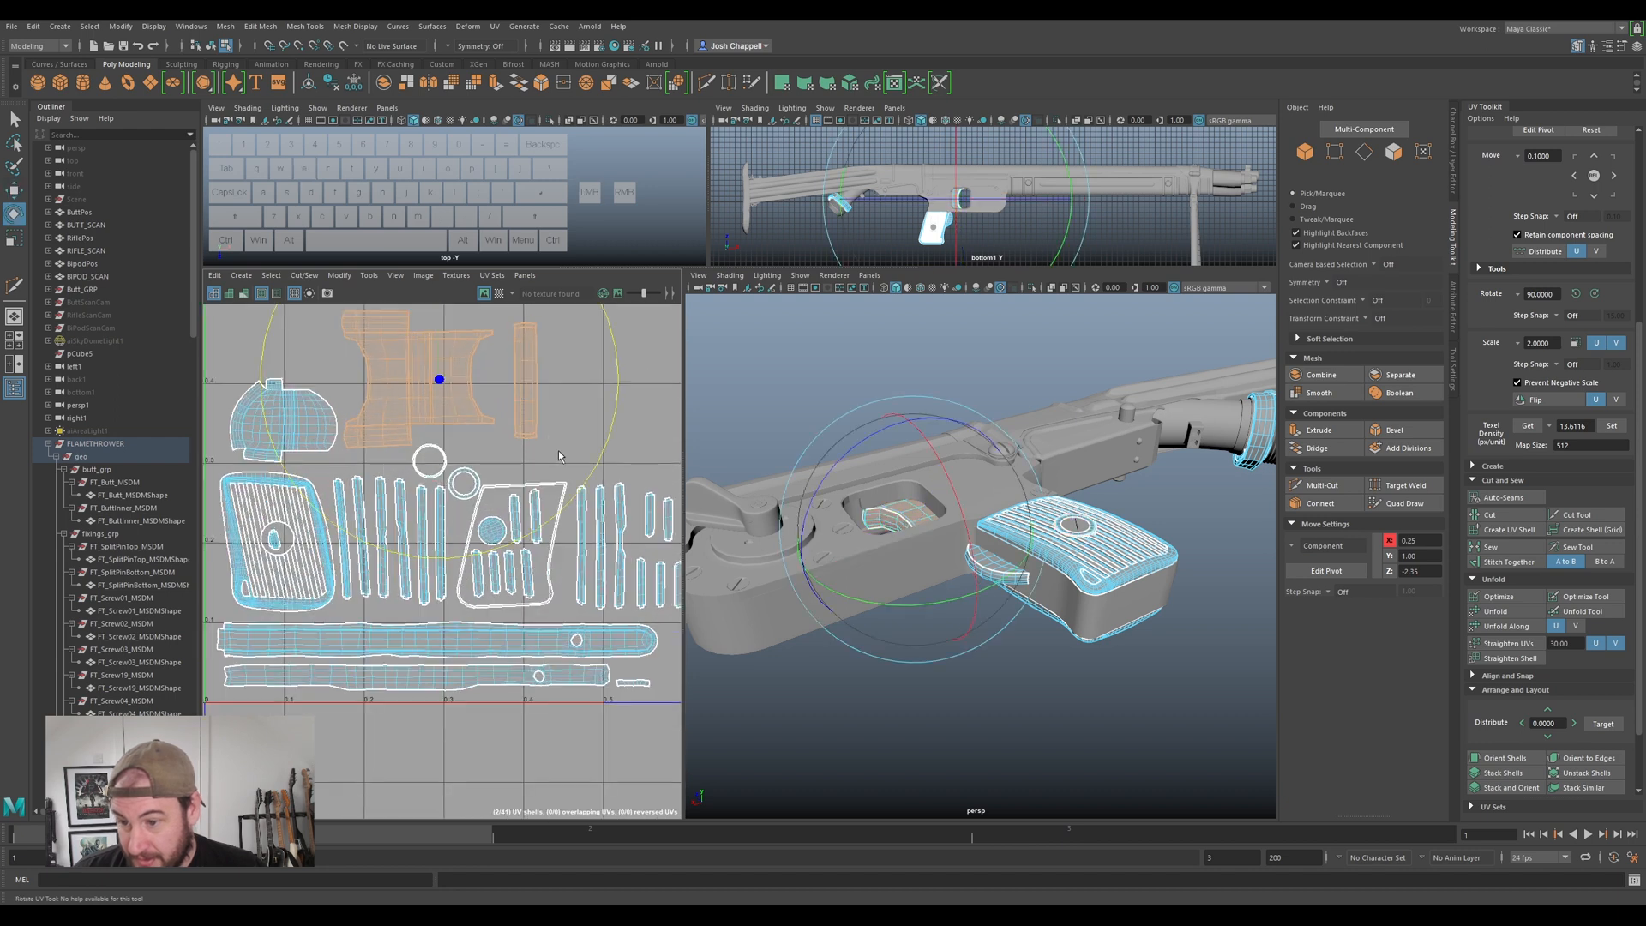
left_click_drag(584, 483, 586, 486)
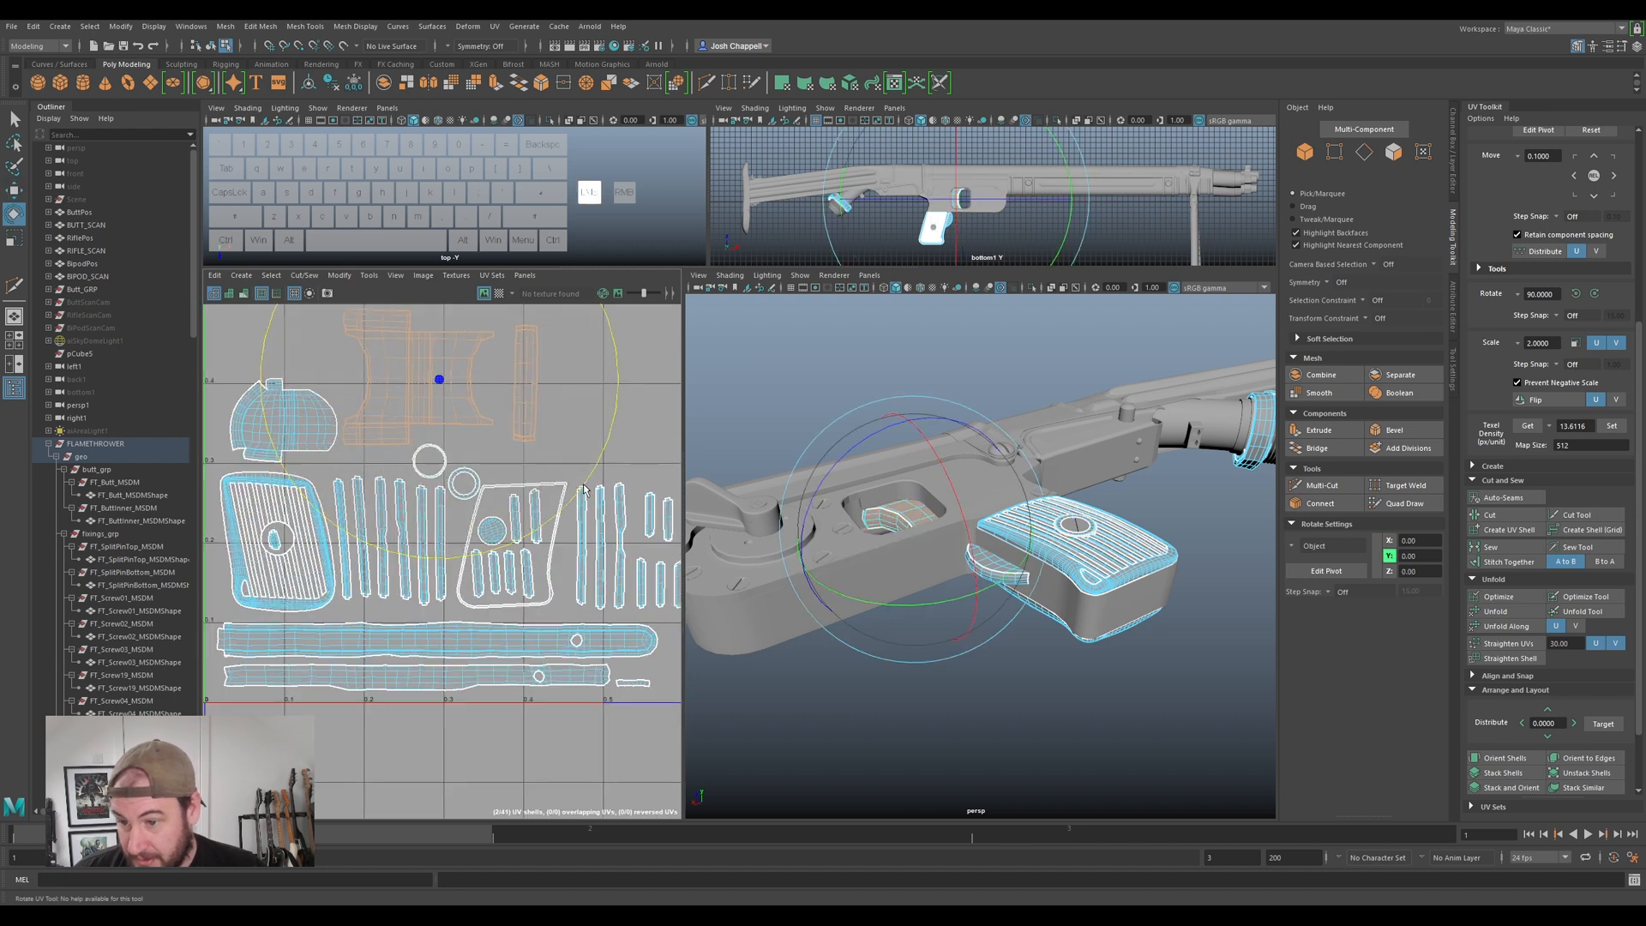
key("w")
scroll(485, 442, "down", 3)
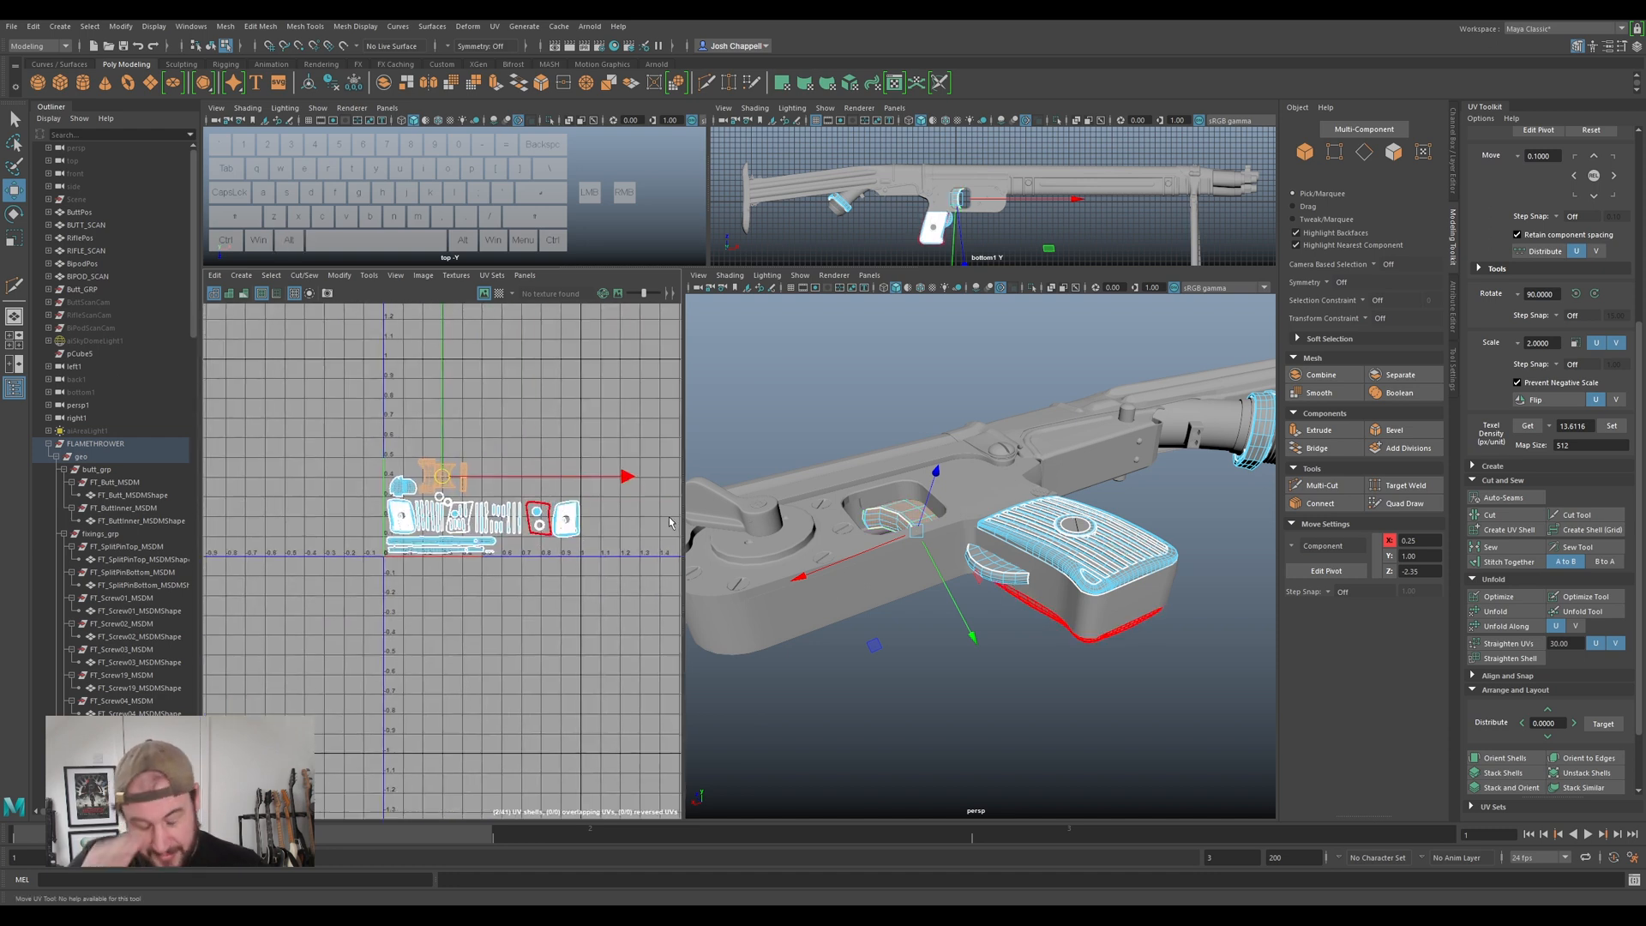
- Return to object selection, select the barrel mesh with its lugged housing above the grip, and isolate it
right_click_drag(1099, 557, 1159, 539)
left_click_drag(1144, 576, 1022, 549, "alt")
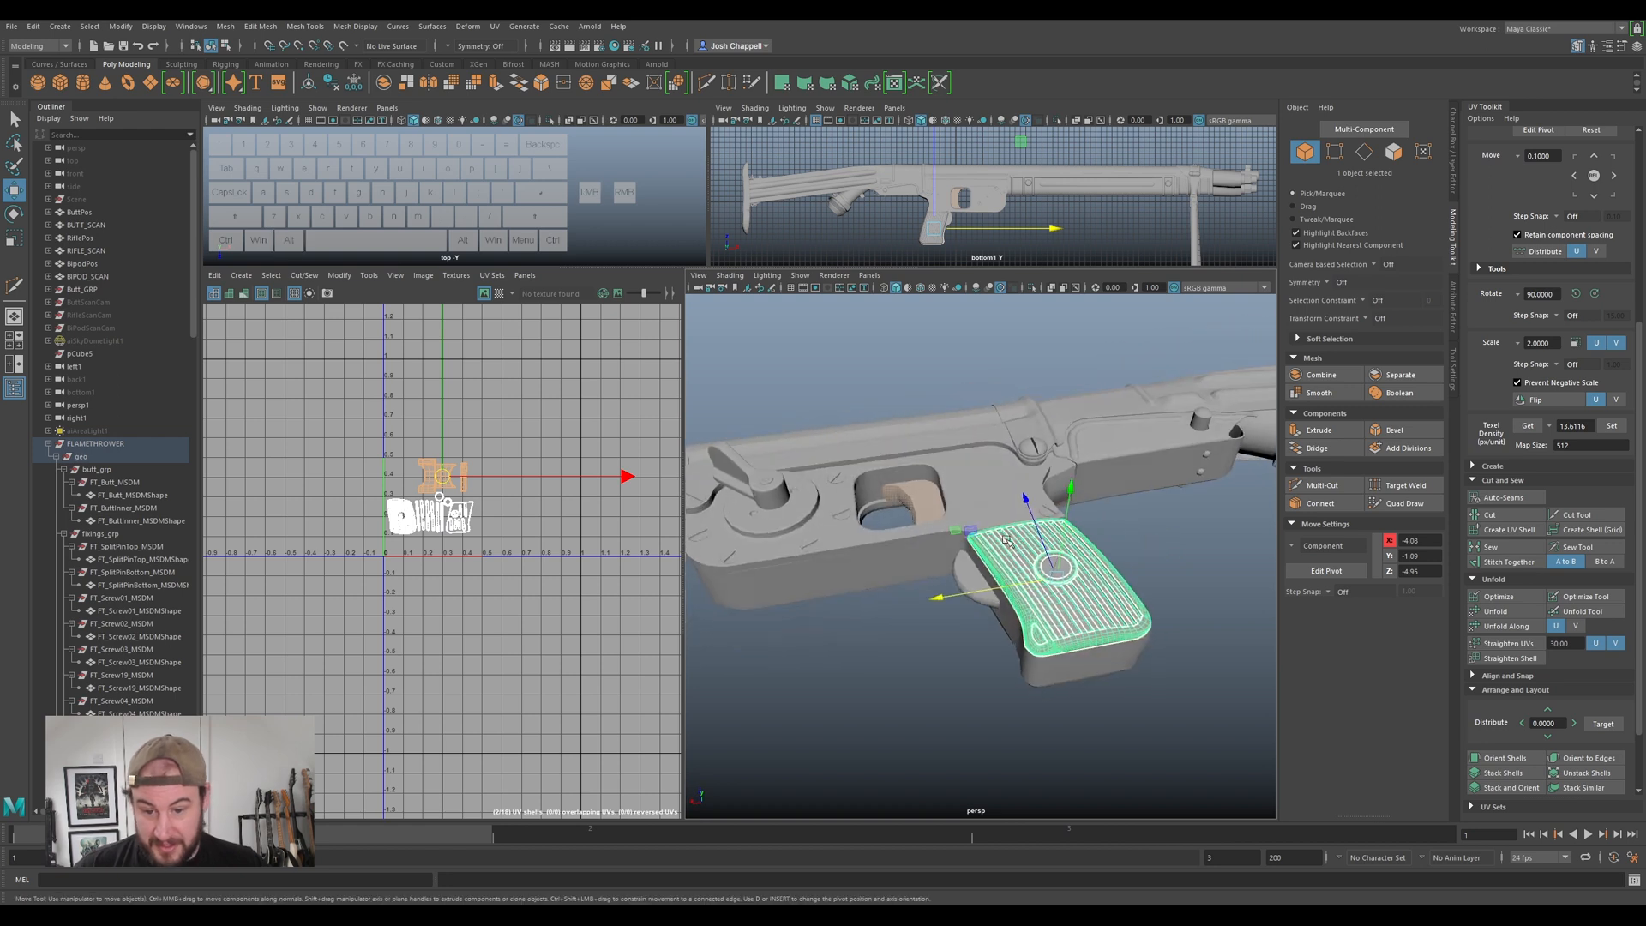
right_click_drag(1020, 519, 1015, 467)
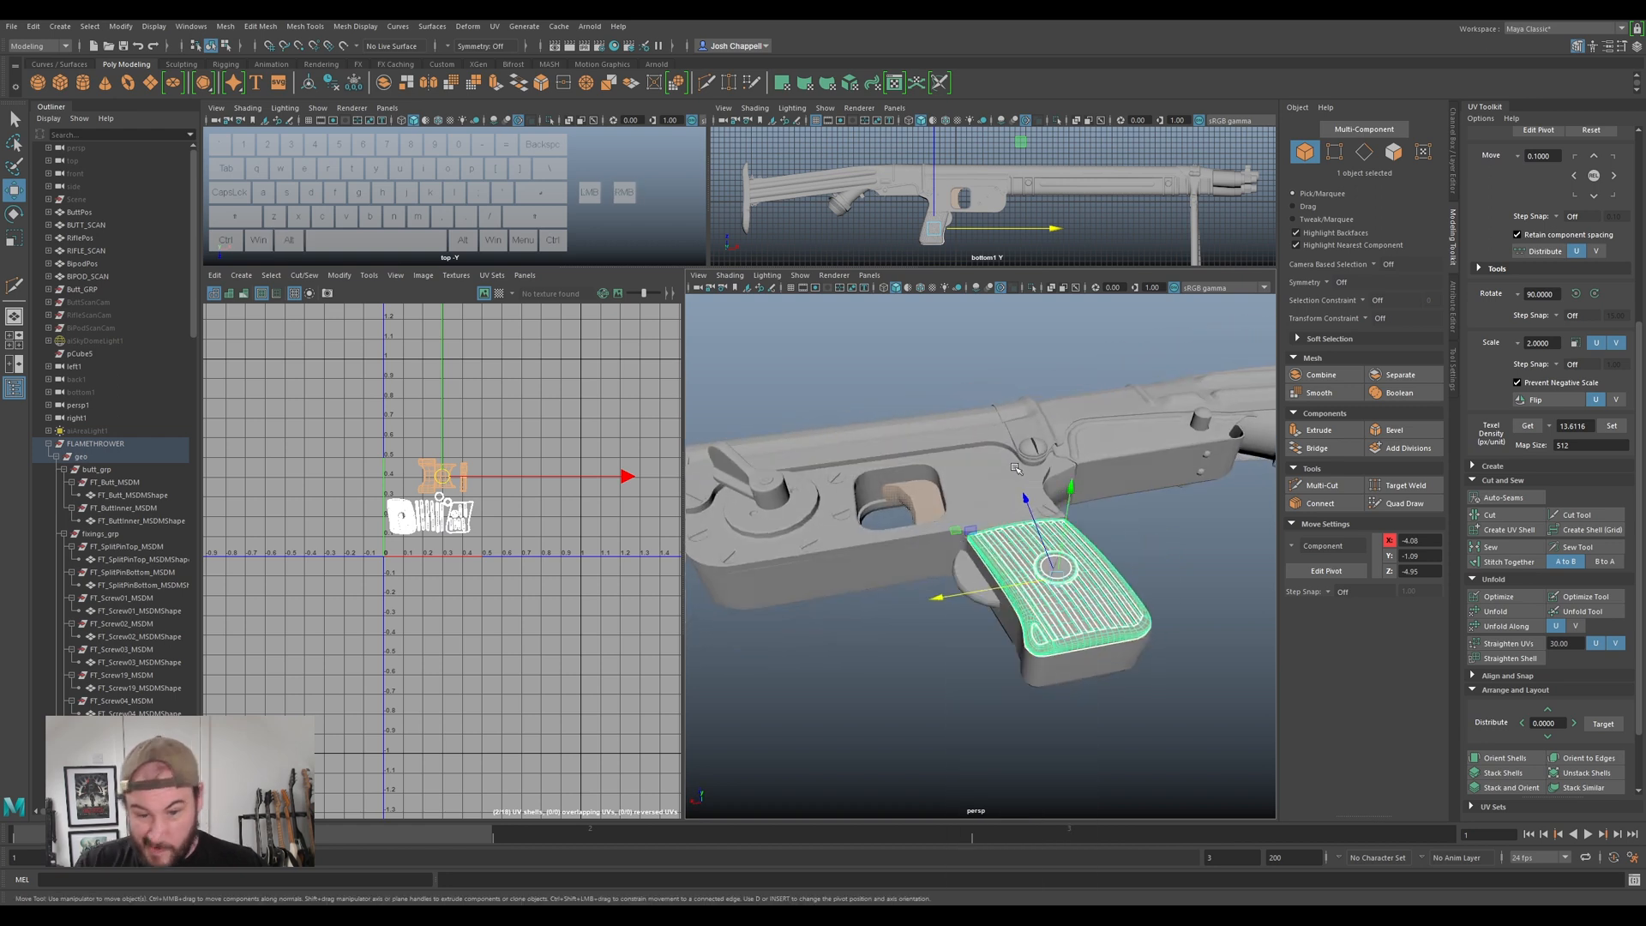
left_click(975, 512)
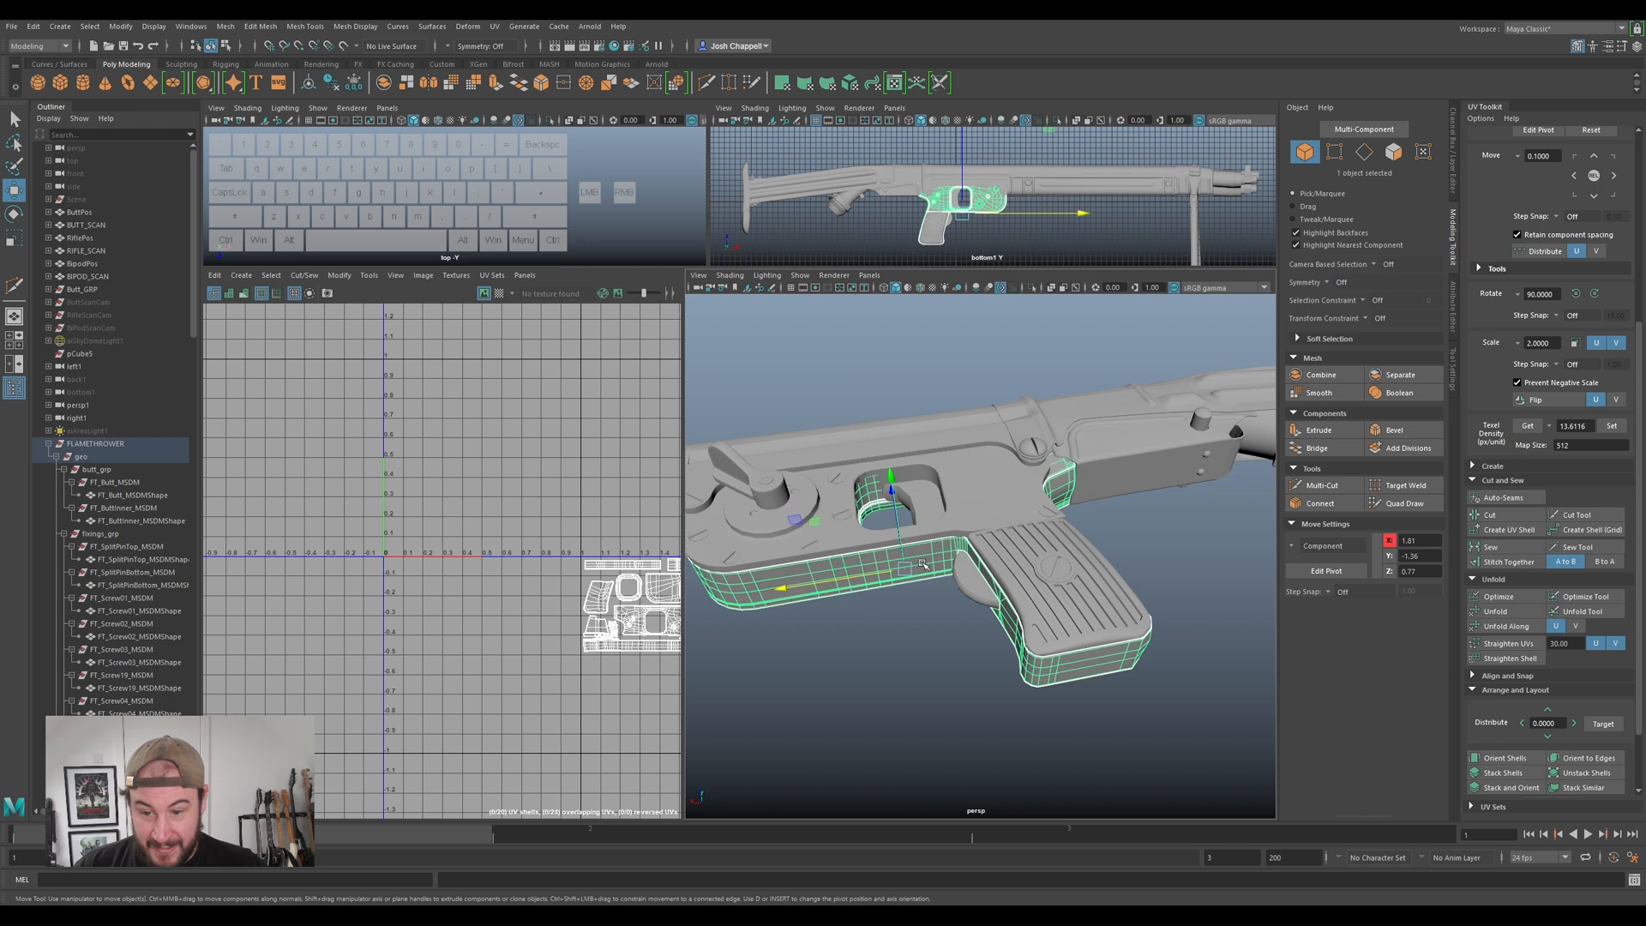
left_click(984, 430)
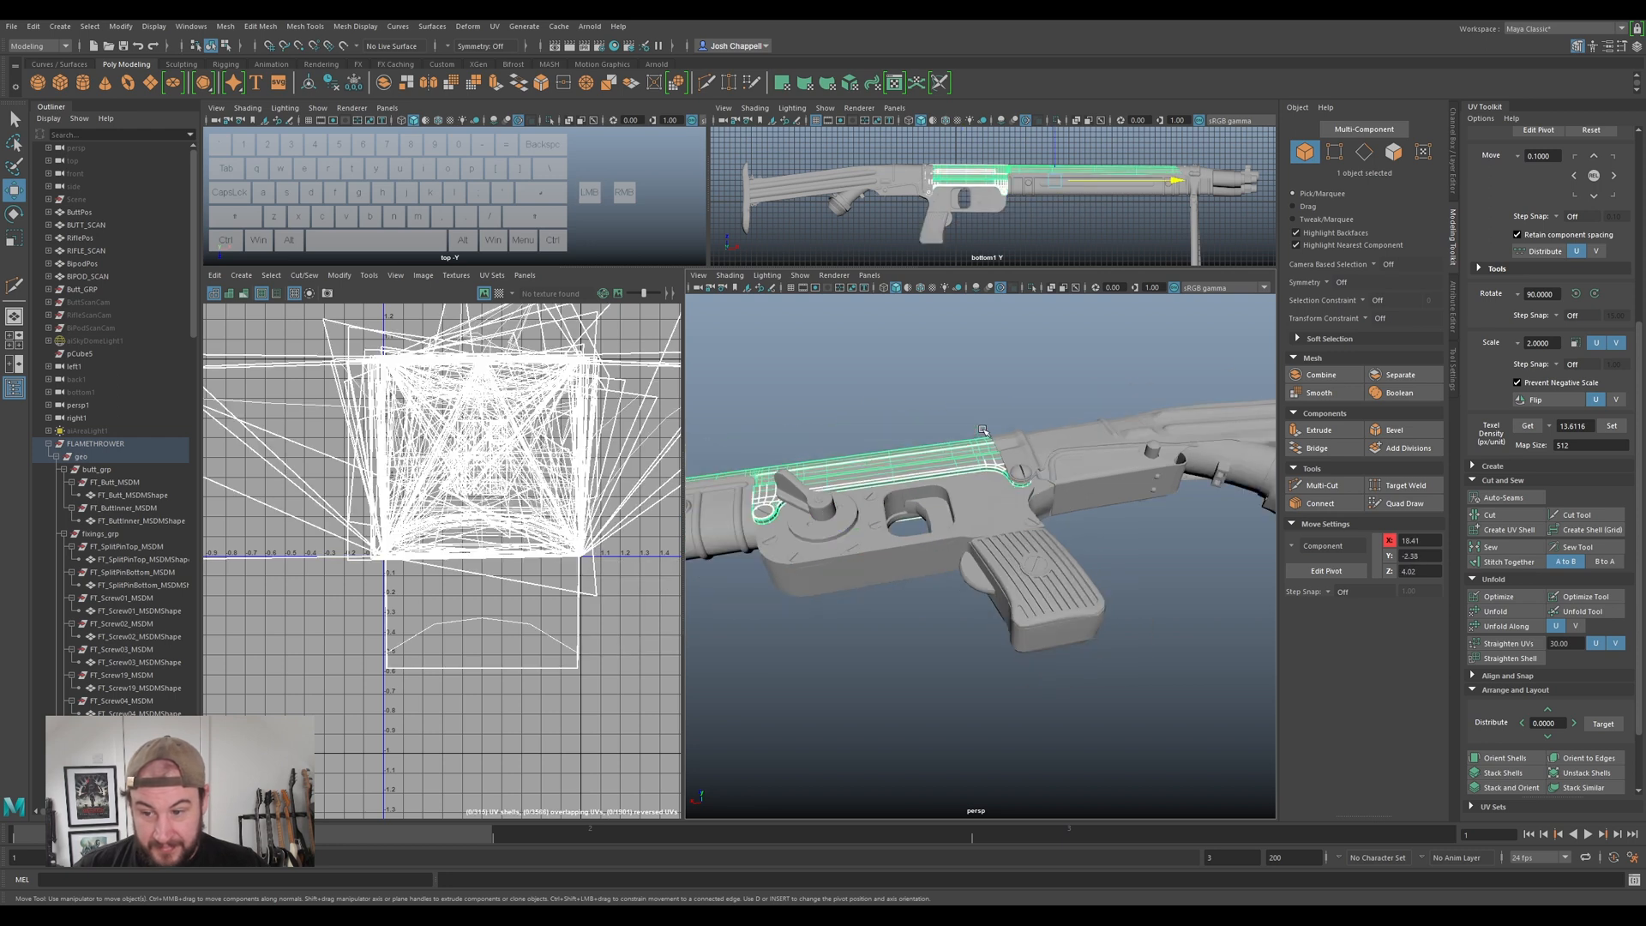
key("f")
left_click_drag(984, 433, 1010, 521, "alt")
scroll(952, 557, "up", 8)
key("ctrl+1")
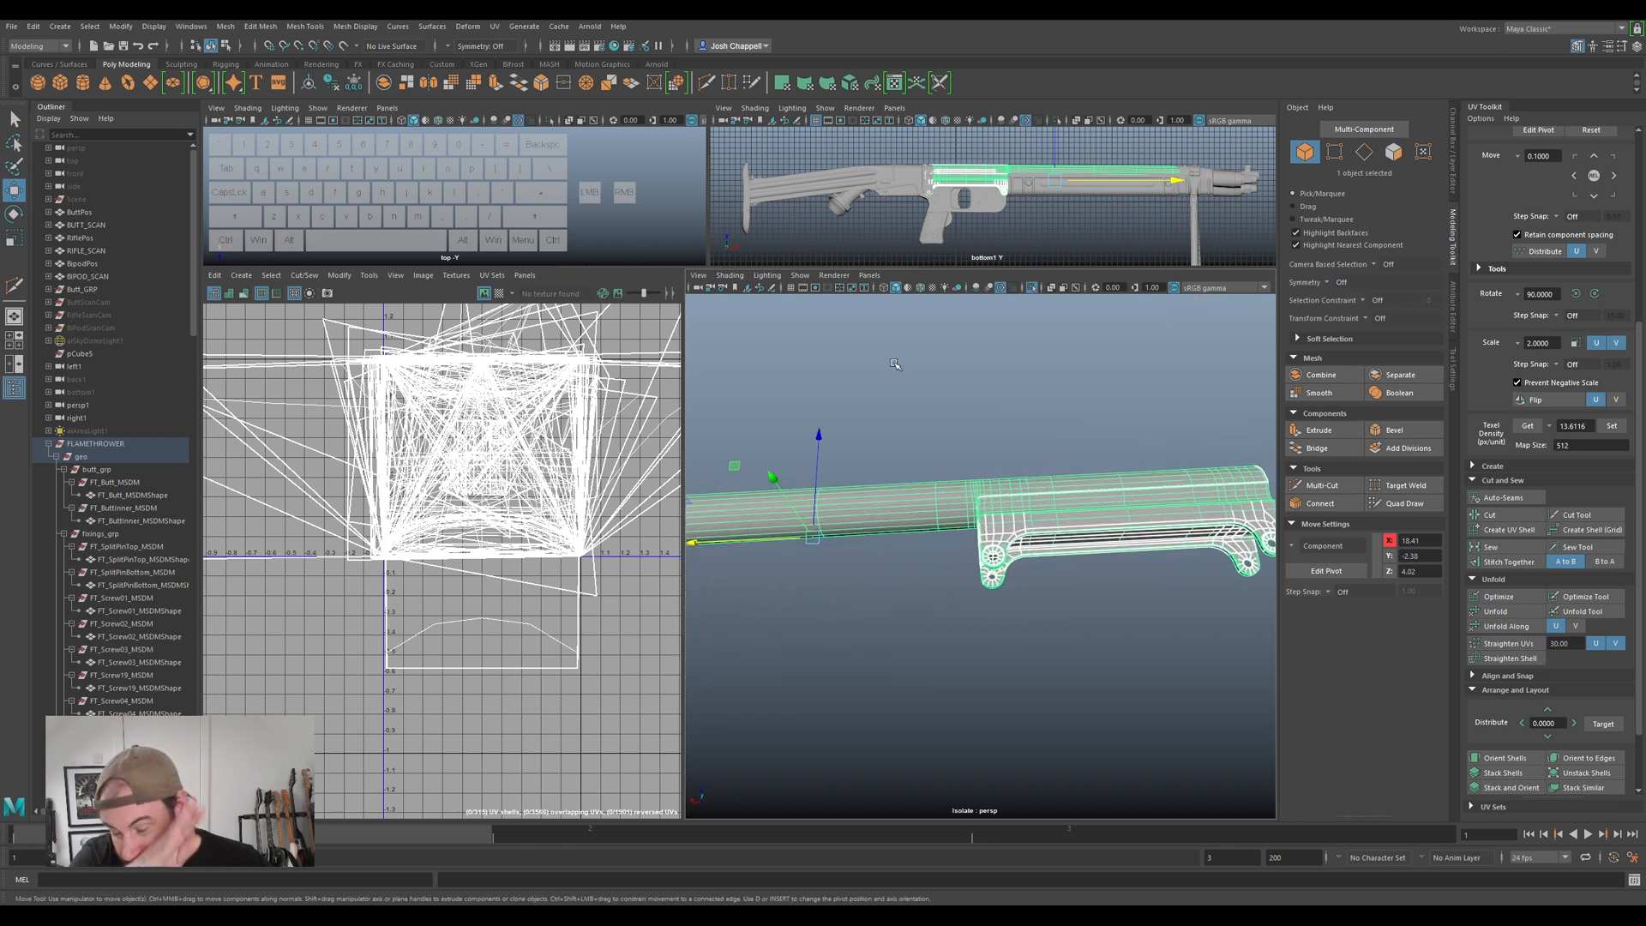
- Delete the barrel mesh's existing UVs and give it a camera-based UV projection
left_click(494, 27)
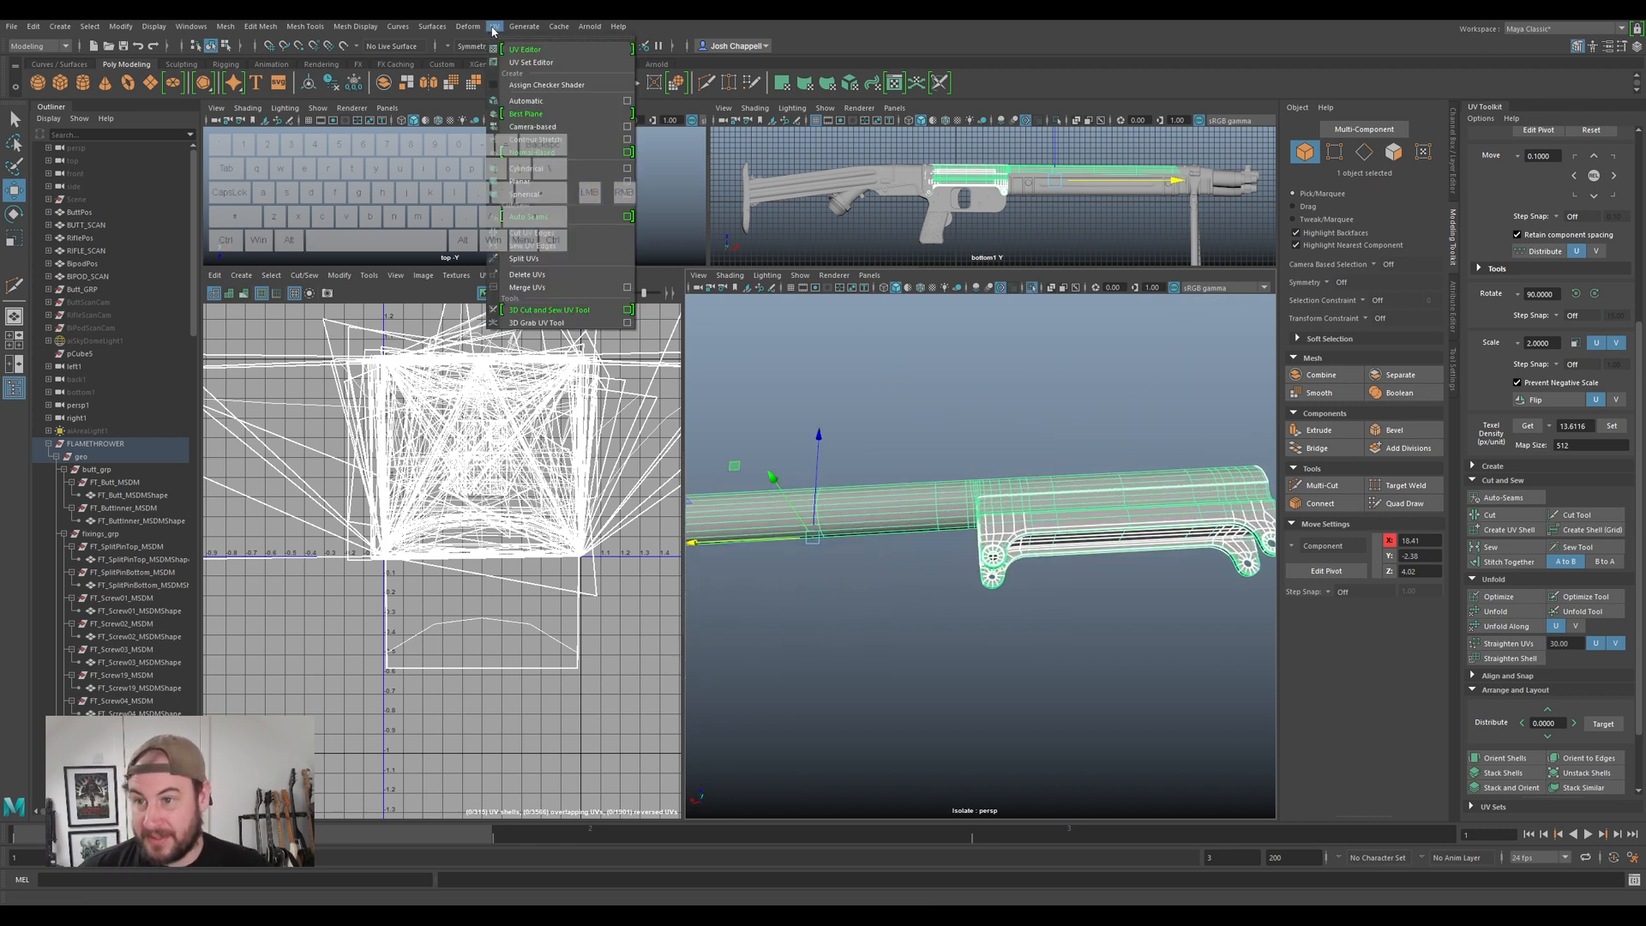
left_click(527, 275)
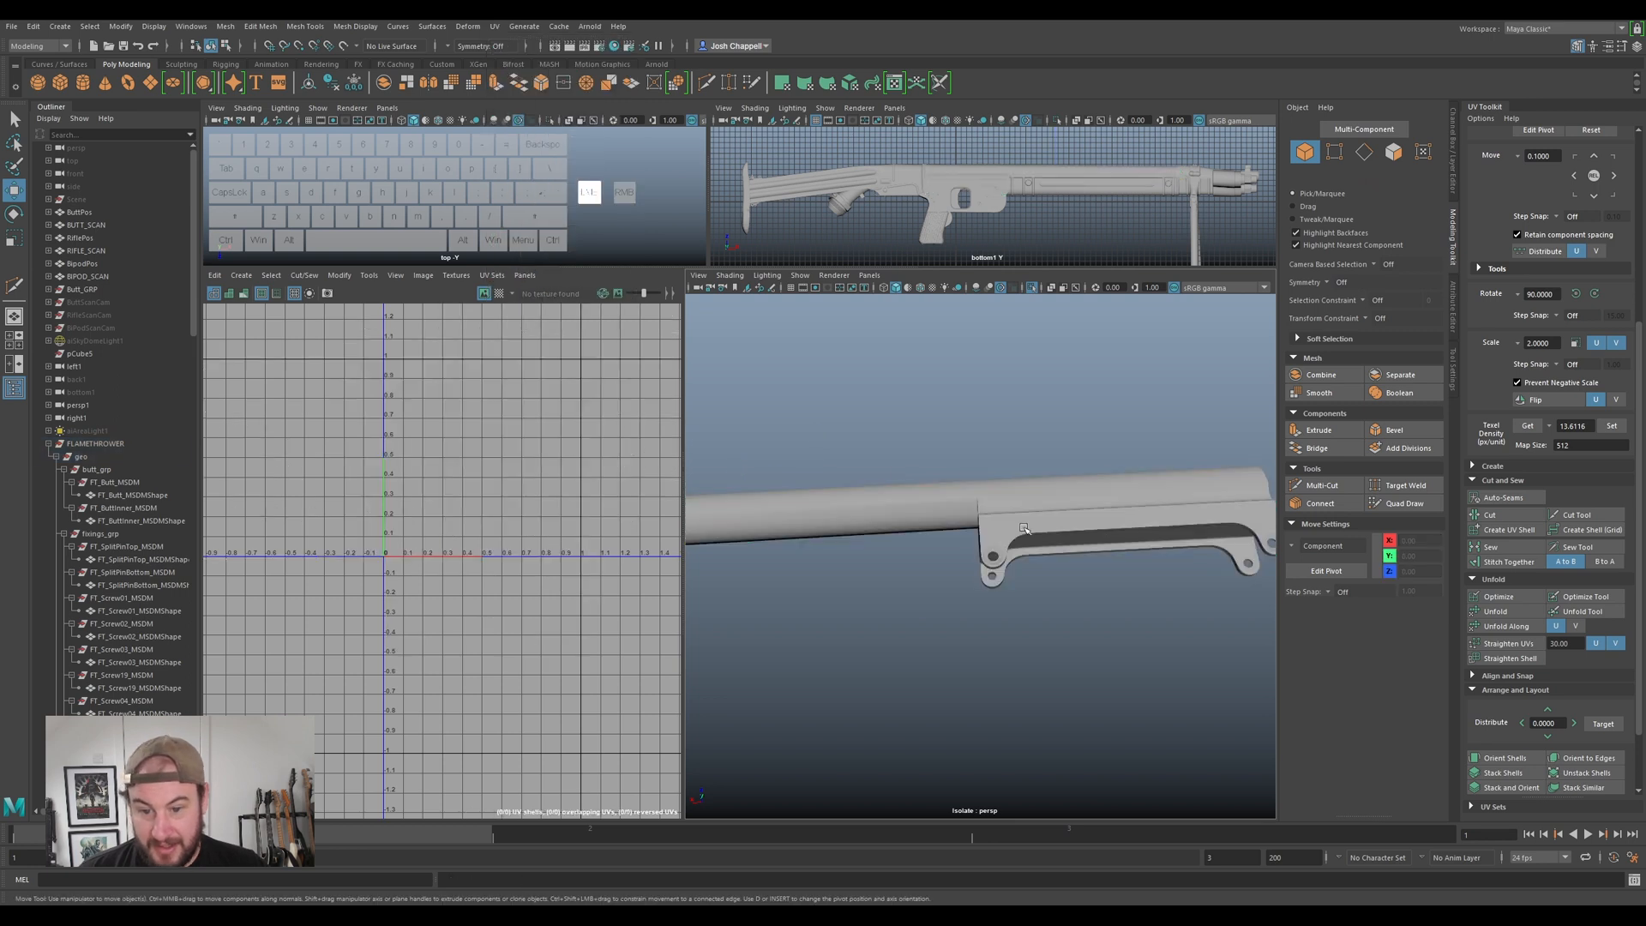
left_click(494, 27)
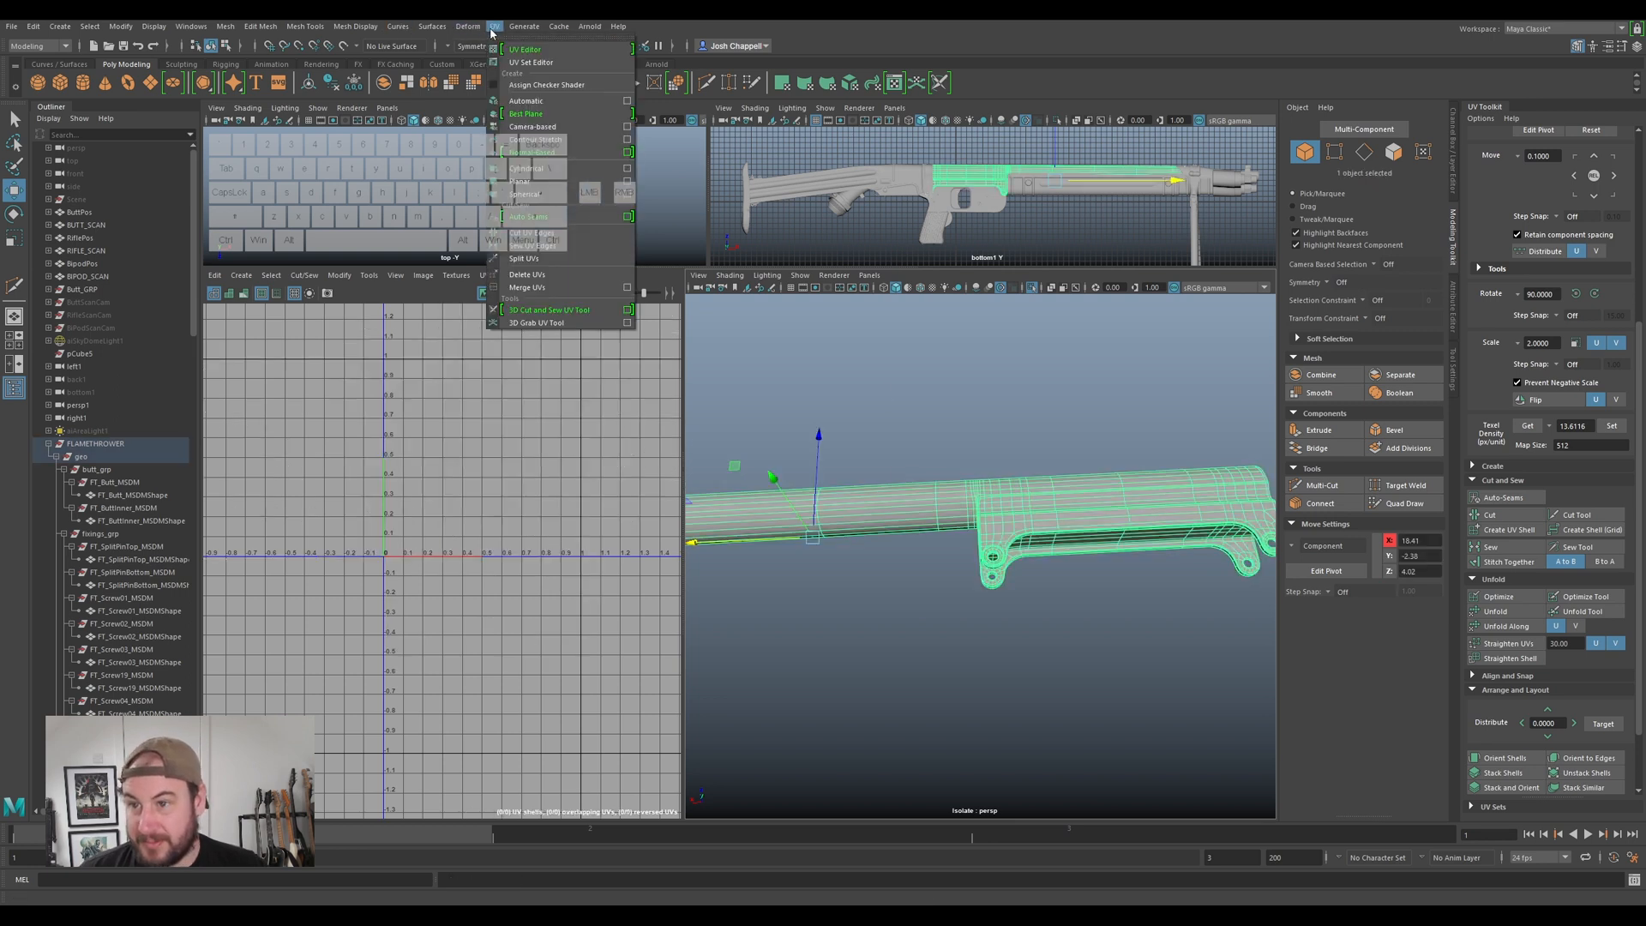
left_click(532, 126)
- Switch to edge selection and select the long edge loop along the upper border of the housing's side ledge
left_click_drag(979, 364, 1071, 476, "alt")
right_click_drag(1072, 476, 1000, 417)
left_click_drag(961, 426, 975, 486, "alt")
scroll(964, 514, "up", 5)
left_click(988, 497)
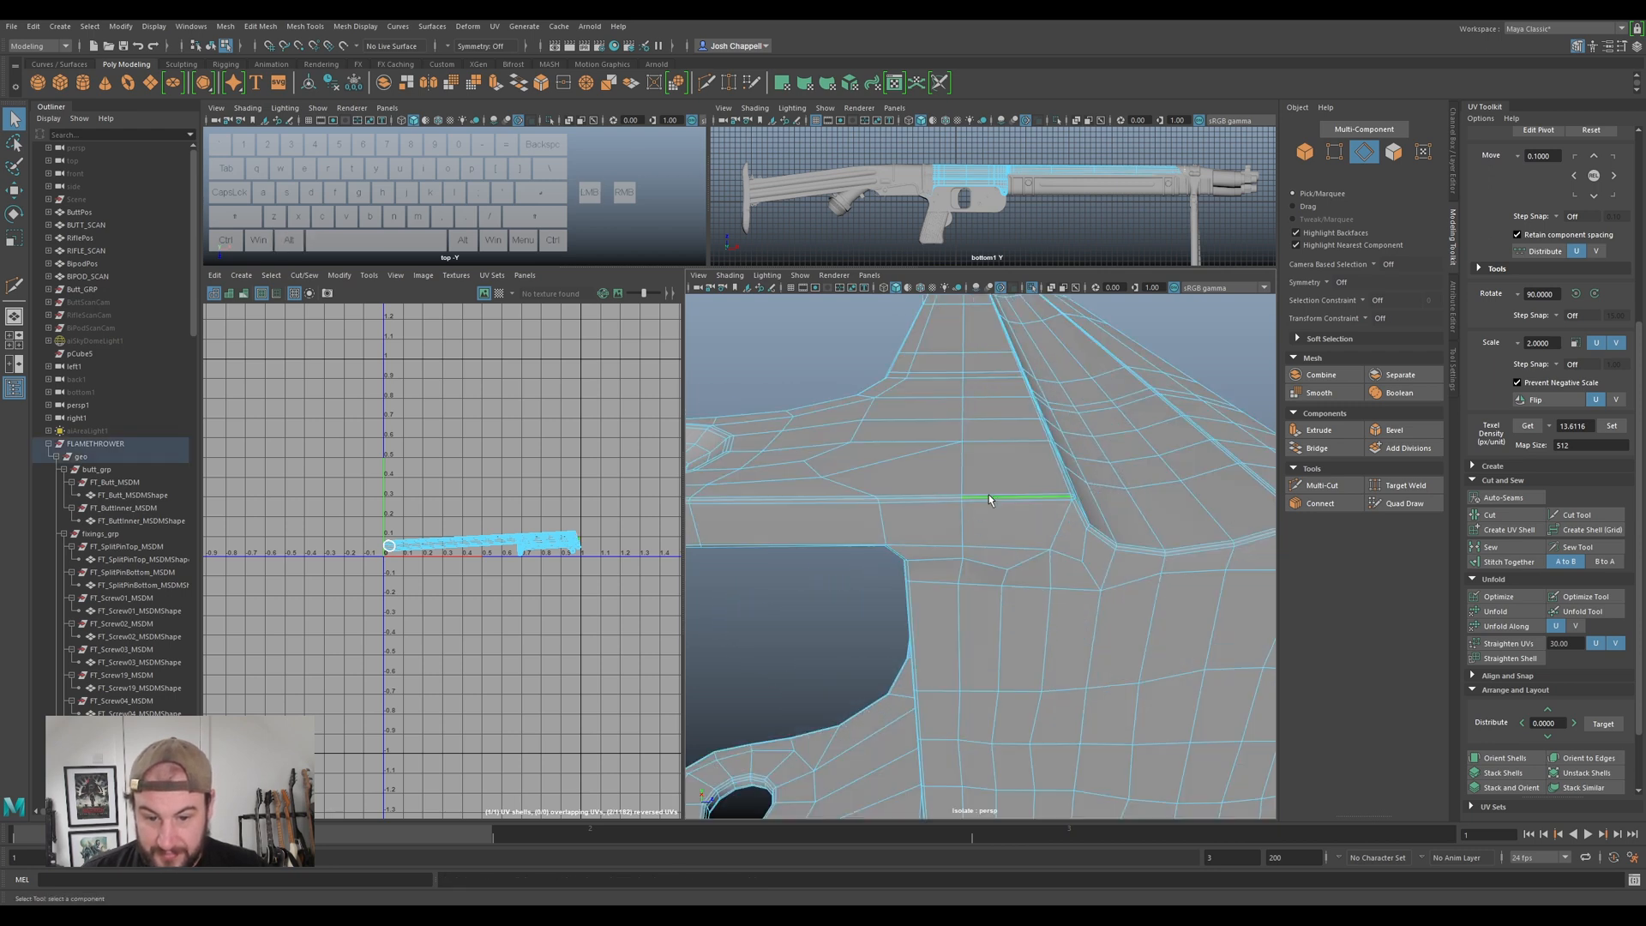
left_click_drag(965, 528, 793, 574, "alt")
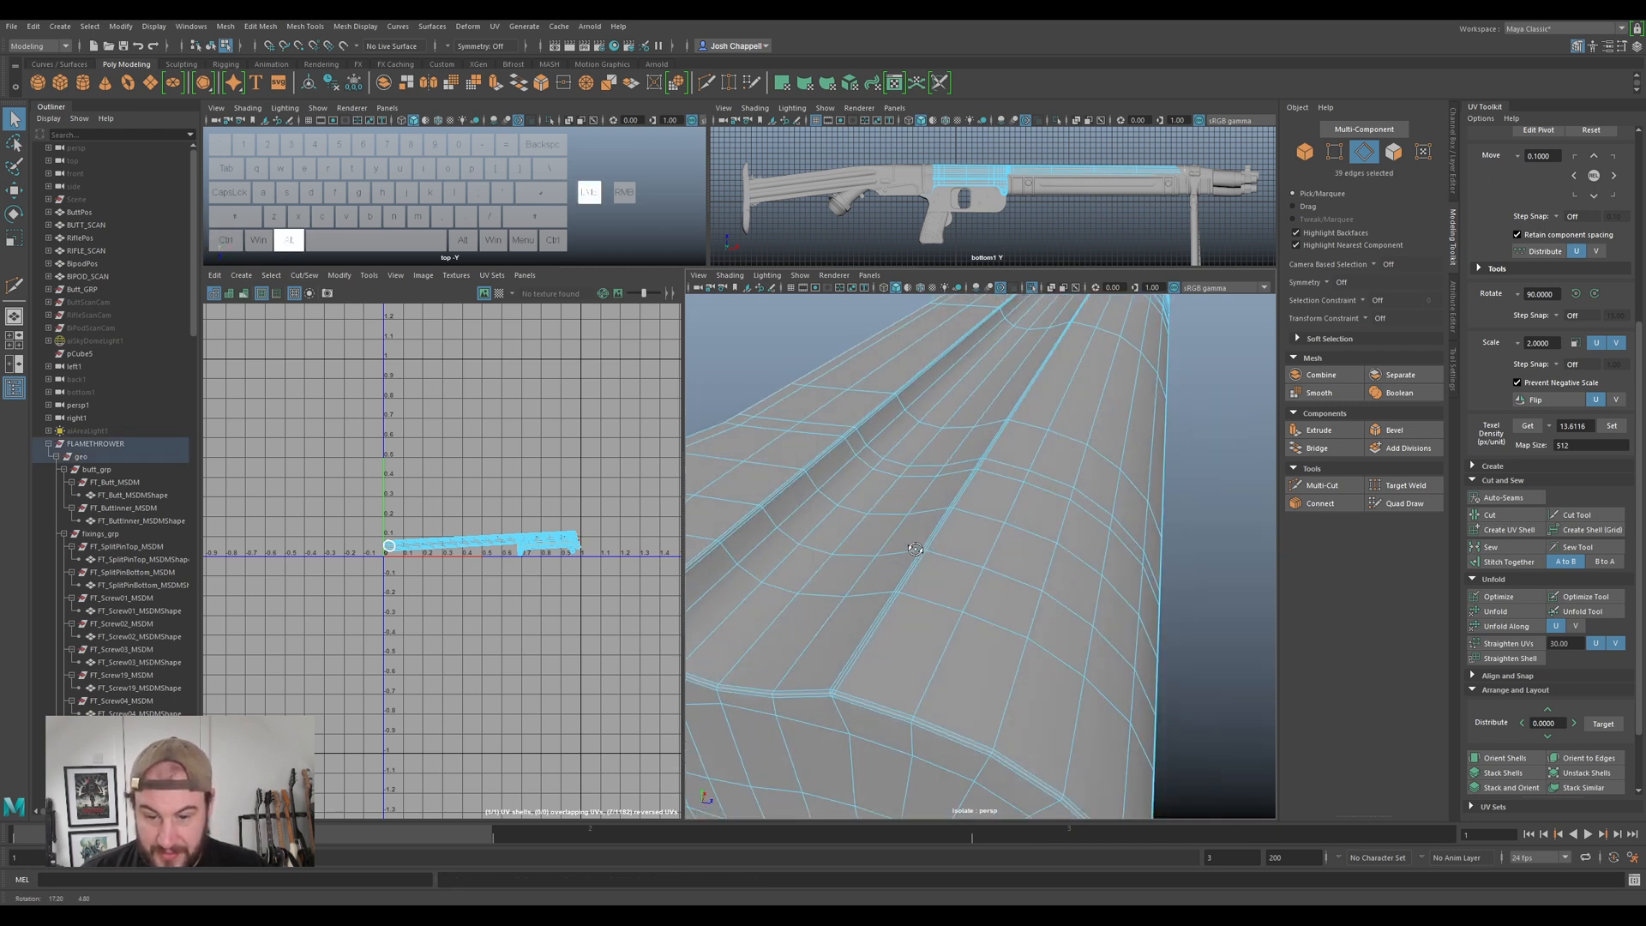
middle_click_drag(793, 575, 871, 515, "alt")
right_click_drag(871, 515, 963, 466, "alt")
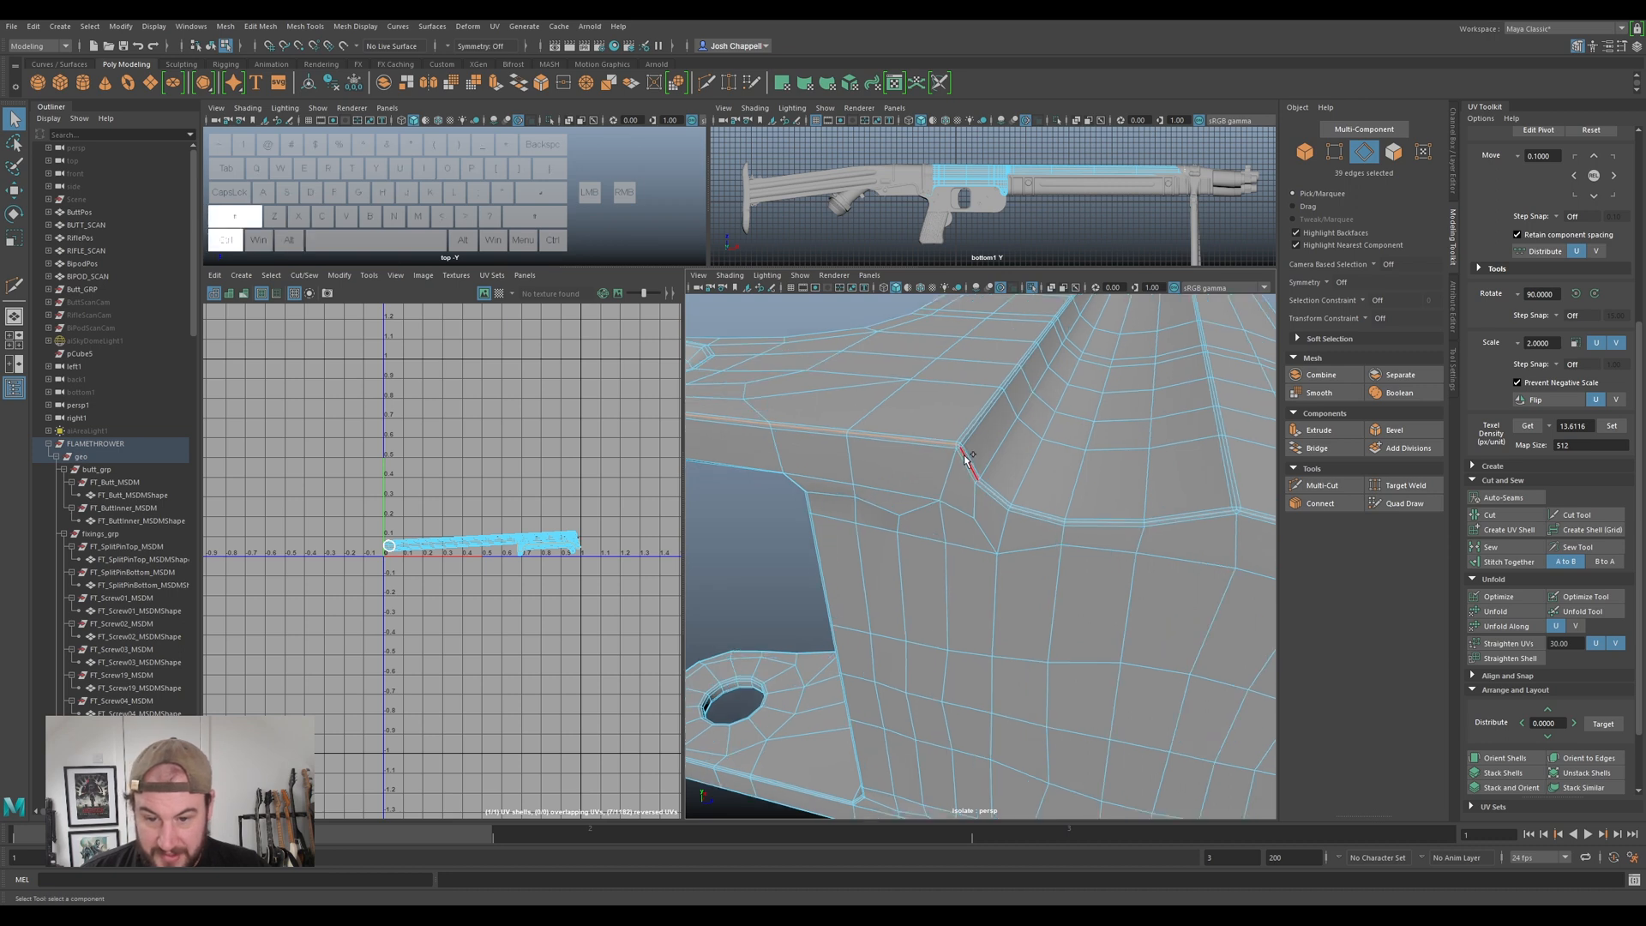
- Add the rounded rim of the housing's end face and its lower border edges to the seam selection
left_click_drag(1128, 600, 1003, 576, "alt")
middle_click_drag(1003, 576, 970, 569, "alt")
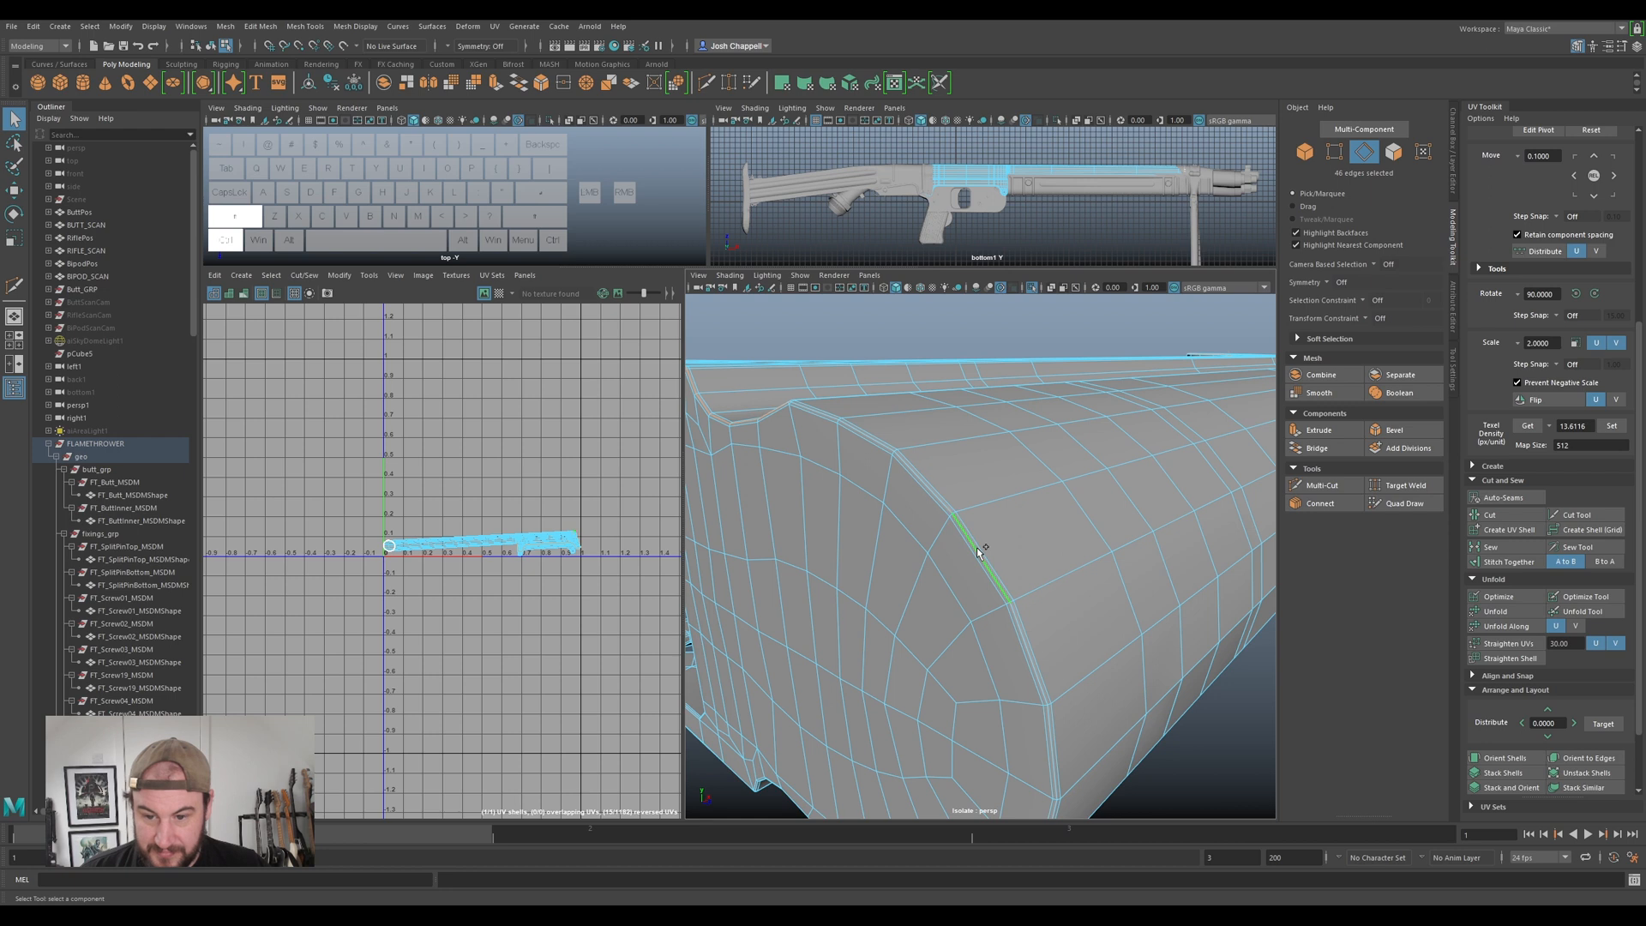
double_click(980, 552, "shift")
left_click_drag(984, 678, 916, 613, "alt")
right_click_drag(915, 613, 998, 577, "alt")
middle_click_drag(998, 576, 1116, 496, "alt")
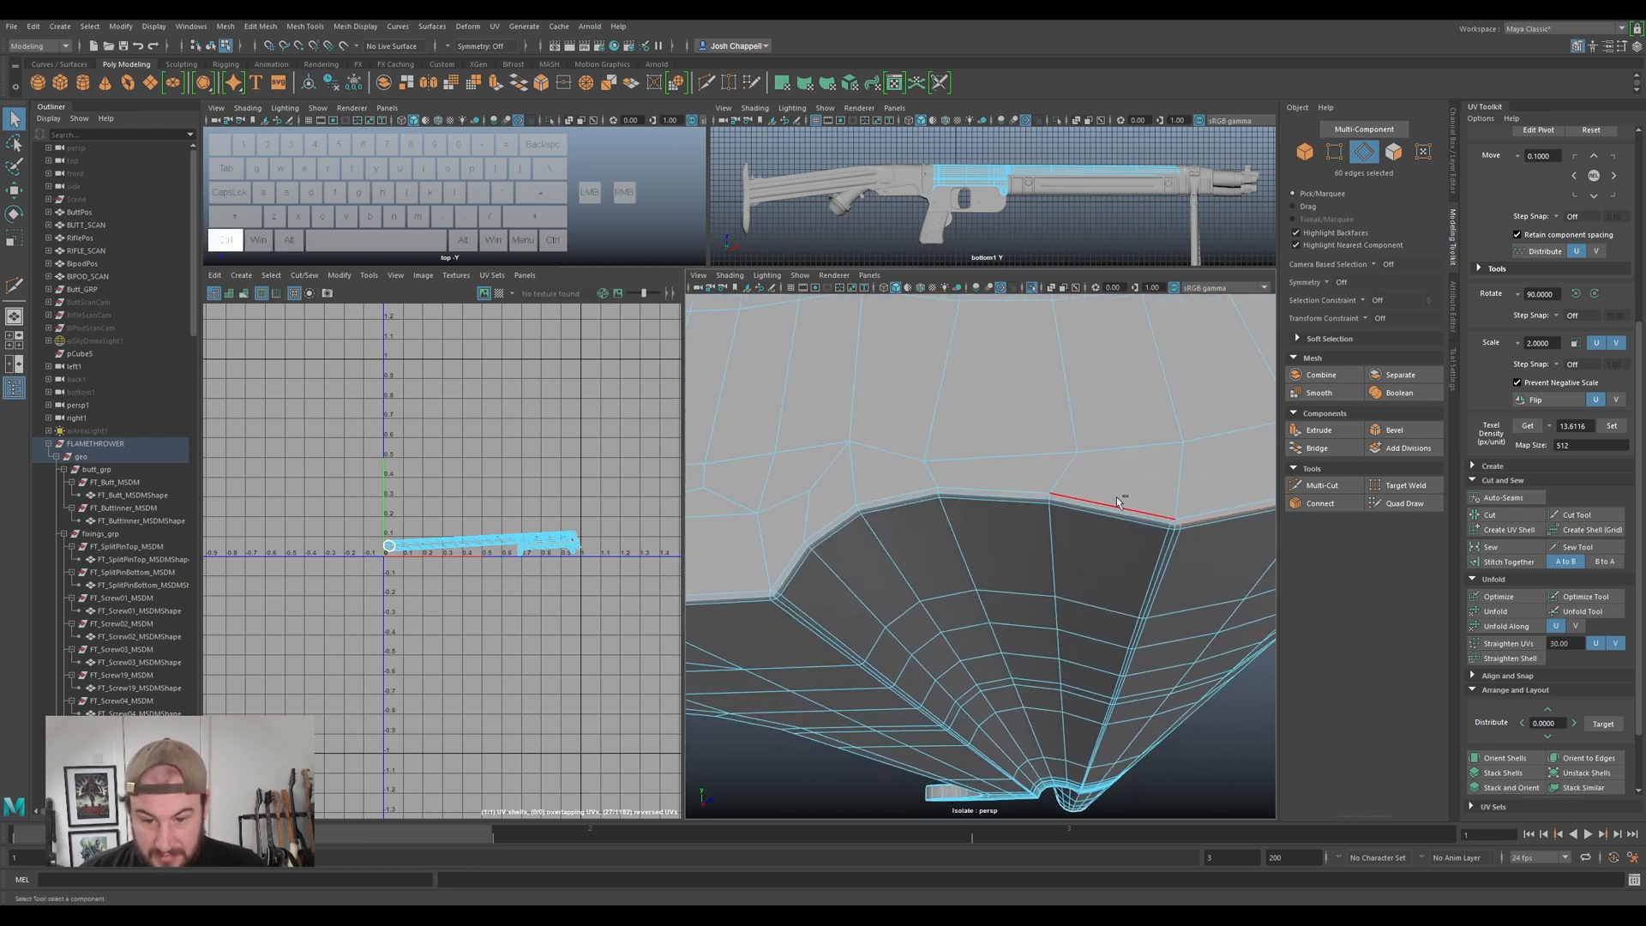
double_click(1098, 506, "shift")
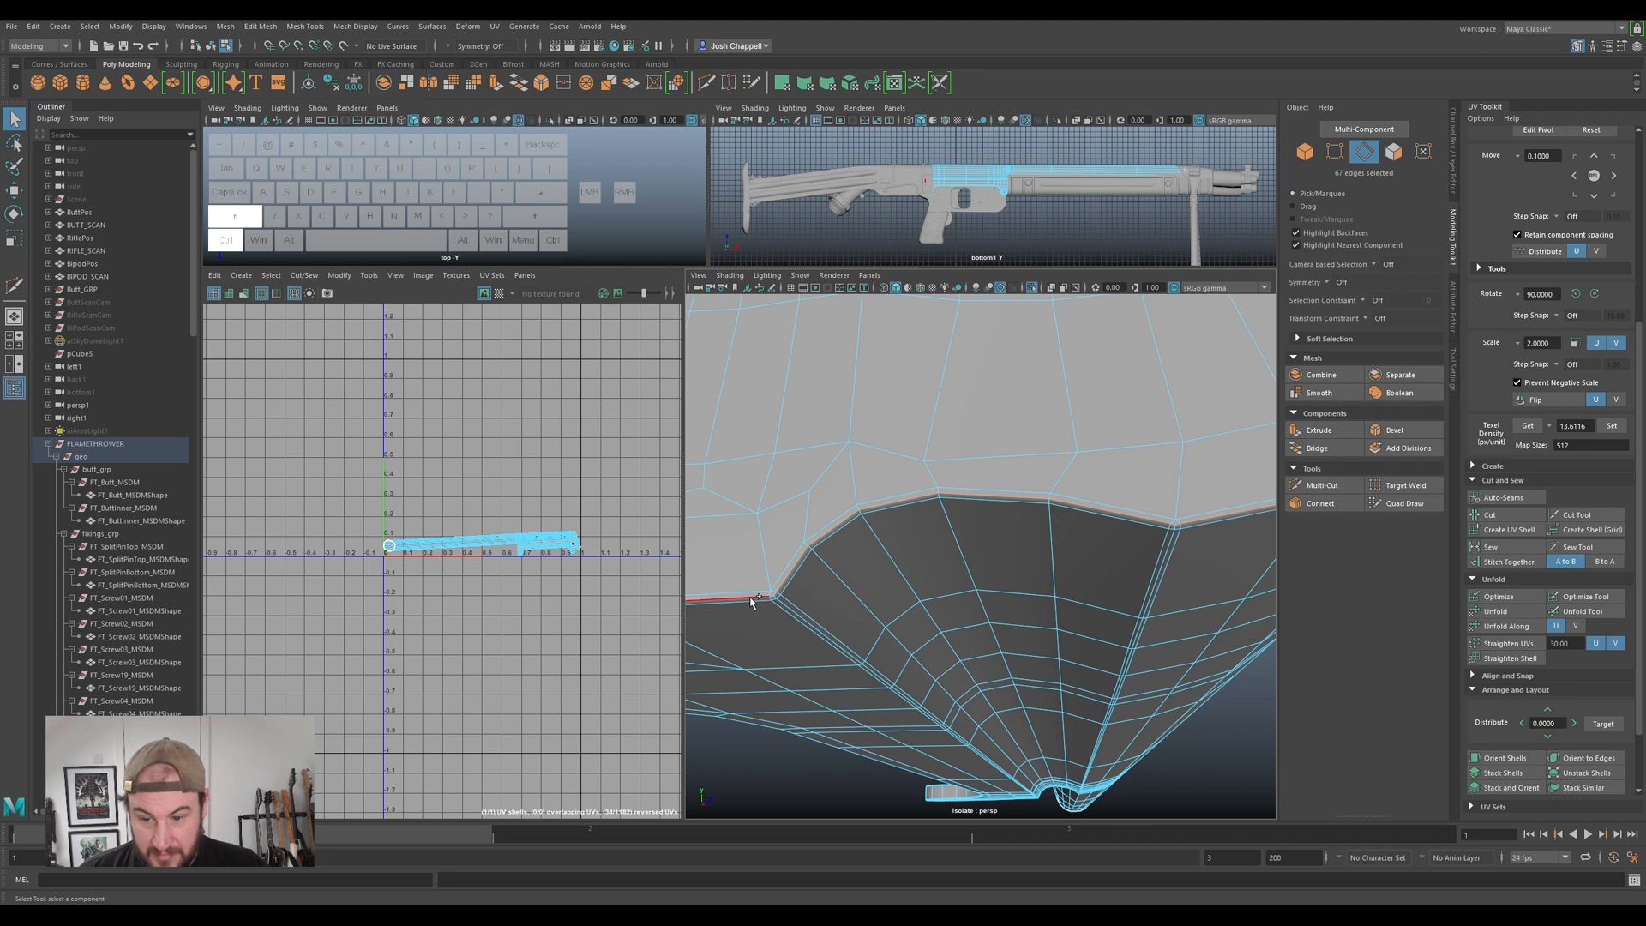
- Extend the seam selection along the housing's underside and lug plates, removing the unwanted edges from it
key("f")
middle_click_drag(944, 623, 1037, 614, "alt")
scroll(1036, 614, "up", 5)
left_click_drag(1046, 571, 1040, 631, "alt")
scroll(1147, 601, "up", 5)
scroll(1040, 632, "down", 5)
middle_click_drag(1040, 631, 1030, 566, "alt")
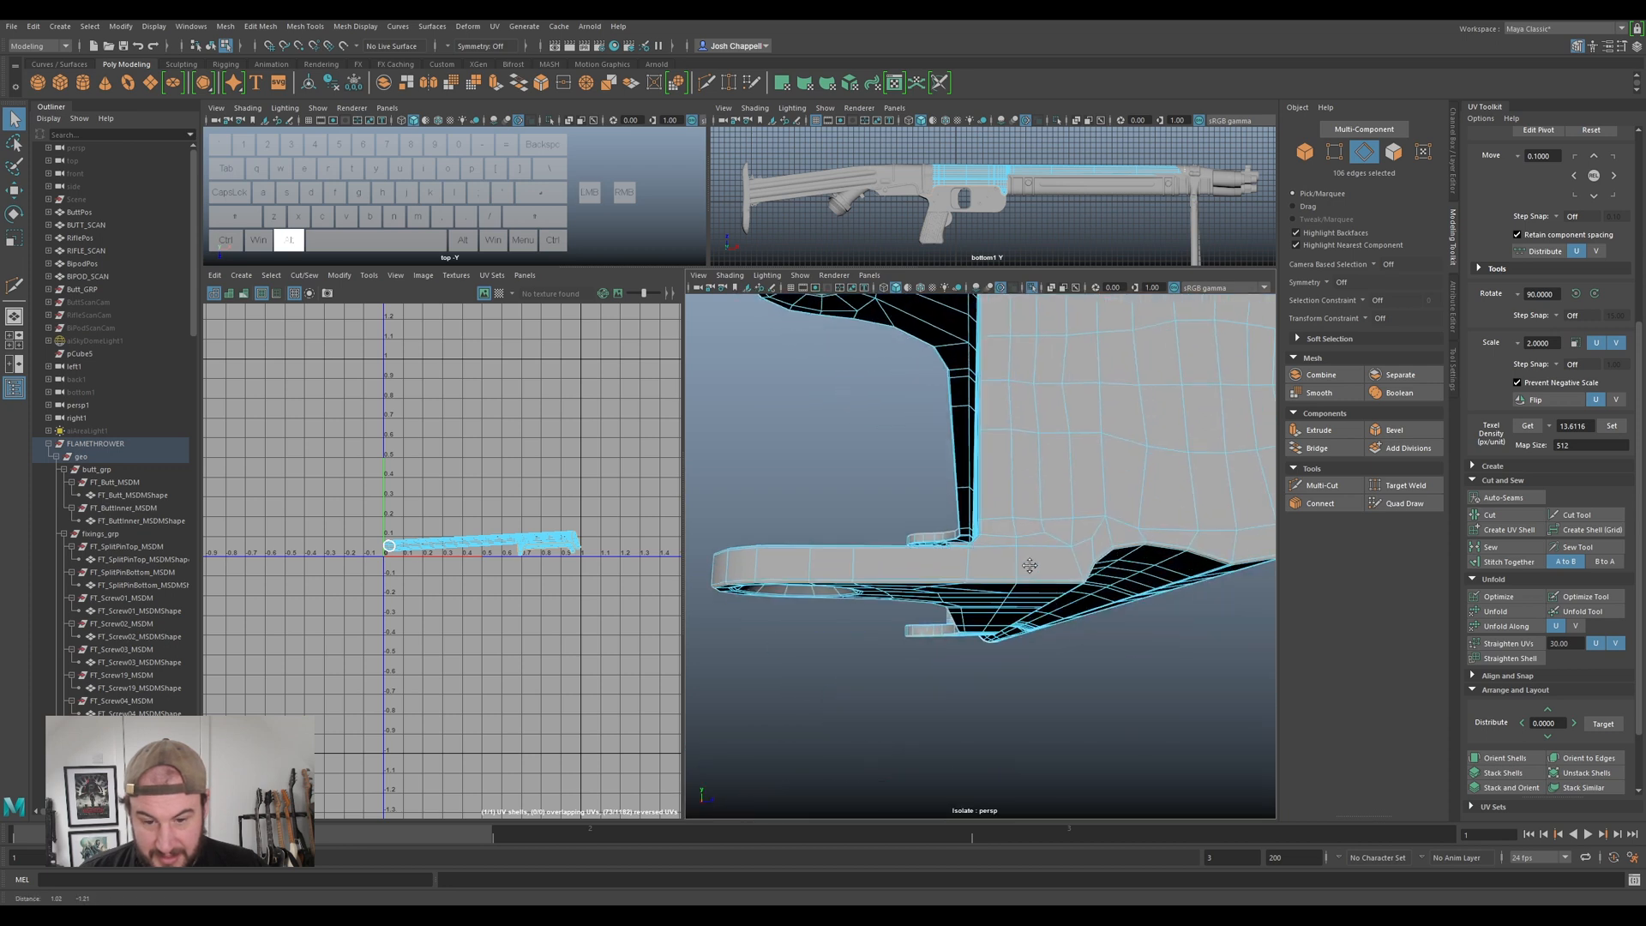
left_click_drag(980, 559, 1076, 566, "alt")
left_click(946, 579, "ctrl")
scroll(1068, 555, "up", 3, "alt")
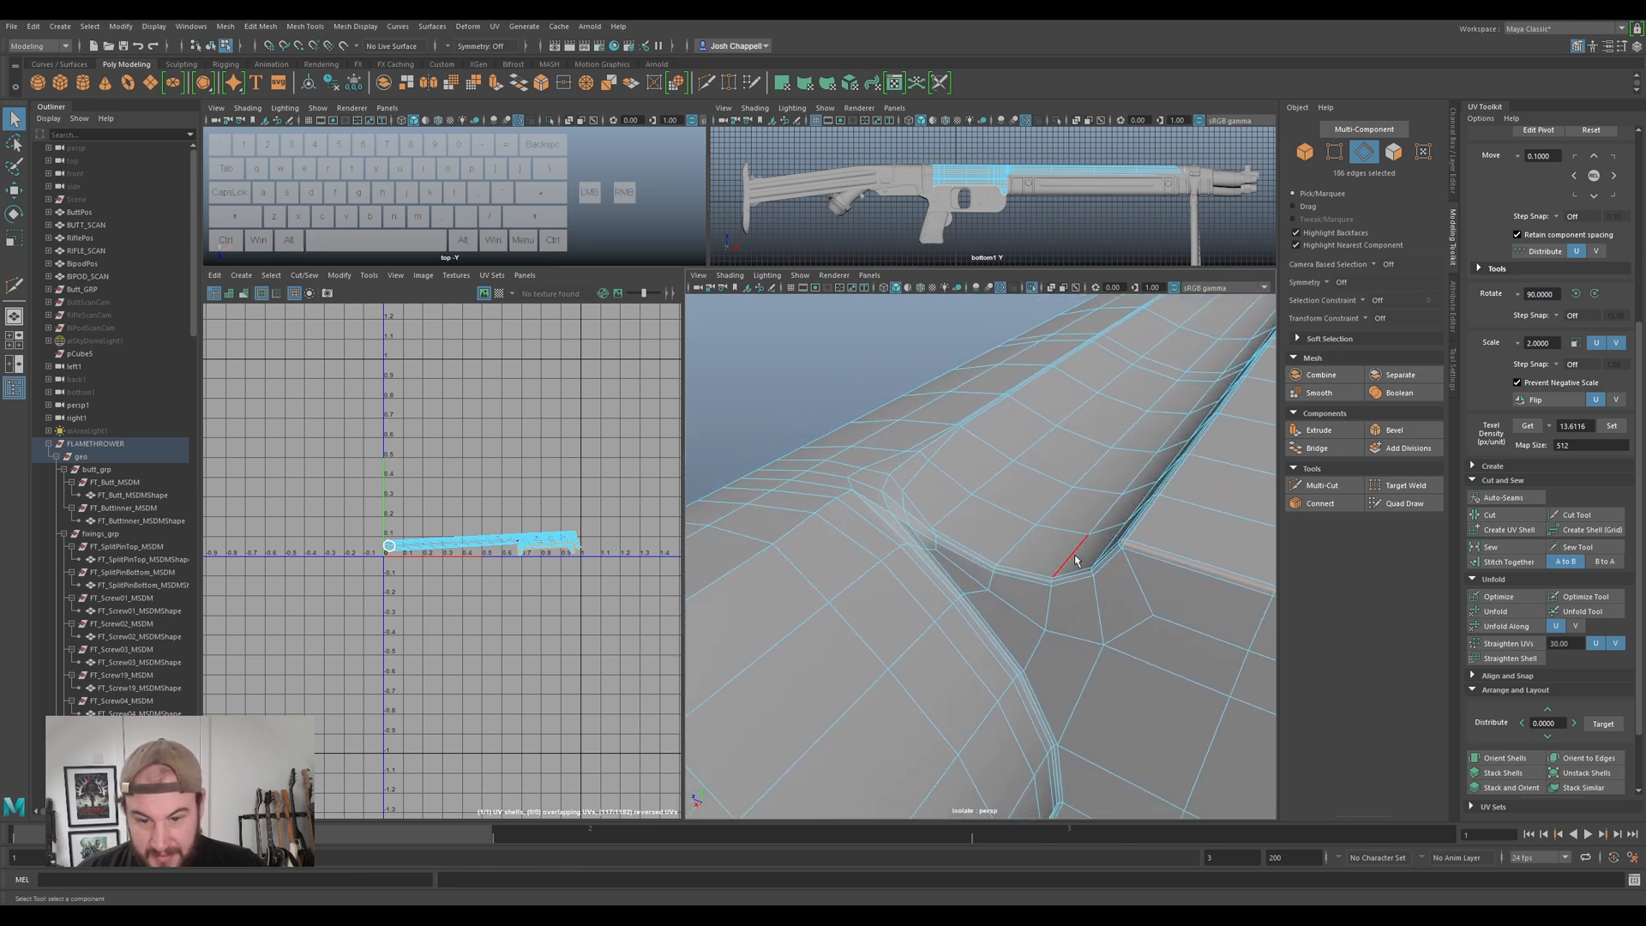
- Try adding the curved notch's edge loop beside the barrel junction to the seam selection, and undo it
double_click(1079, 572, "shift")
left_click_drag(945, 442, 955, 507, "alt")
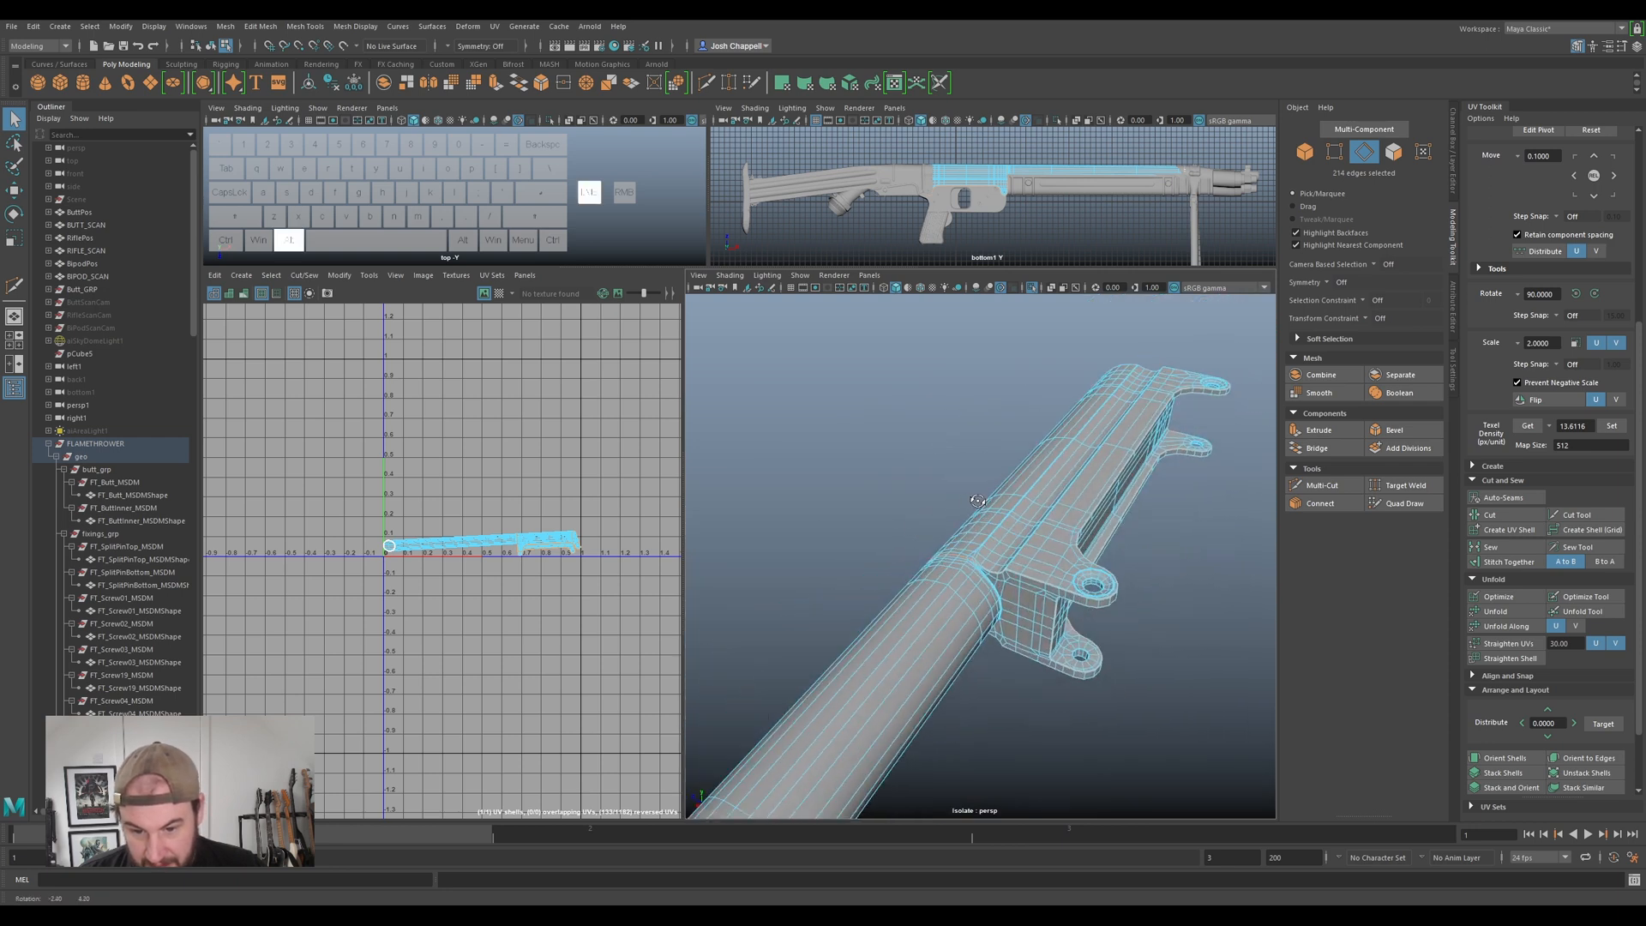
scroll(1001, 542, "up", 3)
scroll(1001, 542, "up", 2)
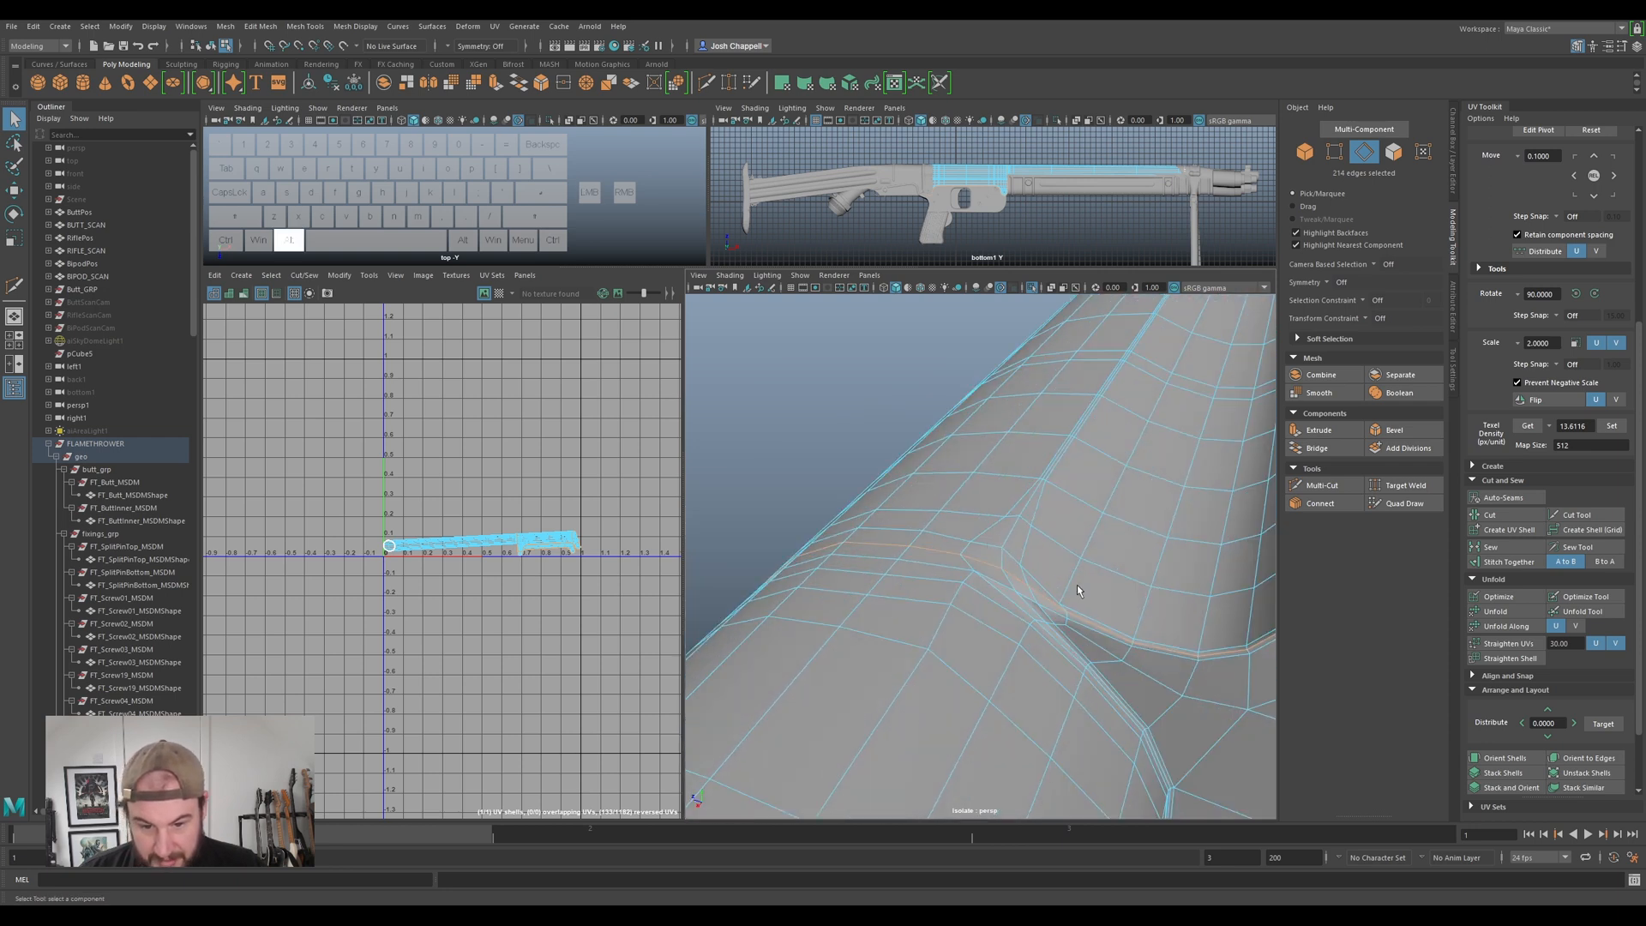
left_click_drag(1130, 586, 941, 496, "alt")
key("ctrl+z")
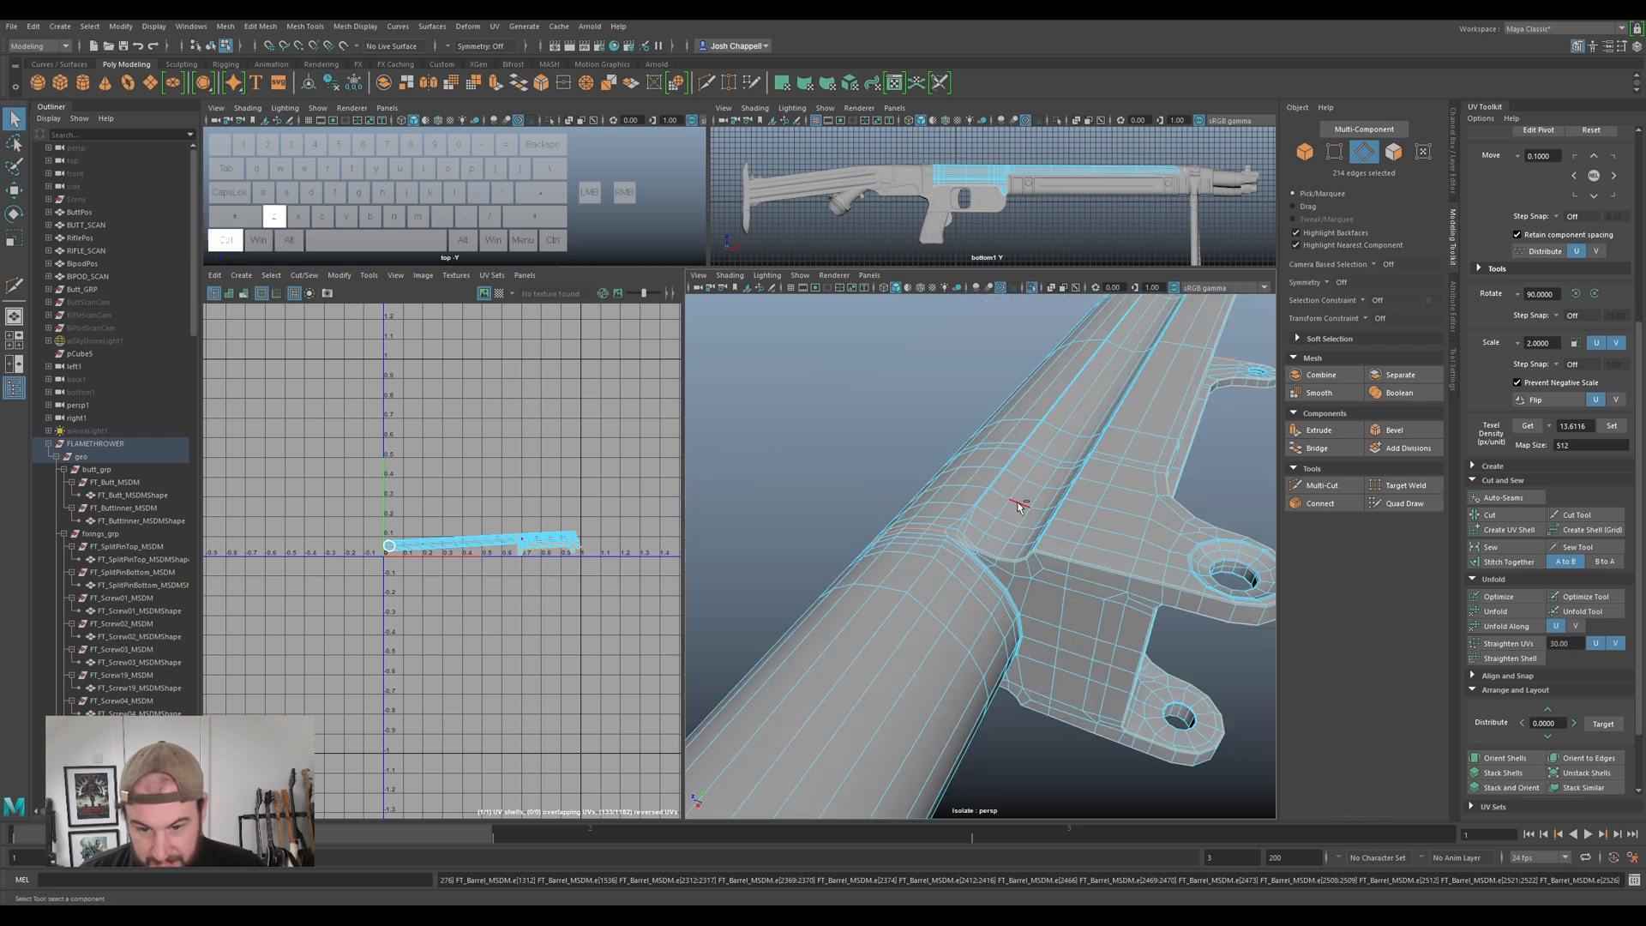
scroll(1075, 557, "up", 3)
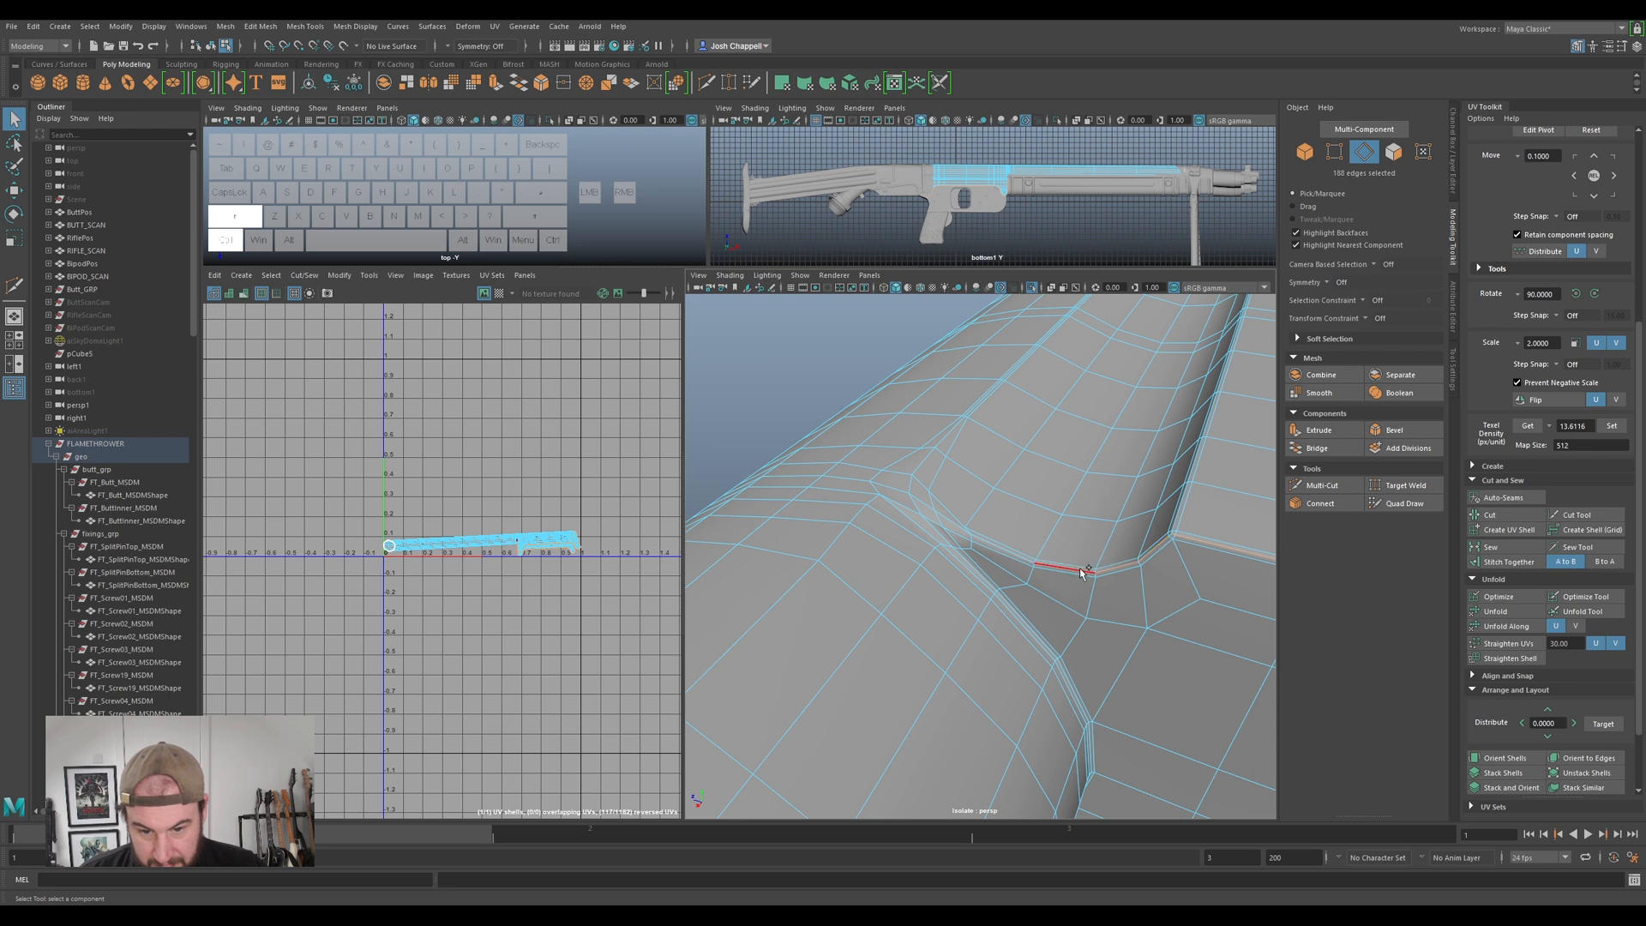
key("ctrl+z")
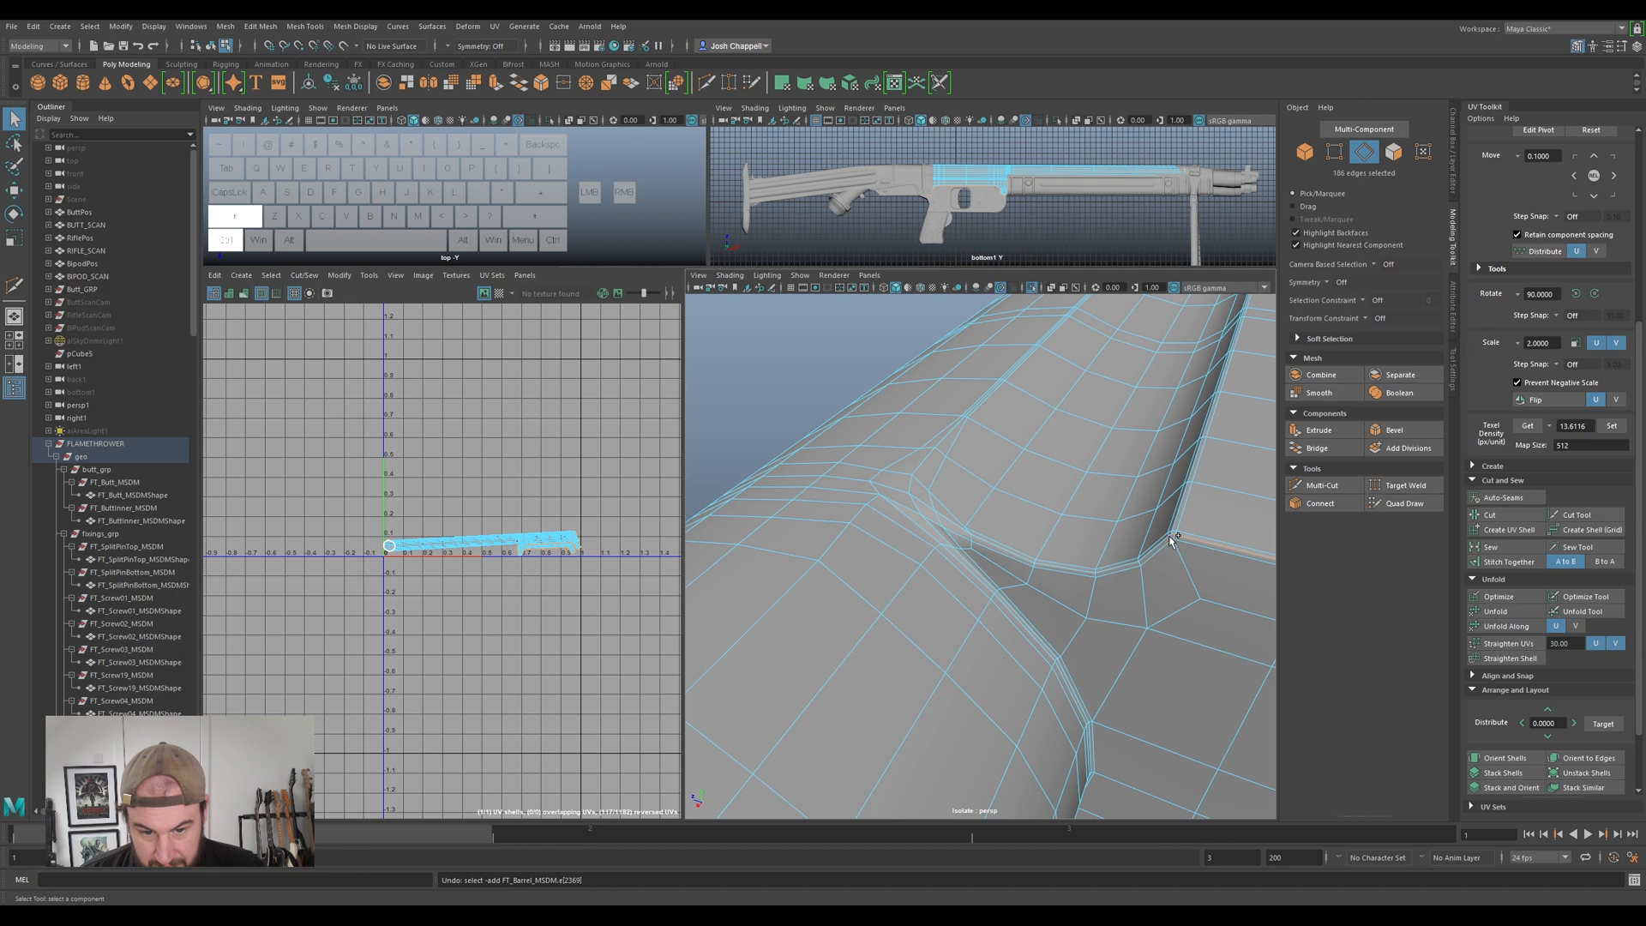
- Add the curved notch edges and the upper barrel junction edges to the seam selection, deselecting the stray corner edge
left_click(1178, 540, "ctrl+shift")
left_click_drag(1209, 455, 1151, 456, "alt")
right_click_drag(1151, 456, 1073, 514, "alt")
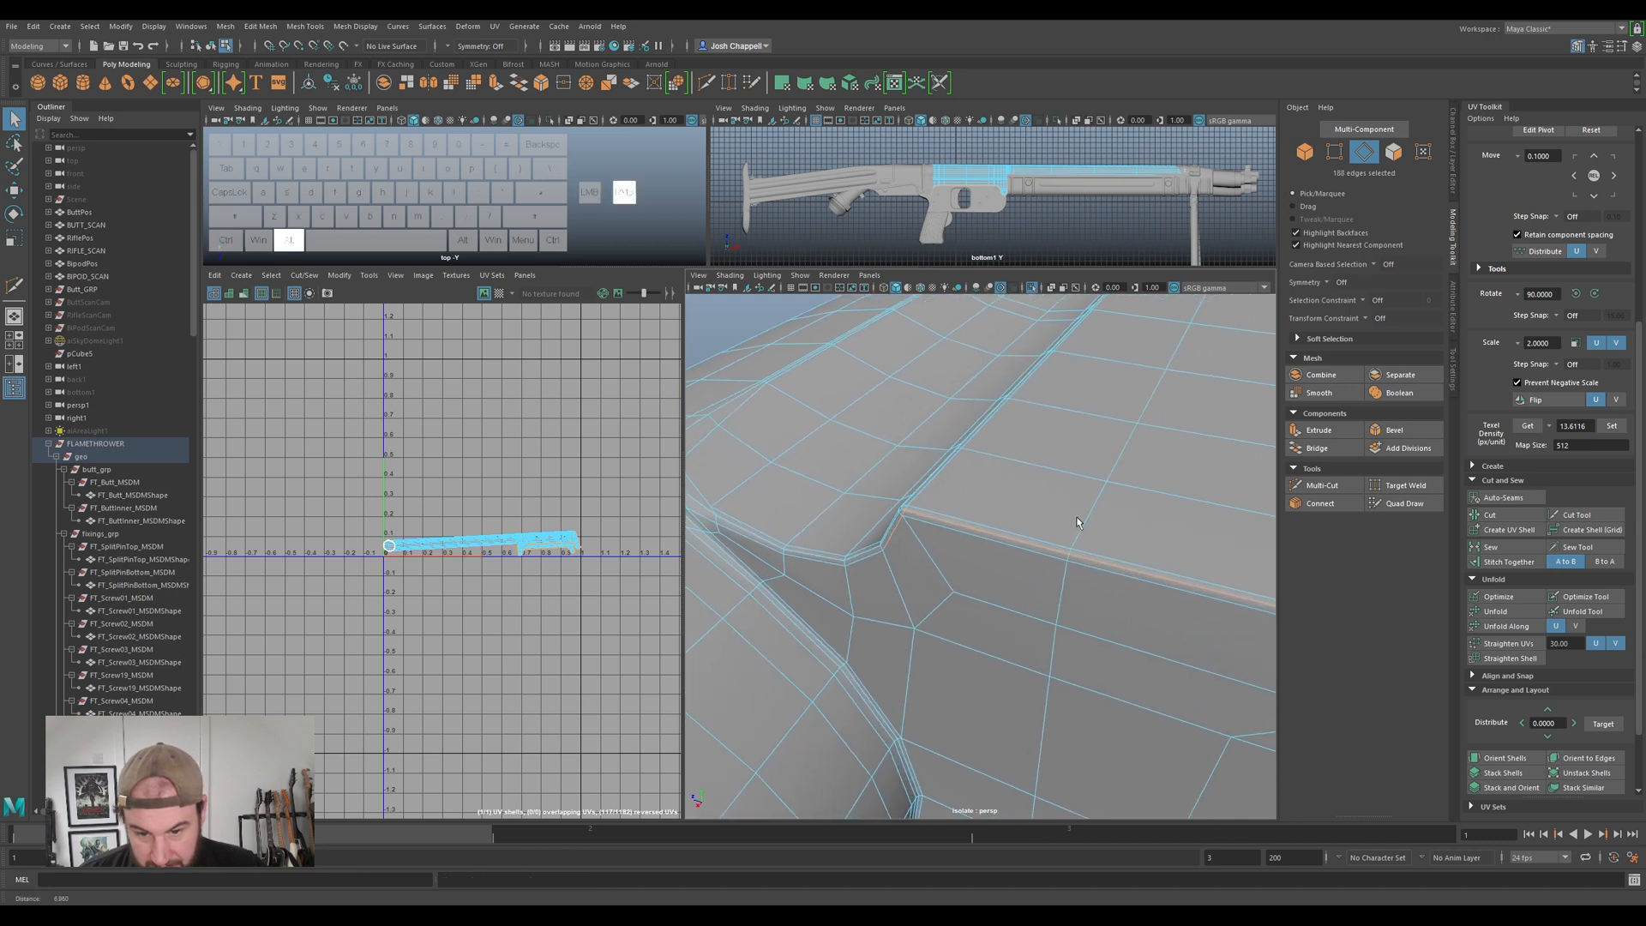
left_click(902, 506, "ctrl")
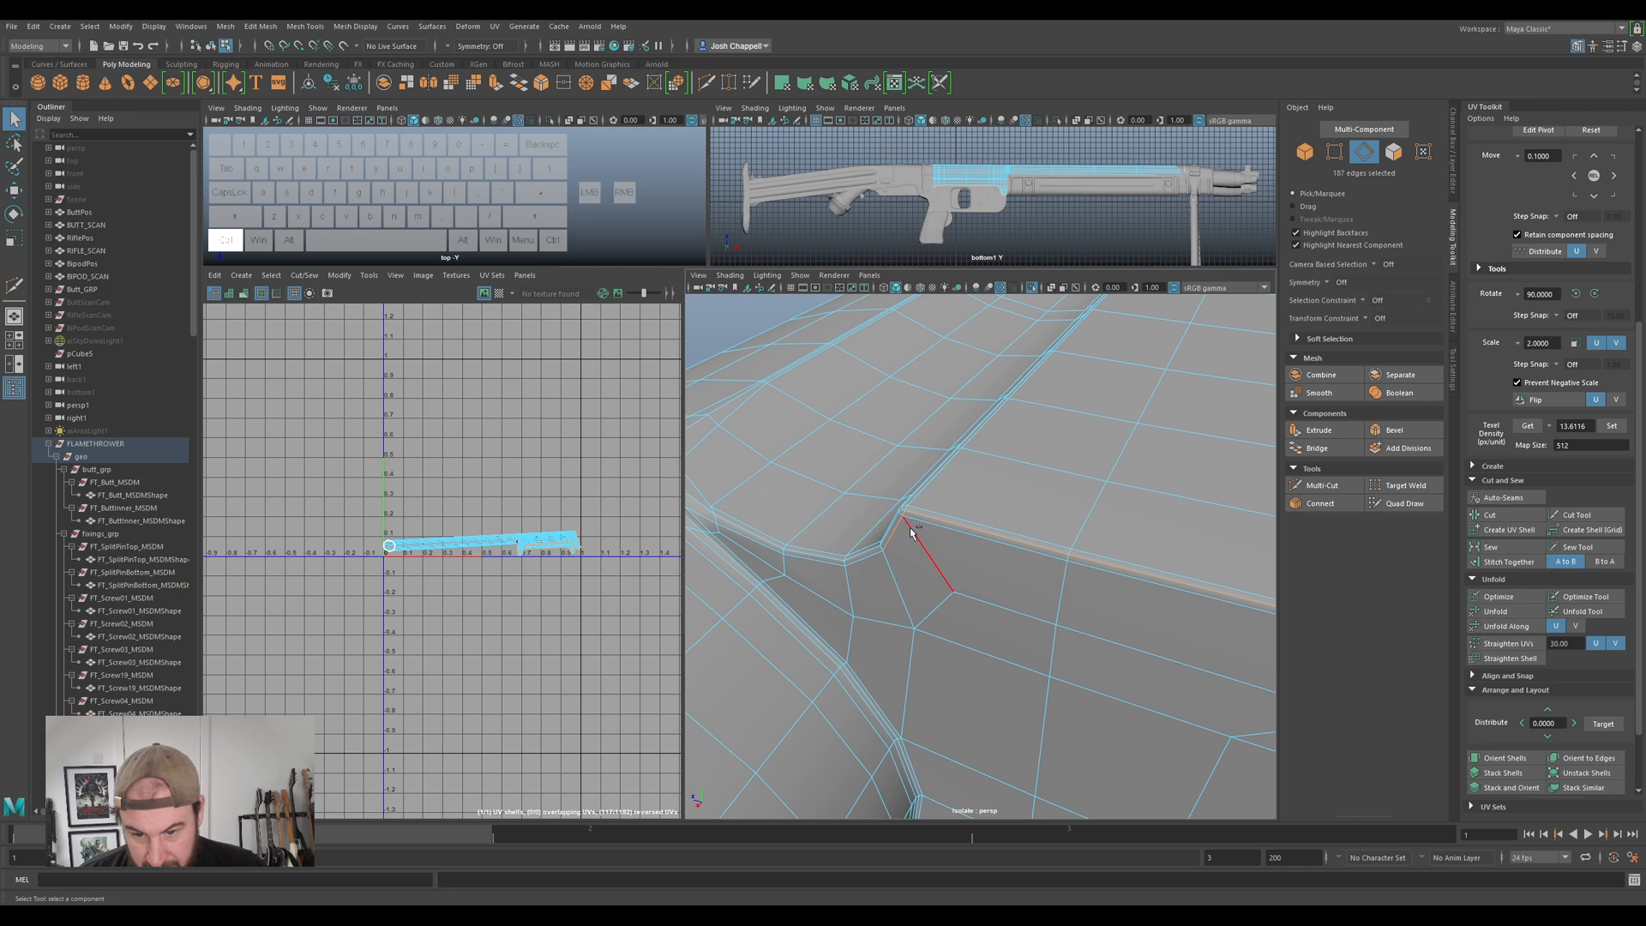
left_click_drag(849, 572, 922, 531, "alt")
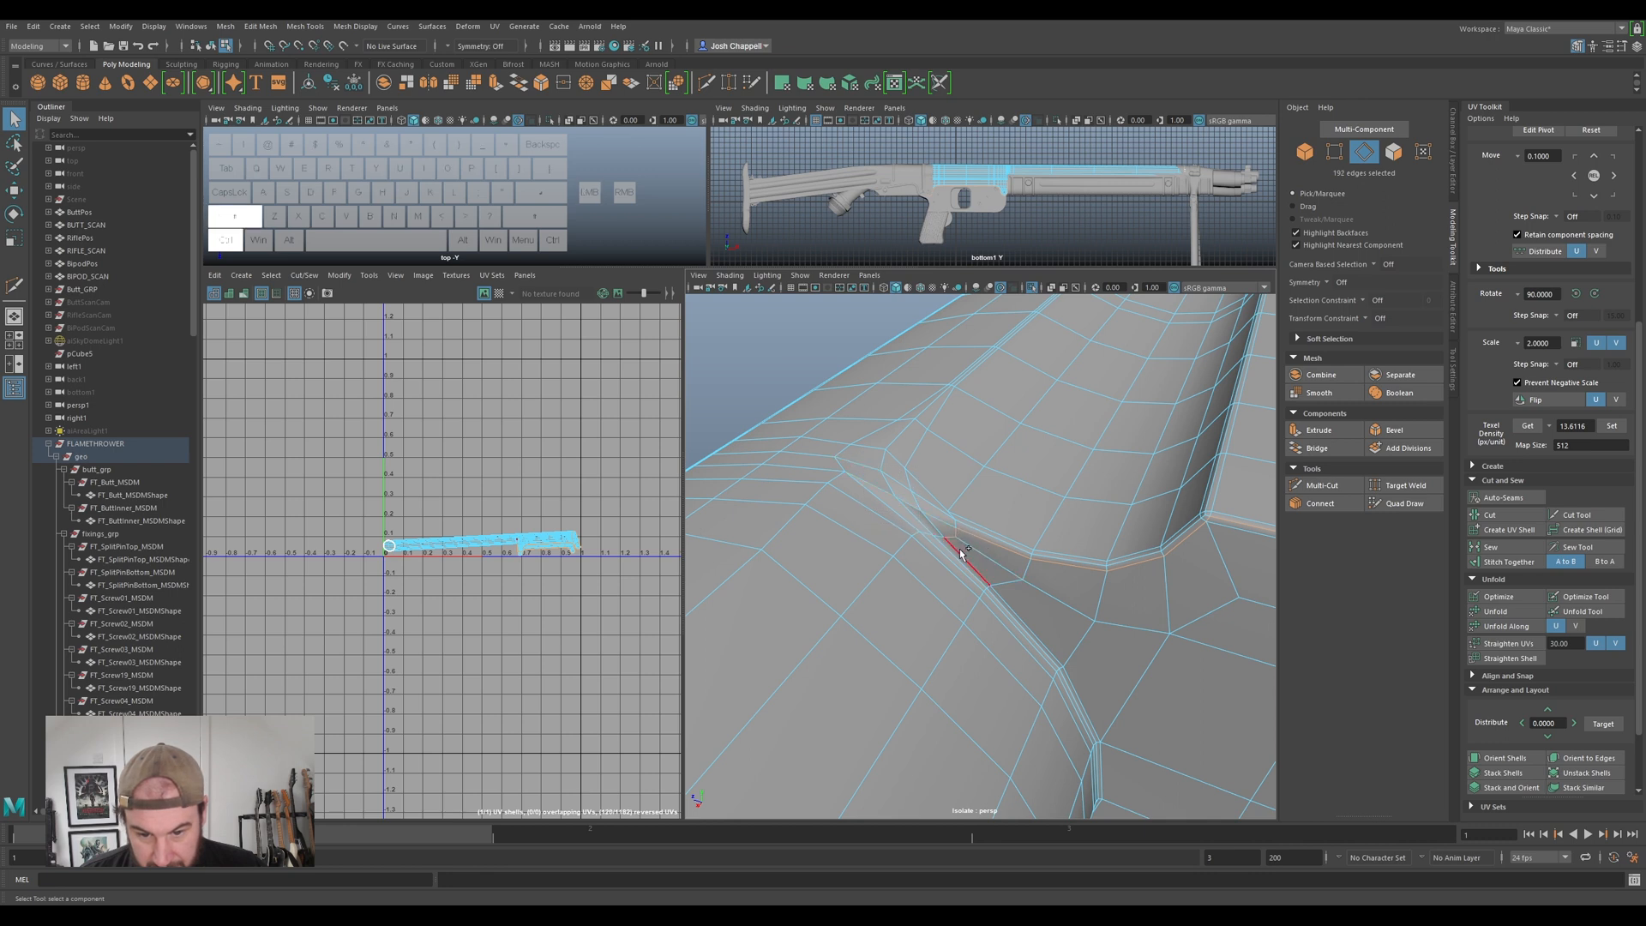
key("ctrl+z")
left_click(975, 566, "ctrl+shift")
left_click(1080, 702, "ctrl+shift")
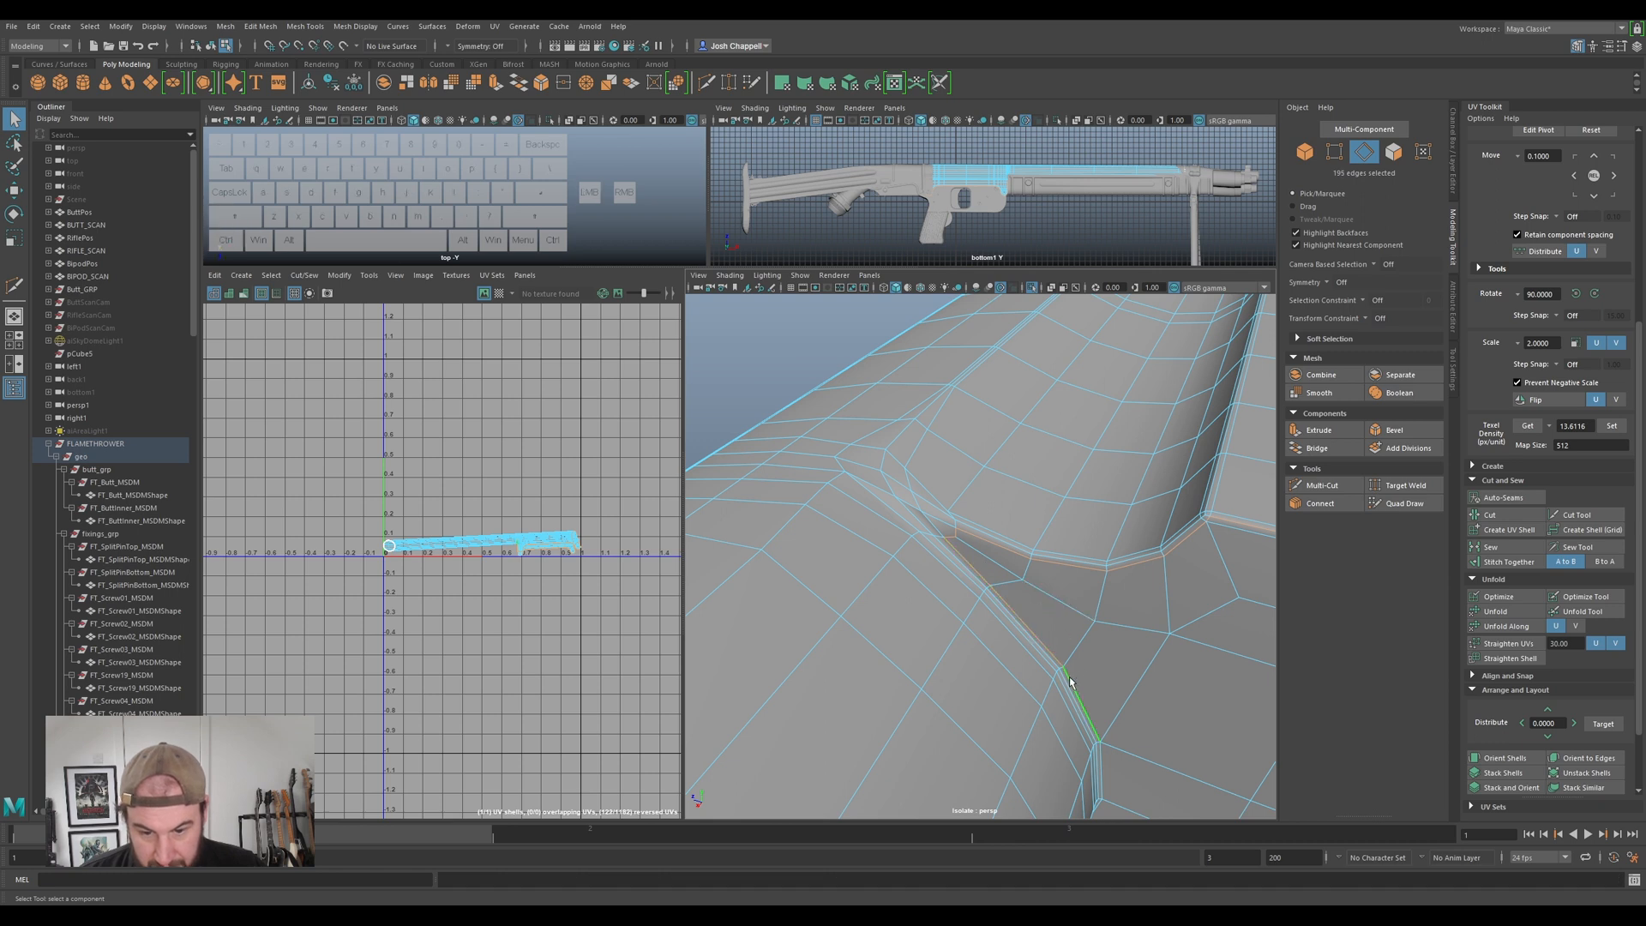
- Continue the seam selection down the side of the housing where it meets the barrel
scroll(1072, 682, "down", 5)
left_click_drag(1058, 669, 948, 522, "alt")
right_click_drag(900, 519, 956, 509, "alt")
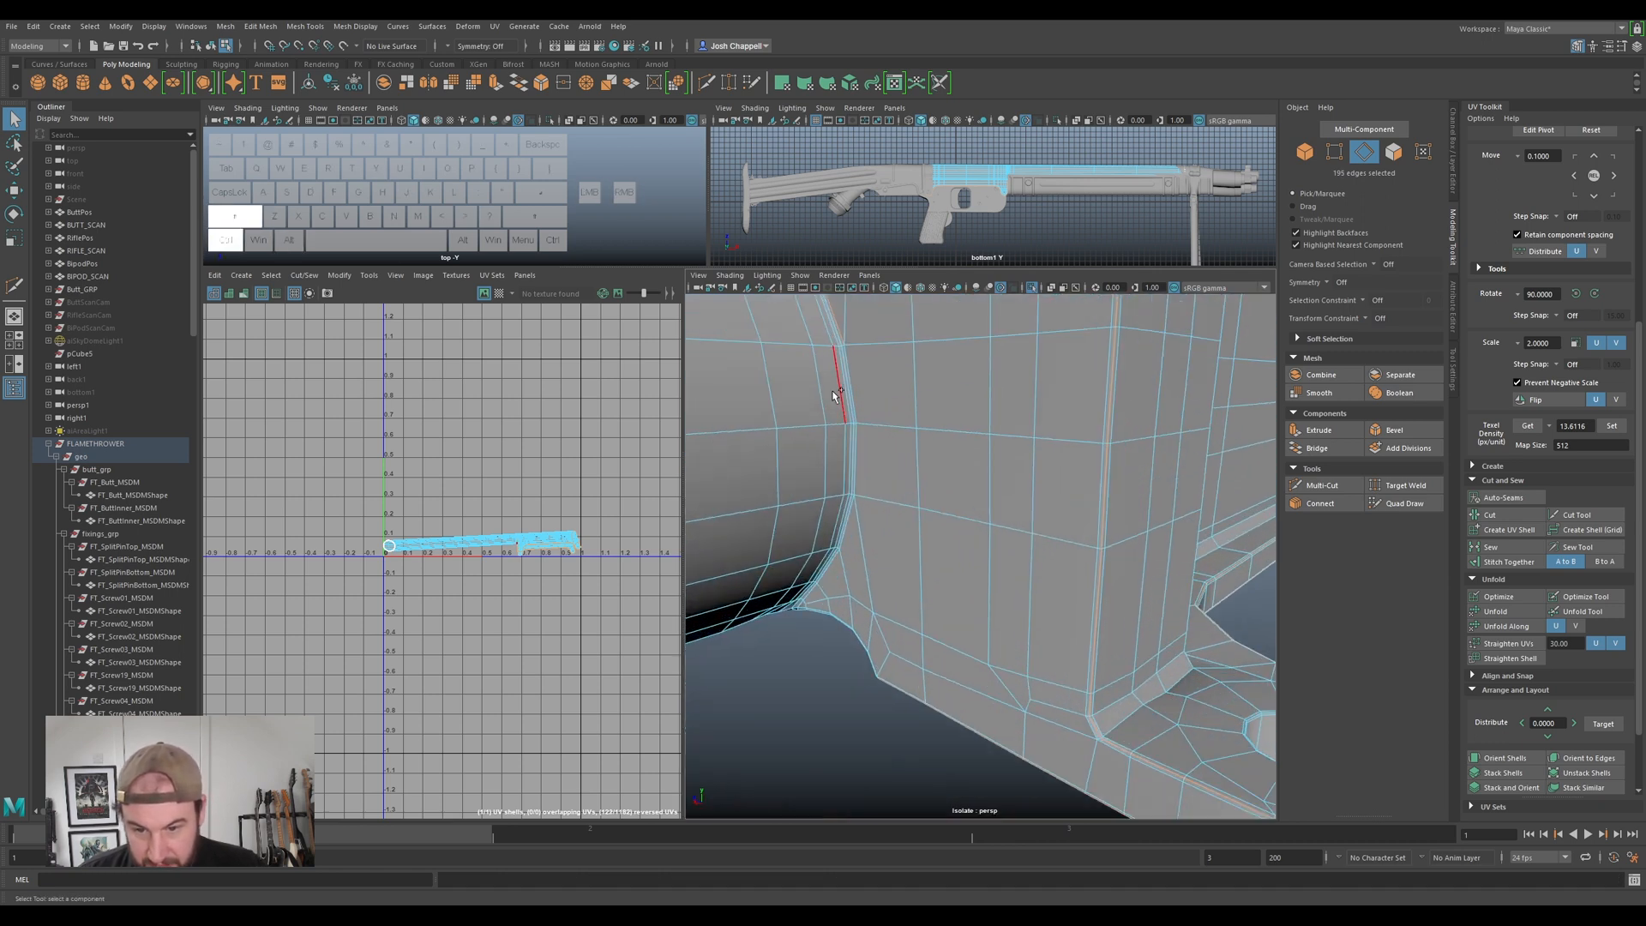
left_click(847, 381, "ctrl+shift")
left_click(860, 439, "ctrl+shift")
left_click(854, 519, "ctrl+shift")
left_click_drag(848, 599, 1071, 431, "alt")
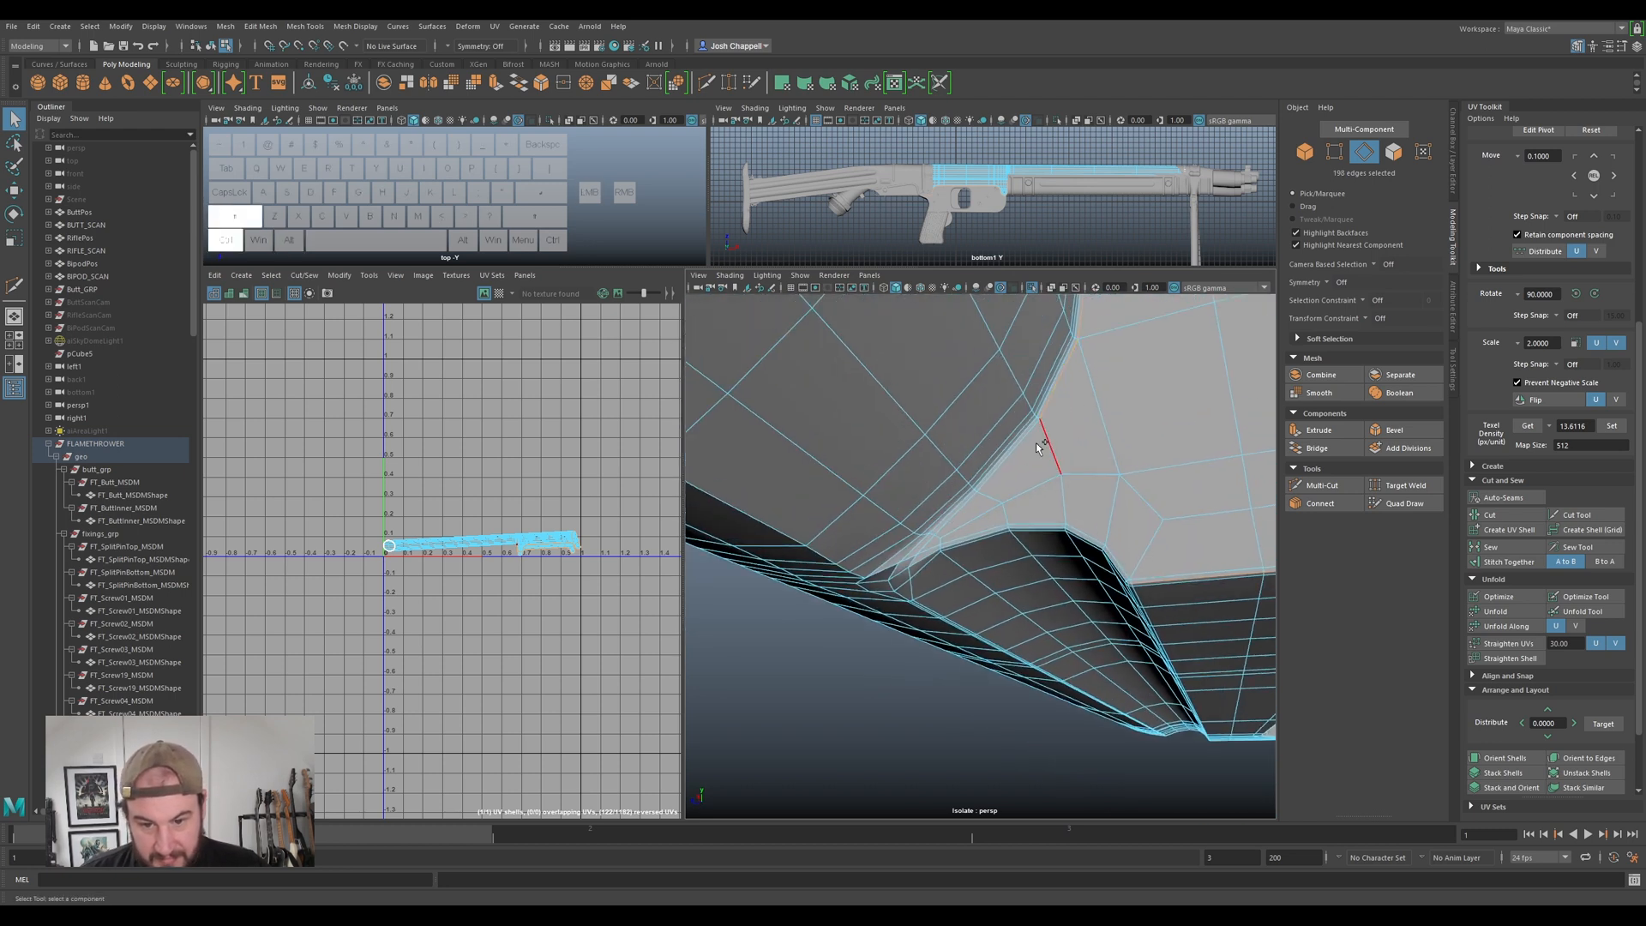
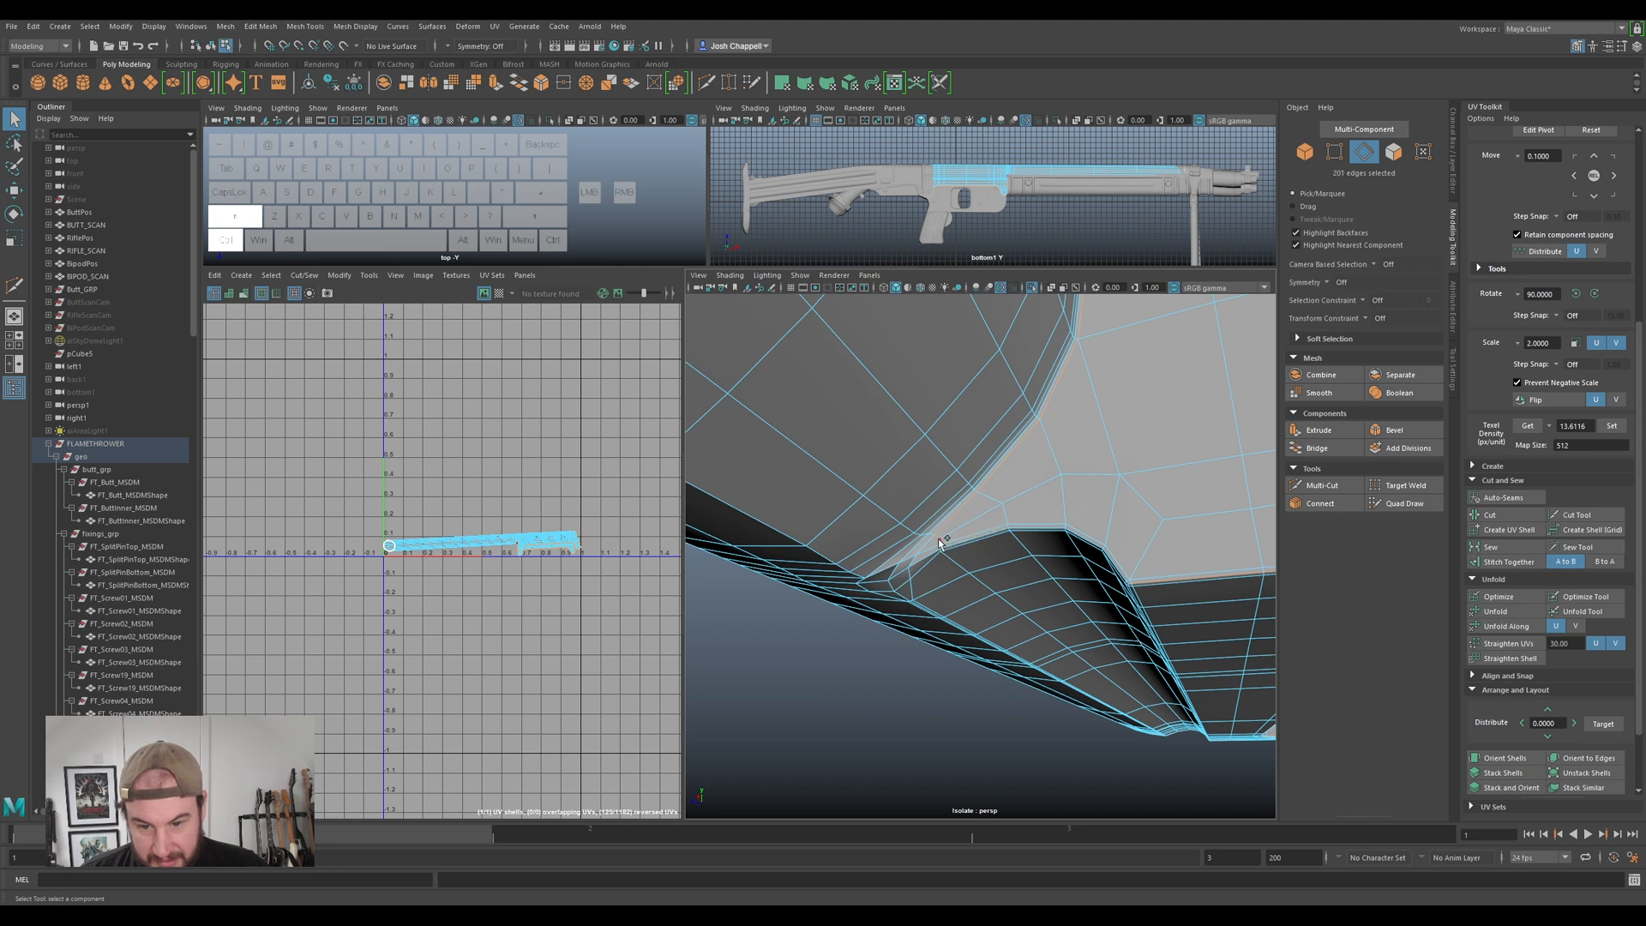
- Complete the seam selection around the notch under the barrel junction and cut the UVs along it
left_click(1082, 524, "ctrl+shift")
left_click(1118, 557, "ctrl+shift")
left_click(1141, 579, "ctrl+shift")
left_click_drag(1136, 491, 1093, 484, "alt")
left_click(1090, 487, "ctrl+shift")
left_click(1088, 491, "ctrl")
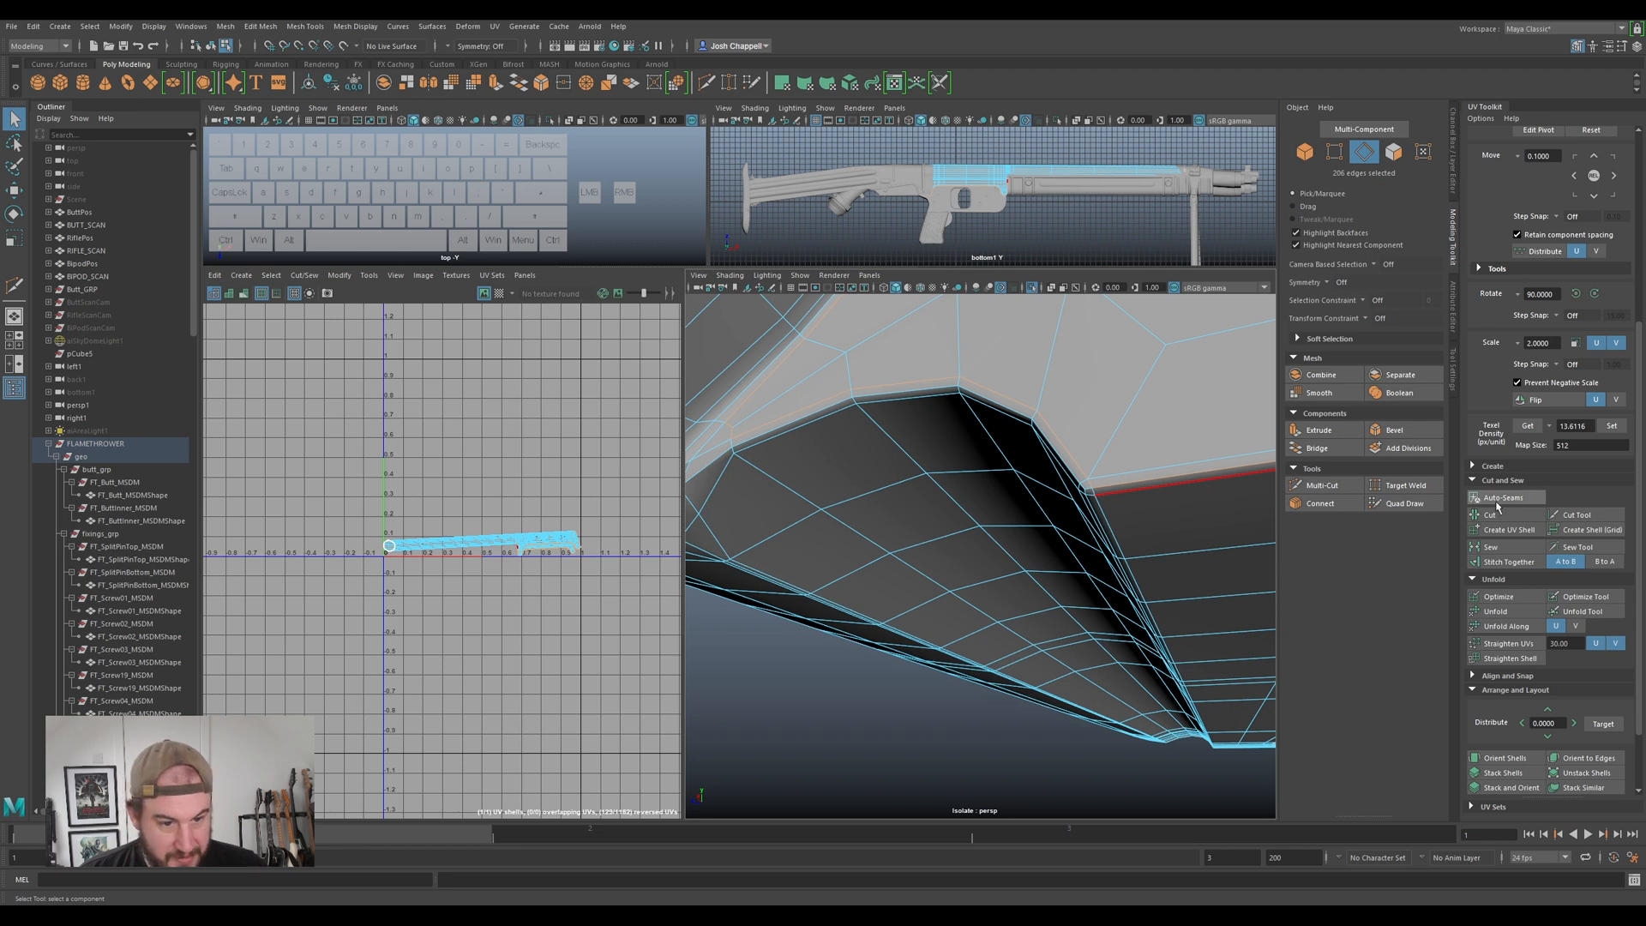
key("w")
key("f")
left_click_drag(866, 480, 922, 502, "alt")
right_click_drag(524, 535, 531, 535)
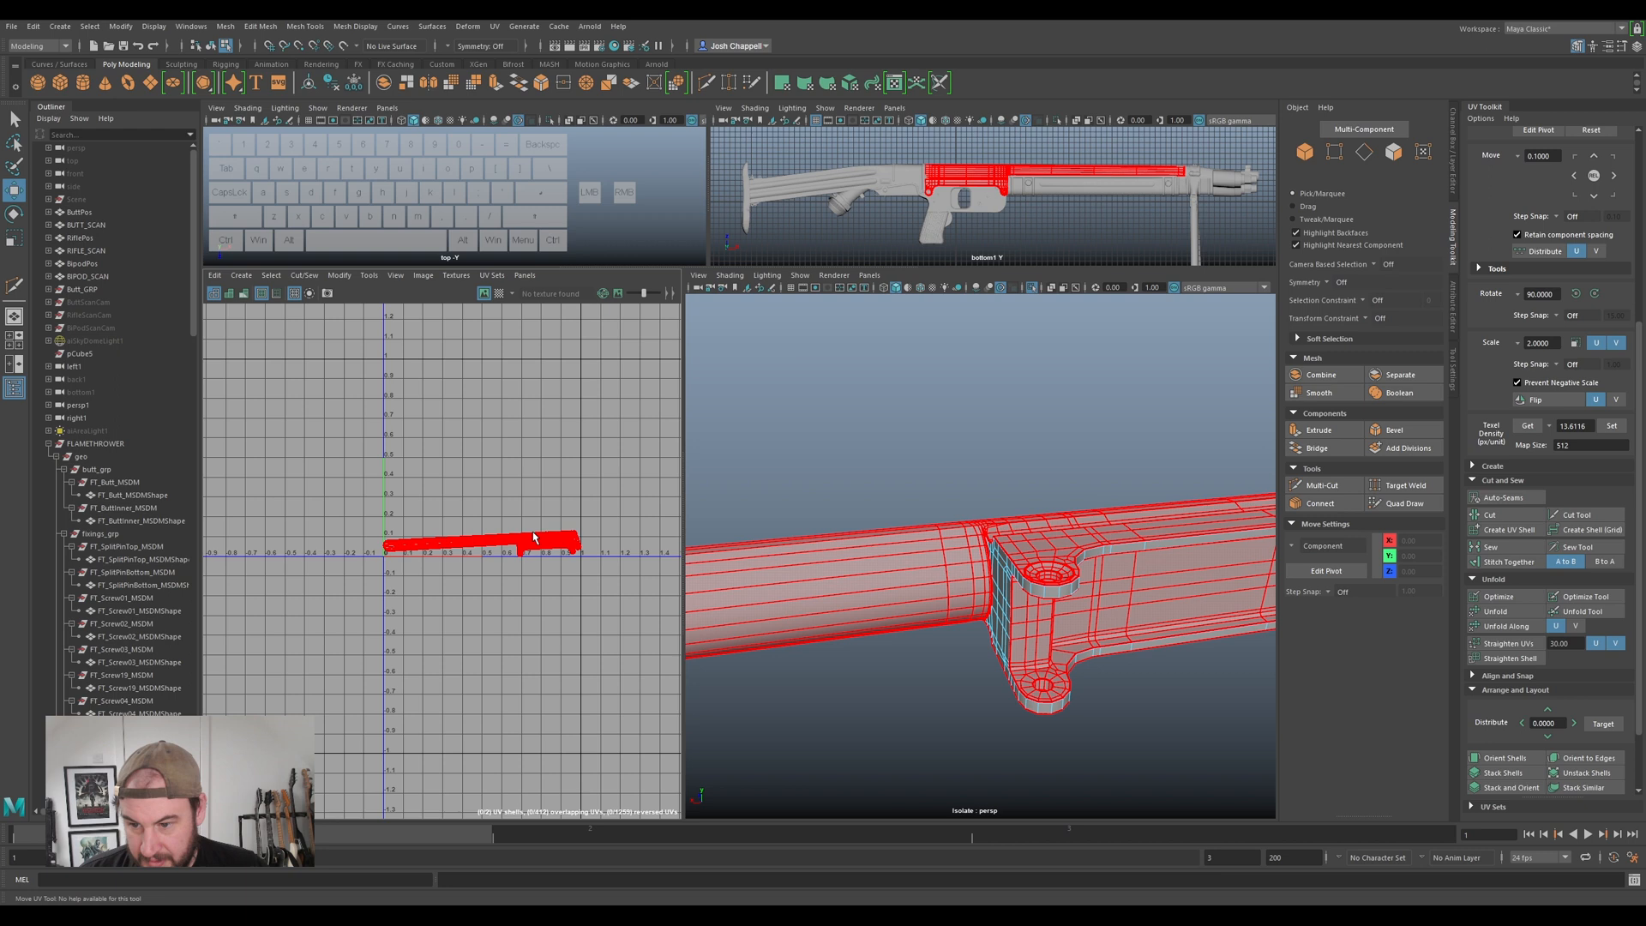
- Return to edge selection and select a lengthwise edge loop running along the barrel and housing
left_click_drag(994, 472, 943, 467, "alt")
right_click_drag(914, 531, 909, 495)
middle_click_drag(910, 521, 1032, 491, "alt")
scroll(1031, 492, "up", 5)
double_click(1125, 469)
scroll(1084, 401, "down", 6)
left_click_drag(1084, 403, 823, 461, "alt")
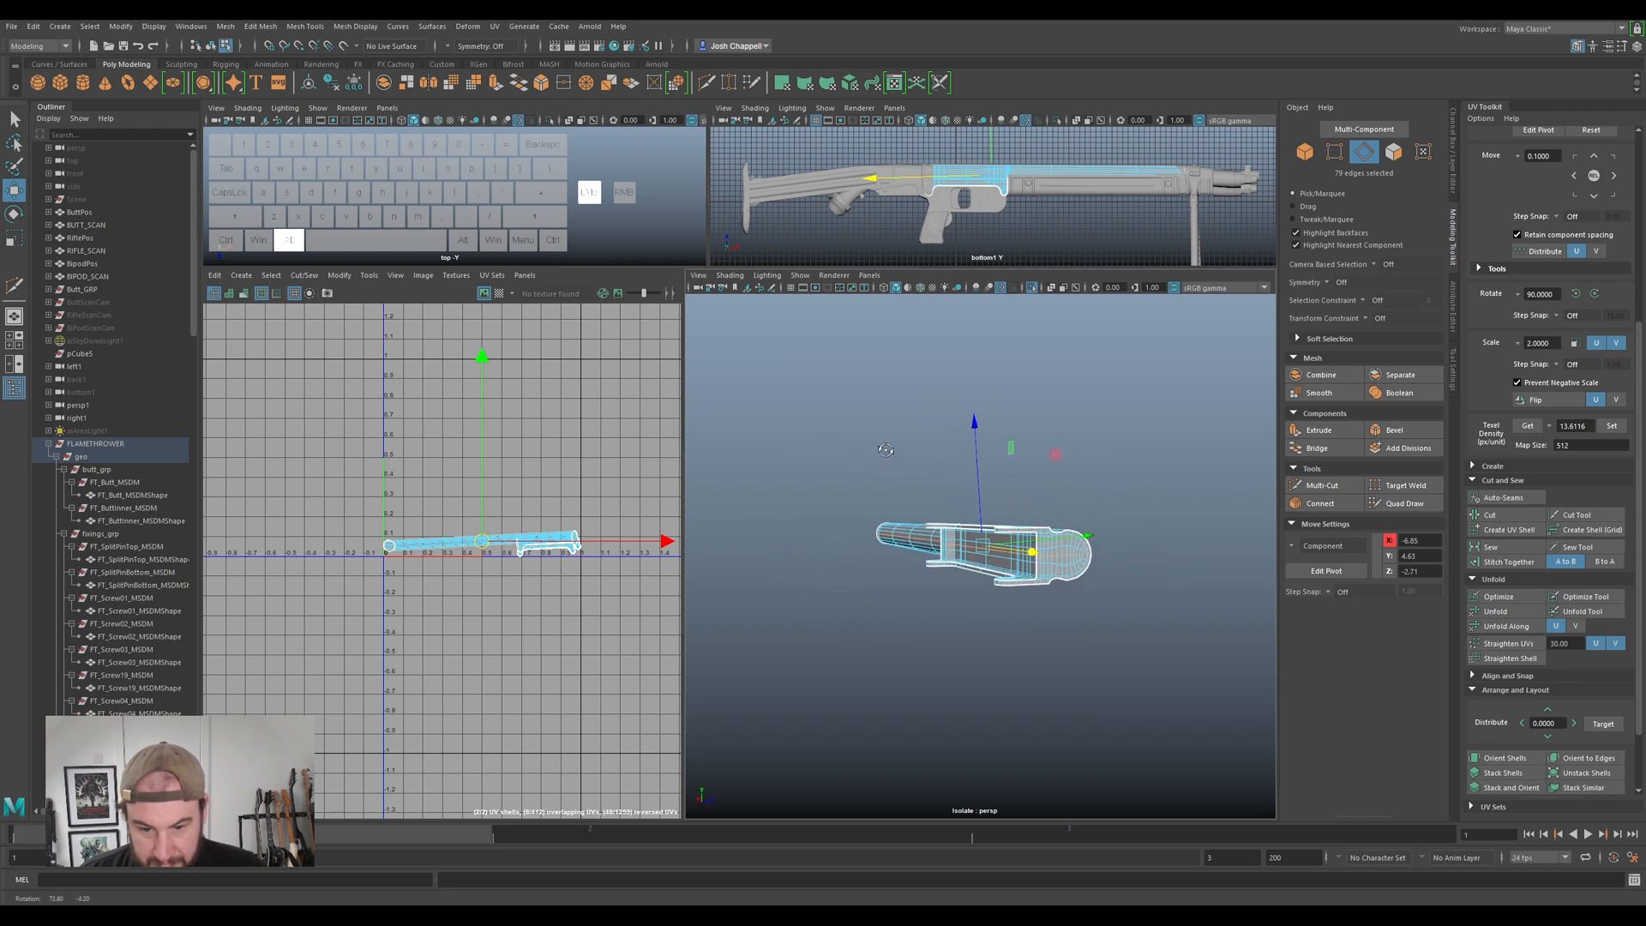
- Deselect unwanted edges from the lengthwise loop selection running along the barrel and housing
left_click_drag(911, 453, 904, 454, "alt")
middle_click_drag(903, 454, 754, 407, "alt")
scroll(858, 437, "up", 6)
left_click_drag(908, 446, 1083, 479, "alt")
scroll(1006, 450, "down", 3)
scroll(1007, 450, "down", 2)
scroll(1009, 481, "up", 2)
left_click_drag(1101, 566, 1104, 568, "ctrl")
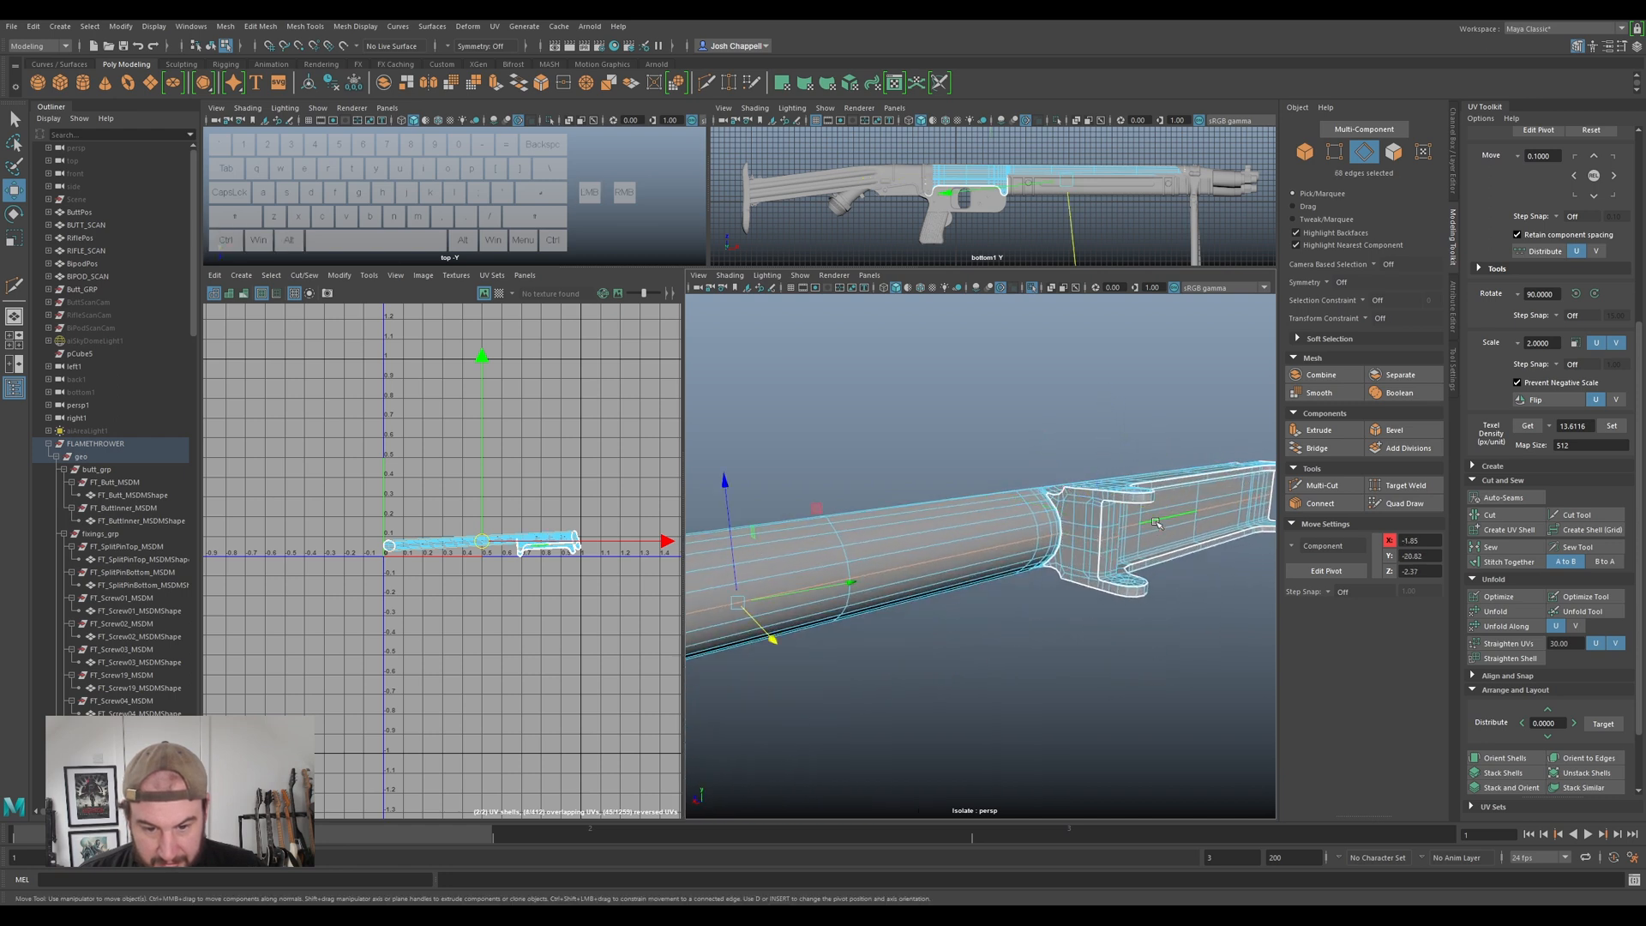
- Reduce the loop selection to the lengthwise edges along the barrel only and cut the UVs along them
scroll(1104, 549, "up", 5)
middle_click_drag(1260, 491, 1074, 518, "alt")
scroll(1146, 512, "down", 5)
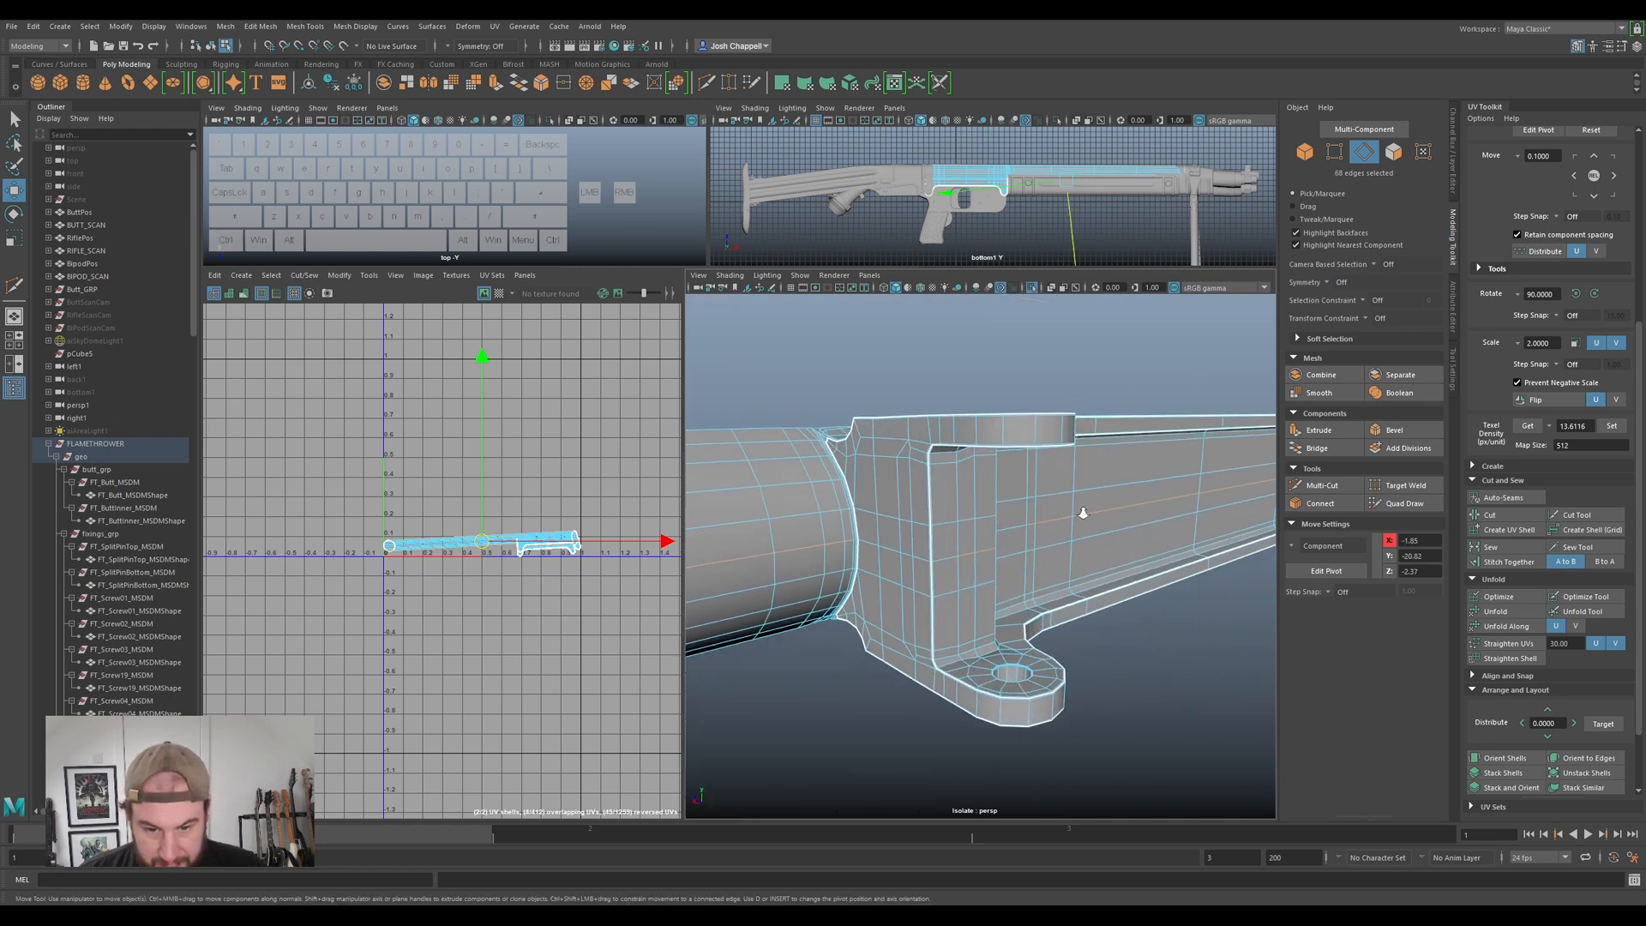
left_click_drag(1107, 529, 881, 485, "alt")
left_click_drag(772, 488, 860, 494, "alt")
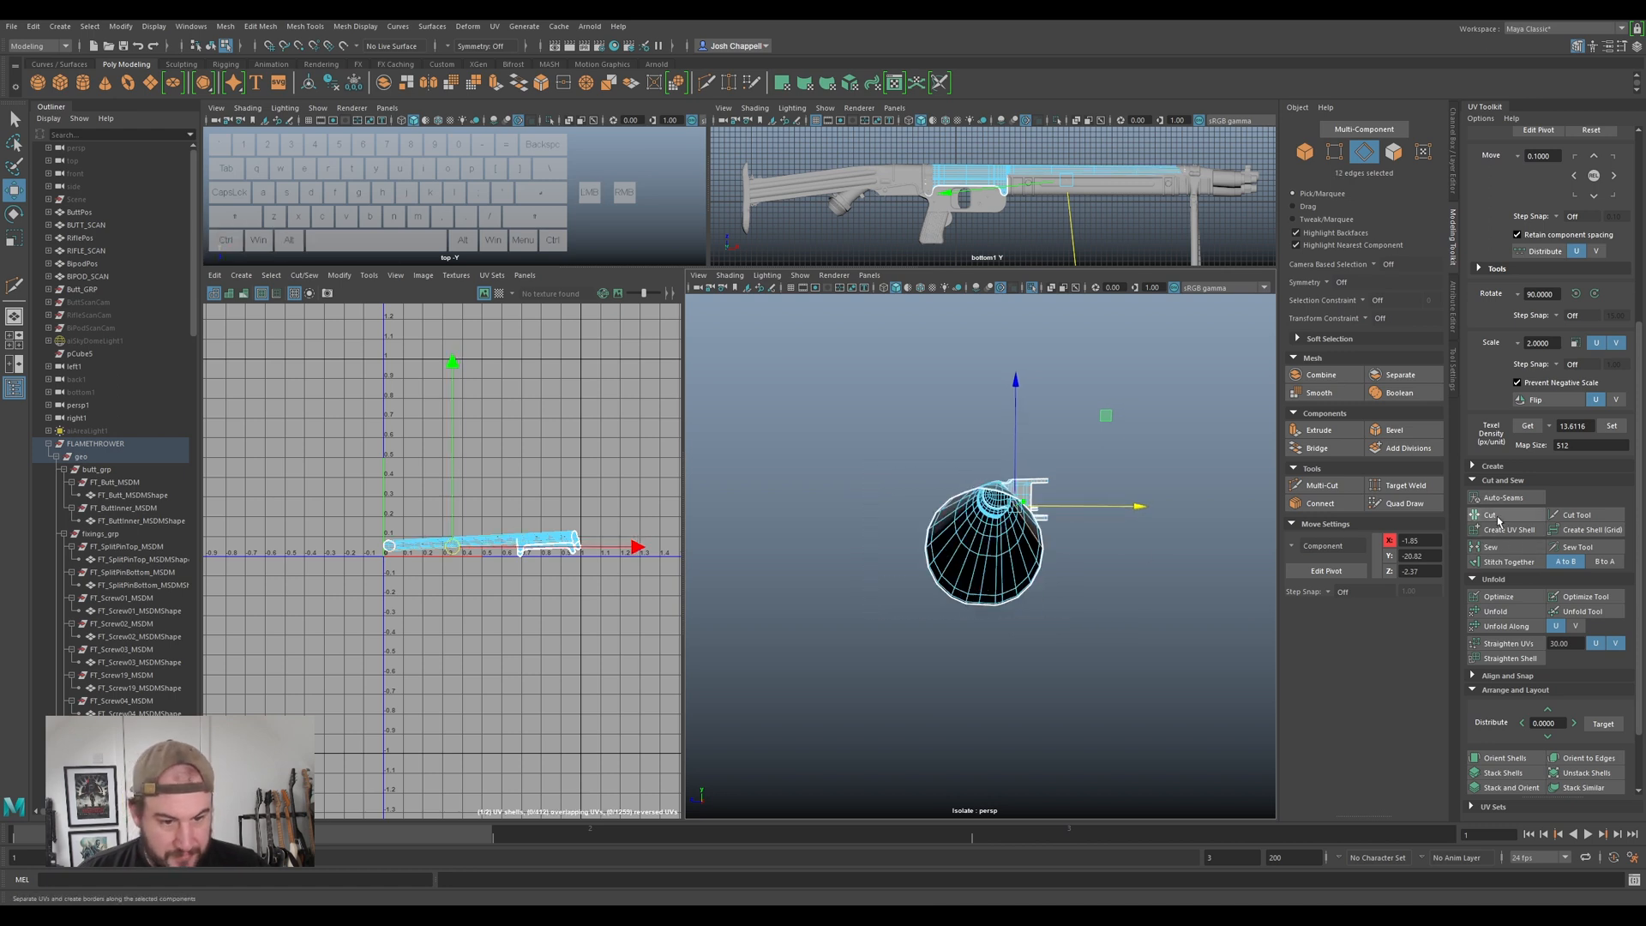
left_click_drag(1128, 528, 958, 536, "alt")
- Switch to UV shell selection and move the housing's separated rim shell above and clear of the main shell
right_click_drag(564, 522, 518, 500)
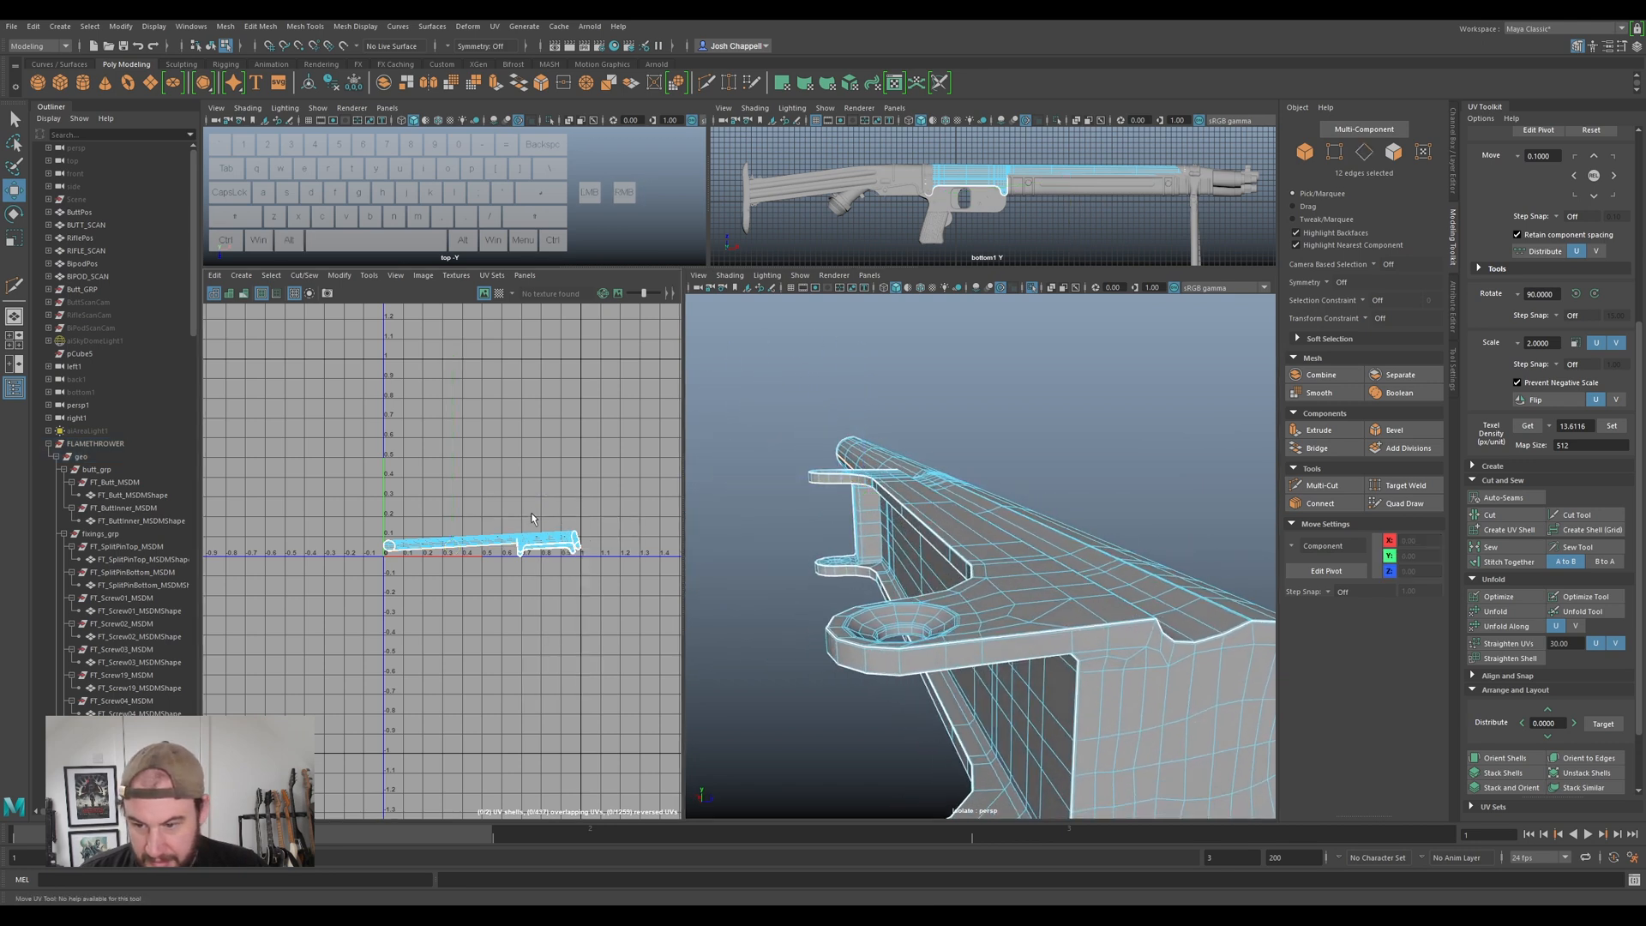
left_click(549, 545)
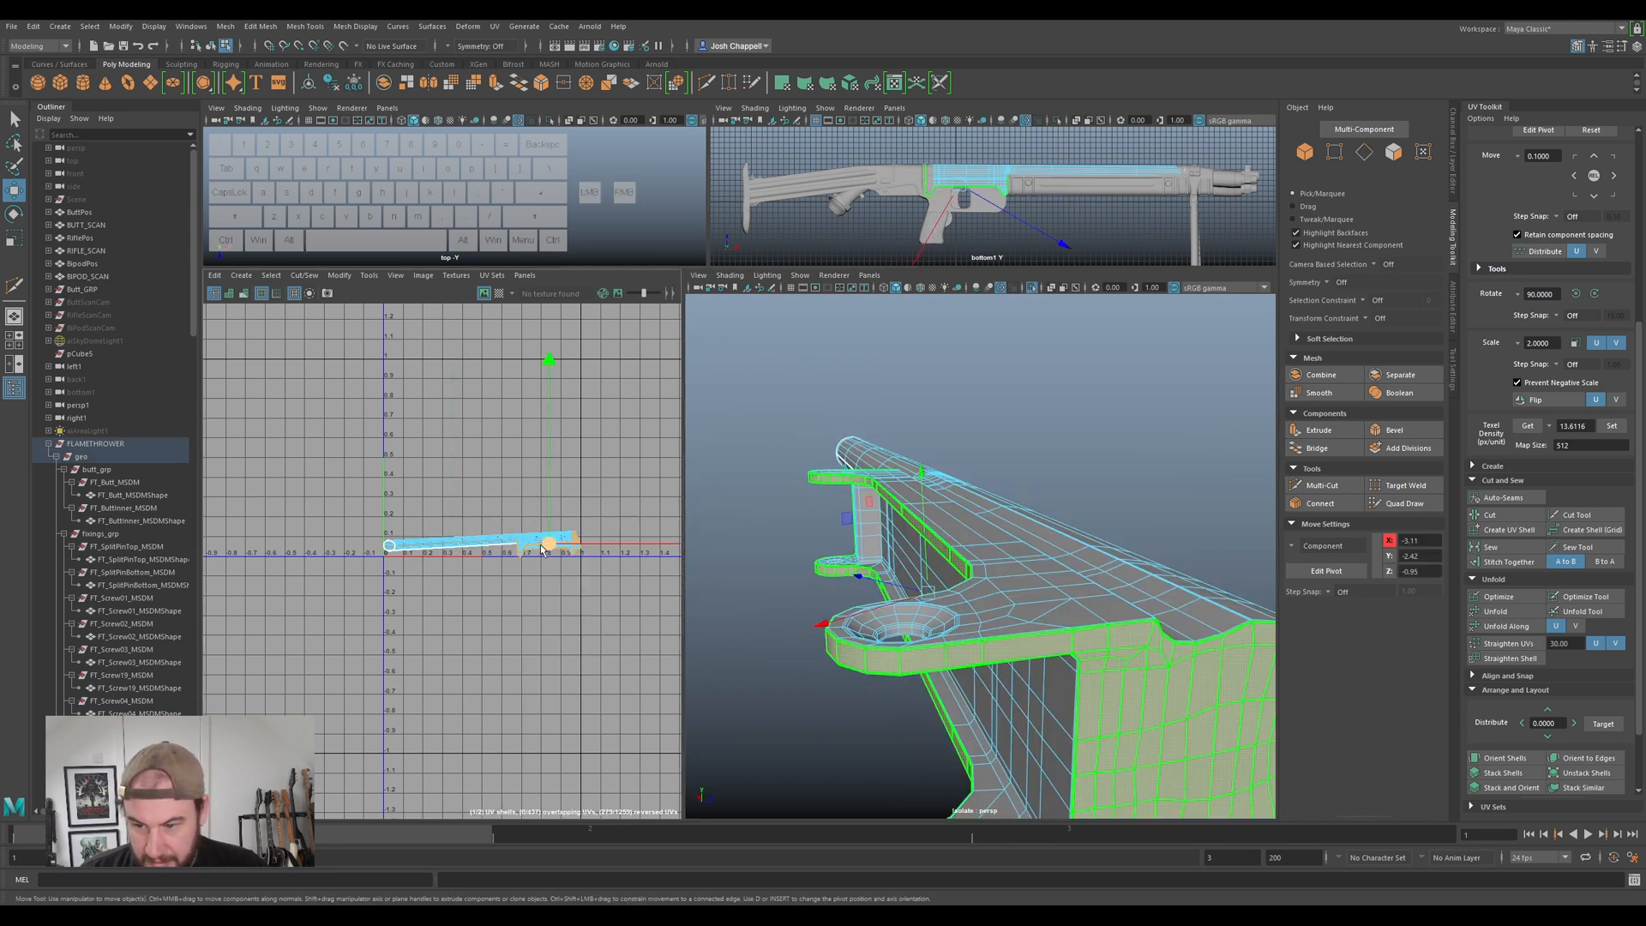
key("w")
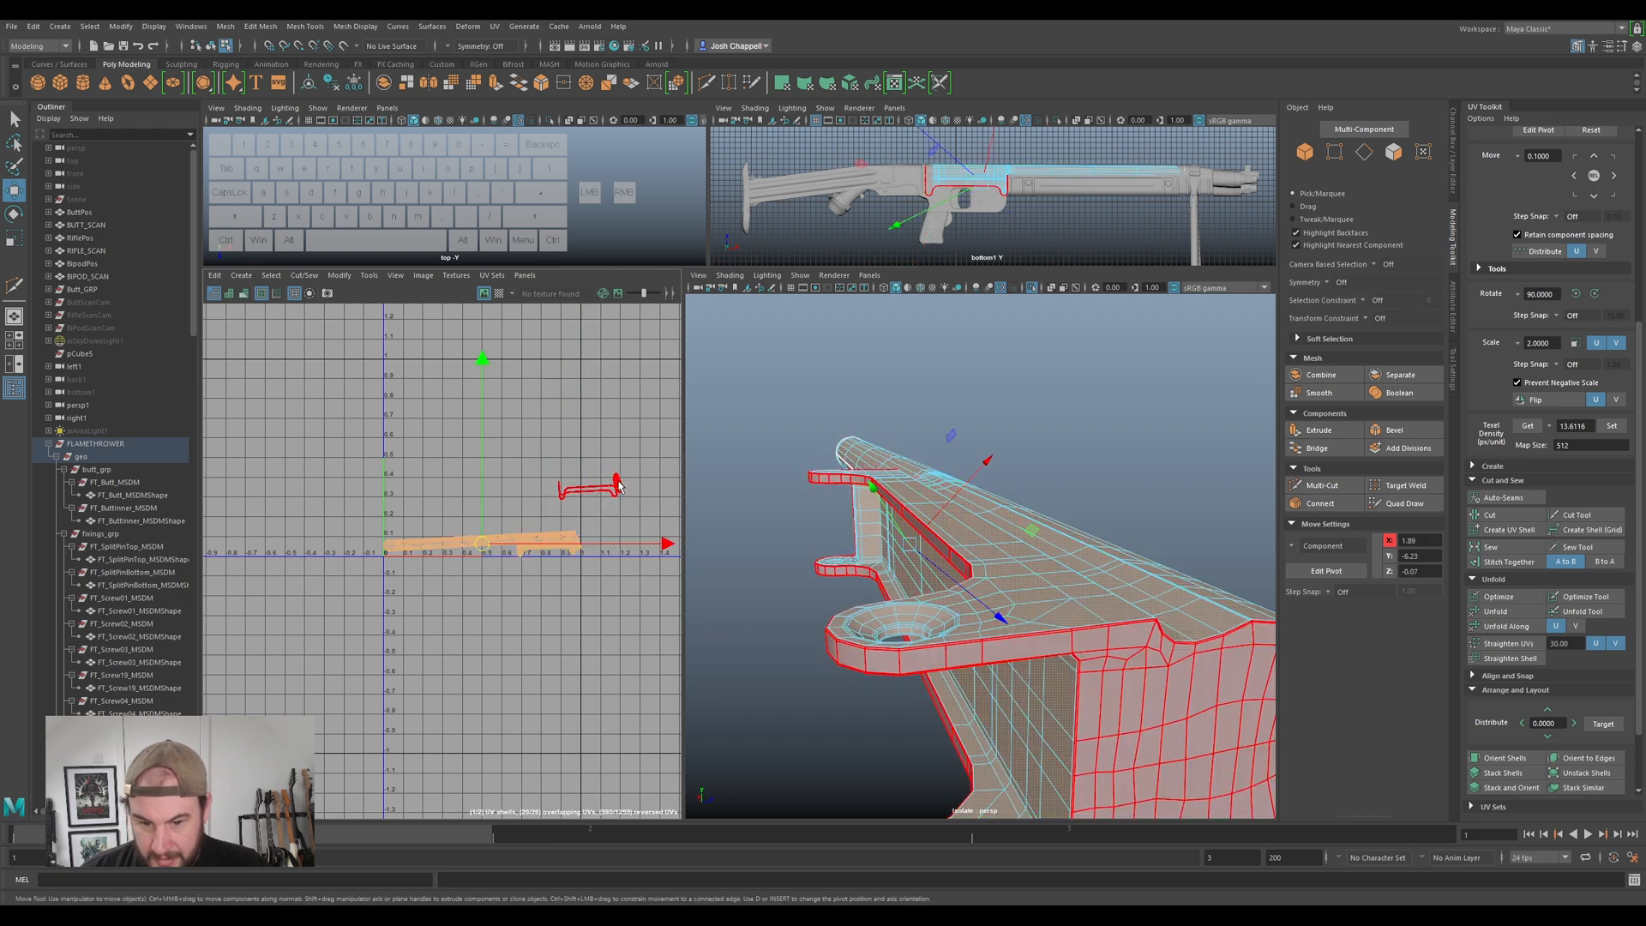
- Try to unfold the main barrel and housing UV shell
key("ctrl+u")
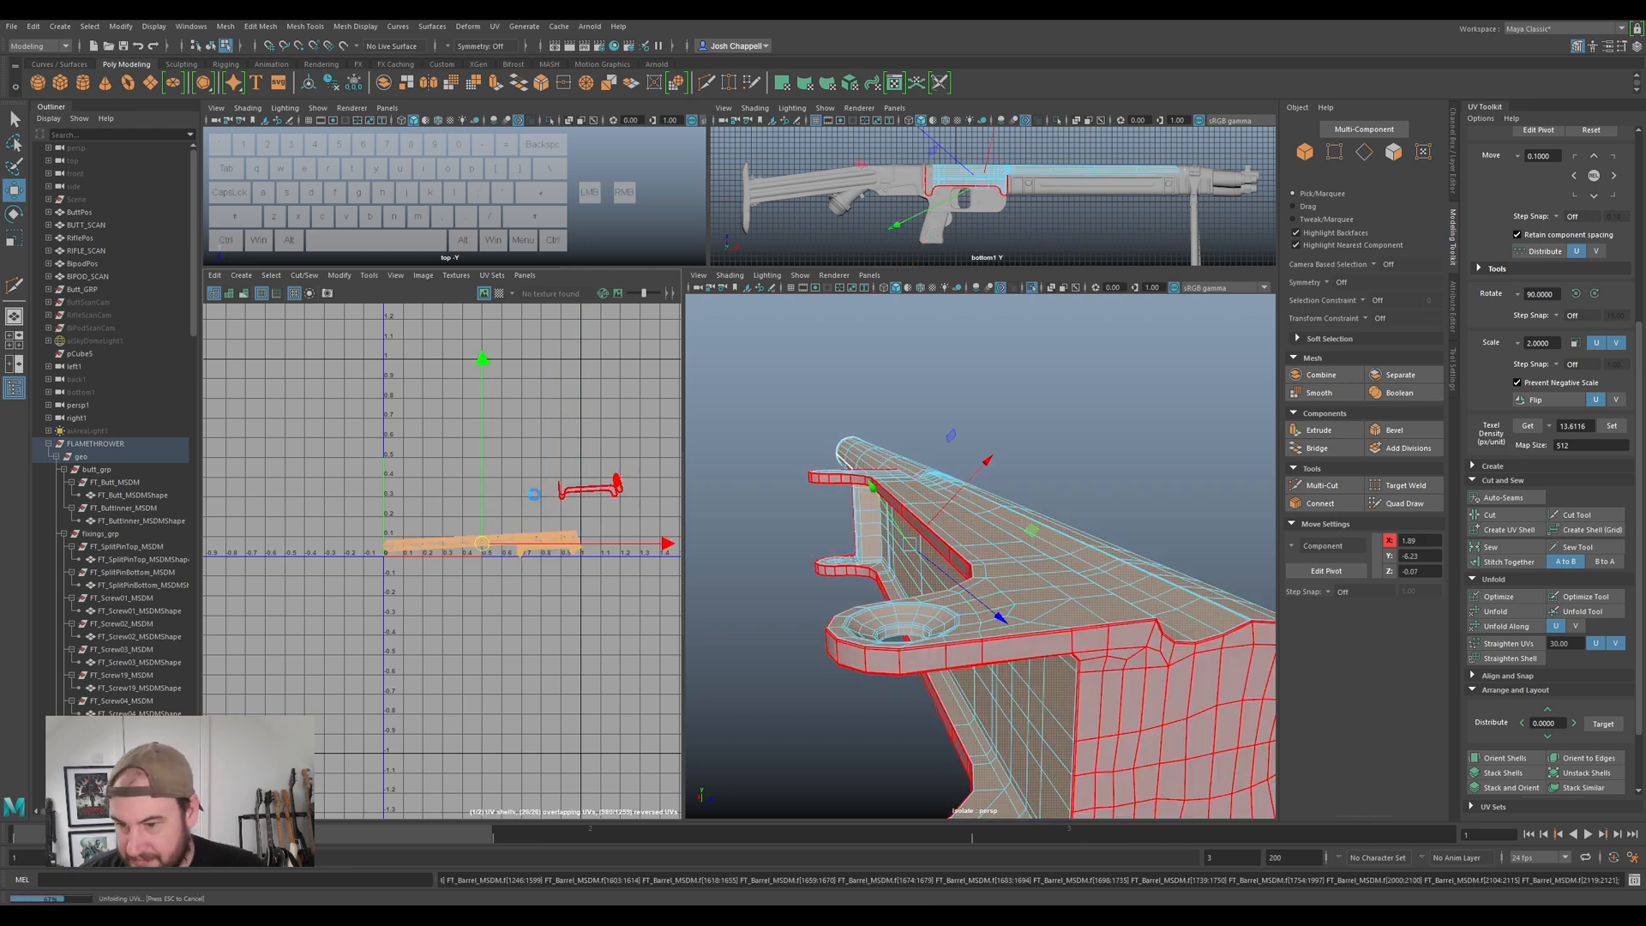
key("ctrl+z")
- Return to edge selection and select the edge loops inside the countersunk hole of the housing lug beside the barrel
left_click_drag(960, 600, 1246, 530, "alt")
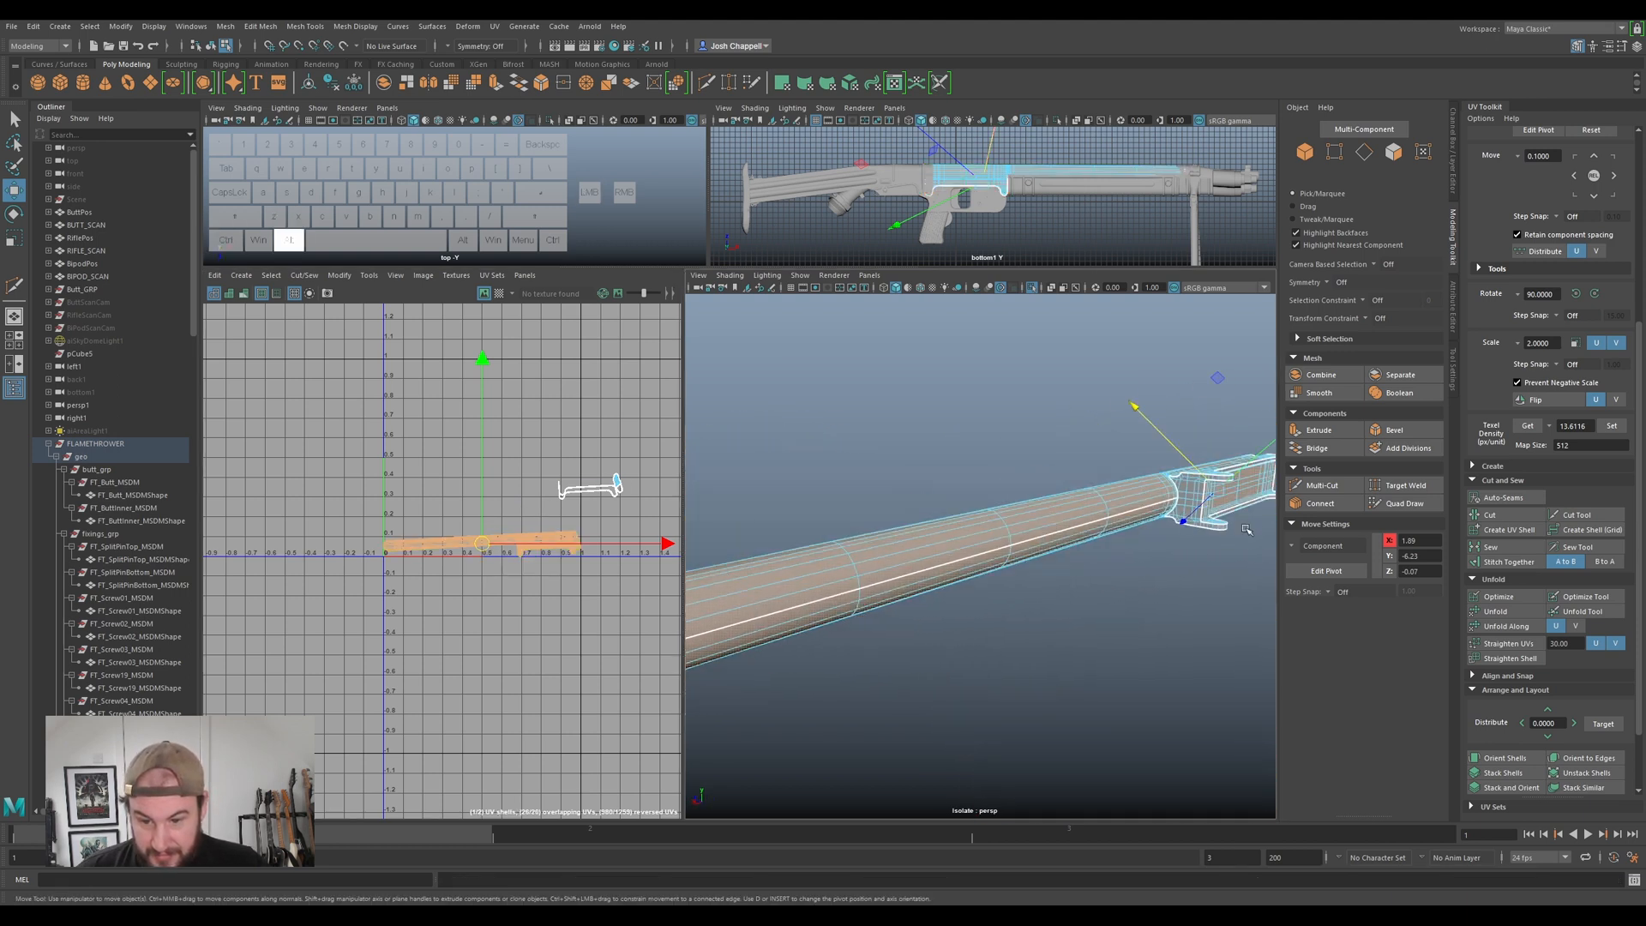
left_click_drag(995, 572, 900, 669, "alt")
scroll(900, 686, "up", 4)
right_click_drag(908, 507, 909, 472)
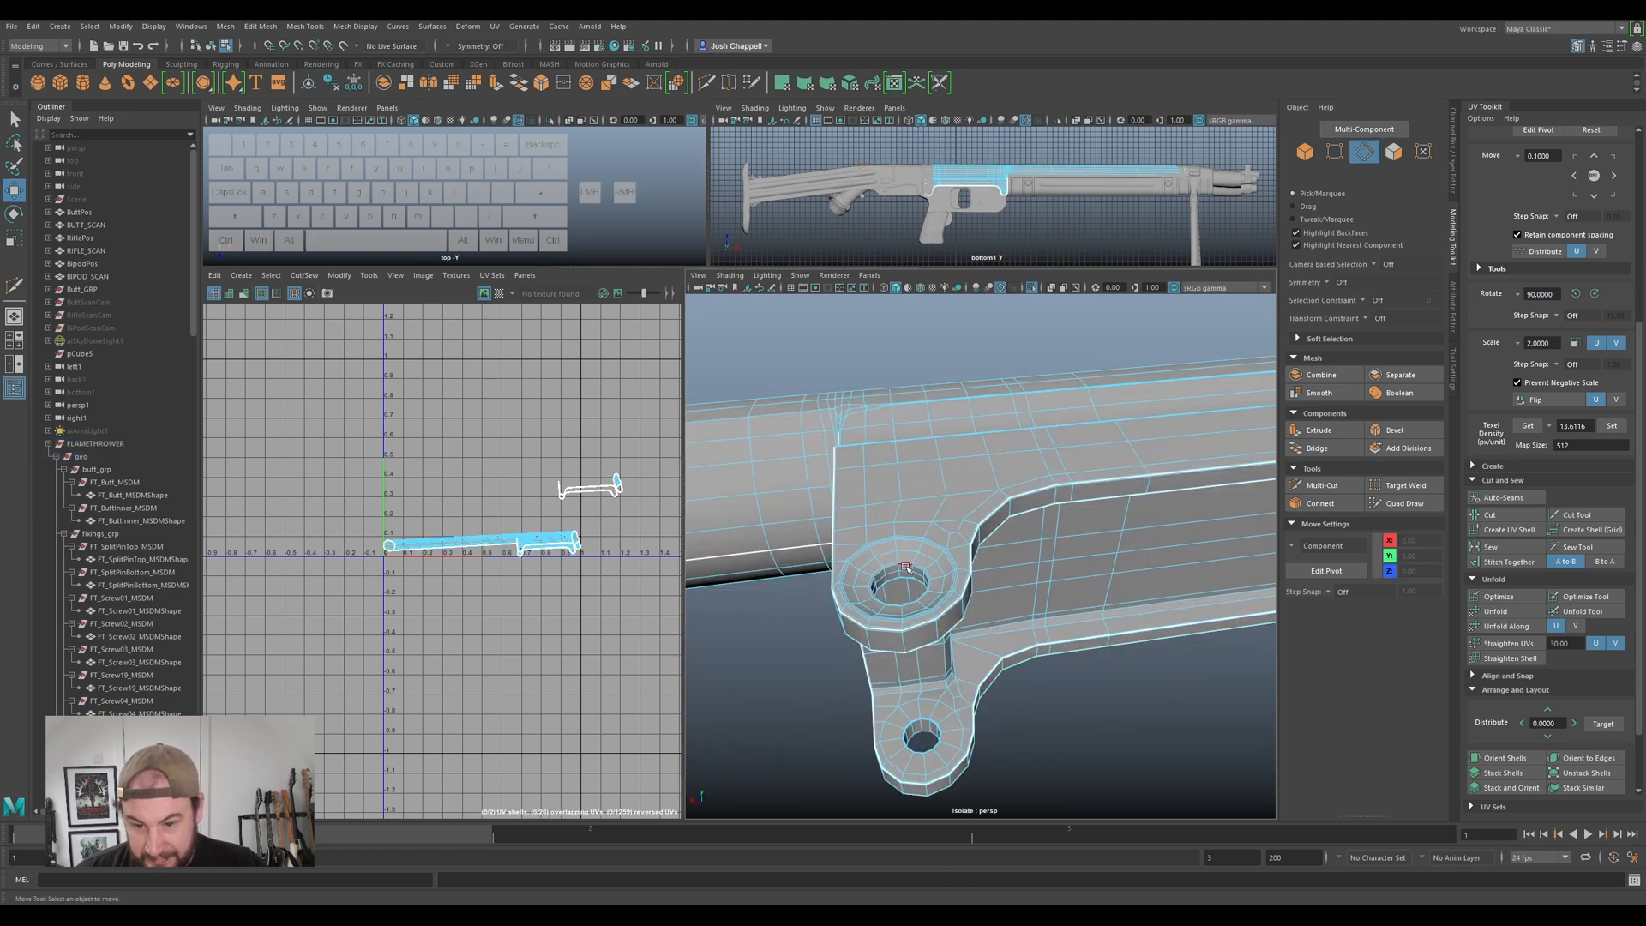
scroll(906, 566, "up", 5)
left_click_drag(748, 603, 1032, 509, "alt")
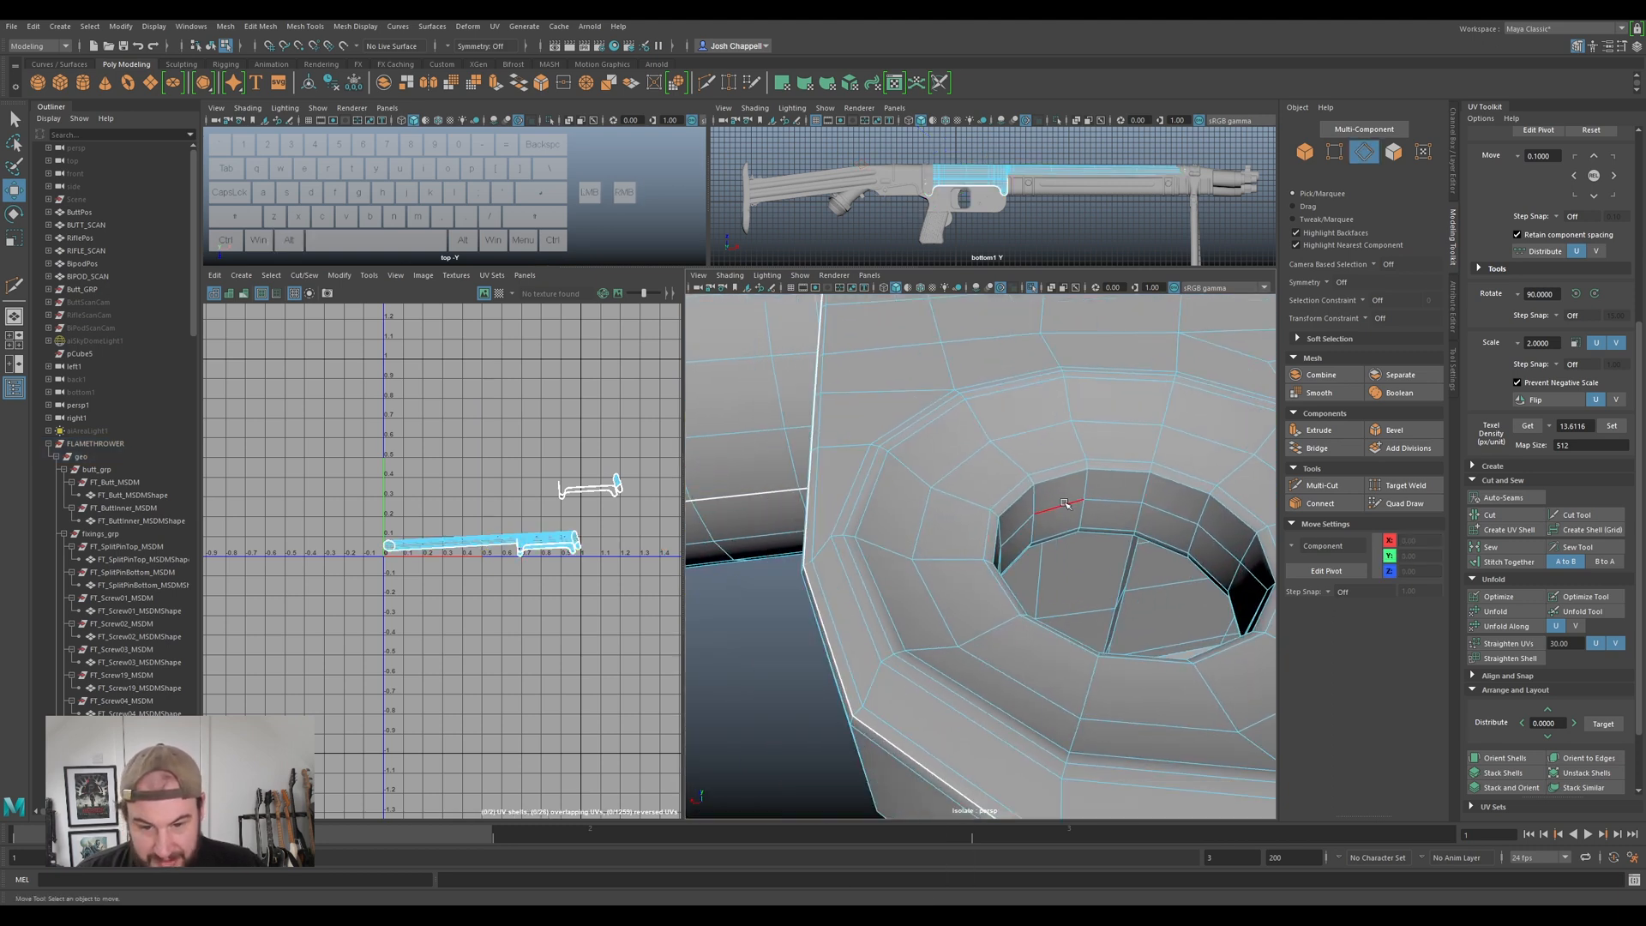
double_click(1058, 484)
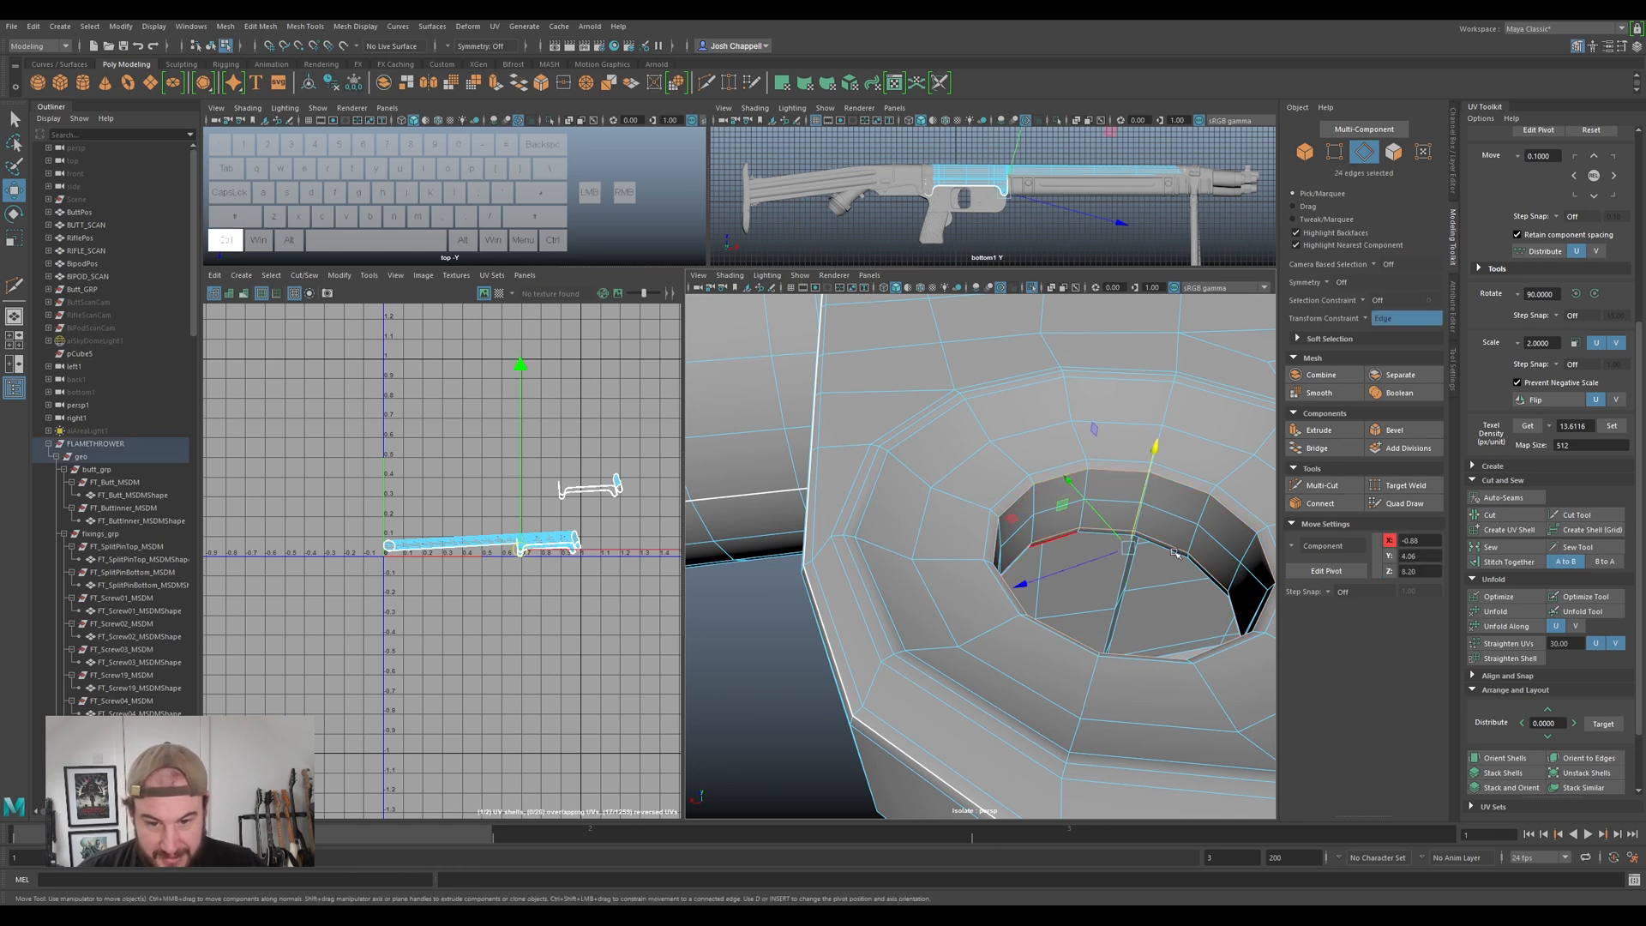
- Select the edge loops around the hole in the opposite lug at the barrel end and cut the UVs along them
scroll(980, 557, "down", 6)
mouse_move(986, 600)
left_mouse_down("alt")
mouse_move(1003, 548)
mouse_move(1014, 584)
left_mouse_up("alt")
scroll(1014, 584, "up", 3)
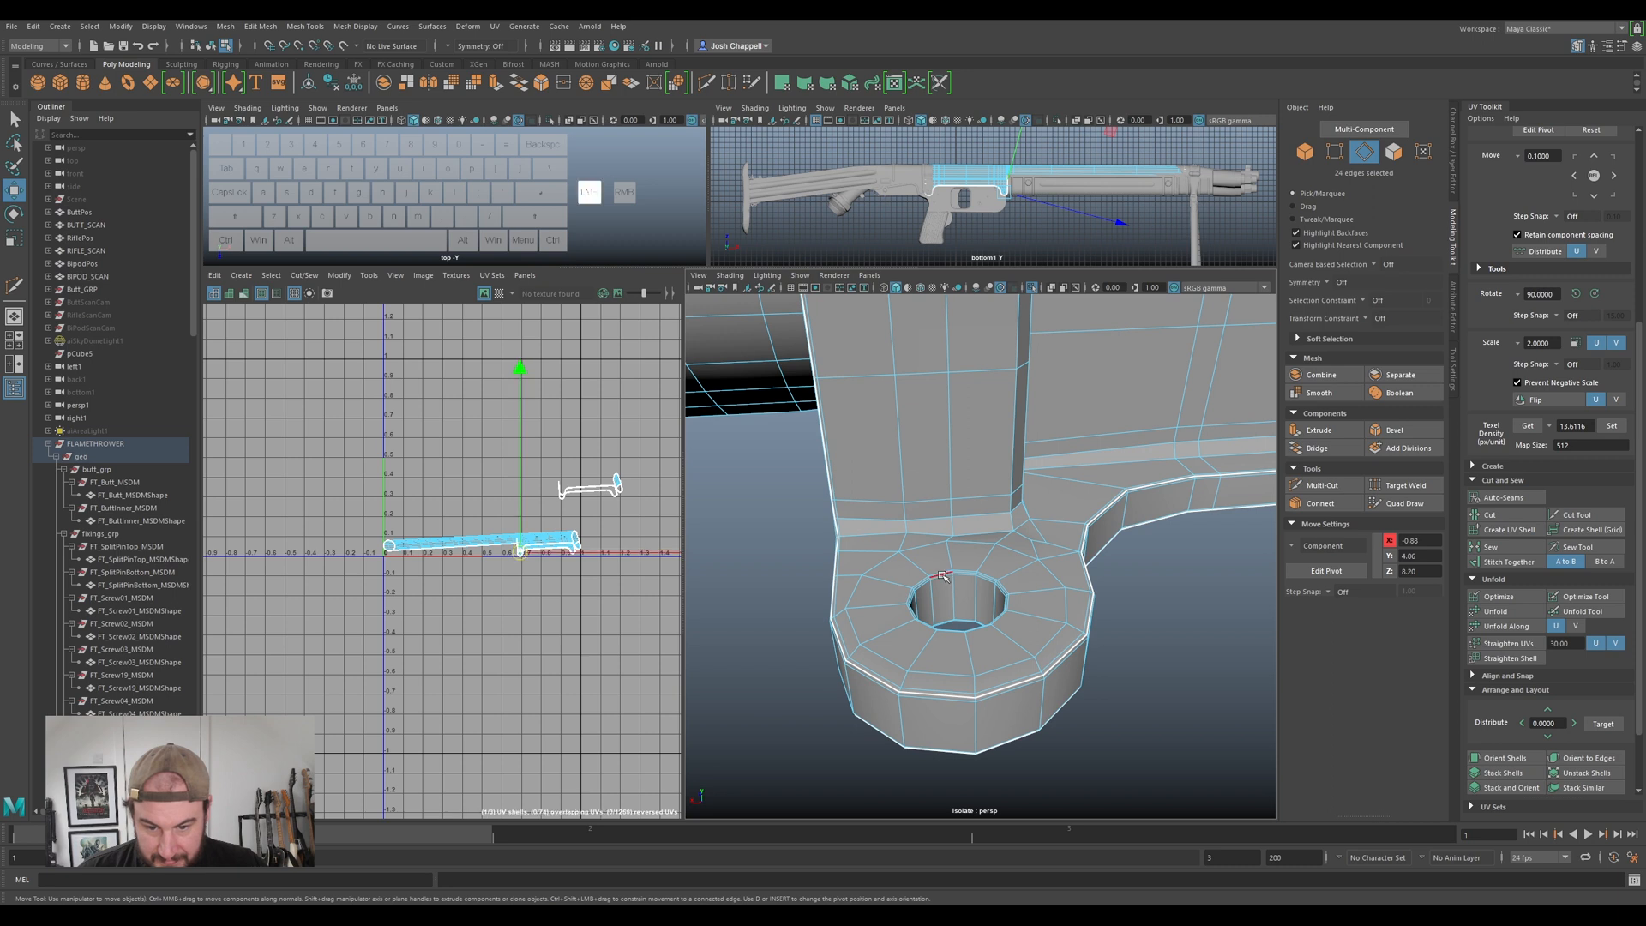
left_click_drag(966, 649, 985, 514, "alt")
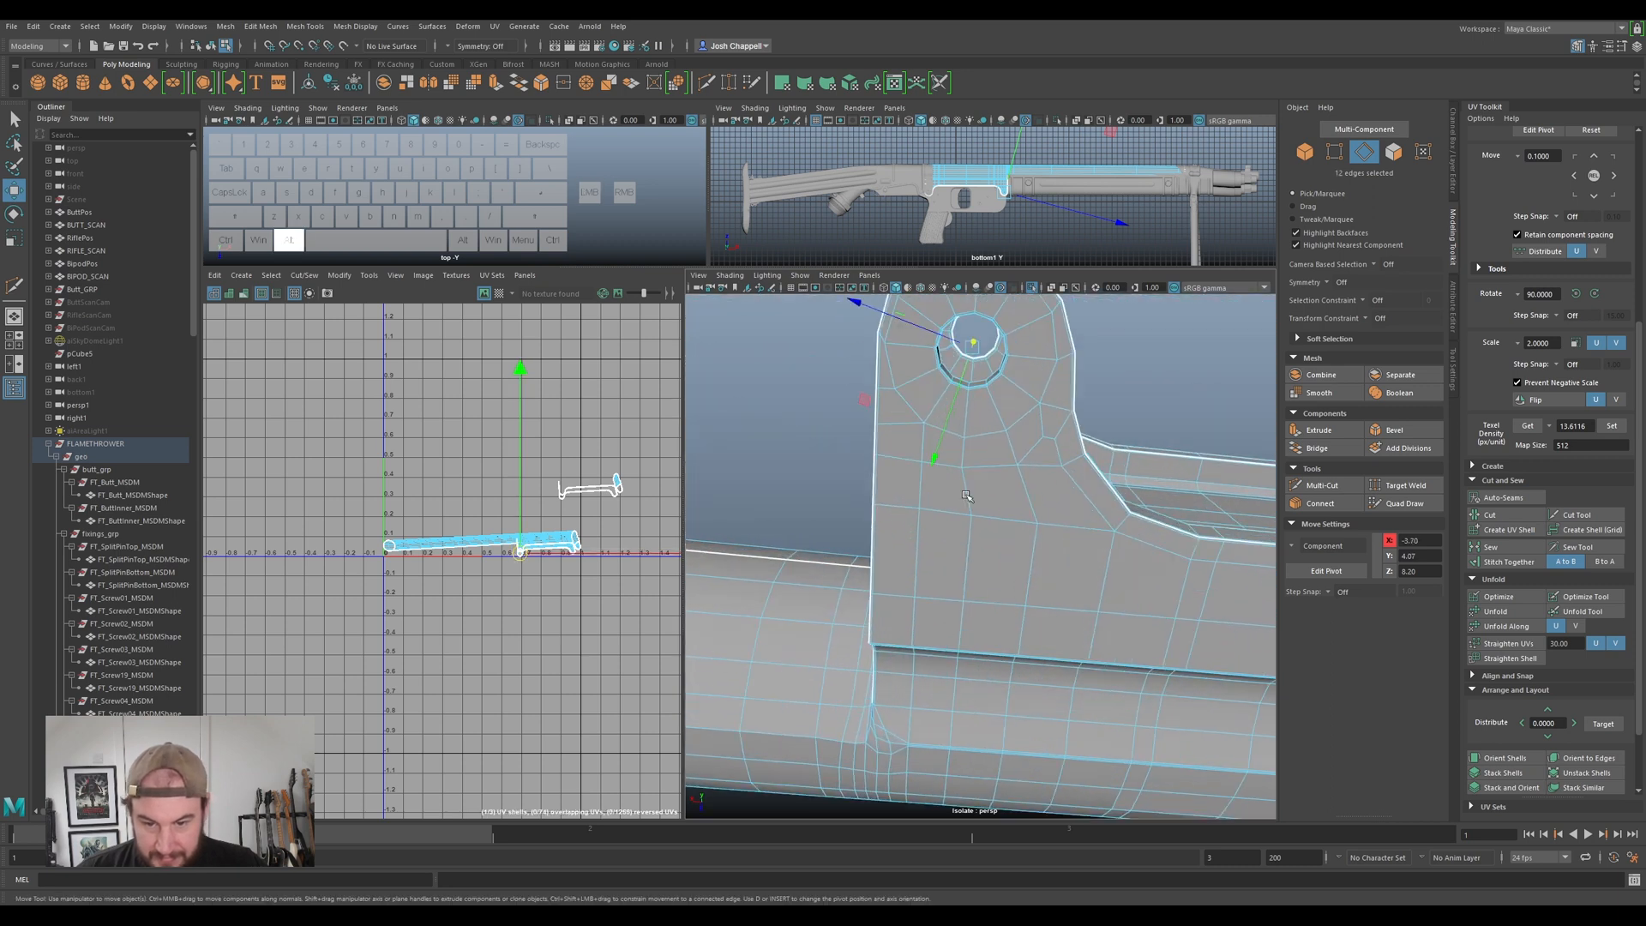
middle_click_drag(959, 449, 958, 569, "alt")
scroll(959, 568, "up", 5)
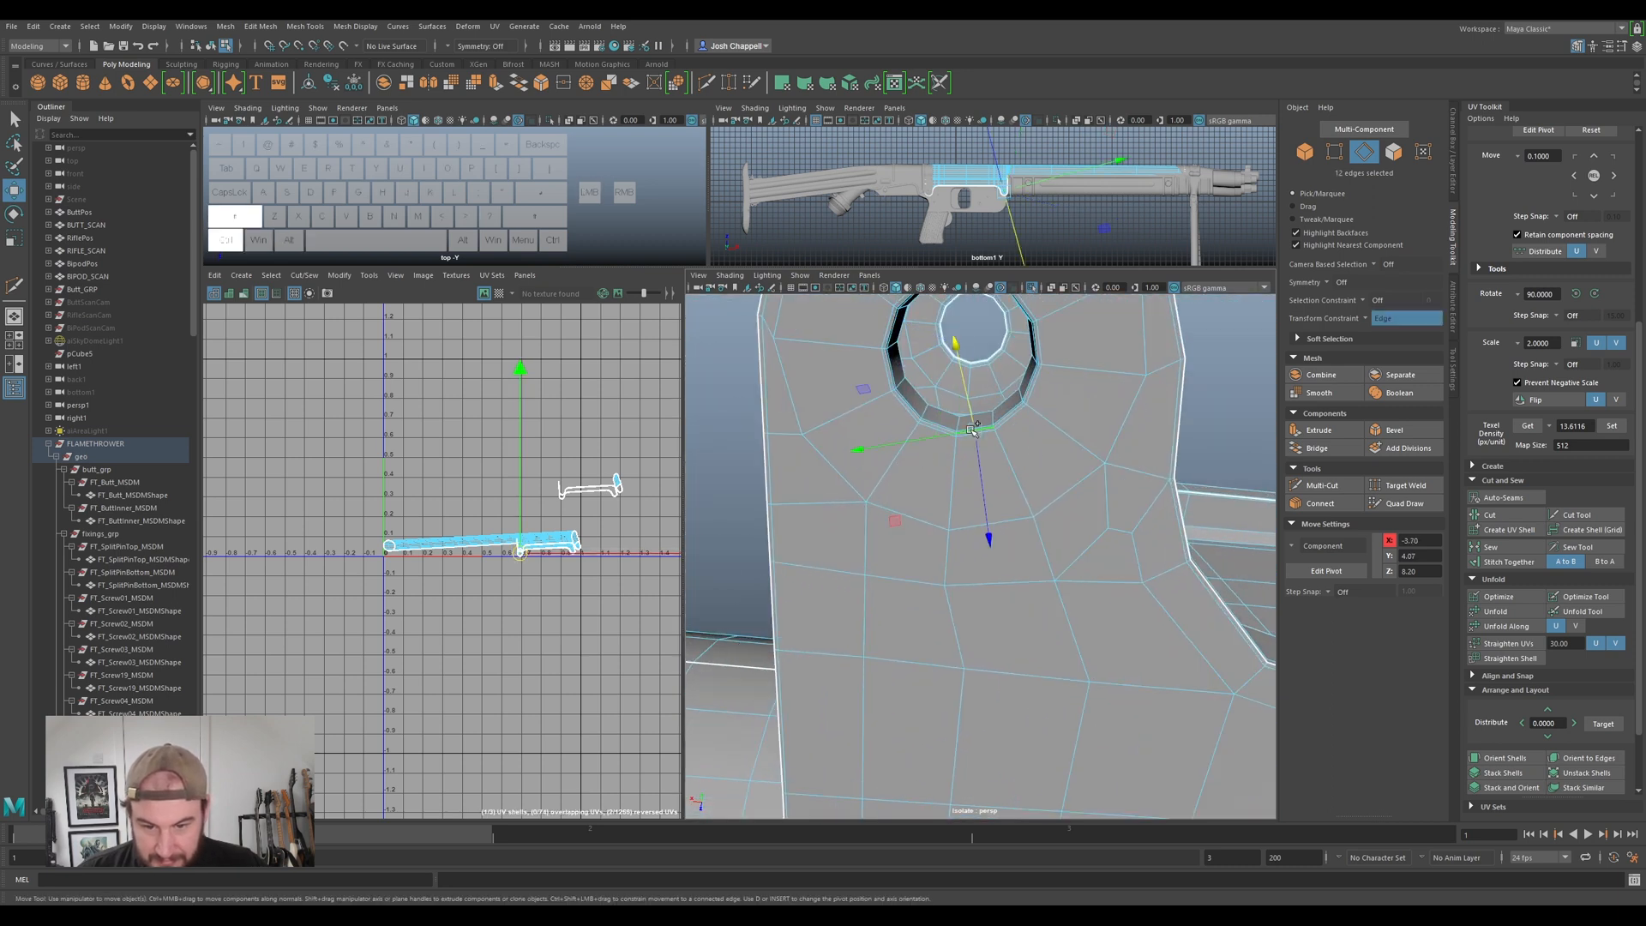
left_click(1490, 519)
- Select the edge loops bordering the screw hole in the lug at the far end of the housing
scroll(1033, 498, "down", 6)
left_click_drag(1033, 497, 983, 500, "alt")
scroll(851, 548, "up", 4, "alt")
scroll(874, 499, "up", 3)
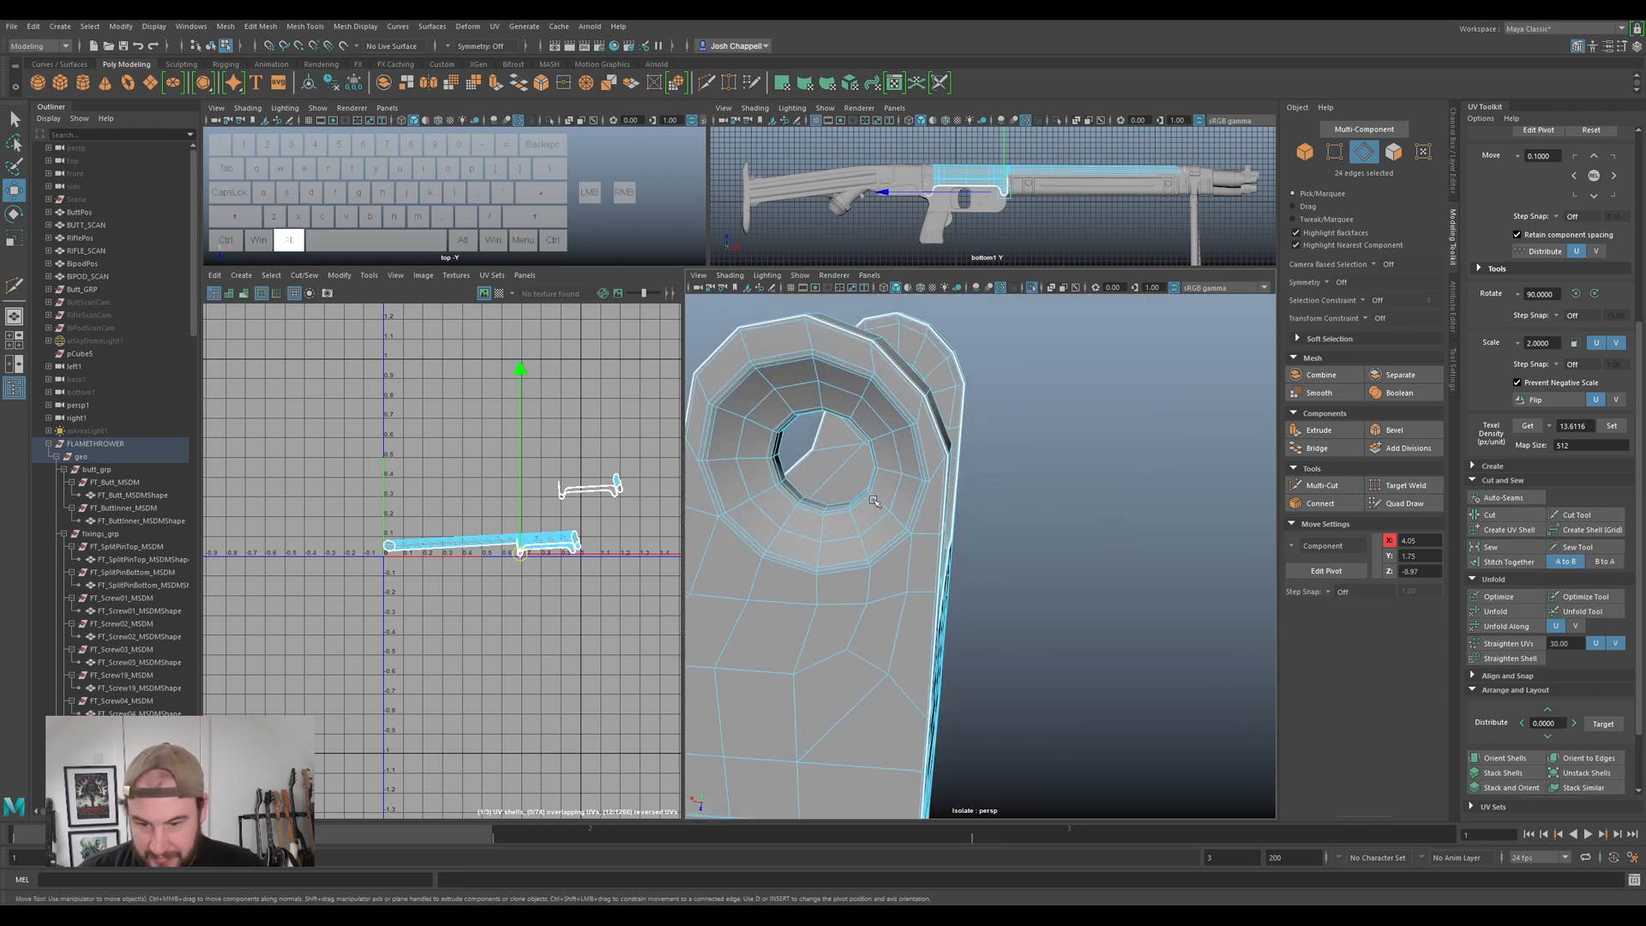
left_click_drag(834, 512, 911, 505, "alt")
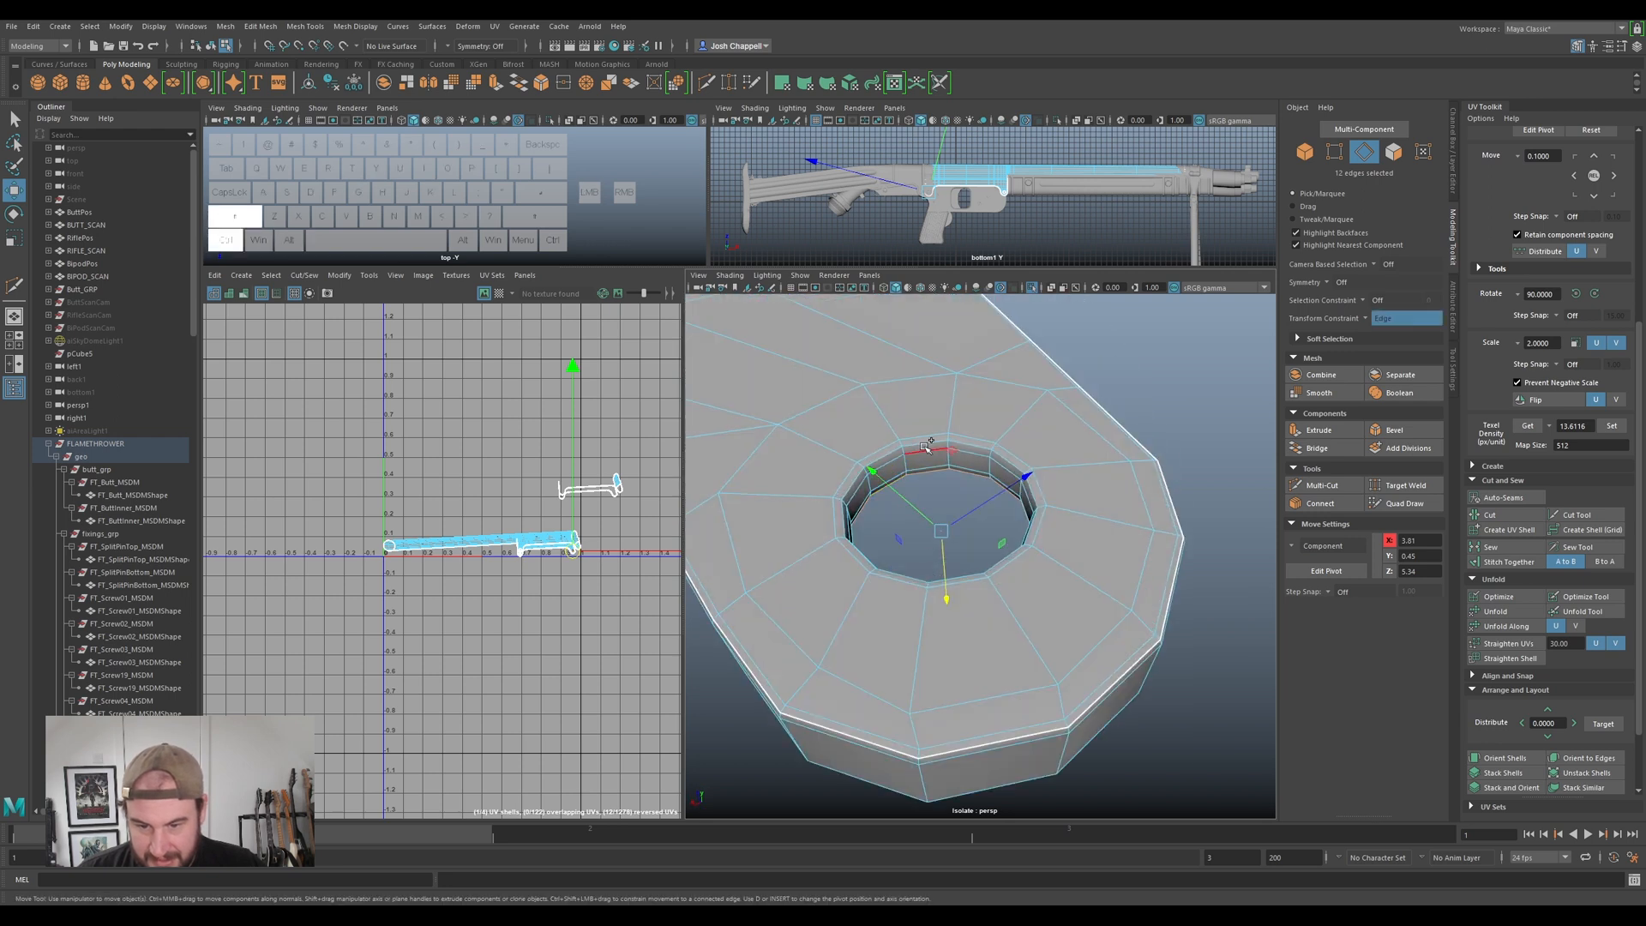
- Add the remaining far-end lug hole's edge loops to the selection and cut the UVs along them
scroll(930, 441, "down", 6)
middle_click_drag(937, 429, 990, 591, "alt")
scroll(990, 591, "up", 6, "alt")
middle_click_drag(1097, 581, 1000, 498, "alt")
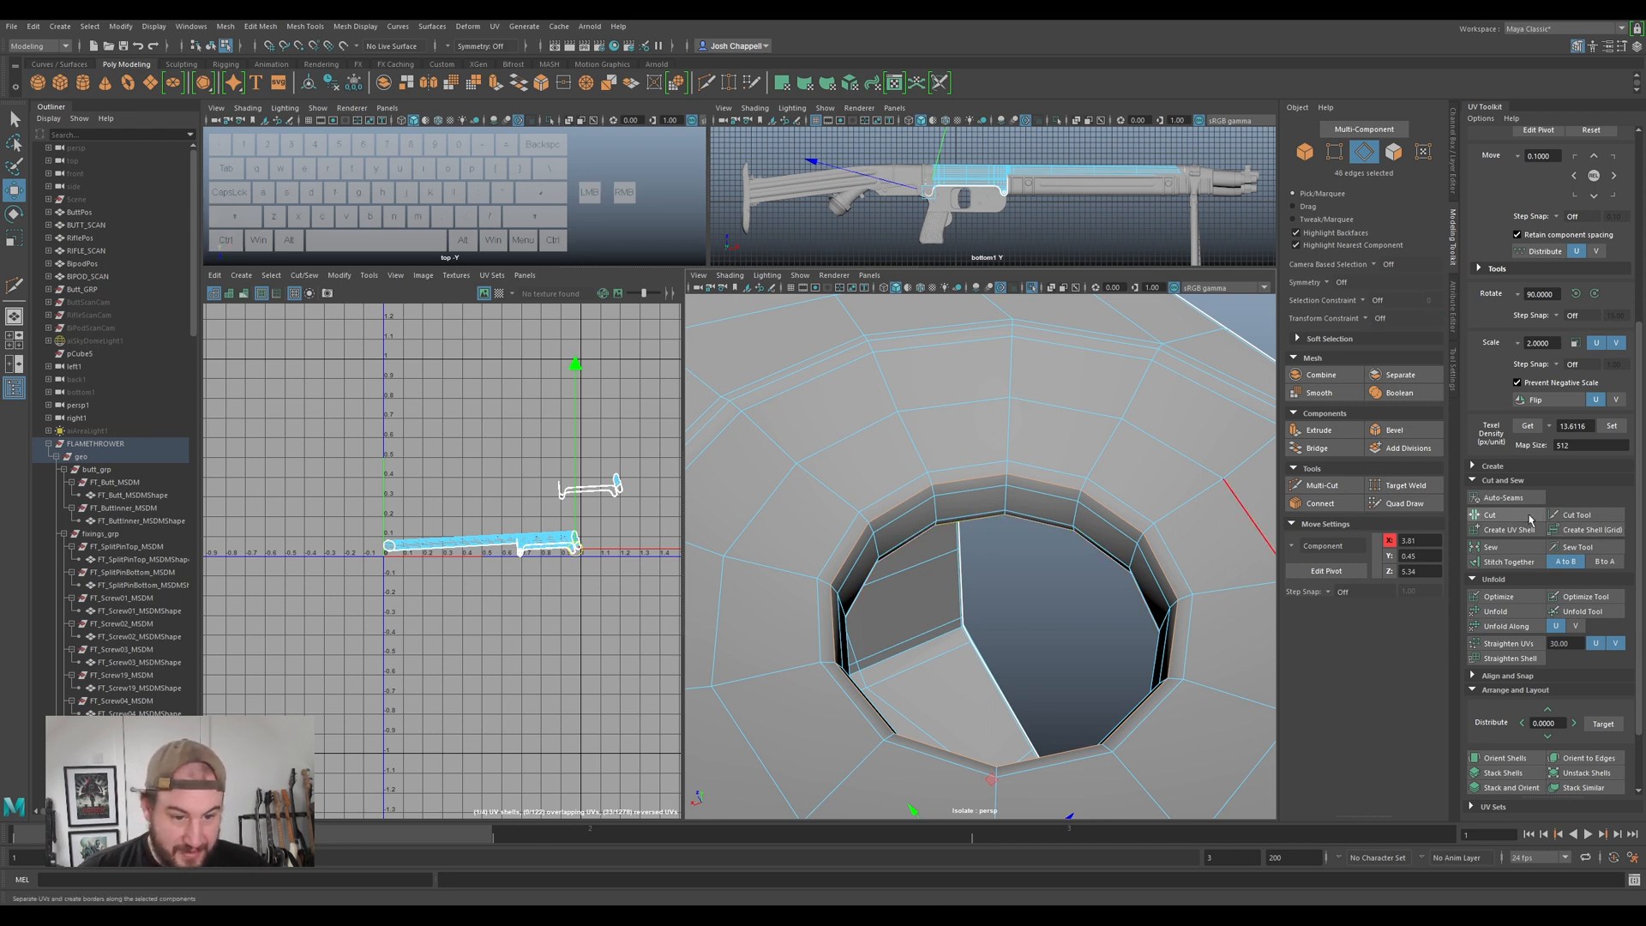
- Switch to UV shell selection and move the main barrel and housing shell up, away from the other shells
right_click_drag(1151, 445, 1178, 419)
right_click_drag(508, 524, 472, 506)
left_click(502, 546)
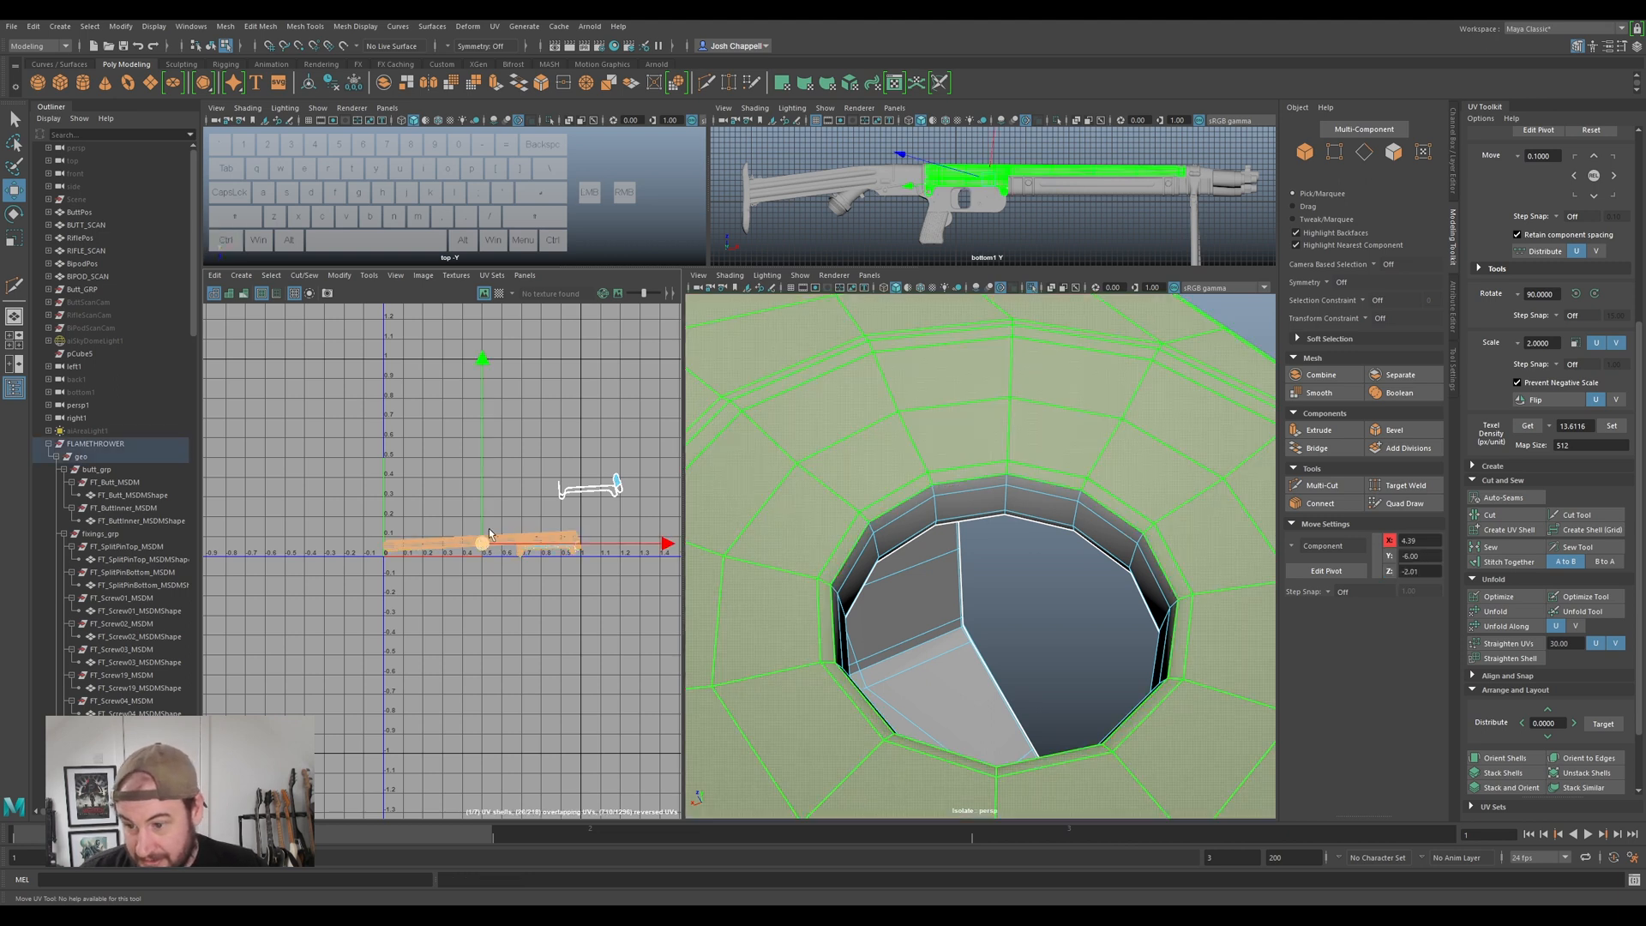
left_click_drag(481, 503, 473, 430)
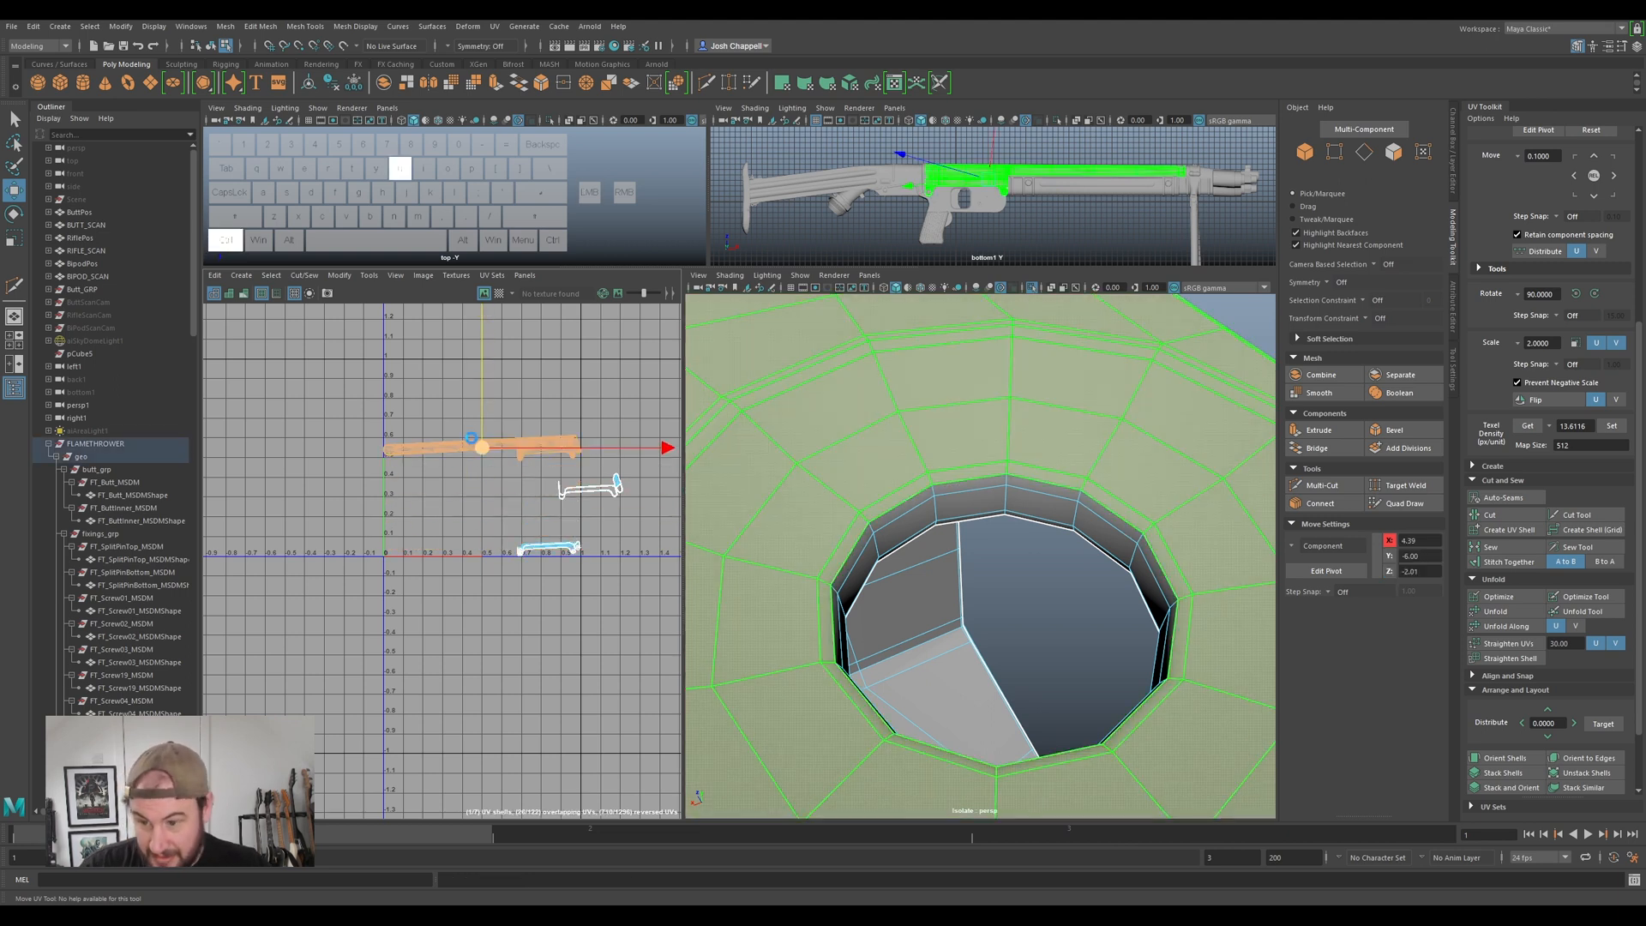
- Unfold the main shell, rotate it until it lies horizontal, and set its texel density to 13.6116 at map size 512
scroll(540, 461, "up", 4)
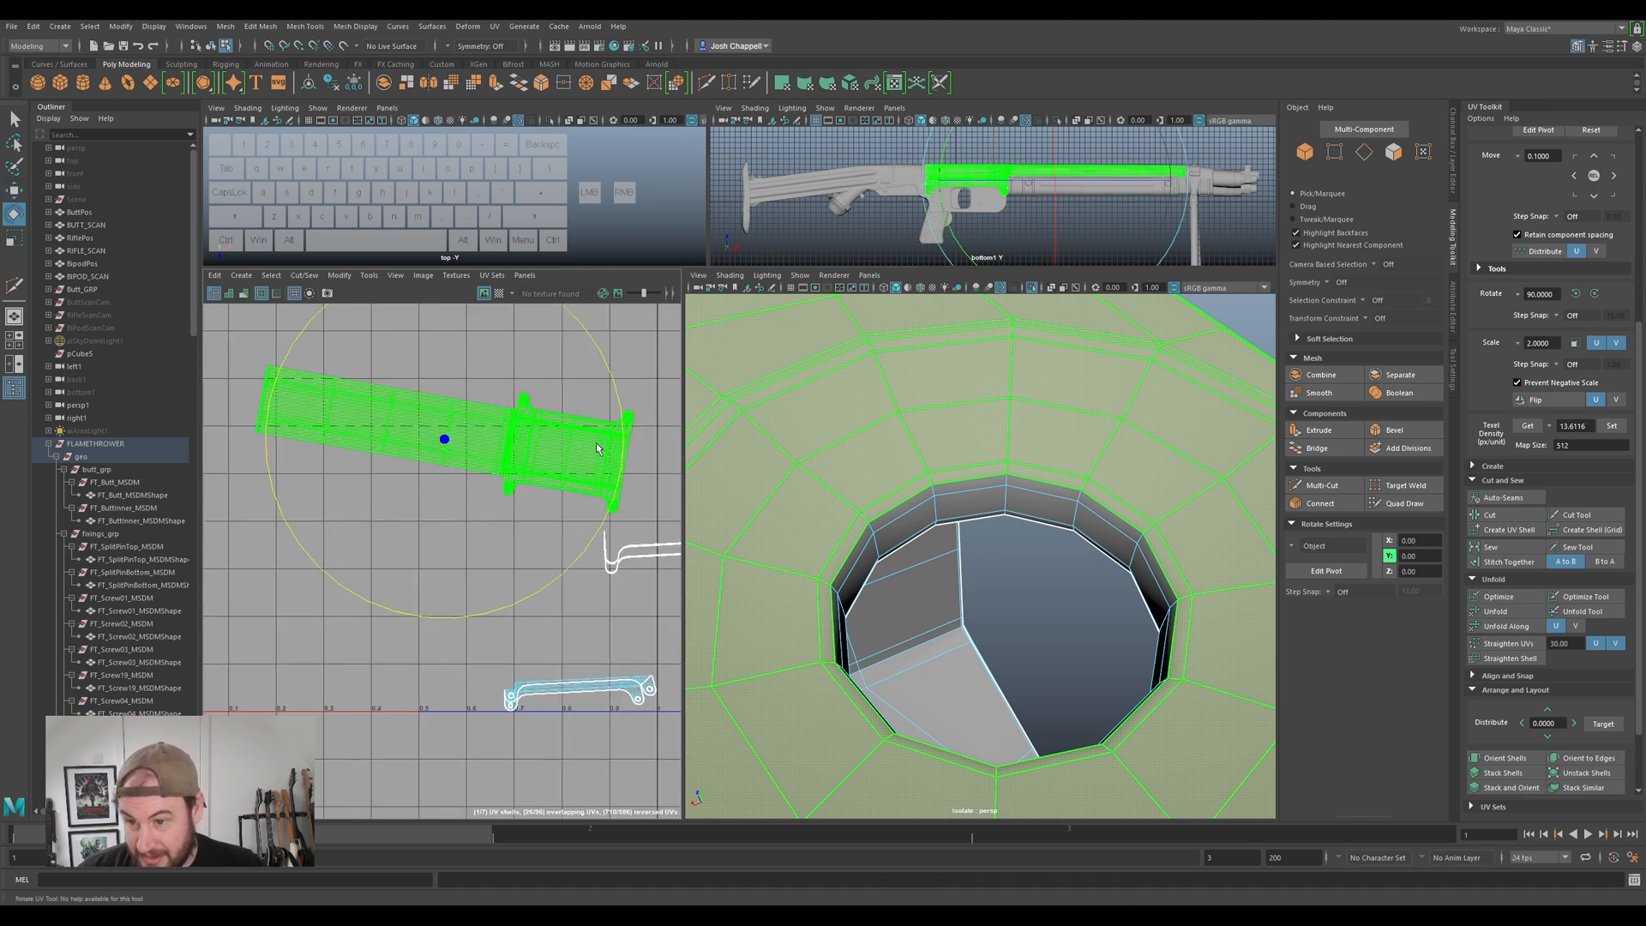
left_click_drag(619, 457, 622, 423)
left_click(1599, 426)
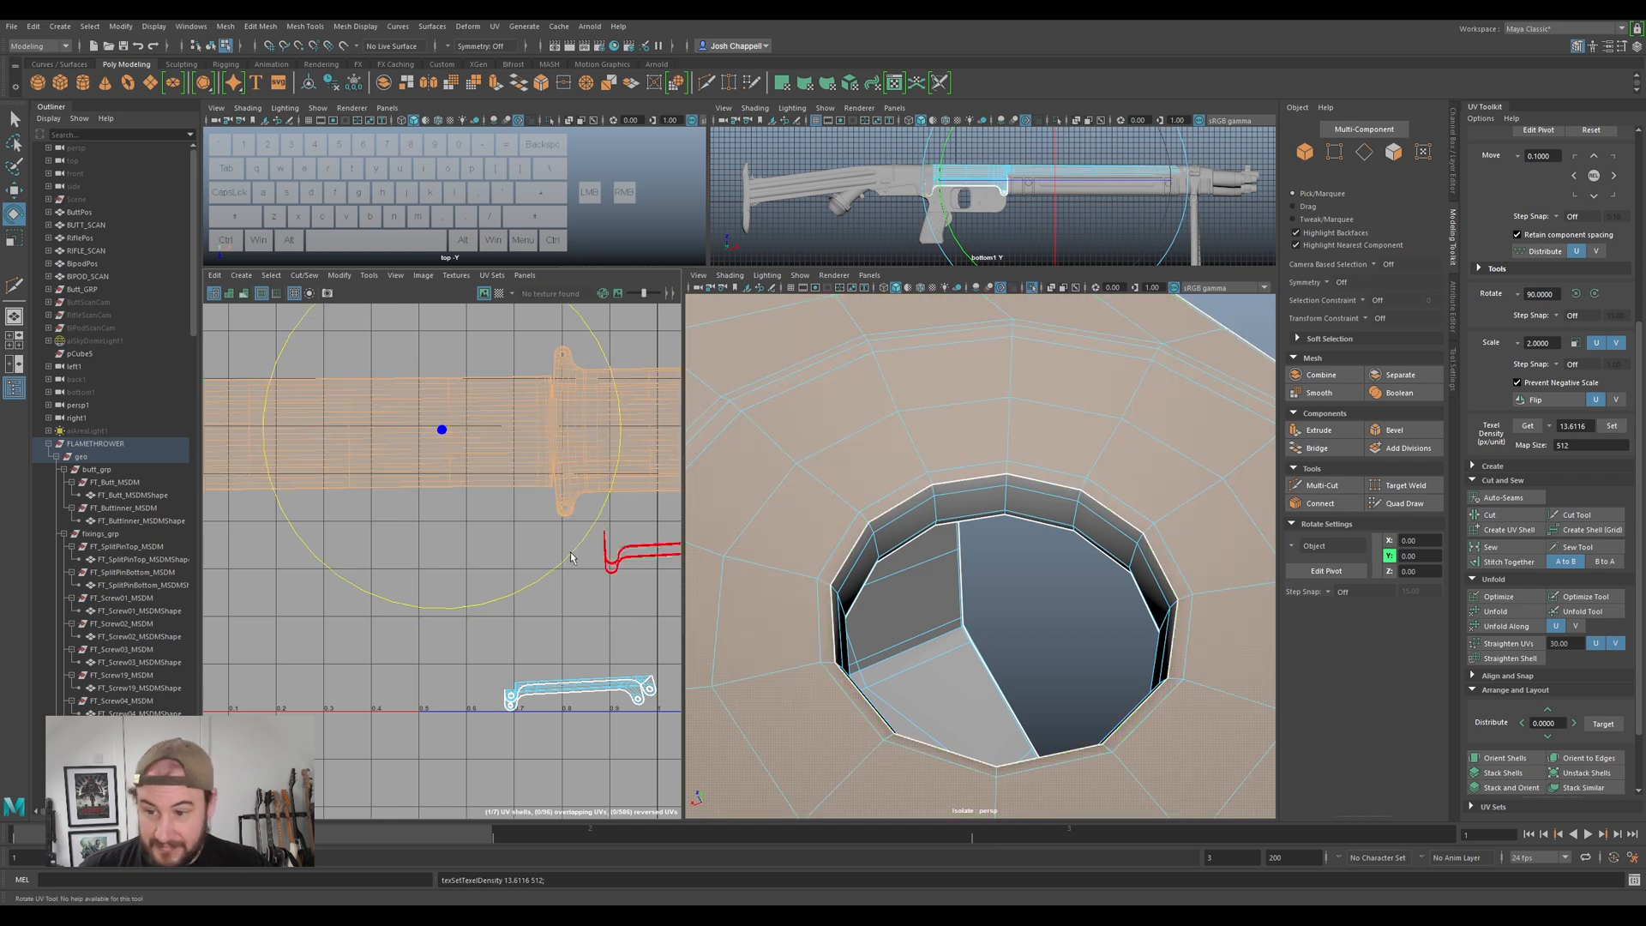
- Apply the checker map to the mesh and check the pattern on the barrel and housing
scroll(514, 480, "down", 5)
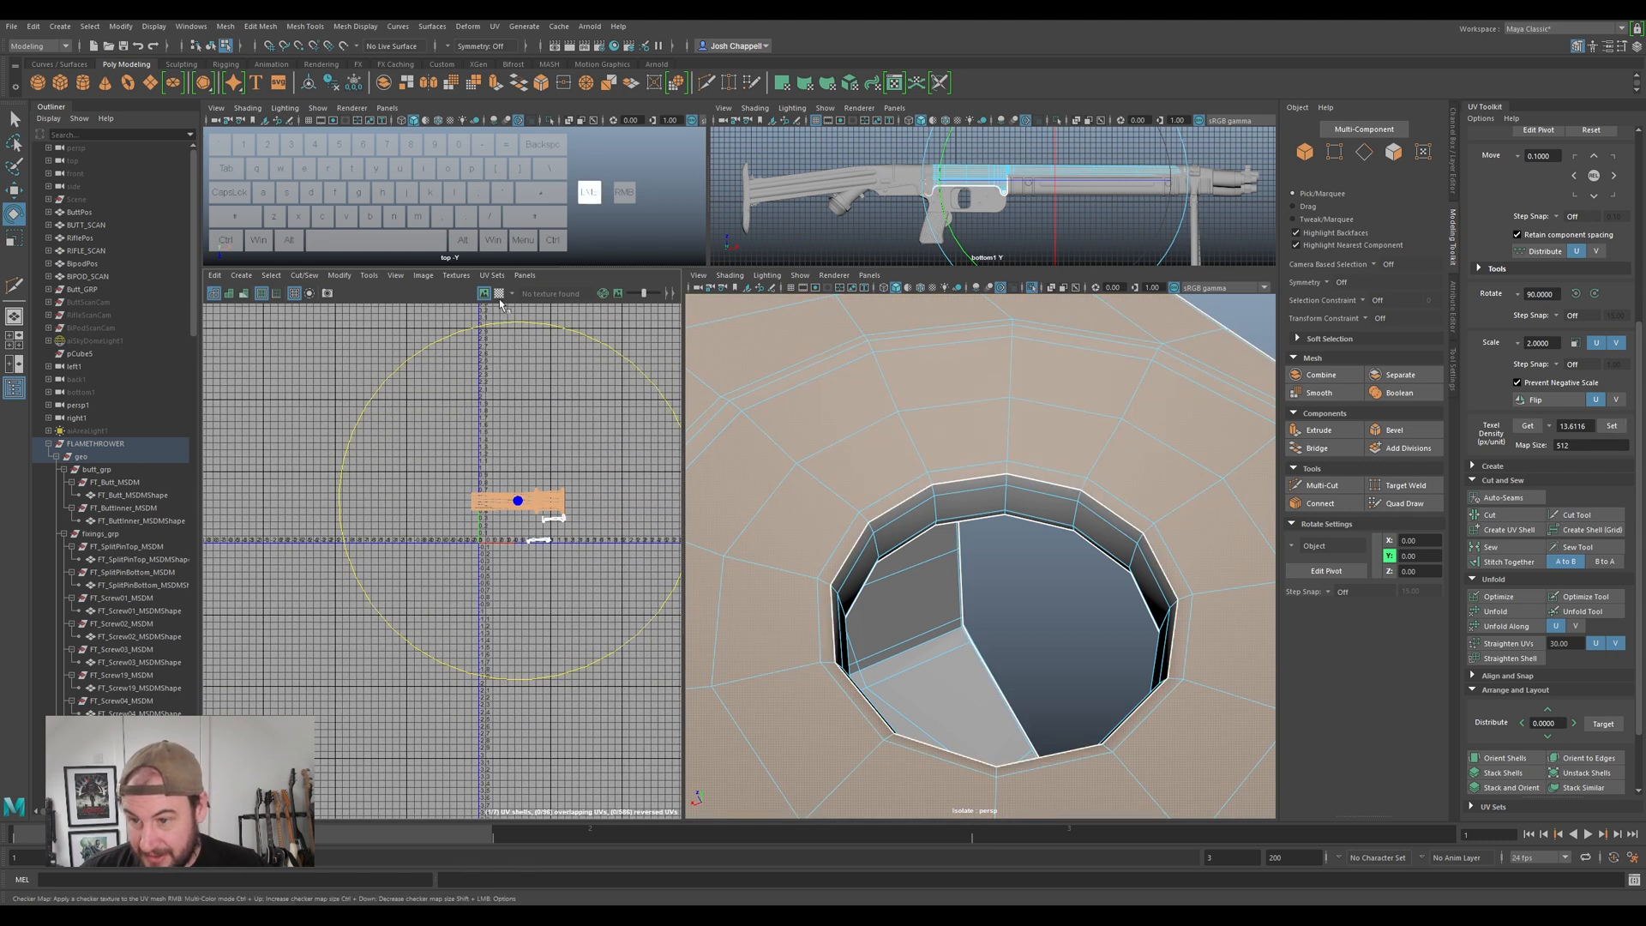
left_click(499, 295)
scroll(960, 592, "down", 8)
left_click_drag(1106, 600, 1021, 585, "alt")
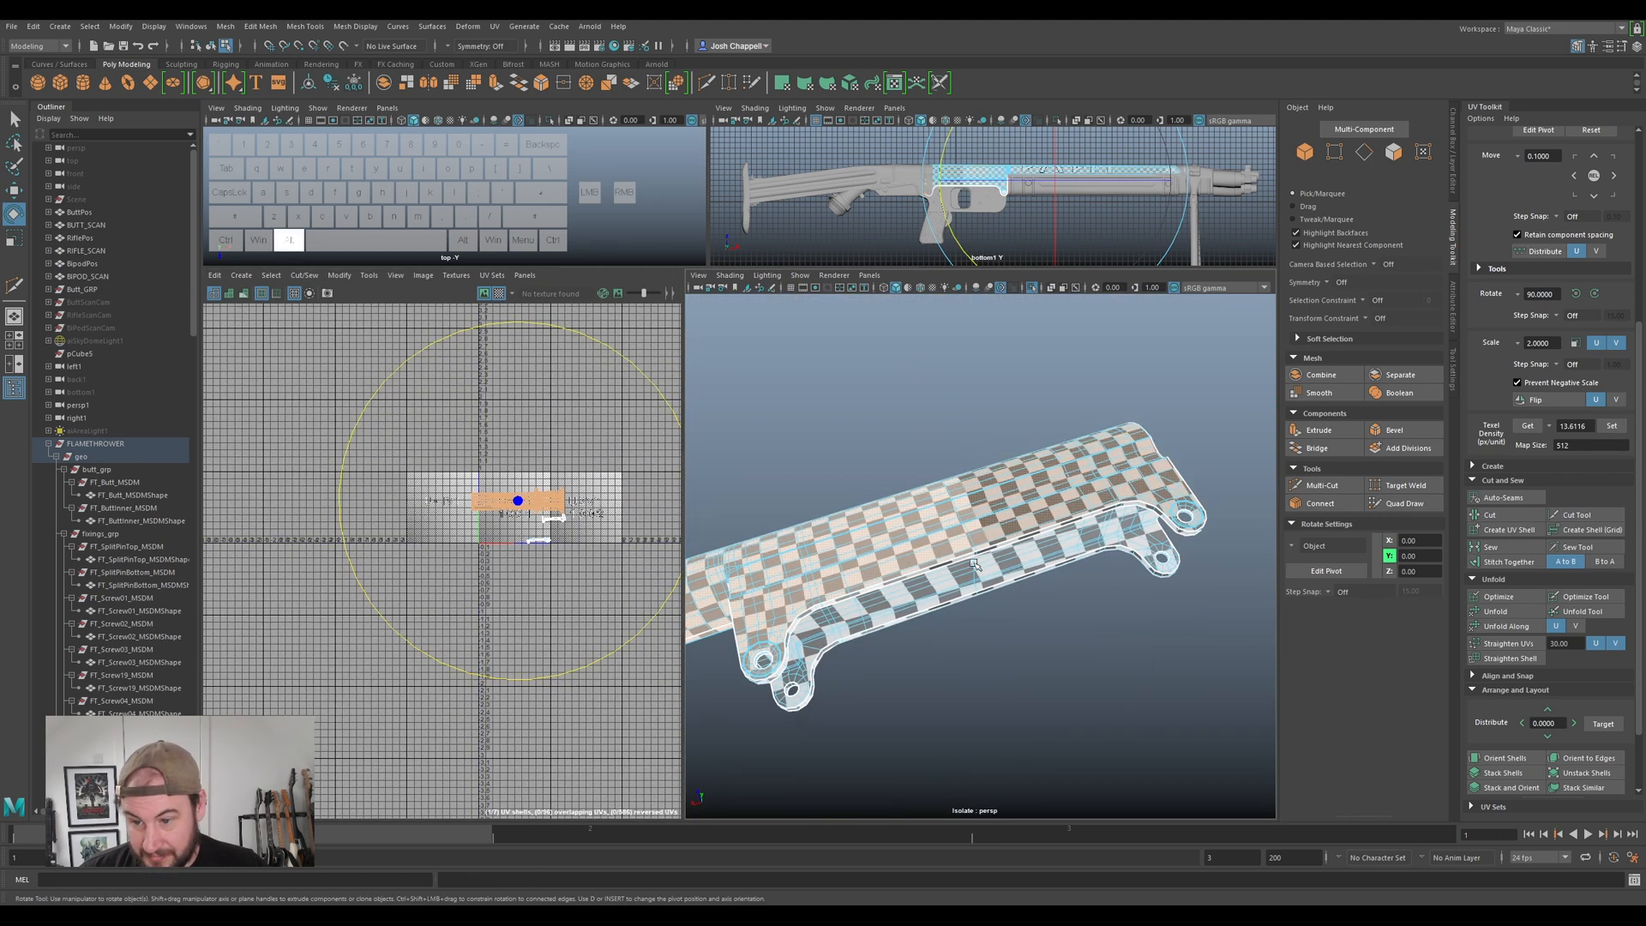
- Move the main barrel and housing shell up along the top of the U1V1 tile
scroll(446, 494, "up", 6)
middle_click_drag(669, 518, 518, 475, "alt")
key("w")
left_click_drag(522, 476, 473, 423)
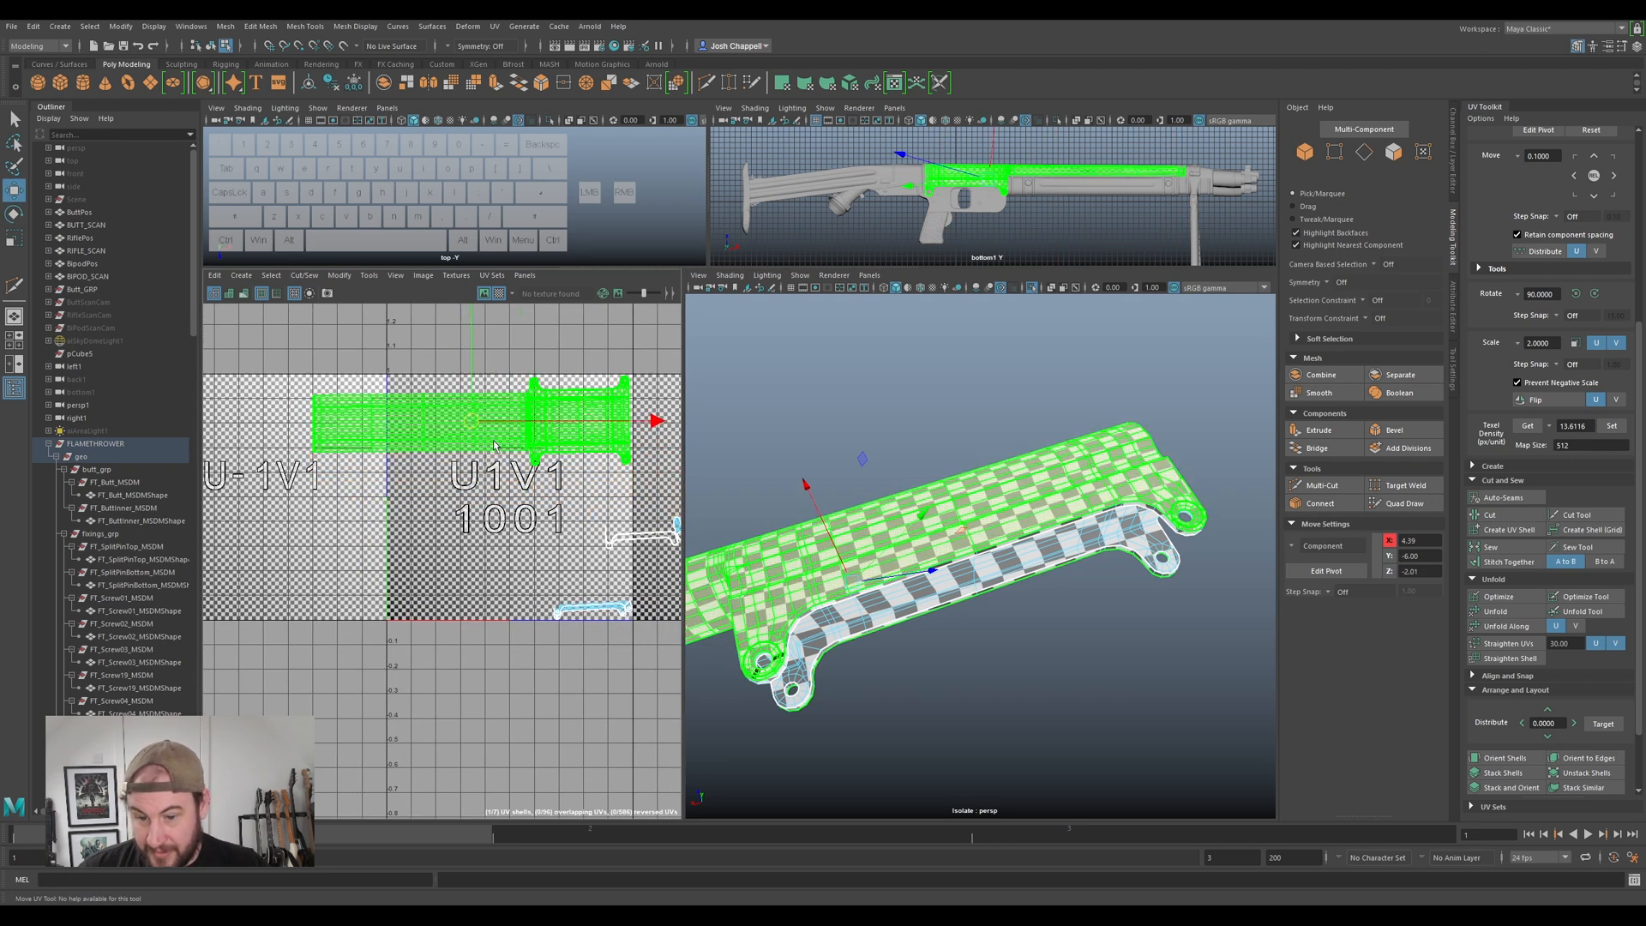
- Inspect the checker at the barrel junction, switch to edge selection, and select the crosswise loop where the barrel nears the housing
left_click_drag(1047, 581, 986, 652, "alt")
middle_click_drag(1127, 621, 876, 666, "alt")
scroll(875, 666, "up", 10)
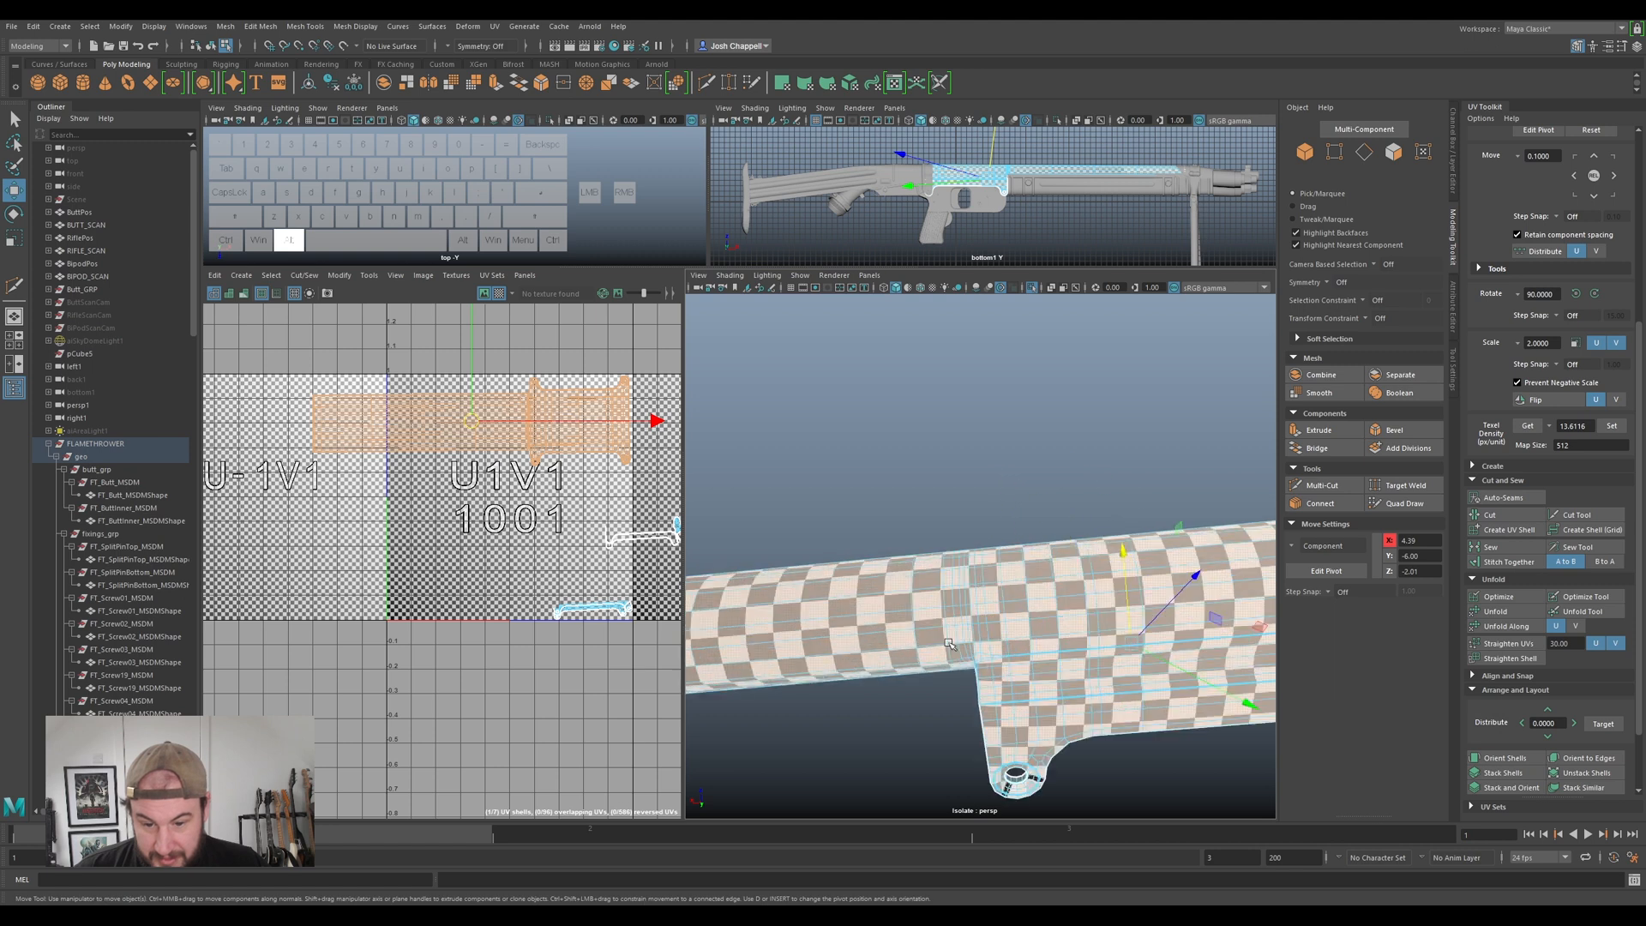
left_click(528, 431)
scroll(528, 431, "up", 5)
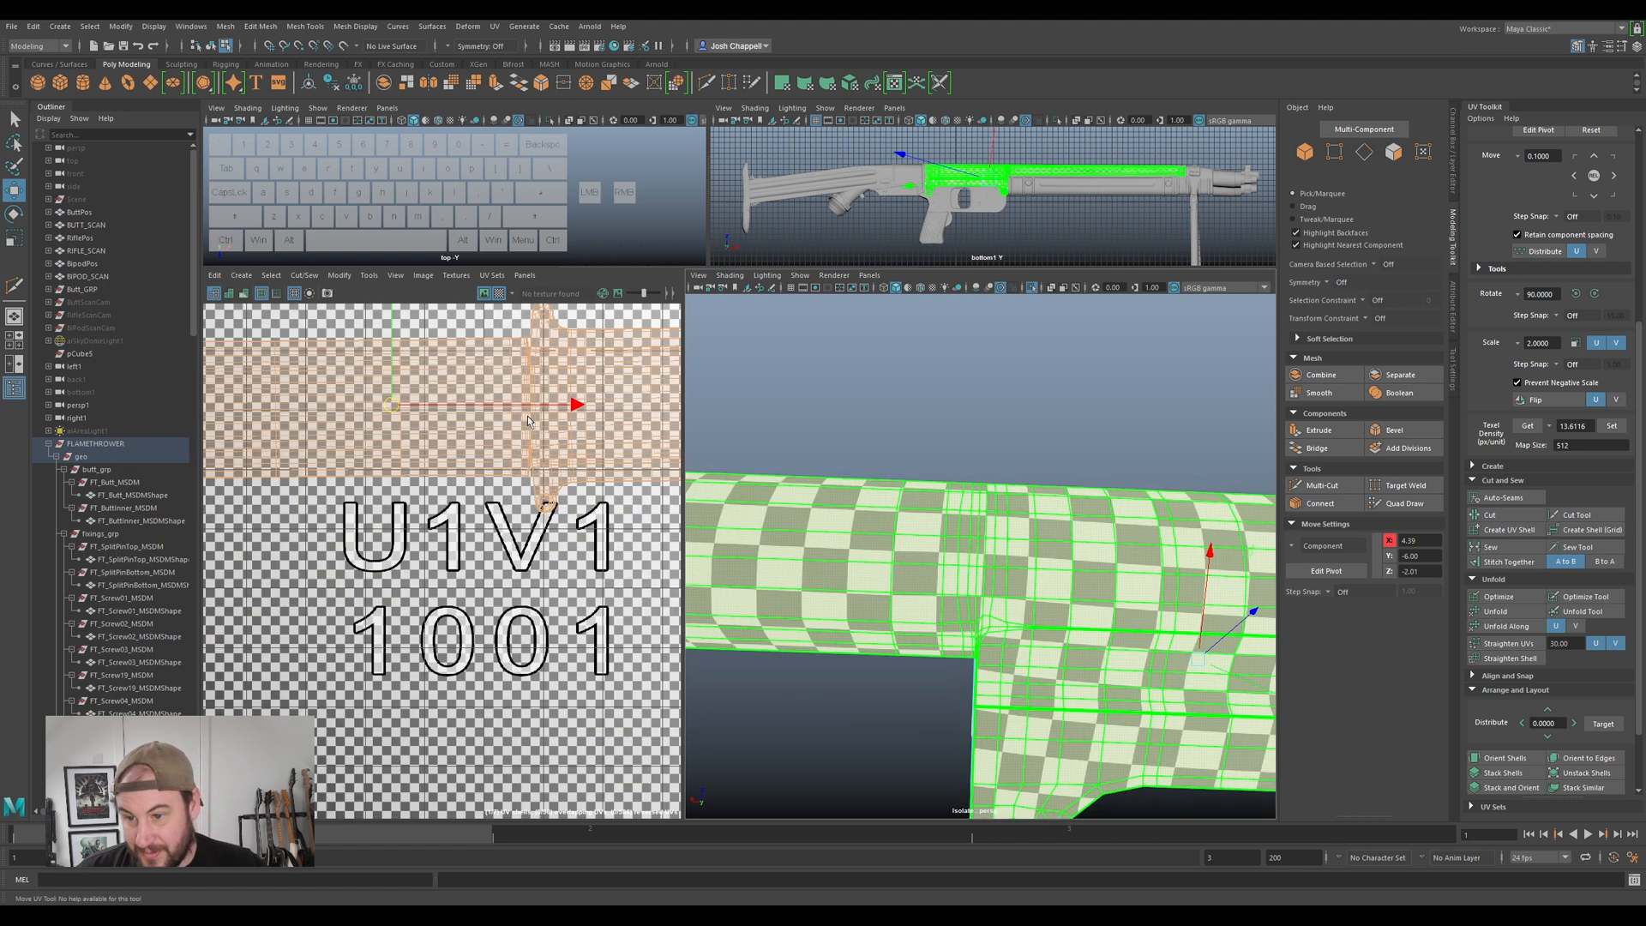
scroll(531, 387, "up", 3)
right_click_drag(532, 387, 533, 347)
scroll(512, 426, "up", 5)
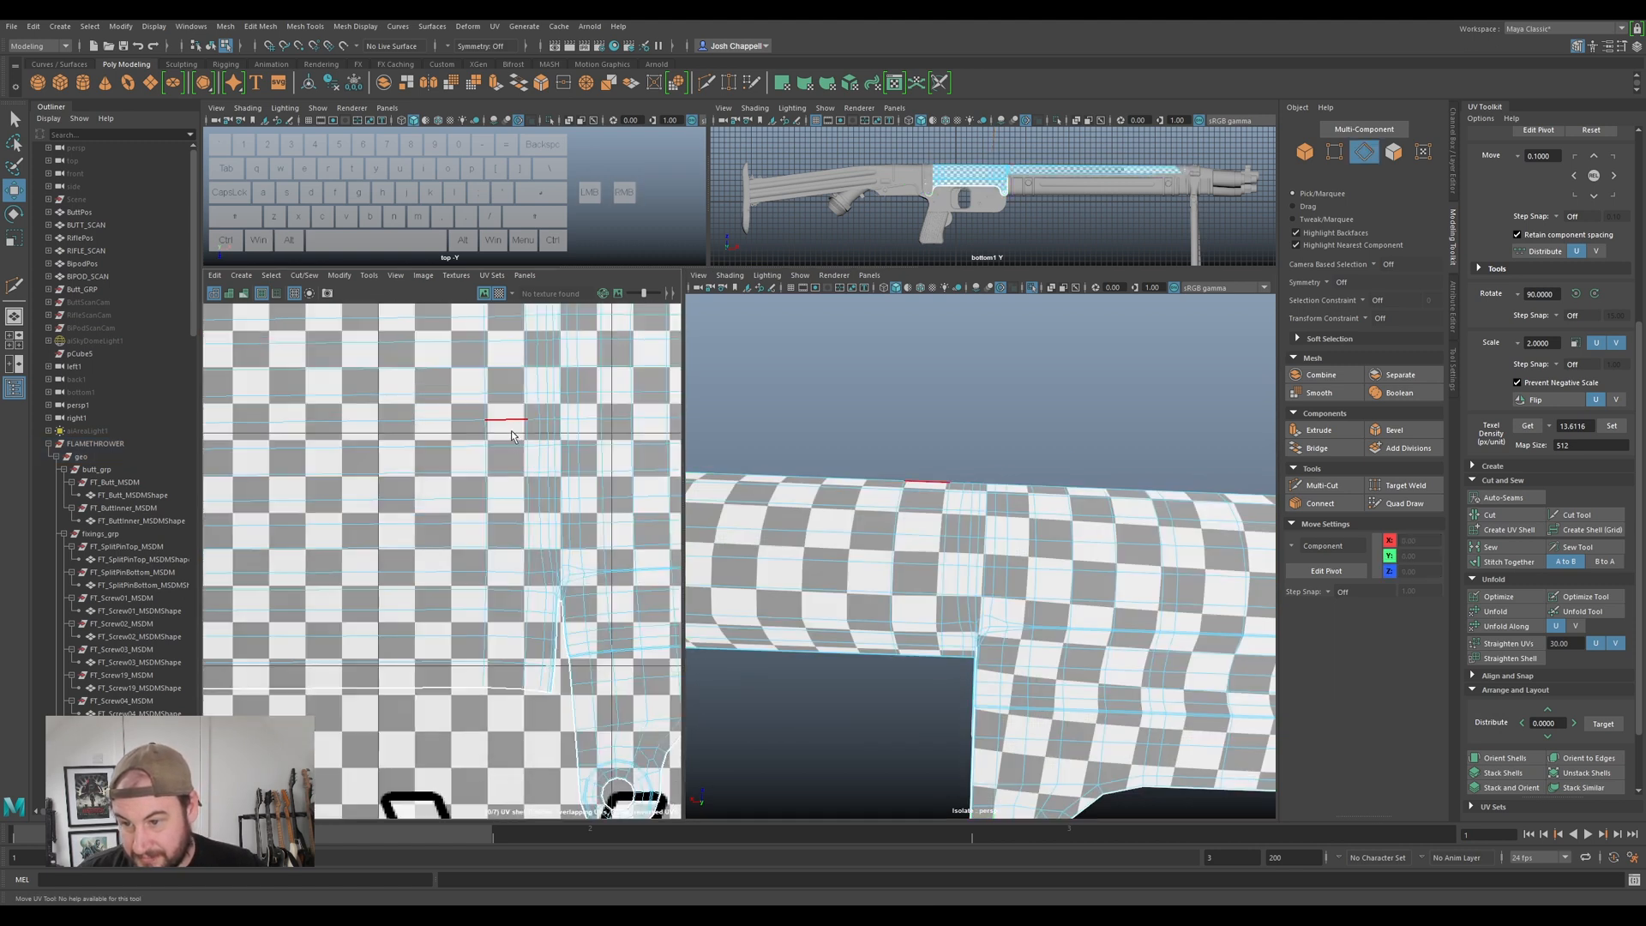
double_click(524, 435)
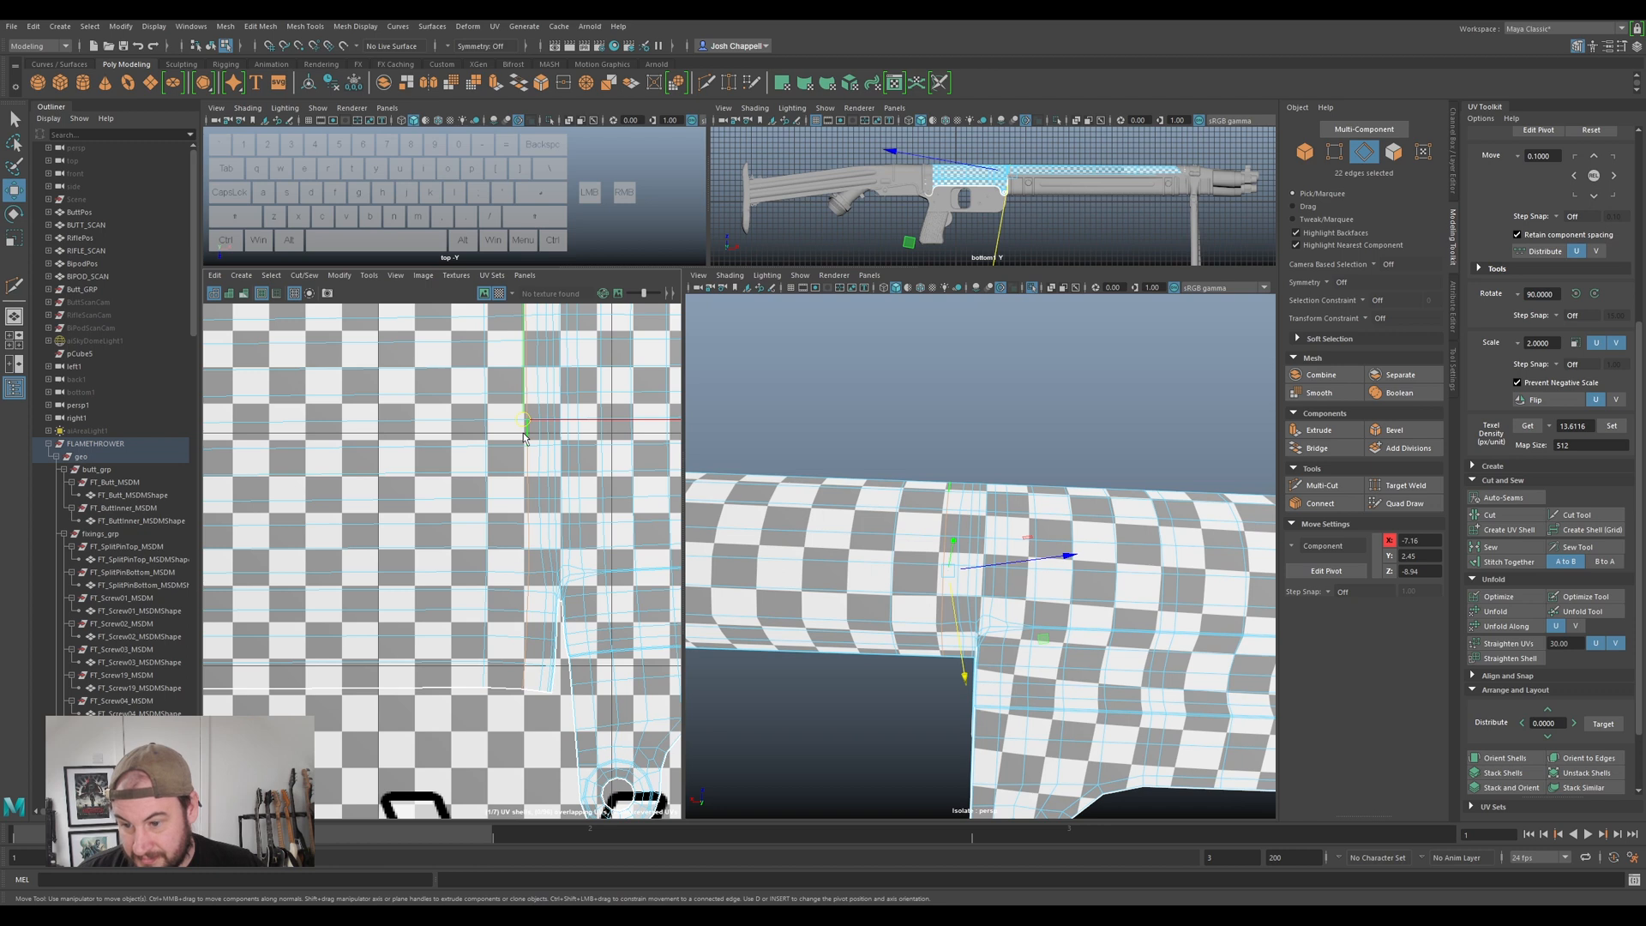
- Replace the loop selection with the edges around the barrel closer to the housing junction
left_click_drag(969, 678, 992, 655, "alt")
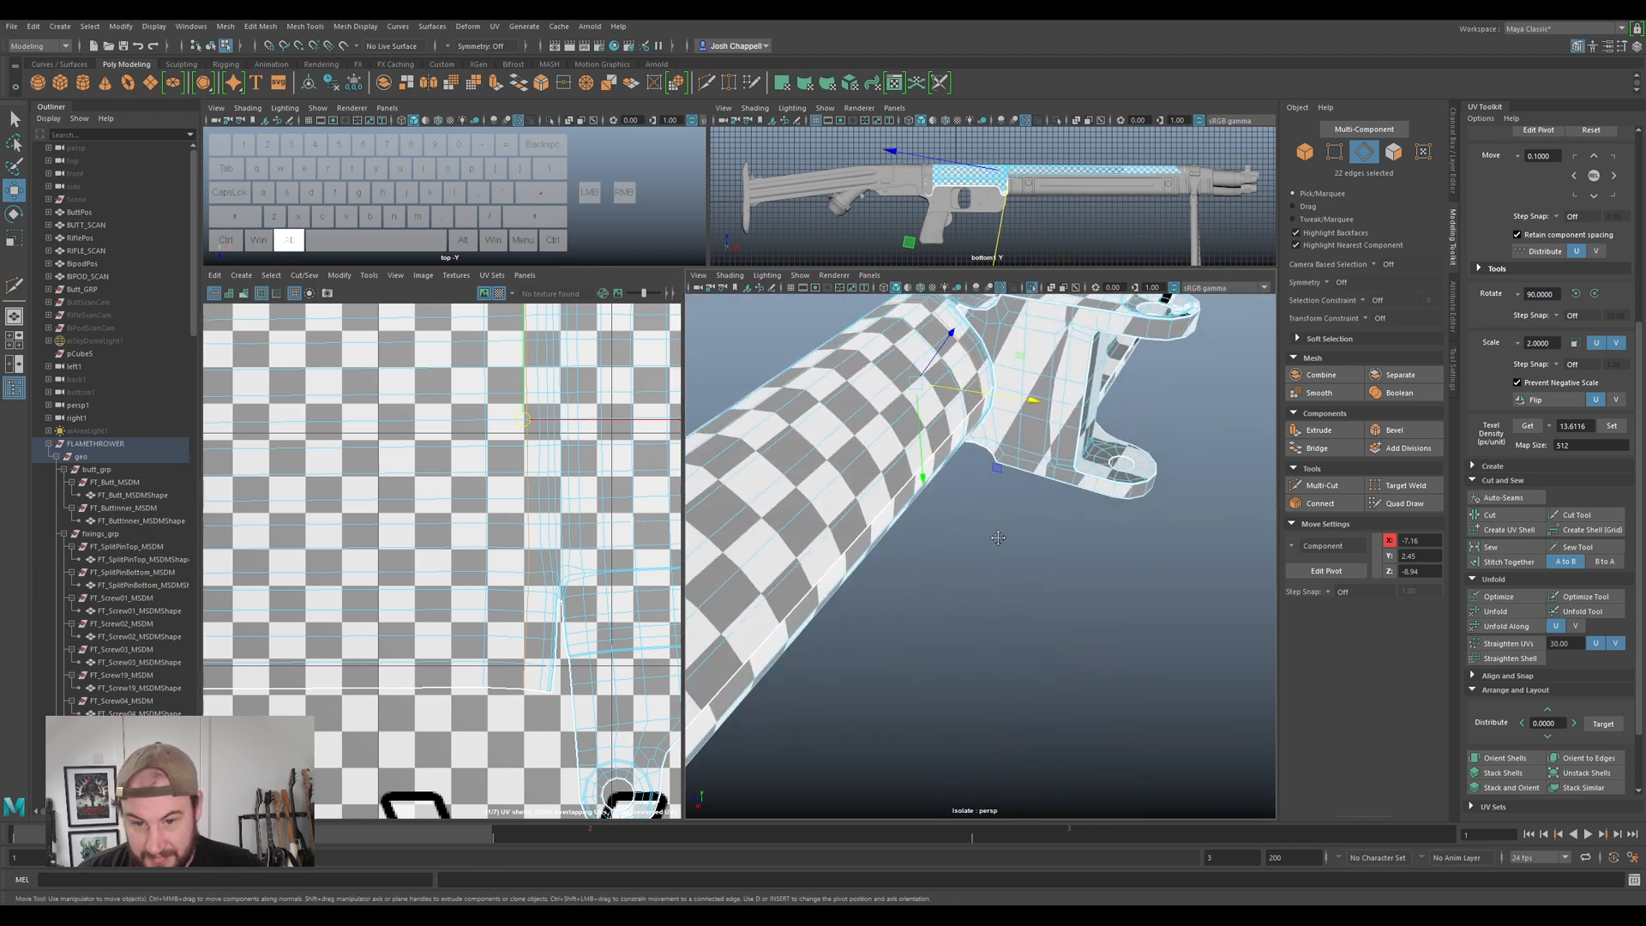
right_click_drag(992, 655, 993, 718, "alt")
left_click_drag(992, 718, 986, 619, "alt")
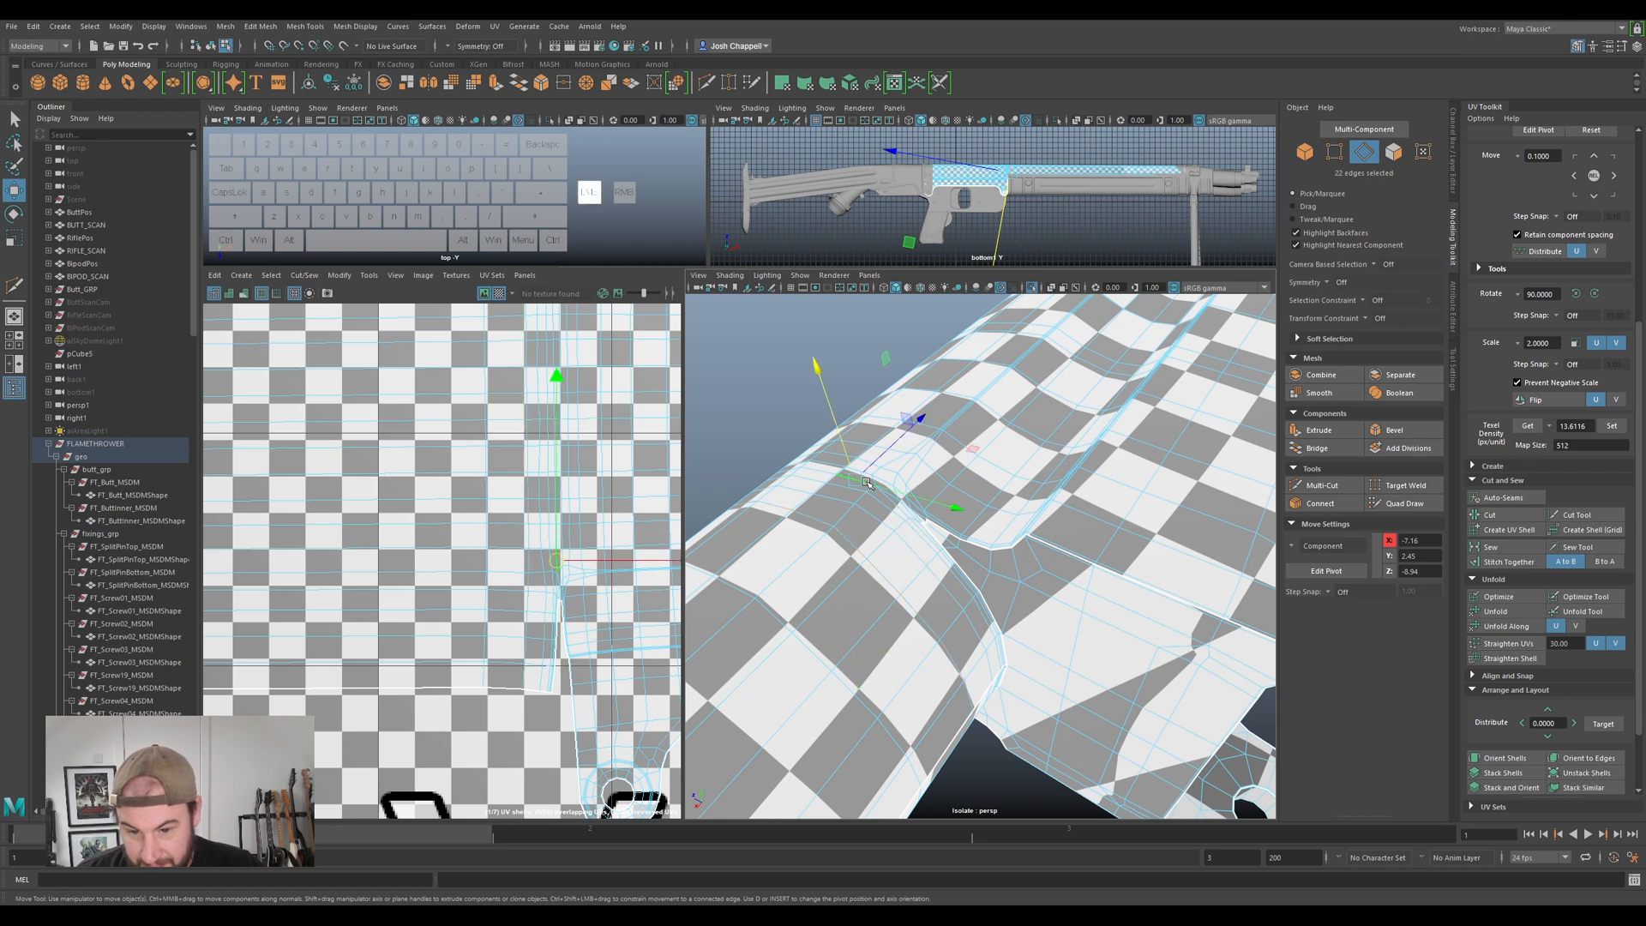
scroll(897, 513, "up", 2)
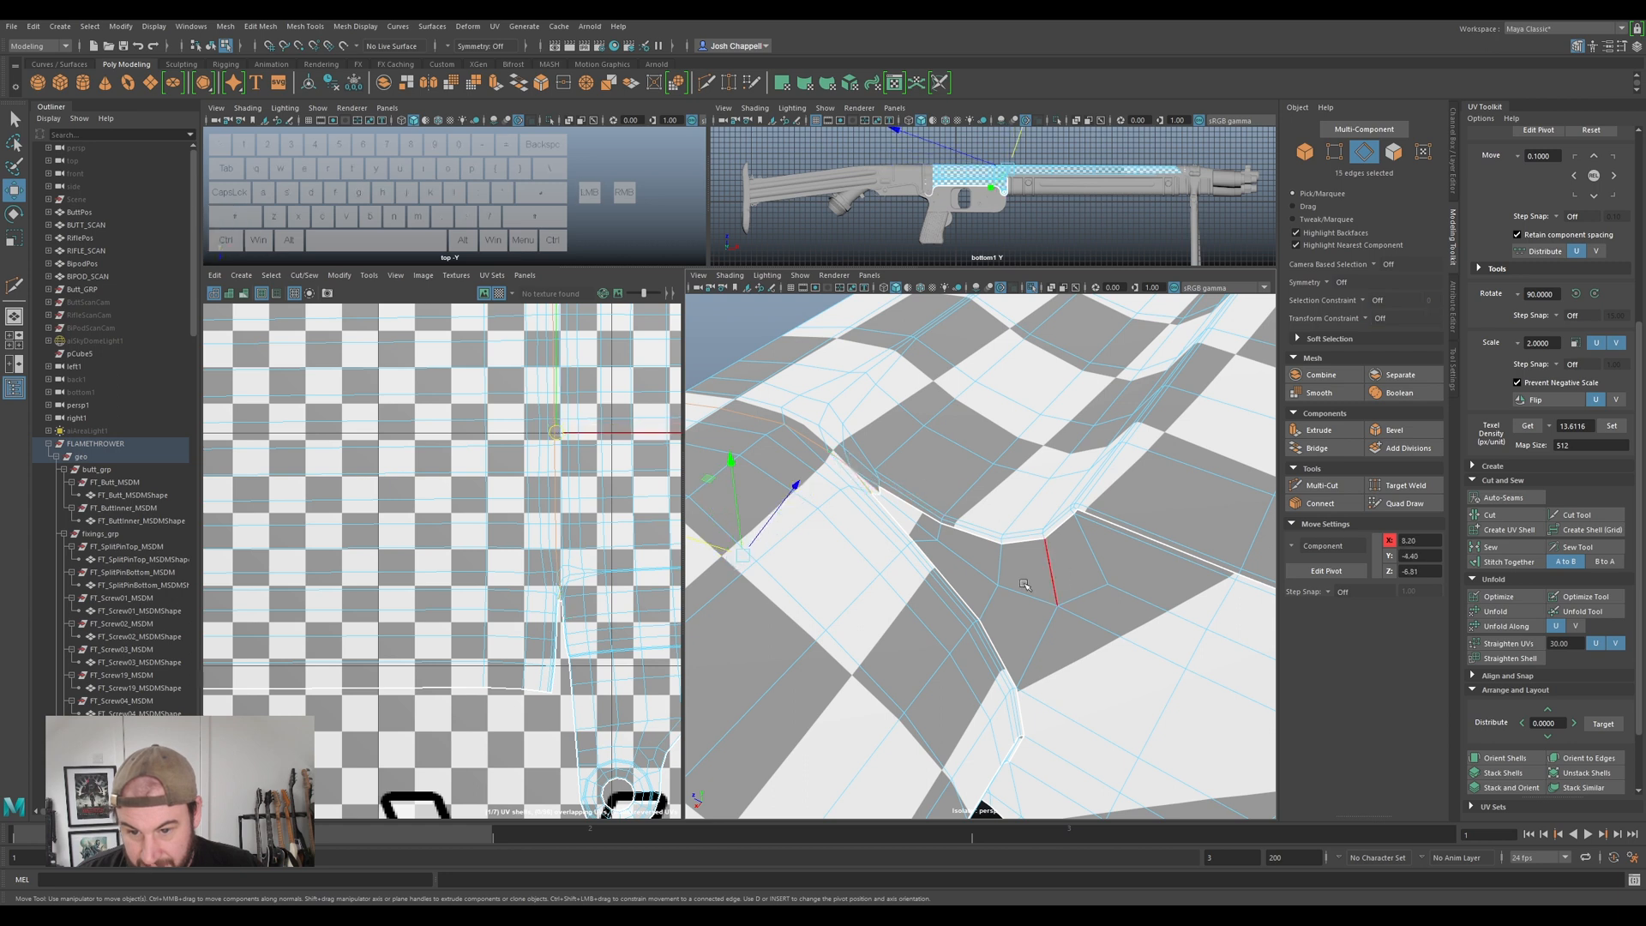
- Complete the edge selection around the far side of the barrel junction and cut the UVs to separate barrel and housing
scroll(943, 612, "down", 5)
left_click_drag(943, 612, 944, 396, "alt")
left_click_drag(1085, 526, 923, 658, "alt")
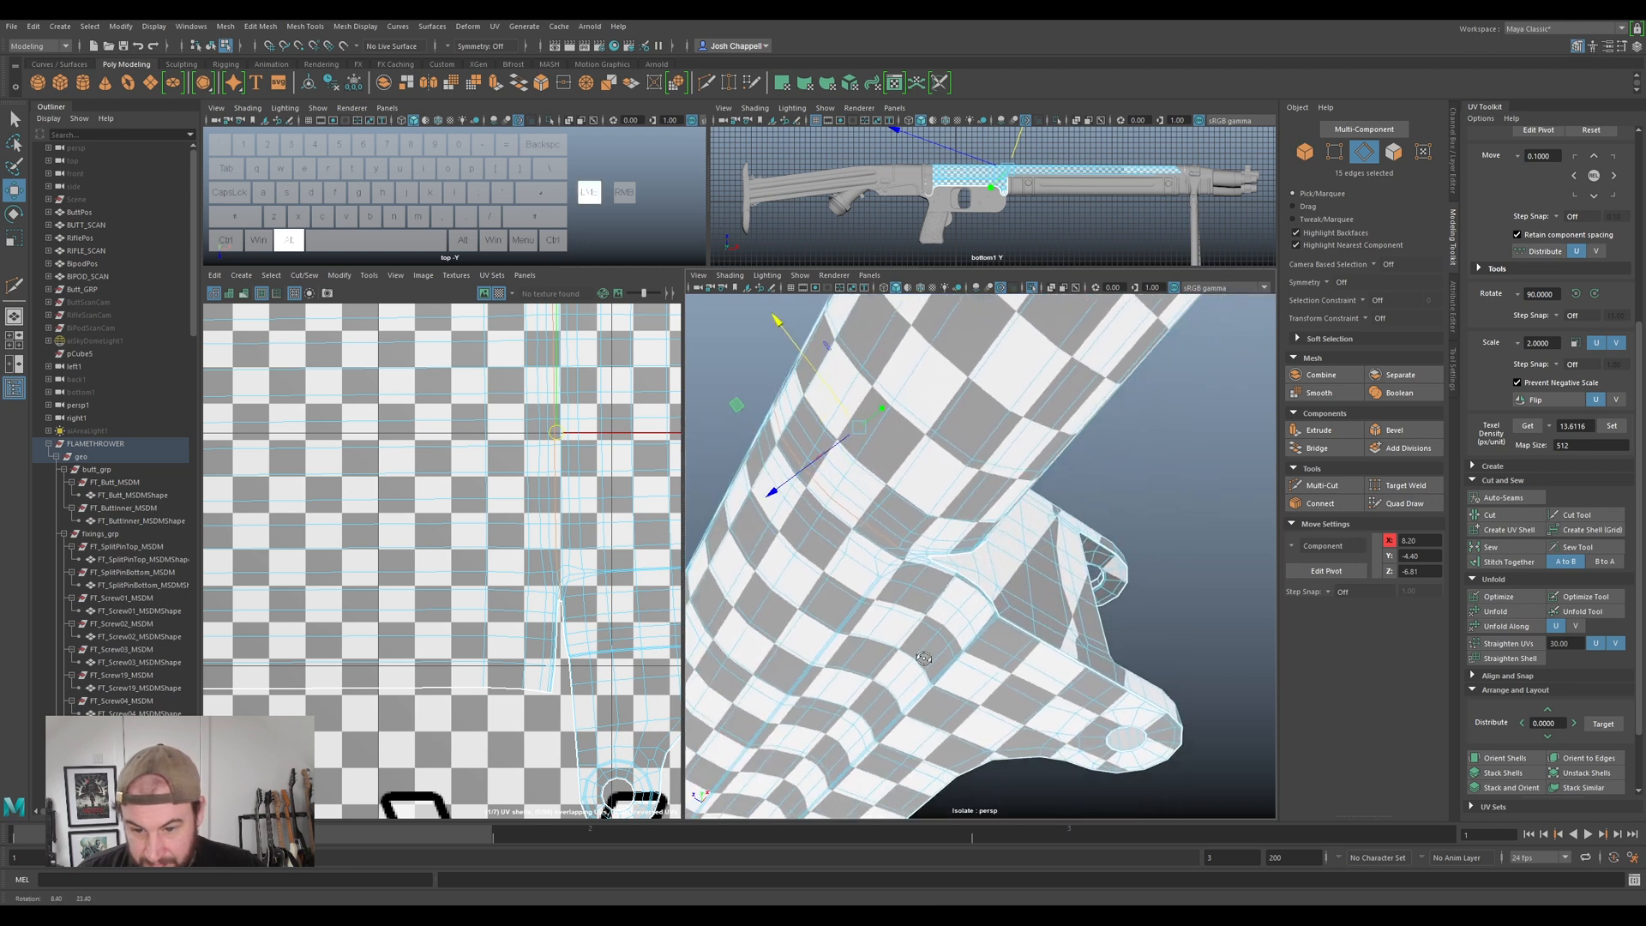
scroll(901, 626, "up", 5)
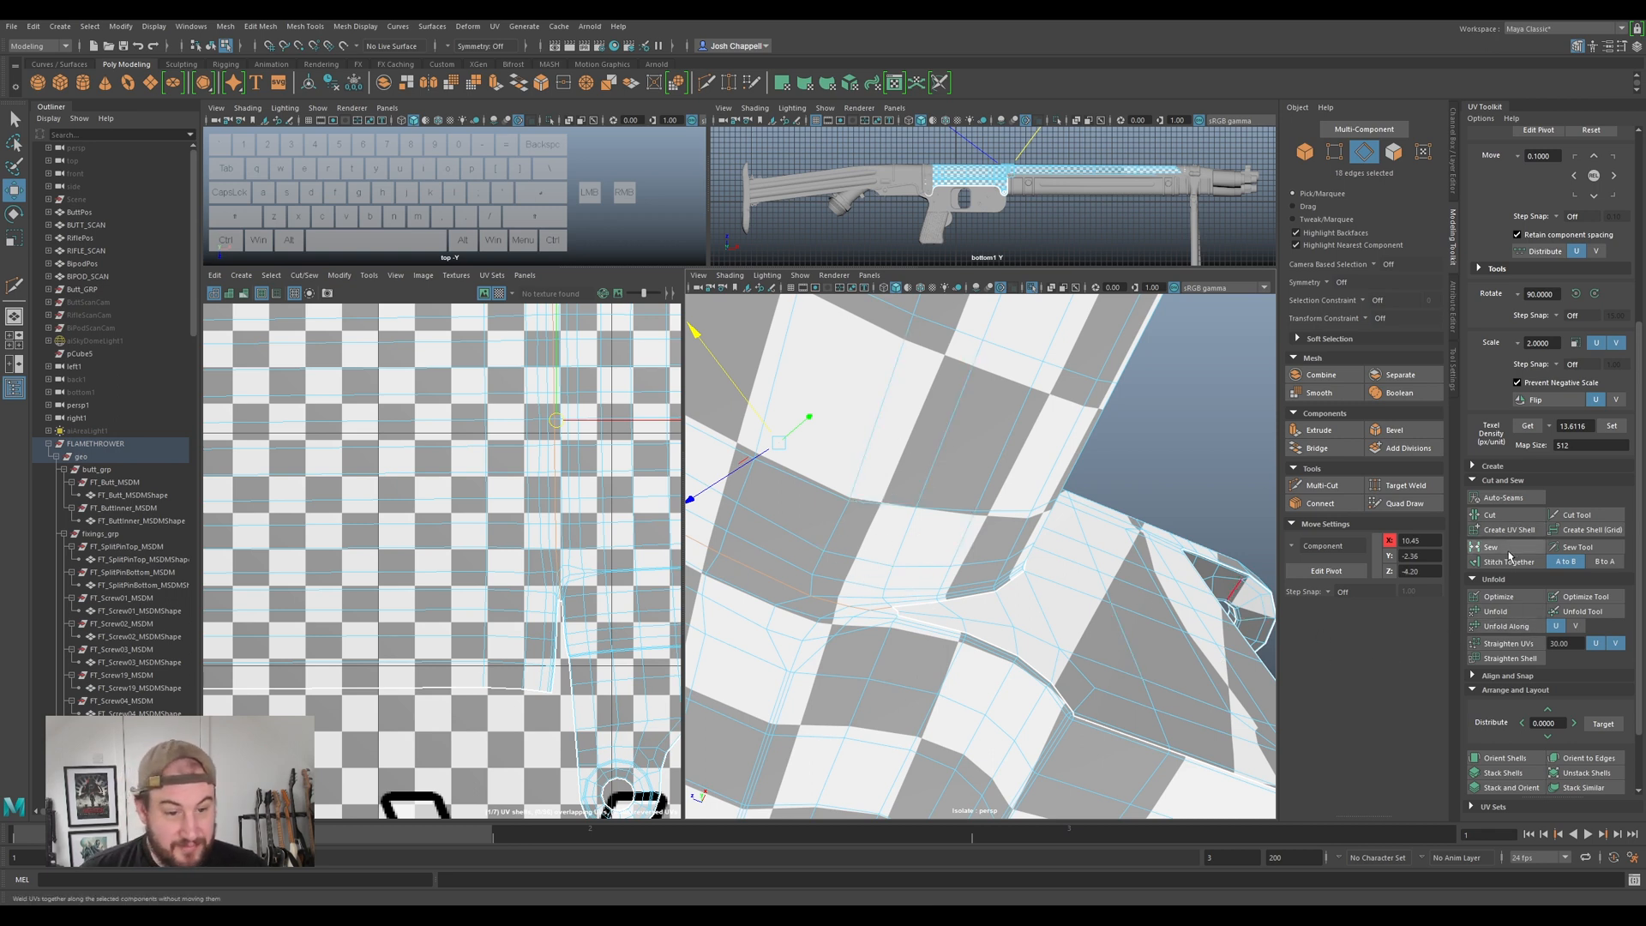
left_click(1500, 517)
scroll(443, 487, "down", 6)
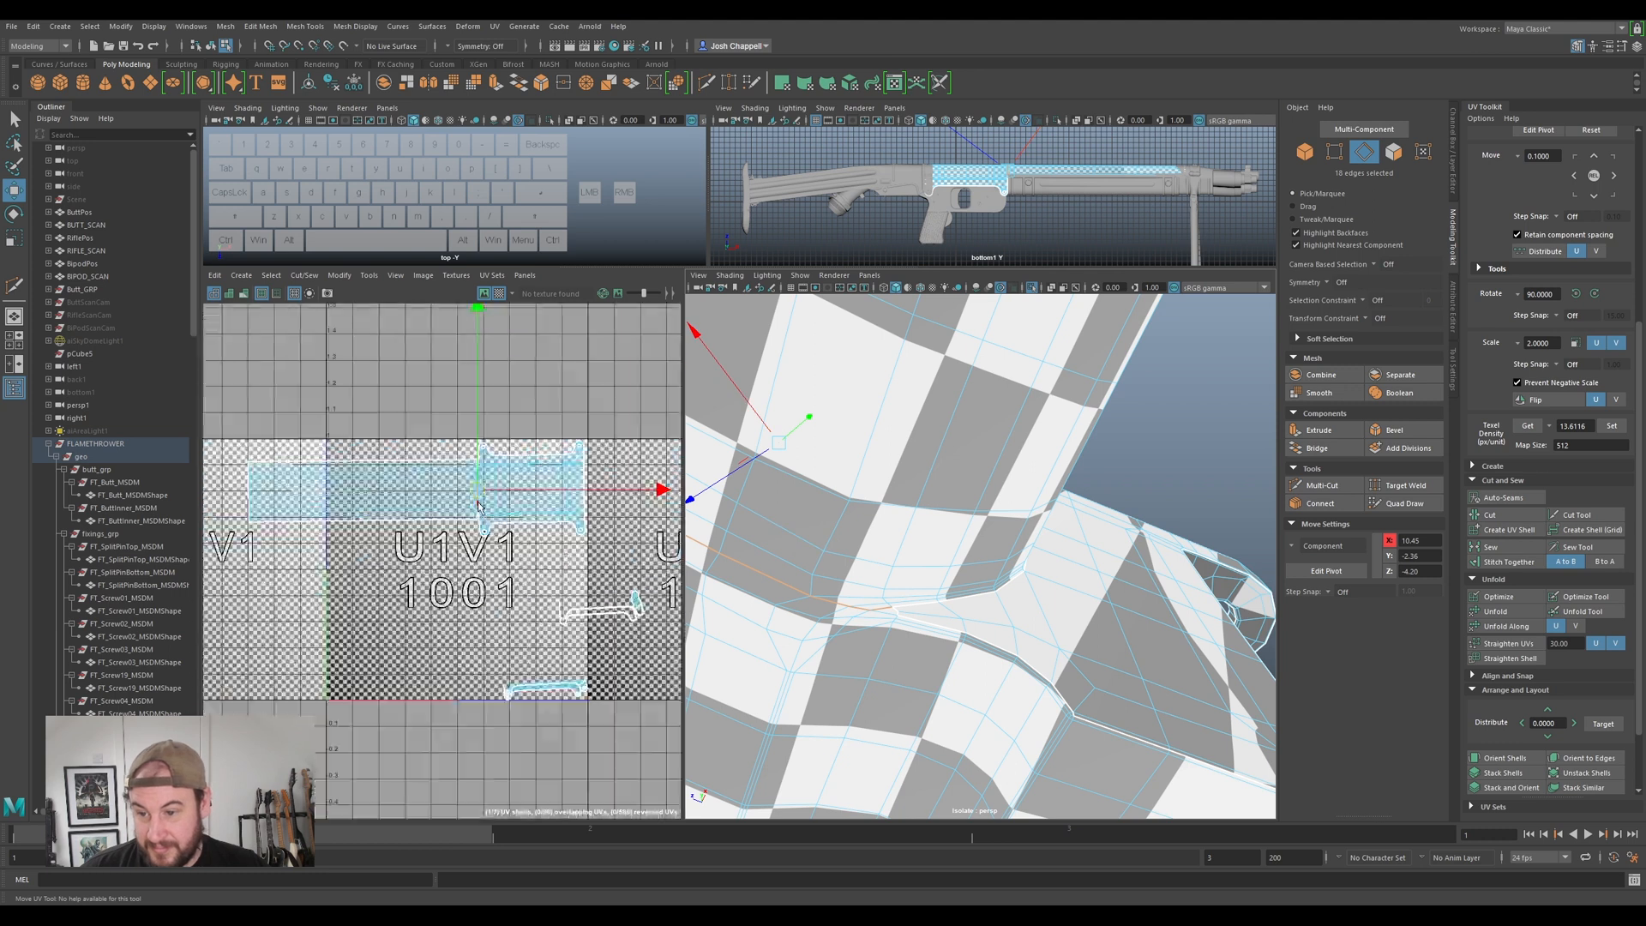
- Switch to UV shell selection and move the barrel and housing shells up into the U1V2 tile, one above the other
right_click(443, 487)
right_click_drag(417, 469, 403, 467)
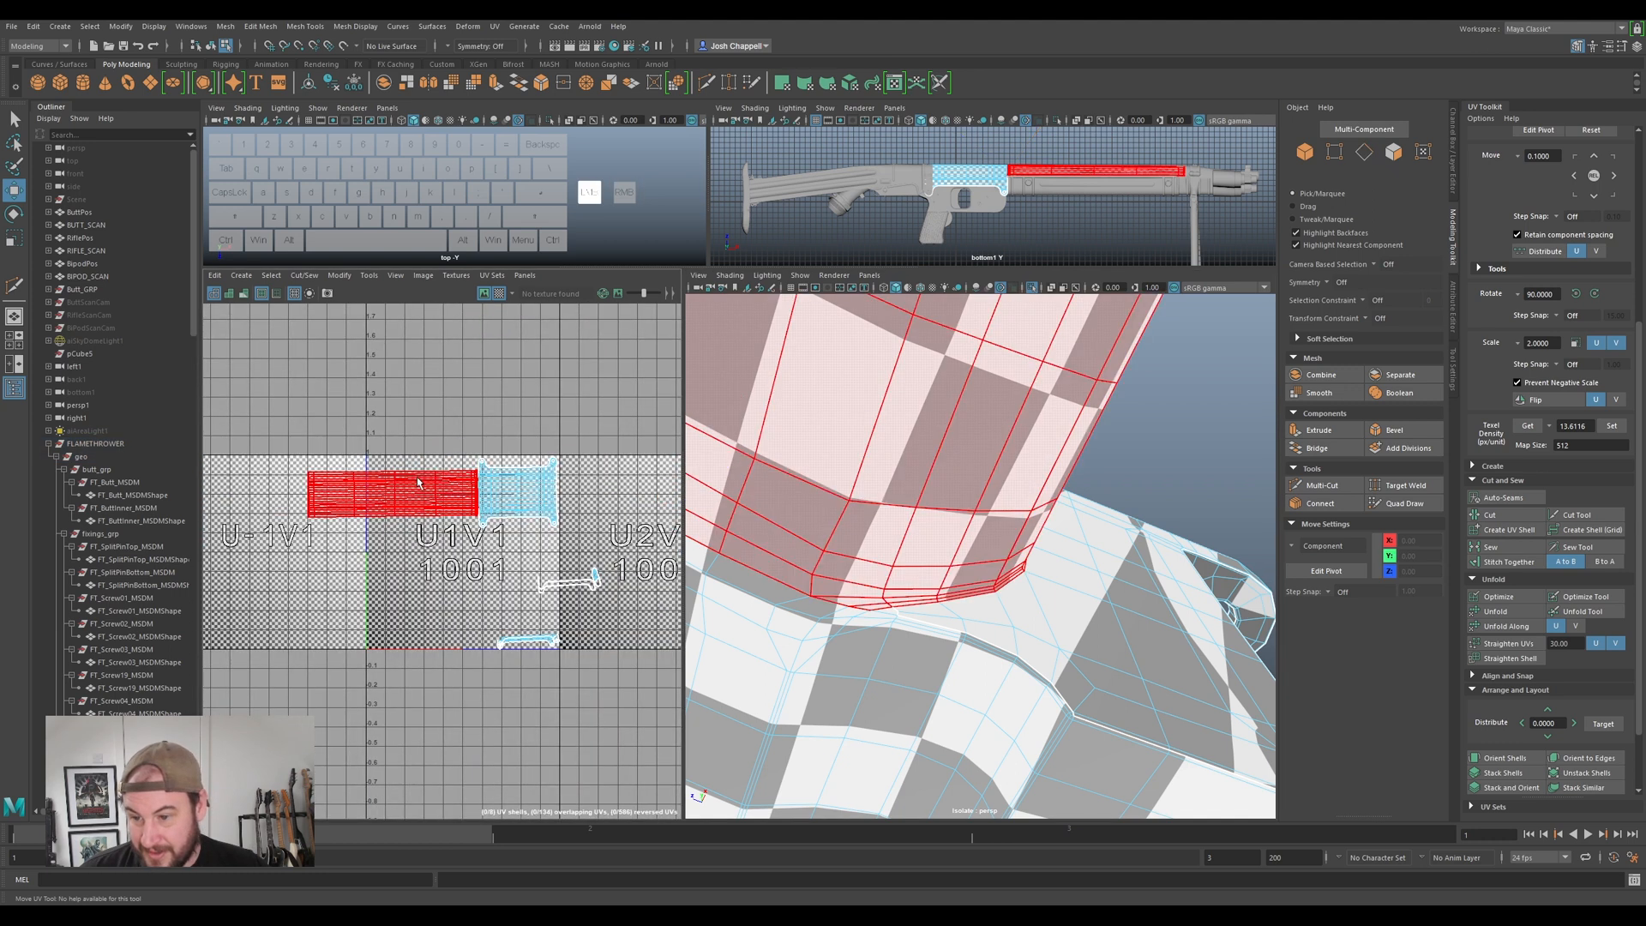
left_click_drag(394, 493, 453, 428)
left_click(512, 489)
left_click_drag(513, 492, 408, 367)
- Select the housing's thin edge-strip shell and move it inside the U1V1 tile, above the small bracket-shaped shell
left_click(1014, 600)
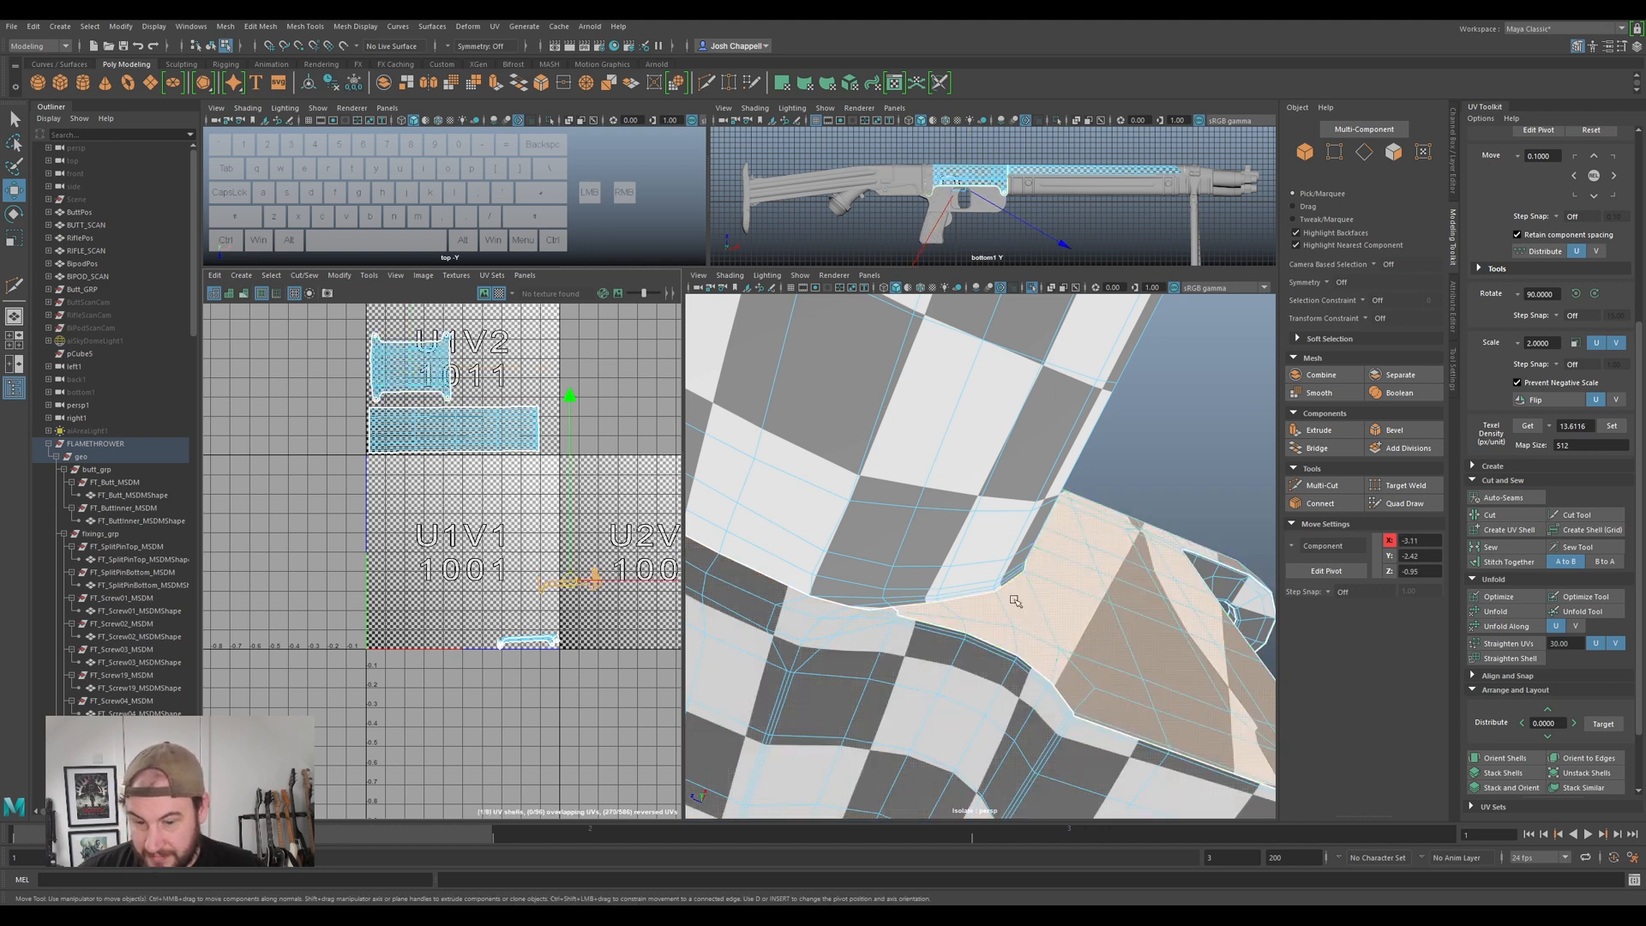
left_click(500, 294)
scroll(980, 557, "down", 2)
left_click_drag(980, 557, 969, 714, "alt")
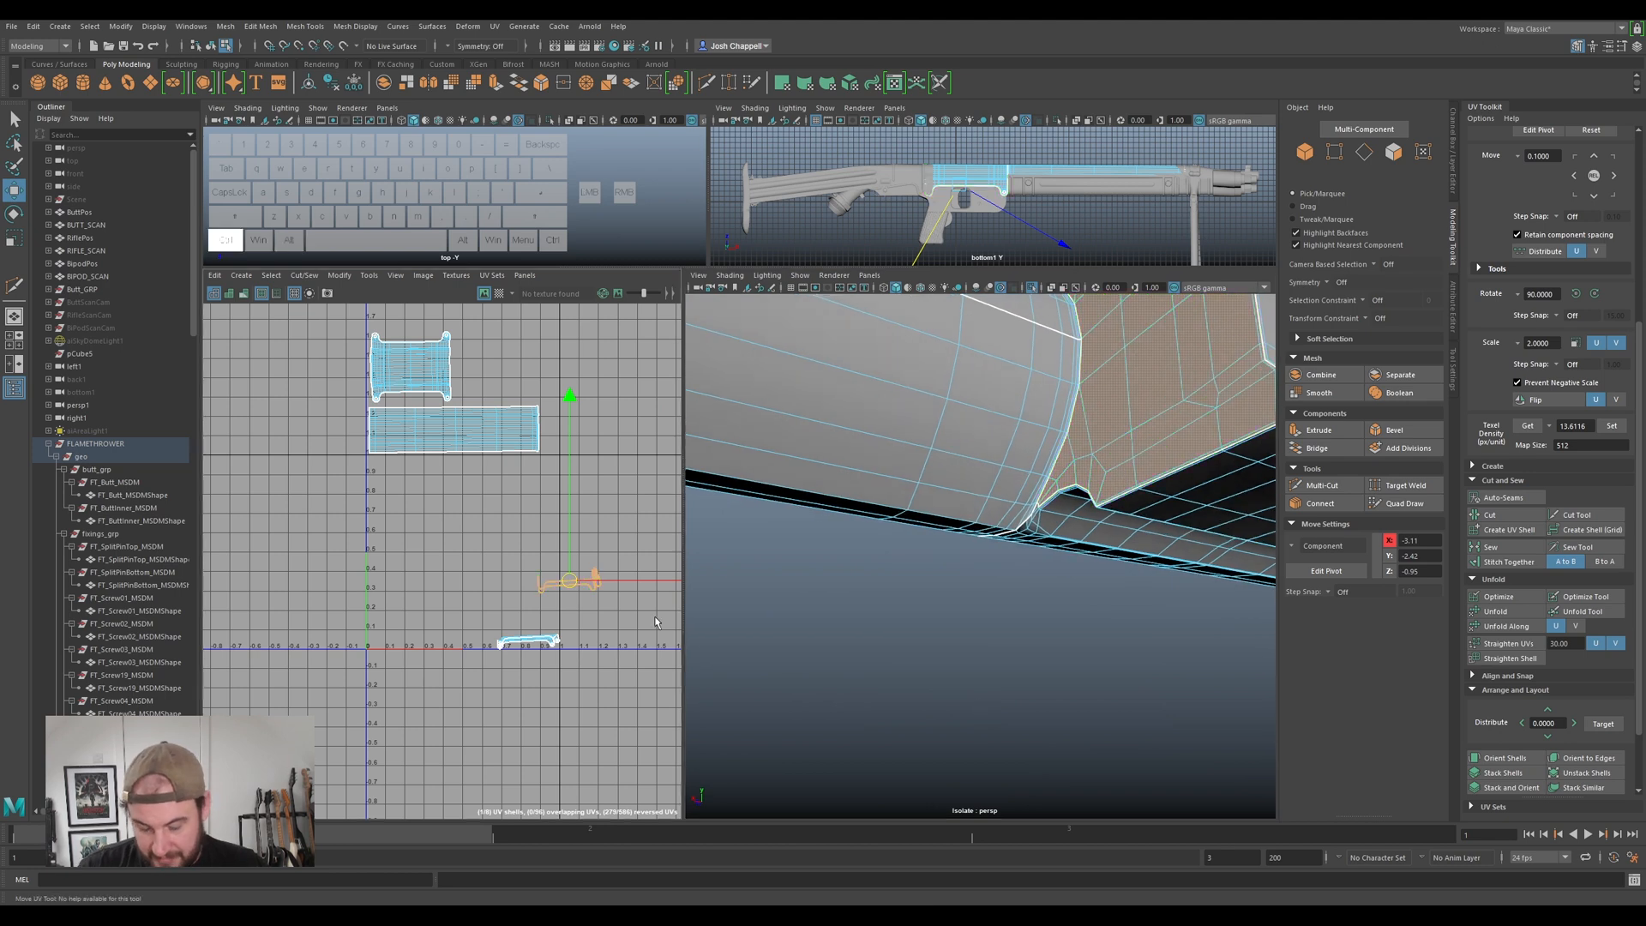
scroll(571, 587, "up", 4)
left_click_drag(536, 551, 476, 469)
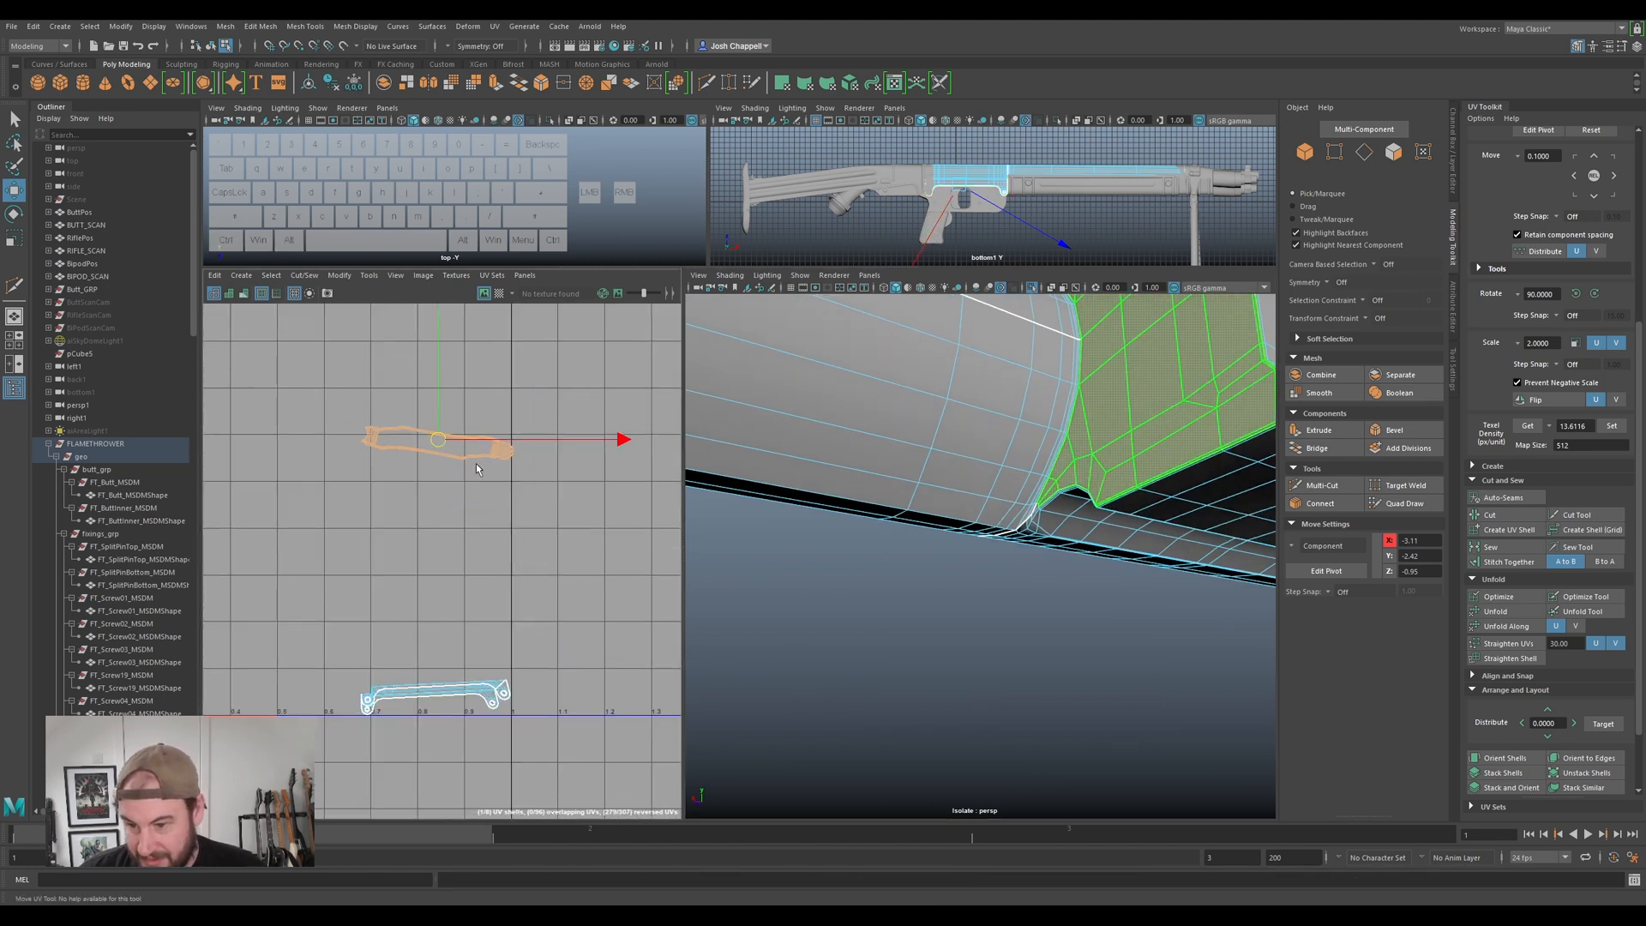
- Inspect where the edge strip runs on the housing and straighten the tilted shell so it lies level
scroll(1208, 517, "down", 5)
left_click_drag(1209, 518, 1041, 614, "alt")
scroll(553, 423, "up", 6)
middle_click_drag(294, 565, 516, 574, "alt")
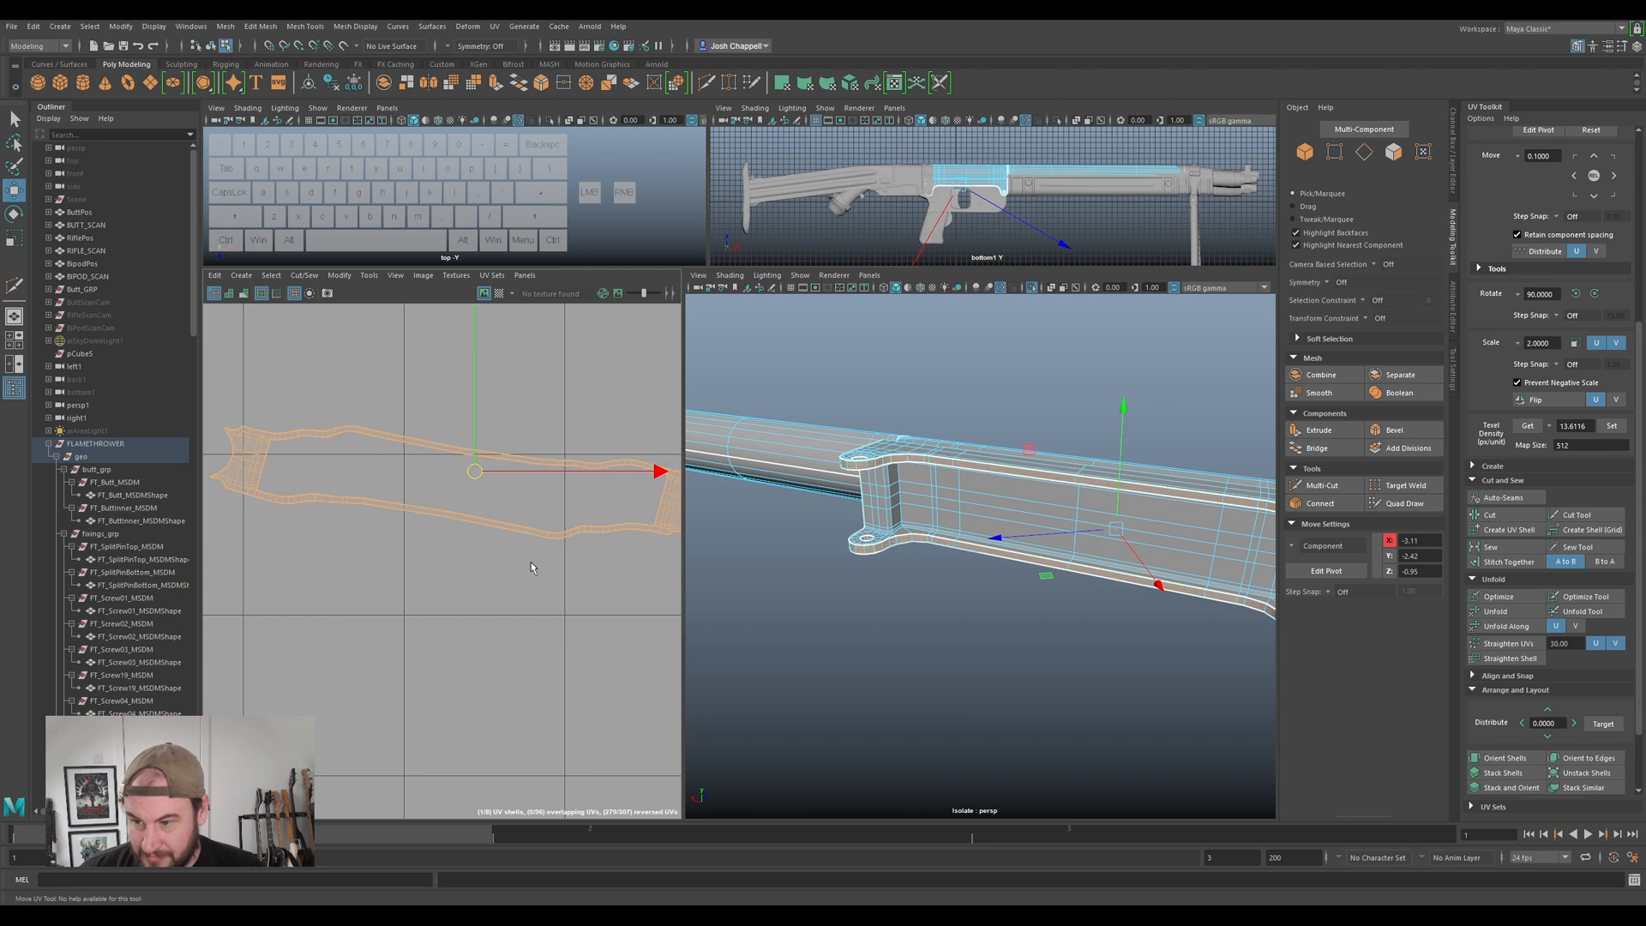
left_click(526, 527)
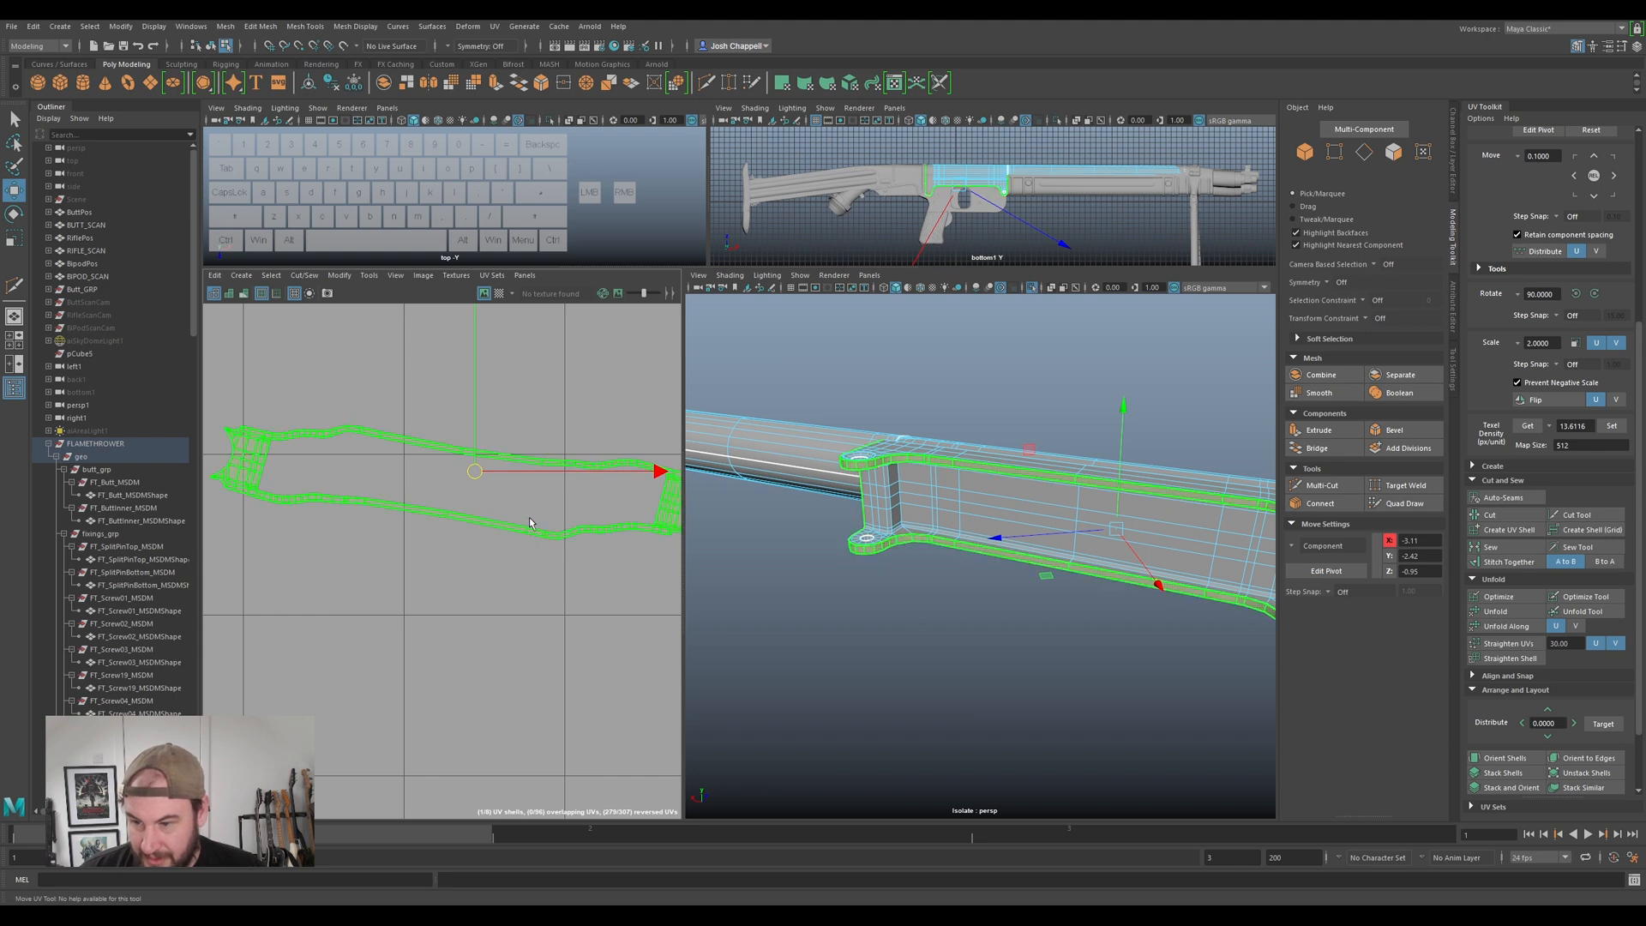
scroll(511, 518, "down", 1)
key("e")
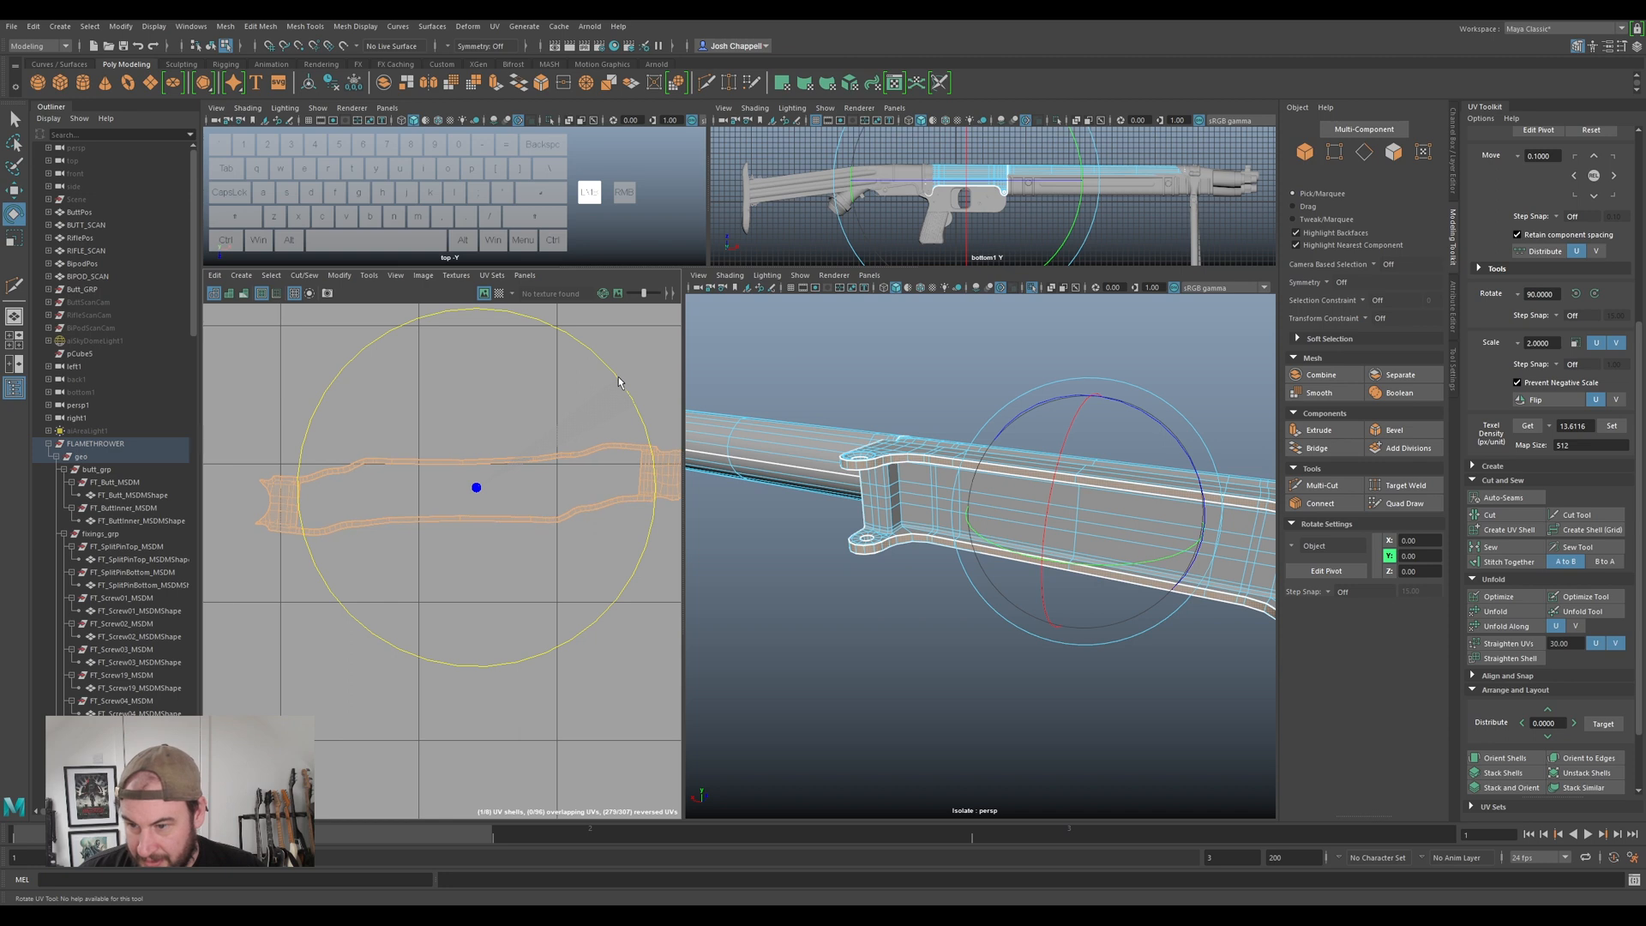
- Switch to edge selection and select the edge crossing the rim strip beside the housing bracket's inner corner
left_click_drag(897, 456, 979, 450, "alt")
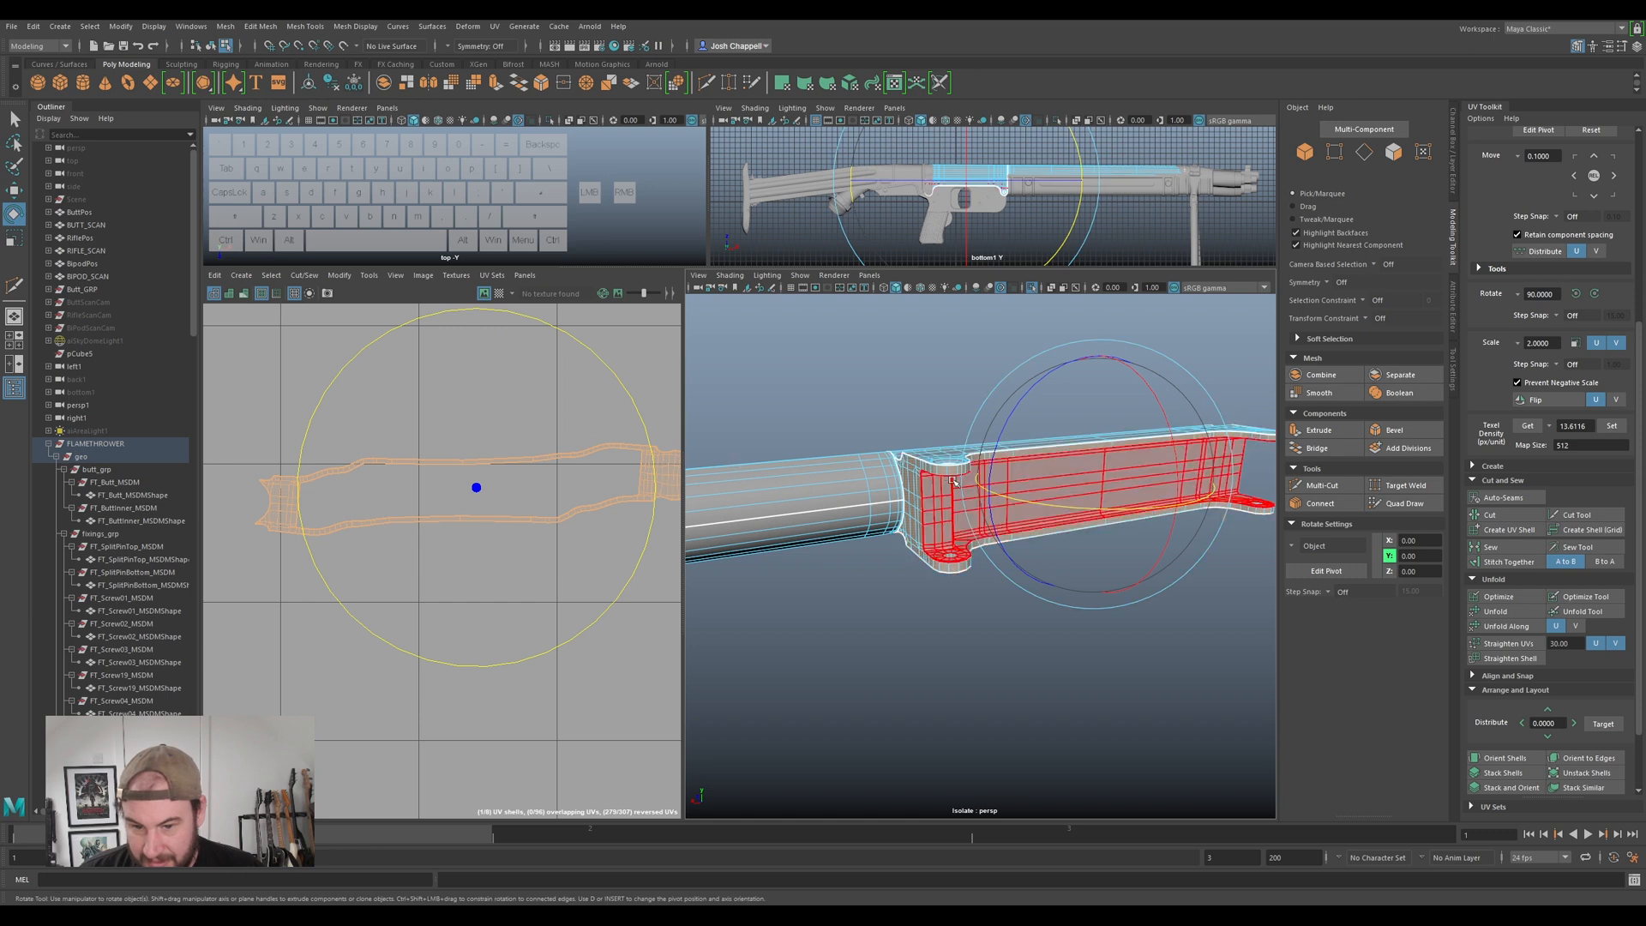
mouse_move(953, 482)
left_mouse_down("alt")
mouse_move(899, 490)
mouse_move(958, 483)
left_mouse_up("alt")
scroll(953, 489, "up", 3)
middle_click_drag(951, 491, 842, 526, "alt")
left_click_drag(837, 527, 752, 550, "alt")
middle_click_drag(972, 550, 766, 527, "alt")
left_click_drag(766, 527, 952, 551, "alt")
right_click_drag(1043, 548, 1037, 502)
scroll(1033, 503, "up", 5)
scroll(1012, 515, "down", 3)
left_click_drag(977, 534, 1016, 516, "alt")
left_click(1023, 513)
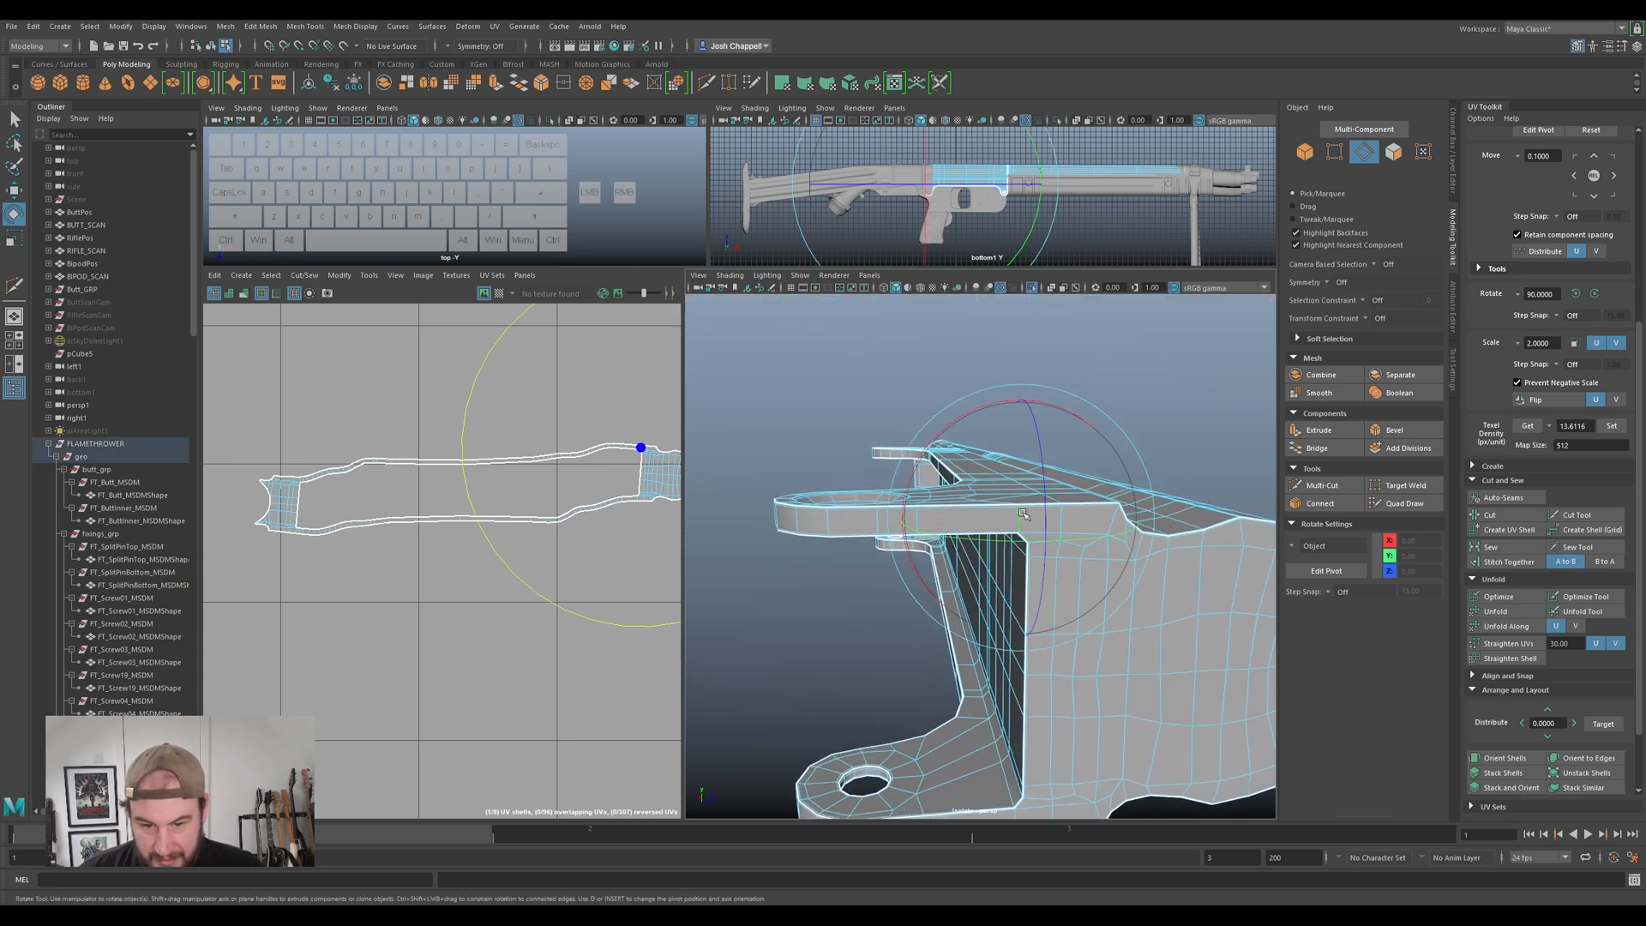
double_click(1023, 513)
key("q")
- Add the matching edges across the strip at the bracket's other corner to the edge selection
left_click_drag(1091, 563, 997, 583, "alt")
left_click_drag(913, 640, 934, 626, "alt")
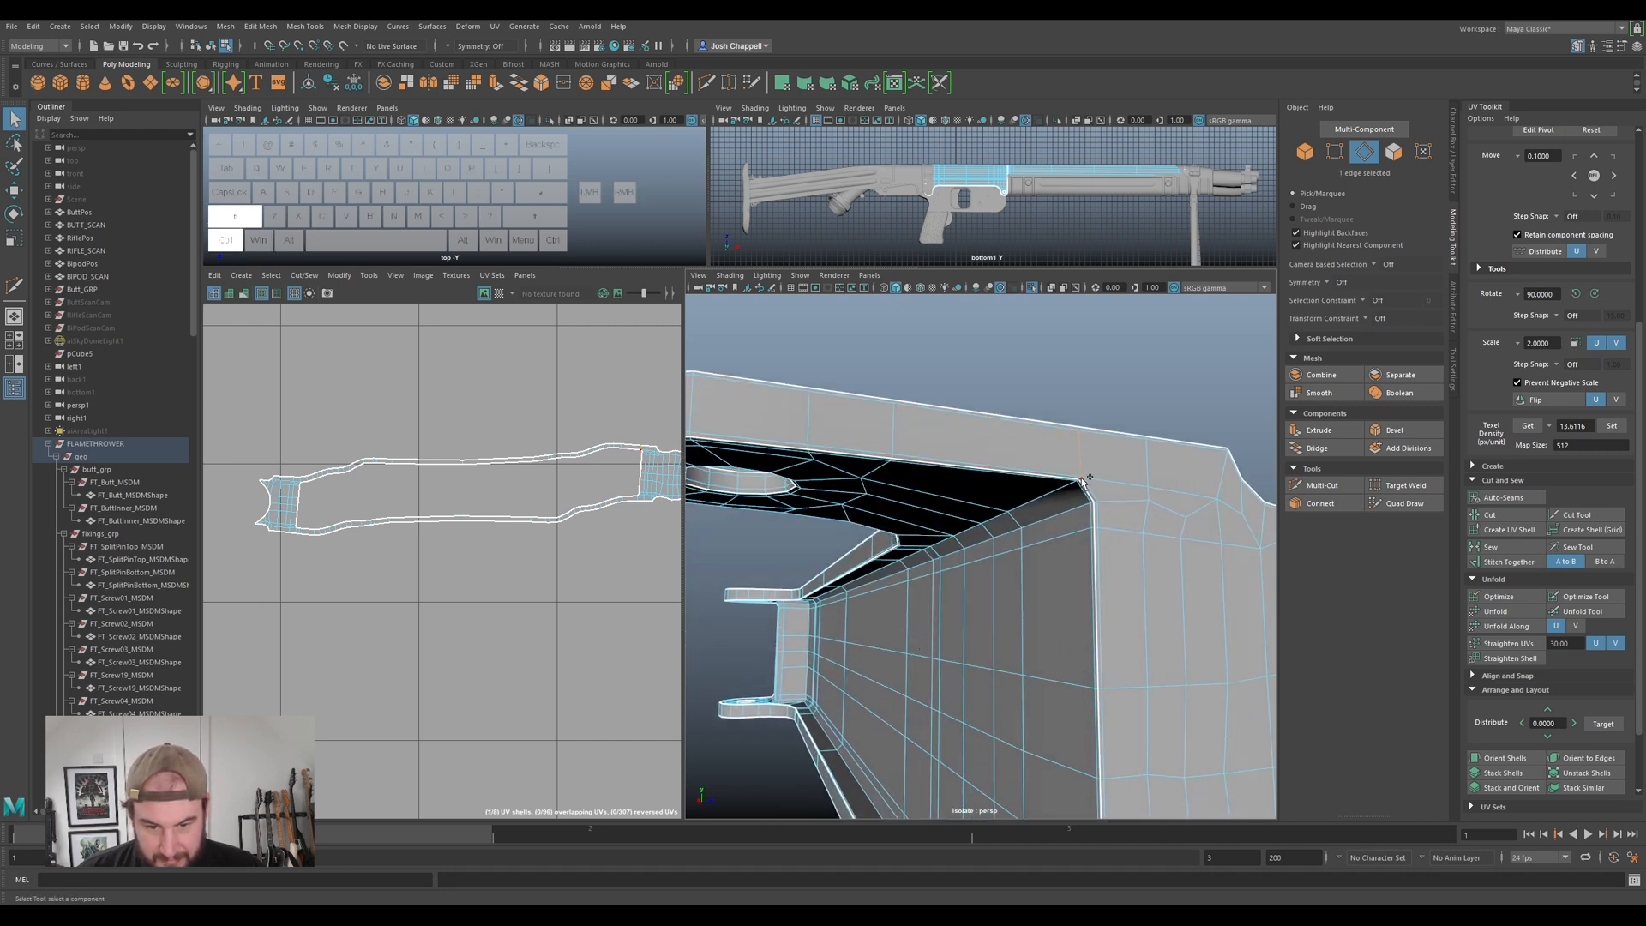
left_click(1080, 480, "ctrl+shift")
left_click_drag(1084, 485, 1093, 600, "alt")
left_click(1119, 681, "ctrl+shift")
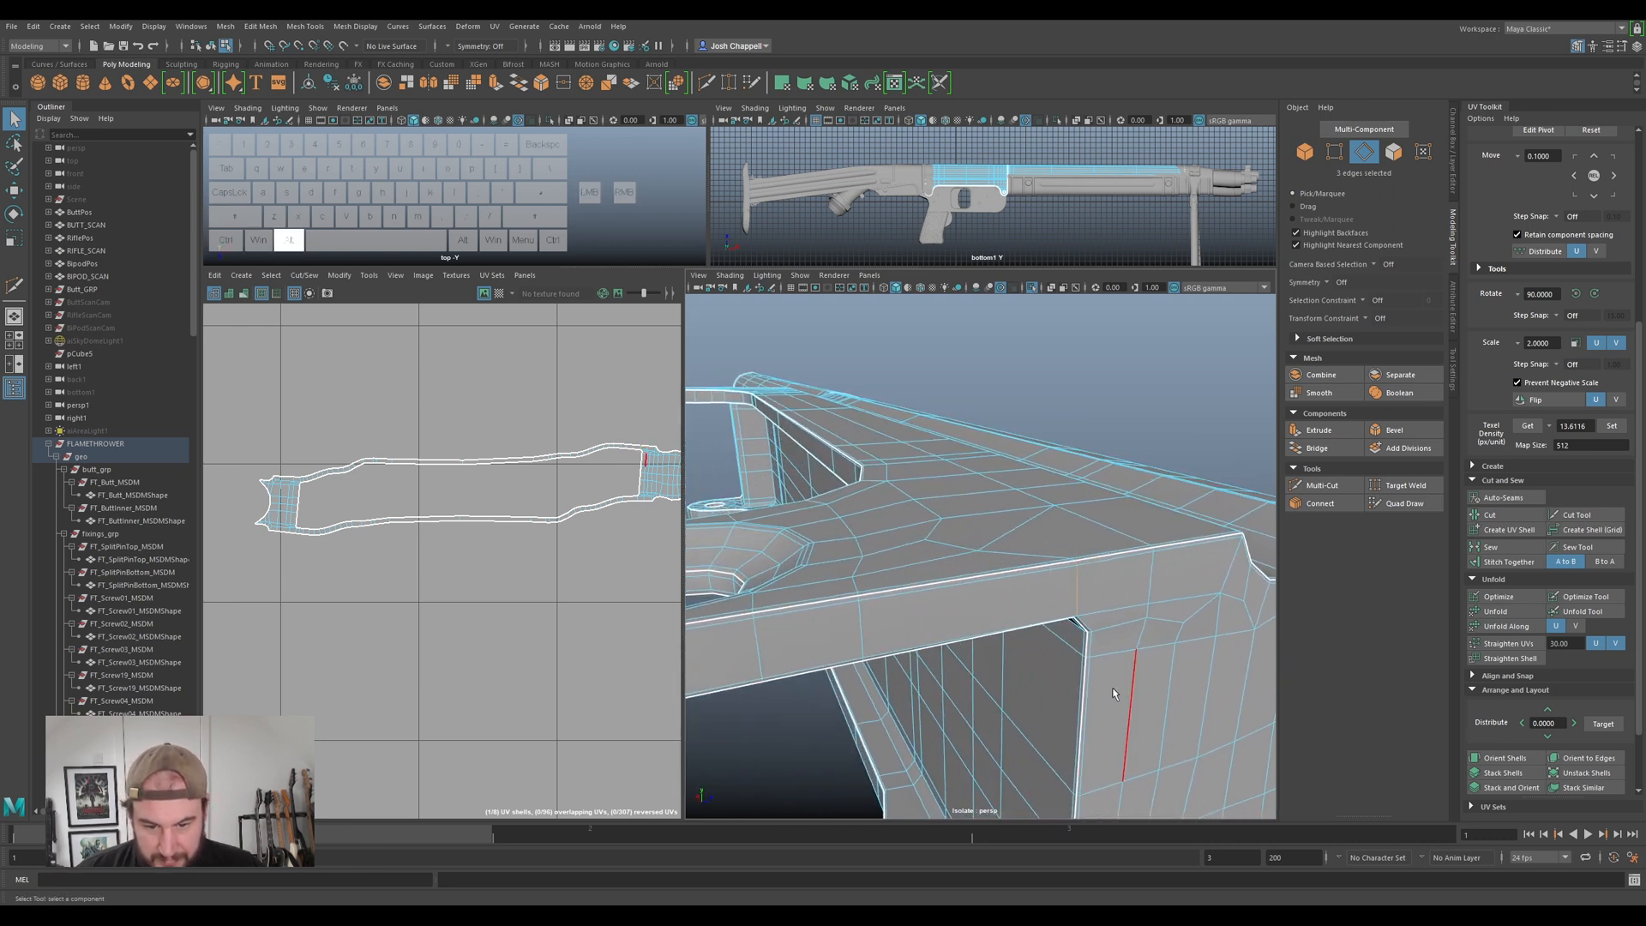
left_click_drag(1115, 685, 1094, 481, "alt")
left_click_drag(976, 440, 995, 445, "alt")
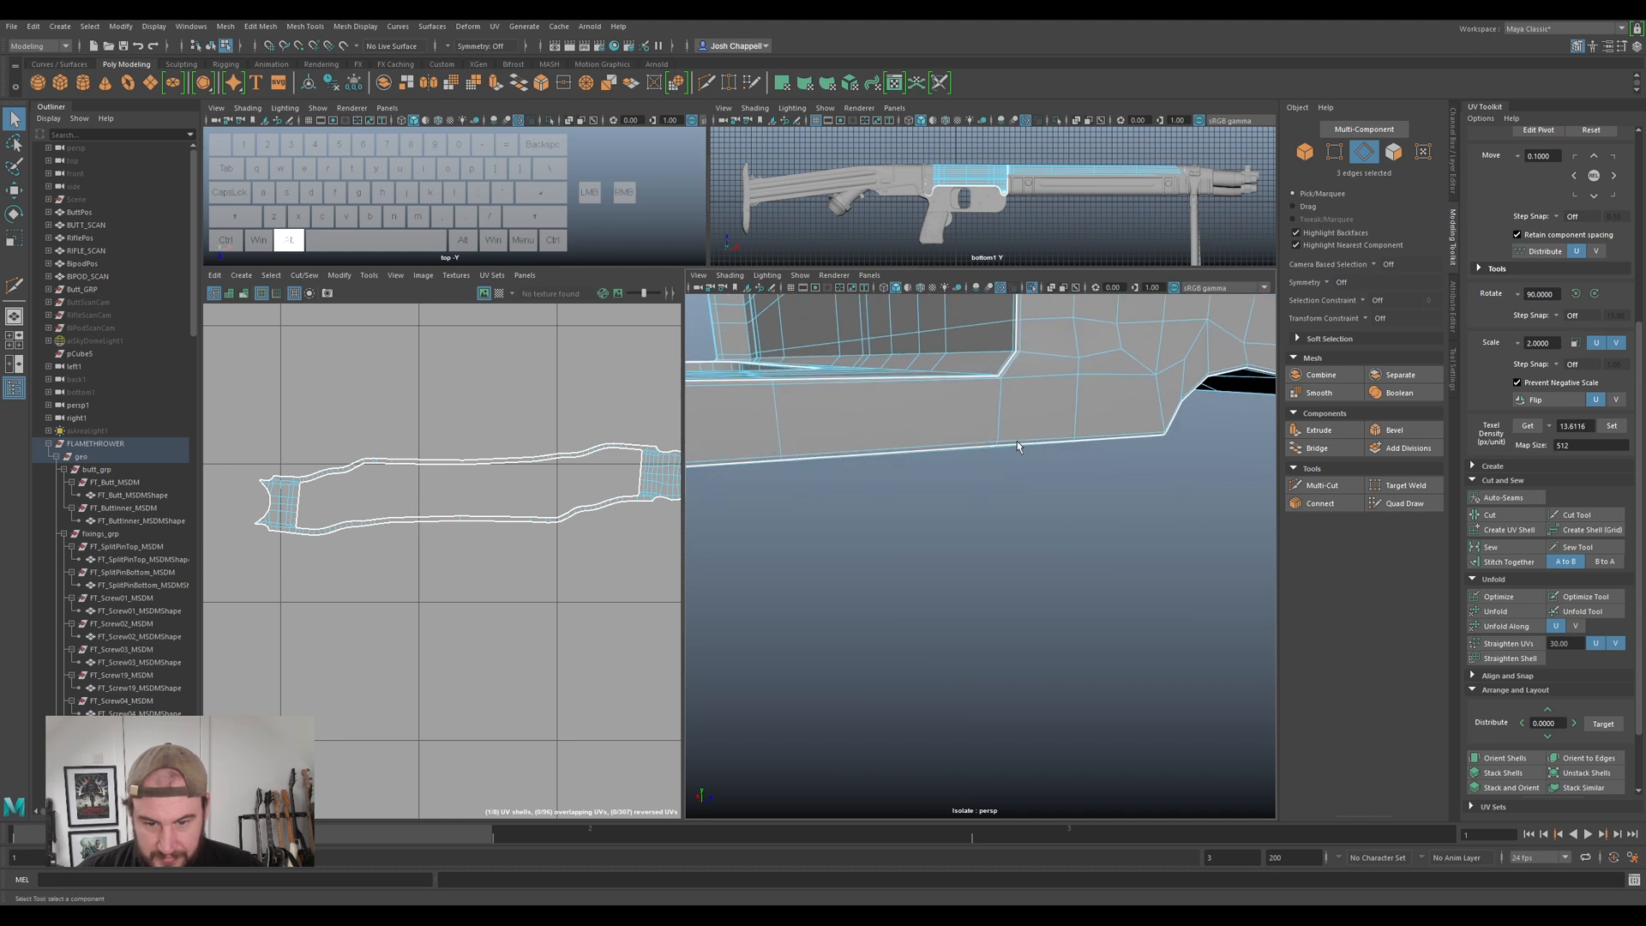
left_click(1002, 382, "ctrl+shift")
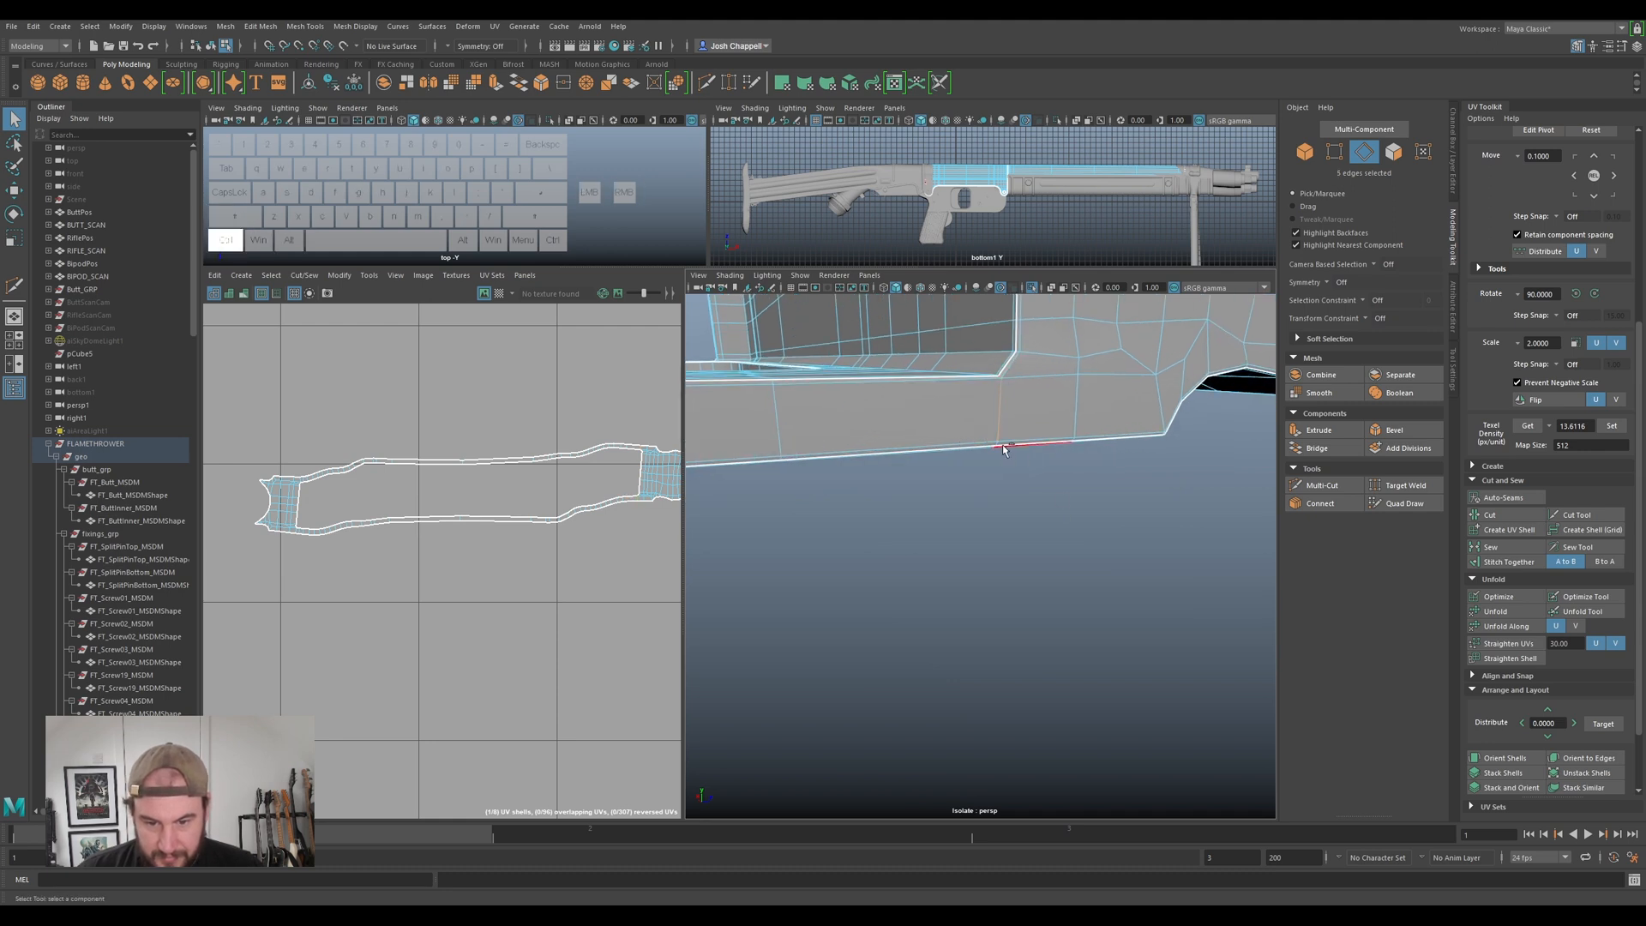
left_click_drag(1065, 540, 1067, 736, "alt")
scroll(838, 419, "up", 5)
left_click_drag(838, 425, 883, 515, "alt")
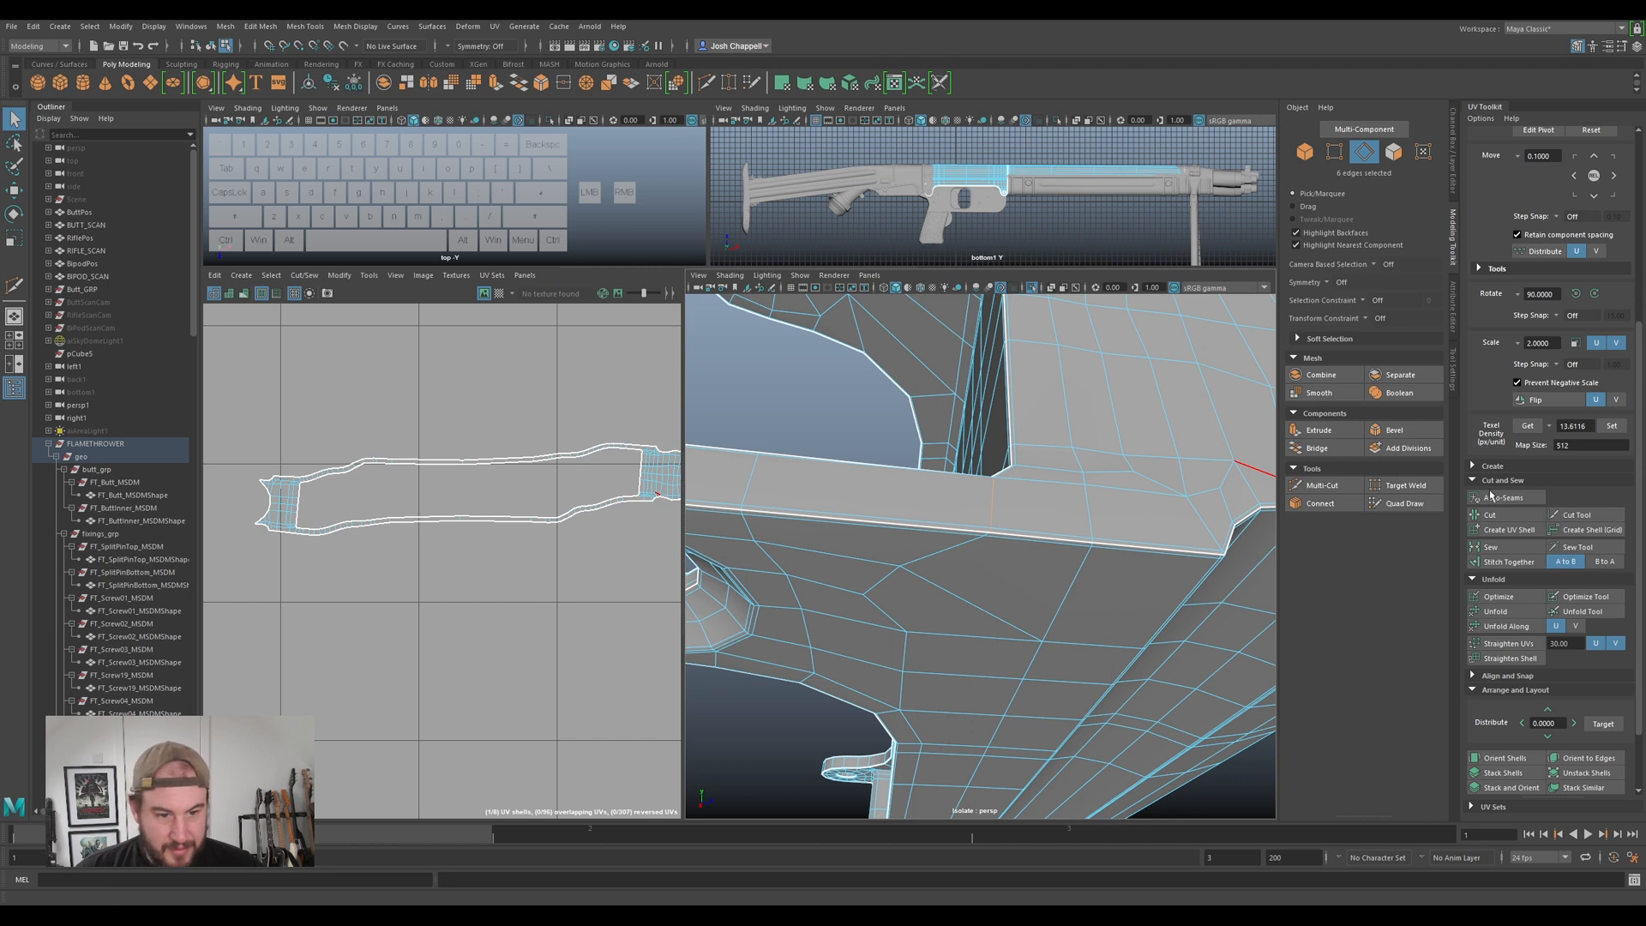
- Check the opposite side of the housing, add the remaining crossing edge, and cut the UVs along the selection
key("f")
left_click_drag(900, 503, 1124, 568, "alt")
scroll(852, 599, "up", 6, "alt")
scroll(1013, 520, "down", 1, "alt")
left_click_drag(1012, 520, 1056, 589, "alt")
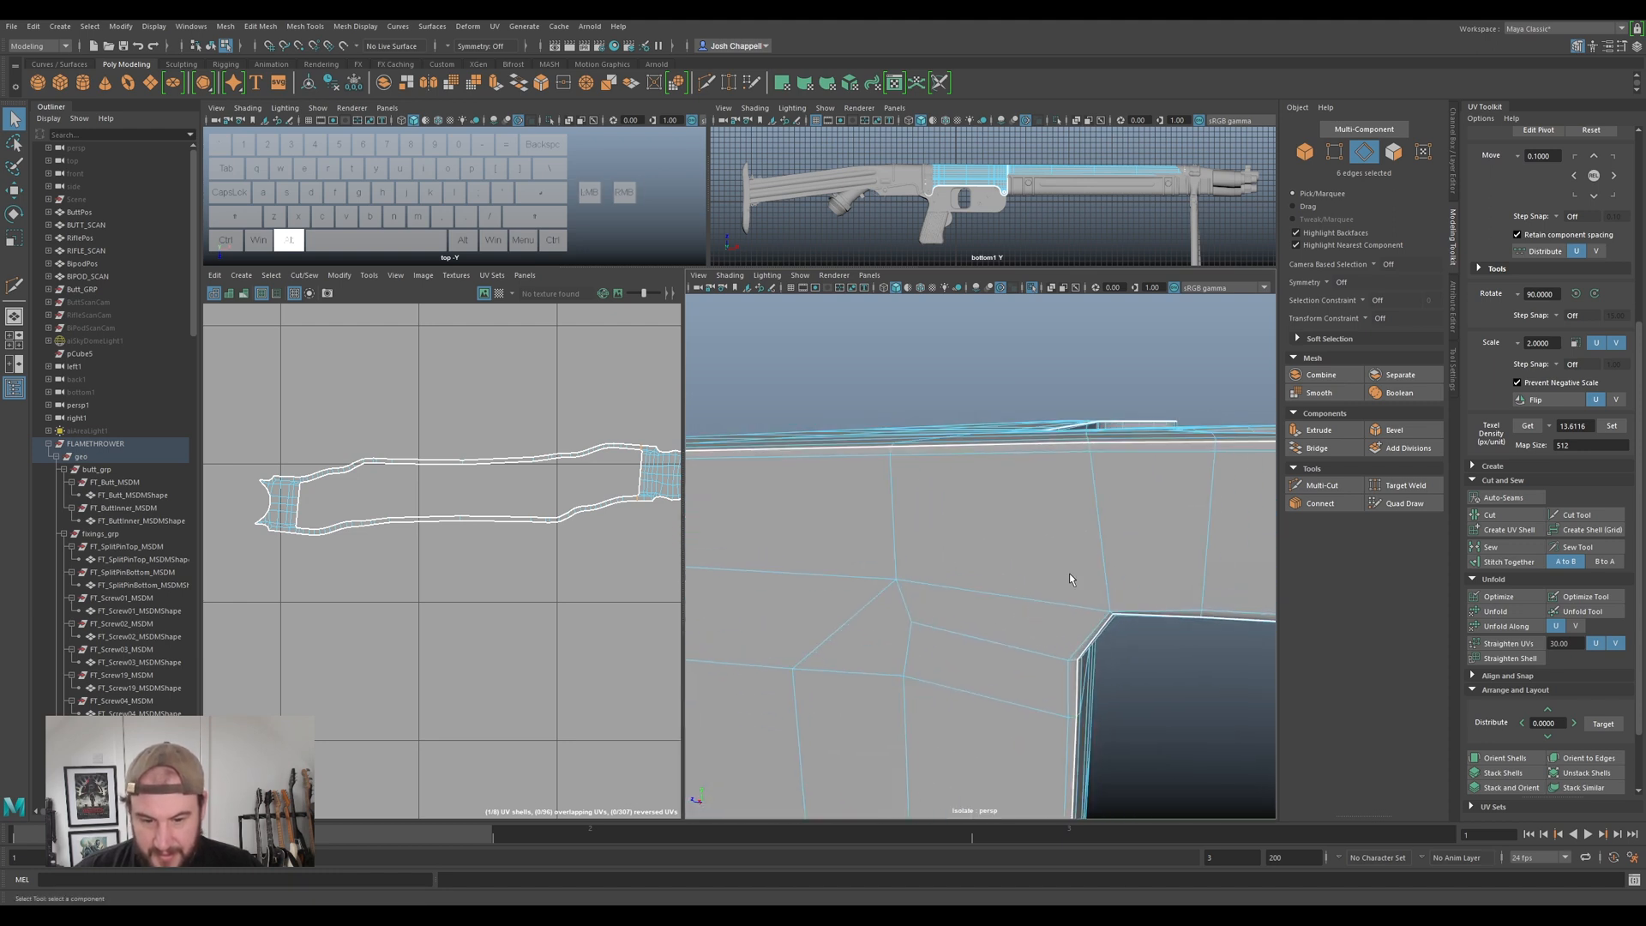
left_click(1149, 451, "ctrl+shift")
left_click_drag(1099, 625, 1077, 586, "alt")
scroll(970, 401, "down", 5)
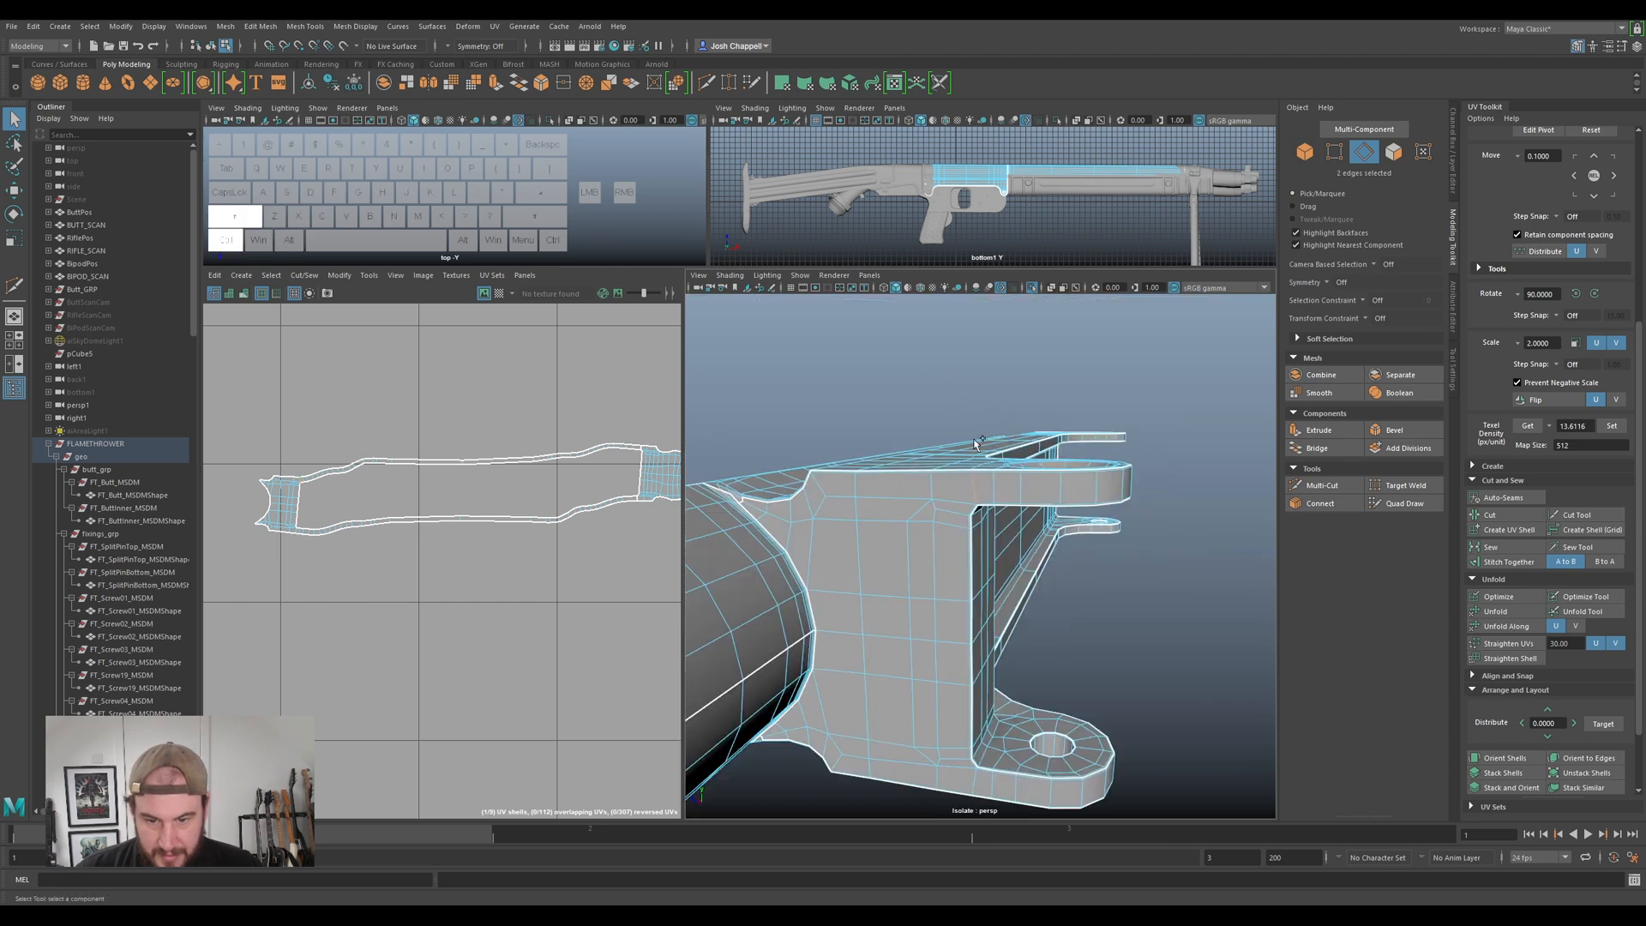
- Select the crosswise edges at the upper and lower inner corners on the housing's other side and cut the UVs there
scroll(973, 505, "up", 5)
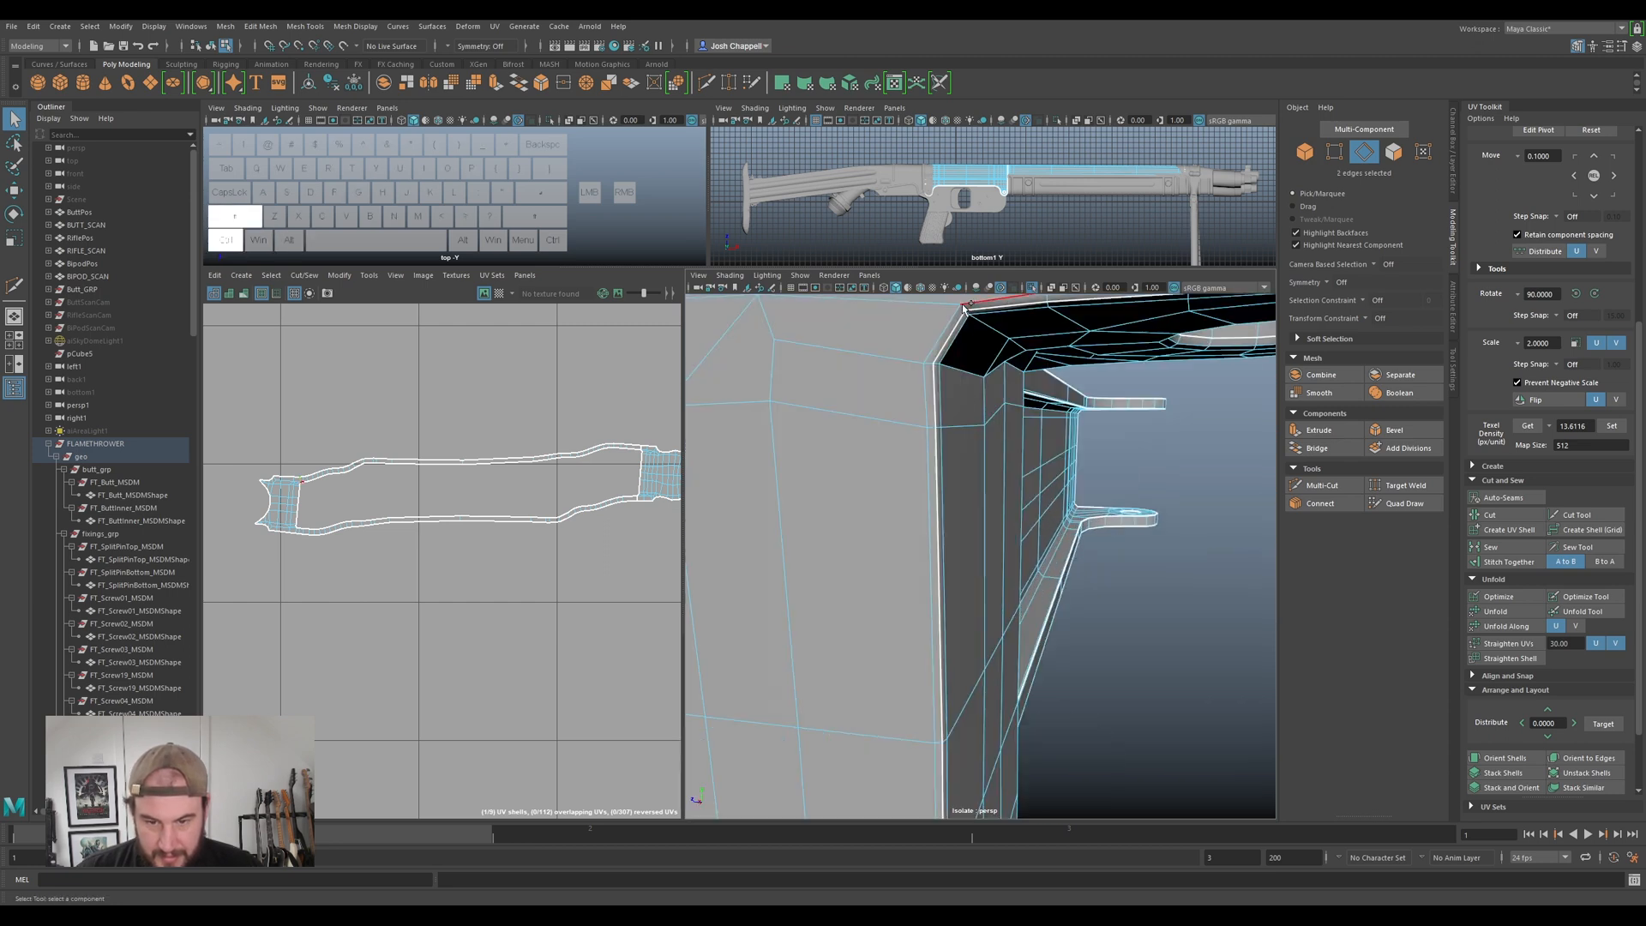
right_click_drag(985, 357, 995, 386, "alt")
left_click(943, 429, "shift")
left_click_drag(943, 428, 1054, 518, "alt")
right_click_drag(931, 515, 979, 527, "alt")
left_click_drag(980, 527, 977, 566, "alt")
right_click_drag(1054, 495, 995, 535, "alt")
left_click_drag(994, 540, 989, 612, "alt")
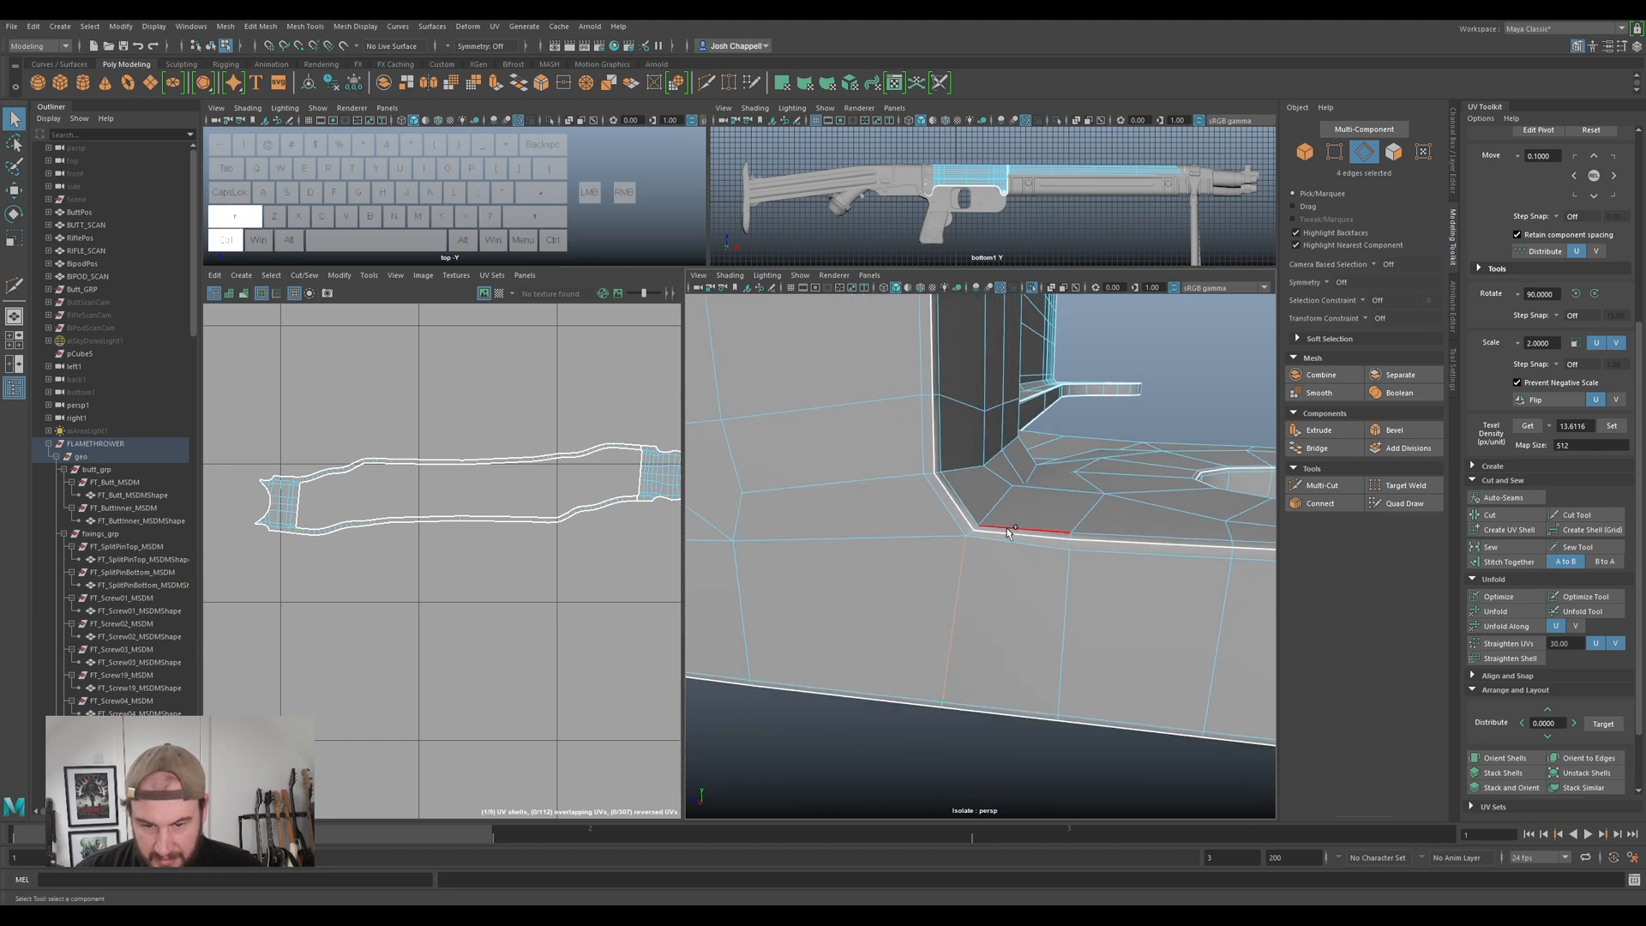
left_click(1032, 595, "shift")
left_click_drag(1032, 595, 1040, 551, "alt")
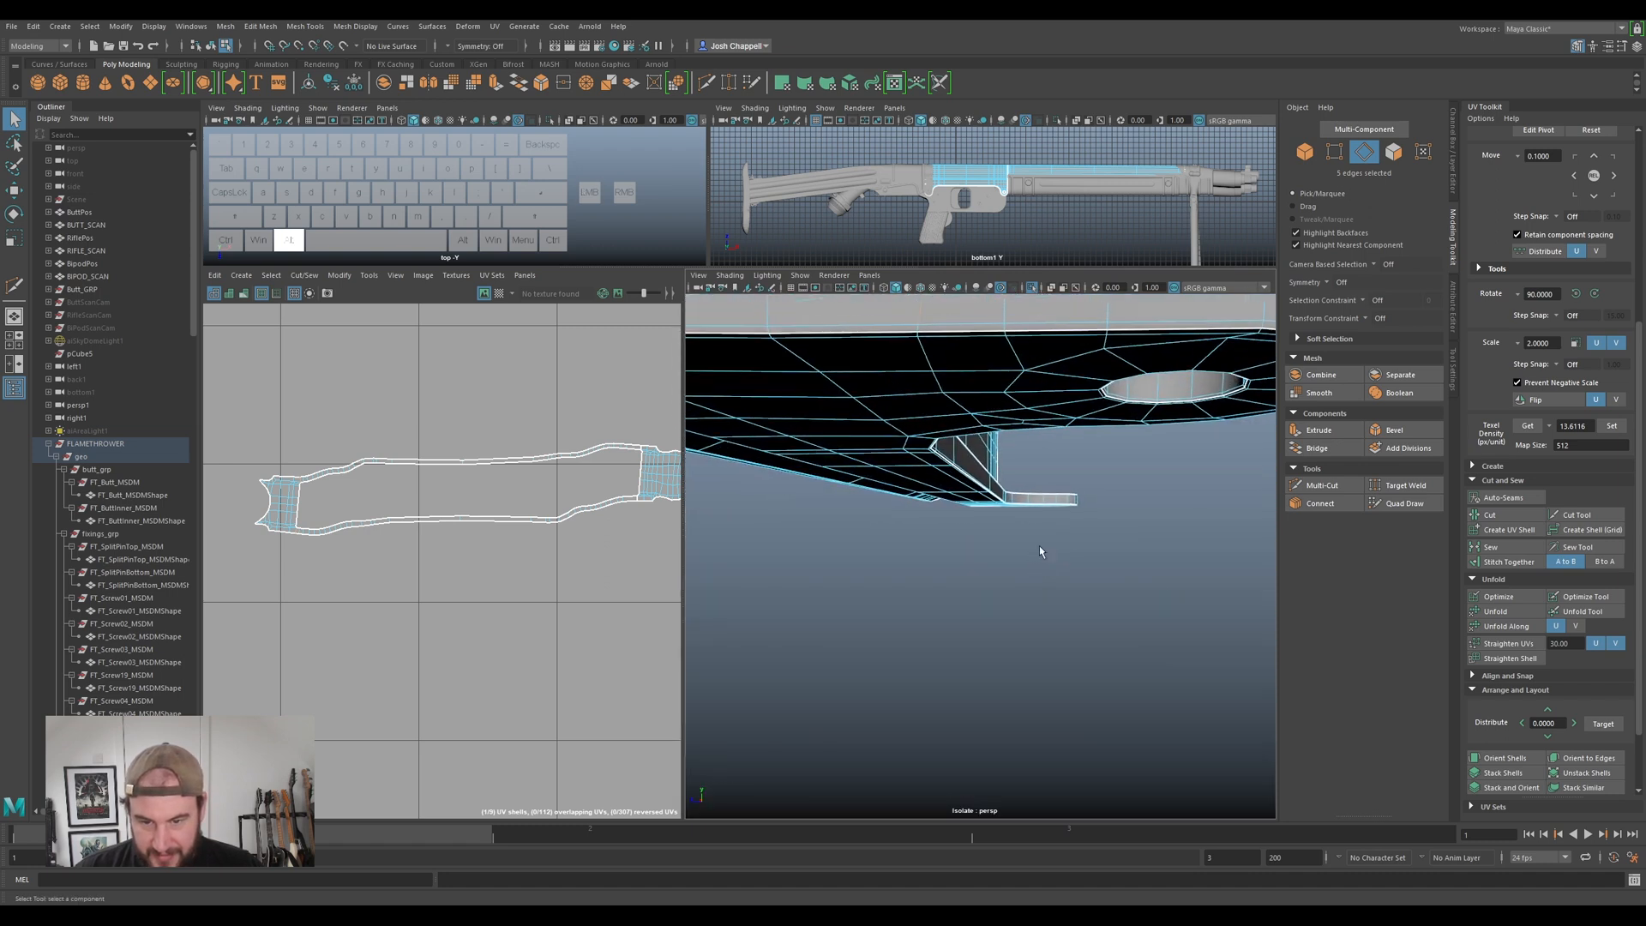
left_click(917, 328, "ctrl+shift")
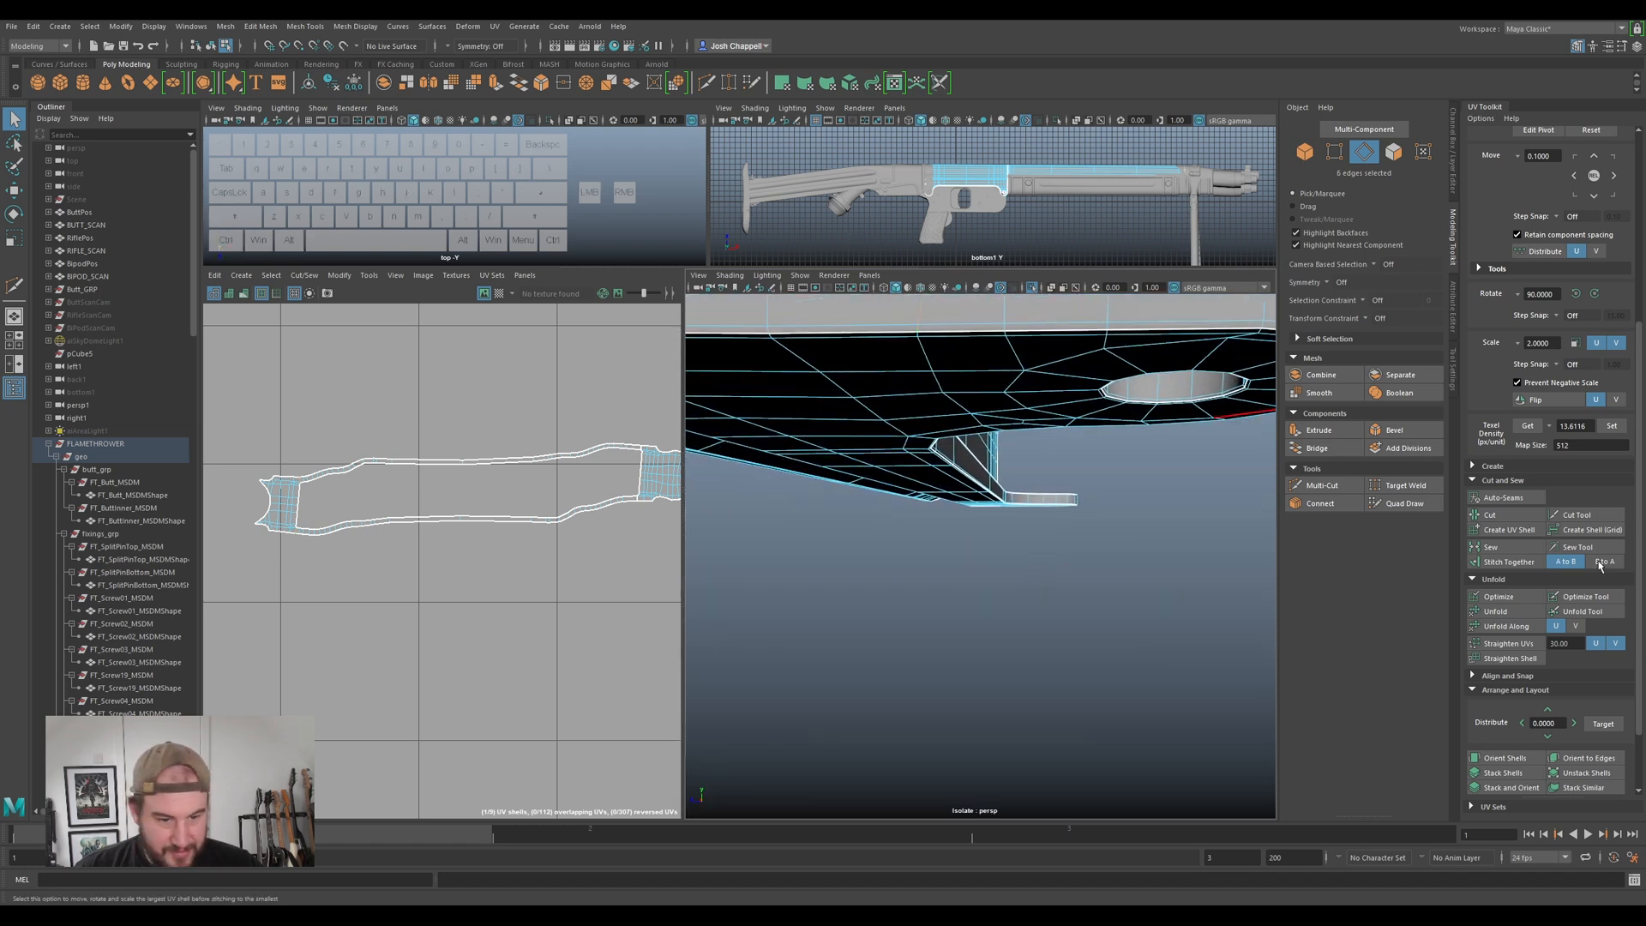
- Switch to vertex selection and try to reposition the vertices at the housing's inner corner with the Move tool
left_click_drag(1101, 414, 895, 570, "alt")
scroll(1000, 559, "up", 3)
scroll(948, 570, "up", 3)
right_click_drag(910, 593, 856, 551)
mouse_move(907, 606)
left_mouse_down()
mouse_move(957, 617)
mouse_move(927, 606)
left_mouse_up()
scroll(946, 605, "up", 3)
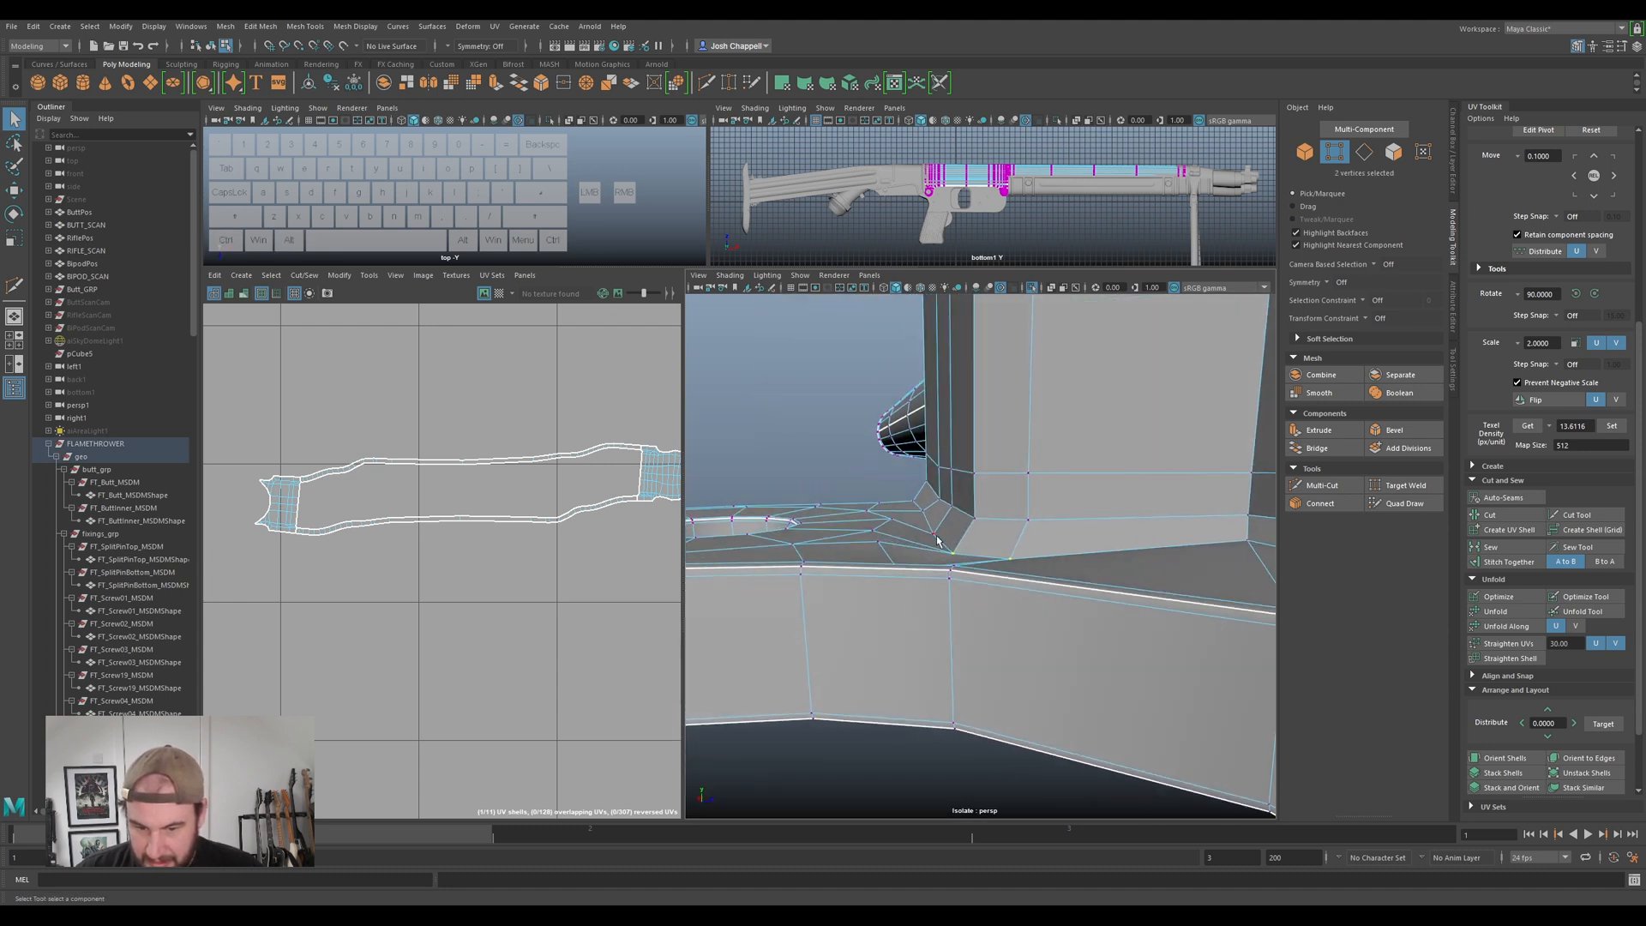
key("w")
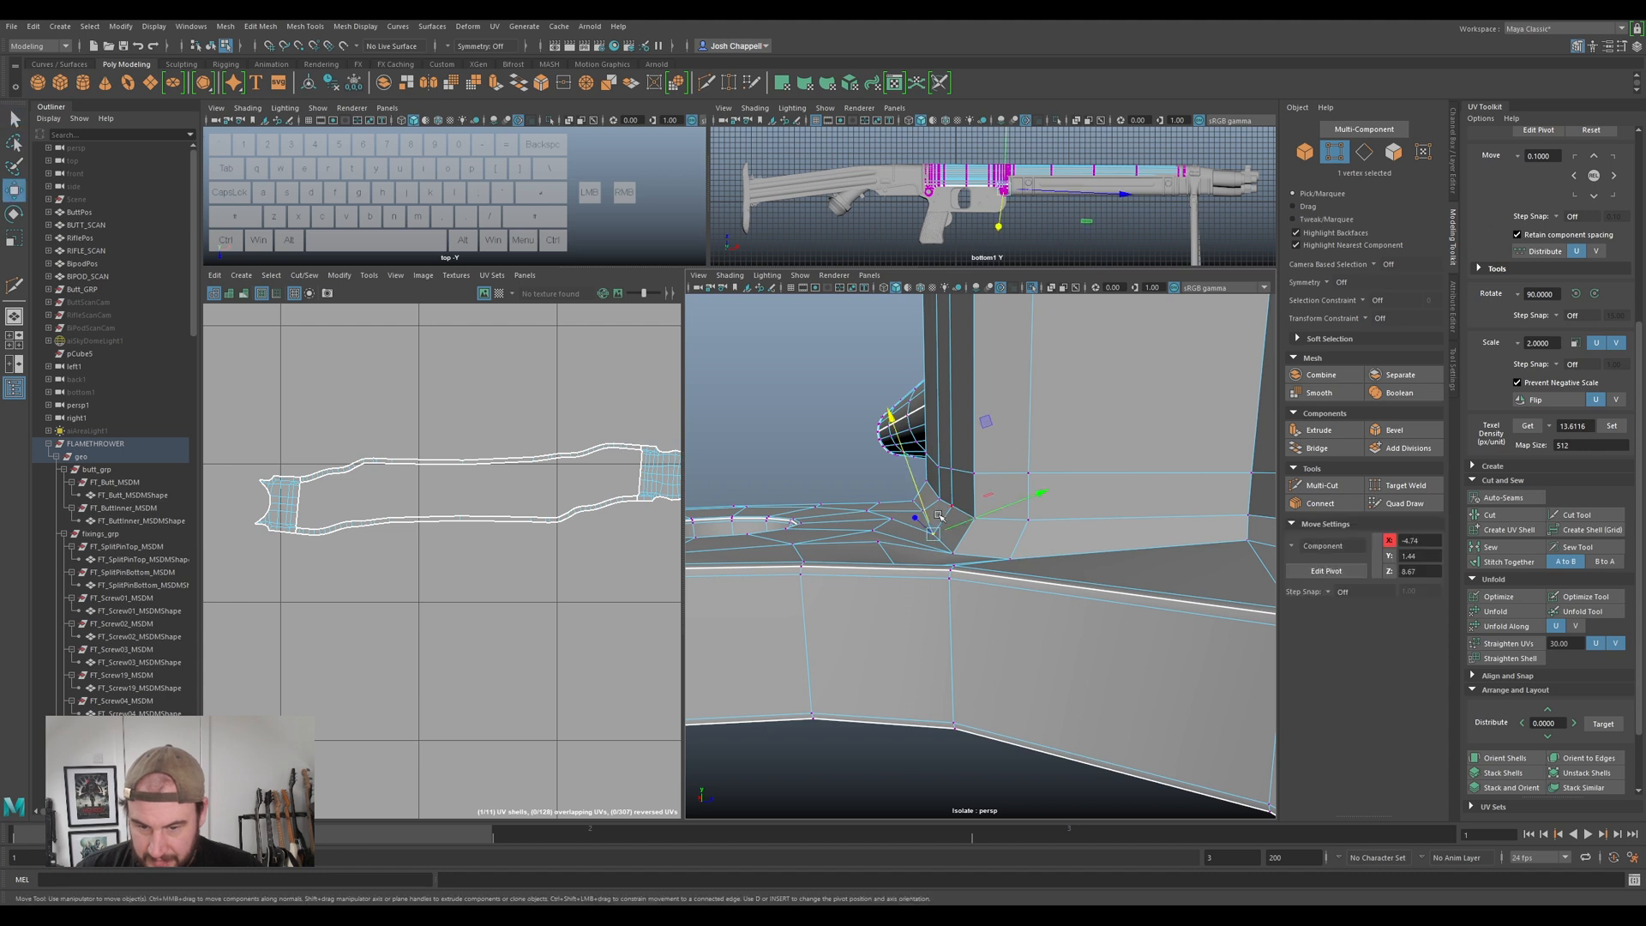
left_click_drag(919, 501, 941, 520)
left_click(922, 511)
left_click(954, 553)
key("v")
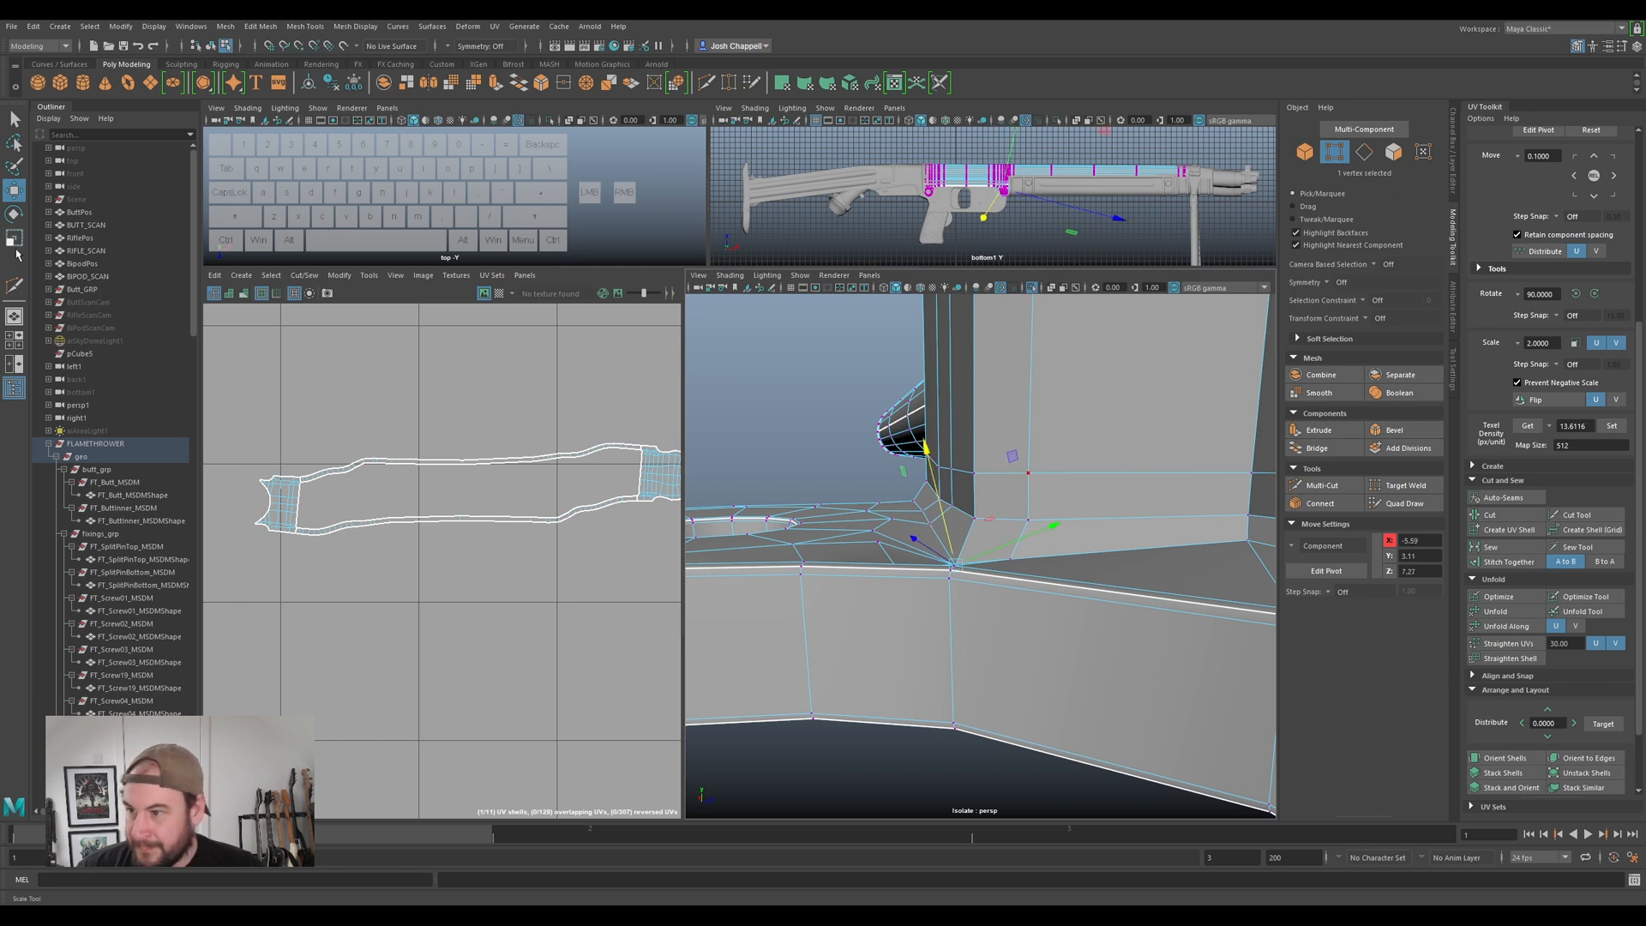
- Set the Move tool's axis orientation to World and try snapping the inner-corner vertex to its neighbor, undoing the last snap
double_click(13, 188)
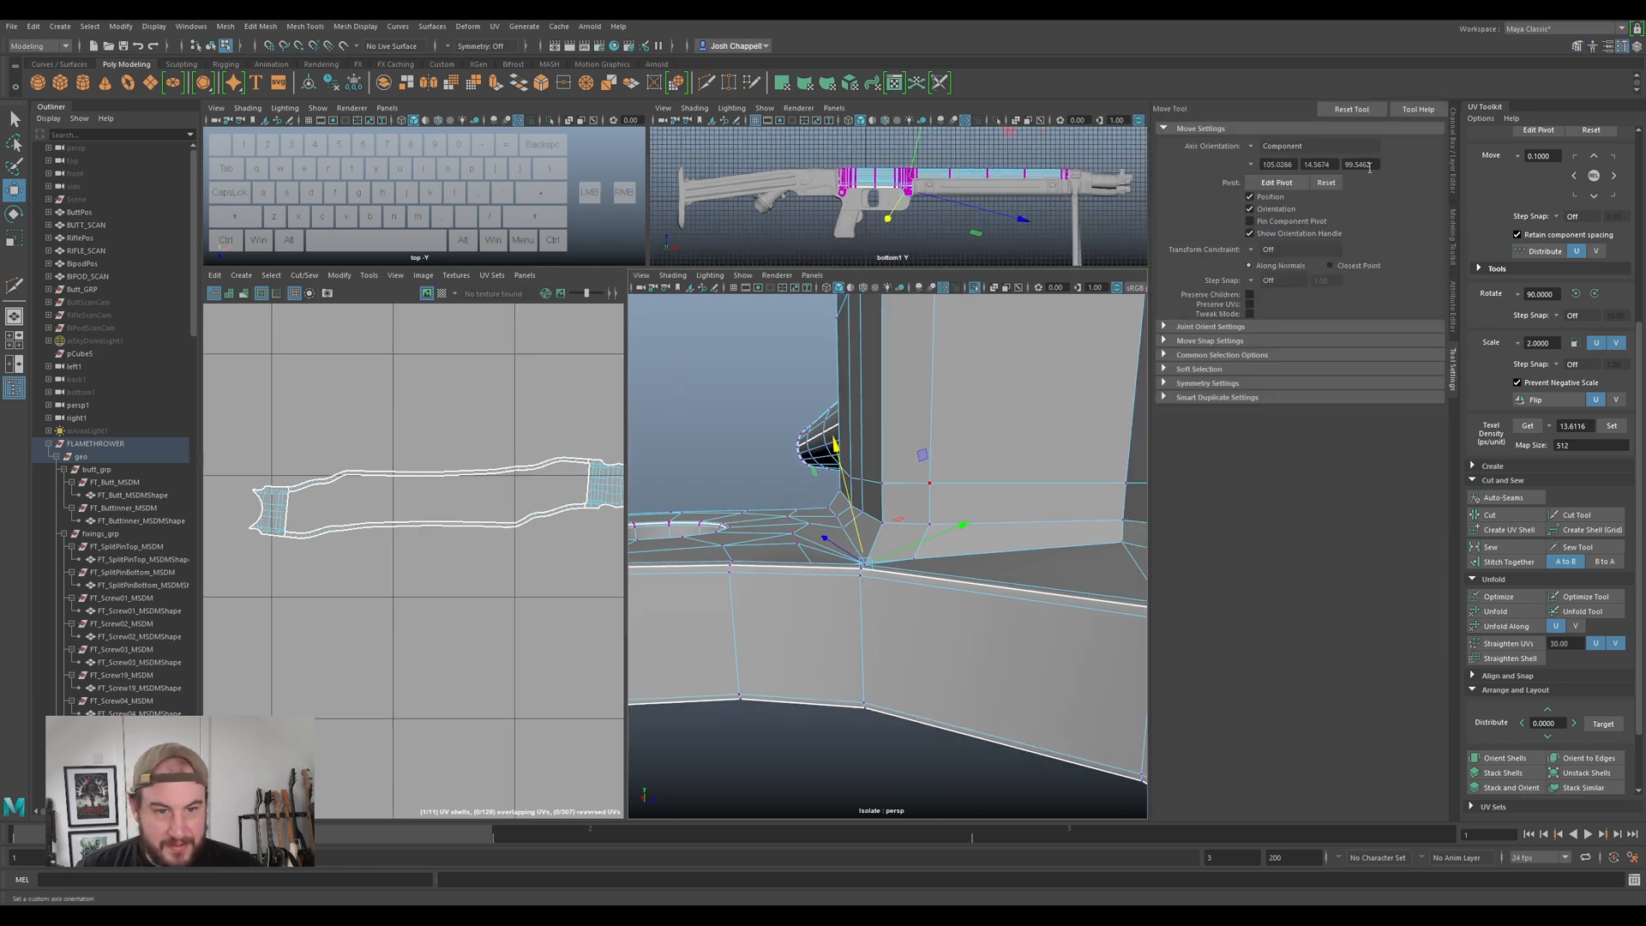
left_click(1259, 149)
left_click(1286, 165)
key("v")
left_click_drag(849, 536, 842, 531)
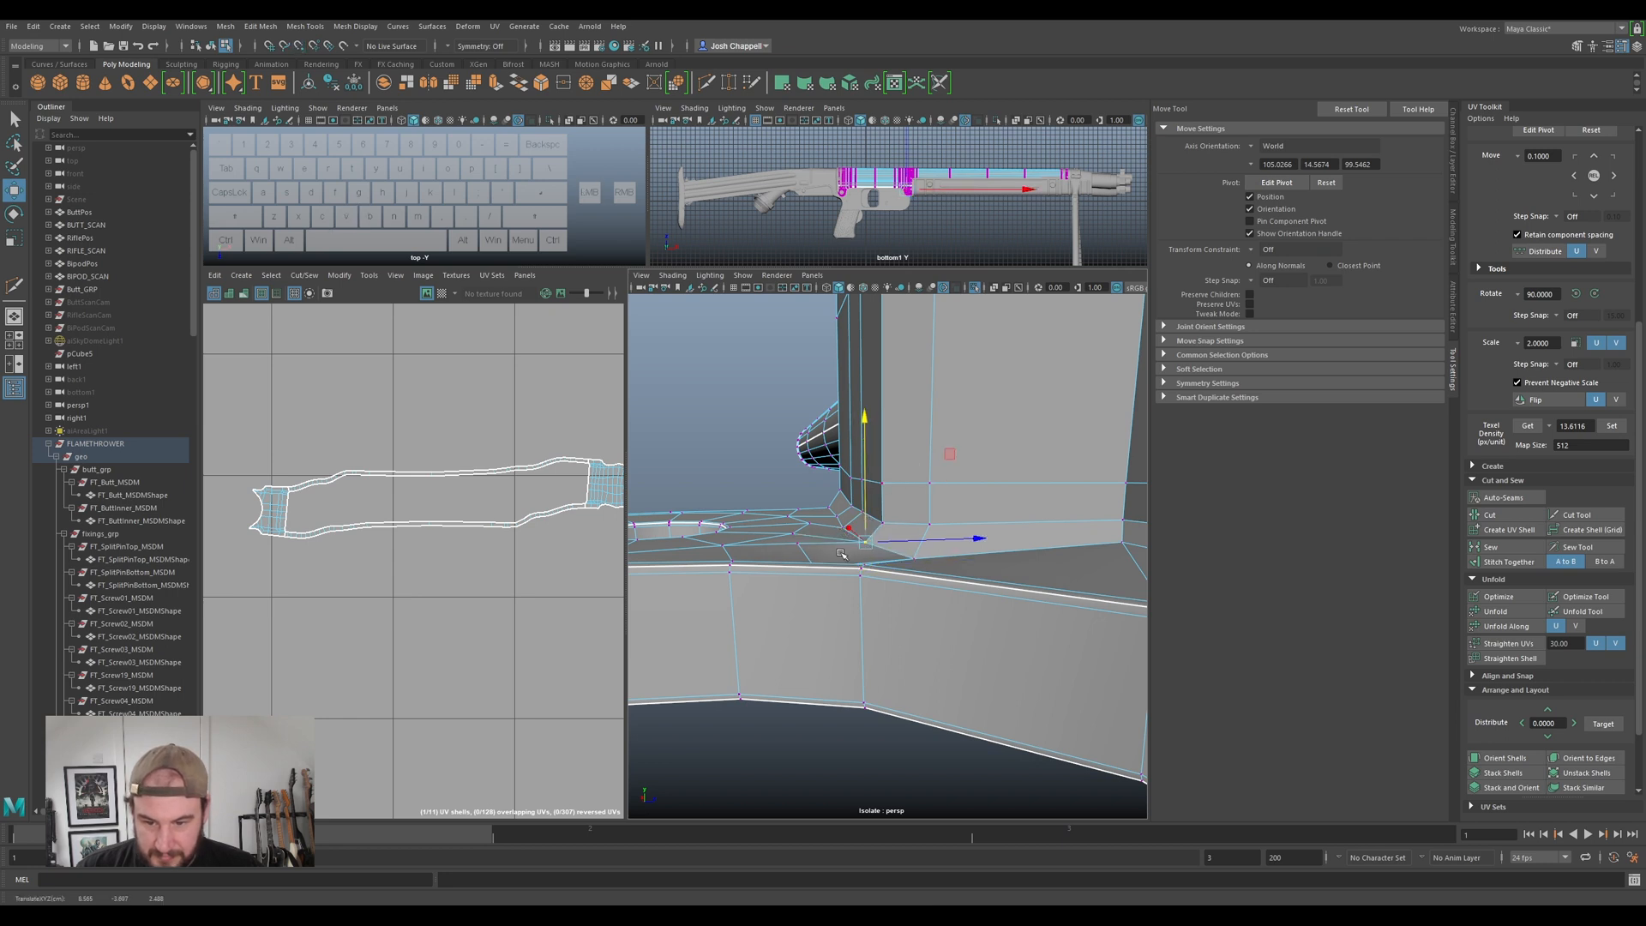
left_click_drag(829, 585, 883, 545, "alt")
key("v")
key("v")
left_click(869, 543)
key("v")
key("ctrl+z")
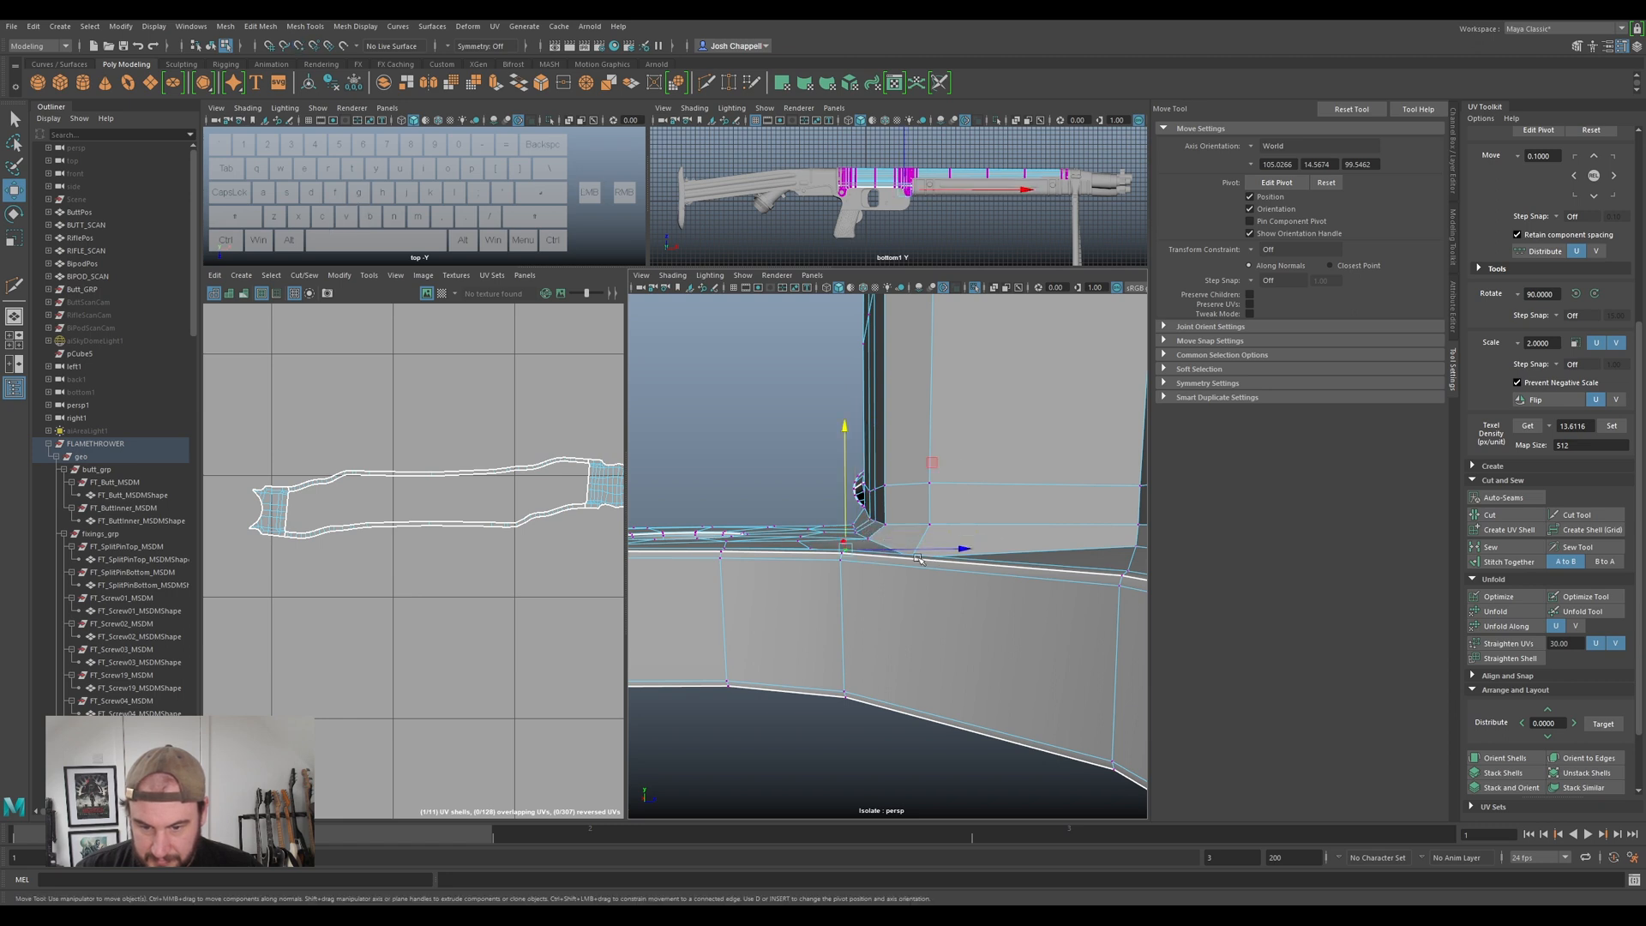
- Snap the vertices at the housing's inner corners onto the neighboring corner vertices
left_click_drag(937, 579, 932, 541, "alt")
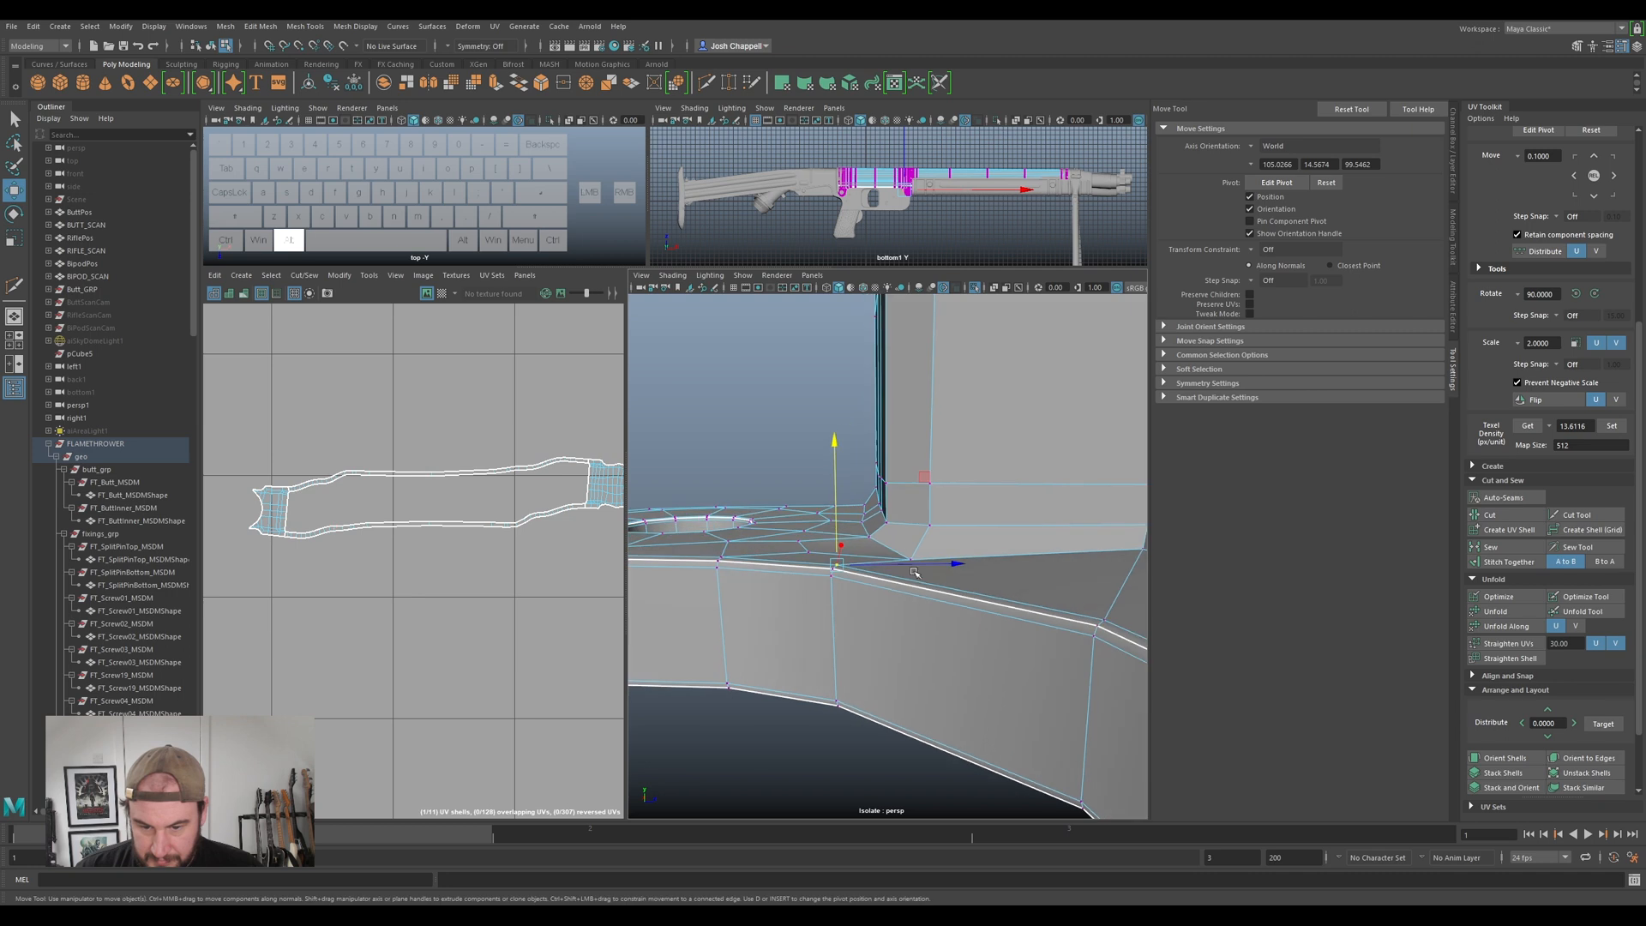
key("v")
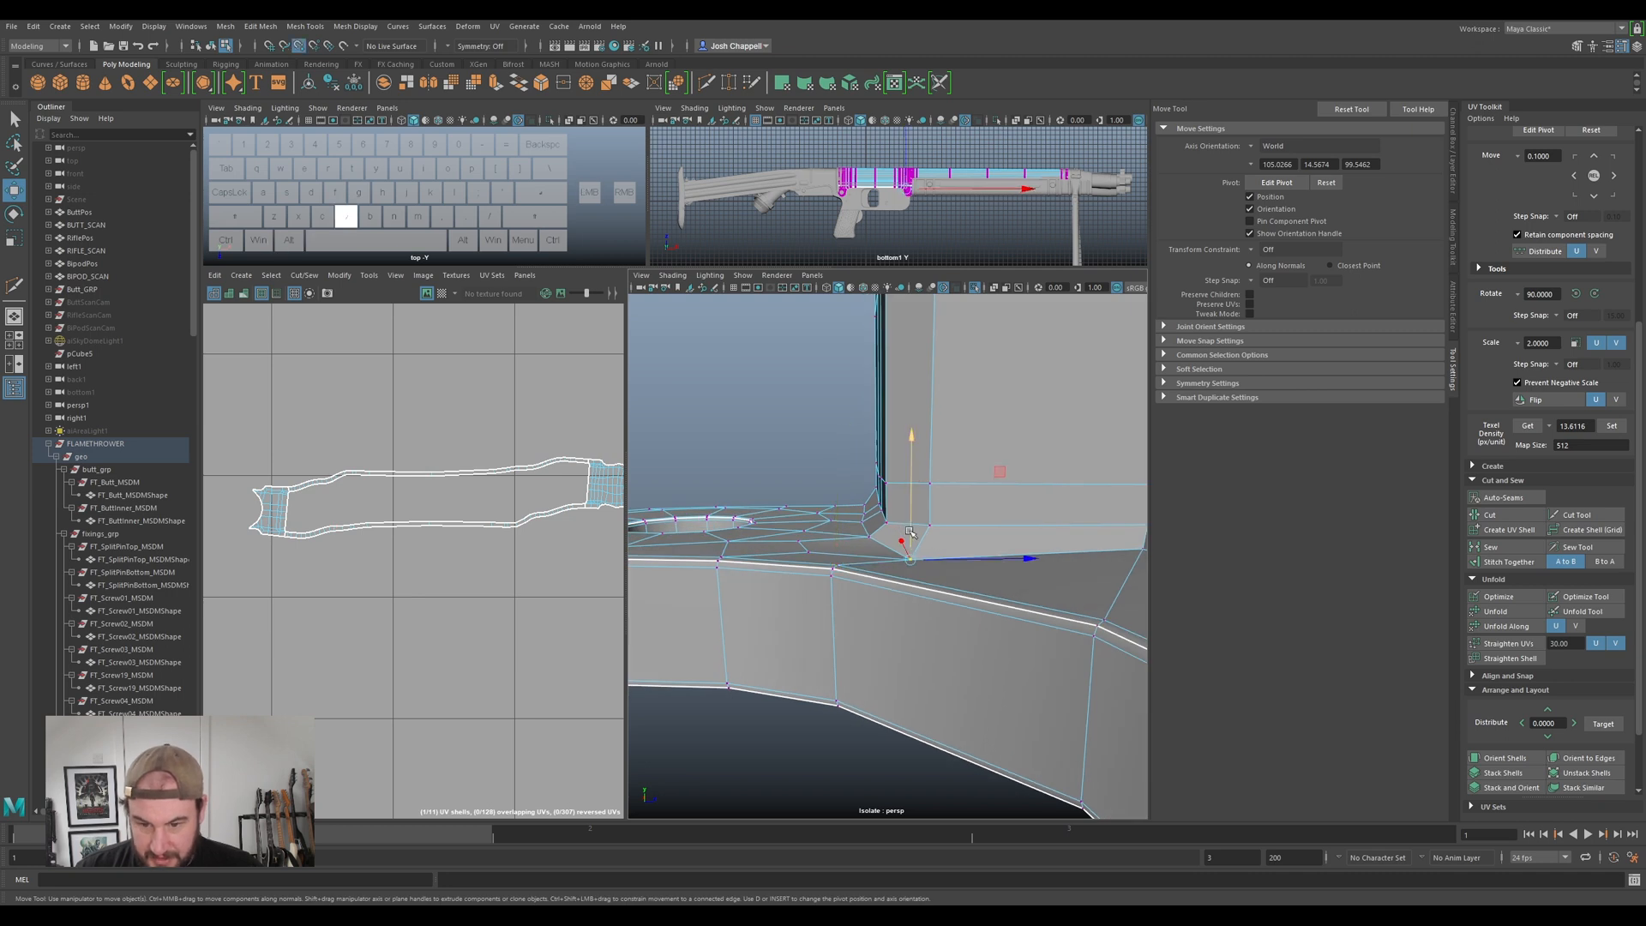
left_click_drag(910, 532, 683, 623, "alt")
left_click(969, 498)
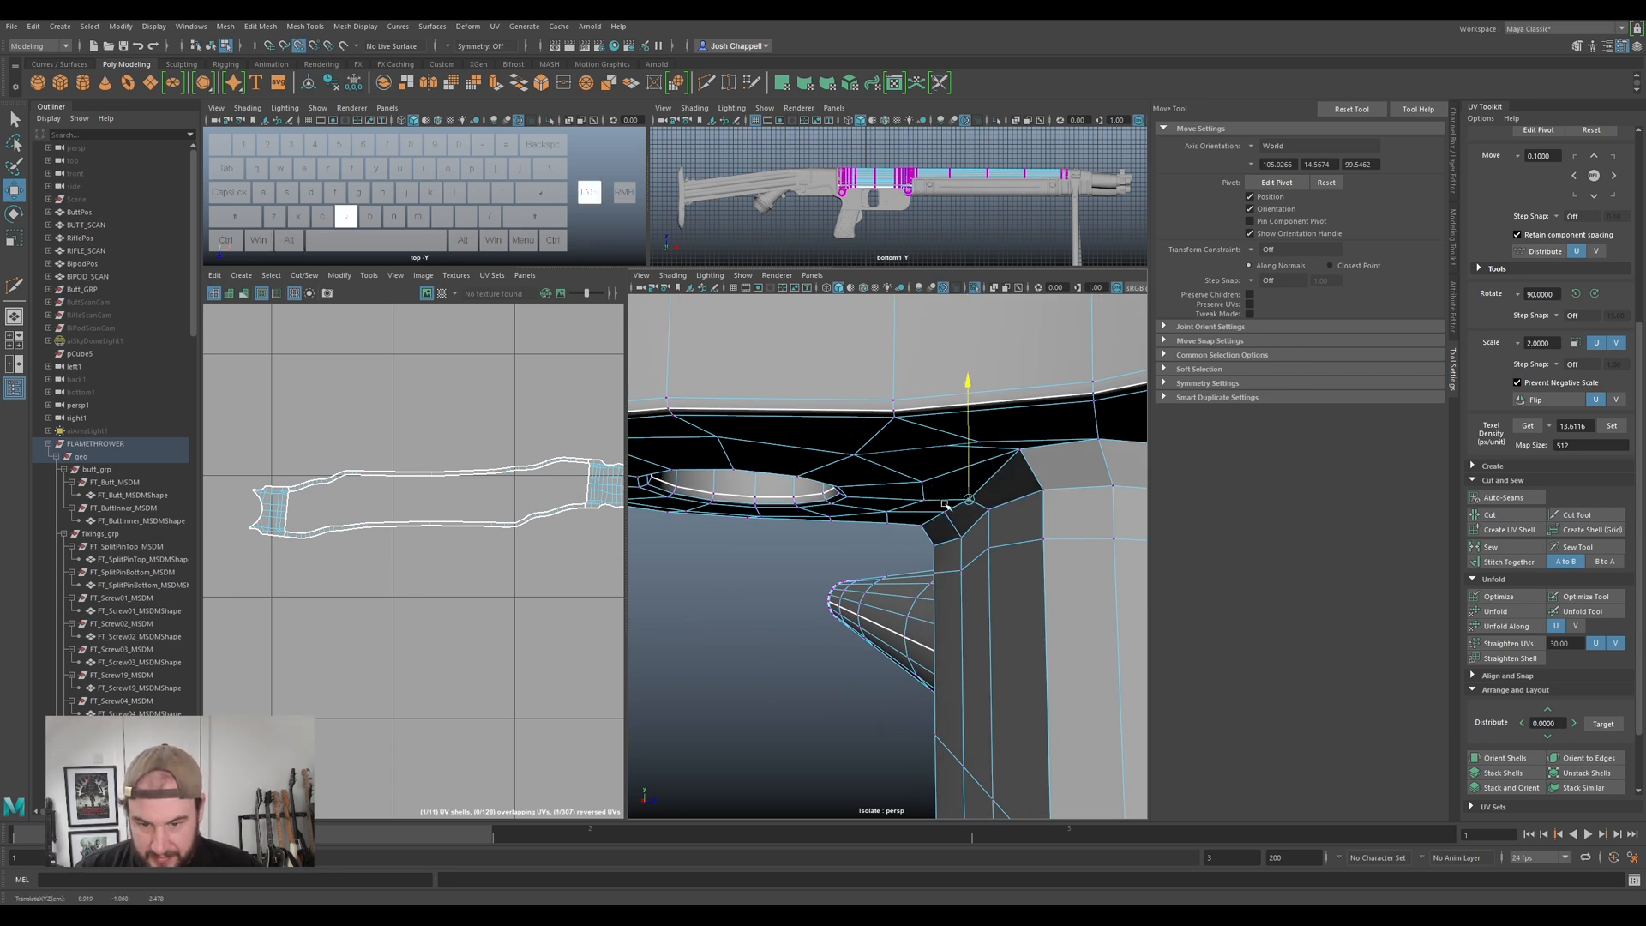
left_click(1021, 449)
left_click_drag(1021, 450, 990, 513)
left_click(989, 507)
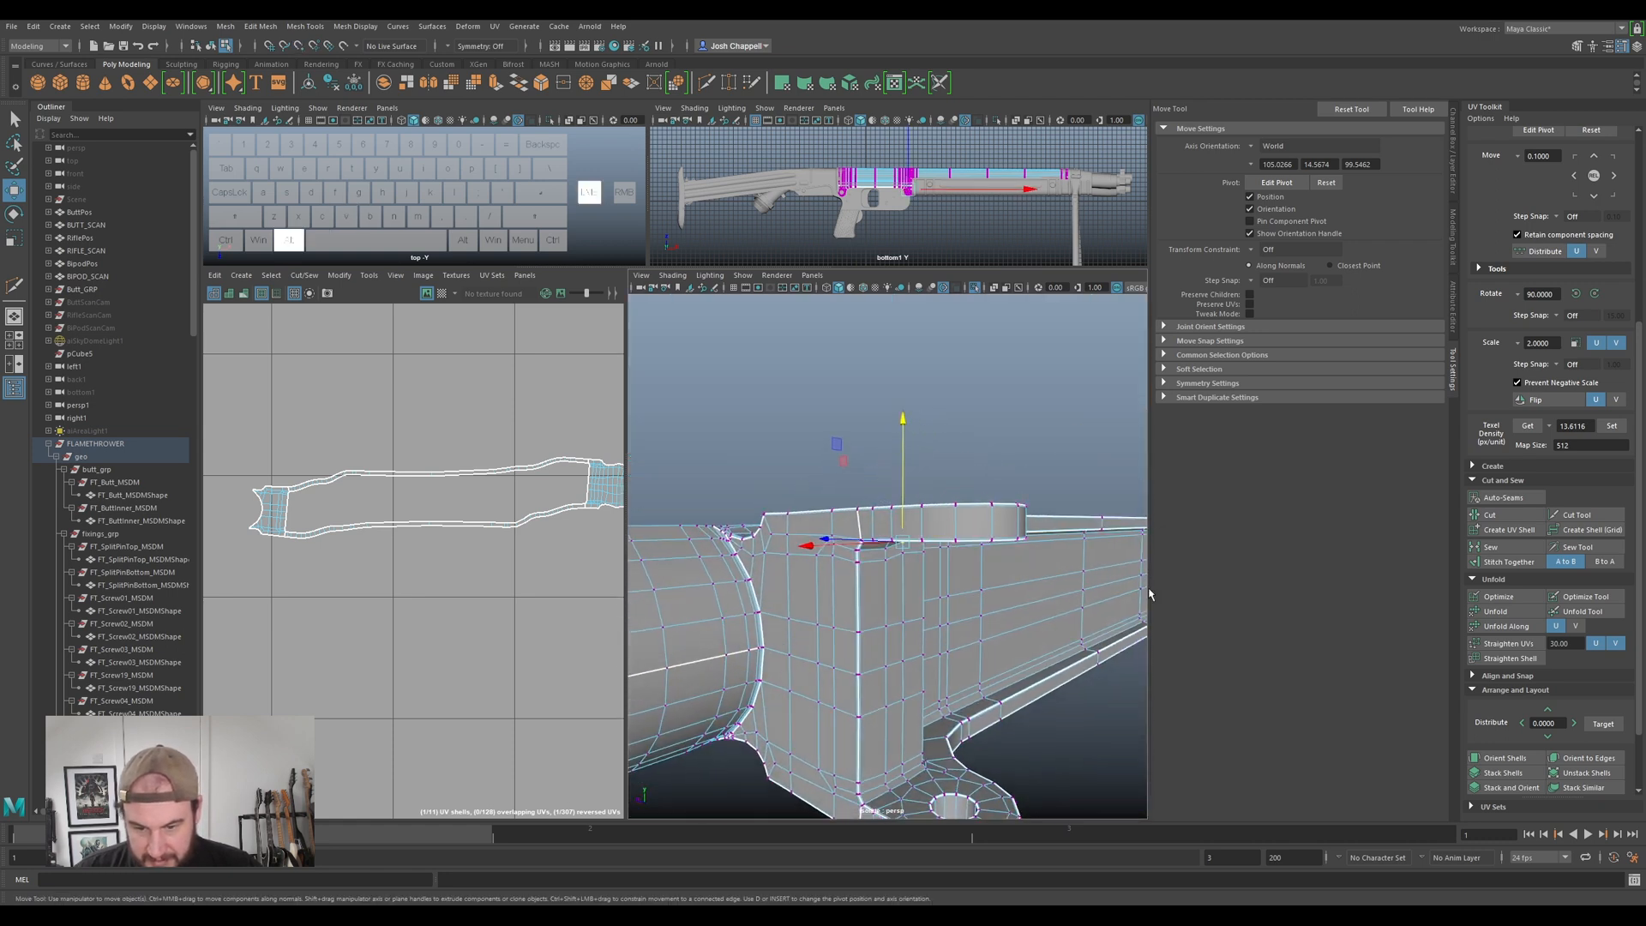
- Return to UV shell selection, unfold the edge strip's separated barrel-side end shell, and move it down into empty space
right_click_drag(990, 513, 1041, 467)
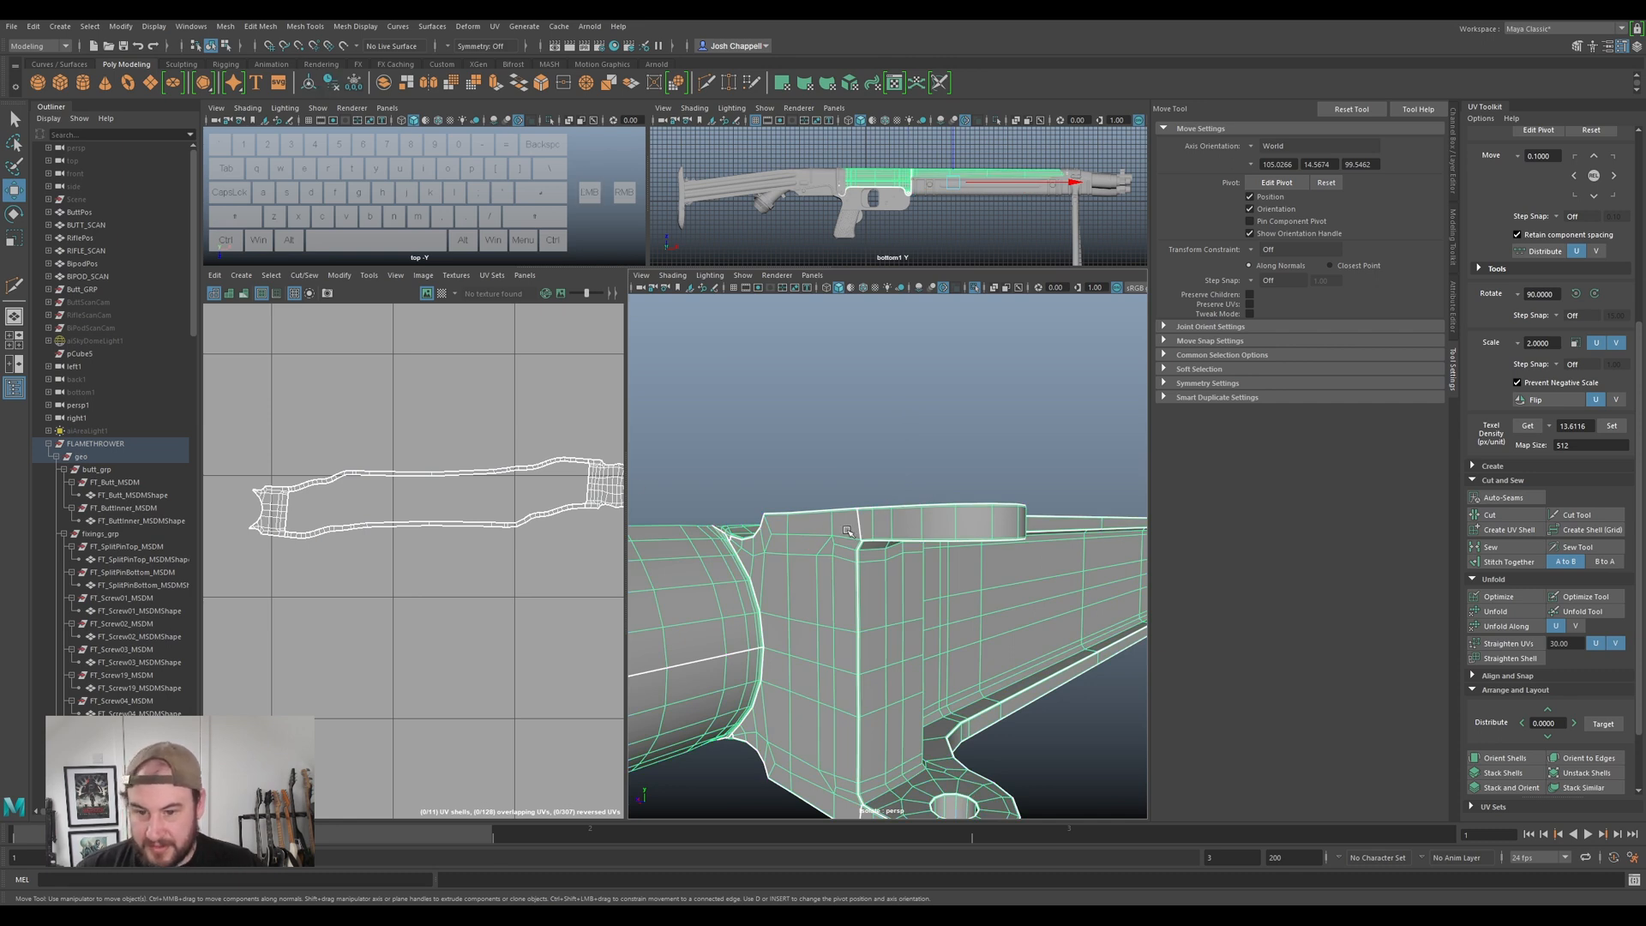
right_click_drag(576, 471, 569, 483)
left_click(606, 493)
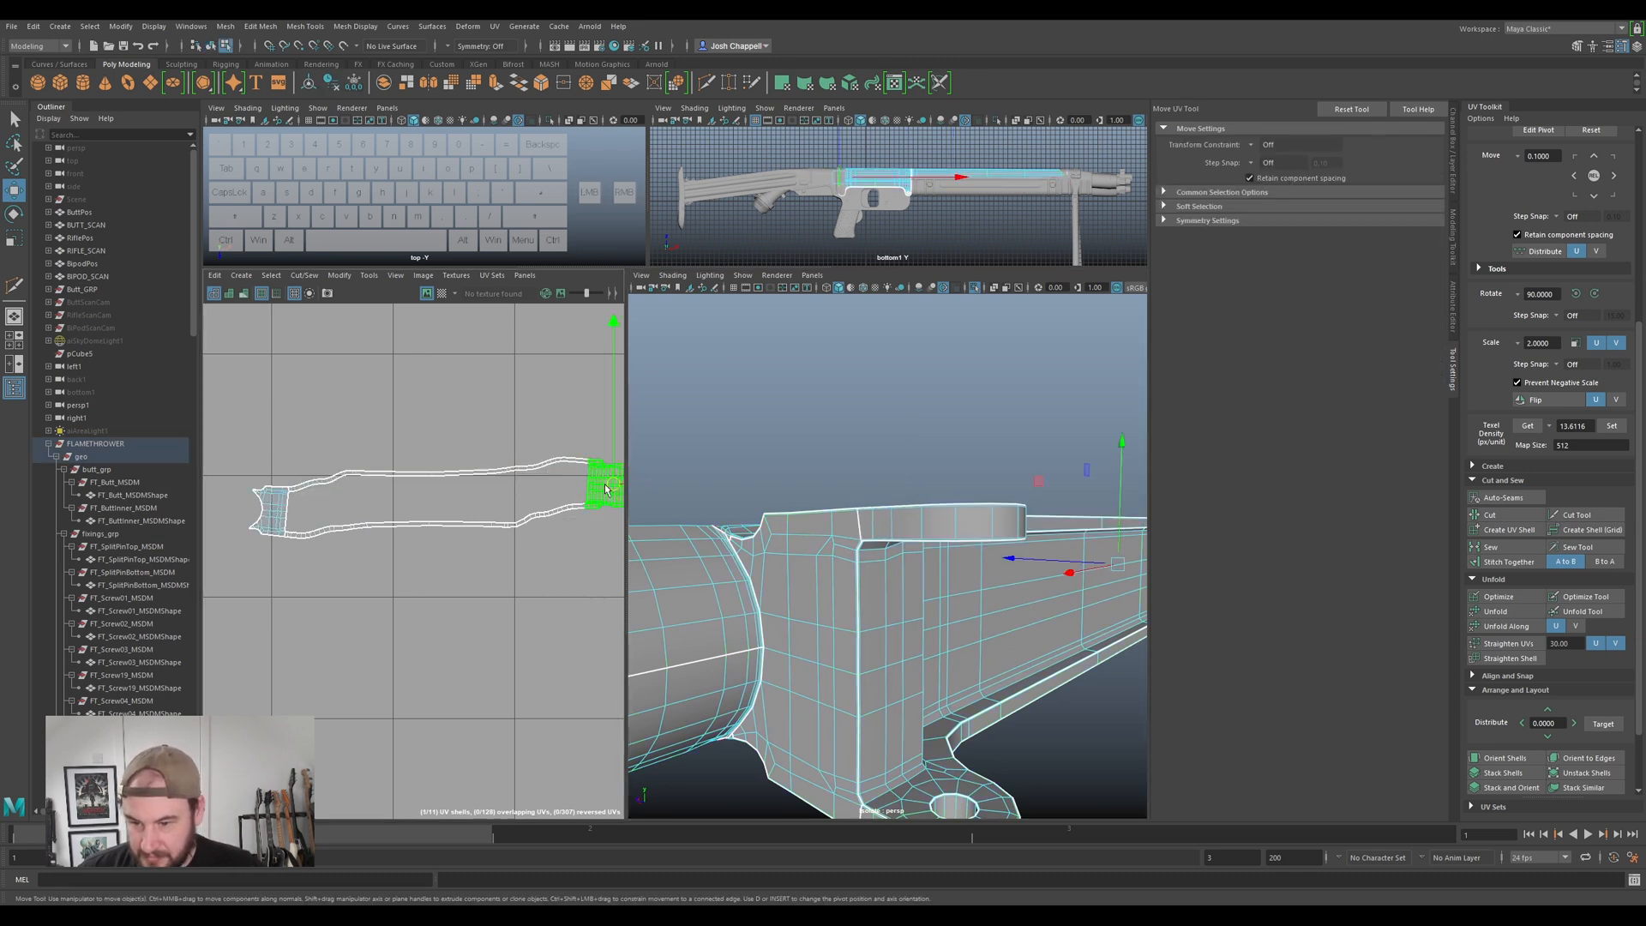
key("ctrl+u")
scroll(606, 491, "down", 5)
middle_click_drag(615, 531, 521, 517, "alt")
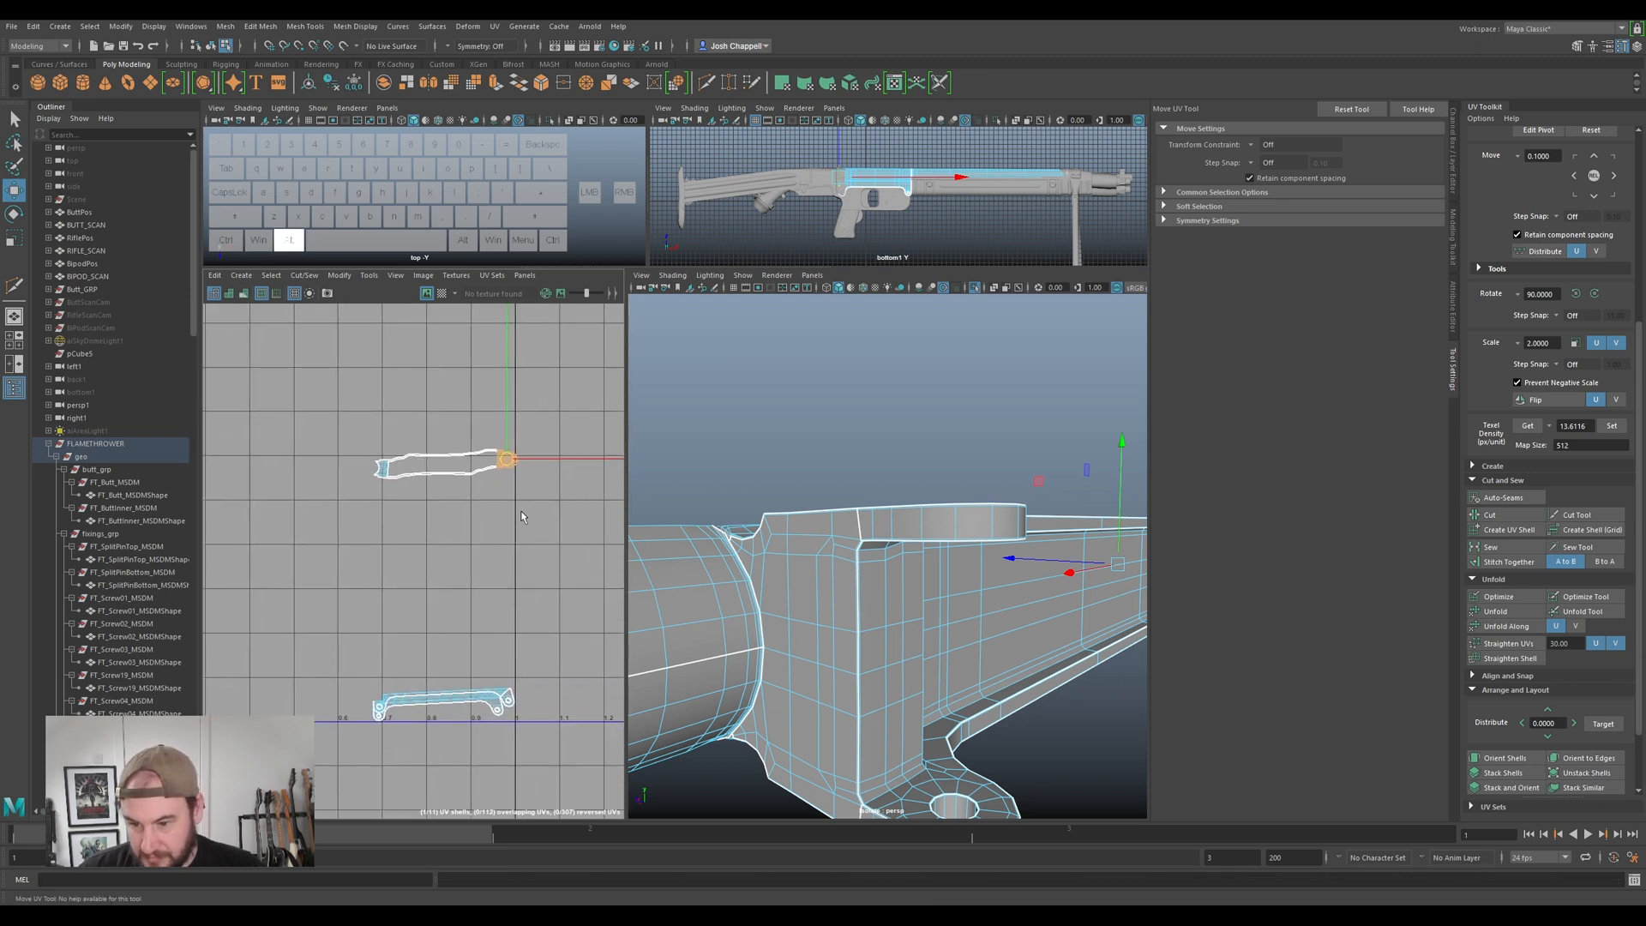
key("ctrl+u")
left_click_drag(506, 459, 492, 629)
- Apply a texel density of 13.6116 to the unfolded end shell and move it up beneath the barrel shell
scroll(491, 630, "down", 5)
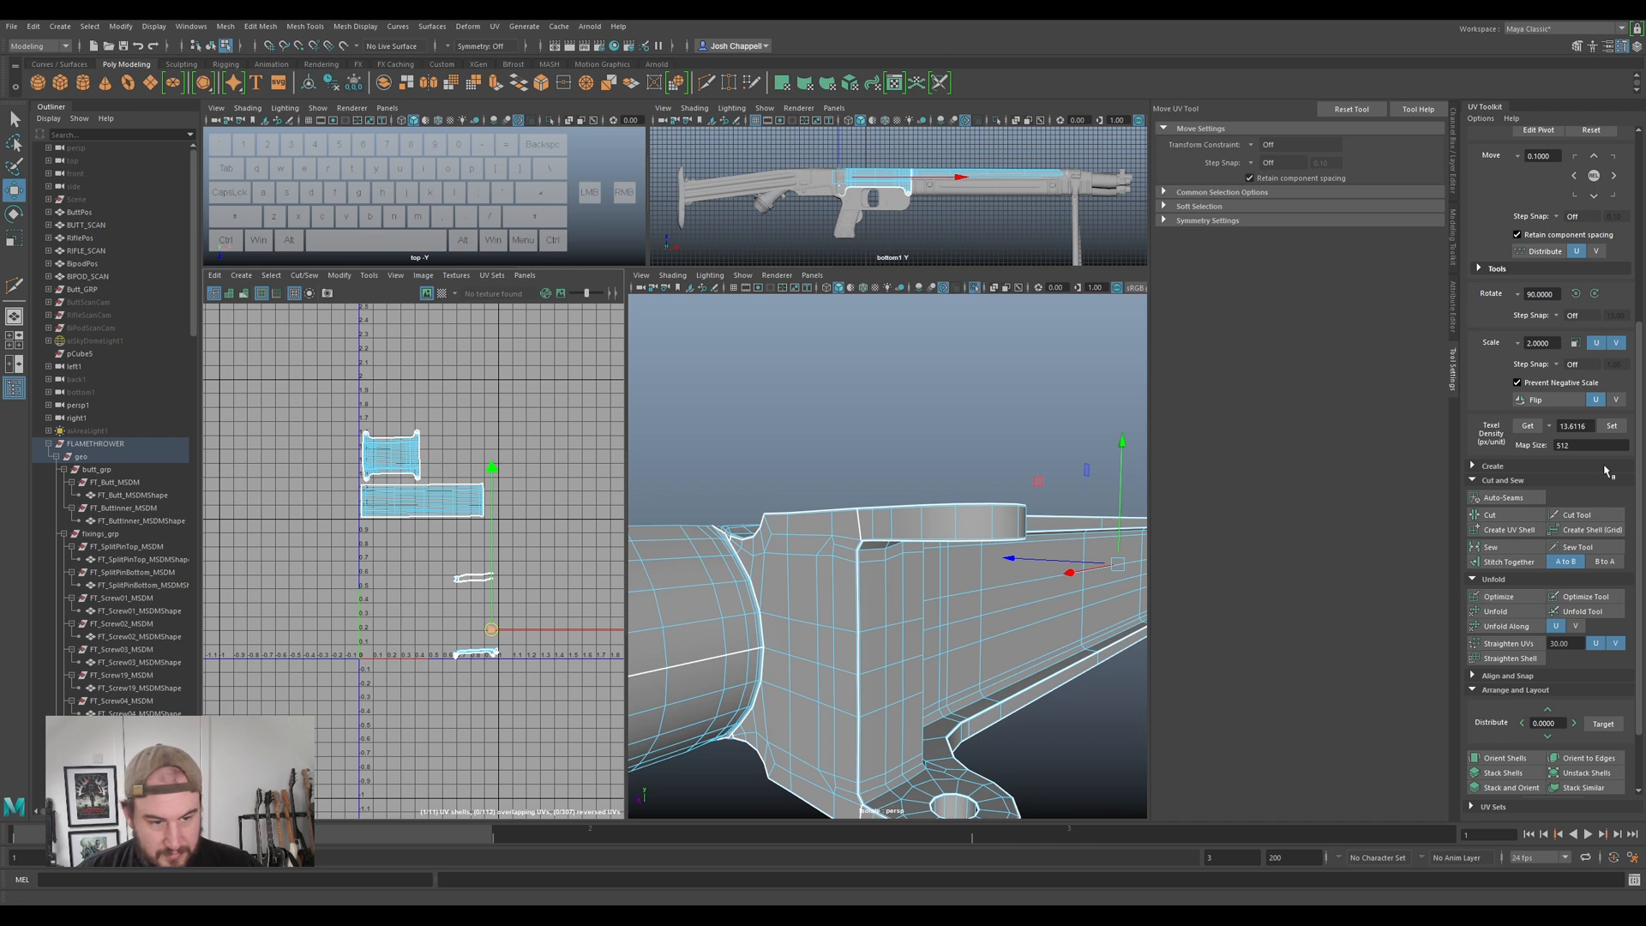
left_click(1611, 425)
scroll(503, 623, "up", 5)
left_click_drag(475, 637, 450, 400)
- Unfold the edge strip's opposite end shell and place it beside the first end shell
left_click(395, 525)
key("ctrl+u")
left_click(438, 421)
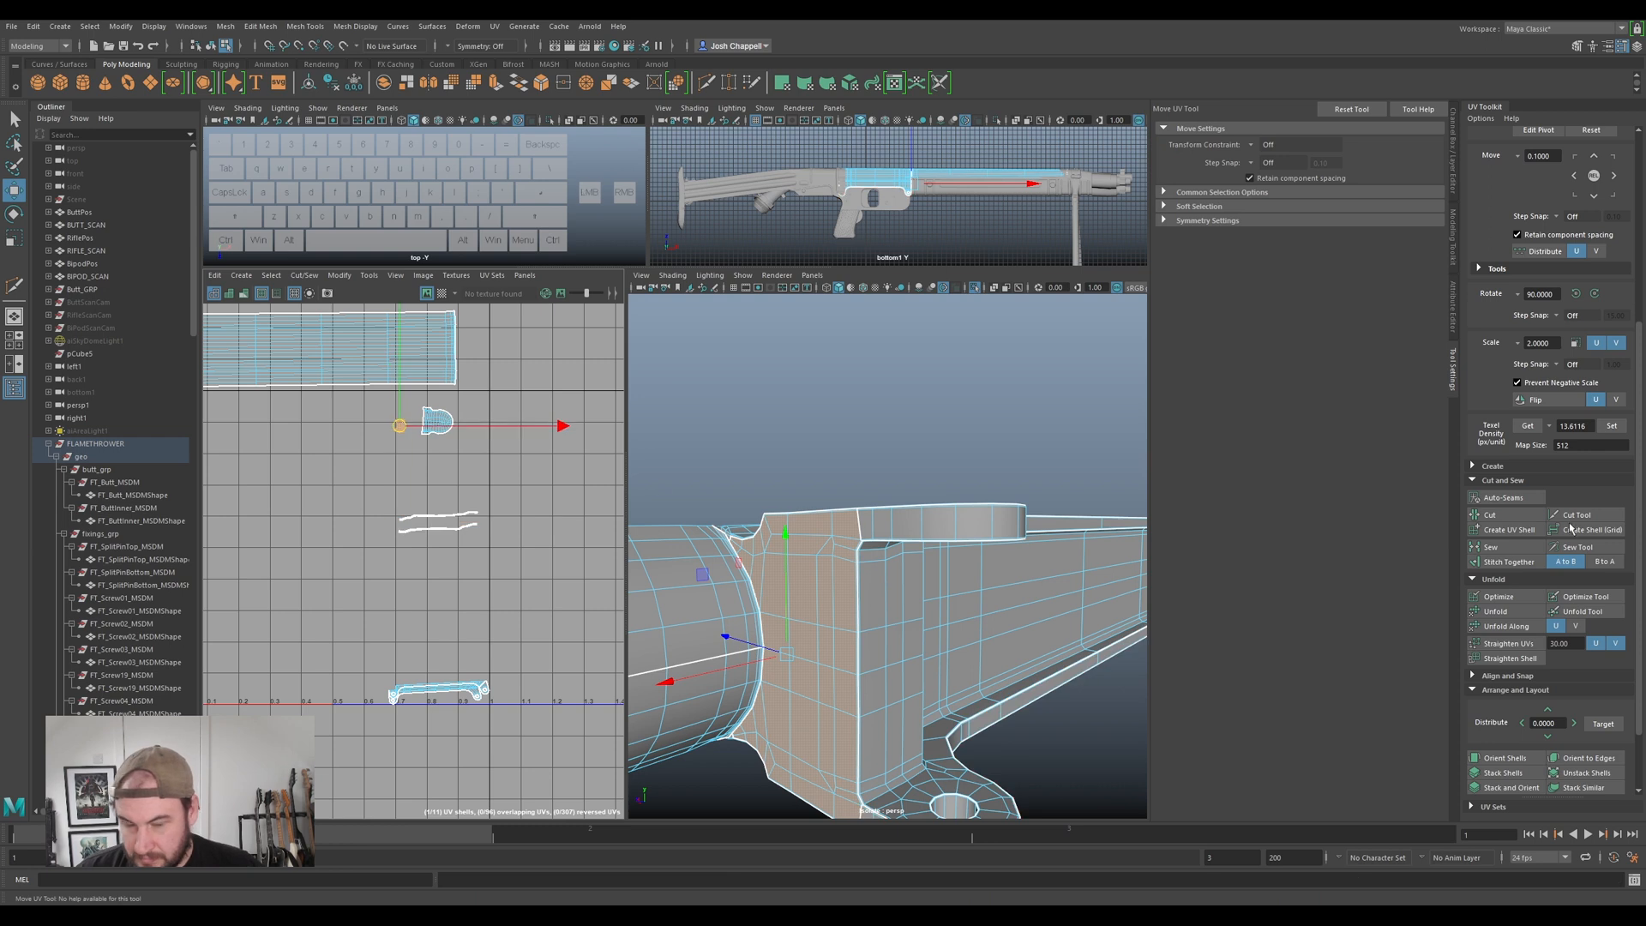
- Rotate the edge strip's two unfolded end shells so both stand upright
scroll(531, 453, "up", 5)
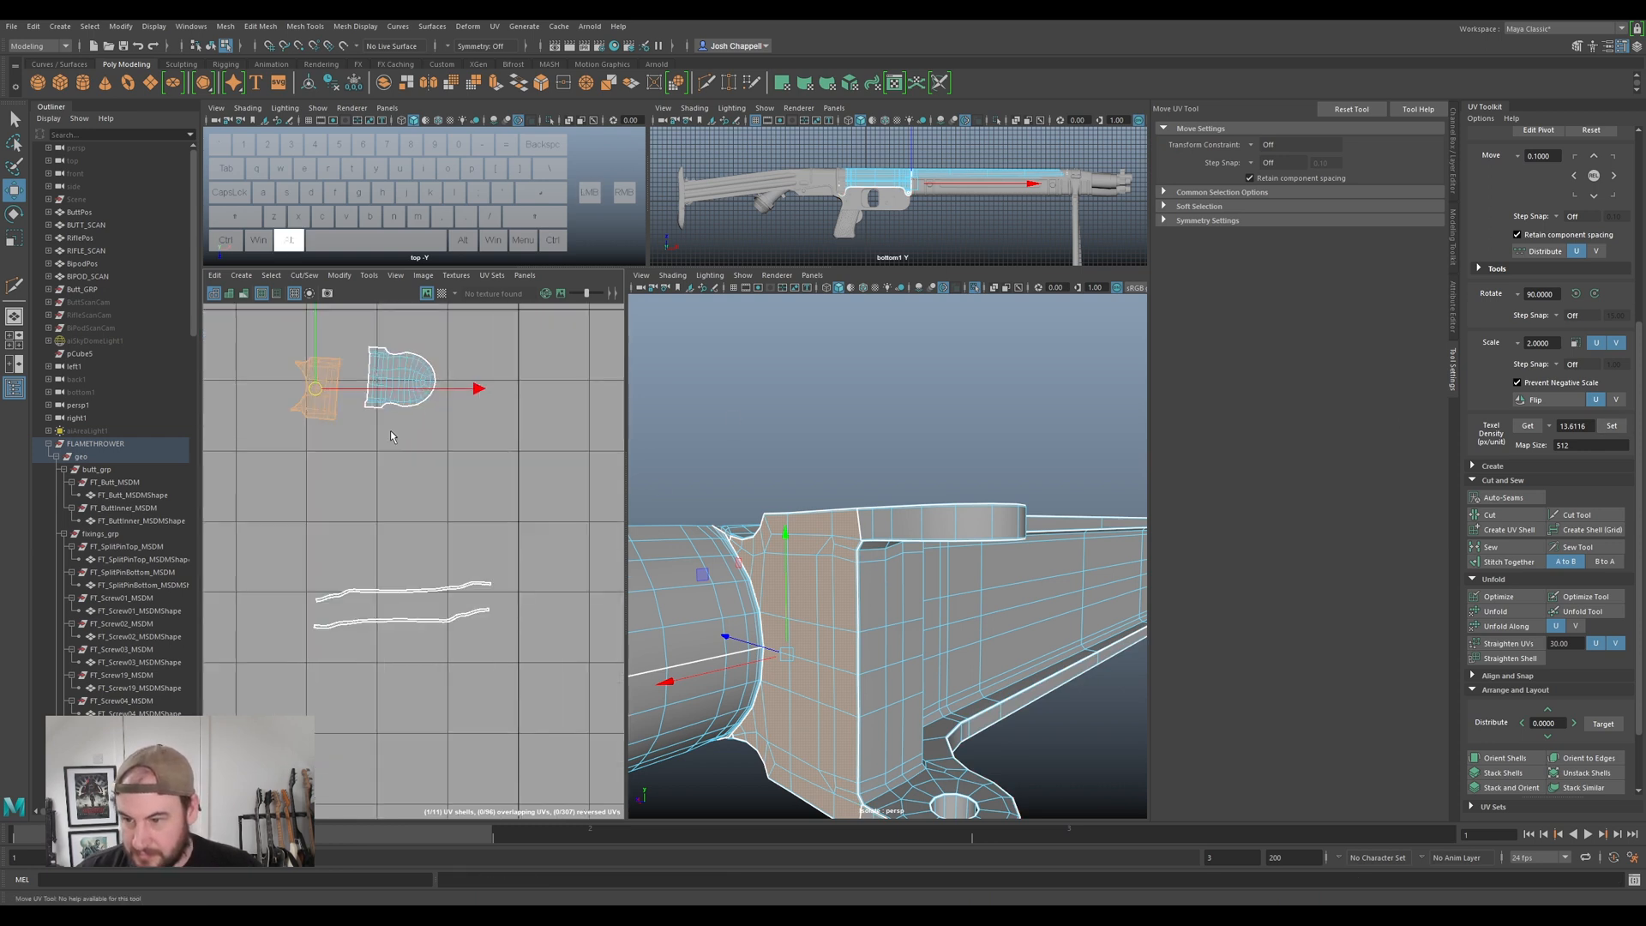
key("e")
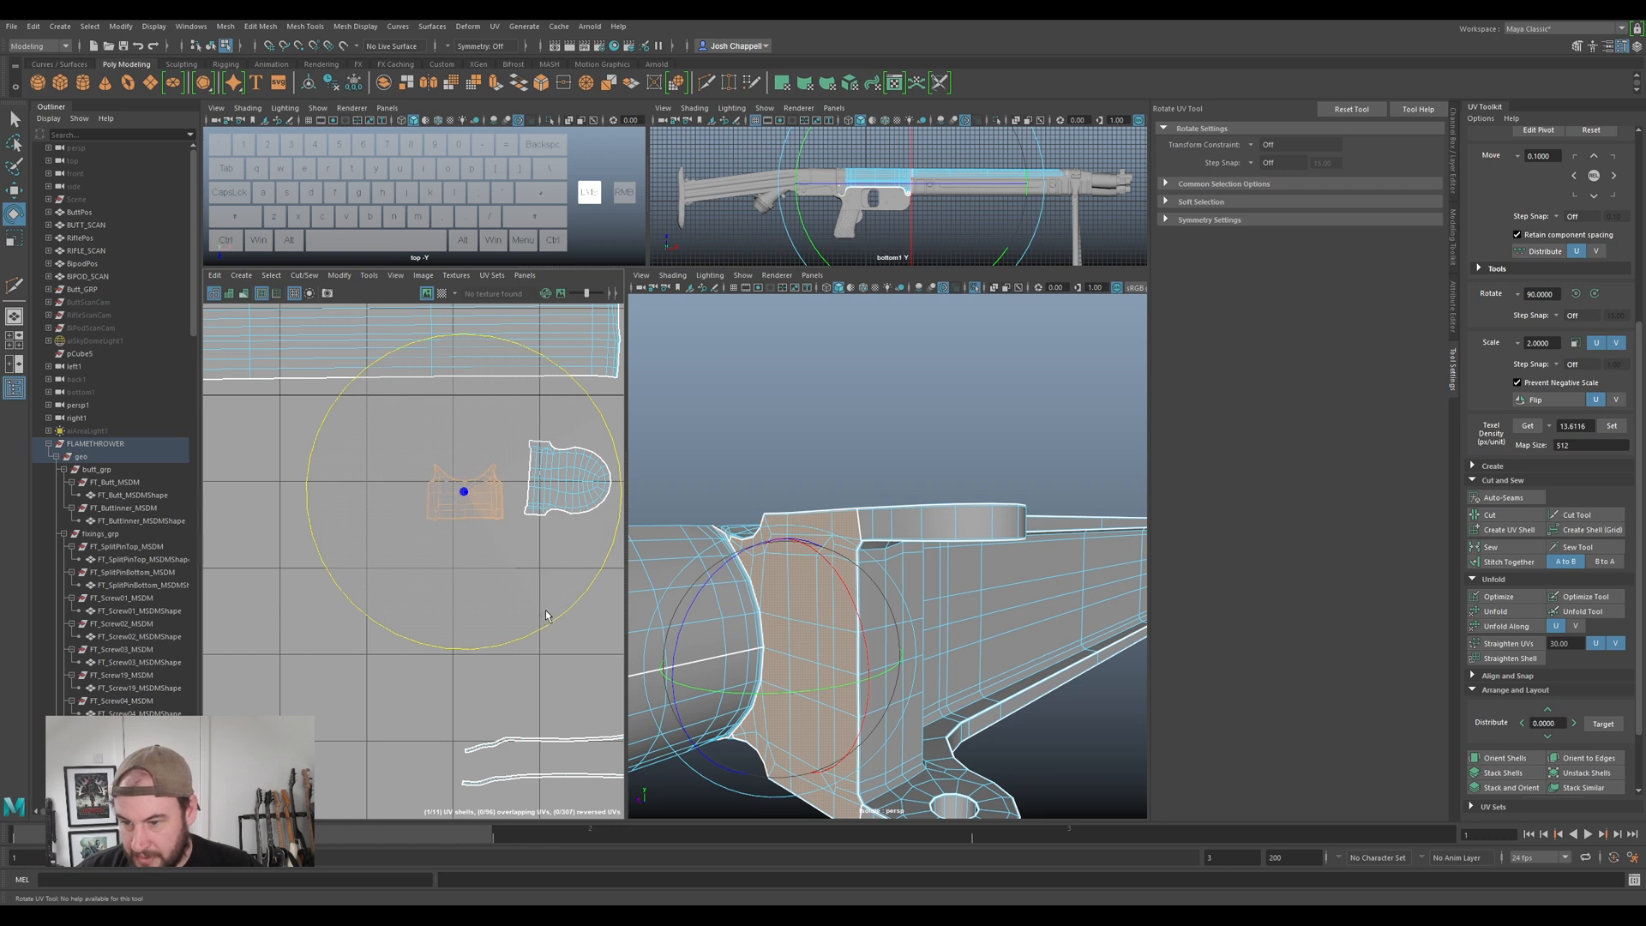
left_click(567, 500)
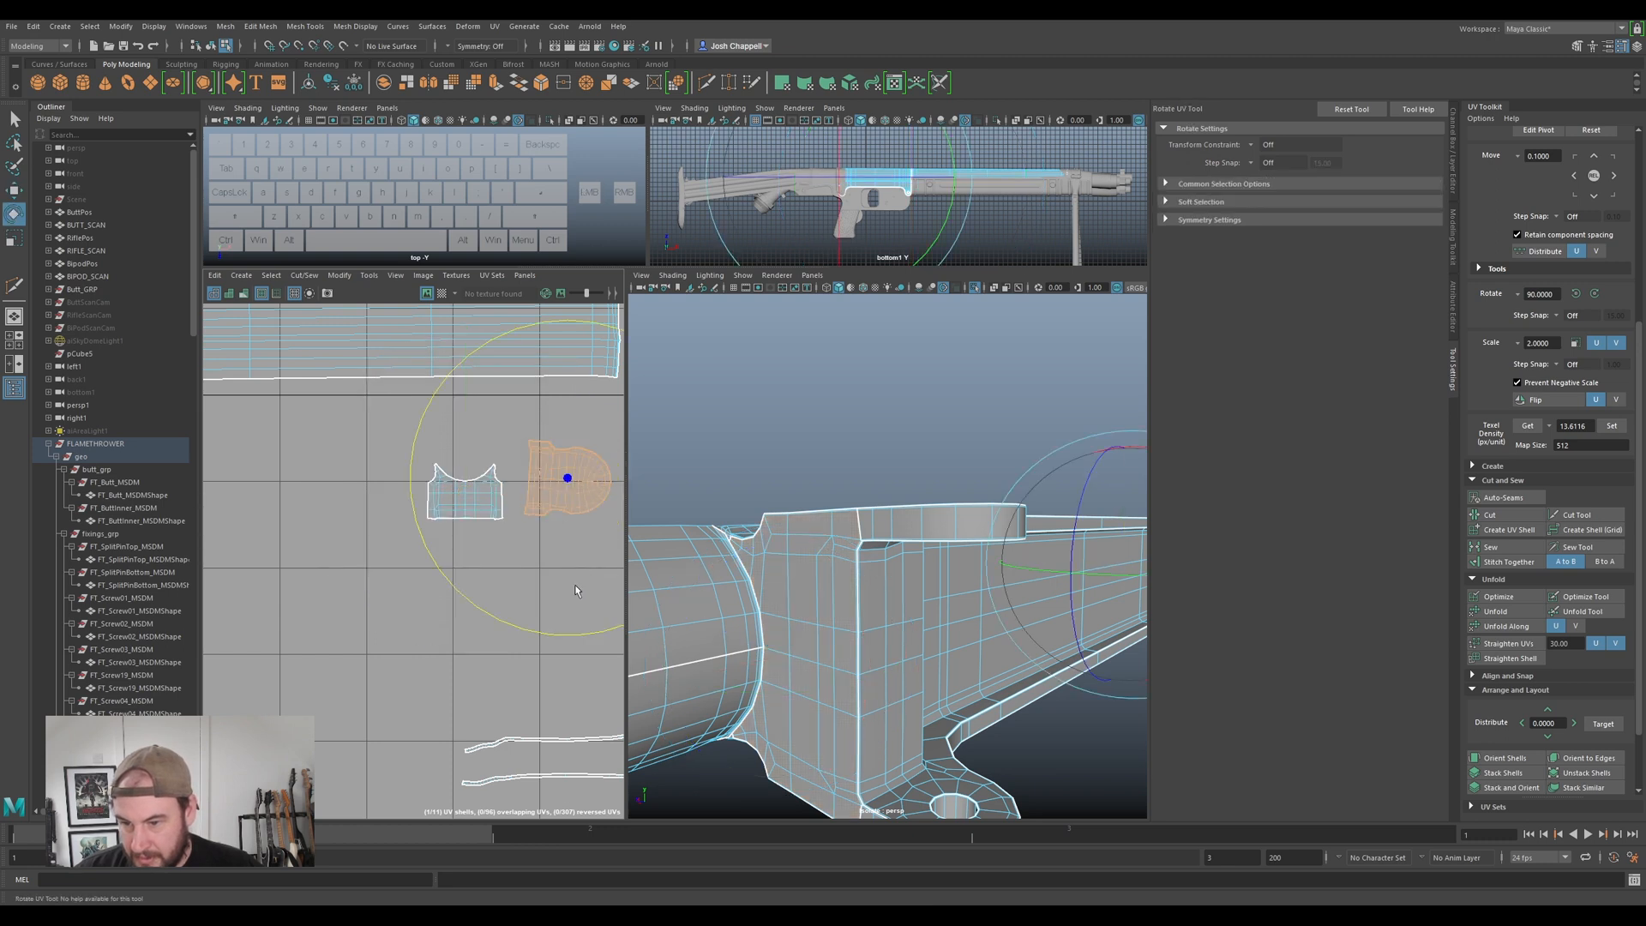
left_click_drag(531, 635, 699, 469)
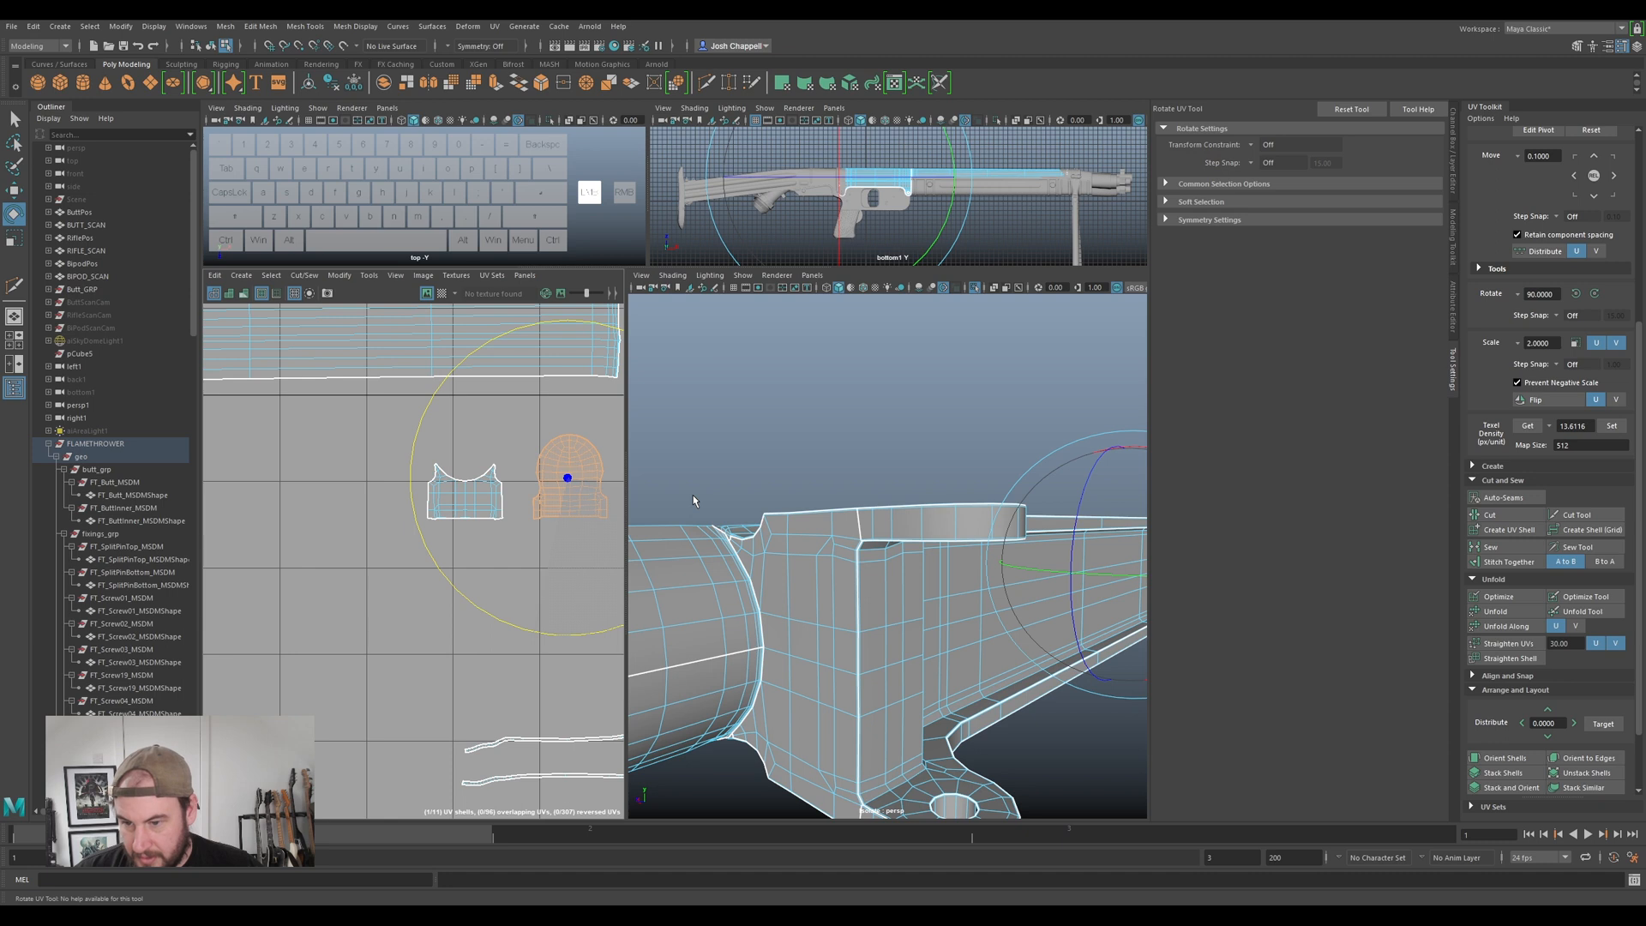
key("w")
- Try to select the upper long shell of the edge strip in UV shell selection
scroll(557, 720, "down", 2)
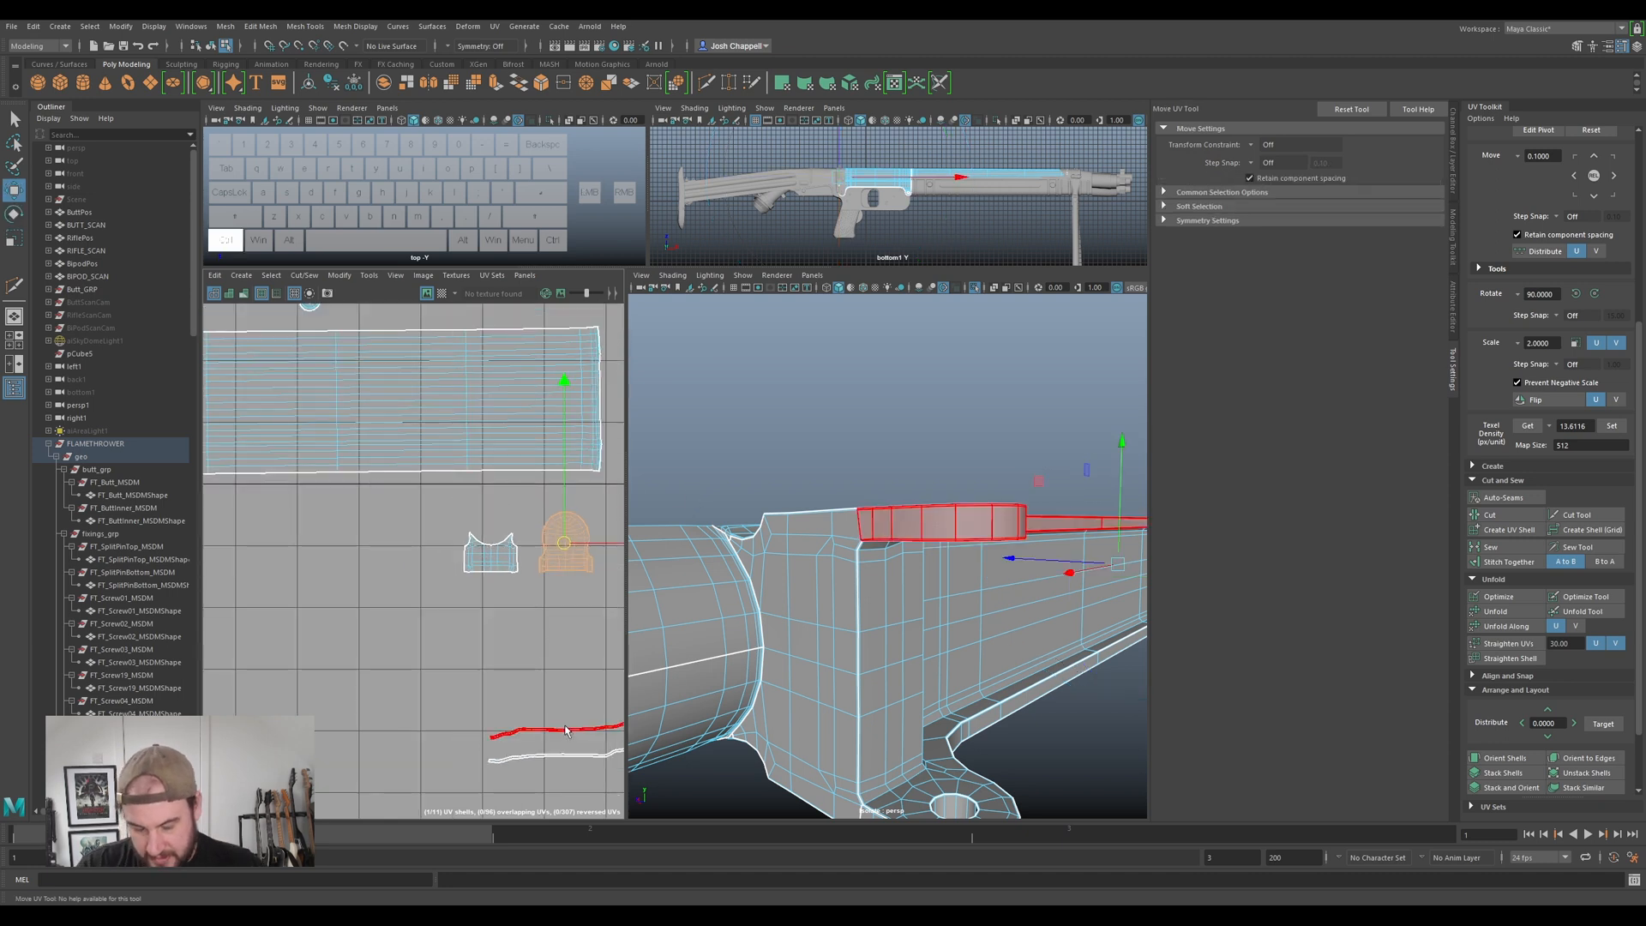
middle_click_drag(565, 729, 491, 635, "alt")
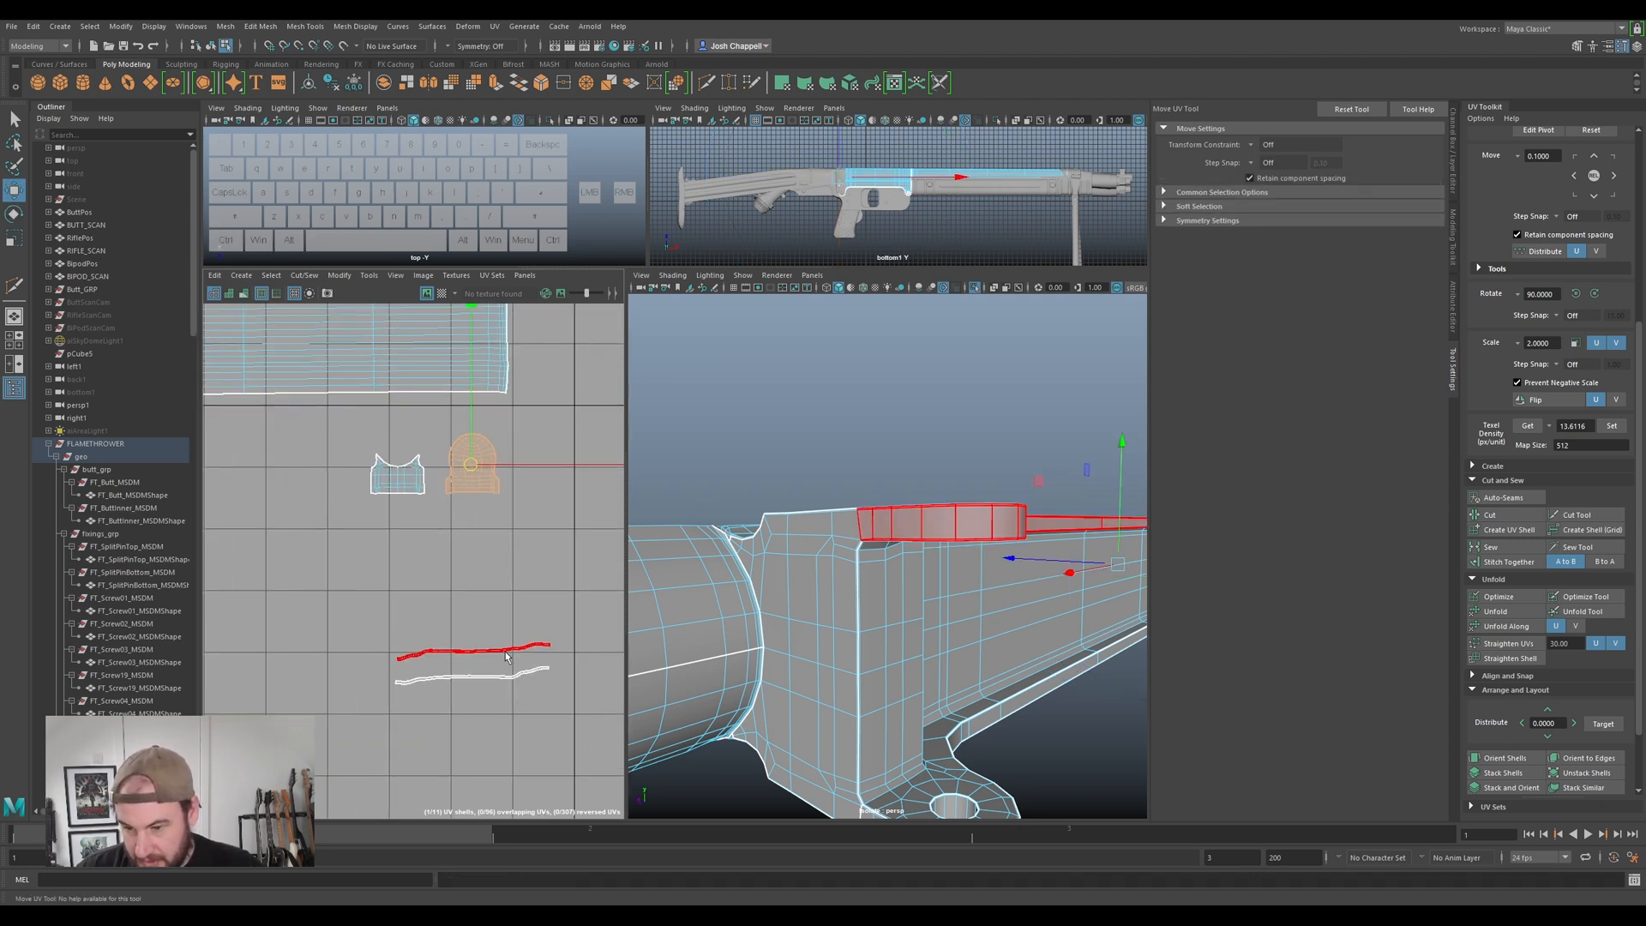
right_click(480, 655)
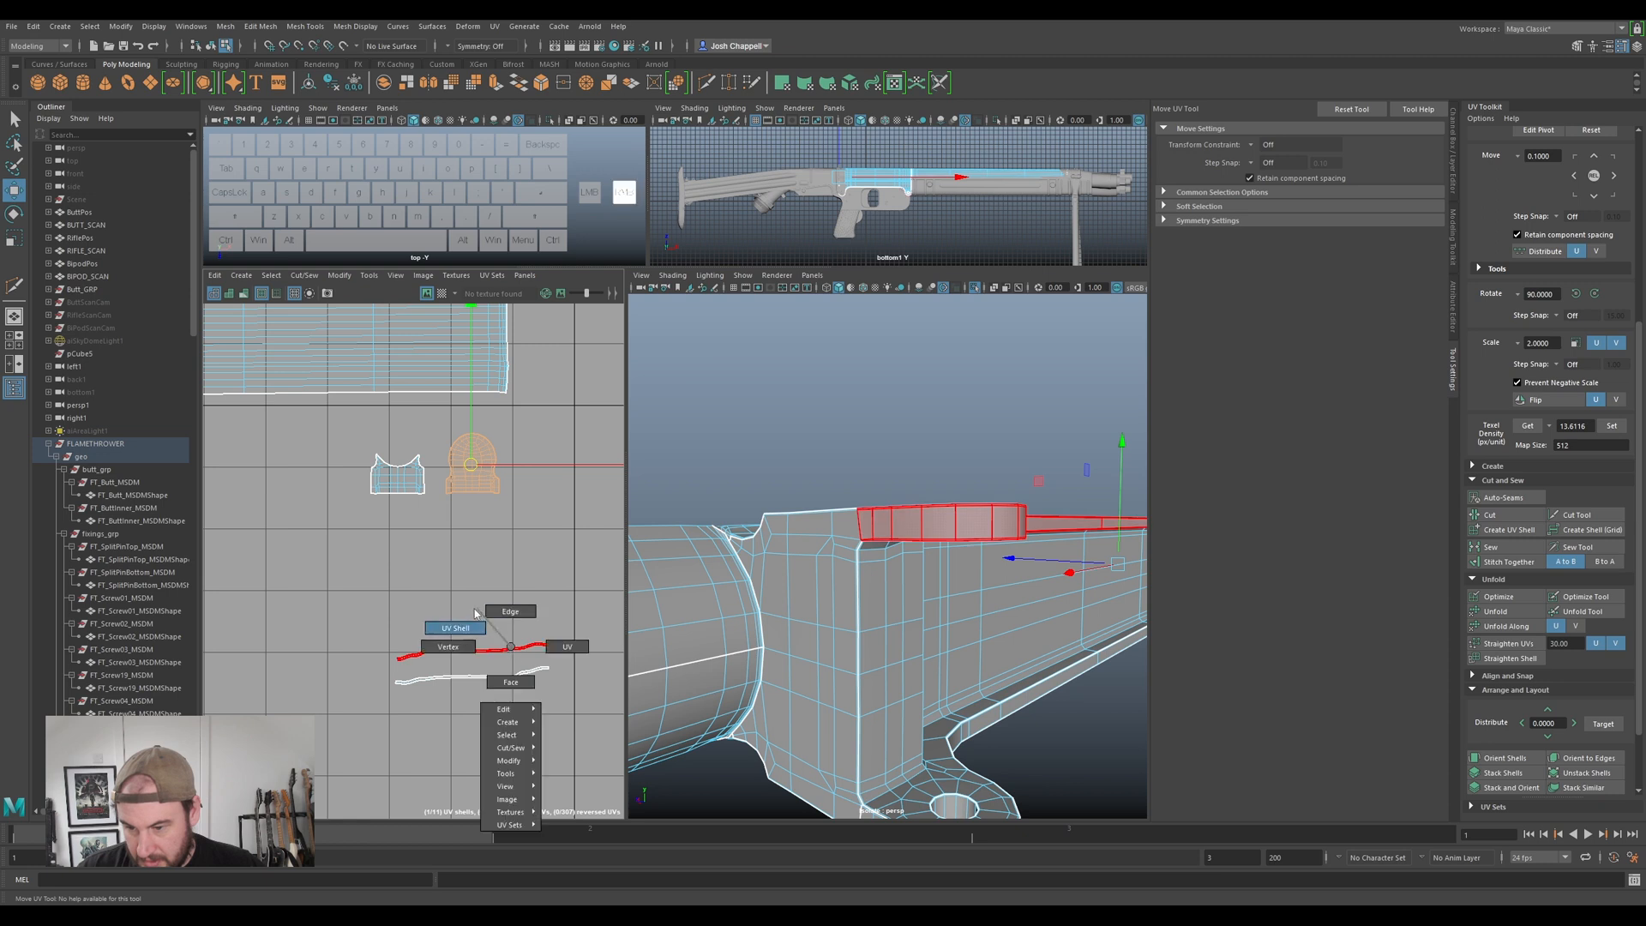
left_click(470, 658)
right_click(482, 626)
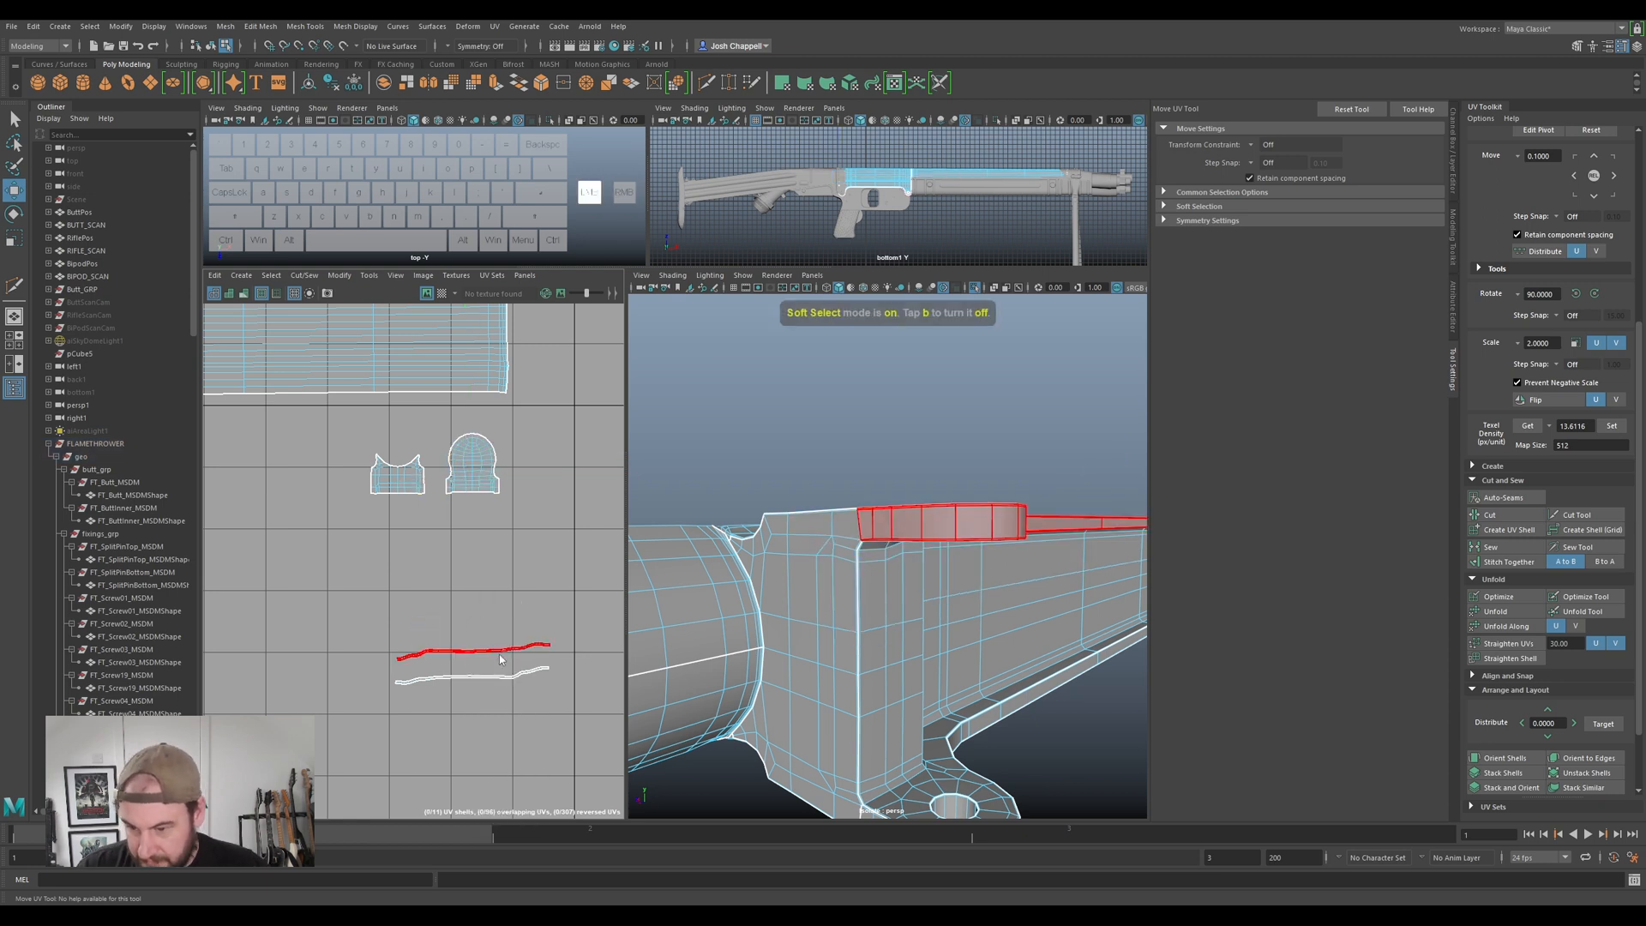
scroll(502, 669, "up", 3)
scroll(502, 669, "down", 1)
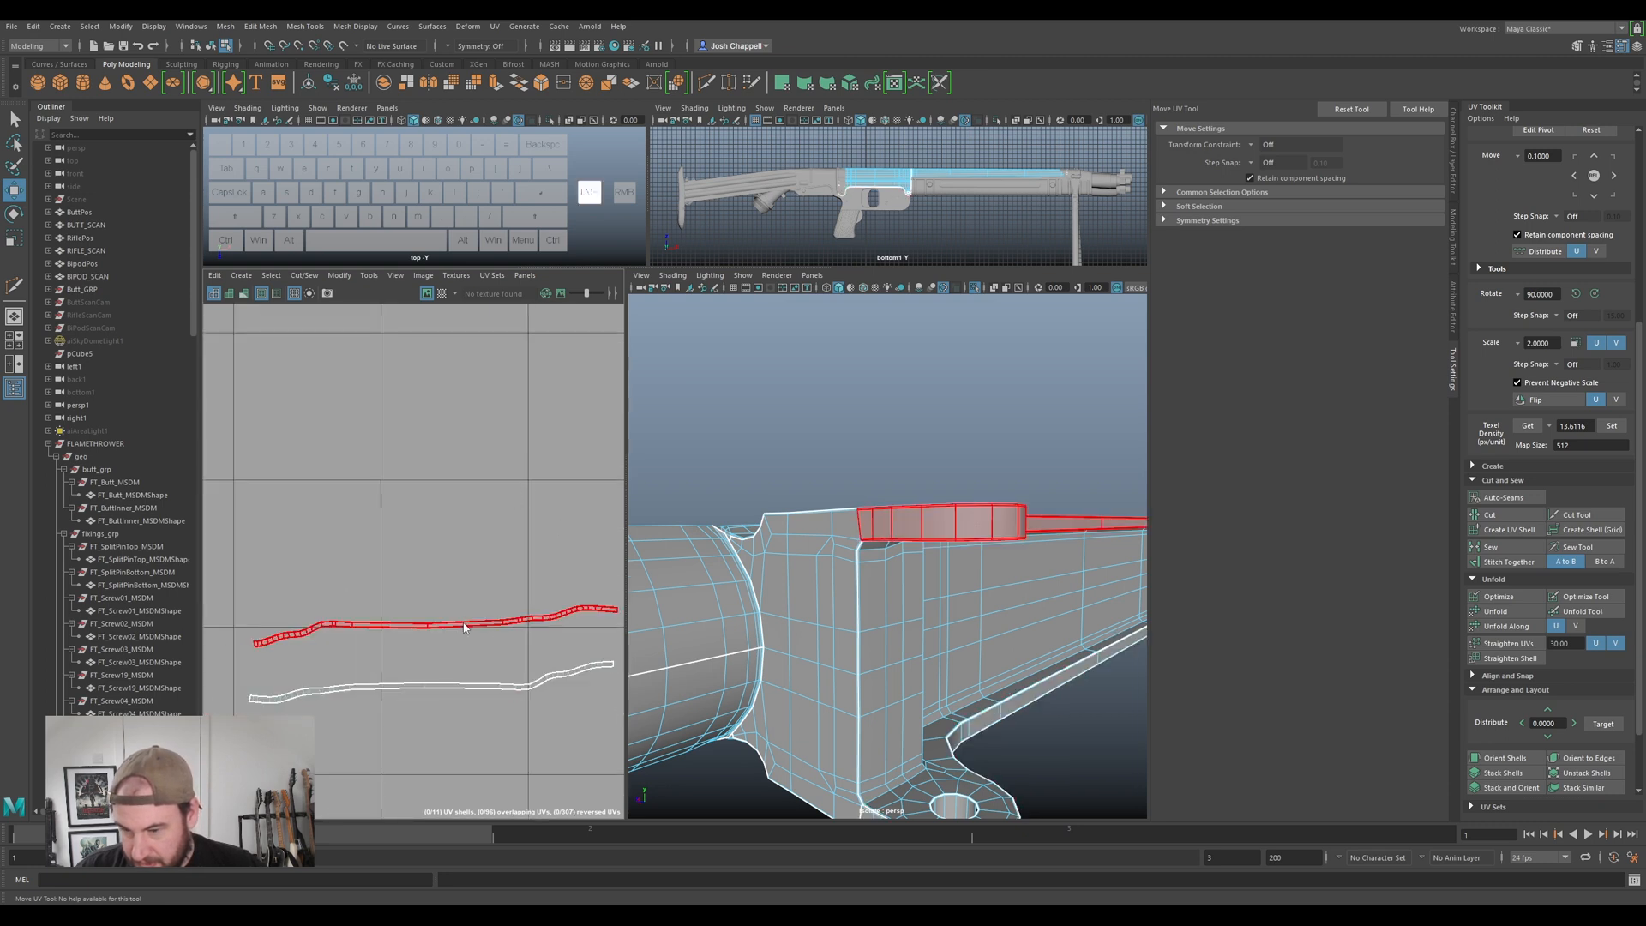
scroll(455, 615, "up", 2)
scroll(456, 634, "up", 2)
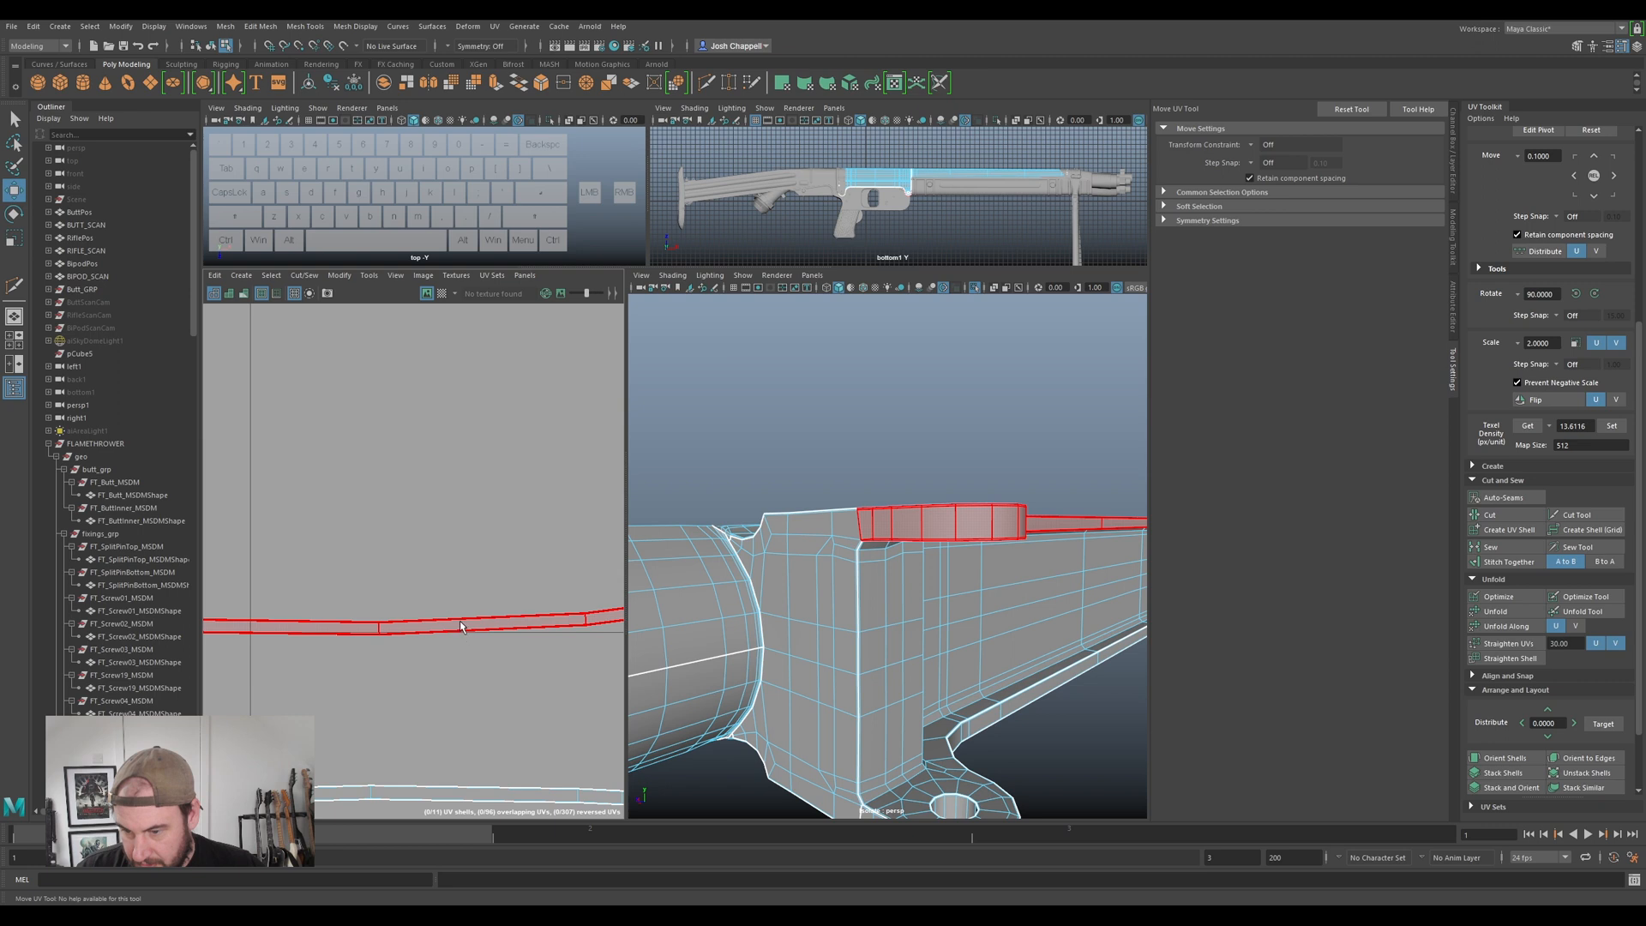
- Retry picking the upper long edge-strip shell by switching component modes and changing to the Select tool
right_click_drag(485, 635, 457, 625)
scroll(459, 628, "down", 3)
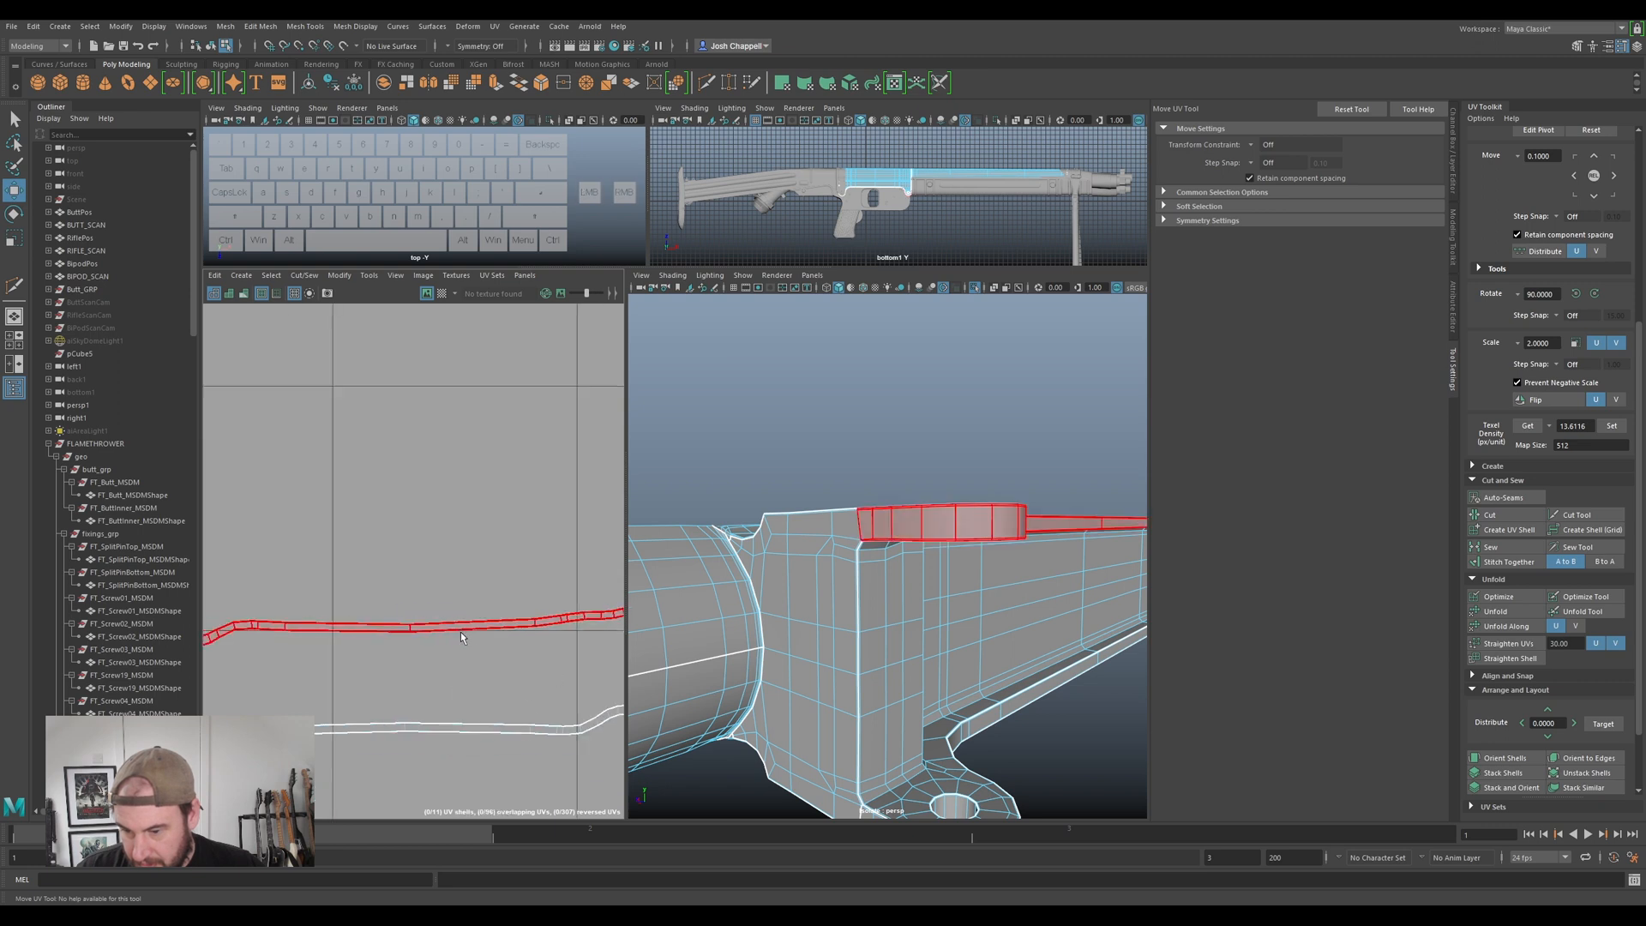
scroll(506, 553, "down", 3)
right_click_drag(511, 571, 497, 571)
left_click(514, 574)
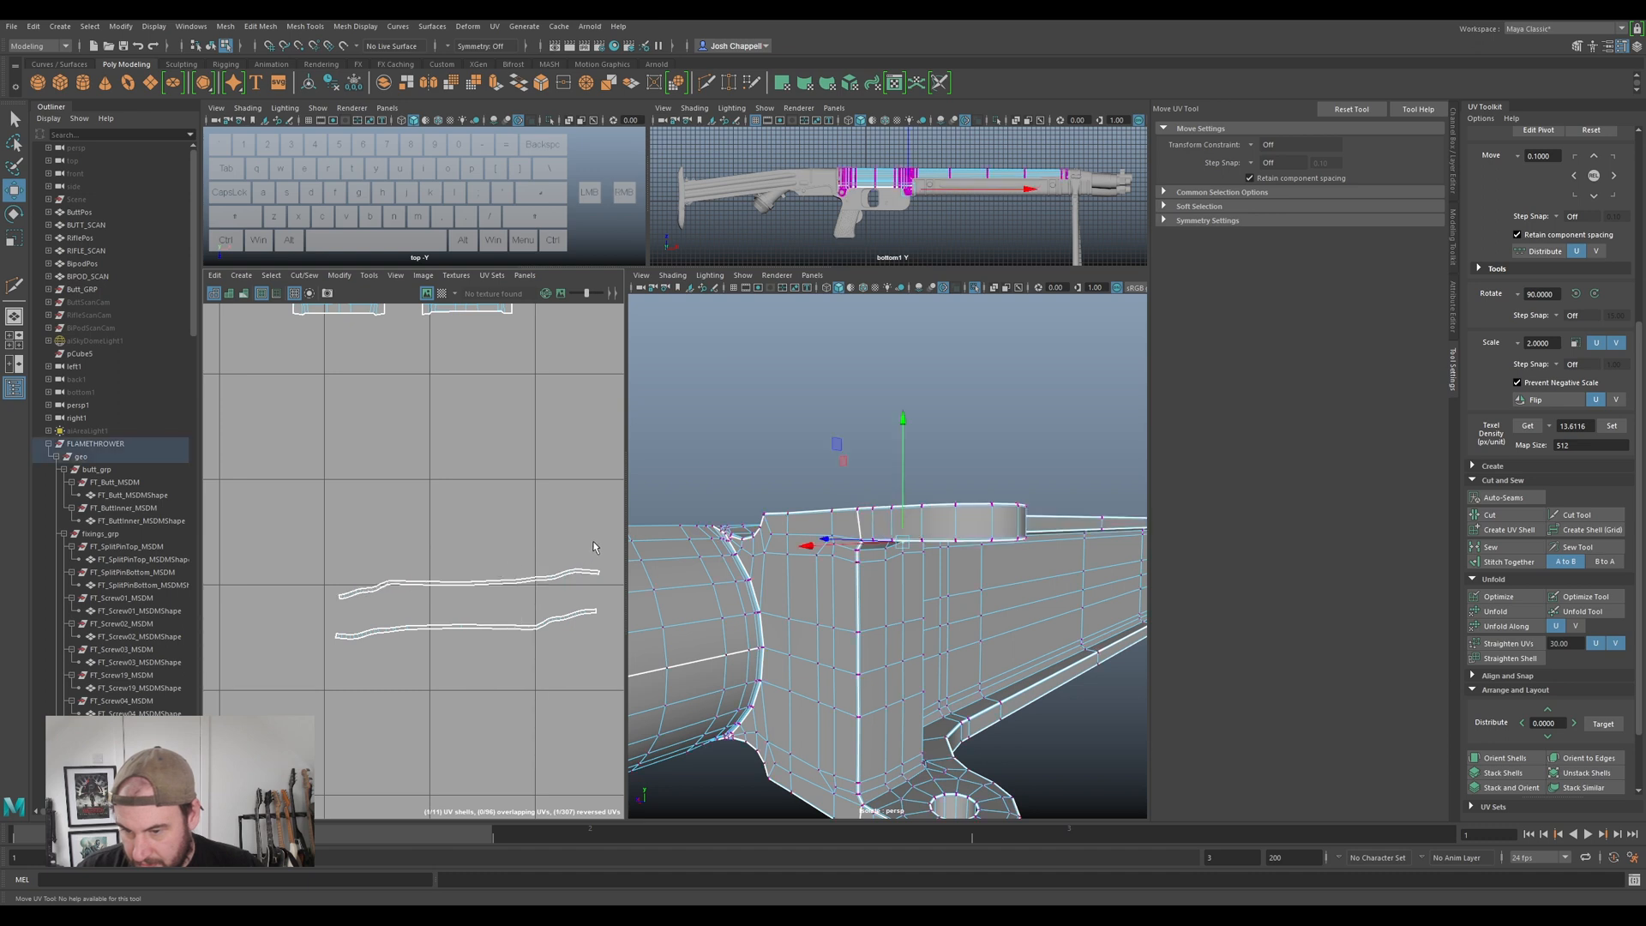
key("q")
right_click(513, 583)
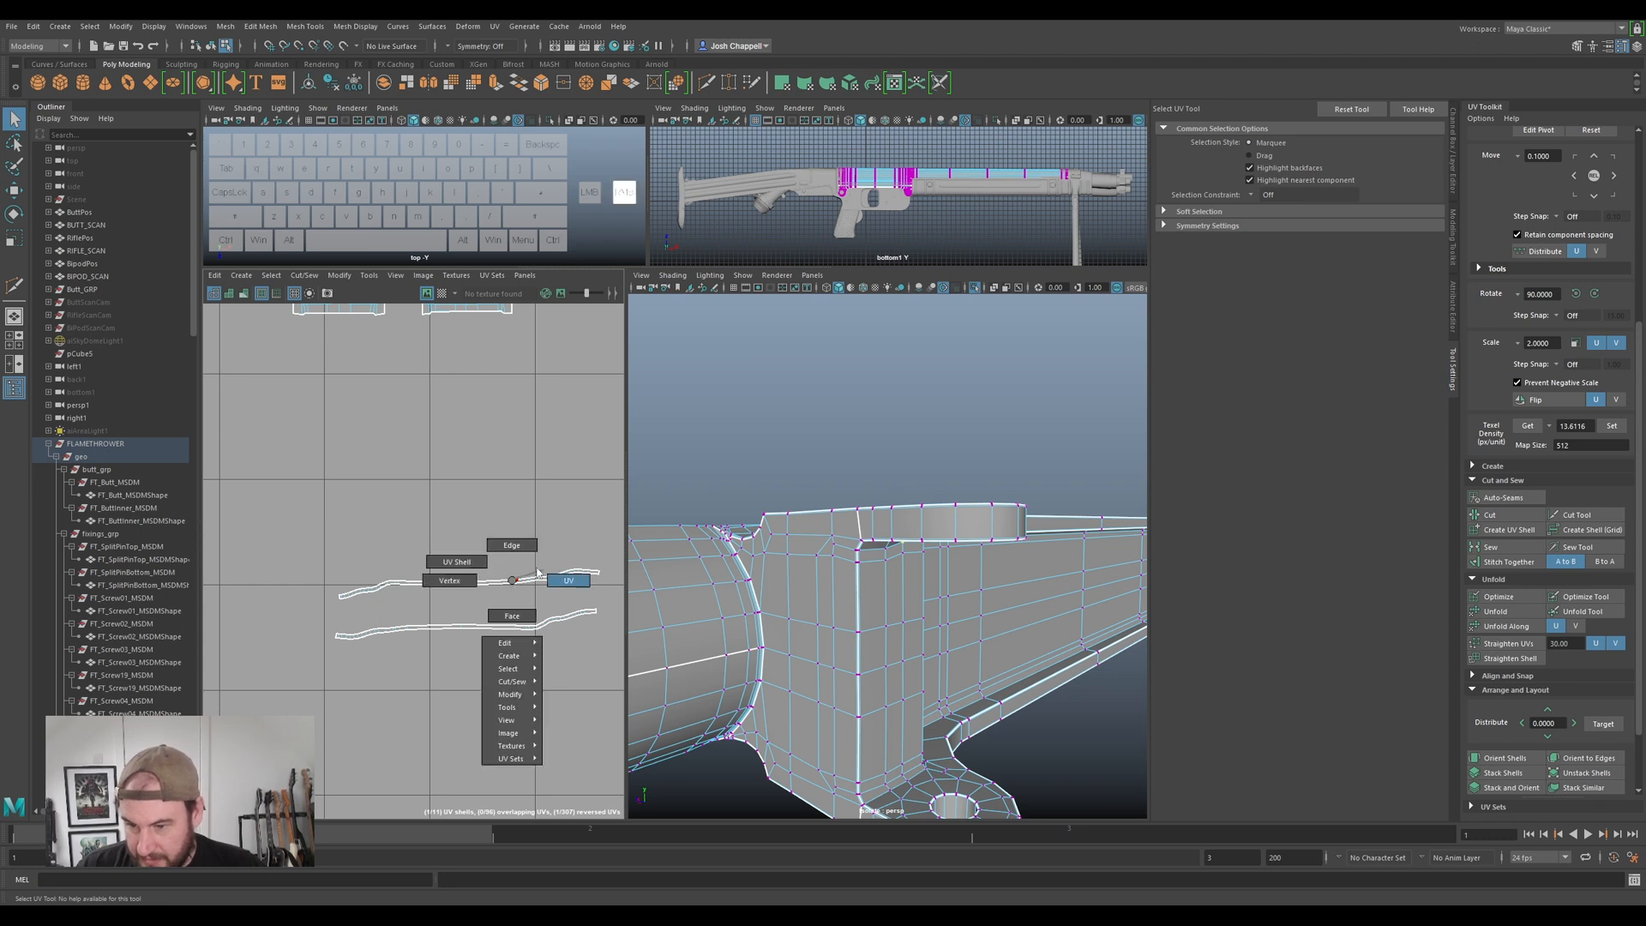
left_click(540, 573)
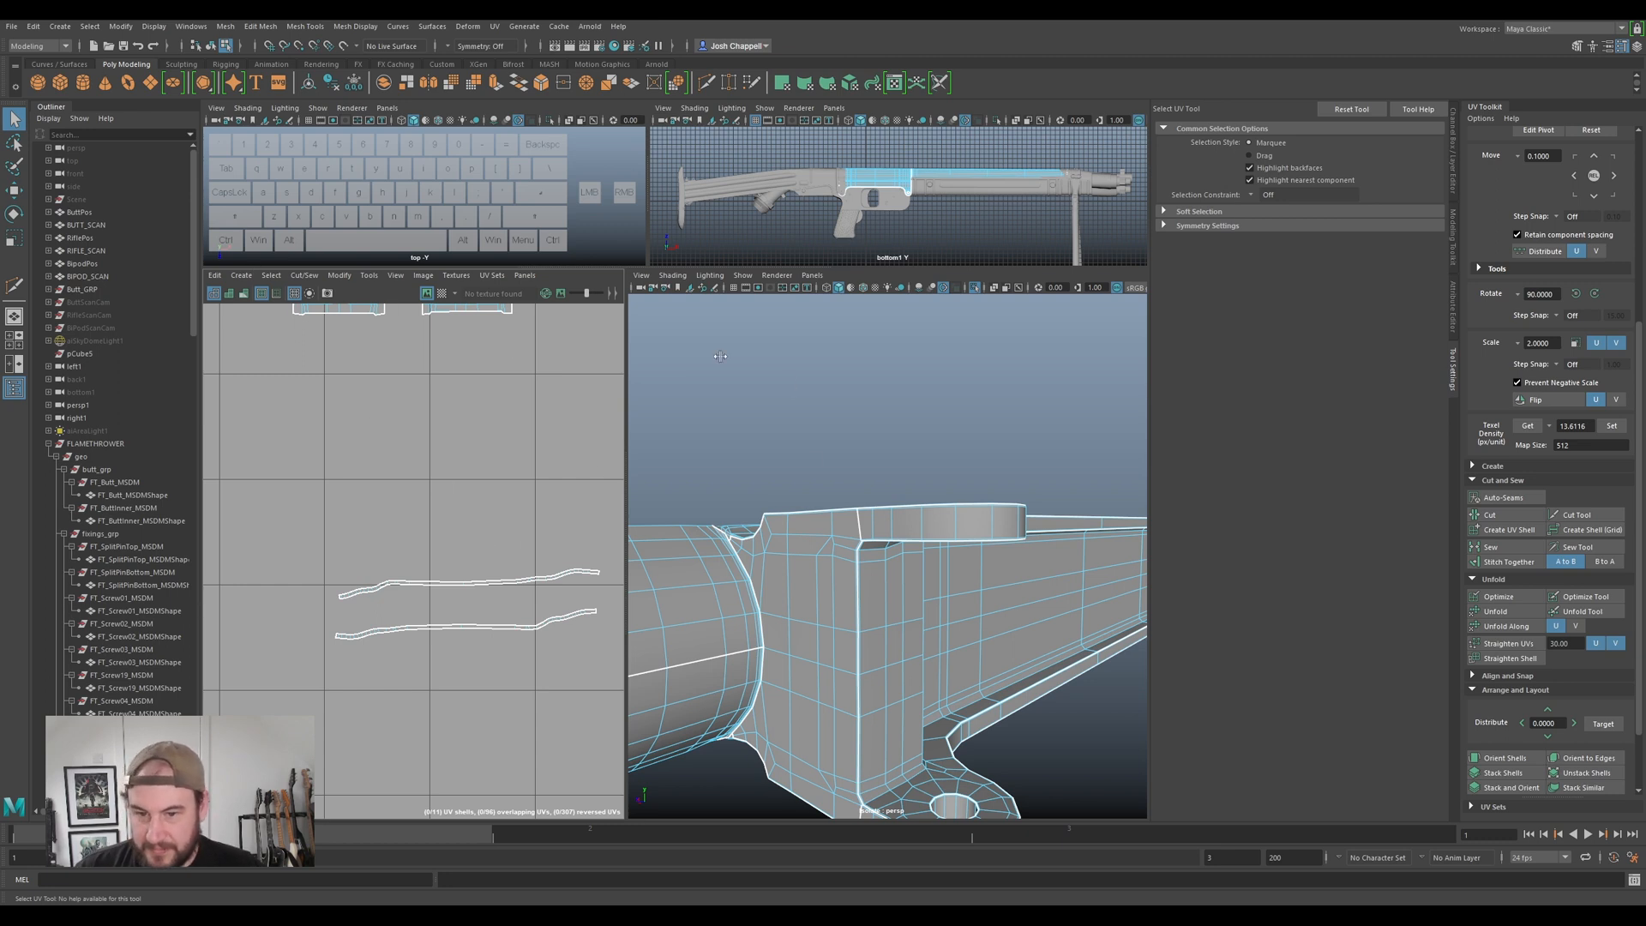
- Return the housing to object mode and save the scene
right_click_drag(895, 596, 939, 549)
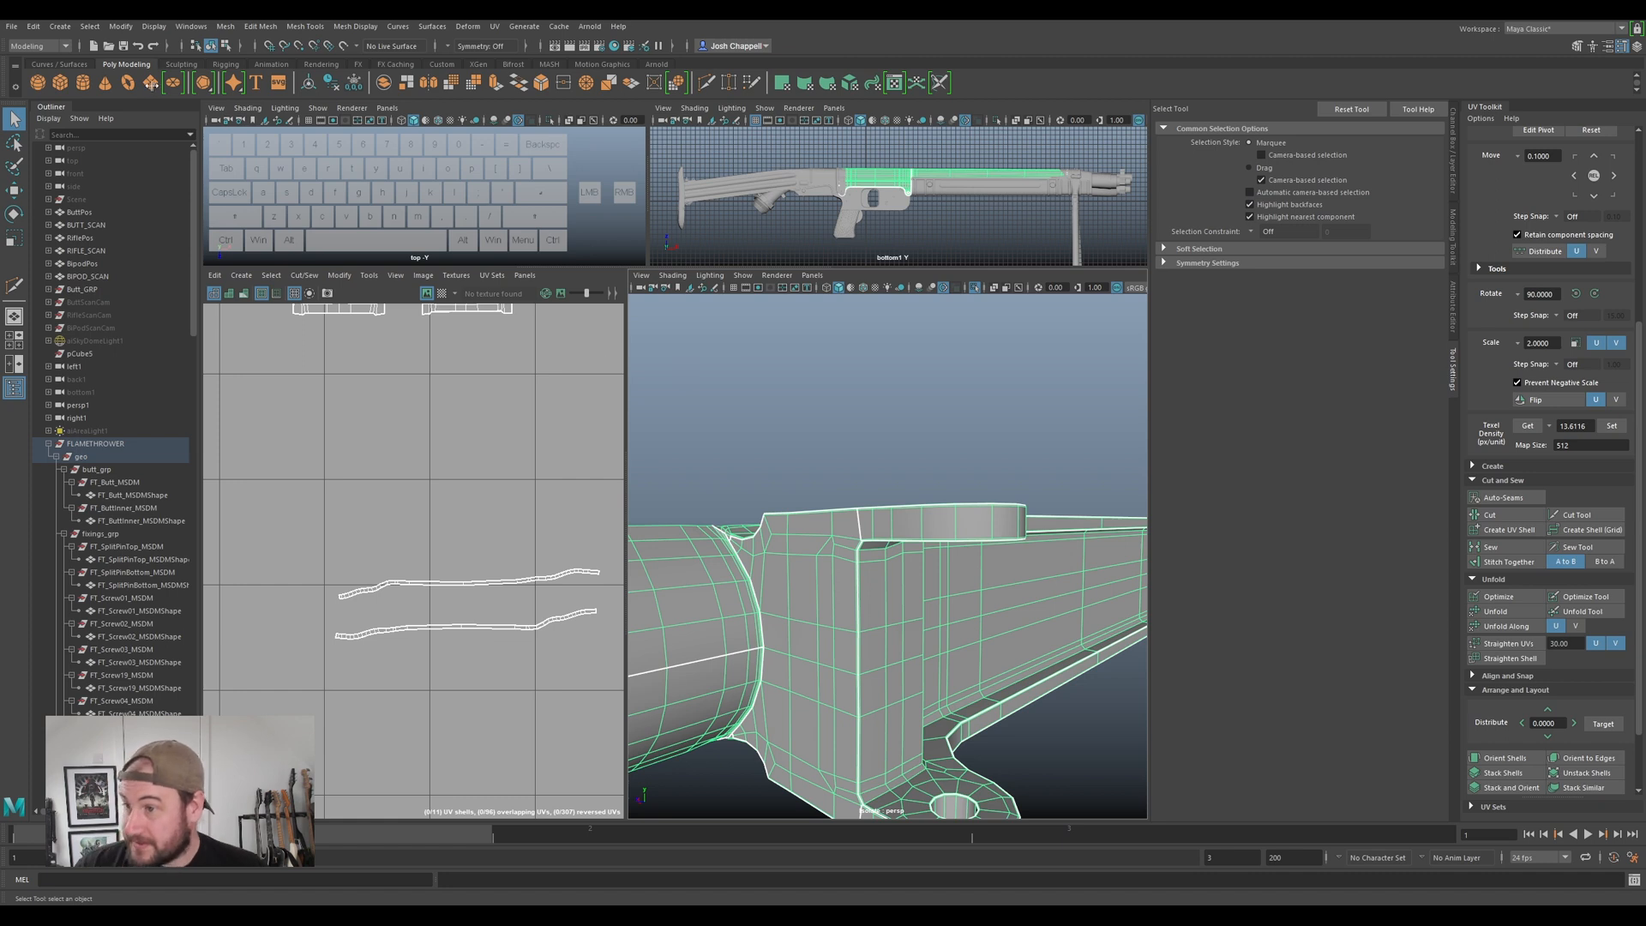
left_click(12, 27)
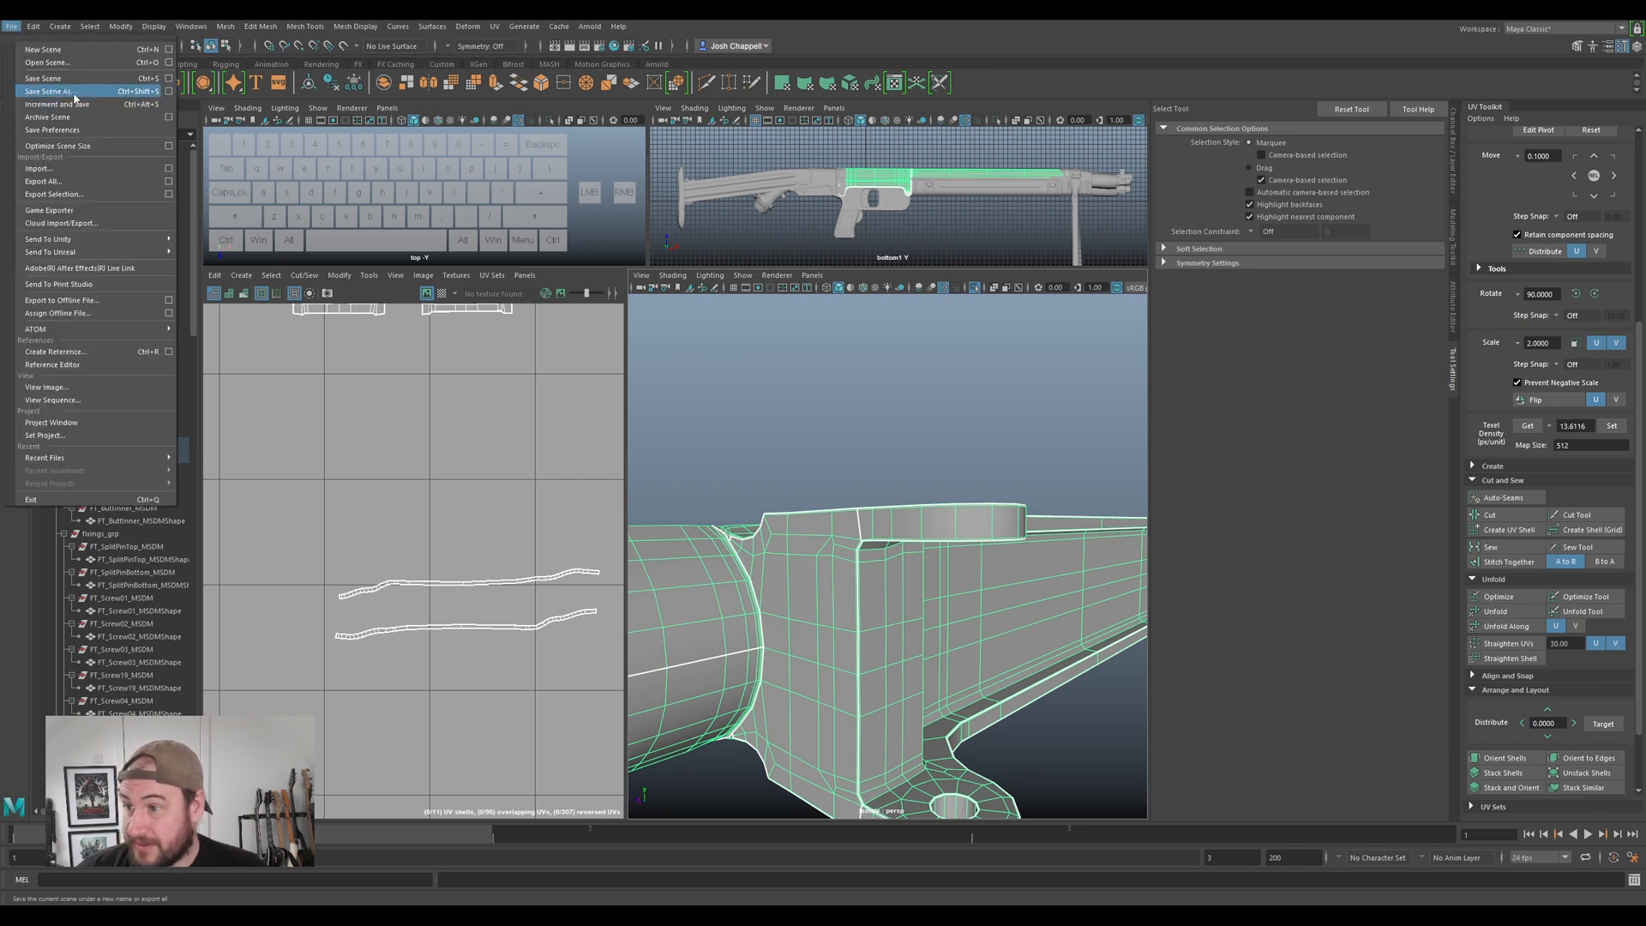
left_click(912, 470)
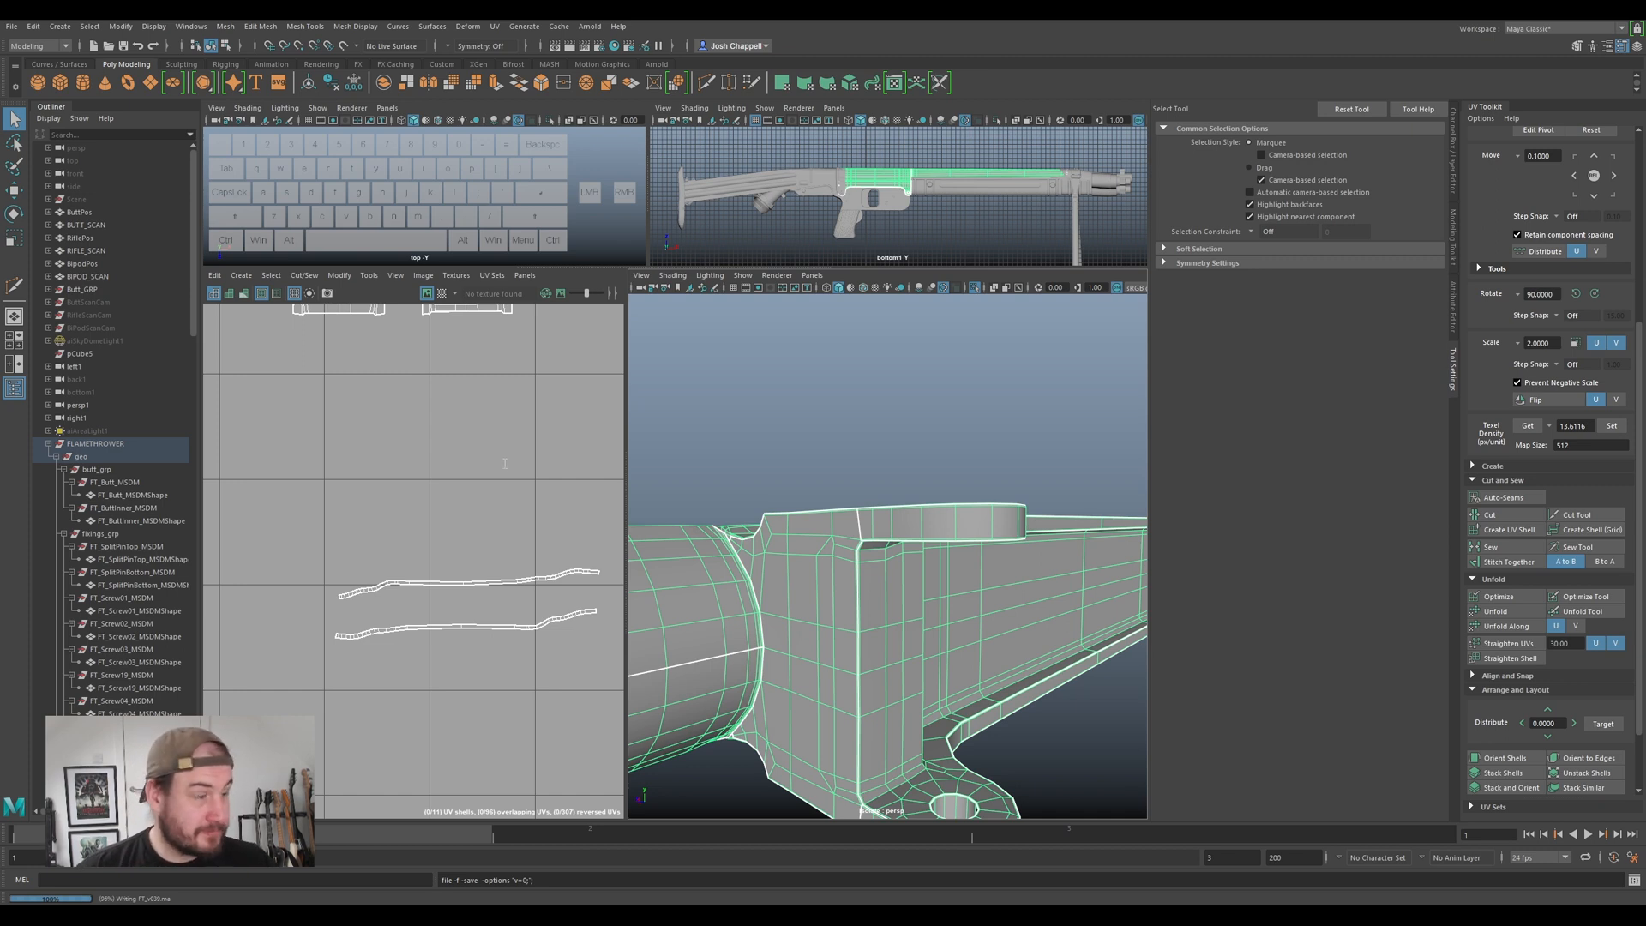
- Try again to select components of the long edge strip, and return the housing to object mode
right_click_drag(495, 591, 489, 511, "alt")
scroll(463, 545, "up", 8)
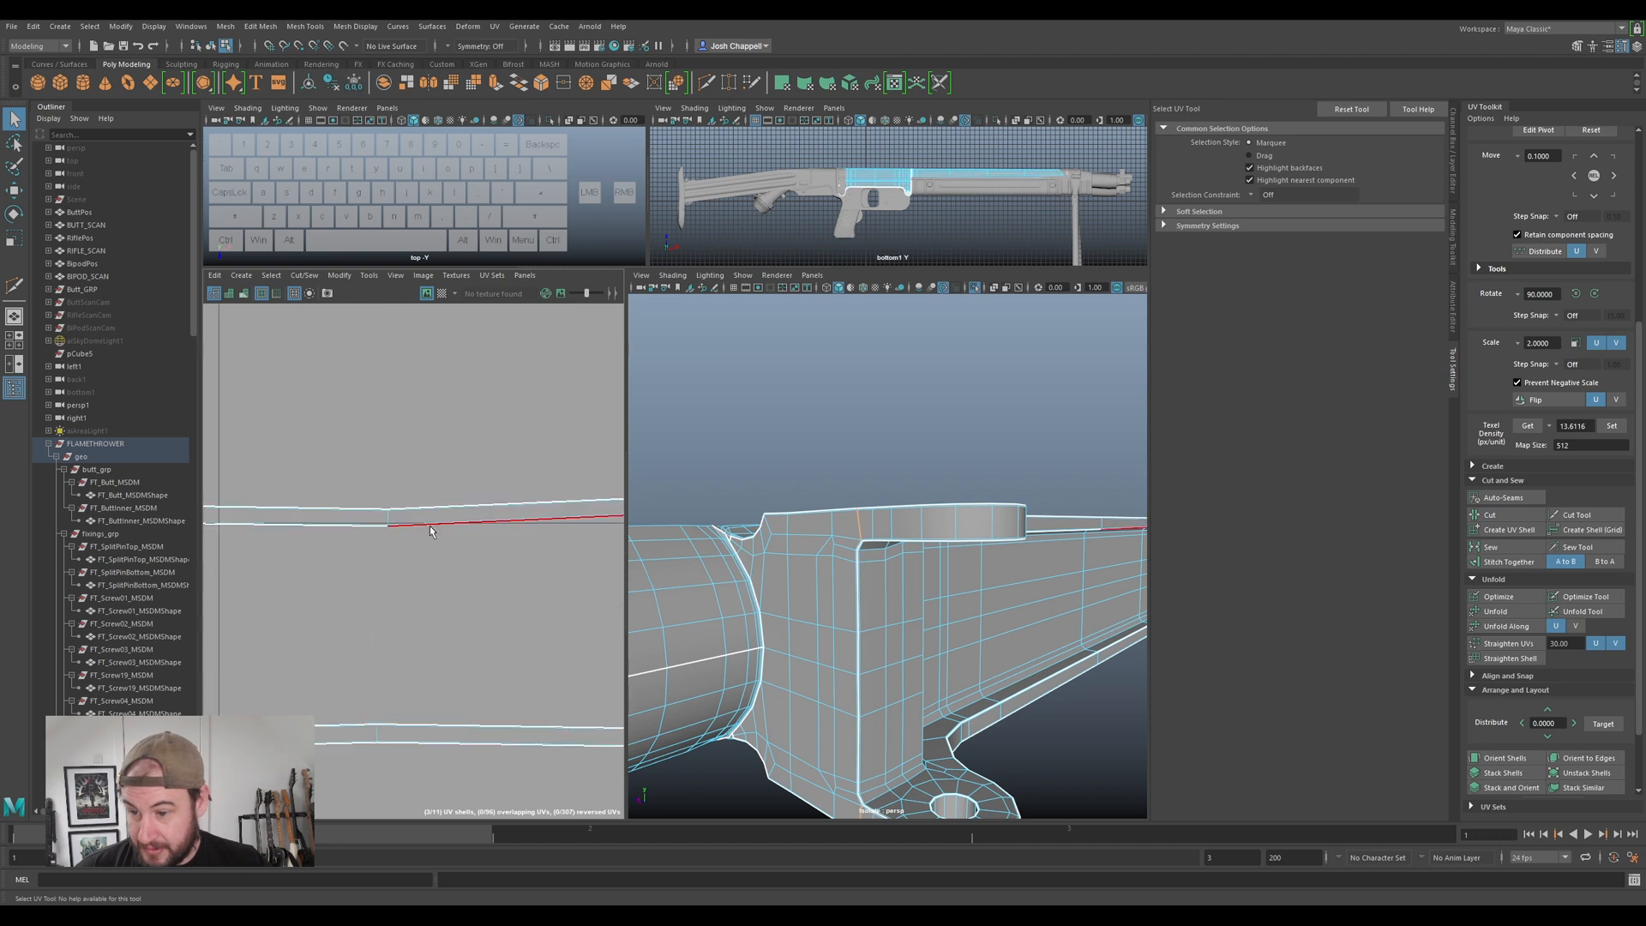
scroll(403, 540, "down", 3)
scroll(407, 543, "up", 3)
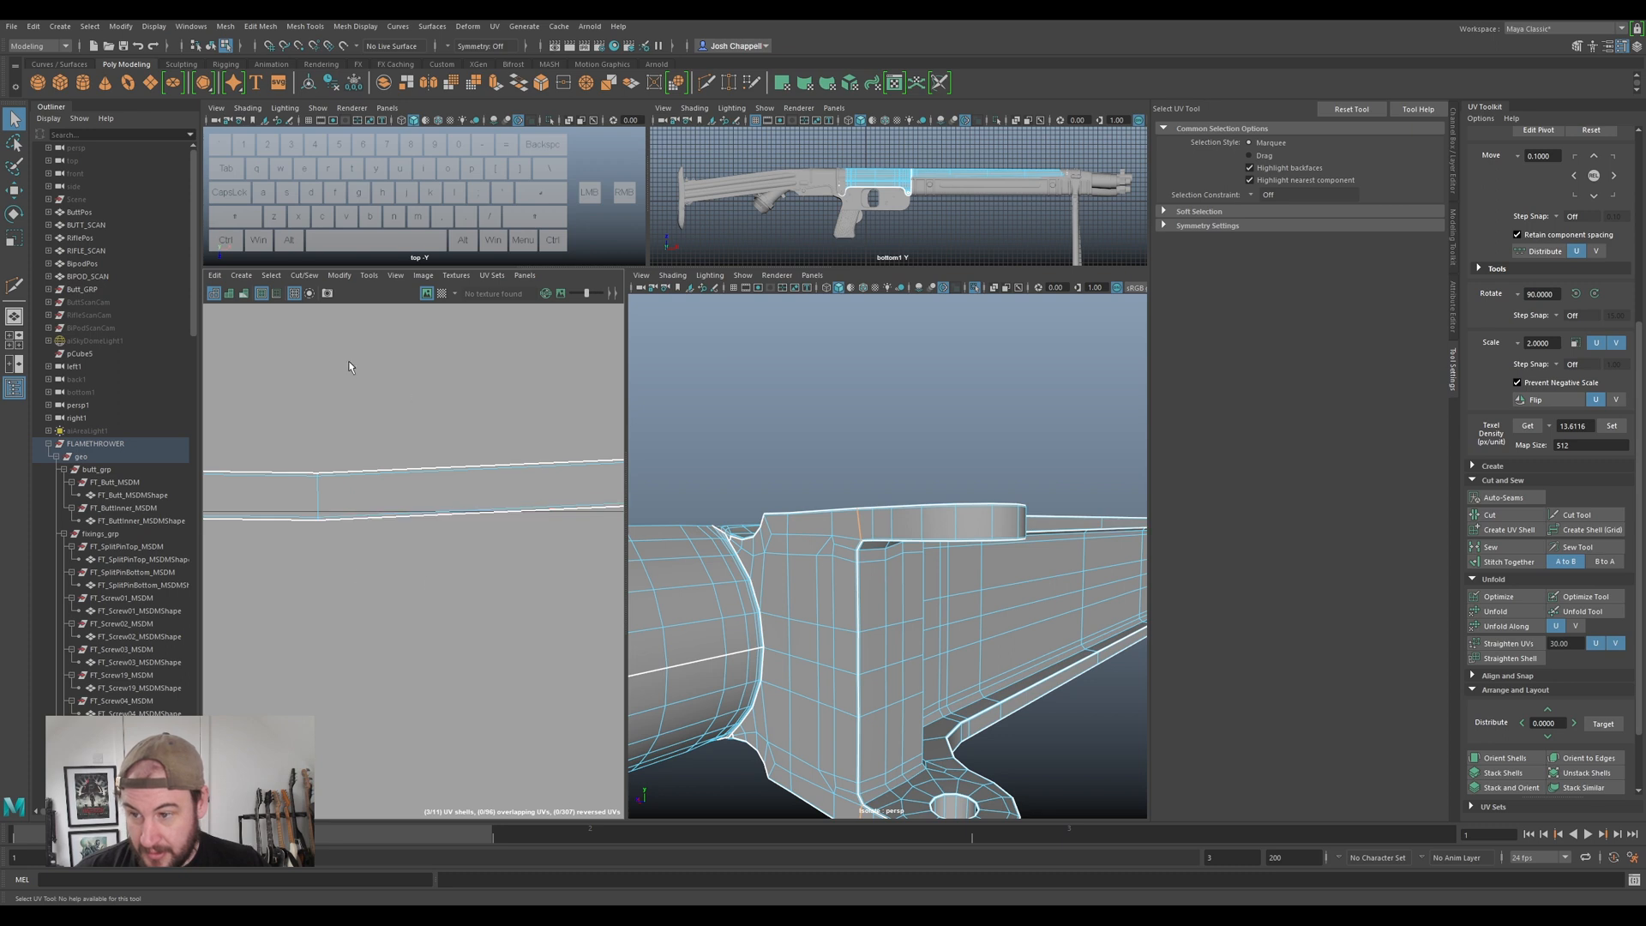
right_click_drag(476, 387, 493, 393)
right_click_drag(846, 520, 844, 476)
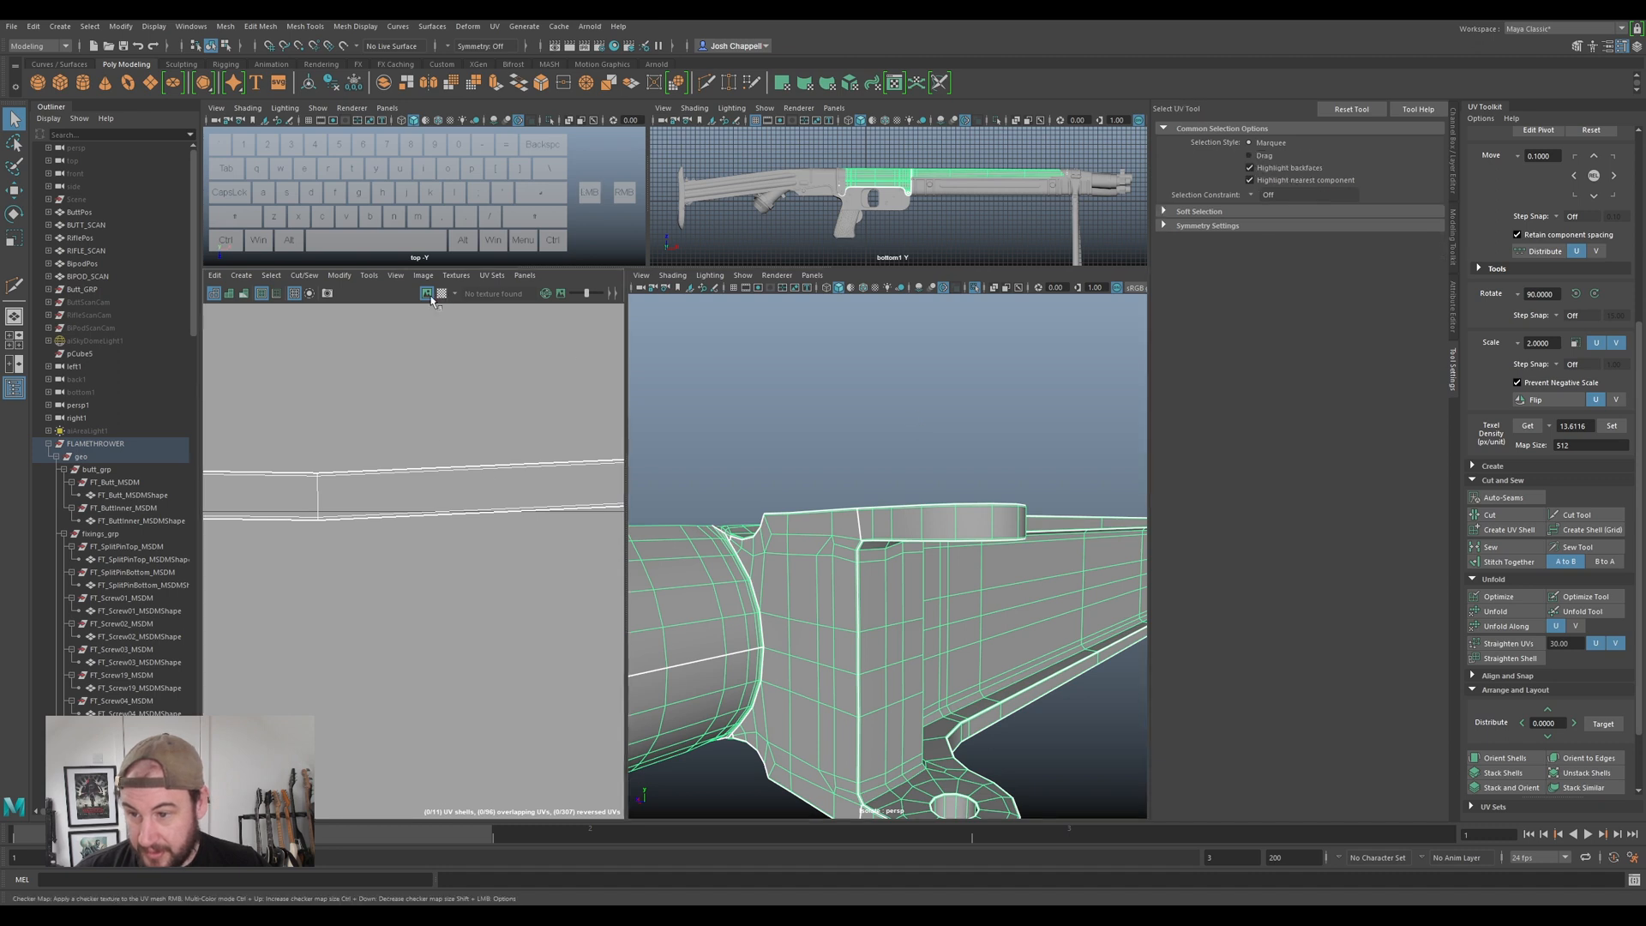
- Reload the UV Editor by switching its view to the Render View and back to the UV Editor
left_click(523, 276)
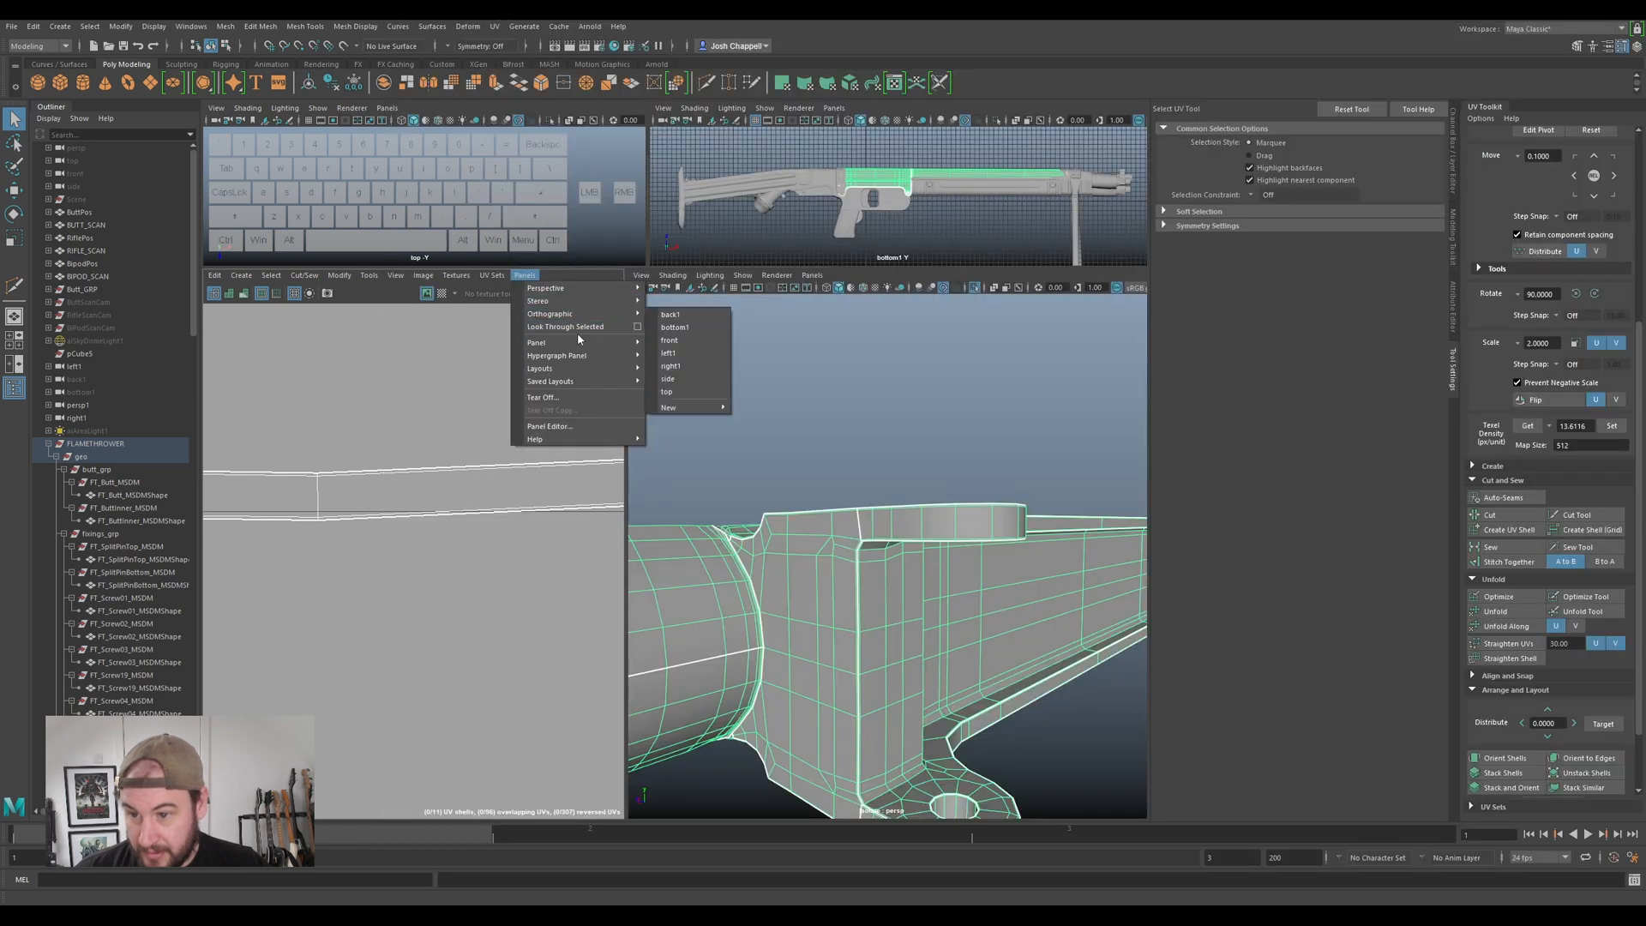
mouse_move(603, 348)
left_click(695, 552)
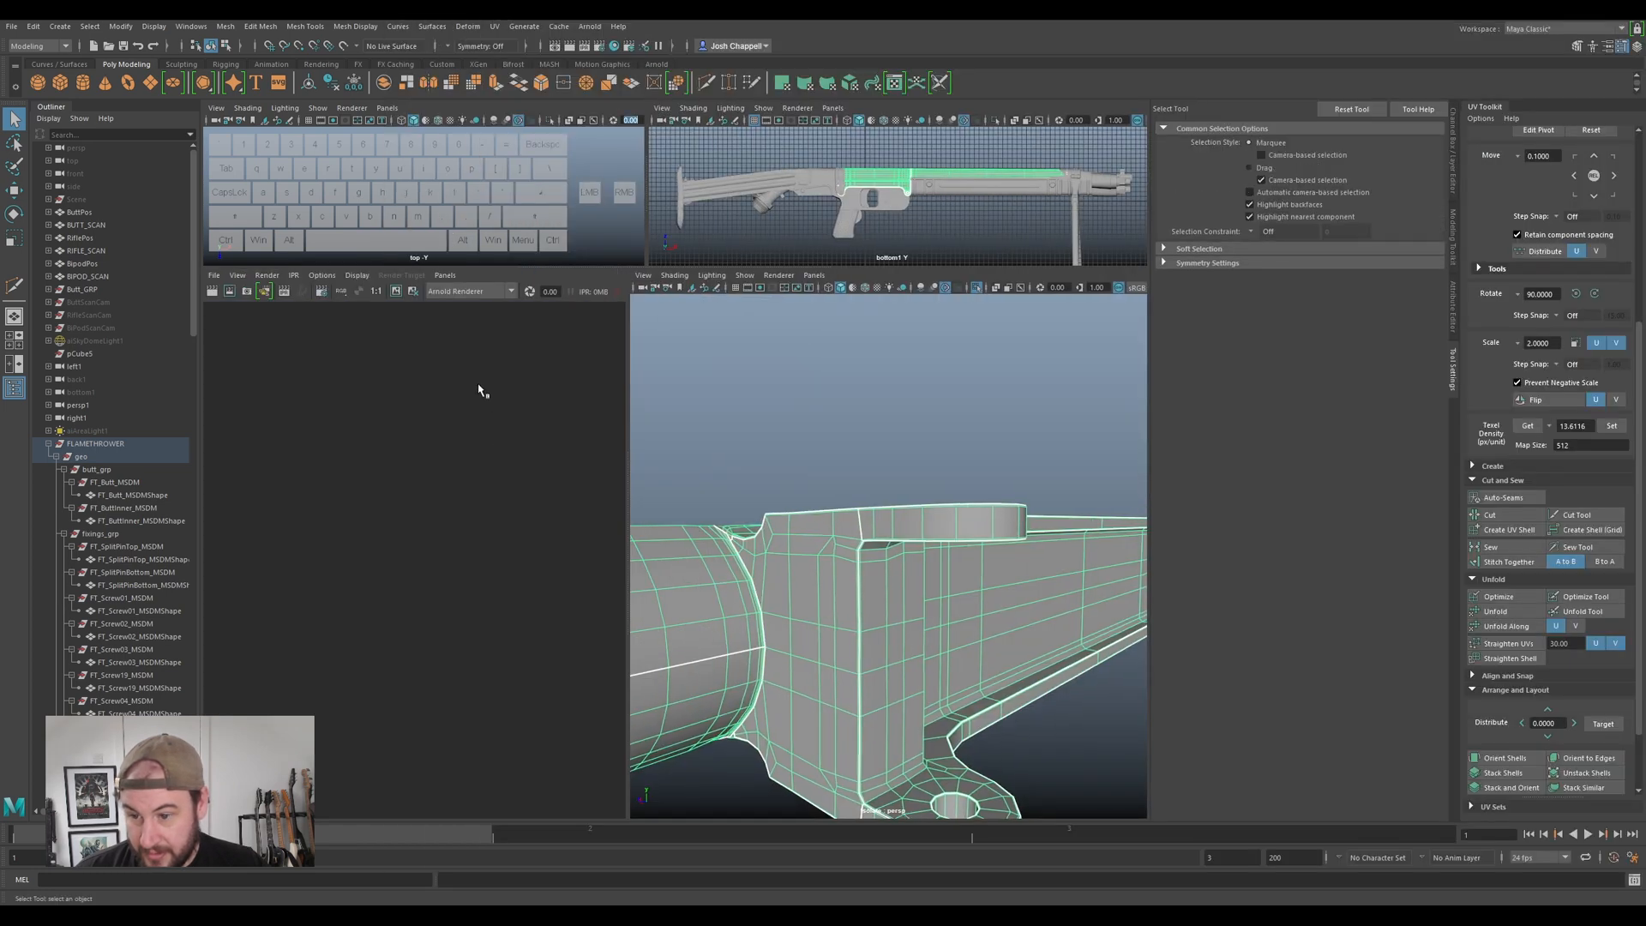
left_click(445, 275)
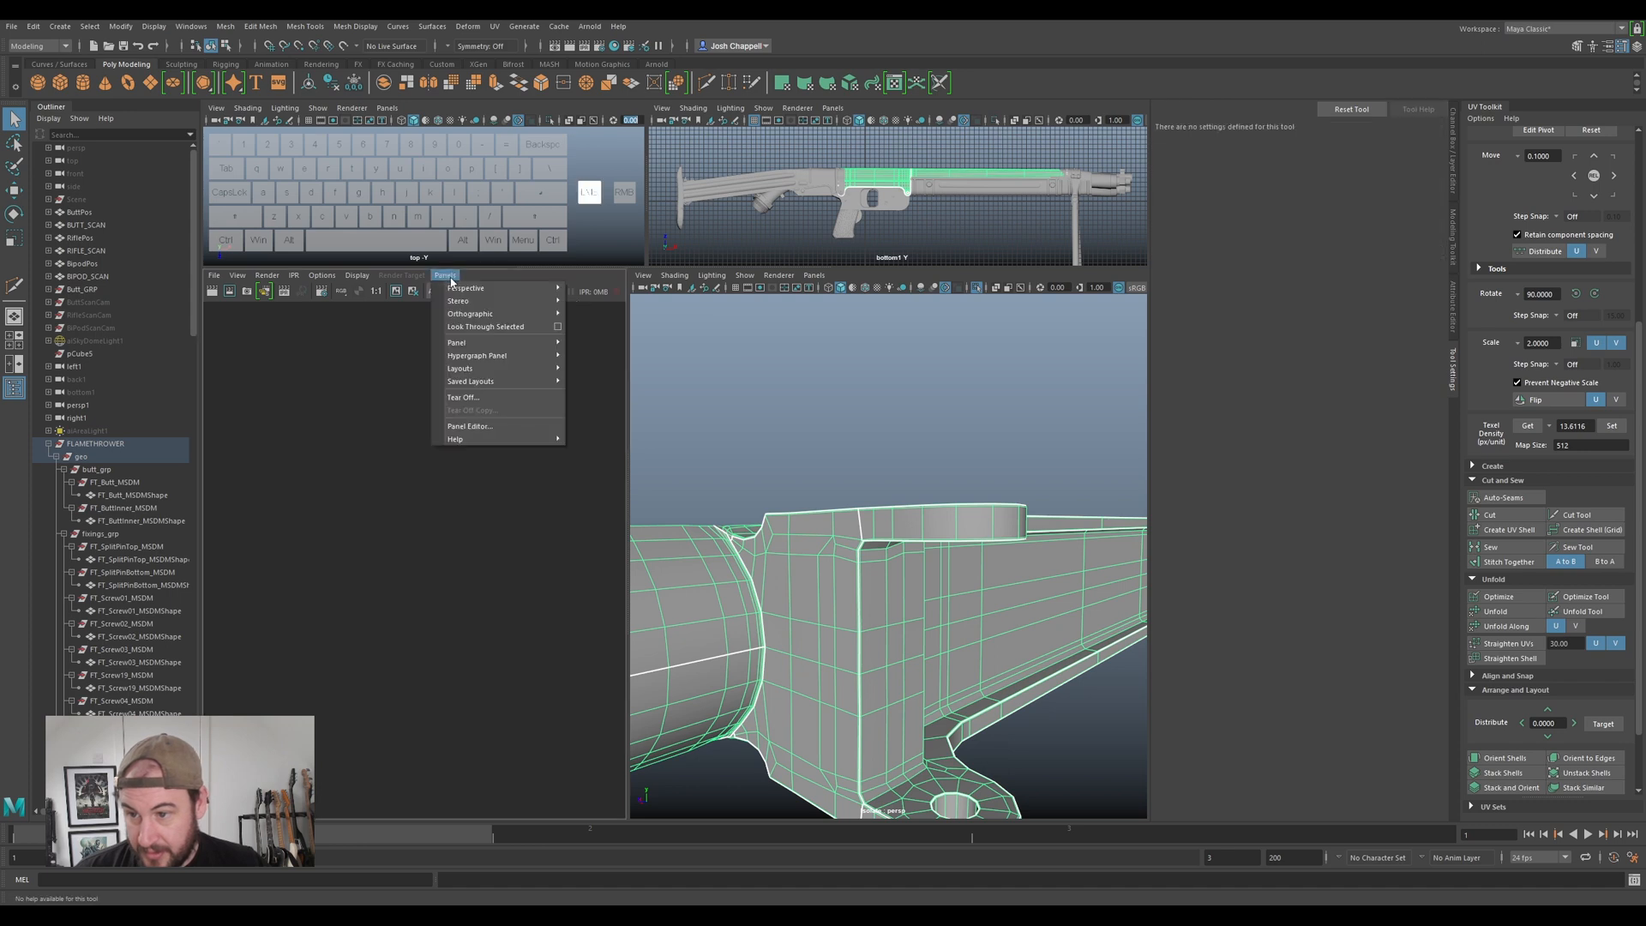
mouse_move(510, 374)
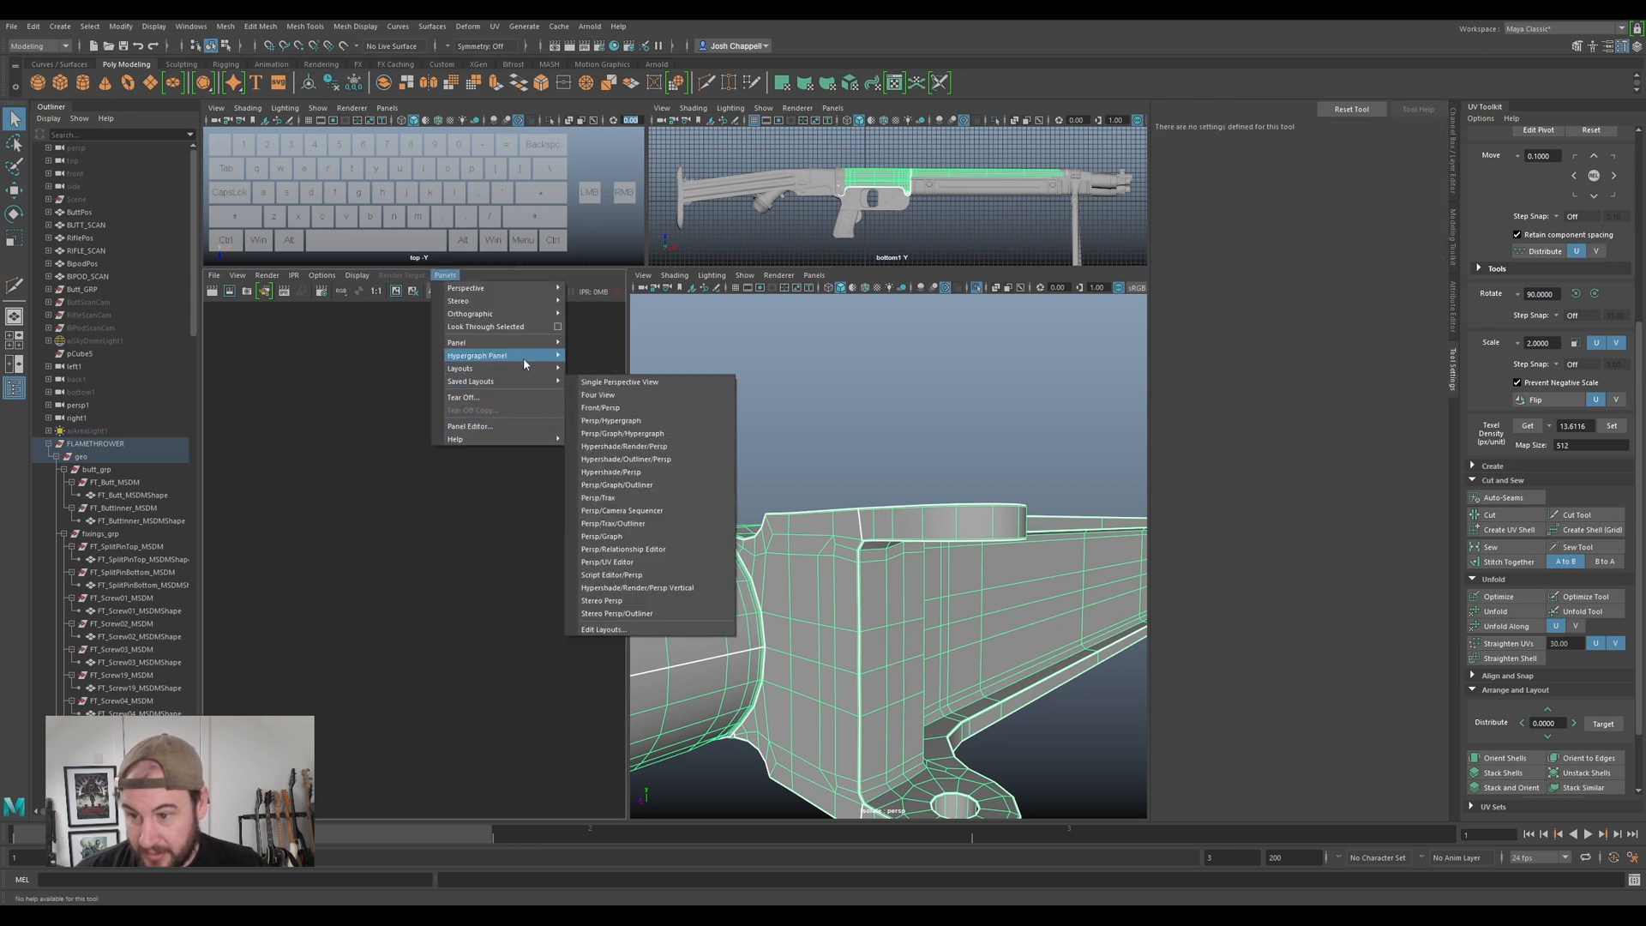
mouse_move(535, 346)
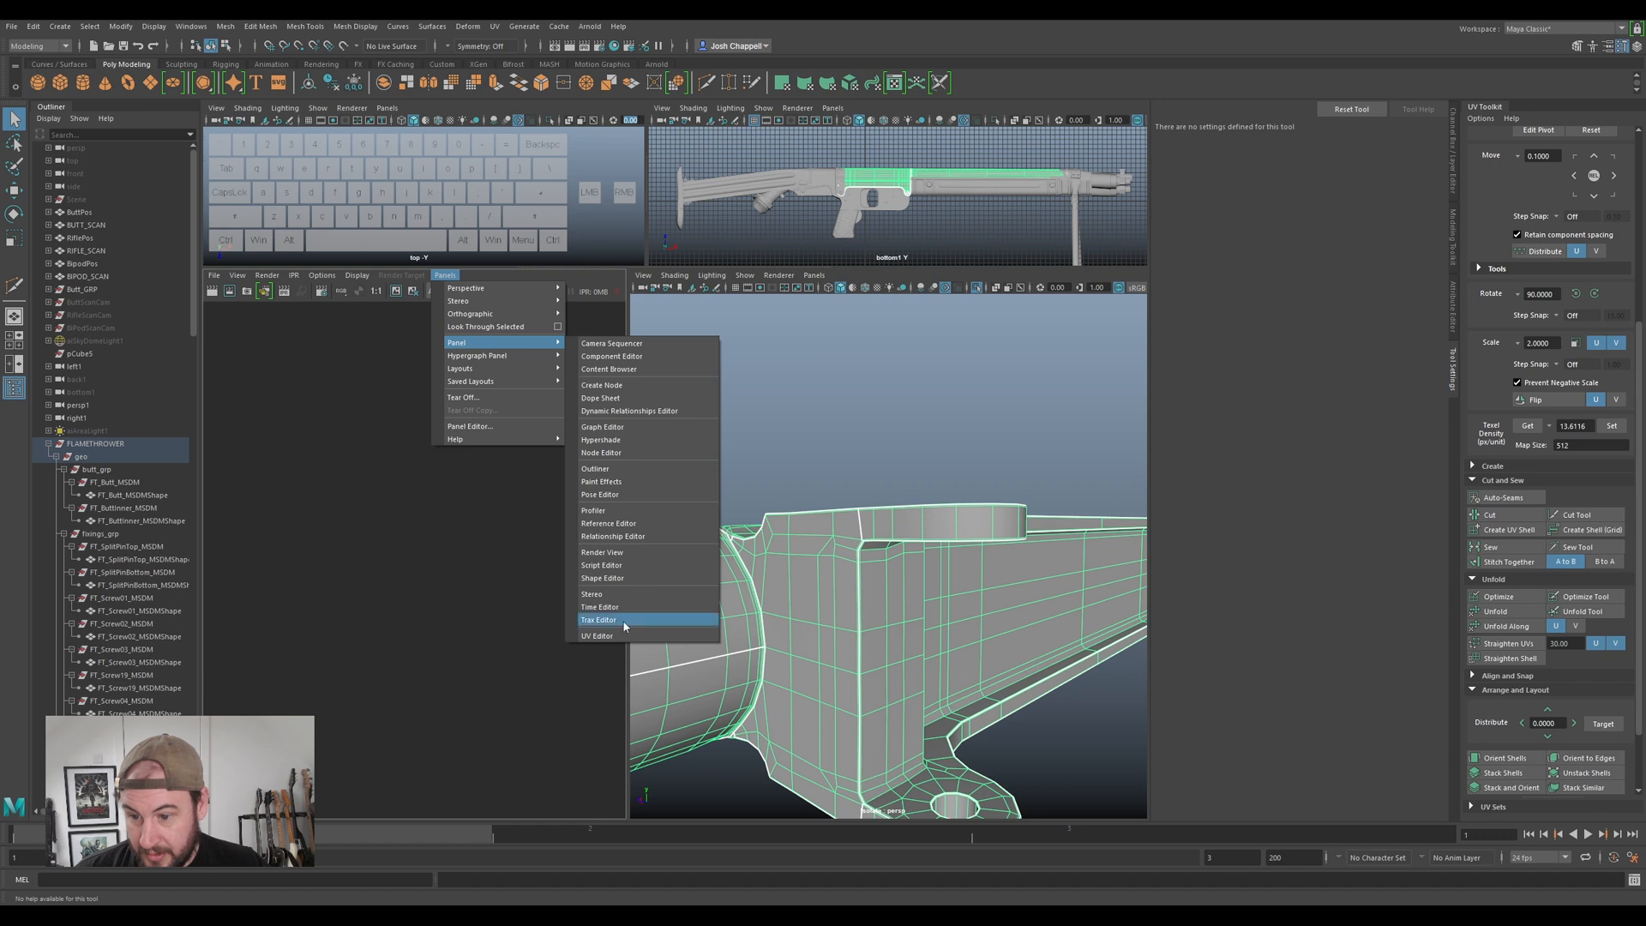
left_click(616, 635)
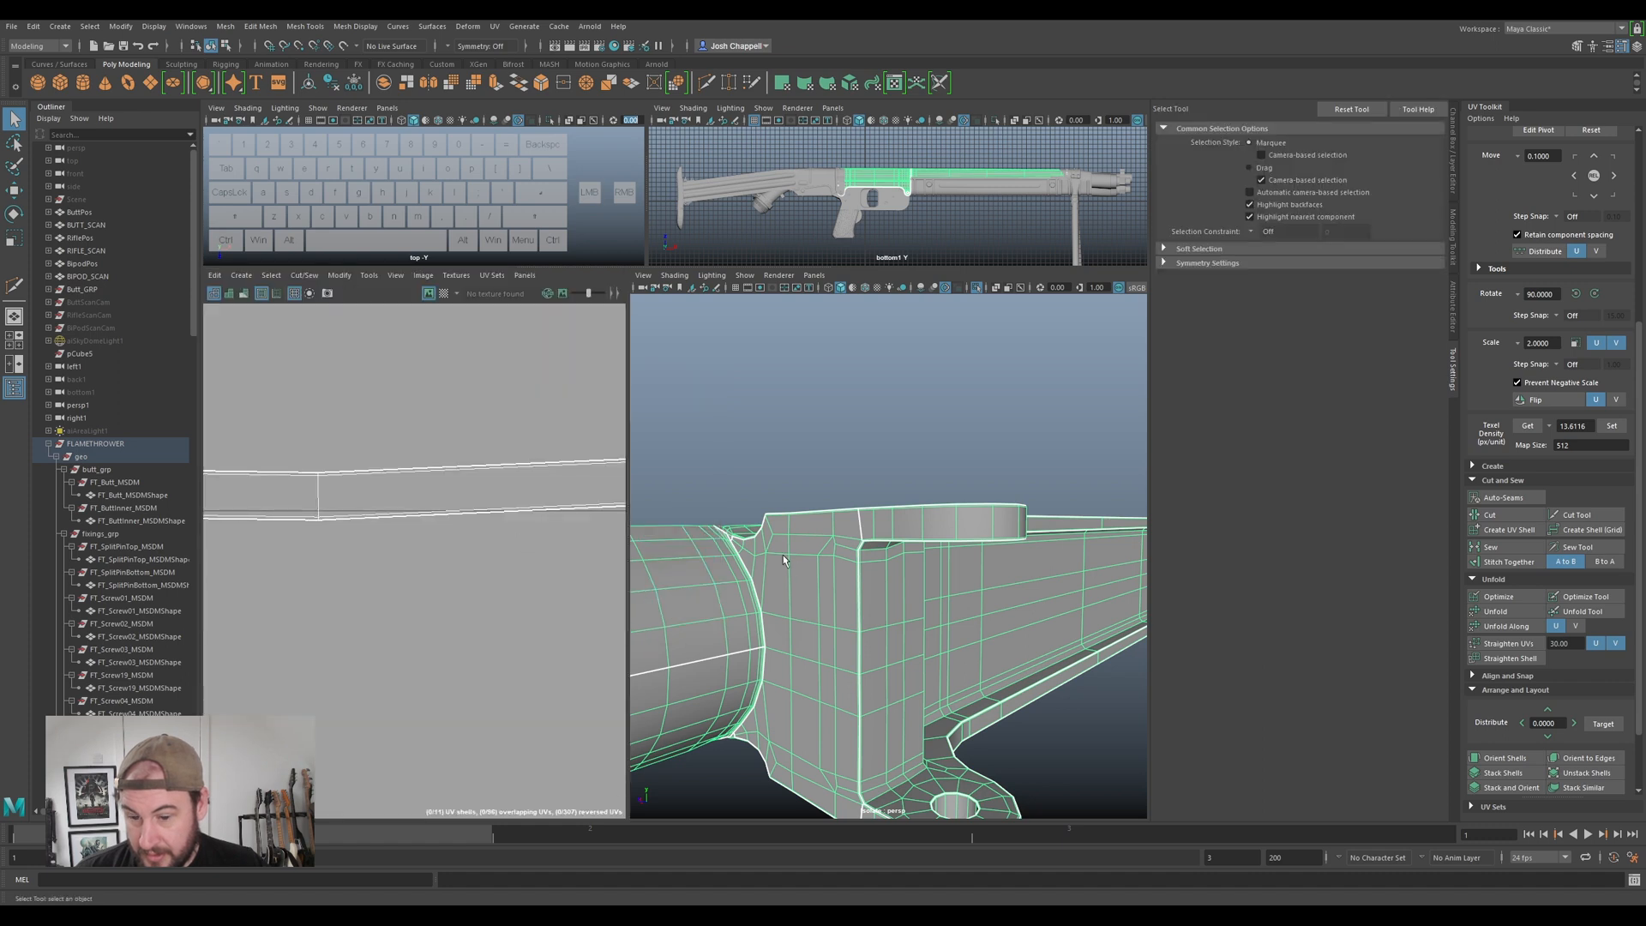
- Freeze the housing's transformations and delete its construction history in object mode
mouse_move(539, 482)
right_mouse_down()
mouse_move(579, 465)
mouse_move(549, 482)
right_mouse_up()
right_click_drag(791, 540, 796, 545)
left_click(353, 83)
left_click(335, 85)
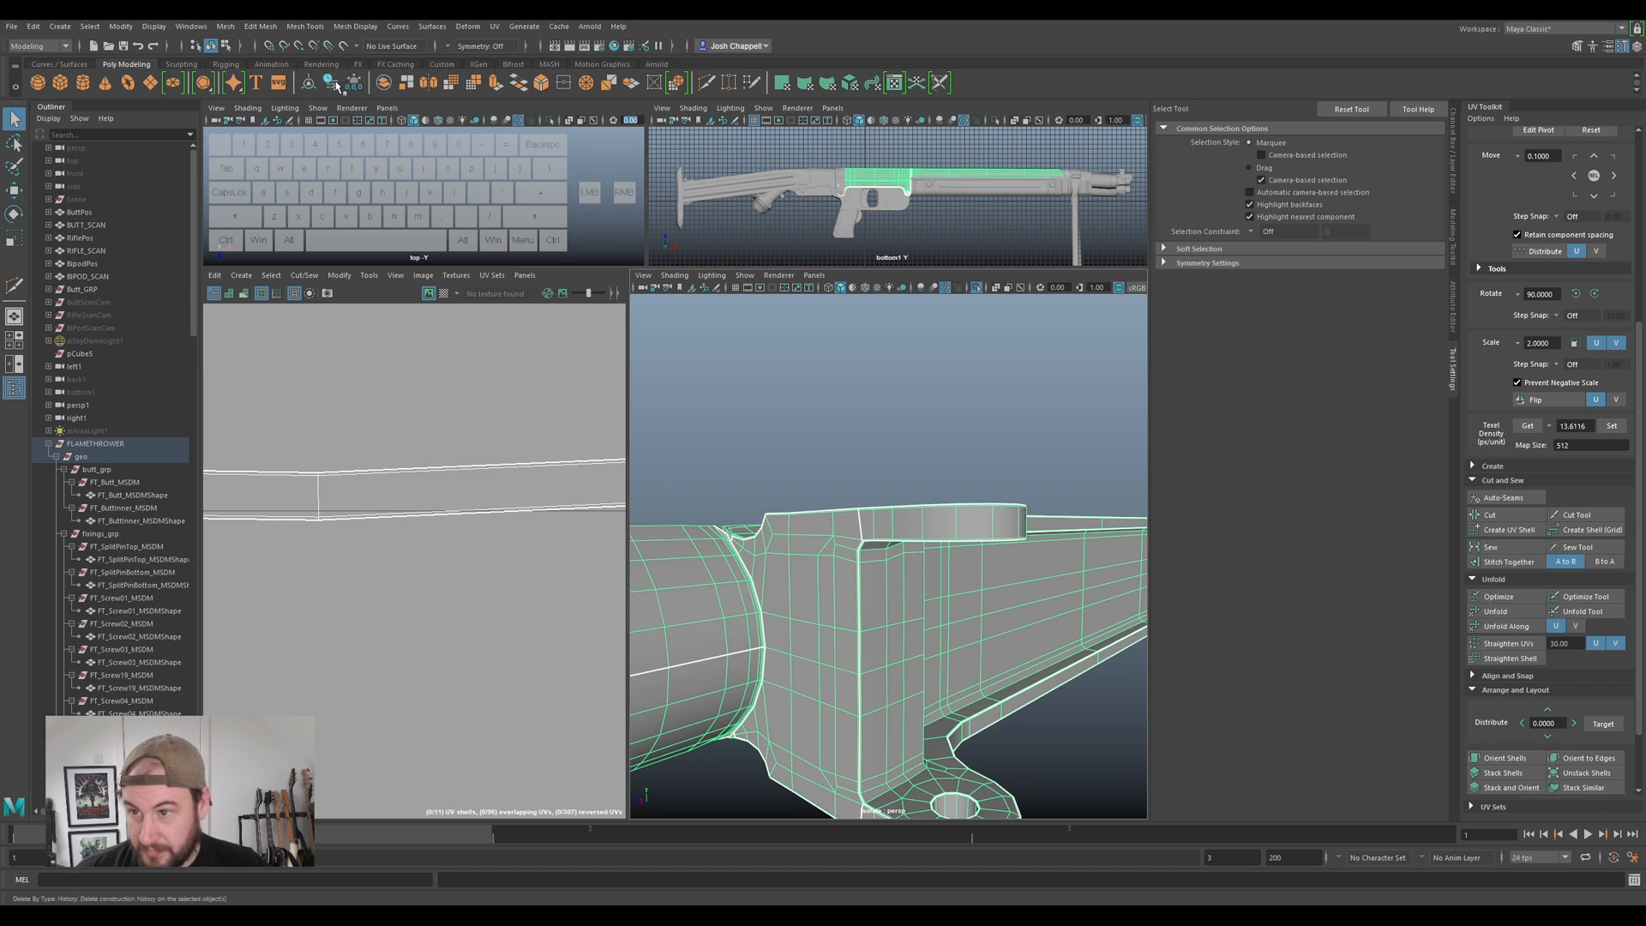
- Try to pick the long edge strip in UV shell selection once more, and go back to object mode
right_click_drag(455, 492, 395, 478)
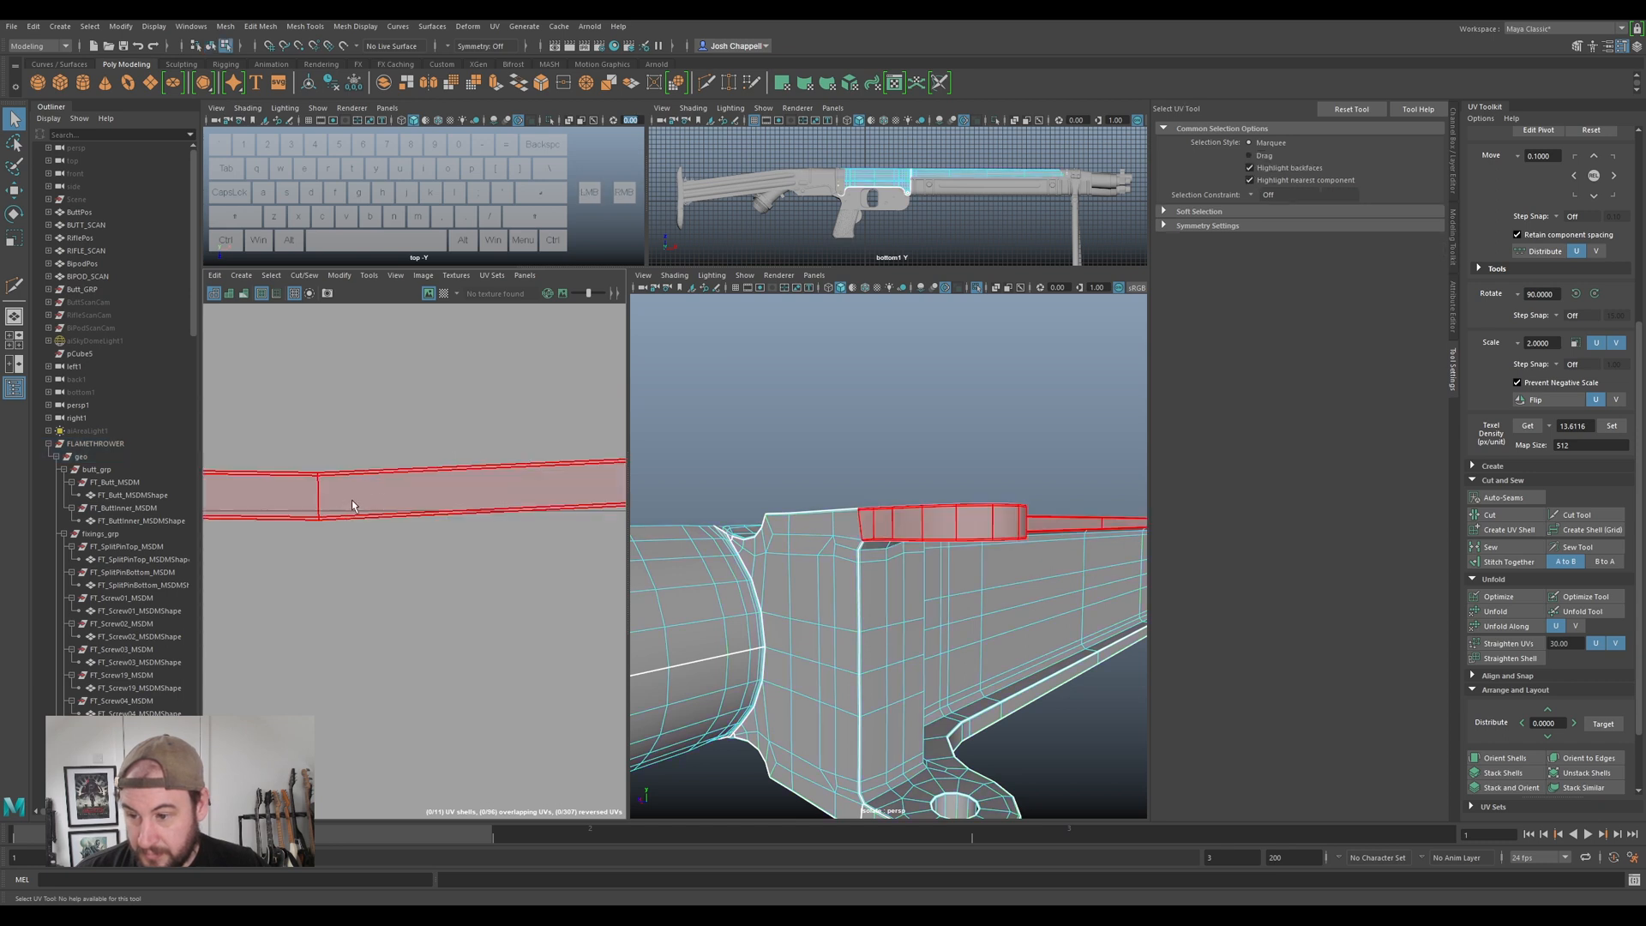
mouse_move(420, 422)
left_mouse_down()
mouse_move(480, 451)
mouse_move(420, 424)
left_mouse_up()
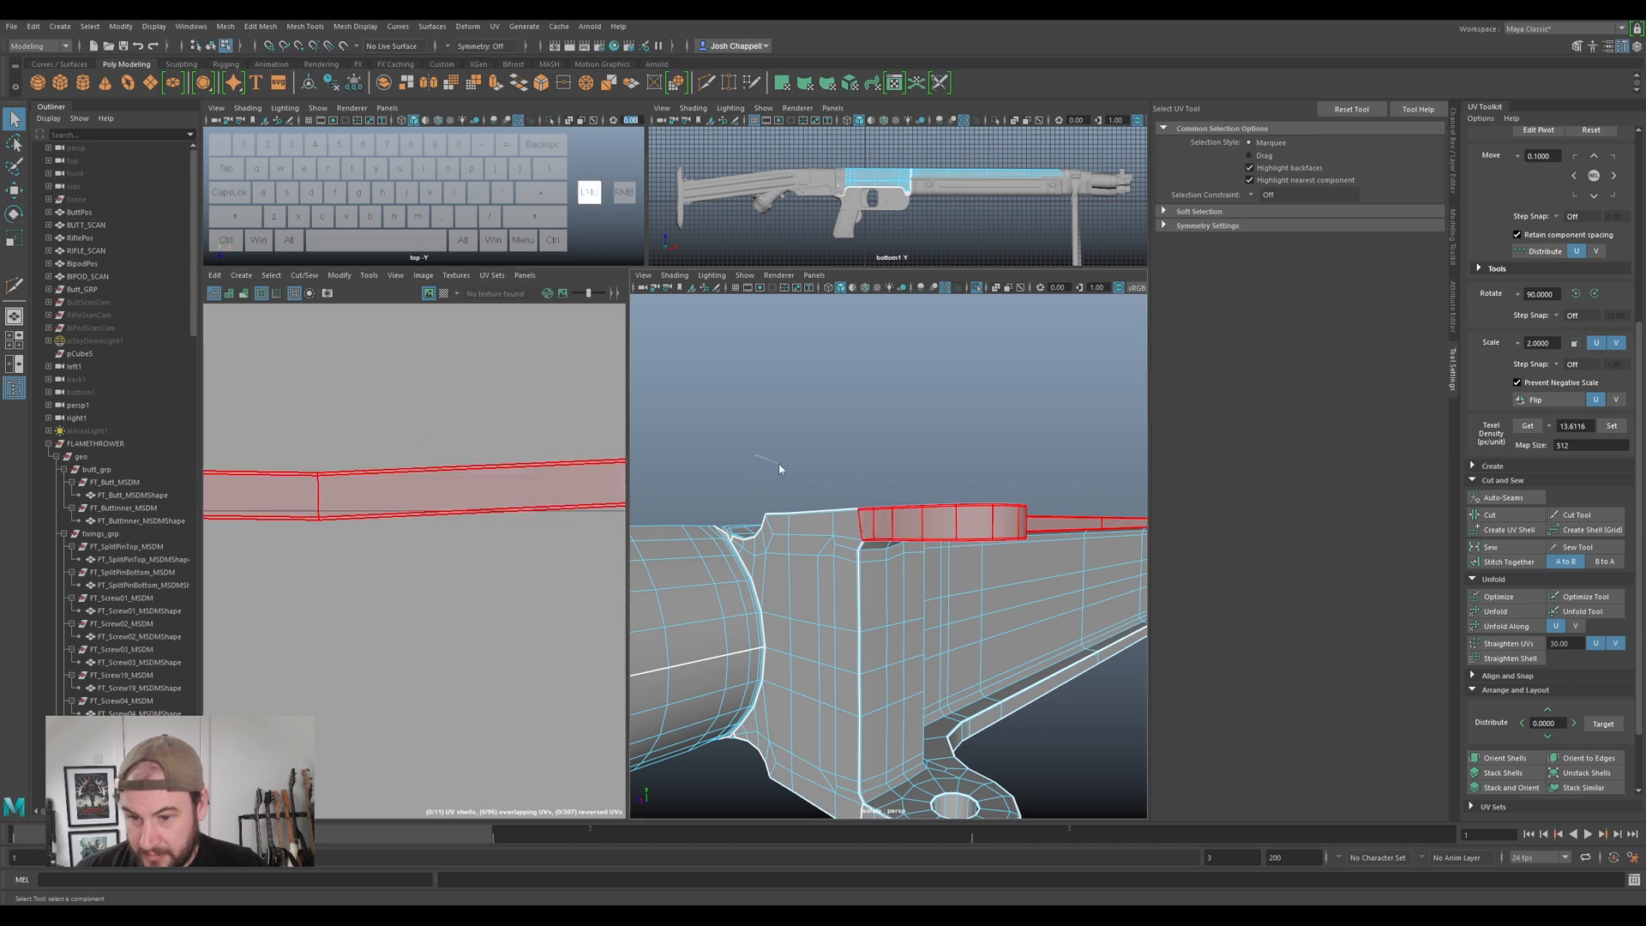
key("q")
right_click_drag(905, 521, 981, 498)
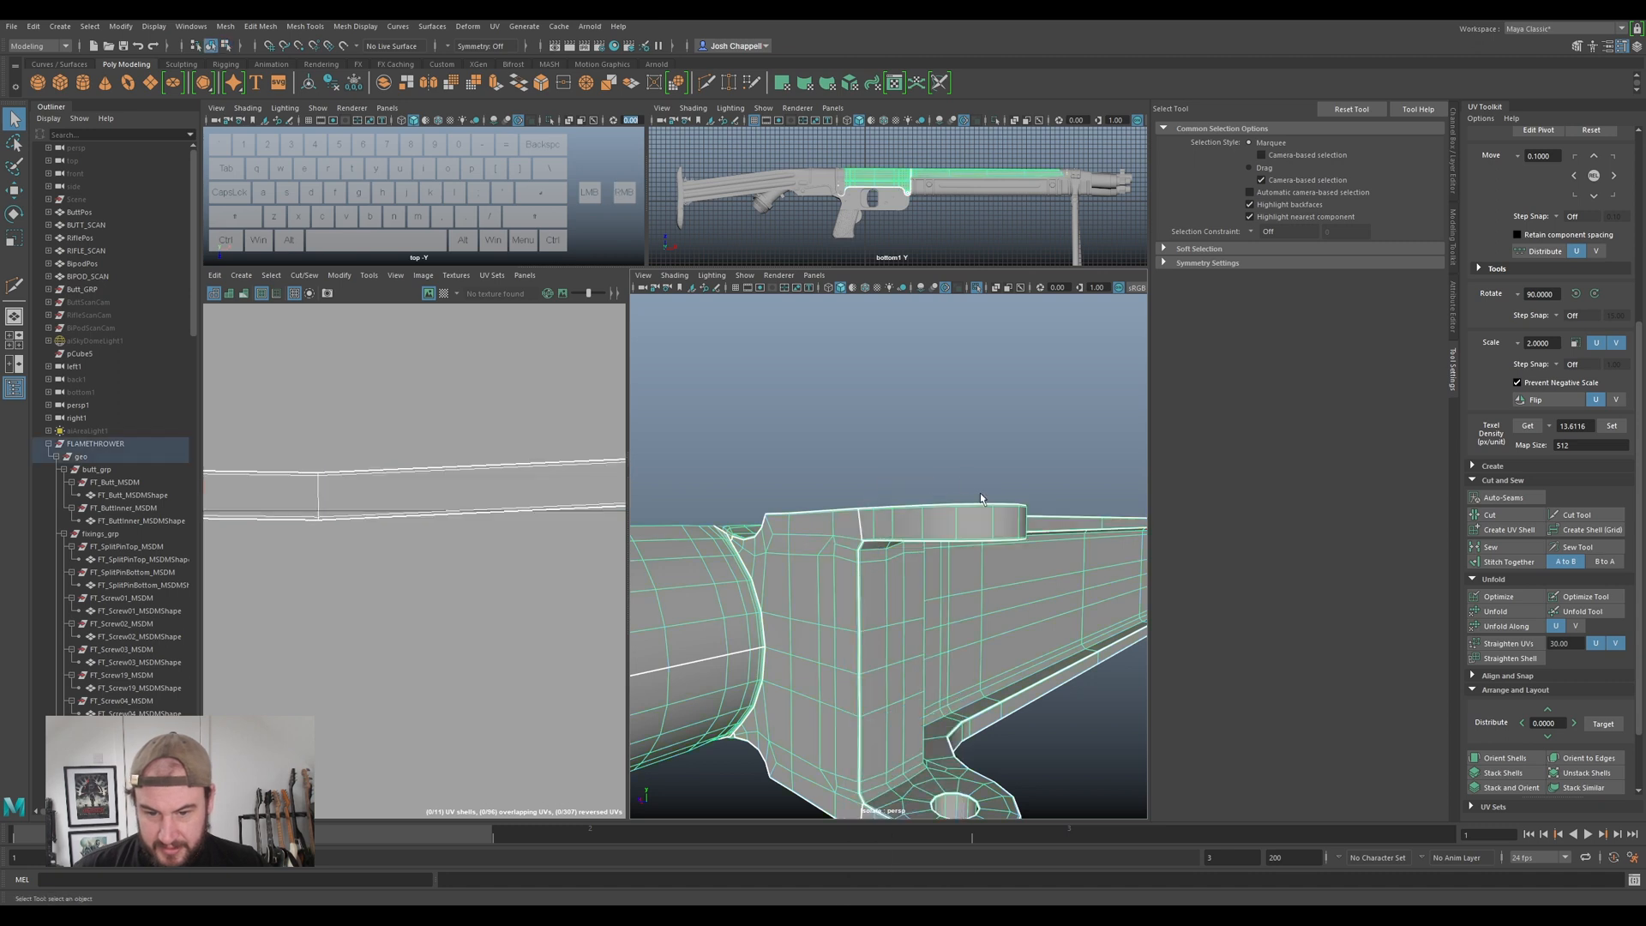
- Deselect the housing and hide the tool settings to widen the UV and perspective views
left_click(900, 457)
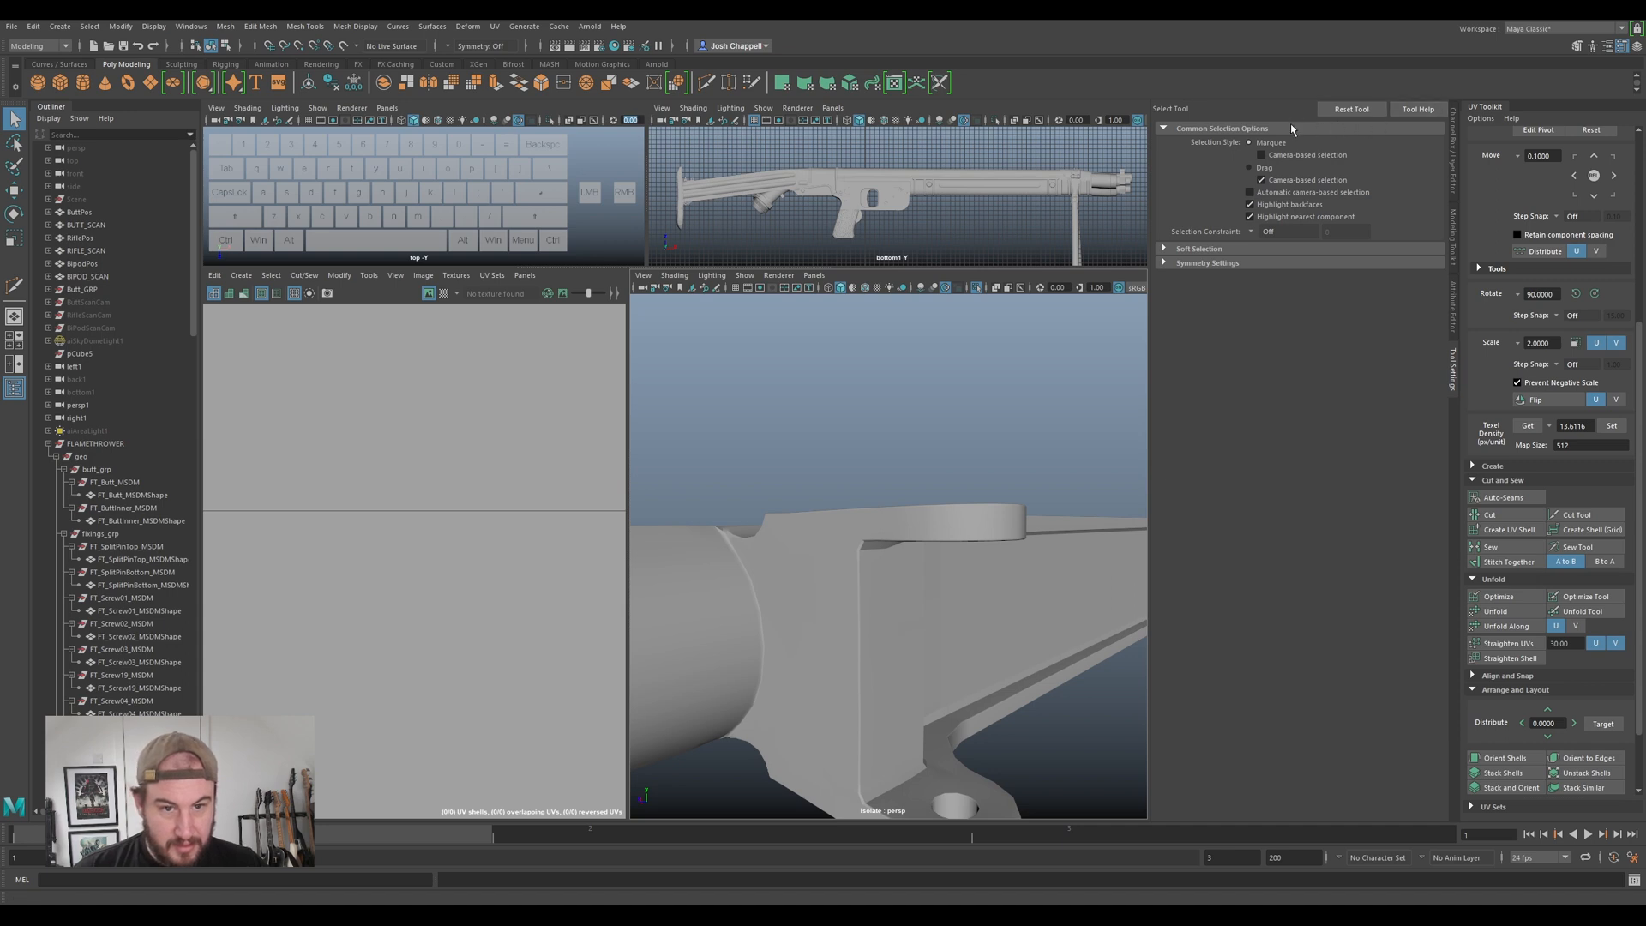
left_click(1454, 369)
left_click(1078, 522)
key("f")
left_click_drag(1063, 551, 958, 415, "alt")
left_click(958, 415)
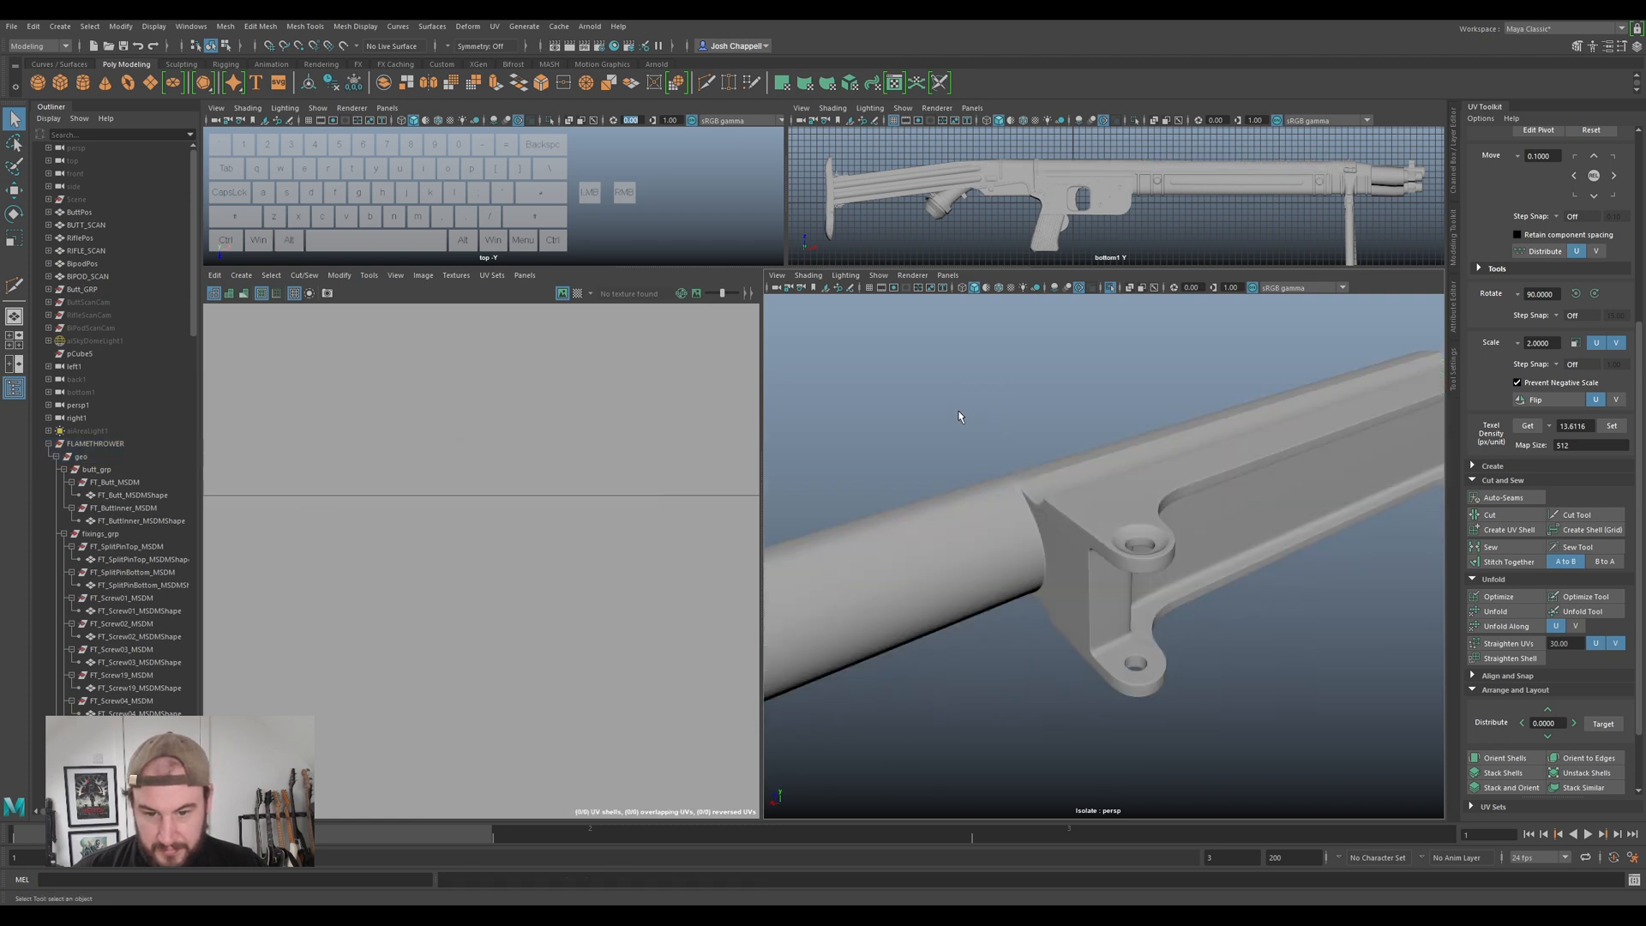
- Select the housing, turn off its smooth preview, and select the upper long edge-strip shell in UV shell selection
left_click(1016, 530)
key("1")
right_click_drag(619, 455, 561, 436)
left_click(576, 453)
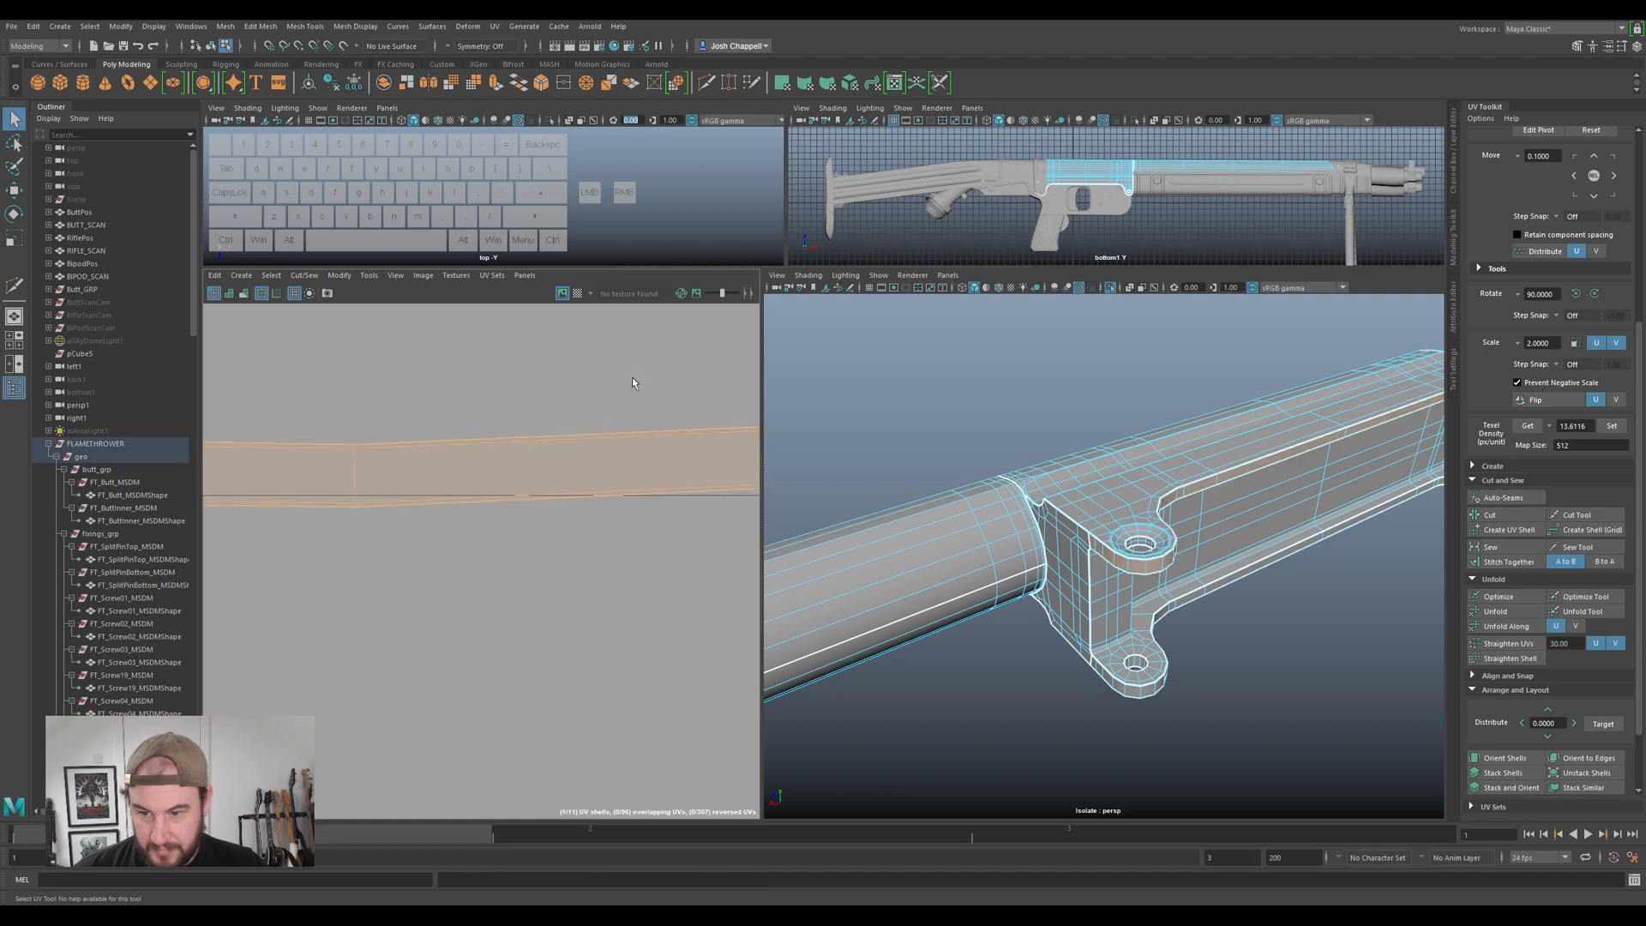
- Unfold the selected long edge-strip shell and apply a texel density of 13.6116 to it
scroll(660, 514, "down", 4)
key("ctrl+u")
scroll(702, 478, "down", 4)
middle_click_drag(693, 482, 515, 555, "alt")
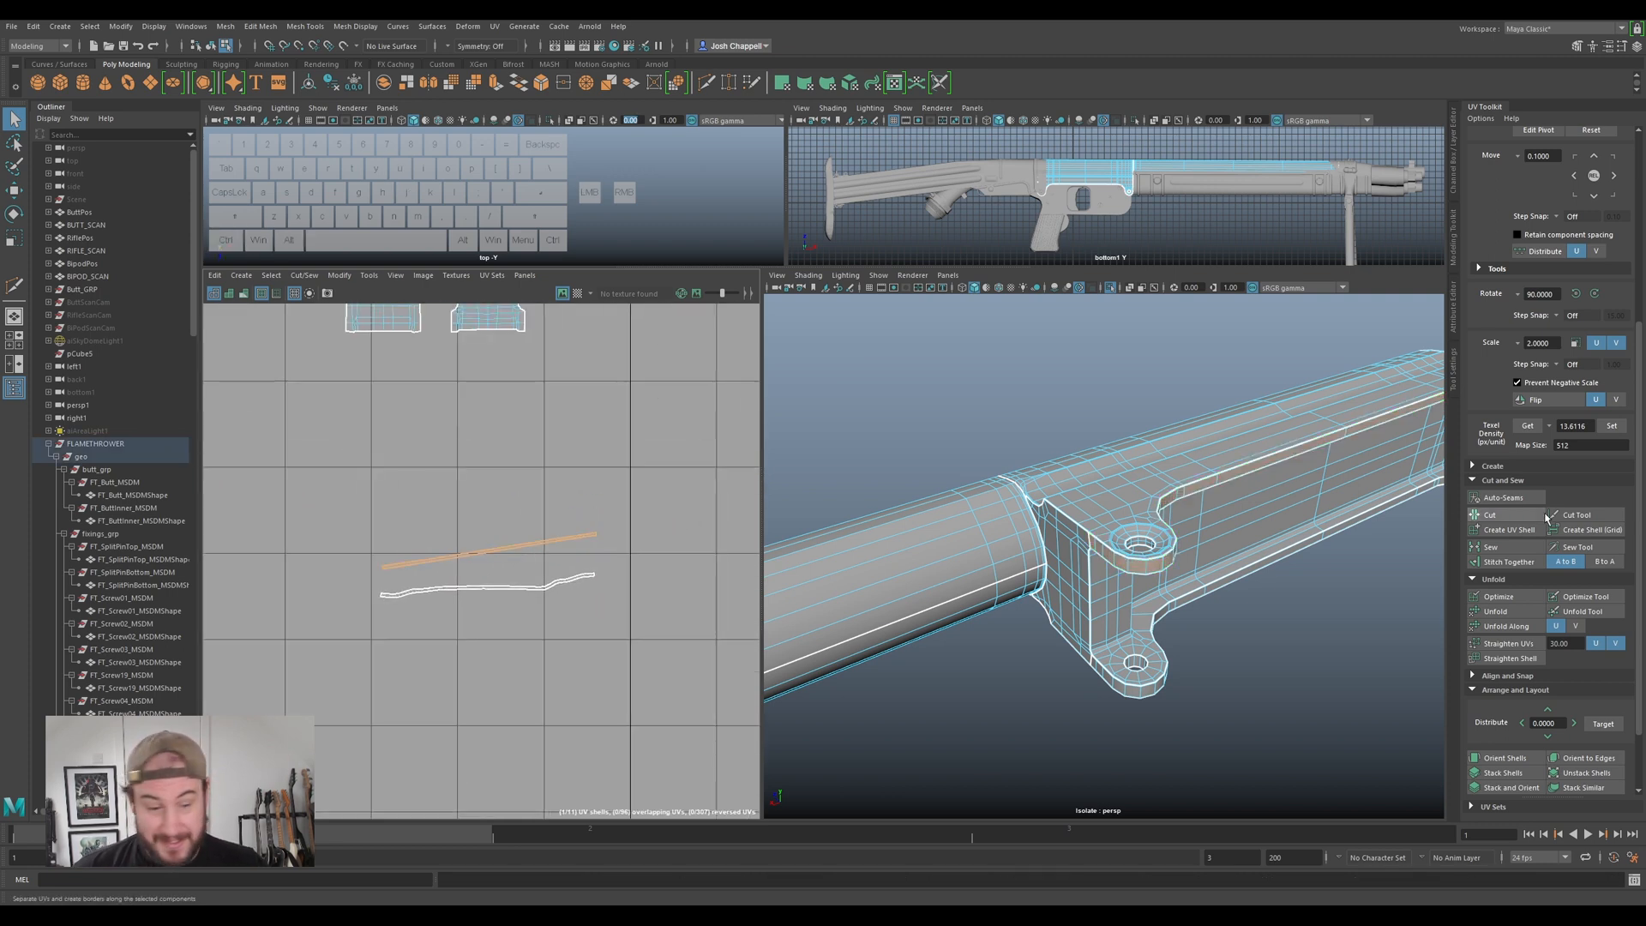
left_click(1610, 429)
- Rotate the slanted long strip shell roughly level and straighten it with Orient Shells
scroll(544, 485, "down", 3)
middle_click_drag(544, 485, 636, 526, "alt")
scroll(650, 533, "up", 2)
key("e")
left_click_drag(706, 466, 726, 490)
left_click(1517, 761)
- Move the leveled strip shell into the gap between the barrel shell and the housing shell above it
key("w")
scroll(592, 595, "down", 4)
left_click_drag(583, 597, 461, 439)
scroll(461, 439, "up", 5)
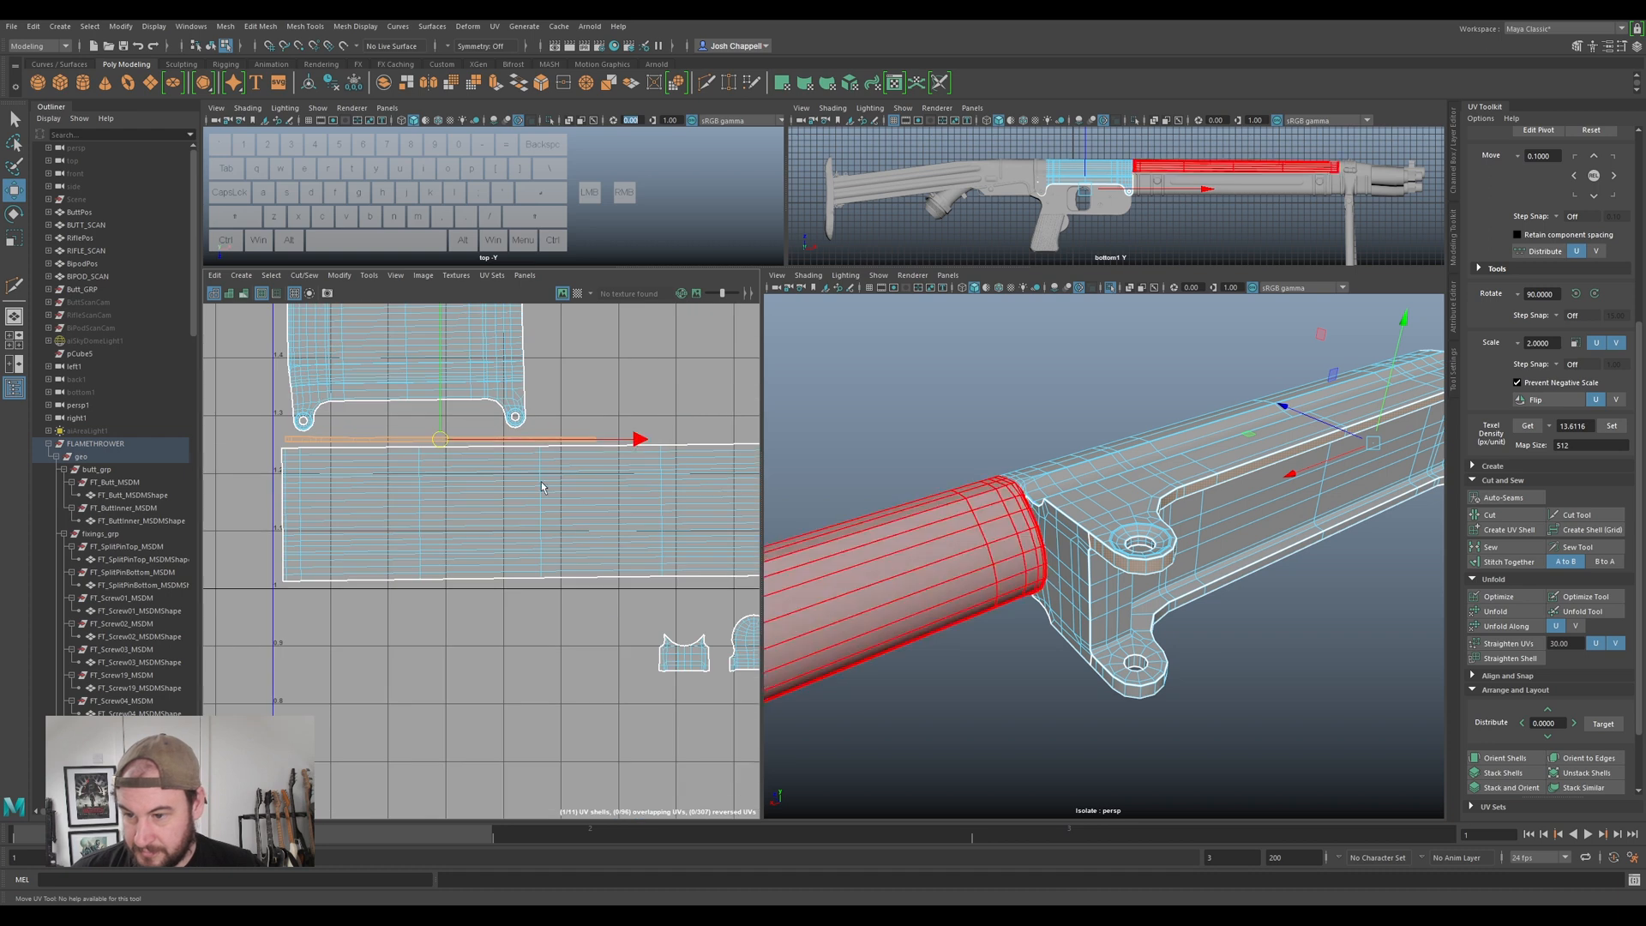
- Apply a texel density of 13.6116 to the second long strip shell, straighten it with Orient Shells and rotate it 90° to lie level
scroll(545, 505, "down", 5)
left_click(671, 709)
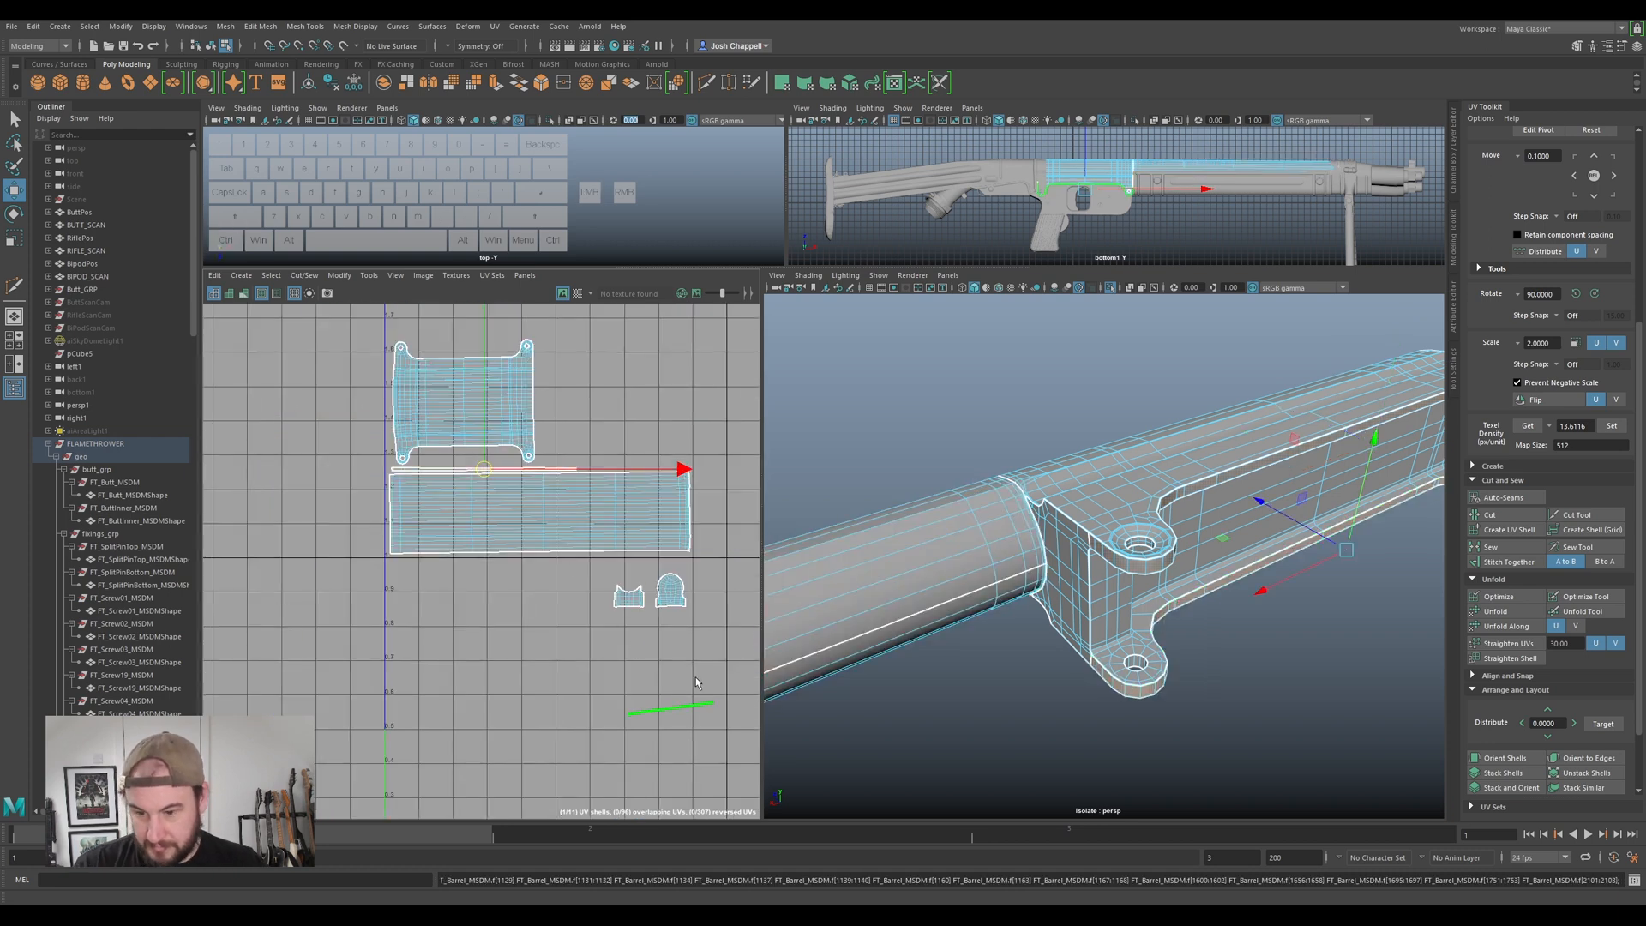
left_click(1612, 426)
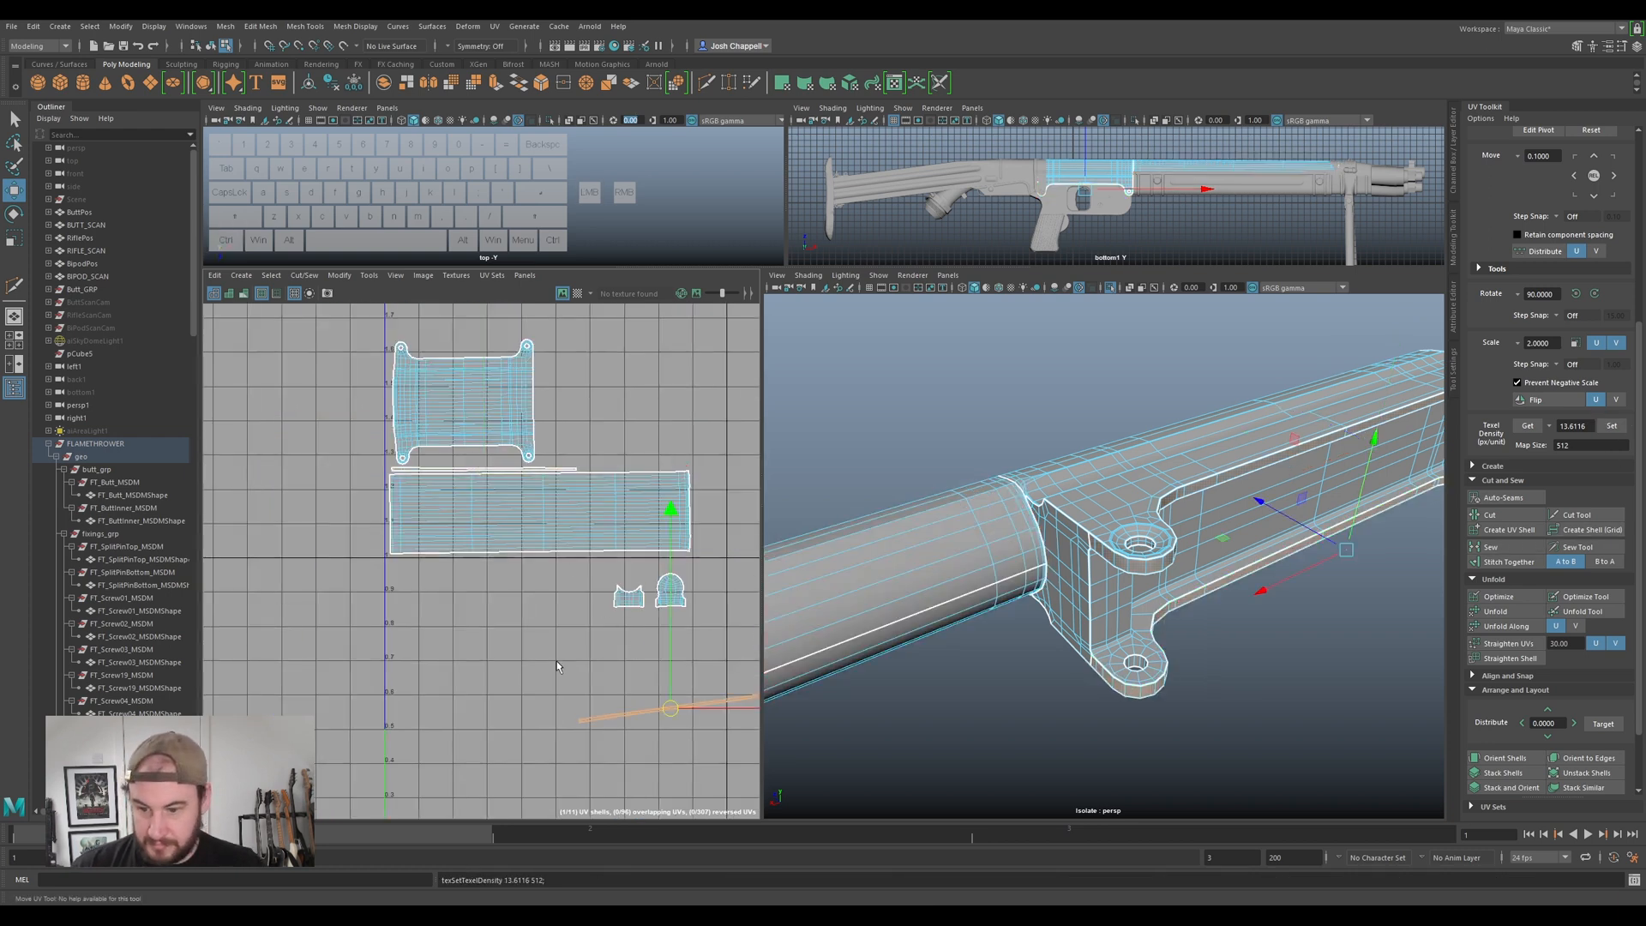
left_click_drag(670, 709, 565, 636)
left_click(1488, 760)
left_click(1578, 294)
- Stack the second strip shell closely parallel with the first strip in the gap between the barrel and housing shells
left_click_drag(550, 608, 489, 456)
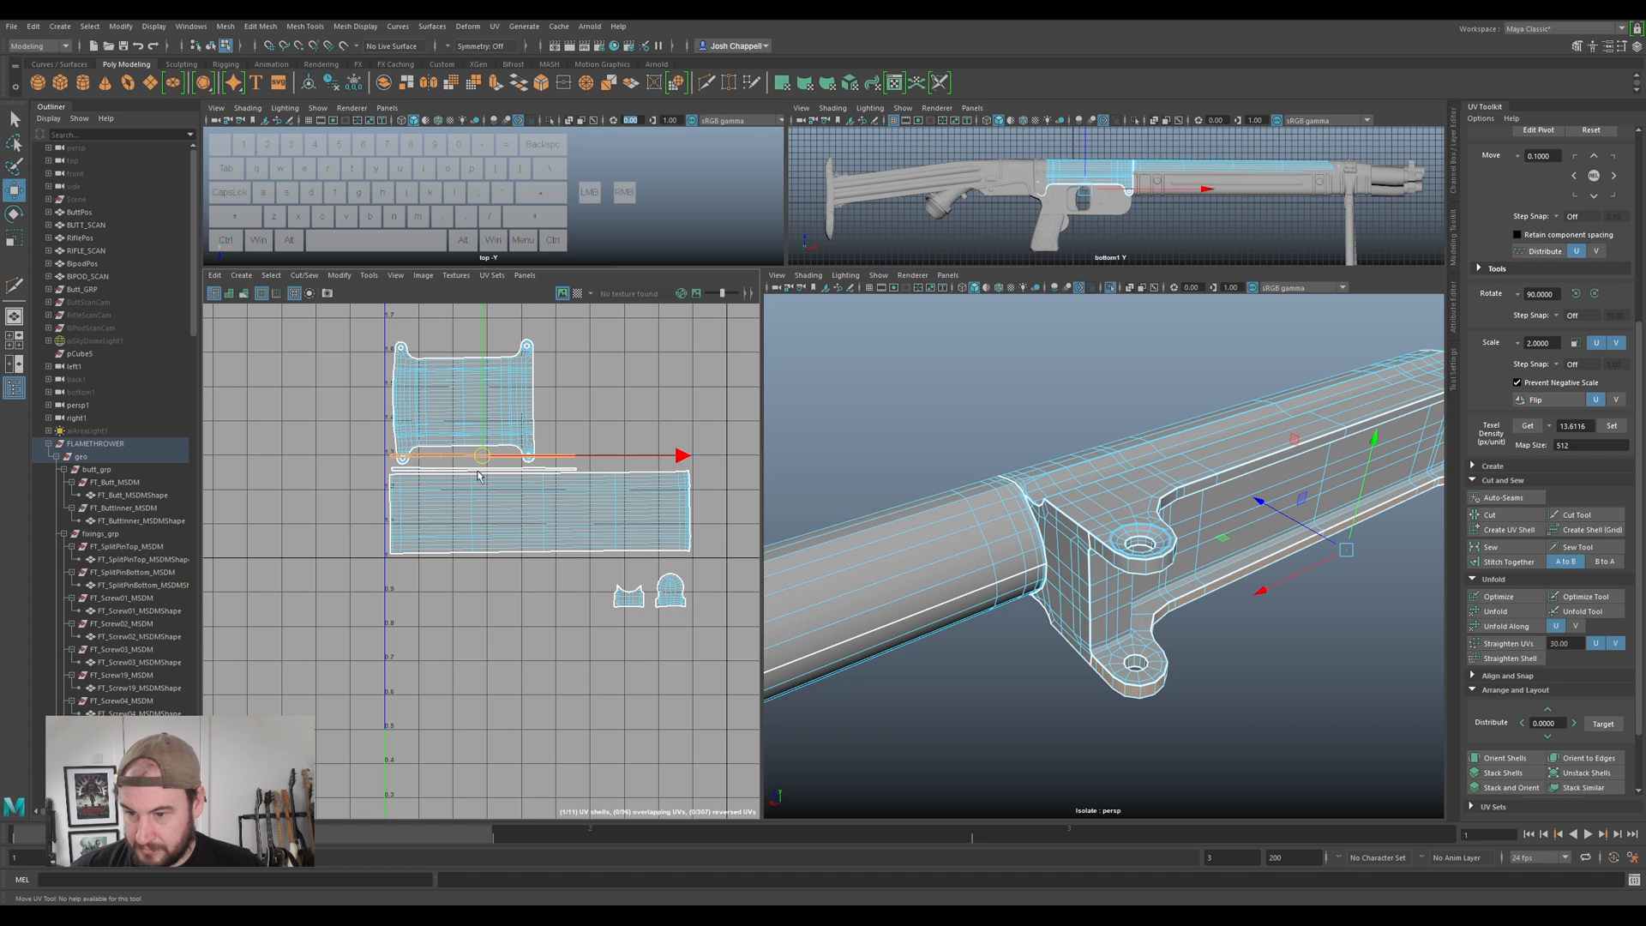
scroll(477, 471, "up", 3)
left_click(480, 466)
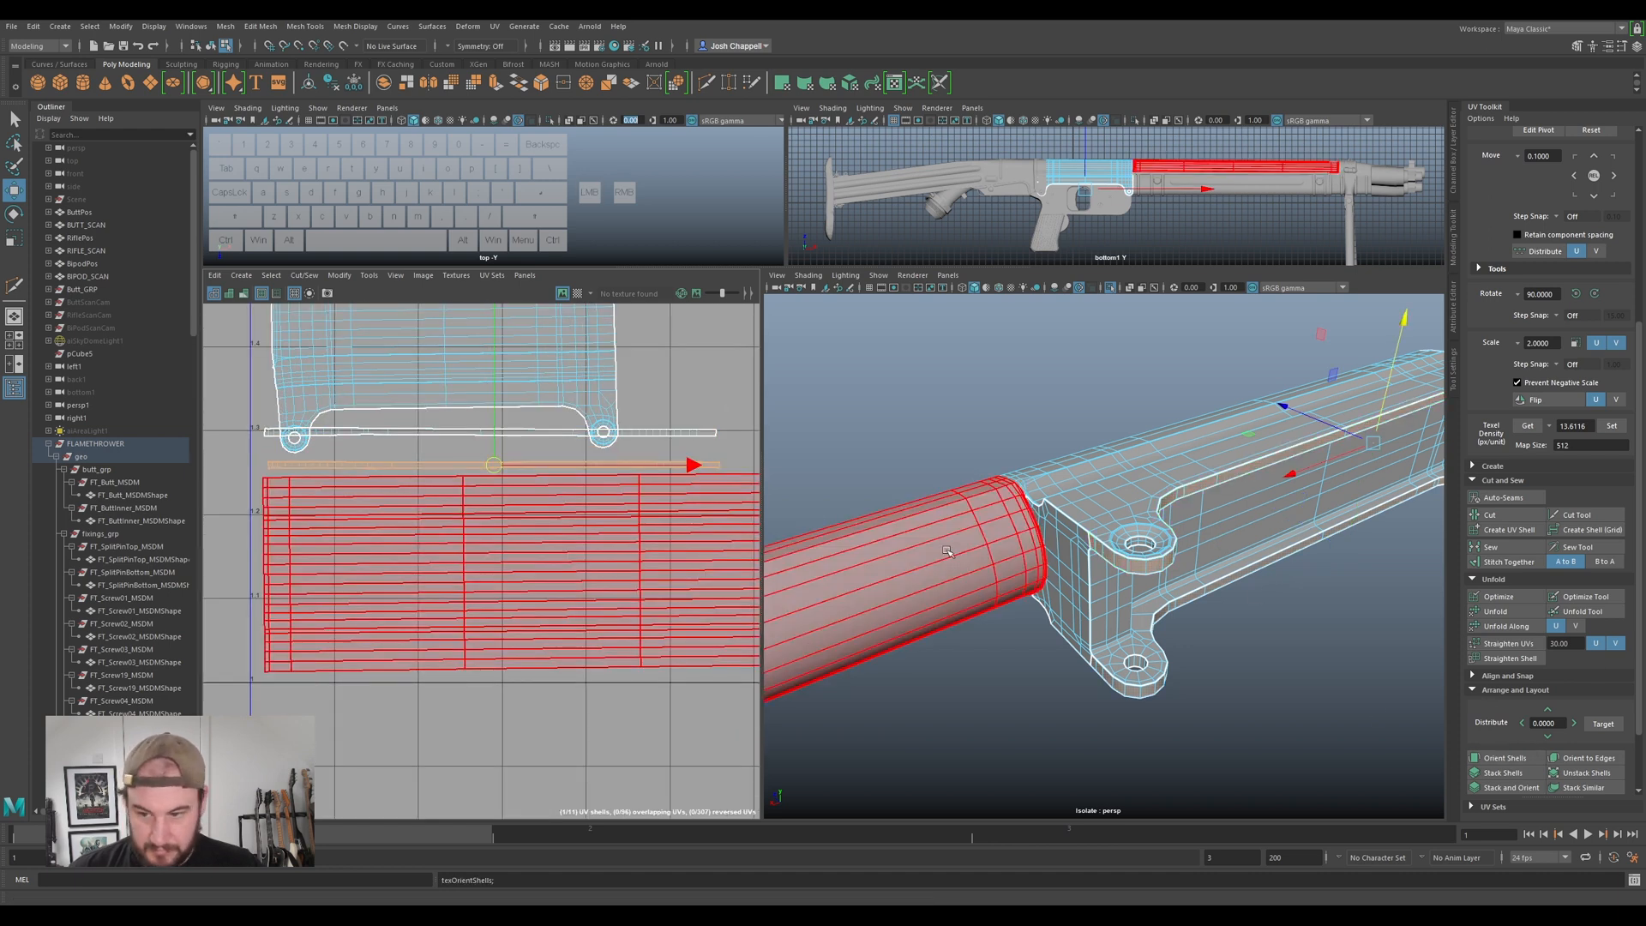
left_click_drag(495, 453, 494, 460)
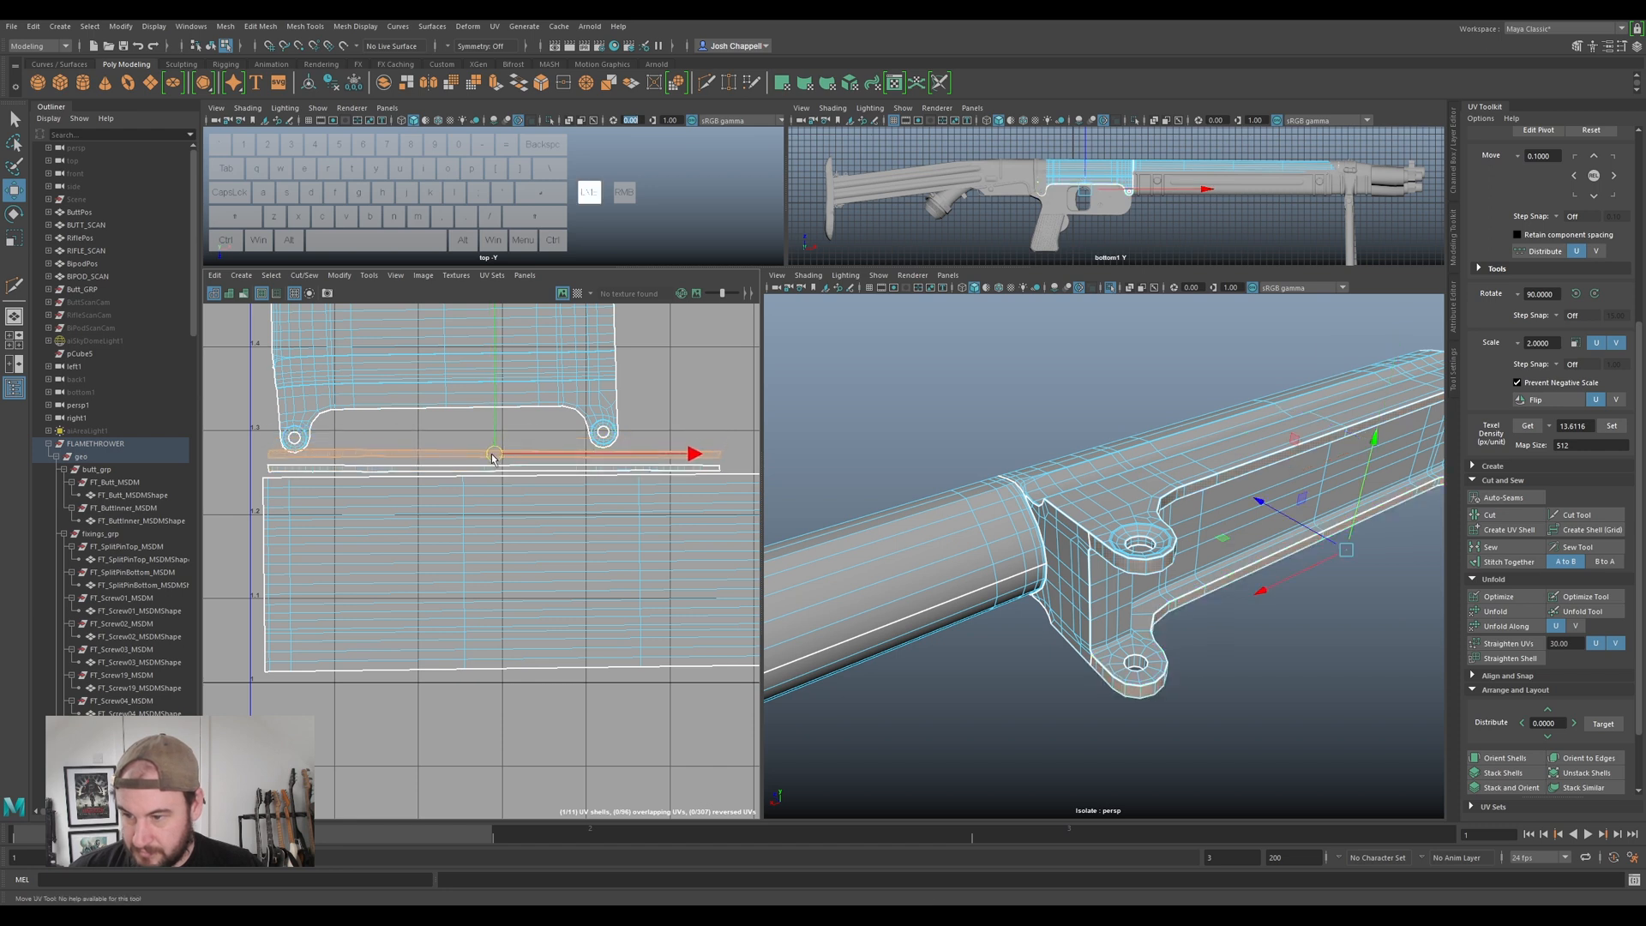
- Select the large housing shell and nudge it into place just above the two strip shells
left_click(539, 370)
scroll(539, 370, "down", 3)
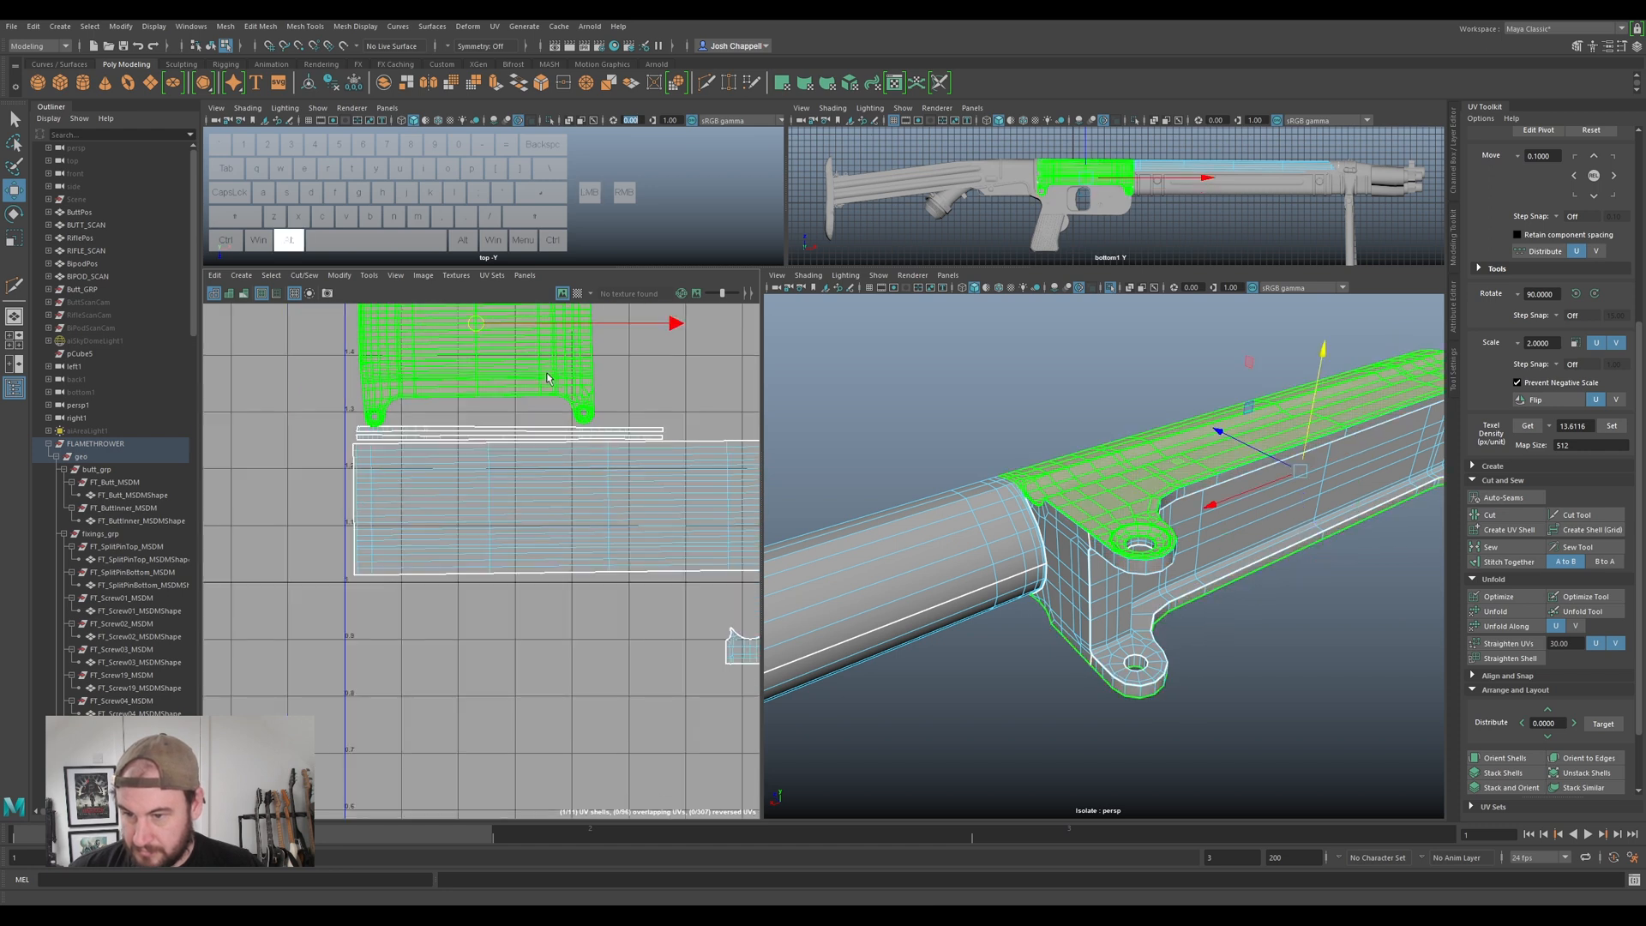
middle_click_drag(540, 370, 566, 450, "alt")
left_click_drag(505, 403, 508, 405)
- Straighten the barrel shell with Orient Shells and nudge it down slightly to clear the strip shells
scroll(513, 404, "down", 2)
middle_click_drag(706, 522, 629, 494, "alt")
left_click(629, 494)
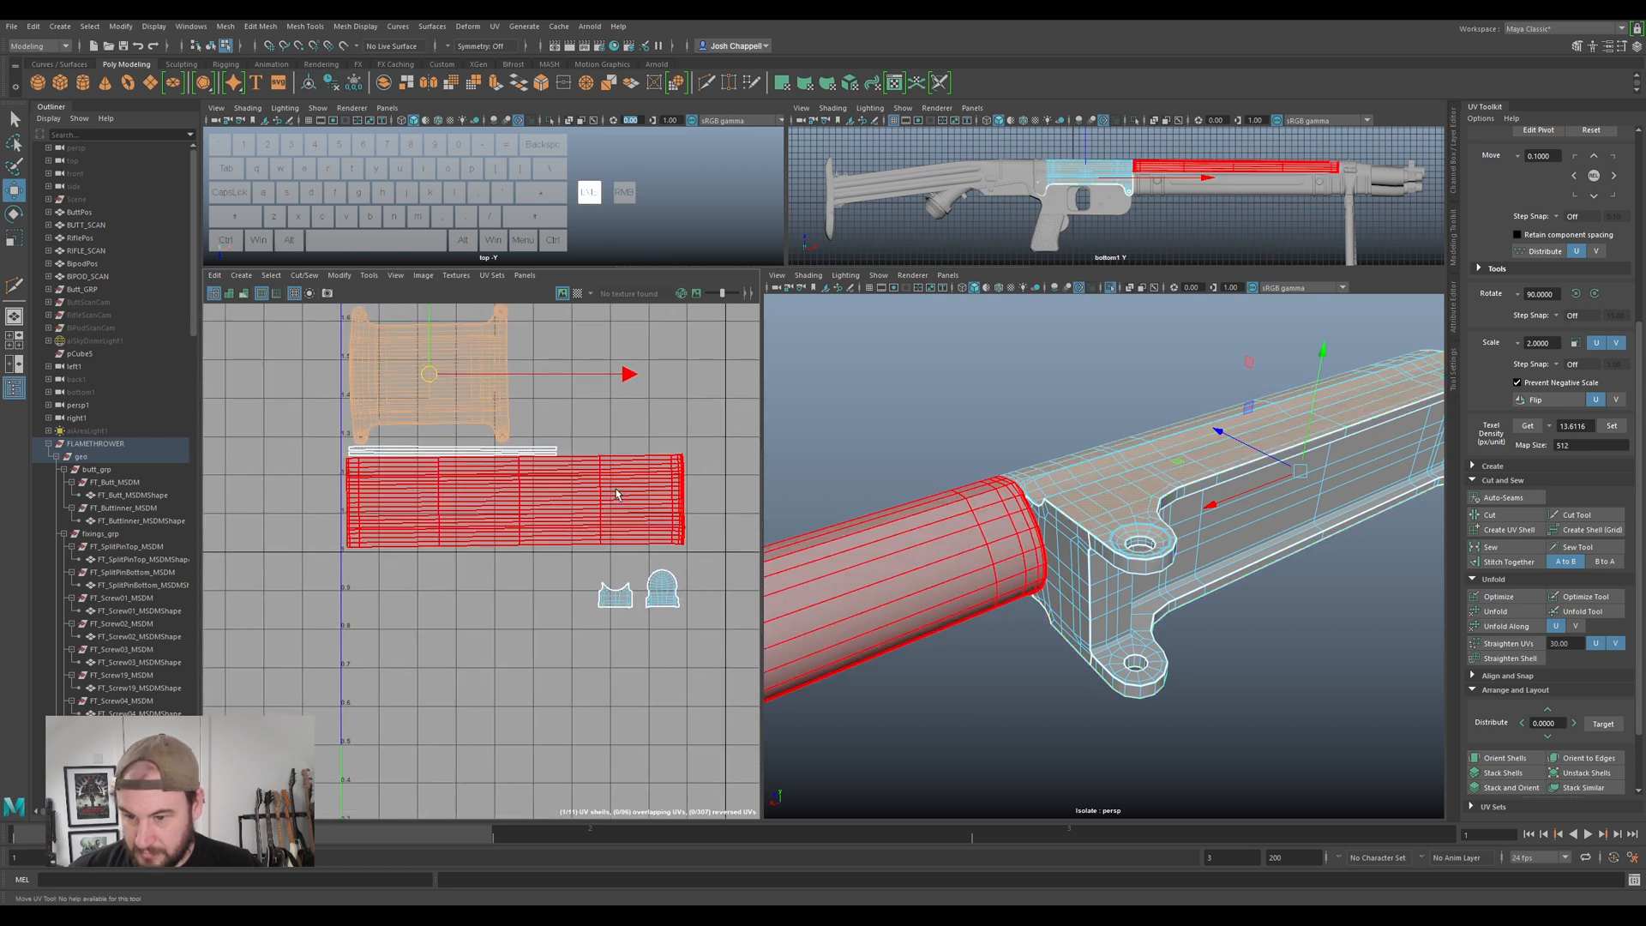
left_click(1489, 758)
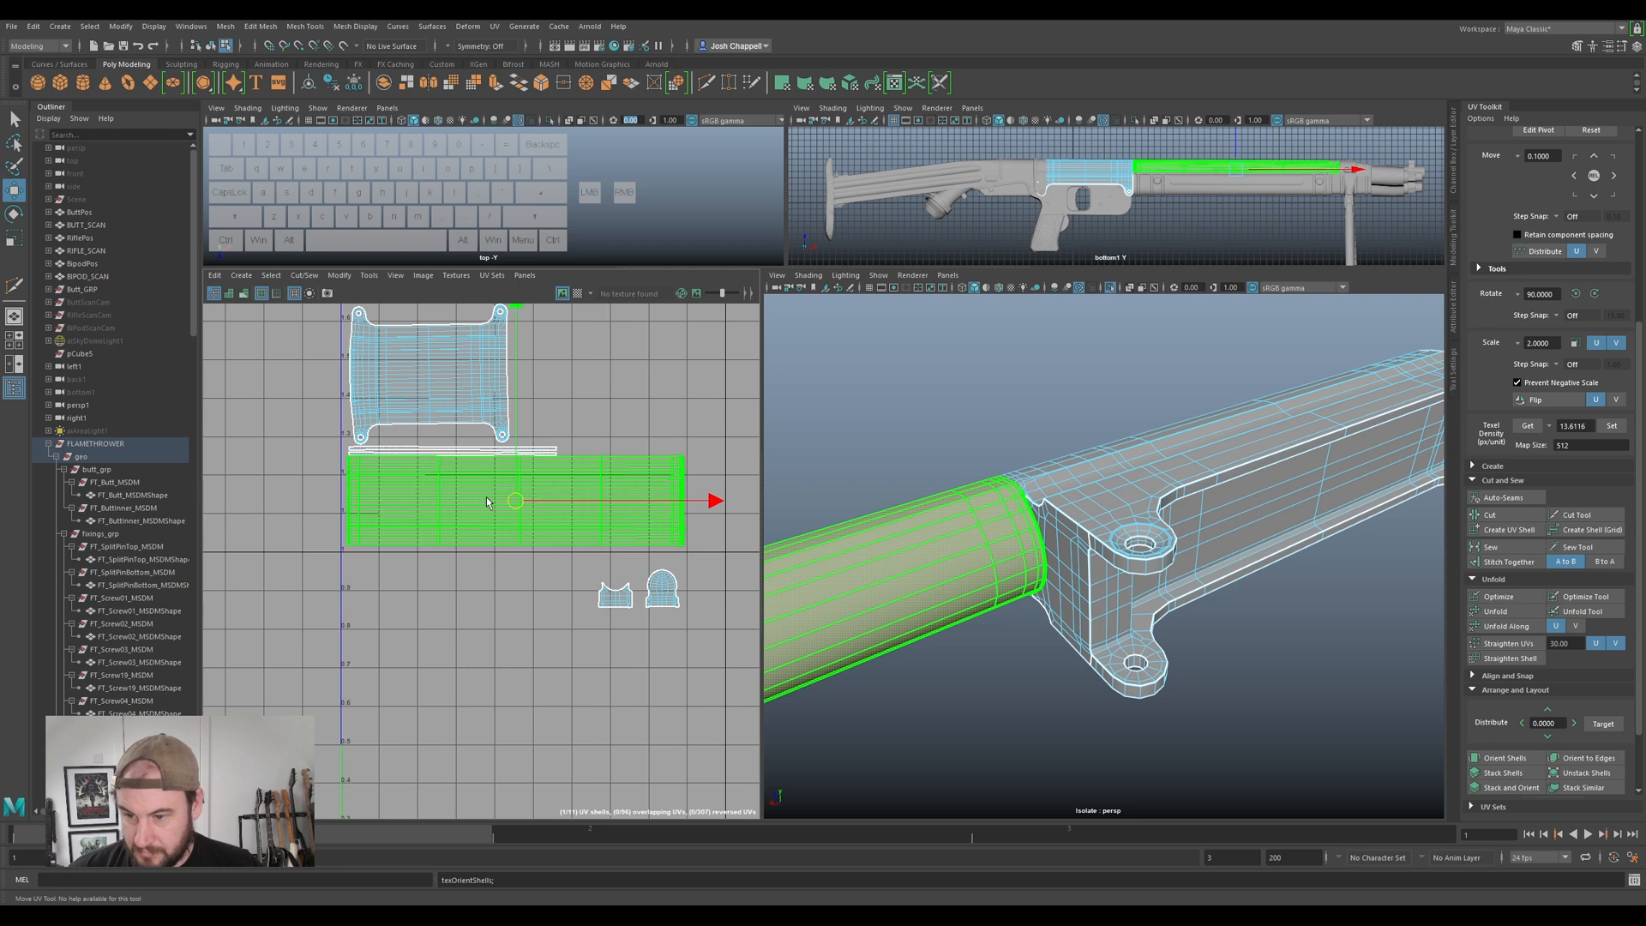
scroll(493, 485, "up", 2)
left_click_drag(526, 469, 524, 474)
- Straighten the housing shell with Orient Shells and stack the two small end-cap shells beside it
left_click(456, 390)
left_click(1506, 758)
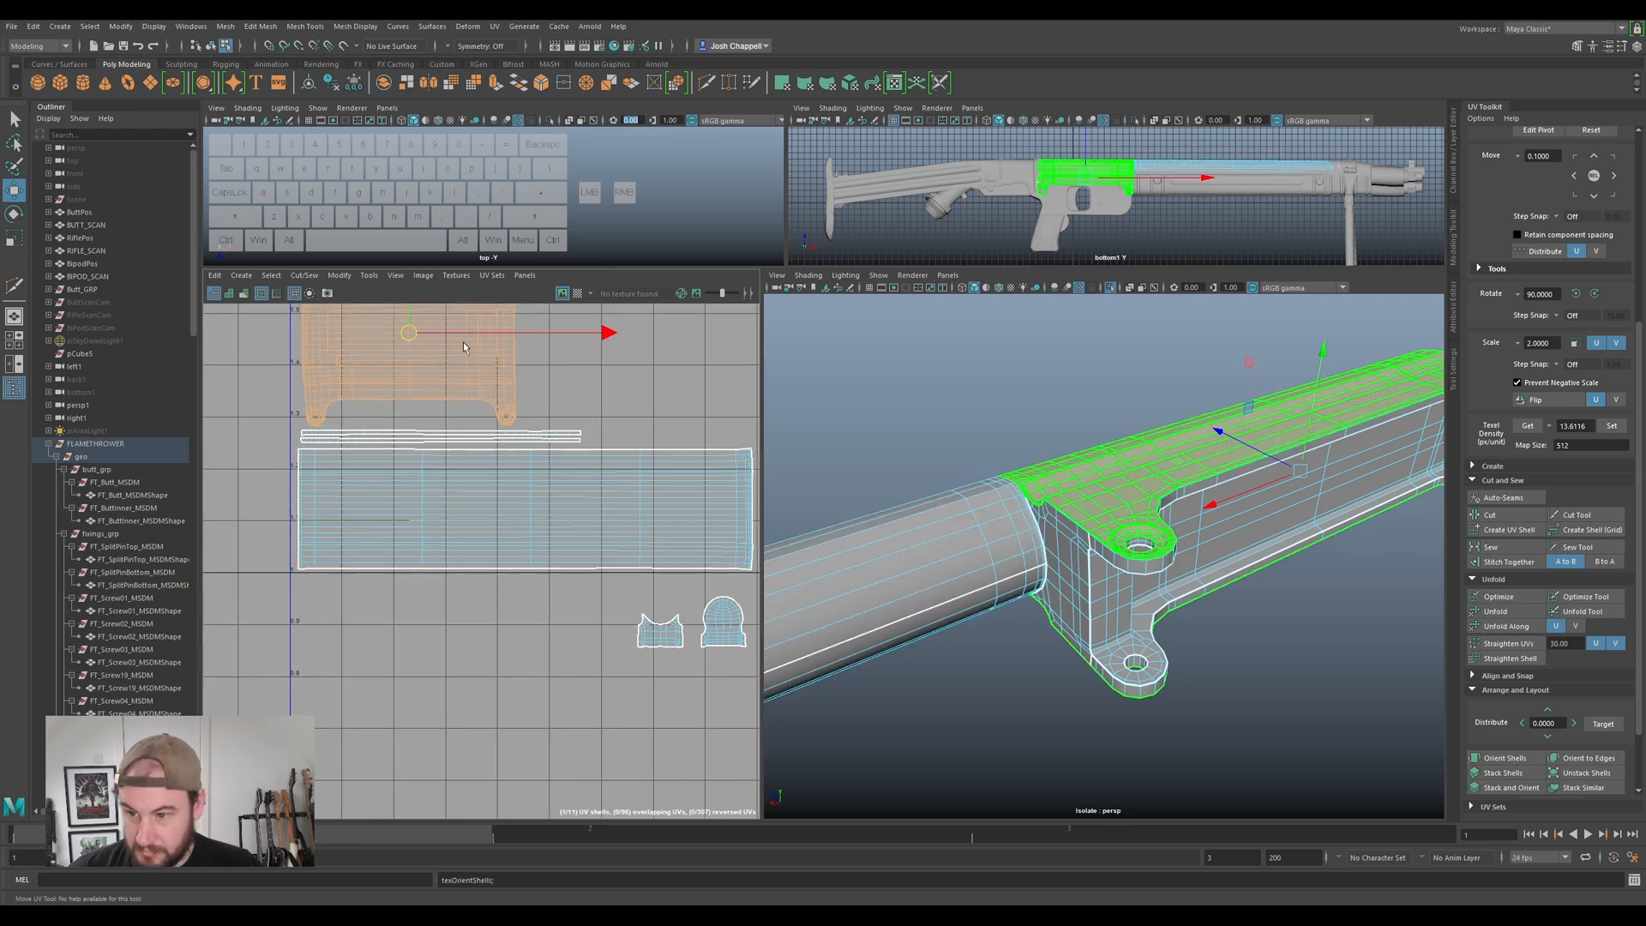
left_click_drag(743, 660, 573, 370)
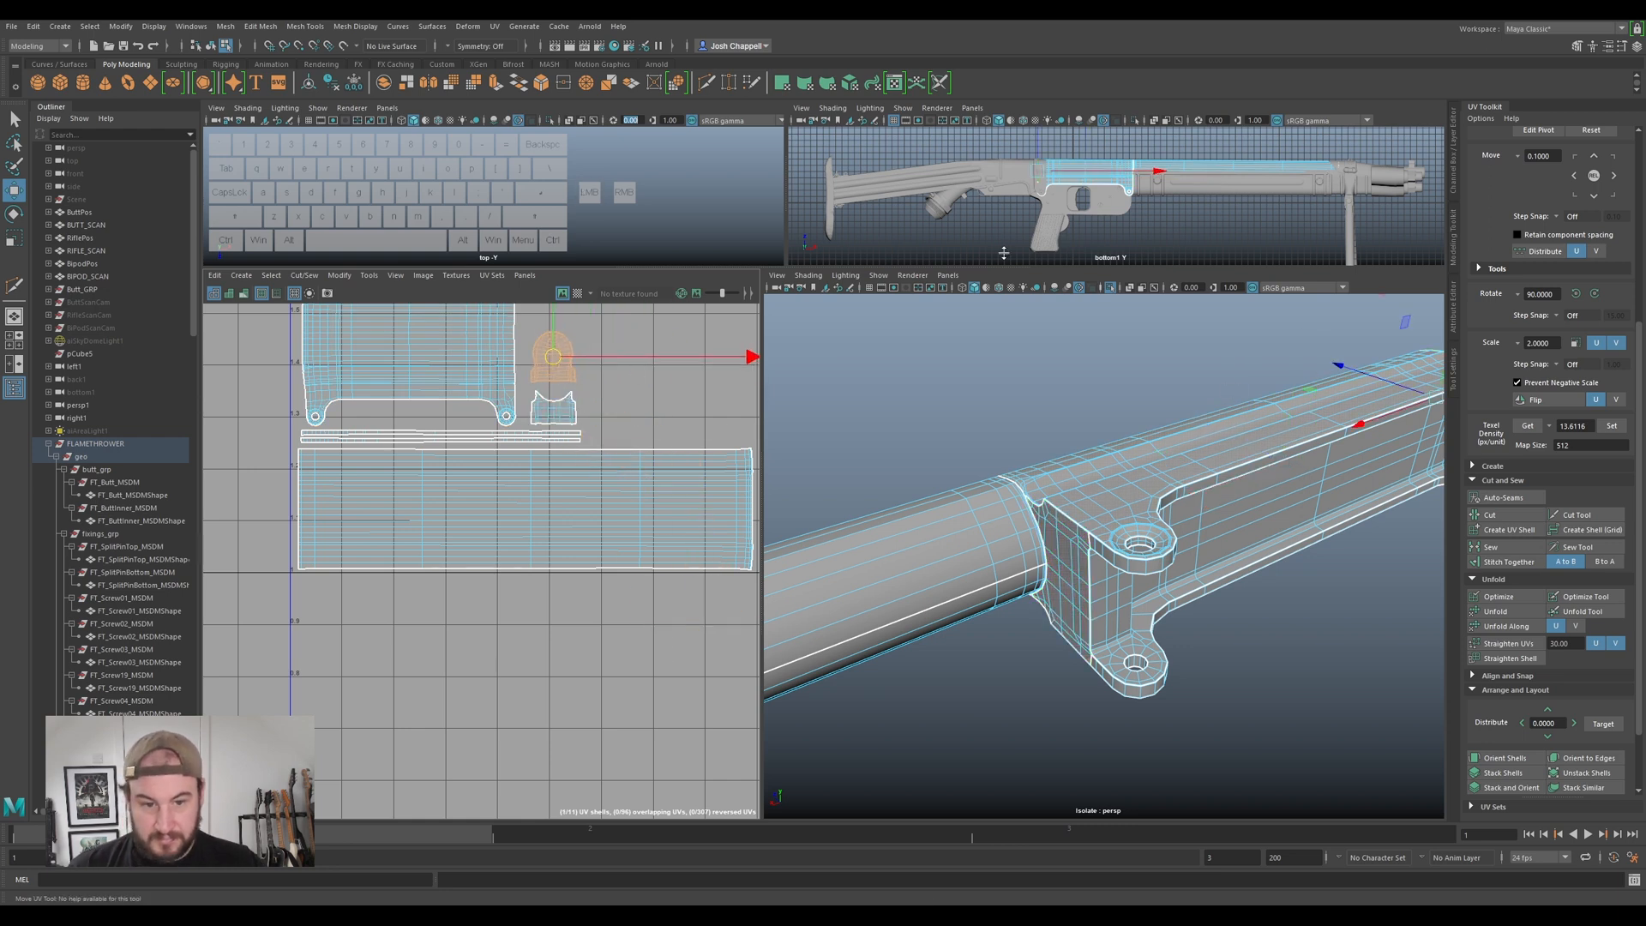
- Display the checker map on the shells and examine its pattern along the barrel and housing
left_click(578, 293)
scroll(1110, 484, "down", 5)
left_click_drag(1109, 485, 1087, 478, "alt")
scroll(711, 484, "down", 3)
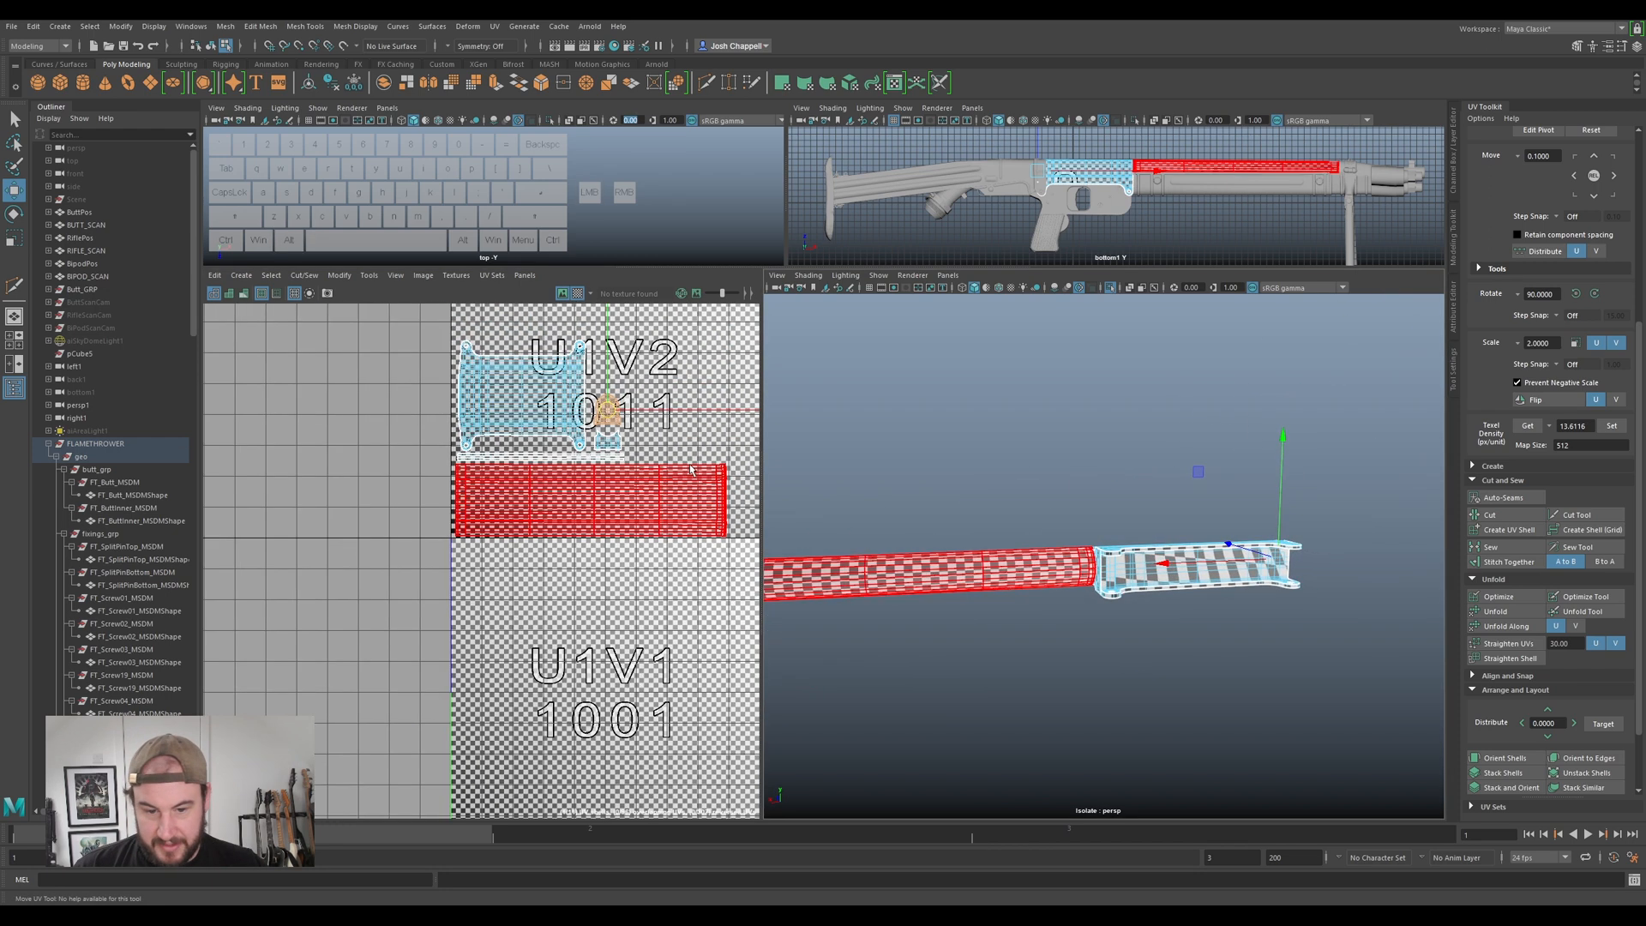
- Hide the checker pattern and unfold the unpacked UV shell of the receiver cover's channel
left_click(578, 293)
middle_click_drag(607, 585, 380, 479, "alt")
scroll(353, 532, "down", 3, "alt")
scroll(445, 652, "up", 3)
right_click_drag(484, 607, 447, 600)
left_click(446, 601)
left_click_drag(445, 605, 444, 560)
key("ctrl+u")
scroll(467, 599, "up", 5)
middle_click_drag(413, 590, 554, 601, "alt")
scroll(554, 601, "up", 2)
scroll(469, 531, "up", 3)
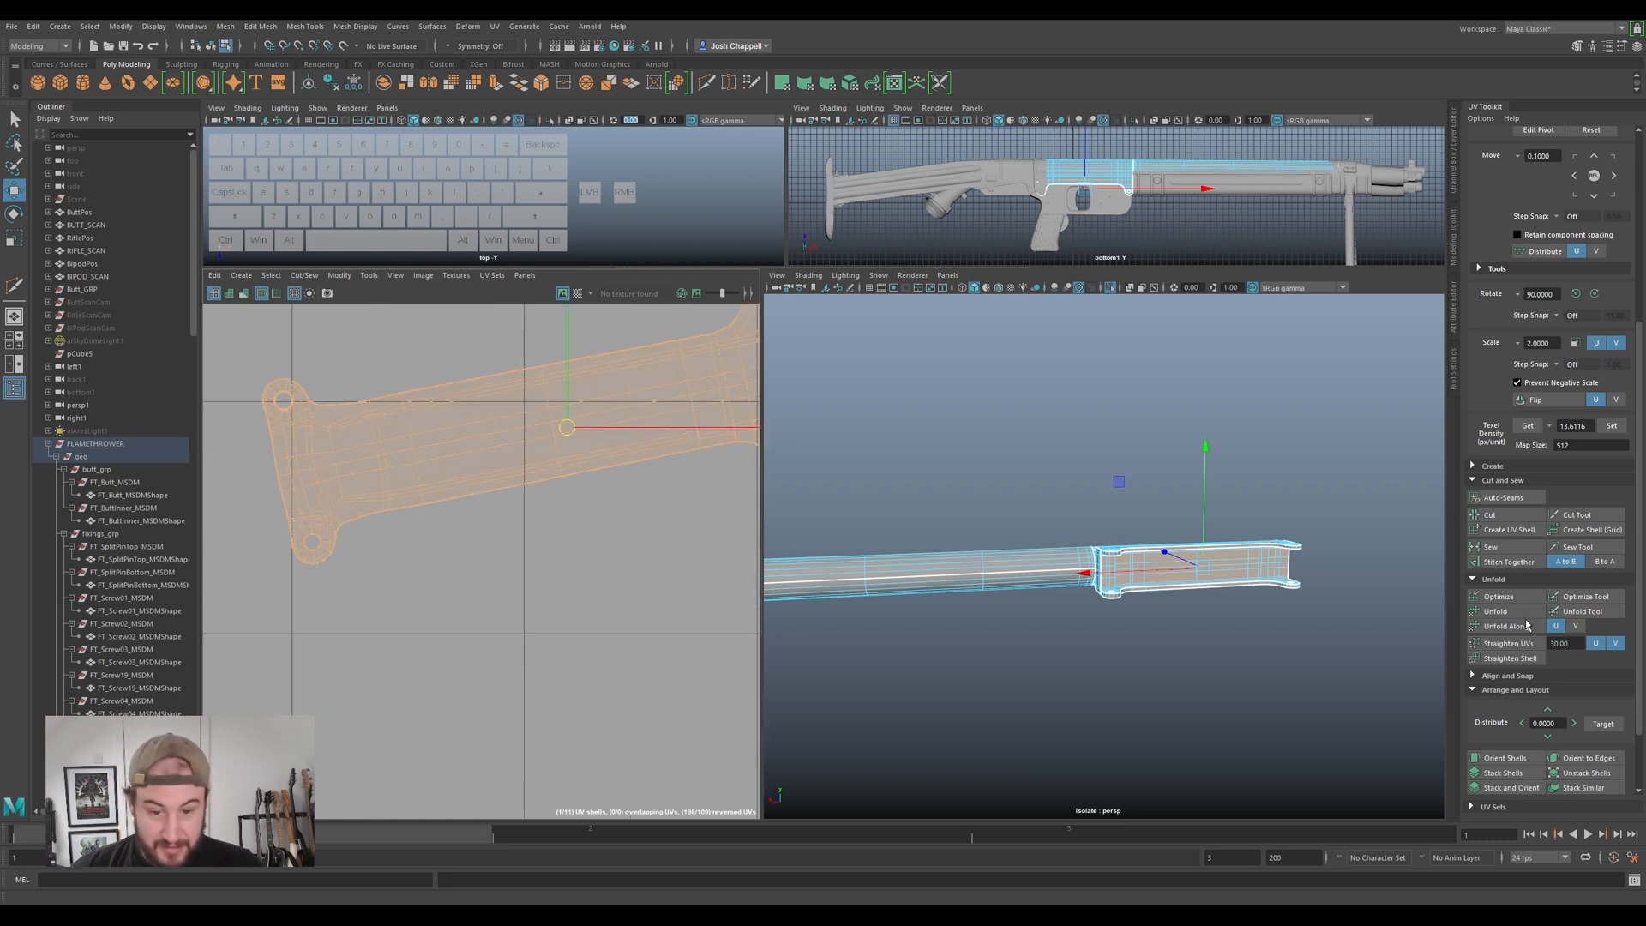
- Apply a texel density of 13.6116 to the channel shell and rotate it until it lies roughly horizontal
left_click(1610, 428)
scroll(487, 567, "down", 9)
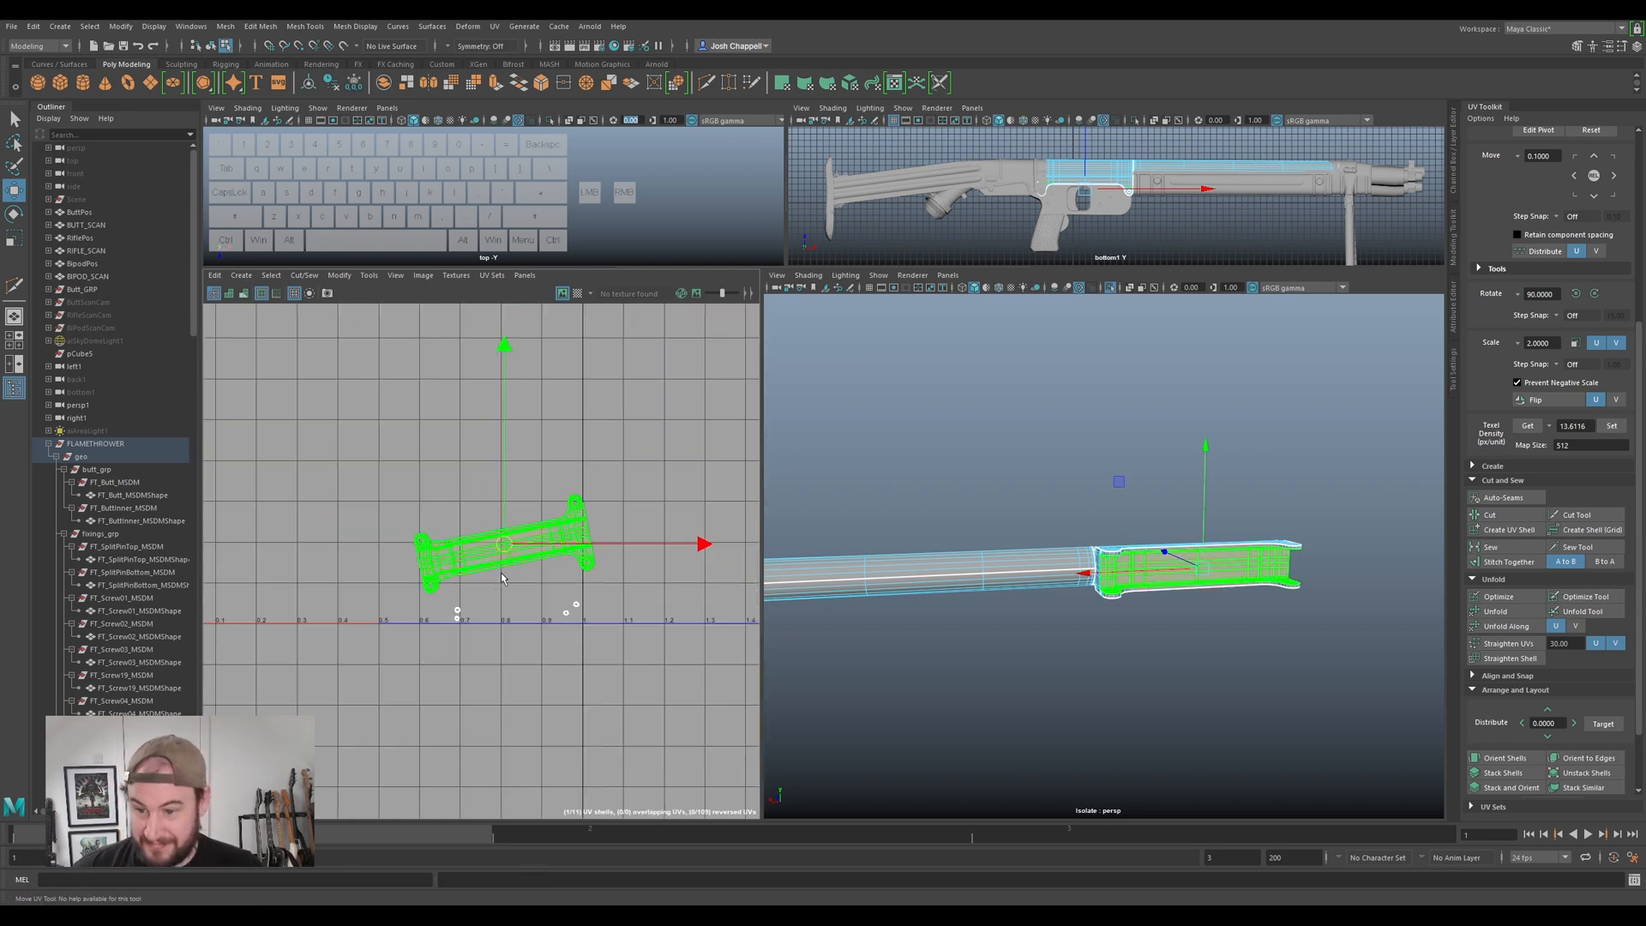
middle_click_drag(487, 567, 576, 655, "alt")
key("e")
left_click_drag(719, 486, 731, 504)
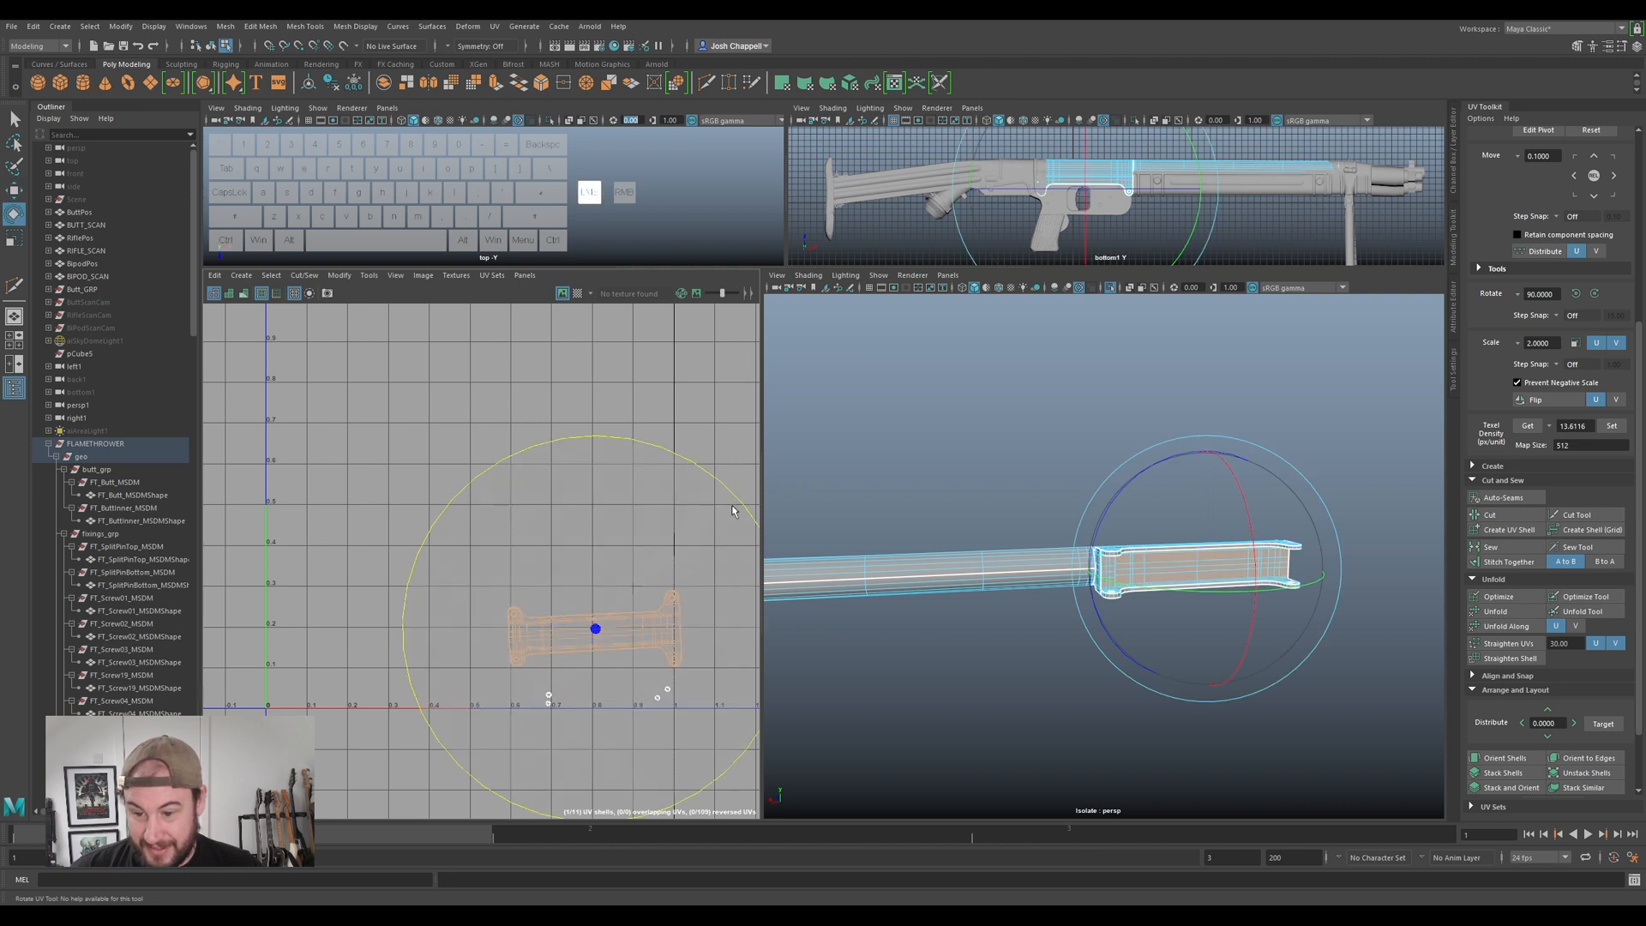
- Move the channel shell up beside the large receiver shell, above the two small rounded shells
key("w")
scroll(600, 600, "down", 3)
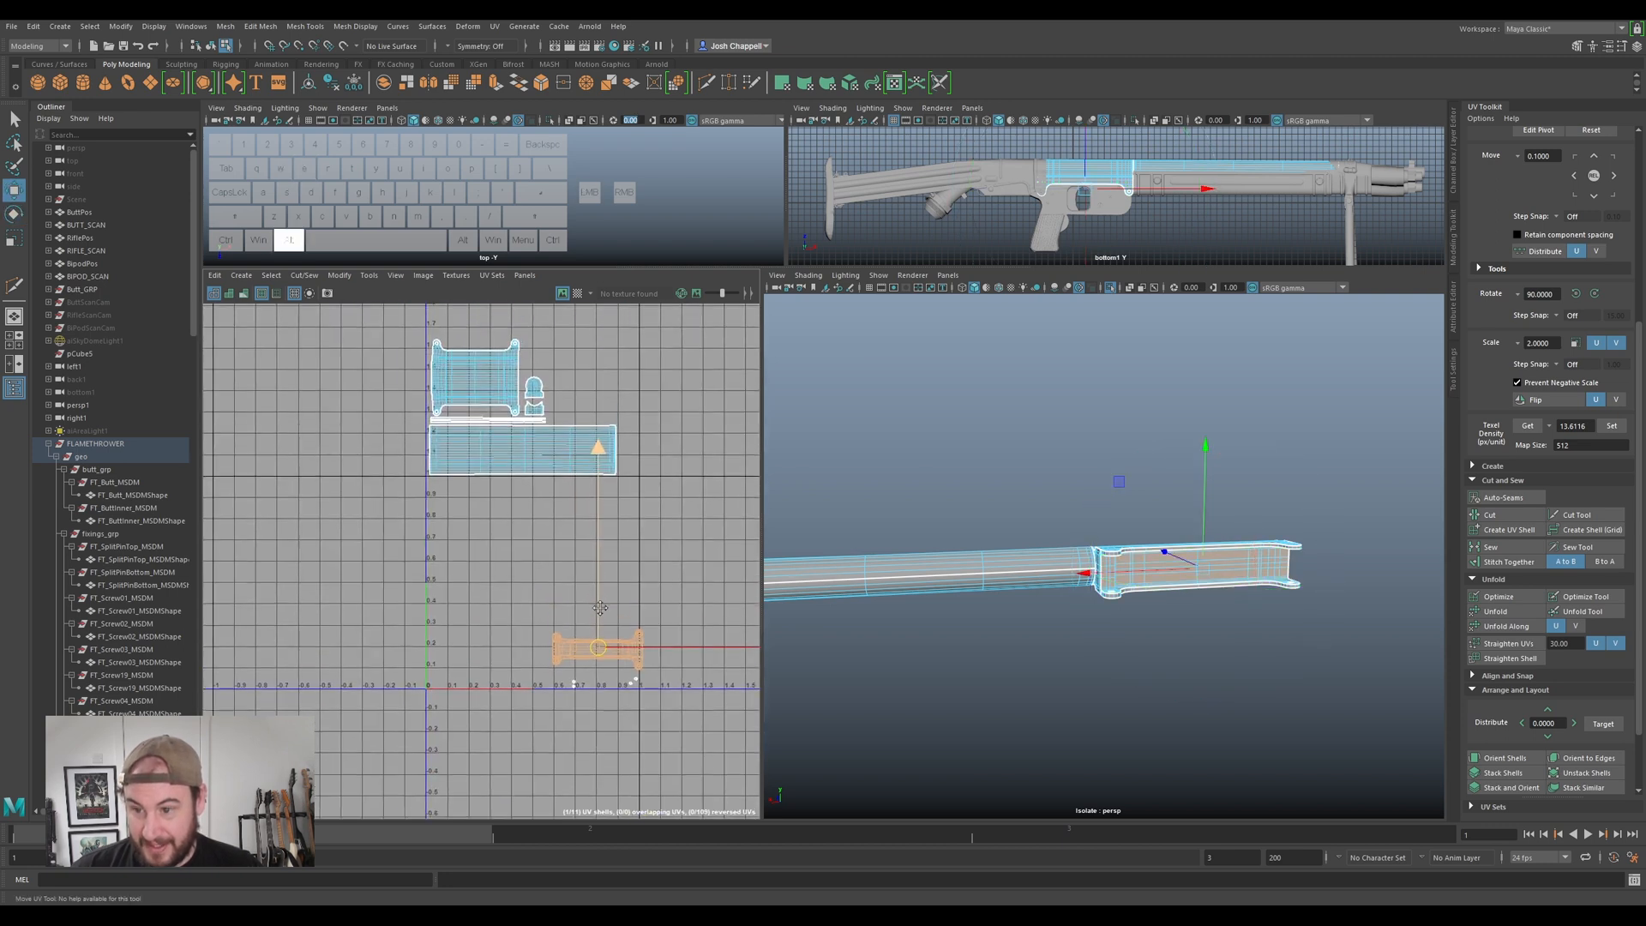
left_click_drag(606, 667, 596, 380)
scroll(598, 386, "up", 2)
left_click(605, 493)
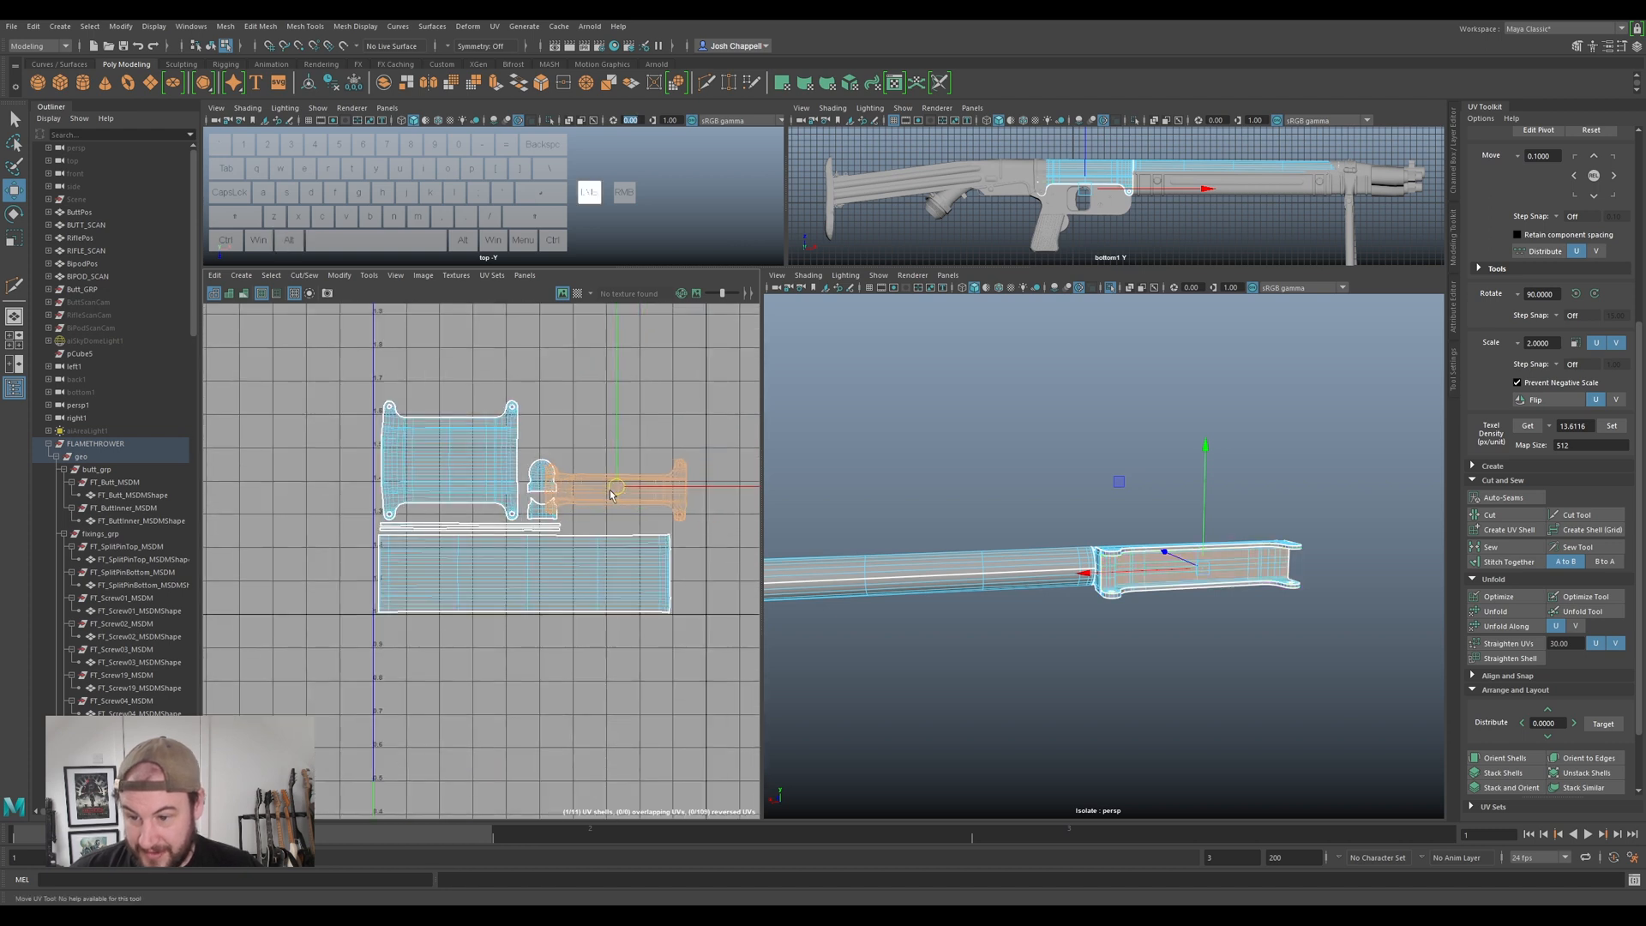
left_click_drag(600, 488, 594, 442)
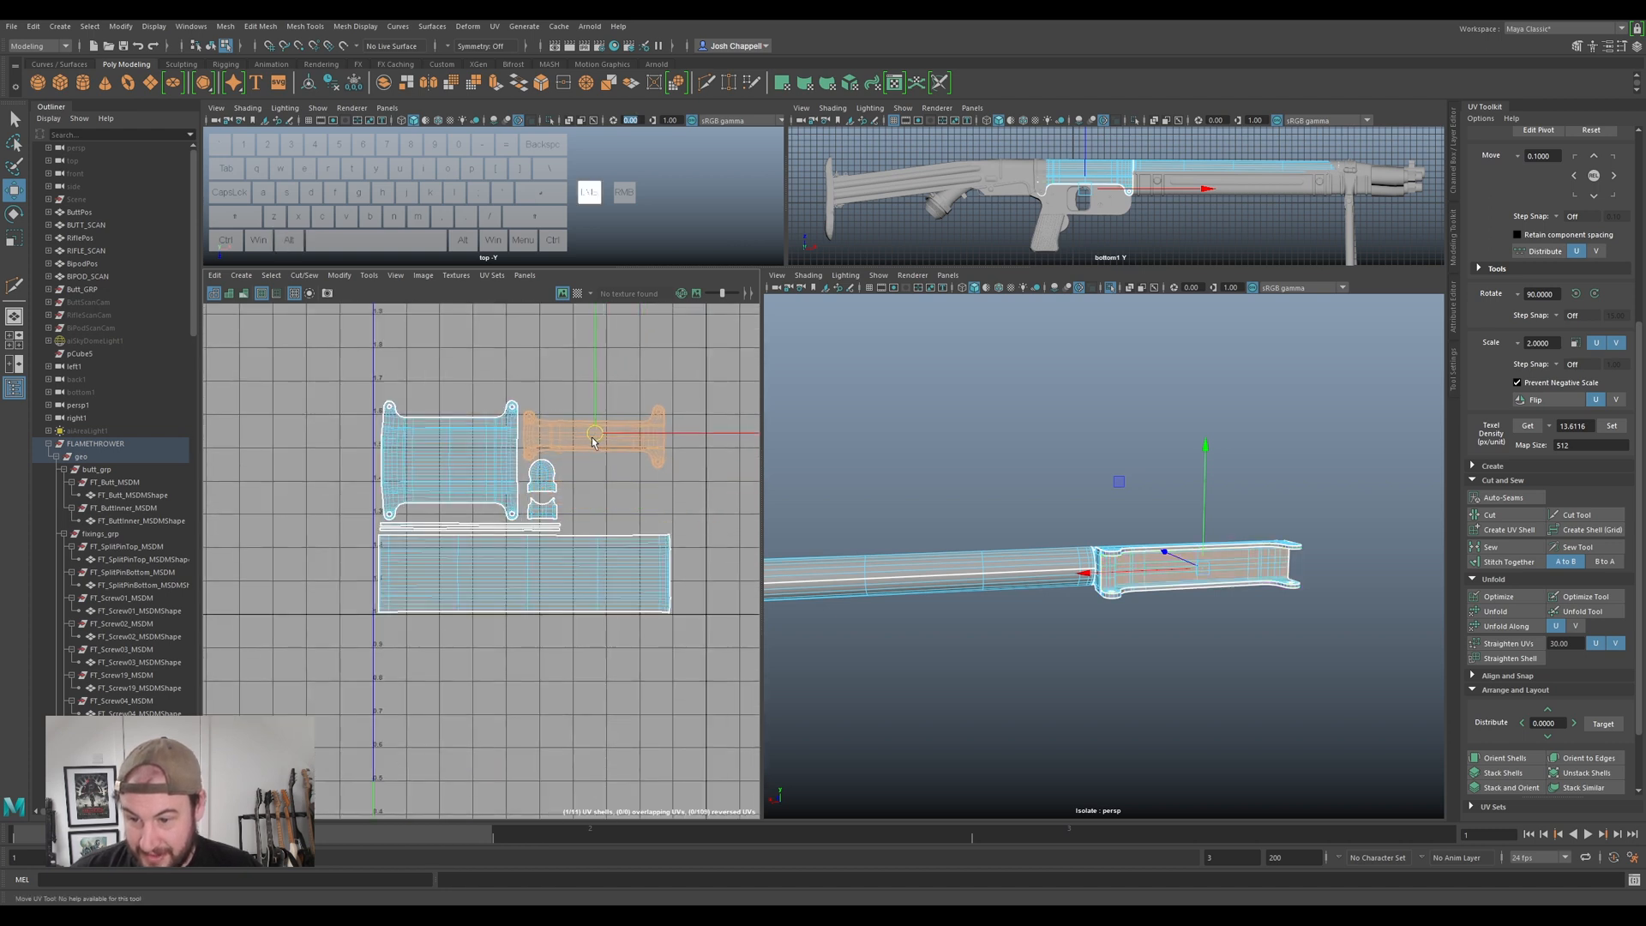
- Select the small pin-hole ring shells, move them into clear space below the packed shells and unfold them
scroll(594, 441, "down", 3)
middle_click_drag(586, 525, 574, 379, "alt")
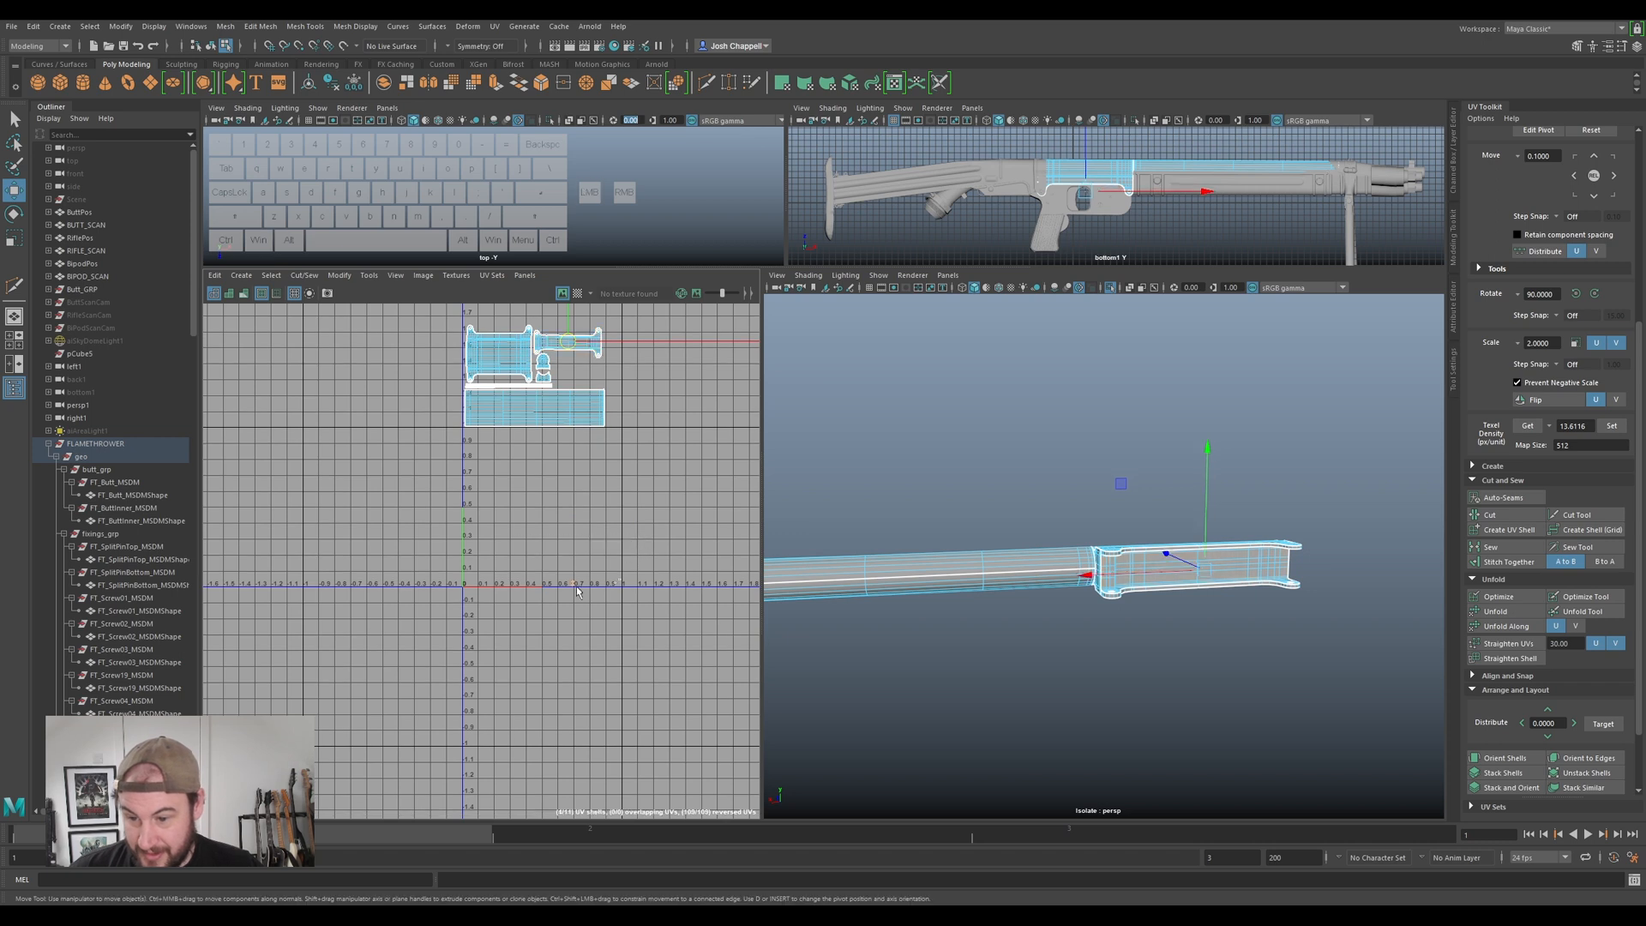
left_click_drag(598, 580, 582, 488)
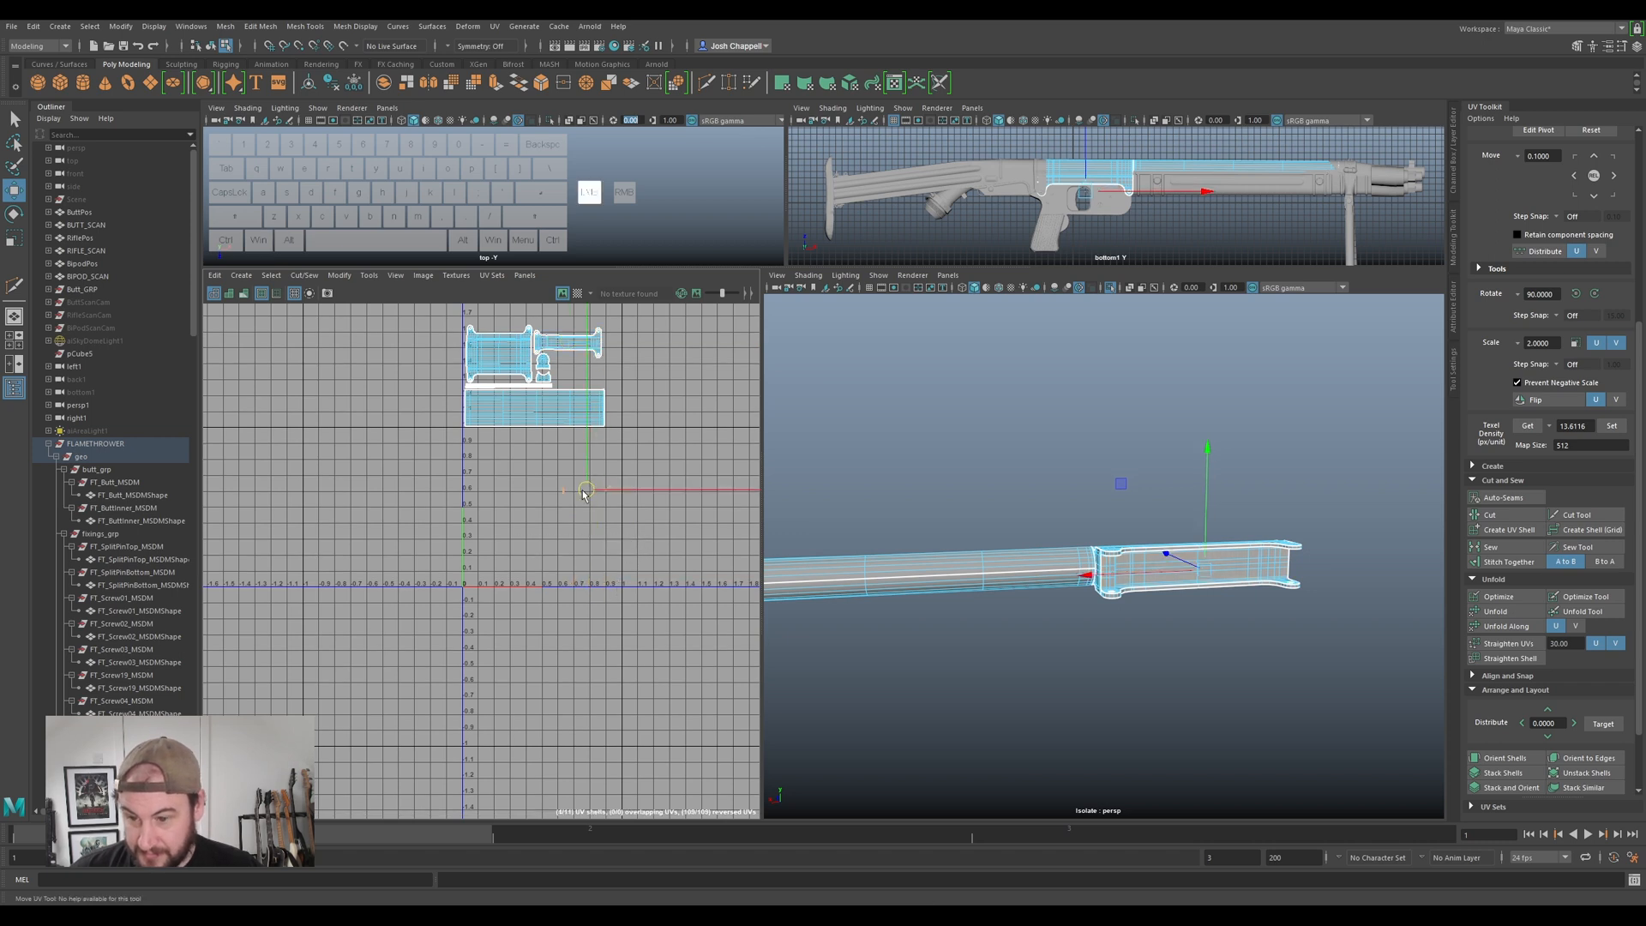
scroll(579, 487, "up", 3)
scroll(593, 501, "up", 3)
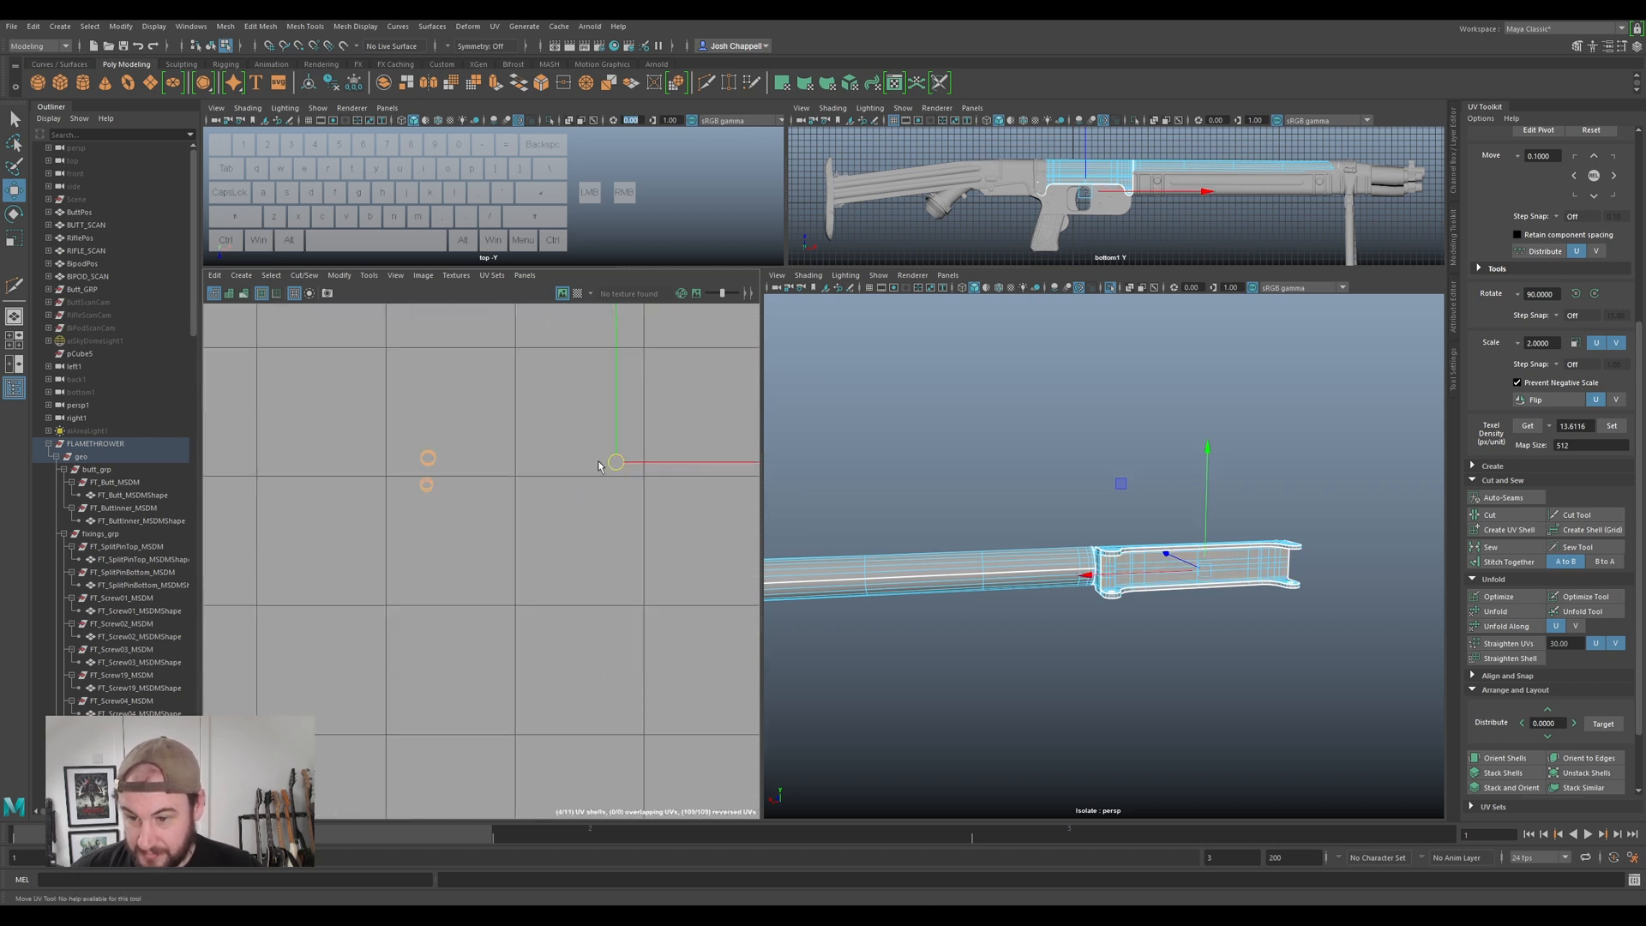
key("ctrl+u")
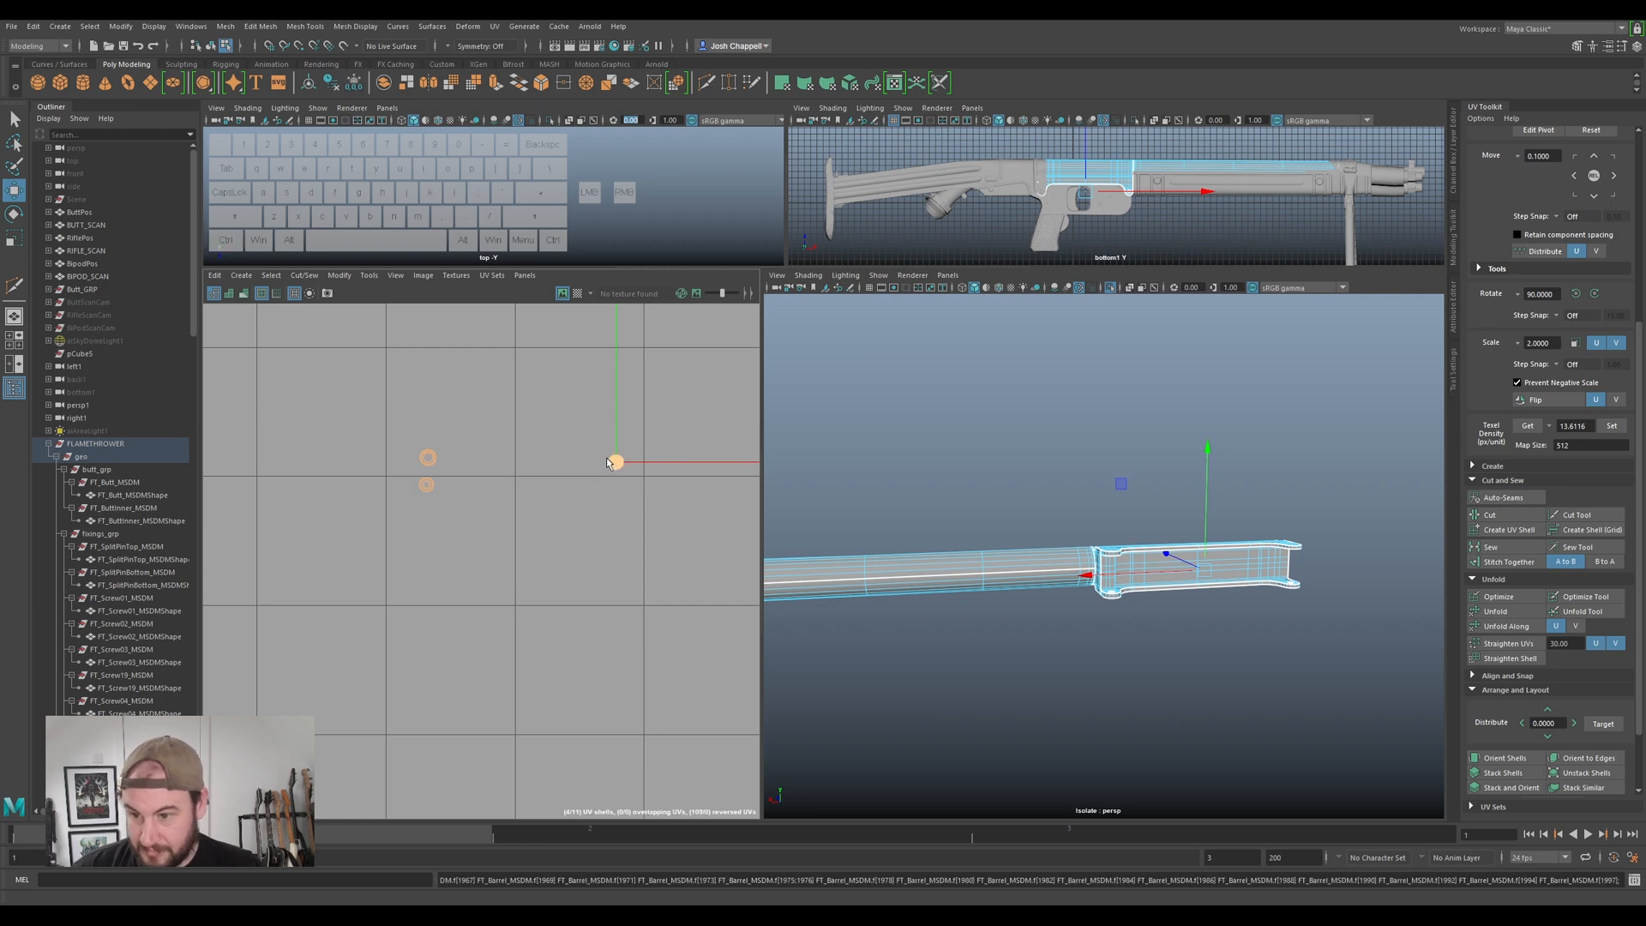
- Select one cross edge on each of the four pin-hole ring shells
right_click_drag(400, 479, 415, 439)
scroll(391, 499, "up", 3)
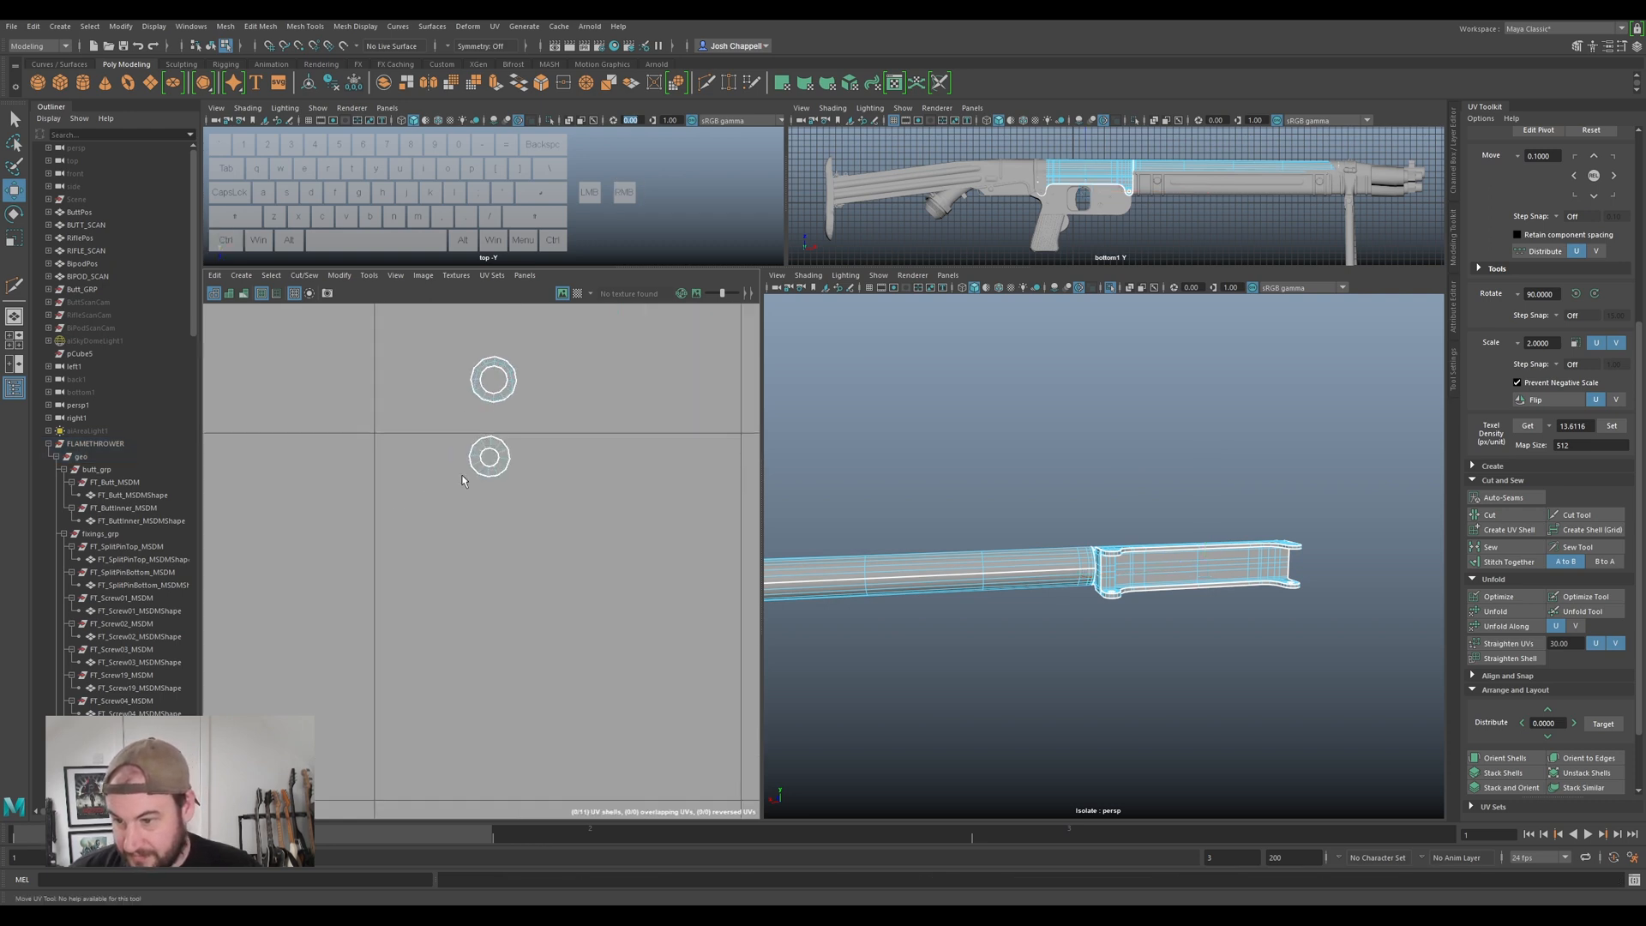
left_click(506, 458)
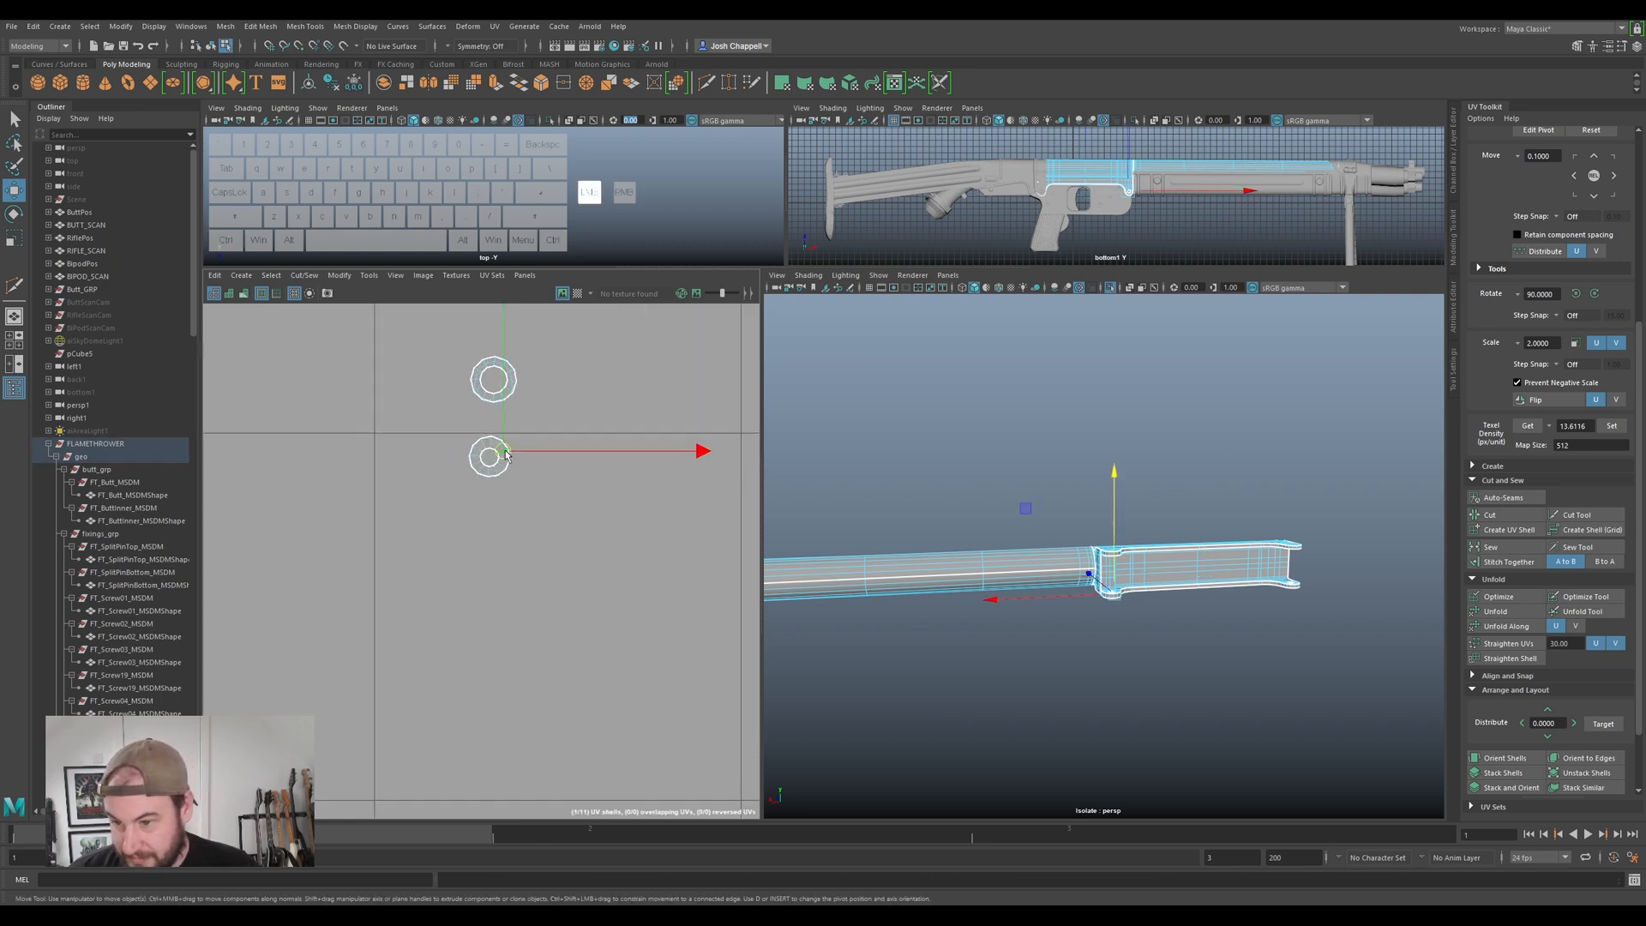
left_click(480, 392, "ctrl+shift")
scroll(677, 425, "down", 2)
middle_click_drag(678, 431, 341, 504, "alt")
middle_click_drag(542, 560, 375, 577, "alt")
right_click_drag(375, 577, 599, 489, "alt")
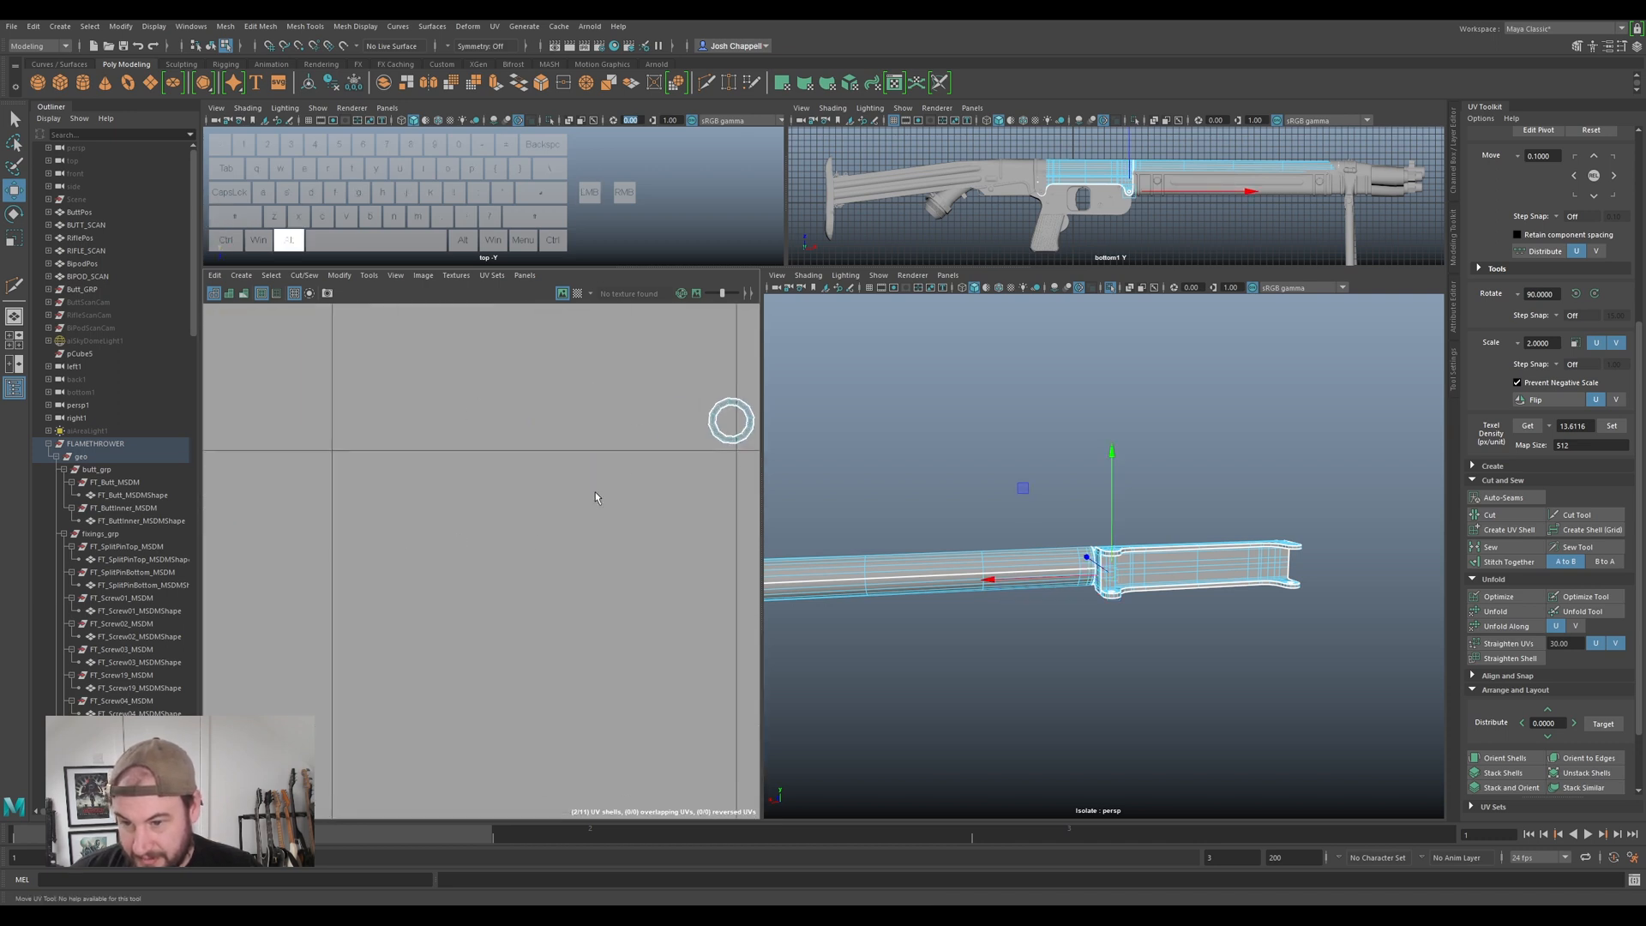
left_click(714, 428, "ctrl+shift")
middle_click_drag(671, 508, 360, 693, "alt")
scroll(548, 498, "up", 2)
scroll(519, 504, "up", 1)
- Try to unfold the four ring shells into strips and inspect the pin hole on the model
right_click_drag(532, 512, 494, 502)
scroll(494, 506, "down", 6)
scroll(537, 541, "down", 5)
middle_click_drag(497, 492, 648, 444, "alt")
left_click(647, 444)
left_click_drag(694, 446, 352, 582)
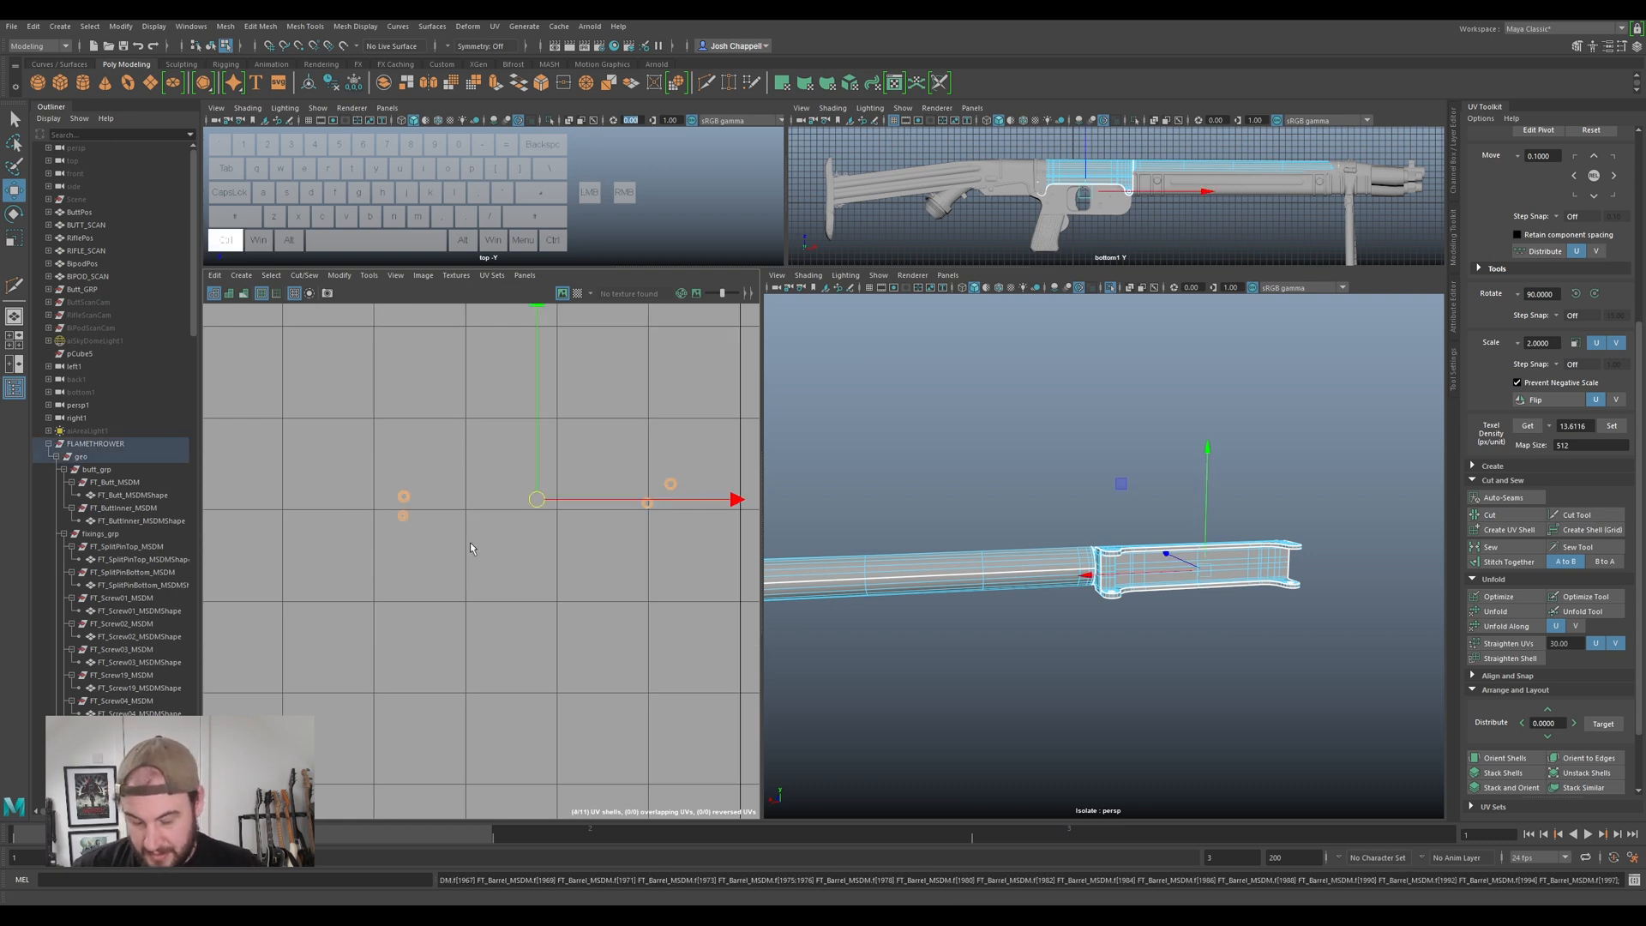
left_click_drag(1323, 652, 1235, 600, "alt")
scroll(1185, 598, "up", 3, "alt")
- Return to the ring shells' selected cross edges and cut the UVs along them
left_click(657, 522)
scroll(658, 519, "up", 3)
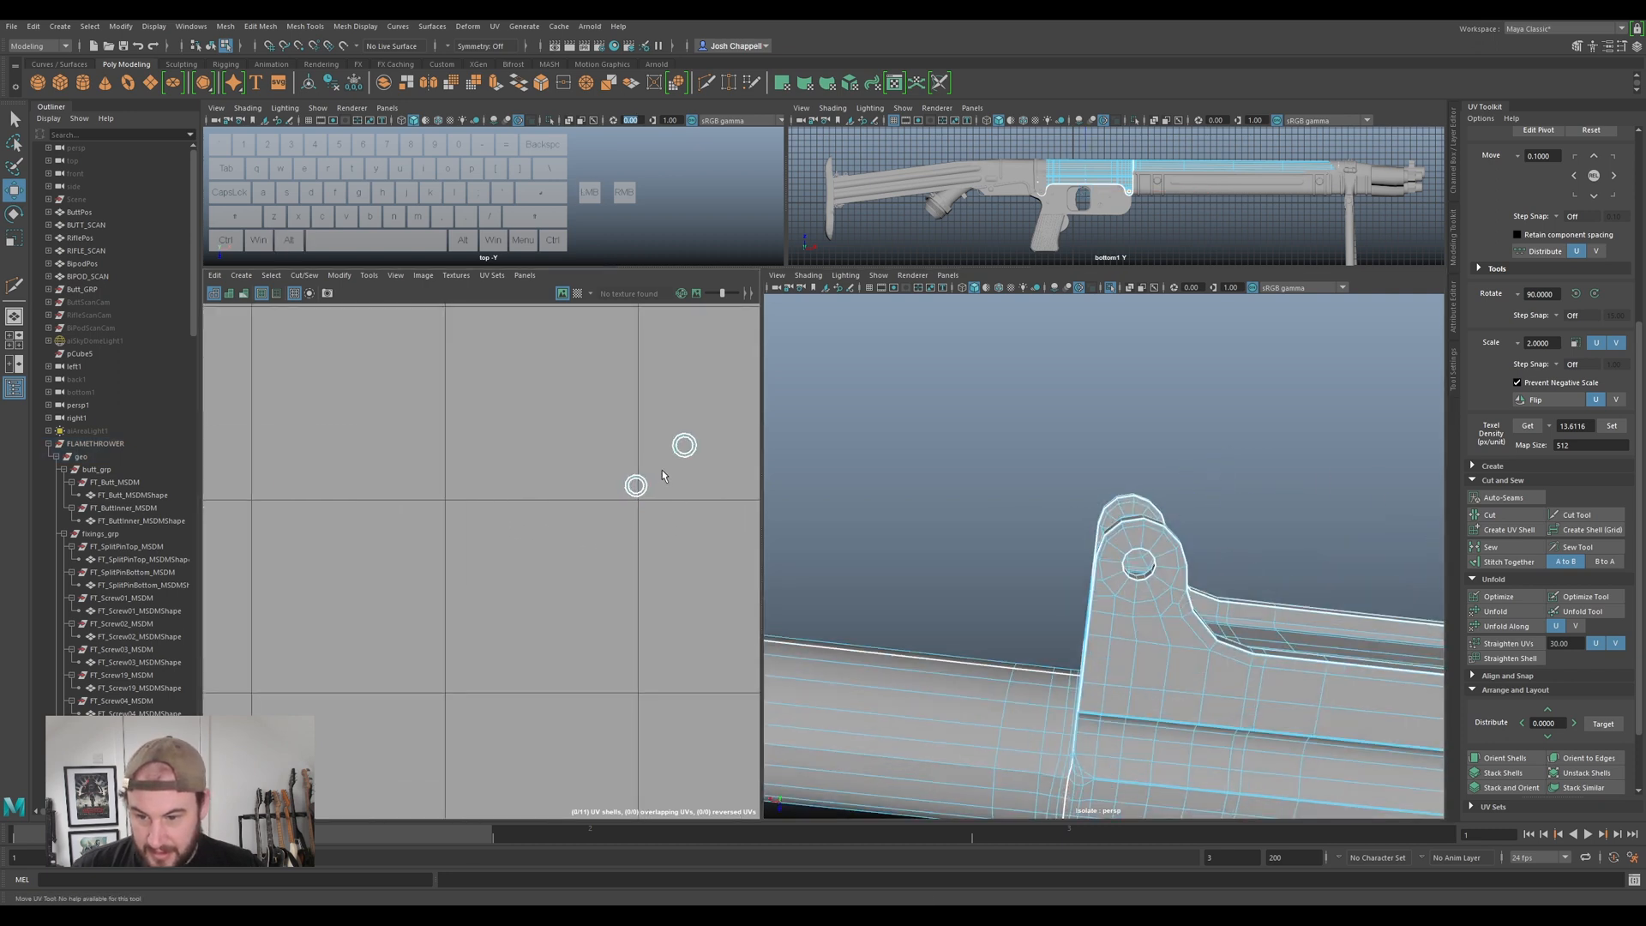
right_click_drag(646, 481, 669, 464)
scroll(668, 466, "up", 3)
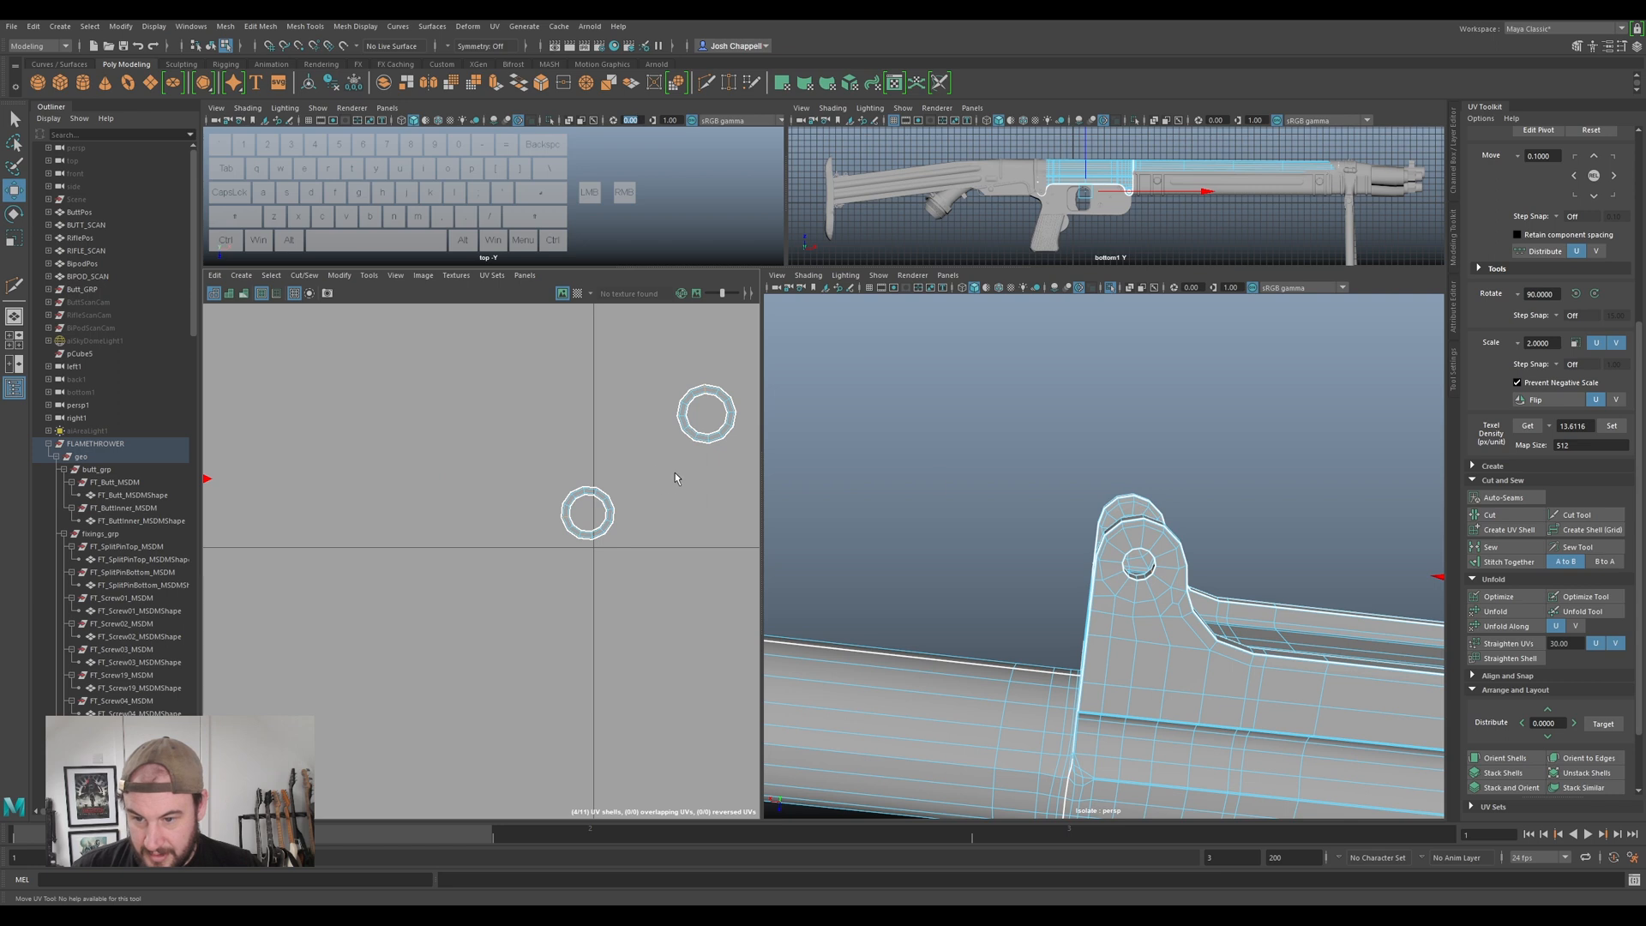
left_click(1490, 514)
left_click(1490, 515)
- Unfold the four cut ring shells into strips and shift them together into clear space
right_click_drag(607, 485, 553, 464)
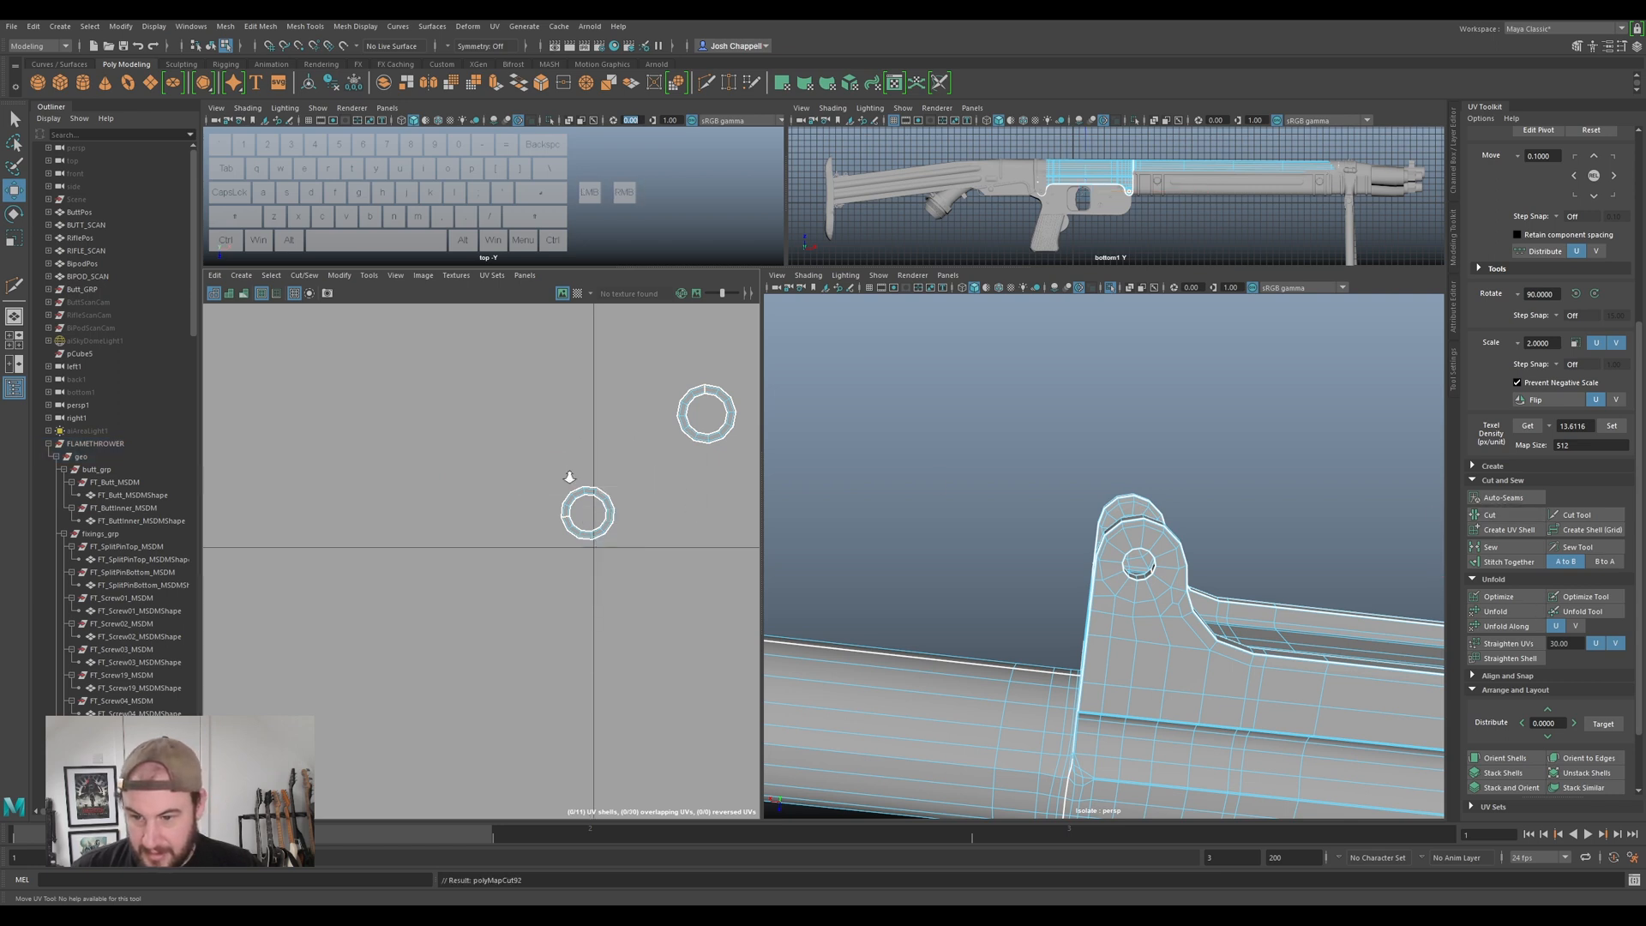
scroll(576, 486, "down", 4)
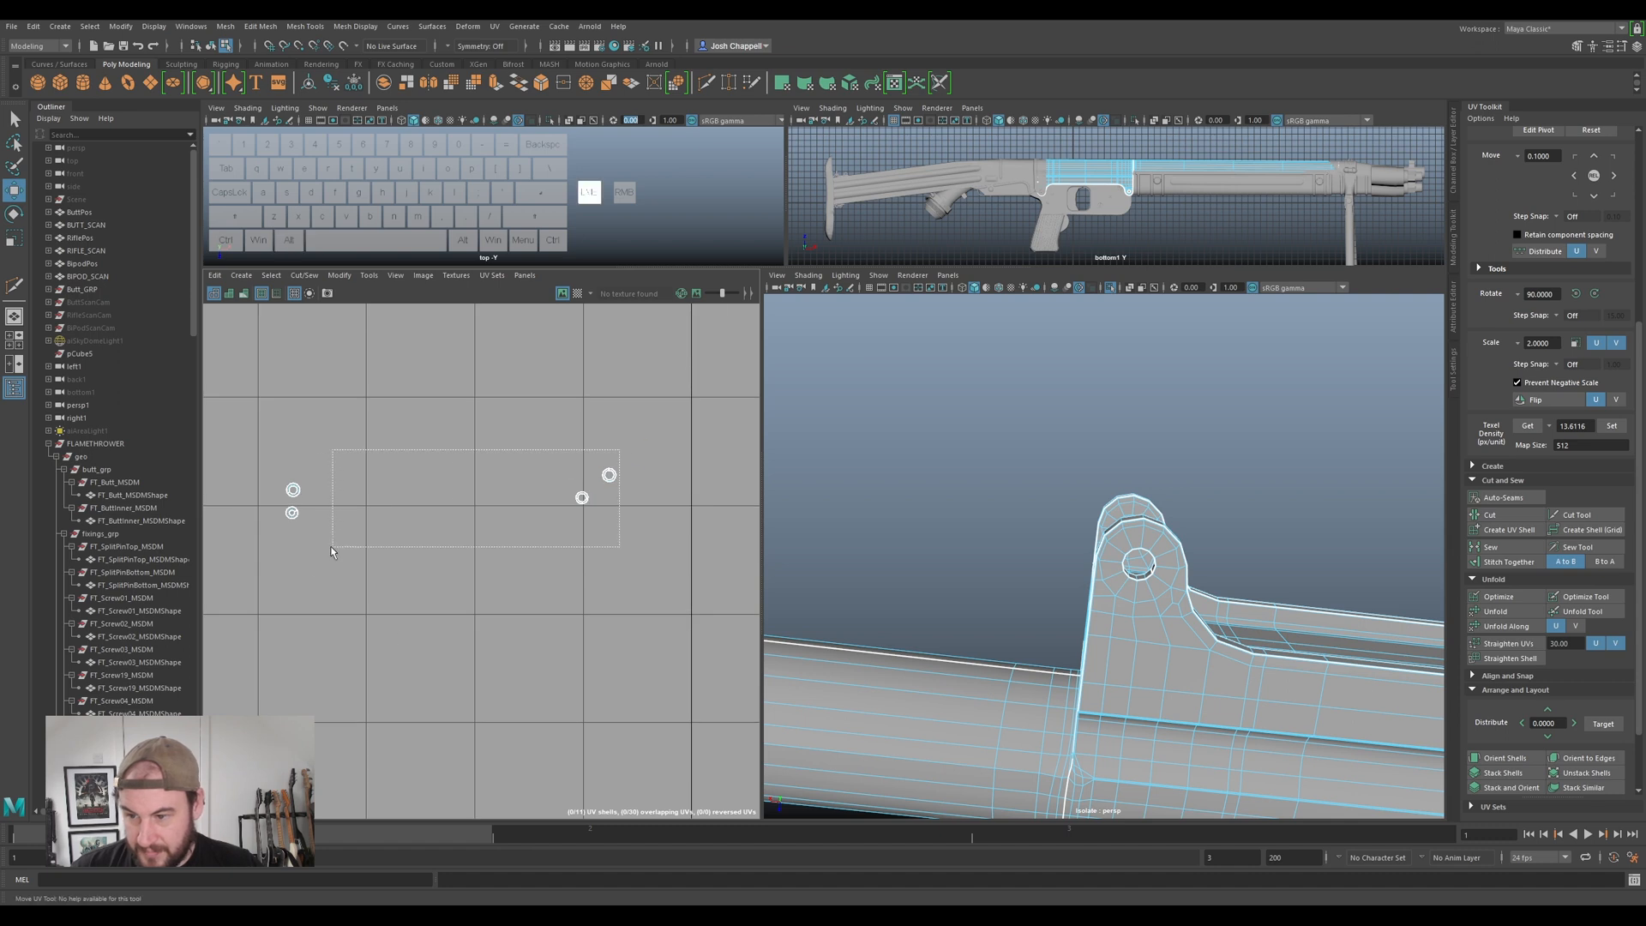
left_click_drag(338, 549, 273, 583)
key("ctrl+u")
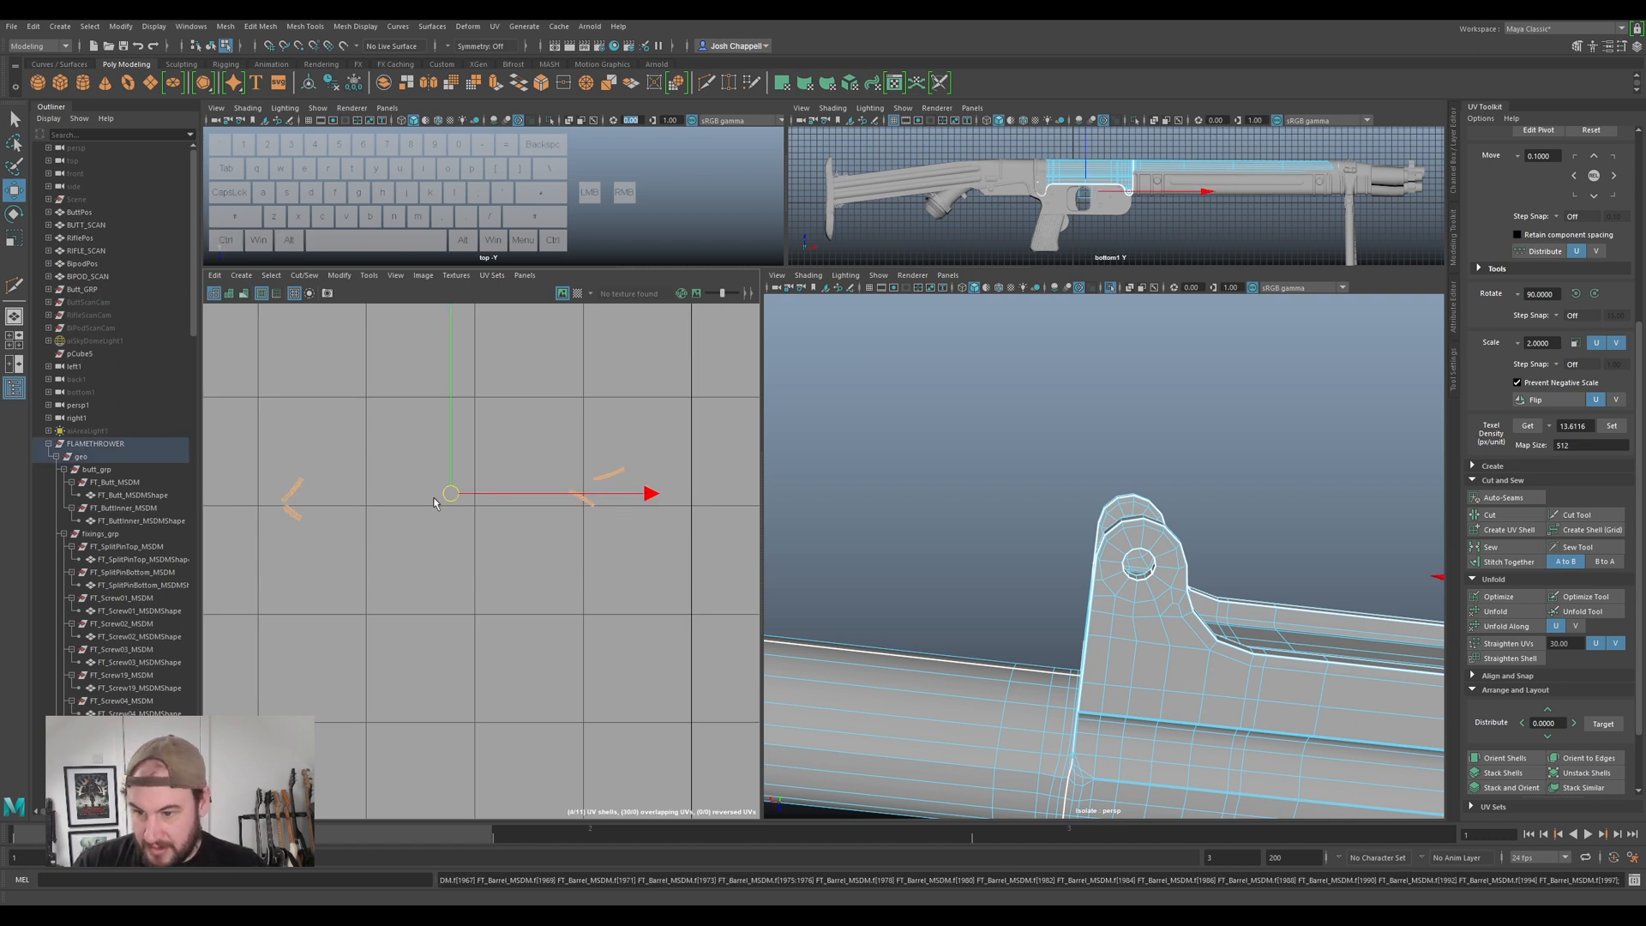
left_click_drag(447, 494, 518, 419)
scroll(626, 476, "down", 1)
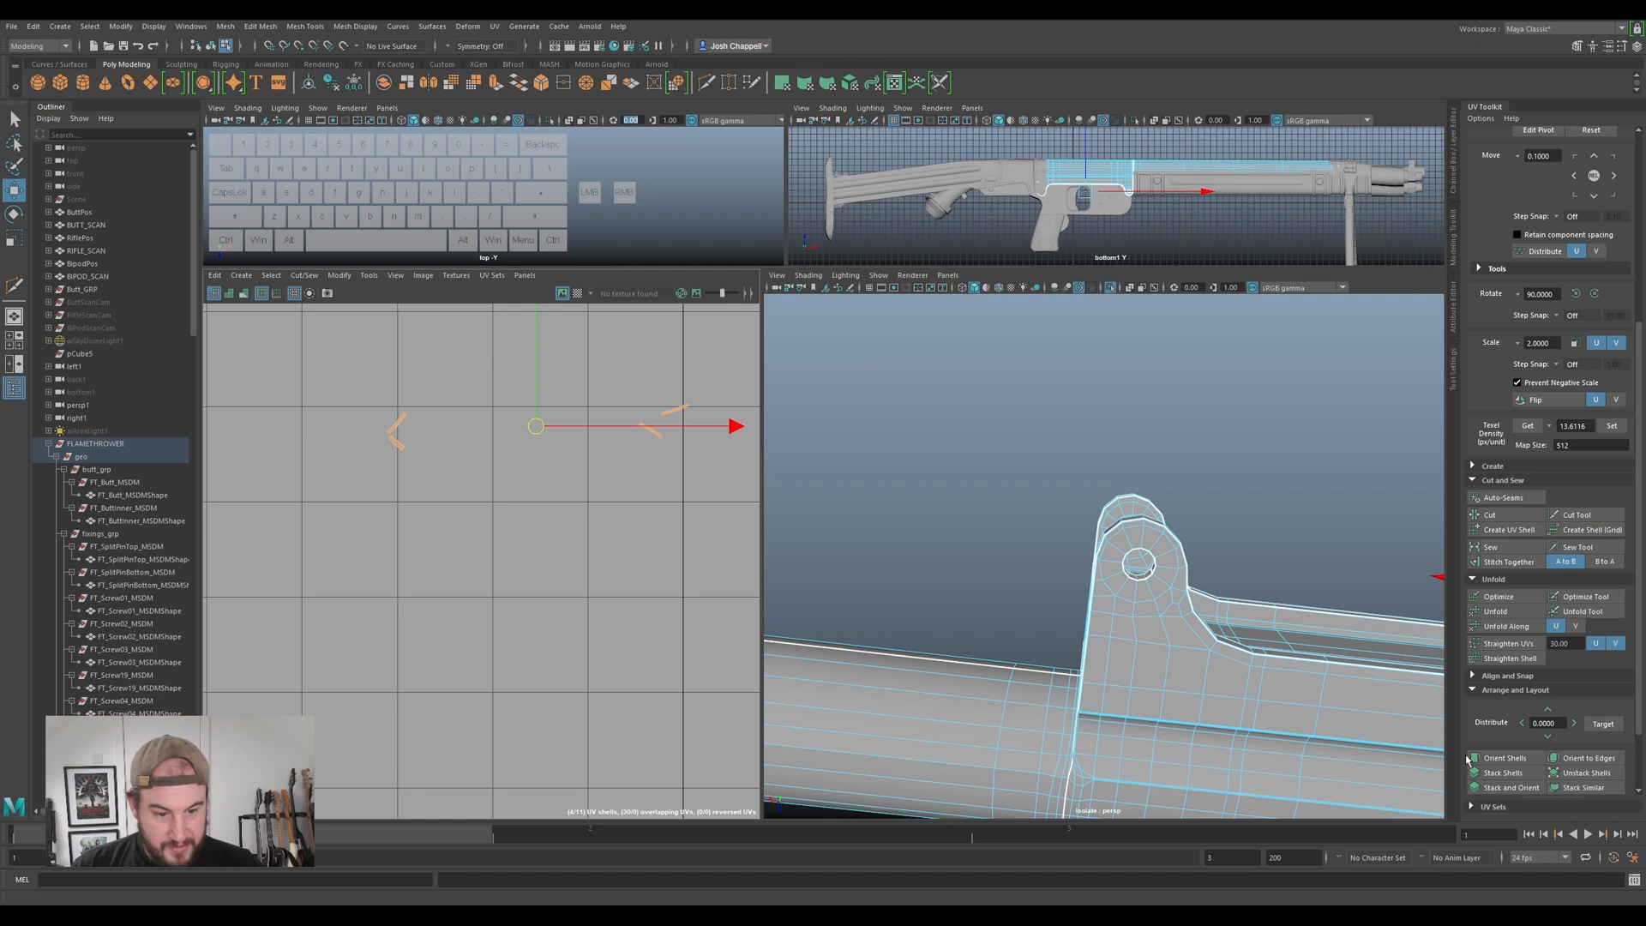
- Lay the four strip shells horizontally using Orient Shells and a 90° rotation, and bring the outlying strip closer
left_click(1502, 758)
left_click_drag(499, 413, 409, 416)
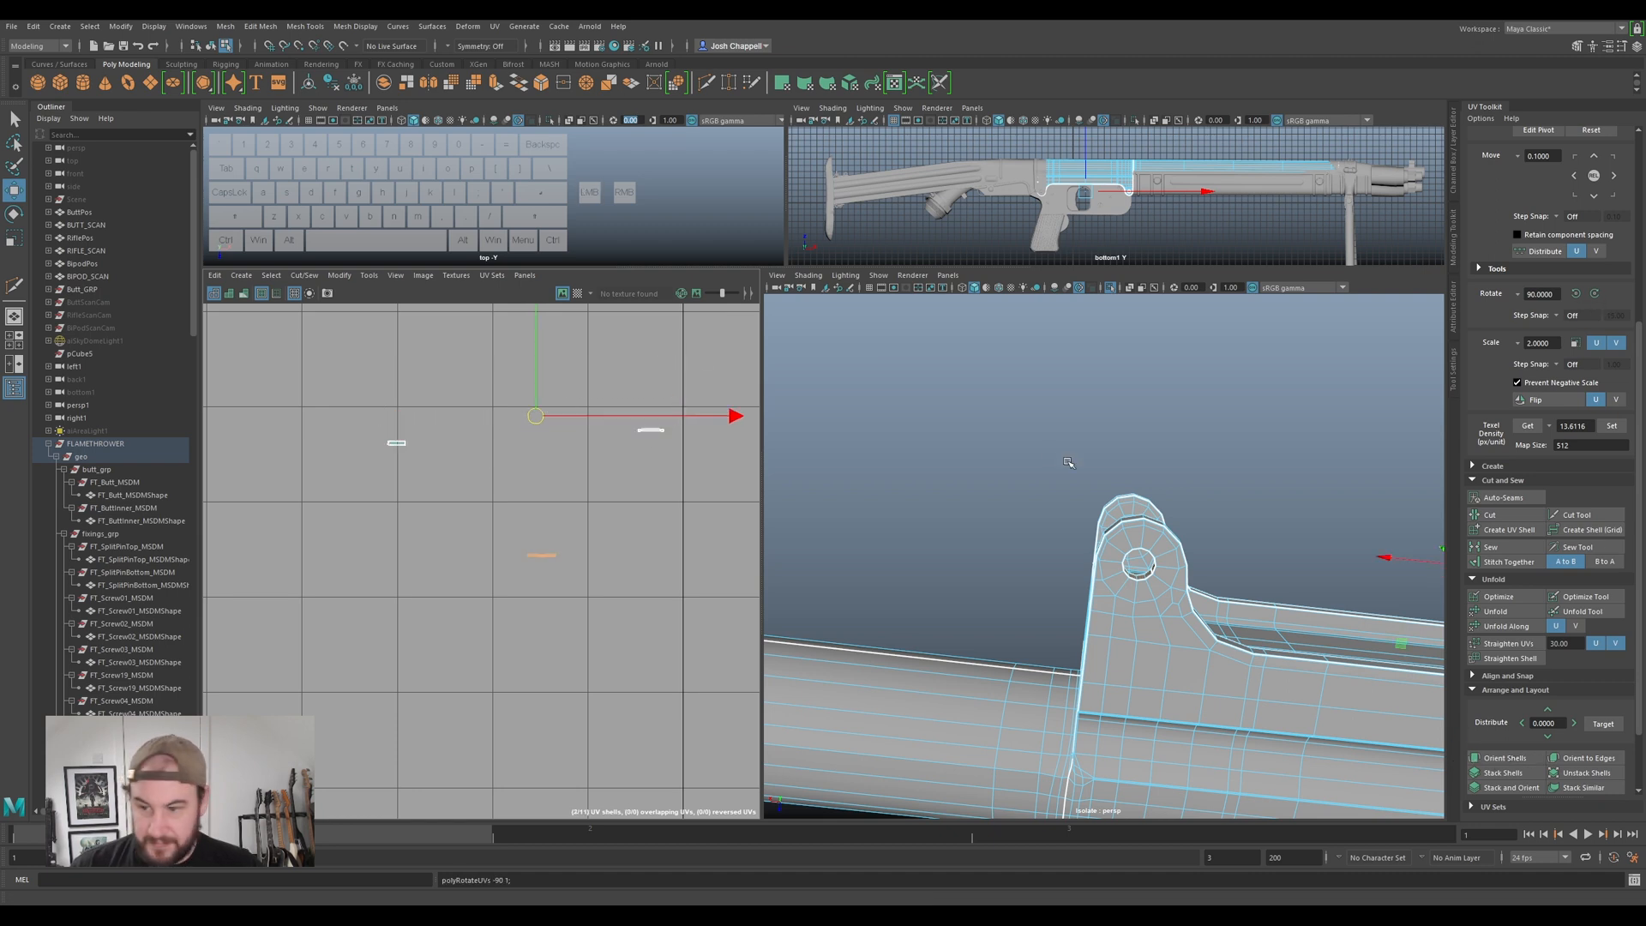
scroll(591, 487, "down", 3)
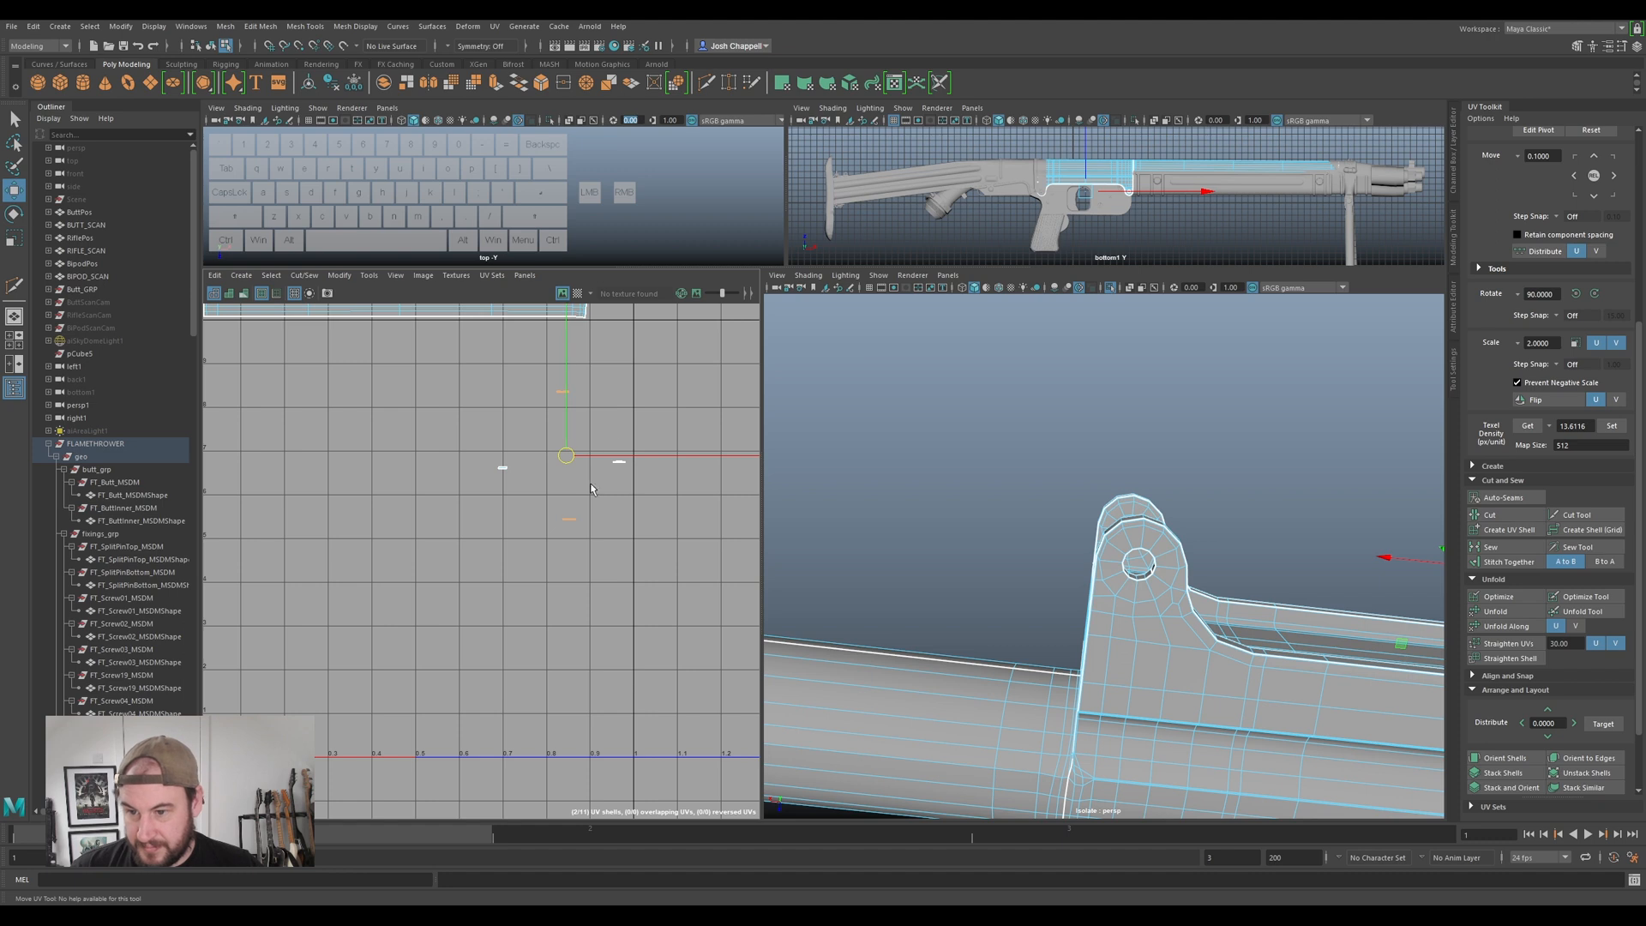
left_click(571, 518)
left_click_drag(571, 516, 567, 414)
- Apply a texel density of 13.6116 to all four strips and move them up to the packed shells
left_click_drag(651, 363, 491, 507)
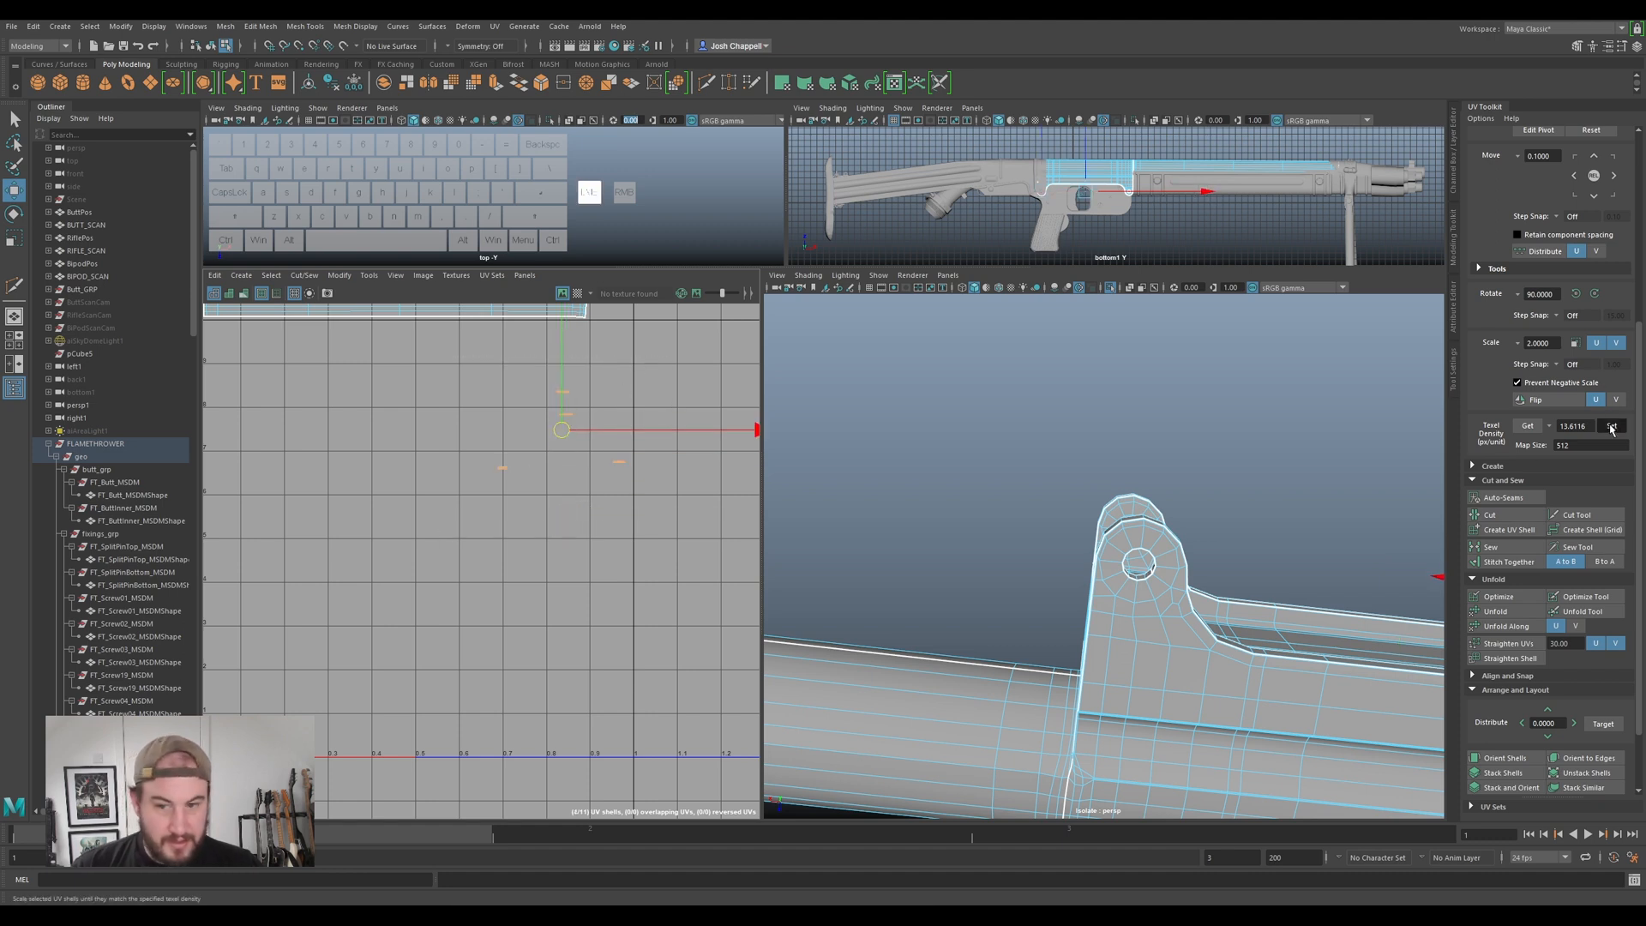
scroll(497, 391, "down", 3)
middle_click_drag(562, 403, 586, 493, "alt")
left_click_drag(560, 503, 435, 397)
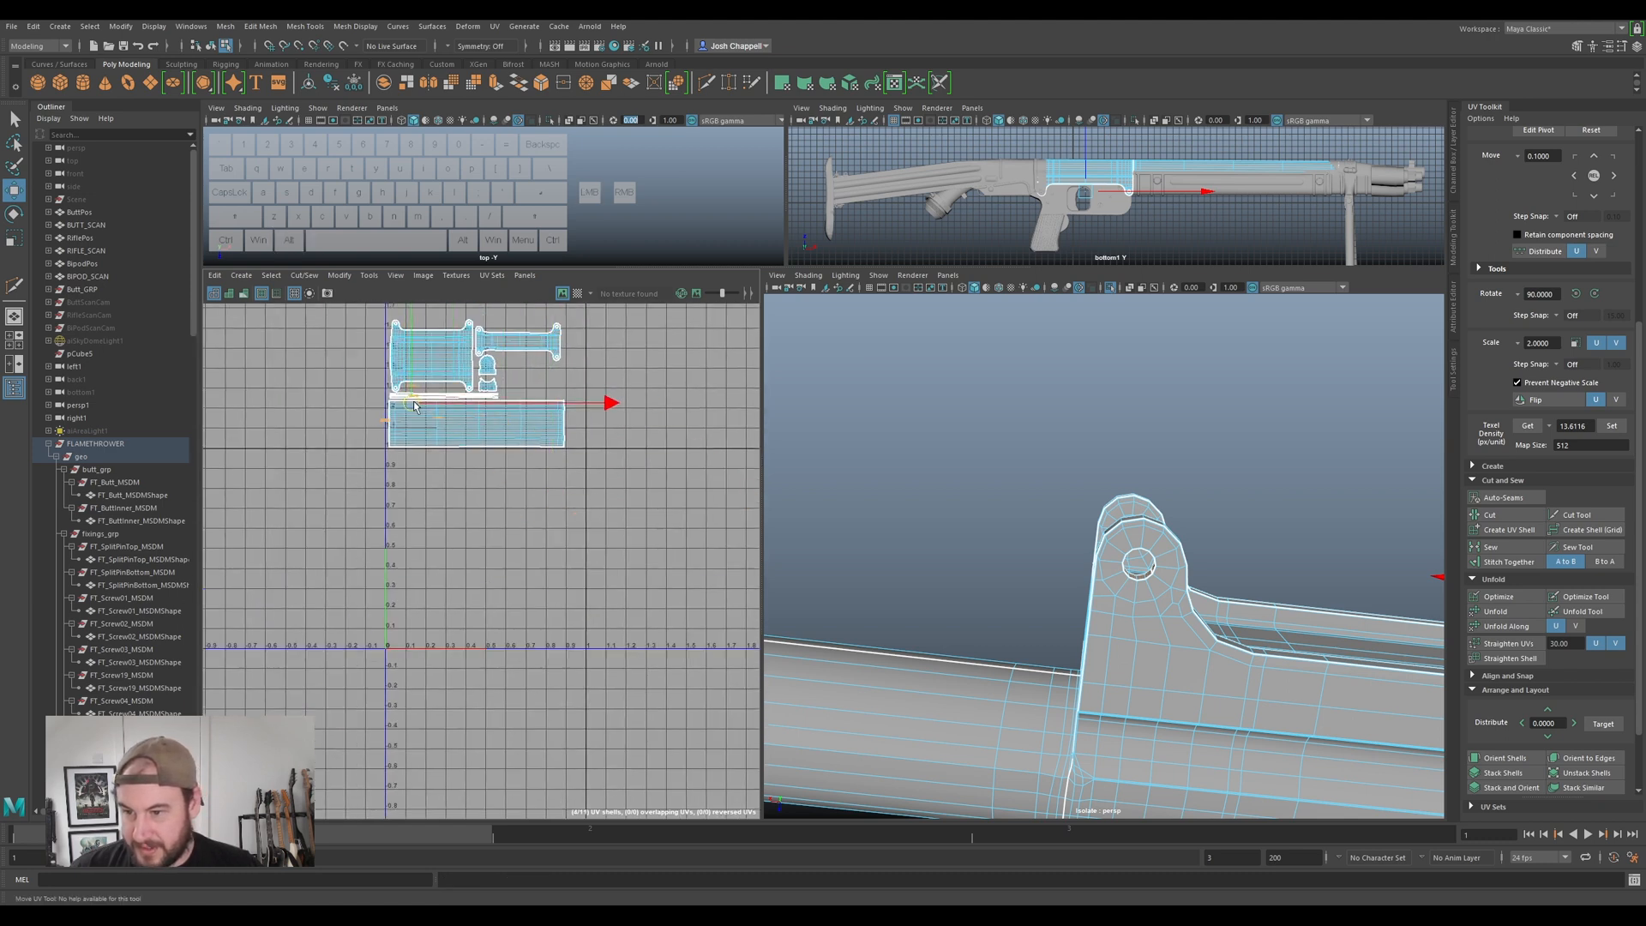
scroll(414, 406, "up", 5)
- Arrange the strip shells in the gap beneath the large receiver shell, between its two rounded lugs
left_click_drag(502, 459, 521, 421)
left_click_drag(495, 487, 643, 390)
left_click(634, 397)
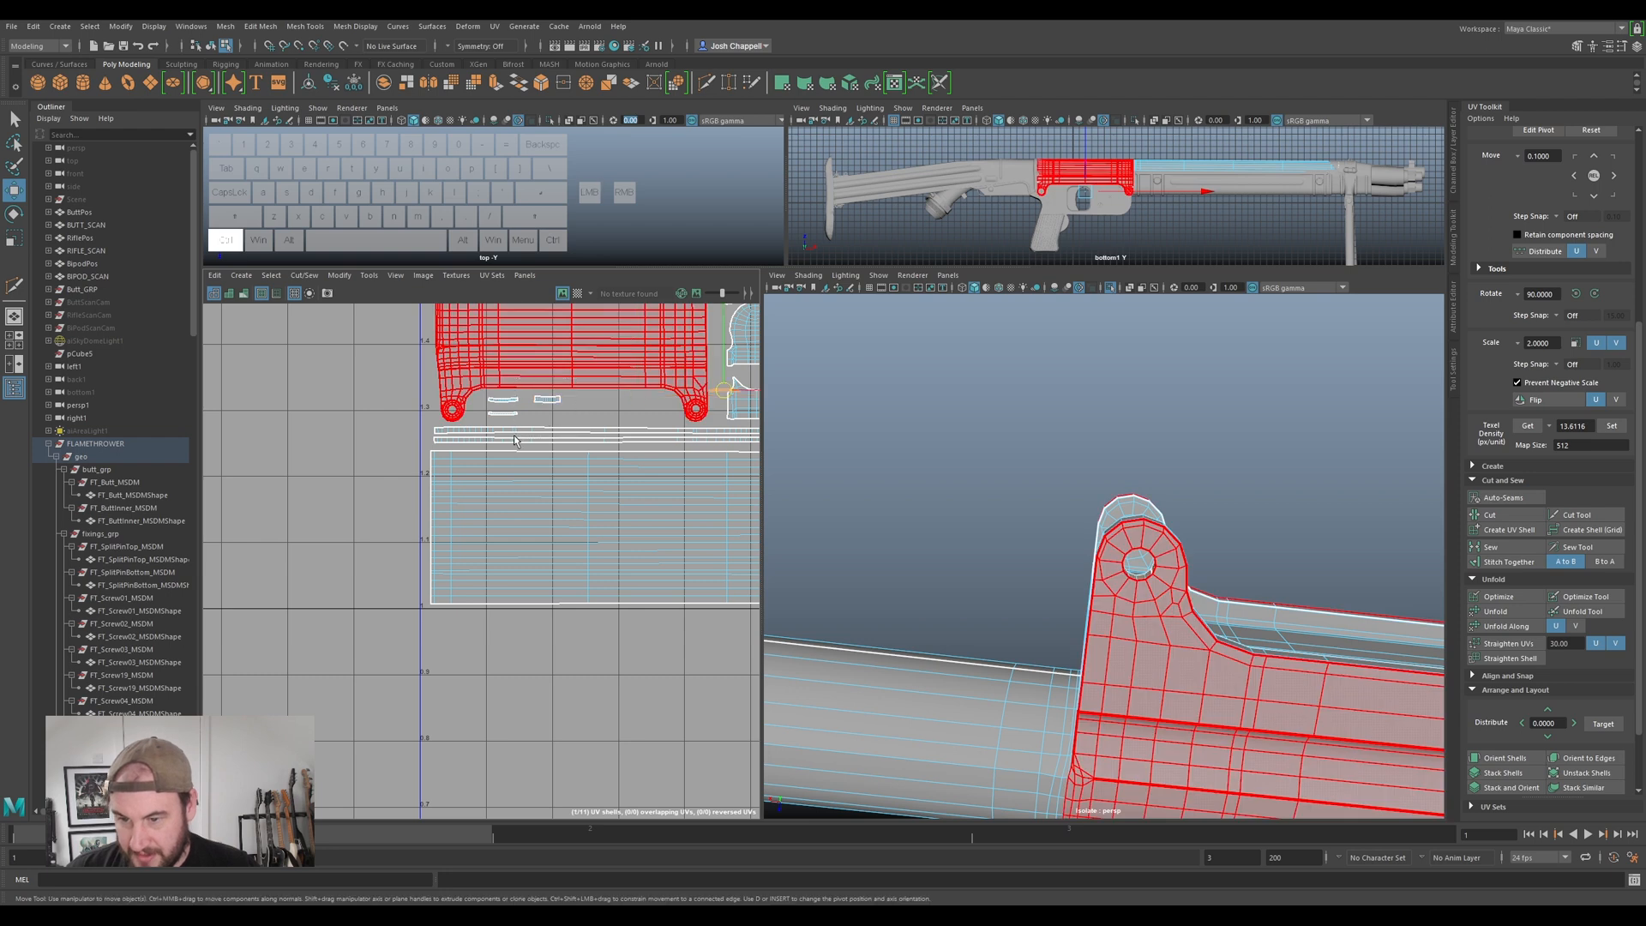
left_click_drag(724, 391, 551, 416)
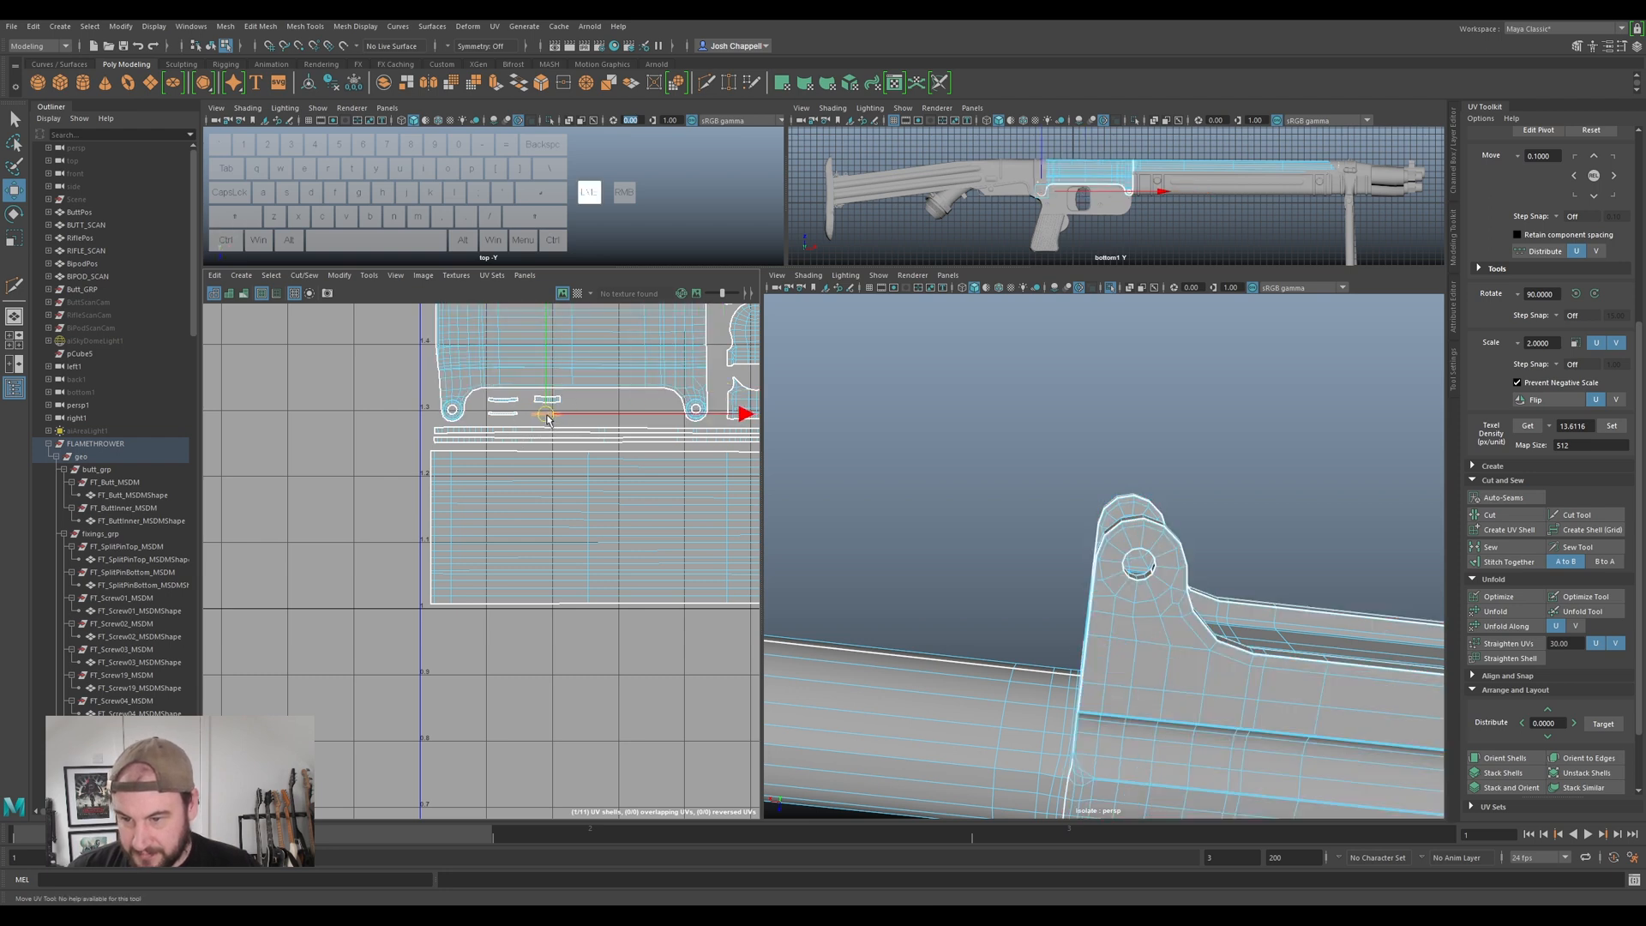
- Return the barrel mesh to object mode and turn off isolation to show the whole weapon
scroll(550, 417, "down", 8)
middle_click_drag(654, 459, 559, 485, "alt")
right_click_drag(472, 421, 514, 420)
right_click_drag(1239, 548, 1235, 461)
scroll(1235, 462, "down", 10)
key("ctrl+1")
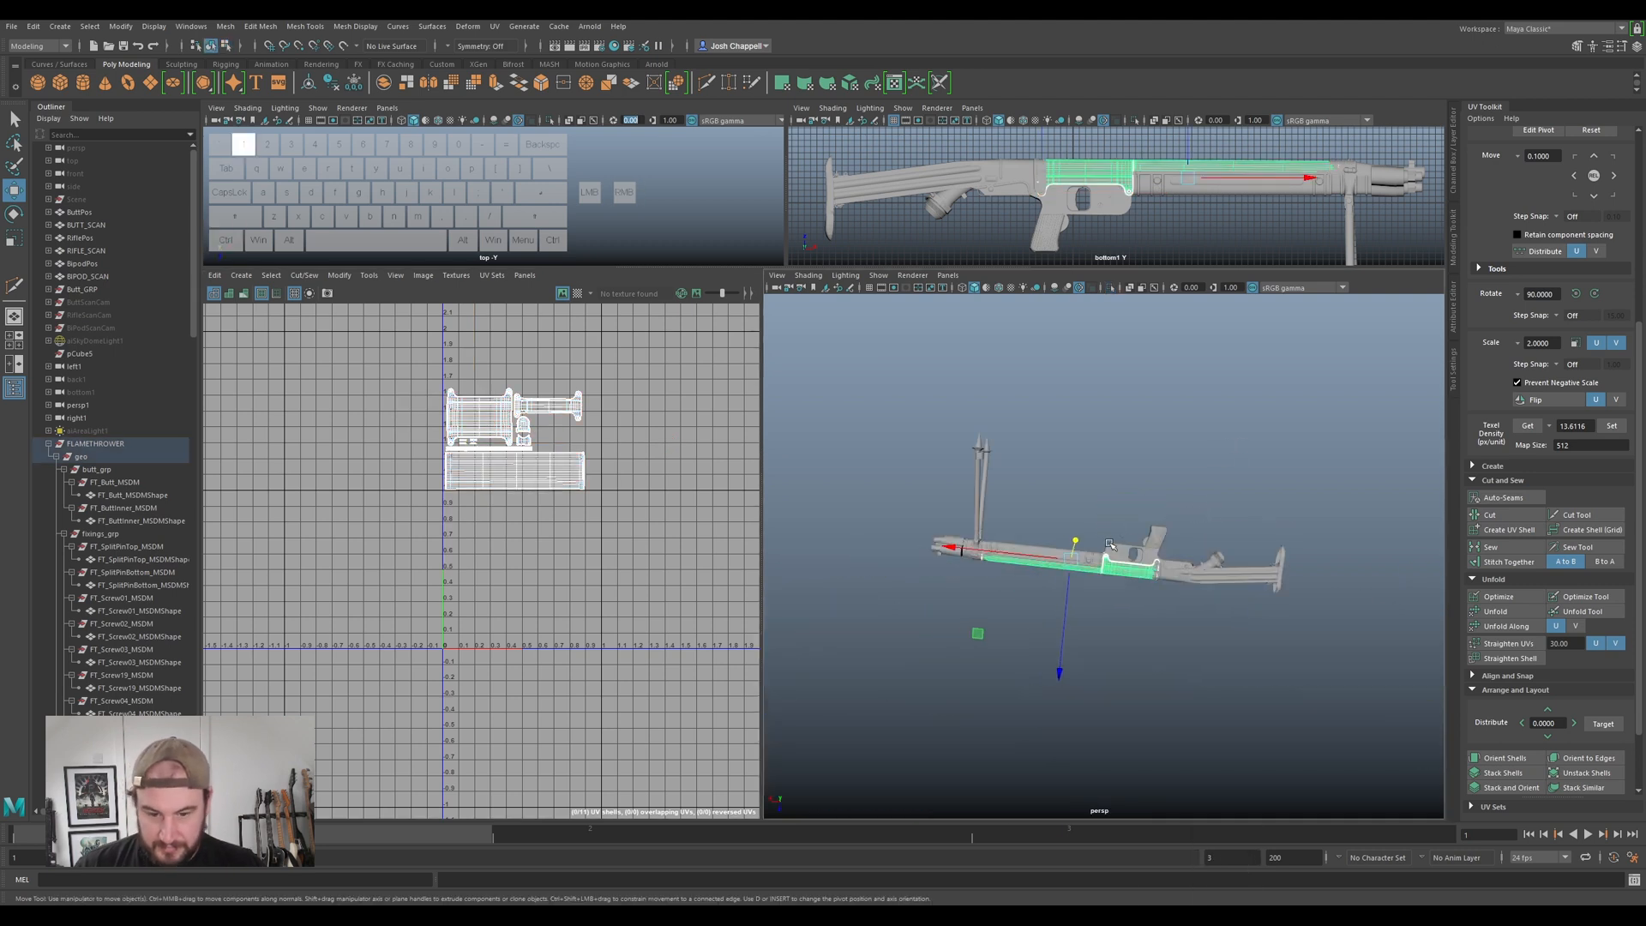
left_click_drag(1111, 546, 1101, 617, "alt")
scroll(1065, 522, "up", 5, "alt")
left_click_drag(1065, 522, 1186, 608, "alt")
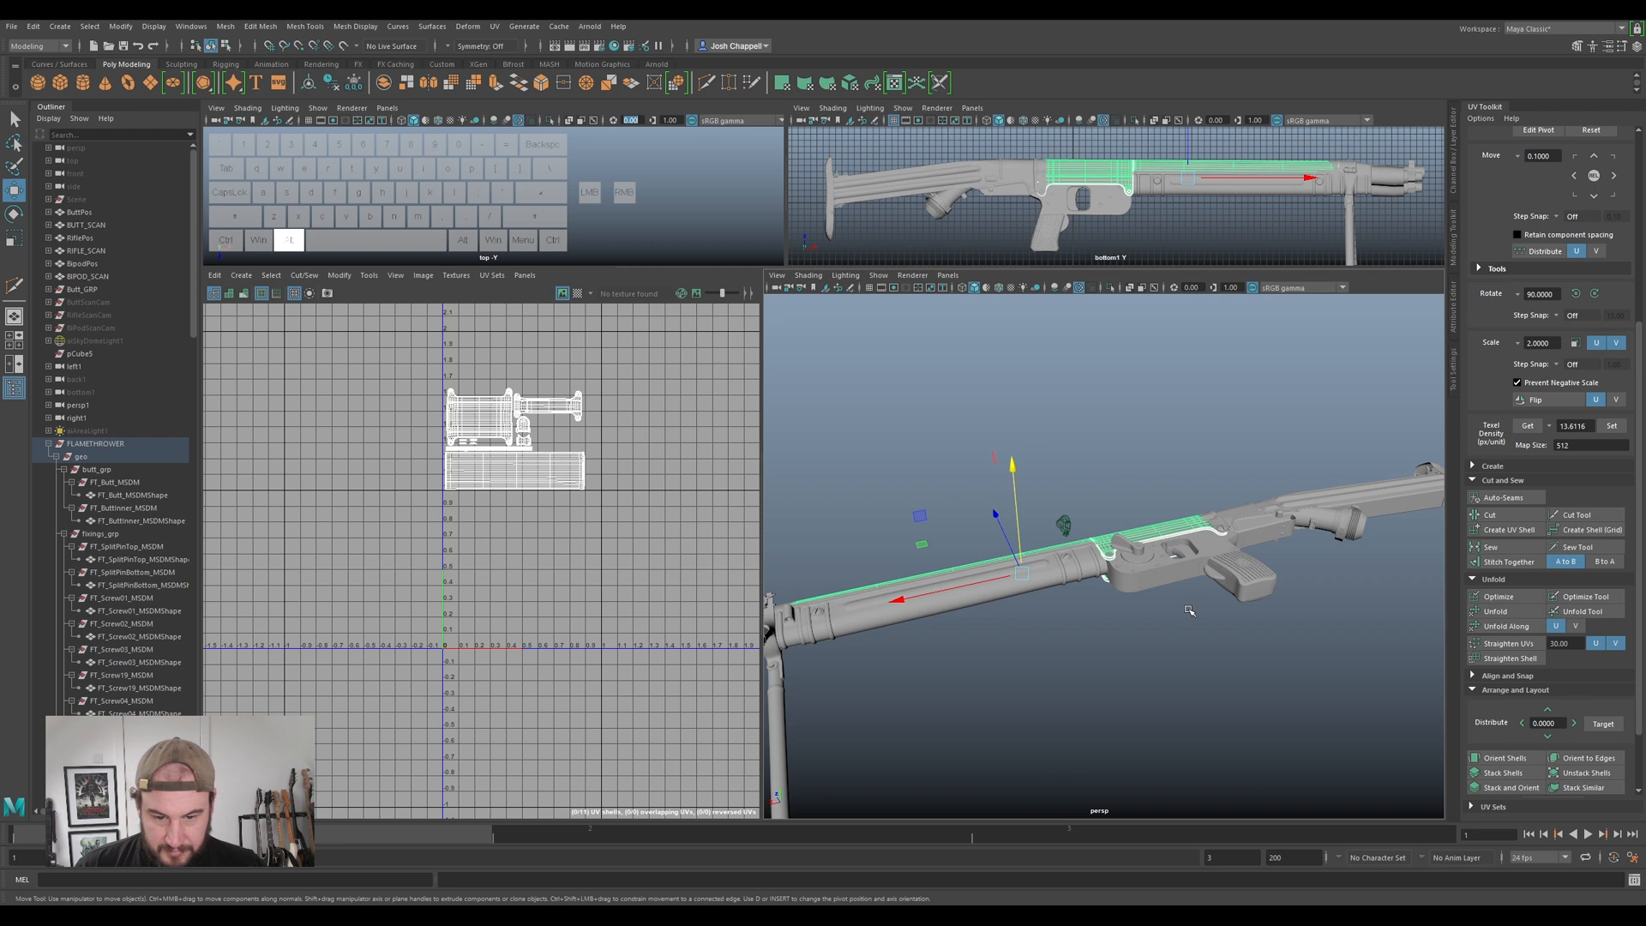
middle_click_drag(1187, 608, 1048, 582, "alt")
scroll(1048, 582, "up", 4, "alt")
left_click(1023, 546, "shift")
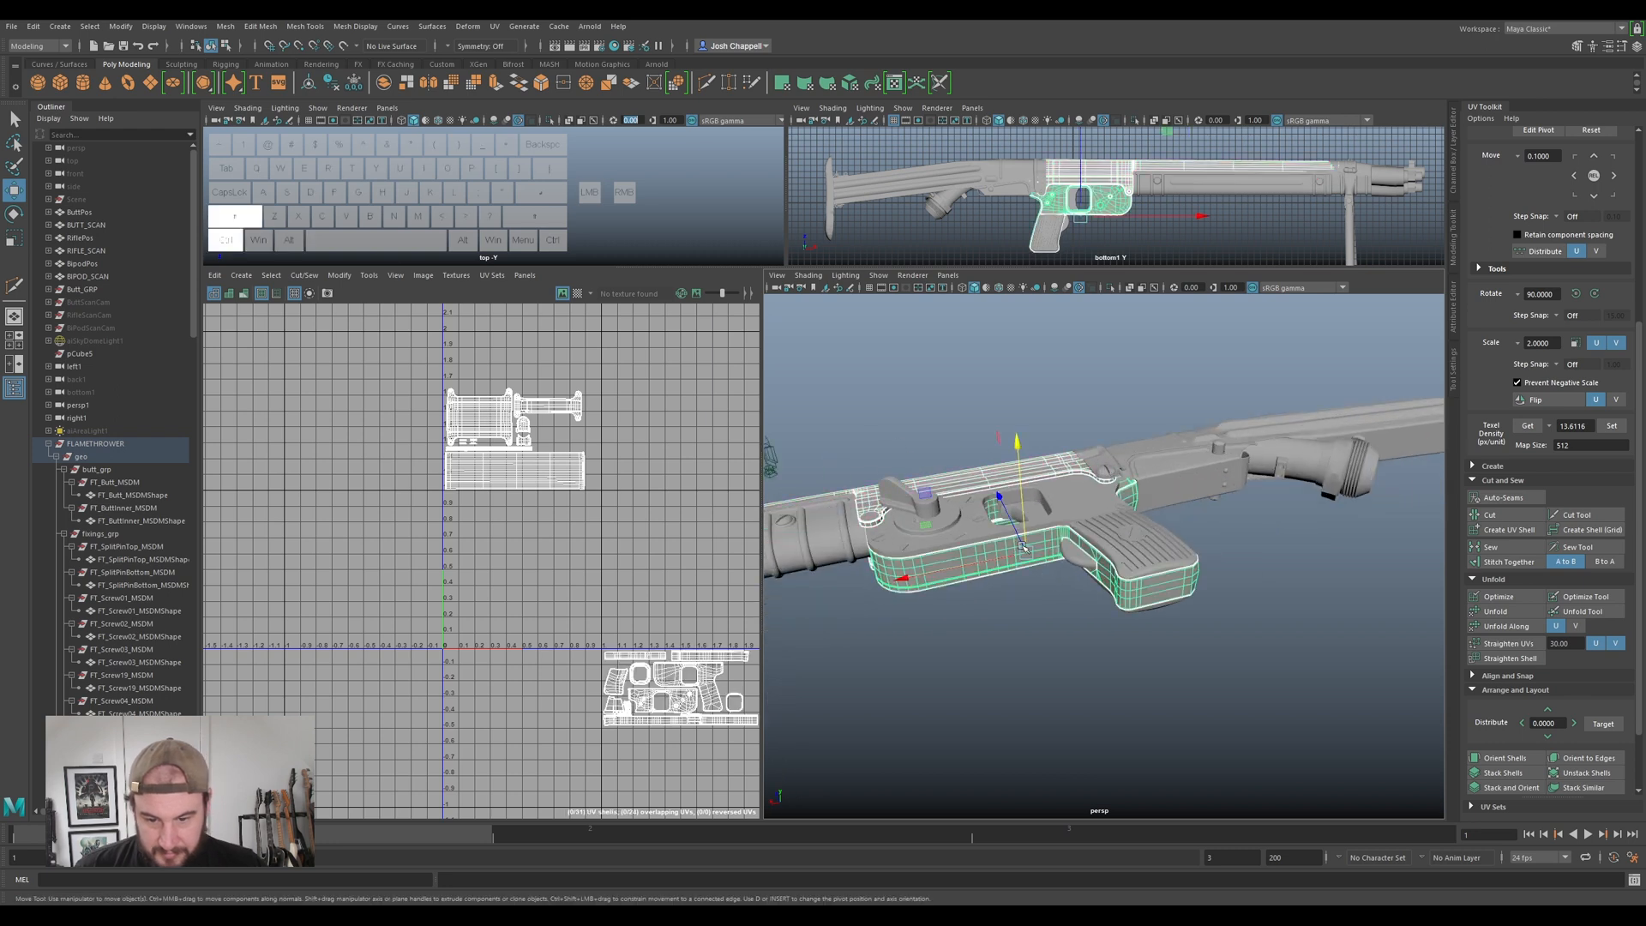
left_click(1070, 504, "shift")
left_click(1136, 533, "shift")
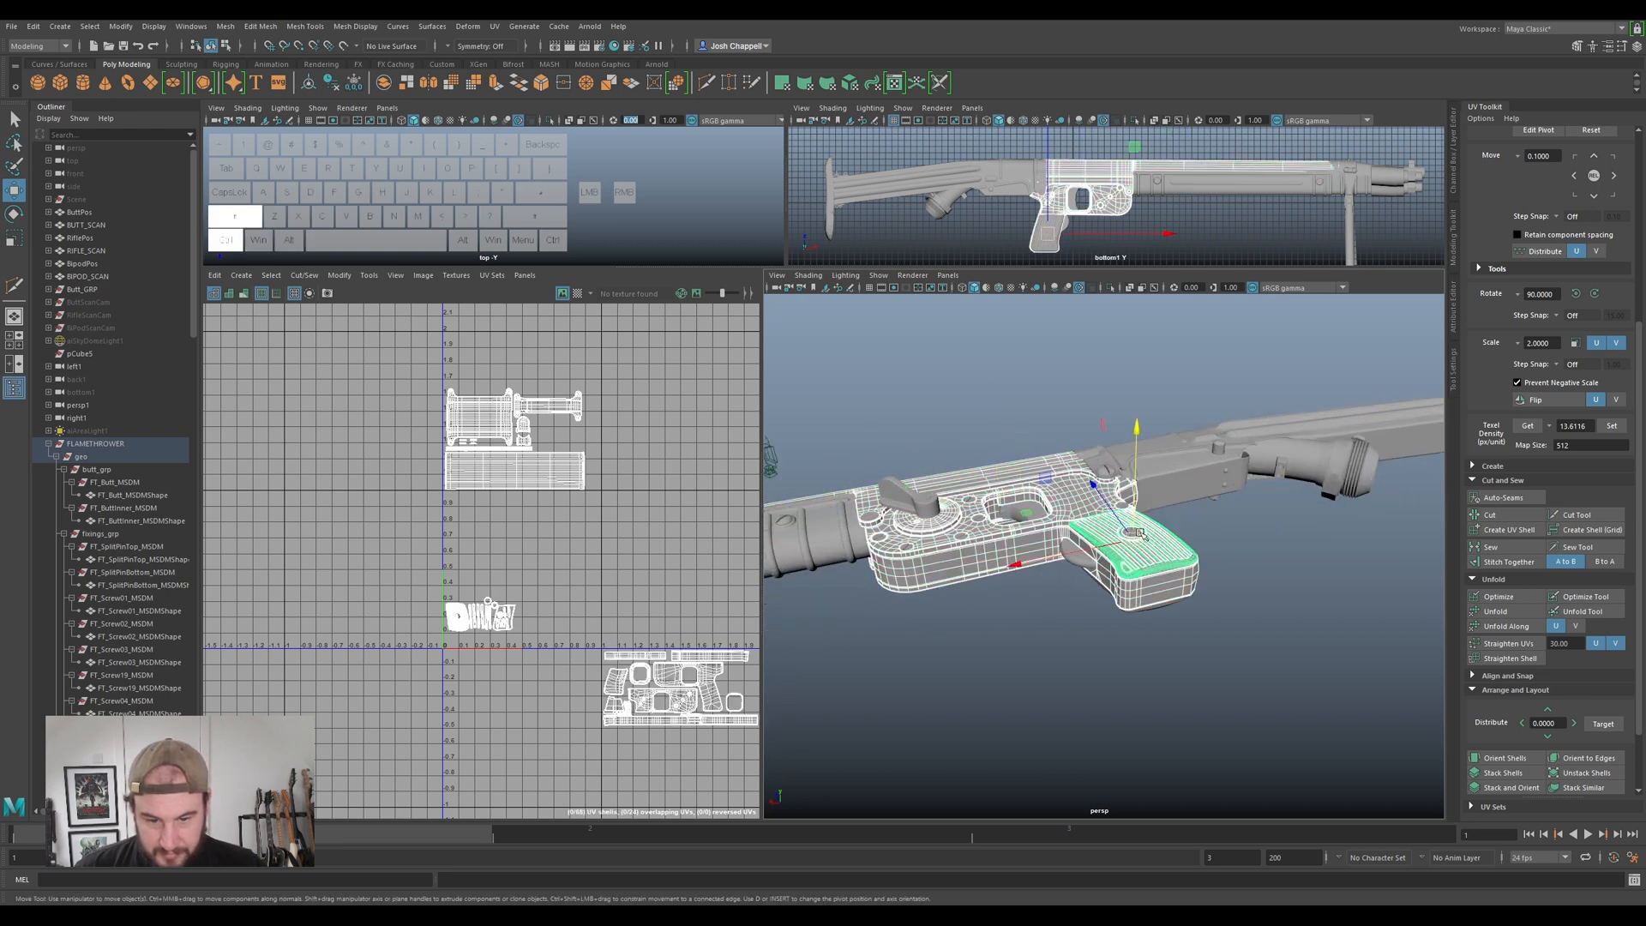
left_click(1132, 579, "shift")
mouse_move(1119, 592)
left_mouse_down("alt")
mouse_move(1111, 544)
mouse_move(1139, 567)
left_mouse_up("alt")
left_click(1136, 573, "ctrl")
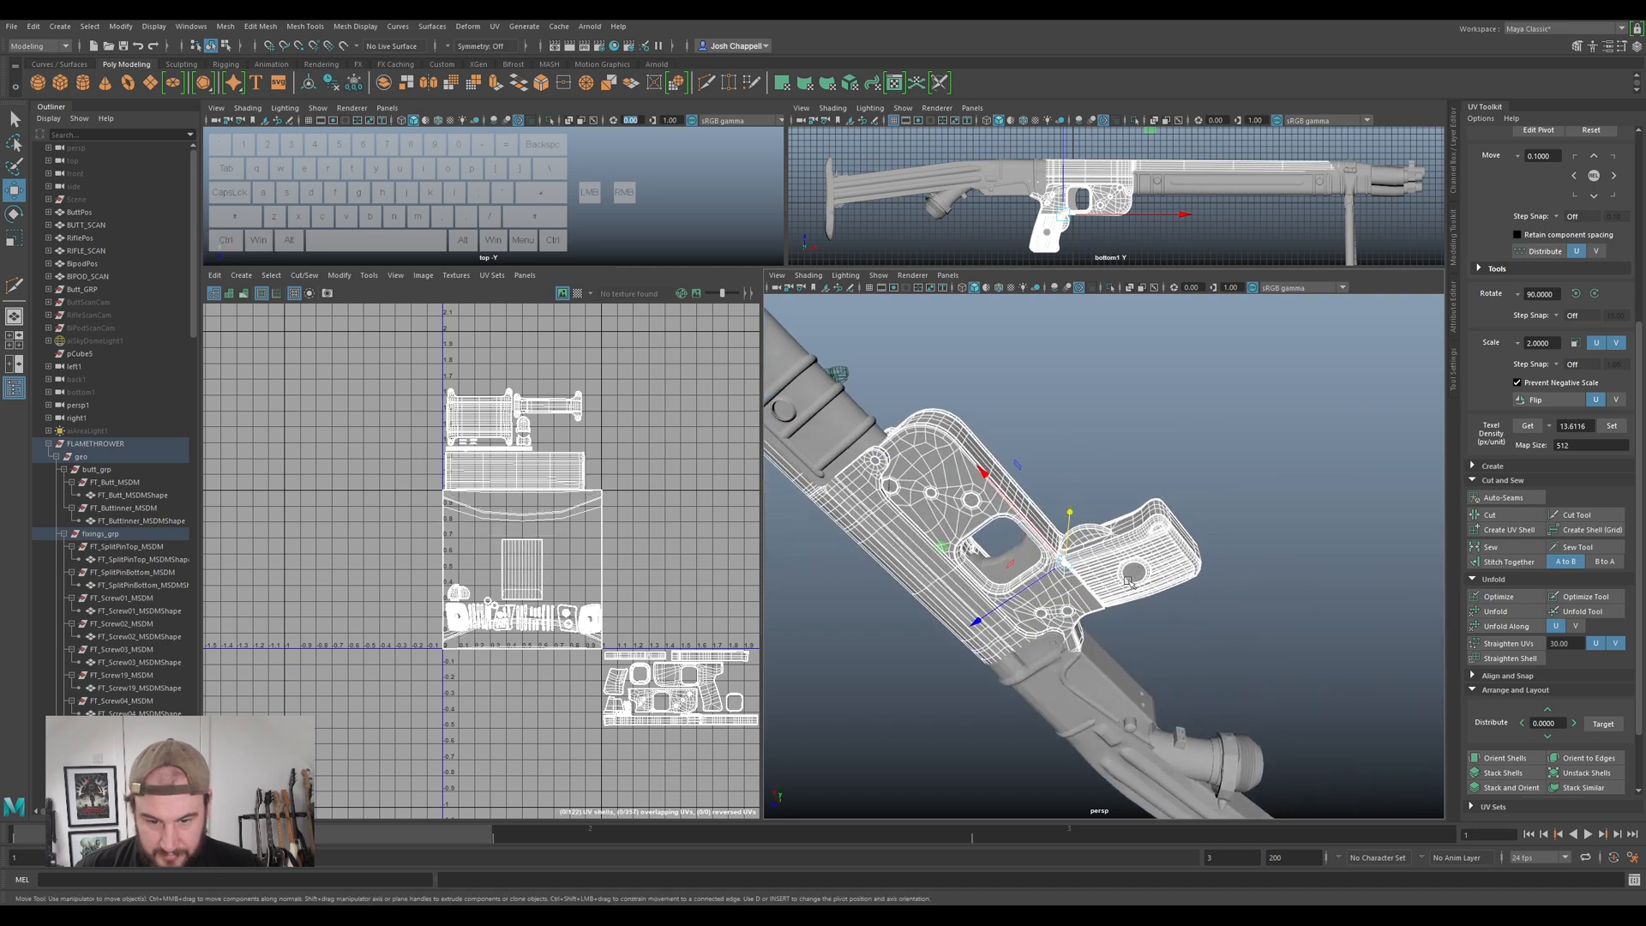
left_click_drag(1199, 555, 1134, 632, "alt")
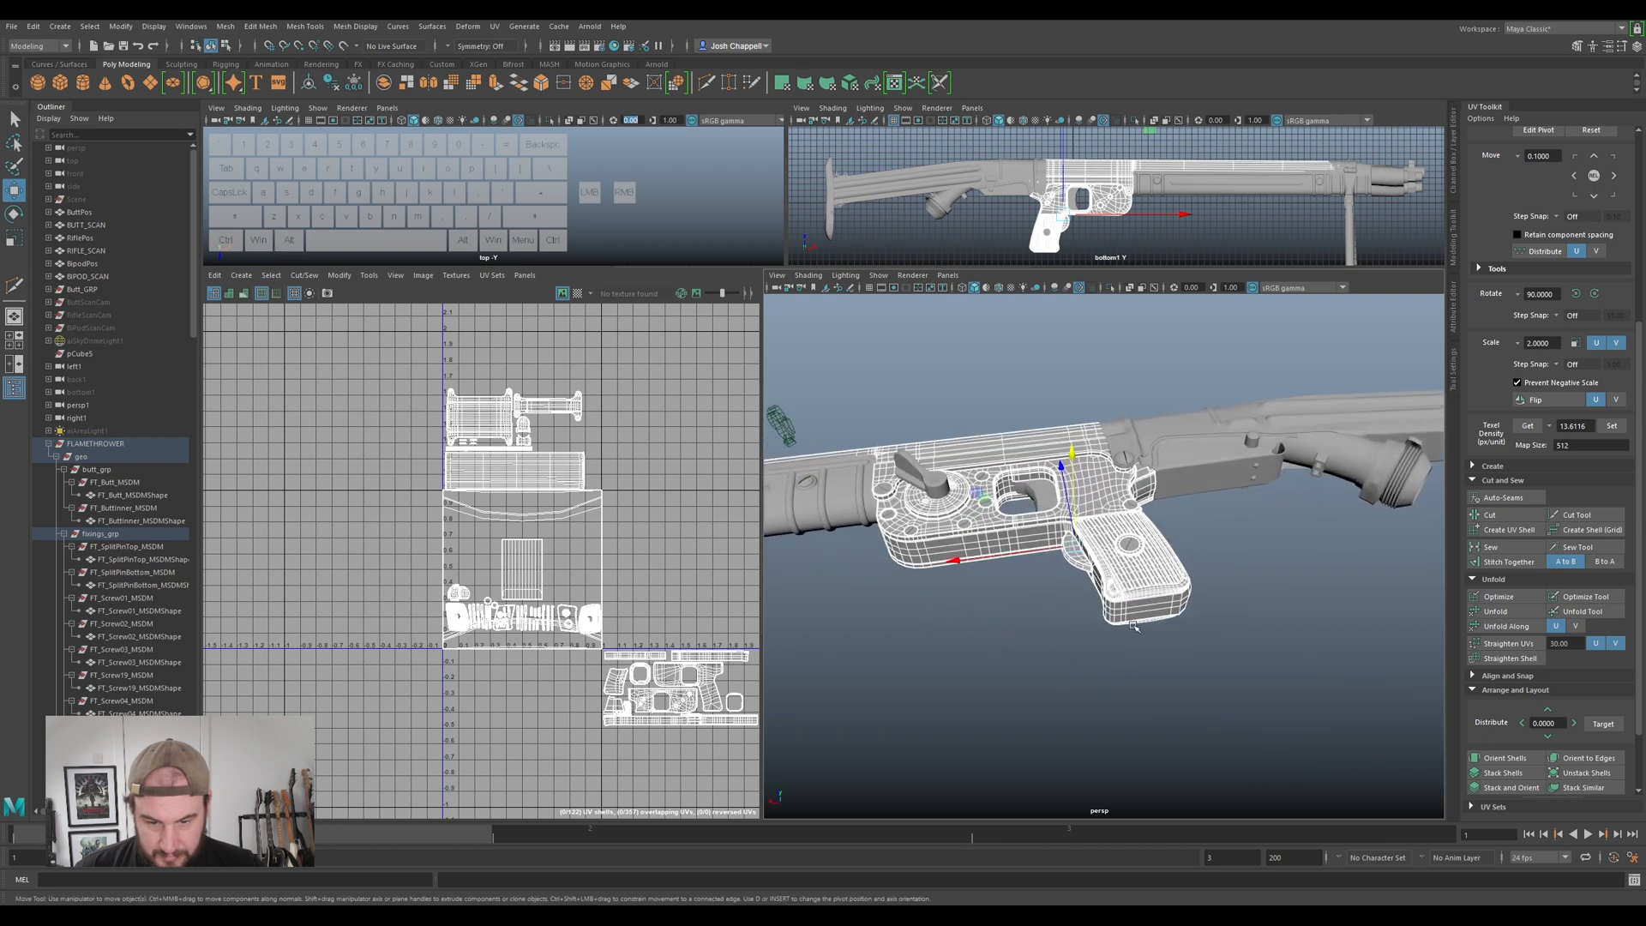
- Select the receiver cover, the receiver side plates and the pistol grip parts together so their UV shells show side by side
left_click(1012, 448)
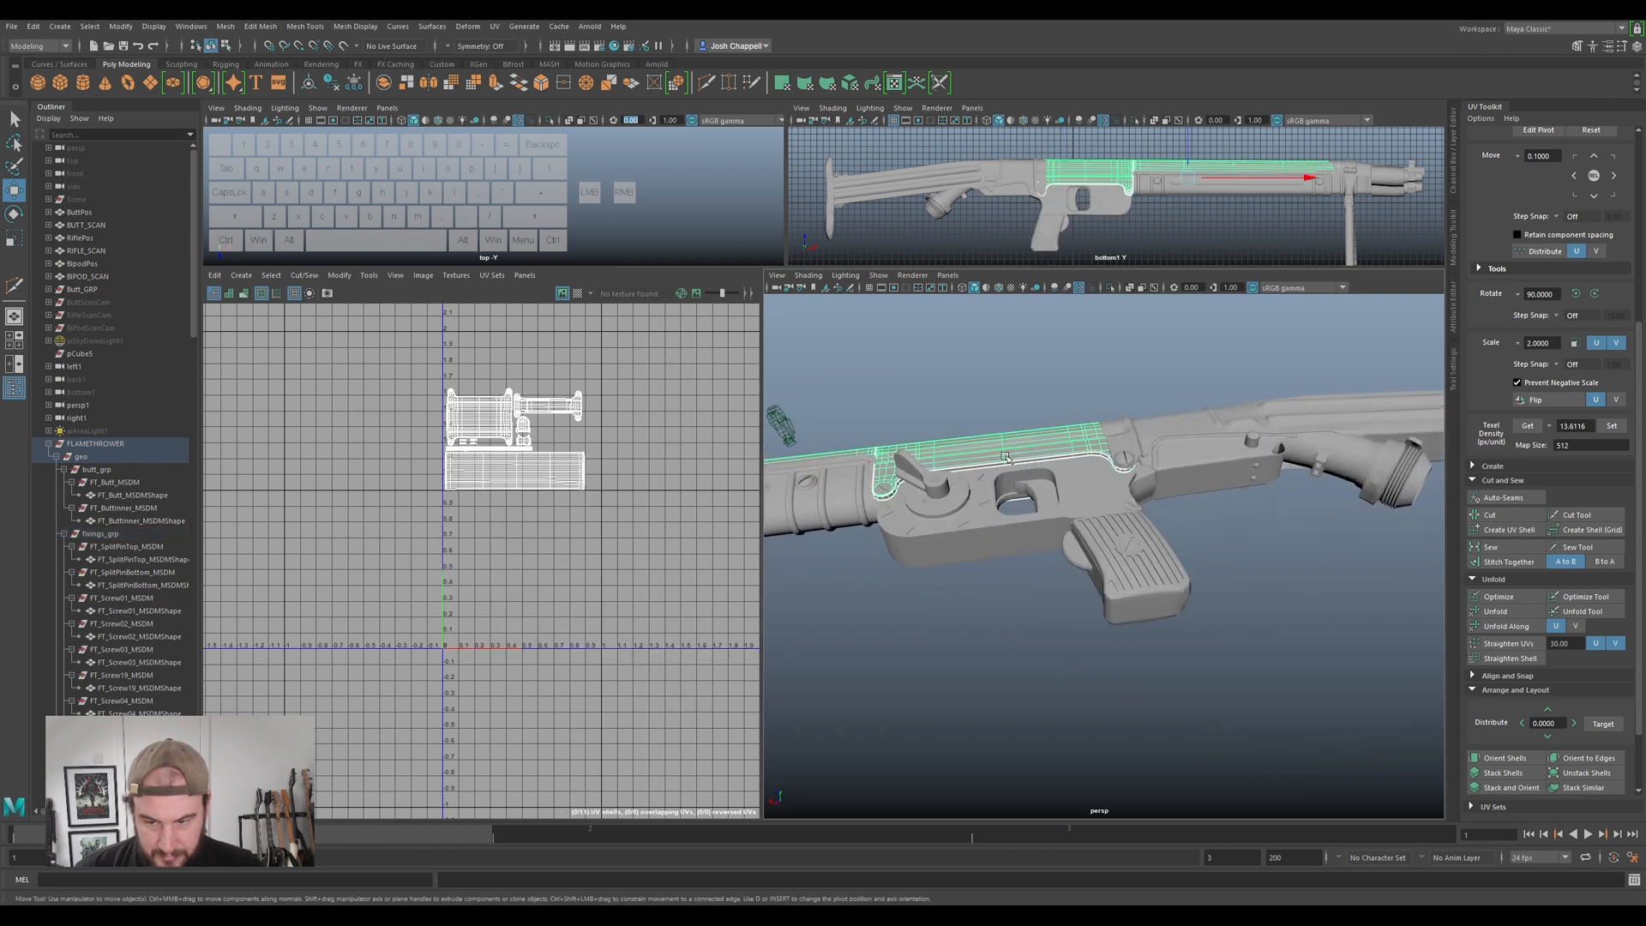
left_click(952, 532, "shift")
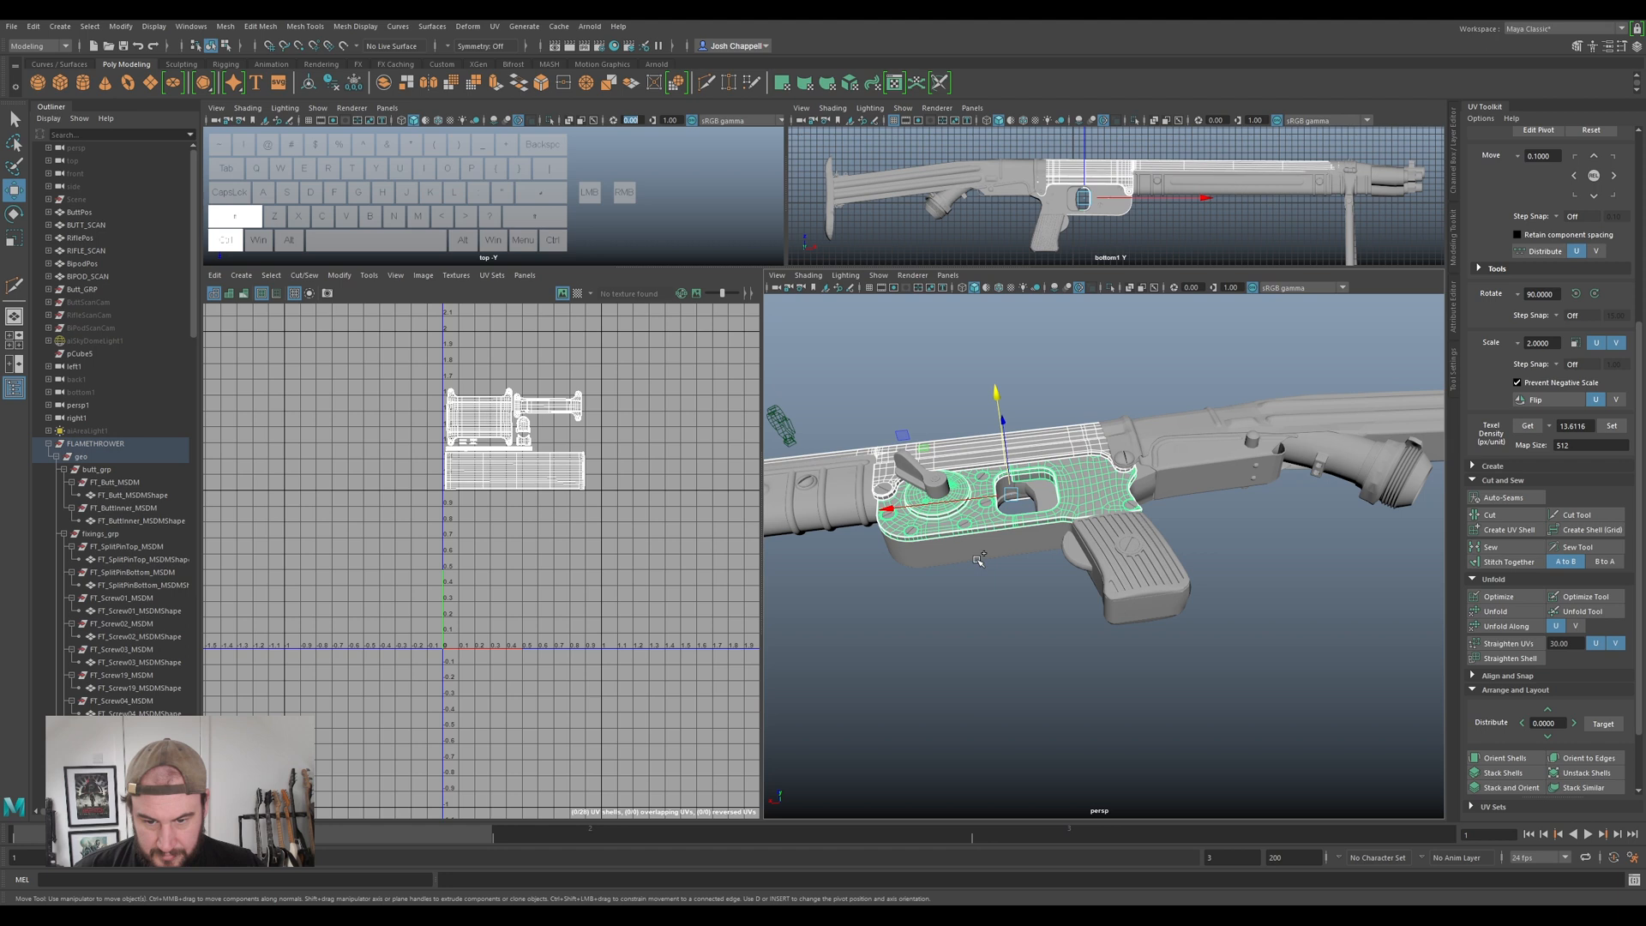
left_click(1133, 558, "shift")
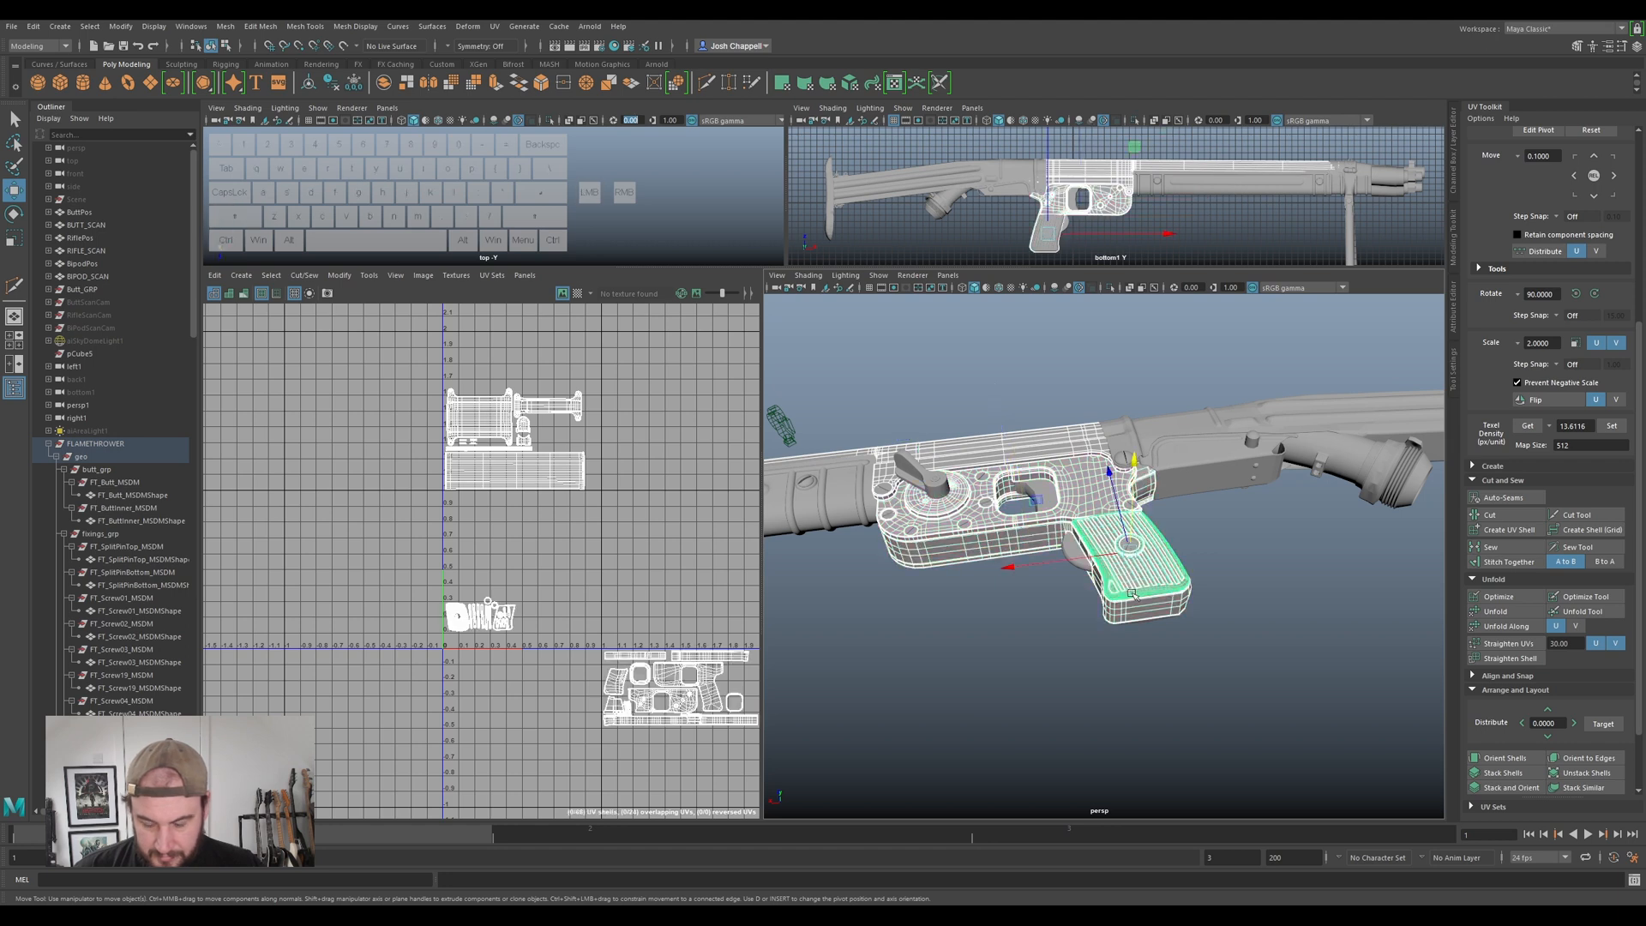
key("q")
scroll(1157, 574, "up", 5)
left_click_drag(1178, 590, 1149, 528, "alt")
left_click(1146, 521, "shift")
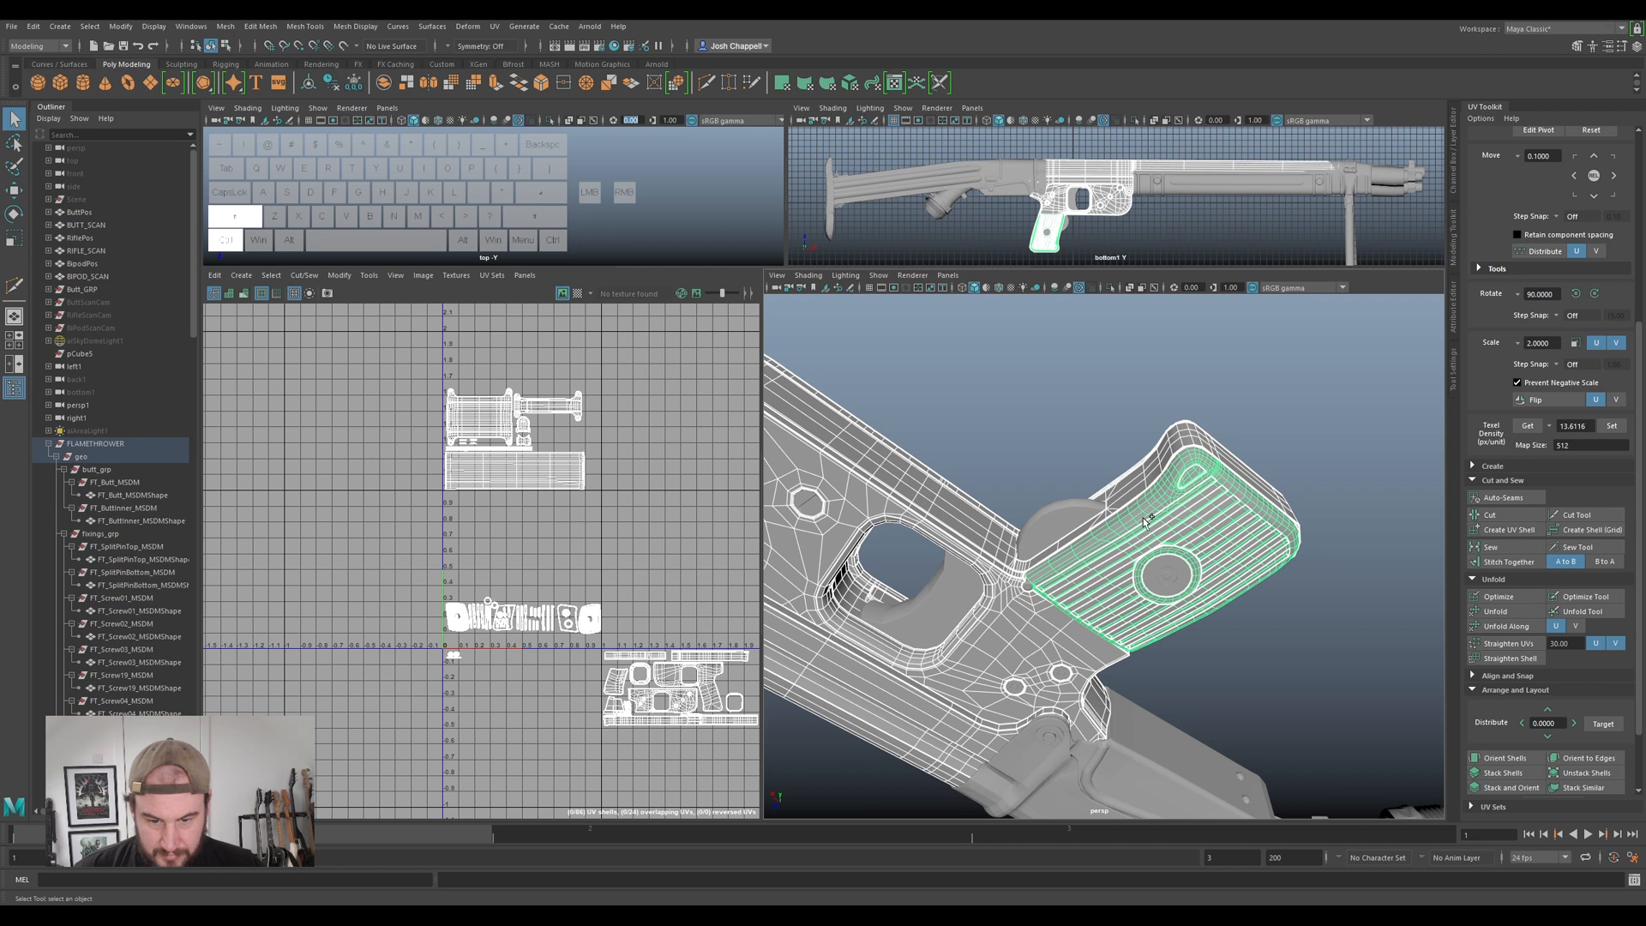
- Add the trigger area, stock, butt and remaining unwrapped rear parts to the selection to display all their UV shells
left_click(1051, 512, "ctrl+shift")
left_click(940, 591, "ctrl+shift")
left_click(1152, 717, "ctrl+shift")
left_click(1051, 769, "ctrl+shift")
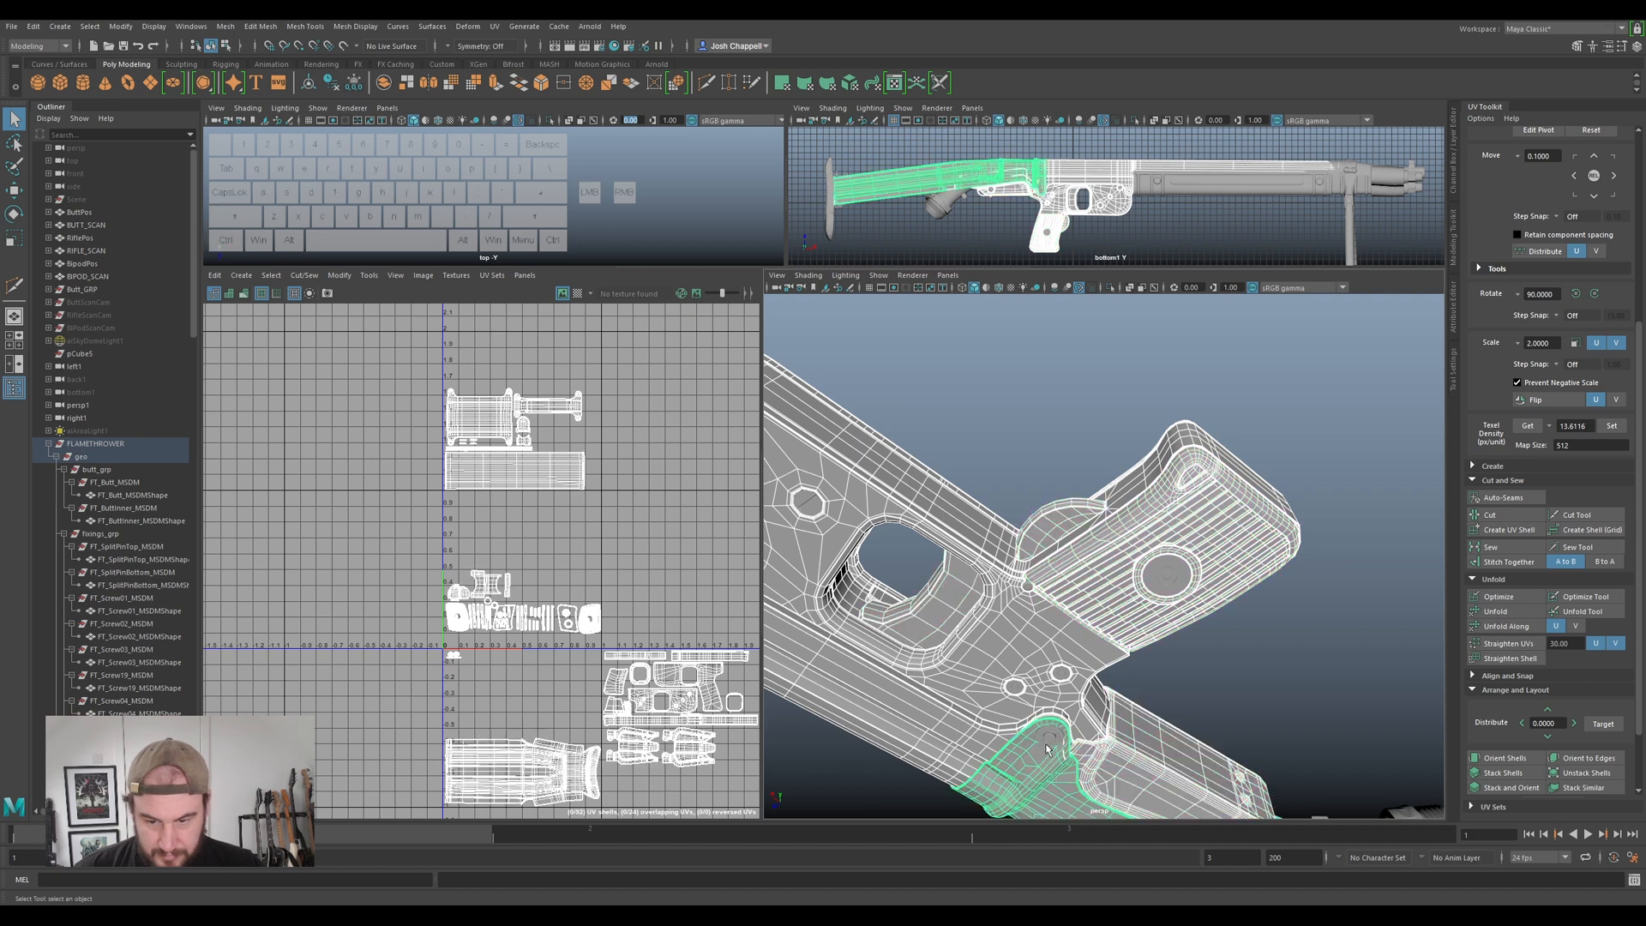
scroll(1046, 744, "down", 5)
left_click_drag(1163, 697, 948, 780, "alt")
left_click_drag(990, 544, 970, 640, "alt")
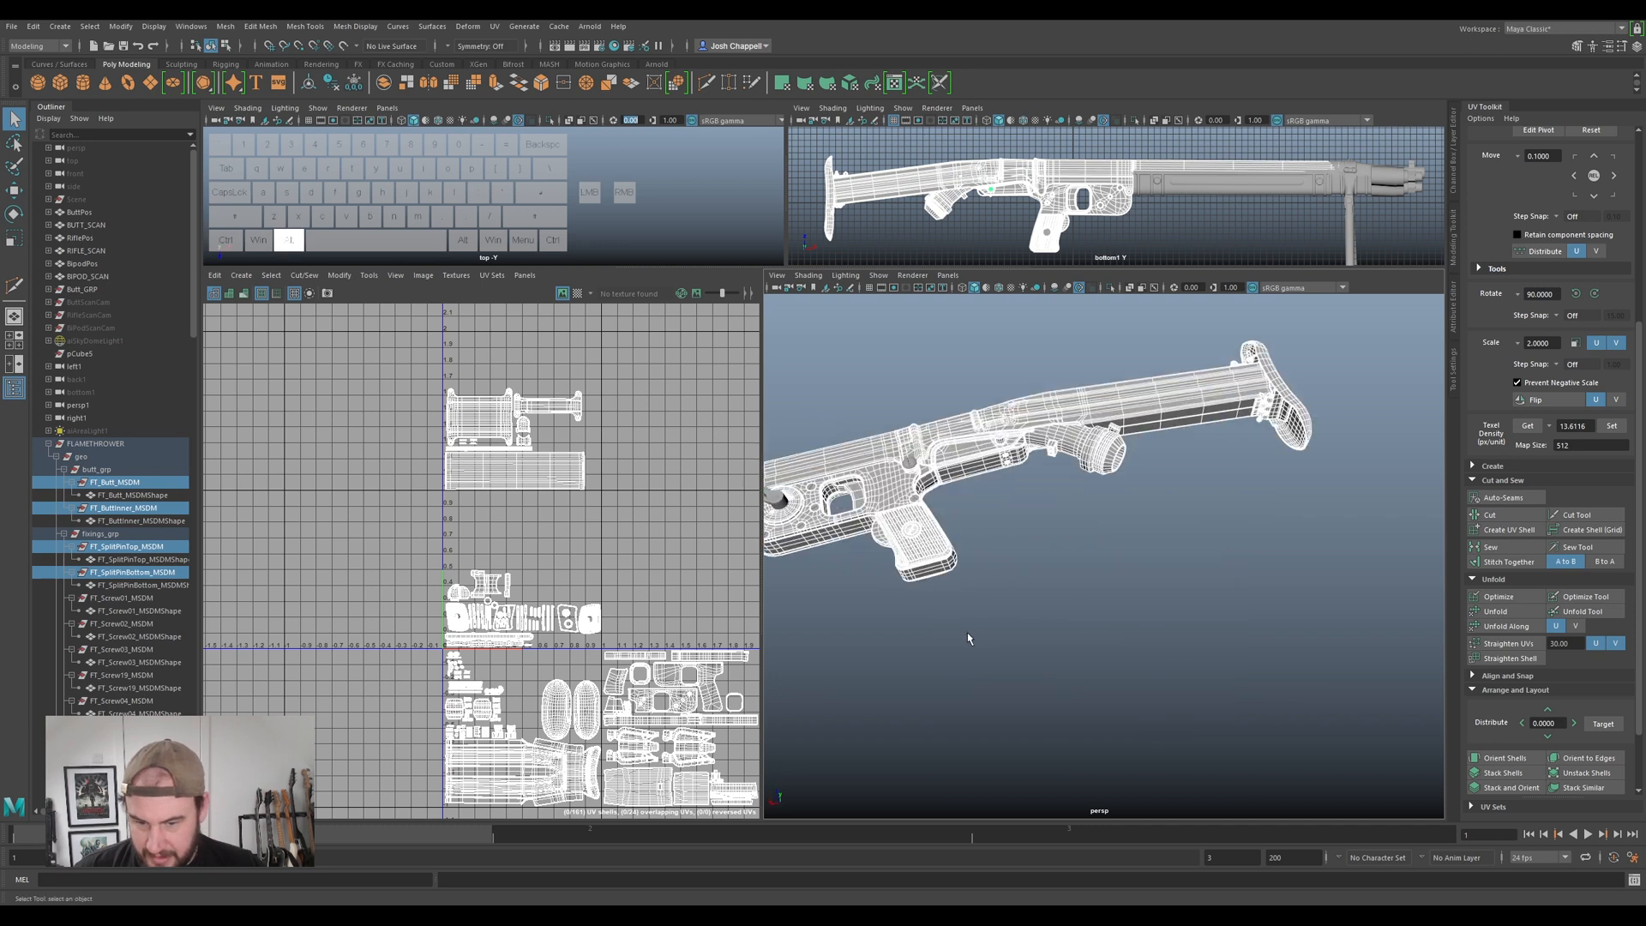
middle_click_drag(969, 640, 1165, 651, "alt")
scroll(1164, 651, "up", 5)
left_click_drag(1149, 655, 815, 589, "alt")
left_click(1159, 513, "ctrl+shift")
scroll(678, 548, "down", 3)
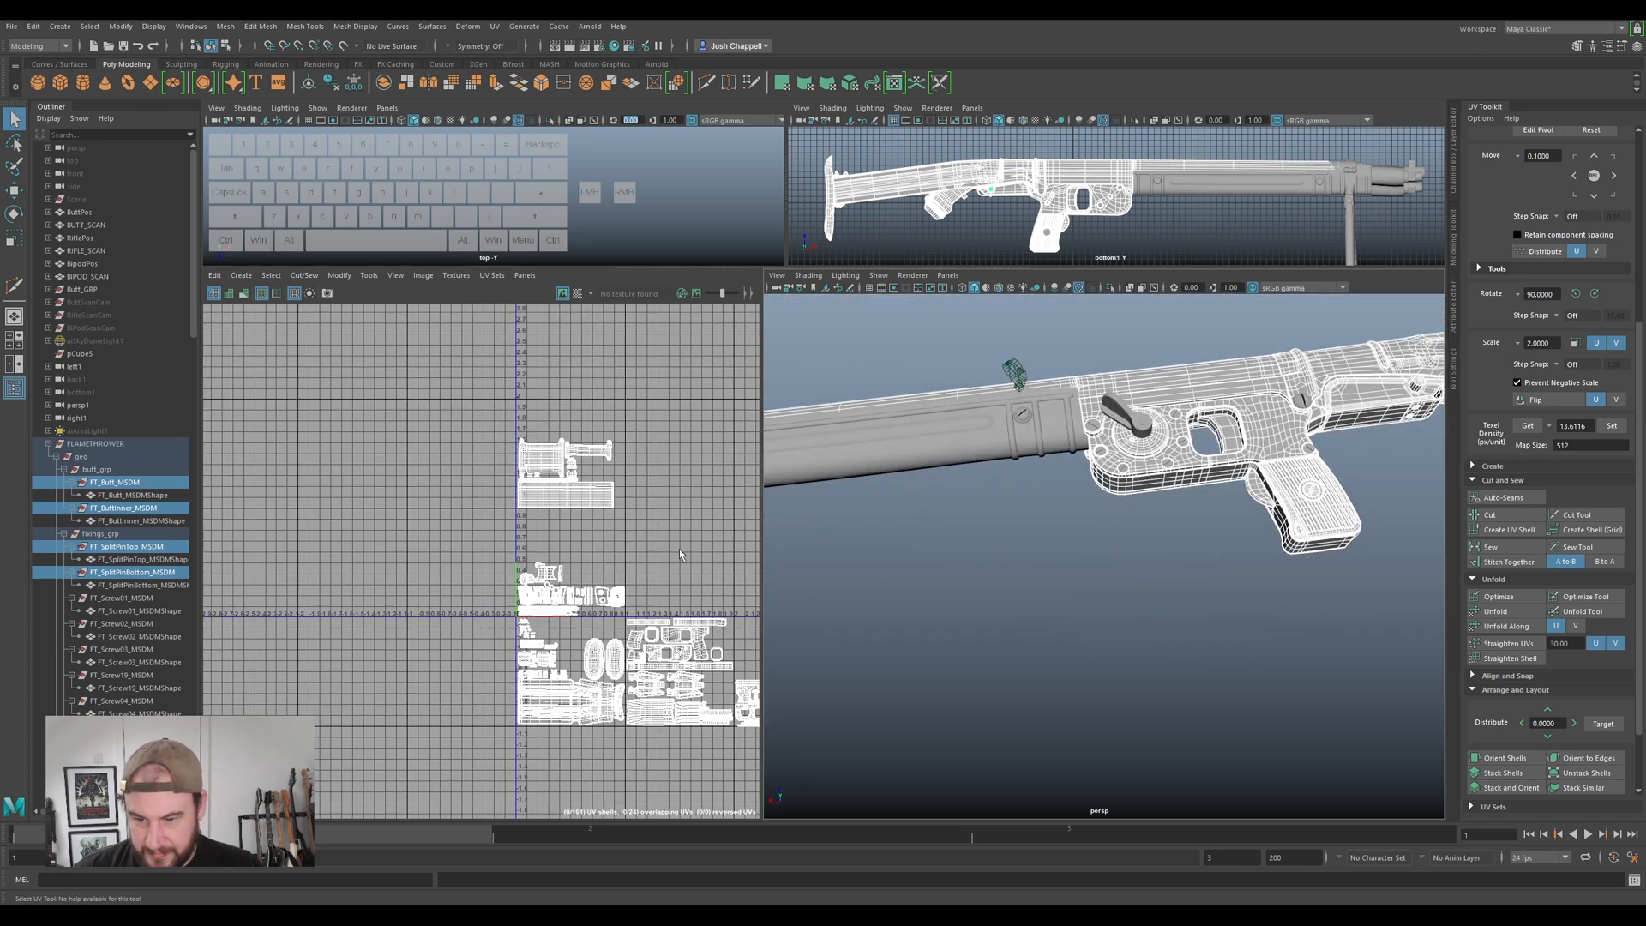
- Move the receiver cover shells and the large rectangular barrel shell down into the third UV tile, above the side-plate shells
right_click_drag(594, 465, 538, 445)
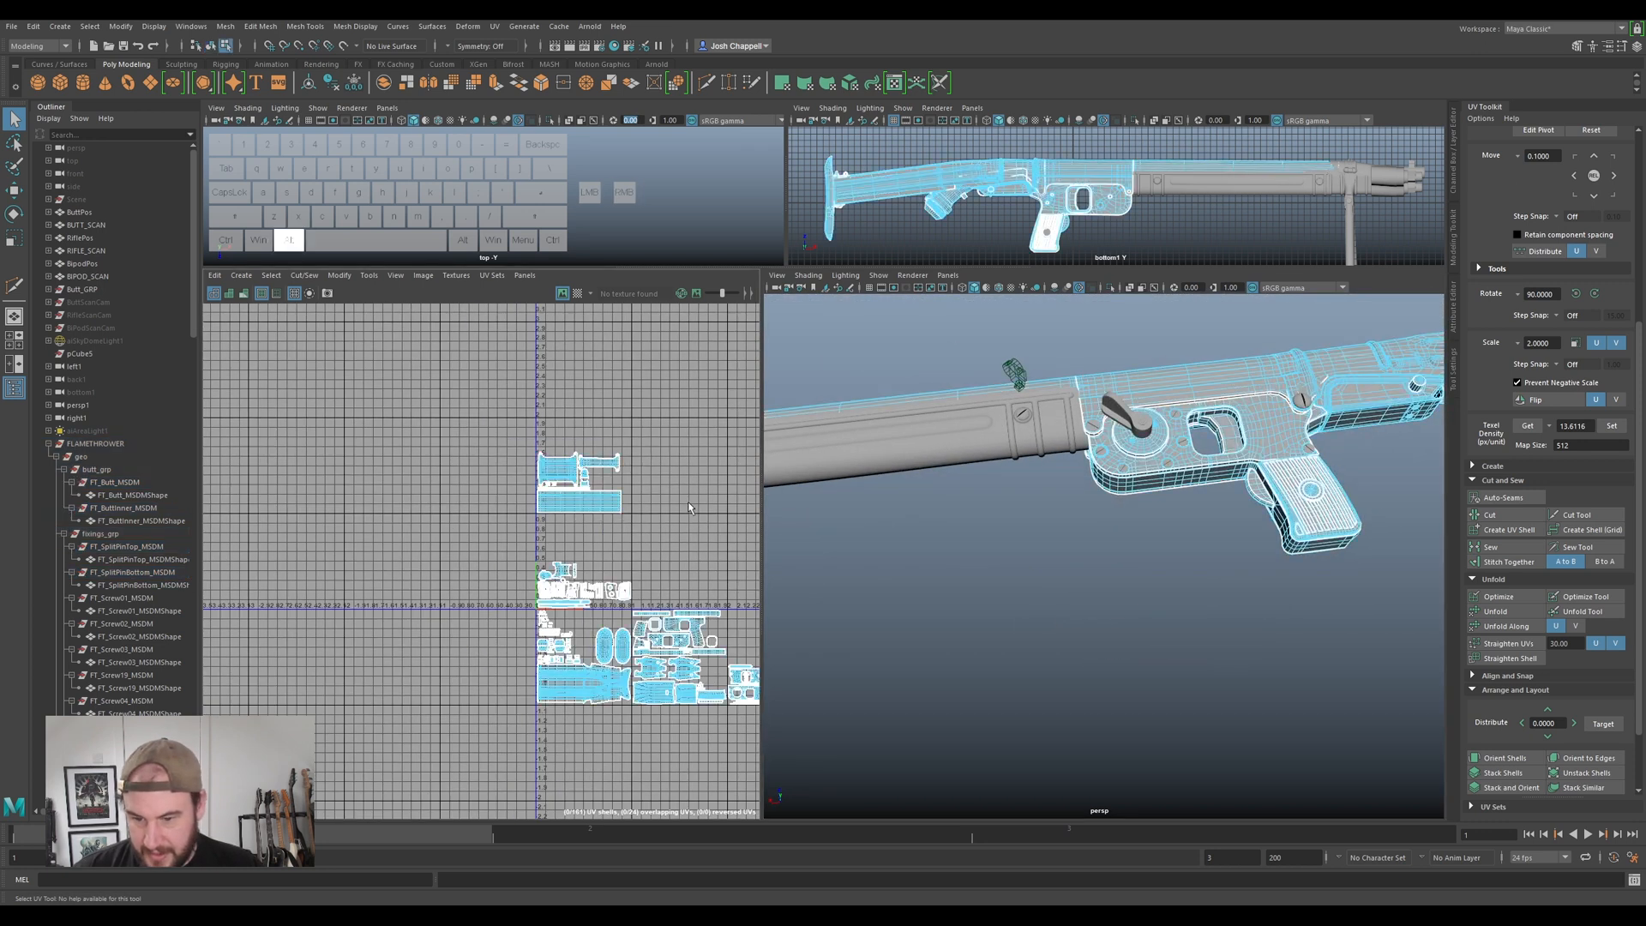
middle_click_drag(592, 466, 479, 405, "alt")
left_click(449, 447)
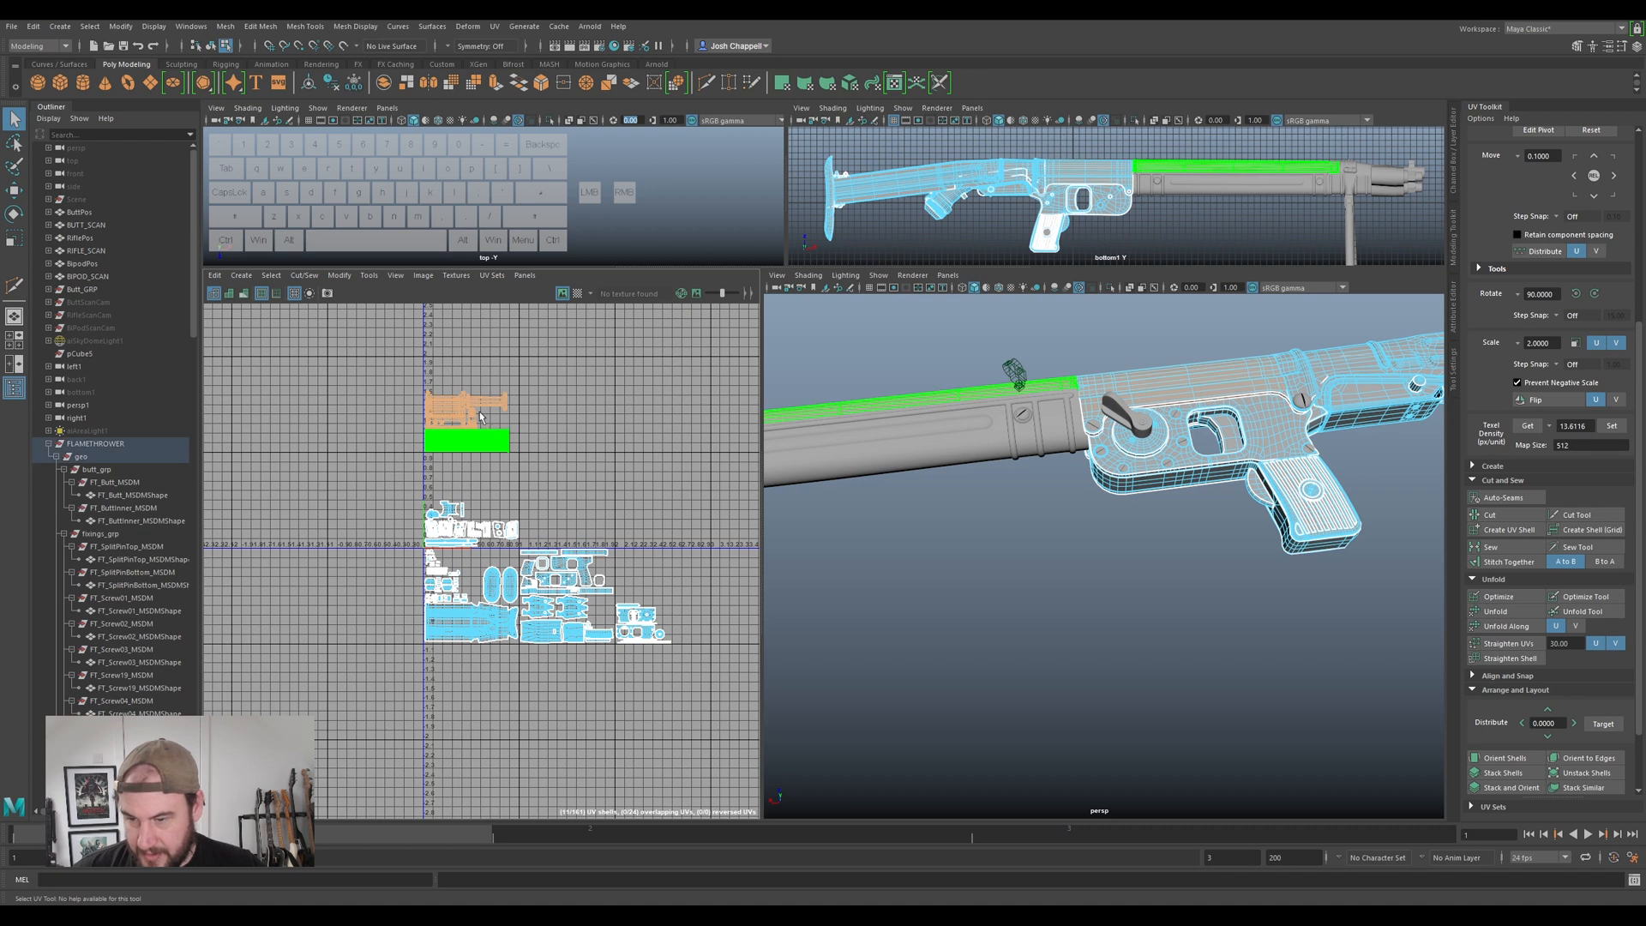
key("w")
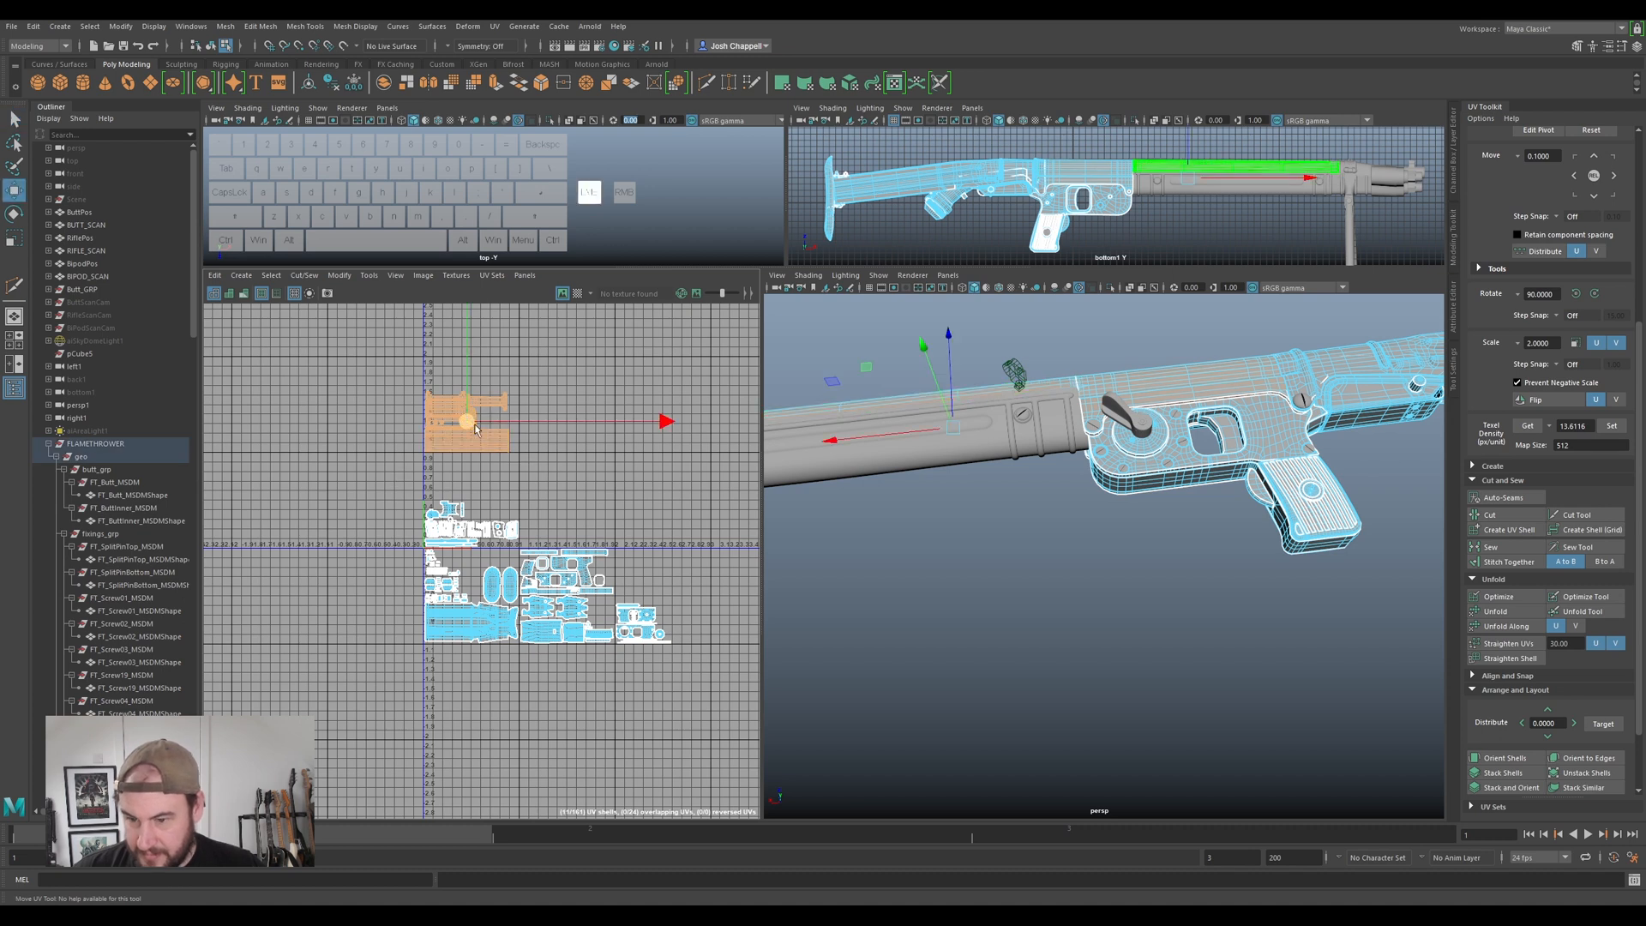
left_click_drag(474, 426, 676, 569)
middle_click_drag(675, 573, 573, 537, "alt")
scroll(573, 537, "up", 4)
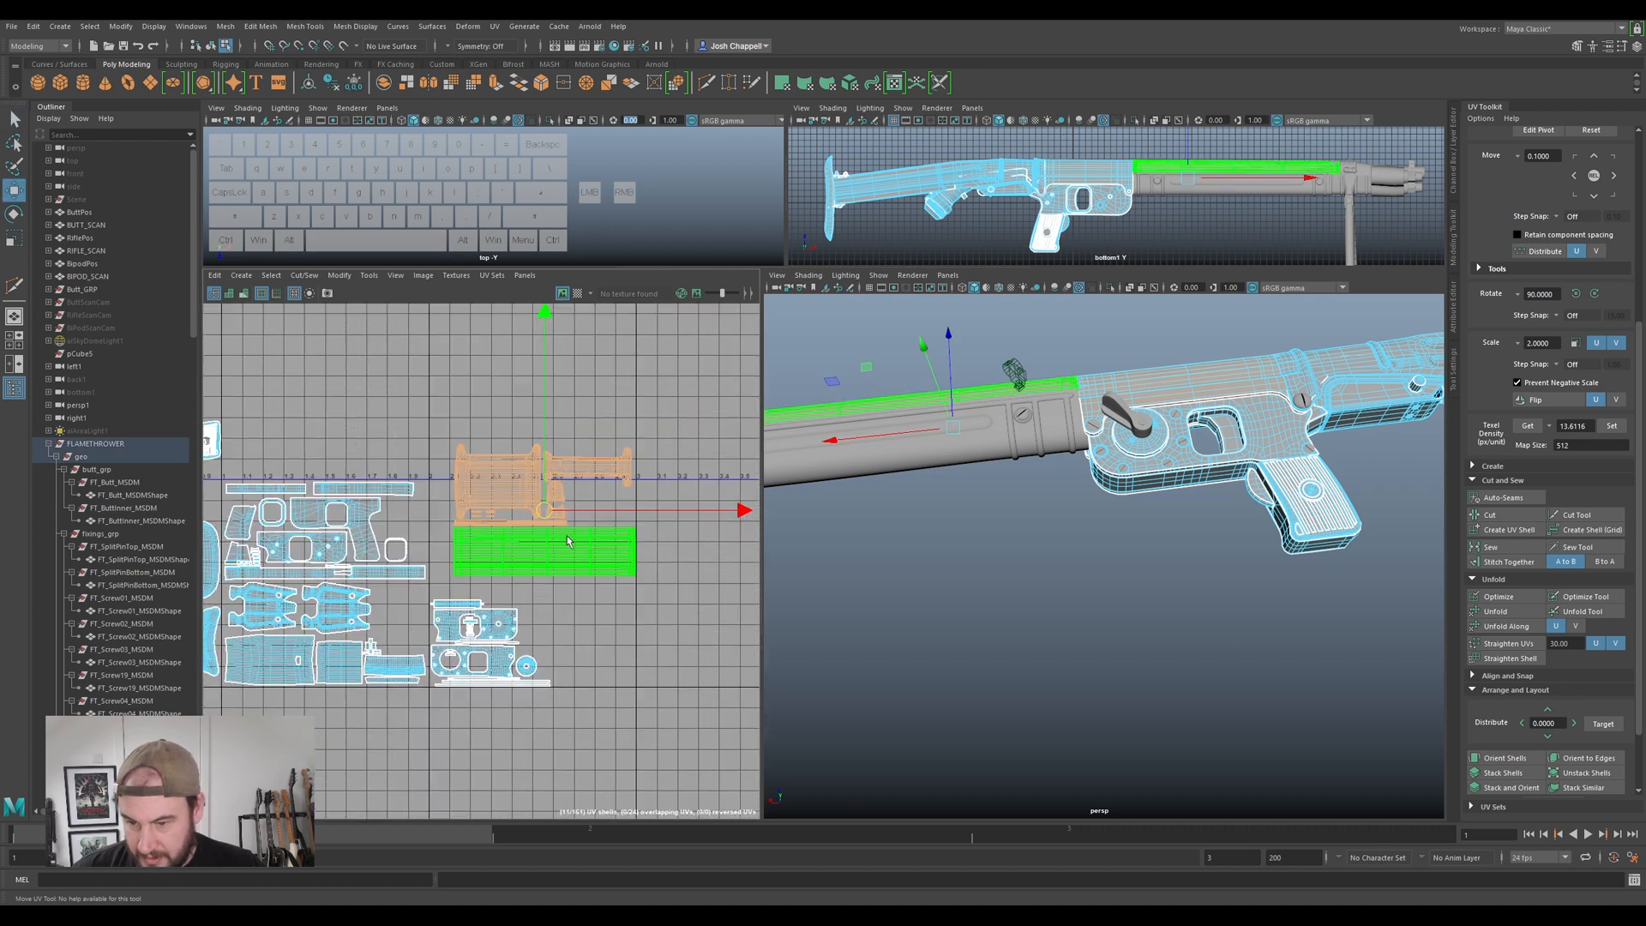
left_click(538, 538, "shift")
scroll(528, 540, "up", 2)
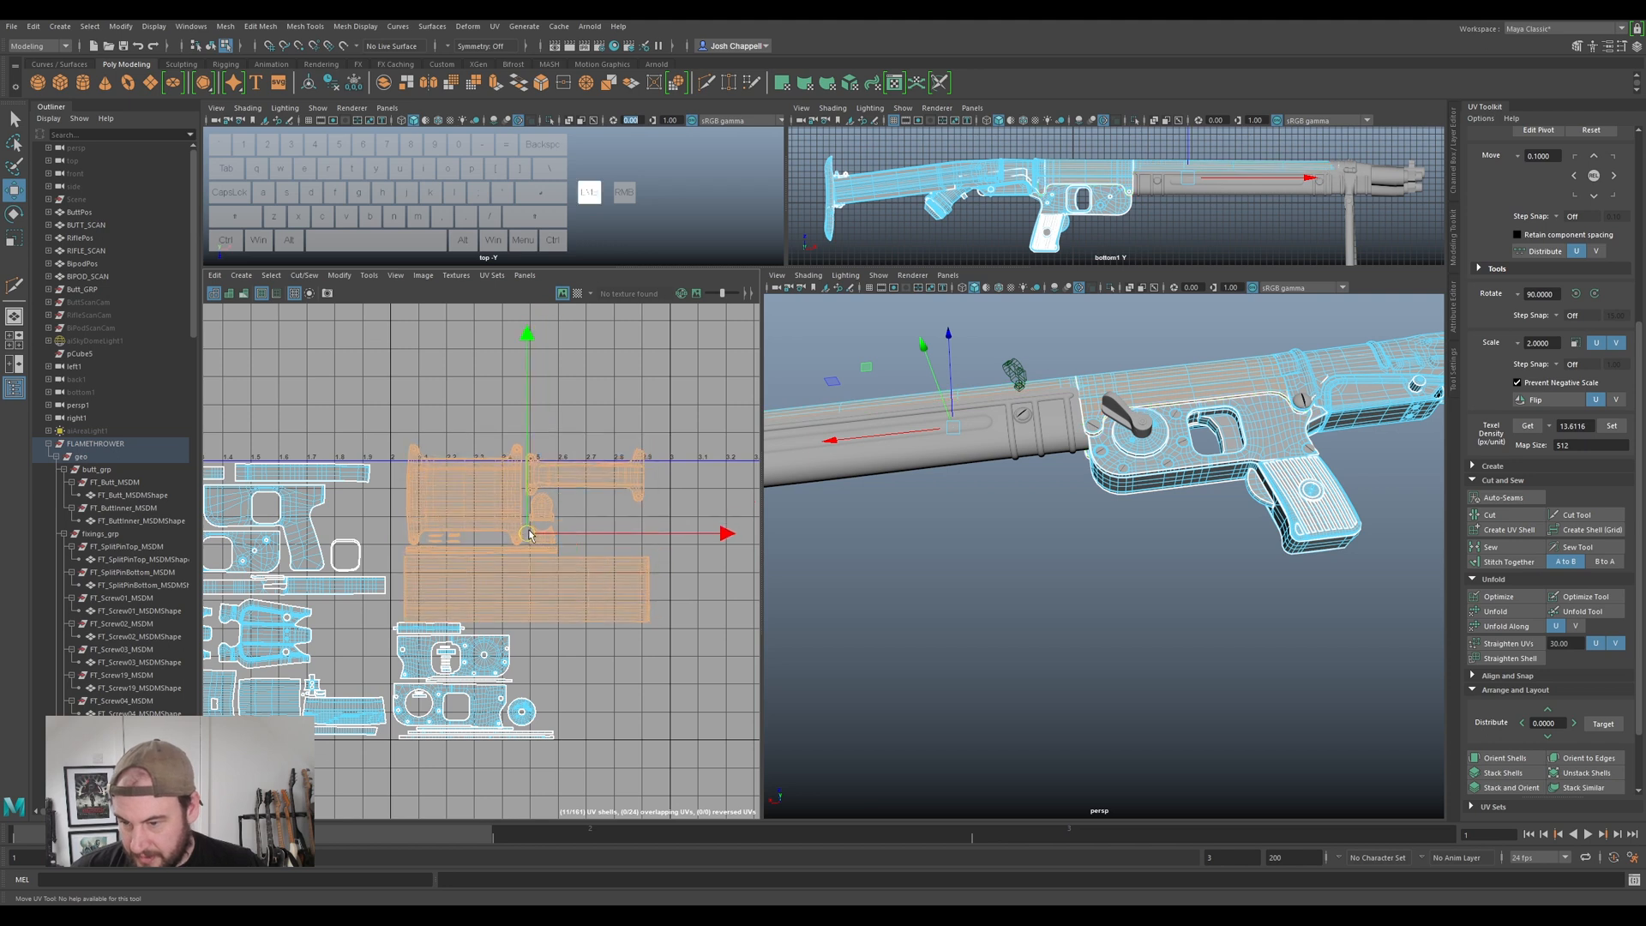
left_click_drag(527, 540, 520, 551)
middle_click_drag(600, 686, 650, 604, "alt")
left_click(566, 295)
left_click(577, 293)
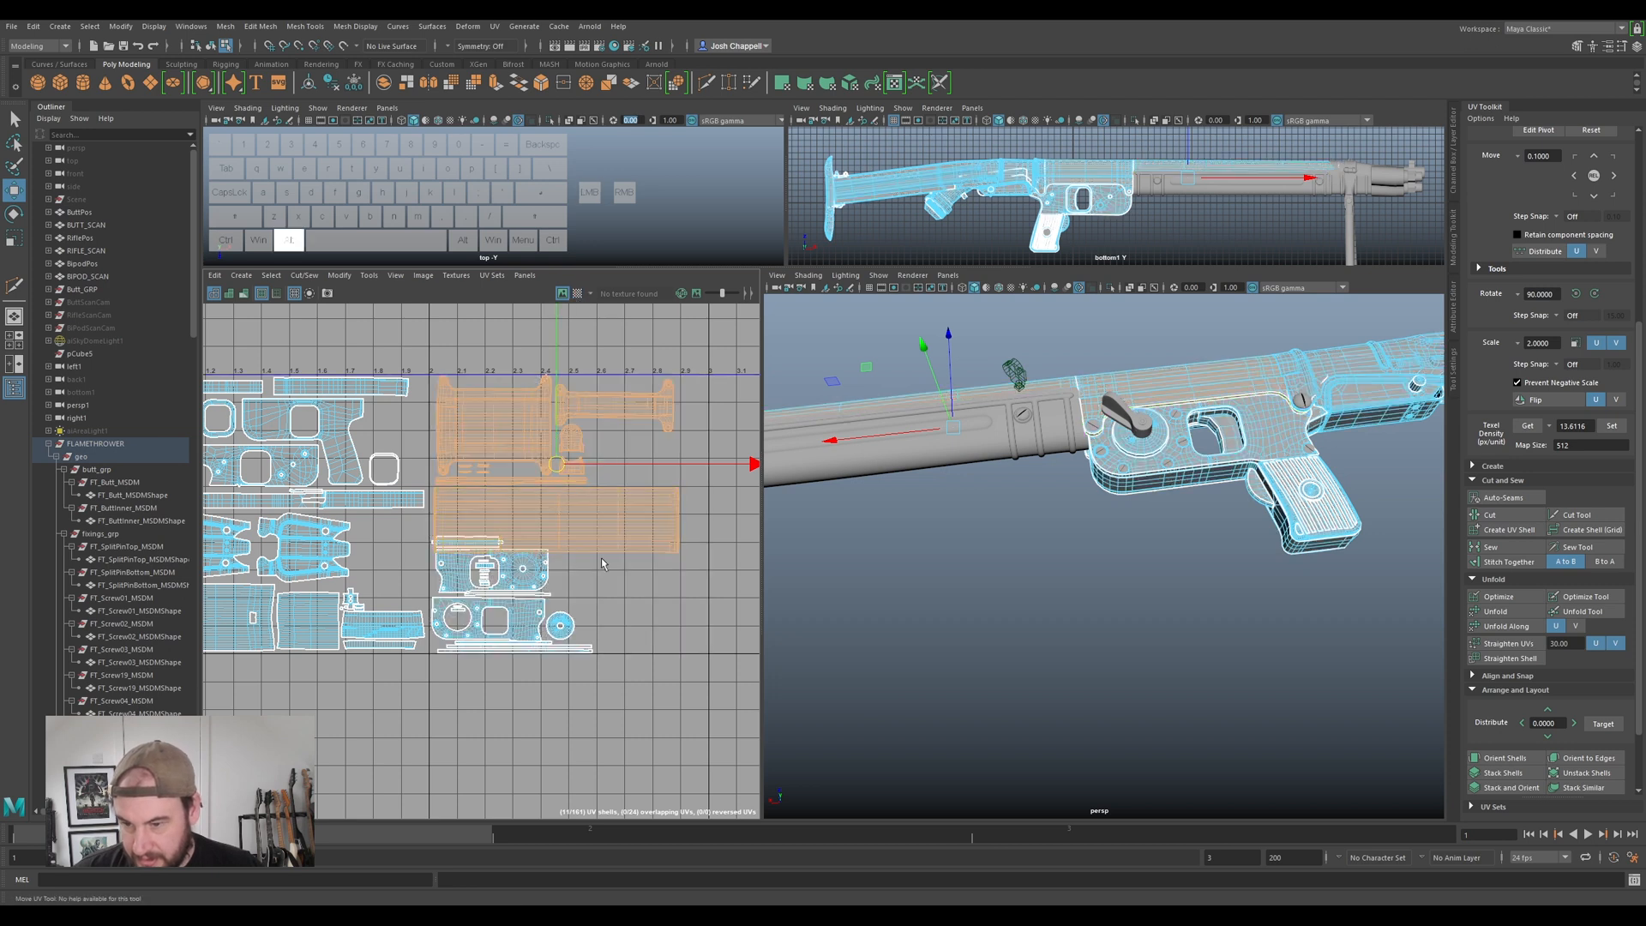
- Straighten the upper side-plate shell group with a slight rotation and fit it between the rectangular shell and the lower side plate
right_click_drag(422, 677, 638, 509, "alt")
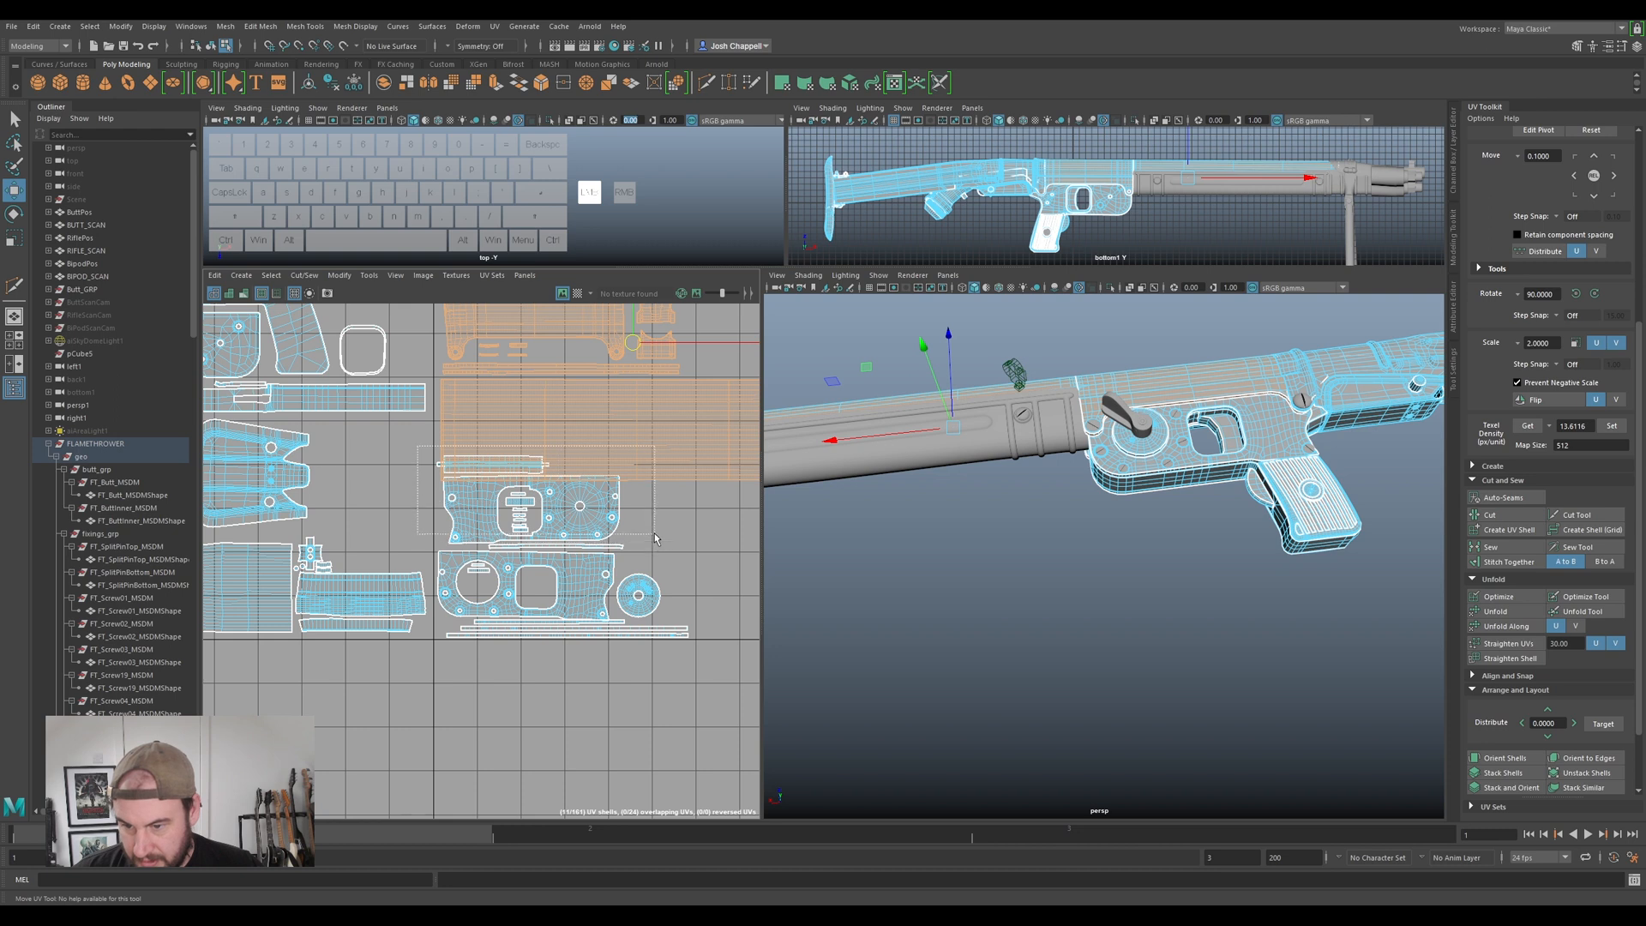
left_click_drag(654, 535, 655, 536)
left_click(653, 448, "ctrl")
scroll(644, 518, "down", 3)
middle_click_drag(643, 518, 534, 512, "alt")
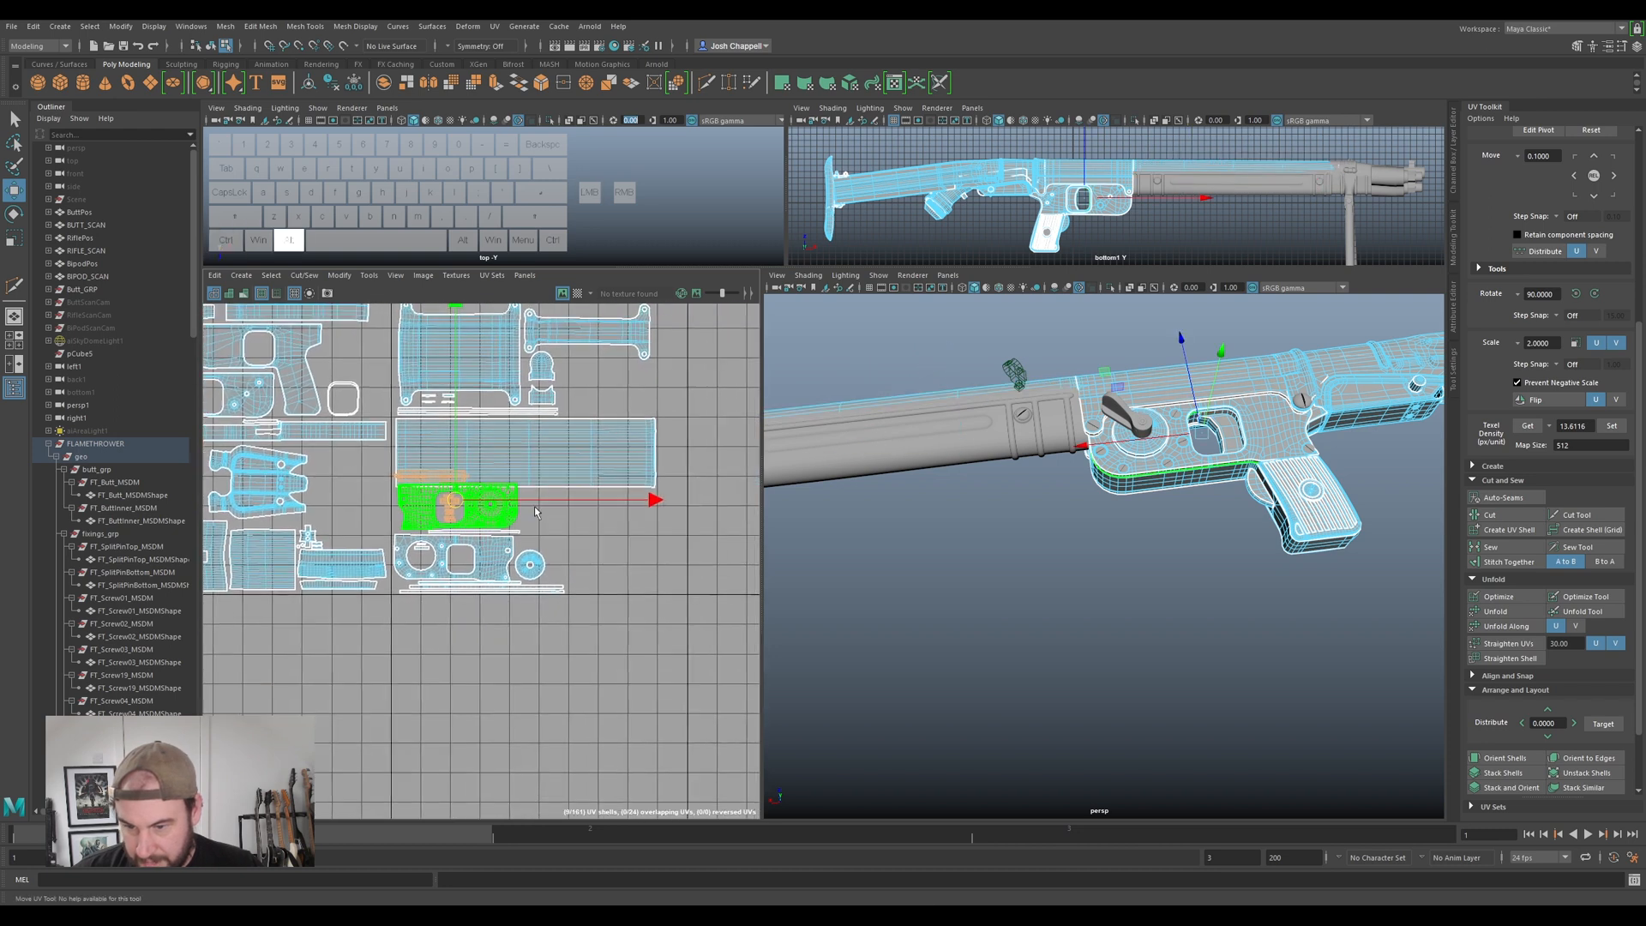
mouse_move(462, 507)
left_mouse_down()
mouse_move(596, 531)
mouse_move(477, 511)
left_mouse_up()
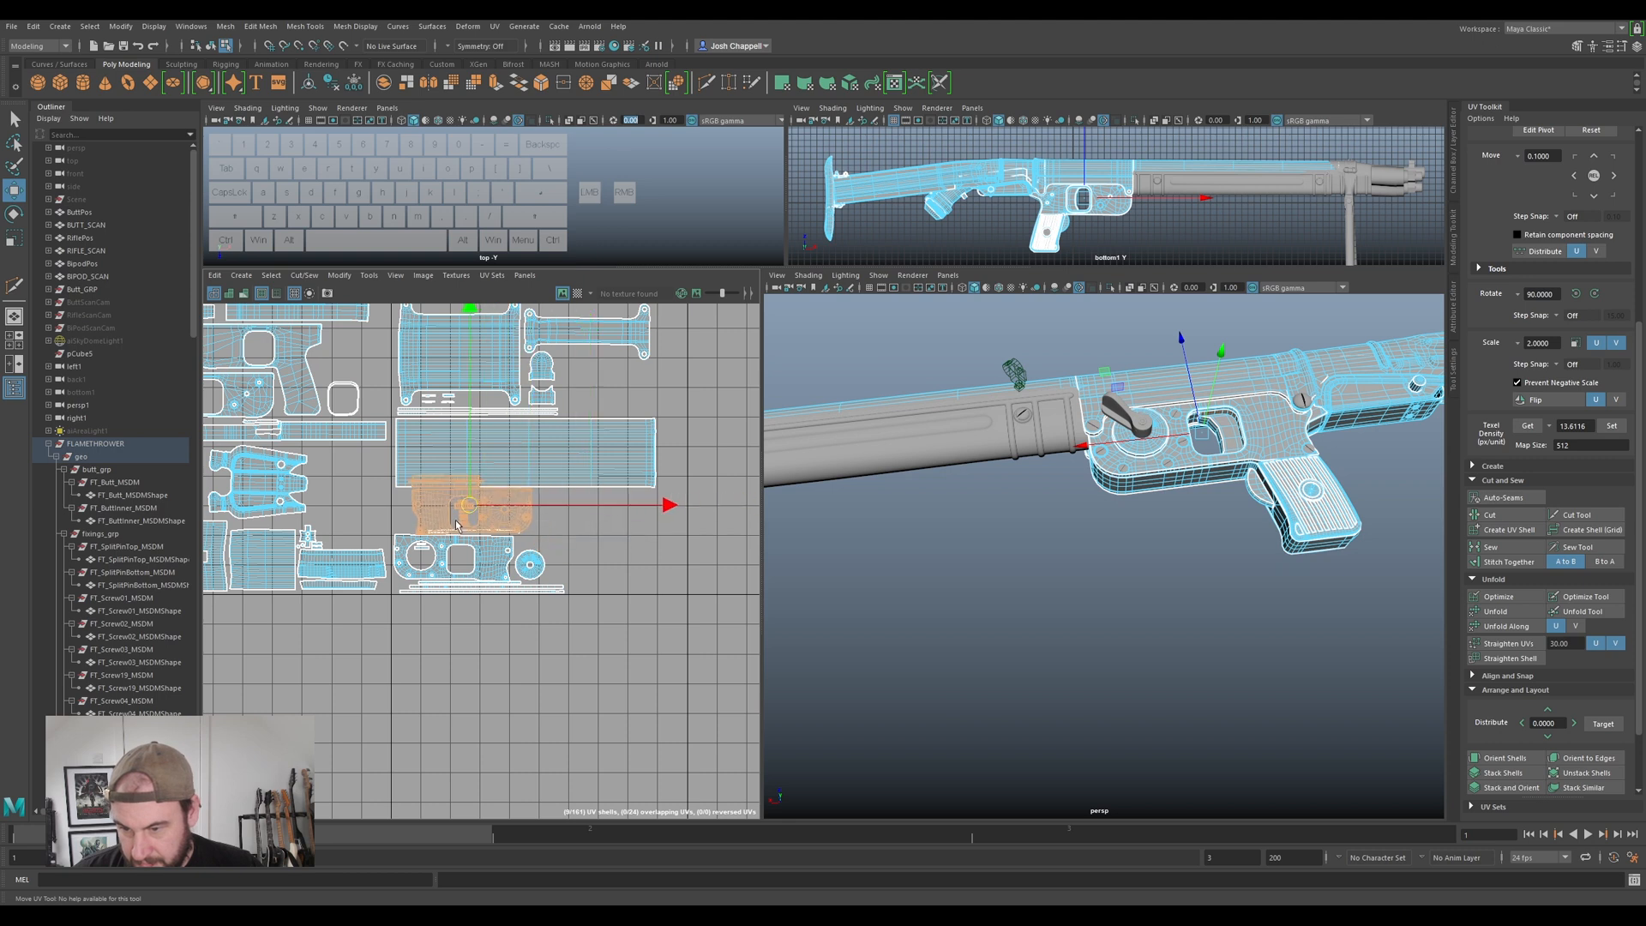
scroll(455, 524, "up", 5)
left_click_drag(504, 463, 439, 459)
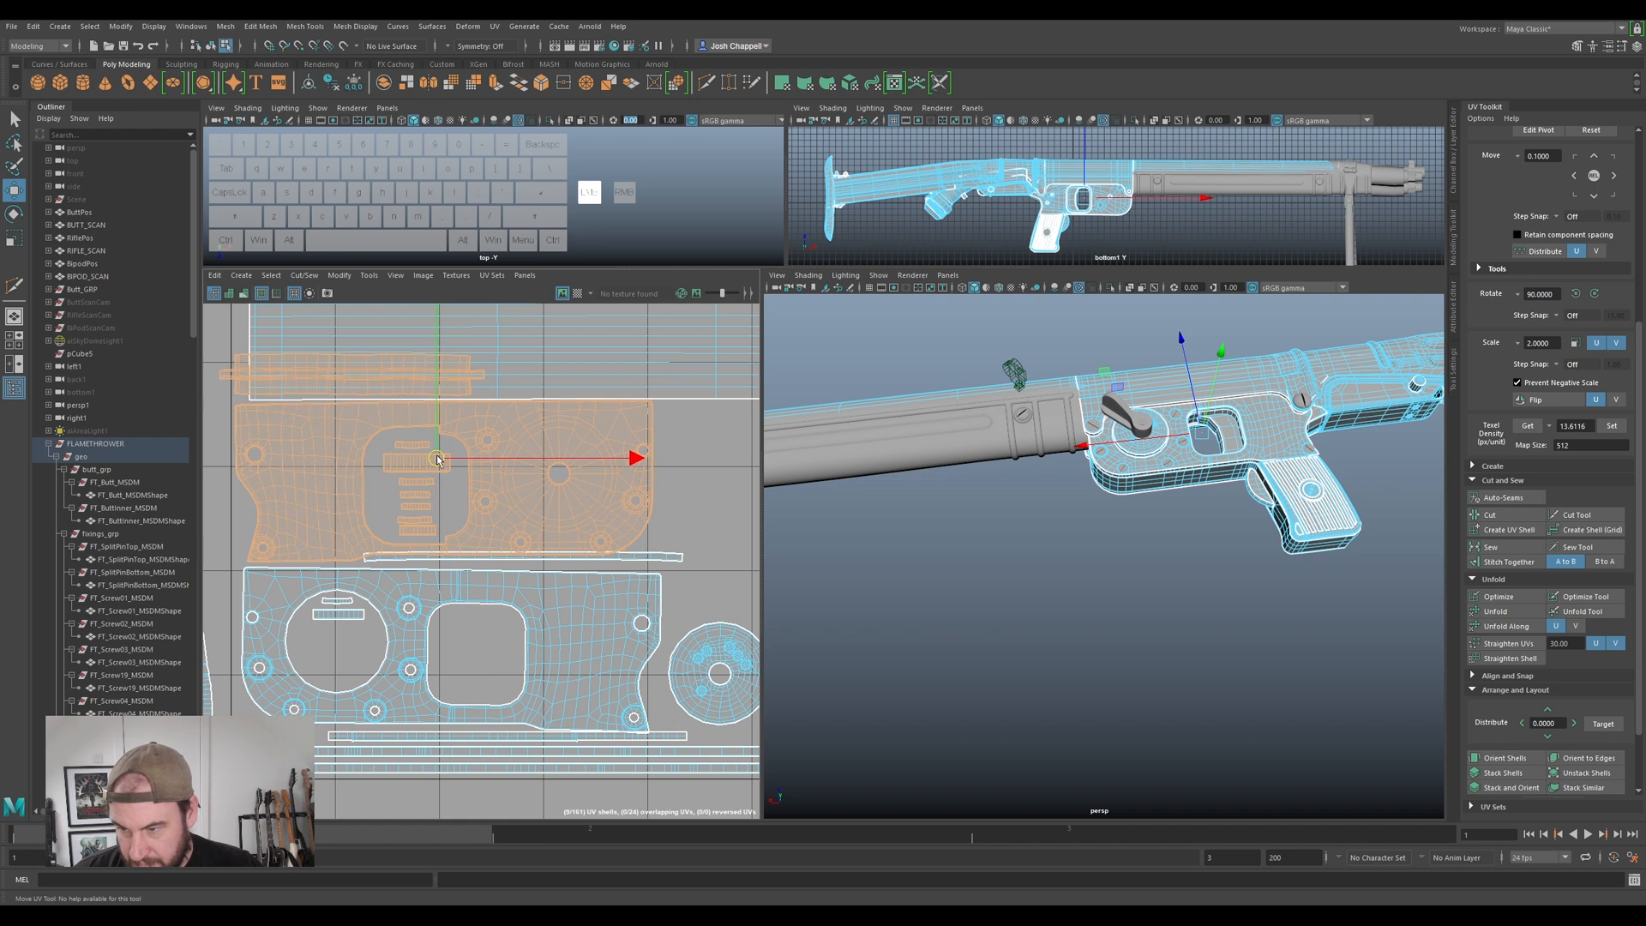
key("e")
left_click_drag(621, 416, 619, 422)
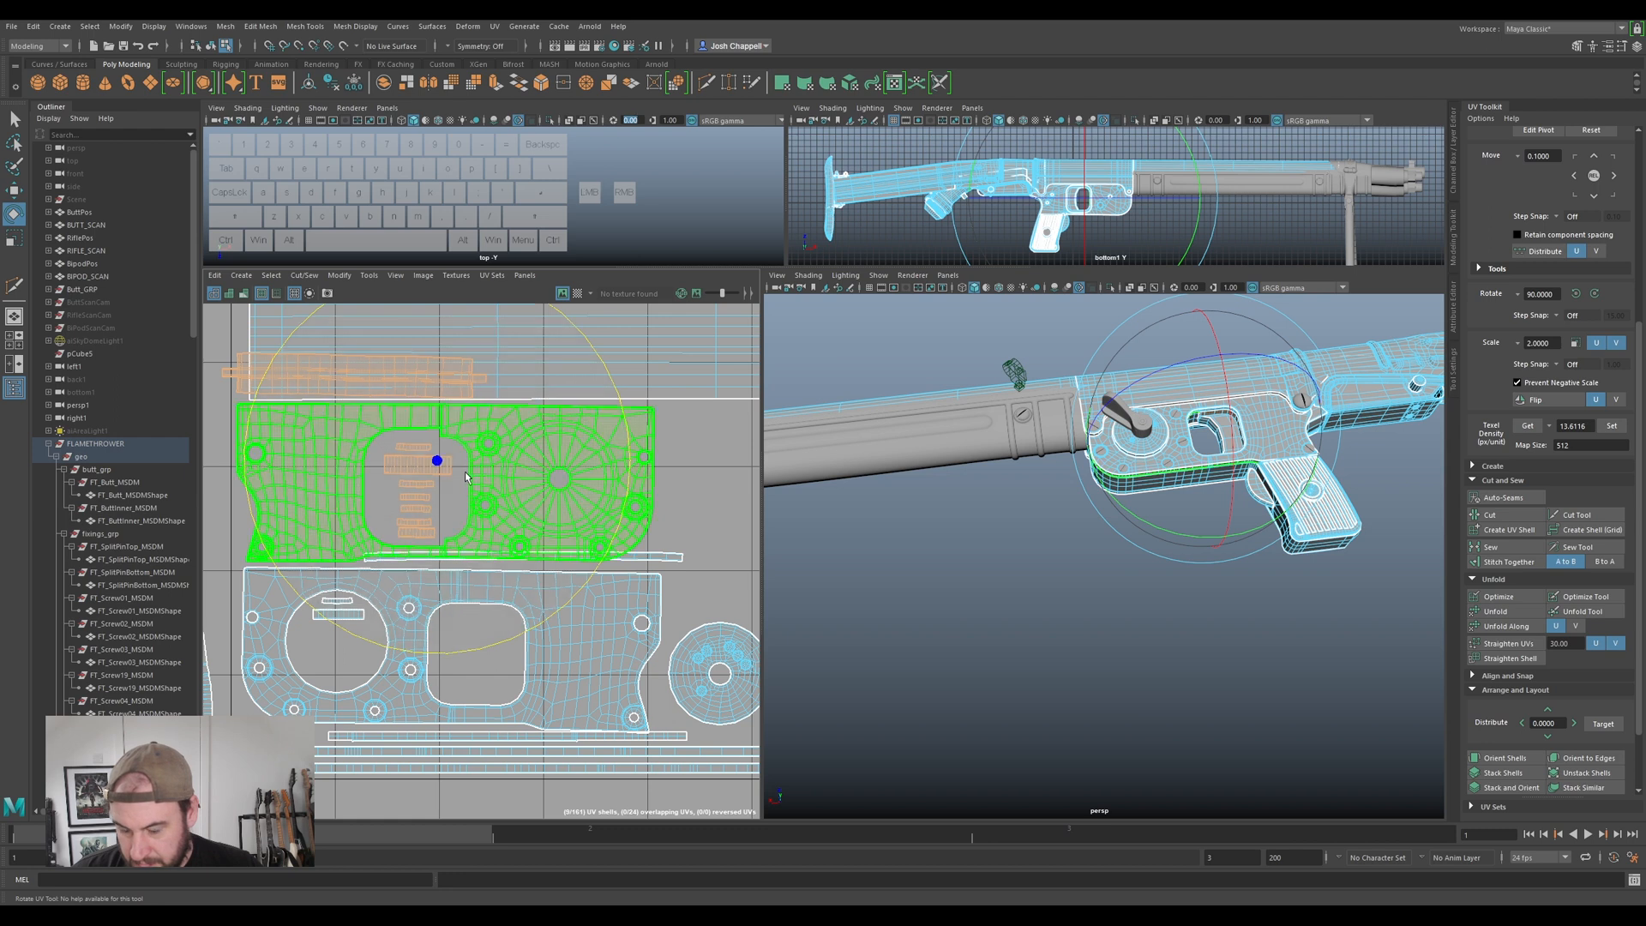
key("w")
left_click_drag(438, 461, 438, 463)
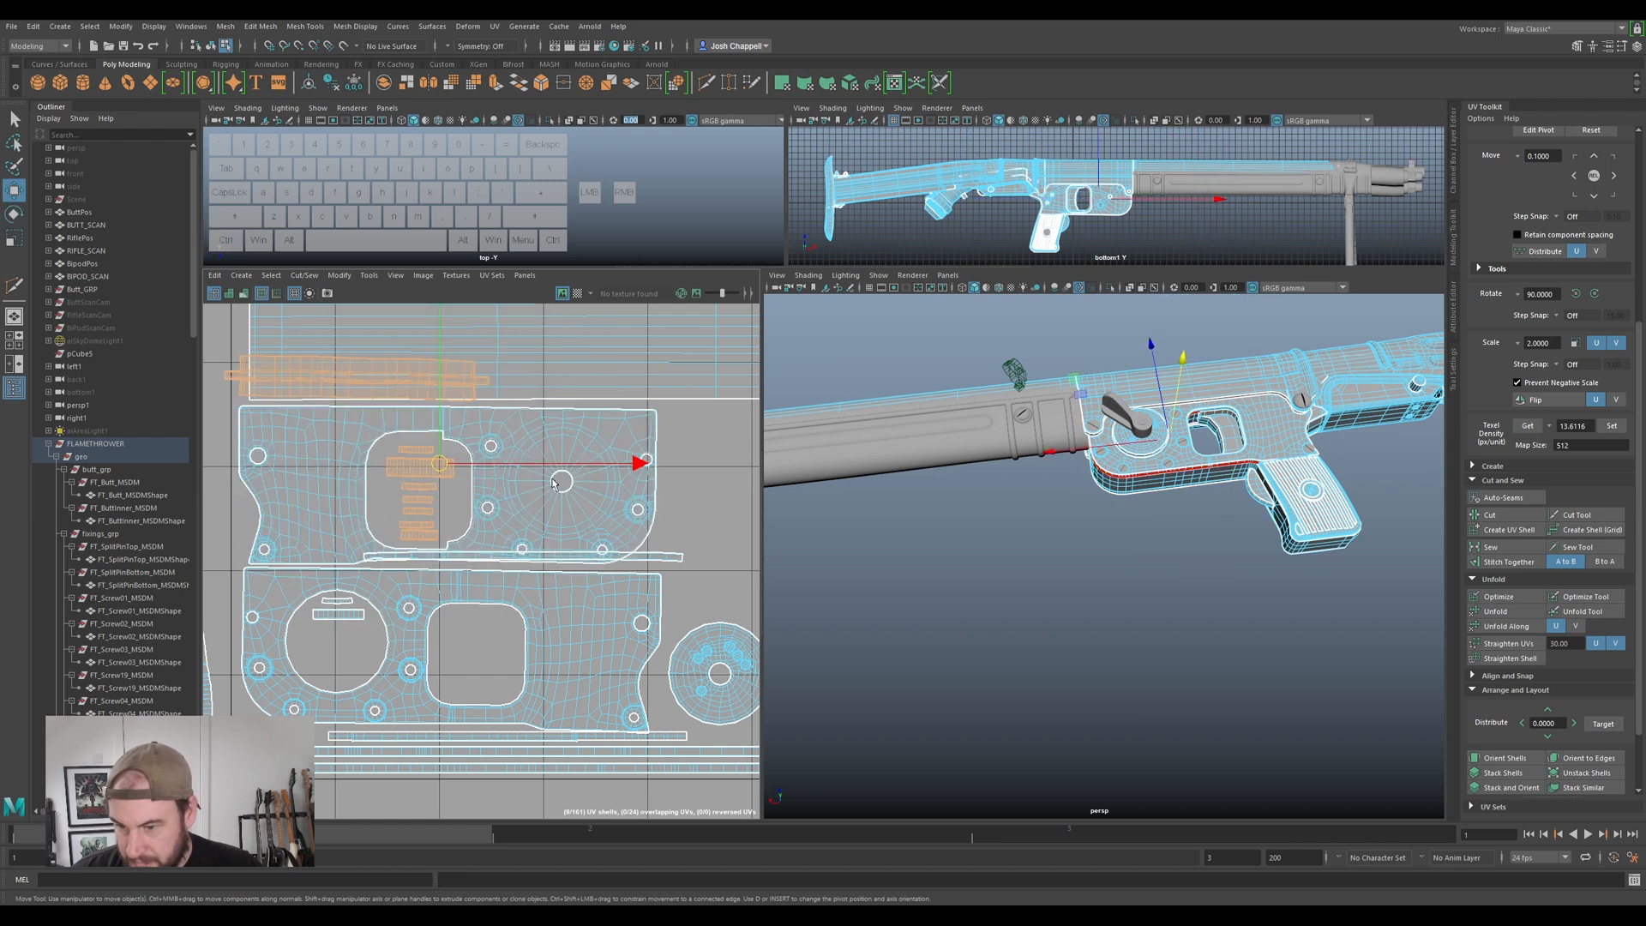
- Move the narrow strip shells and the long thin strip into the free space beside the upper side-plate shell
left_click(482, 428)
scroll(484, 431, "down", 3)
left_click(503, 442)
left_click_drag(504, 442, 752, 469)
left_click(574, 504)
left_click_drag(495, 503, 679, 455)
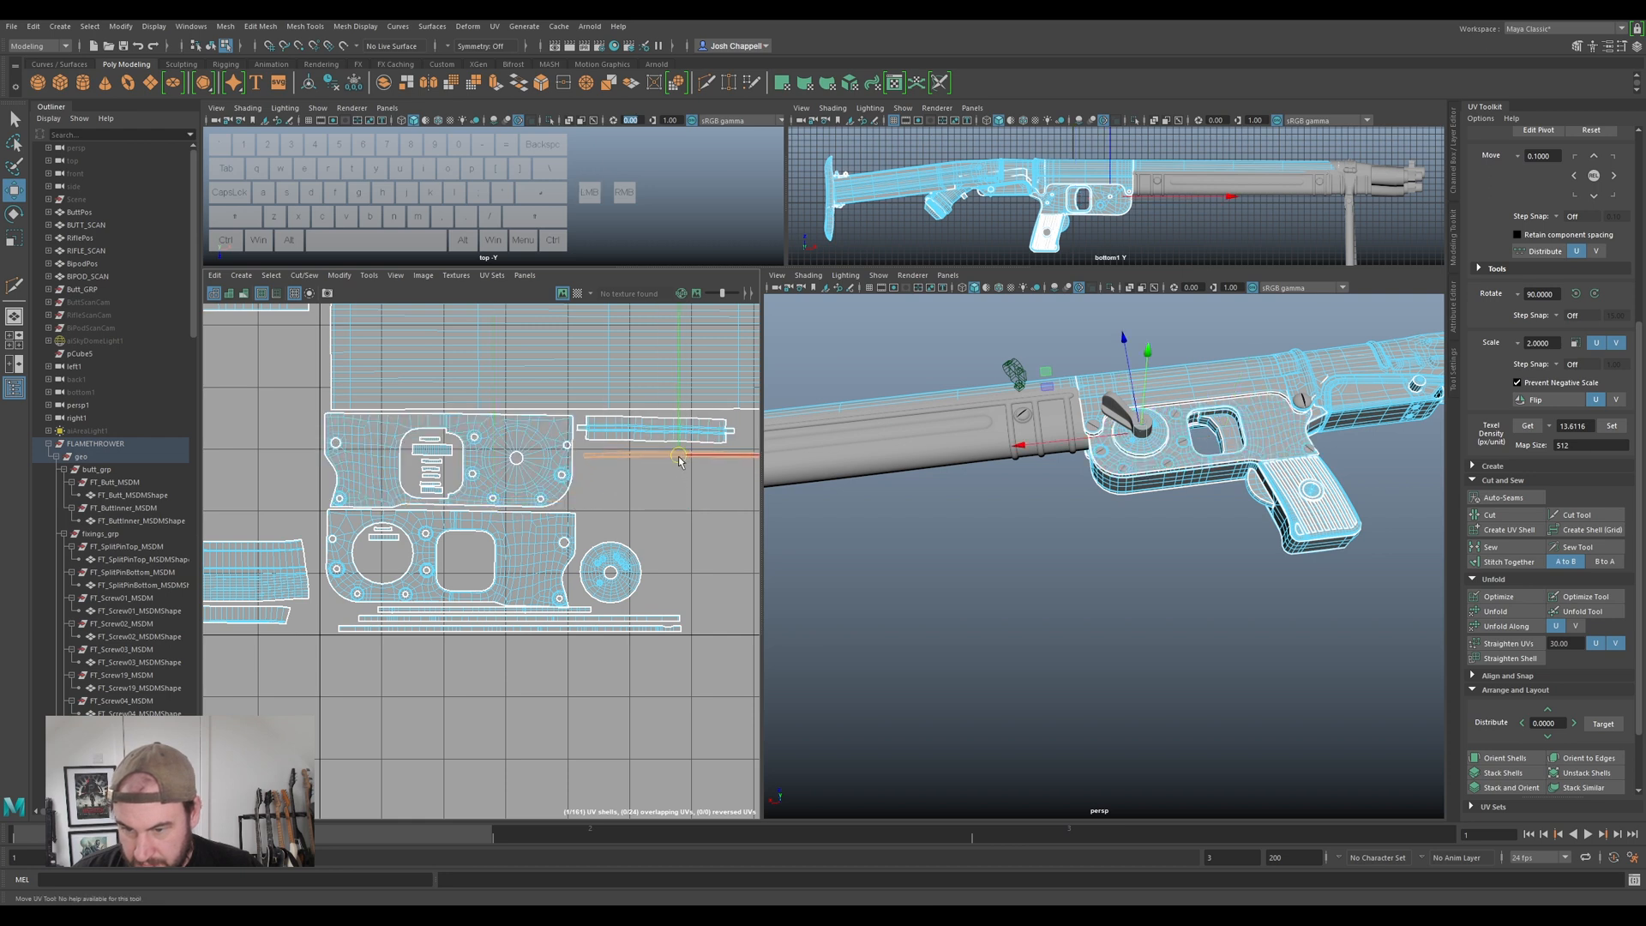
- Nudge the large rectangular shell vertically to even out the gaps around it, and return to object mode
scroll(679, 455, "down", 3)
middle_click_drag(643, 433, 574, 520, "alt")
scroll(574, 520, "up", 2)
left_click(546, 468)
scroll(566, 469, "up", 2)
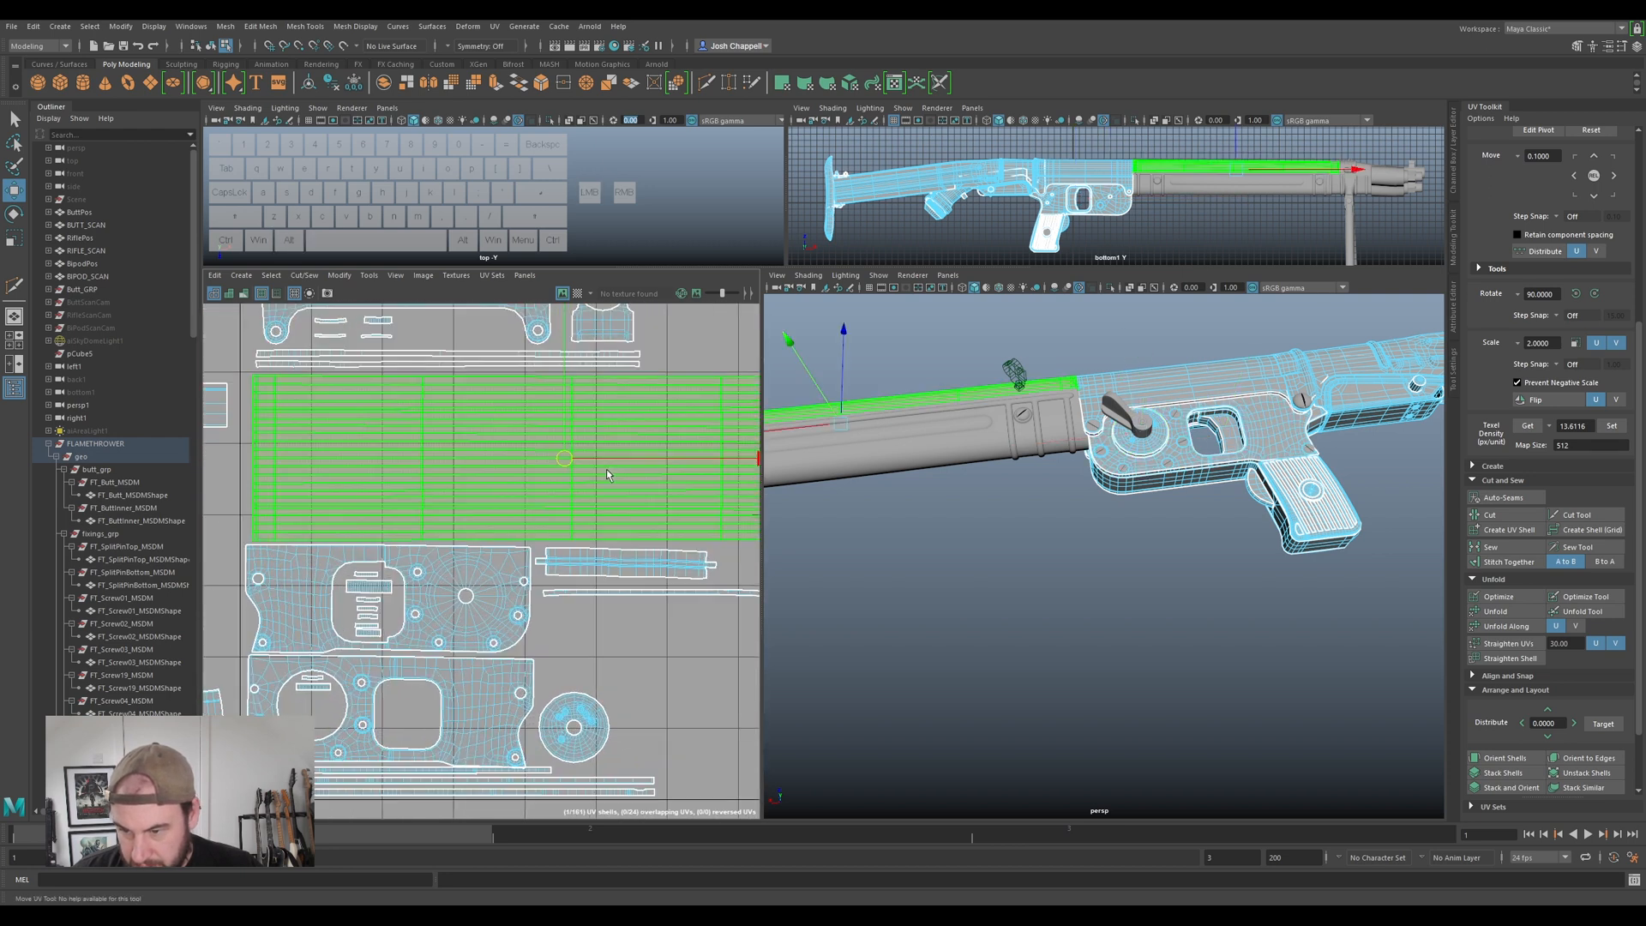
scroll(636, 472, "down", 3)
scroll(583, 445, "up", 3)
left_click_drag(599, 433, 598, 433)
scroll(651, 454, "down", 4)
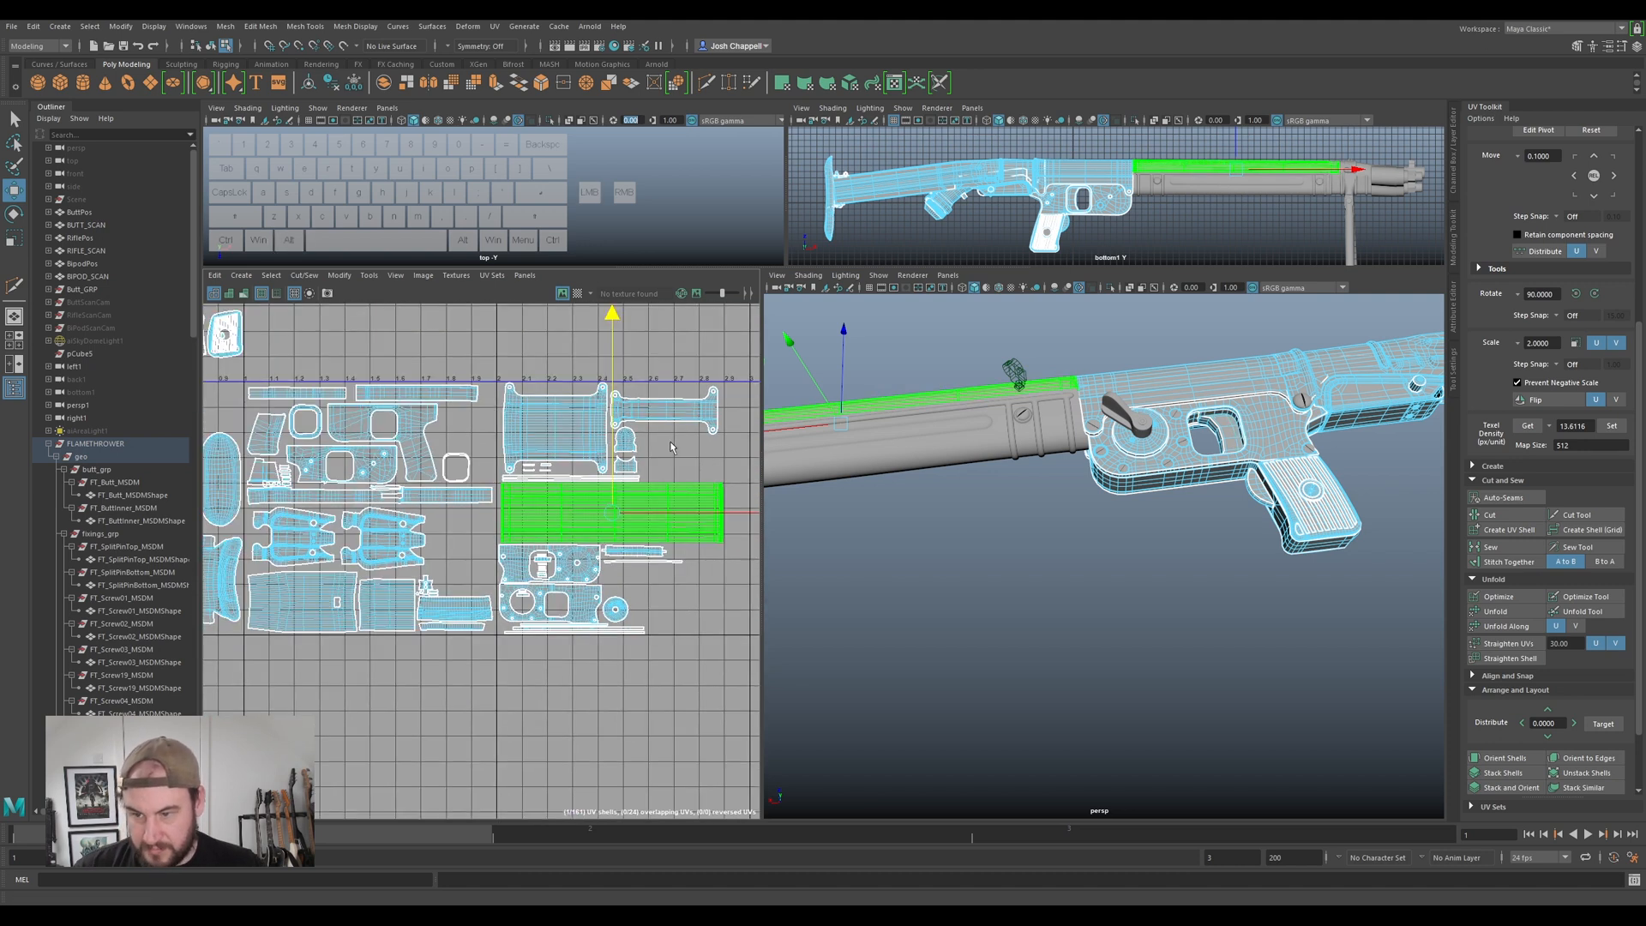
scroll(677, 459, "down", 2)
left_click(663, 460)
right_click_drag(1231, 384, 1294, 365)
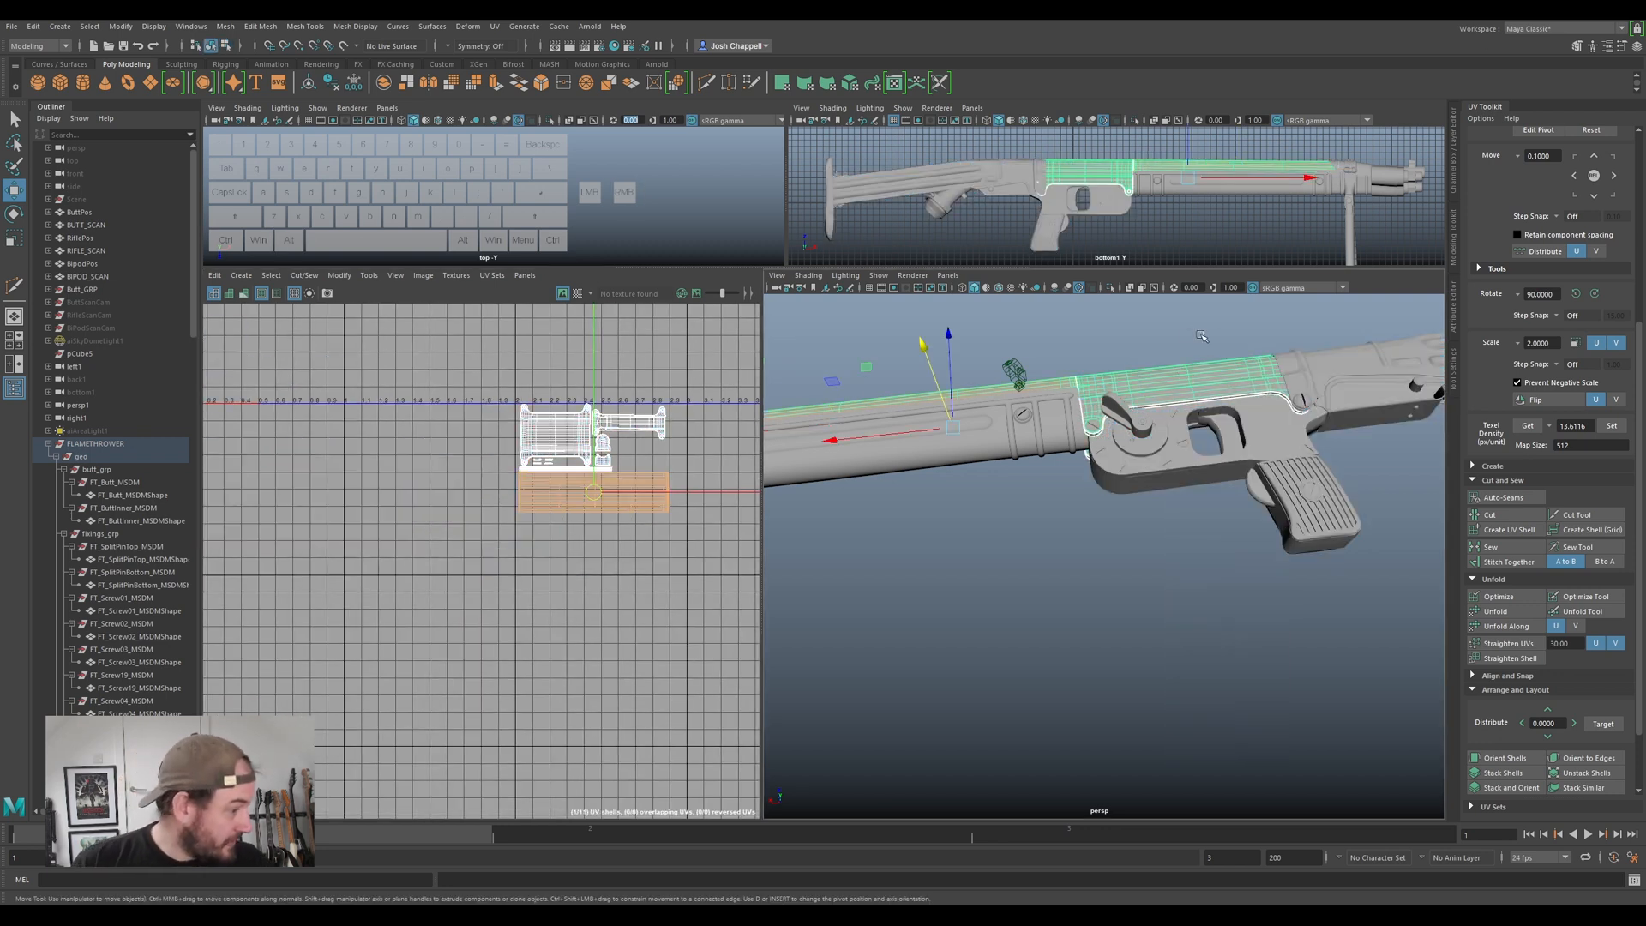
- Delete the existing UVs of the long lower barrel housing and give it a camera-based projection
left_click_drag(1076, 452, 1044, 439, "alt")
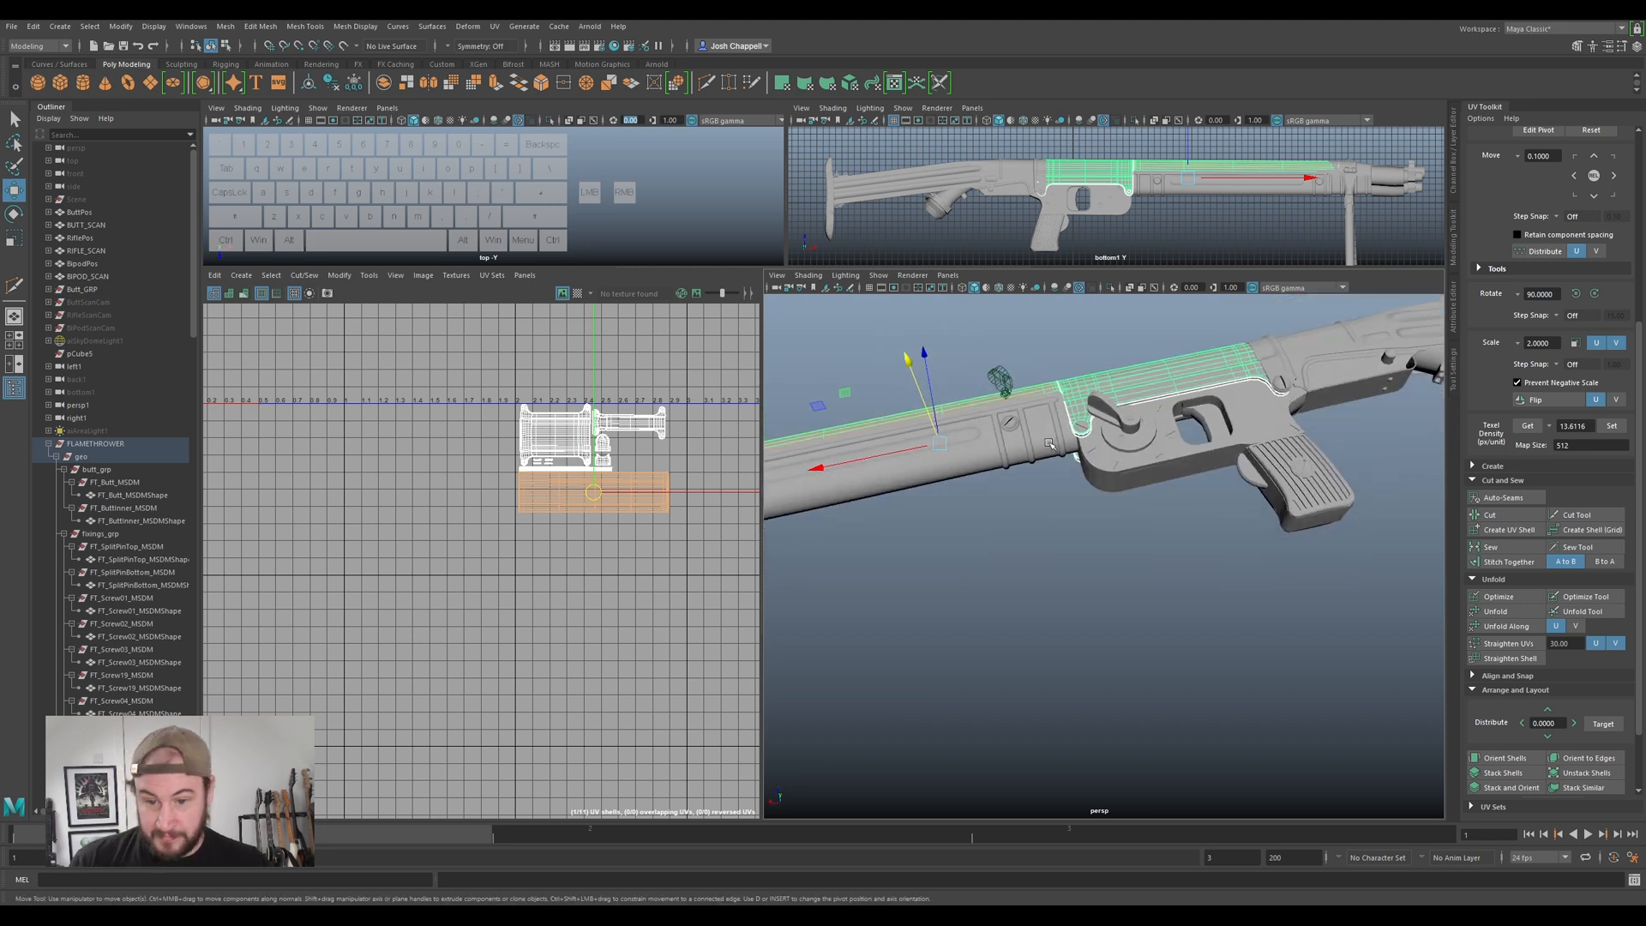
left_click(1042, 442)
right_click_drag(1041, 441, 1069, 597, "alt")
left_click_drag(1069, 597, 1209, 512, "alt")
scroll(1063, 496, "up", 3)
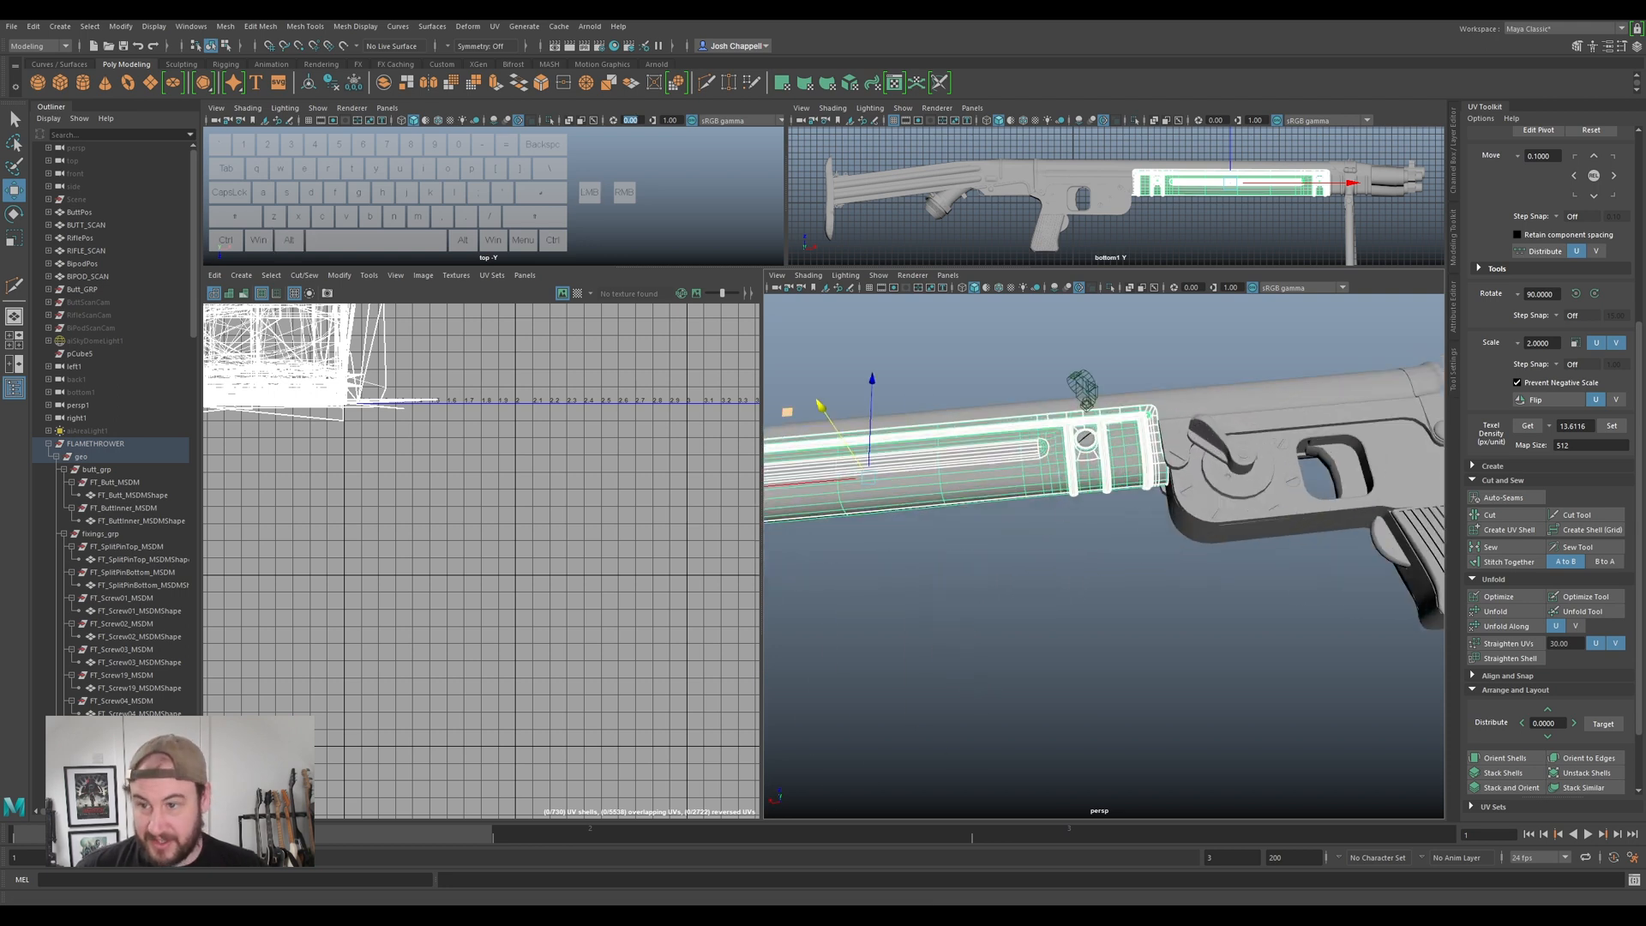
left_click(496, 28)
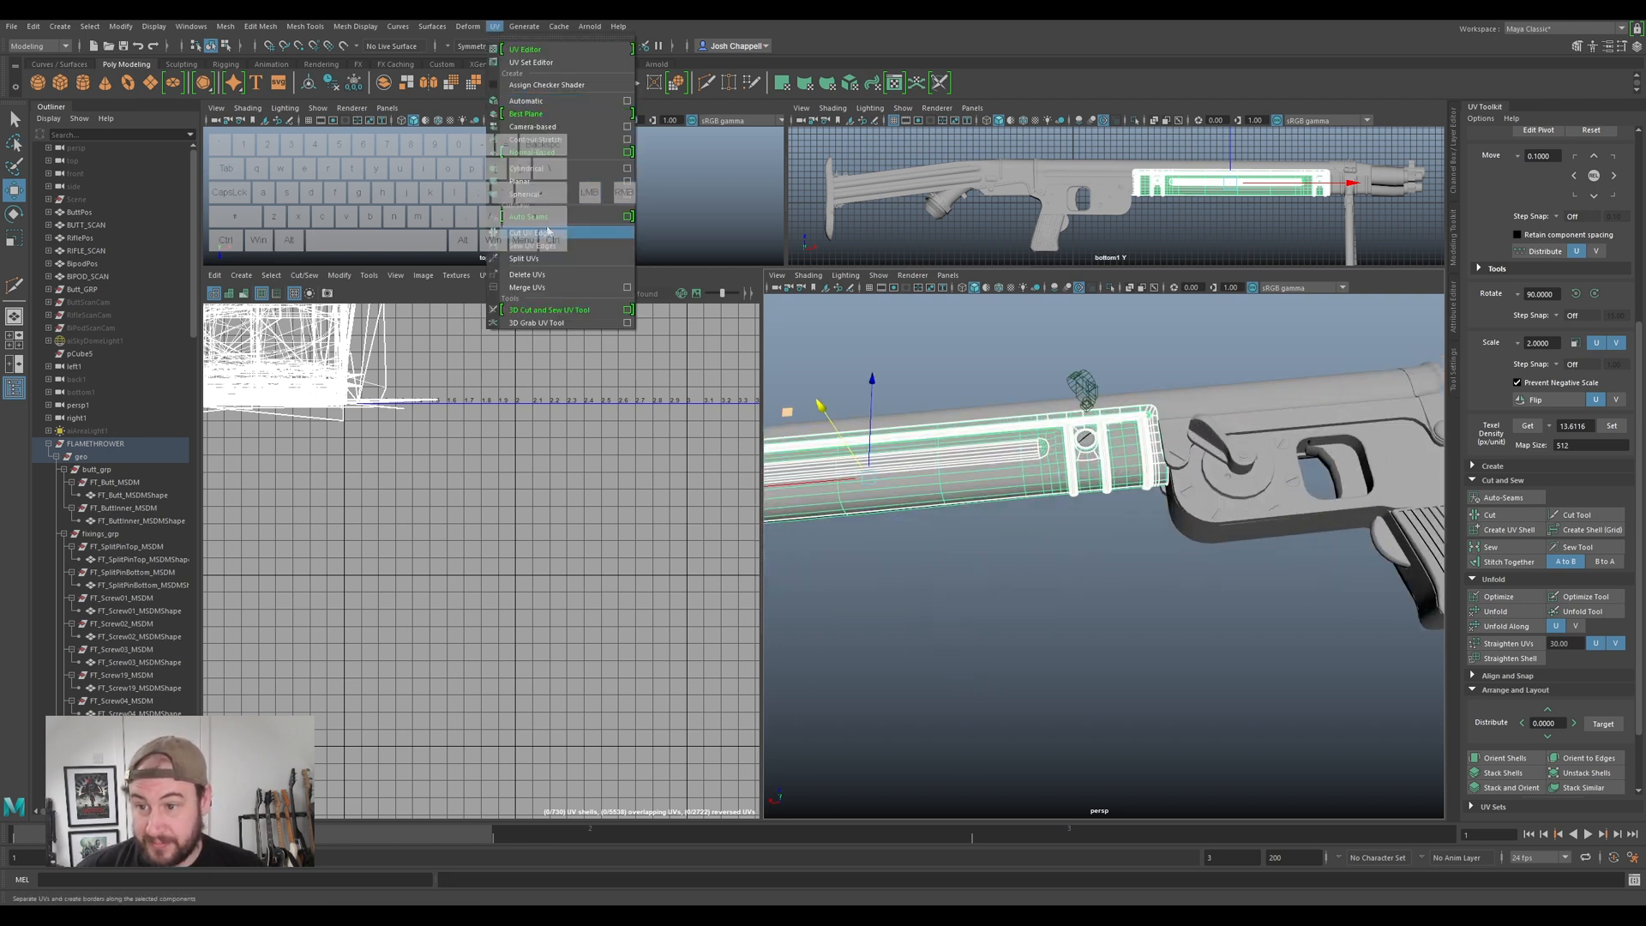
left_click(549, 276)
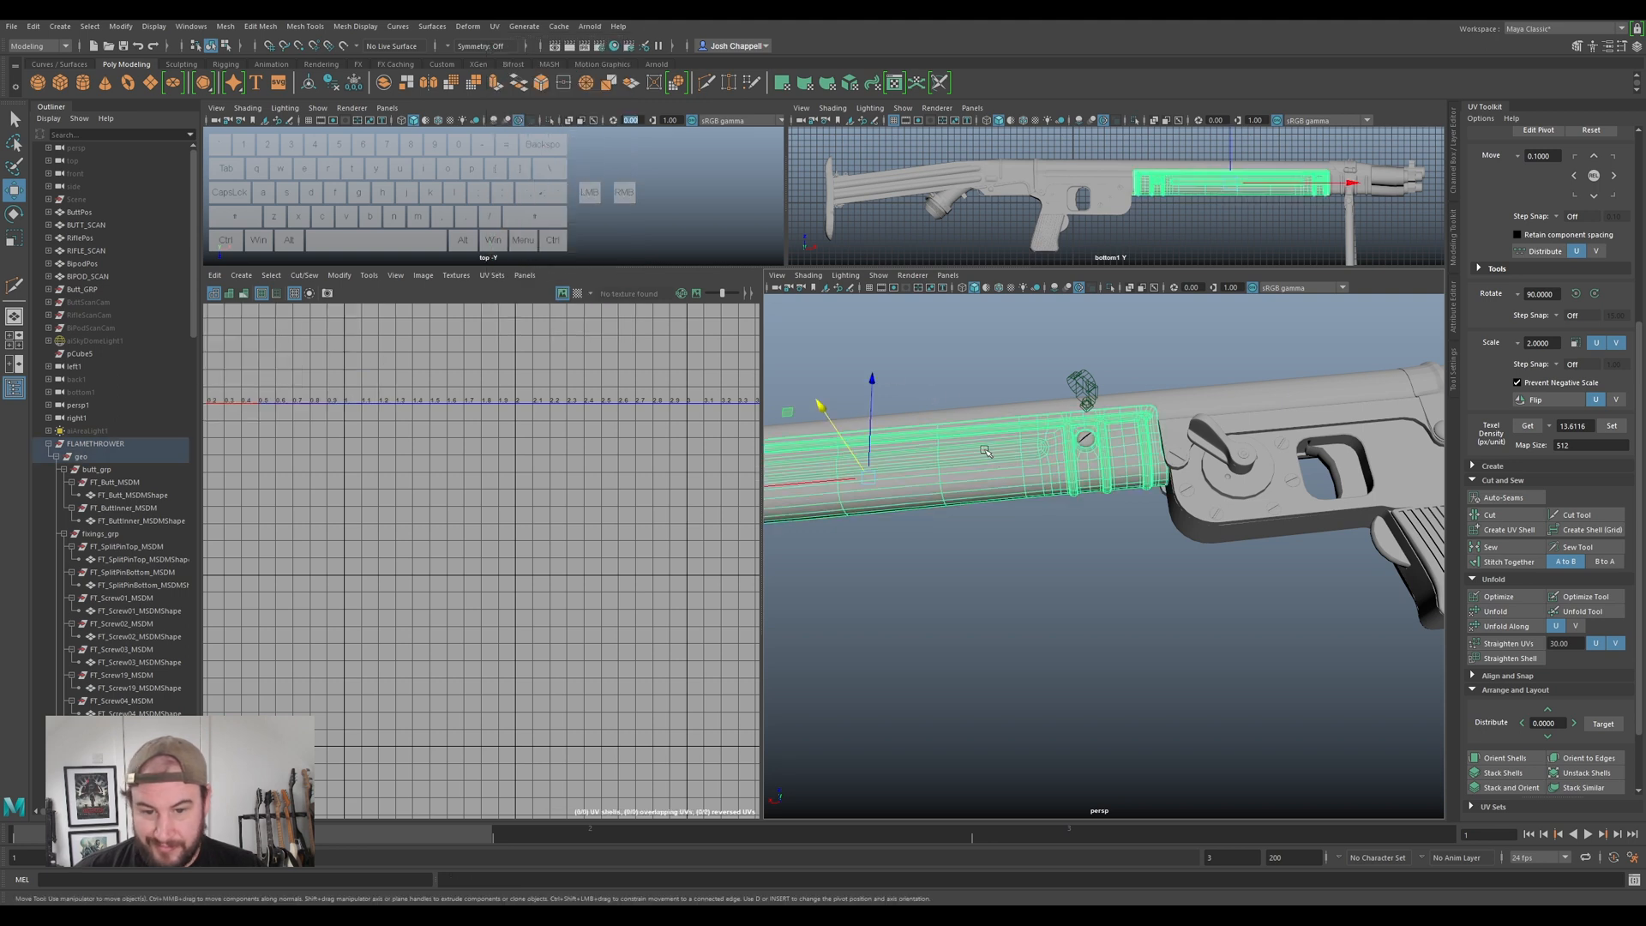
left_click(495, 26)
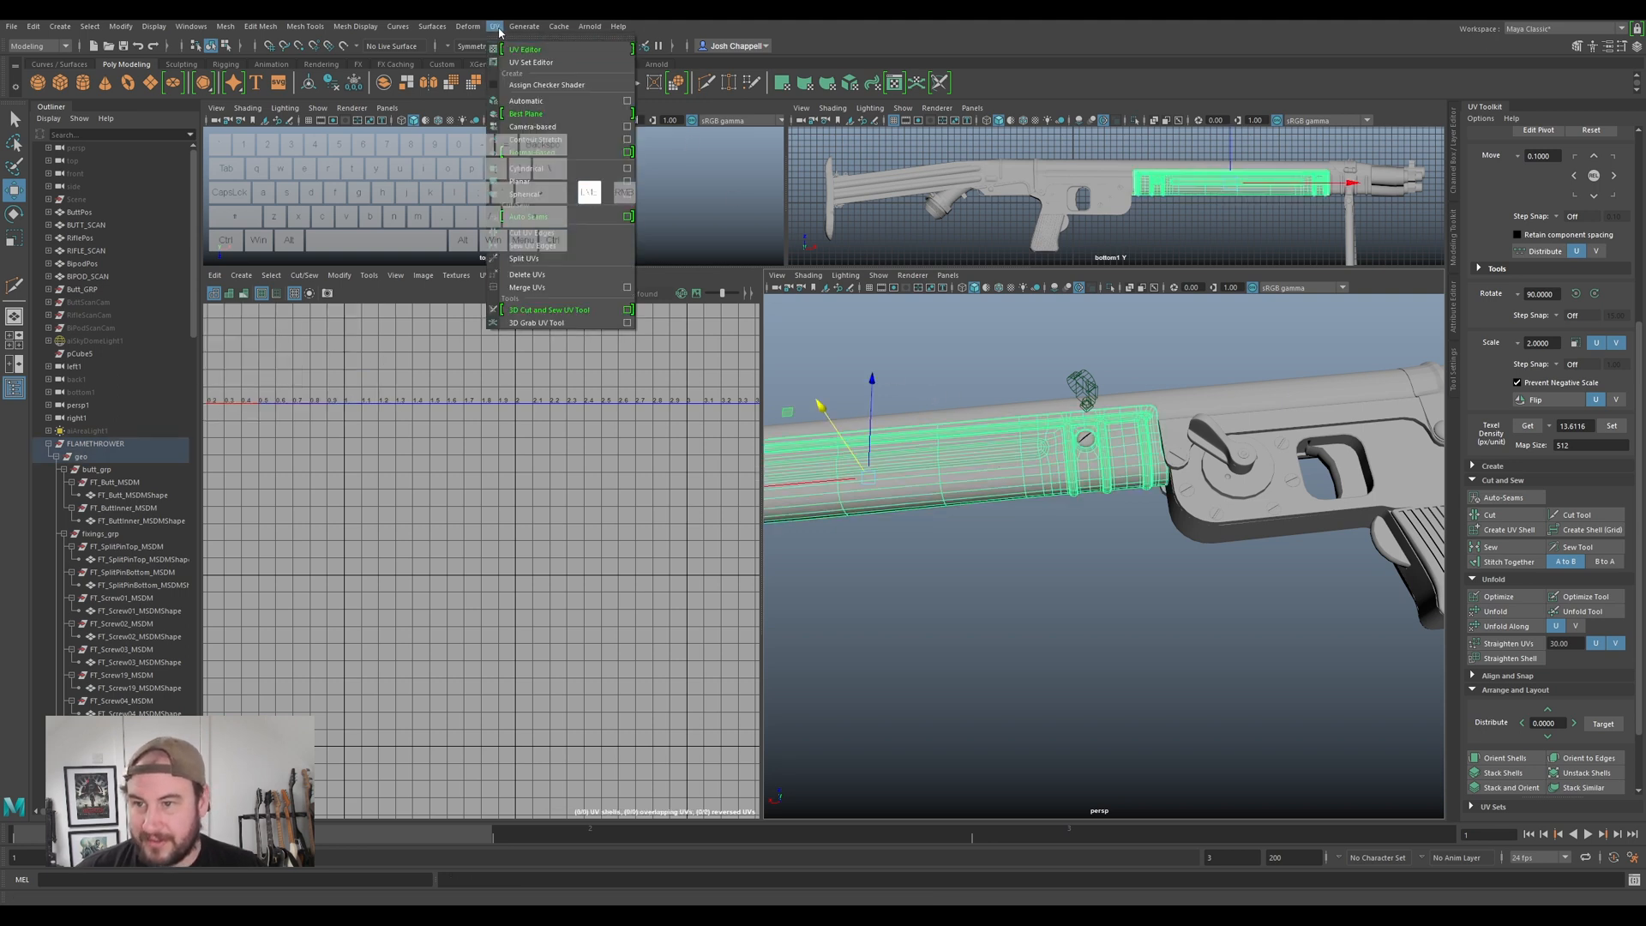
left_click(522, 129)
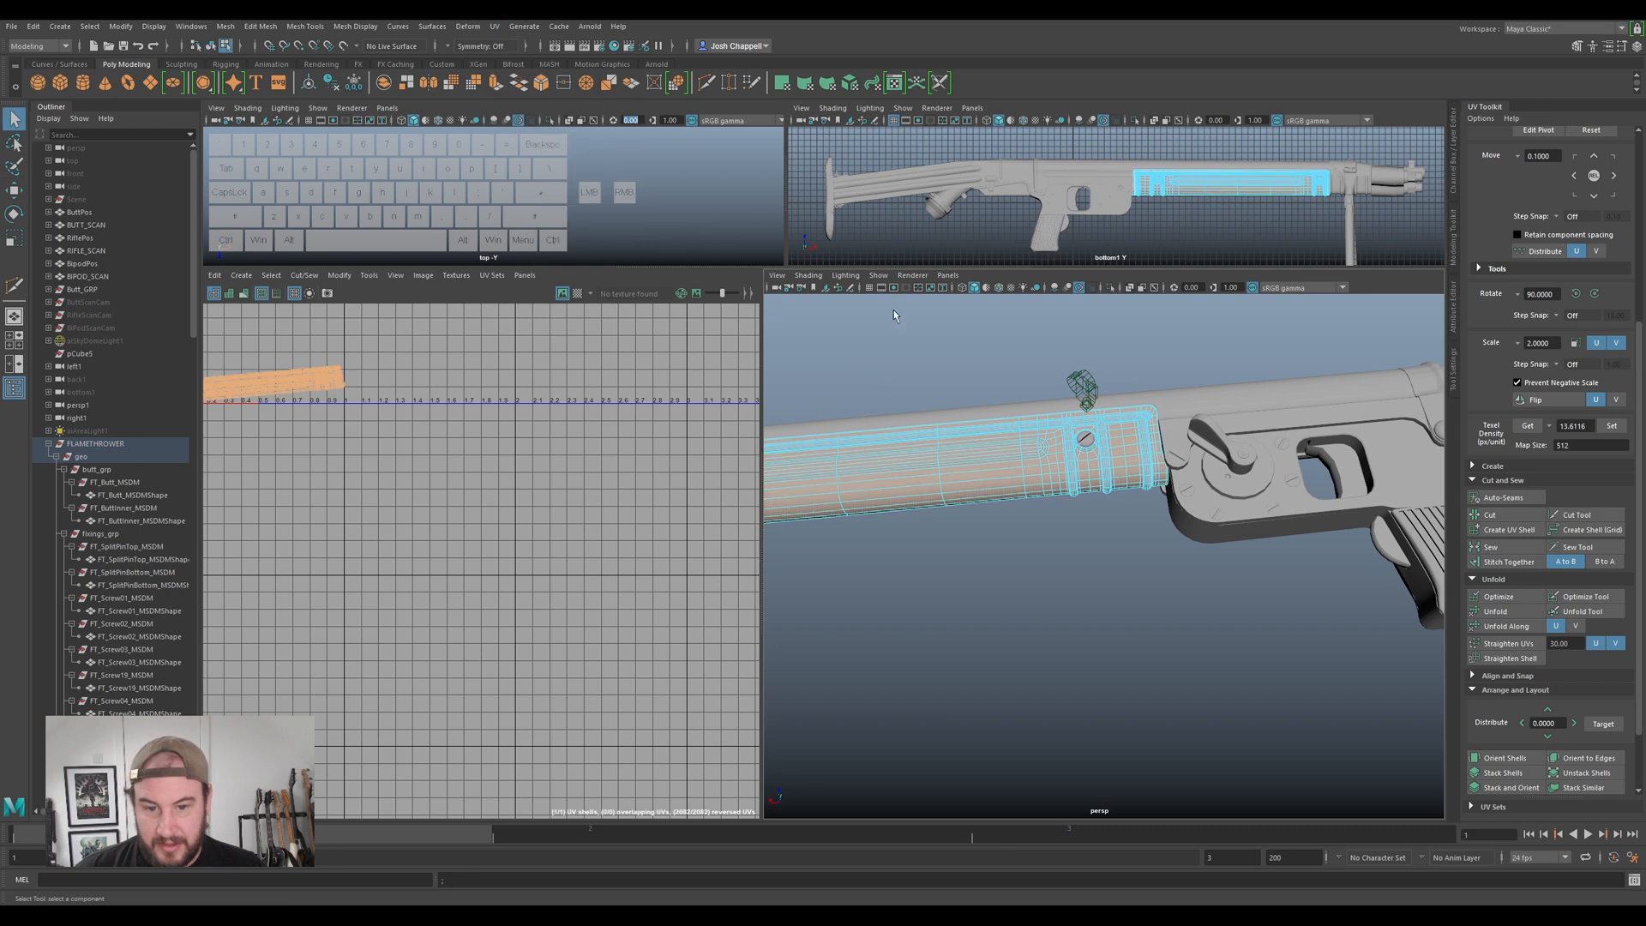
- Return the barrel housing to object mode, isolate it and bring its open end into close view
right_click_drag(1106, 474, 1115, 467)
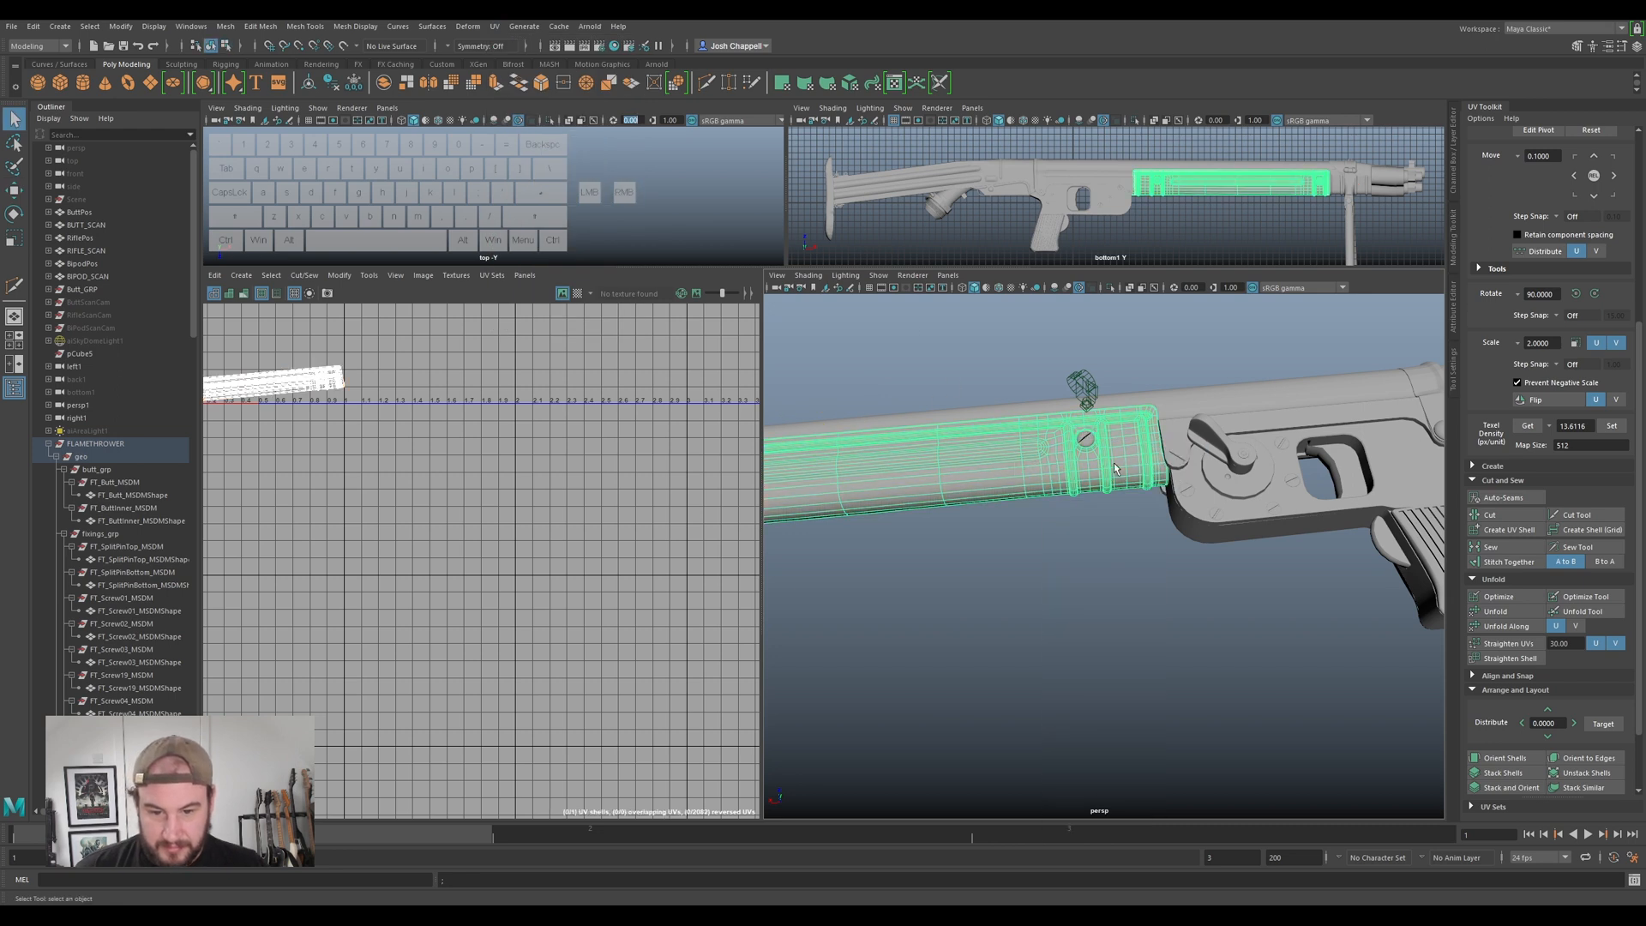
key("ctrl+1")
left_click_drag(1114, 462, 1247, 459, "alt")
middle_click_drag(1247, 453, 1168, 481, "alt")
scroll(1115, 467, "up", 5, "alt")
middle_click_drag(1061, 445, 1078, 485, "alt")
scroll(1078, 486, "down", 2, "alt")
left_click_drag(1078, 488, 1233, 462, "alt")
middle_click_drag(1148, 454, 1136, 542, "alt")
scroll(1136, 542, "up", 4)
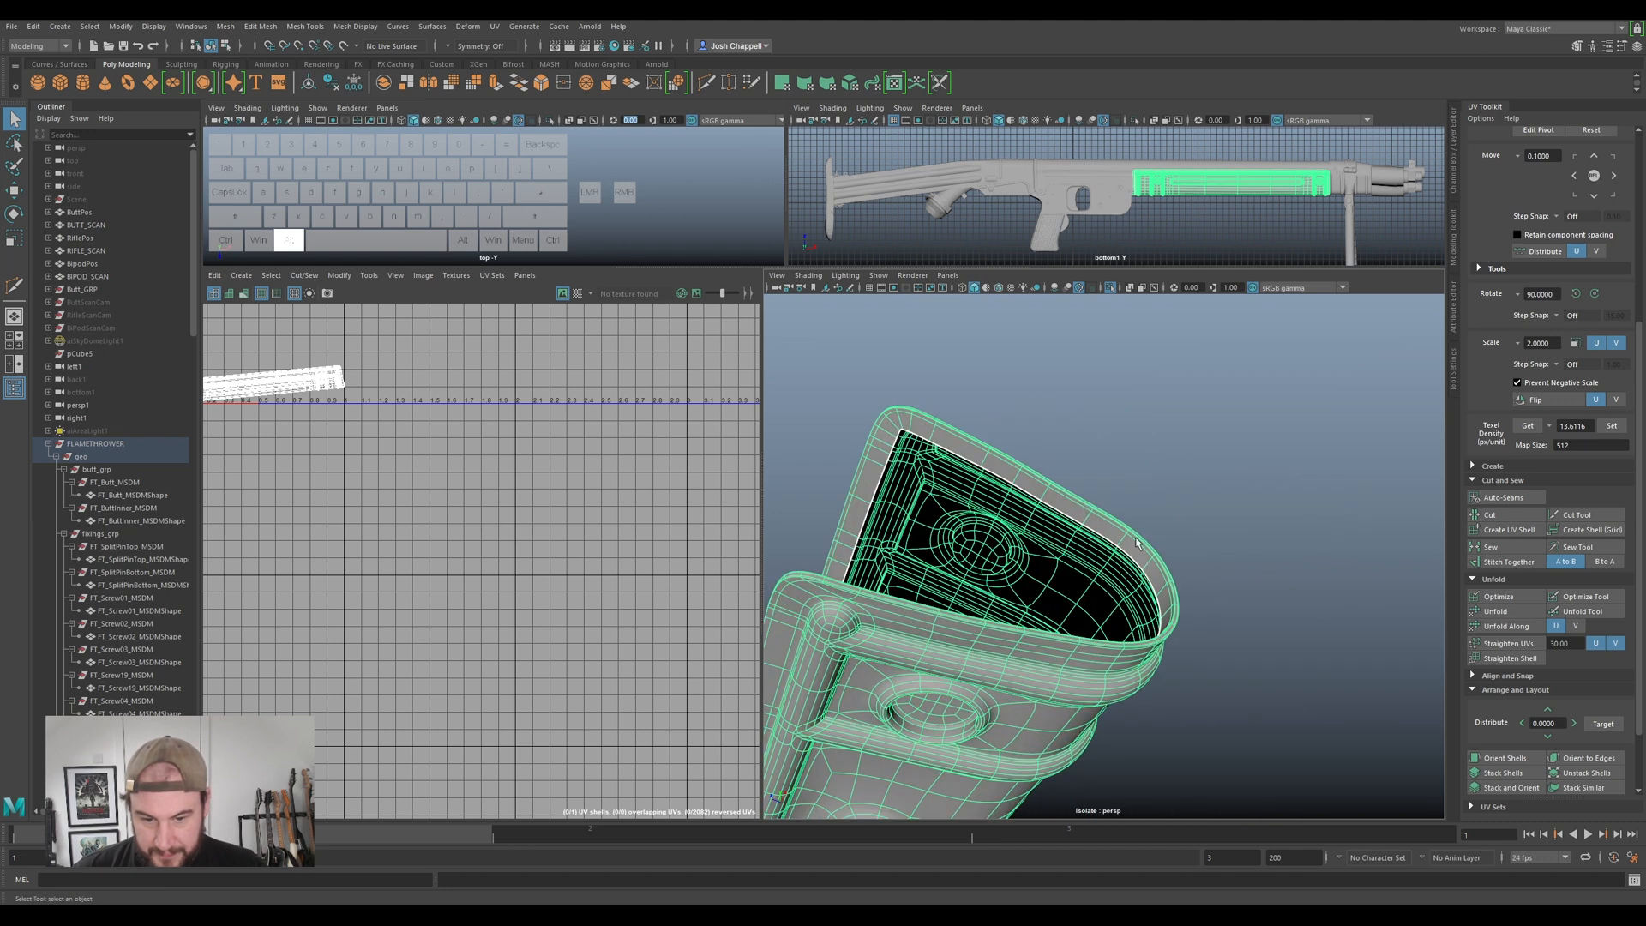
- Cut the barrel housing's UVs along the outer edge loop of its open rim
right_click(1020, 477)
right_click_drag(1013, 444, 1013, 439)
left_click_drag(1013, 438, 913, 506, "alt")
scroll(1005, 451, "up", 3)
scroll(913, 506, "up", 3)
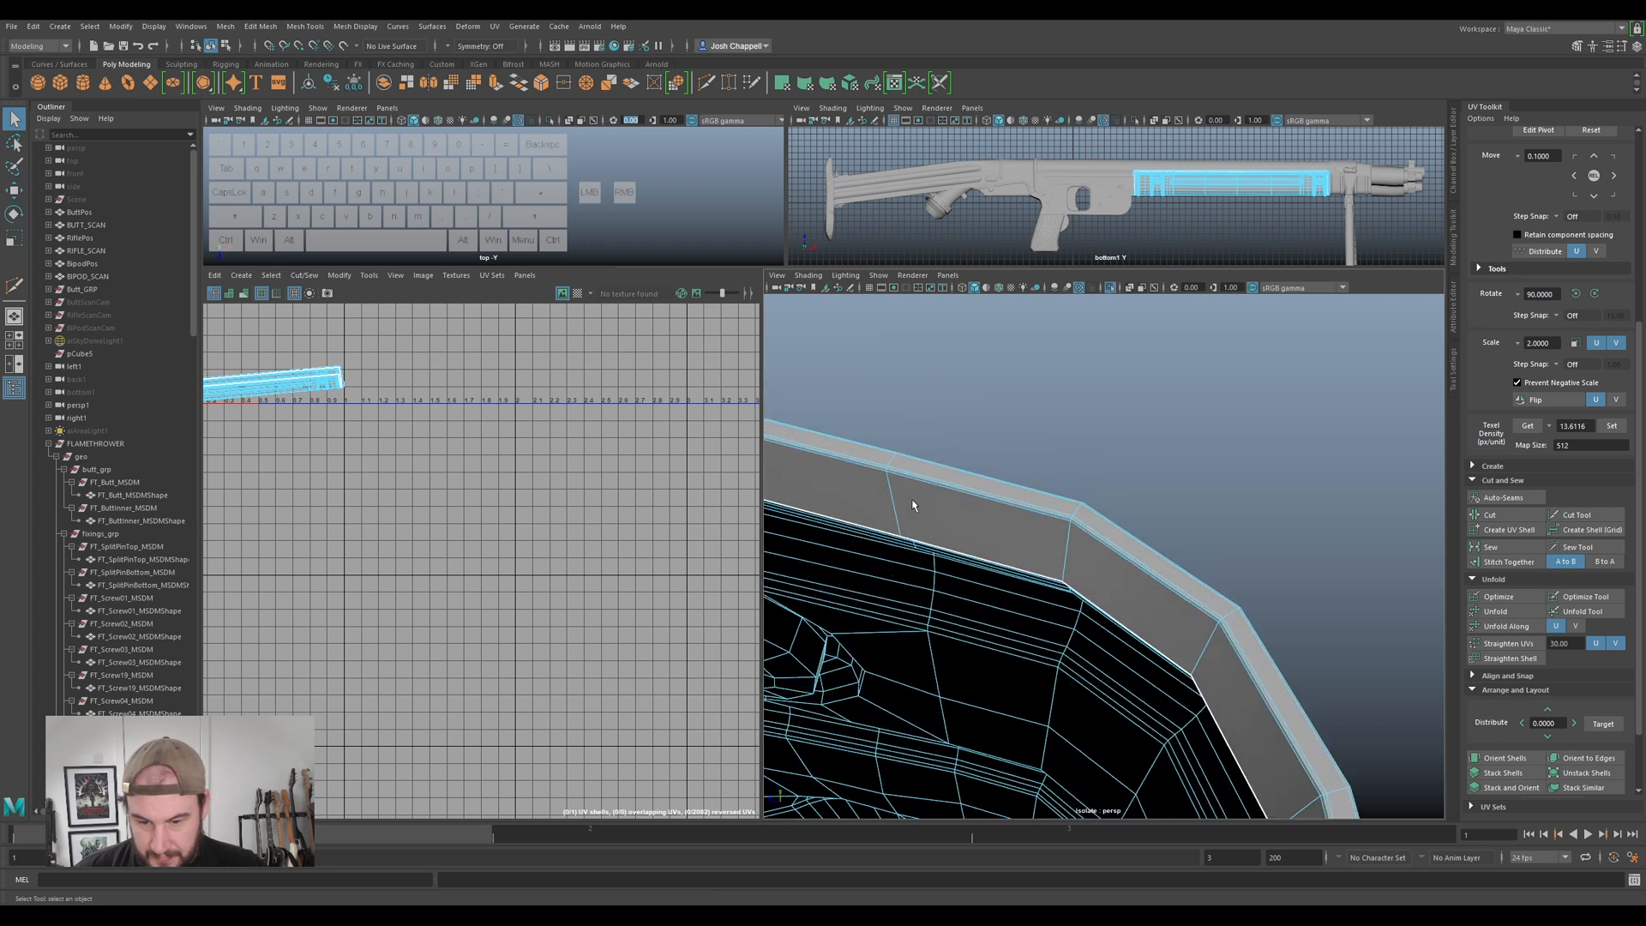
left_click(935, 486)
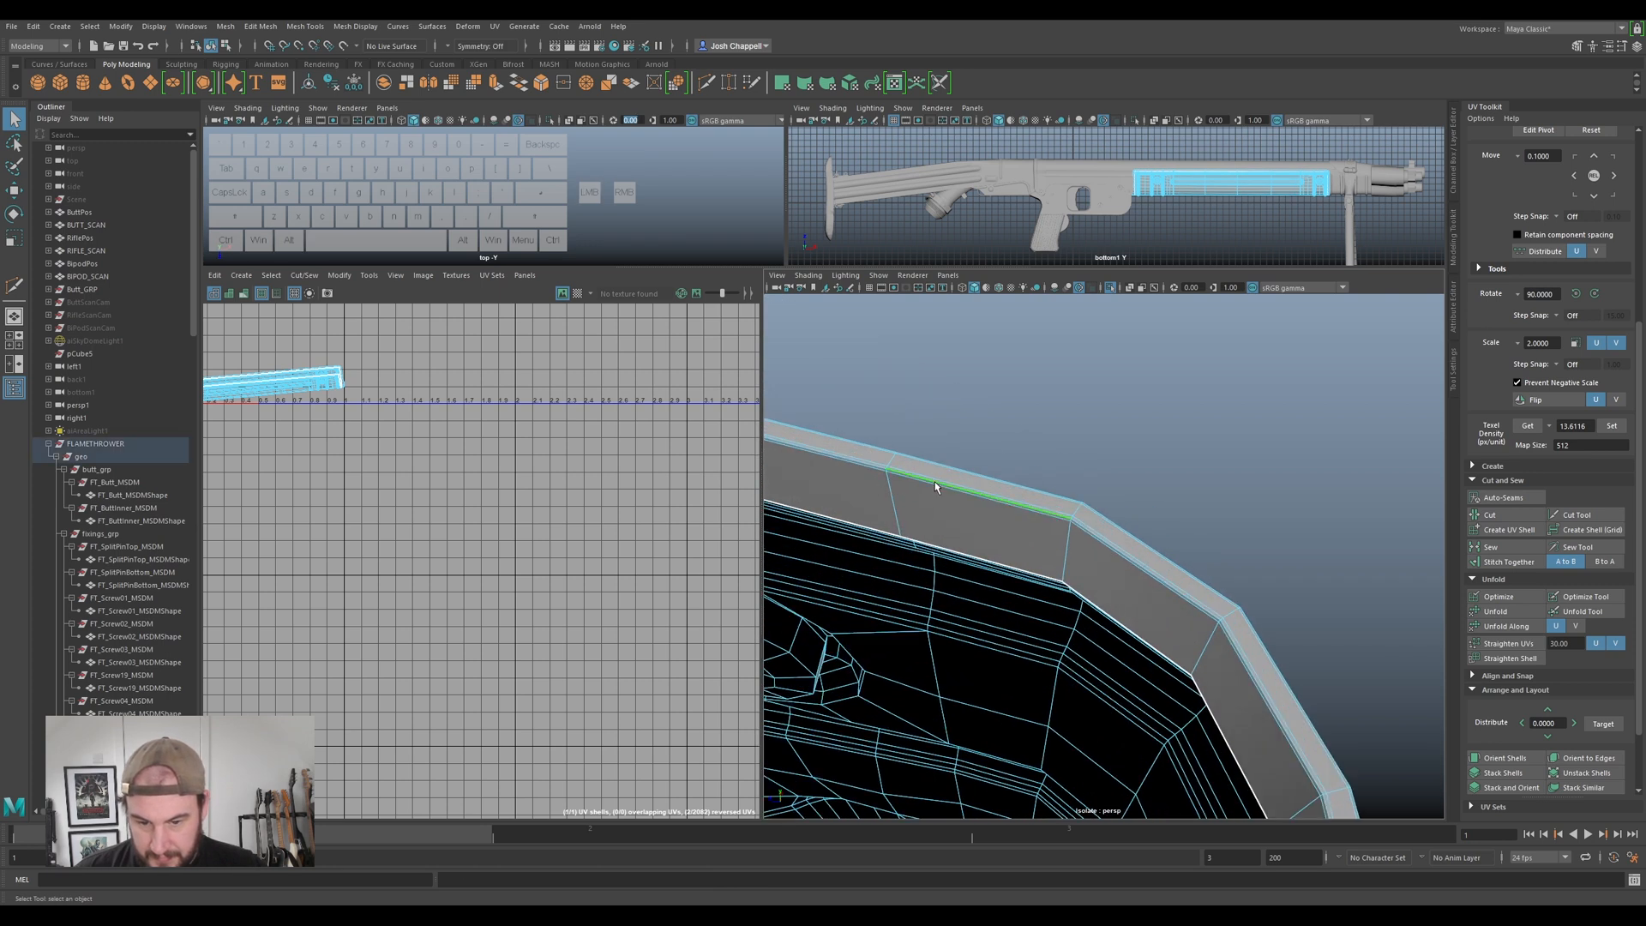
left_click(1125, 553)
left_click_drag(1123, 554, 1140, 617, "alt")
key("w")
left_click_drag(1115, 600, 1009, 602, "alt")
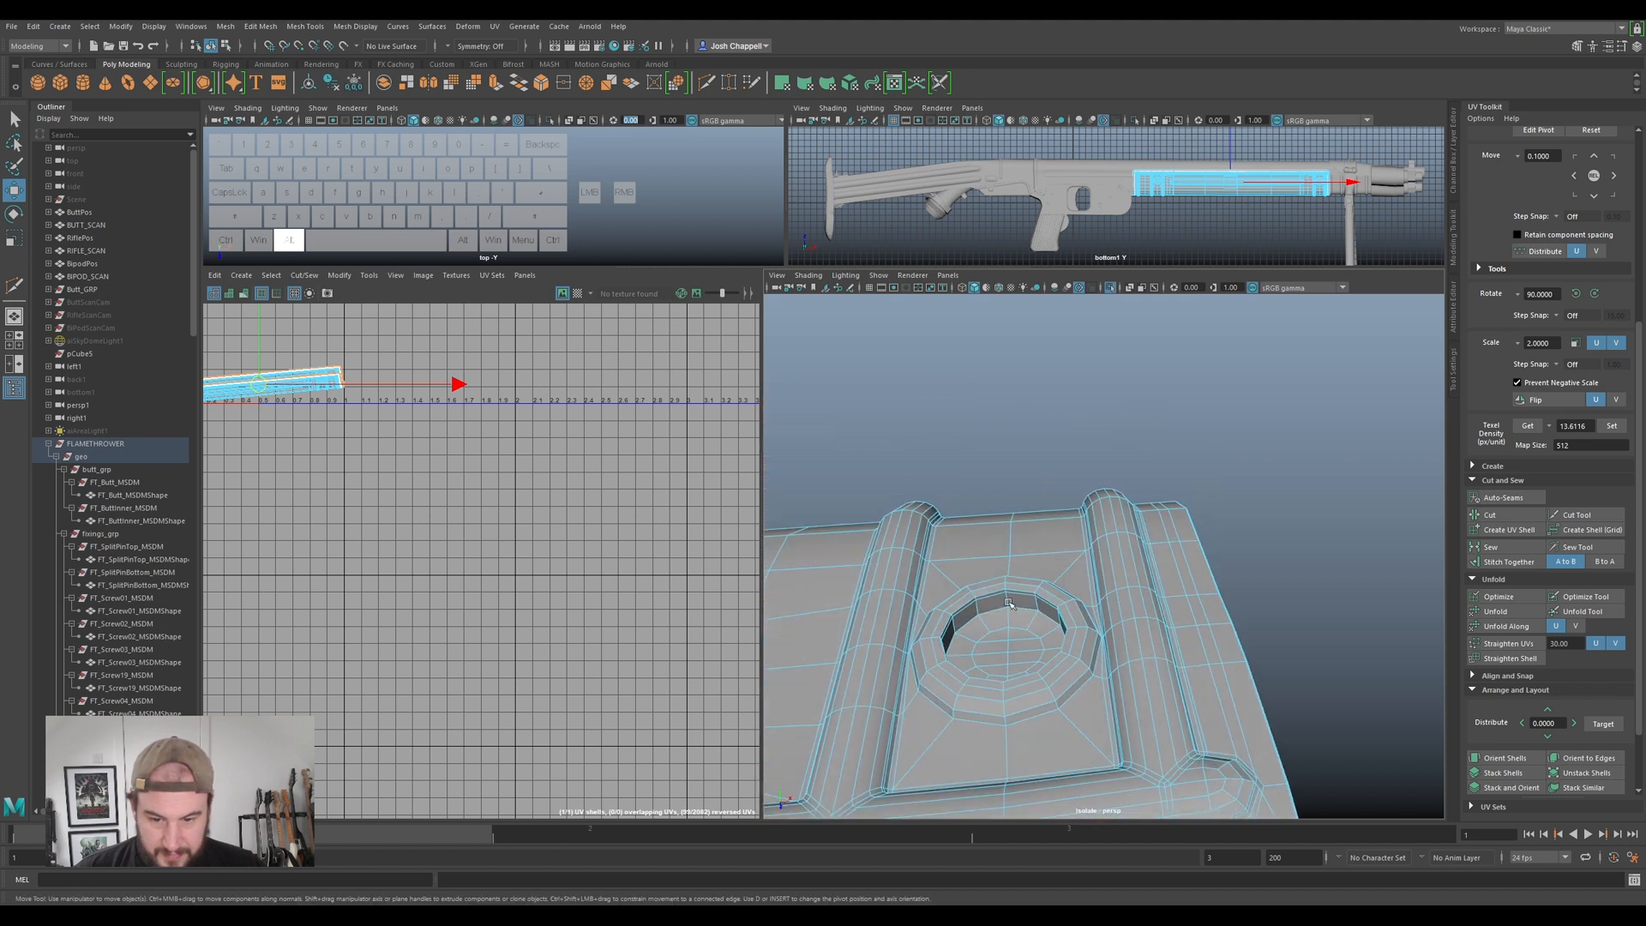
scroll(985, 600, "down", 5)
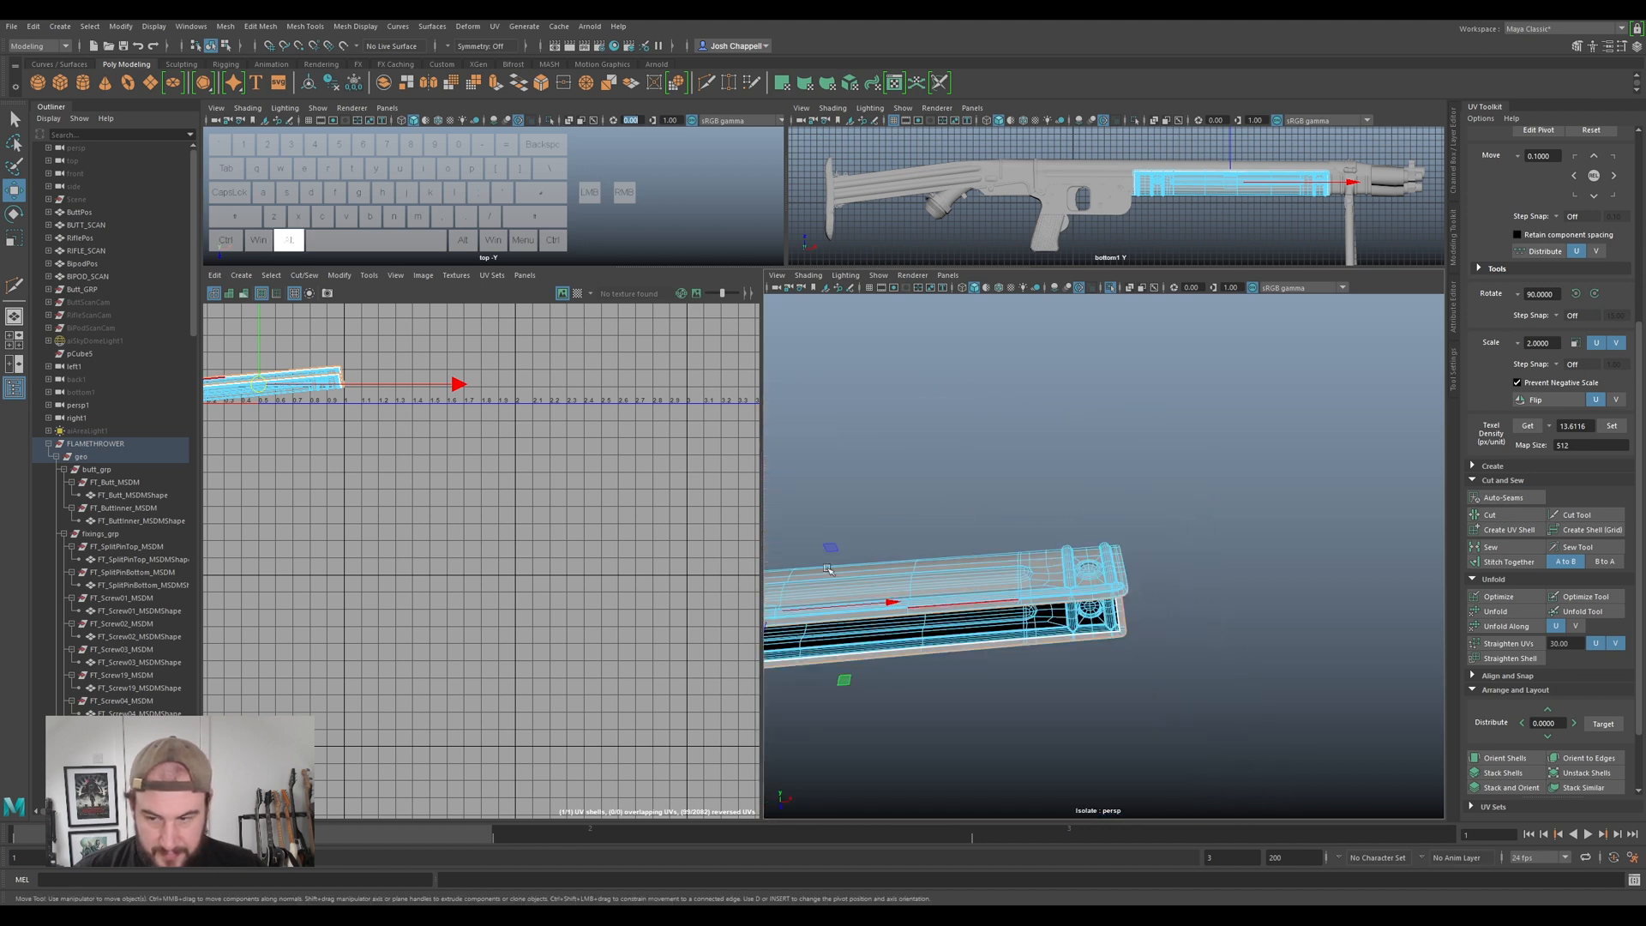
- Unfold the housing's main body shell and rotate it towards horizontal
right_click_drag(317, 368, 274, 354)
left_click(300, 383)
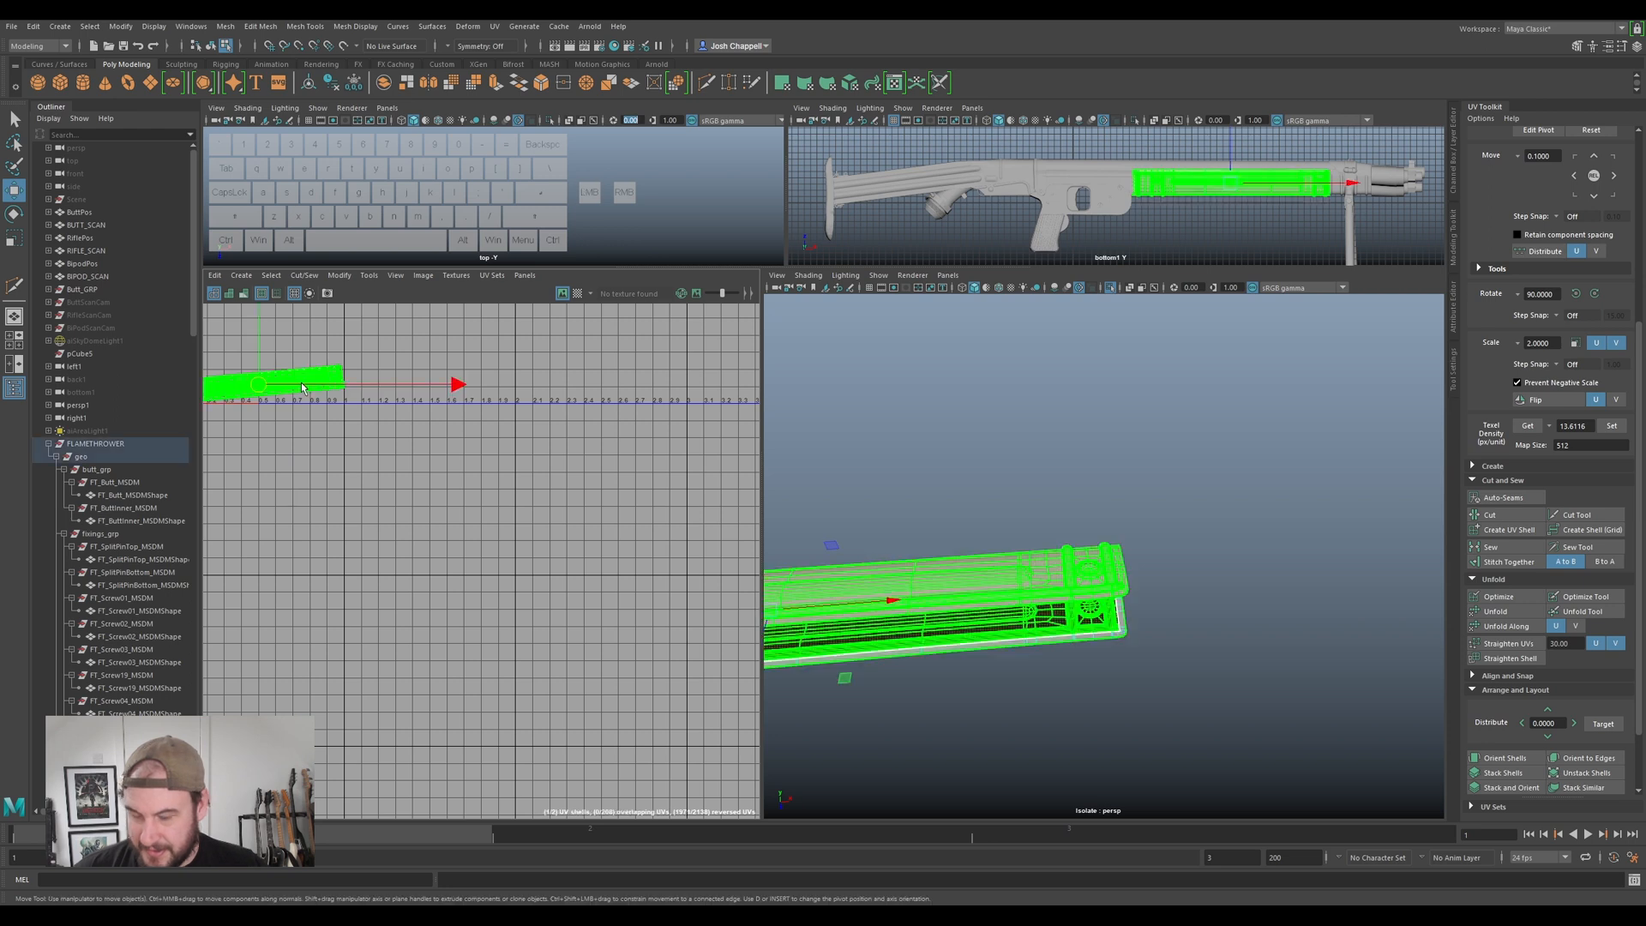
key("ctrl+u")
middle_click_drag(352, 381, 587, 450, "alt")
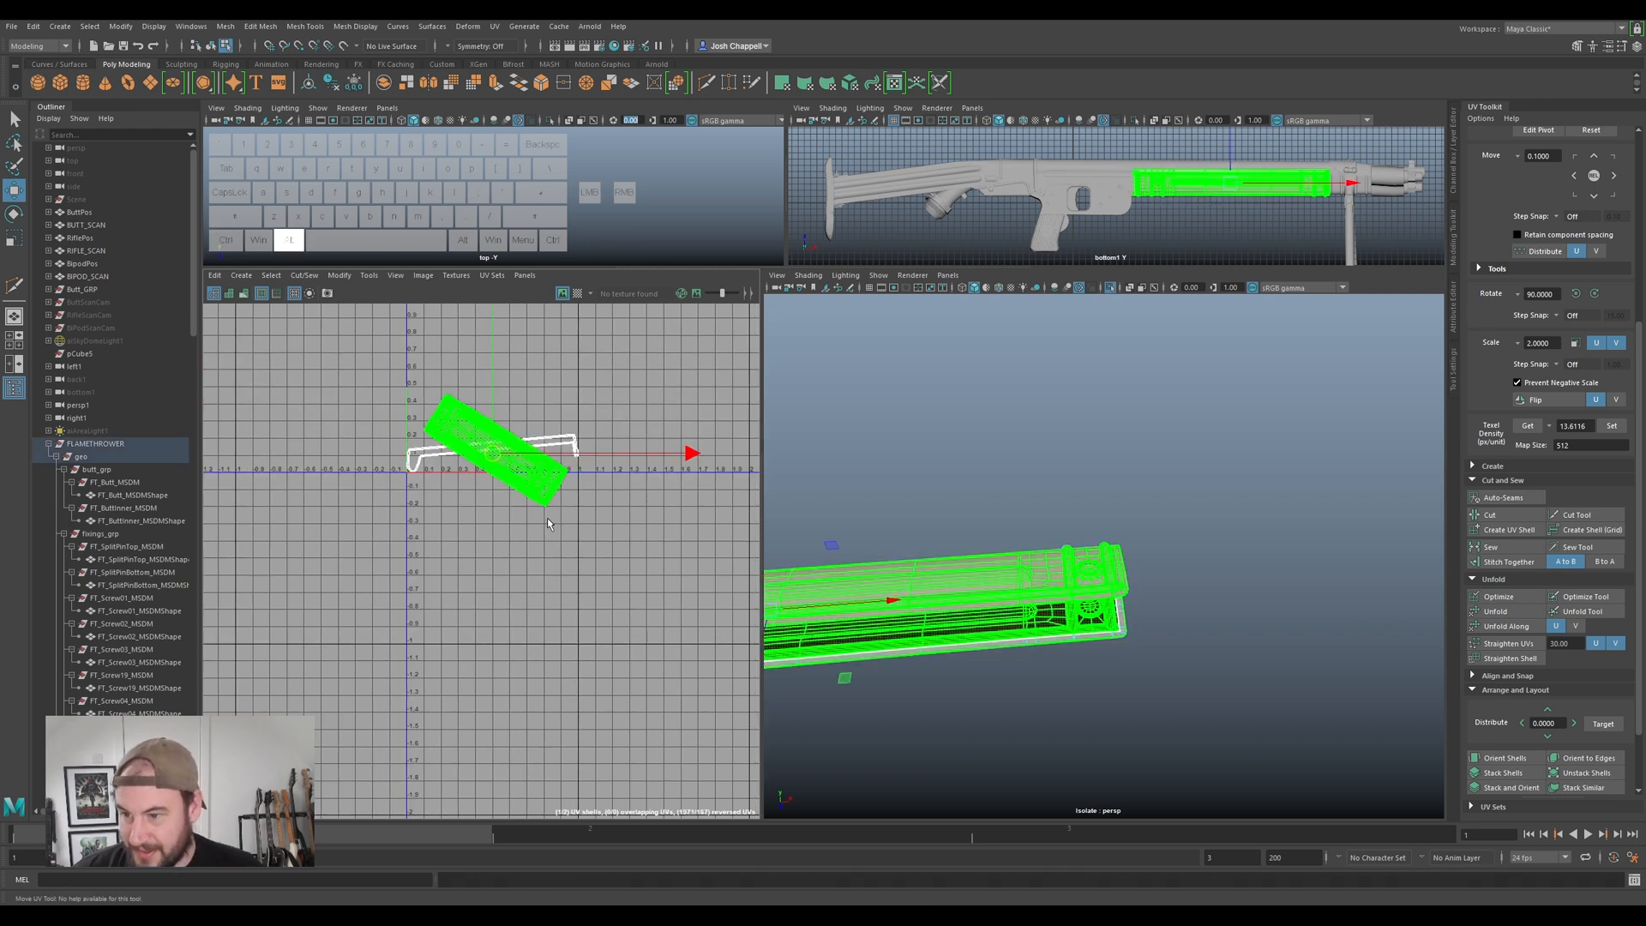
key("e")
left_click_drag(676, 387, 628, 337)
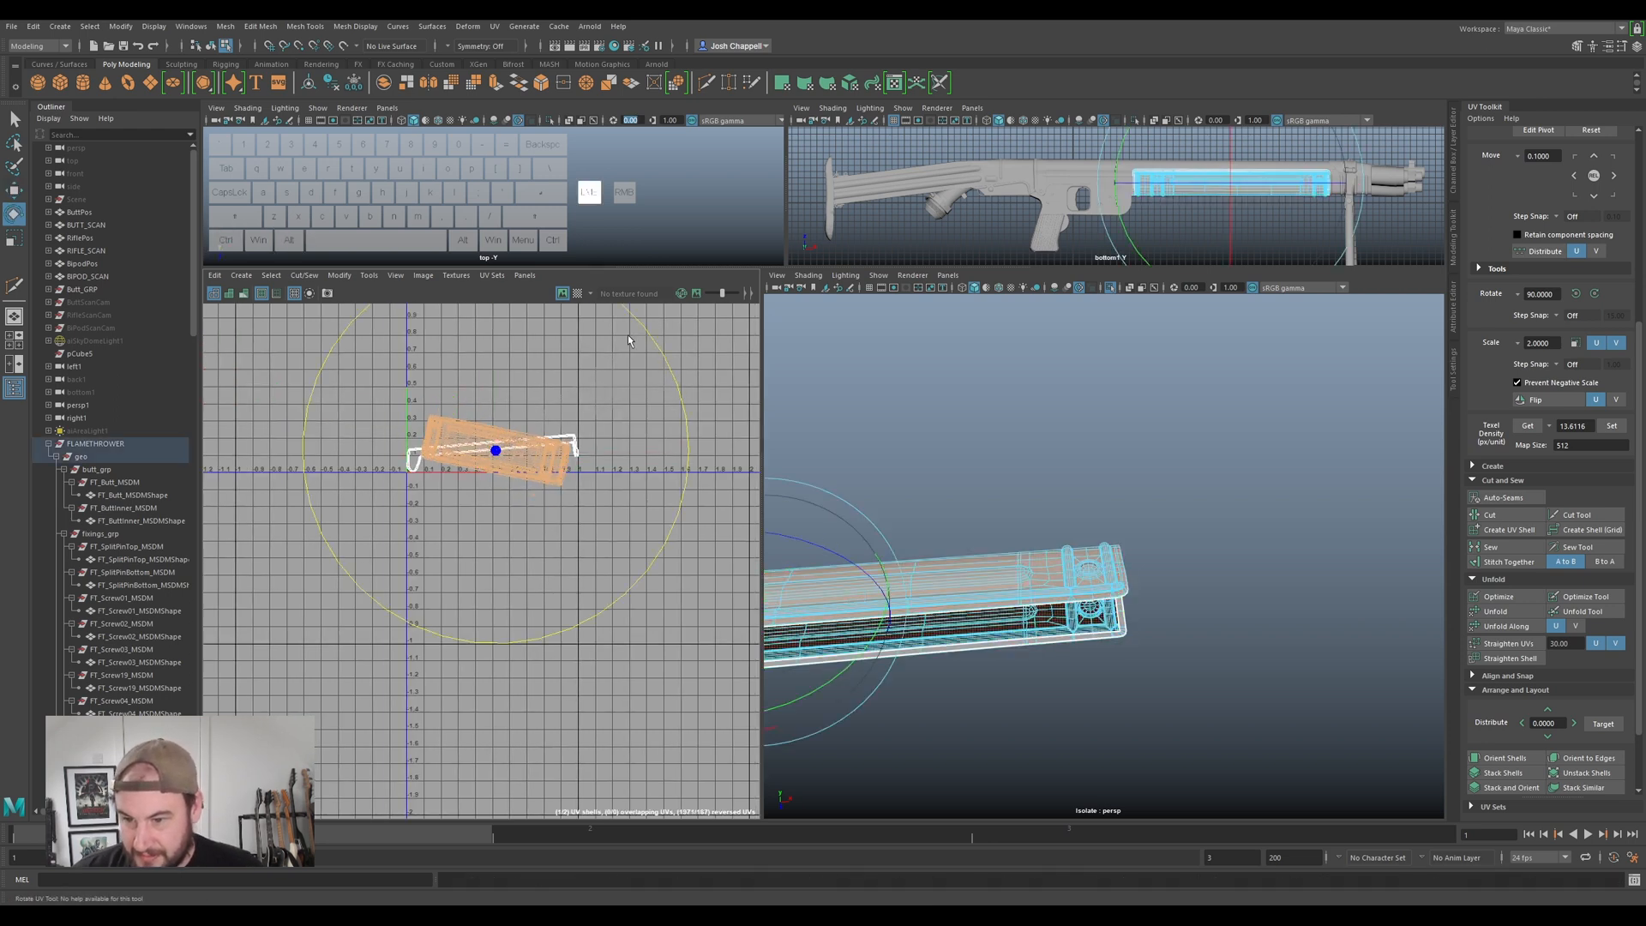
- Set the body shell's texel density to 13.6116 and place it level in tile 1002, with the checker map shown
left_click(1612, 425)
key("w")
left_click_drag(507, 458, 669, 453)
scroll(669, 454, "up", 5)
key("e")
middle_click_drag(709, 449, 628, 459, "alt")
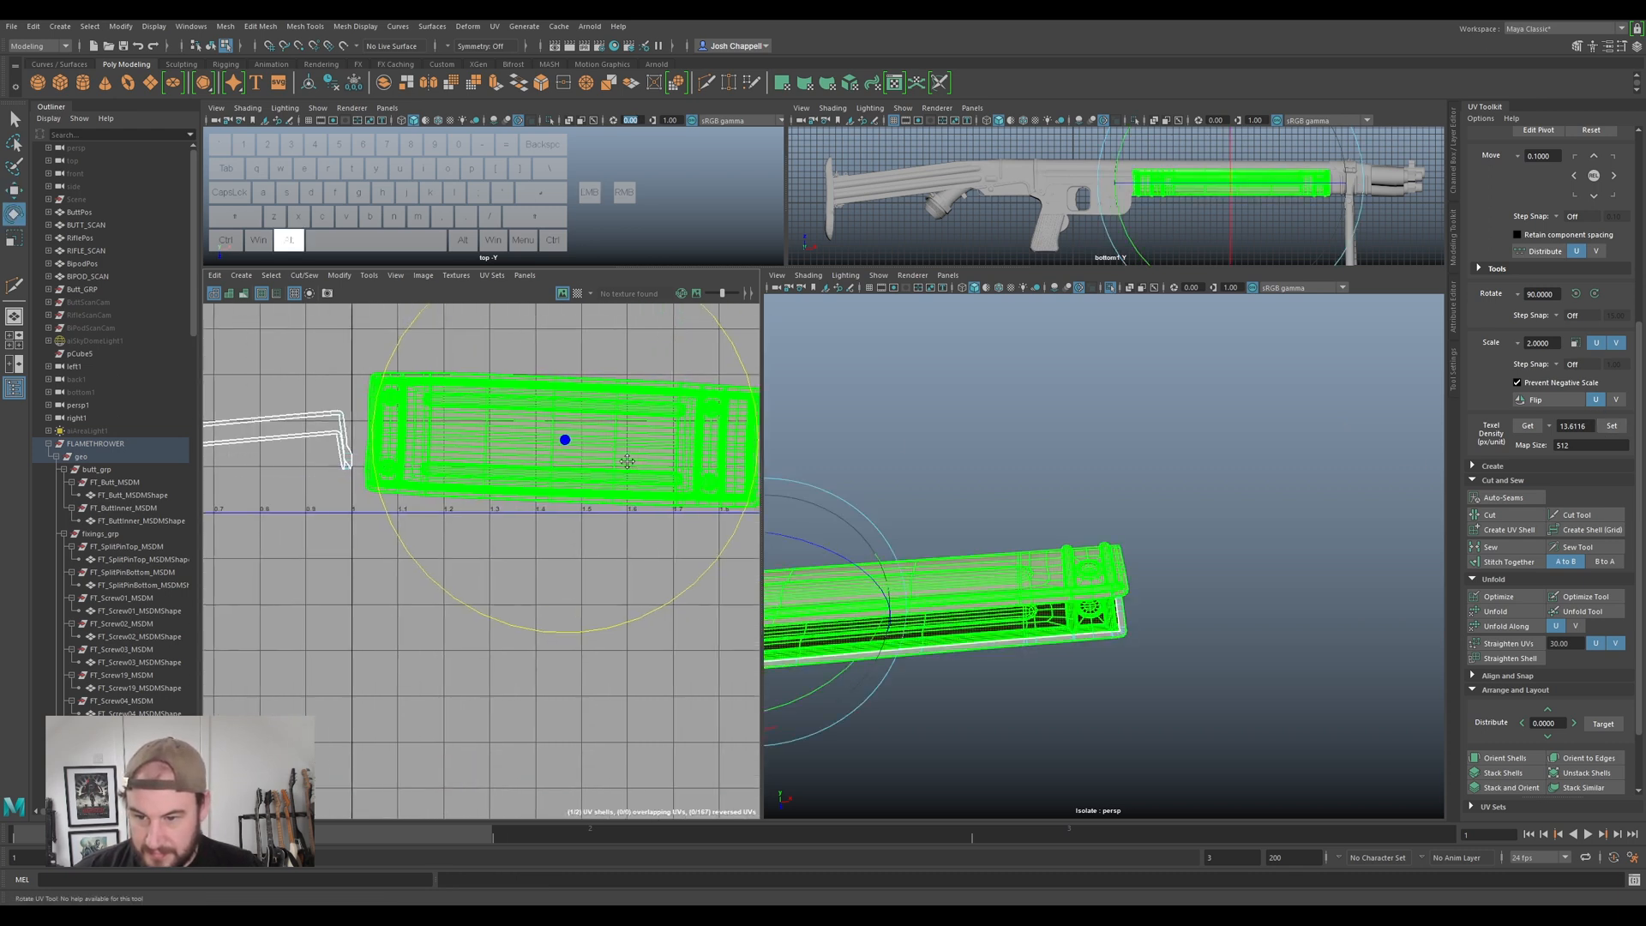
scroll(670, 458, "up", 3)
left_click_drag(719, 455, 727, 474)
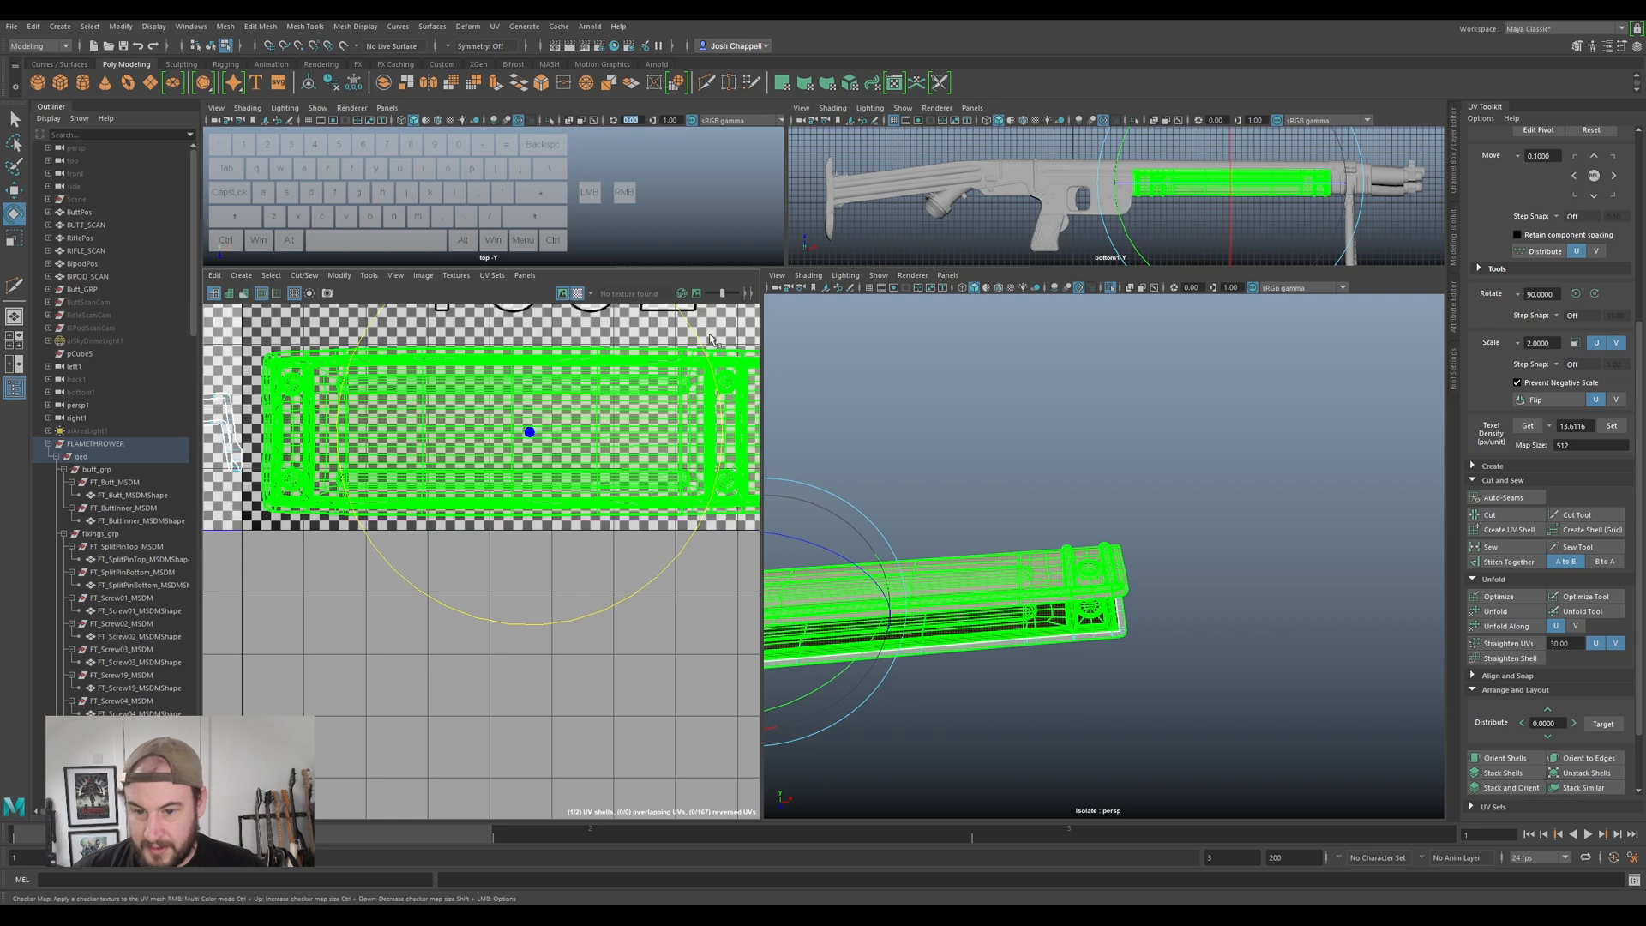
- Cut the rim's UV shell across both corner edges at the end nearest the body shell
left_click_drag(993, 449, 926, 515, "alt")
middle_click_drag(897, 520, 1156, 385, "alt")
left_click_drag(1159, 389, 923, 470, "alt")
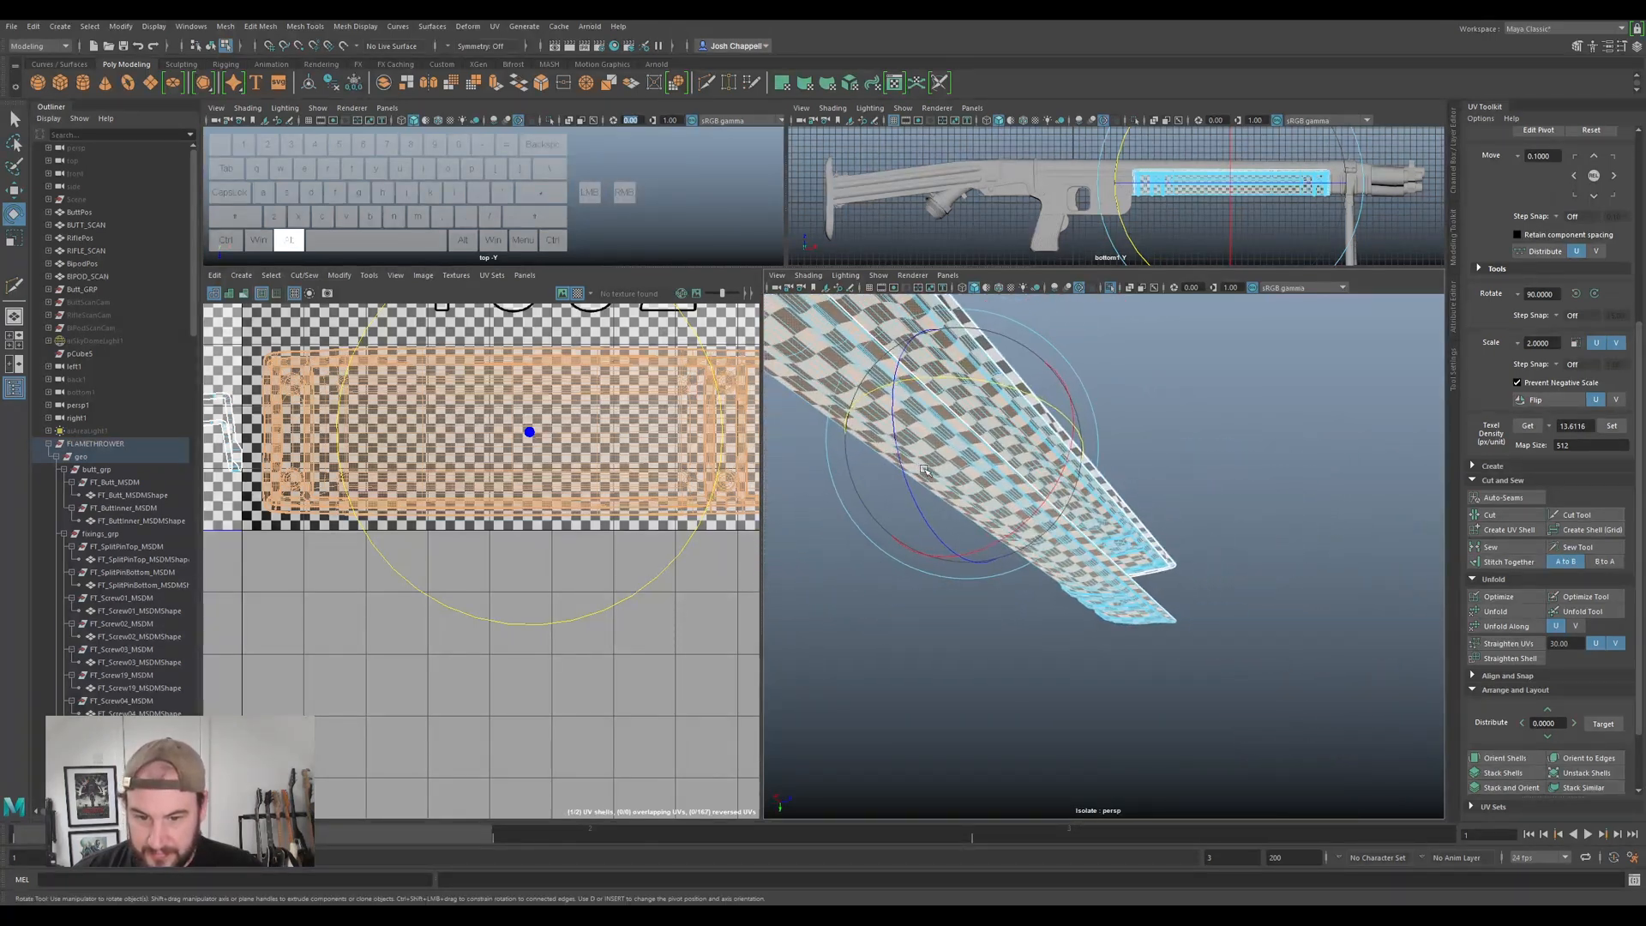
key("f")
scroll(502, 447, "down", 3)
middle_click_drag(456, 473, 659, 491, "alt")
scroll(476, 482, "up", 3)
right_click_drag(523, 425, 573, 416)
scroll(573, 414, "up", 3)
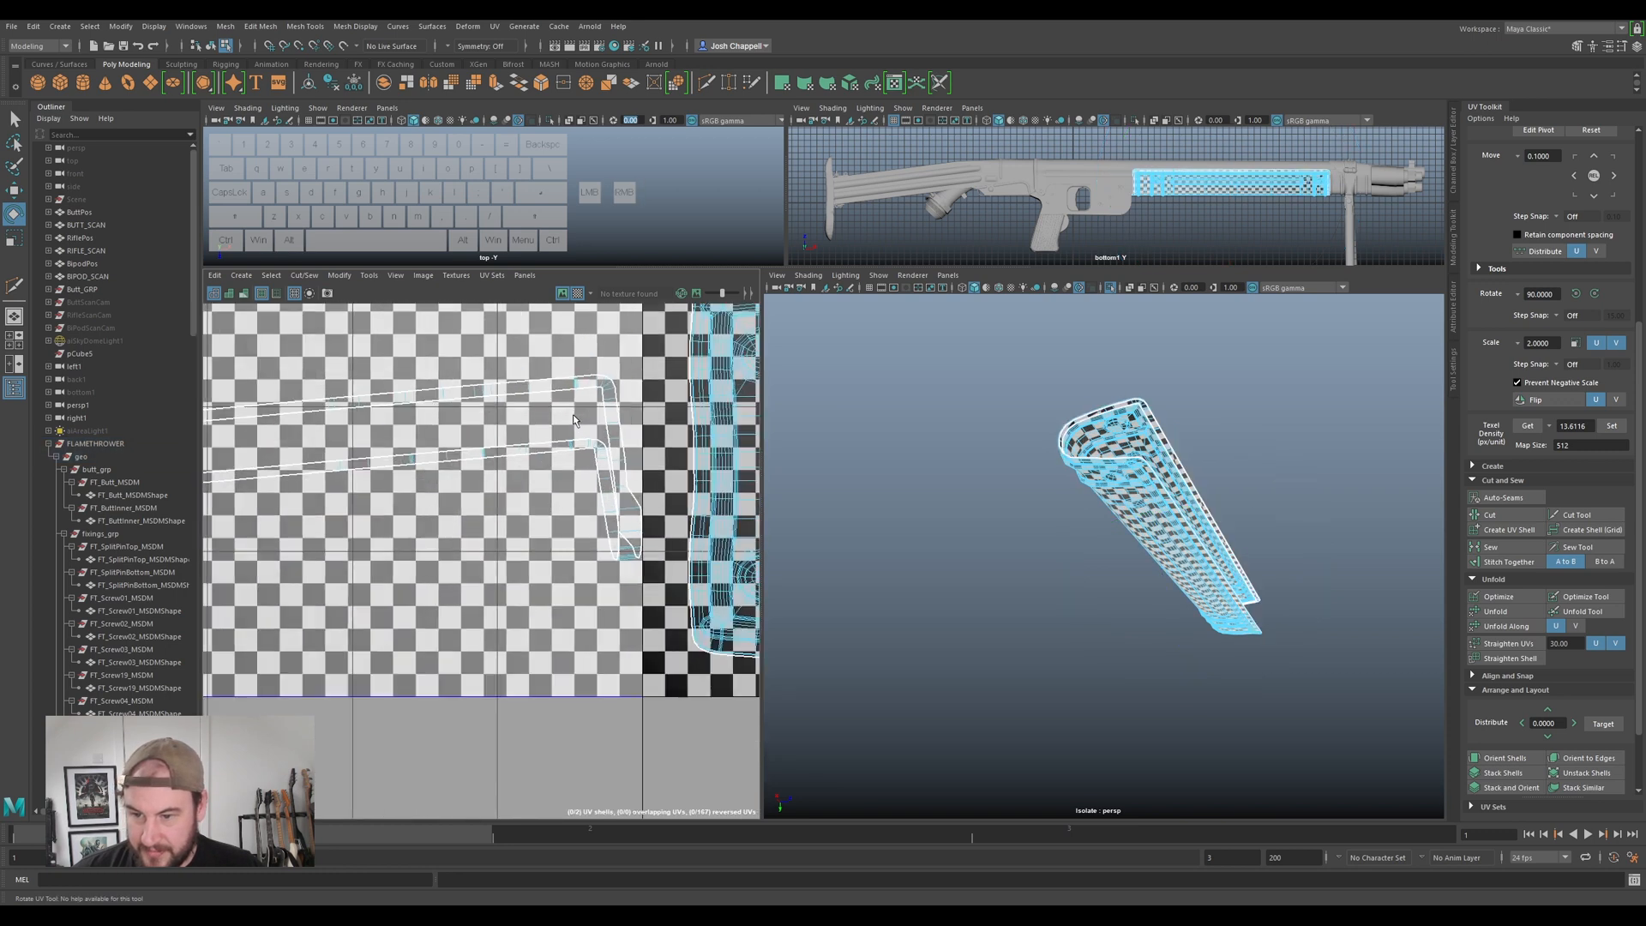
left_click(608, 377)
scroll(602, 443, "up", 4)
key("w")
left_click(598, 452, "ctrl+shift")
left_click(1490, 515)
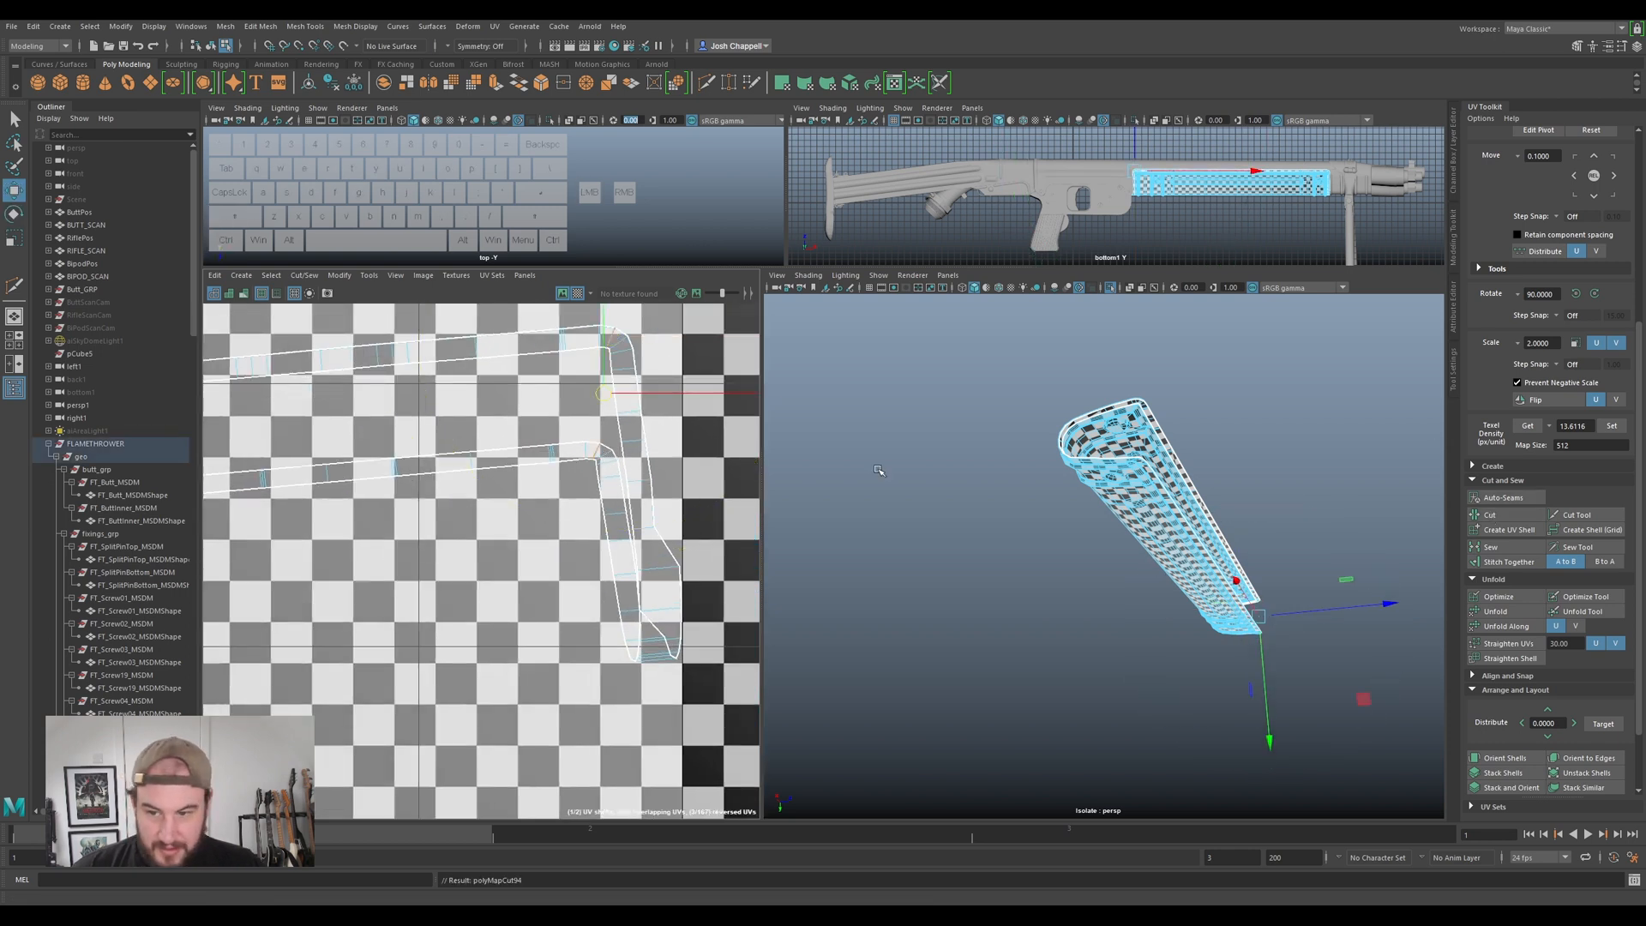
- Unfold the separated rim end strip, turn it horizontal and place it just above the body shell in tile 1002
scroll(658, 439, "down", 4)
right_click_drag(568, 447, 540, 432)
left_click(642, 471)
key("ctrl+u")
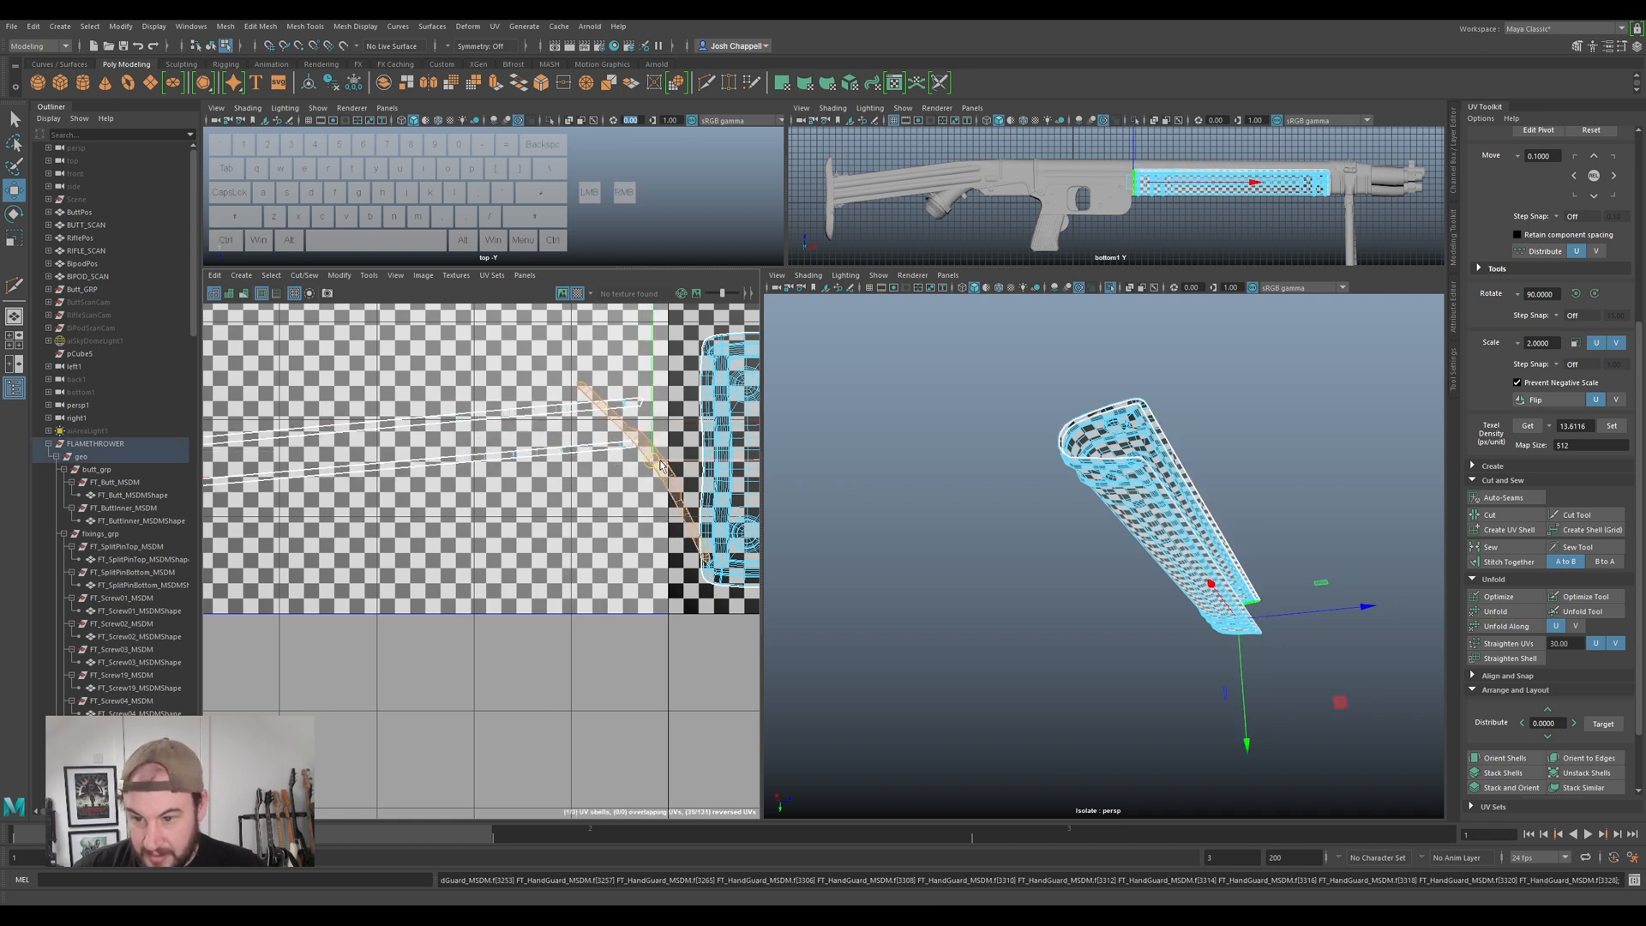
key("e")
scroll(656, 429, "down", 5)
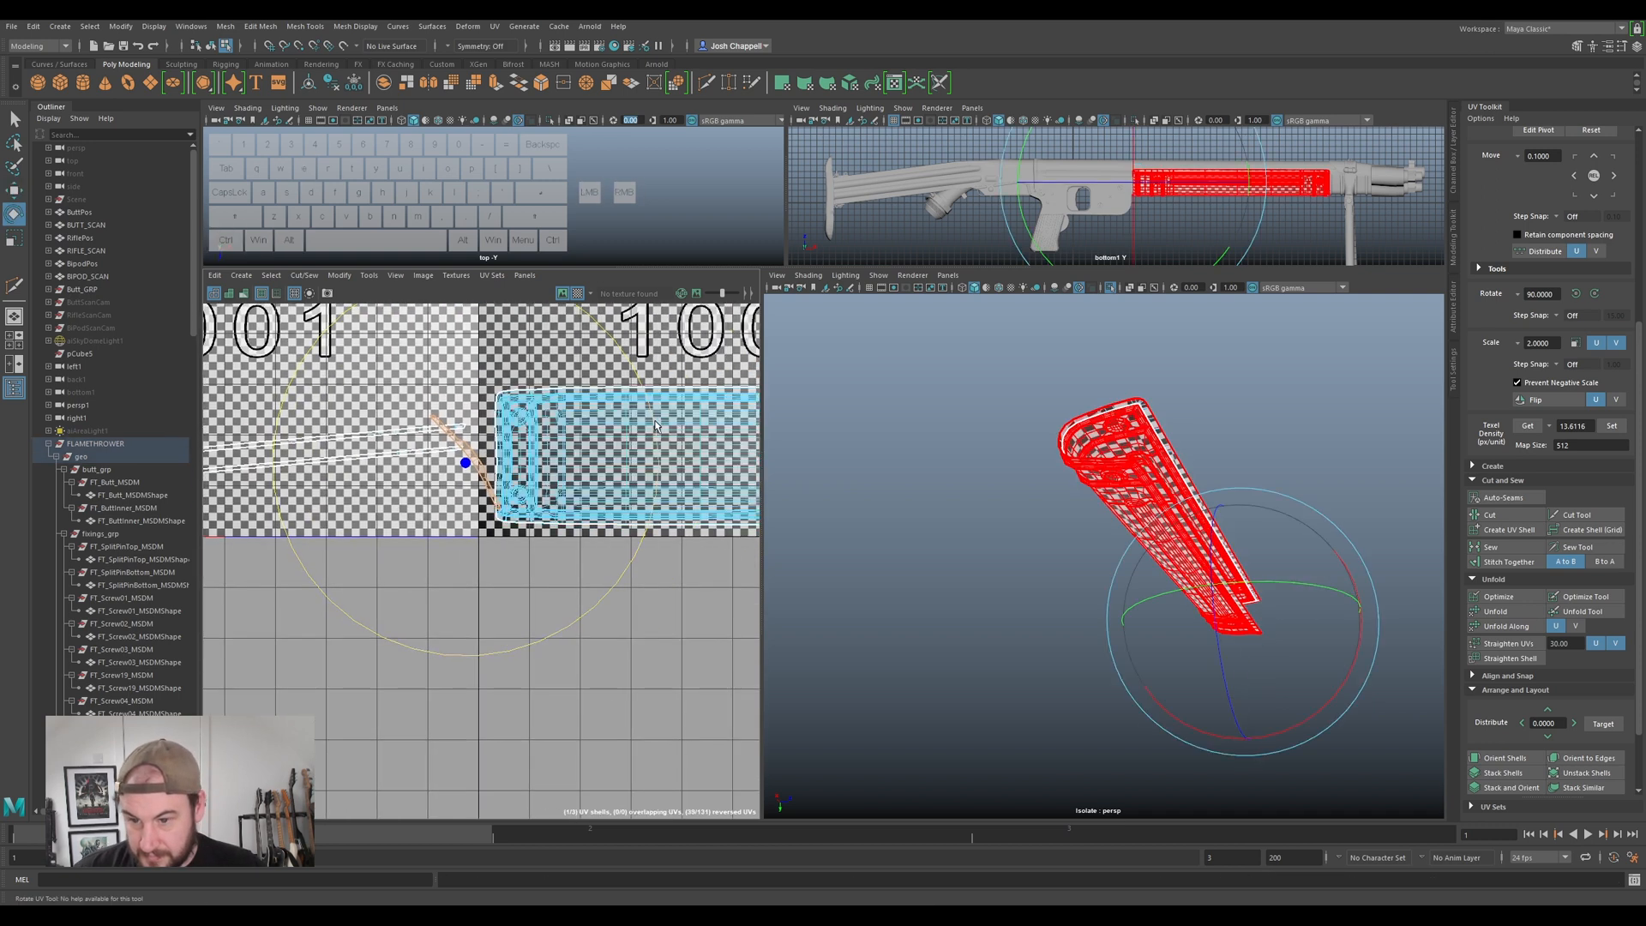
left_click(656, 426)
key("w")
key("e")
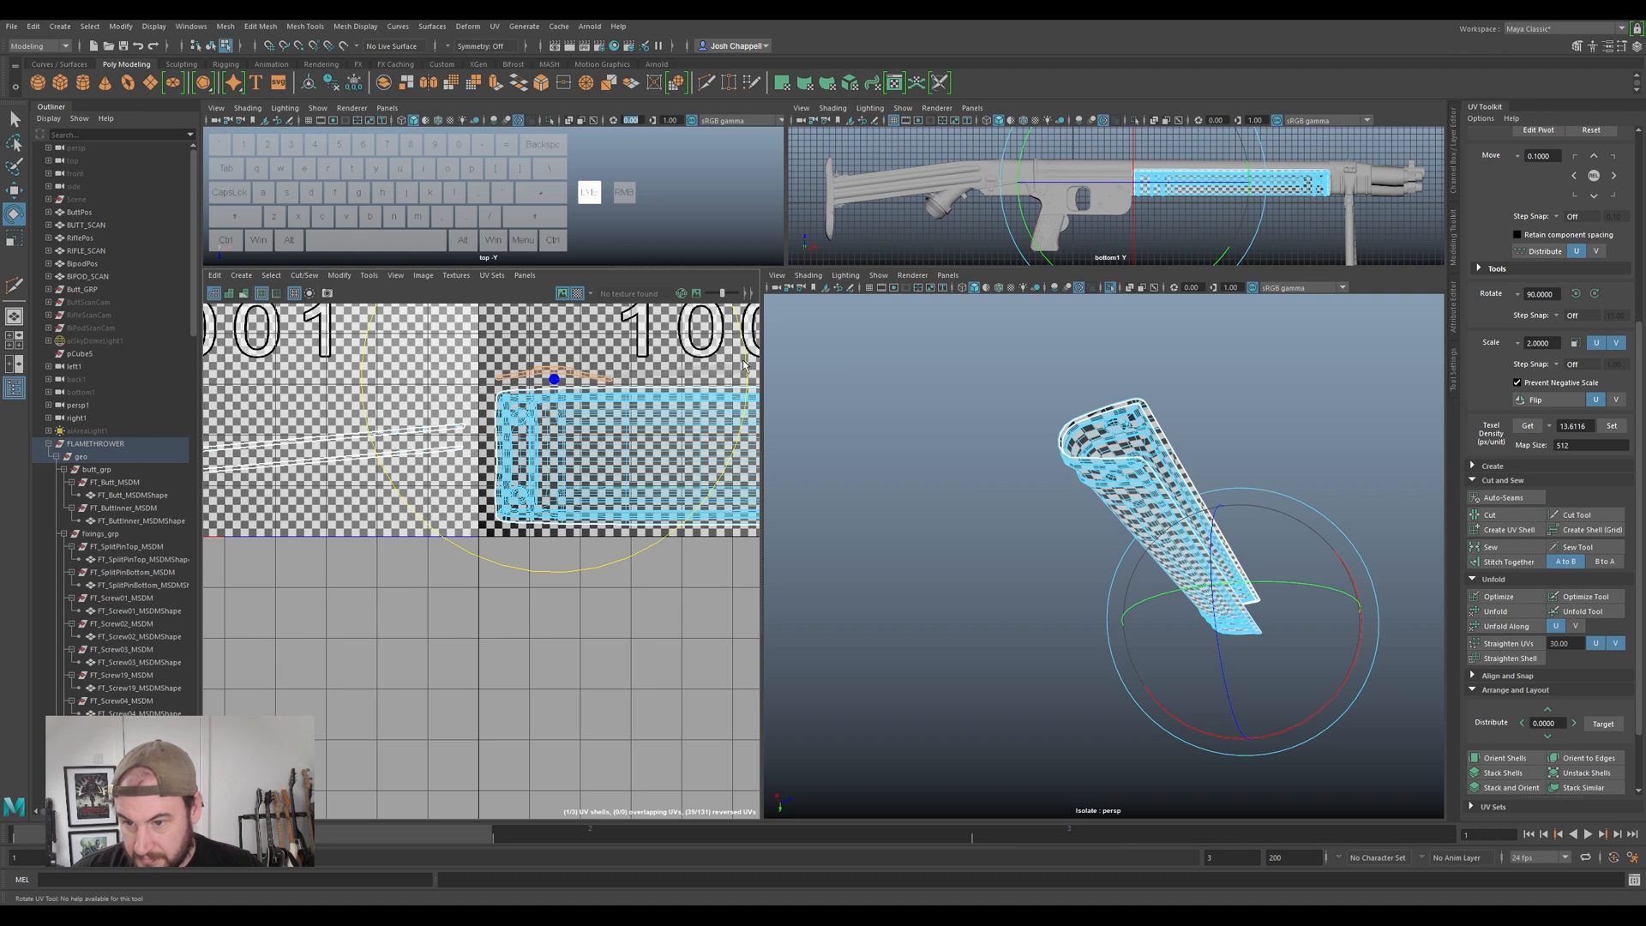
- Cut the remaining rim shell across both corner edges at its opposite, rounded end
middle_click_drag(292, 429, 510, 444, "alt")
scroll(509, 443, "down", 2)
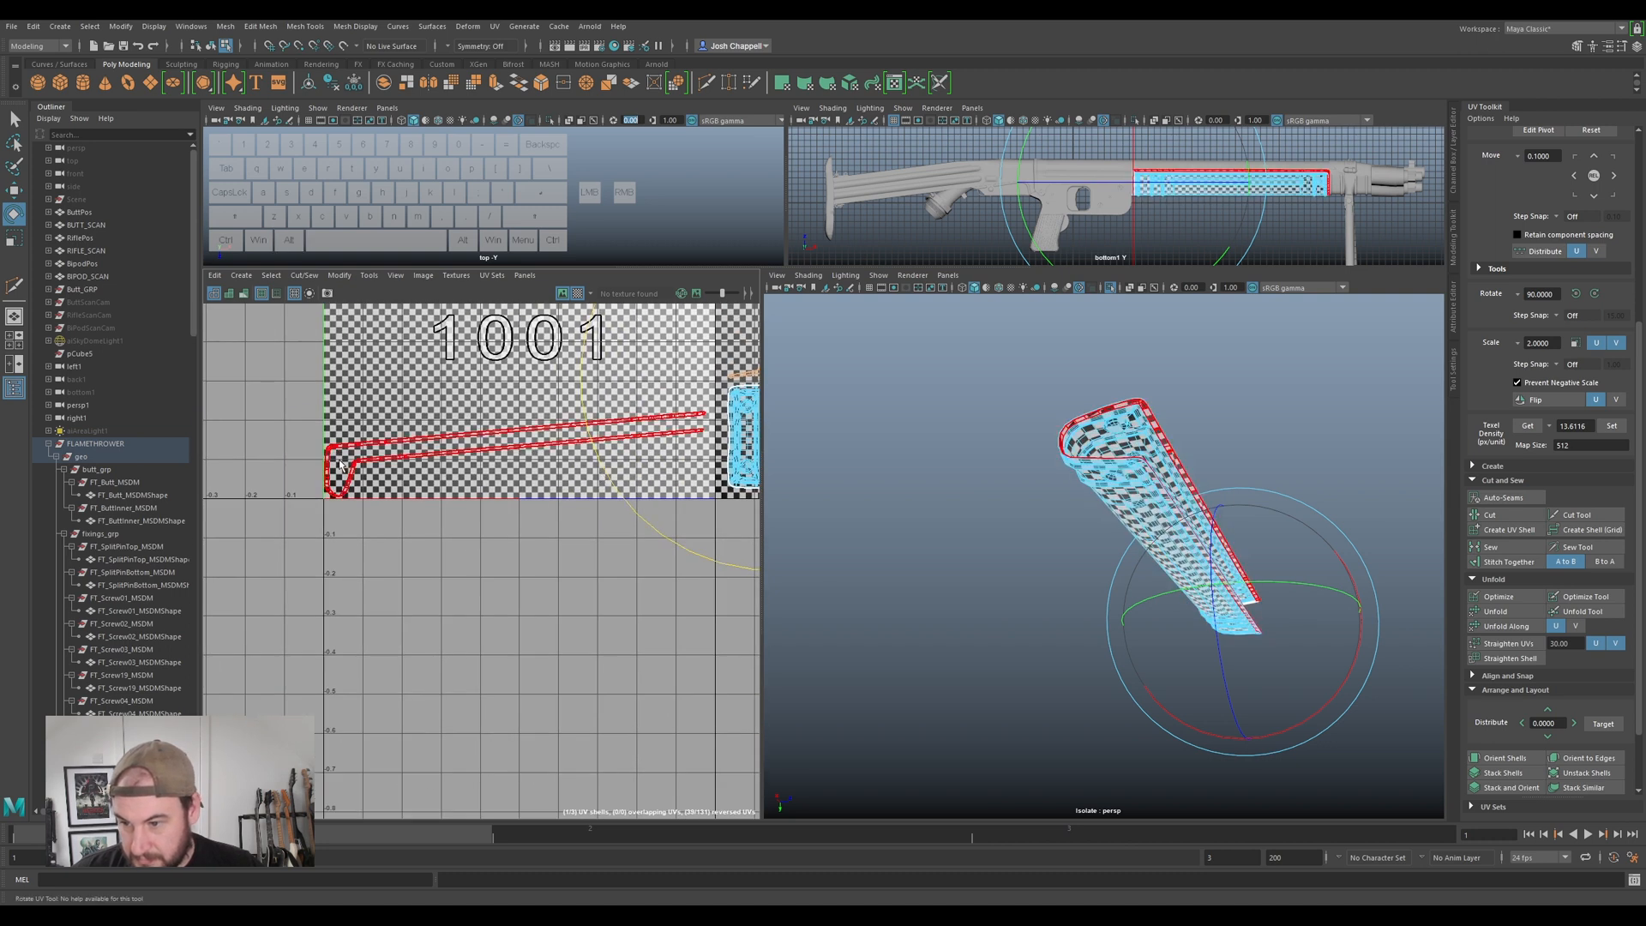
scroll(339, 465, "up", 6)
left_click(302, 430)
key("q")
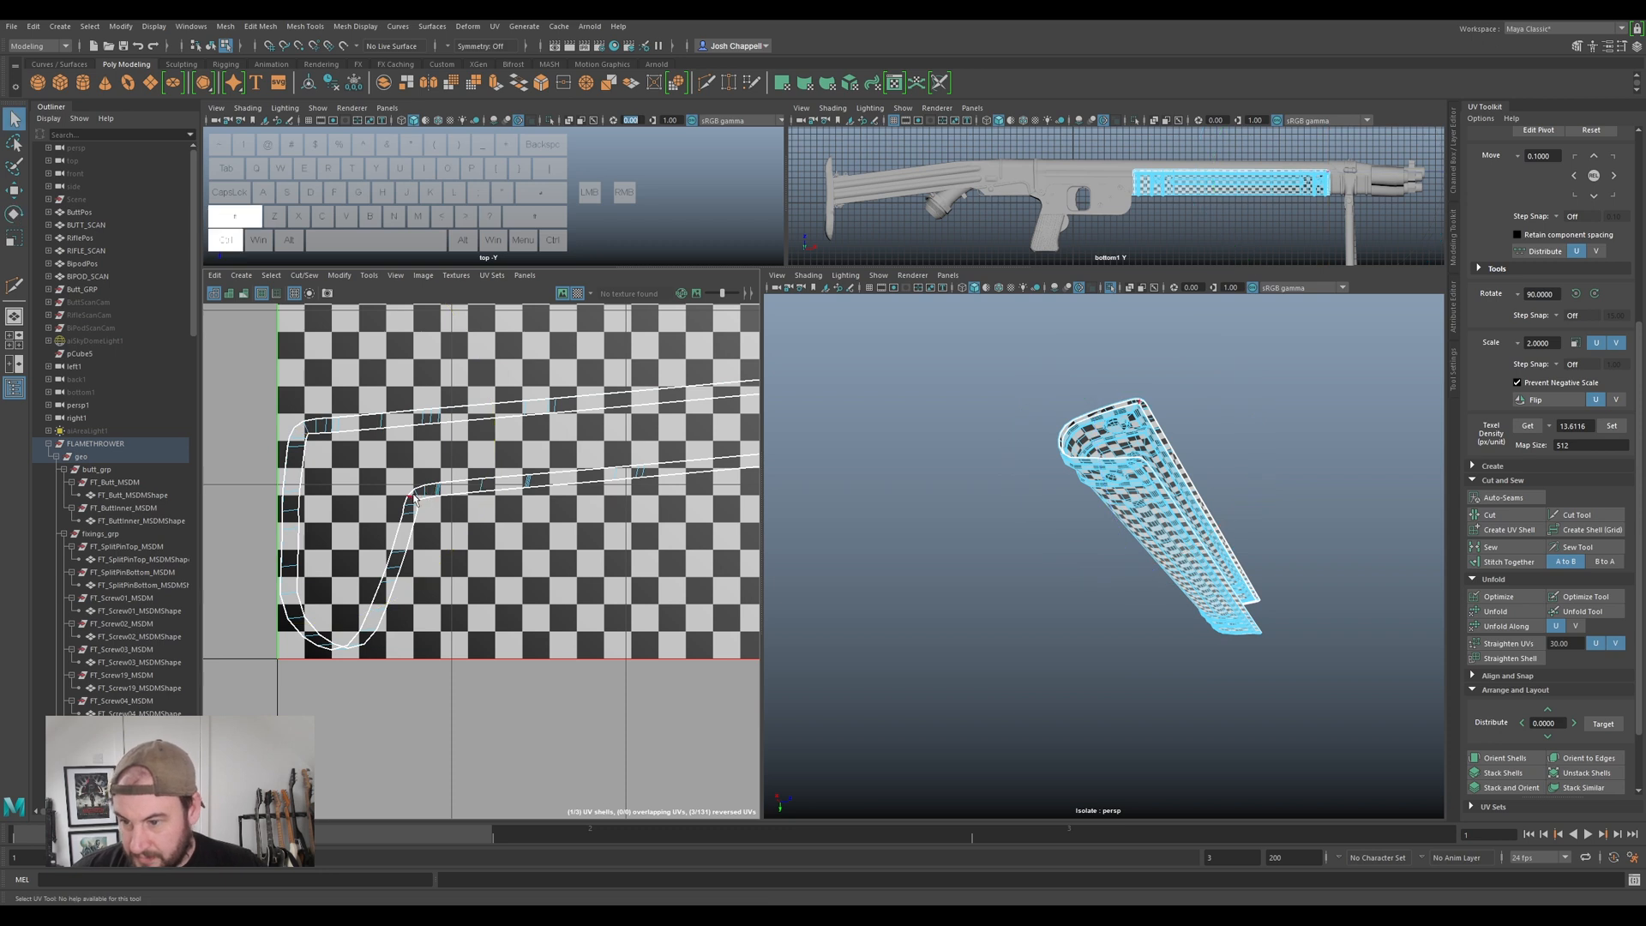
left_click(1520, 518)
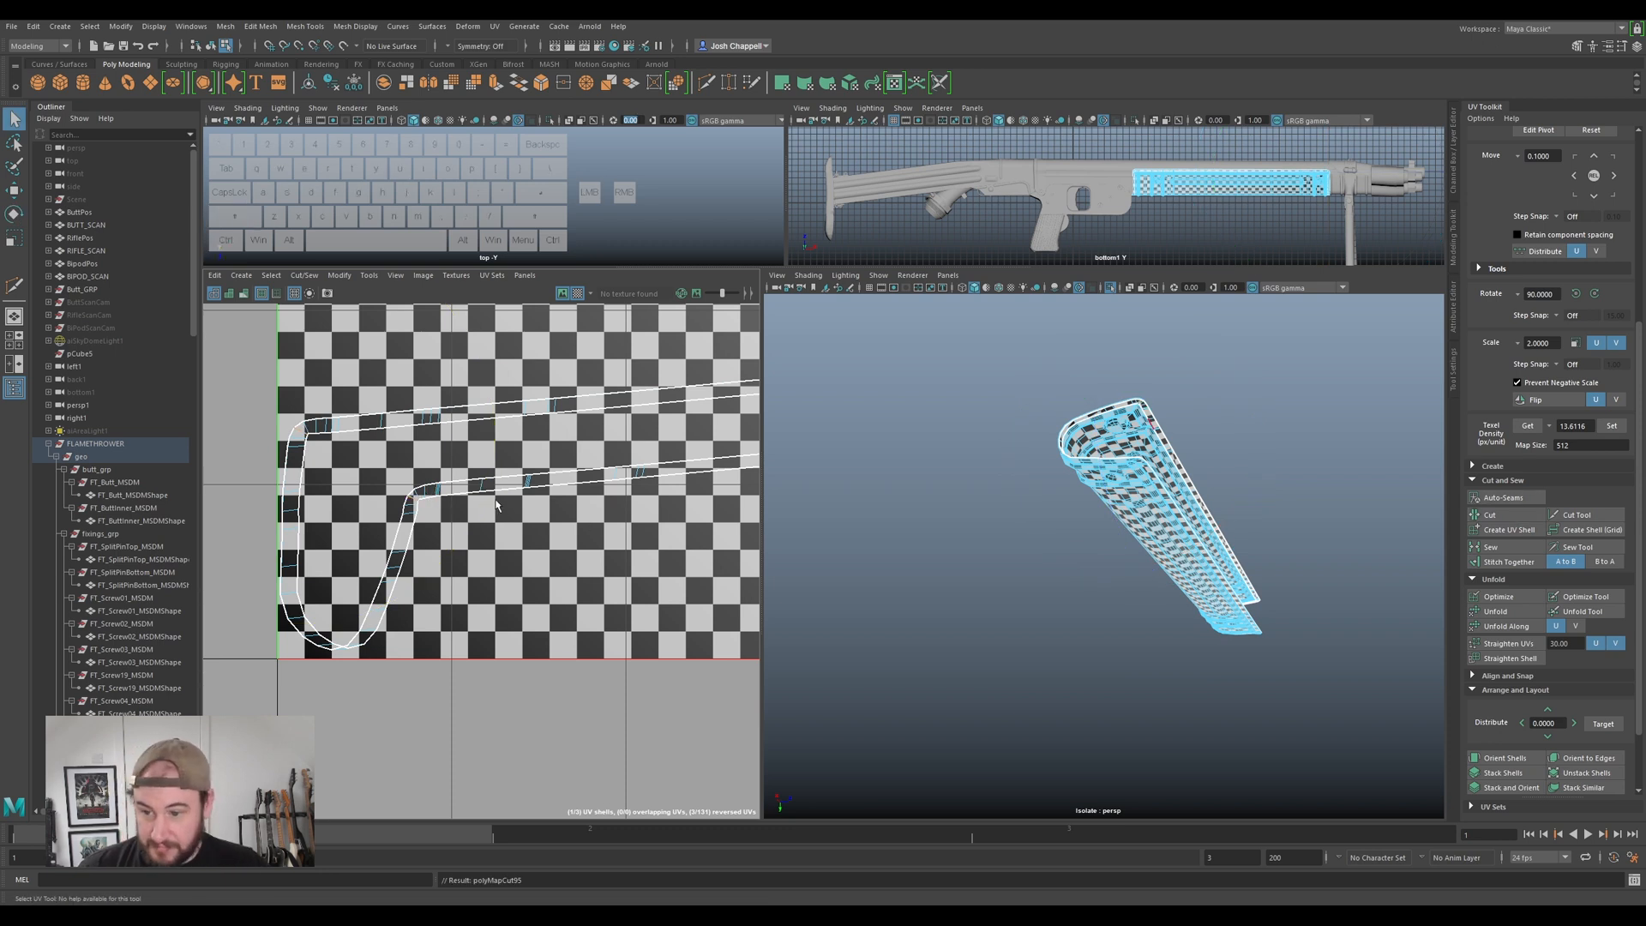
- Unfold the remaining rim shells and set the texel density of all the housing's shells to 13.6116
right_click_drag(450, 488, 485, 557)
left_click_drag(266, 417, 432, 548)
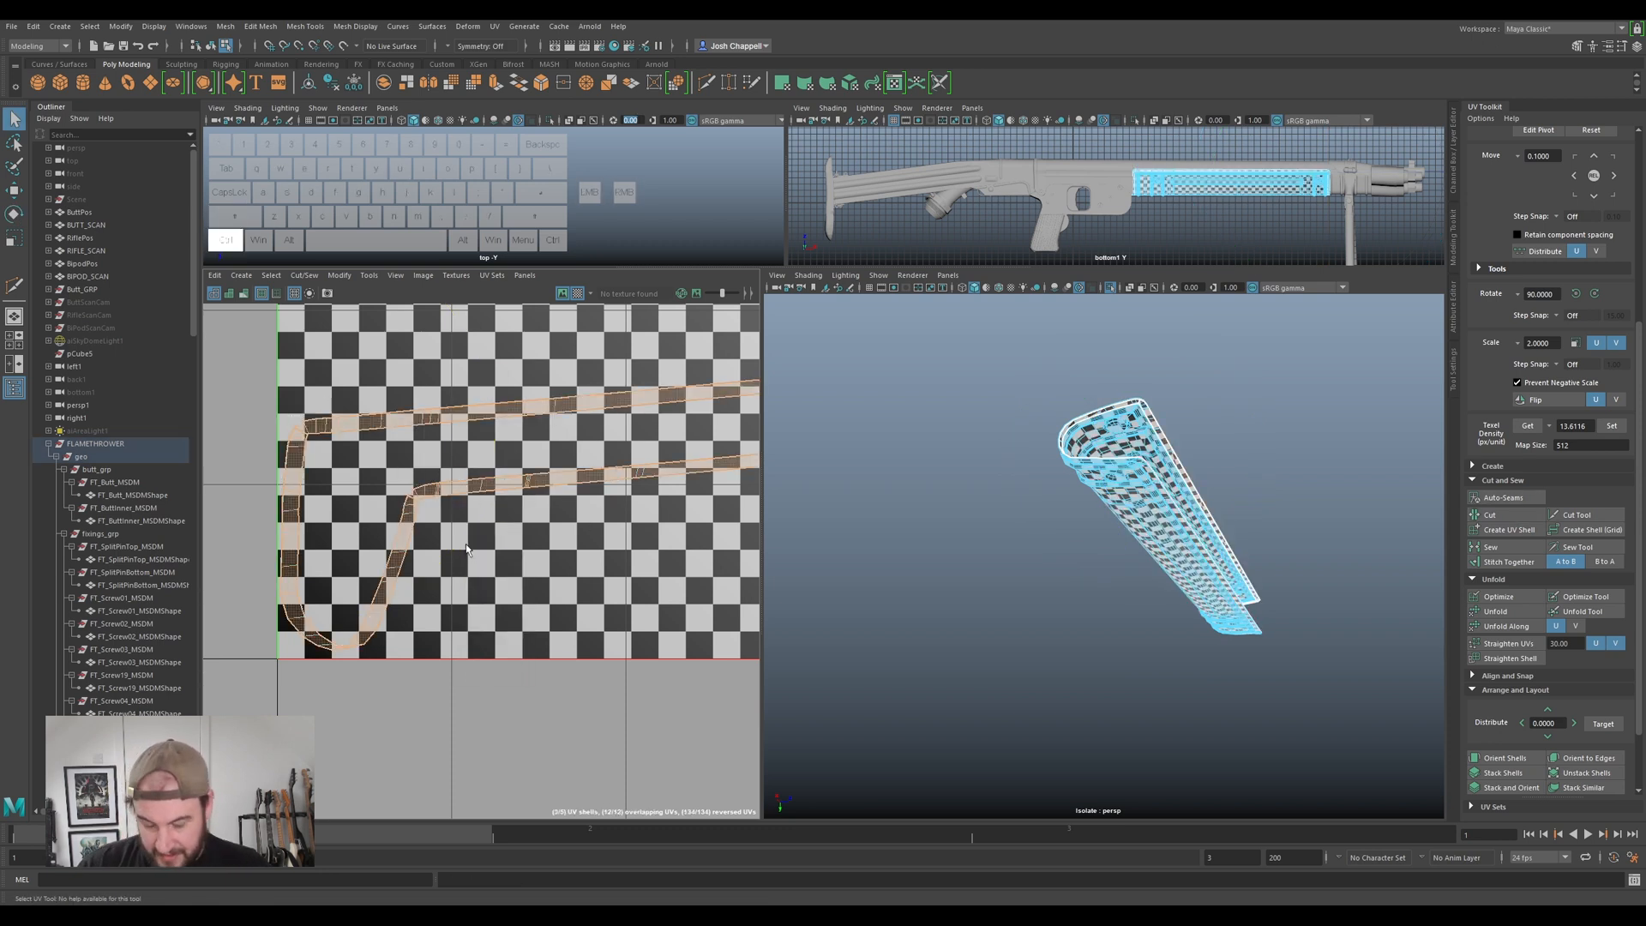
scroll(642, 510, "down", 3)
middle_click_drag(641, 509, 532, 514, "alt")
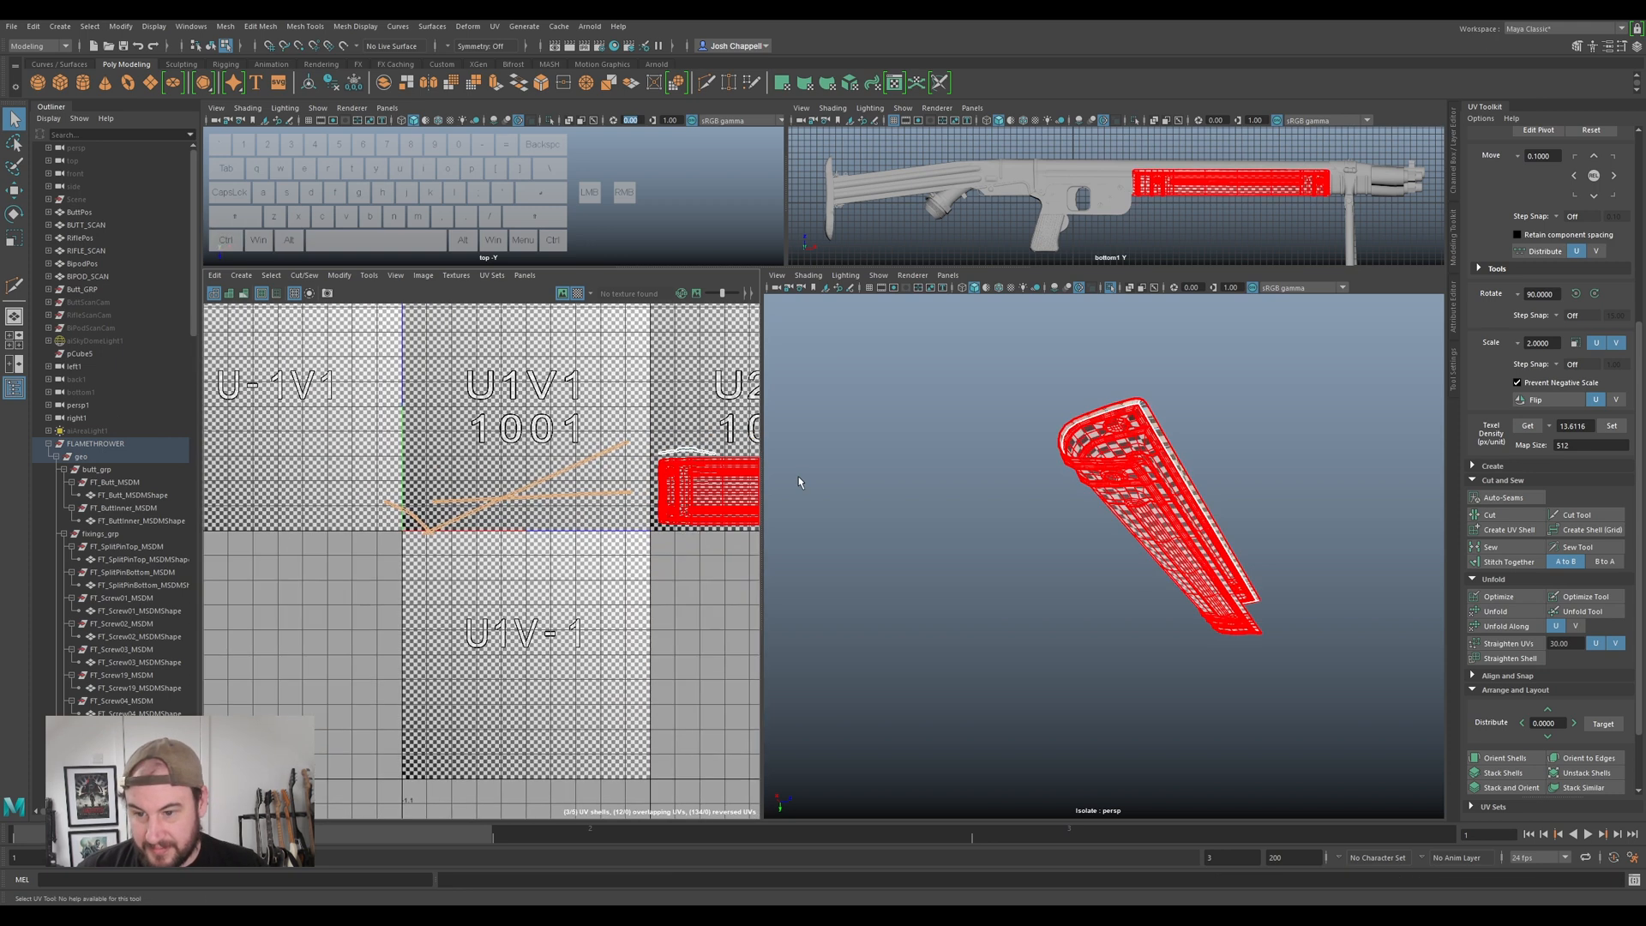
left_click_drag(362, 435, 728, 542, "ctrl+shift")
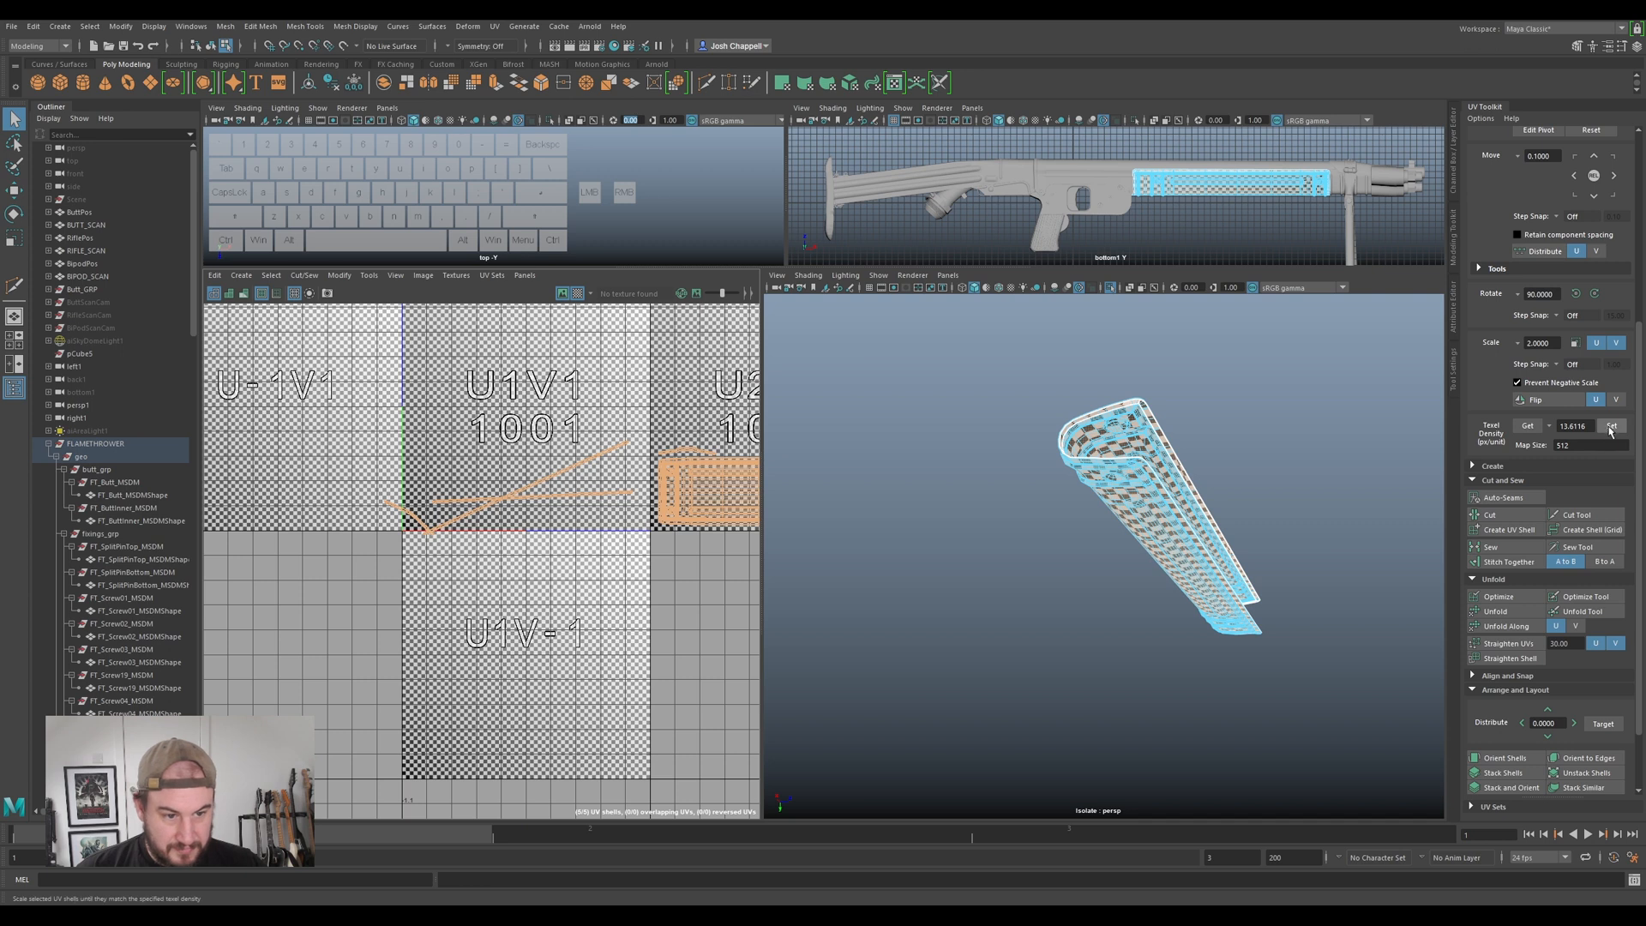
- Orient the two long rim strips horizontally
left_click(542, 494)
left_click_drag(532, 526, 567, 463)
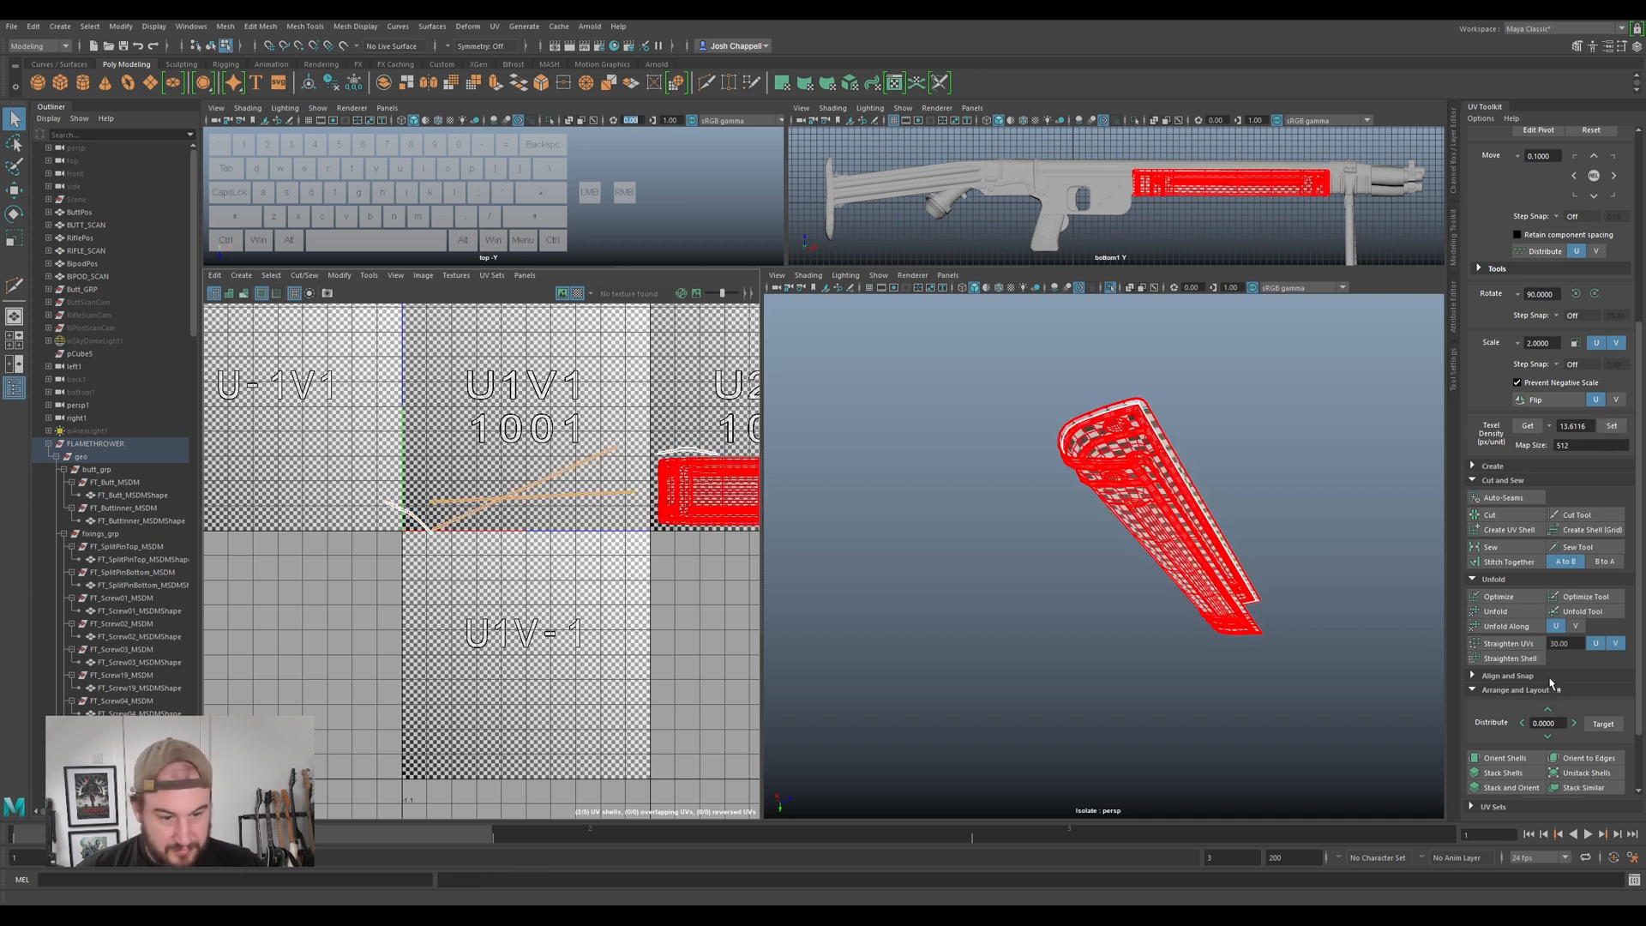
left_click(1505, 759)
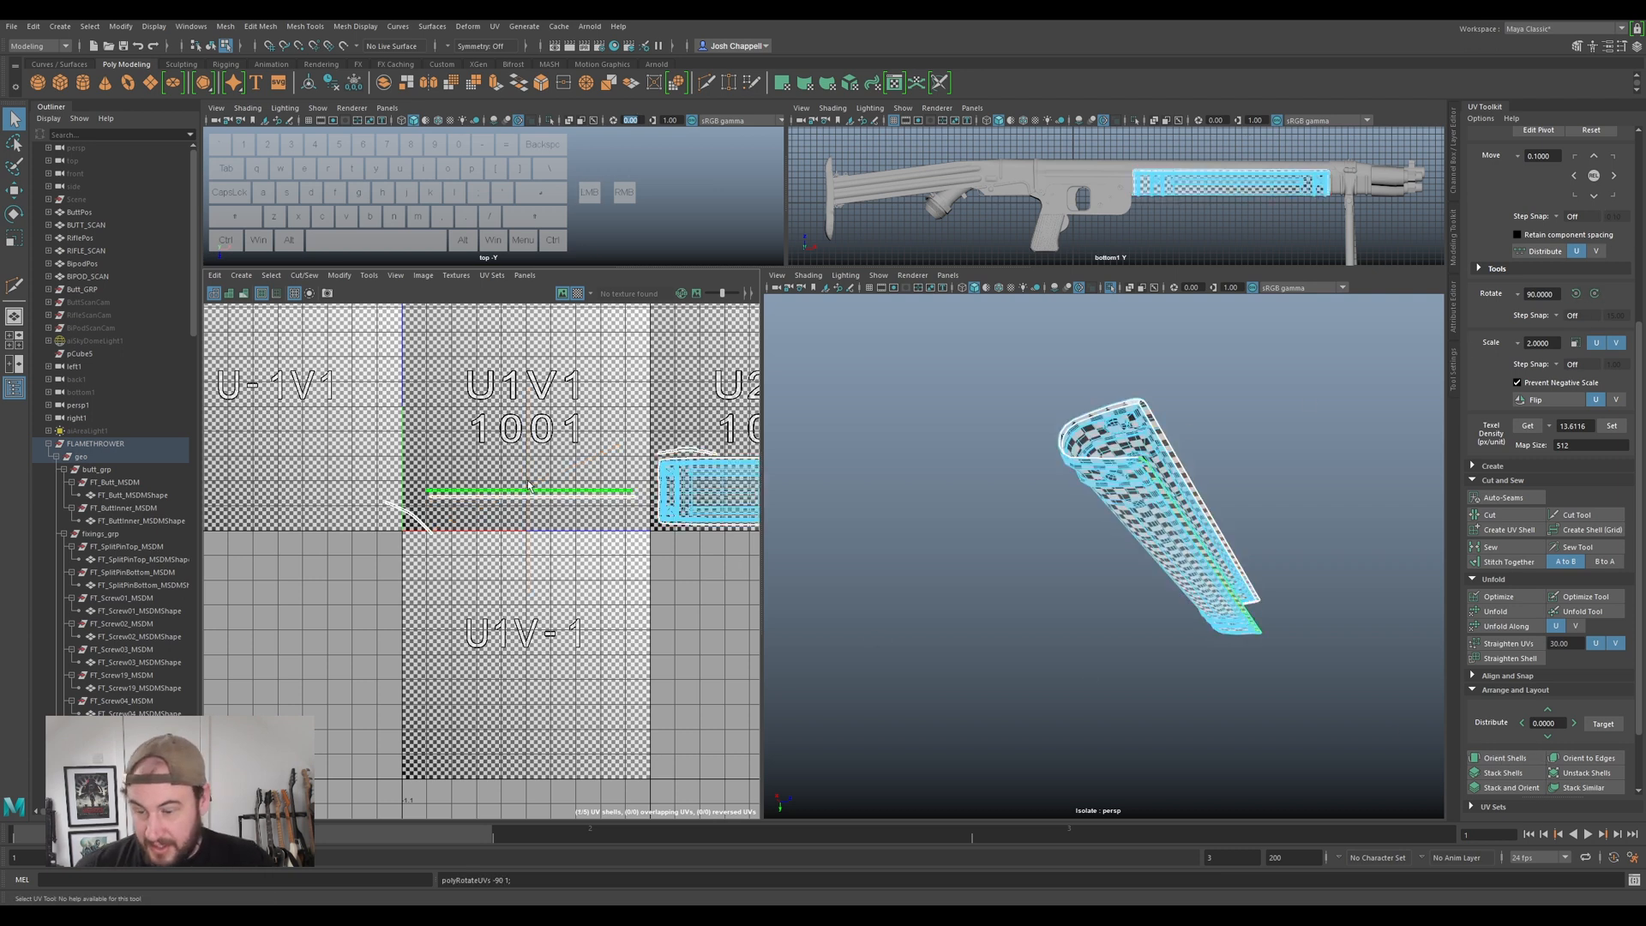
- Rotate the curved end strip roughly horizontal and move it above the two long strips
scroll(529, 487, "up", 3)
key("e")
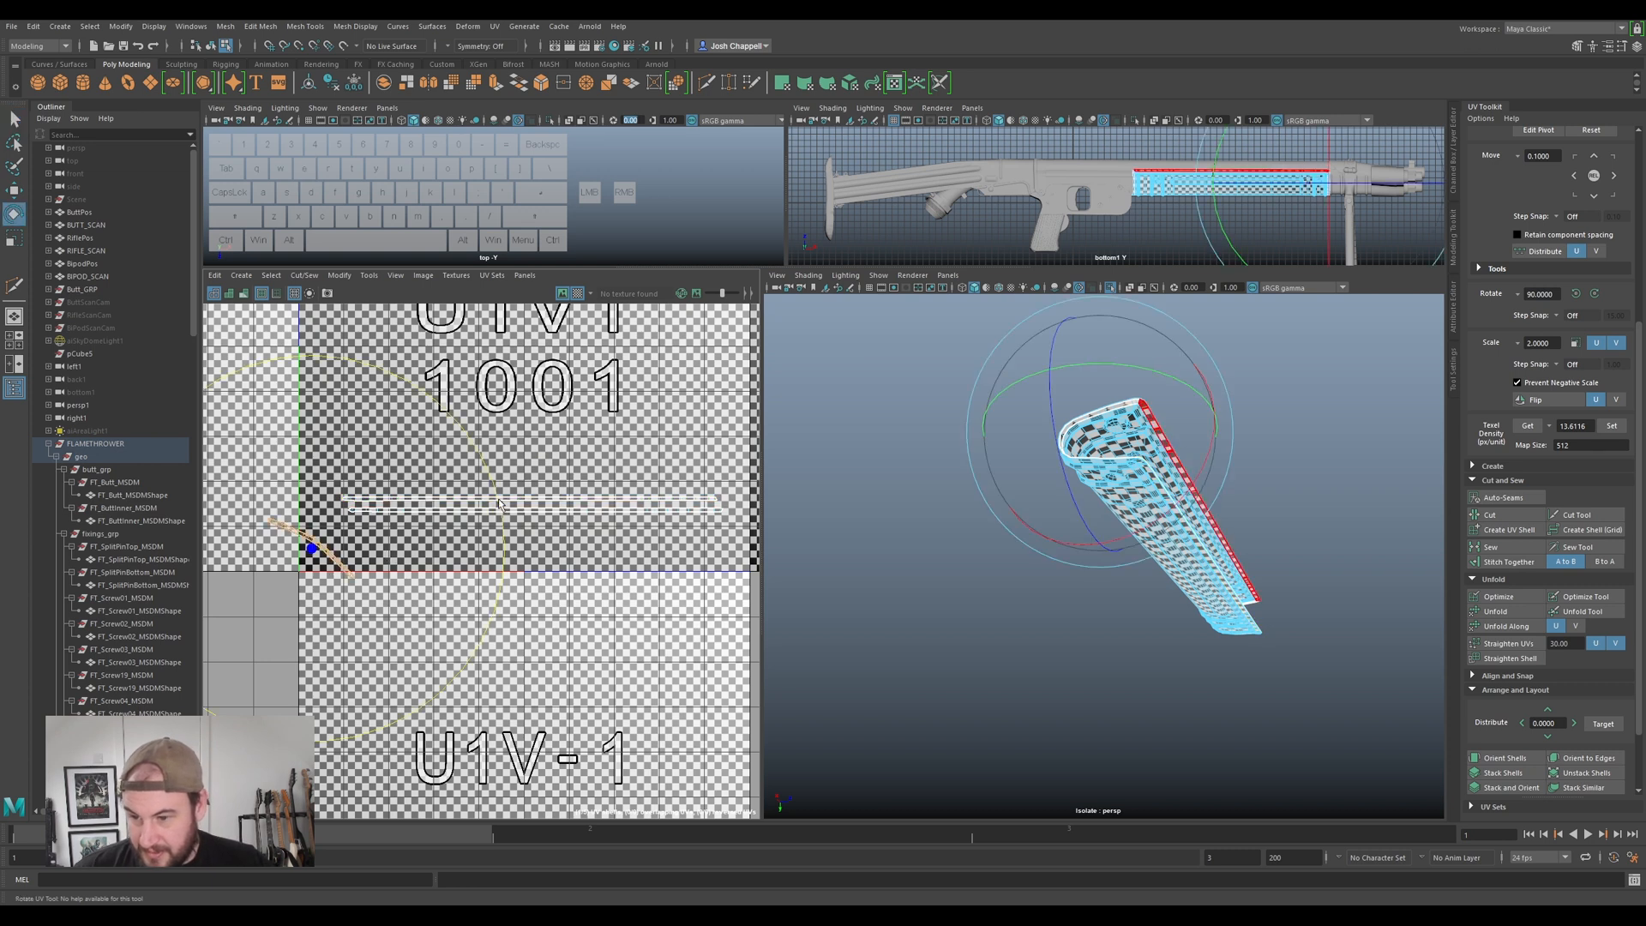
left_click(457, 454)
key("w")
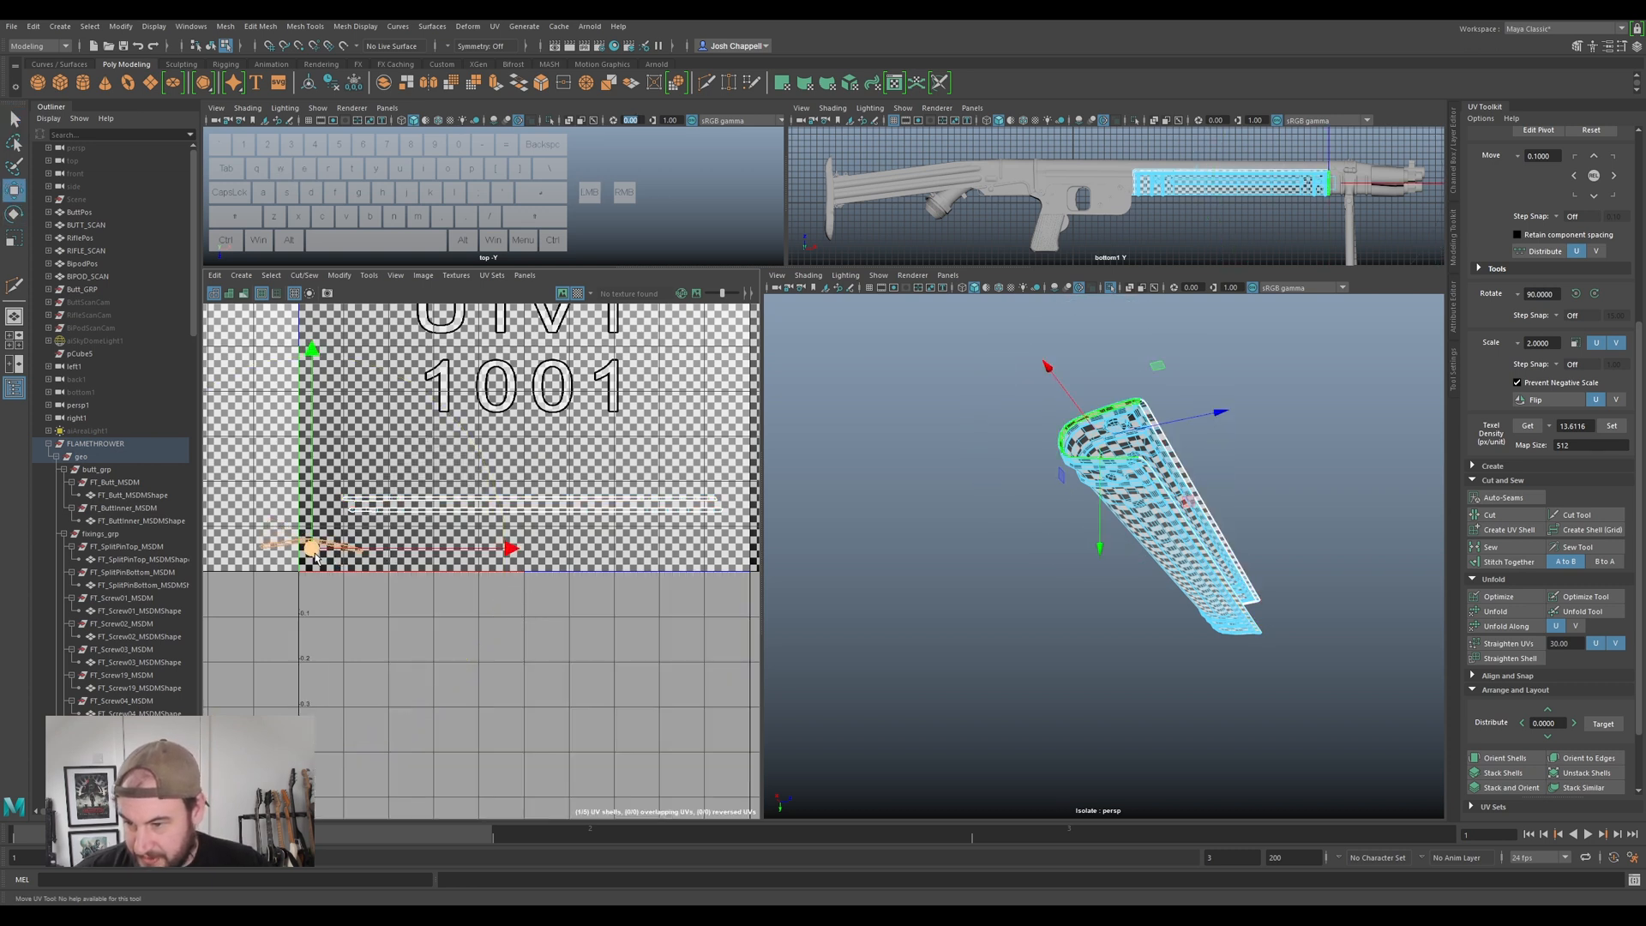
left_click_drag(312, 547, 408, 474)
- Bring the two long strips closer together and set the curved end strip level directly above them
scroll(423, 502, "up", 2)
scroll(423, 502, "up", 2)
left_click(416, 510)
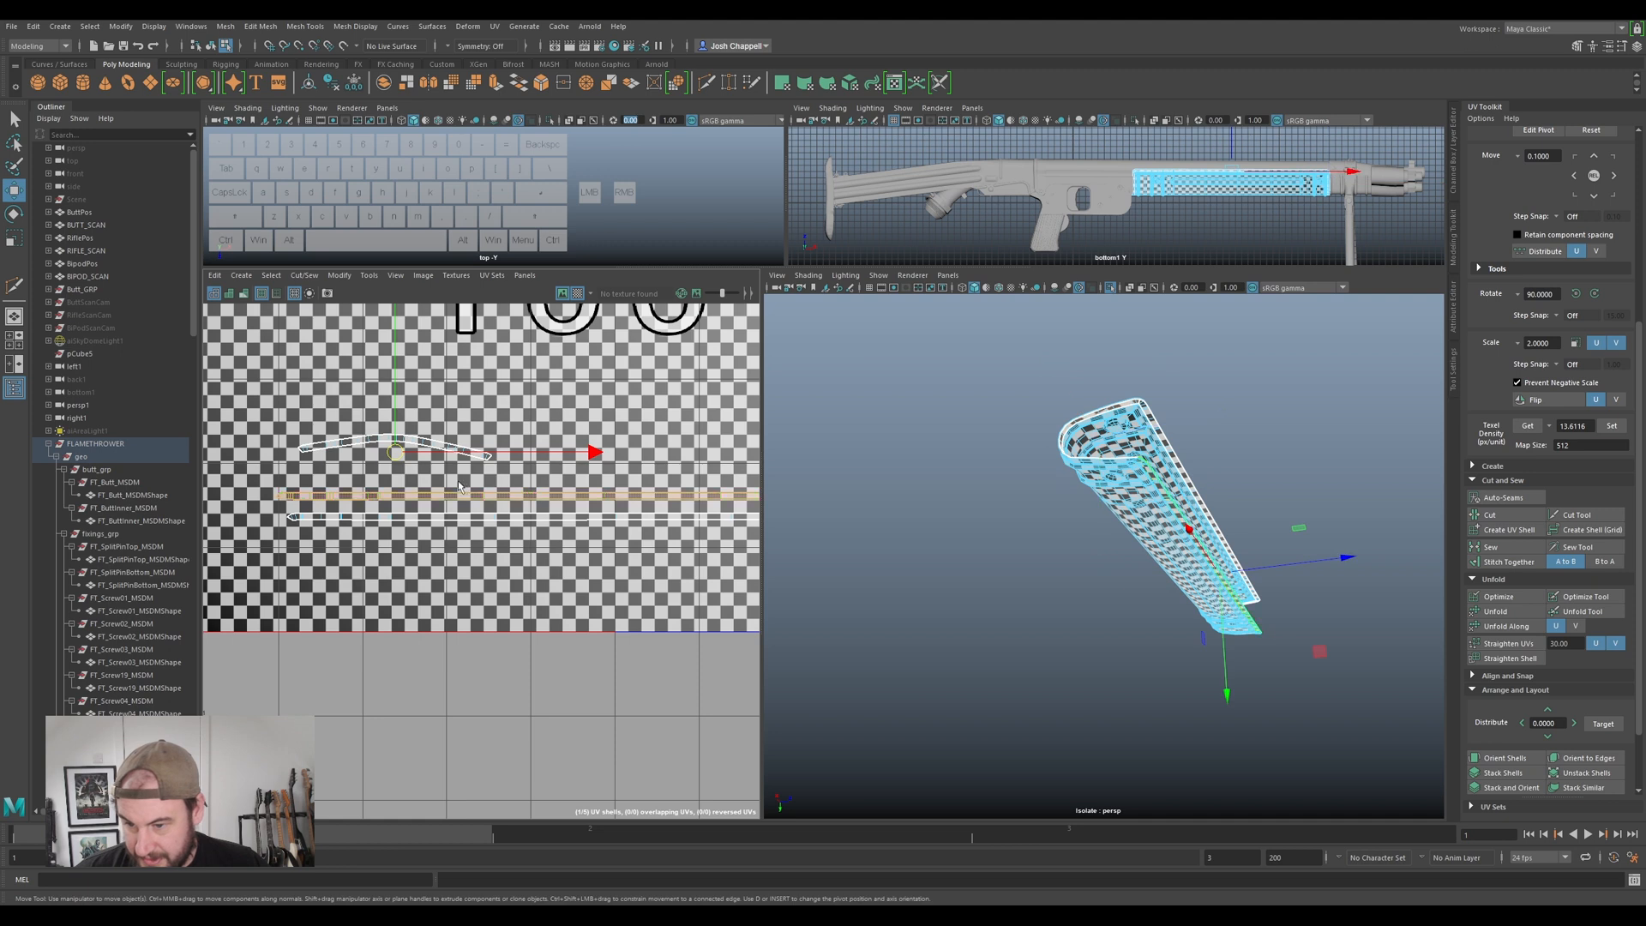
left_click(413, 462)
left_click_drag(412, 462, 391, 480)
left_click(446, 447)
key("e")
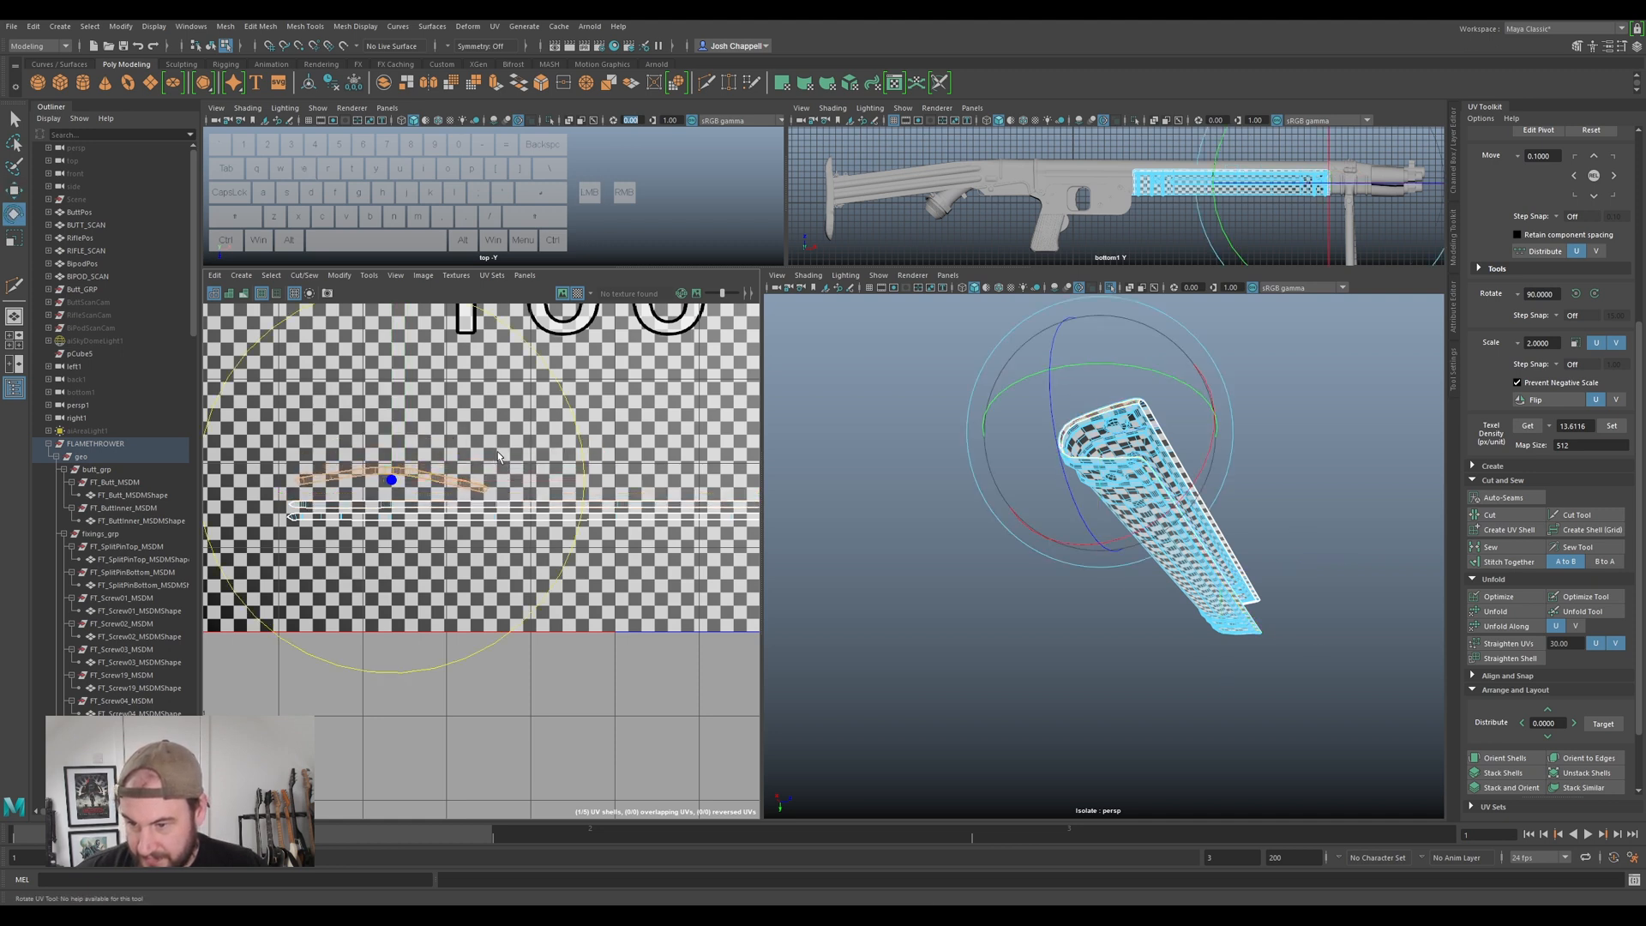
key("w")
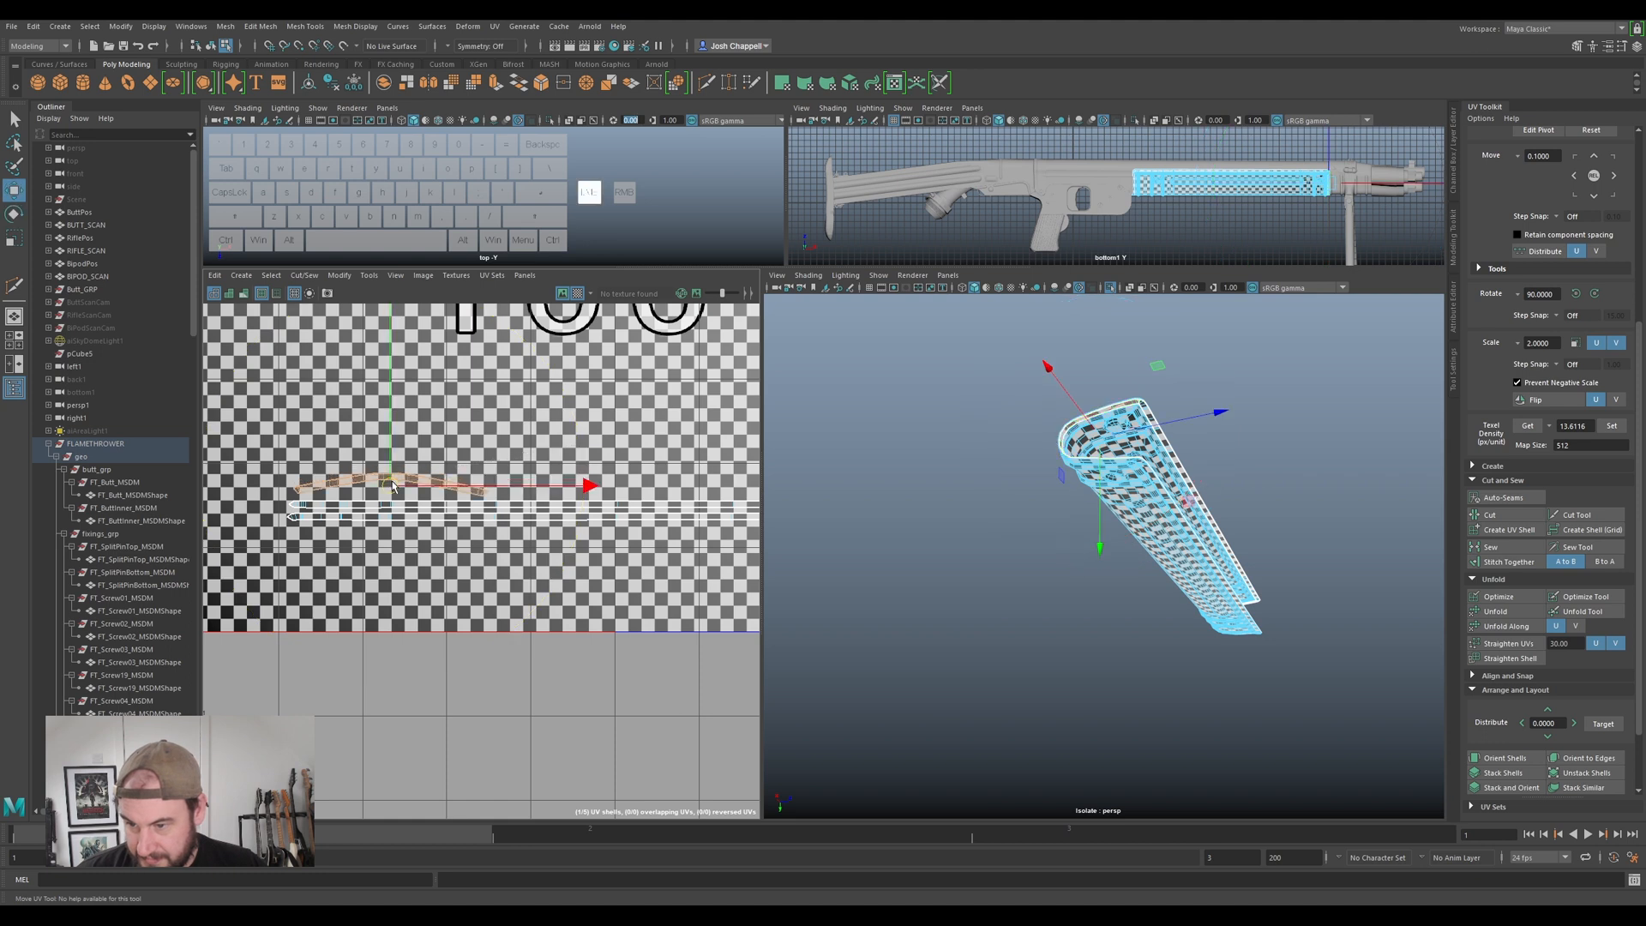
- Move the two long strips and the curved end strip together into tile 1002, above the body shell
scroll(537, 468, "down", 2)
middle_click_drag(620, 492, 410, 497, "alt")
scroll(411, 497, "down", 3)
left_click_drag(294, 533, 587, 423)
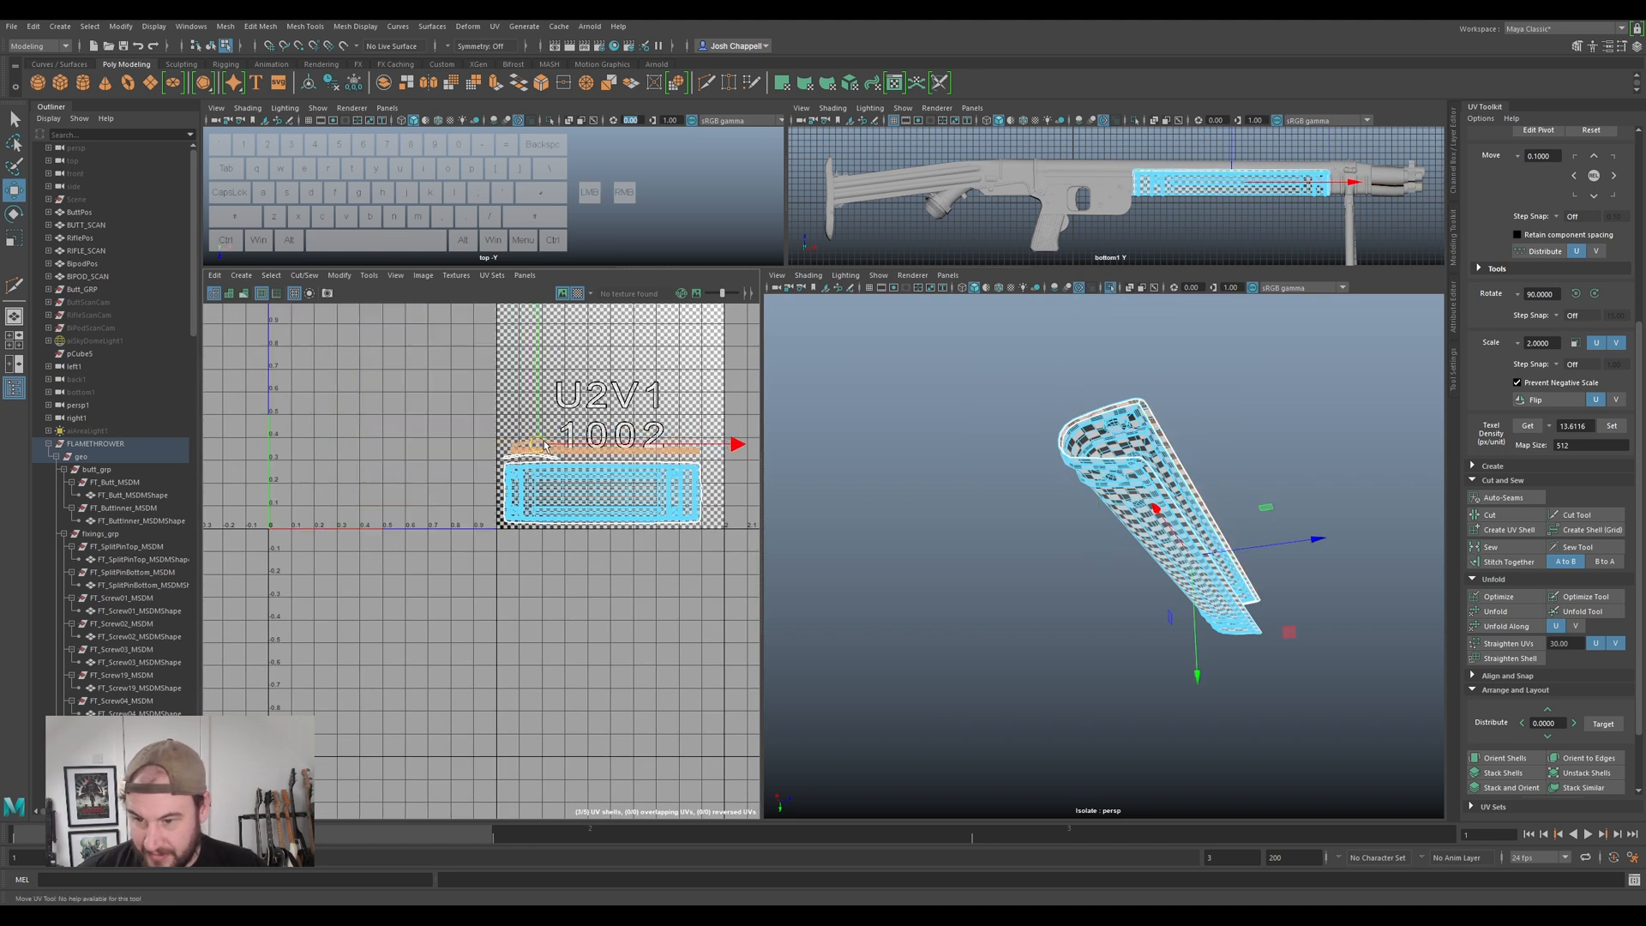
- Stack the other curved end strip on top of the moved strips and settle all four above the body shell
scroll(549, 450, "up", 4)
left_click(529, 478)
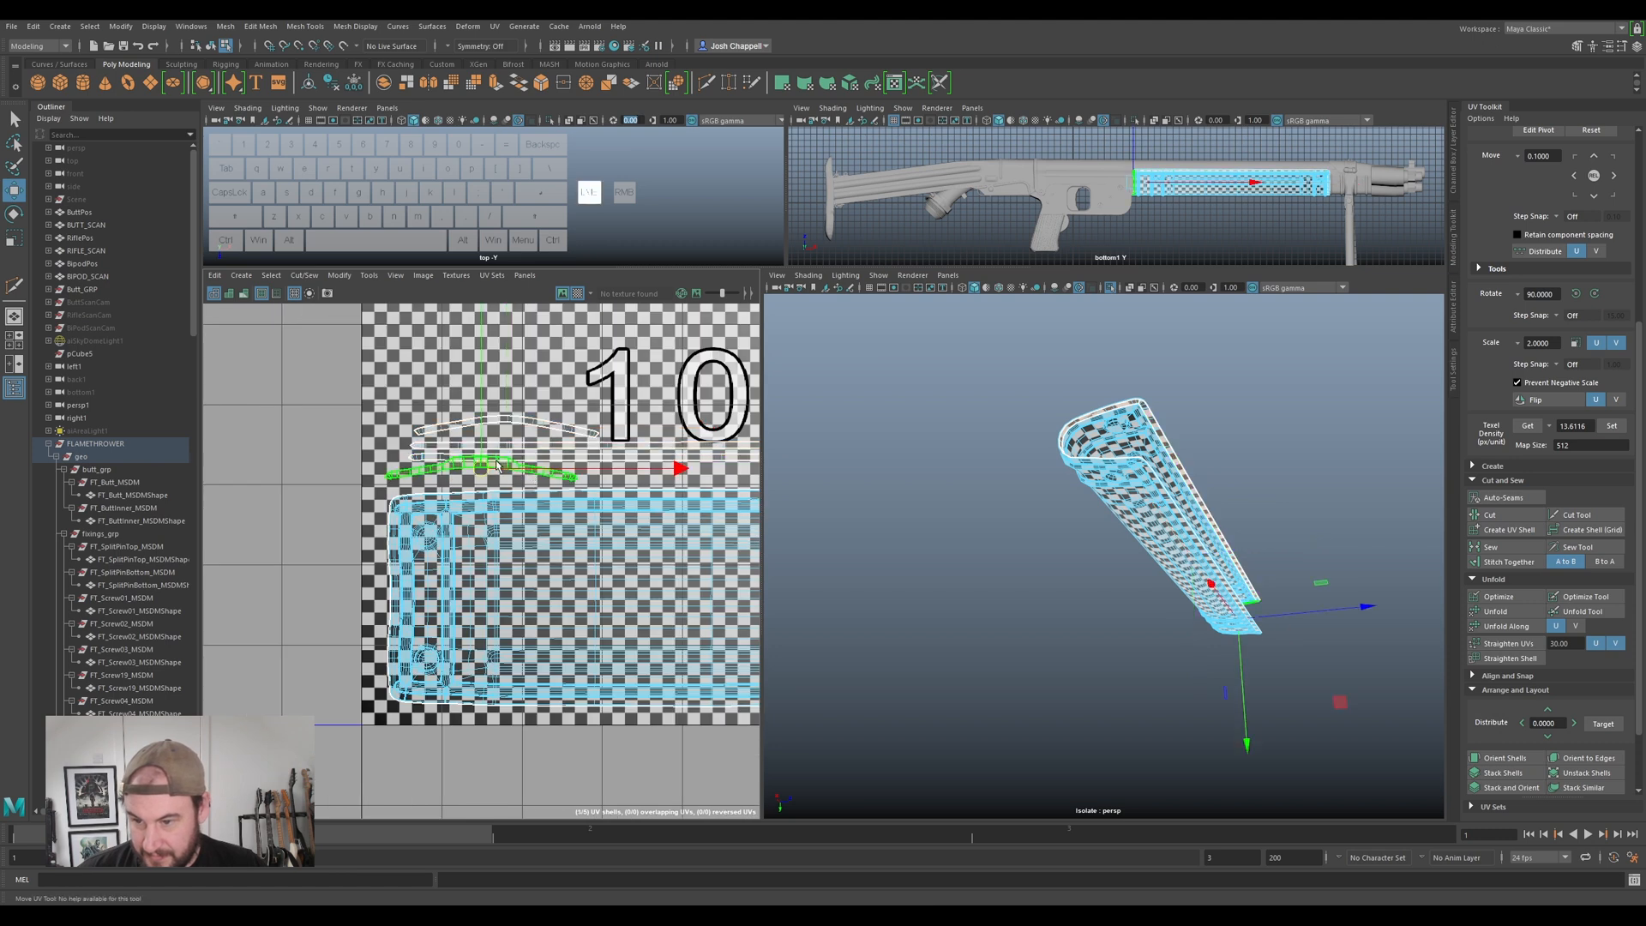
left_click_drag(477, 470, 505, 407)
left_click(523, 408)
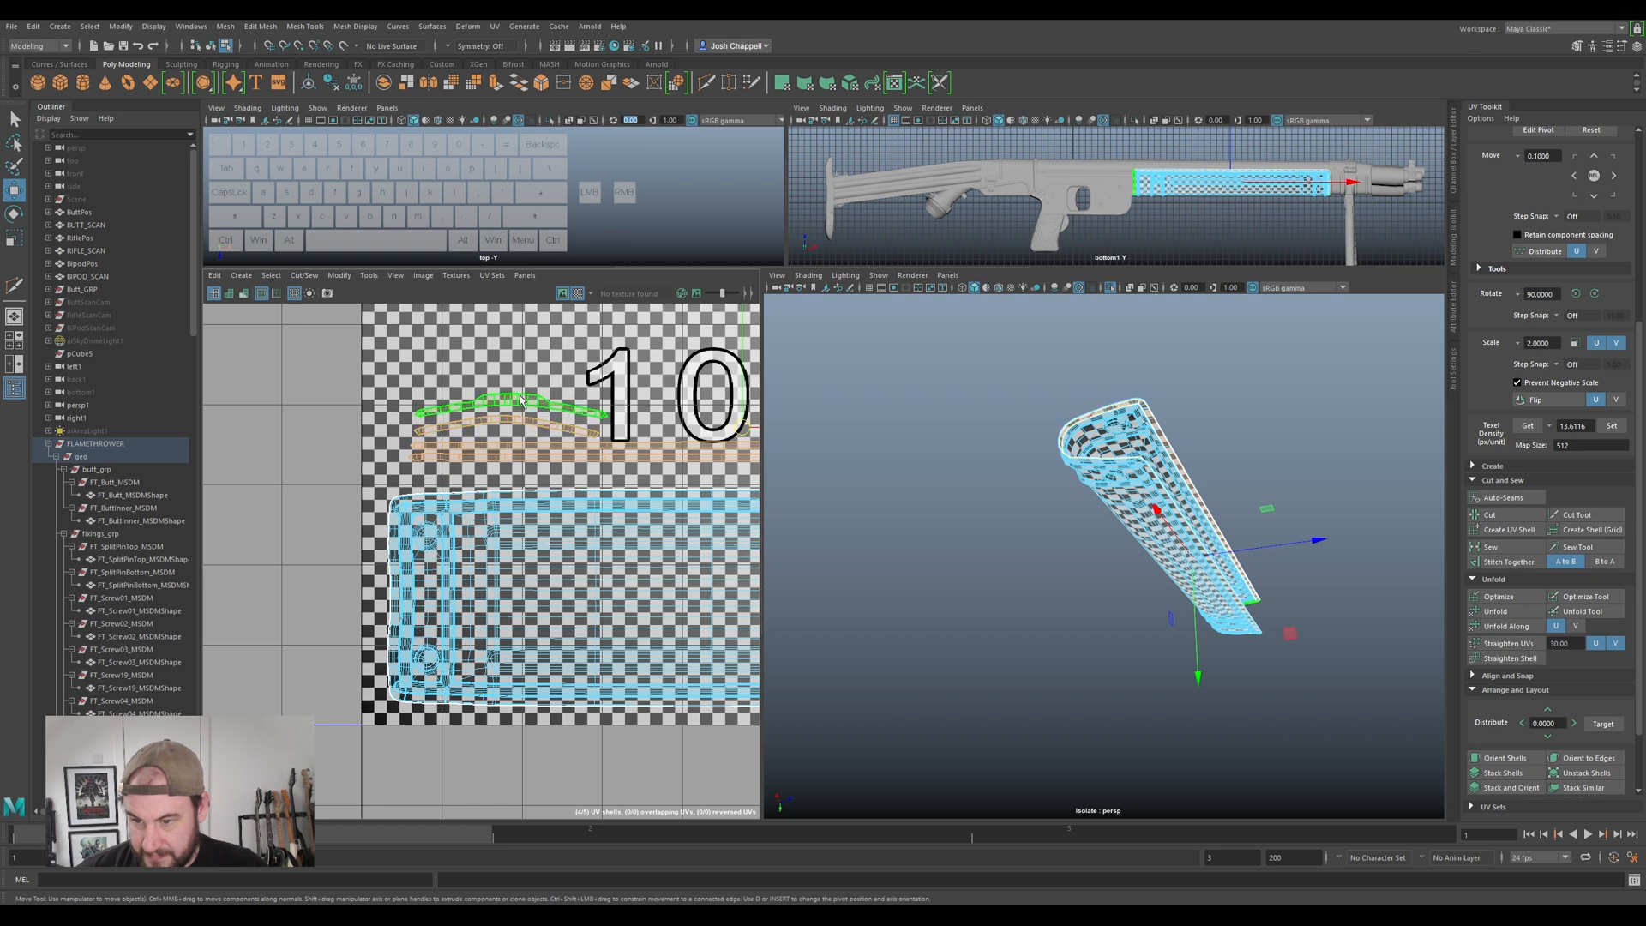
left_click(520, 410)
key("ctrl+z")
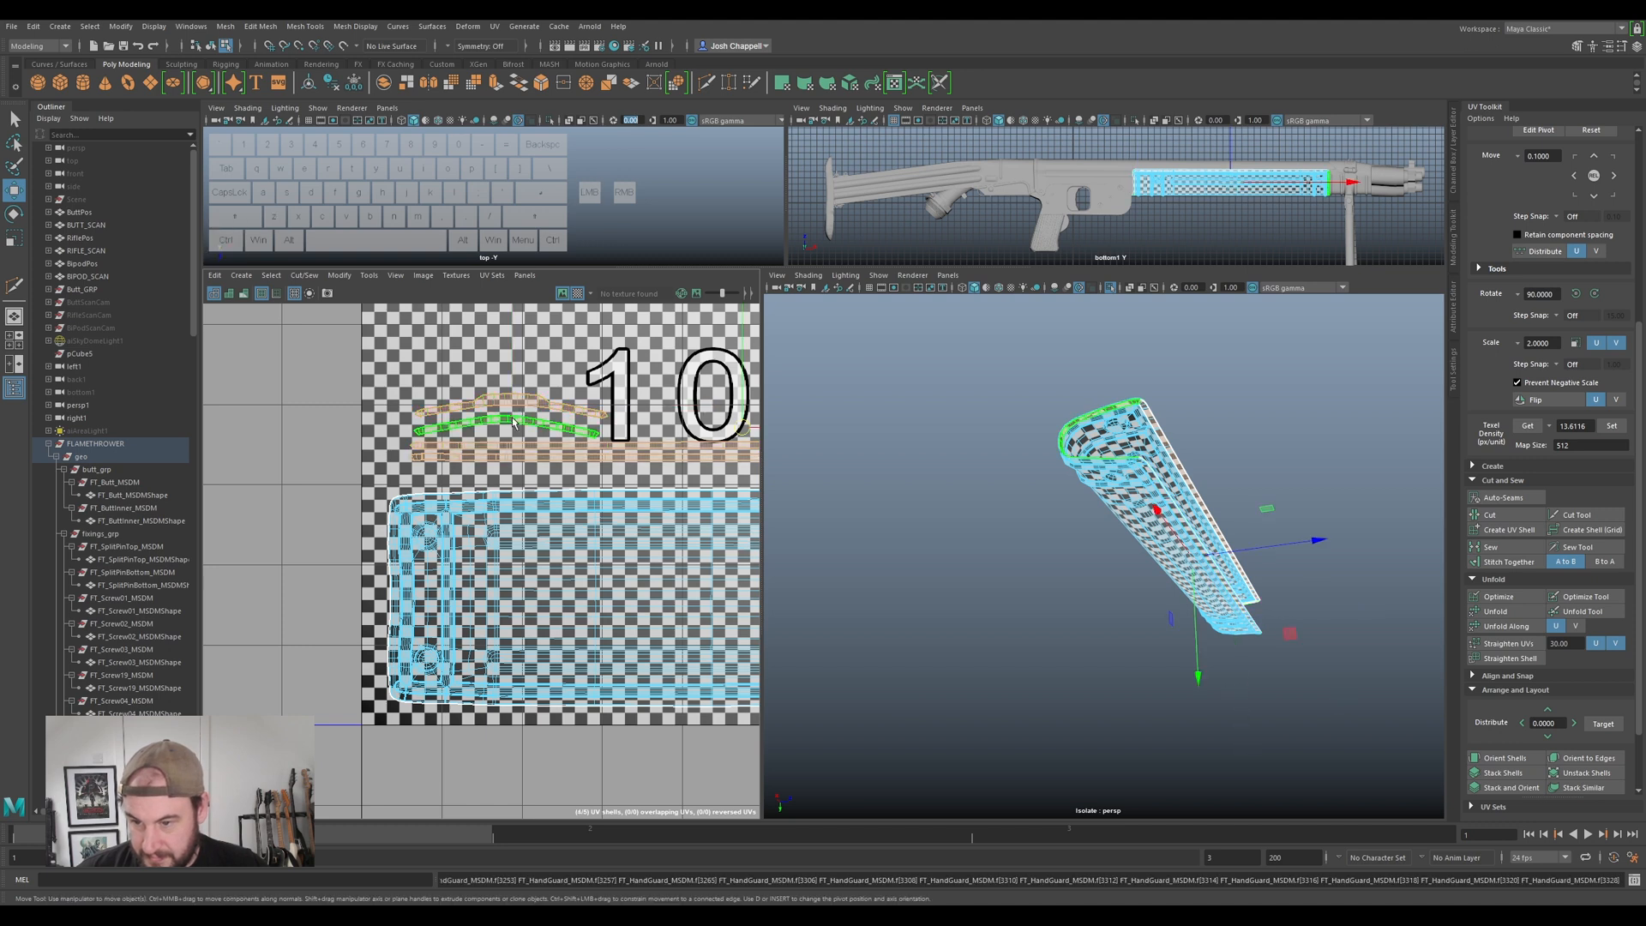
- Move all of the housing's UV shells into the tile U-1V1, return to object mode and end the isolation
scroll(557, 426, "down", 3)
middle_click_drag(655, 423, 491, 429, "alt")
left_click(487, 410)
left_click(549, 478)
scroll(548, 478, "down", 3)
right_click(550, 483)
left_click(532, 441)
scroll(504, 508, "down", 2)
middle_click_drag(504, 509, 581, 495, "alt")
left_click_drag(582, 495, 340, 472)
key("F8")
key("ctrl+1")
- Add the receiver, trigger housing and pistol grip to the selection and compare their checker patterns up close
left_click_drag(1199, 459, 1055, 475, "alt")
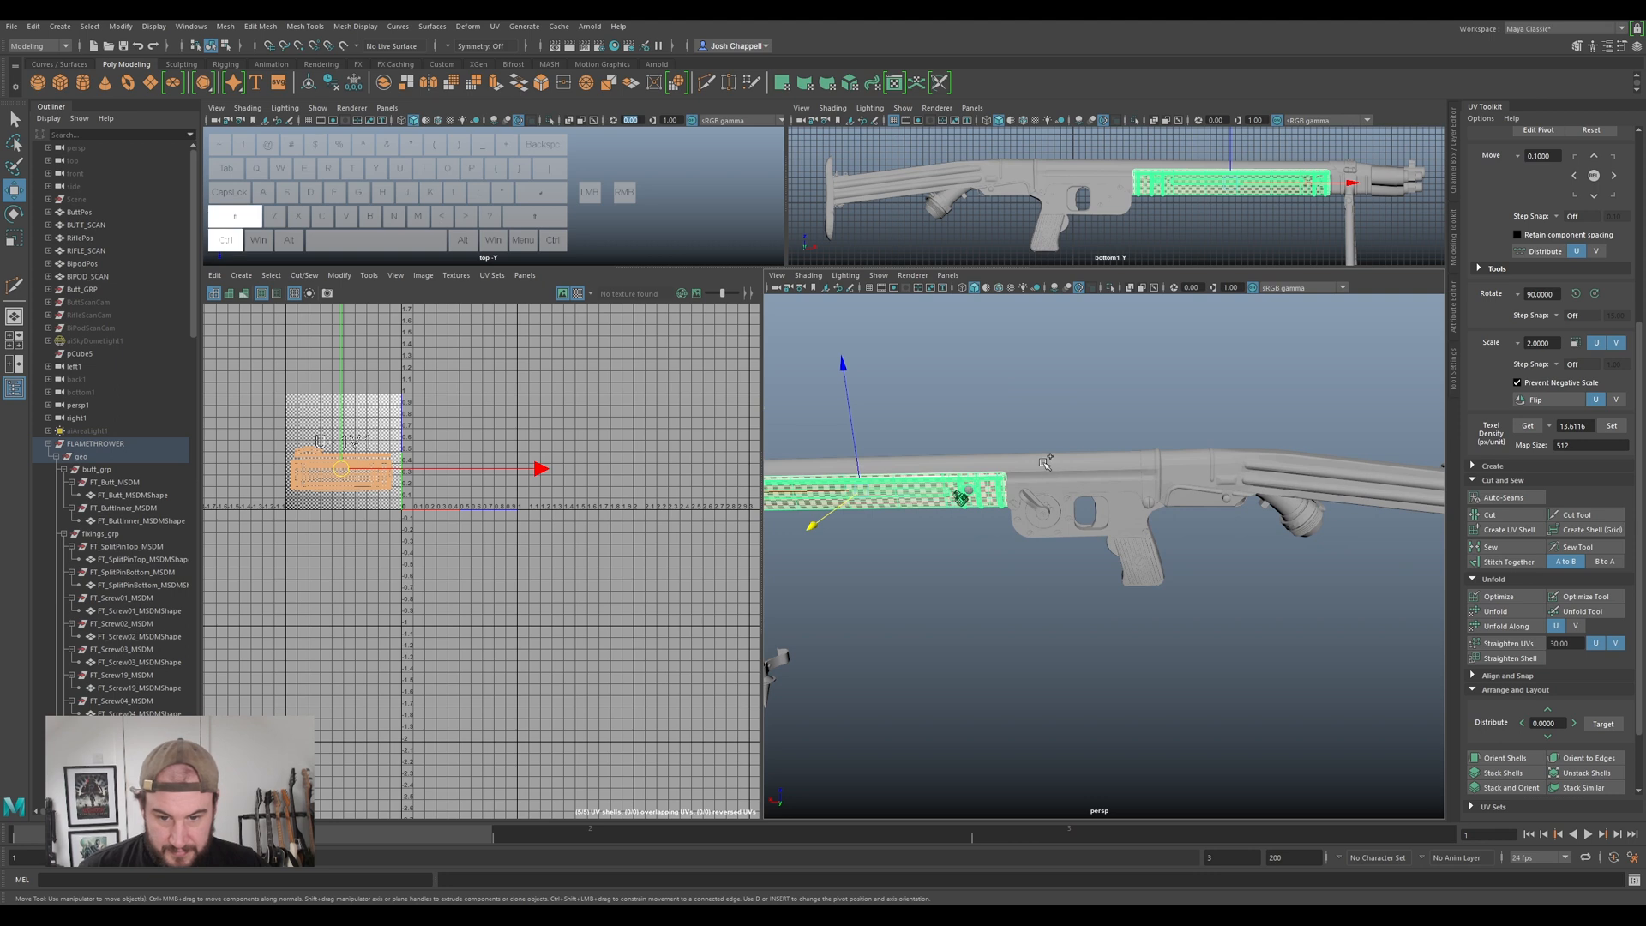
left_click(1047, 462, "ctrl+shift")
left_click(1115, 525, "ctrl+shift")
left_click(1139, 563, "ctrl+shift")
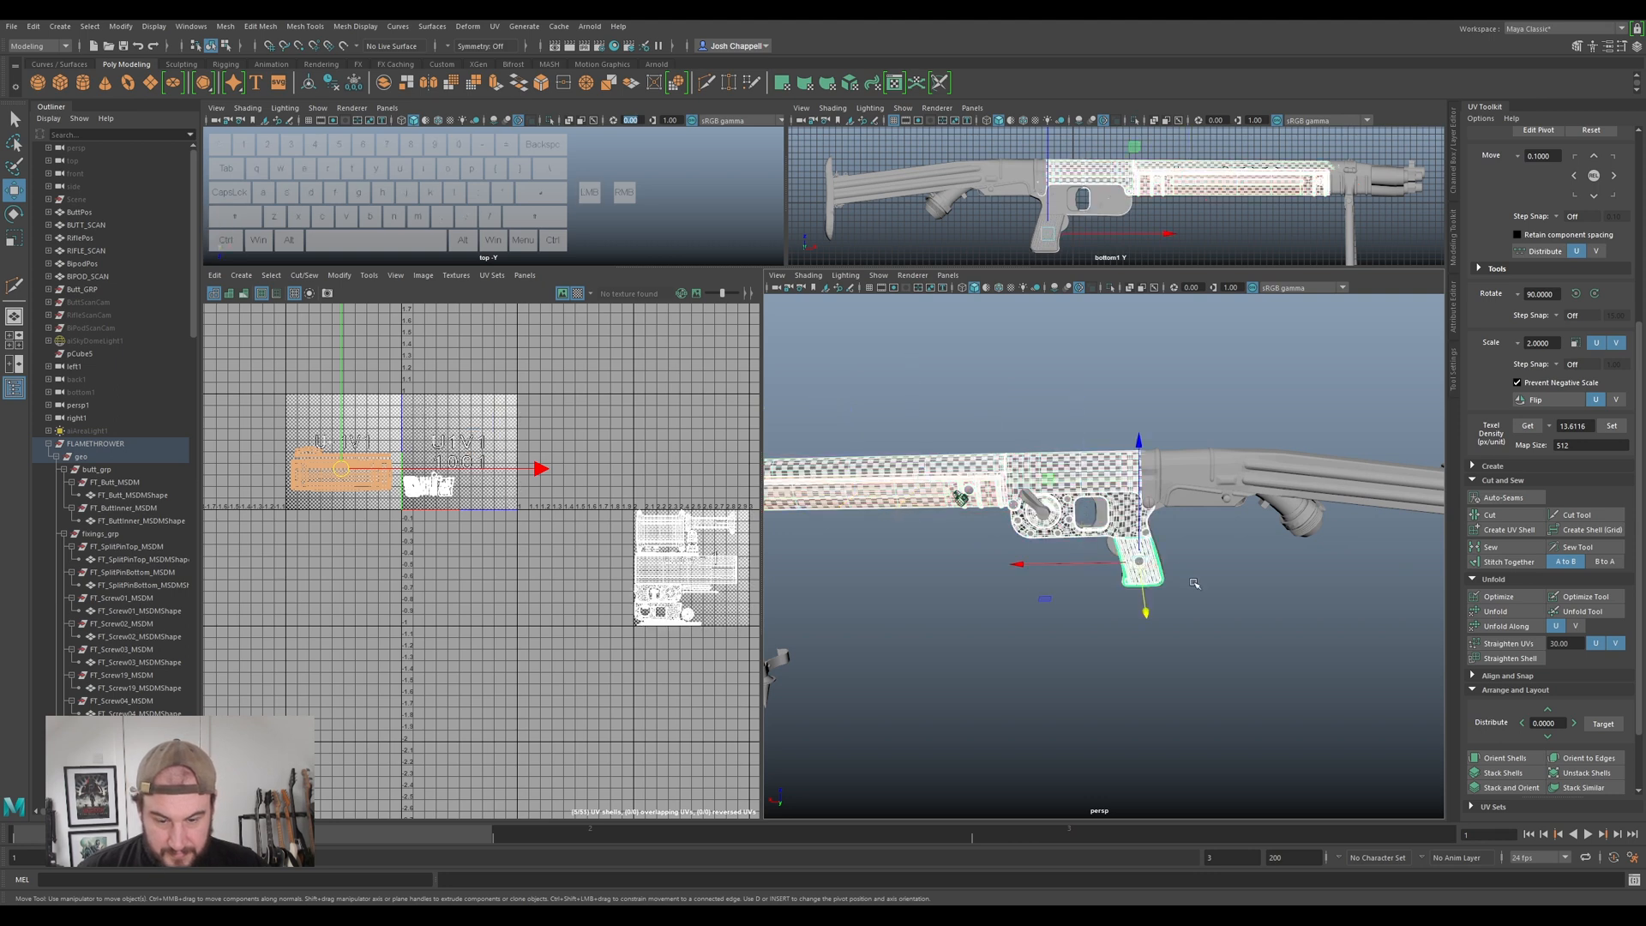
key("q")
left_click_drag(1175, 617, 1183, 577, "alt")
scroll(1183, 577, "up", 5, "alt")
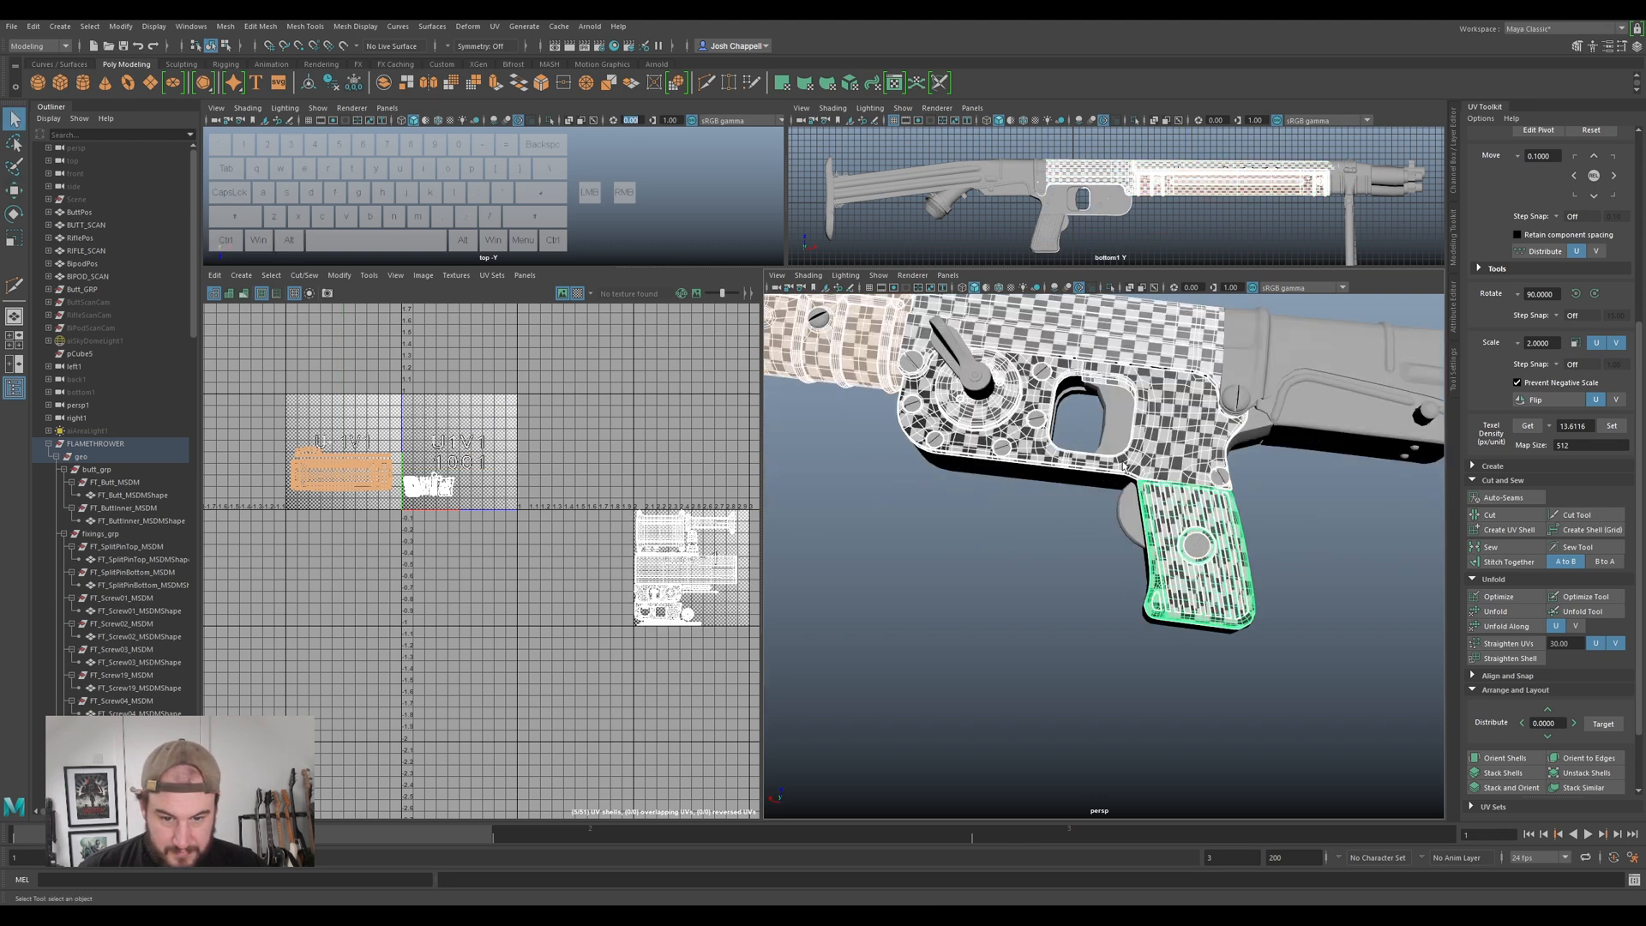
- Add the remaining pistol grip pieces, the rear receiver and the stock with its butt parts to the selection
left_click(1128, 517, "ctrl+shift")
left_click(1199, 547, "ctrl+shift")
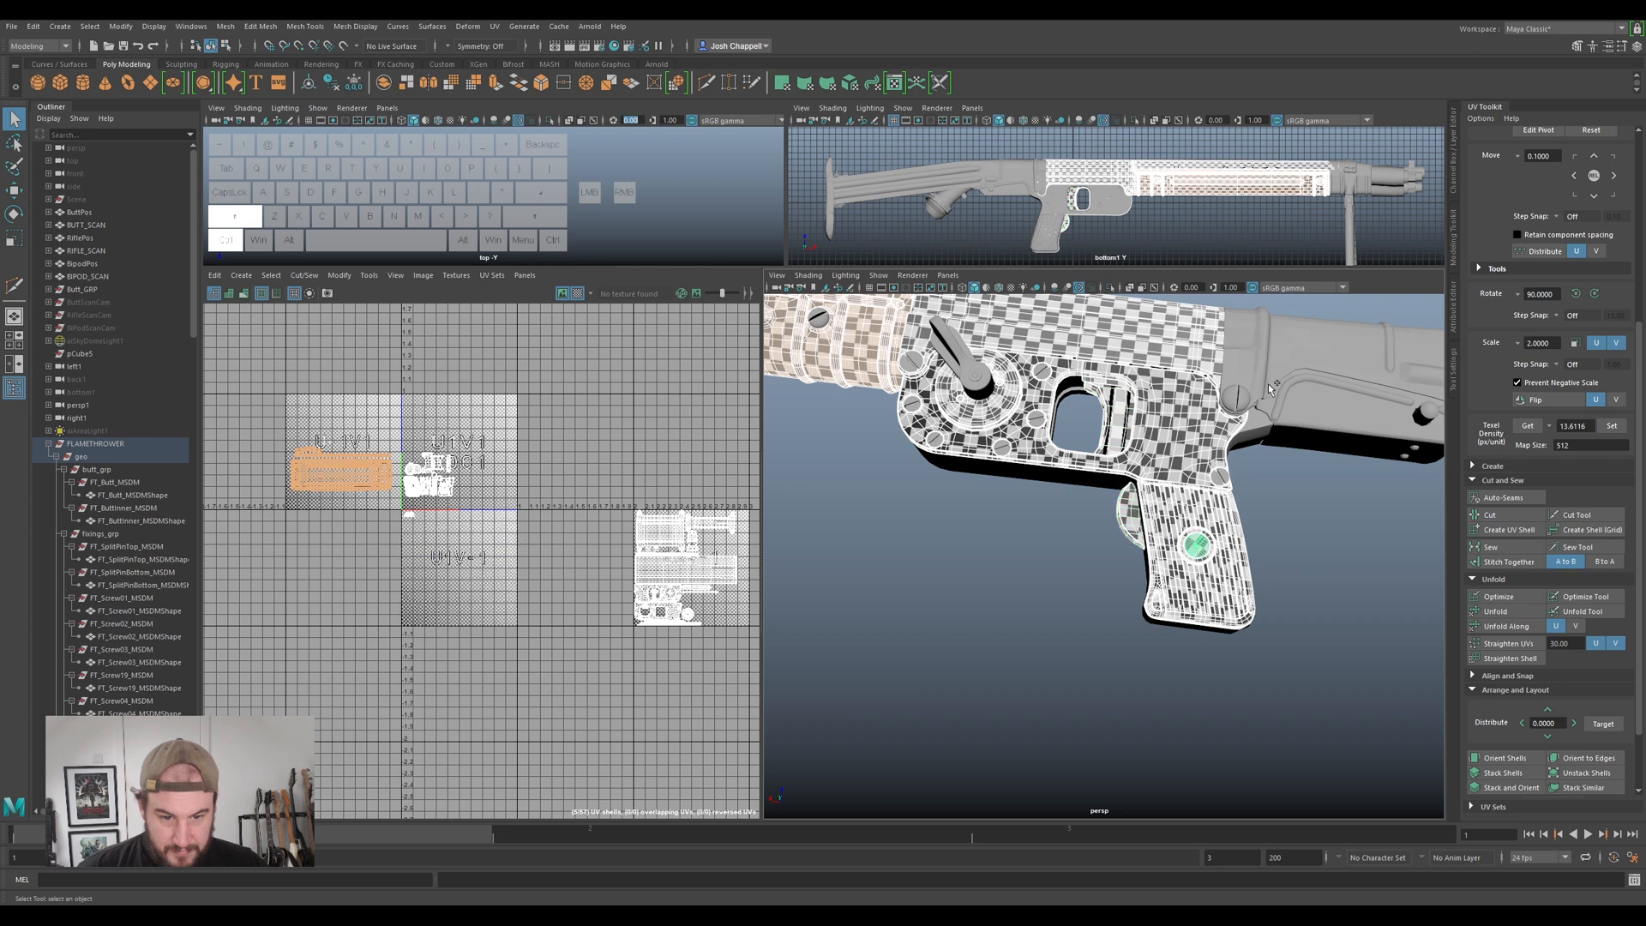
left_click(1267, 403, "ctrl+shift")
left_click(1342, 403, "ctrl+shift")
scroll(1343, 405, "down", 5)
left_click_drag(1253, 573, 1268, 557, "alt")
left_click_drag(1417, 419, 1158, 514, "ctrl+shift")
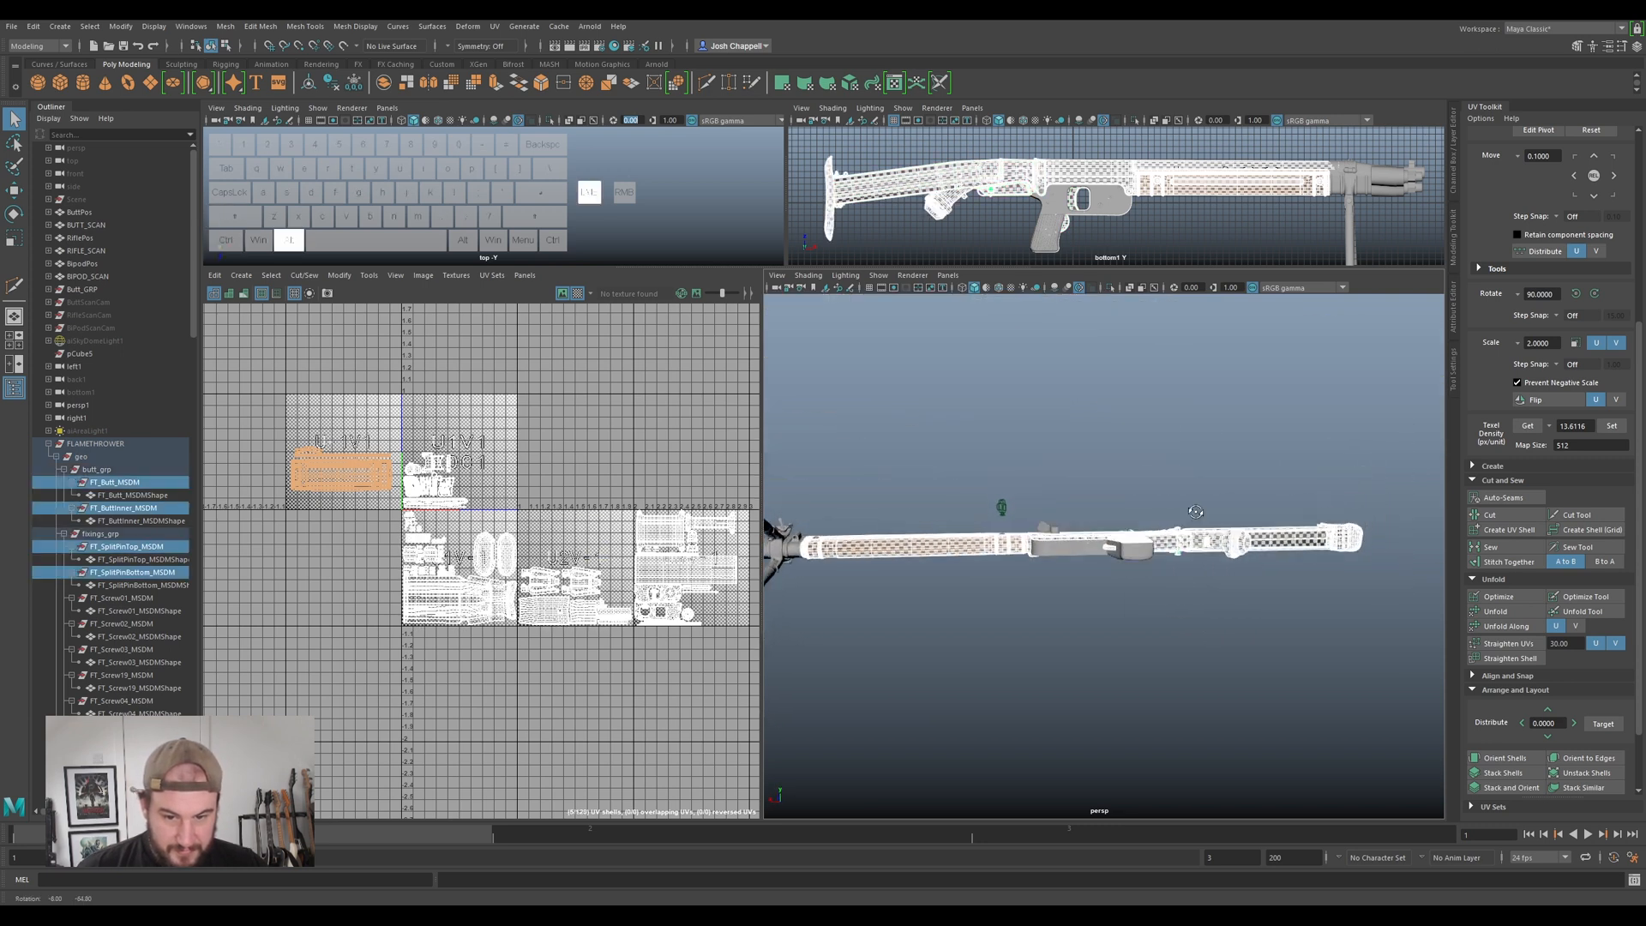
- Add the trigger housing's second side and the other pistol grip panel to the selection and view the whole gun
scroll(1129, 550, "up", 6)
left_click(1053, 557, "ctrl+shift")
left_click_drag(1212, 640, 1098, 635, "alt")
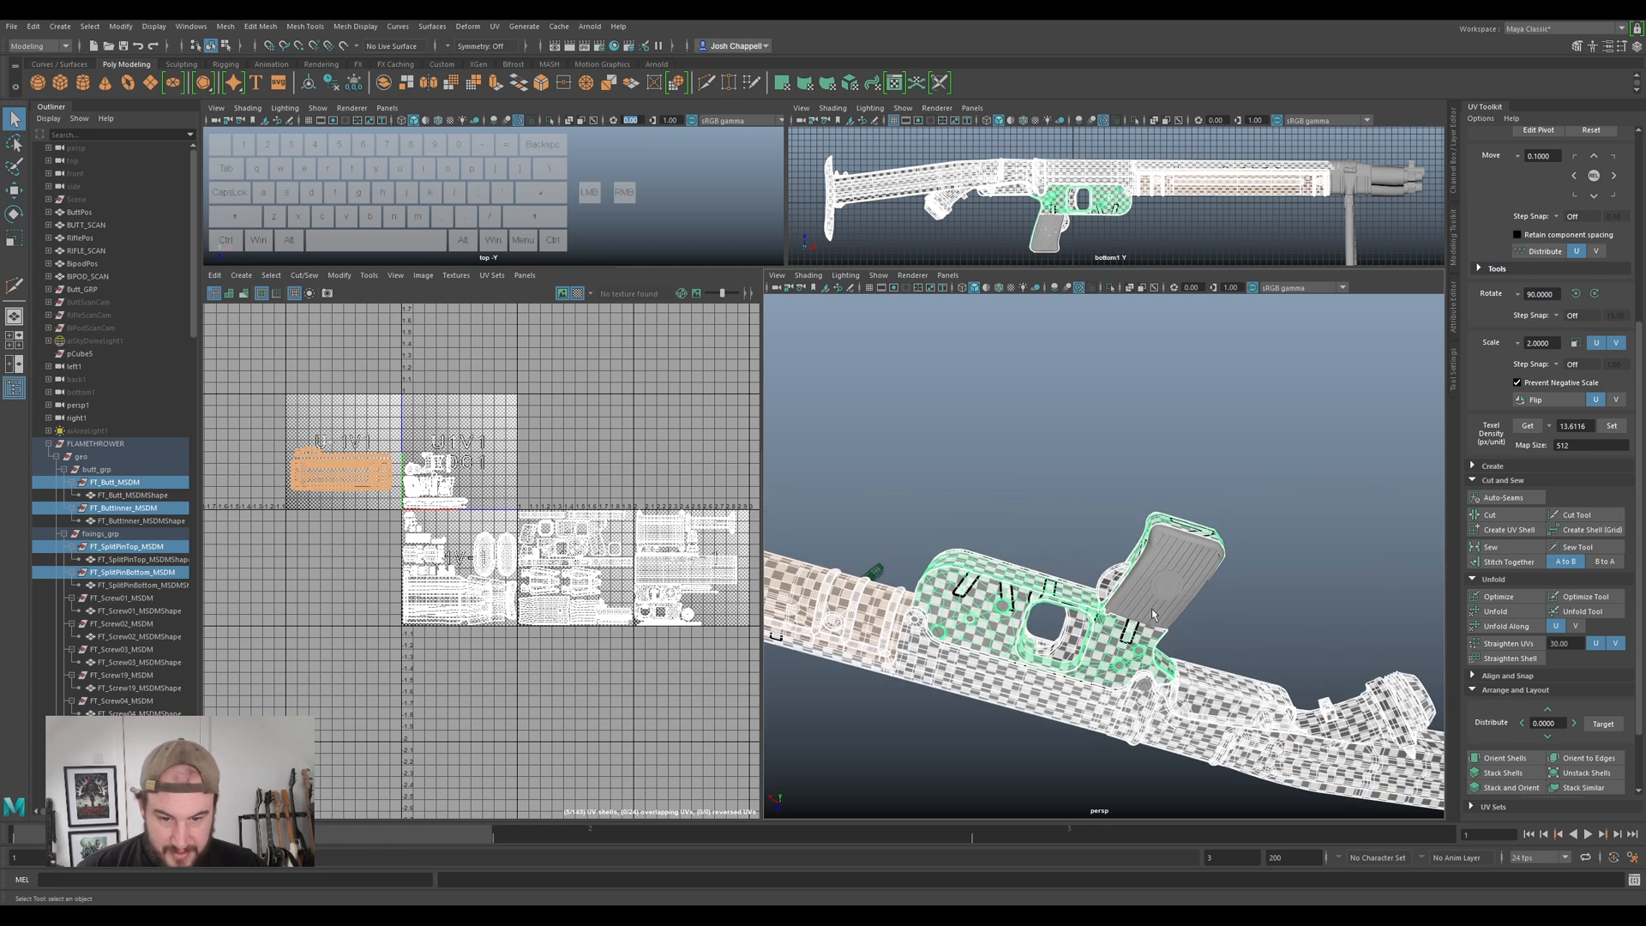
left_click(1153, 599, "ctrl+shift")
left_click_drag(1102, 635, 546, 466, "alt")
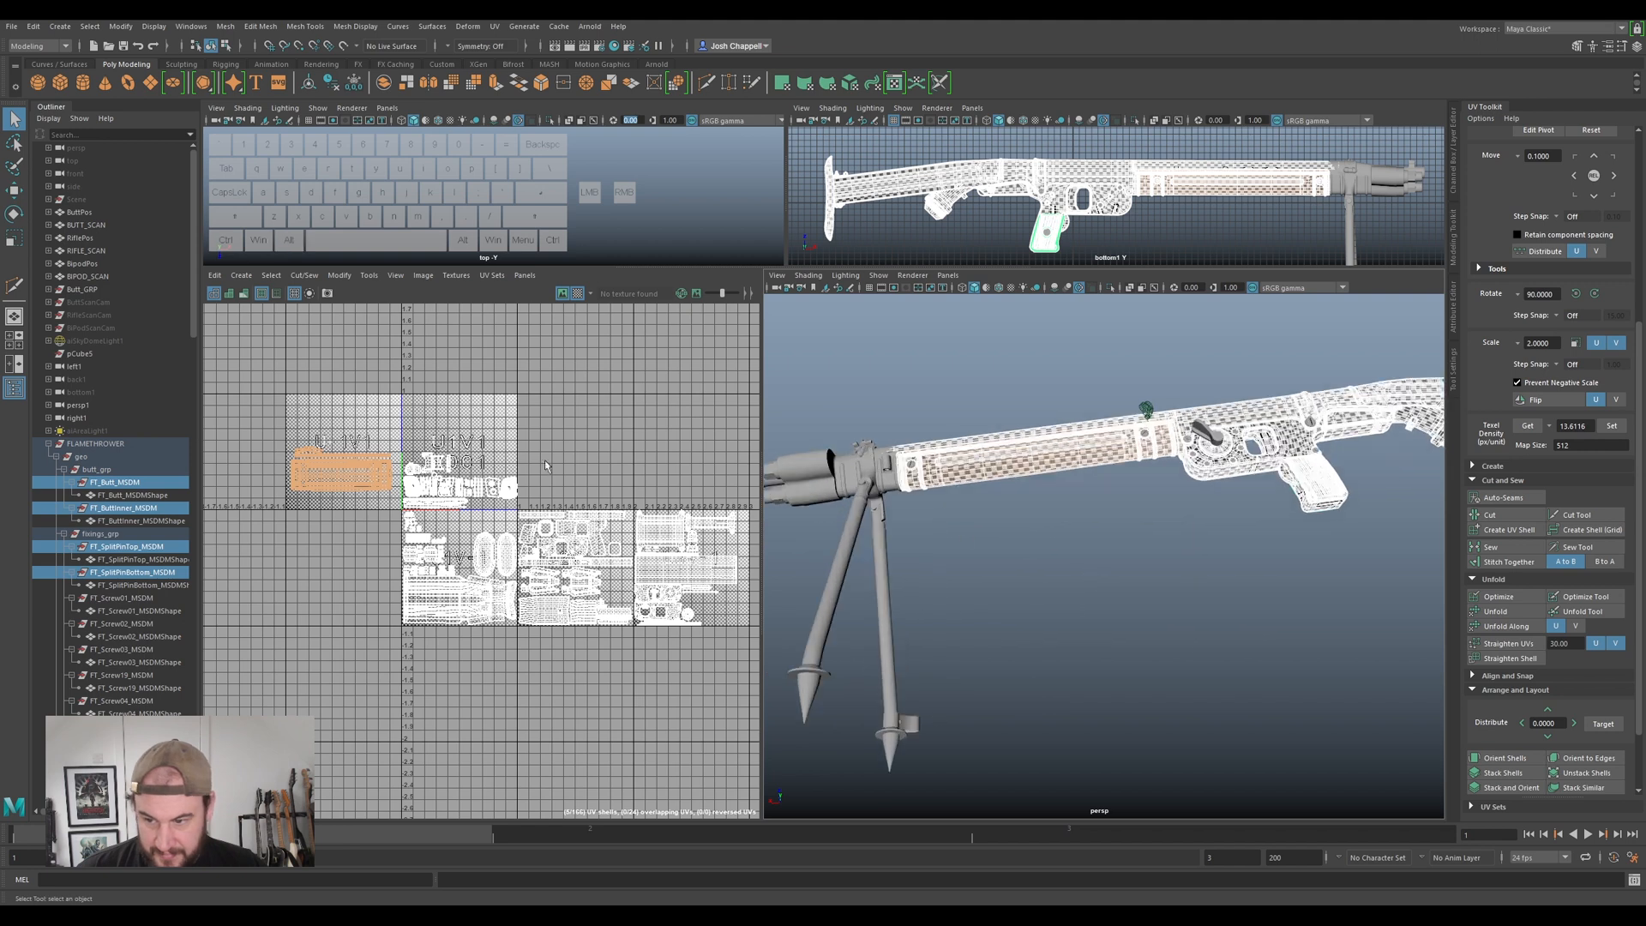
- Select the barrel housing's UV shells and move them beside the other layouts into the tile U4V-1
right_click_drag(370, 474, 304, 446)
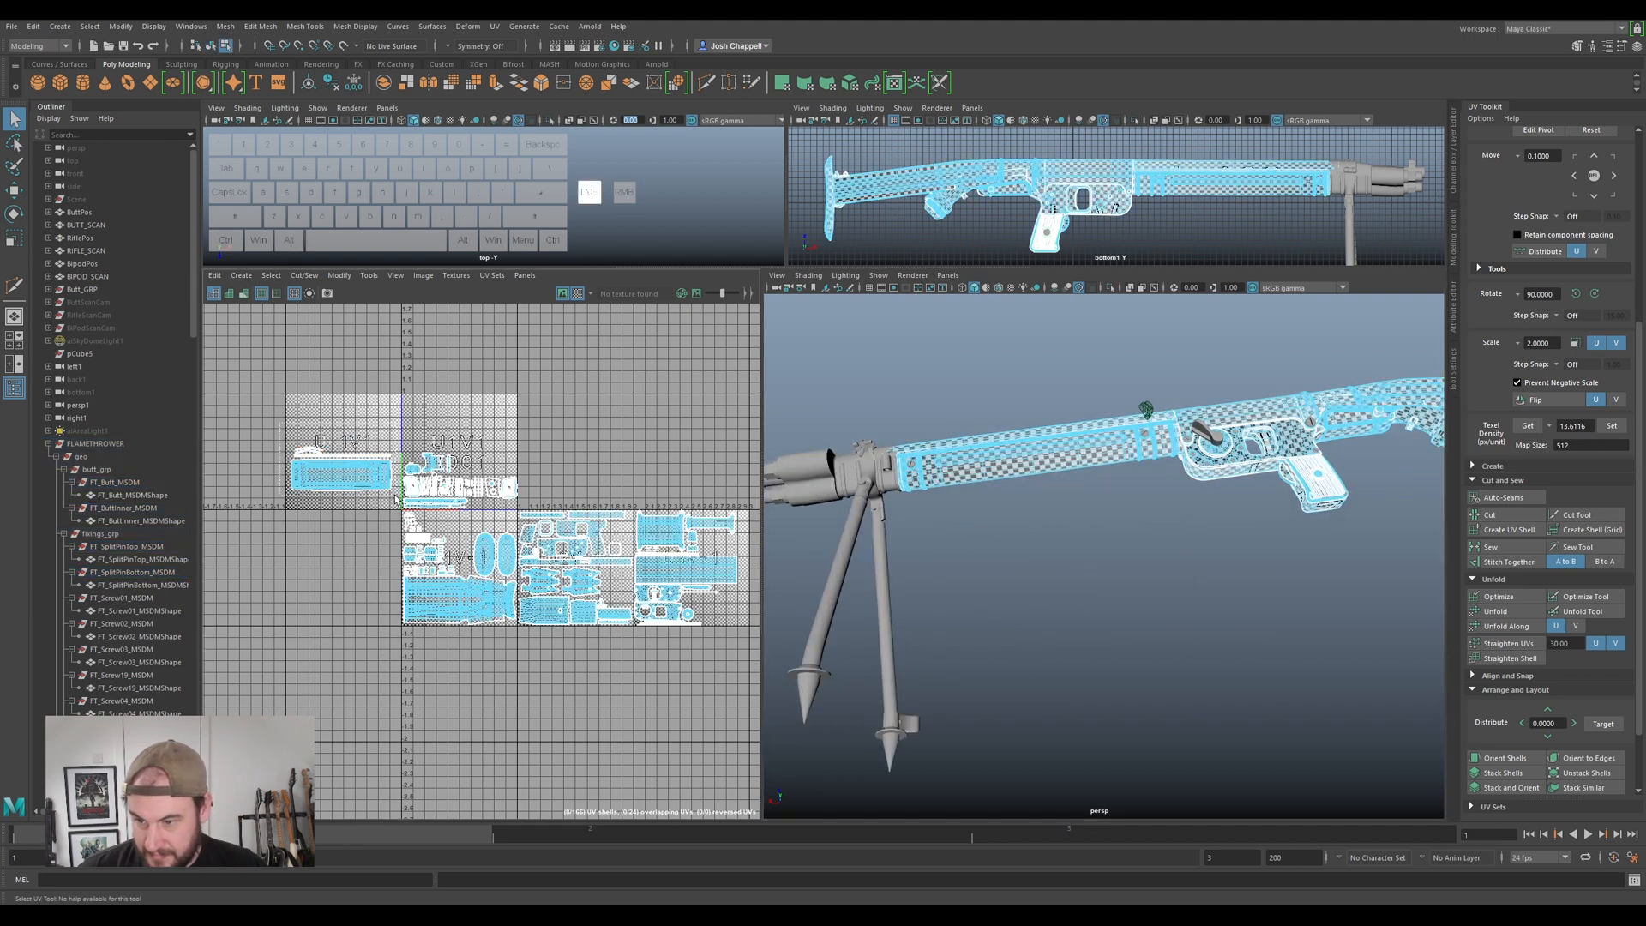
left_click(336, 470)
key("w")
left_click_drag(383, 484, 673, 483)
middle_click_drag(673, 483, 481, 402, "alt")
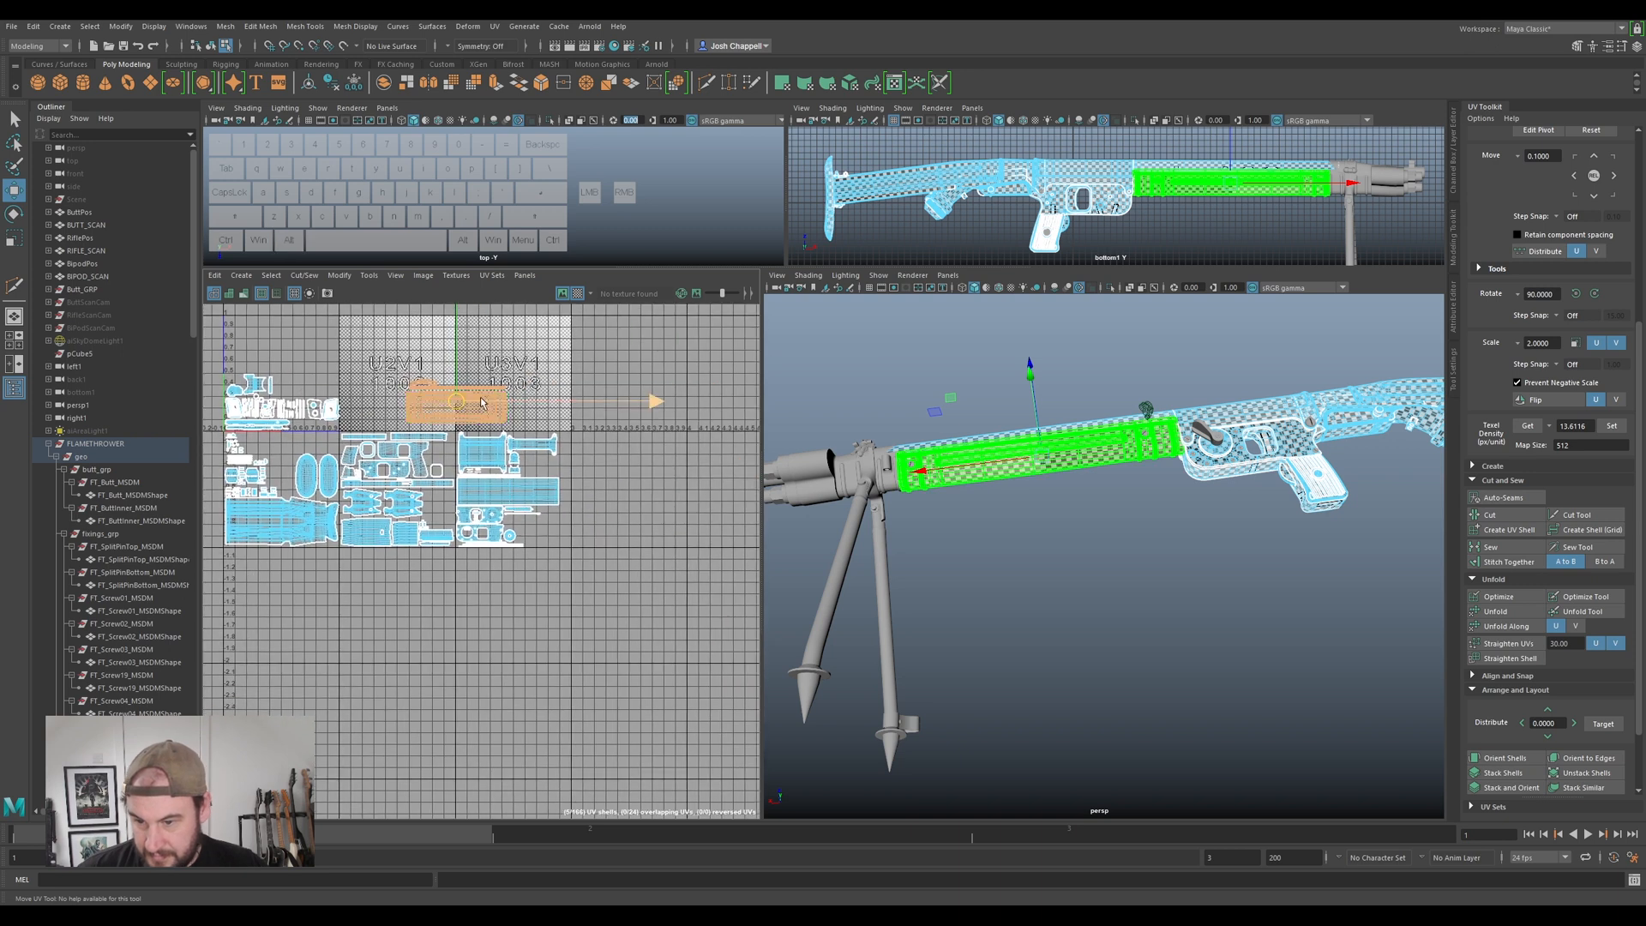
left_click_drag(458, 407, 627, 529)
scroll(618, 529, "up", 5)
scroll(617, 529, "down", 5)
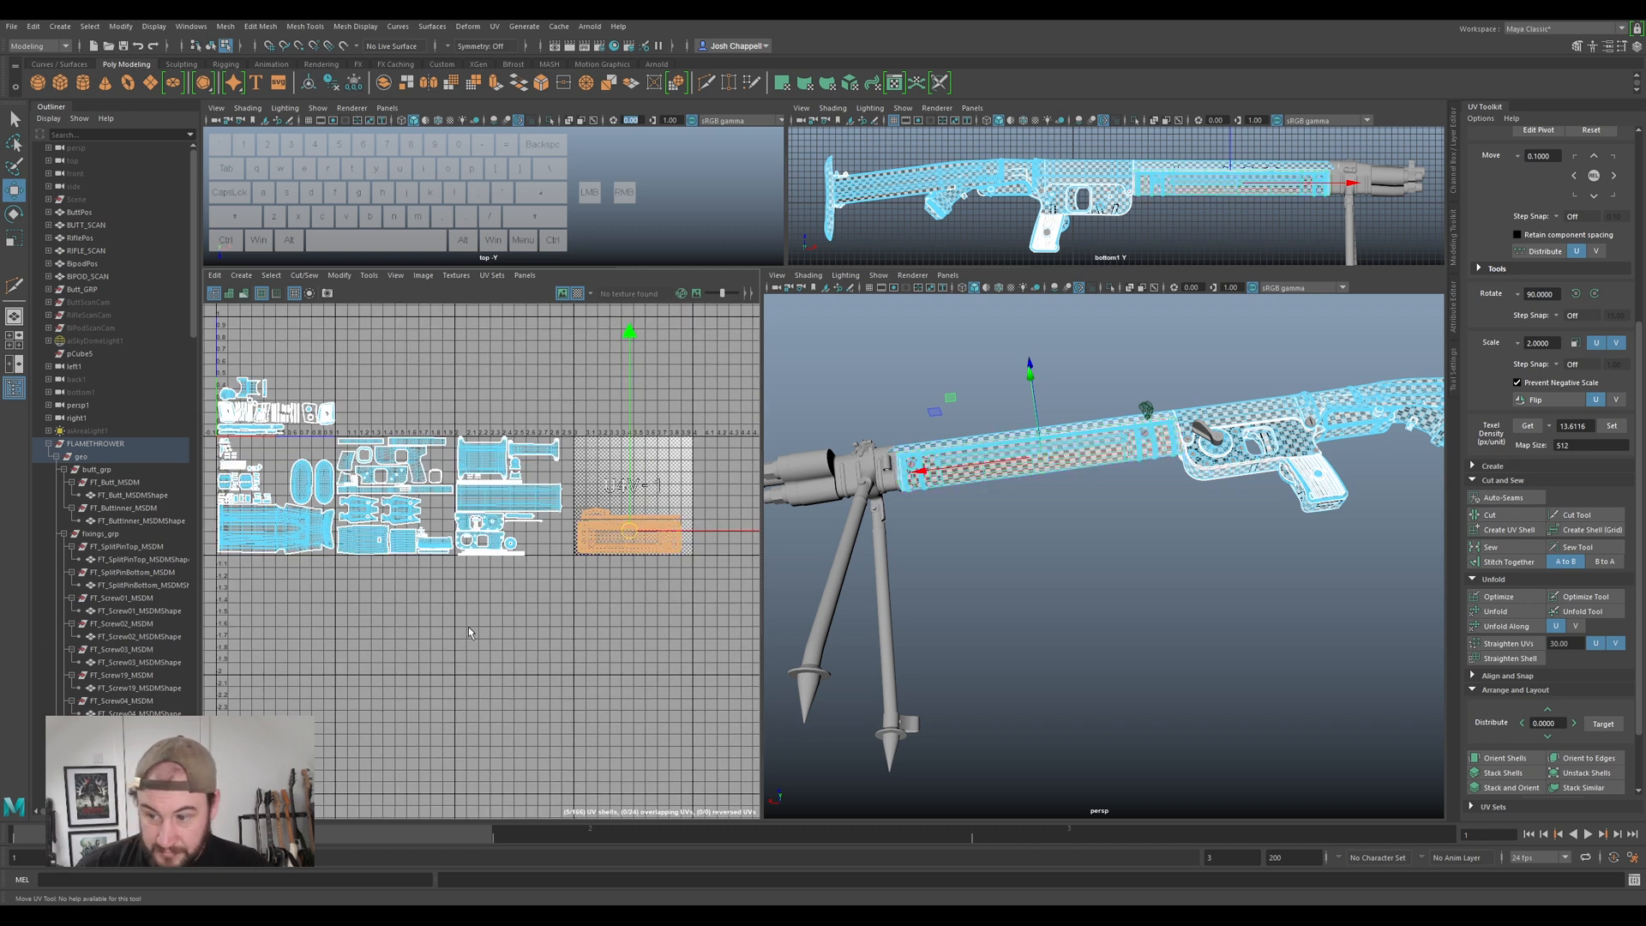
scroll(660, 534, "up", 3)
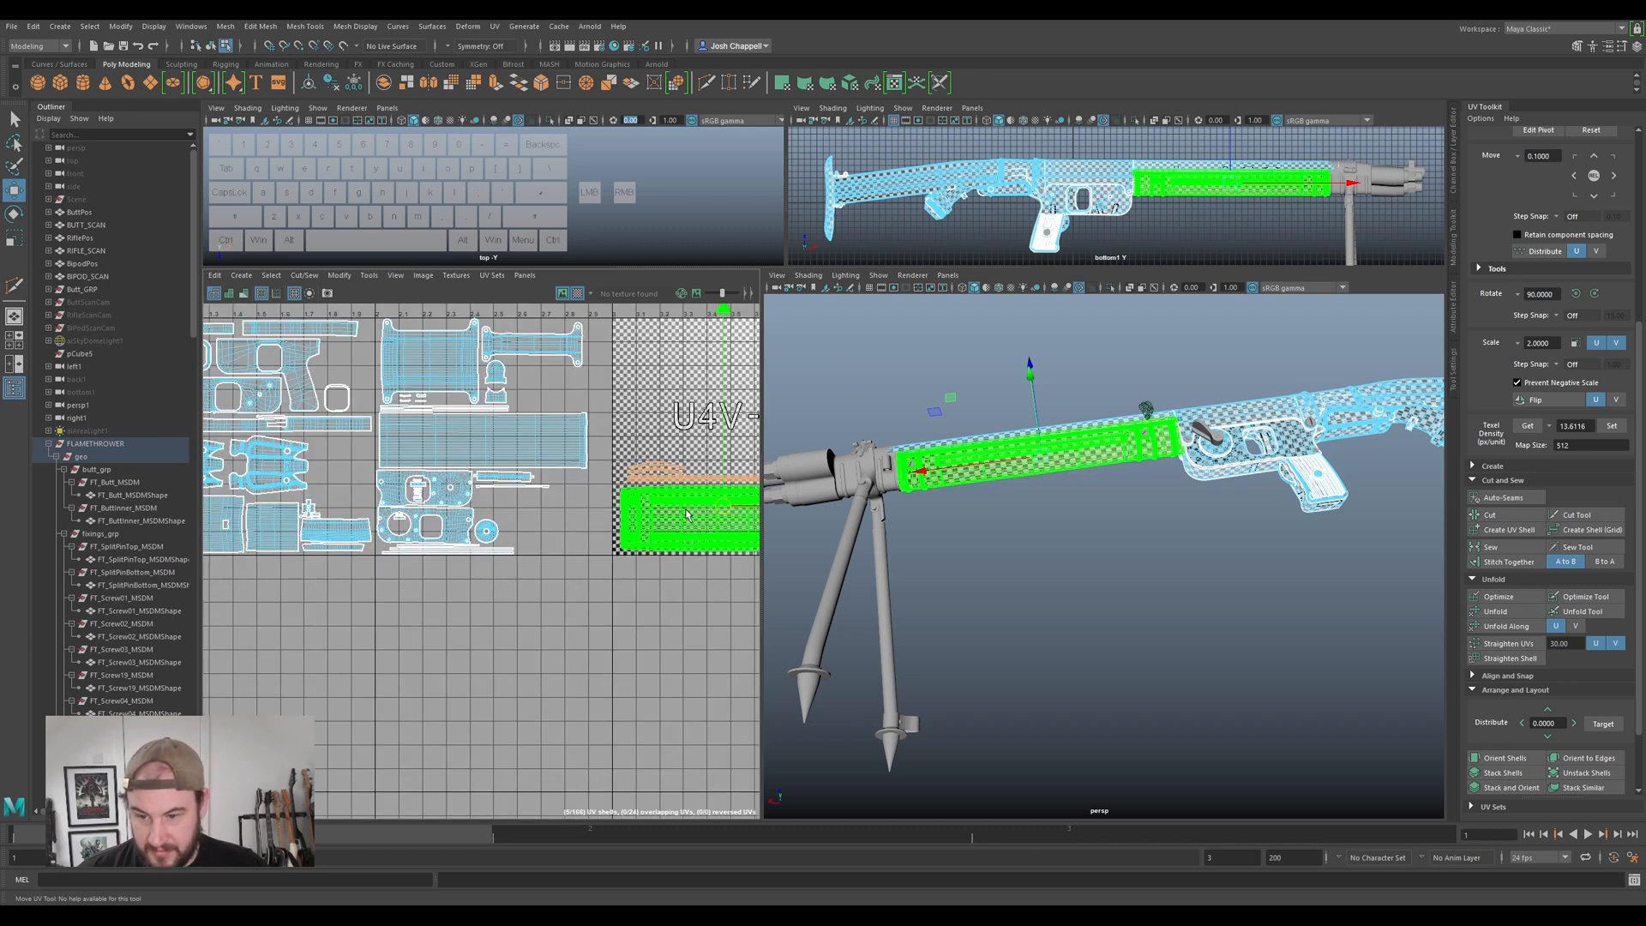
left_click(719, 512)
scroll(497, 545, "down", 4)
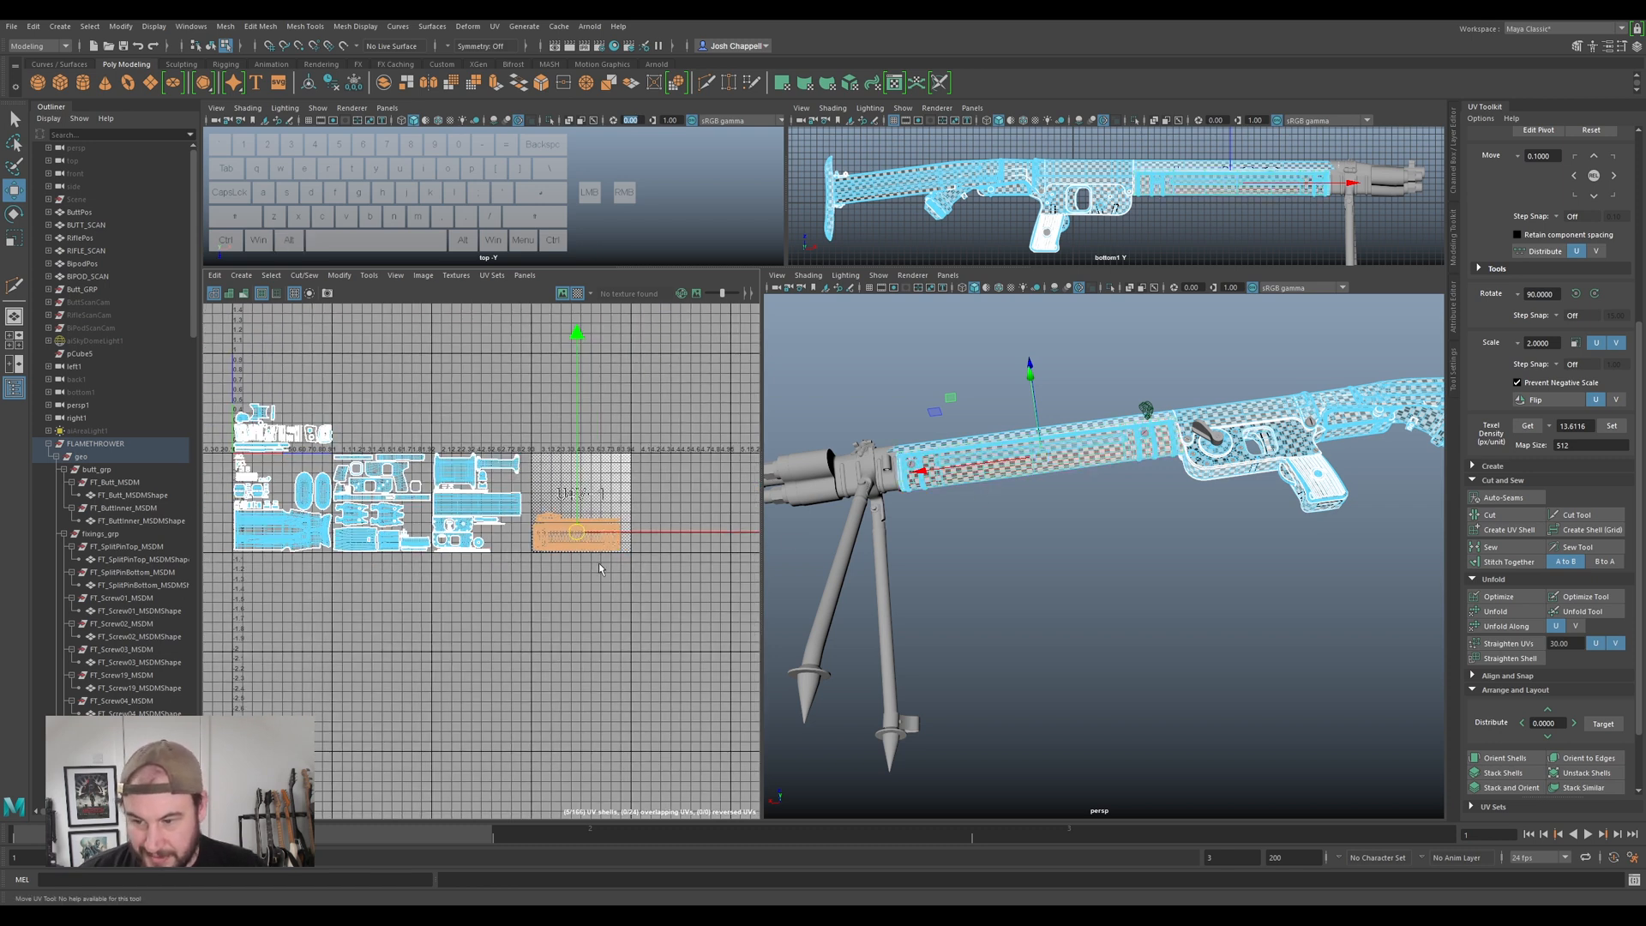
- Compare the checker density of the barrel housing, receiver, trigger housing and pistol grip in the UV layout and on the model
scroll(575, 540, "up", 3)
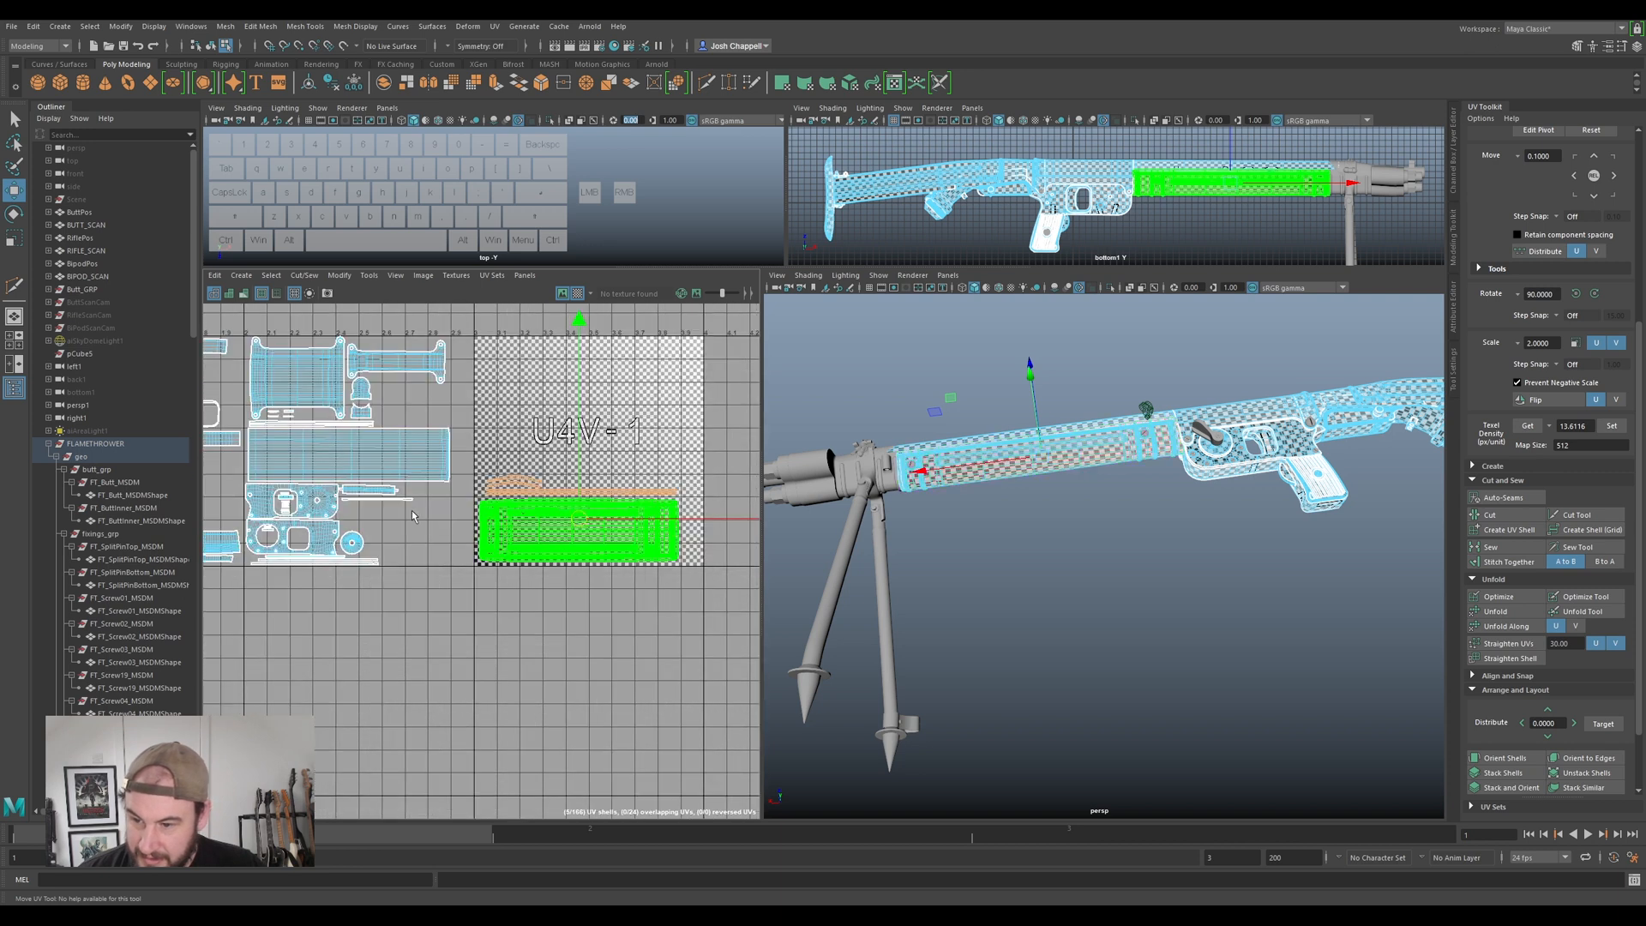
middle_click_drag(339, 640, 470, 649, "alt")
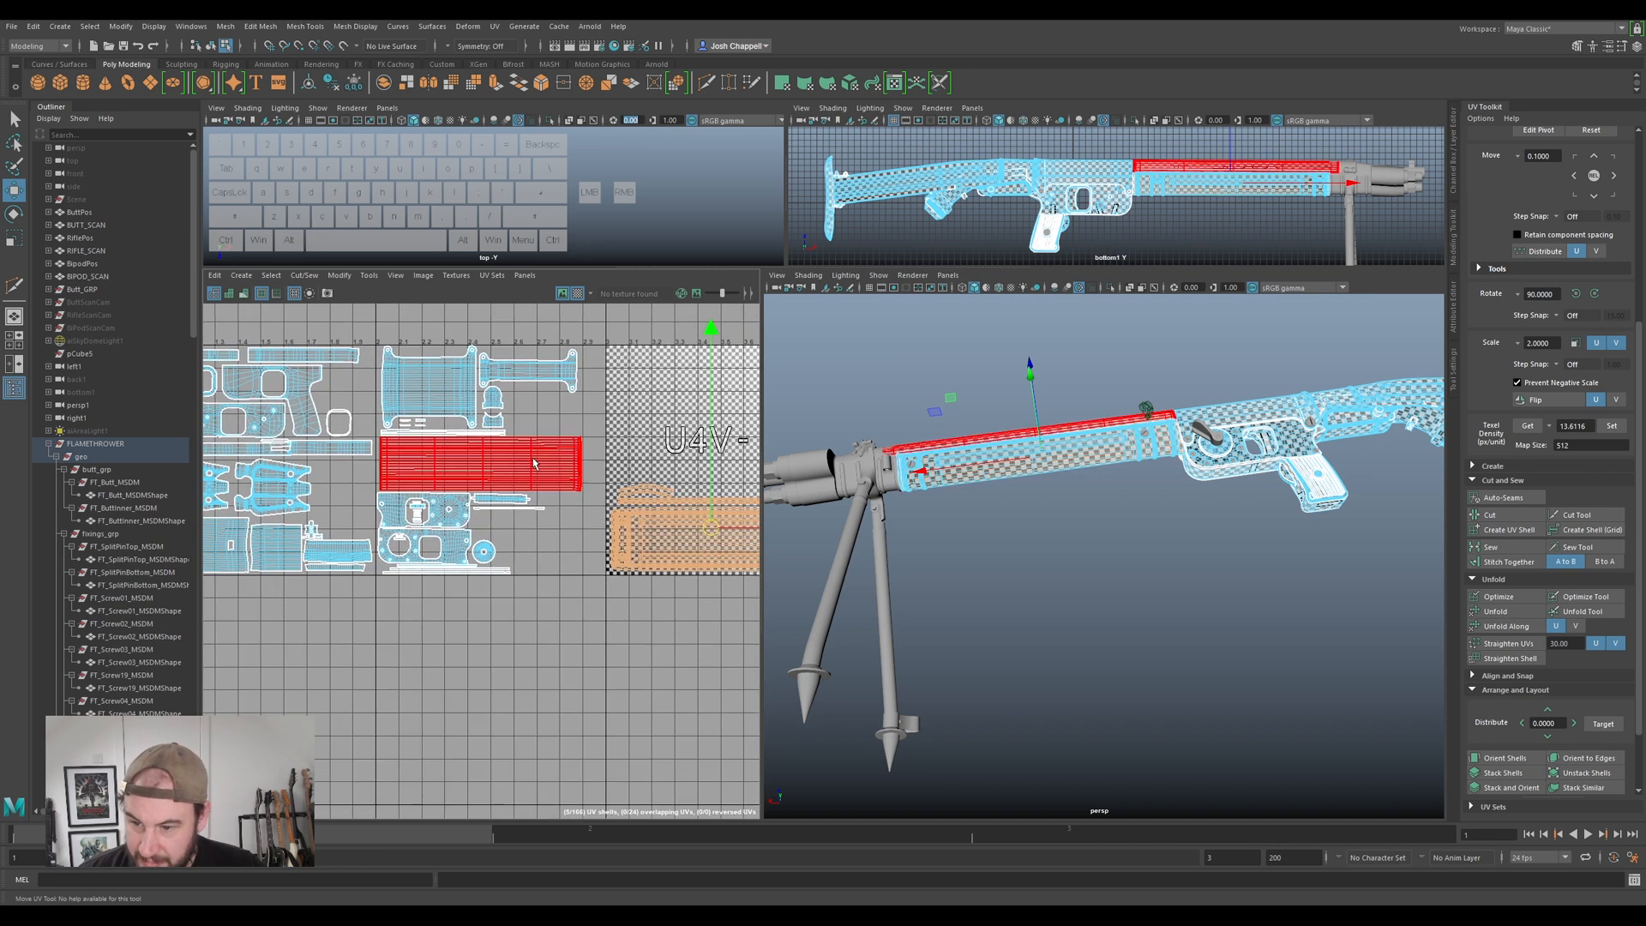
scroll(588, 657, "down", 3)
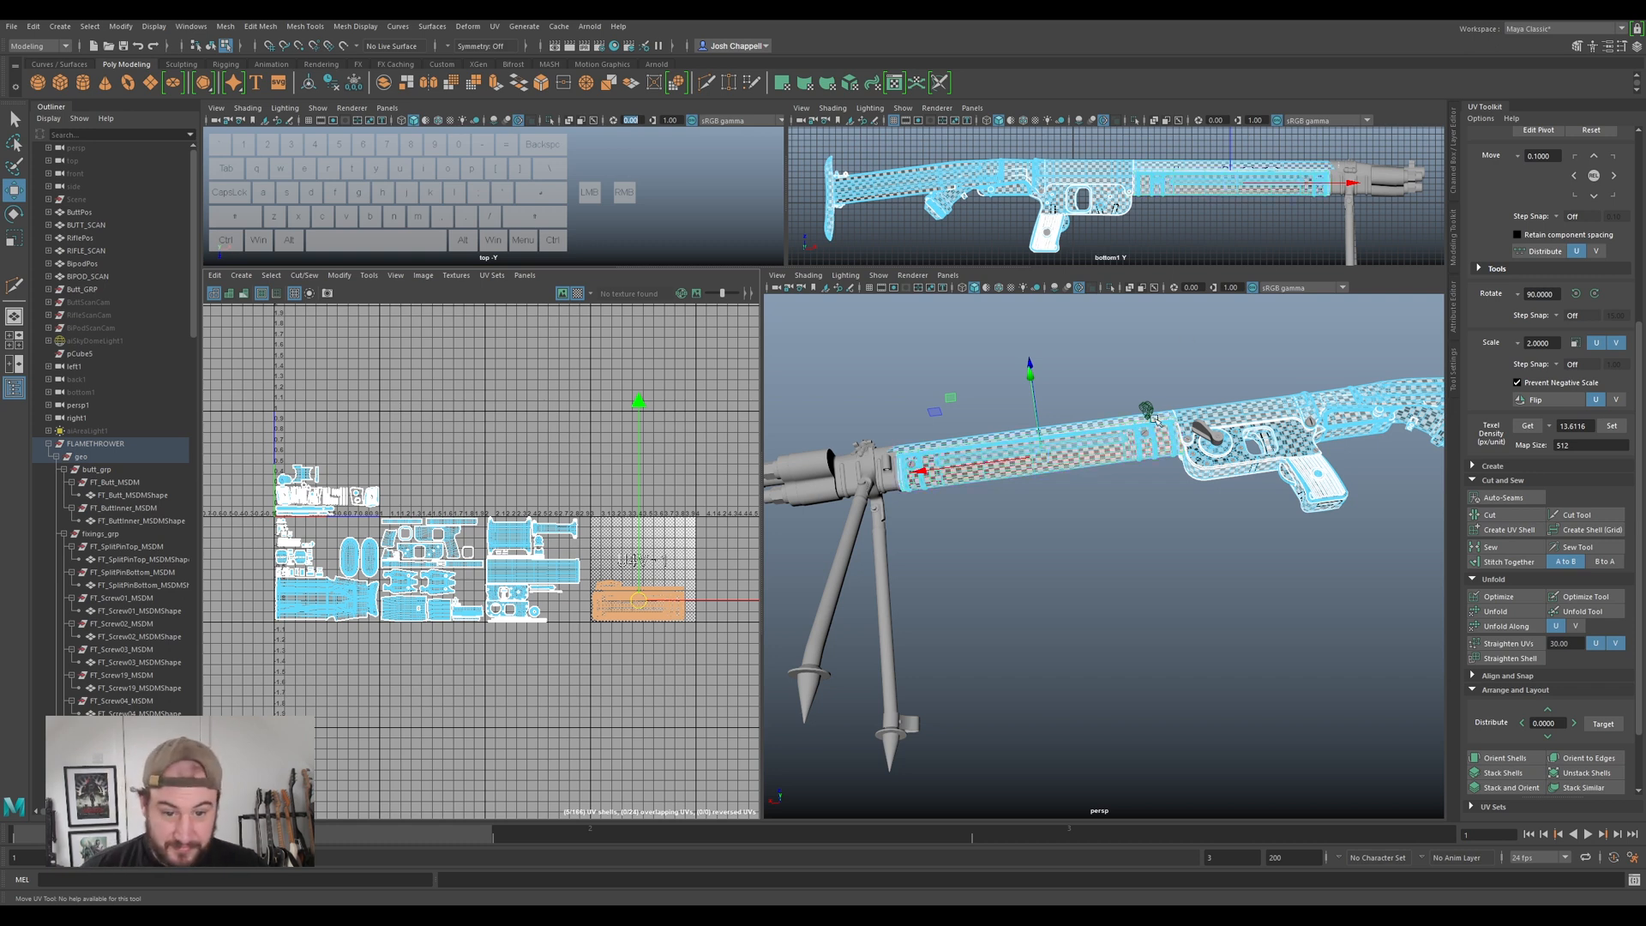
left_click_drag(1139, 388, 1115, 515, "alt")
scroll(1029, 465, "up", 3)
middle_click_drag(1410, 415, 1159, 544, "alt")
left_click(1157, 546)
left_click(1377, 521)
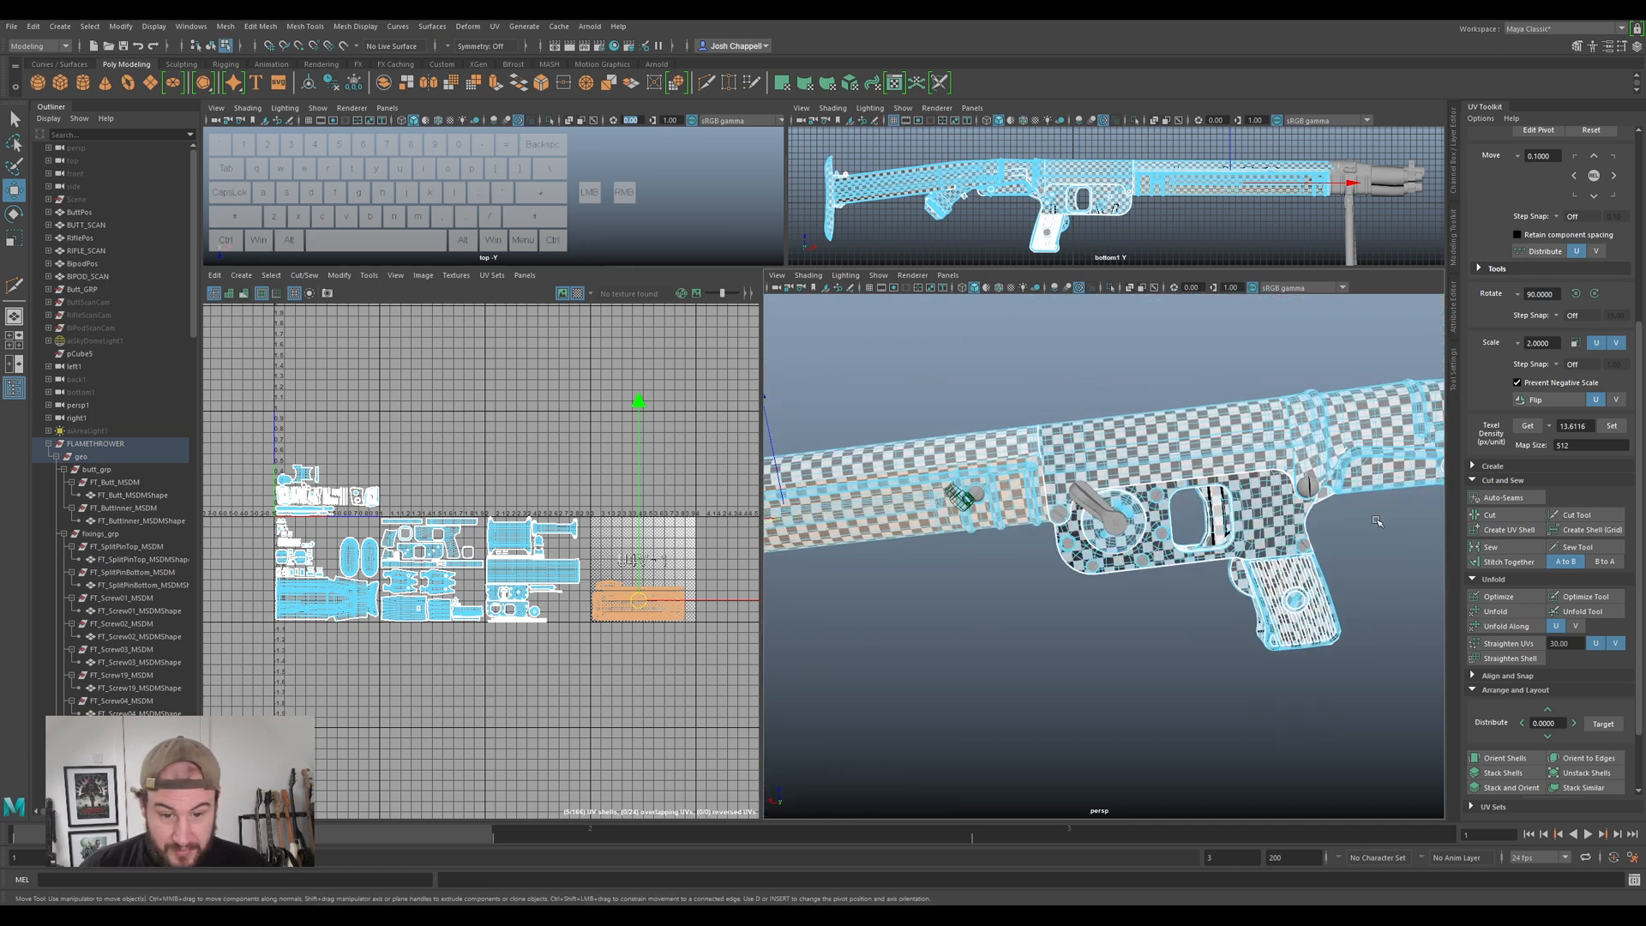
middle_click_drag(1356, 536, 1213, 534, "alt")
scroll(1212, 533, "up", 4)
scroll(1209, 537, "down", 8)
middle_click_drag(943, 549, 1252, 507, "alt")
scroll(1252, 507, "up", 5)
left_click_drag(1251, 507, 1201, 496, "alt")
left_click(1200, 496)
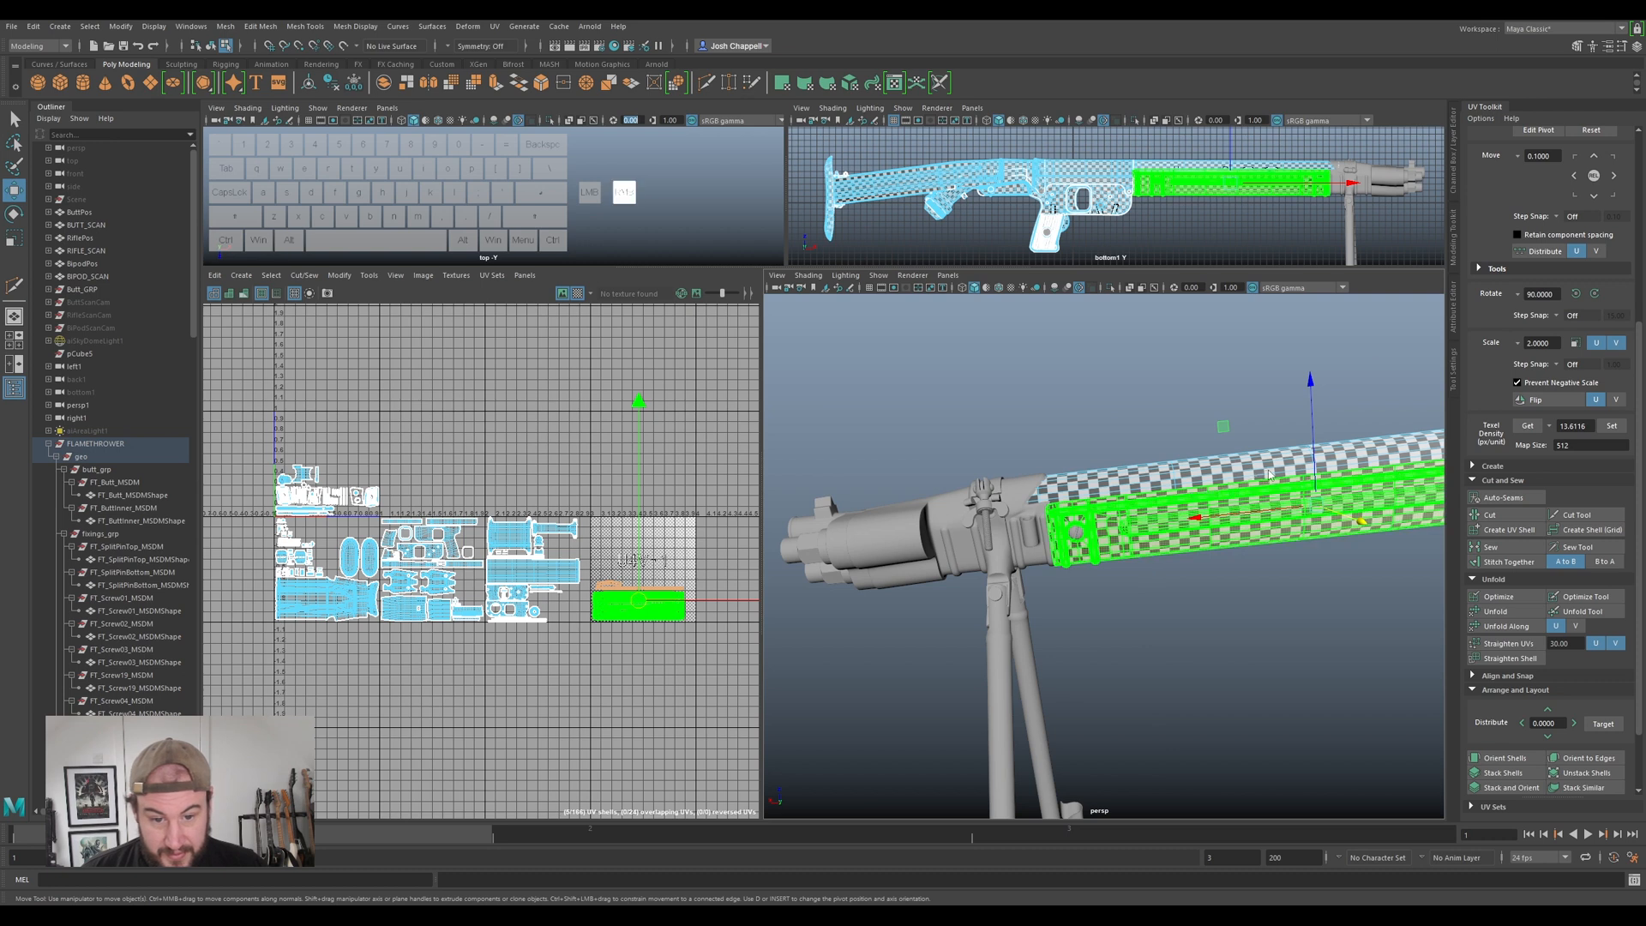
- Turn off the checker map display and return to object mode with only the barrel housing selected
mouse_move(1130, 517)
right_mouse_down()
mouse_move(1202, 497)
mouse_move(1123, 529)
right_mouse_up()
left_click(578, 293)
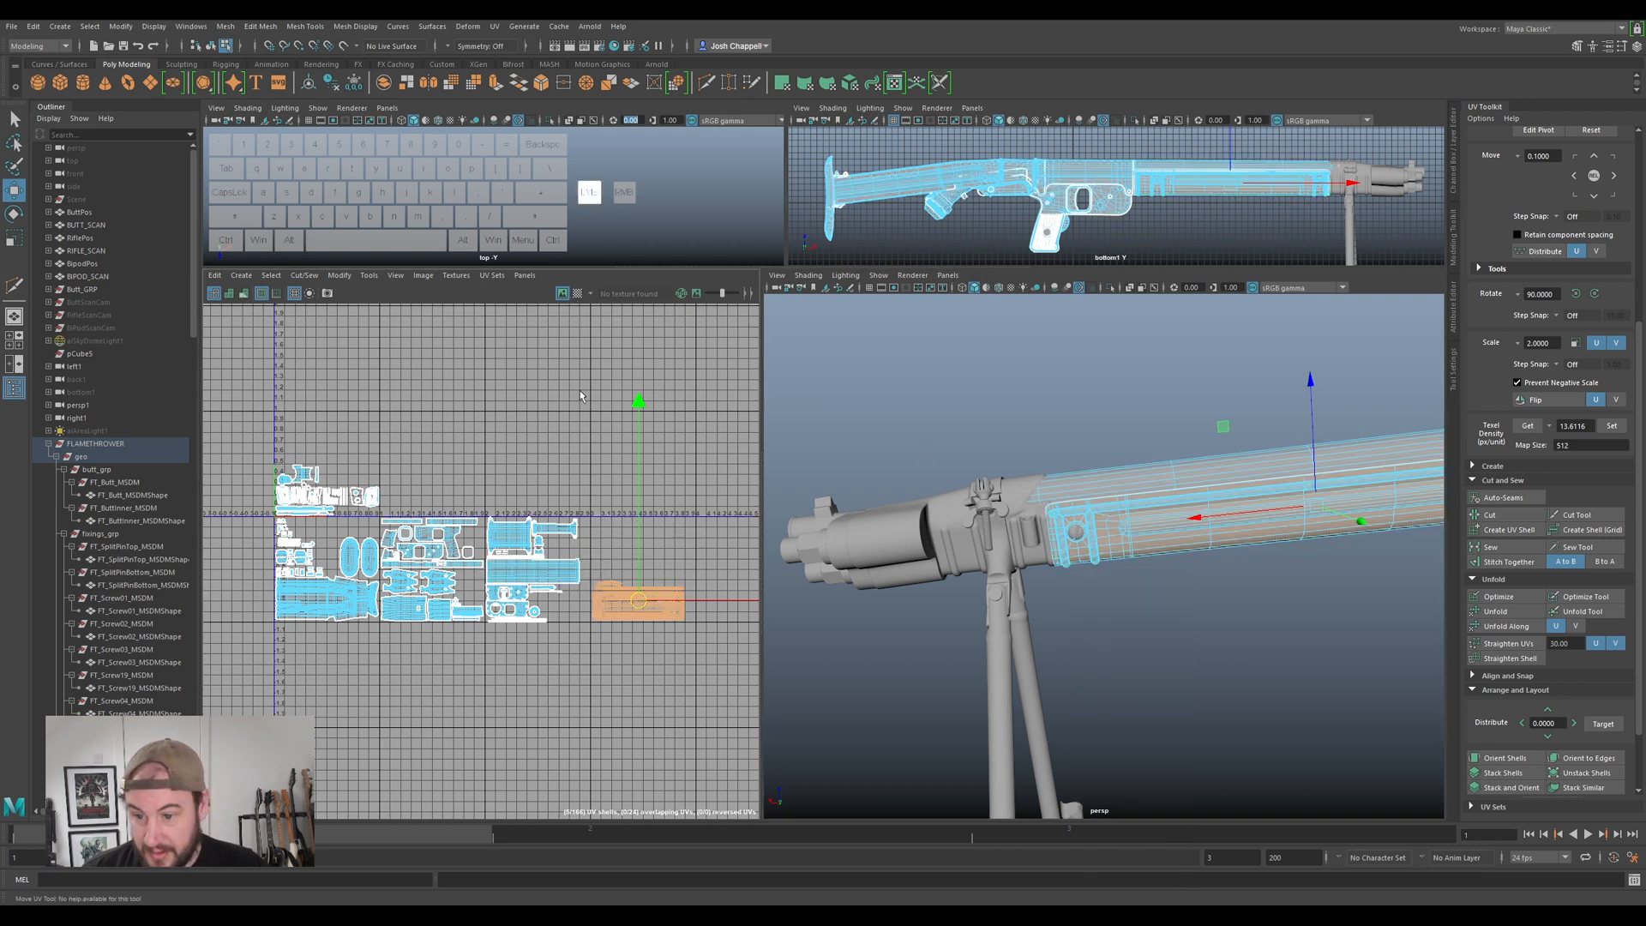
left_click(965, 454)
scroll(1055, 448, "down", 5, "alt")
right_click_drag(1236, 529, 1267, 493)
- Add the receiver, pistol grip panel, trigger housing and rear receiver section to the barrel housing selection
middle_click_drag(1290, 476, 1104, 429, "alt")
scroll(1105, 429, "up", 4)
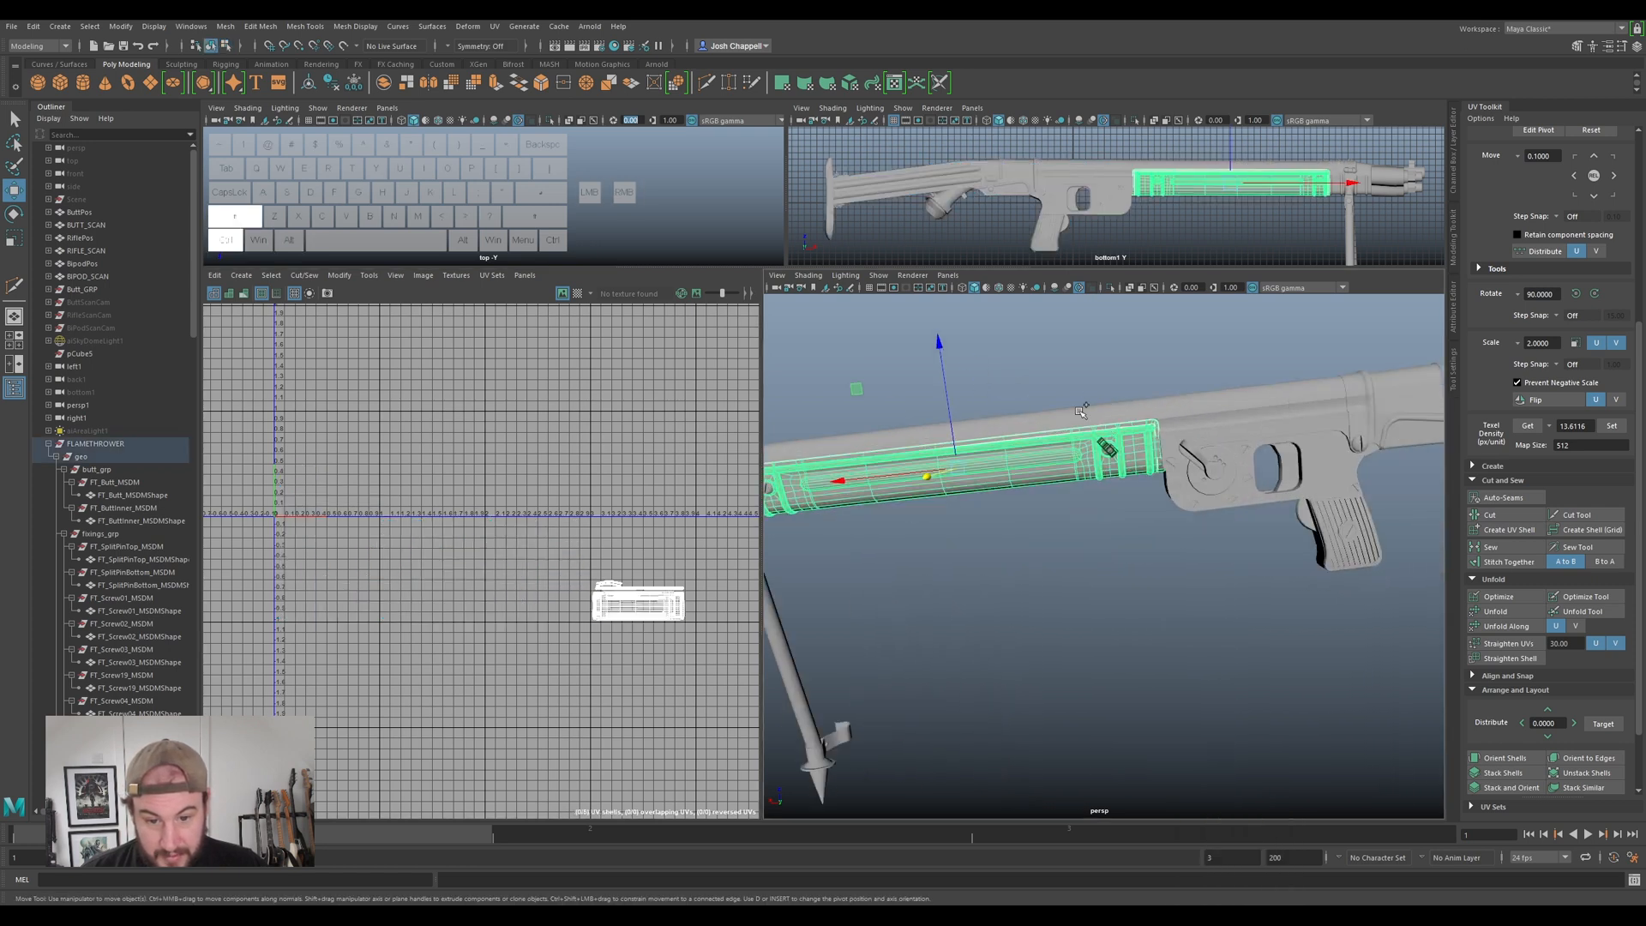
left_click(1082, 411, "ctrl+shift")
left_click(1333, 471, "ctrl+shift")
left_click_drag(1329, 522, 1246, 506, "alt")
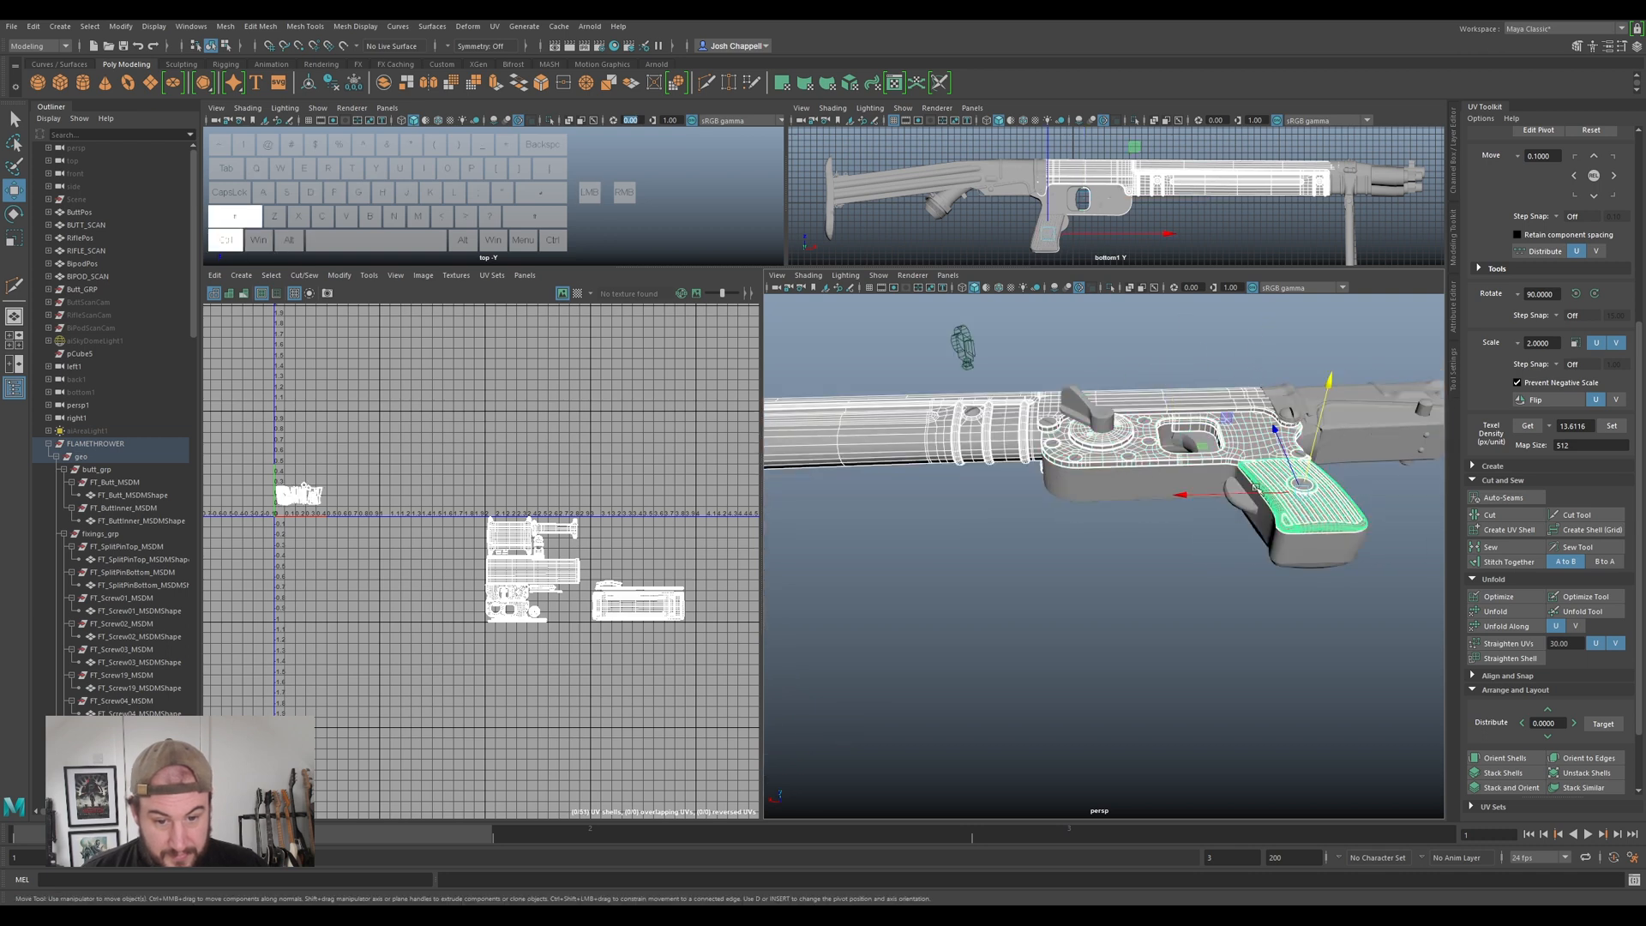
left_click(1273, 536, "ctrl+shift")
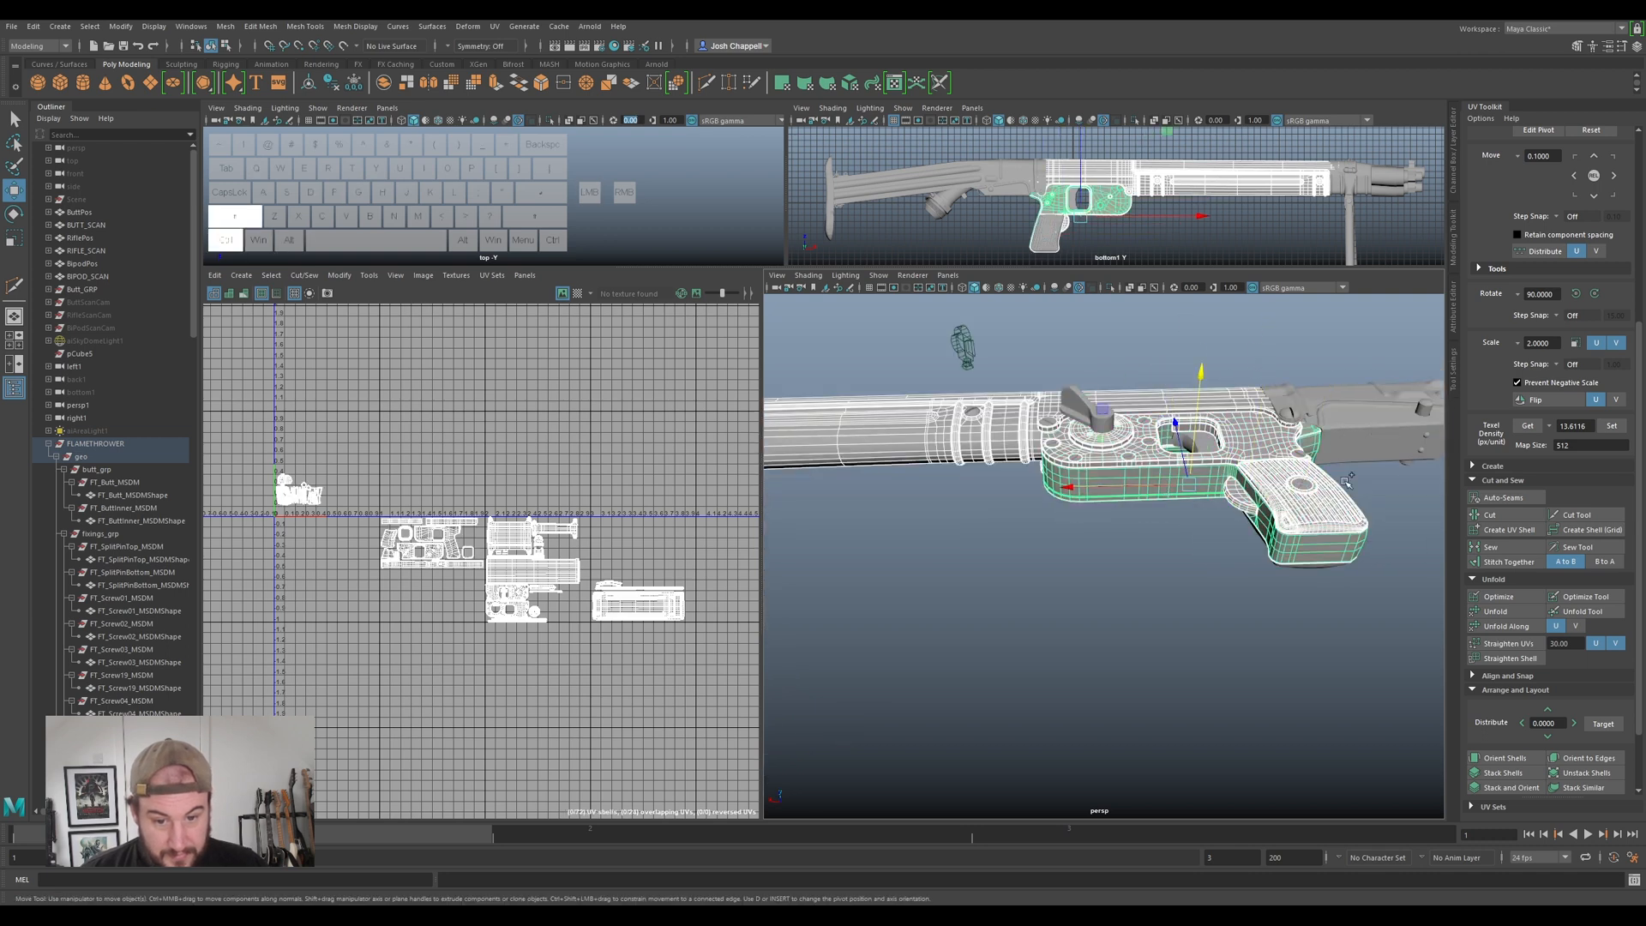
left_click(1364, 441, "ctrl+shift")
- Extend the selection with the stock, the remaining grip and trigger housing pieces, and the butt plate parts
left_click_drag(1296, 399, 1350, 400, "alt")
left_click_drag(1373, 584, 1373, 584, "ctrl+shift")
left_click_drag(1161, 600, 1130, 485, "alt")
left_click(1031, 488, "ctrl+shift")
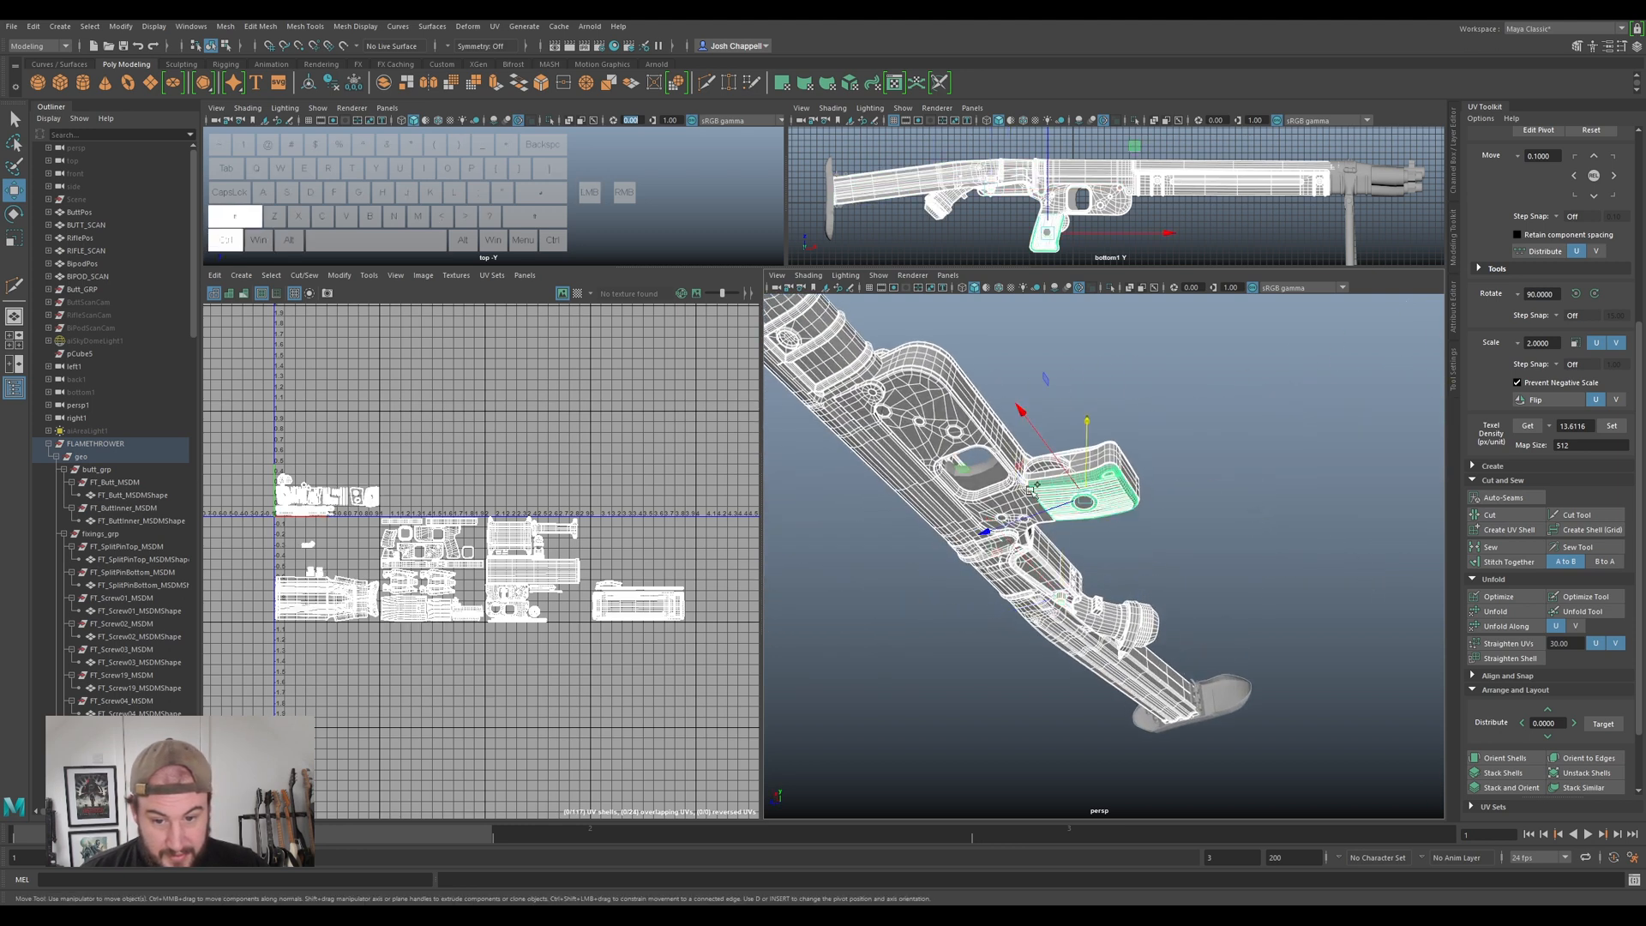
left_click(973, 476, "ctrl+shift")
left_click_drag(1281, 635, 1113, 775, "ctrl+shift")
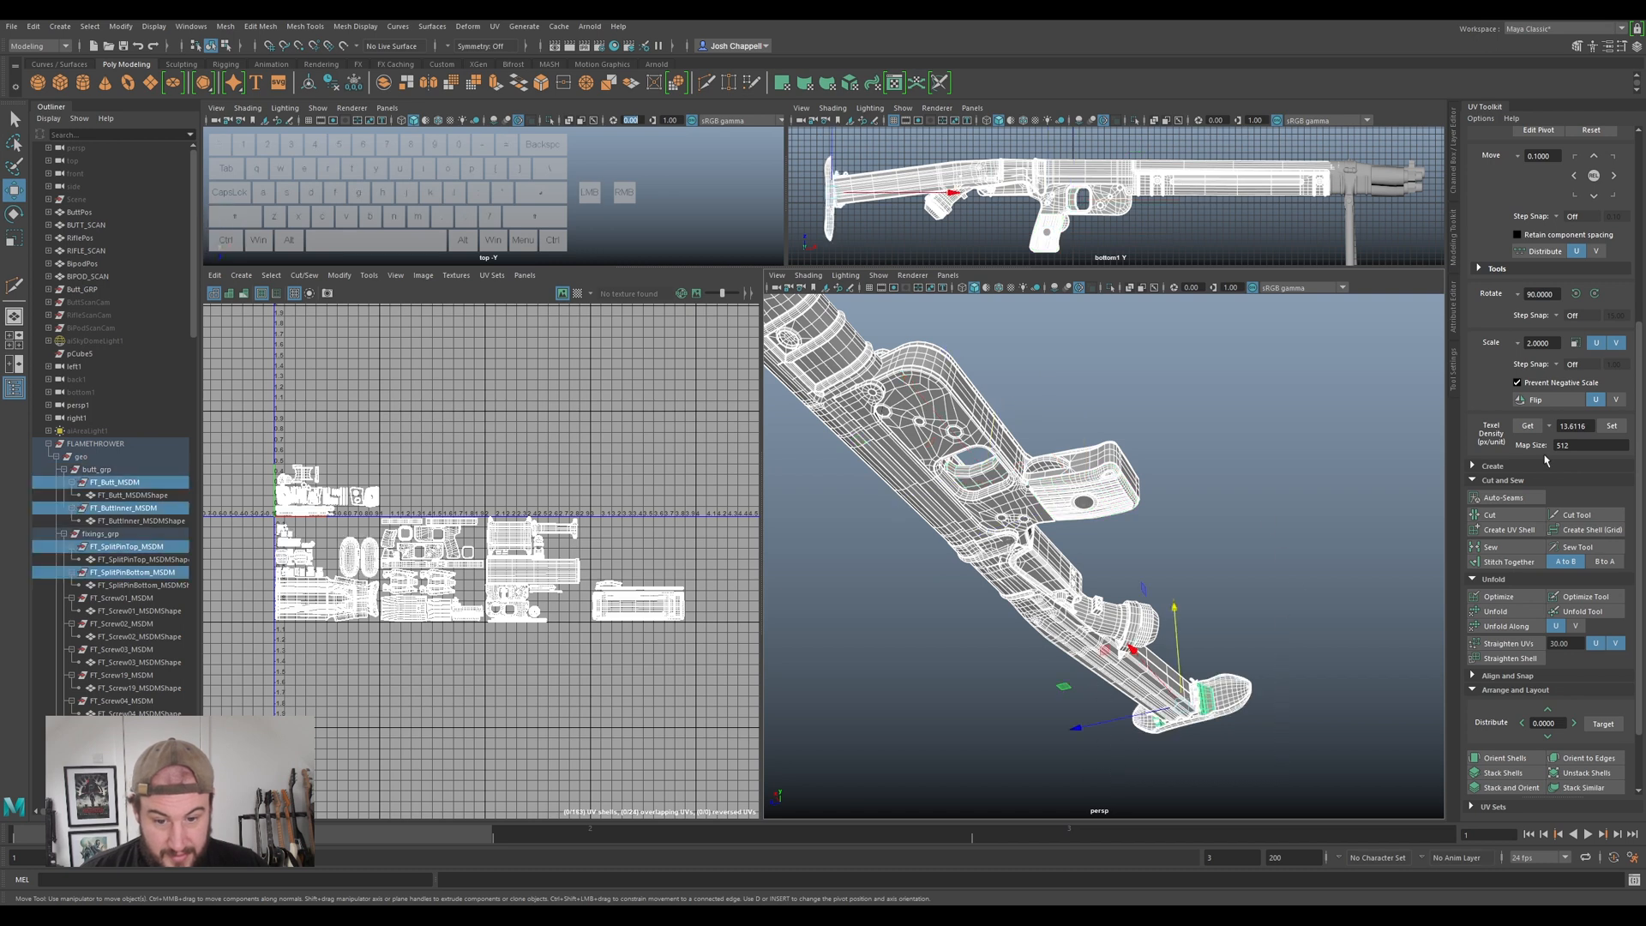
- Add the selected parts to the UV display layer and toggle the layer's visibility to check its contents
left_click(1454, 182)
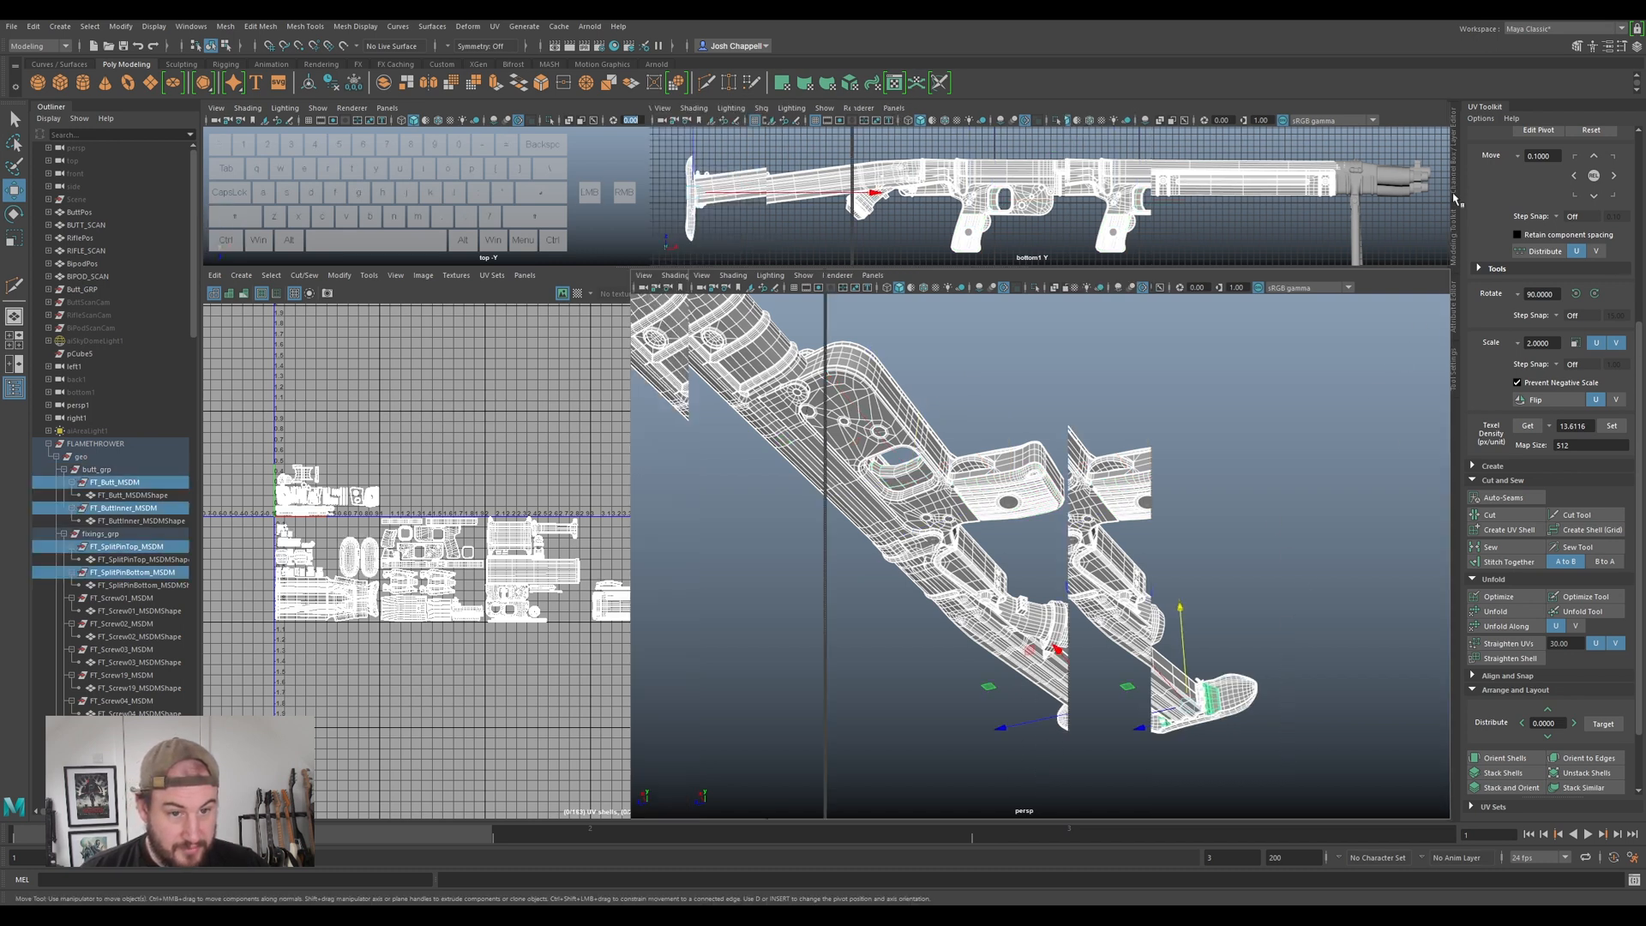
right_click(1353, 663)
left_click(1411, 691)
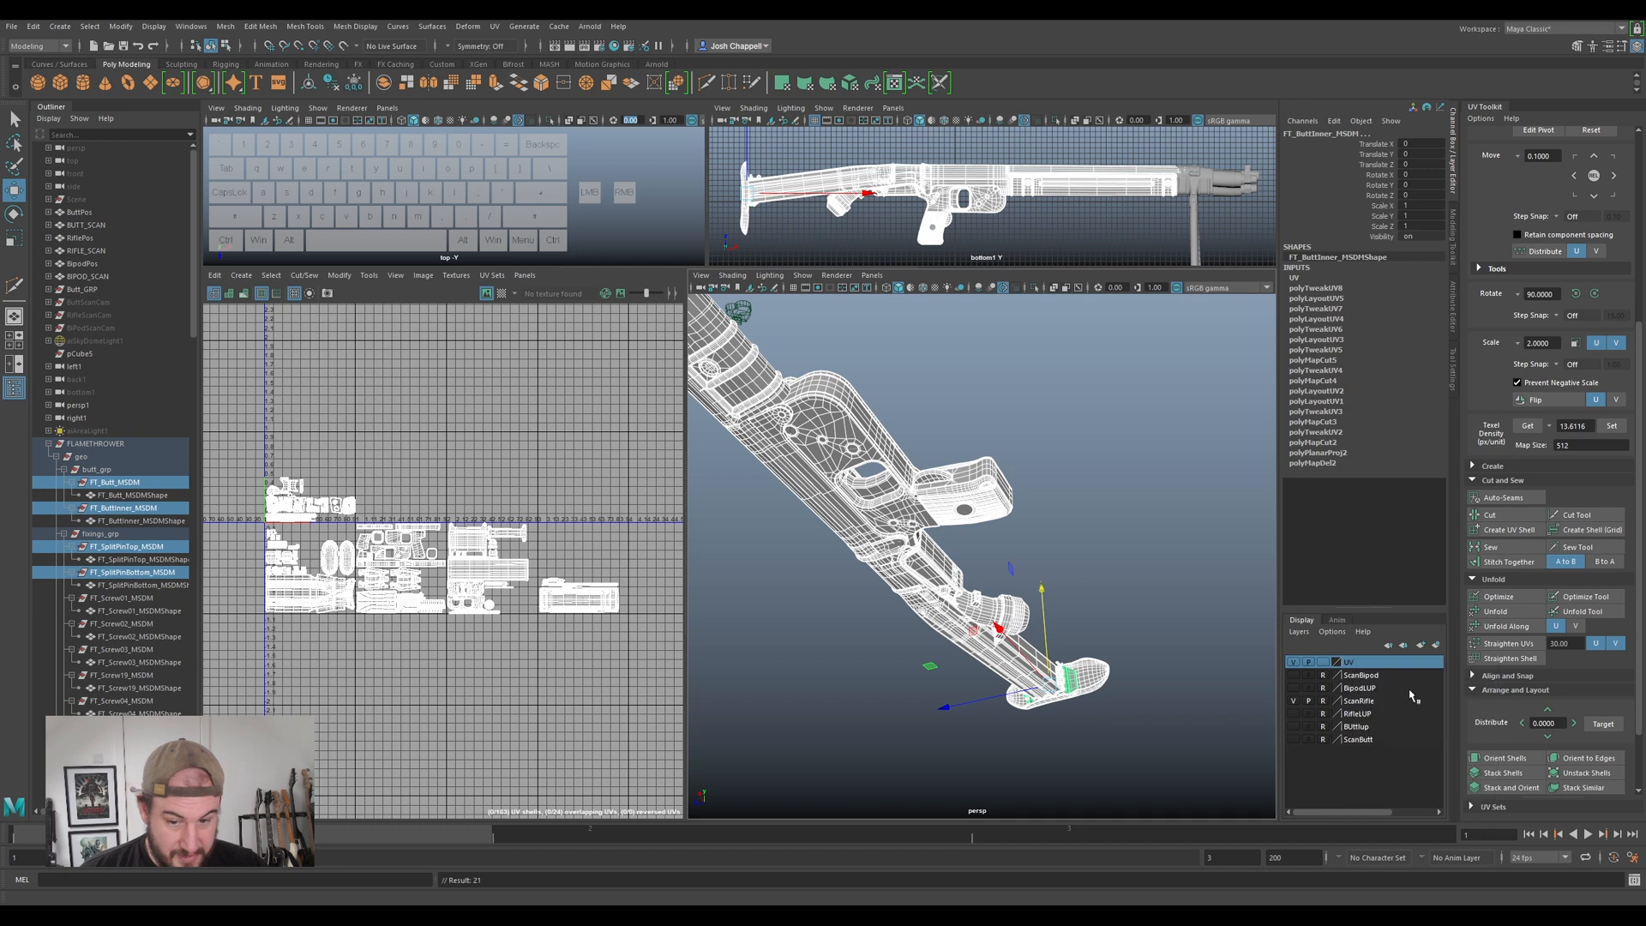
left_click(1294, 662)
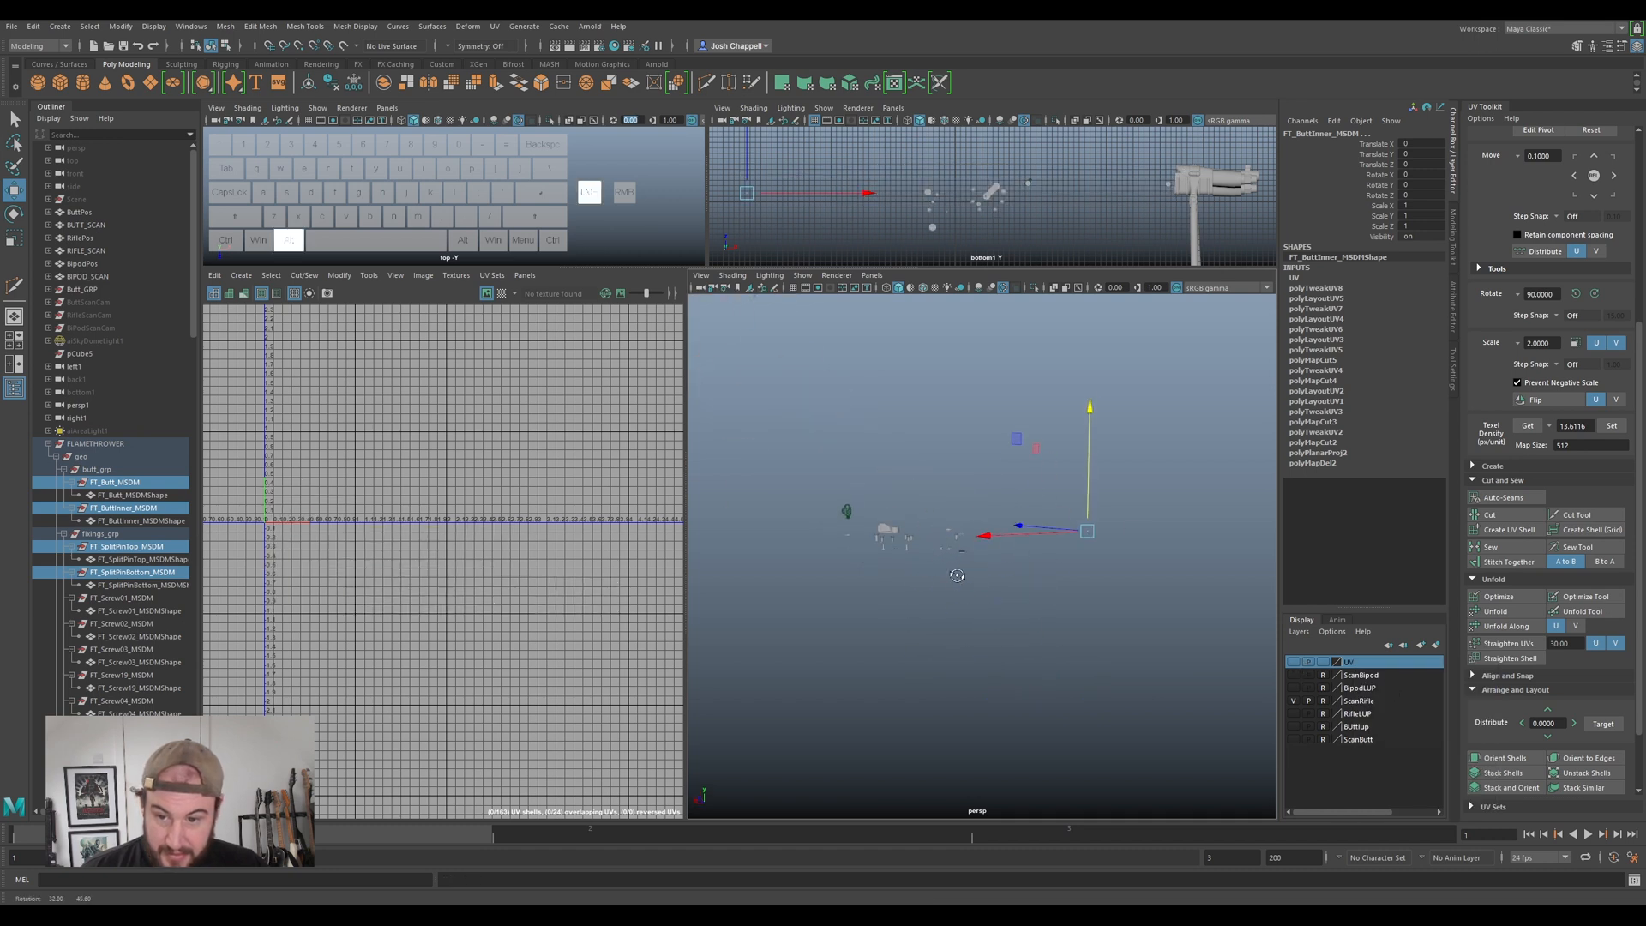
left_click(1293, 662)
left_click(1293, 662)
left_click(1294, 662)
- Clear the selection, hide the UV layer and look closely at the small fixings still outside it
middle_click_drag(817, 603, 1035, 579, "alt")
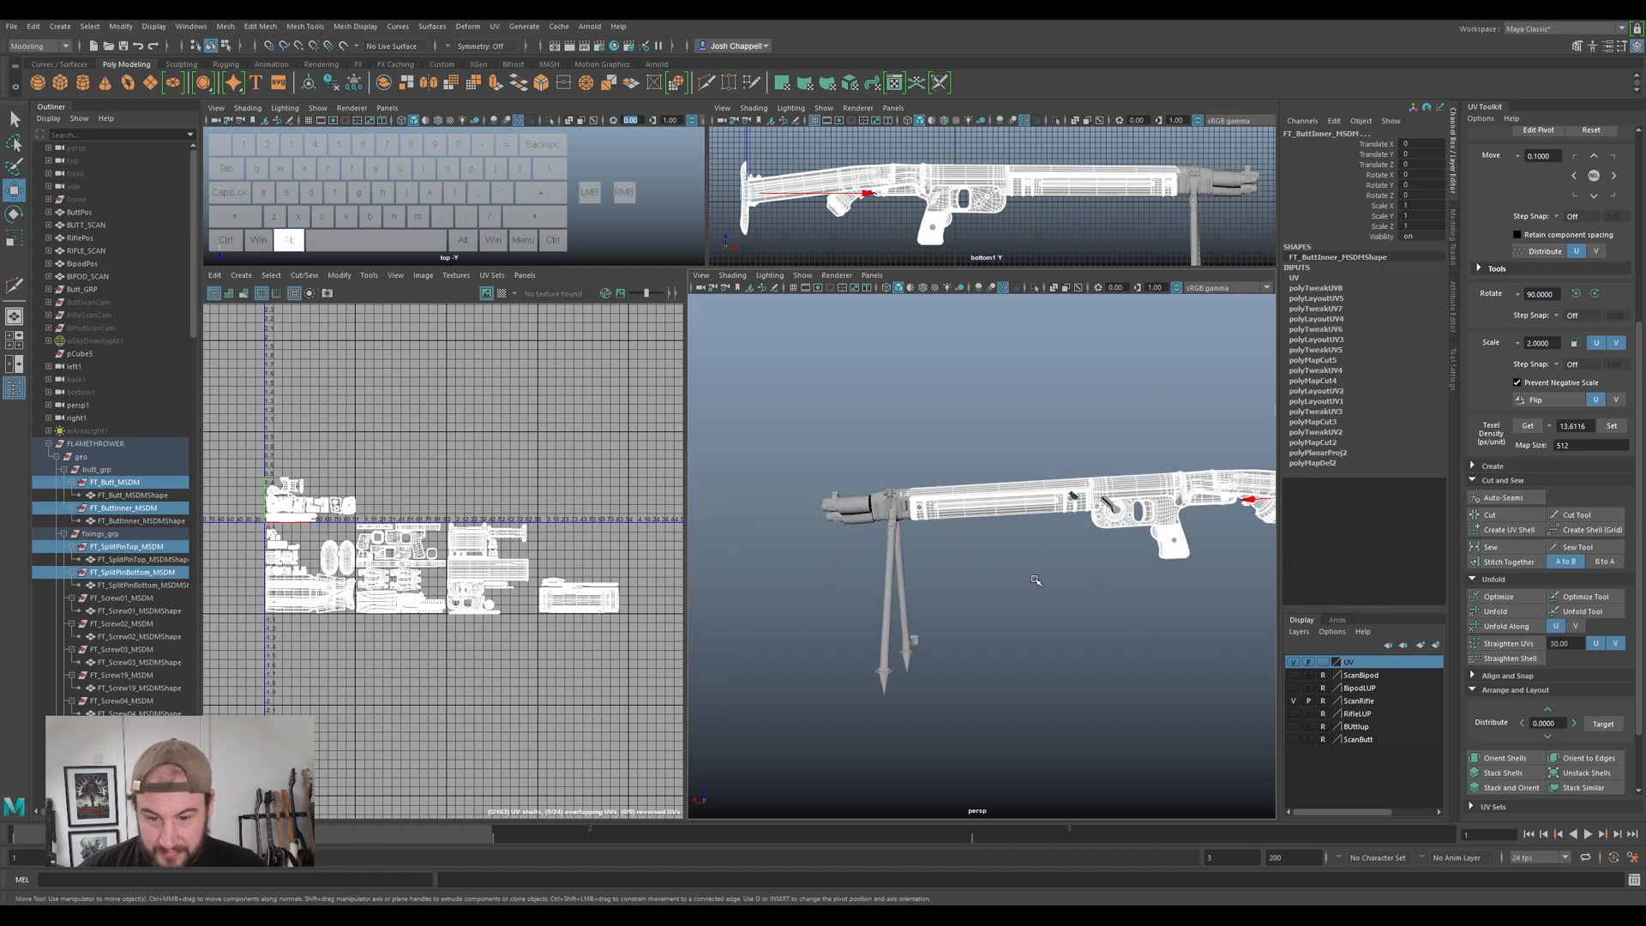
scroll(997, 595, "up", 5)
left_click(991, 594)
scroll(981, 593, "up", 5)
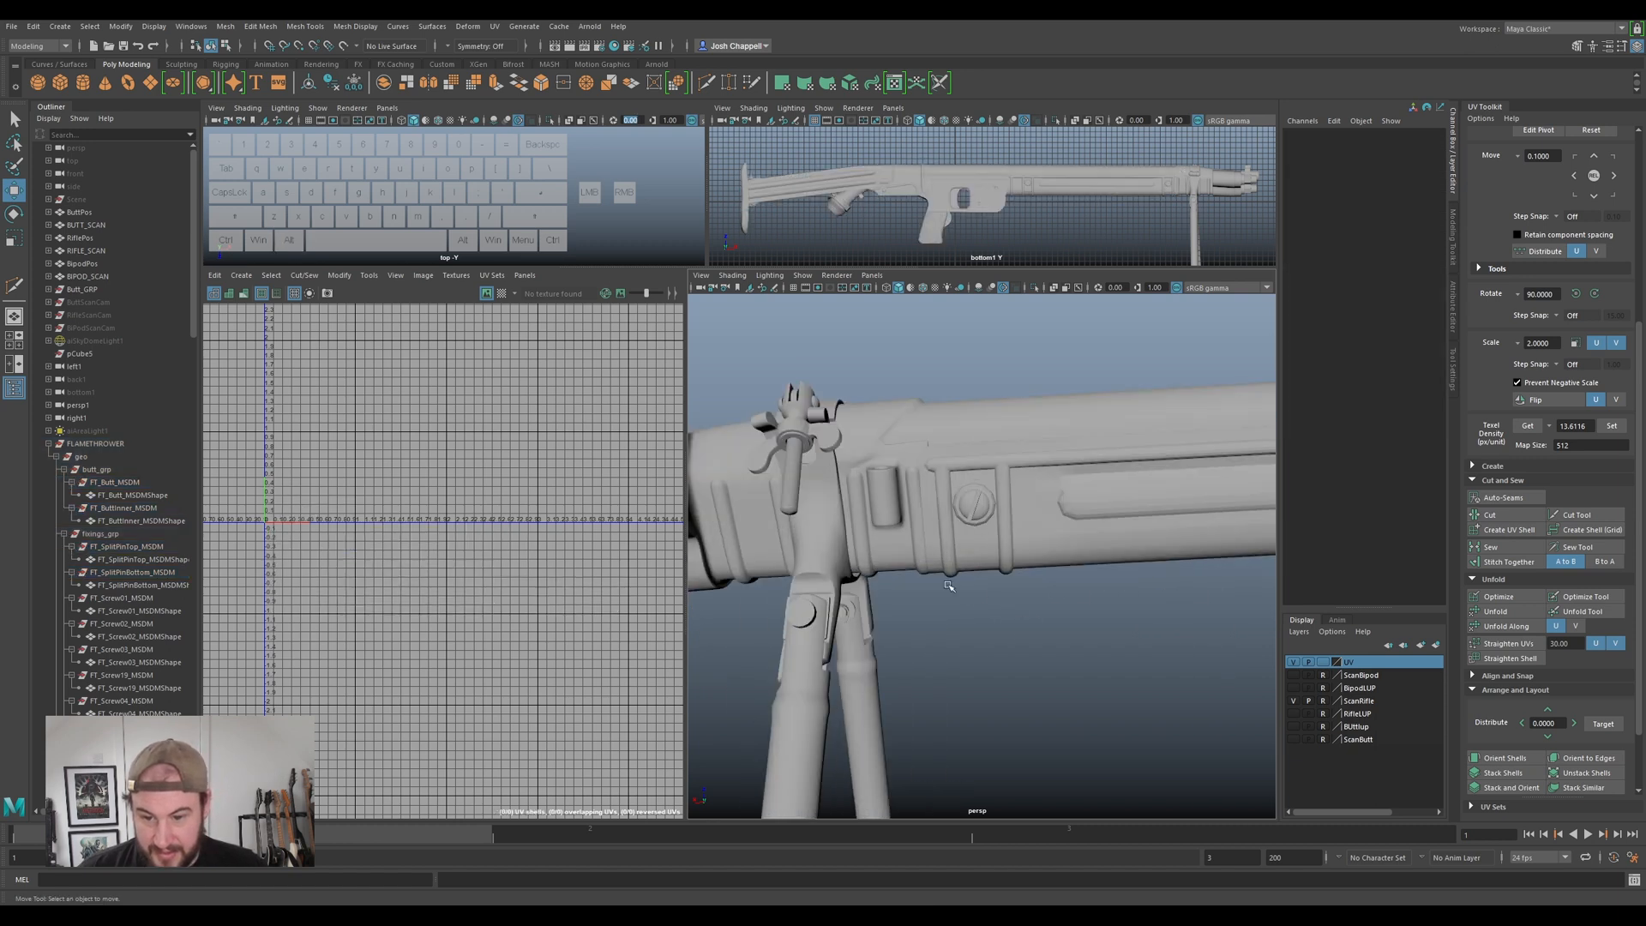
left_click(1290, 664)
scroll(1151, 633, "down", 6)
middle_click_drag(1151, 633, 1015, 661, "alt")
scroll(930, 633, "up", 6)
left_click_drag(1015, 661, 984, 635, "alt")
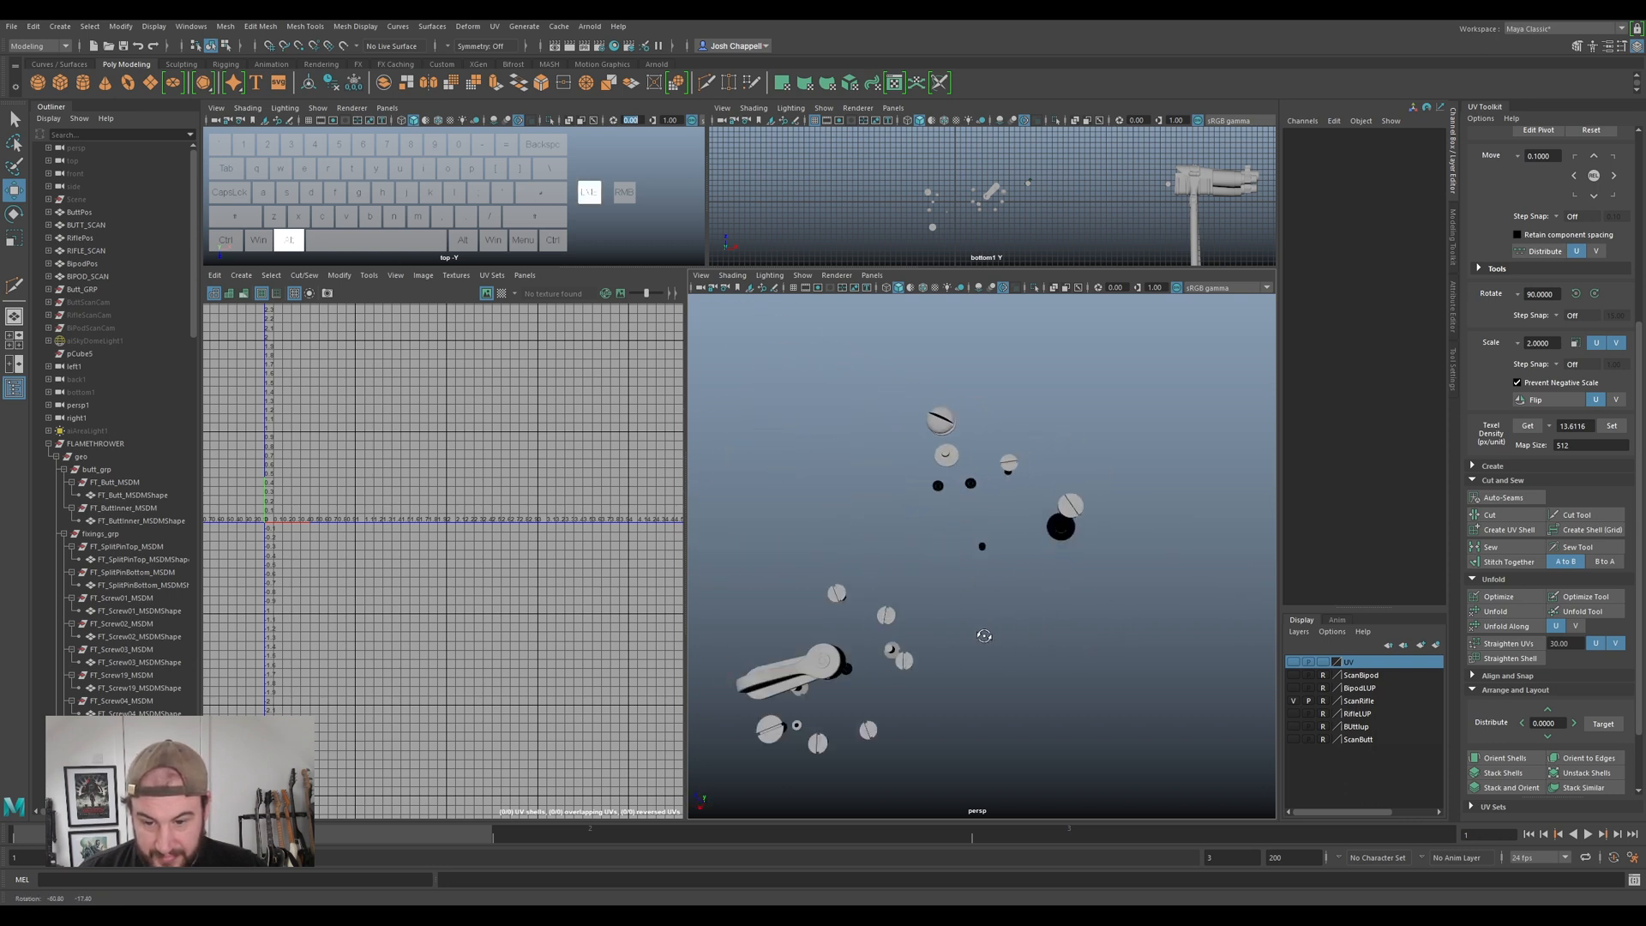
- Toggle the UV layer to compare the remaining screws and bolts with the gun body, leaving the layer hidden
middle_click_drag(961, 719, 1272, 610, "alt")
left_click_drag(1240, 639, 1144, 553, "alt")
left_click(1293, 662)
middle_click_drag(1157, 648, 946, 606, "alt")
left_click_drag(1123, 685, 1151, 603, "alt")
left_click(1294, 663)
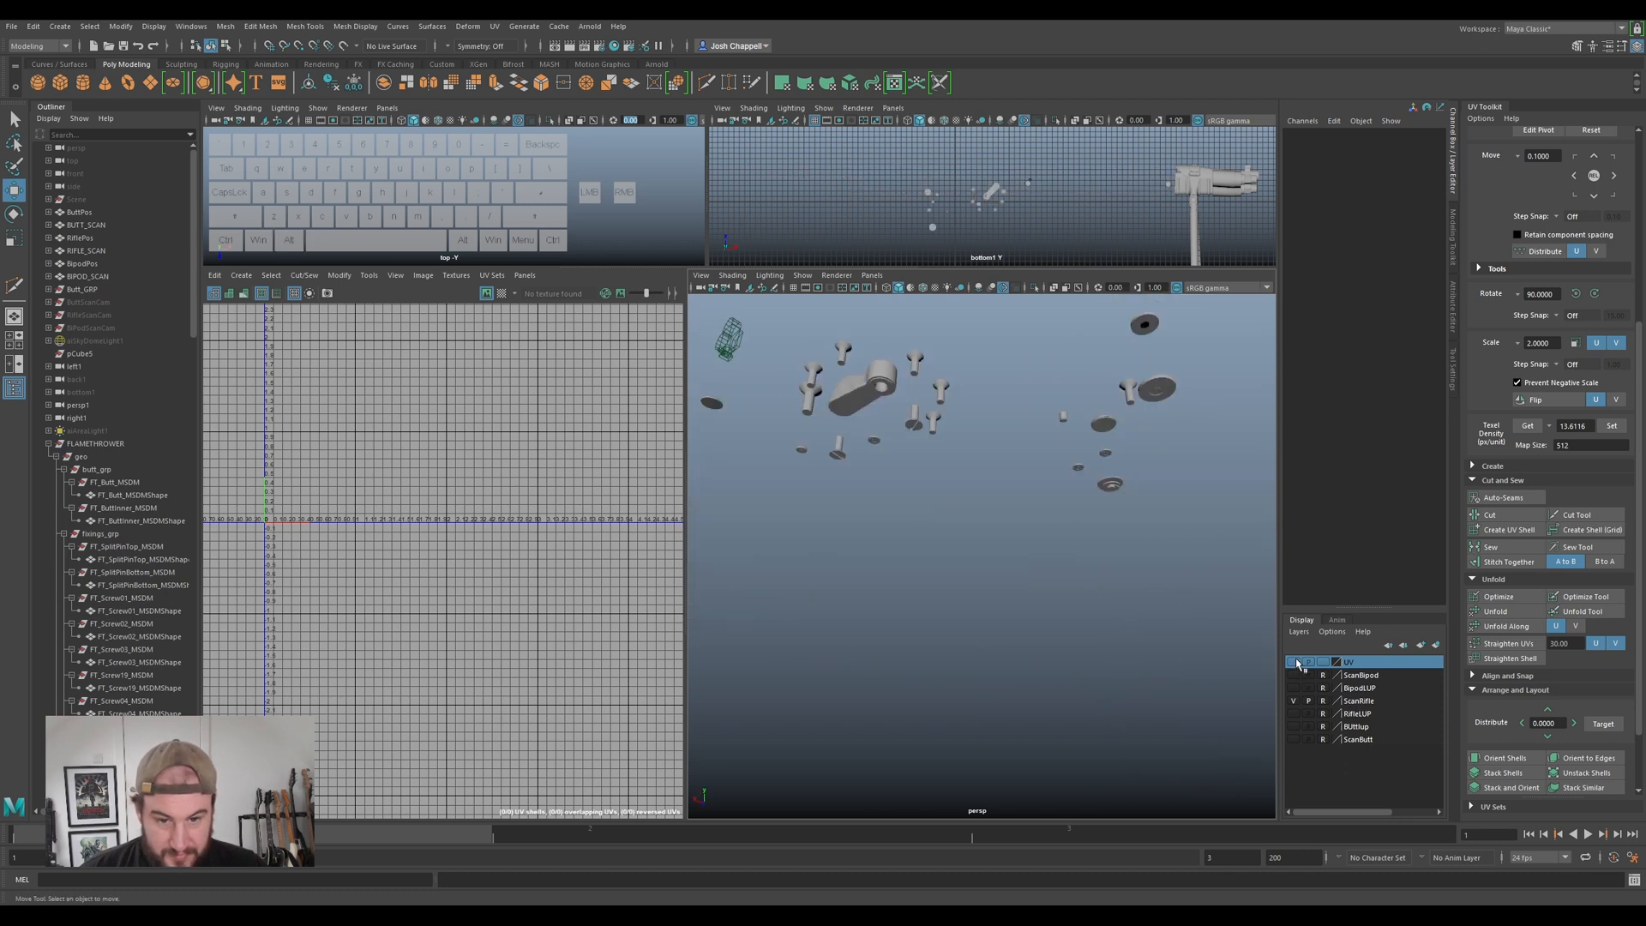
- Select the round grip bolt and delete its existing UVs
middle_click_drag(1183, 536, 1029, 660, "alt")
right_click_drag(1029, 660, 1068, 607, "alt")
left_click(1004, 494)
left_click_drag(1035, 533, 1069, 665, "alt")
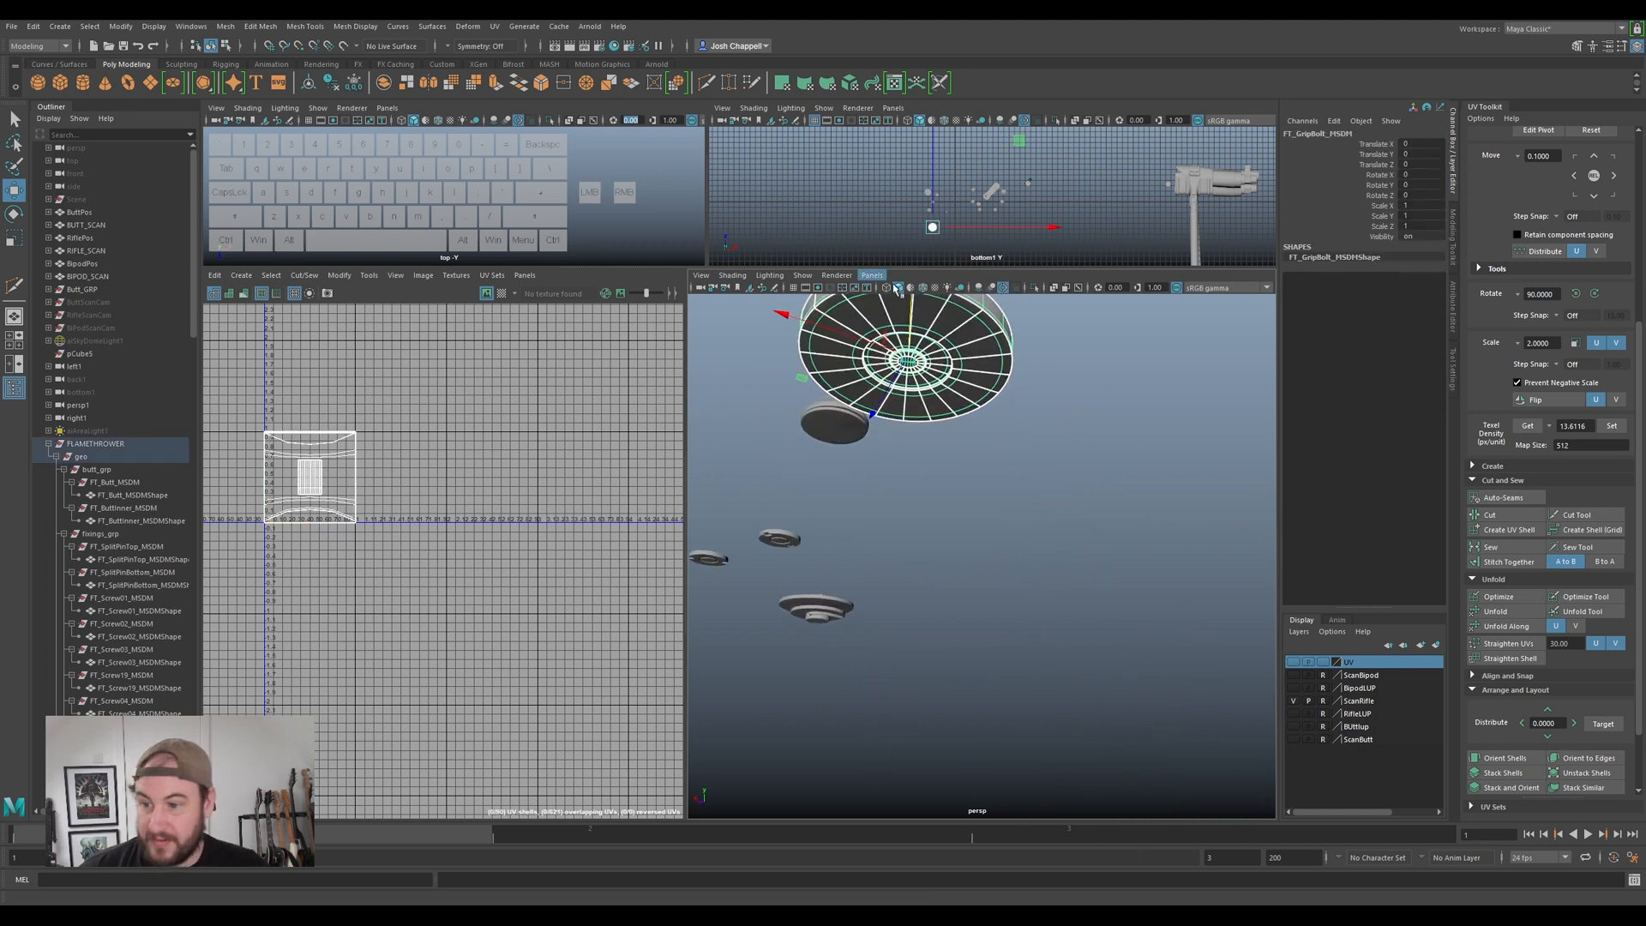
left_click(495, 27)
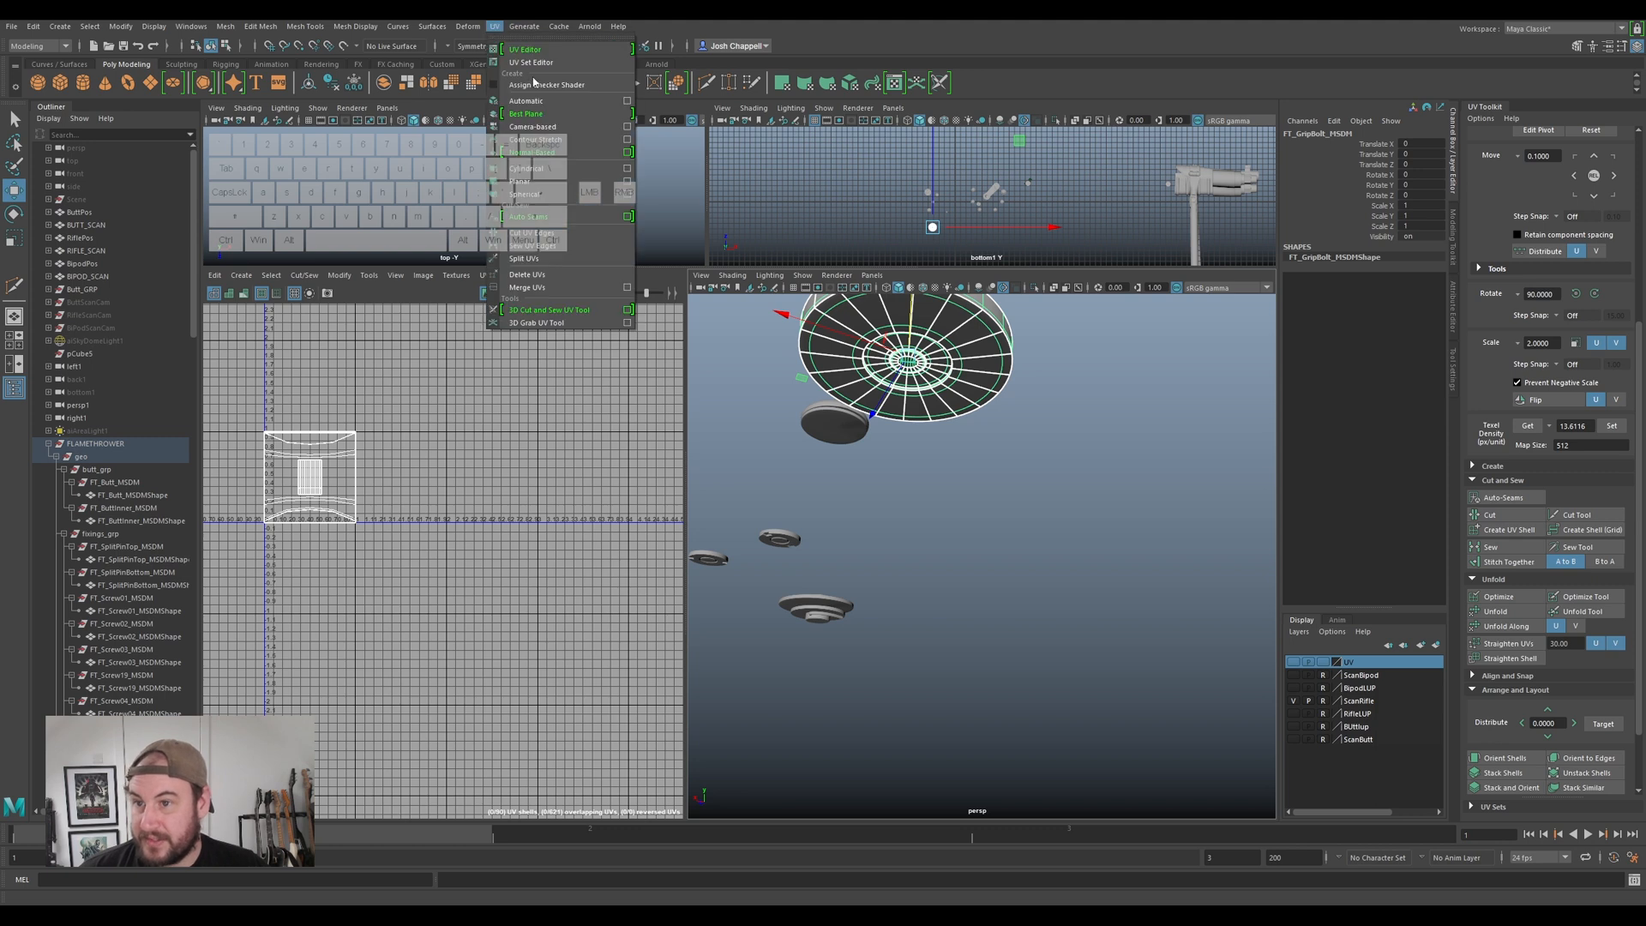
left_click(548, 262)
left_click_drag(979, 360, 972, 276, "alt")
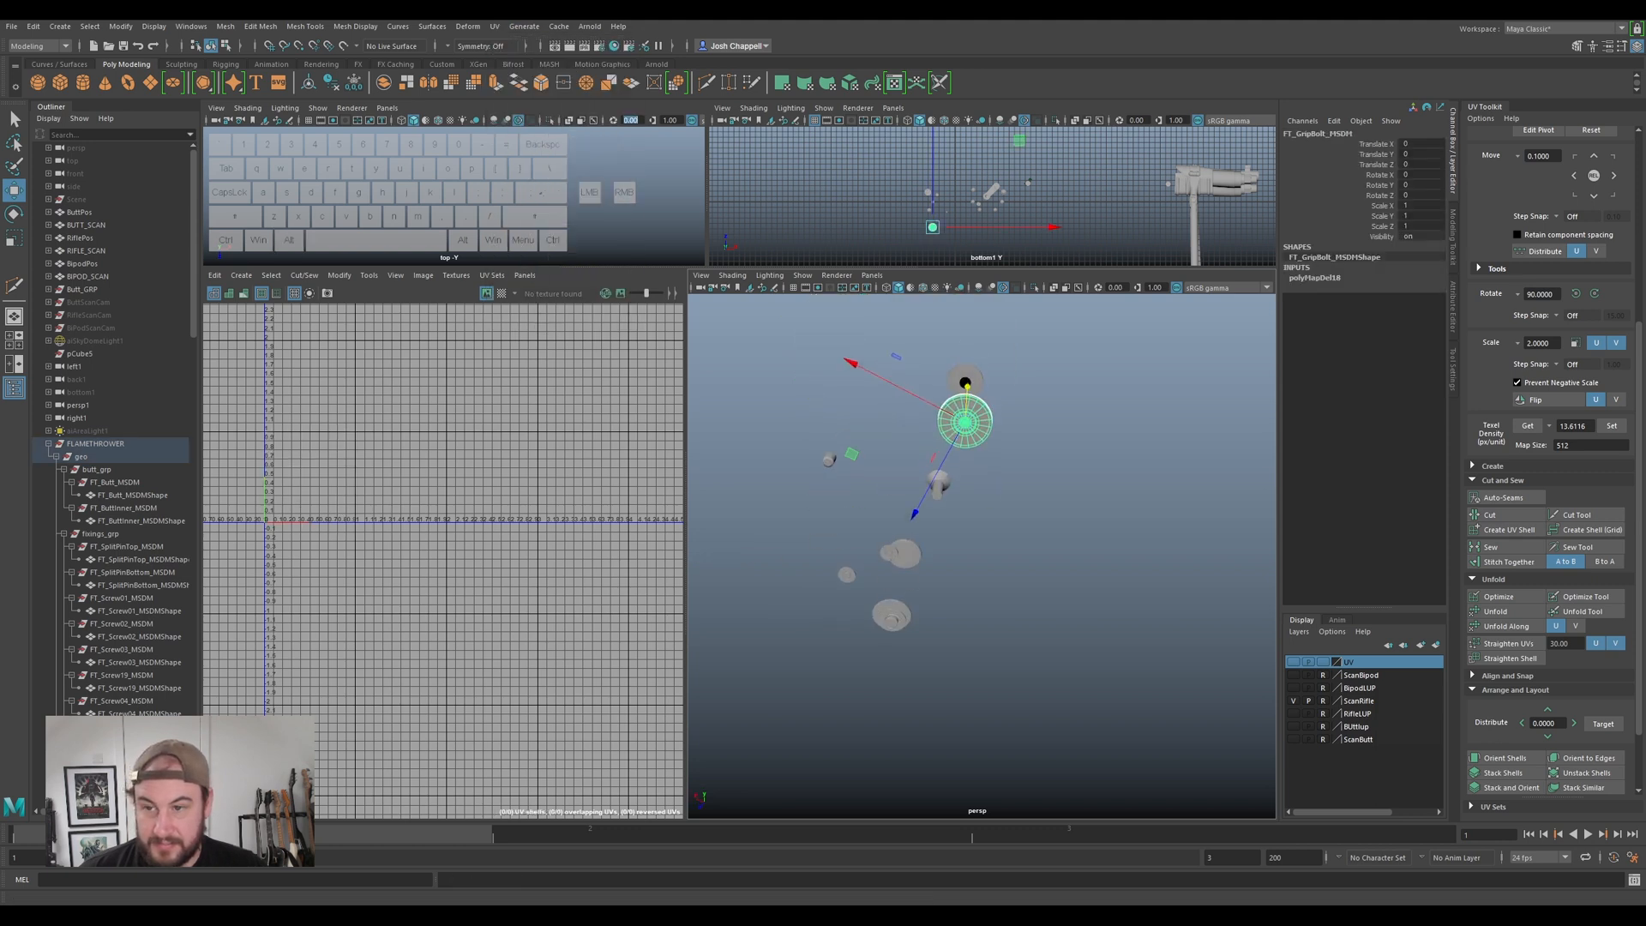
- Create new UVs for the grip bolt with a planar projection
left_click(496, 26)
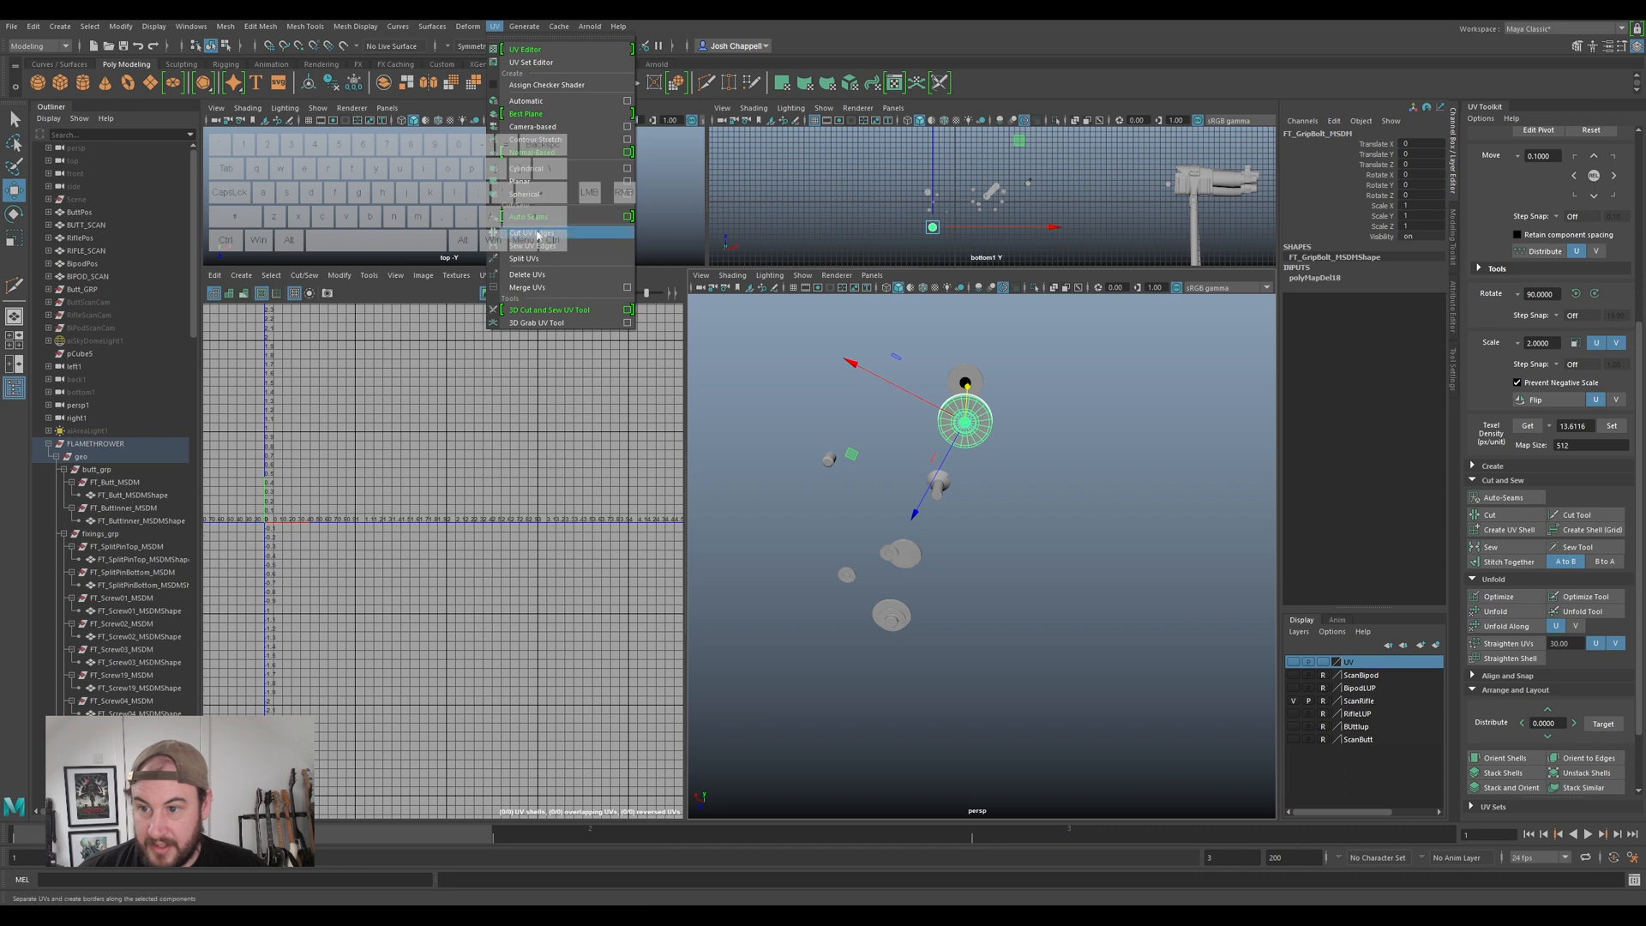
left_click(521, 181)
scroll(961, 414, "up", 3)
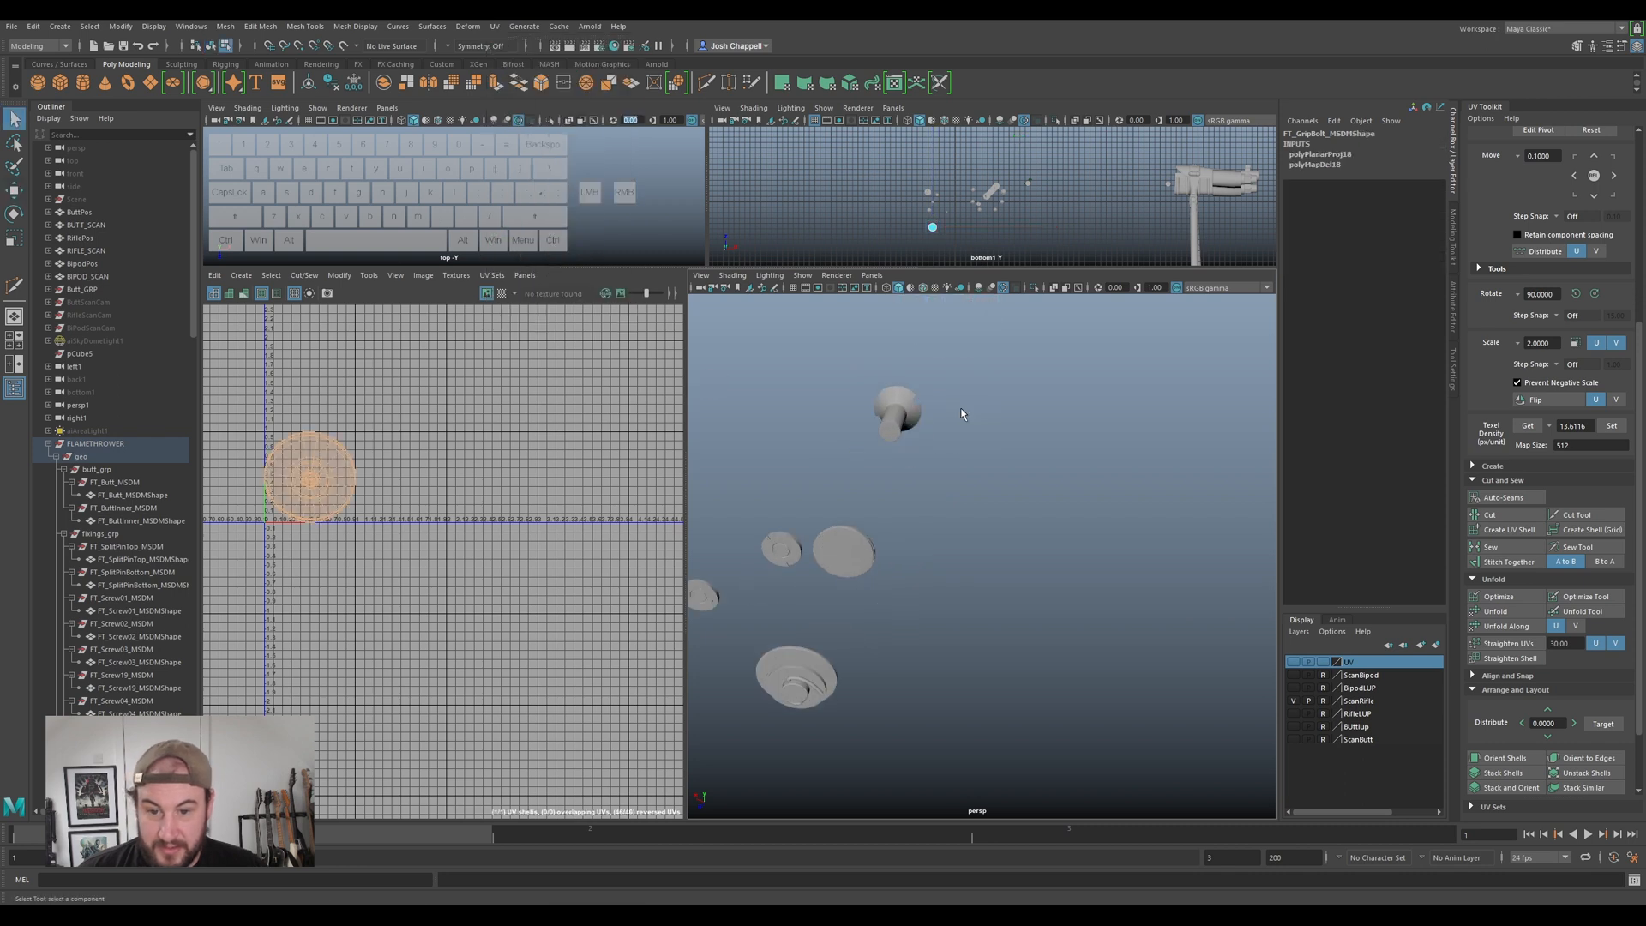
- Unfold the grip bolt's UV shell and apply a texel density of 13.6116 at a map size of 512
left_click_drag(976, 339, 600, 512, "alt")
right_click_drag(305, 480, 257, 461)
left_click(300, 472)
key("ctrl+u")
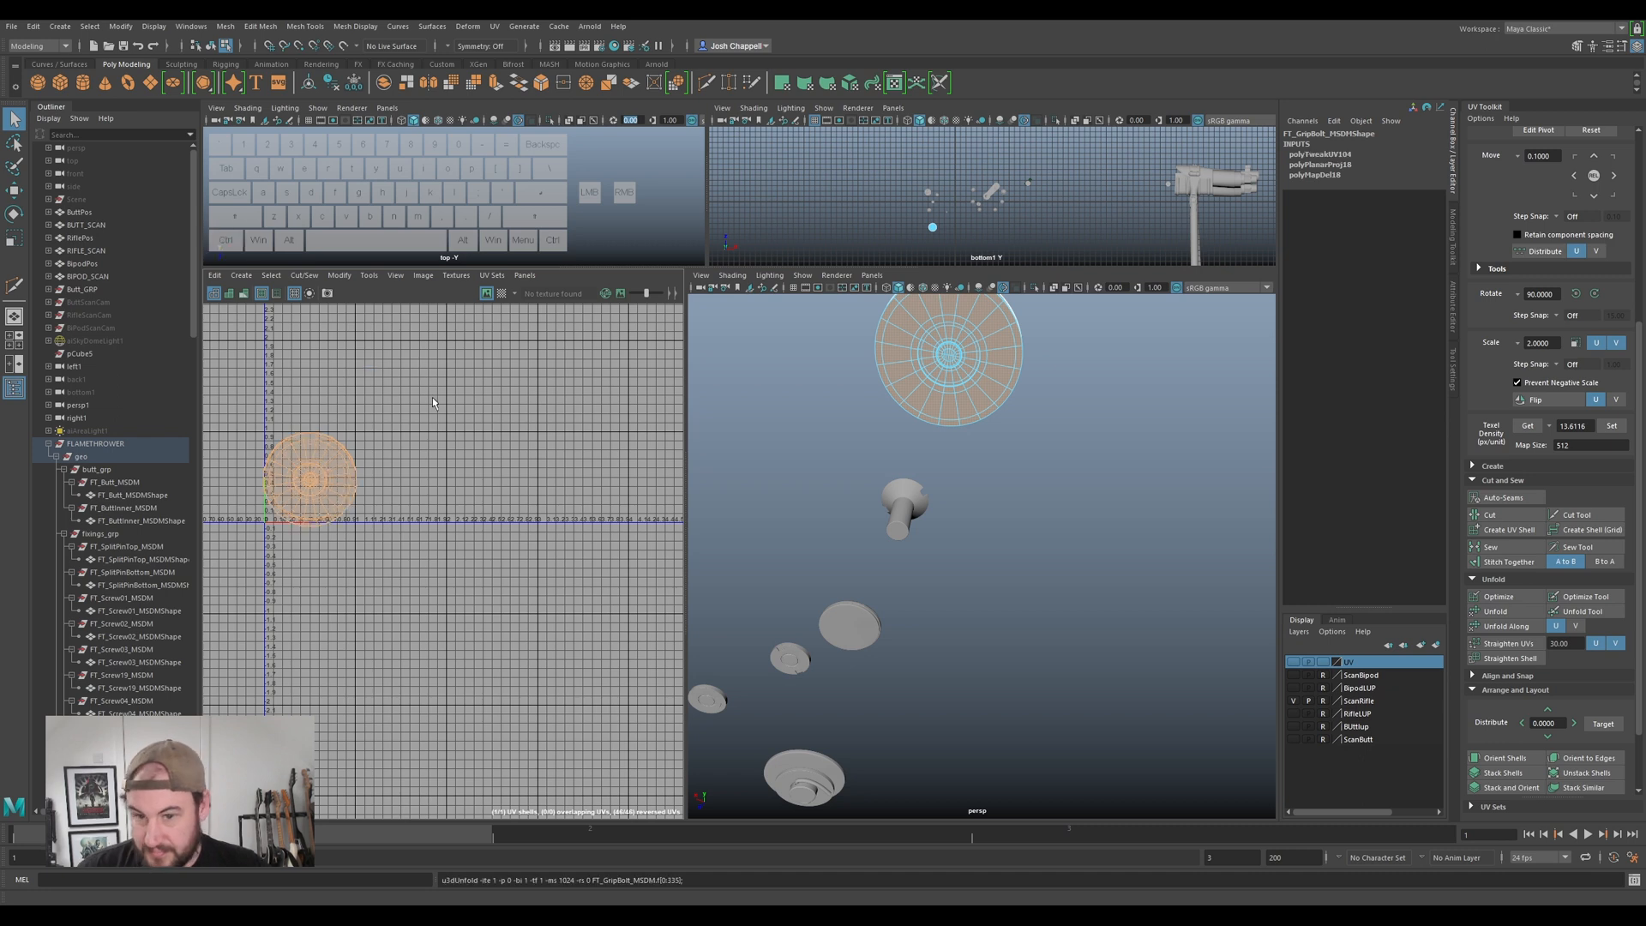
key("w")
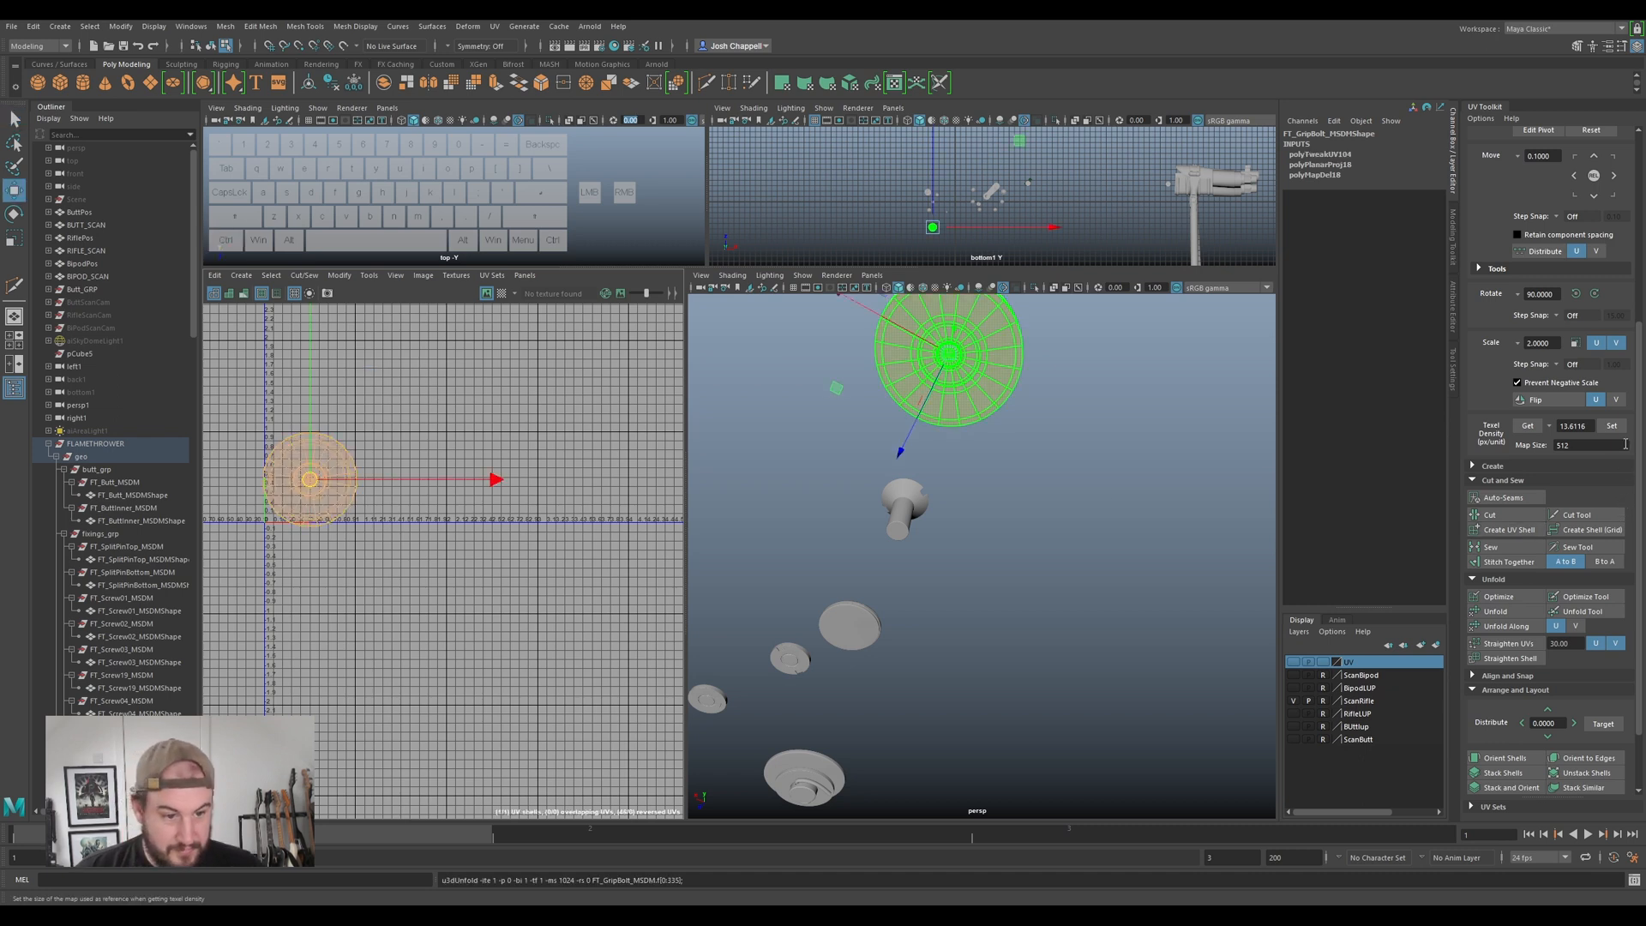
left_click(1612, 426)
scroll(546, 437, "up", 6)
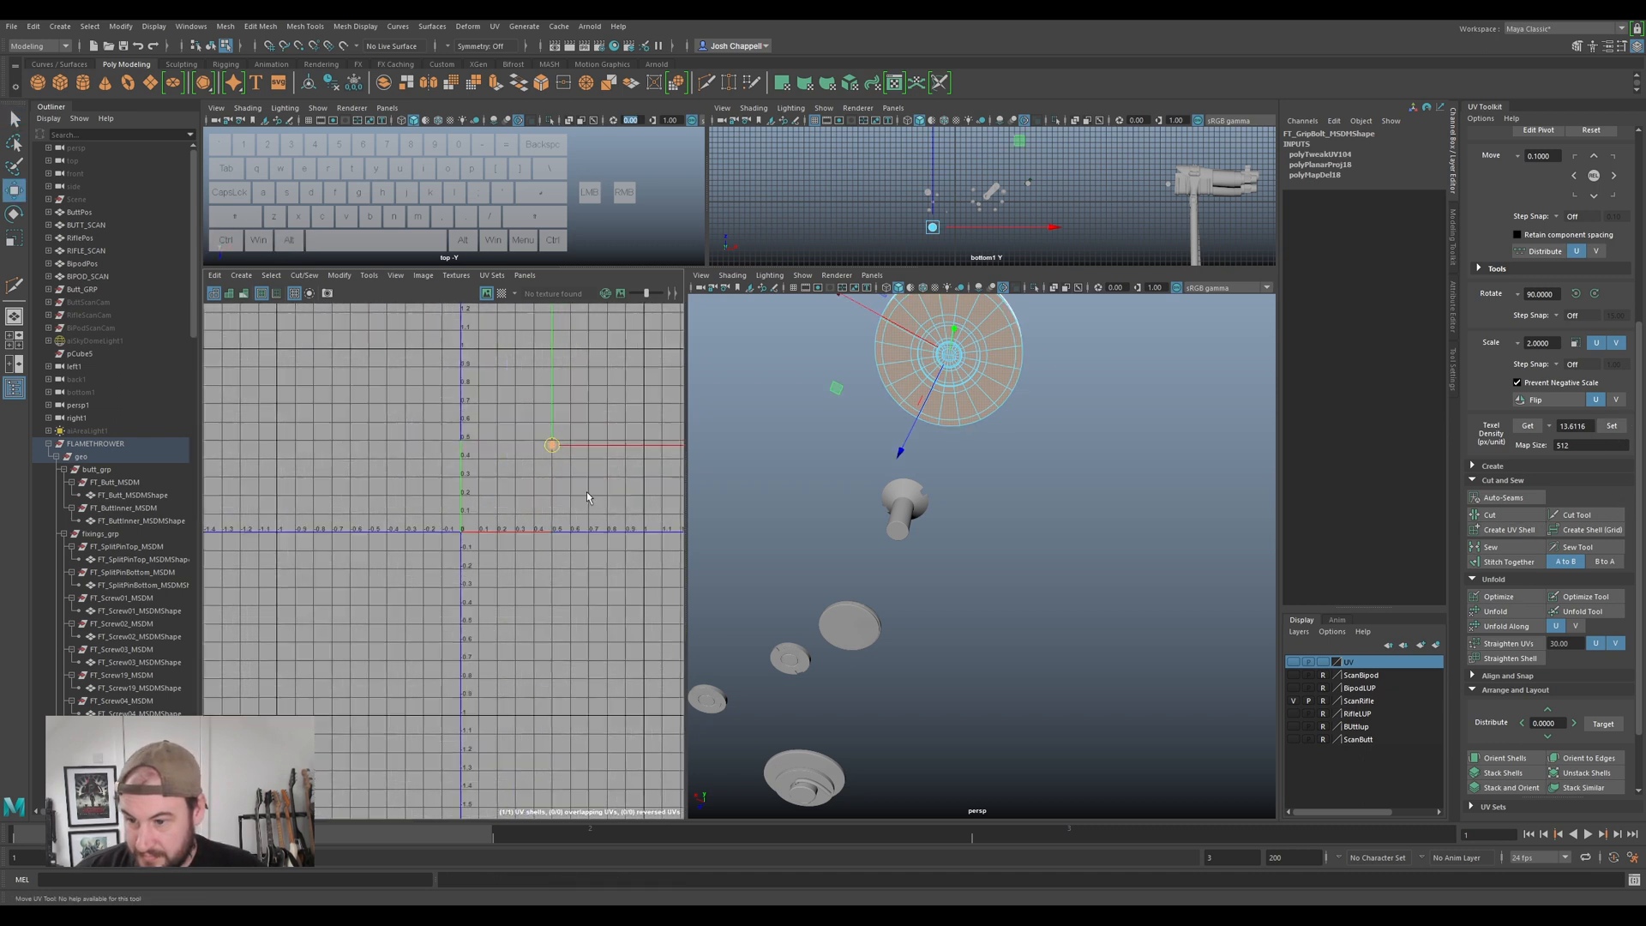
- Move the grip bolt's UV shell to just beside the origin, outside the 0–1 tile
left_click_drag(549, 440, 444, 533)
scroll(425, 536, "up", 4)
left_click_drag(954, 422, 970, 500, "alt")
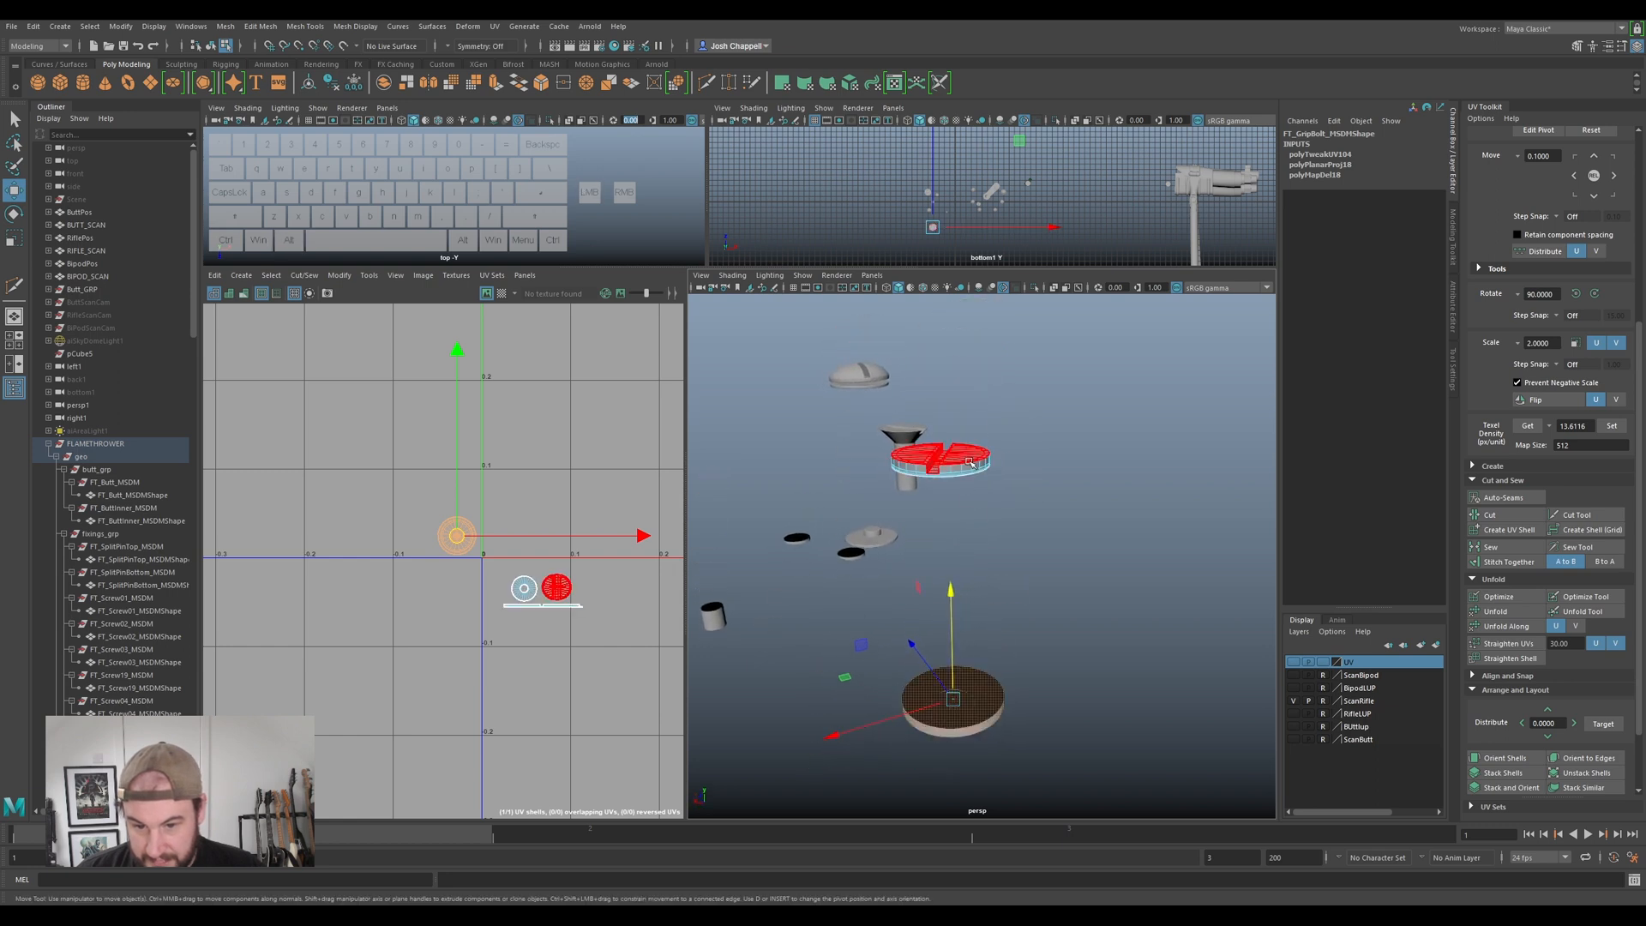
- Add the slotted grip screw to the UV display layer and make the layer visible
left_click(969, 466)
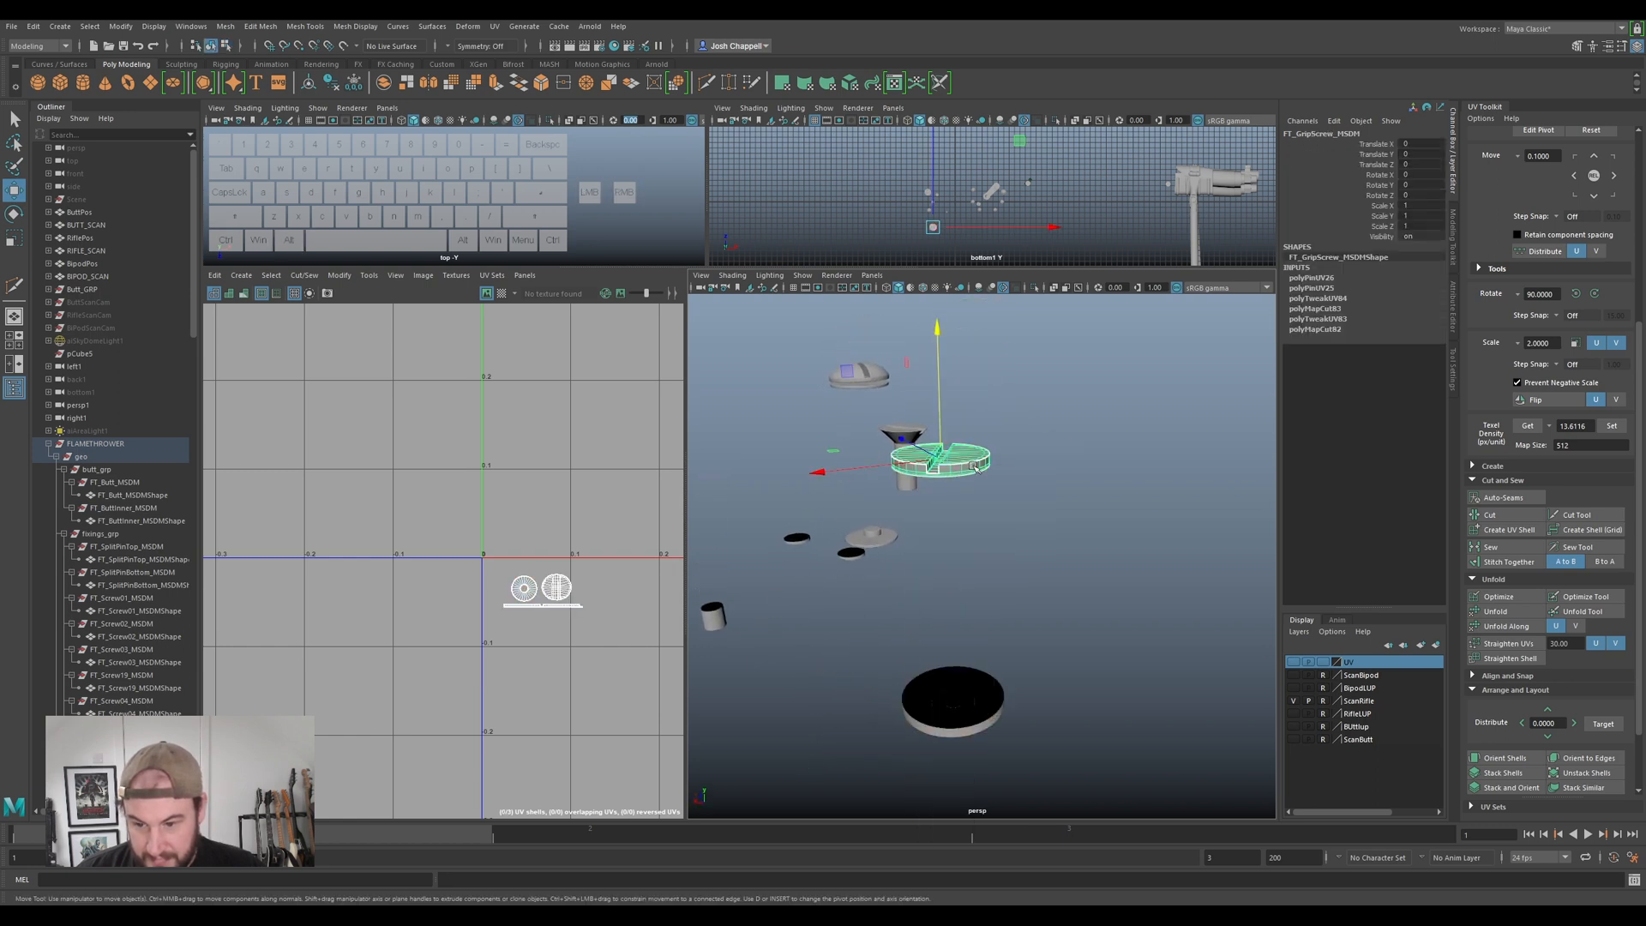
right_click(1337, 665)
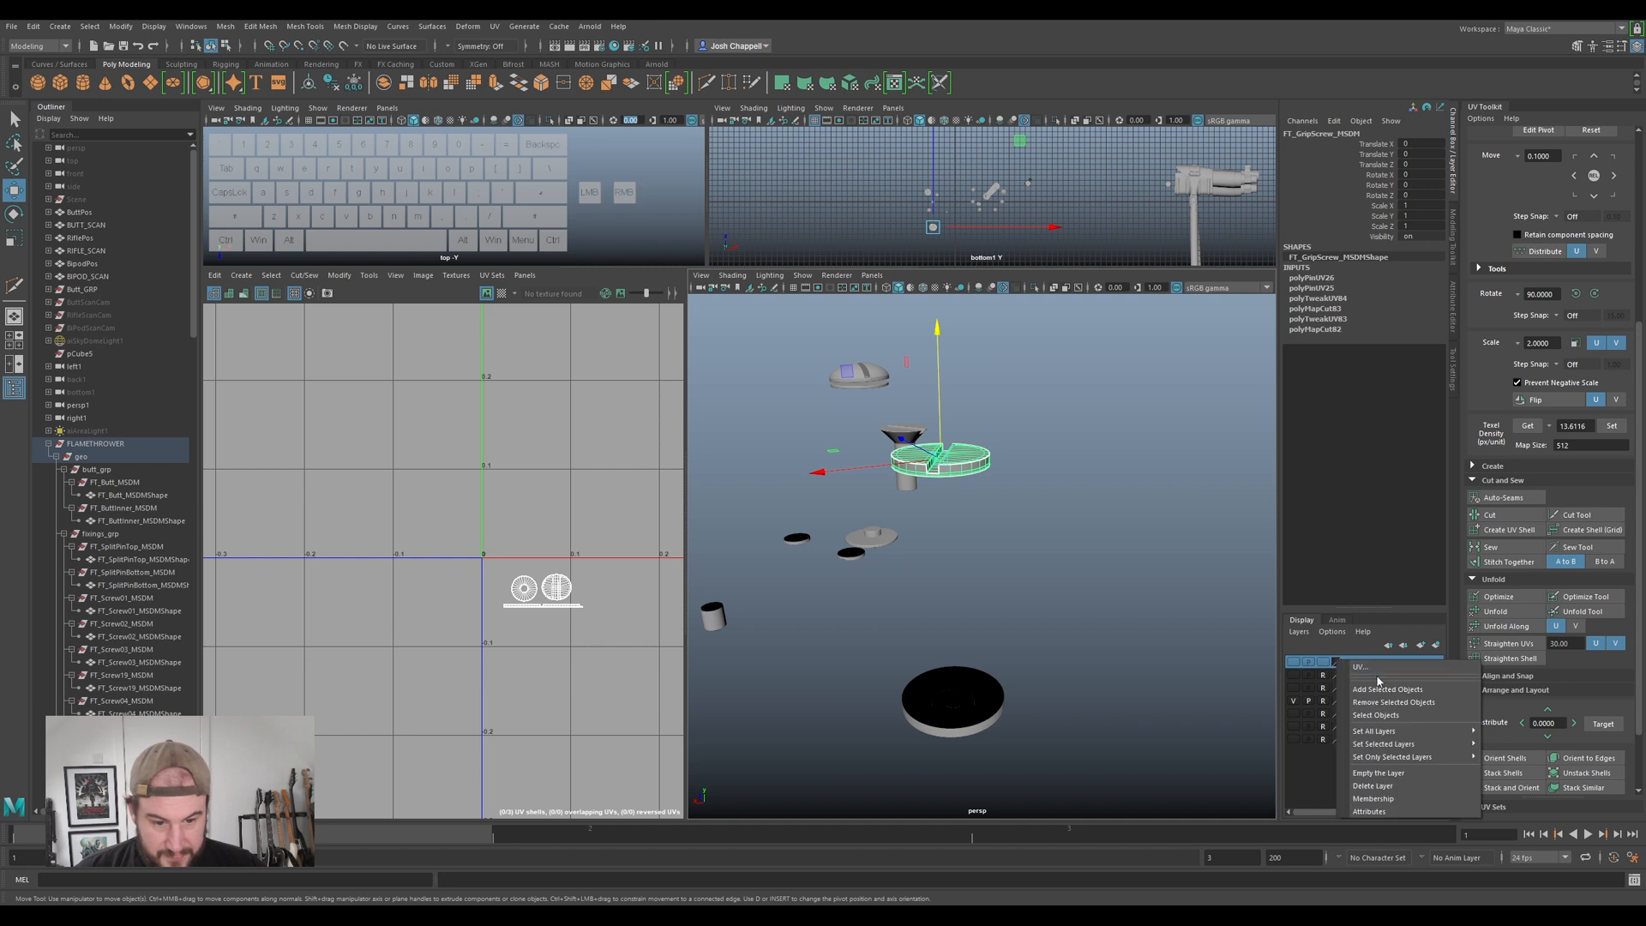
left_click(1376, 689)
left_click(1293, 662)
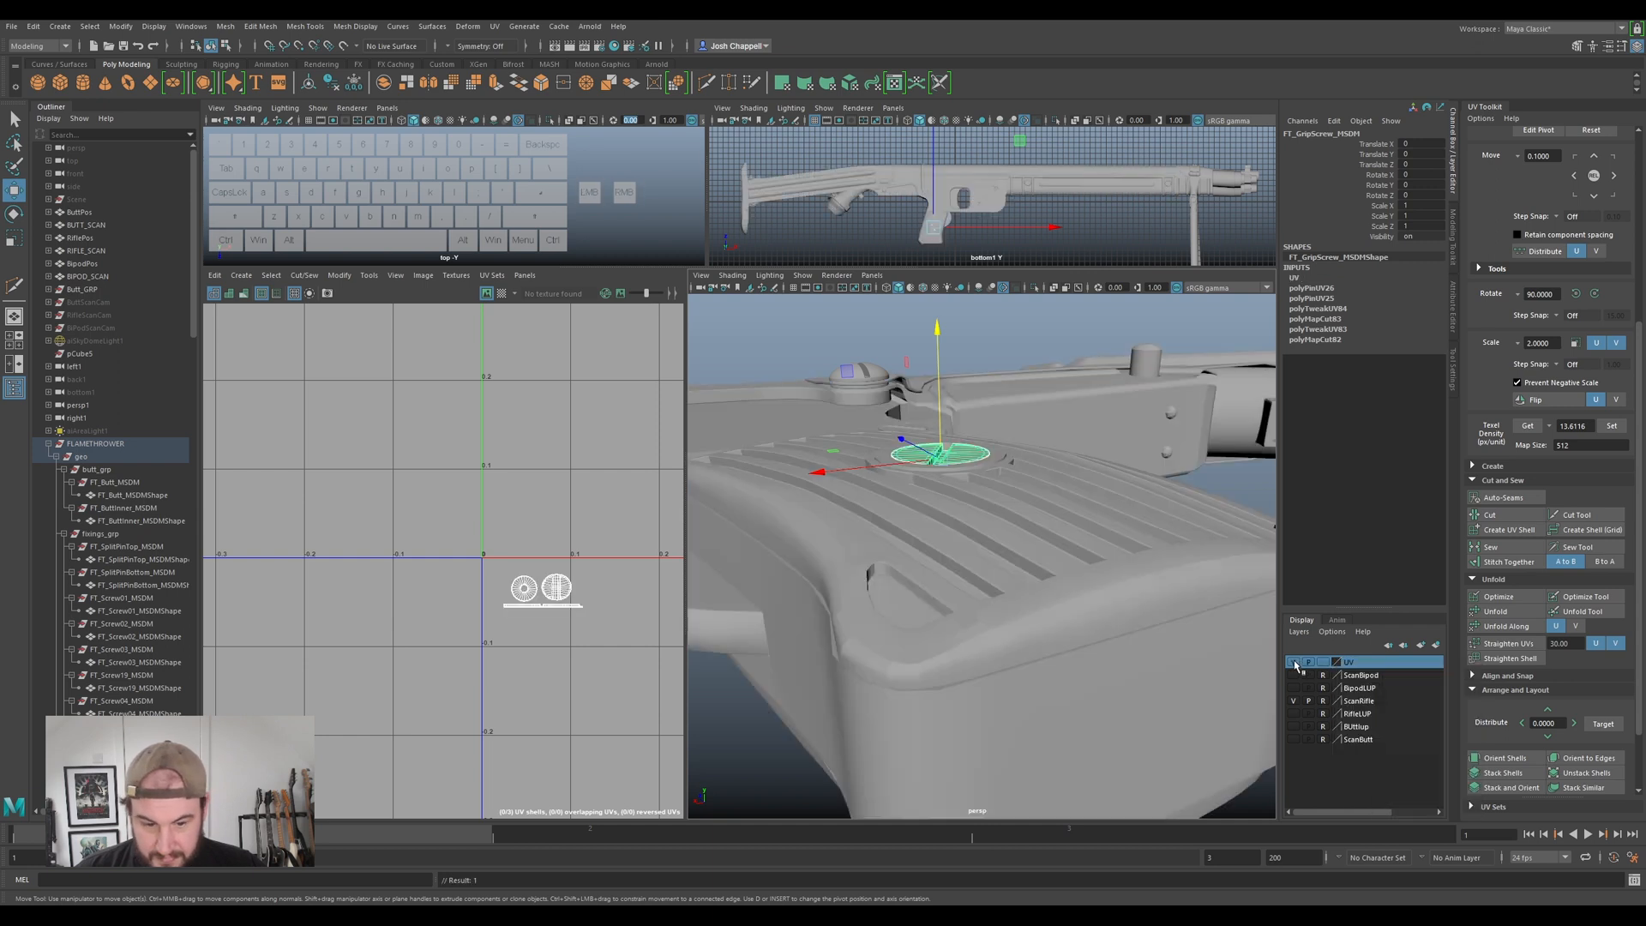
- Select the trigger housing, grip, ignition latch, rear body, barrel and hand guard together to examine their combined UV layout across the tiles
scroll(486, 502, "down", 10)
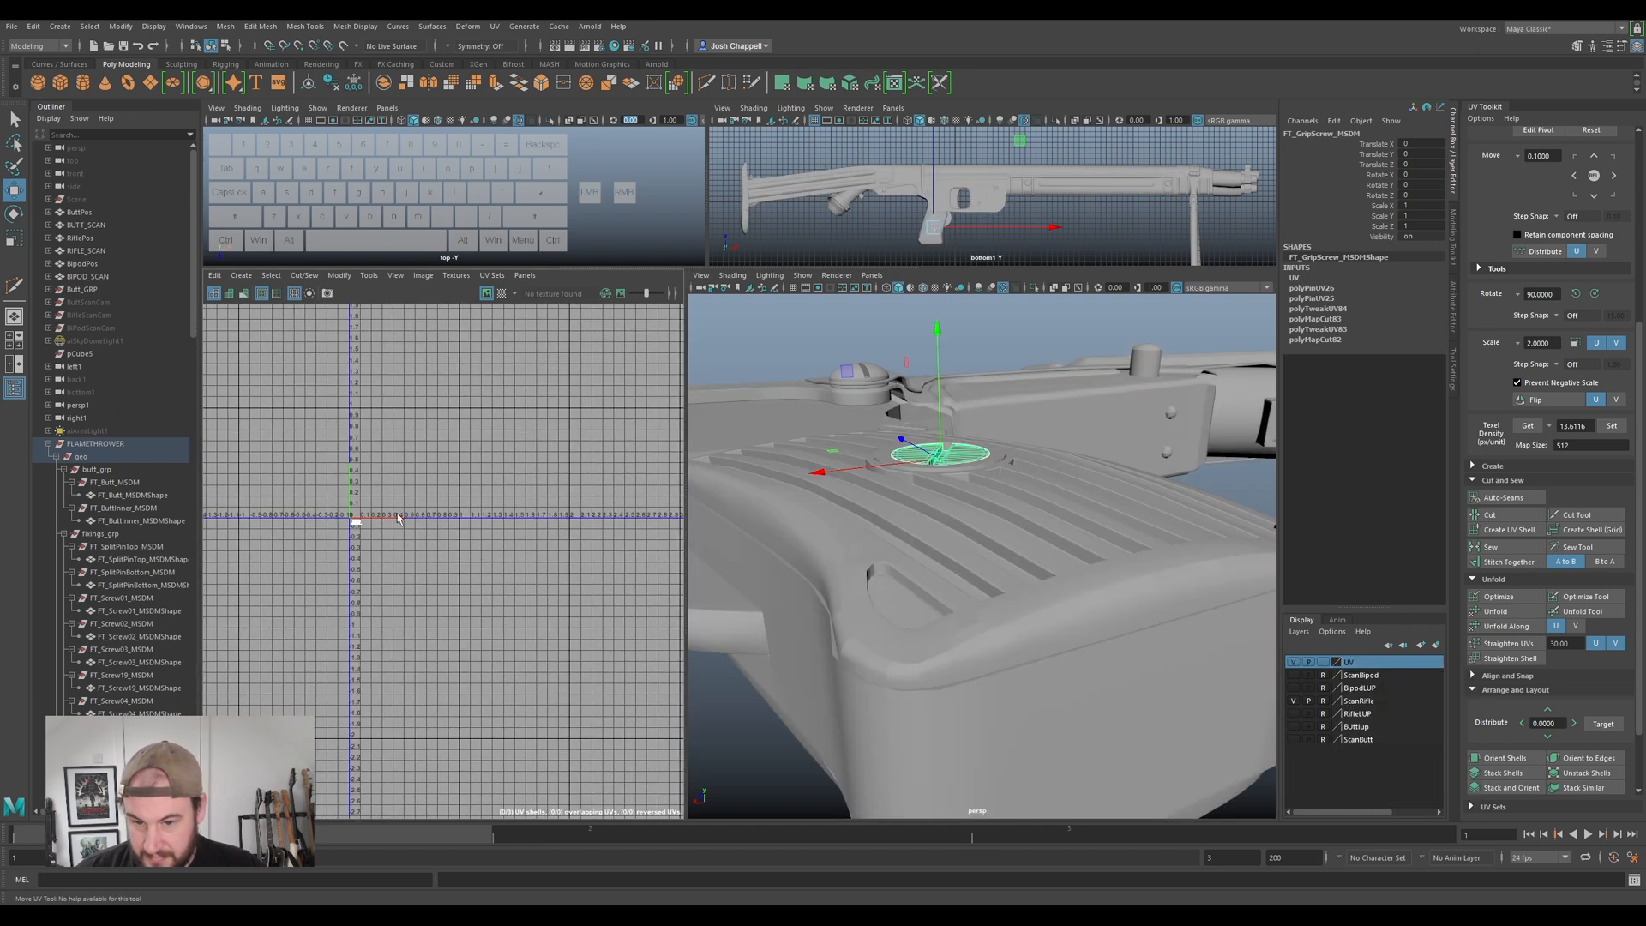
scroll(544, 483, "up", 5)
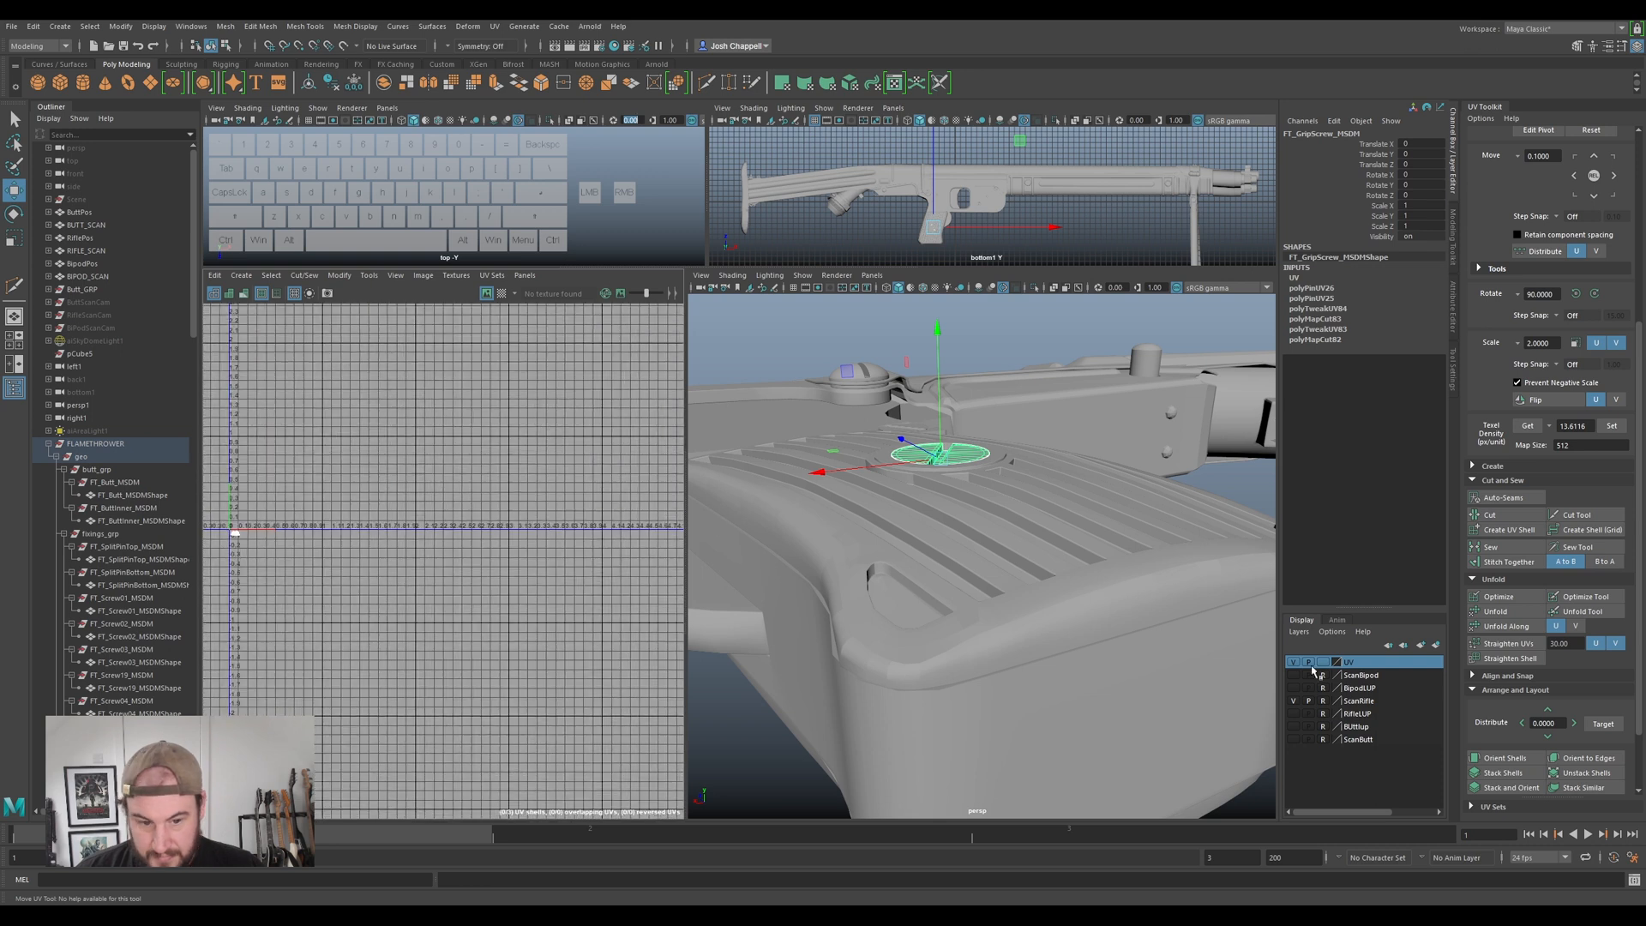
right_click(1386, 663)
mouse_move(1437, 743)
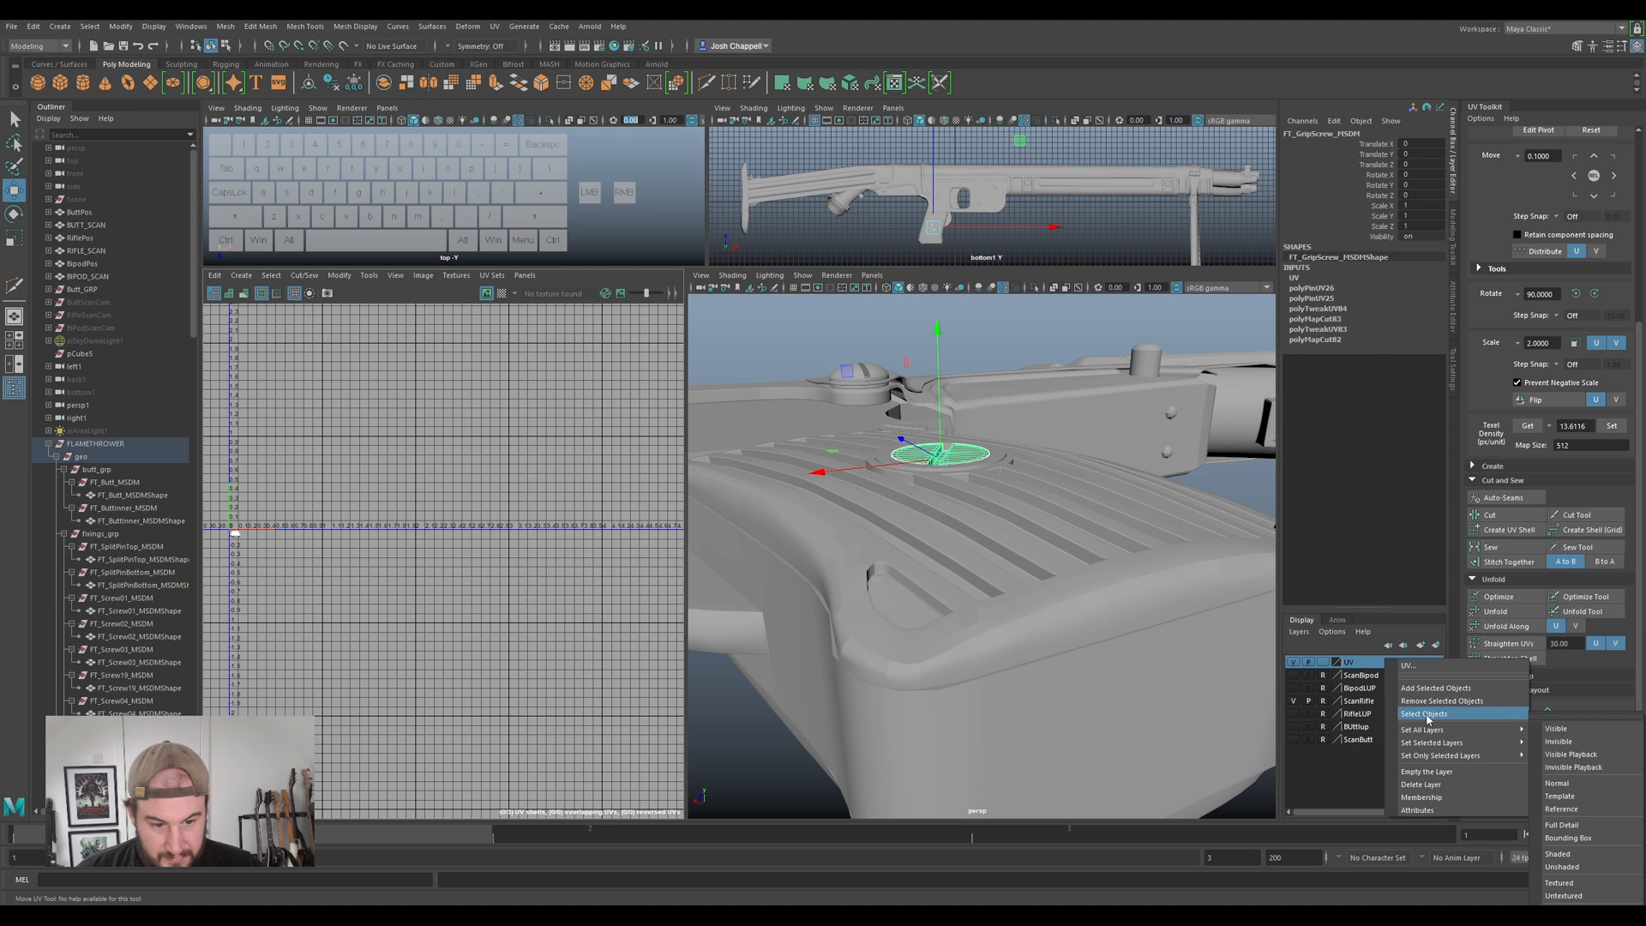
right_click_drag(950, 457, 1012, 435)
scroll(995, 480, "down", 10)
left_click_drag(993, 512, 914, 583, "alt")
left_click(944, 563, "shift")
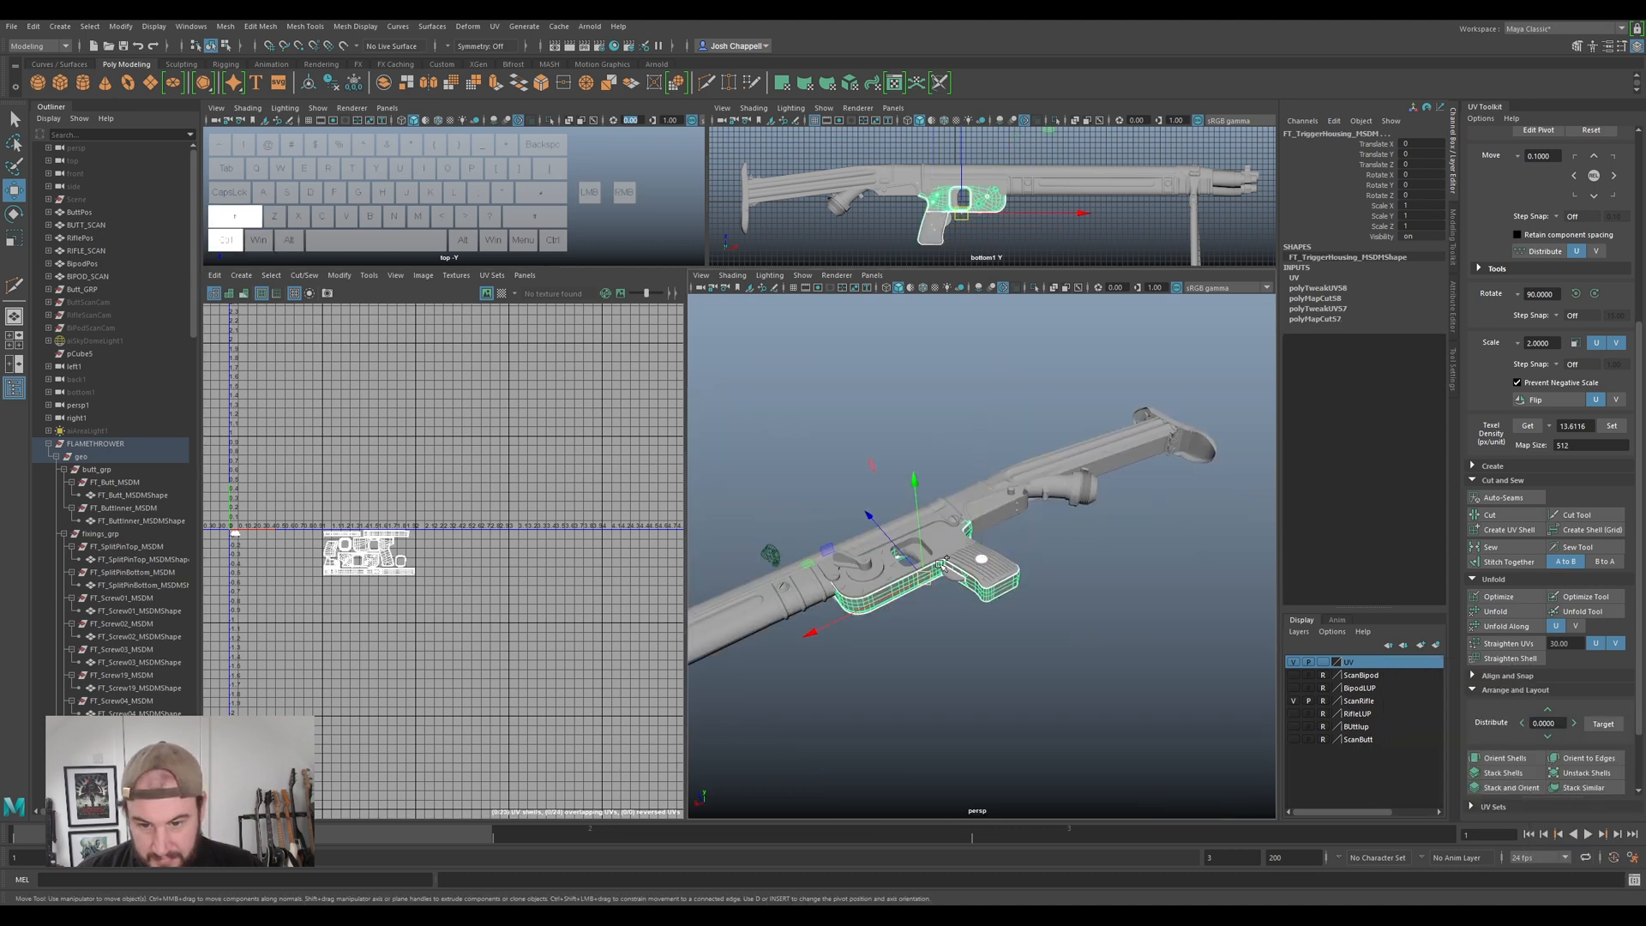
left_click(959, 536, "shift")
left_click_drag(956, 615, 957, 616, "shift")
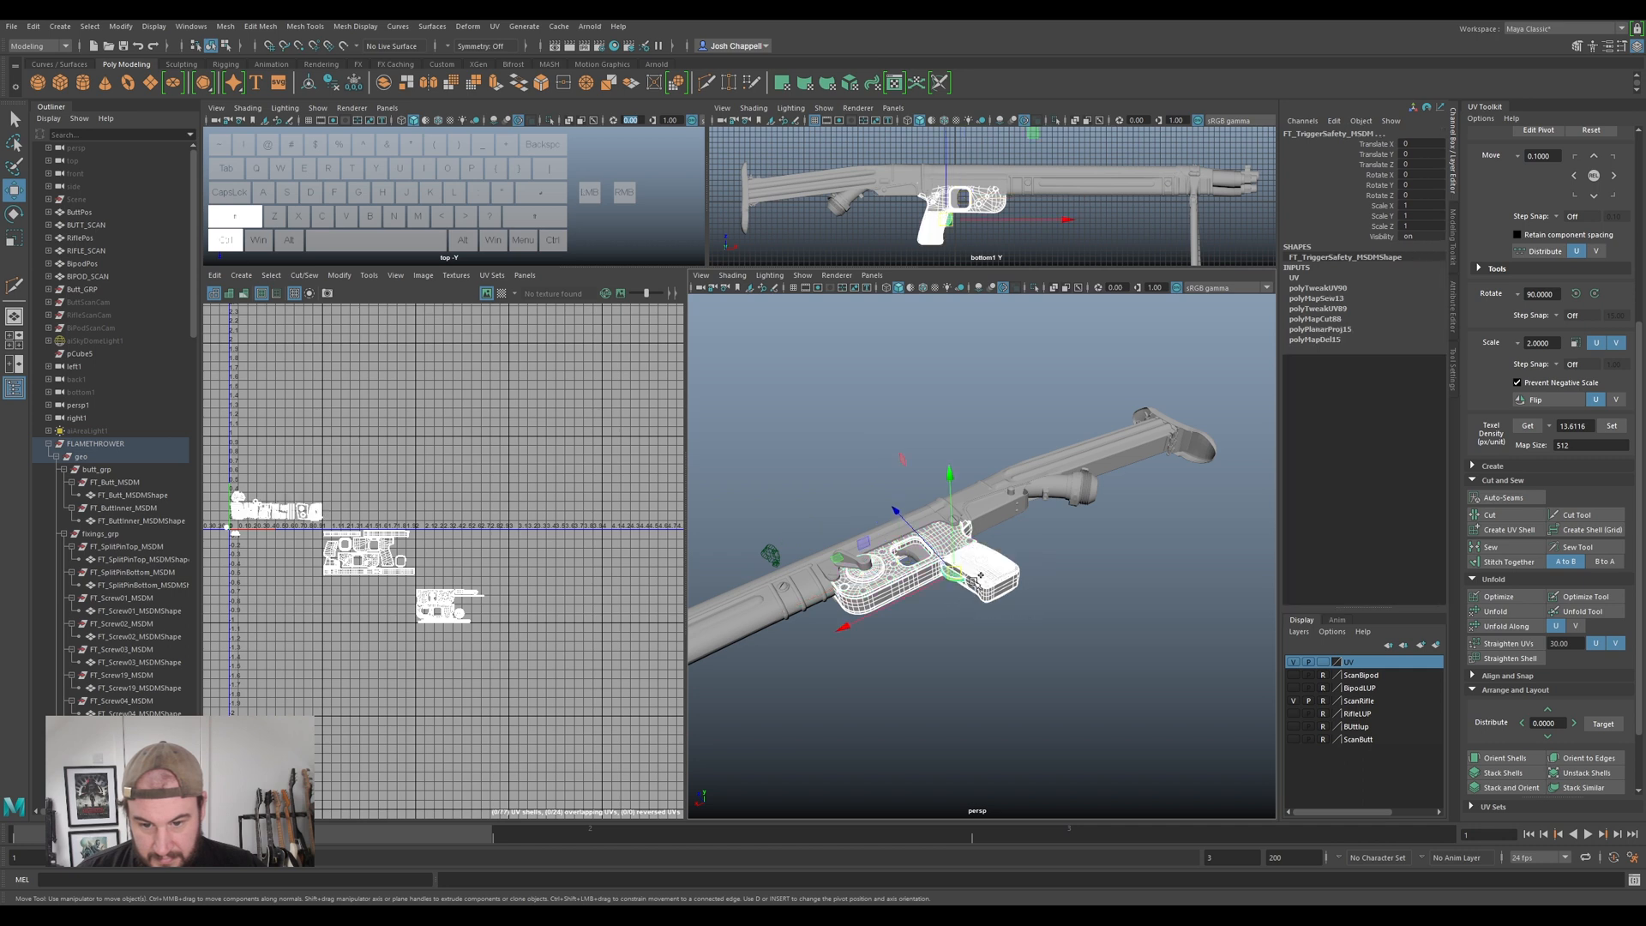
scroll(978, 558, "up", 3)
left_click(979, 487, "shift")
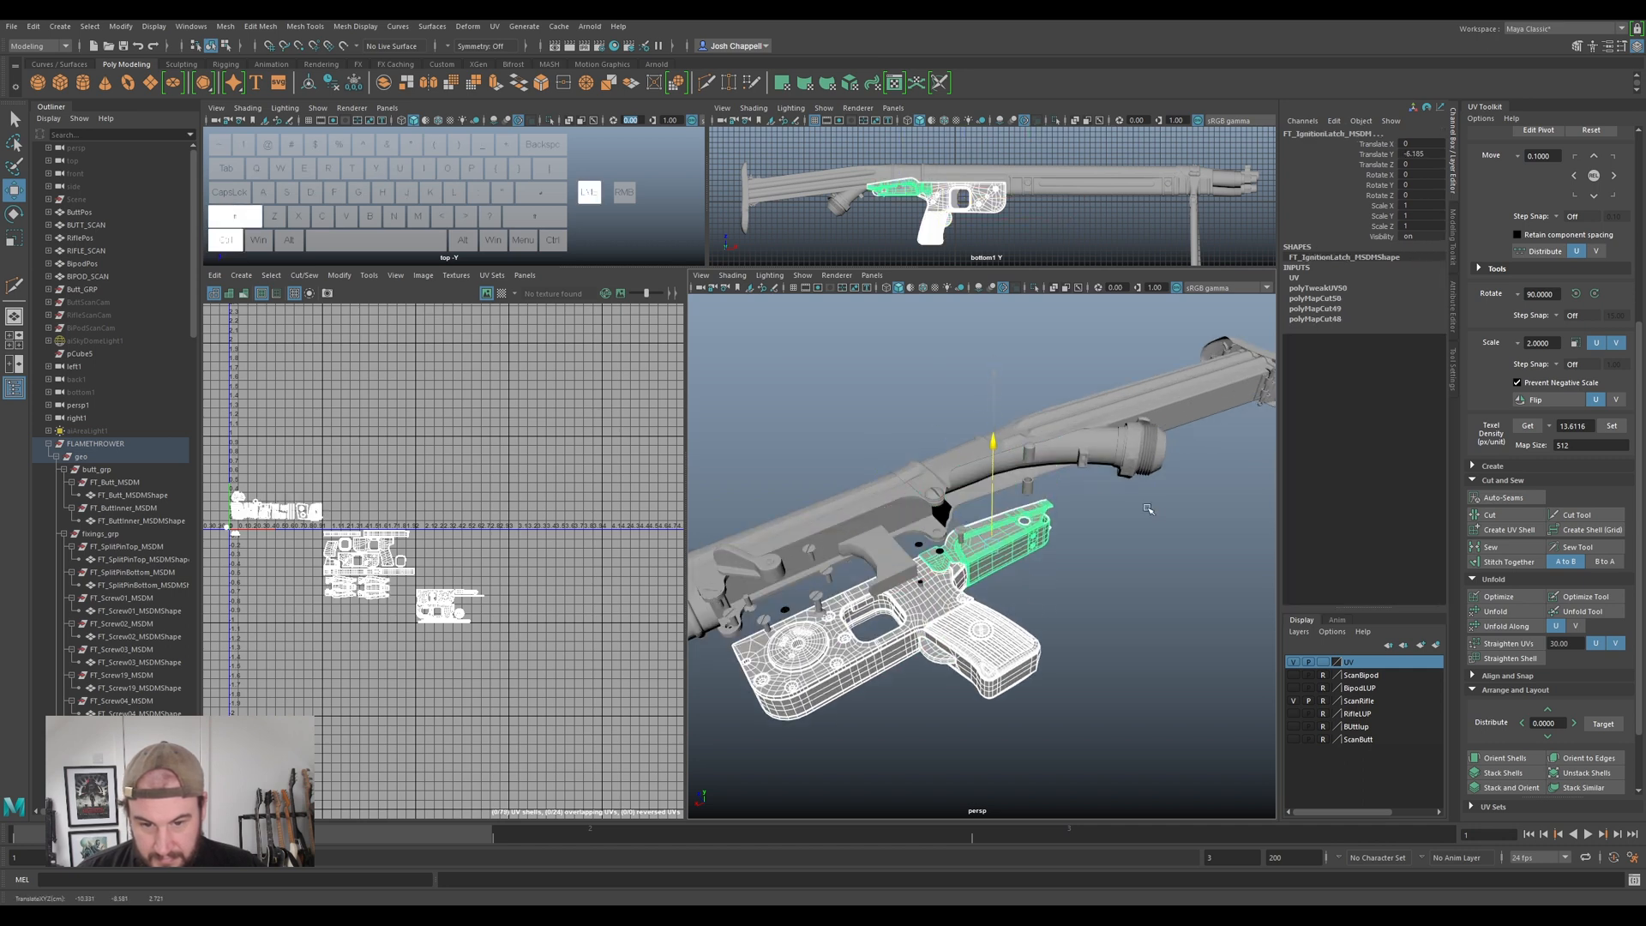
left_click_drag(1134, 346, 1005, 510, "shift")
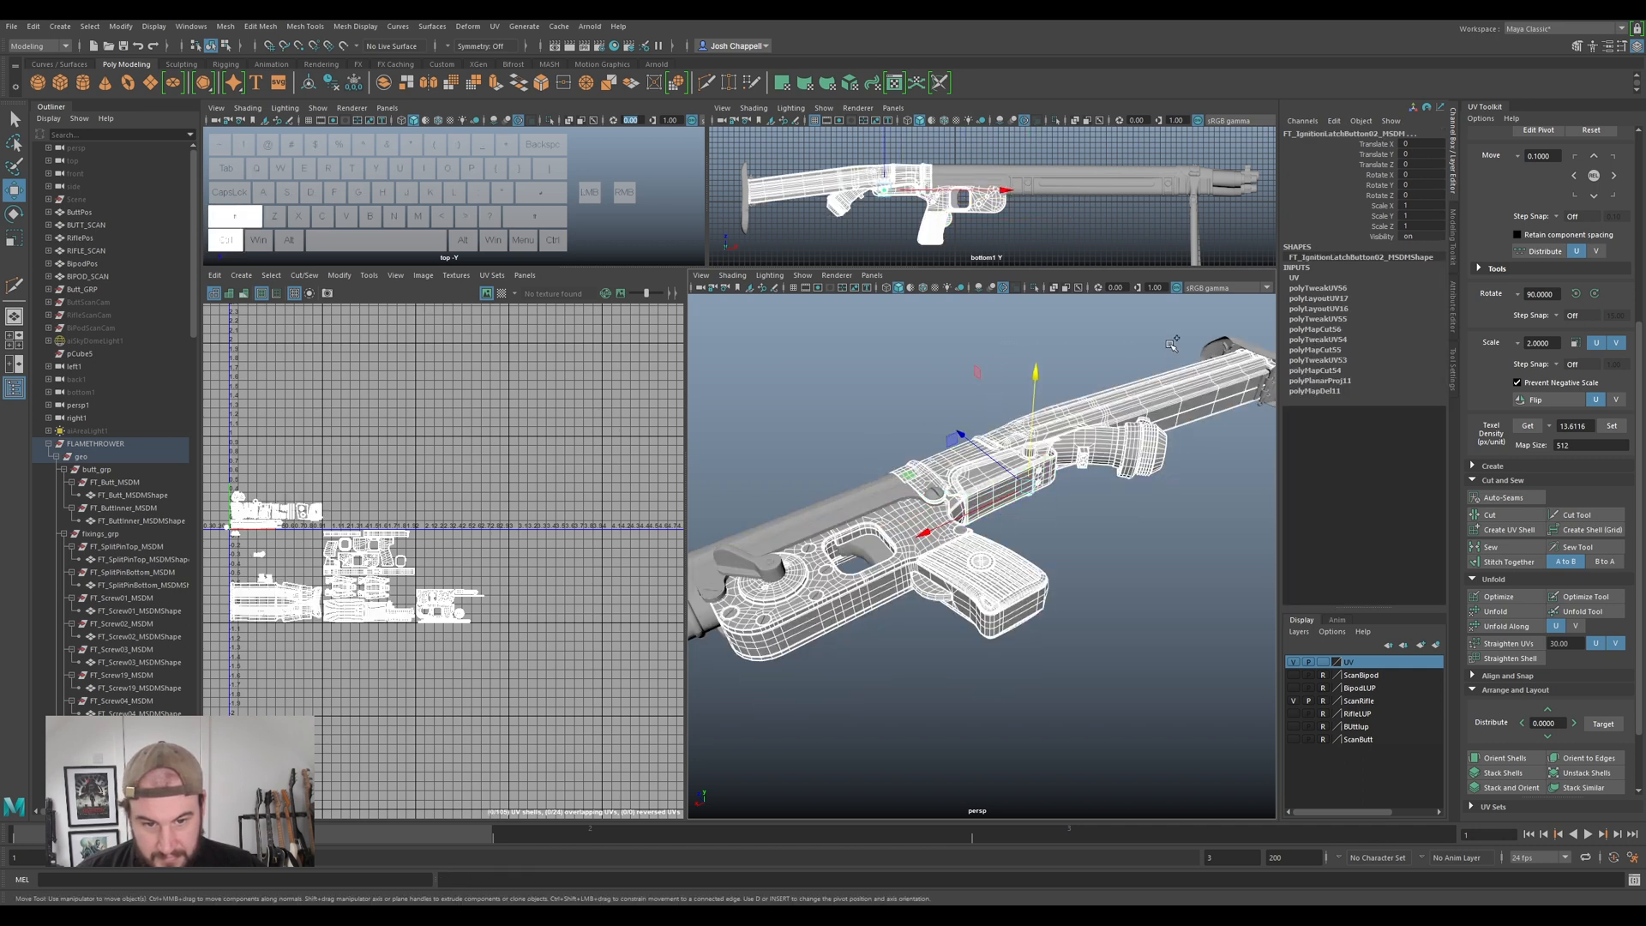
left_click_drag(1287, 426, 1287, 426, "shift")
left_click(830, 513, "shift")
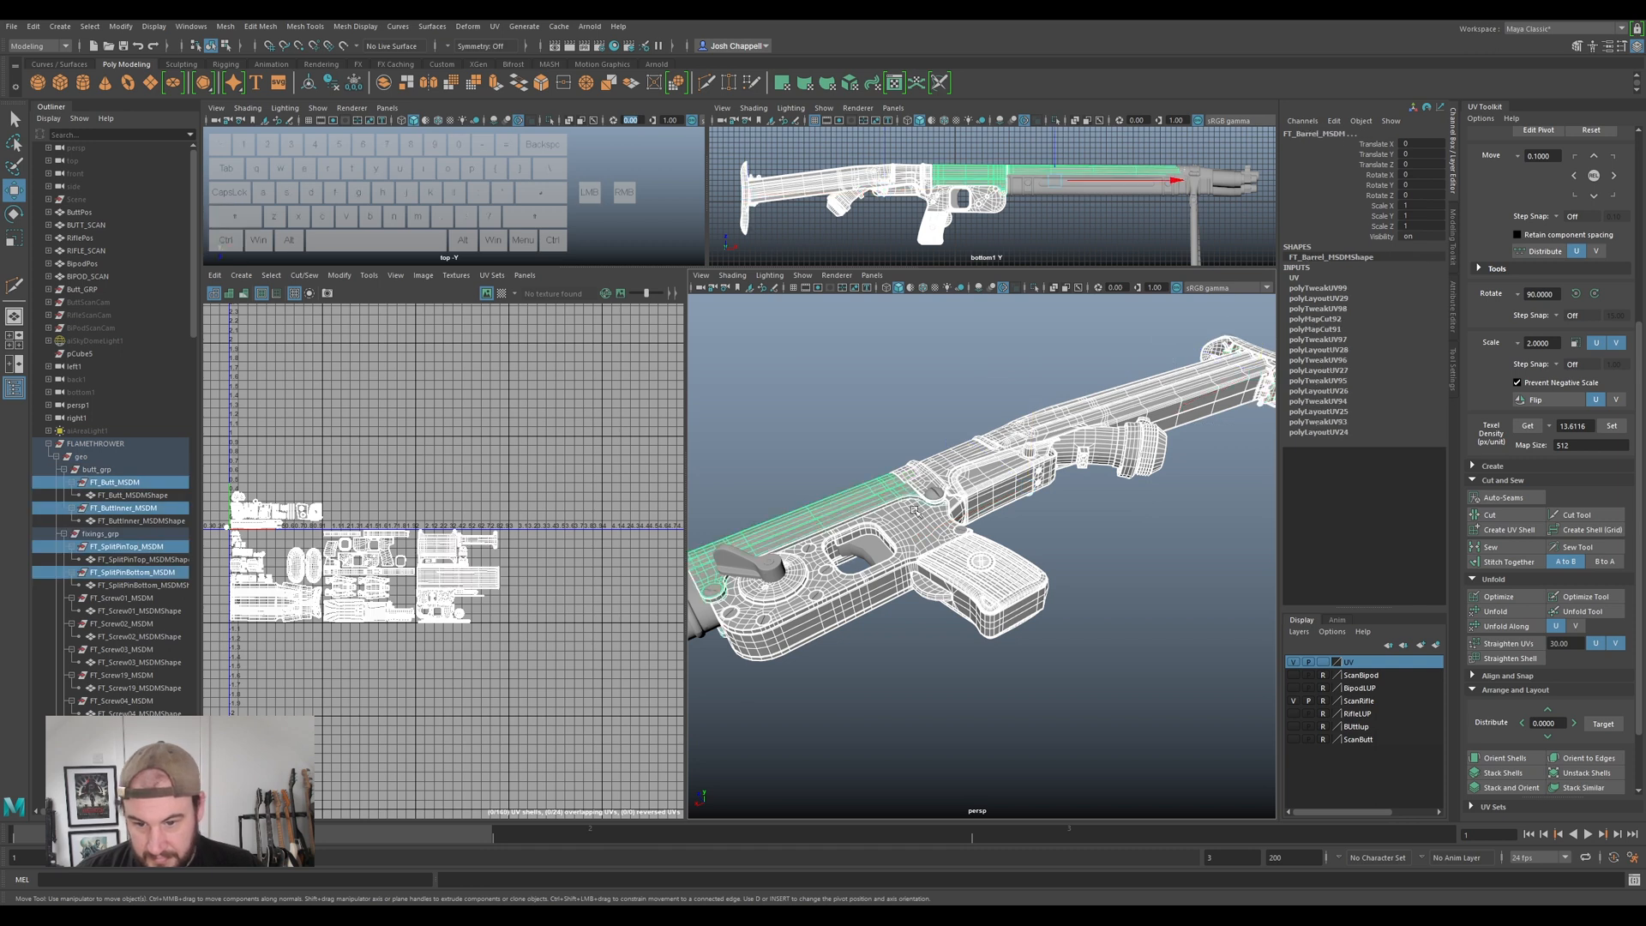
middle_click_drag(800, 589, 994, 488, "alt")
left_click(975, 502, "shift")
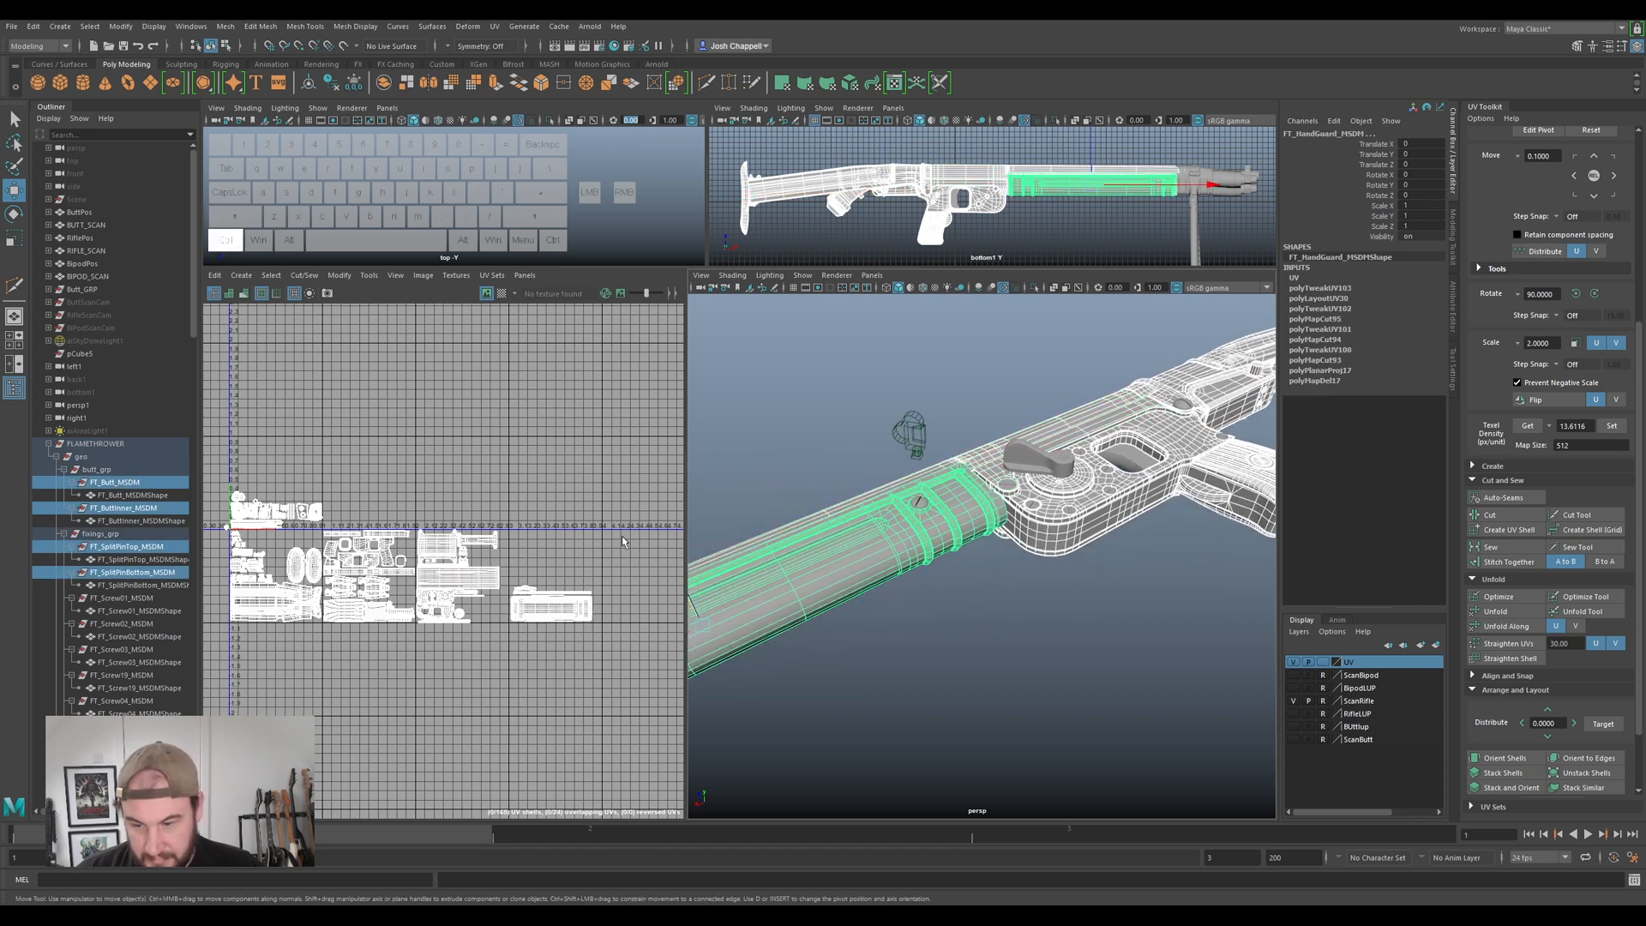
scroll(267, 533, "up", 4)
middle_click_drag(272, 531, 476, 472, "alt")
scroll(369, 501, "up", 5, "alt")
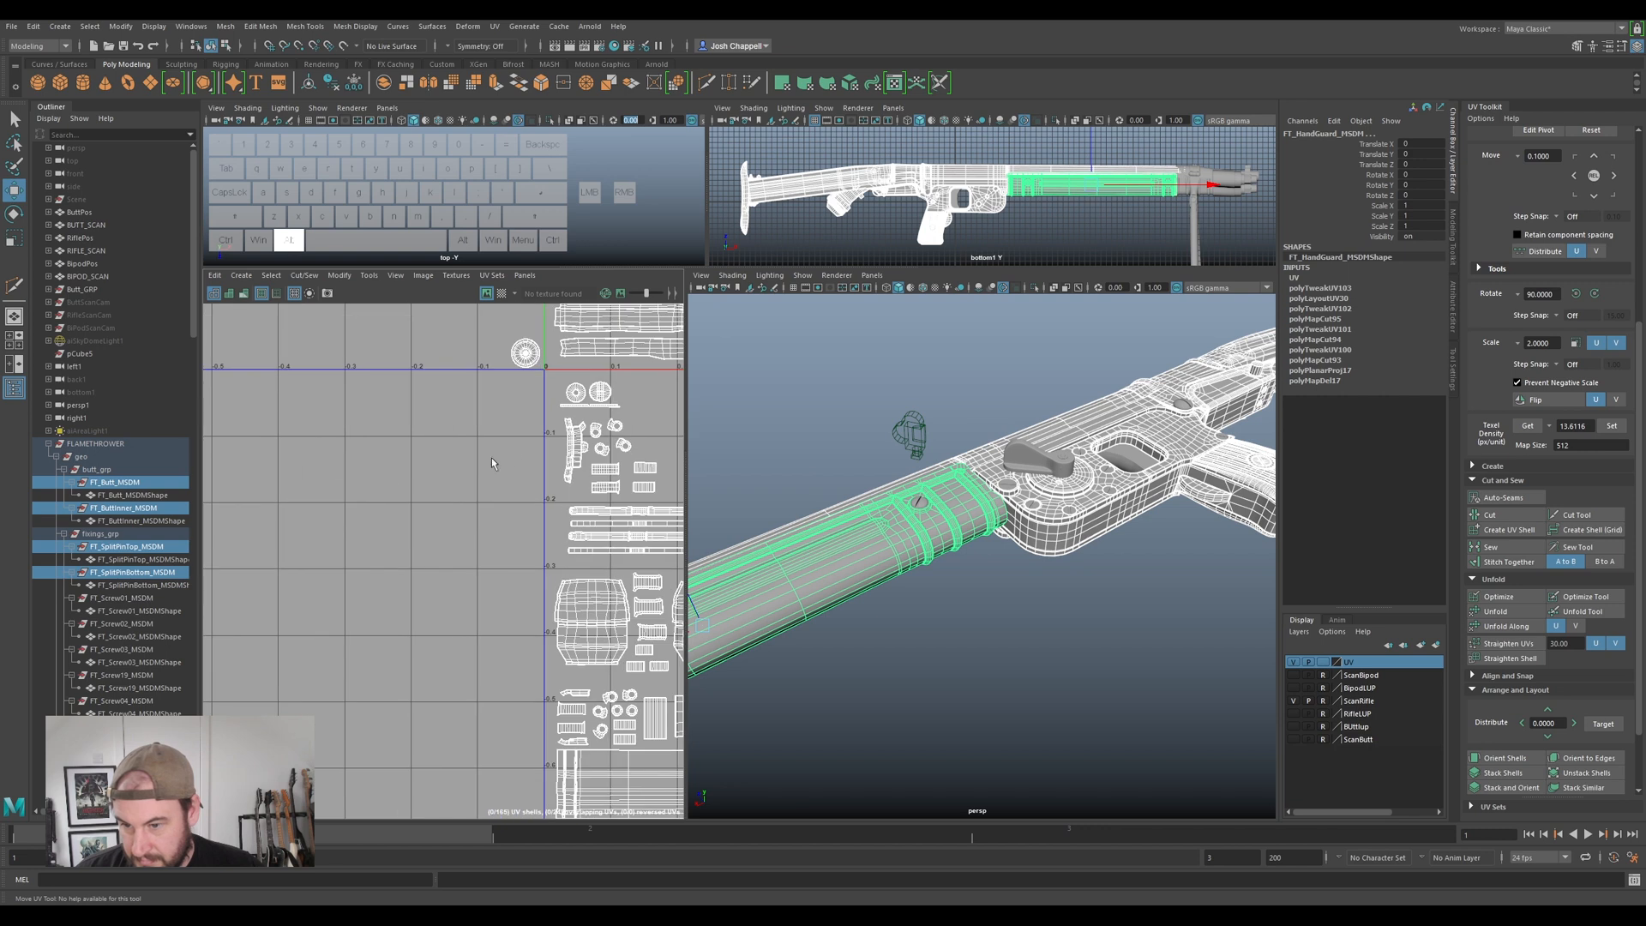
scroll(847, 426, "down", 10, "alt")
left_click_drag(953, 457, 908, 420, "alt")
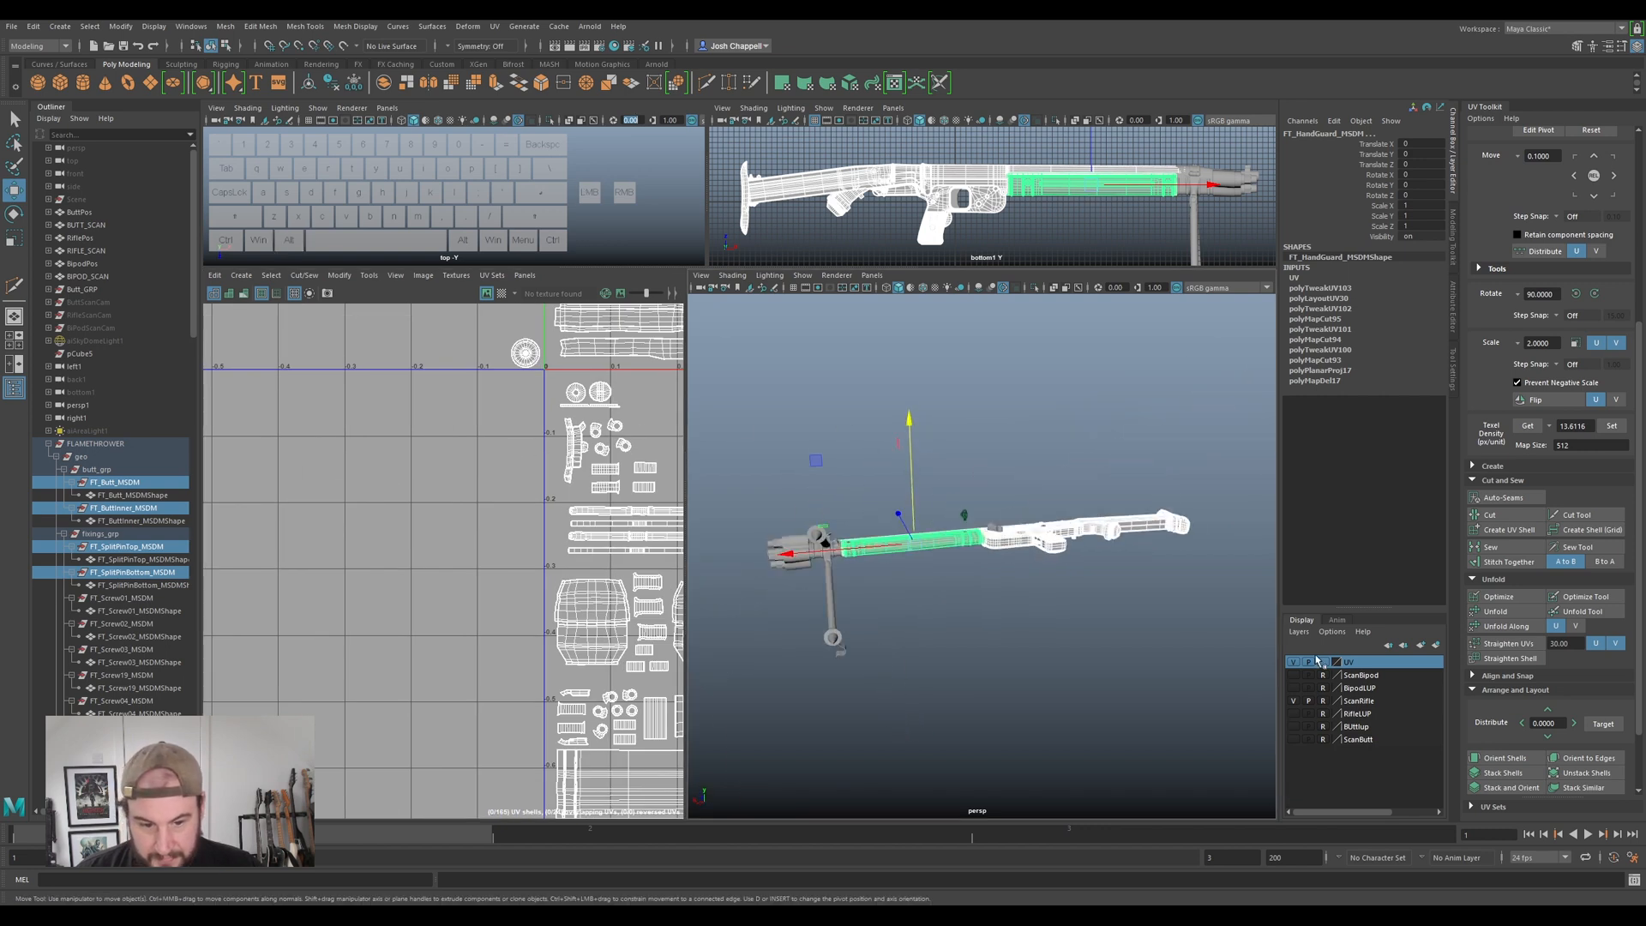
- Hide the UV layer and select the round grip bolt to compare it with the remaining loose fixings
left_click(1292, 663)
left_click_drag(827, 632, 1054, 549, "alt")
scroll(1115, 566, "up", 3, "alt")
left_click(1153, 580)
left_click_drag(1153, 580, 1312, 60, "alt")
scroll(1101, 309, "down", 4, "alt")
left_click_drag(1101, 309, 977, 446, "alt")
scroll(977, 446, "up", 3)
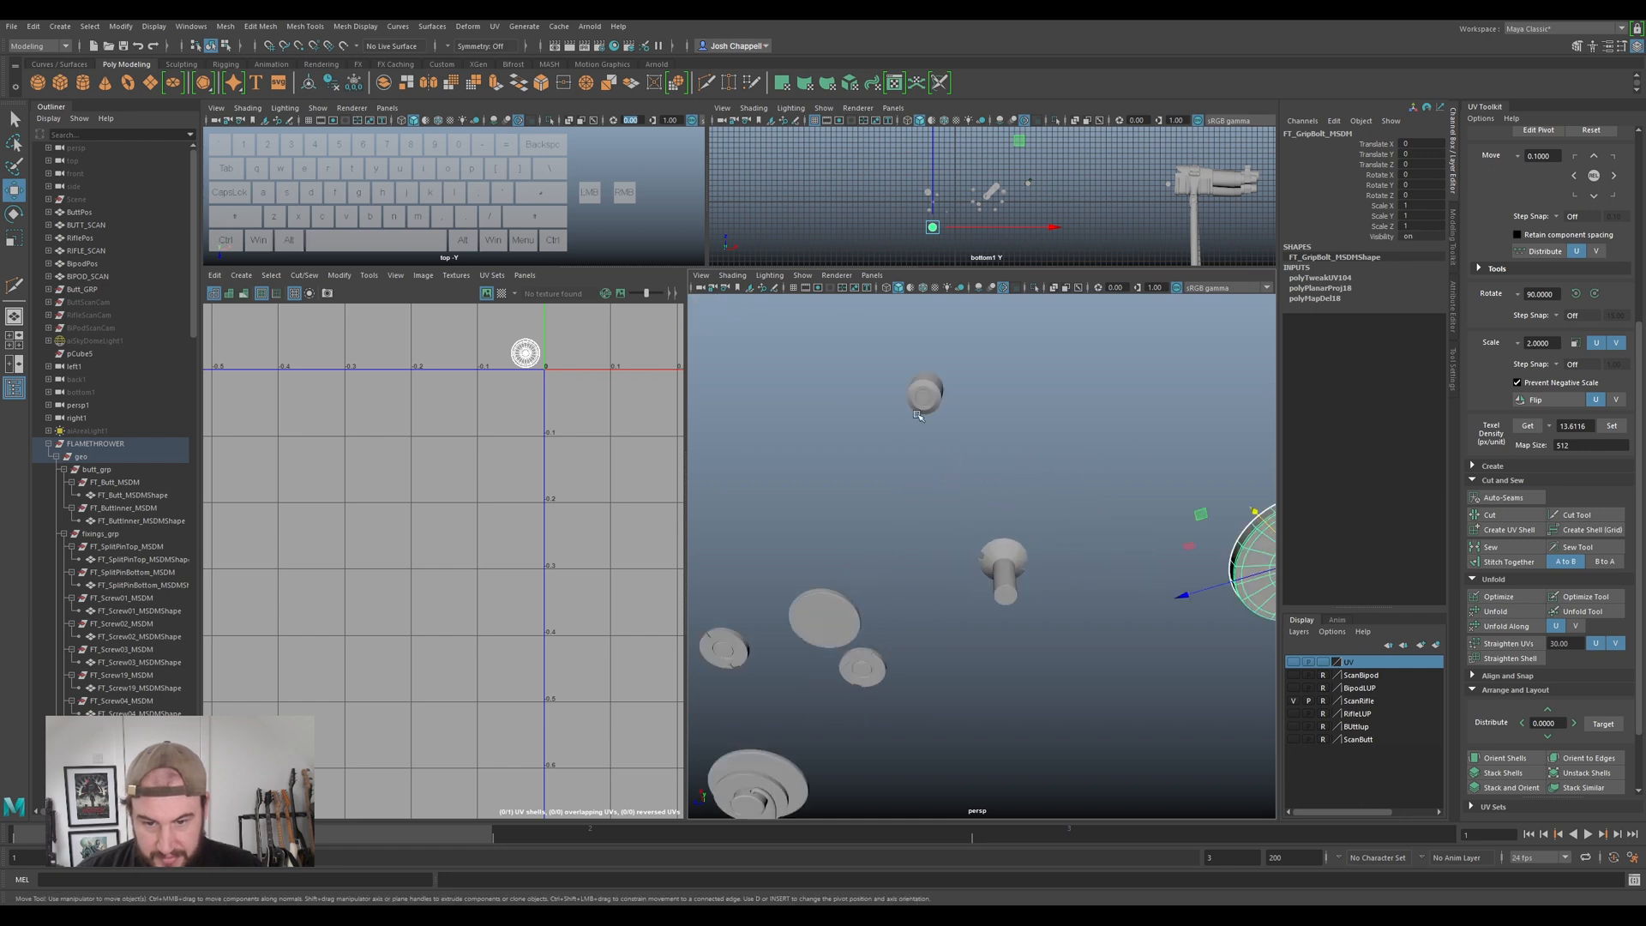
left_click(924, 397)
left_click_drag(1039, 378, 949, 381, "alt")
left_click_drag(1129, 409, 1123, 549, "alt")
left_click(1124, 557)
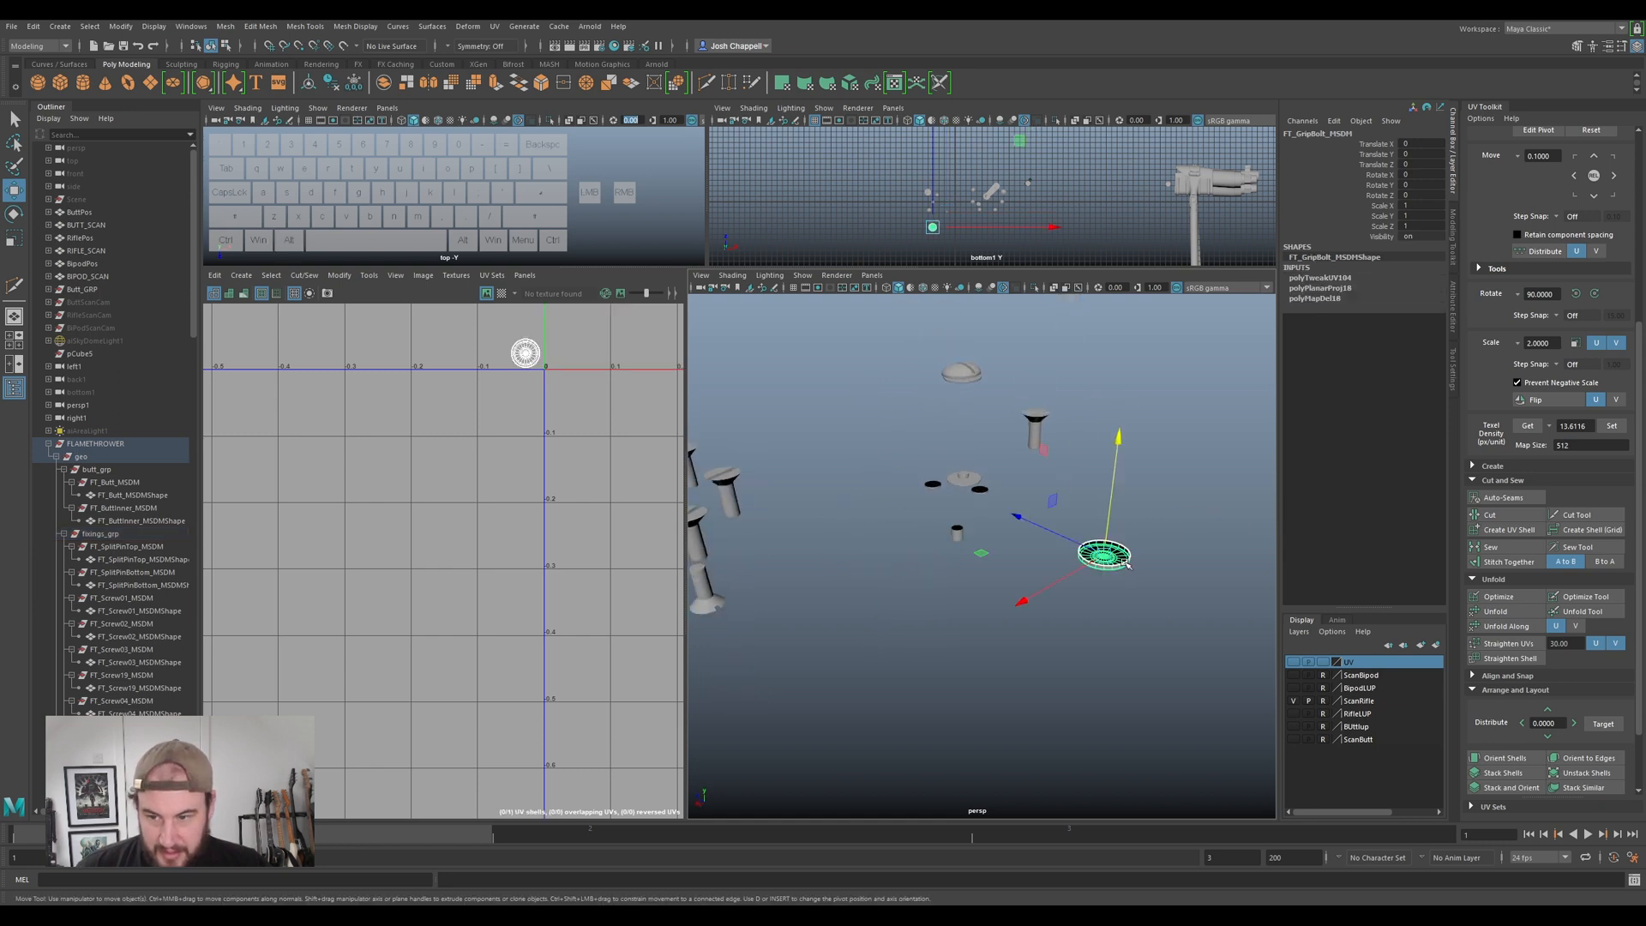
left_click_drag(981, 462, 1001, 398, "alt")
scroll(989, 453, "up", 3)
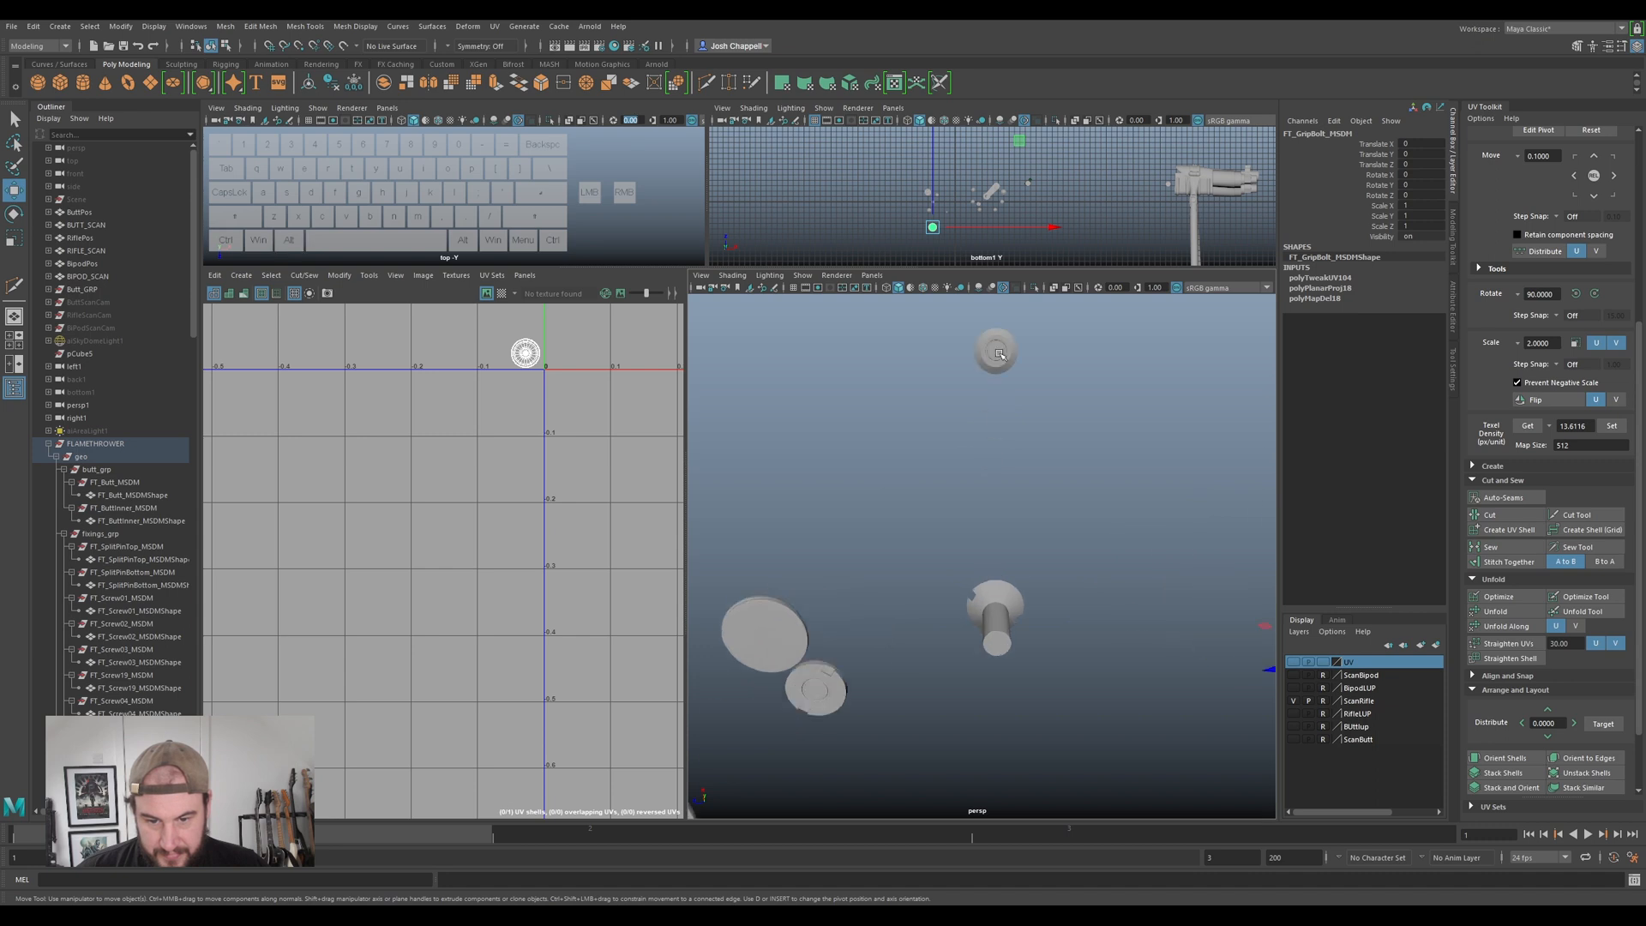
- Isolate attention on the small cylindrical screw, delete its existing UVs and create new ones with a planar projection
left_click(998, 350)
key("f")
left_click_drag(1018, 366, 961, 446, "alt")
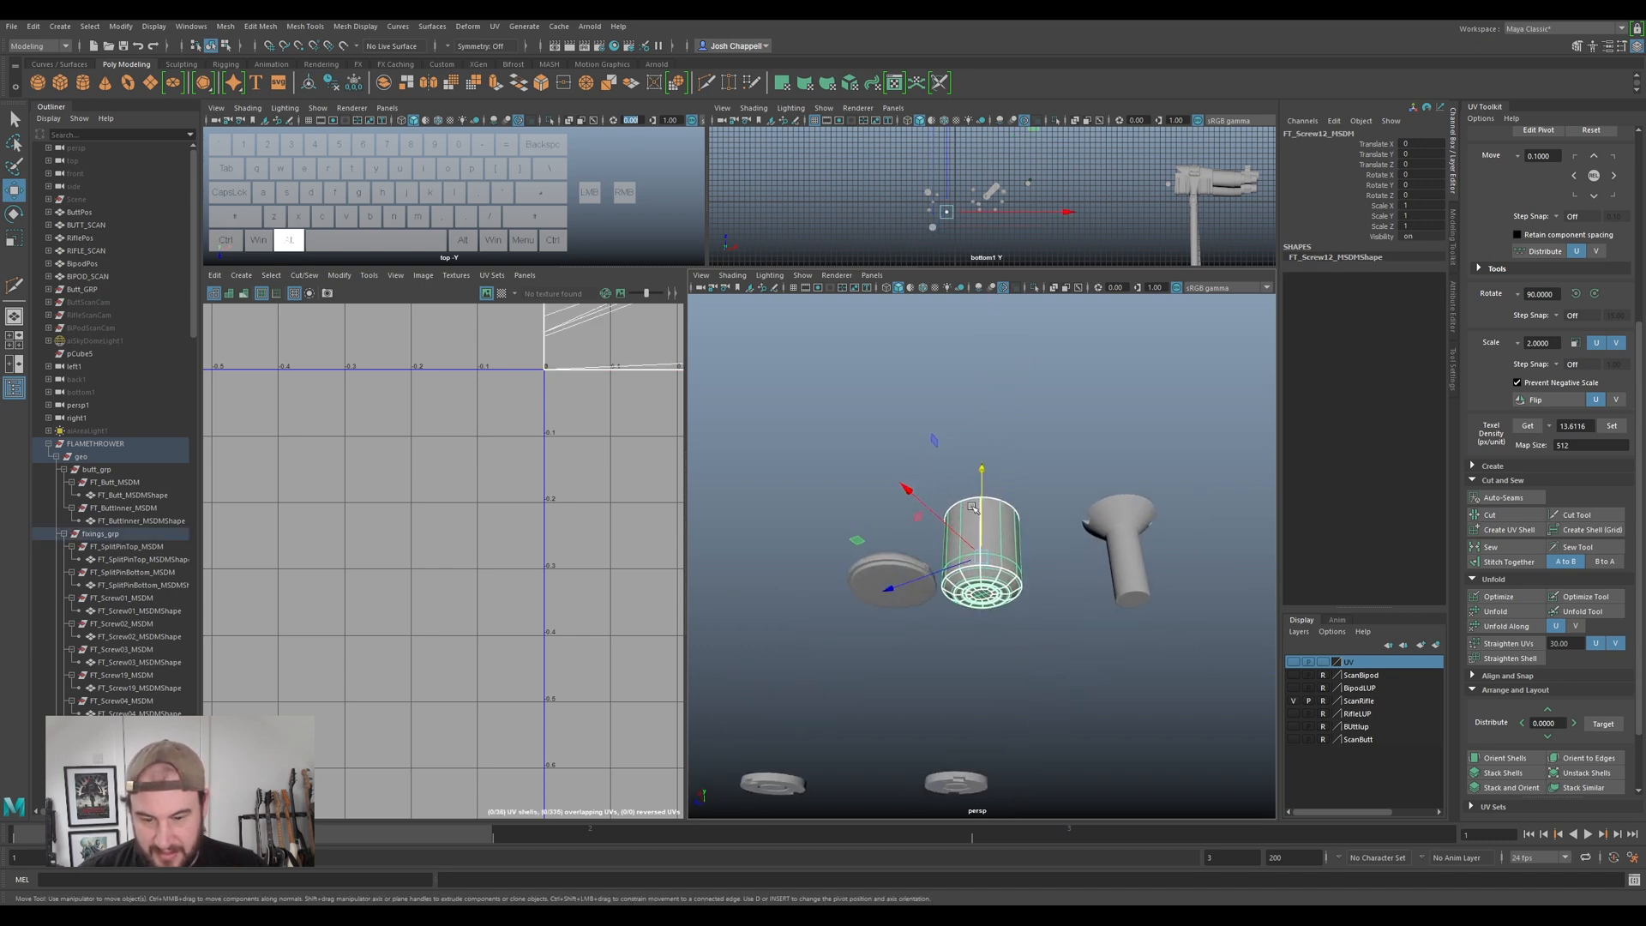
left_click(495, 27)
left_click(537, 280)
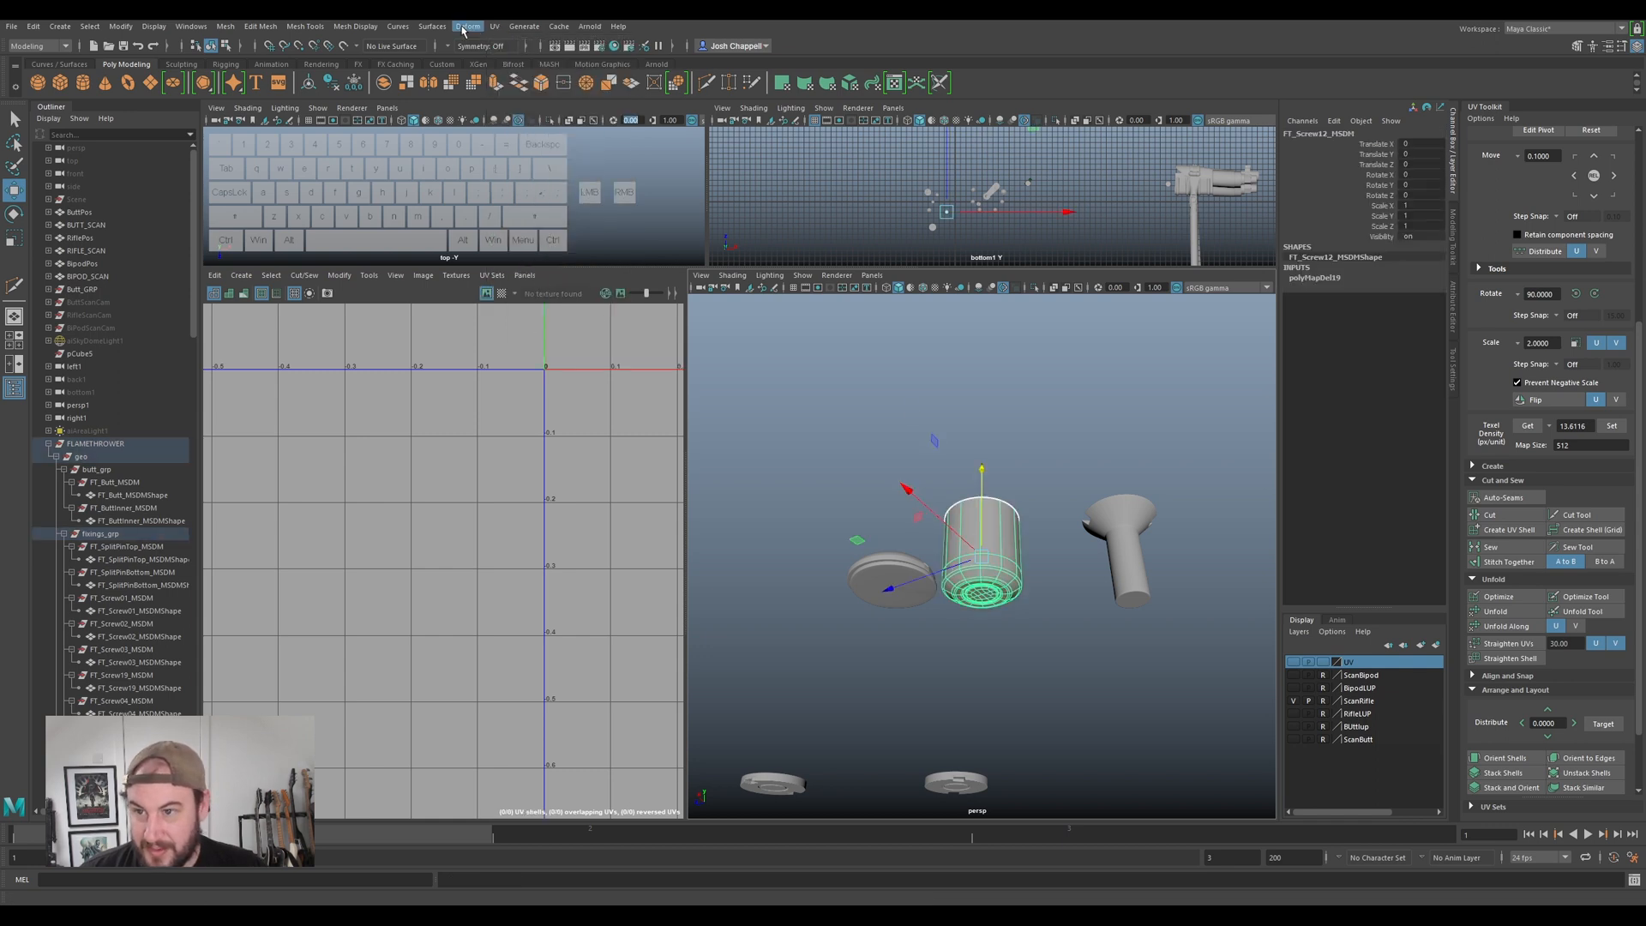
left_click(494, 27)
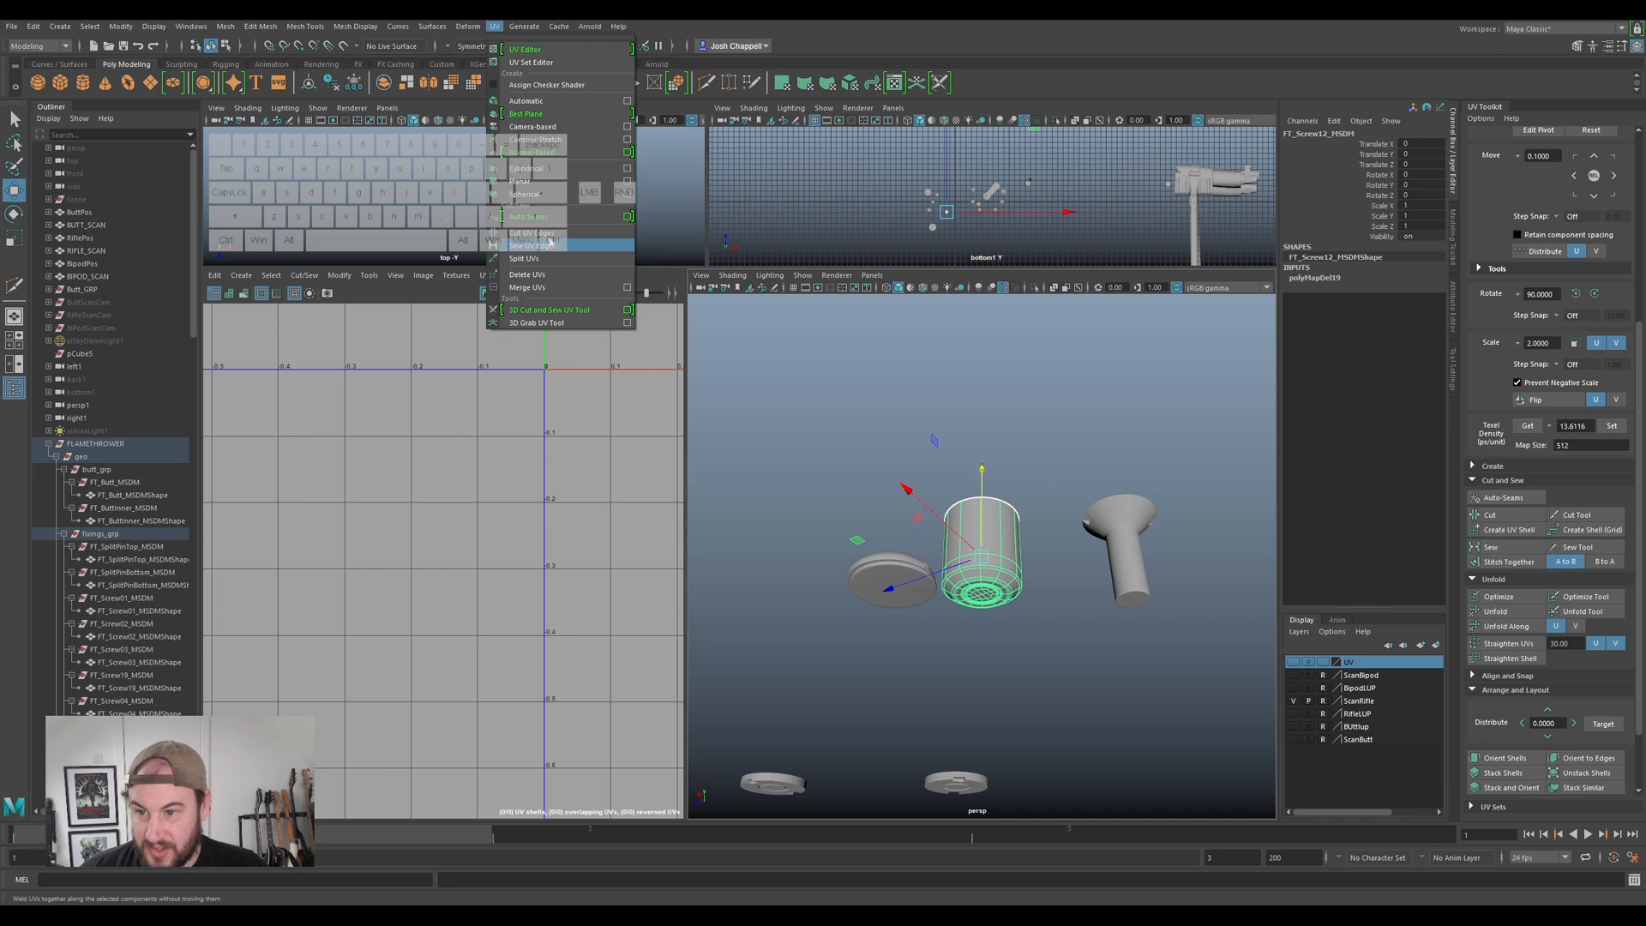
left_click(560, 127)
- Cut UV seams on the cylindrical screw around its bevelled shoulder loop and along one lengthwise side edge
mouse_move(996, 530)
right_mouse_down()
mouse_move(986, 508)
mouse_move(986, 547)
right_mouse_up()
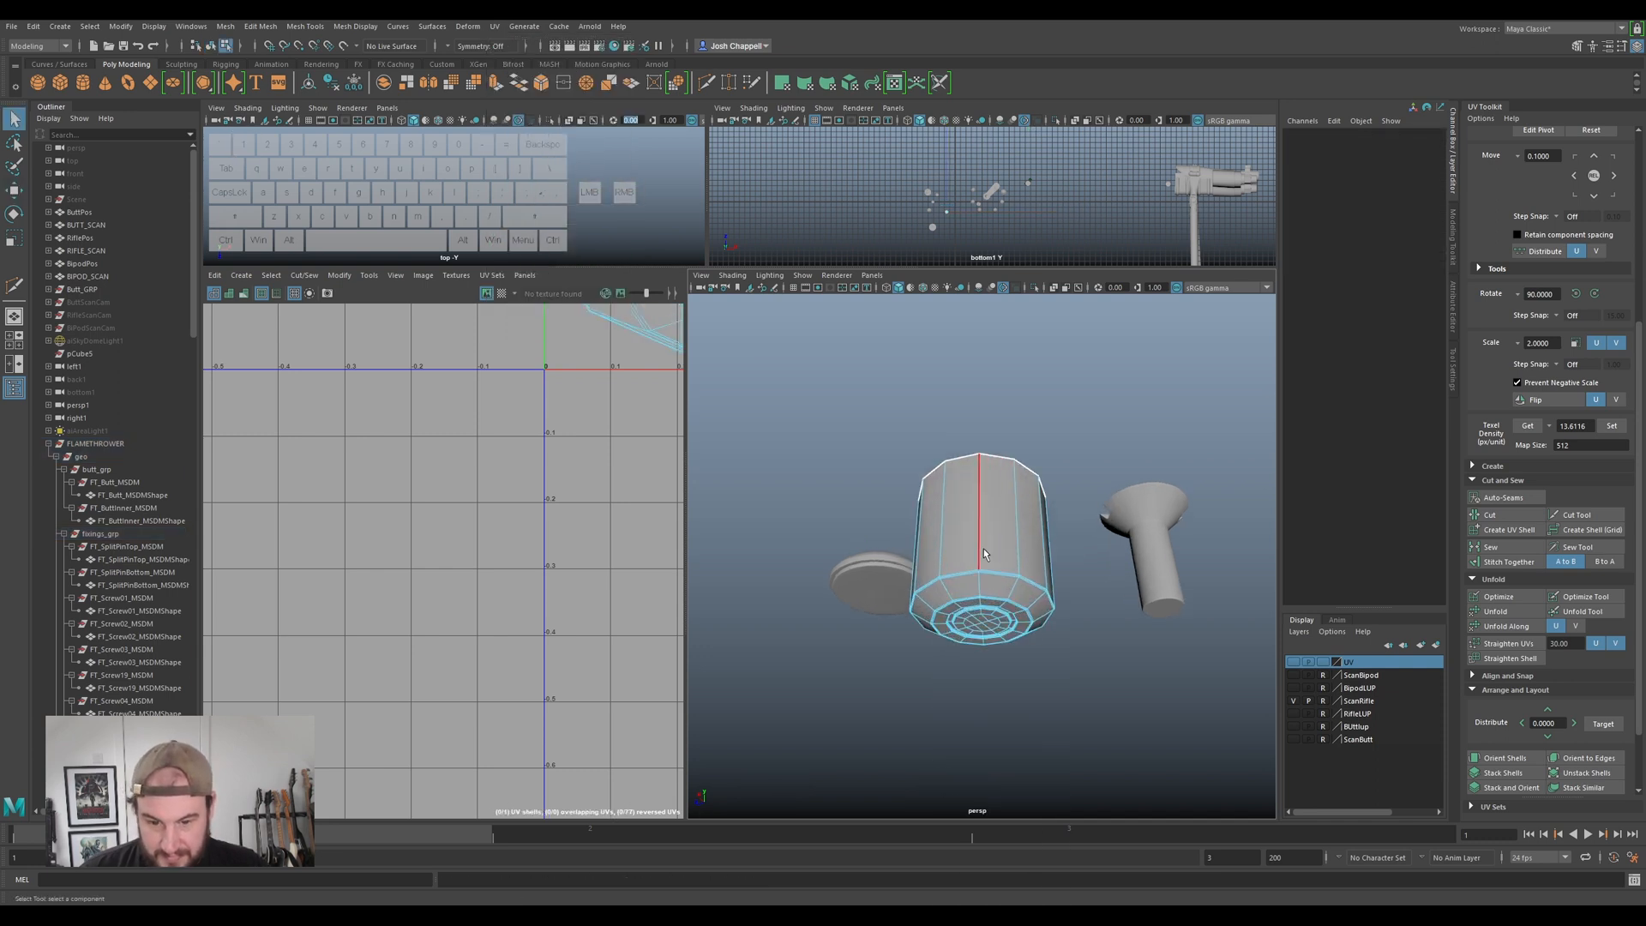
left_click(965, 577)
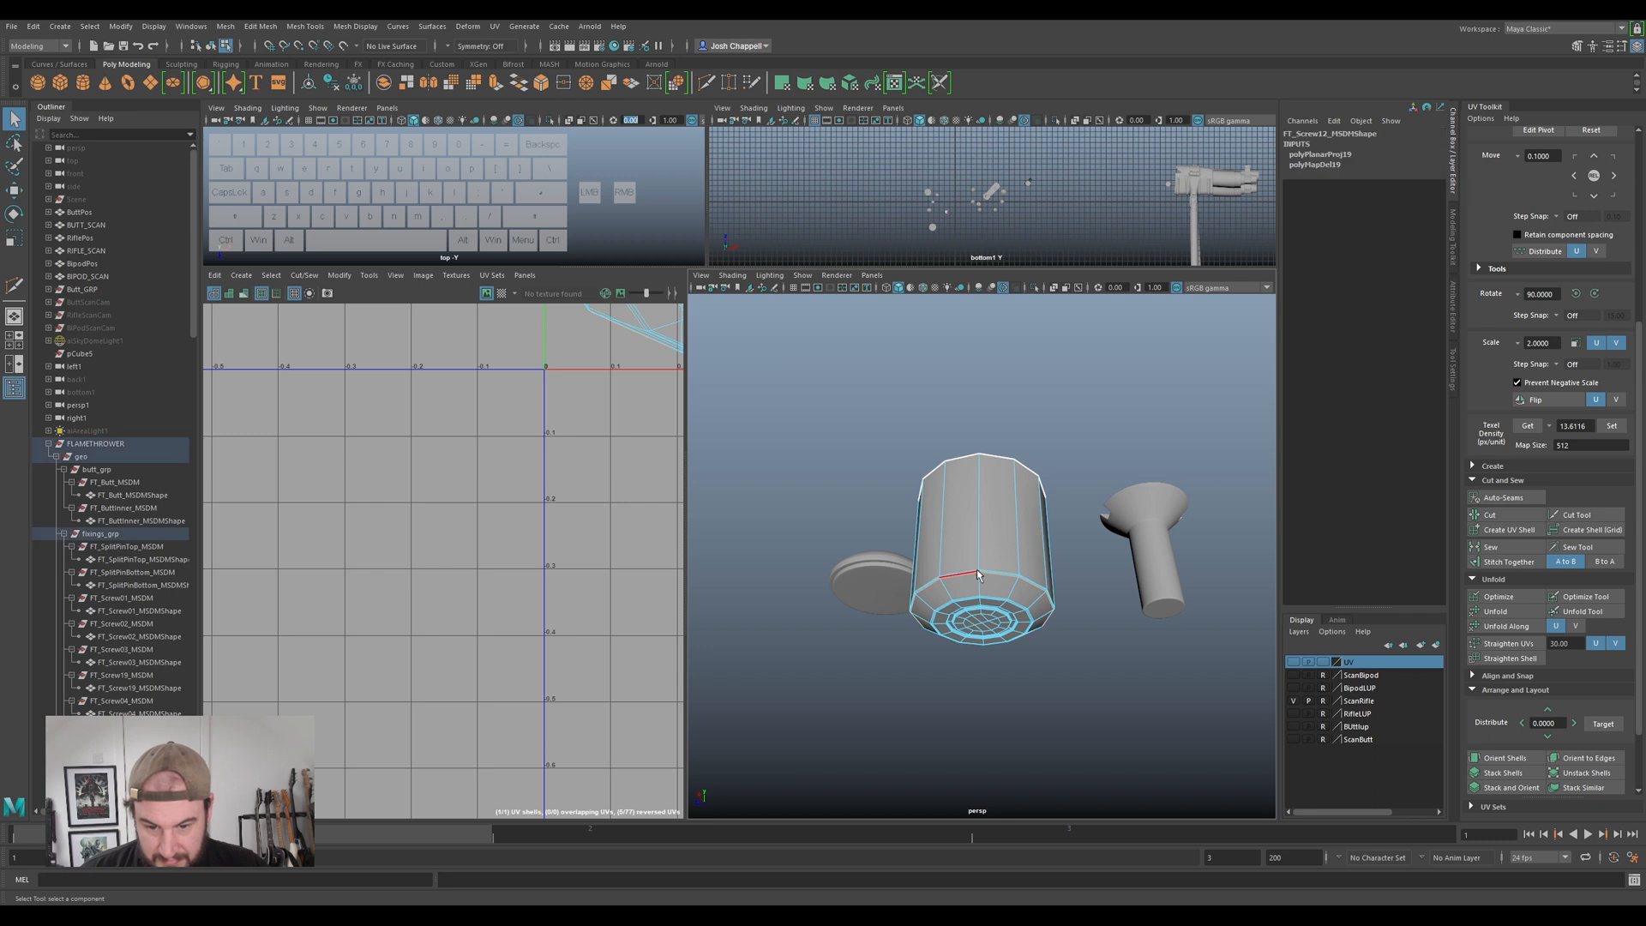
scroll(975, 580, "up", 2)
left_click_drag(988, 592, 1167, 591, "alt")
scroll(1037, 603, "up", 3, "alt")
scroll(997, 609, "down", 1, "alt")
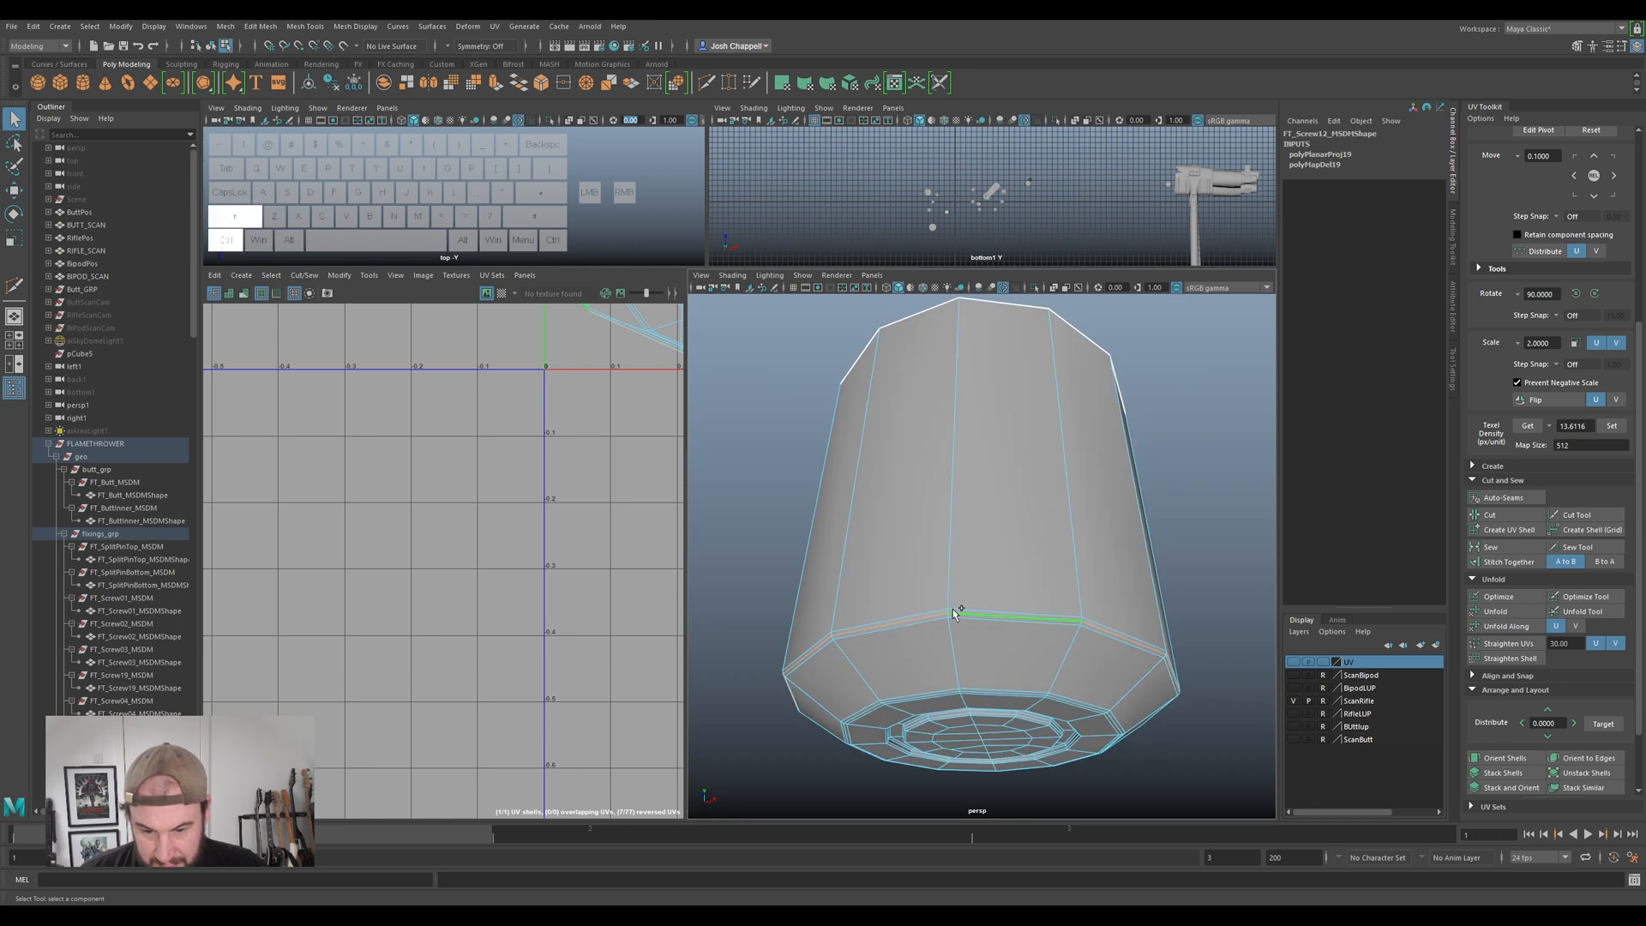
left_click(950, 592)
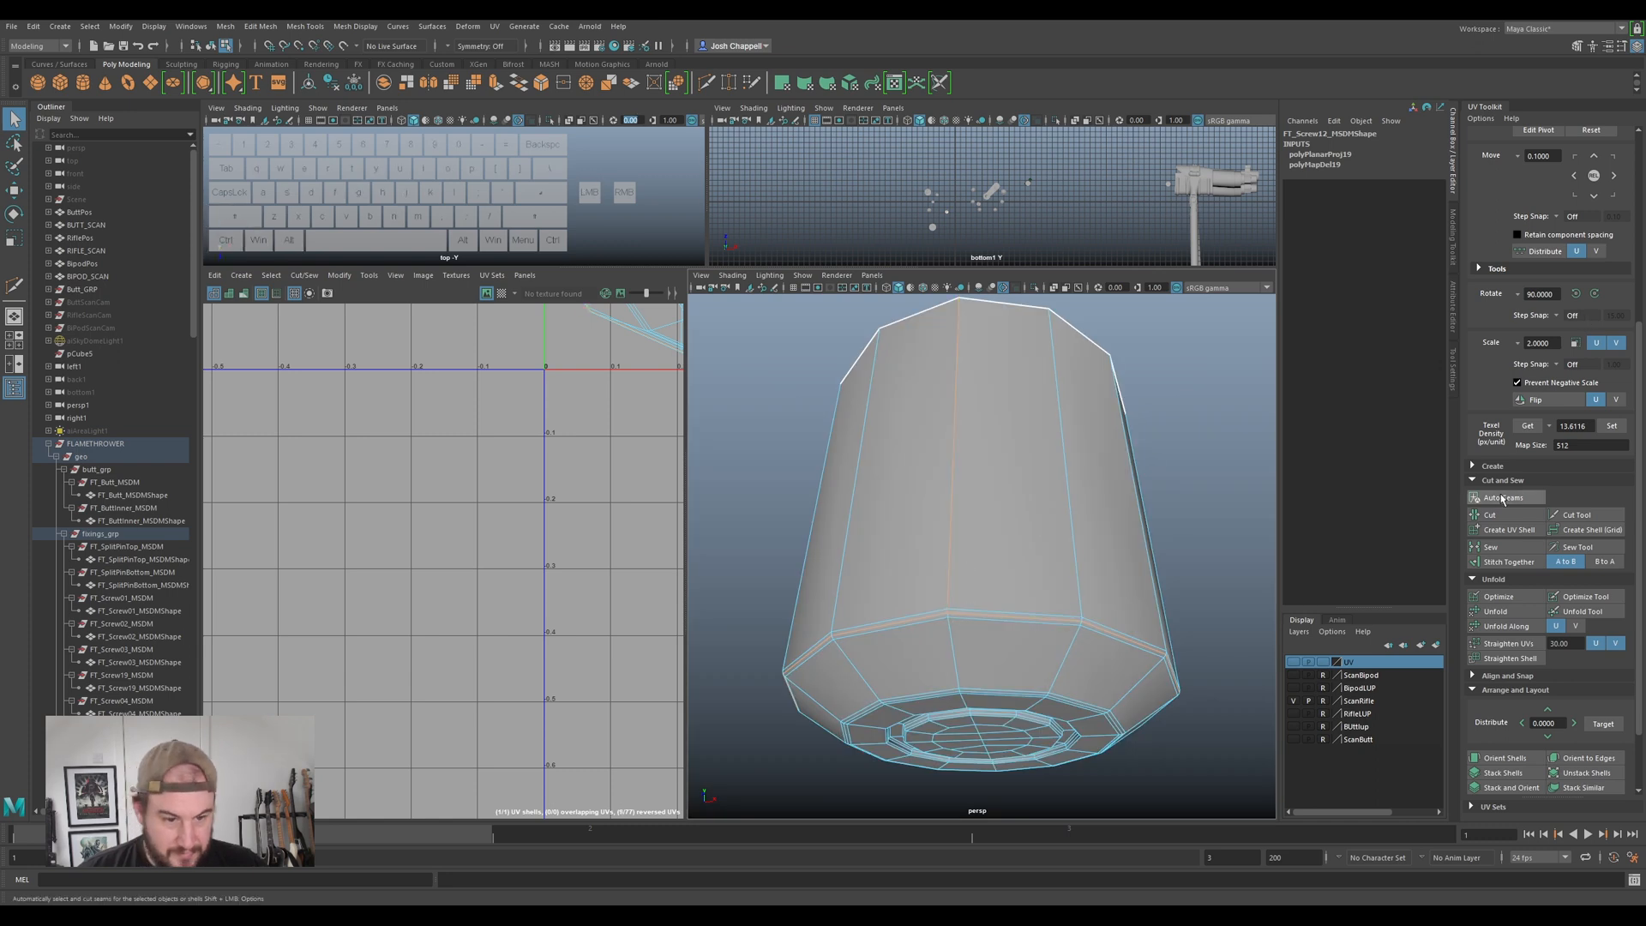
left_click(1494, 515)
- Unfold the cylindrical screw's UV shells and apply a texel density of 13.6116 at a map size of 512
key("w")
scroll(1029, 515, "down", 5)
right_click_drag(986, 514, 965, 507)
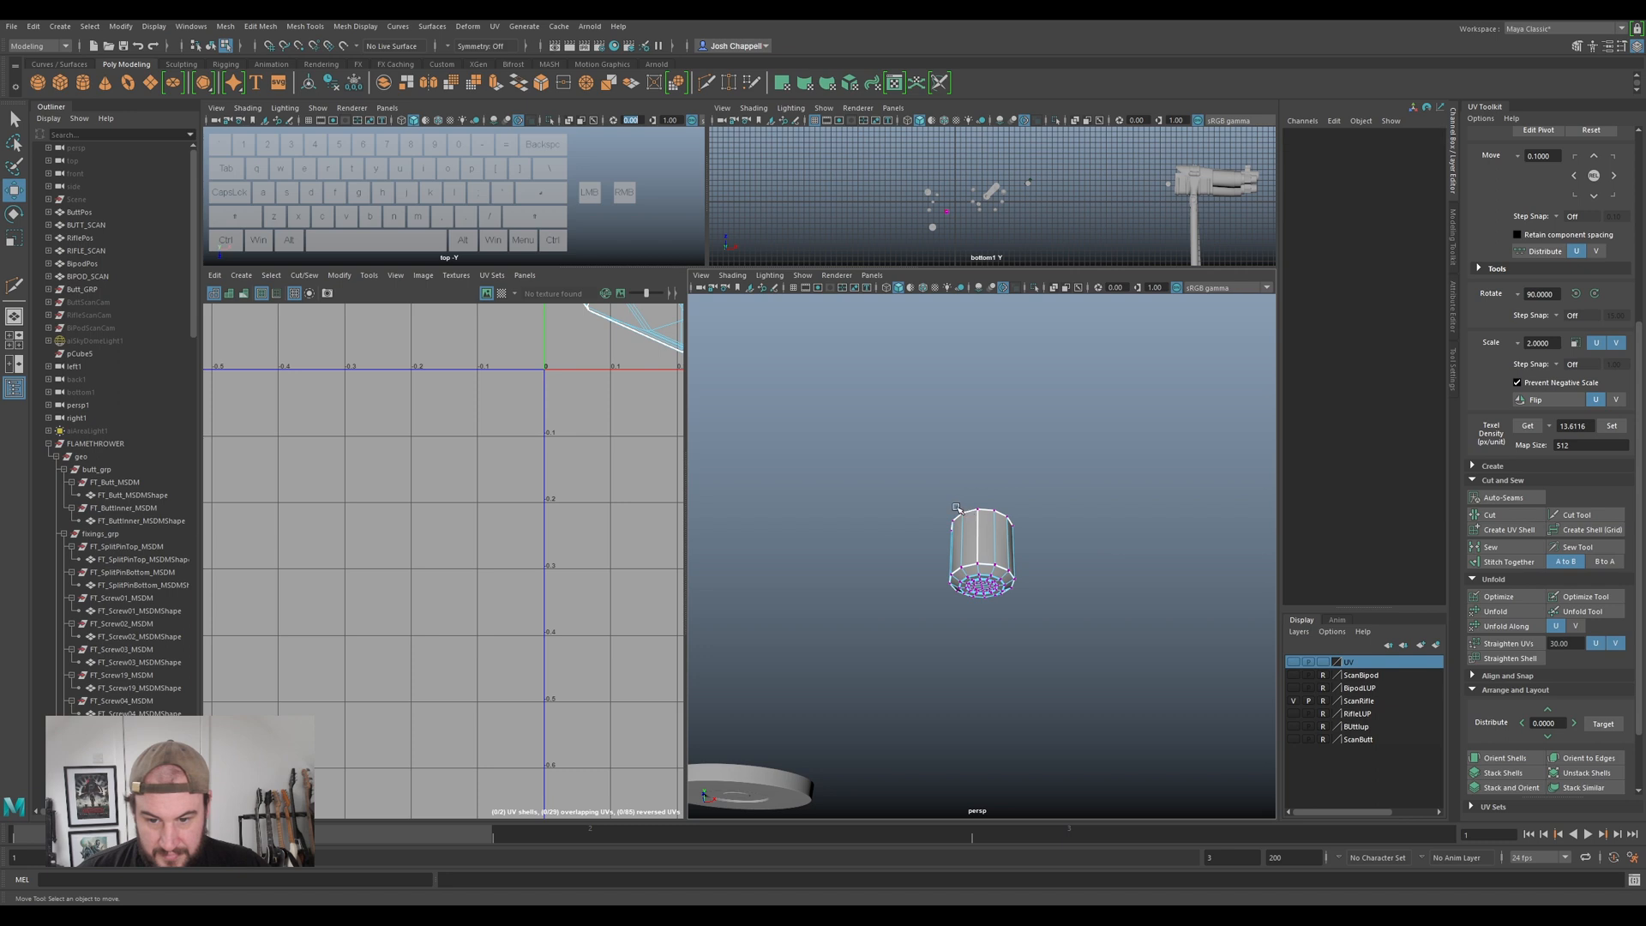
right_click_drag(1017, 562, 1063, 530)
right_click(599, 444)
right_click_drag(598, 444, 482, 378)
scroll(536, 374, "down", 4)
middle_click_drag(548, 374, 519, 467, "alt")
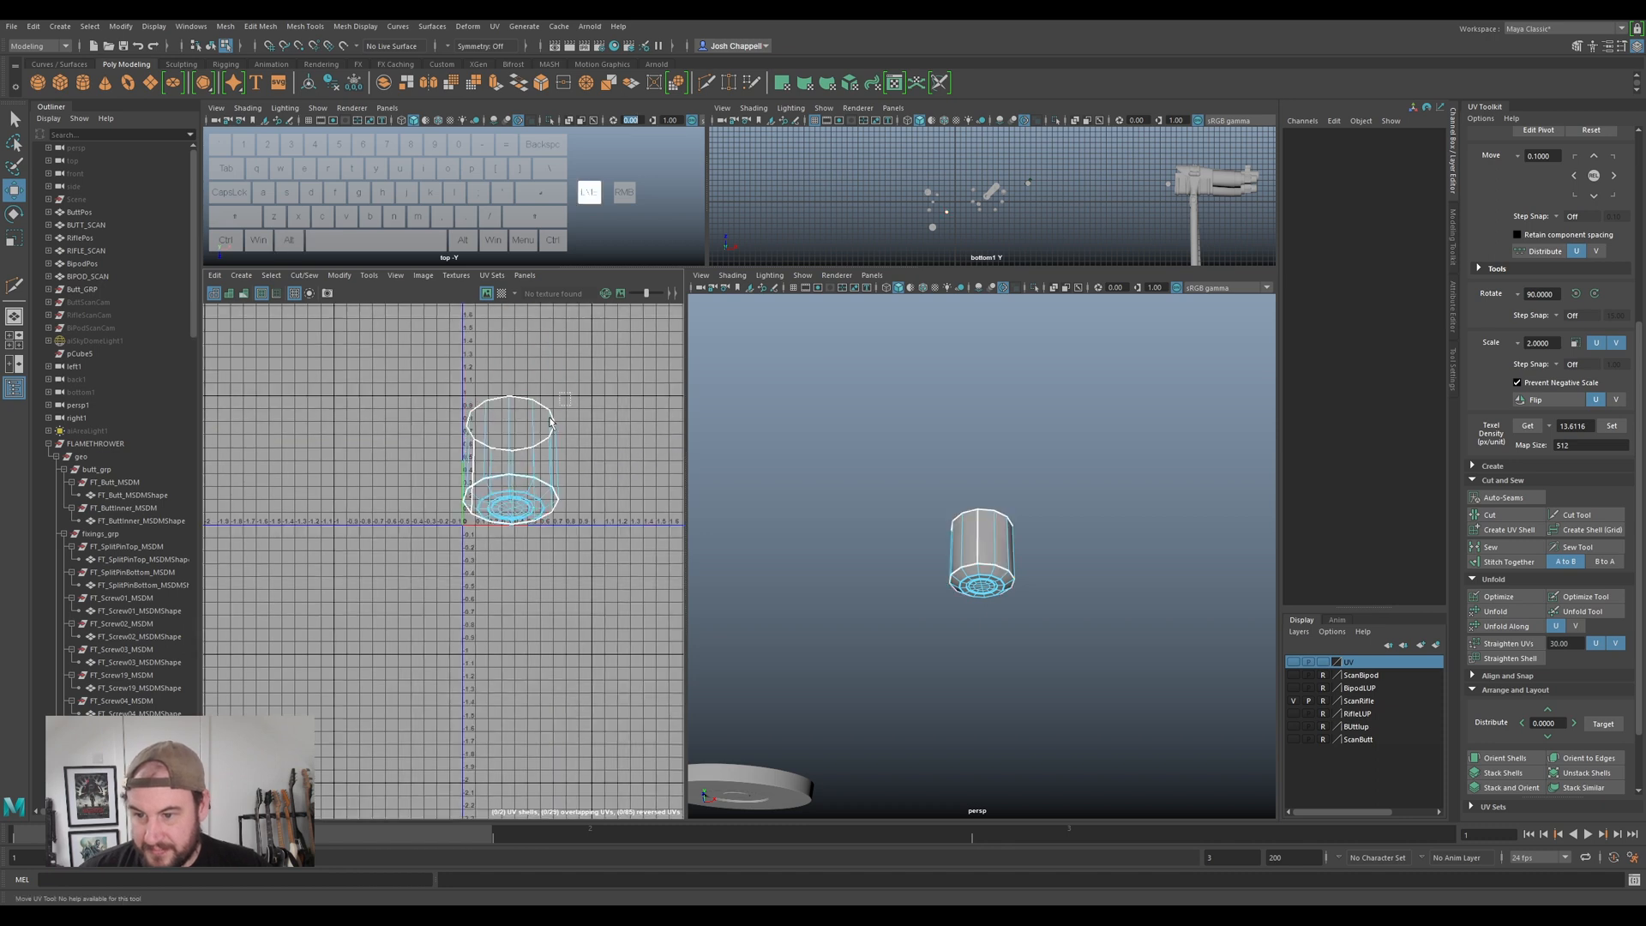
left_click_drag(567, 392, 463, 525)
key("ctrl+u")
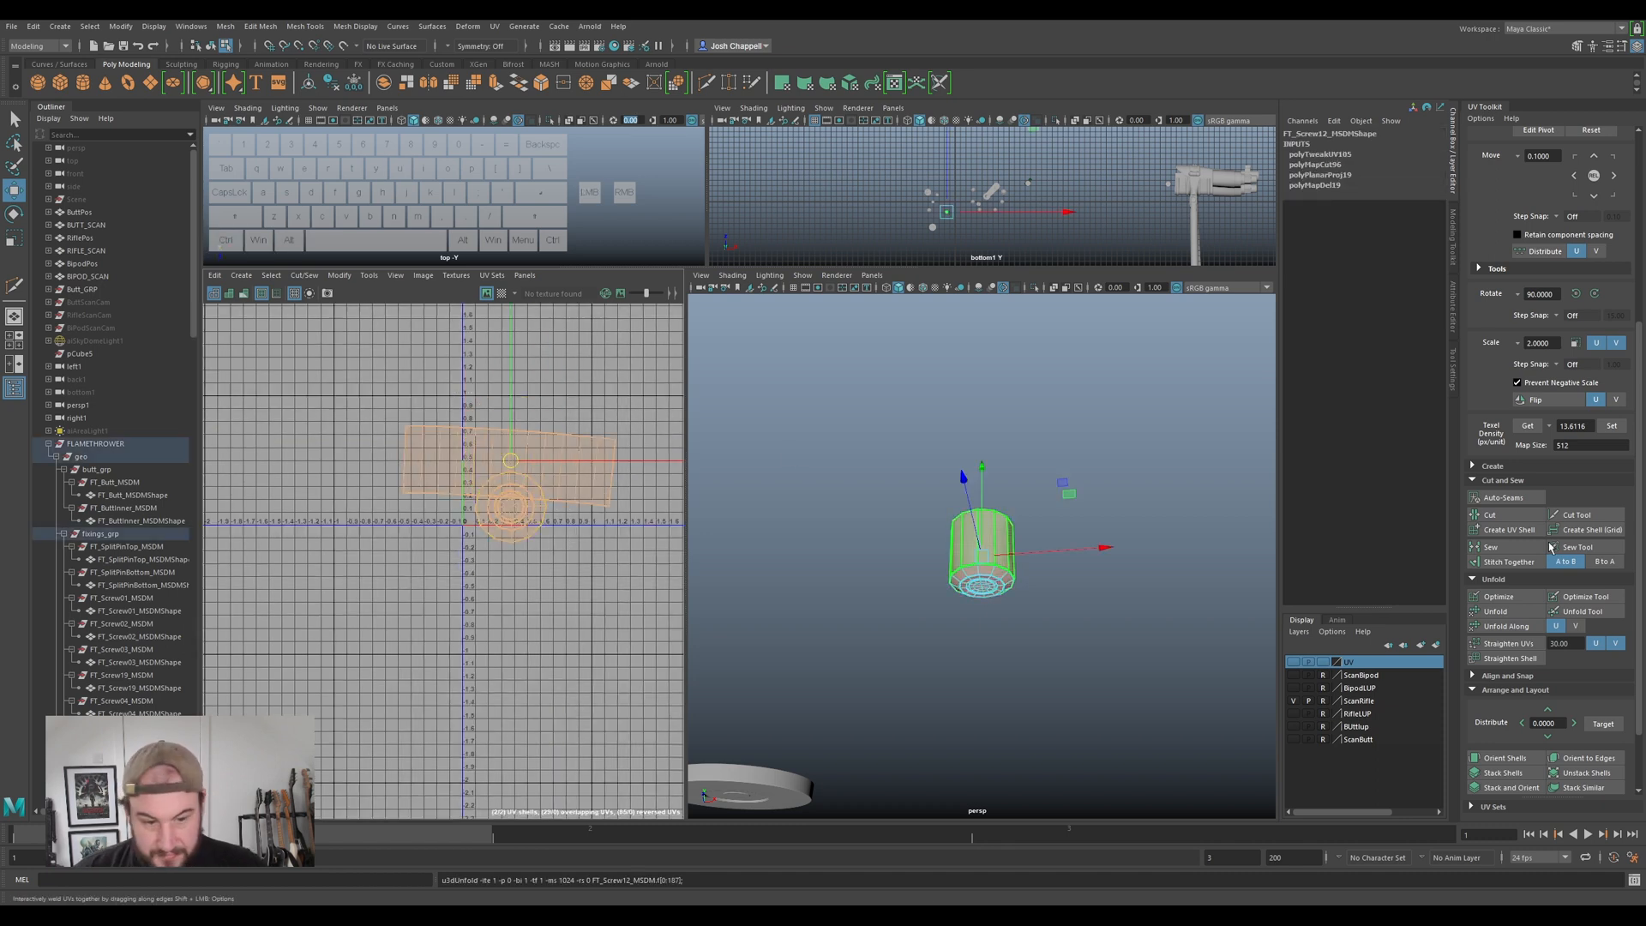
left_click(1612, 426)
scroll(515, 488, "up", 4)
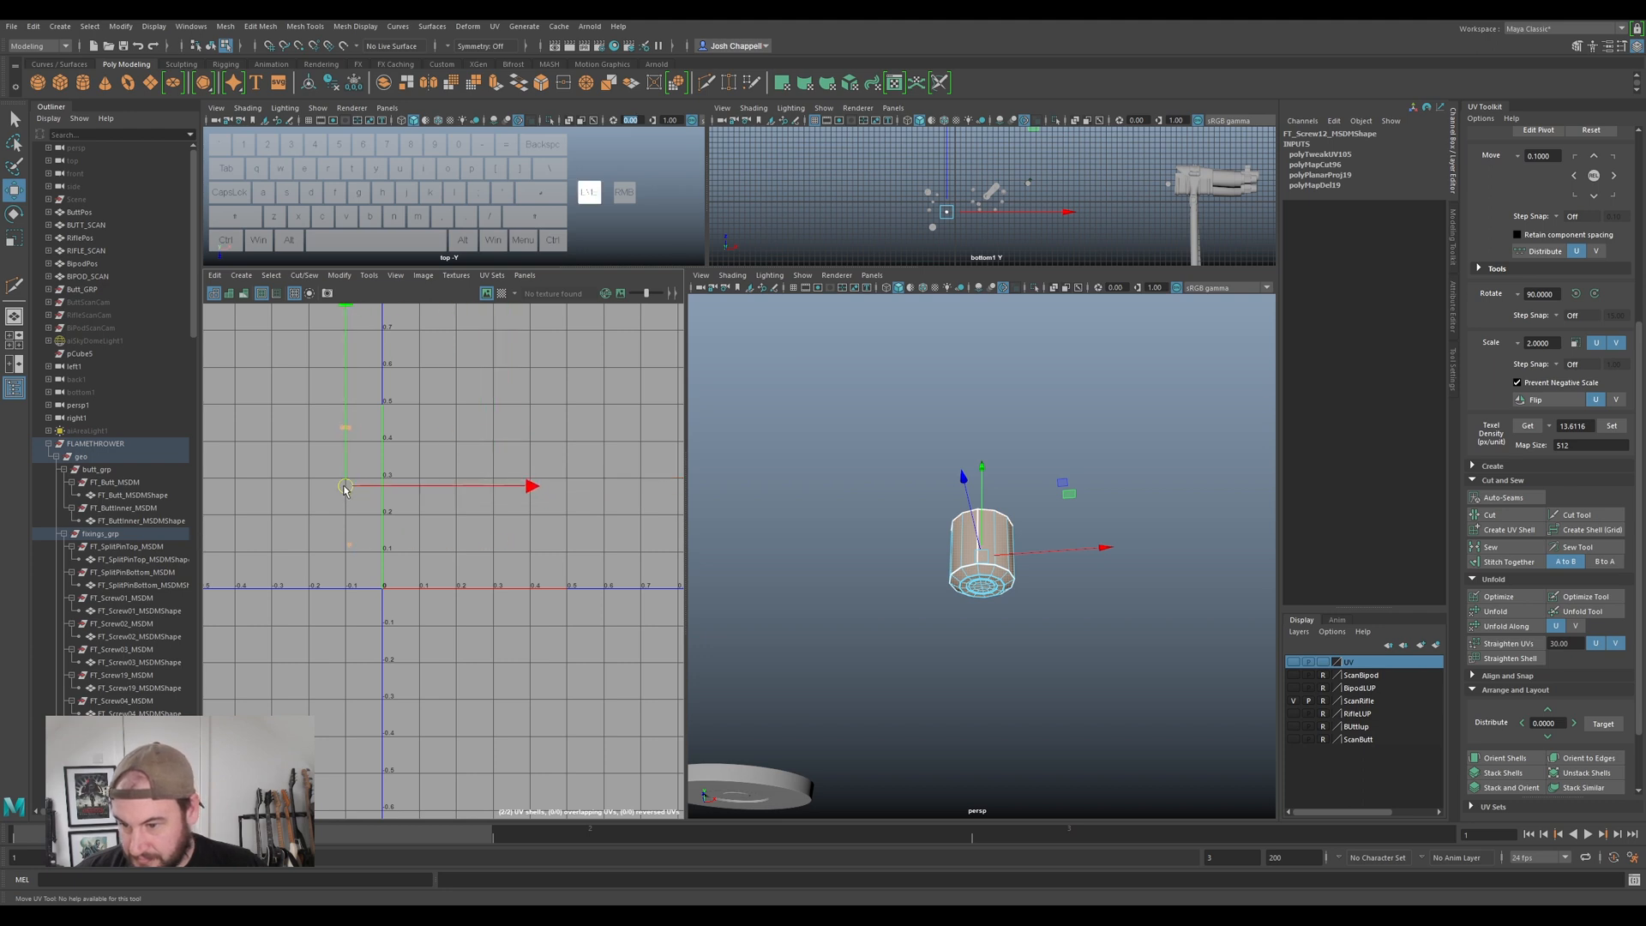
- Move the screw's side-wall UV shell next to its round cap shell and rotate the strip level
middle_click_drag(352, 551, 515, 524, "alt")
scroll(515, 524, "up", 4)
scroll(489, 404, "down", 1)
middle_click_drag(489, 405, 490, 487, "alt")
scroll(489, 429, "down", 3)
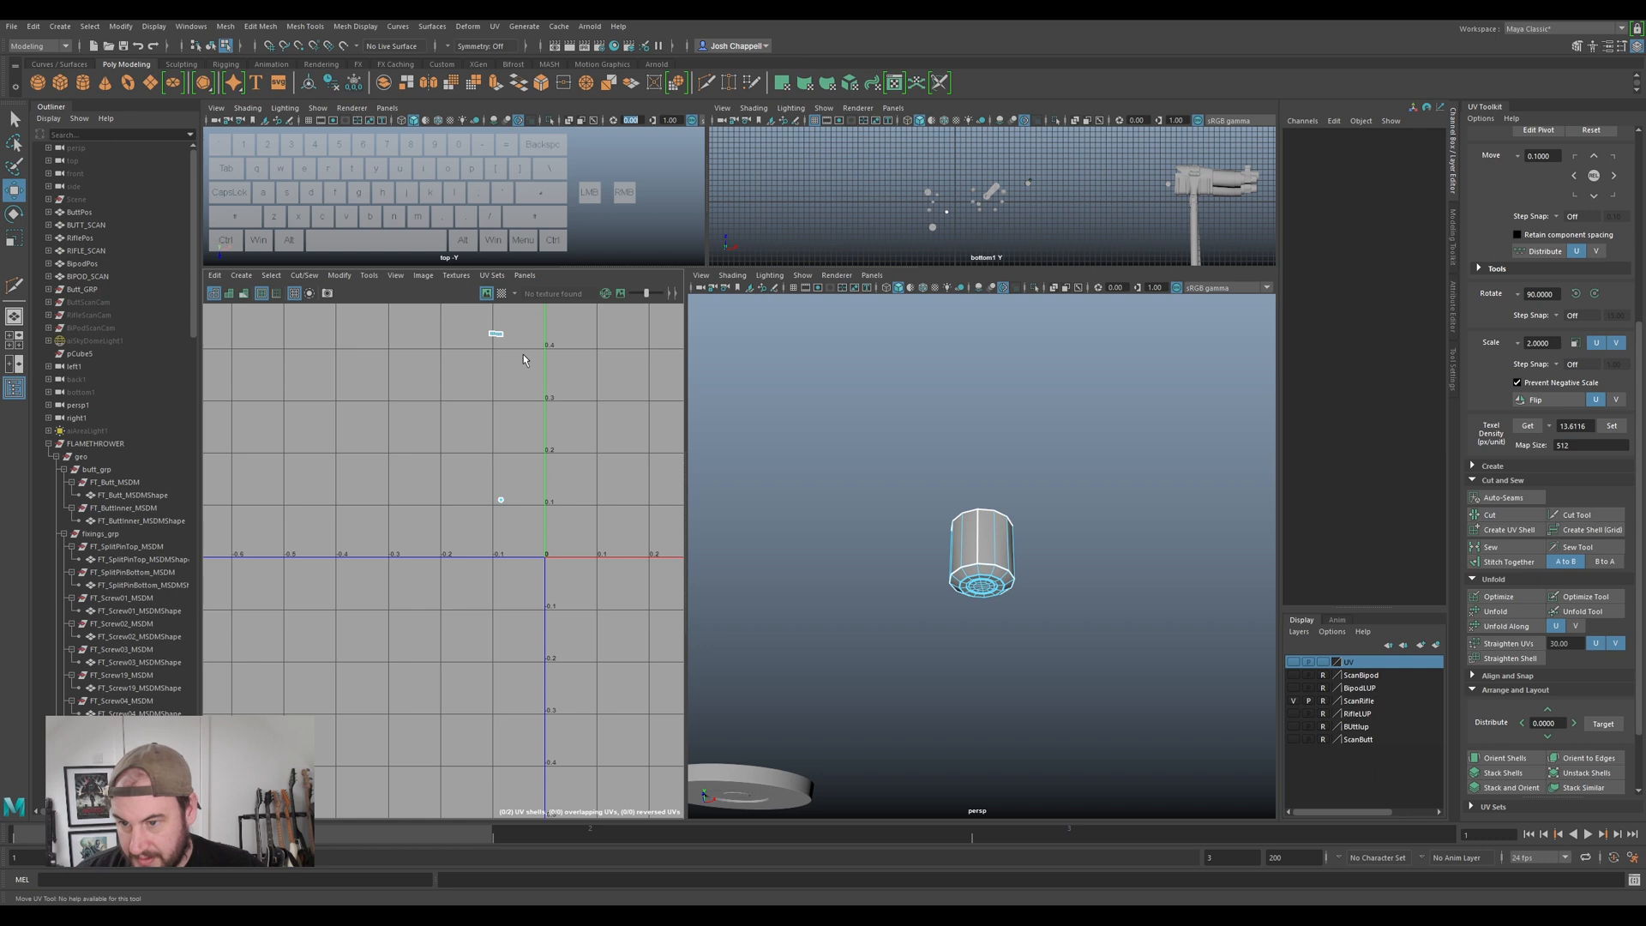
left_click_drag(498, 341, 521, 496)
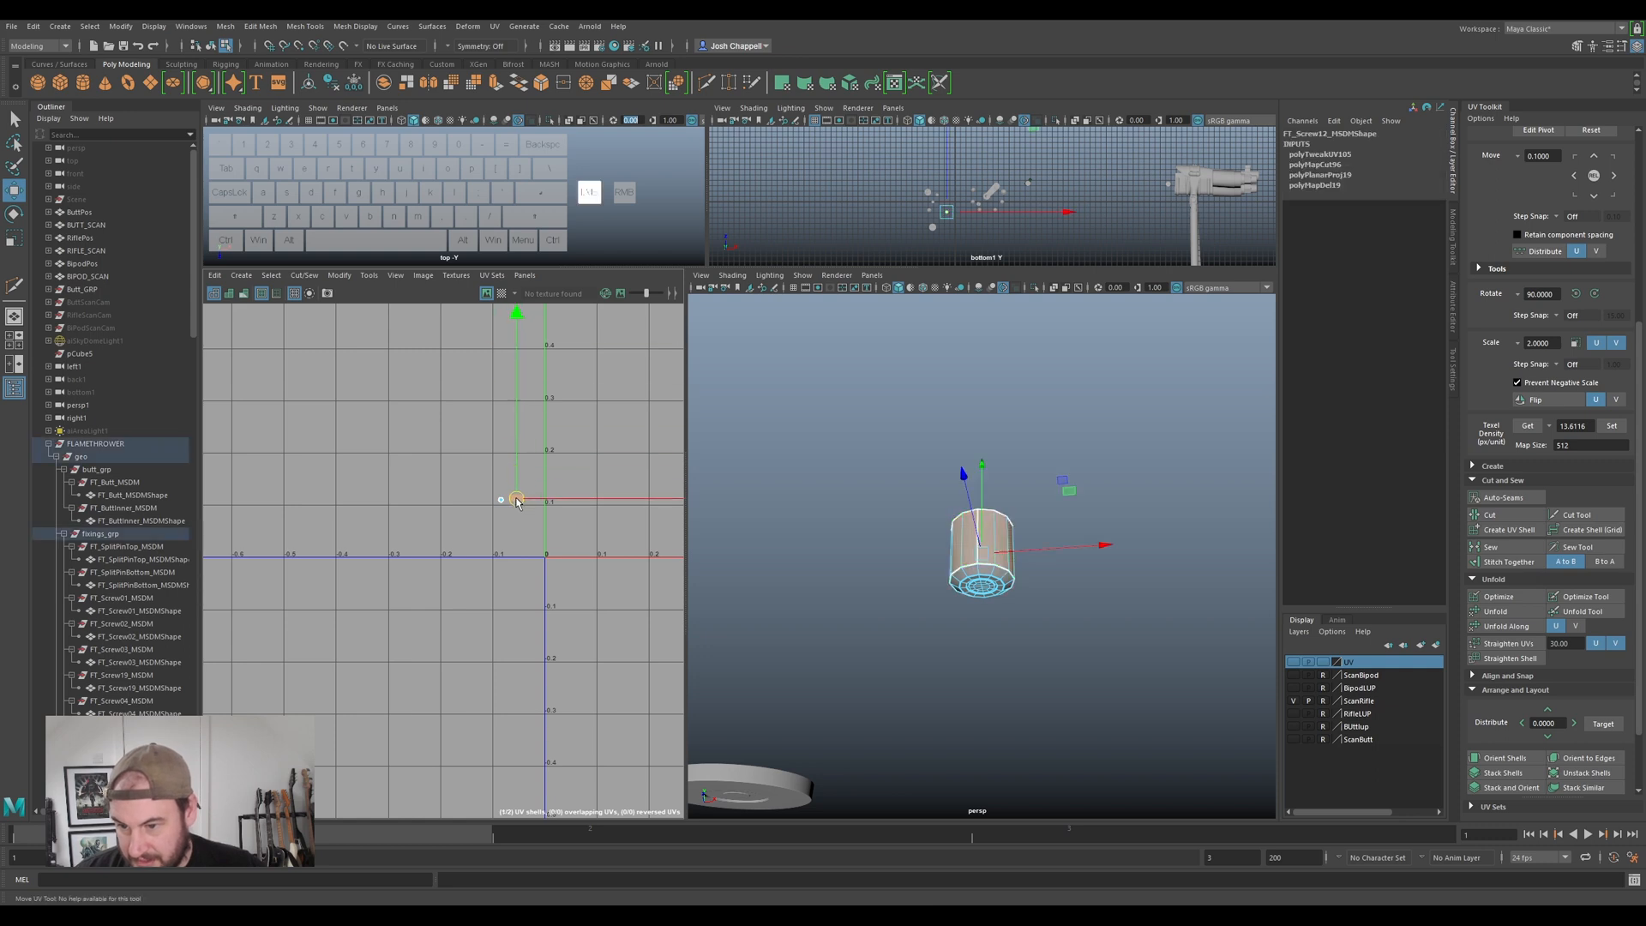
scroll(512, 503, "up", 6)
left_click(515, 501)
key("e")
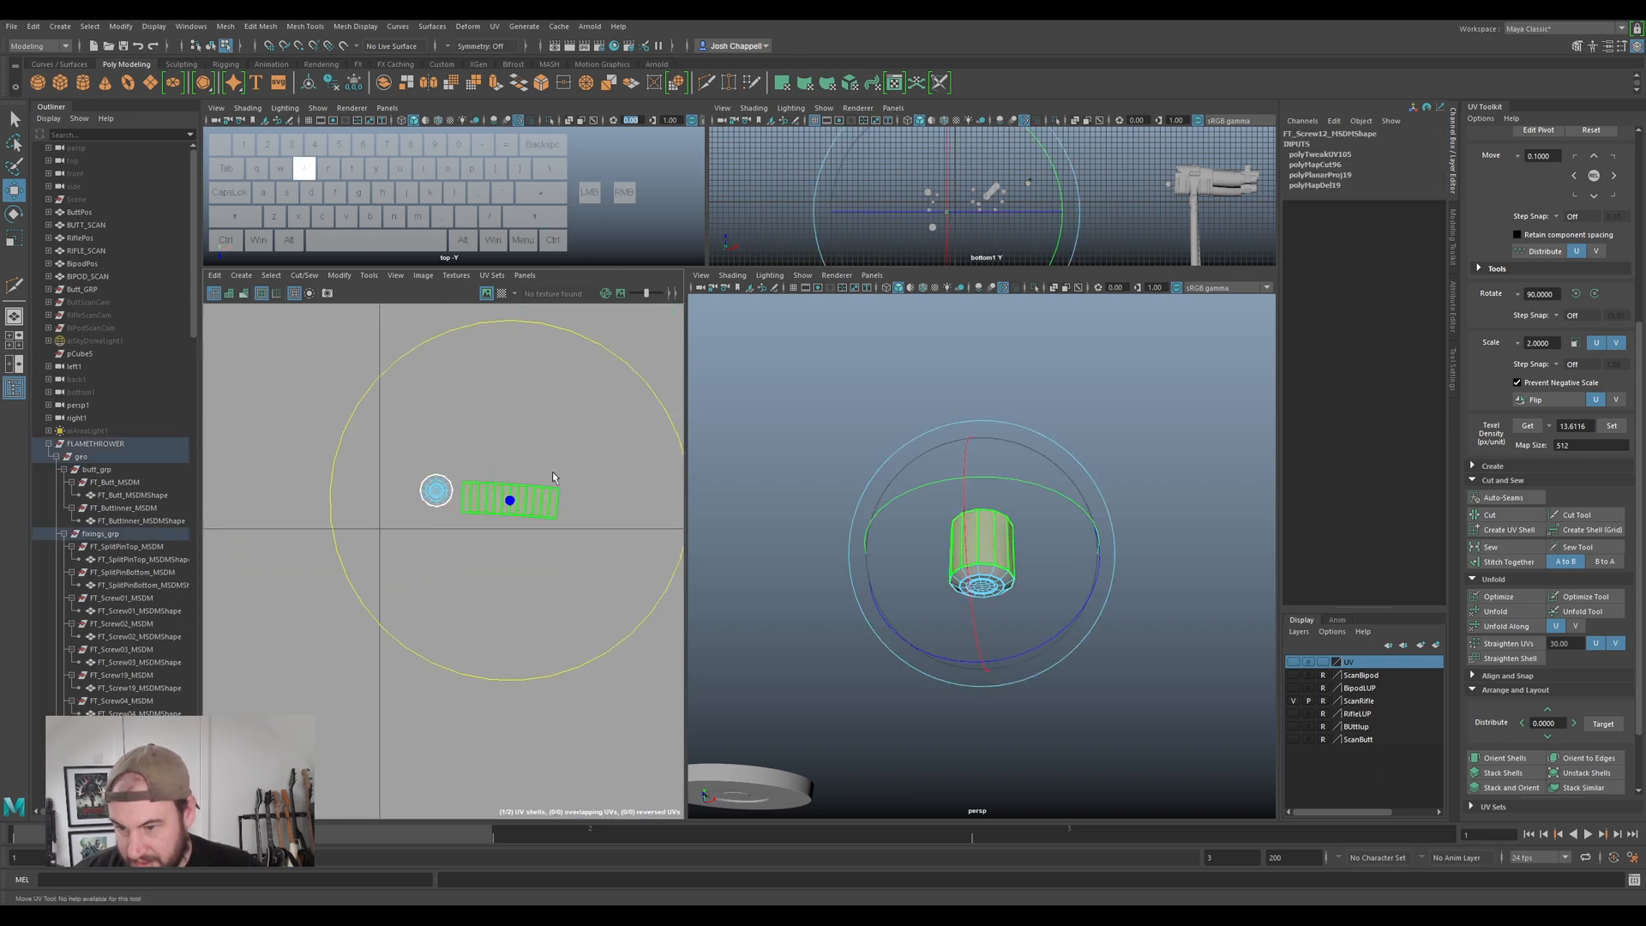
key("w")
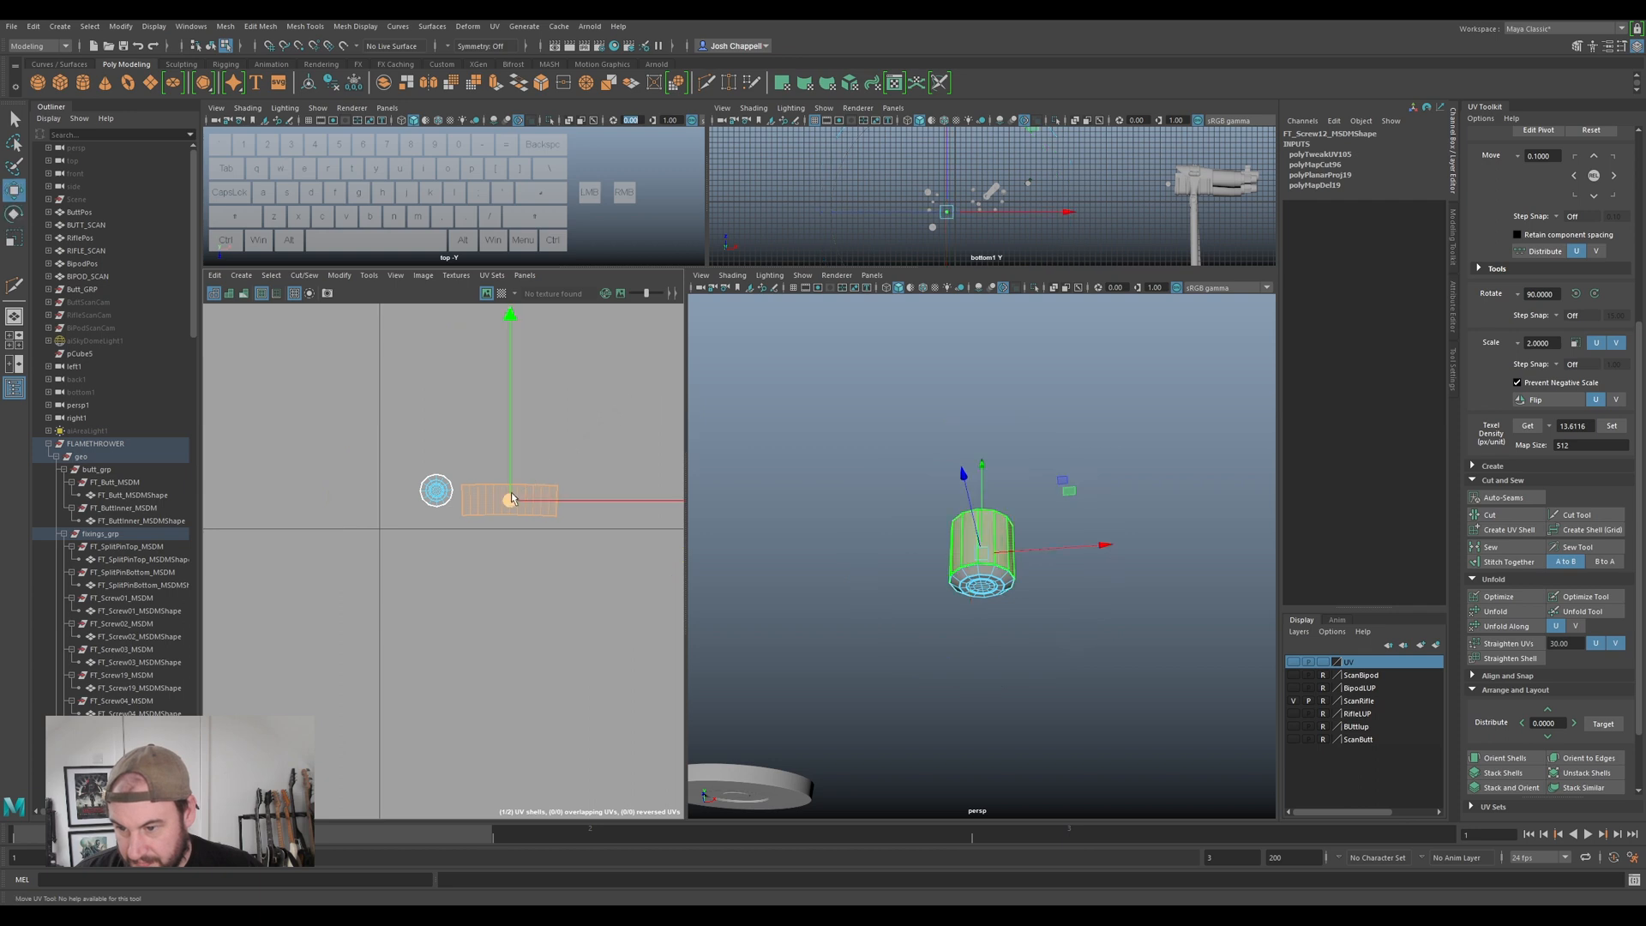
- Show the grip bolt's UVs alongside, move the cylindrical screw's UV shells beside the bolt's shell, and return to object selection
scroll(515, 490, "down", 6)
scroll(897, 508, "down", 8)
left_click_drag(897, 526, 1032, 563, "alt")
right_click_drag(968, 565, 990, 557)
left_click_drag(969, 617, 1066, 565, "alt")
left_click_drag(922, 576, 1285, 661, "alt")
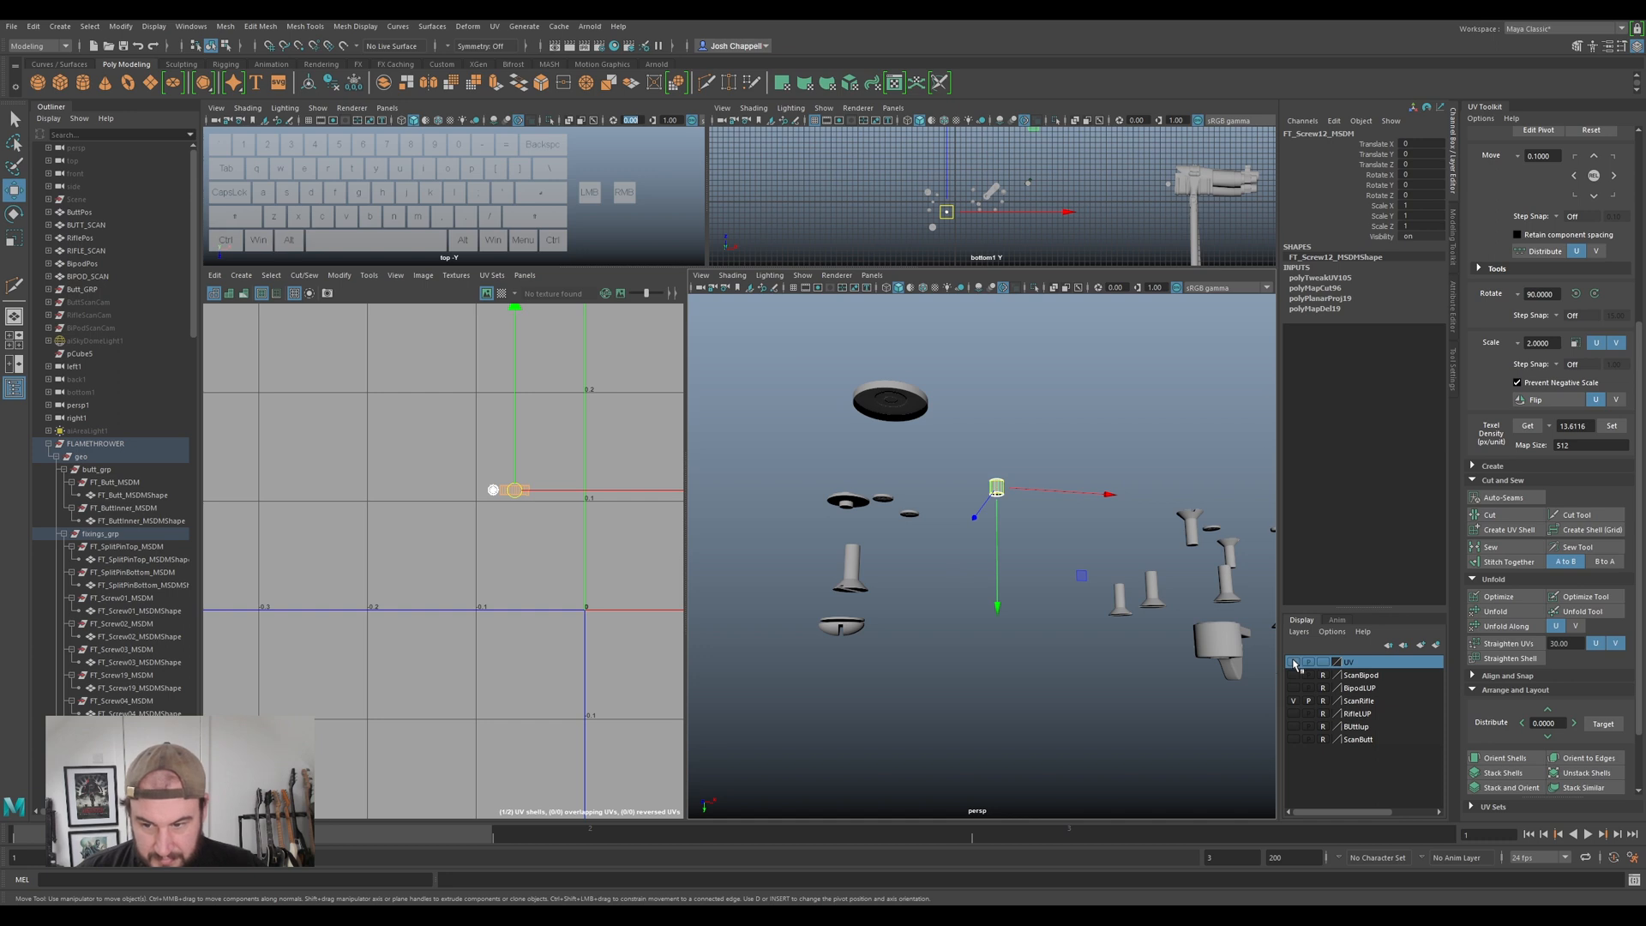
left_click(890, 401, "shift")
right_click_drag(471, 495, 433, 477)
left_click_drag(505, 491, 500, 584)
left_click_drag(986, 514, 1164, 480, "alt")
right_click_drag(1165, 479, 1227, 460)
scroll(1174, 472, "down", 5)
left_click_drag(1131, 488, 1050, 600, "alt")
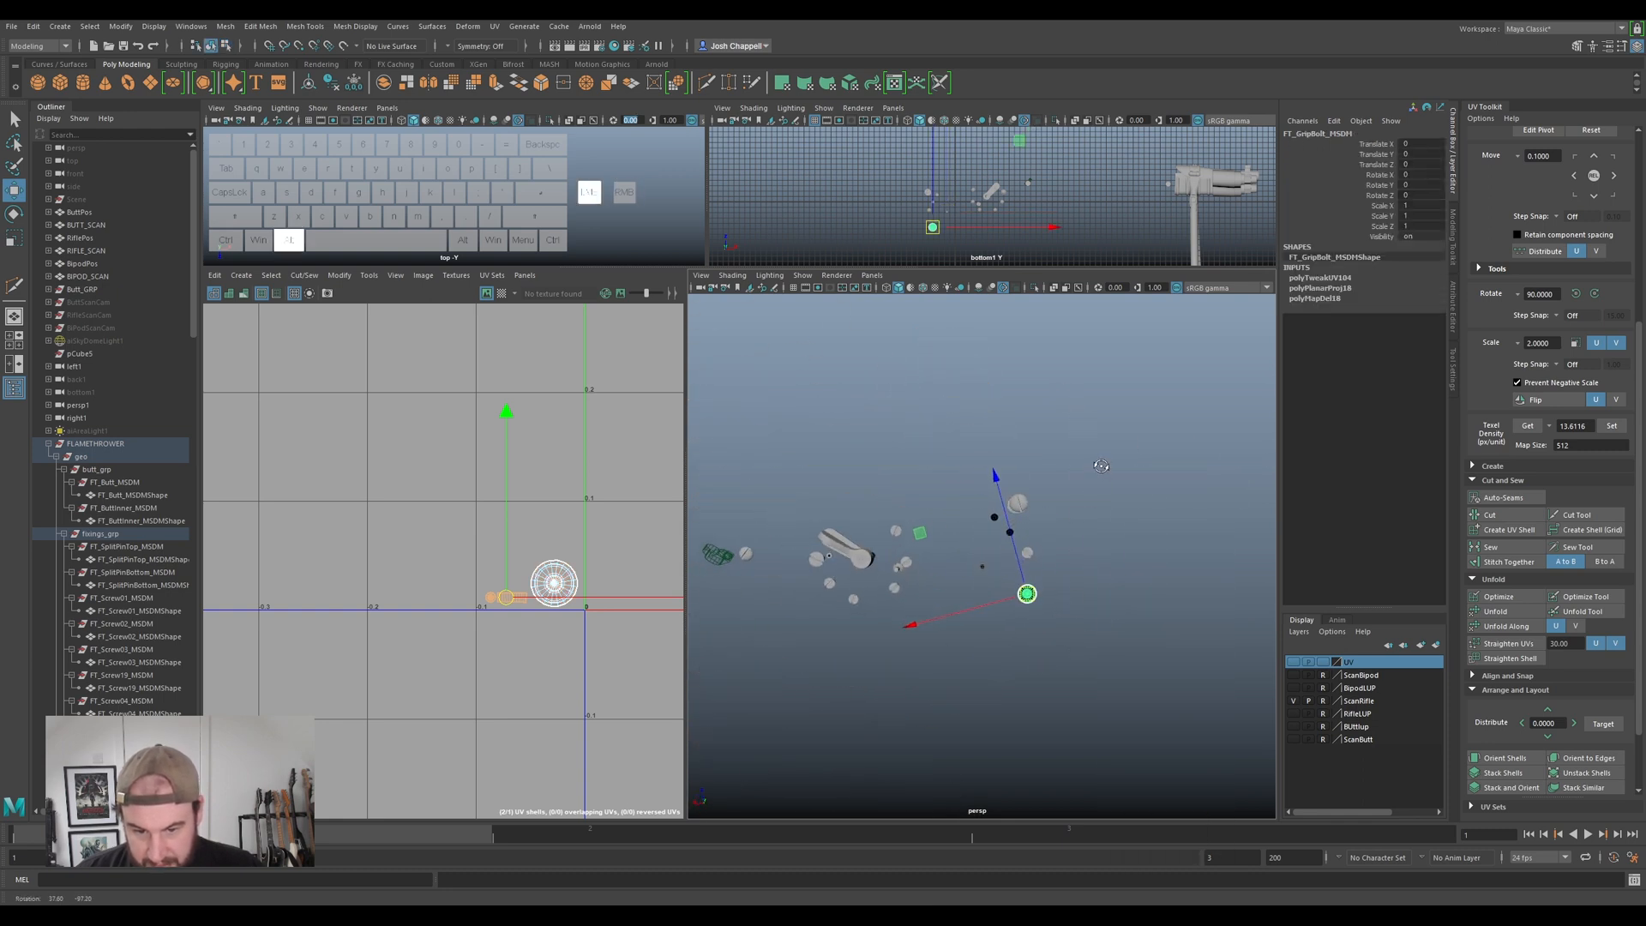
- Inspect the remaining screws and bolts around the grip from several angles to find parts that still need unwrapping
scroll(1029, 549, "up", 5)
left_click(1148, 546)
left_click_drag(1148, 546, 1189, 502, "alt")
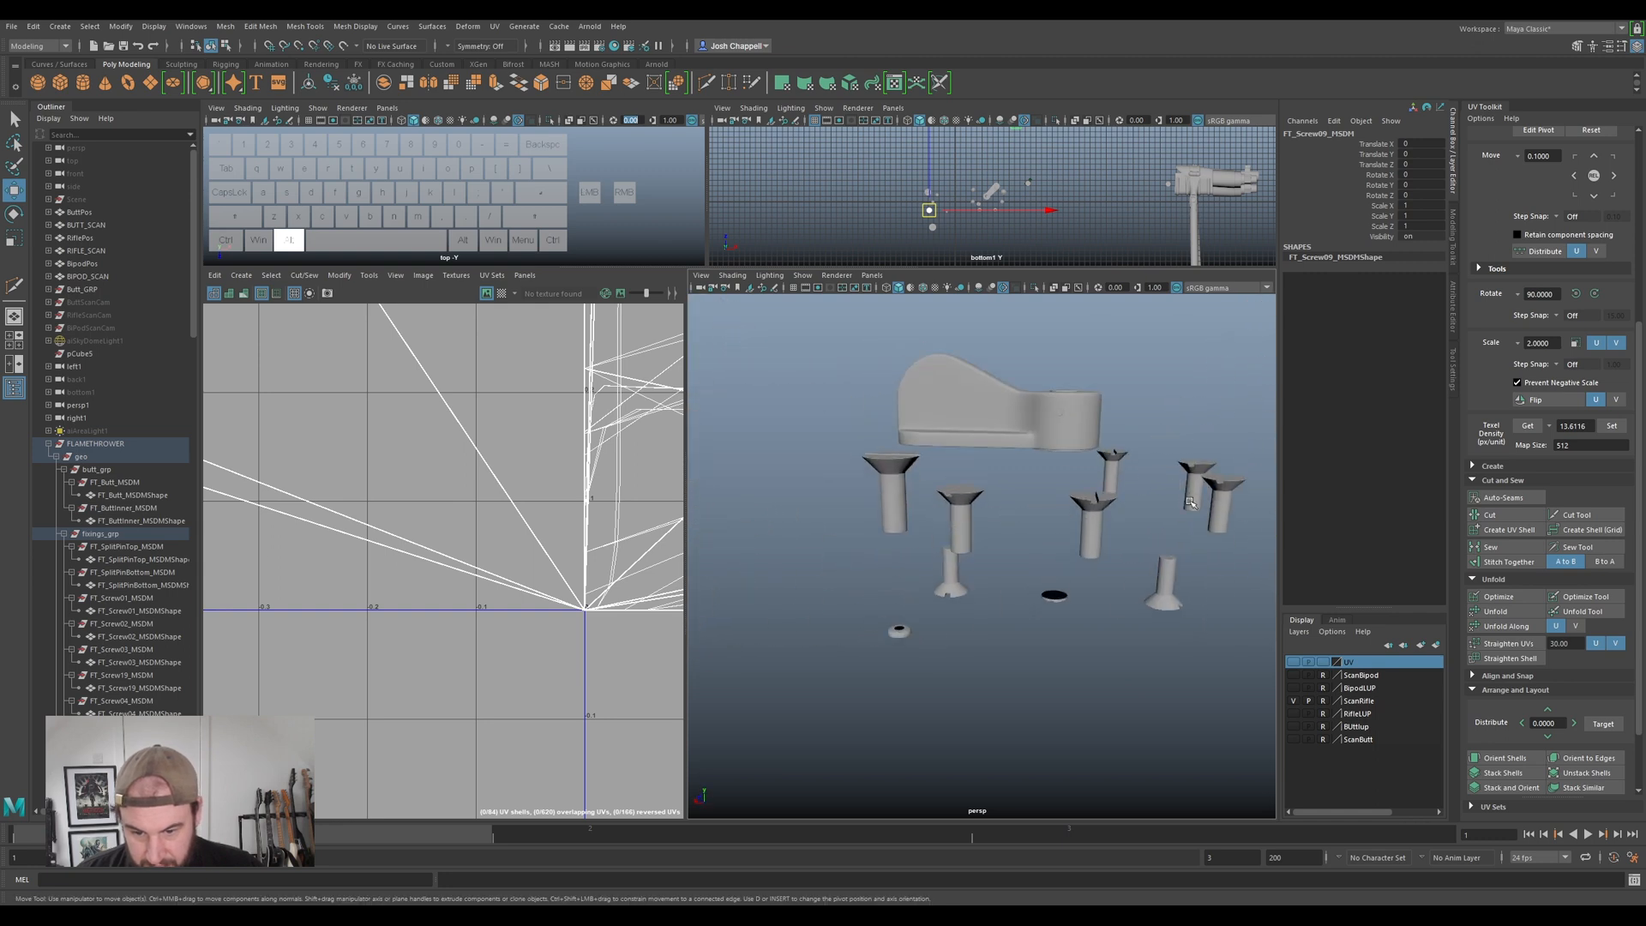
scroll(1088, 488, "down", 5)
middle_click_drag(1168, 525, 1013, 533, "alt")
scroll(1061, 524, "up", 5, "alt")
left_click_drag(1151, 507, 978, 541, "alt")
left_click(1077, 658)
scroll(1042, 615, "down", 5)
scroll(986, 579, "up", 1)
middle_click_drag(975, 541, 1058, 425, "alt")
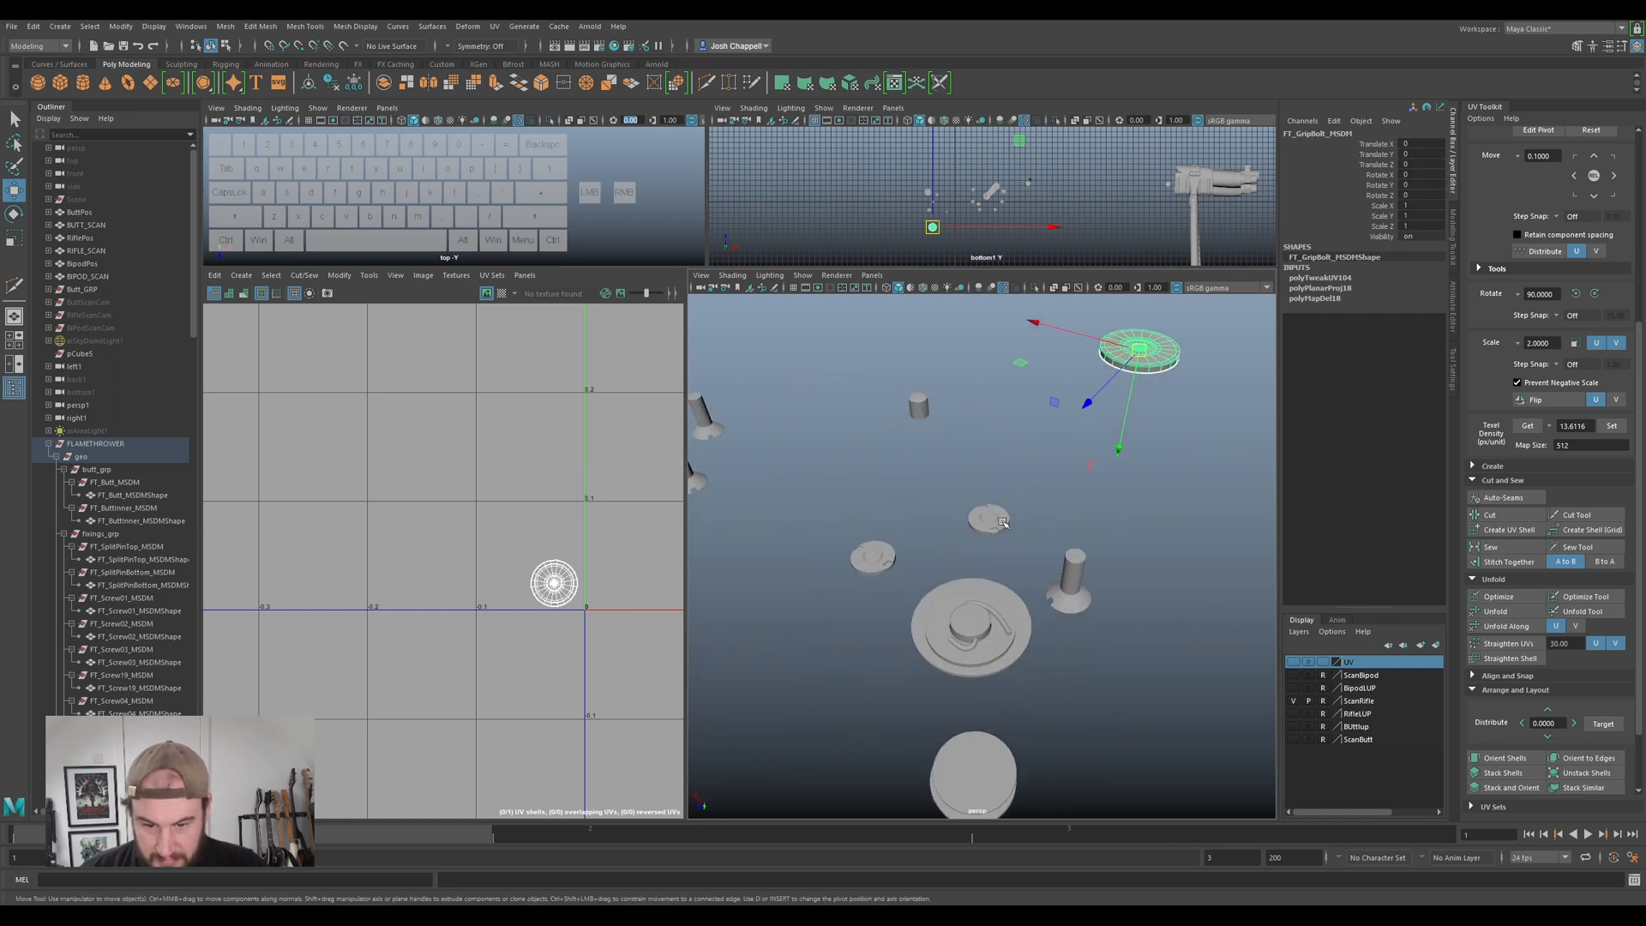
- Select the small notched disc screw near the grip bolt and delete its existing UVs
left_click(1003, 523)
key("f")
middle_click_drag(898, 587, 970, 582, "alt")
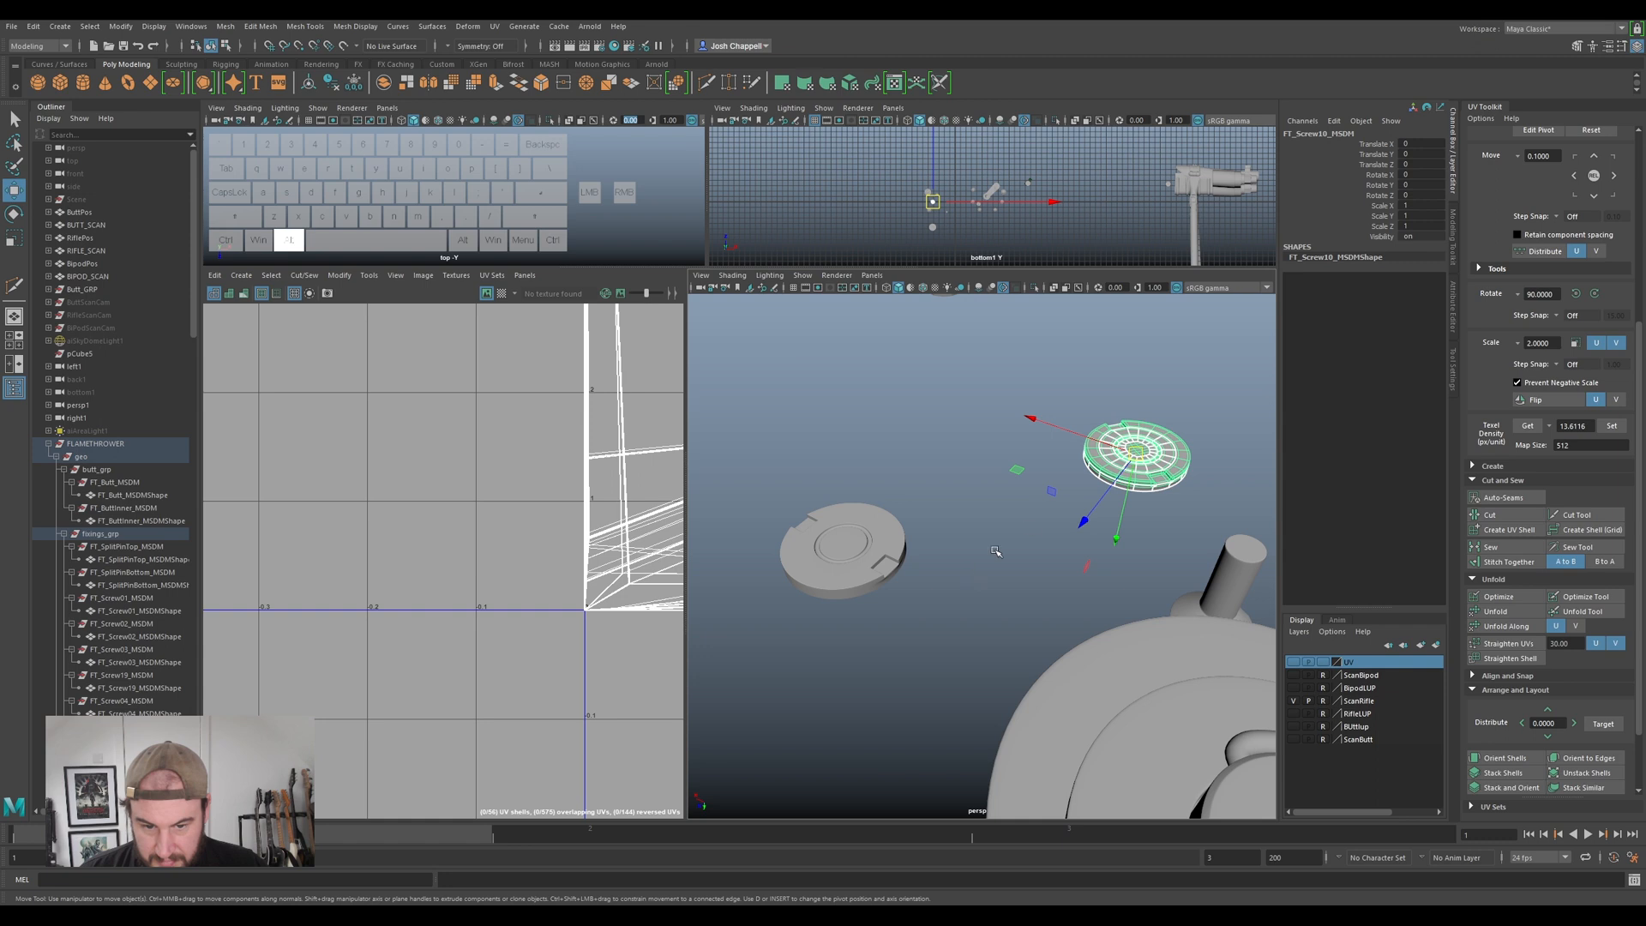
middle_click_drag(1179, 476, 1093, 522, "alt")
scroll(1093, 522, "up", 5)
scroll(1093, 522, "down", 5)
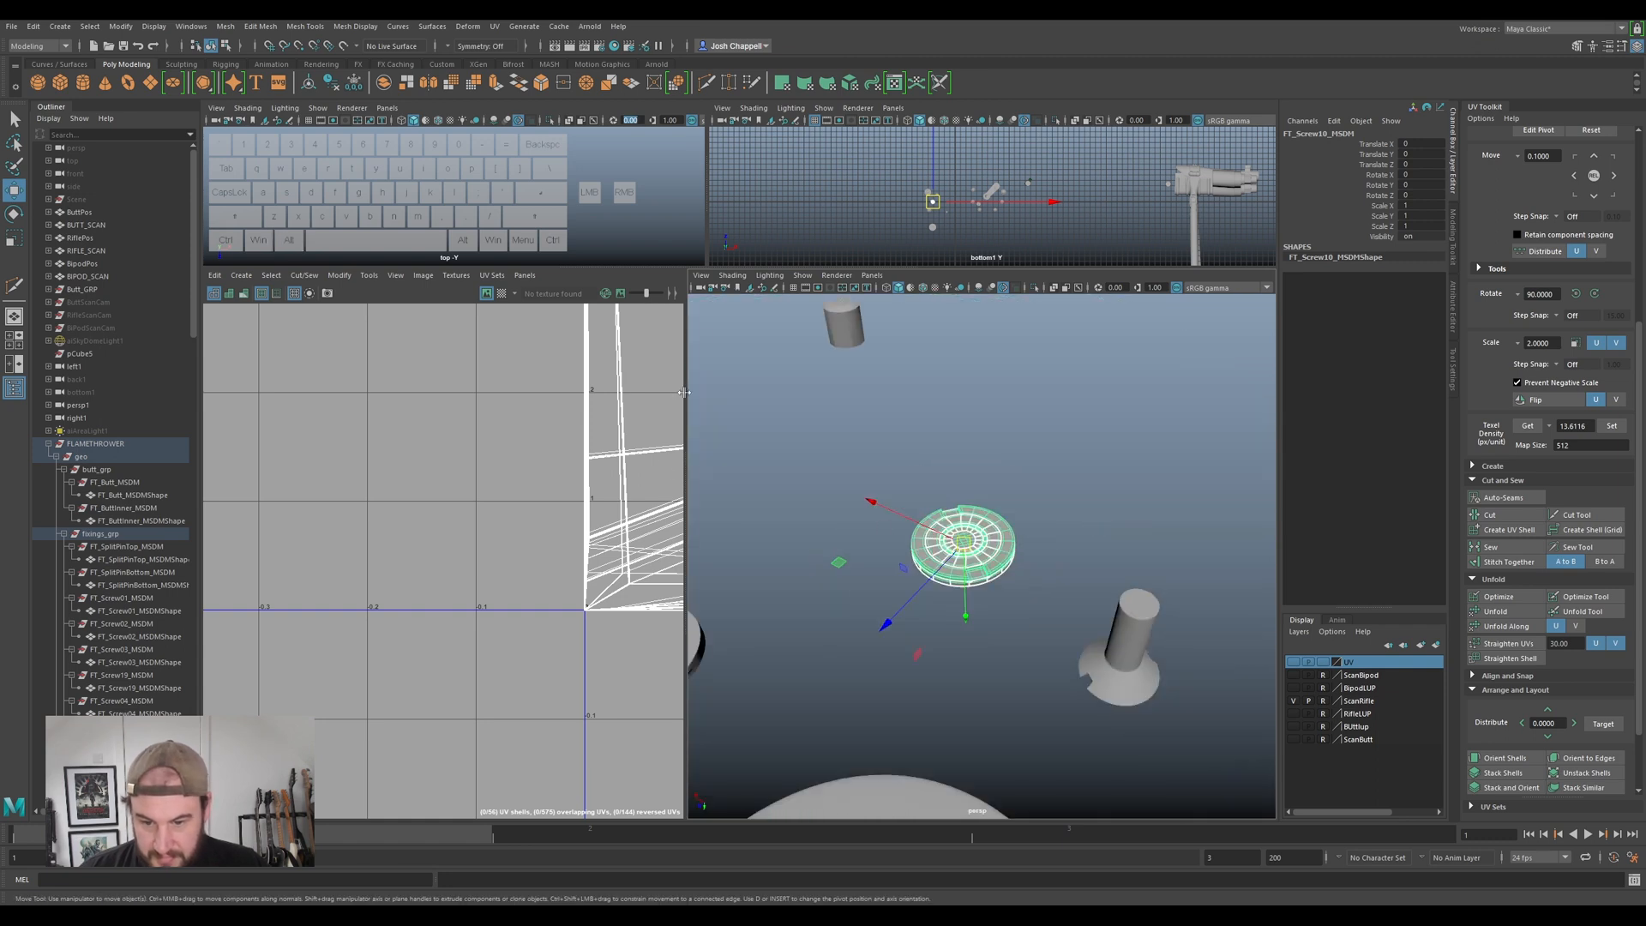
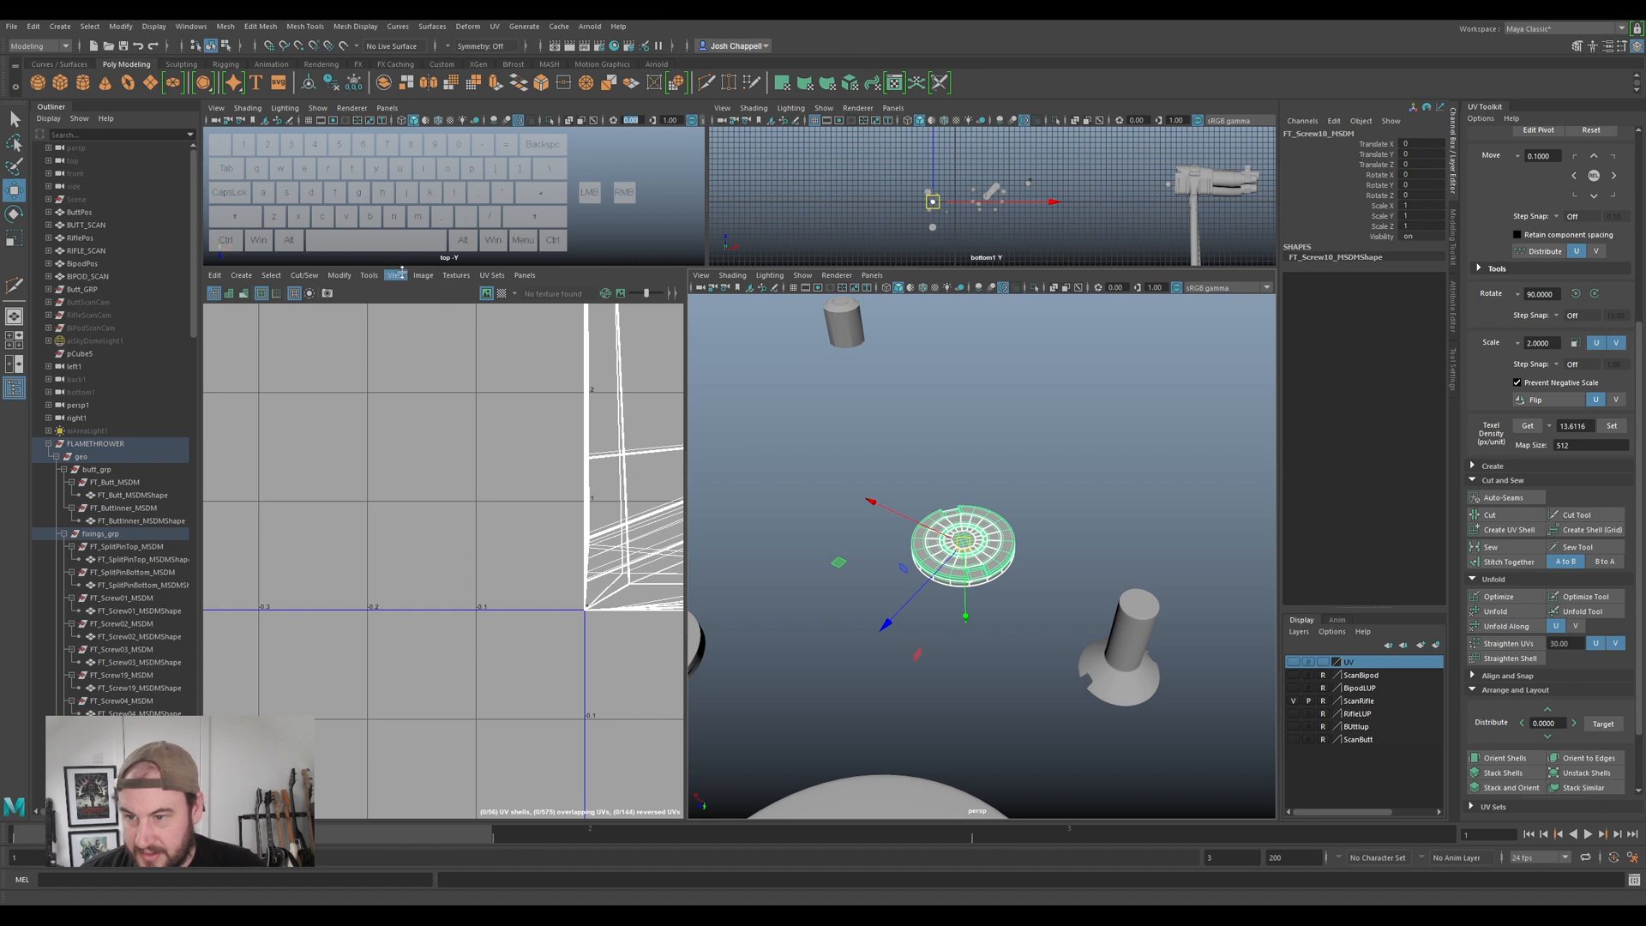
left_click(495, 26)
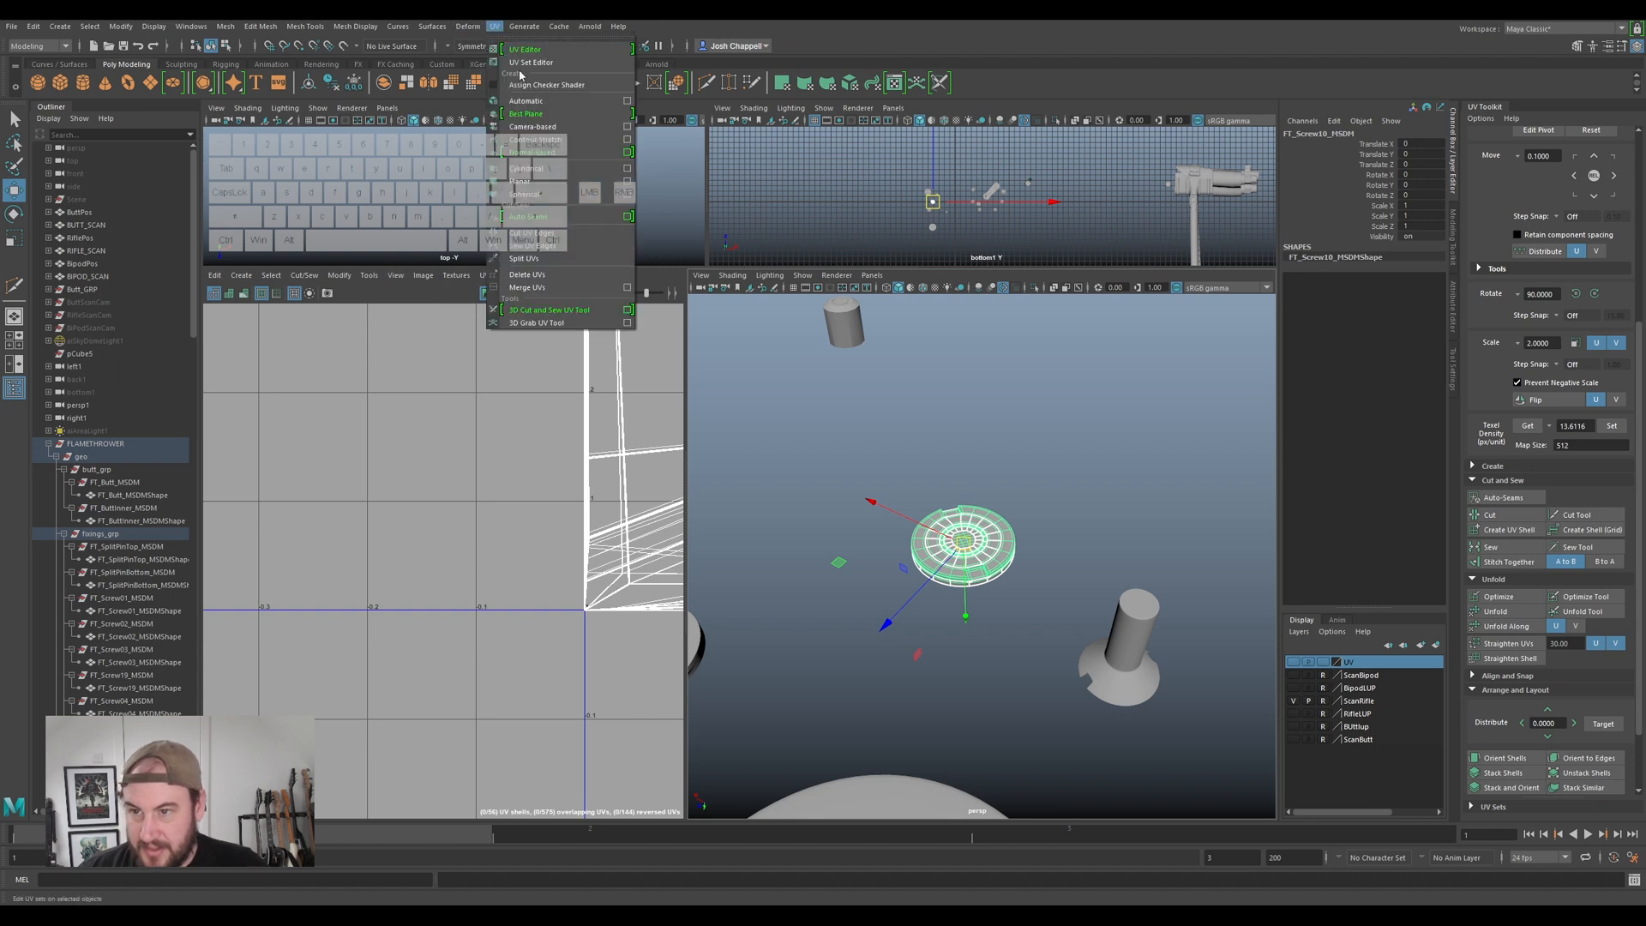
left_click(549, 275)
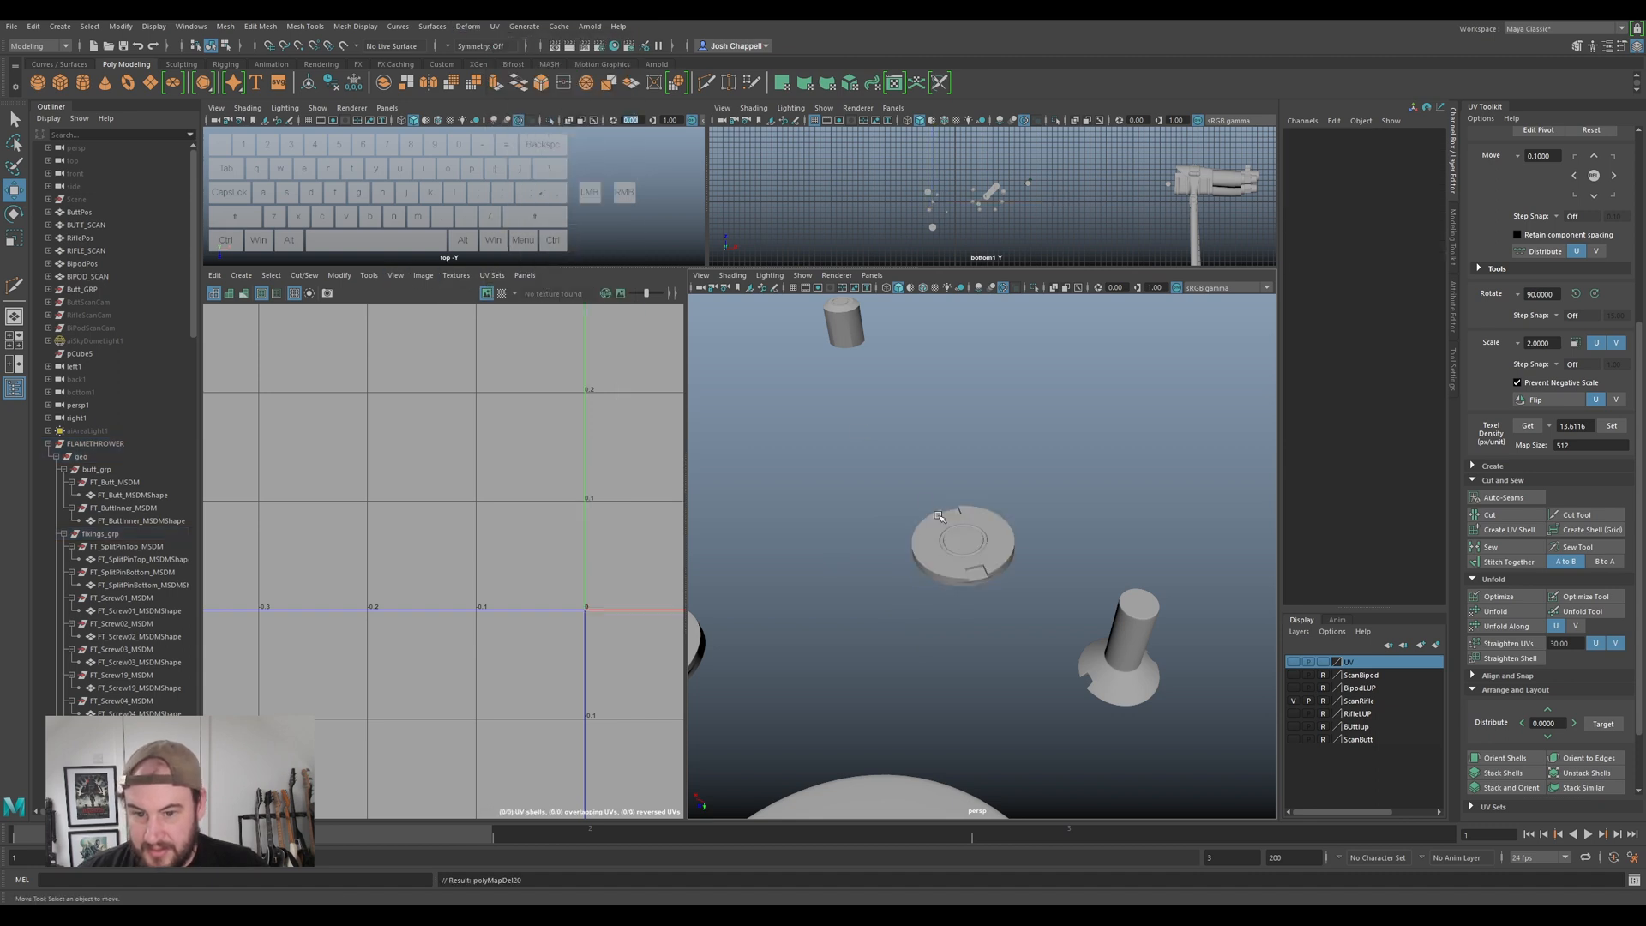
- Project camera-based UVs onto the notched disc screw and unfold its UV shell
left_click(495, 26)
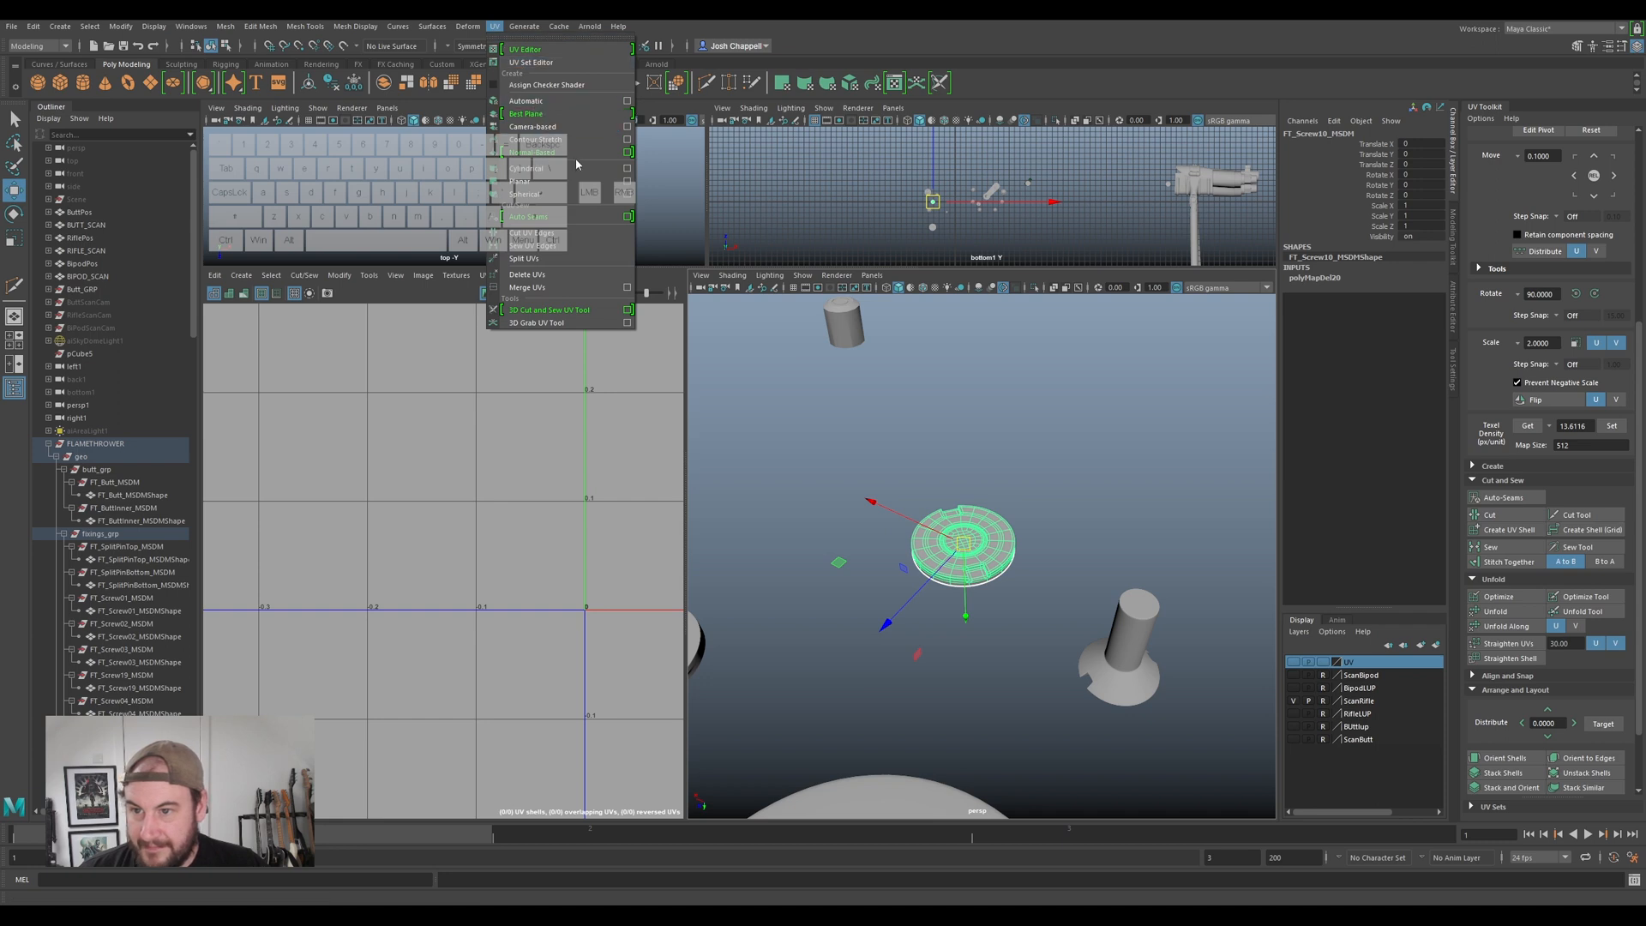
left_click(533, 126)
right_click_drag(640, 353, 585, 334)
left_click(632, 352)
key("ctrl+u")
scroll(632, 352, "down", 5)
middle_click_drag(631, 351, 415, 463, "alt")
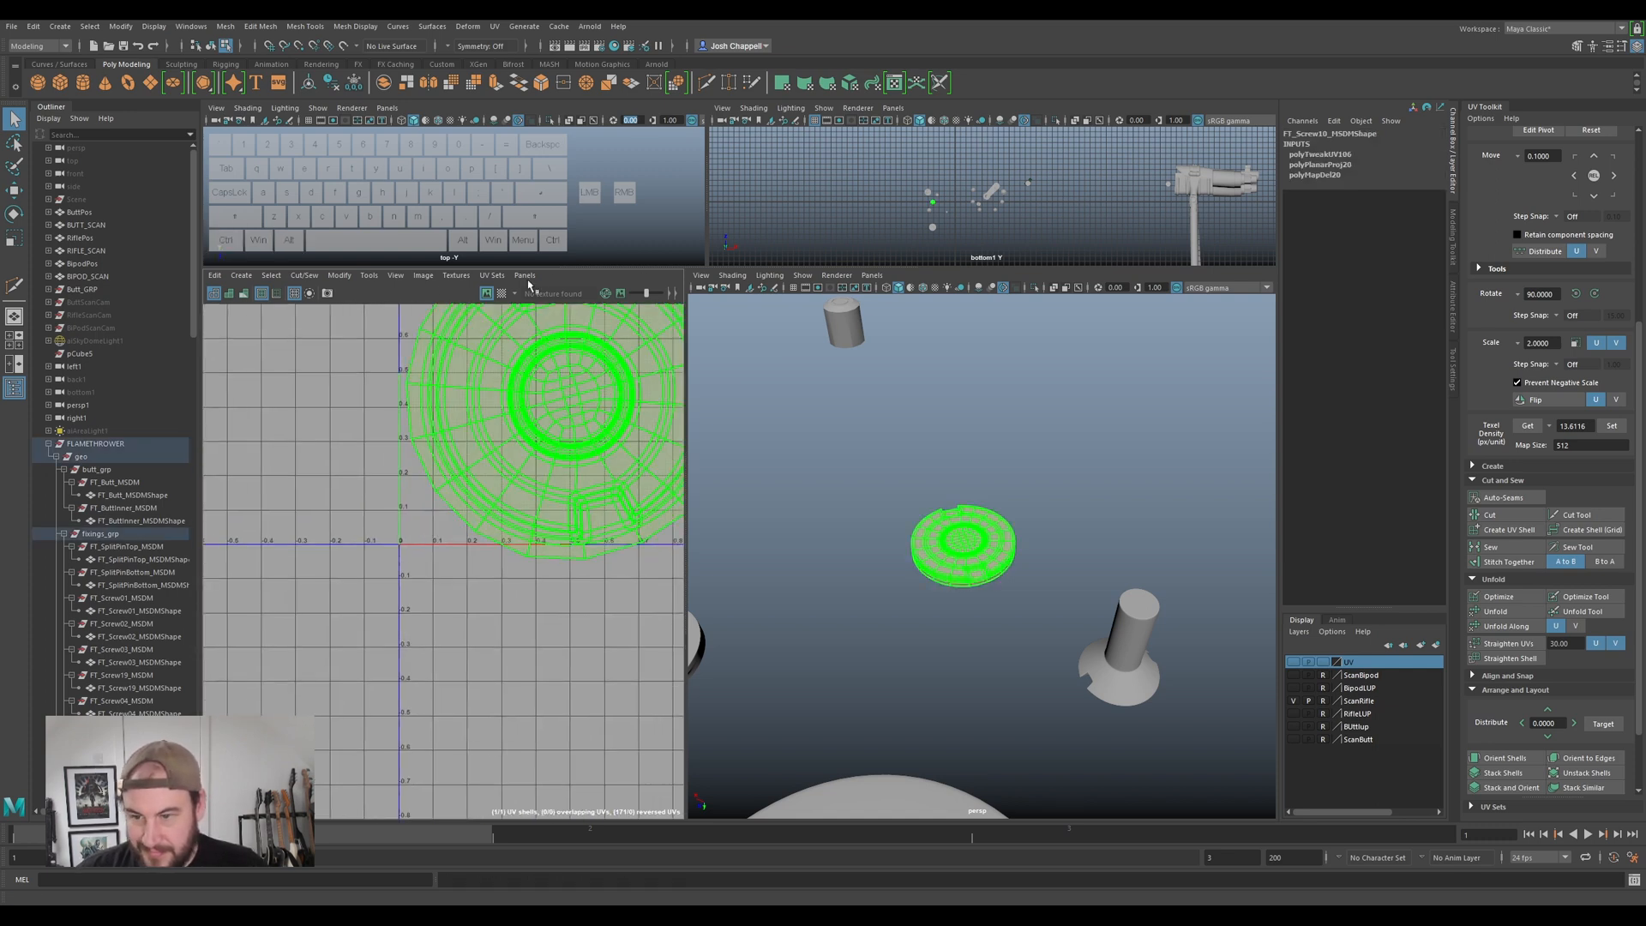
- Display the checker texture and apply a texel density of 13.6116 at map size 512 to the disc screw's shell
left_click(502, 292)
scroll(941, 544, "up", 6)
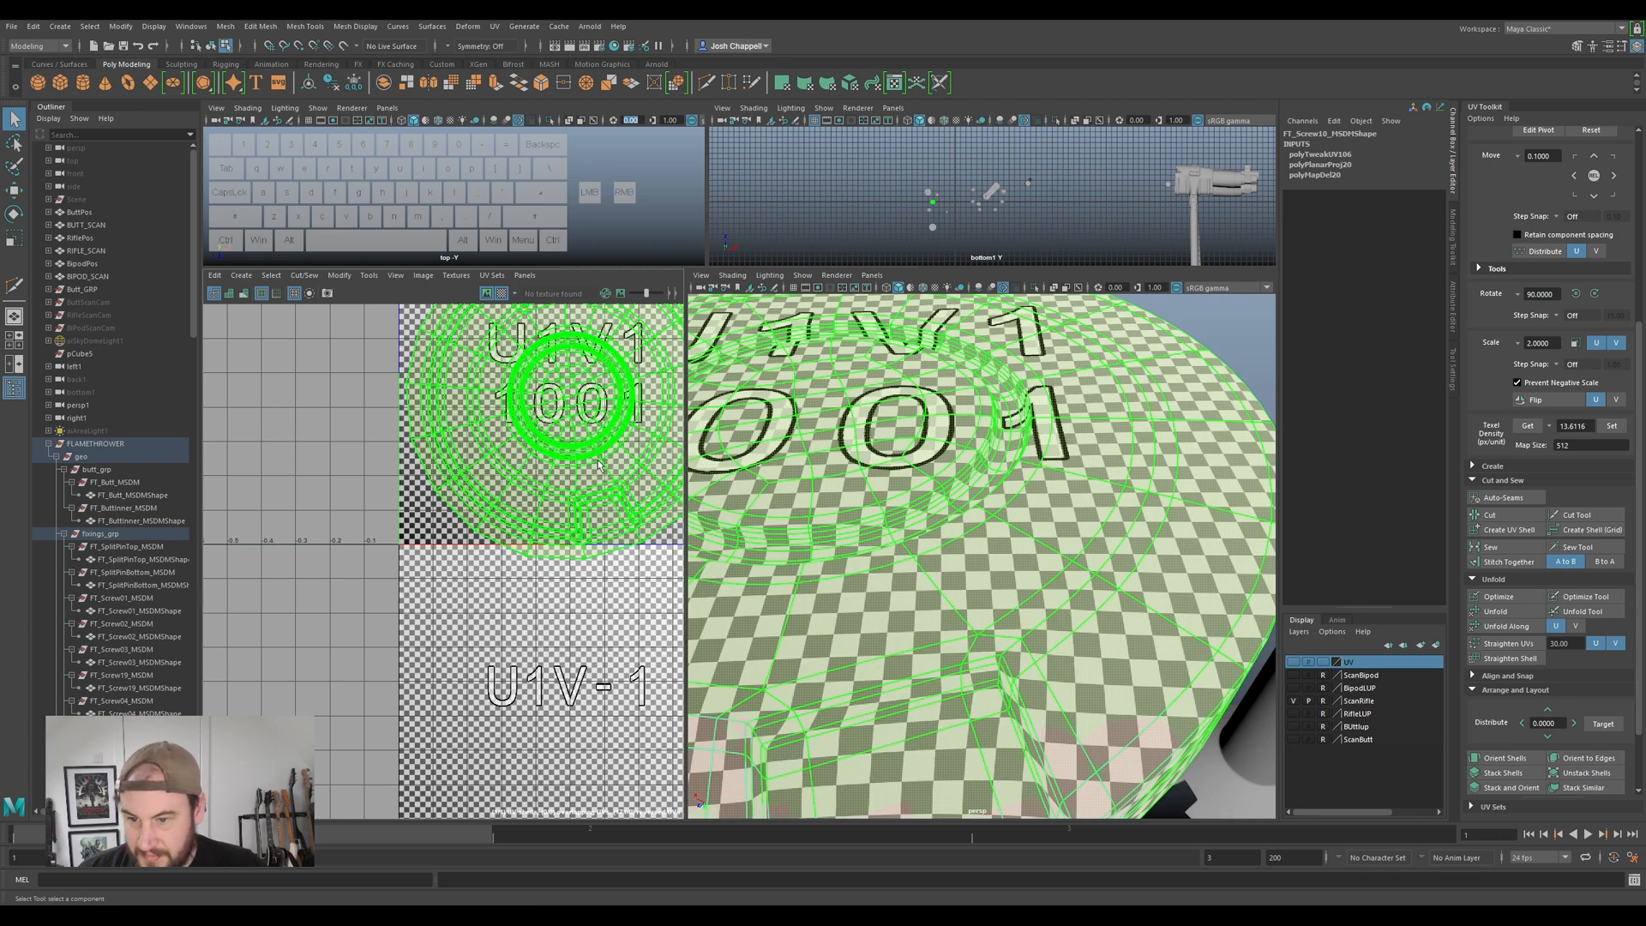
scroll(588, 456, "down", 3)
left_click(1608, 427)
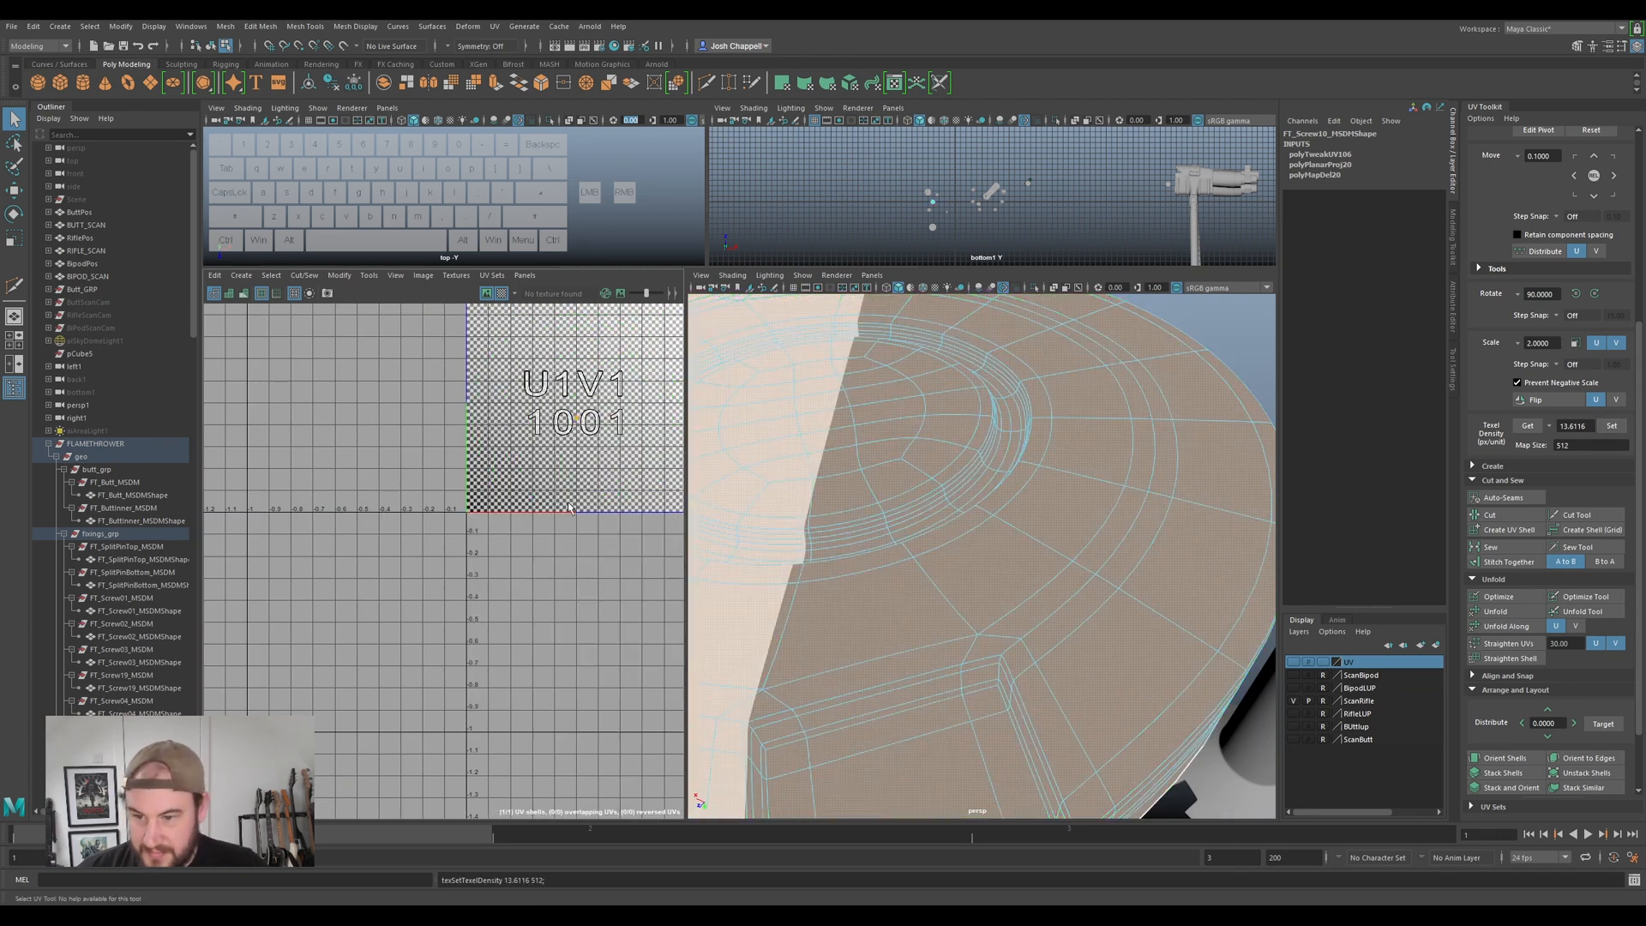
- Move the disc screw's UV shell near the U=0 edge of the tile and hide the checker texture
scroll(564, 467, "up", 2)
key("w")
left_click_drag(581, 397, 390, 490)
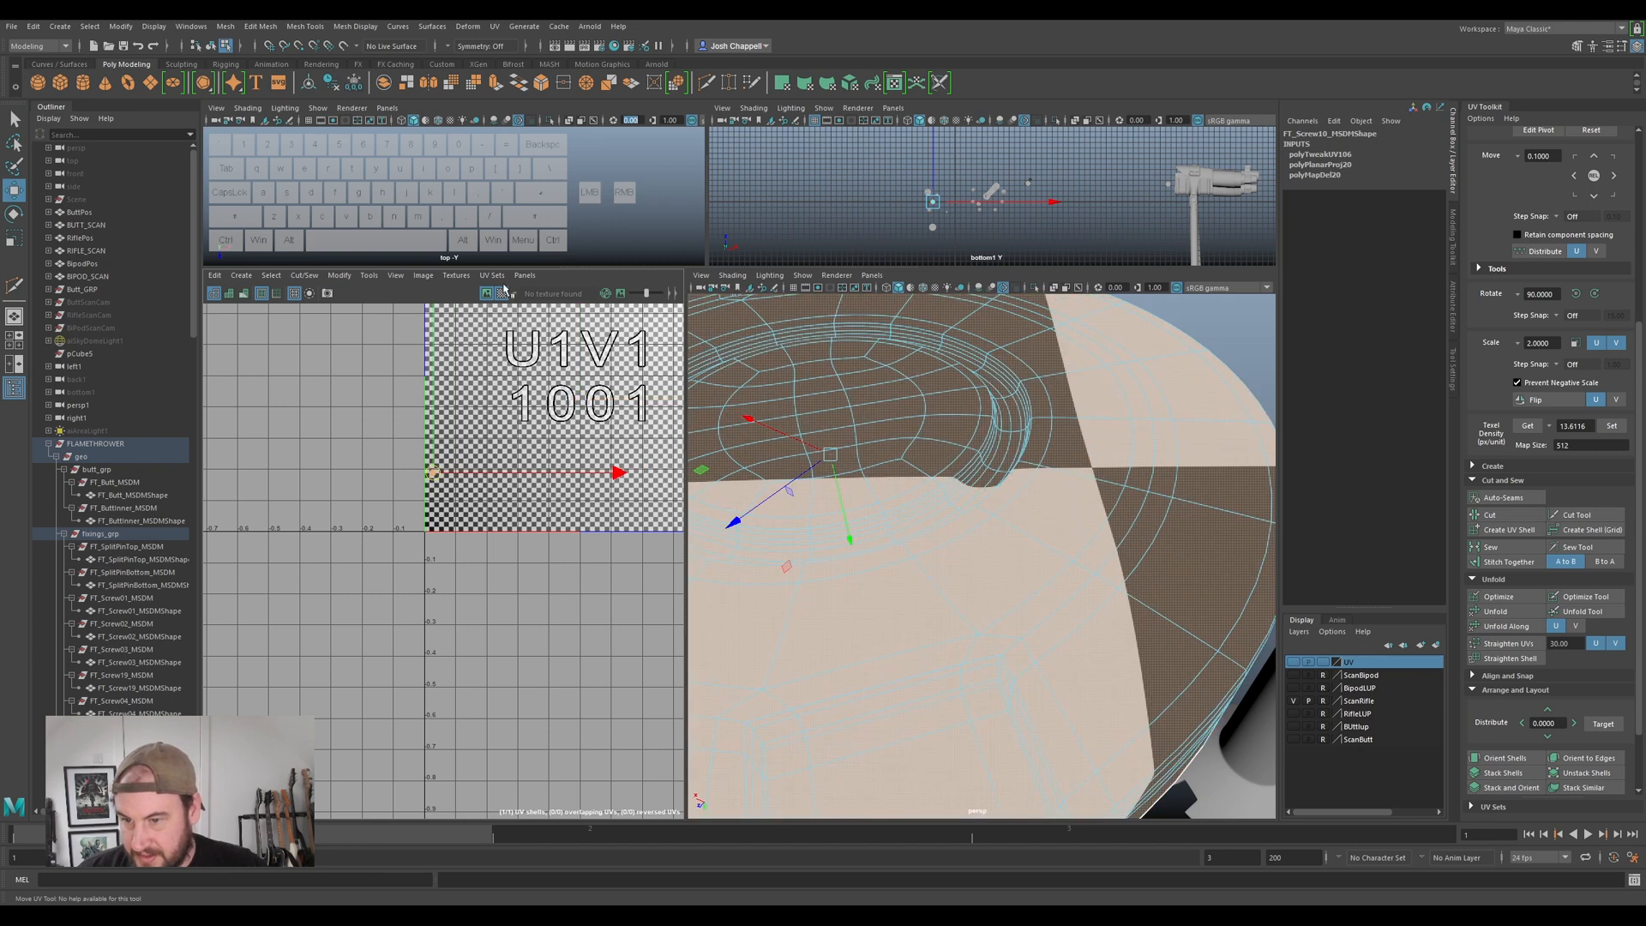
left_click(503, 294)
middle_click_drag(439, 541, 484, 532, "alt")
scroll(905, 527, "down", 10)
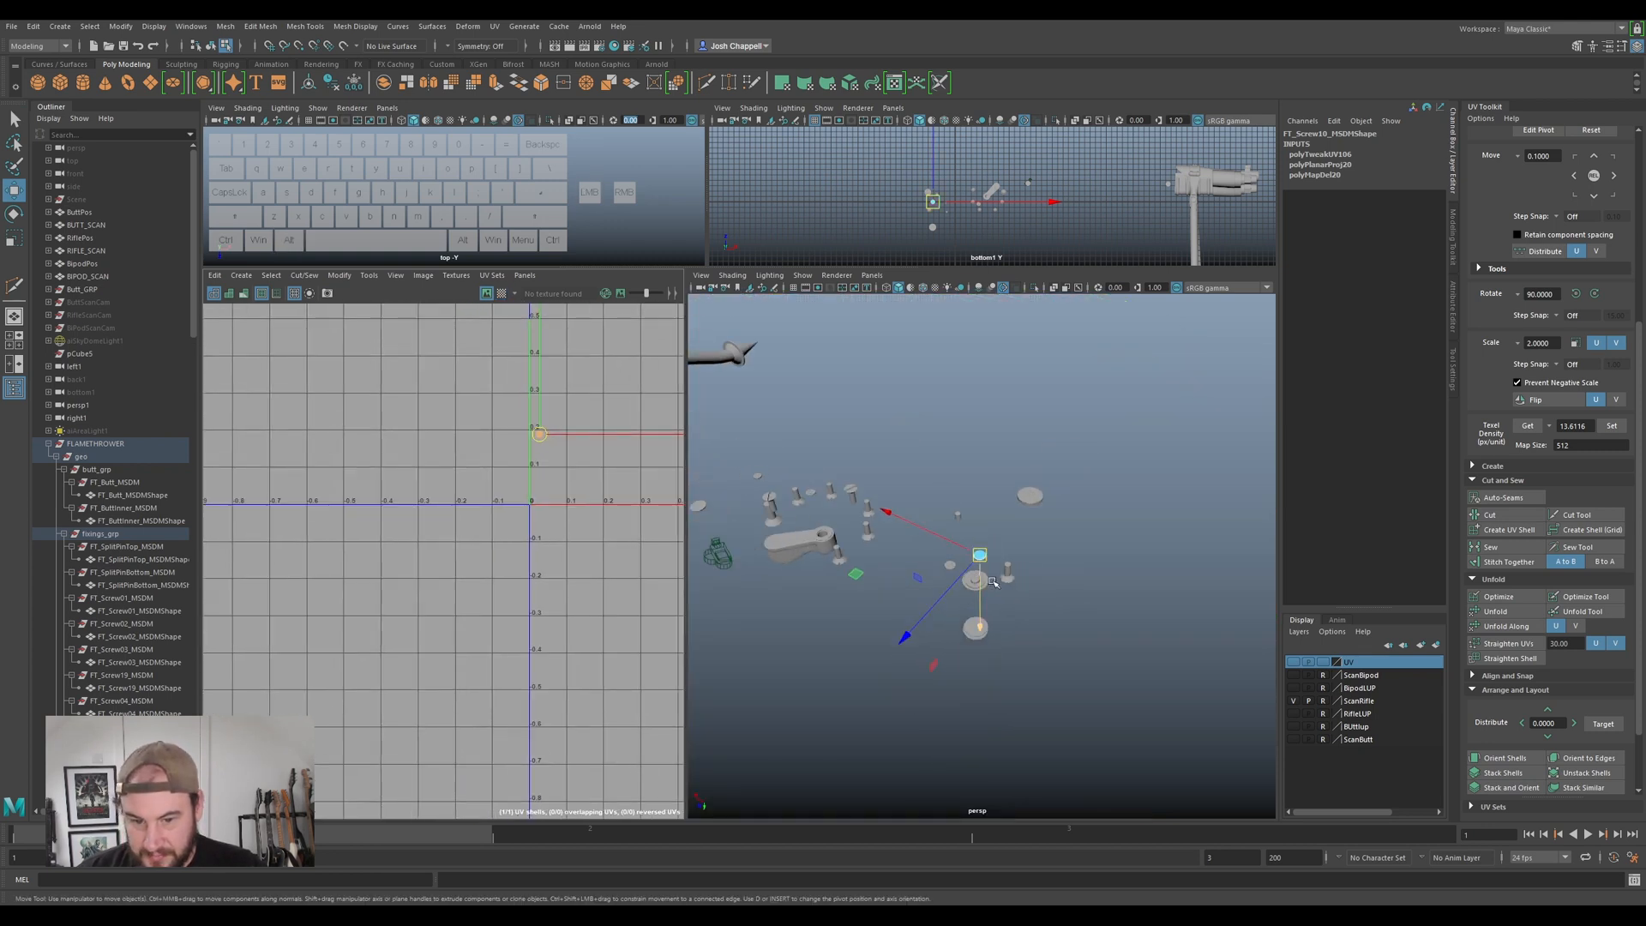
- Show the grip bolt's and cylindrical screw's UVs alongside, and move the disc screw's shell next to theirs
left_click_drag(1012, 641, 756, 346, "alt")
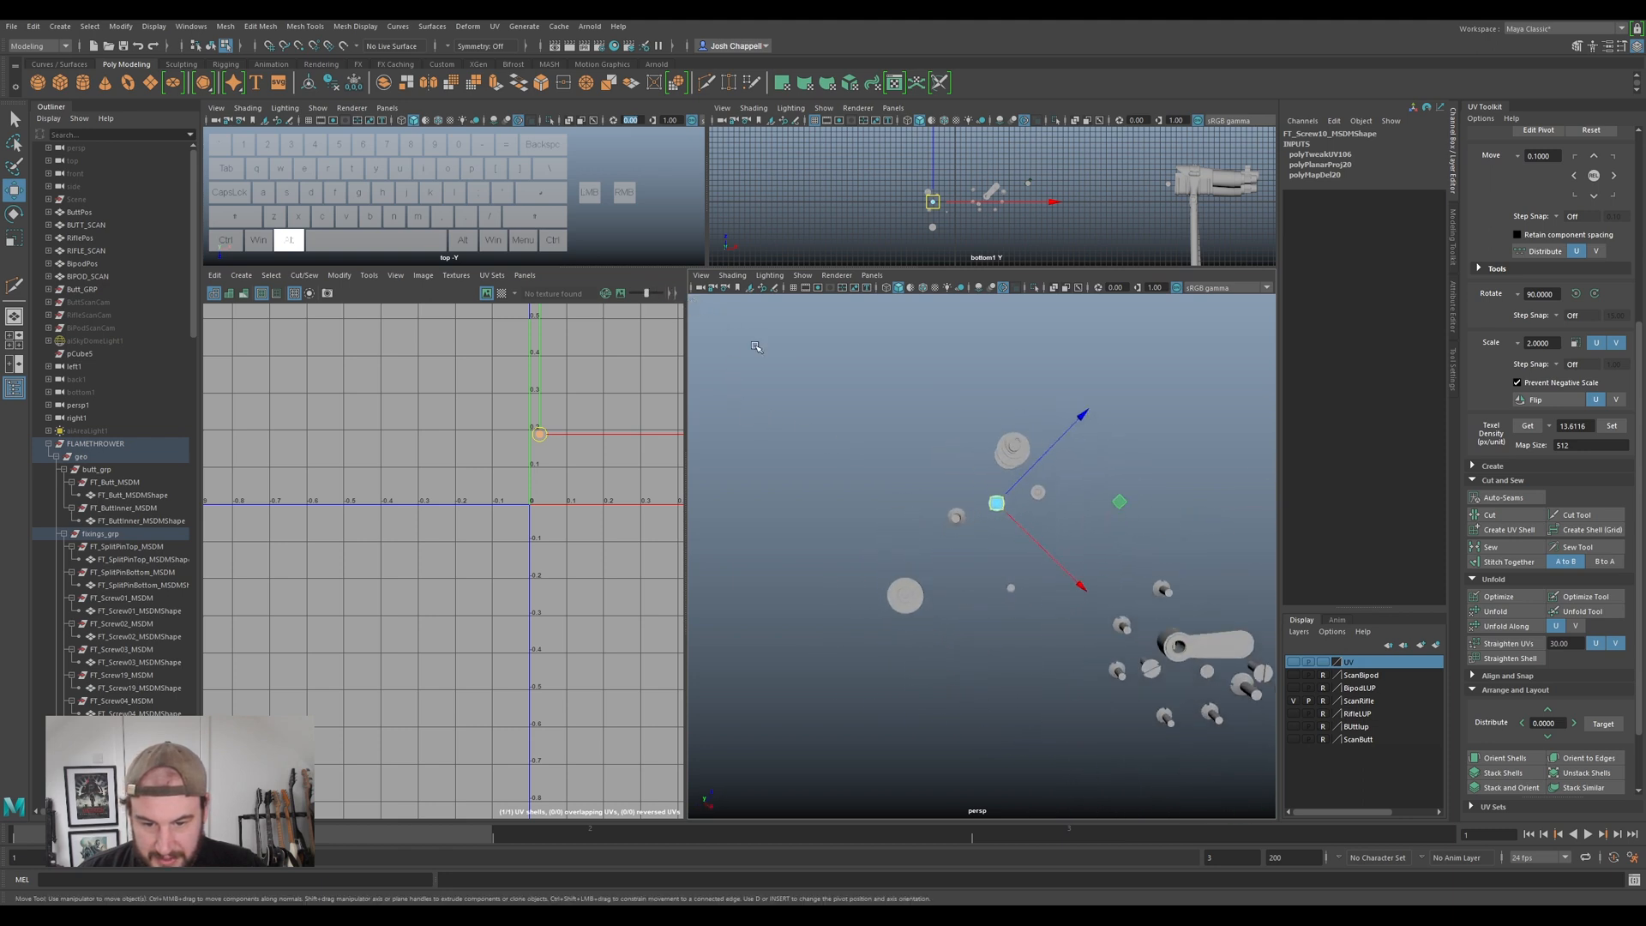
left_click_drag(914, 643, 1068, 560, "ctrl+shift")
scroll(505, 513, "up", 5)
middle_click_drag(576, 512, 635, 583, "alt")
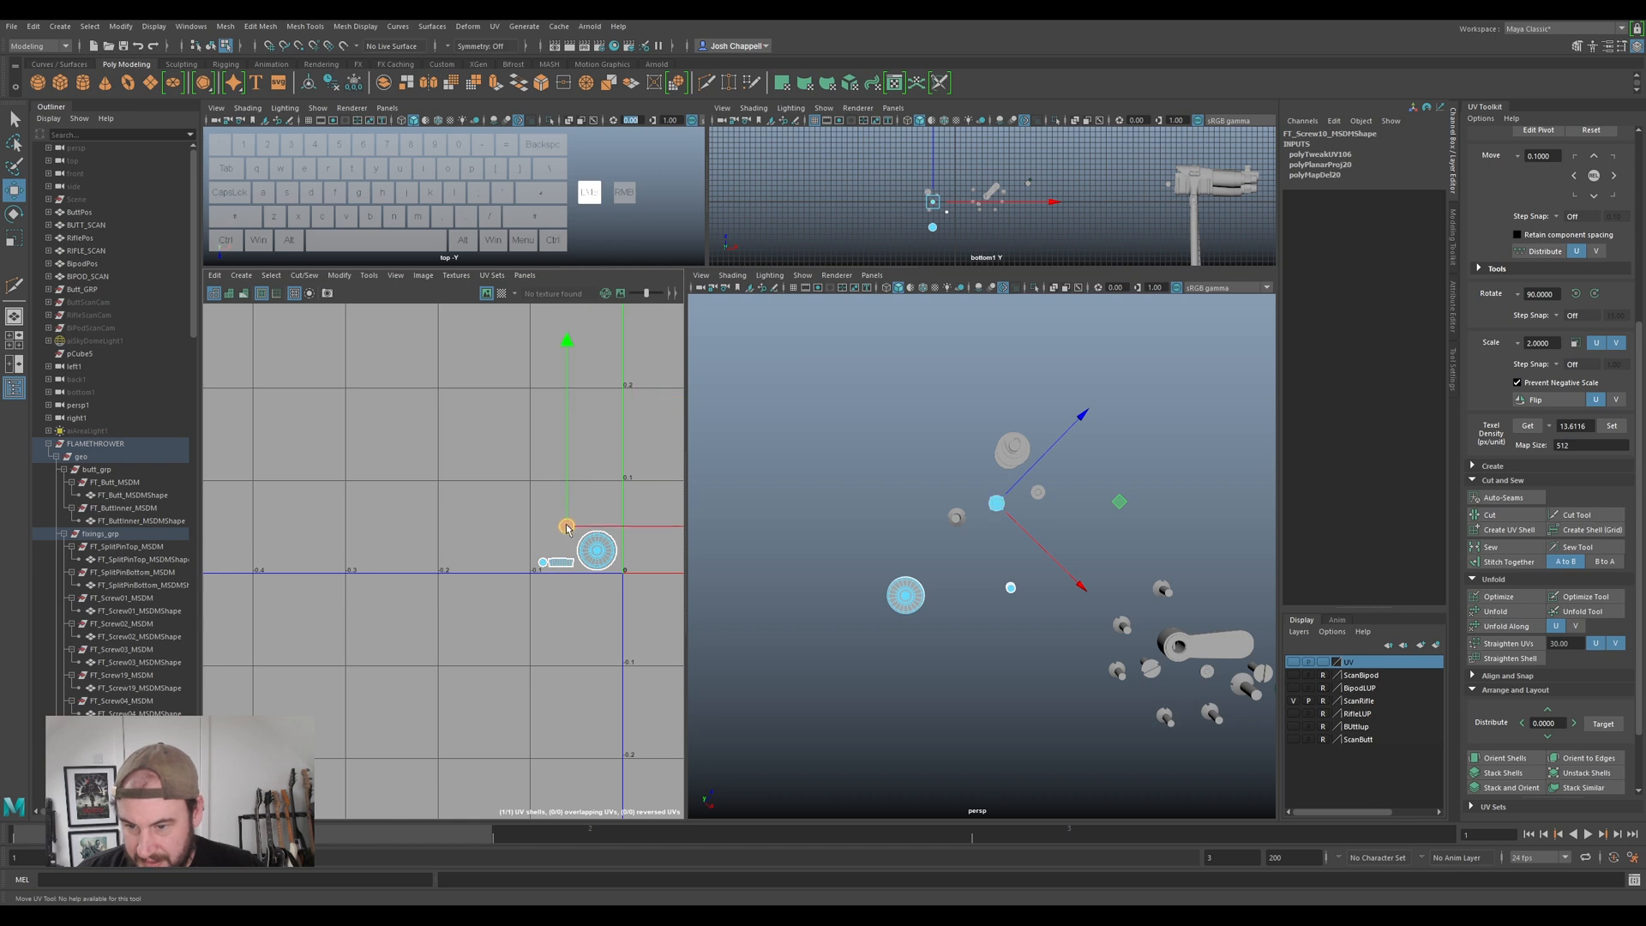
- Select the slotted countersunk screw with the long shaft and delete its existing UVs
left_click_drag(904, 591, 1020, 463, "alt")
middle_click_drag(1021, 562, 1037, 572, "alt")
left_click_drag(1037, 573, 720, 395, "alt")
scroll(918, 549, "up", 3)
right_click_drag(960, 515, 1087, 535, "alt")
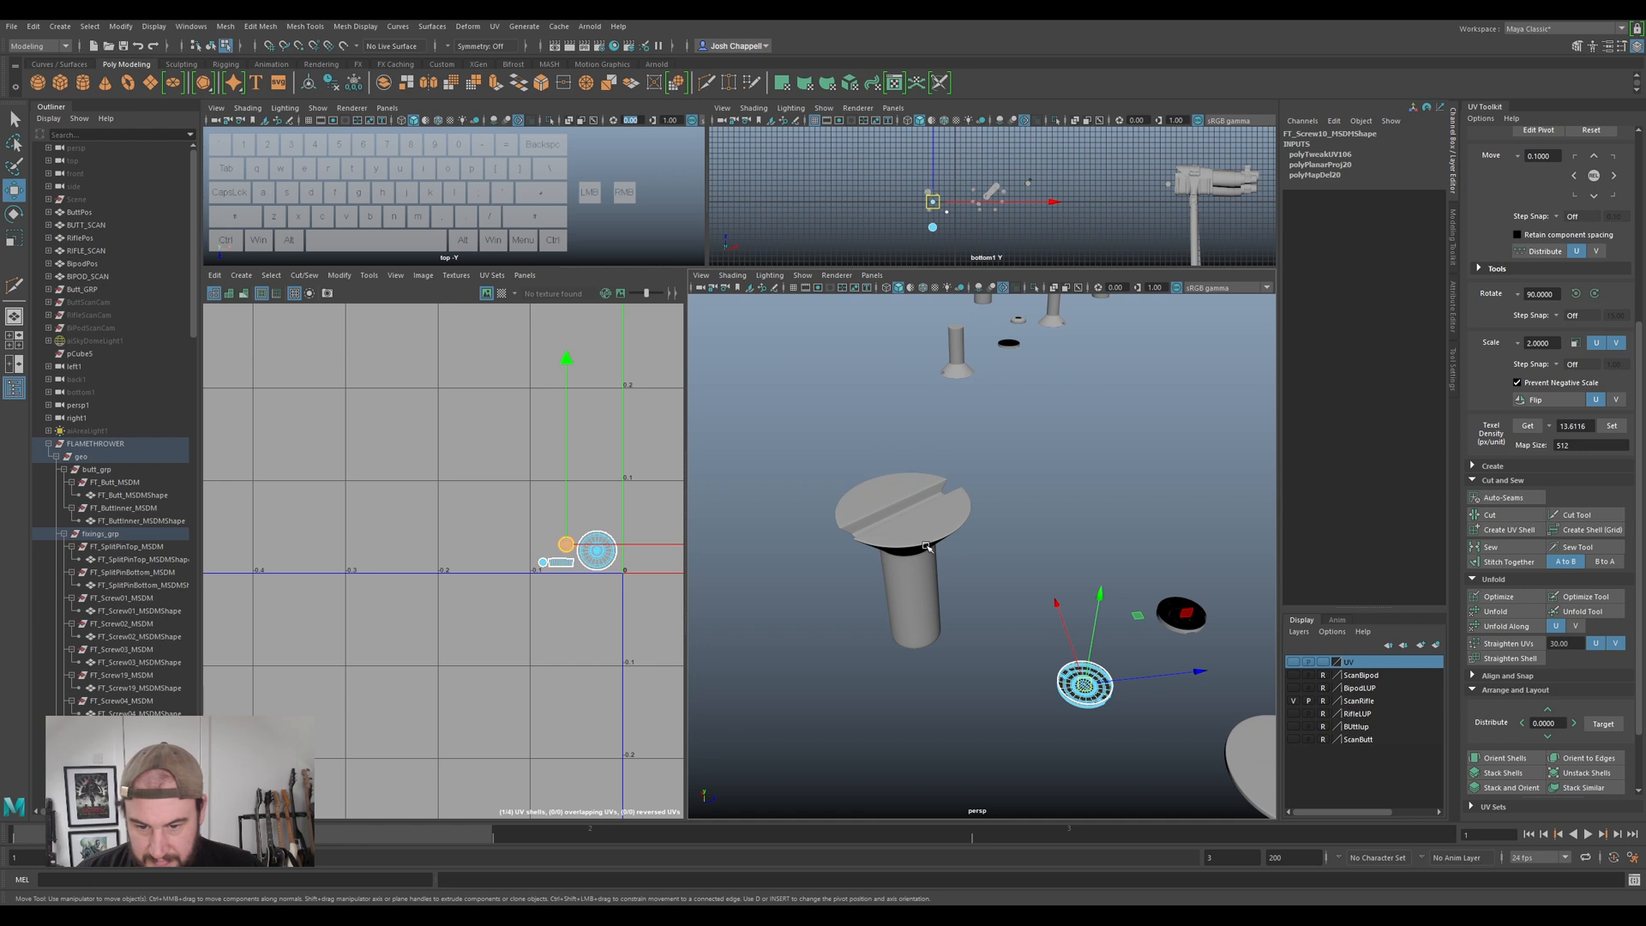
left_click(927, 546)
right_click_drag(922, 533, 965, 519)
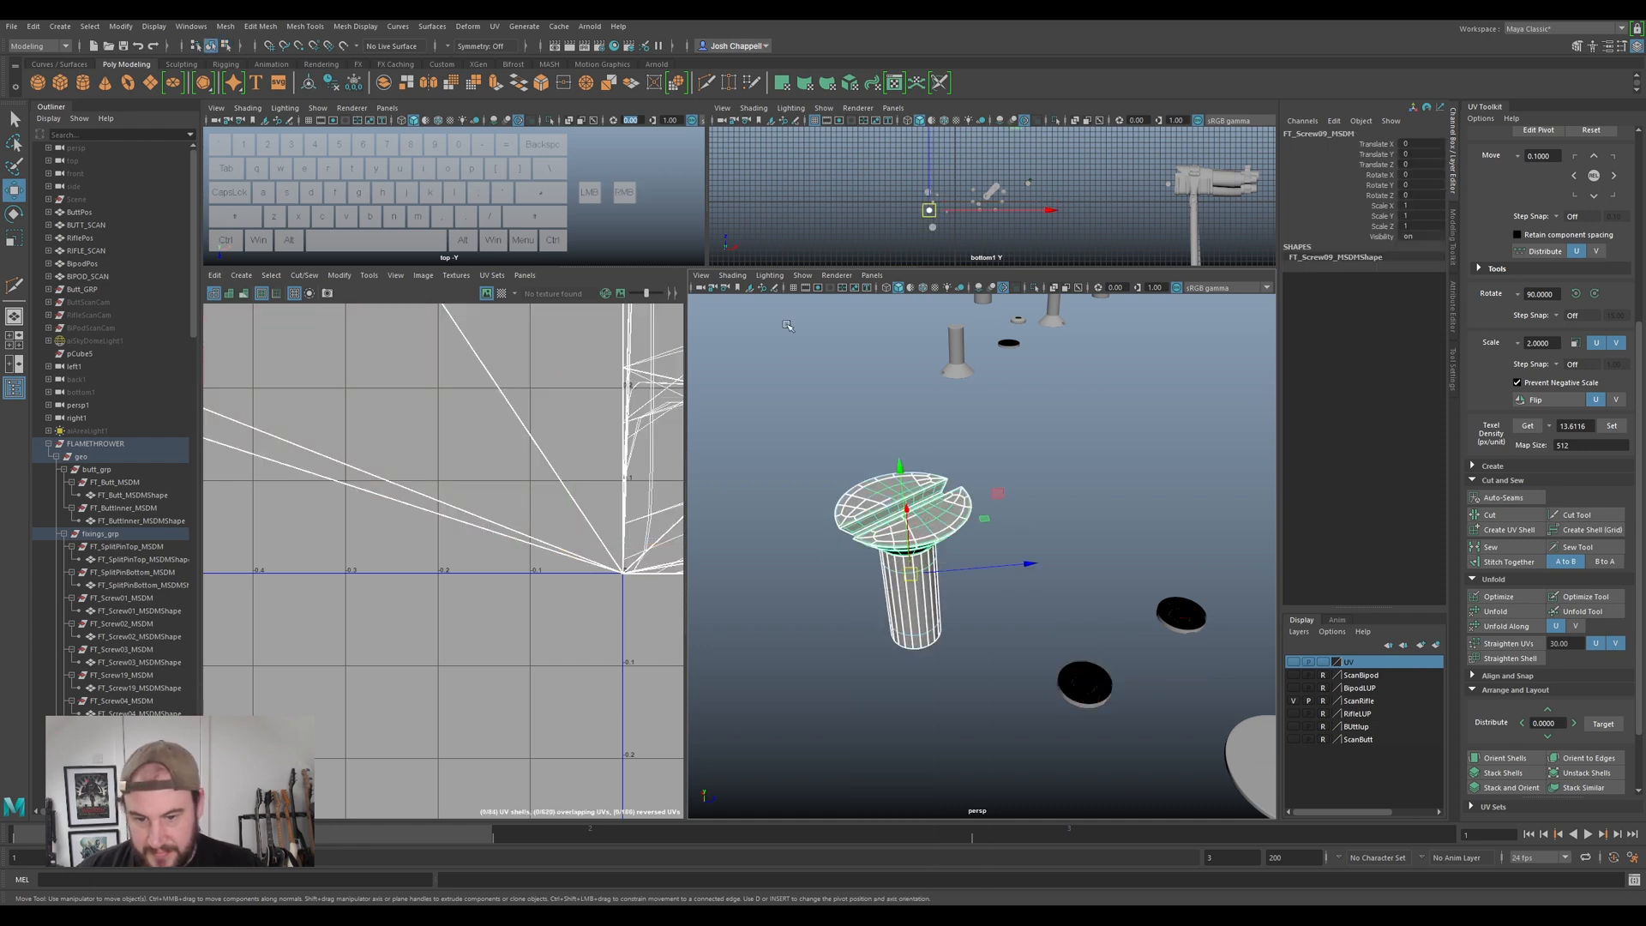
left_click(495, 26)
left_click(523, 289)
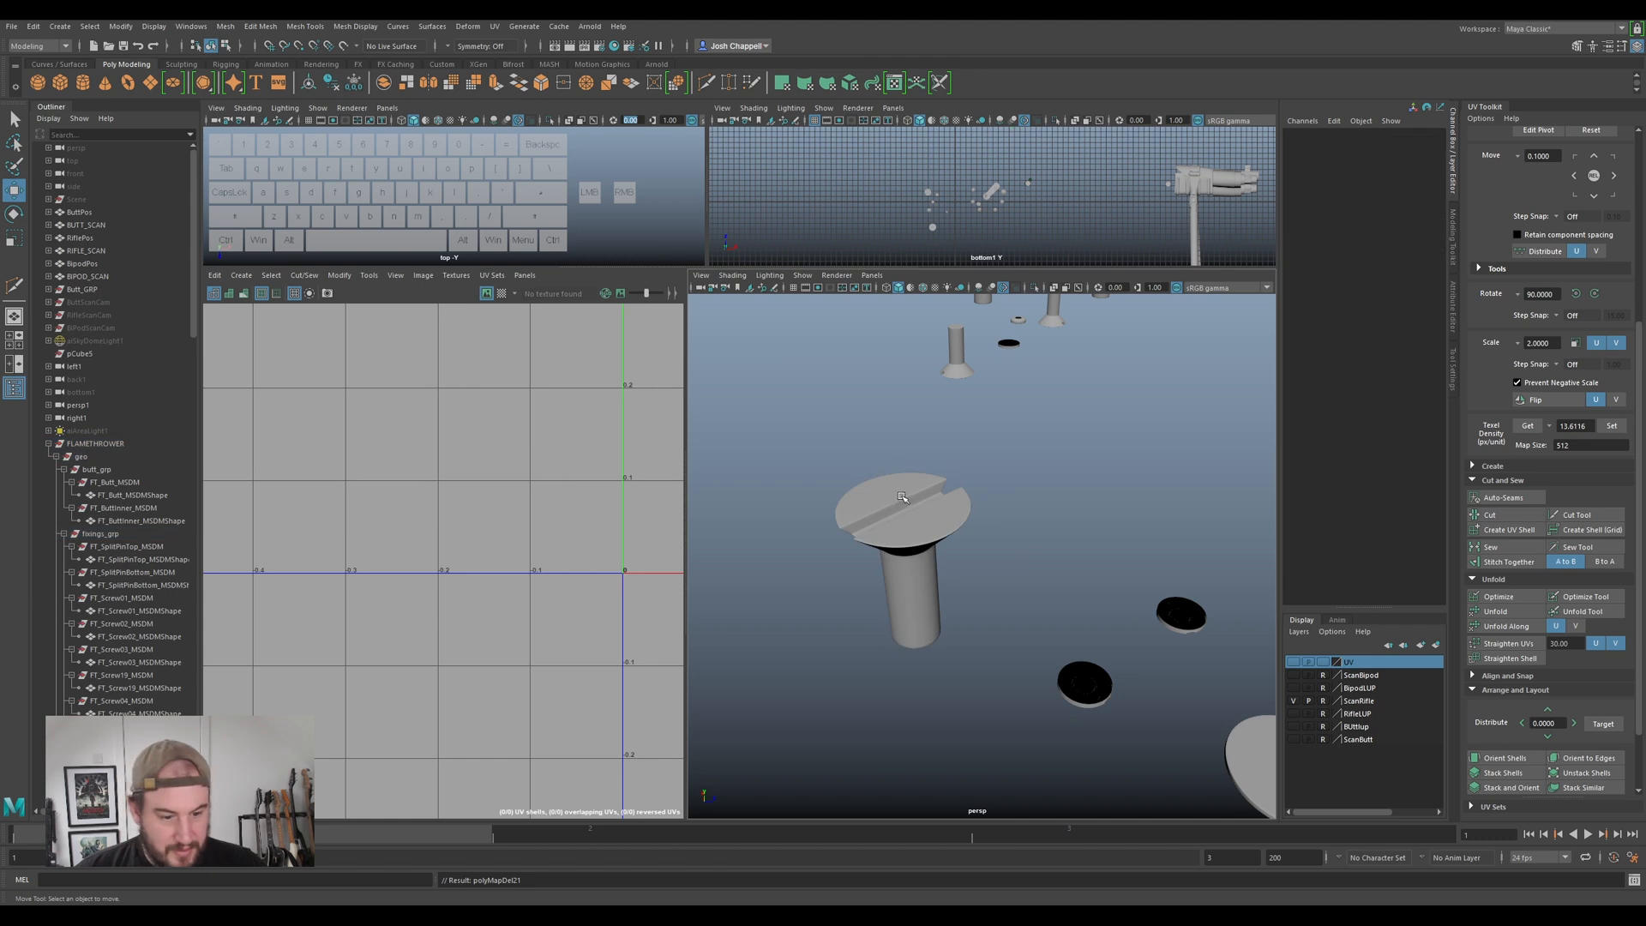
- Project new camera-based UVs onto the countersunk screw
left_click(894, 511)
left_click(494, 27)
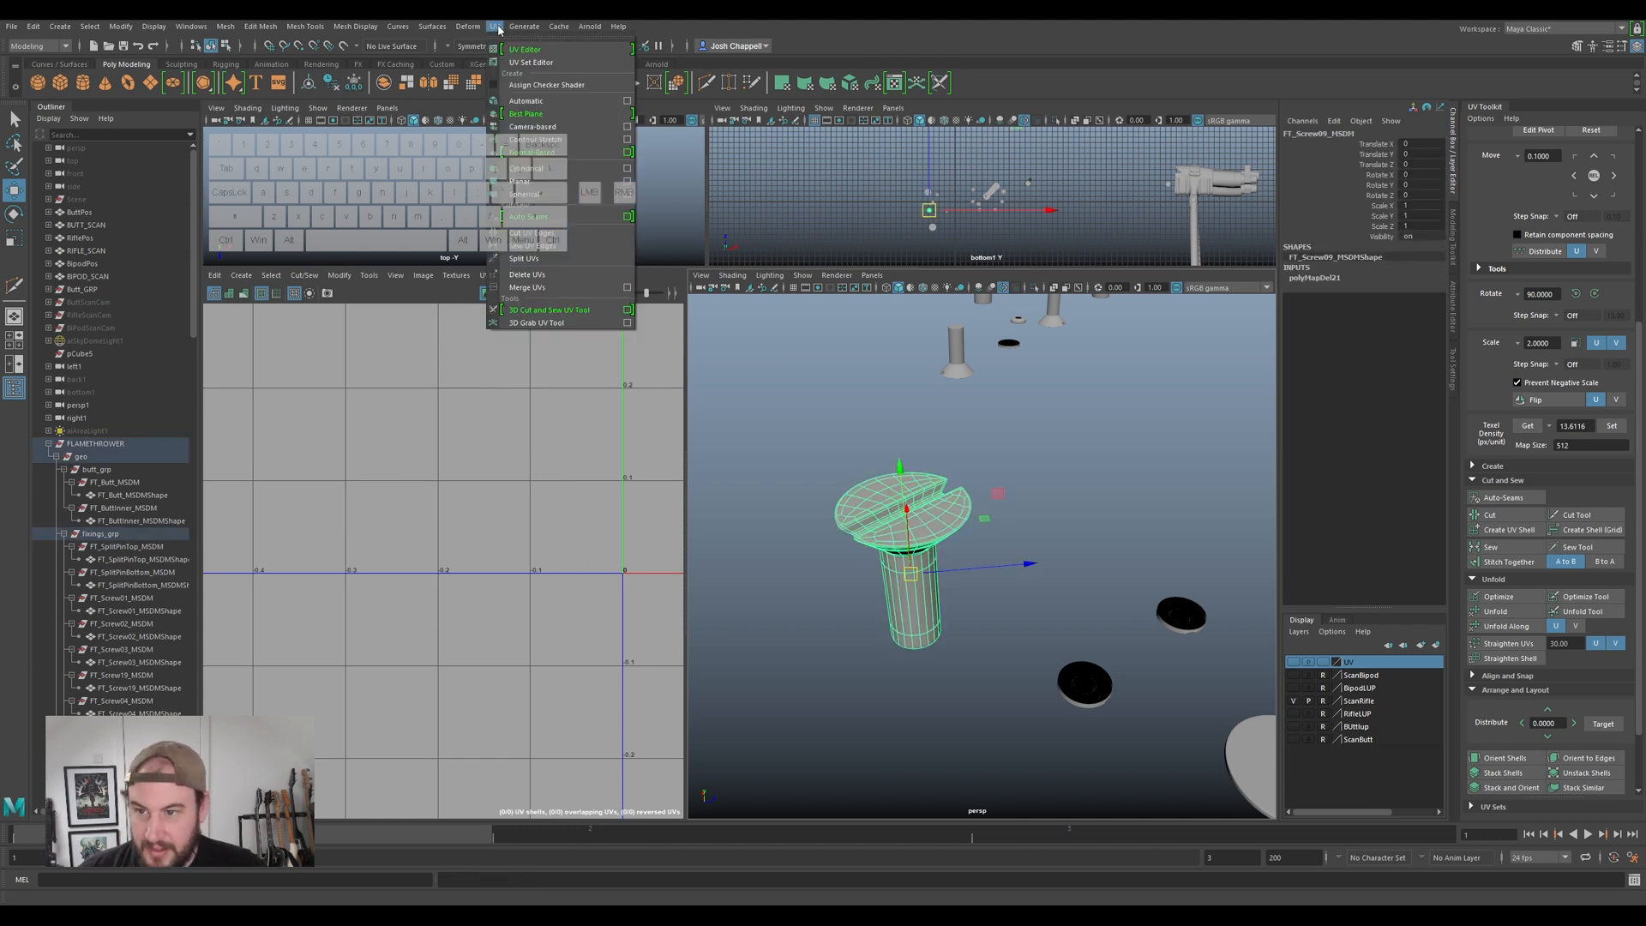
left_click(539, 128)
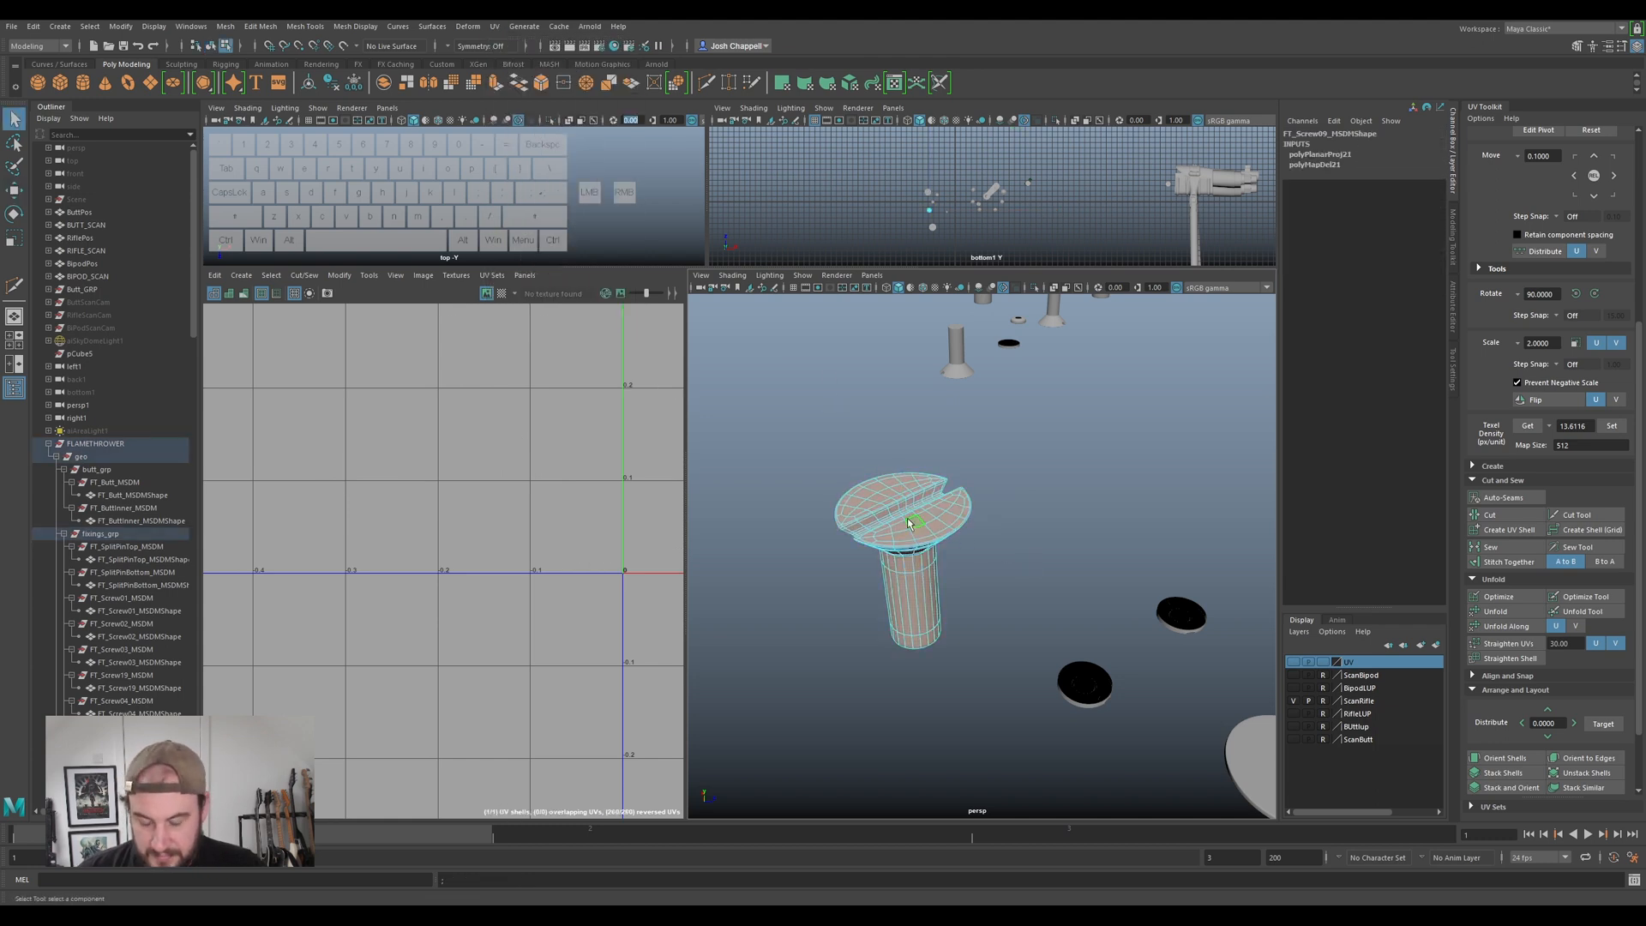
- Cut a UV seam around the countersunk screw's upper rim, following the outline of the slot ends
right_click_drag(908, 518, 908, 483)
scroll(910, 504, "up", 4)
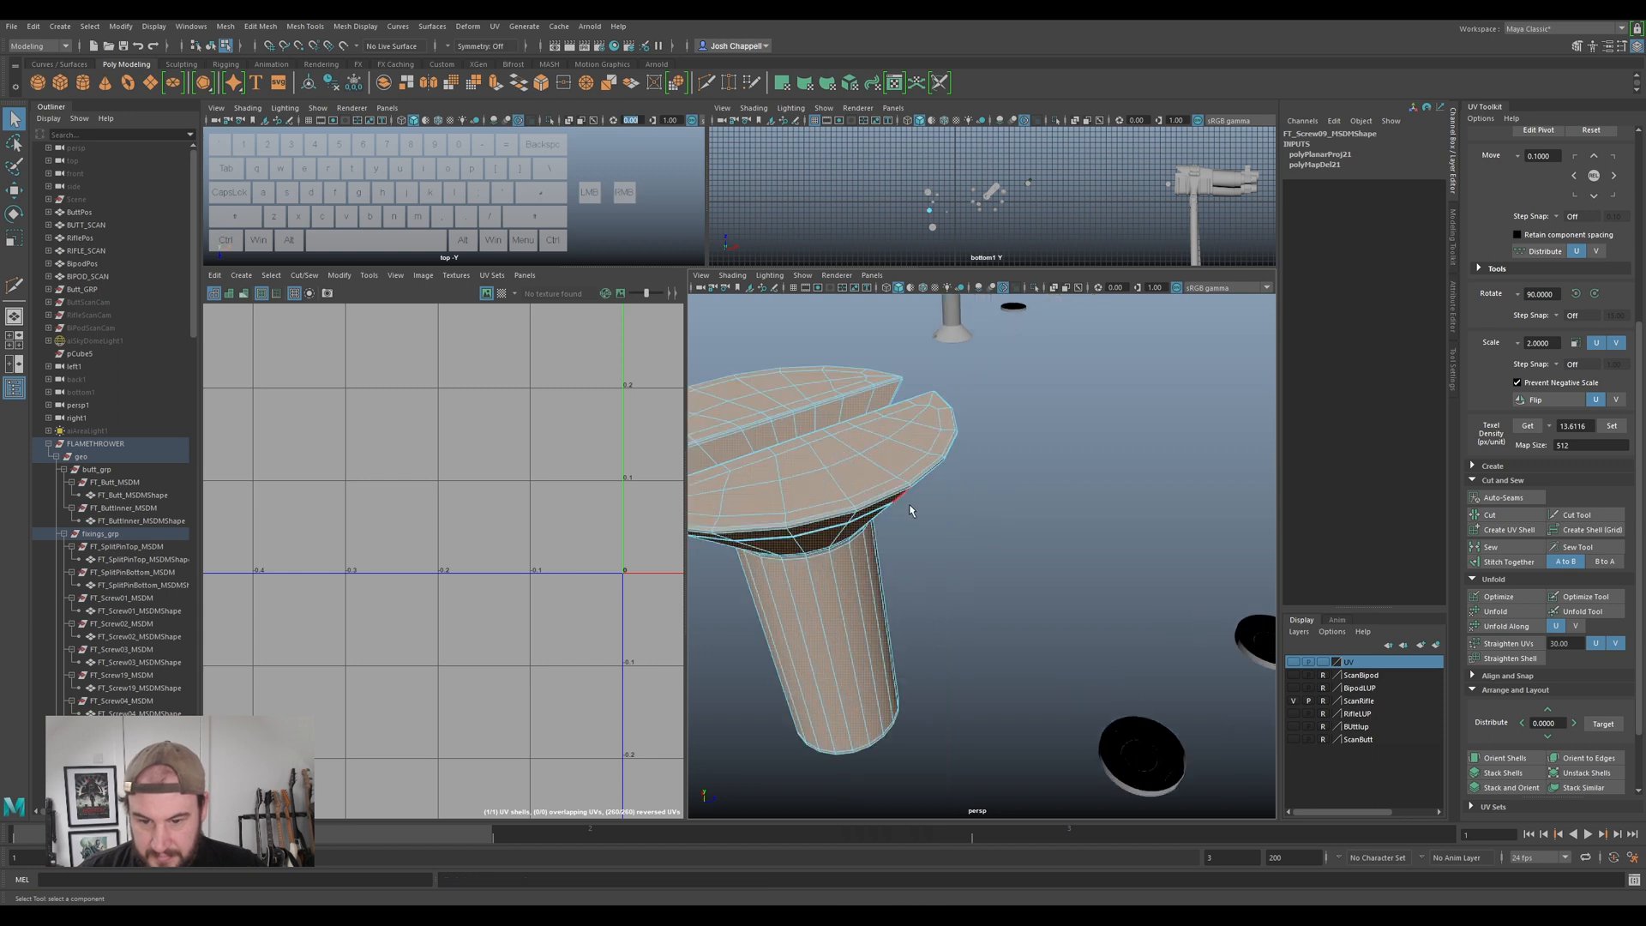
left_click_drag(834, 518, 998, 467, "alt")
right_click_drag(998, 467, 1025, 483, "alt")
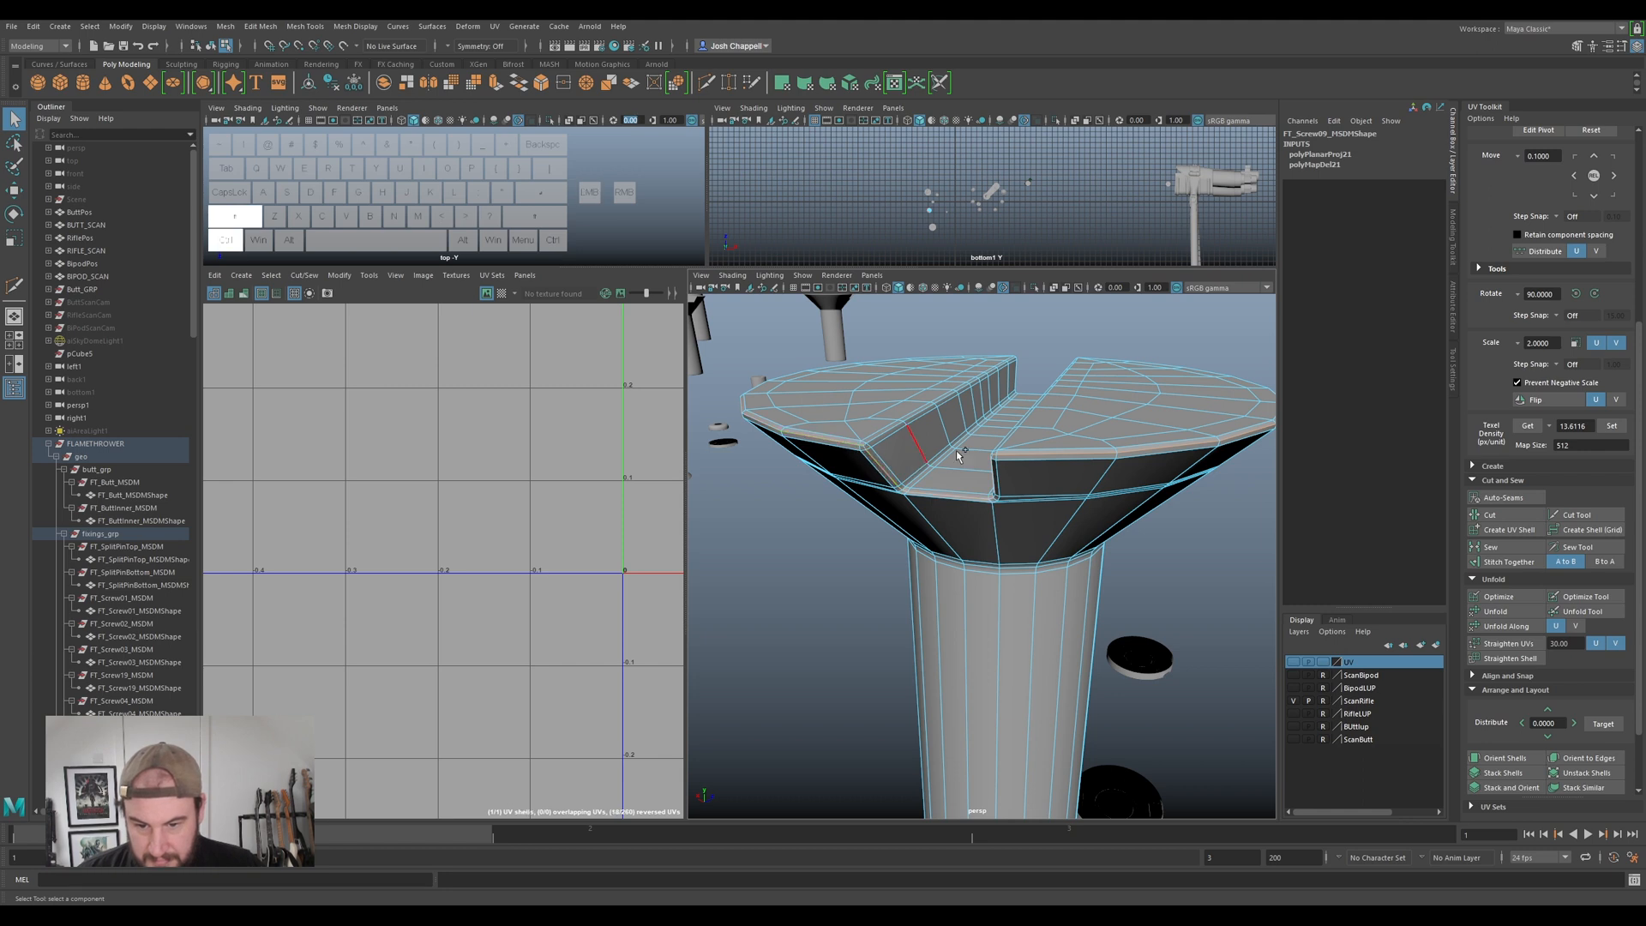
left_click_drag(1100, 441, 886, 470, "alt")
middle_click_drag(886, 471, 1023, 575, "alt")
scroll(1023, 575, "up", 4, "alt")
left_click_drag(1023, 576, 933, 431, "alt")
middle_click_drag(933, 430, 1009, 510, "alt")
scroll(1009, 510, "up", 4, "alt")
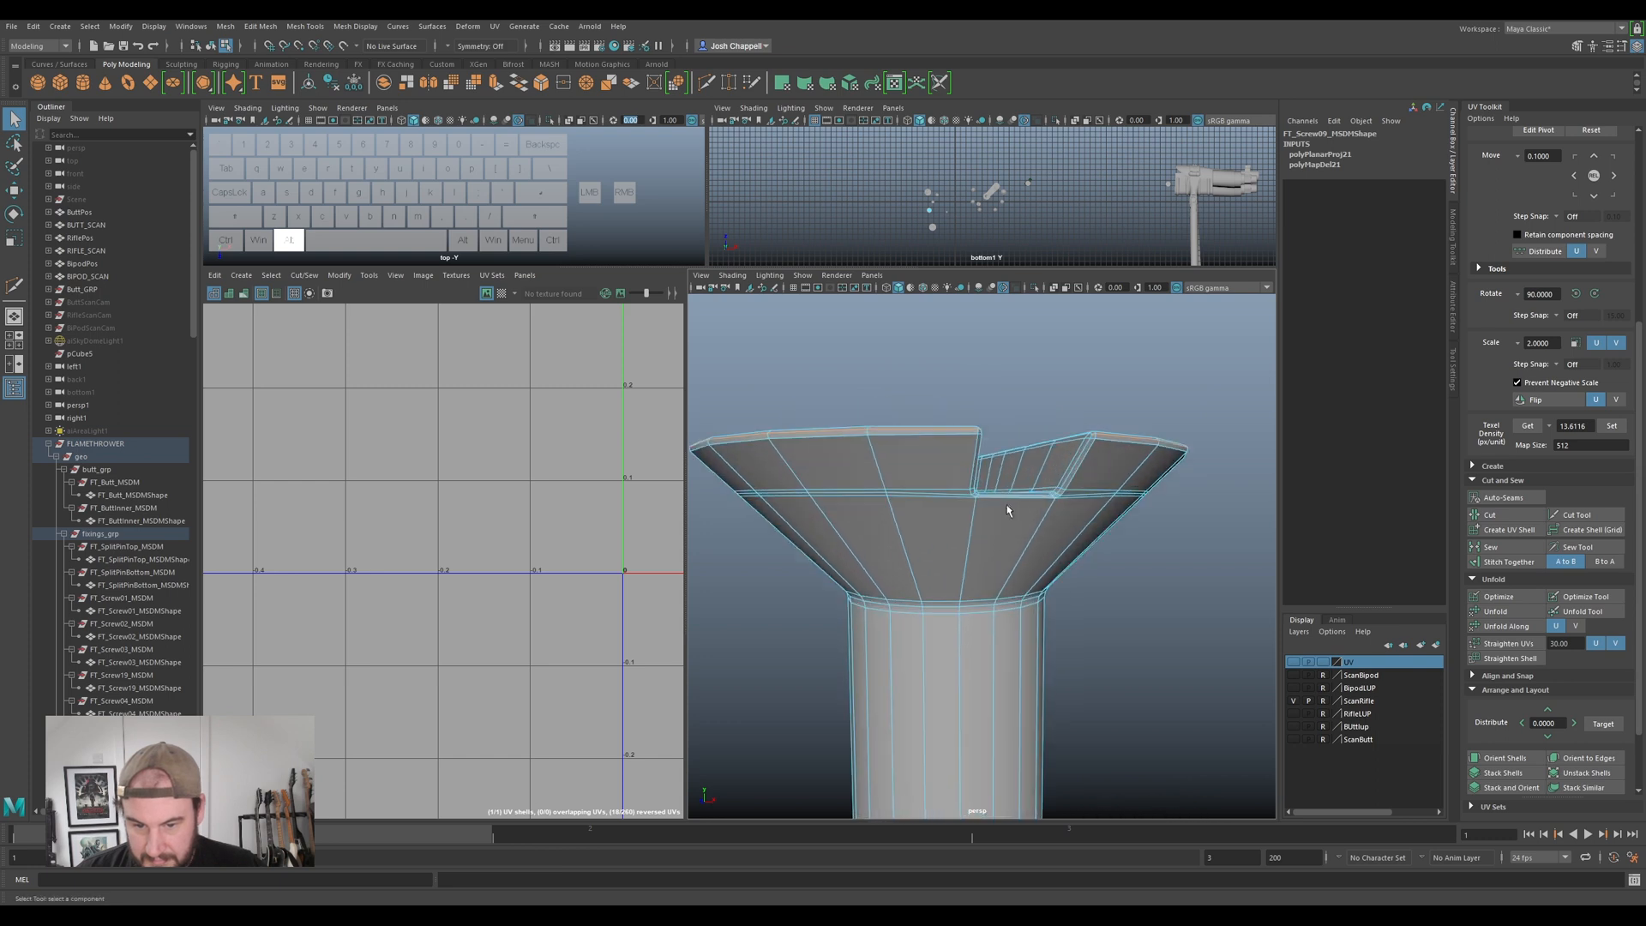
left_click_drag(1007, 528, 938, 573, "alt")
left_click(1497, 516)
key("w")
left_click_drag(1029, 618, 1033, 561, "alt")
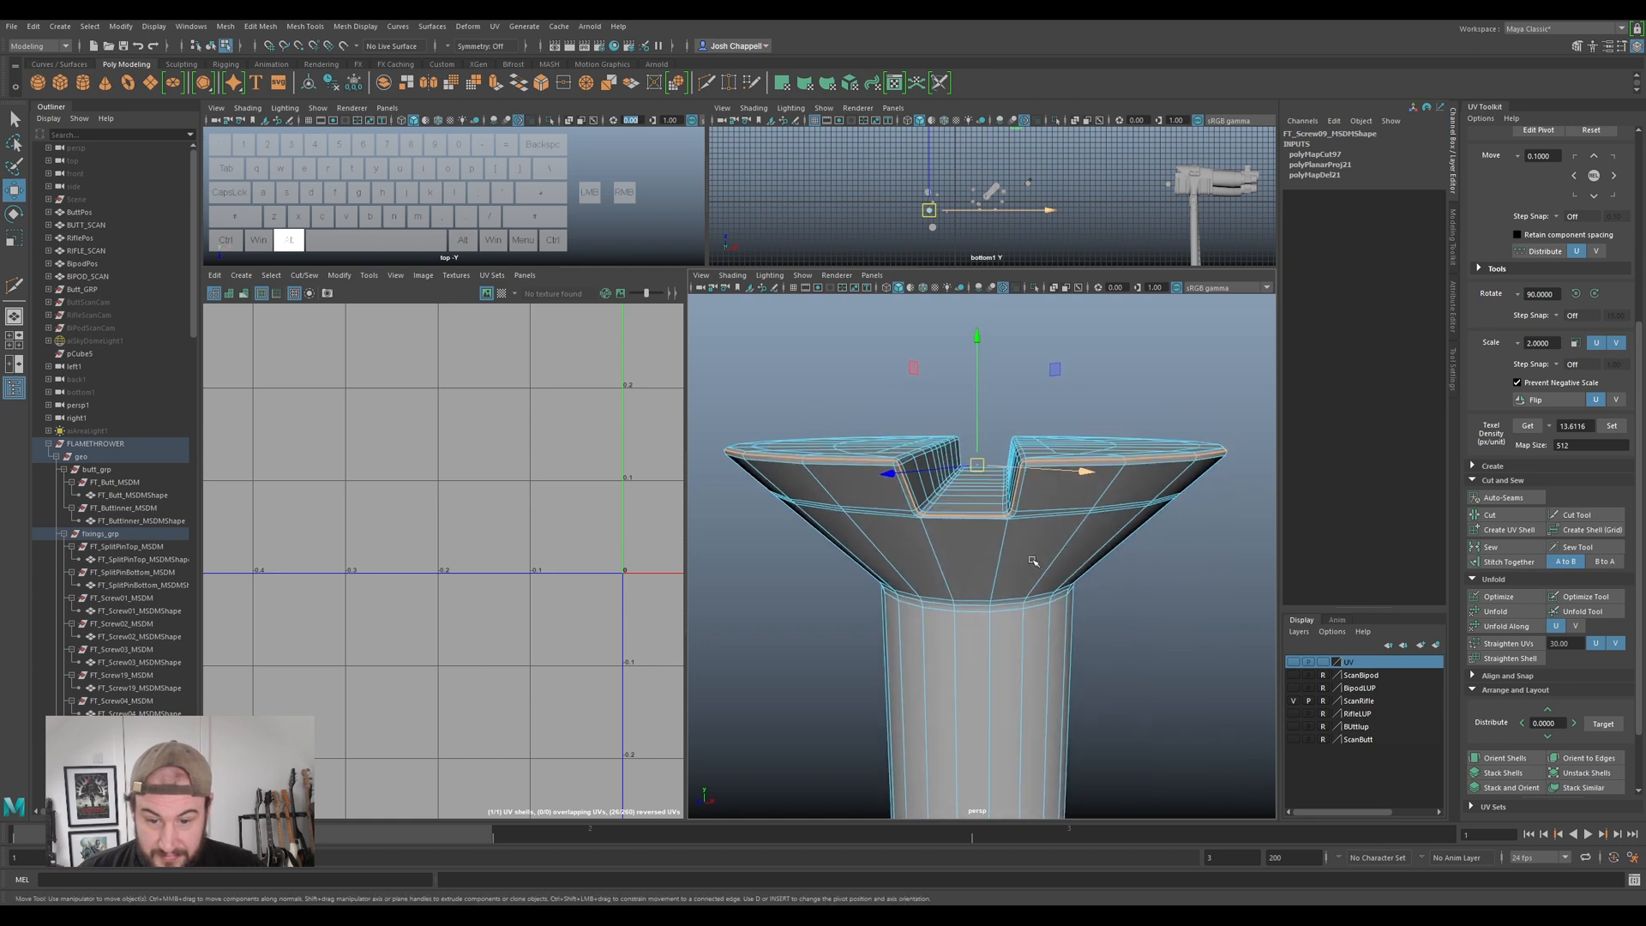
double_click(1012, 572)
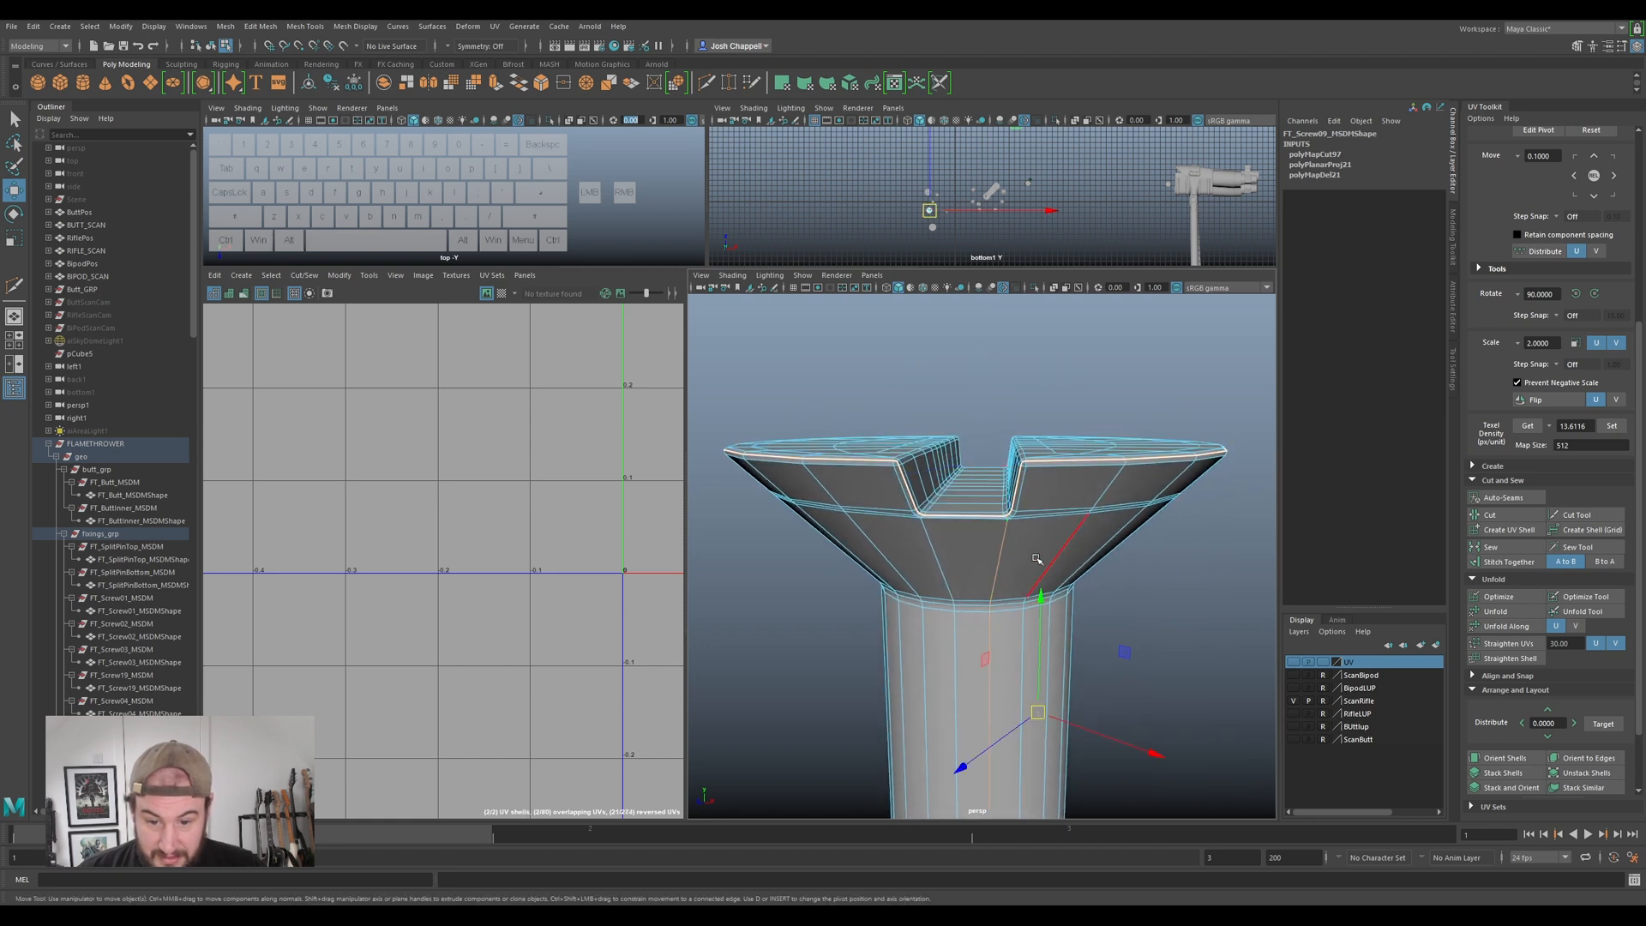
scroll(1037, 559, "up", 3)
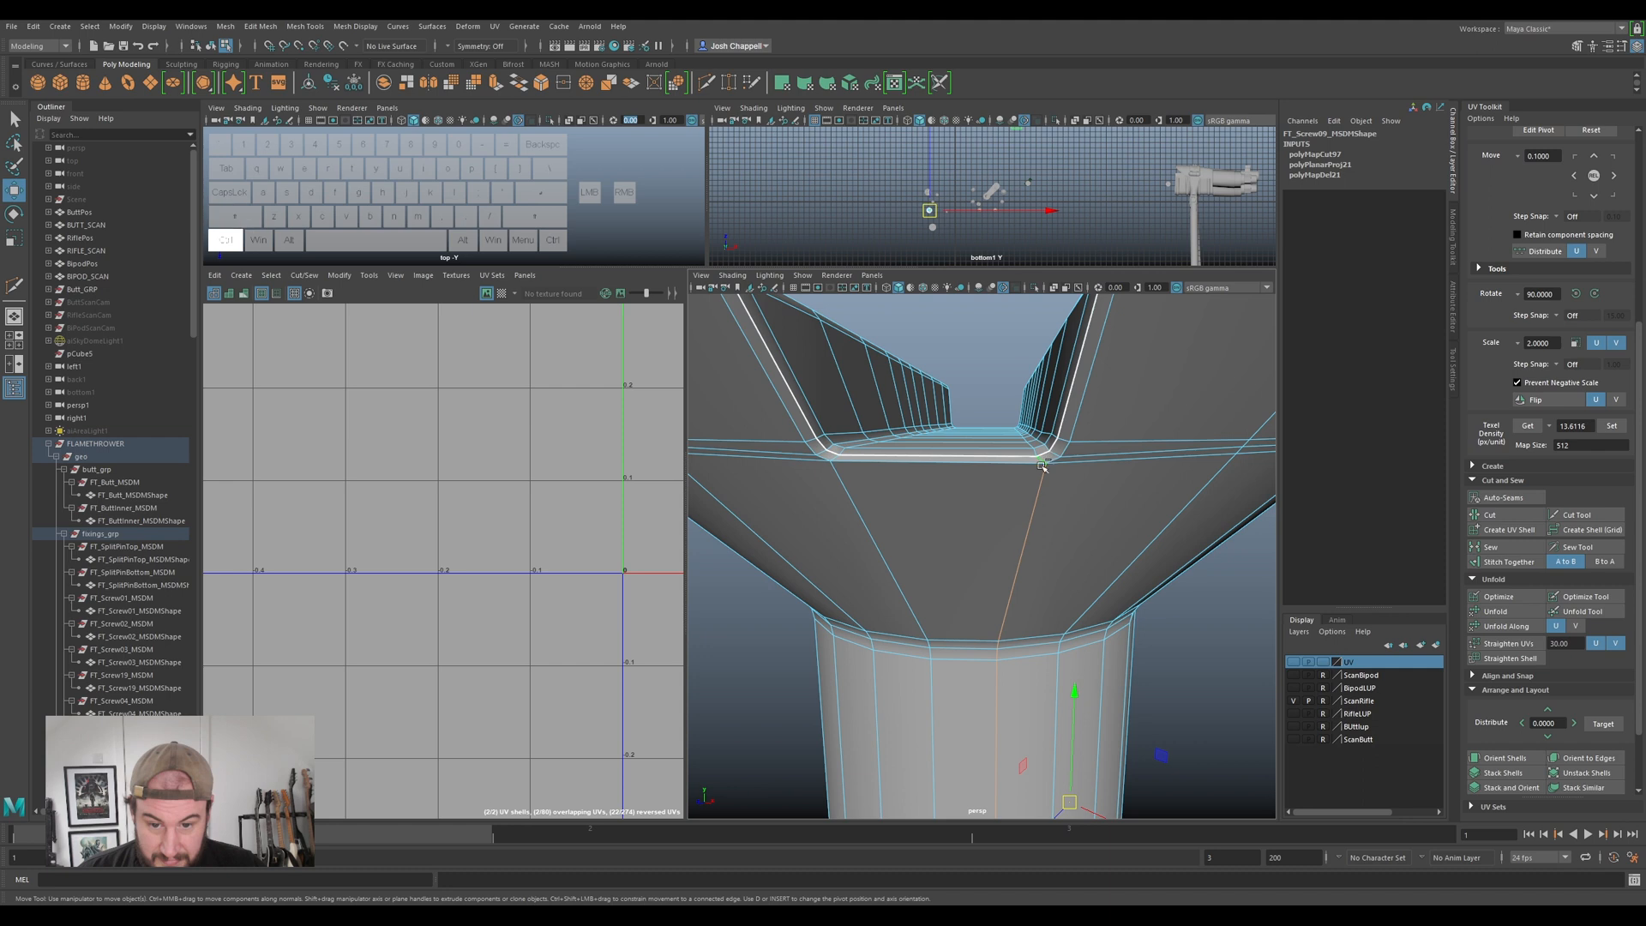
scroll(1043, 465, "down", 10)
- Delete the faces of the countersunk screw's cylindrical shaft, keeping only the conical head
left_click_drag(1043, 480, 1032, 597, "alt")
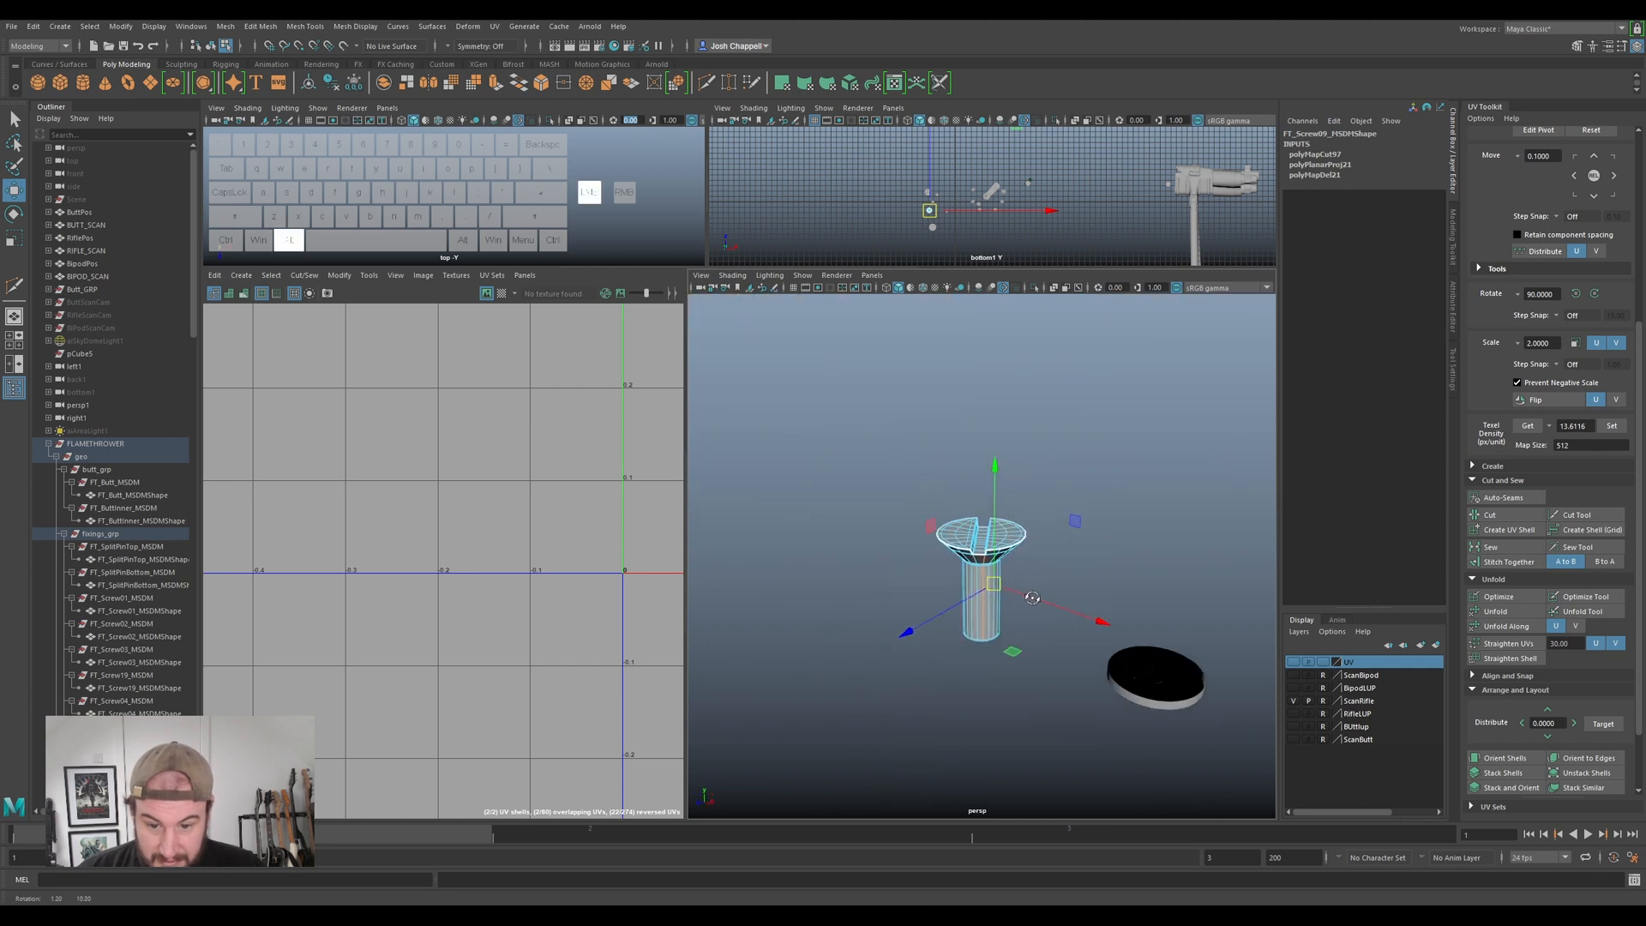
left_click(1294, 663)
left_click_drag(801, 617, 965, 523, "alt")
left_click(1294, 662)
right_click_drag(943, 546, 943, 581)
left_click_drag(828, 635, 999, 526)
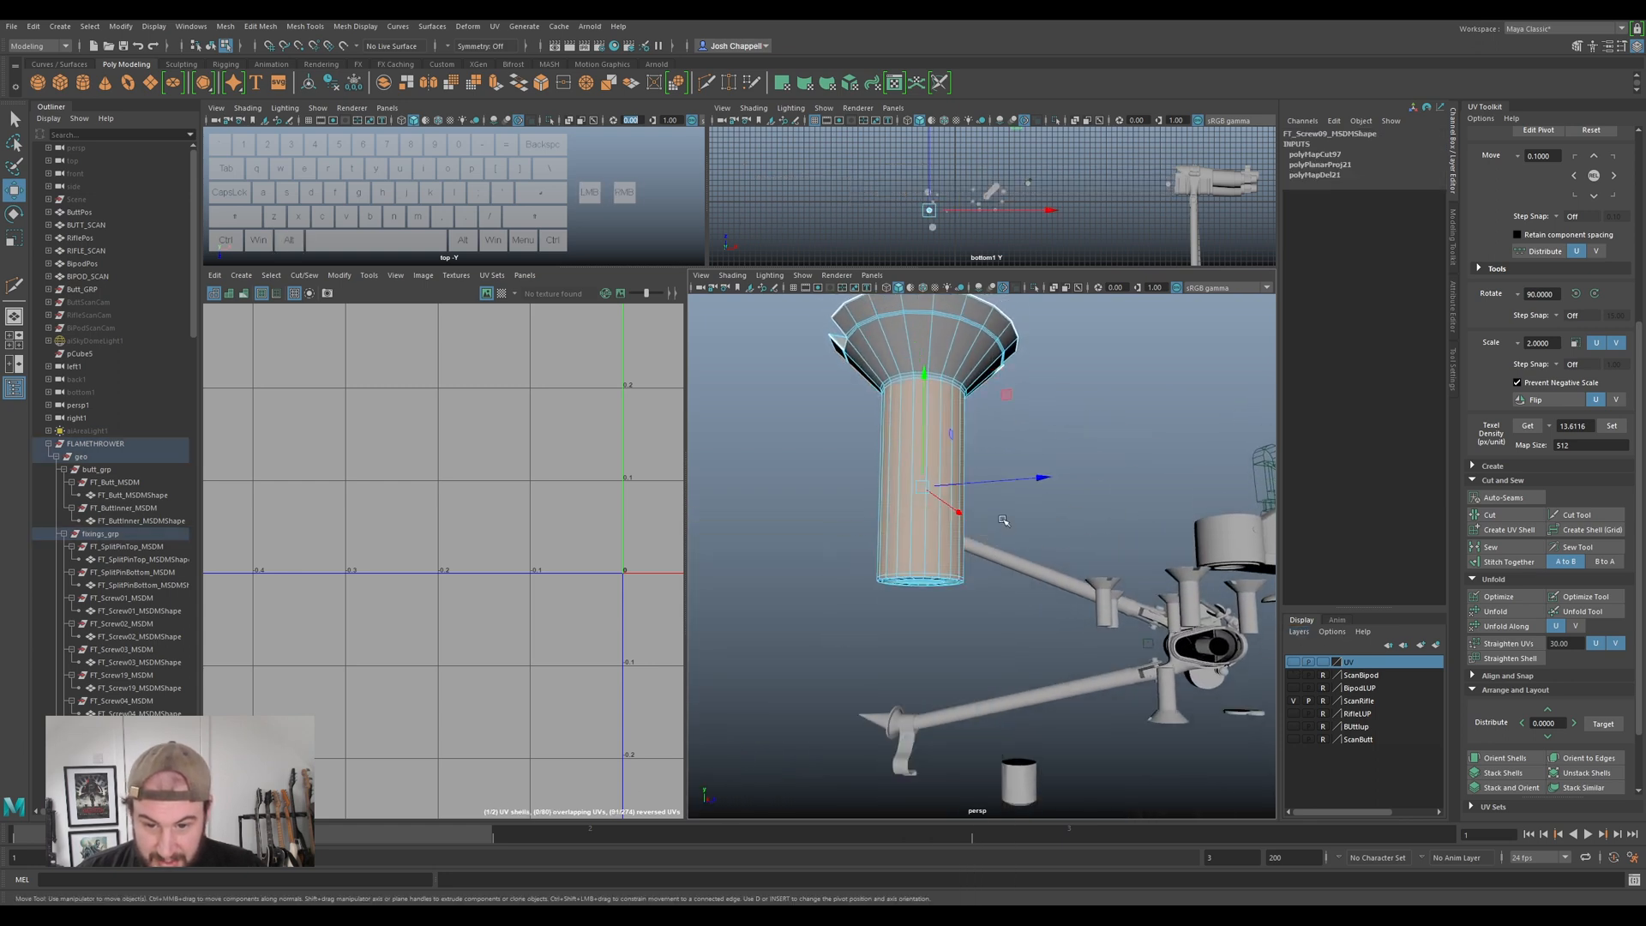
key("Delete")
- Return to object selection and delete the countersunk screw's construction history
right_click_drag(924, 368, 892, 339)
left_click_drag(892, 338, 900, 296, "alt")
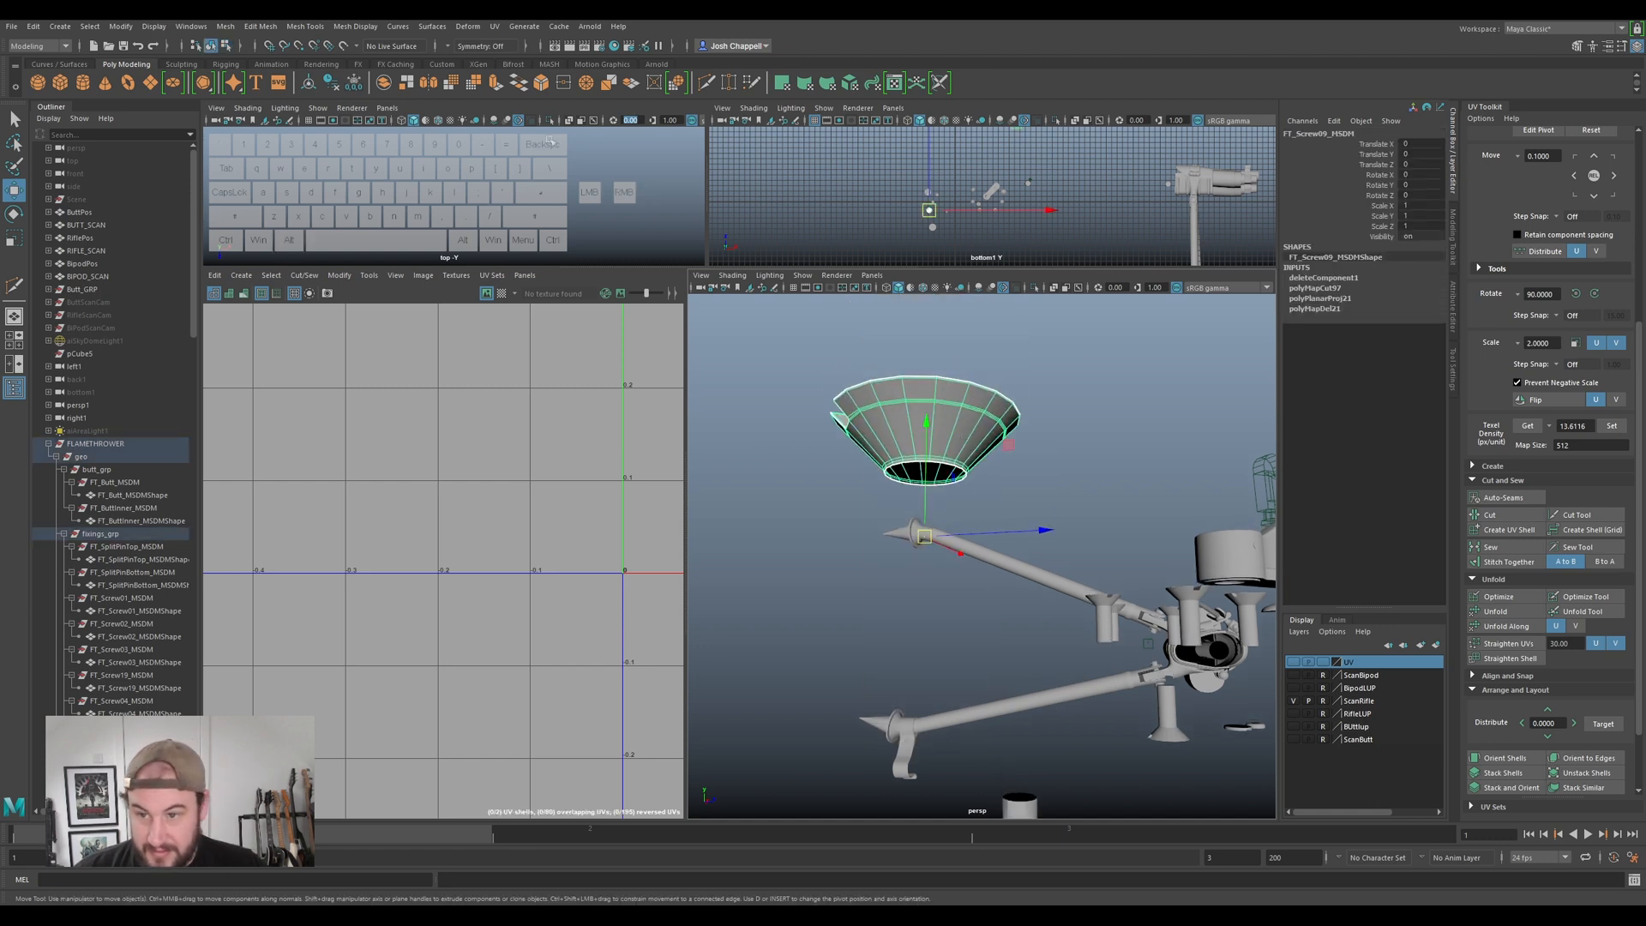
left_click(331, 82)
- Cut a UV seam down the side of the conical head, from the slot's corner to the lower open rim
left_click_drag(763, 377, 951, 396, "alt")
right_click_drag(951, 396, 951, 352)
scroll(952, 352, "up", 5)
middle_click_drag(952, 352, 964, 502, "alt")
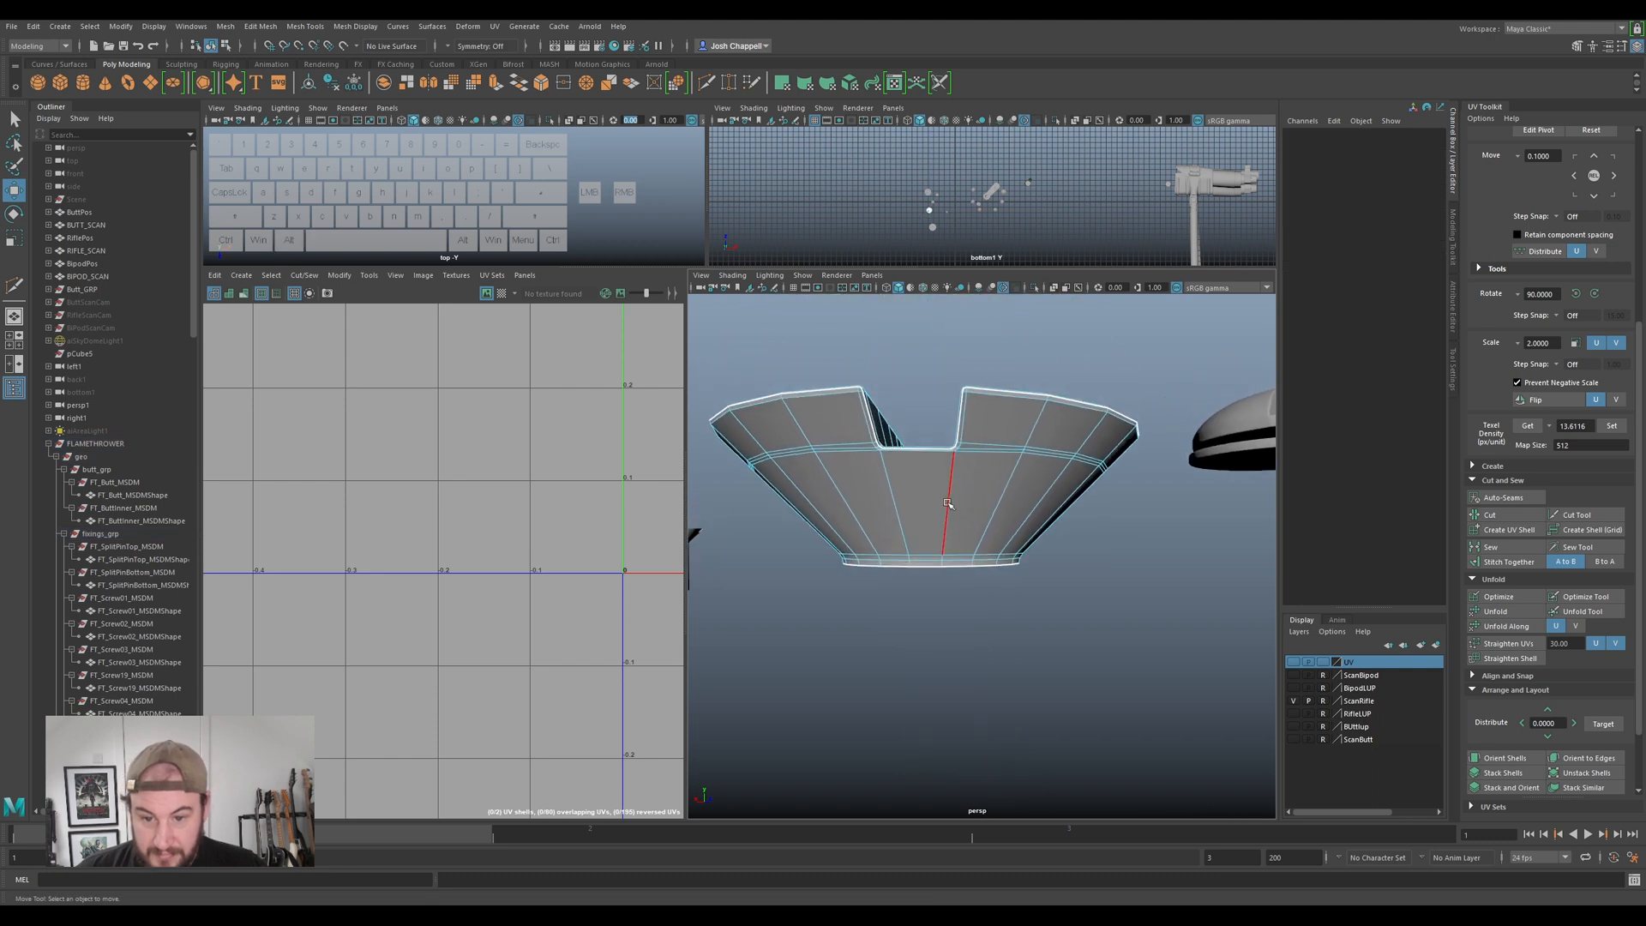
left_click(947, 502)
scroll(978, 468, "up", 4)
middle_click_drag(977, 468, 1025, 650, "alt")
left_click(1009, 580, "shift")
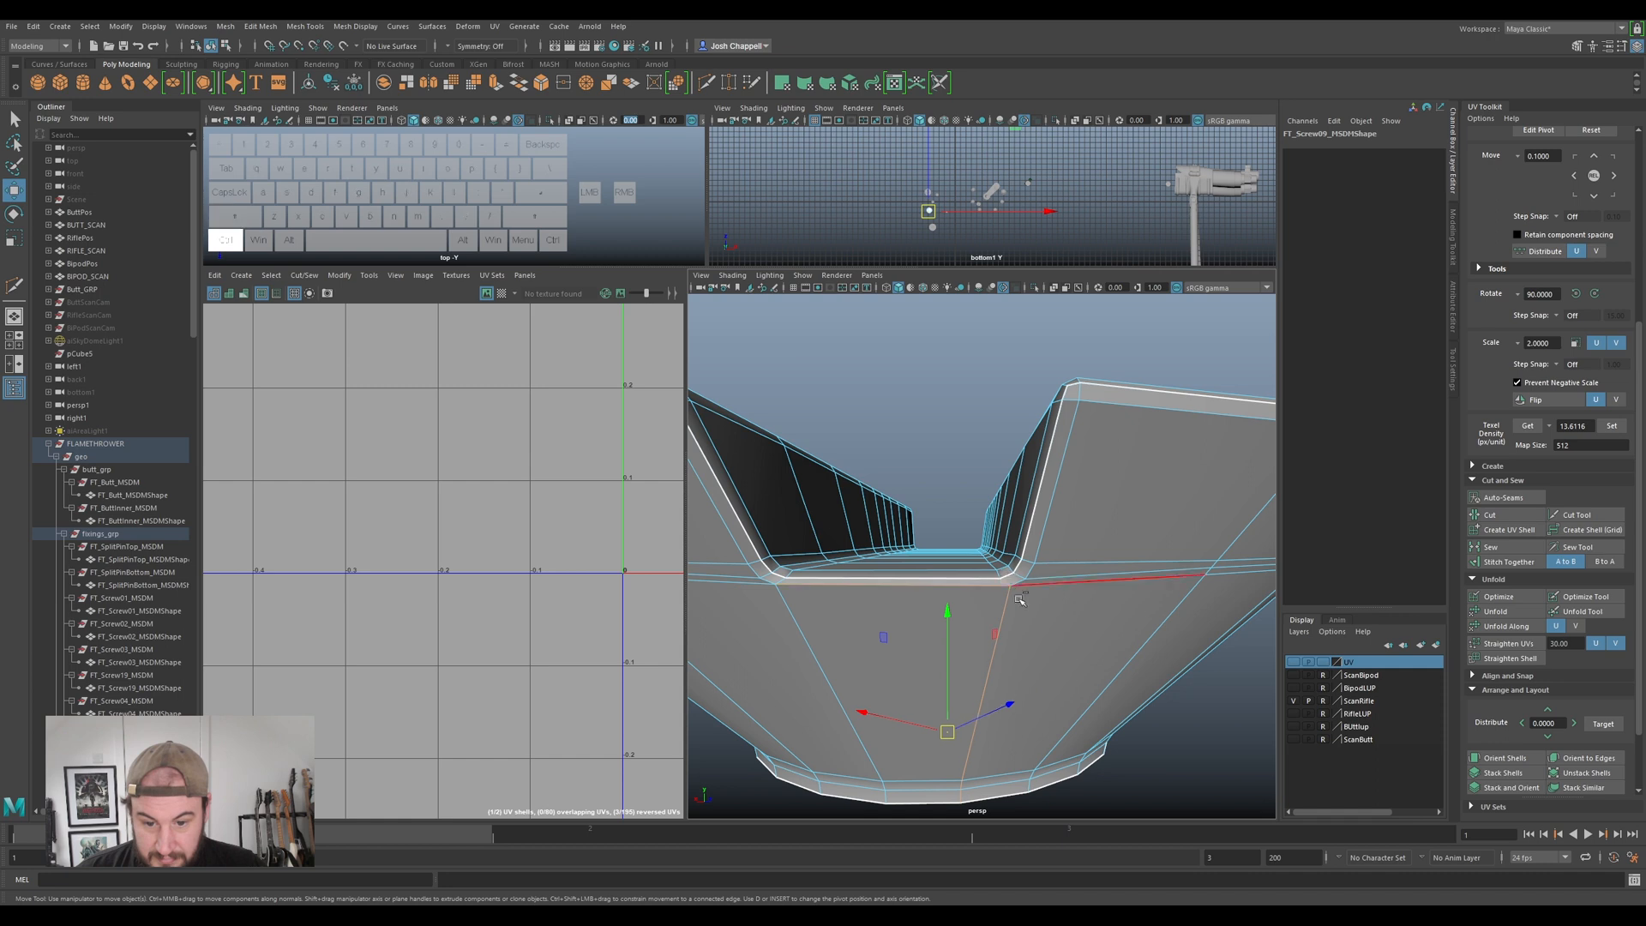
left_click(960, 586, "ctrl")
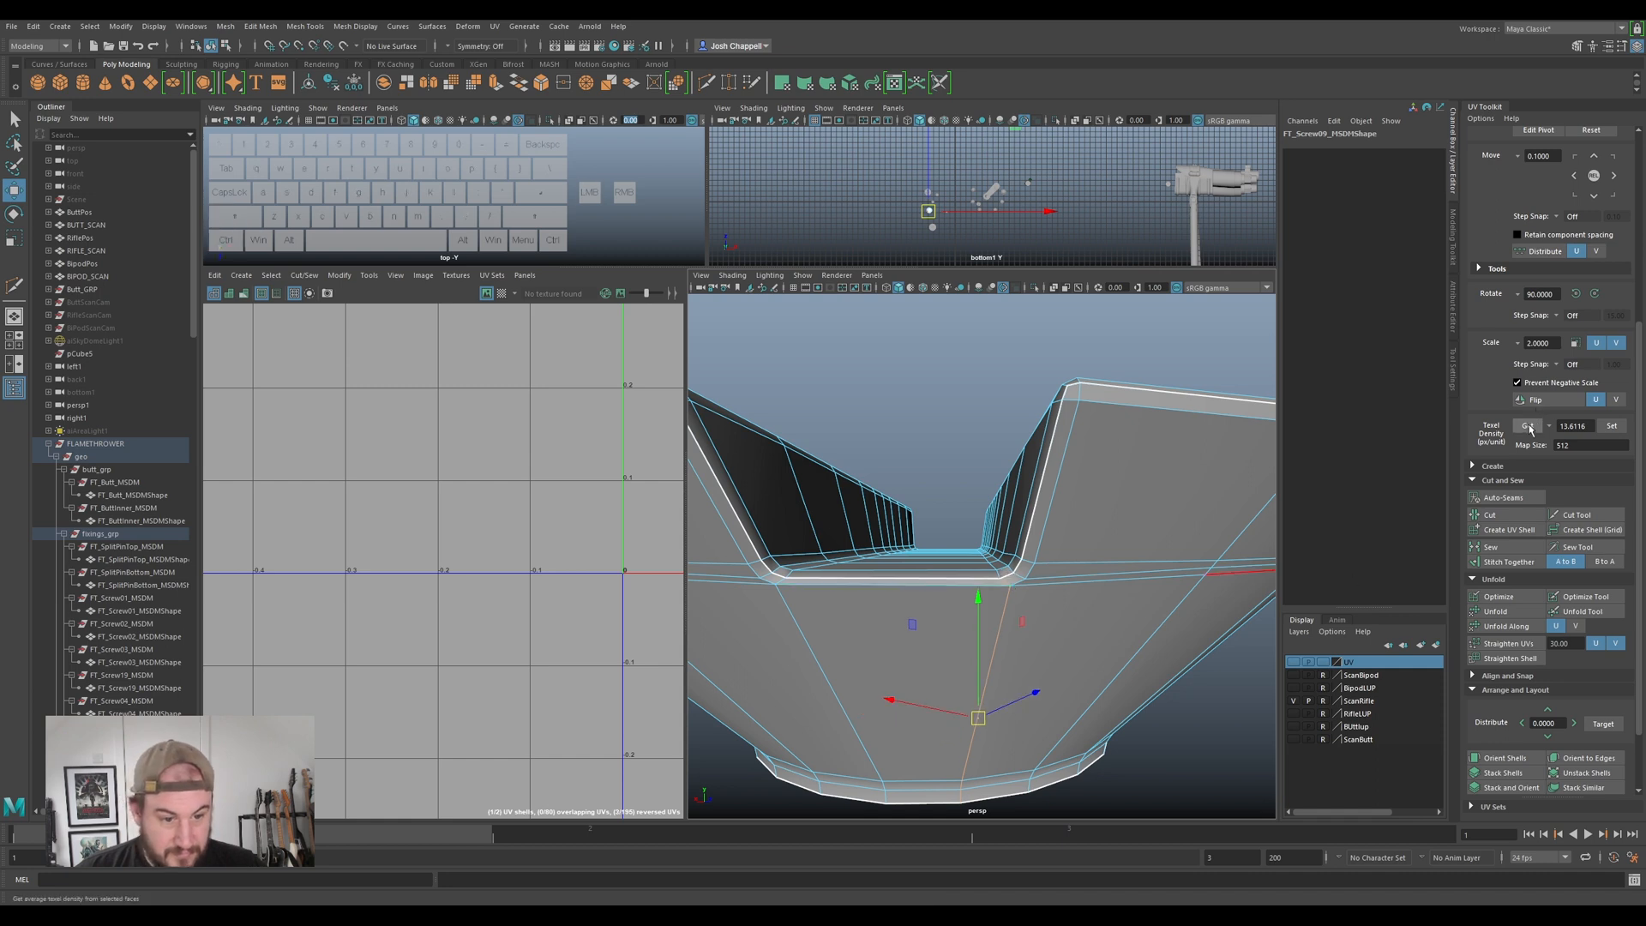
left_click(1498, 519)
- Frame the countersunk screw's UVs, then select and unfold the slotted cap's shell
scroll(966, 522, "down", 6)
left_click_drag(966, 522, 1031, 547, "alt")
right_click_drag(1032, 547, 1087, 529)
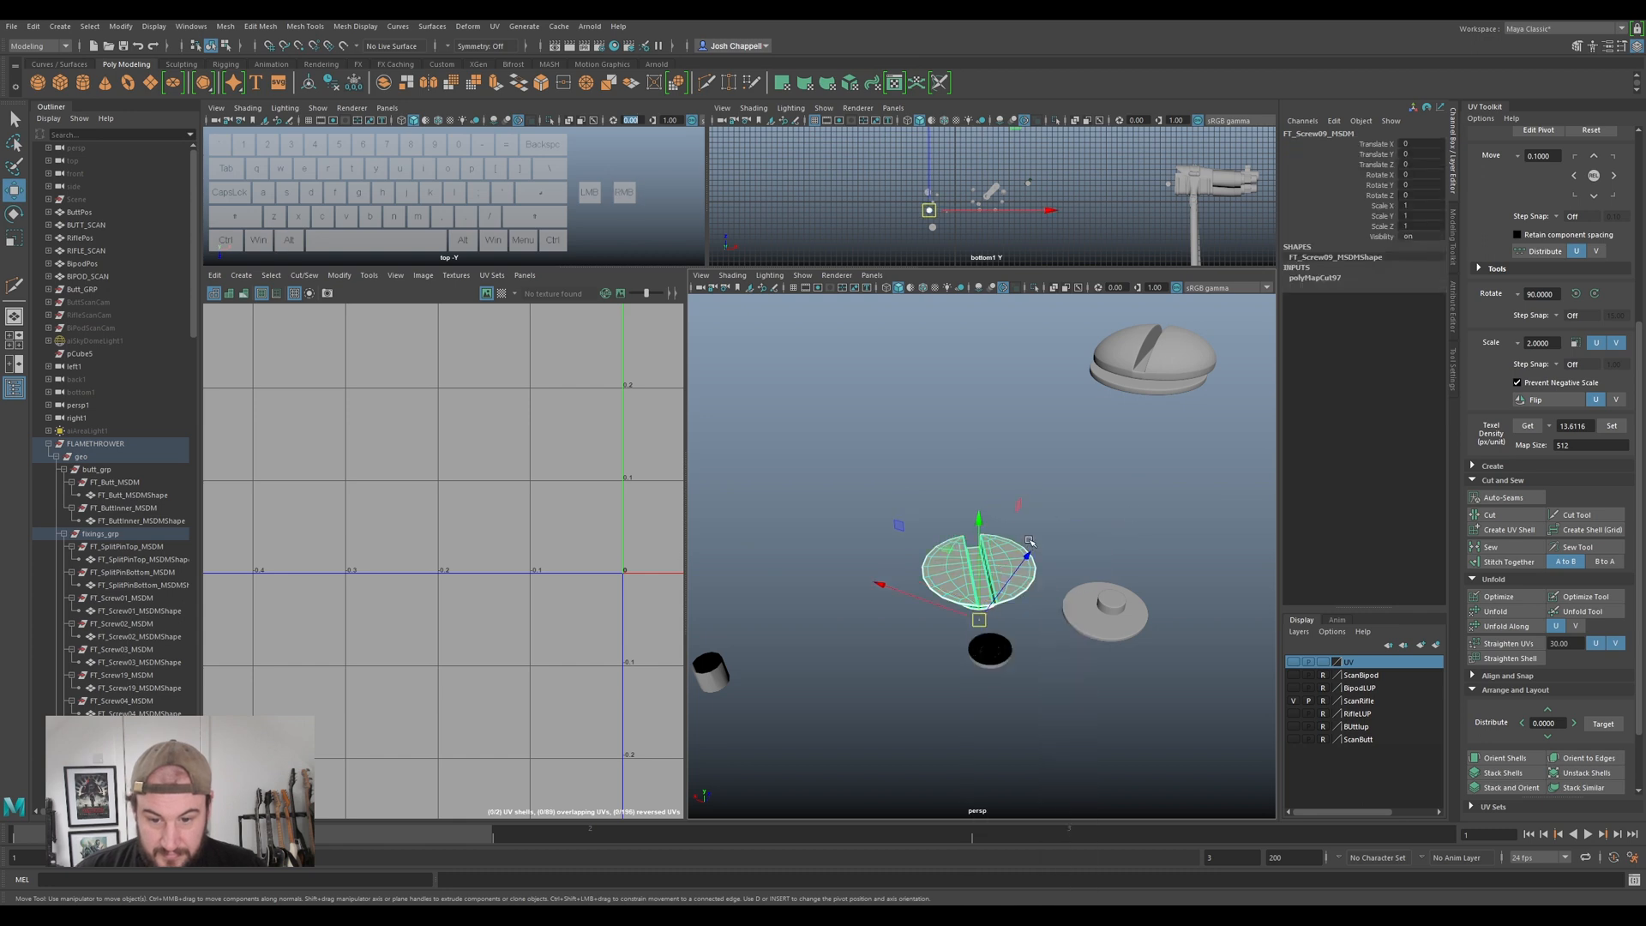
key("f")
right_click_drag(550, 522, 485, 490)
left_click(478, 490)
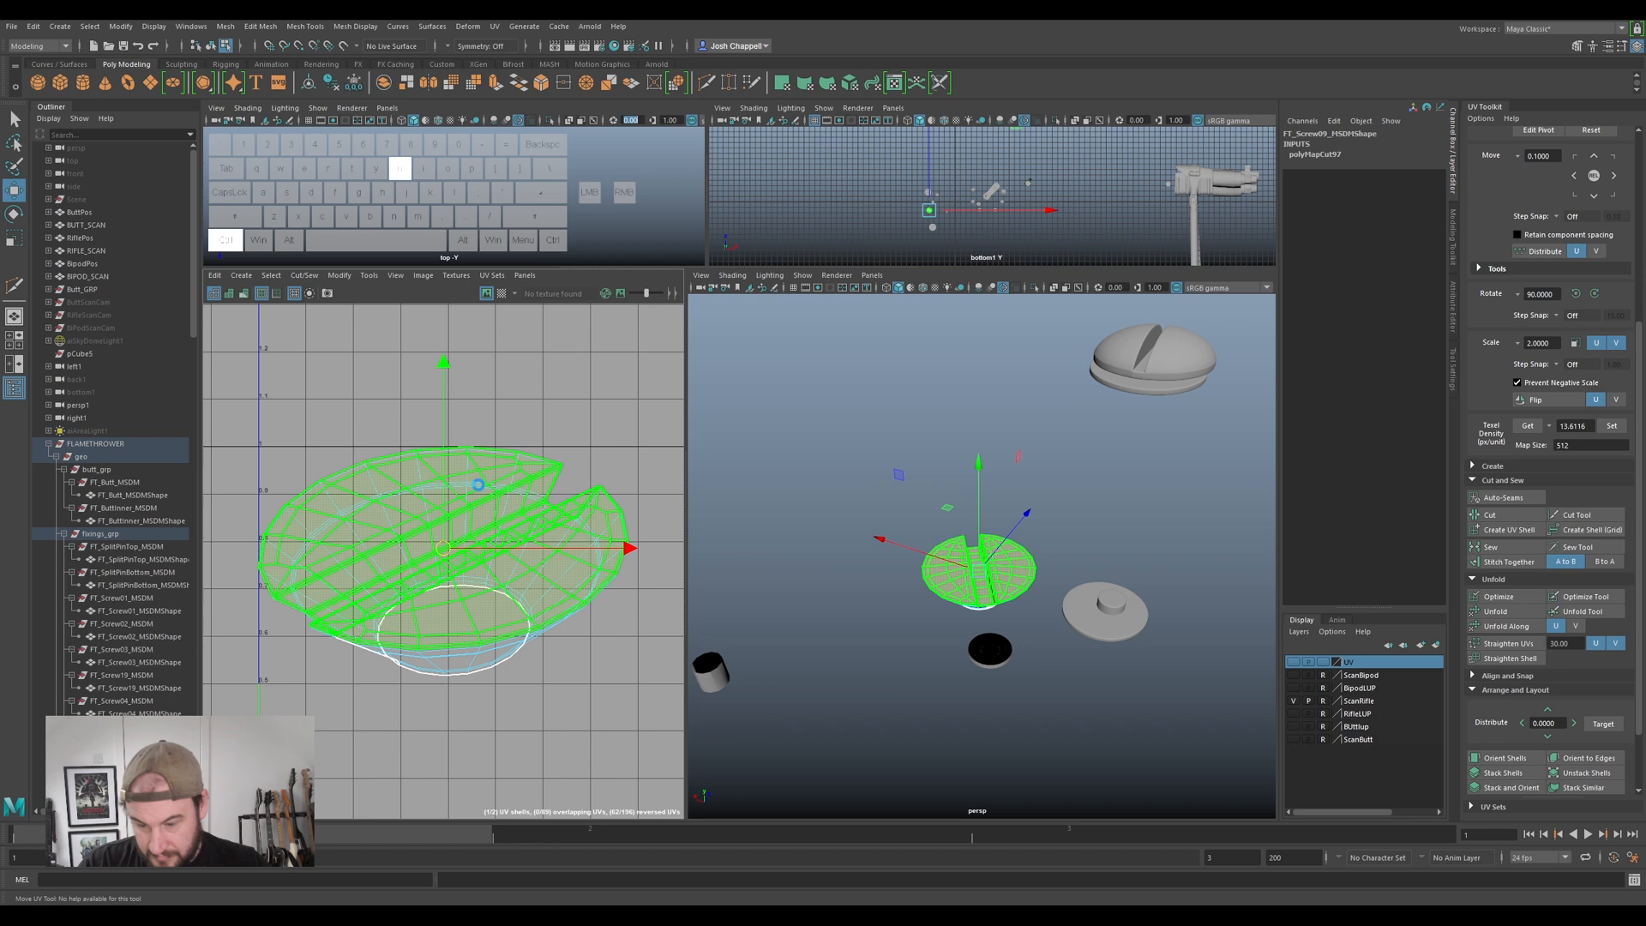
- Move the slotted cap's UV shell clear of the cone's shell and unfold the cone's shell
scroll(492, 487, "down", 3)
key("w")
left_click_drag(469, 515, 537, 383)
left_click(473, 502)
key("ctrl+l")
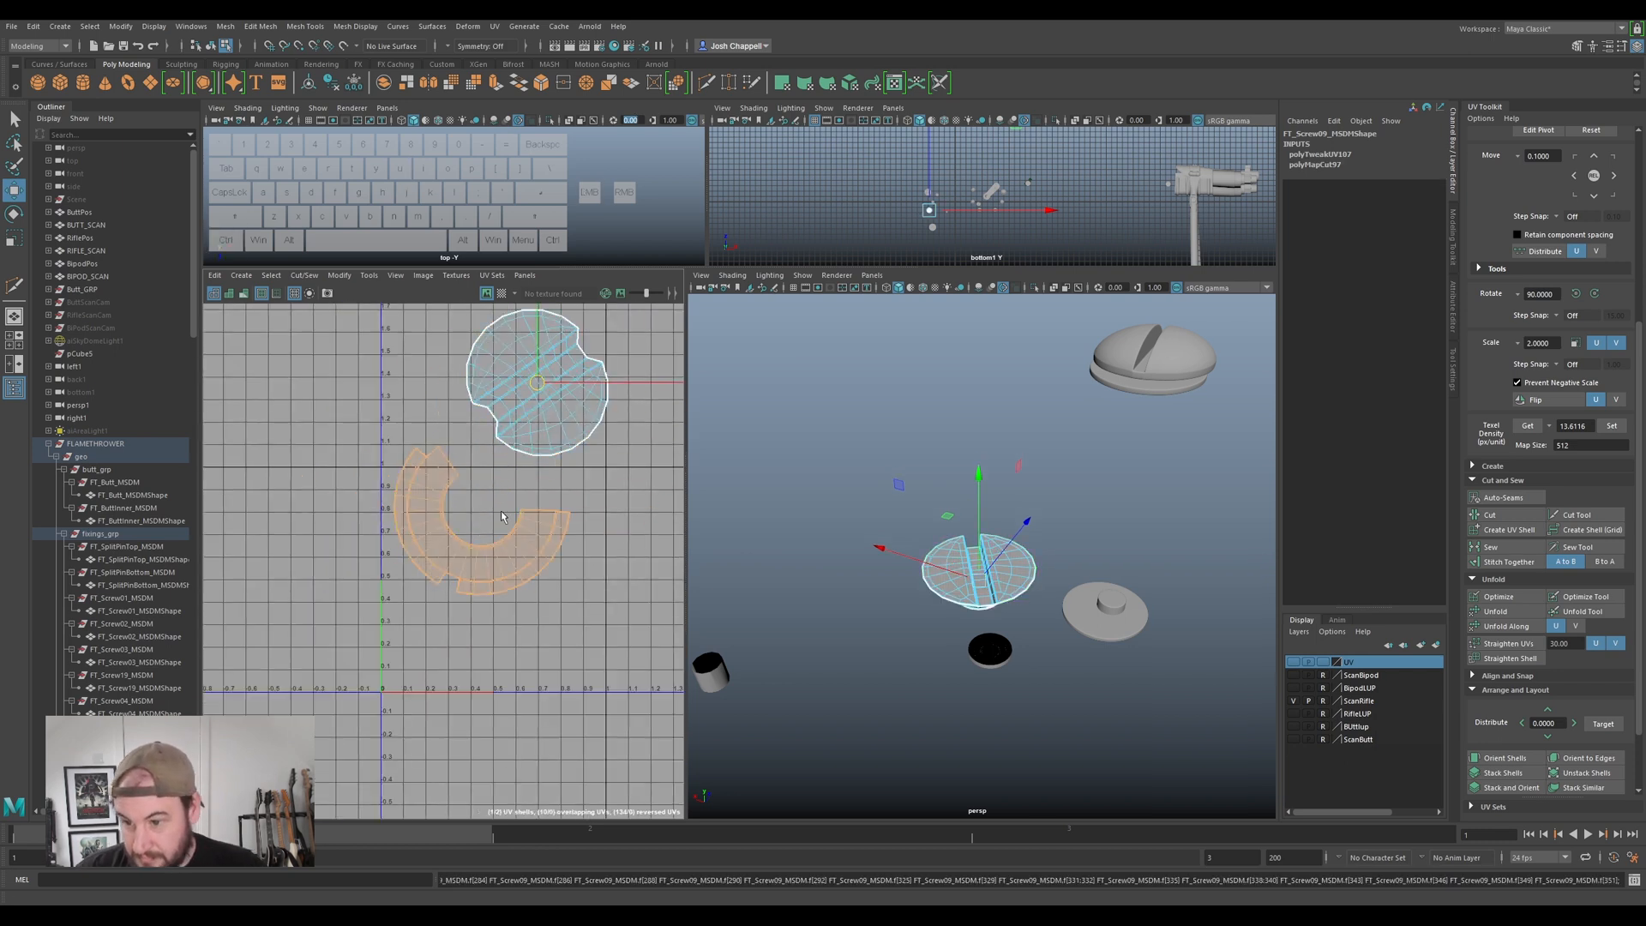
- Select the open seam edges on the cone's UV shell, including the short edge at the inner rim
right_click_drag(562, 539, 538, 501)
scroll(532, 510, "up", 3)
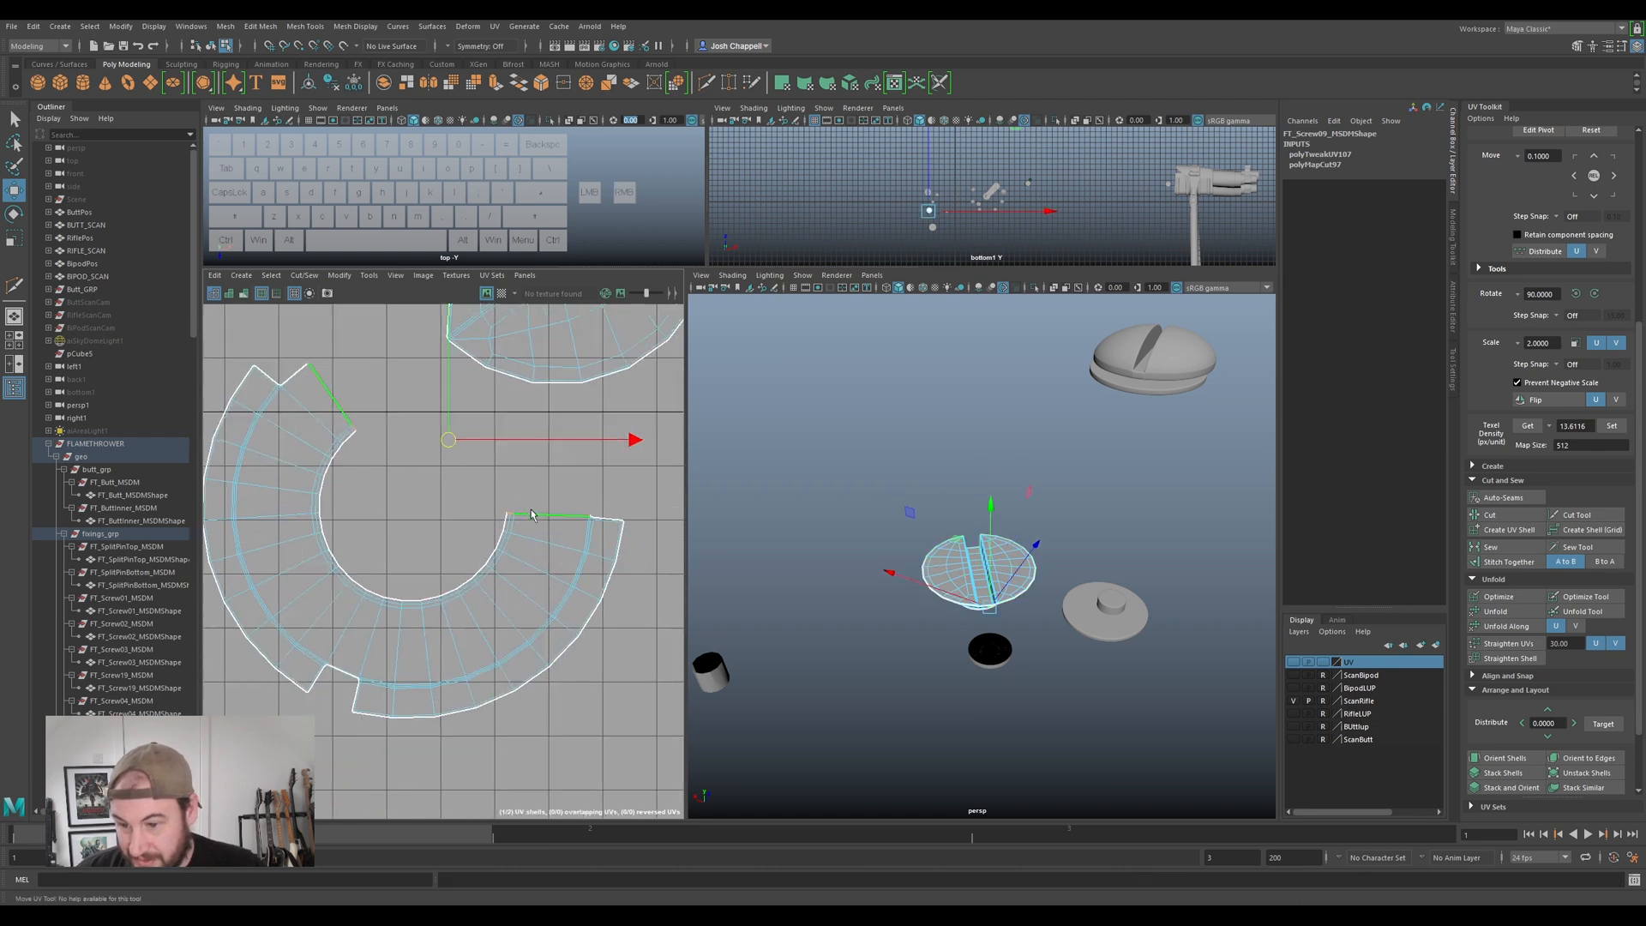
left_click(531, 515)
scroll(557, 536, "up", 3)
left_click(508, 501)
right_click_drag(507, 502, 539, 520, "alt")
left_click(524, 503, "ctrl+shift")
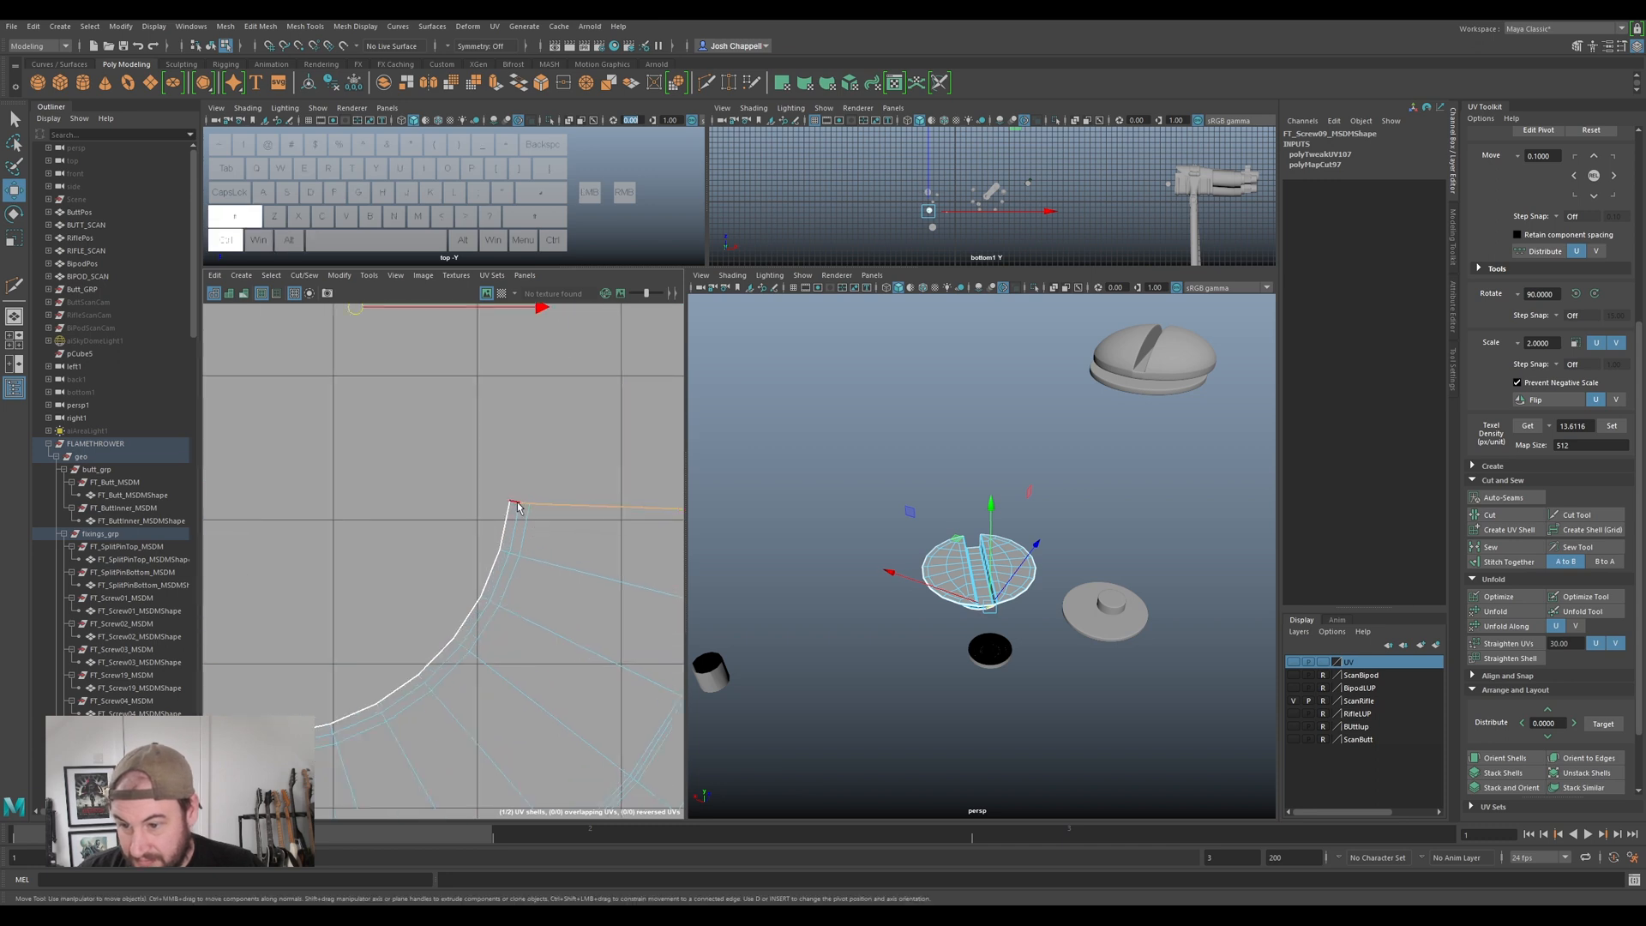
left_click(513, 502, "ctrl+shift")
- Trim the edge selection at the seam's outer end by the slot corner and sew the cone's seam closed
middle_click_drag(617, 424, 410, 418, "alt")
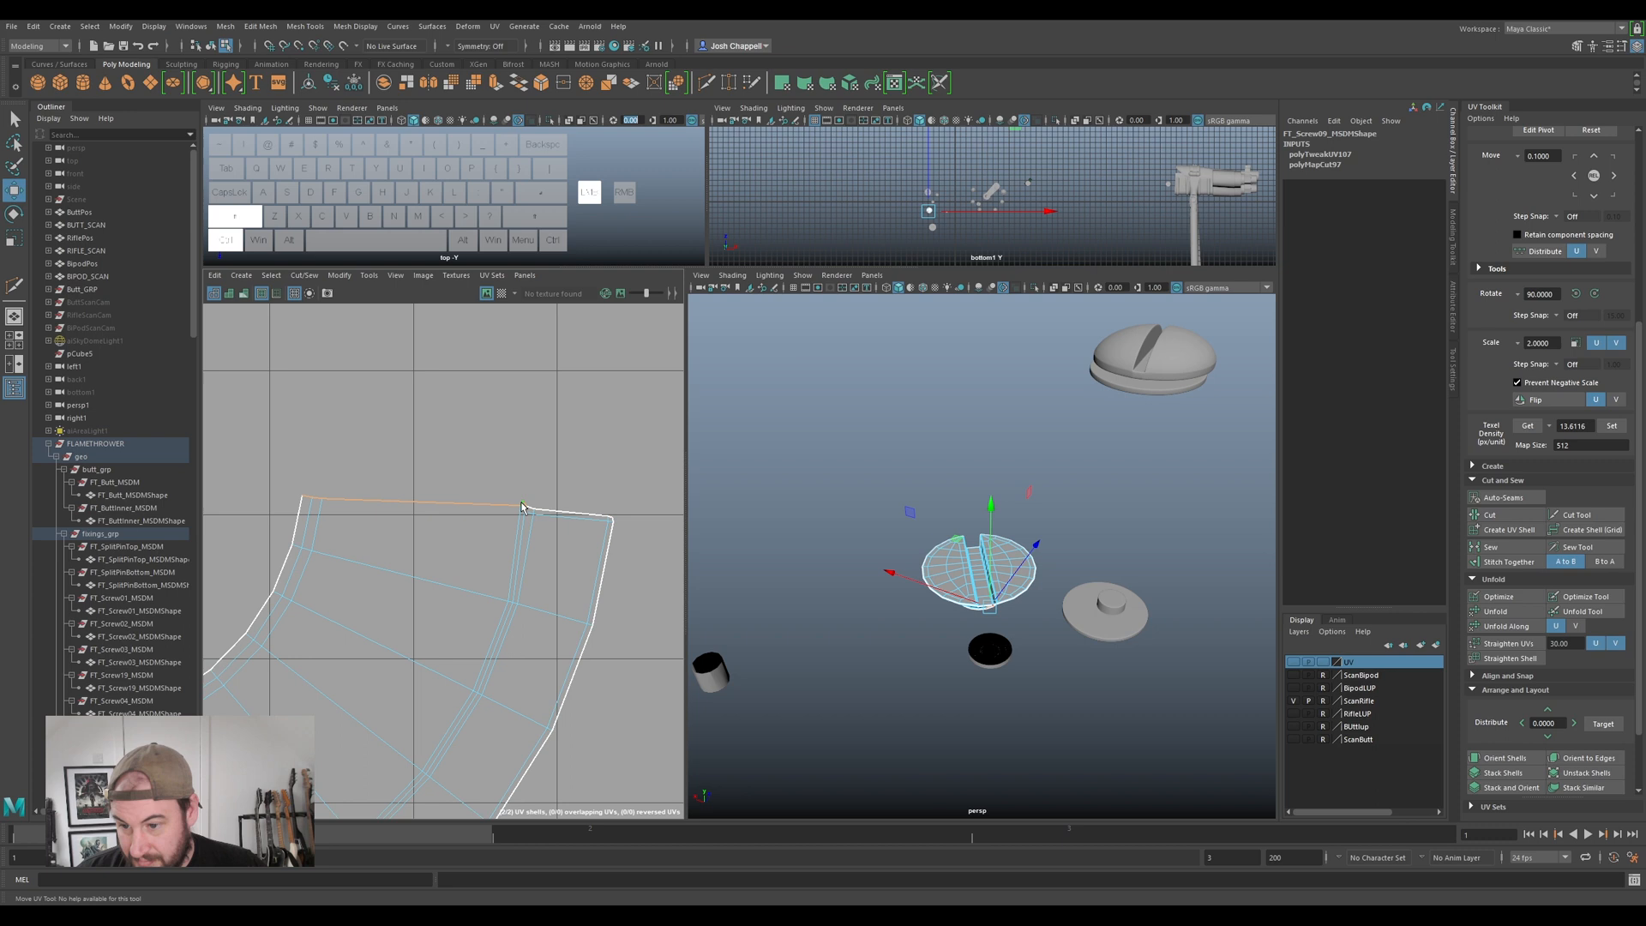
scroll(530, 548, "down", 6)
scroll(537, 585, "up", 4, "alt")
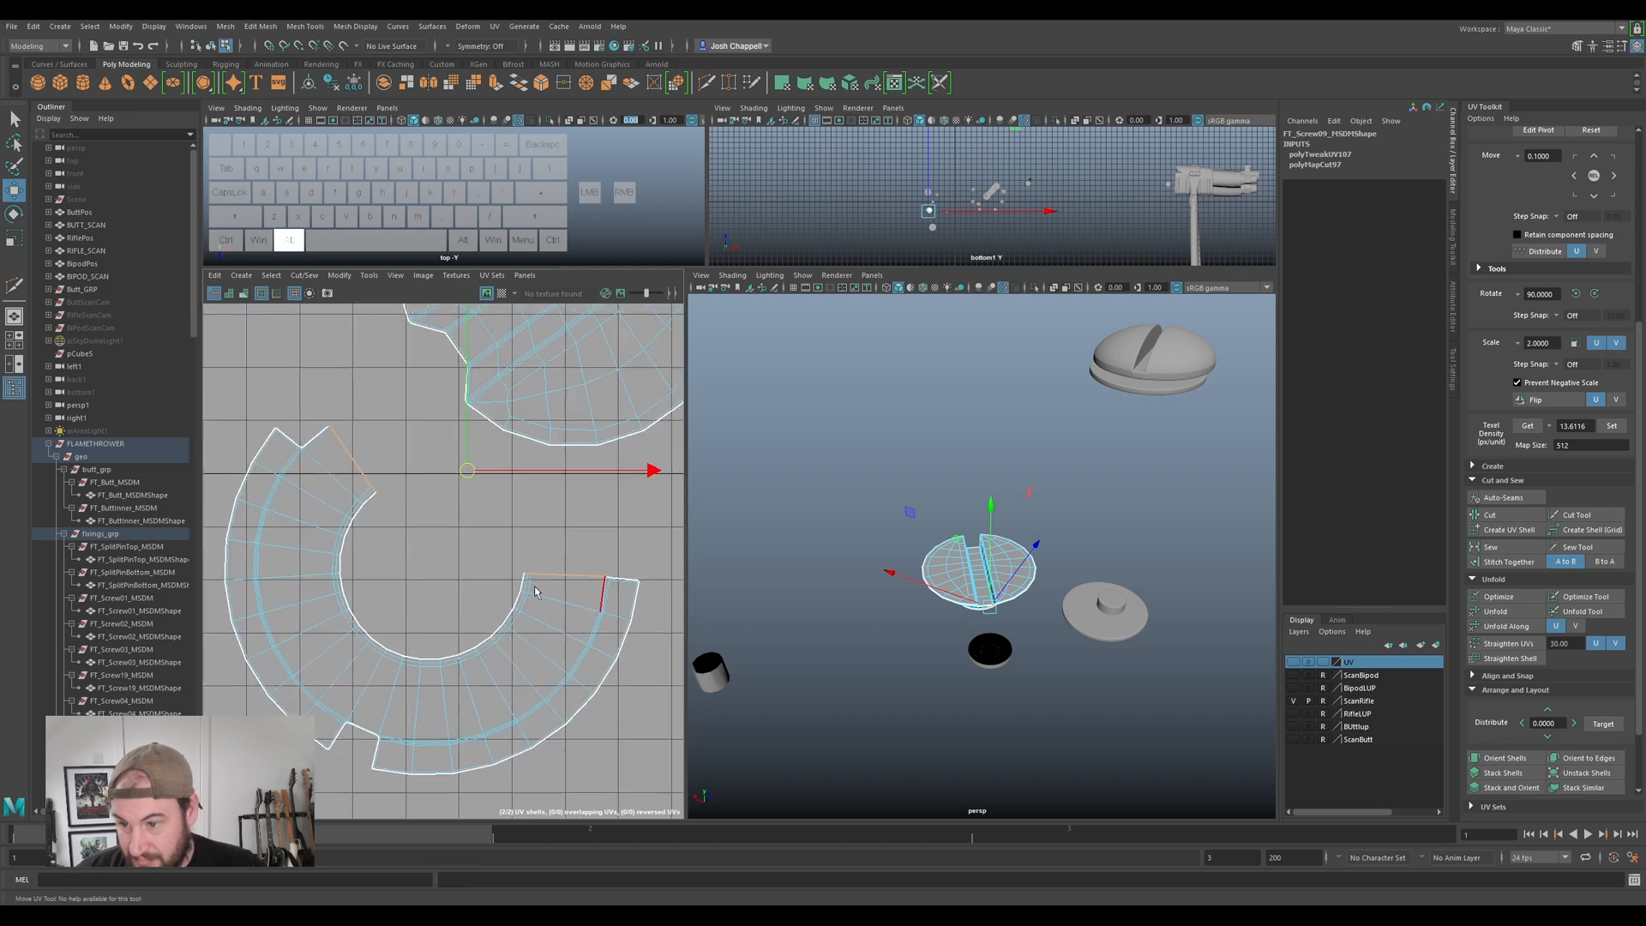
mouse_move(331, 503)
middle_mouse_down("alt")
mouse_move(416, 546)
mouse_move(317, 493)
middle_mouse_up("alt")
scroll(449, 493, "up", 2, "alt")
middle_click_drag(607, 526, 319, 439, "alt")
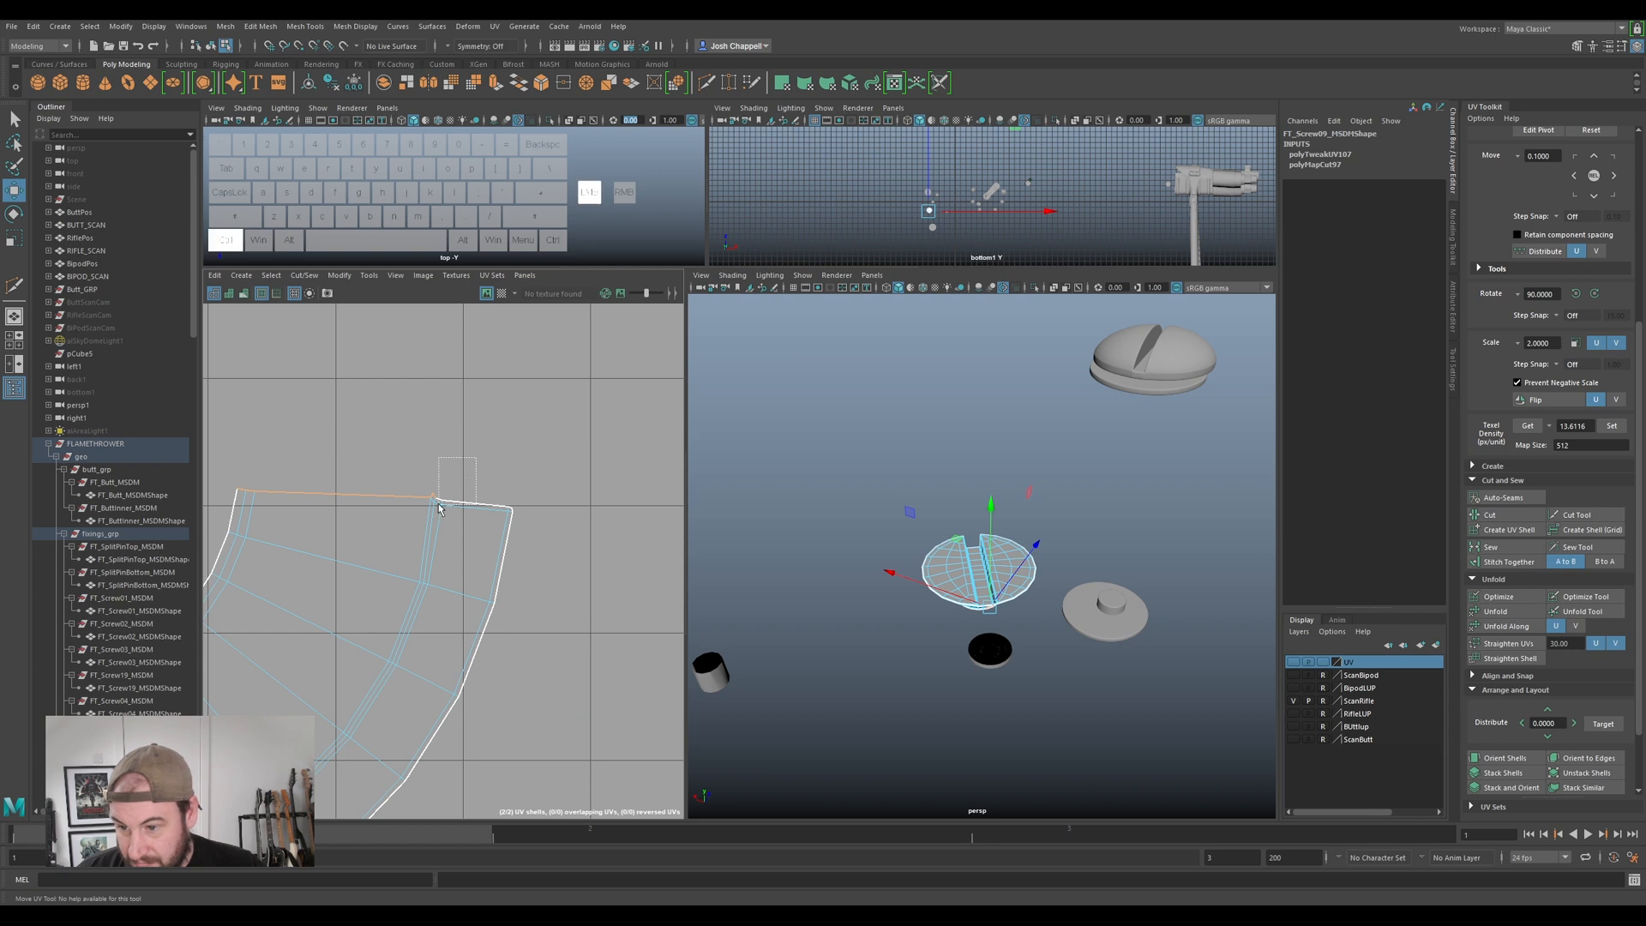
left_click_drag(435, 511, 453, 506, "ctrl")
left_click(1490, 546)
- Select the sewn cone's UV shell and unfold it
right_click_drag(409, 563, 345, 524)
left_click(370, 530)
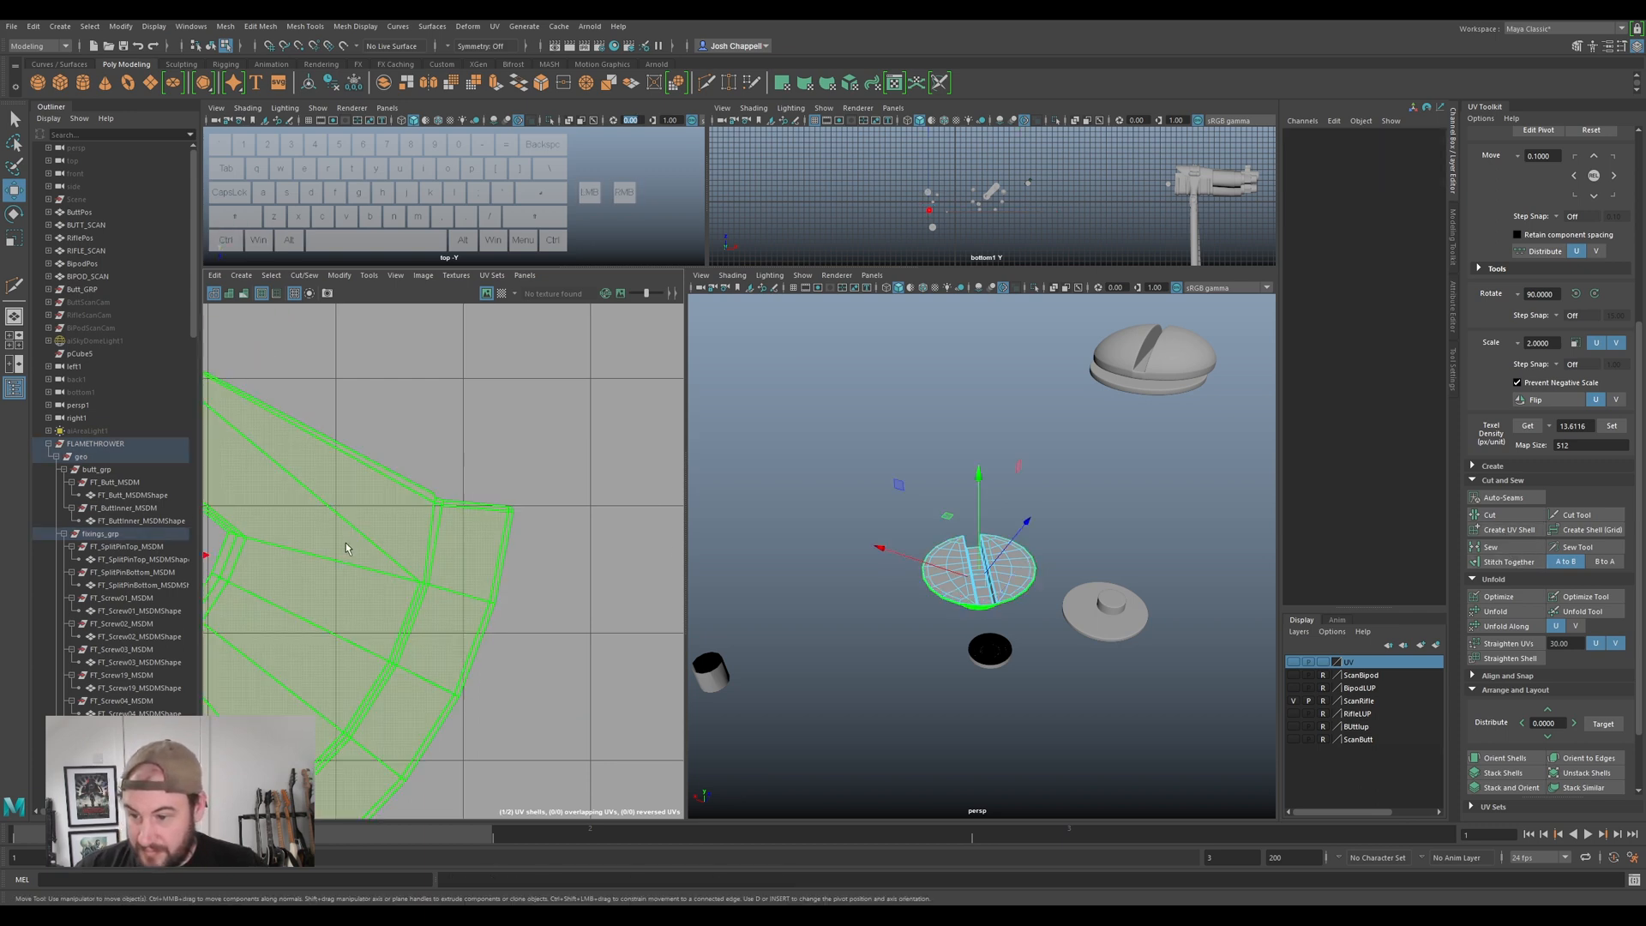
key("ctrl+u")
scroll(433, 523, "down", 5)
scroll(433, 514, "down", 5)
middle_click_drag(433, 515, 498, 521, "alt")
- Set the texel density of the cone and slotted cap shells to 13.6116 at map size 512, and move them close together
scroll(480, 516, "up", 3)
left_click(520, 425, "ctrl+shift")
left_click(447, 523)
left_click(1612, 426)
scroll(442, 617, "down", 1)
middle_click_drag(431, 626, 601, 523, "alt")
scroll(584, 492, "up", 2)
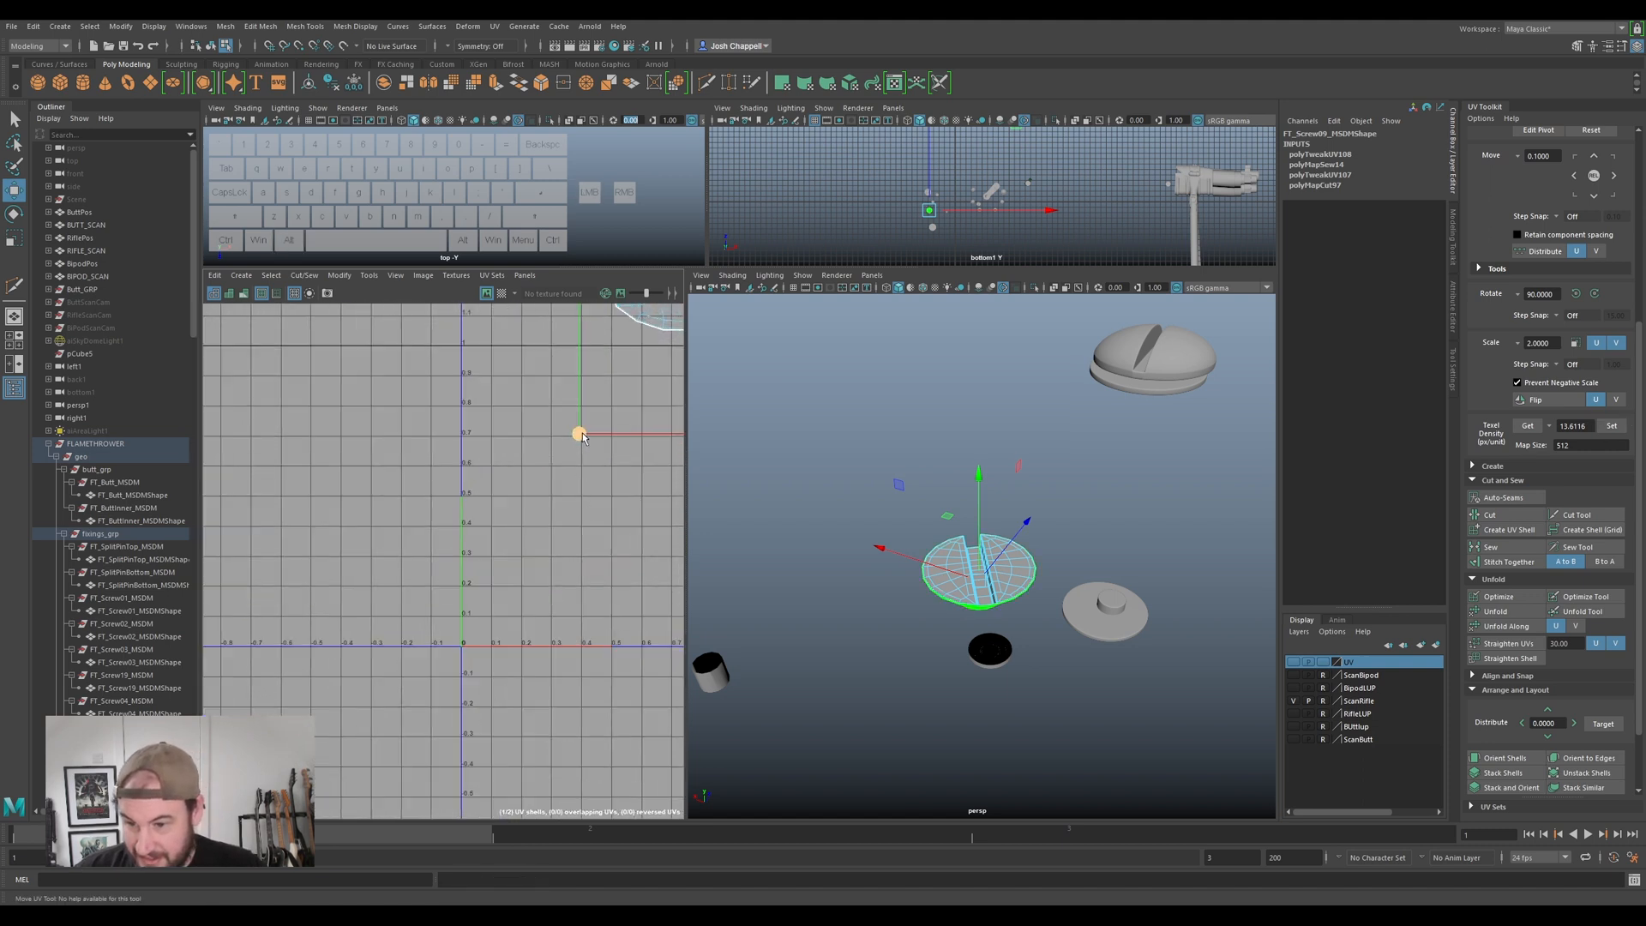
left_click(1003, 568)
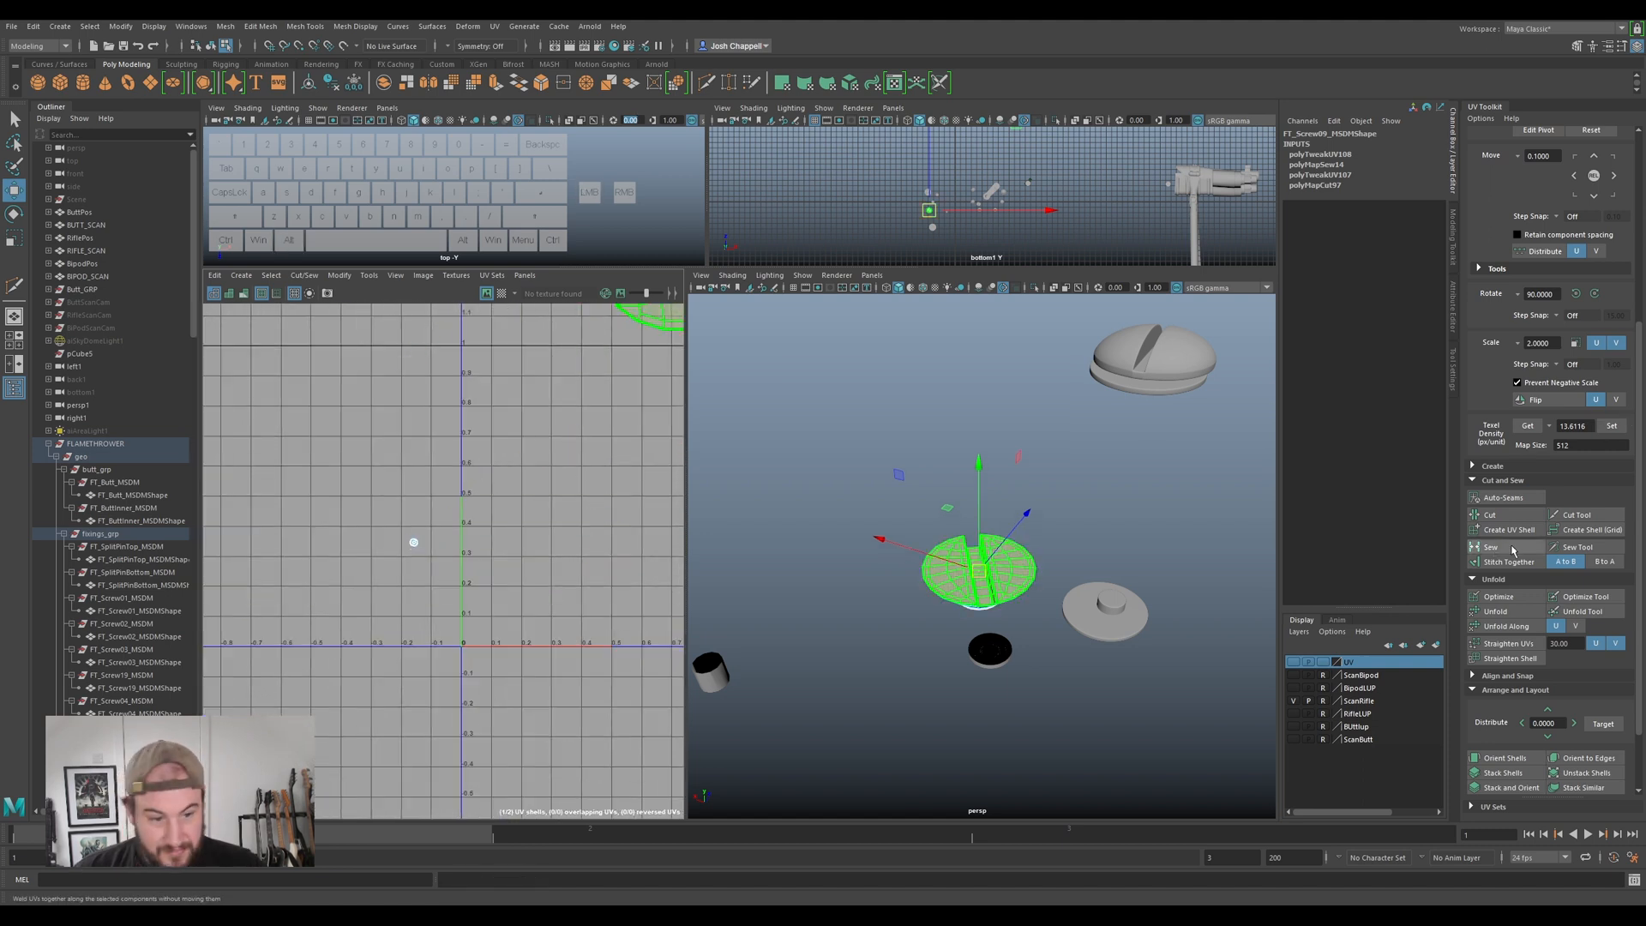
left_click(1613, 426)
scroll(484, 571, "down", 3)
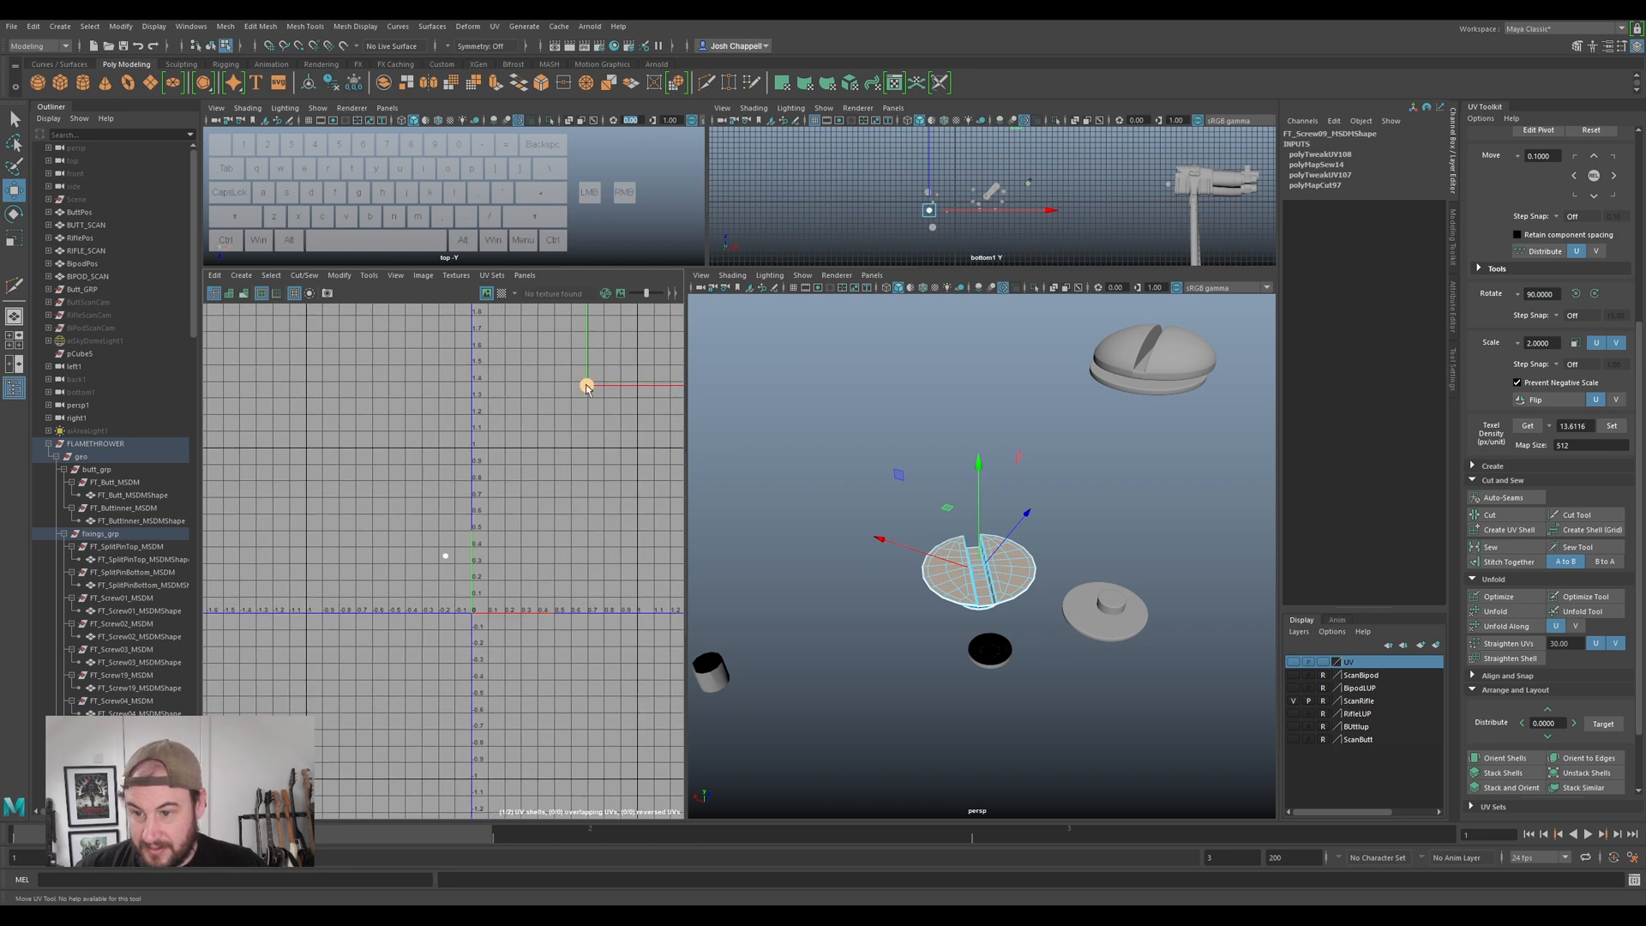
left_click_drag(460, 556, 455, 560)
- Return to object selection and add the grip bolt, the small cylindrical pin and FT_Screw10_MSDM to the selection
right_click_drag(941, 548, 1003, 530)
scroll(993, 555, "down", 3)
left_click_drag(993, 556, 884, 509, "alt")
left_click(884, 509, "shift")
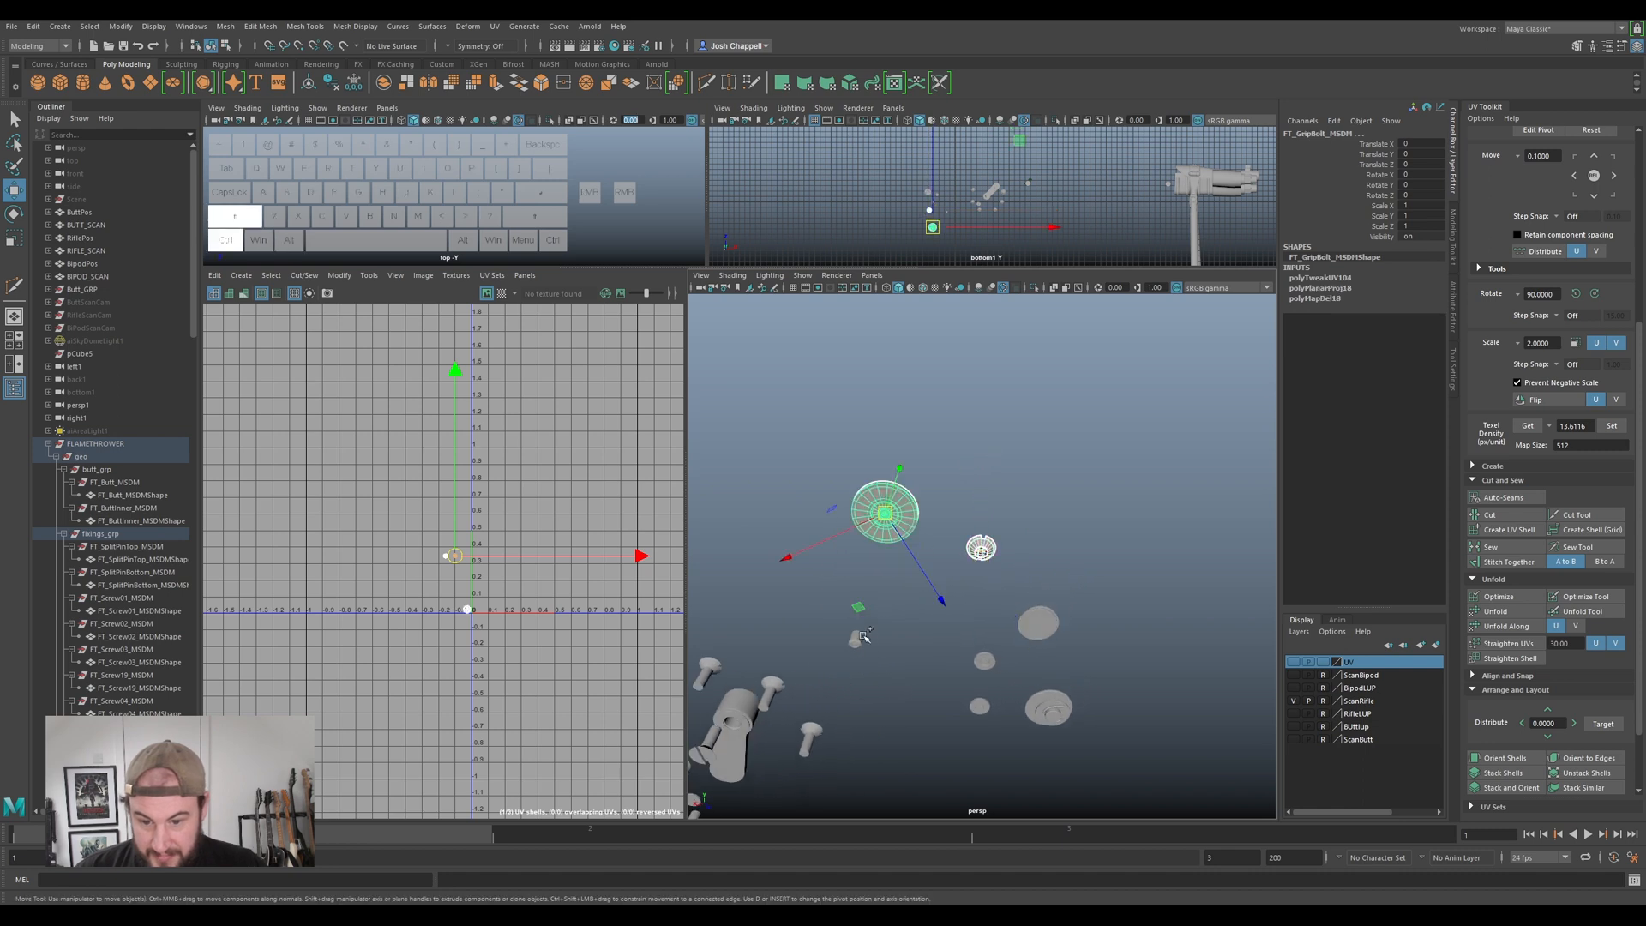
left_click(857, 641, "shift")
left_click(987, 656, "shift")
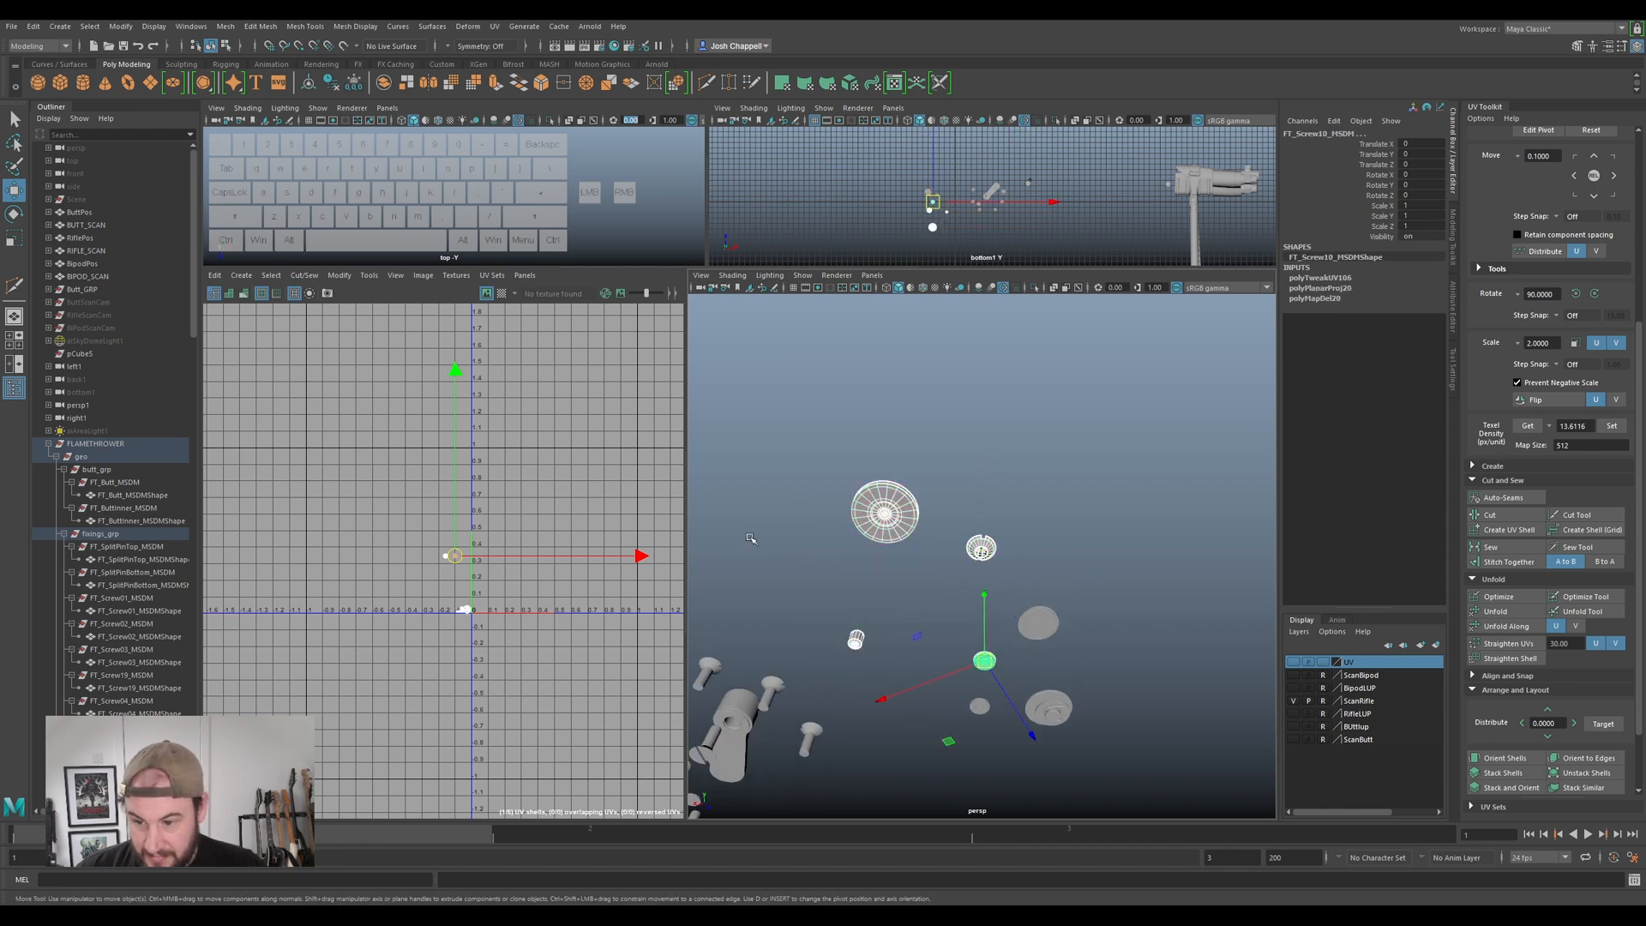
- Move the countersunk screw's cap and cone shells down beside the other fixings' UV shells near the grid origin
middle_click_drag(441, 590, 478, 499, "alt")
scroll(478, 499, "up", 4)
scroll(491, 404, "up", 3)
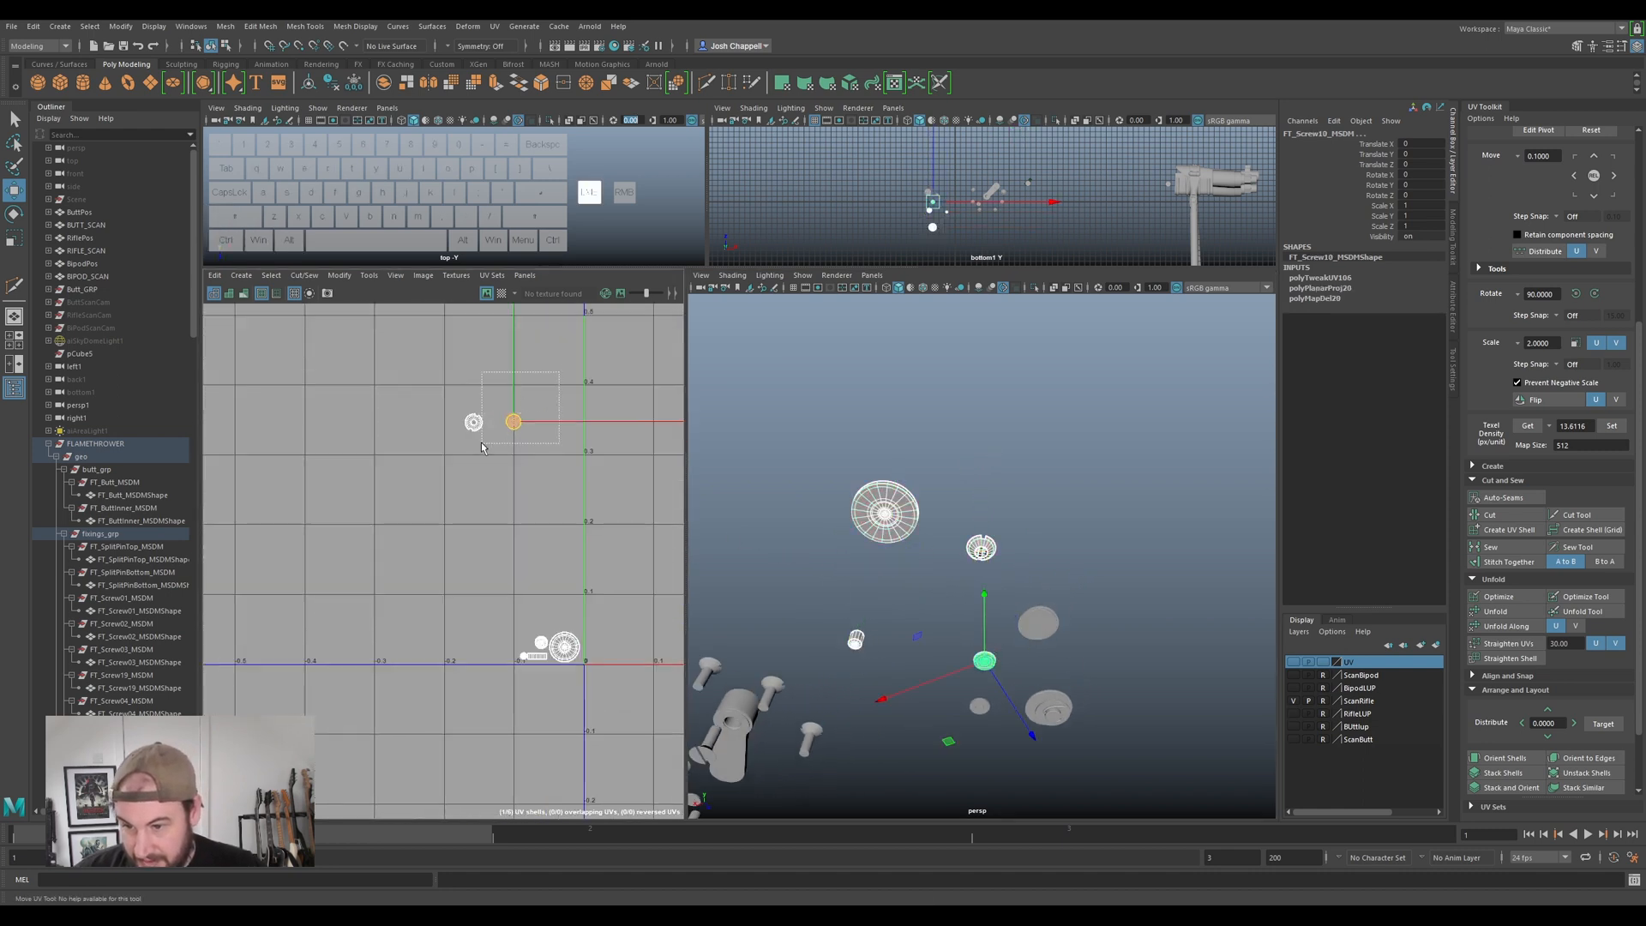
right_click_drag(479, 418, 426, 400)
left_click_drag(454, 454, 501, 568)
scroll(504, 645, "up", 5)
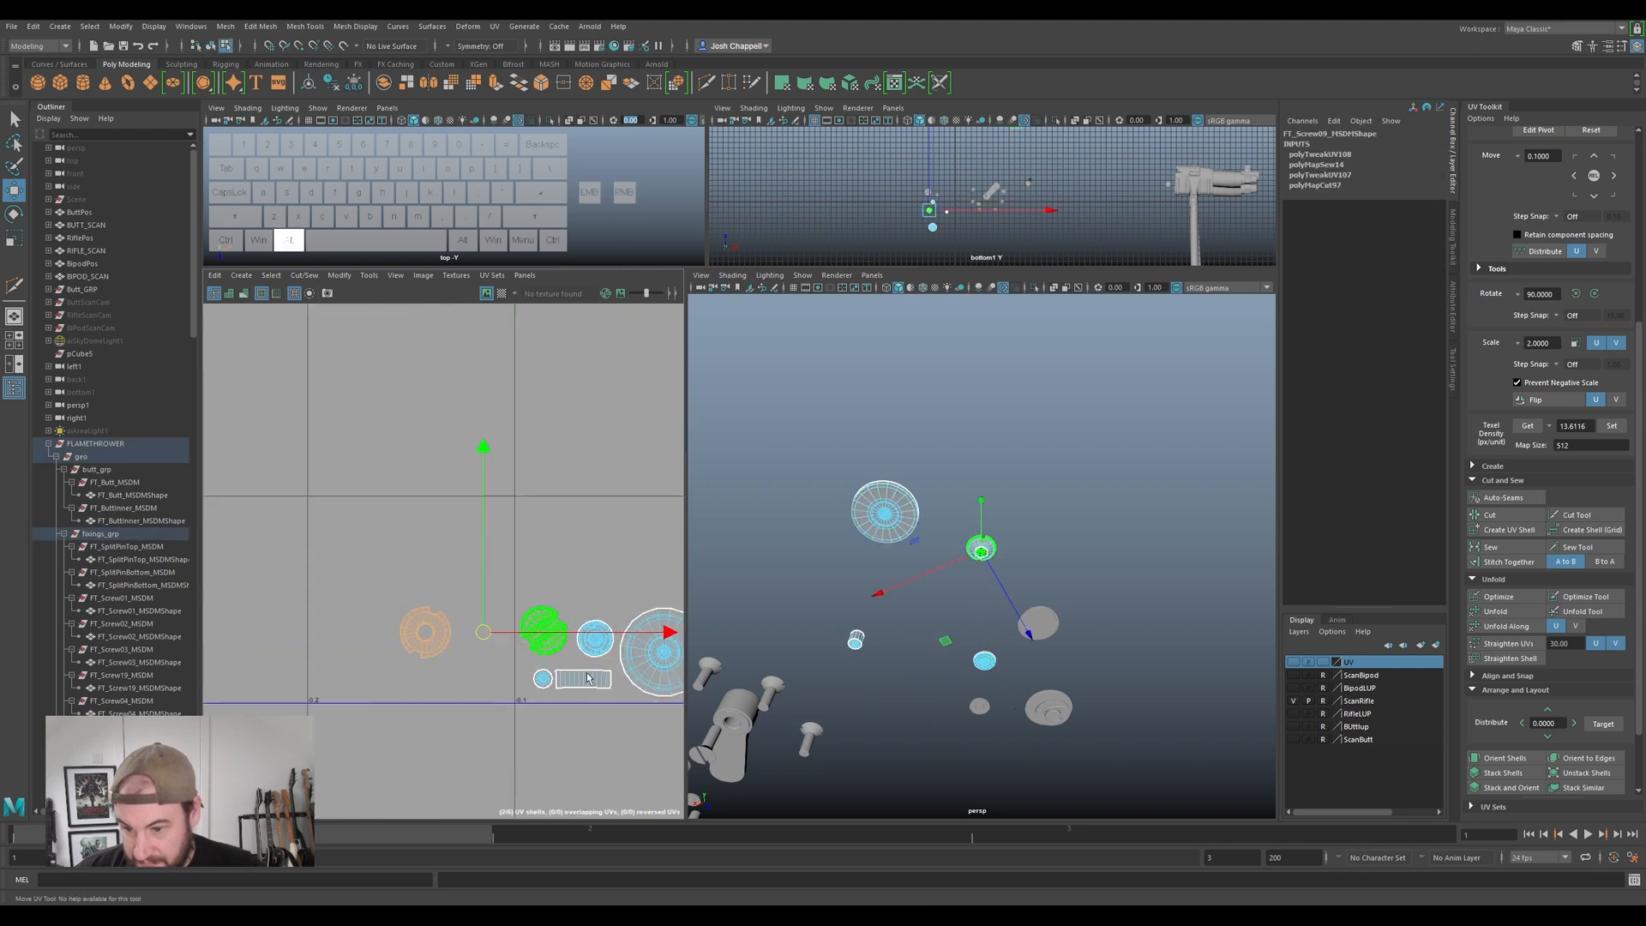
left_click_drag(481, 588, 427, 623)
left_click(400, 623)
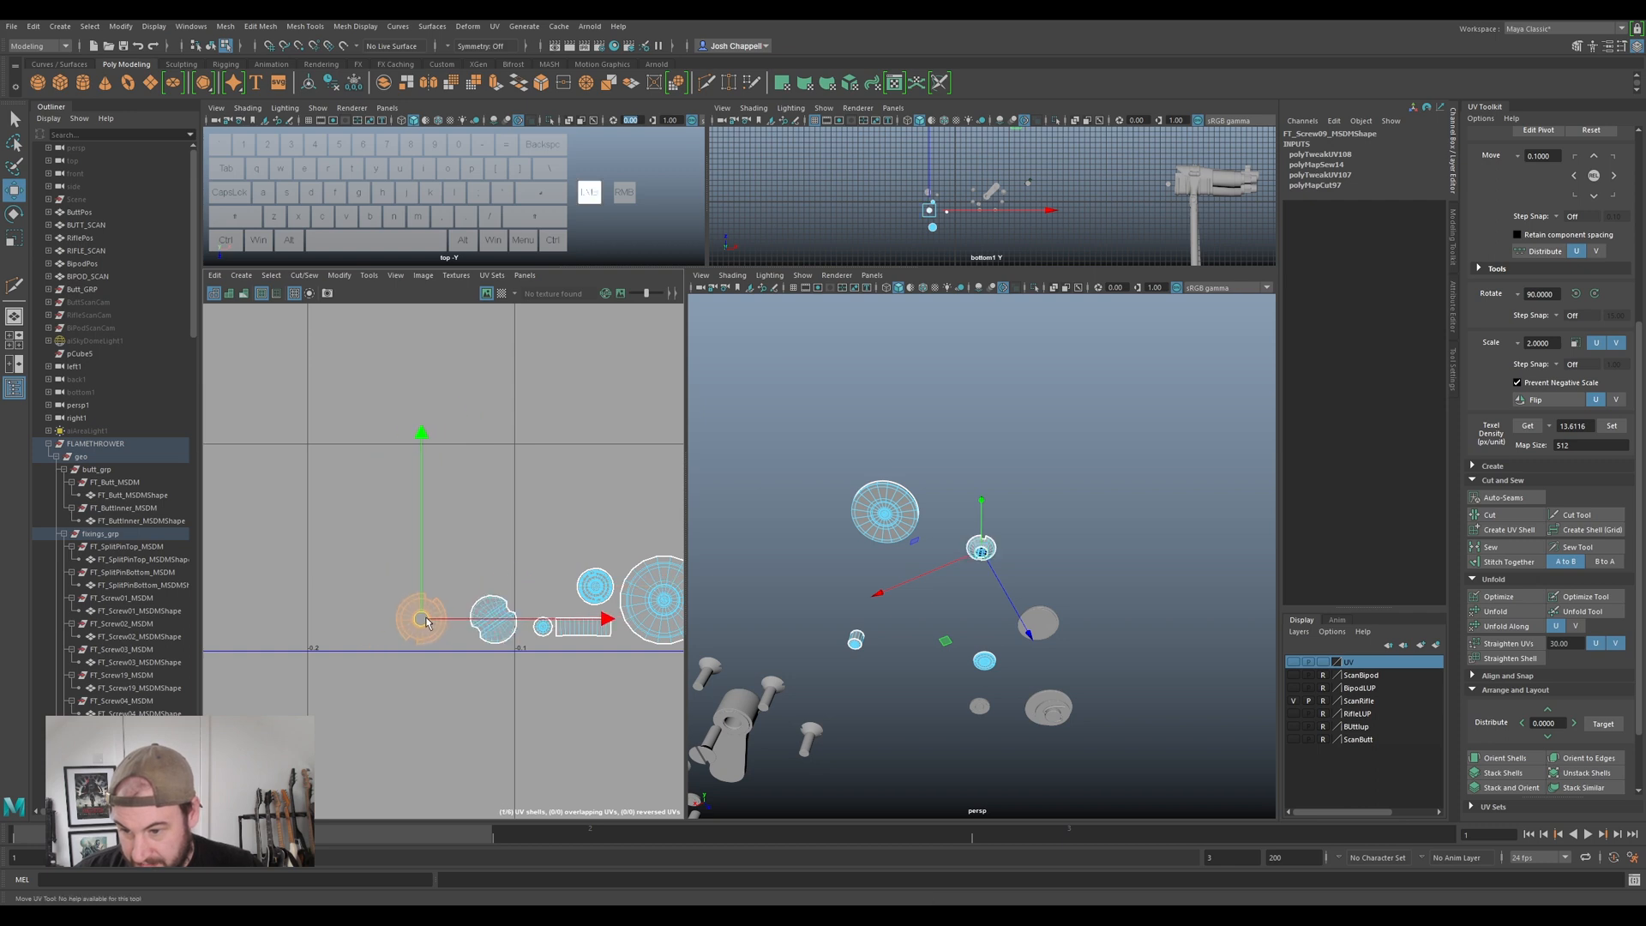
- Delete the existing UVs of the round notched screw FT_Screw11_MSDM and apply a camera-based UV projection to it
left_click_drag(763, 617, 998, 551, "alt")
scroll(998, 551, "up", 3)
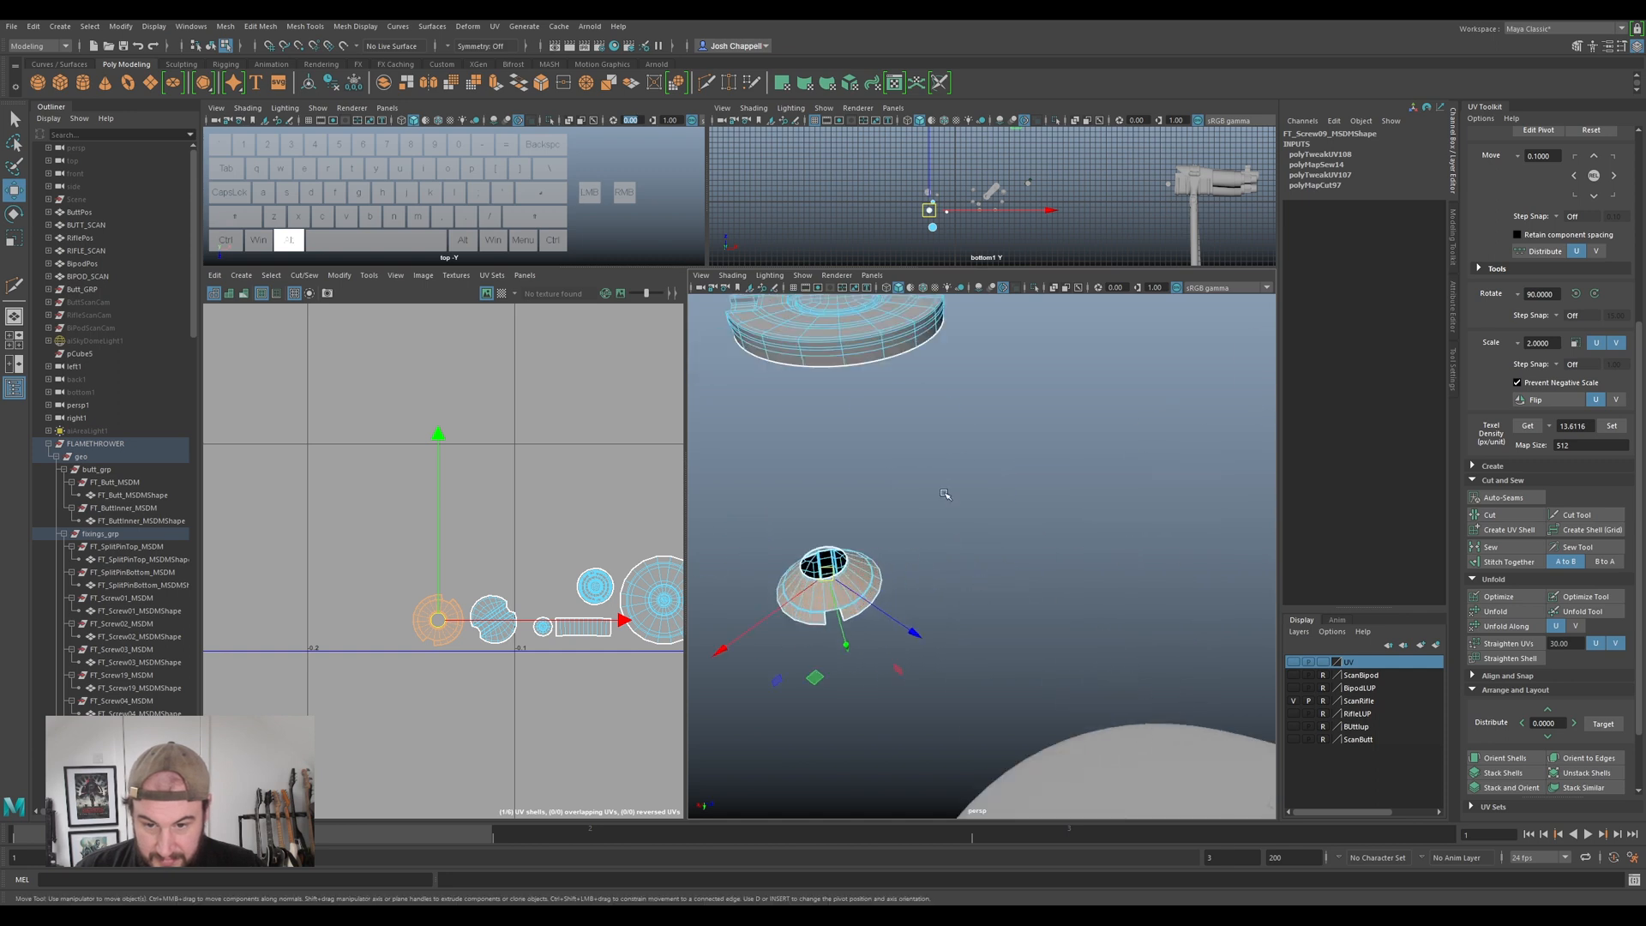
scroll(948, 494, "down", 2)
right_click(911, 439)
right_click_drag(913, 442, 973, 421)
left_click(1048, 654)
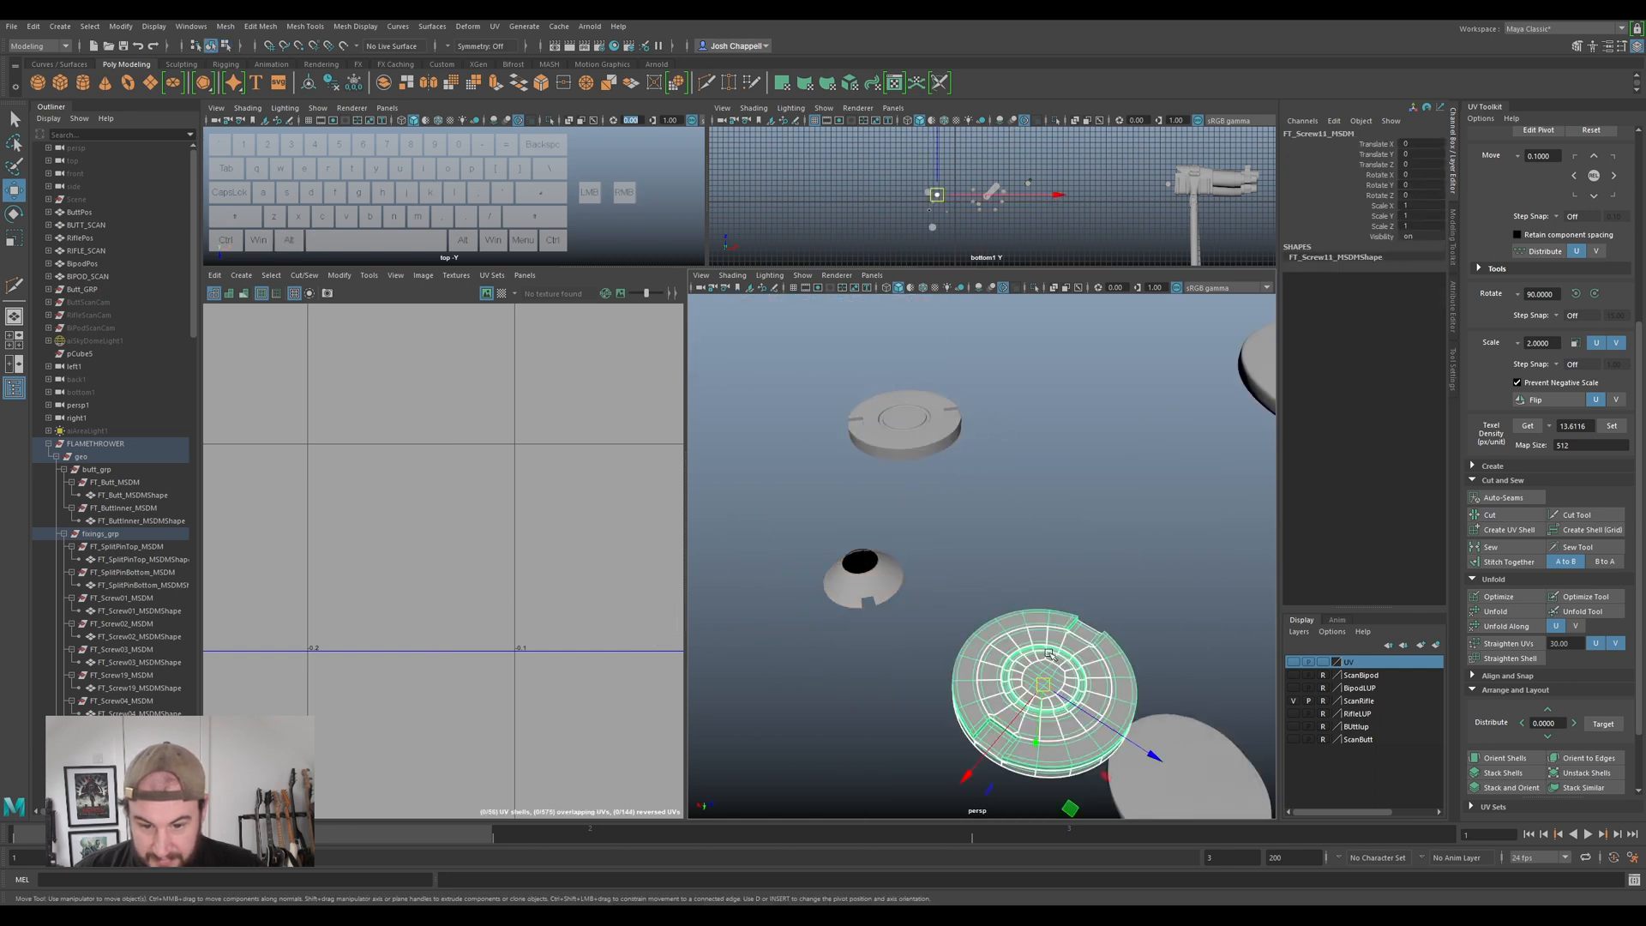
left_click(494, 26)
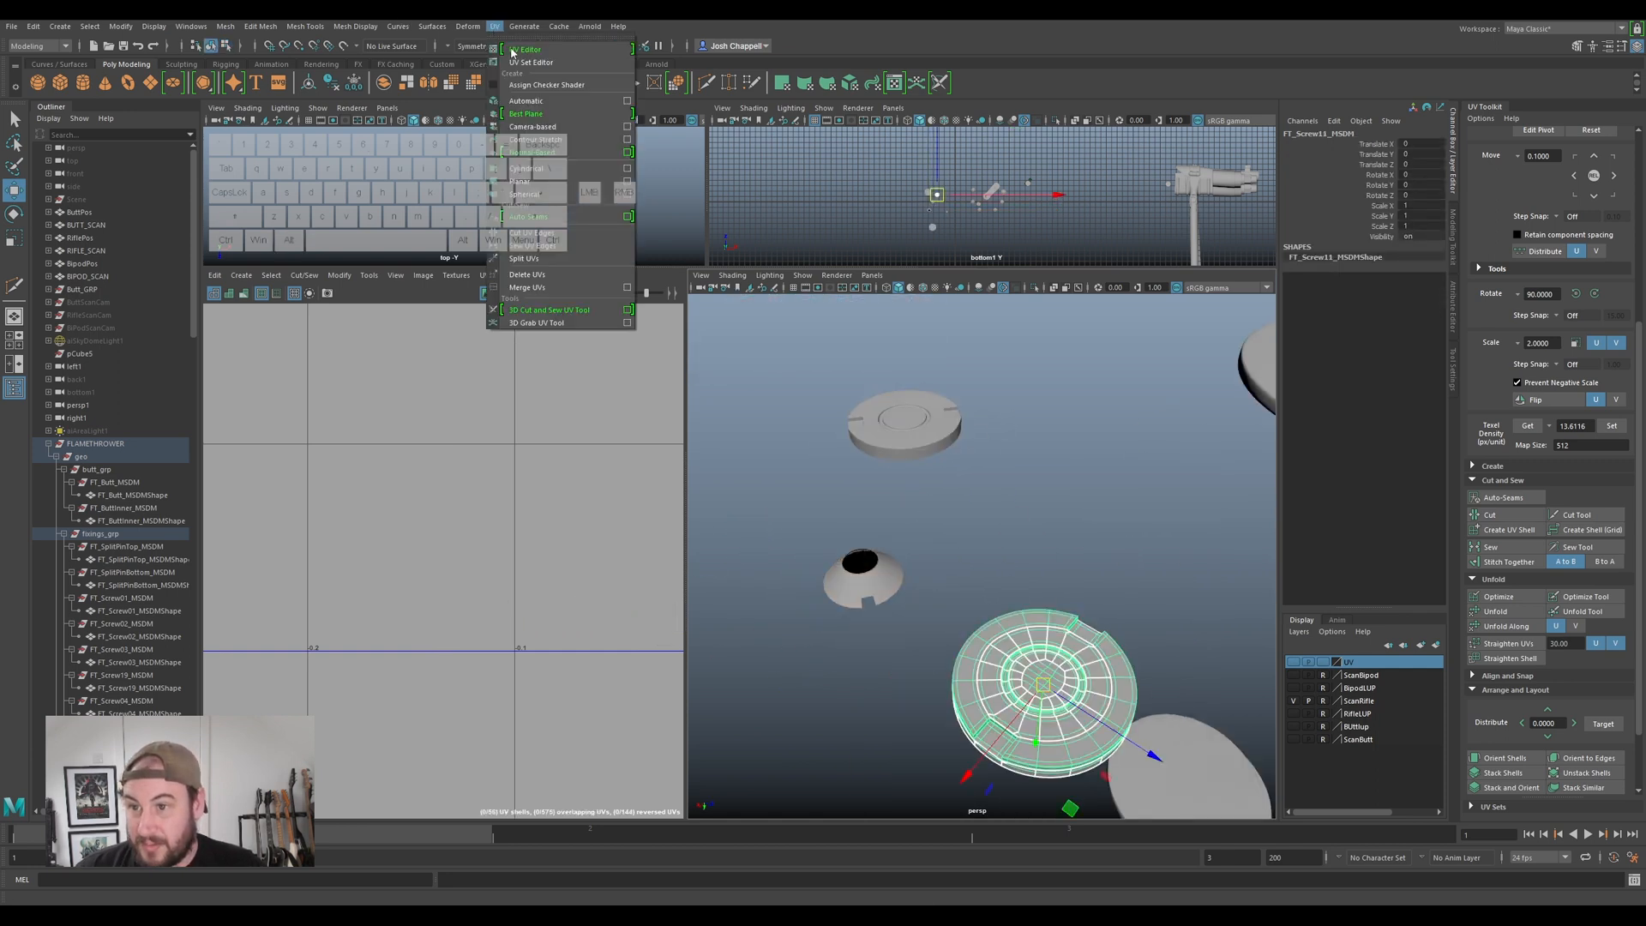
left_click(532, 272)
left_click(1071, 688)
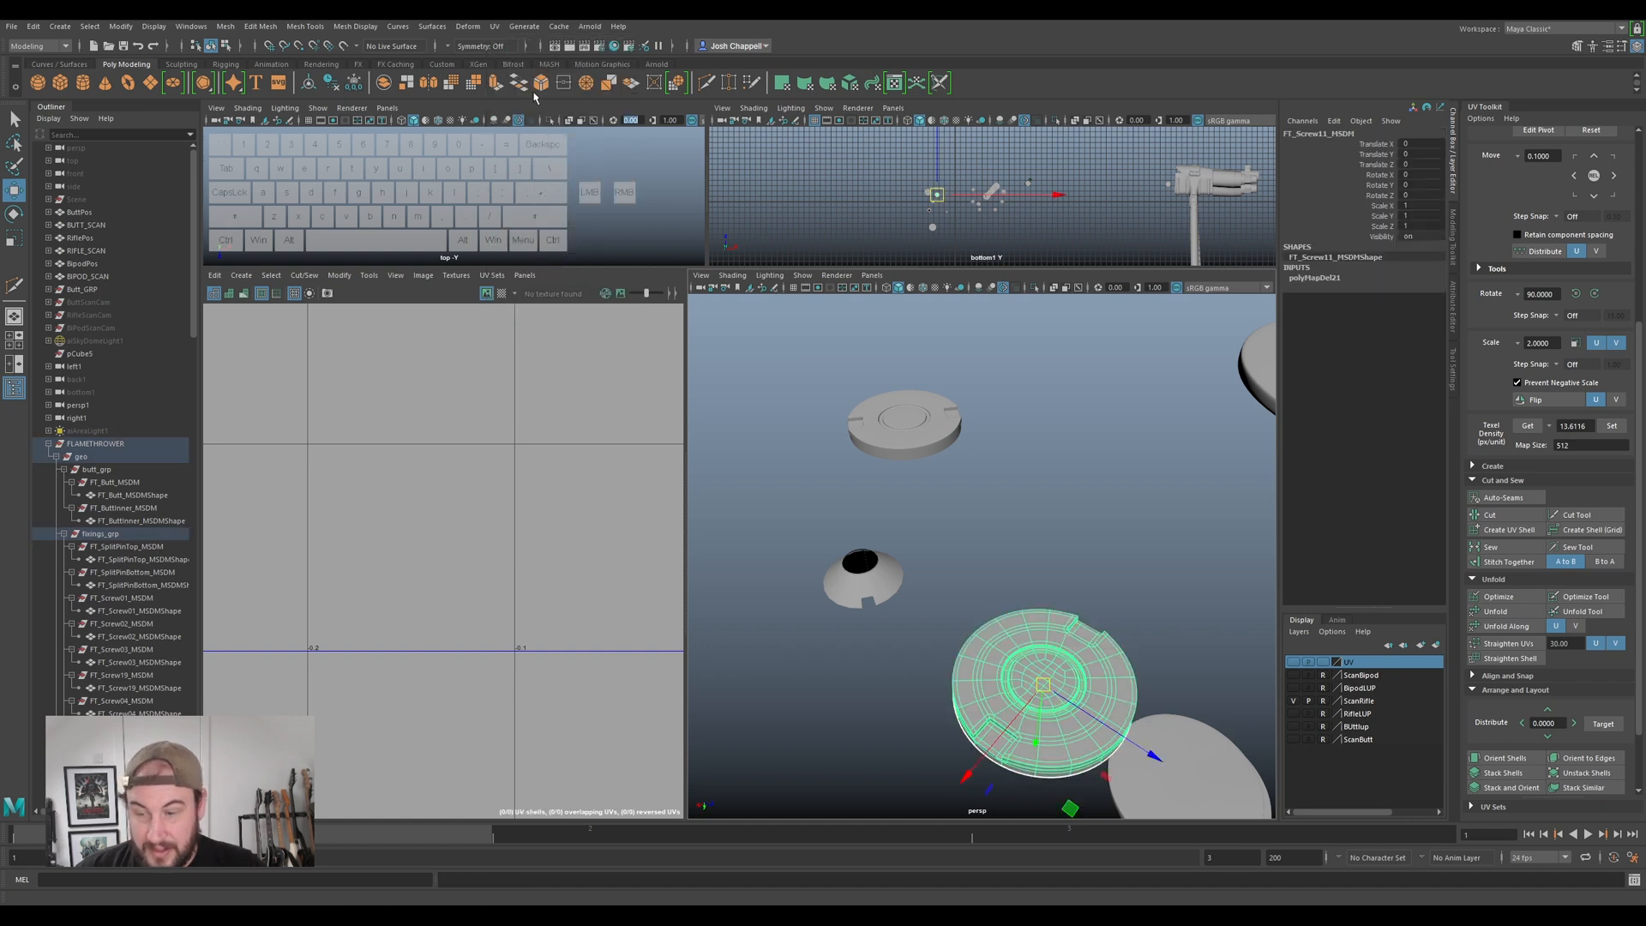
left_click(493, 25)
left_click(532, 129)
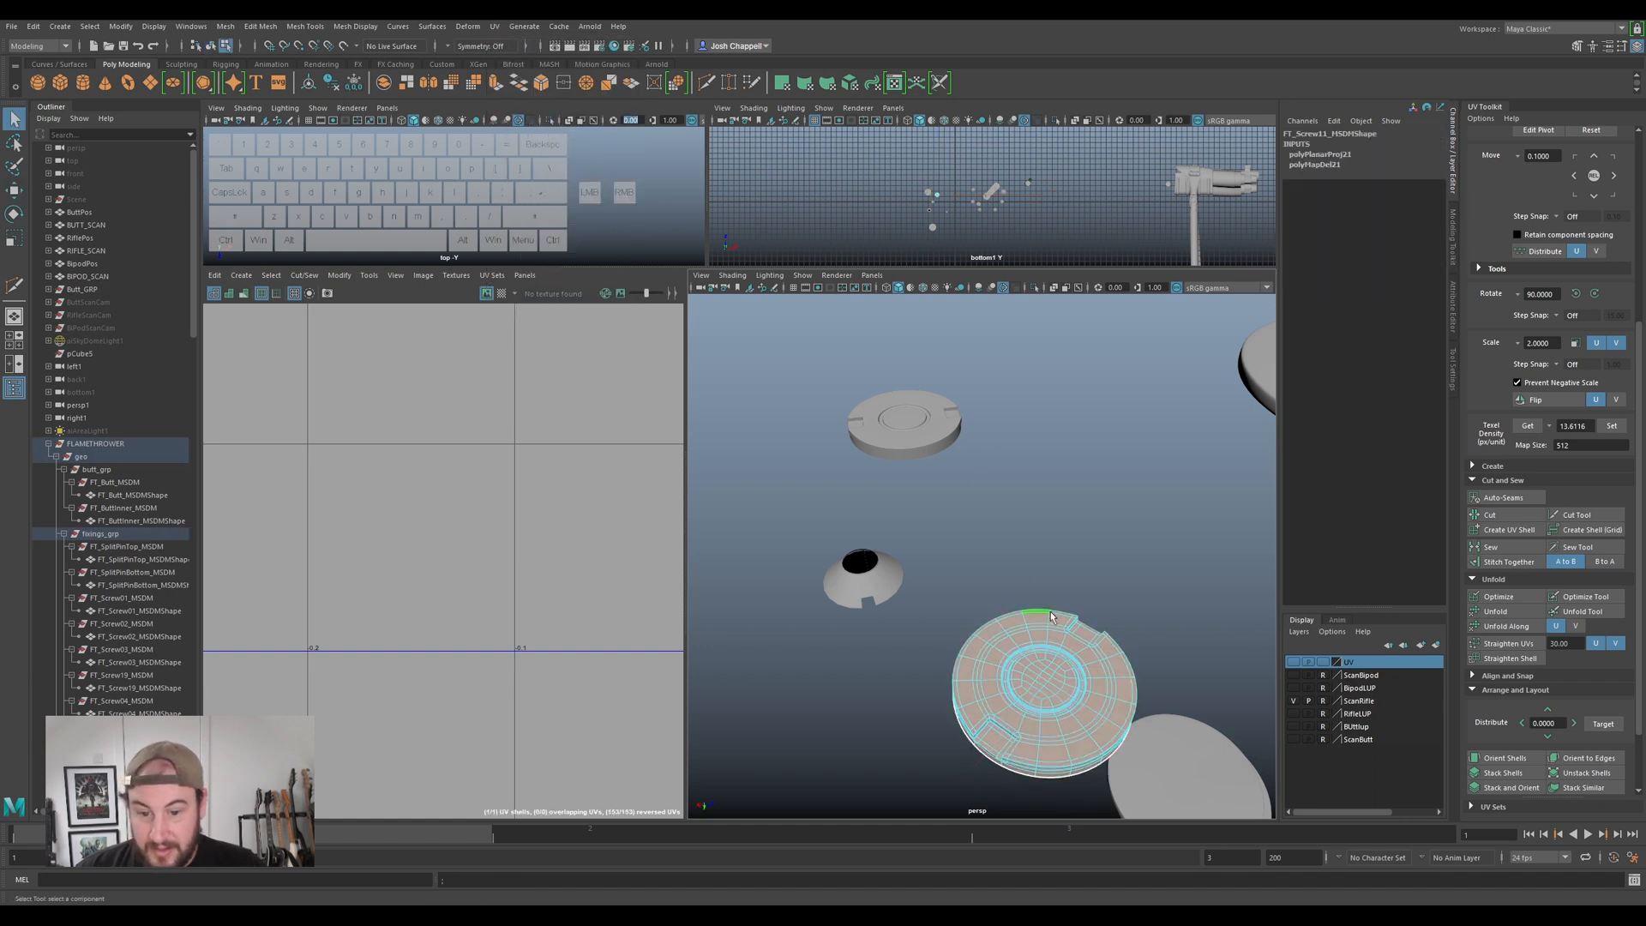
- Unfold the notched screw's UV shell and set its texel density to 13.6116
key("f")
right_click_drag(546, 532, 527, 532)
key("ctrl+u")
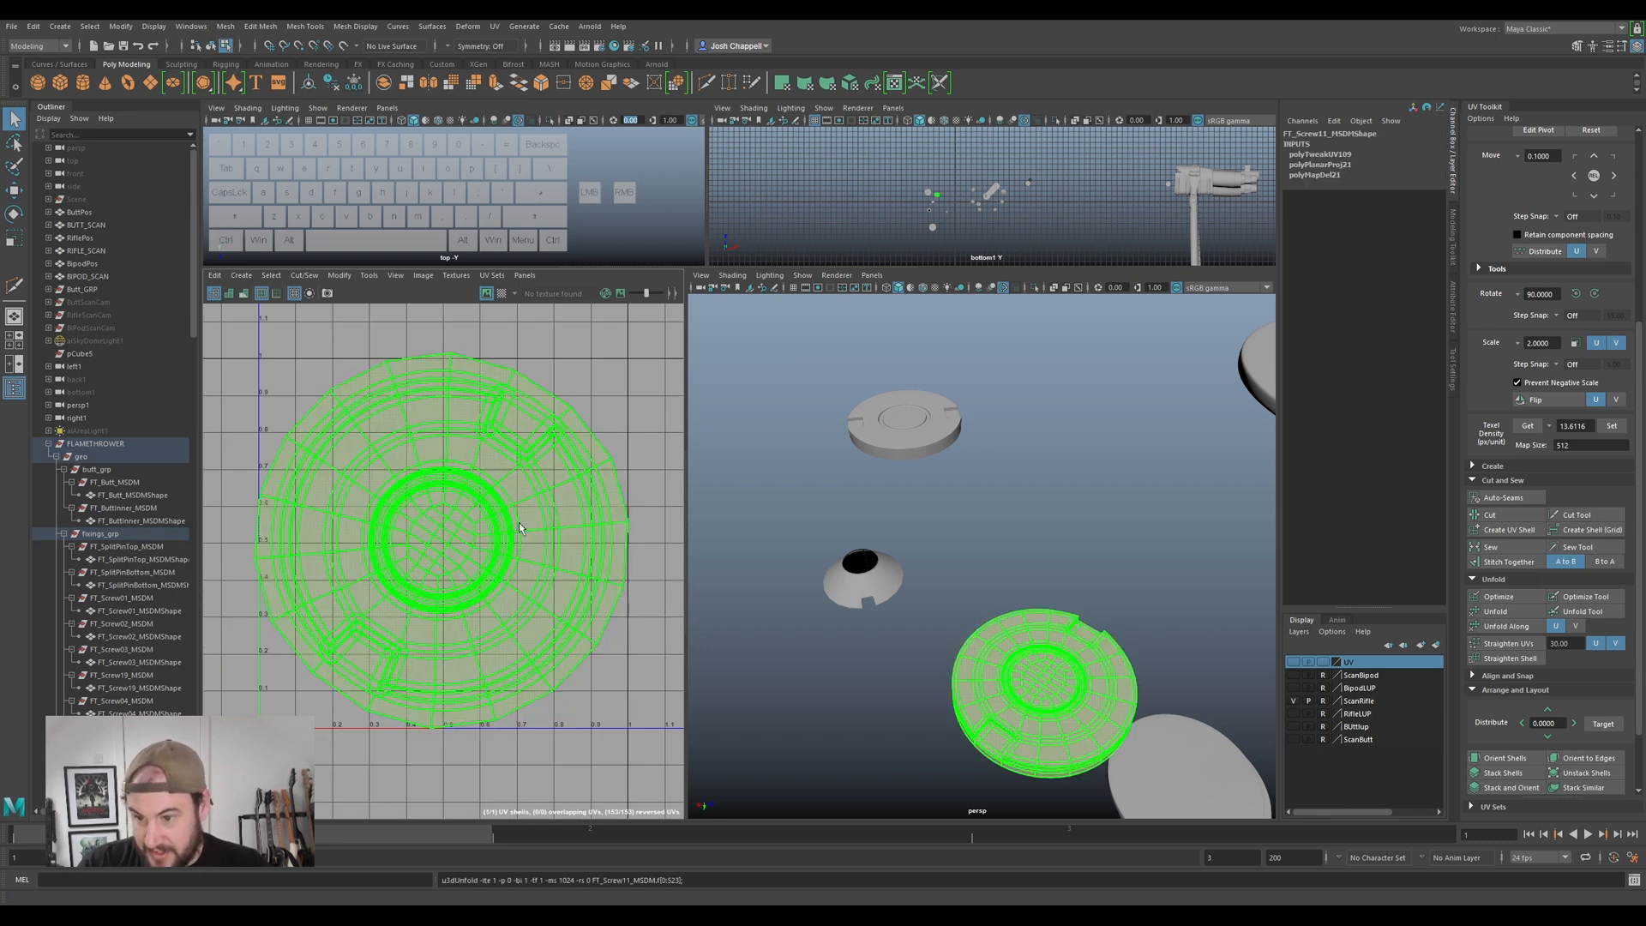
scroll(518, 522, "down", 4)
left_click(760, 547)
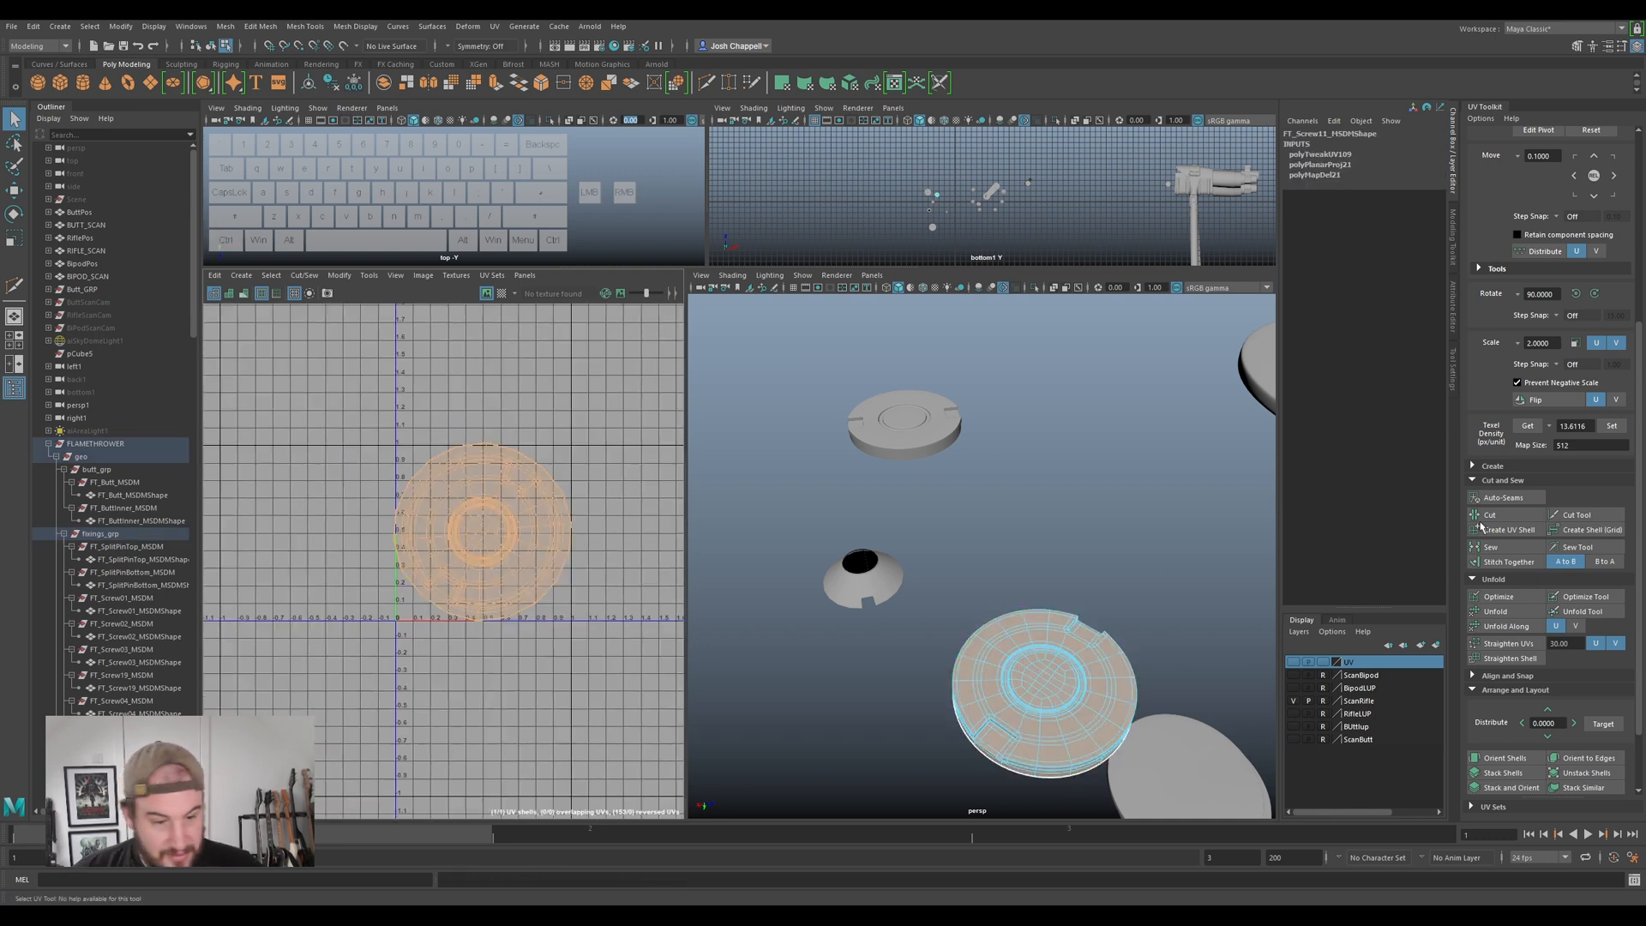
left_click(1610, 426)
scroll(1029, 600, "down", 5)
- Return to object selection and select the notched screw together with the previously unwrapped bolt, pin and screws
right_click_drag(989, 572, 991, 557)
left_click_drag(986, 562, 959, 607, "alt")
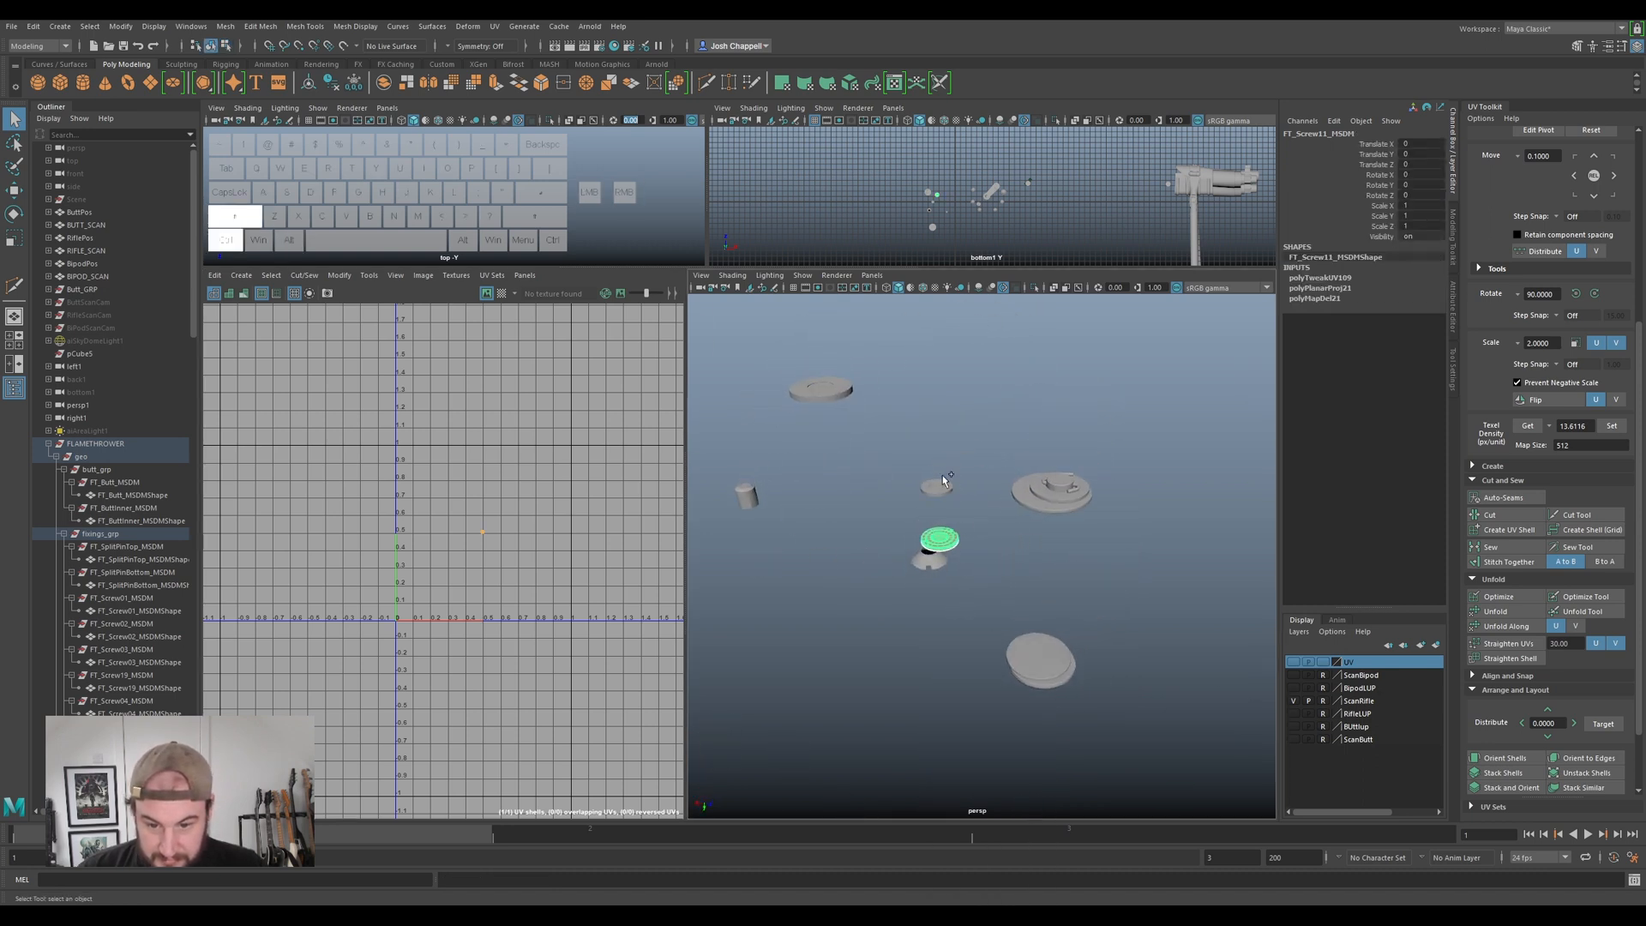
left_click(748, 497, "shift")
left_click(821, 396, "shift")
left_click_drag(840, 414, 913, 625, "alt")
left_click(952, 561, "shift")
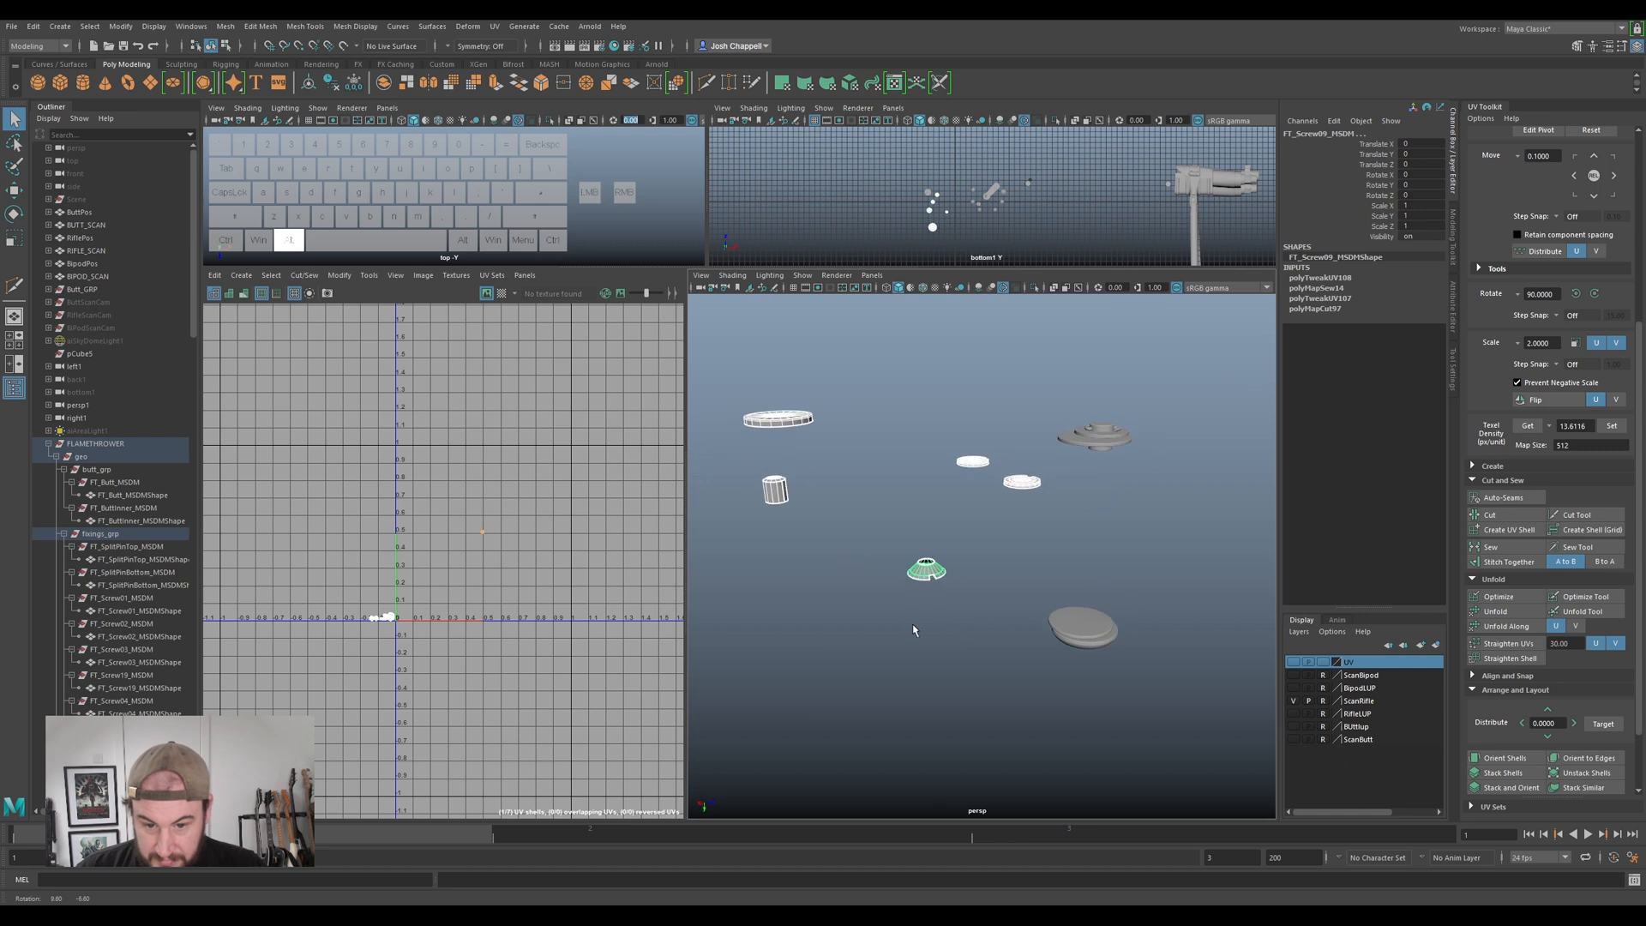
- Move the notched screw's UV shell in among the other fixings' shells, above the small pin's cap
scroll(409, 569, "up", 3)
right_click_drag(565, 483, 527, 465)
left_click(559, 490)
key("w")
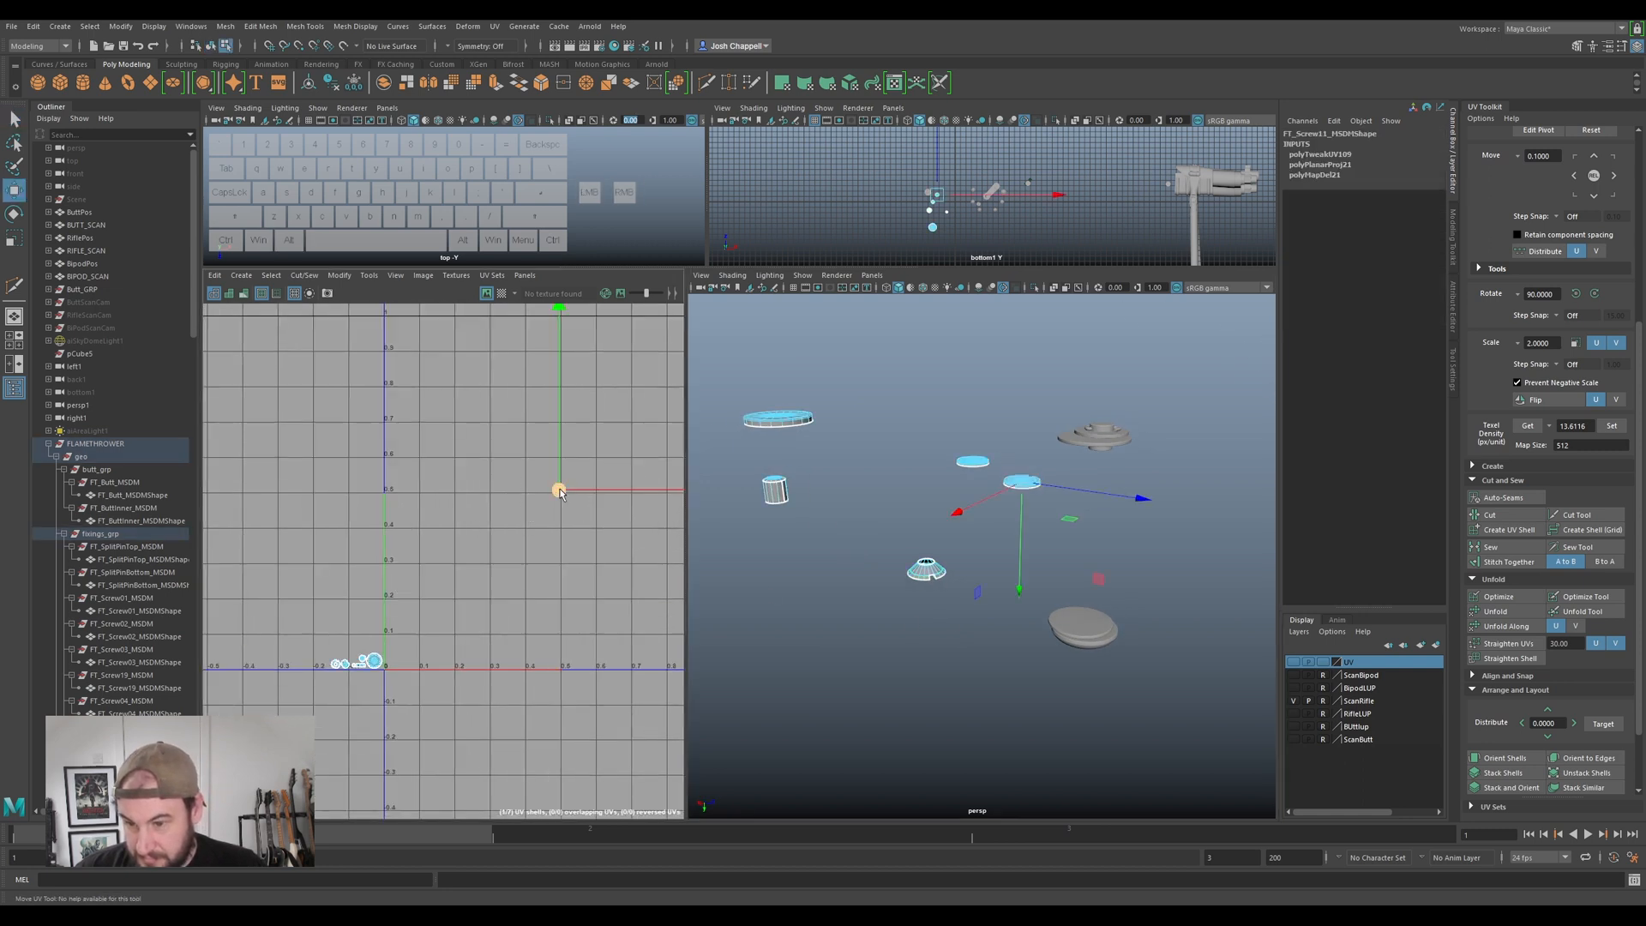
scroll(375, 687, "up", 10)
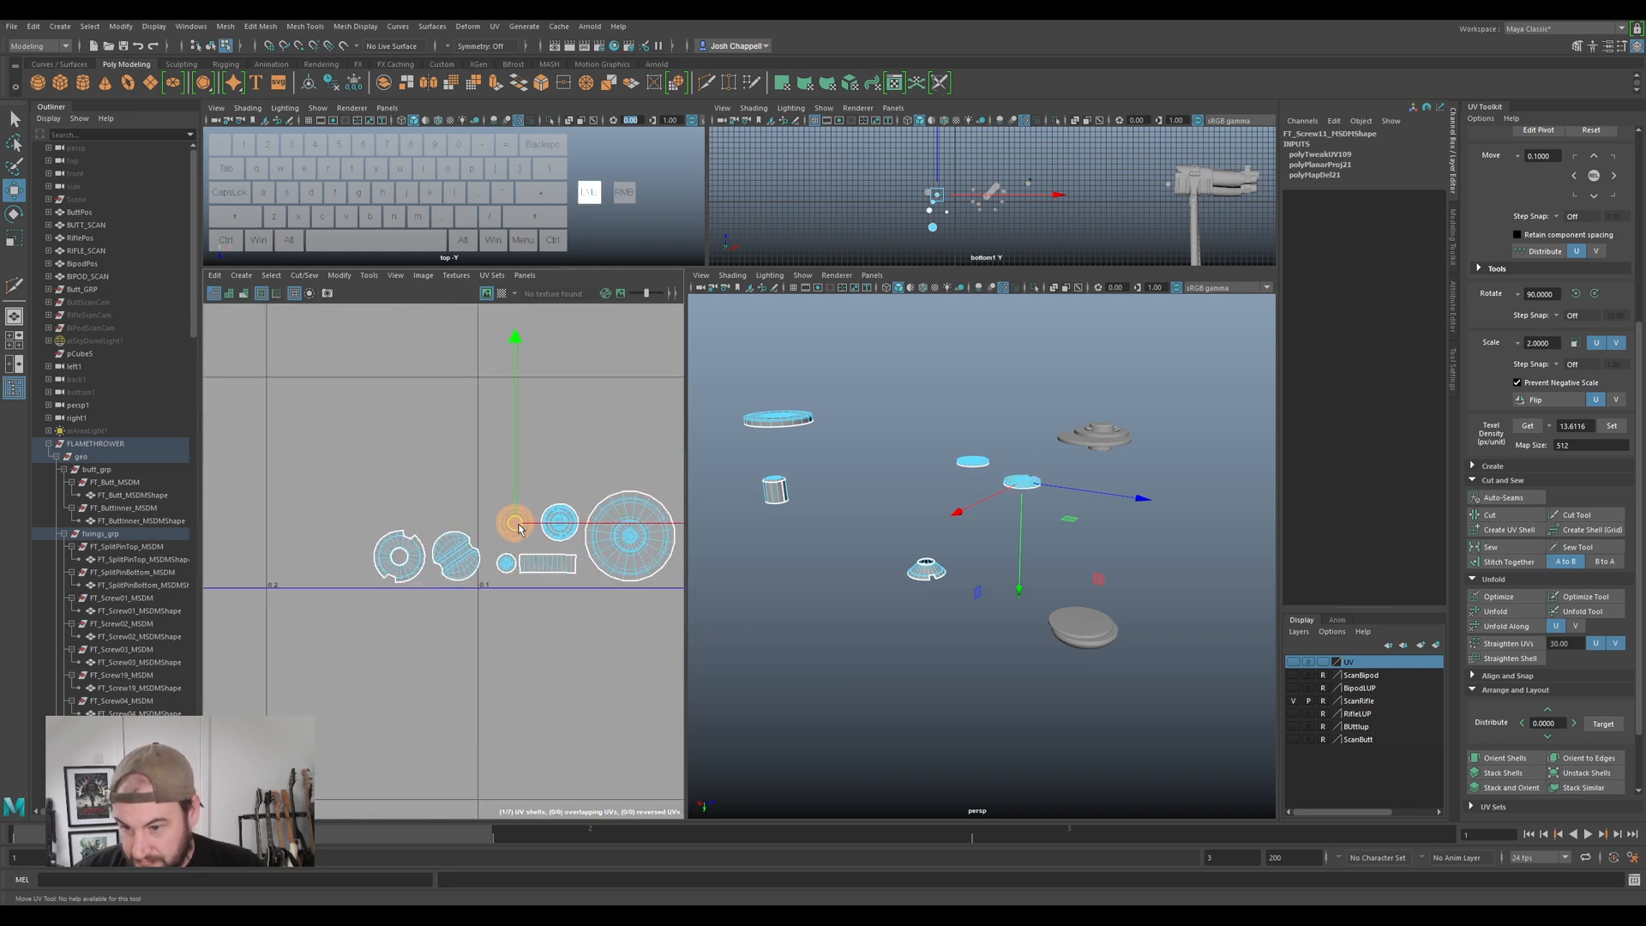
- Select FT_Screw14_MSDM, the cylindrical piece in the middle of the stepped disc, and delete its UVs
left_click_drag(922, 543, 997, 603, "alt")
scroll(936, 600, "up", 5, "alt")
left_click_drag(1074, 543, 974, 595, "alt")
scroll(974, 595, "down", 5, "alt")
middle_click_drag(974, 595, 982, 666, "alt")
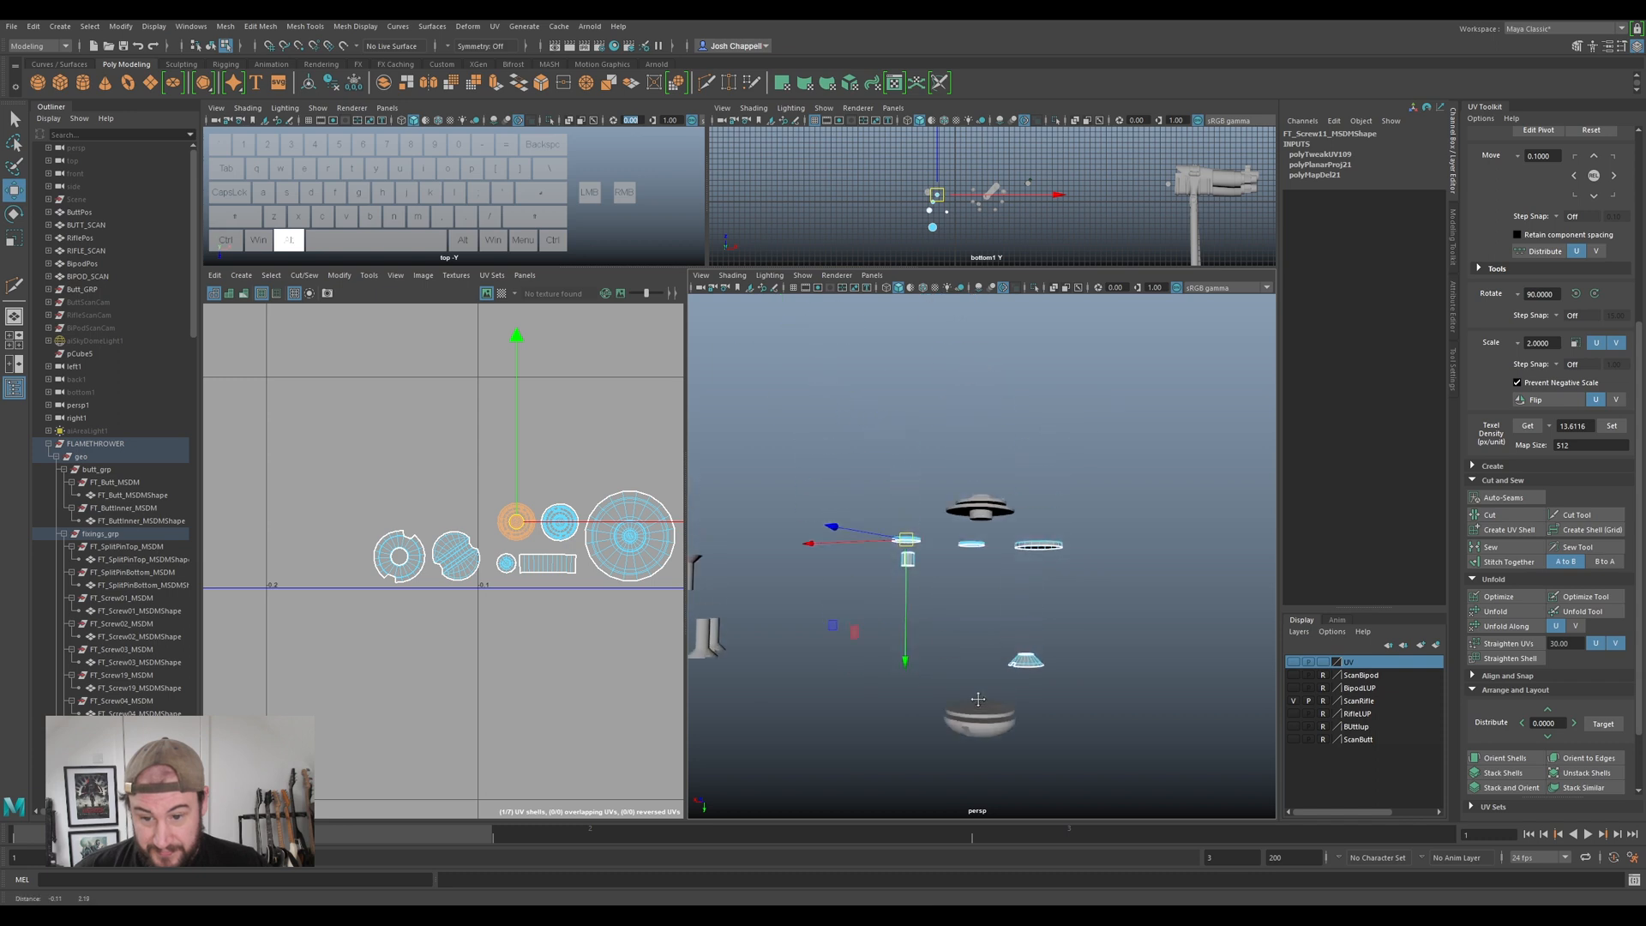
scroll(983, 666, "up", 6, "alt")
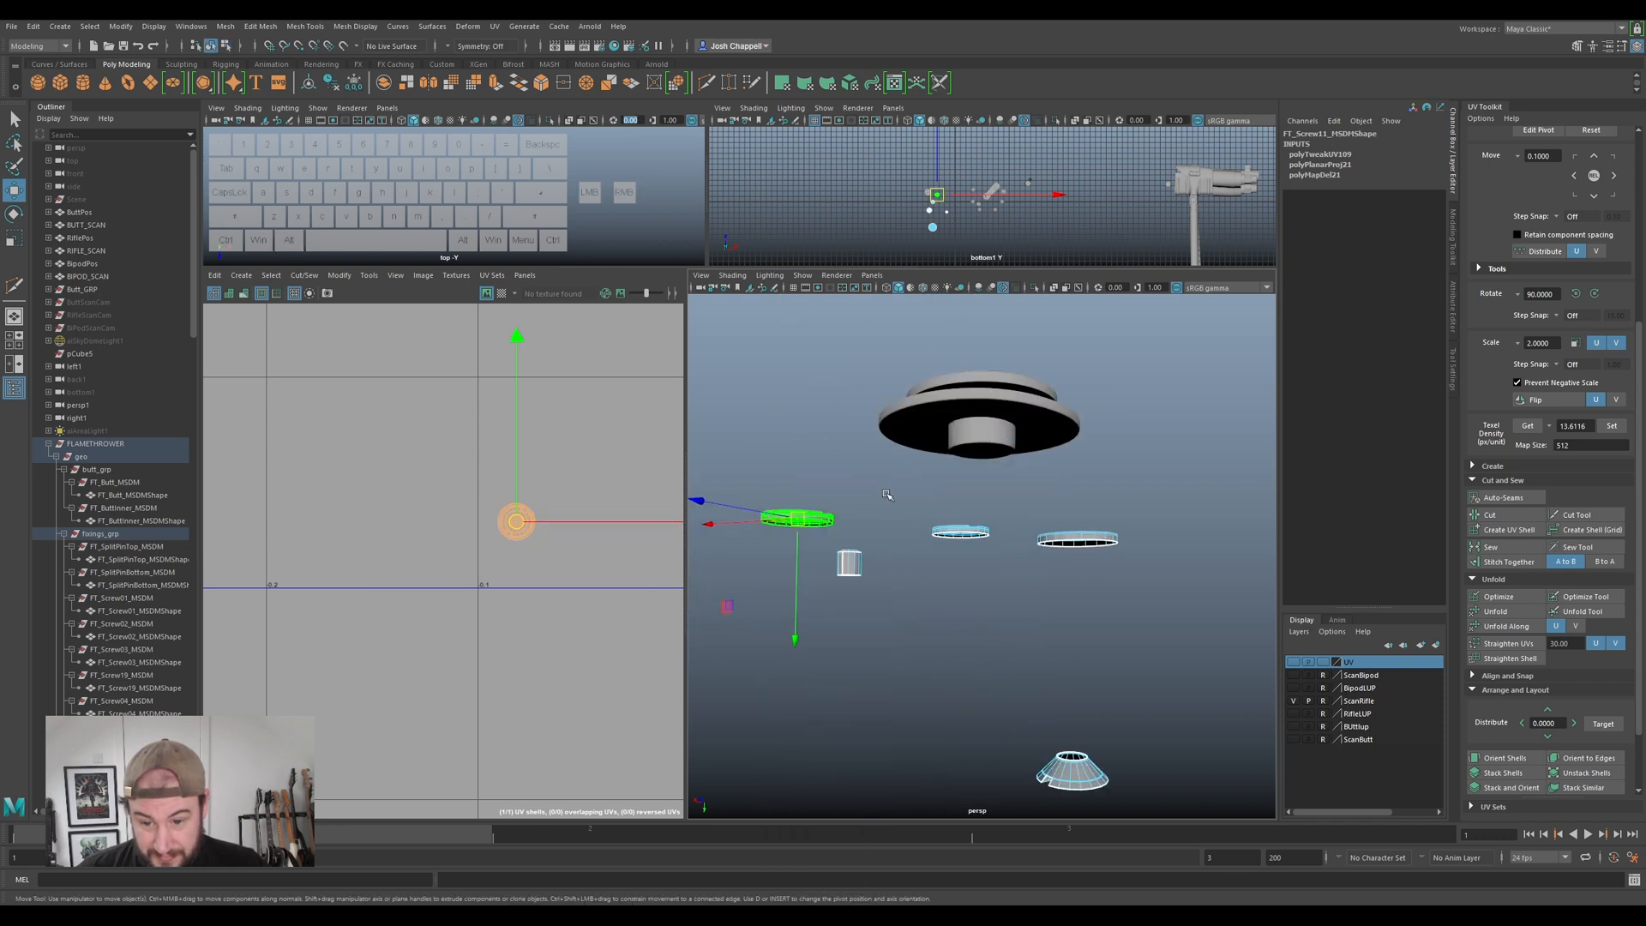
left_click(958, 447)
left_click_drag(958, 448, 991, 489, "alt")
scroll(964, 567, "up", 2)
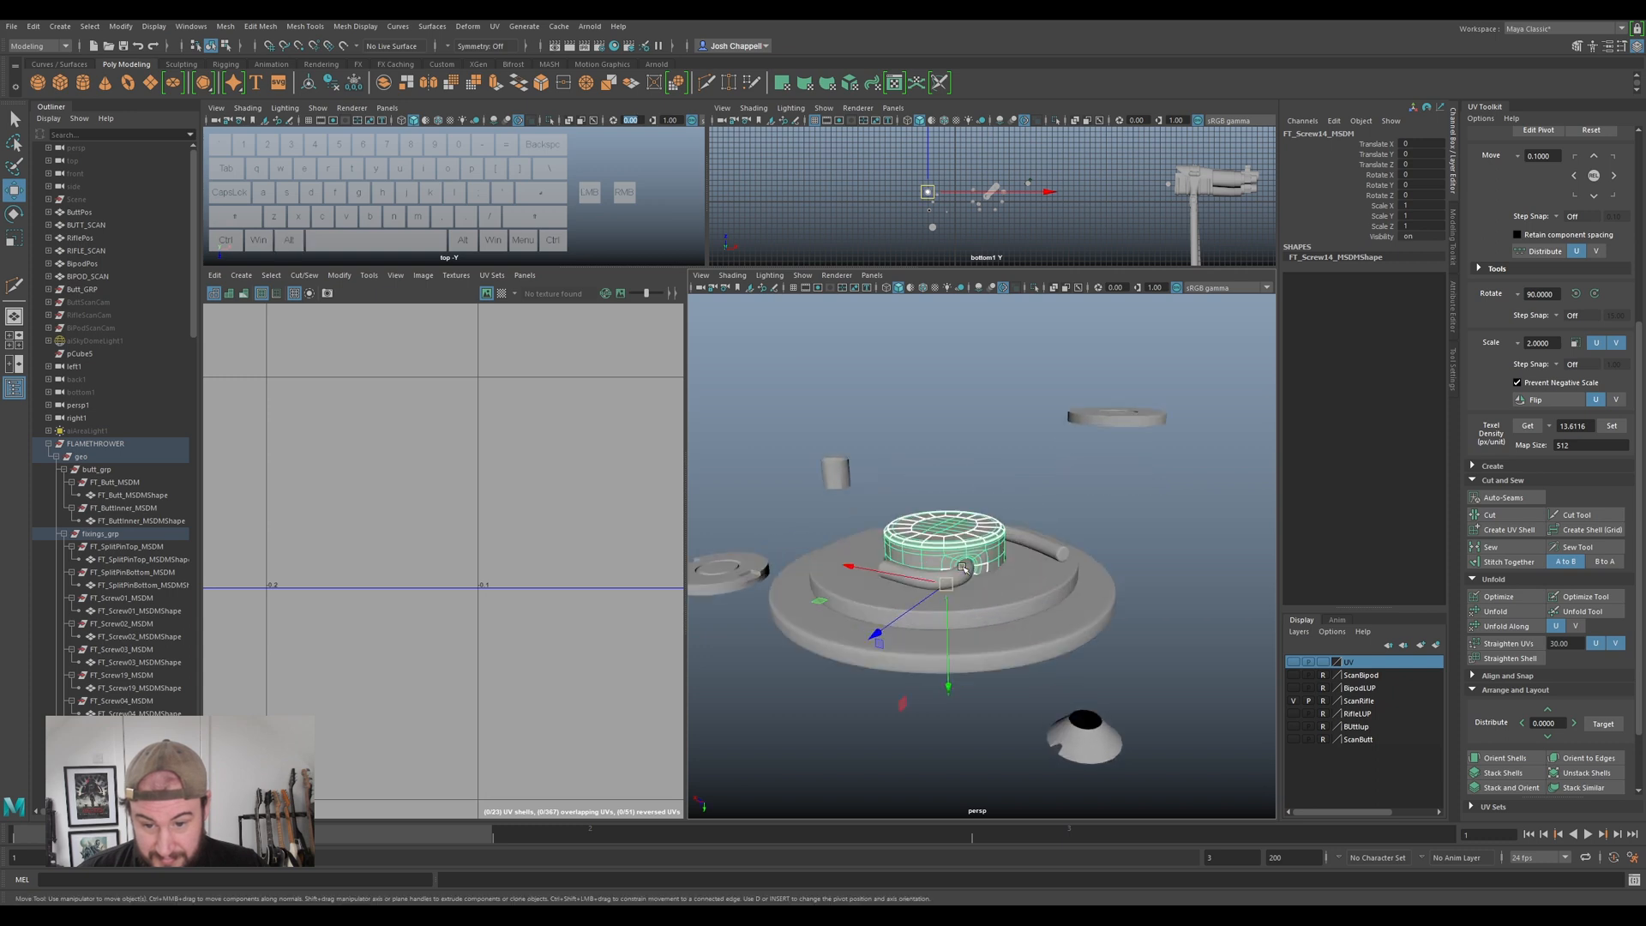
left_click(495, 26)
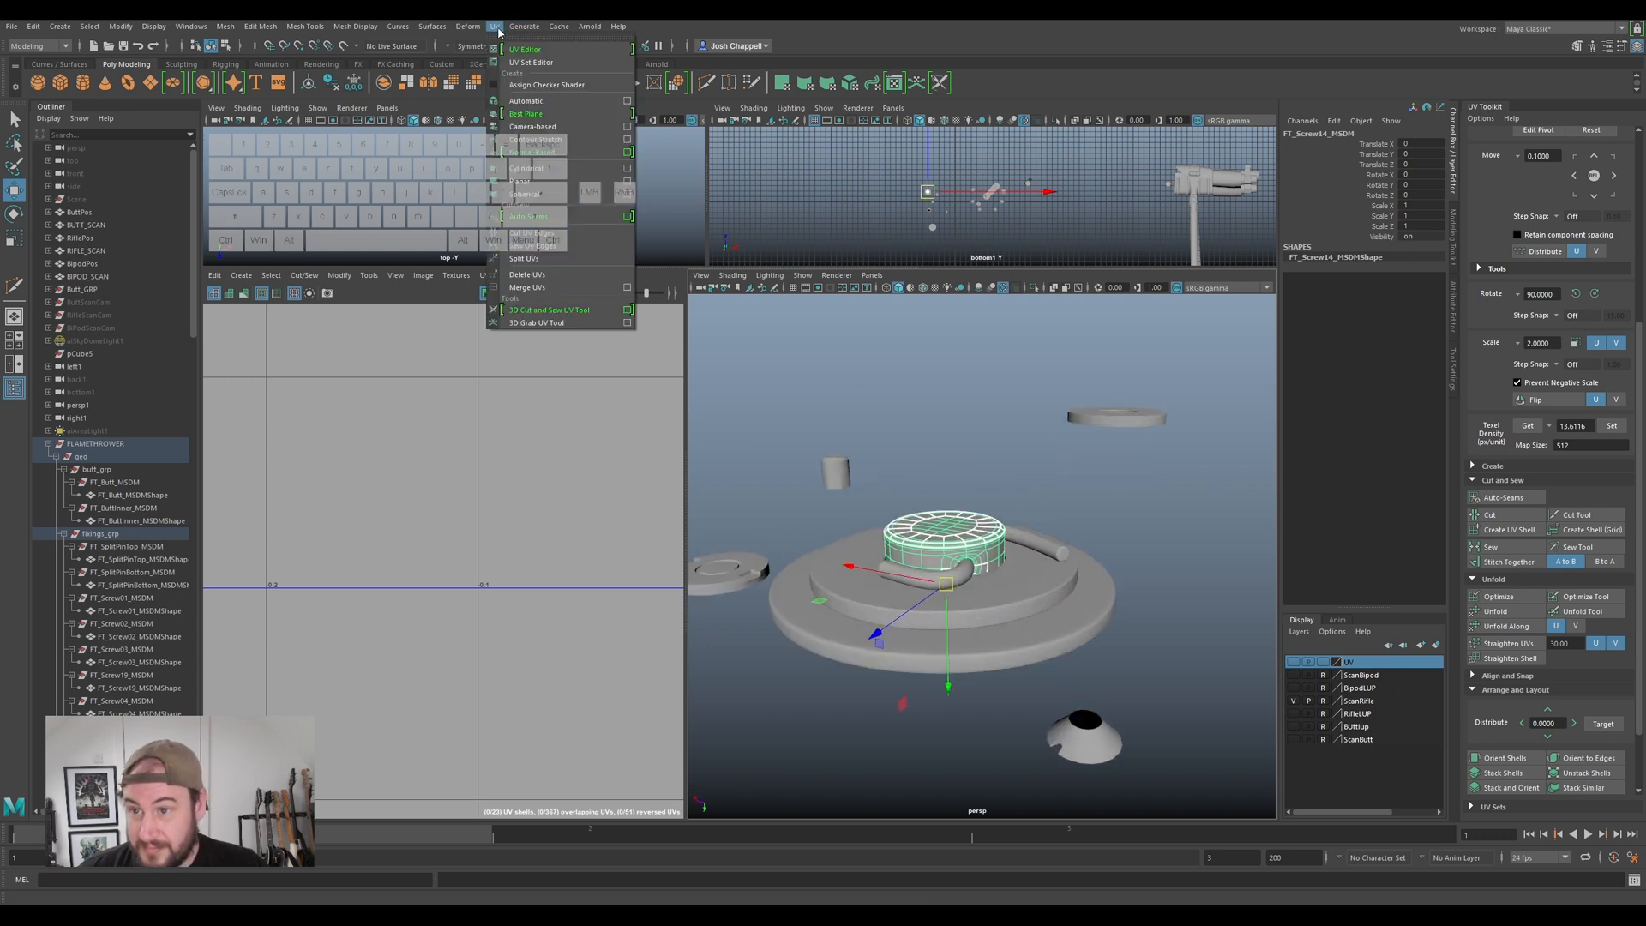
left_click(558, 274)
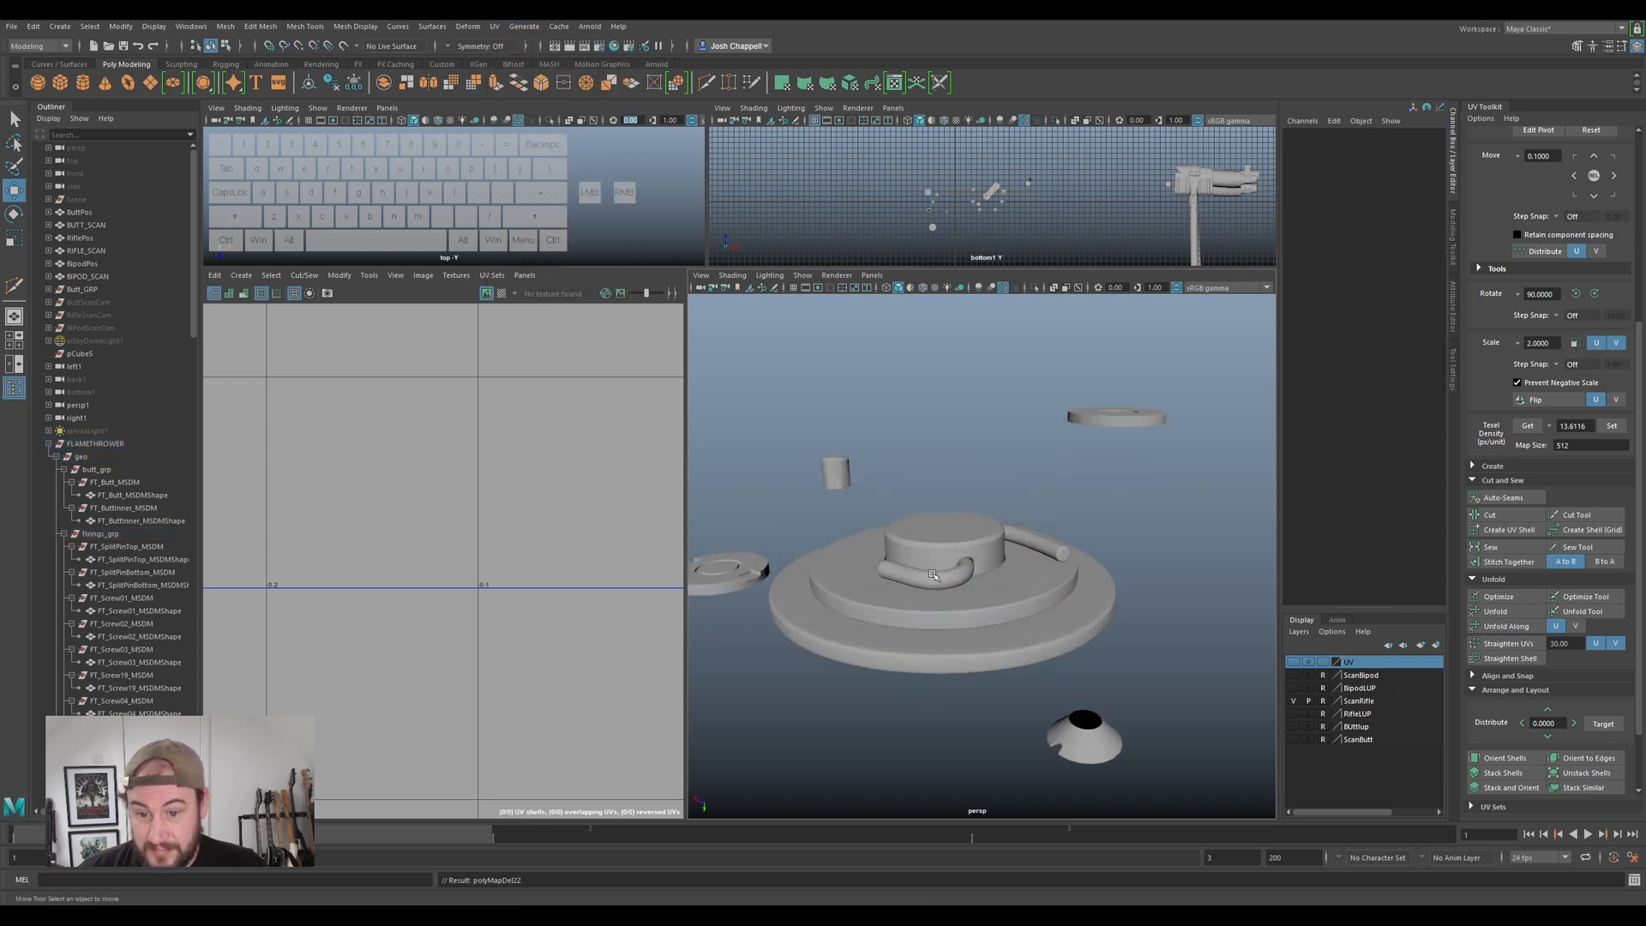
- Apply a new planar UV projection to FT_Screw14_MSDM
left_click(932, 552)
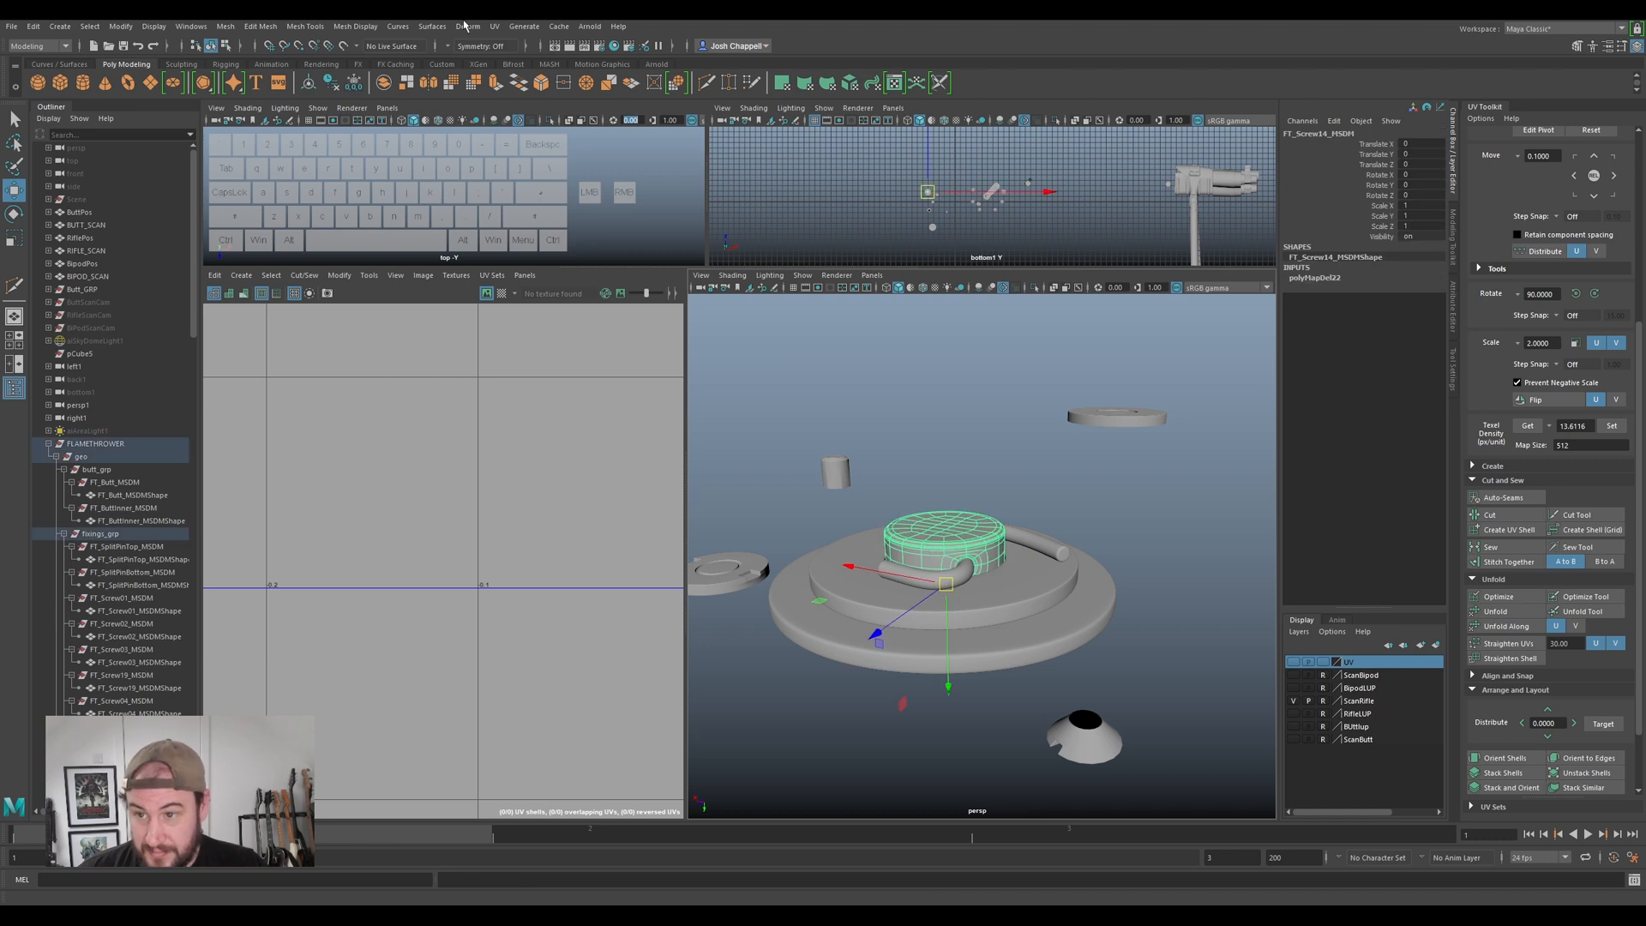
left_click(495, 25)
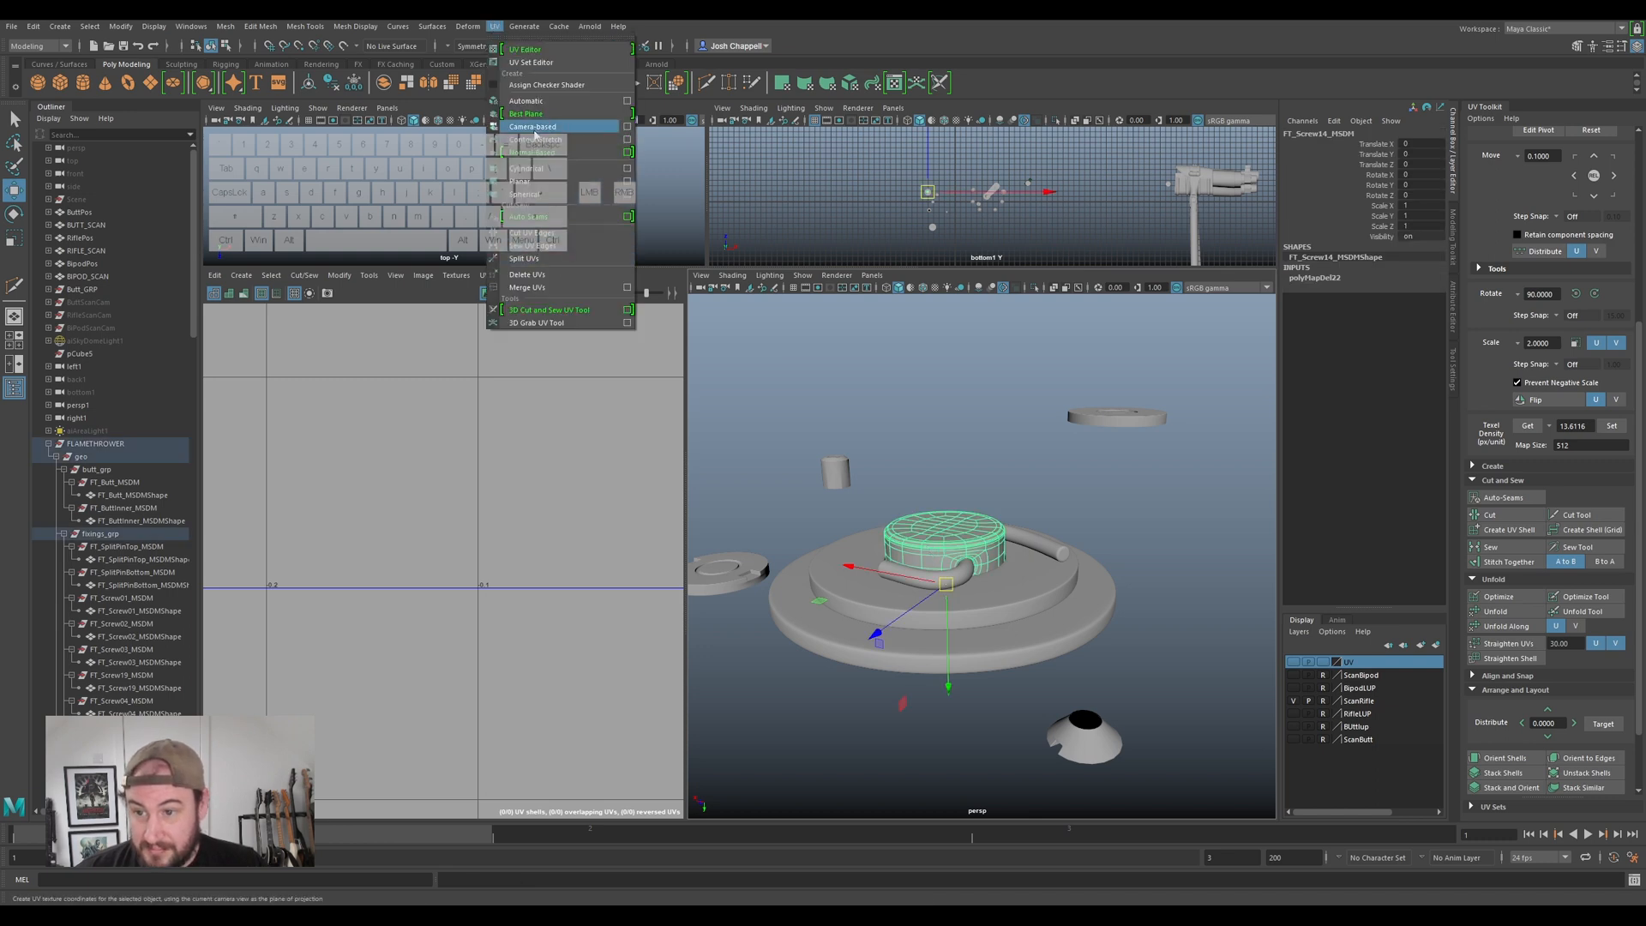
left_click(523, 181)
- Cut a UV seam along the horizontal edges just below the cylindrical piece's upper rim
scroll(912, 512, "up", 5)
right_click_drag(958, 539, 933, 535)
left_click(927, 534)
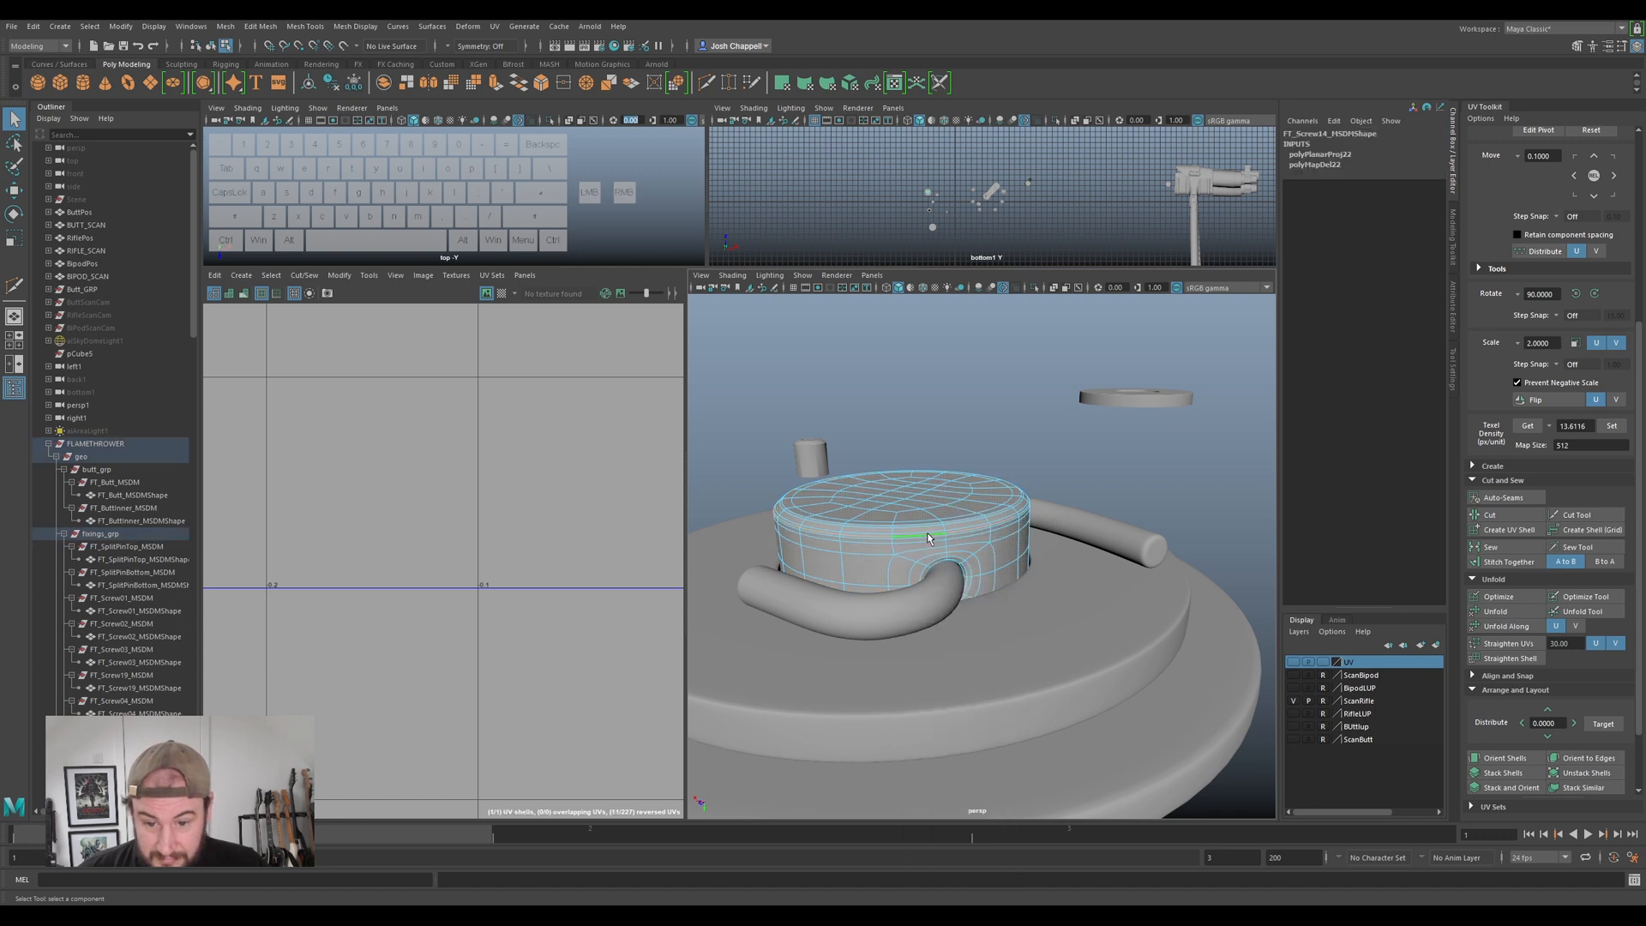
key("w")
left_click(1490, 515)
- Delete the faces closing the underside of FT_Screw14_MSDM, the cylindrical piece in the stepped disc
left_click_drag(977, 576, 983, 534, "alt")
key("f")
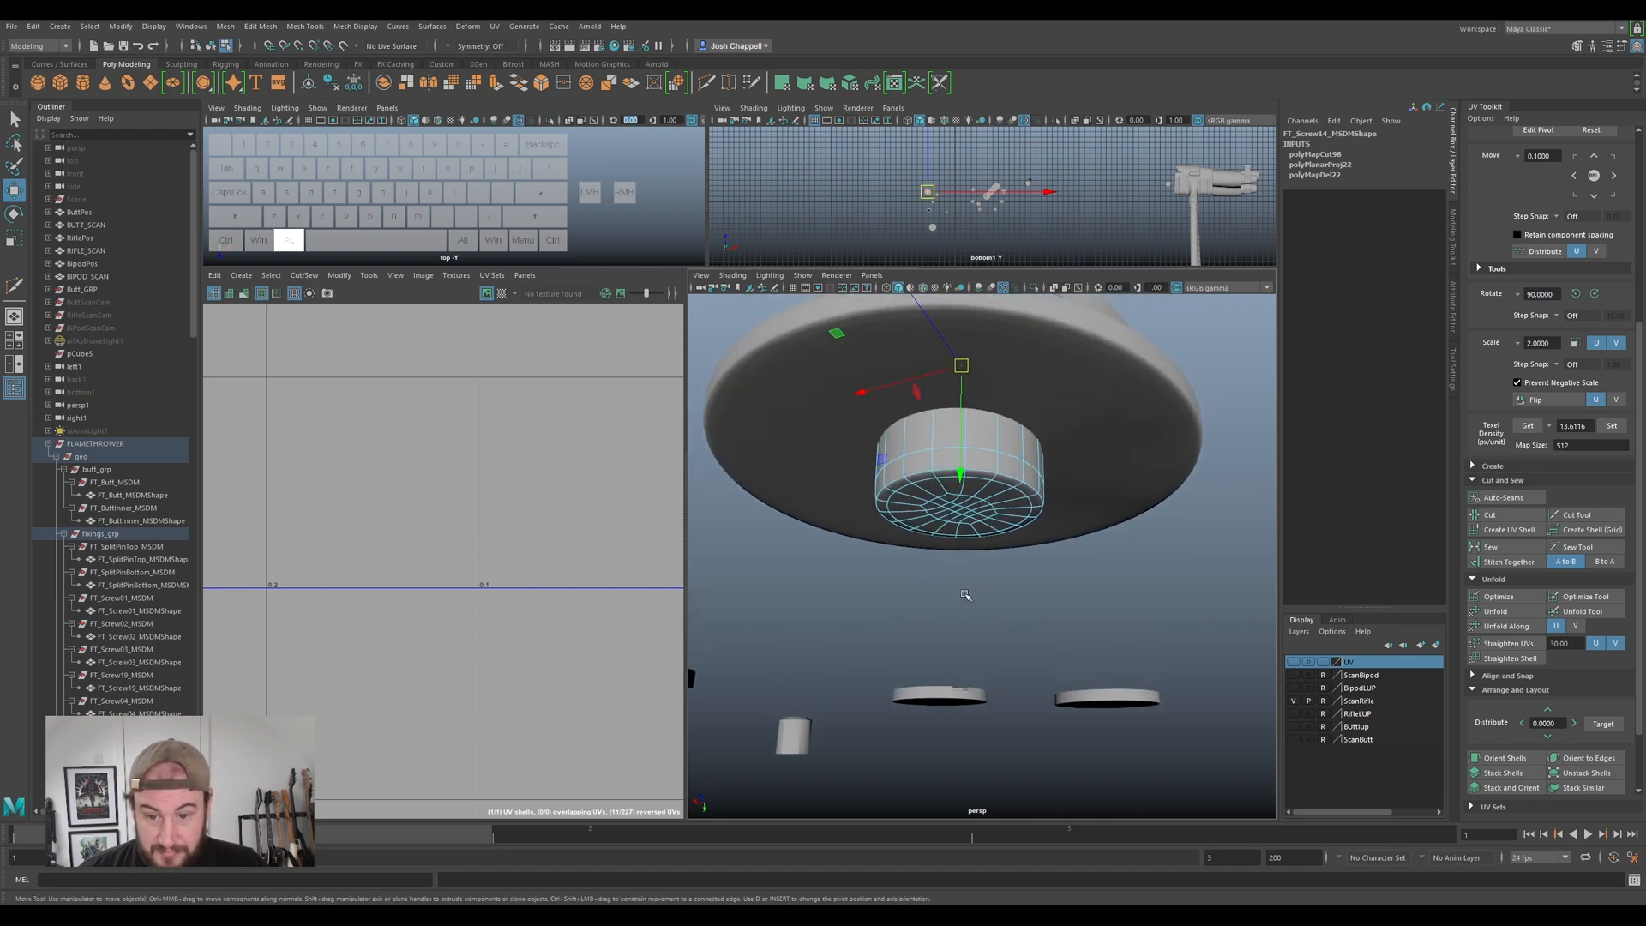
mouse_move(1007, 465)
left_mouse_down("alt")
mouse_move(907, 596)
mouse_move(986, 477)
left_mouse_up("alt")
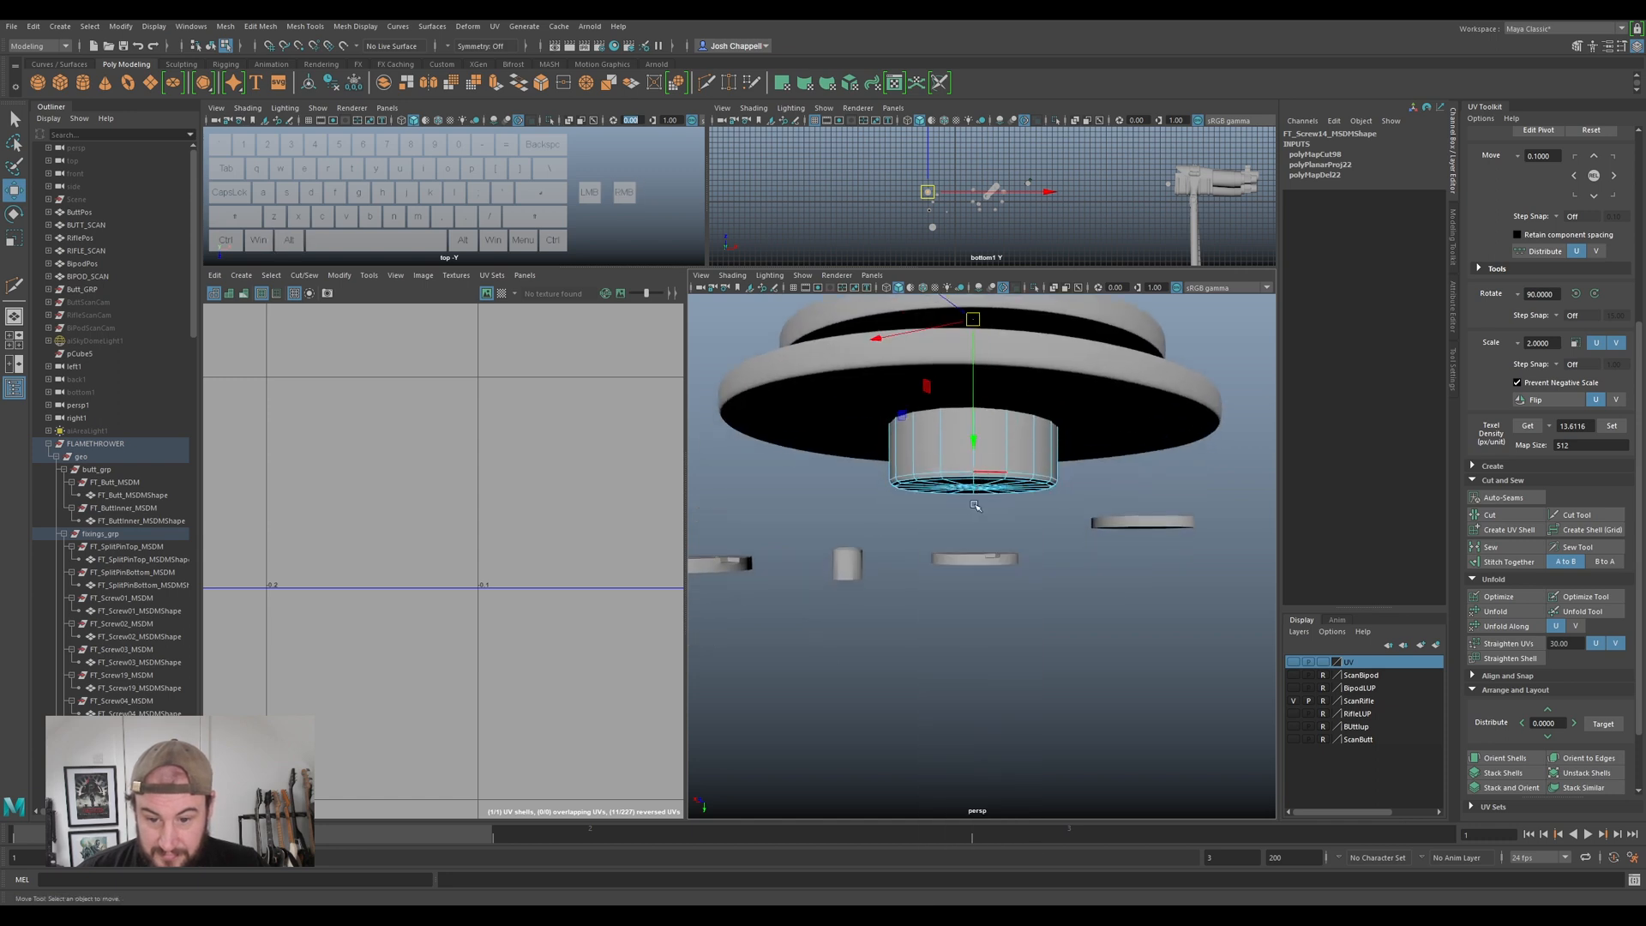
left_click(933, 536)
left_click_drag(933, 537, 1064, 484, "alt")
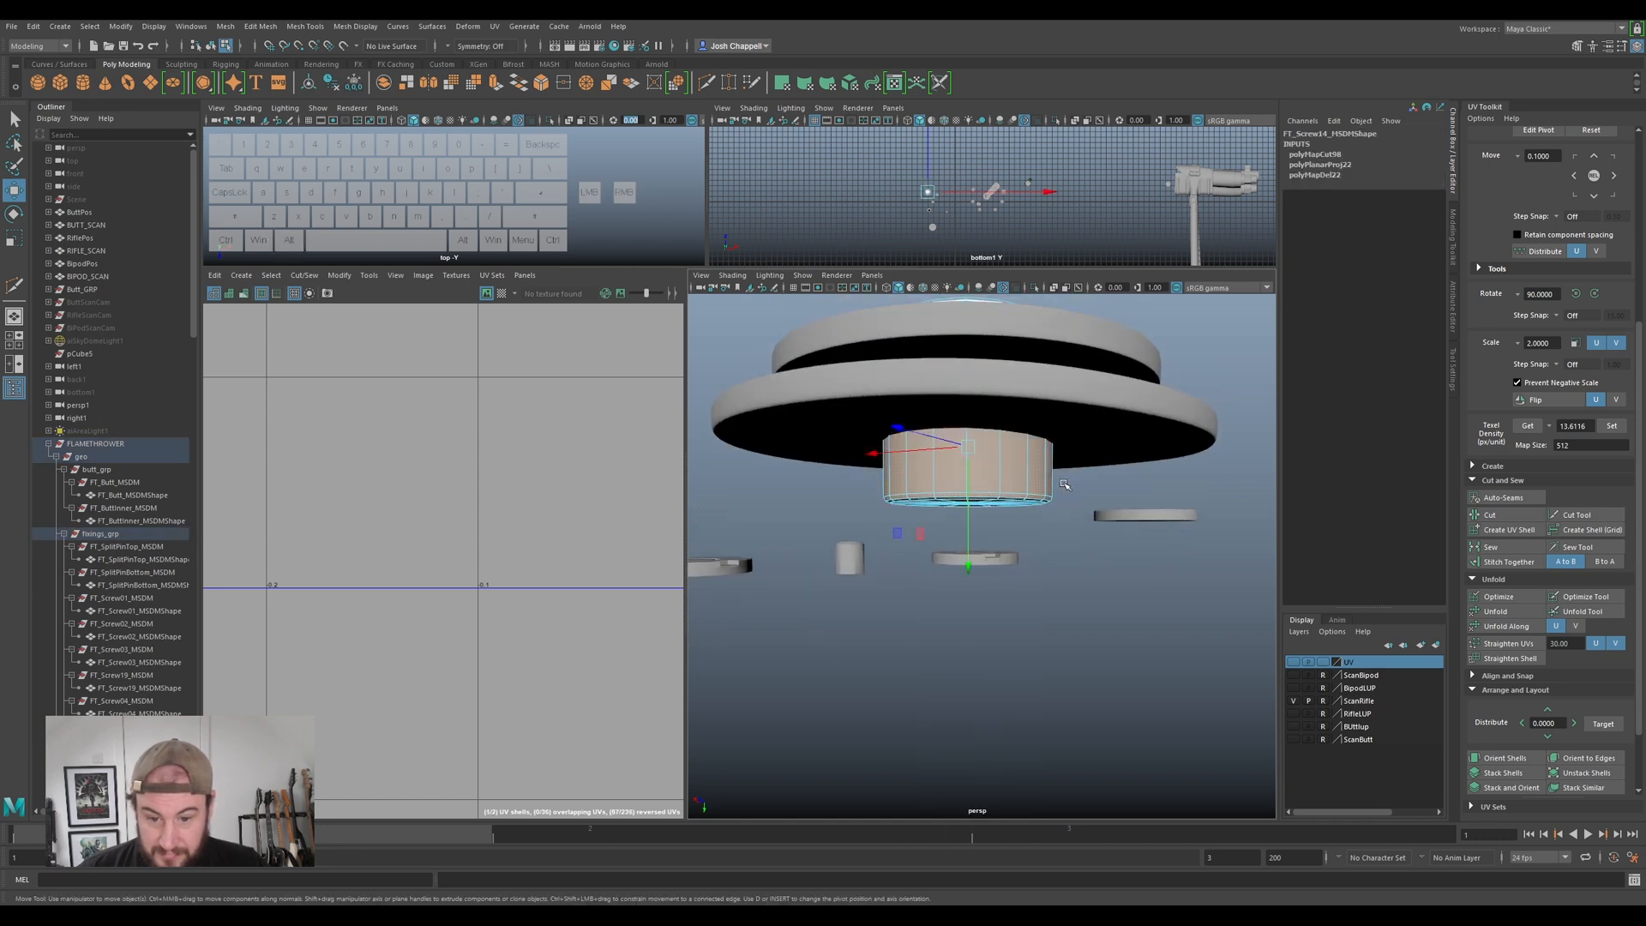
left_click(969, 453, "ctrl")
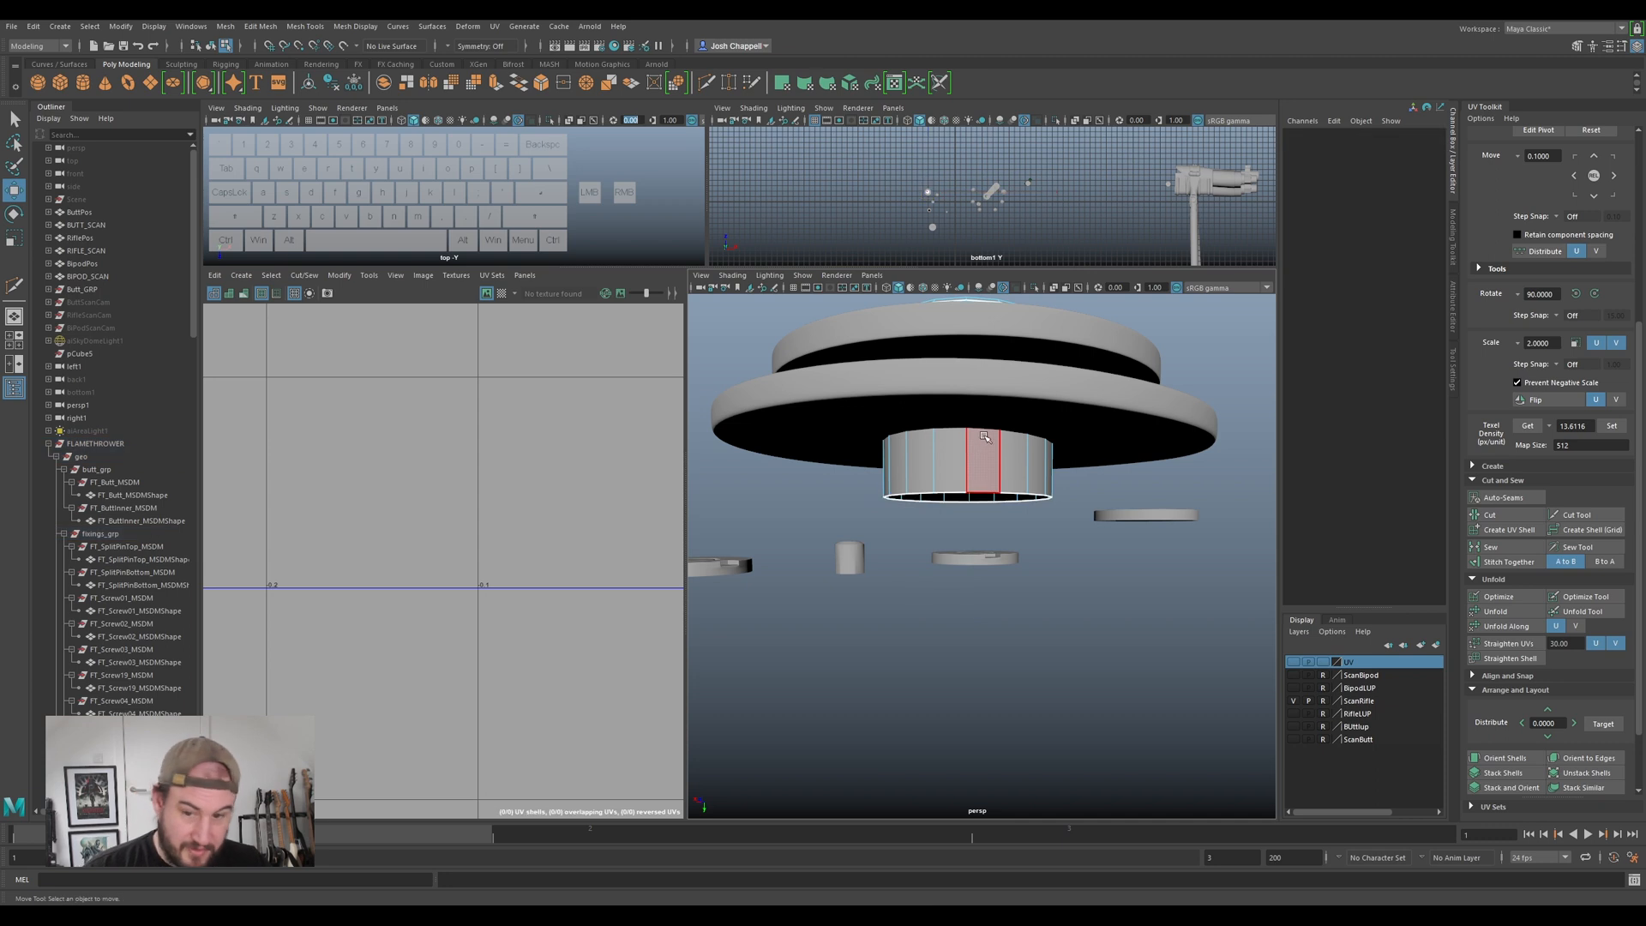
left_click_drag(999, 435, 958, 456, "alt")
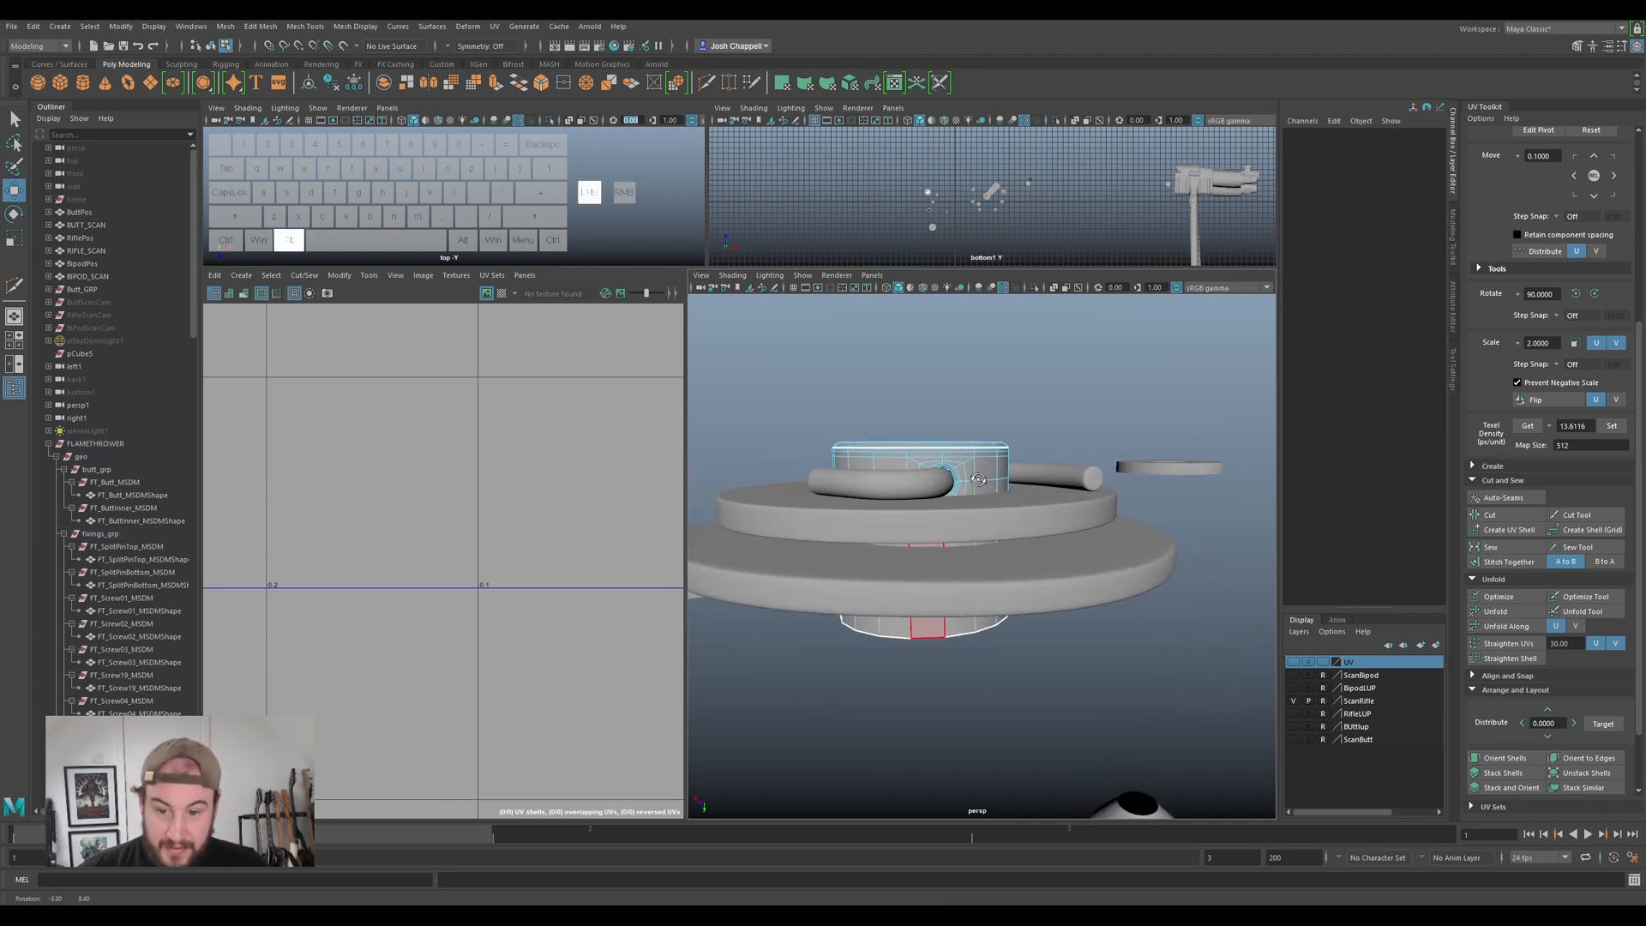
- Cut UV seams around the edges of both pin-hole openings in the cylindrical piece's side wall
right_click_drag(955, 455, 961, 428)
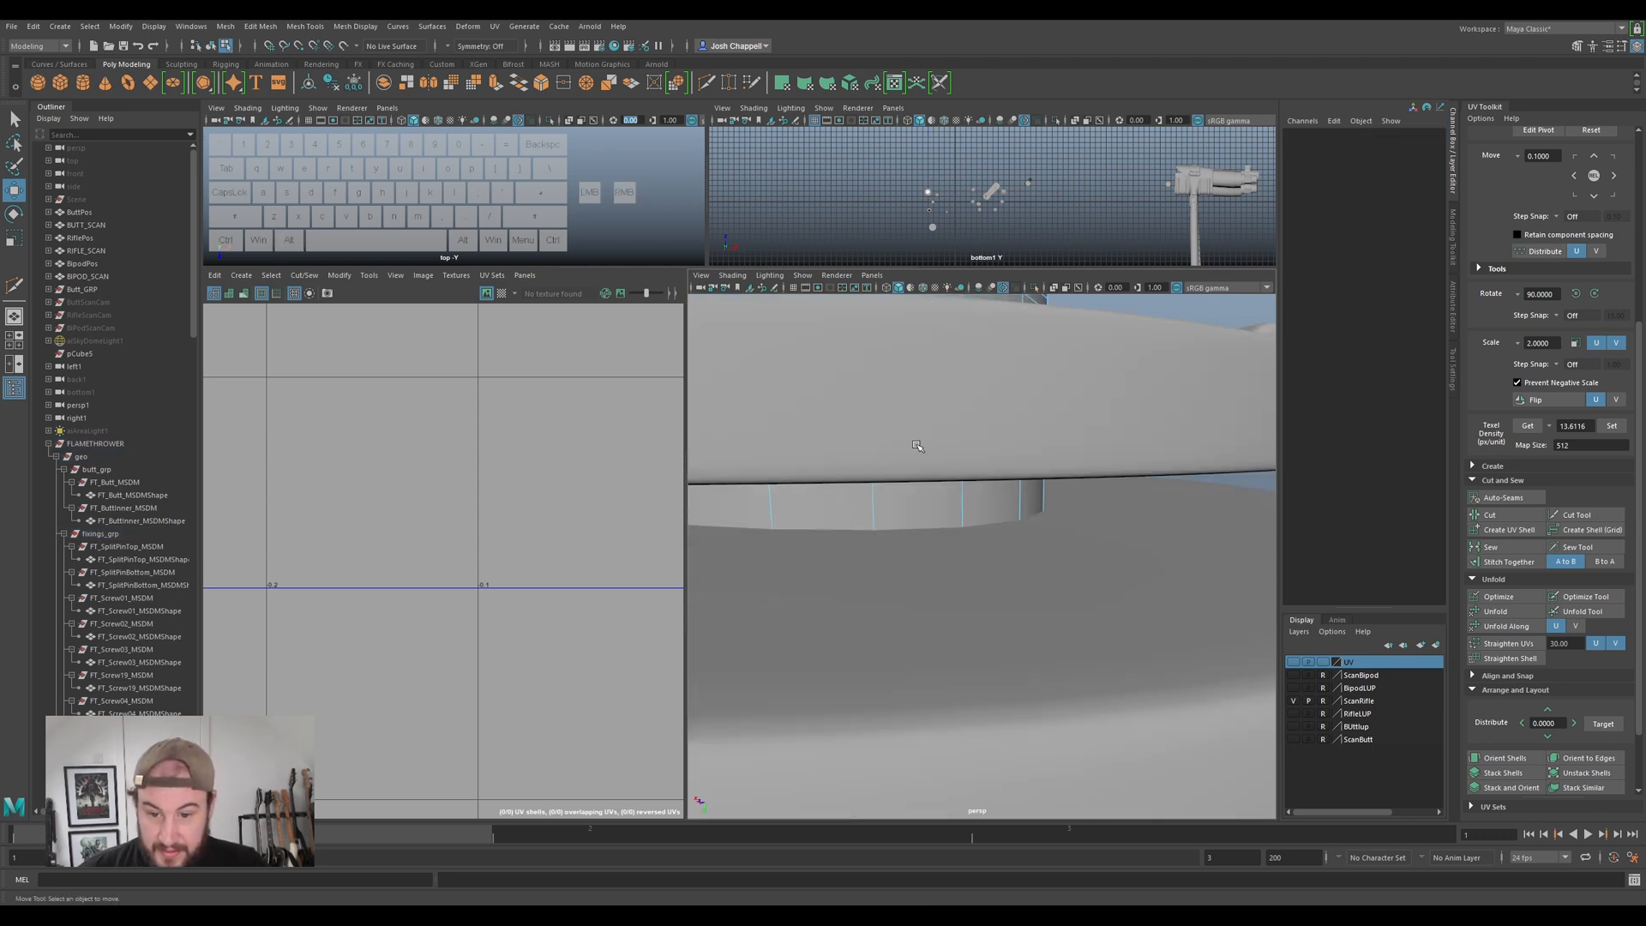
middle_click_drag(910, 456, 923, 473, "alt")
right_click_drag(980, 481, 1004, 488, "alt")
left_click(996, 472)
left_click_drag(995, 471, 1050, 454, "alt")
right_click_drag(1055, 459, 1129, 553, "alt")
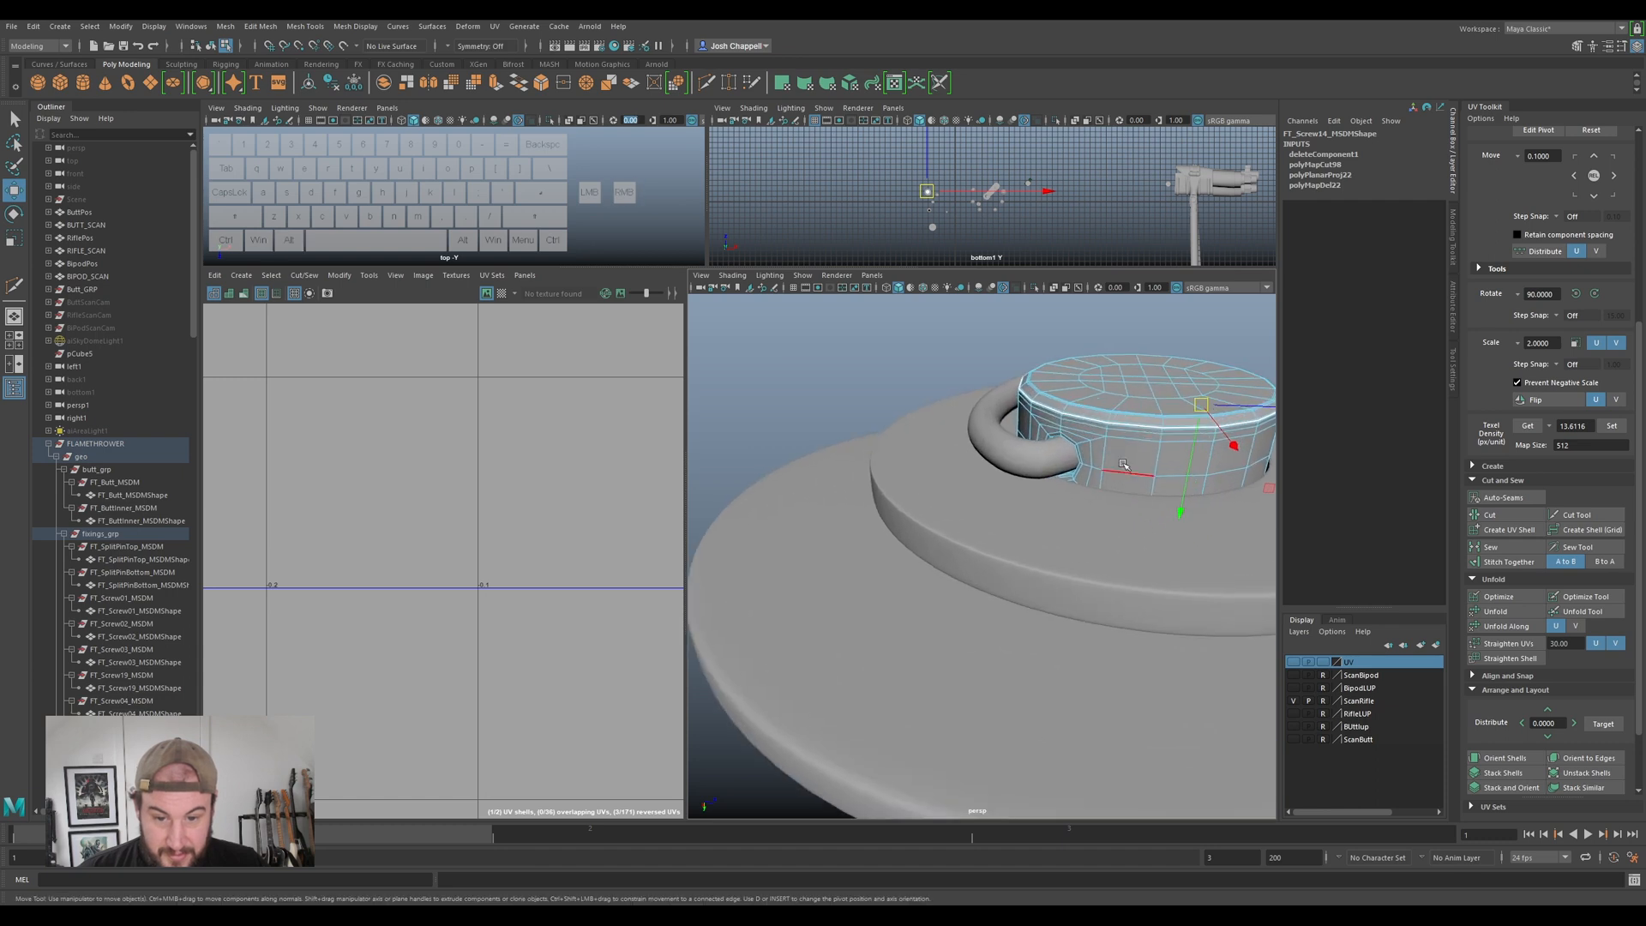
left_click(1056, 437, "shift")
left_click(1514, 530)
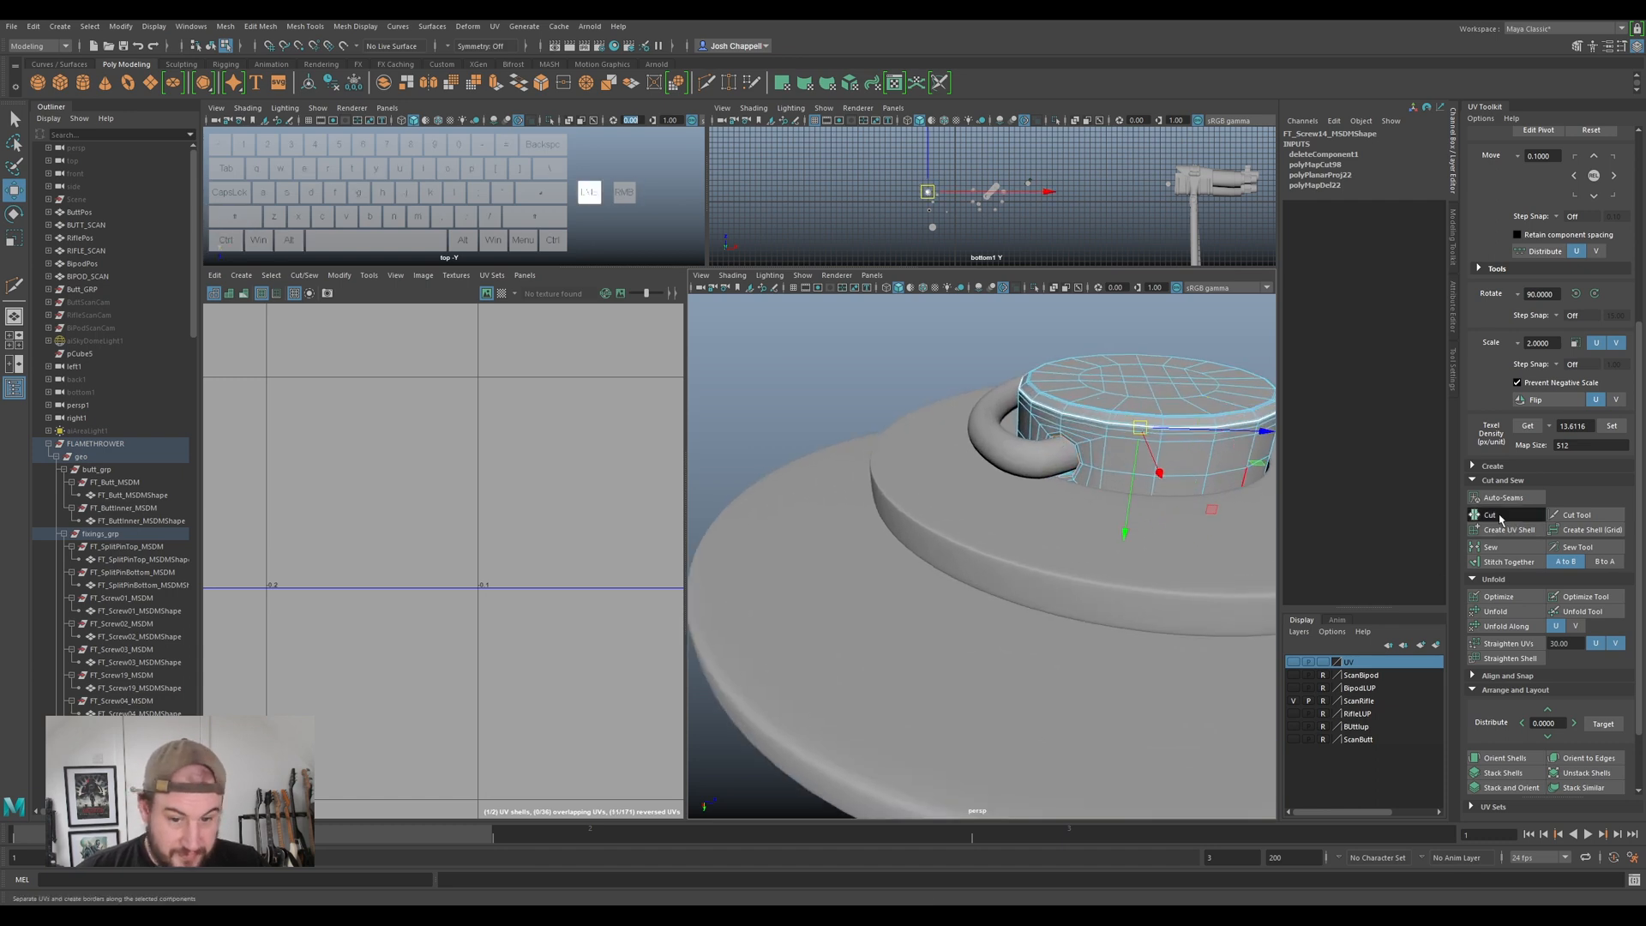
left_click(1085, 467)
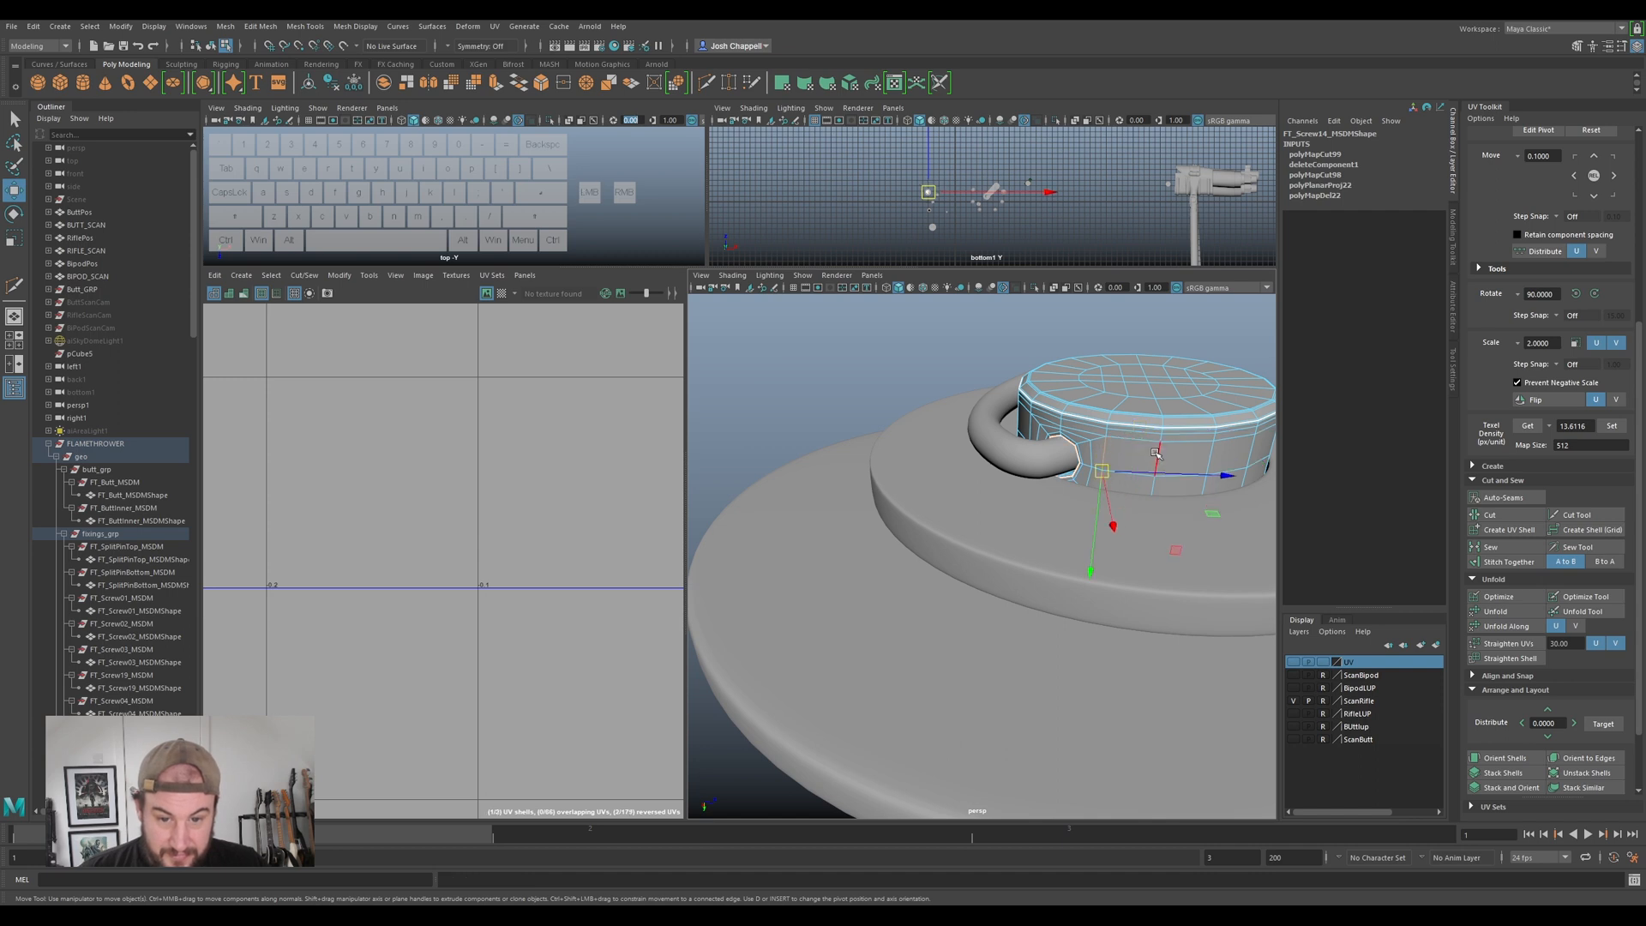
- Move the side-wall UV shell away from the other shells, and unfold the top cap's shell and move it above the pin-hole shell
scroll(514, 532, "down", 4)
right_click_drag(590, 459, 553, 423)
scroll(557, 422, "down", 4)
middle_click_drag(577, 424, 452, 605, "alt")
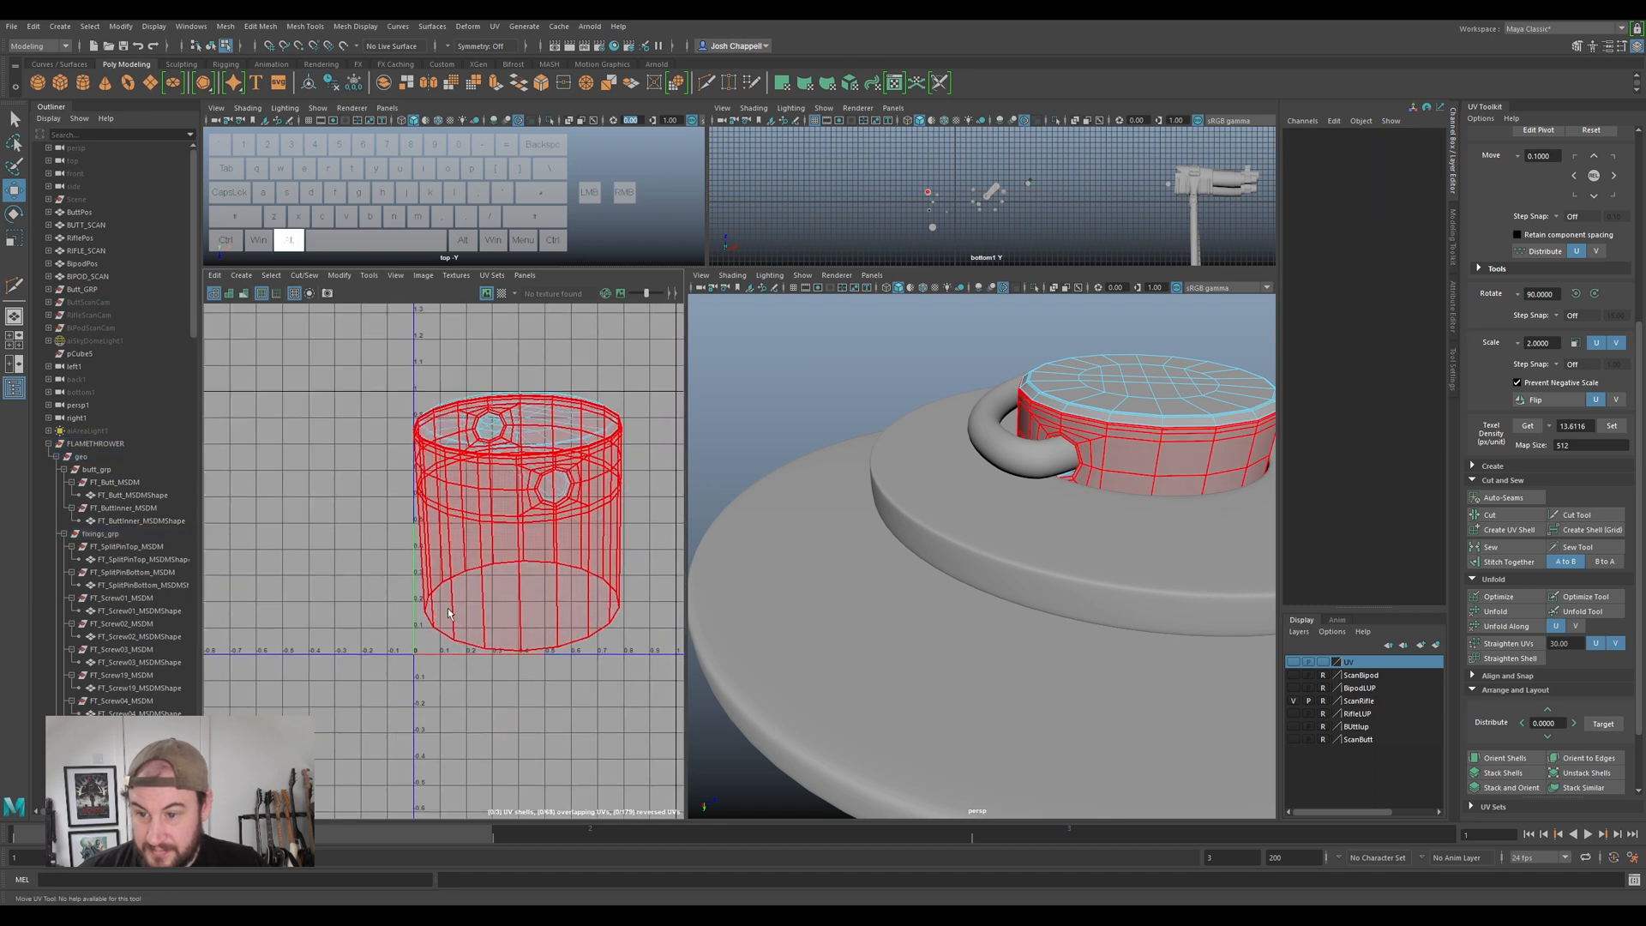
left_click(542, 449)
left_click_drag(516, 522, 262, 611)
left_click(545, 406)
key("ctrl+u")
key("w")
left_click_drag(519, 419, 518, 345)
- Cut UV seams along one lengthwise edge of the pin-hole tube and one vertical edge of the side wall
right_click_drag(536, 454, 516, 443)
left_click(514, 454)
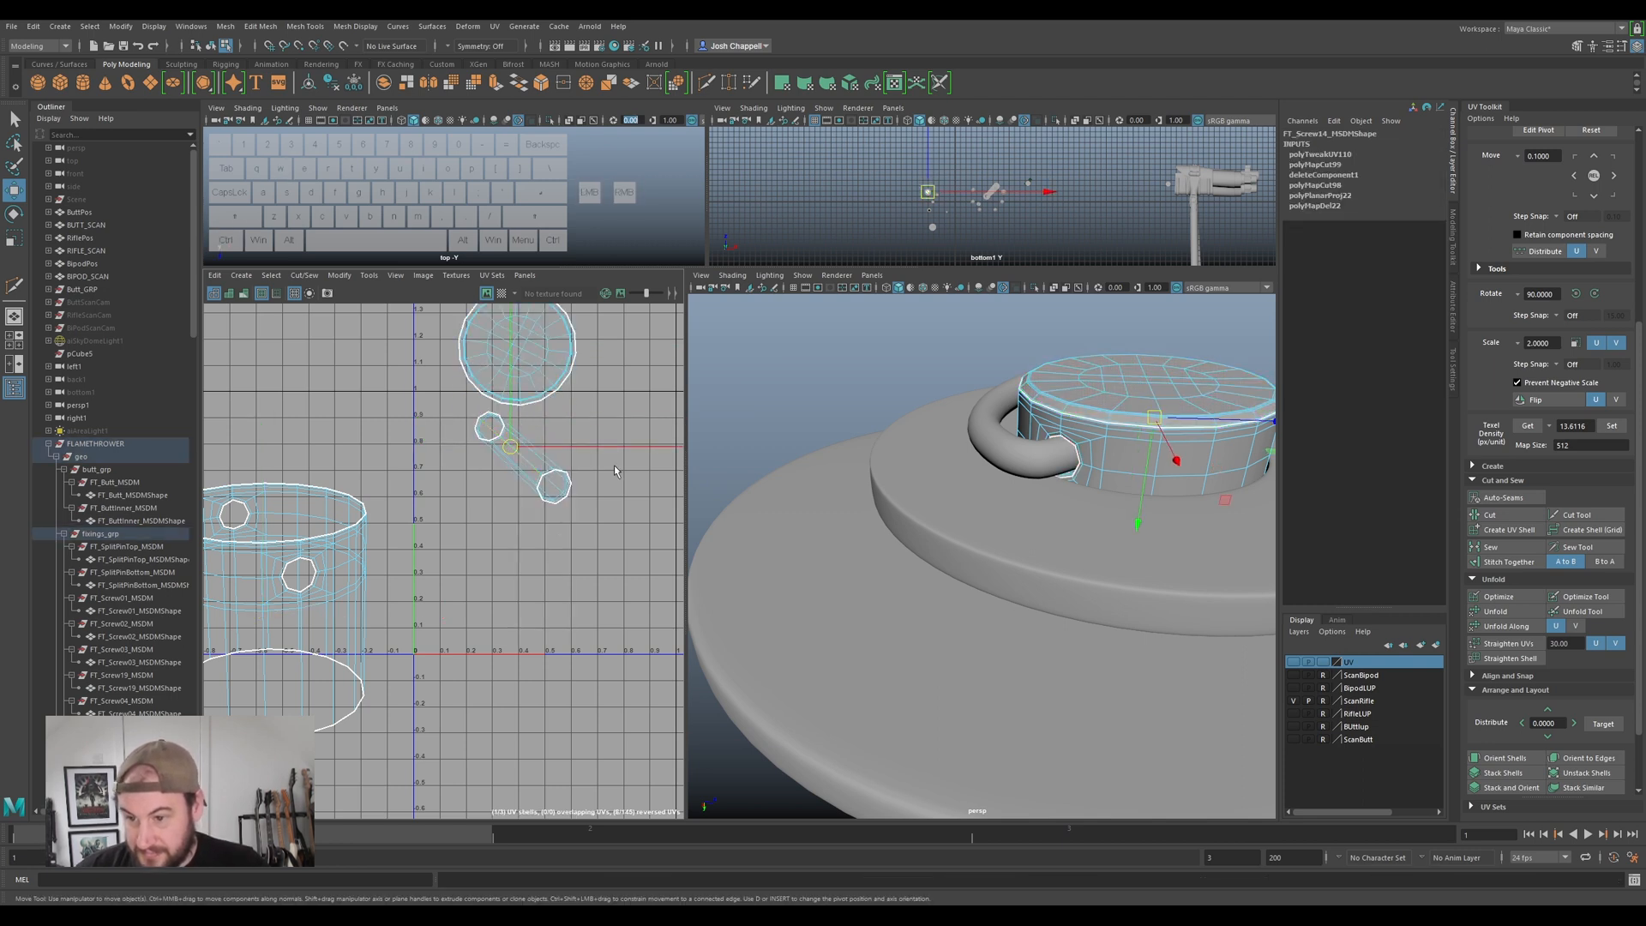
left_click(1490, 514)
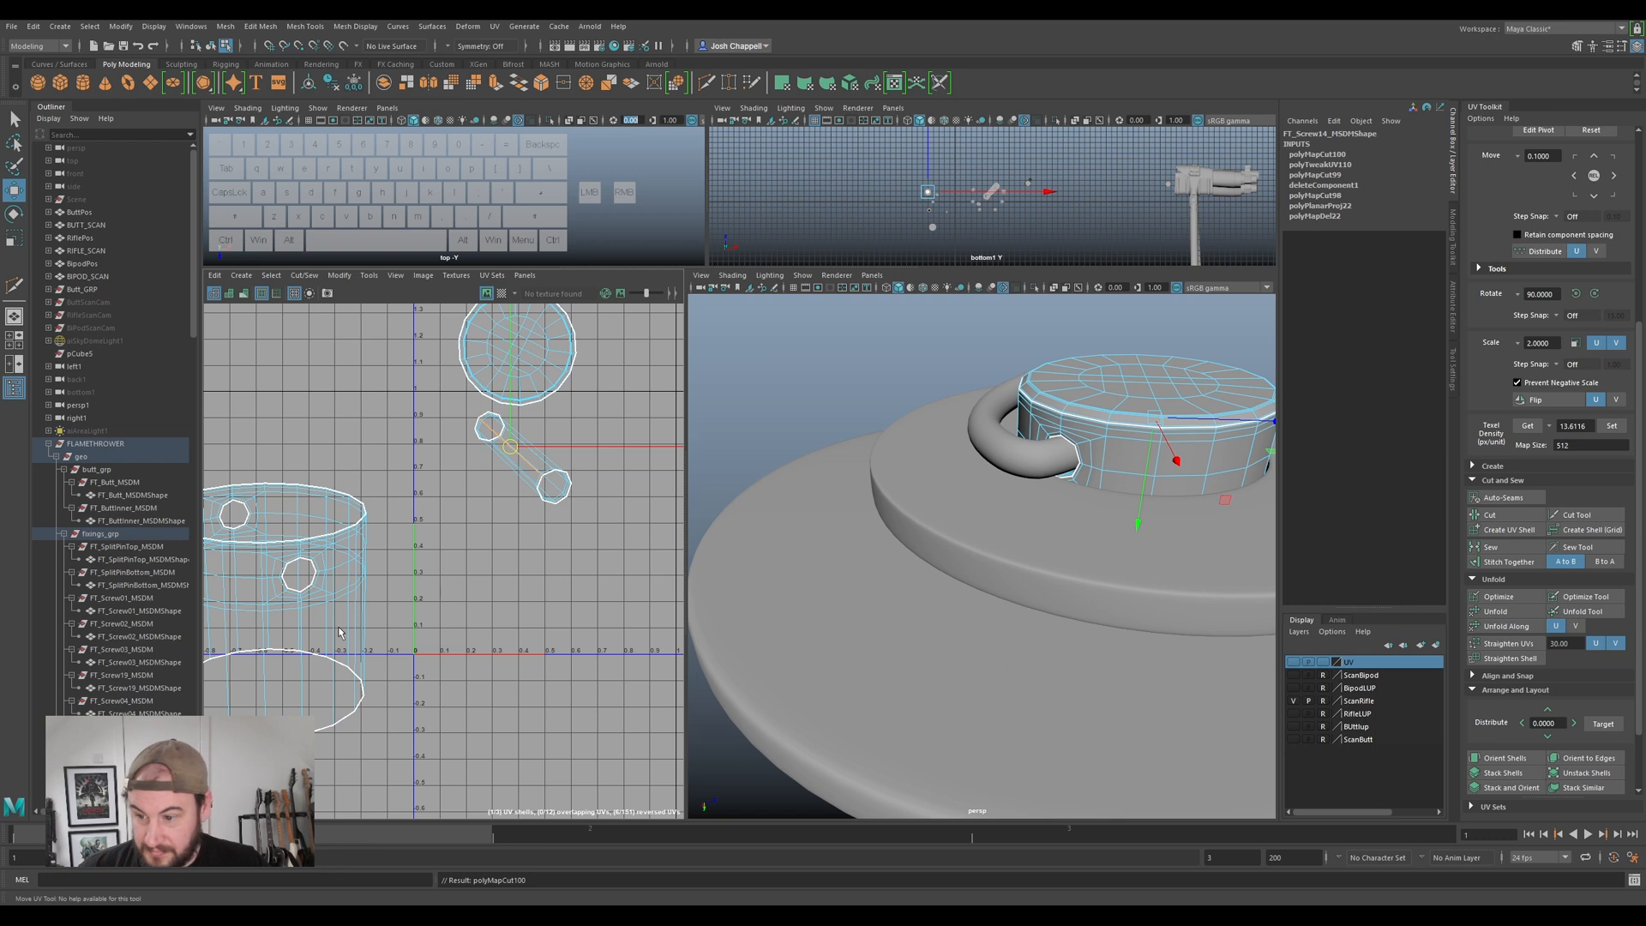
left_click(227, 680)
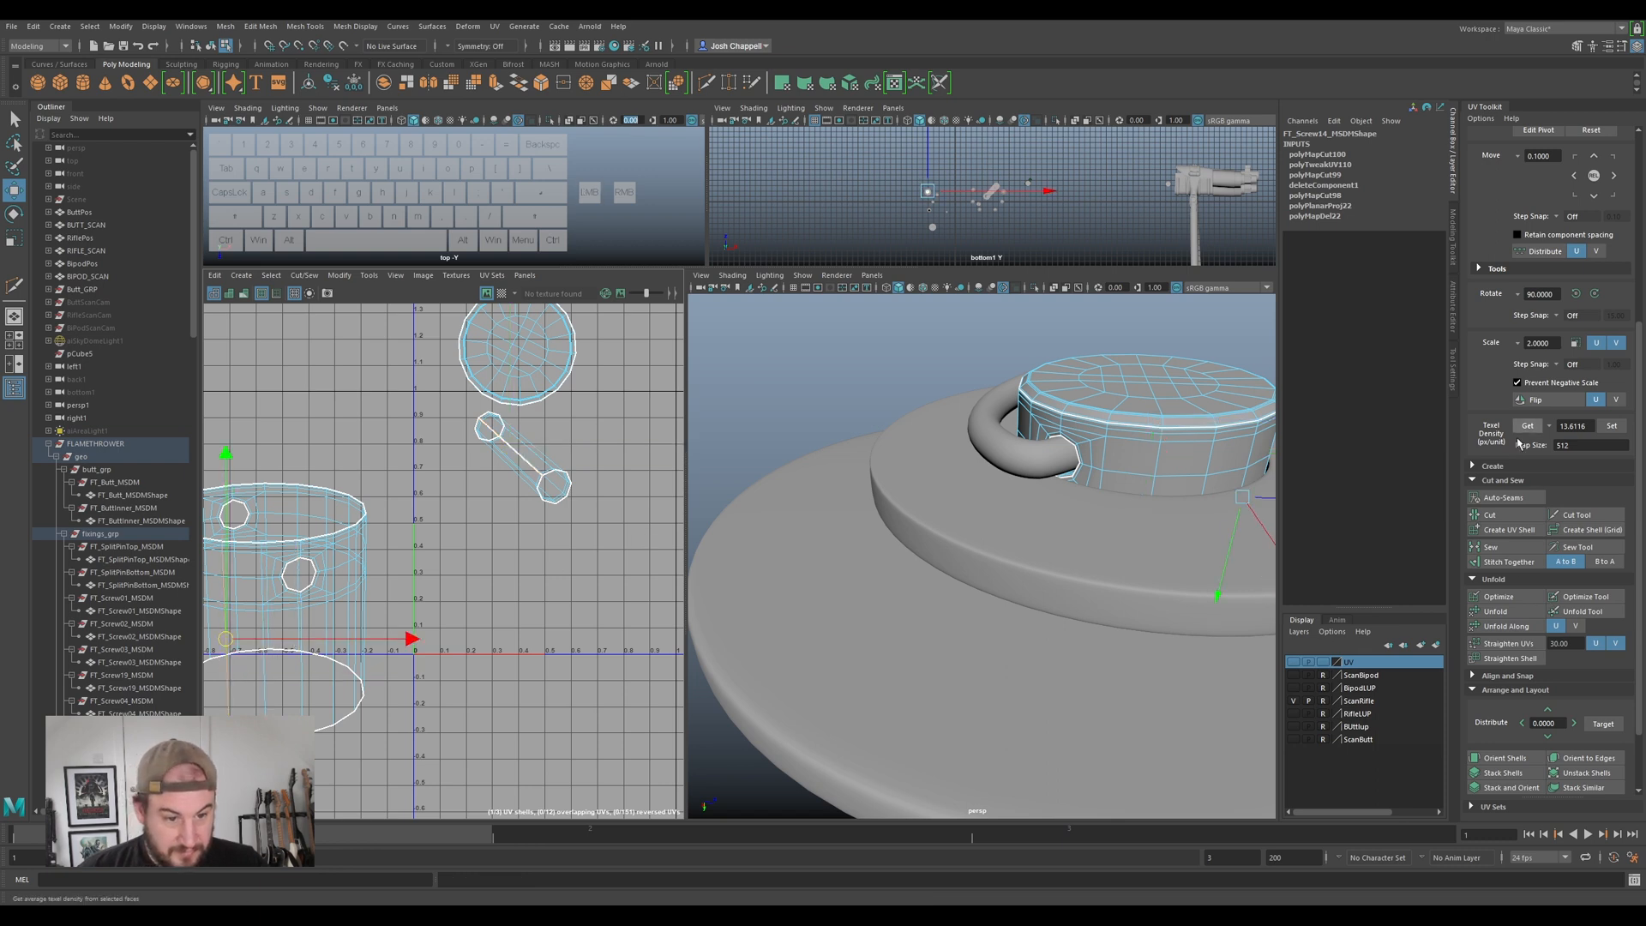
left_click(1506, 516)
- Unfold the pin-hole tube's UV shell and rotate it until it lies level
right_click(440, 439)
right_click_drag(440, 439, 408, 436)
left_click(473, 447)
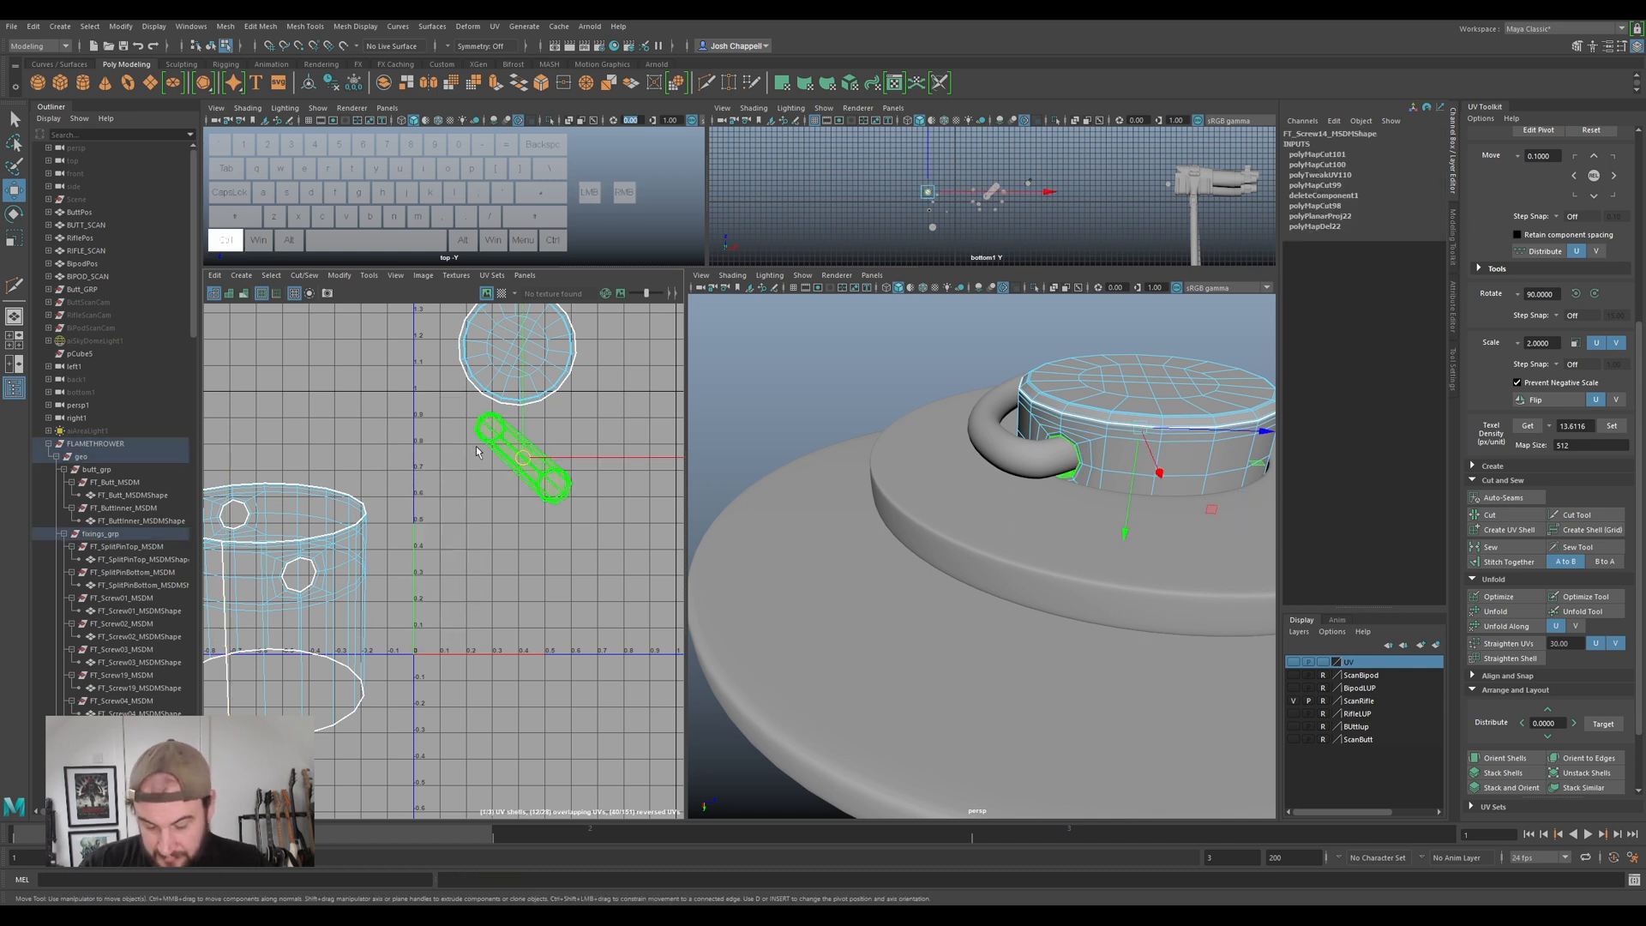
key("ctrl+u")
key("e")
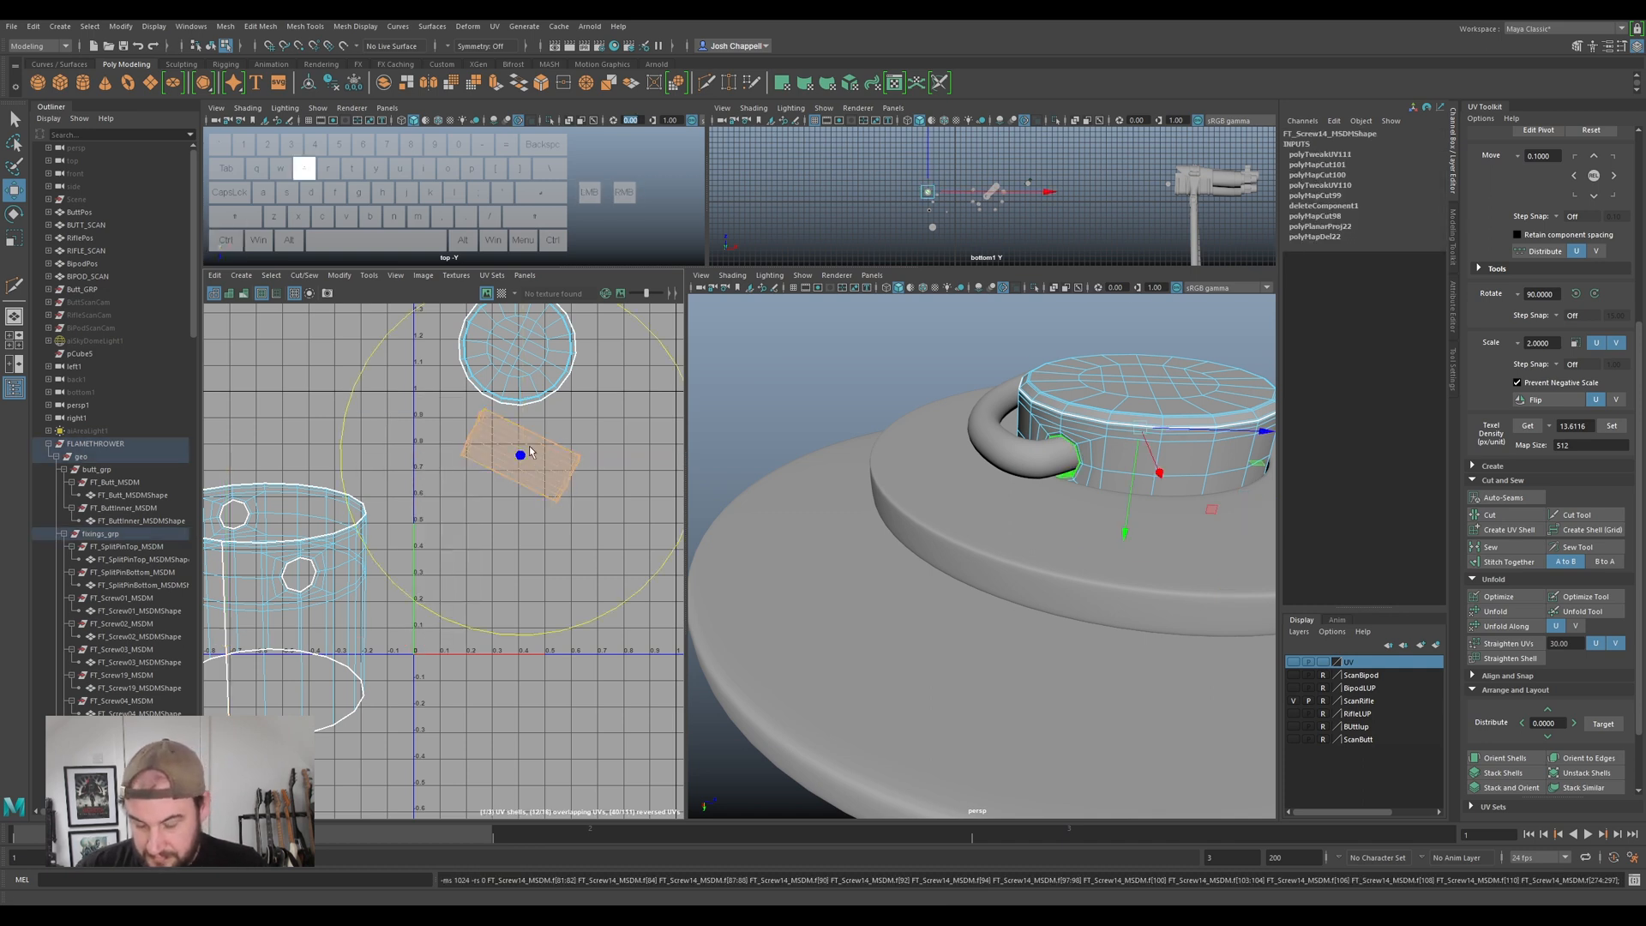
left_click_drag(671, 354, 647, 333)
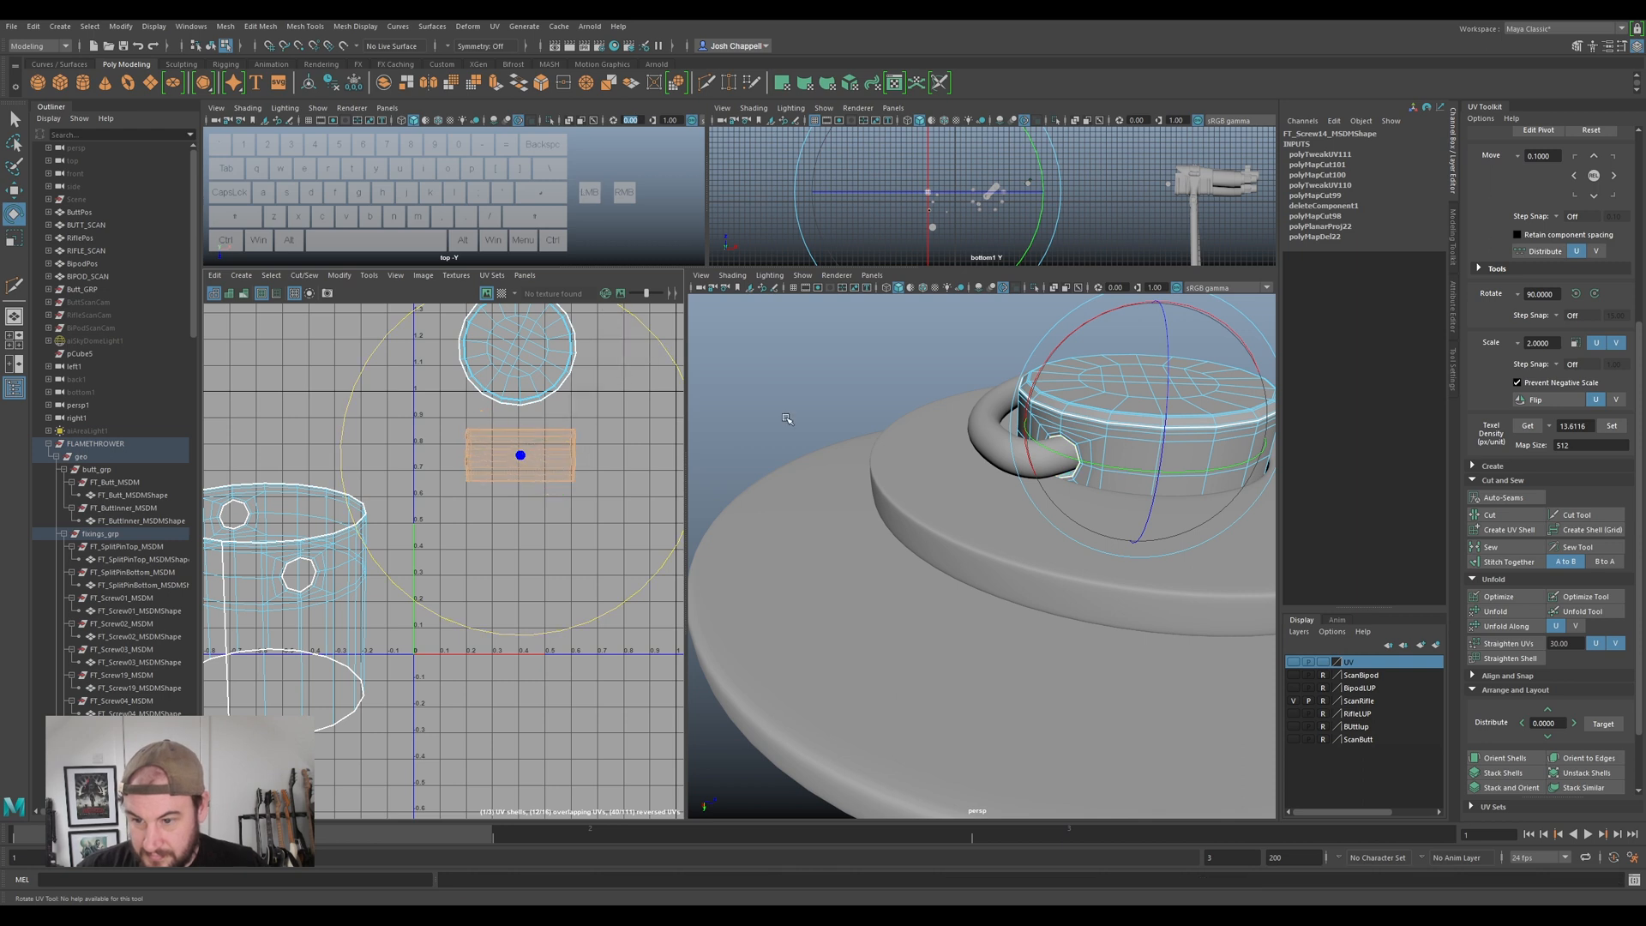
- Set the tube shell's texel density to 13.6116 at map size 512 and move it next to the V axis
left_click(1613, 426)
key("w")
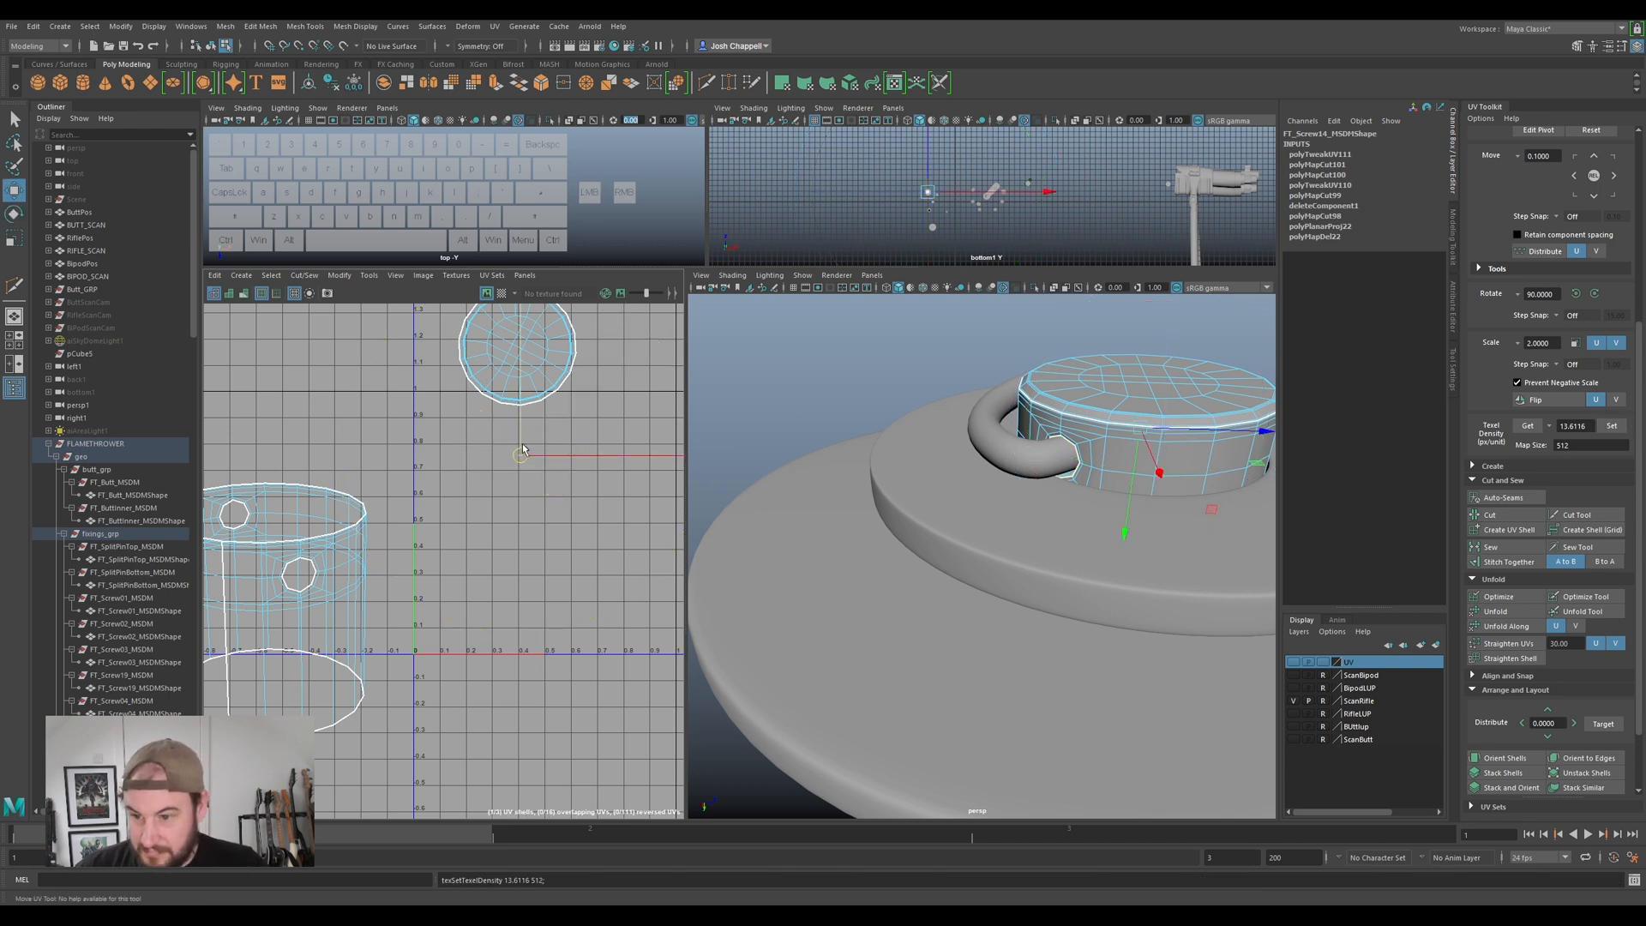
left_click_drag(520, 457, 424, 442)
- Set the top cap shell's texel density to 13.6116 and place it just above the tube's shell
left_click(506, 377)
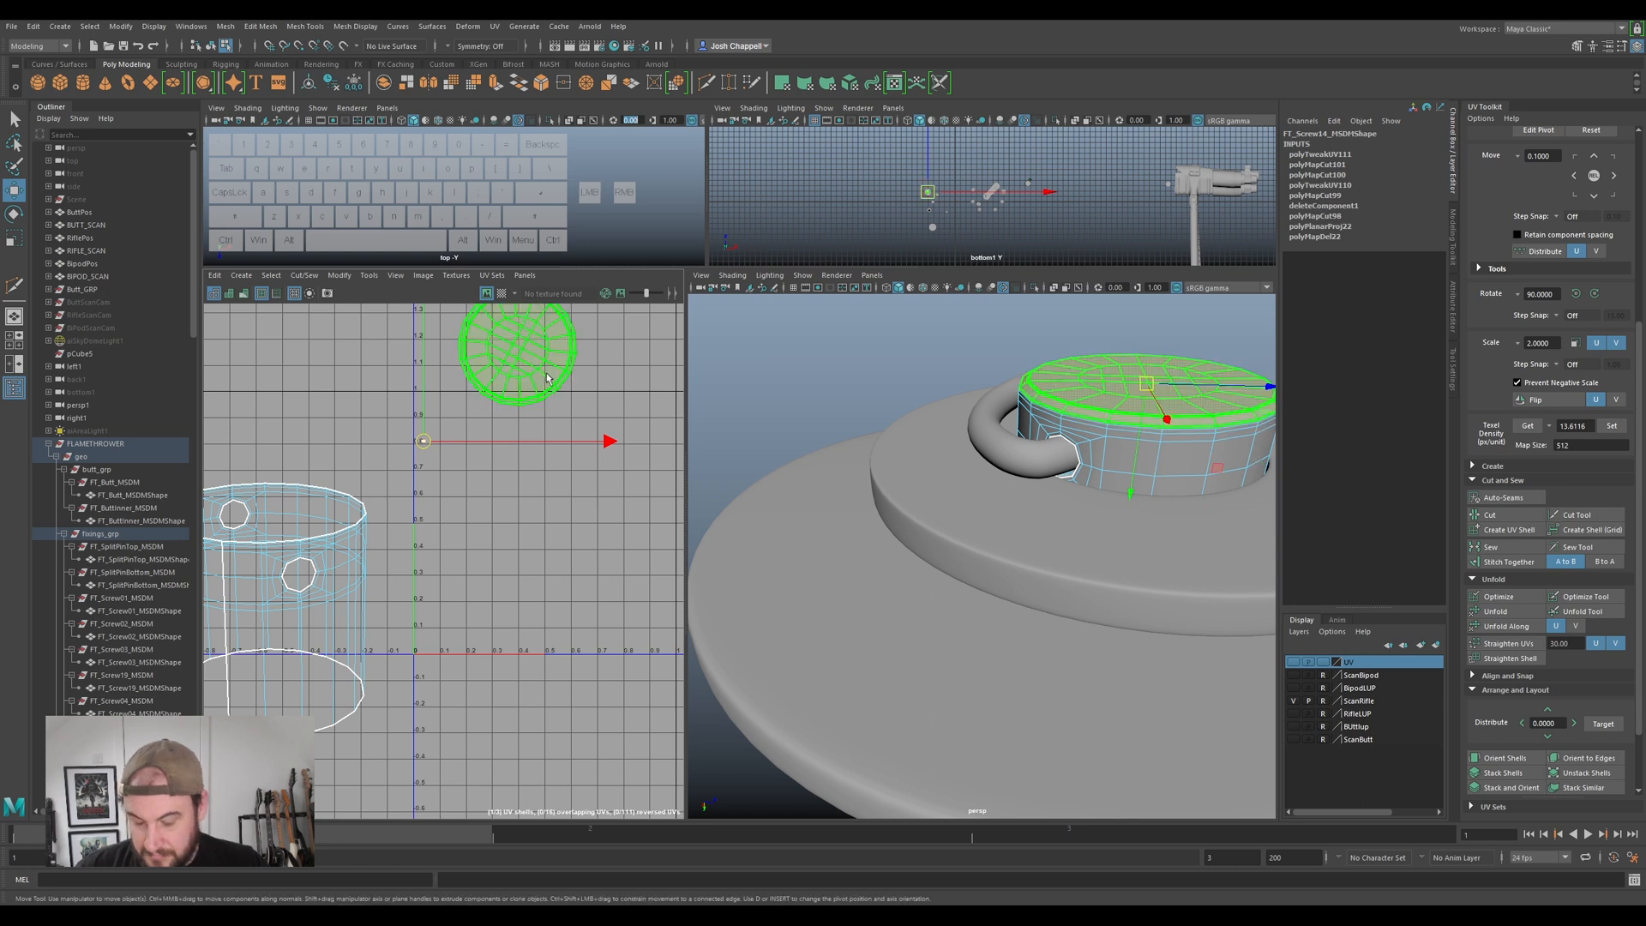
left_click(1610, 426)
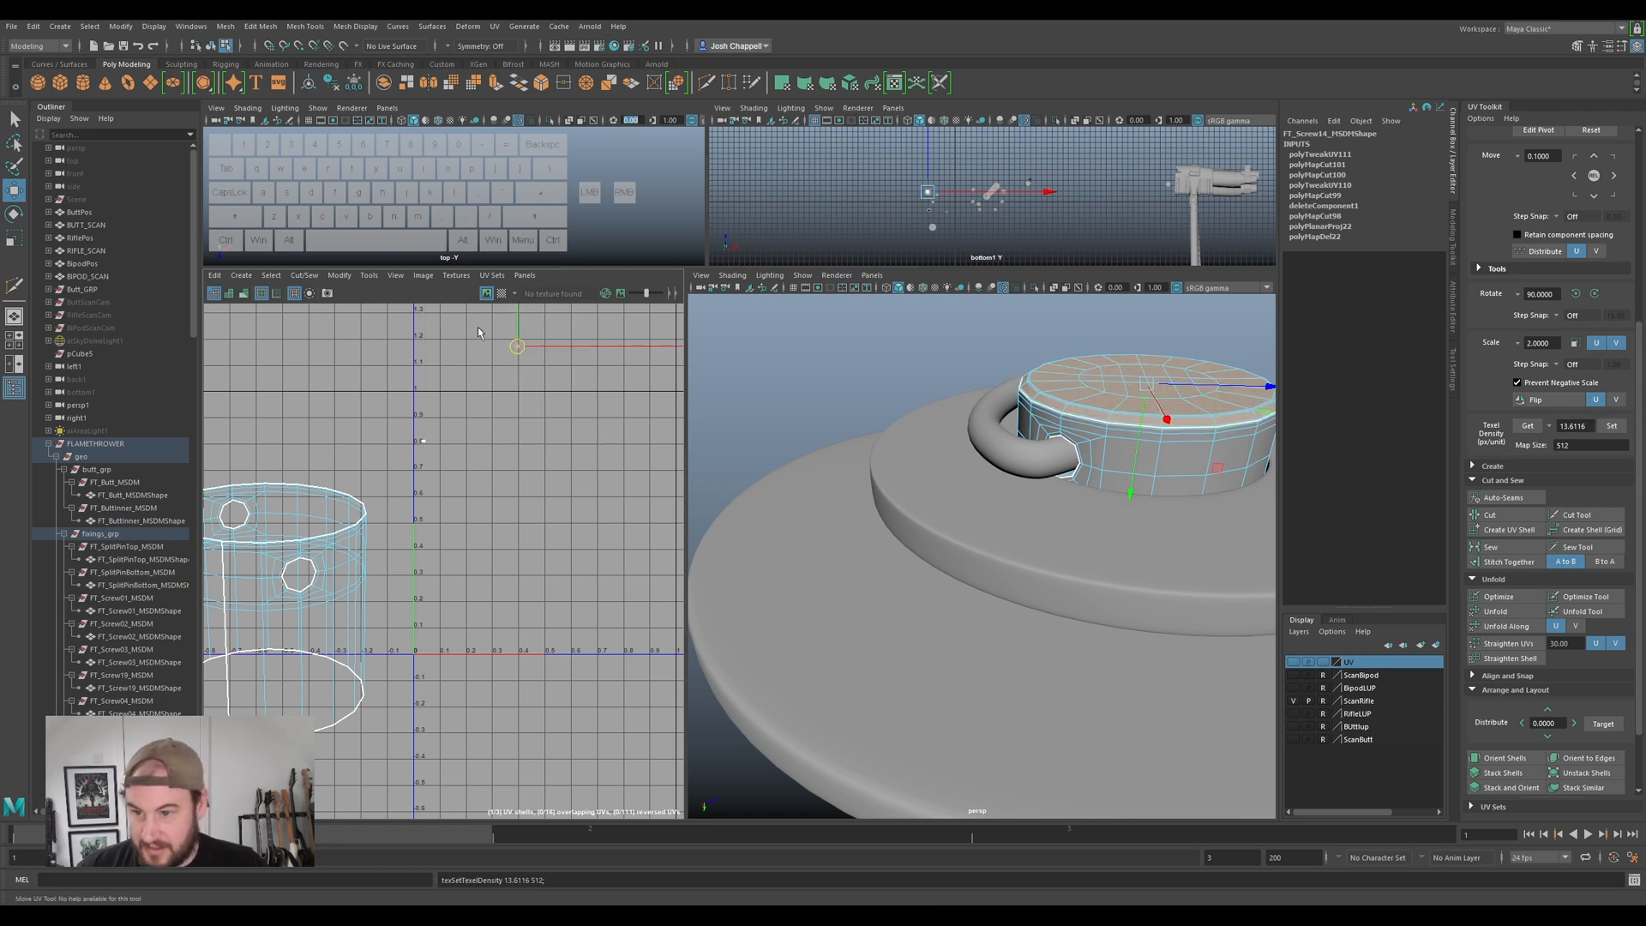
left_click_drag(513, 348, 439, 440)
scroll(427, 433, "up", 5)
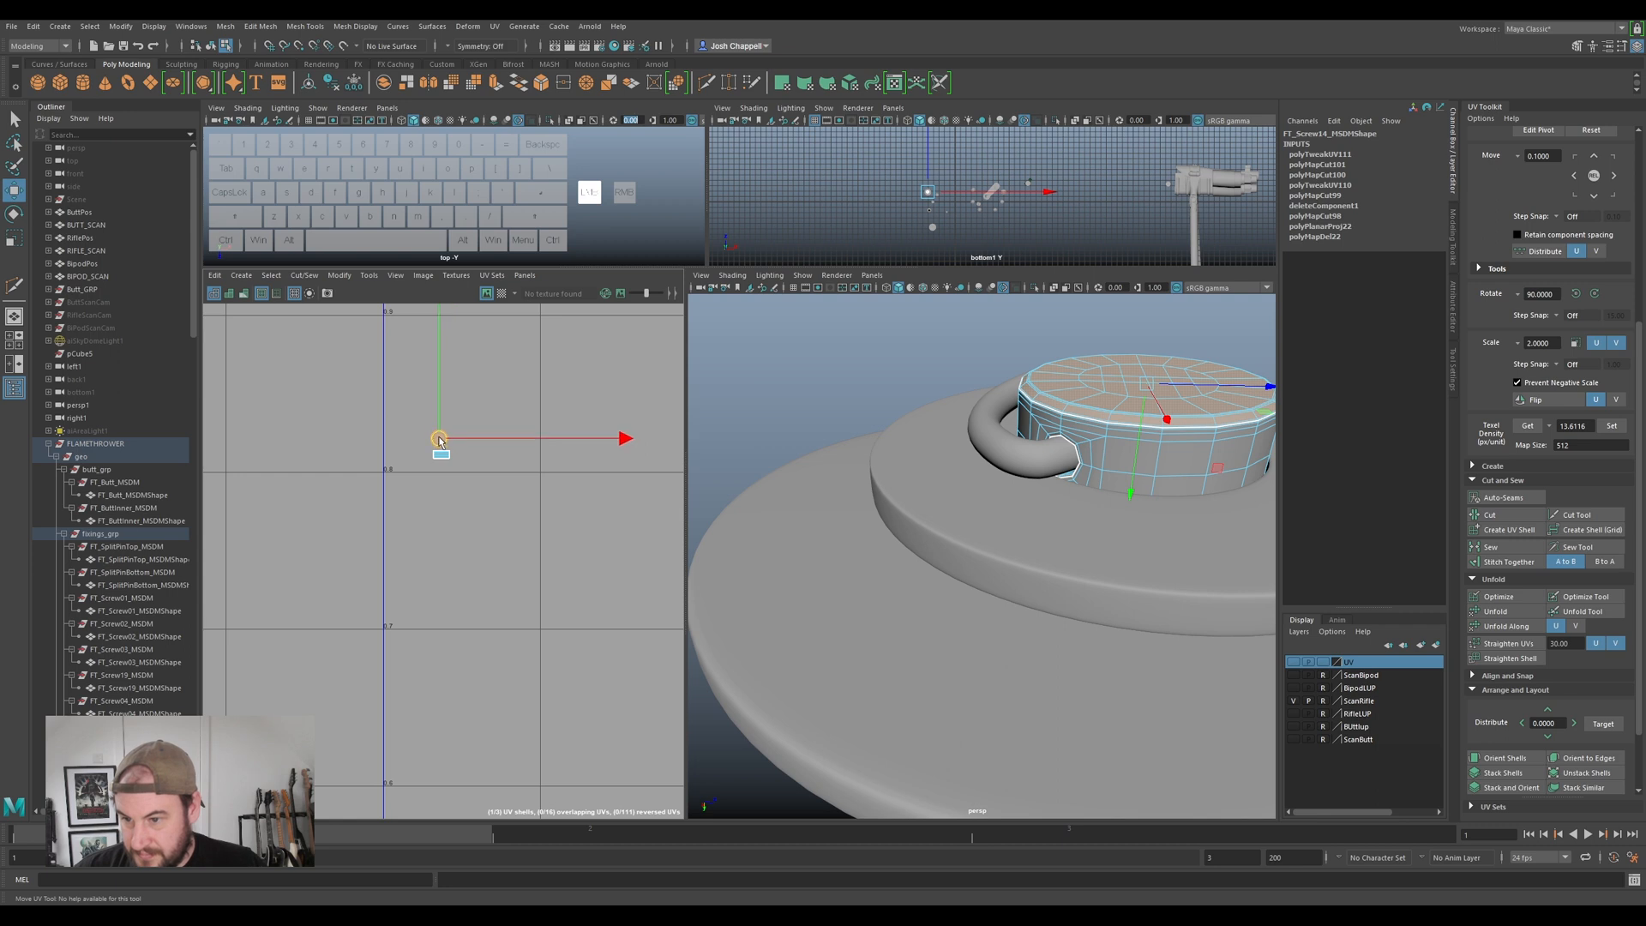
- Unfold the cylindrical side wall's UV shell and rotate it to lie horizontally
scroll(441, 527, "down", 8)
key("F8")
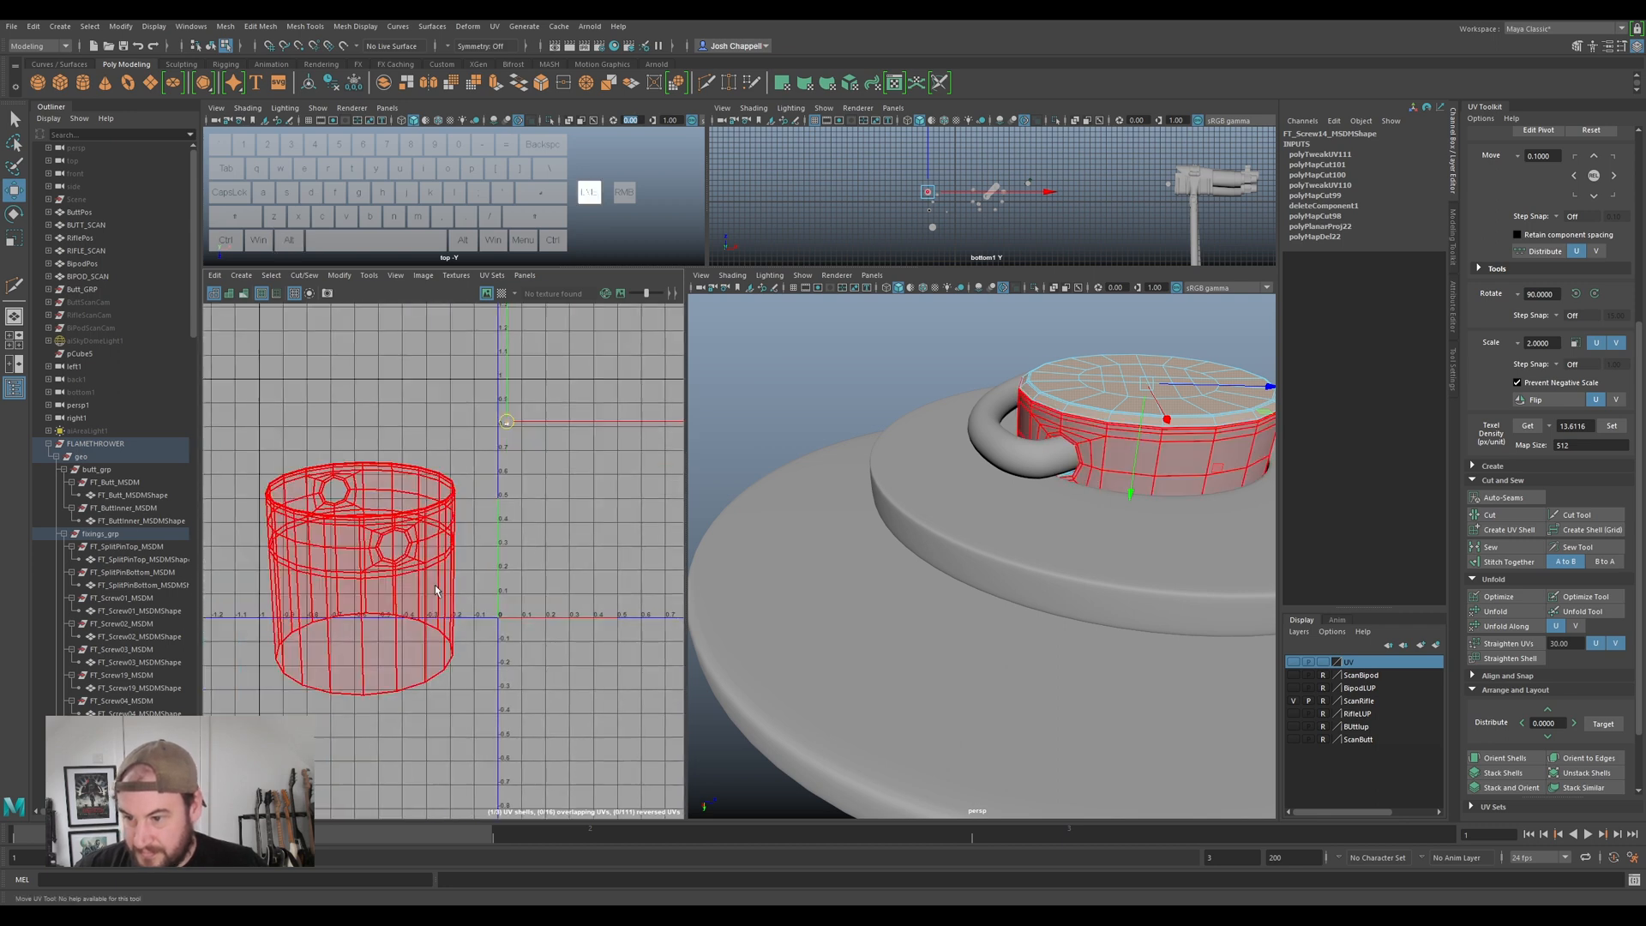
key("ctrl+u")
key("e")
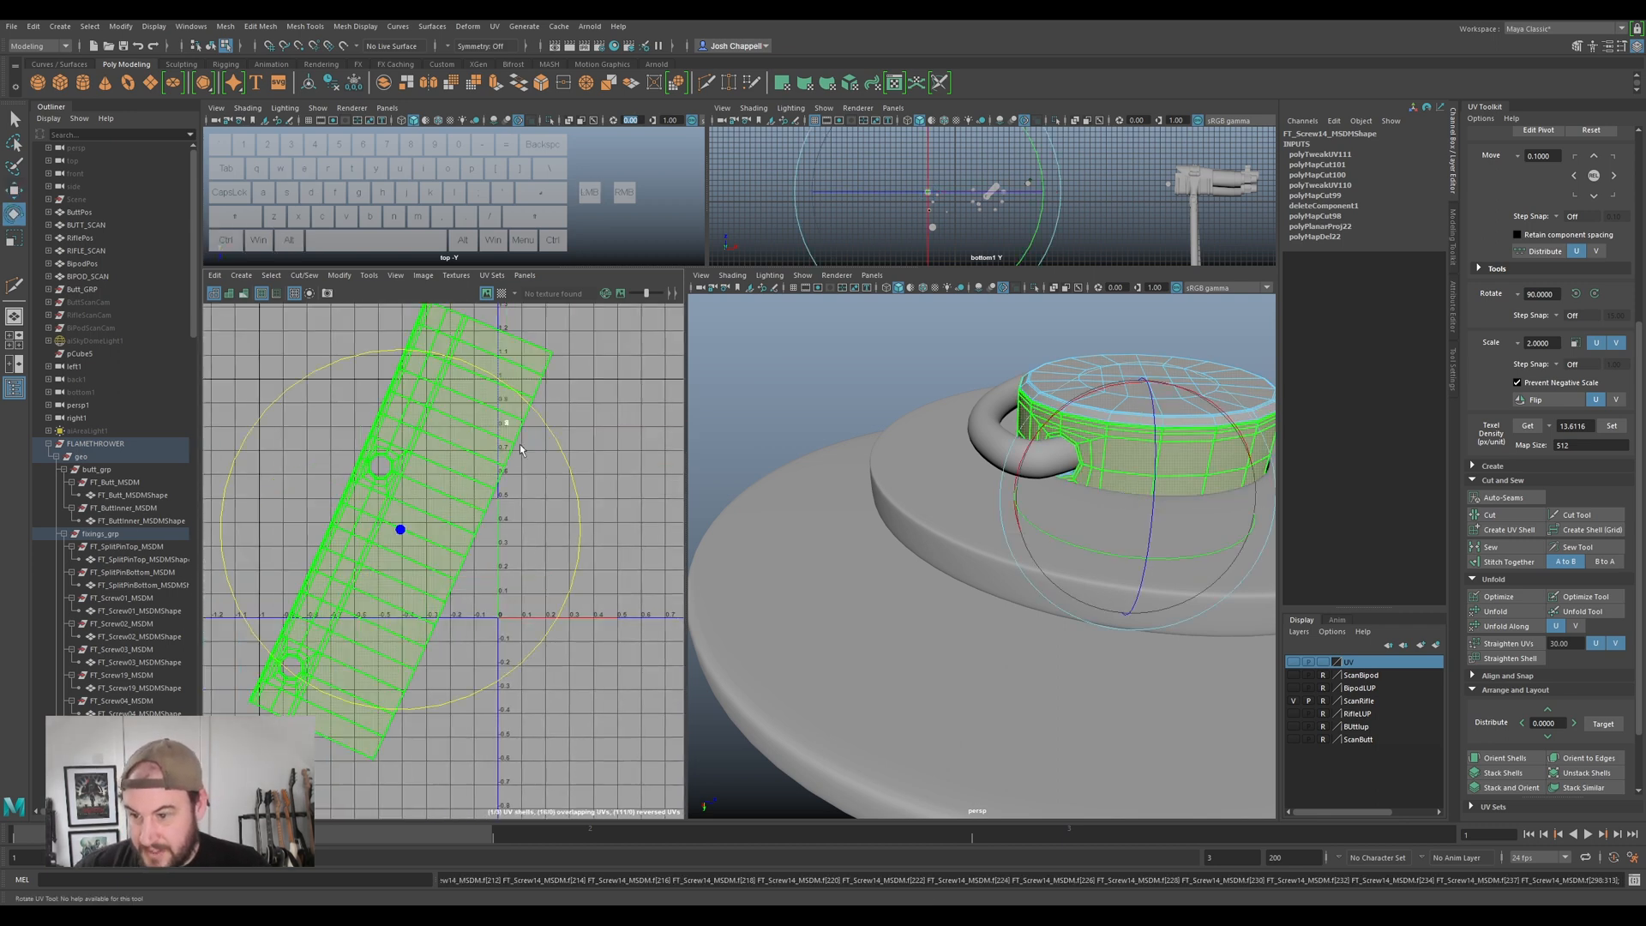
left_click_drag(550, 436, 592, 614)
- Set the side-wall shell's texel density to 13.6116 and move it beside the cap and tube shells
left_click(1605, 427)
key("w")
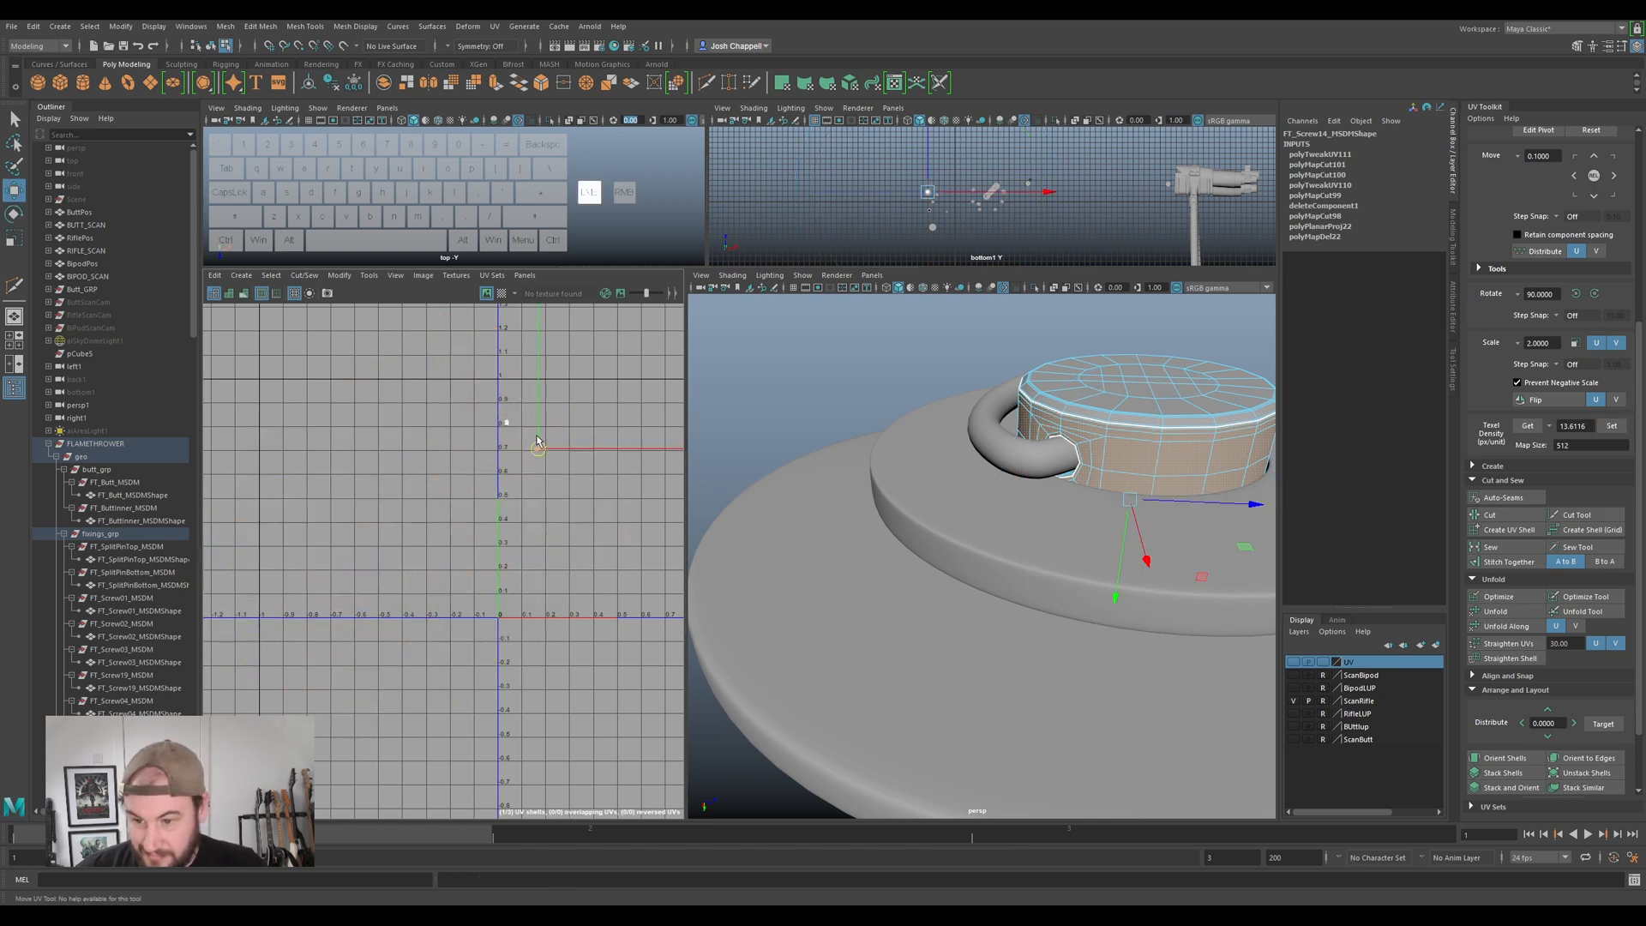
key("f")
key("e")
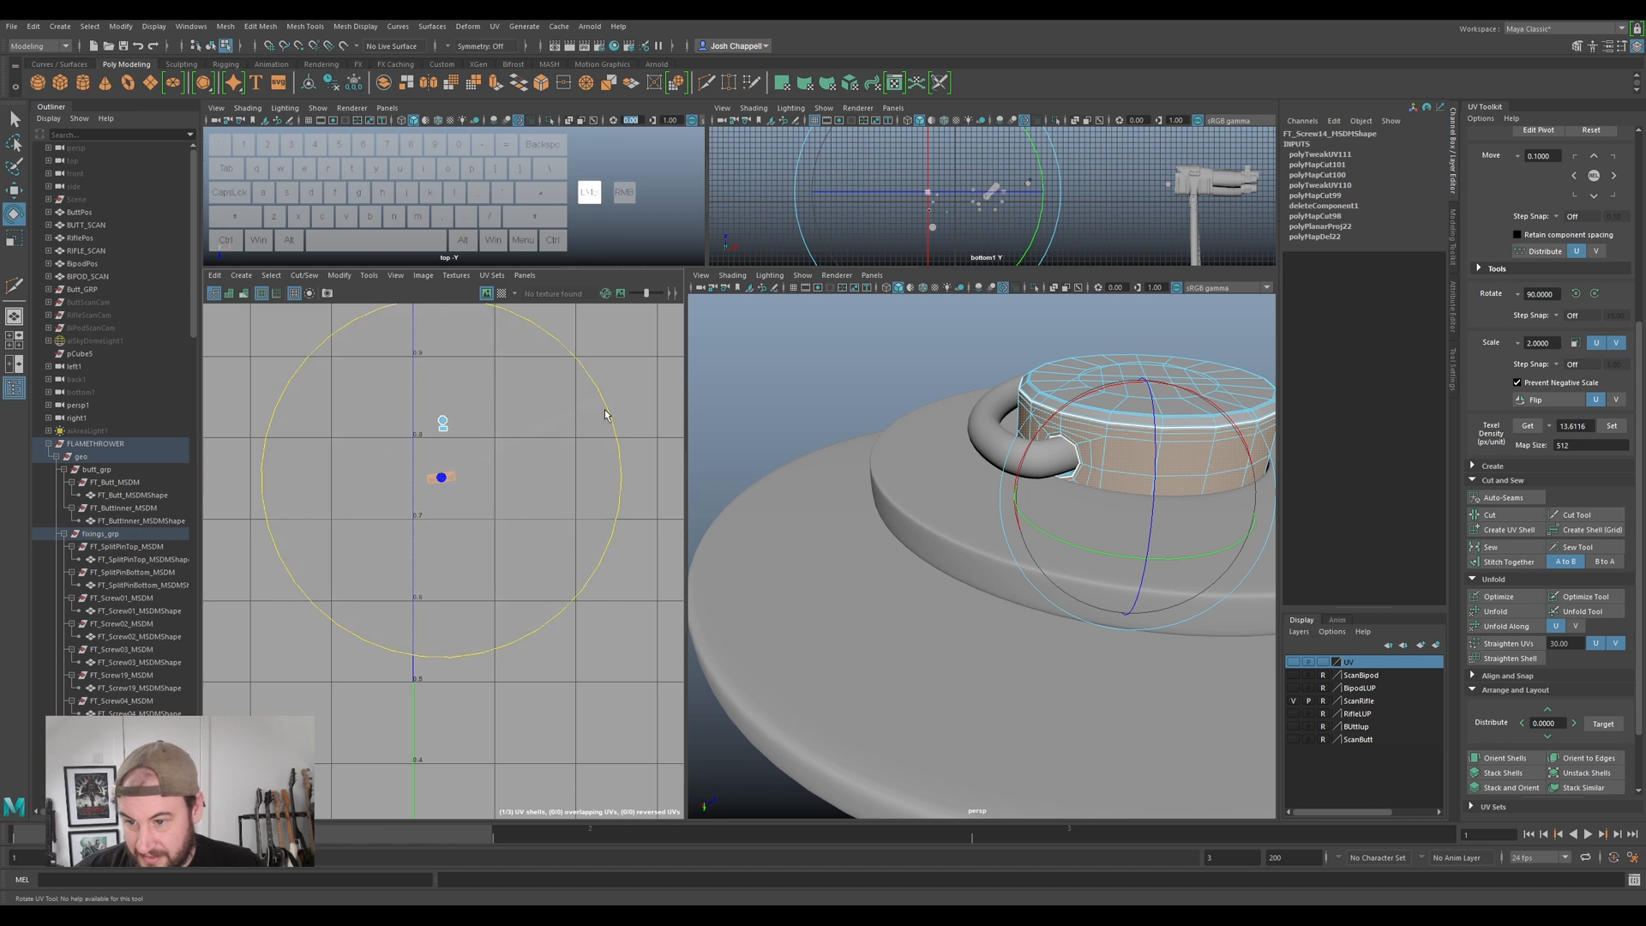
key("w")
scroll(441, 477, "up", 4)
left_click_drag(436, 480, 506, 341)
scroll(505, 340, "down", 4)
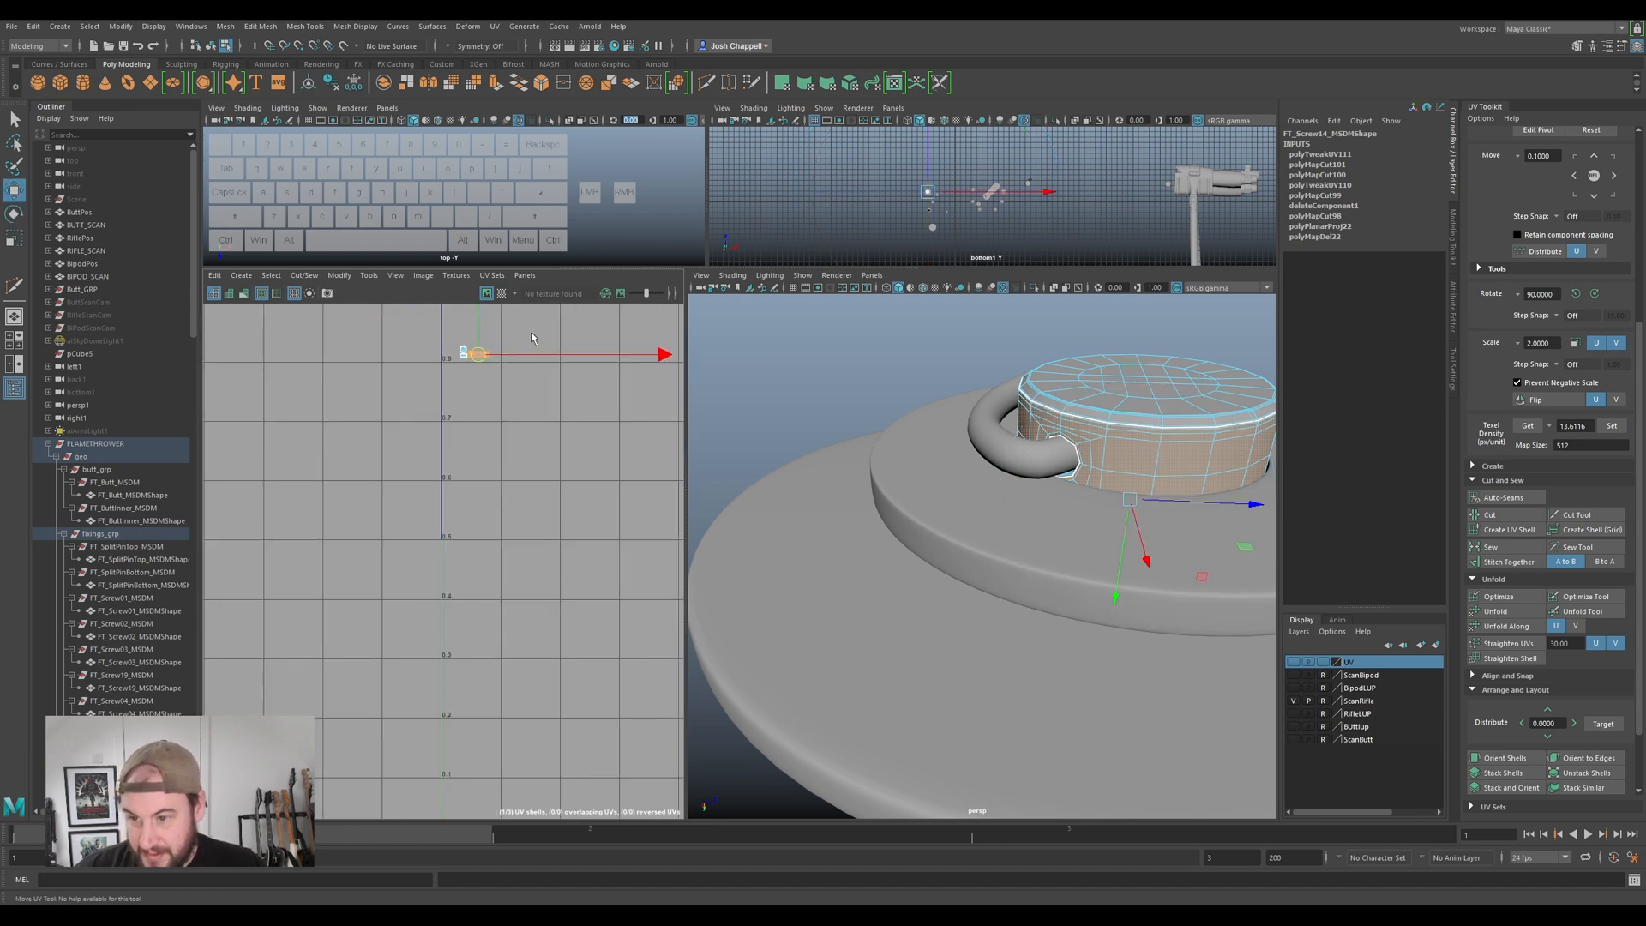
- Select FT_Screw14_MSDM together with the already unwrapped discs, notched cone and small cylinder to show all their UV shells
right_click(471, 347)
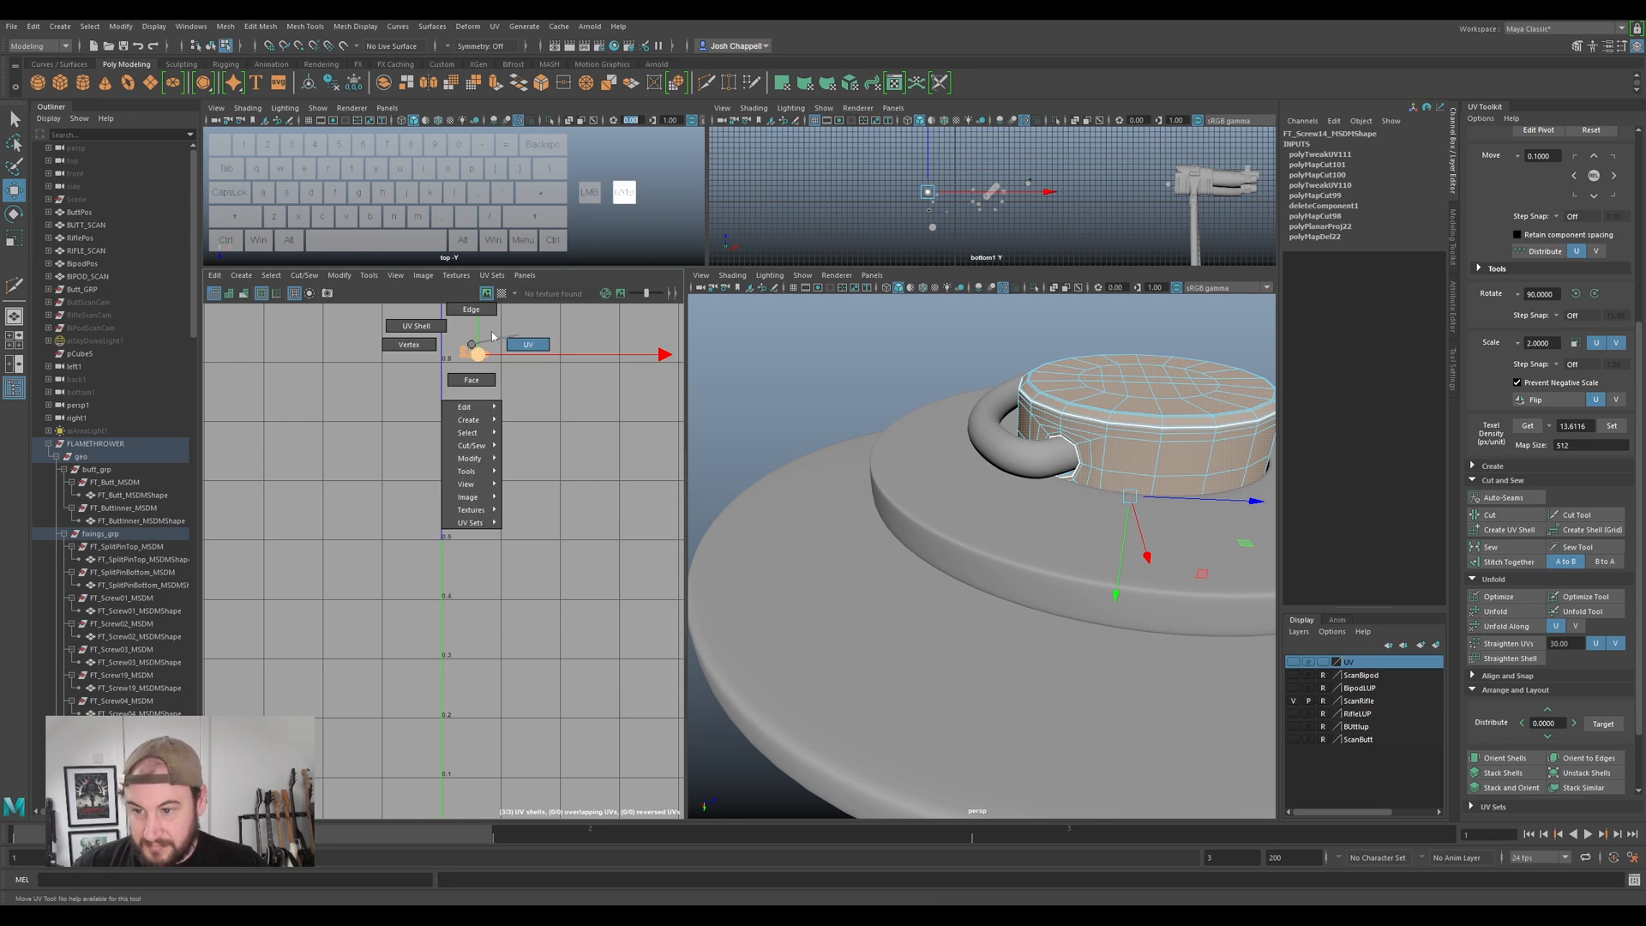
left_click(528, 344)
scroll(489, 357, "down", 4)
right_click(492, 381)
right_click_drag(482, 374, 463, 369)
right_click_drag(1161, 426, 1212, 408)
scroll(1137, 456, "down", 10)
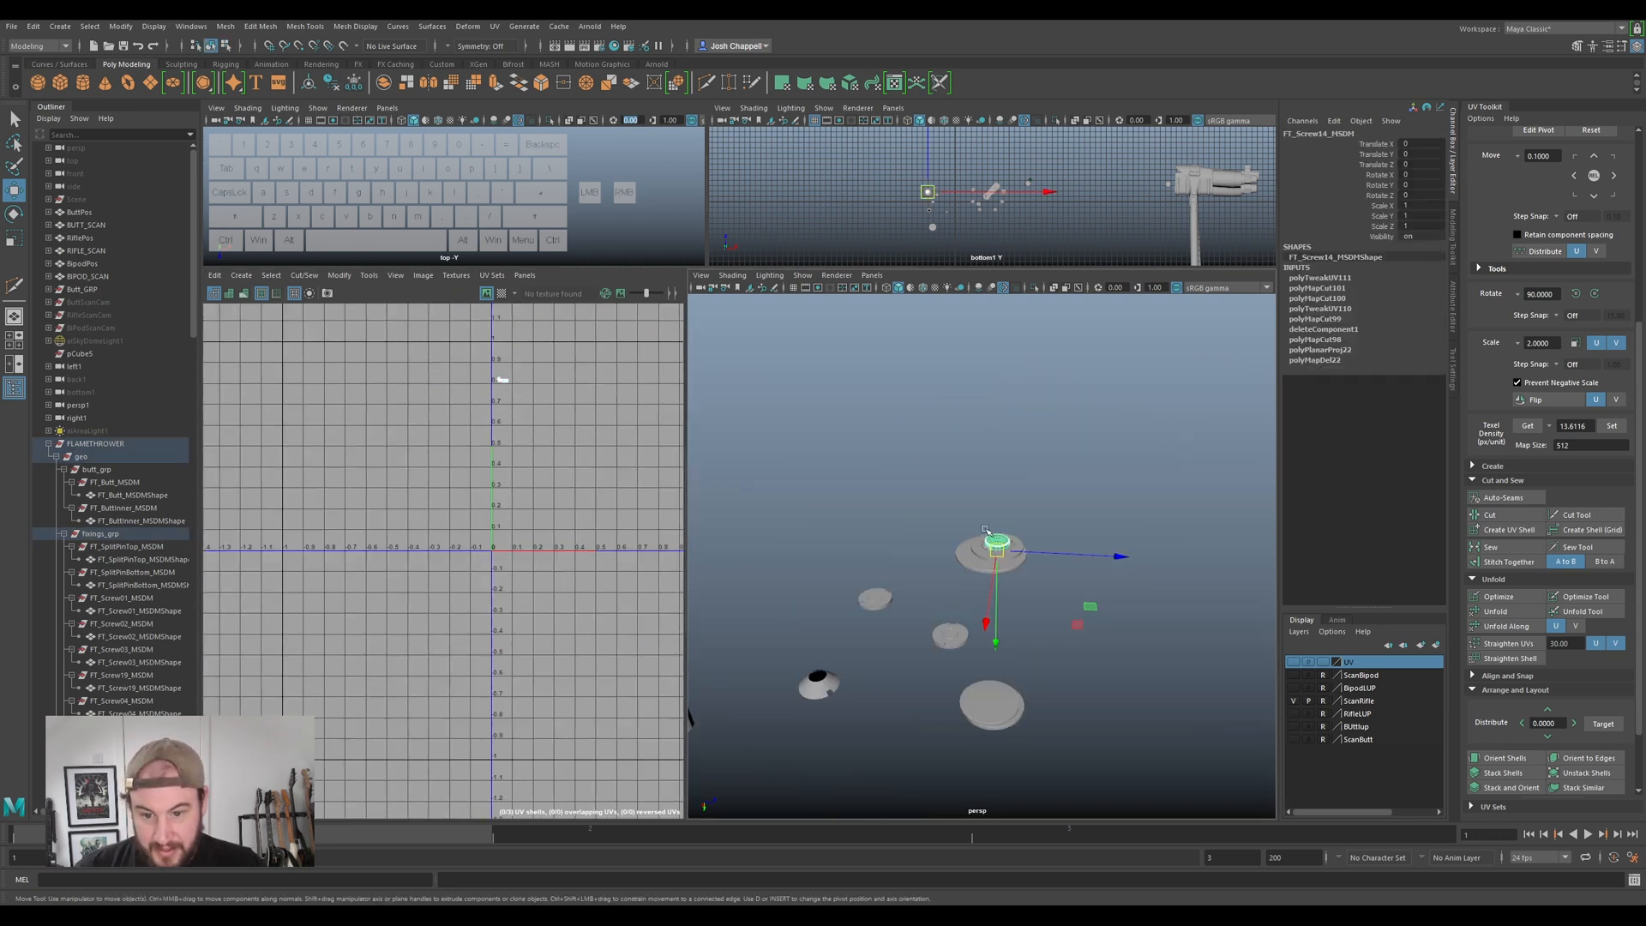
scroll(986, 531, "up", 4)
left_click(795, 629, "ctrl+shift")
left_click(923, 699, "ctrl+shift")
left_click_drag(830, 749, 932, 573, "alt")
left_click(894, 634)
left_click(860, 564)
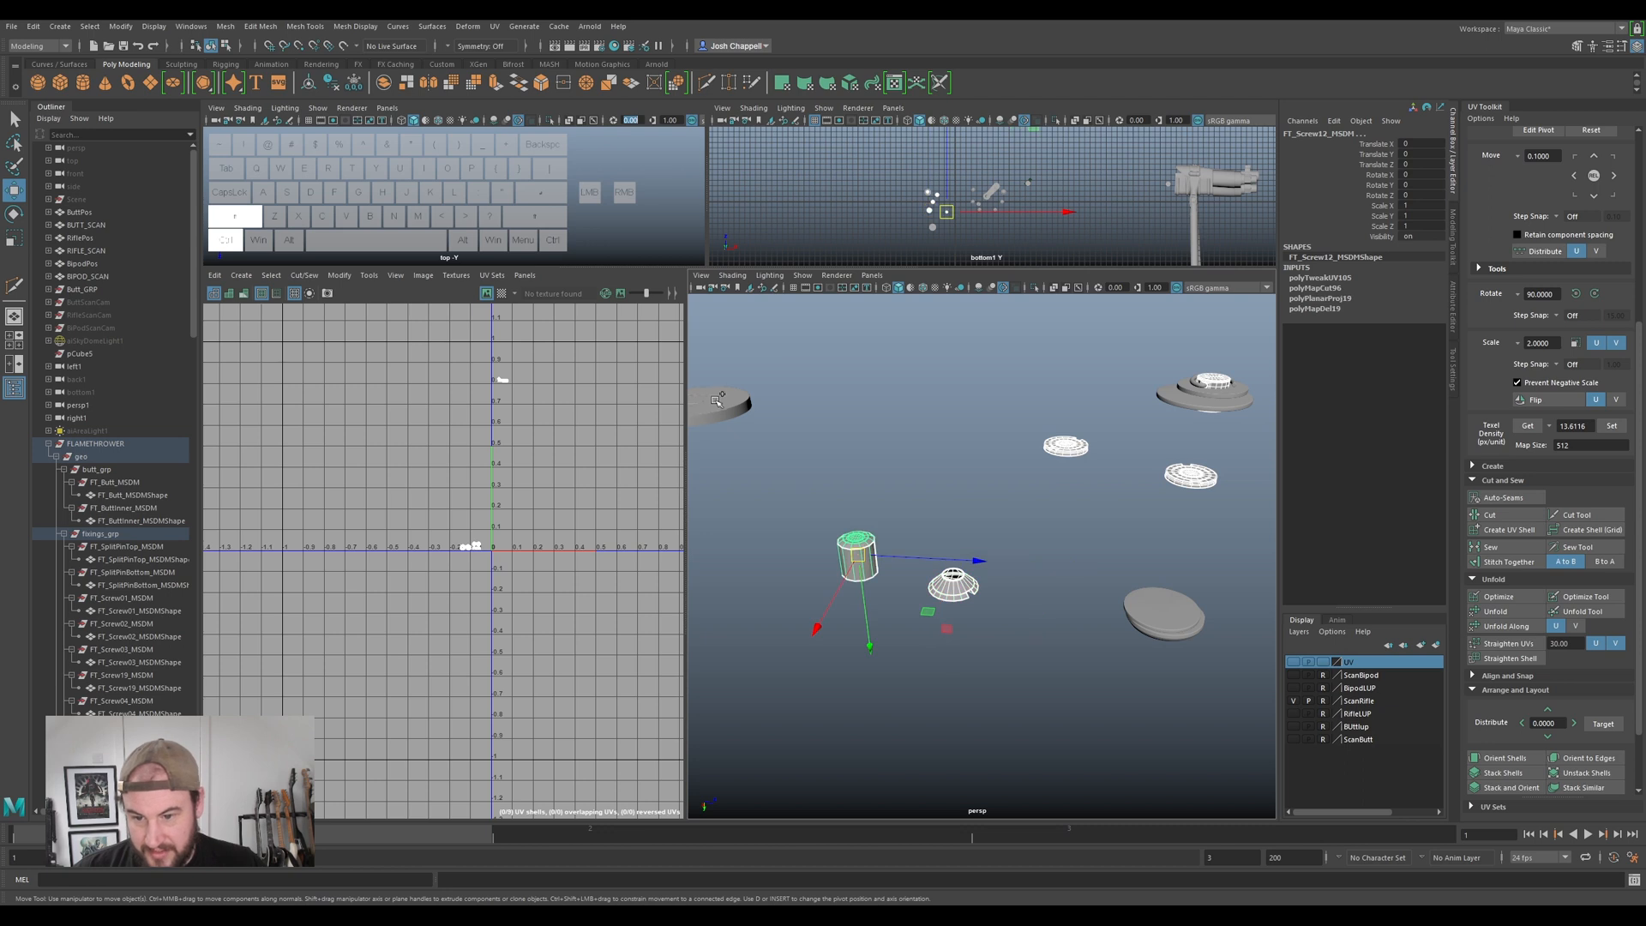
- Move FT_Screw14_MSDM's UV shells in among the other fixings' shells, above the two small round ones
key("Right")
right_click_drag(502, 421, 480, 400)
left_click_drag(480, 400, 535, 714)
key("w")
scroll(467, 508, "up", 8)
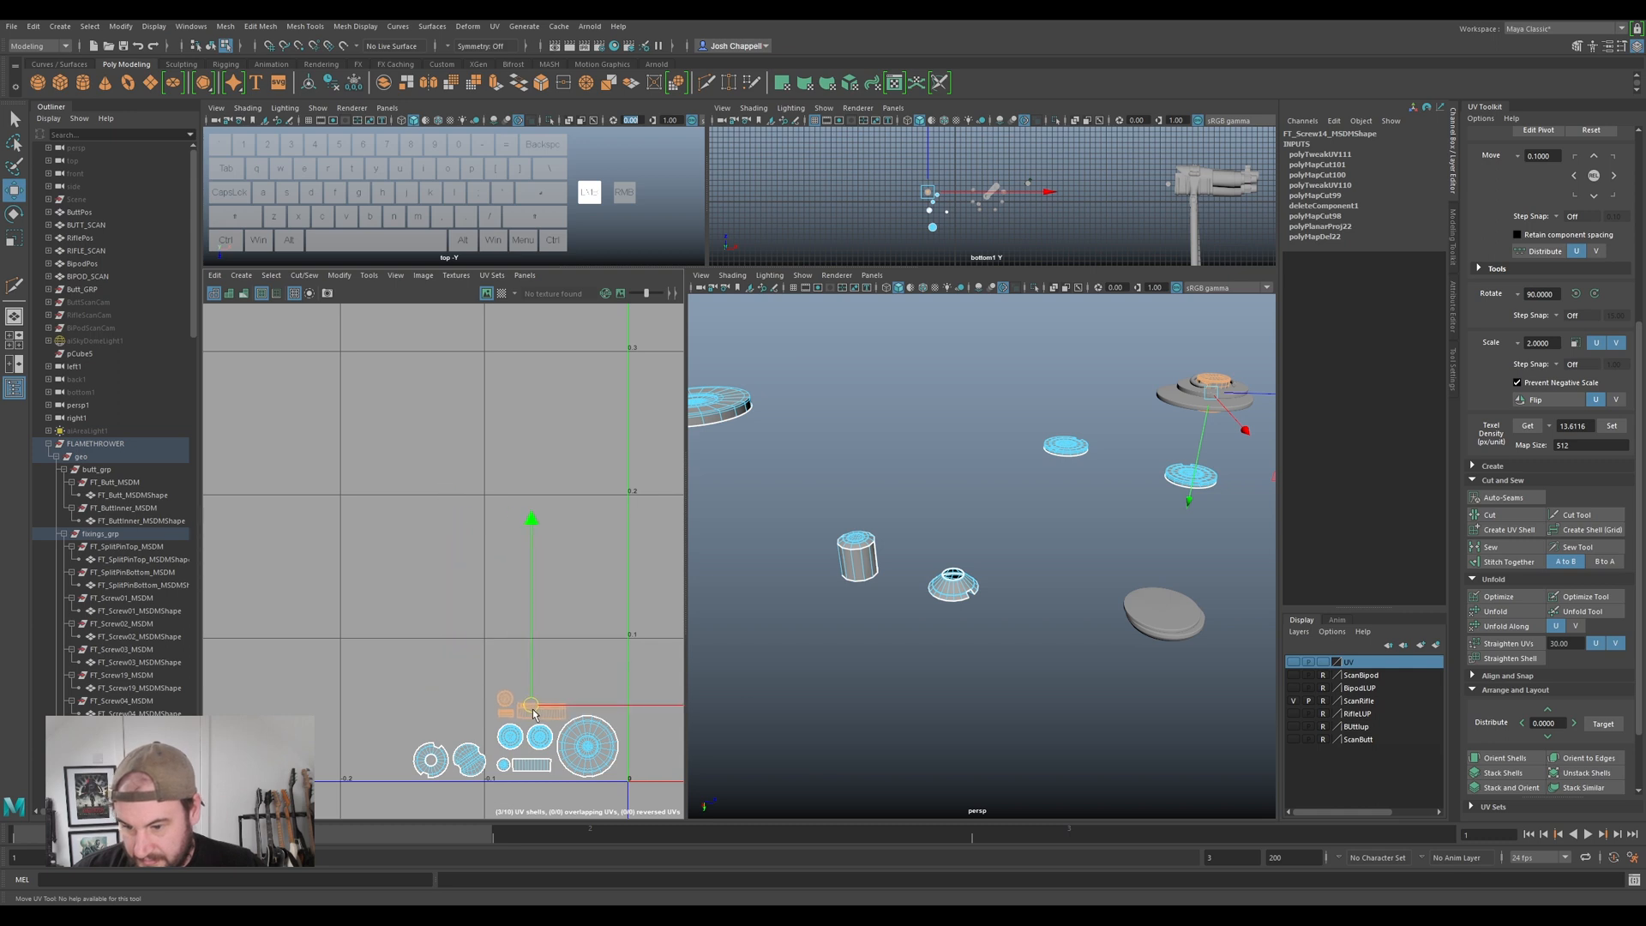
- Select FT_Pin02_MSDM, the bent pin running through the stepped disc's centre piece, and delete its UVs
left_click_drag(806, 533, 1063, 514, "alt")
key("f")
right_click_drag(1063, 510, 1047, 429)
left_click(1046, 456)
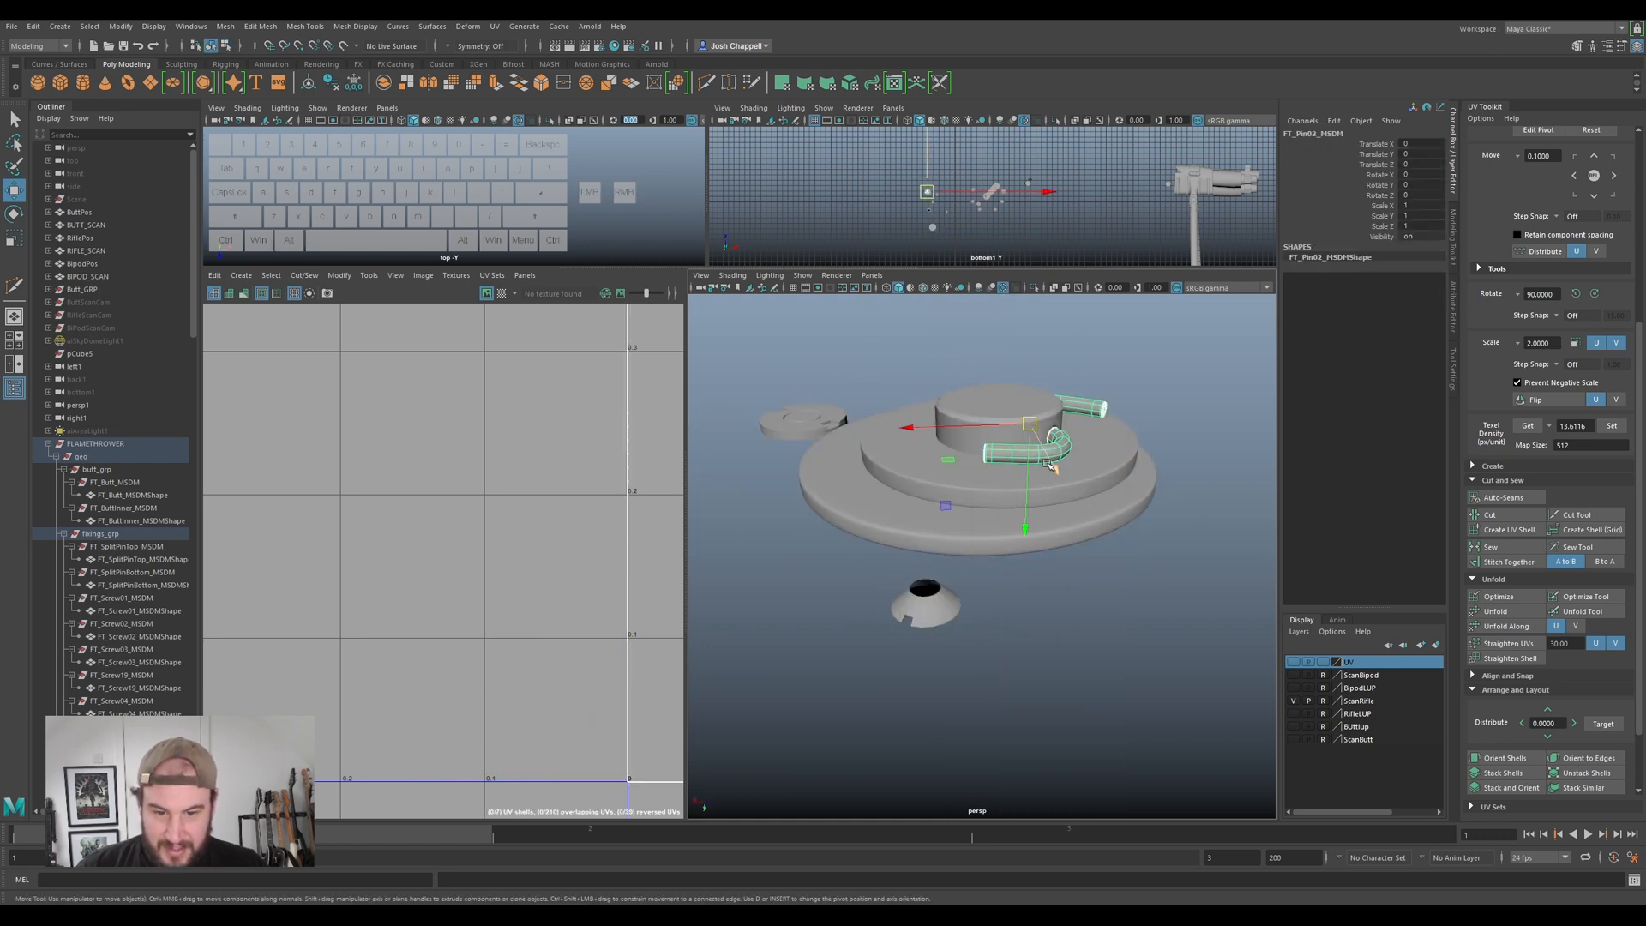
left_click_drag(931, 479, 998, 471, "alt")
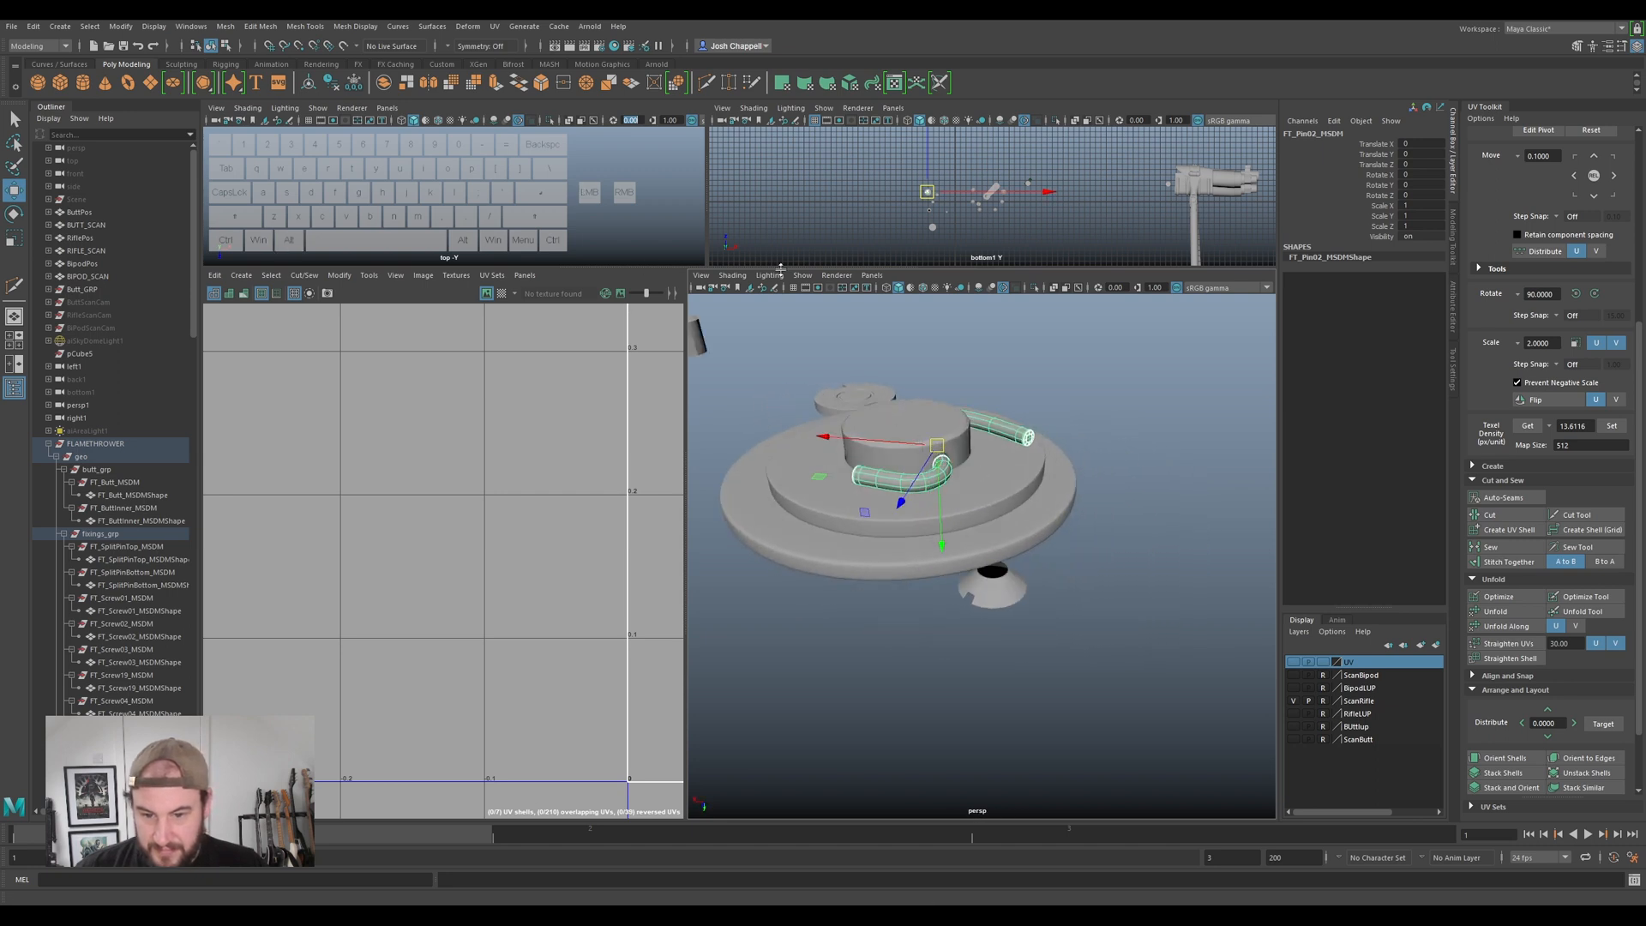
left_click(493, 26)
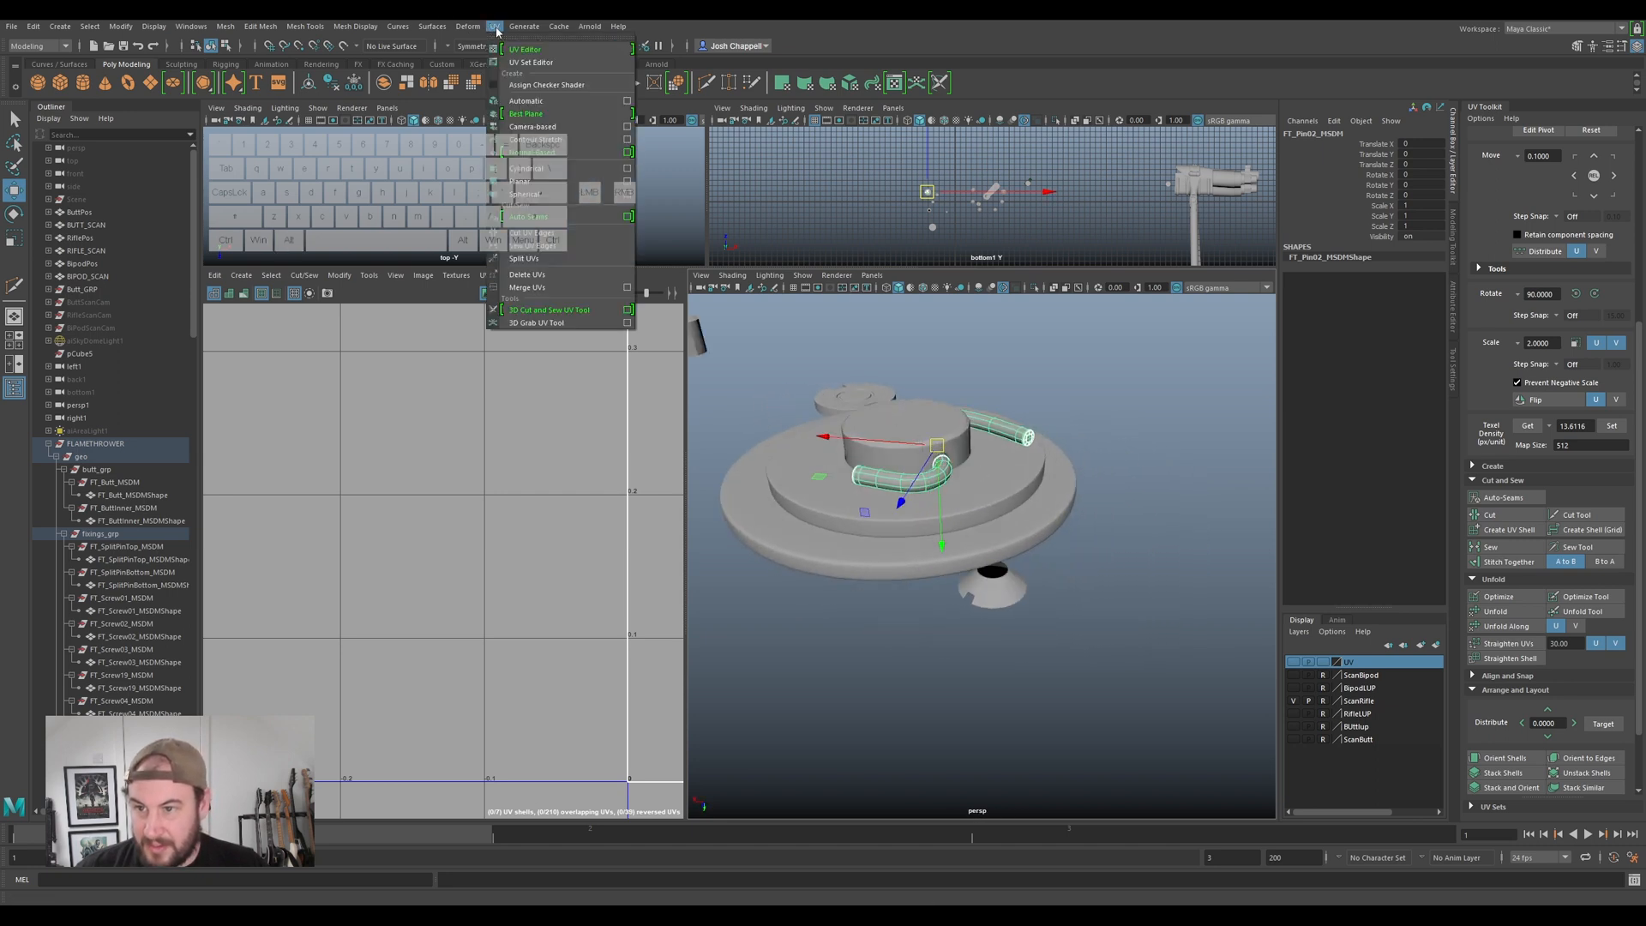
left_click(527, 274)
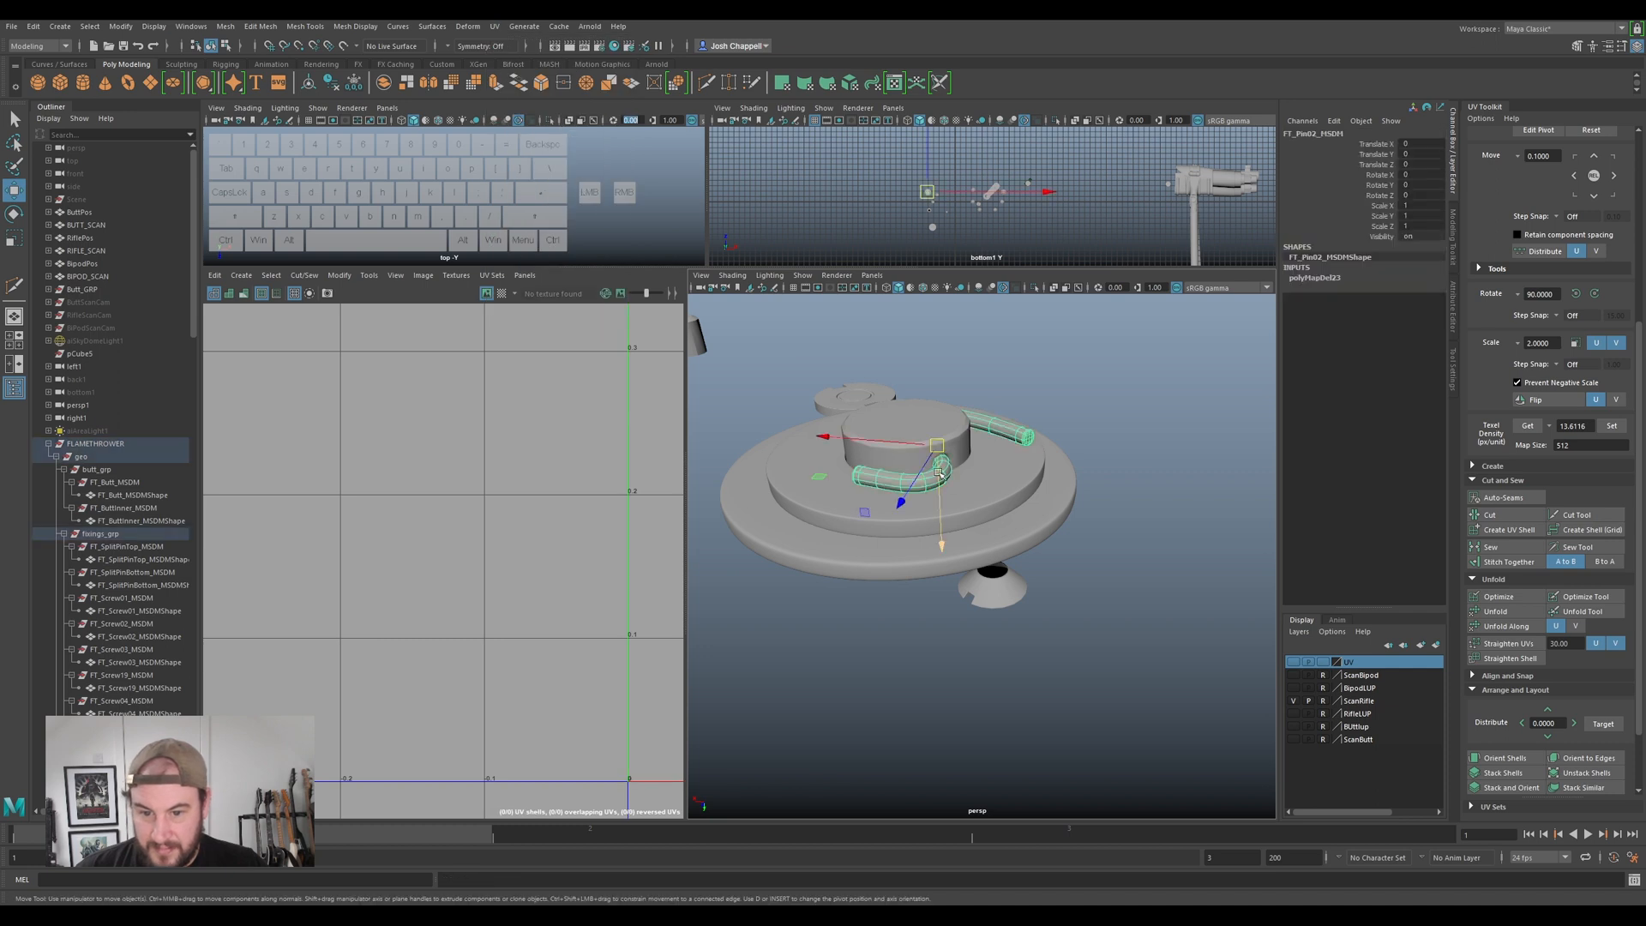
- Apply a camera-based UV projection to the bent pin and switch to selecting its edges
left_click(493, 27)
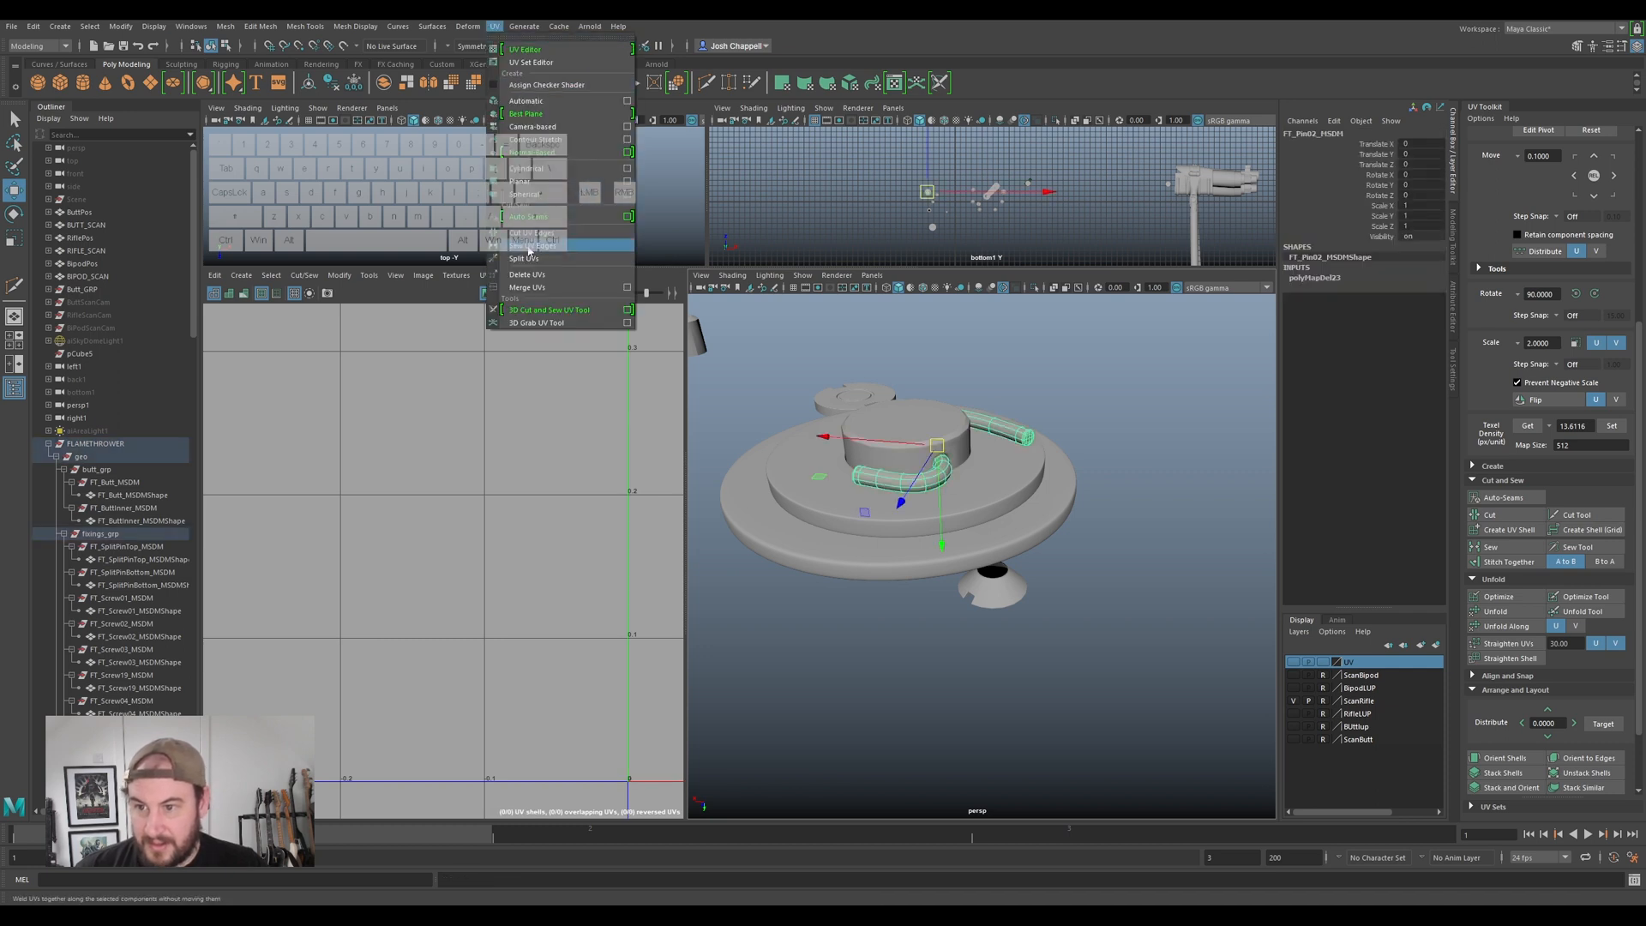
left_click(532, 129)
right_click_drag(907, 465, 921, 449)
scroll(921, 449, "up", 3)
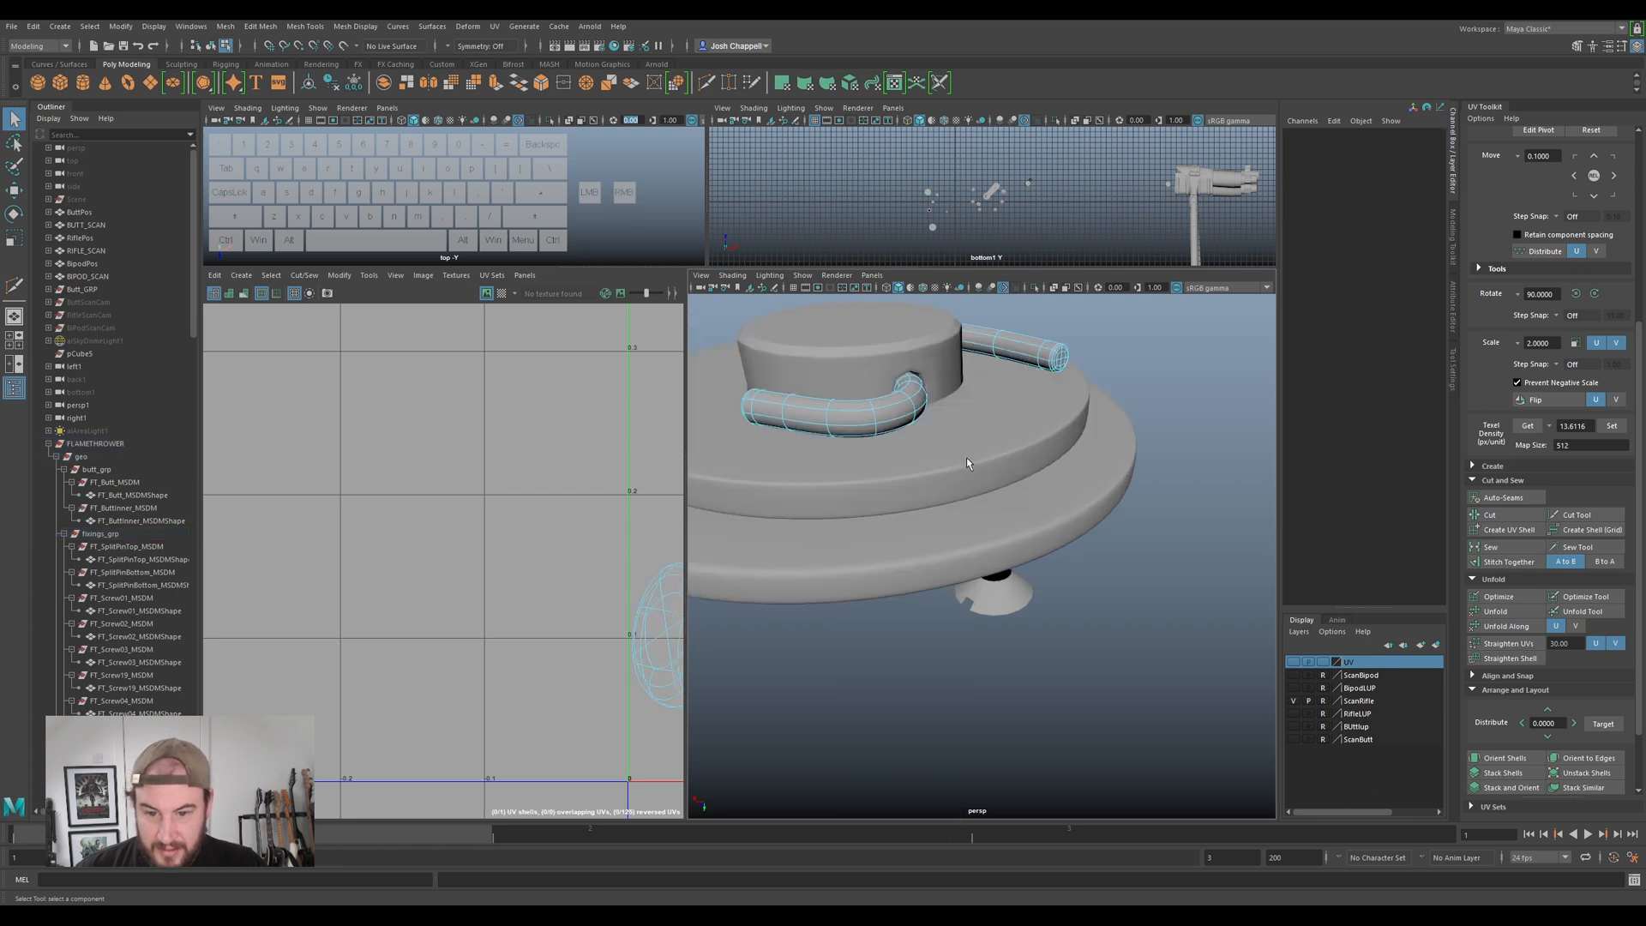
- Cut the bent pin's UVs along its lengthwise edge loop to form a seam
left_click(897, 389)
left_click_drag(861, 487, 1072, 472, "alt")
scroll(1106, 467, "up", 5)
scroll(1035, 471, "down", 5)
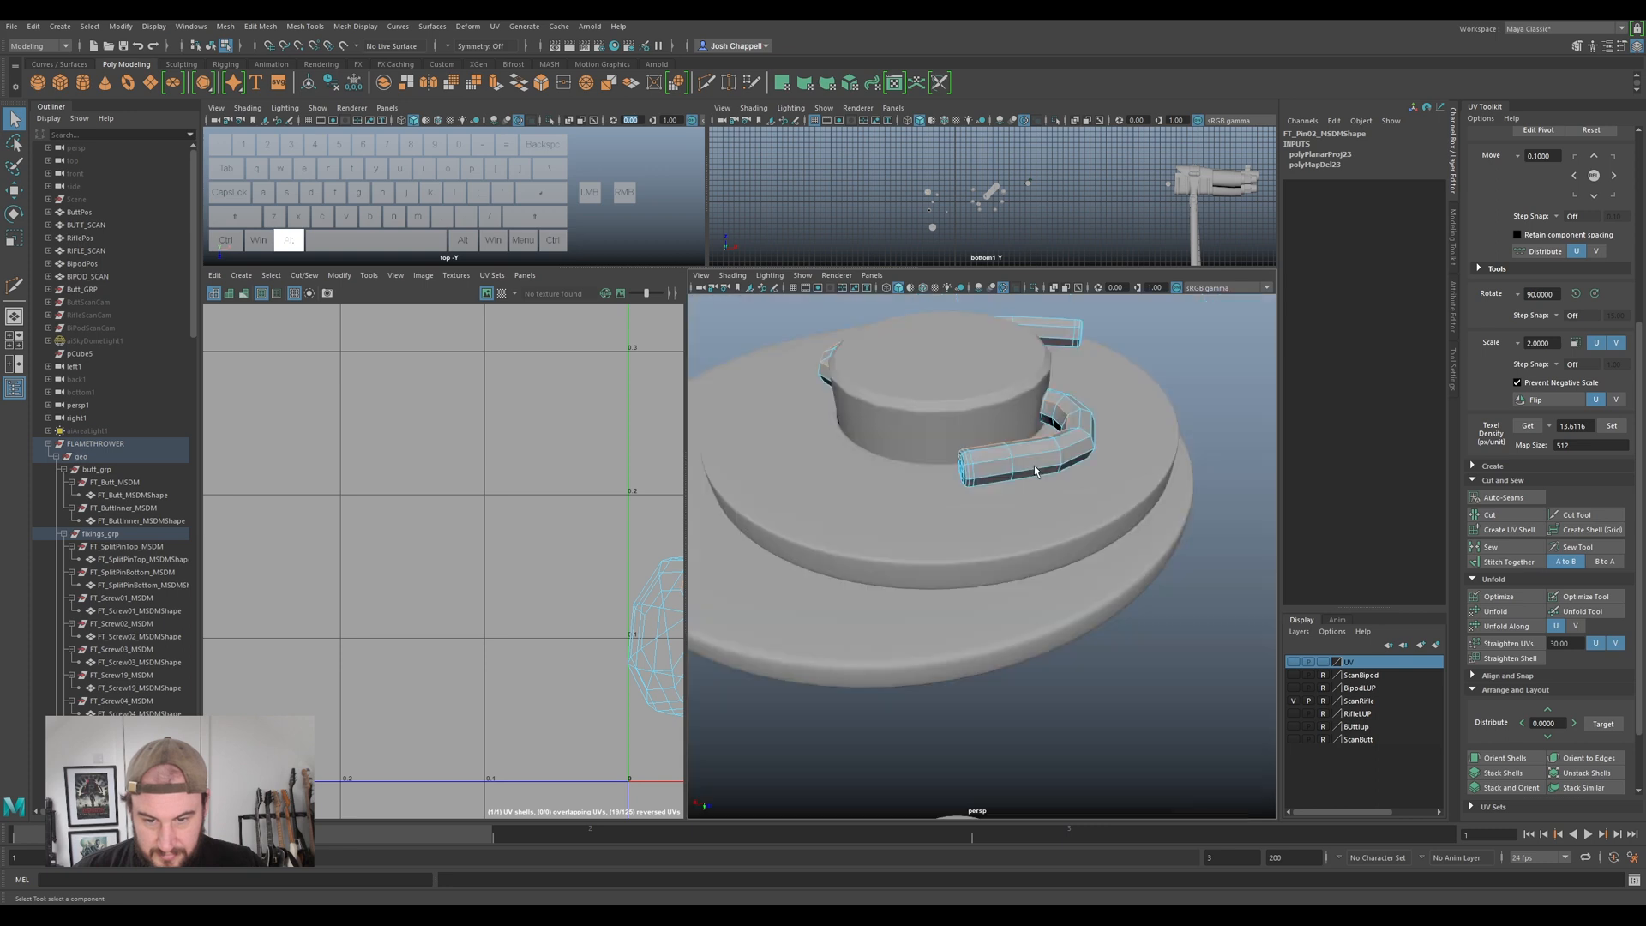
scroll(611, 533, "down", 3)
middle_click_drag(610, 534, 475, 483, "alt")
right_click_drag(551, 528, 573, 499)
left_click(1510, 520)
key("w")
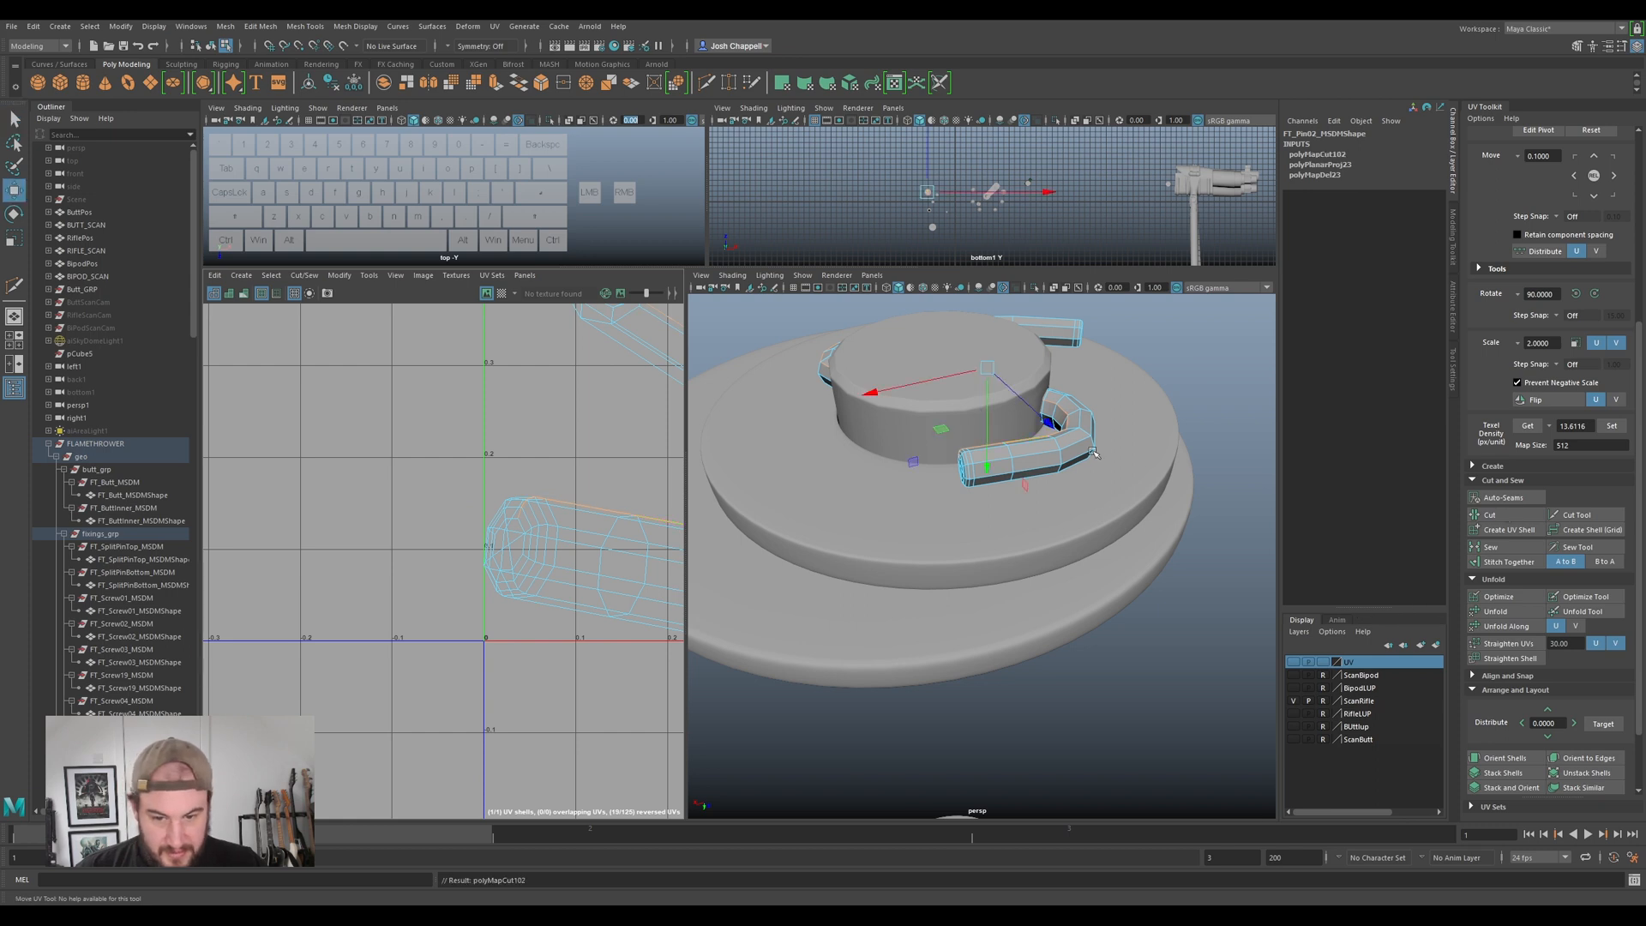
- Unfold the bent pin's whole UV shell and rotate it to lie horizontally
right_click_drag(624, 551, 590, 535)
left_click(590, 535)
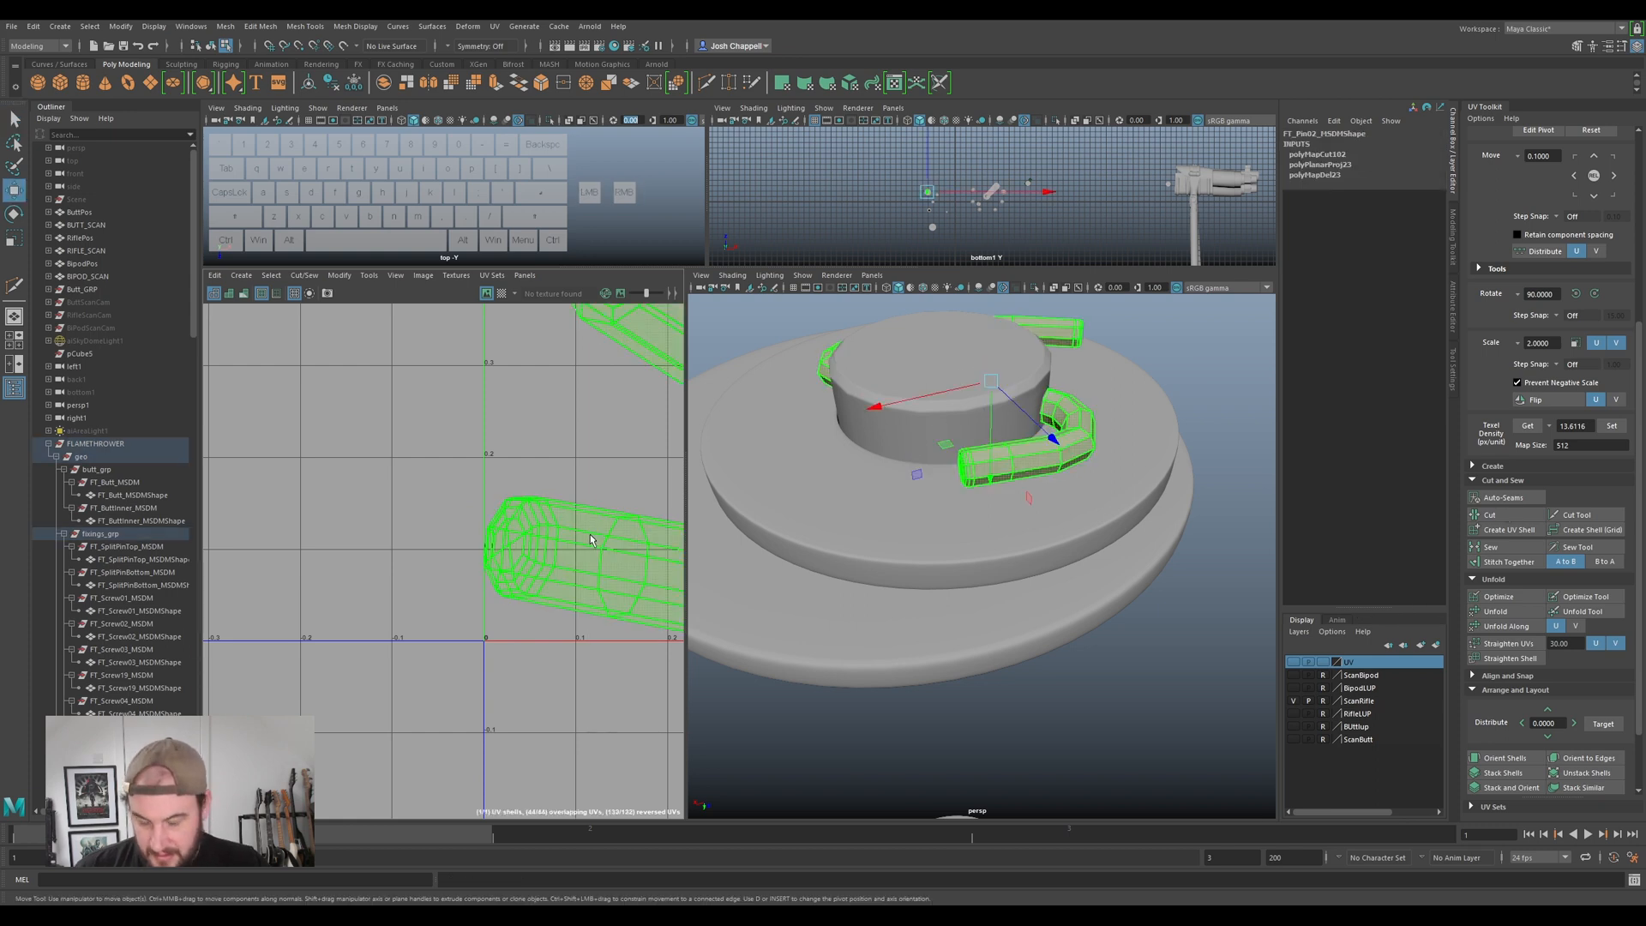
scroll(599, 531, "down", 7)
key("e")
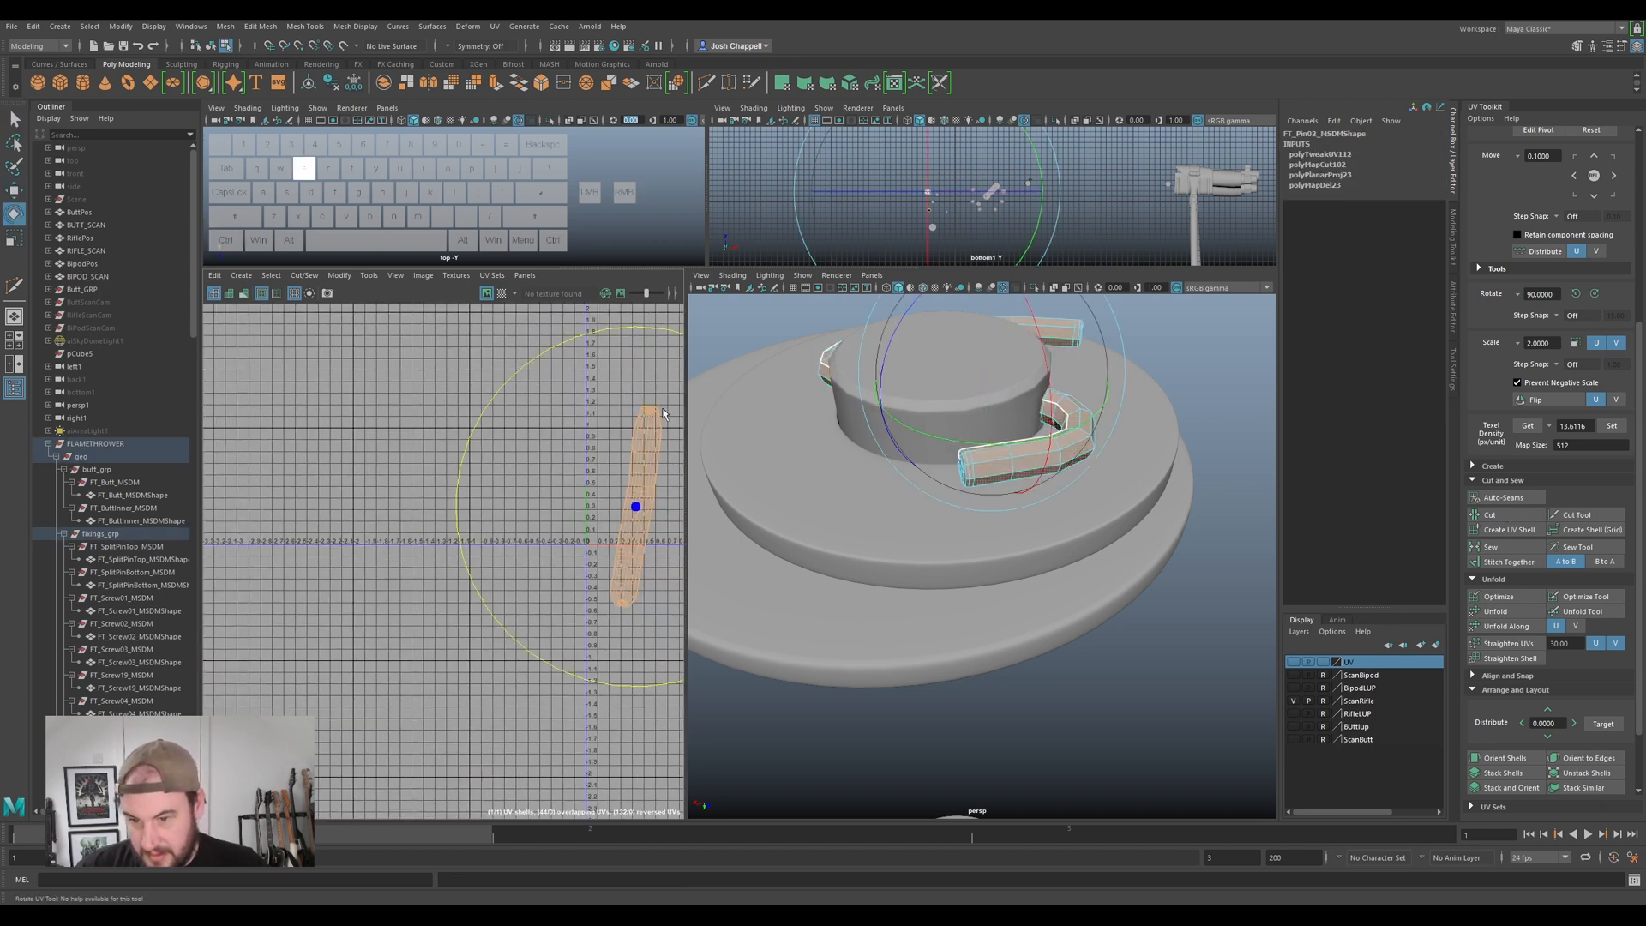
left_click_drag(646, 332, 748, 434)
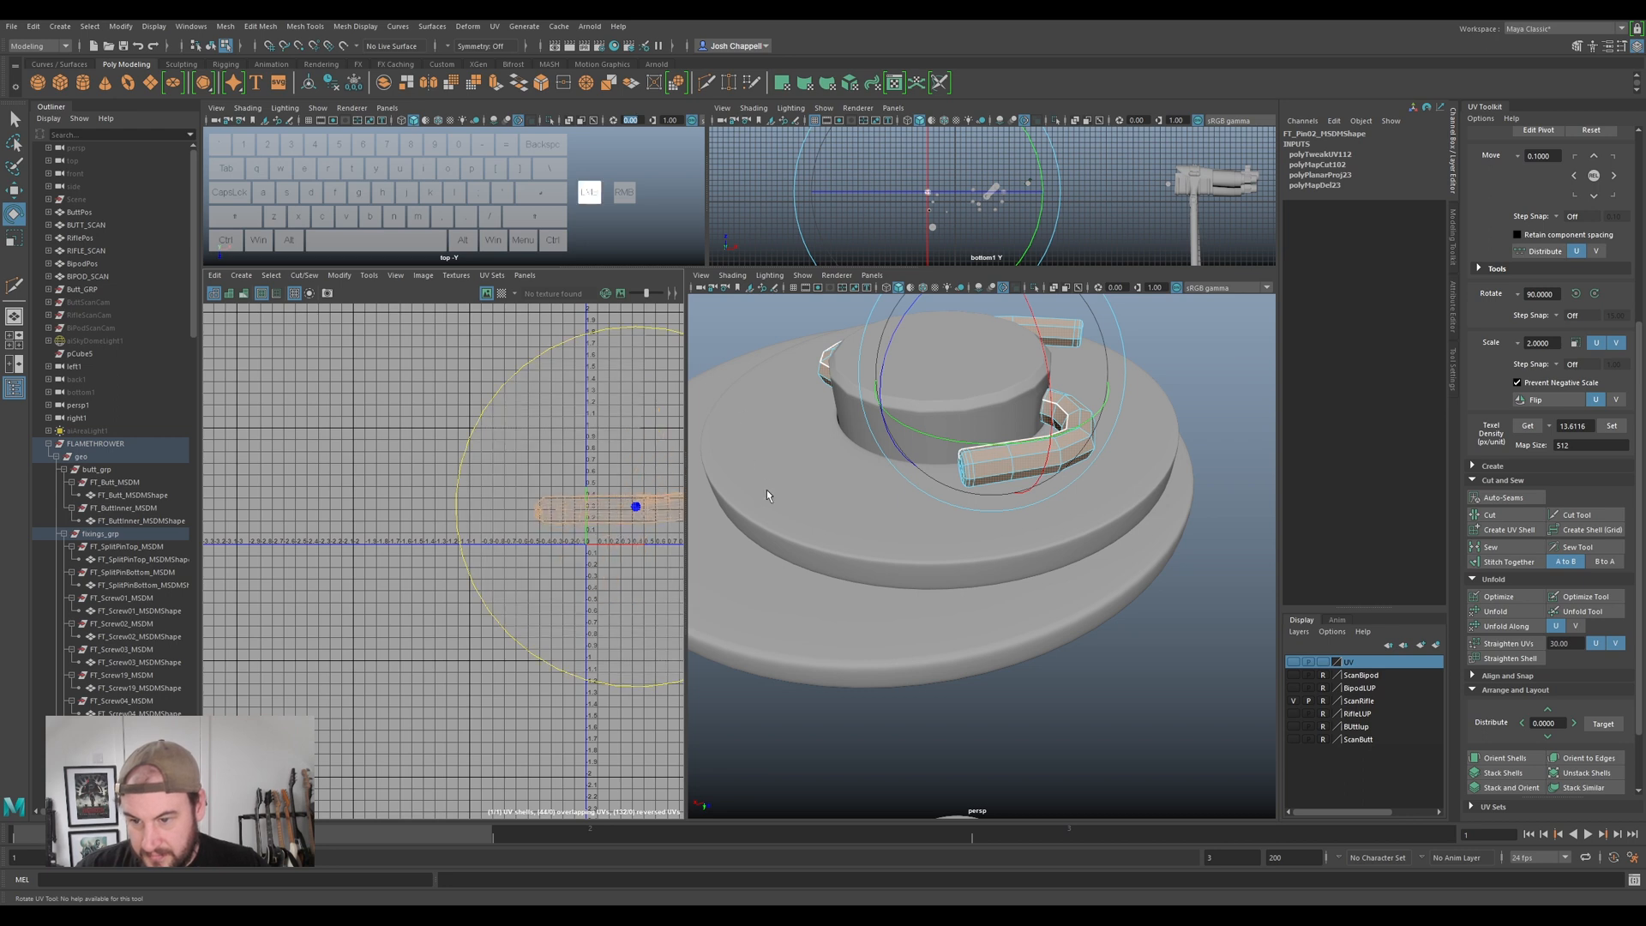
- Select the edge loop around the cap at one end of the bent pin's UV shell
scroll(652, 547, "up", 3, "alt")
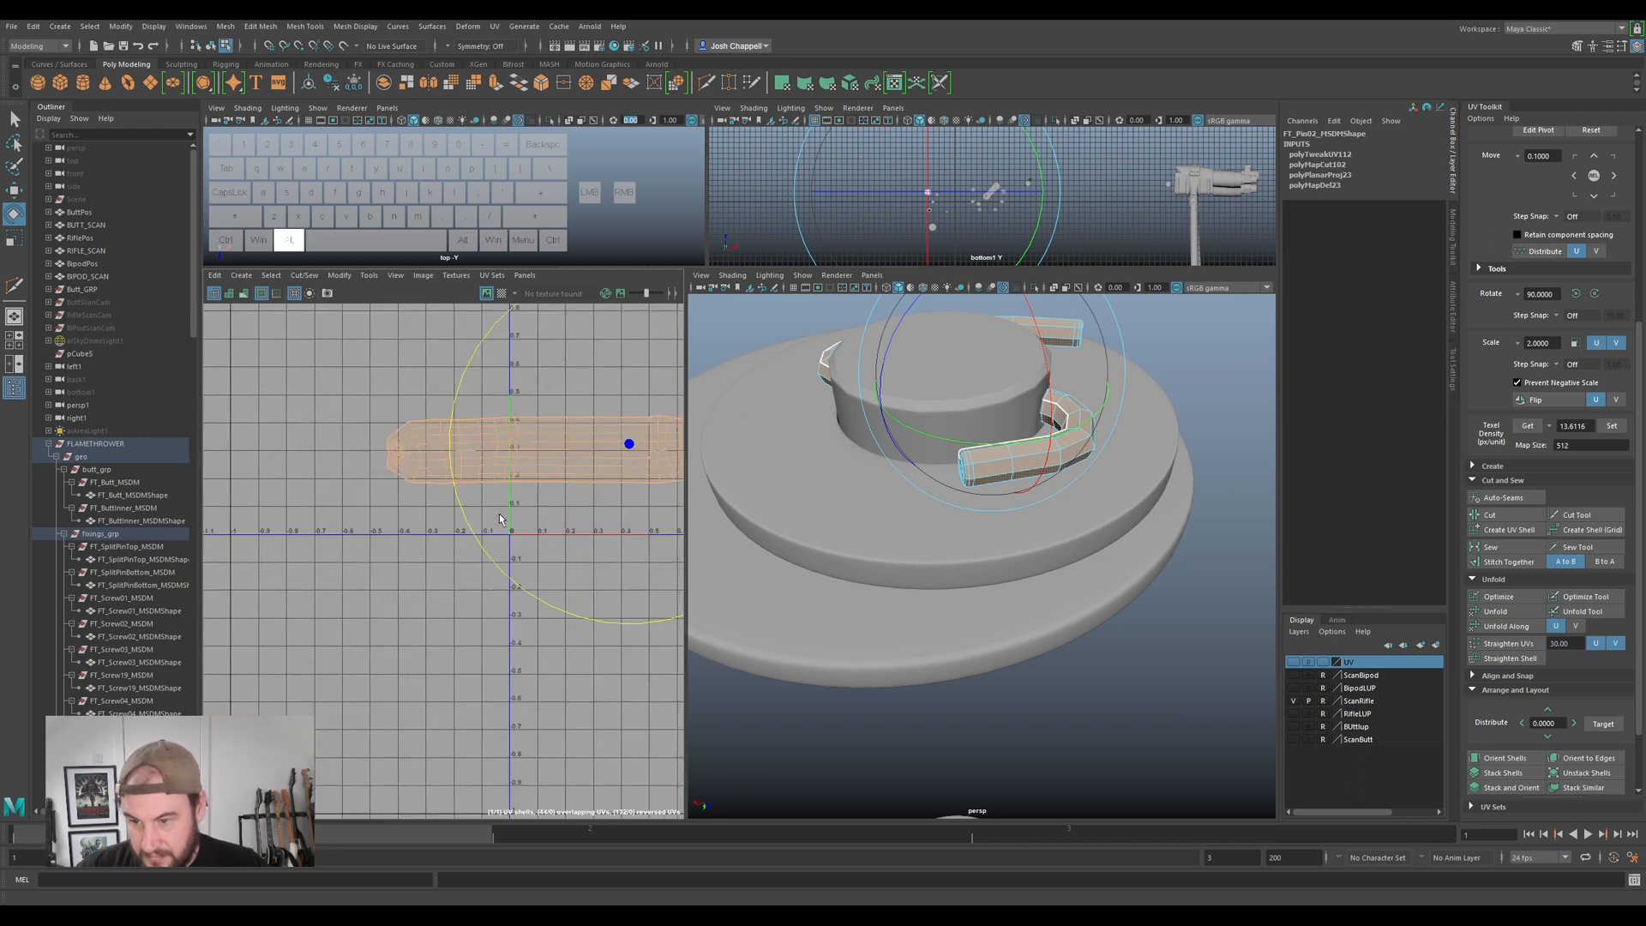
middle_click_drag(447, 530, 515, 557, "alt")
scroll(514, 556, "up", 3)
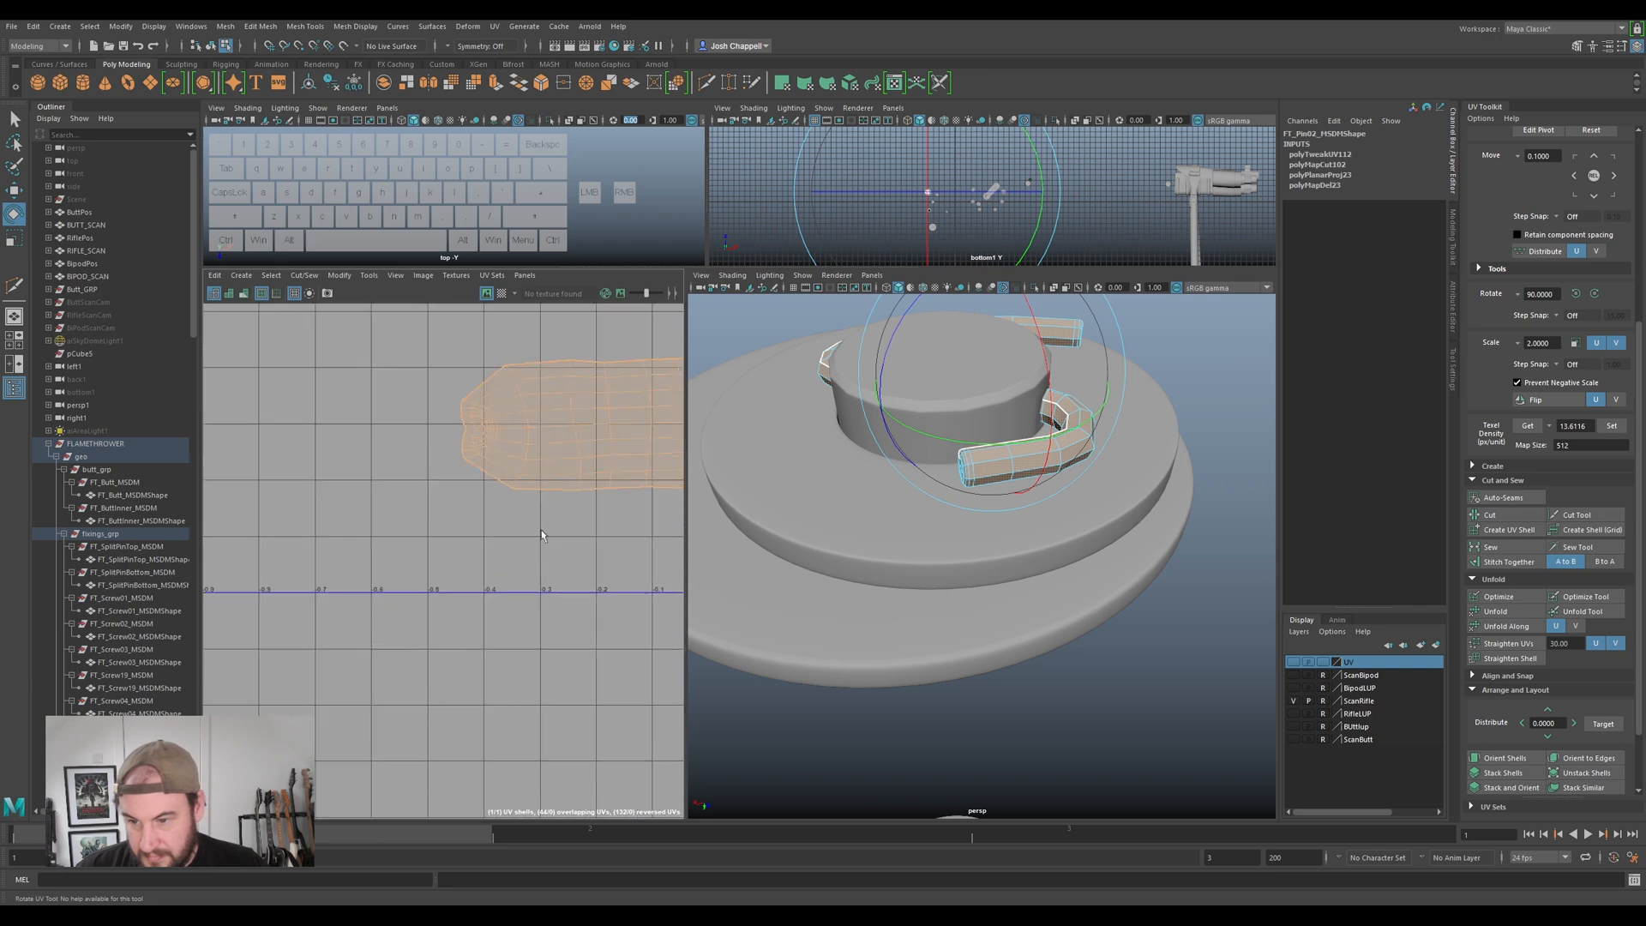
scroll(484, 409, "up", 3)
right_click_drag(466, 389, 463, 356)
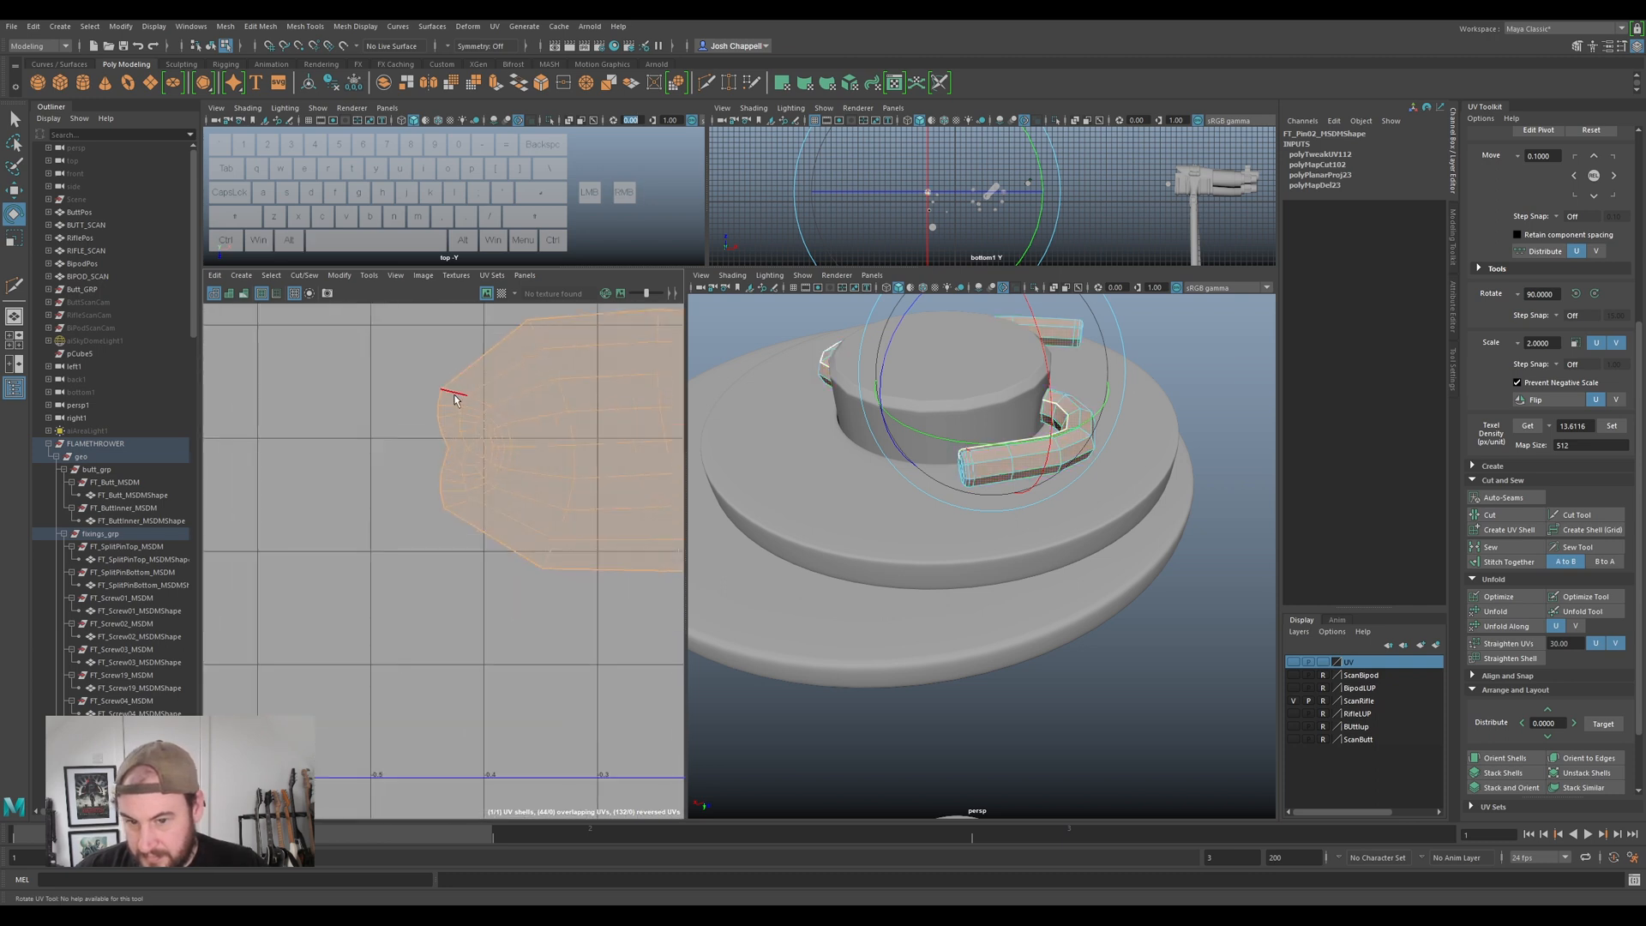
double_click(454, 399)
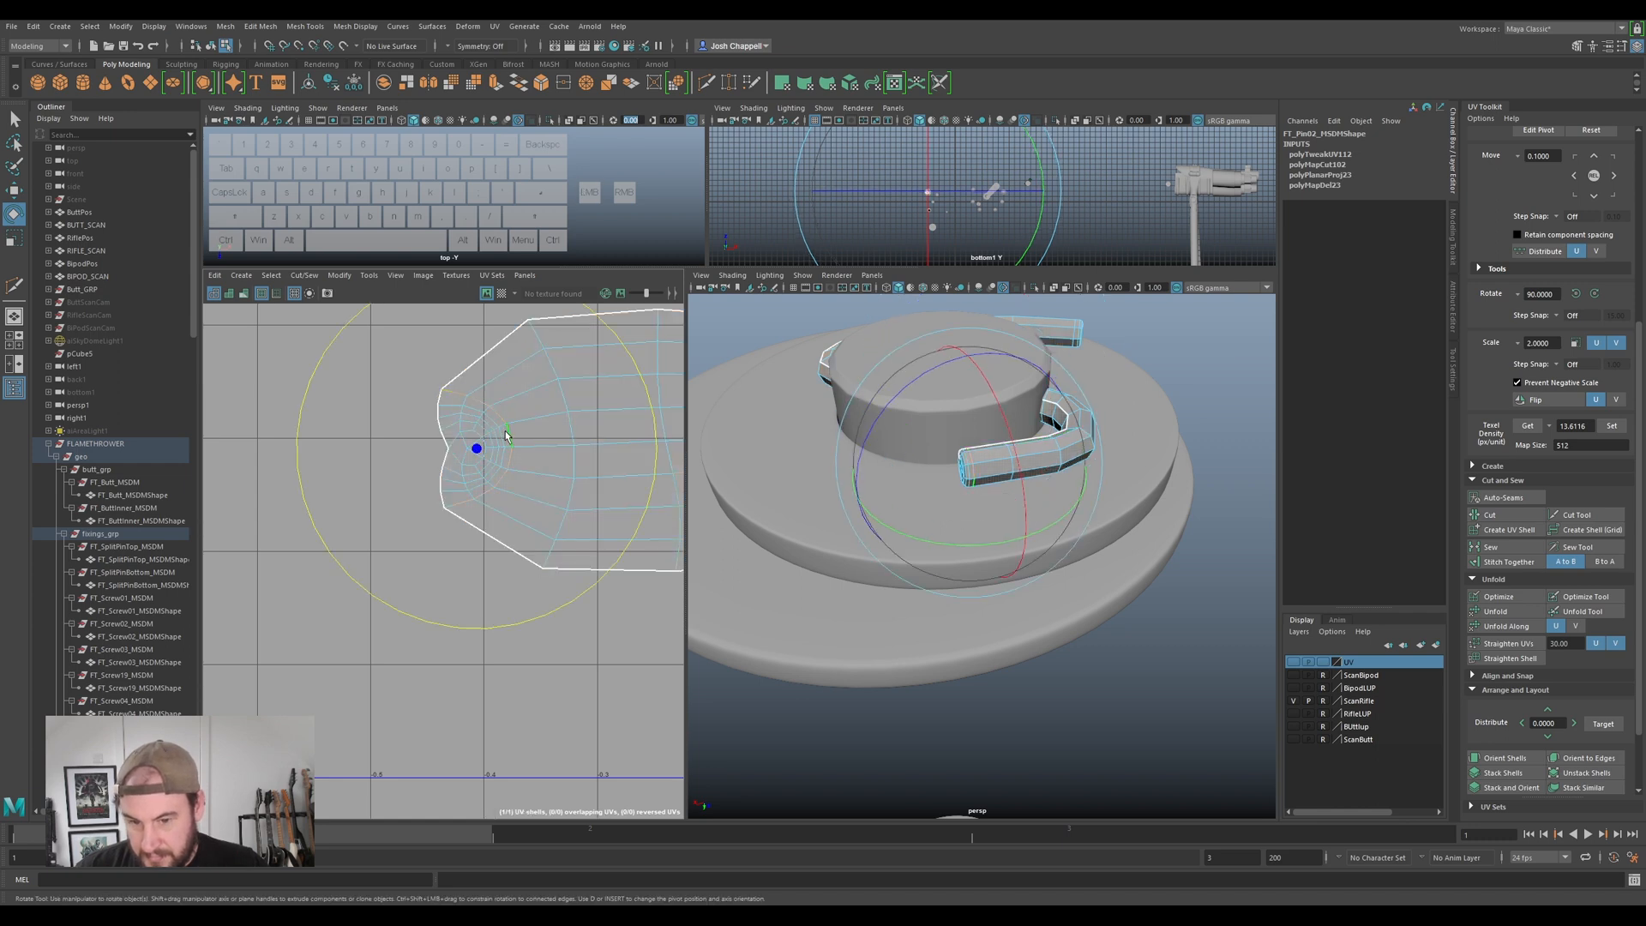
key("1")
key("q")
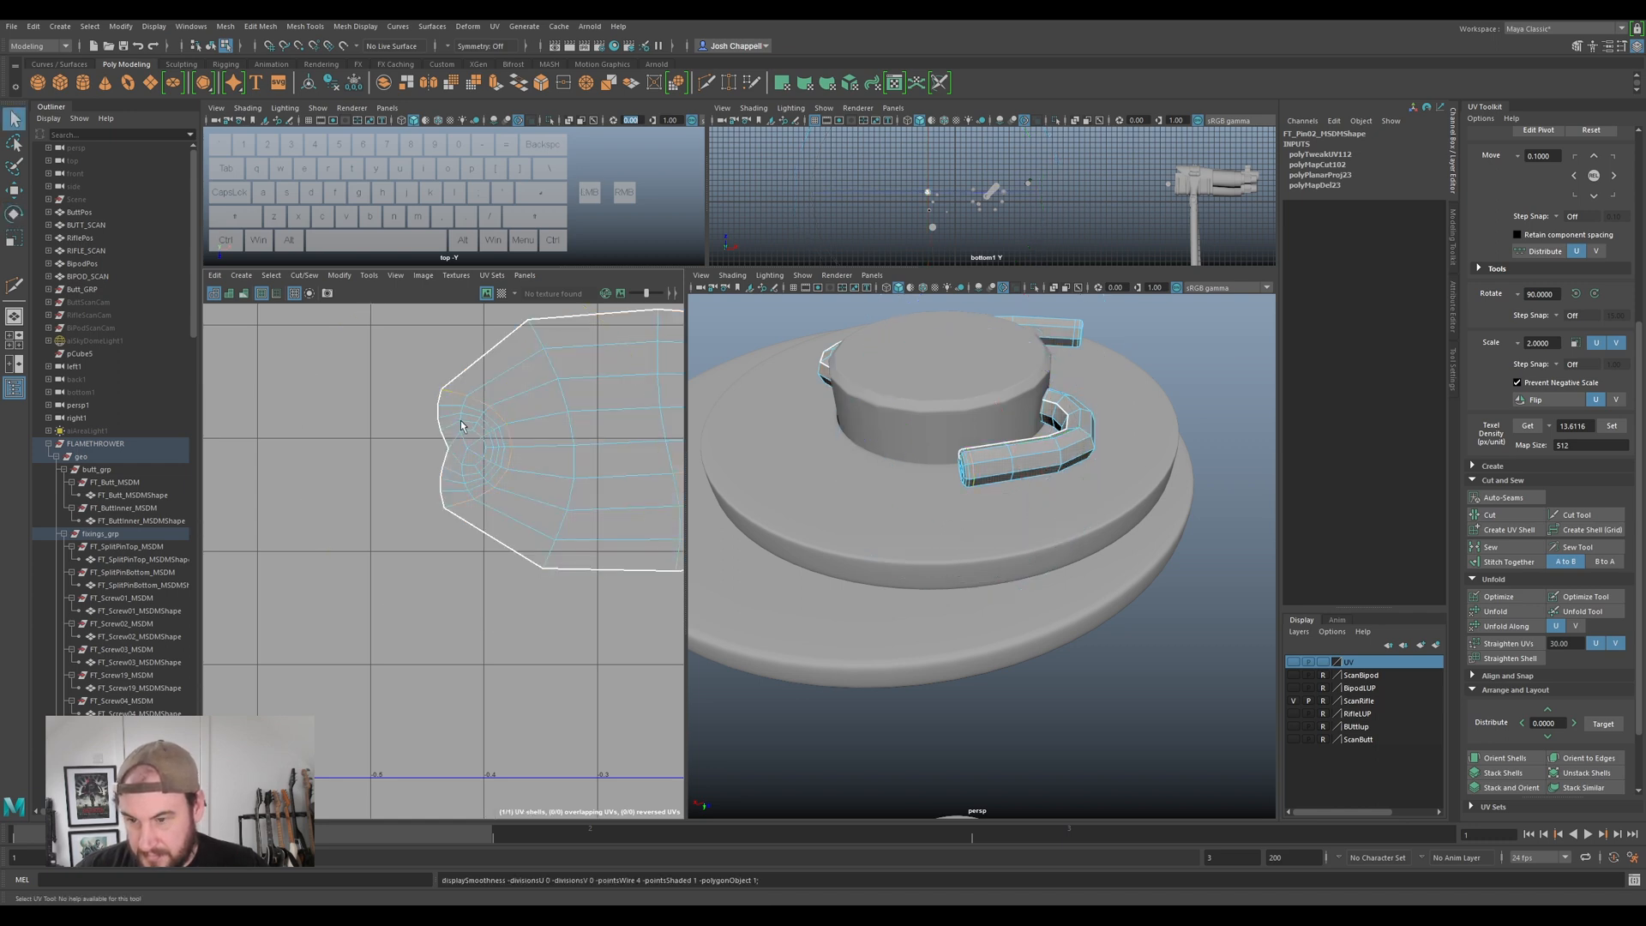
left_click(468, 415)
- Add the matching cap edge loop at the other end of the pin's shell and cut the UVs there
key("ctrl")
scroll(548, 454, "down", 3)
middle_click_drag(613, 468, 363, 506, "alt")
middle_click_drag(606, 506, 360, 504, "alt")
scroll(411, 502, "down", 3)
middle_click_drag(534, 509, 418, 520, "alt")
scroll(419, 520, "up", 5)
middle_click_drag(652, 450, 446, 463, "alt")
scroll(480, 468, "up", 2)
double_click(549, 470, "ctrl")
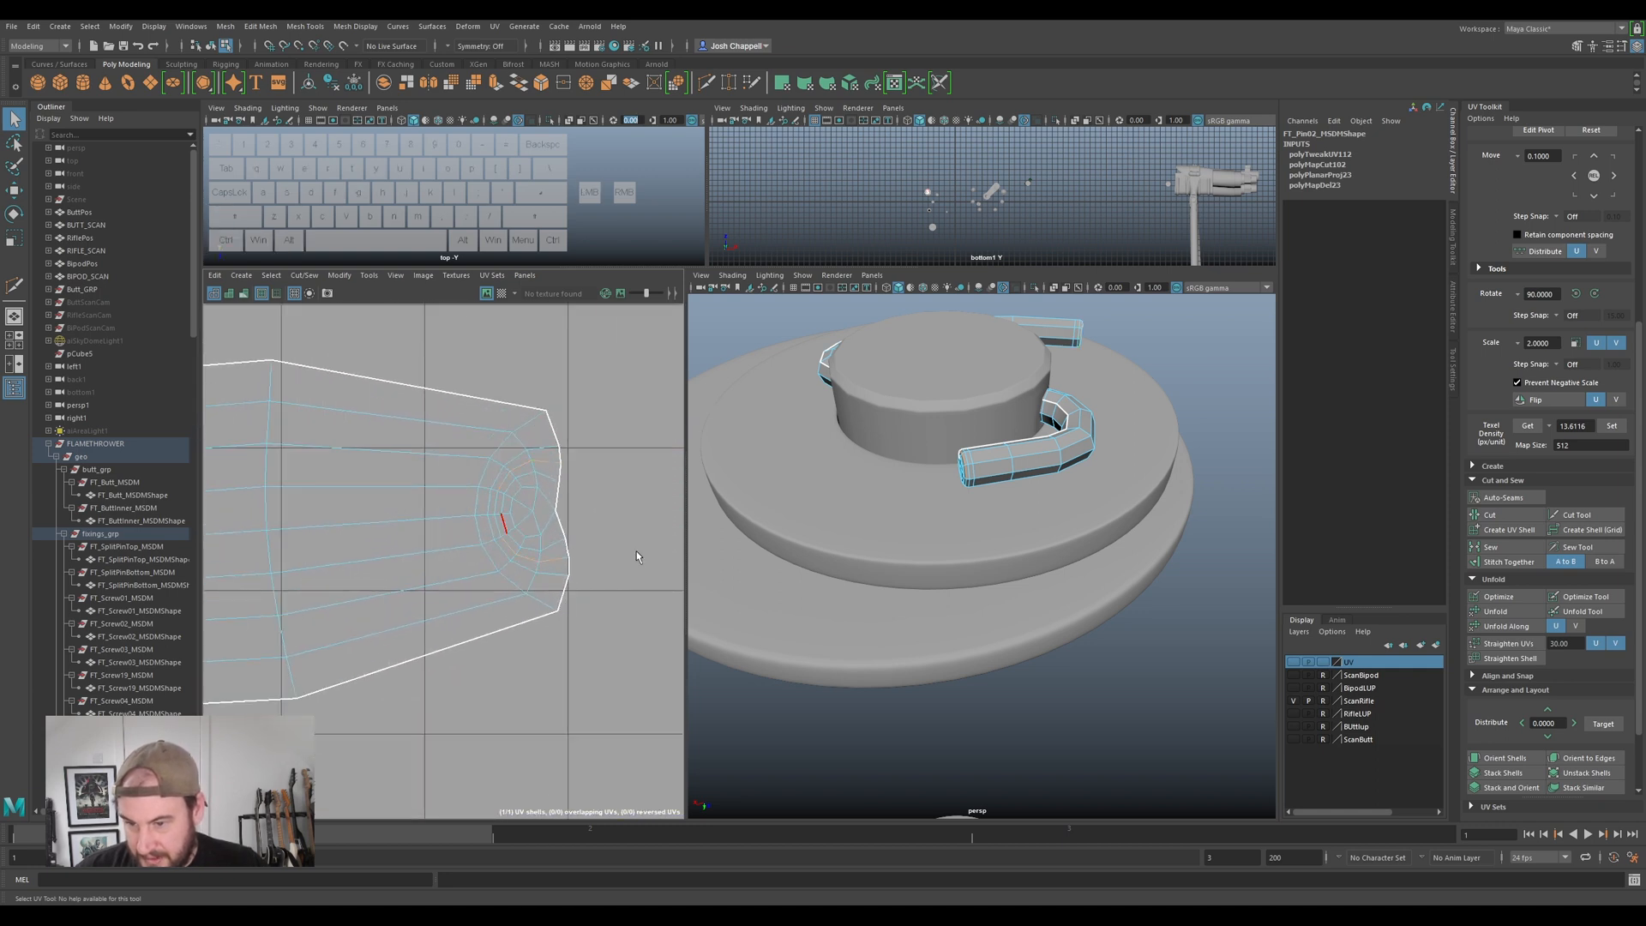
left_click(1489, 515)
- Unfold the bent pin's separated UV shells and apply a texel density of 13.6116 to them
right_click_drag(474, 516, 439, 507)
key("ctrl+u")
scroll(441, 504, "down", 9)
middle_click_drag(424, 538, 589, 537, "alt")
key("F11")
left_click(1612, 426)
- Move the pin's UV shells just outside the 0–1 tile and add FT_Screw14_MSDM to the selection to show both objects' shells
scroll(535, 525, "up", 4)
key("w")
left_click_drag(523, 424, 331, 470)
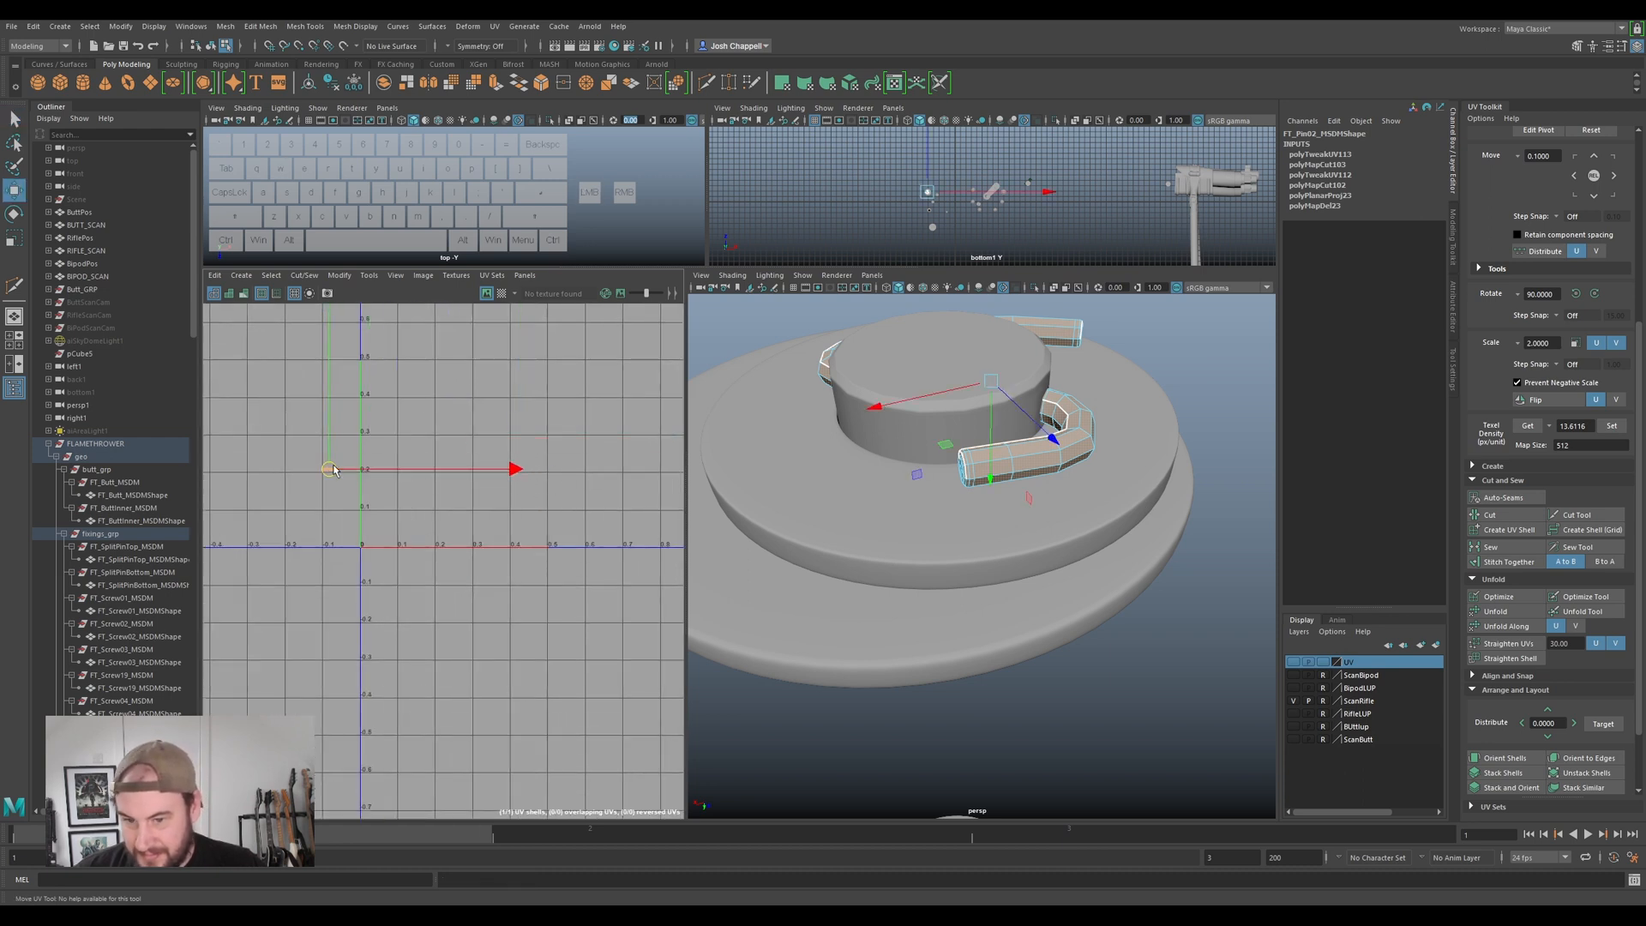
right_click_drag(984, 411, 1014, 366)
left_click(1015, 366, "shift")
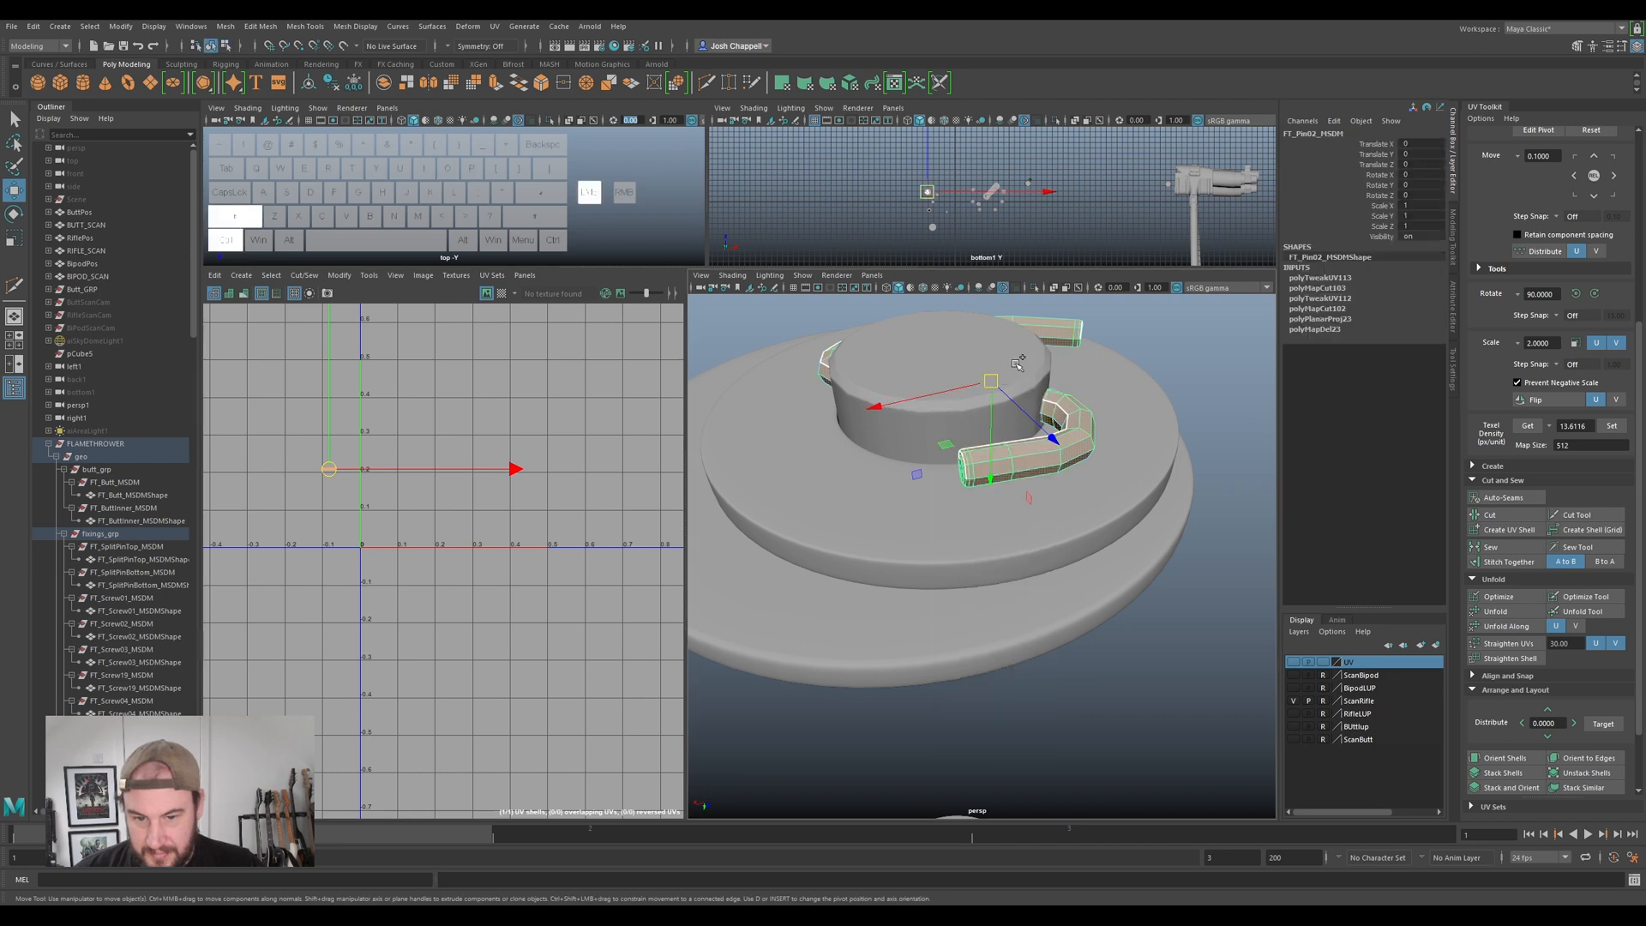
scroll(347, 489, "up", 4)
middle_click_drag(347, 489, 439, 498, "alt")
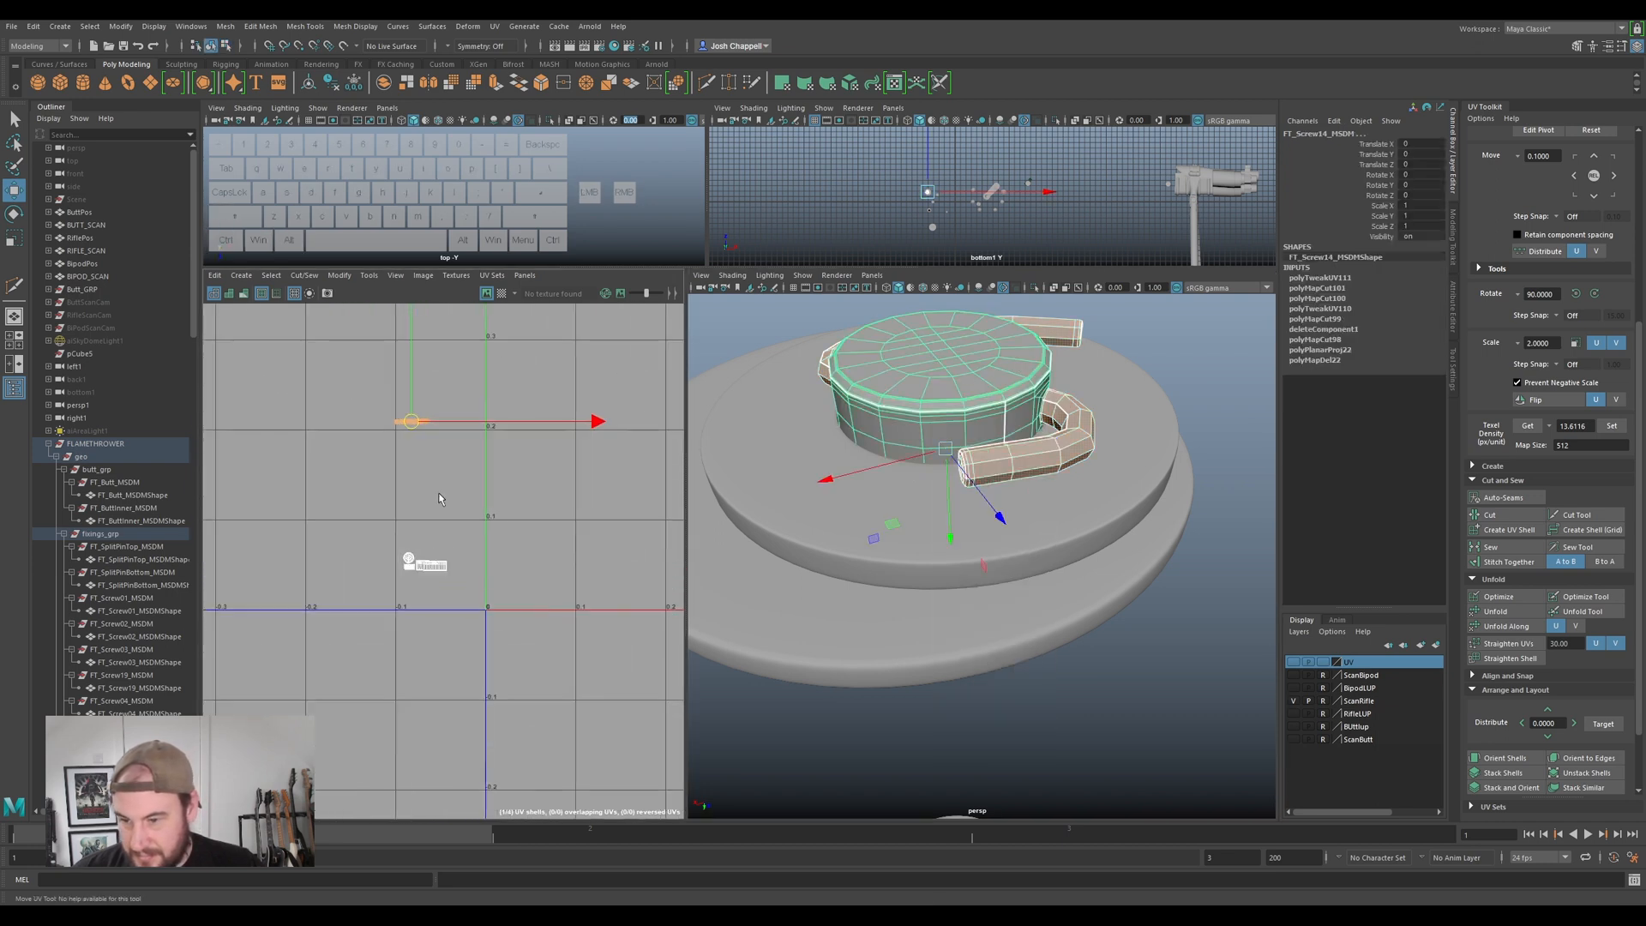
- Place the pin's UV shells directly above FT_Screw14_MSDM's long strip shells
left_click_drag(417, 422, 436, 558)
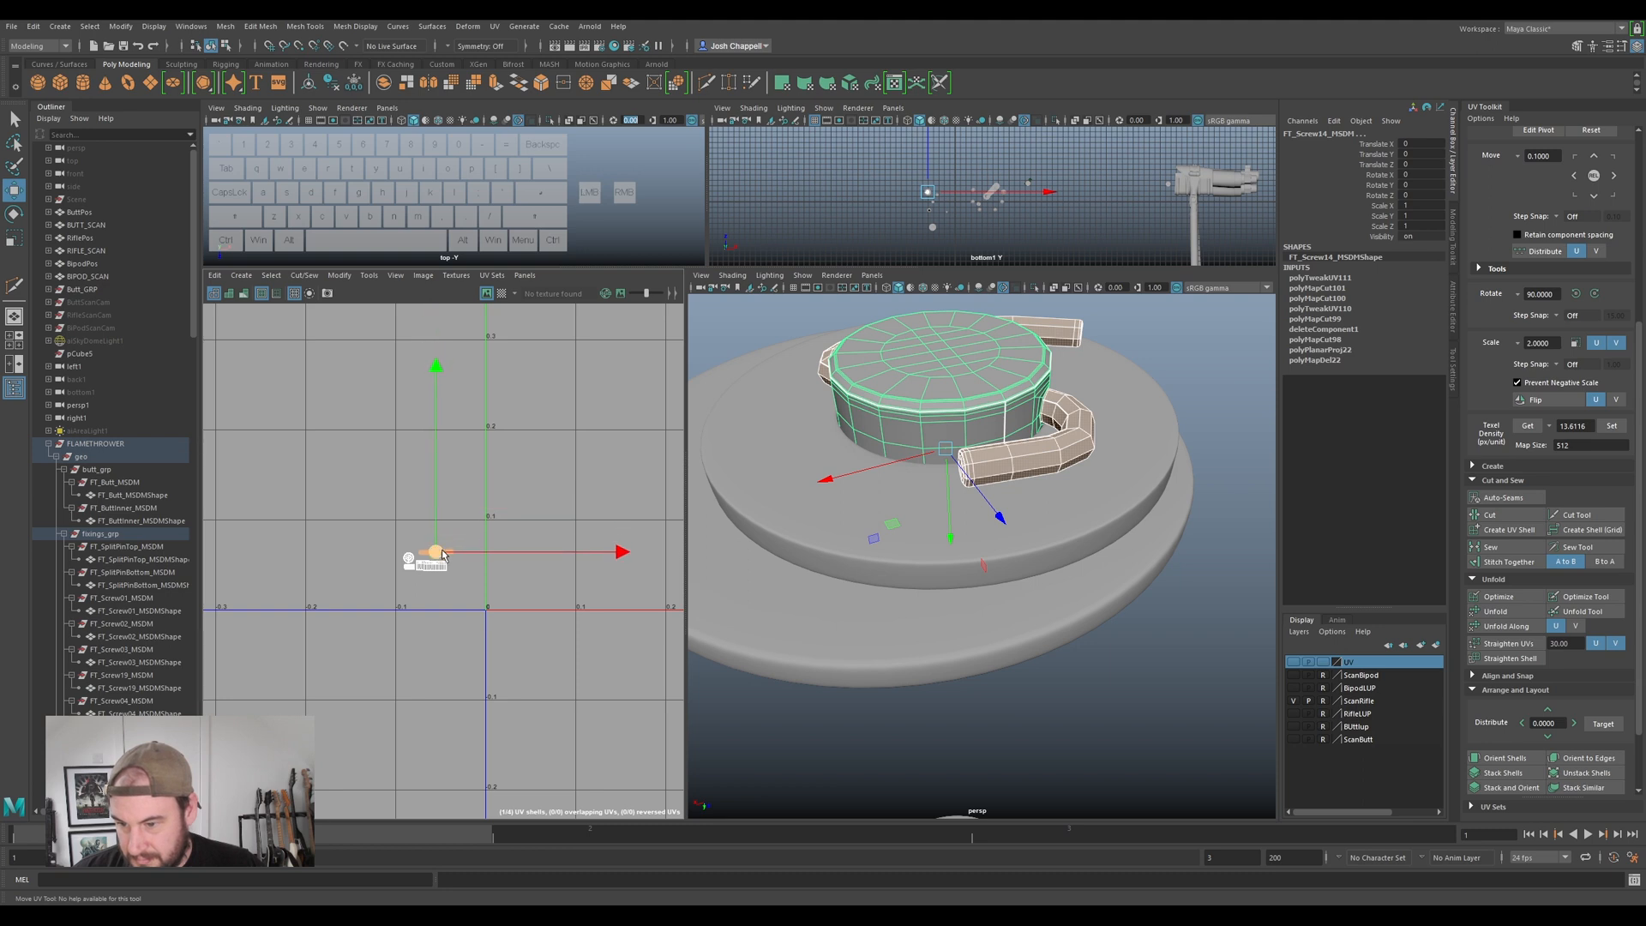
scroll(441, 550, "up", 4)
key("e")
key("w")
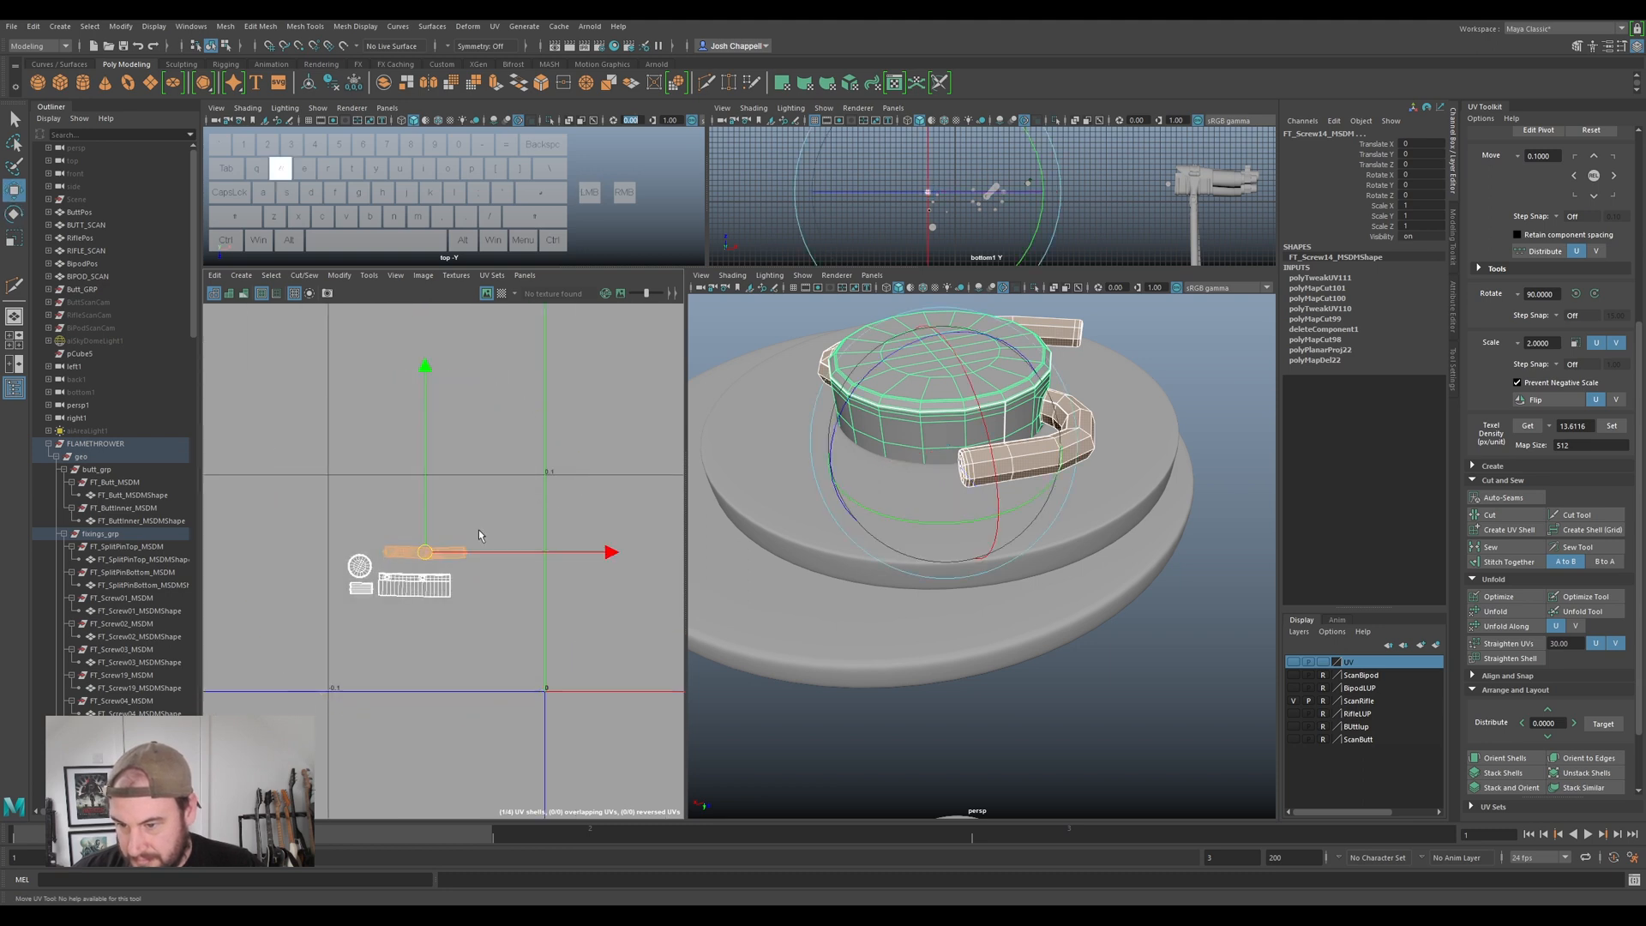
left_click_drag(424, 553, 421, 561)
- Select FT_Washer03_MSDM, the upper ring of the stepped disc, and delete its UVs
scroll(946, 479, "down", 5)
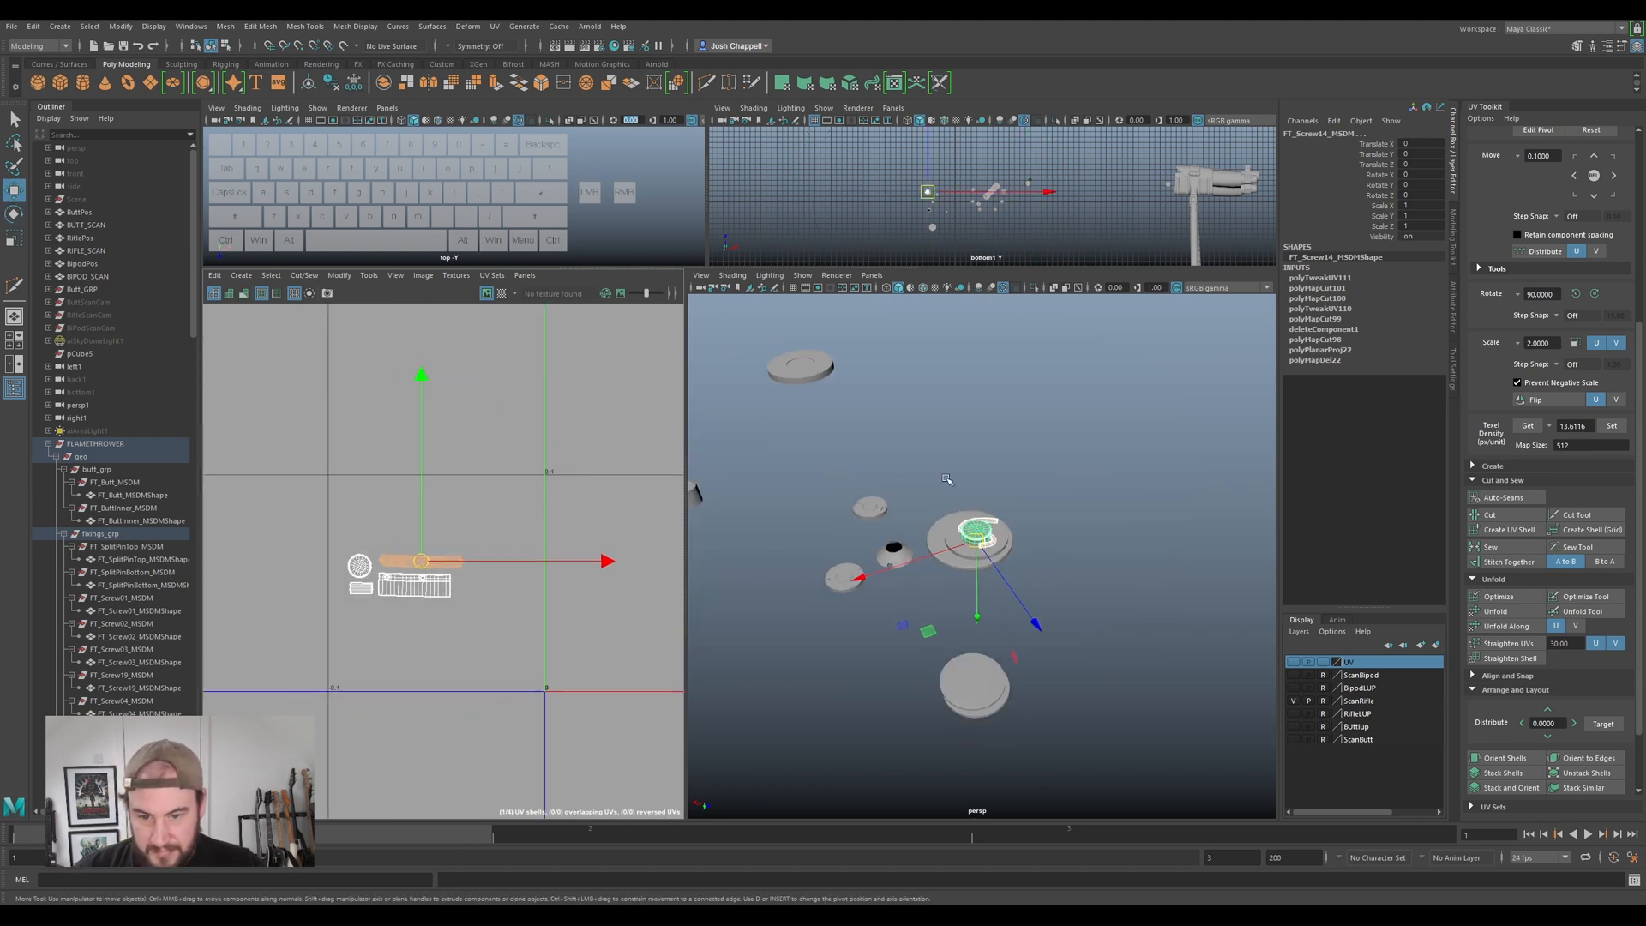
scroll(974, 535, "up", 5)
left_click(955, 581)
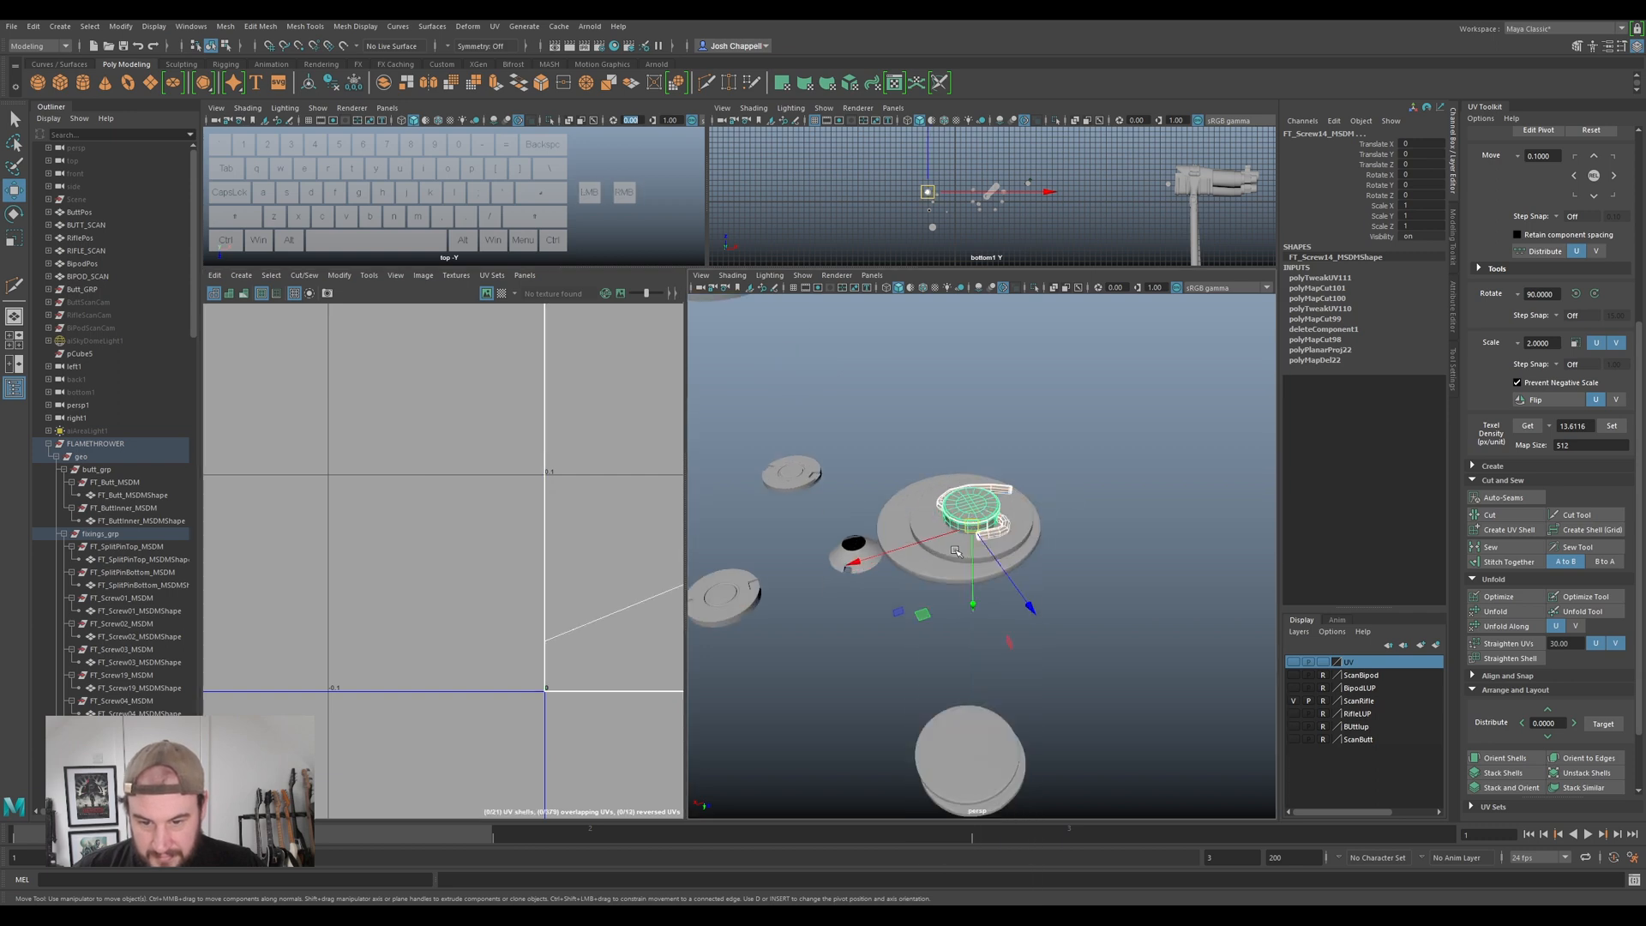
left_click_drag(955, 581, 855, 597, "alt")
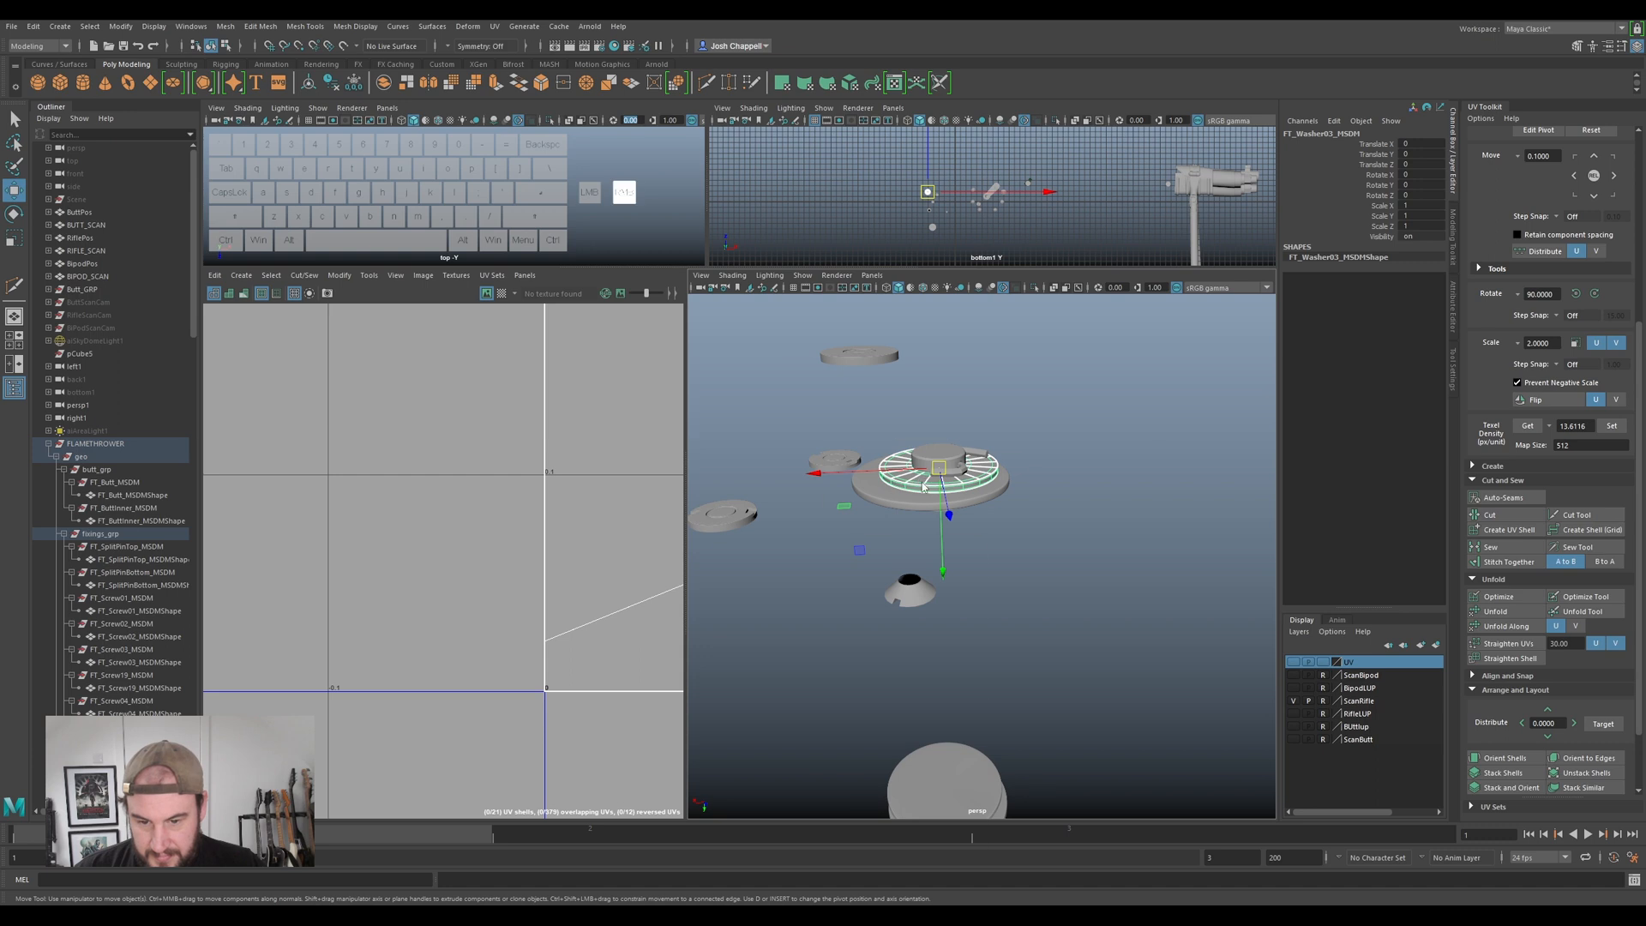
left_click(493, 27)
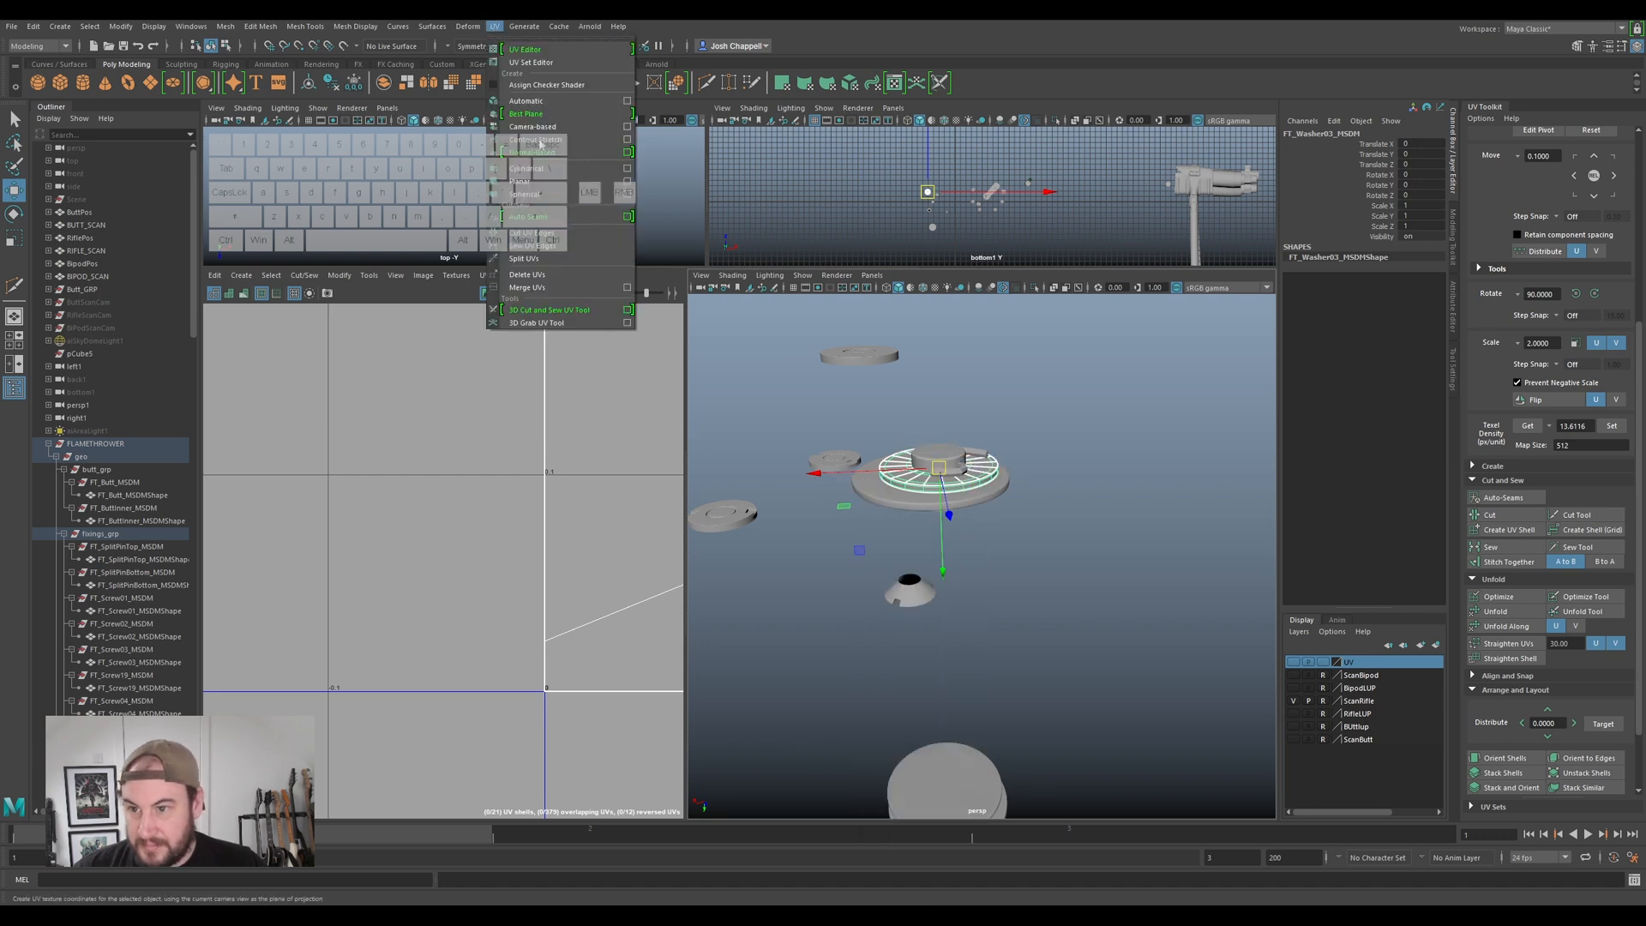
left_click(539, 275)
- Apply a camera-based UV projection to FT_Washer03_MSDM from an angled view above it
scroll(964, 480, "up", 3)
left_click(950, 458)
left_click_drag(1012, 343, 1010, 447, "alt")
left_click_drag(972, 508, 967, 557, "alt")
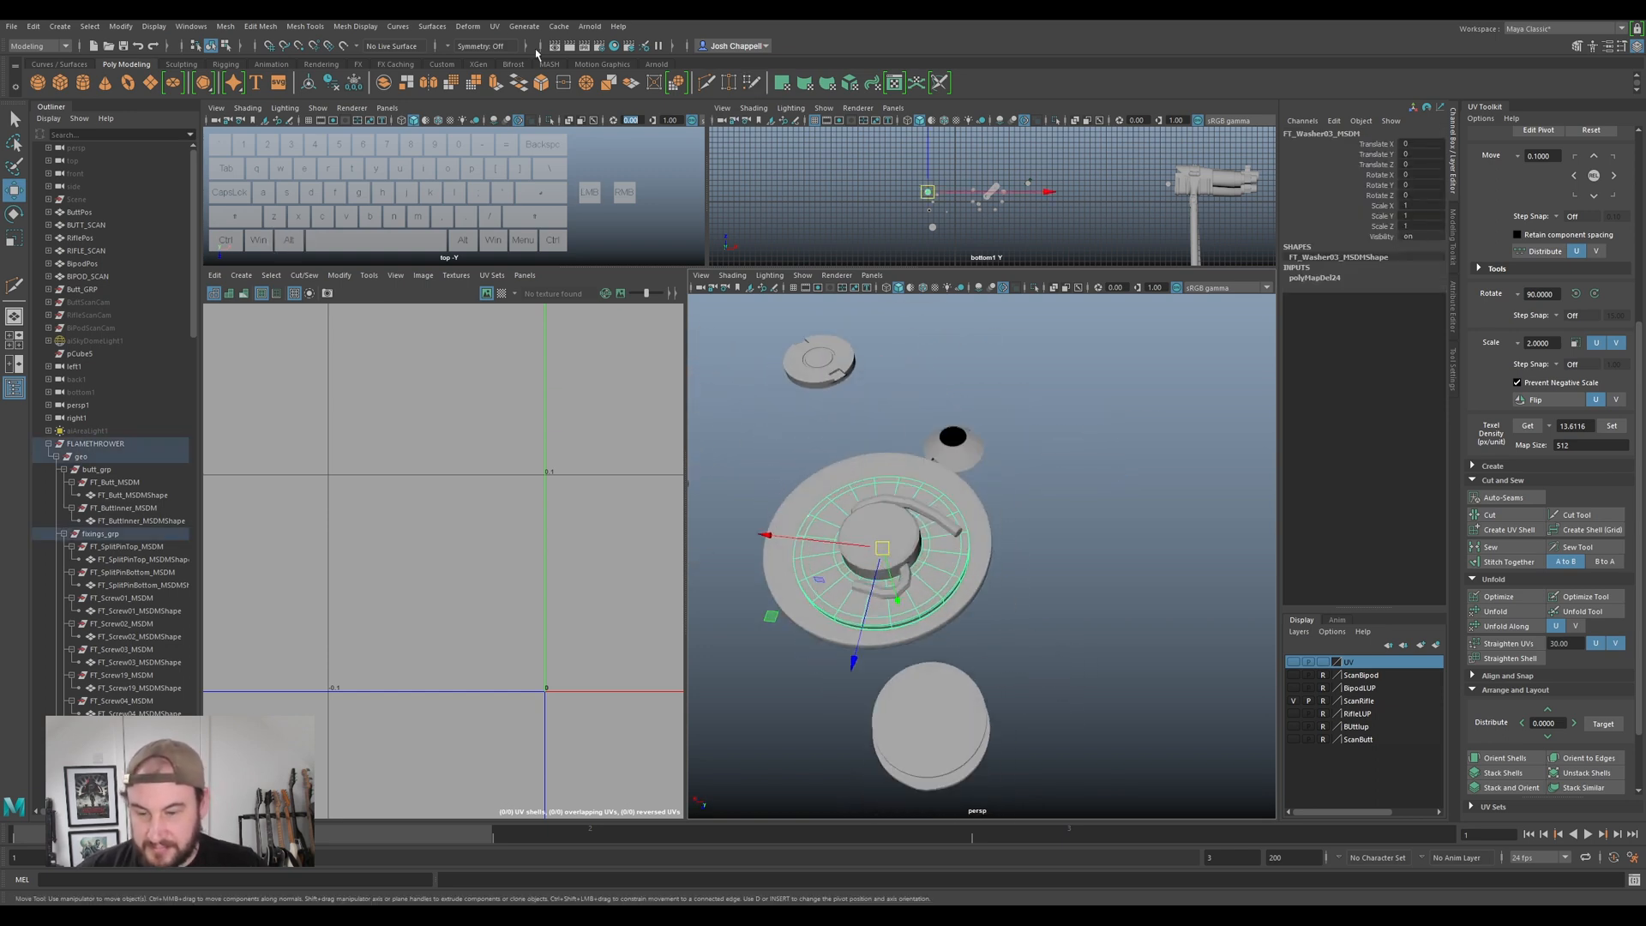
left_click(496, 27)
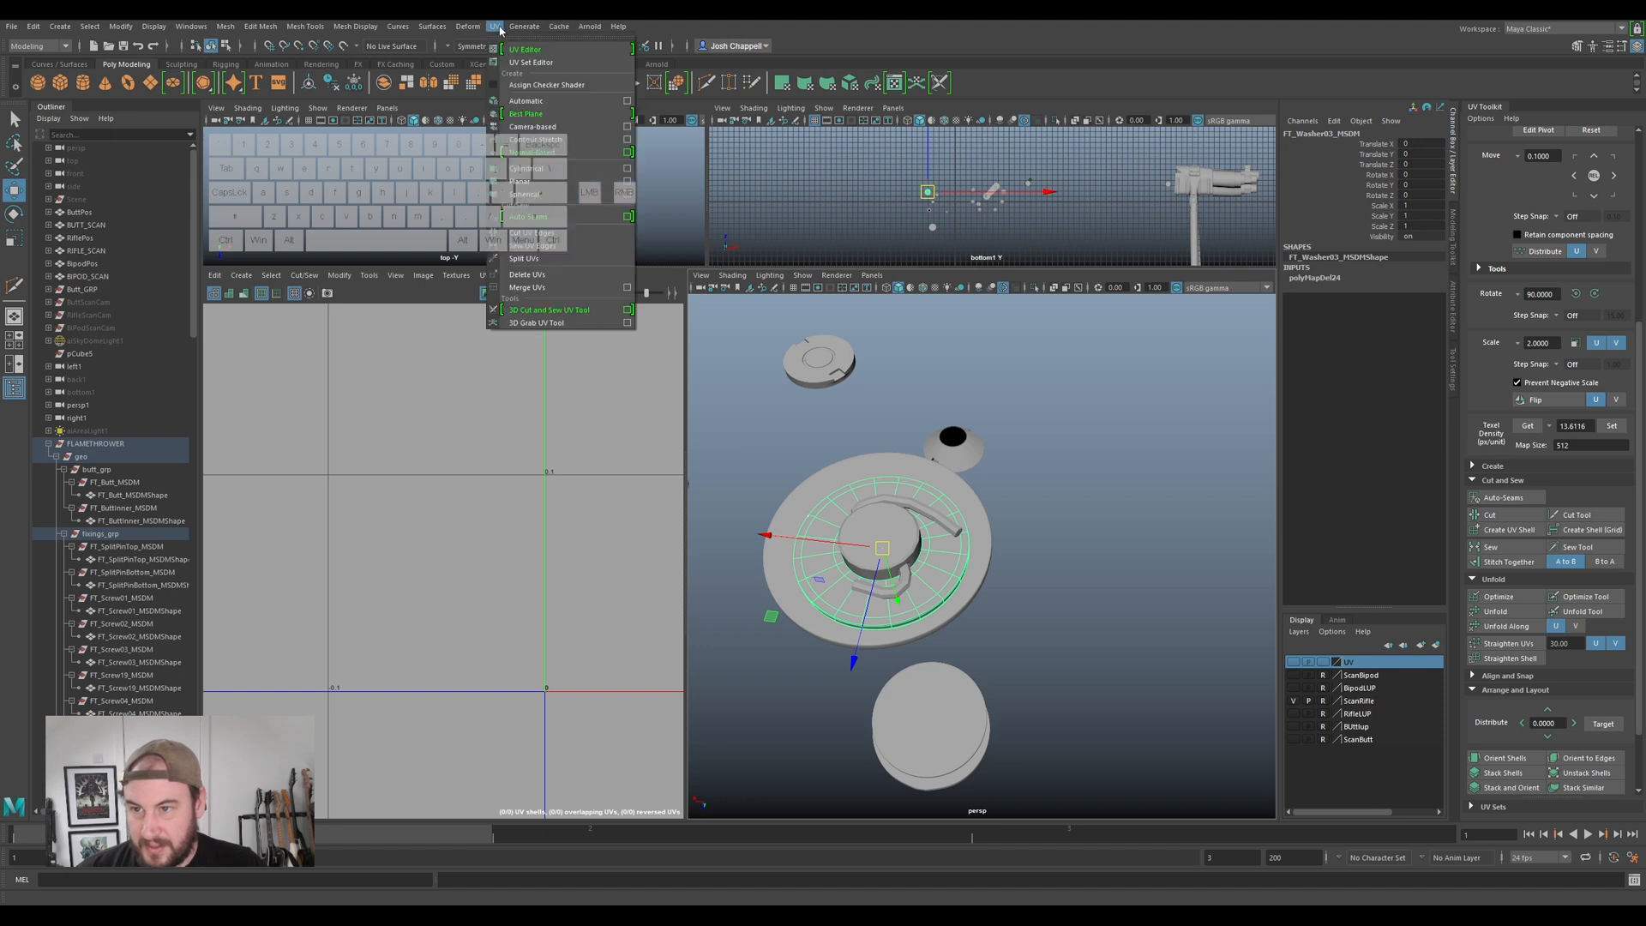
left_click(532, 126)
- Select the edge loops around the washer's upper outer rim and its inner hole and cut the UVs along them
scroll(849, 463, "up", 5)
left_click_drag(867, 487, 980, 403, "alt")
right_click_drag(979, 403, 980, 419)
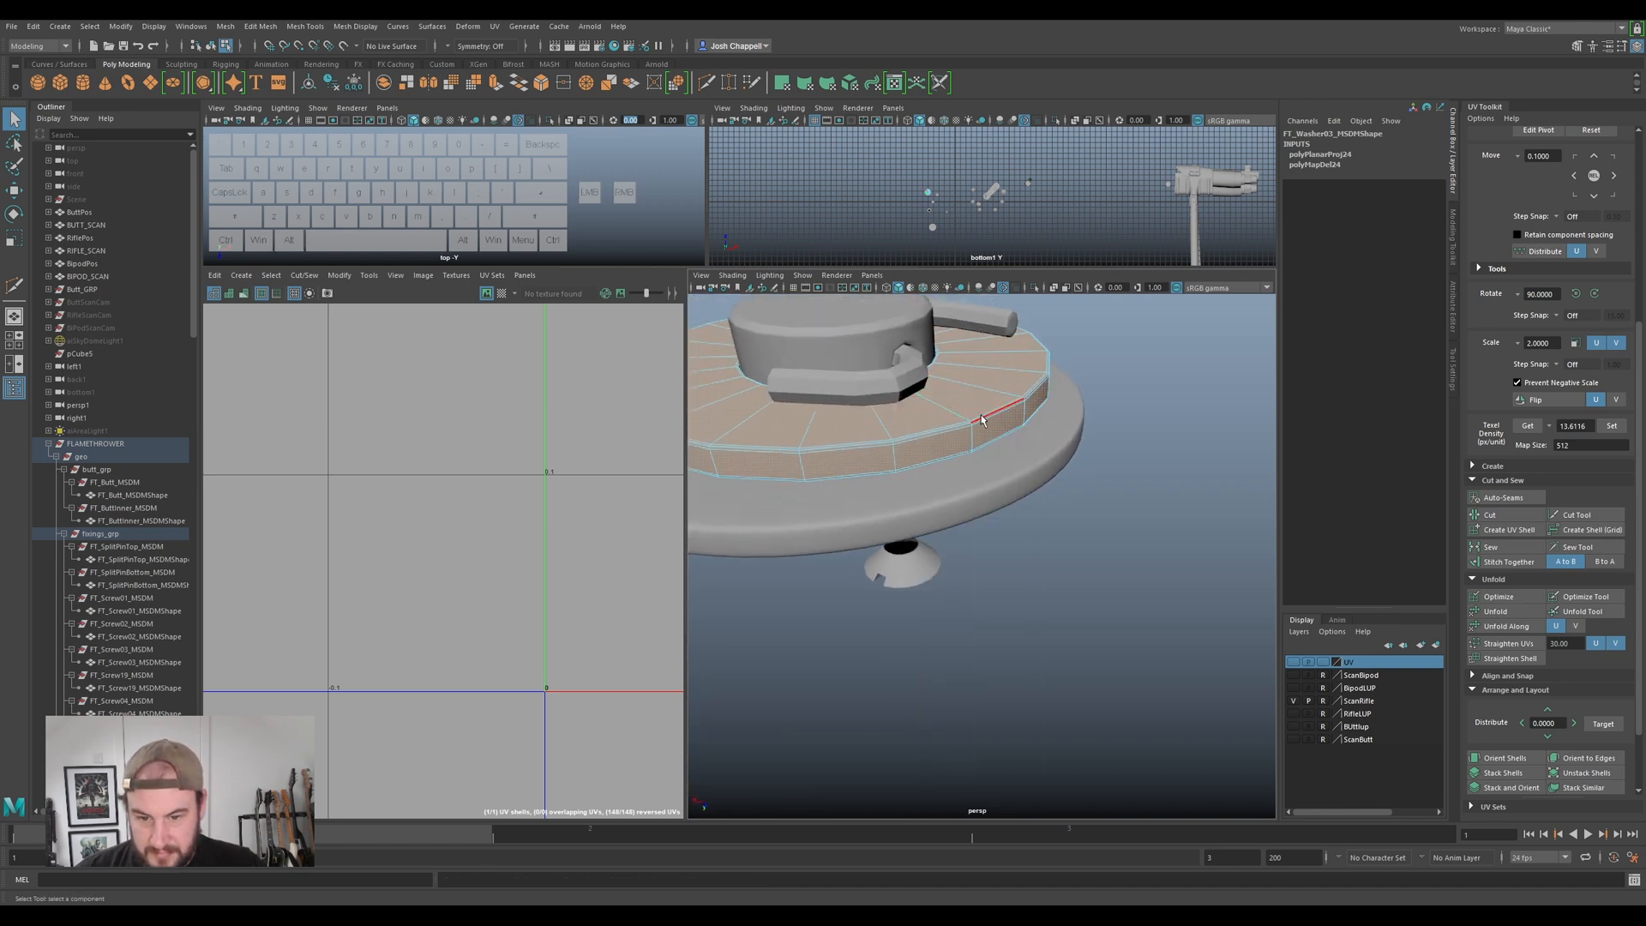
left_click(982, 420)
left_click_drag(967, 456, 899, 496, "alt")
right_click_drag(899, 496, 941, 517, "alt")
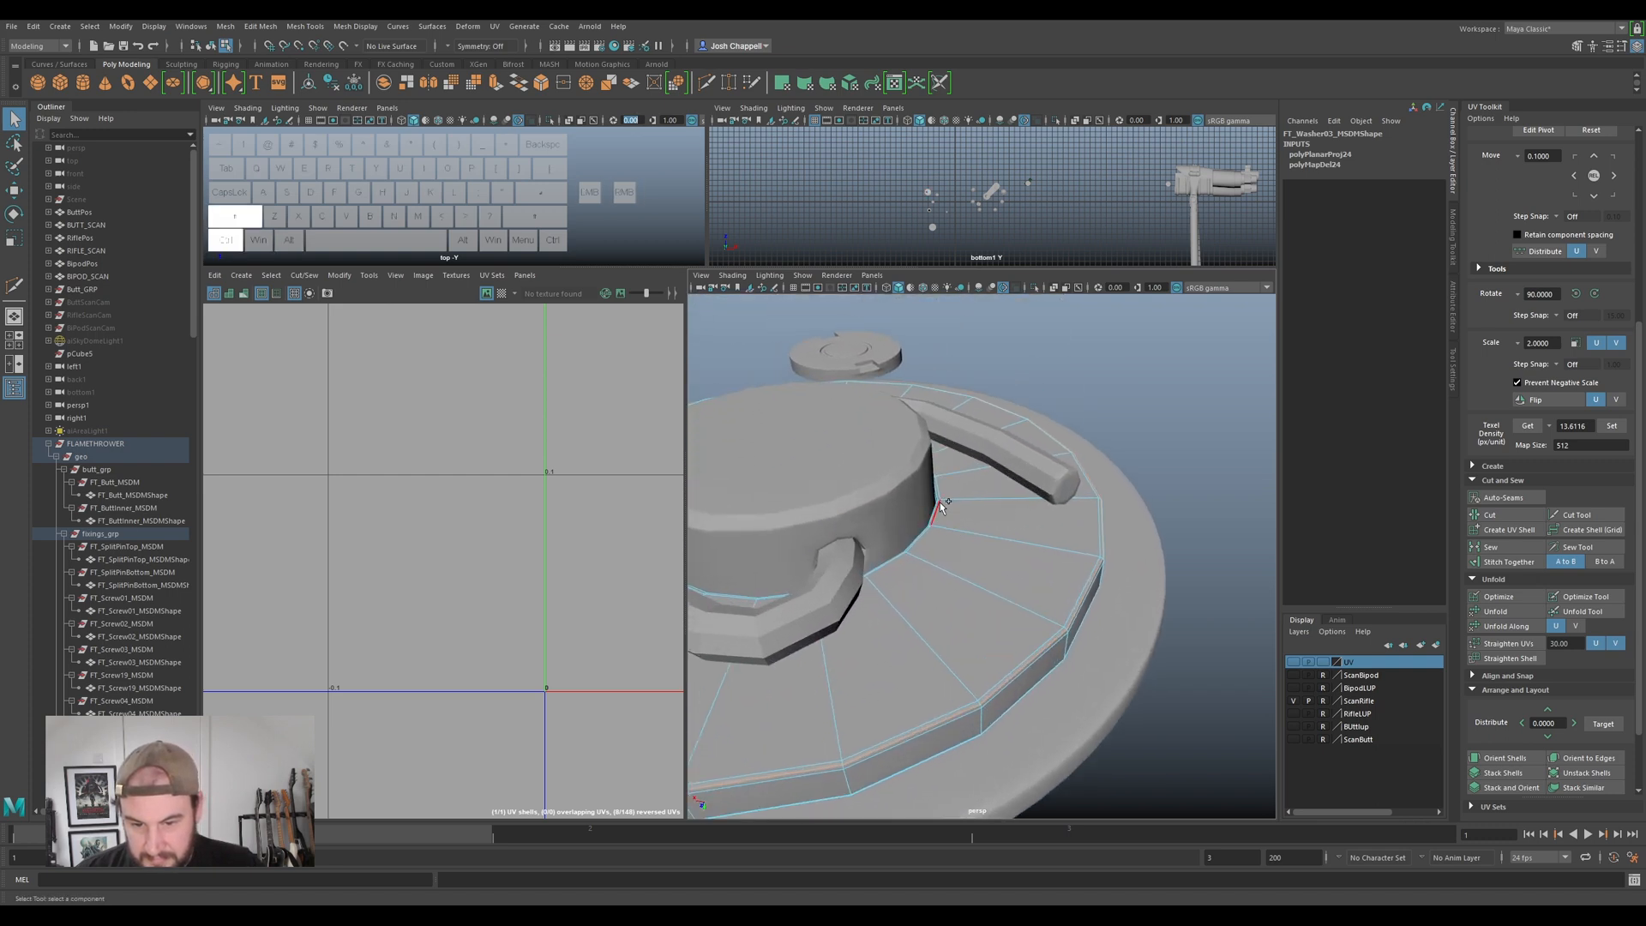
double_click(935, 507, "ctrl+shift")
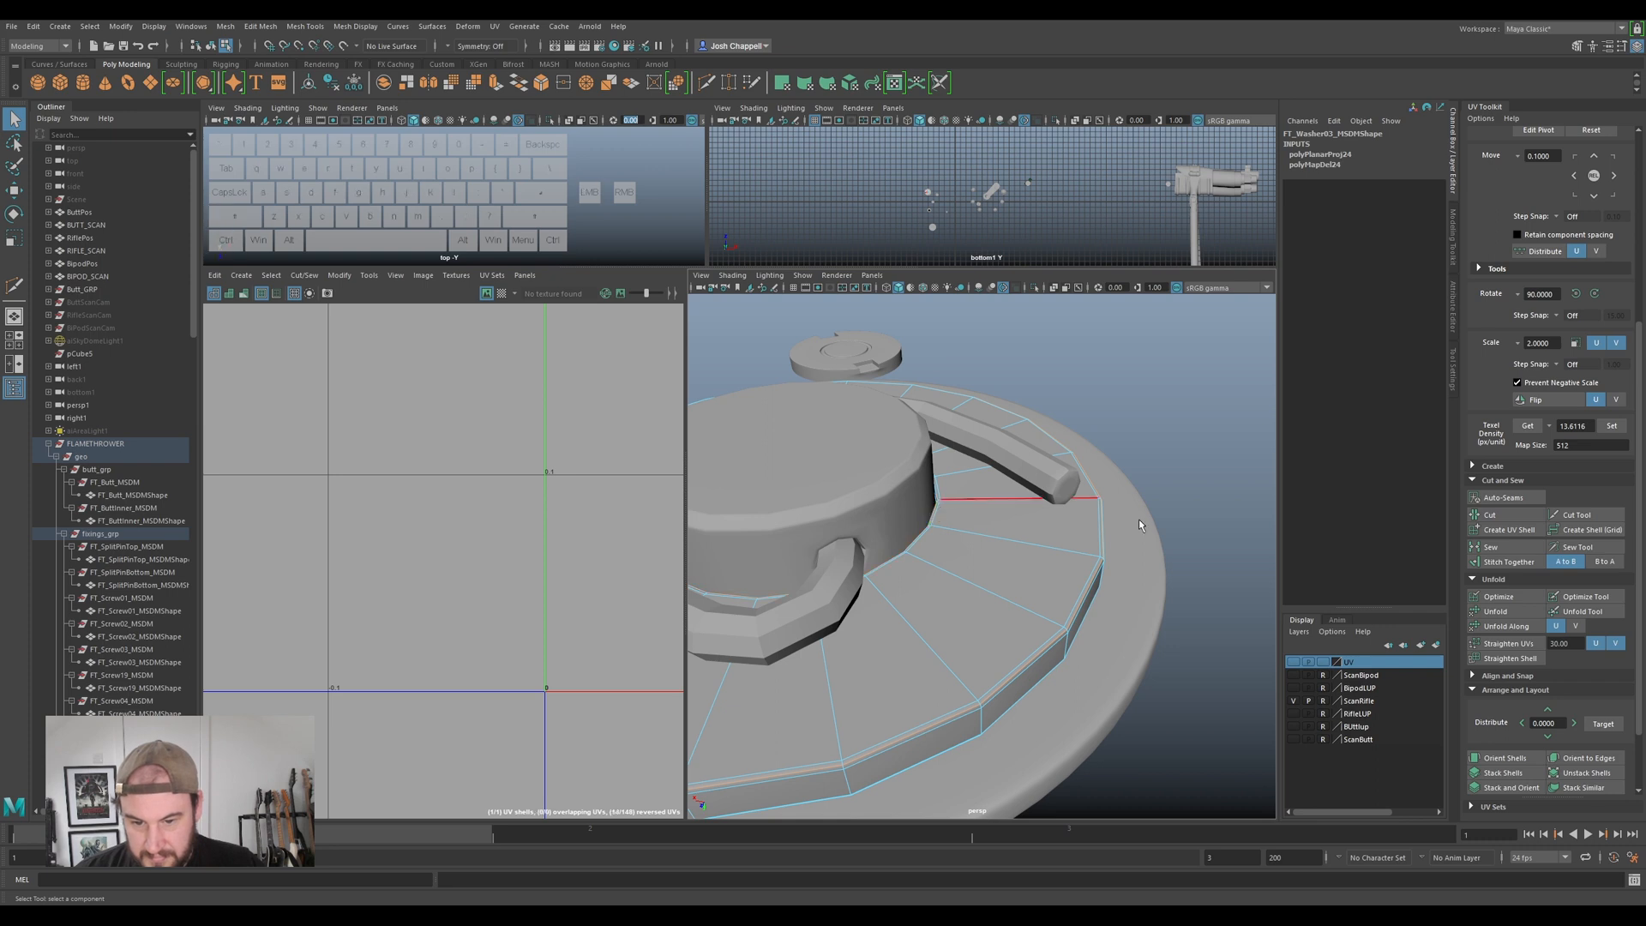
left_click(1489, 514)
key("w")
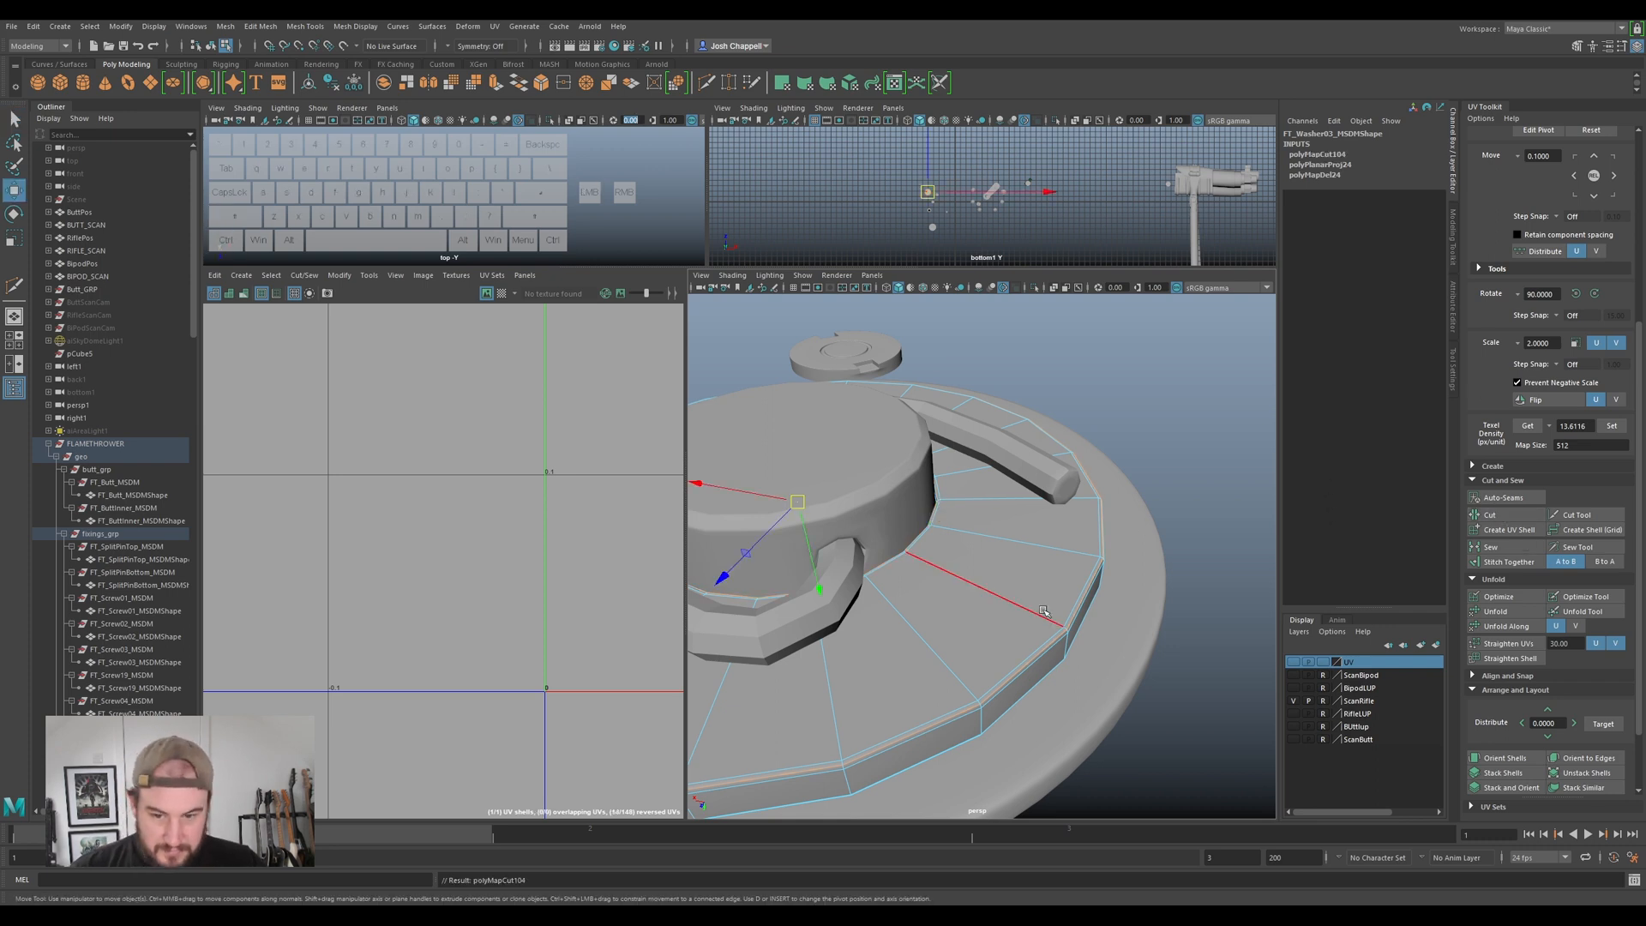
- Cut the washer's UVs along the edge loop around its lower outer rim
left_click_drag(1003, 658, 1003, 404, "alt")
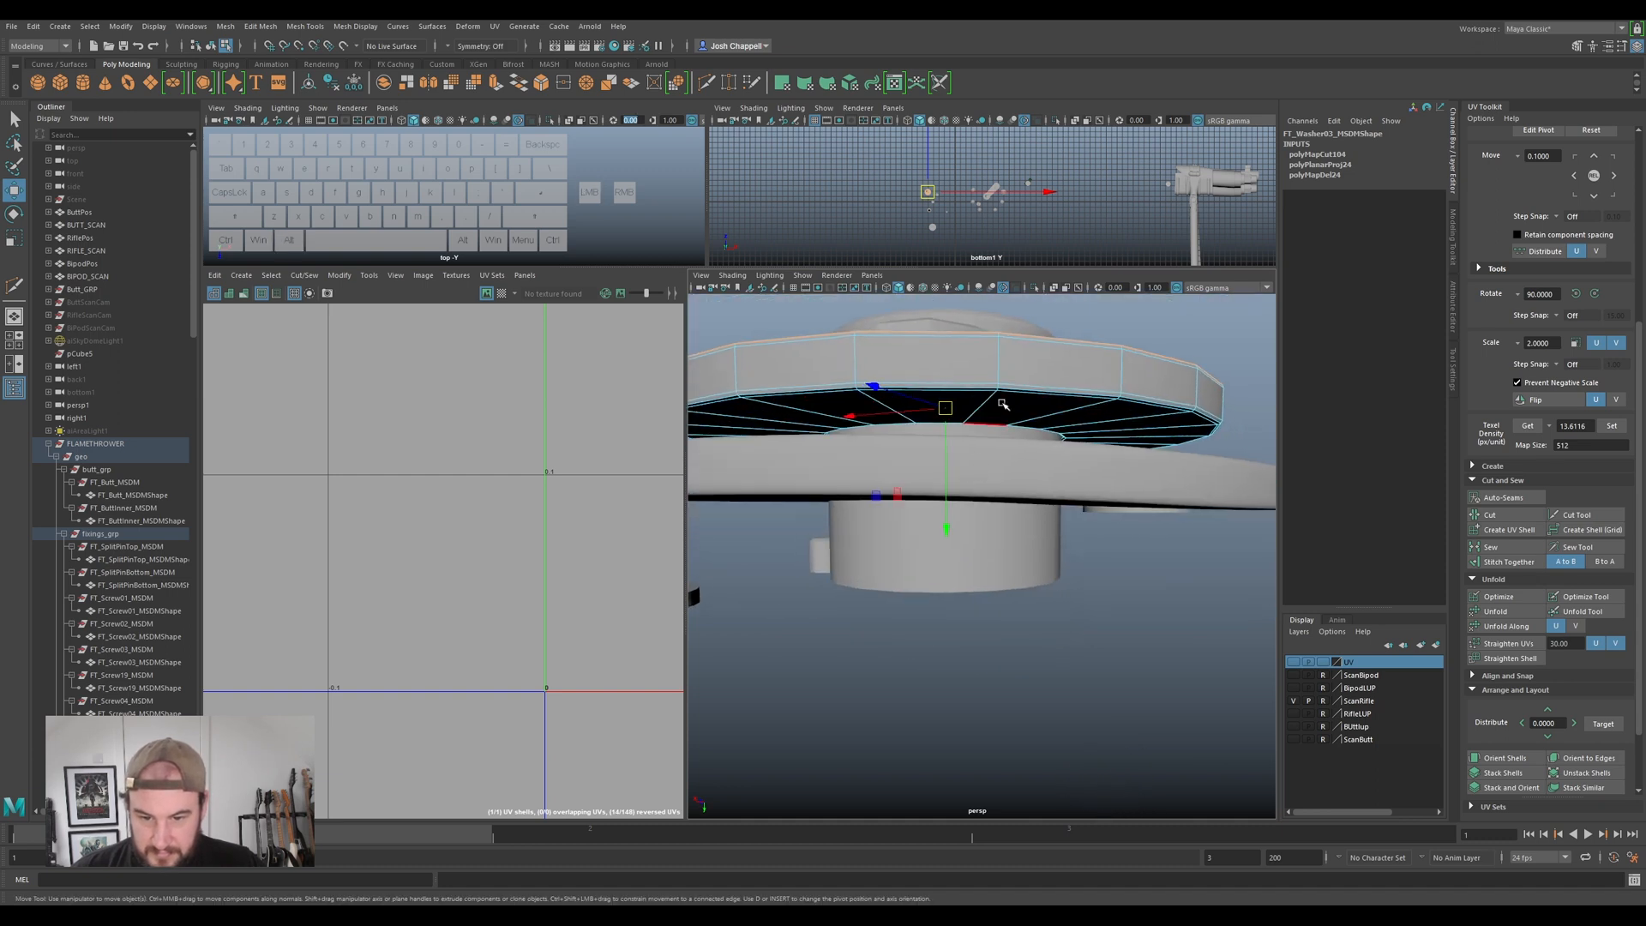
double_click(985, 389)
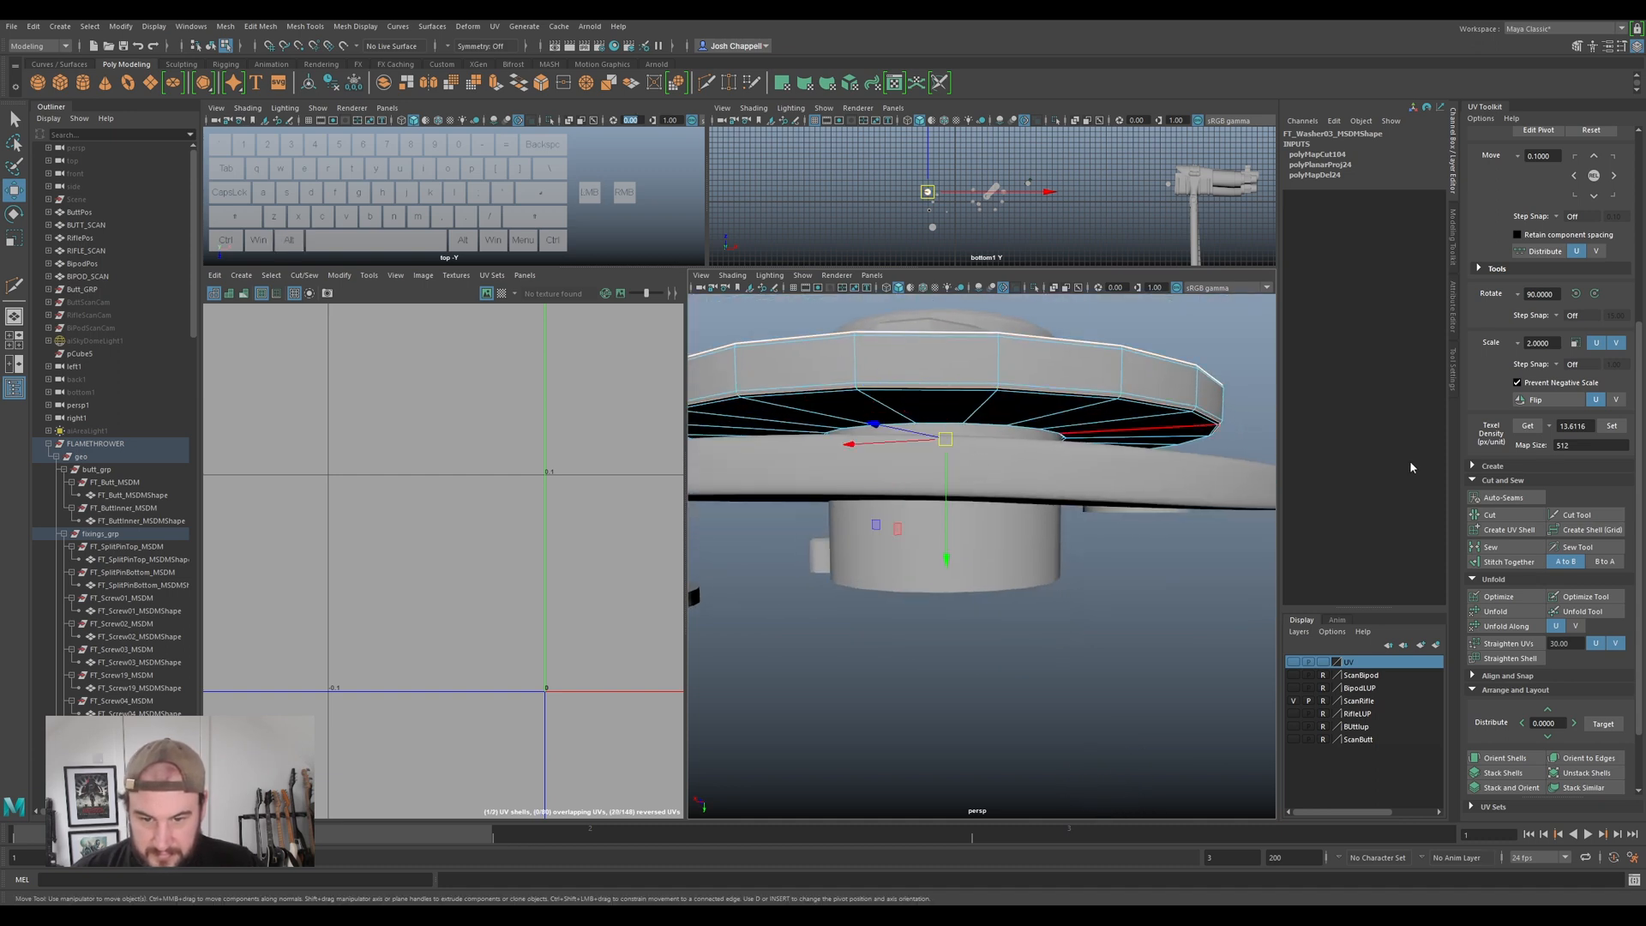
left_click(1490, 515)
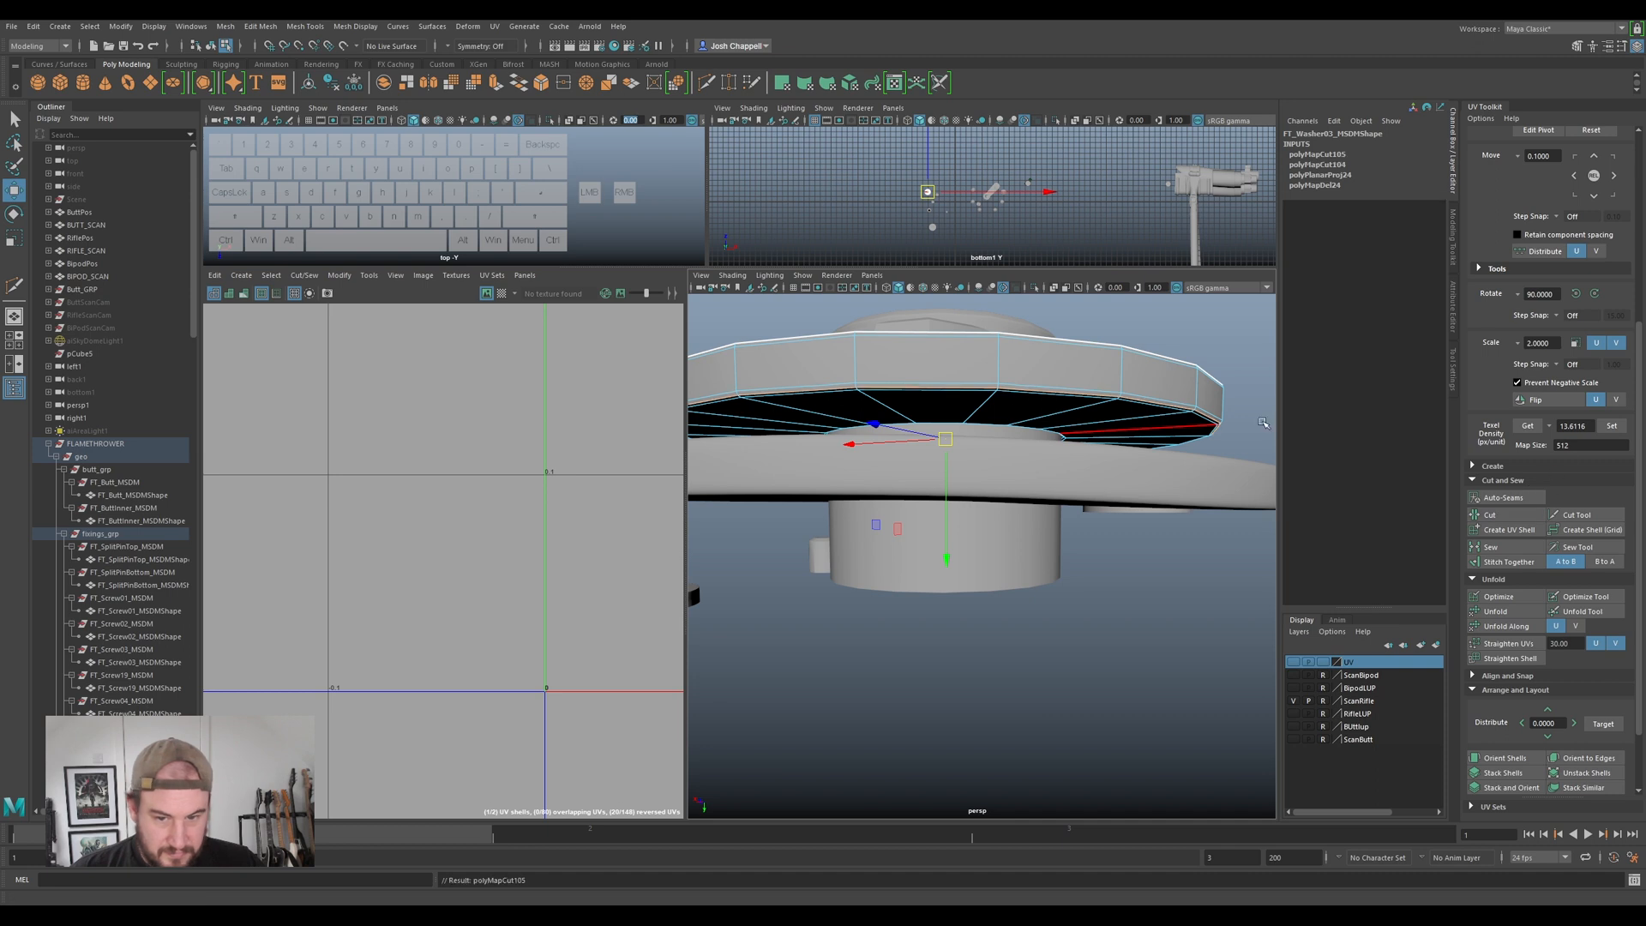
- Select one of the washer's overlapping ring shells and unfold it at a texel density of 13.6116
left_click_drag(1007, 514, 780, 499, "alt")
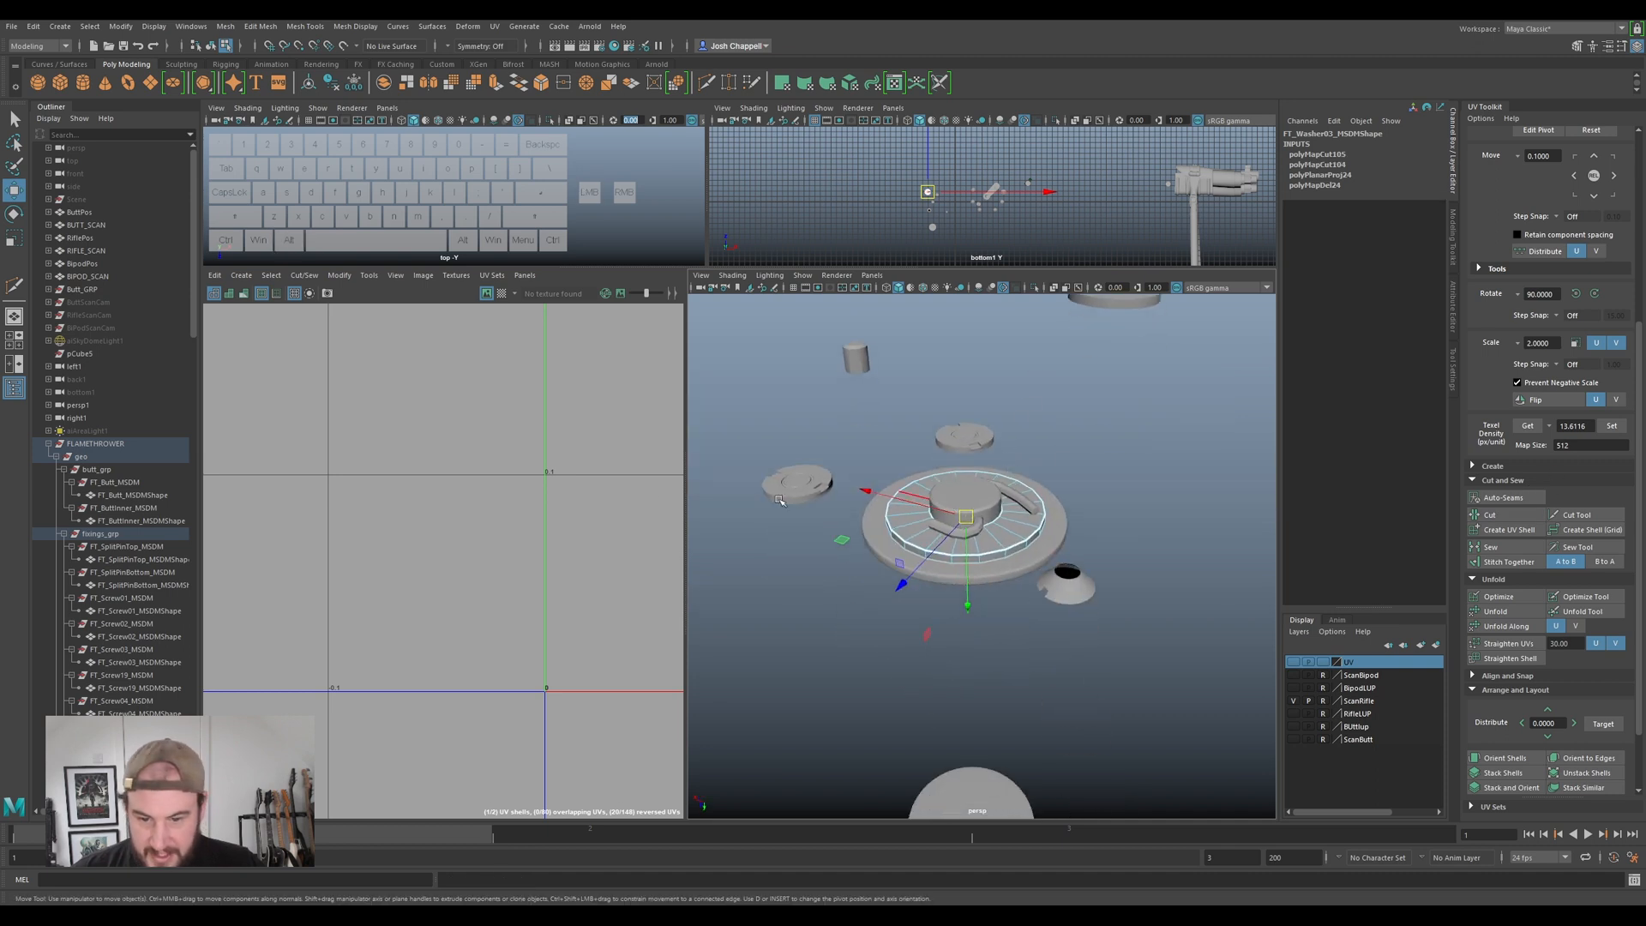
scroll(536, 511, "down", 6)
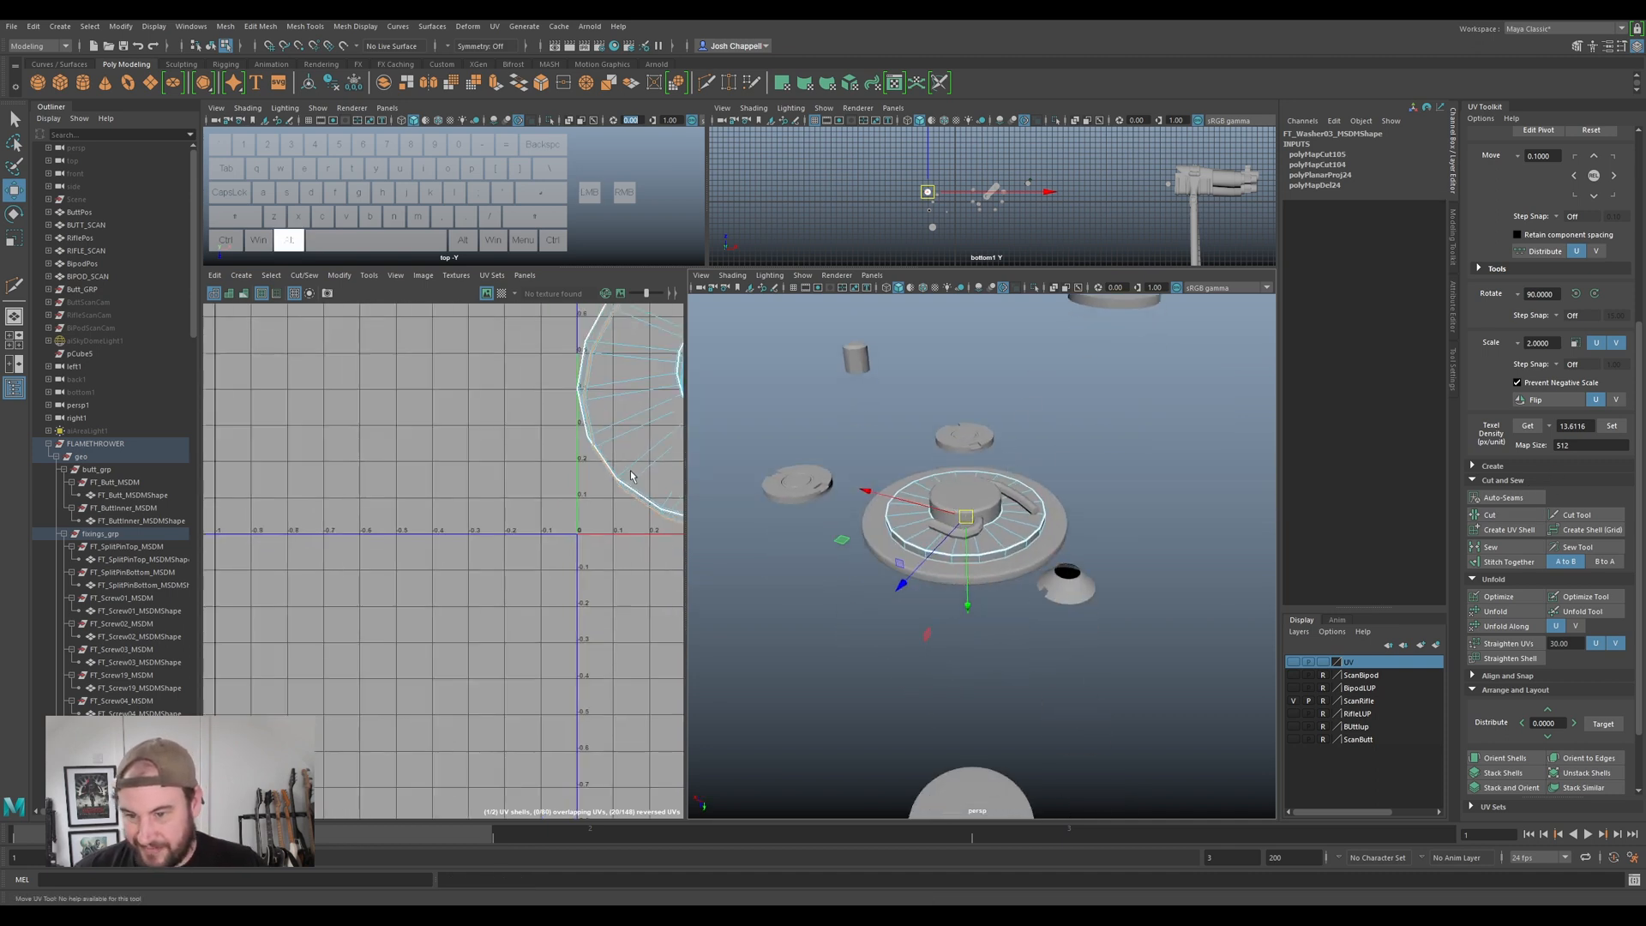
right_click_drag(494, 525, 475, 509)
left_click(477, 503)
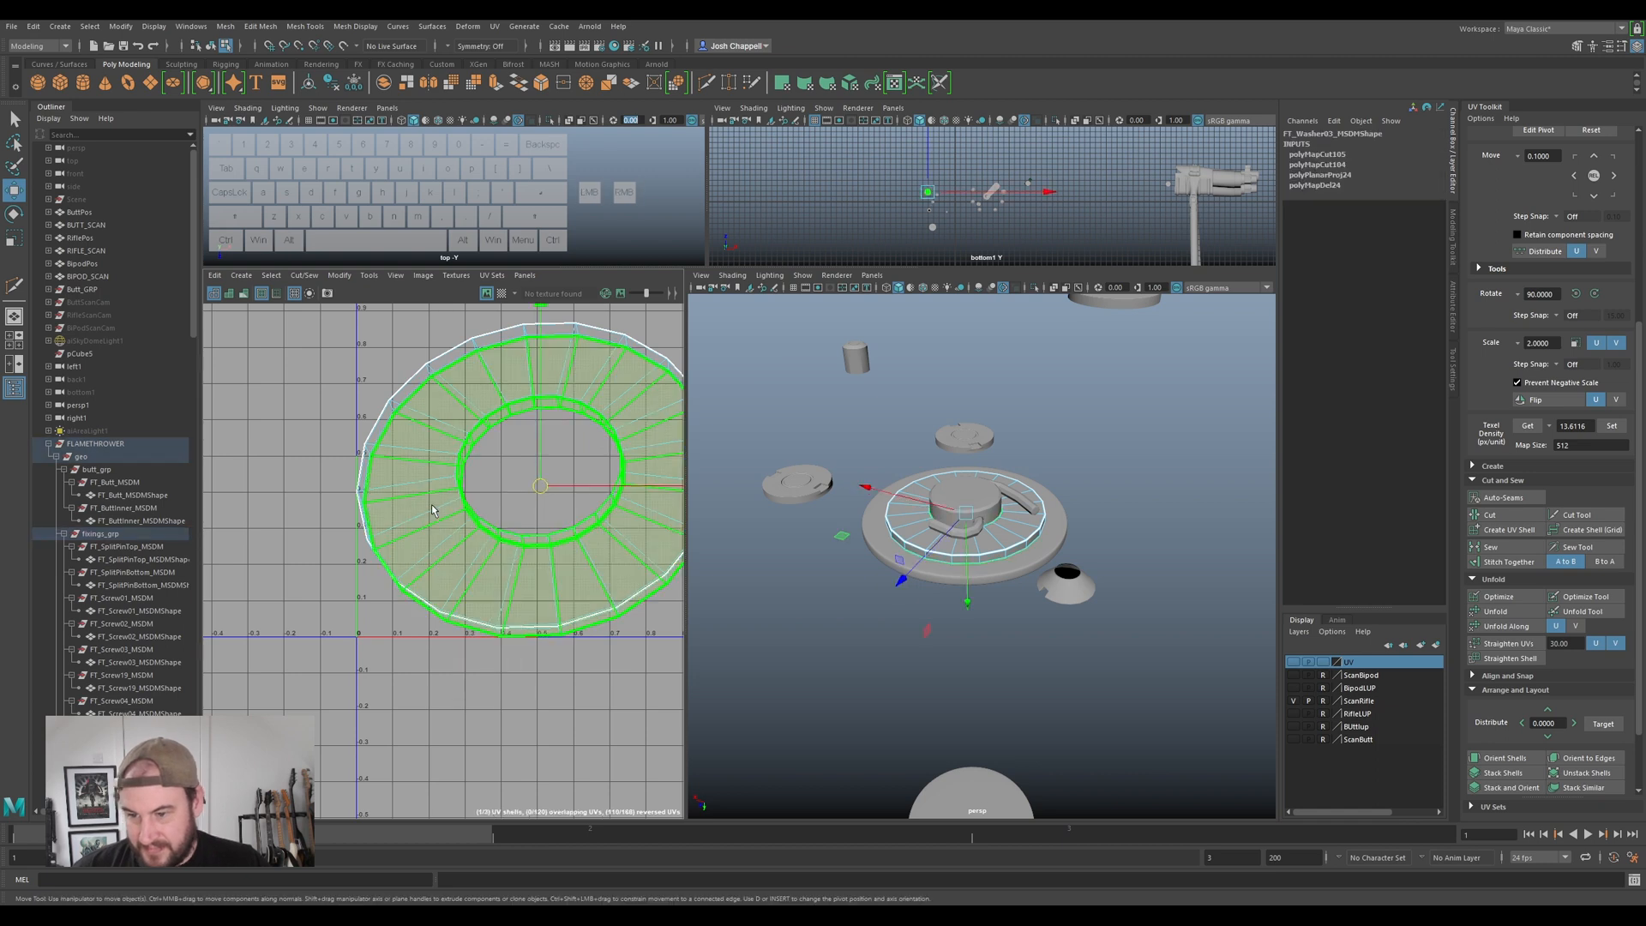
key("ctrl+u")
key("w")
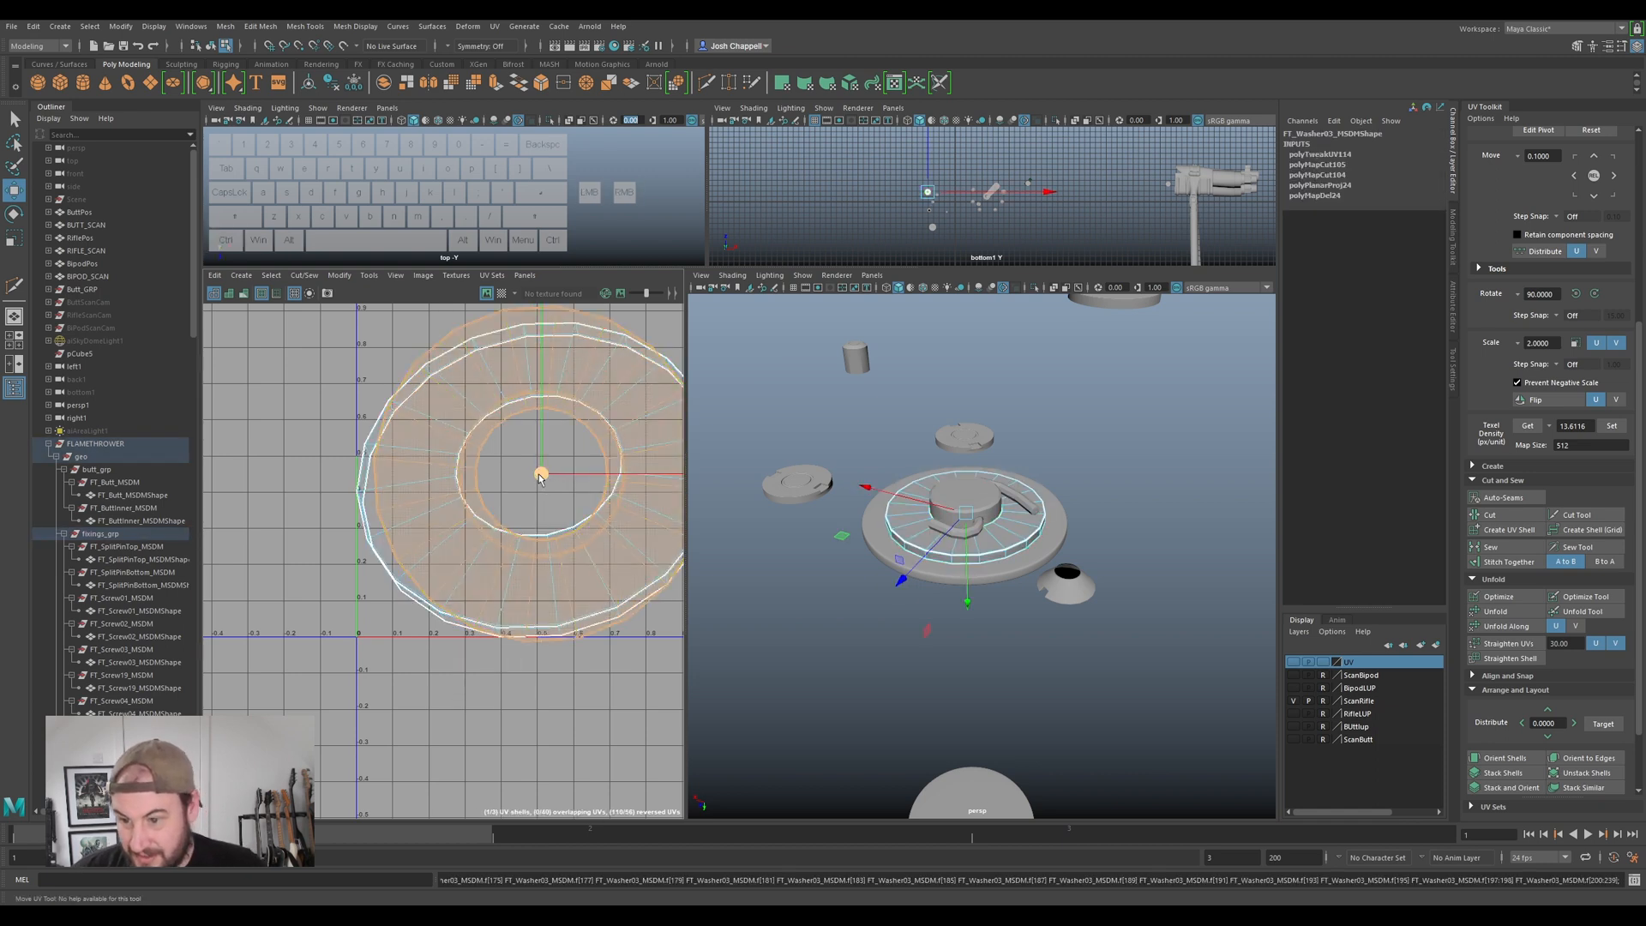
- Move the unfolded ring shell outside the 0–1 tile and select the washer's flat top ring shell
middle_click_drag(546, 479, 639, 478, "alt")
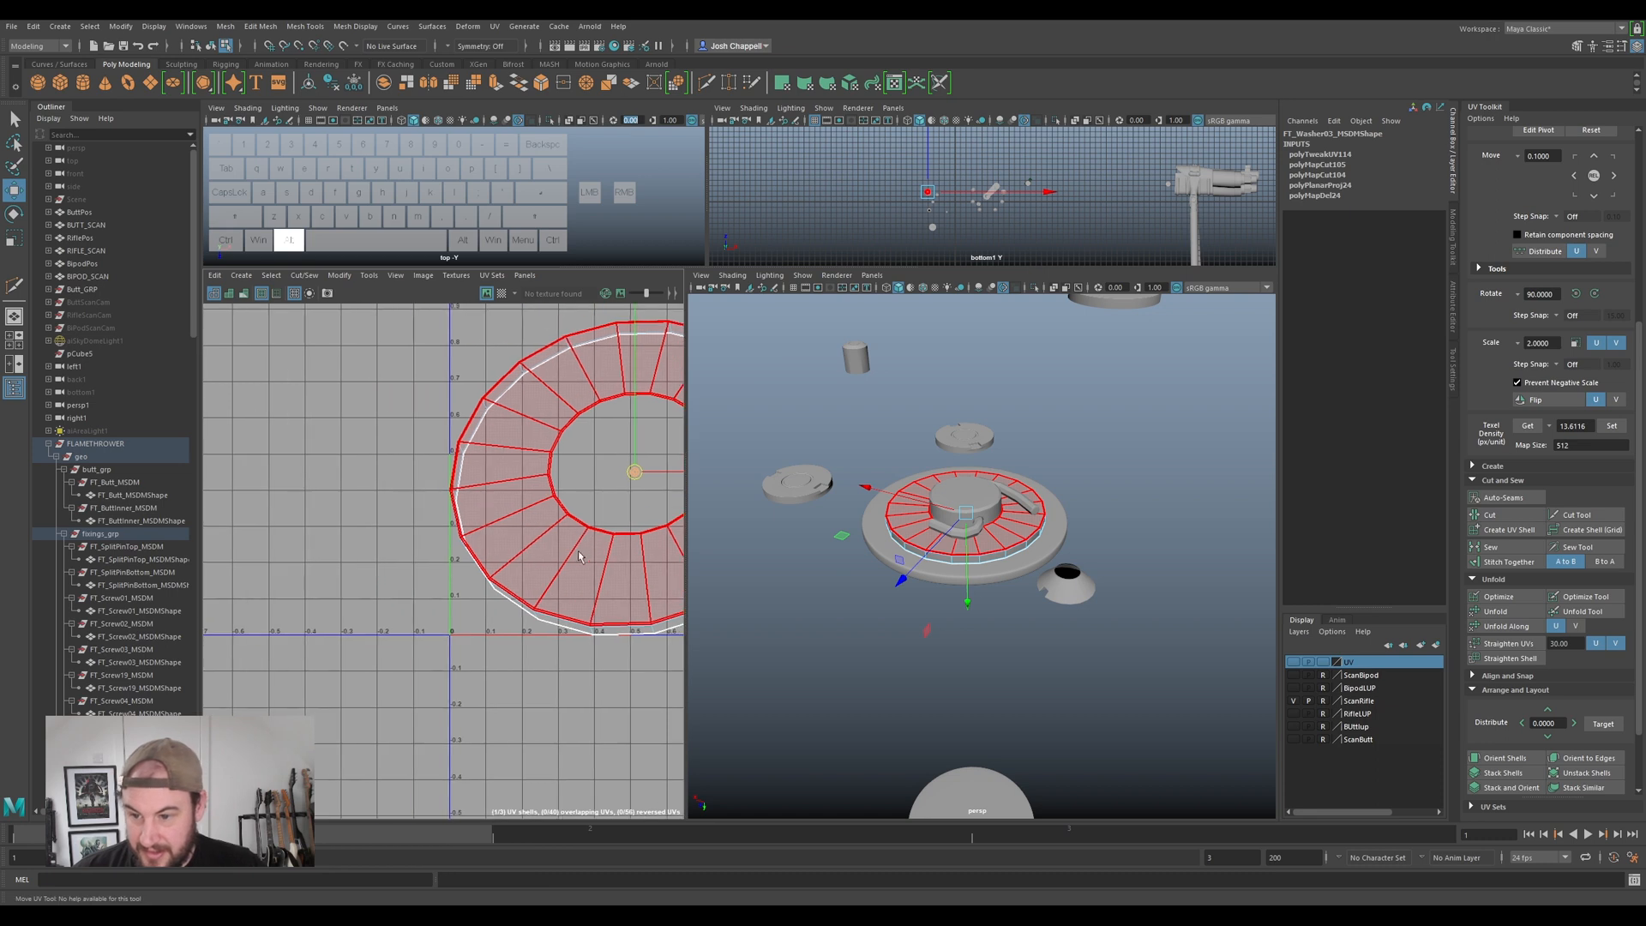
left_click_drag(459, 472, 393, 471)
left_click(486, 512)
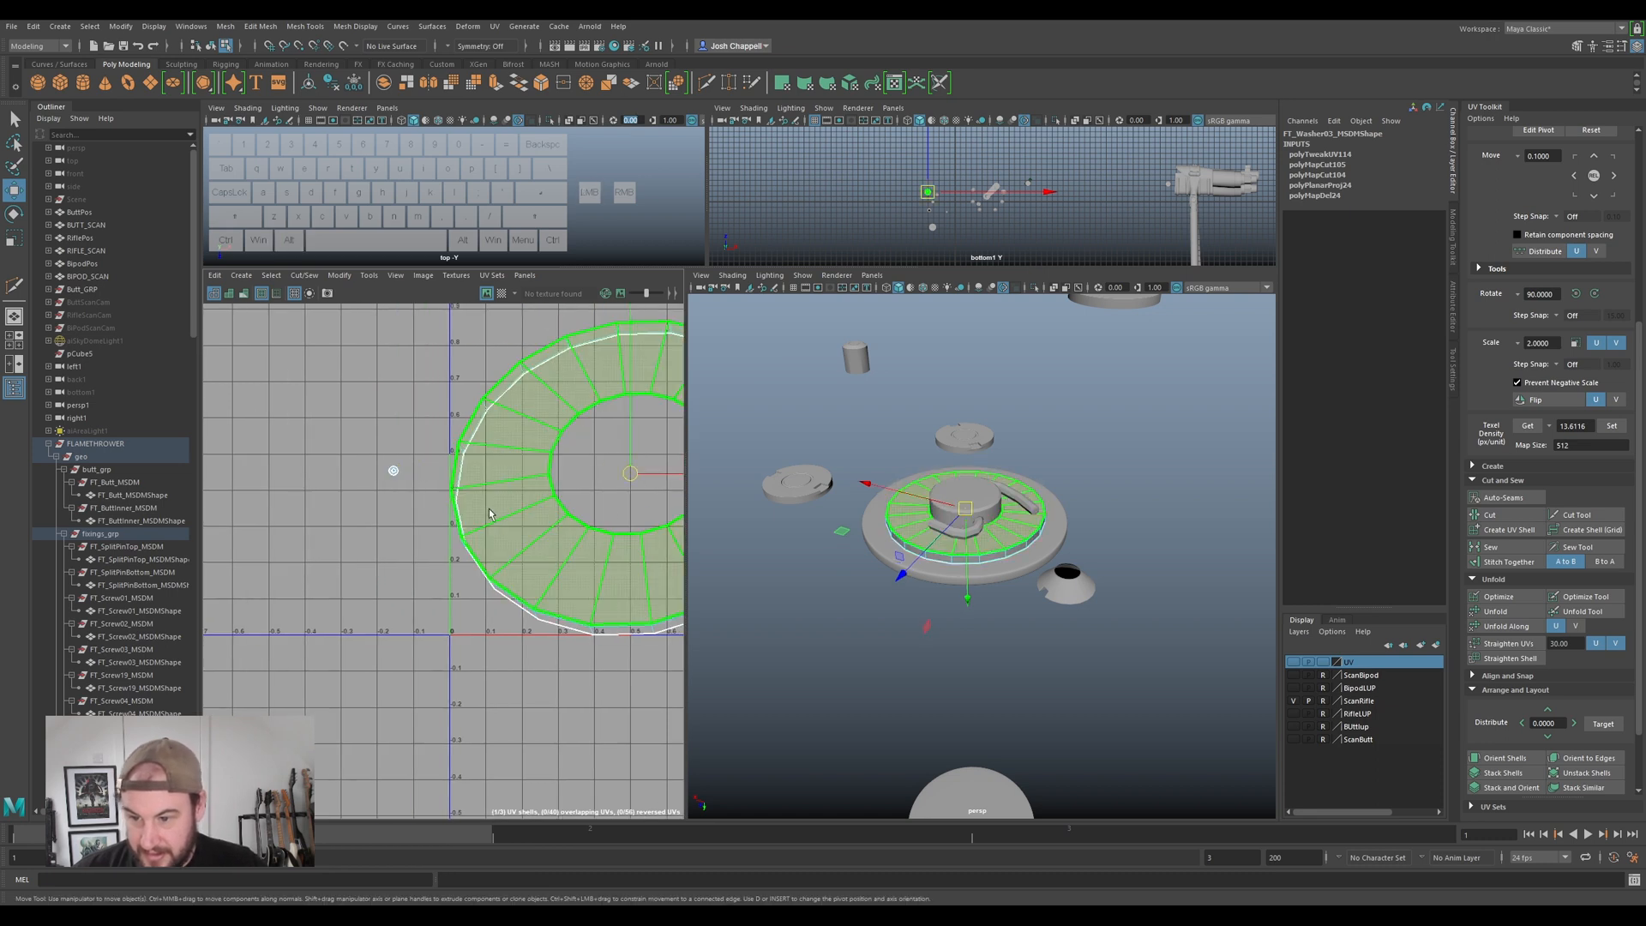
- Move the washer's flat ring shell outside the 0–1 tile beside the first ring shell and set its texel density to 13.6116
right_click_drag(491, 513, 690, 481, "ctrl")
left_click_drag(630, 477, 351, 483)
left_click(1610, 426)
scroll(347, 473, "up", 3)
middle_click_drag(347, 473, 379, 495, "alt")
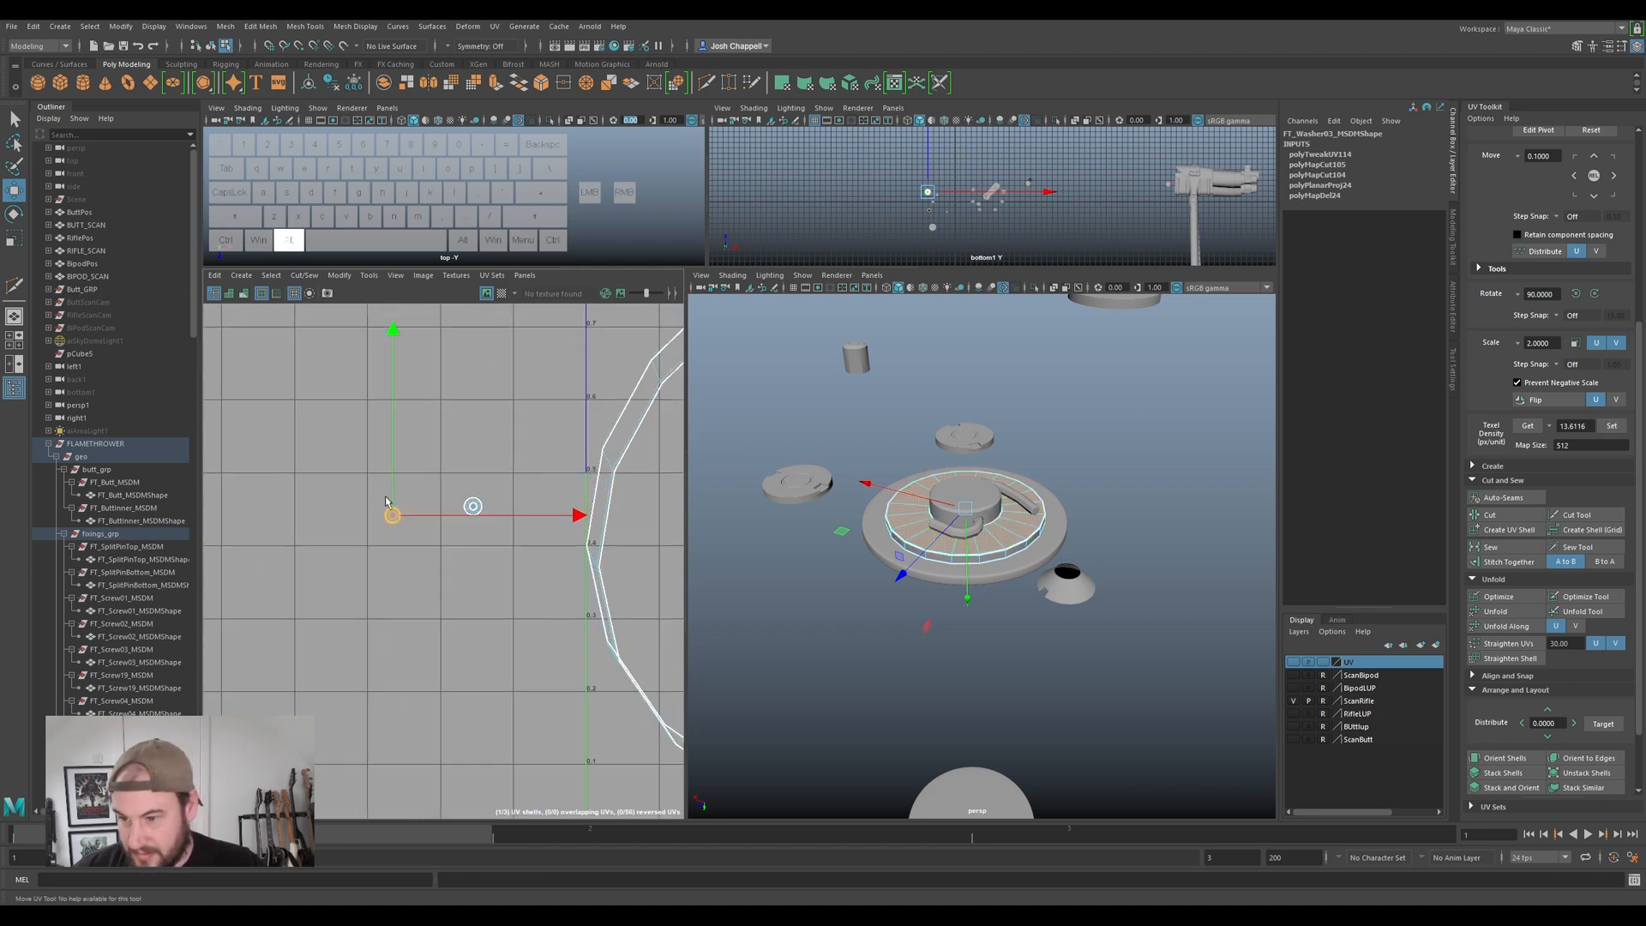
left_click_drag(396, 515, 454, 508)
- Select an edge crossing the washer's remaining rim wall shell and cut the UVs there
left_click(612, 440)
right_click_drag(611, 440, 615, 411)
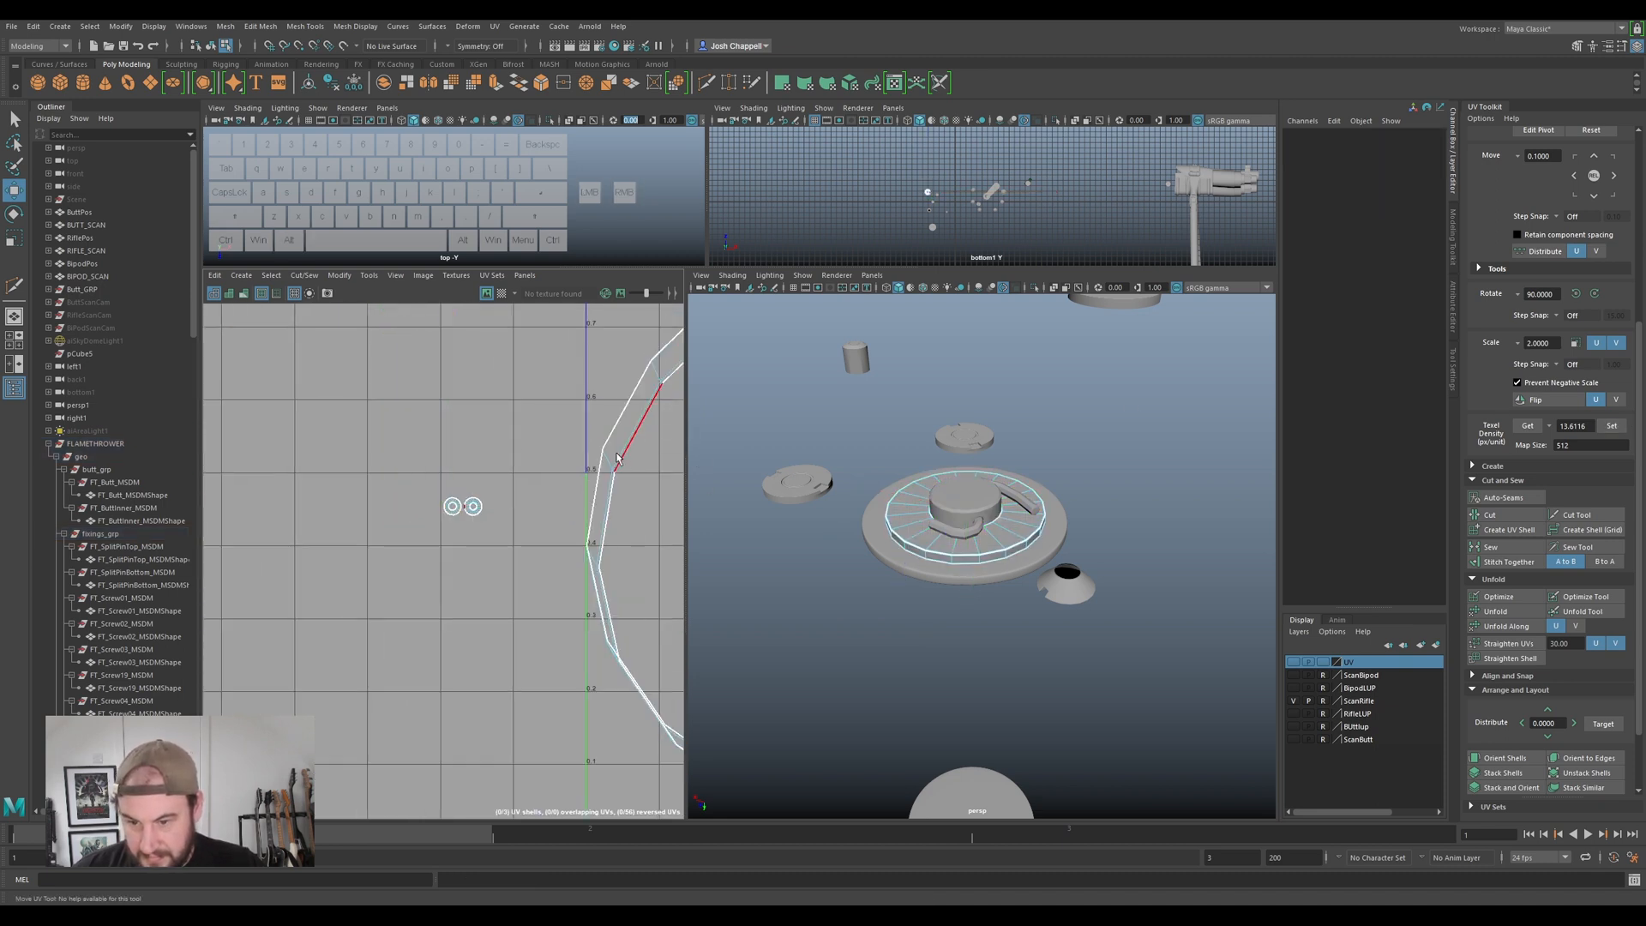
left_click(610, 459)
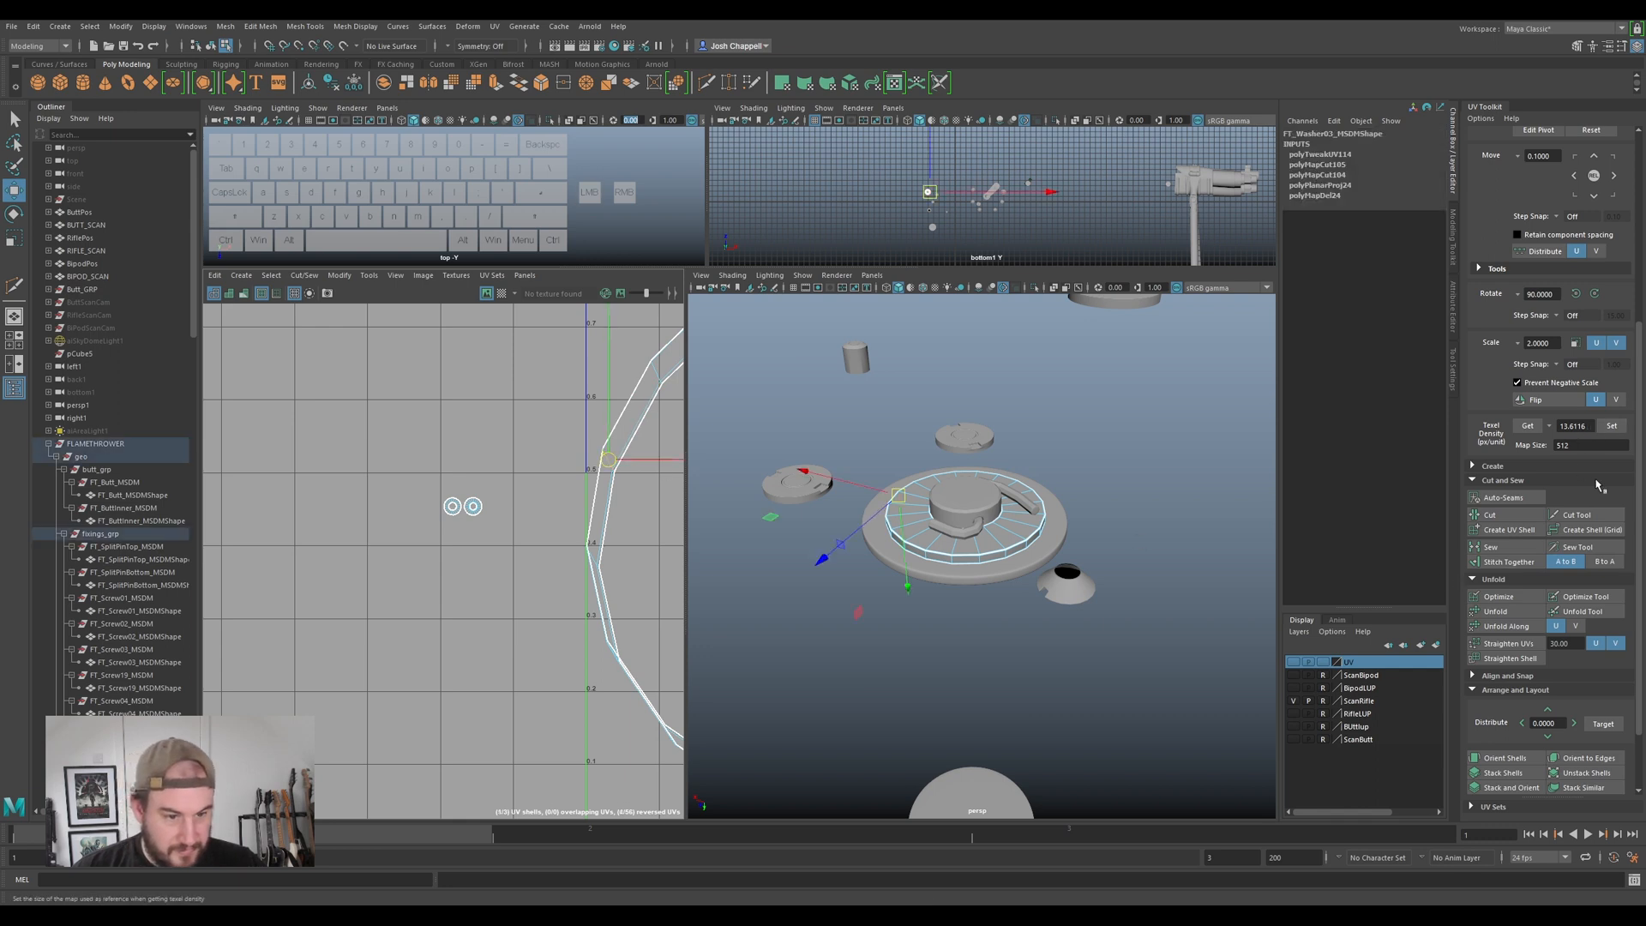
left_click(1490, 515)
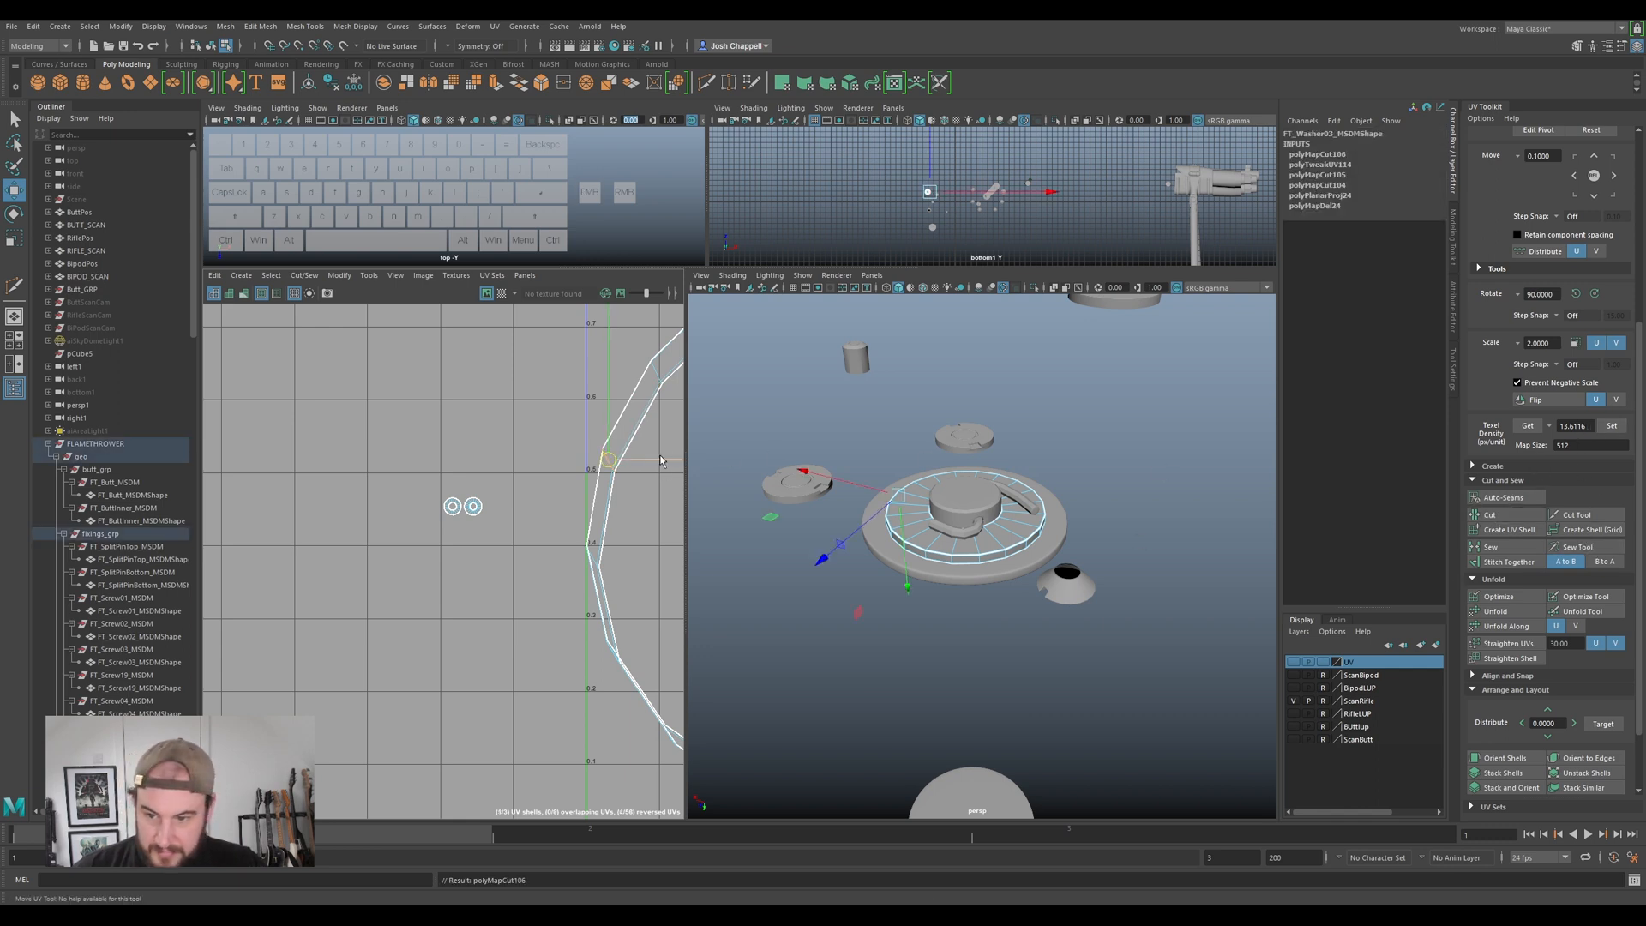
- Select the cut rim wall shell and unfold it into a strip
right_click_drag(615, 462, 558, 437)
left_click(612, 456)
key("ctrl+u")
scroll(614, 455, "down", 5)
middle_click_drag(570, 467, 451, 471, "alt")
- Rotate the rim strip to horizontal and set its texel density to 13.6116
key("e")
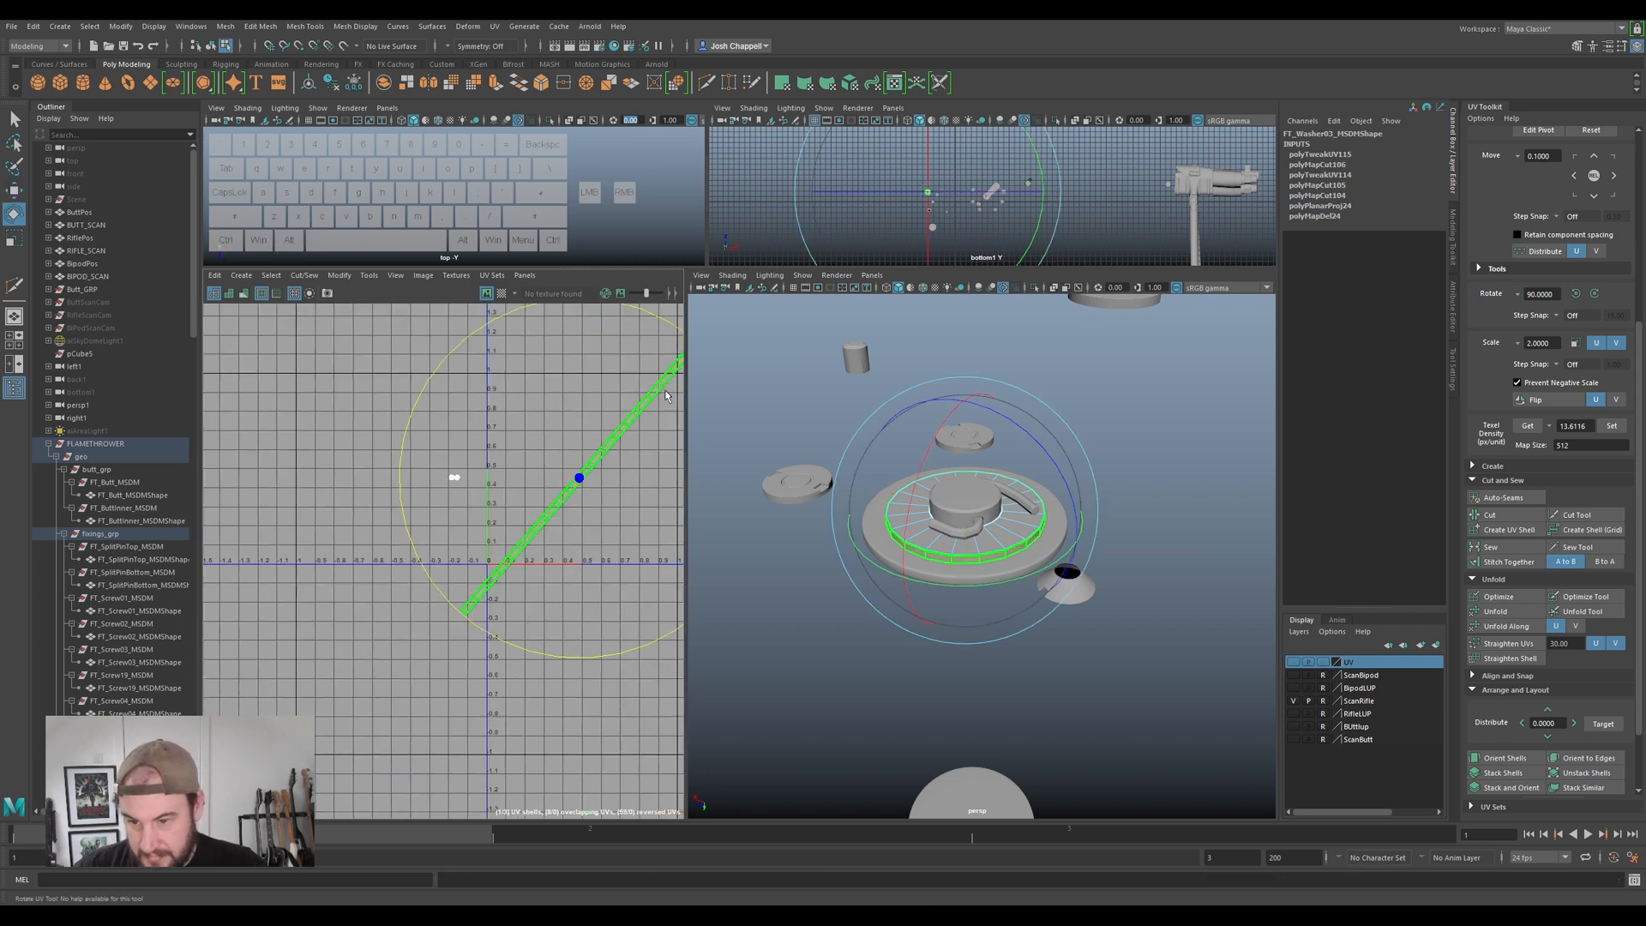
left_click_drag(676, 328, 712, 418)
left_click(1611, 426)
- Move the rim strip outside the 0–1 tile and place it directly below the two ring shells
key("f")
key("w")
left_click_drag(573, 459, 289, 475)
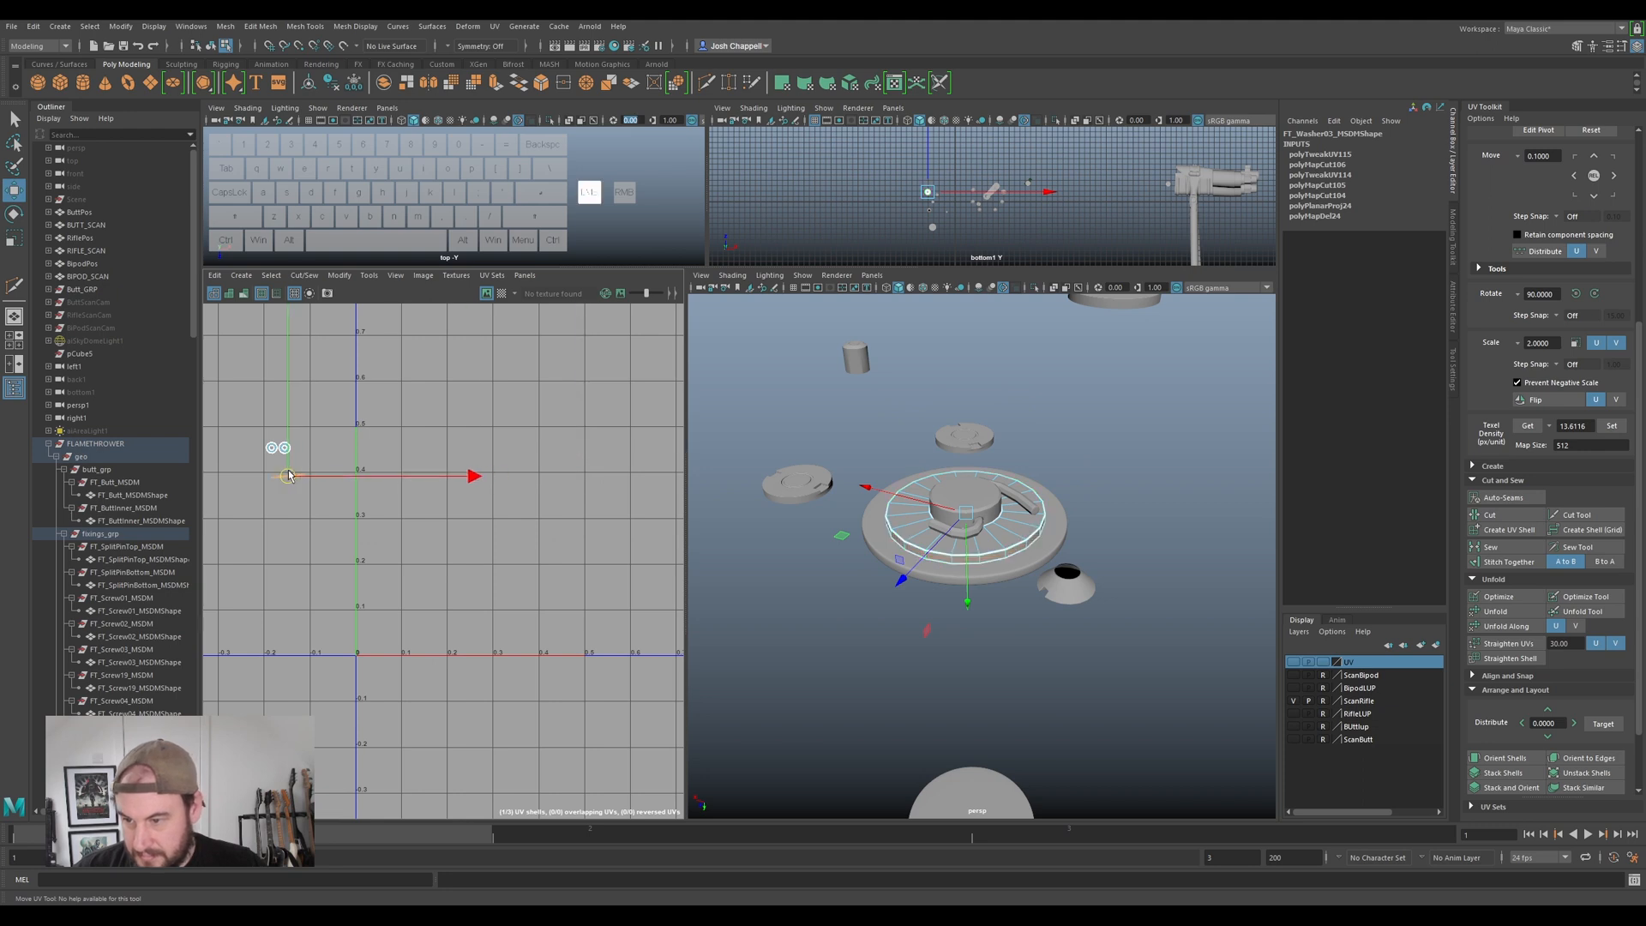
key("f")
key("e")
middle_click_drag(658, 491, 562, 445, "alt")
key("w")
left_click_drag(523, 519, 532, 488)
scroll(532, 489, "up", 4)
key("e")
scroll(639, 429, "down", 6)
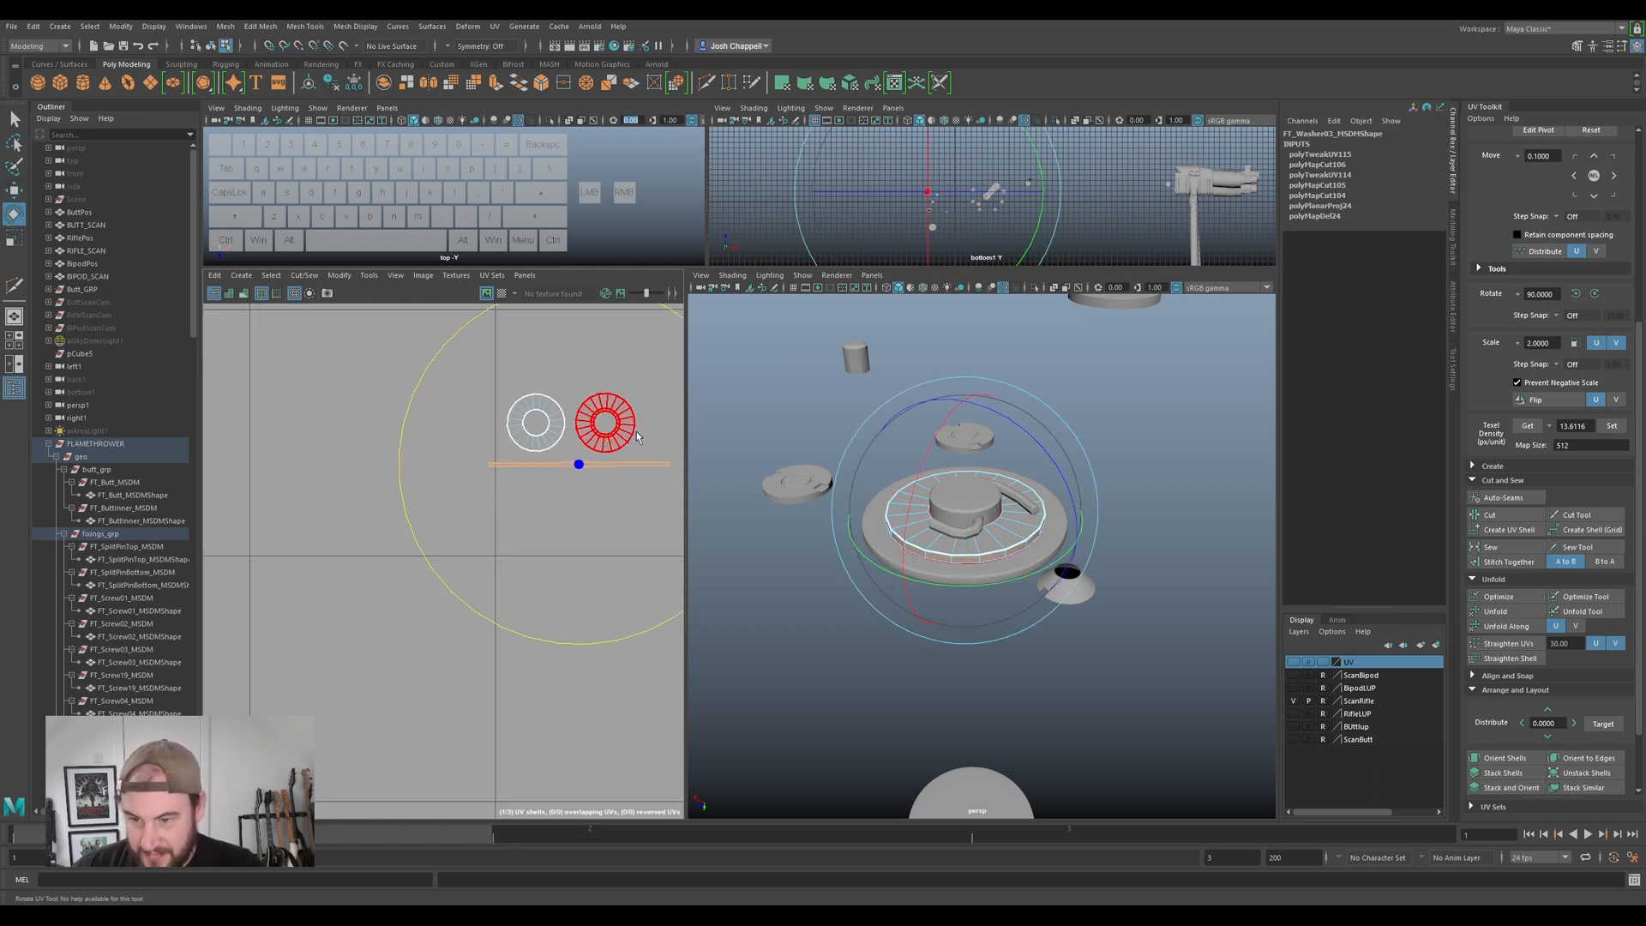
- Select the washer together with the pin and screw seated on it to show their UVs
right_click_drag(927, 499, 961, 527)
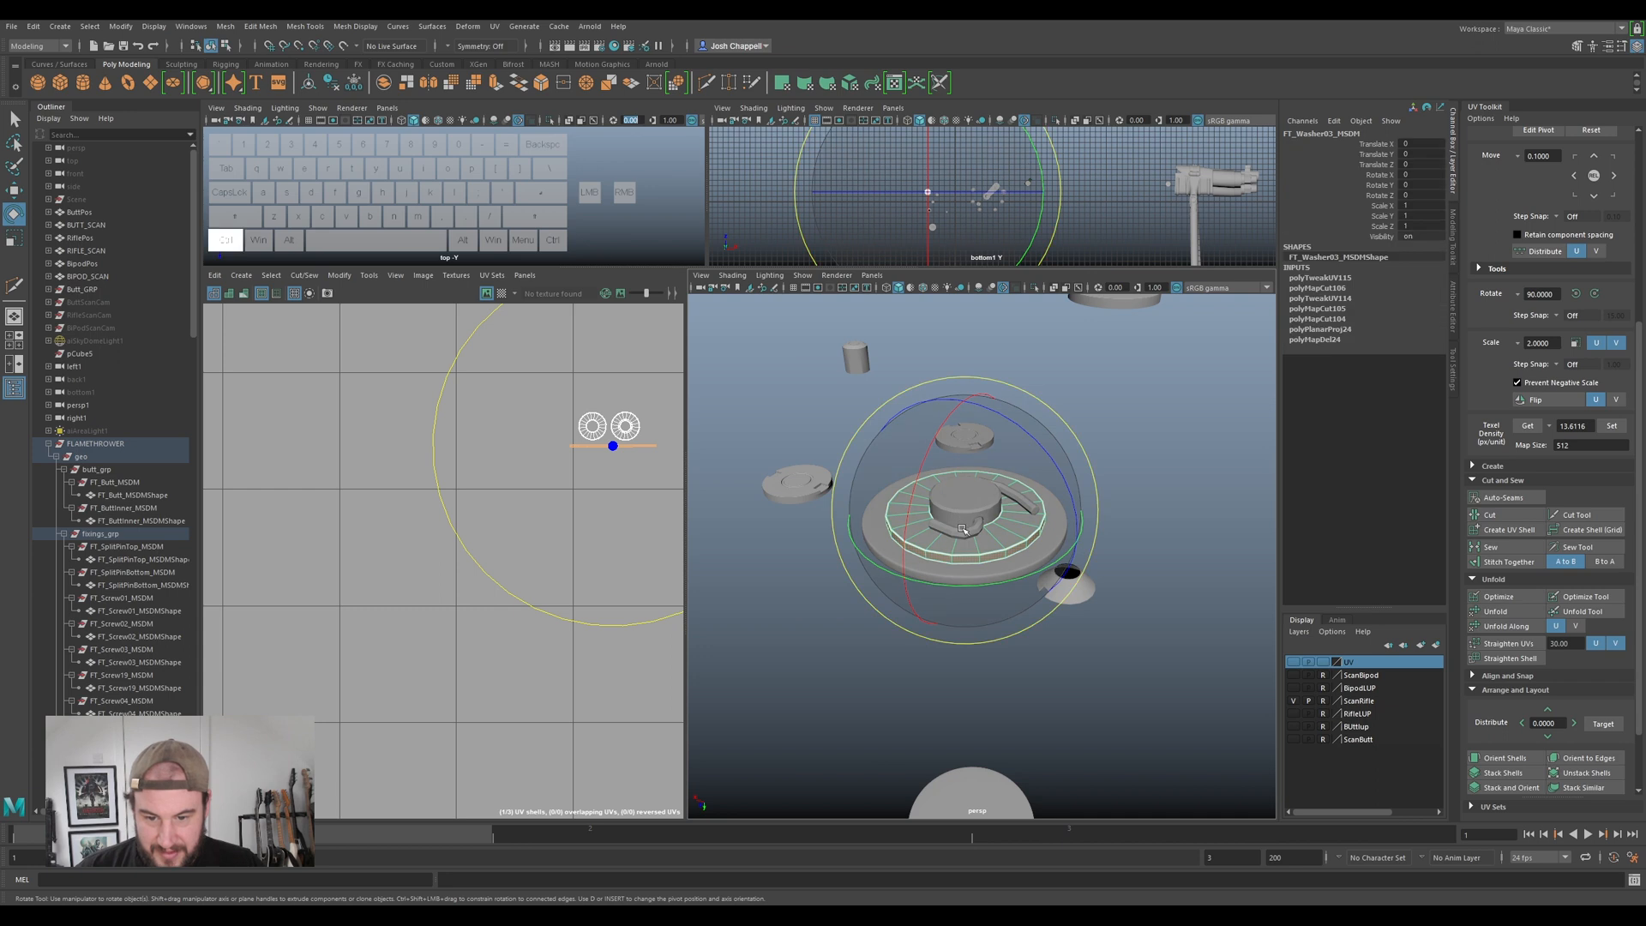
key("q")
left_click(965, 533)
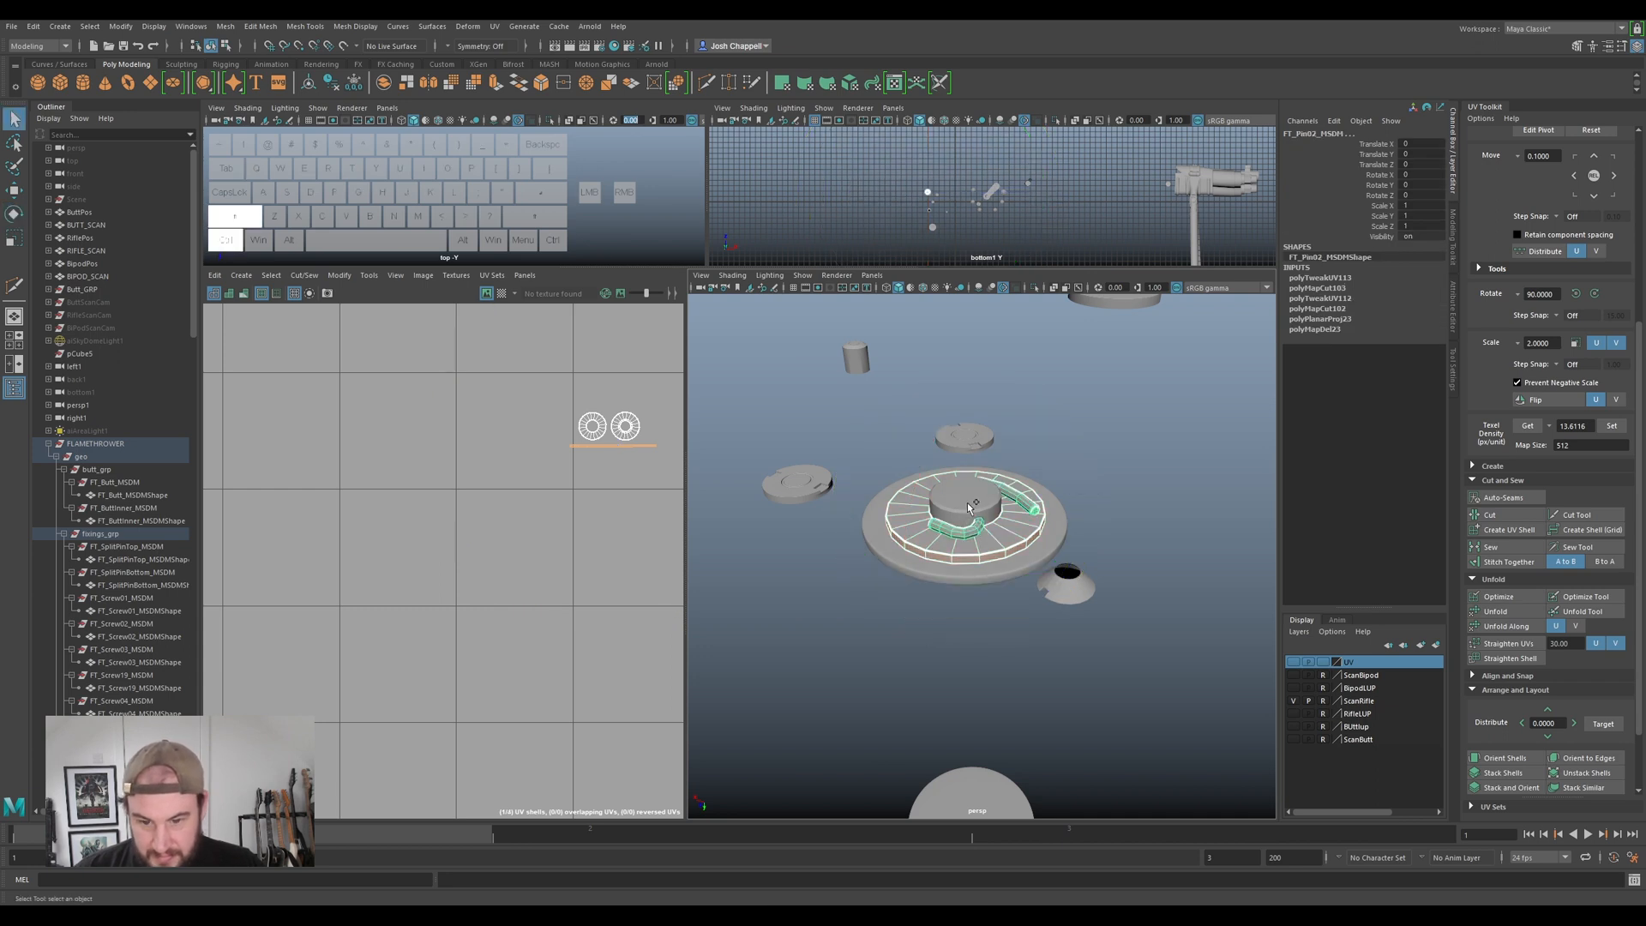
scroll(636, 482, "down", 3)
- Move the washer's two ring shells and rim strip down to just above the pin and screw shells beside the tile origin
right_click_drag(590, 422, 600, 462)
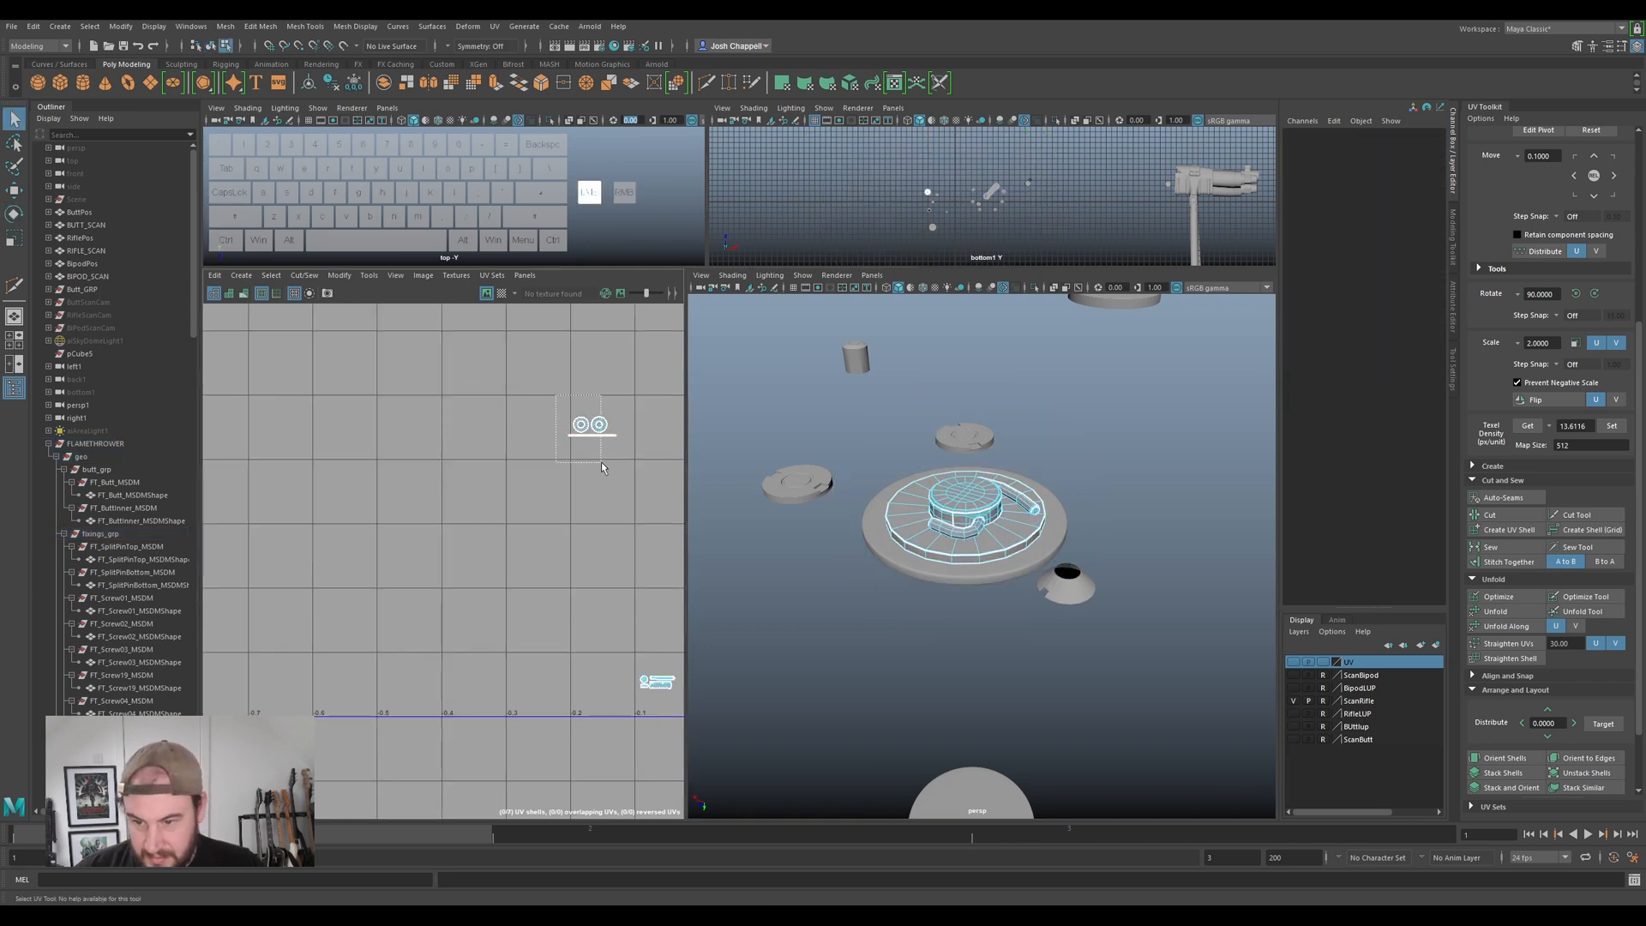
left_click(600, 461)
middle_click_drag(636, 504, 467, 456, "alt")
key("w")
left_click_drag(418, 384, 479, 615)
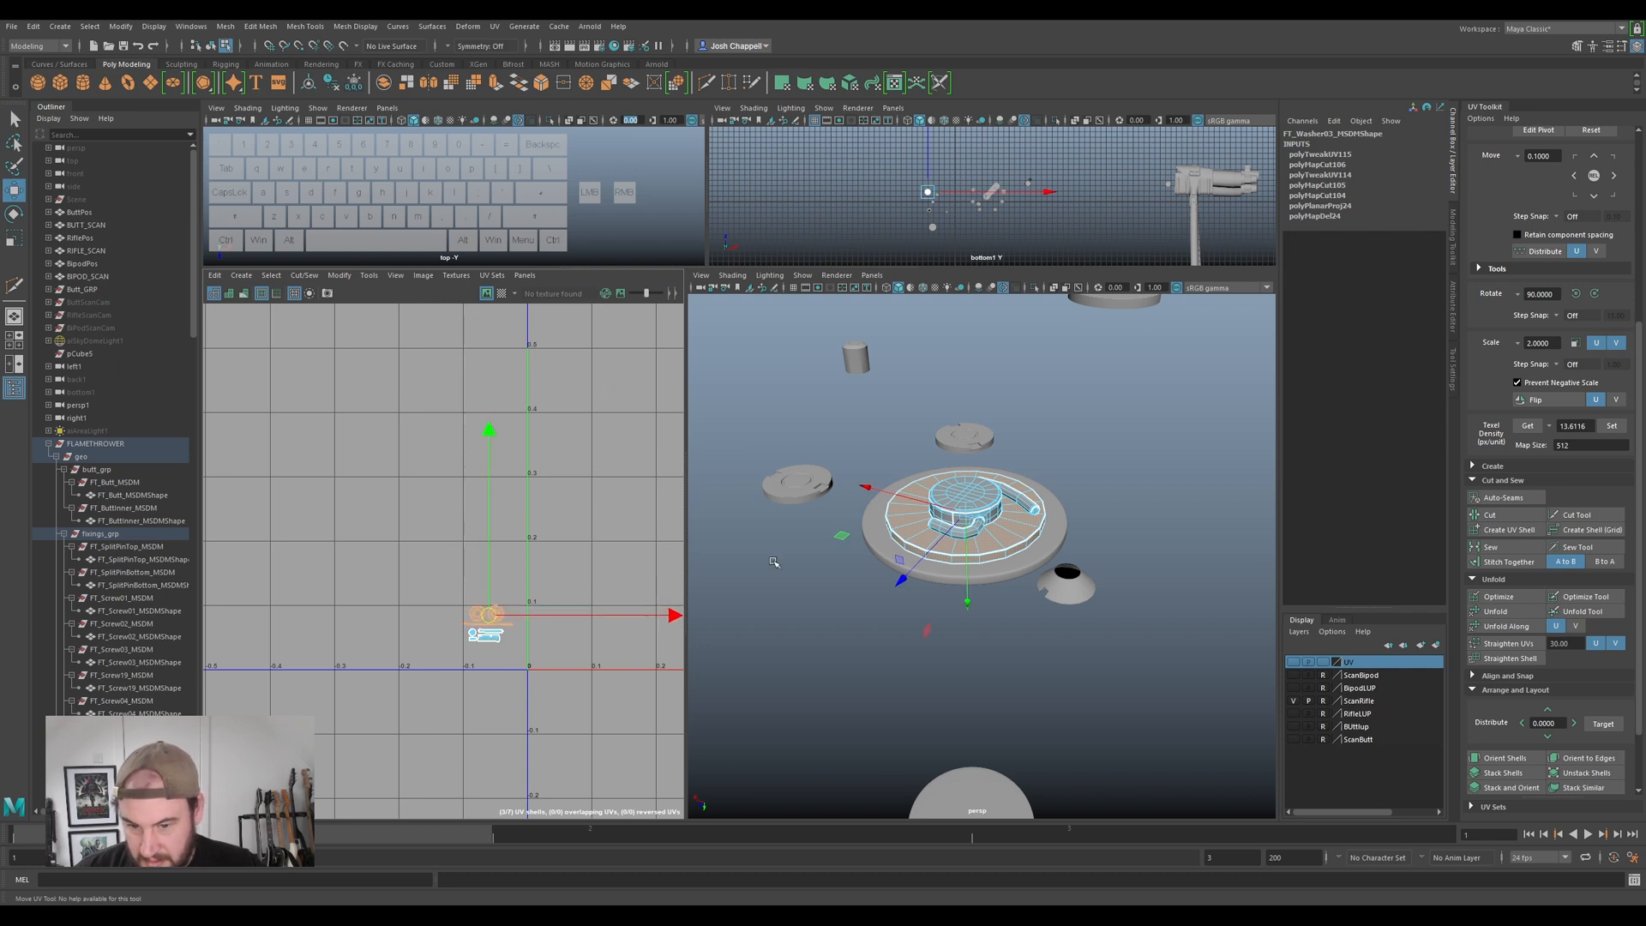
- Select the larger washer beneath the finished one and isolate it in the perspective view
scroll(972, 494, "down", 2)
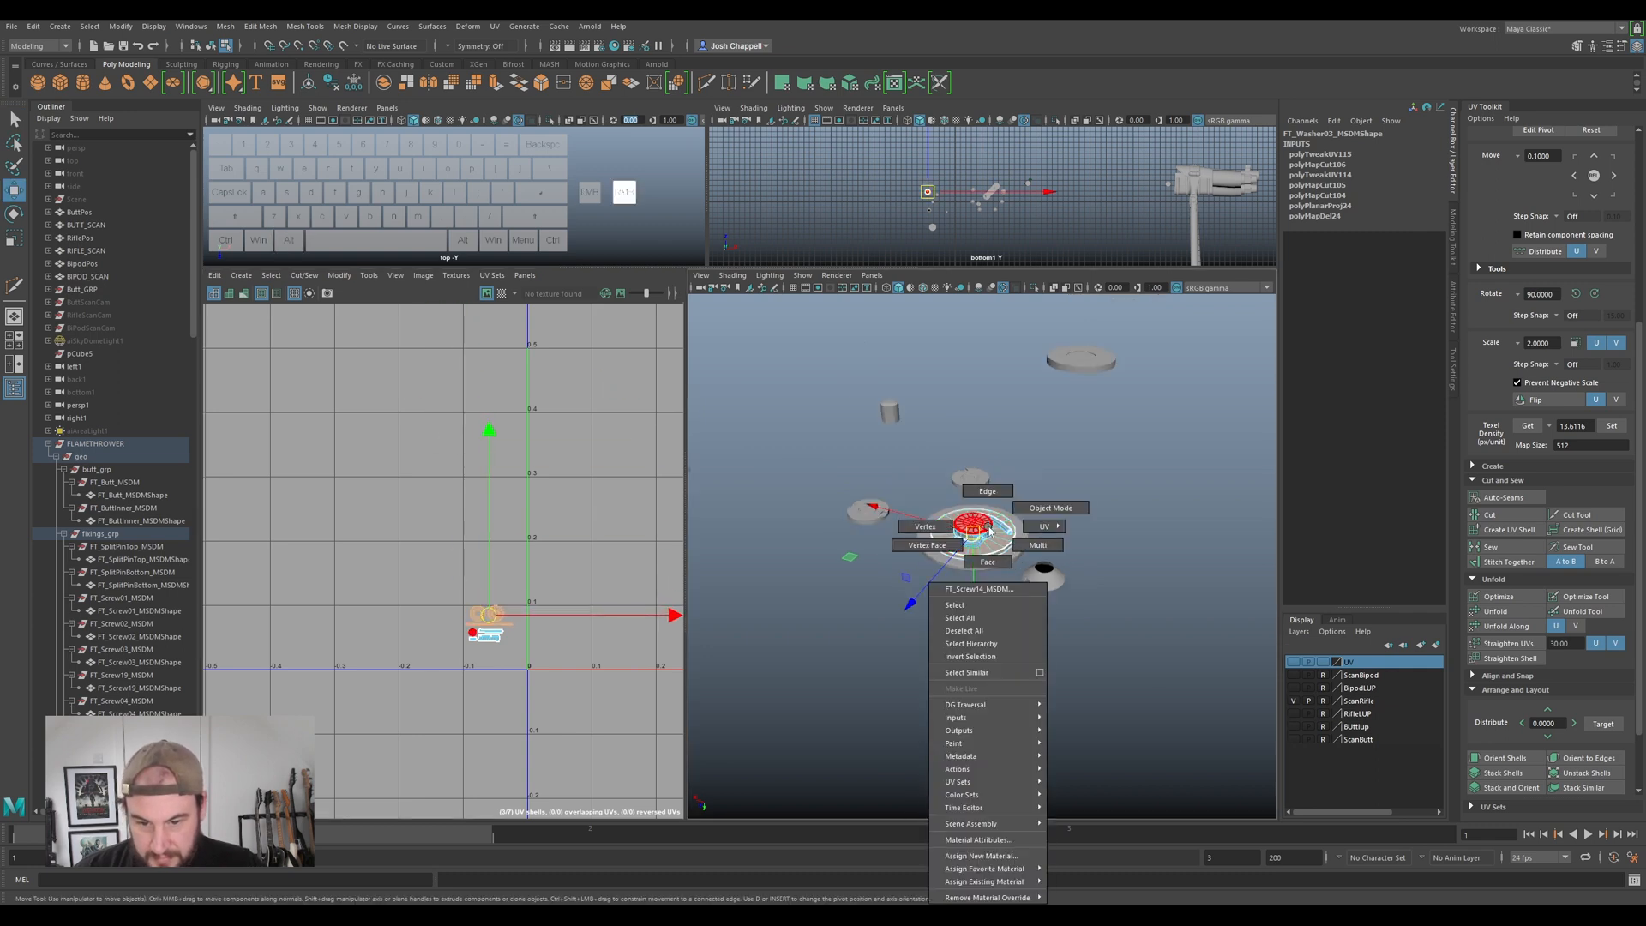
left_click(969, 516)
left_click(1009, 573)
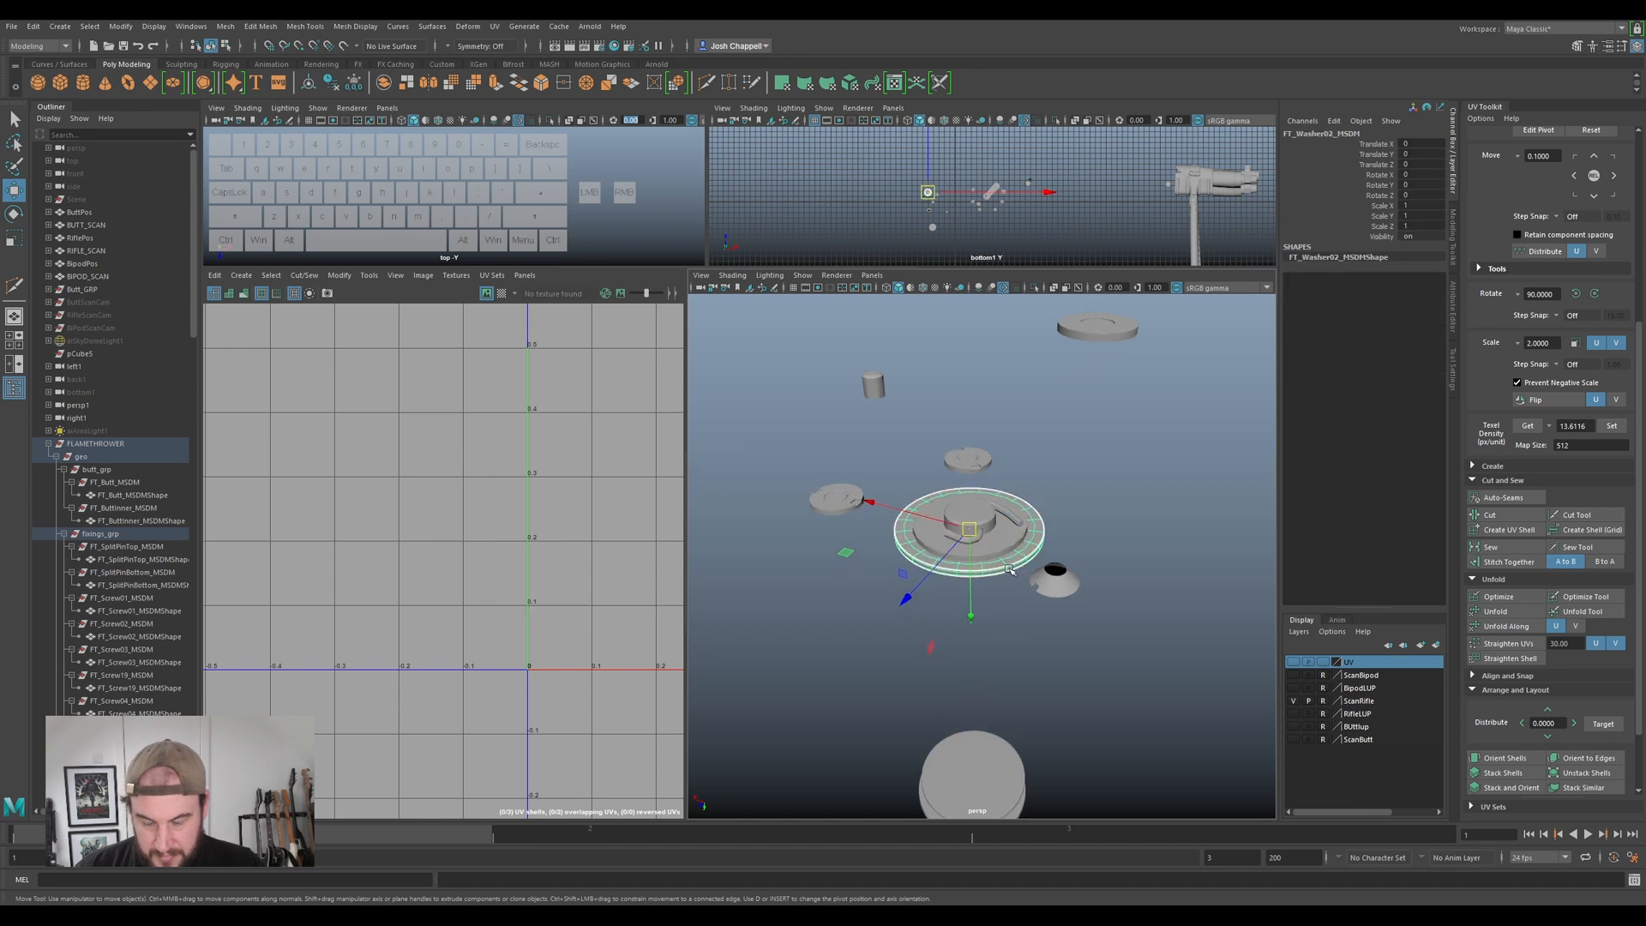
scroll(1009, 557, "up", 3)
left_click_drag(1012, 555, 1020, 484, "alt")
key("ctrl+1")
- Unfold all UV shells of the larger washer and set their texel density to 13.6116
scroll(457, 589, "down", 5)
right_click(564, 529)
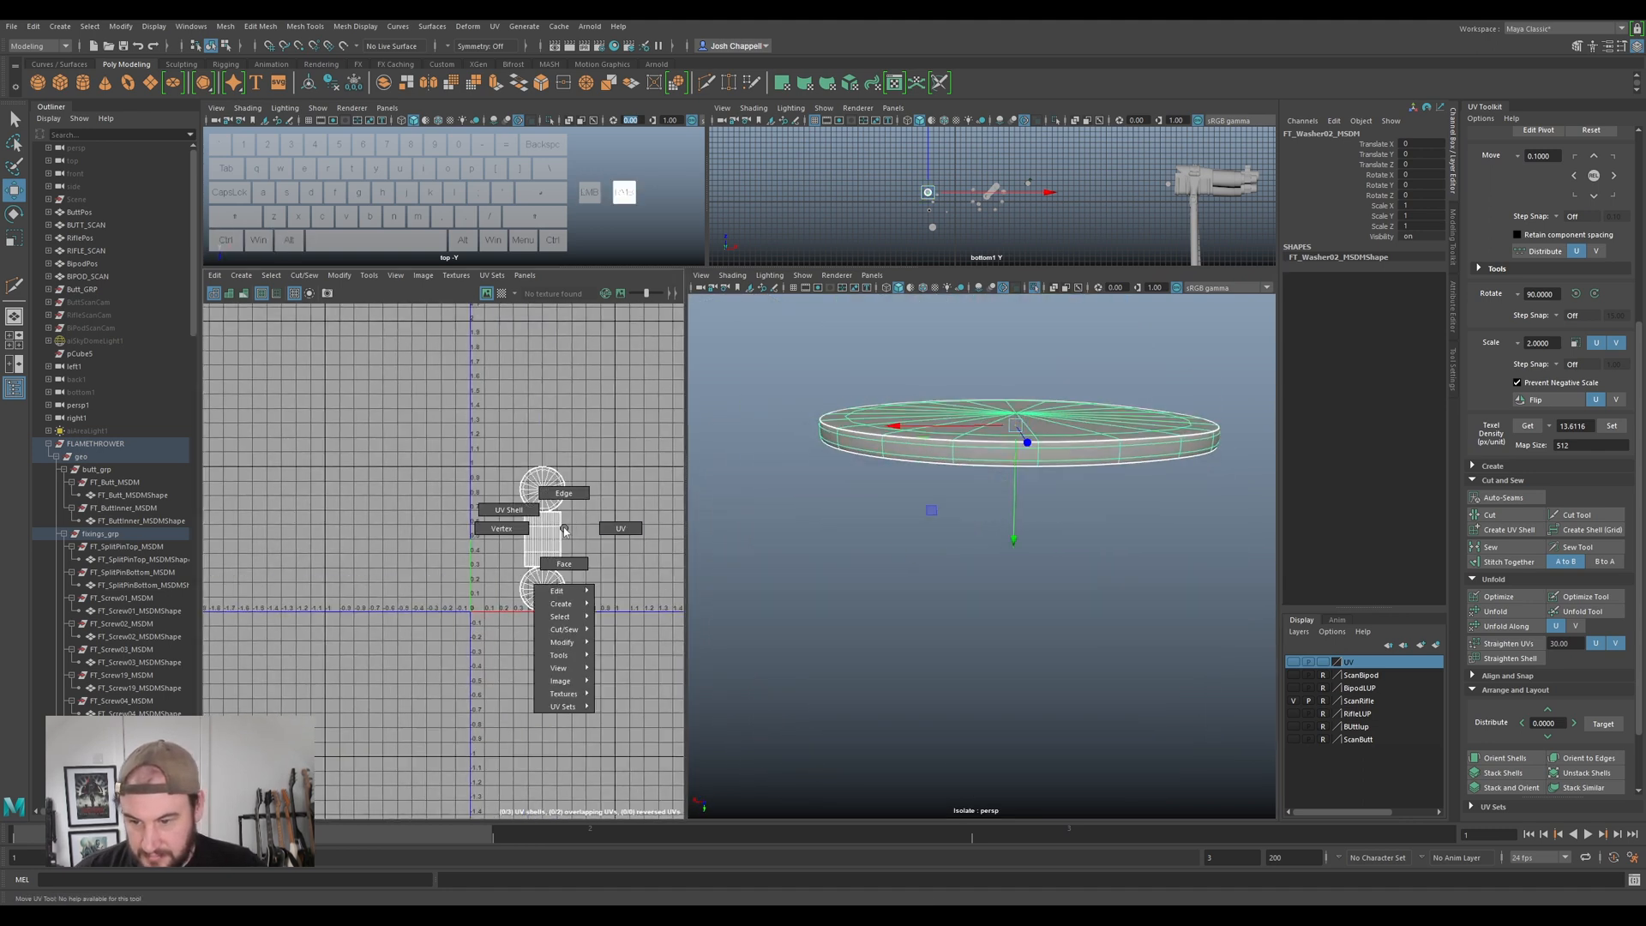
right_click_drag(570, 520, 508, 509)
left_click_drag(600, 451, 458, 626)
key("ctrl+u")
left_click(1612, 426)
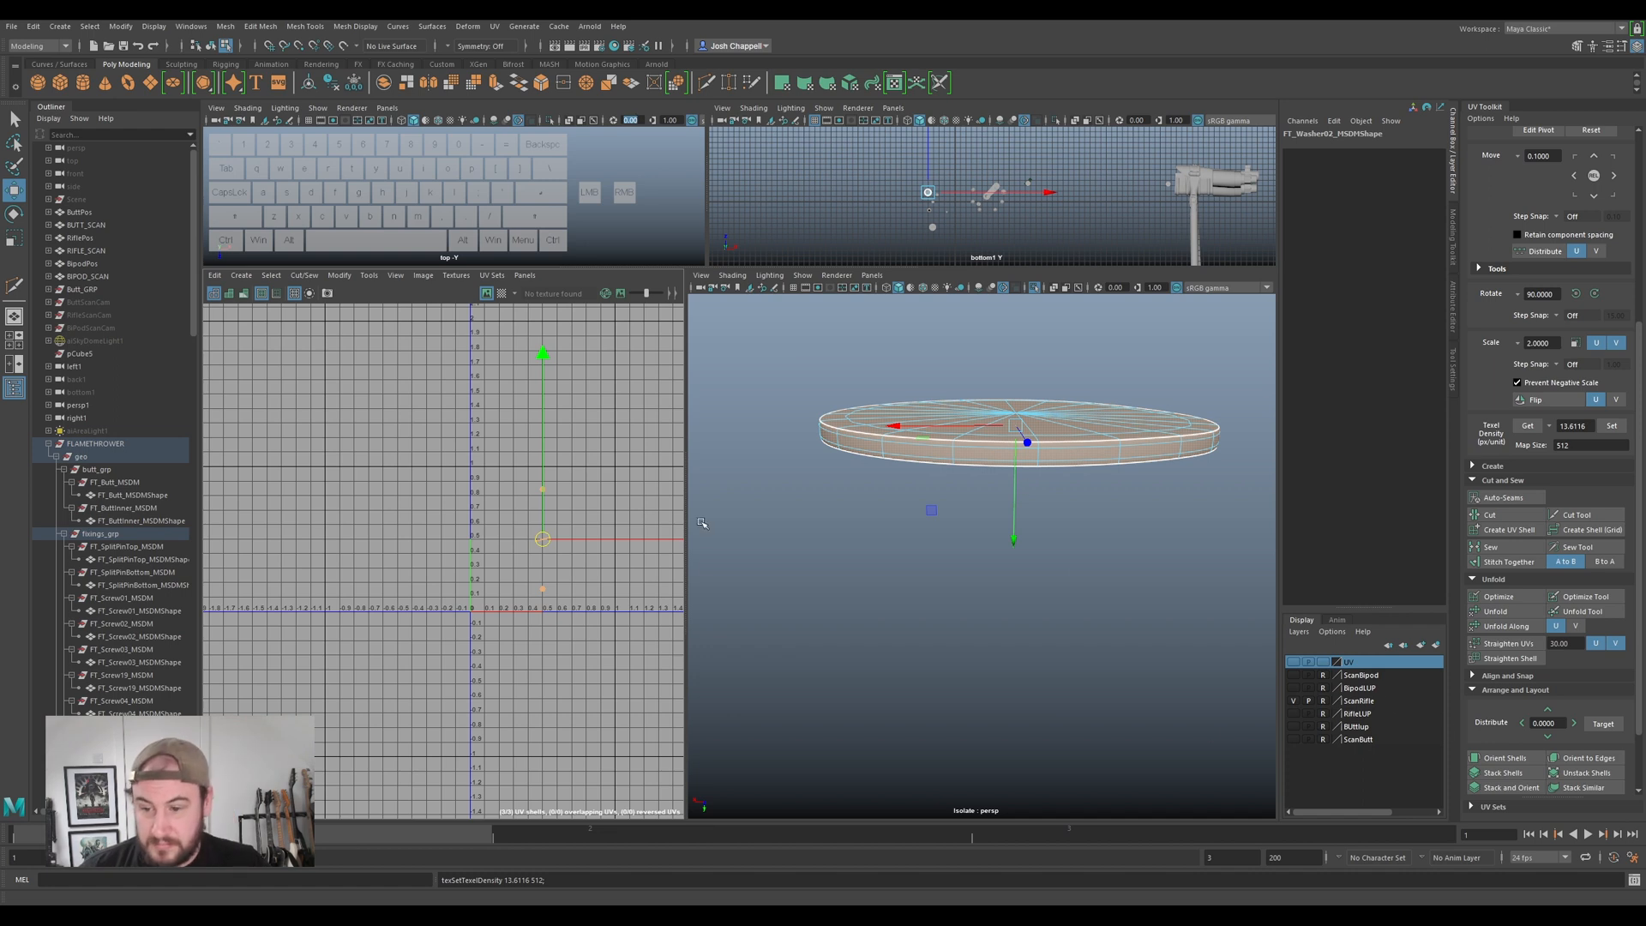
- Move the larger washer's upper disc shell down beside its rim strip
scroll(542, 564, "up", 3)
right_click_drag(538, 419, 482, 408)
left_click(546, 441)
key("w")
left_click_drag(545, 442, 509, 522)
scroll(519, 537, "up", 3)
- Rotate the larger washer's rim strip to horizontal and move it just below the upper disc shell
left_click(559, 526)
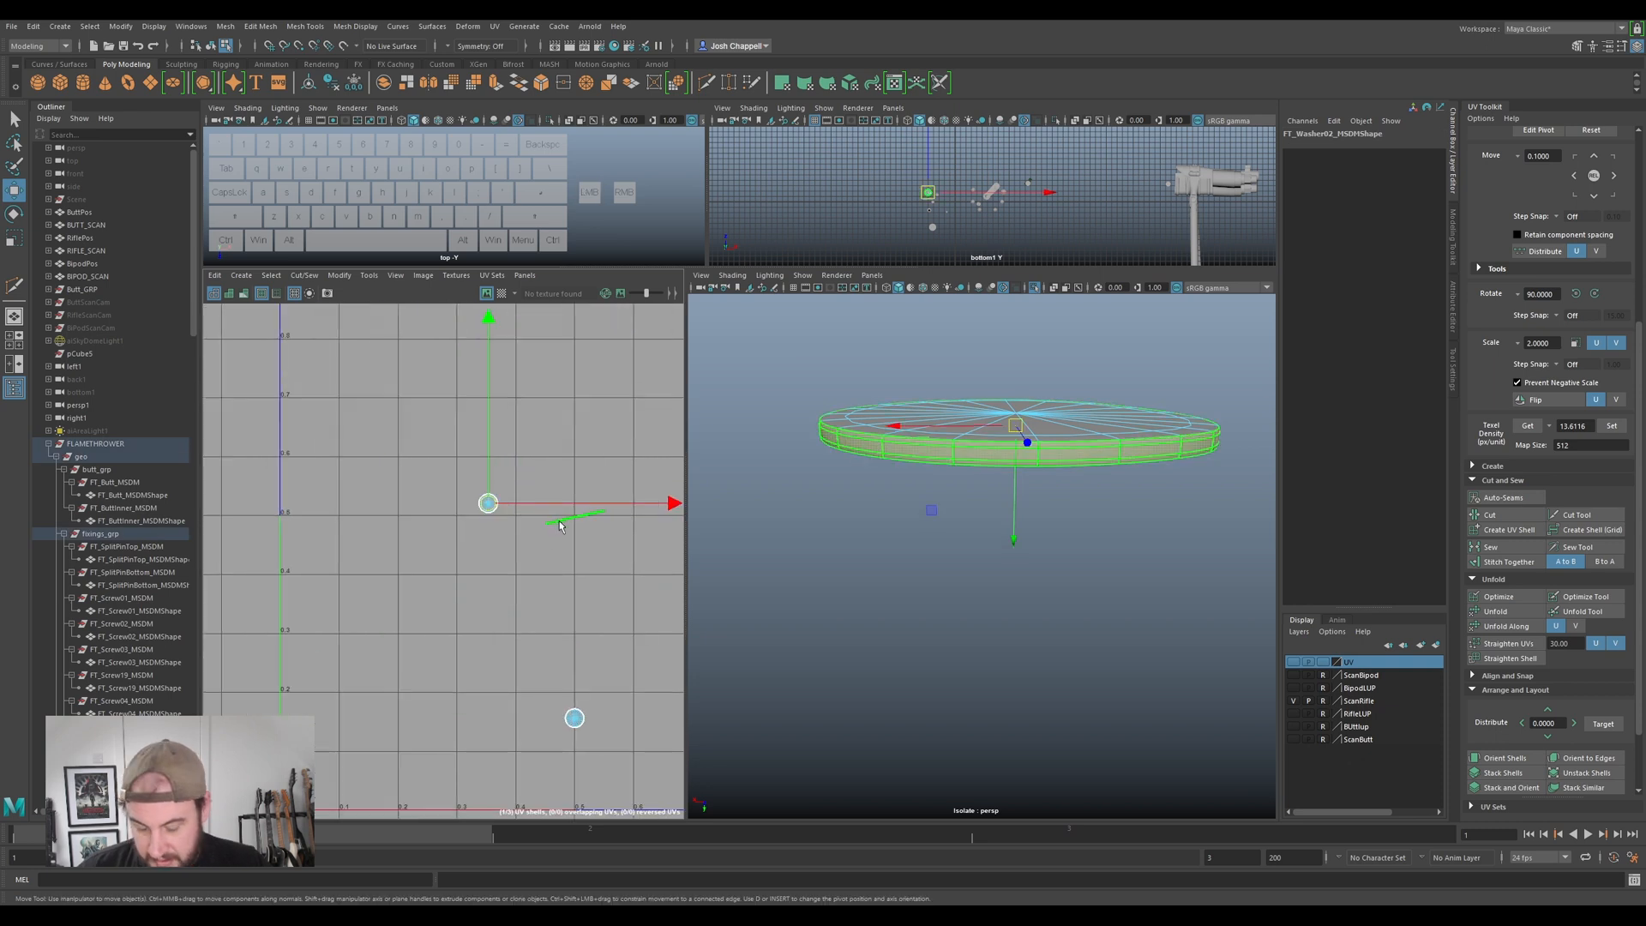
key("e")
key("r")
key("e")
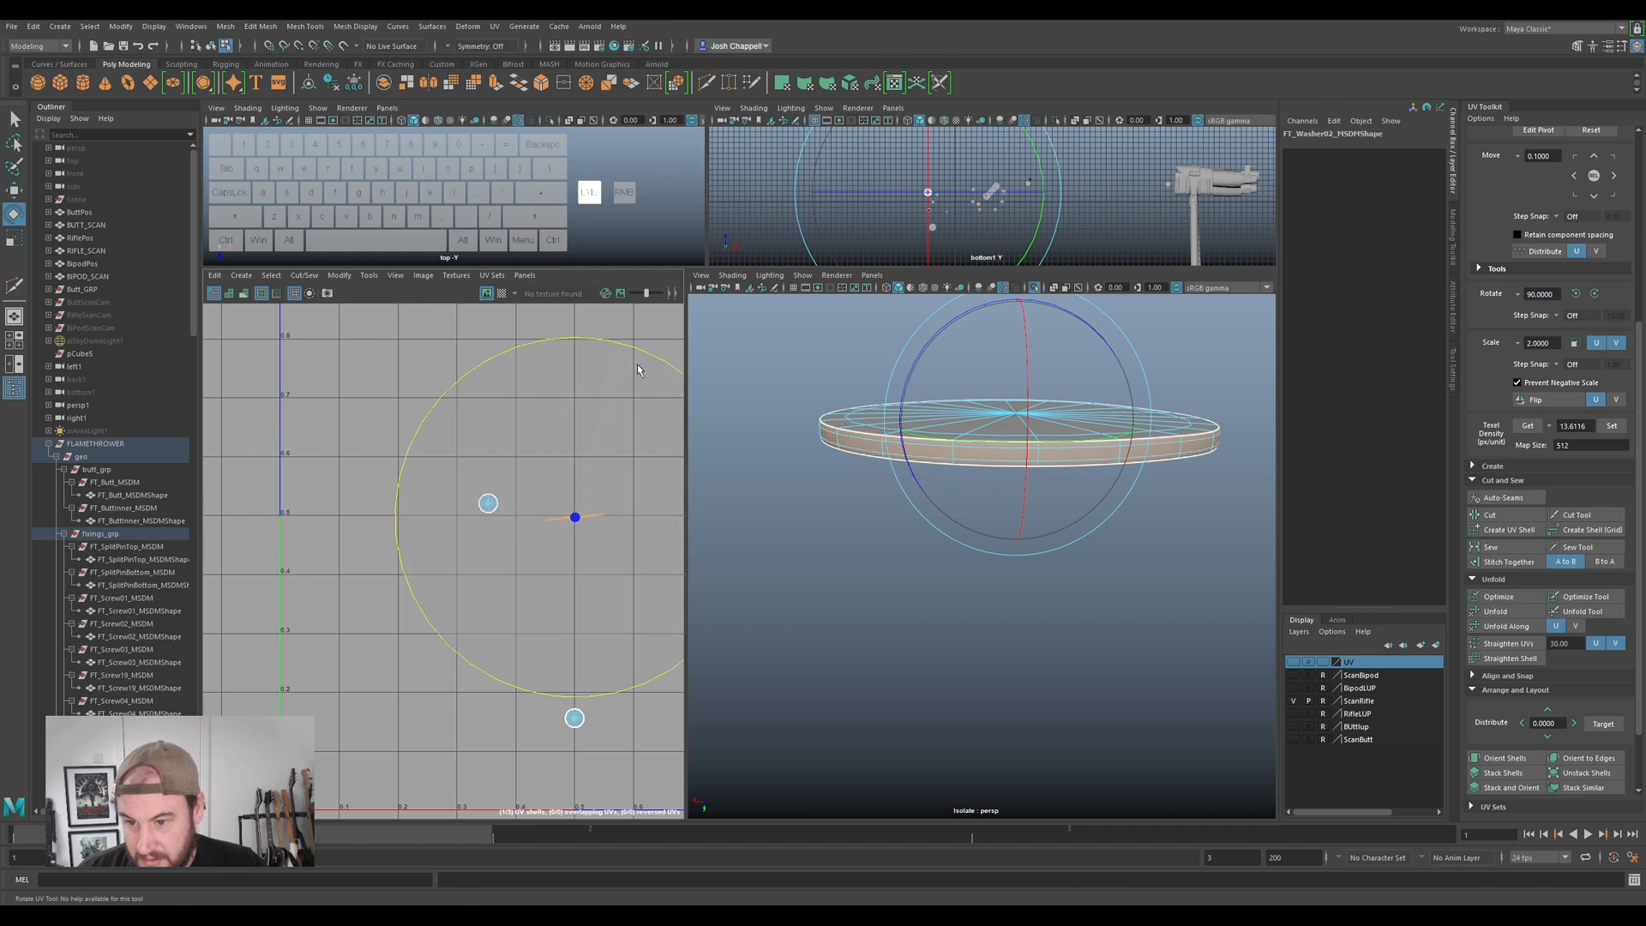
key("w")
left_click_drag(574, 517, 506, 523)
- Bring the larger washer's second disc shell up to its rim strip and place the first disc beside it
left_click(573, 716)
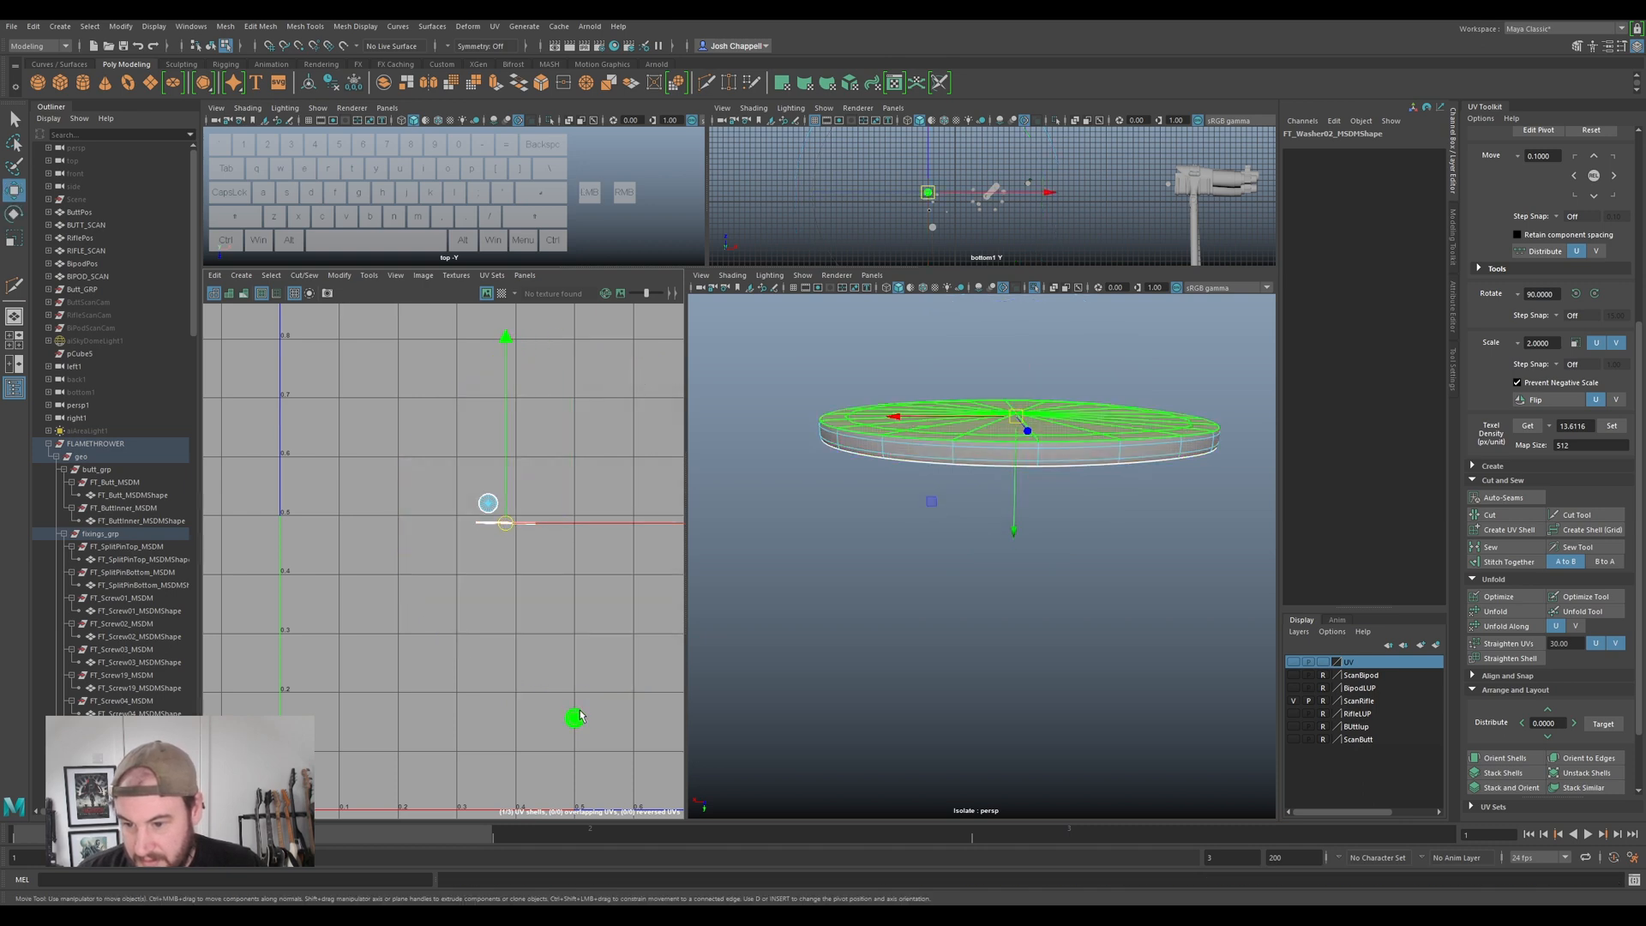
left_click_drag(572, 717, 533, 534)
left_click(493, 509)
left_click_drag(488, 505, 473, 546)
- Exit isolation and select the larger washer along with the washer, pin and screw stacked on it
right_click_drag(1011, 454, 1071, 429)
key("ctrl+1")
scroll(1071, 429, "down", 5)
left_click_drag(1071, 429, 1049, 476, "alt")
left_click(1054, 483, "ctrl+shift")
left_click(1060, 511, "ctrl+shift")
left_click(923, 481)
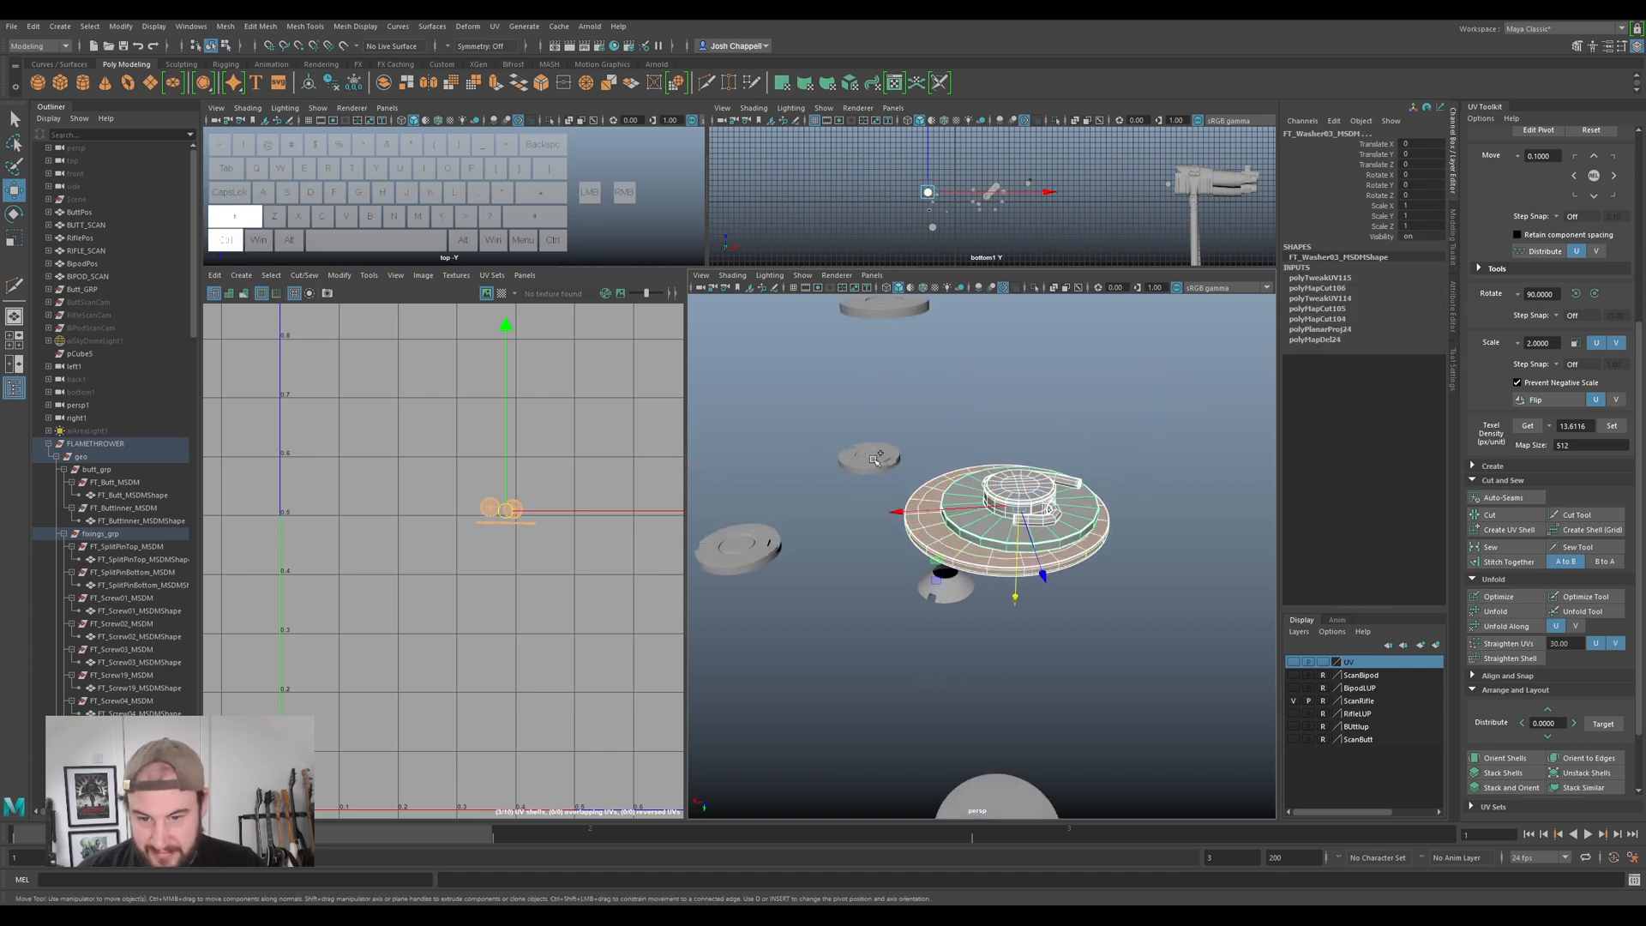
- Add the surrounding unwrapped screws and the grip bolt to the object selection
left_click(874, 459)
left_click(738, 545, "shift")
left_click(943, 591, "ctrl+shift")
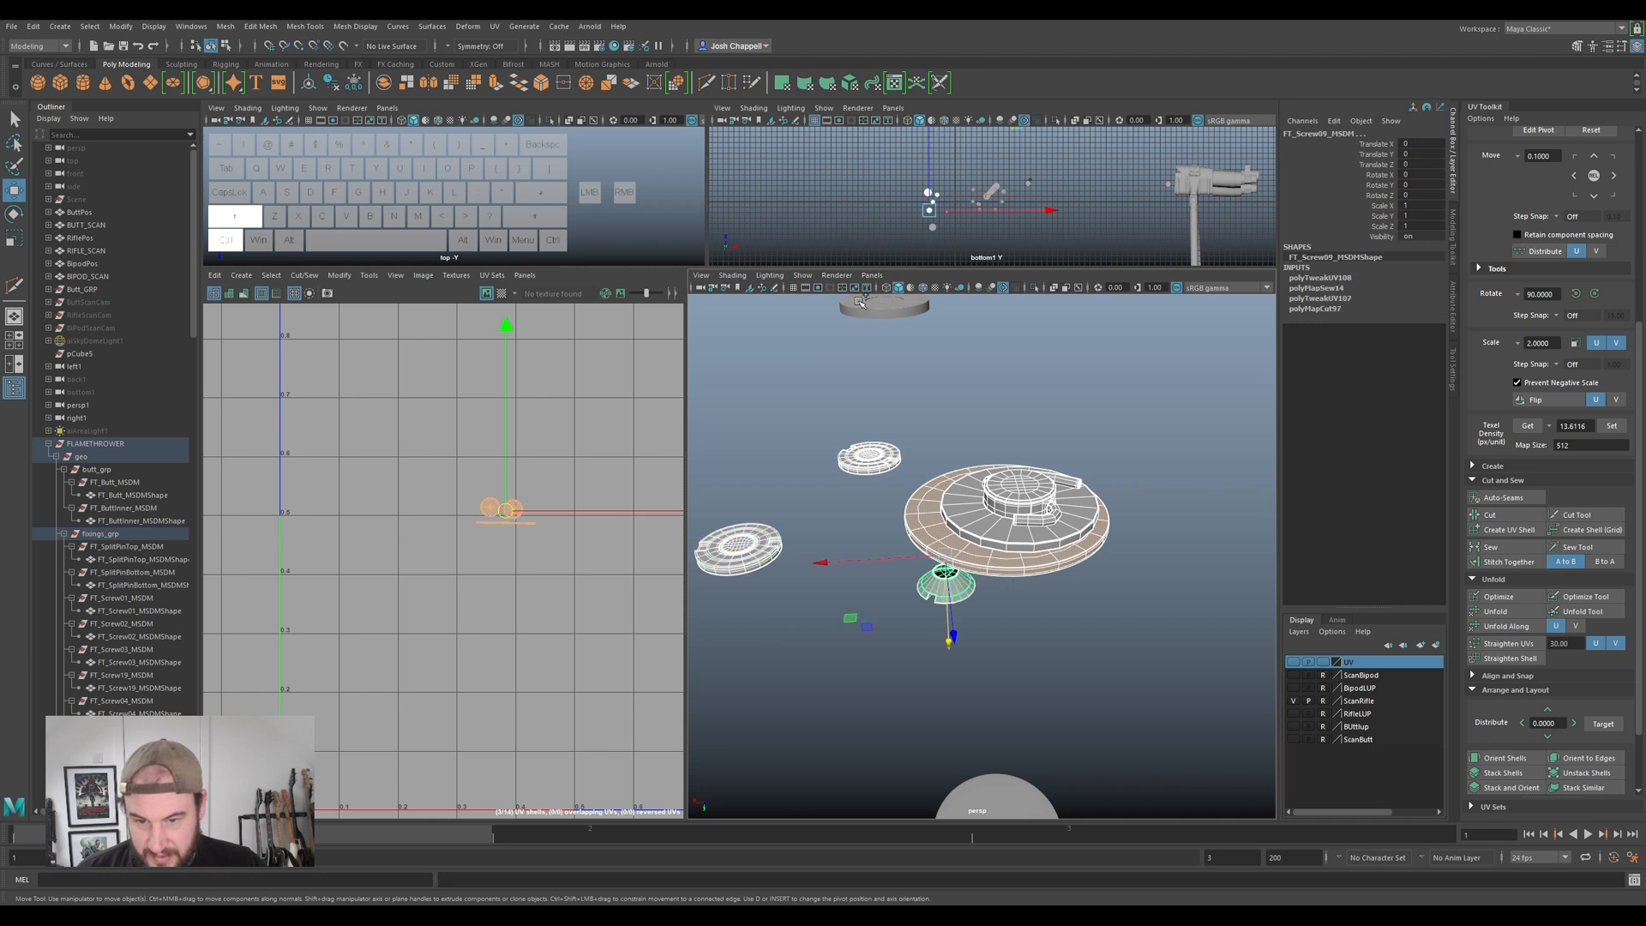
left_click(859, 314, "ctrl+shift")
scroll(859, 318, "down", 5)
left_click_drag(860, 436, 861, 487, "alt")
left_click(828, 490, "ctrl+shift")
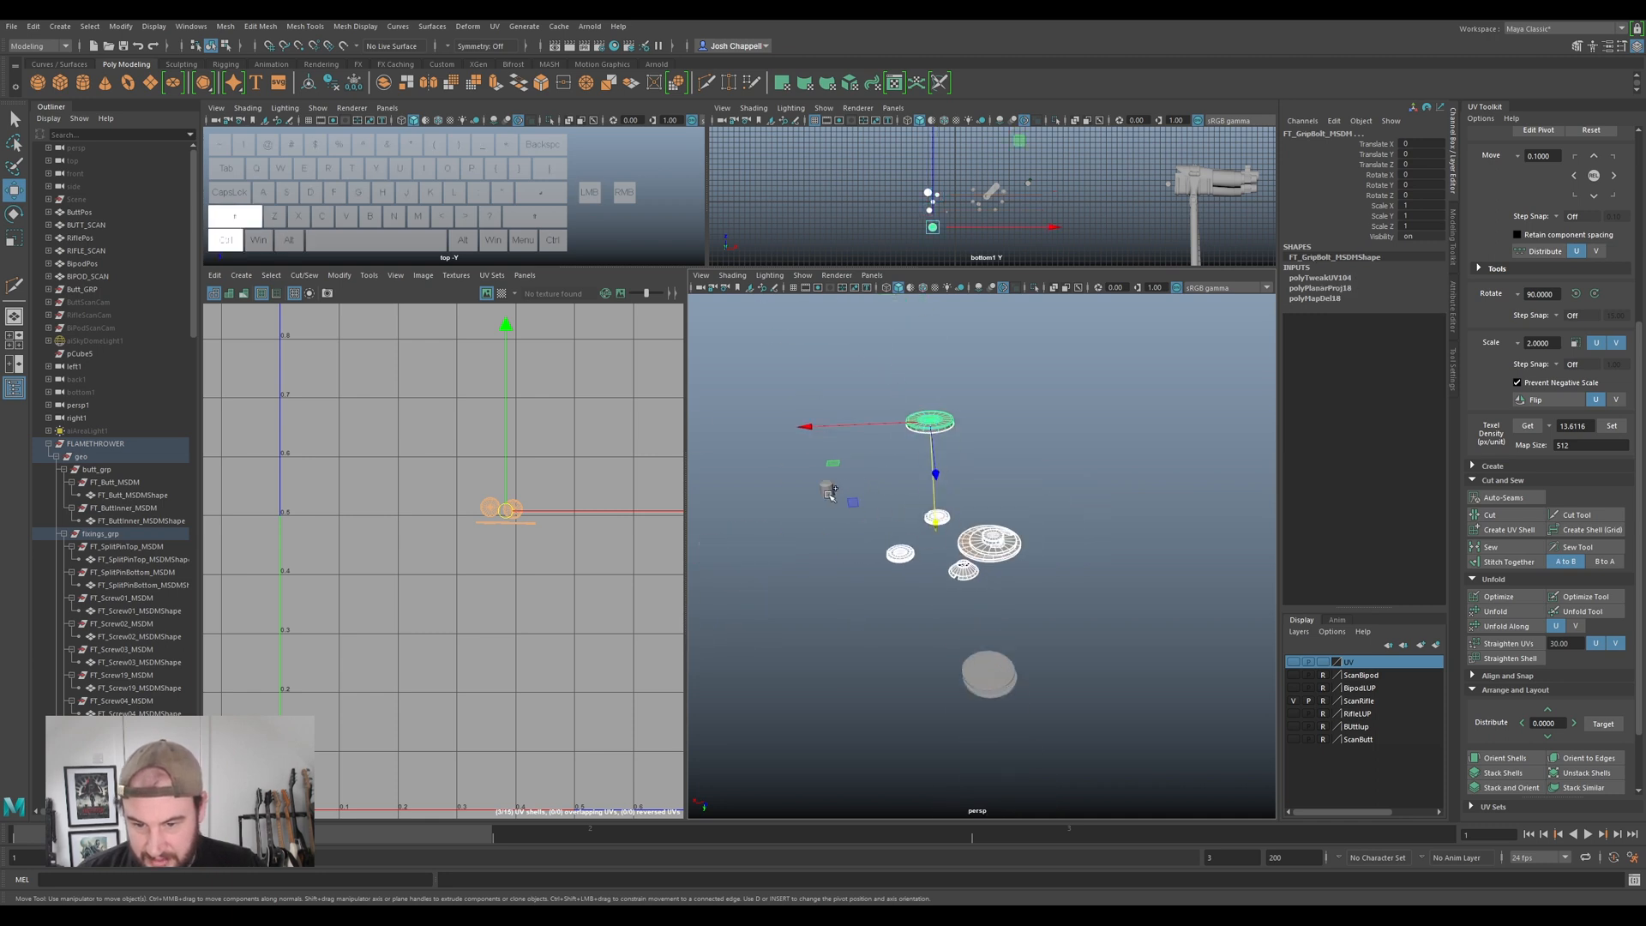
- Move the larger washer's rim strip and disc shells above the gathered shells, with the two discs side by side
middle_click_drag(386, 620, 547, 515, "alt")
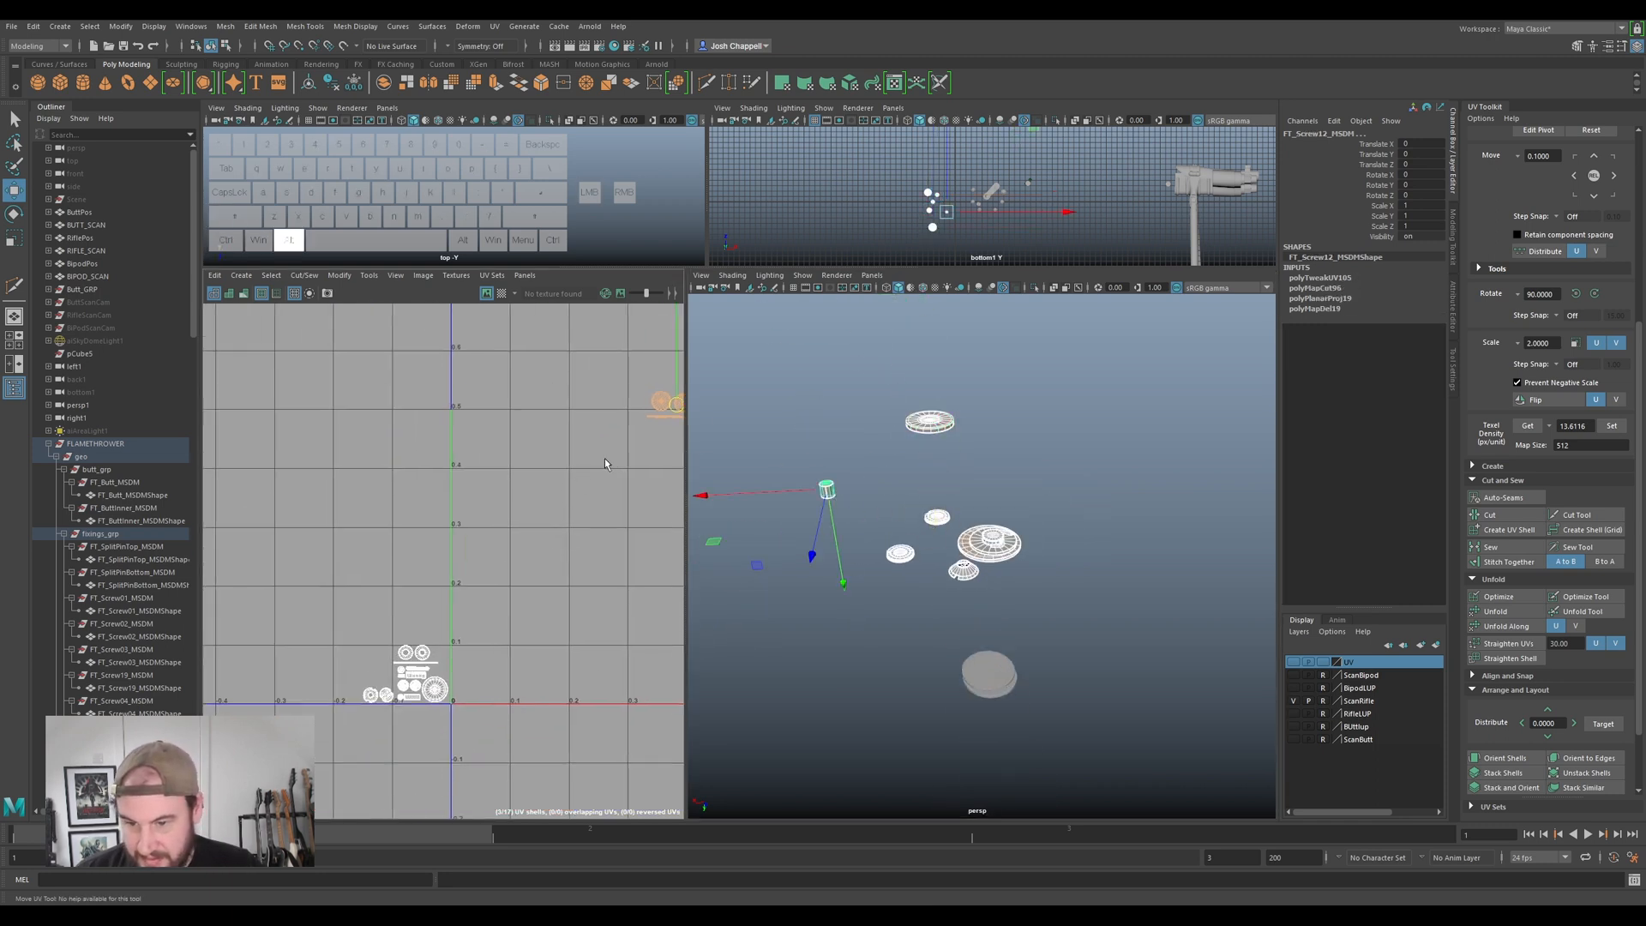
middle_click_drag(612, 461, 610, 433, "alt")
left_click_drag(354, 643, 357, 645)
right_click_drag(356, 644, 463, 643, "alt")
left_click_drag(443, 570, 446, 580)
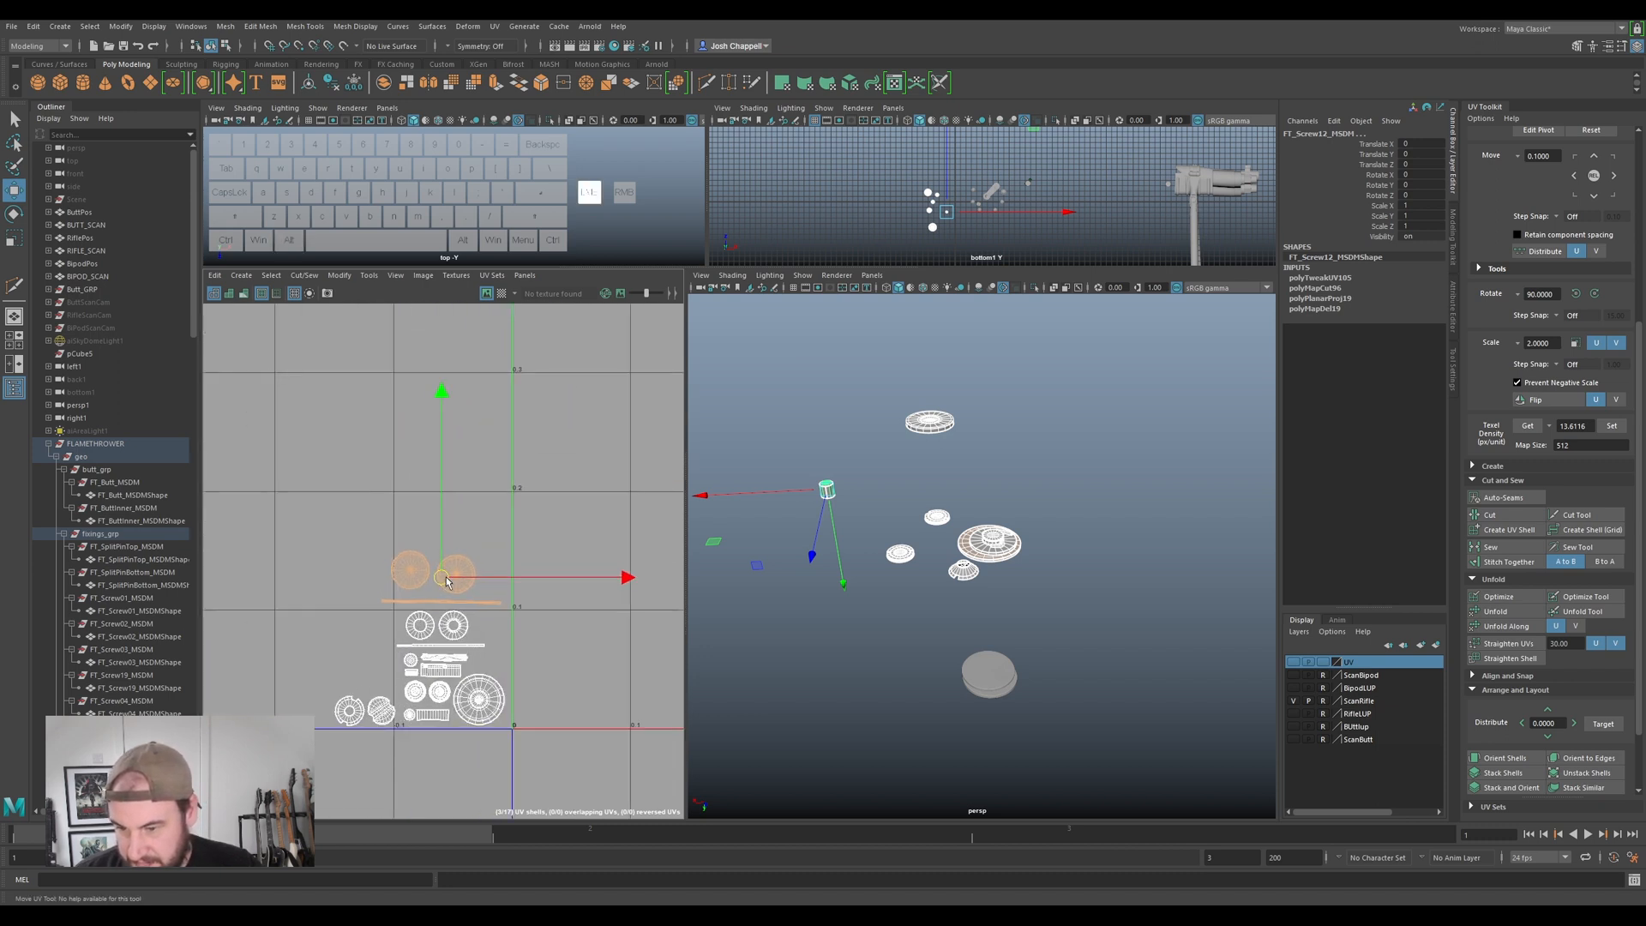
left_click(408, 522)
right_click_drag(993, 539, 1072, 512)
left_click(1072, 512)
scroll(1065, 514, "down", 3)
left_click_drag(1054, 396, 793, 592)
right_click_drag(427, 607, 410, 573)
left_click(409, 573)
left_click(455, 576)
- Select the washer under the domed slotted screw head
left_click_drag(888, 621, 909, 566, "alt")
scroll(908, 565, "up", 3)
middle_click_drag(908, 566, 1063, 566, "alt")
left_click_drag(1063, 566, 1033, 507, "alt")
scroll(1031, 517, "up", 3)
scroll(1029, 517, "up", 2)
middle_click_drag(1070, 470, 1060, 500, "alt")
right_click_drag(1002, 533, 1031, 522)
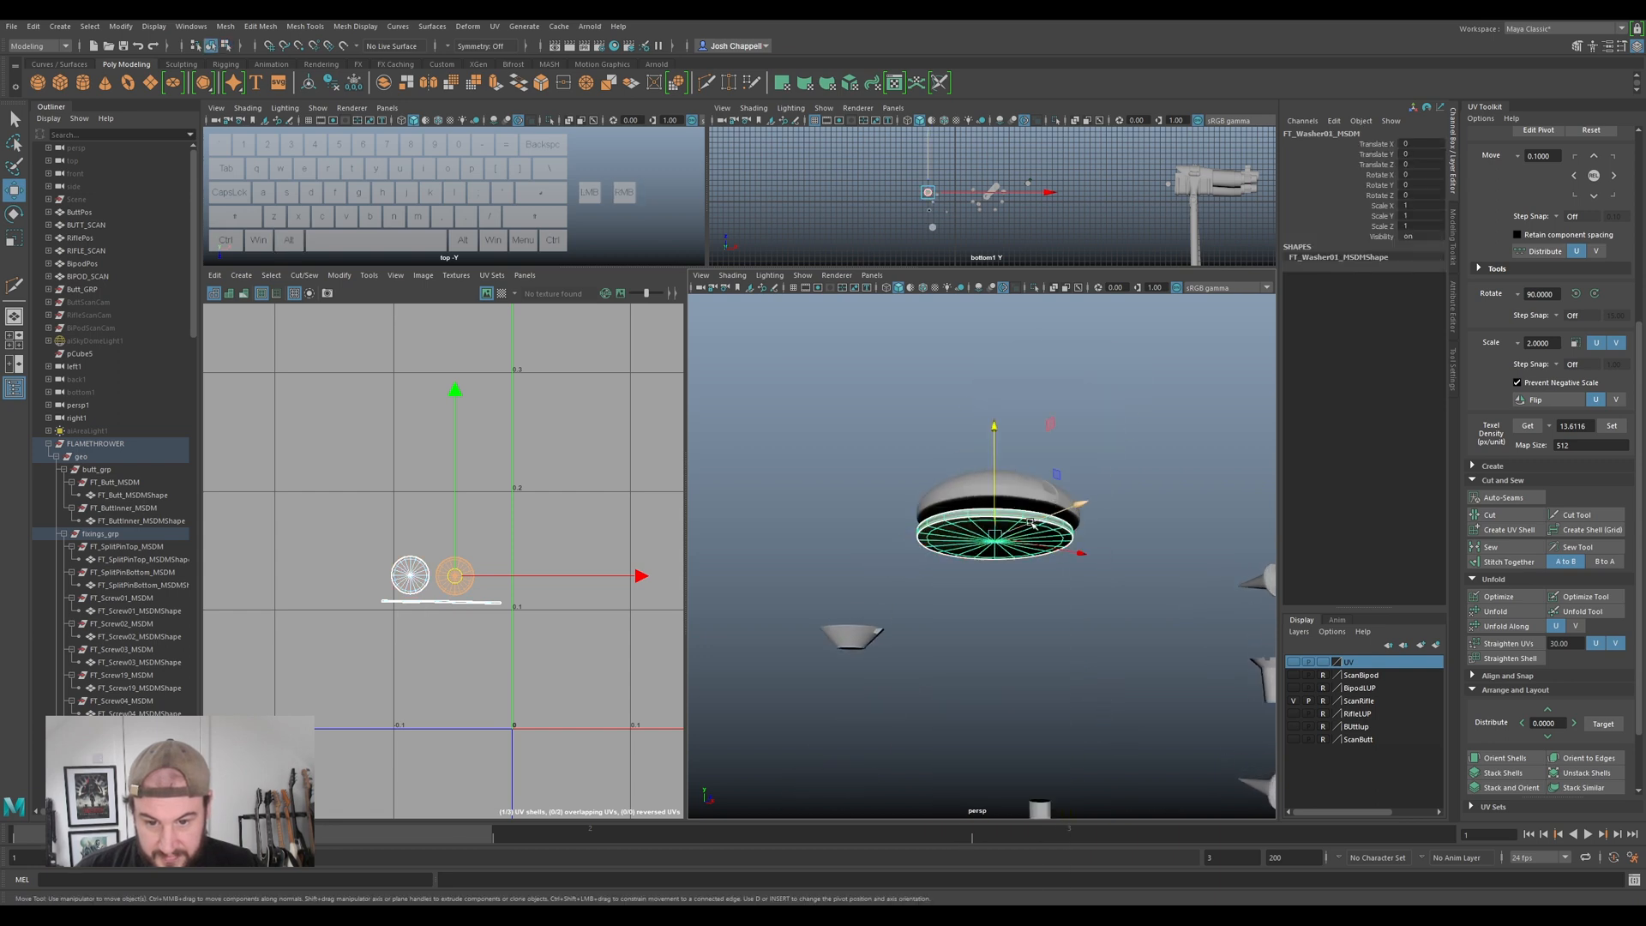
left_click(1032, 522)
left_click(861, 585)
left_click(969, 539)
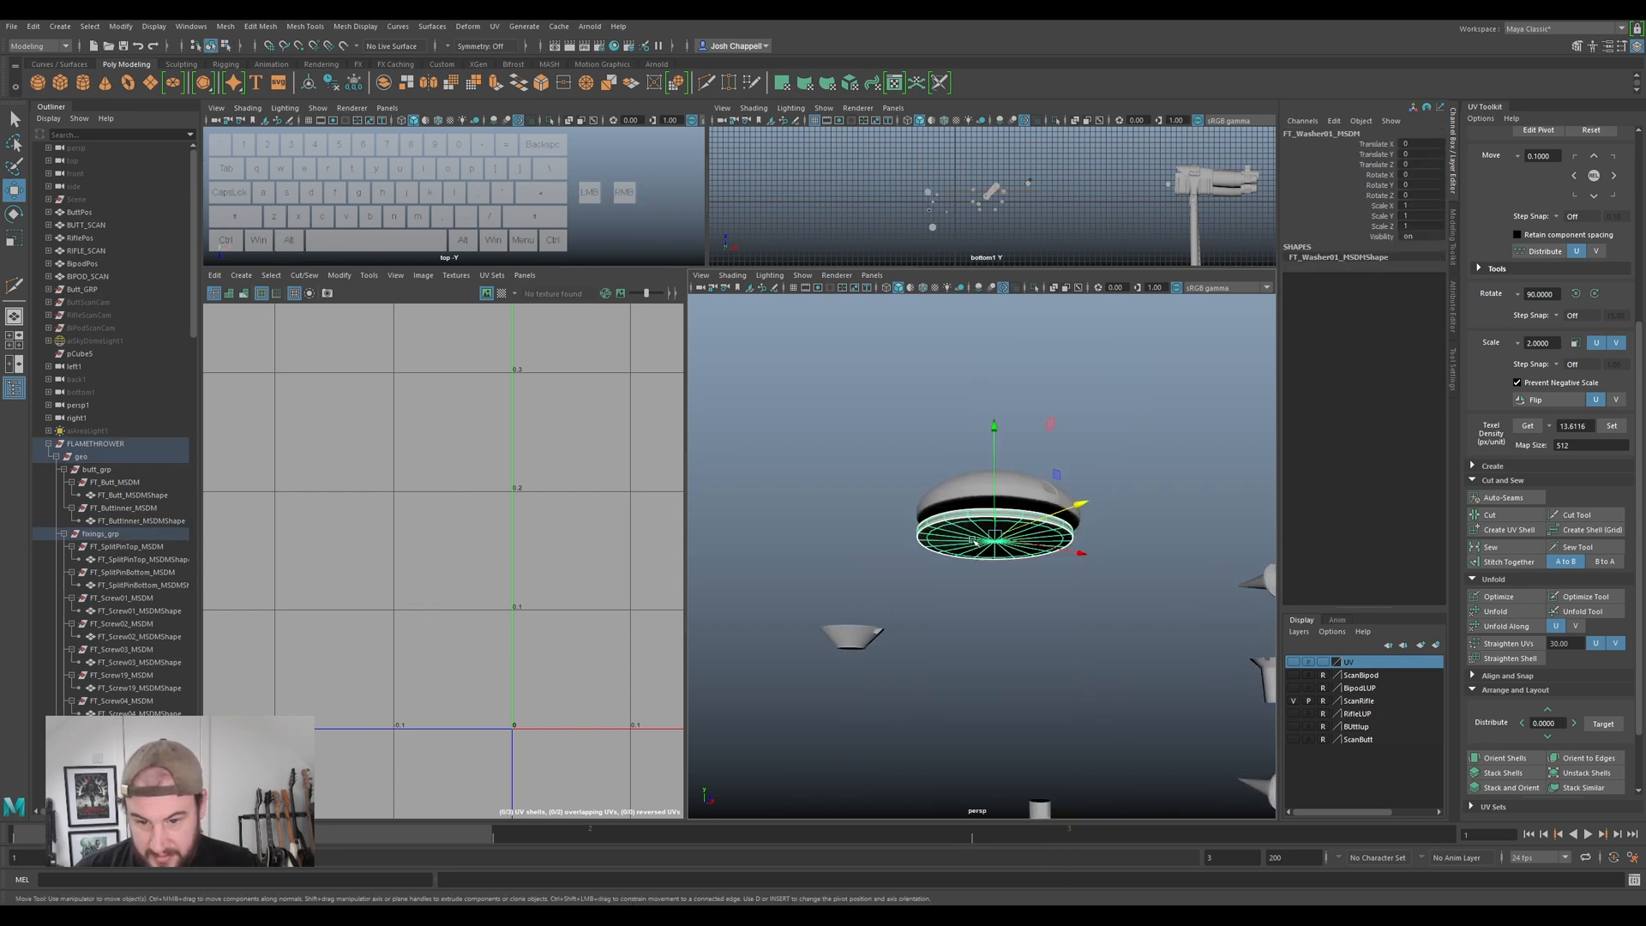
- Unfold all UV shells of the domed screw's washer and set their texel density to 13.6116
scroll(590, 541, "down", 3)
middle_click_drag(576, 566, 371, 592, "alt")
right_click_drag(570, 562, 514, 542)
scroll(583, 474, "down", 4)
left_click_drag(643, 343, 541, 549)
key("ctrl+u")
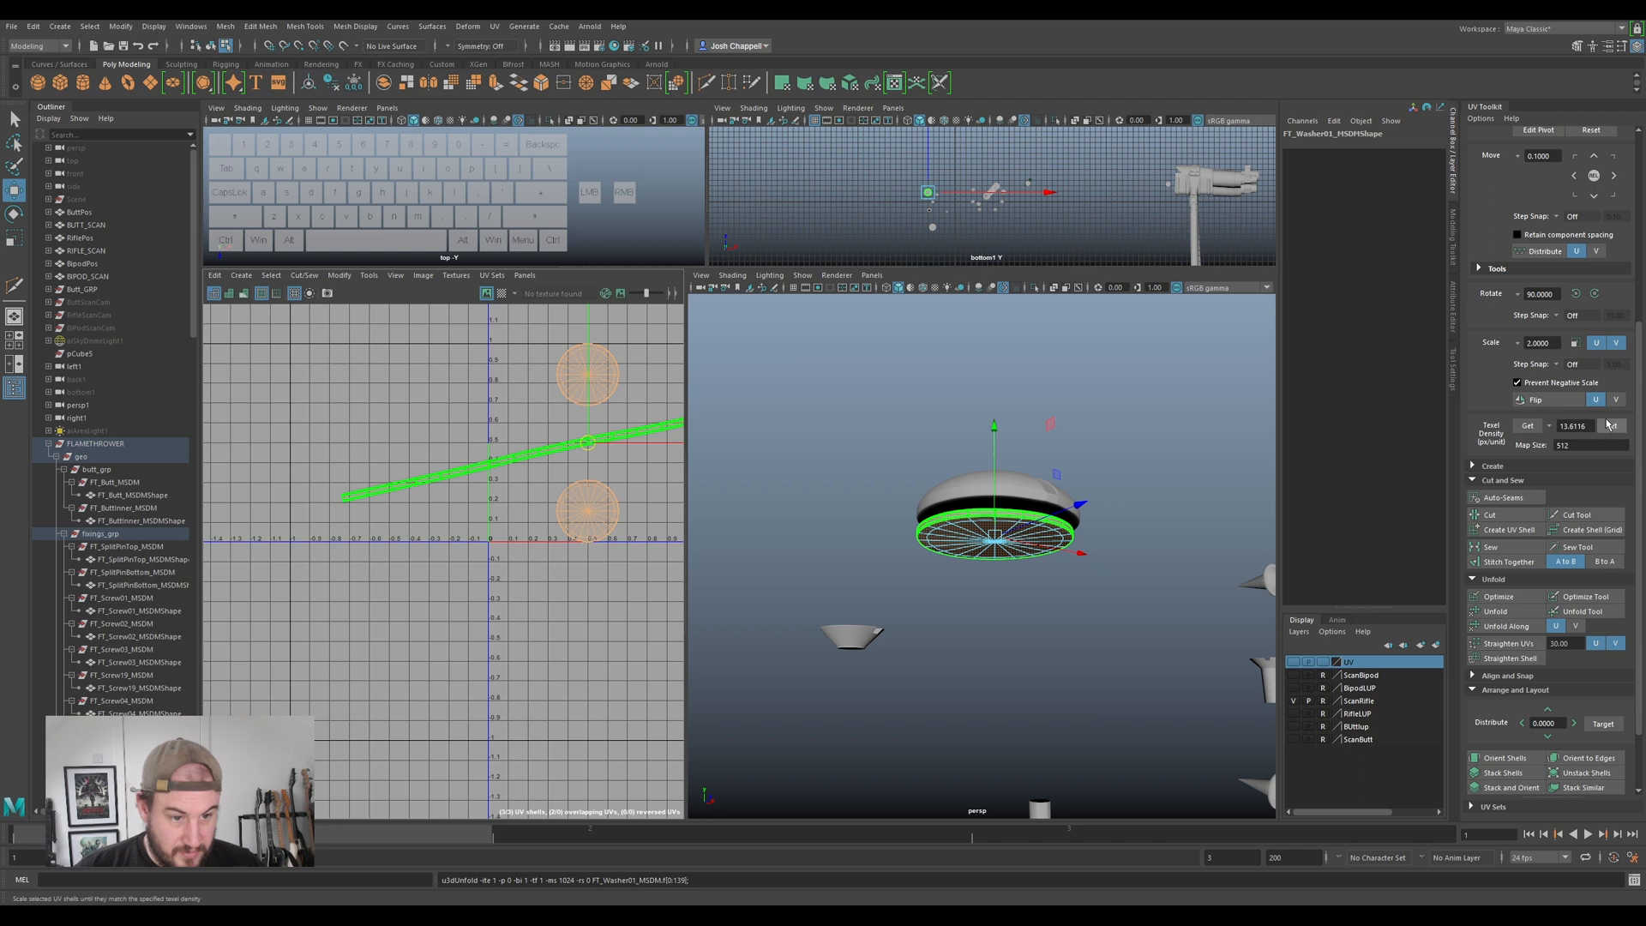
left_click(1604, 428)
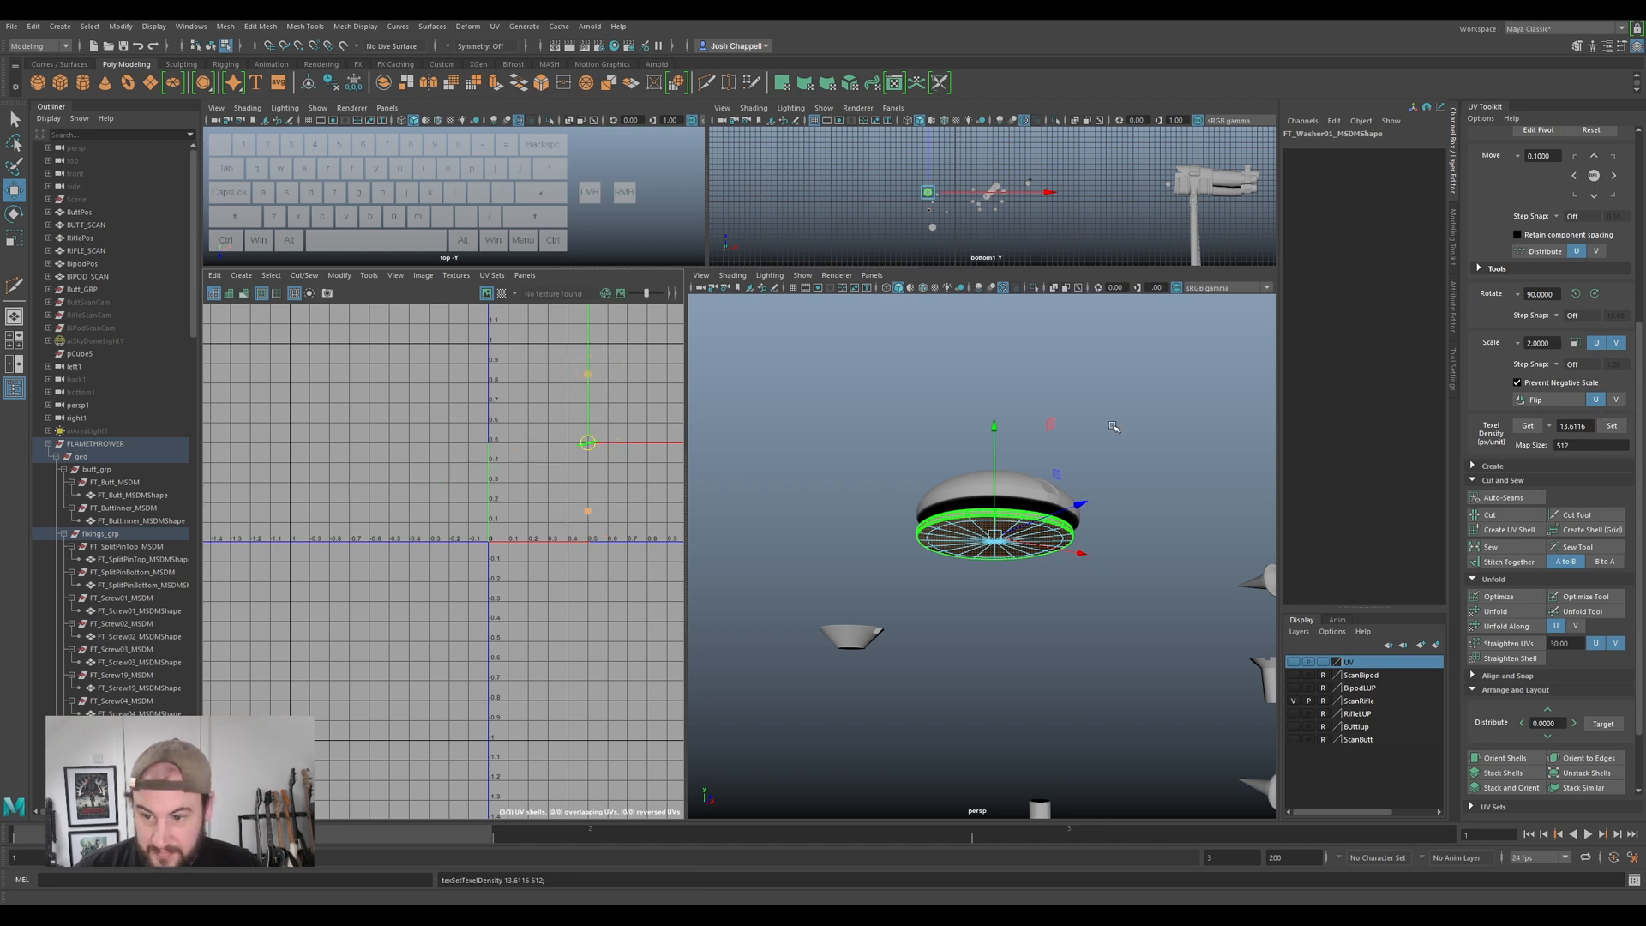
- Move this washer's rim strip and one disc shell outside the 0–1 tile, keeping them close together
left_click(570, 462)
left_click_drag(481, 495, 468, 467)
key("f")
key("e")
key("w")
left_click_drag(441, 639, 420, 465)
key("e")
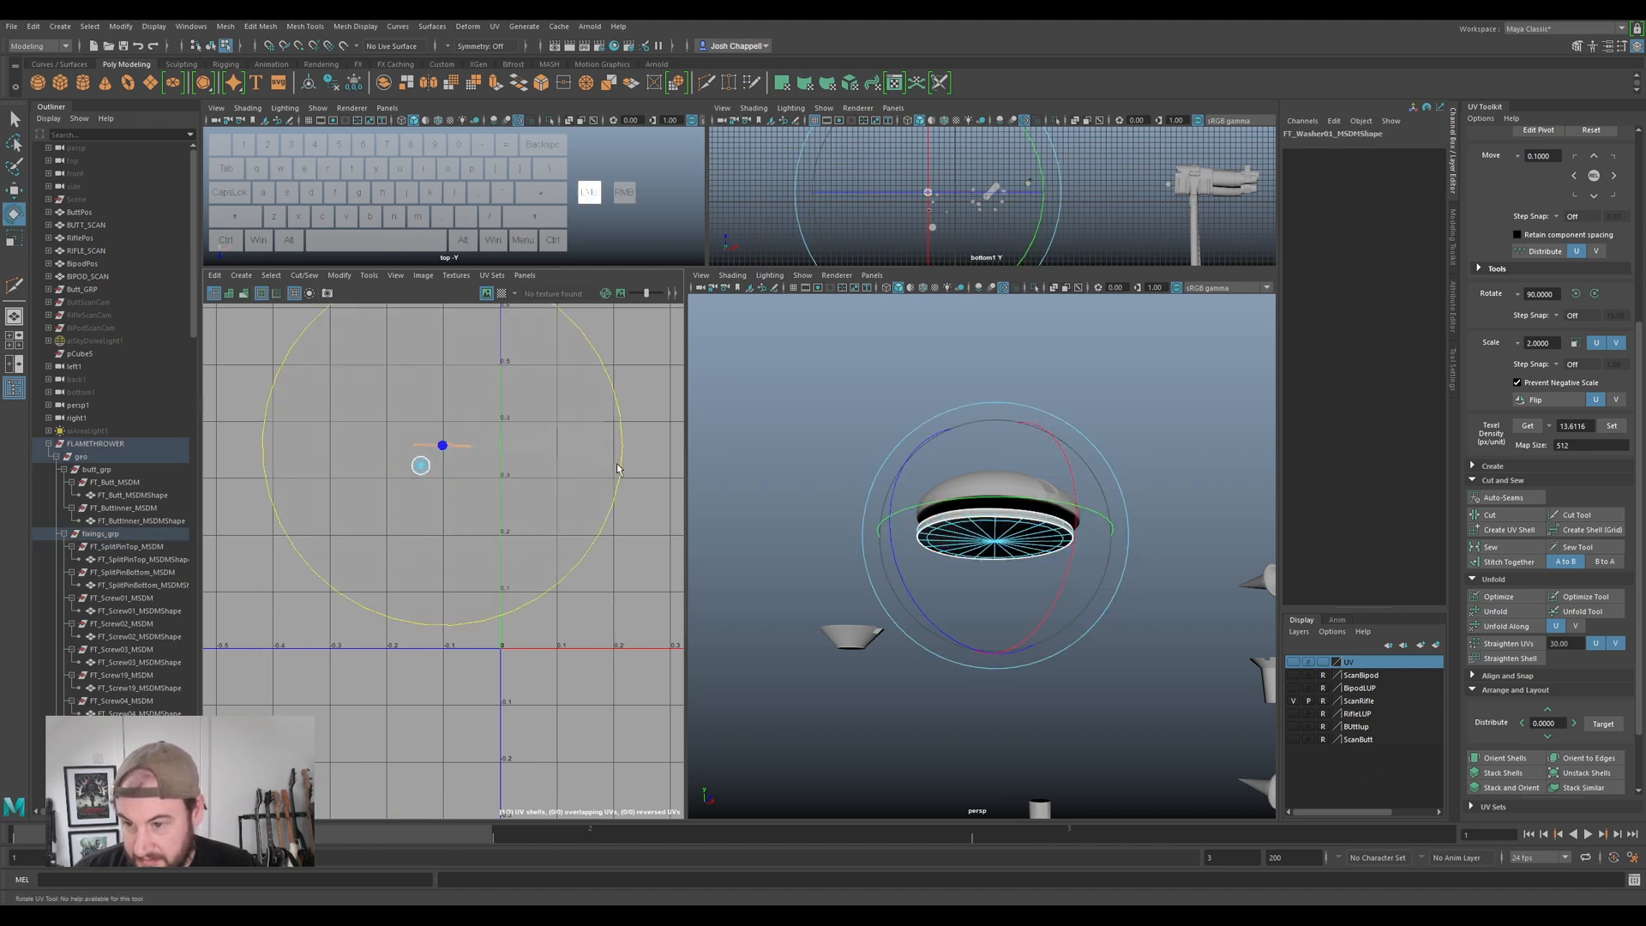
key("w")
- Move the washer's other disc shell down beside the first disc under the rim strip
middle_click_drag(515, 333, 557, 506, "alt")
left_click(485, 419)
key("w")
left_click_drag(483, 426, 487, 641)
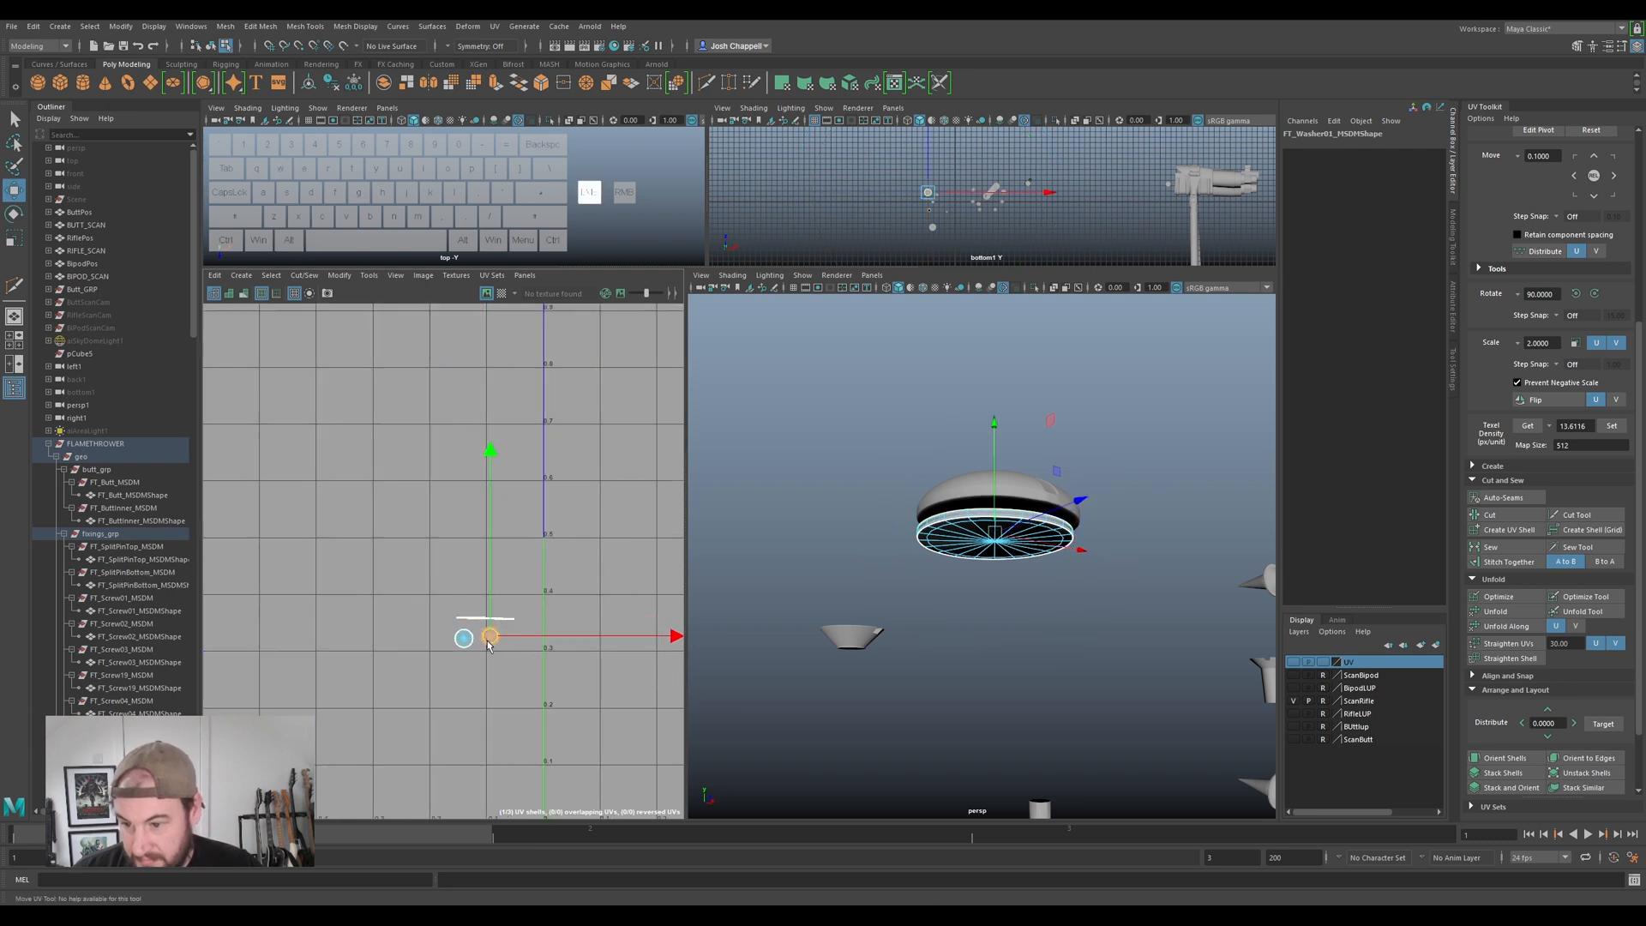
- Return to object selection and select this washer along with the other unwrapped fasteners
right_click_drag(914, 541, 974, 521)
scroll(974, 548, "down", 5)
left_click_drag(975, 549, 893, 598, "alt")
right_click_drag(894, 598, 985, 686, "alt")
left_click_drag(985, 685, 883, 830, "alt")
left_click(943, 546, "ctrl")
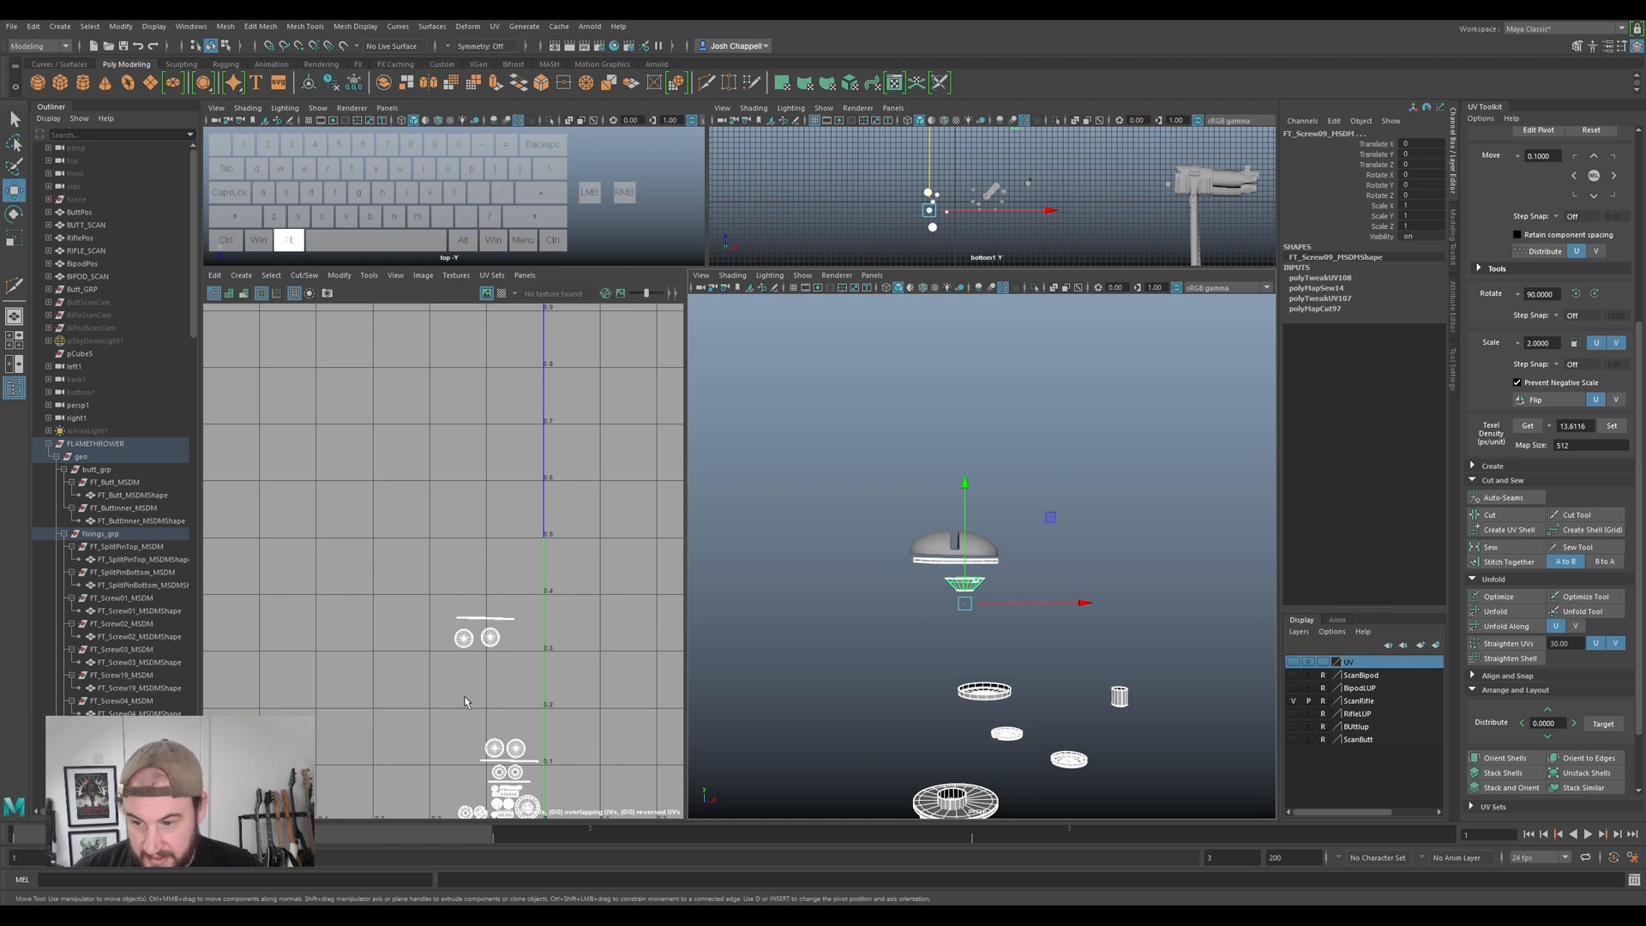
- Select the washer's two disc shells and move them directly above the gathered fastener shells
middle_click_drag(465, 701, 517, 570, "alt")
right_click_drag(517, 570, 569, 546, "alt")
right_click_drag(533, 476, 485, 475)
left_click(518, 490)
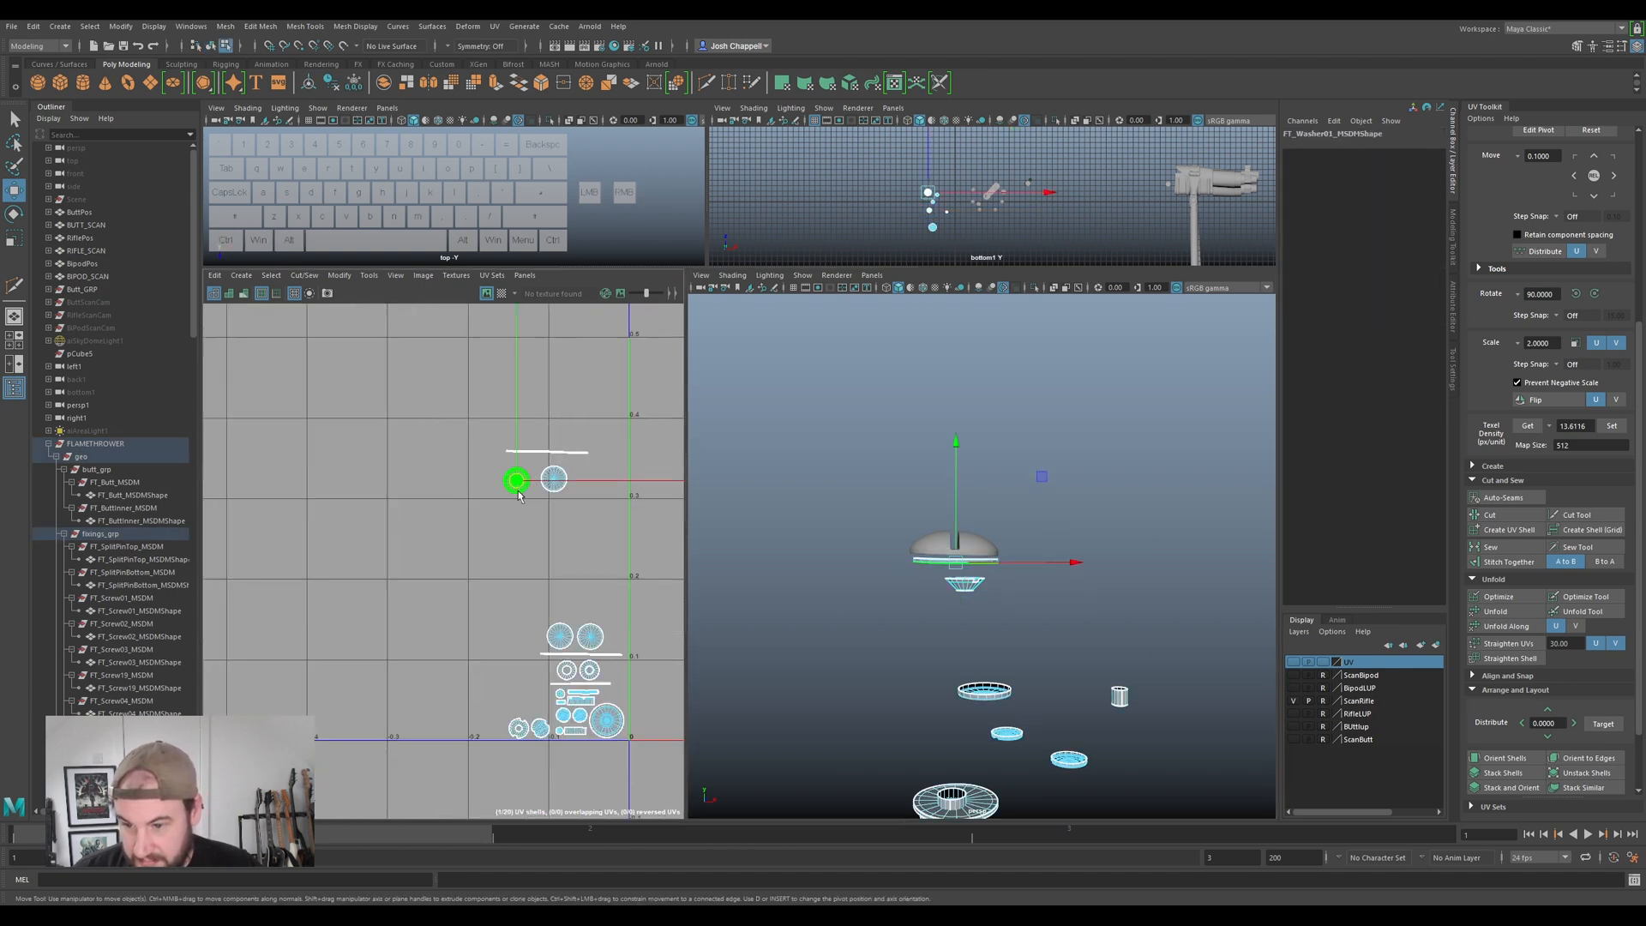
left_click(553, 478, "ctrl+shift")
left_click_drag(537, 482, 586, 603)
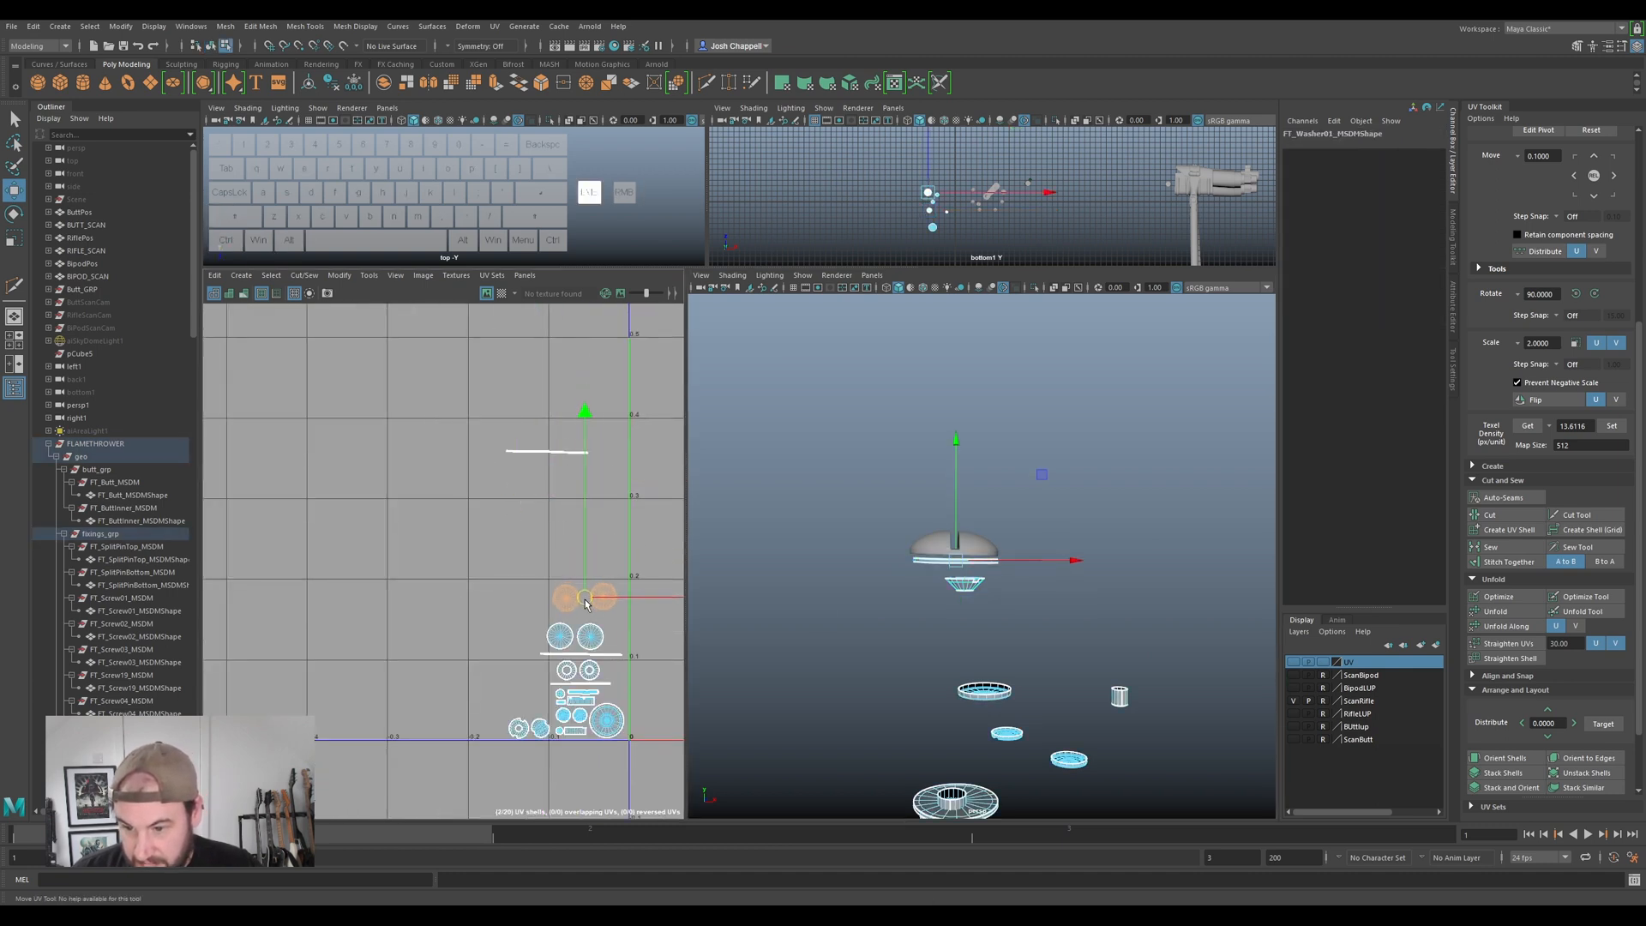
left_click(594, 606)
- Place the washer's rim strip above its two discs and rotate it level
left_click_drag(544, 455, 587, 583)
key("e")
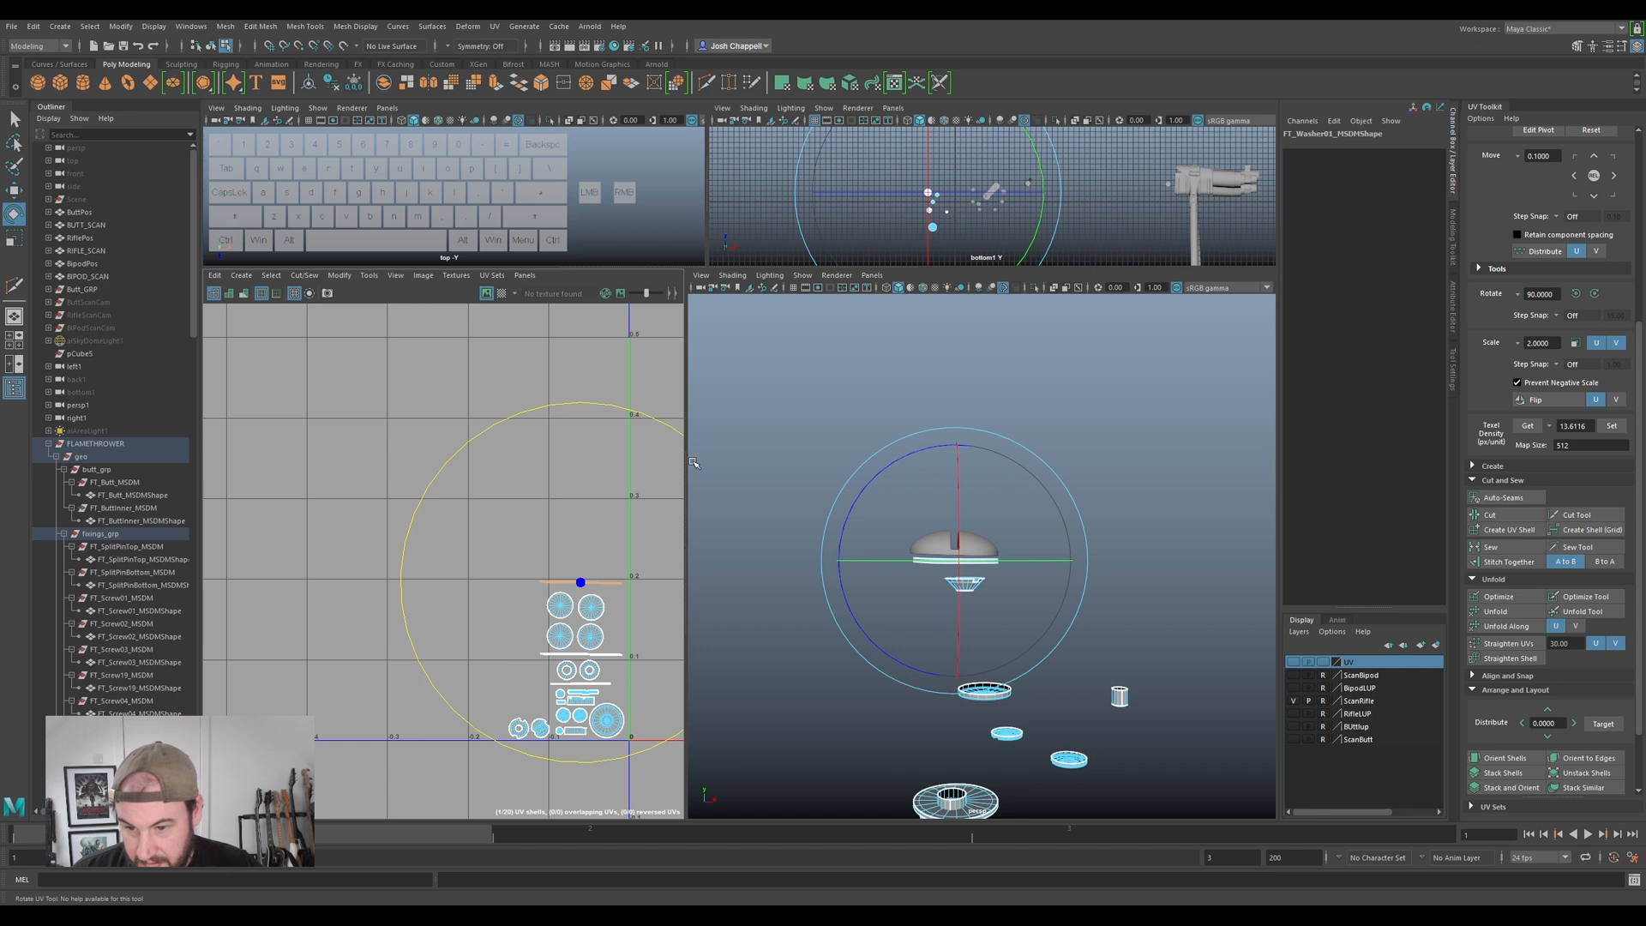
left_click_drag(665, 422, 662, 417)
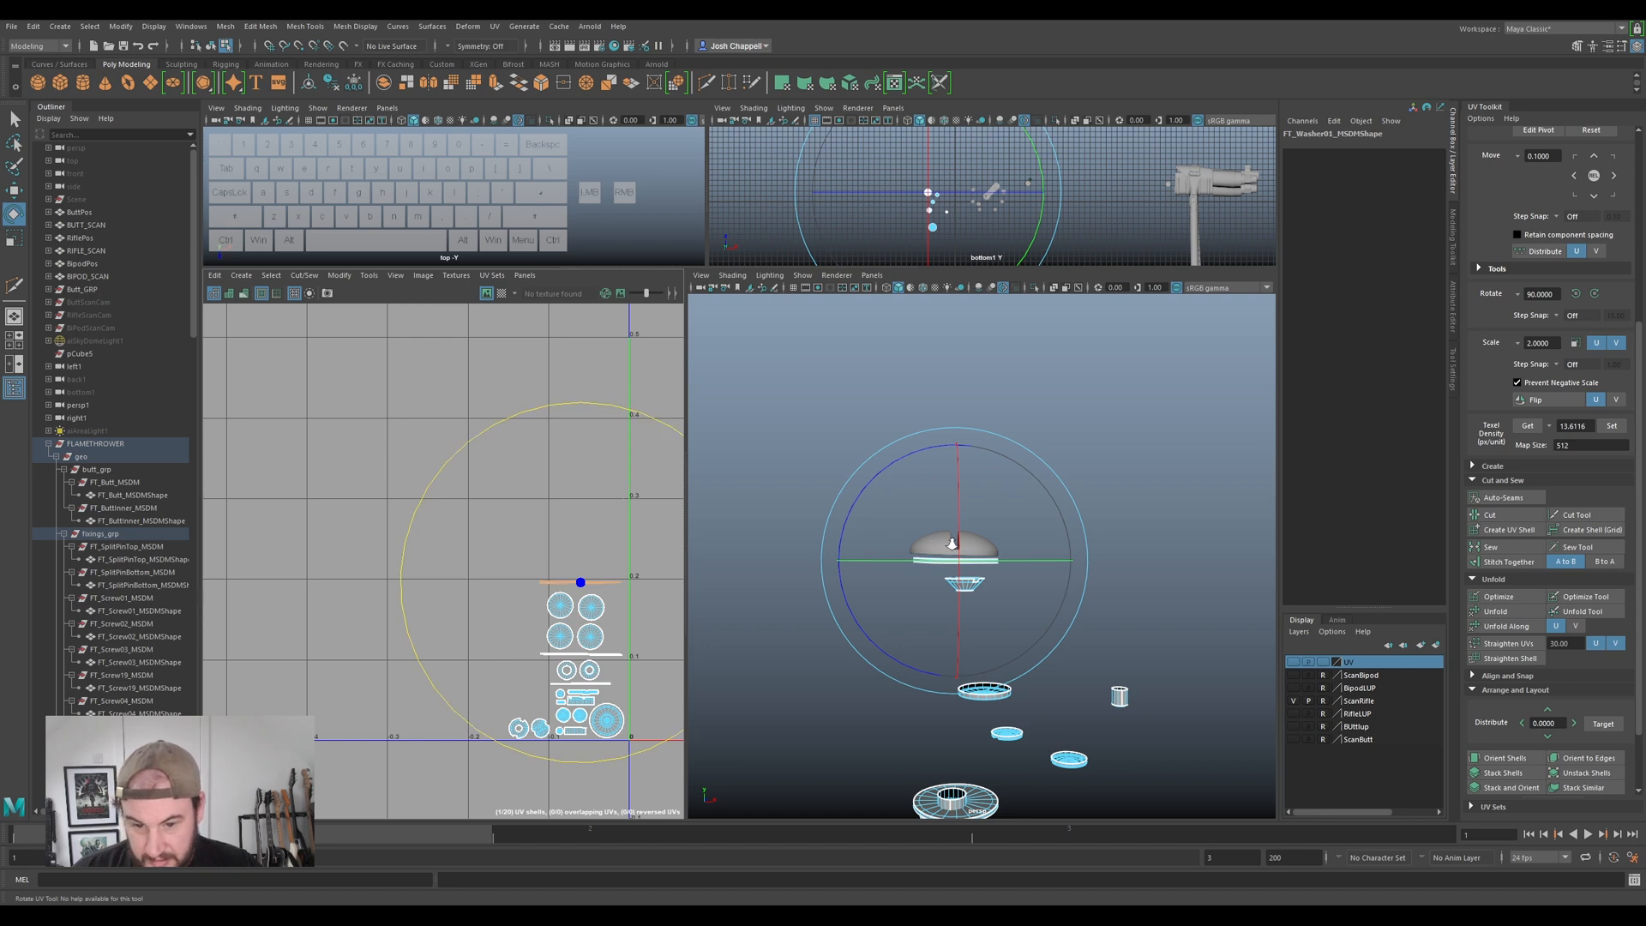
- Return to object selection and select the large slotted dome-head screw
scroll(1020, 562, "down", 2)
middle_click_drag(1024, 564, 961, 529, "alt")
right_click_drag(962, 530, 1201, 470, "alt")
left_click(1201, 471)
left_click_drag(1021, 489, 922, 583, "alt")
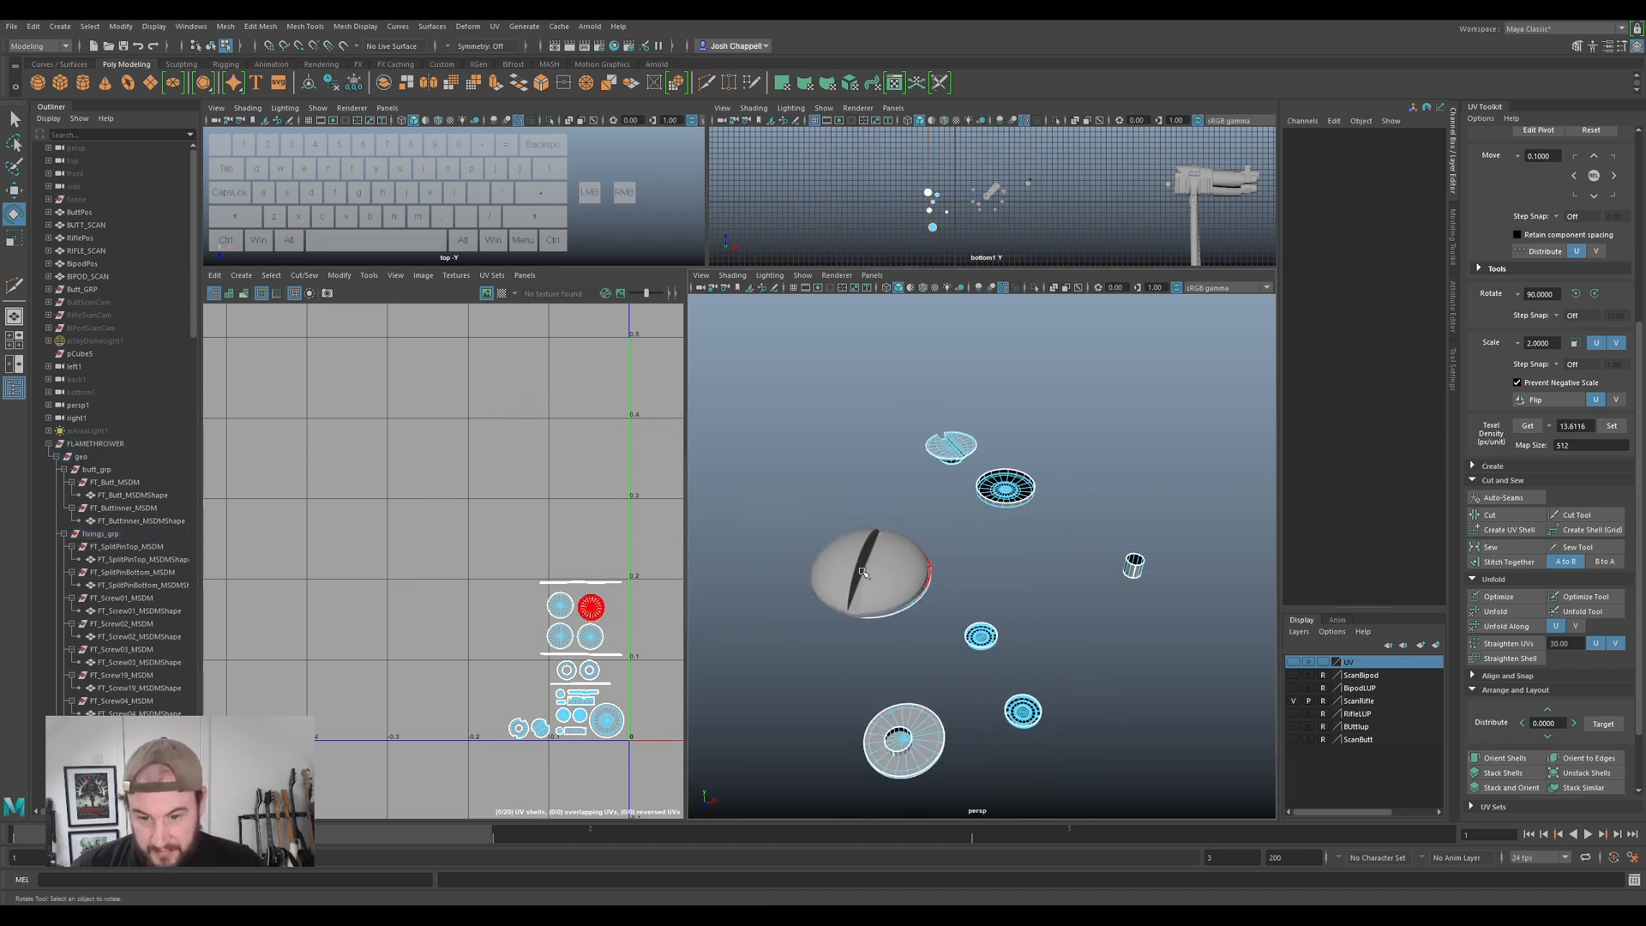
left_click(913, 569)
right_click_drag(912, 569, 971, 529)
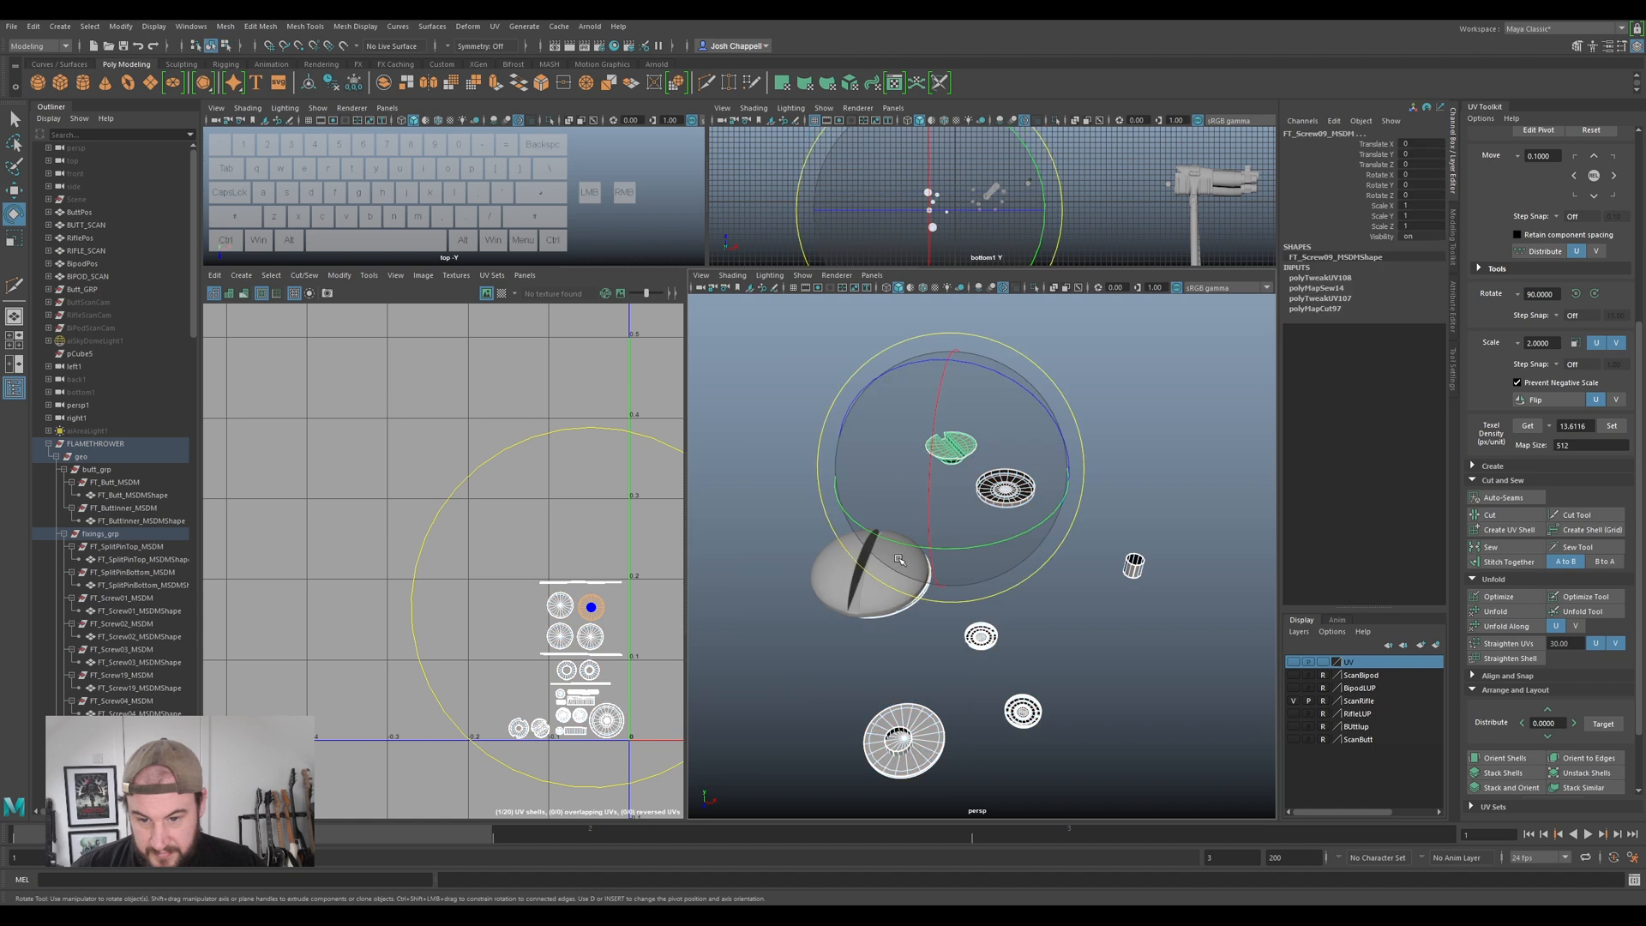
left_click(867, 599)
left_click_drag(816, 658, 820, 601, "alt")
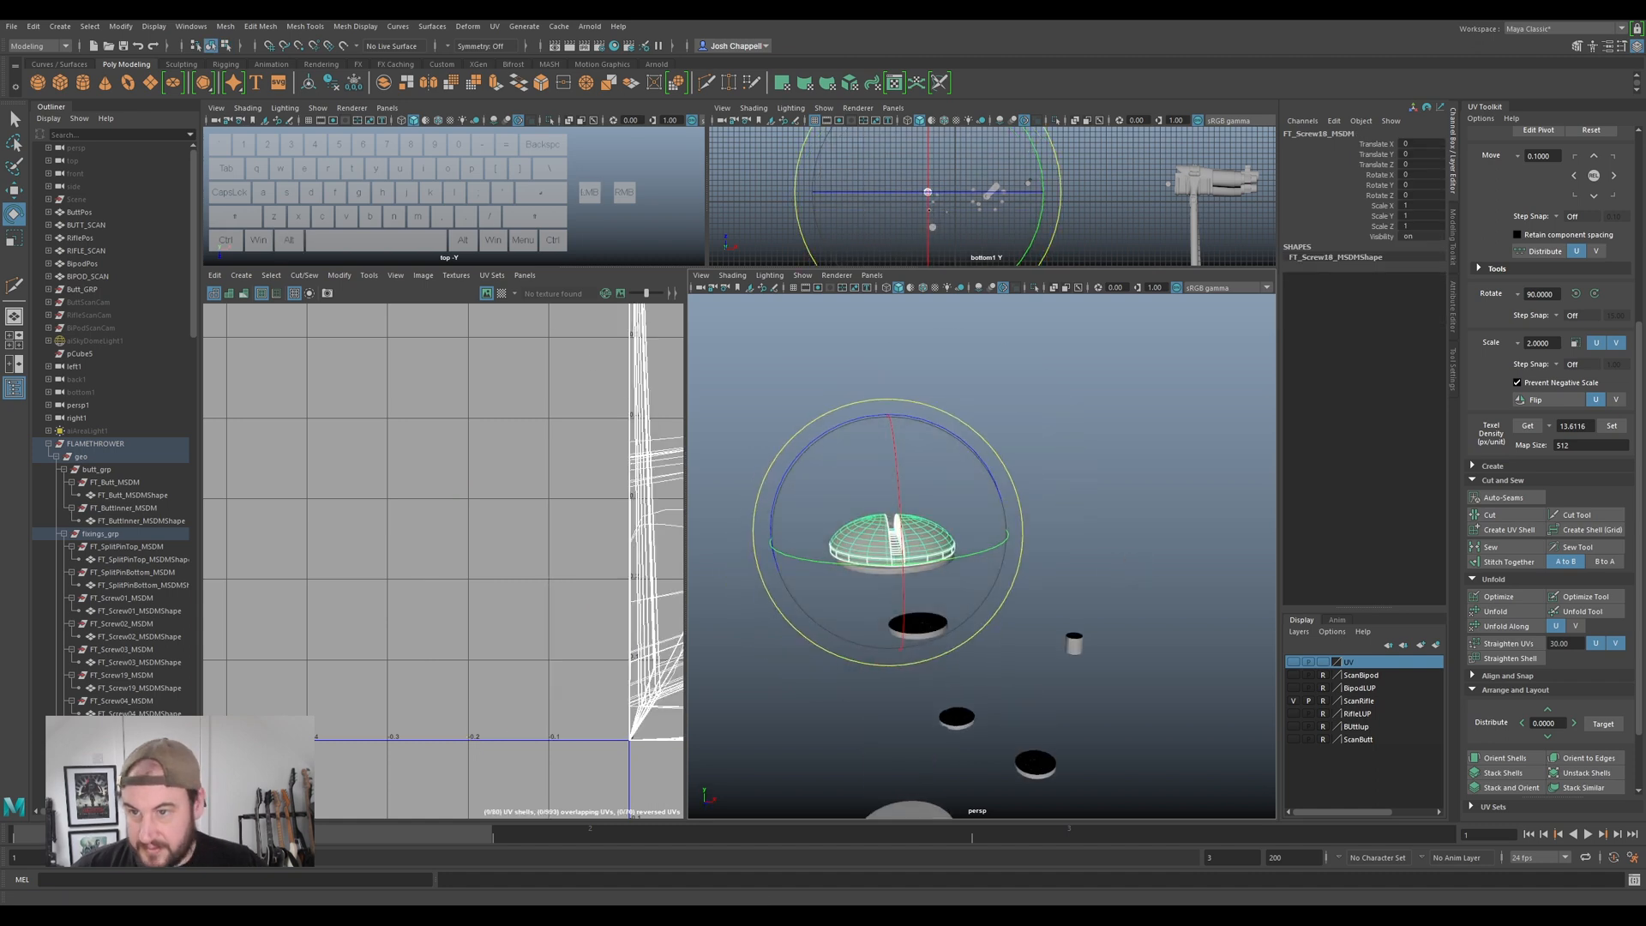
- Delete the dome screw's existing UVs and give it a new camera-based projection
left_click(497, 27)
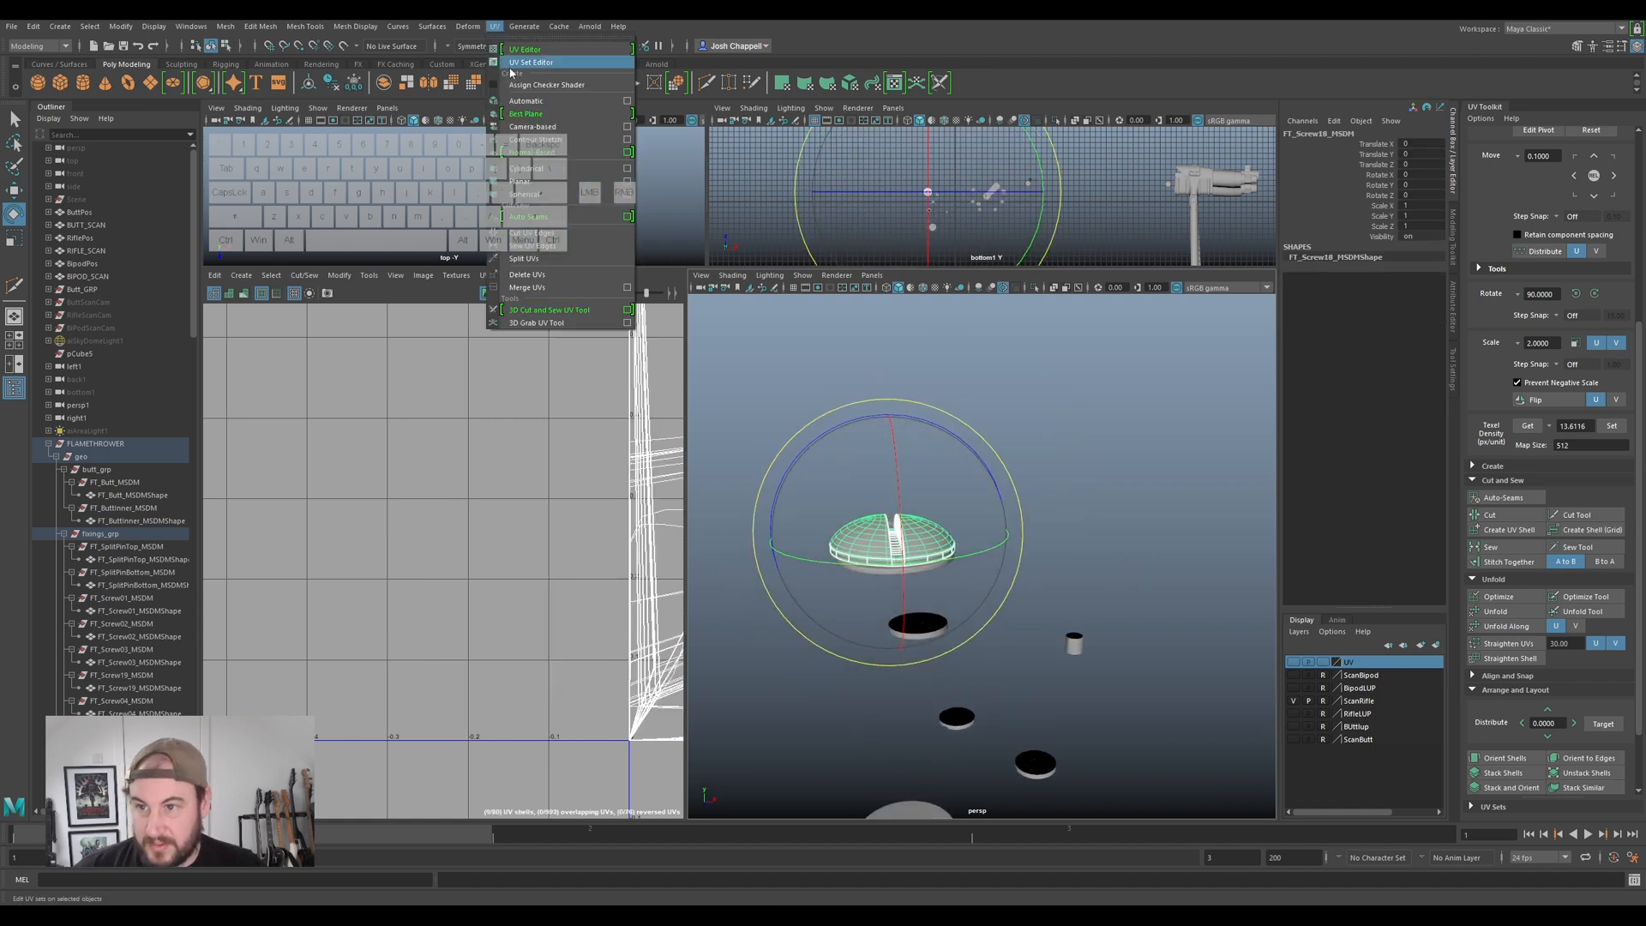
left_click(526, 274)
left_click(876, 521)
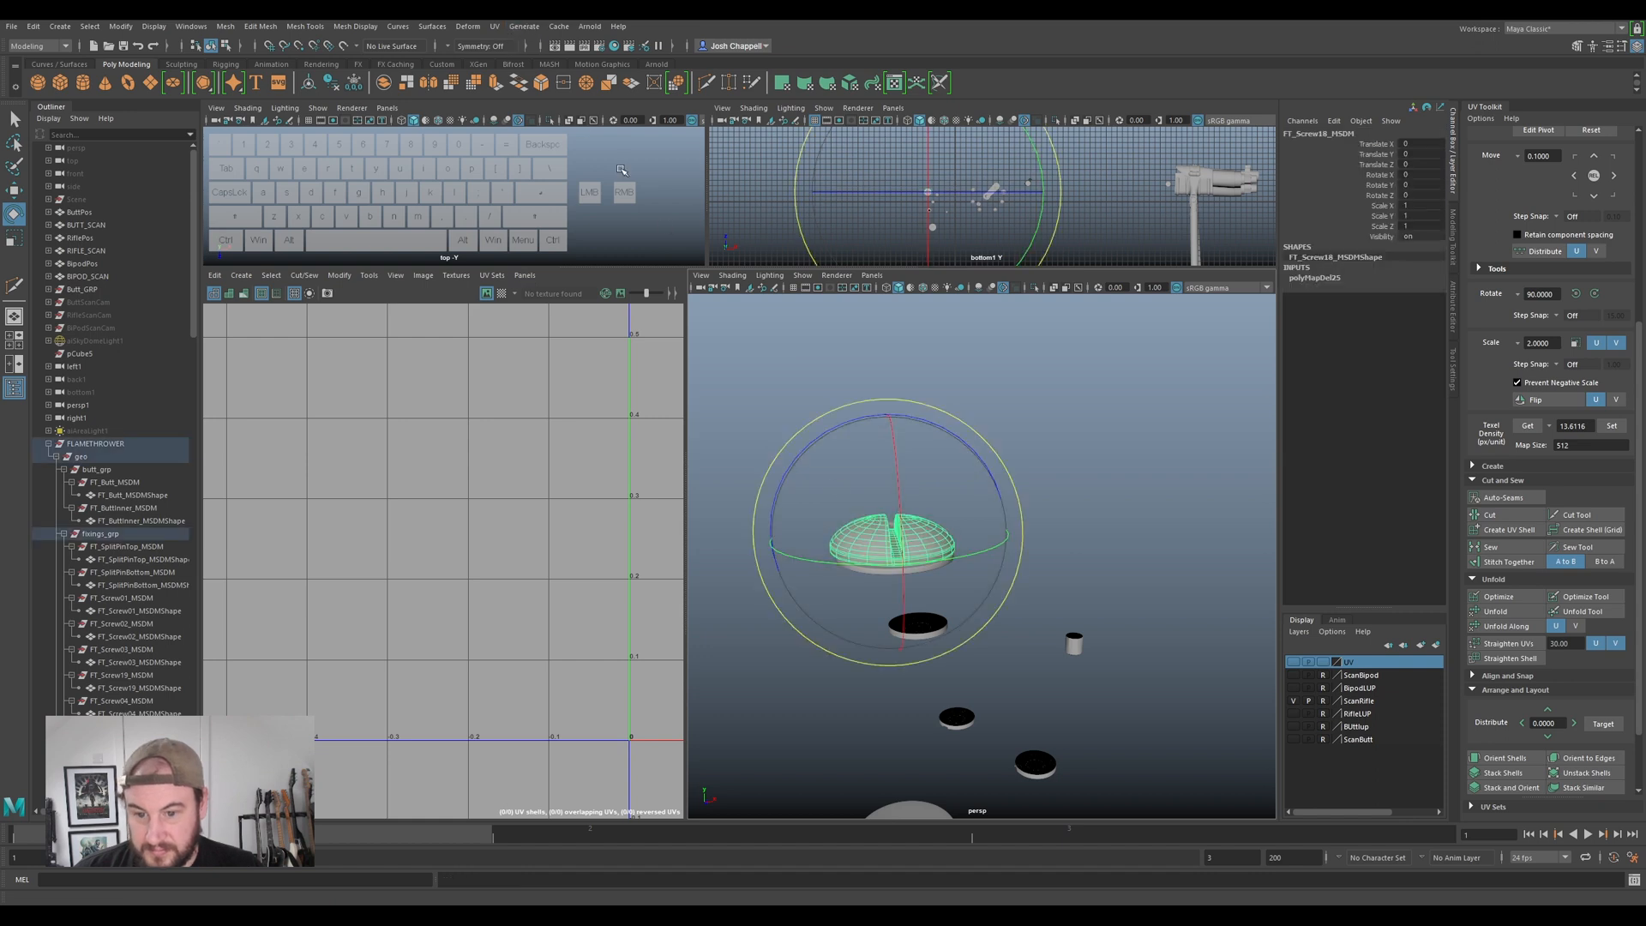
left_click(499, 27)
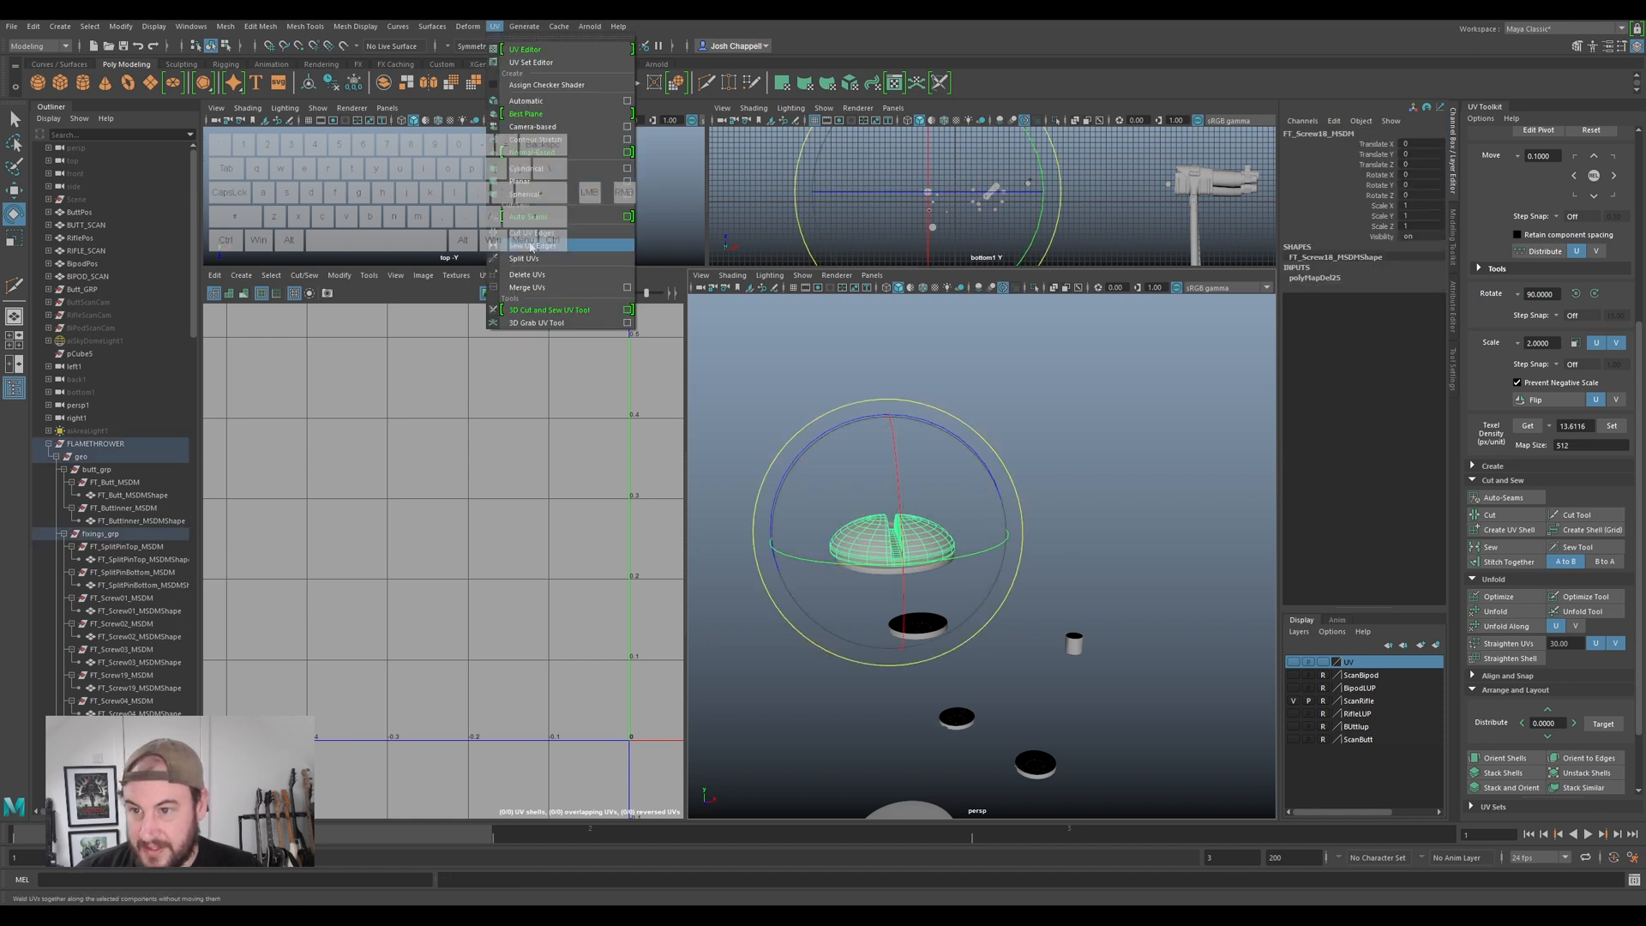
left_click(540, 126)
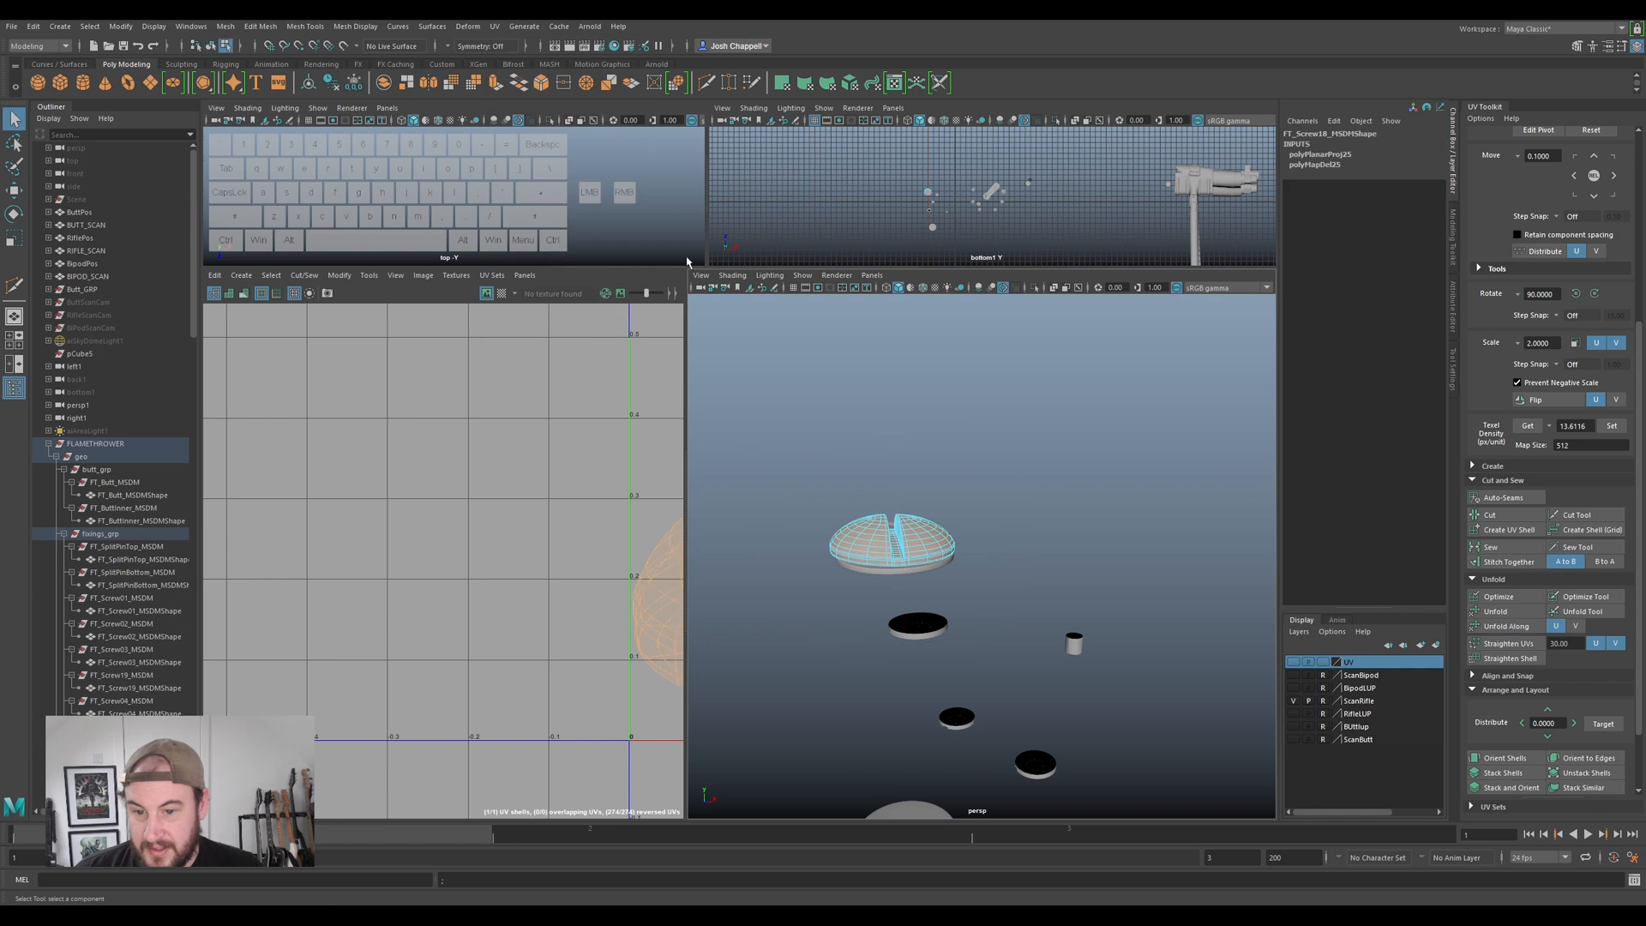
- Select the full edge loop around the dome's upper rim, level with the slot's floor
scroll(898, 522, "up", 4)
left_click(810, 557)
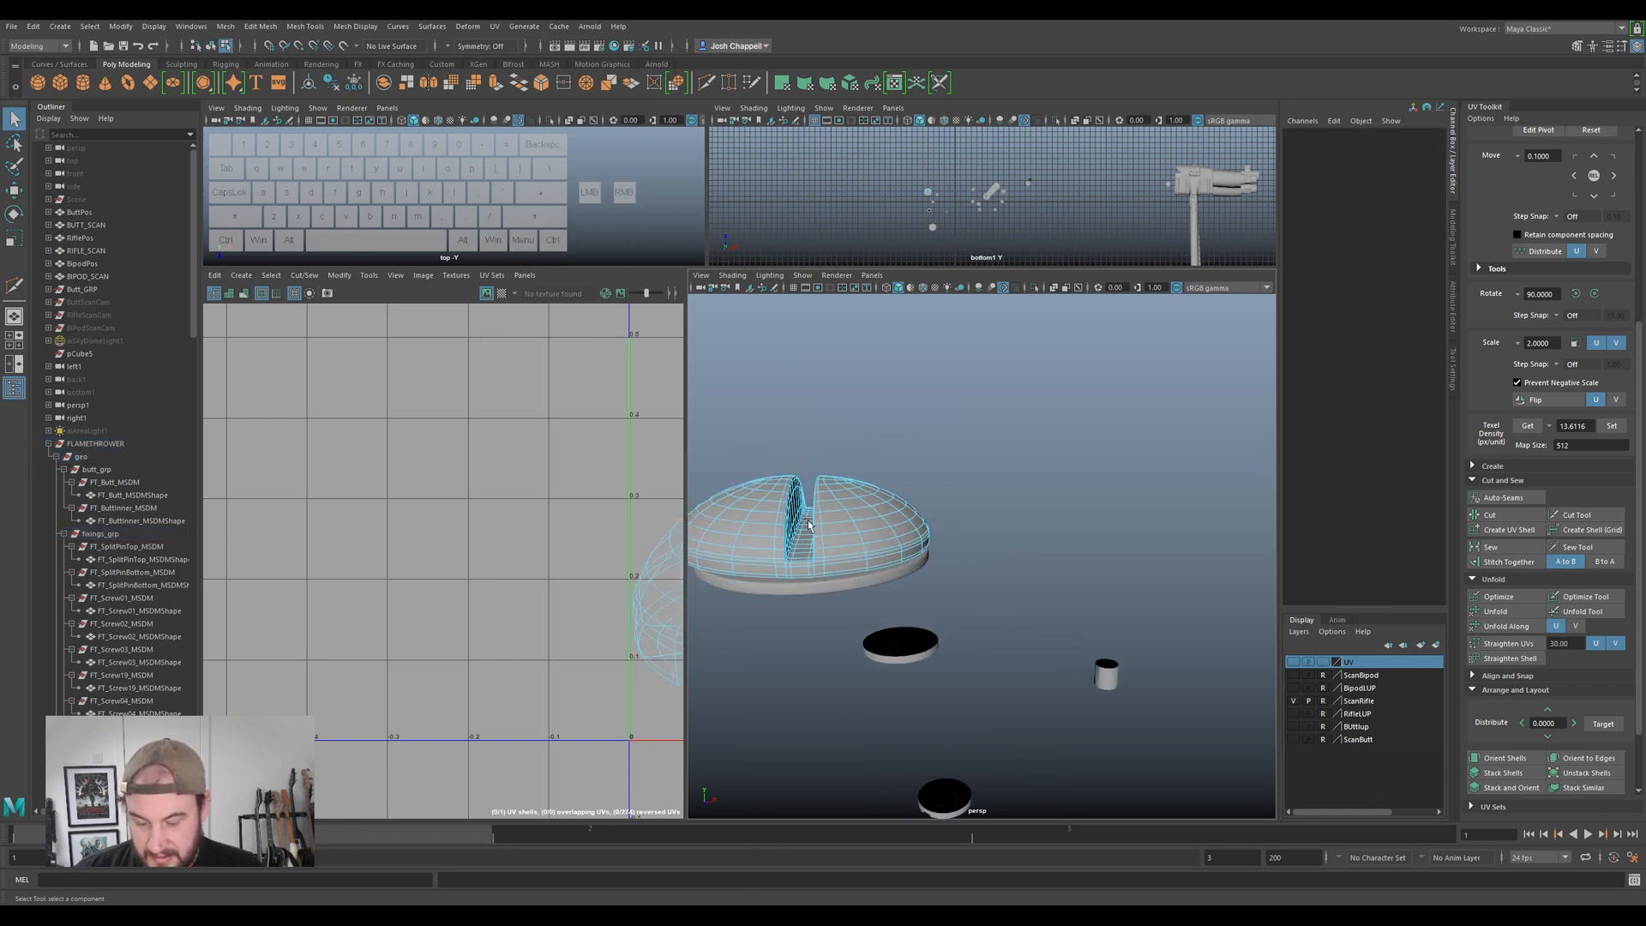
right_click_drag(832, 547, 882, 502, "alt")
left_click_drag(882, 502, 991, 478, "alt")
left_click(990, 479)
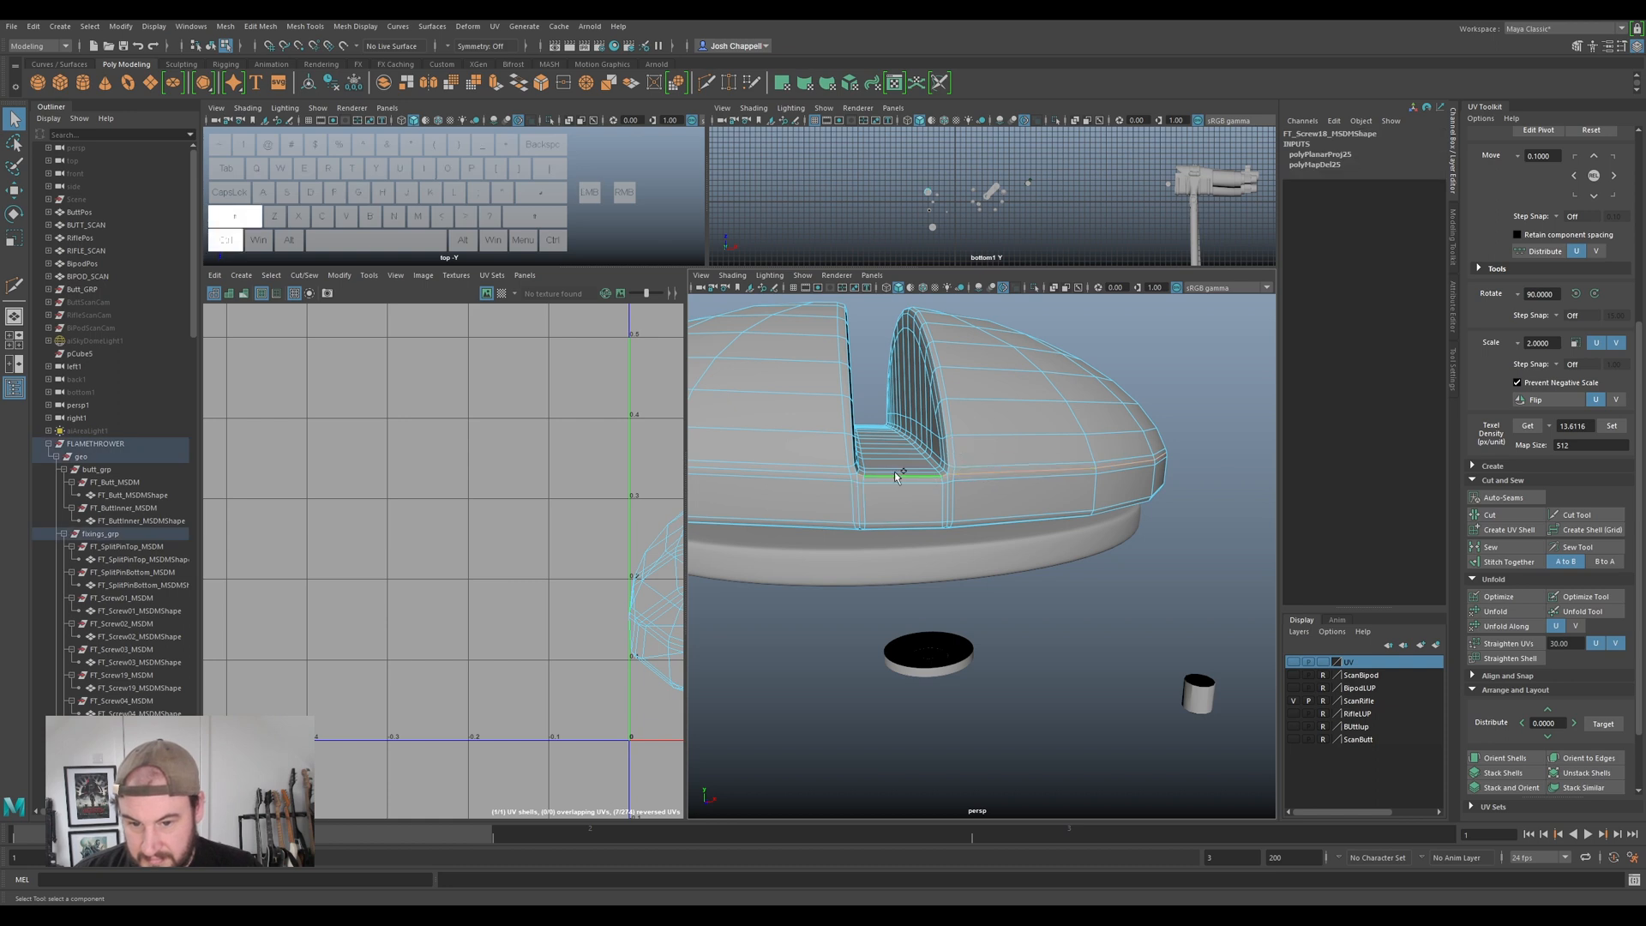
left_click_drag(950, 464, 915, 457, "alt")
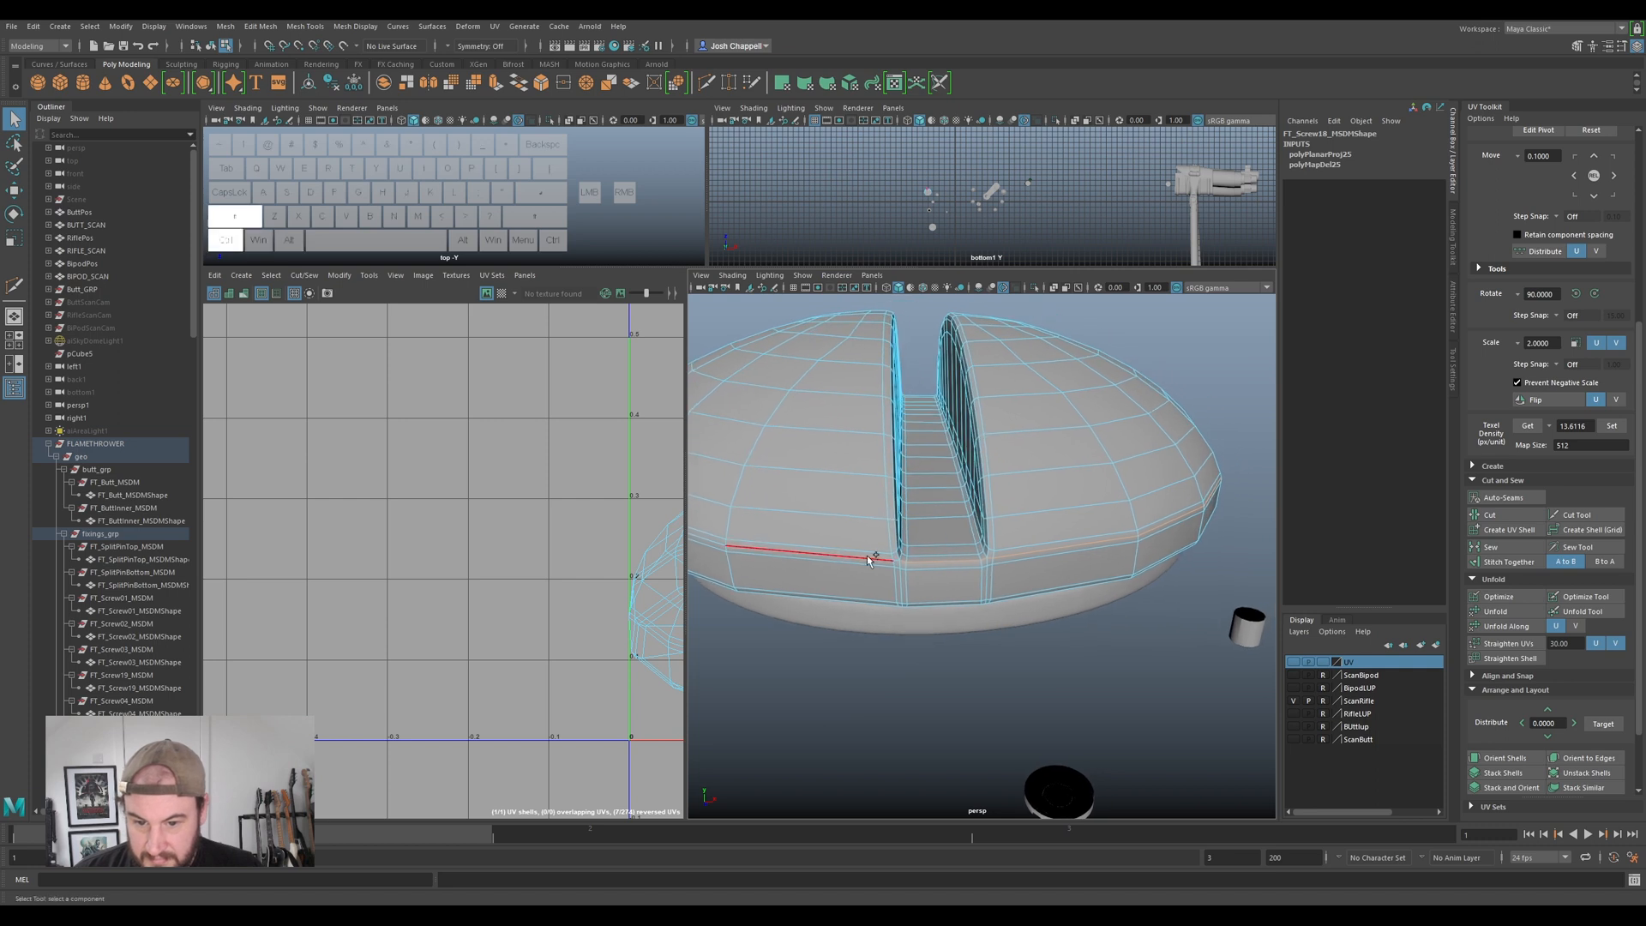
left_click(1021, 553)
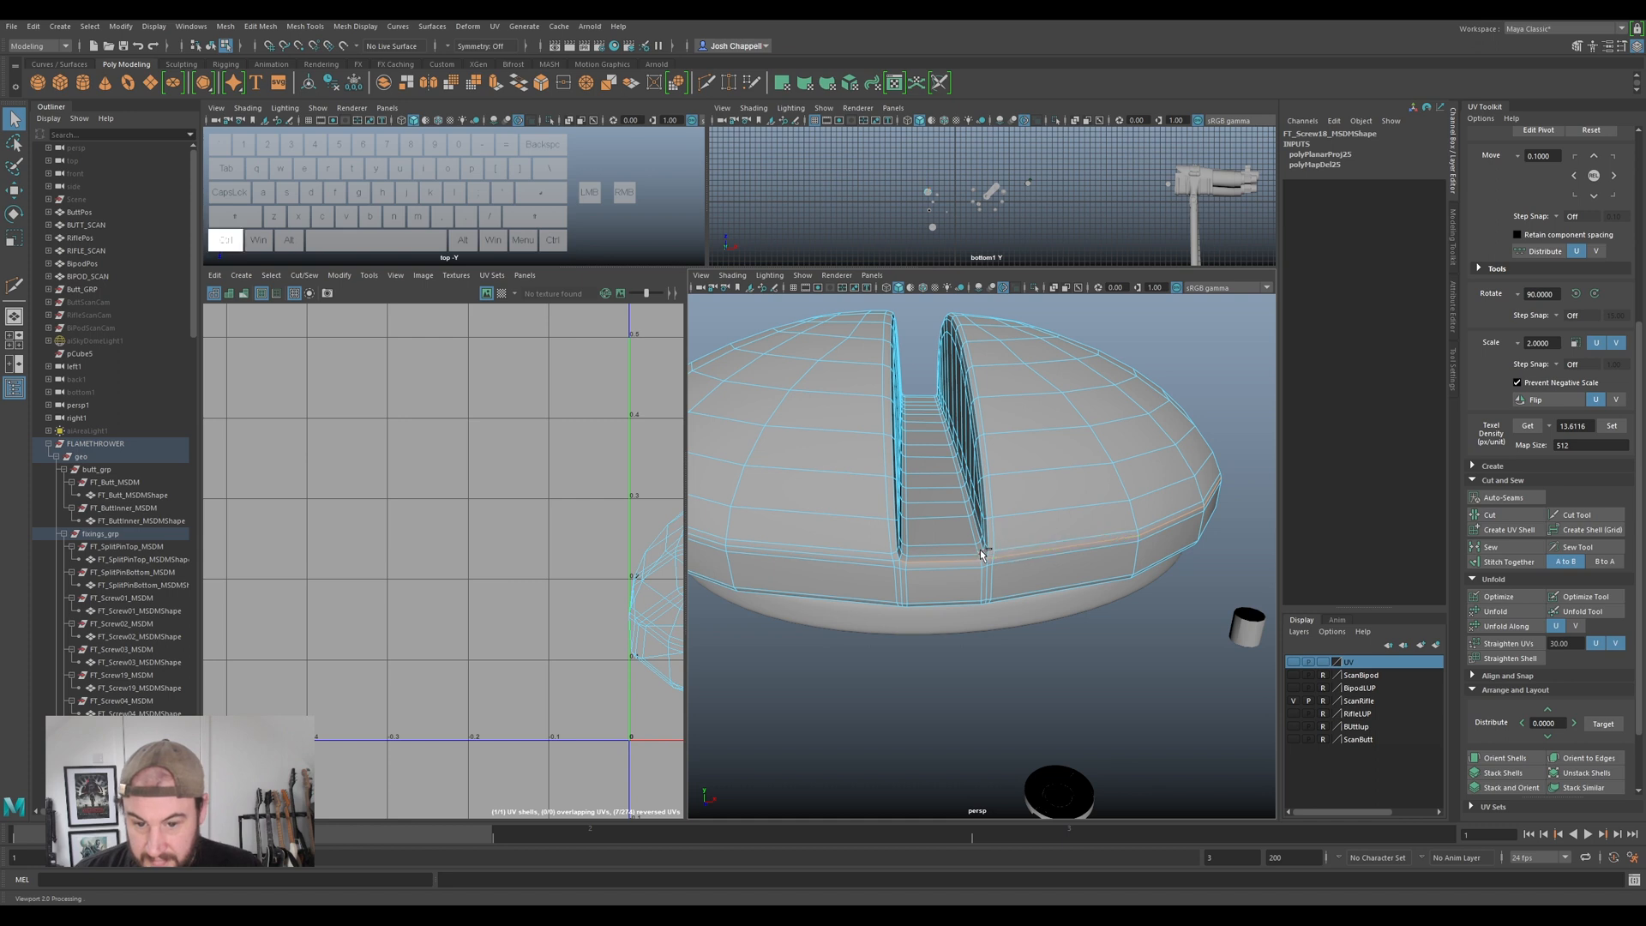
key("ctrl+z")
key("ctrl+z")
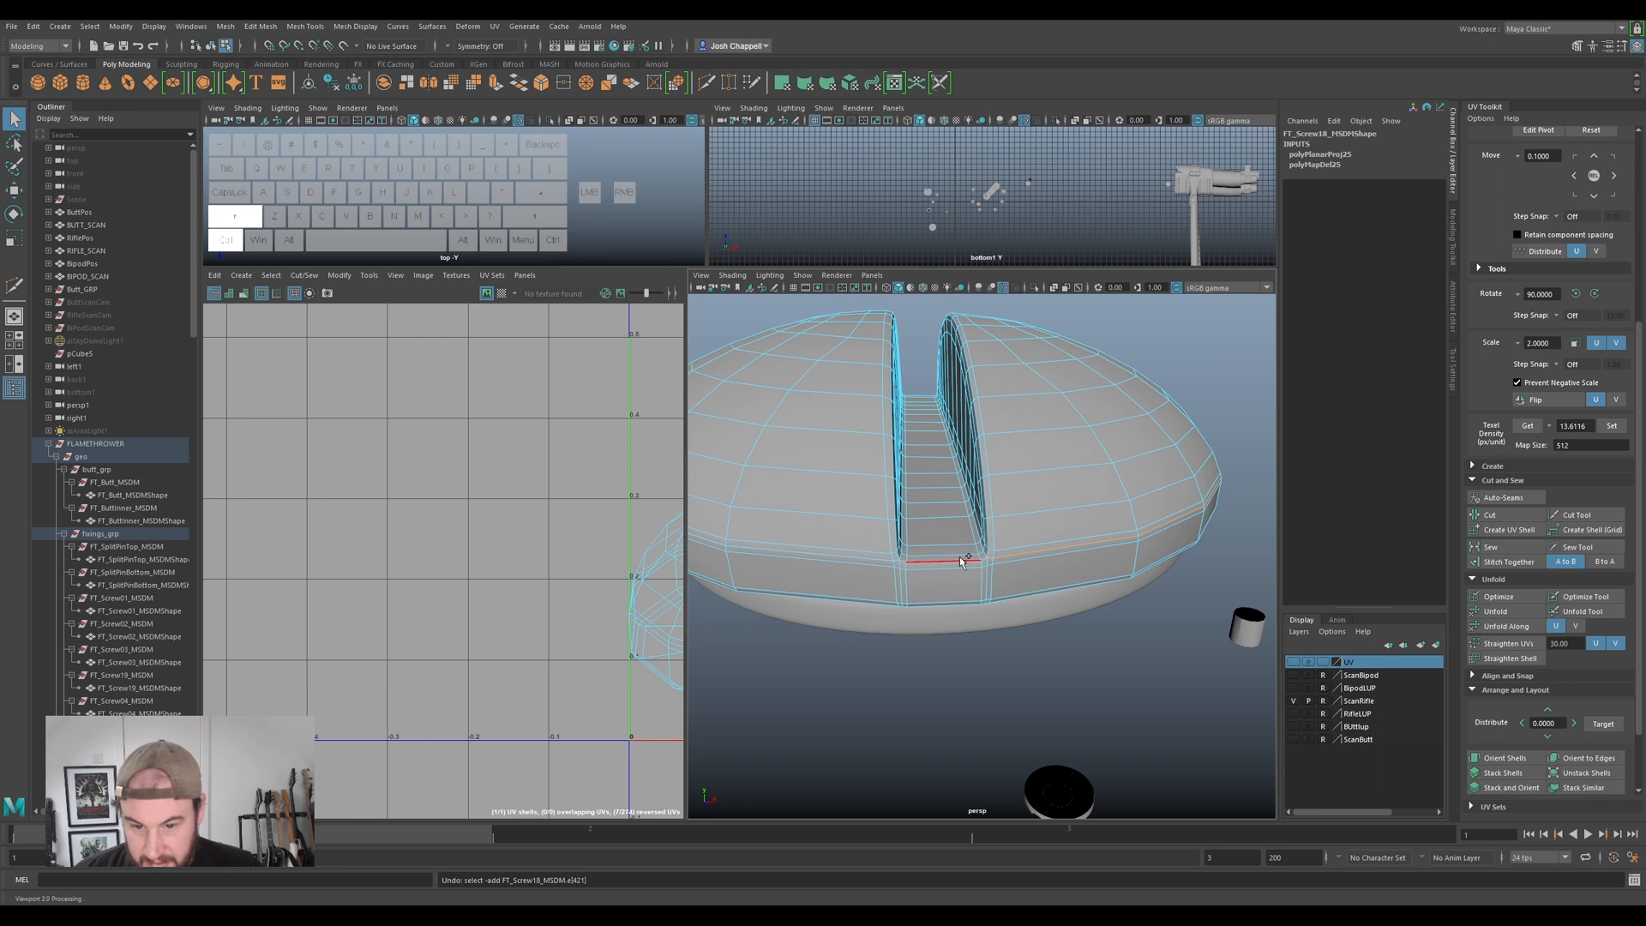
double_click(870, 561, "shift")
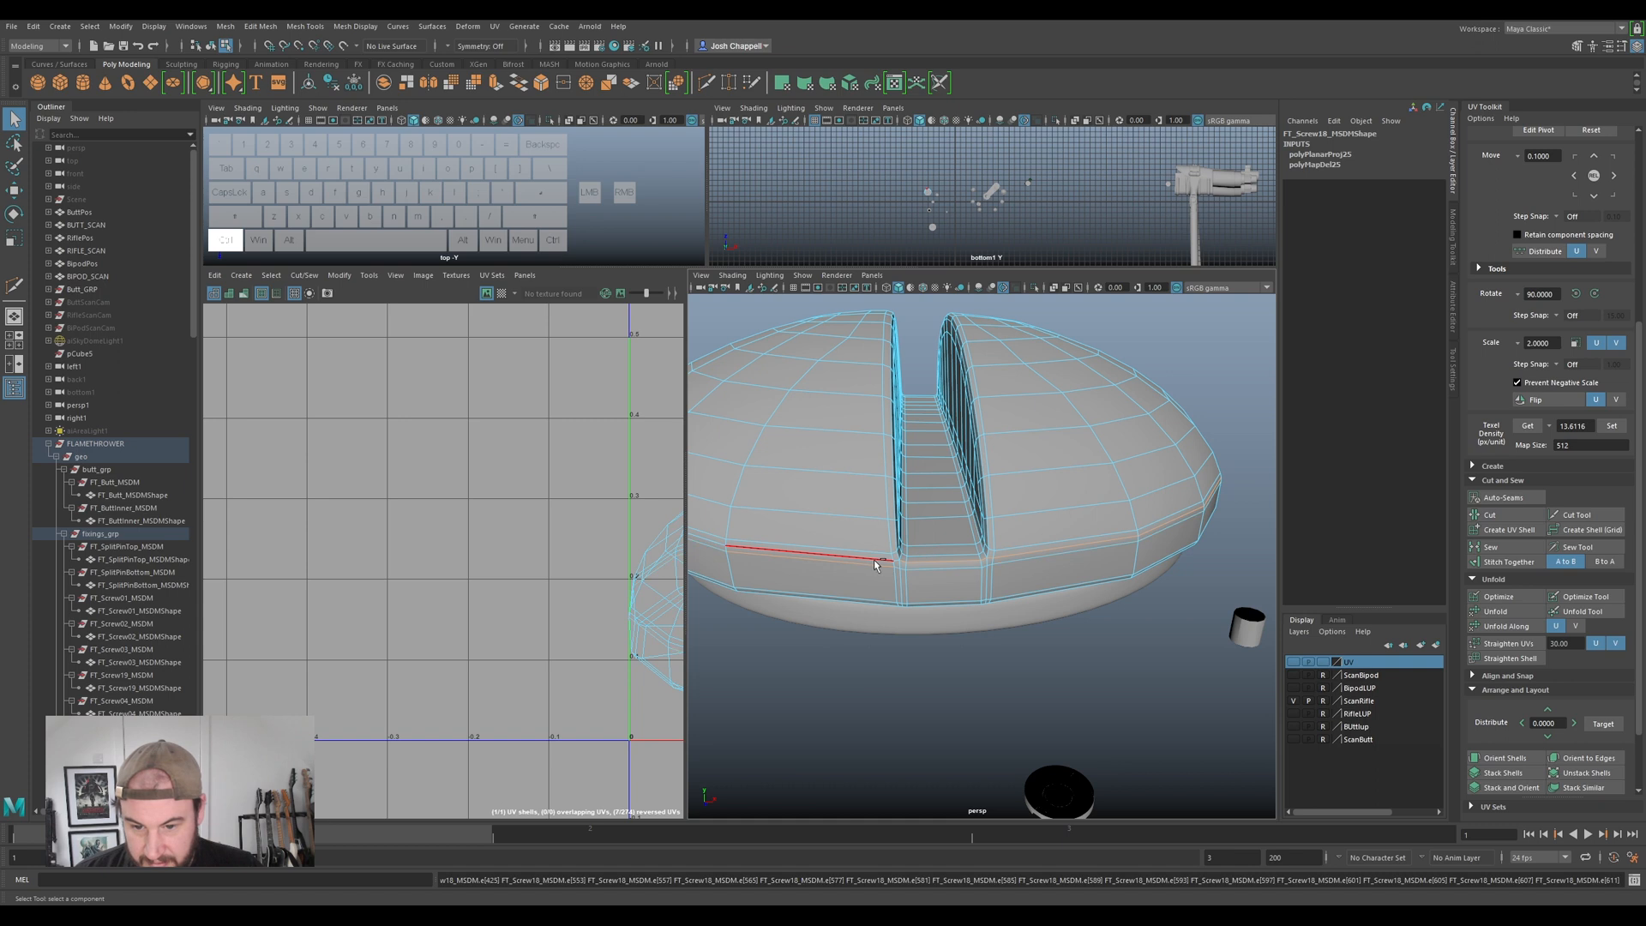
key("ctrl+z")
double_click(868, 562, "ctrl+shift")
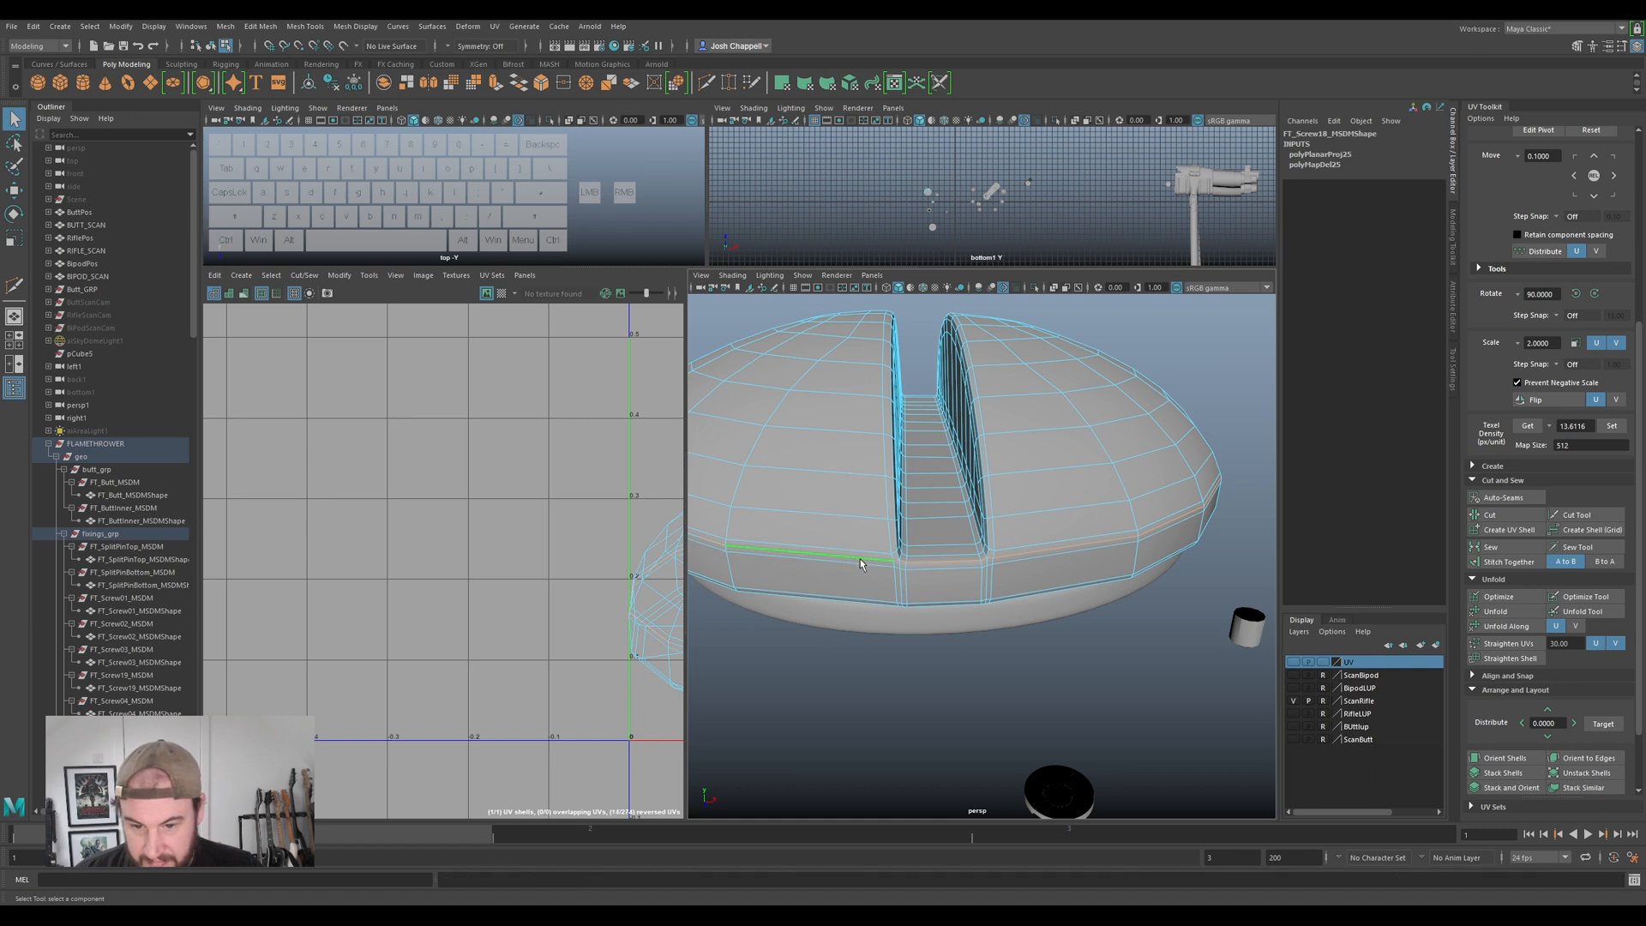
- Add the rim's lower edge loop around the underside to the selection and cut the UVs along both loops
scroll(858, 582, "down", 5)
left_click_drag(856, 582, 966, 500, "alt")
scroll(966, 500, "up", 4, "alt")
mouse_move(935, 582)
left_mouse_down("alt")
mouse_move(913, 586)
mouse_move(928, 590)
left_mouse_up("alt")
scroll(901, 557, "up", 3, "alt")
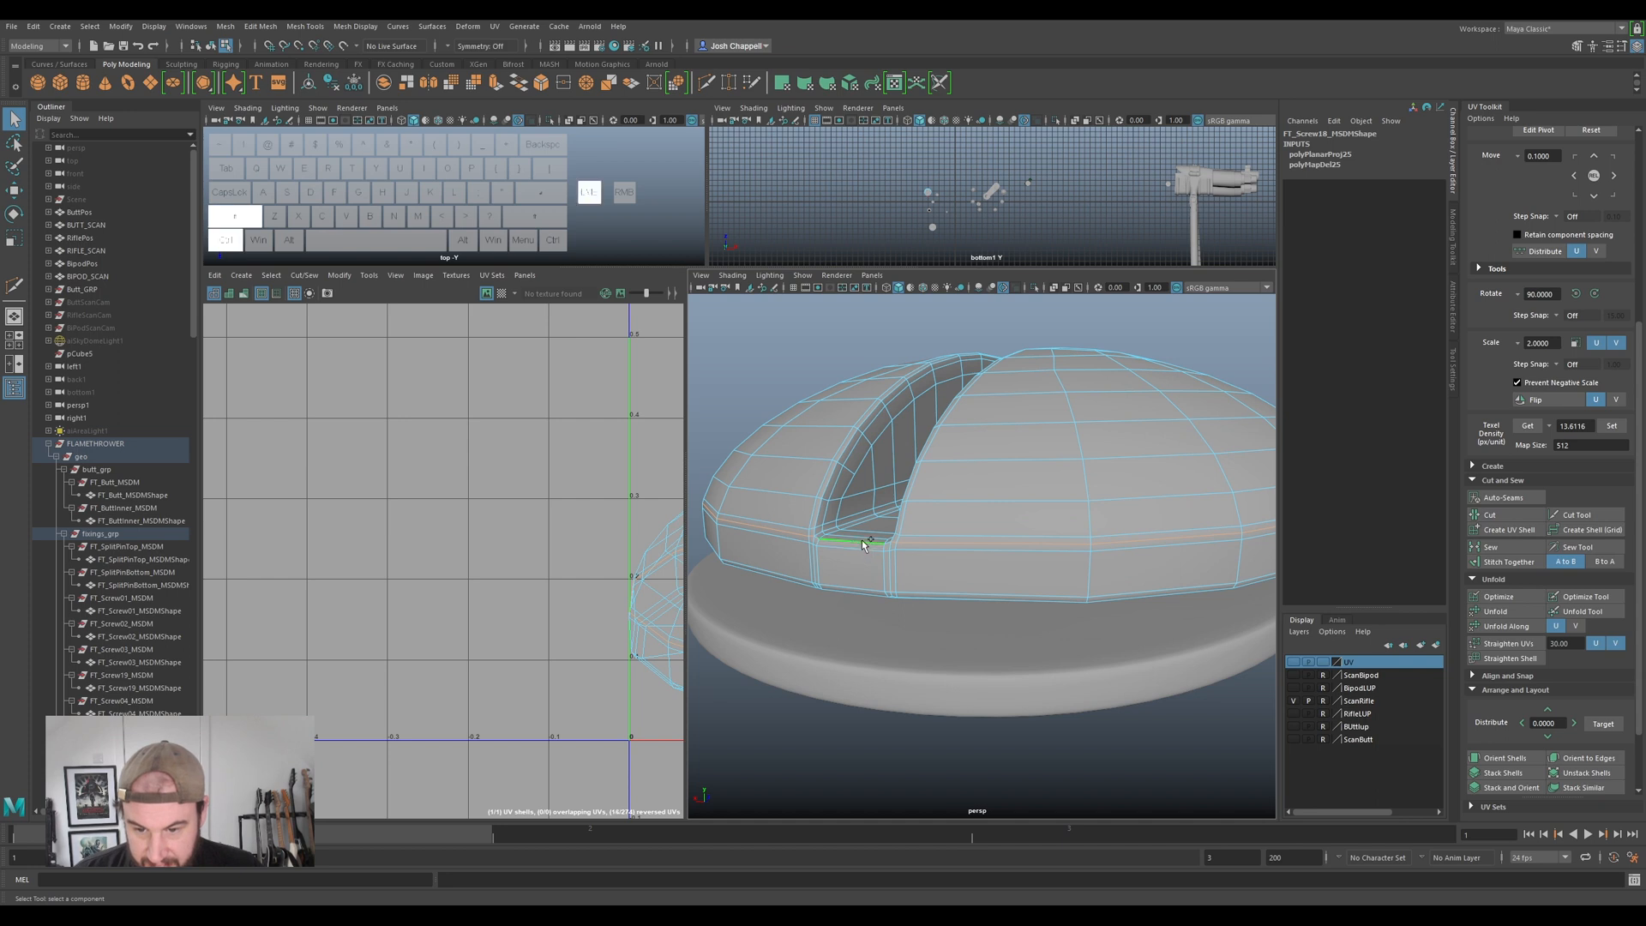
left_click_drag(861, 542, 868, 540, "alt")
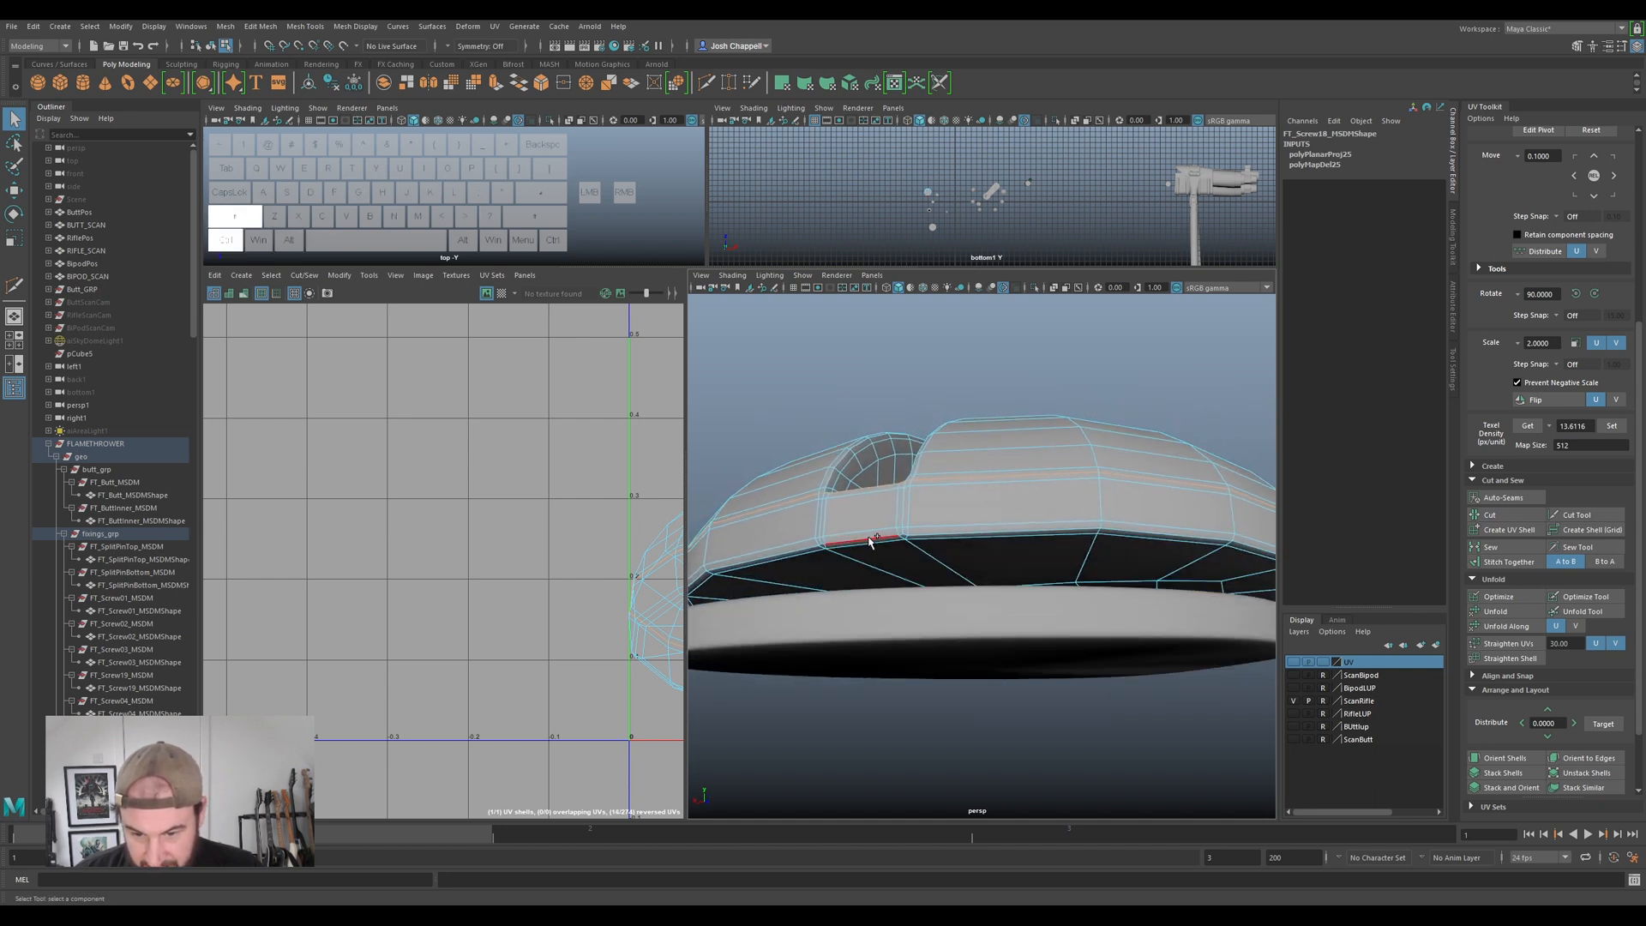
left_click(869, 550, "ctrl+shift")
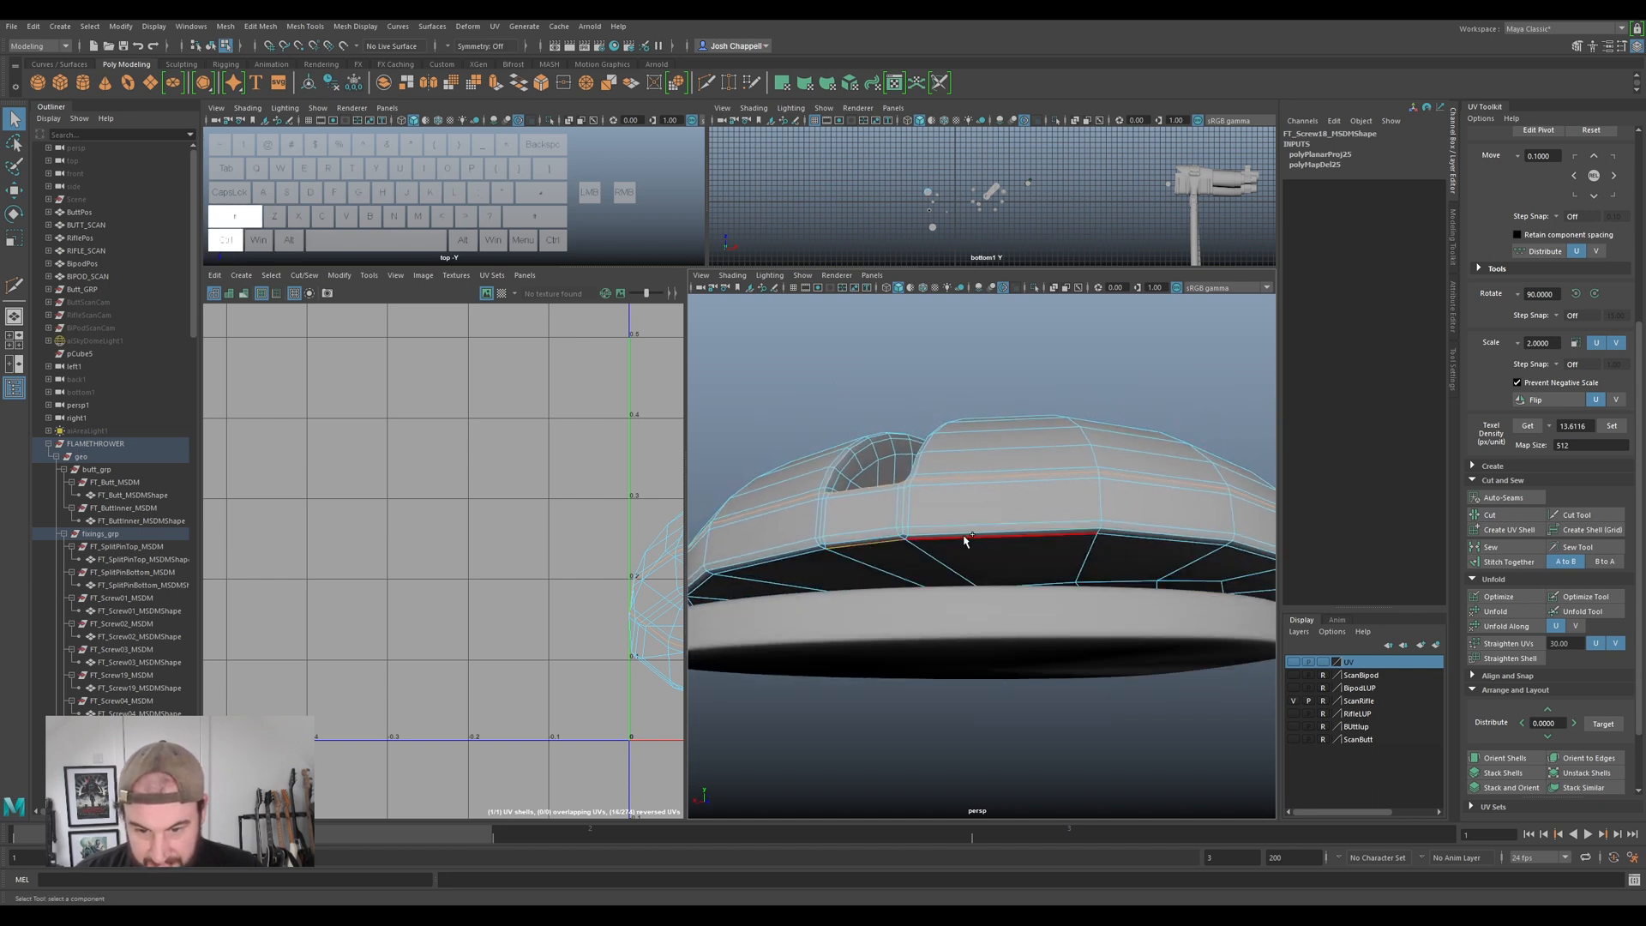
left_click(804, 562, "ctrl+shift")
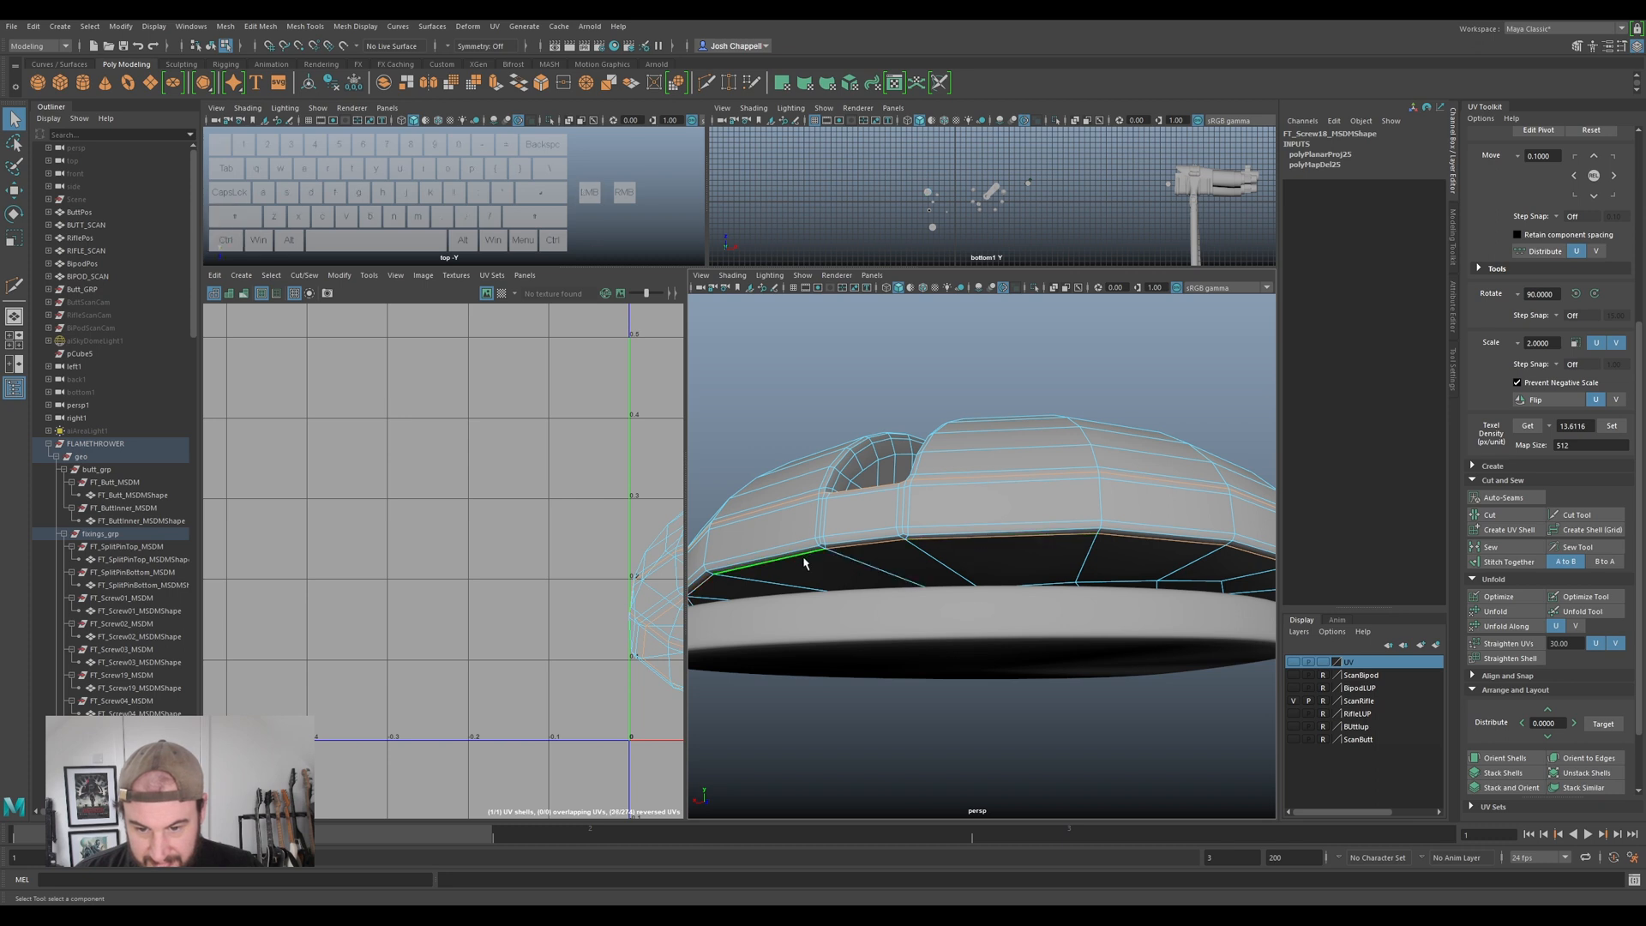
left_click_drag(727, 612, 874, 613, "alt")
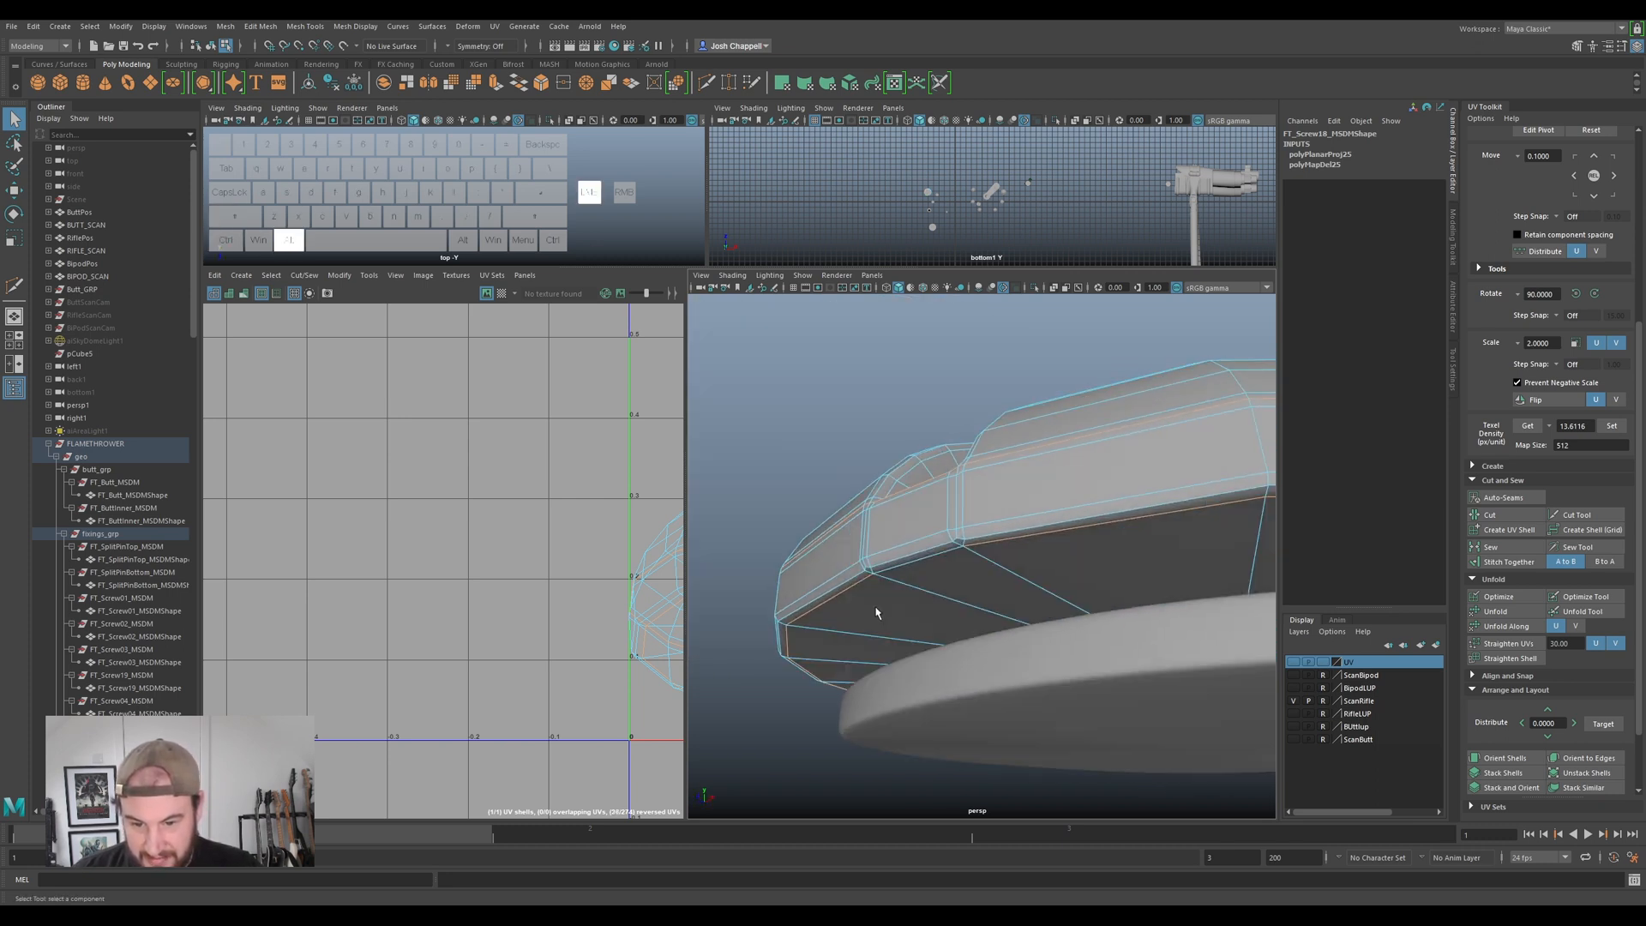
left_click(914, 561, "ctrl+shift")
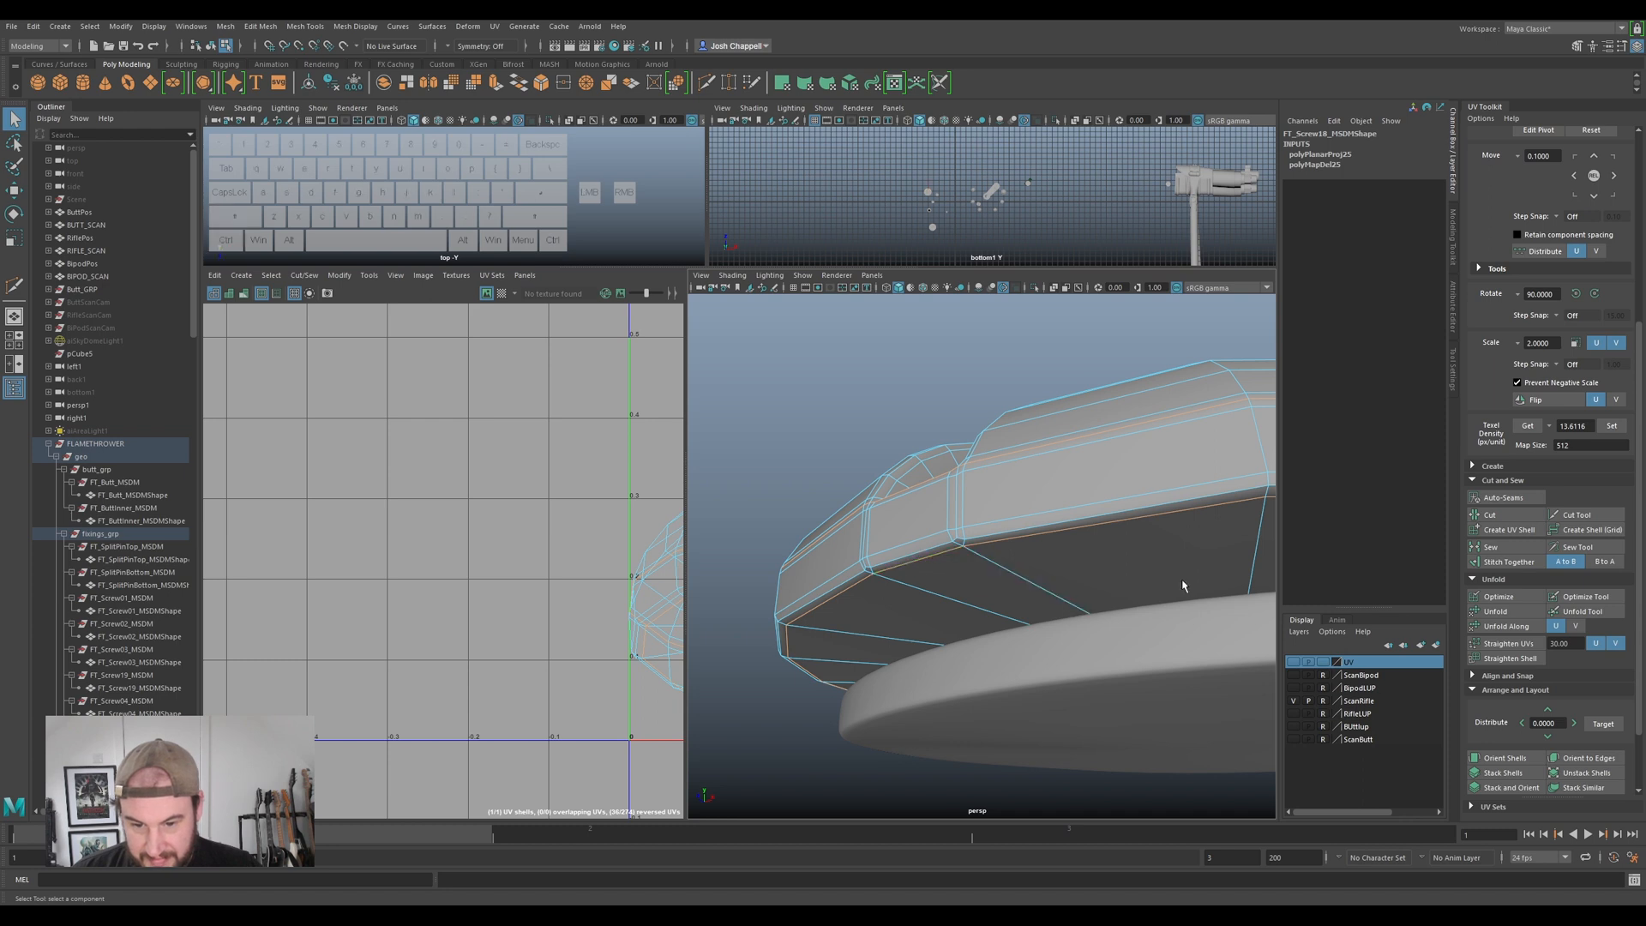
left_click(1489, 514)
- Unfold the dome's UV shell and display the checker texture
key("e")
left_click_drag(1093, 454, 1024, 557, "alt")
scroll(995, 560, "down", 3)
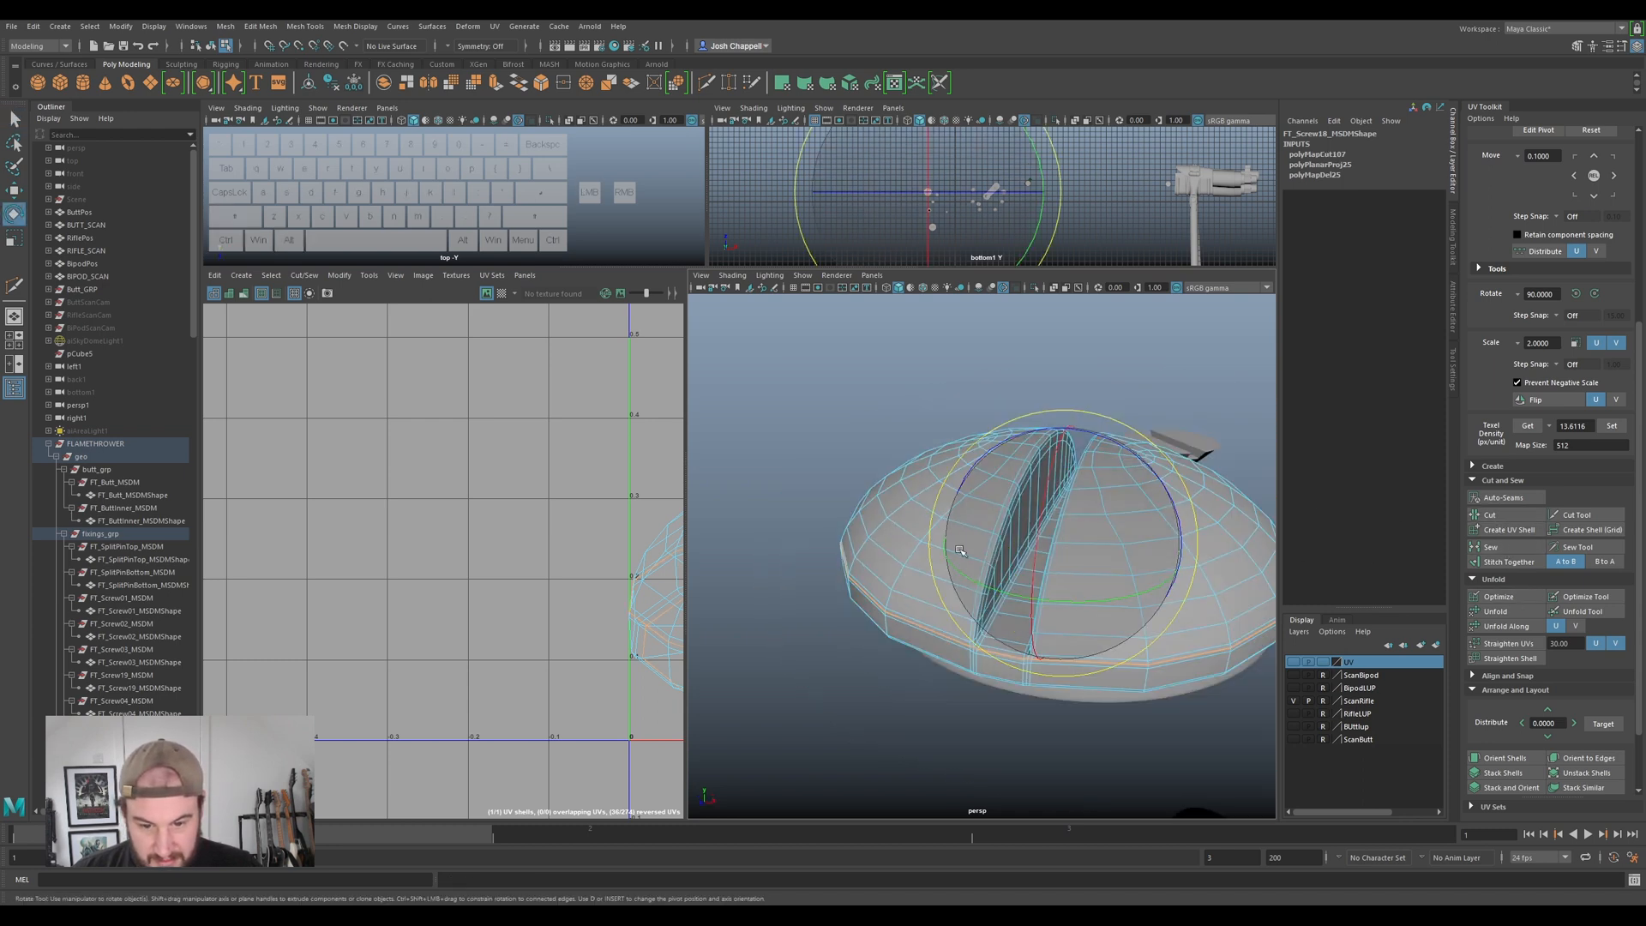
right_click_drag(661, 589, 619, 571)
left_click(657, 549)
key("ctrl+u")
scroll(624, 546, "down", 3)
middle_click_drag(660, 599, 463, 575, "alt")
left_click(464, 575)
key("w")
left_click(502, 293)
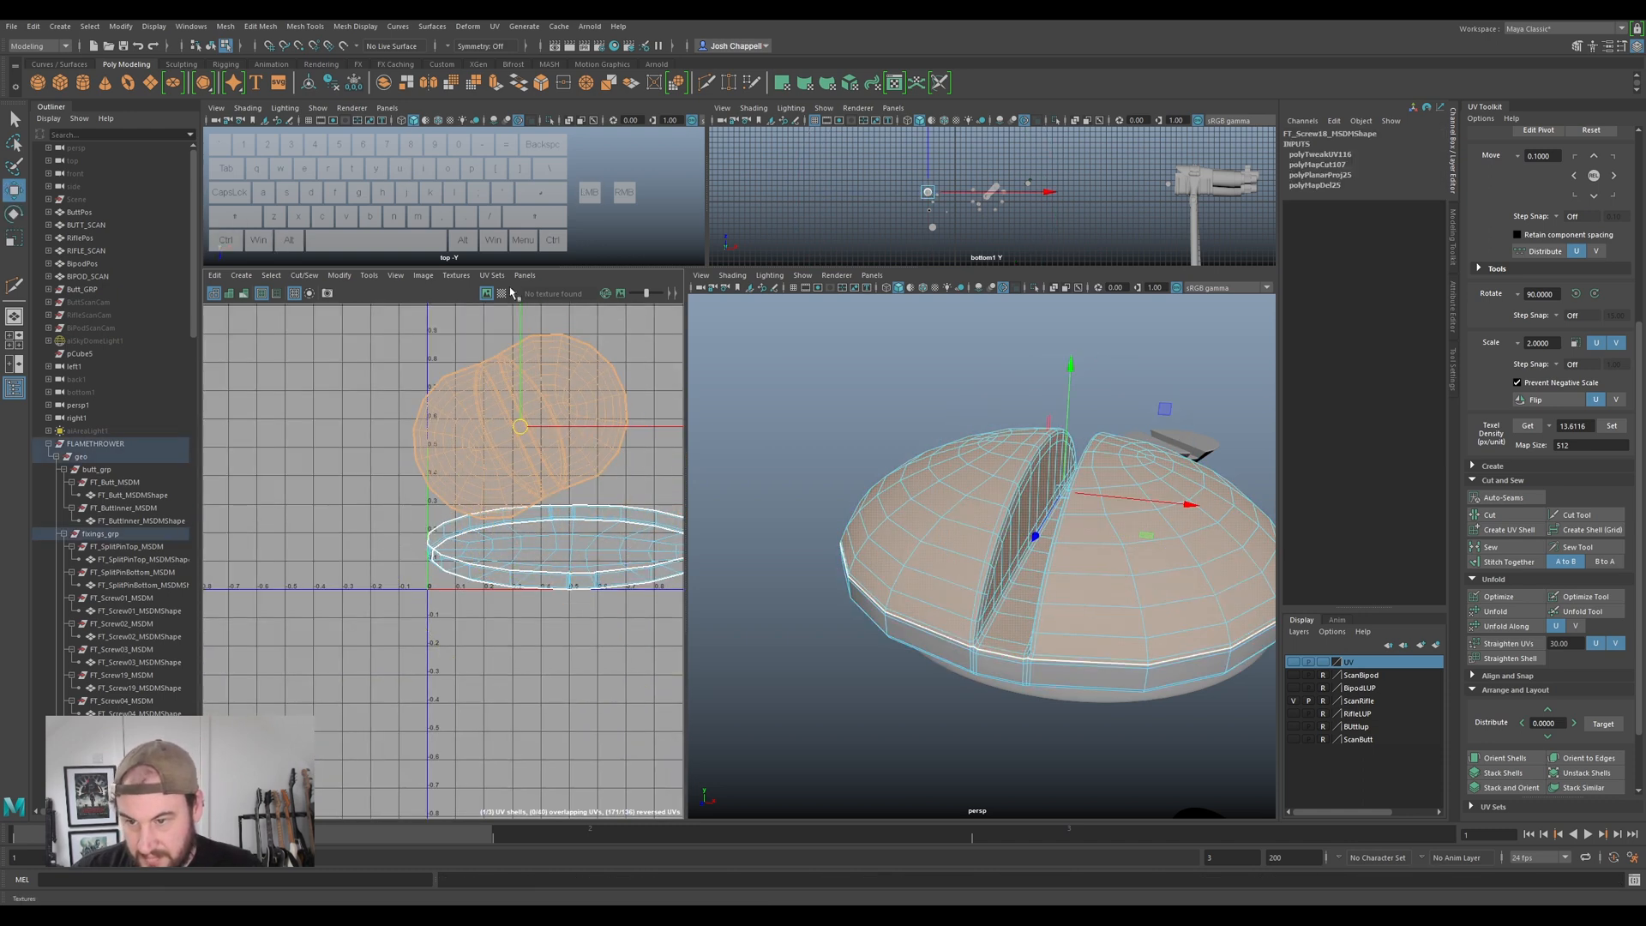
- Set the dome shell's texel density to 13.6116, move it just outside the tile and rotate it so the slot stands upright
left_click_drag(917, 523, 956, 524, "alt")
key("e")
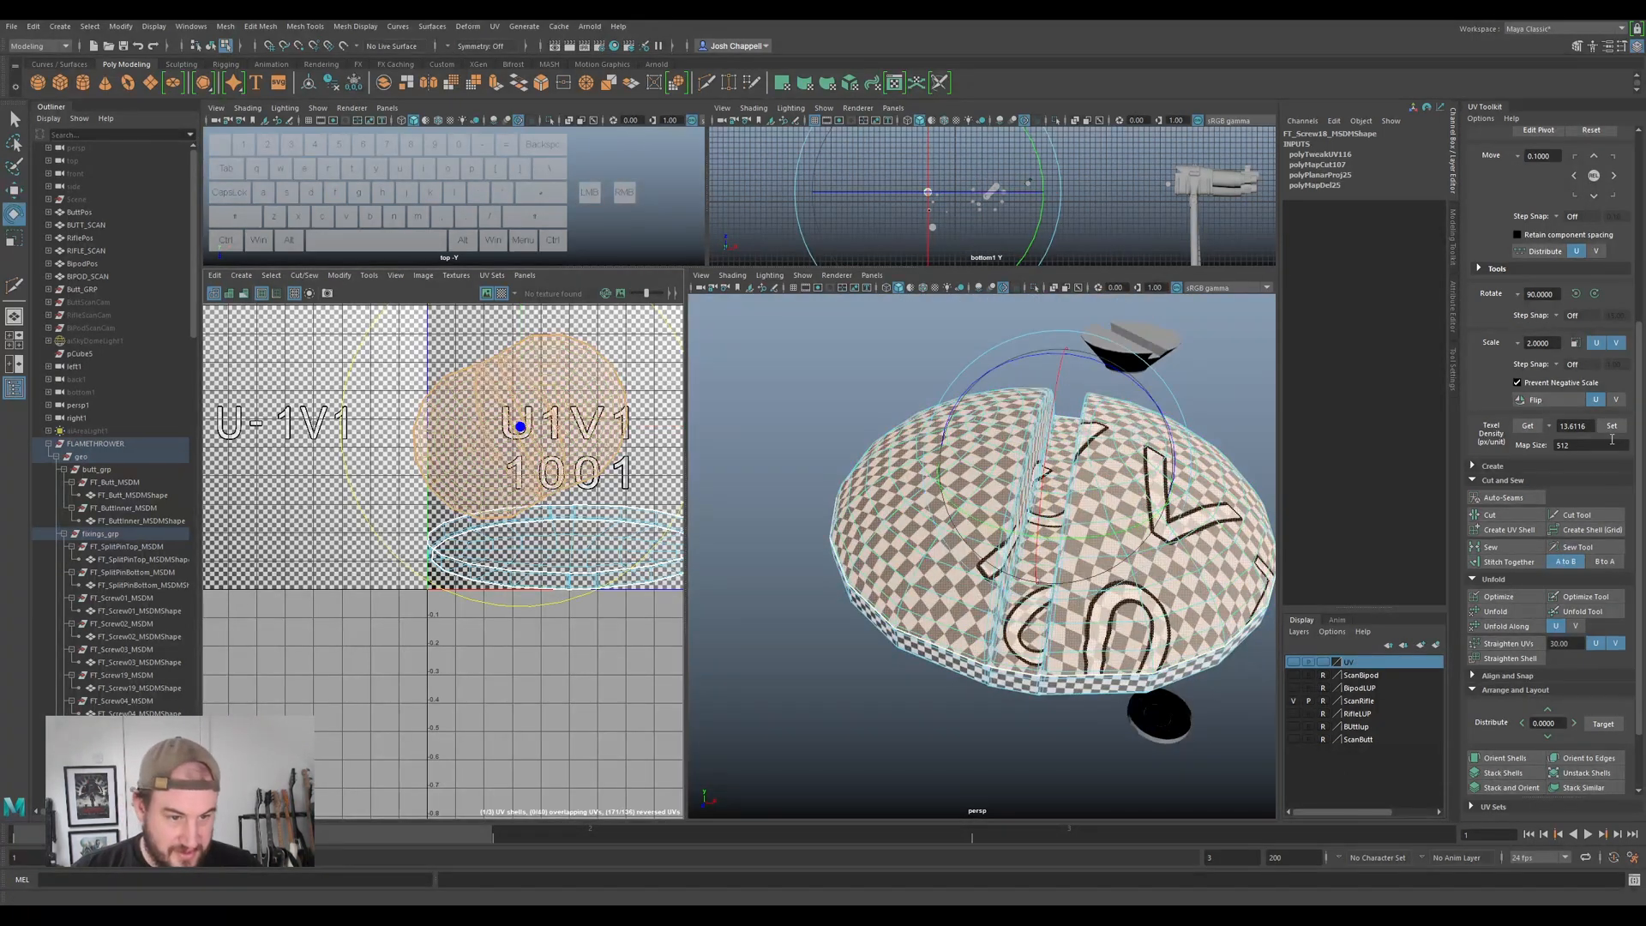
left_click(1612, 426)
key("w")
left_click_drag(520, 426, 412, 493)
scroll(415, 487, "up", 5)
key("e")
left_click_drag(555, 439, 559, 514)
key("w")
- Set the underside disc shell's texel density to 13.6116 and move it next to the dome shell
left_click(556, 643)
scroll(600, 600, "down", 3)
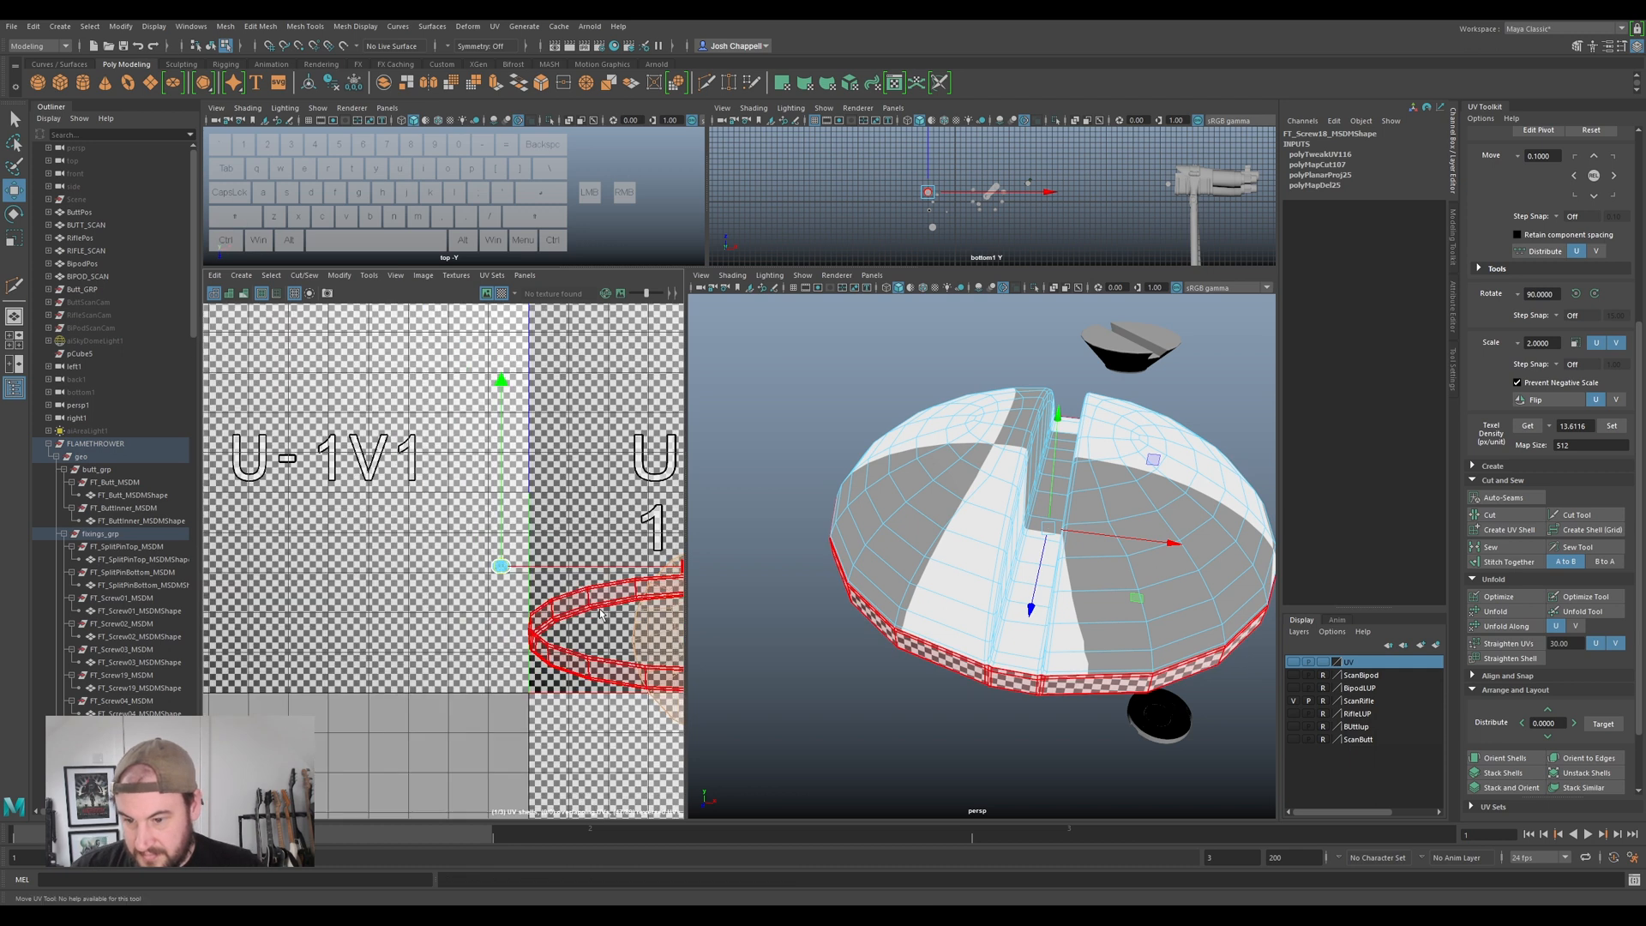
left_click(1612, 427)
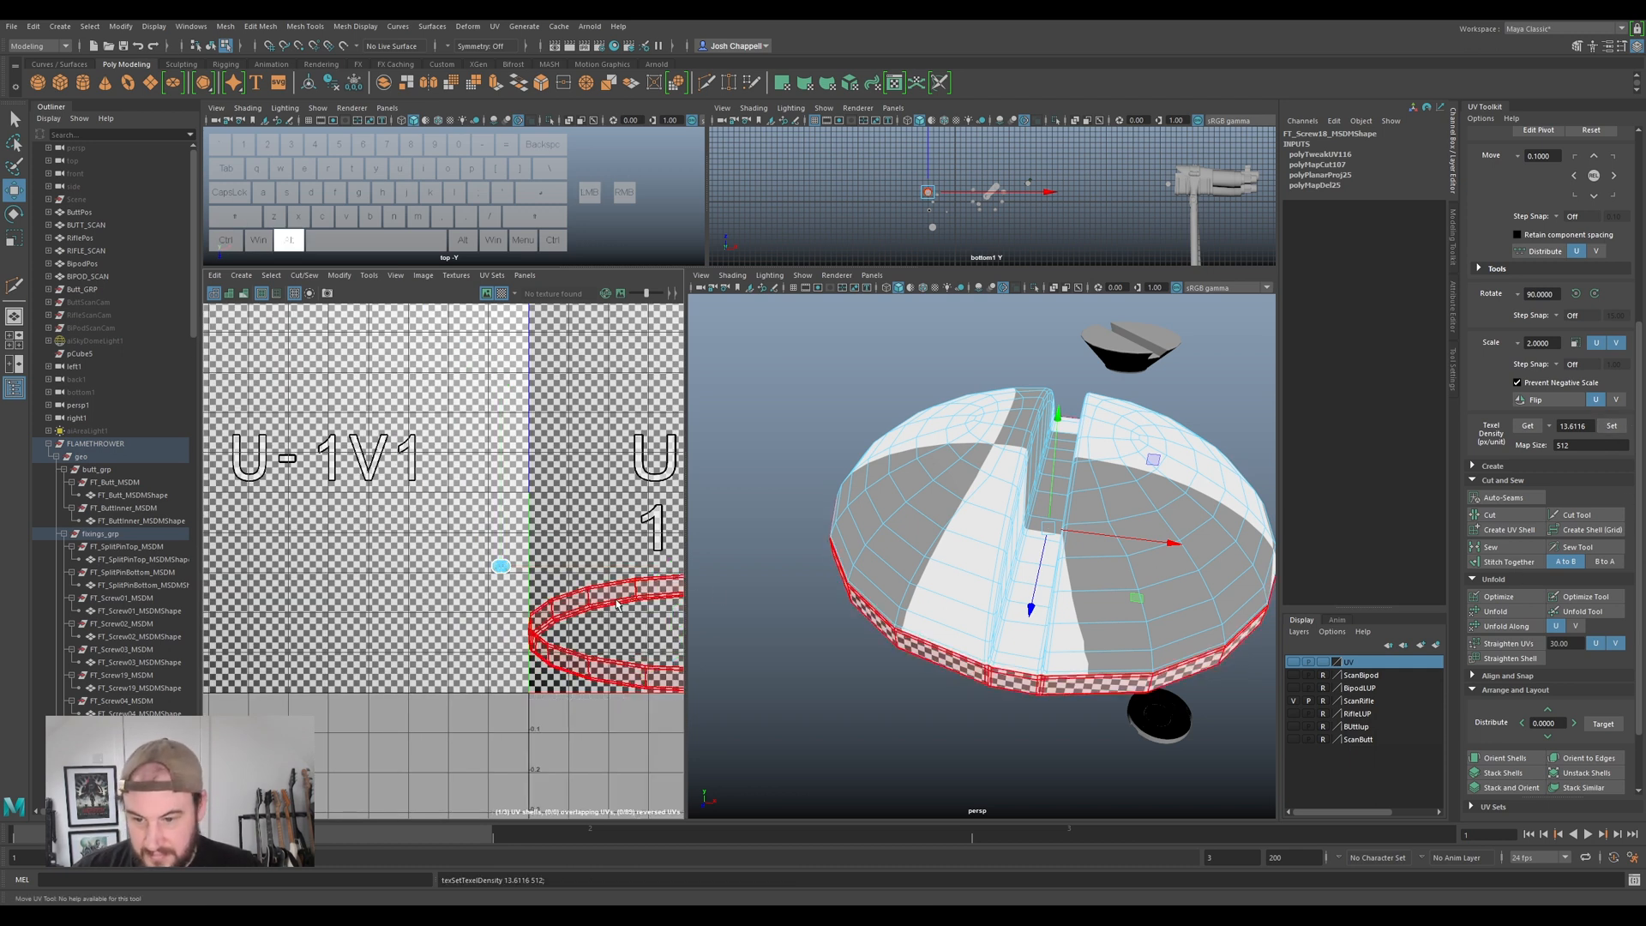
middle_click_drag(600, 618, 392, 589, "alt")
left_click(525, 611)
left_click_drag(525, 611, 319, 545)
- Cut the rim's UV ring open at one edge running across it
right_click_drag(395, 579, 429, 528)
scroll(424, 565, "up", 3)
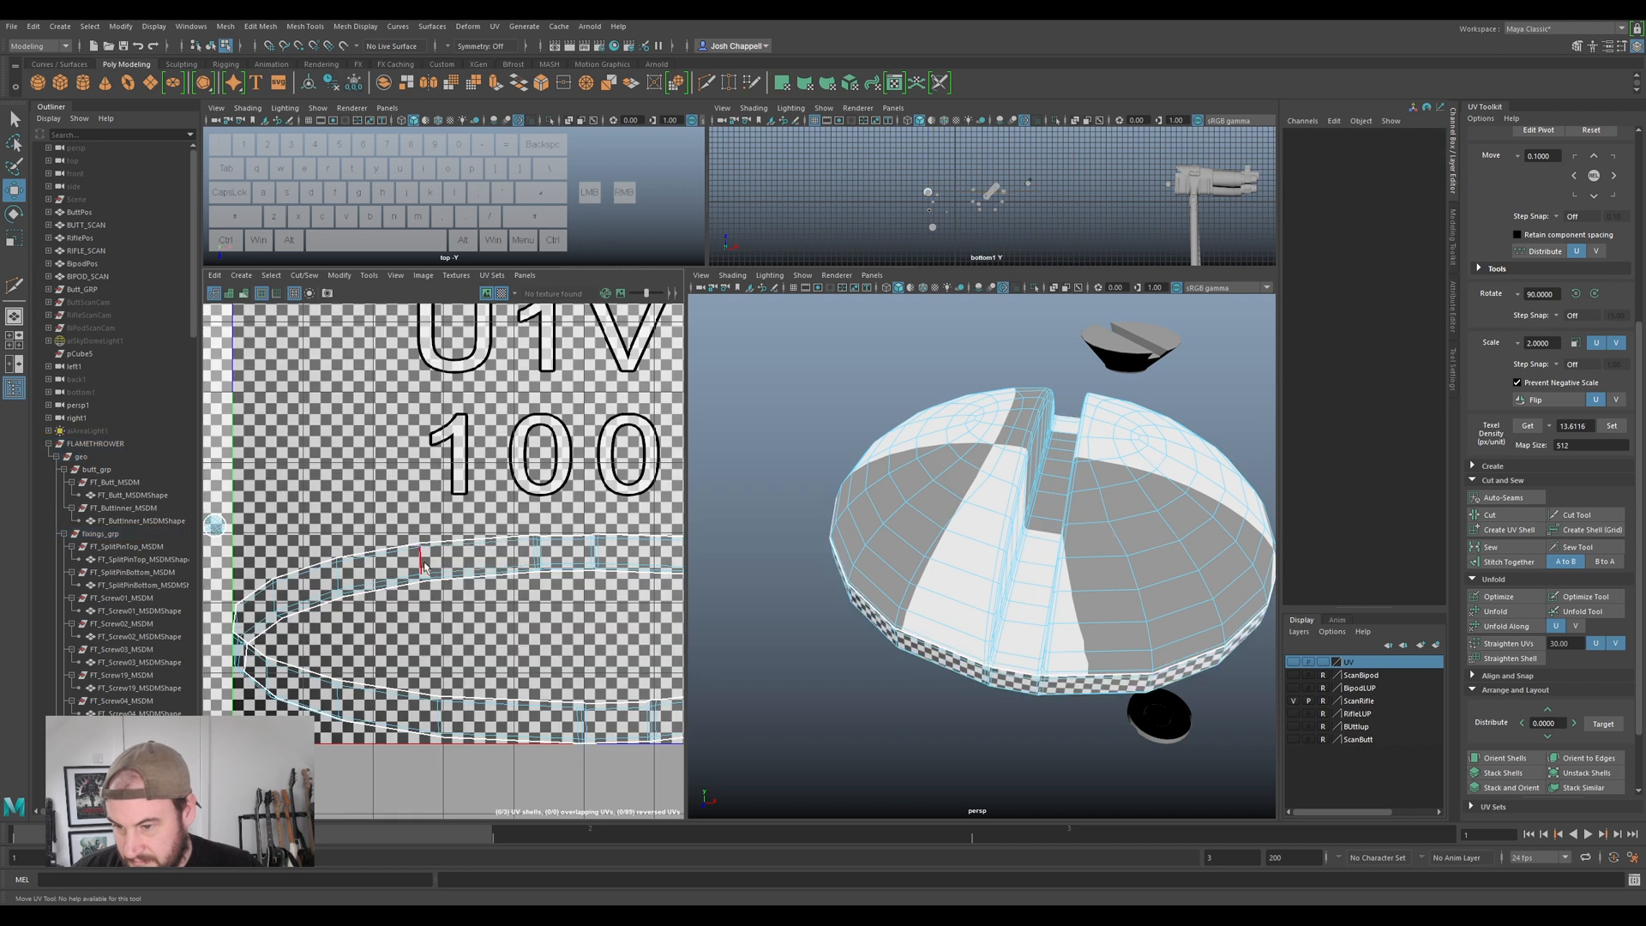
left_click(422, 563)
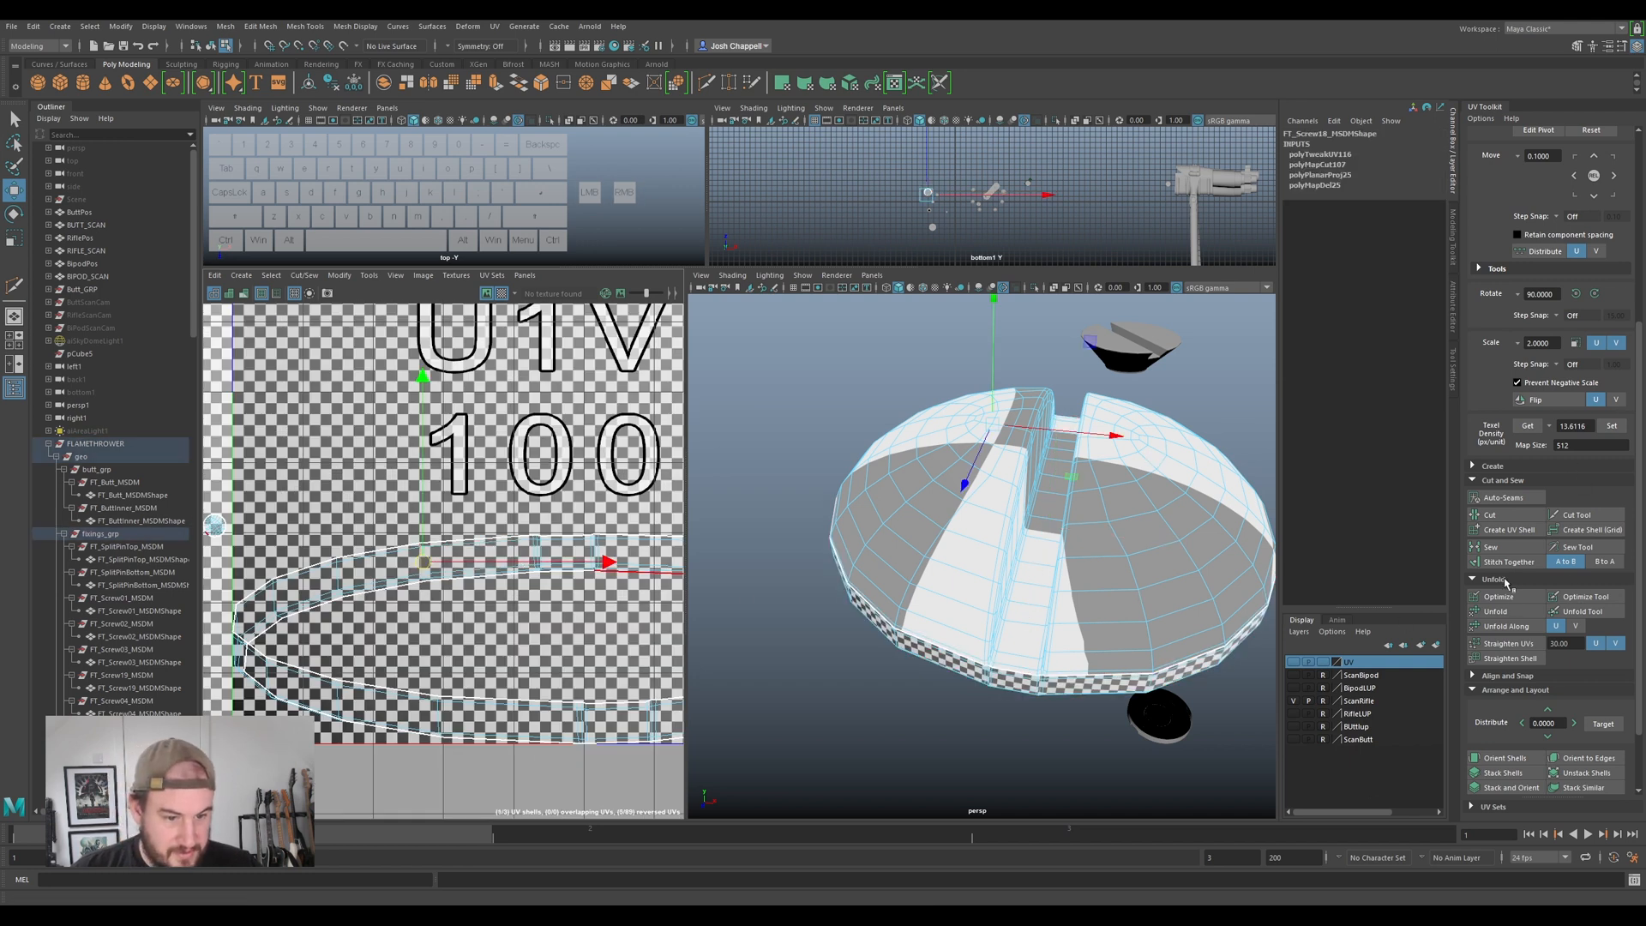
left_click(1490, 514)
- Unfold the rim strip's shell and set its texel density to 13.6116
right_click_drag(375, 584, 332, 567)
left_click(385, 565)
key("ctrl+u")
scroll(418, 601, "down", 4)
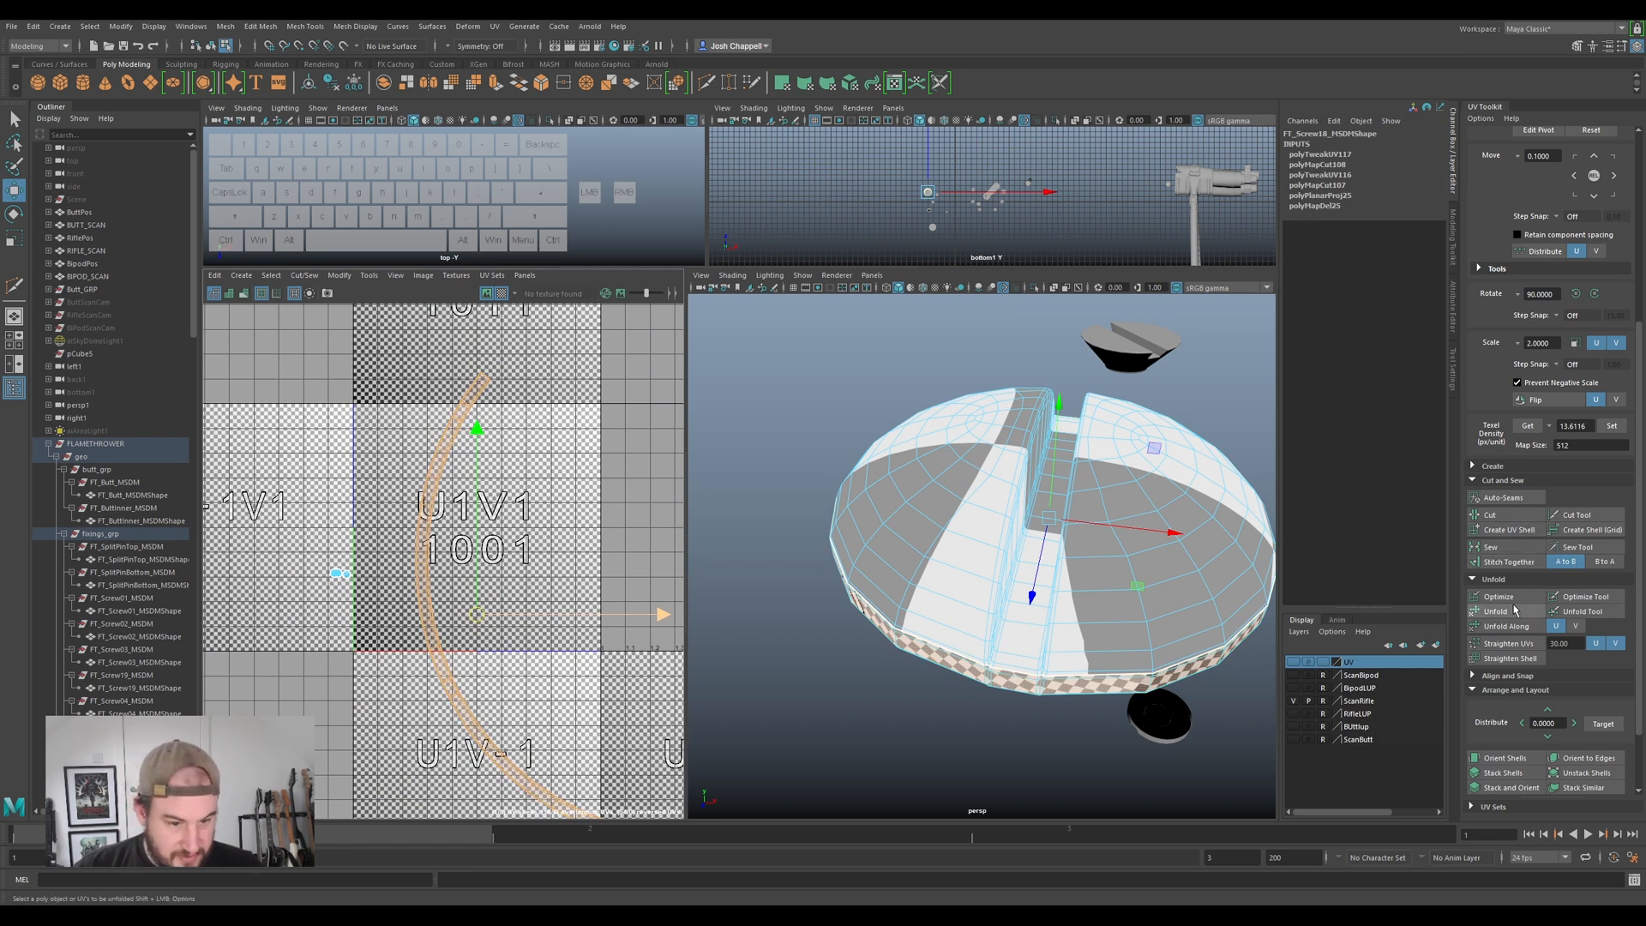
left_click(1608, 424)
- Move the rim strip below the dome and underside shells beside the tile and hide the checker texture
scroll(567, 536, "up", 4)
key("e")
scroll(371, 679, "down", 2)
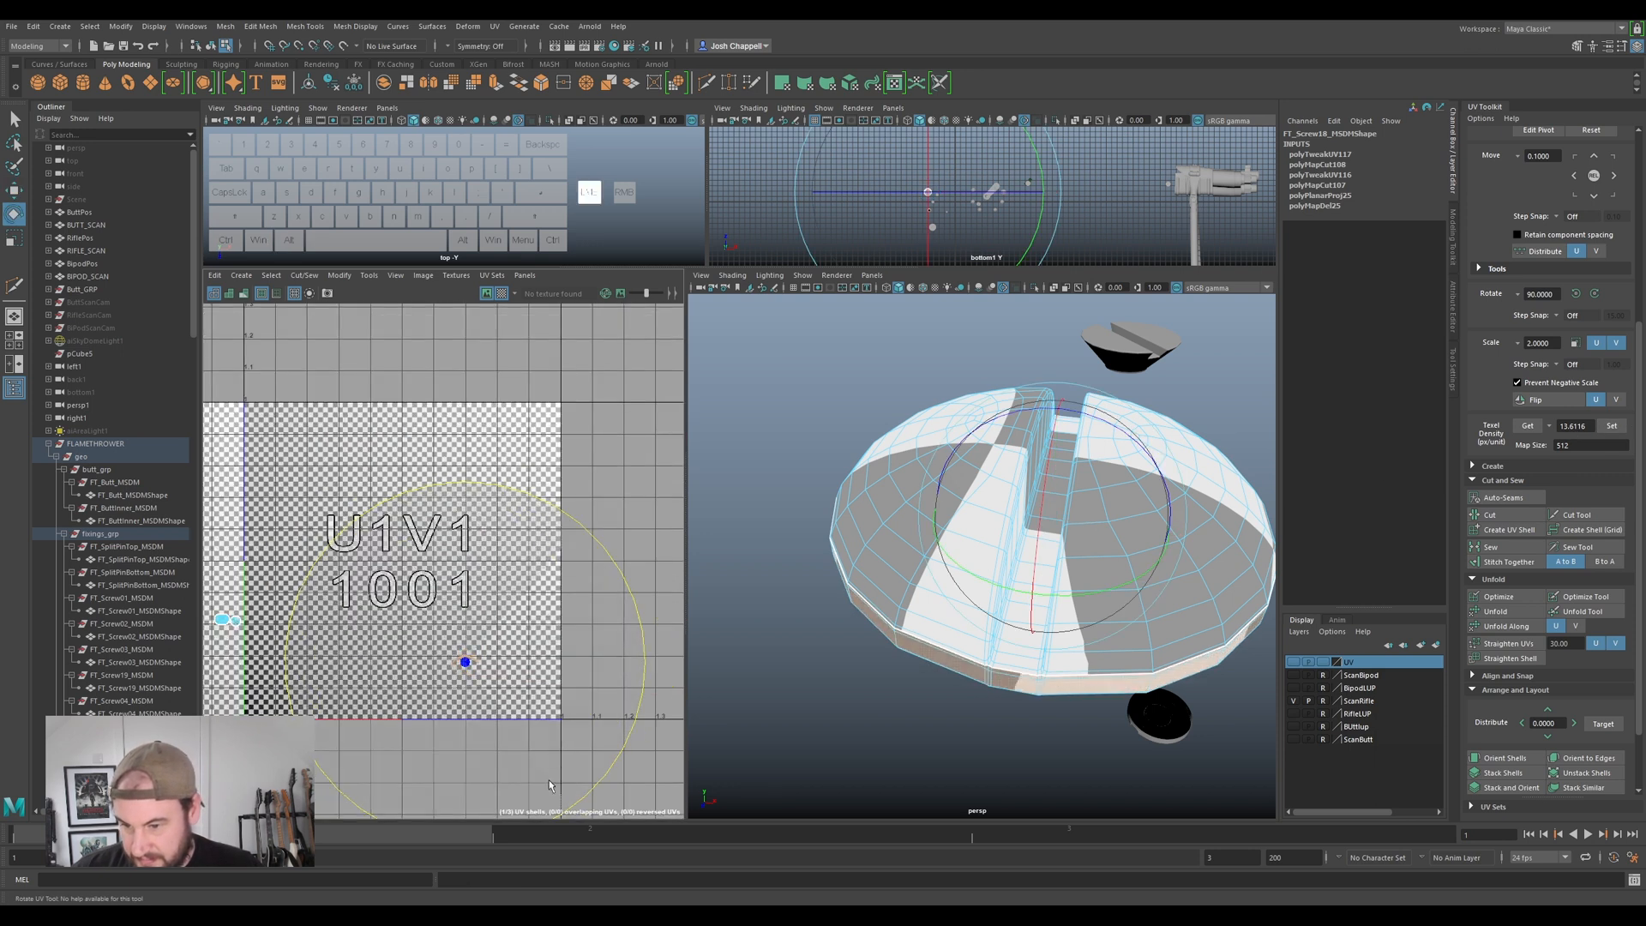
middle_click_drag(443, 677, 576, 641, "alt")
key("w")
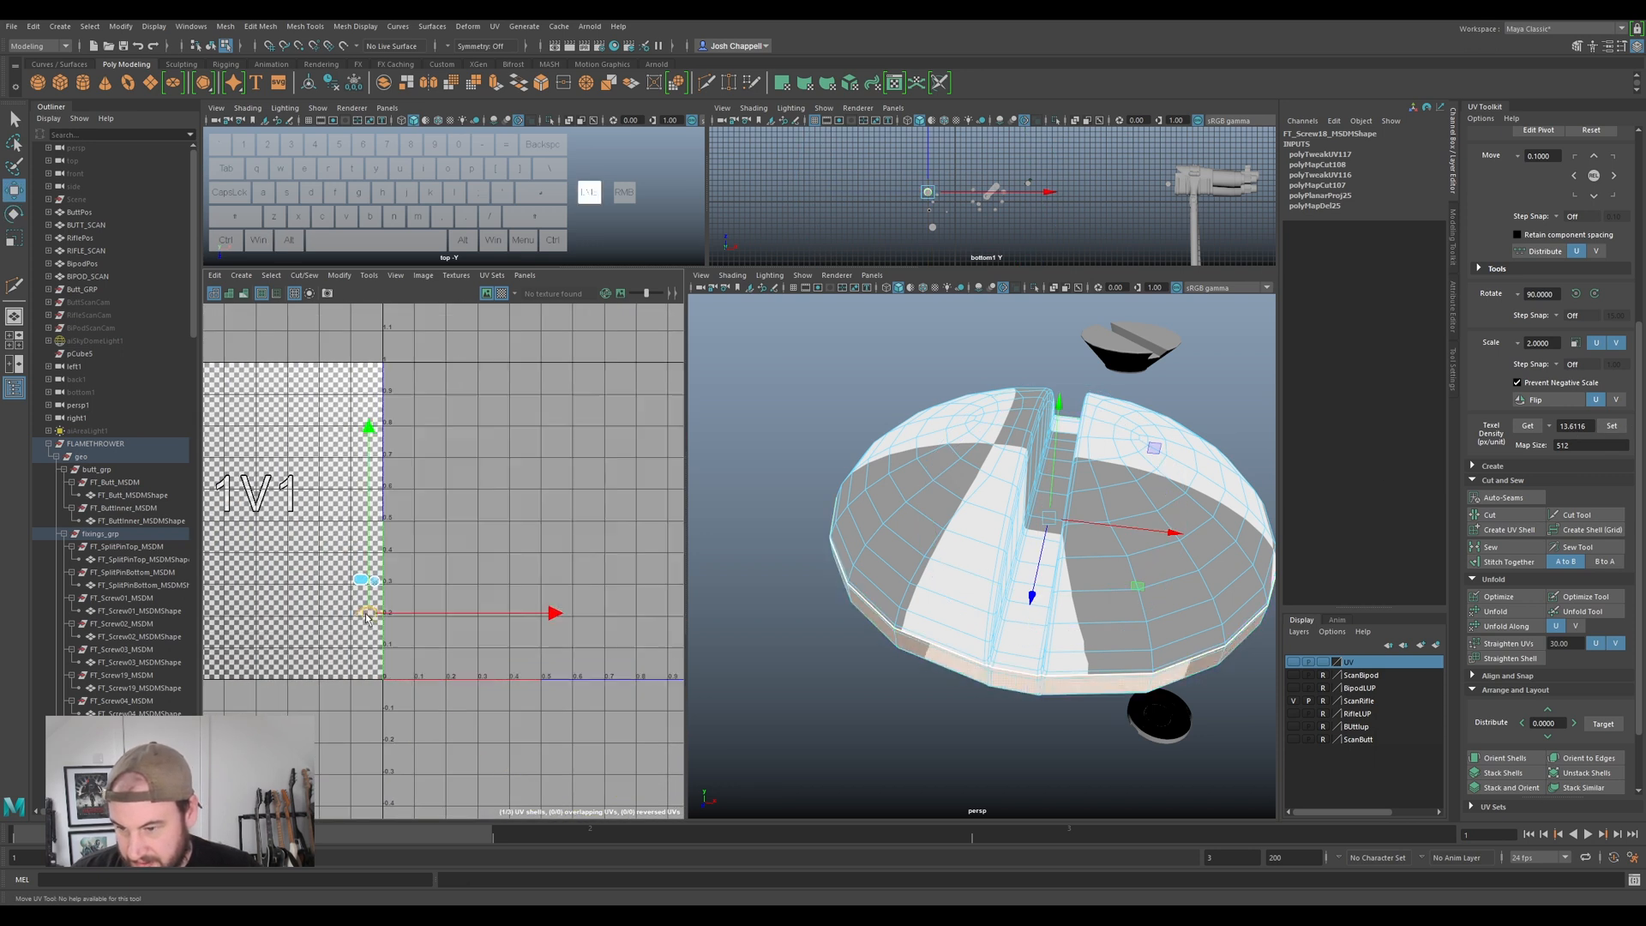
key("f")
left_click_drag(604, 584, 482, 537)
left_click(502, 293)
- Select the edge loop running along the curved rim strip, scale it flat vertically and pin its UVs
scroll(472, 445, "up", 5)
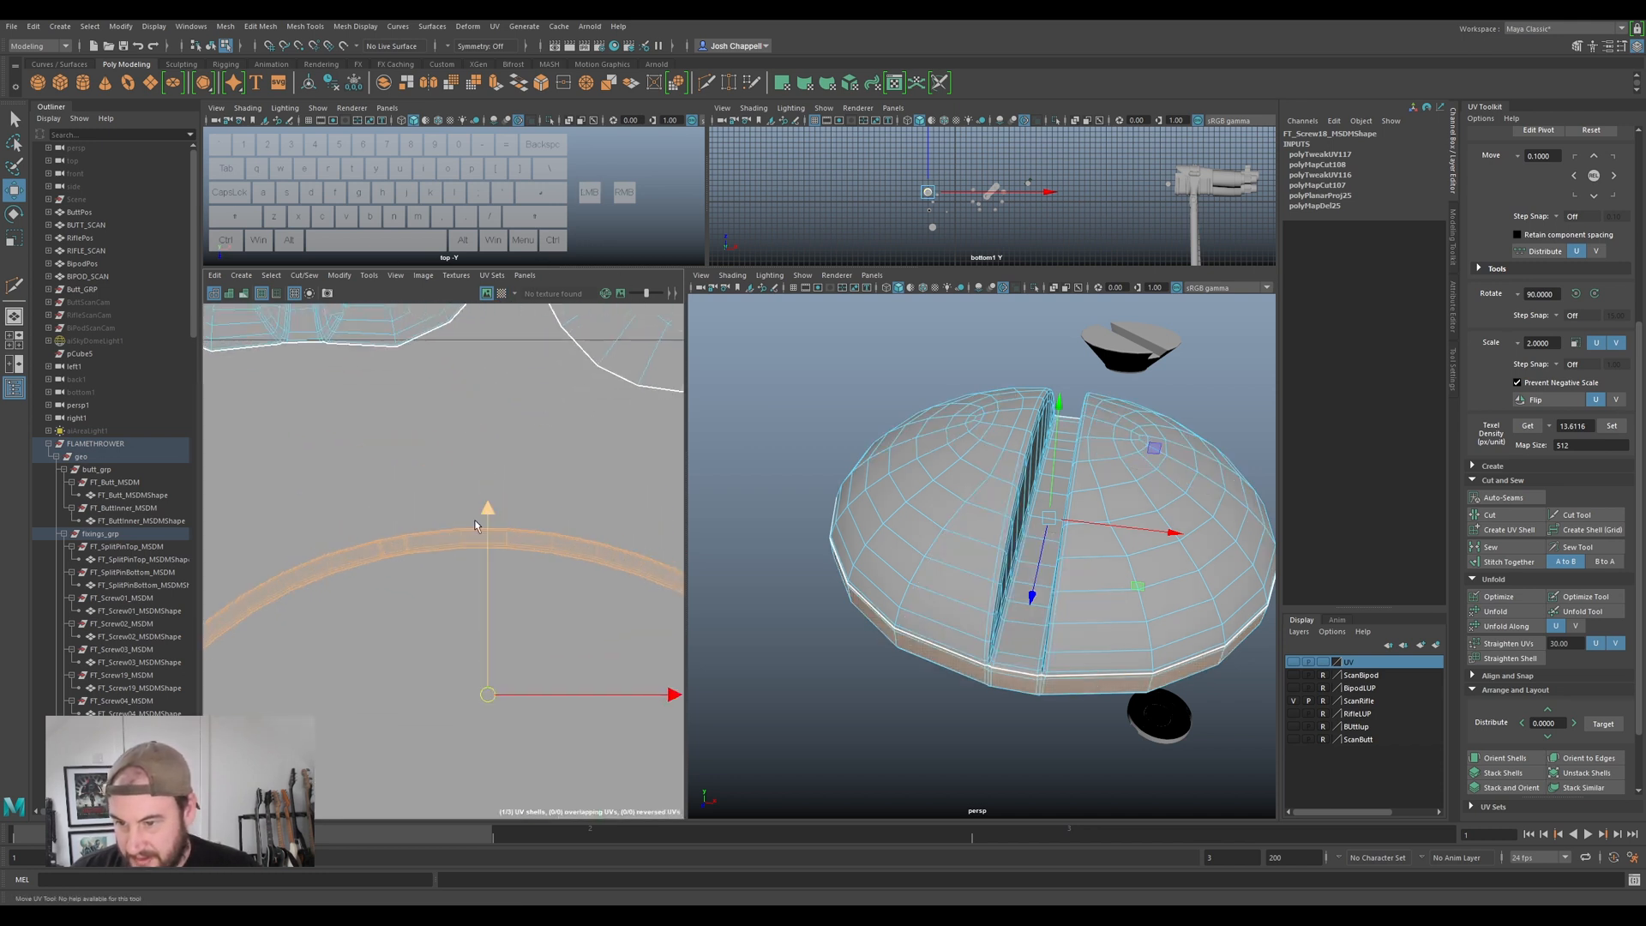
right_click_drag(445, 541, 437, 506)
scroll(441, 541, "up", 5)
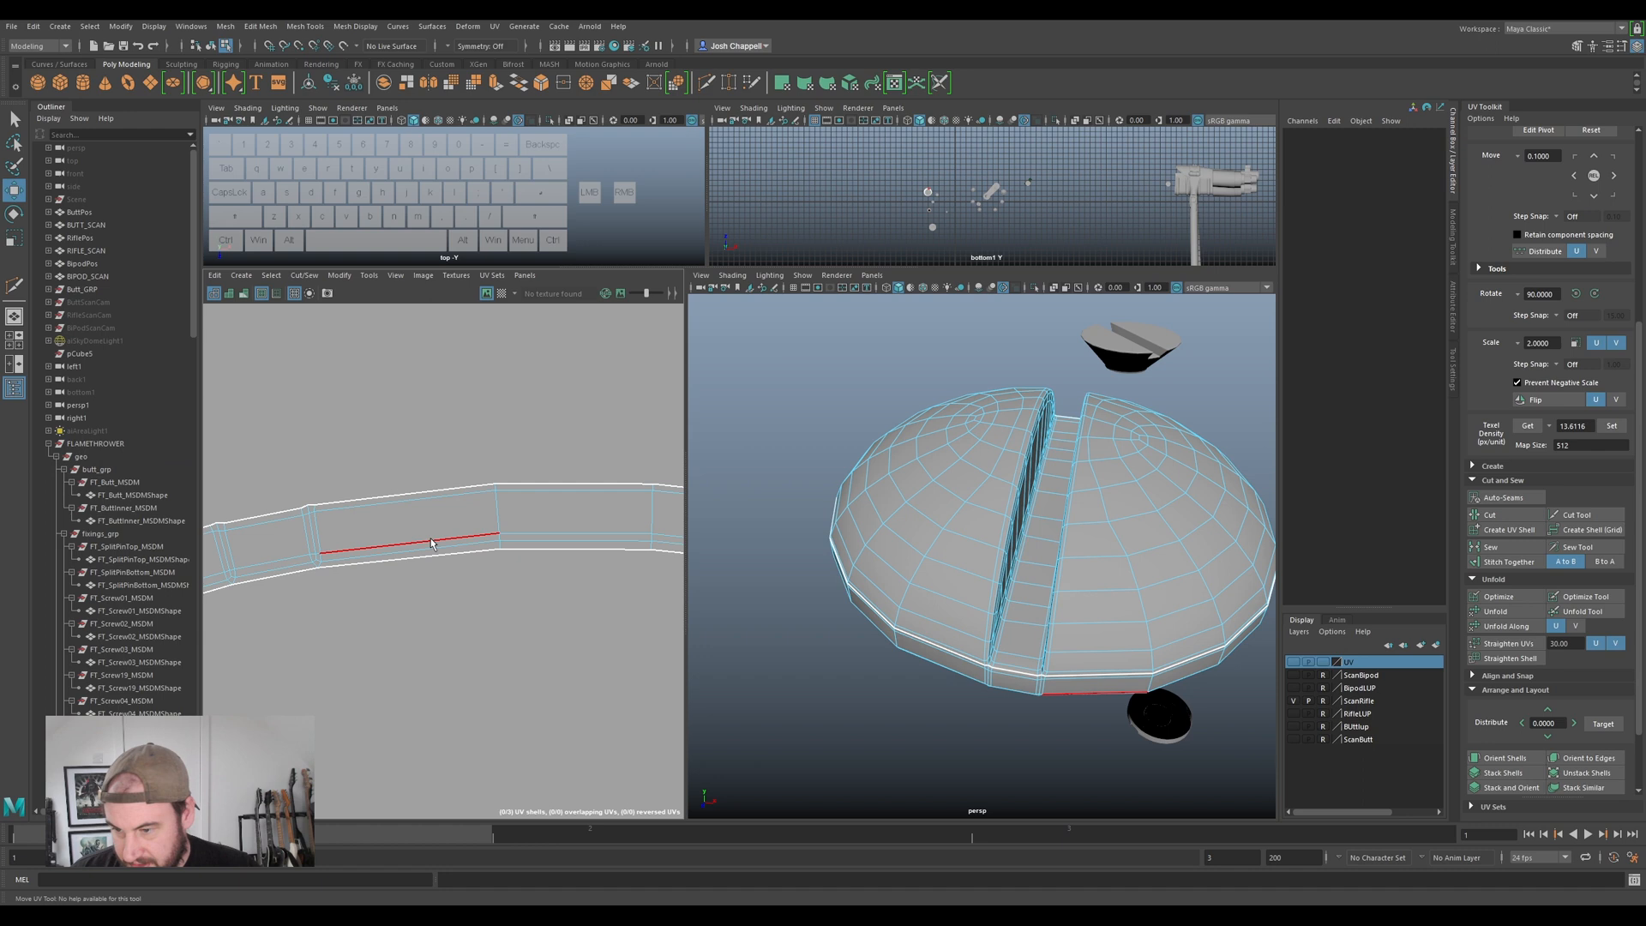
double_click(428, 542)
scroll(434, 539, "down", 4)
scroll(490, 560, "down", 3)
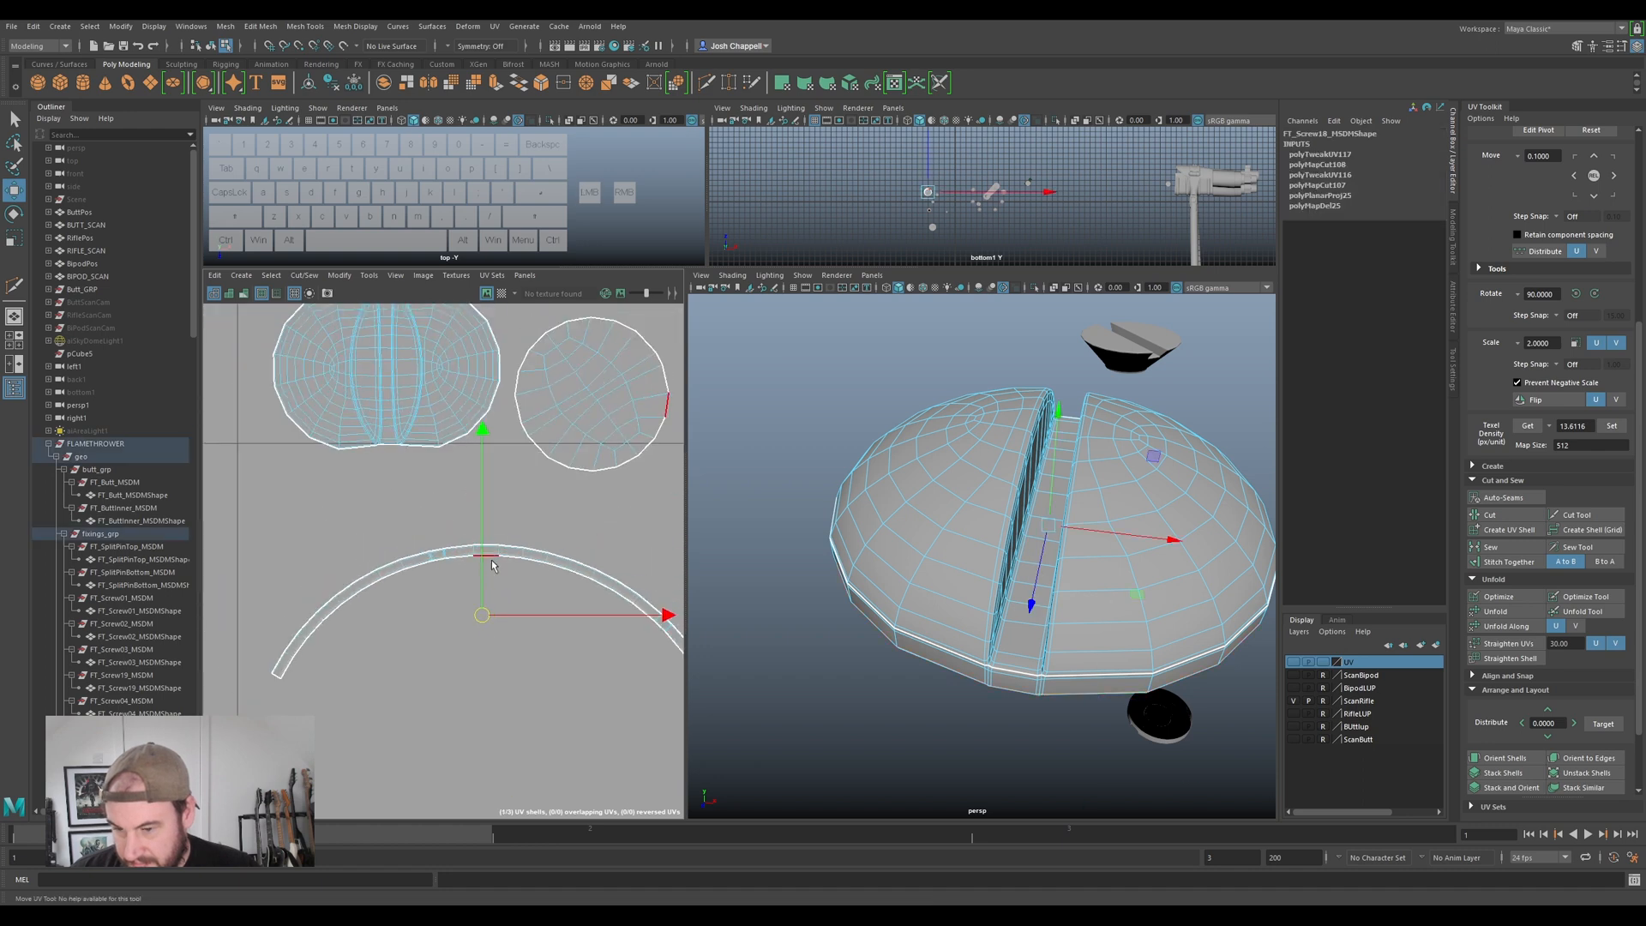
key("r")
left_click_drag(482, 433, 640, 623)
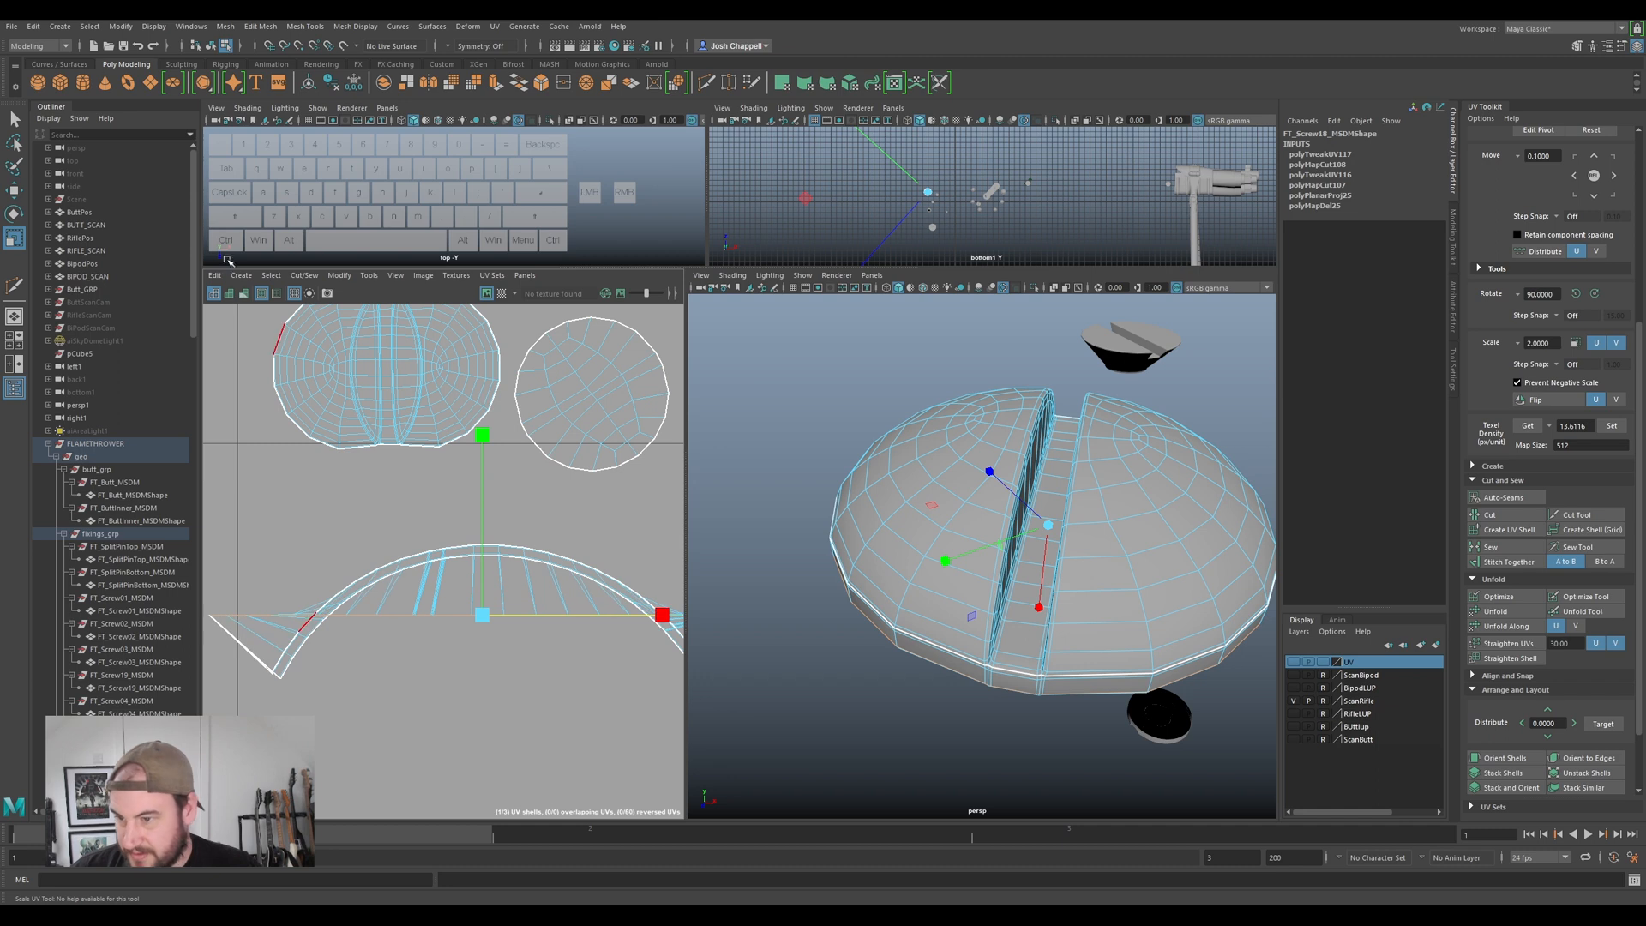
left_click(216, 275)
left_click(257, 356)
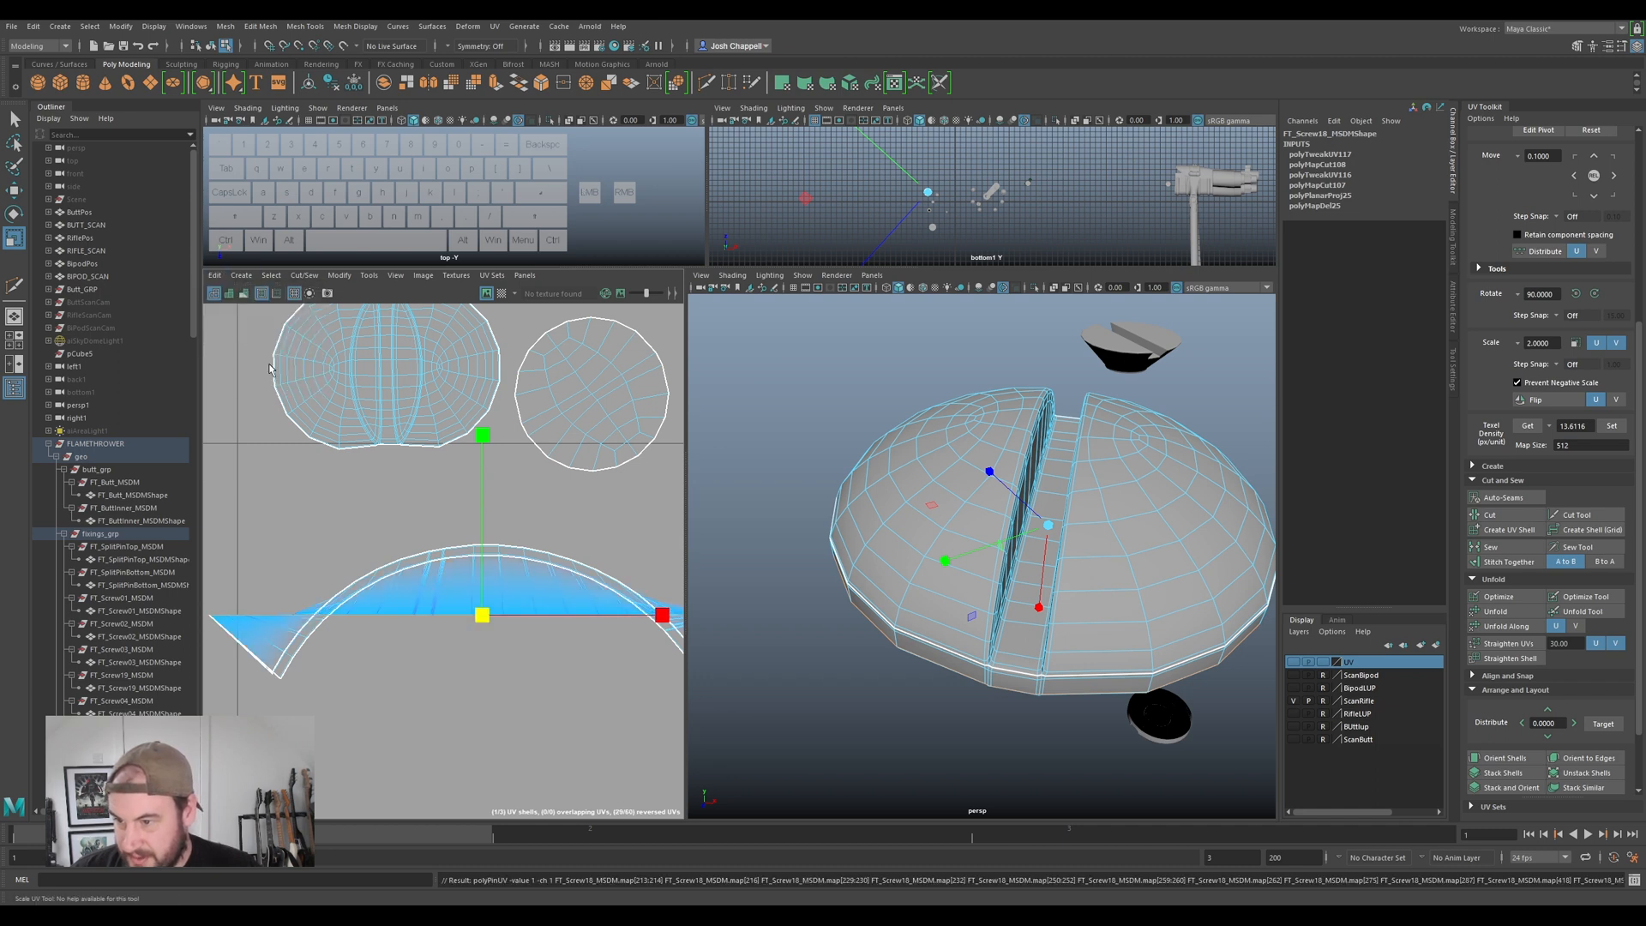
- Unfold the rim strip's shell along its pinned, flattened edge loop
right_click(531, 555)
right_click_drag(532, 555, 477, 536)
left_click(475, 558)
key("ctrl+u")
- Unpin all UVs of the rim strip, optimize its shell and set its texel density to 13.6116
scroll(495, 570, "down", 3)
right_click_drag(517, 568, 463, 547)
left_click(216, 277)
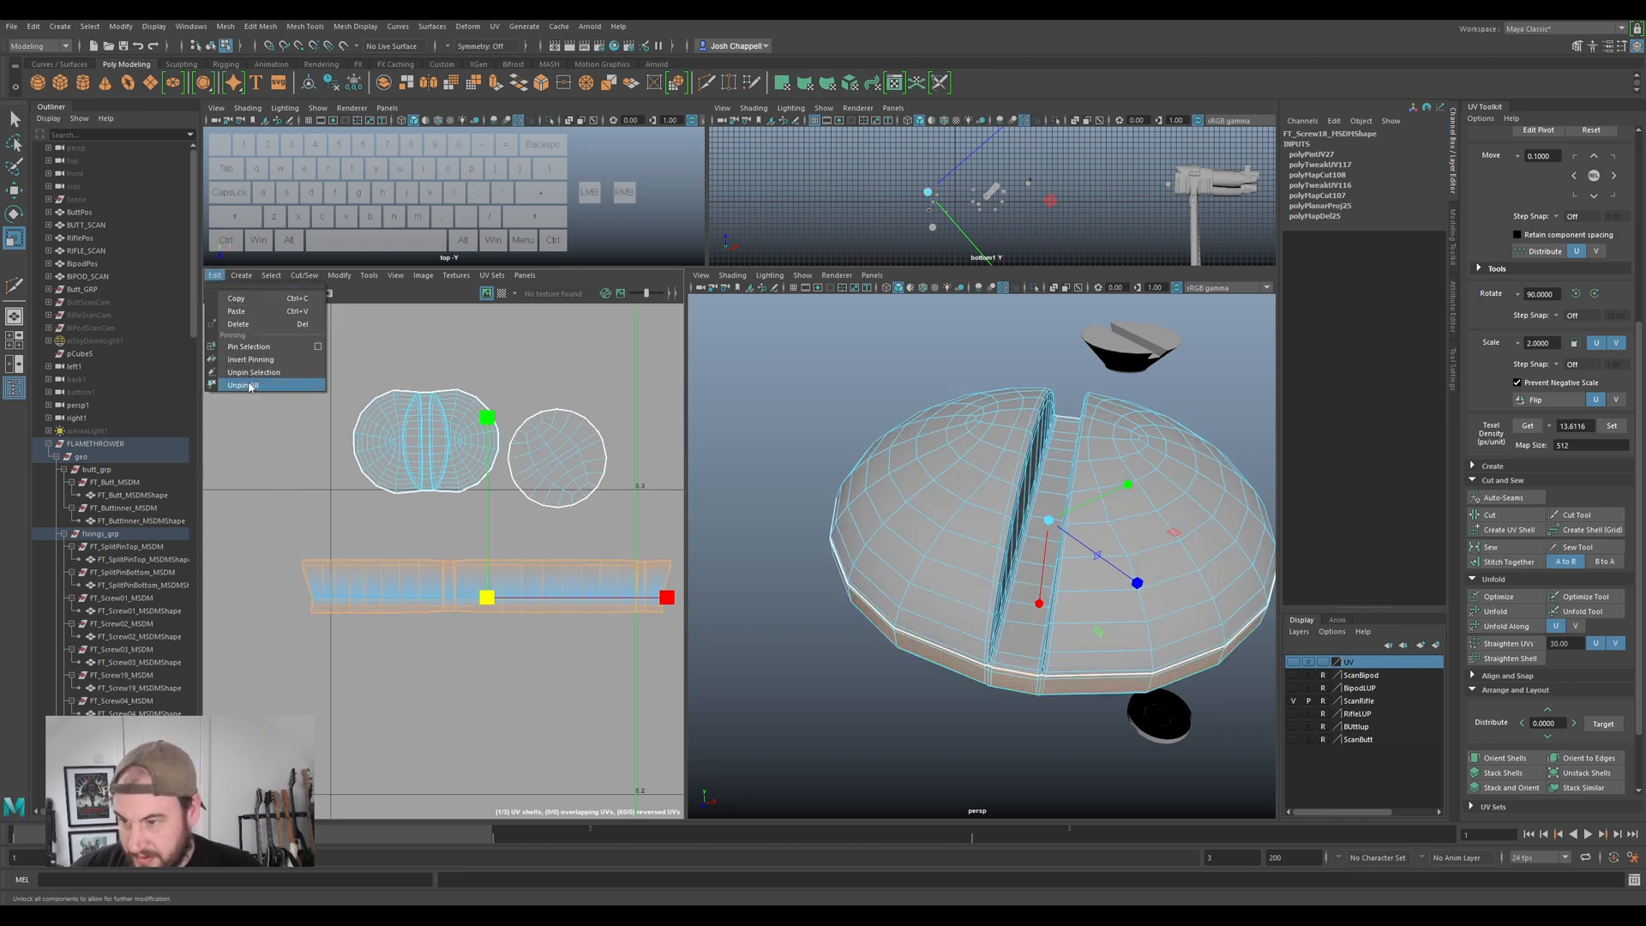
left_click(253, 380)
left_click(1502, 598)
key("ctrl+u")
key("ctrl+z")
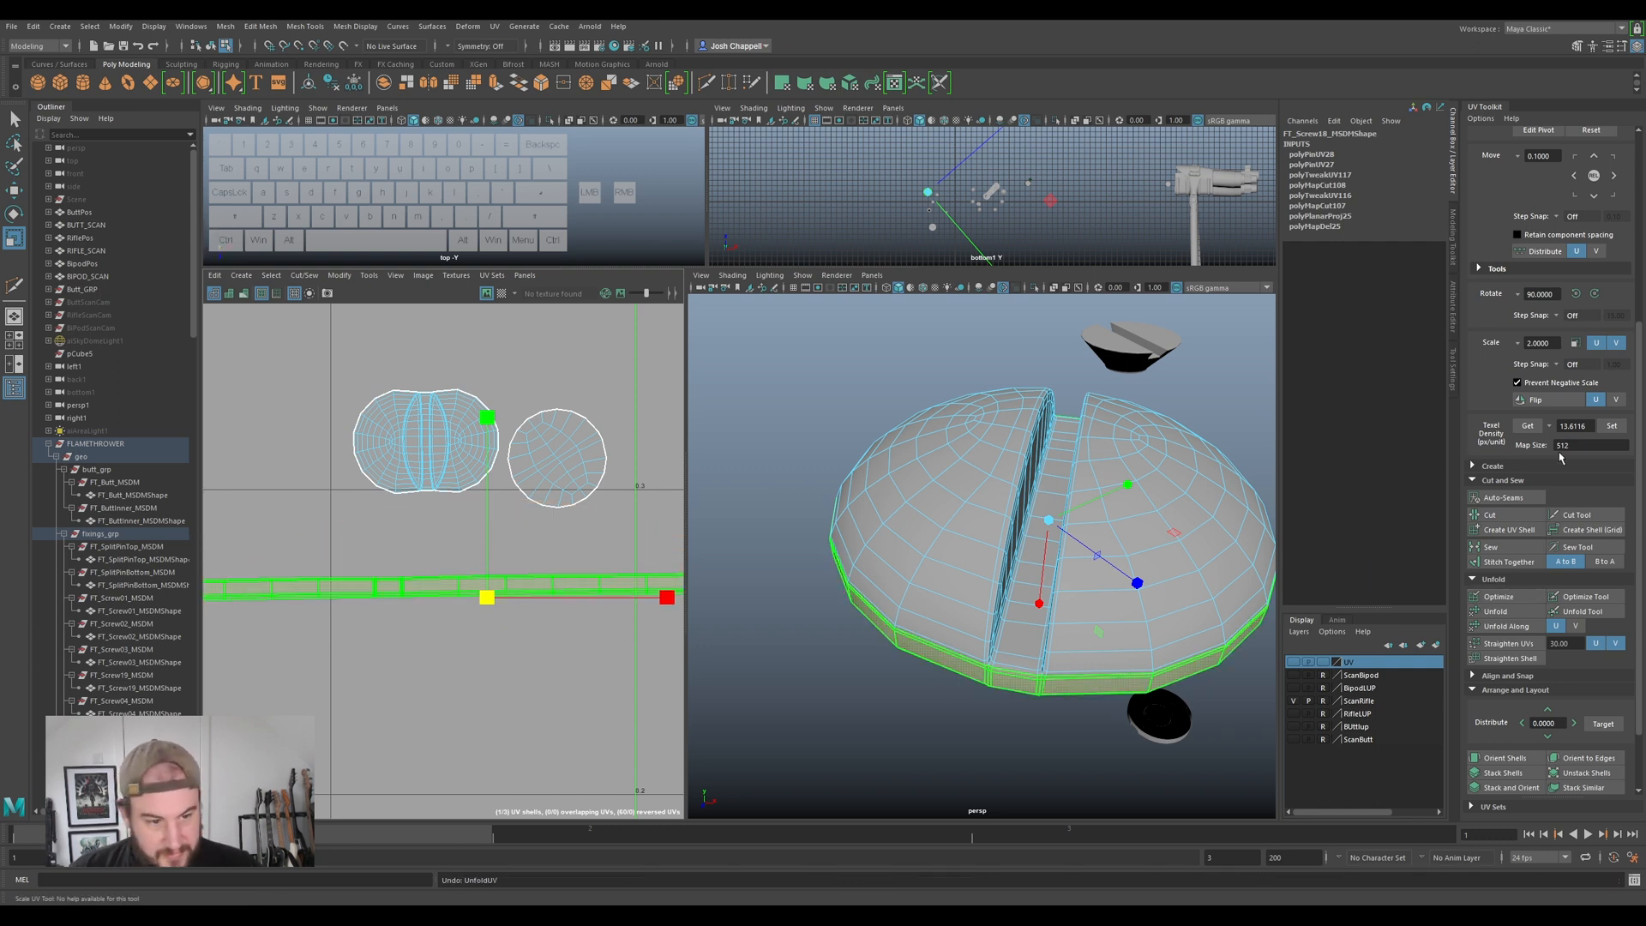
left_click(1612, 425)
- Select a lengthwise edge loop of the slightly bowed rim strip, scale it flat vertically and pin its UVs again
scroll(442, 573, "up", 2)
scroll(443, 578, "up", 5)
right_click(444, 593)
right_click_drag(441, 589, 445, 562)
double_click(464, 610)
scroll(466, 609, "down", 7)
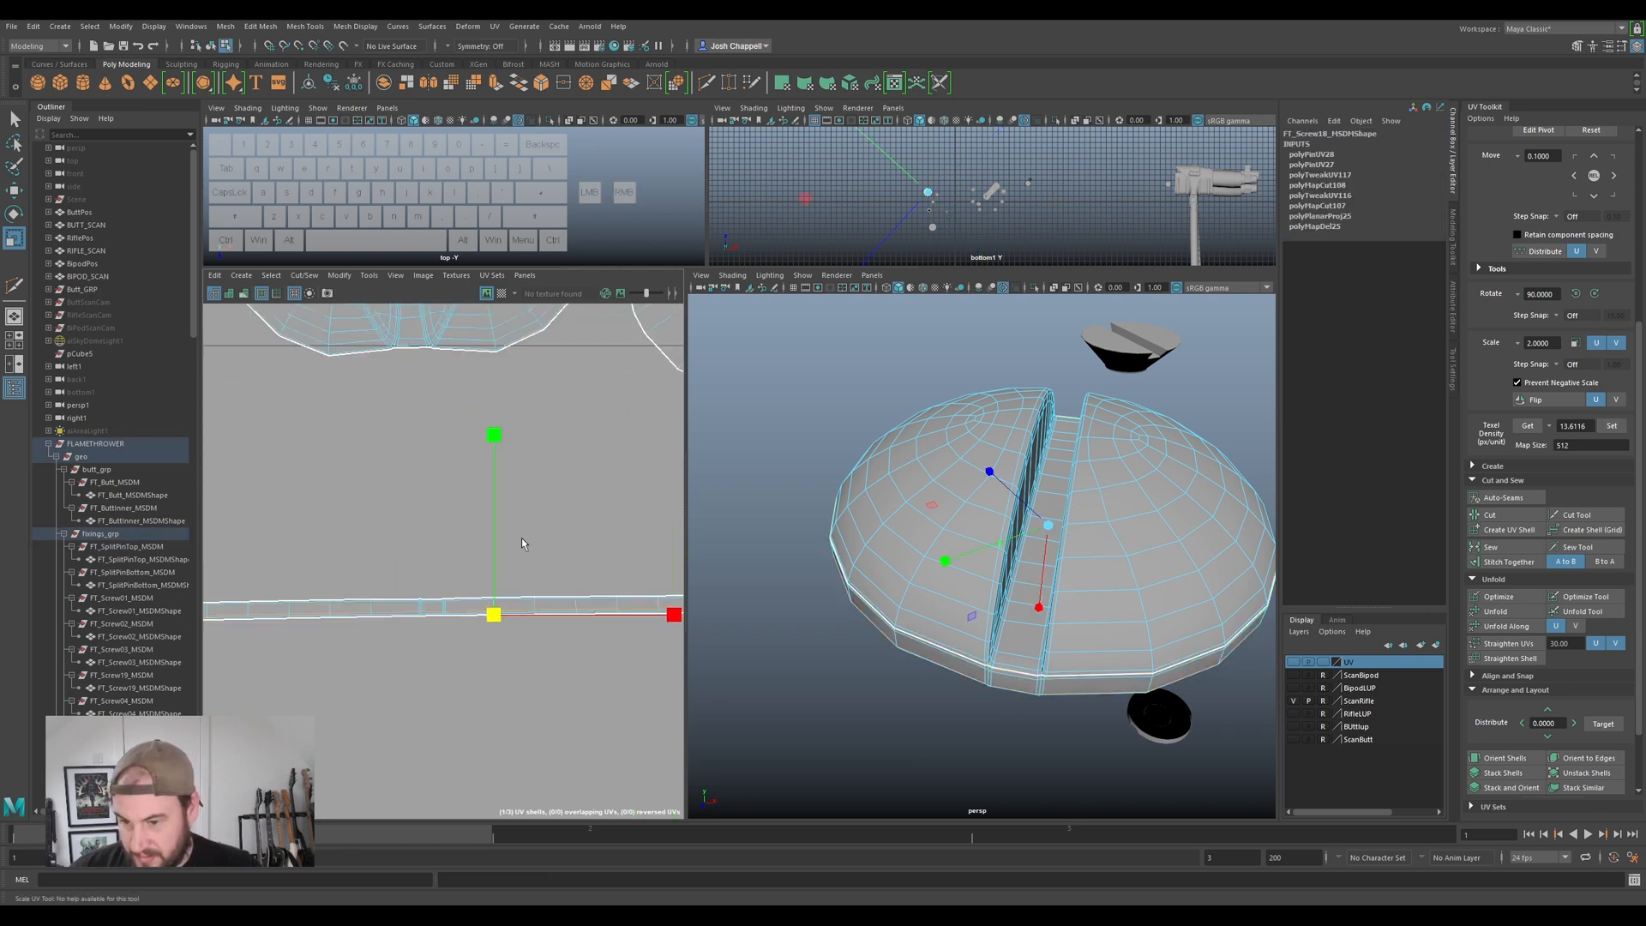
left_click(503, 377)
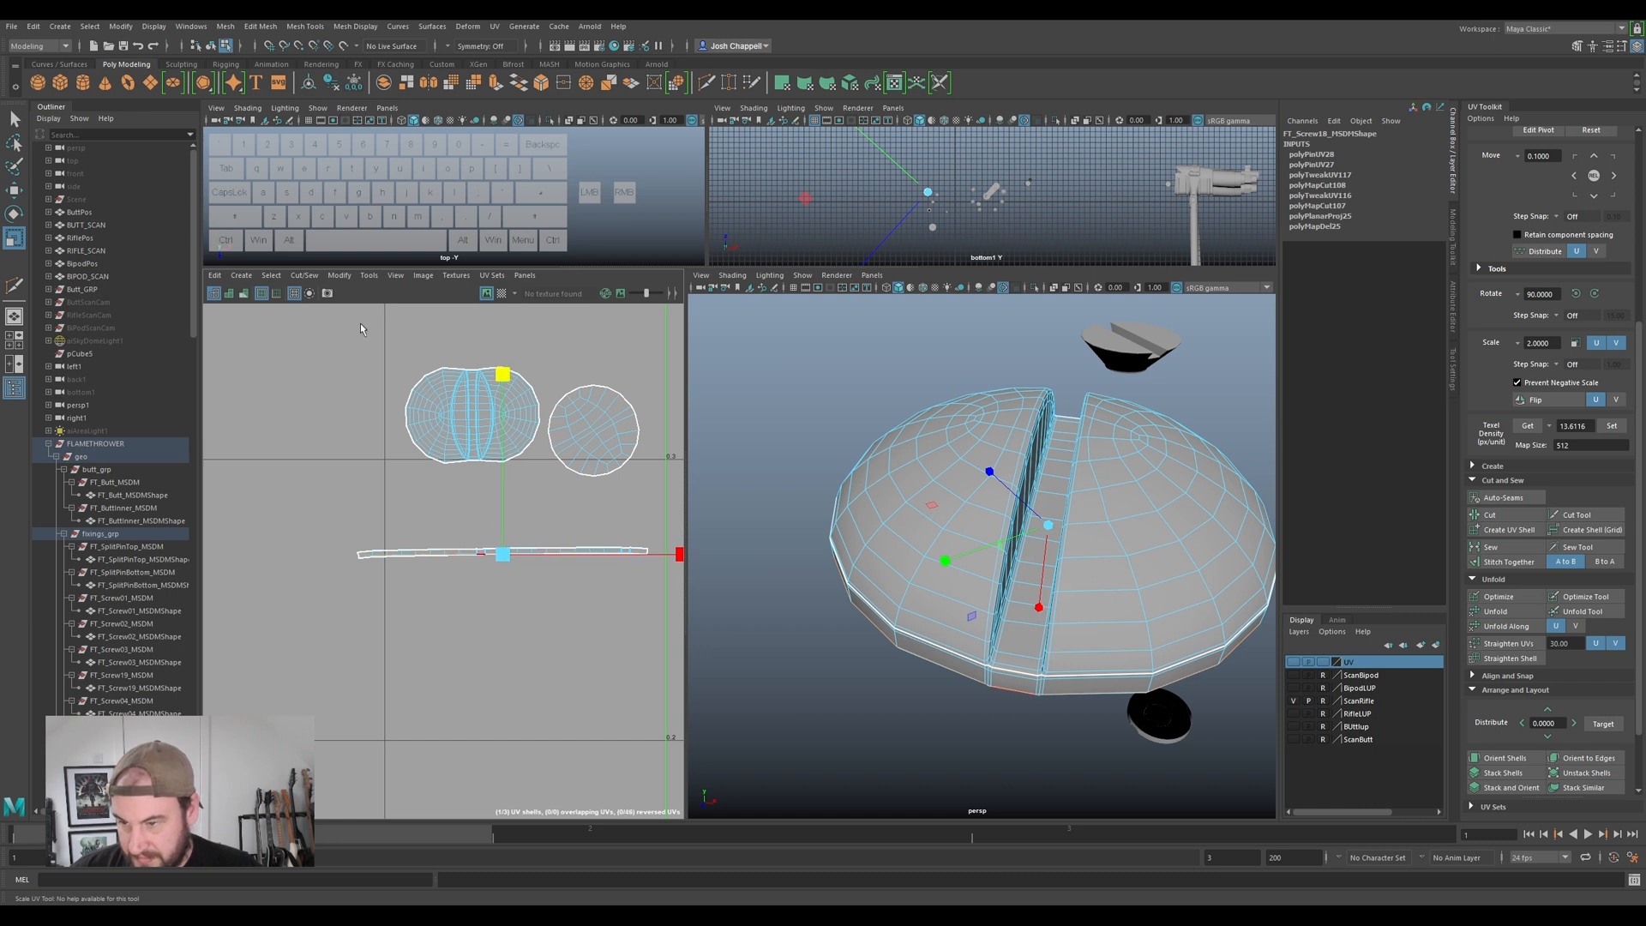
left_click(215, 276)
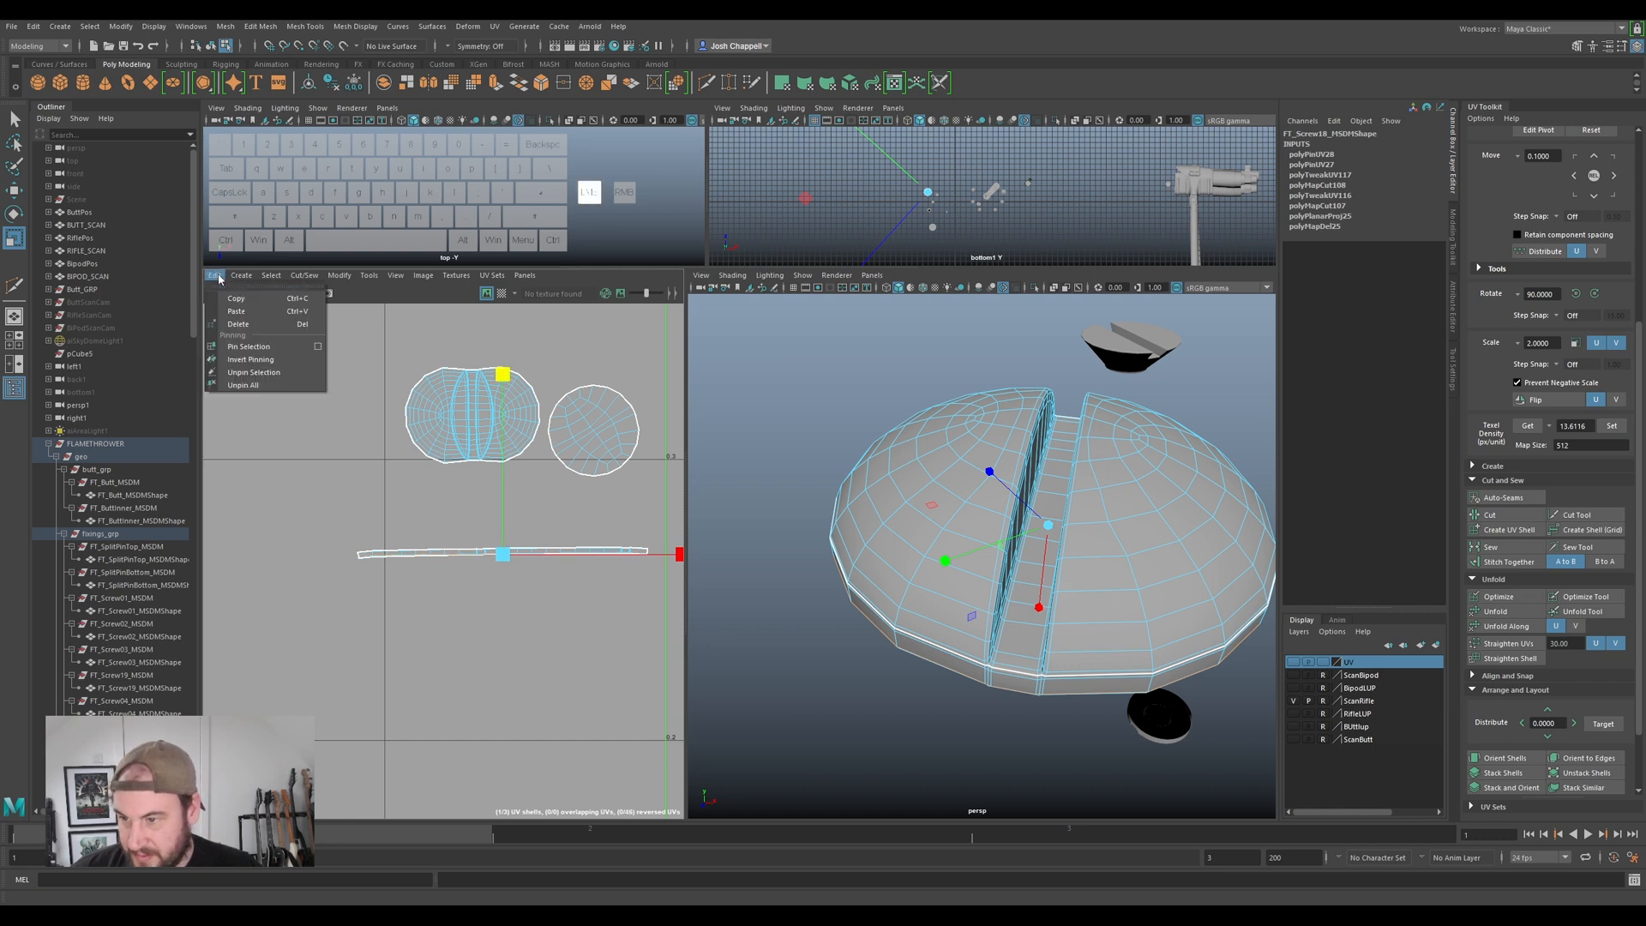
left_click(260, 359)
- Unfold the rim strip's shell against the newly pinned edge loop and remove all its pins
scroll(458, 536, "up", 5)
right_click_drag(454, 576, 423, 558)
left_click(456, 576)
key("ctrl+u")
scroll(469, 576, "down", 2)
key("r")
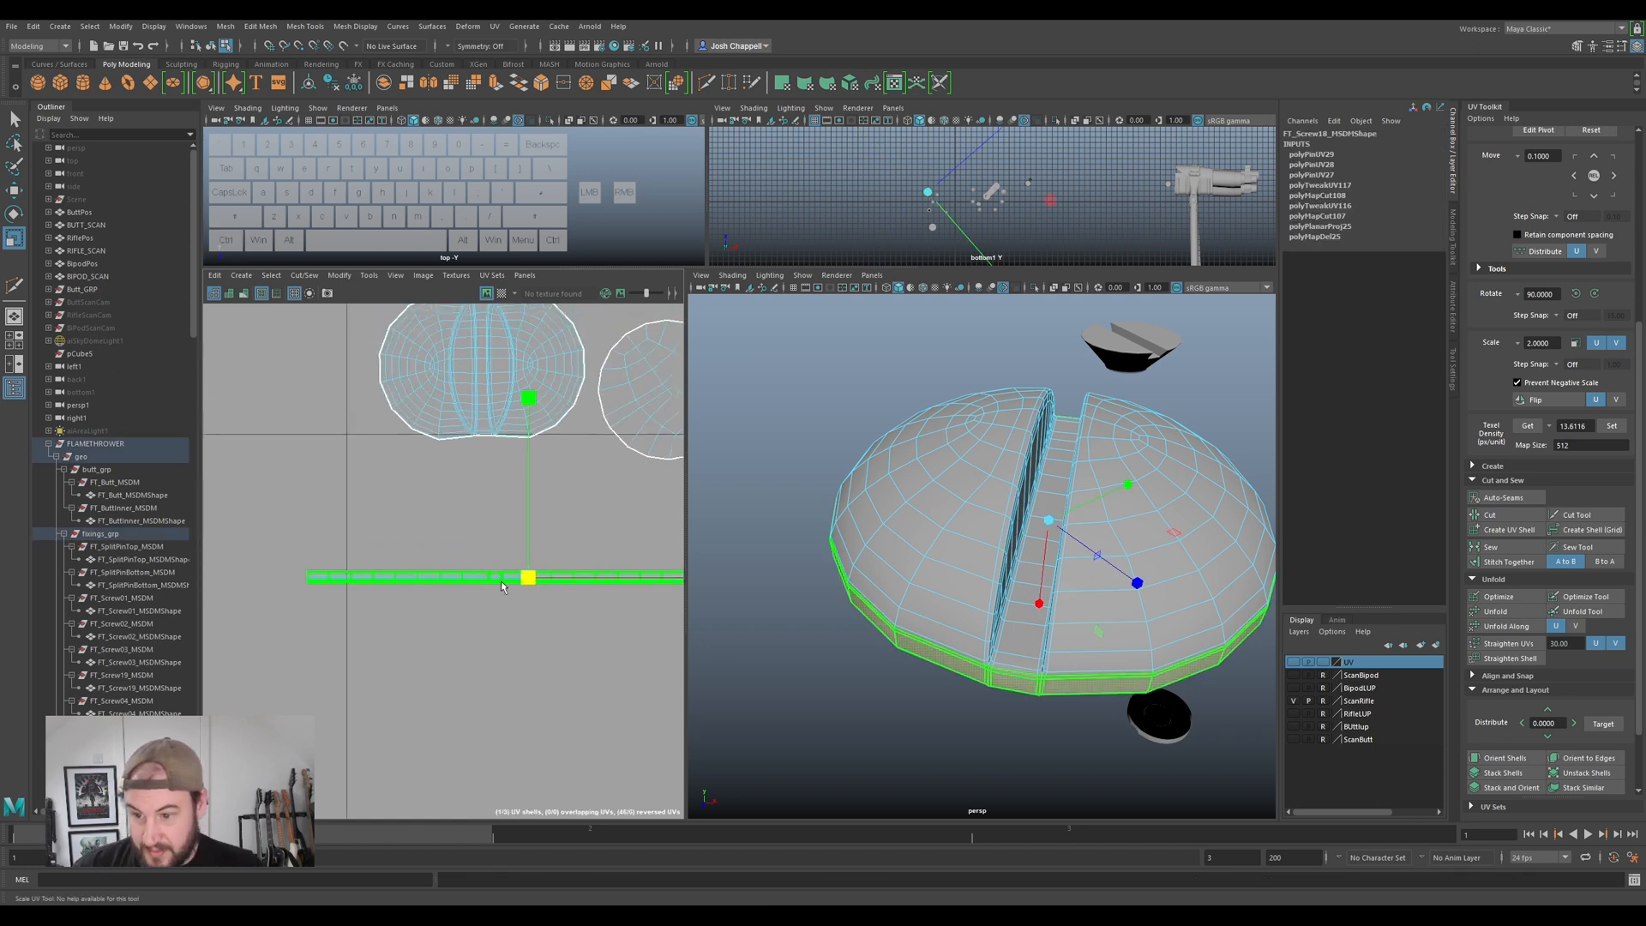
right_click_drag(497, 580, 447, 555)
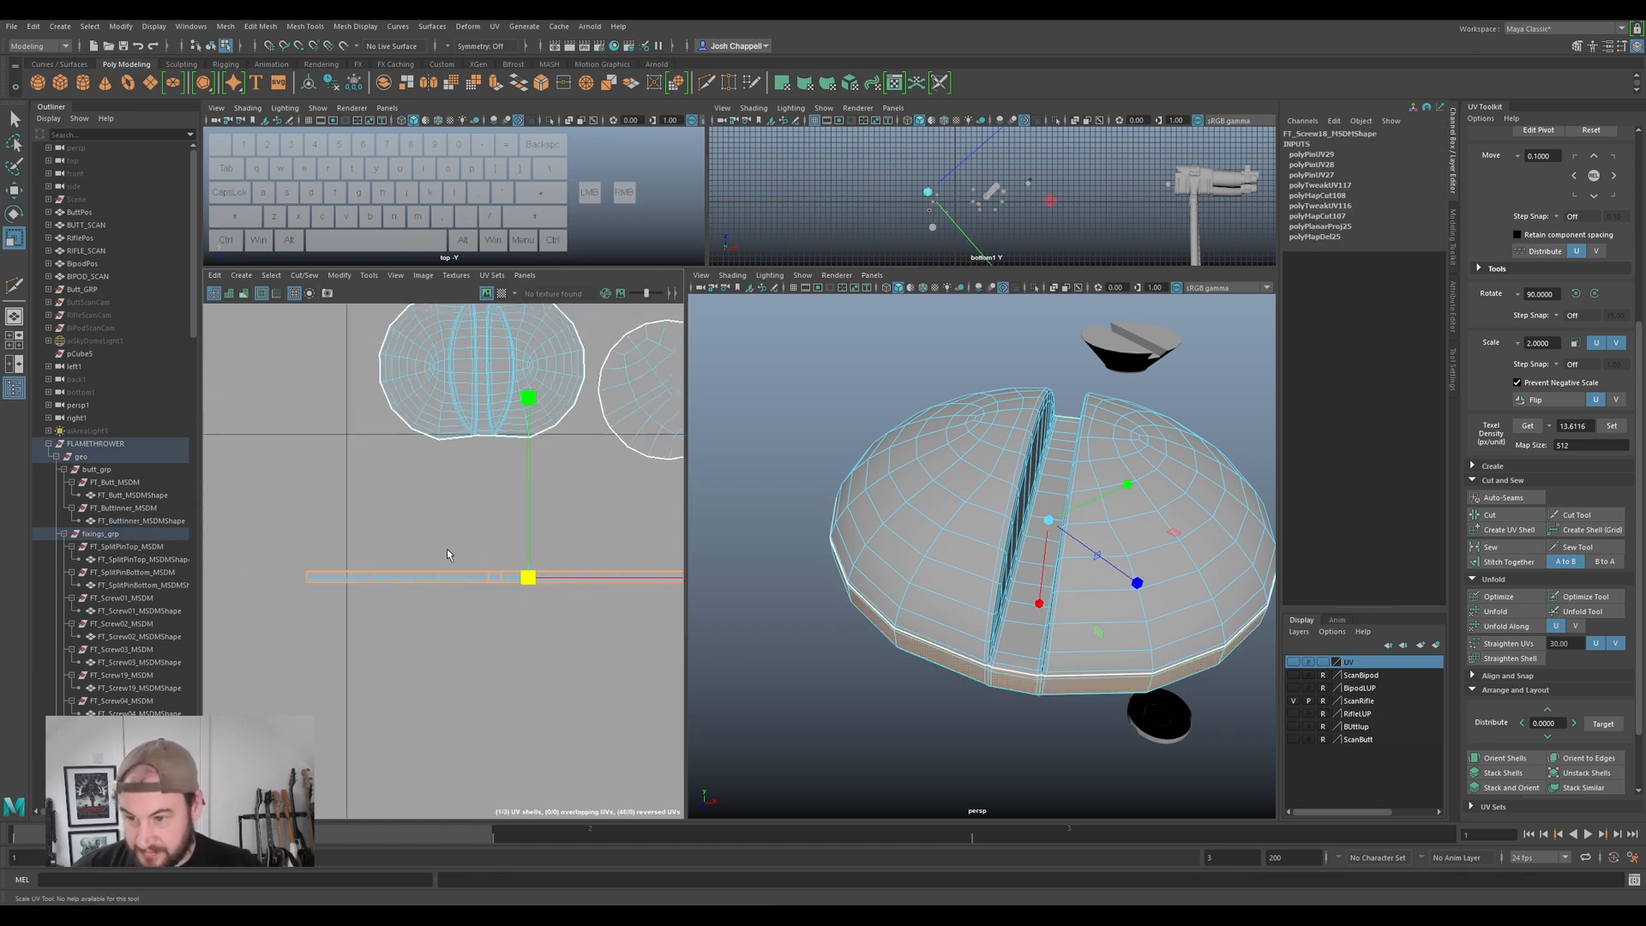
left_click(214, 276)
left_click(268, 390)
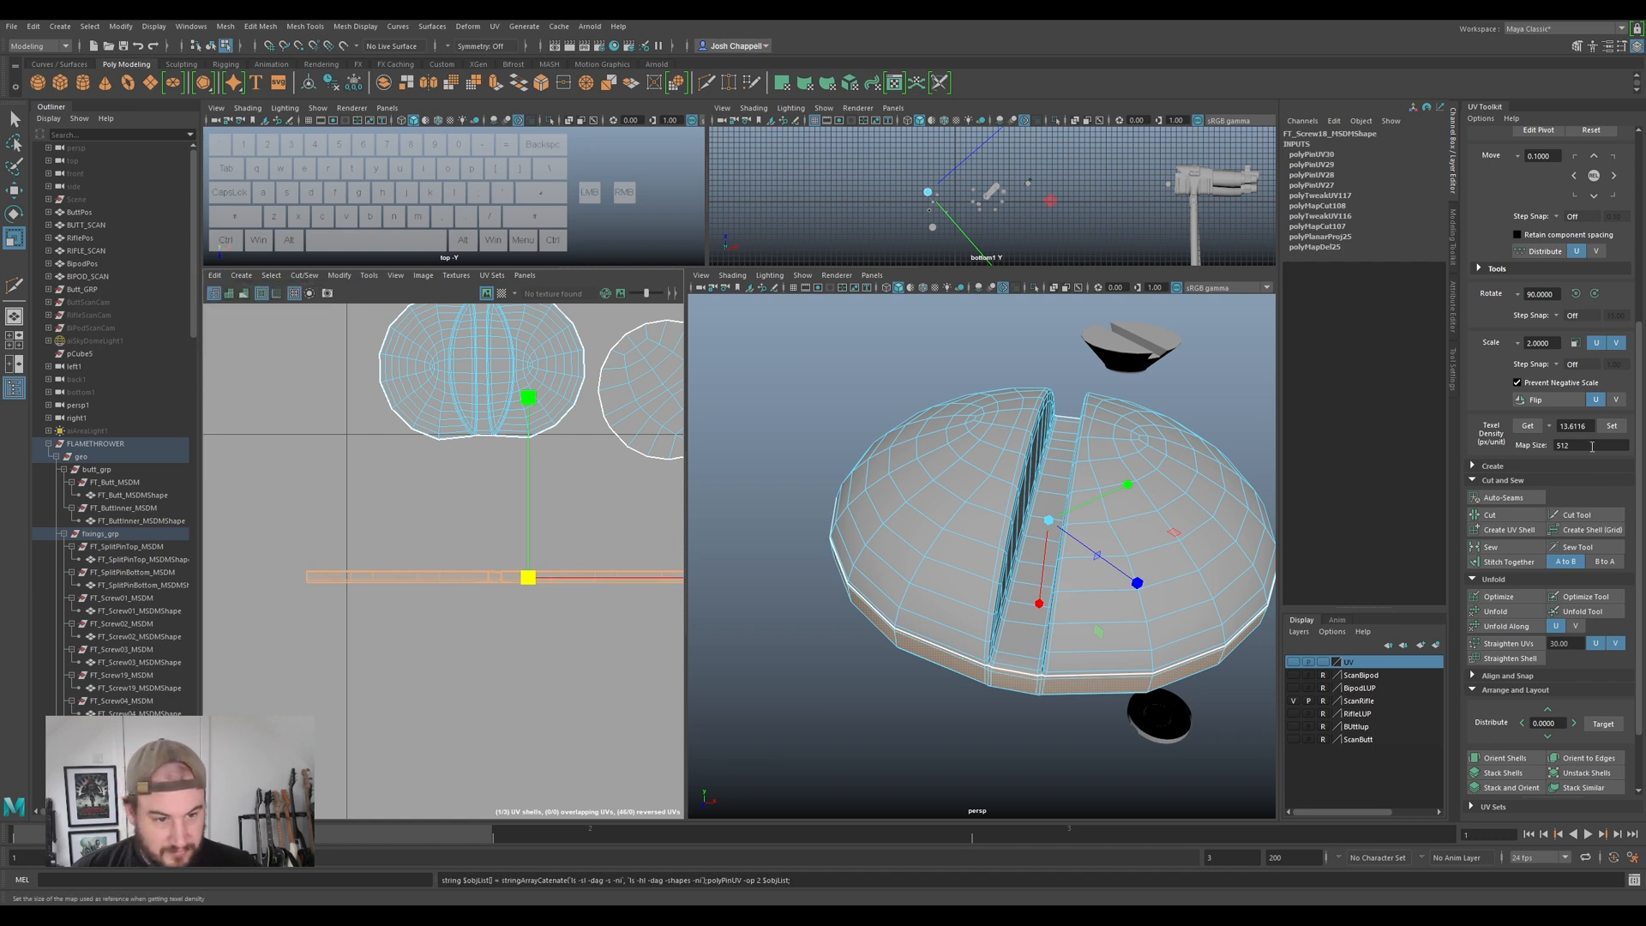
- Optimize the straightened rim strip and move it directly beneath the dome and underside shells
left_click(1533, 600)
scroll(488, 552, "down", 2)
middle_click_drag(608, 528, 511, 530, "alt")
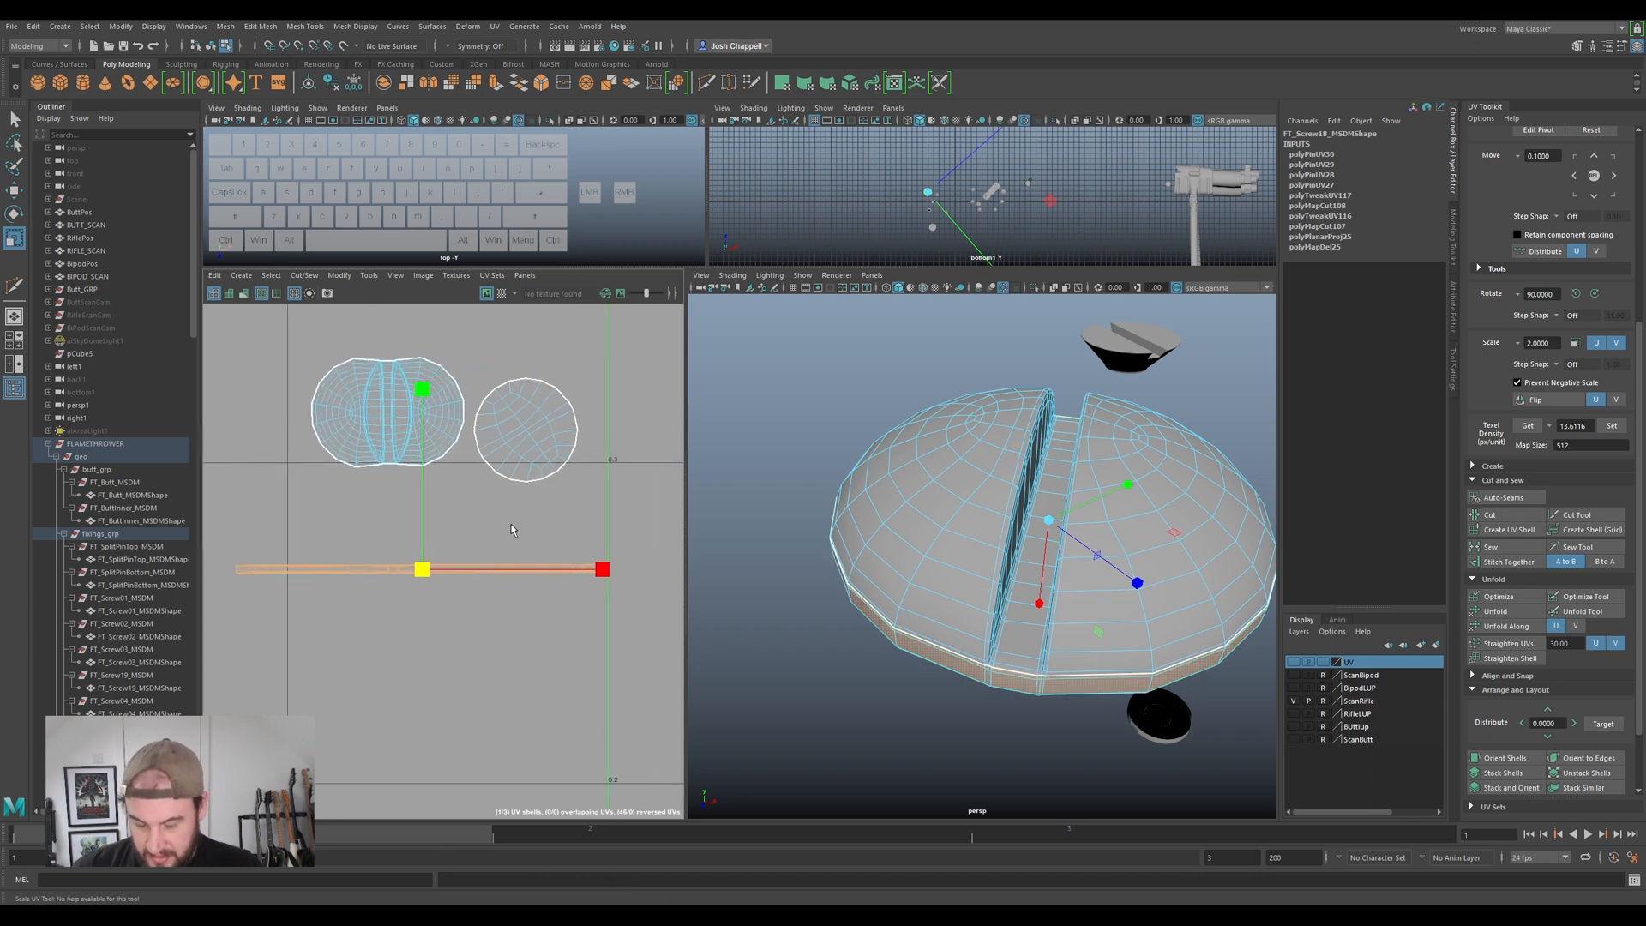
key("ctrl+z")
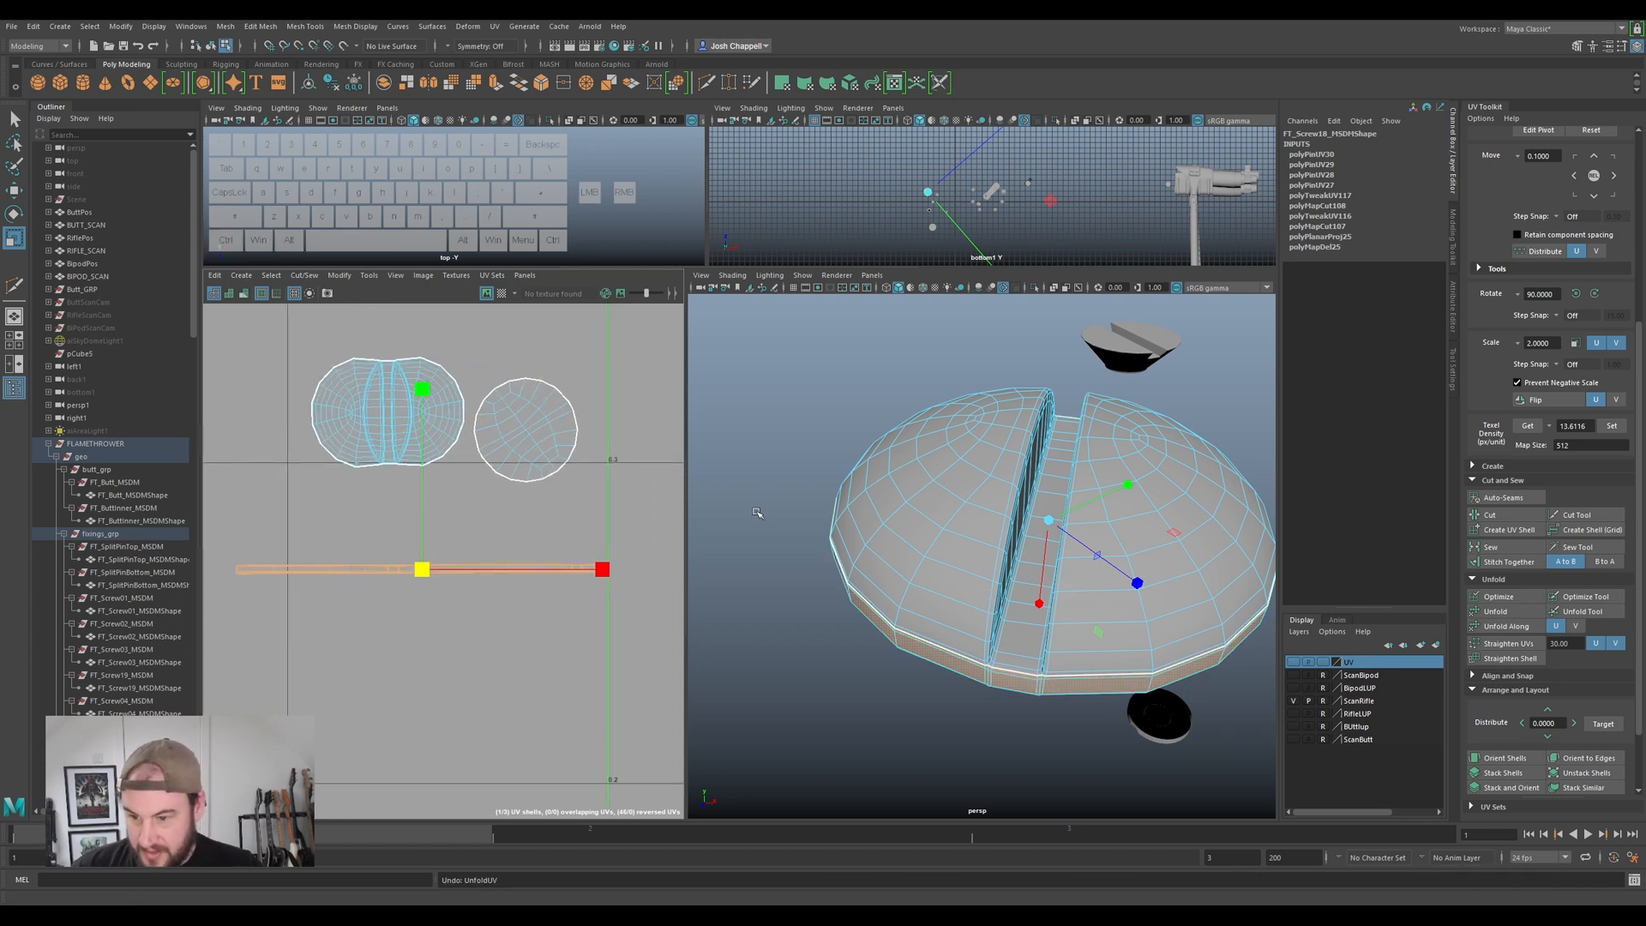
left_click(1513, 599)
scroll(451, 525, "up", 3)
key("w")
left_click_drag(411, 579, 441, 480)
- Show the neighbouring small parts' UVs too and move the slotted screw's three shells down just above the other parts' shells
scroll(441, 480, "down", 3)
right_click_drag(1037, 507, 1074, 505)
scroll(1075, 506, "down", 8)
left_click_drag(1054, 520, 738, 626, "alt")
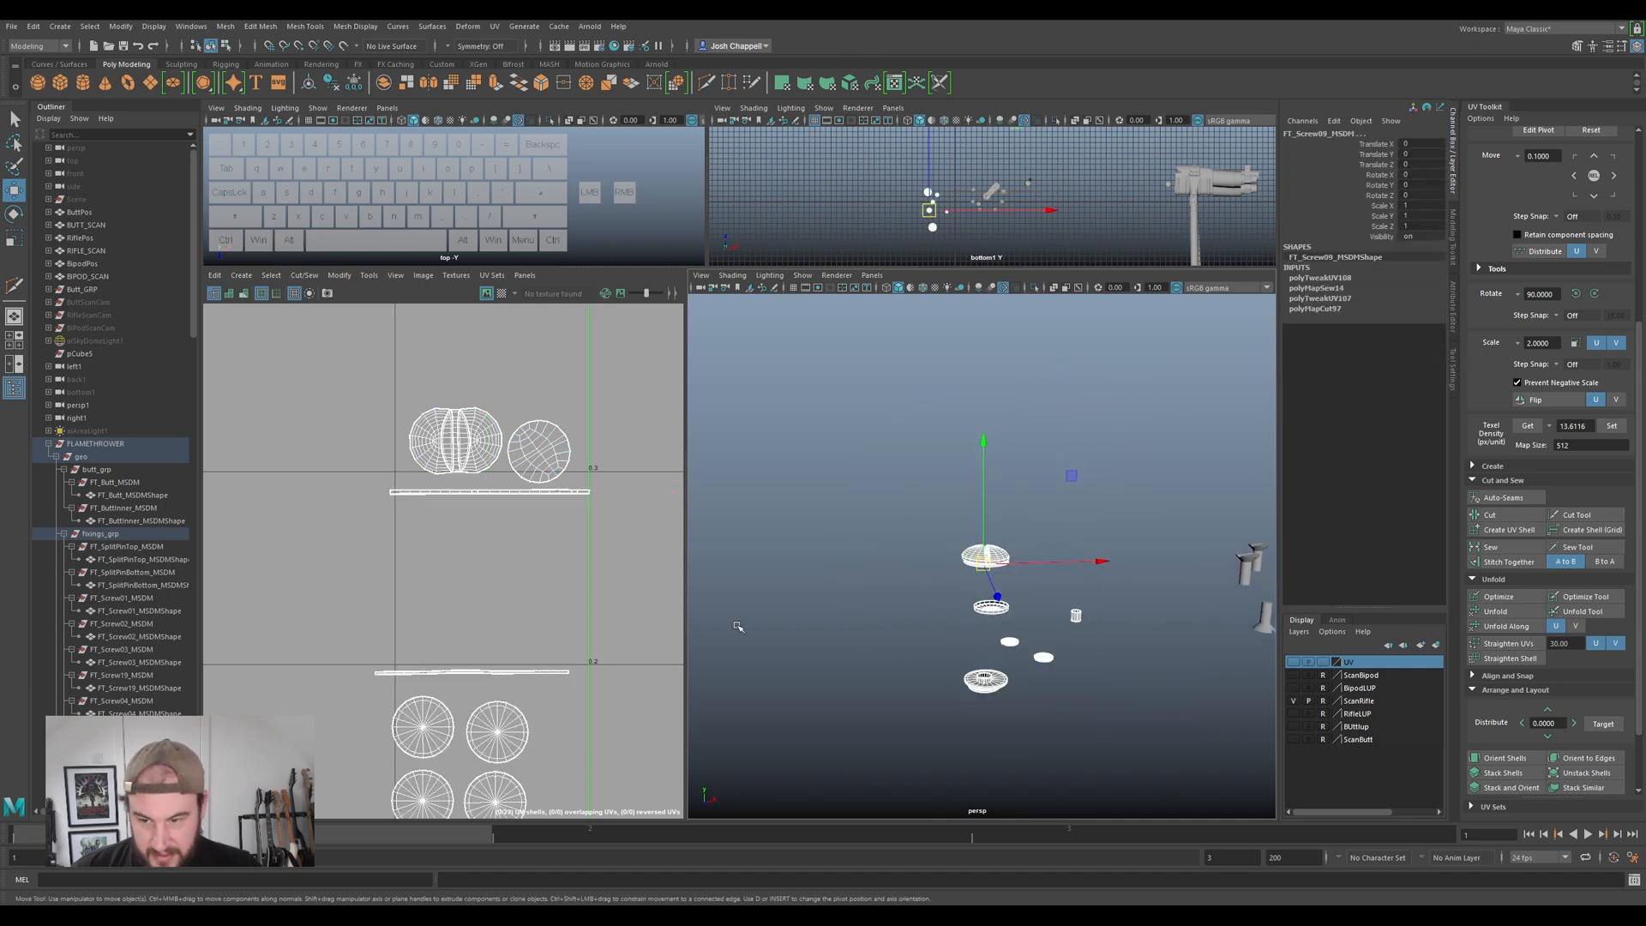
right_click_drag(507, 455, 459, 434)
left_click_drag(558, 390, 459, 506)
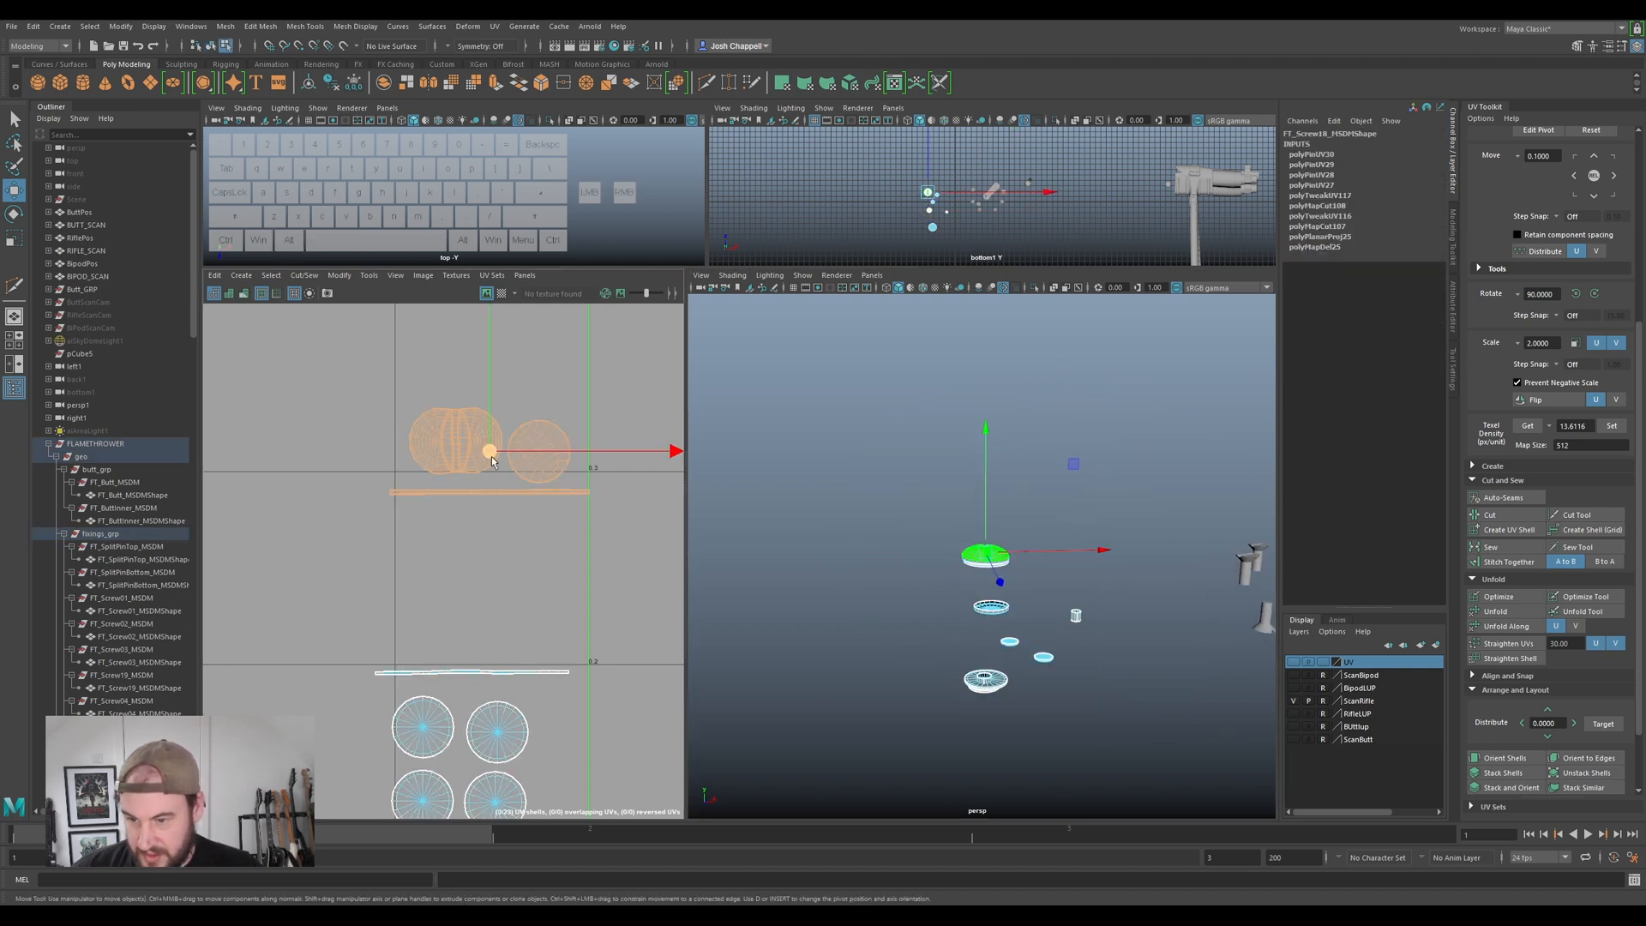
left_click_drag(492, 451, 476, 619)
- Examine the separated small screws and washers around the slotted dome screw in the perspective view
scroll(946, 590, "down", 3)
left_click_drag(946, 591, 957, 549, "alt")
scroll(943, 545, "up", 3, "alt")
scroll(918, 545, "down", 5, "alt")
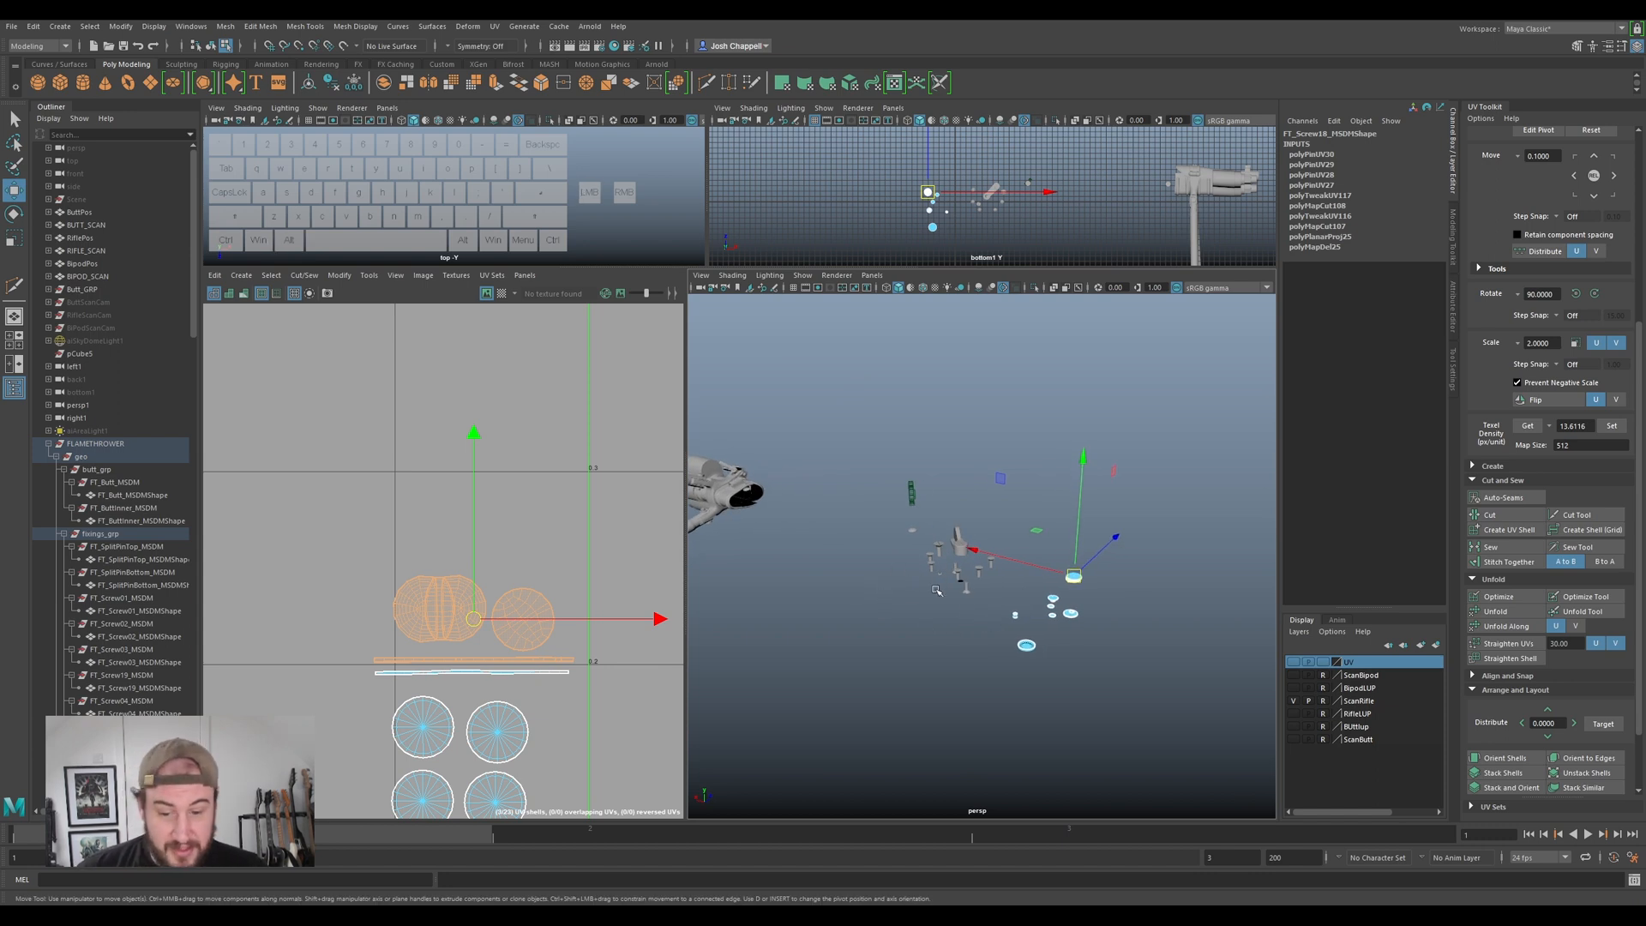
left_click_drag(1009, 619, 1016, 532, "alt")
scroll(1085, 581, "up", 3, "alt")
middle_click_drag(1085, 581, 1016, 559, "alt")
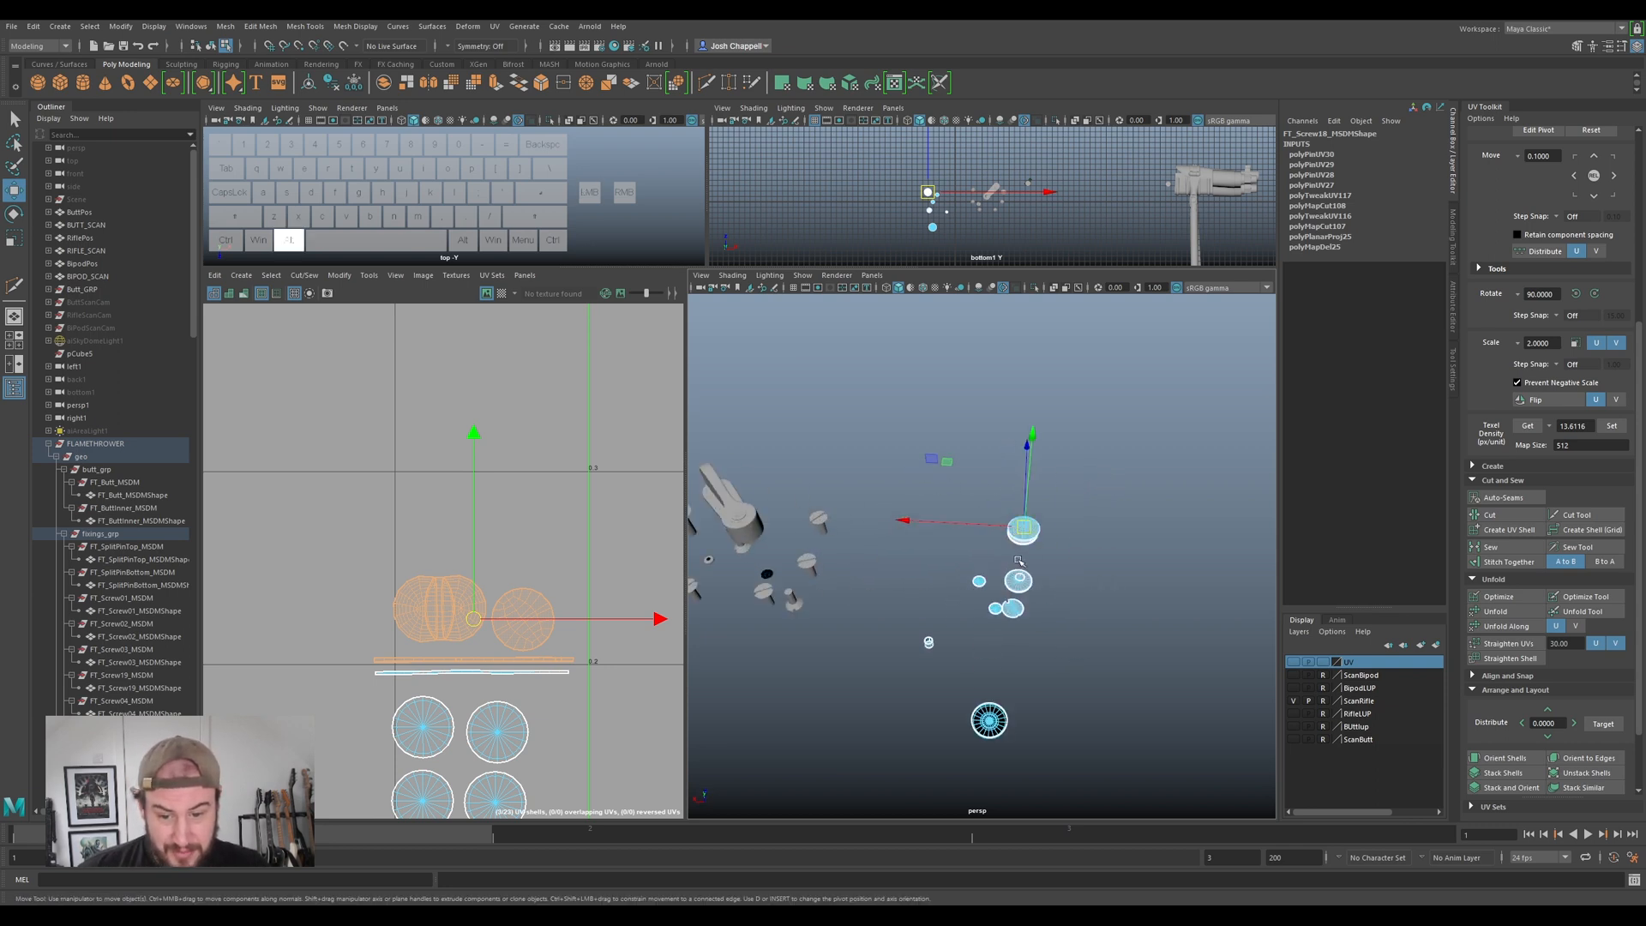